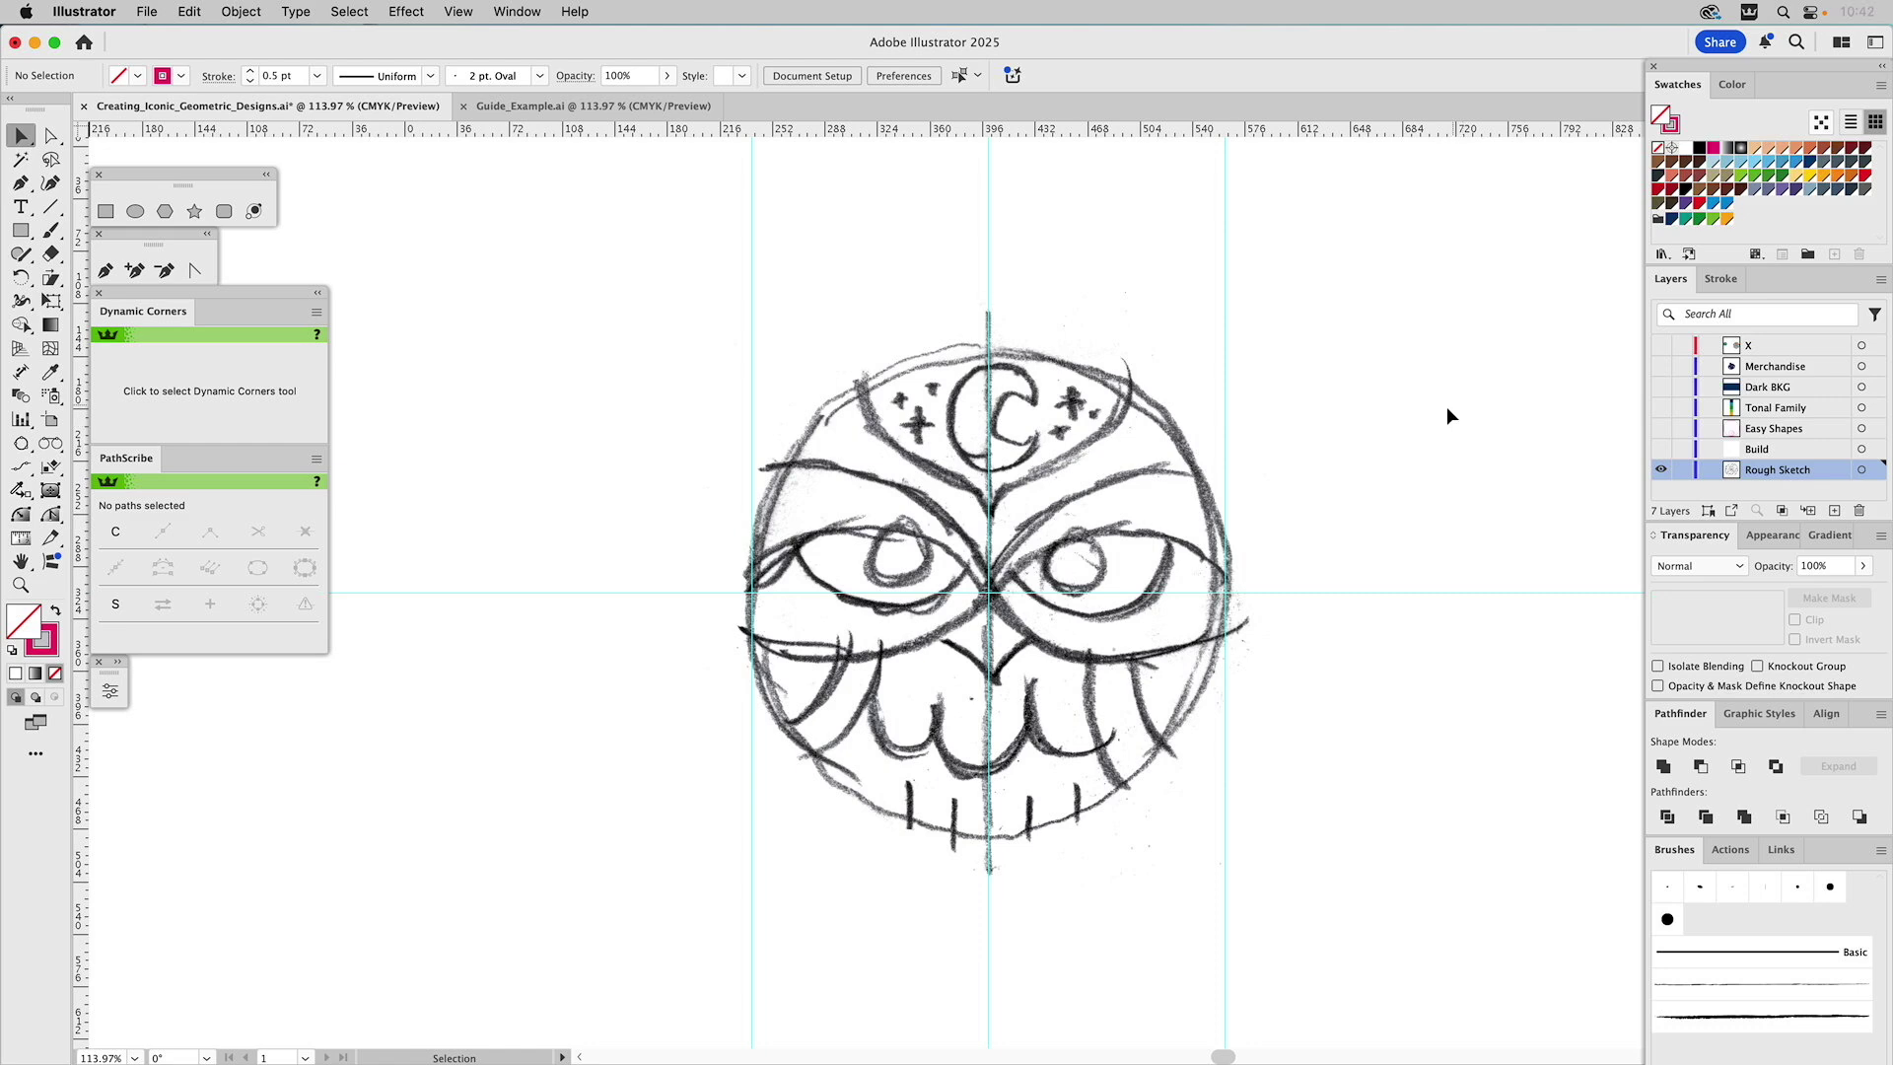
Dim the placed owl sketch to 20% opacity and lock the Rough Sketch layer
{"action": "left_click", "coordinate": [1092, 381]}
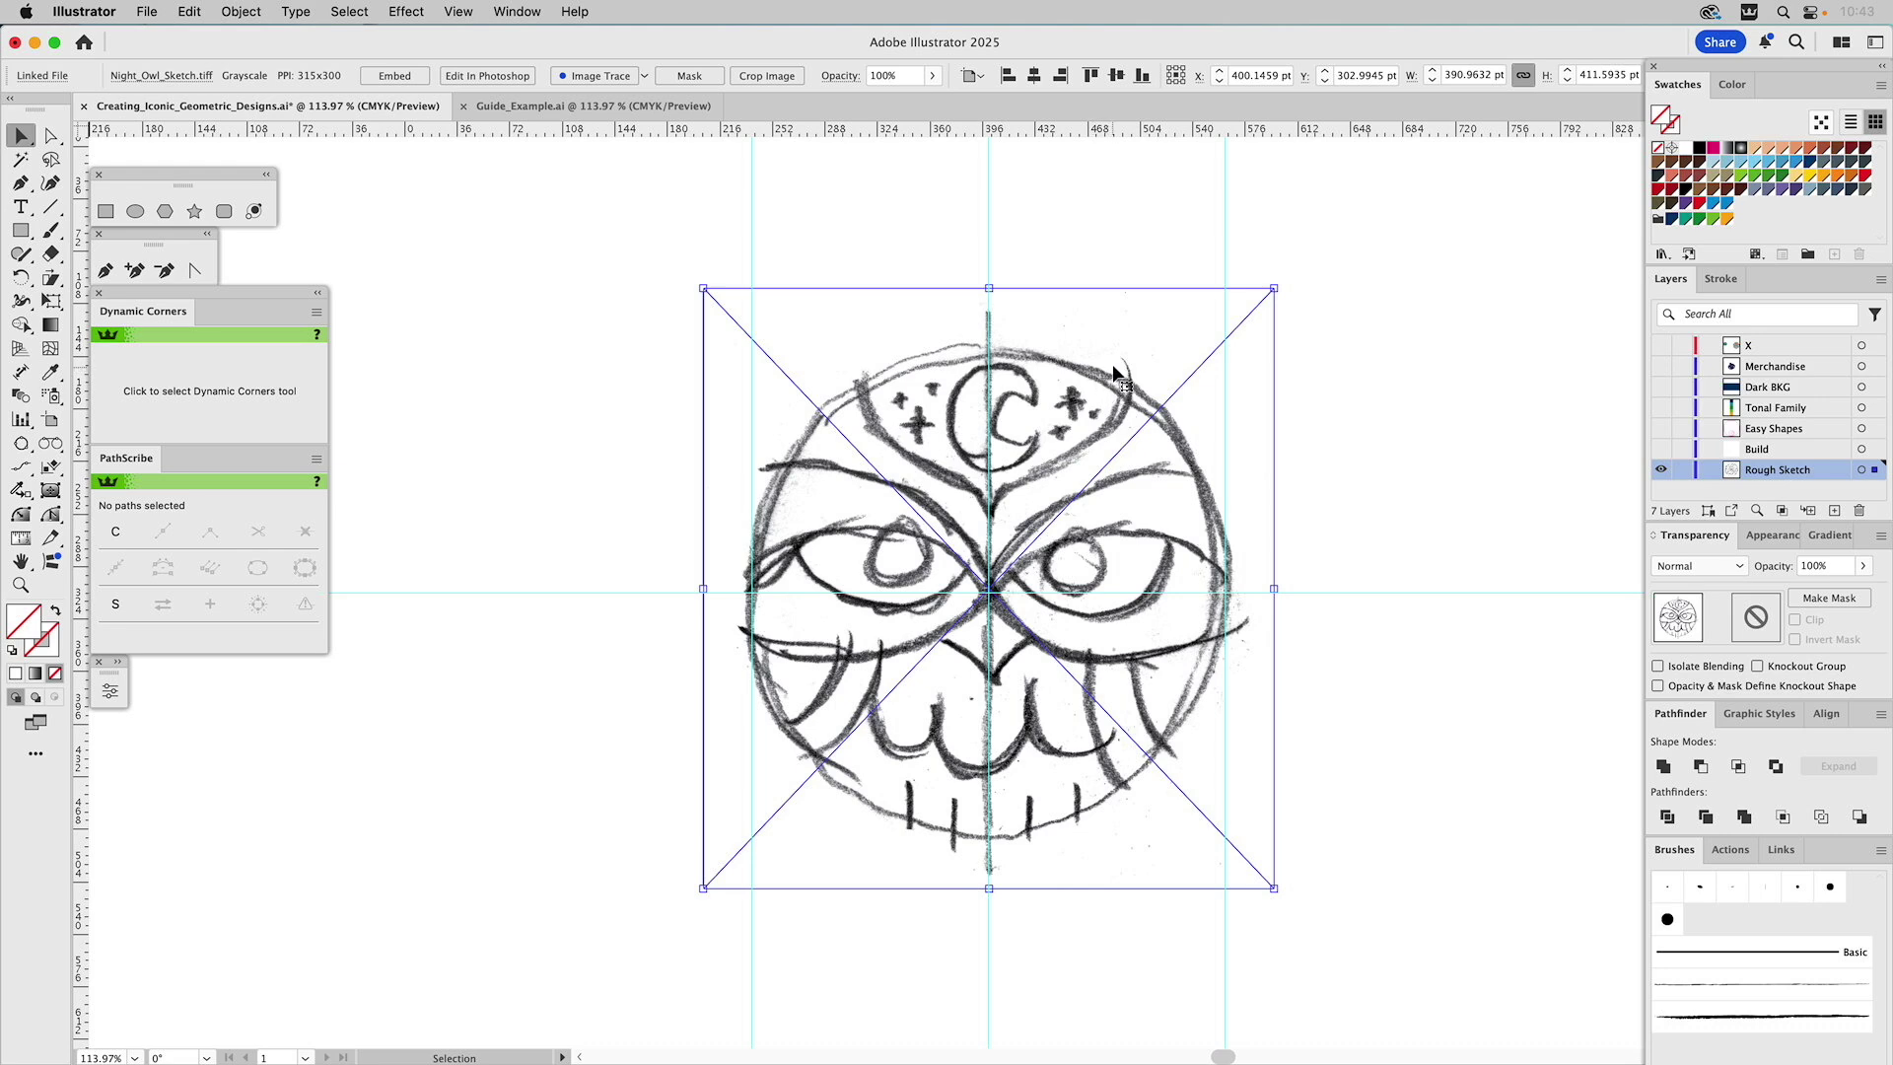
{"action": "left_click", "coordinate": [1713, 564]}
{"action": "left_click", "coordinate": [1731, 568]}
{"action": "left_click", "coordinate": [1817, 565]}
{"action": "type", "text": "20"}
{"action": "key", "text": "Return"}
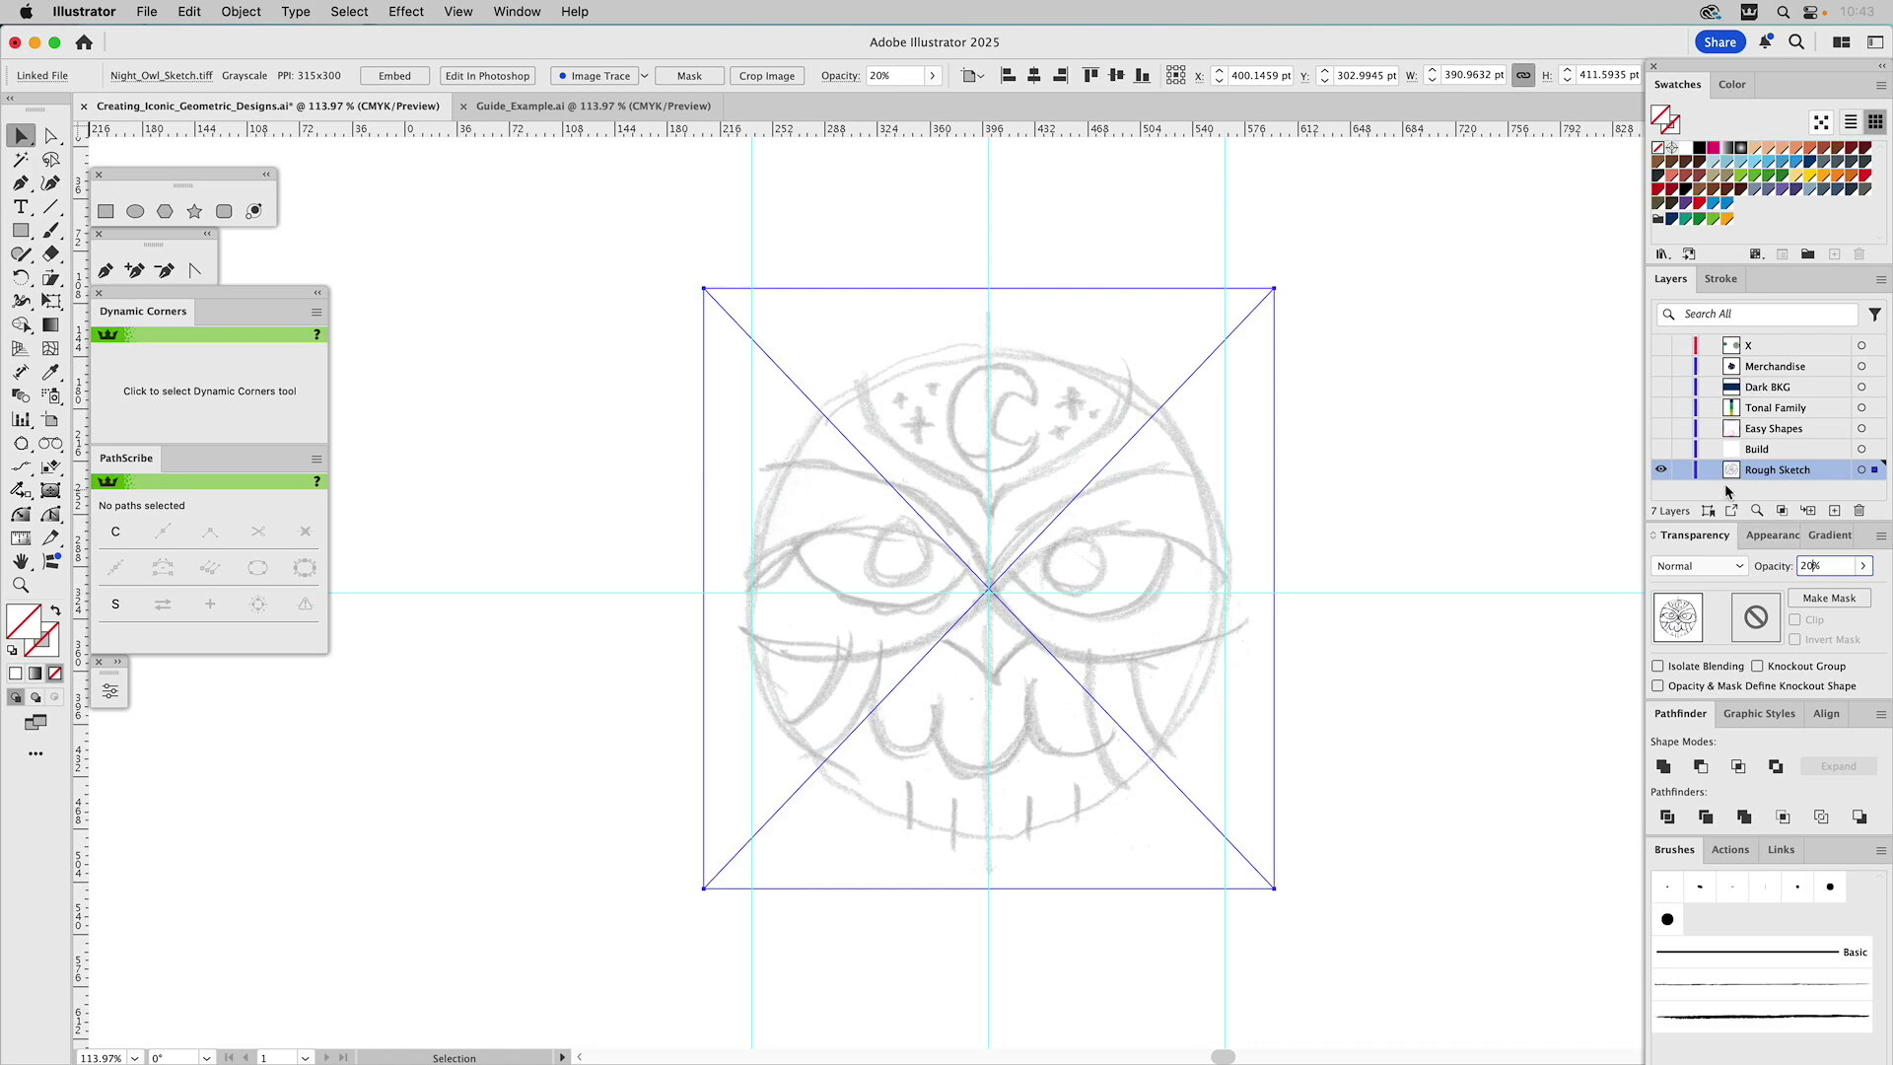
{"action": "left_click", "coordinate": [1682, 471]}
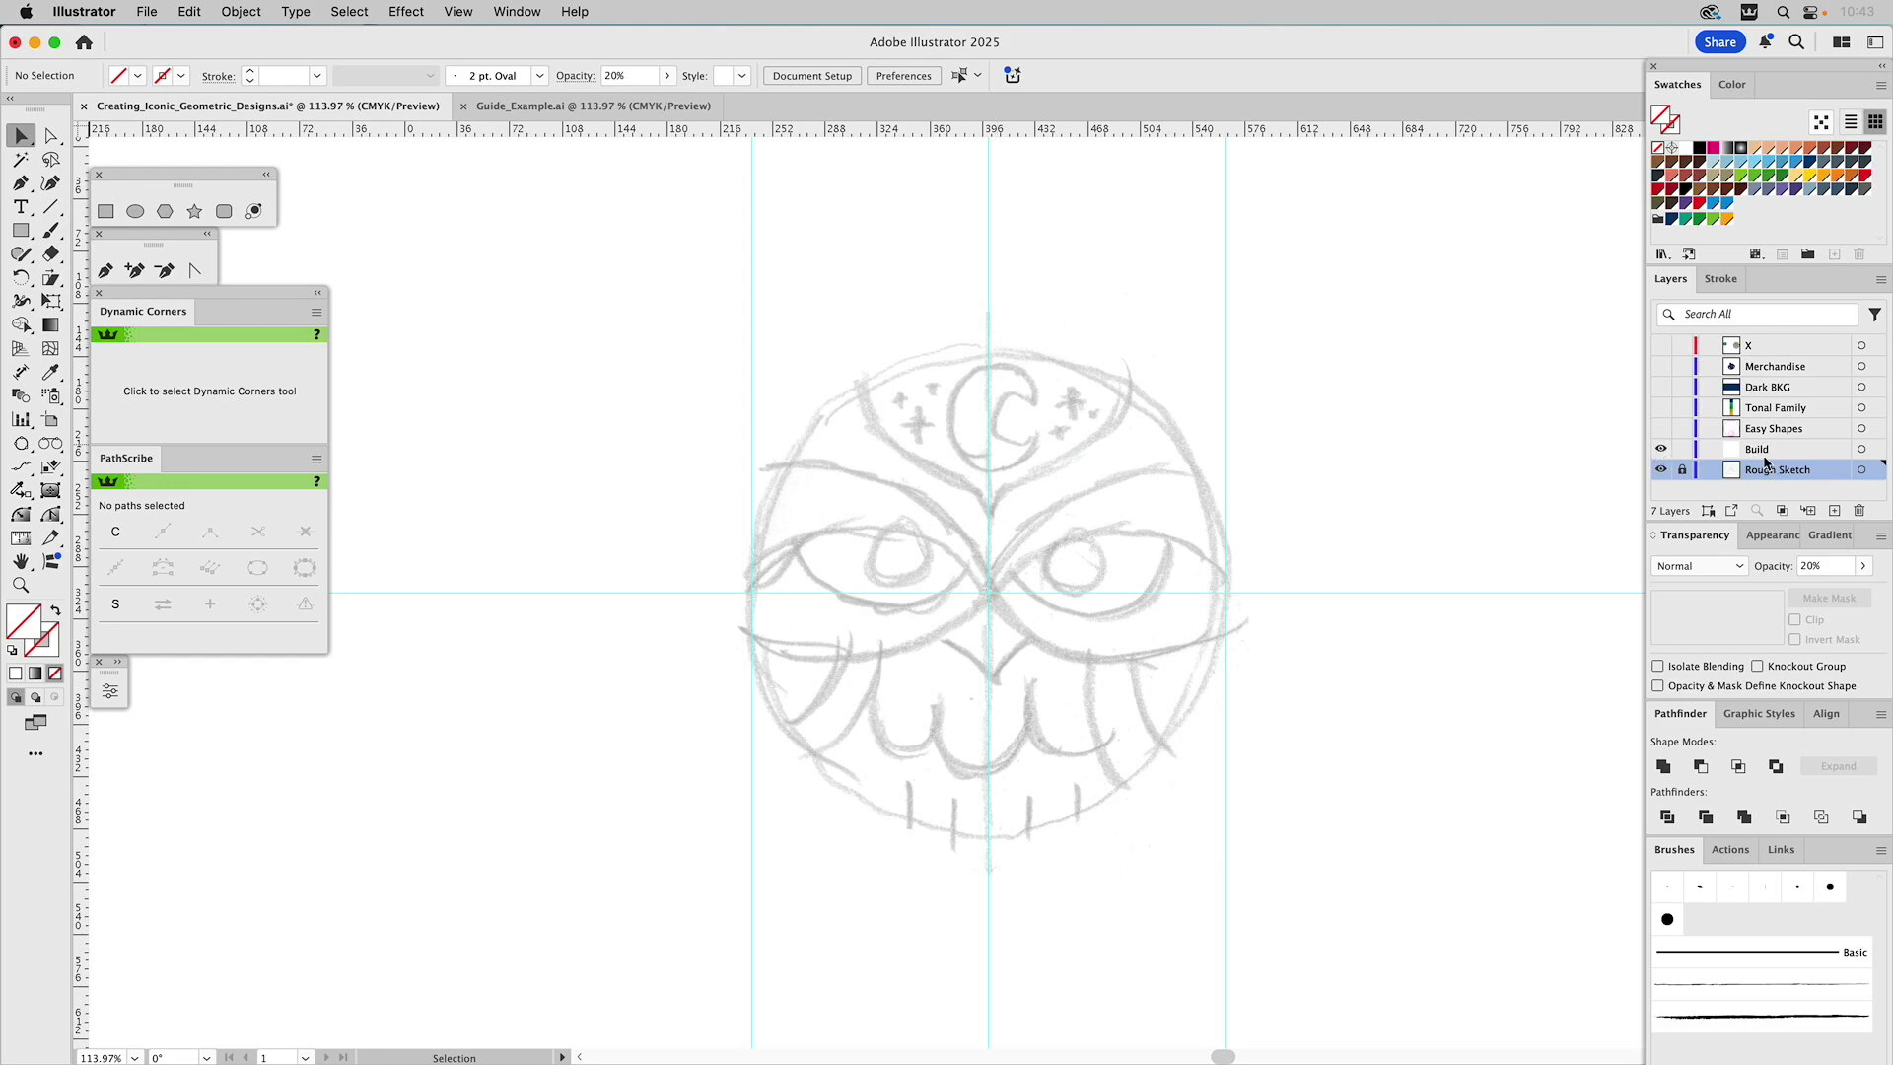
Make the Build layer active and choose the magenta 1 pt stroke graphic style for new shapes
{"action": "left_click", "coordinate": [1764, 457]}
{"action": "left_click", "coordinate": [1754, 715]}
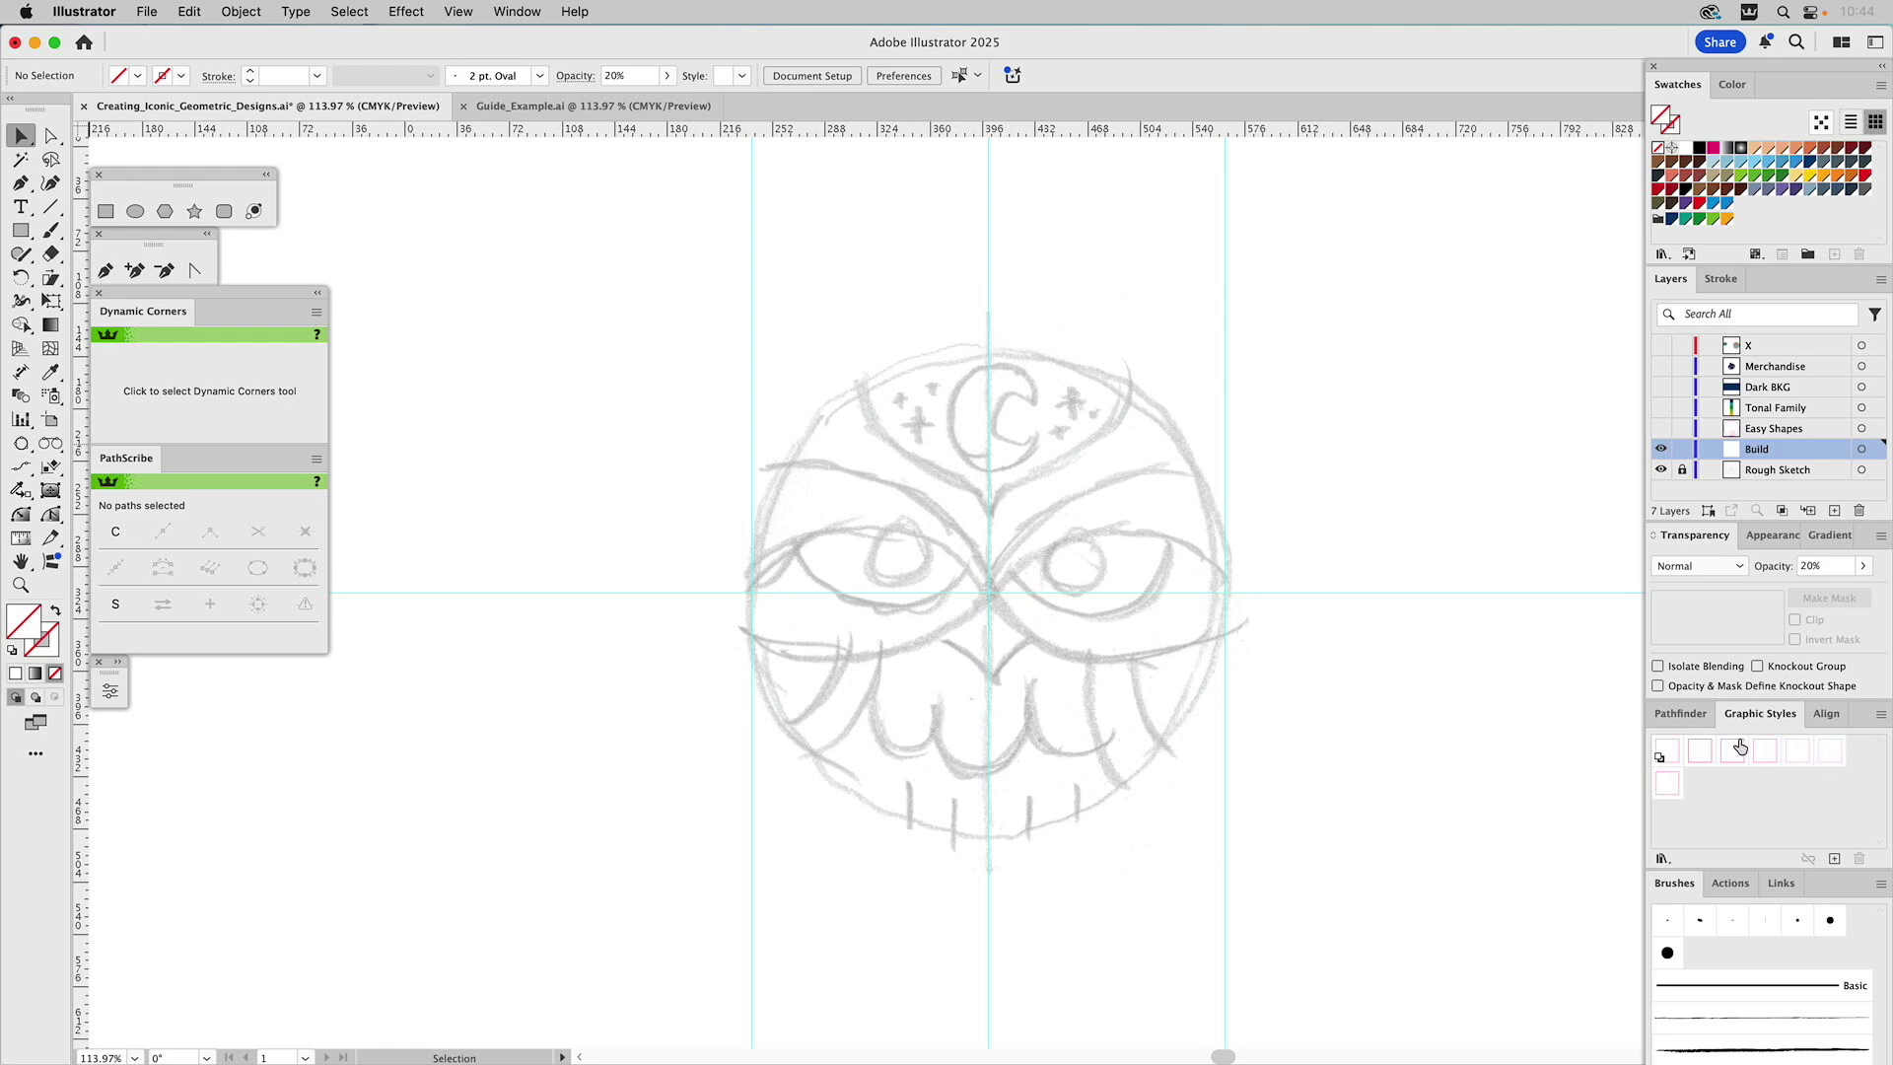
{"action": "left_click", "coordinate": [1703, 752]}
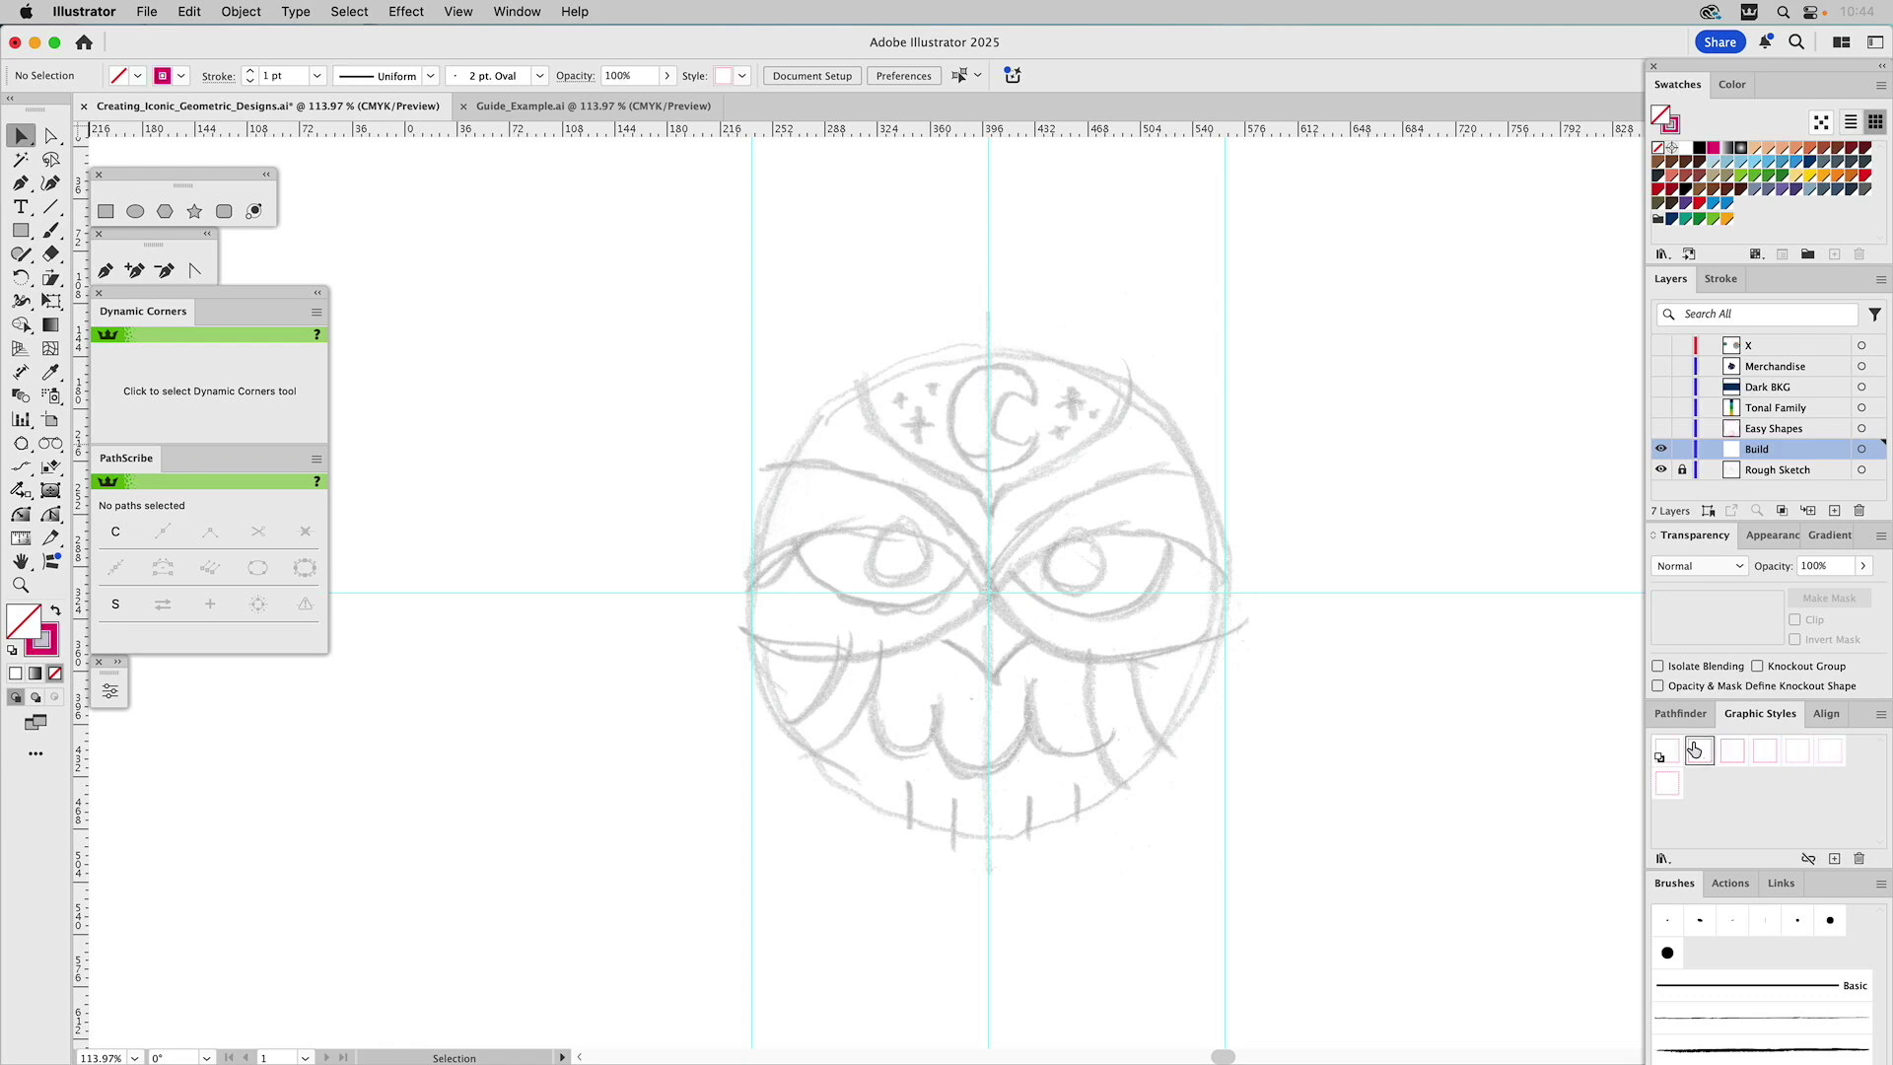
Draw a circle about 324 pt in diameter from the guide intersection out to the side guides over the owl's head
{"action": "left_click", "coordinate": [136, 211]}
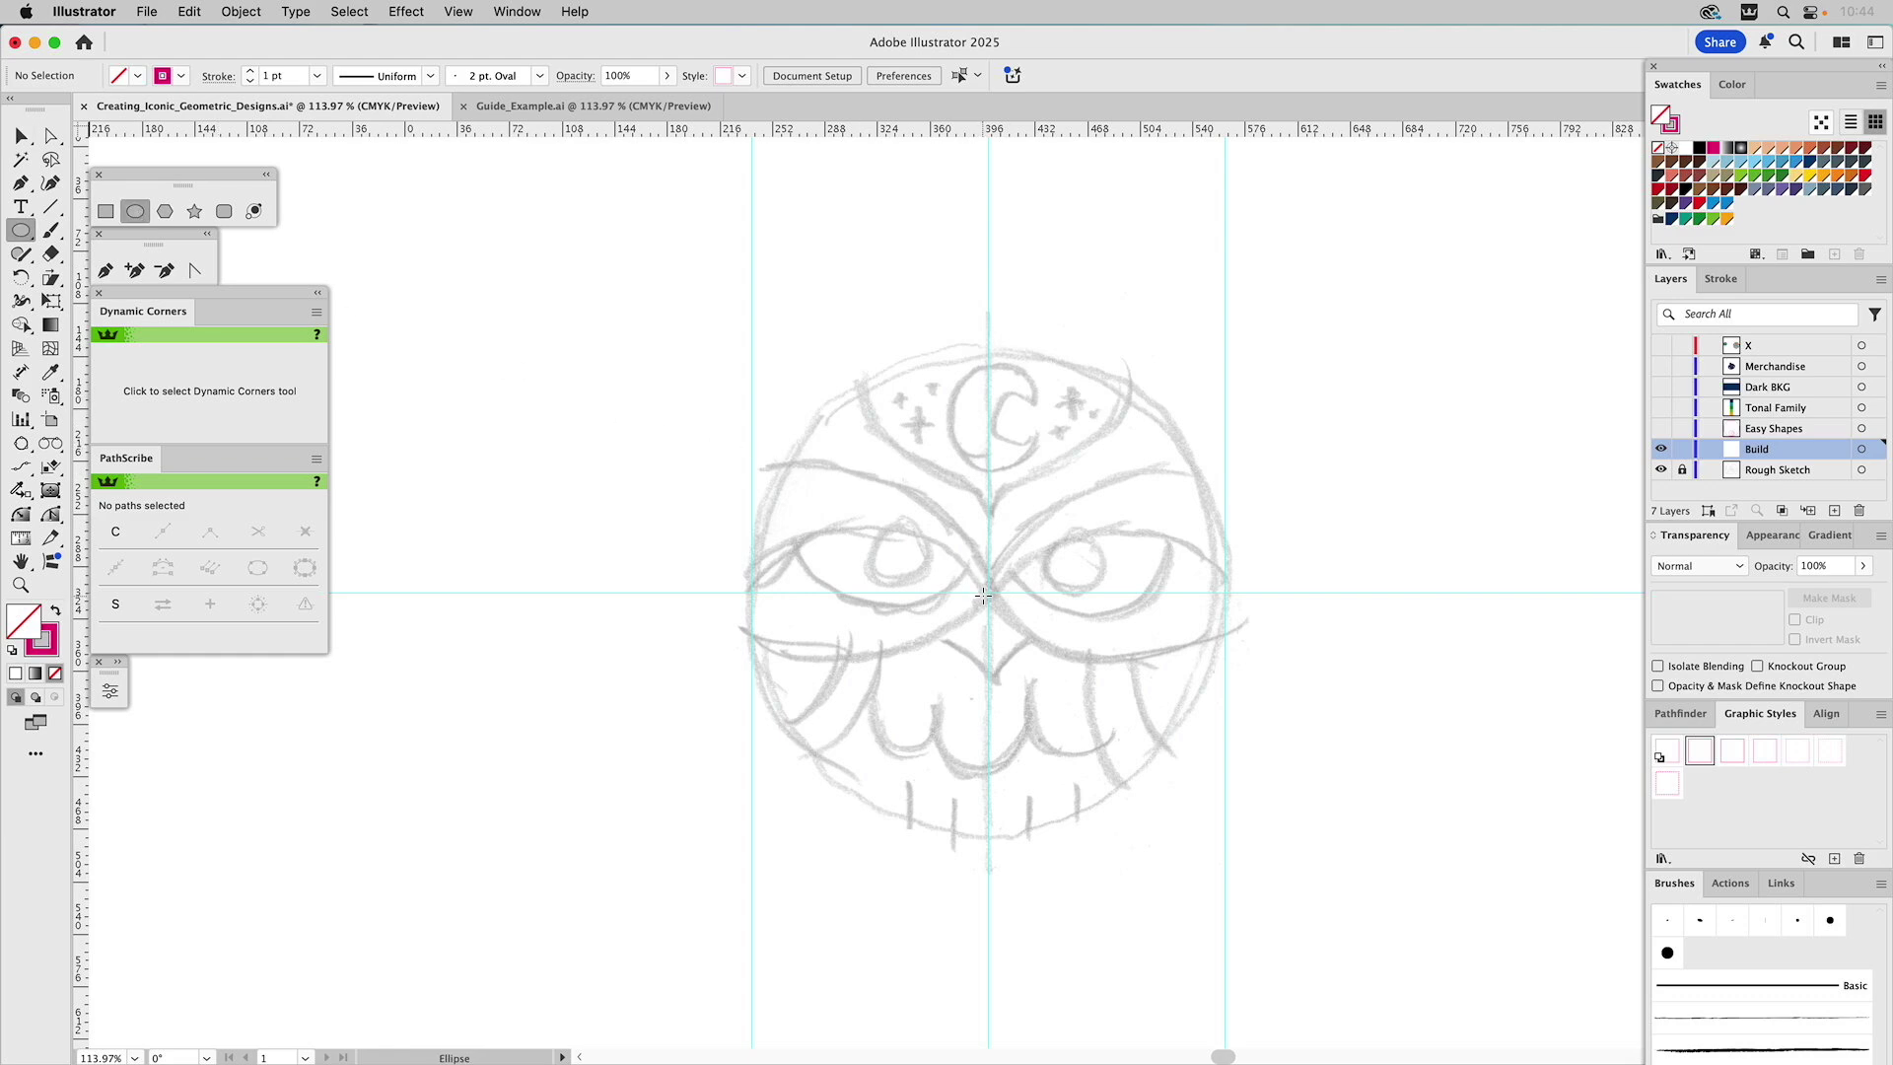
{"action": "left_click_drag", "start_coordinate": [989, 592], "coordinate": [1225, 592]}
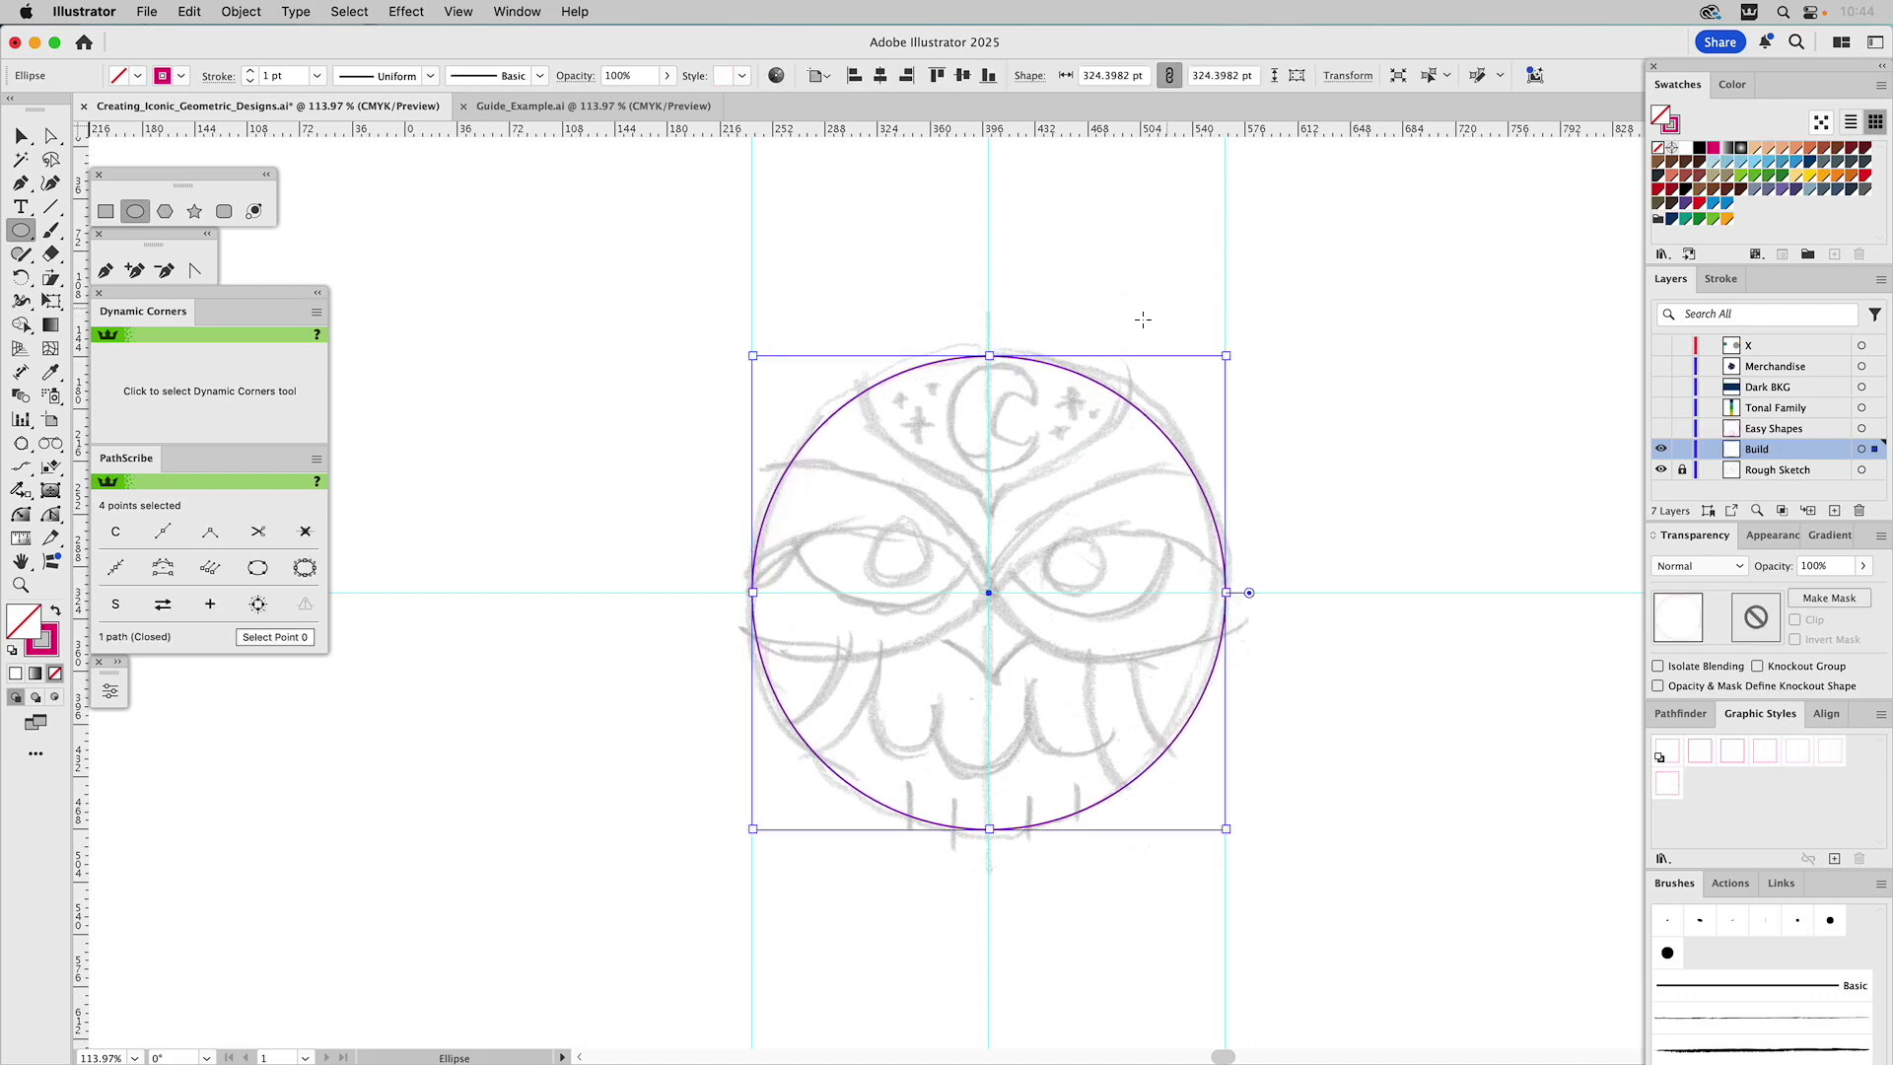
{"action": "key", "text": "v"}
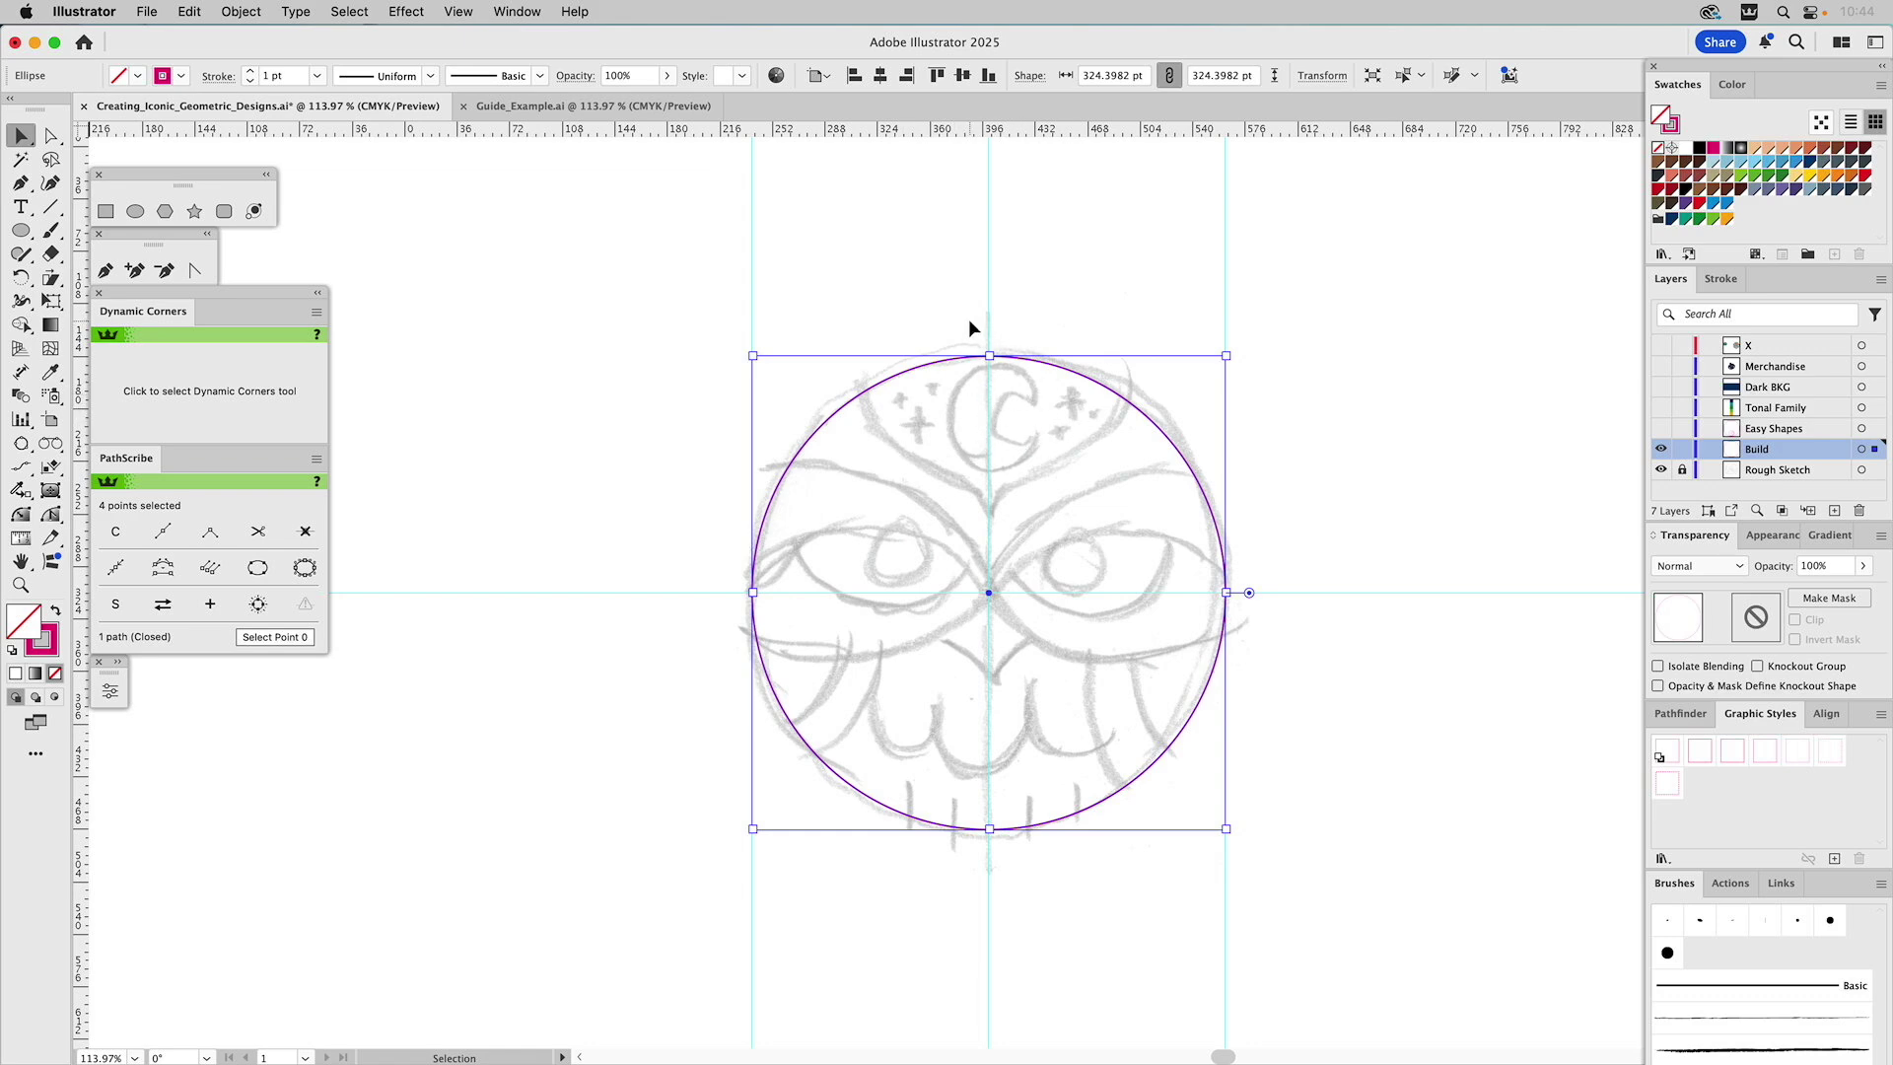
{"action": "left_click", "coordinate": [1271, 333]}
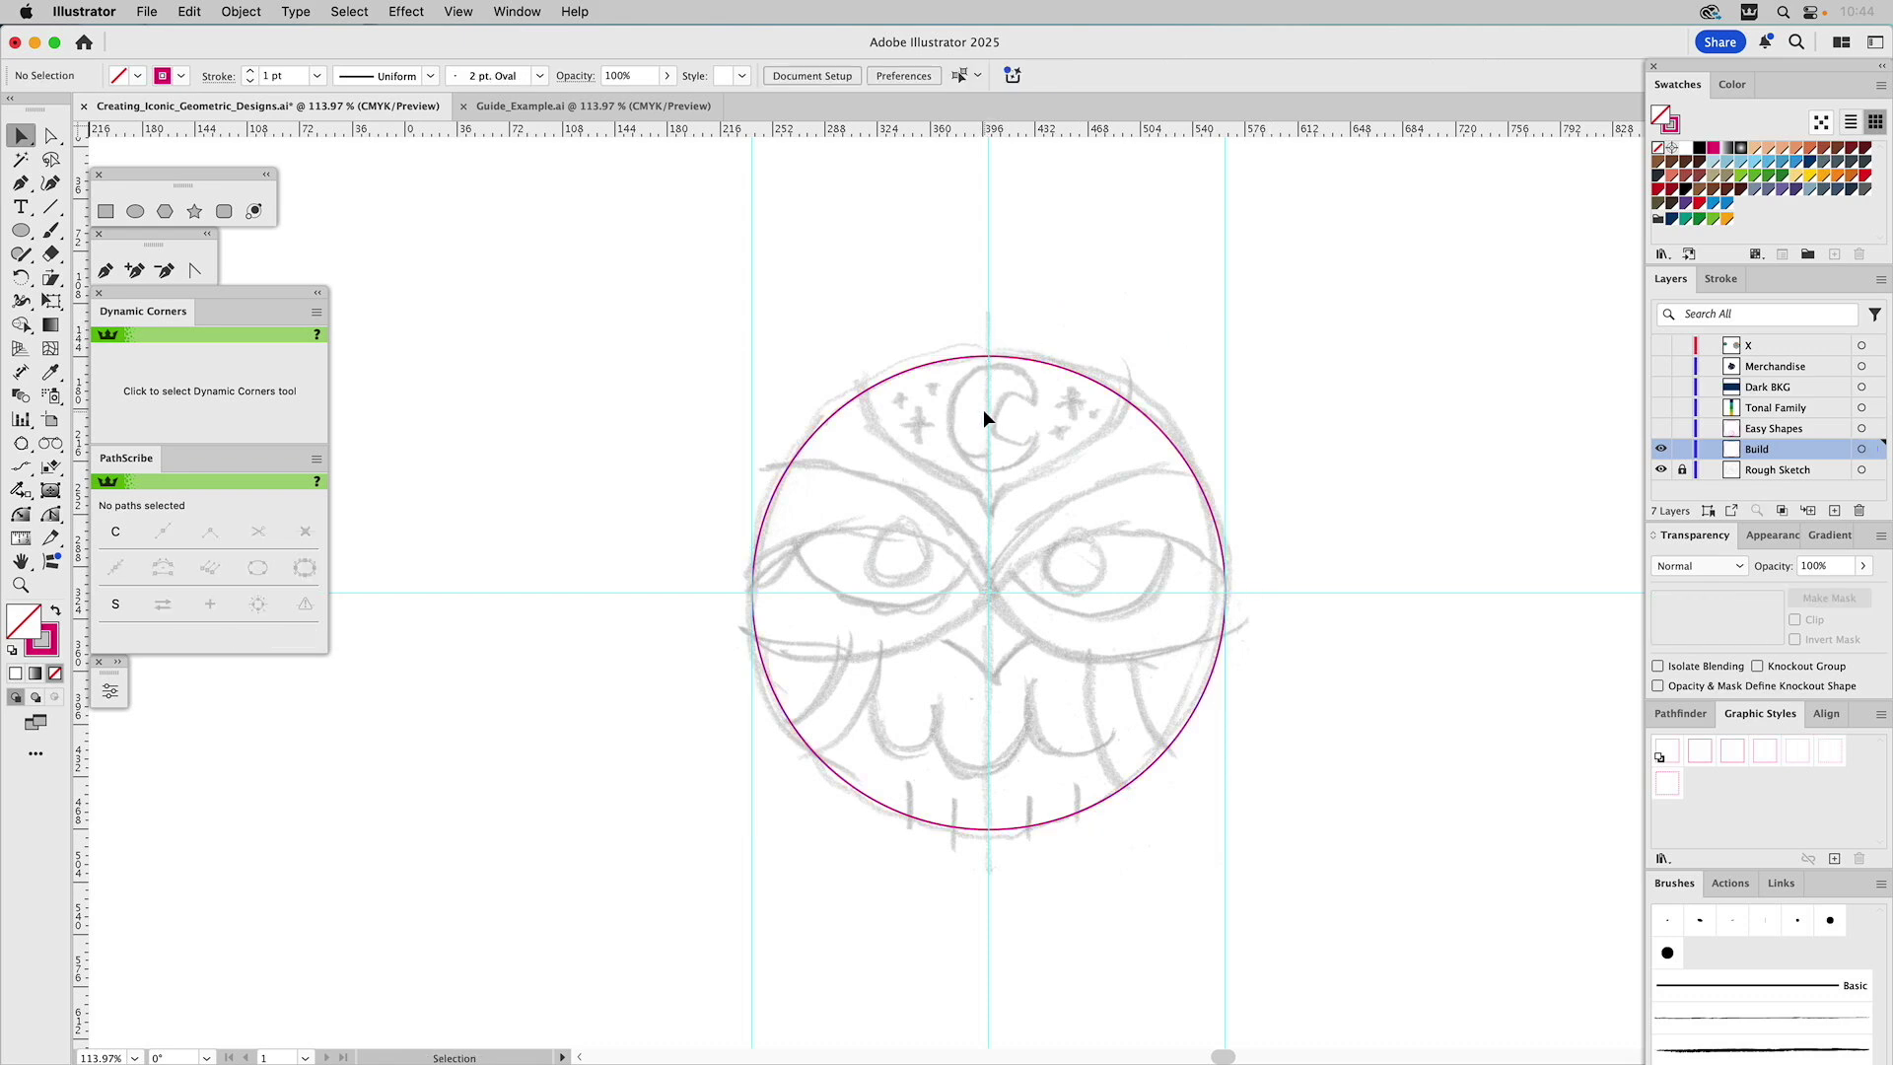
Draw a vertical centre line about 324 pt long from the circle's top anchor to its bottom anchor
{"action": "left_click", "coordinate": [50, 207]}
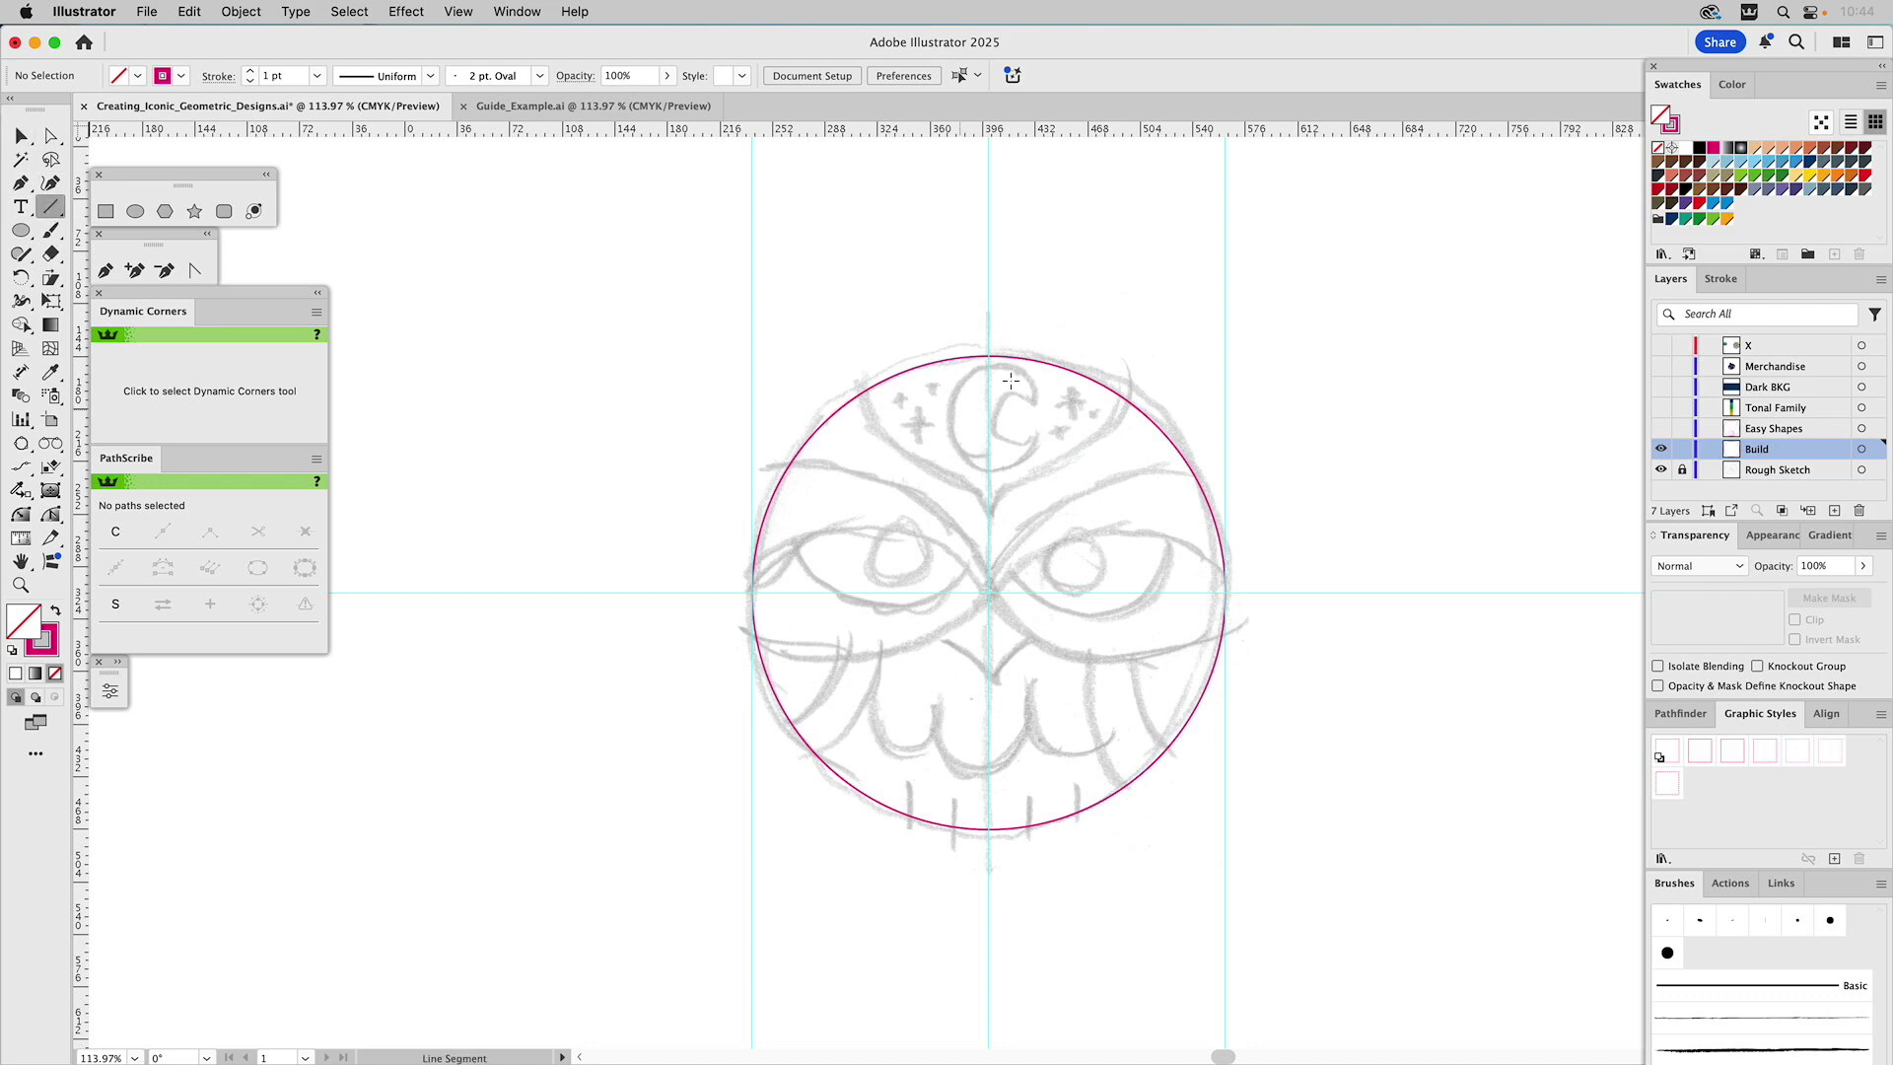
{"action": "left_click_drag", "start_coordinate": [989, 357], "coordinate": [989, 828]}
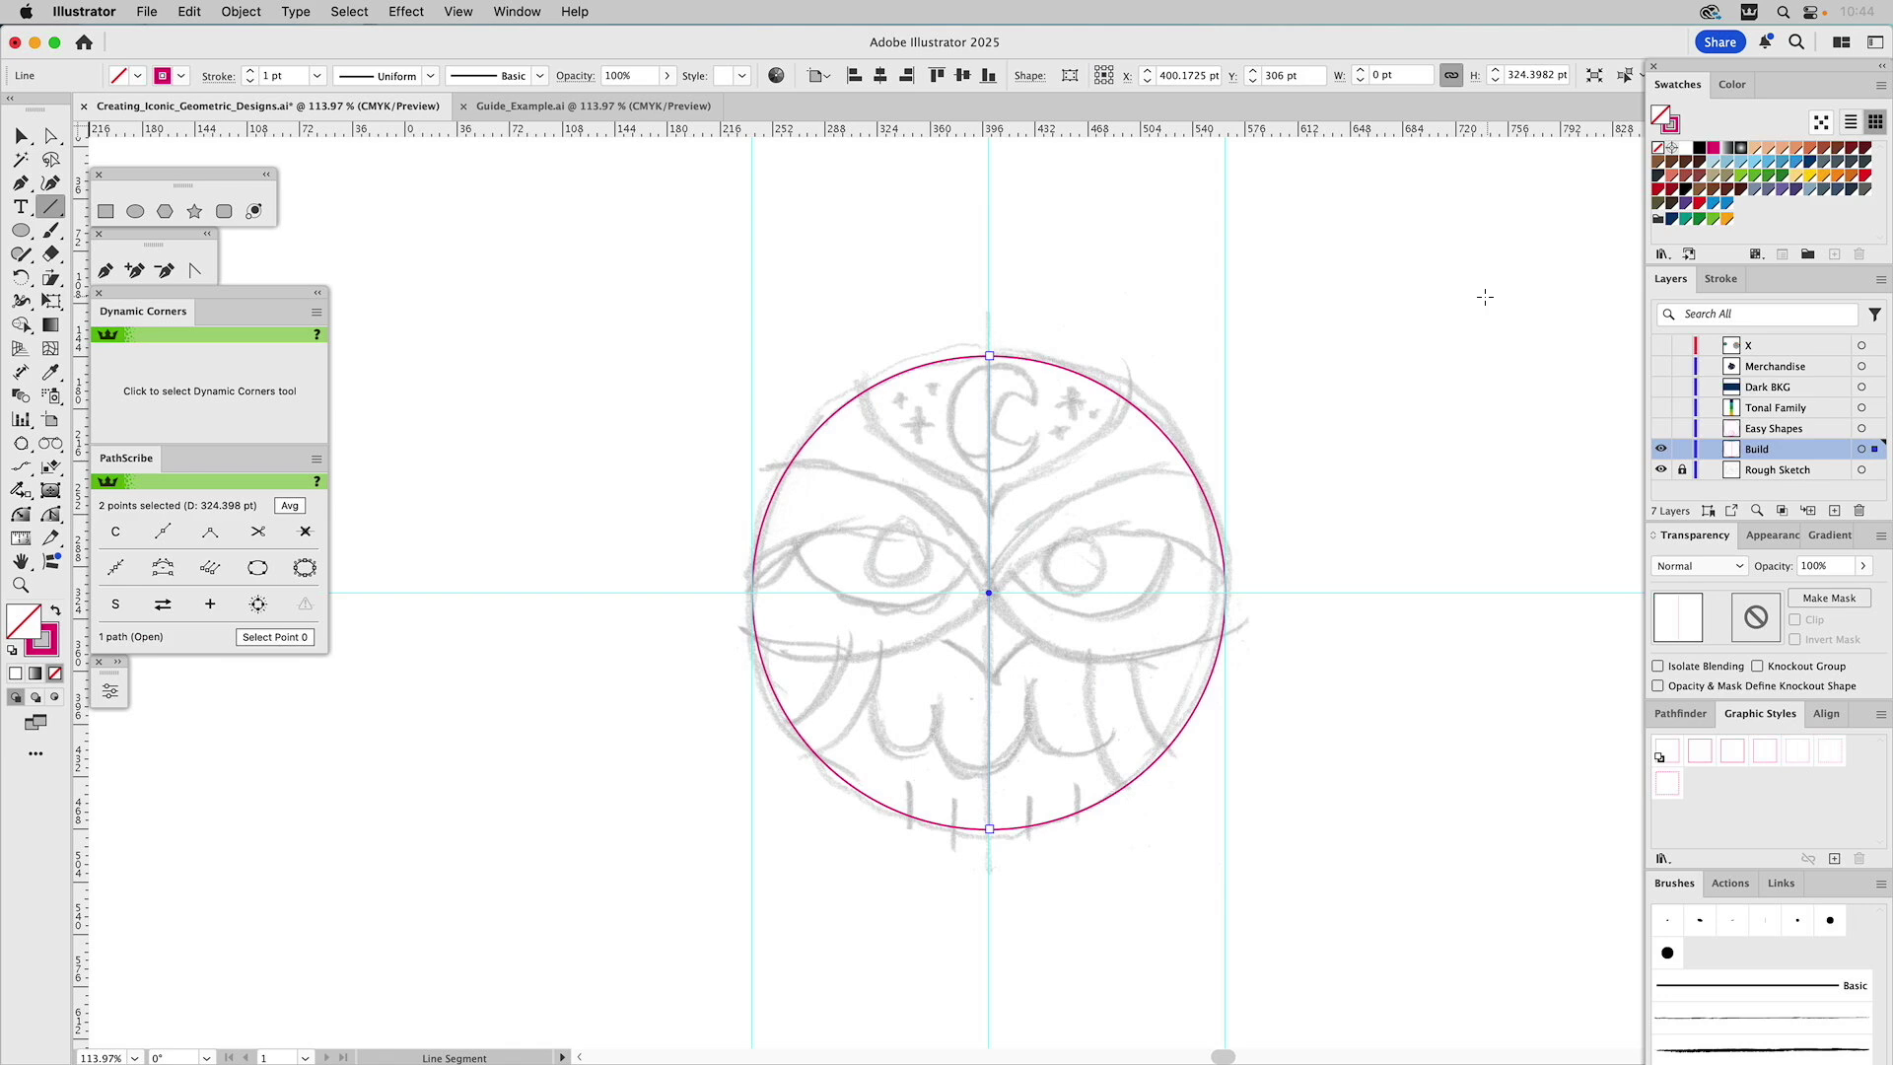
{"action": "key", "text": "v"}
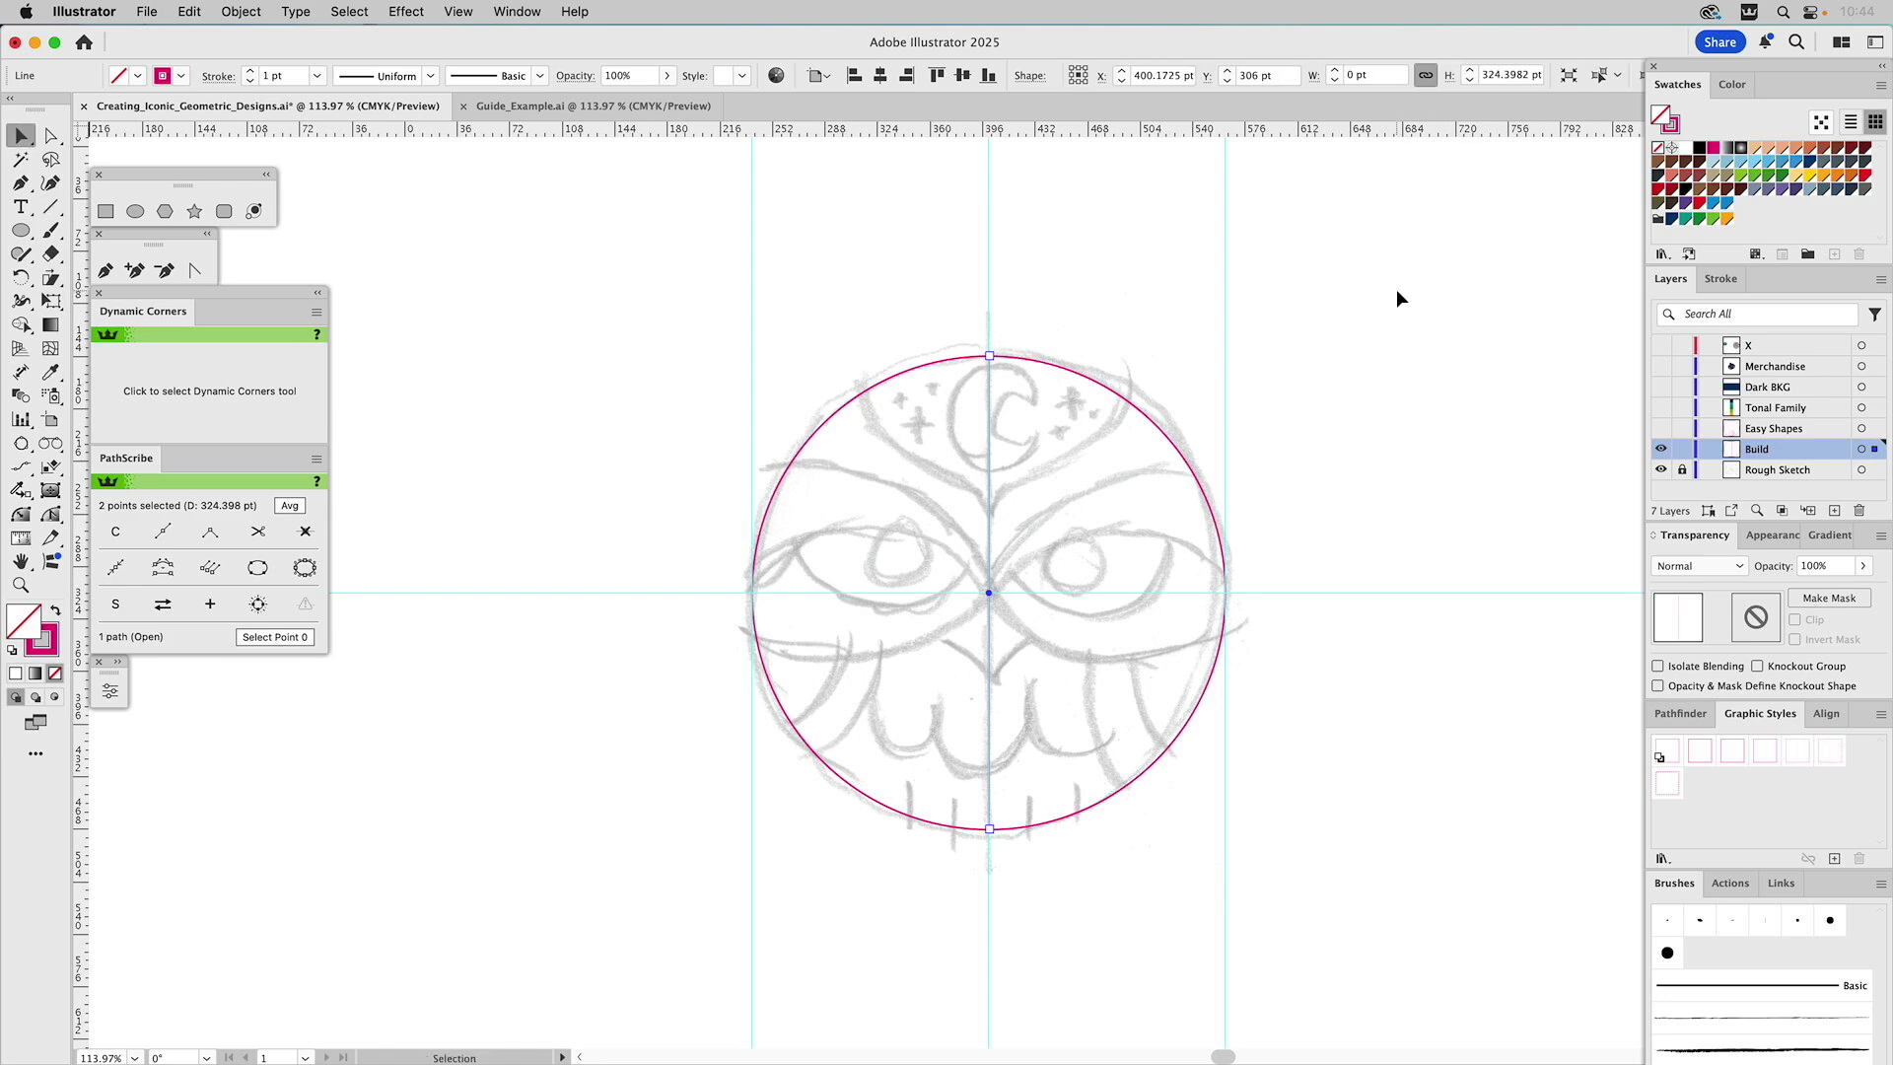
{"action": "left_click", "coordinate": [1397, 292]}
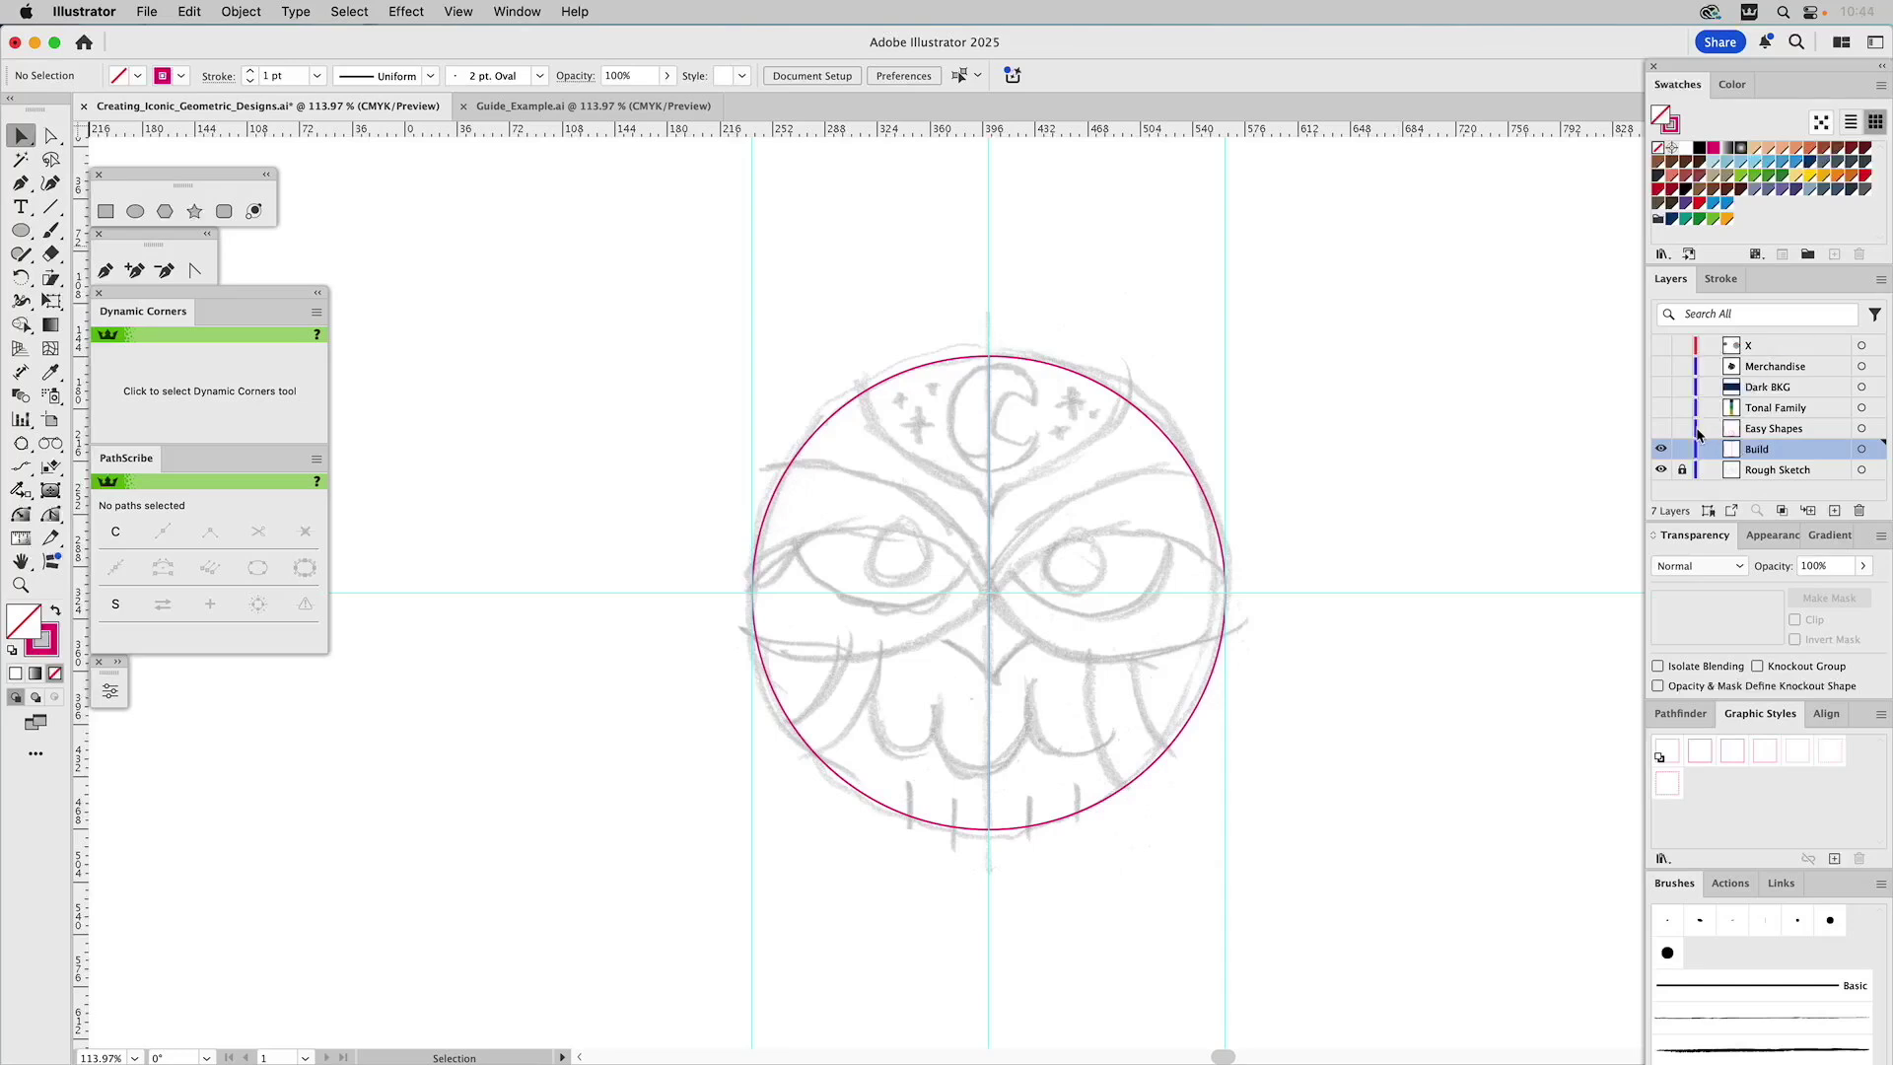
Toggle the Build layer's visibility, unlock the Rough Sketch layer and select the right vertical guide to check which layer holds it
{"action": "left_click", "coordinate": [1661, 449]}
{"action": "left_click", "coordinate": [1661, 451]}
{"action": "left_click", "coordinate": [1684, 469]}
{"action": "left_click_drag", "start_coordinate": [1244, 186], "coordinate": [1179, 221]}
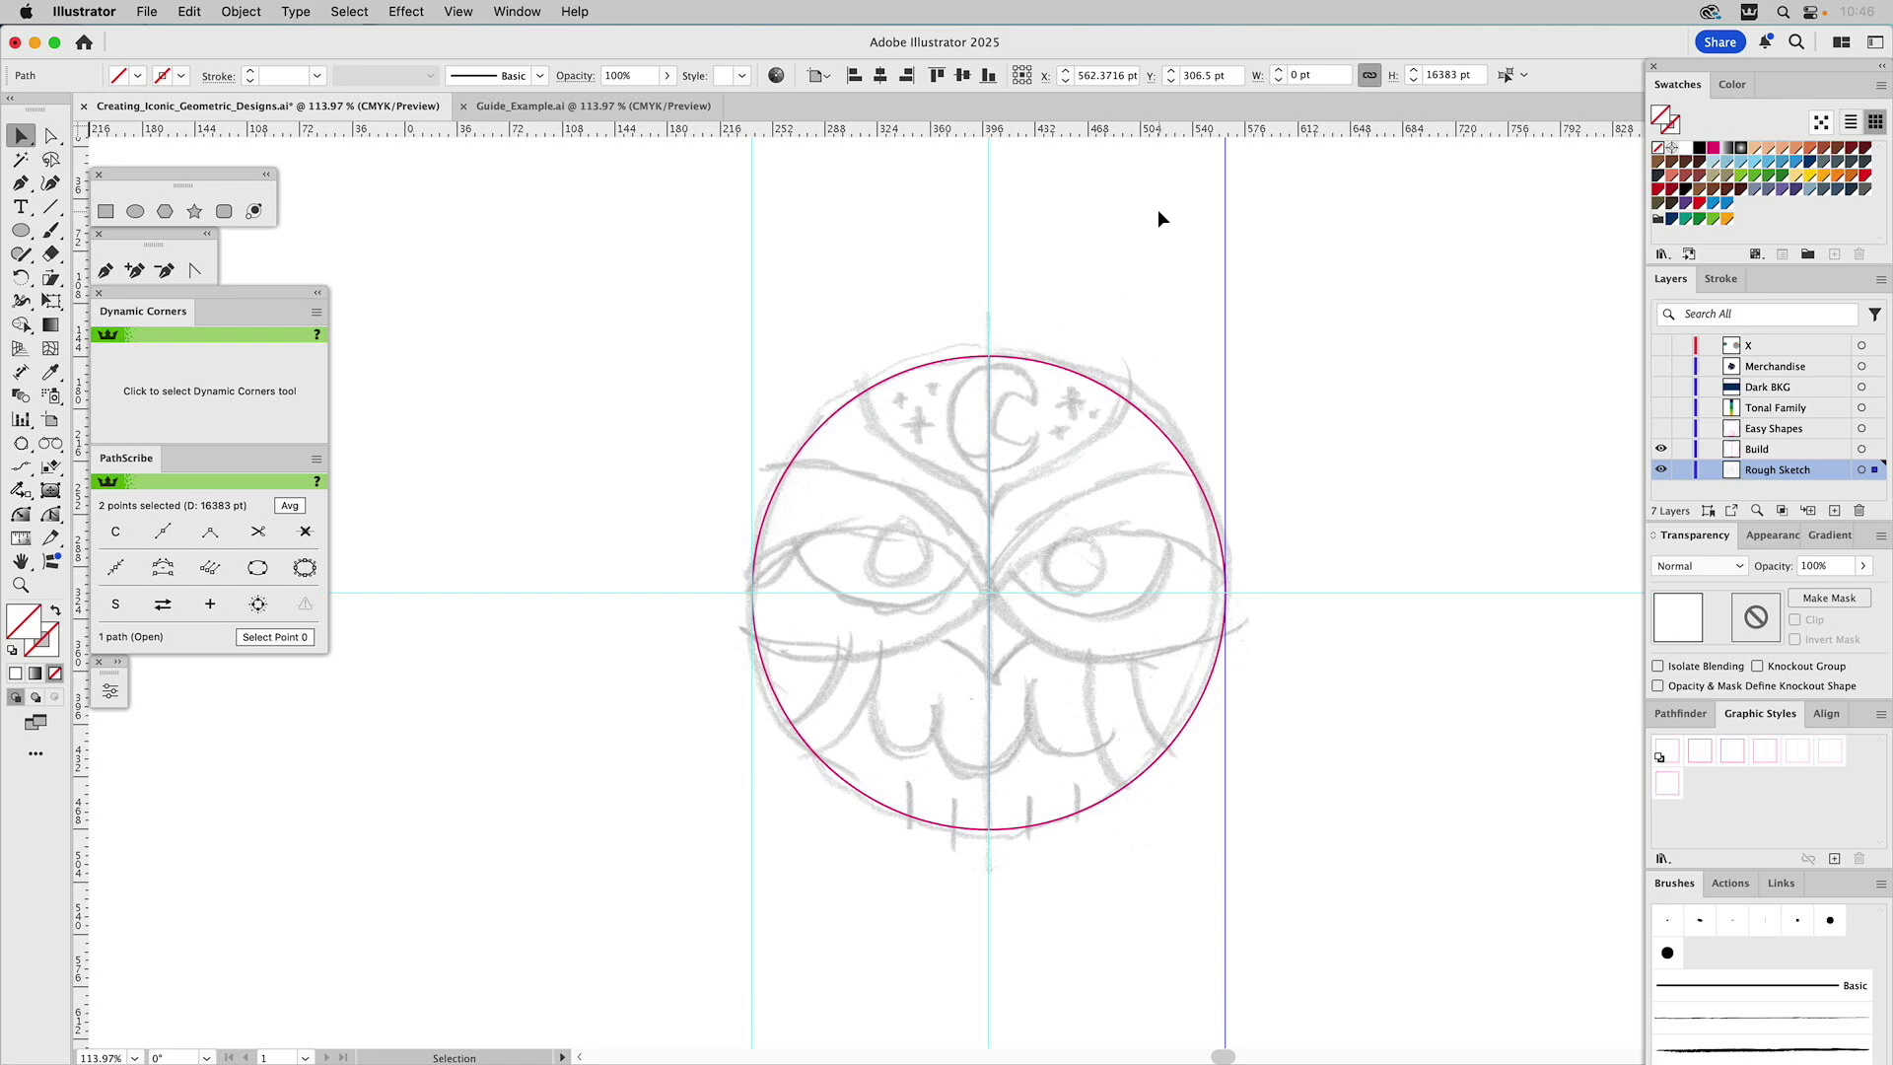
{"action": "left_click", "coordinate": [1332, 257]}
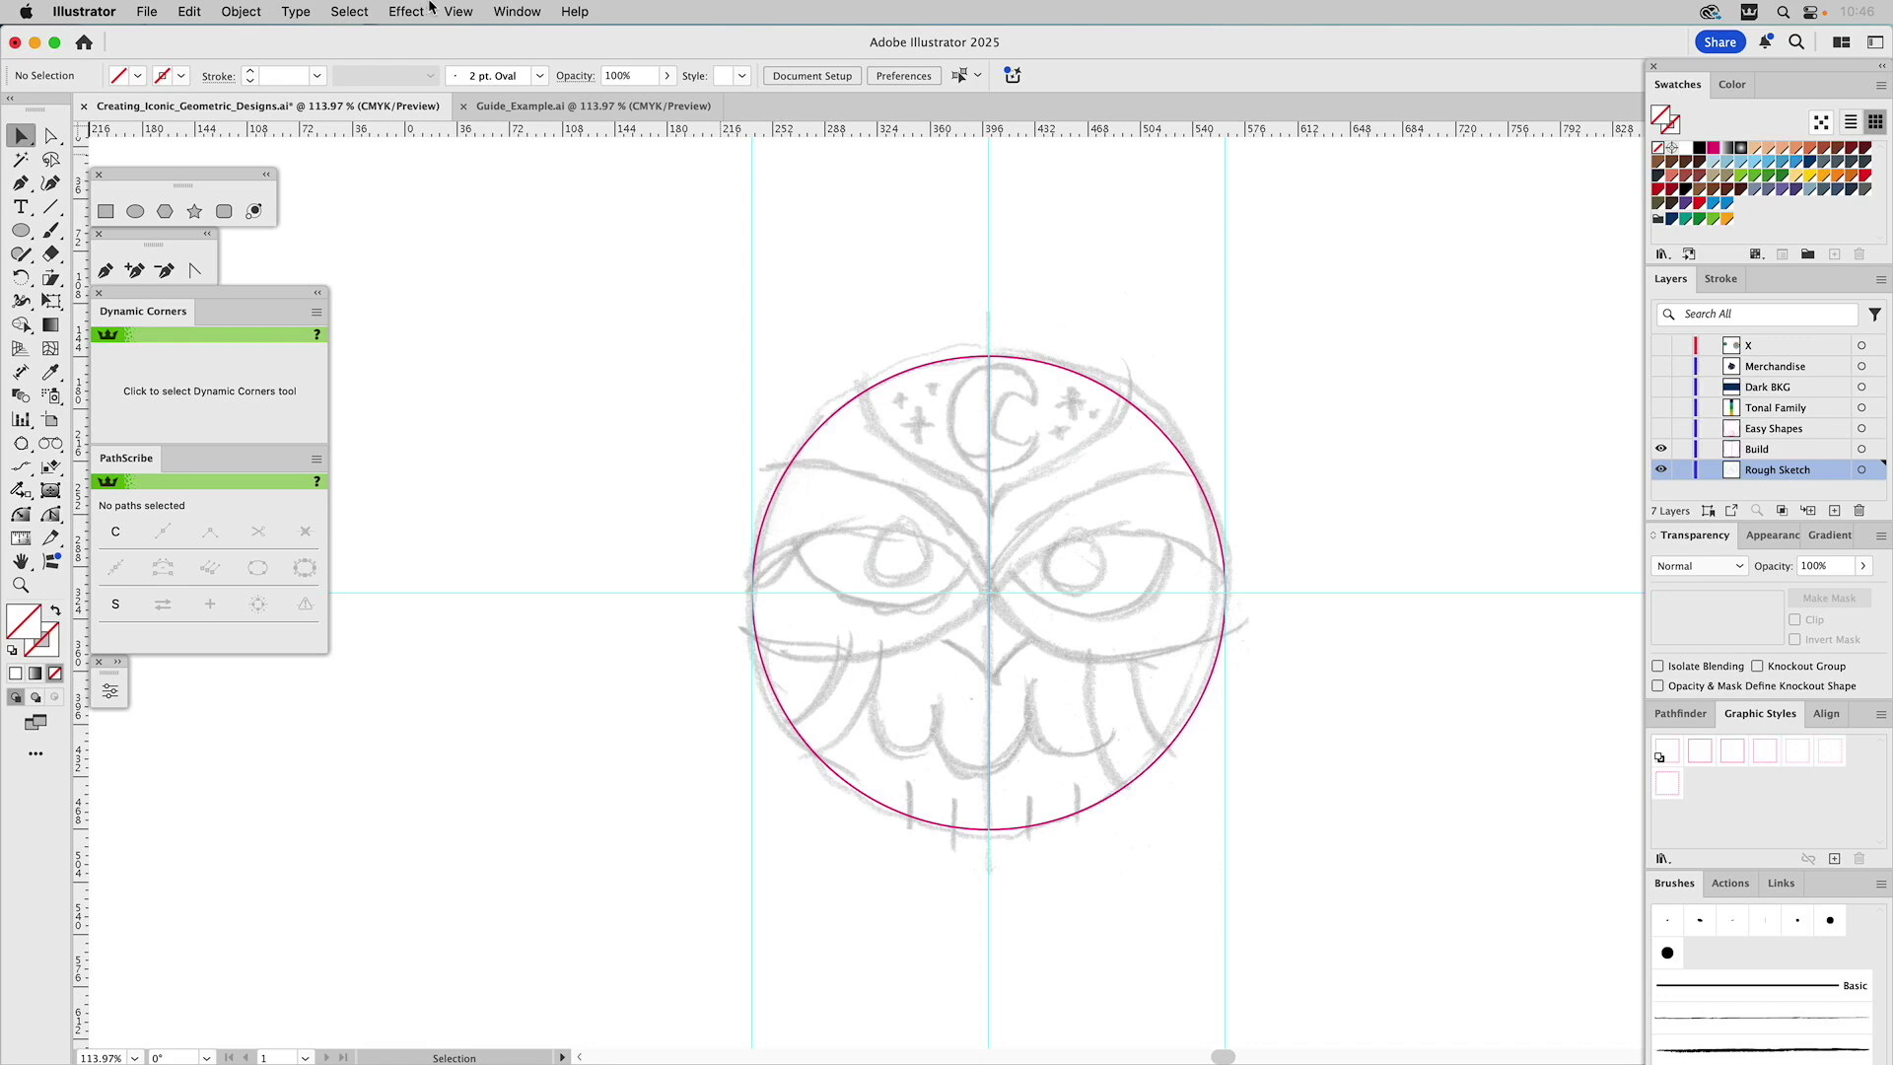
Review the available guide commands and select the right vertical guide again to check its layer
{"action": "left_click", "coordinate": [461, 11]}
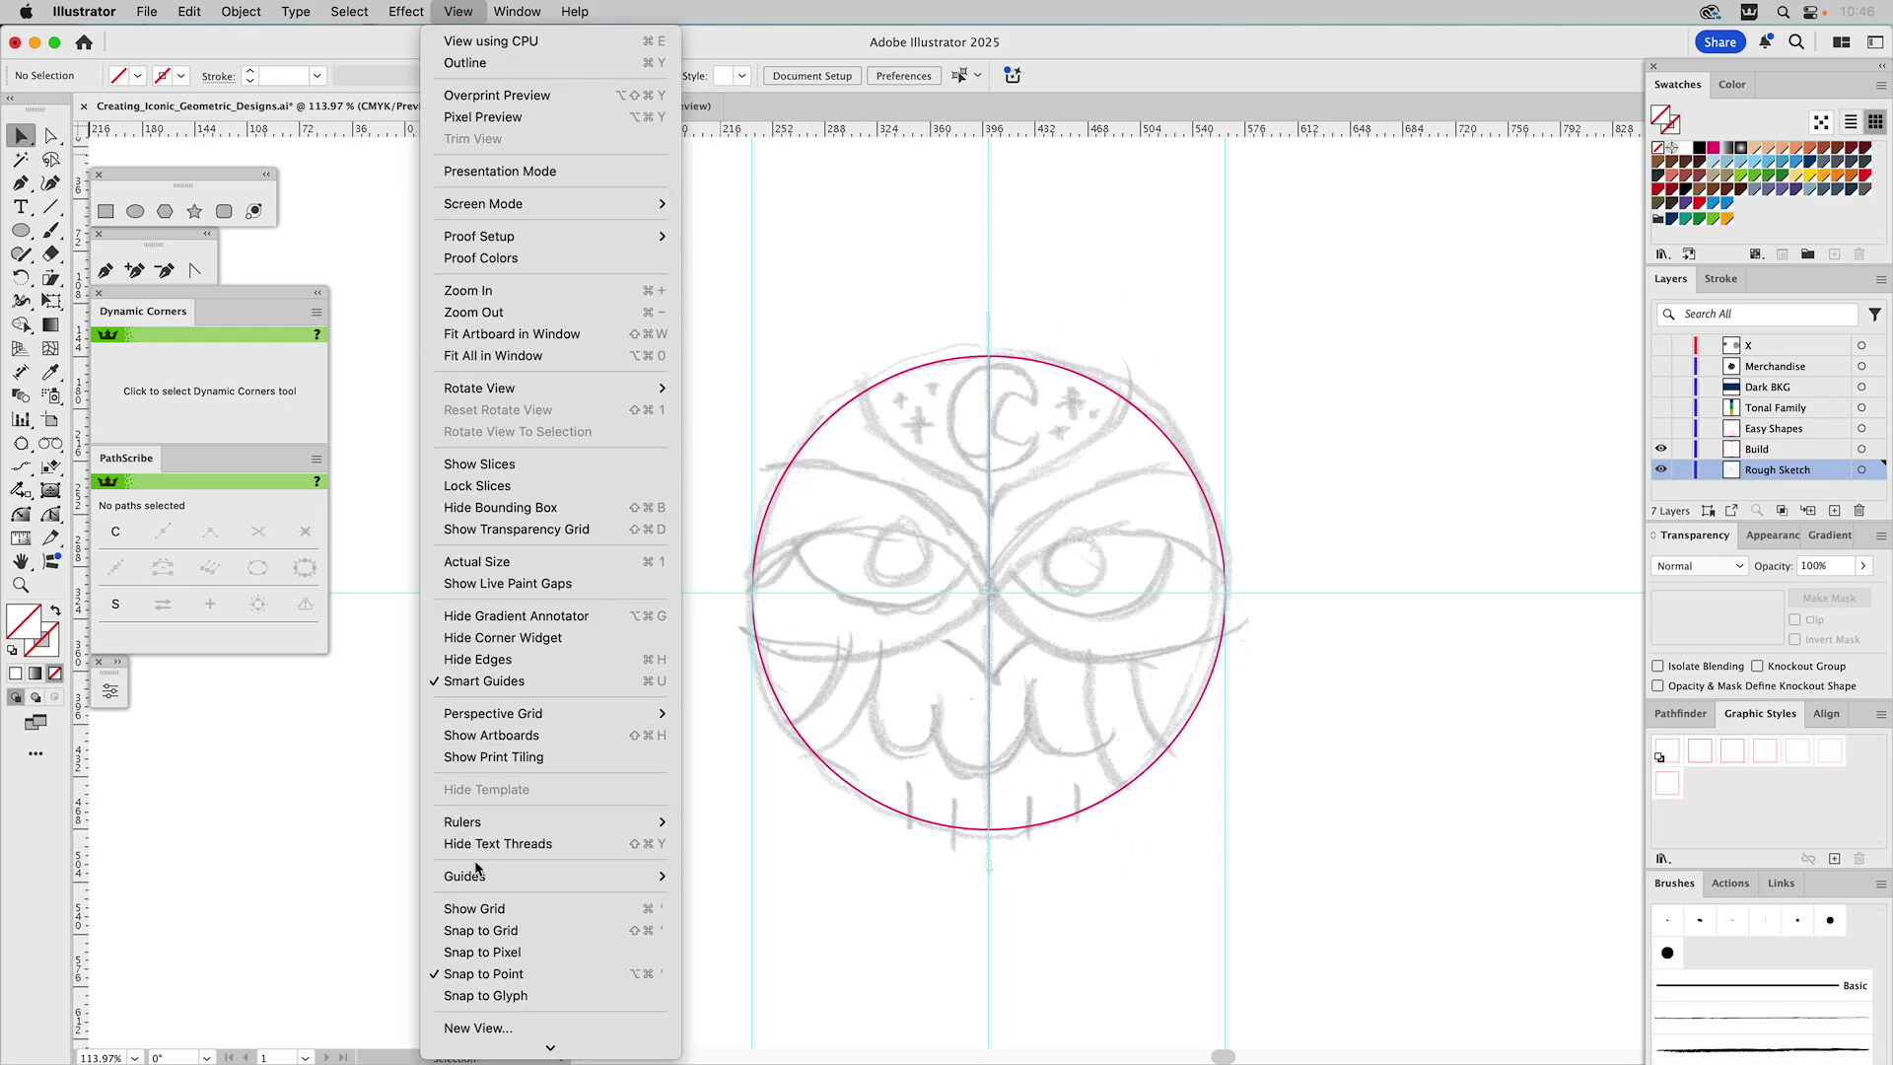
{"action": "mouse_move", "coordinate": [583, 877]}
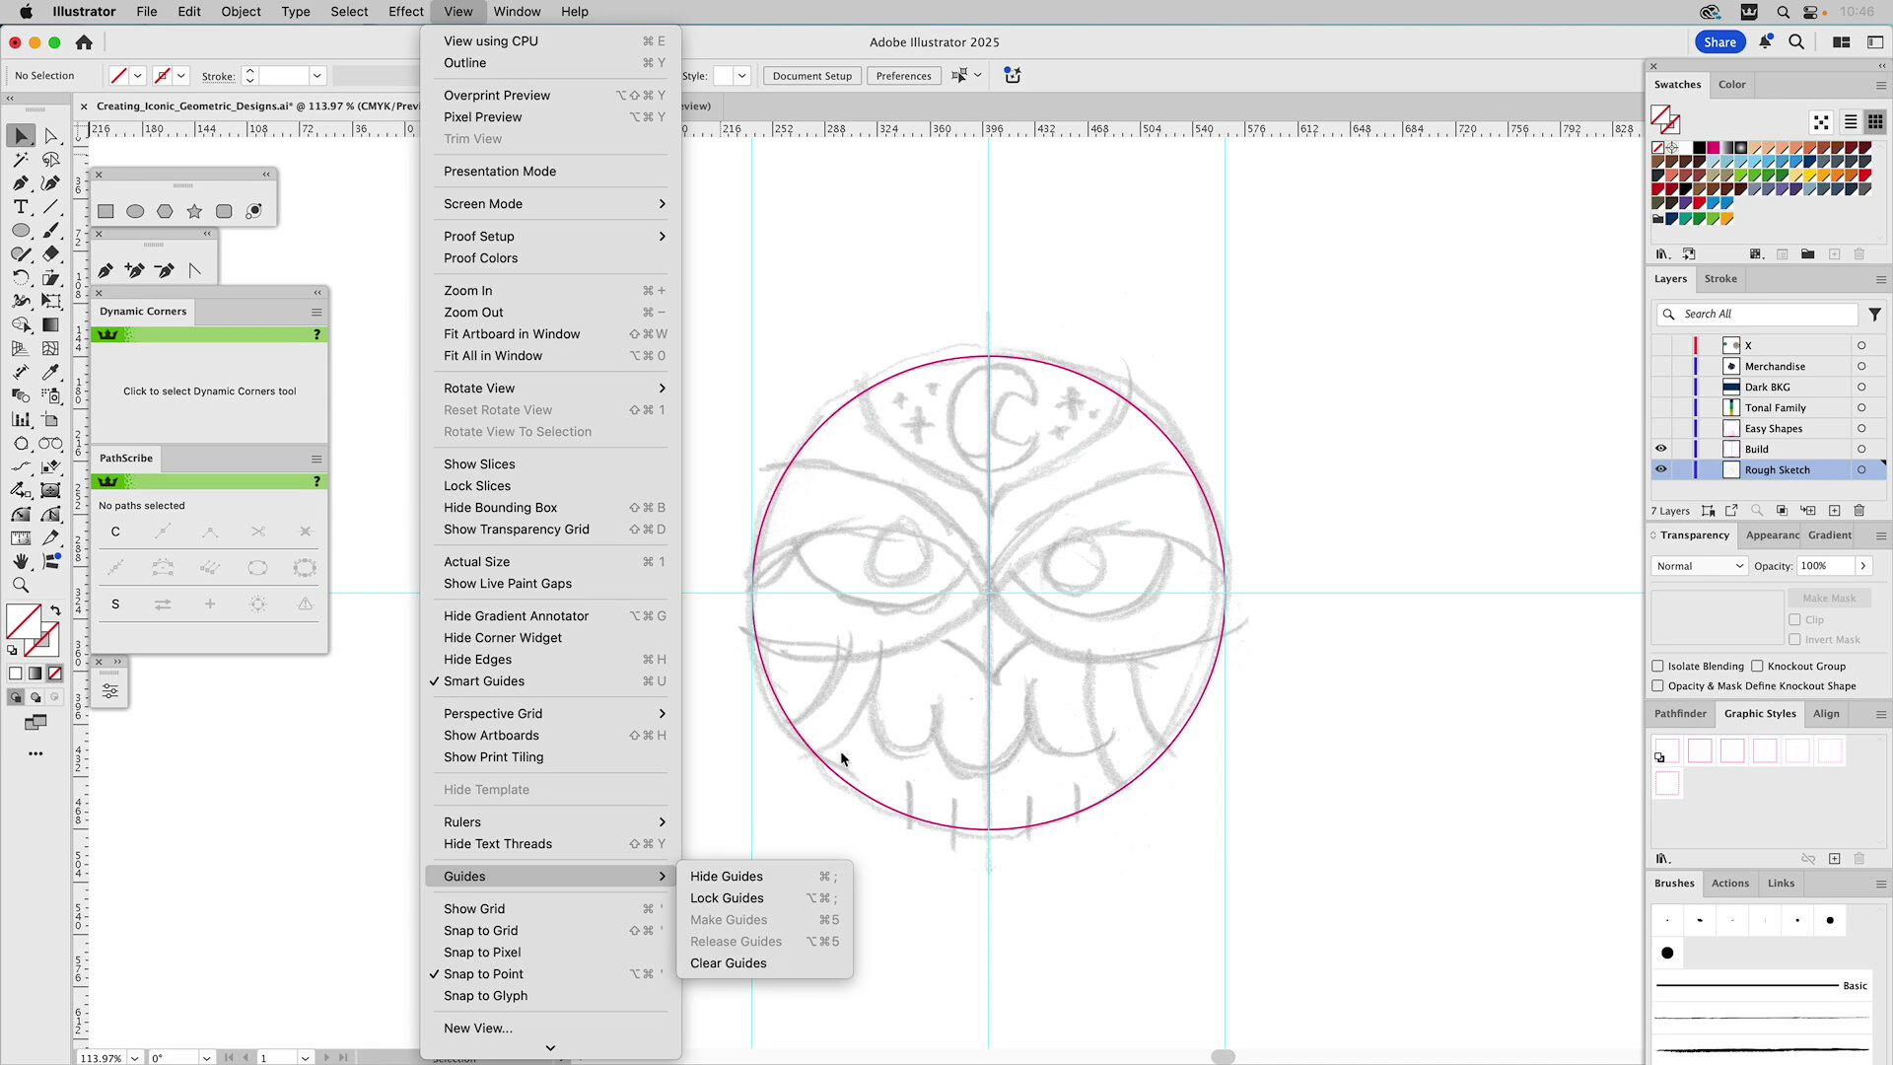
{"action": "left_click", "coordinate": [1329, 259]}
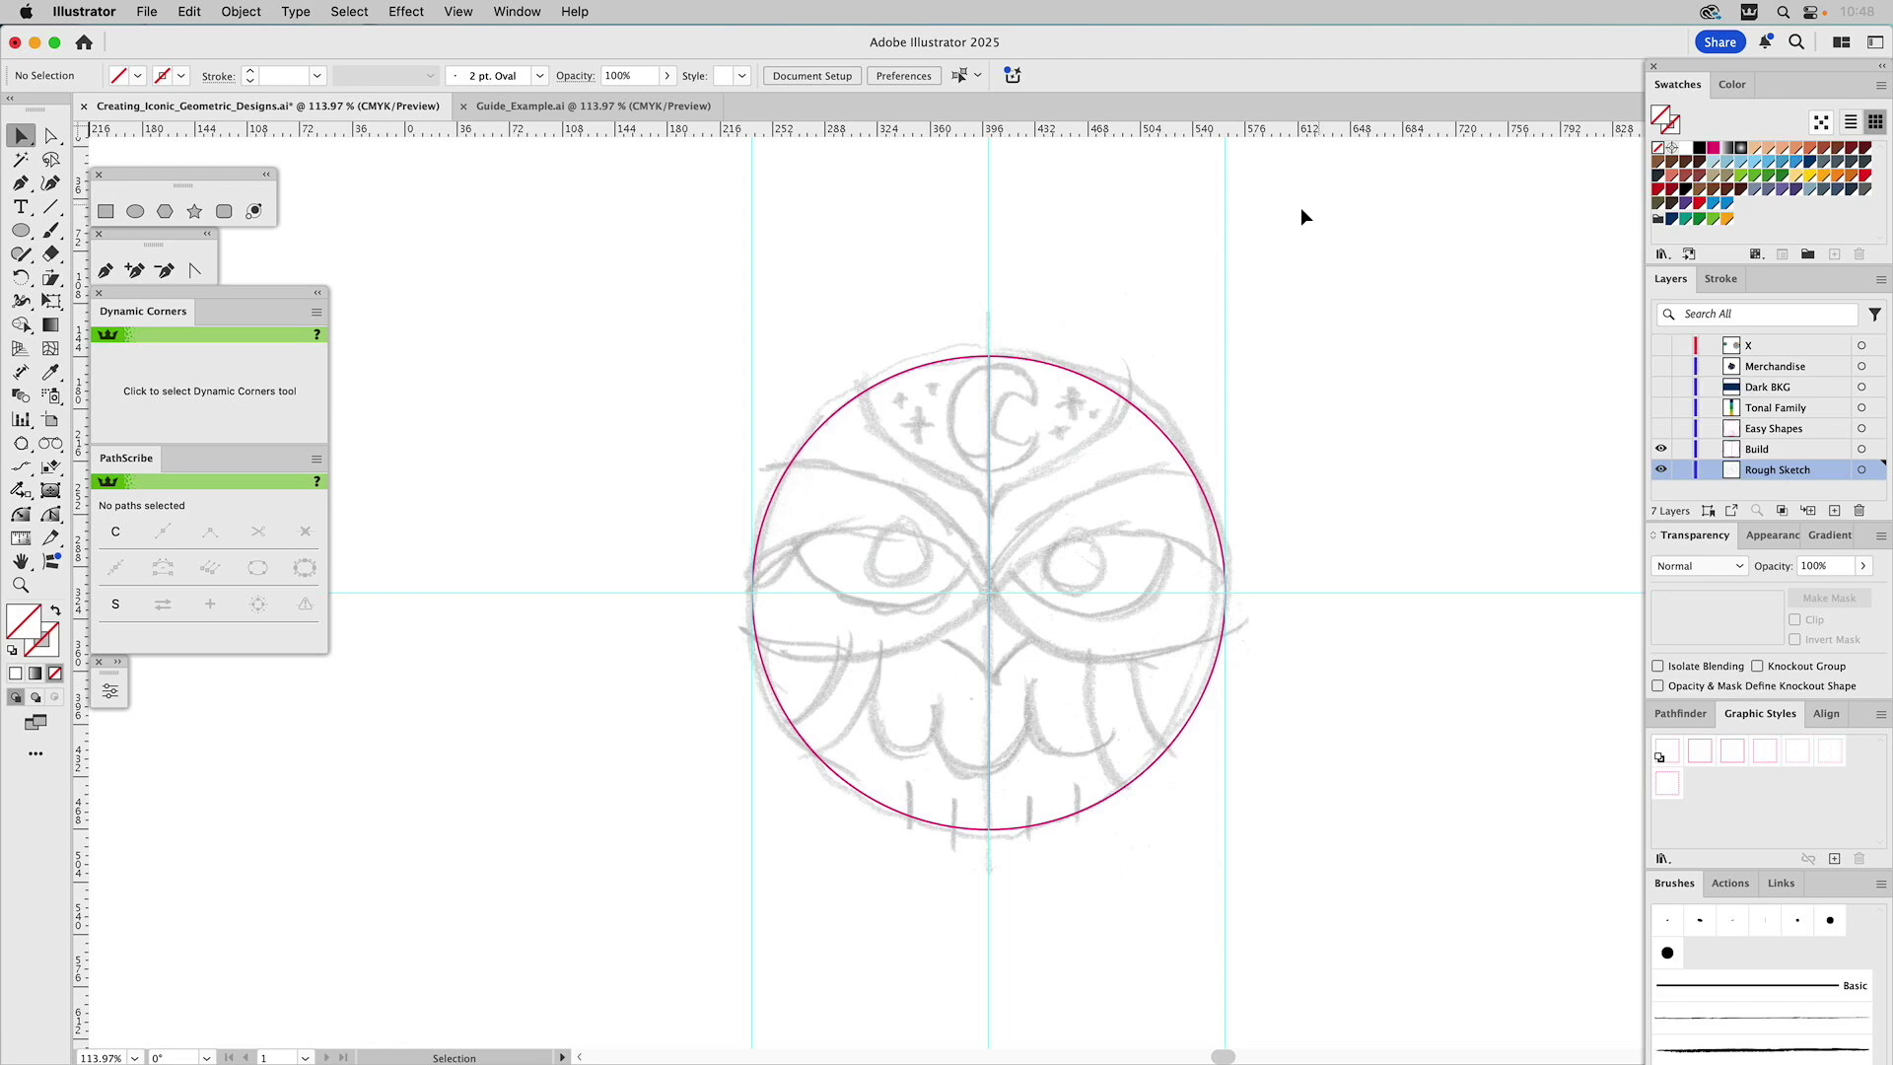
{"action": "left_click_drag", "start_coordinate": [1204, 227], "coordinate": [1203, 228]}
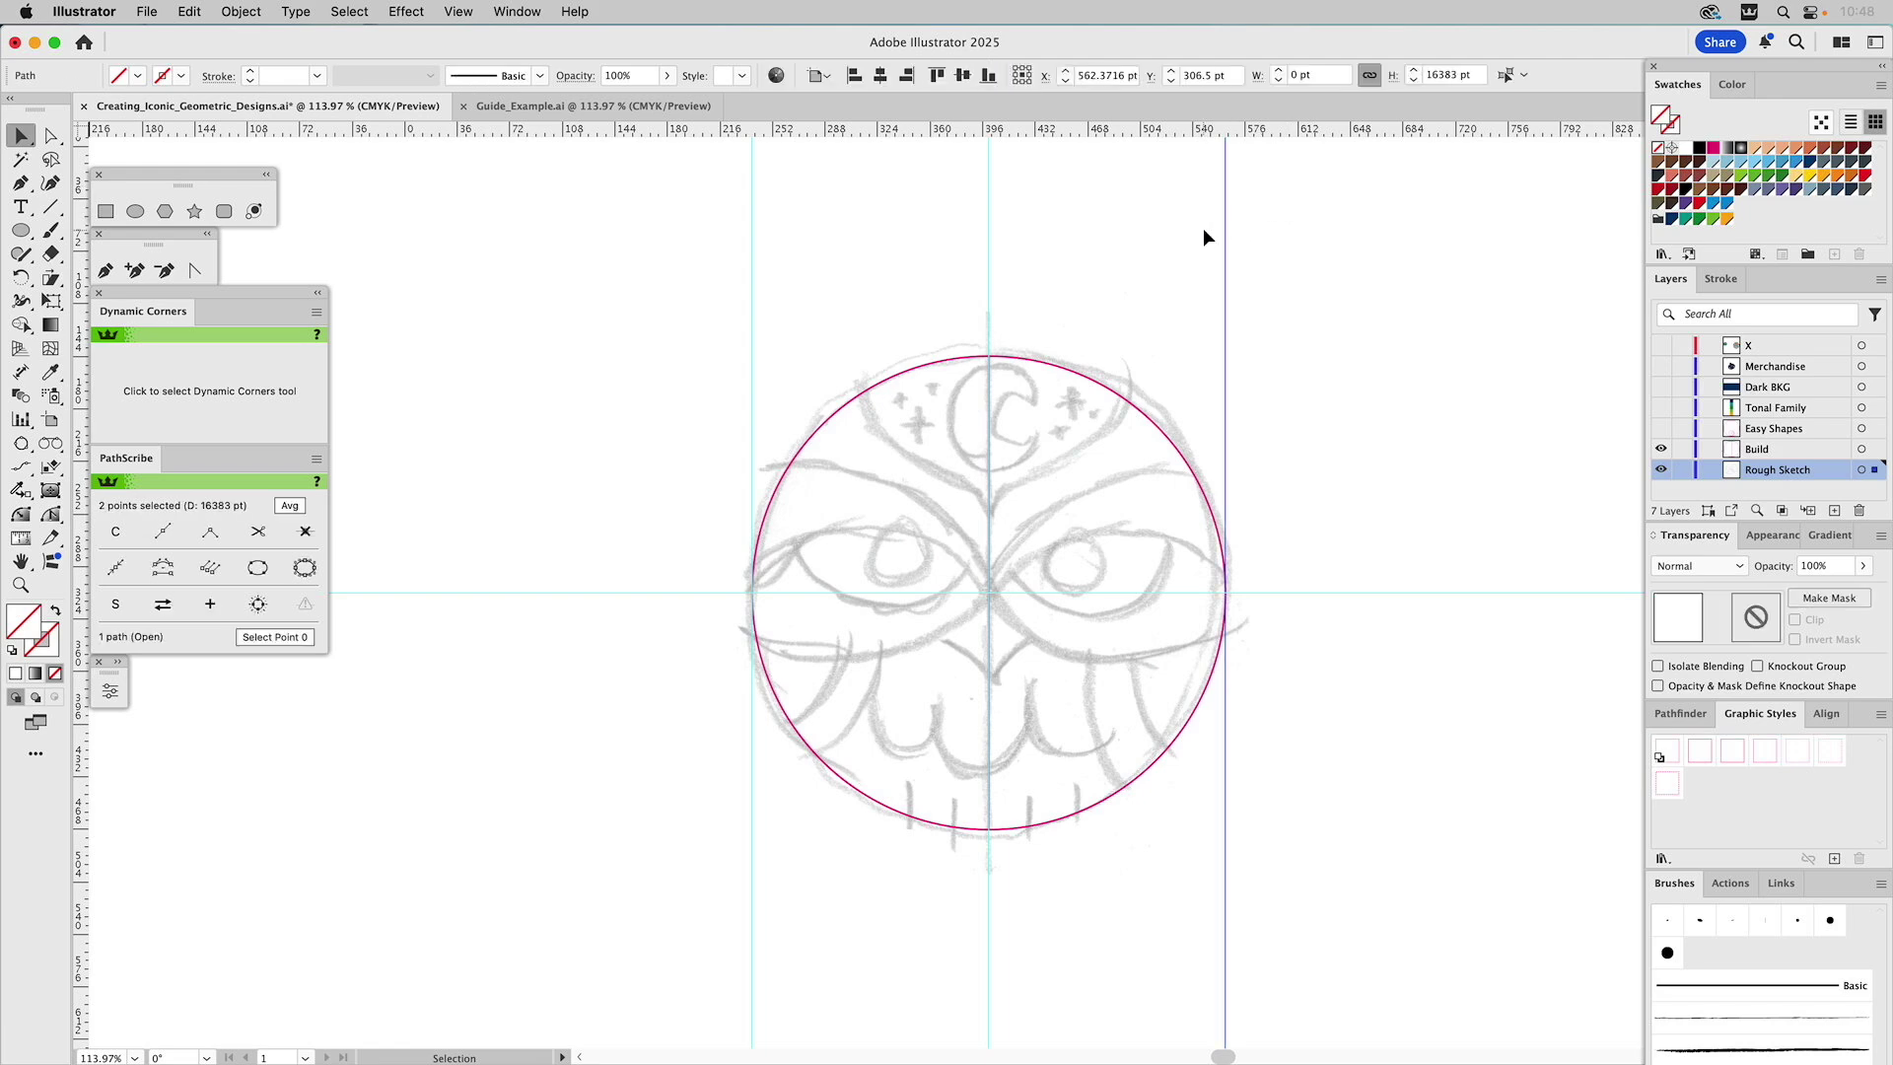
{"action": "left_click", "coordinate": [1321, 258]}
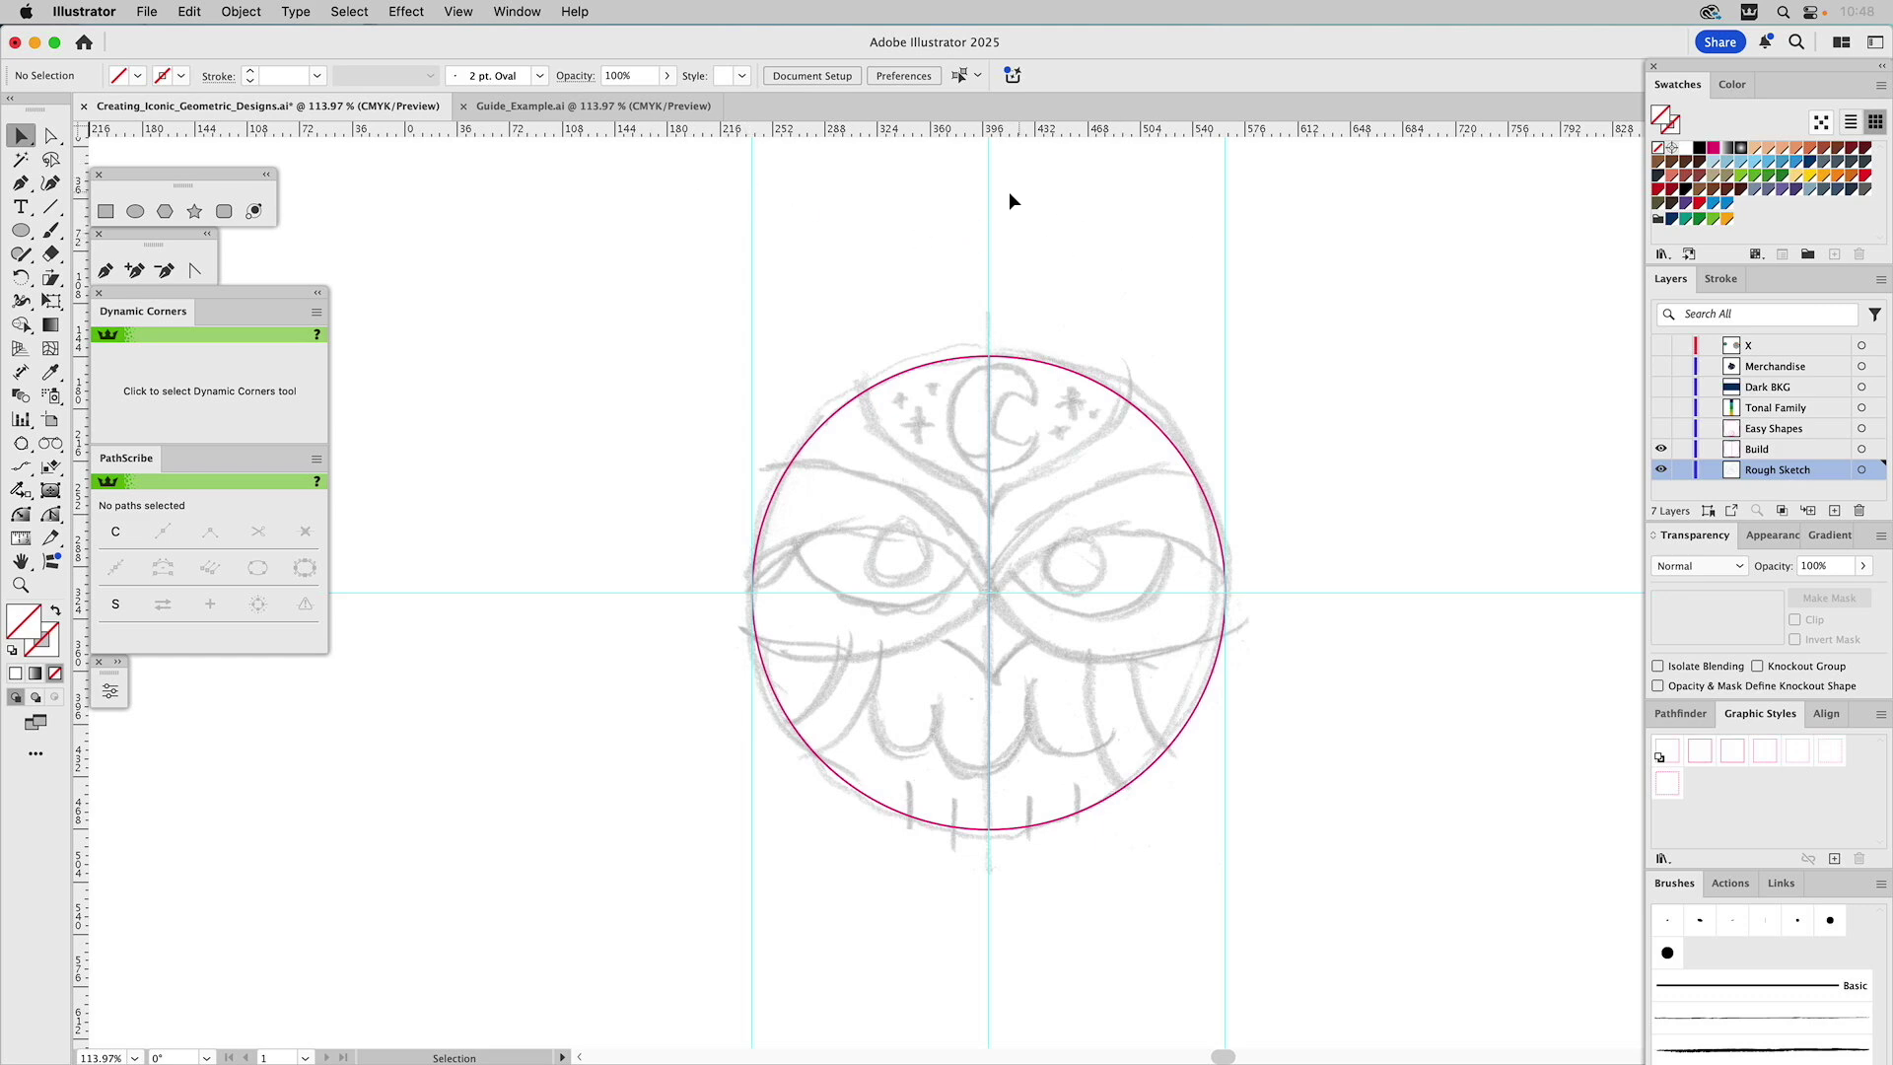
Run the GS_Move_Guides_to_Layer script to collect all guides on a separate layer
{"action": "left_click", "coordinate": [146, 11]}
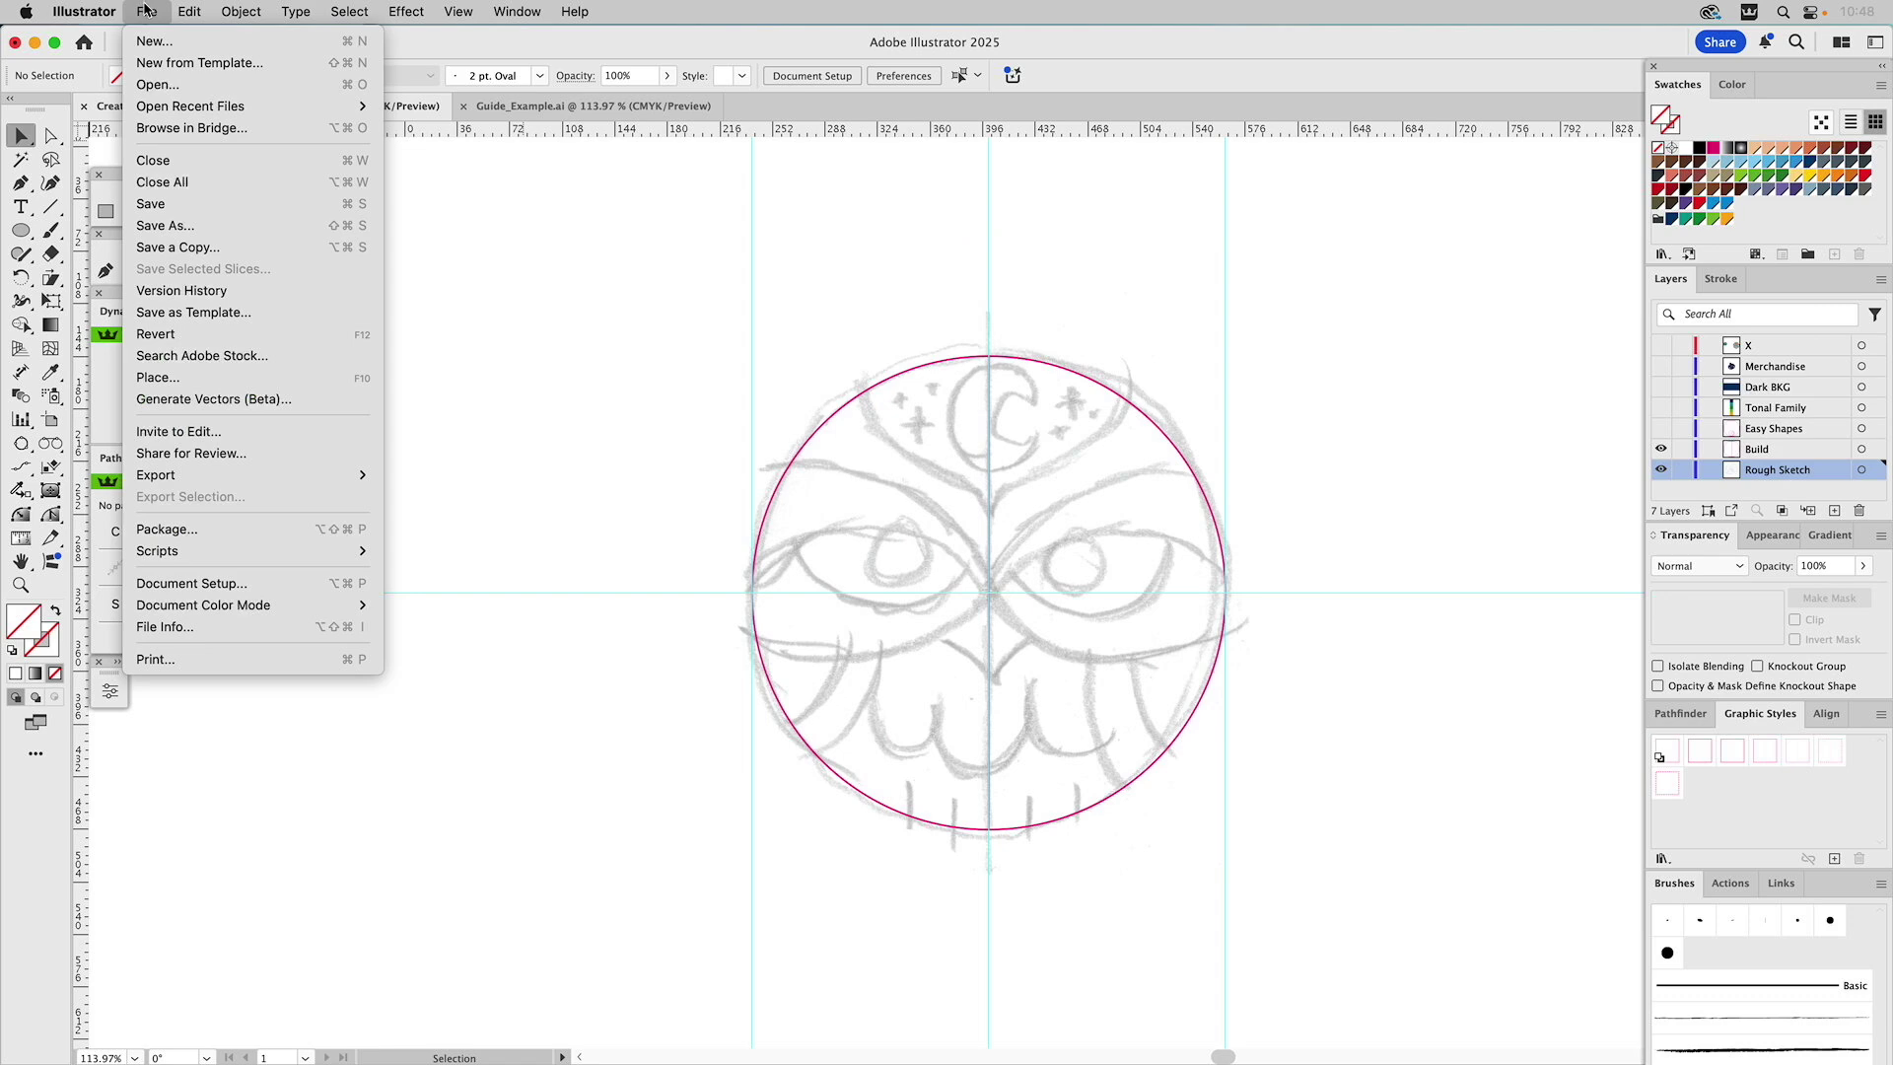
{"action": "mouse_move", "coordinate": [163, 552]}
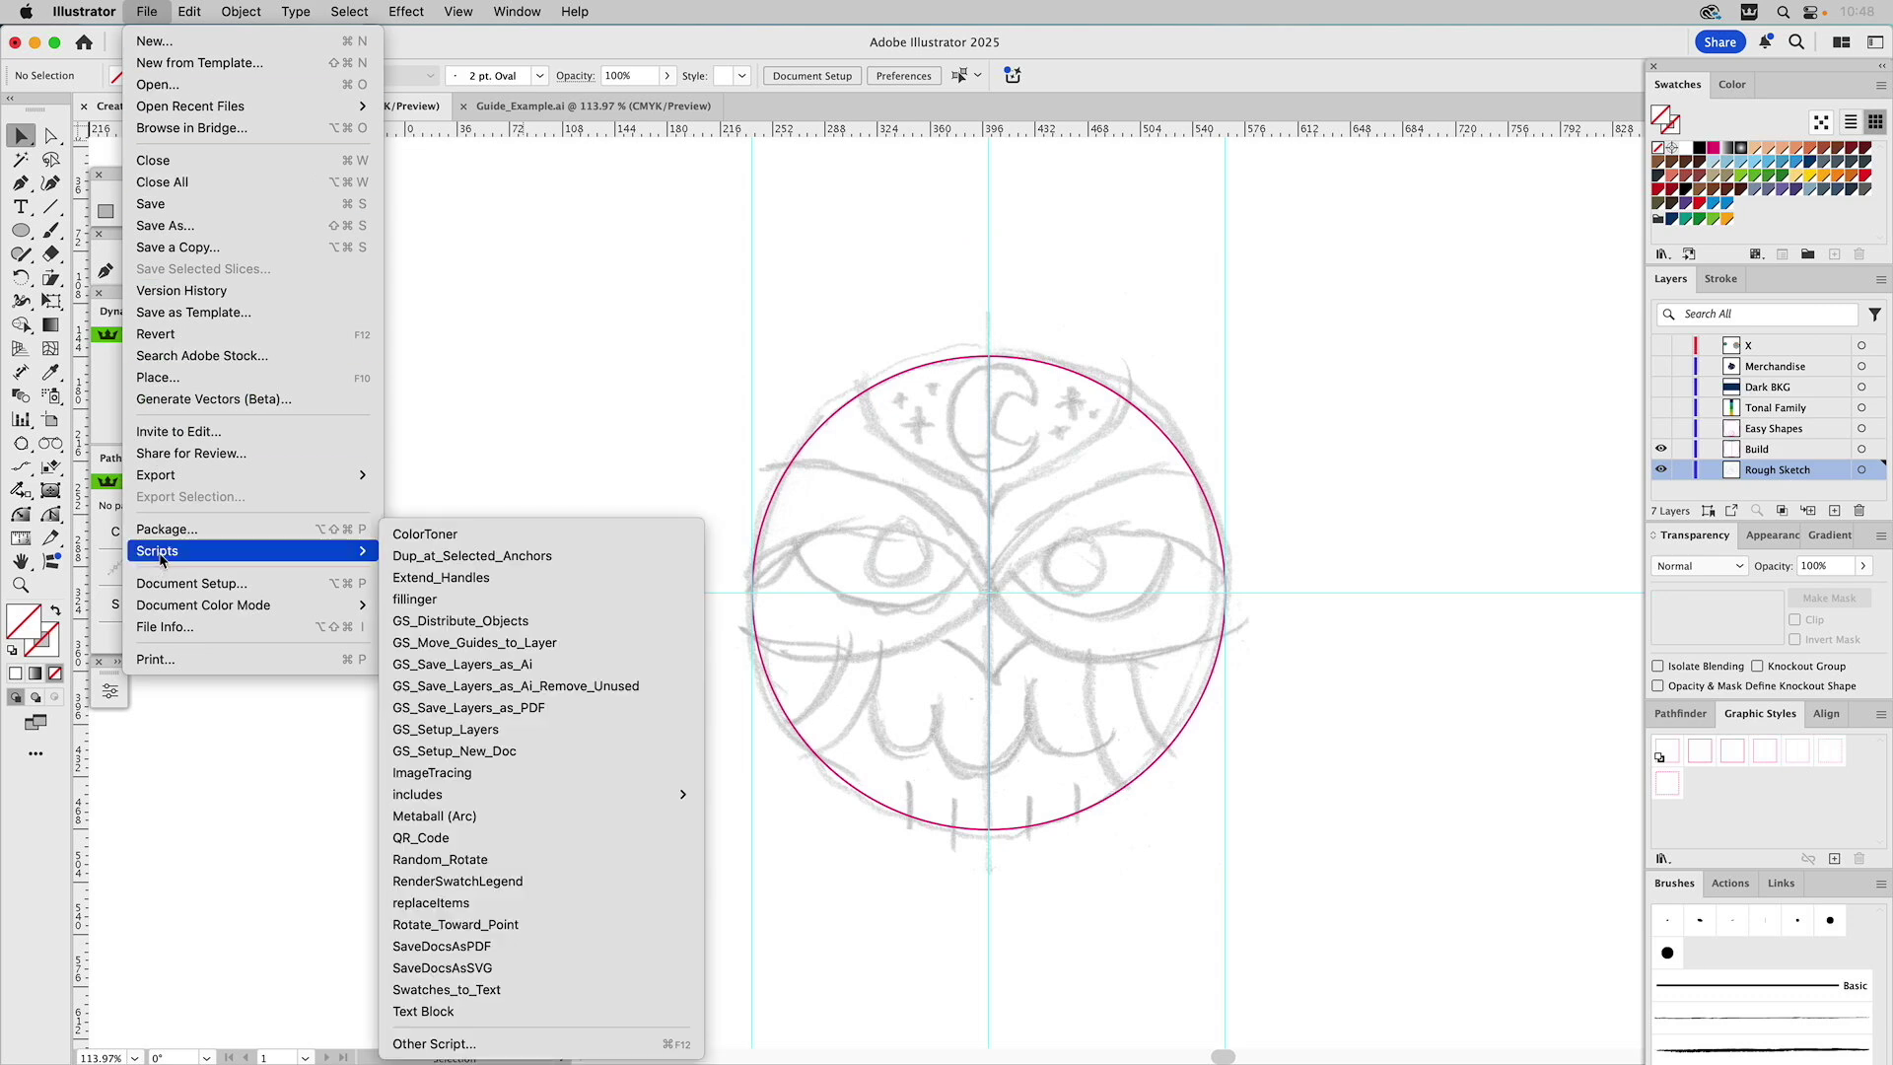
{"action": "left_click", "coordinate": [440, 652]}
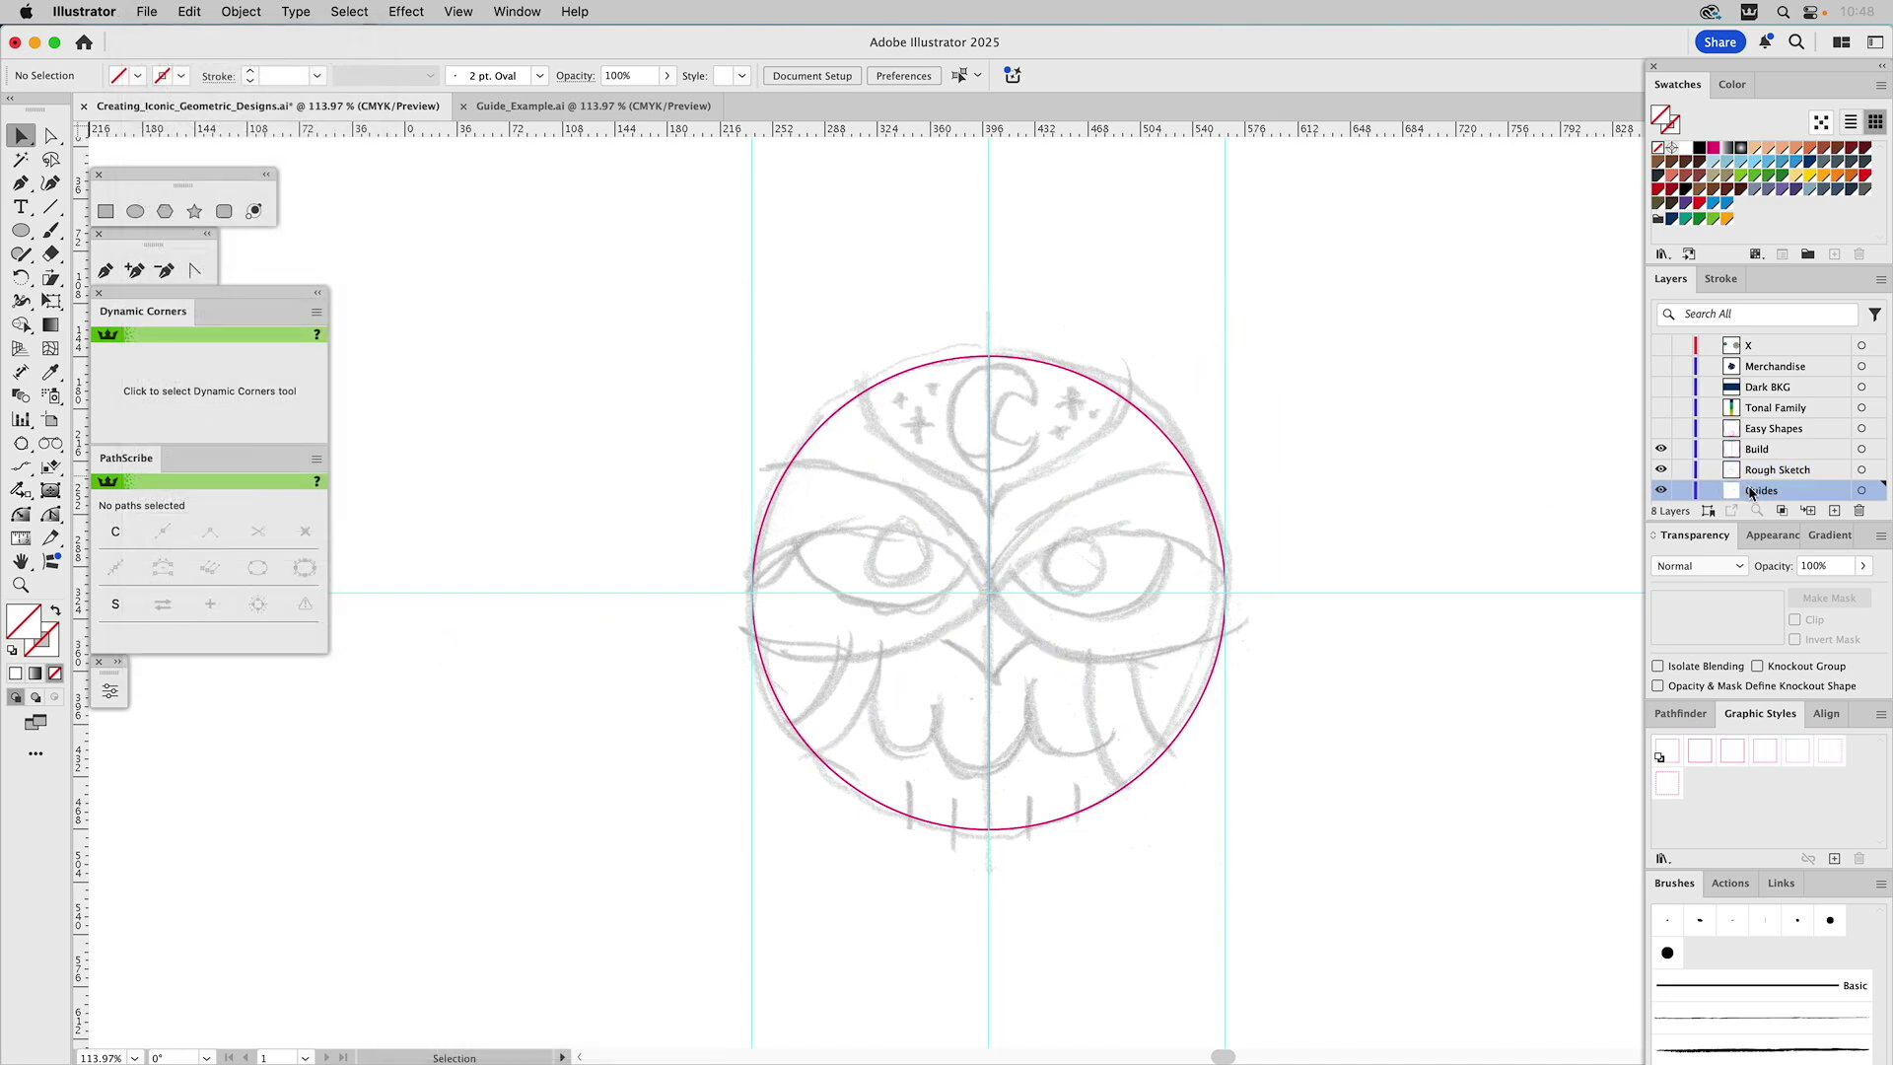
Hide the Guides layer and lock the Rough Sketch layer
{"action": "left_click", "coordinate": [1660, 491]}
{"action": "left_click", "coordinate": [1660, 491]}
{"action": "left_click", "coordinate": [1660, 491]}
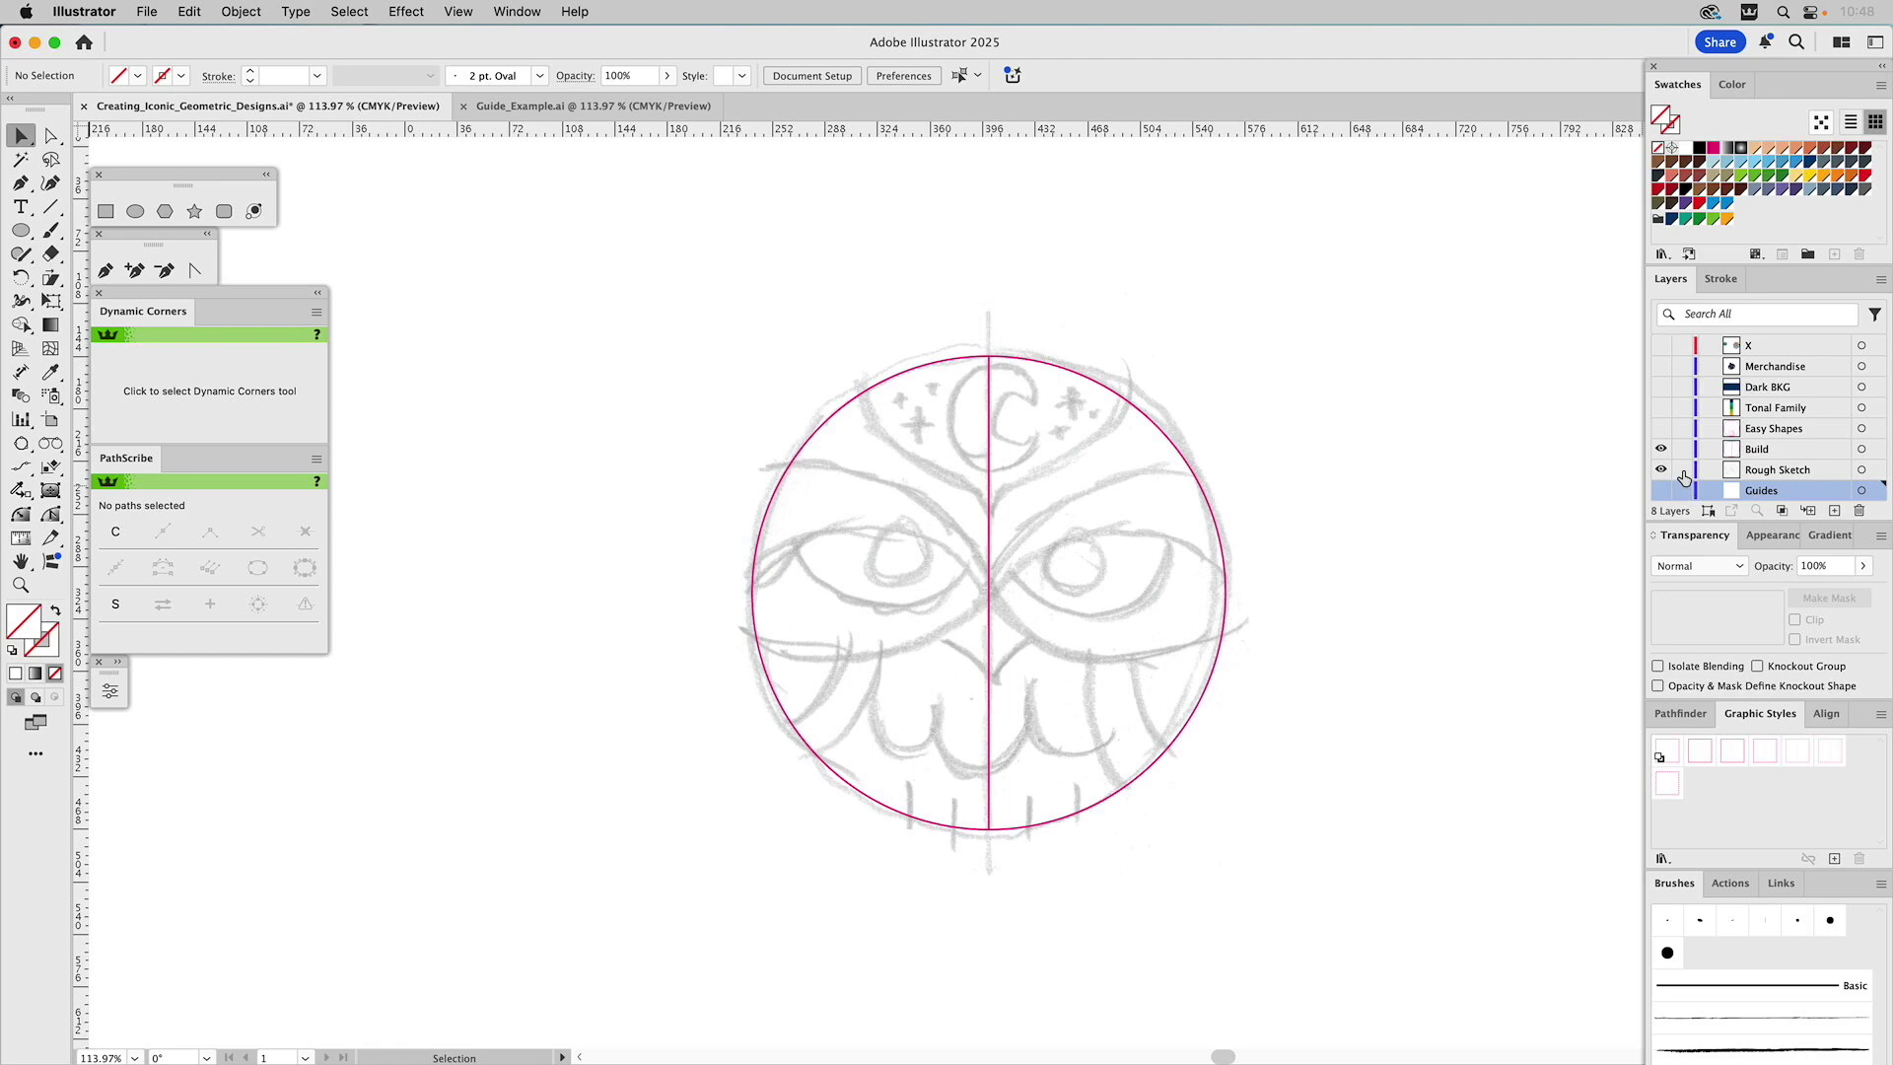
{"action": "left_click", "coordinate": [1682, 469]}
Switch to the Guide_Example.ai document and select its vertical guide to check which layer it sits on
{"action": "left_click", "coordinate": [552, 105]}
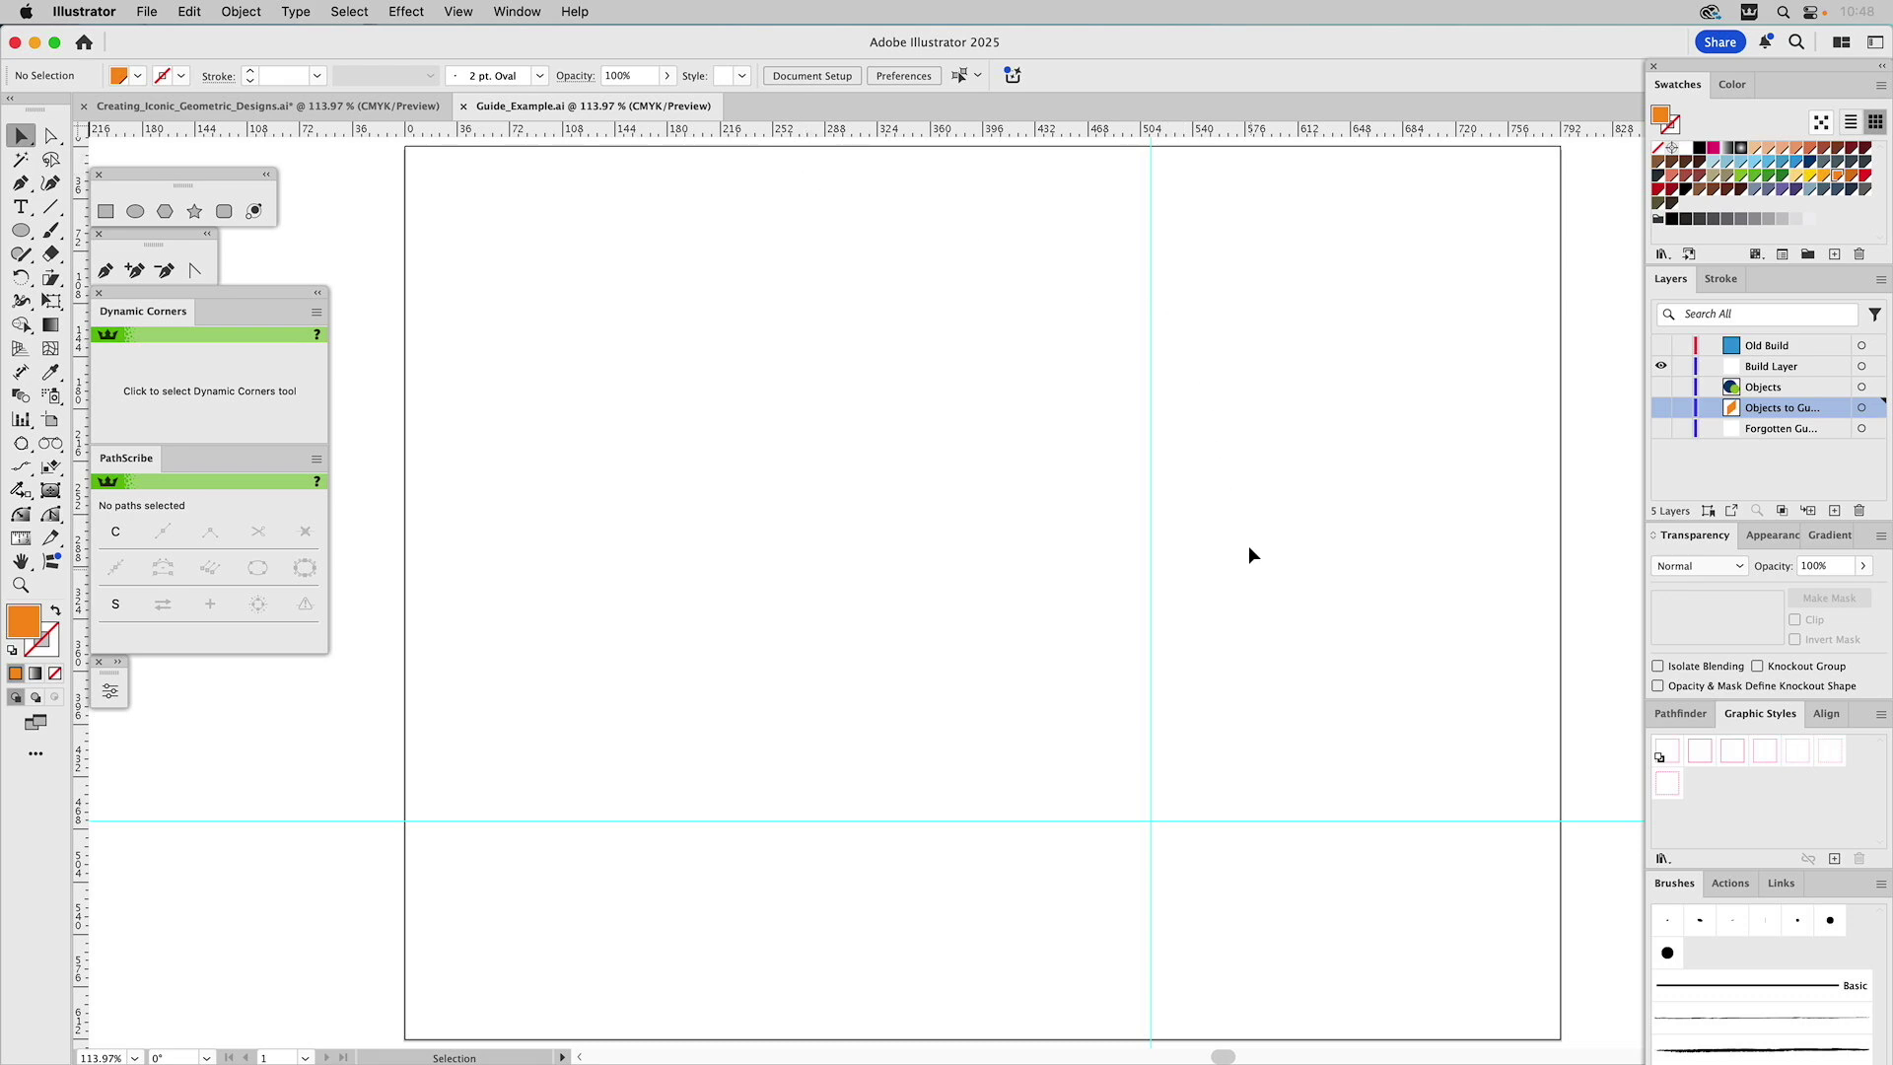
{"action": "left_click", "coordinate": [1151, 675]}
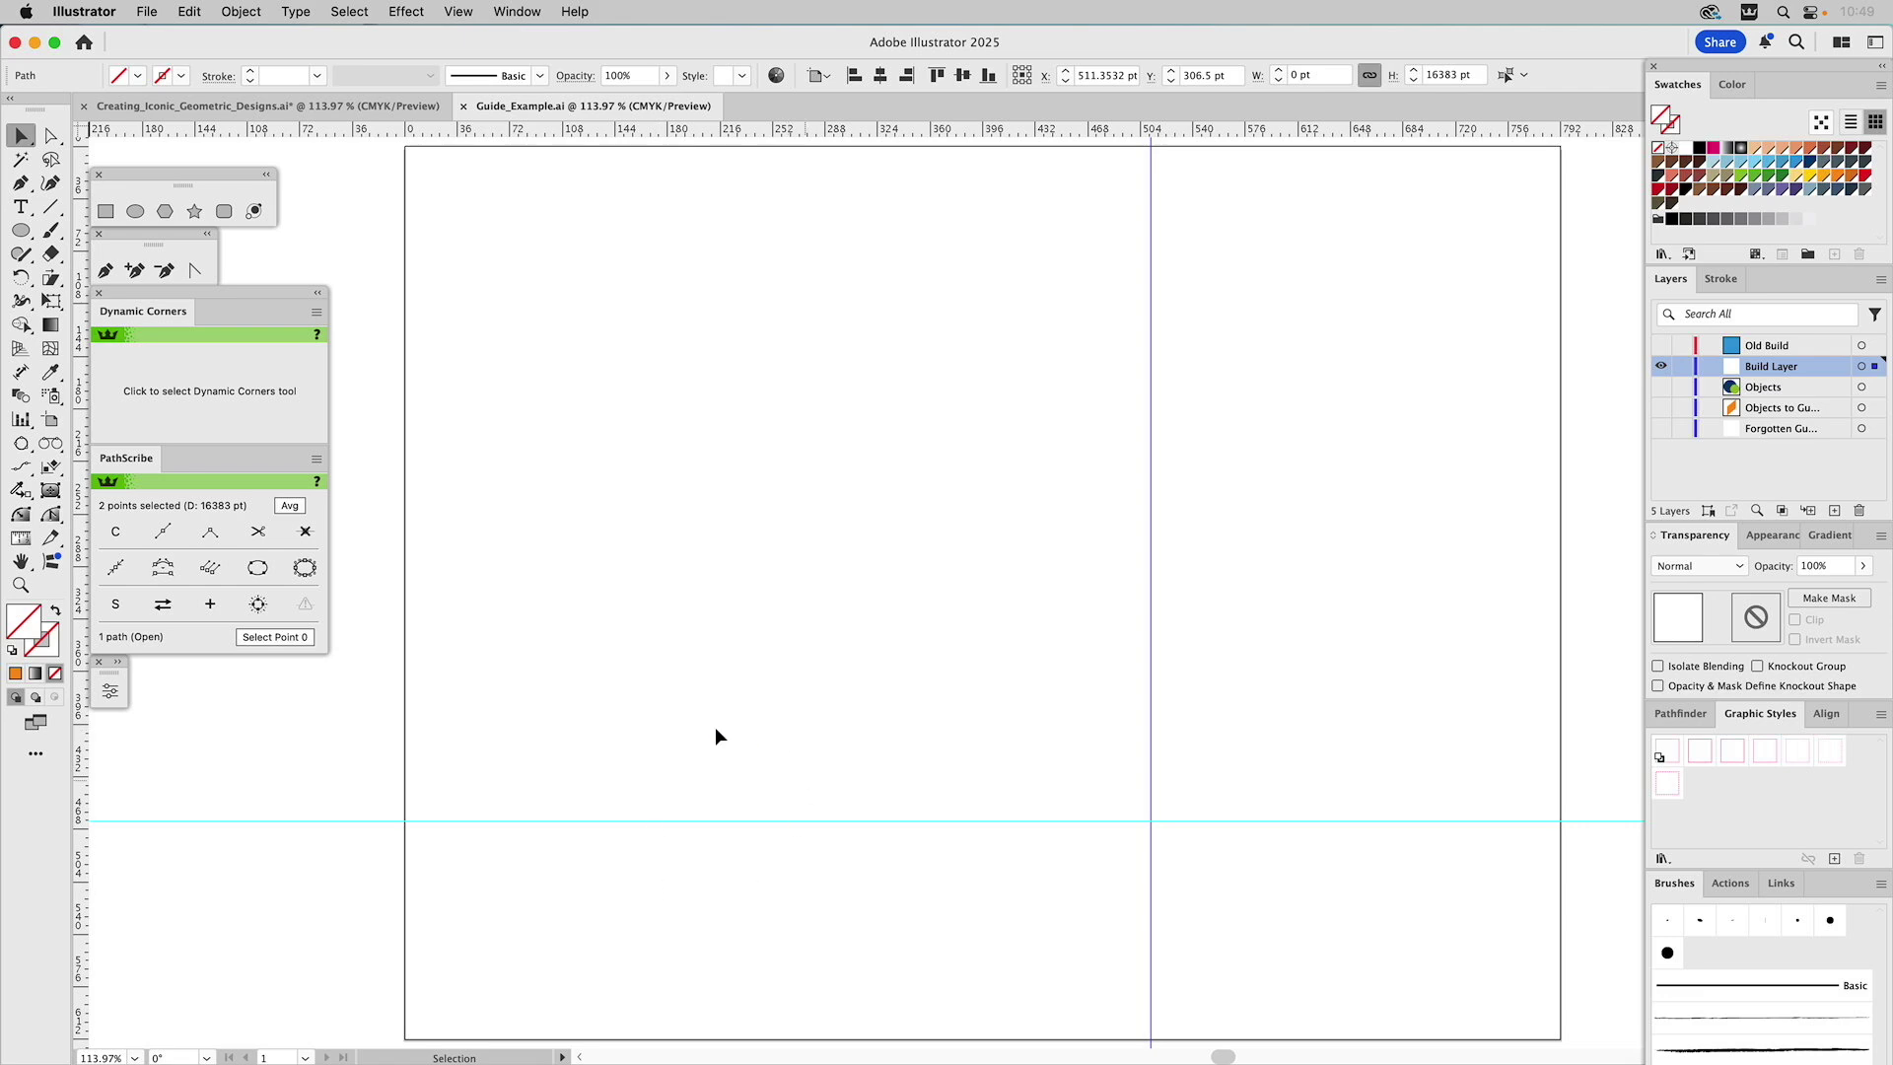
{"action": "left_click", "coordinate": [1236, 590]}
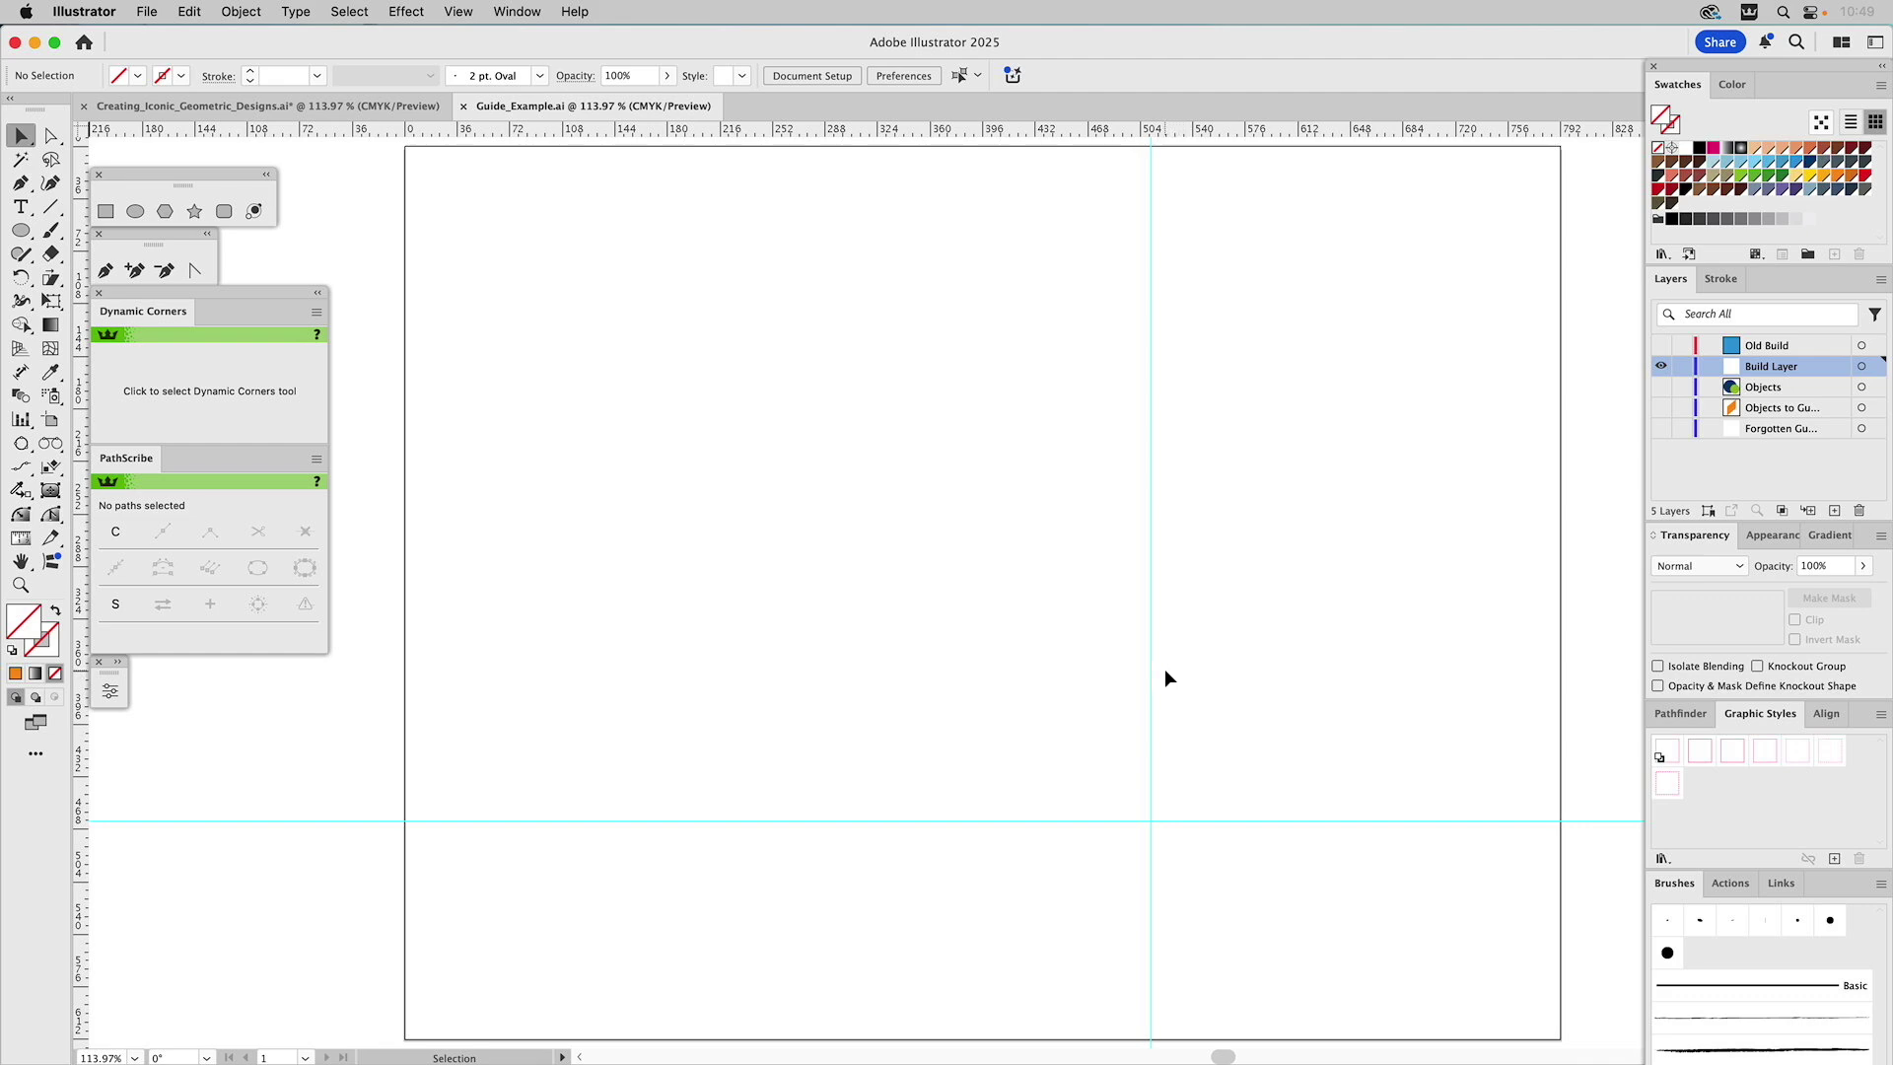
Hide Build Layer and briefly show the Old Build layer to examine its square and guides
{"action": "left_click", "coordinate": [1660, 366]}
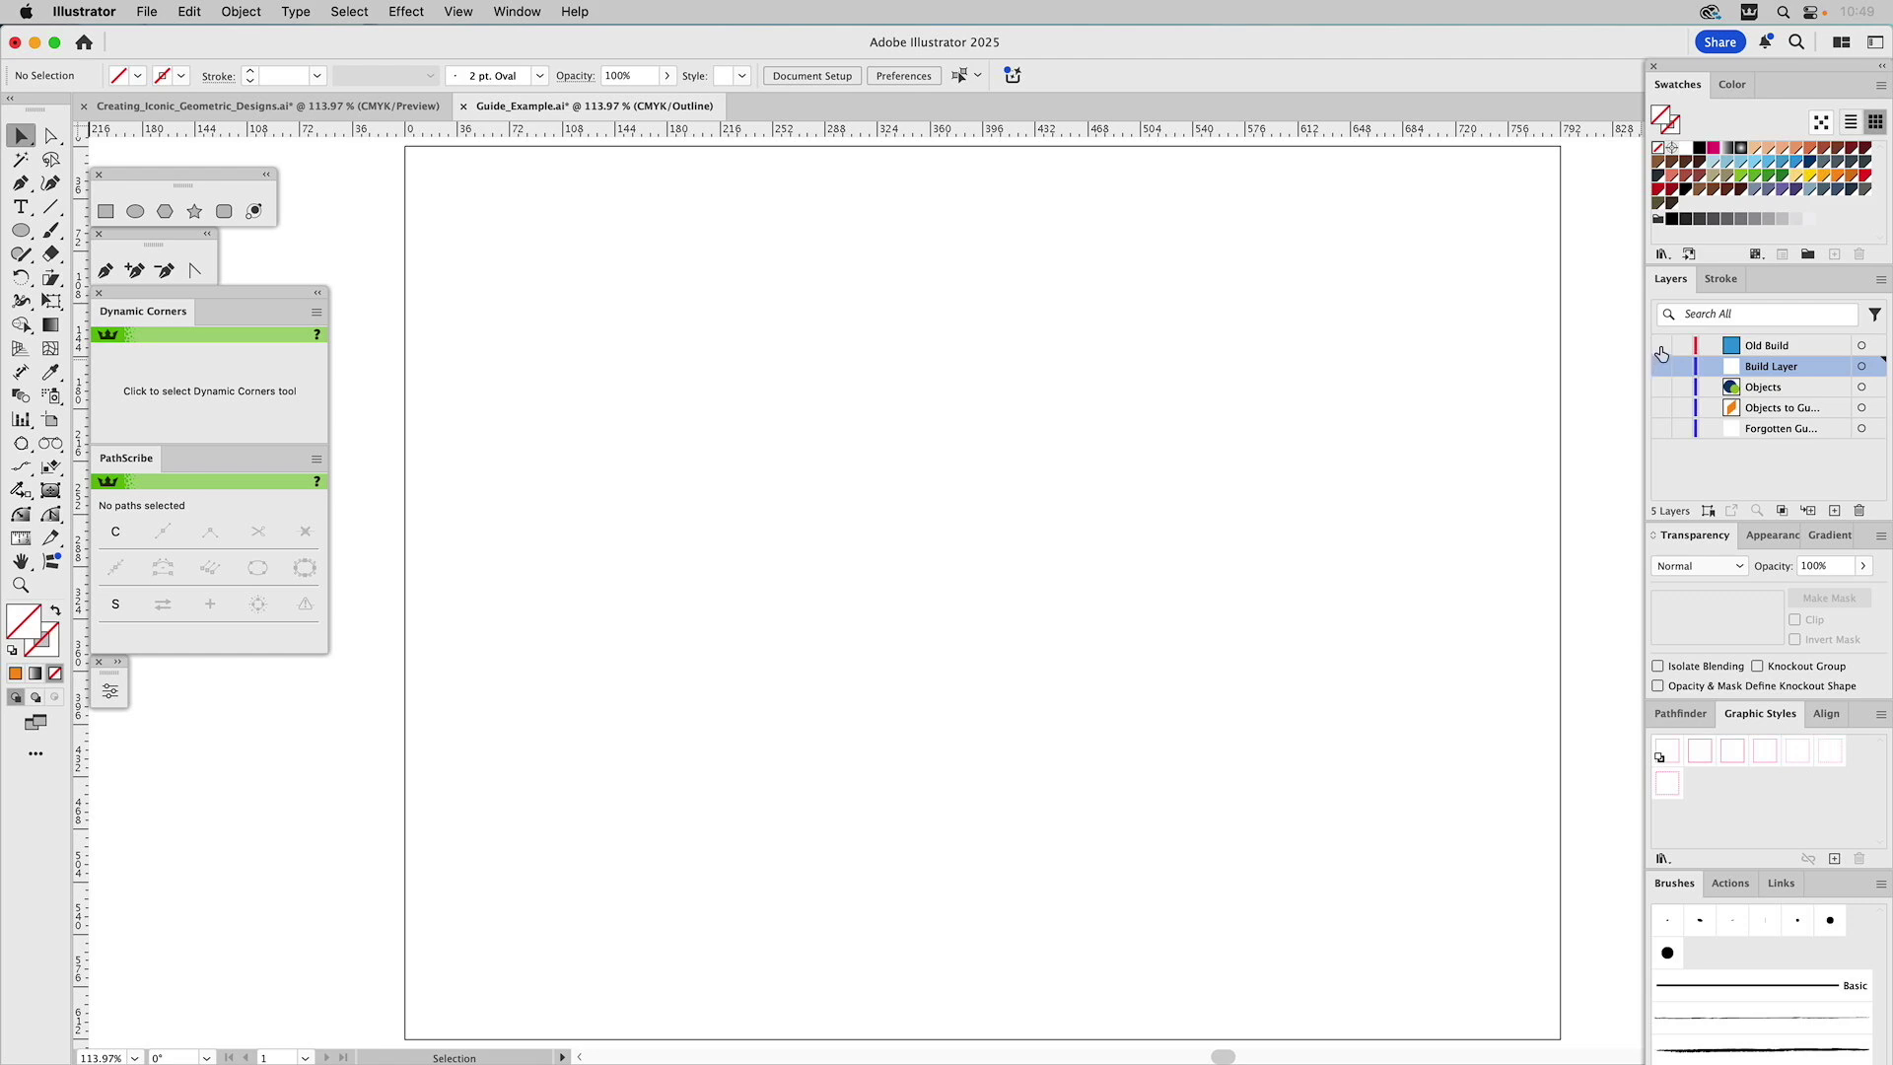
{"action": "left_click", "coordinate": [1660, 346]}
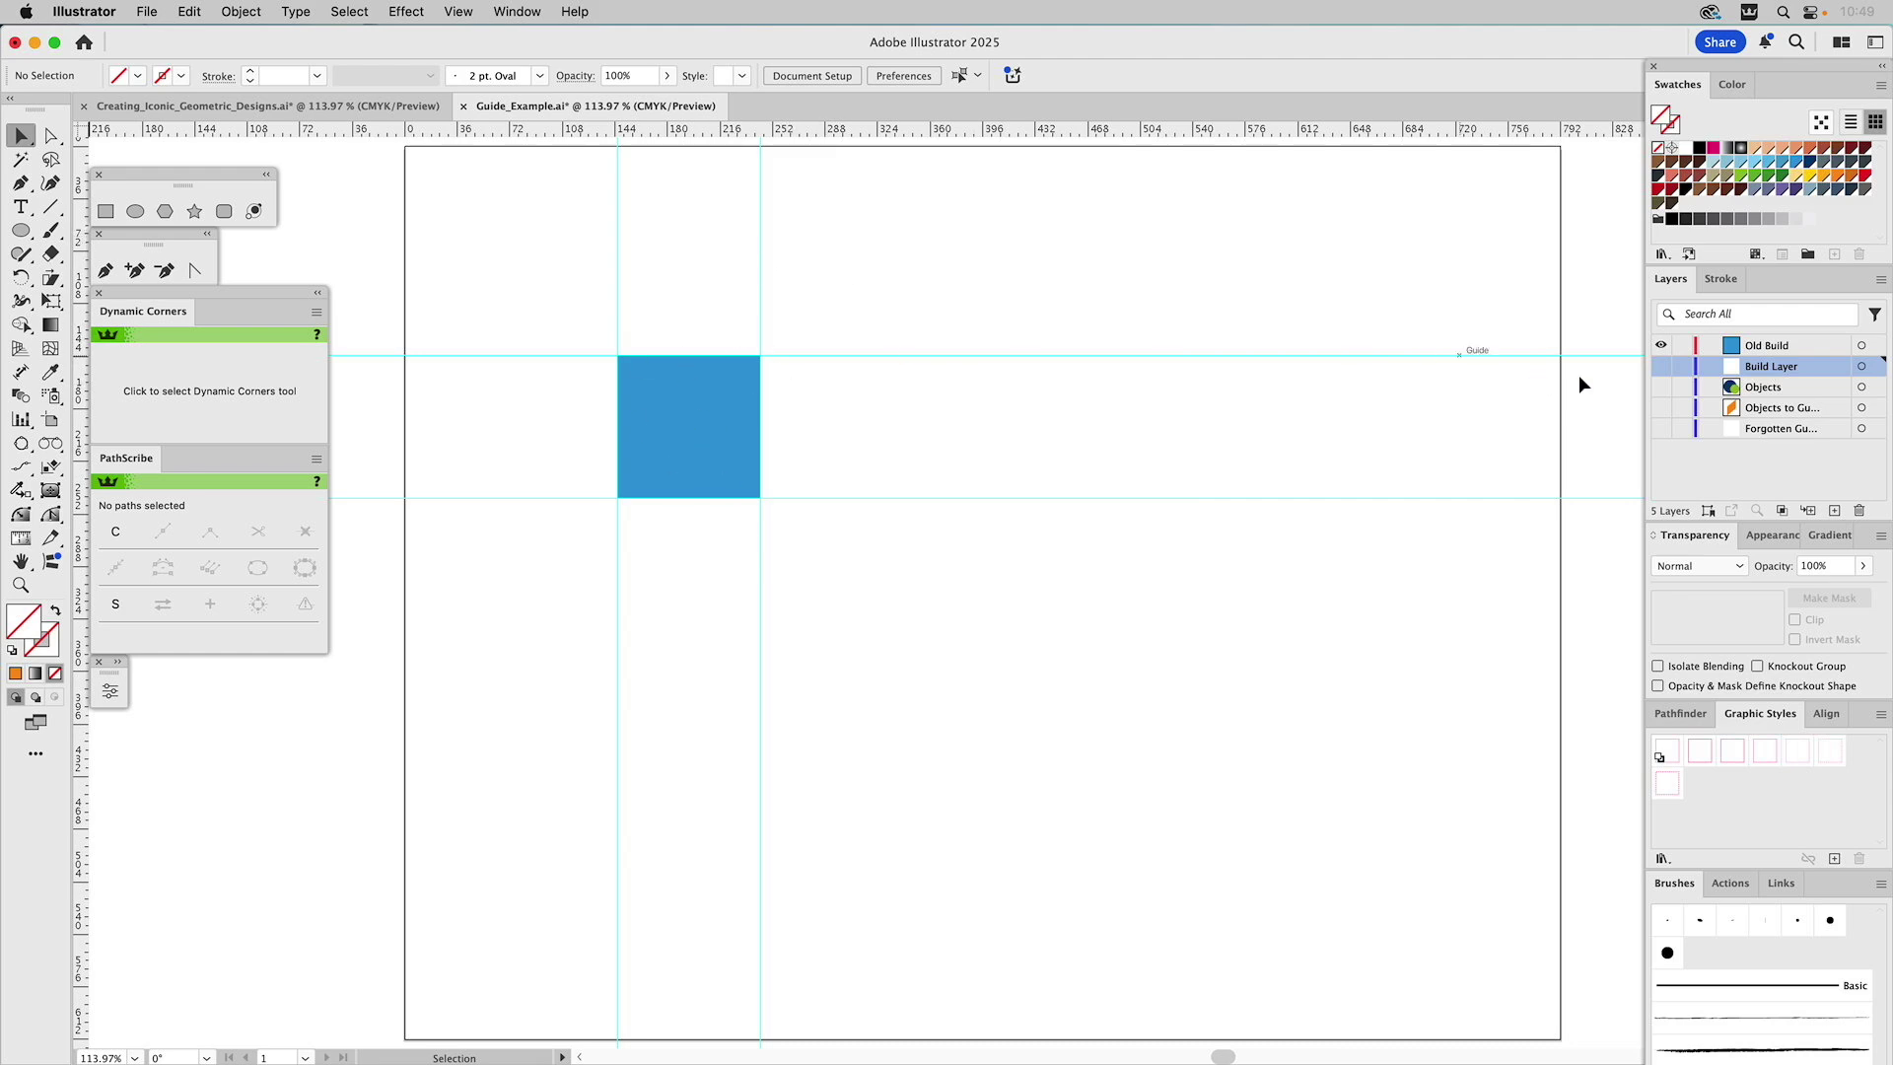
{"action": "left_click", "coordinate": [1660, 346]}
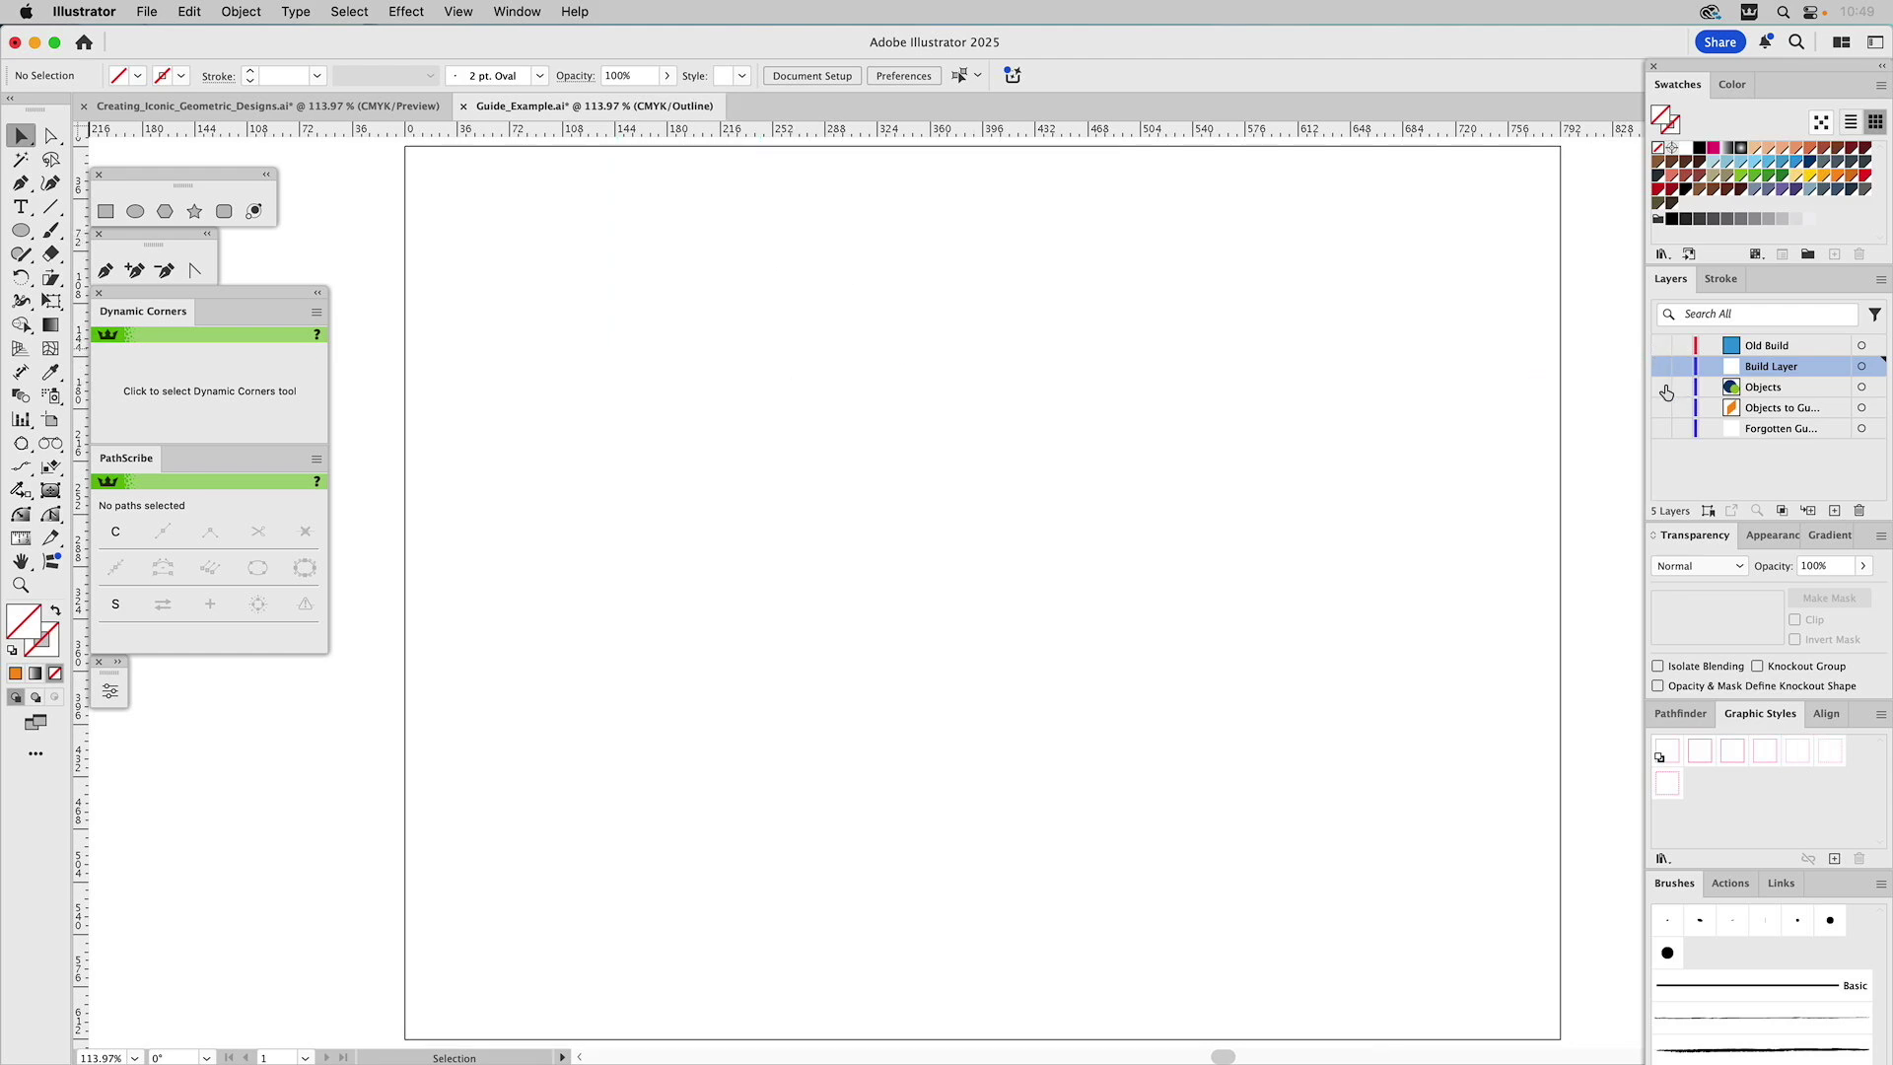
Show the Objects layer and move the grouped circles with their guide left to about X 263 pt
{"action": "left_click", "coordinate": [1661, 387]}
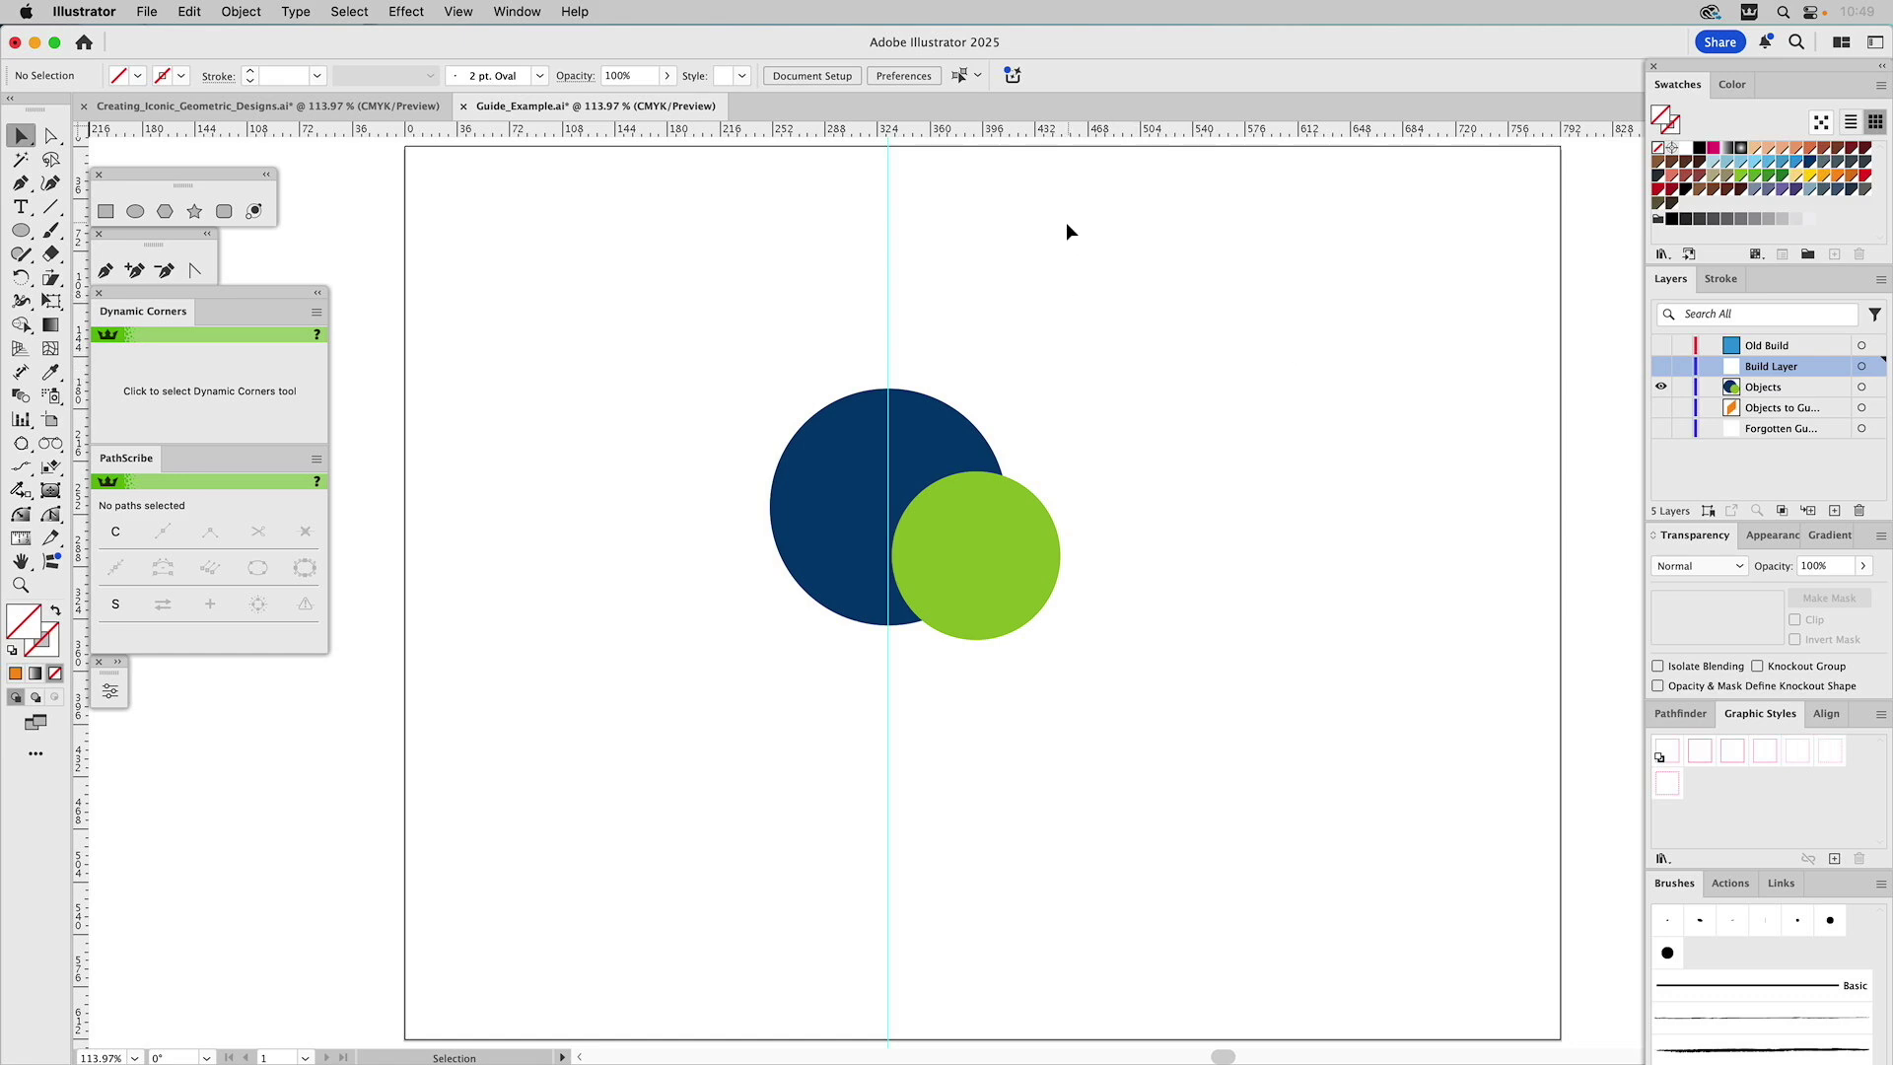
{"action": "left_click", "coordinate": [932, 440]}
{"action": "left_click_drag", "start_coordinate": [922, 450], "coordinate": [800, 448]}
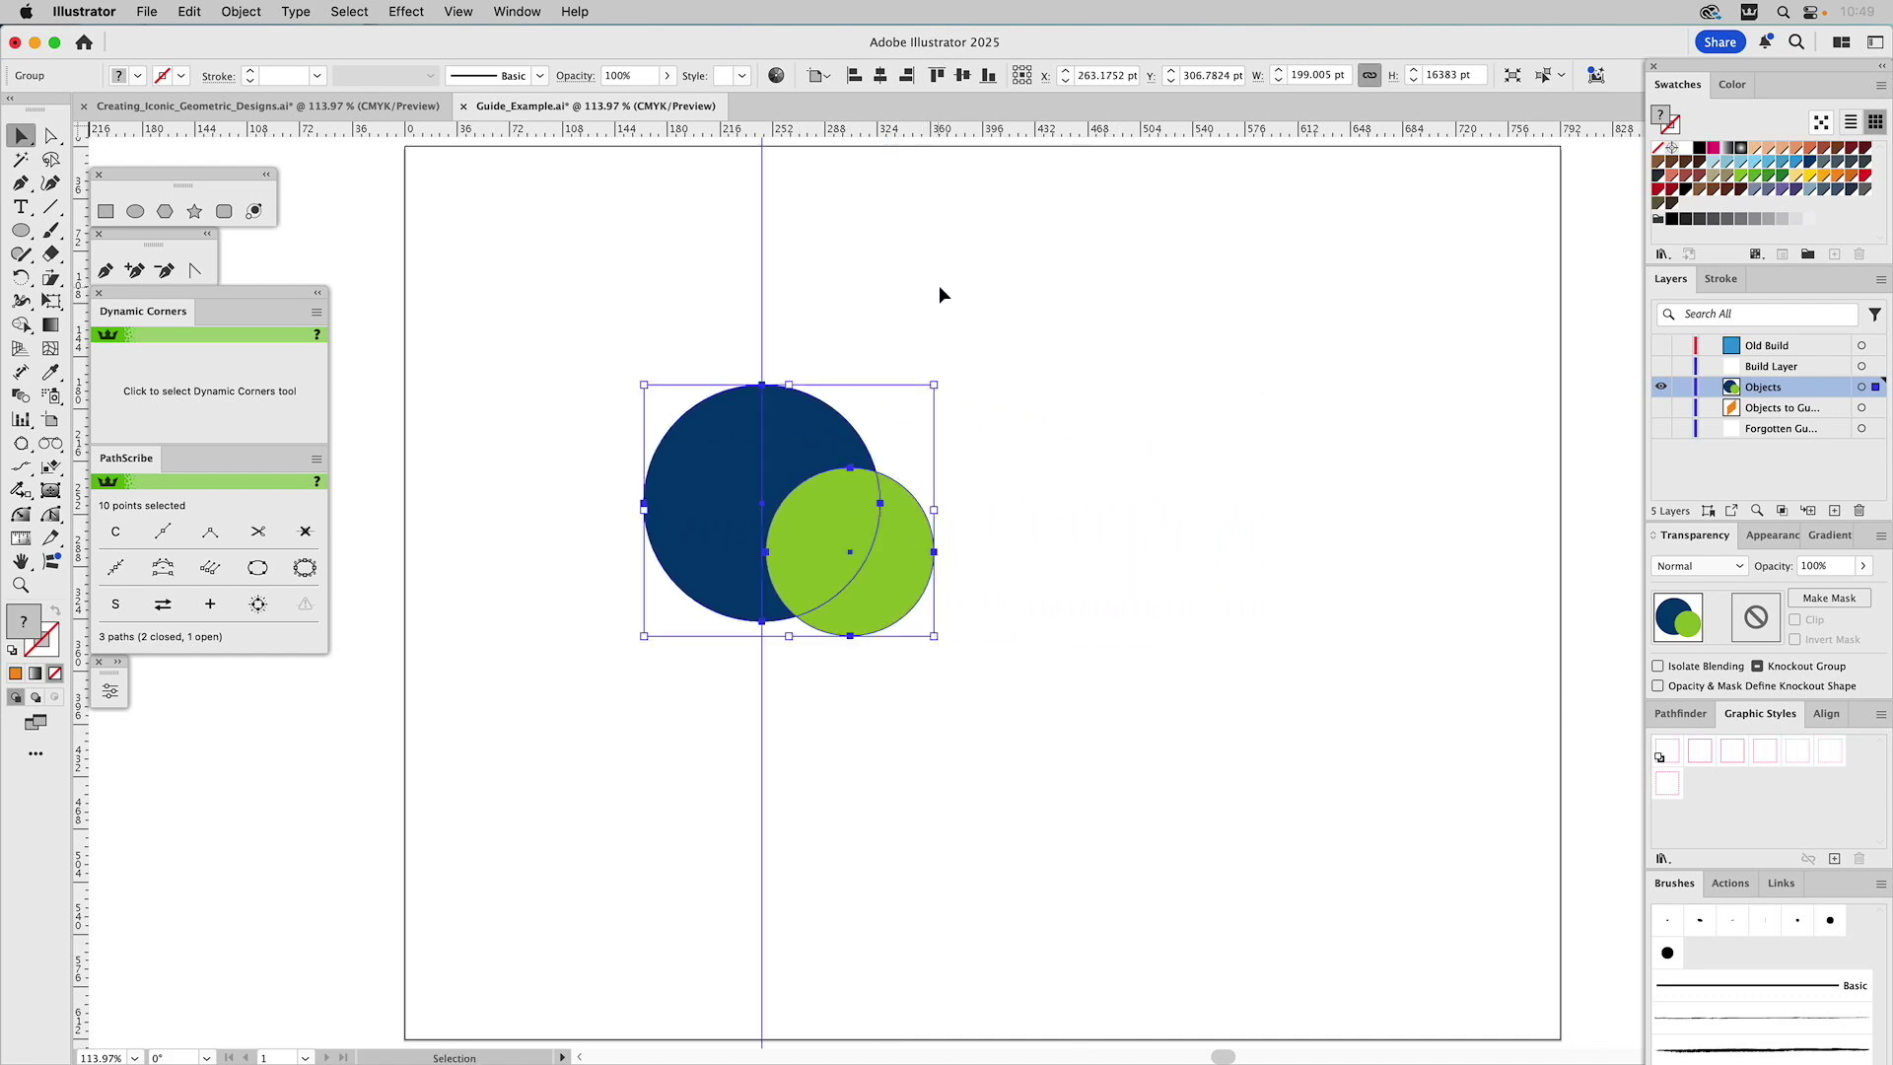
Examine how far the grouped guide extends above the artboard, ending with the artboard fitted in view
{"action": "left_click_drag", "start_coordinate": [979, 220], "coordinate": [996, 719]}
{"action": "left_click_drag", "start_coordinate": [1010, 350], "coordinate": [995, 674]}
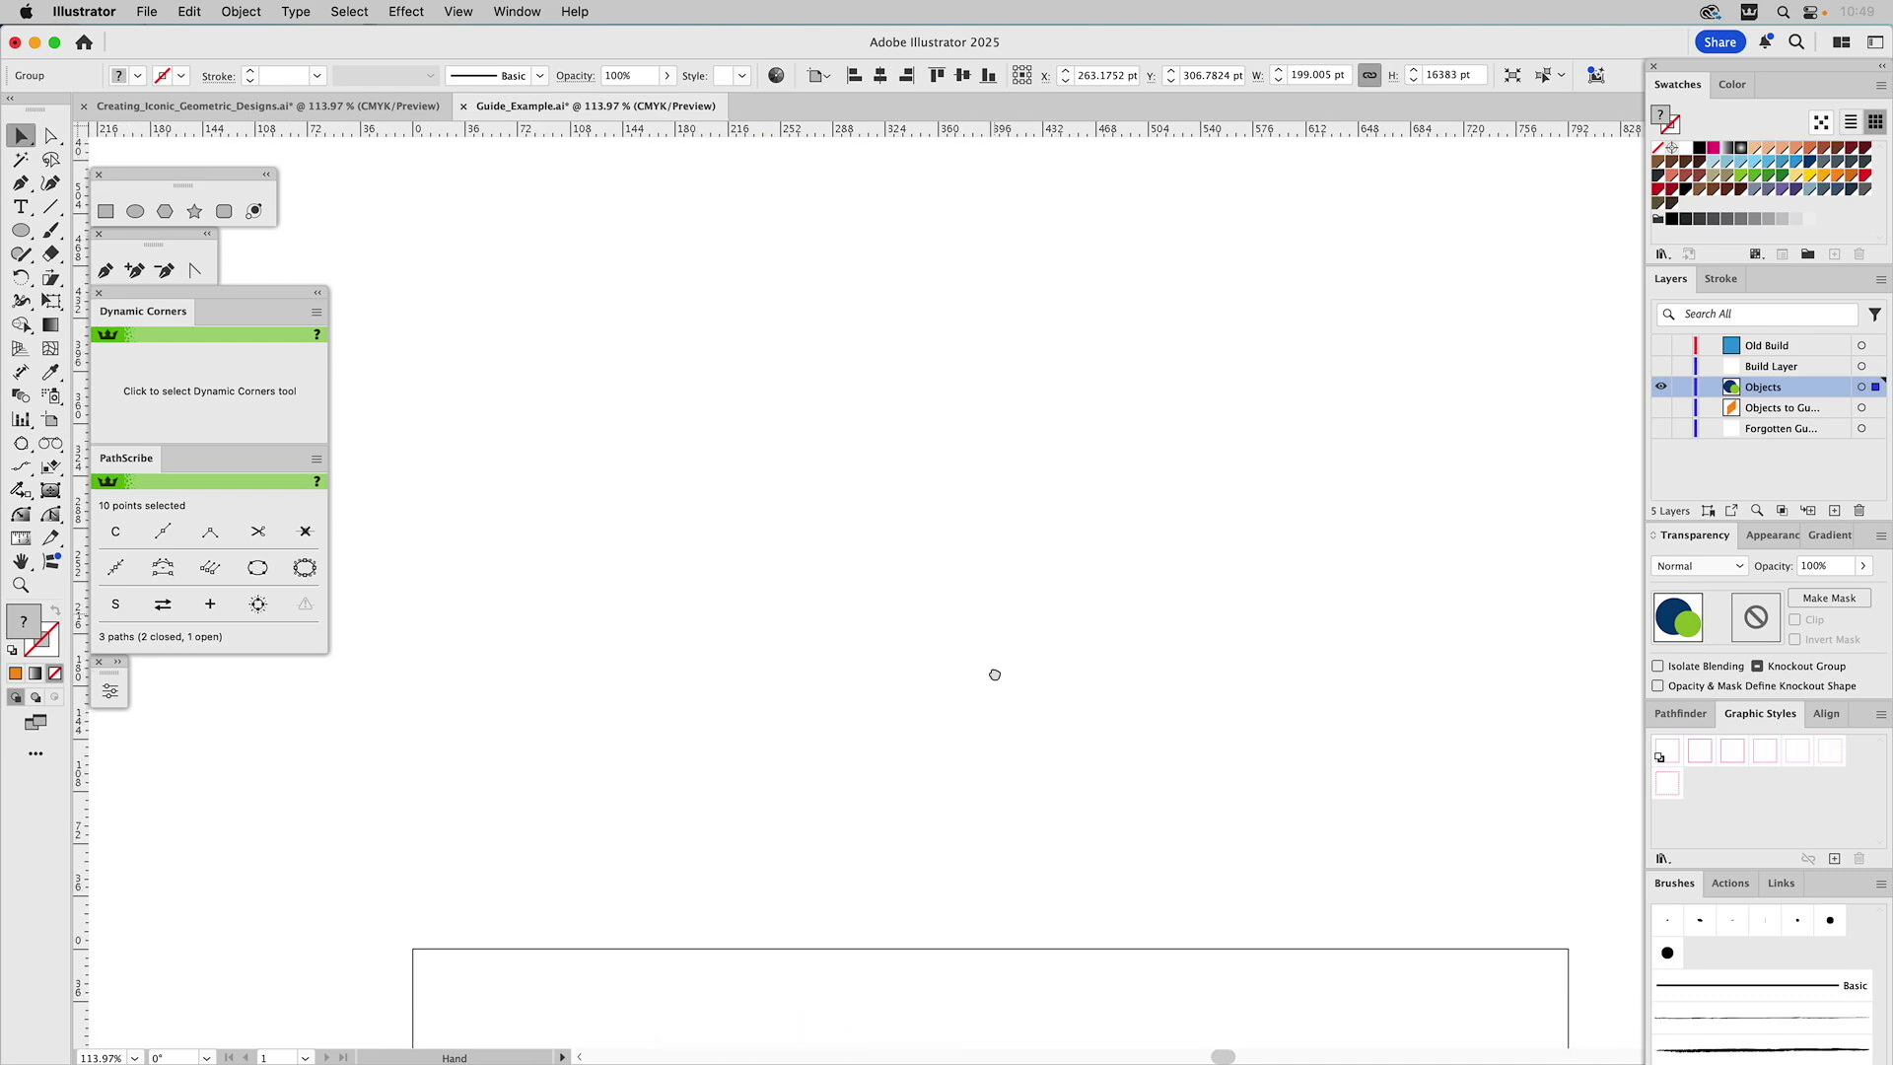
{"action": "left_click_drag", "start_coordinate": [950, 389], "coordinate": [963, 824]}
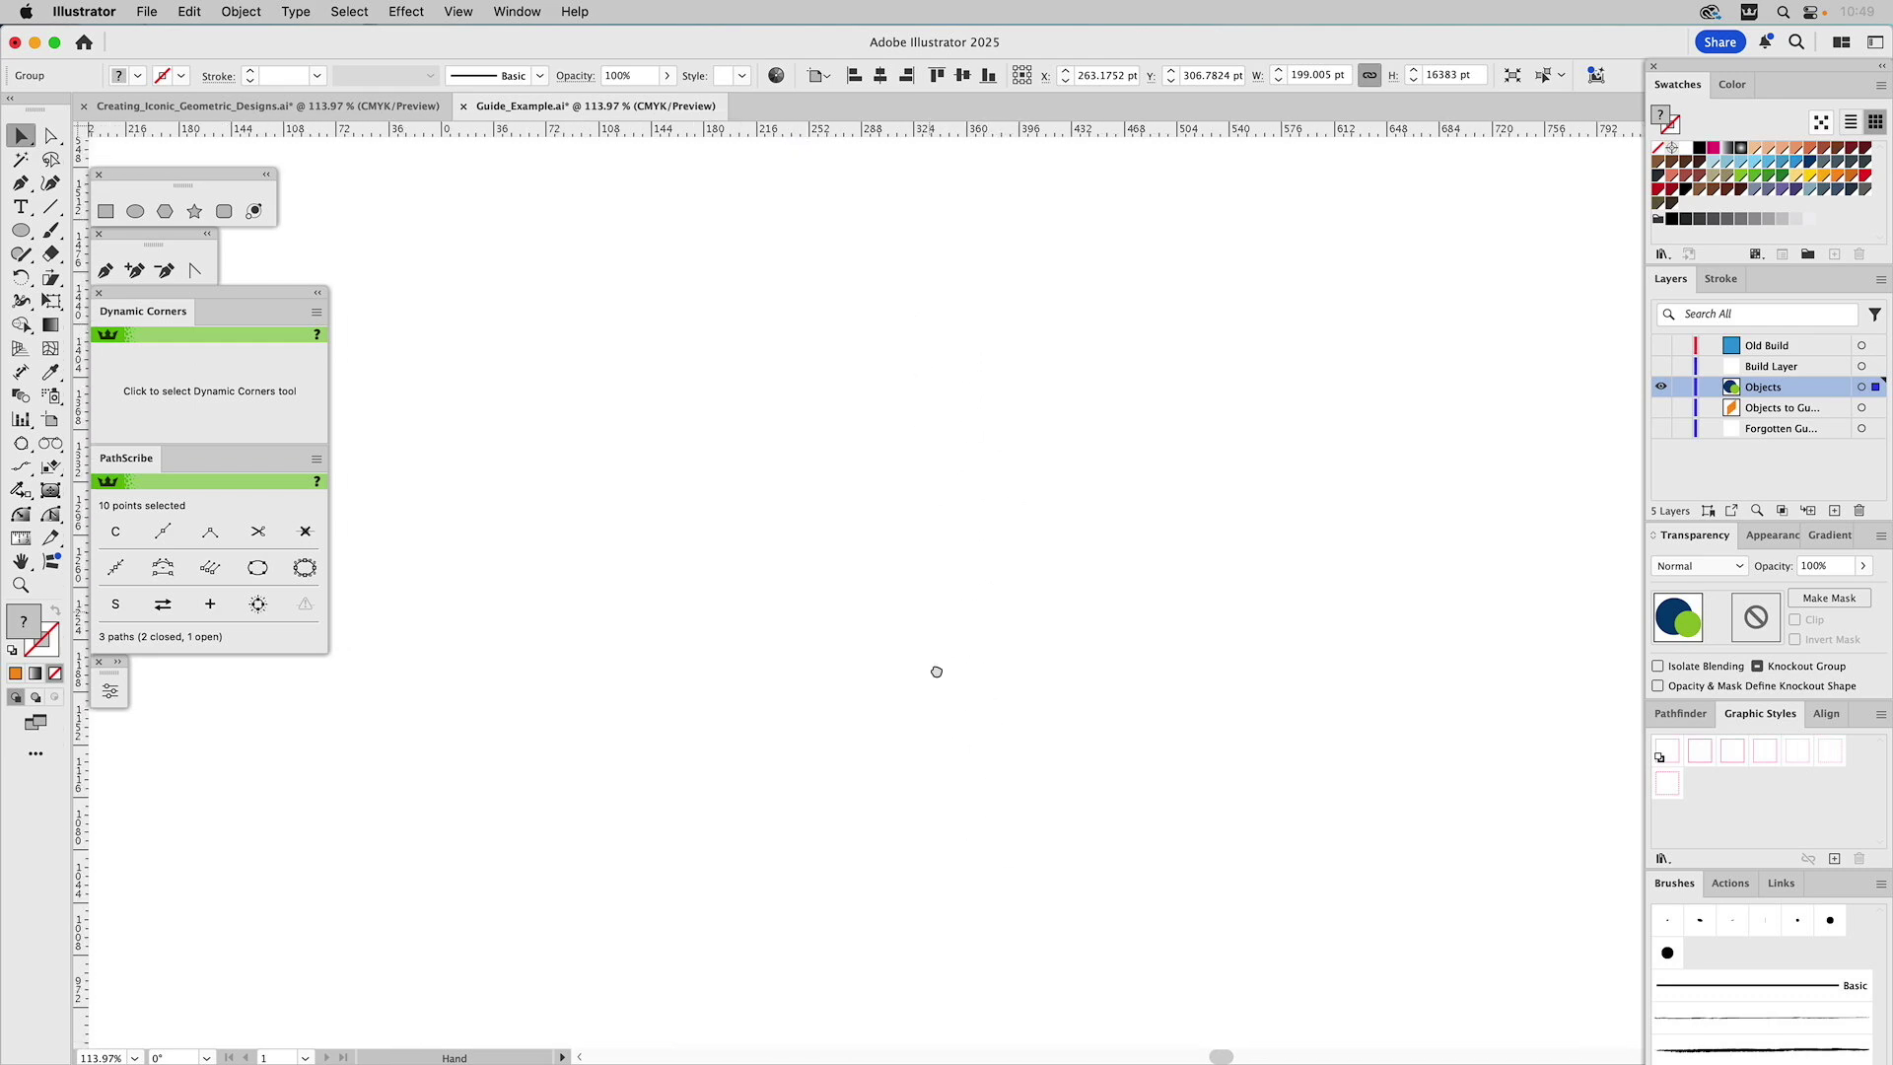
{"action": "left_click_drag", "start_coordinate": [937, 671], "coordinate": [938, 685]}
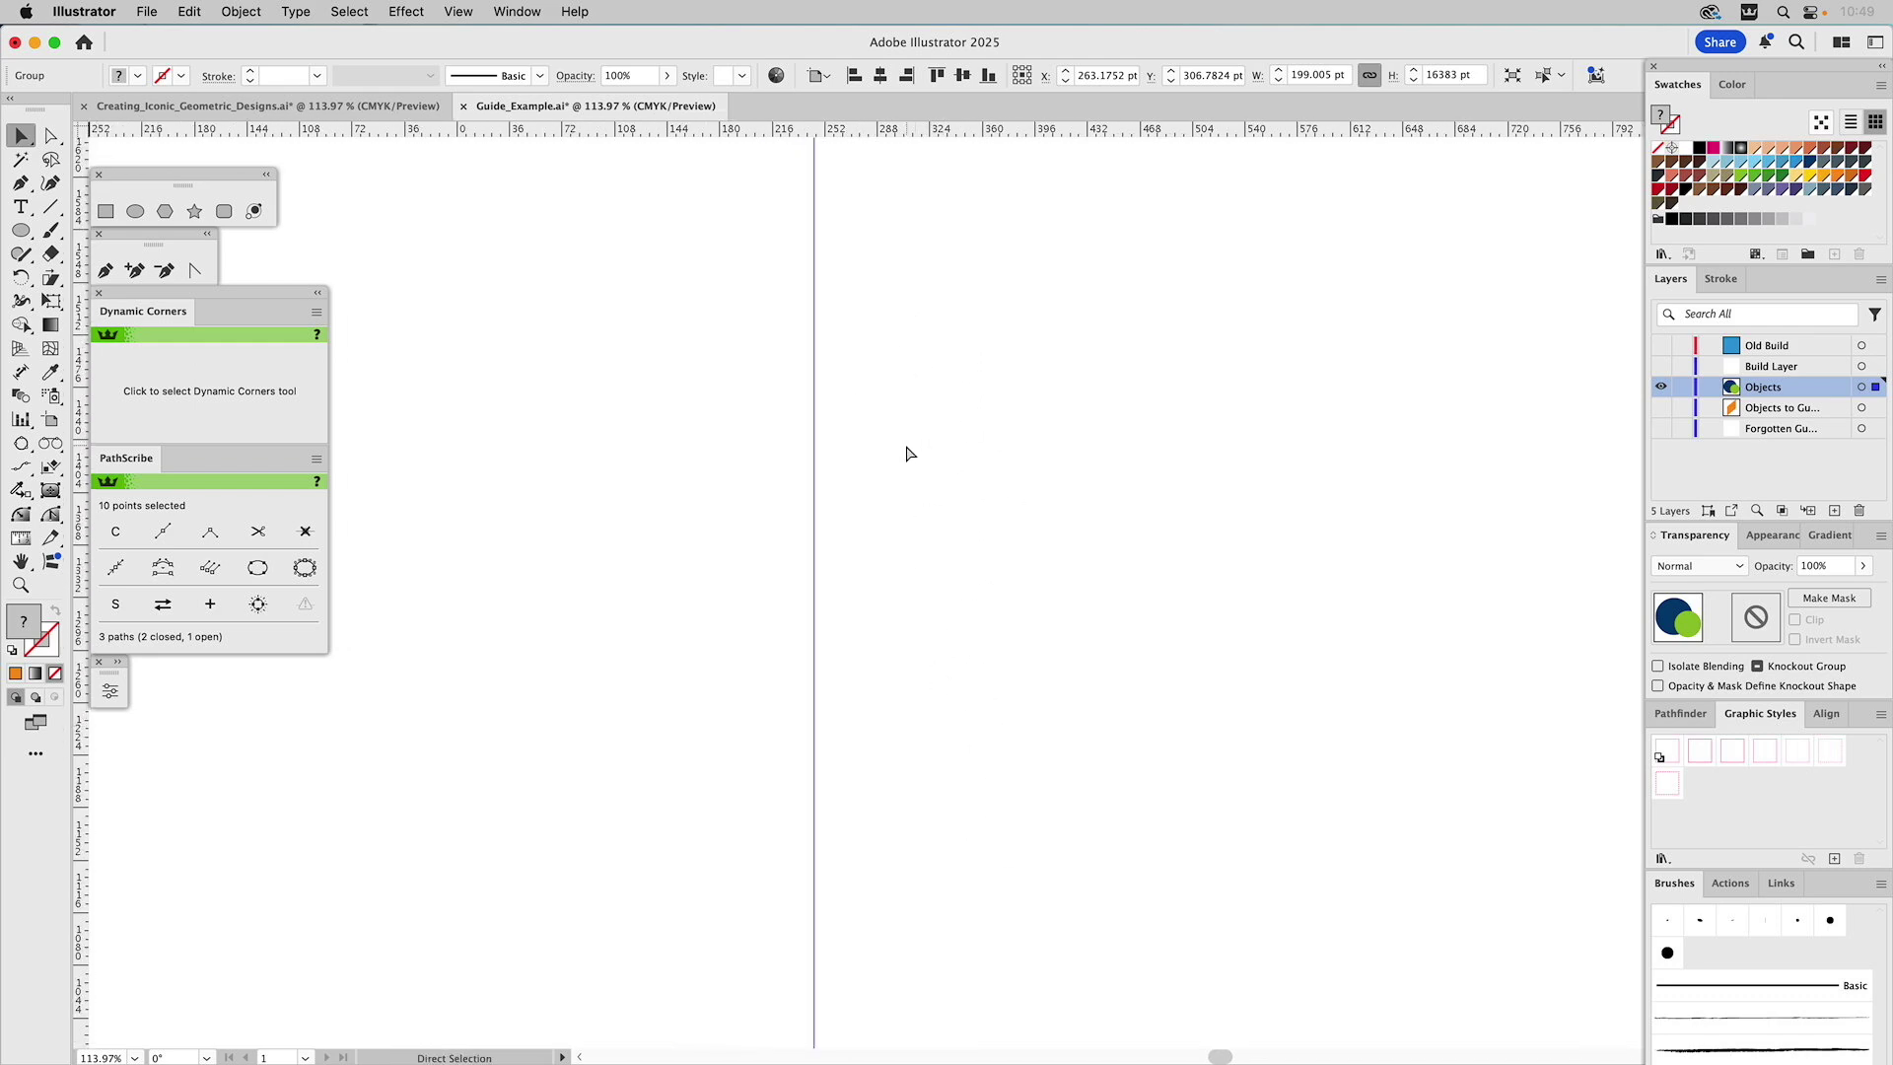
{"action": "key", "text": "super+0"}
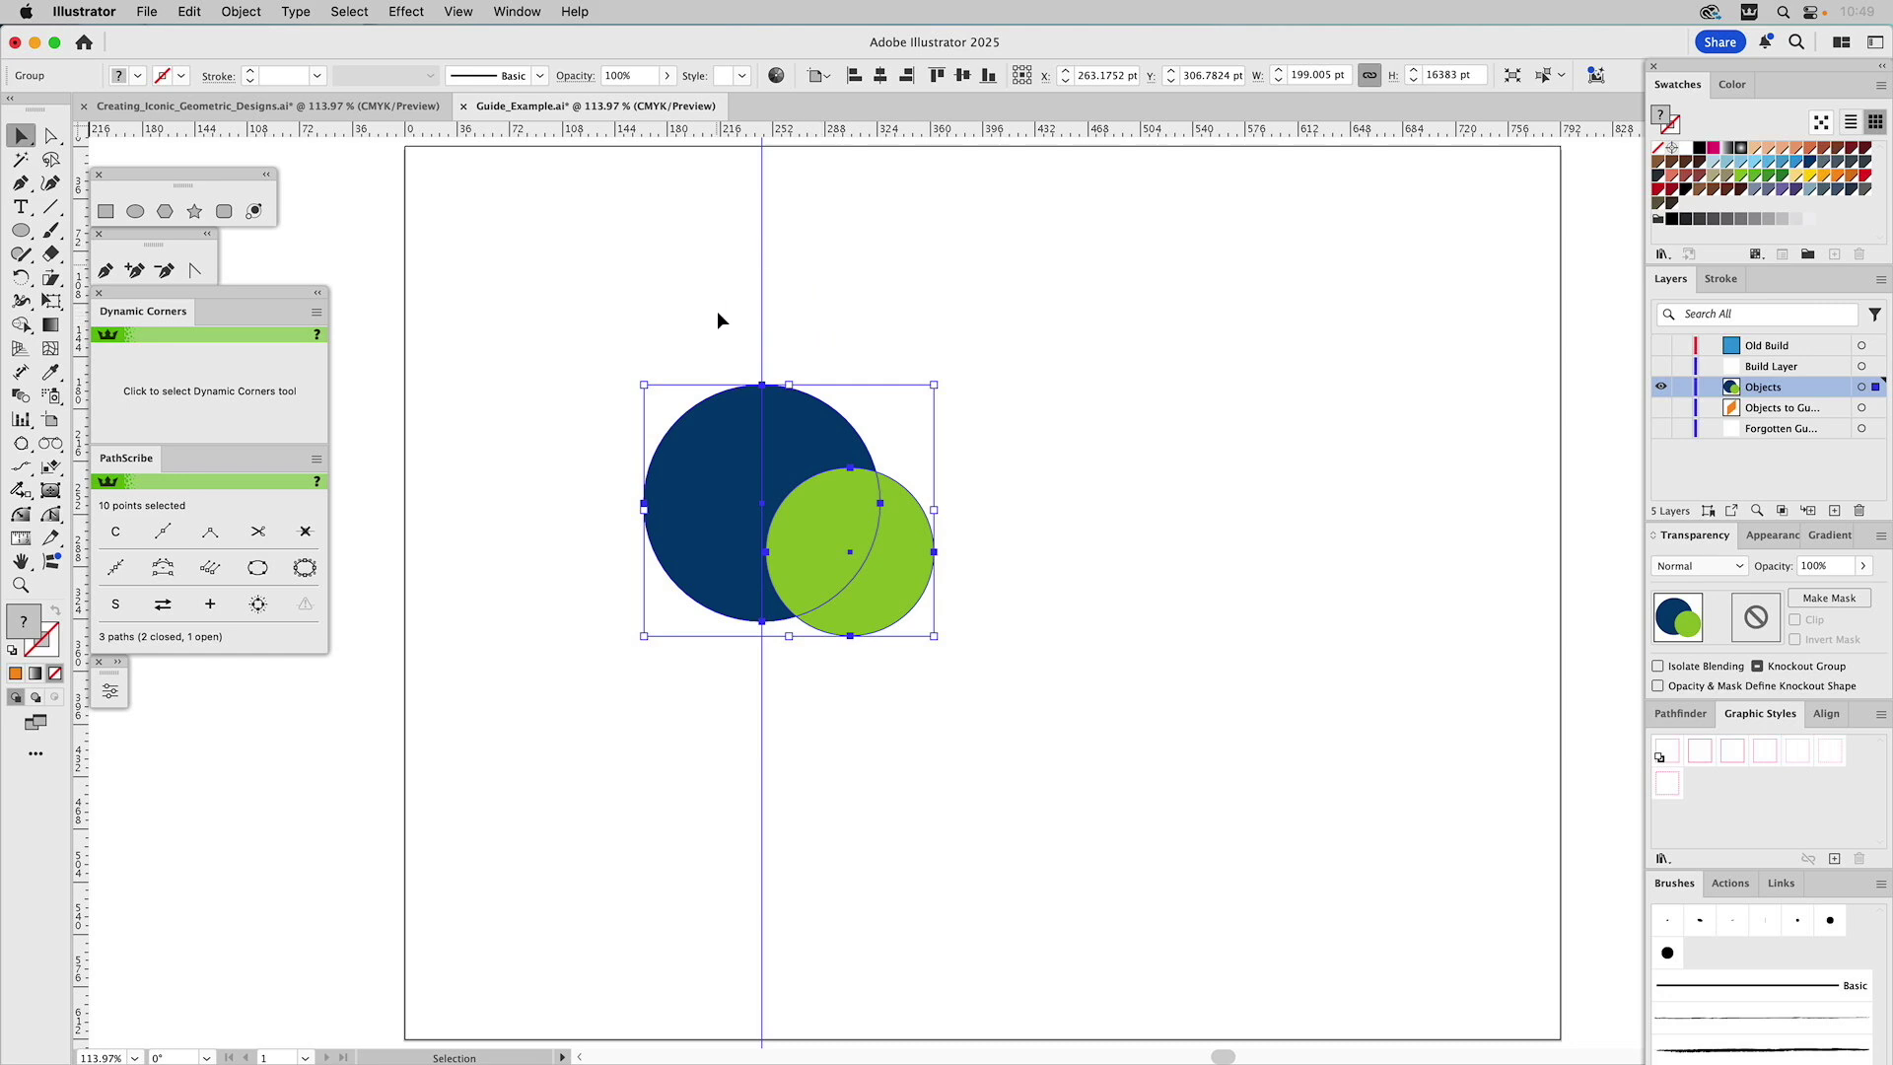
Replace the visible Objects layer with the "Objects to Gu..." layer and select its hexagon guide to check that it is a path
{"action": "left_click", "coordinate": [1660, 389]}
{"action": "left_click", "coordinate": [1660, 407]}
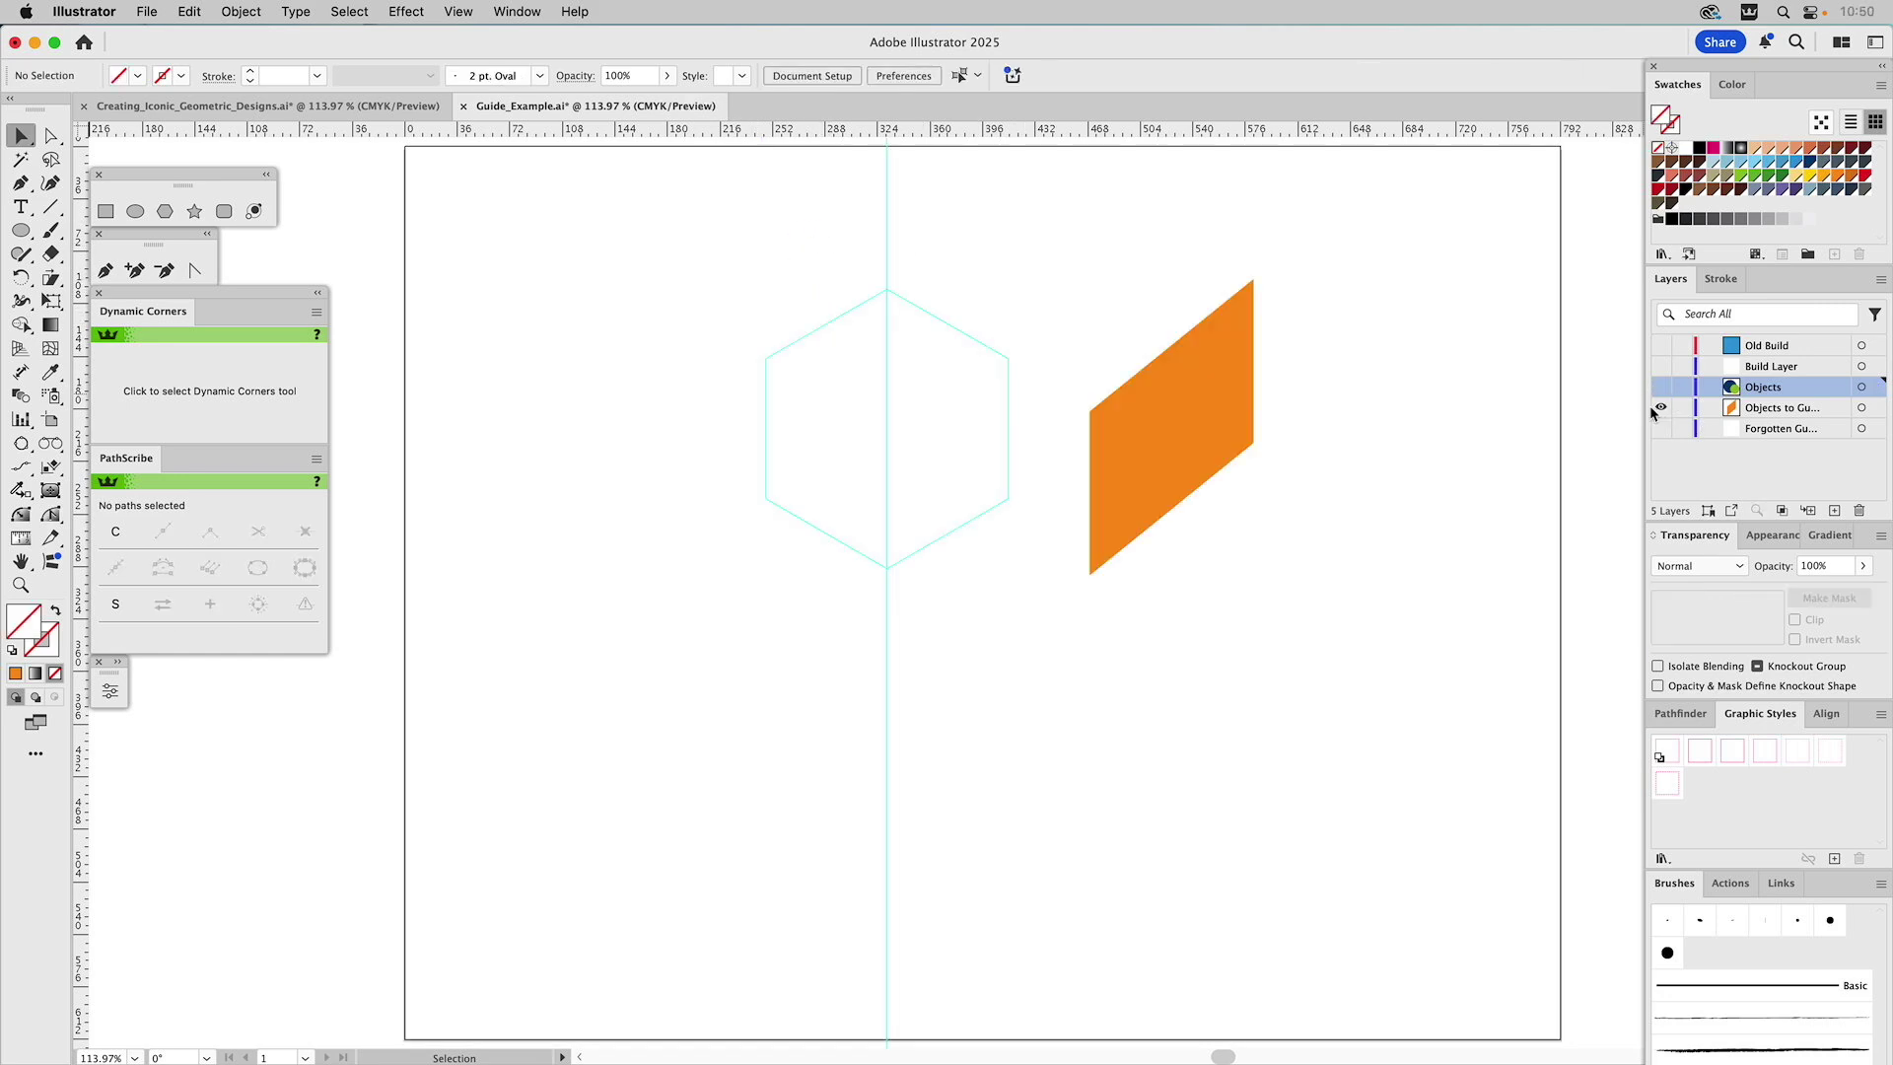
{"action": "key", "text": "super+alt+5"}
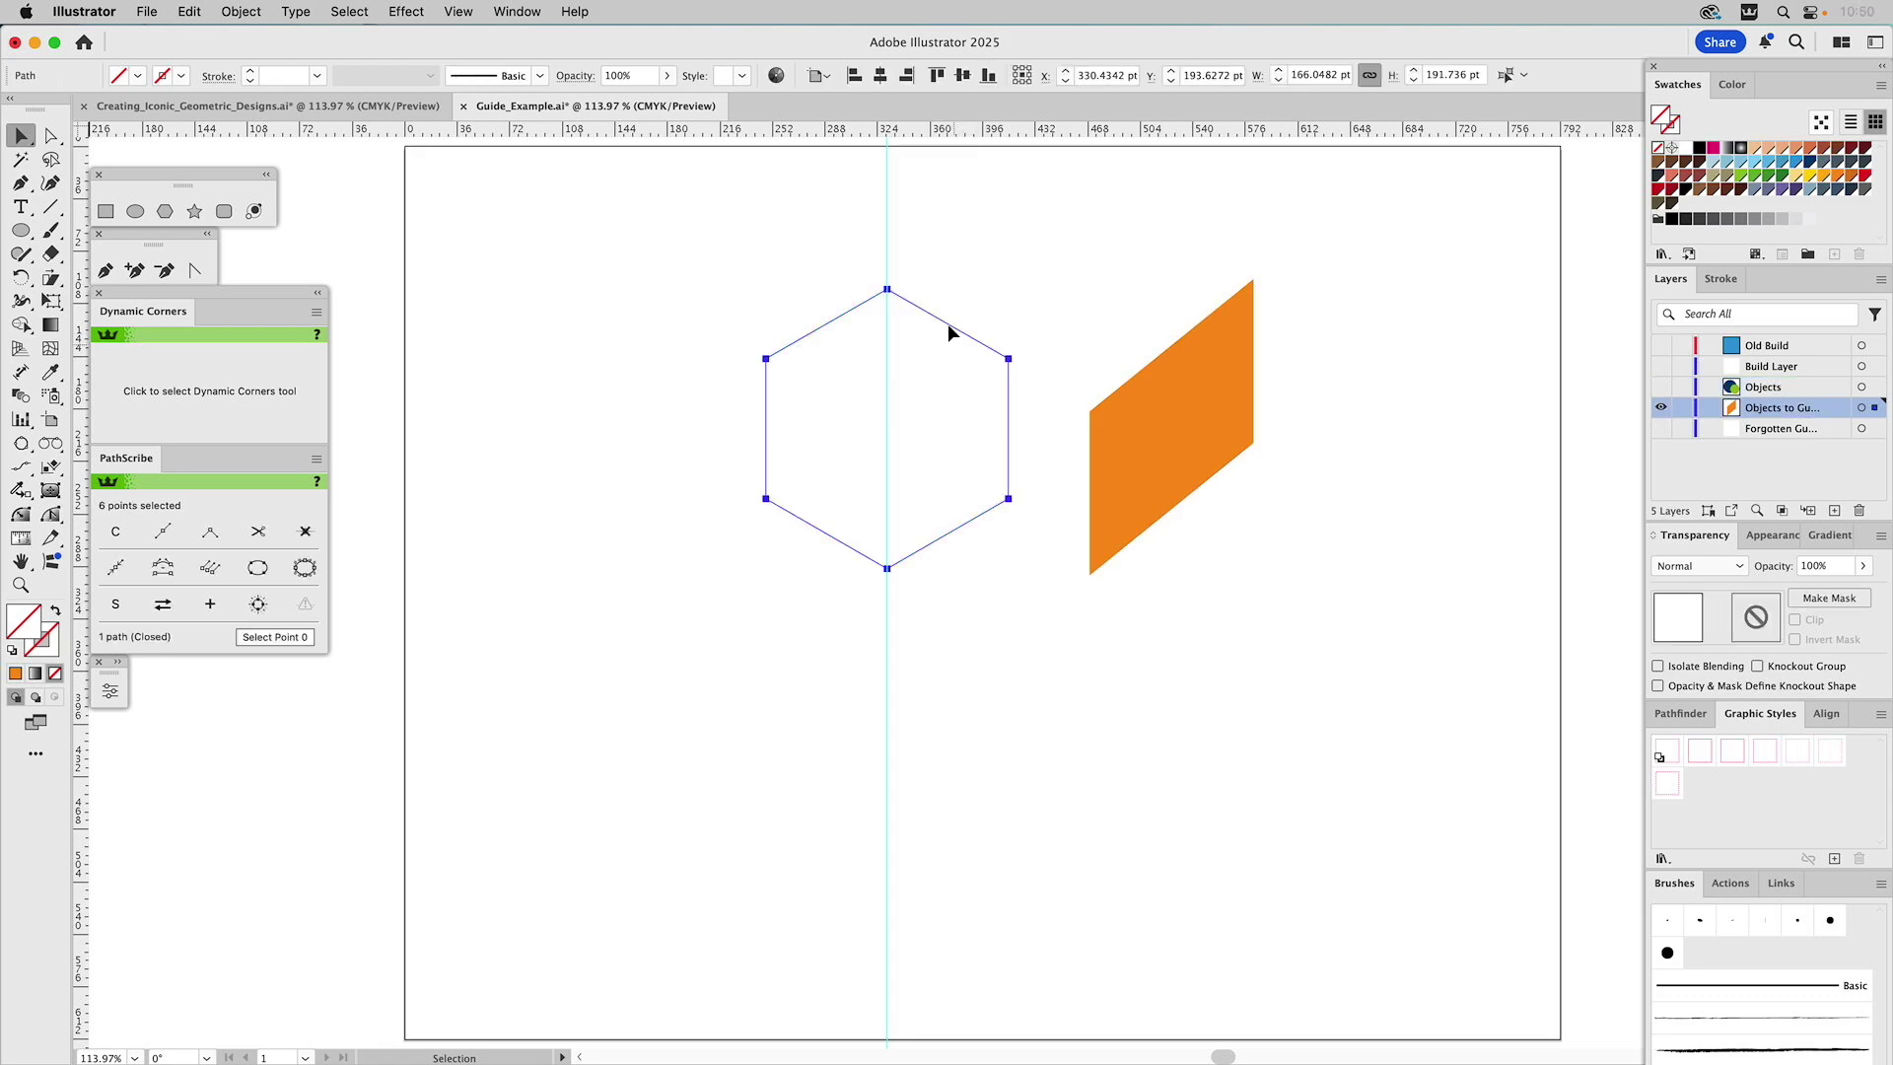
{"action": "key", "text": "super+5"}
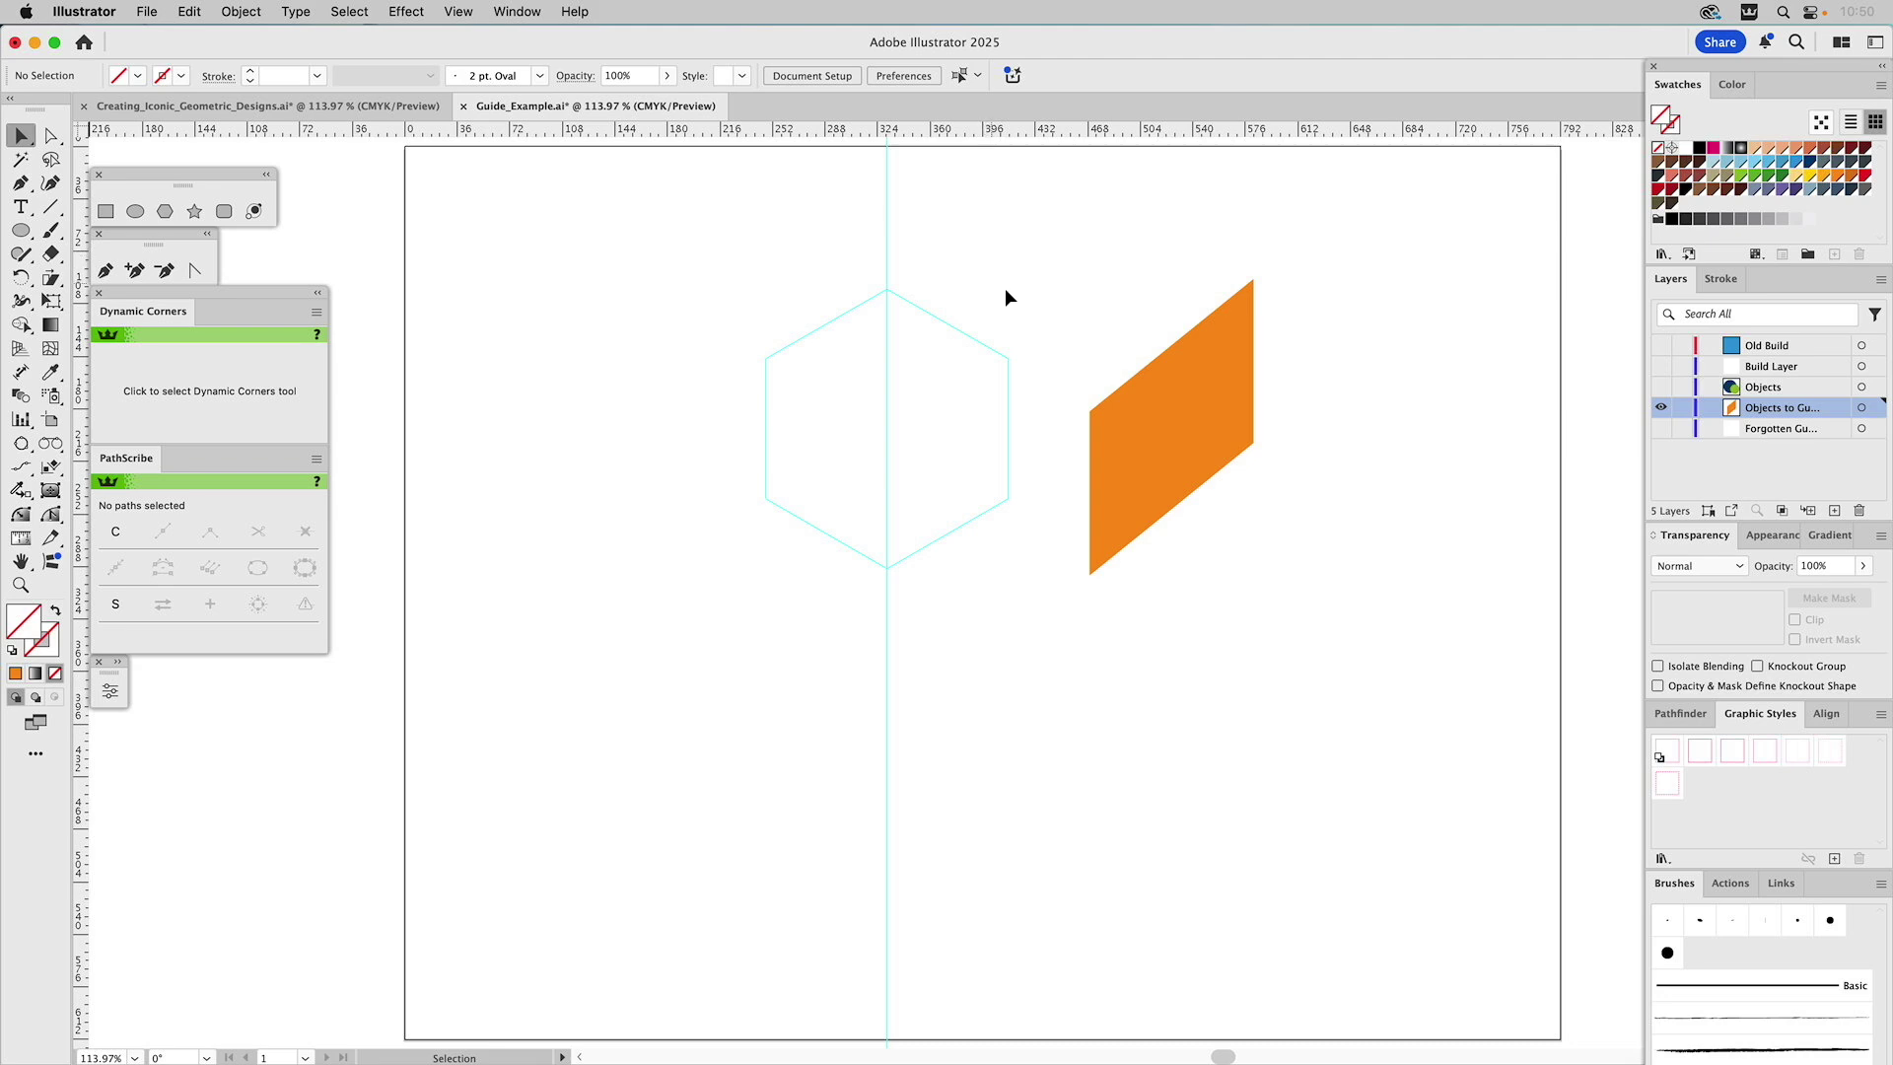
Convert the orange parallelogram into a guide and deselect it
{"action": "left_click", "coordinate": [1172, 403]}
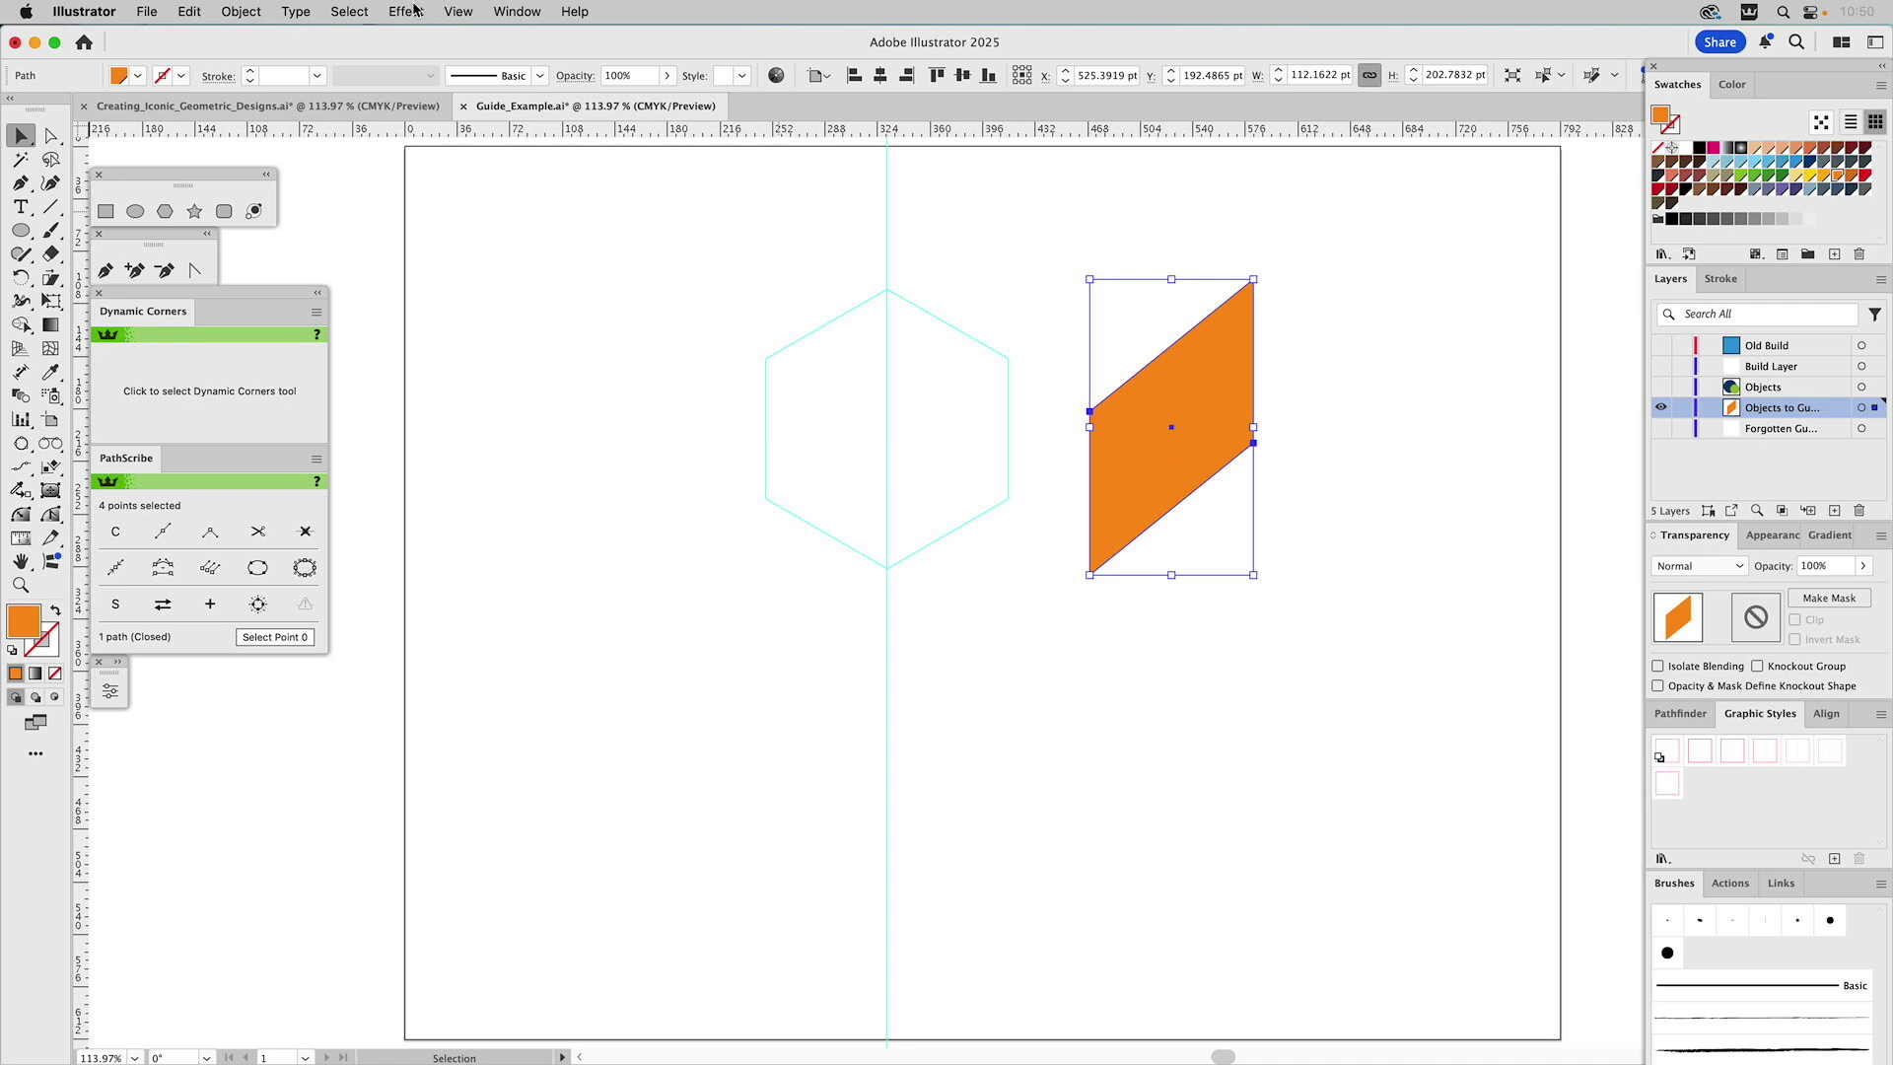
{"action": "left_click", "coordinate": [459, 12]}
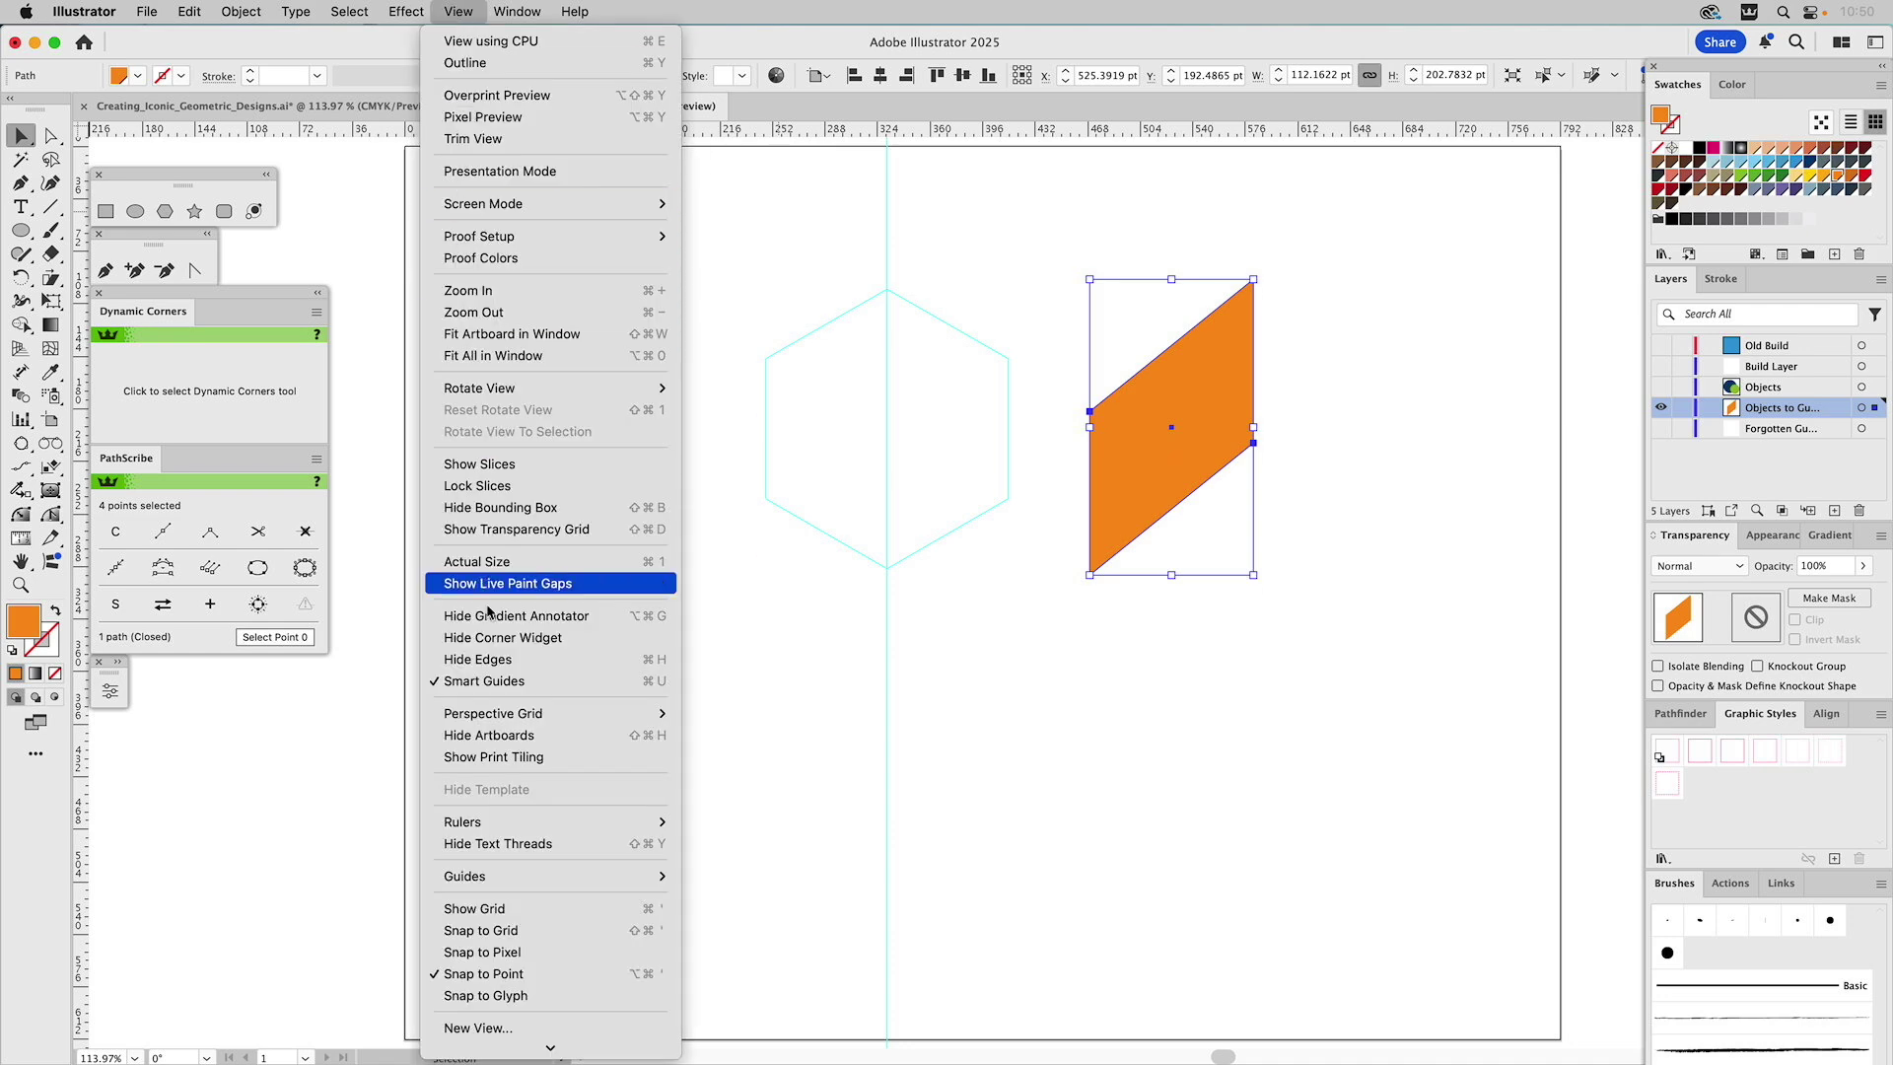
{"action": "mouse_move", "coordinate": [502, 875]}
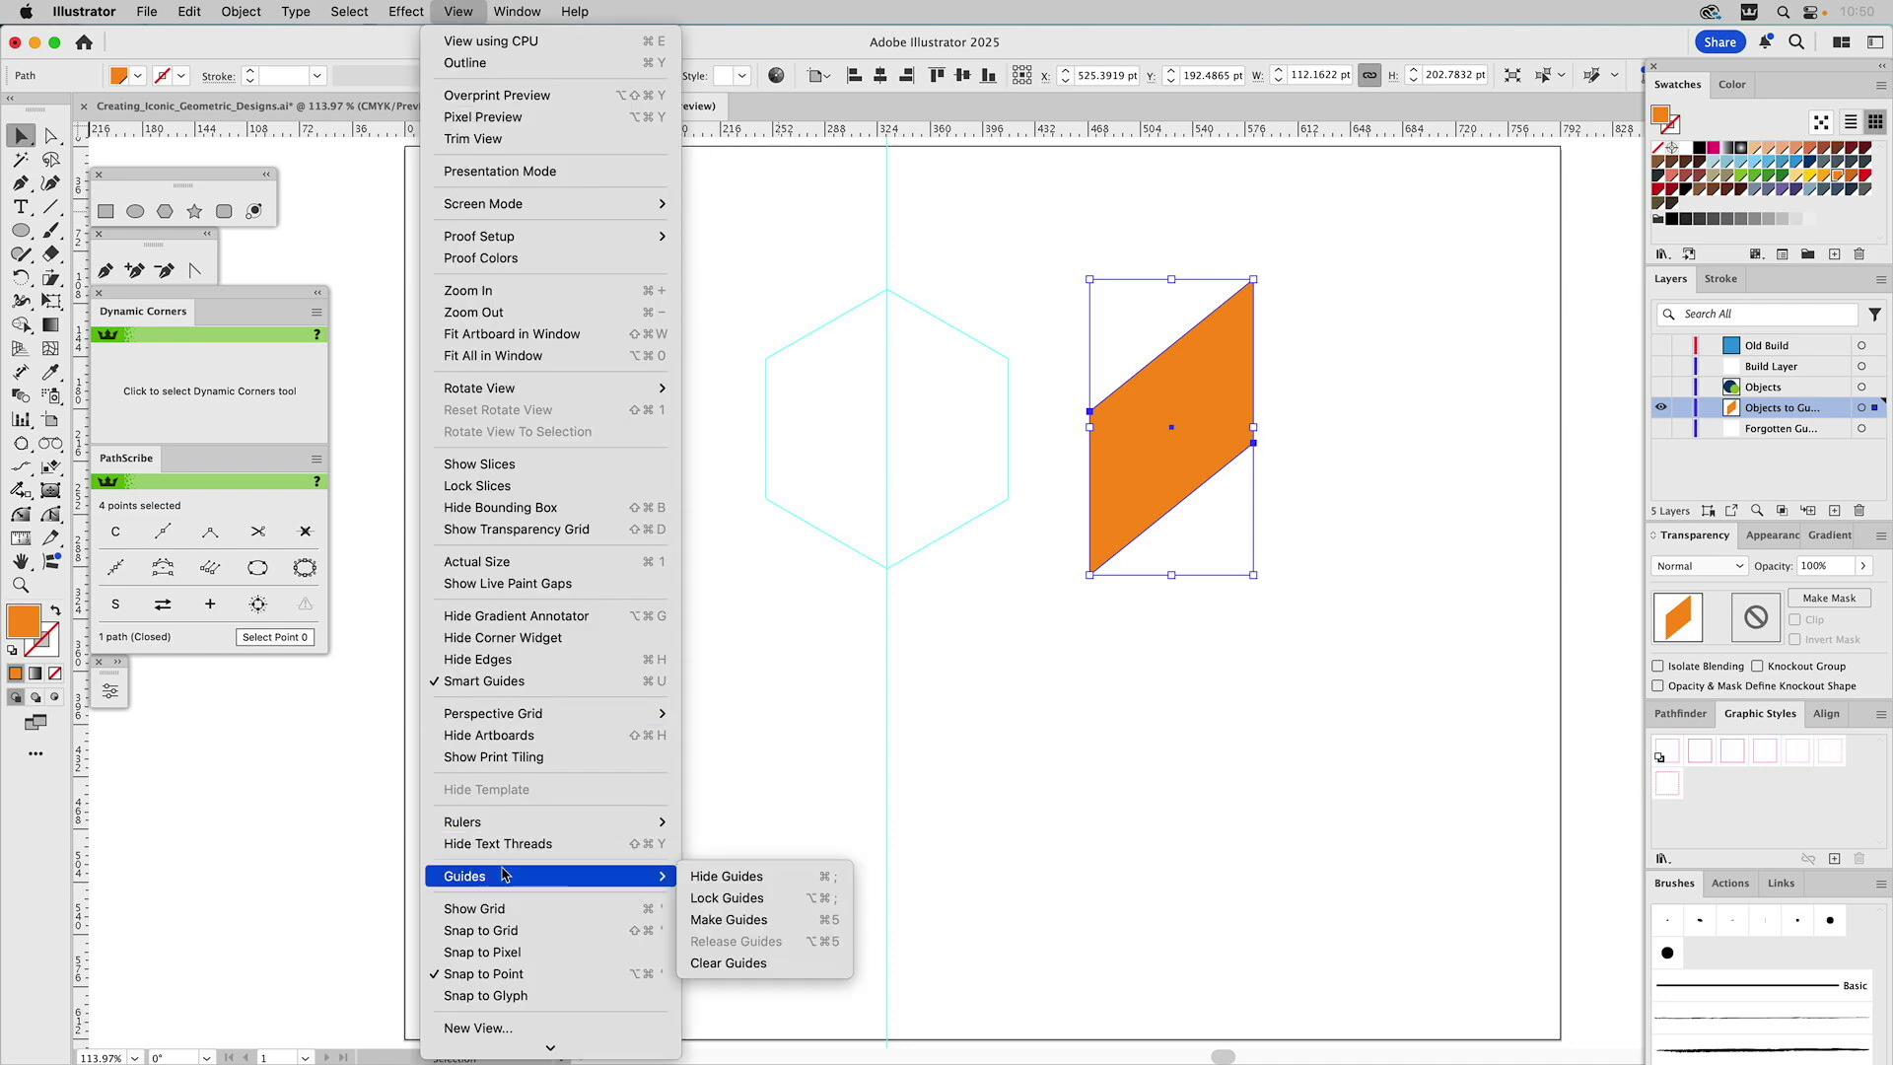
{"action": "left_click", "coordinate": [732, 918]}
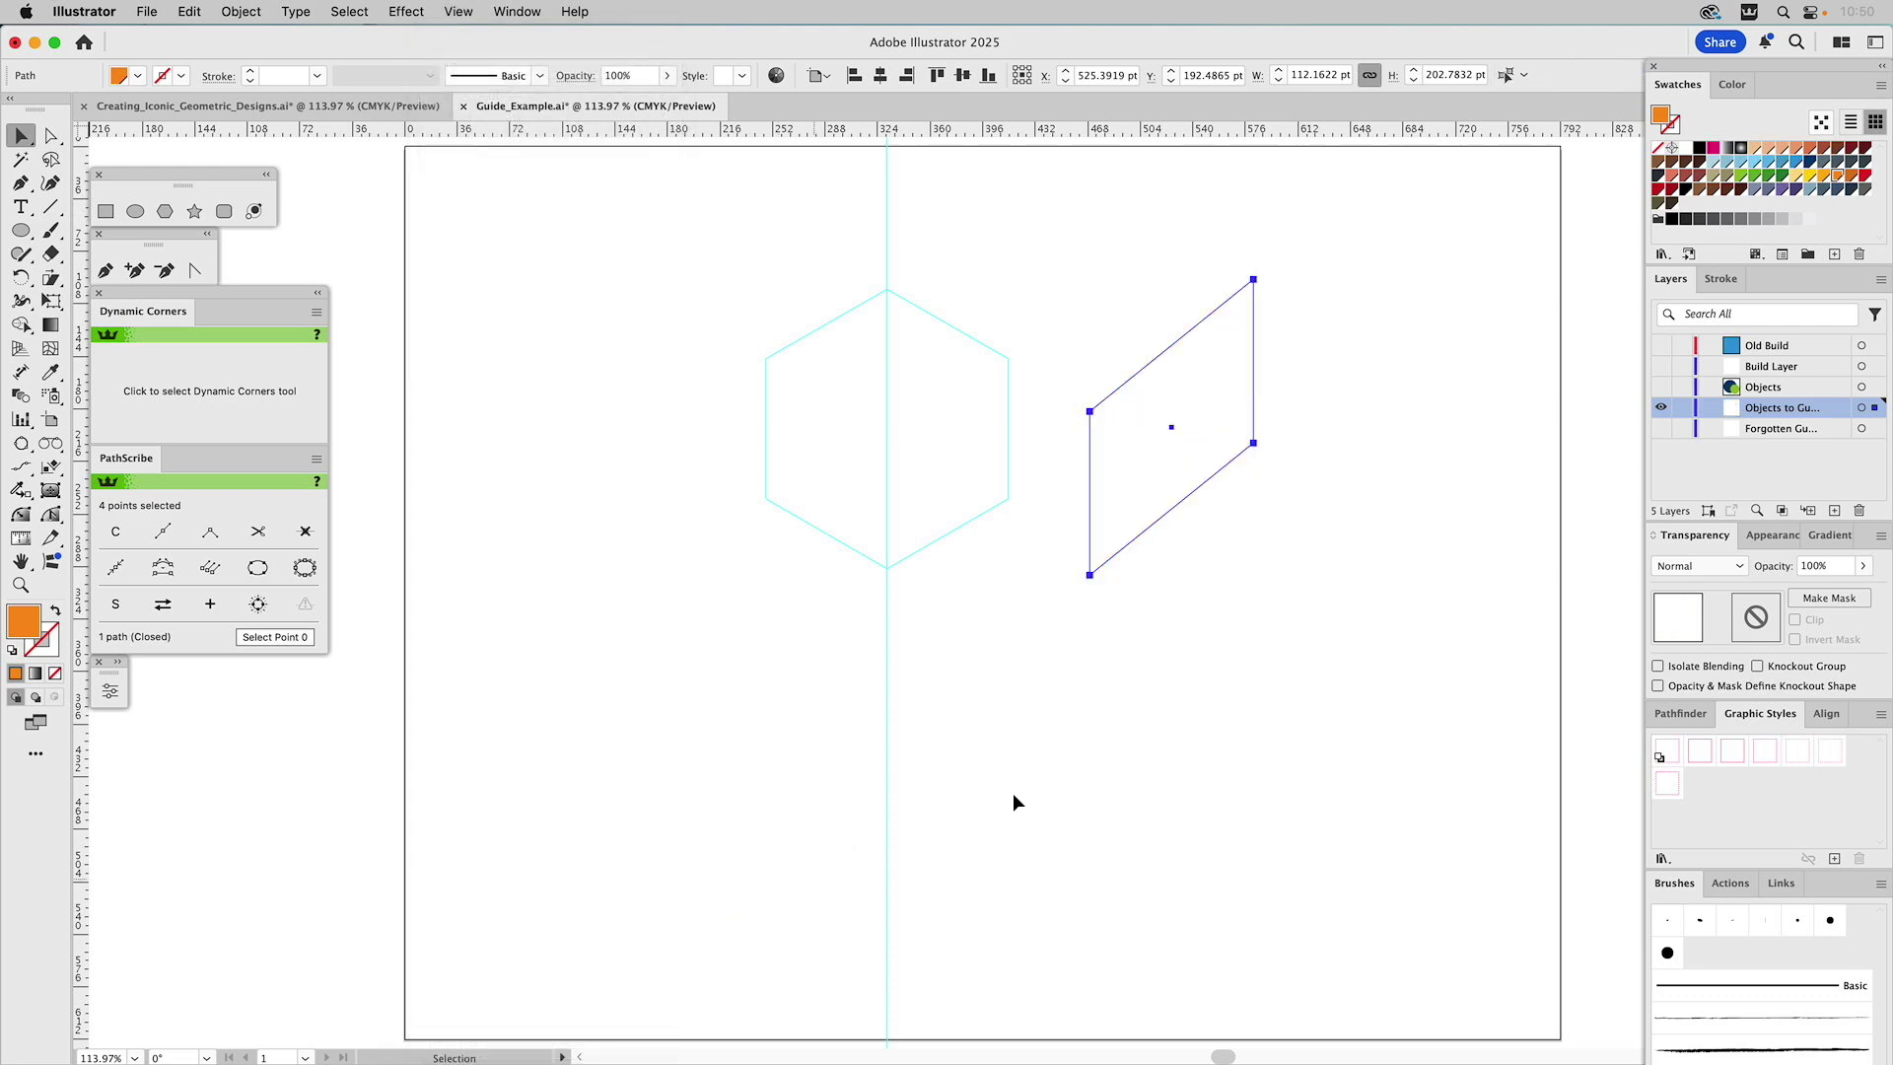
{"action": "left_click", "coordinate": [1186, 690]}
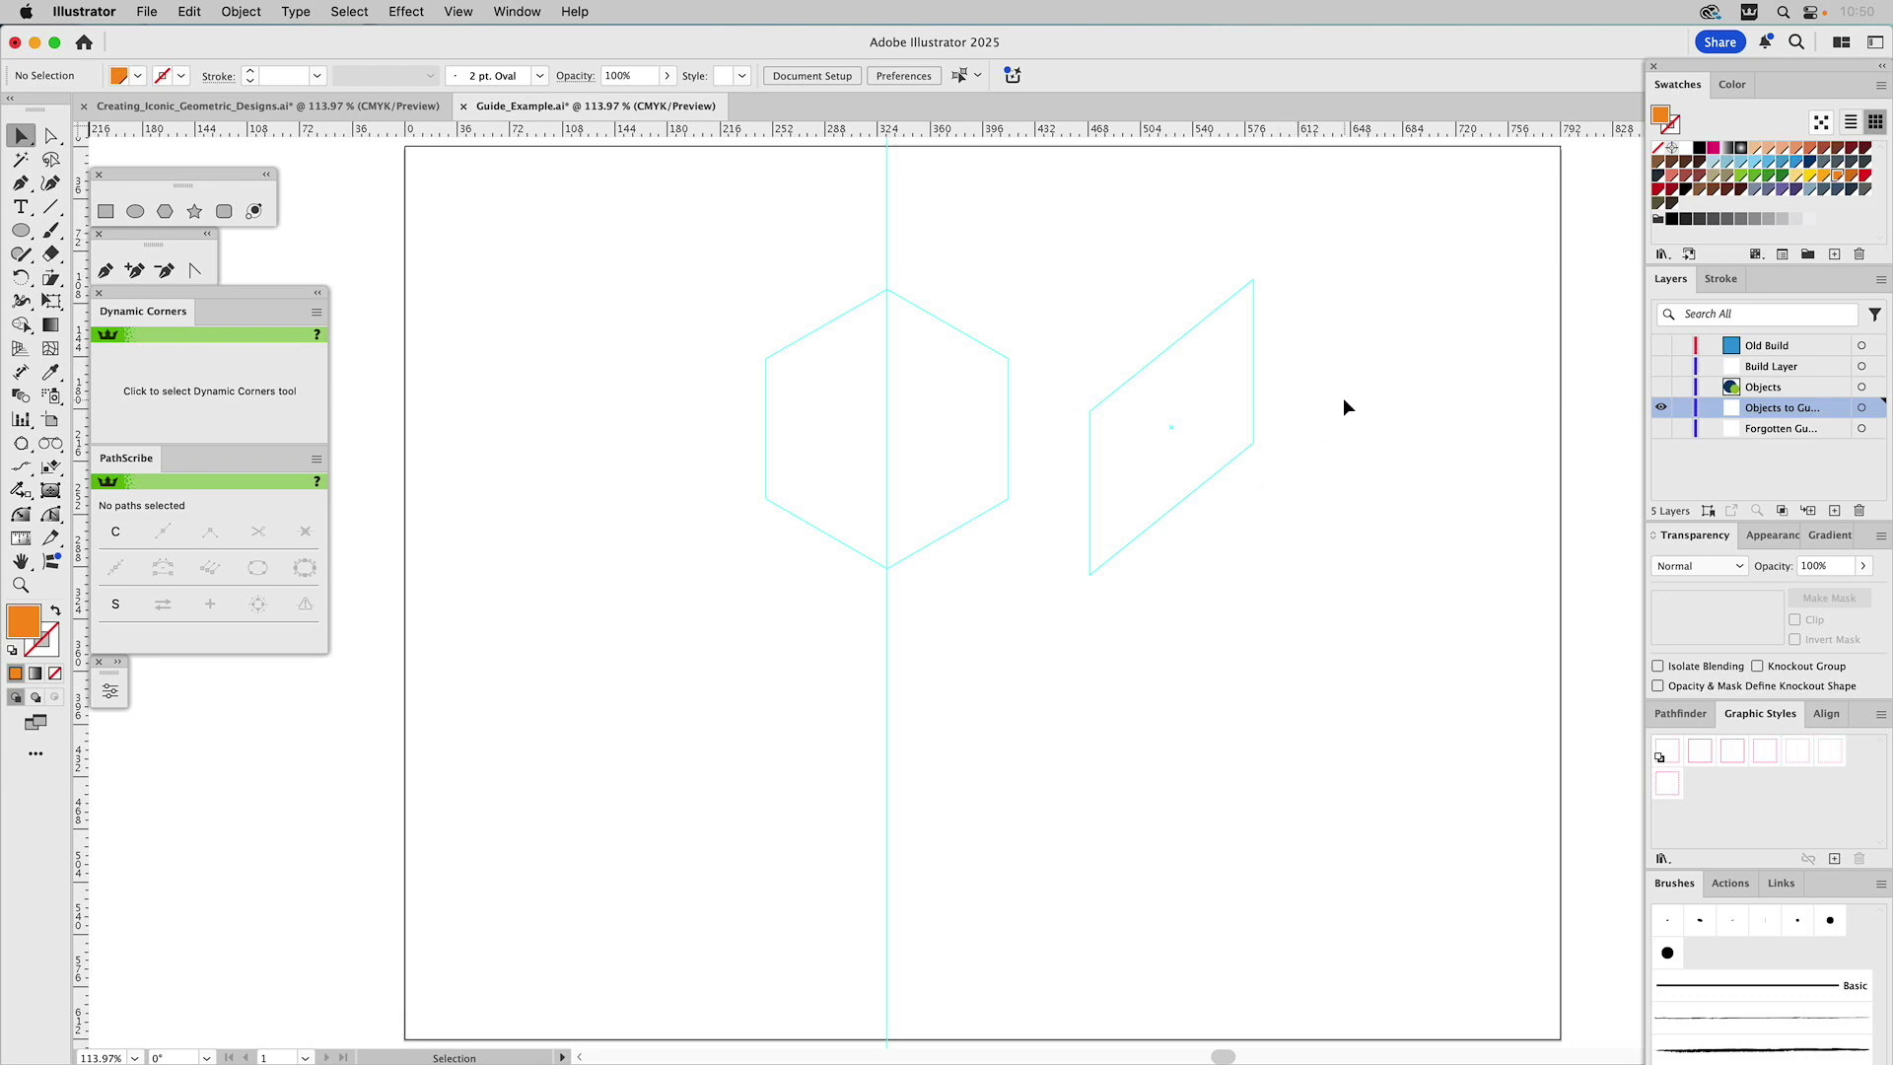
Show only the "Forgotten Gu..." layer and select the stray horizontal guide far below the artboard to check its layer
{"action": "left_click", "coordinate": [1660, 408]}
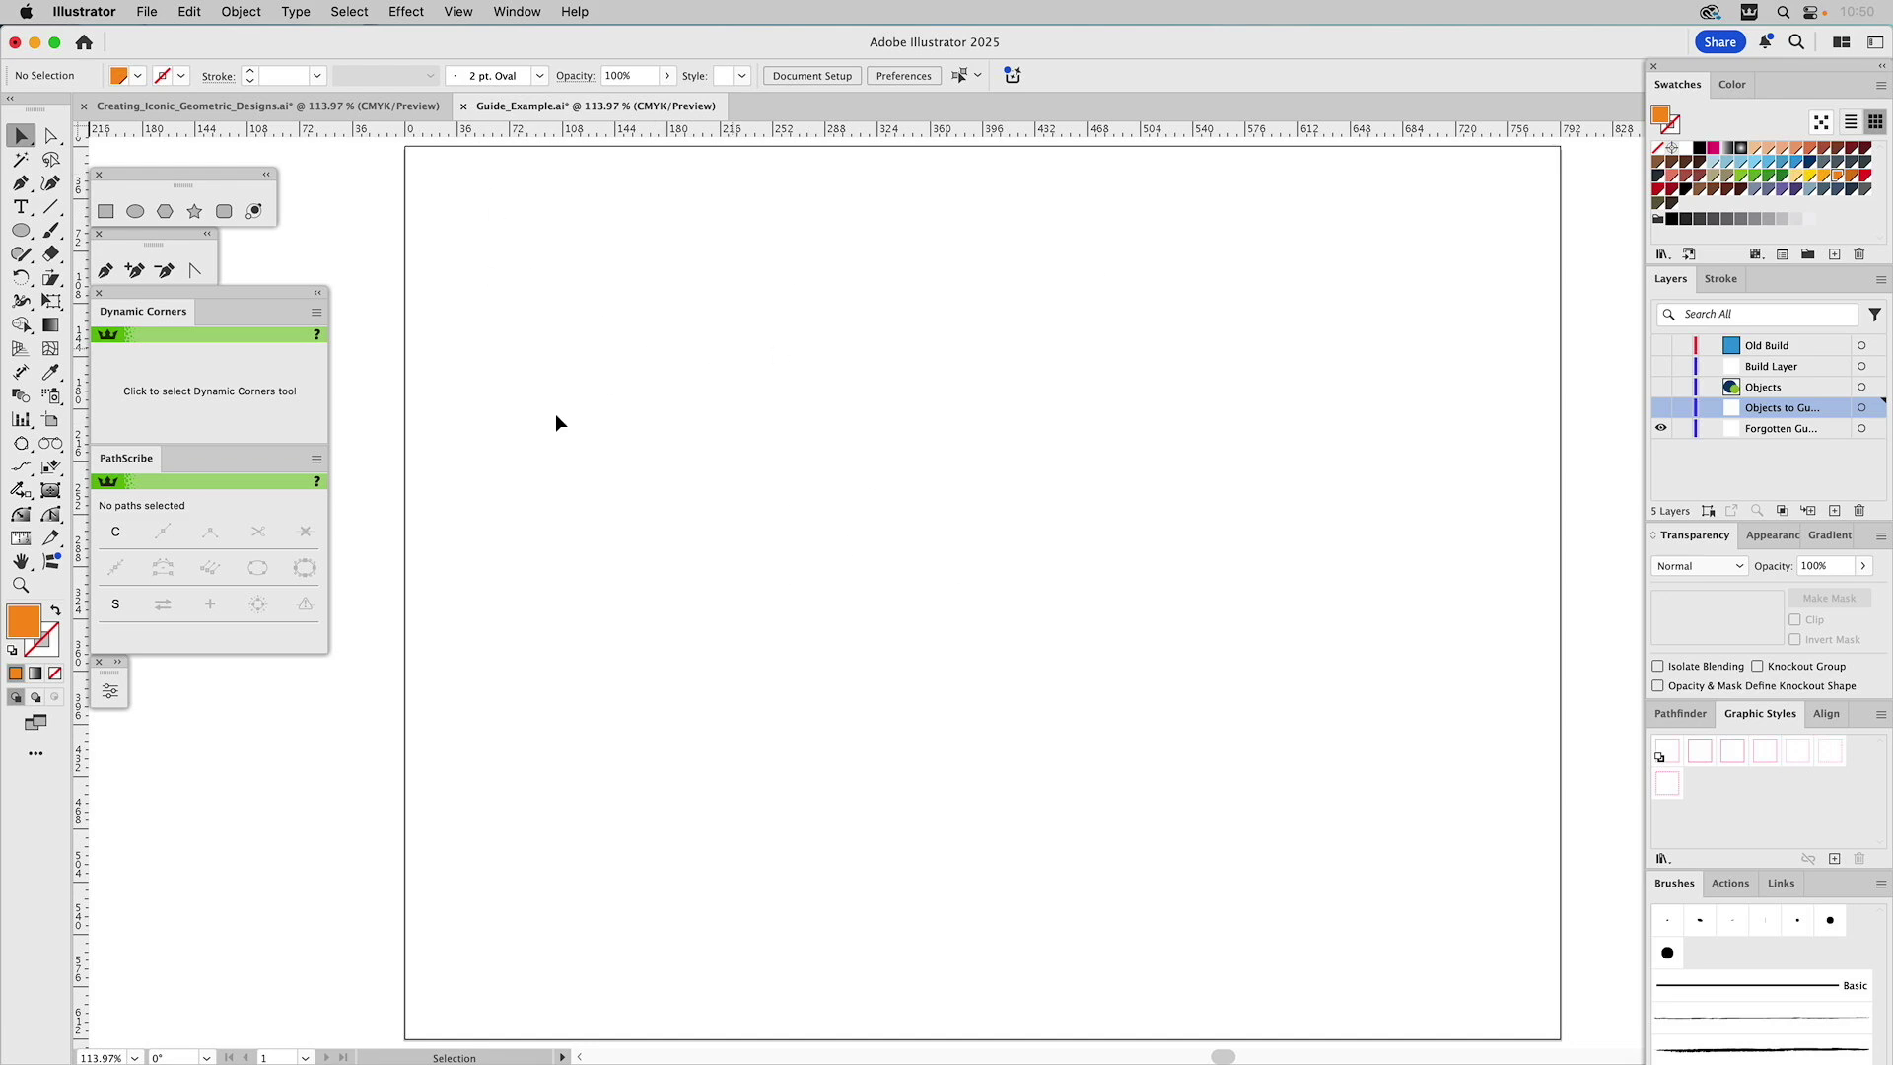
{"action": "scroll", "coordinate": [690, 573], "scroll_direction": "down", "scroll_amount": 15}
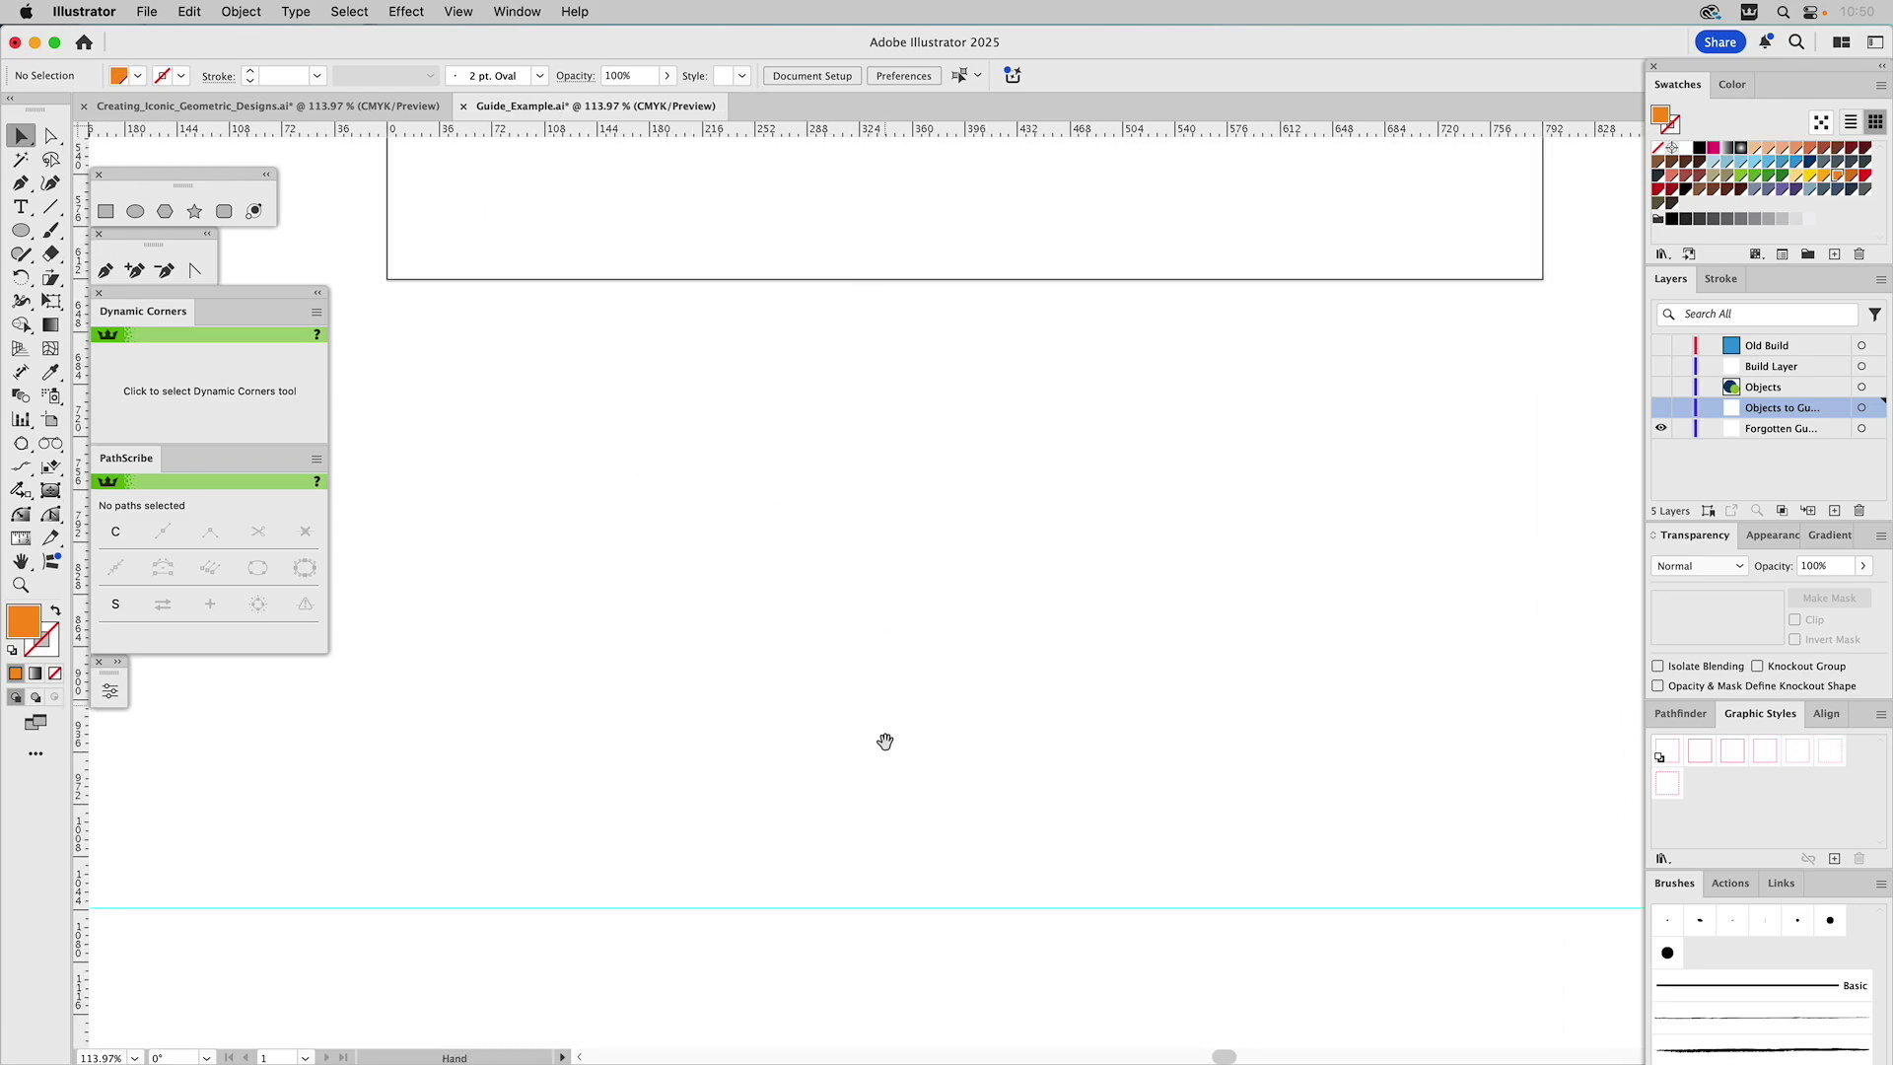
{"action": "left_click_drag", "start_coordinate": [890, 460], "coordinate": [959, 469]}
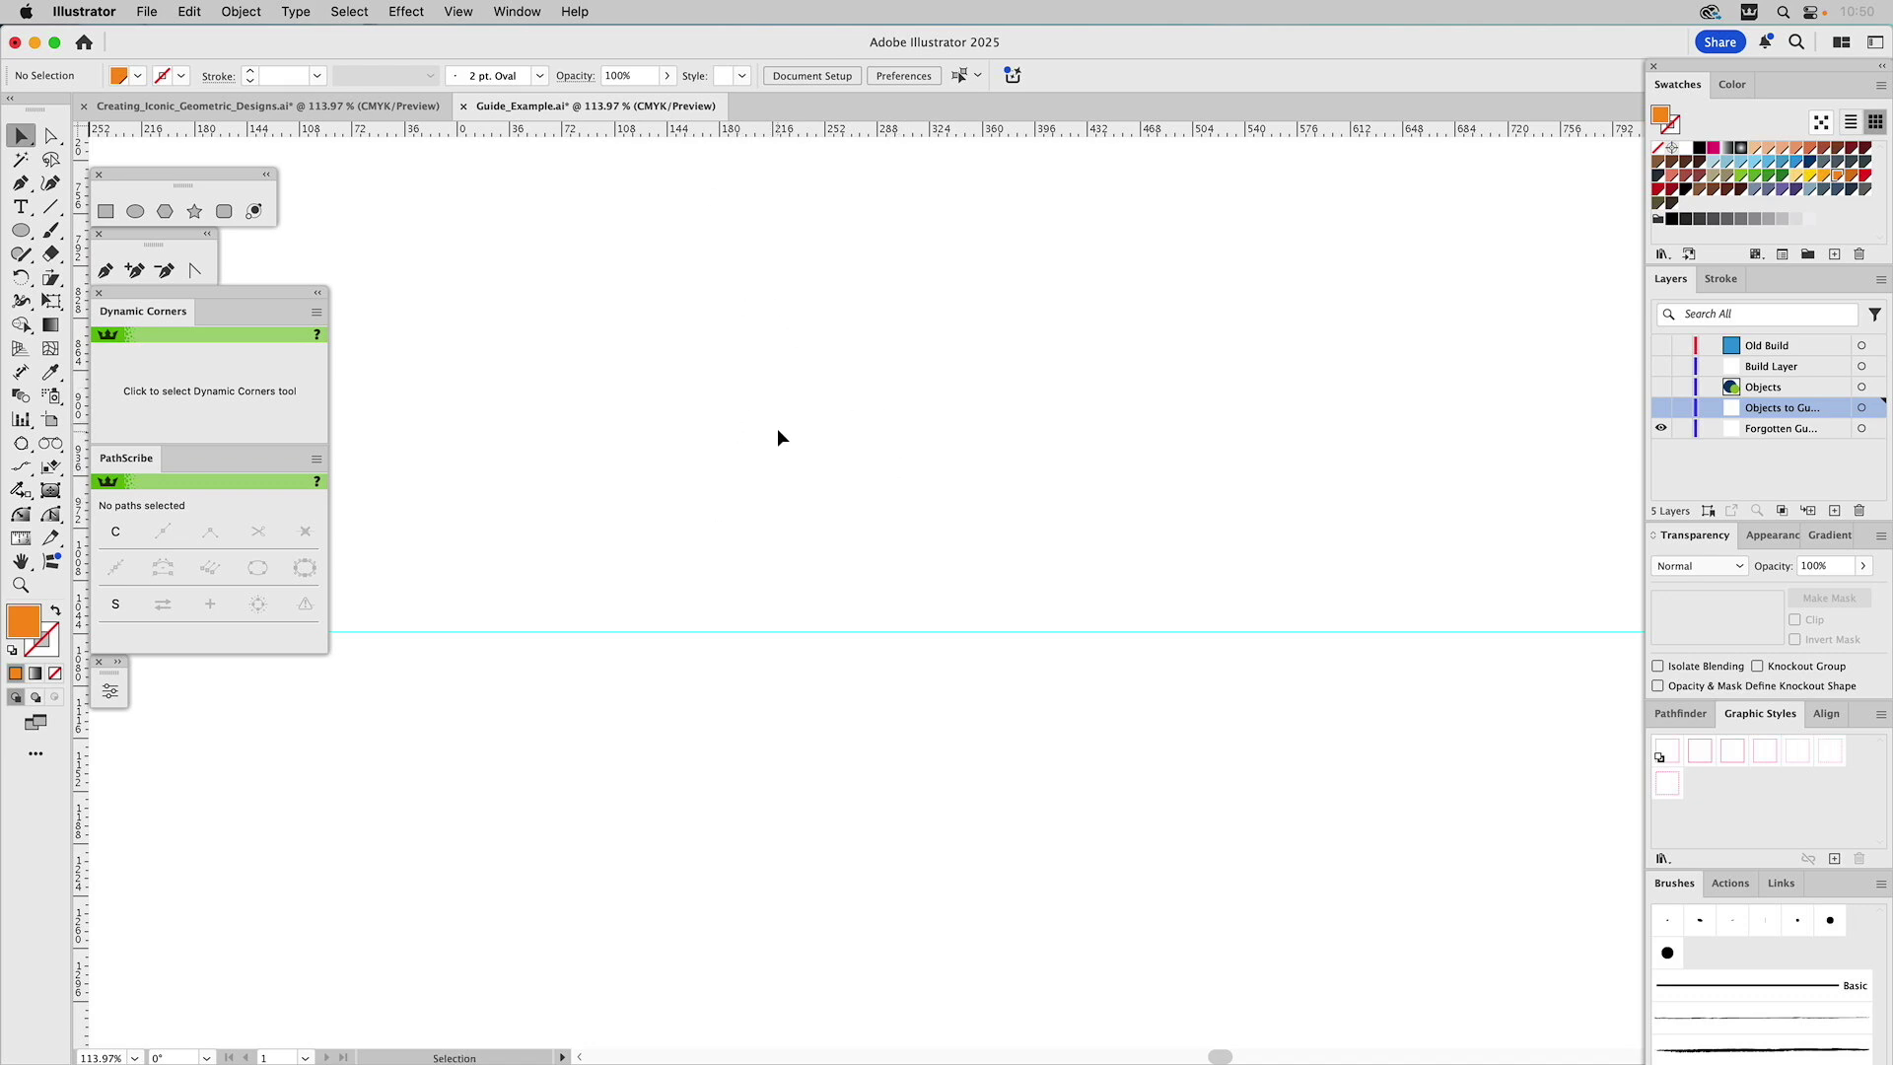
{"action": "left_click", "coordinate": [803, 631]}
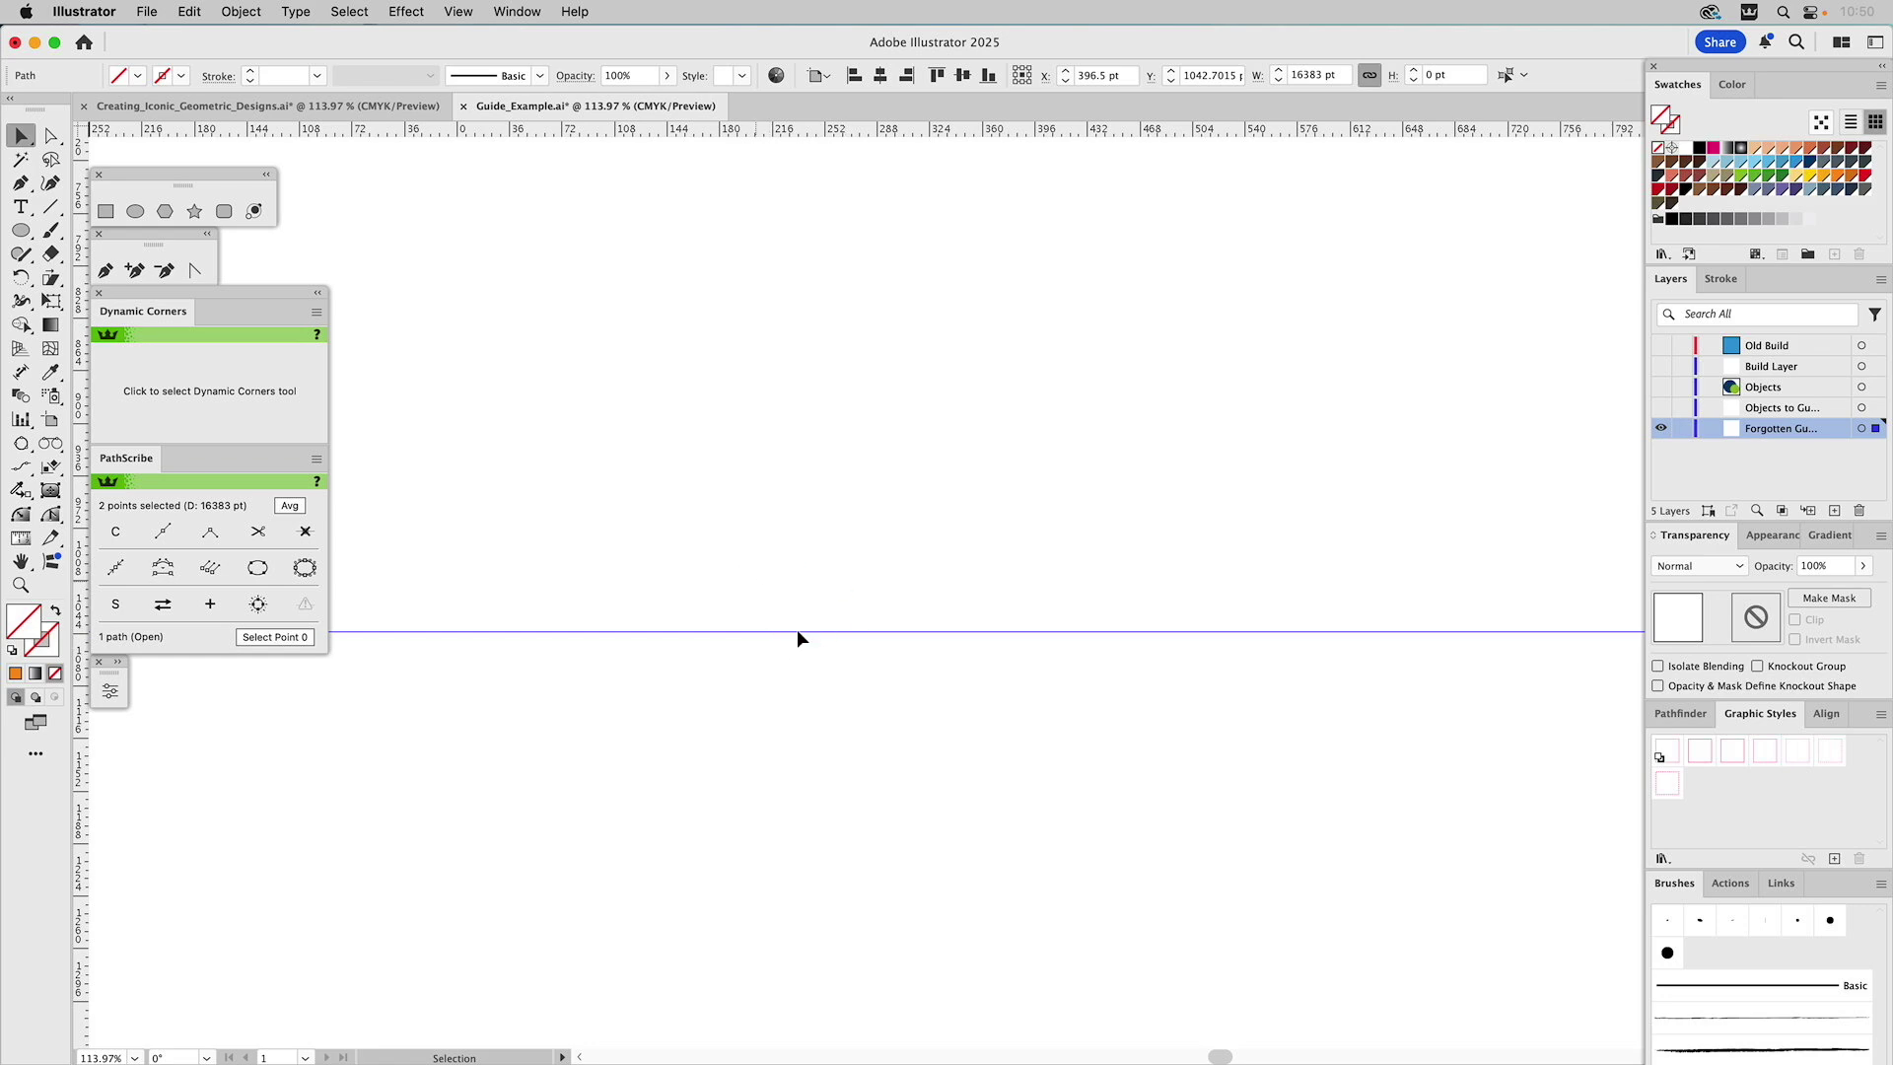
{"action": "left_click", "coordinate": [852, 449]}
{"action": "key", "text": "super+semicolon"}
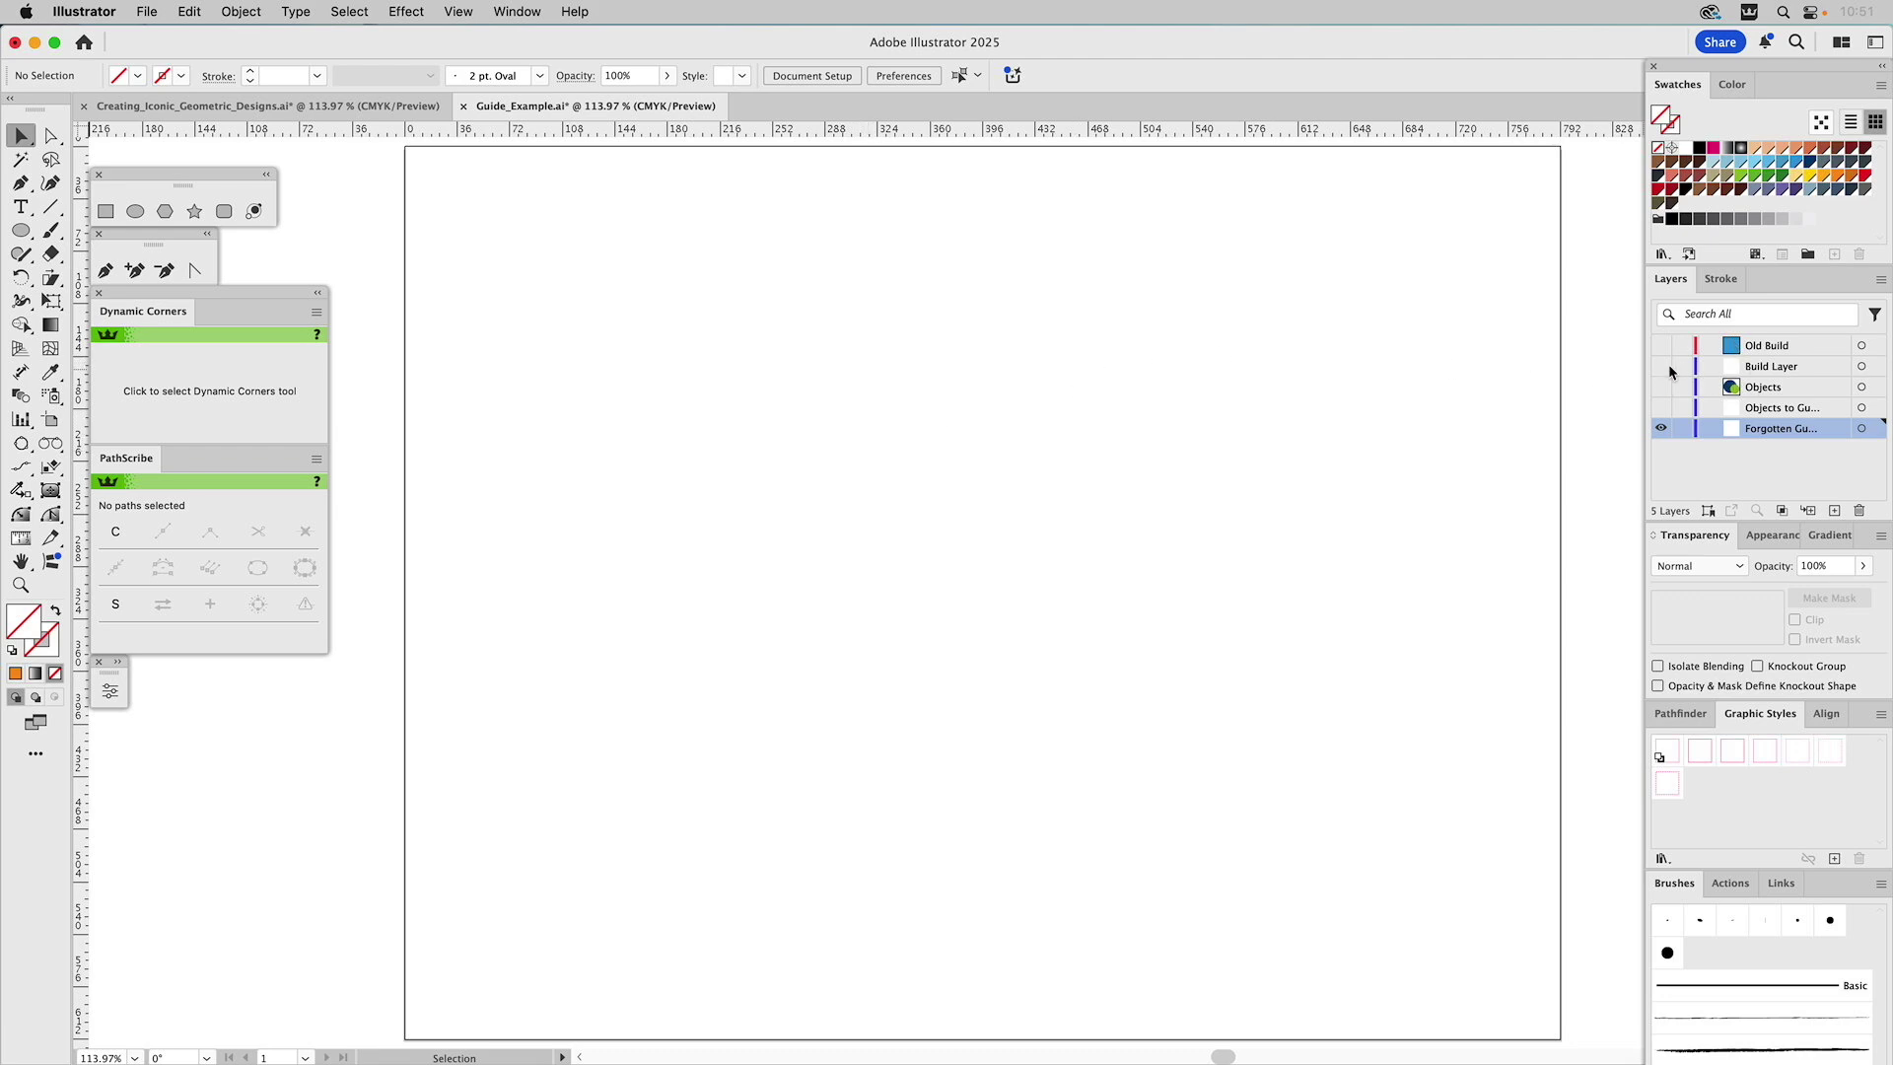
Run the GS_Move_Guides_to_Layer script to gather all the document's guides on one layer
{"action": "left_click", "coordinate": [156, 10]}
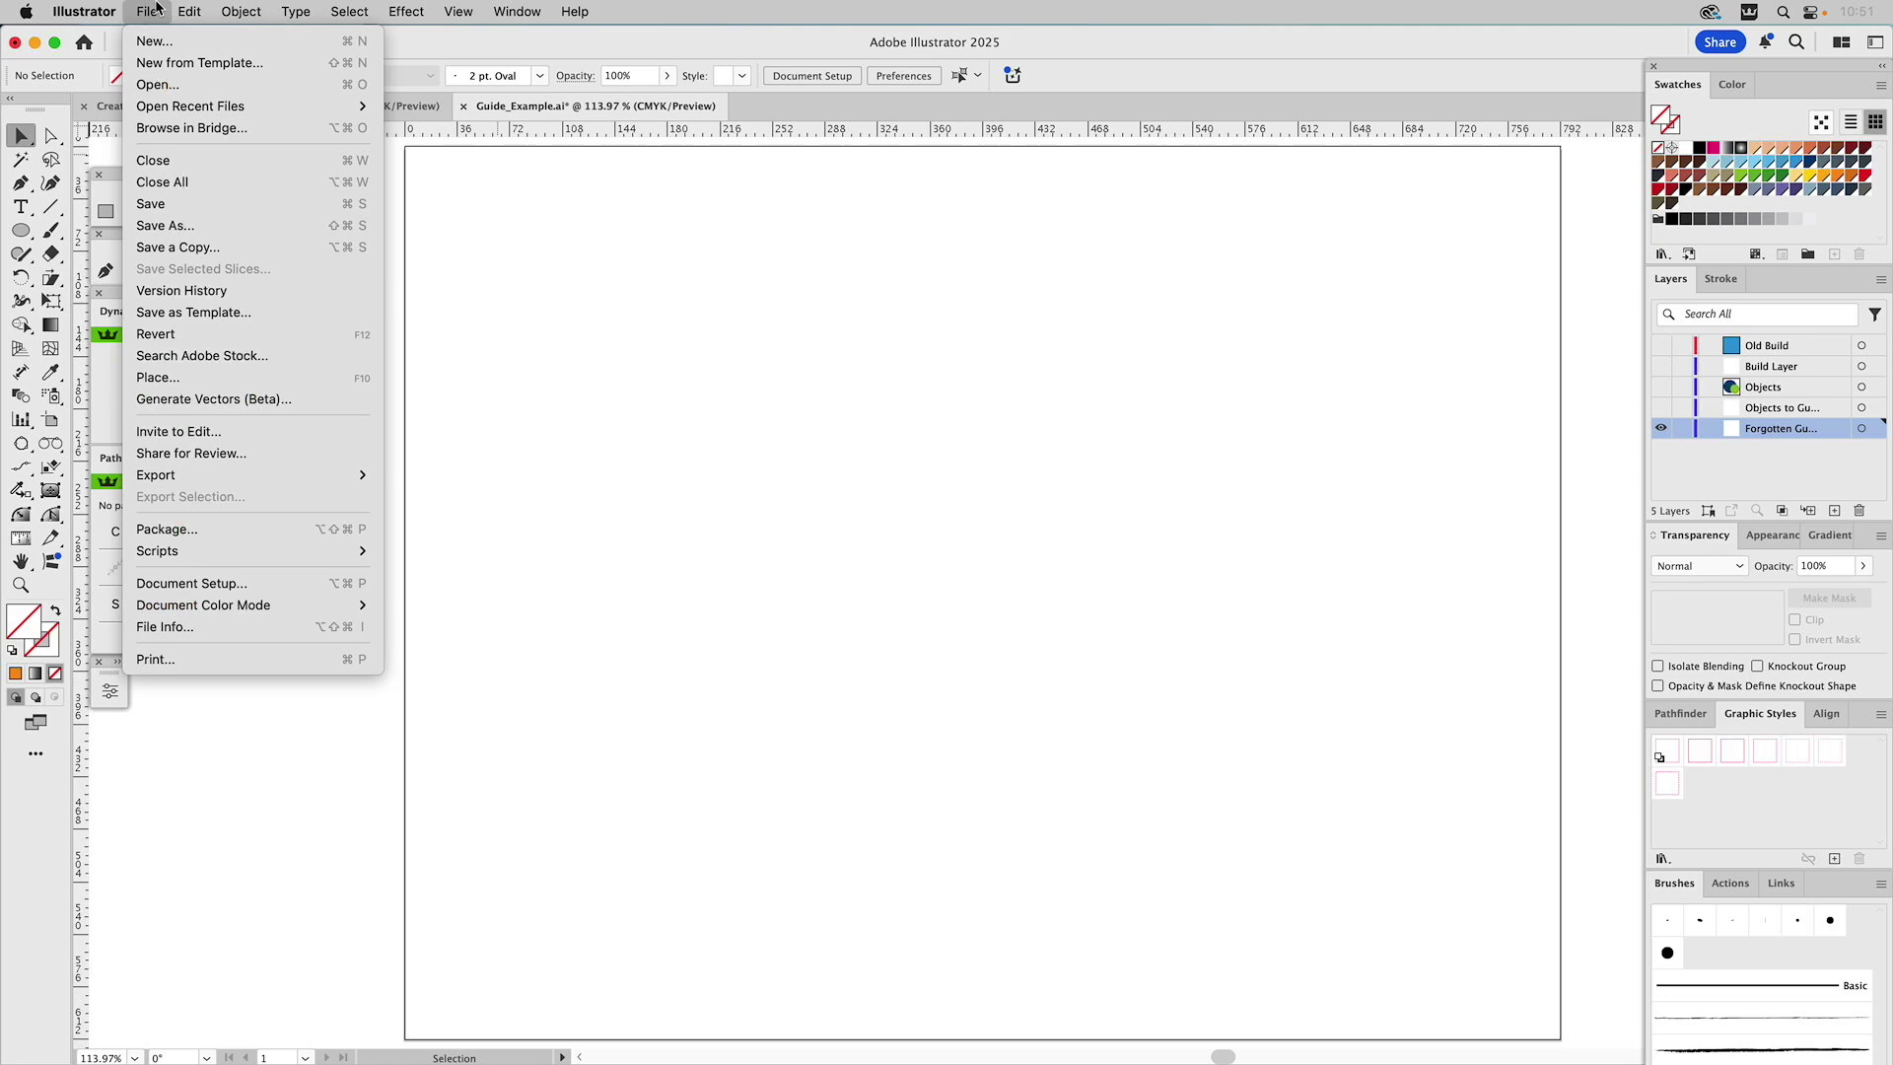
{"action": "mouse_move", "coordinate": [185, 551]}
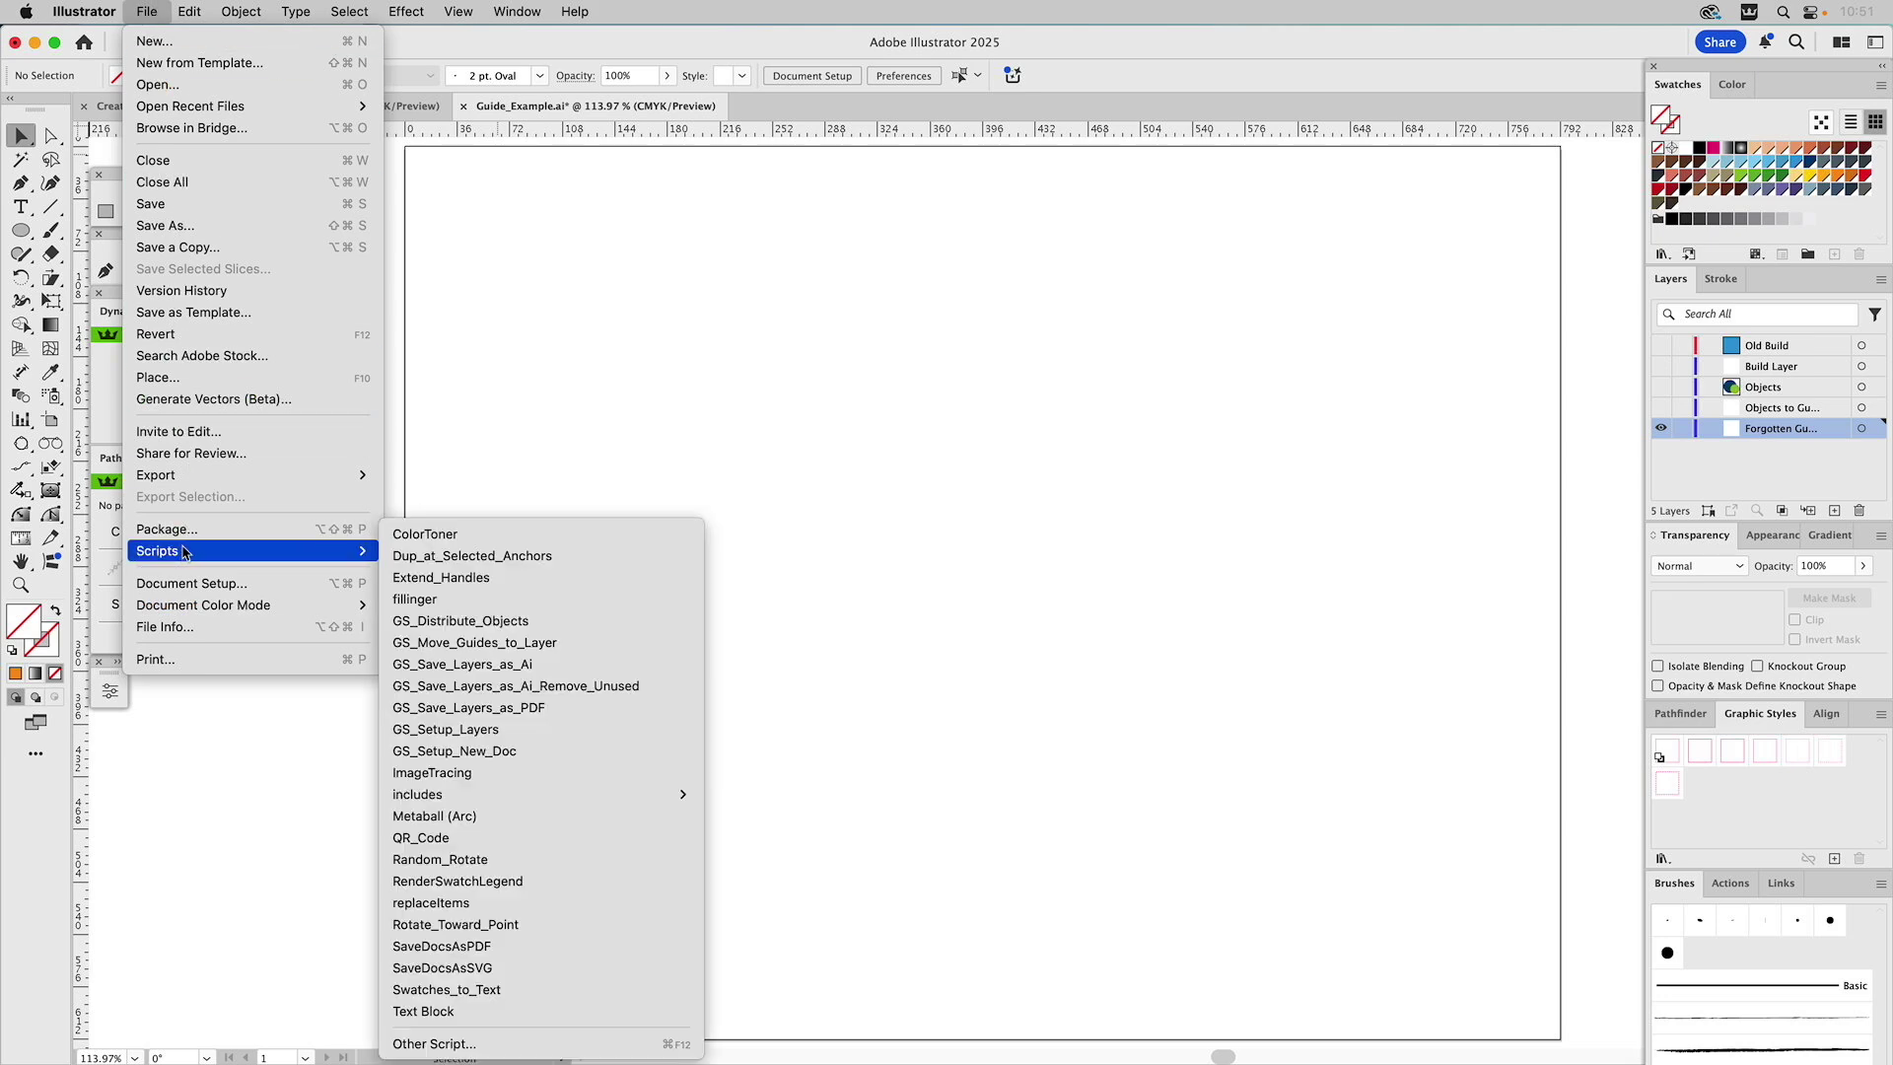
{"action": "left_click", "coordinate": [445, 646]}
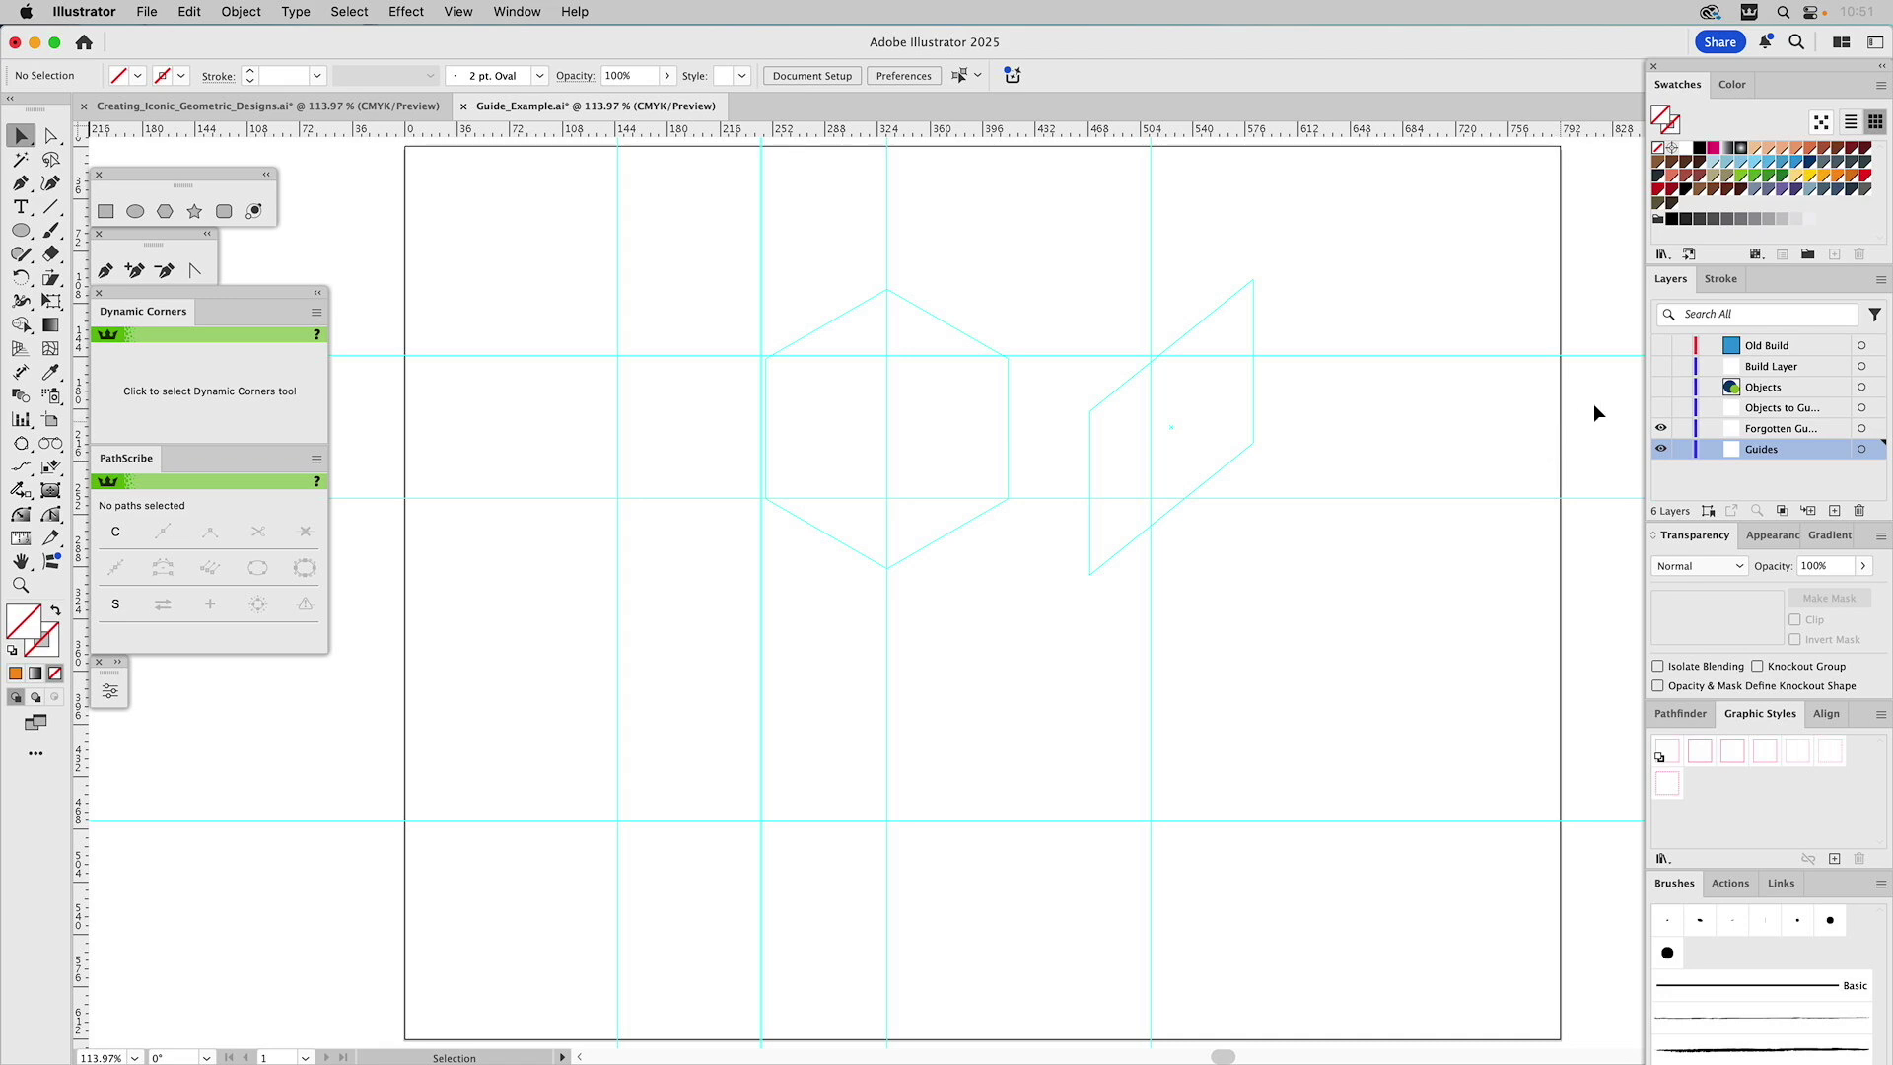
Hide the "Forgotten Gu..." layer and toggle the Guides and Objects layers to check where the guides sit, leaving only Guides visible
{"action": "left_click", "coordinate": [1661, 431]}
{"action": "left_click", "coordinate": [1660, 449]}
{"action": "left_click", "coordinate": [1661, 451]}
{"action": "left_click", "coordinate": [1660, 450]}
{"action": "left_click", "coordinate": [1660, 450]}
{"action": "left_click", "coordinate": [1660, 451]}
{"action": "left_click", "coordinate": [1659, 388]}
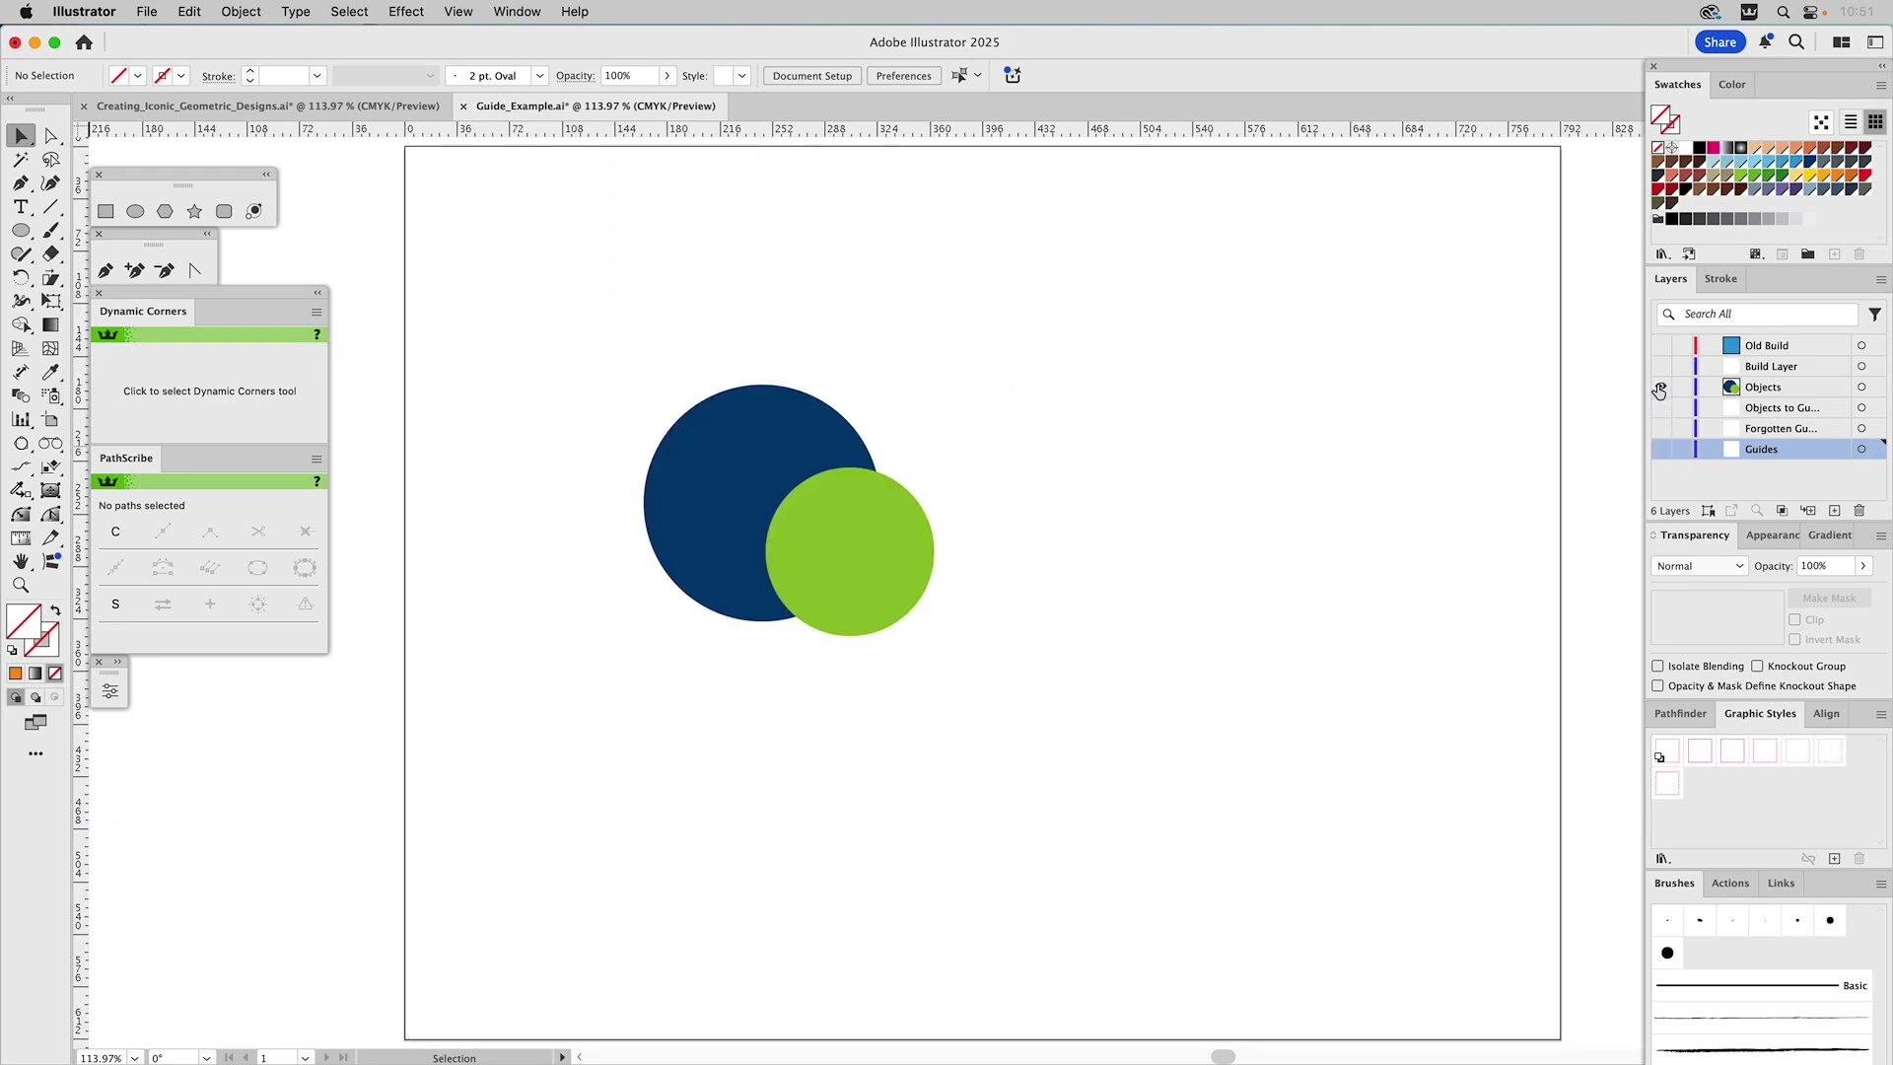
{"action": "left_click", "coordinate": [1658, 390]}
{"action": "left_click", "coordinate": [1660, 450]}
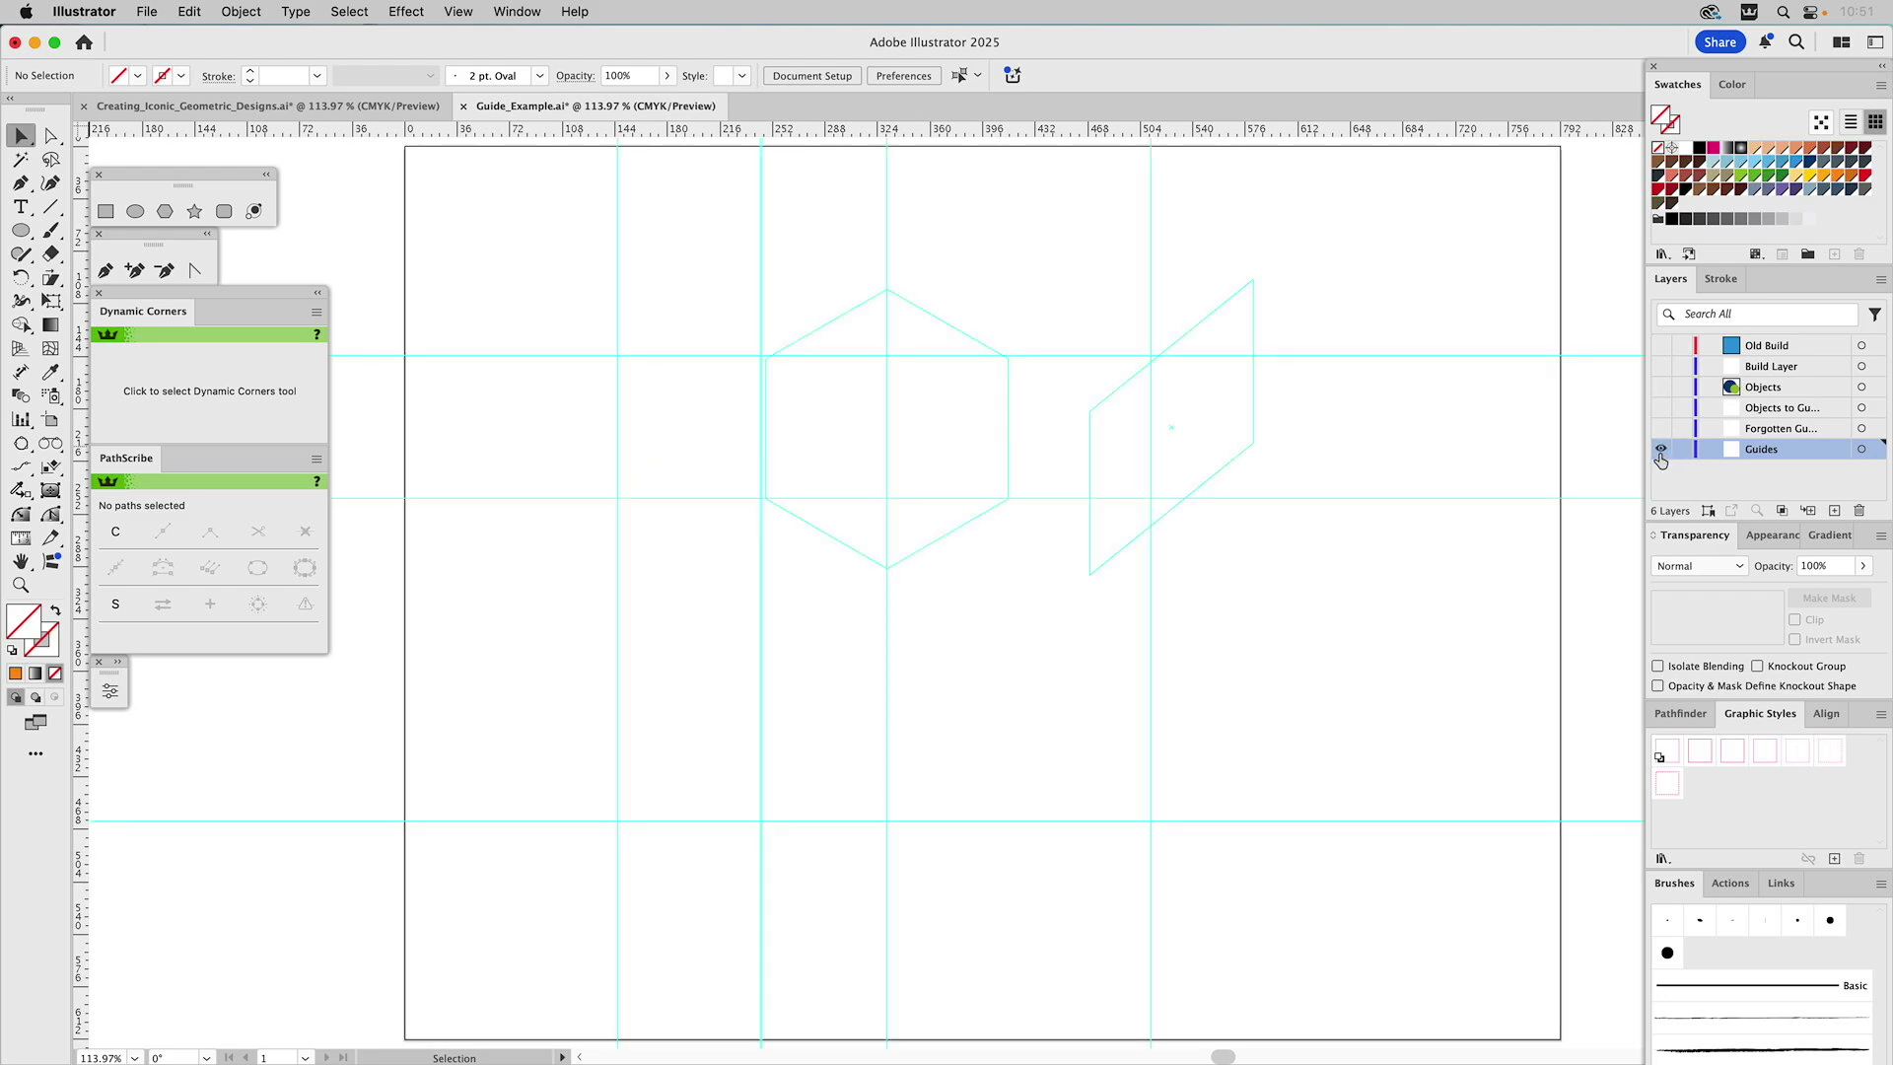
Close Guide_Example.ai without saving and make Build the active layer in the owl document
{"action": "left_click", "coordinate": [463, 108]}
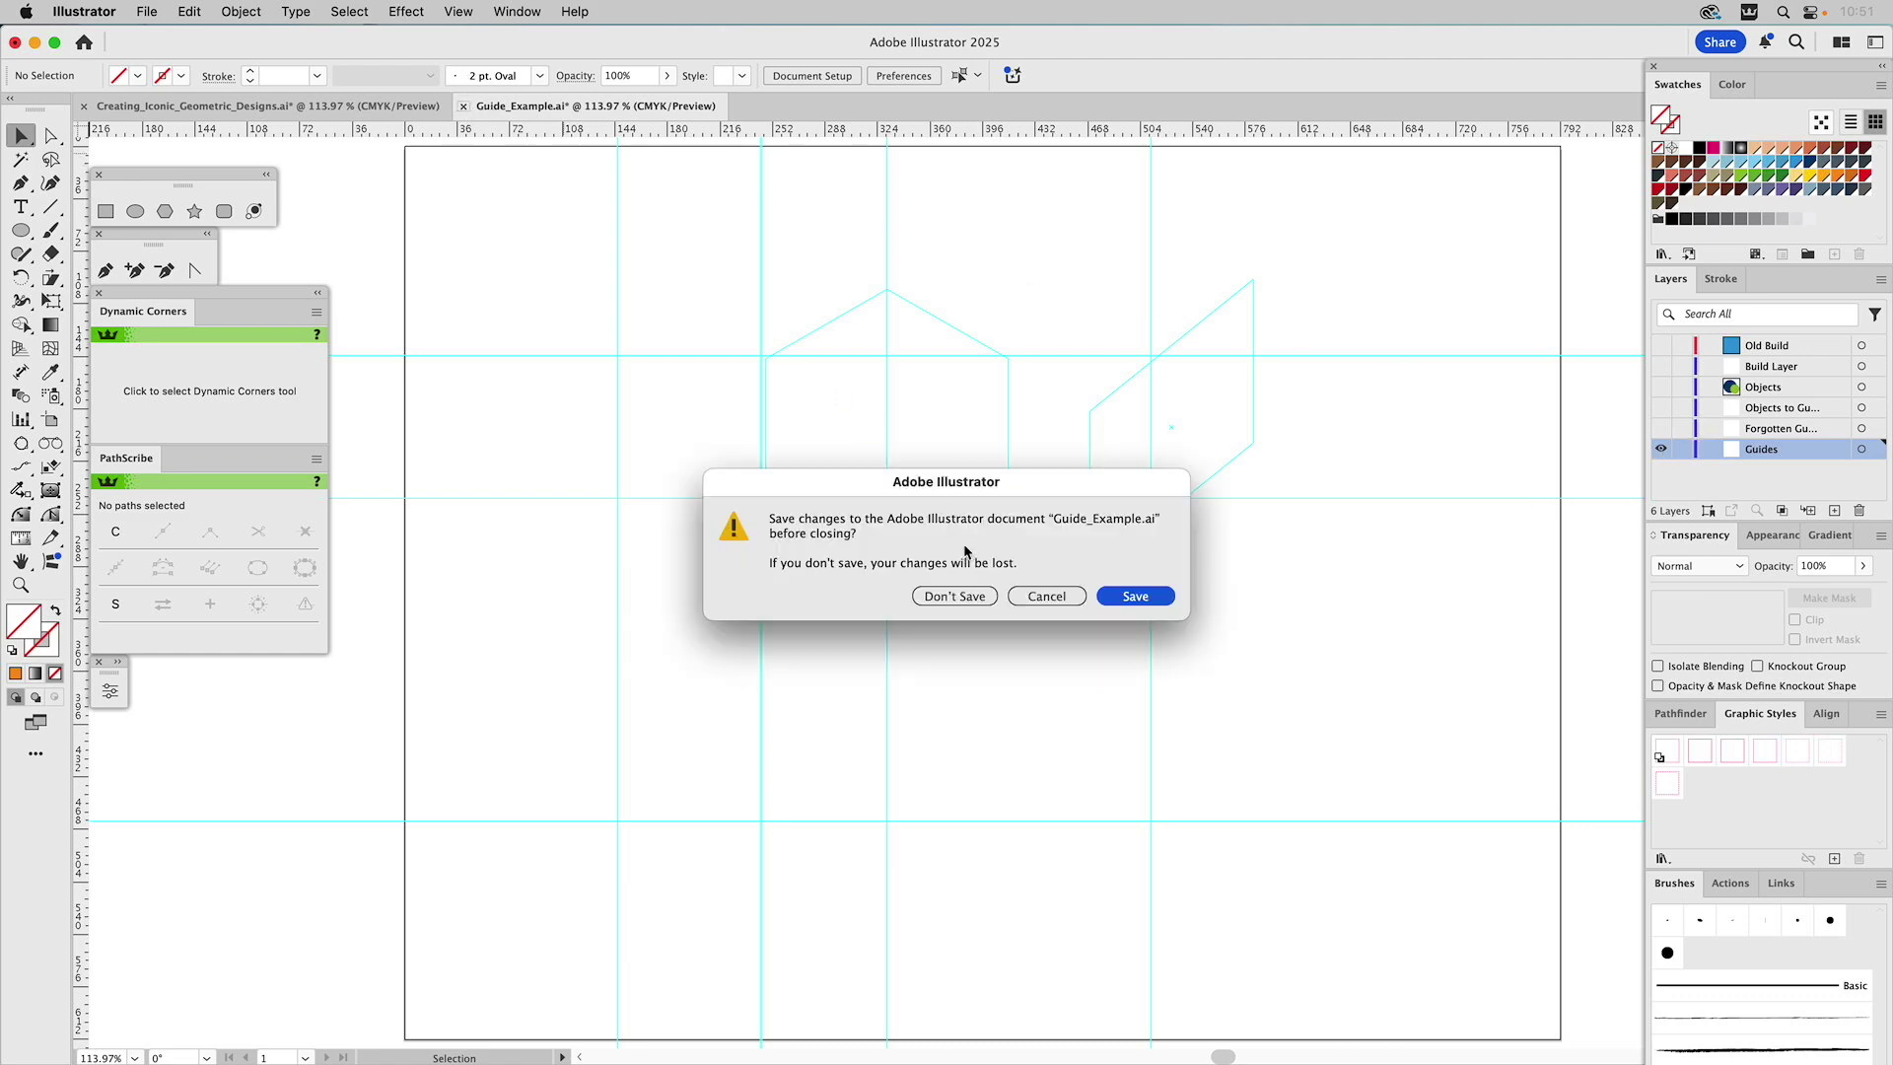
{"action": "left_click", "coordinate": [961, 594]}
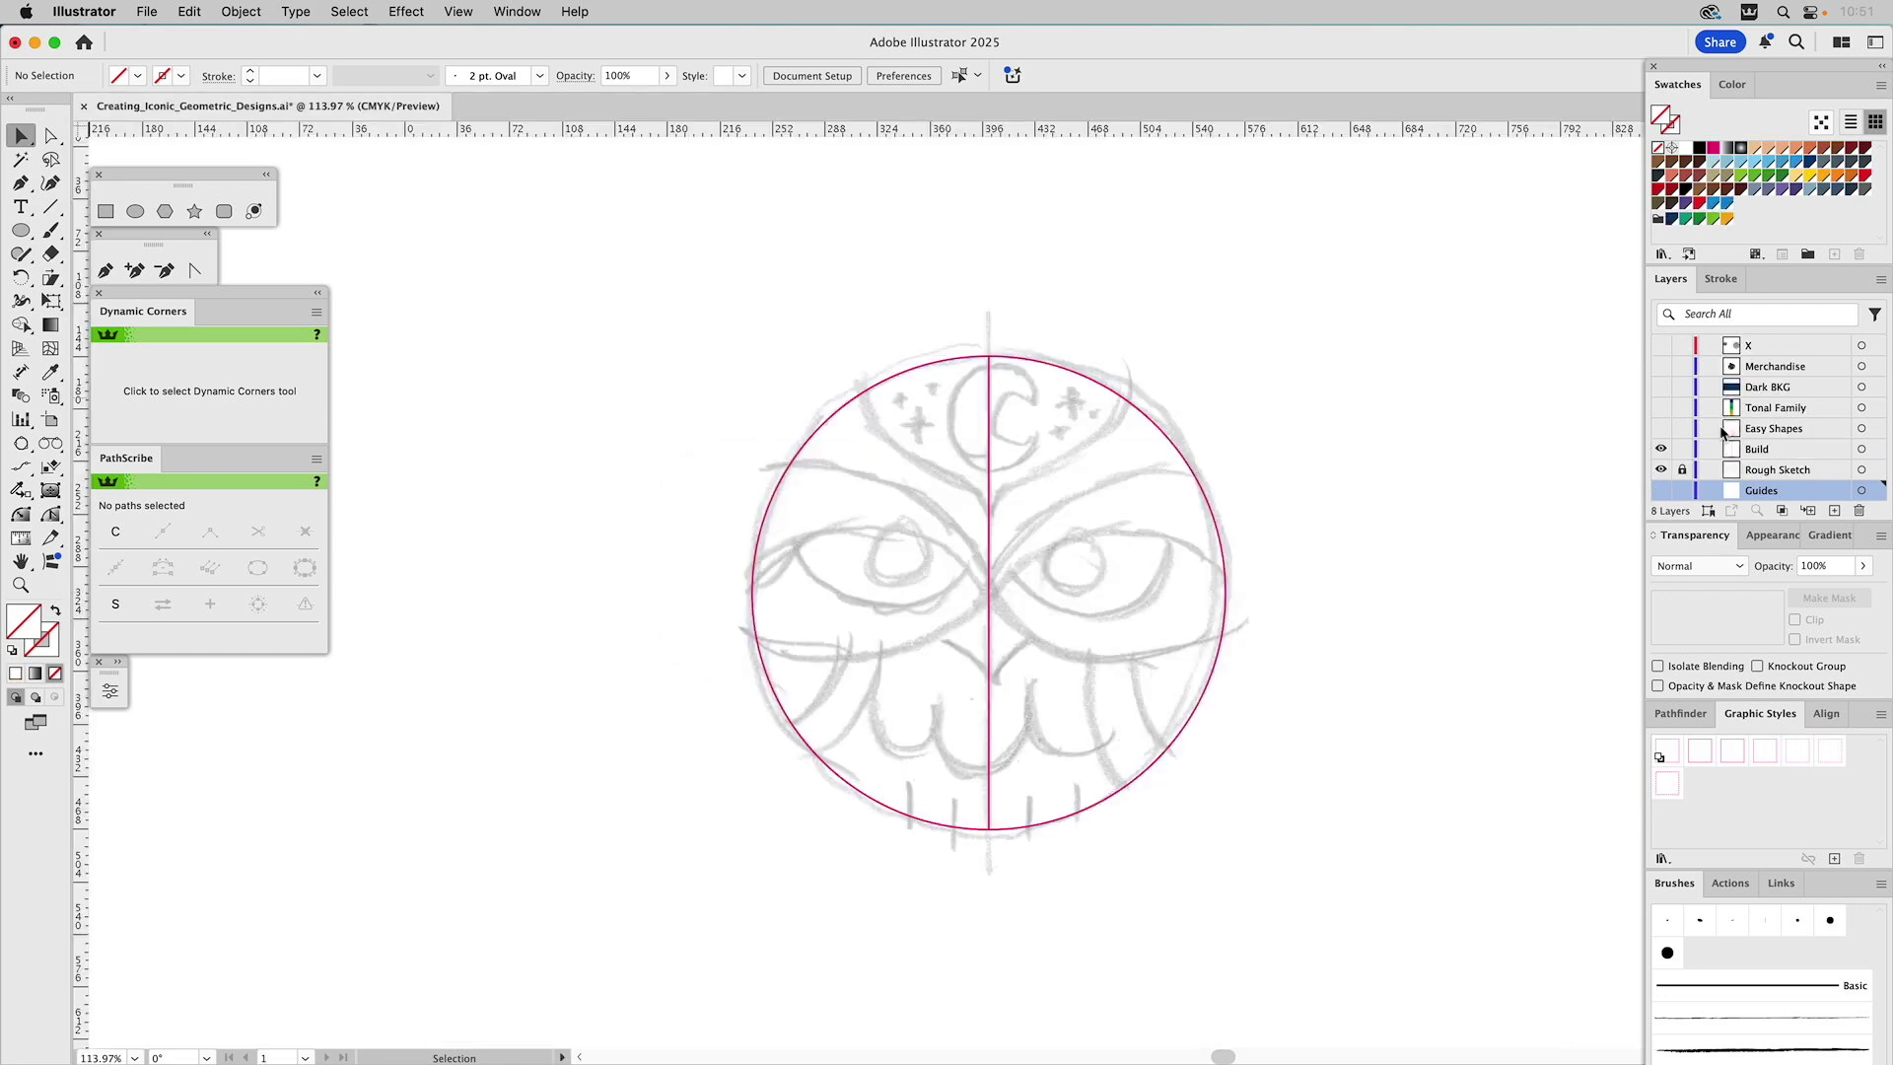
{"action": "left_click", "coordinate": [1800, 452]}
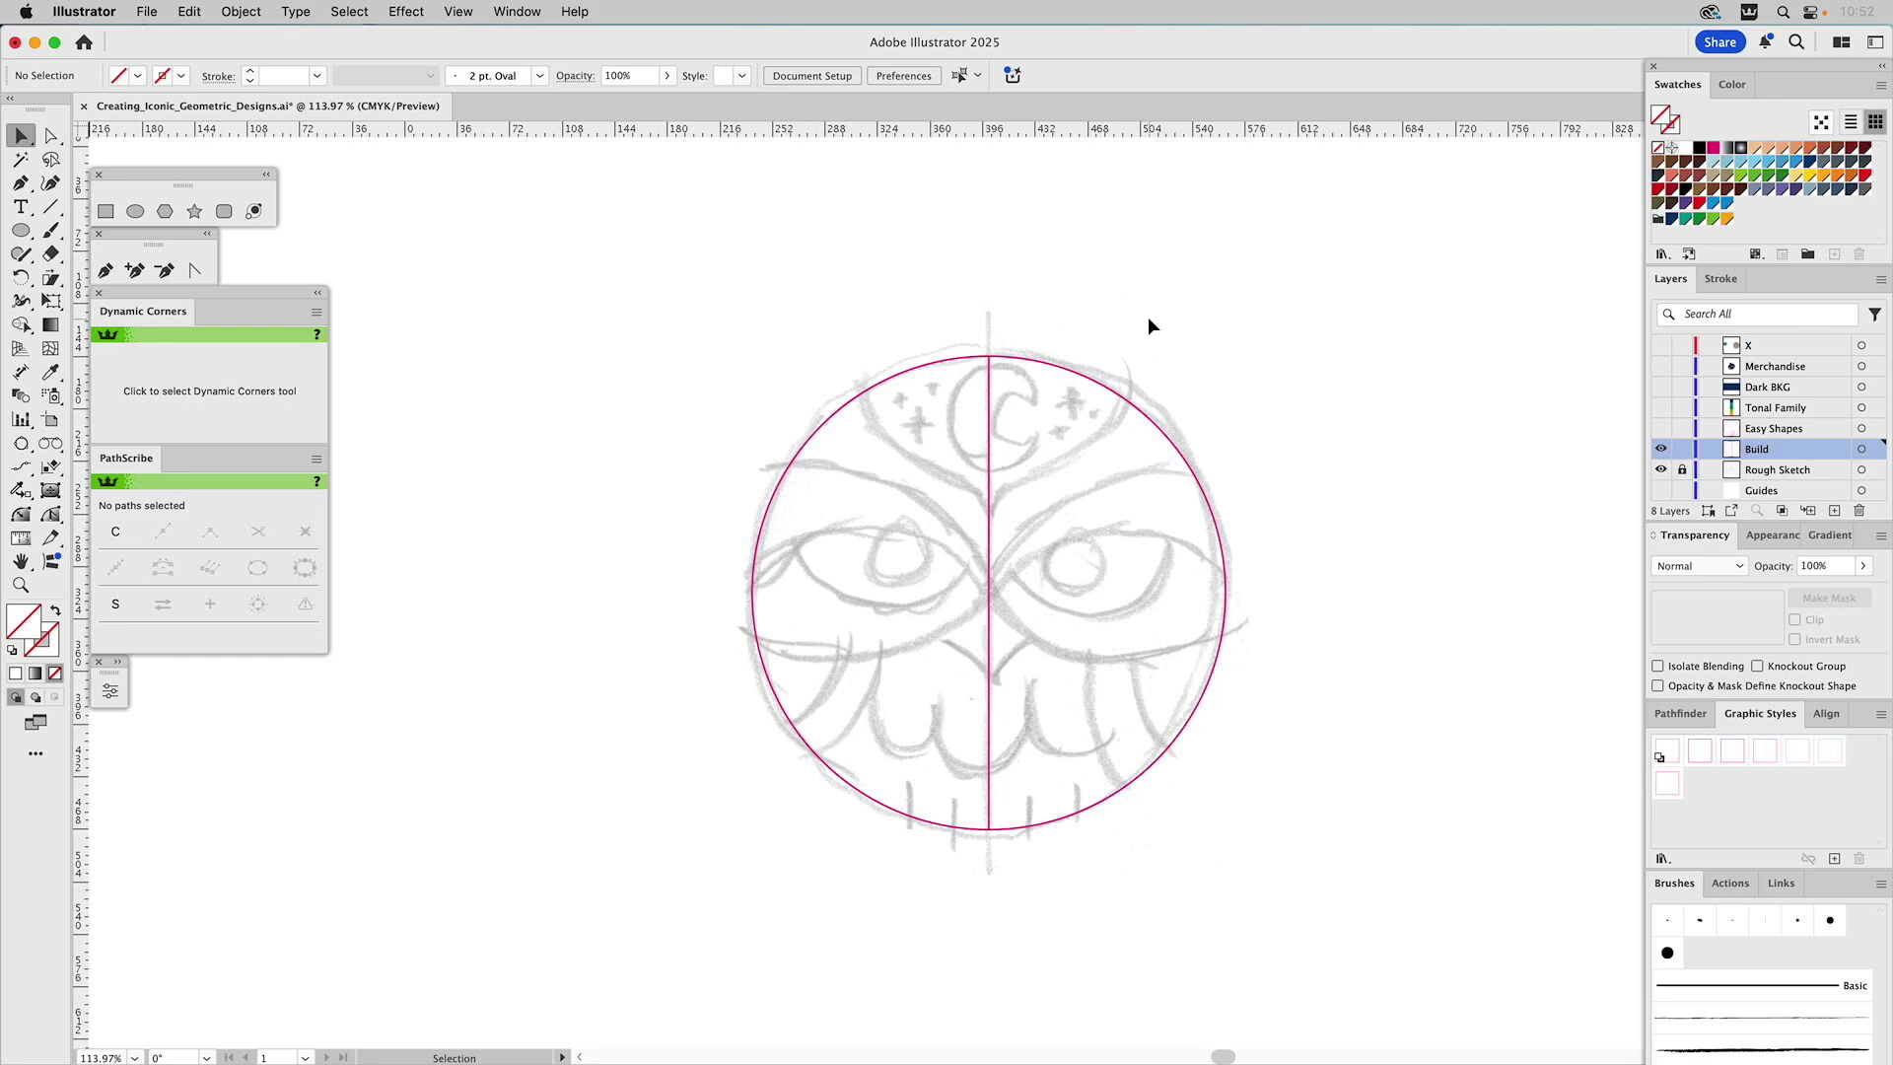
Show the Easy Shapes layer and subtract the small forehead circle from the larger one around it to form a crescent moon
{"action": "left_click", "coordinate": [1660, 428]}
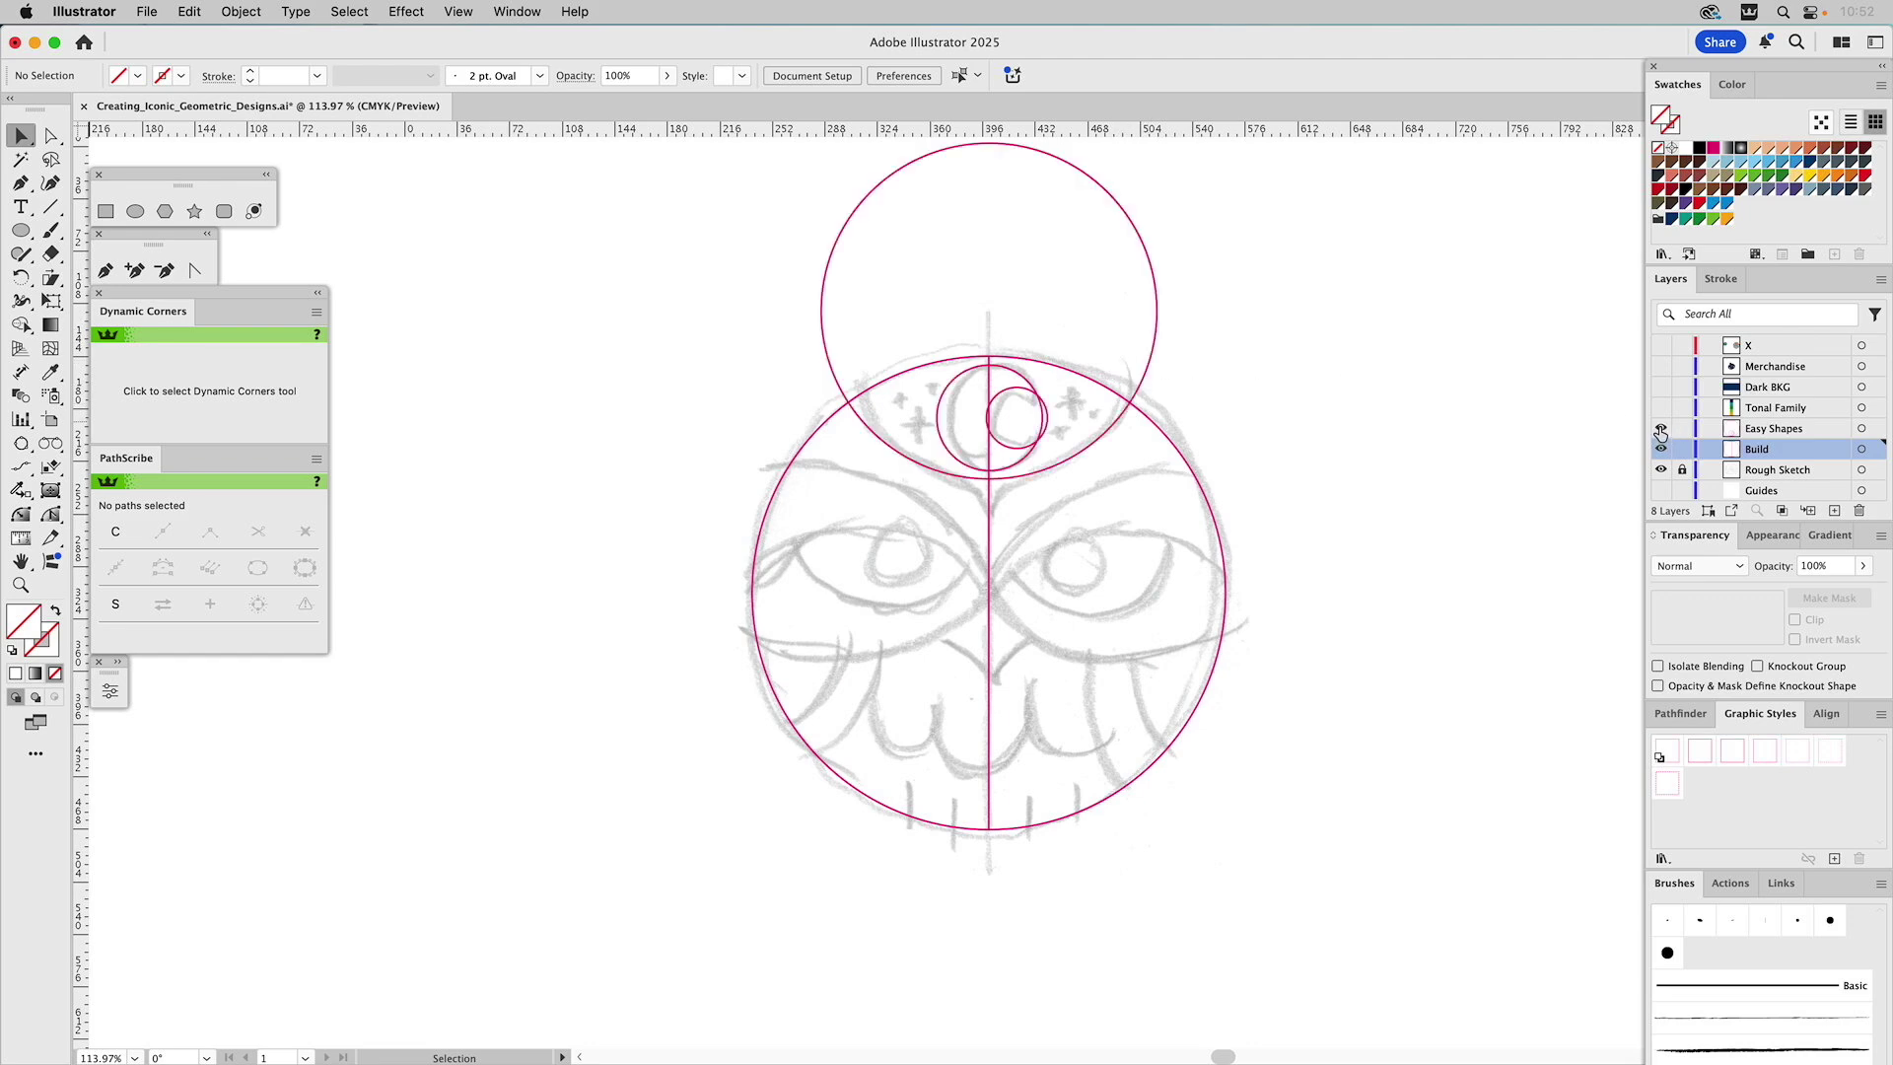
{"action": "left_click", "coordinate": [1007, 403]}
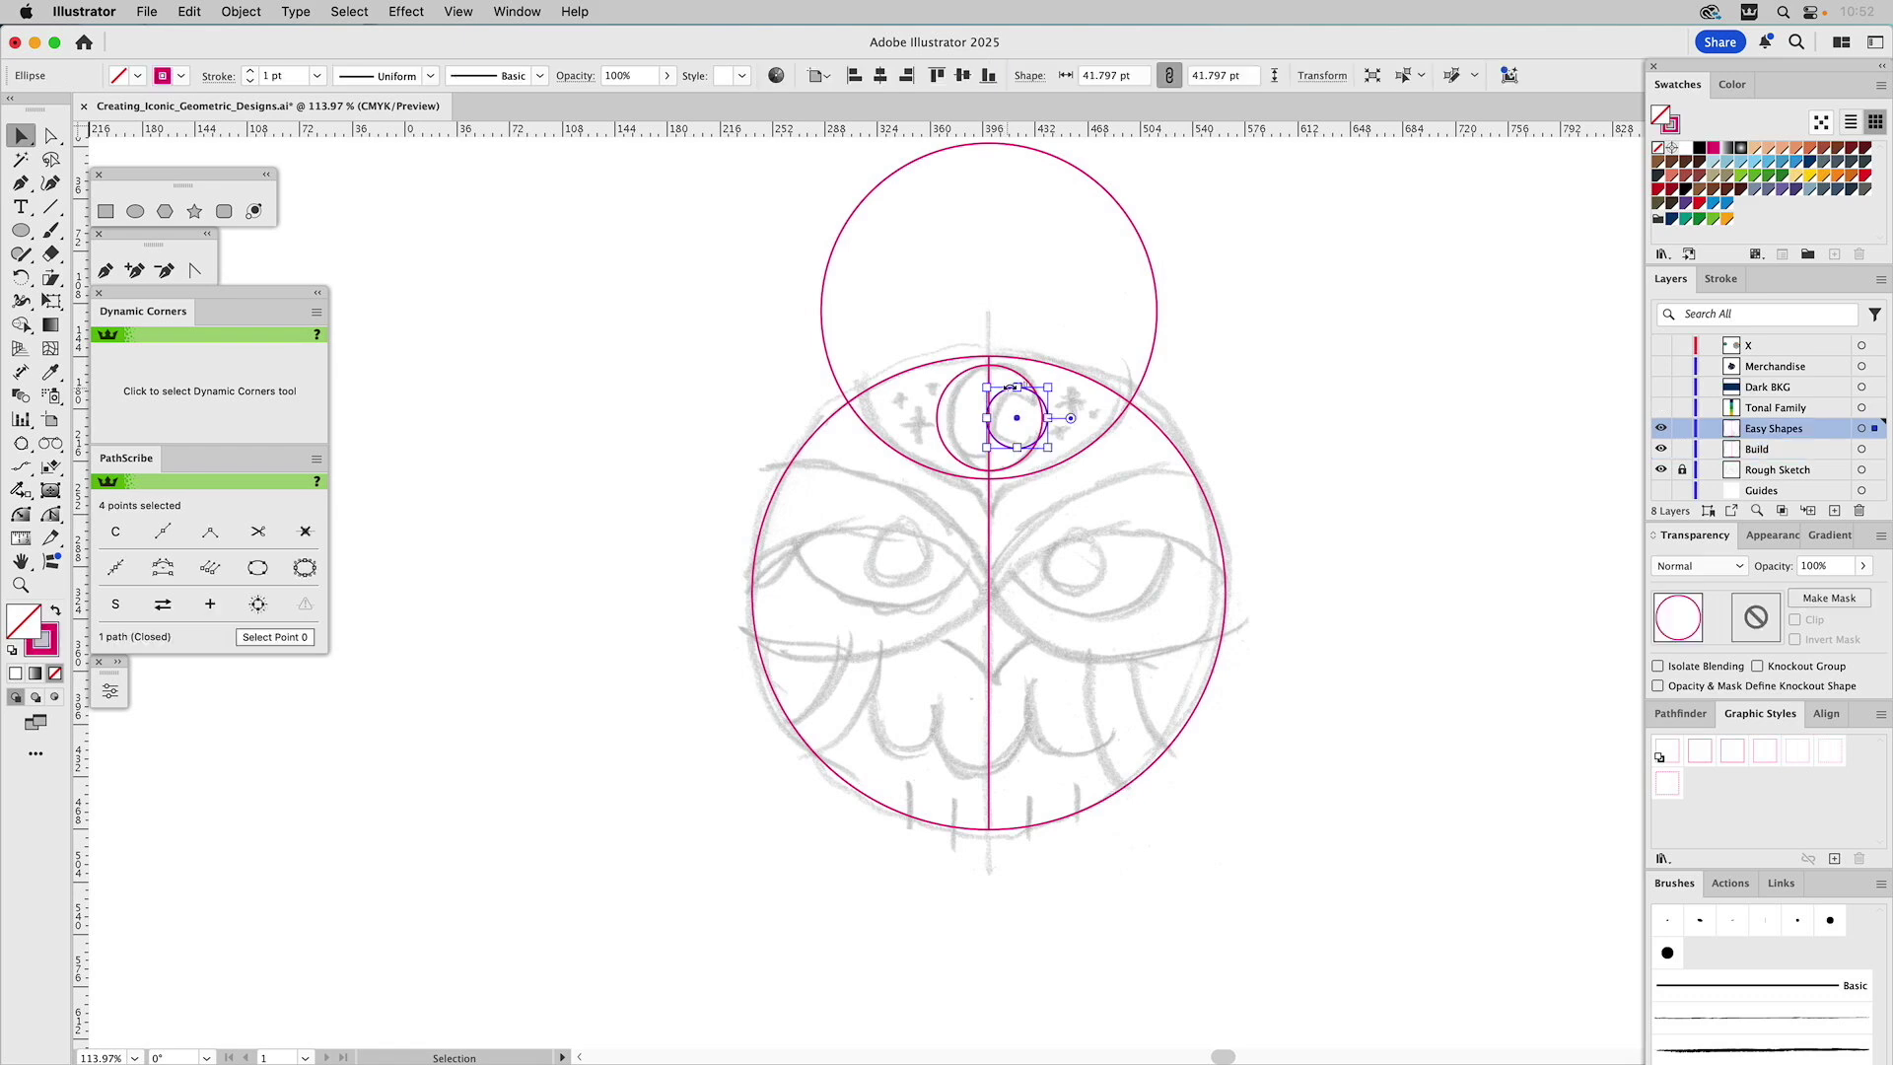
{"action": "left_click", "coordinate": [1013, 373], "text": "shift"}
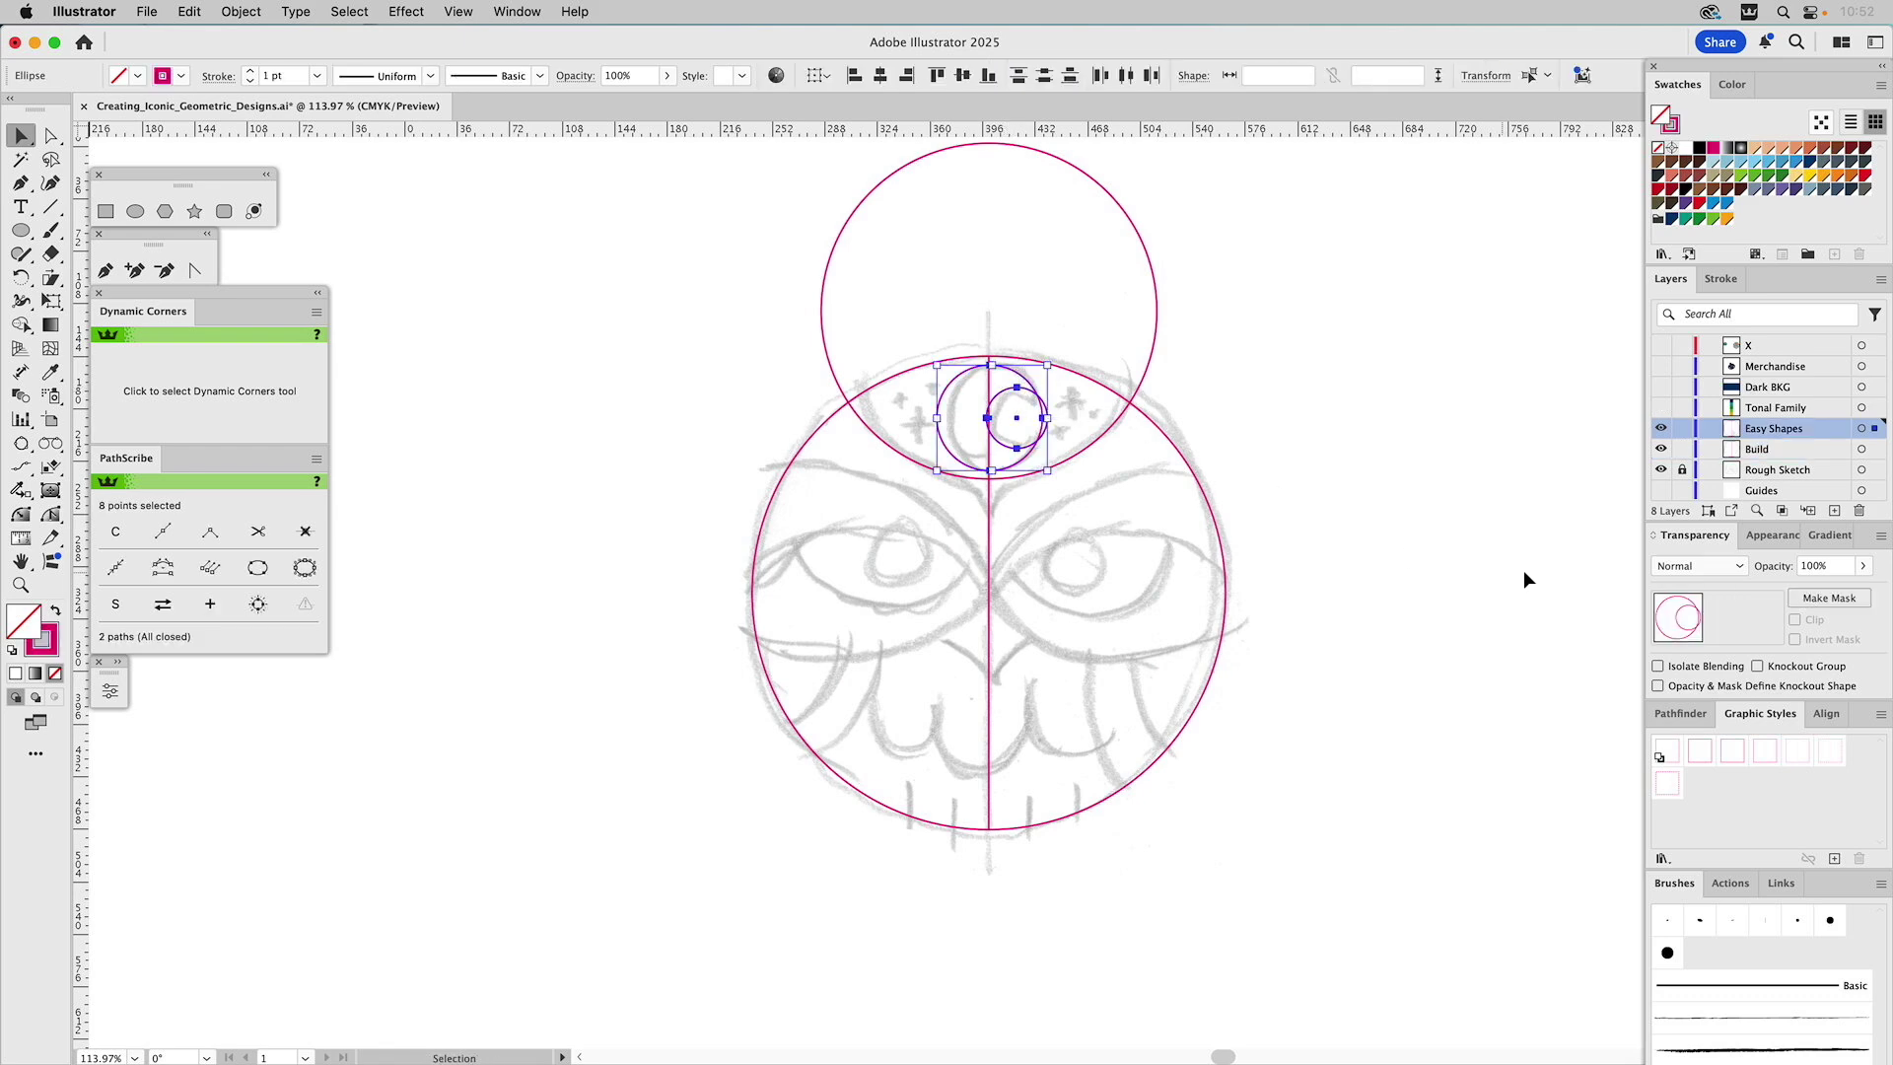
{"action": "left_click", "coordinate": [1688, 719]}
{"action": "left_click", "coordinate": [1701, 766]}
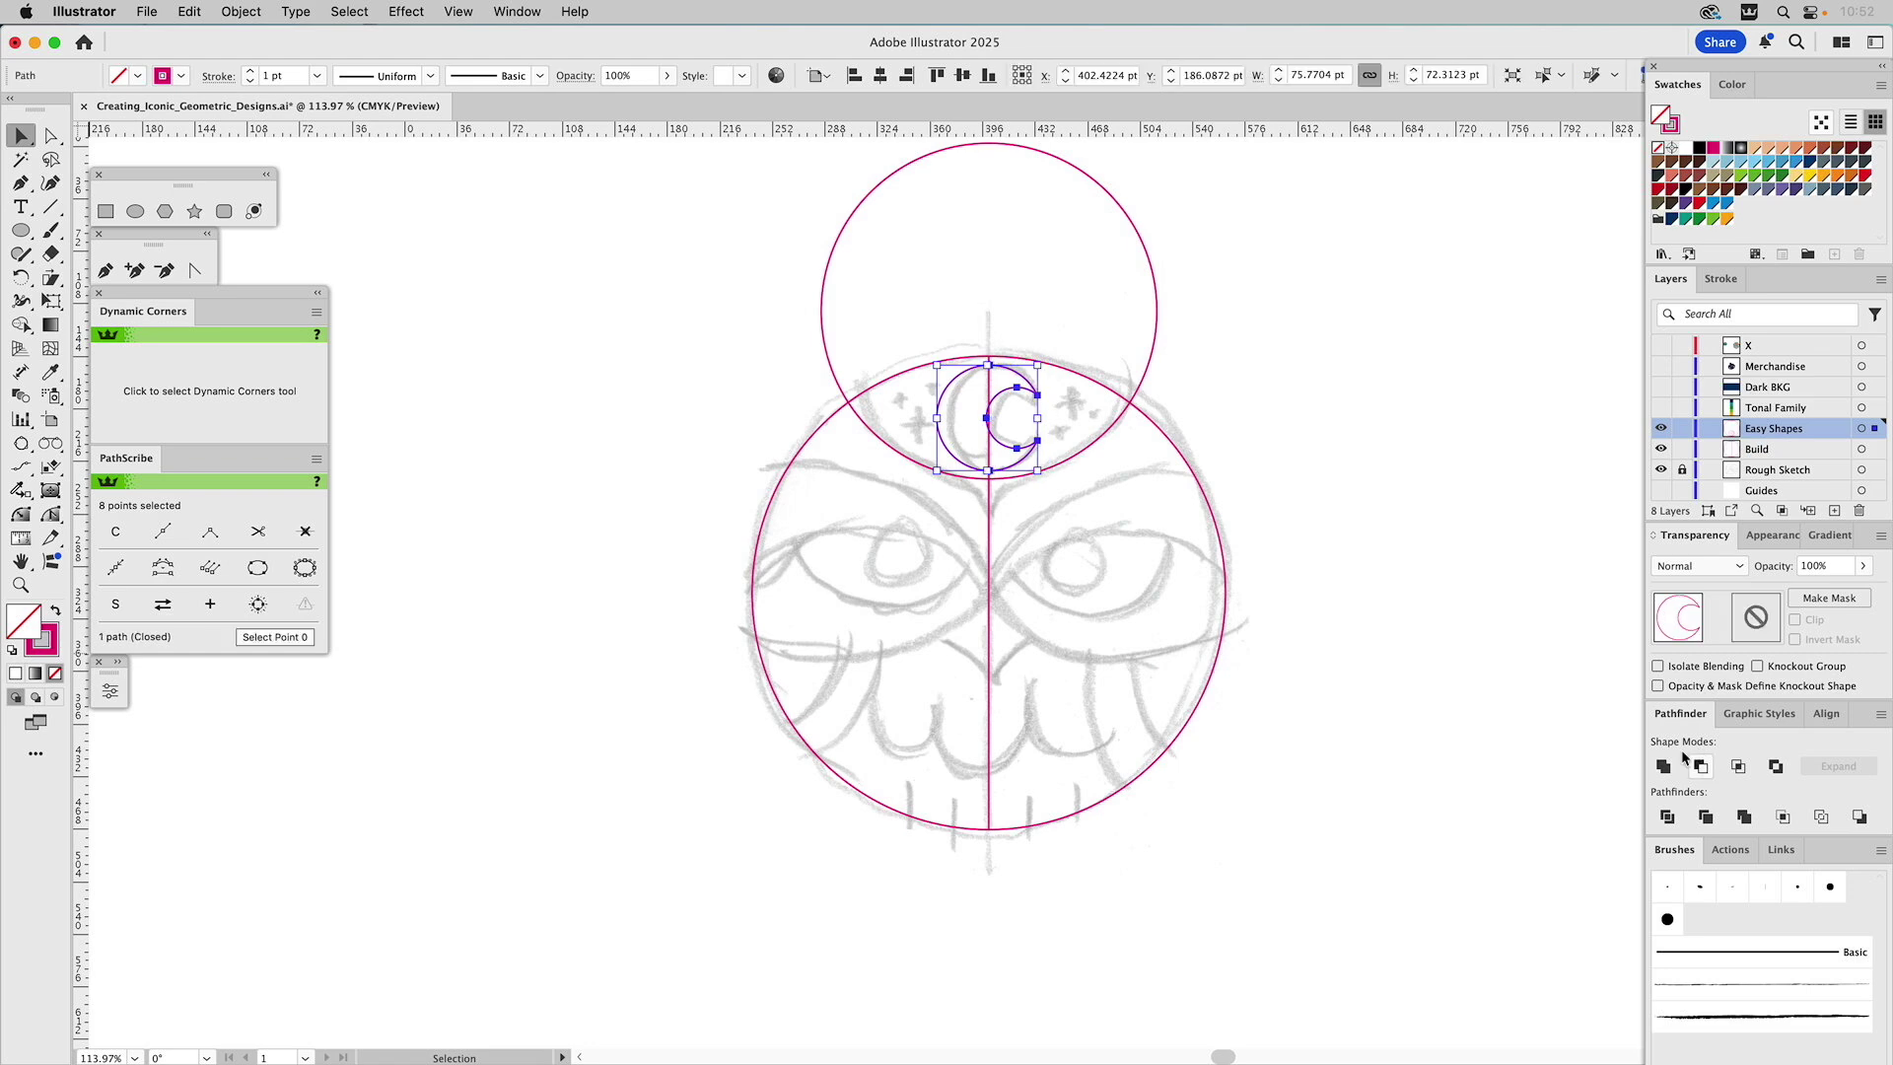
{"action": "left_click", "coordinate": [1407, 445]}
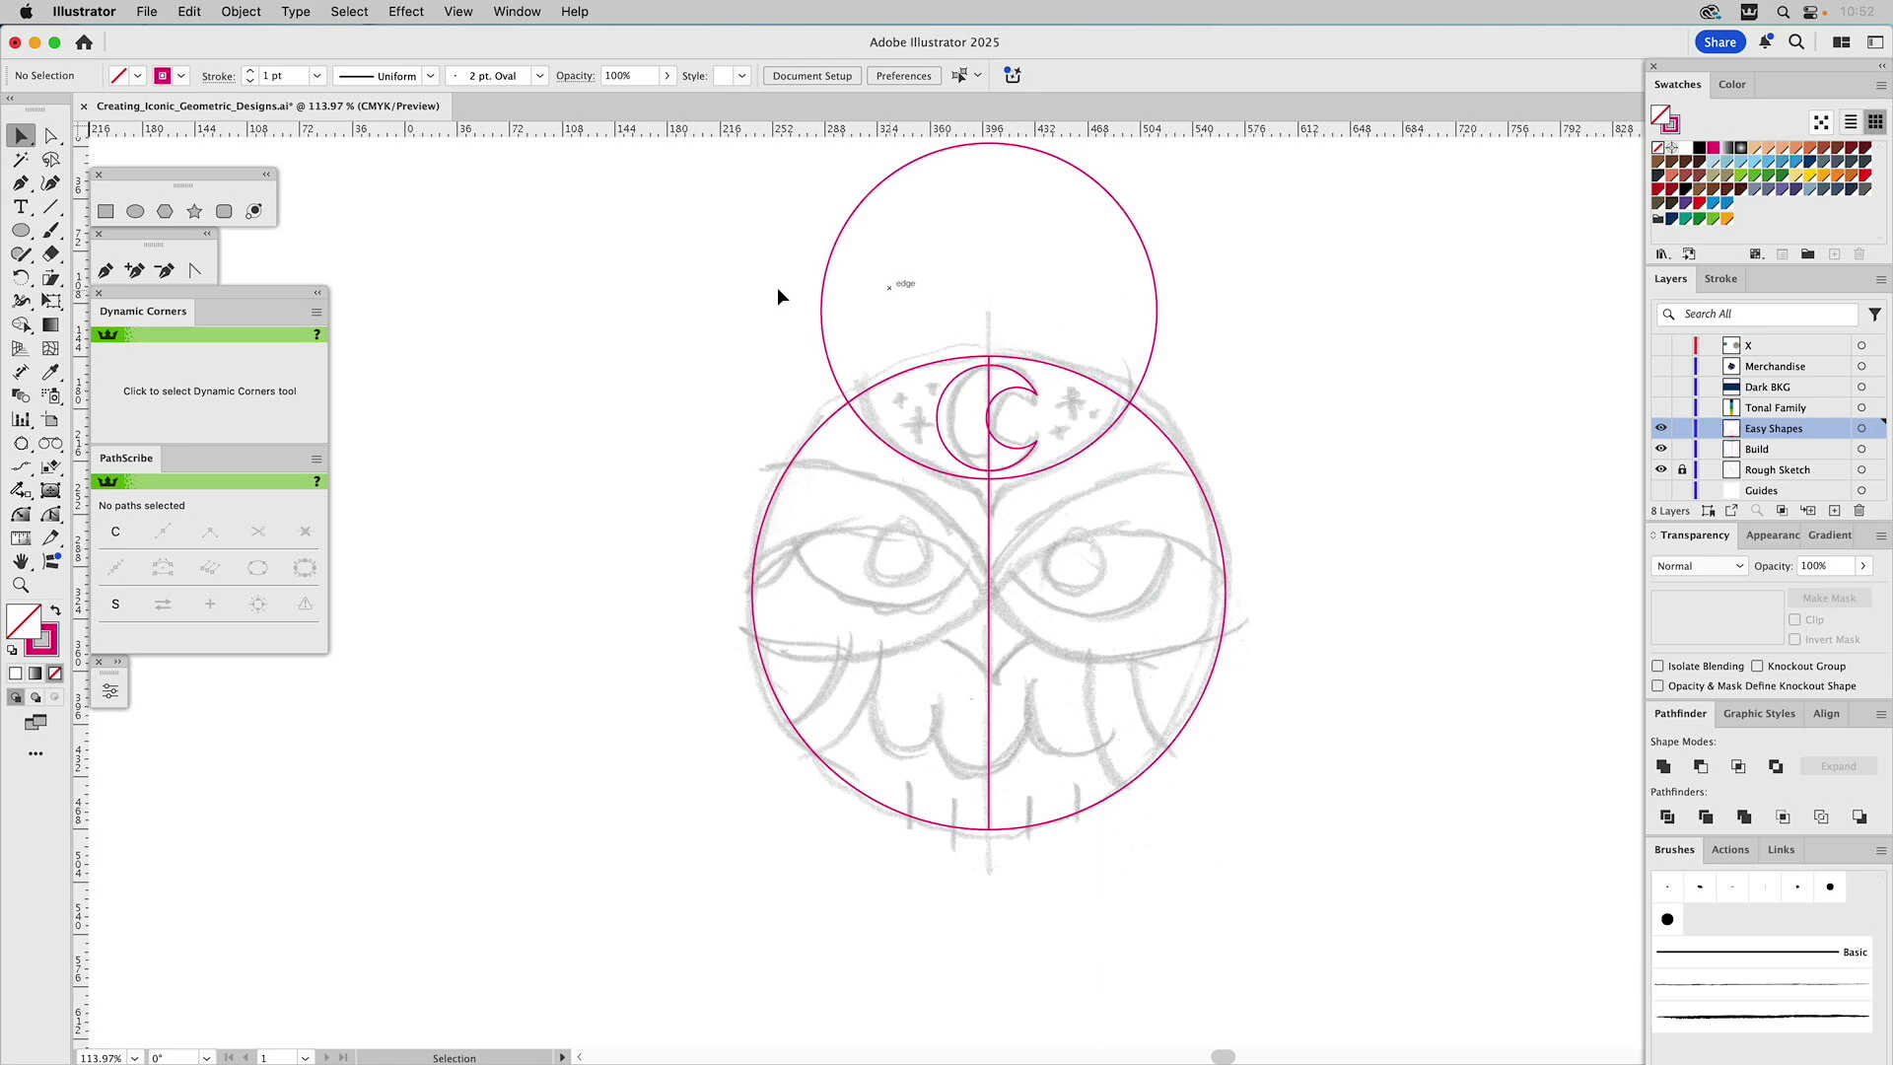
Try the Arc tool by drawing an arc about 162 pt wide from the face circle's centre across the right eye, and delete it
{"action": "key", "text": "z"}
{"action": "left_click_drag", "start_coordinate": [717, 258], "coordinate": [1423, 939]}
{"action": "scroll", "coordinate": [1287, 572], "scroll_direction": "up", "scroll_amount": 1}
{"action": "scroll", "coordinate": [1286, 572], "scroll_direction": "right", "scroll_amount": 1}
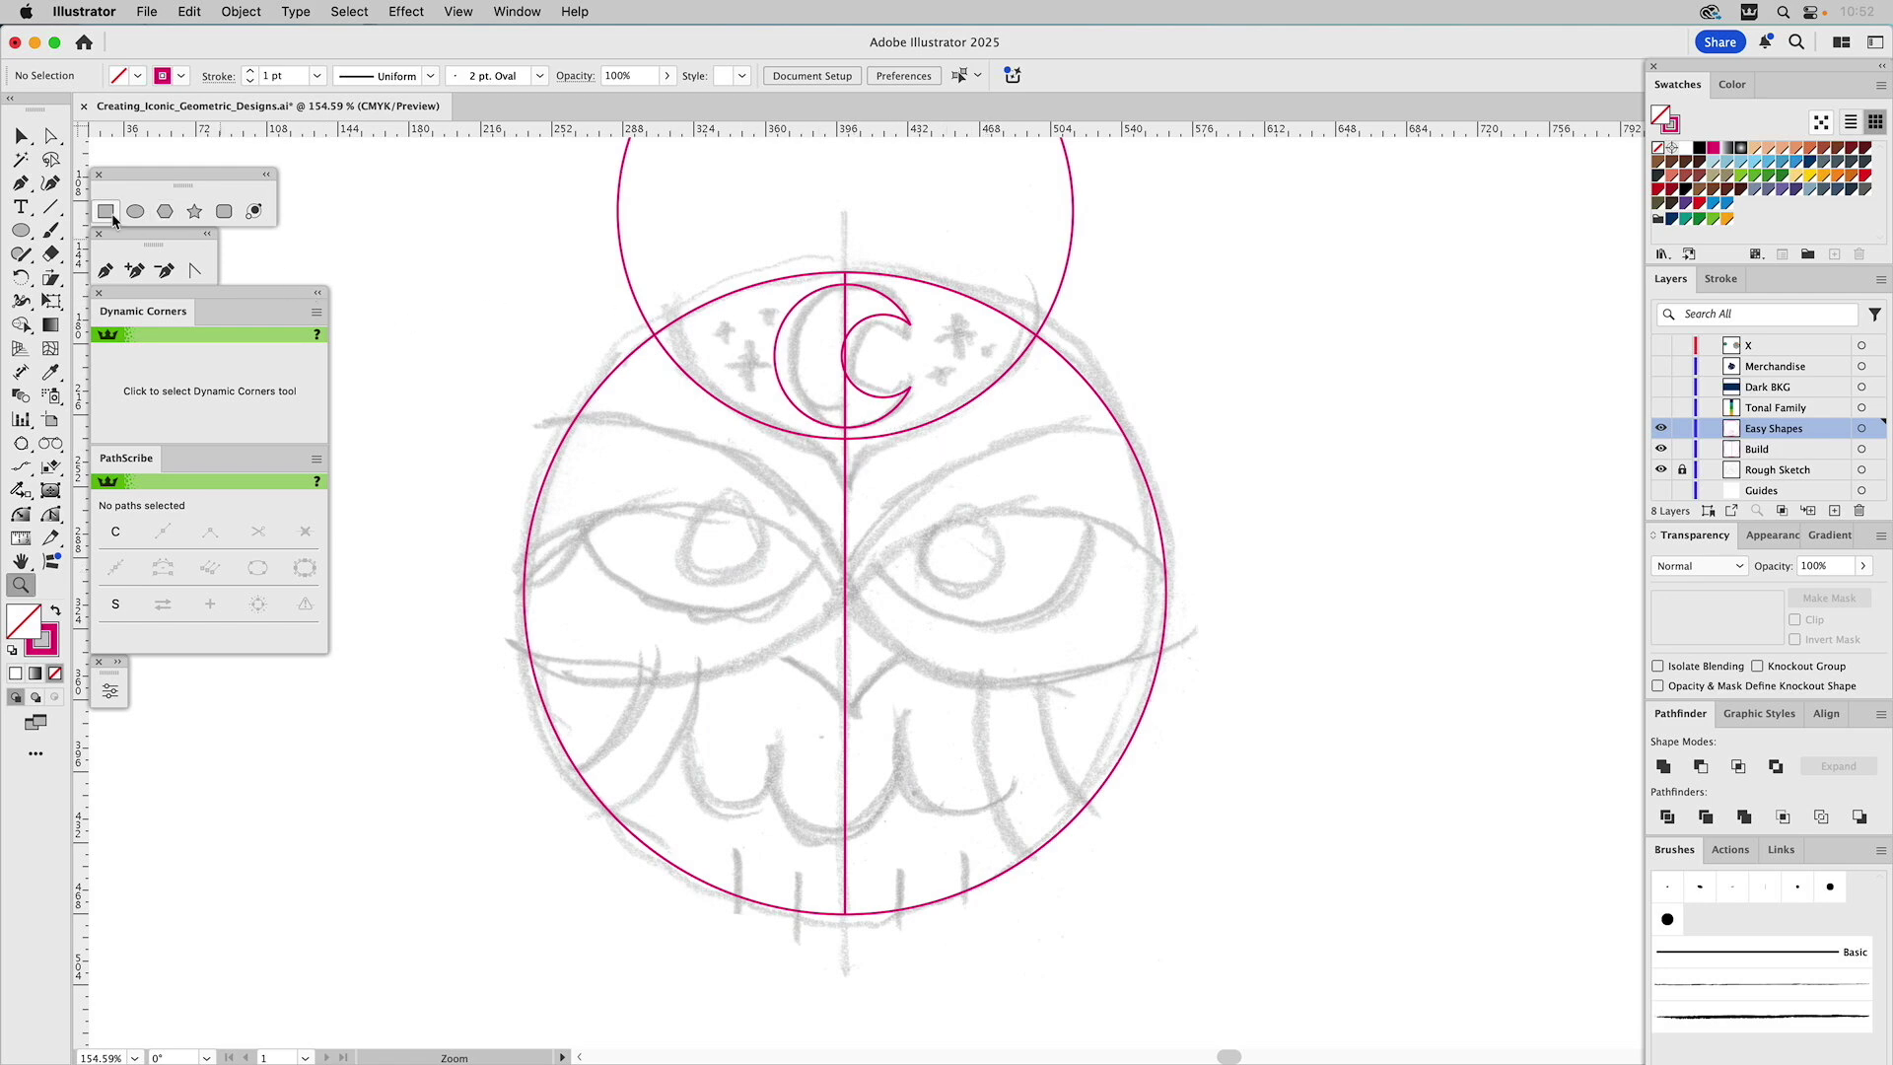
{"action": "left_click", "coordinate": [54, 209]}
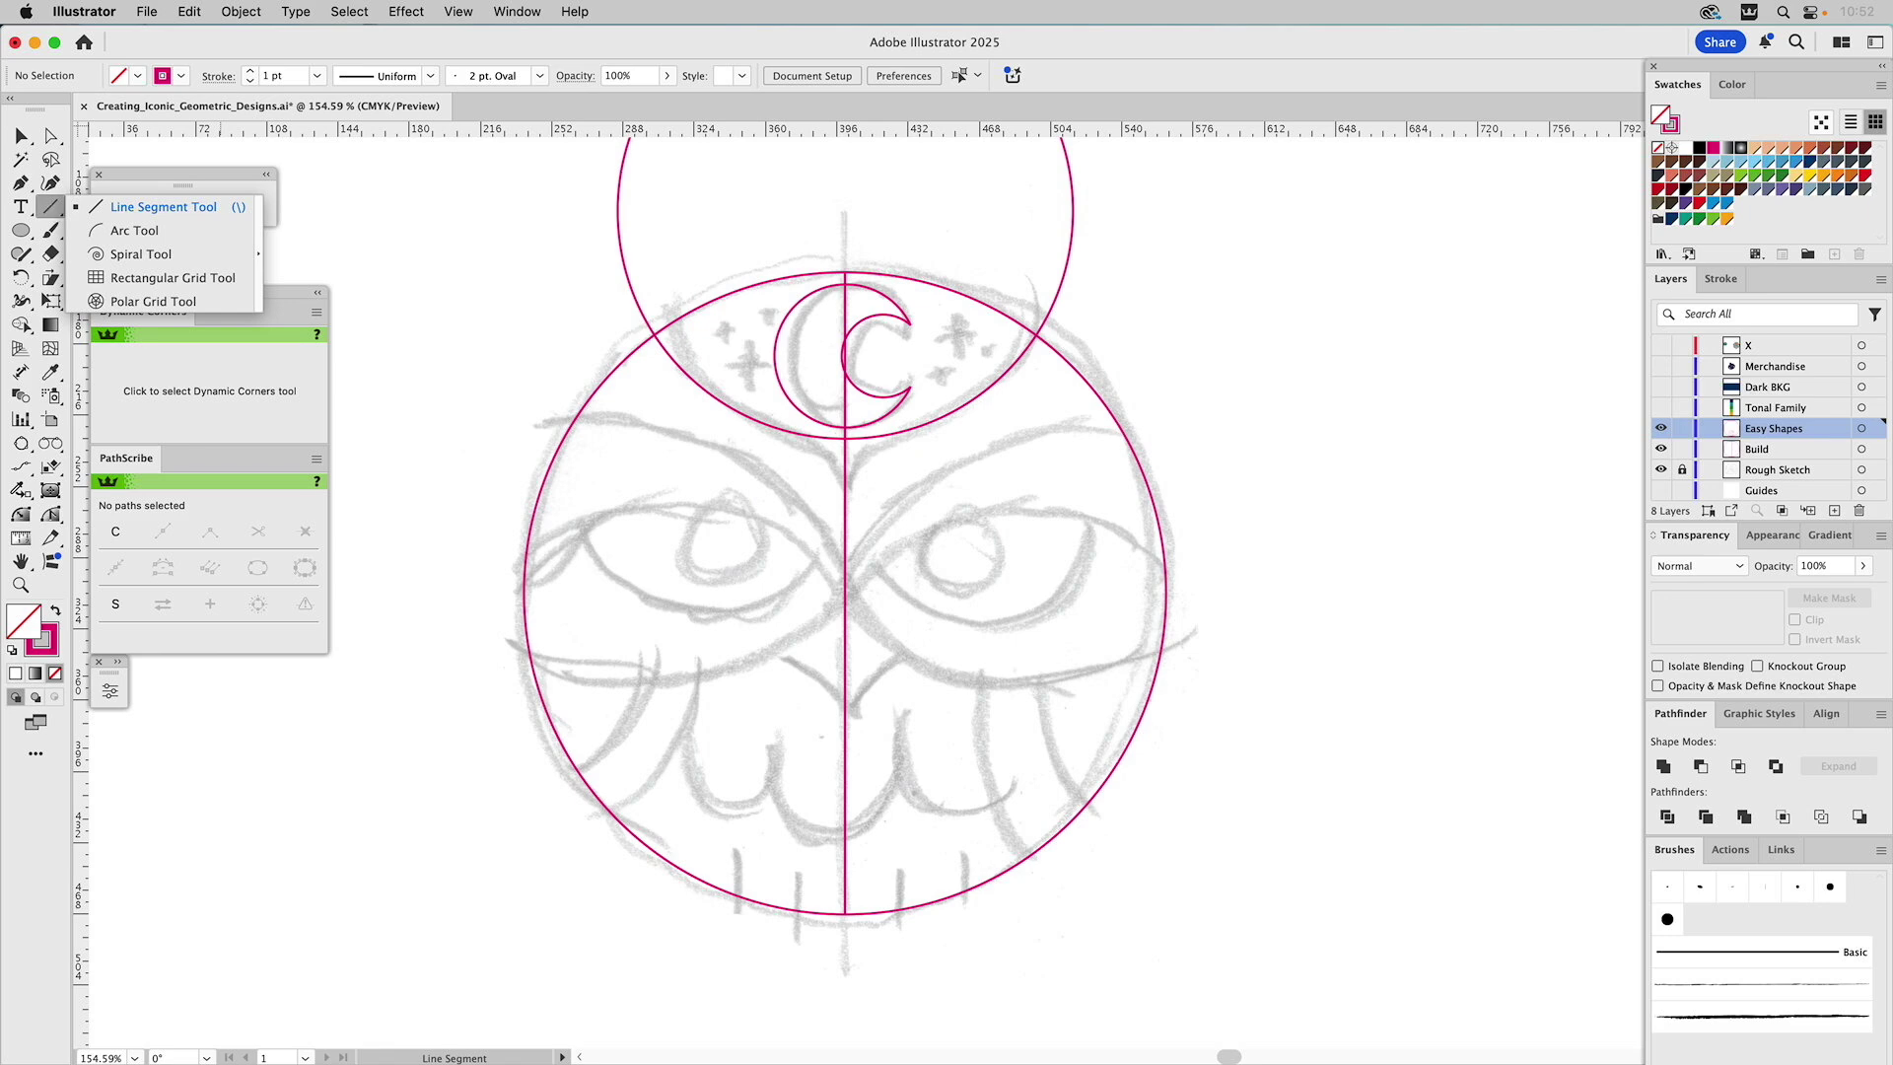
{"action": "left_click", "coordinate": [132, 231]}
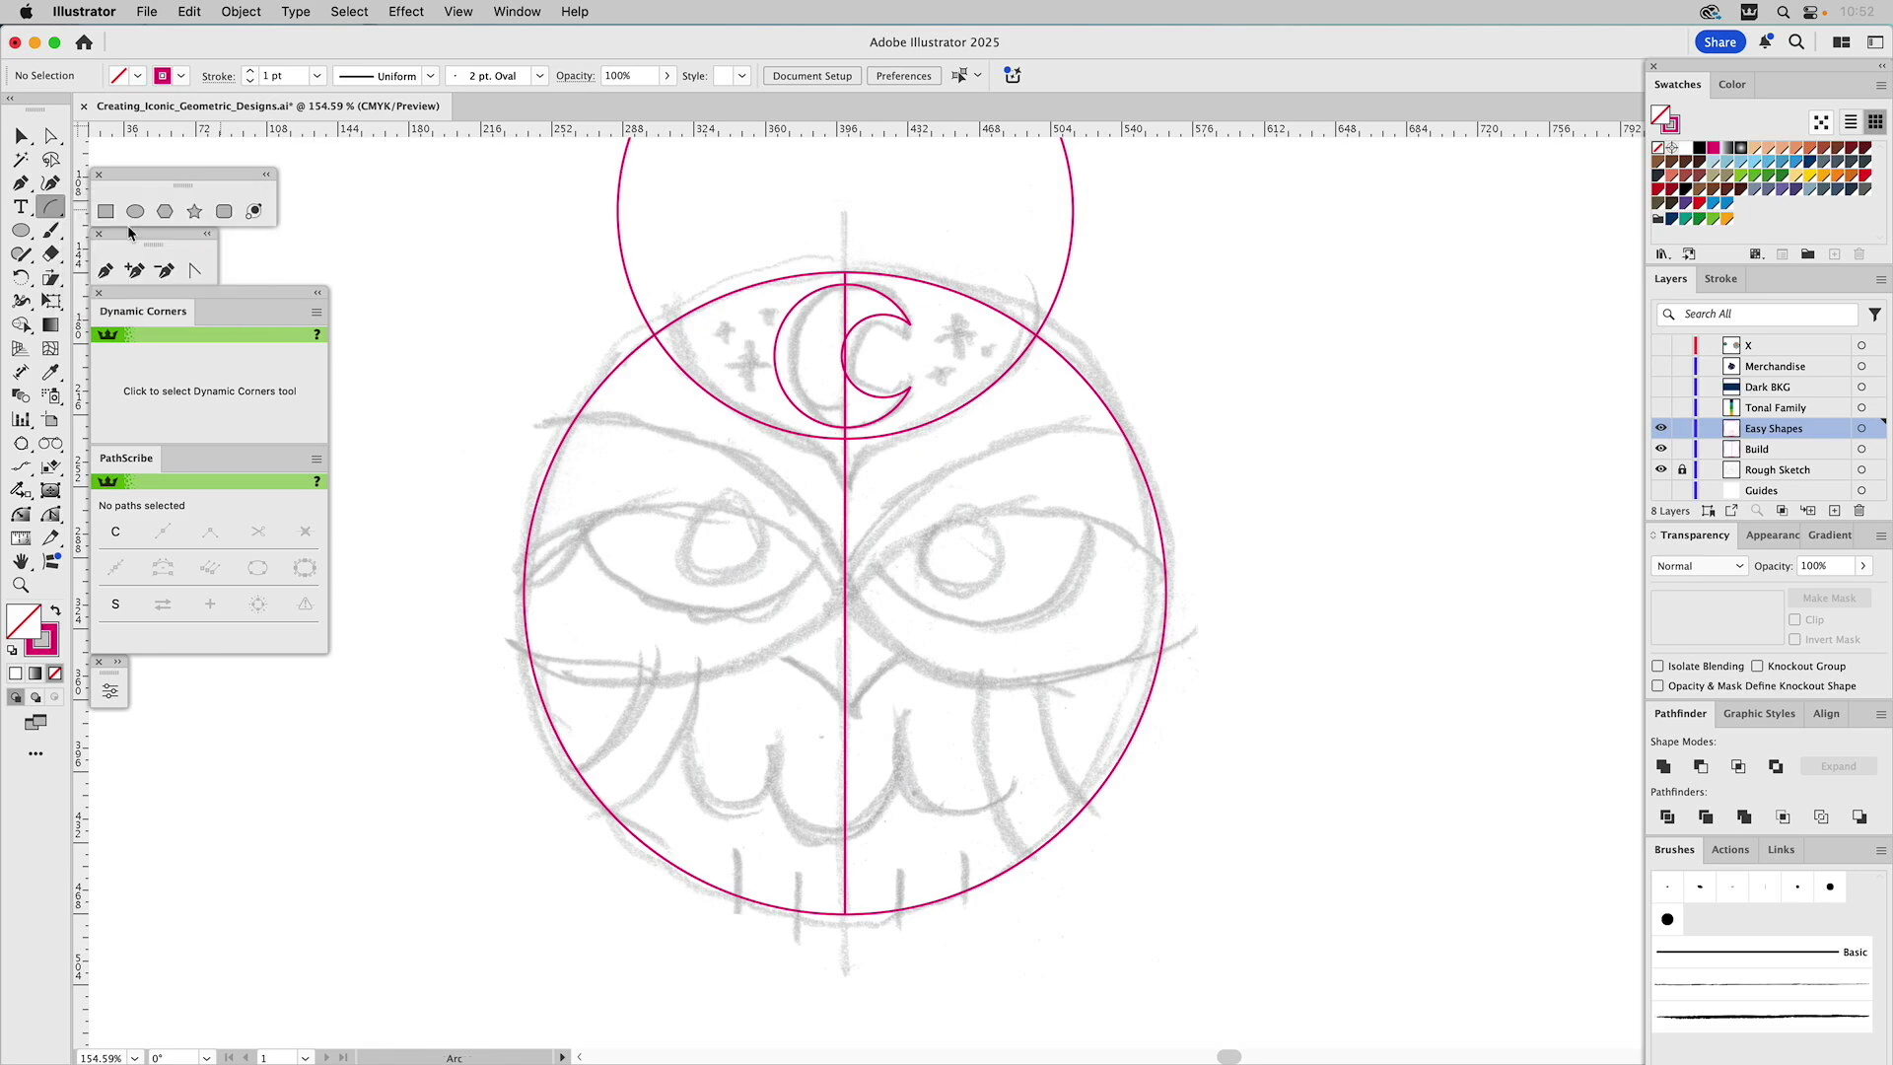
{"action": "left_click", "coordinate": [844, 591]}
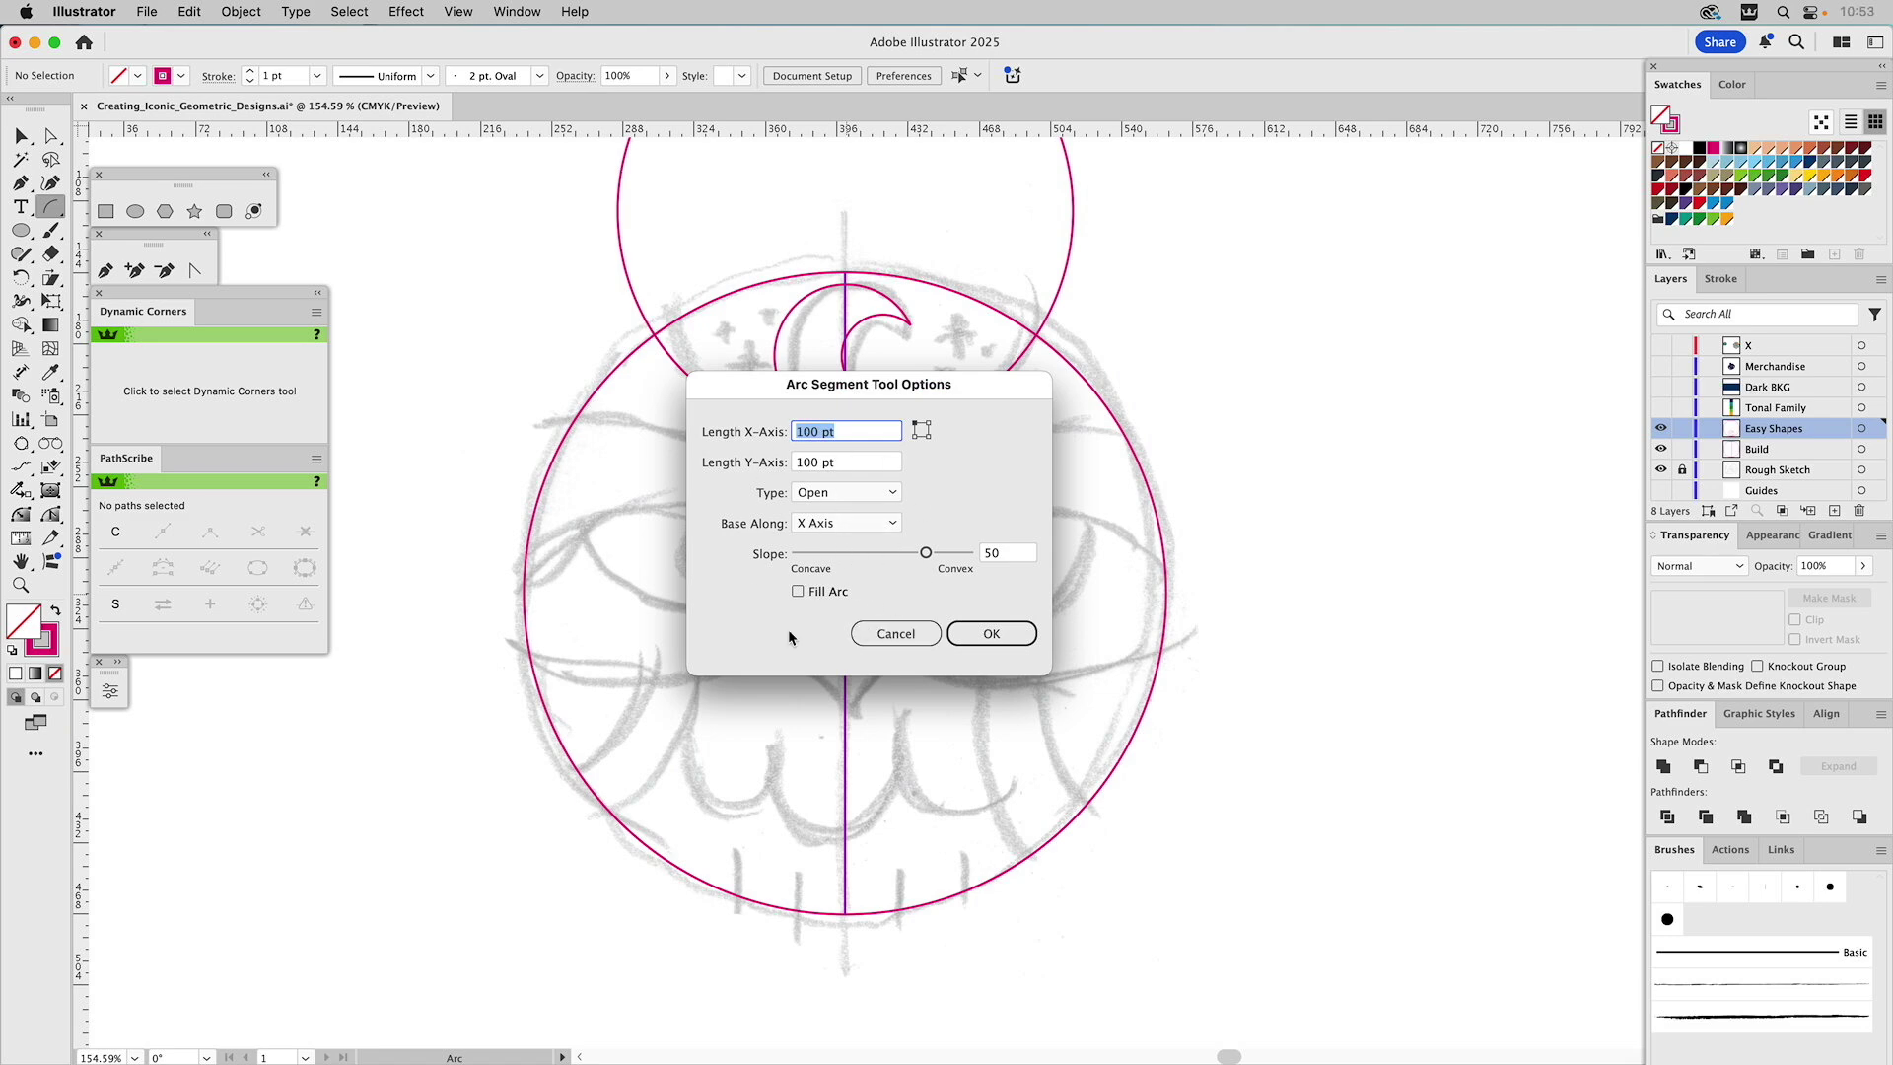
{"action": "left_click", "coordinate": [898, 641]}
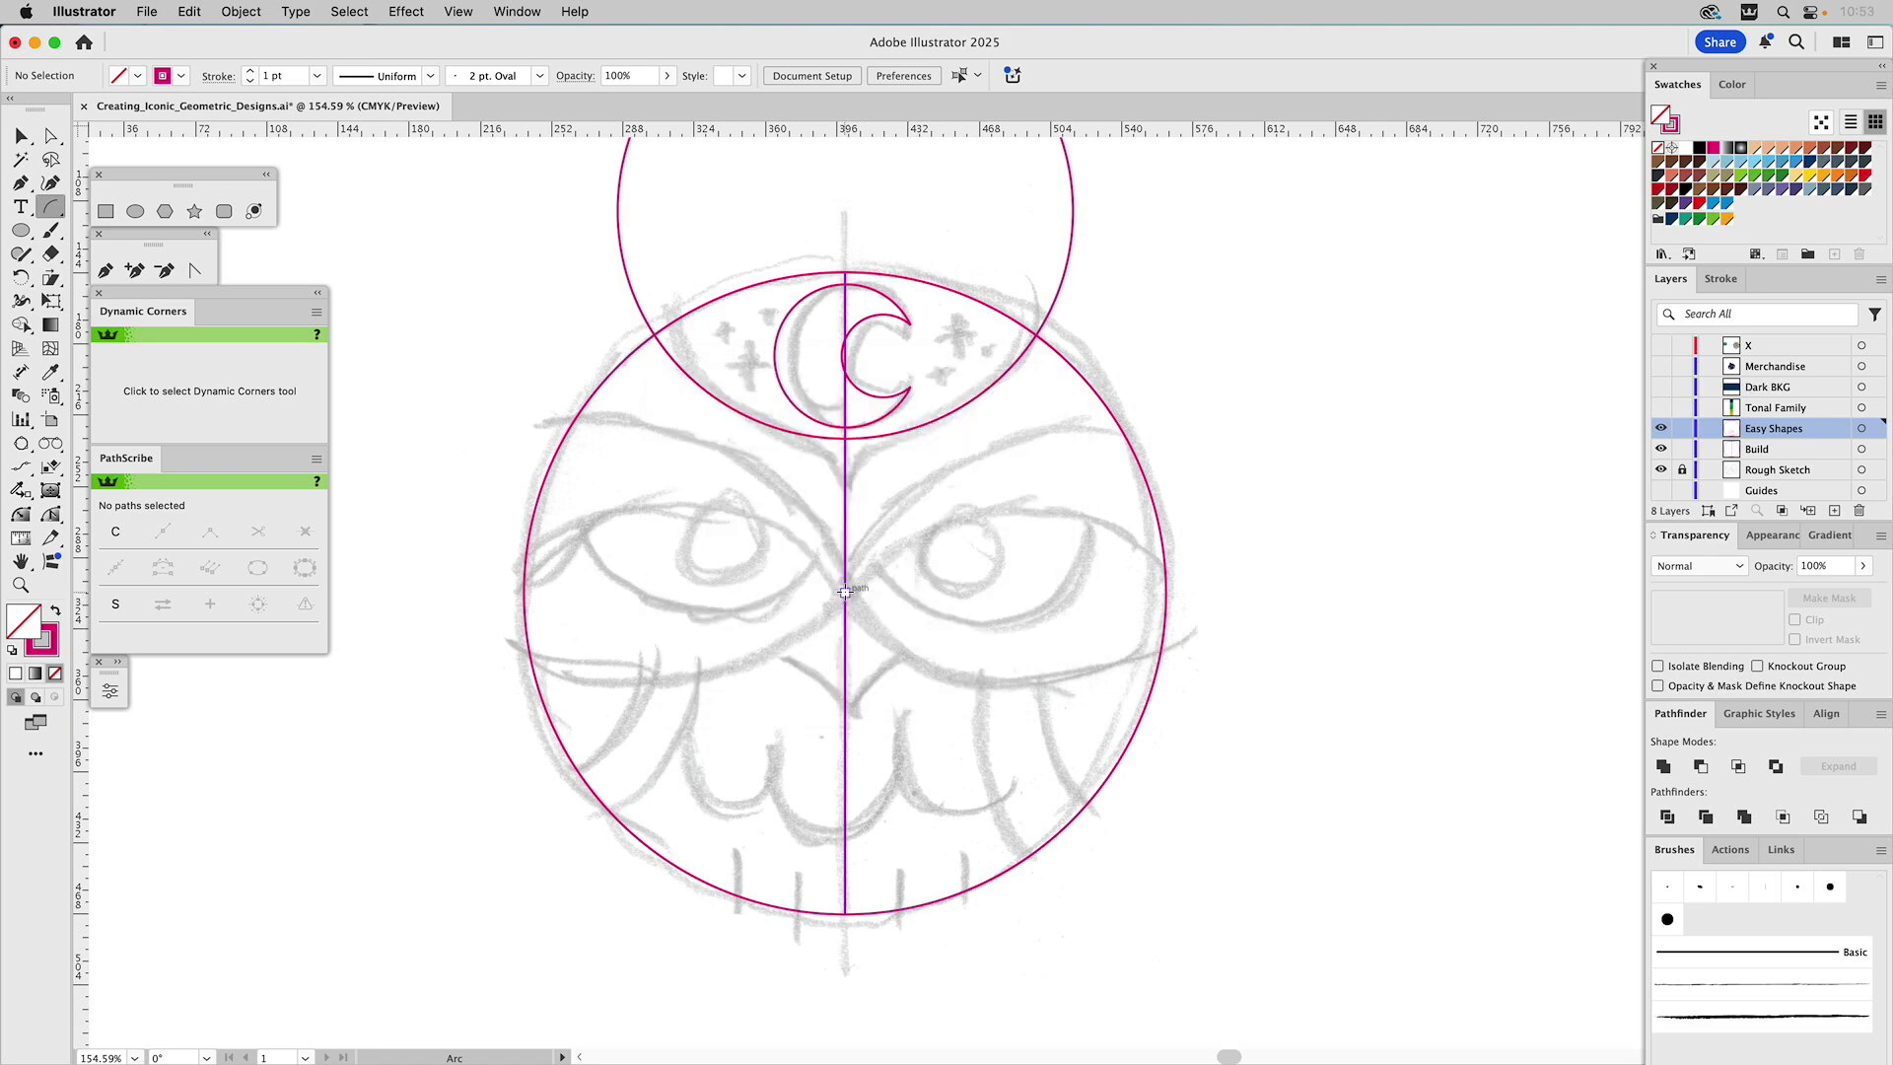
{"action": "left_click", "coordinate": [843, 589]}
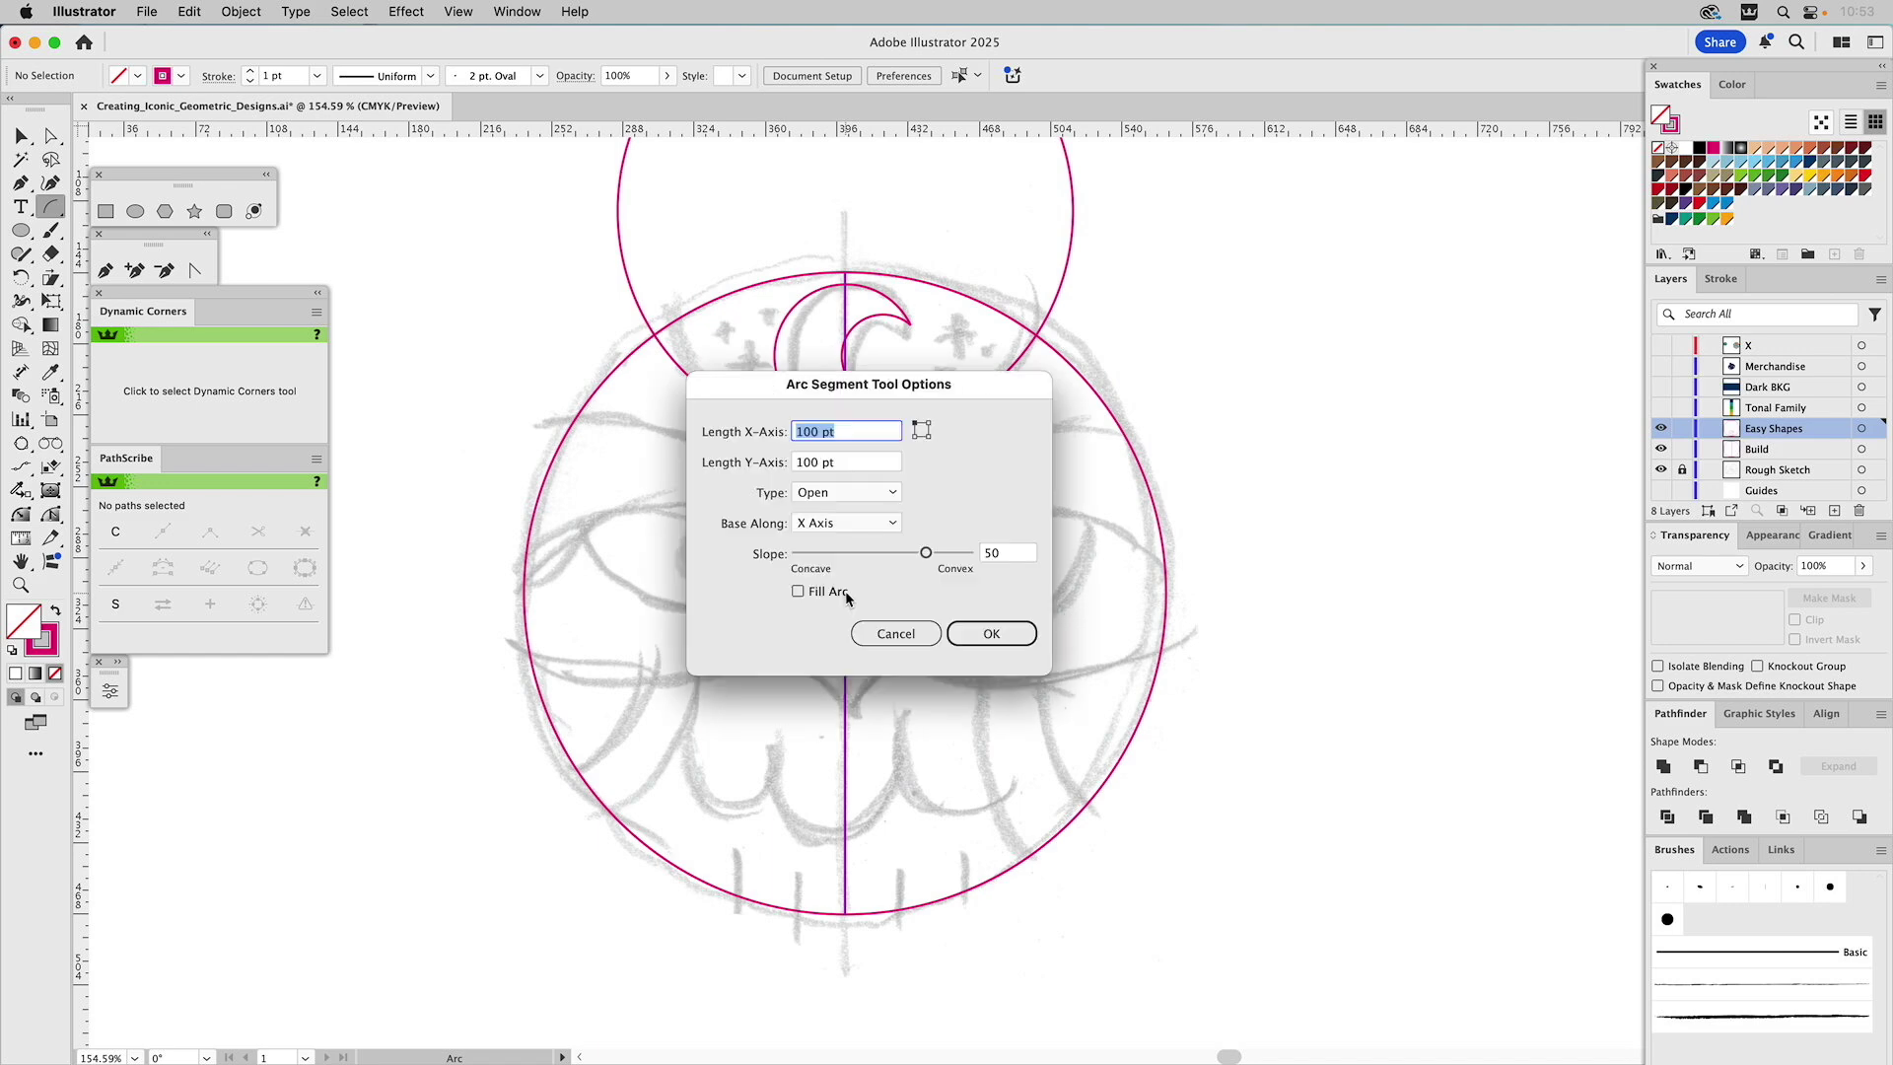
{"action": "left_click", "coordinate": [898, 641]}
{"action": "left_click_drag", "start_coordinate": [844, 591], "coordinate": [1165, 566]}
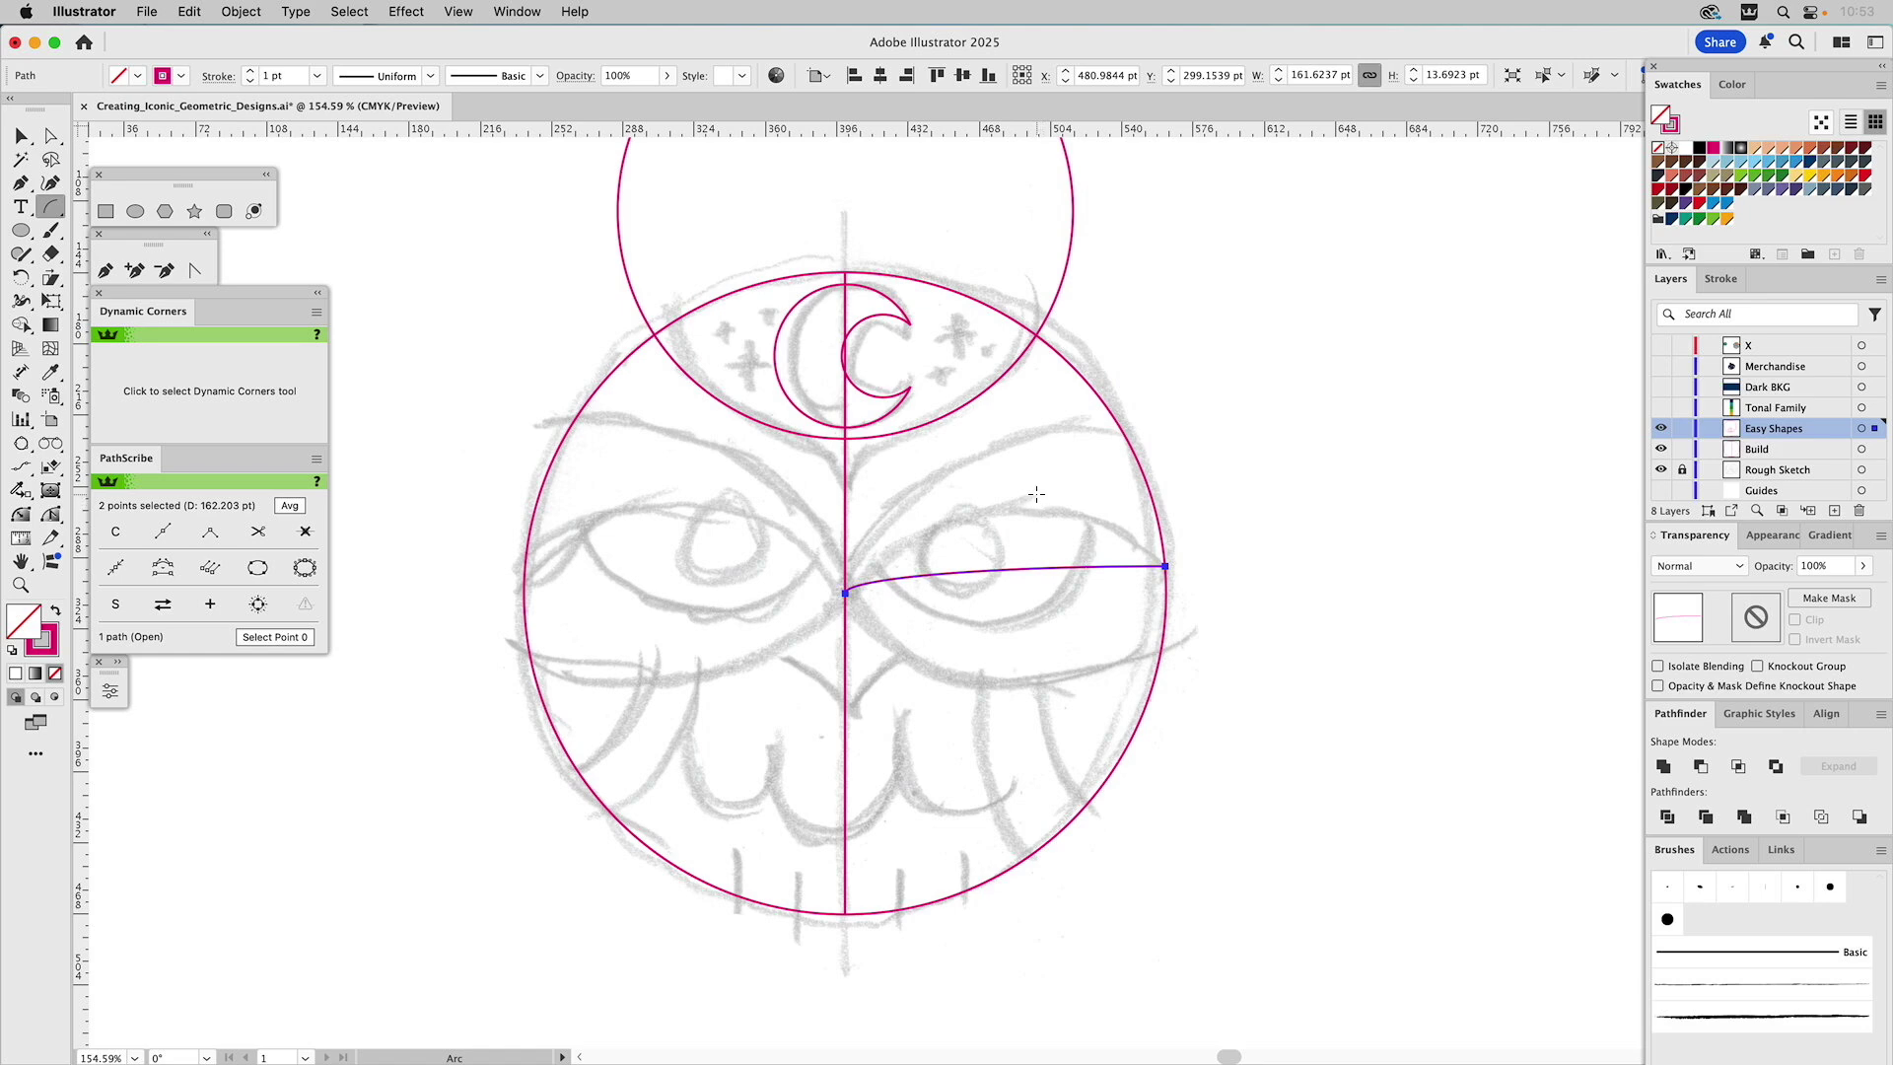
{"action": "key", "text": "Delete"}
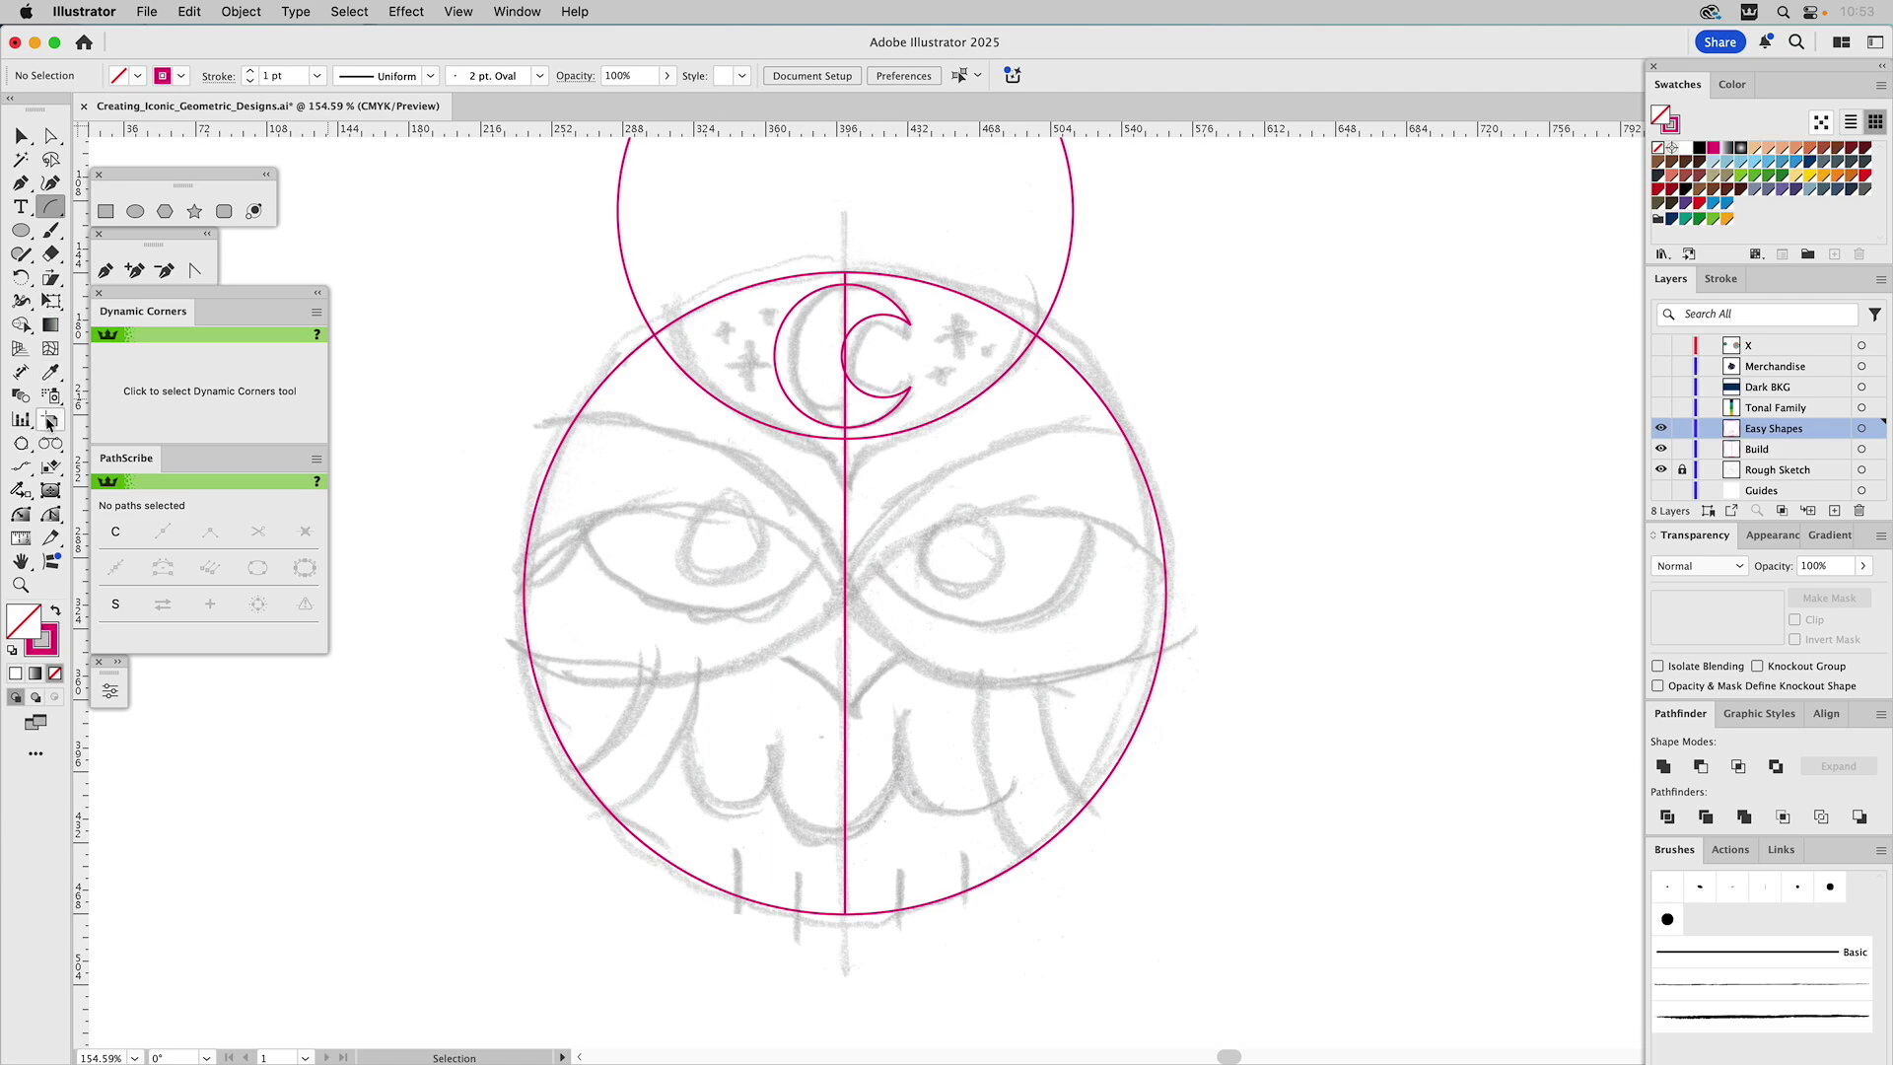
Draw a three-point arc with a radius of about 109 pt along the right upper eyelid, from the face centre to the circle's edge
{"action": "left_click", "coordinate": [22, 445]}
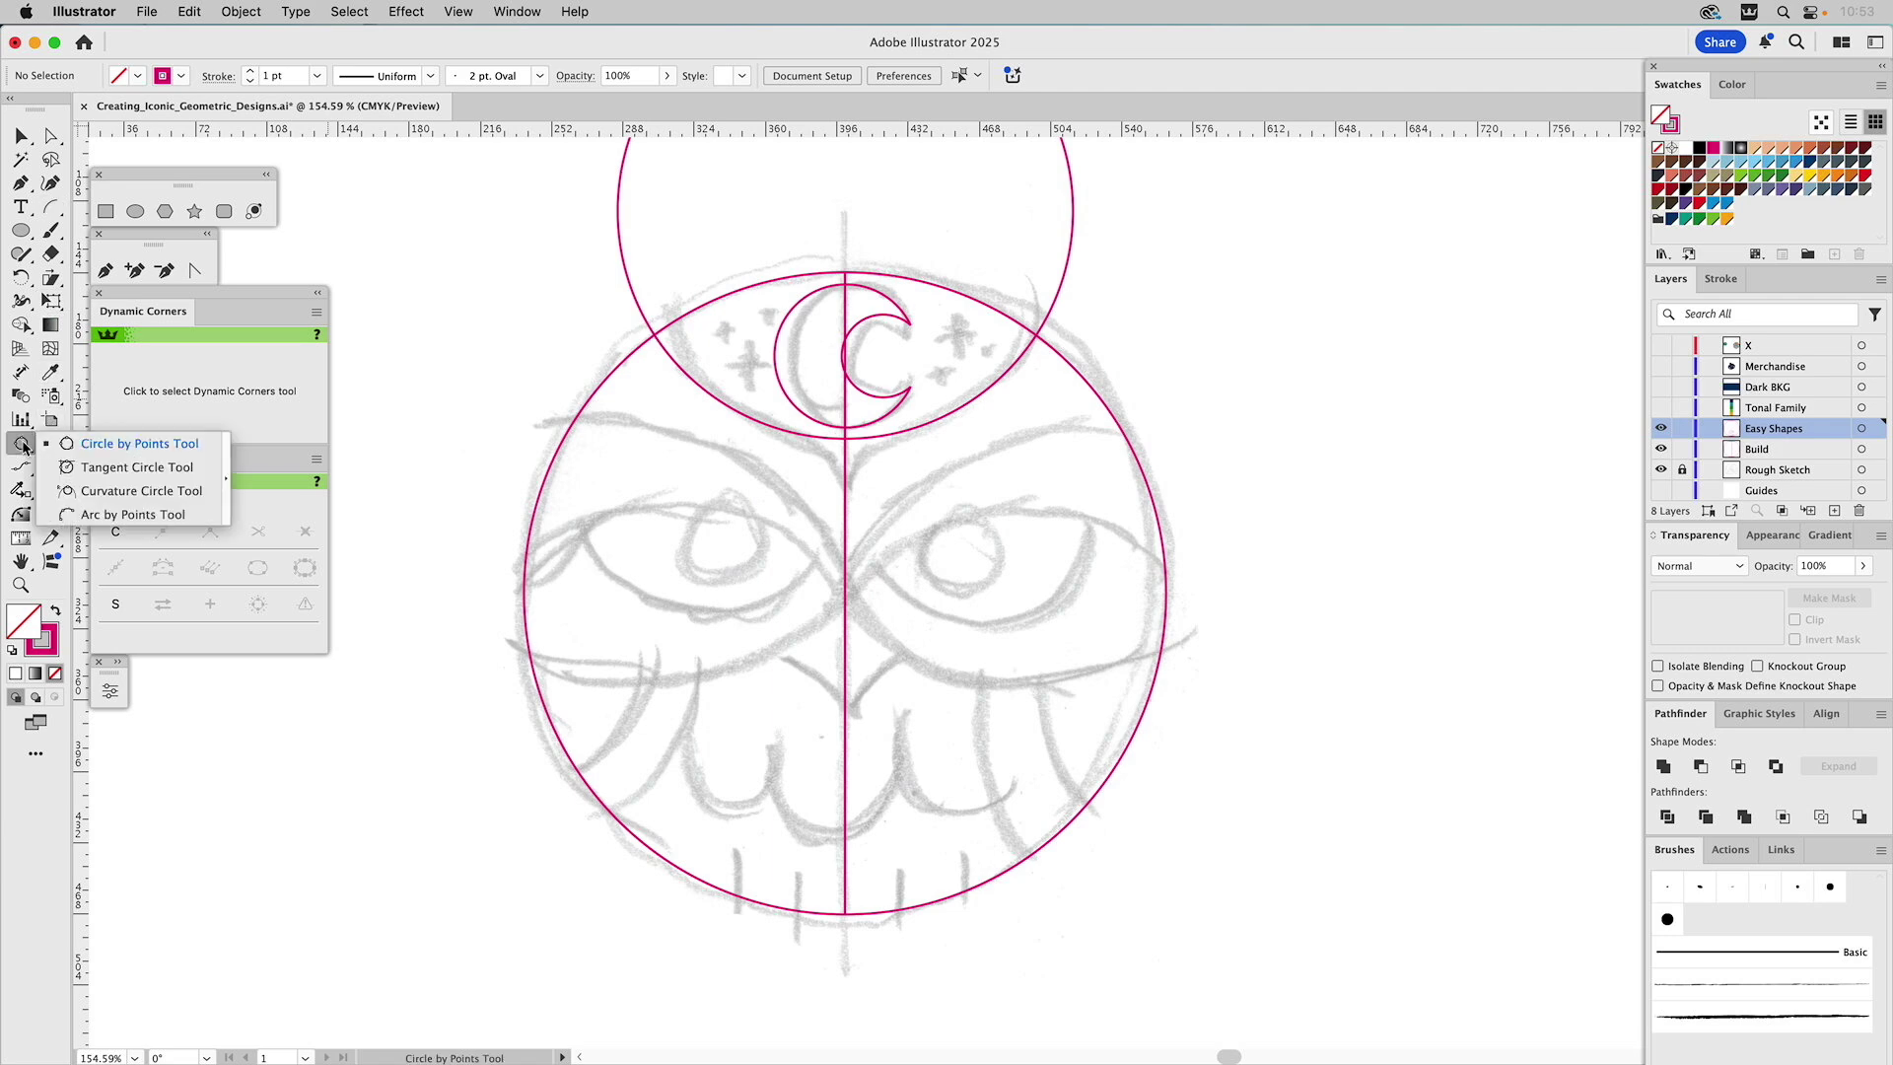
{"action": "left_click", "coordinate": [93, 513]}
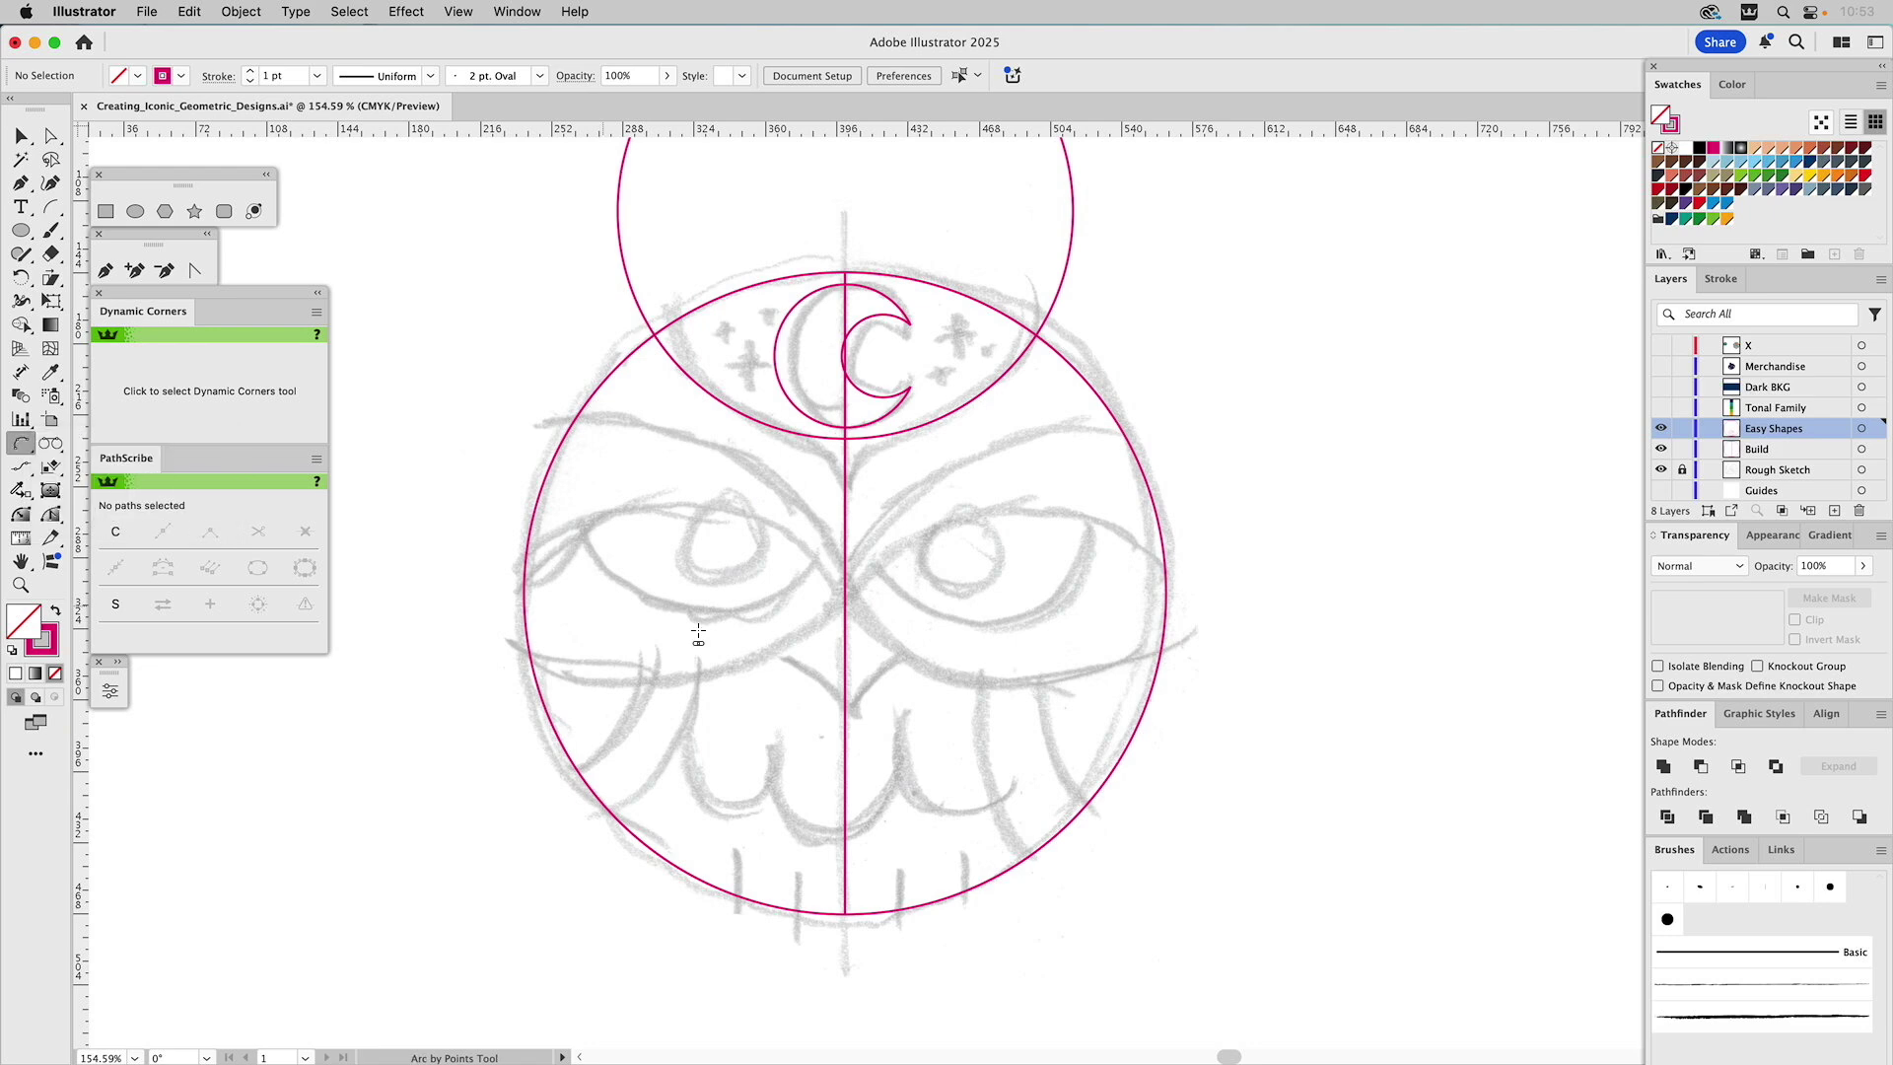
{"action": "left_click", "coordinate": [845, 592]}
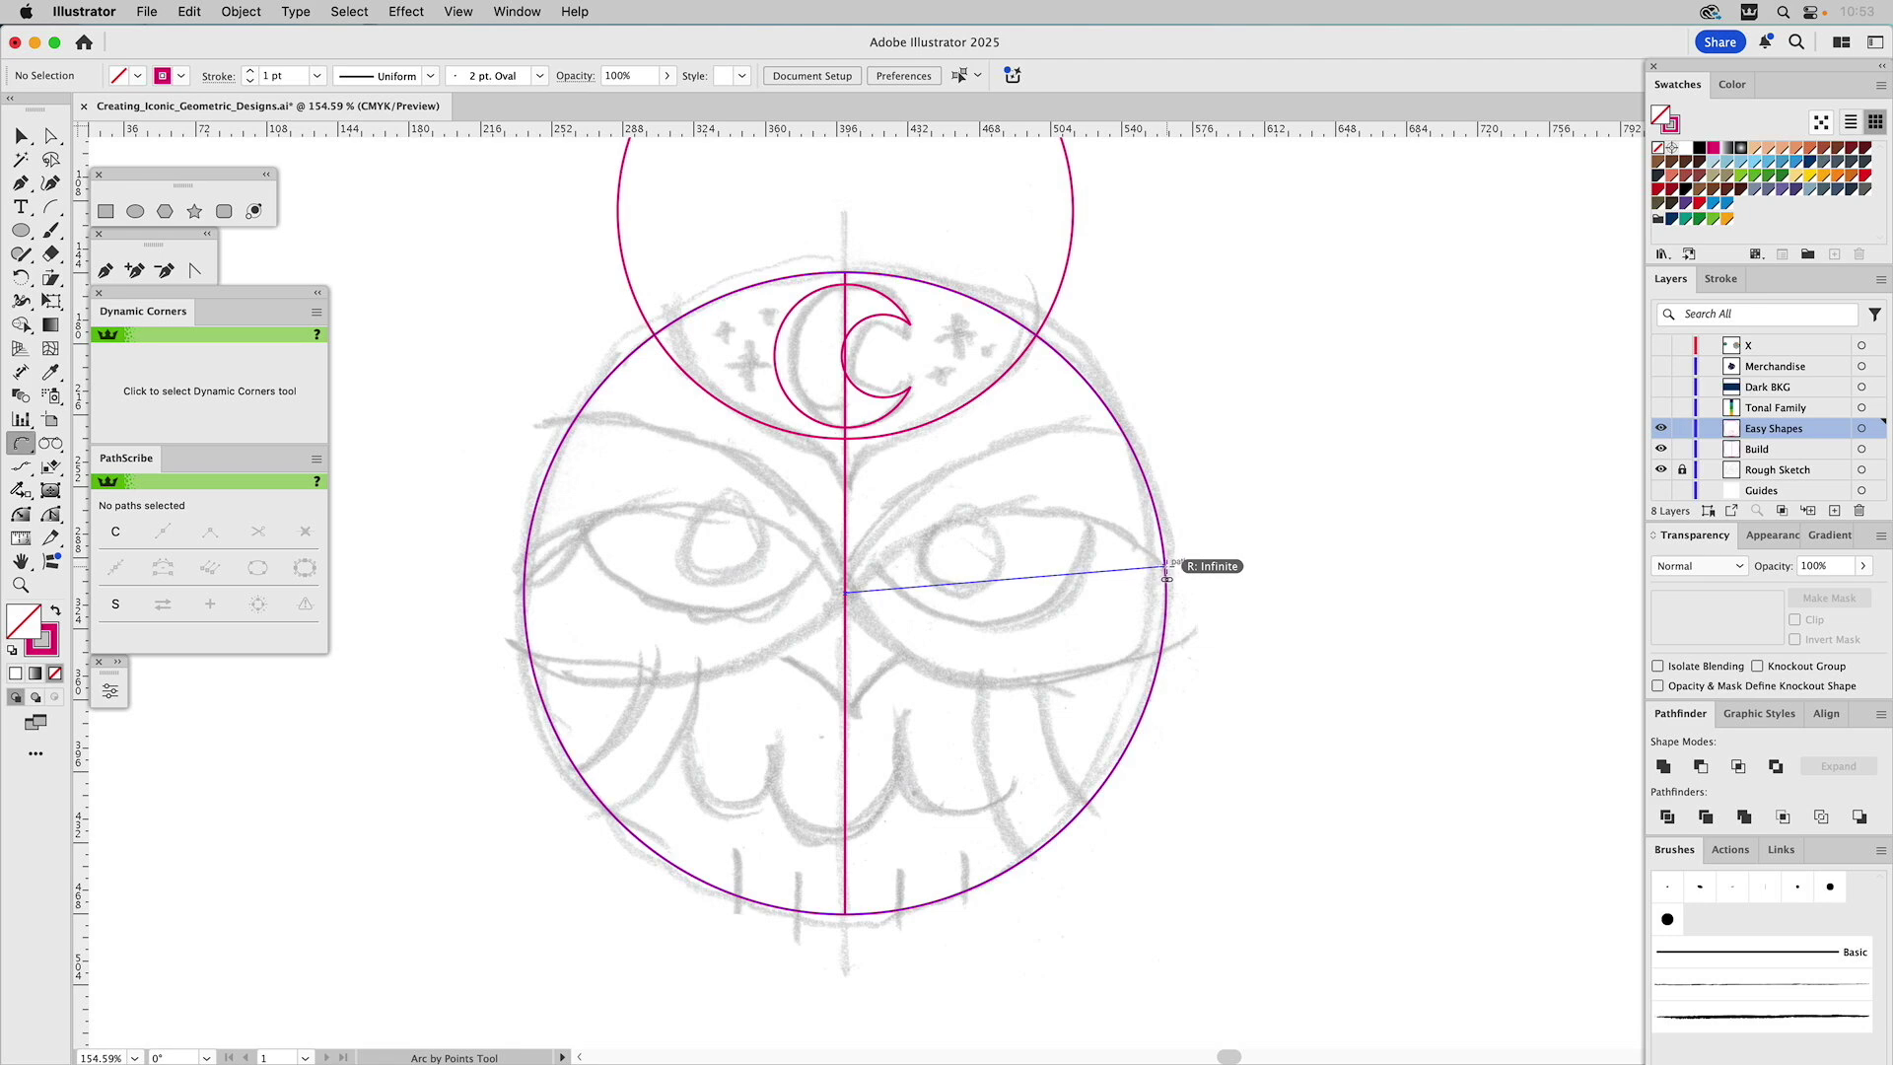
{"action": "left_click", "coordinate": [1166, 565]}
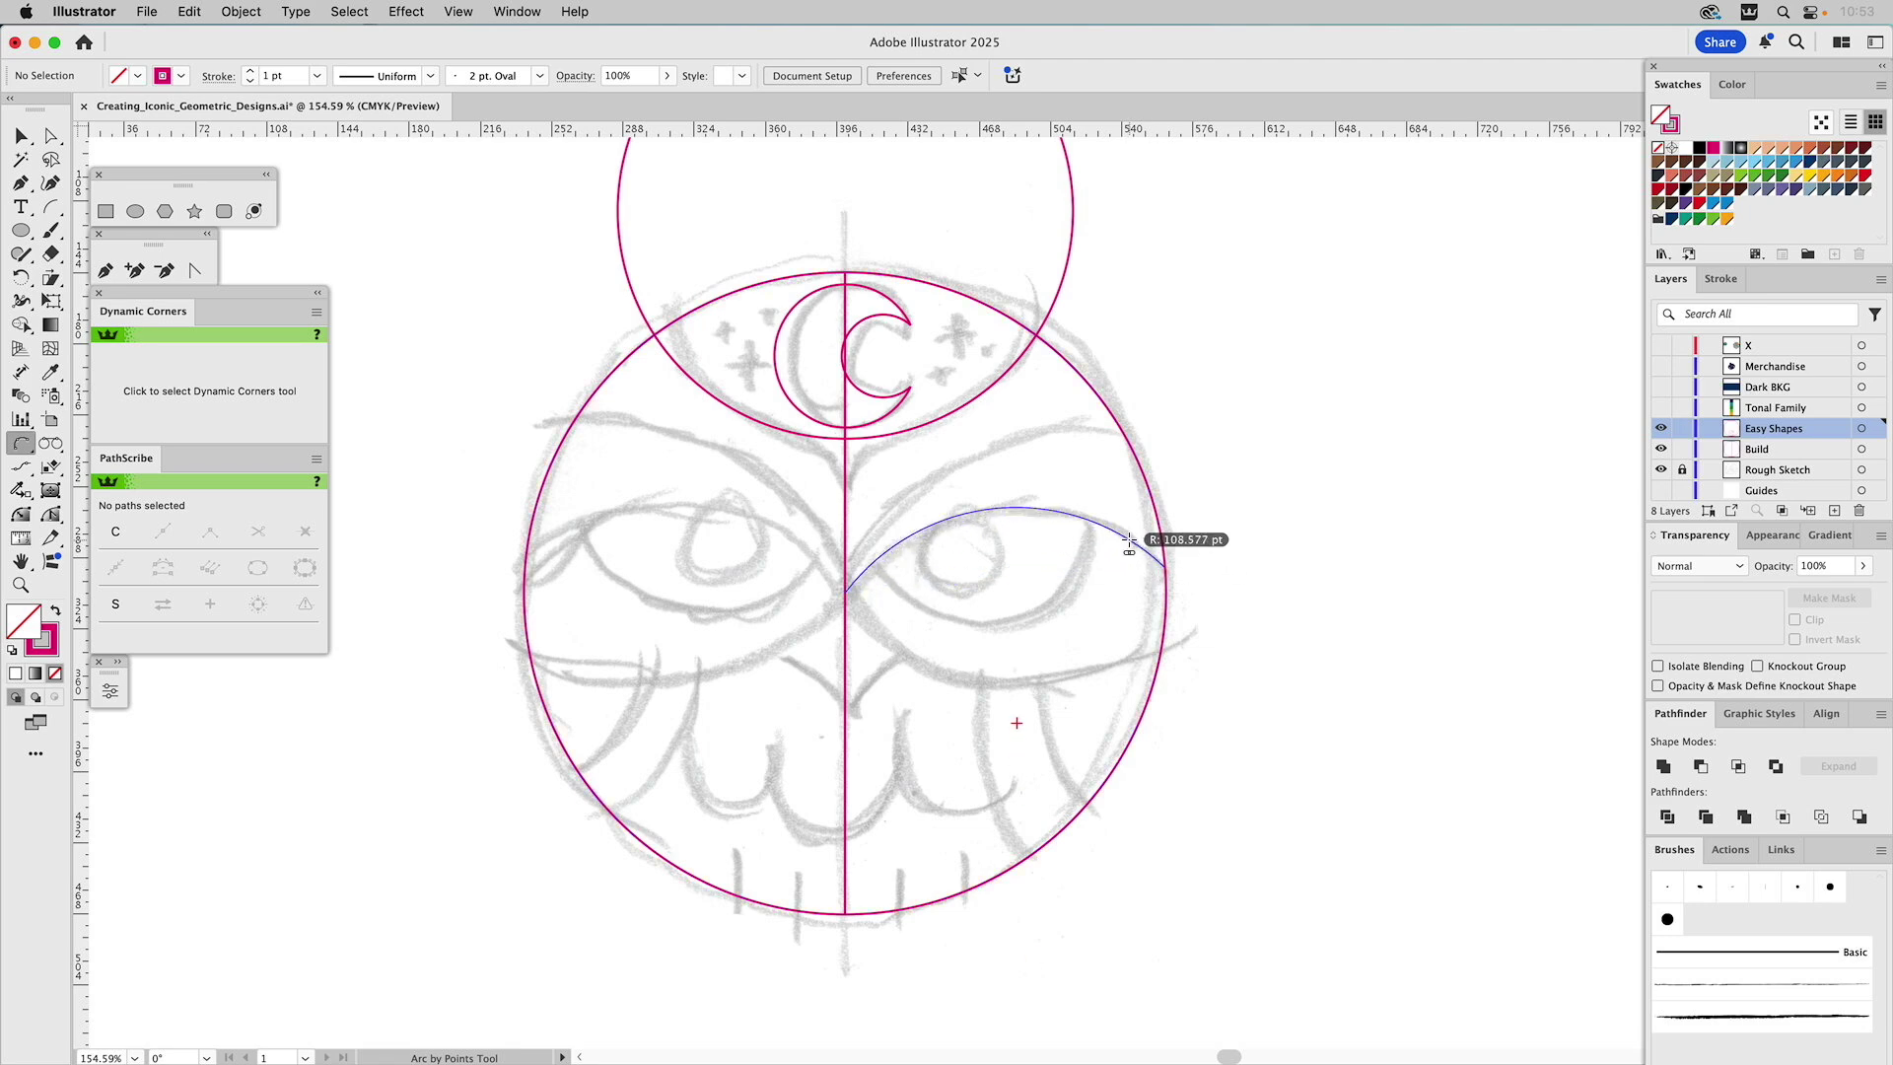
{"action": "left_click", "coordinate": [1130, 542]}
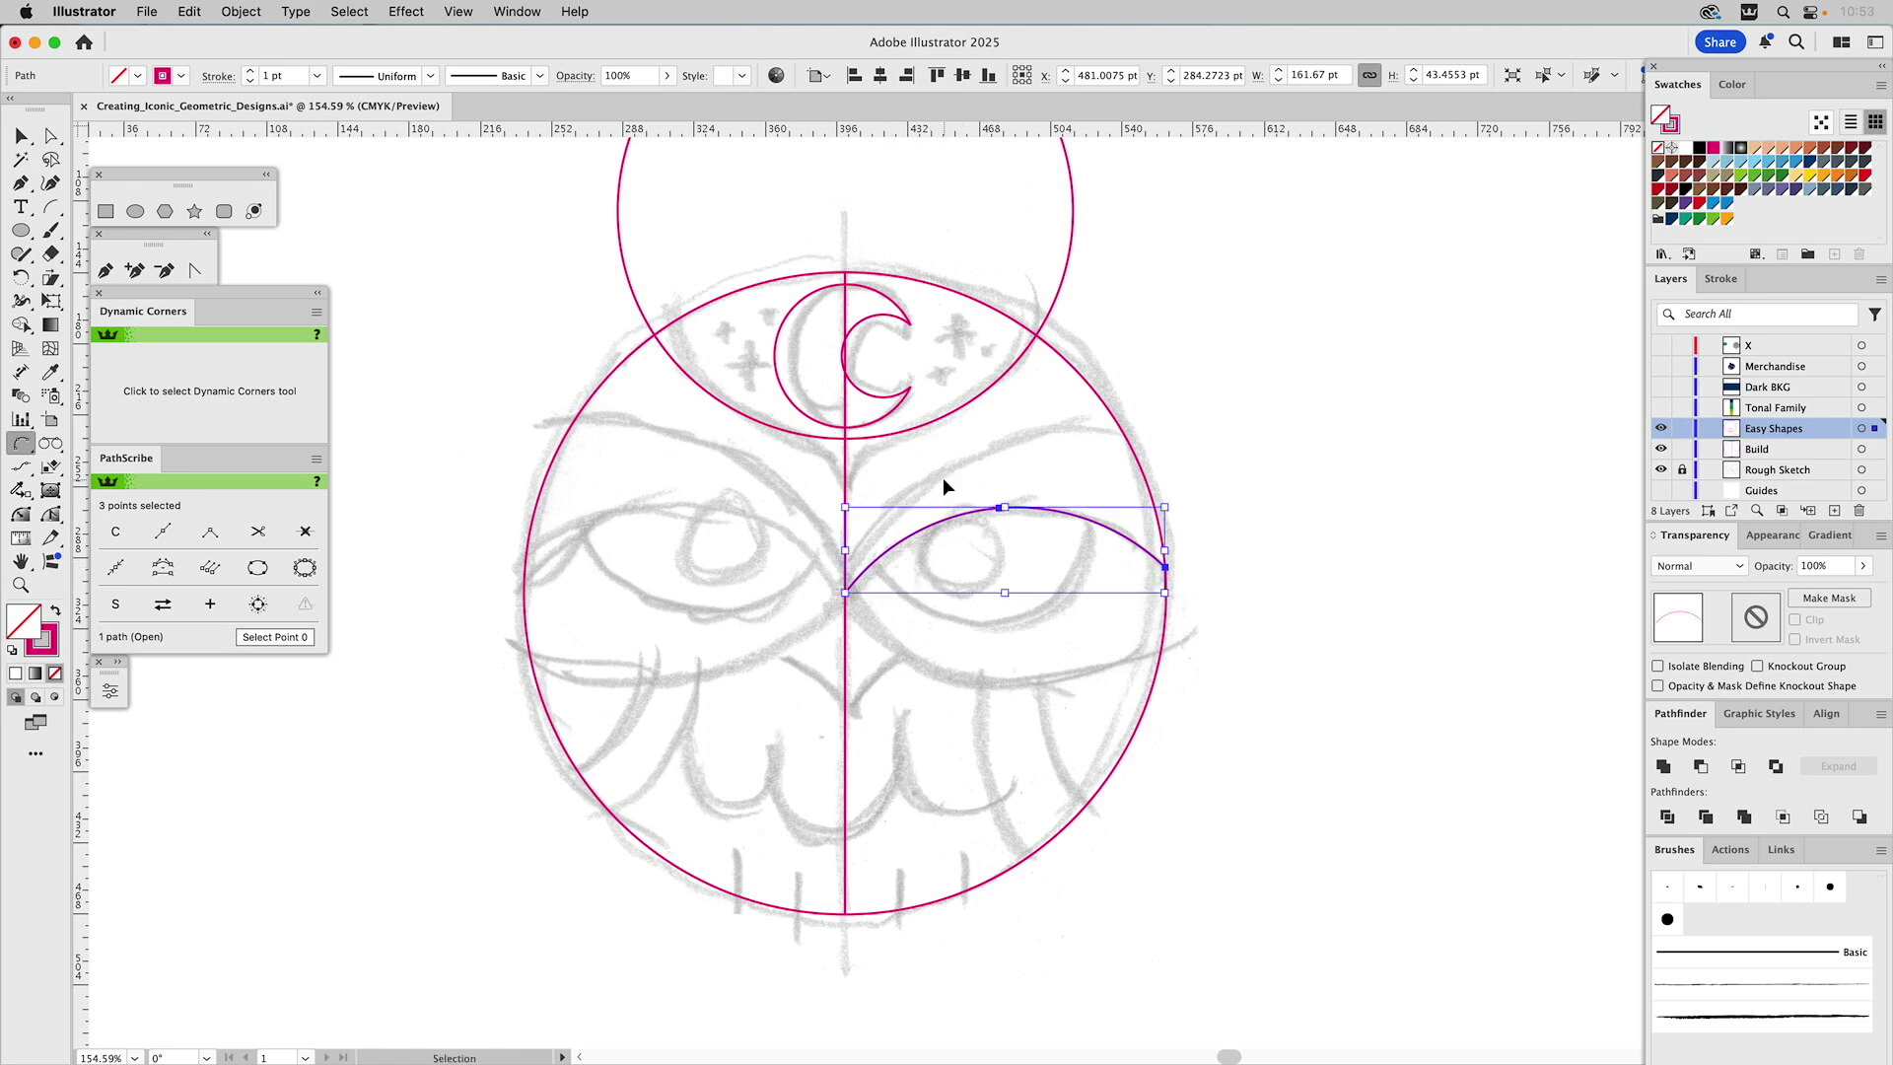
{"action": "key", "text": "super+shift+a"}
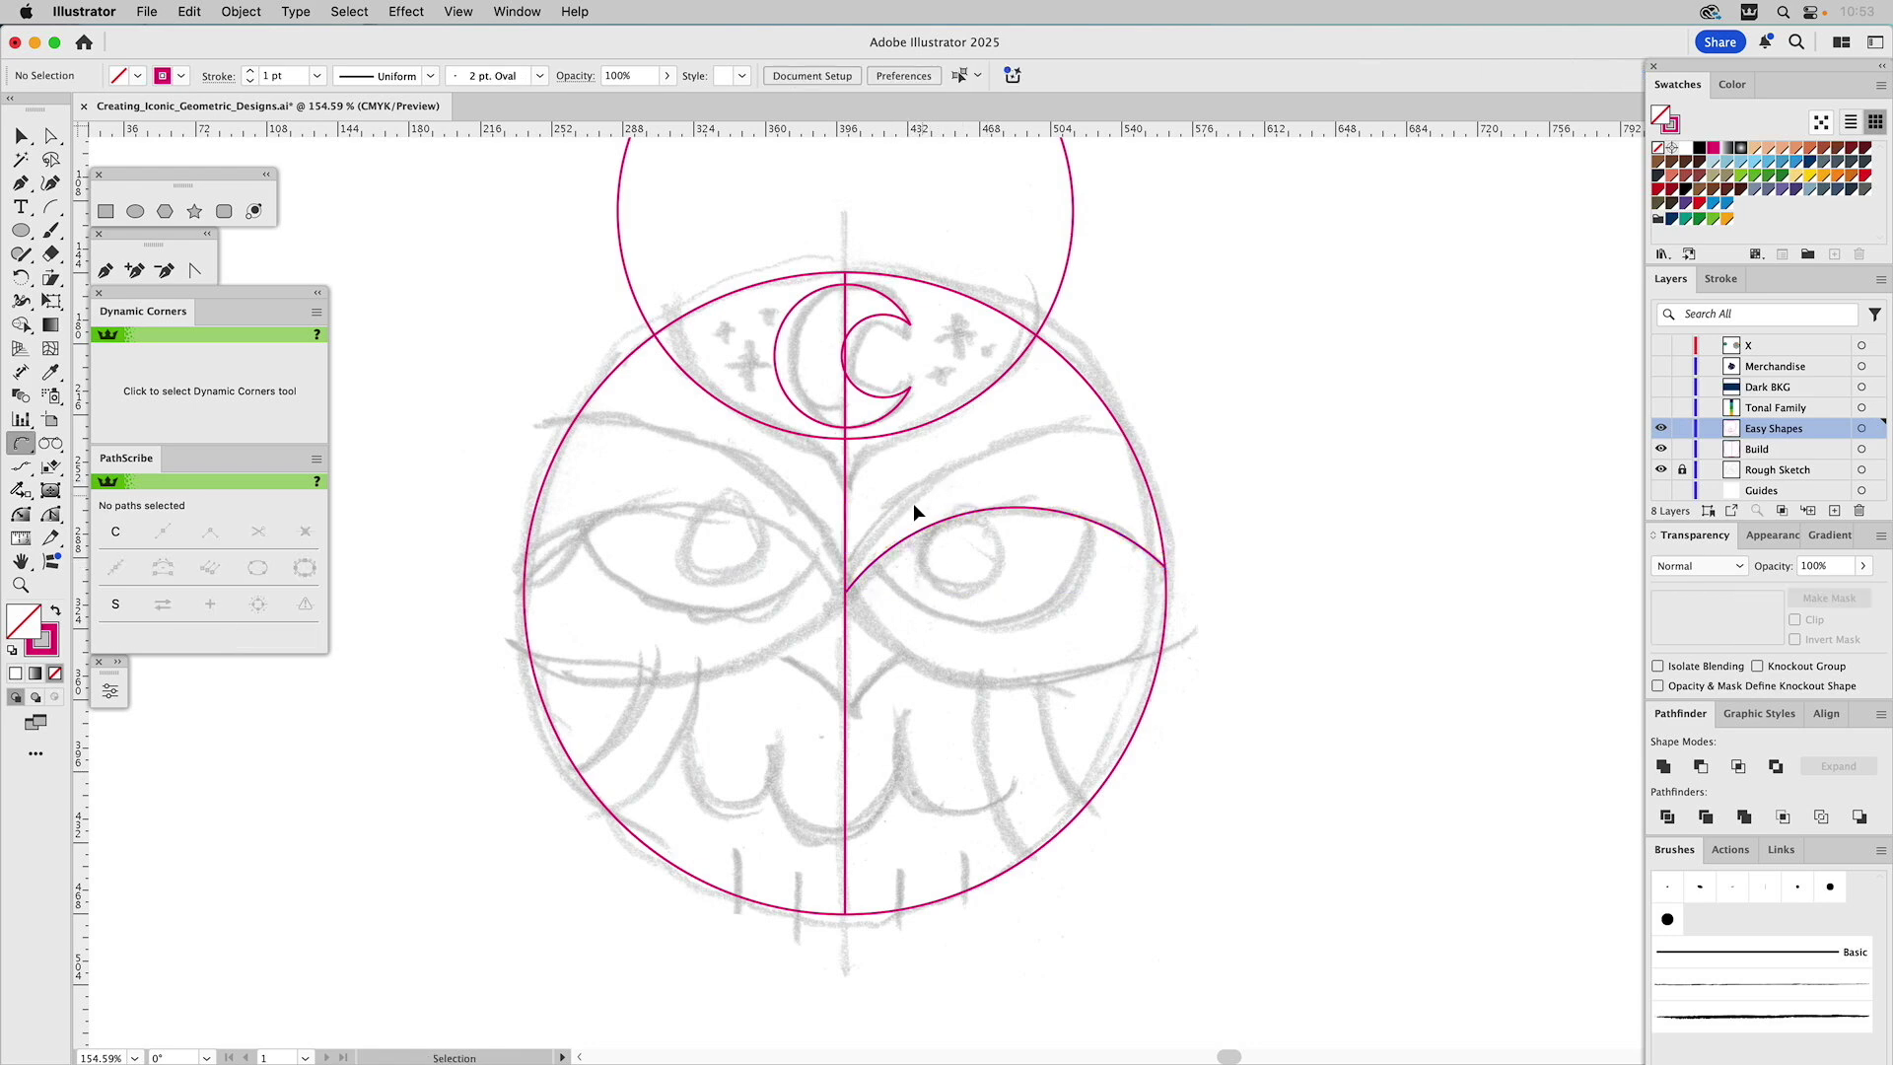
Draw a second three-point arc along the right brow line, from the face centre to the face circle's edge
{"action": "left_click", "coordinate": [846, 592]}
{"action": "left_click", "coordinate": [1124, 434]}
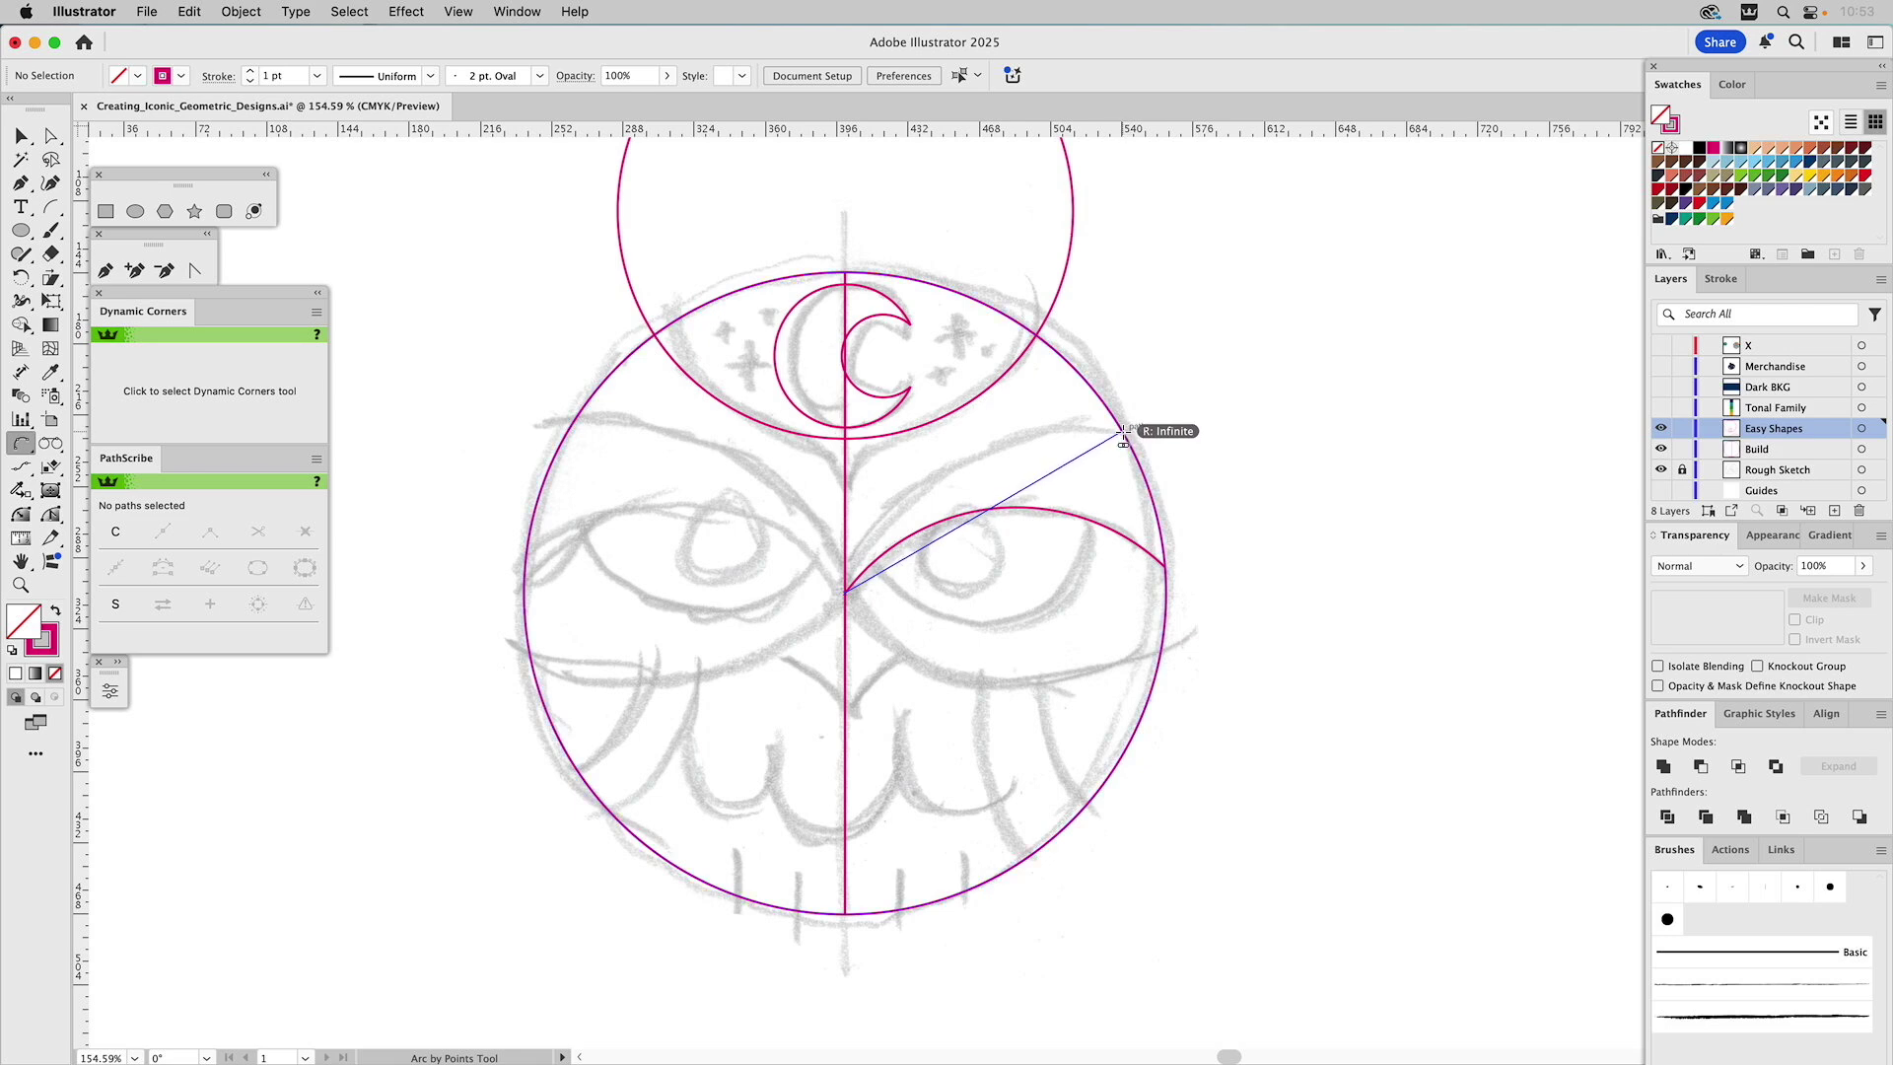
{"action": "left_click", "coordinate": [1060, 426]}
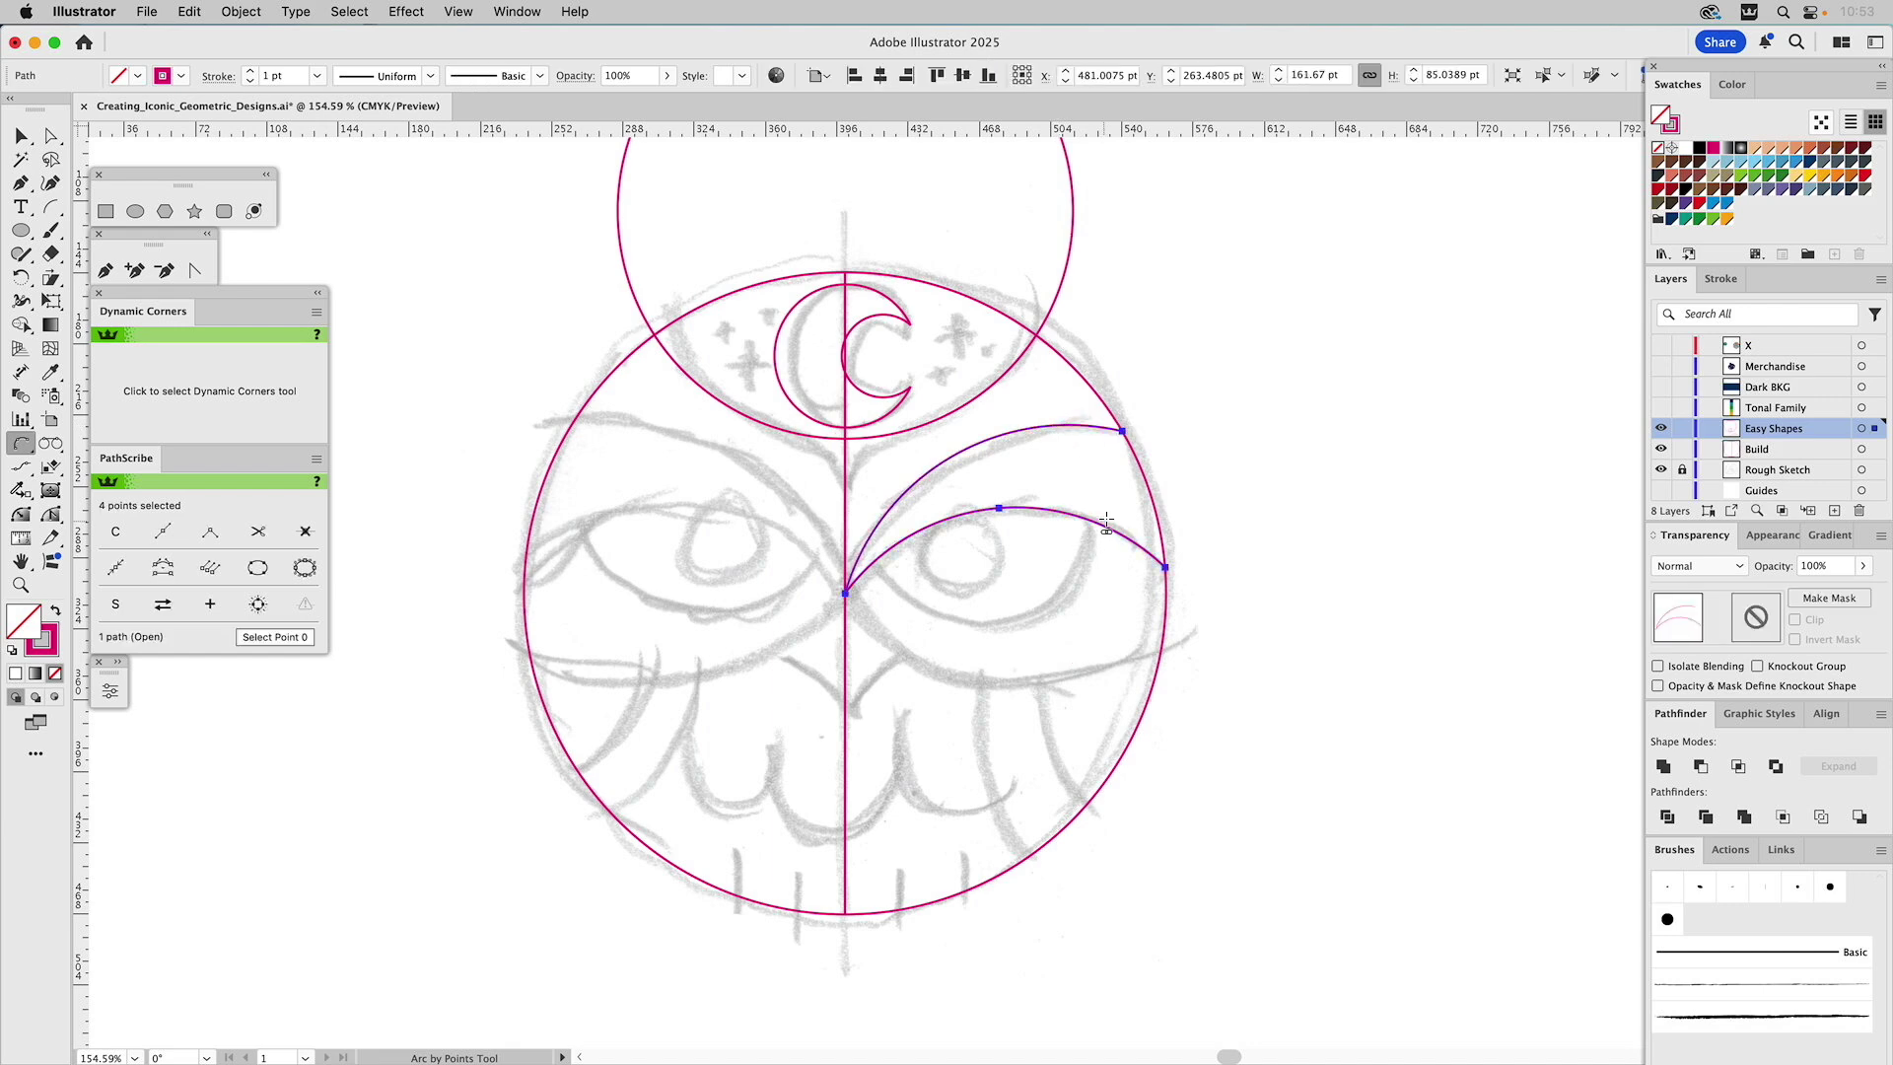
{"action": "left_click", "coordinate": [1225, 495], "text": "super"}
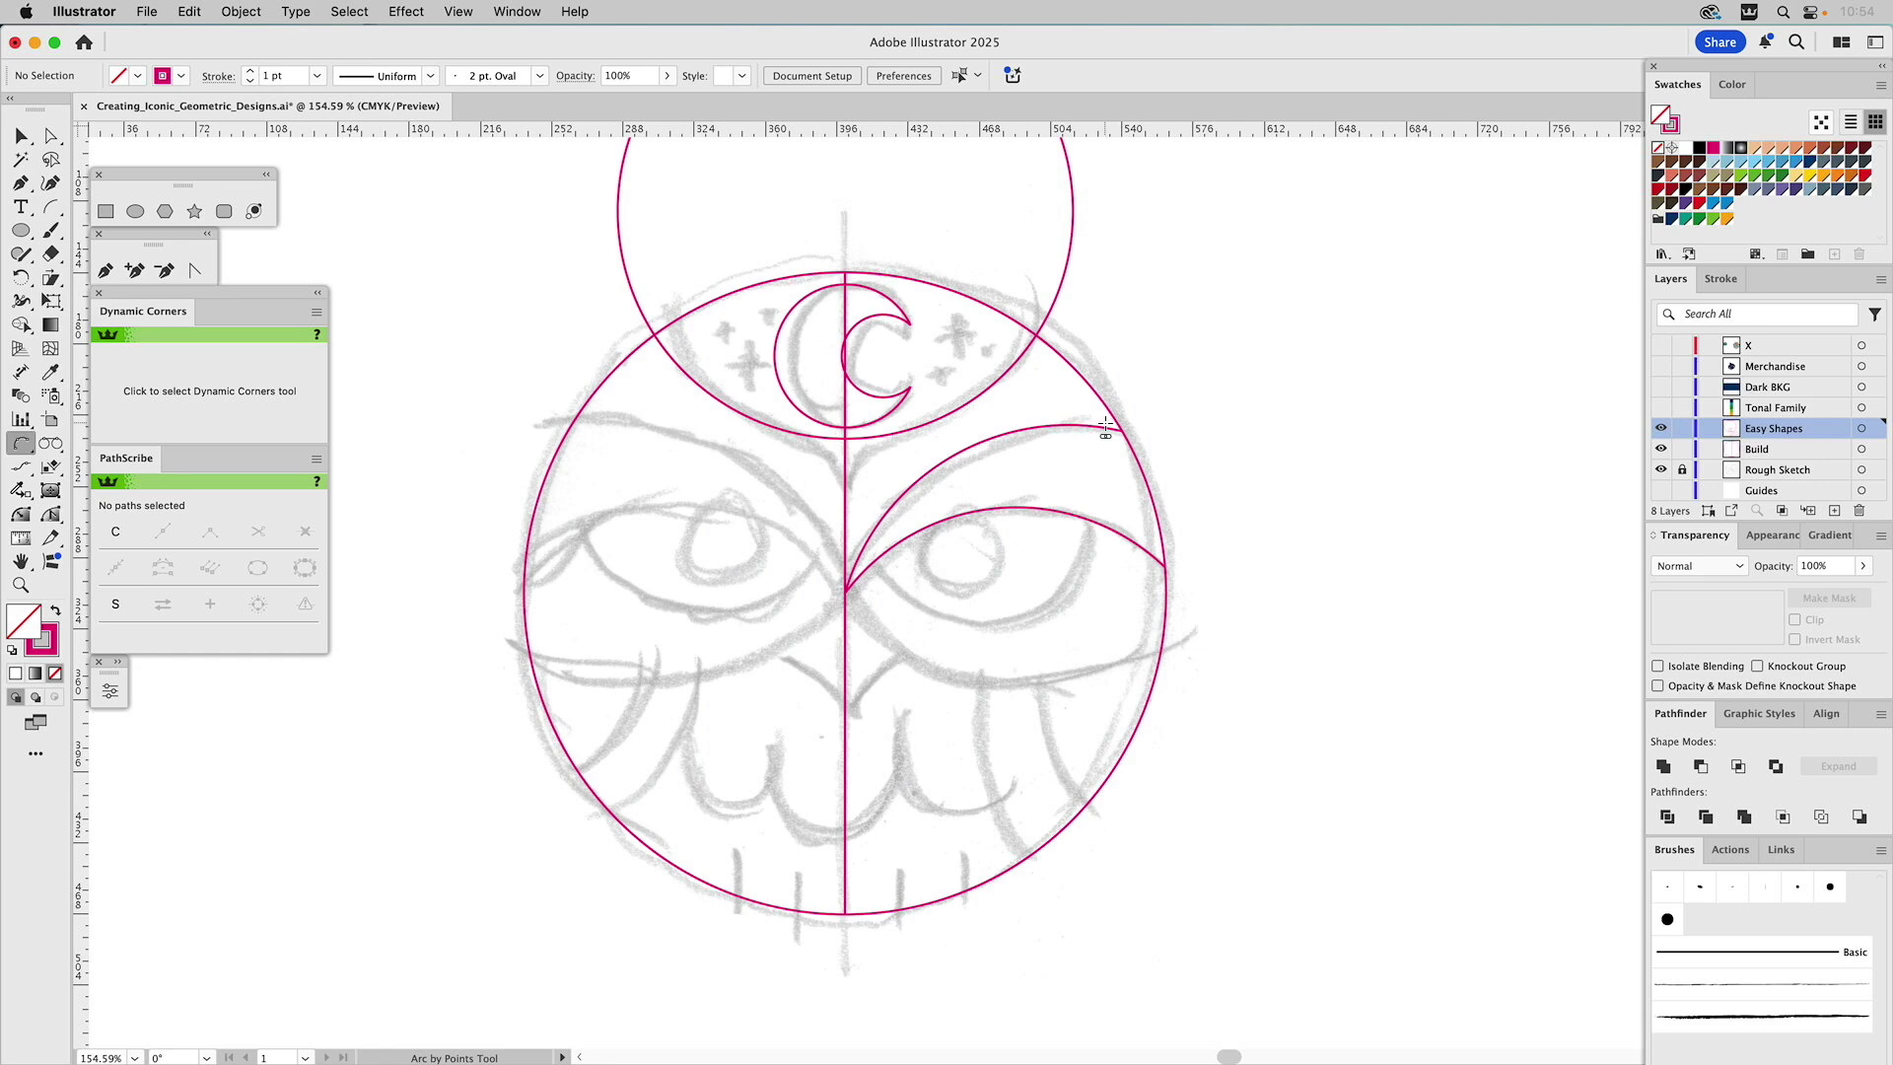
Delete the eyelid arc and the brow arc together
{"action": "key", "text": "v"}
{"action": "left_click_drag", "start_coordinate": [1006, 542], "coordinate": [1006, 544]}
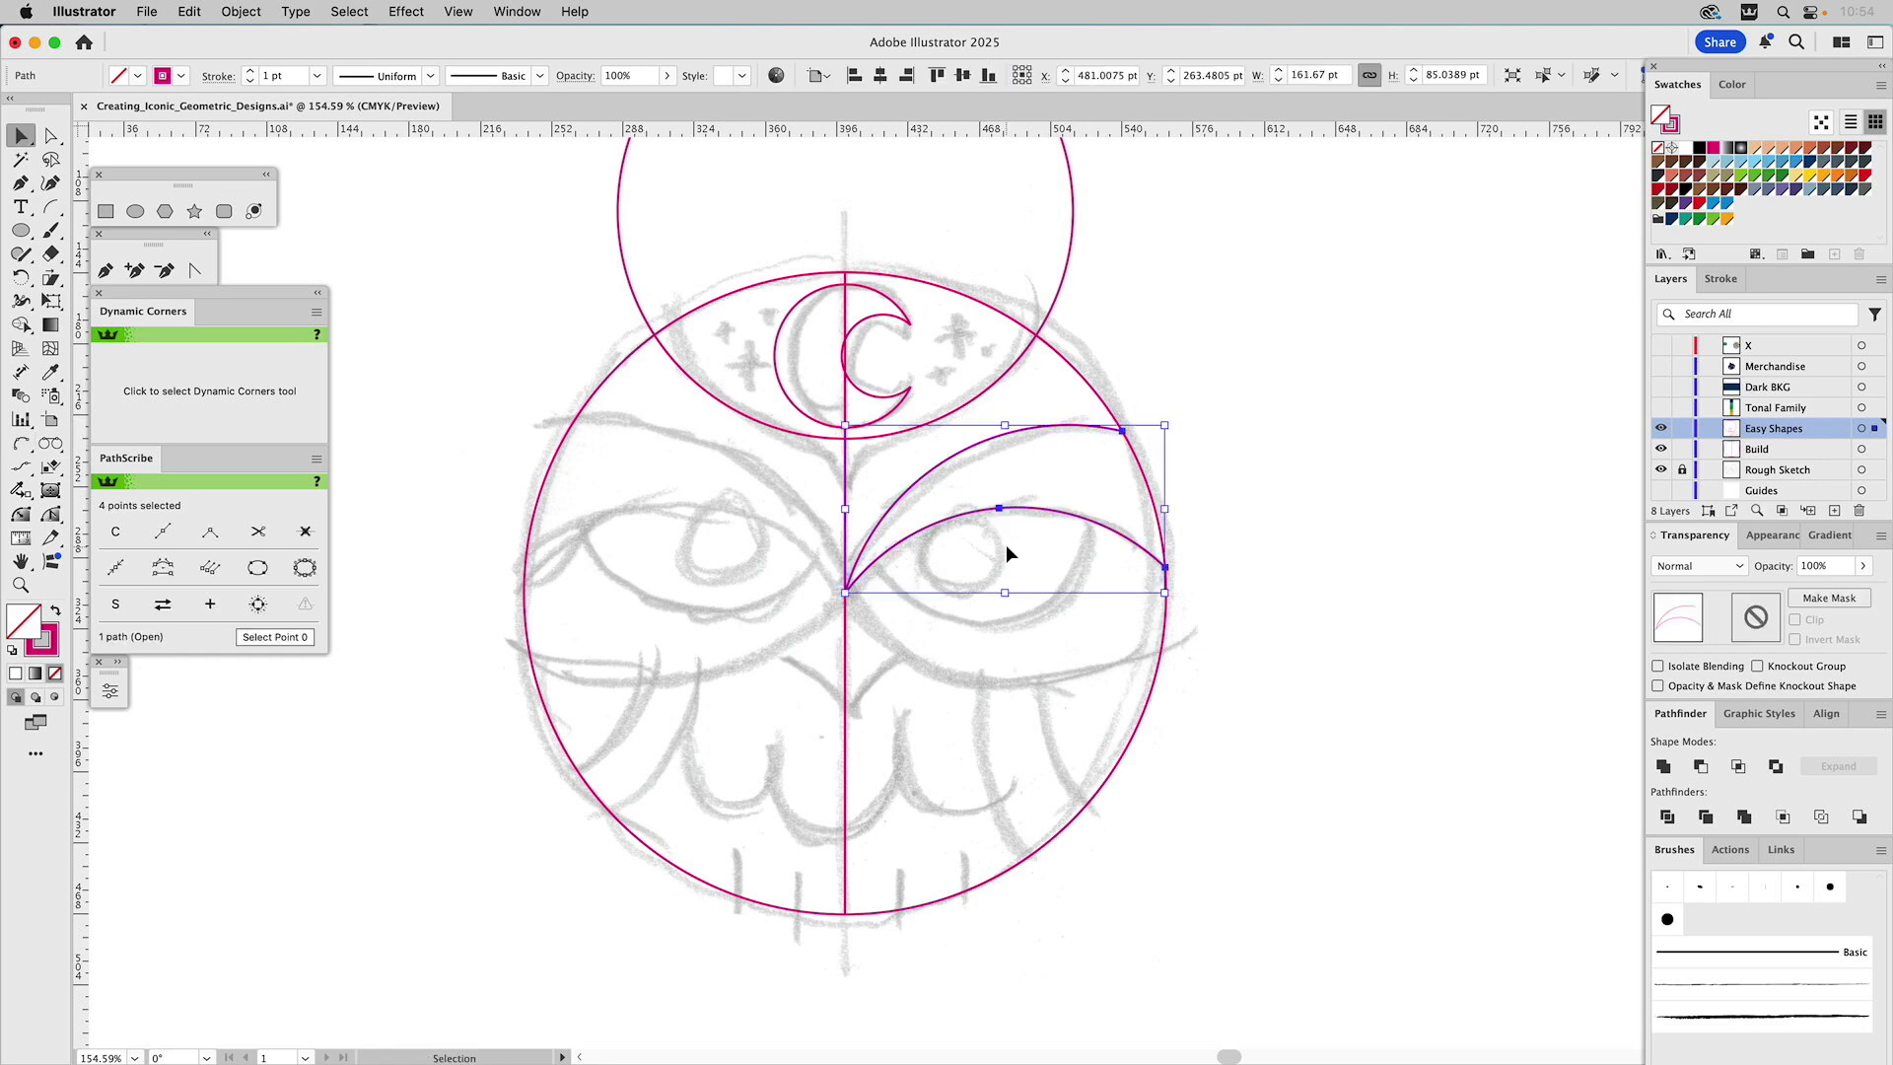
{"action": "key", "text": "Delete"}
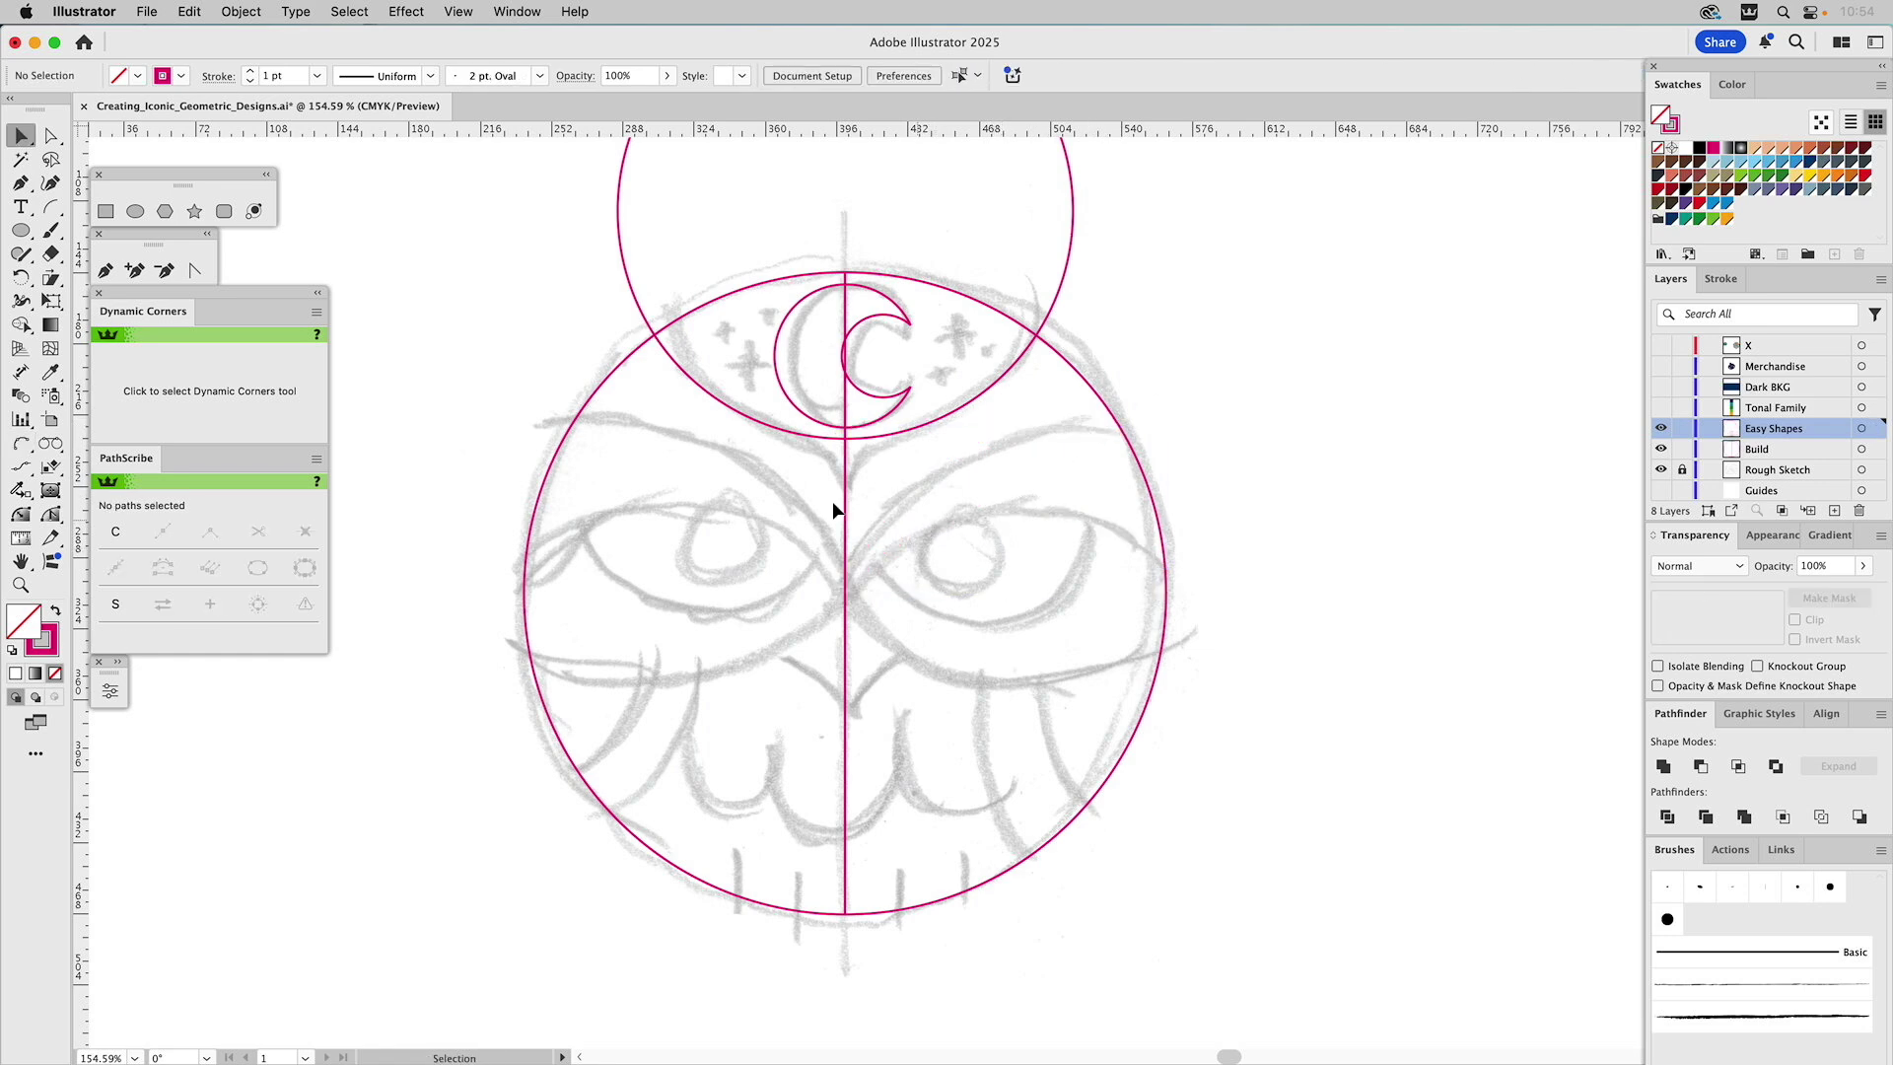
Draw a circle about 232 pt in diameter and move it so its upper edge follows the right upper eyelid
{"action": "left_click", "coordinate": [135, 211]}
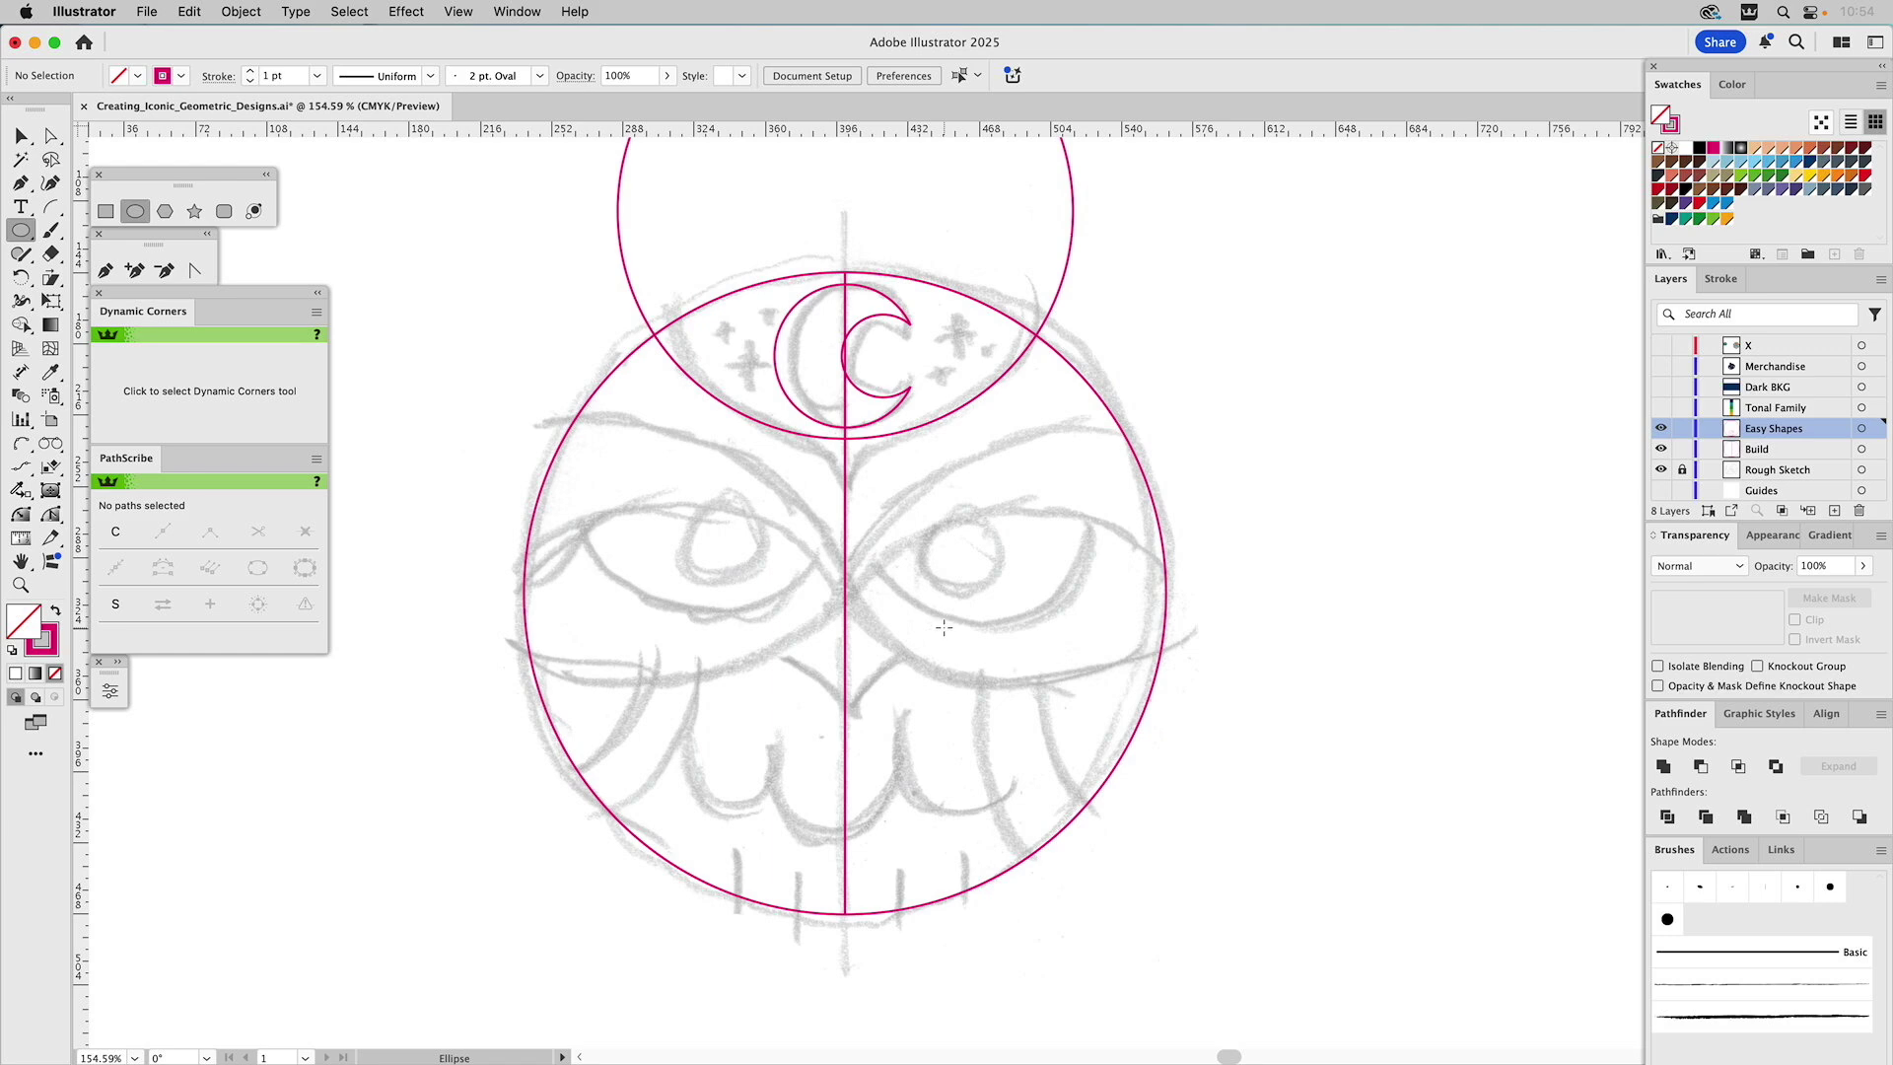
{"action": "left_click_drag", "start_coordinate": [1011, 650], "coordinate": [1241, 510]}
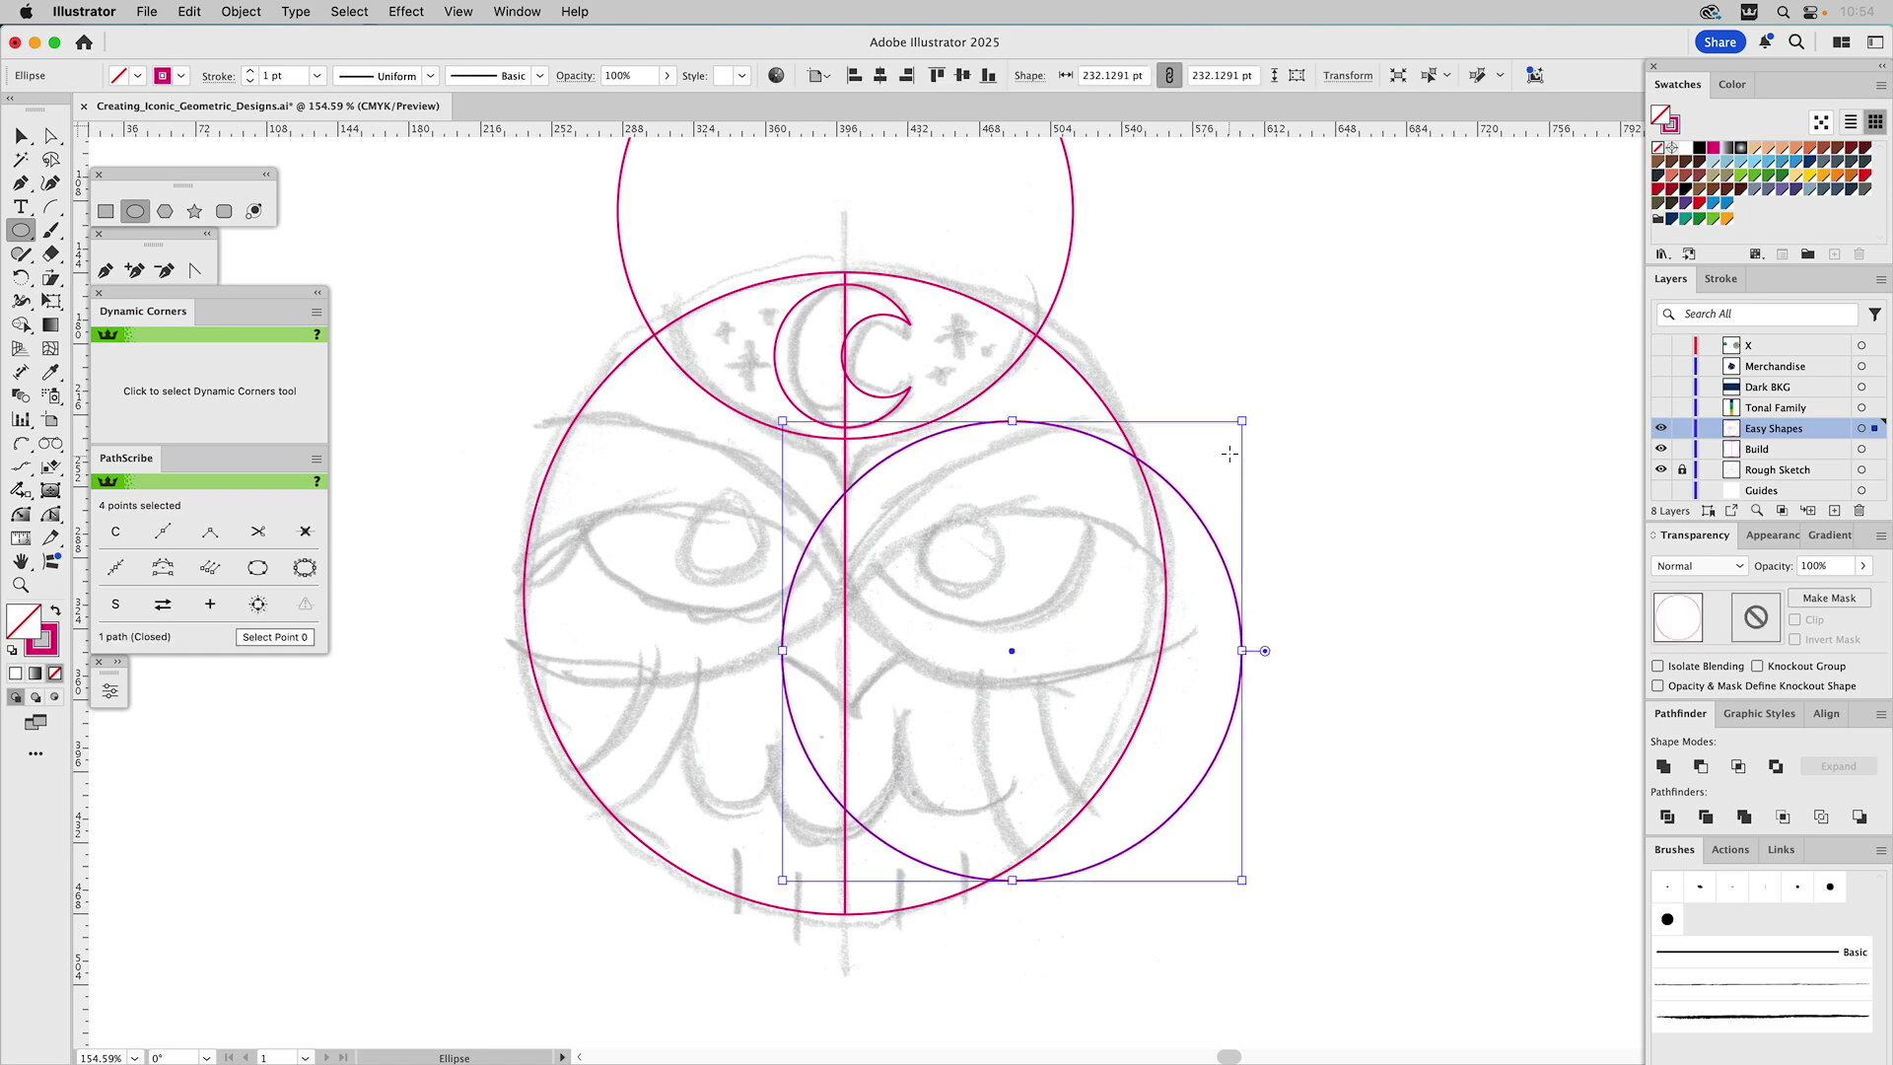
{"action": "key", "text": "v"}
{"action": "left_click", "coordinate": [1251, 432]}
{"action": "left_click_drag", "start_coordinate": [1078, 433], "coordinate": [1094, 517]}
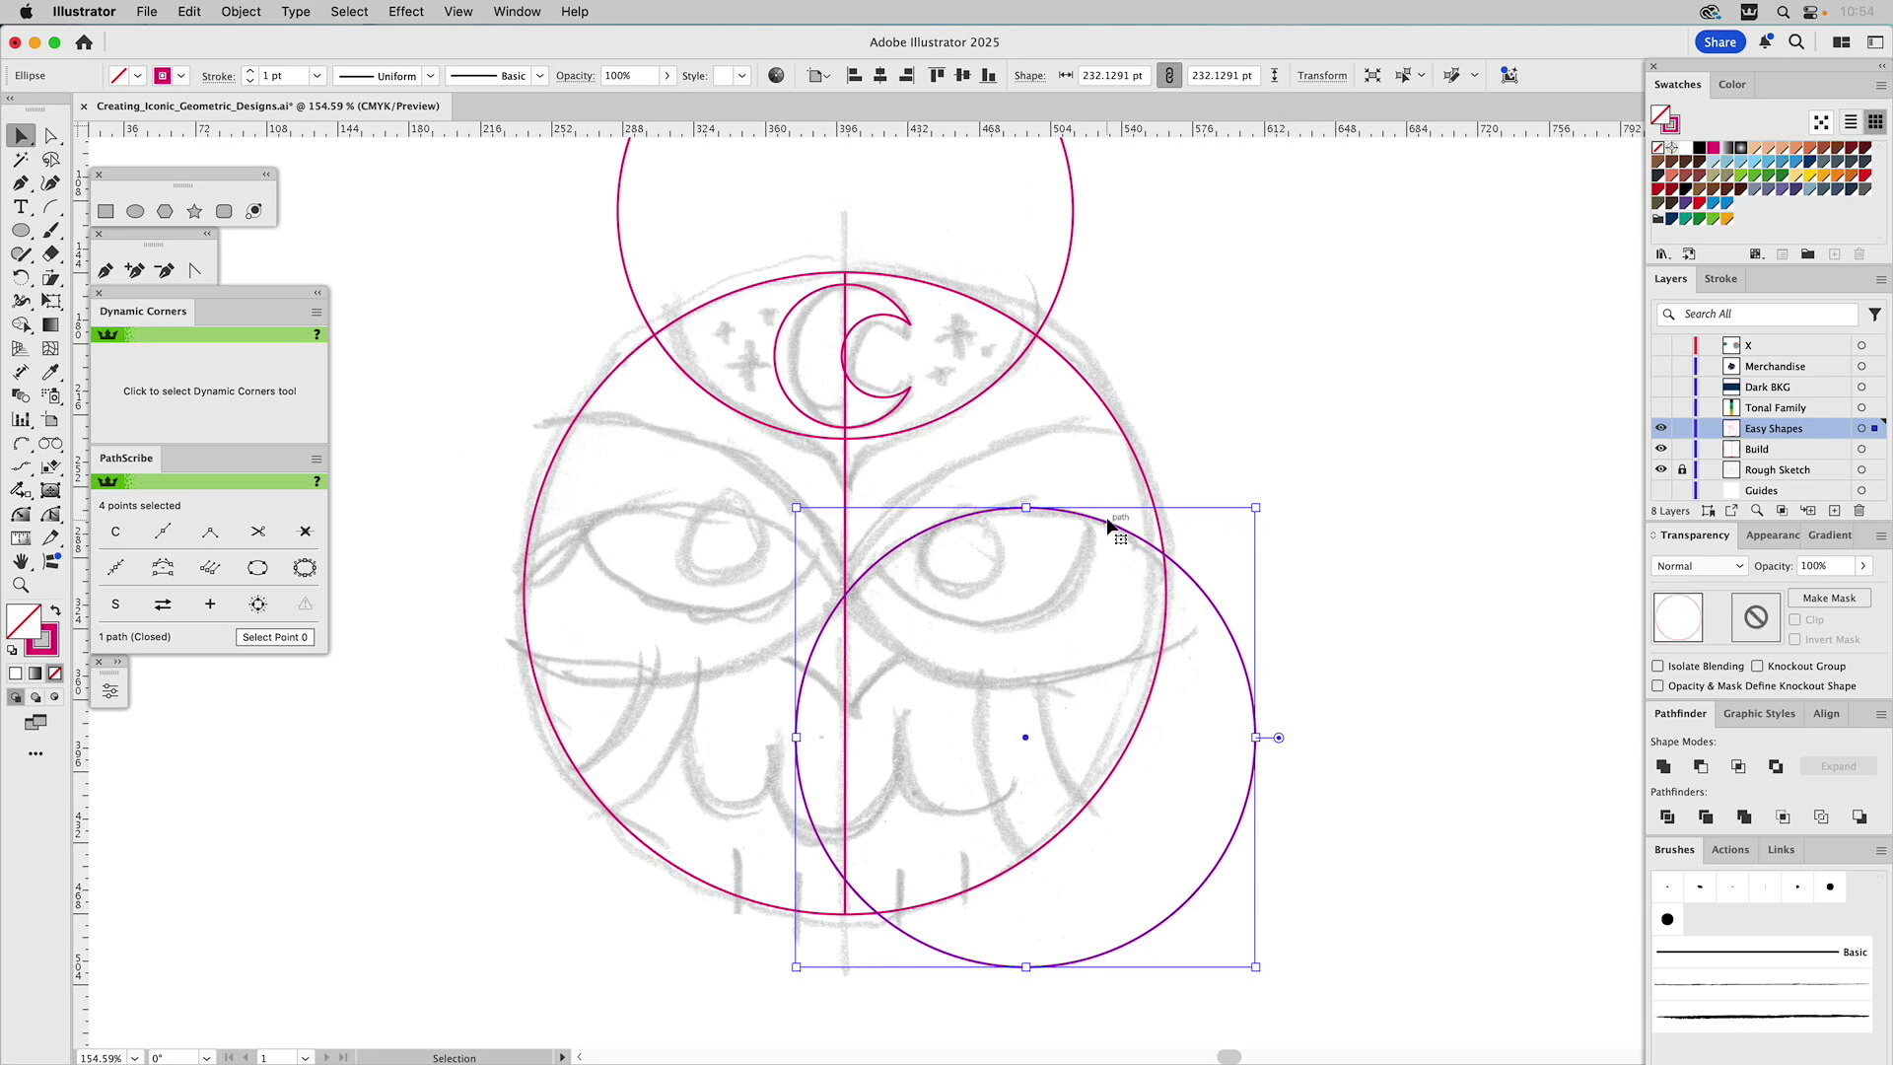
Move the large eyelid circle so its inner side anchor snaps to the face circle's centre
{"action": "left_click", "coordinate": [899, 638]}
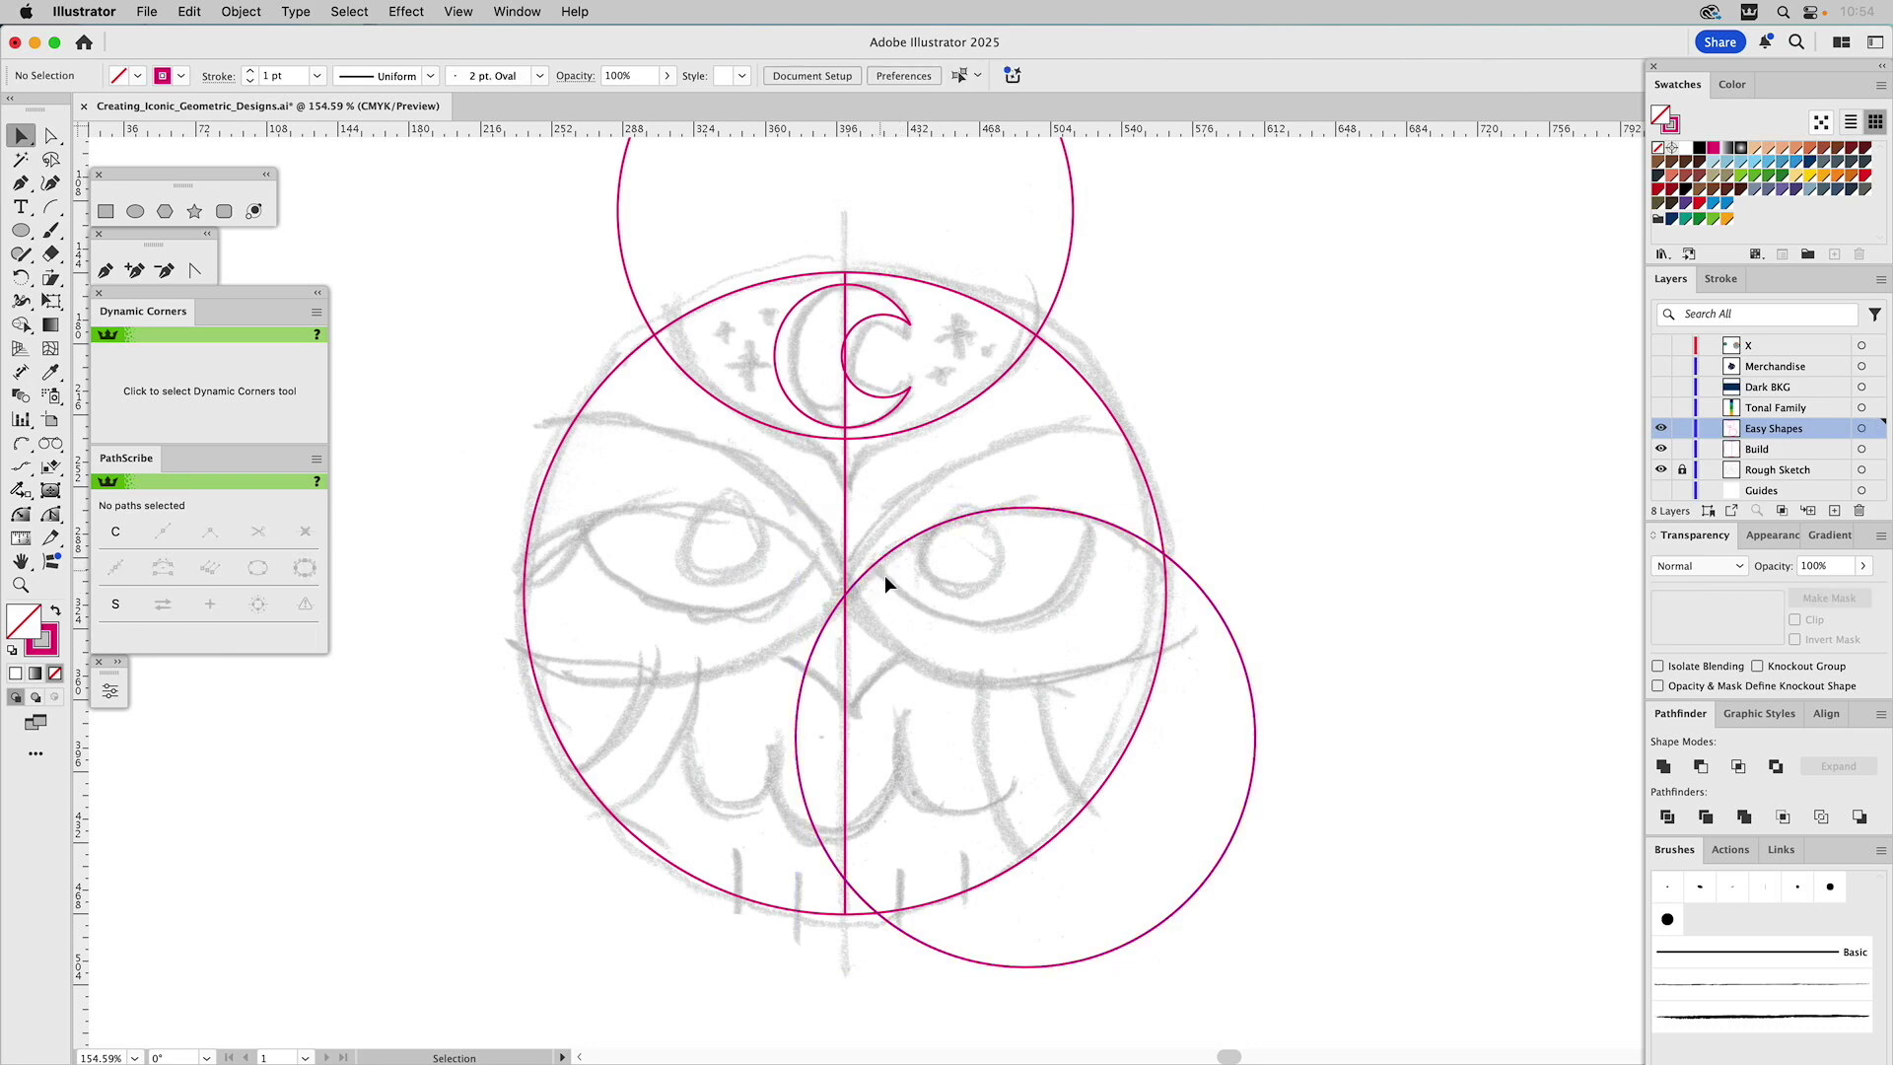
{"action": "left_click_drag", "start_coordinate": [866, 570], "coordinate": [1056, 561]}
{"action": "left_click", "coordinate": [996, 729]}
{"action": "left_click_drag", "start_coordinate": [994, 728], "coordinate": [843, 594]}
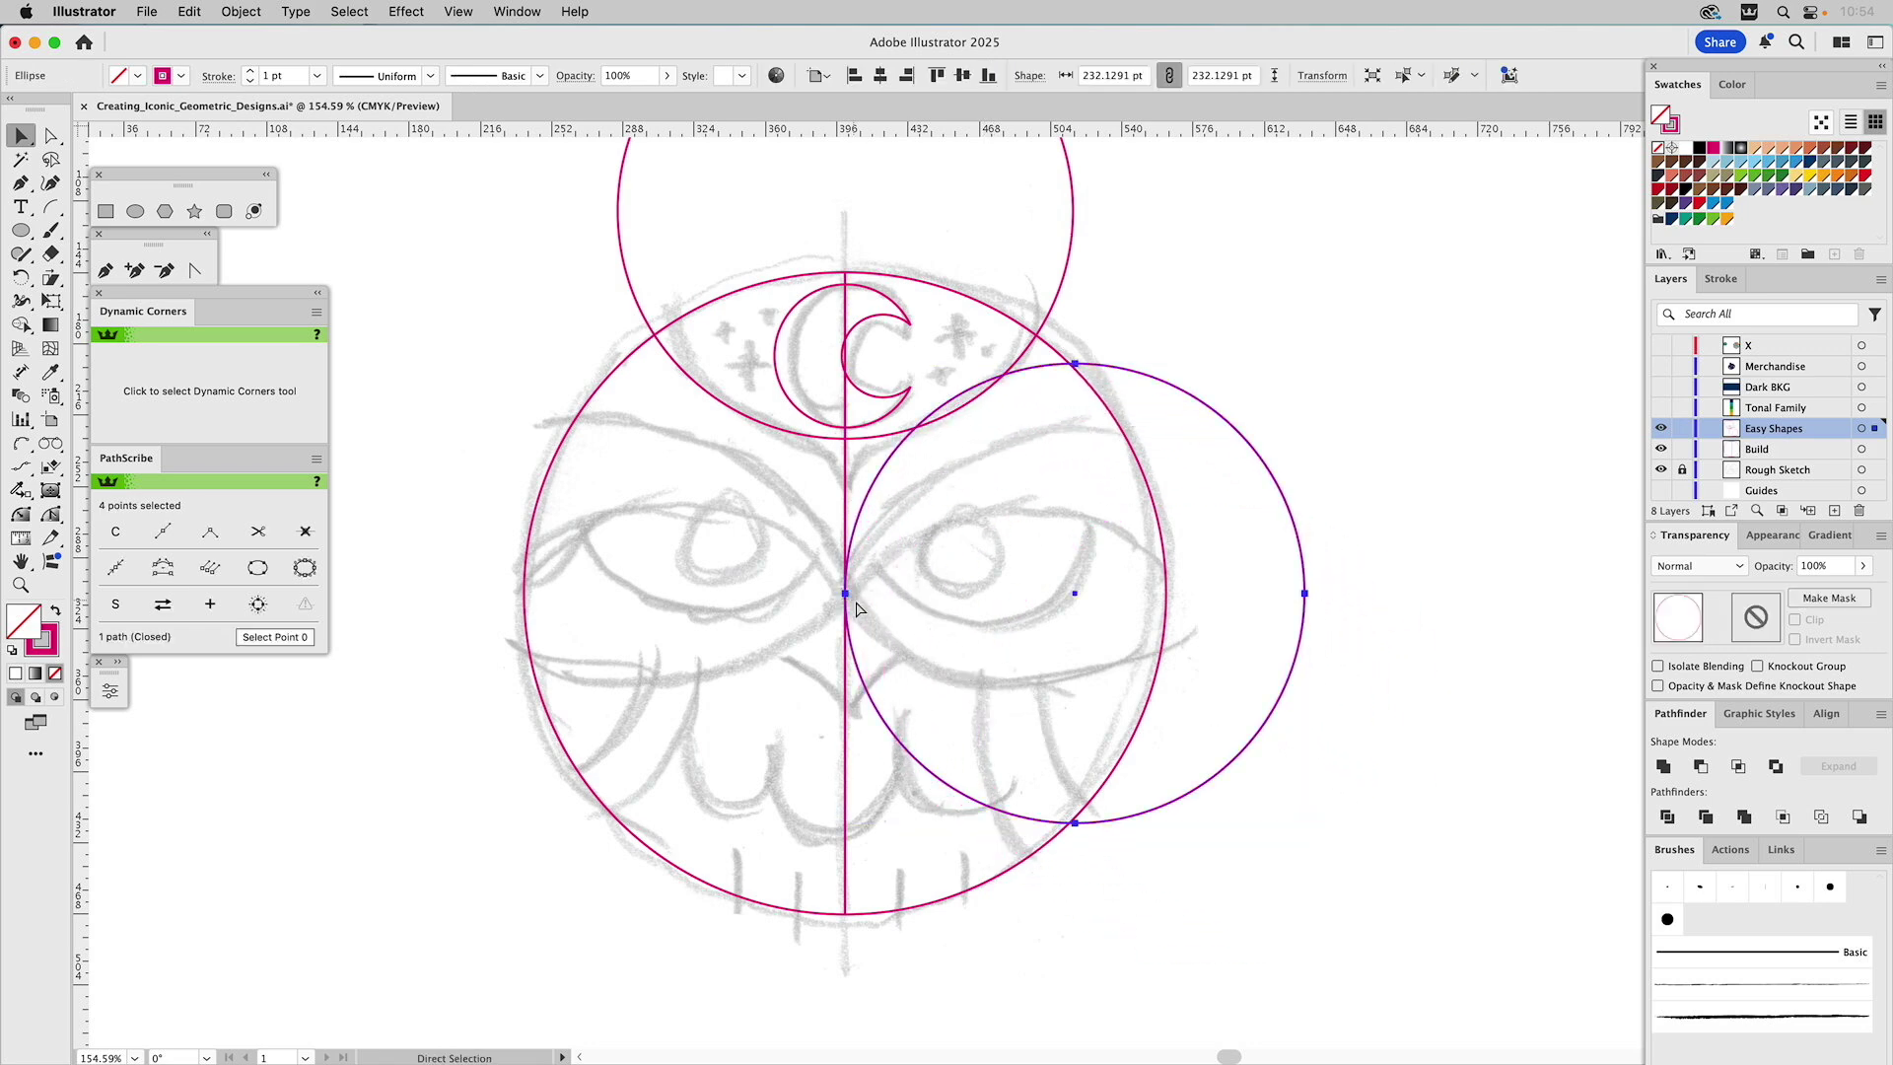
Rotate the circle about the face centre until its upper edge follows the right upper eyelid in the sketch
{"action": "left_click", "coordinate": [22, 277]}
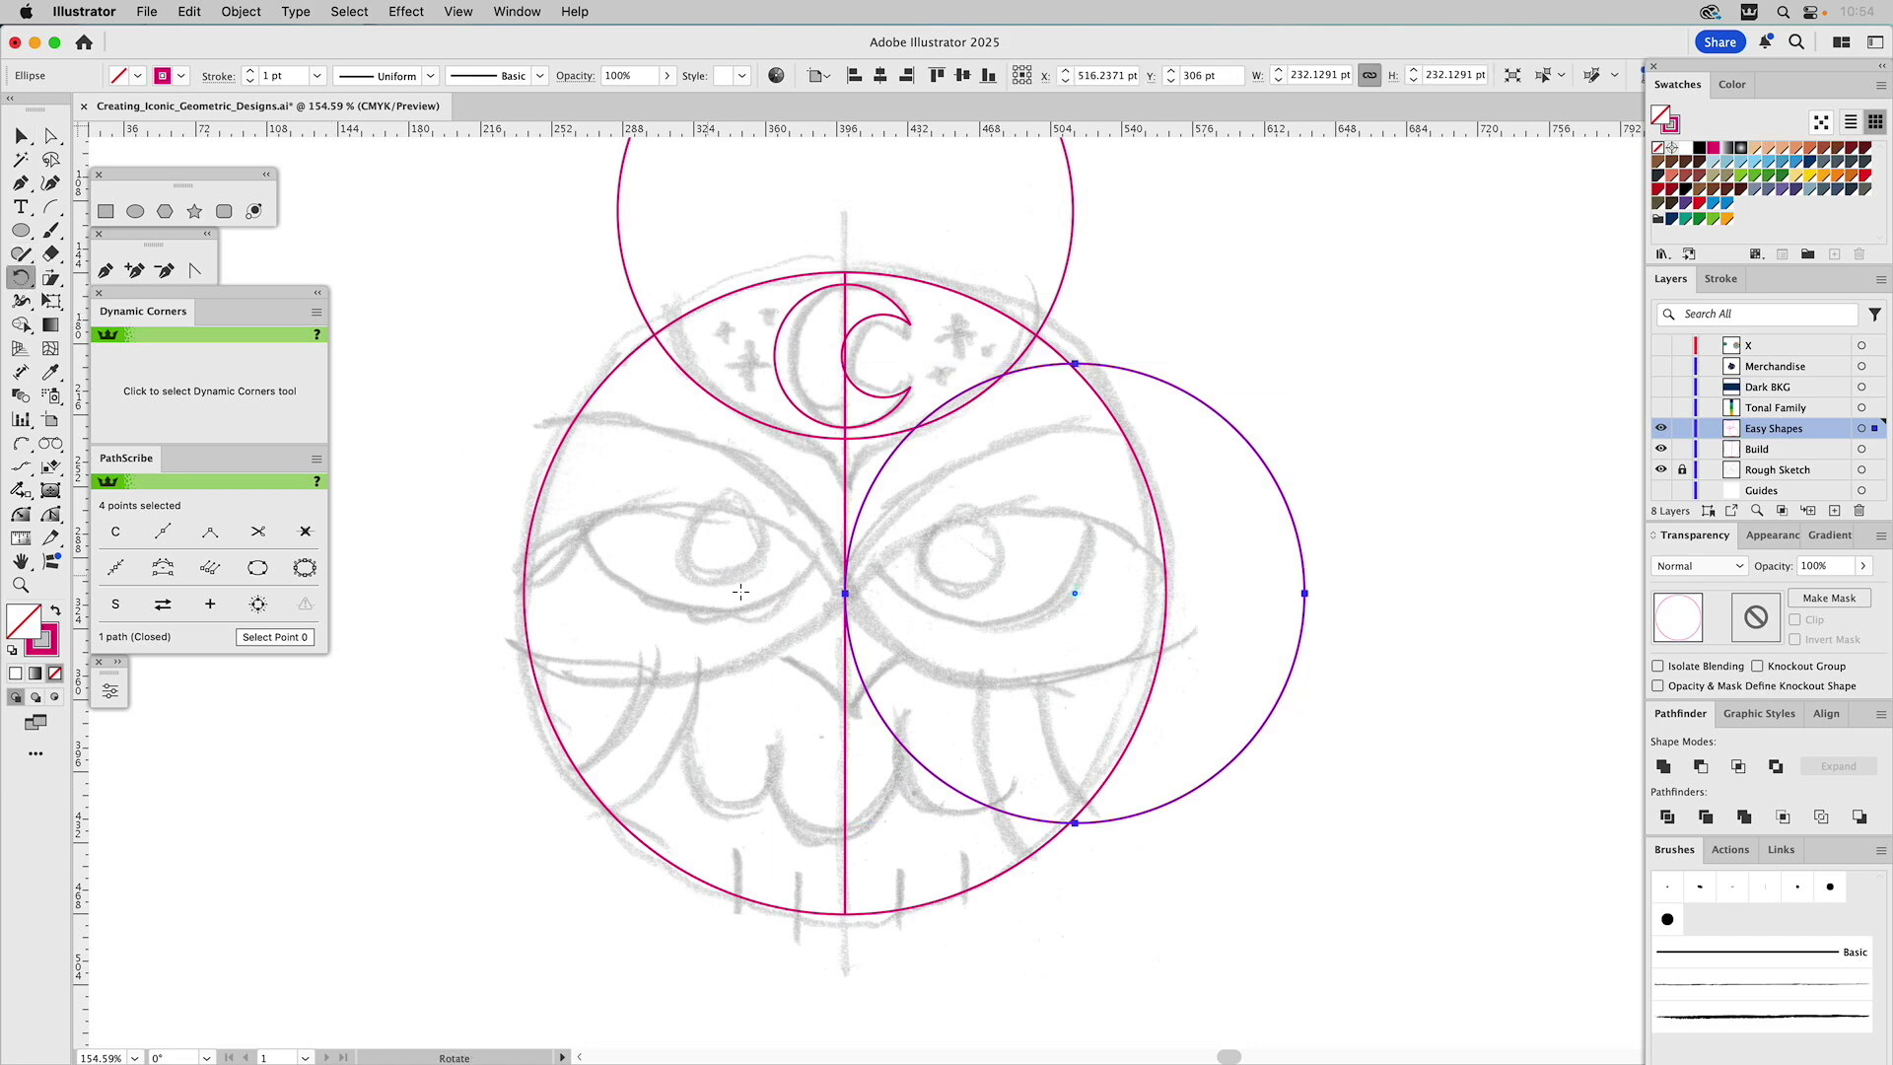
{"action": "left_click_drag", "start_coordinate": [1235, 308], "coordinate": [1363, 594]}
{"action": "key", "text": "v"}
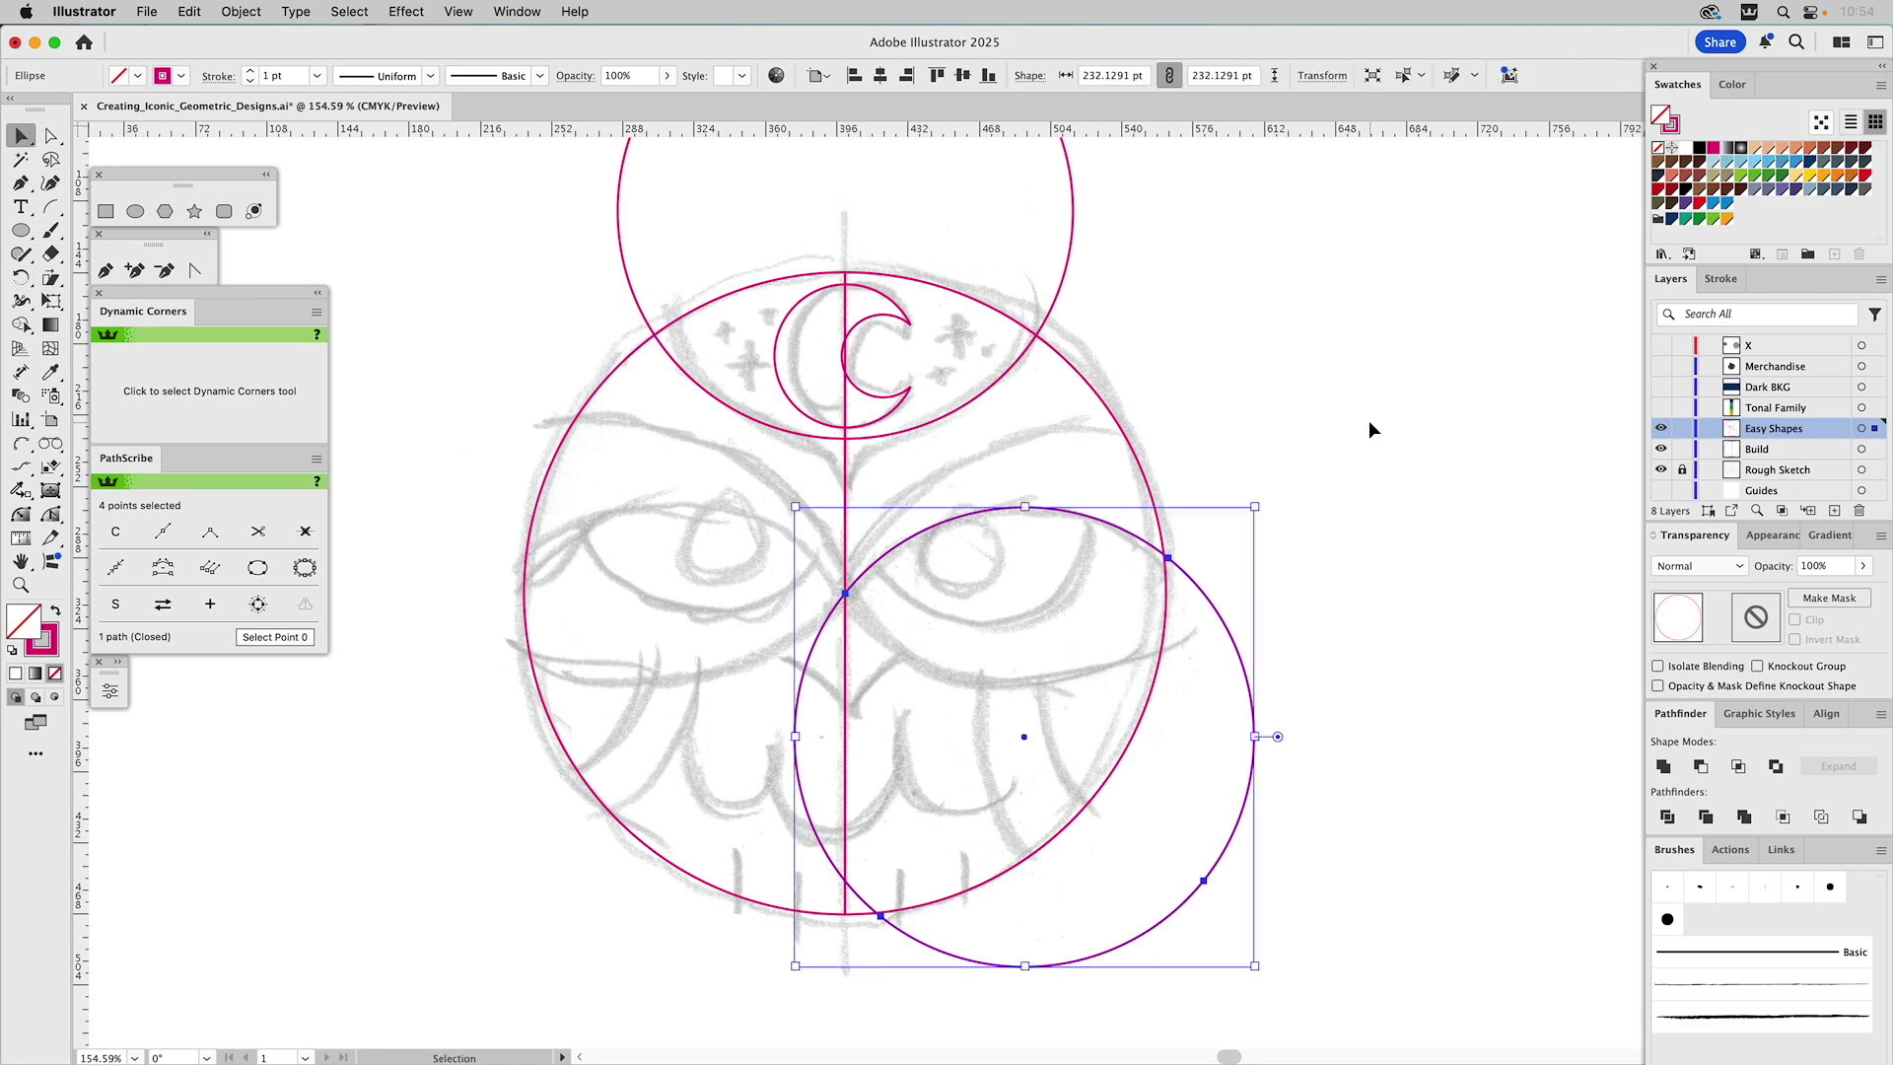
{"action": "left_click", "coordinate": [1368, 421]}
Rotate a copy of the eyelid circle about the face centre so that it follows the right brow line
{"action": "left_click", "coordinate": [1061, 508]}
{"action": "left_click", "coordinate": [21, 277]}
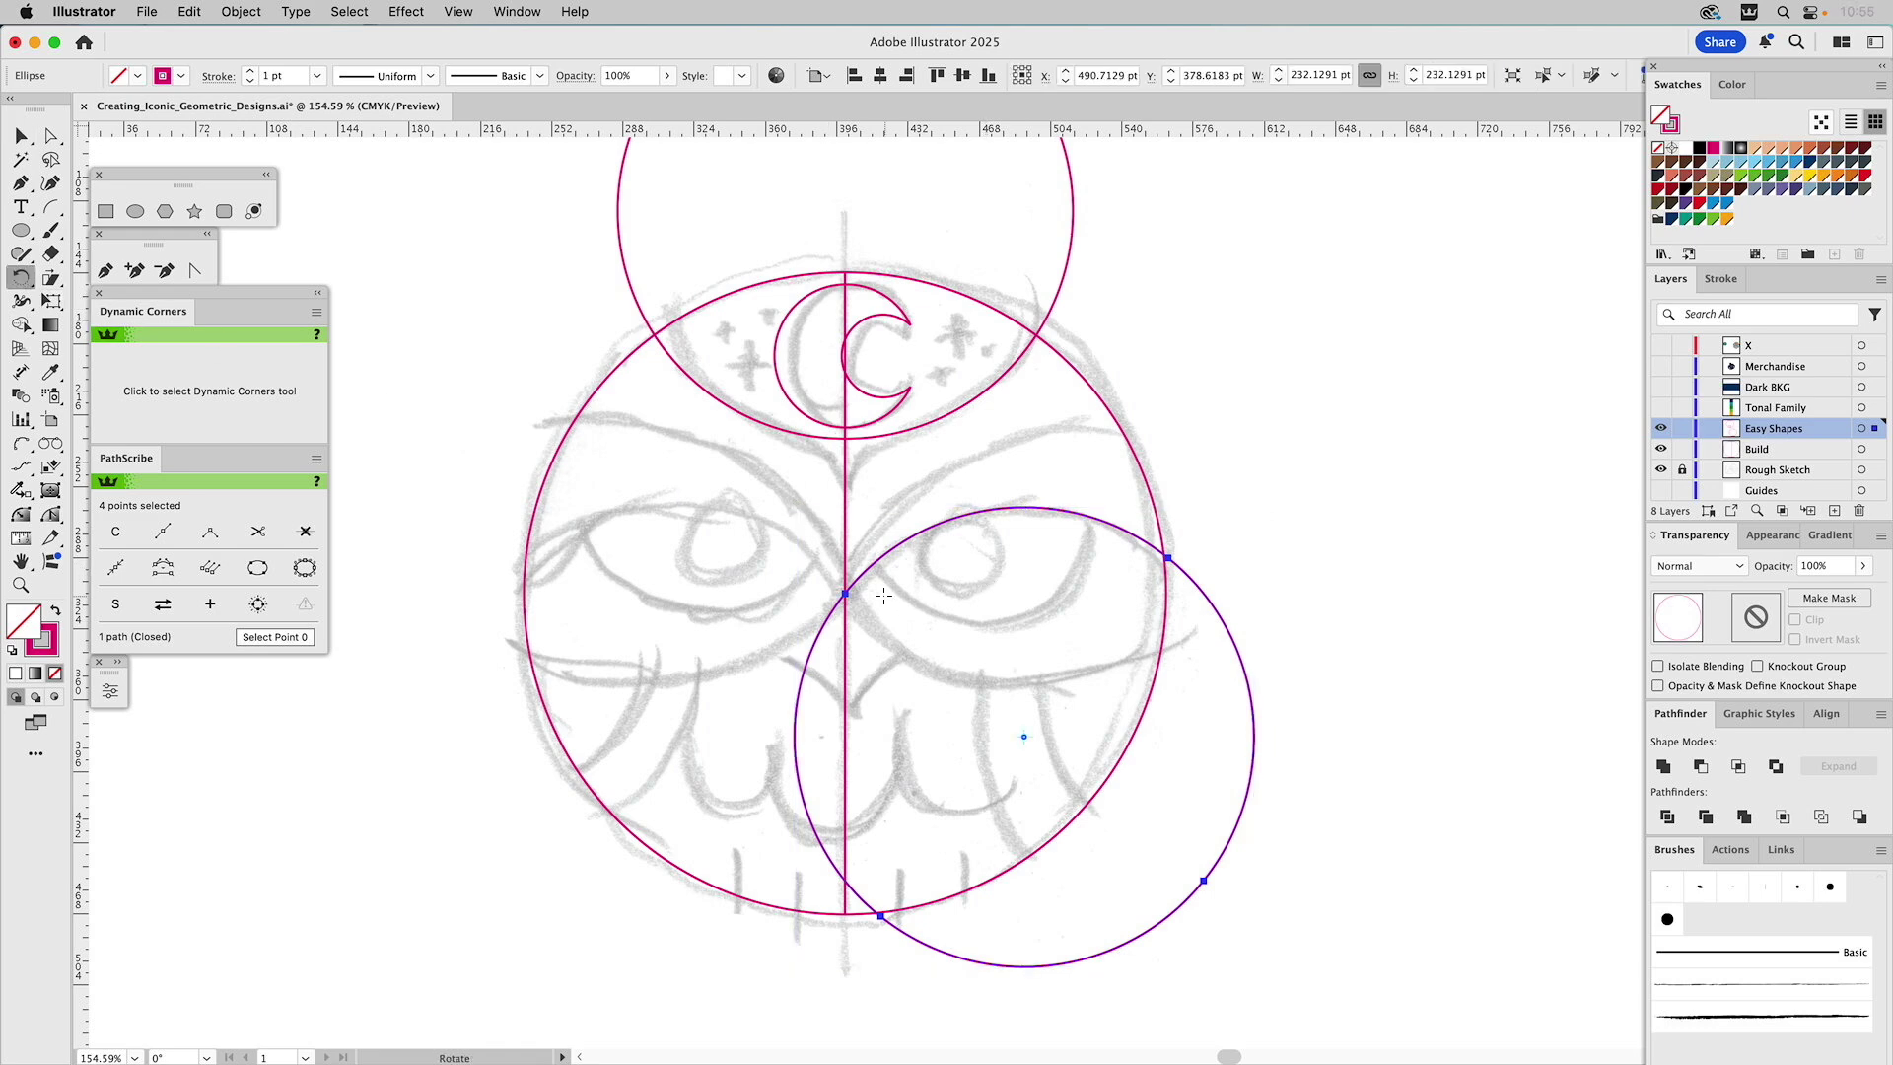
{"action": "left_click", "coordinate": [845, 592]}
{"action": "left_click_drag", "start_coordinate": [1350, 853], "coordinate": [1383, 646]}
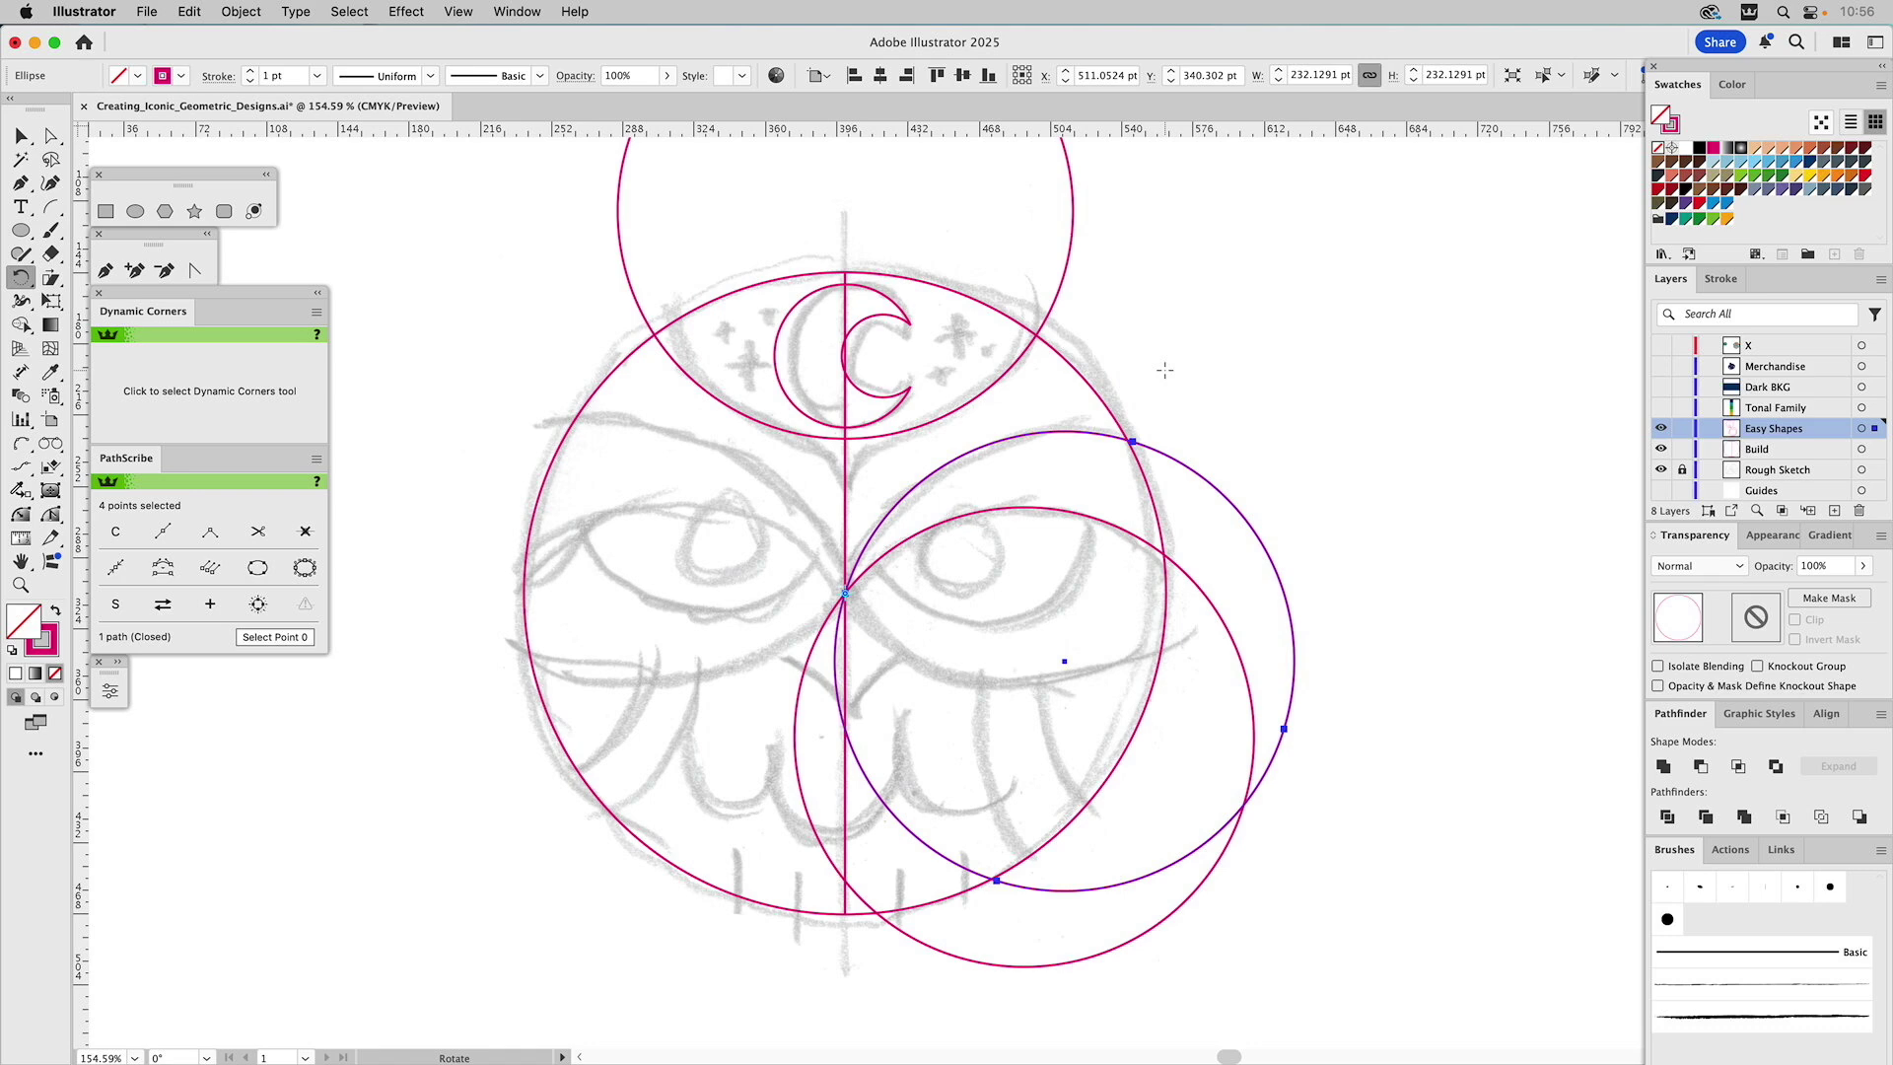
{"action": "left_click", "coordinate": [1203, 361], "text": "super"}
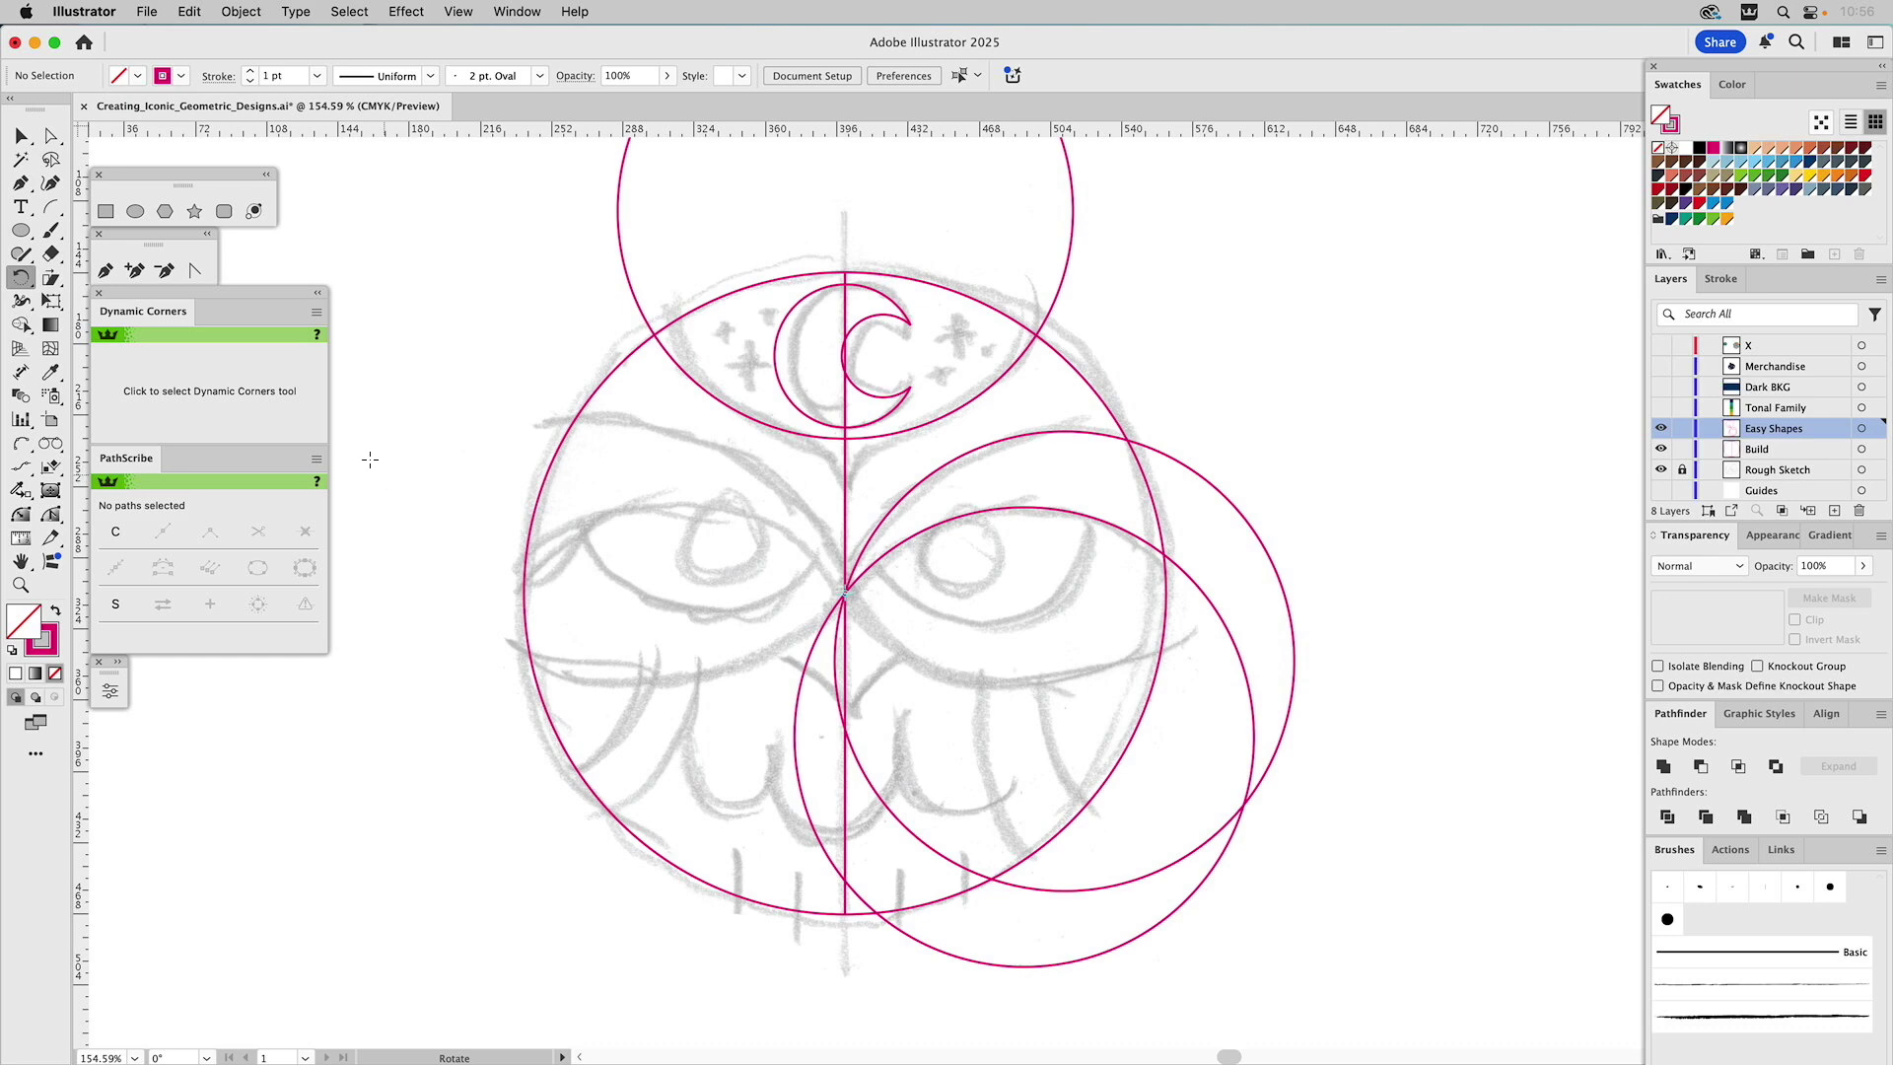
Draw a circle for the right eye's lower curve, enlarge it to about 126 pt, and fit its lower edge to the sketch
{"action": "left_click", "coordinate": [20, 230]}
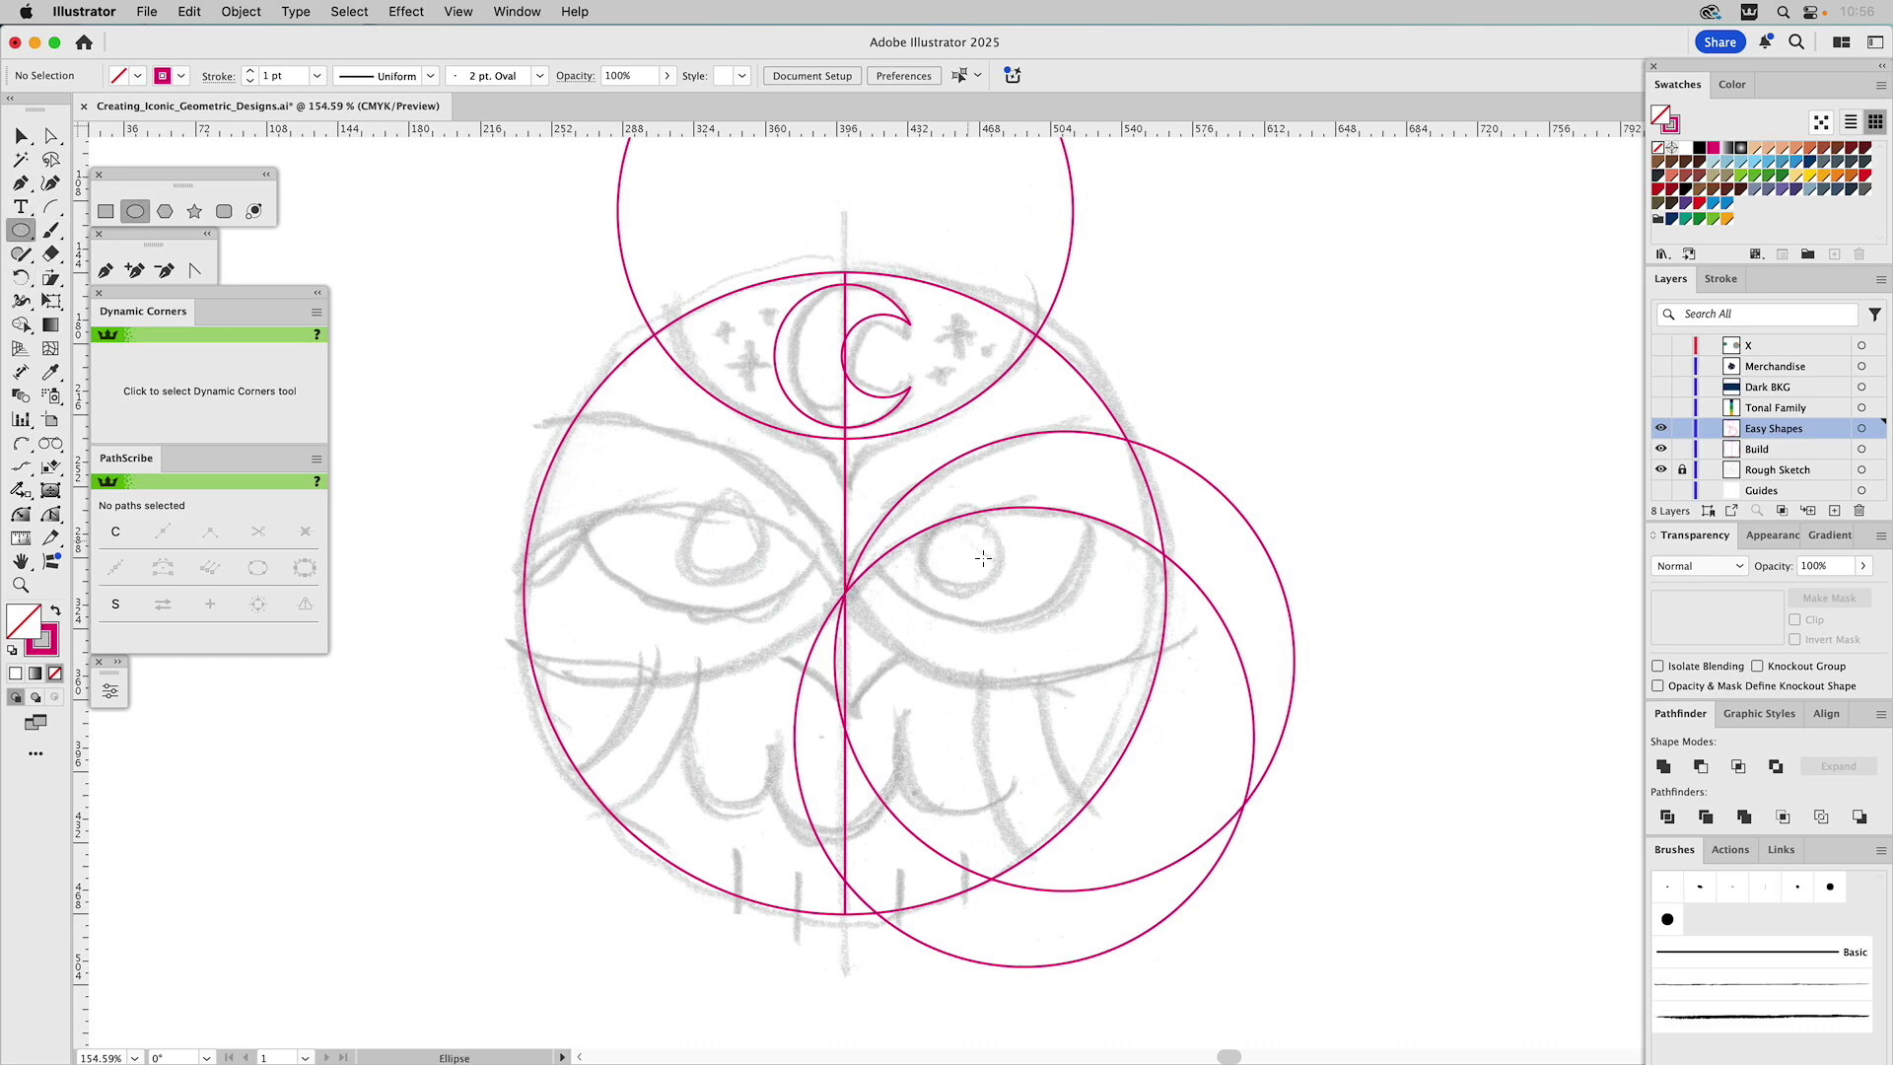
{"action": "left_click_drag", "start_coordinate": [1054, 583], "coordinate": [1172, 701]}
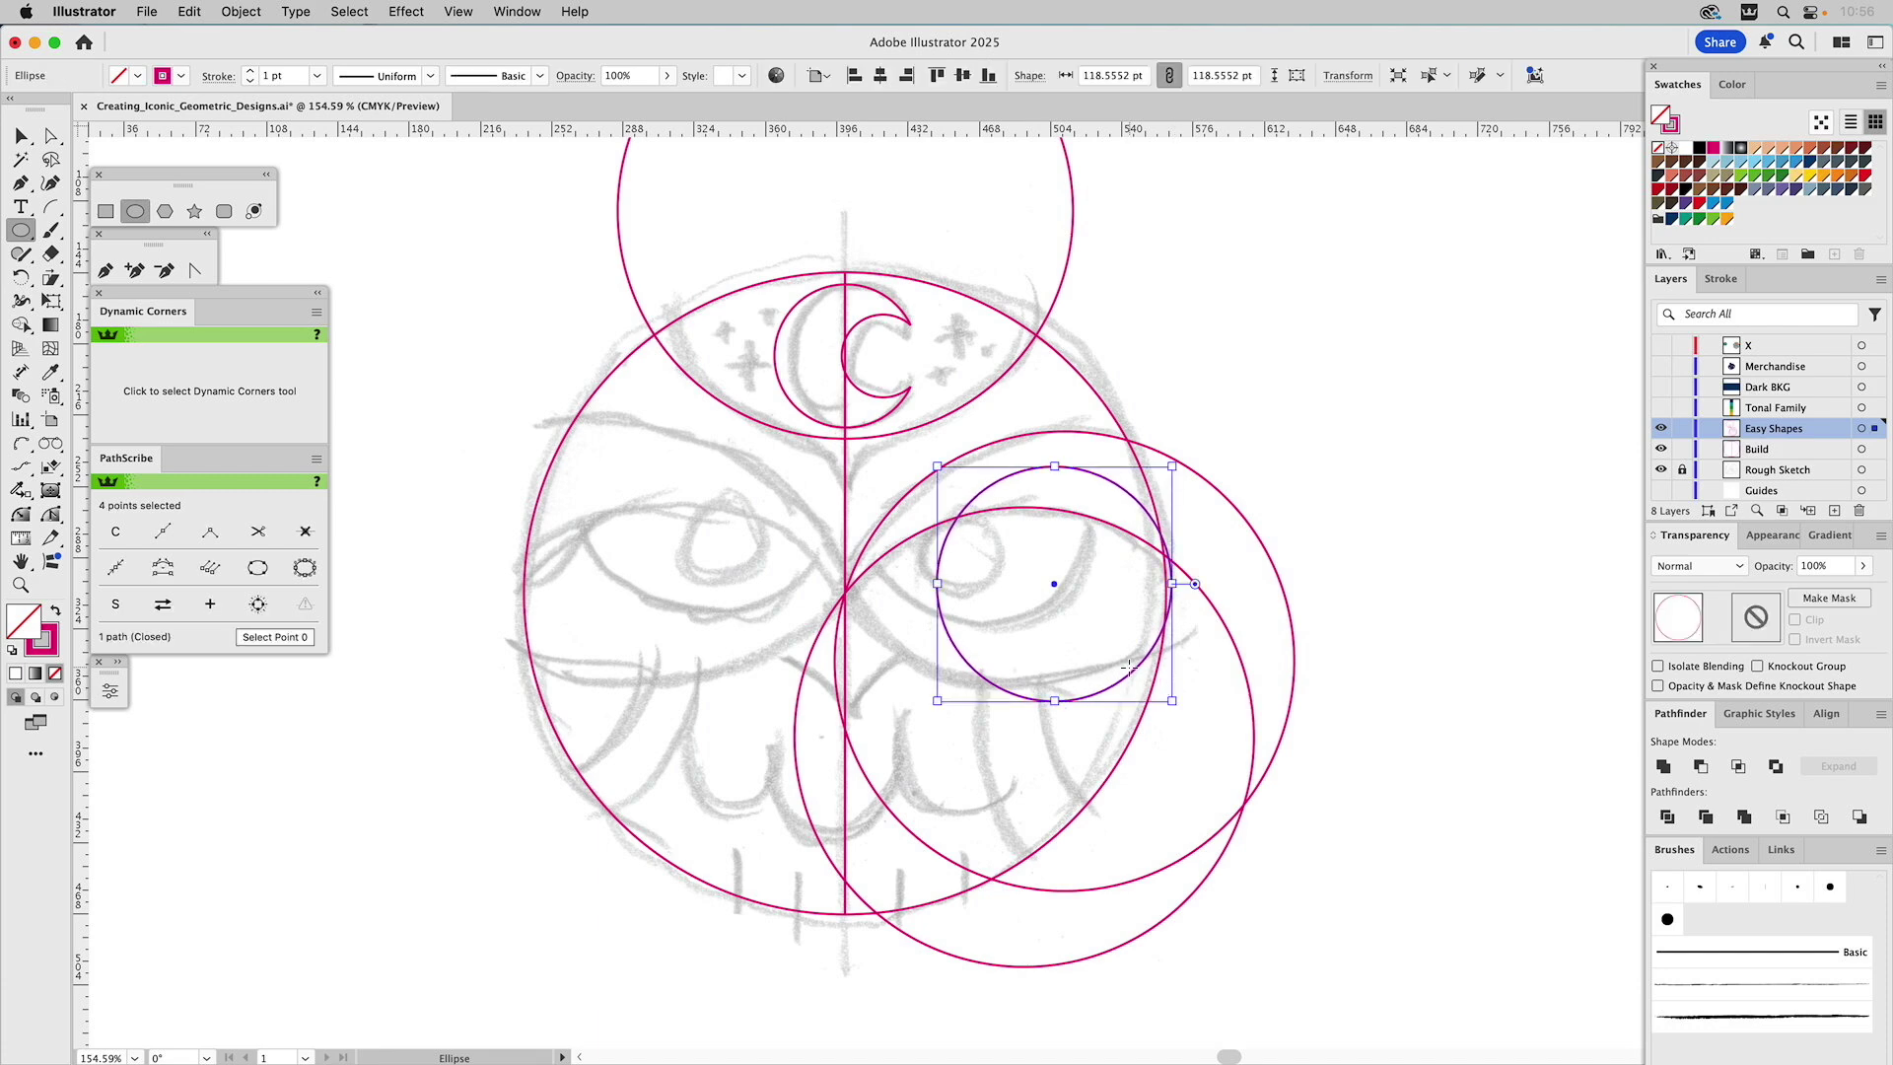
{"action": "key", "text": "v"}
{"action": "left_click_drag", "start_coordinate": [1109, 689], "coordinate": [1035, 608]}
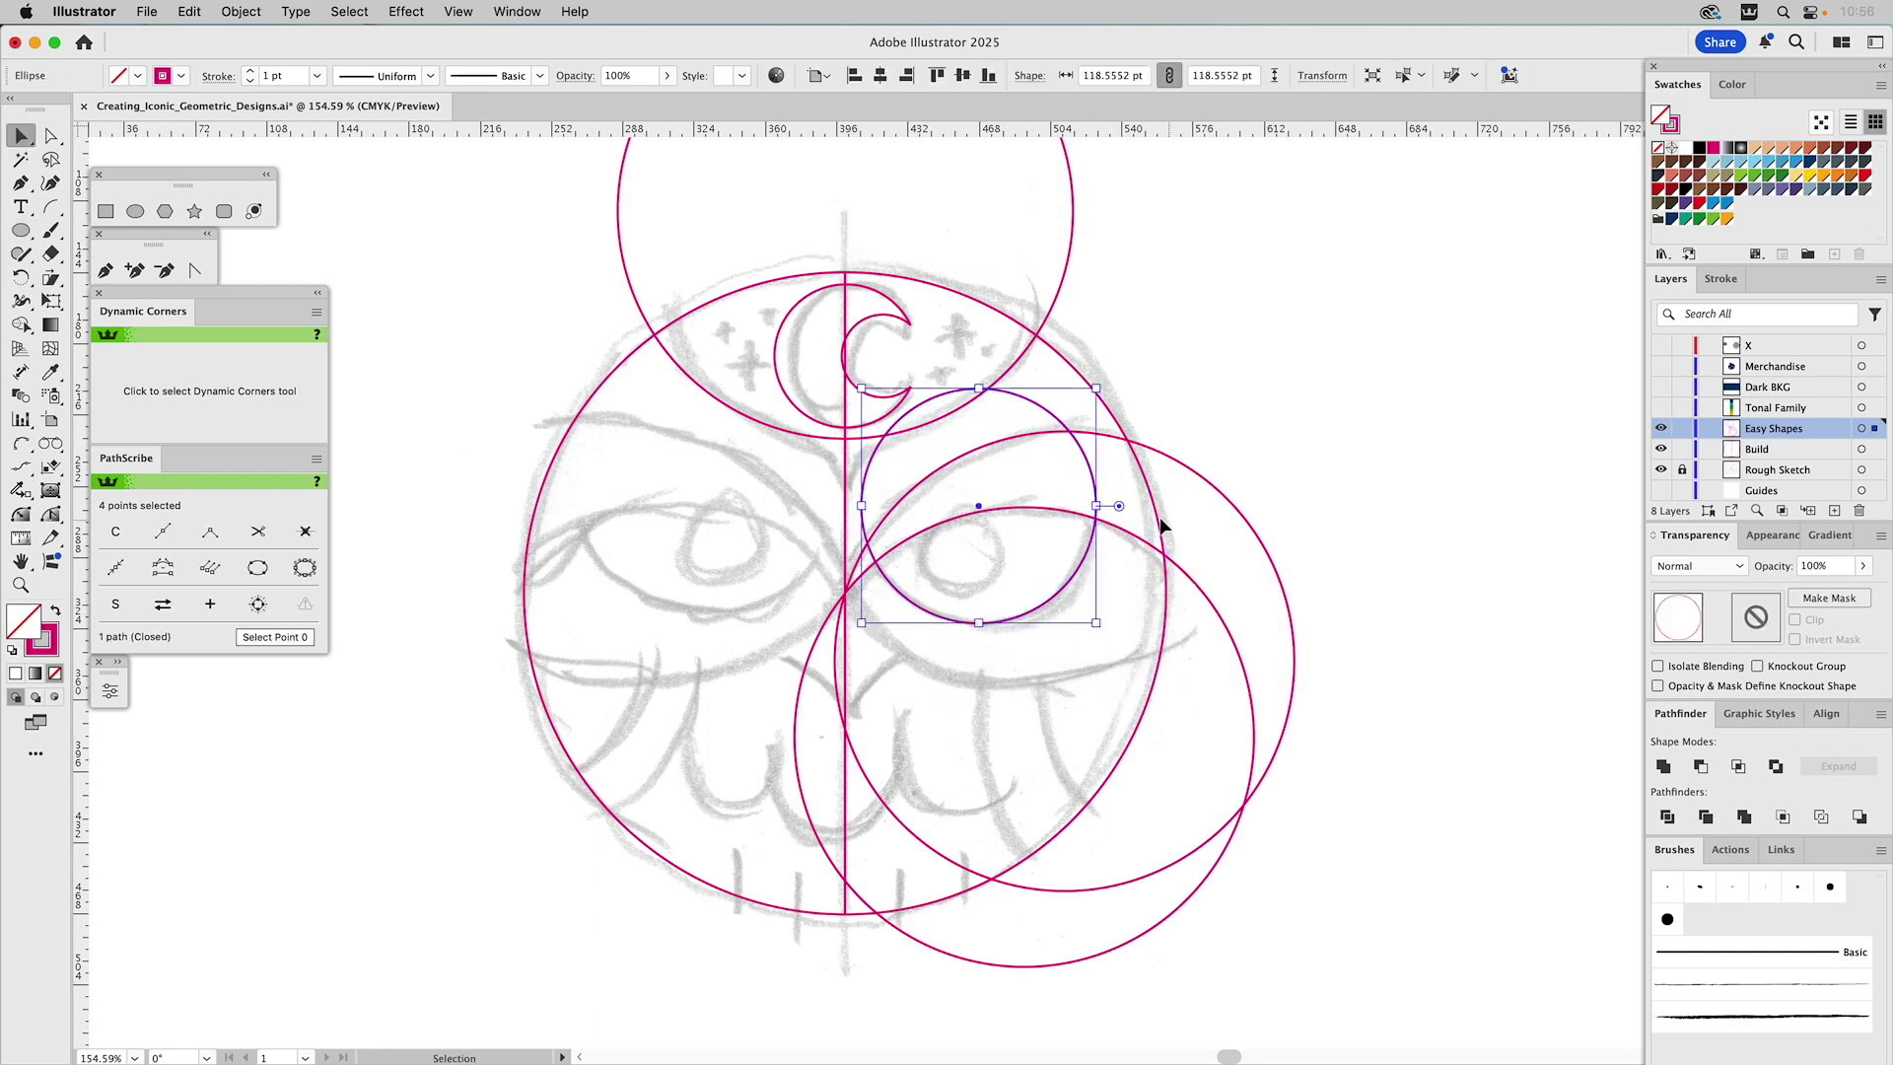
{"action": "left_click_drag", "start_coordinate": [1096, 506], "coordinate": [1111, 505]}
{"action": "left_click", "coordinate": [1047, 633]}
{"action": "left_click_drag", "start_coordinate": [1040, 623], "coordinate": [1038, 613]}
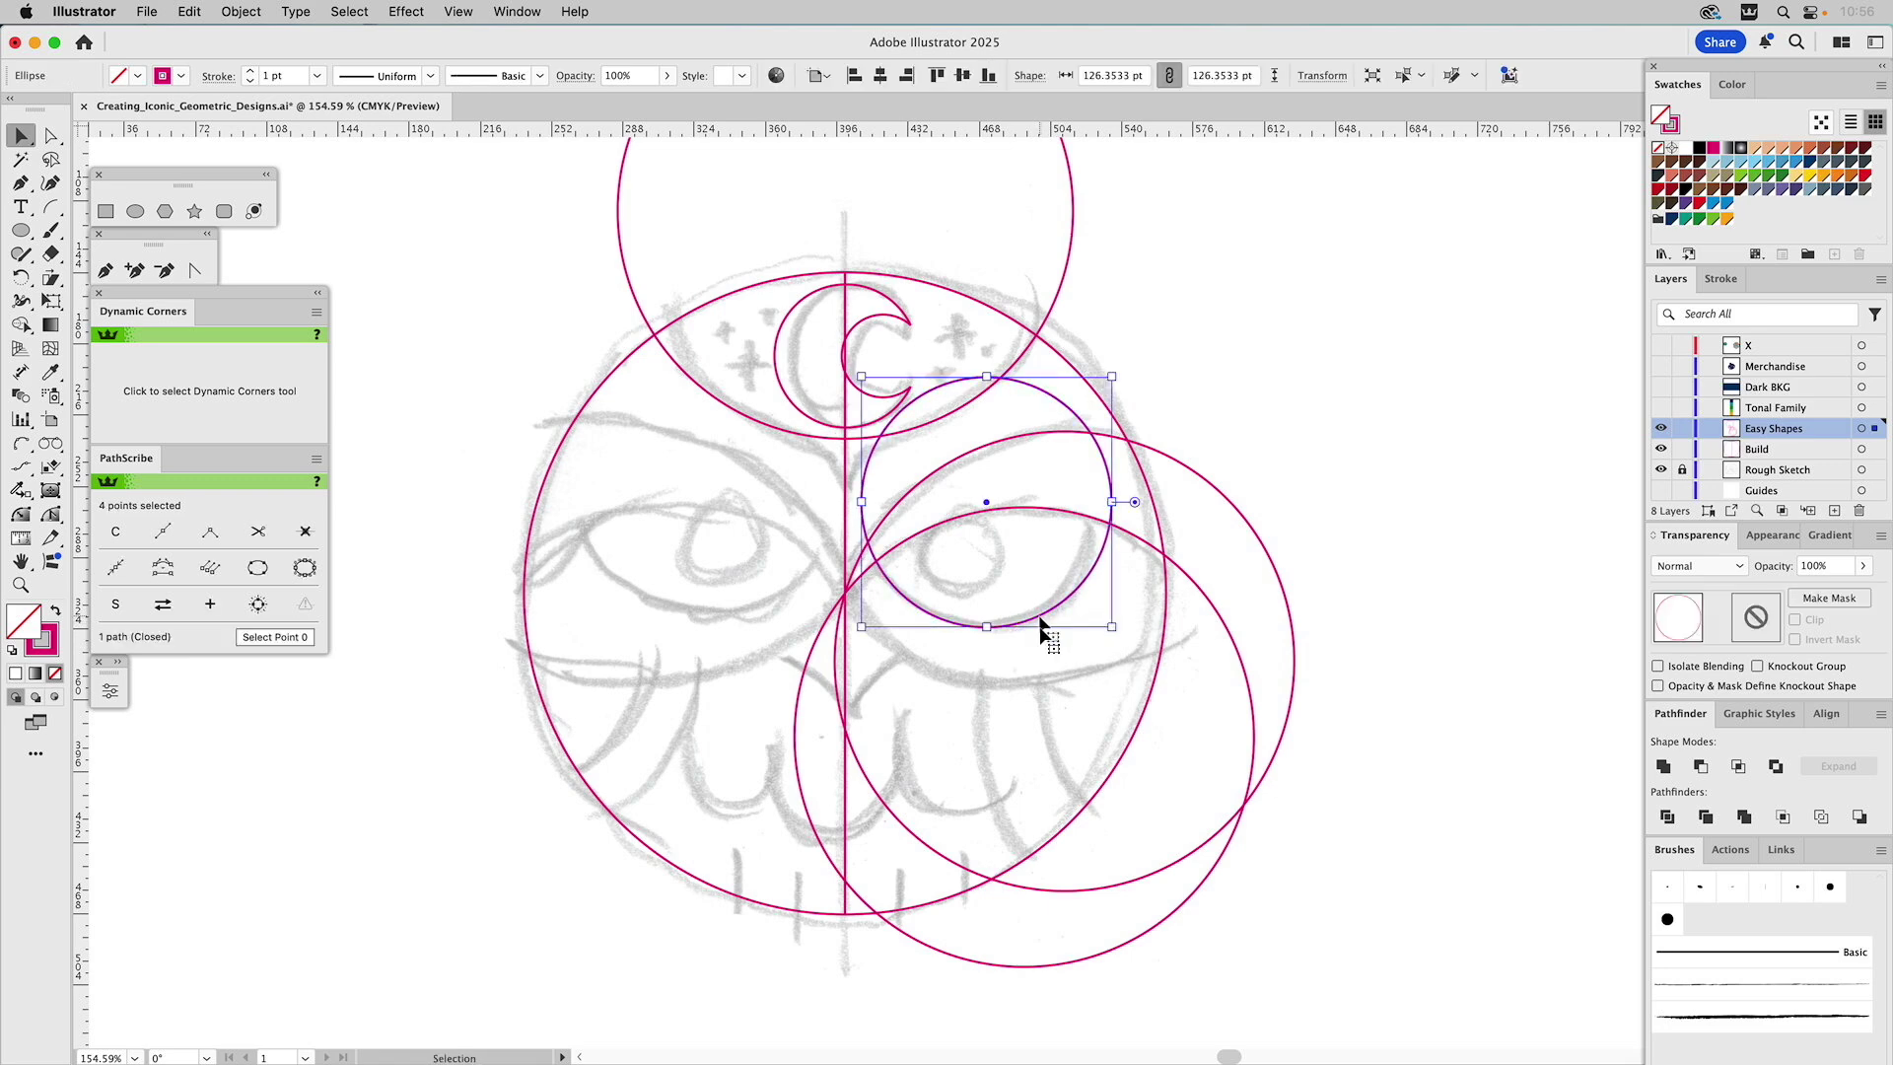
{"action": "left_click", "coordinate": [1063, 737]}
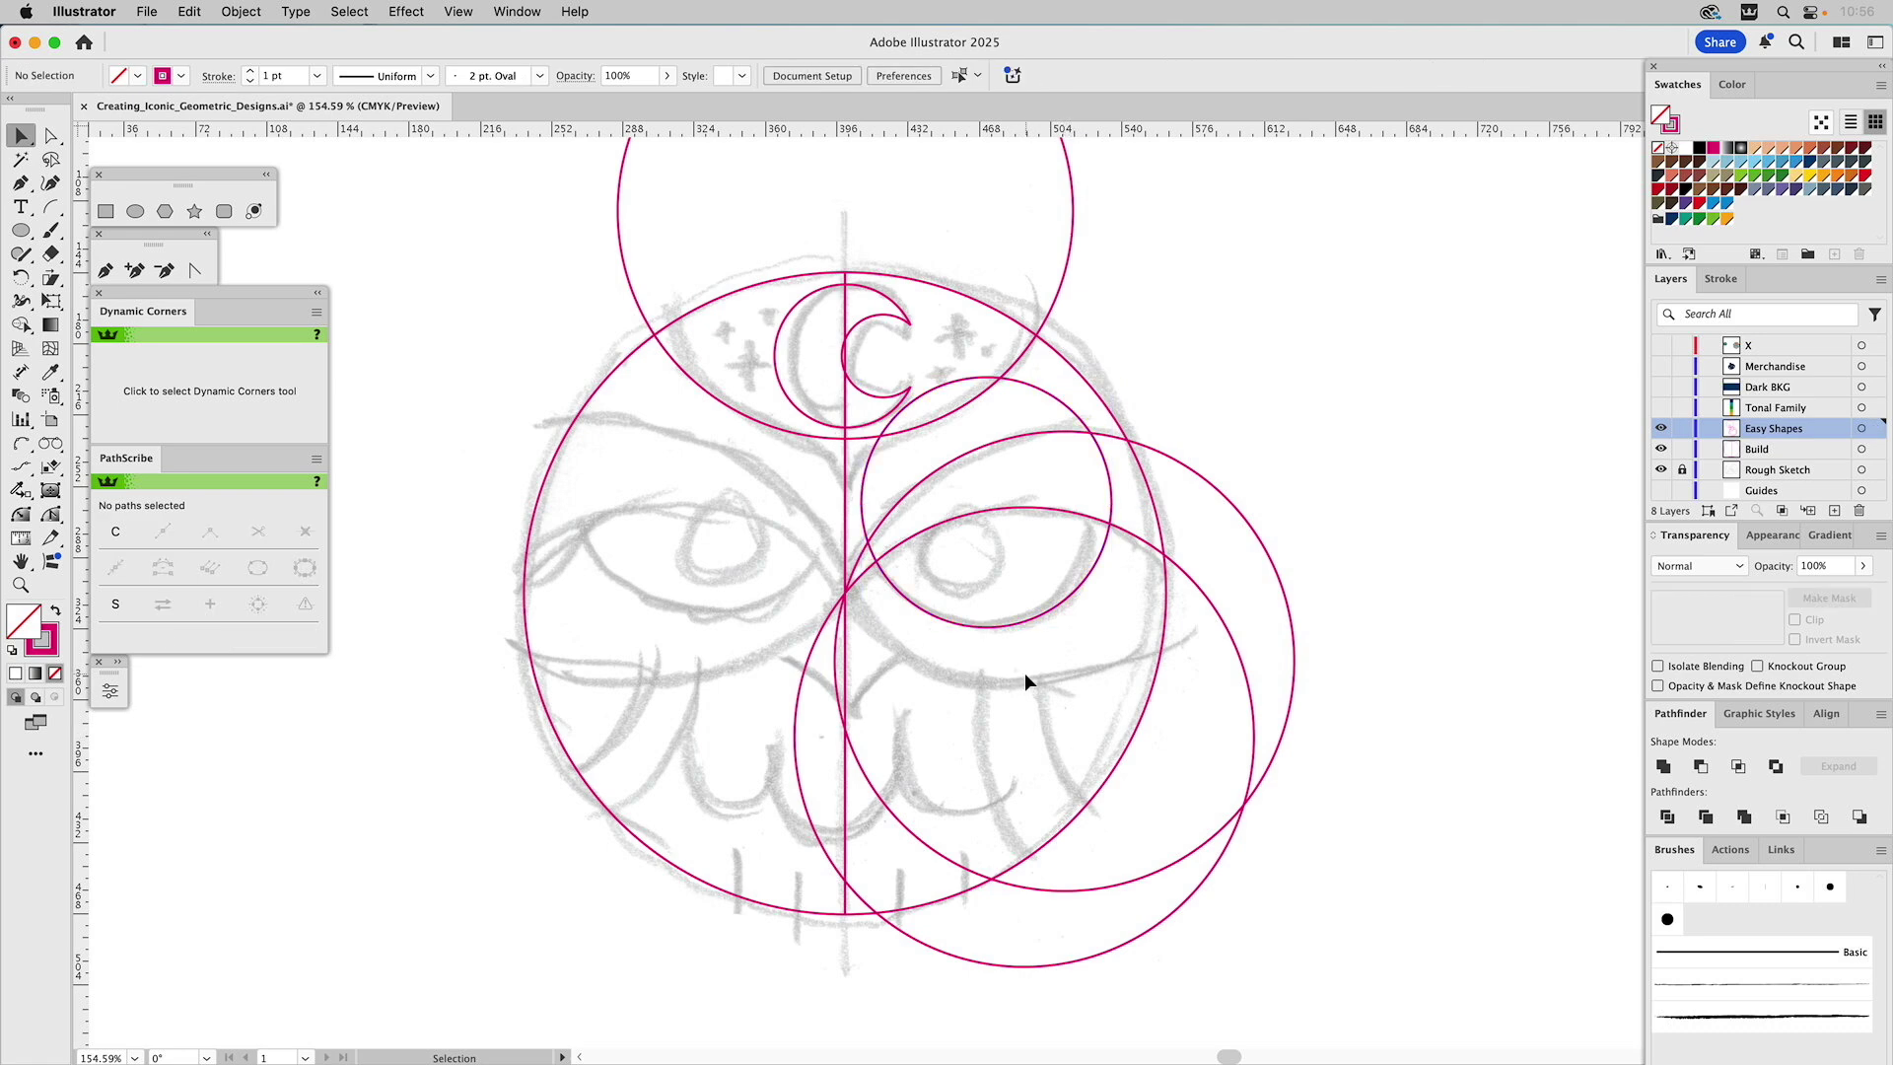
Draw a circle about 38 pt wide for the right eye's iris and move it over the sketched iris
{"action": "left_click", "coordinate": [134, 211]}
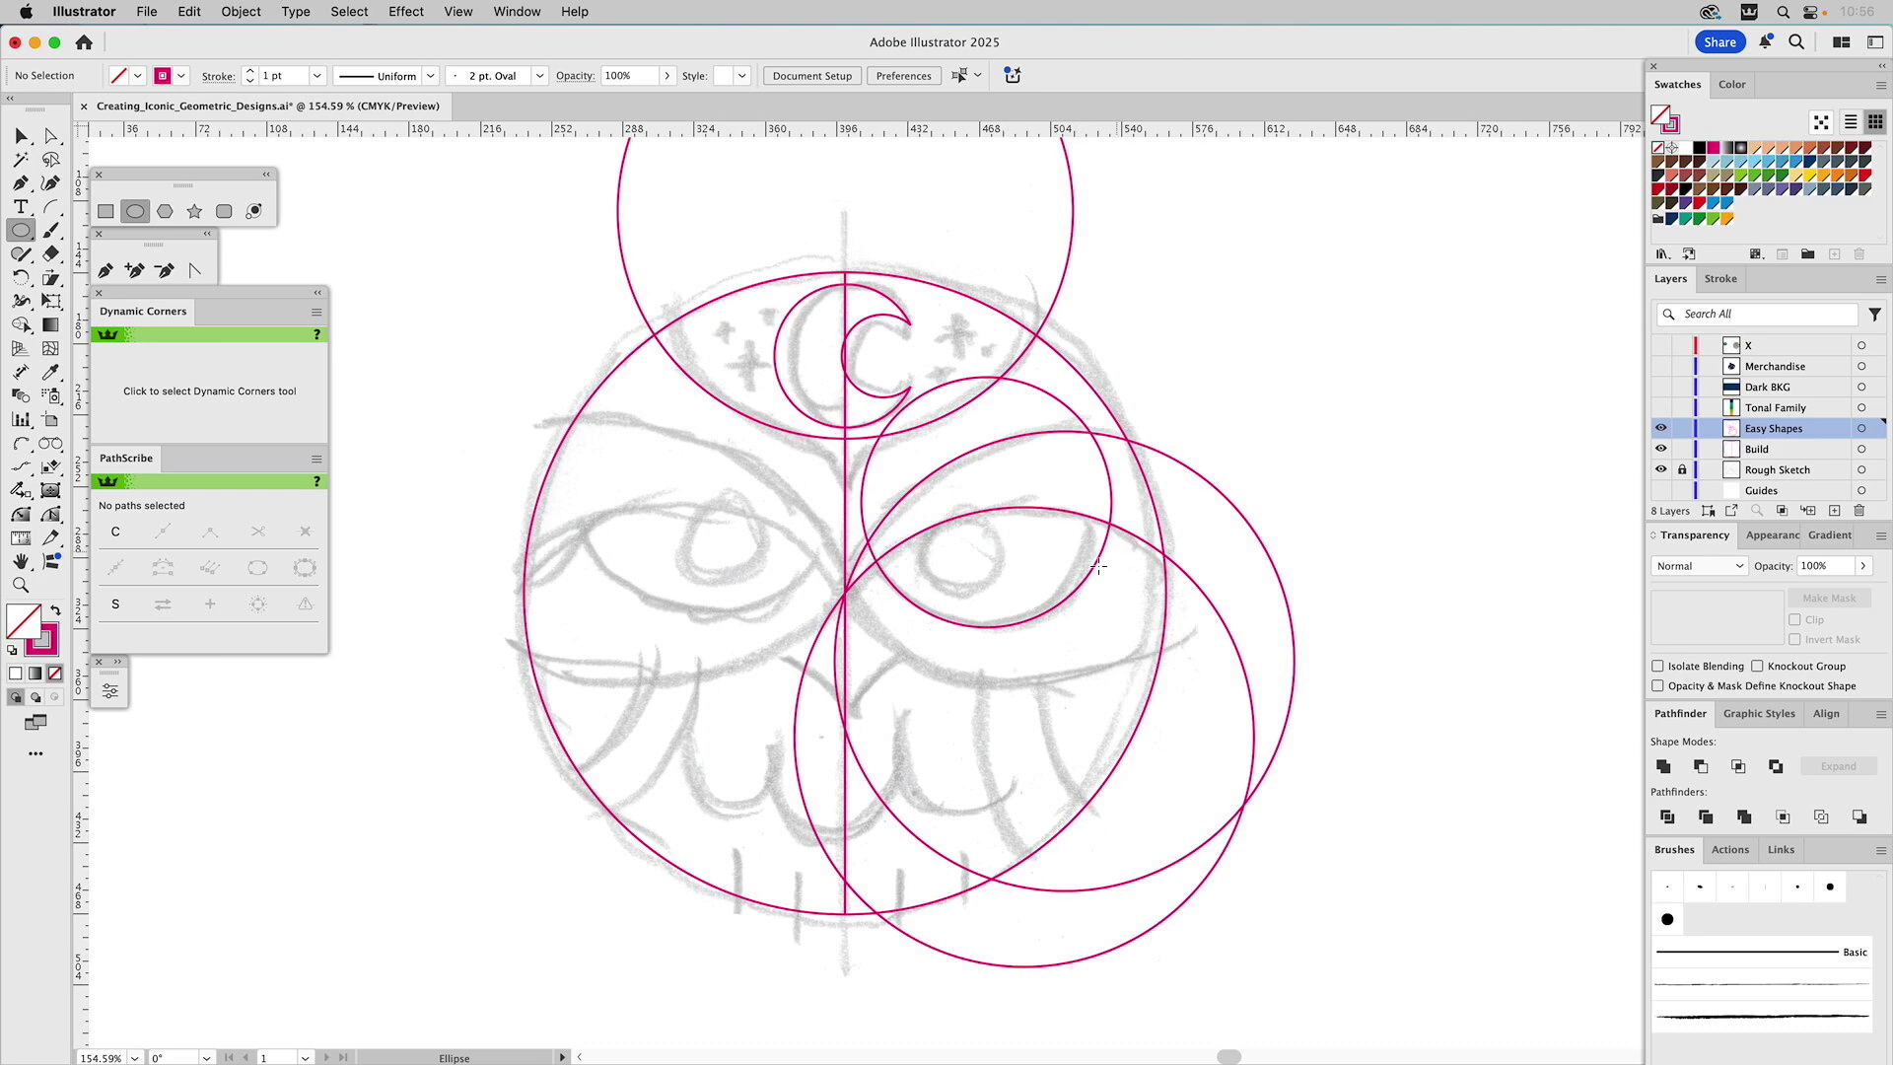
{"action": "left_click_drag", "start_coordinate": [990, 555], "coordinate": [1028, 577]}
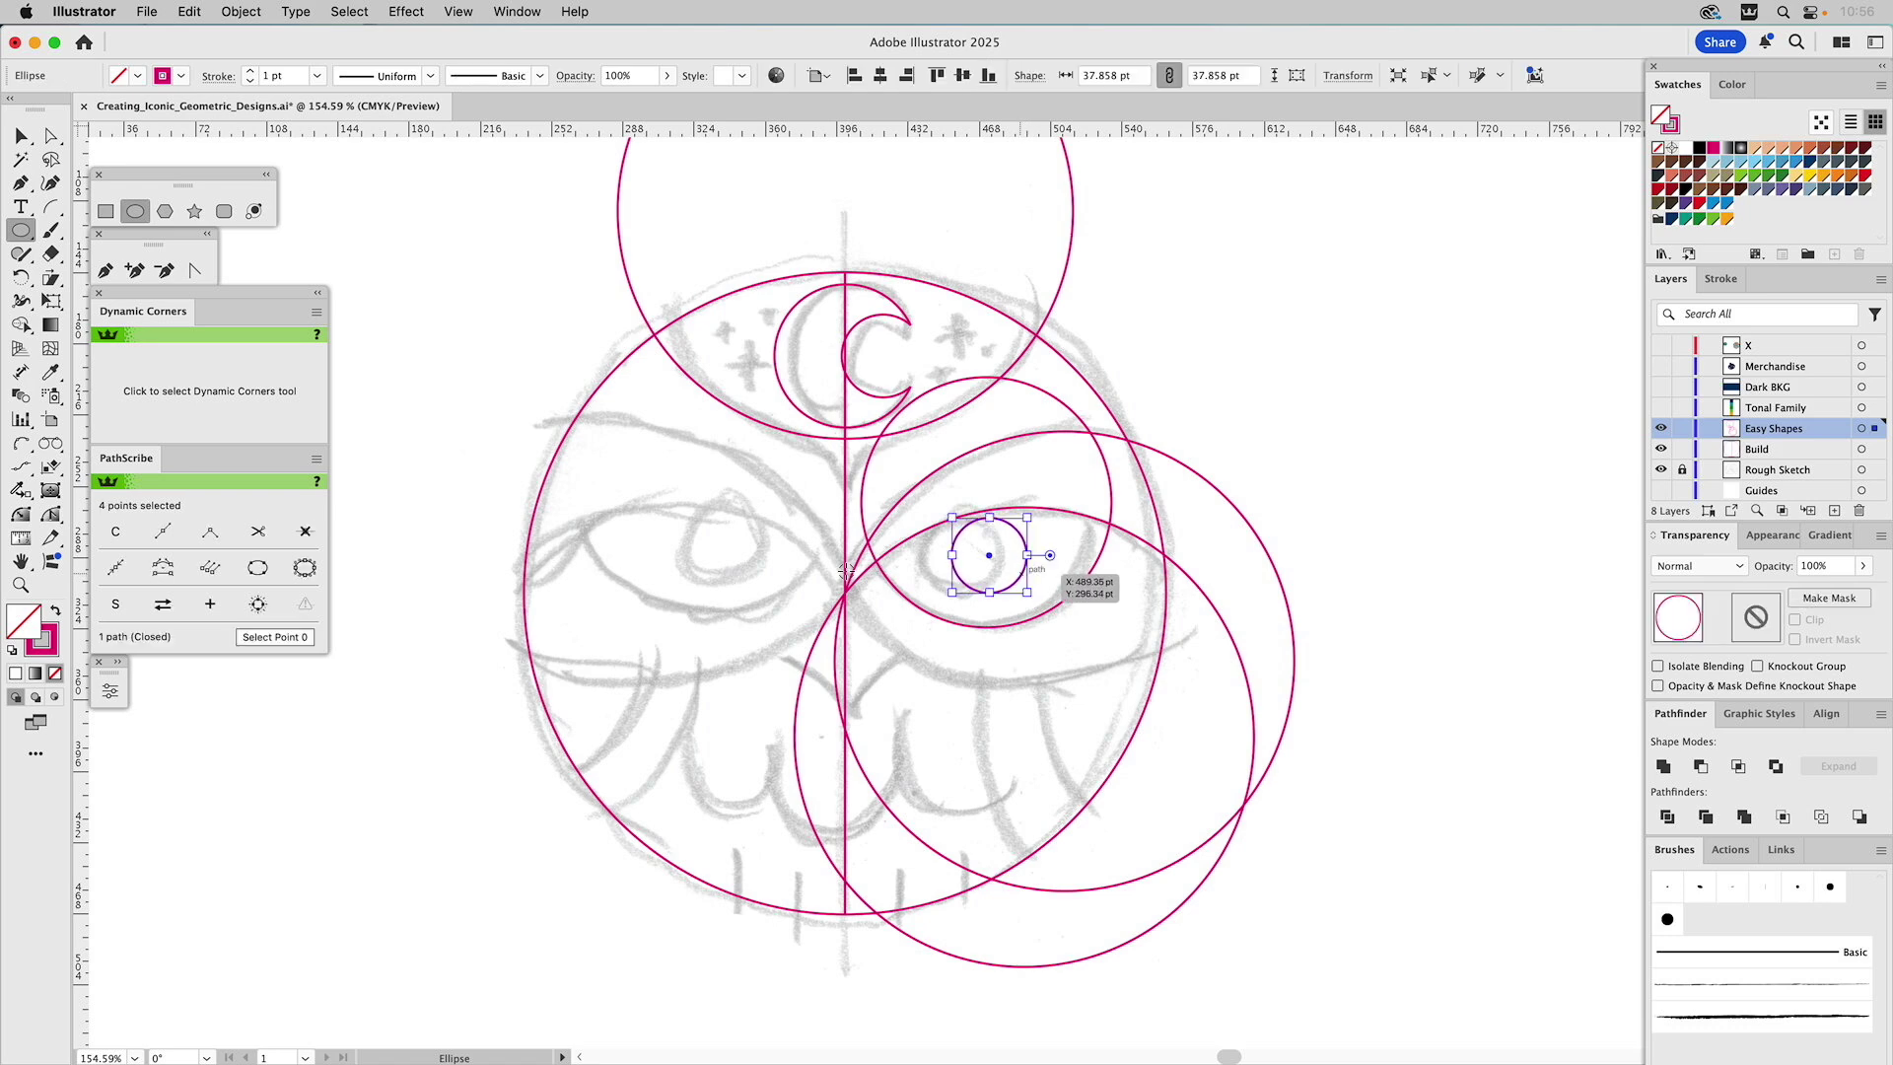
{"action": "left_click", "coordinate": [19, 585]}
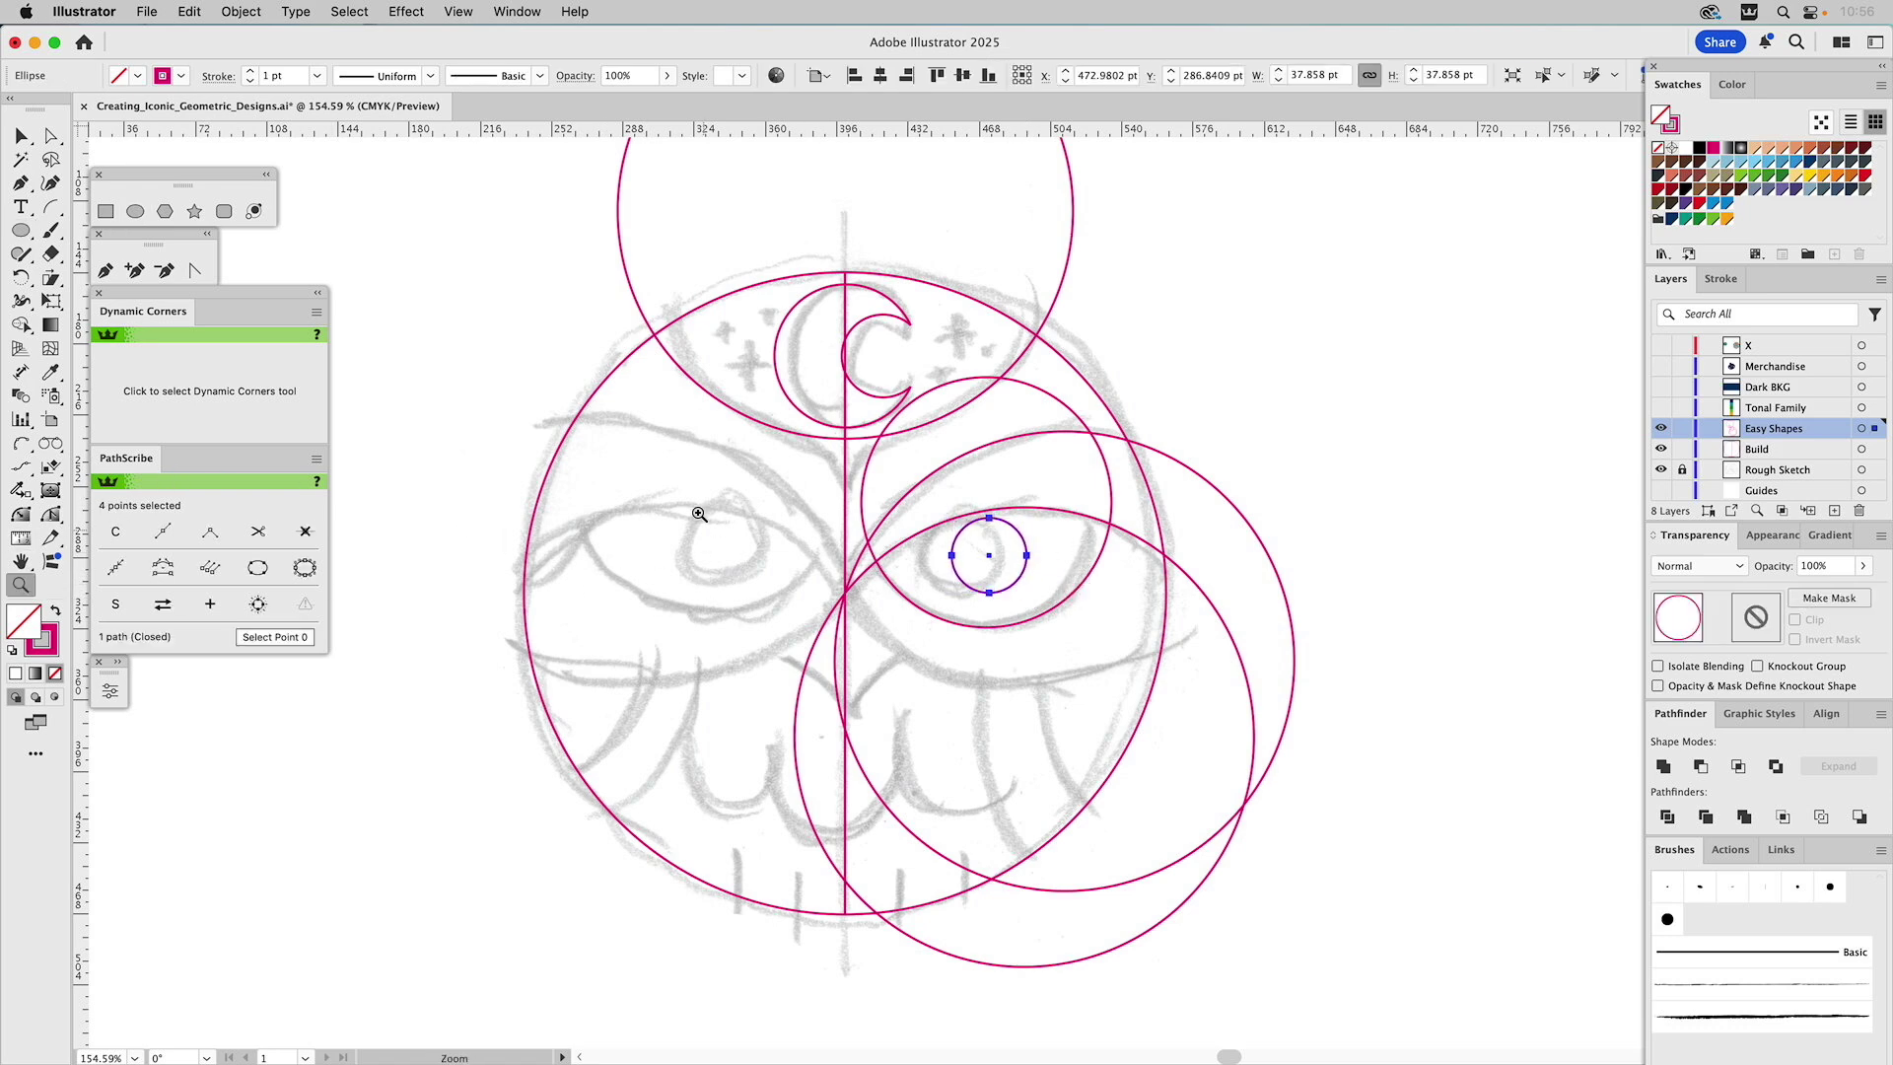
{"action": "left_click_drag", "start_coordinate": [841, 503], "coordinate": [1008, 680]}
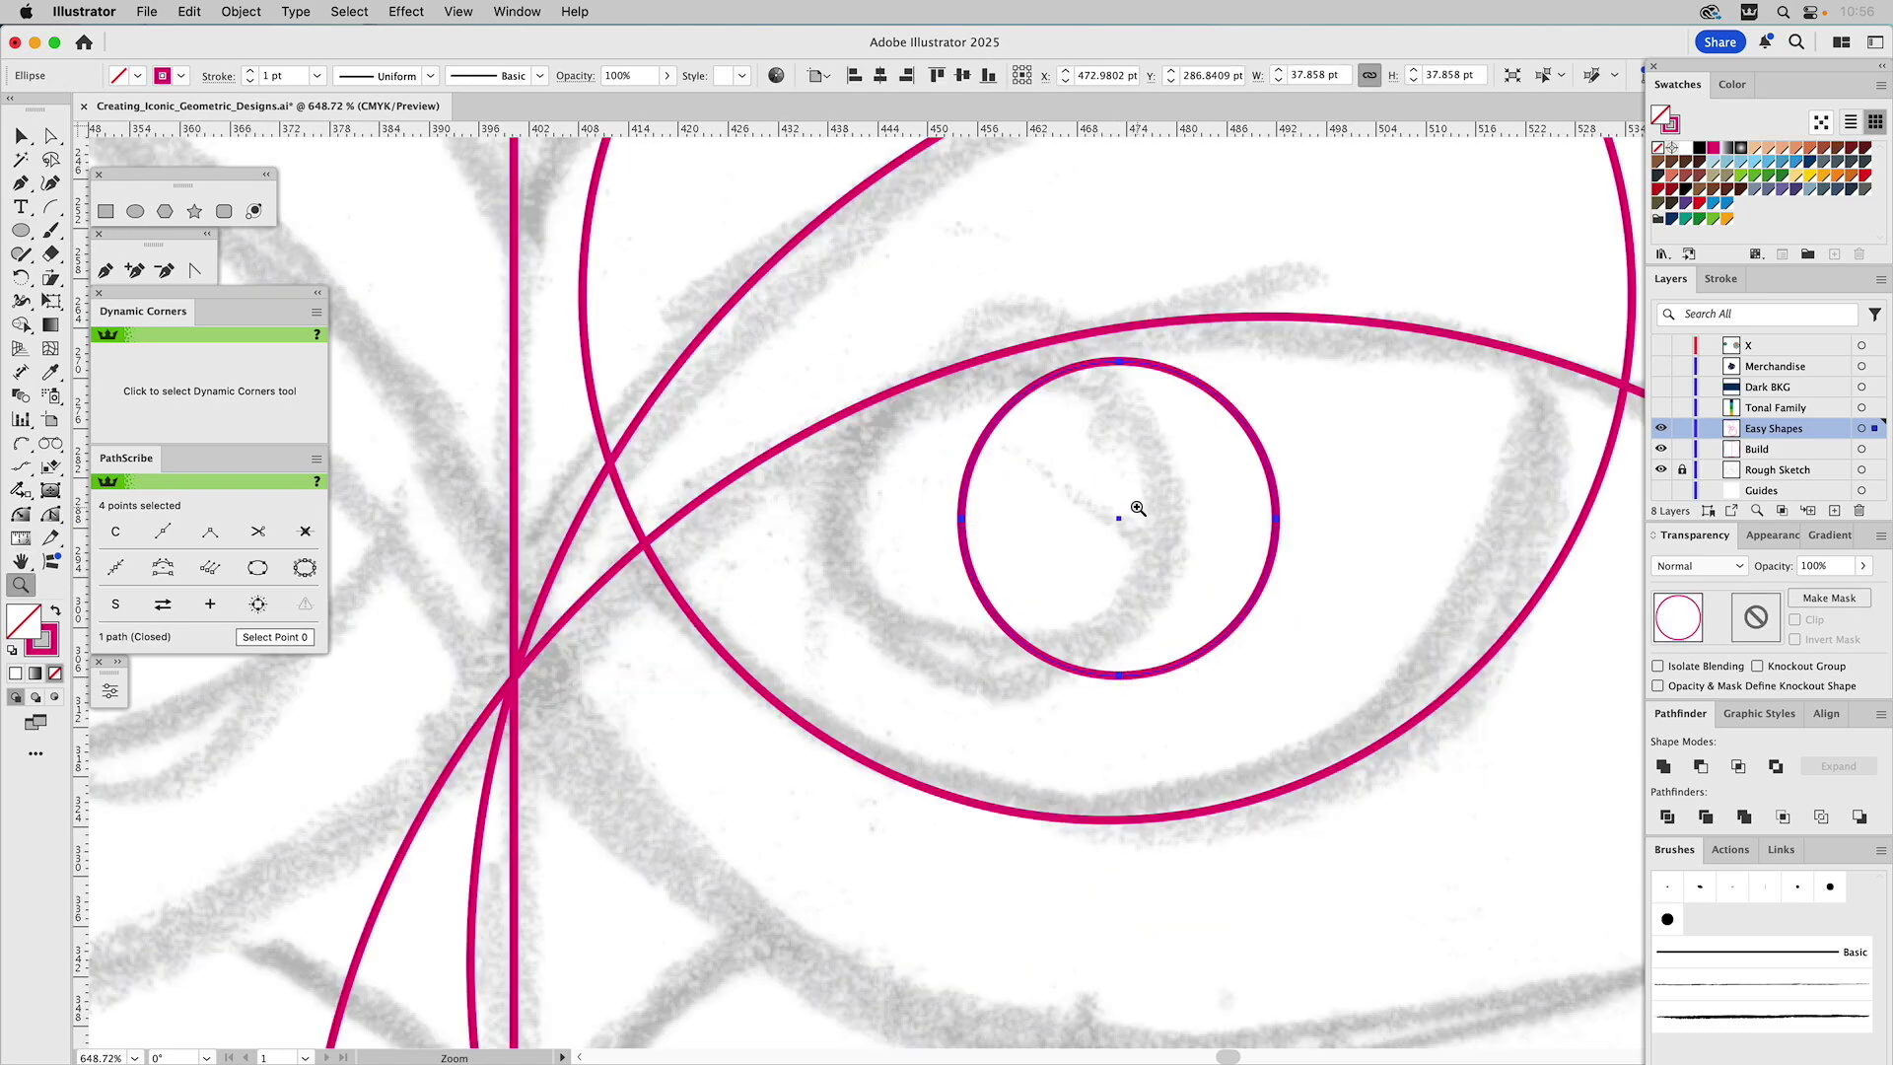
{"action": "key", "text": "v"}
{"action": "left_click", "coordinate": [1139, 503]}
{"action": "left_click_drag", "start_coordinate": [1149, 371], "coordinate": [1041, 368]}
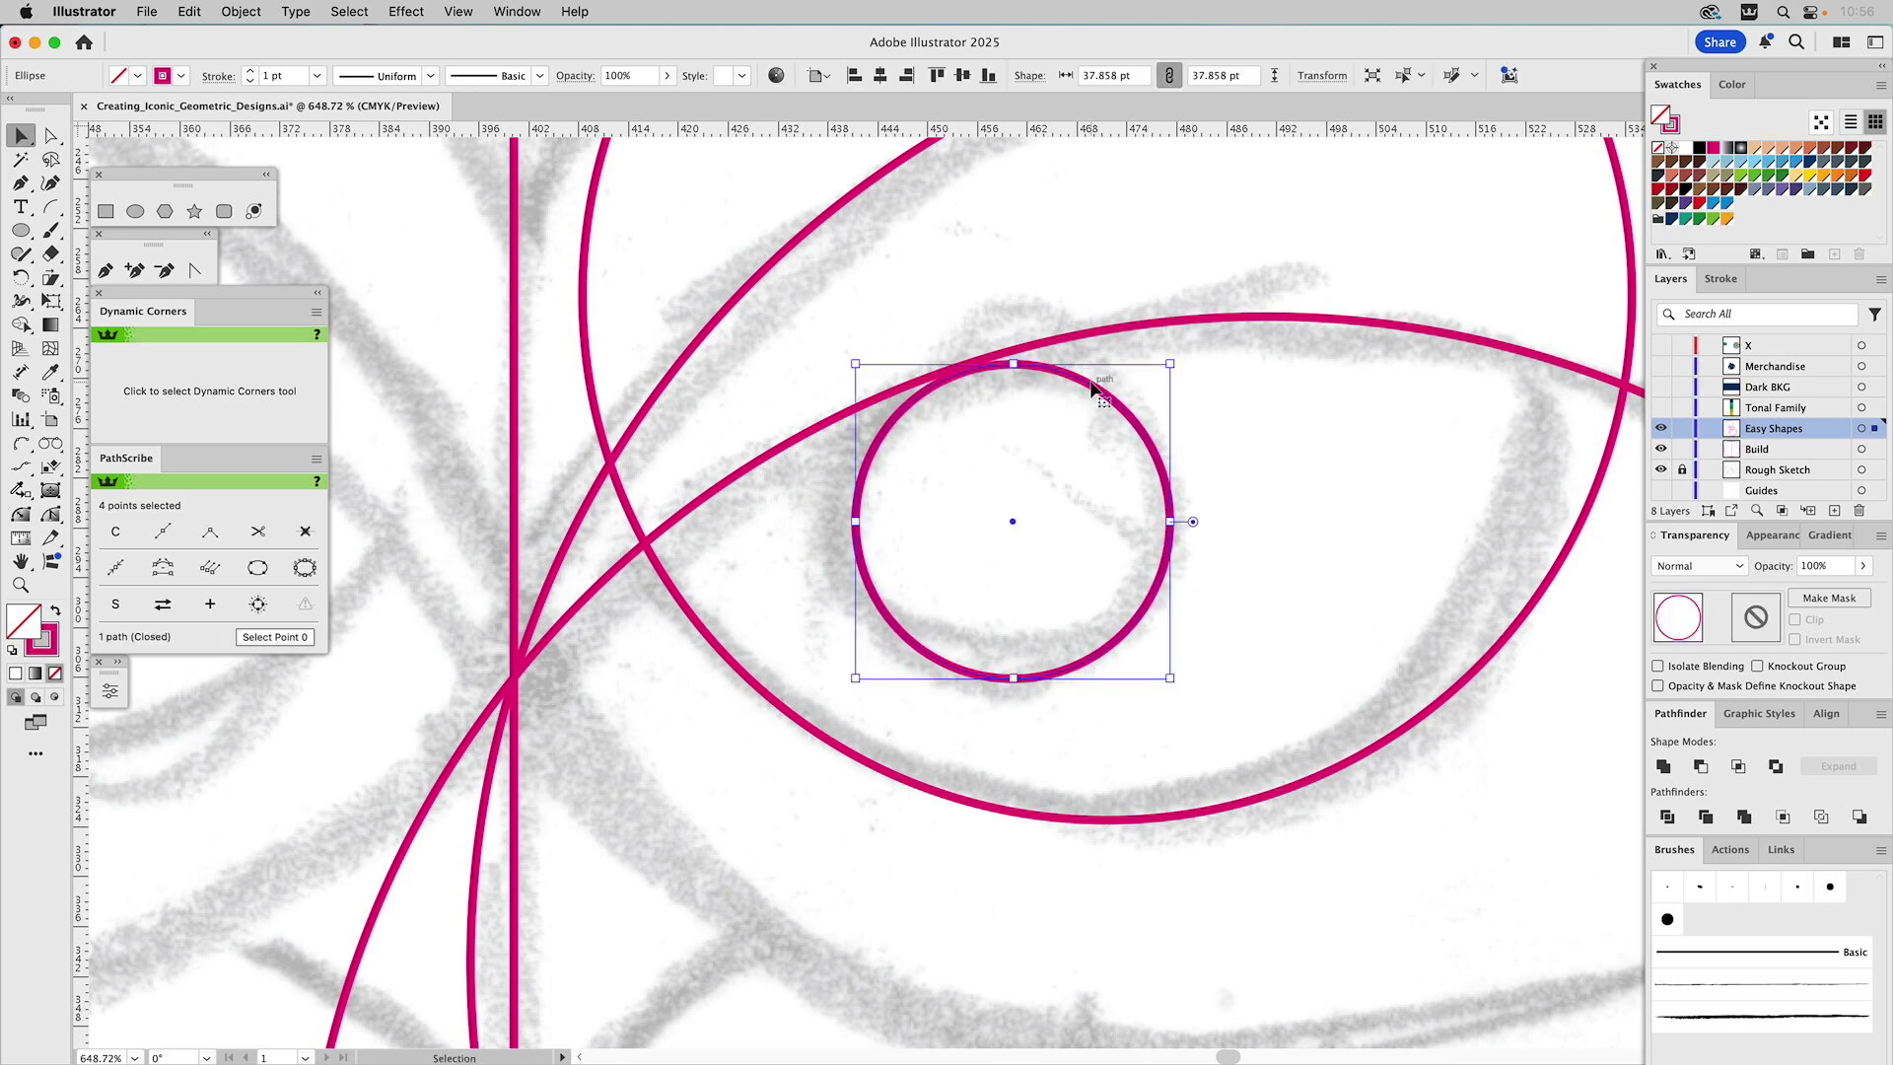
Nudge the iris circle up in outline view until it touches the upper eyelid circle, and return to preview
{"action": "key", "text": "a"}
{"action": "key", "text": "ctrl+y"}
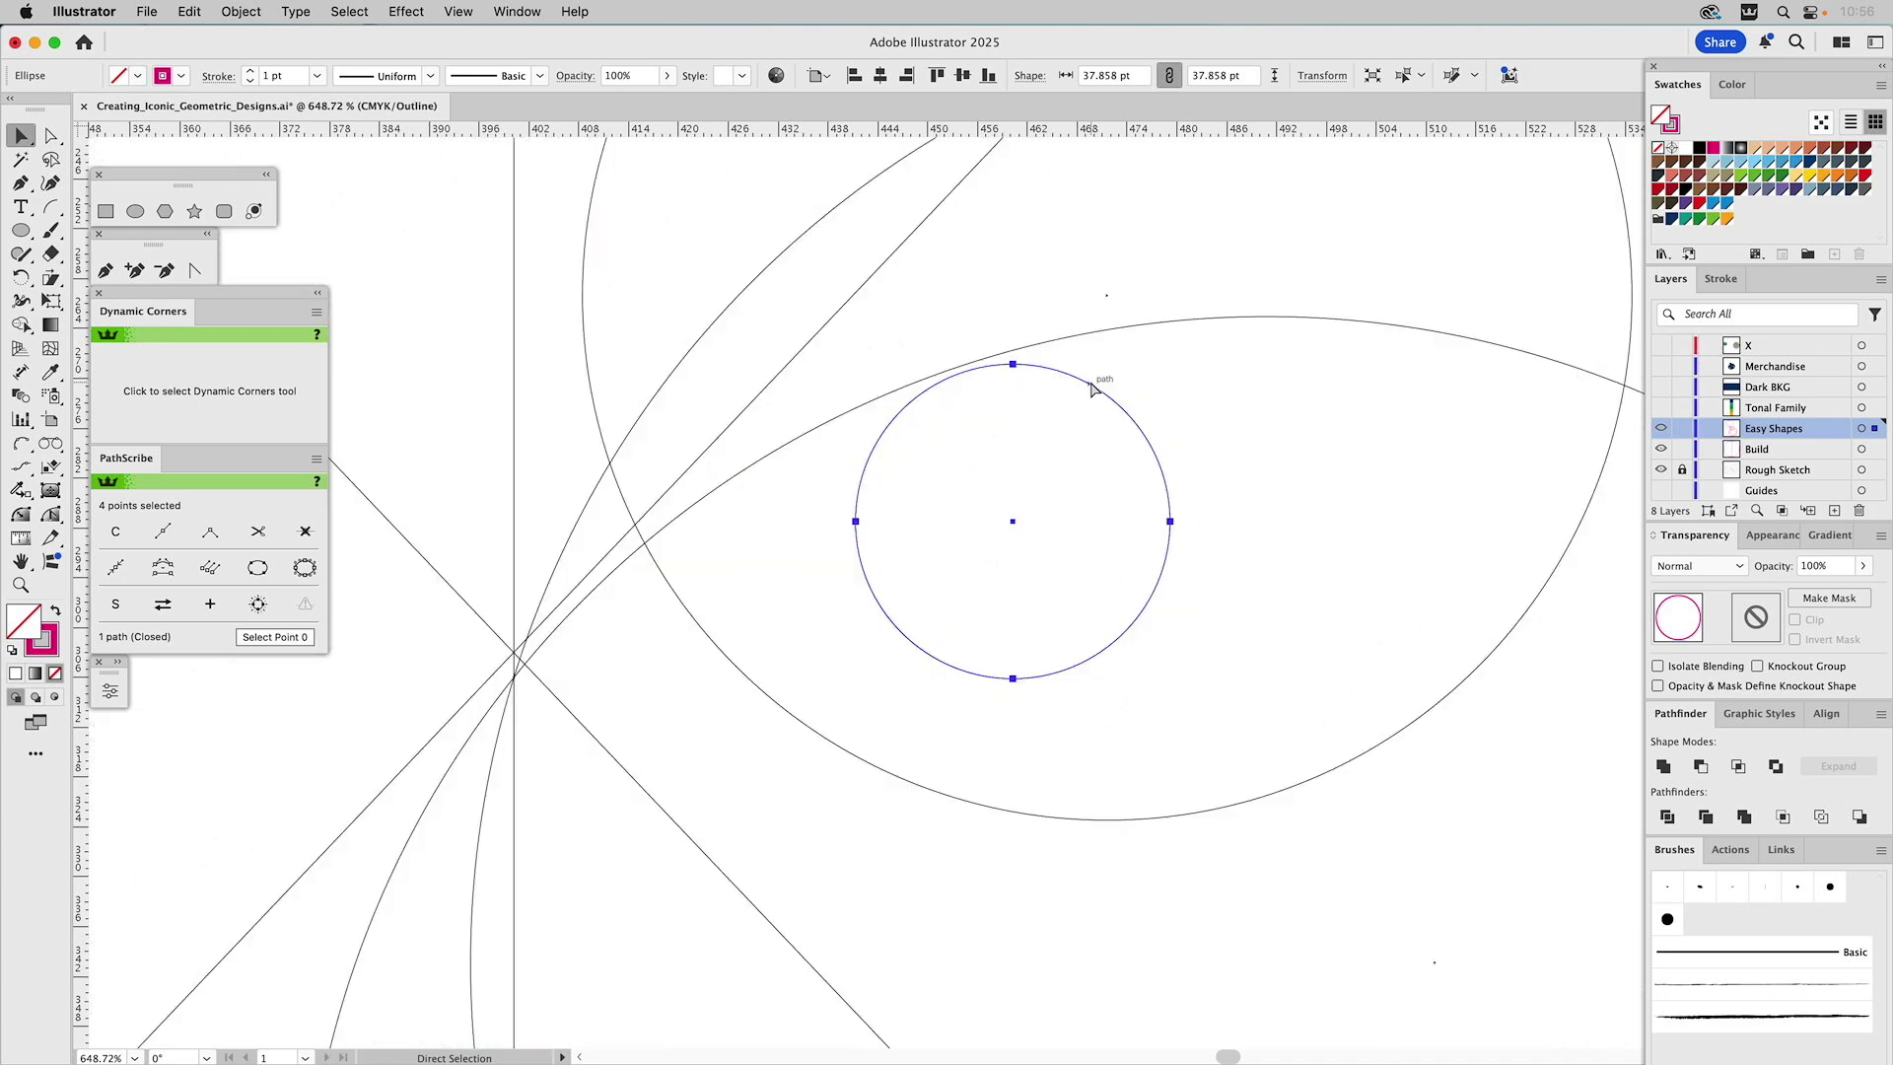
{"action": "key", "text": "v"}
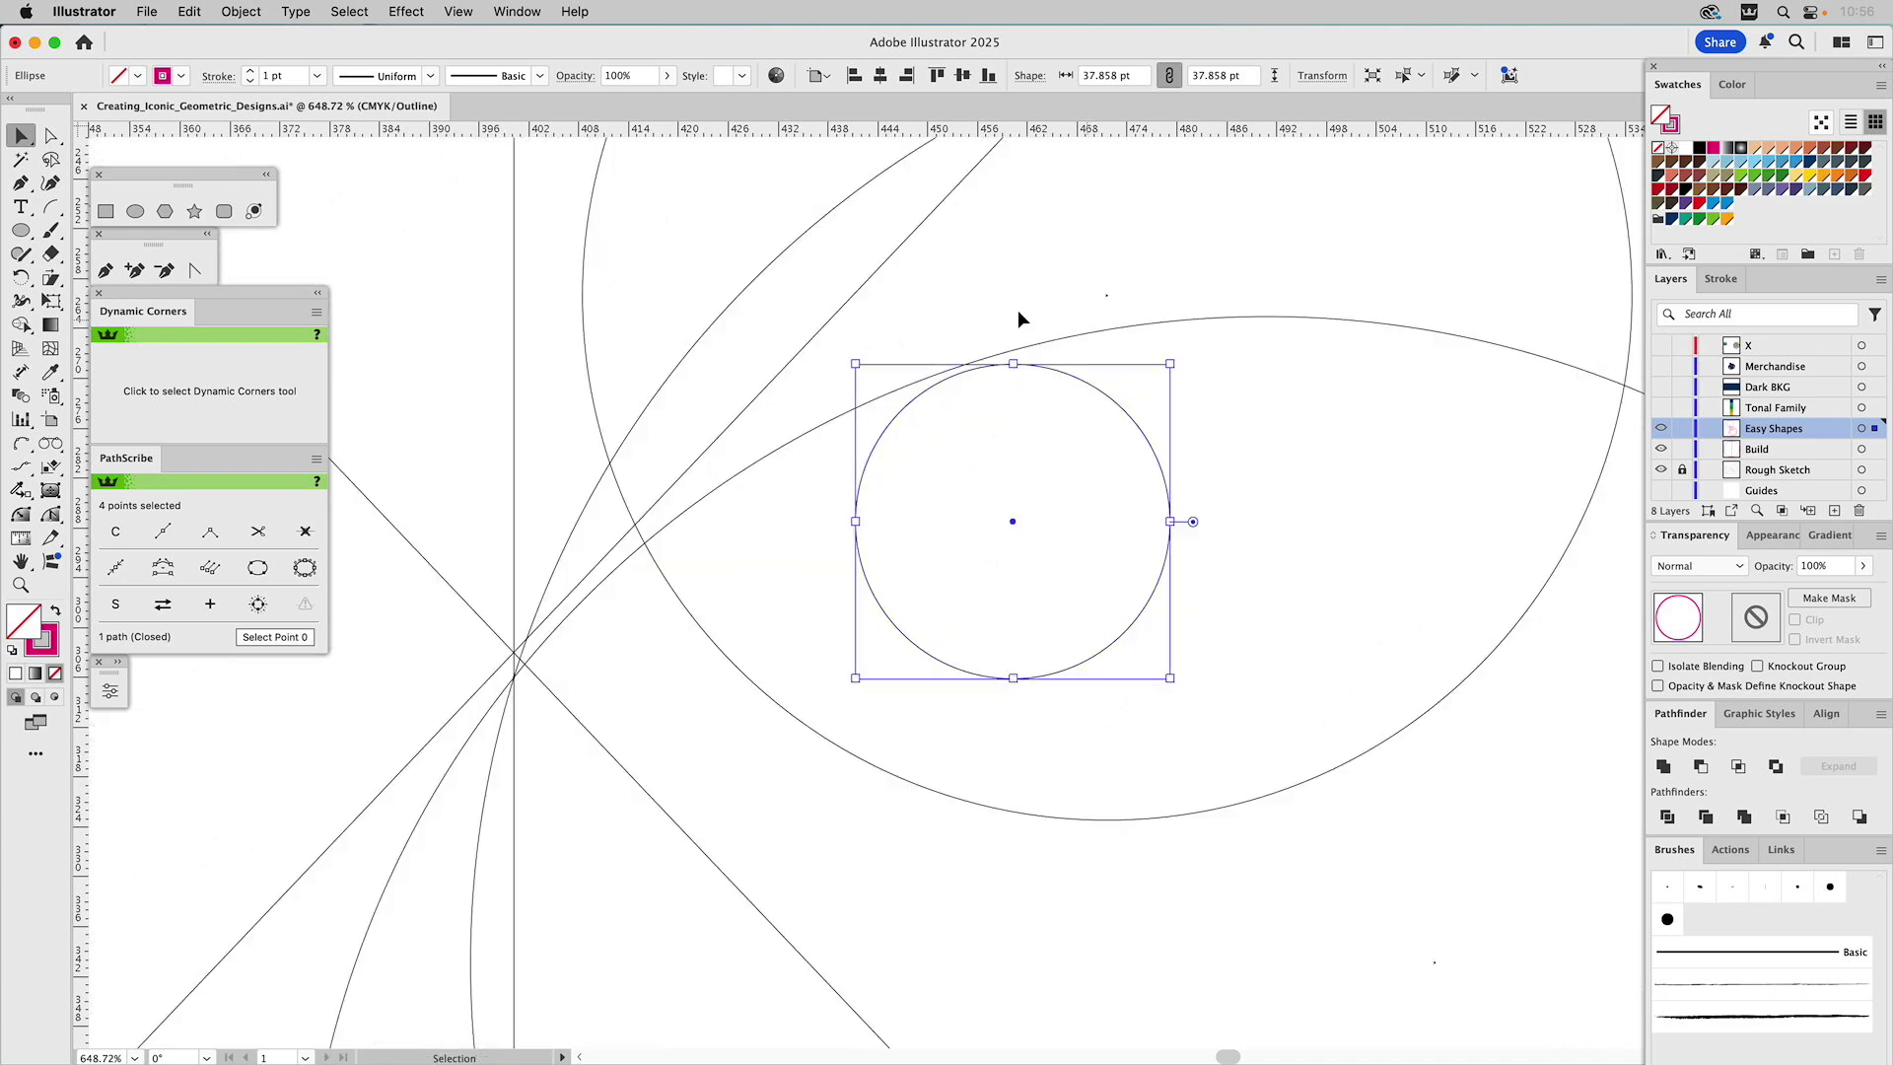
{"action": "left_click", "coordinate": [21, 585]}
{"action": "left_click_drag", "start_coordinate": [769, 283], "coordinate": [1238, 700]}
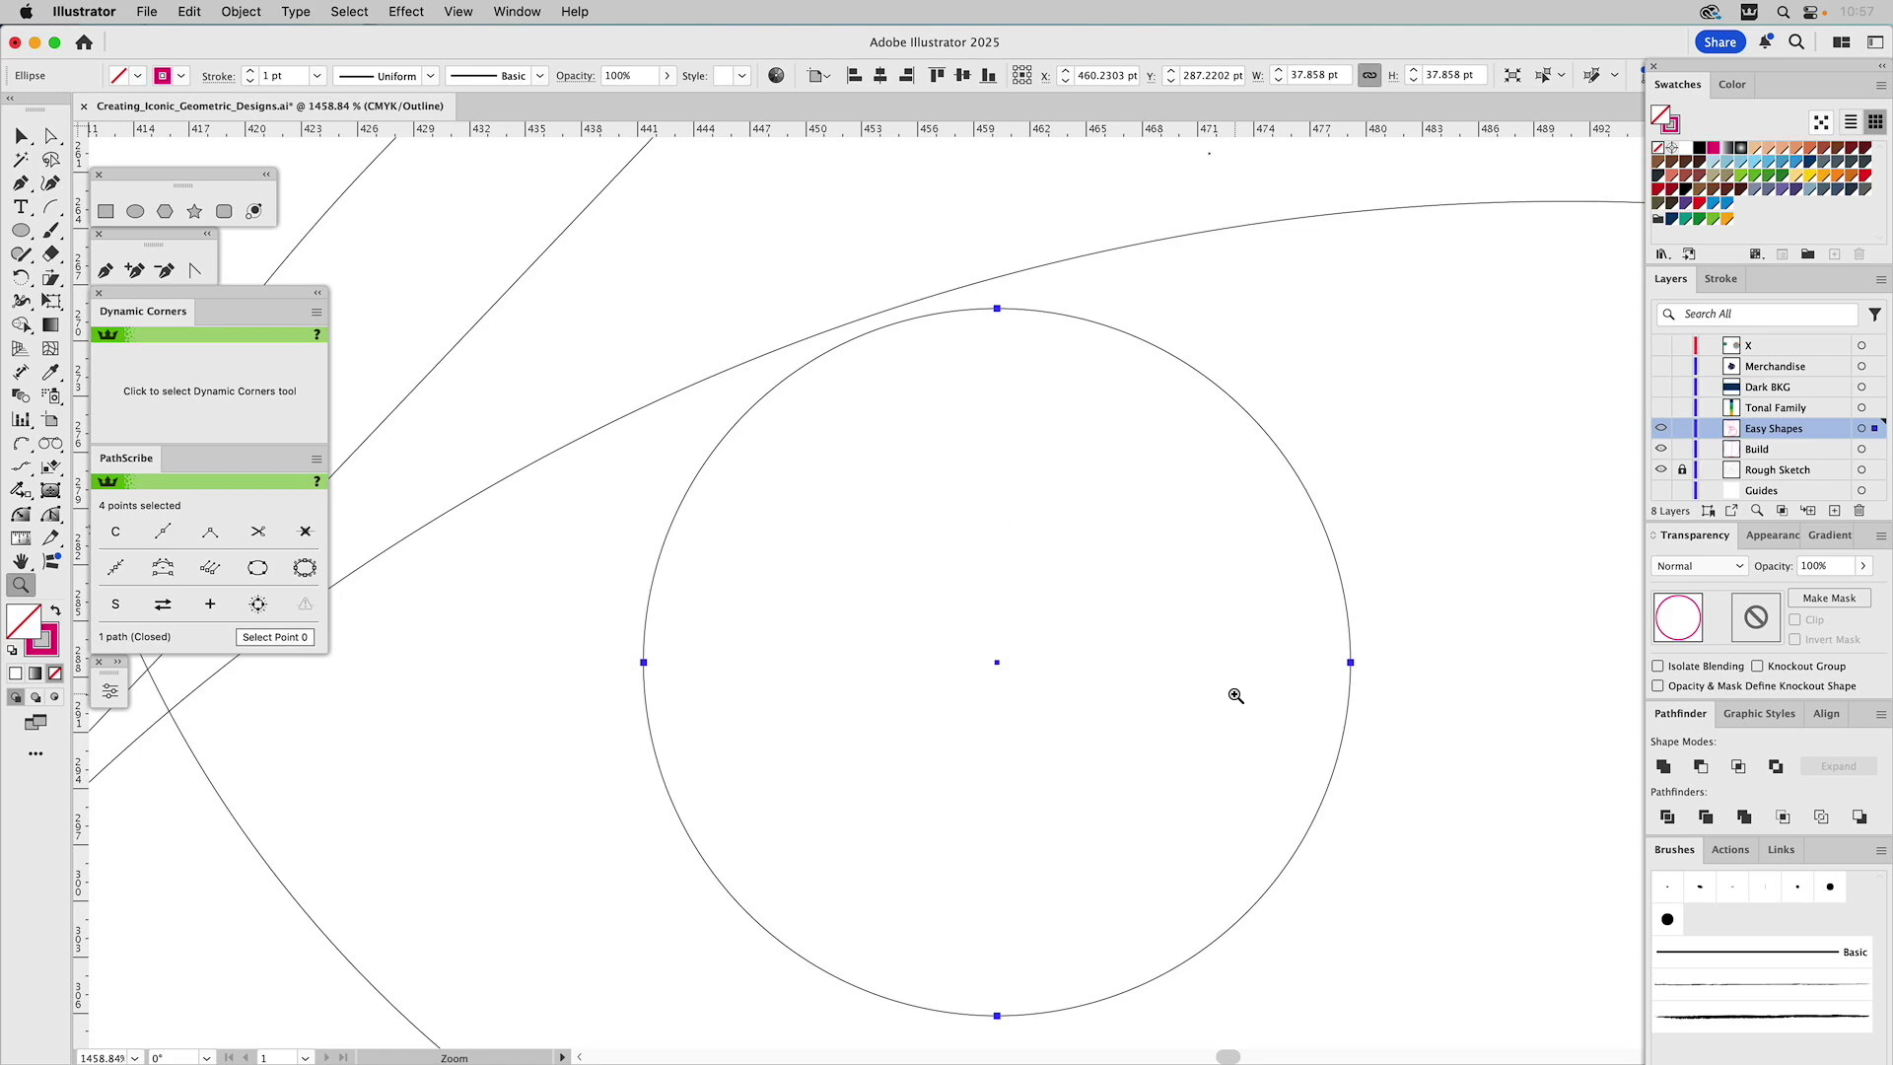
{"action": "key", "text": "v"}
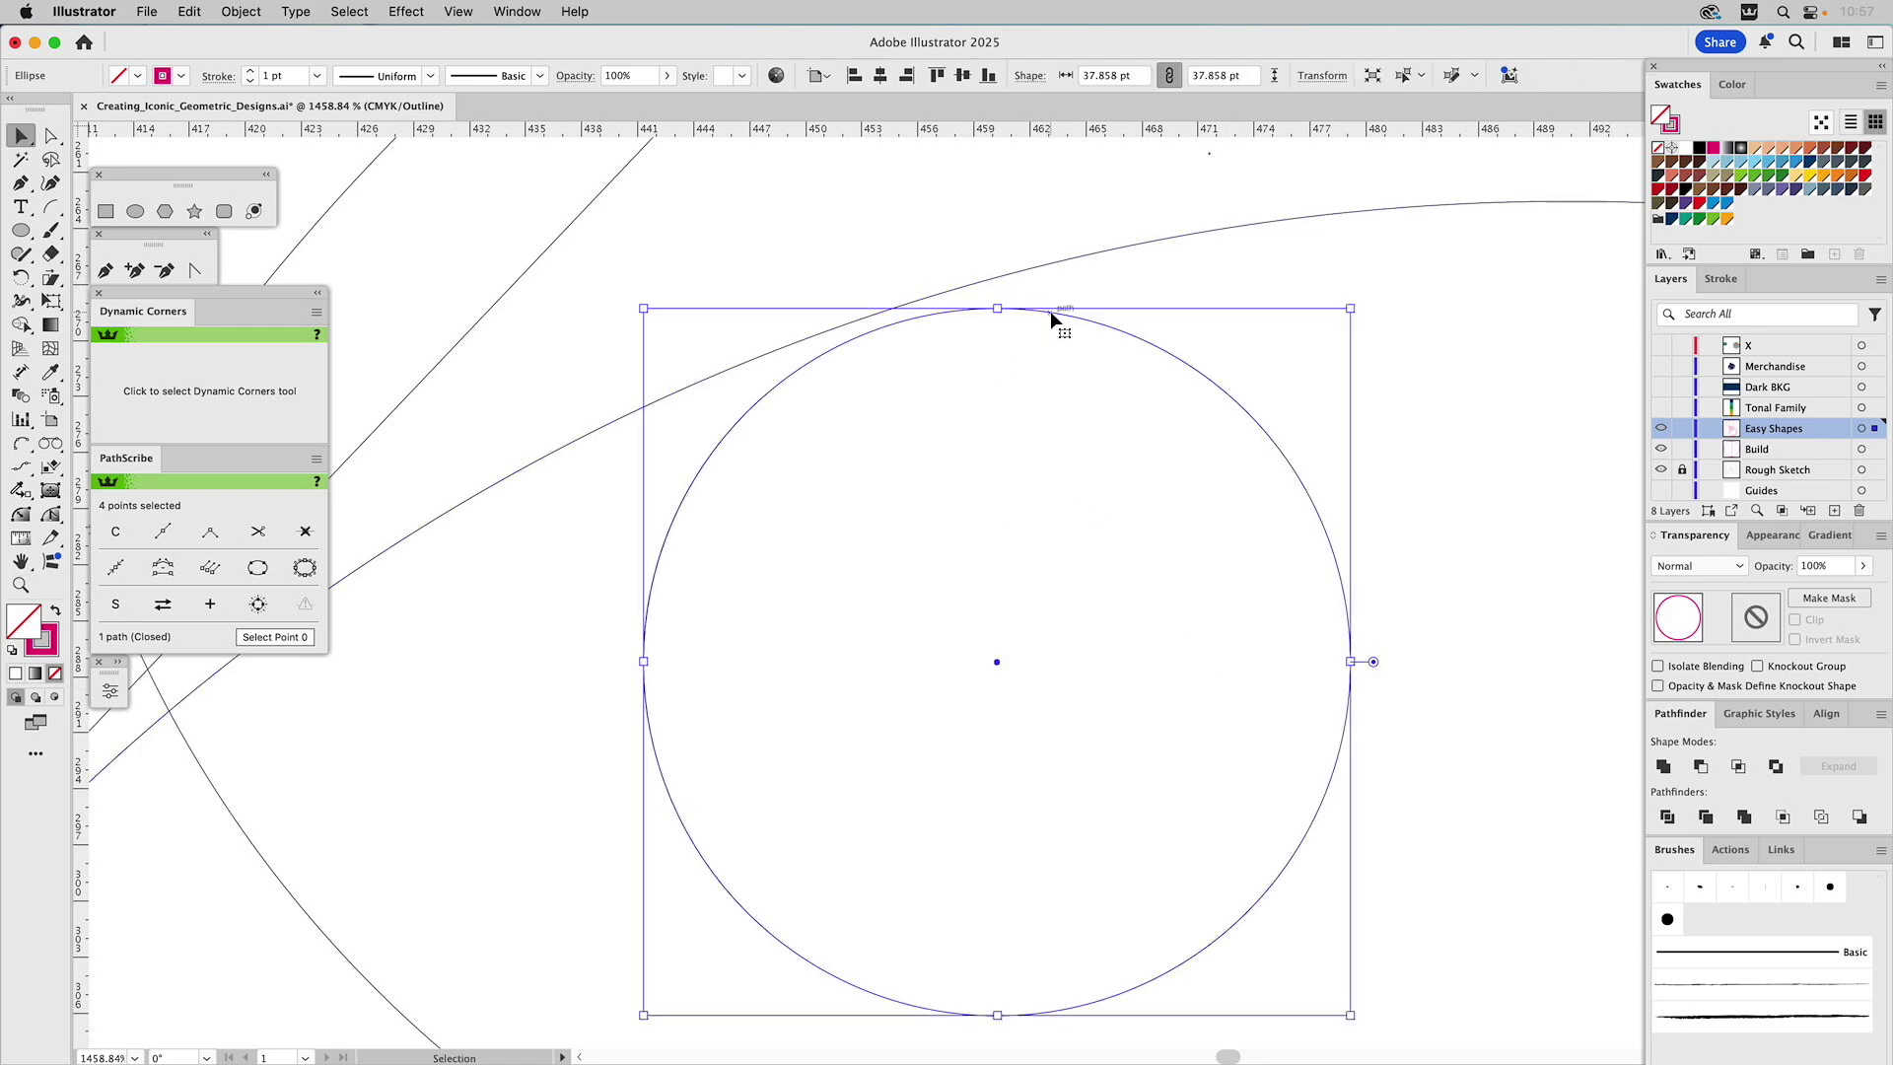
{"action": "left_click_drag", "start_coordinate": [1050, 309], "coordinate": [1047, 298]}
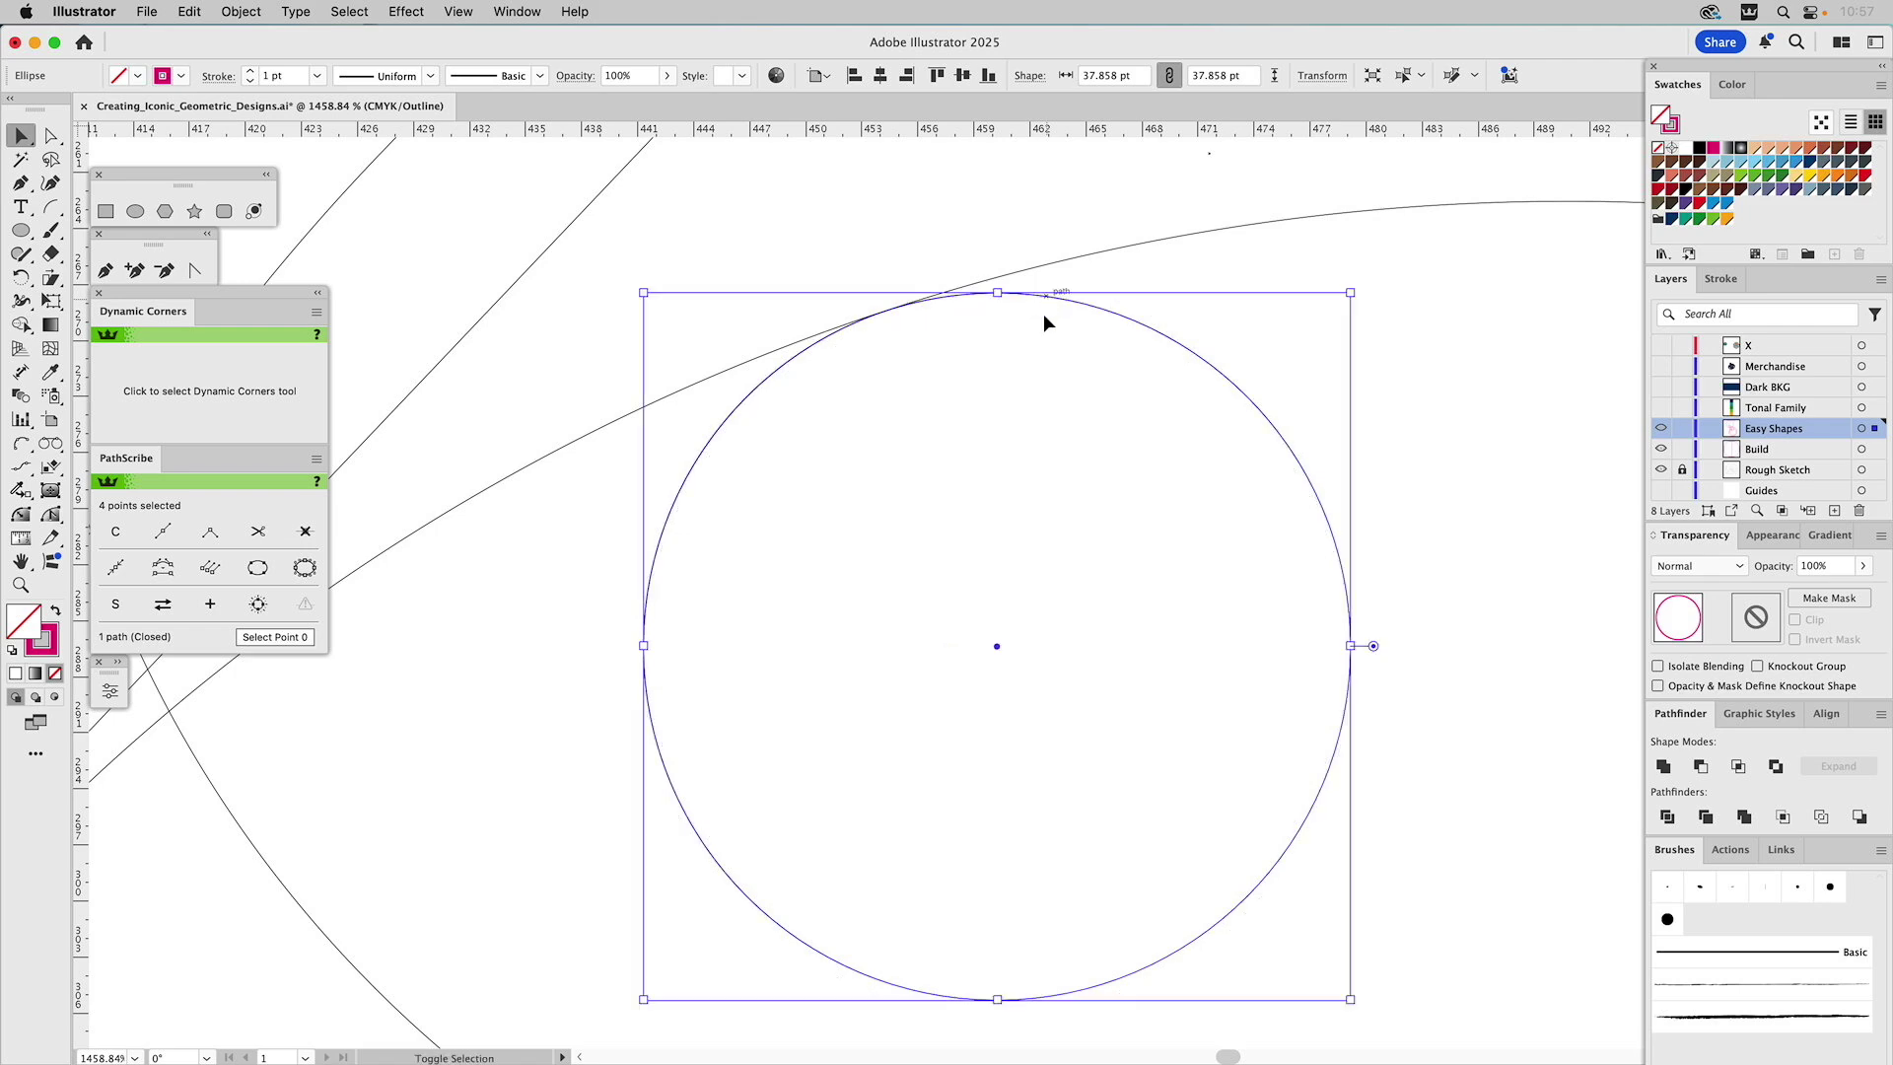
{"action": "left_click", "coordinate": [1029, 450]}
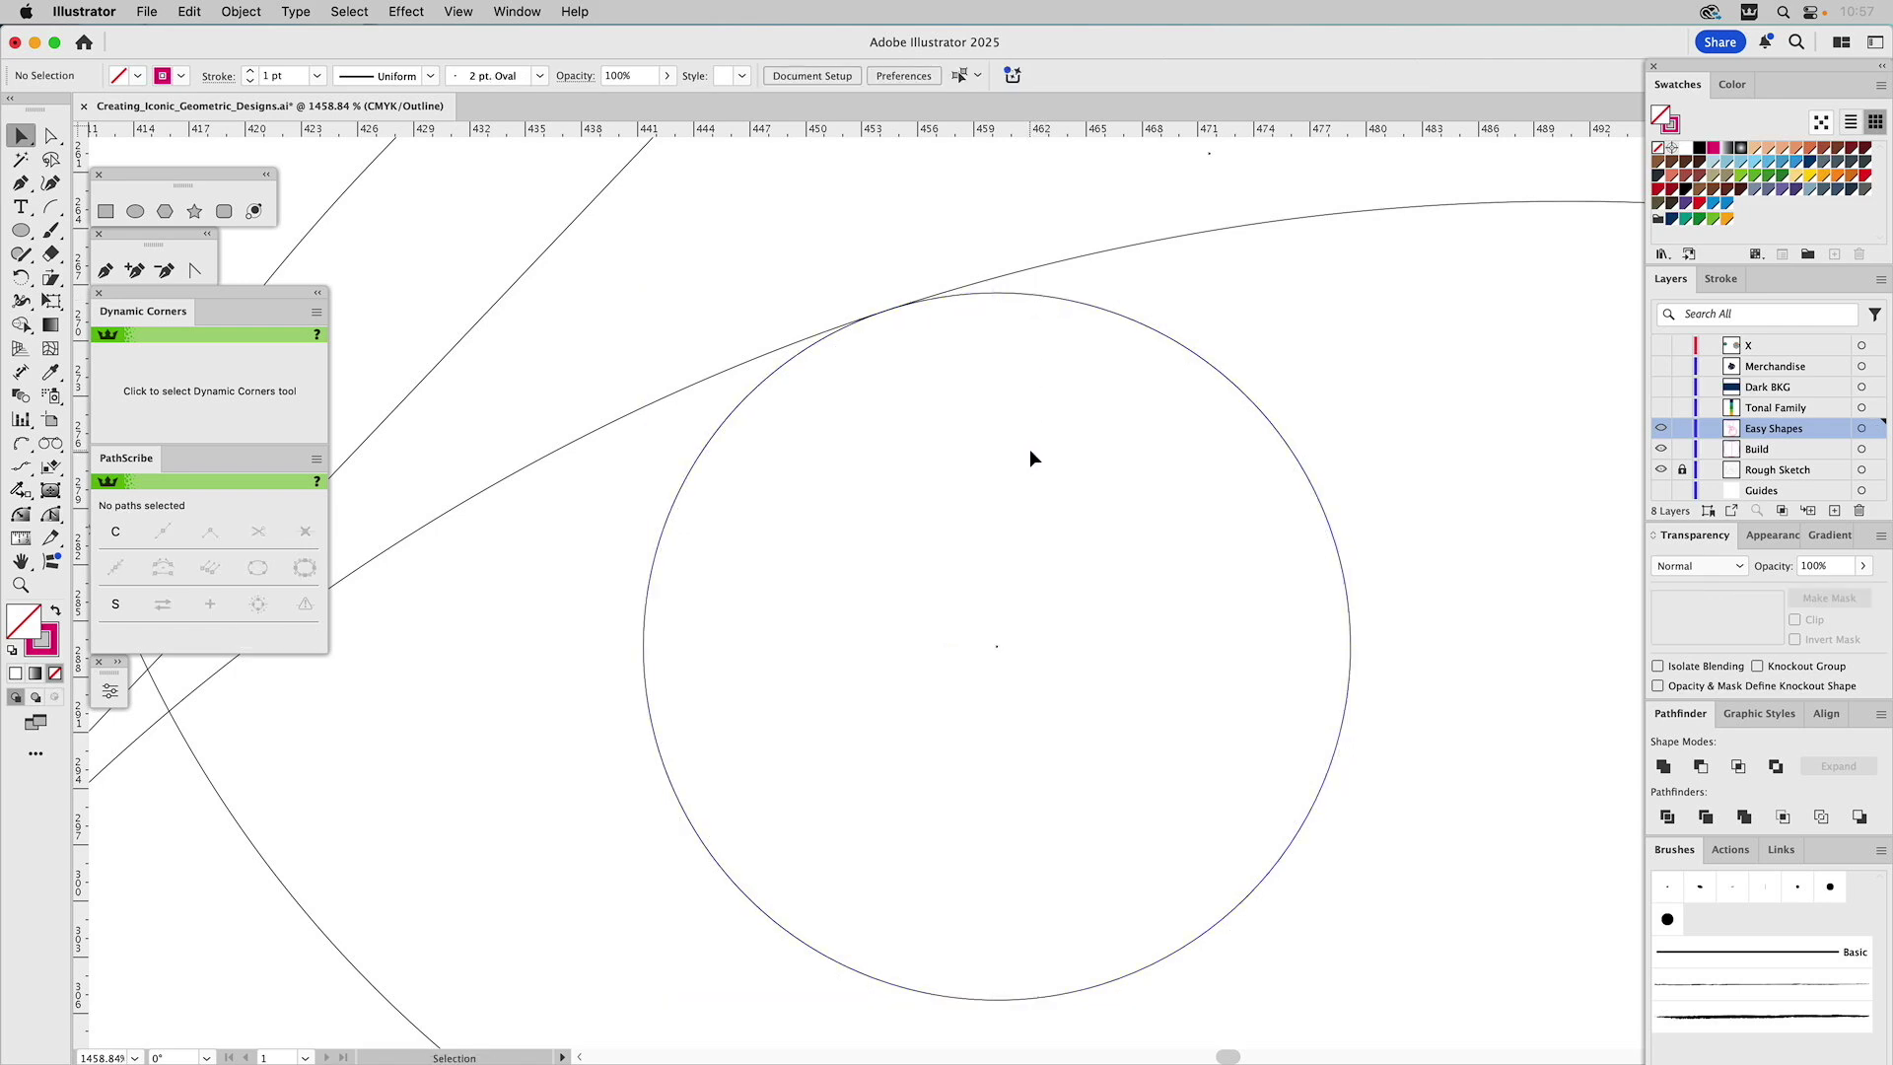
{"action": "key", "text": "super+y"}
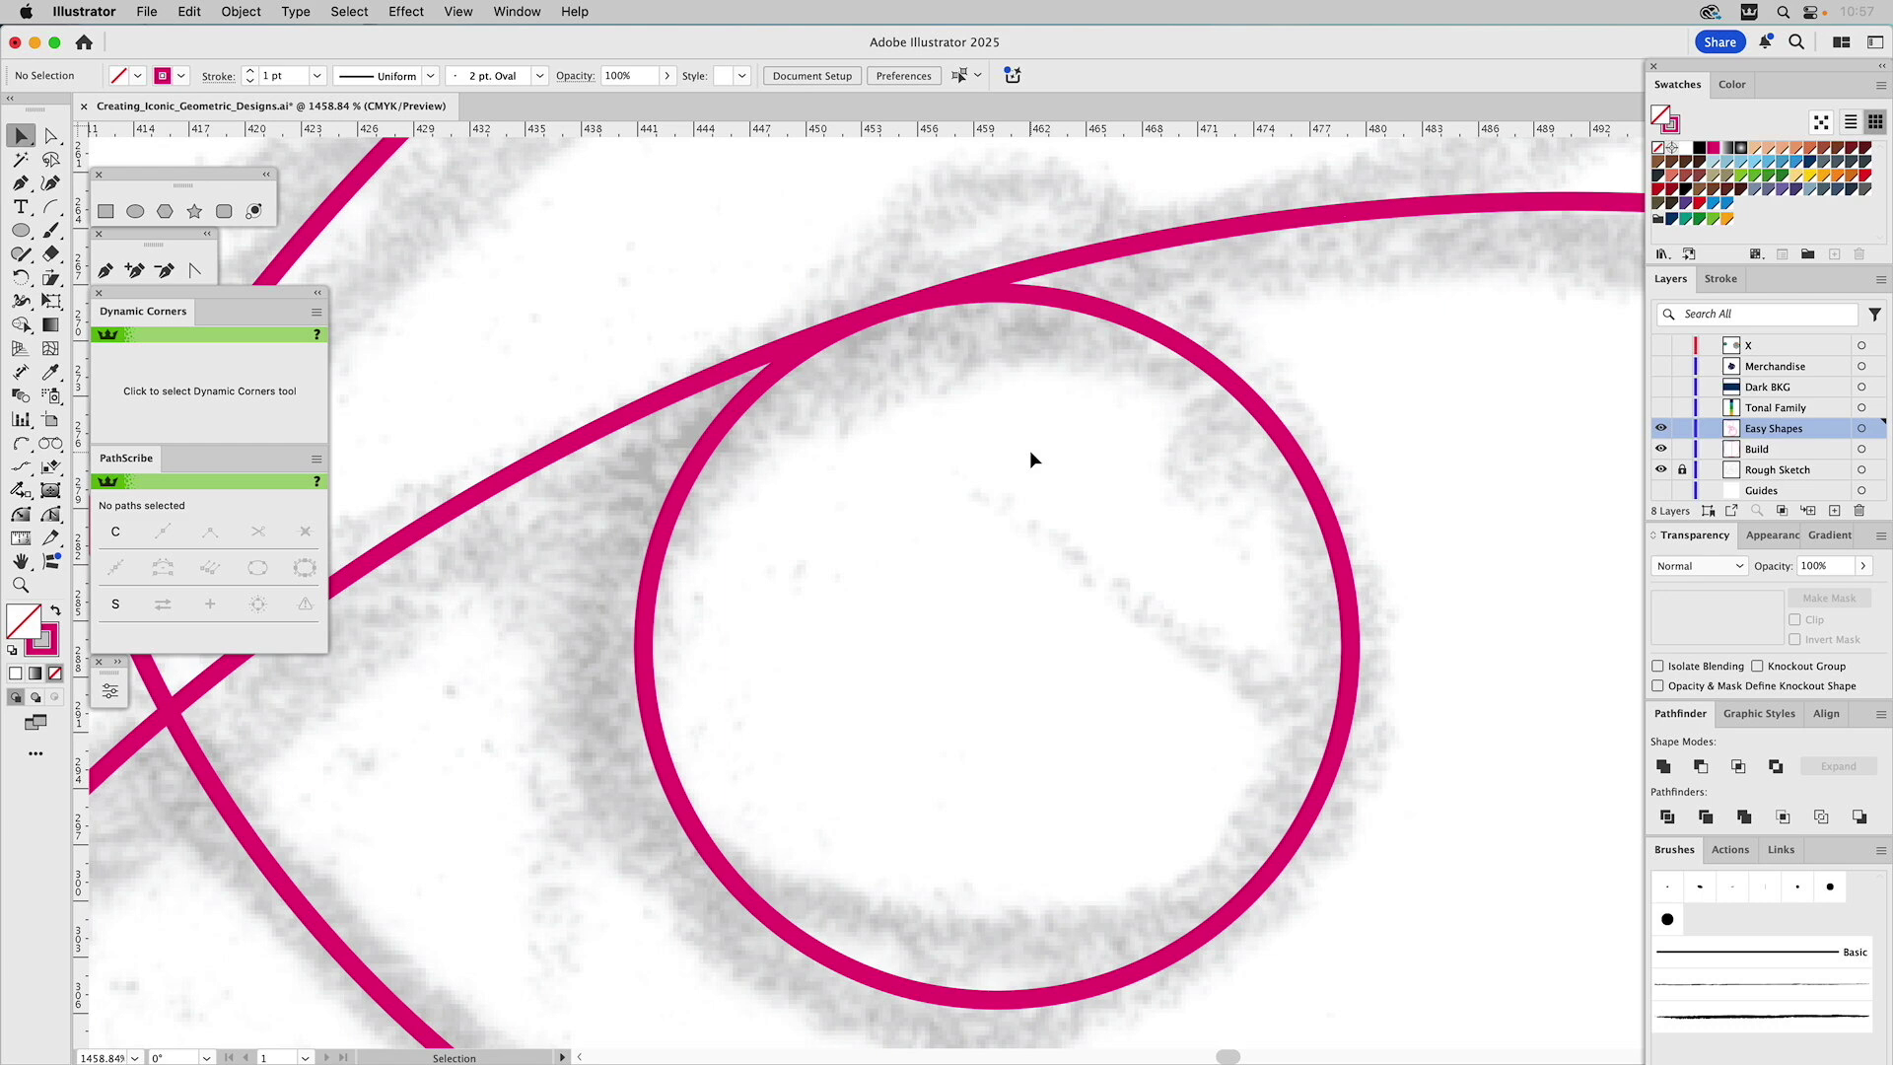
{"action": "key", "text": "super+0"}
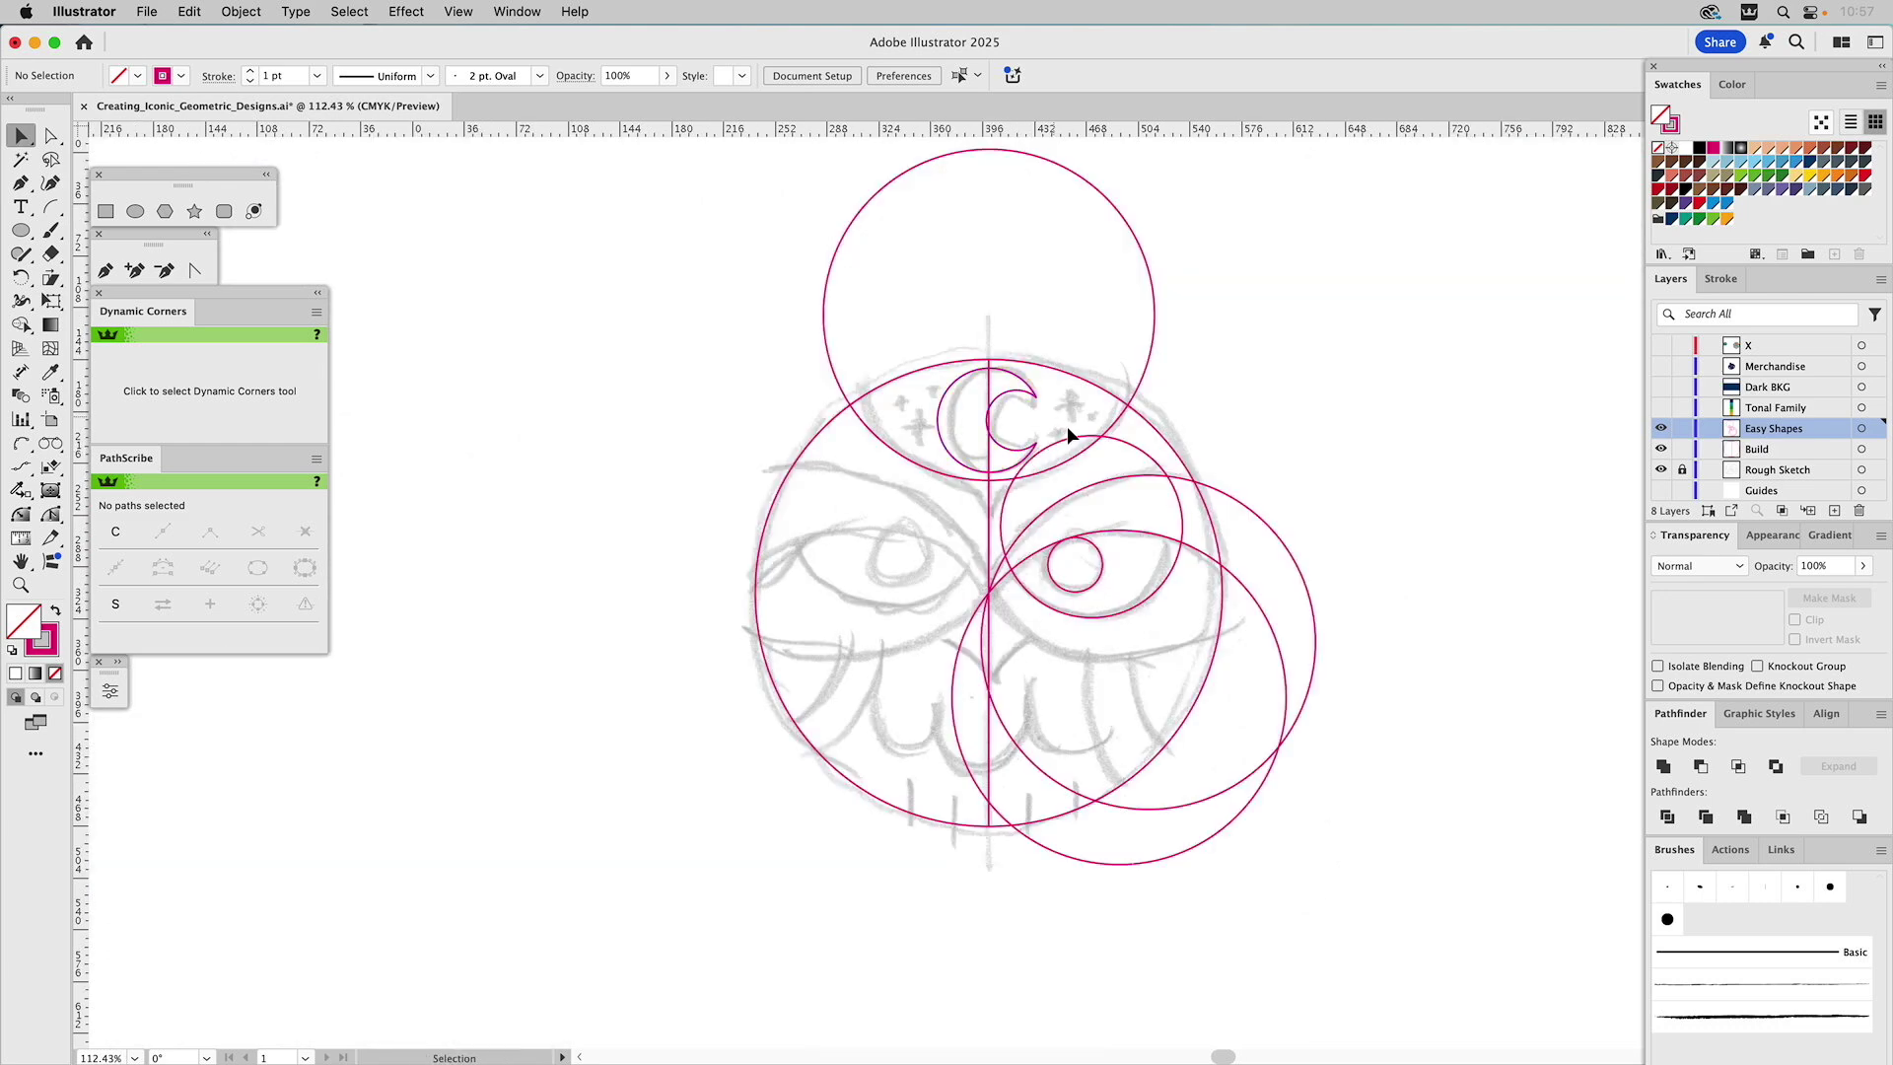
Create a new layer named Temp and move the iris circle onto it
{"action": "left_click", "coordinate": [21, 585]}
{"action": "left_click_drag", "start_coordinate": [940, 439], "coordinate": [1259, 706]}
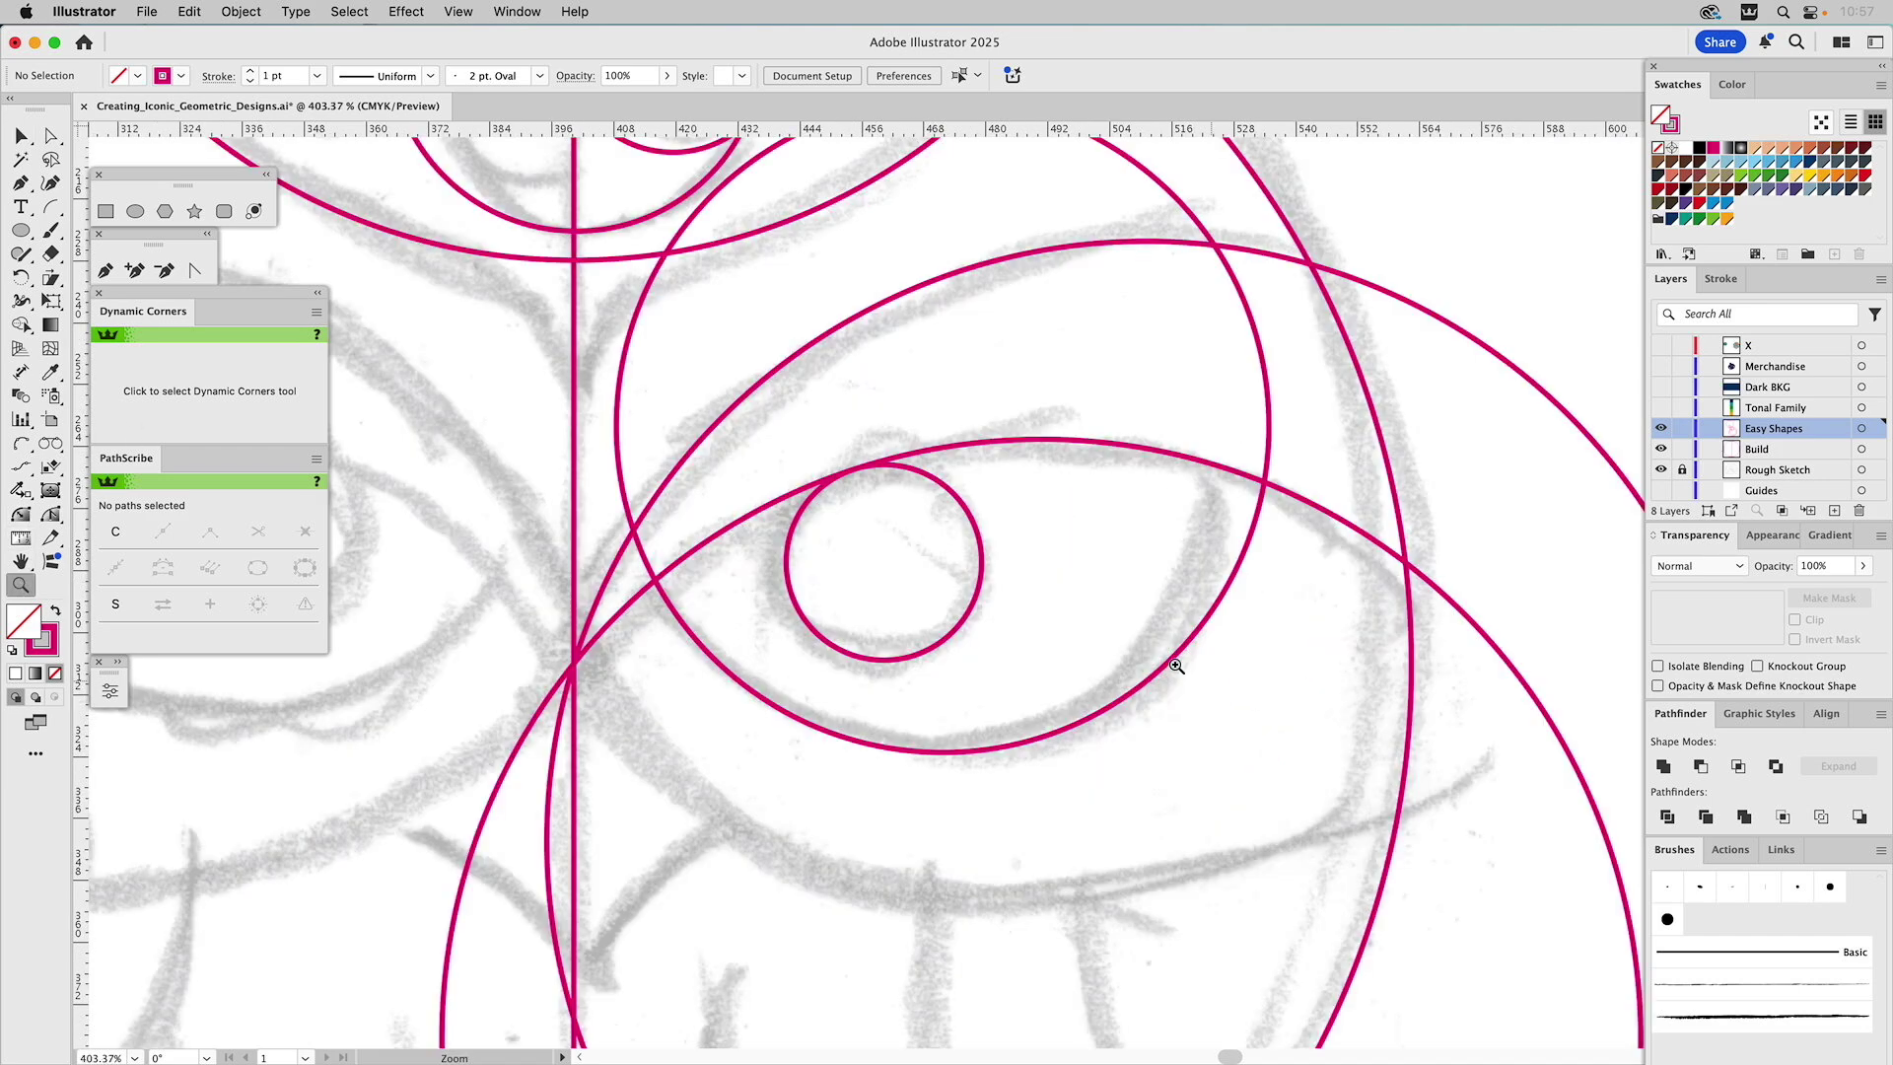
{"action": "key", "text": "v"}
{"action": "left_click", "coordinate": [961, 506]}
{"action": "left_click", "coordinate": [1835, 511]}
{"action": "left_click_drag", "start_coordinate": [1862, 449], "coordinate": [1854, 435]}
{"action": "double_click", "coordinate": [1758, 427]}
{"action": "type", "text": "Temp"}
{"action": "key", "text": "Return"}
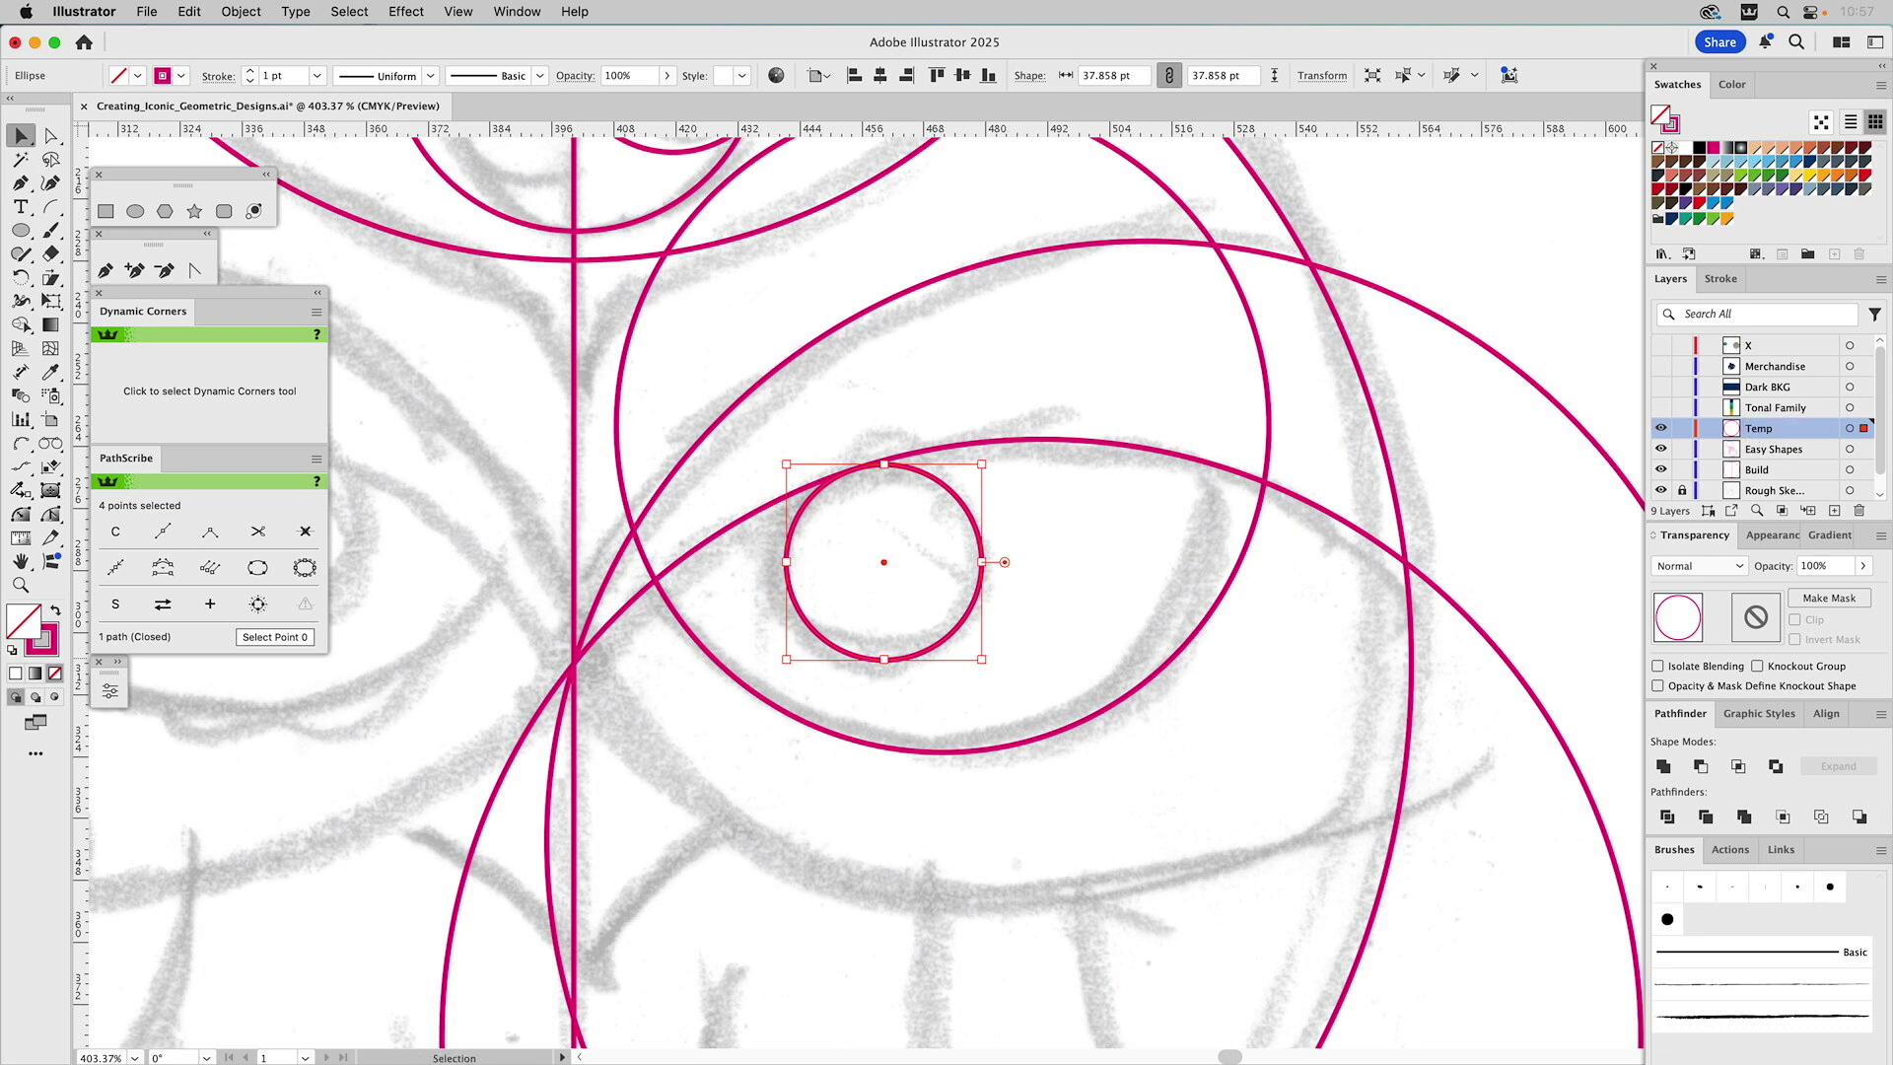
Set the Temp layer's color to Medium Blue, and toggle the layer's visibility off and on
{"action": "double_click", "coordinate": [1817, 434]}
{"action": "left_click", "coordinate": [1398, 471]}
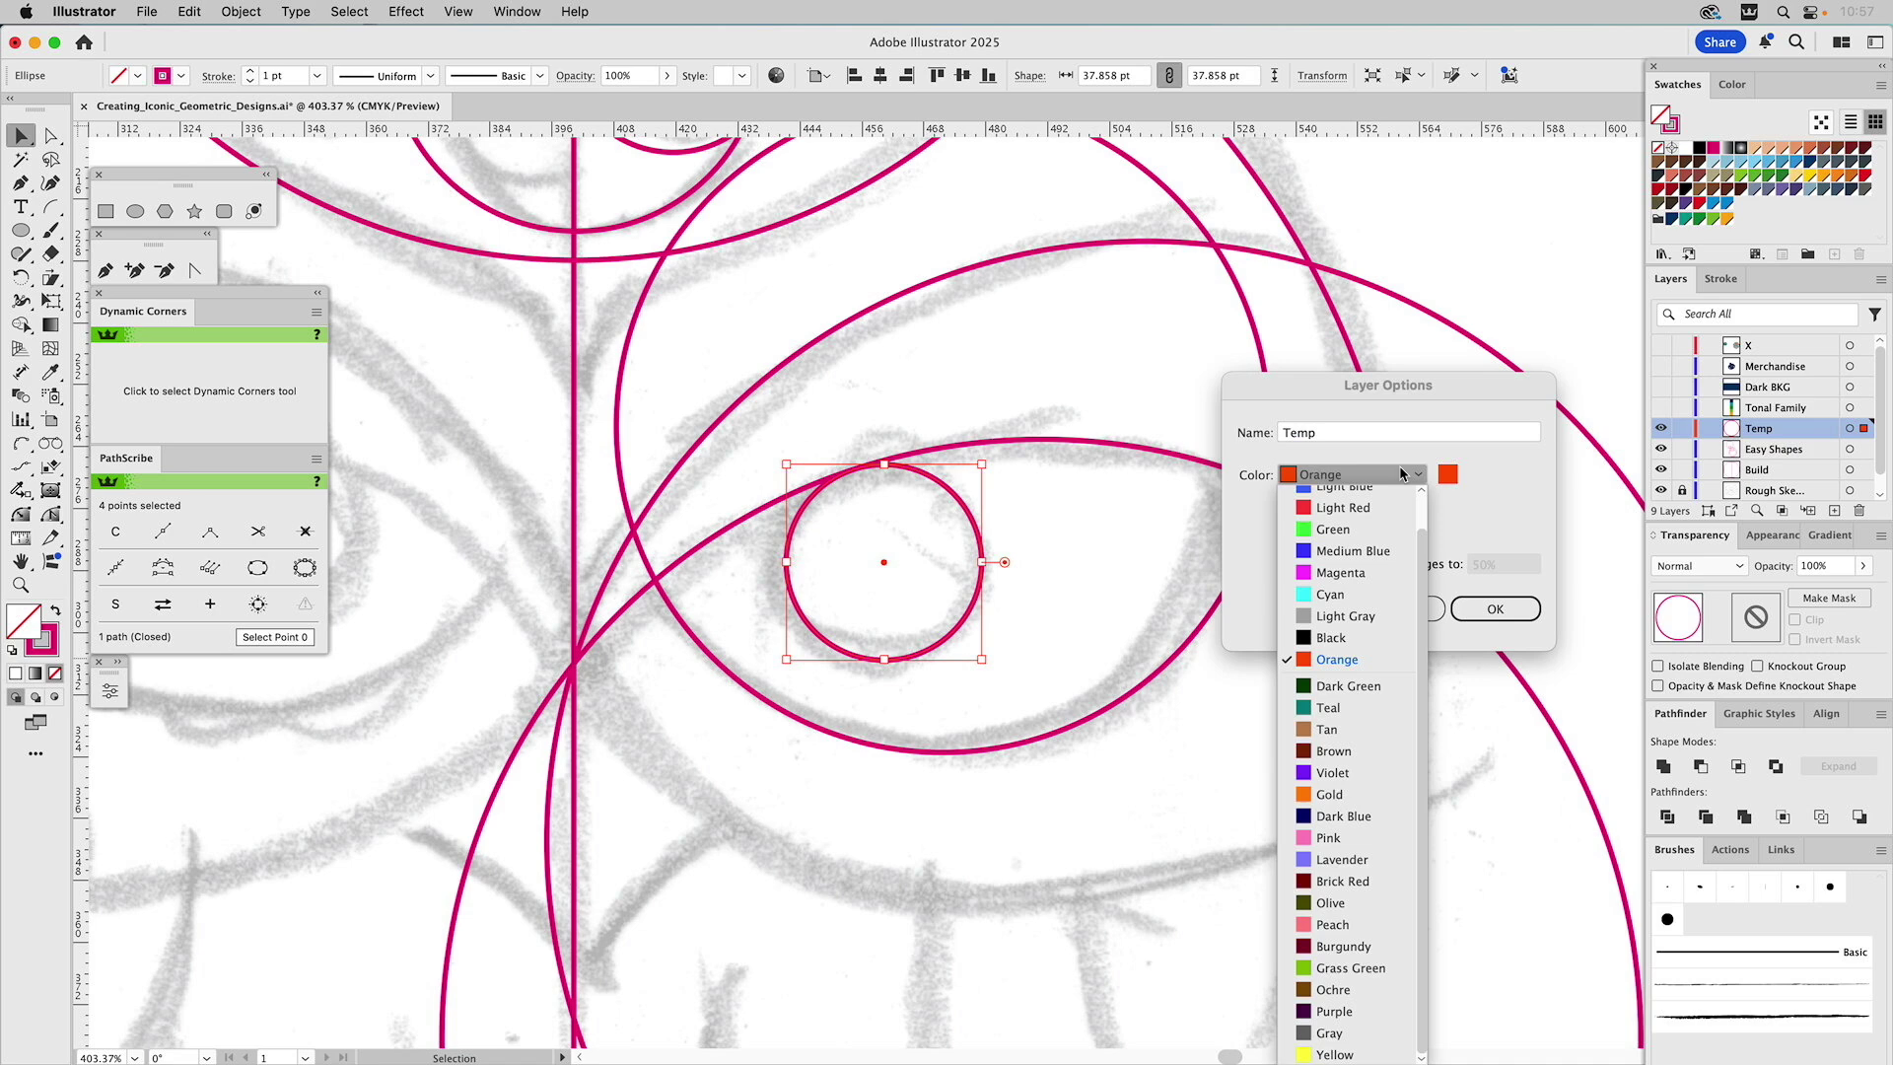
{"action": "left_click", "coordinate": [1334, 554]}
{"action": "left_click", "coordinate": [1474, 607]}
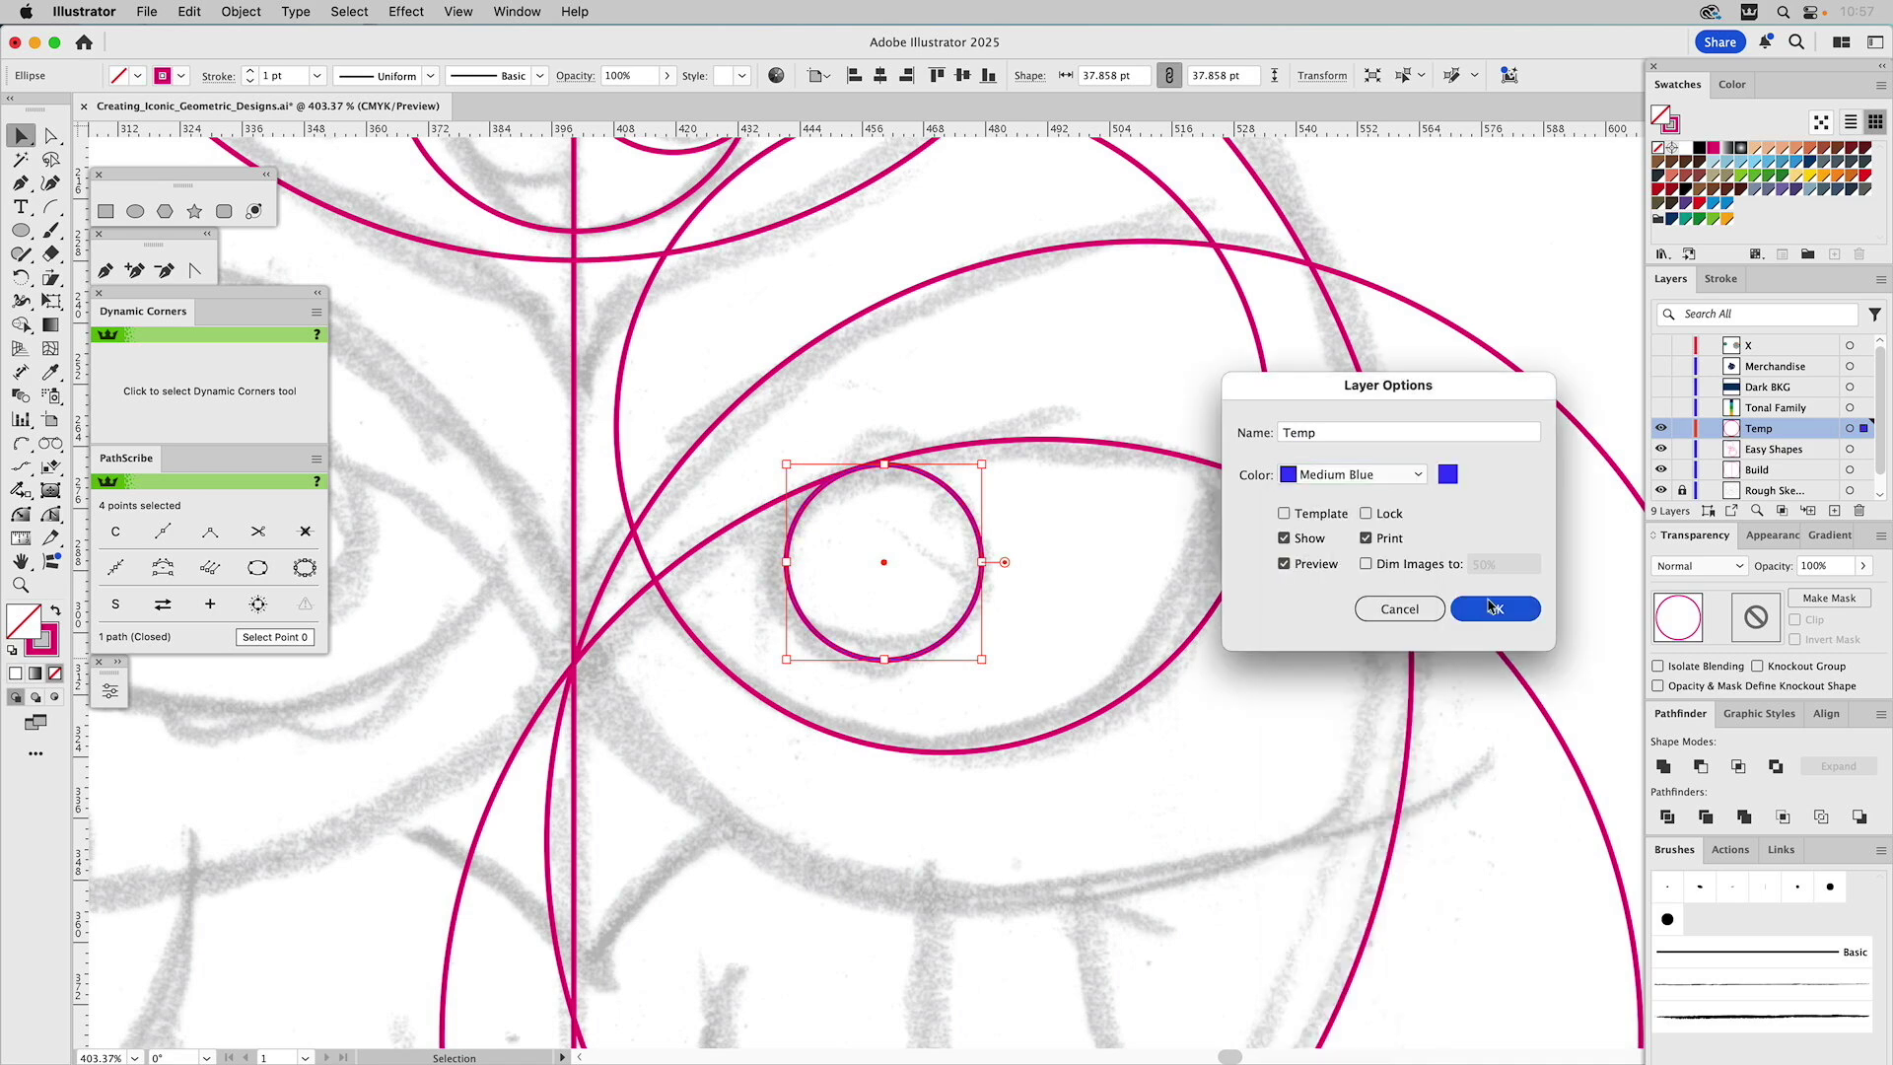
{"action": "left_click", "coordinate": [1660, 428]}
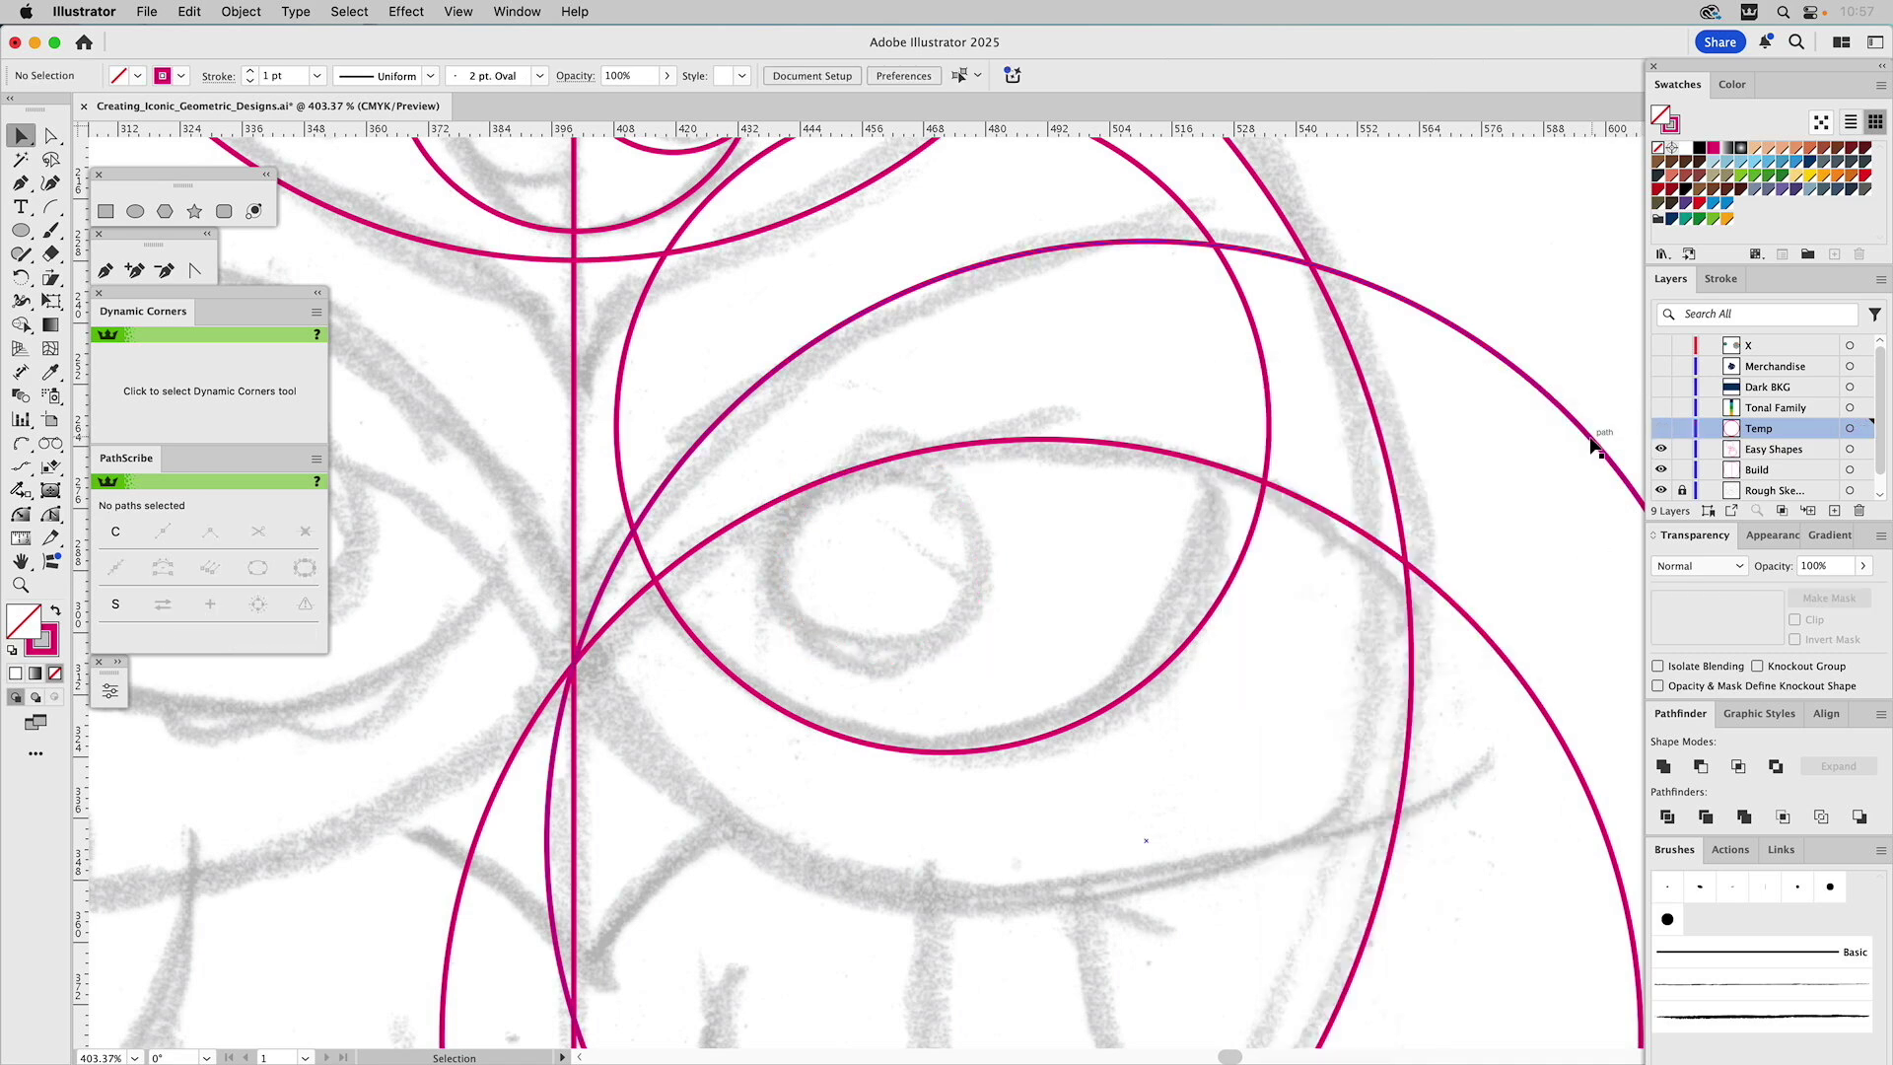
{"action": "left_click", "coordinate": [1660, 428]}
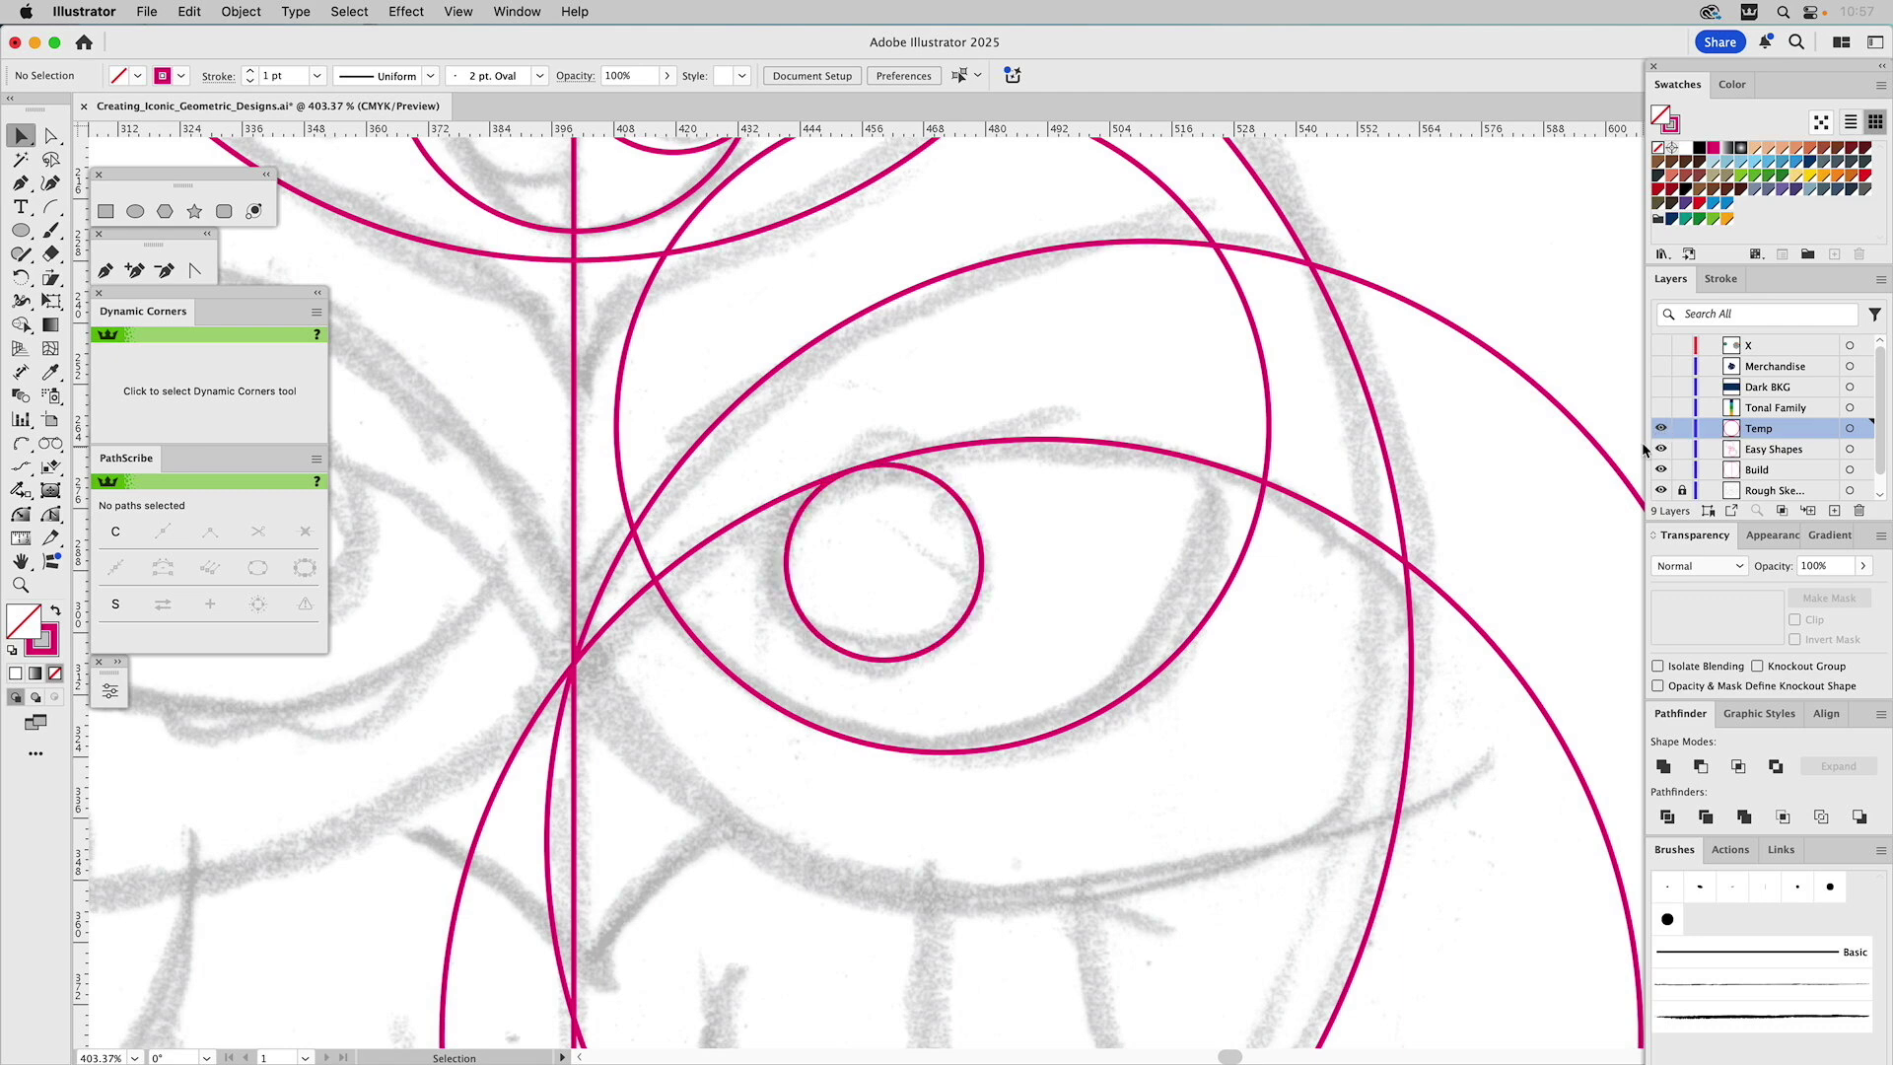
Copy the iris circle, hide the Temp layer, and paste the copy in place on the Easy Shapes layer
{"action": "left_click", "coordinate": [969, 513]}
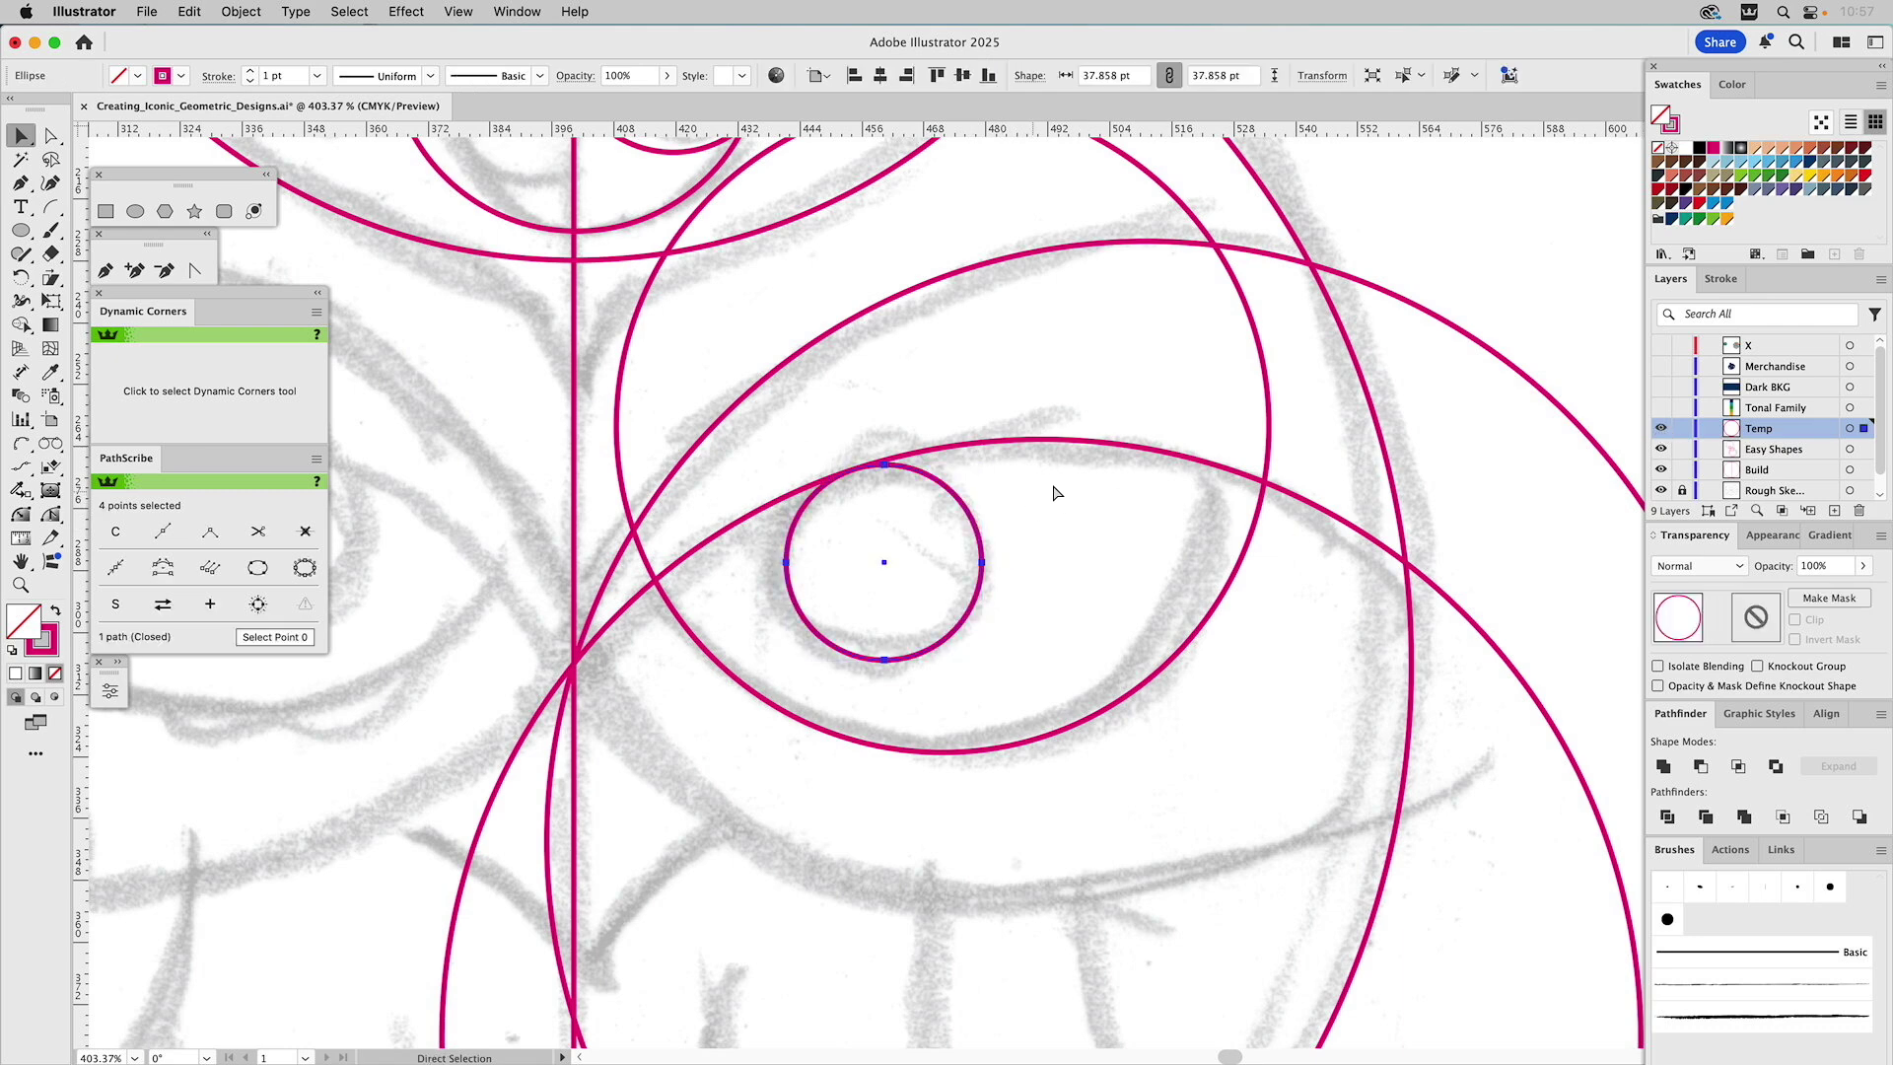
{"action": "left_click", "coordinate": [1660, 428]}
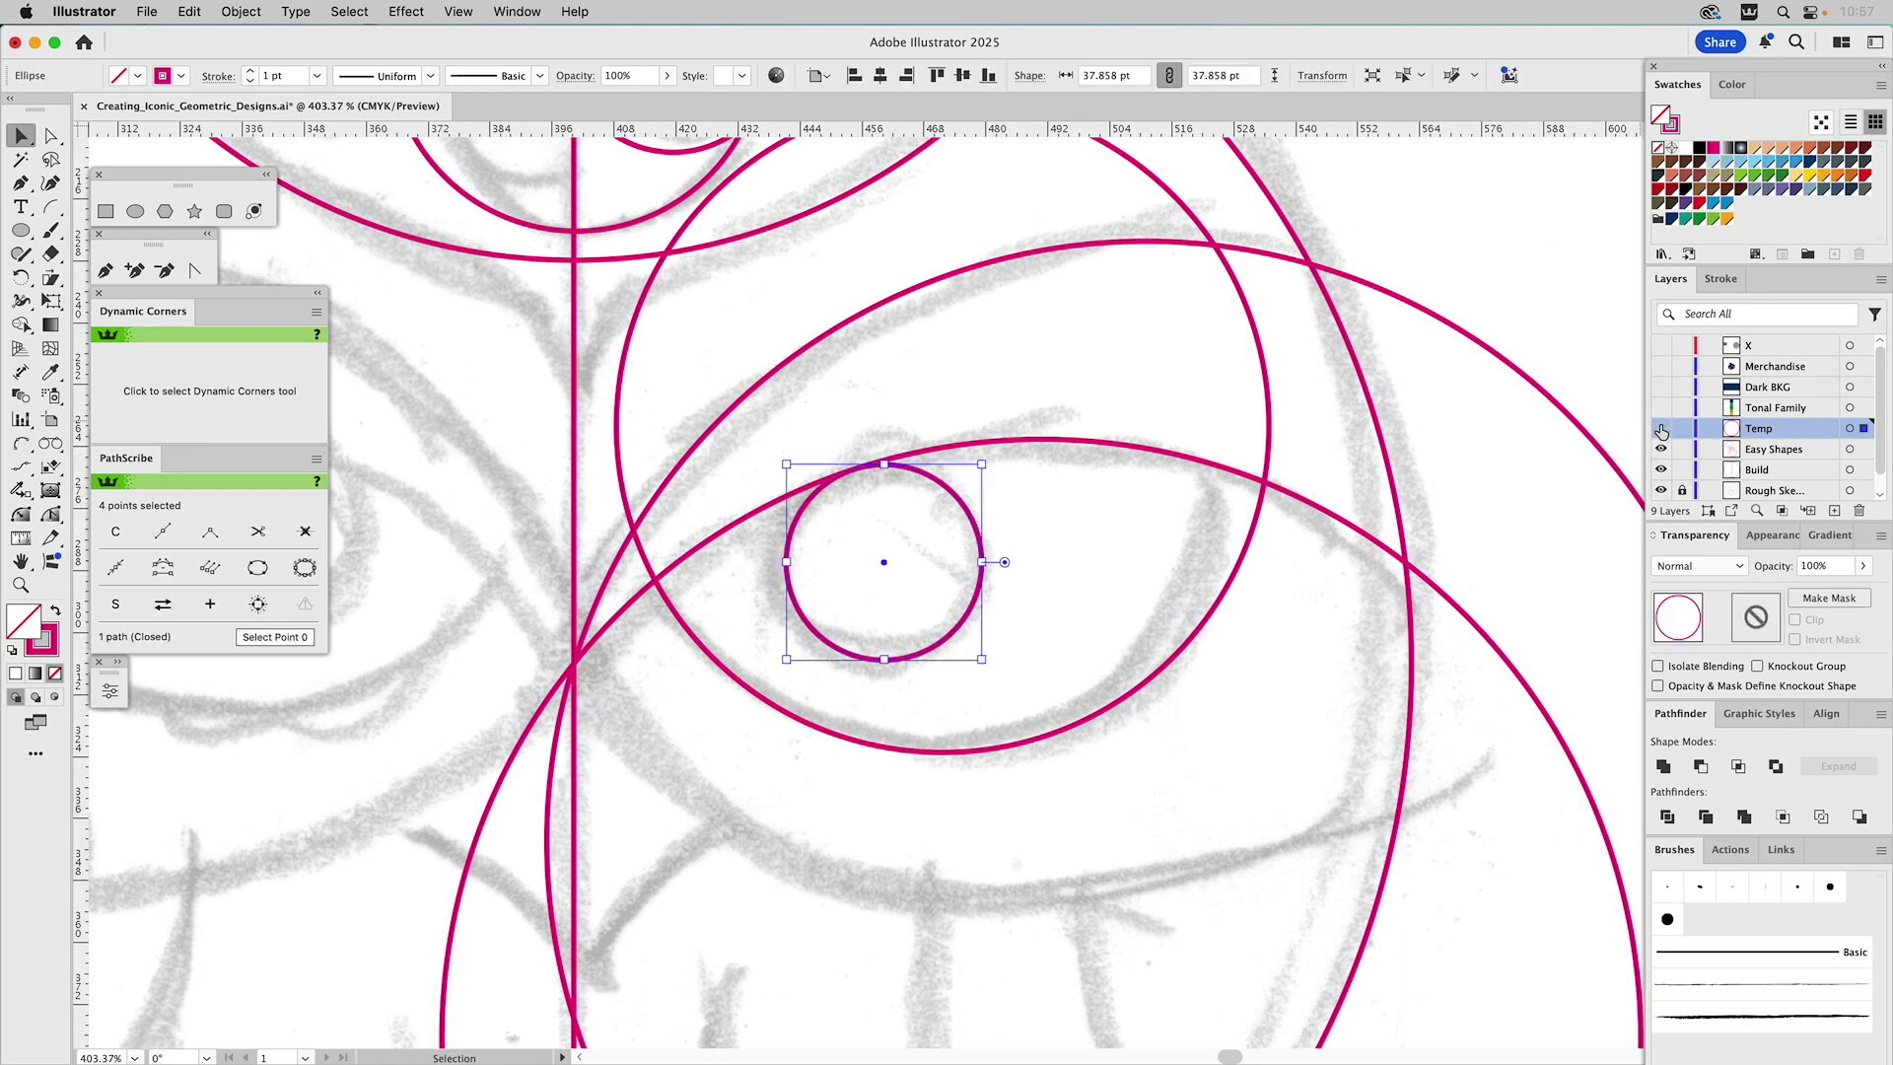
{"action": "left_click", "coordinate": [1756, 450]}
{"action": "key", "text": "super+f"}
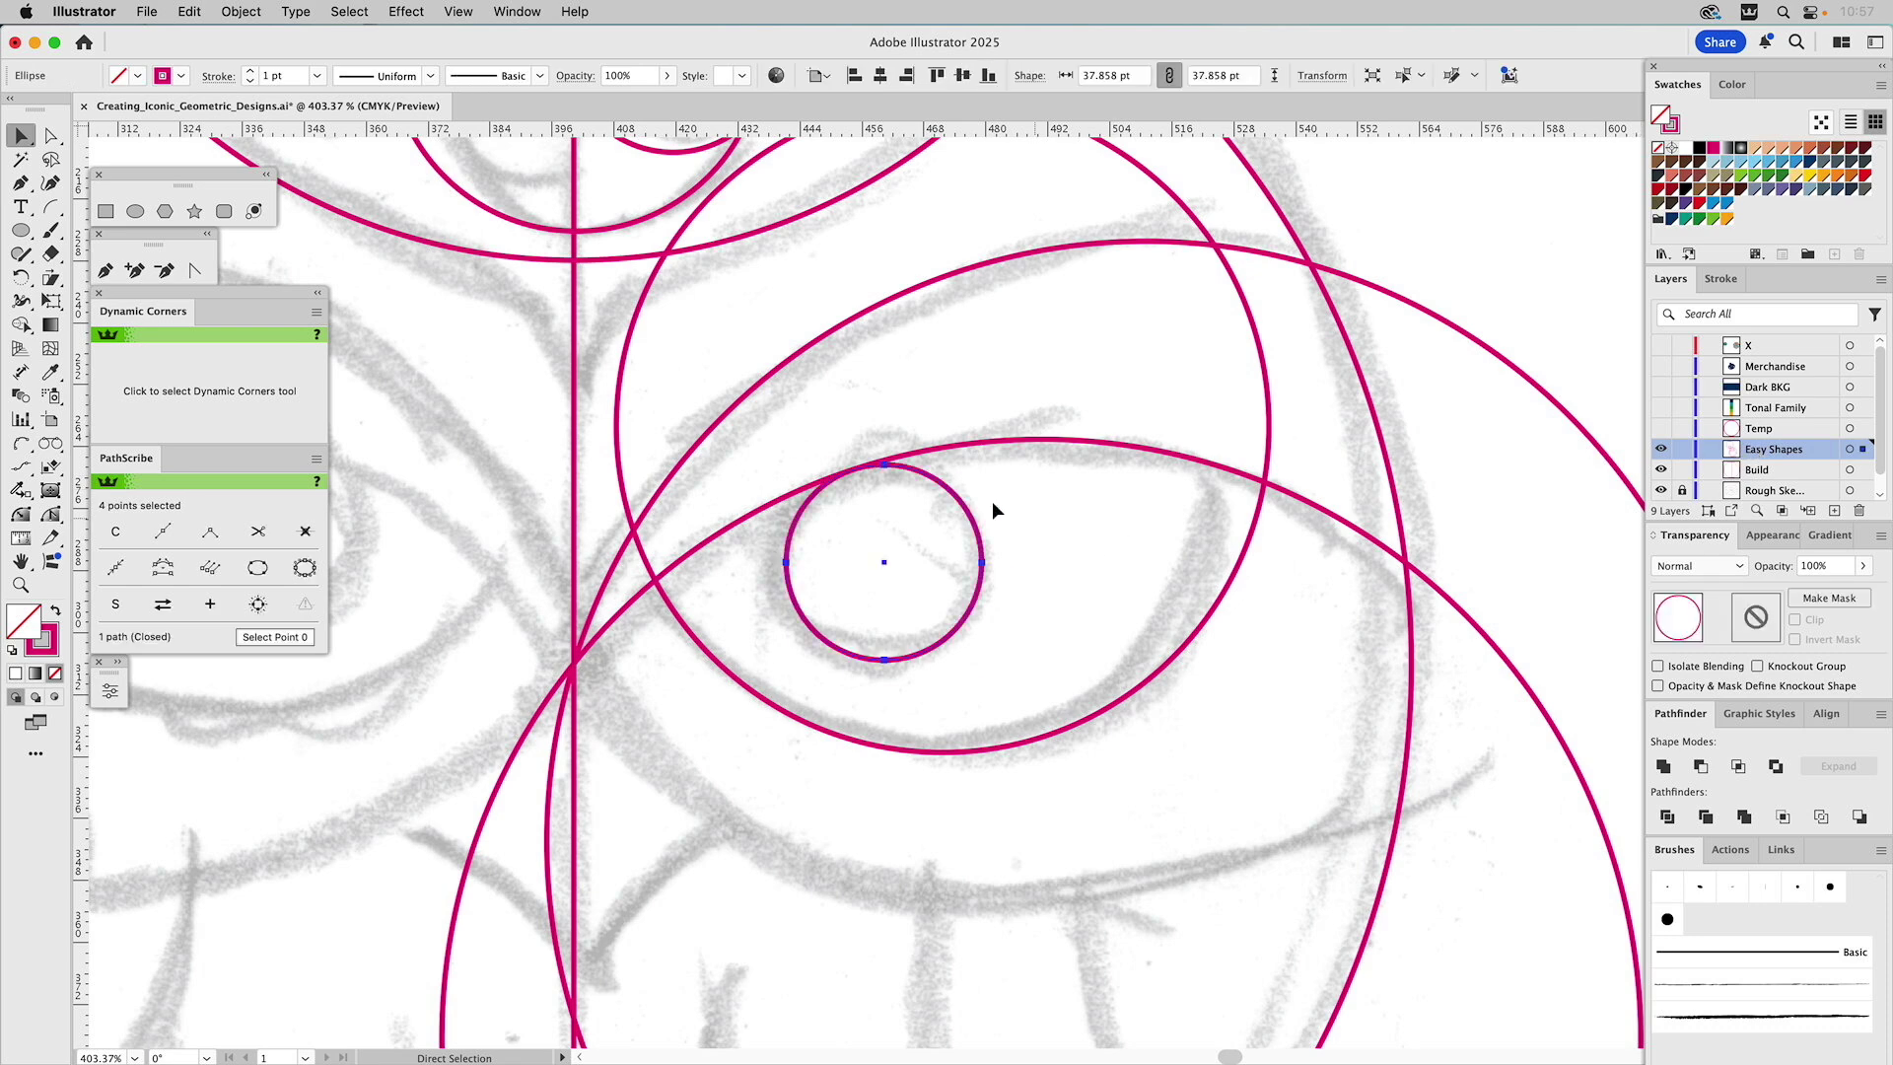
Move the iris copy down off the eyelid, and snap it against the upper eyelid circle with the Snap To Collisions tool
{"action": "left_click_drag", "start_coordinate": [963, 501], "coordinate": [963, 615]}
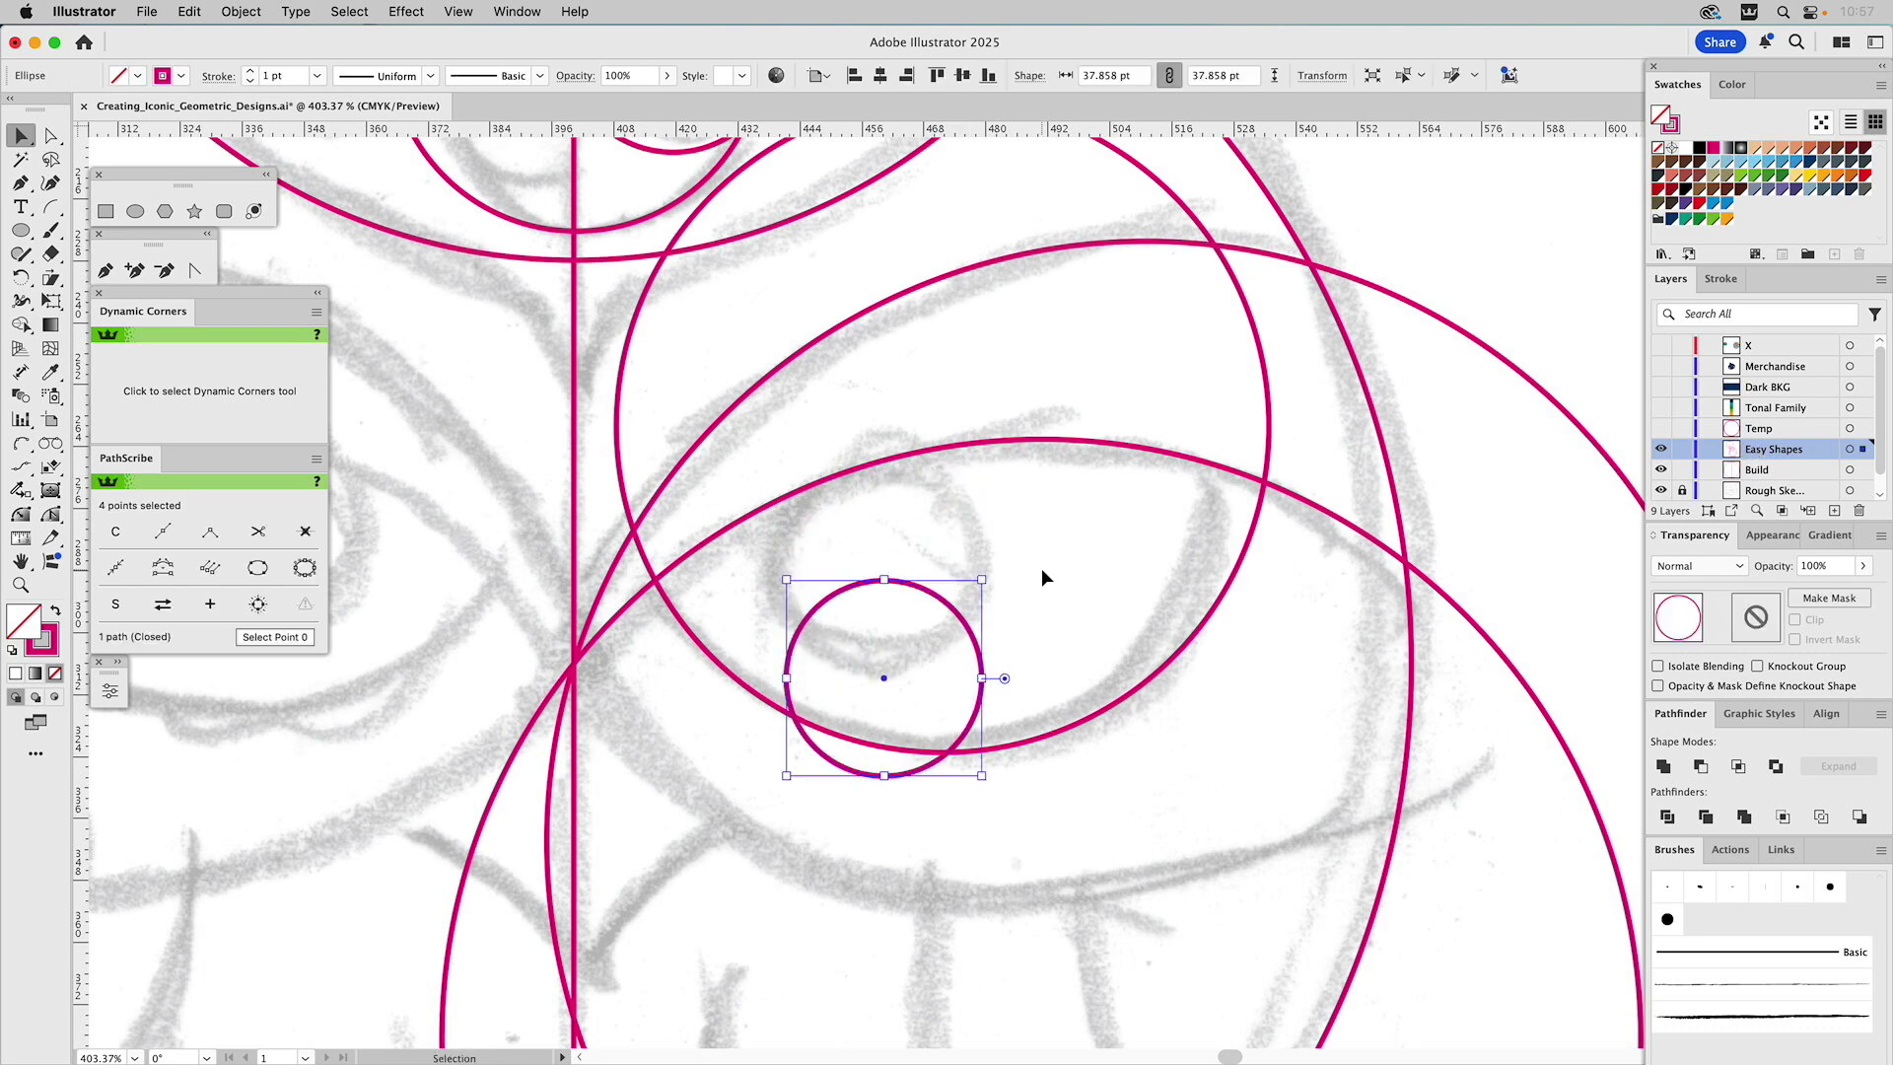
{"action": "left_click", "coordinate": [1047, 572]}
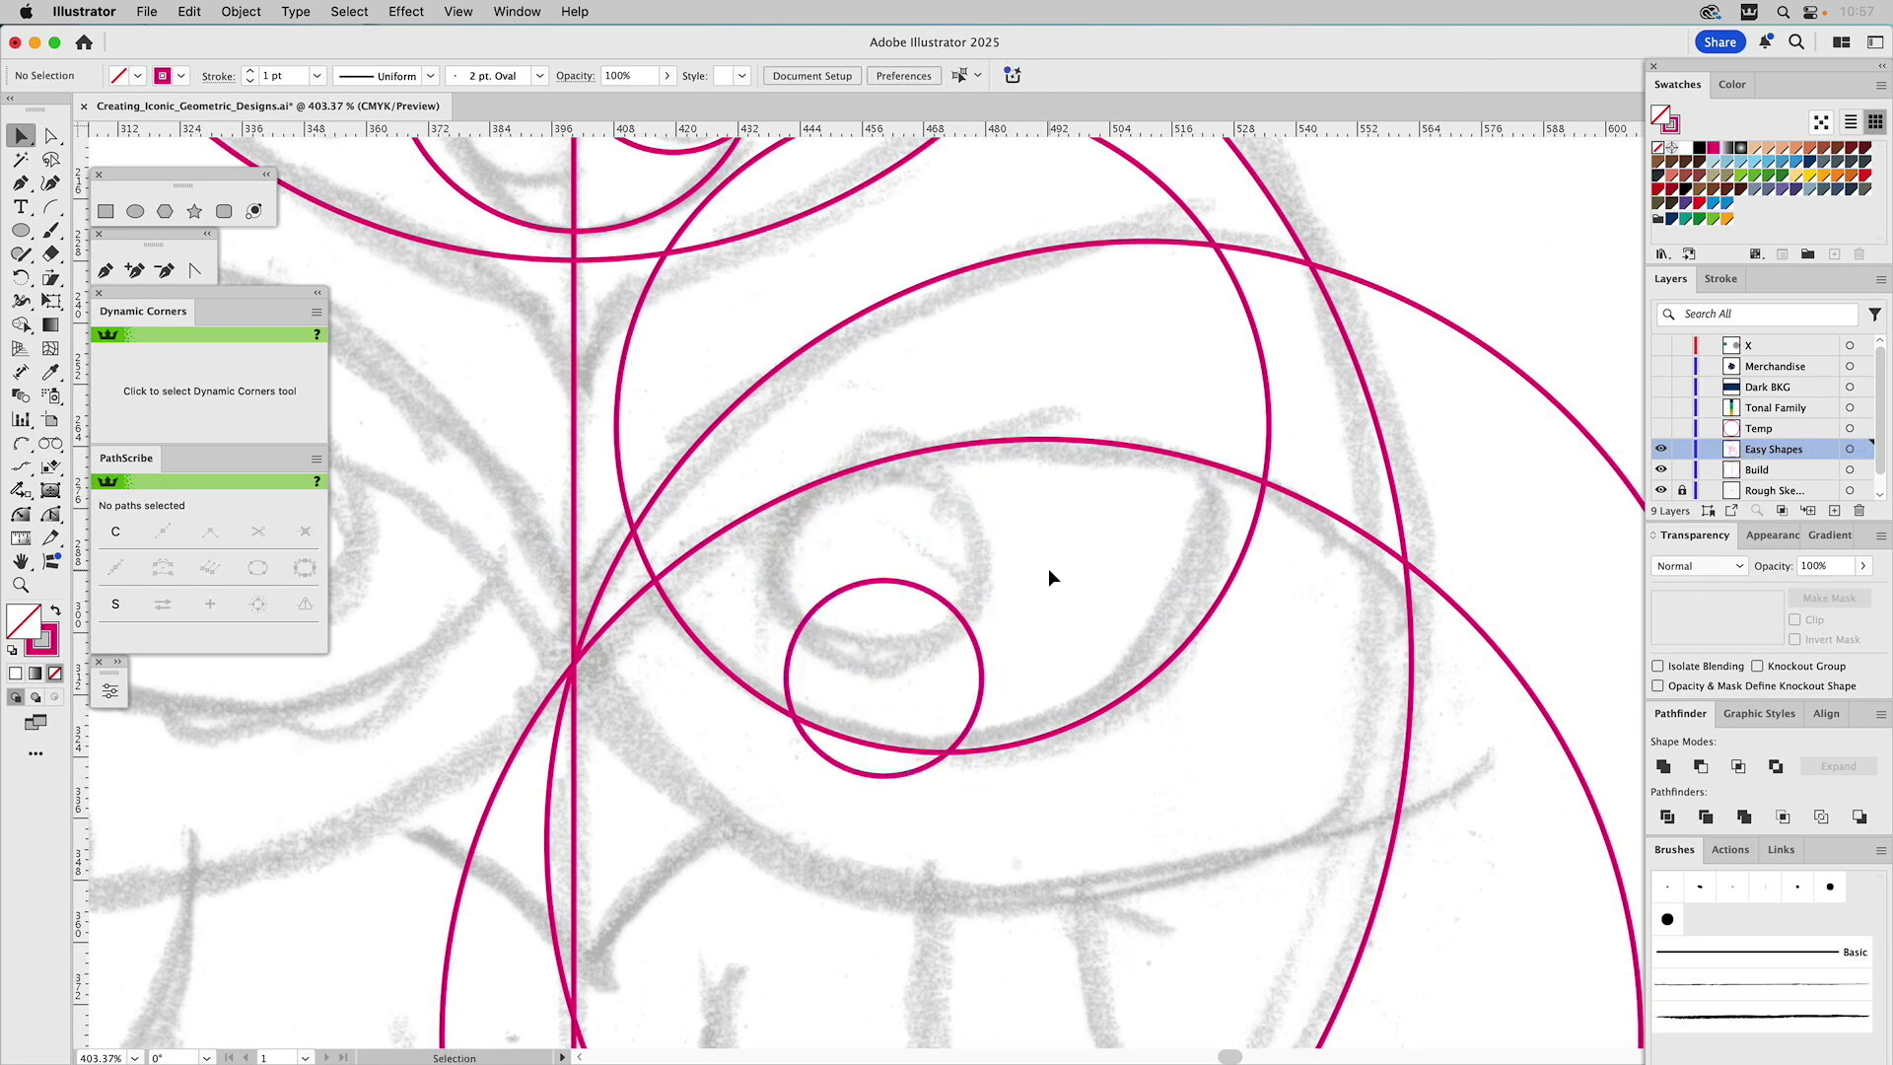
{"action": "left_click", "coordinate": [910, 590]}
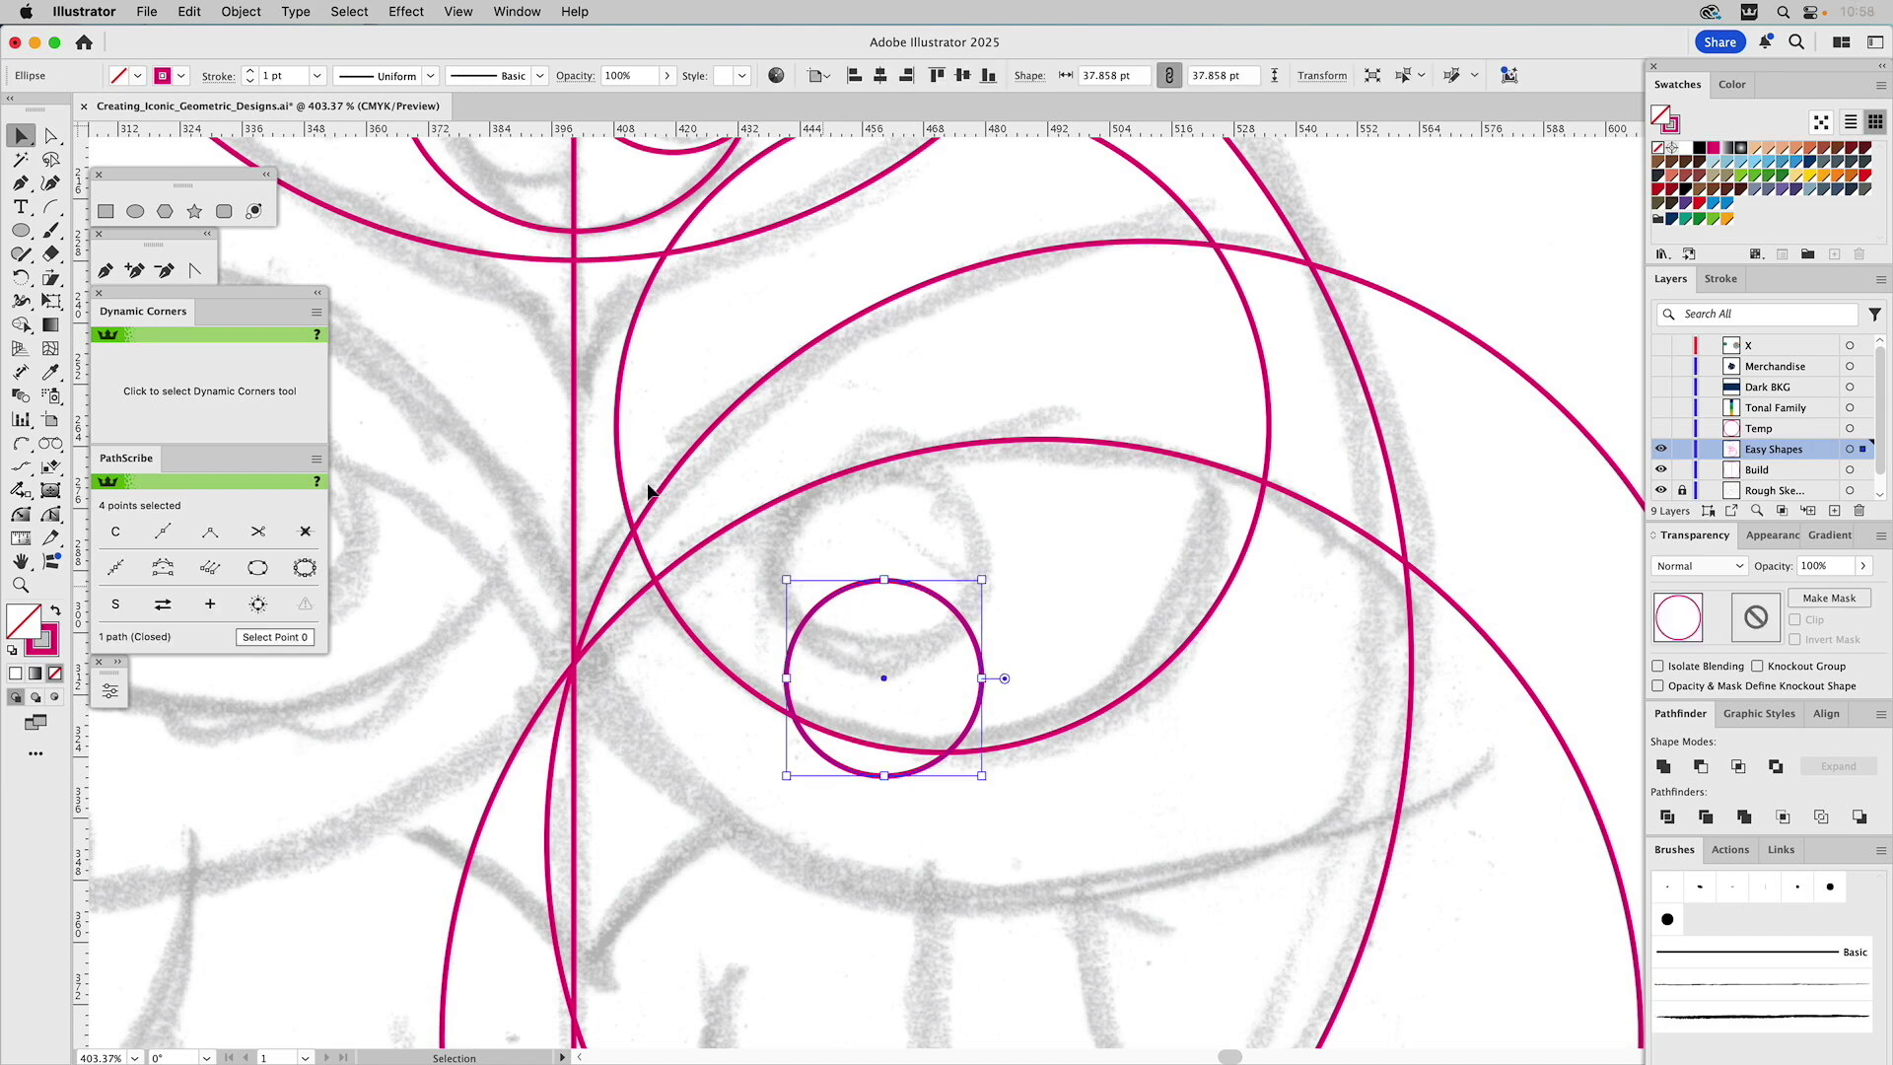
{"action": "left_click", "coordinate": [27, 139]}
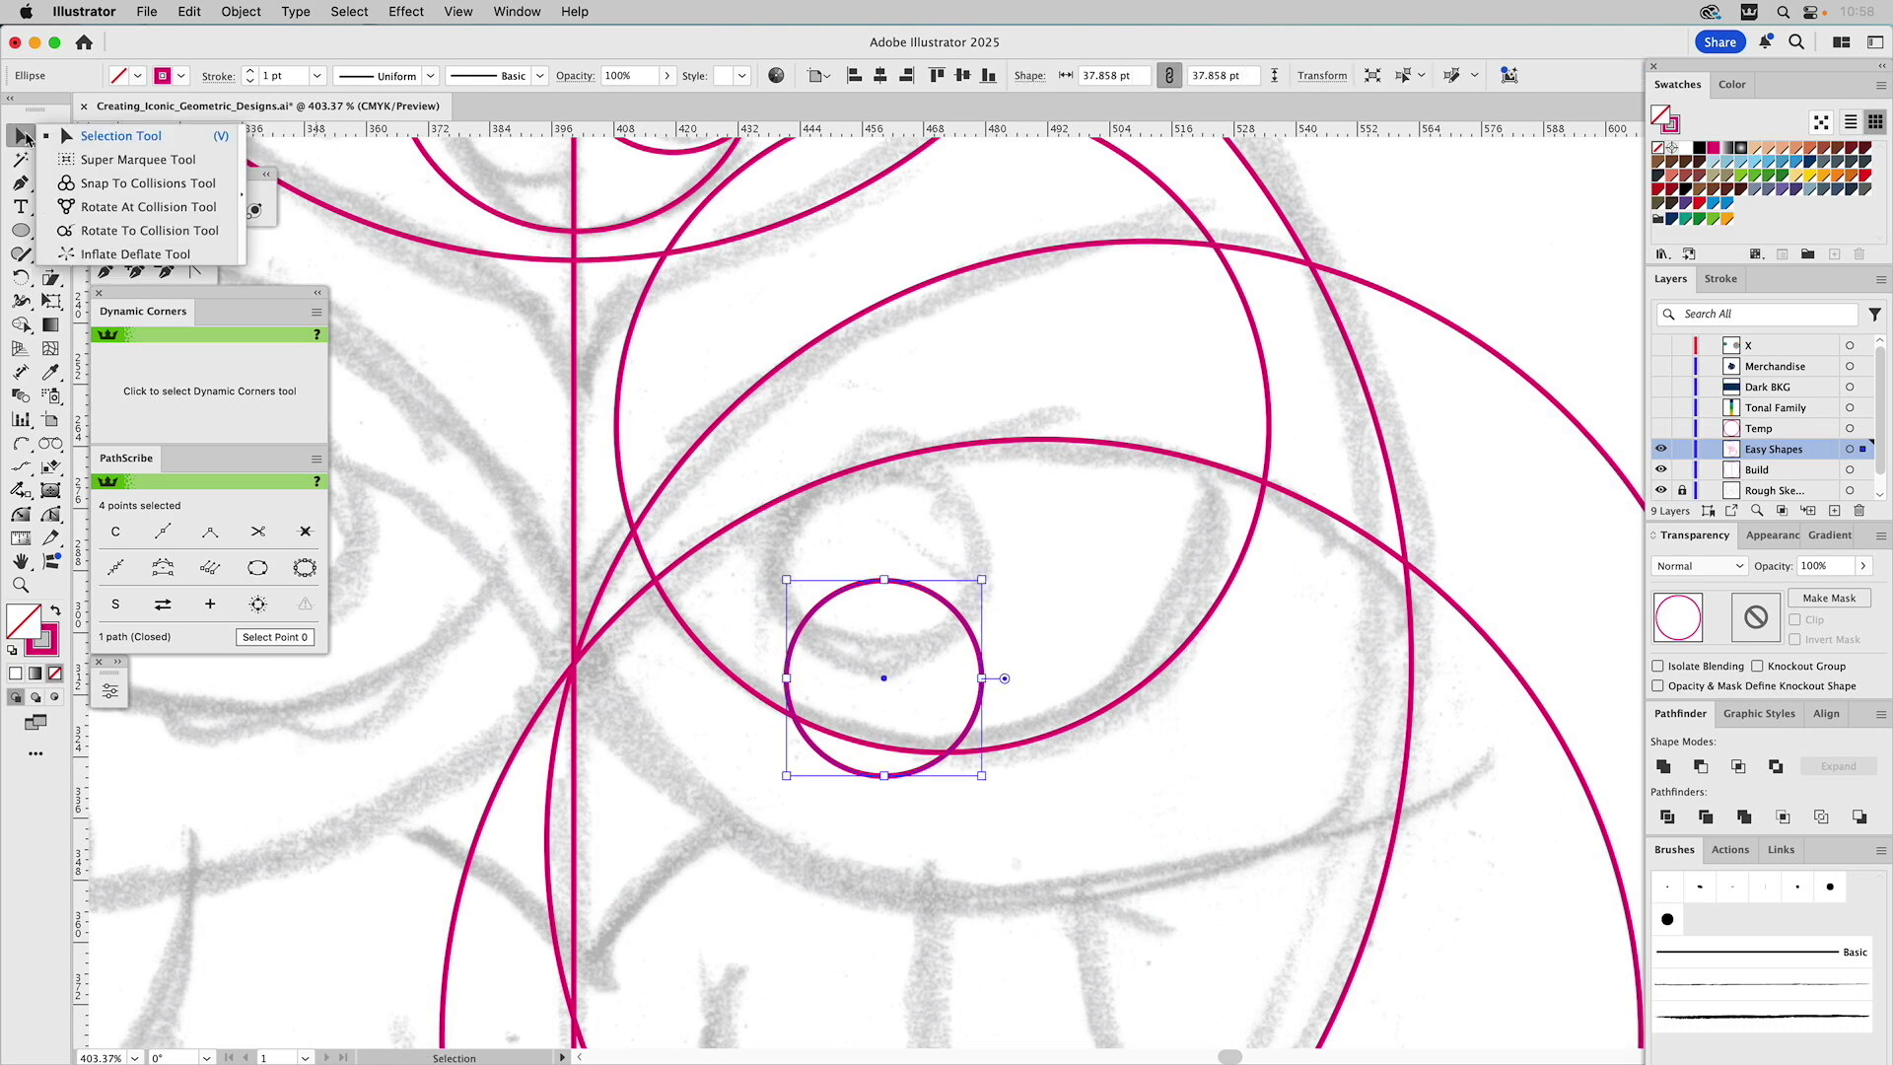
{"action": "left_click", "coordinate": [98, 184]}
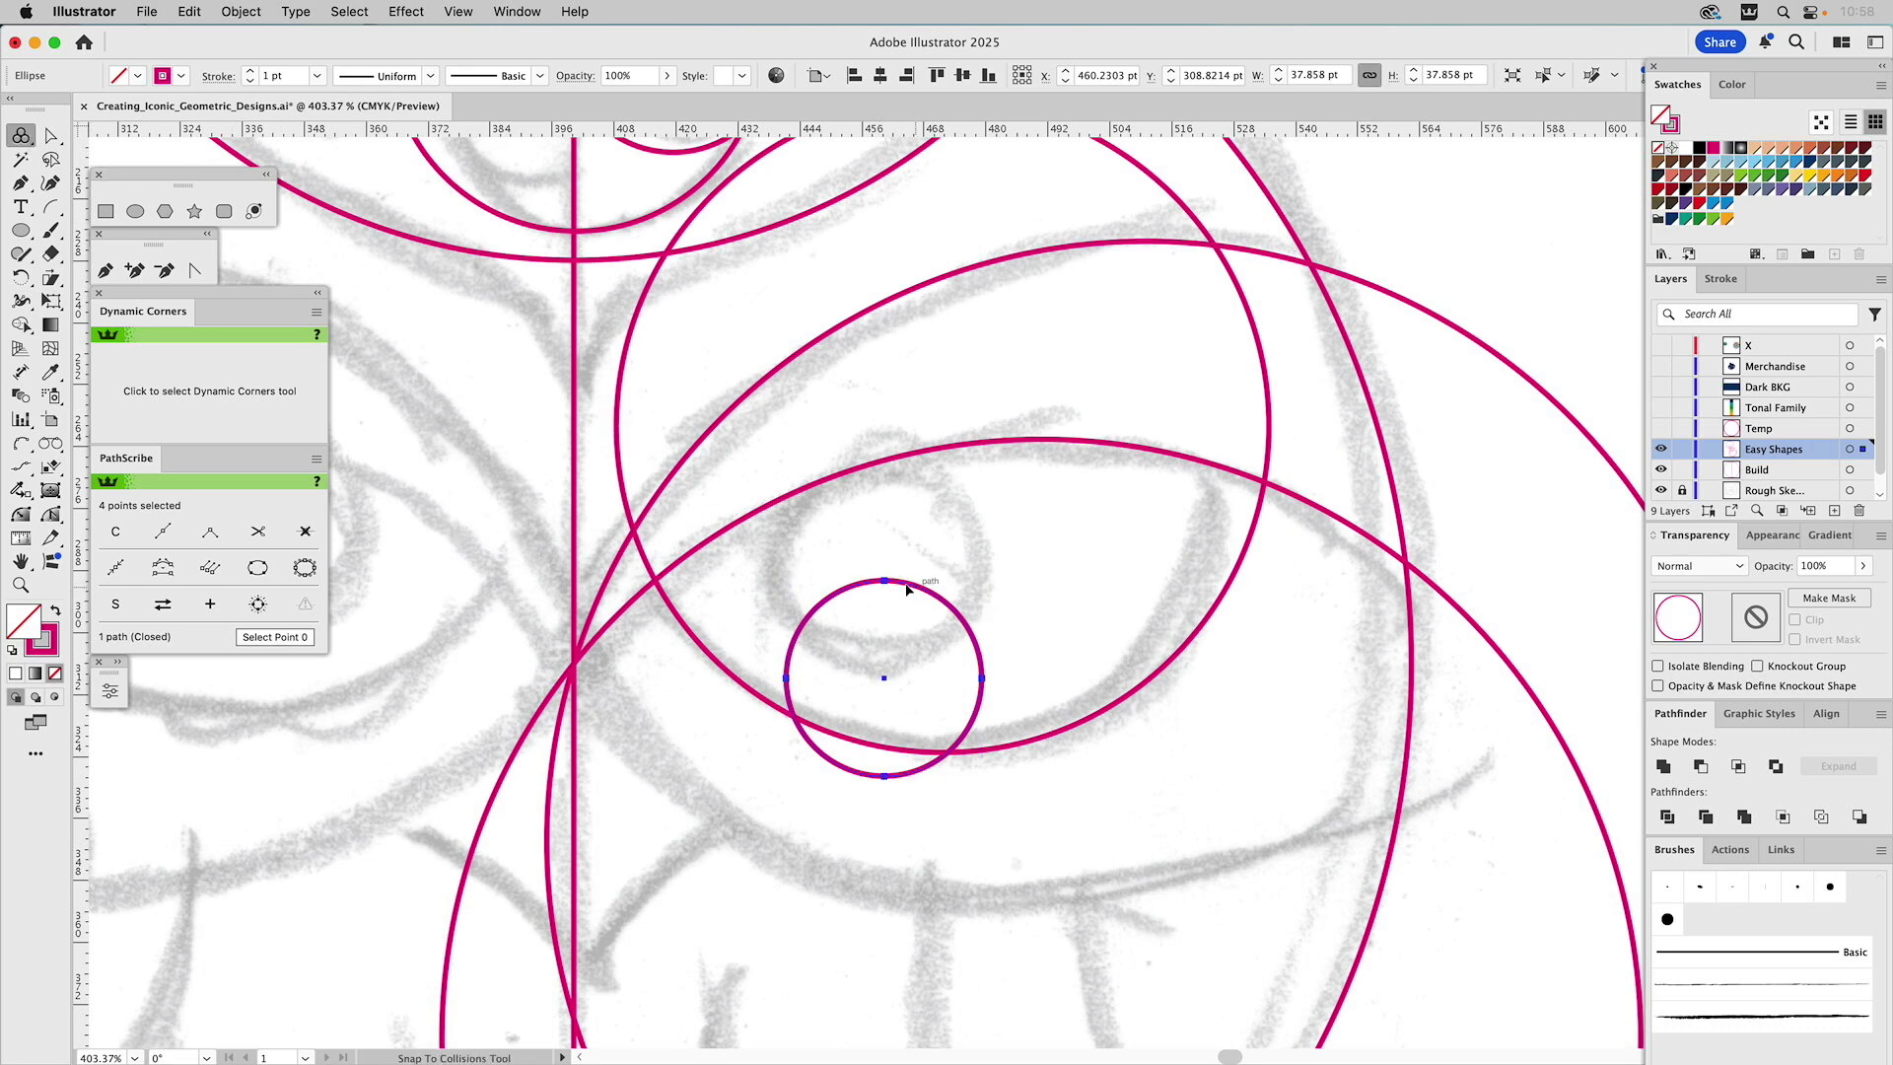
{"action": "left_click_drag", "start_coordinate": [901, 580], "coordinate": [903, 473]}
{"action": "left_click_drag", "start_coordinate": [903, 473], "coordinate": [902, 473]}
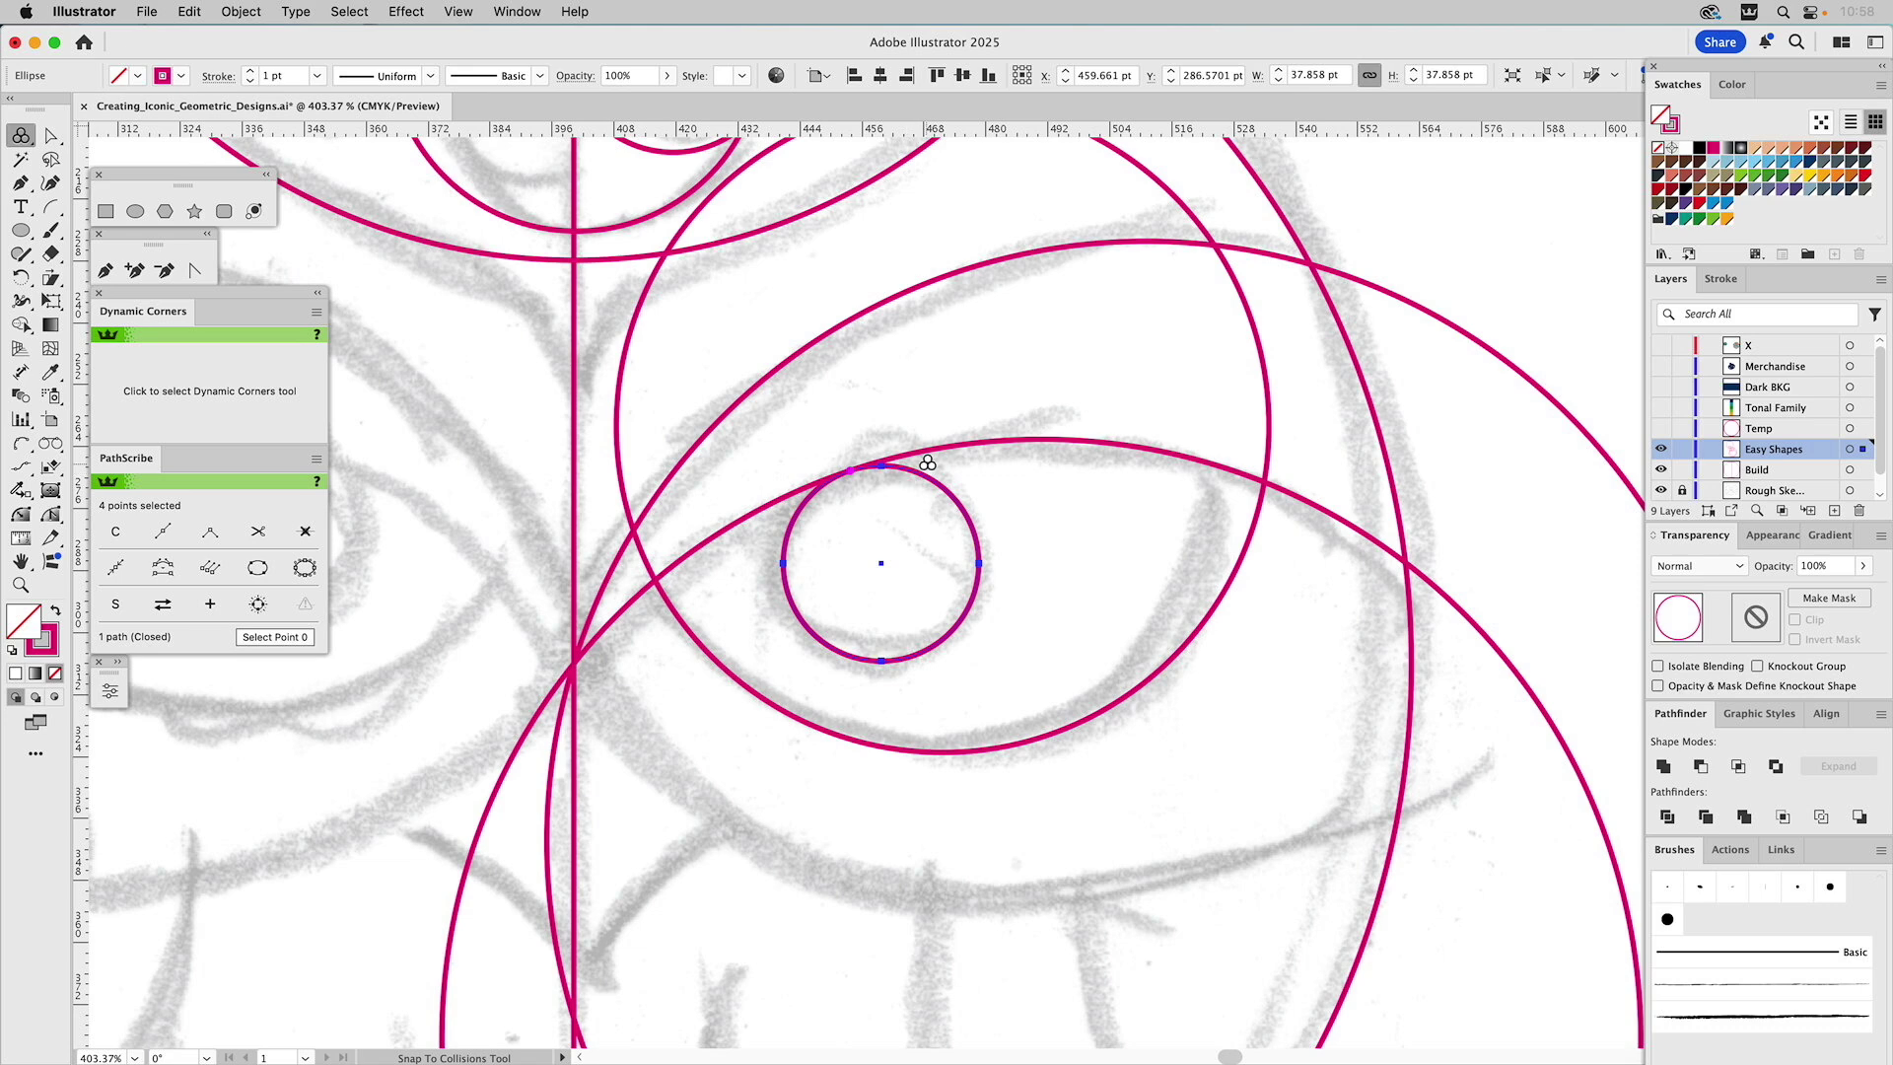
Enlarge the iris circle to about 38.7 pt and snap it against the upper eyelid circle again with the Snap To Collisions tool
{"action": "key", "text": "v"}
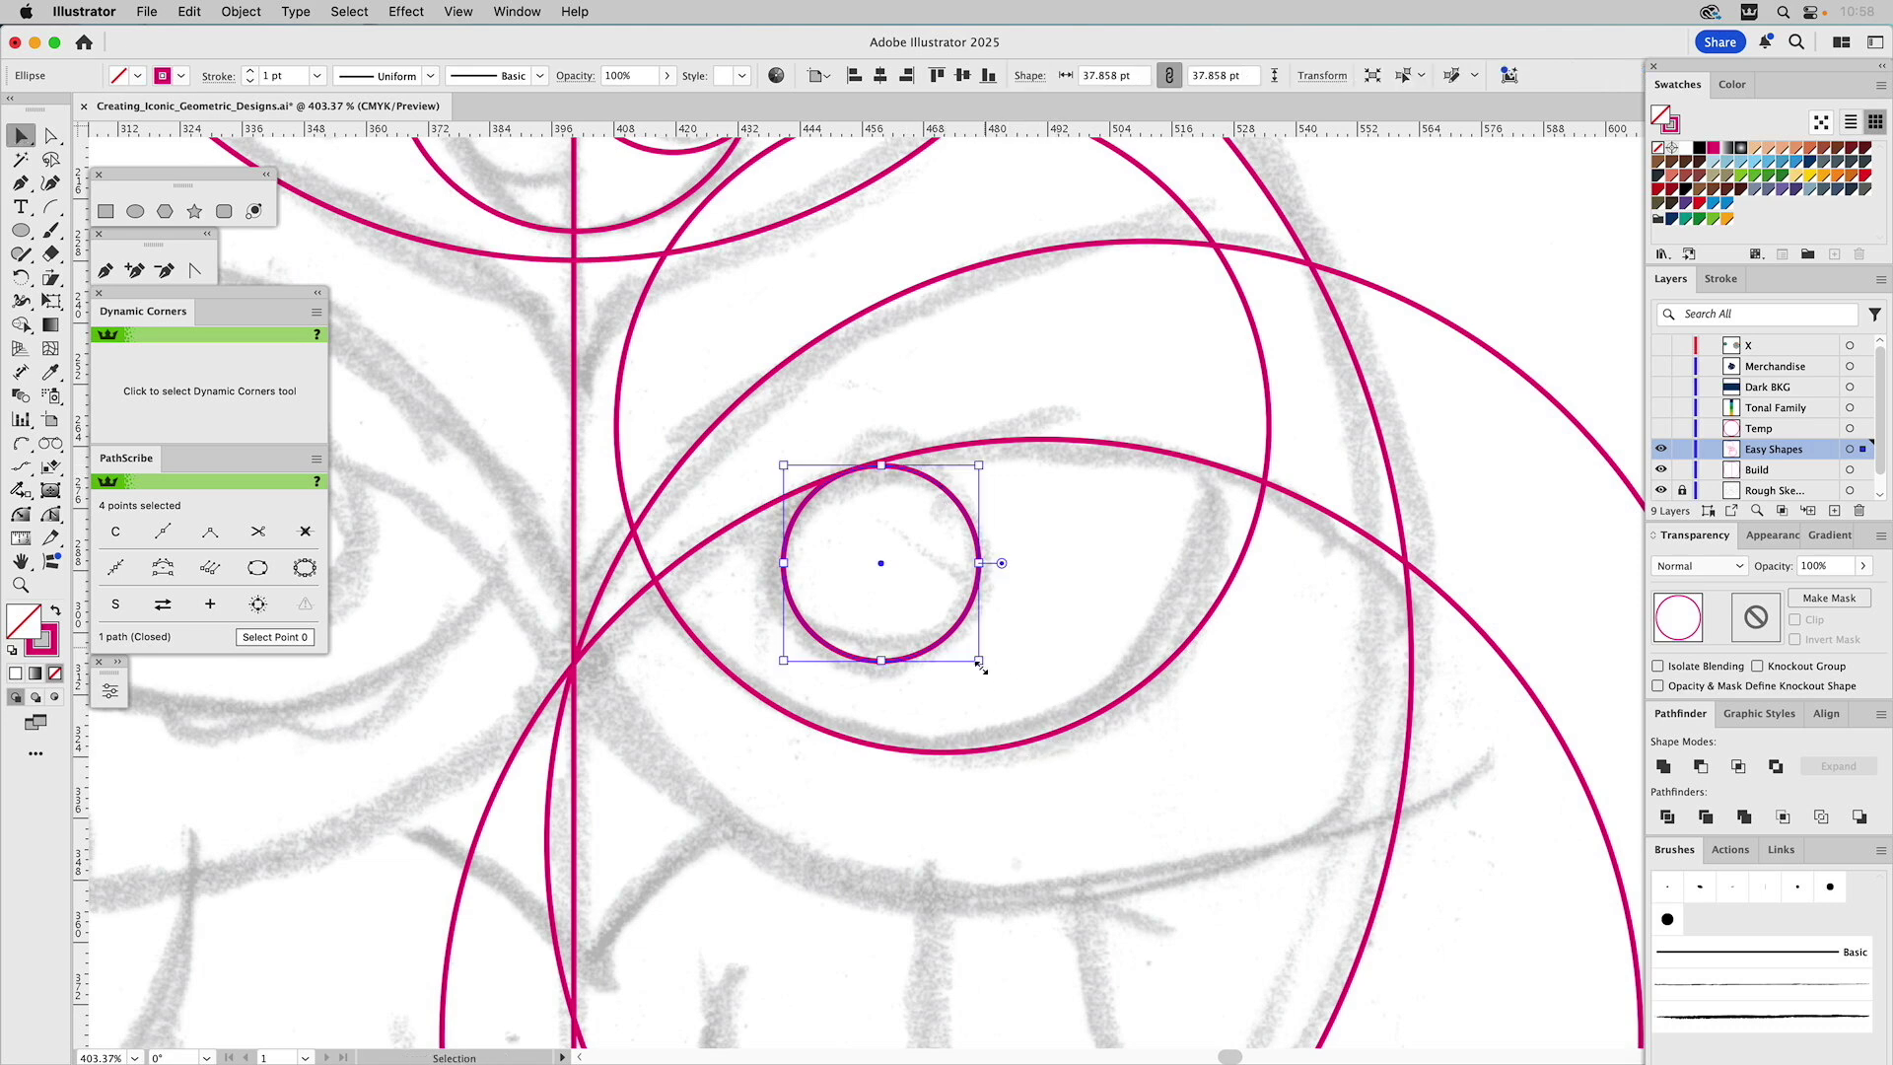
{"action": "left_click_drag", "start_coordinate": [981, 669], "coordinate": [991, 666]}
{"action": "left_click_drag", "start_coordinate": [951, 498], "coordinate": [951, 520]}
{"action": "left_click_drag", "start_coordinate": [25, 146], "coordinate": [104, 178]}
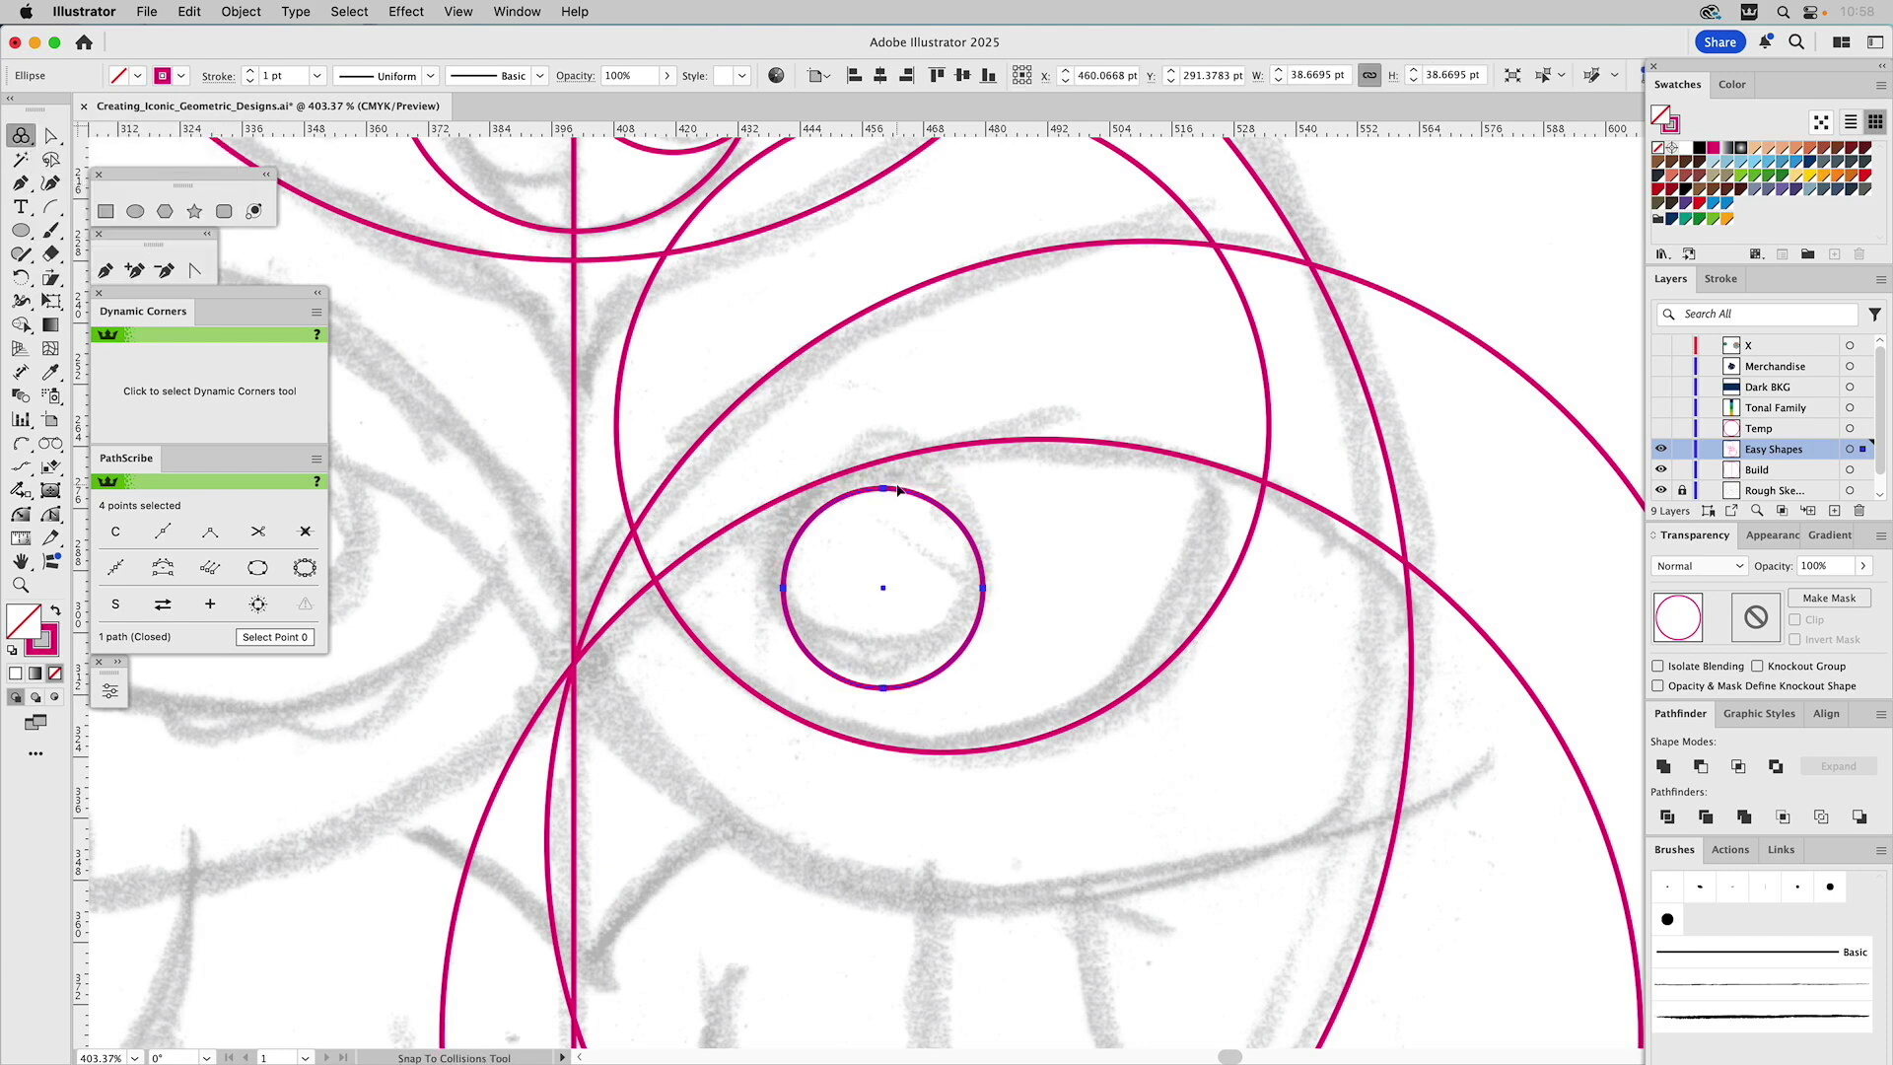
{"action": "left_click_drag", "start_coordinate": [917, 493], "coordinate": [913, 479]}
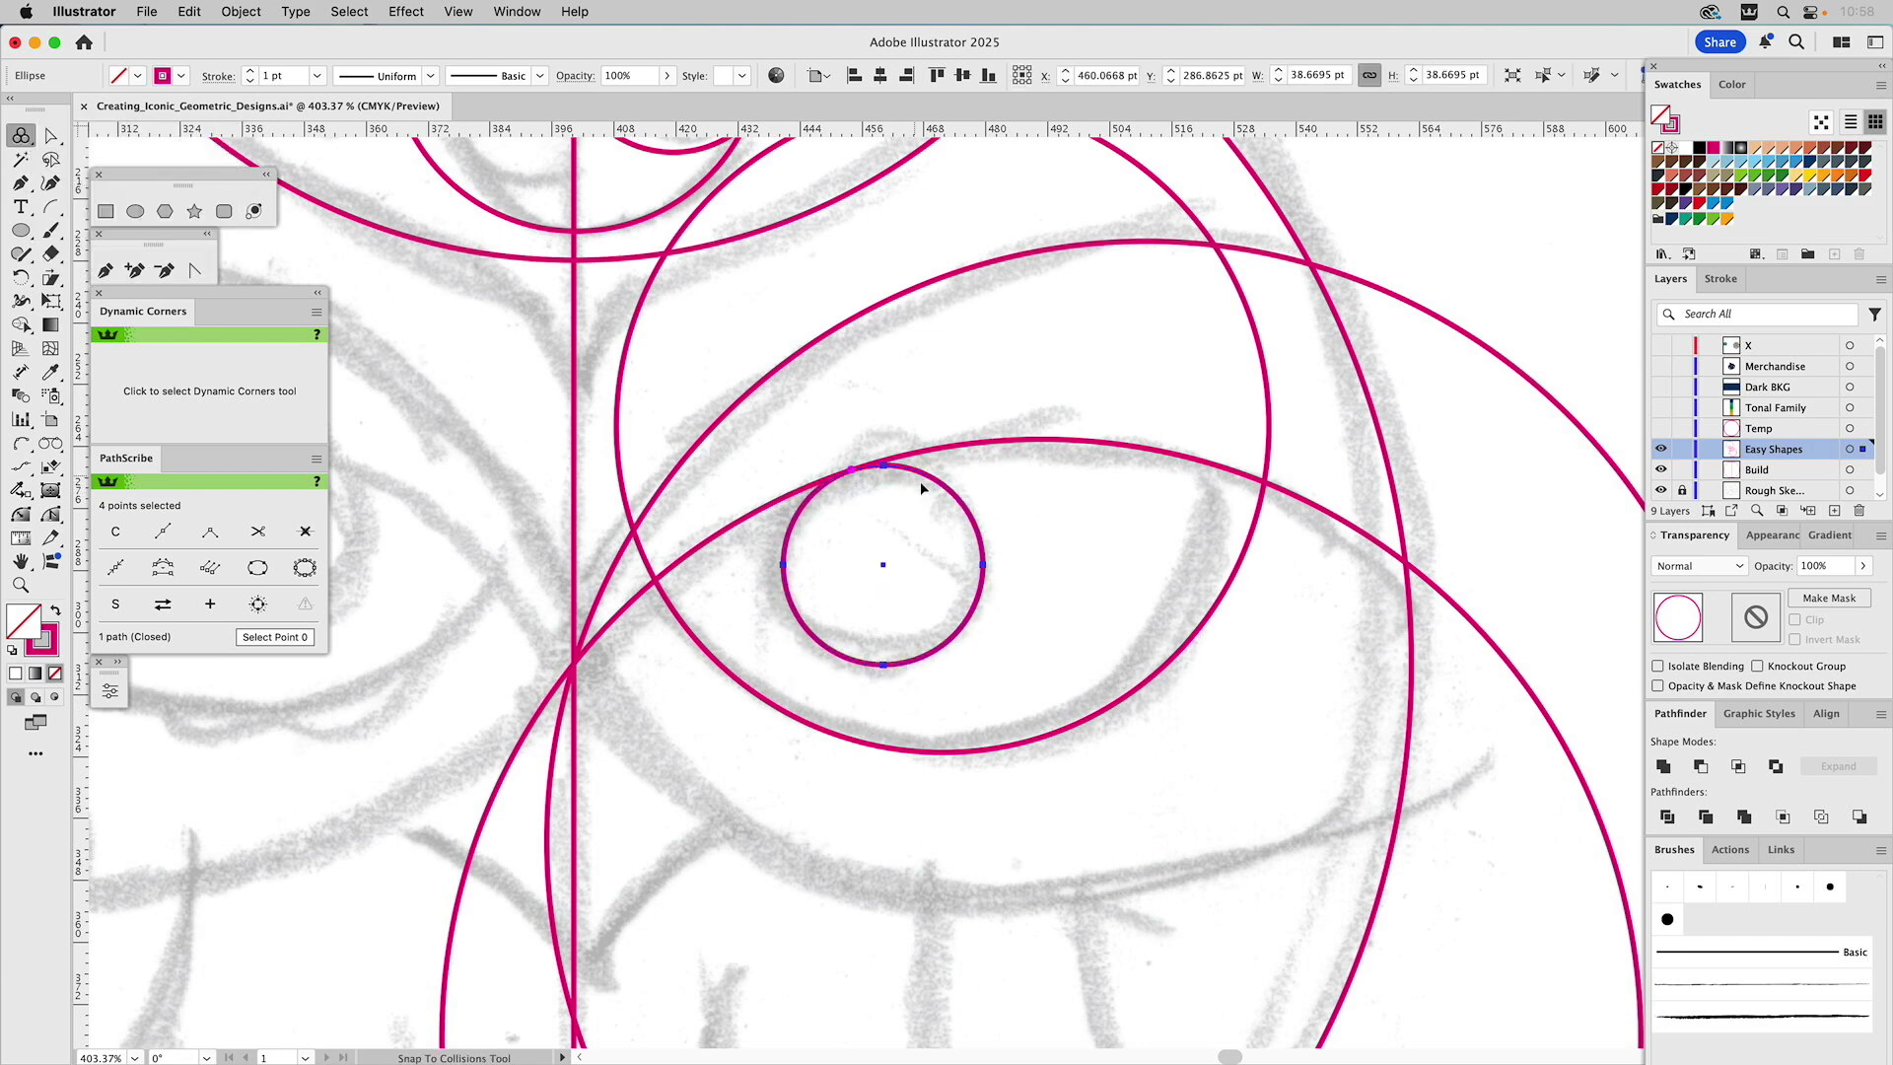
{"action": "left_click", "coordinate": [1056, 546]}
Select the upper eyelid circle and the brow circle, and subtract one from the other with Pathfinder's Minus Front to leave a crescent
{"action": "left_click_drag", "start_coordinate": [993, 591], "coordinate": [1090, 380]}
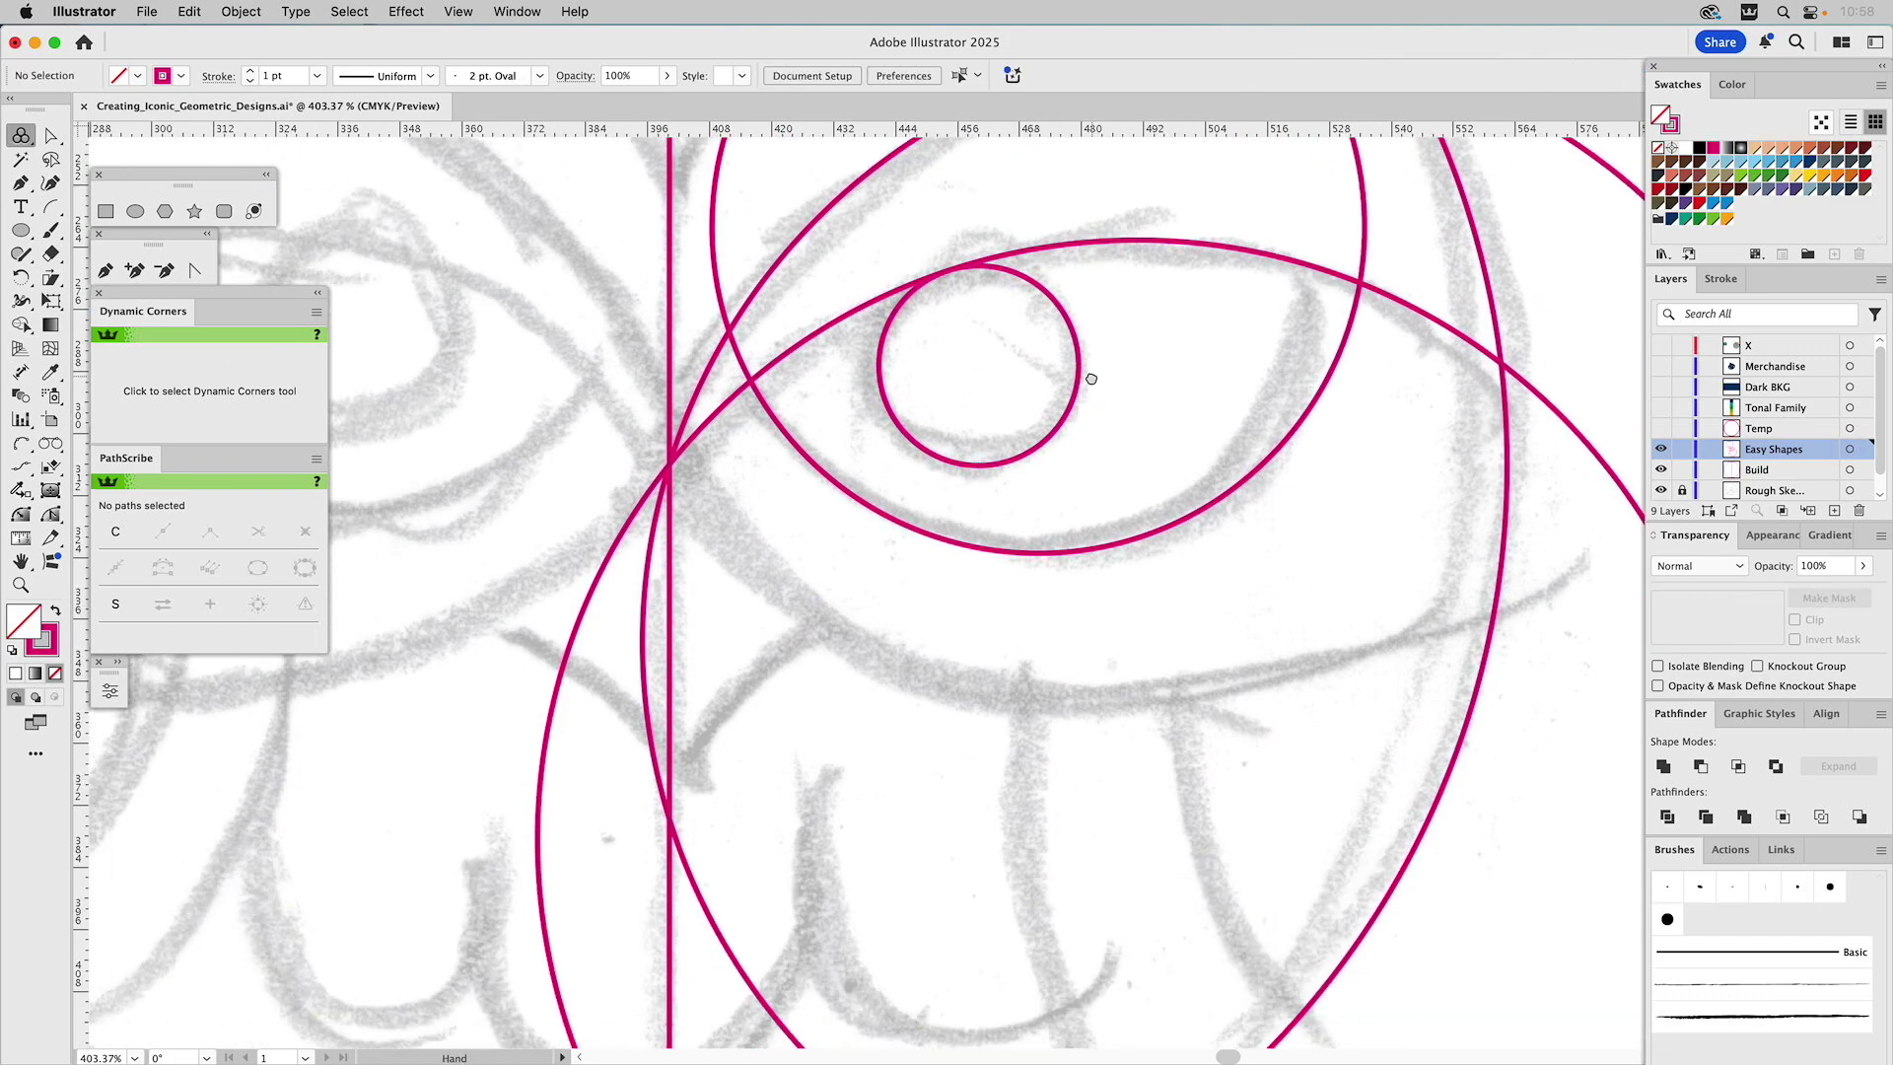
{"action": "left_click", "coordinate": [21, 584]}
{"action": "left_click", "coordinate": [934, 515], "text": "alt"}
{"action": "left_click", "coordinate": [943, 524], "text": "alt"}
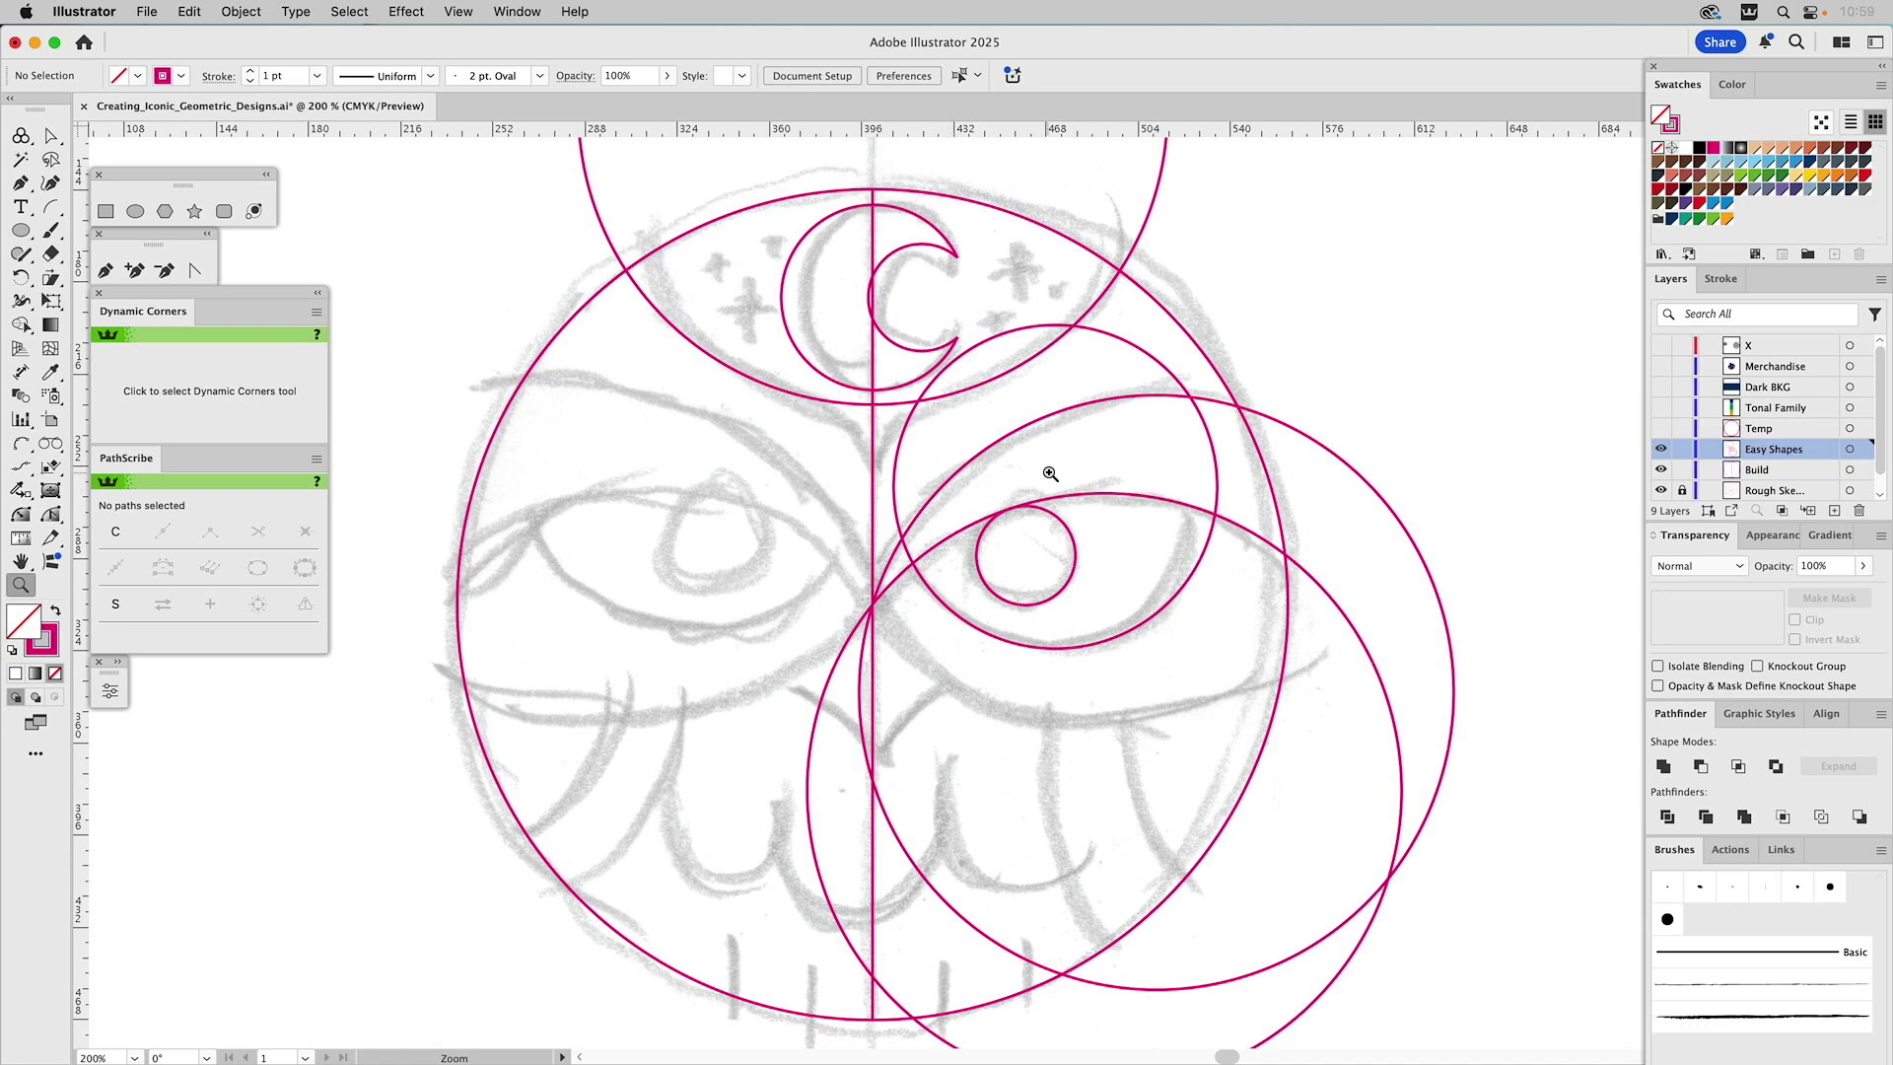
{"action": "key", "text": "v"}
{"action": "left_click", "coordinate": [1160, 501]}
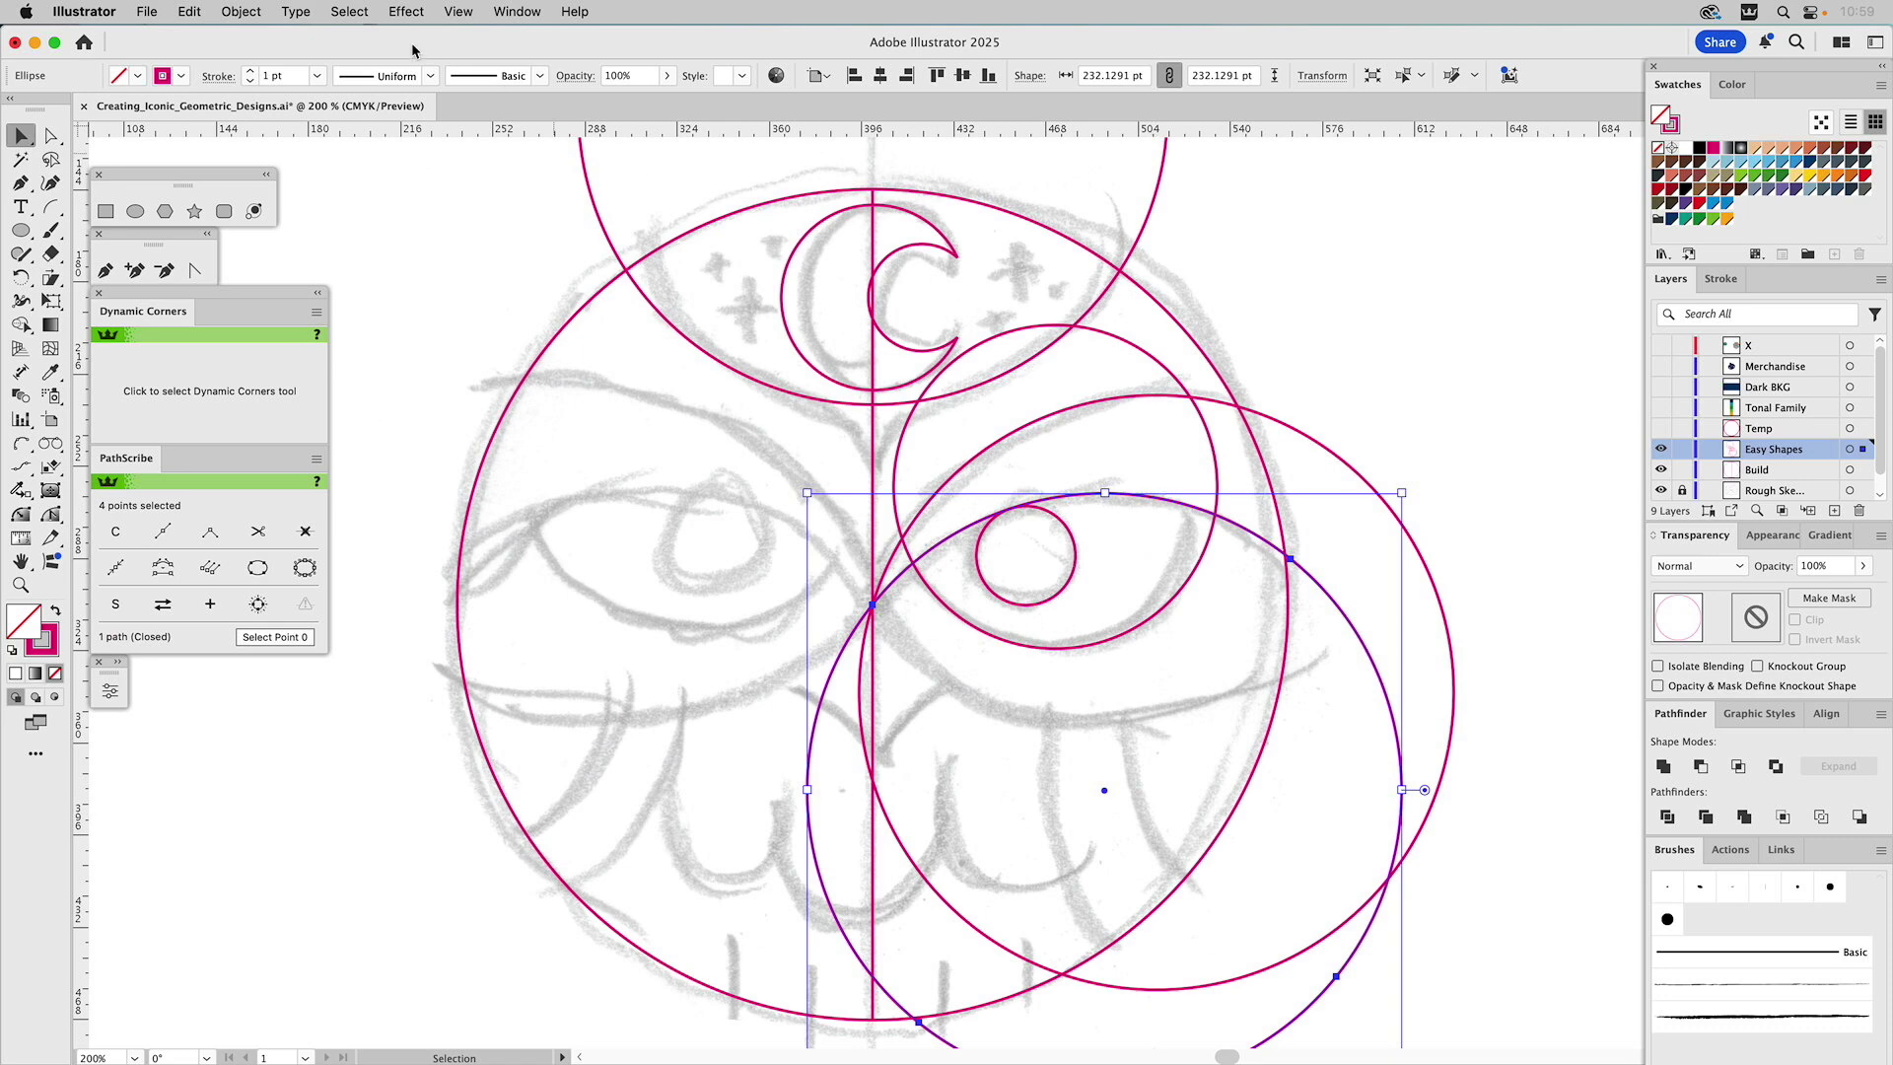
{"action": "left_click", "coordinate": [242, 11]}
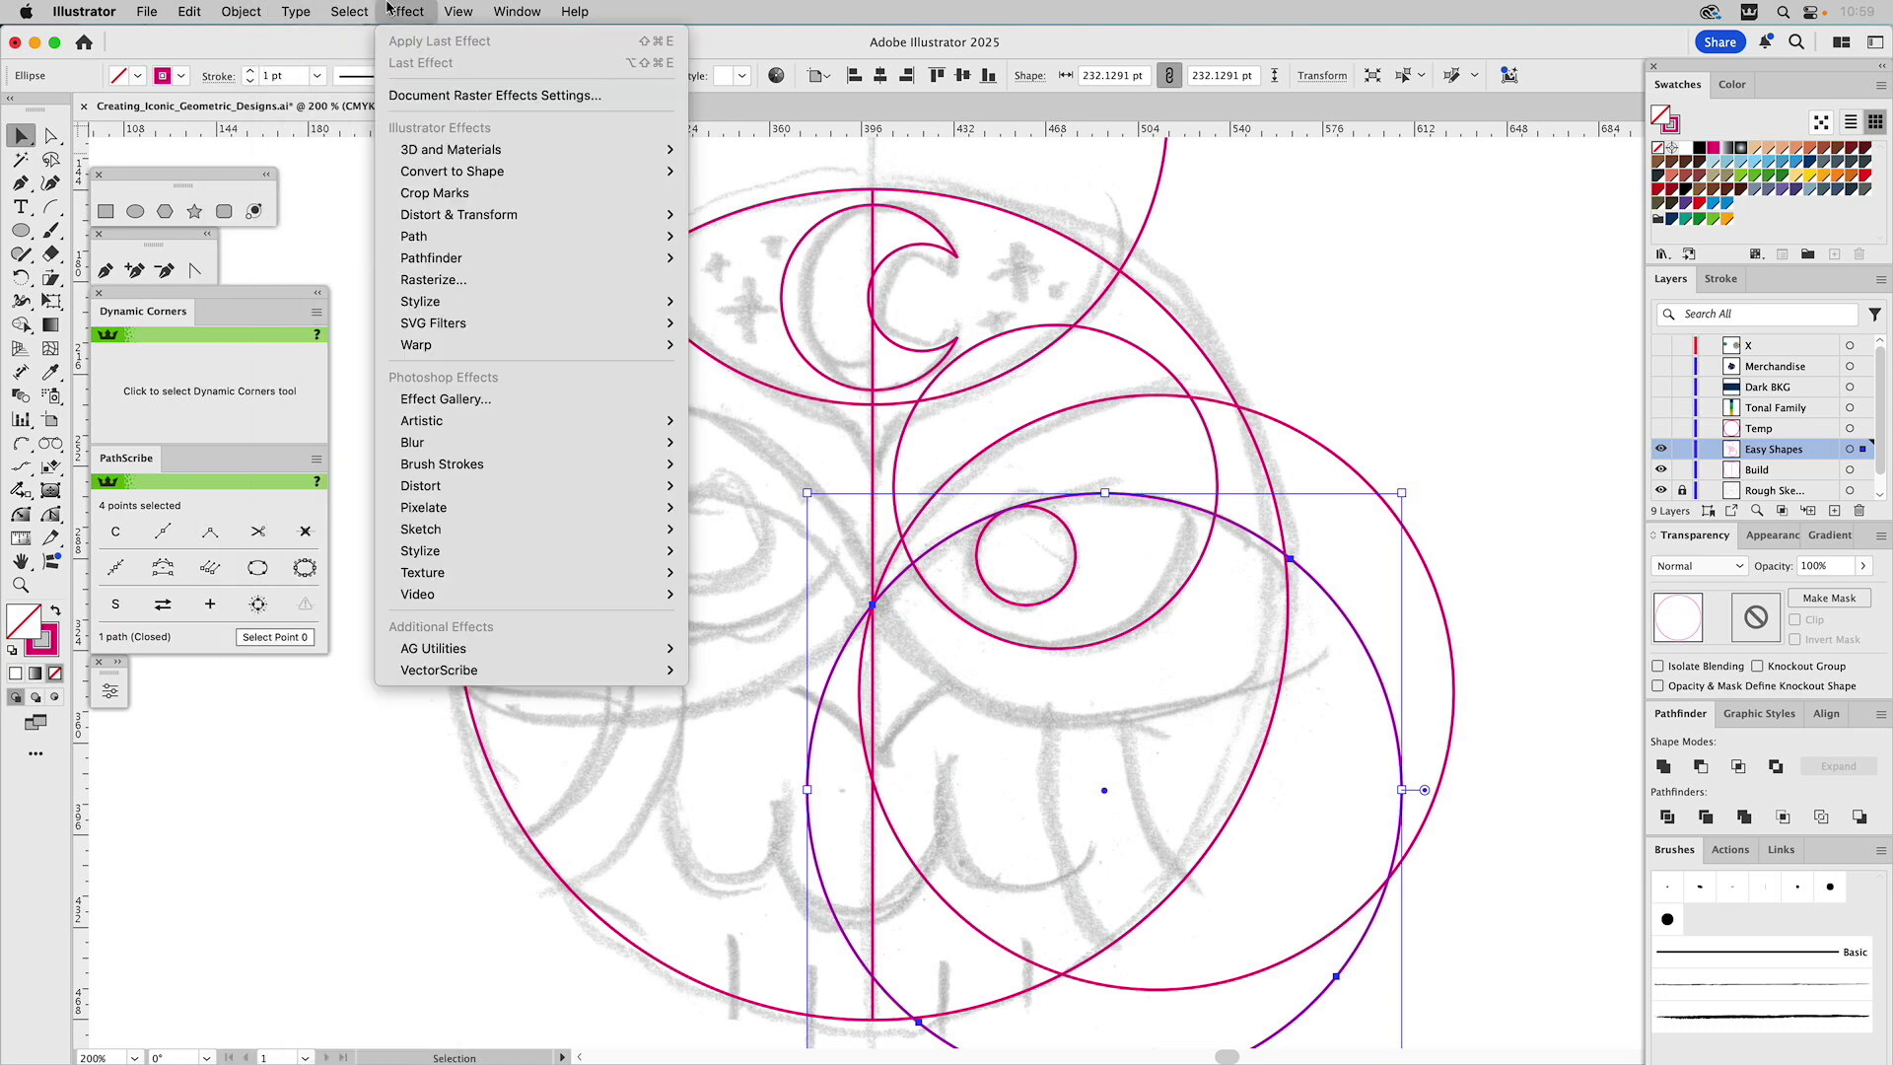
{"action": "mouse_move", "coordinate": [251, 62]}
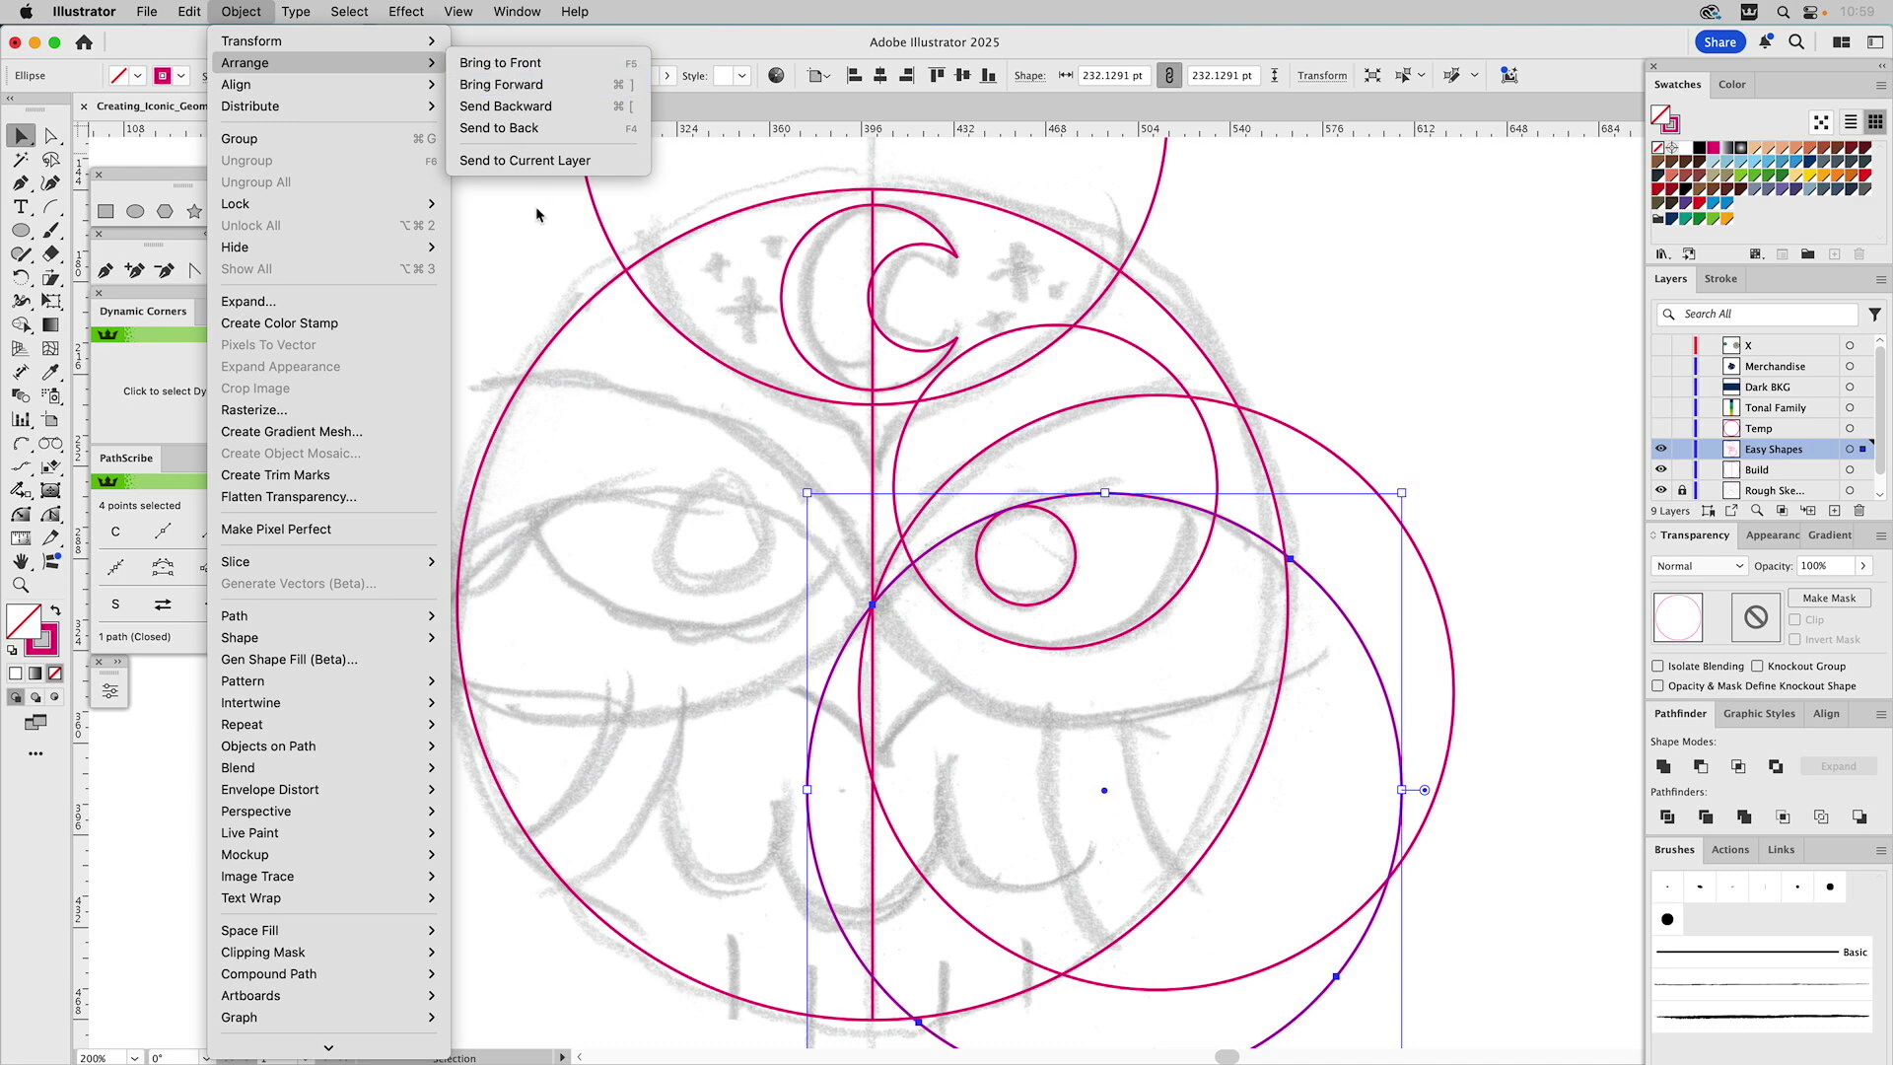
{"action": "left_click", "coordinate": [509, 276]}
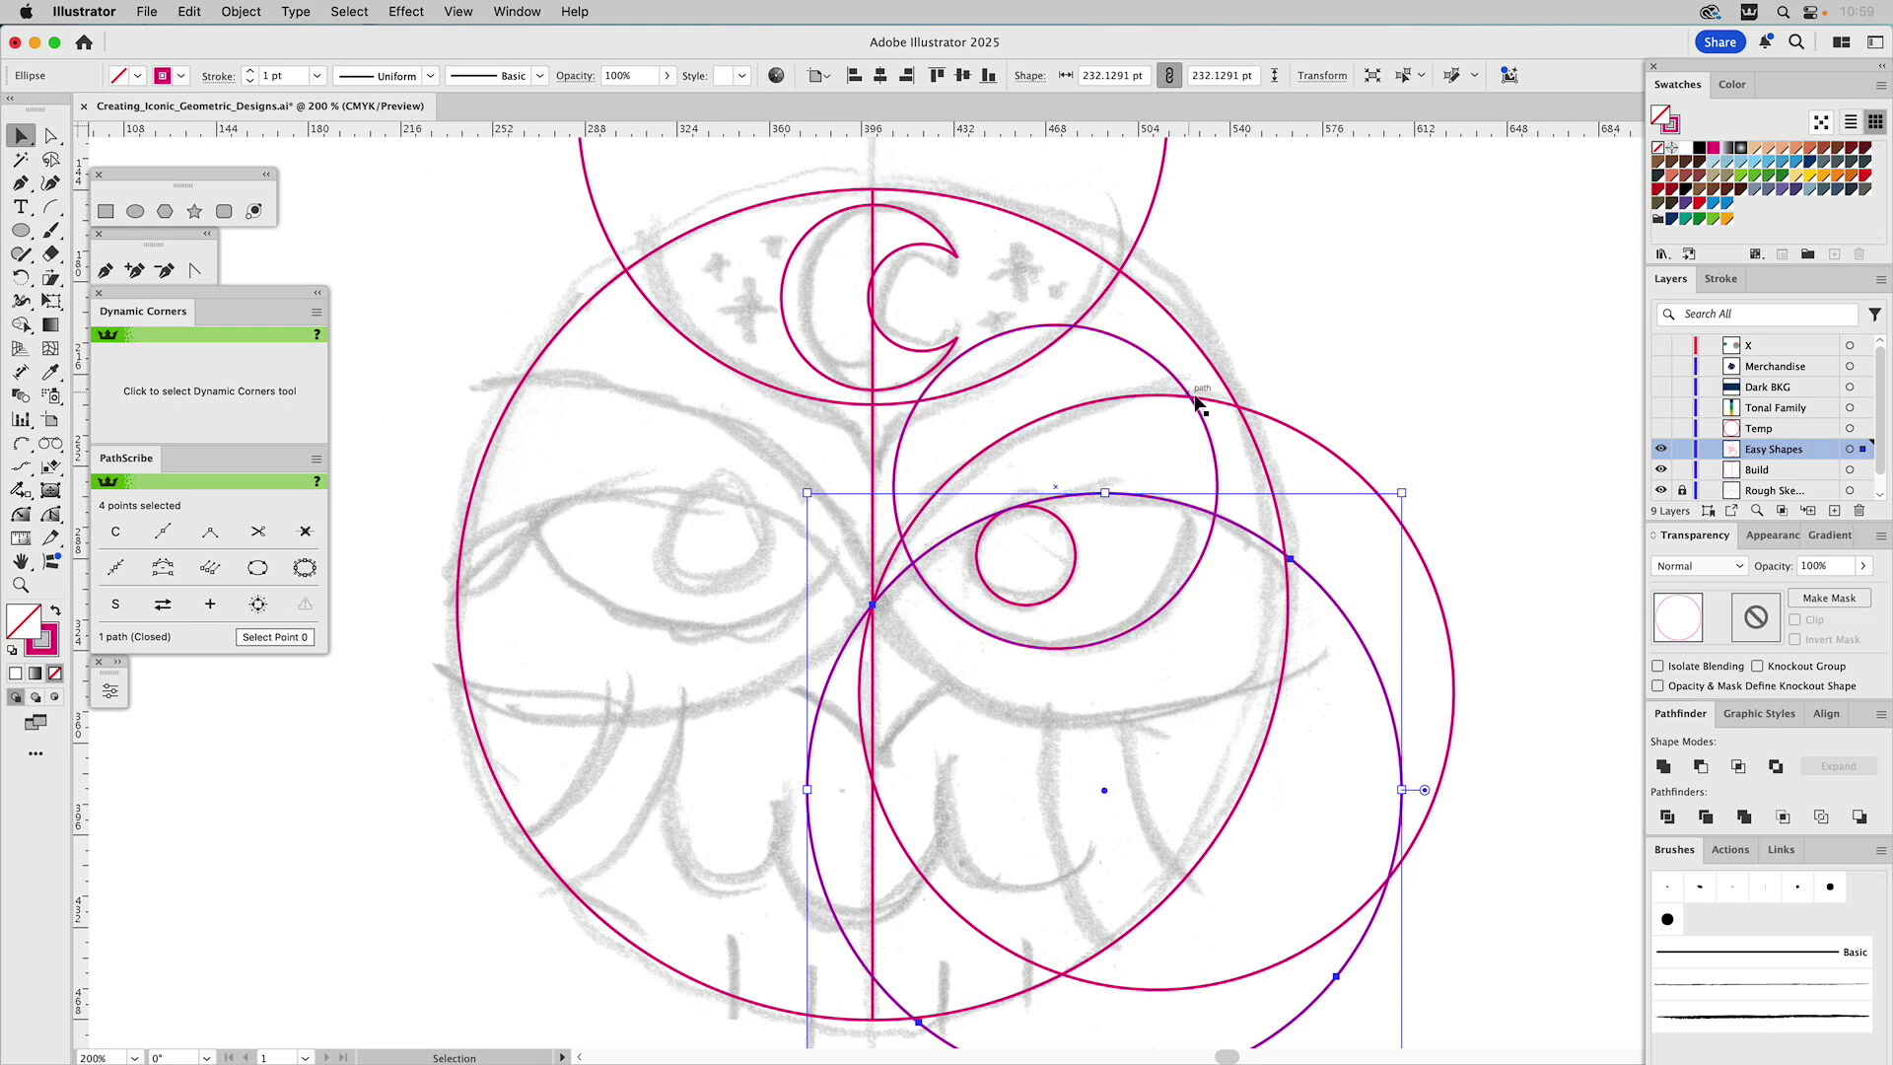
{"action": "left_click", "coordinate": [1272, 430], "text": "shift"}
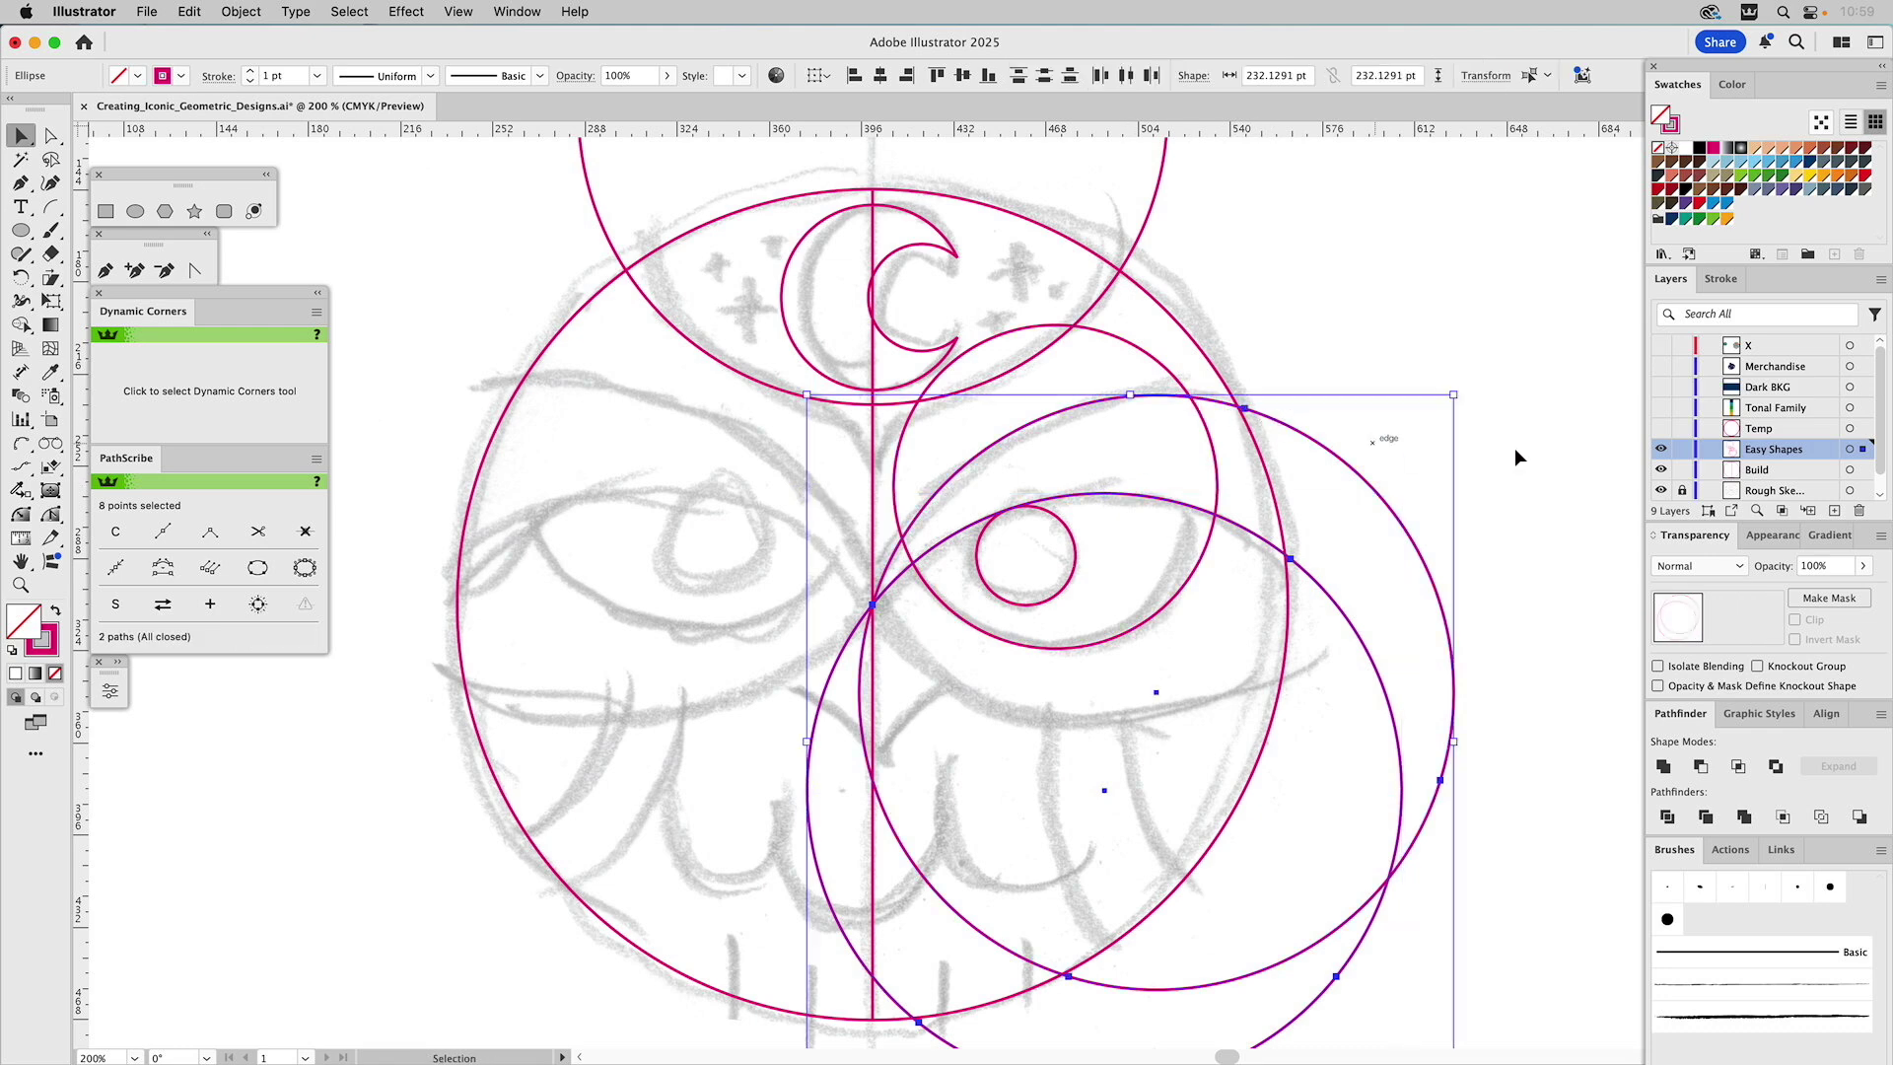
{"action": "left_click", "coordinate": [1703, 768]}
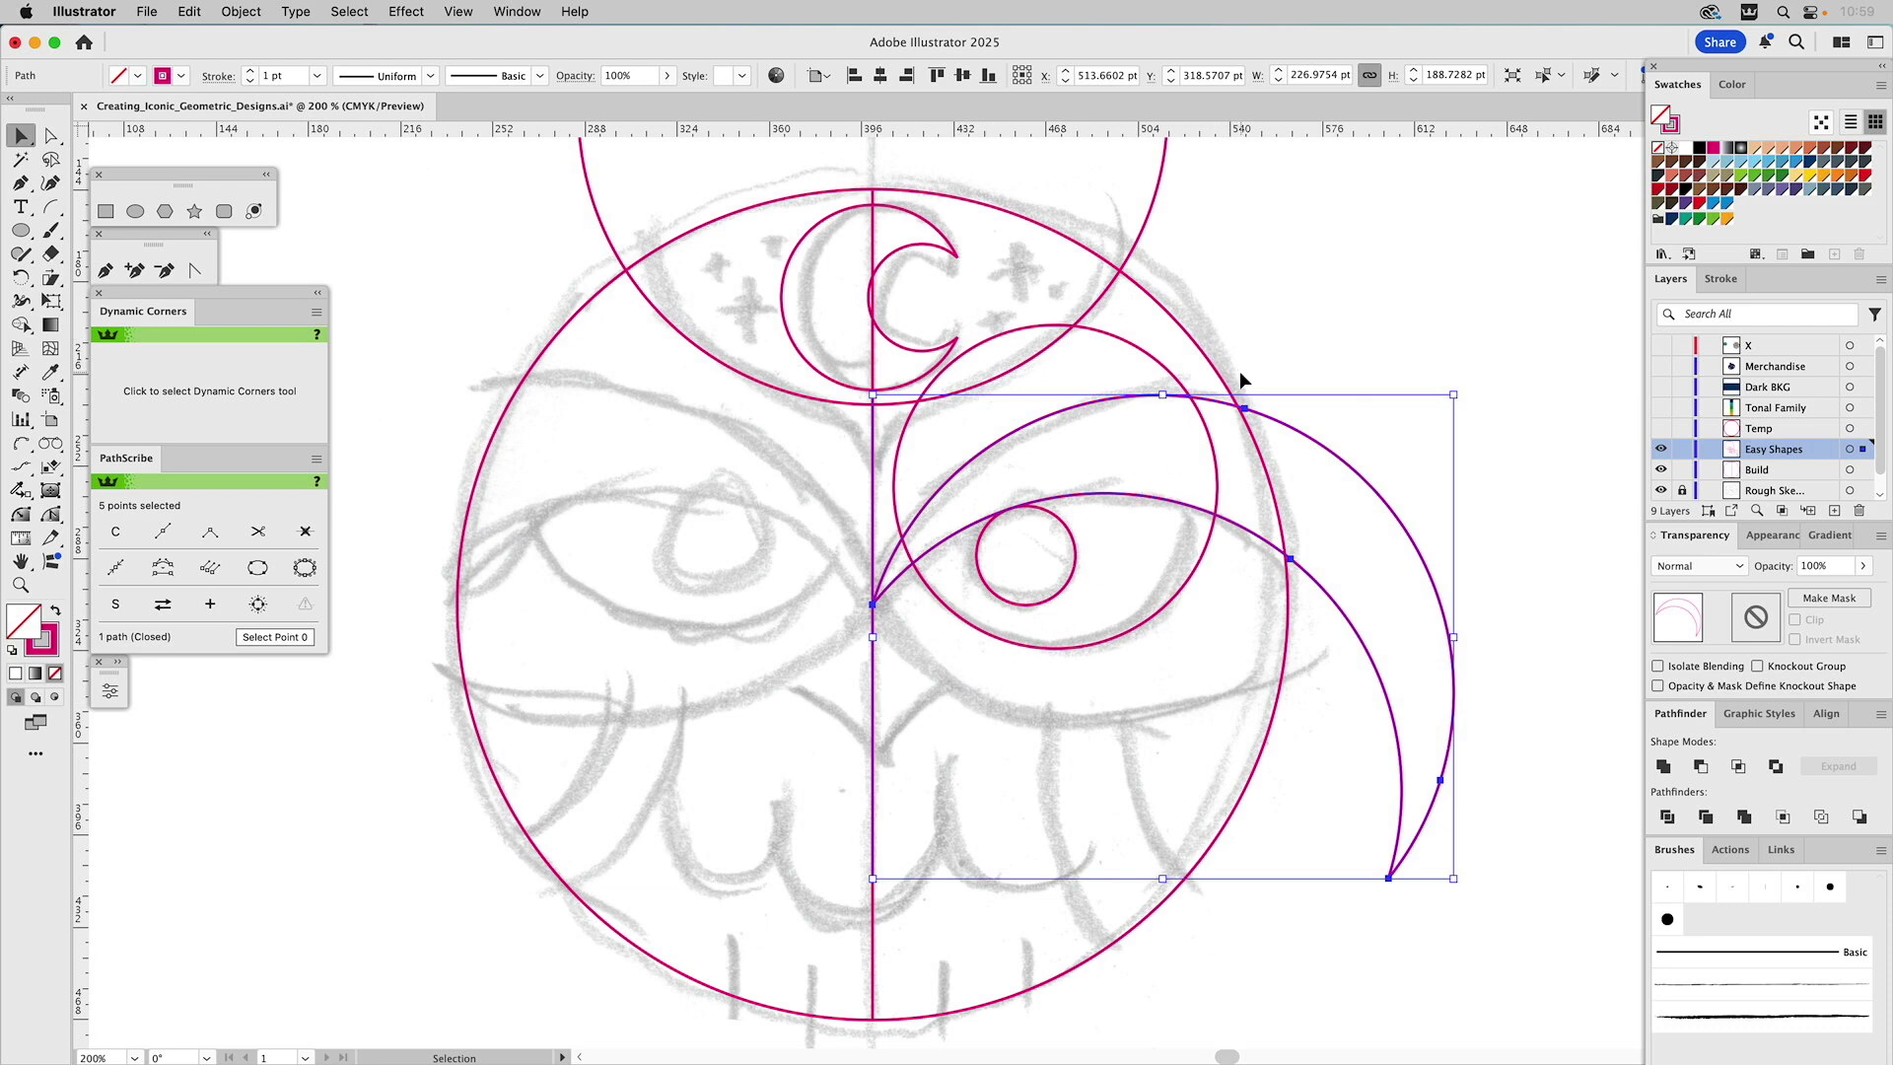
Trim off the part of the brow crescent that extends outside the head circle with the Shape Builder tool, and deselect
{"action": "left_click", "coordinate": [1256, 451]}
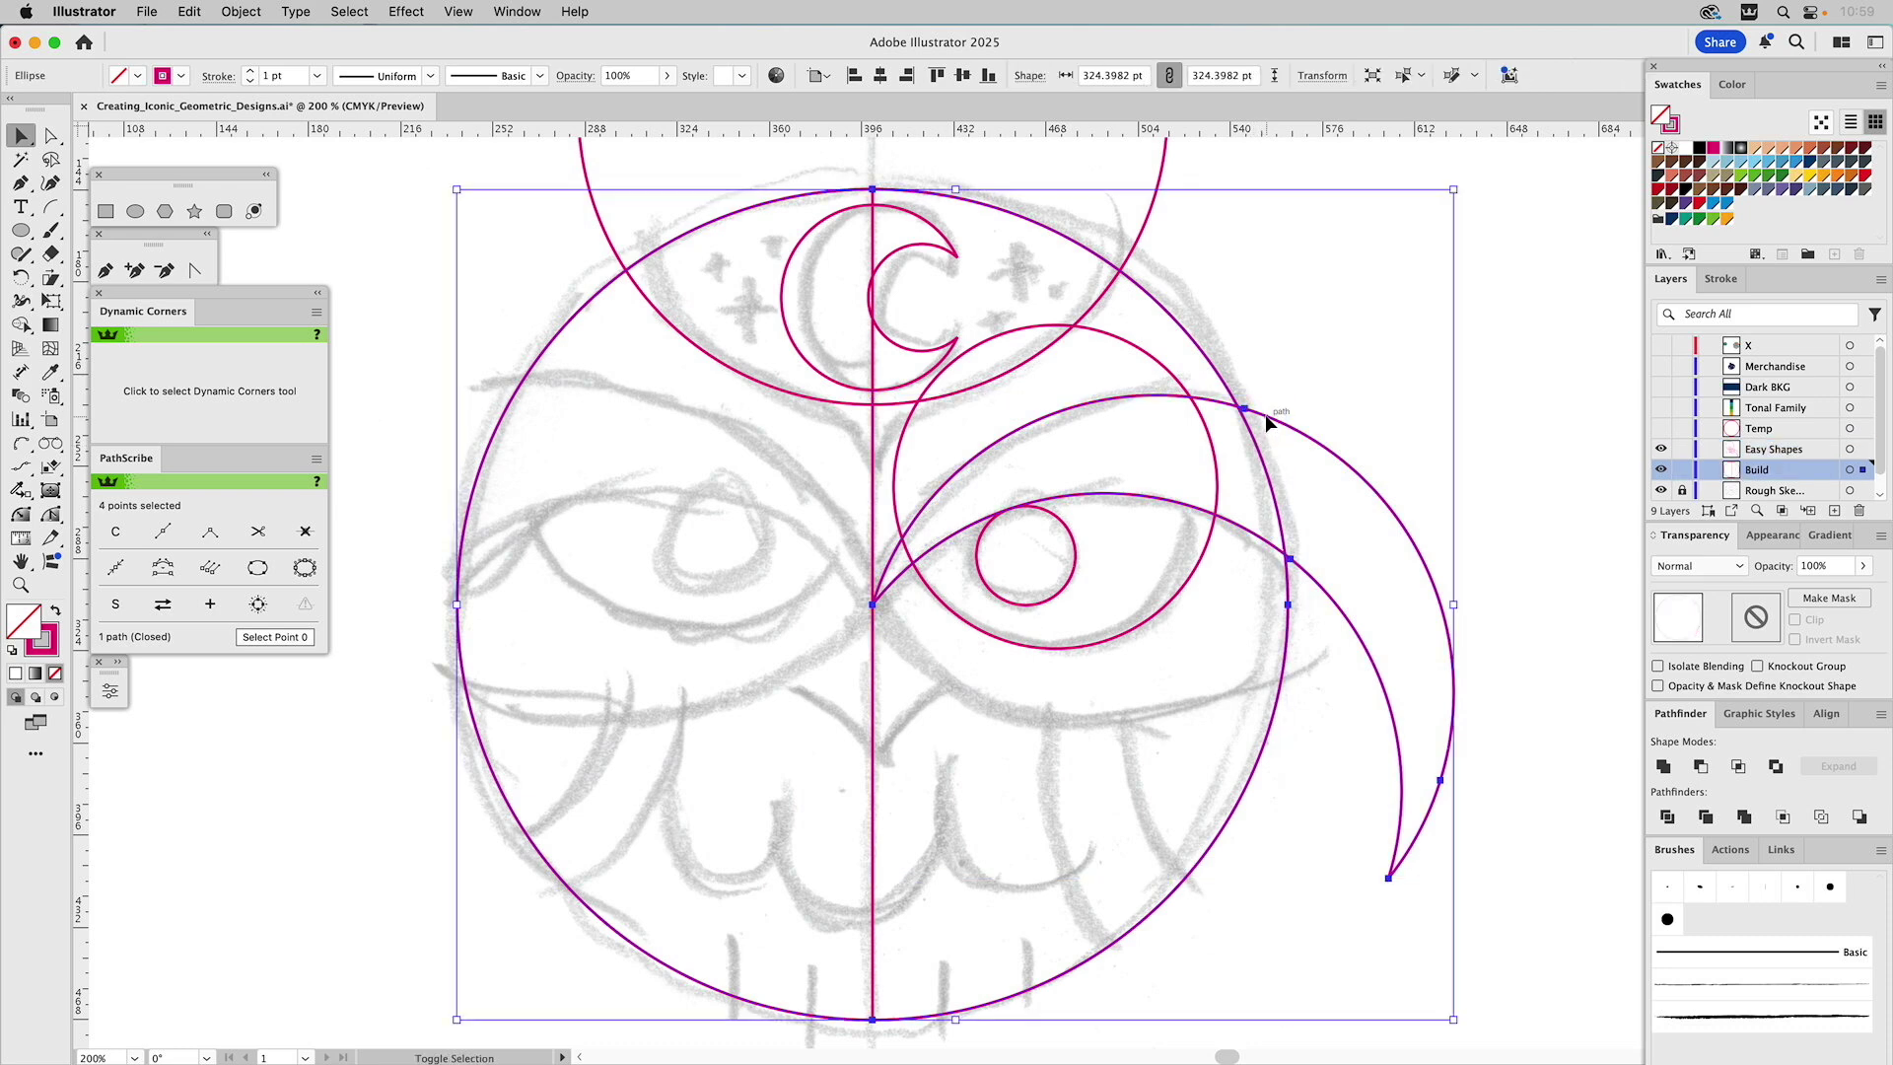
{"action": "left_click", "coordinate": [1265, 418], "text": "shift"}
{"action": "left_click", "coordinate": [24, 327]}
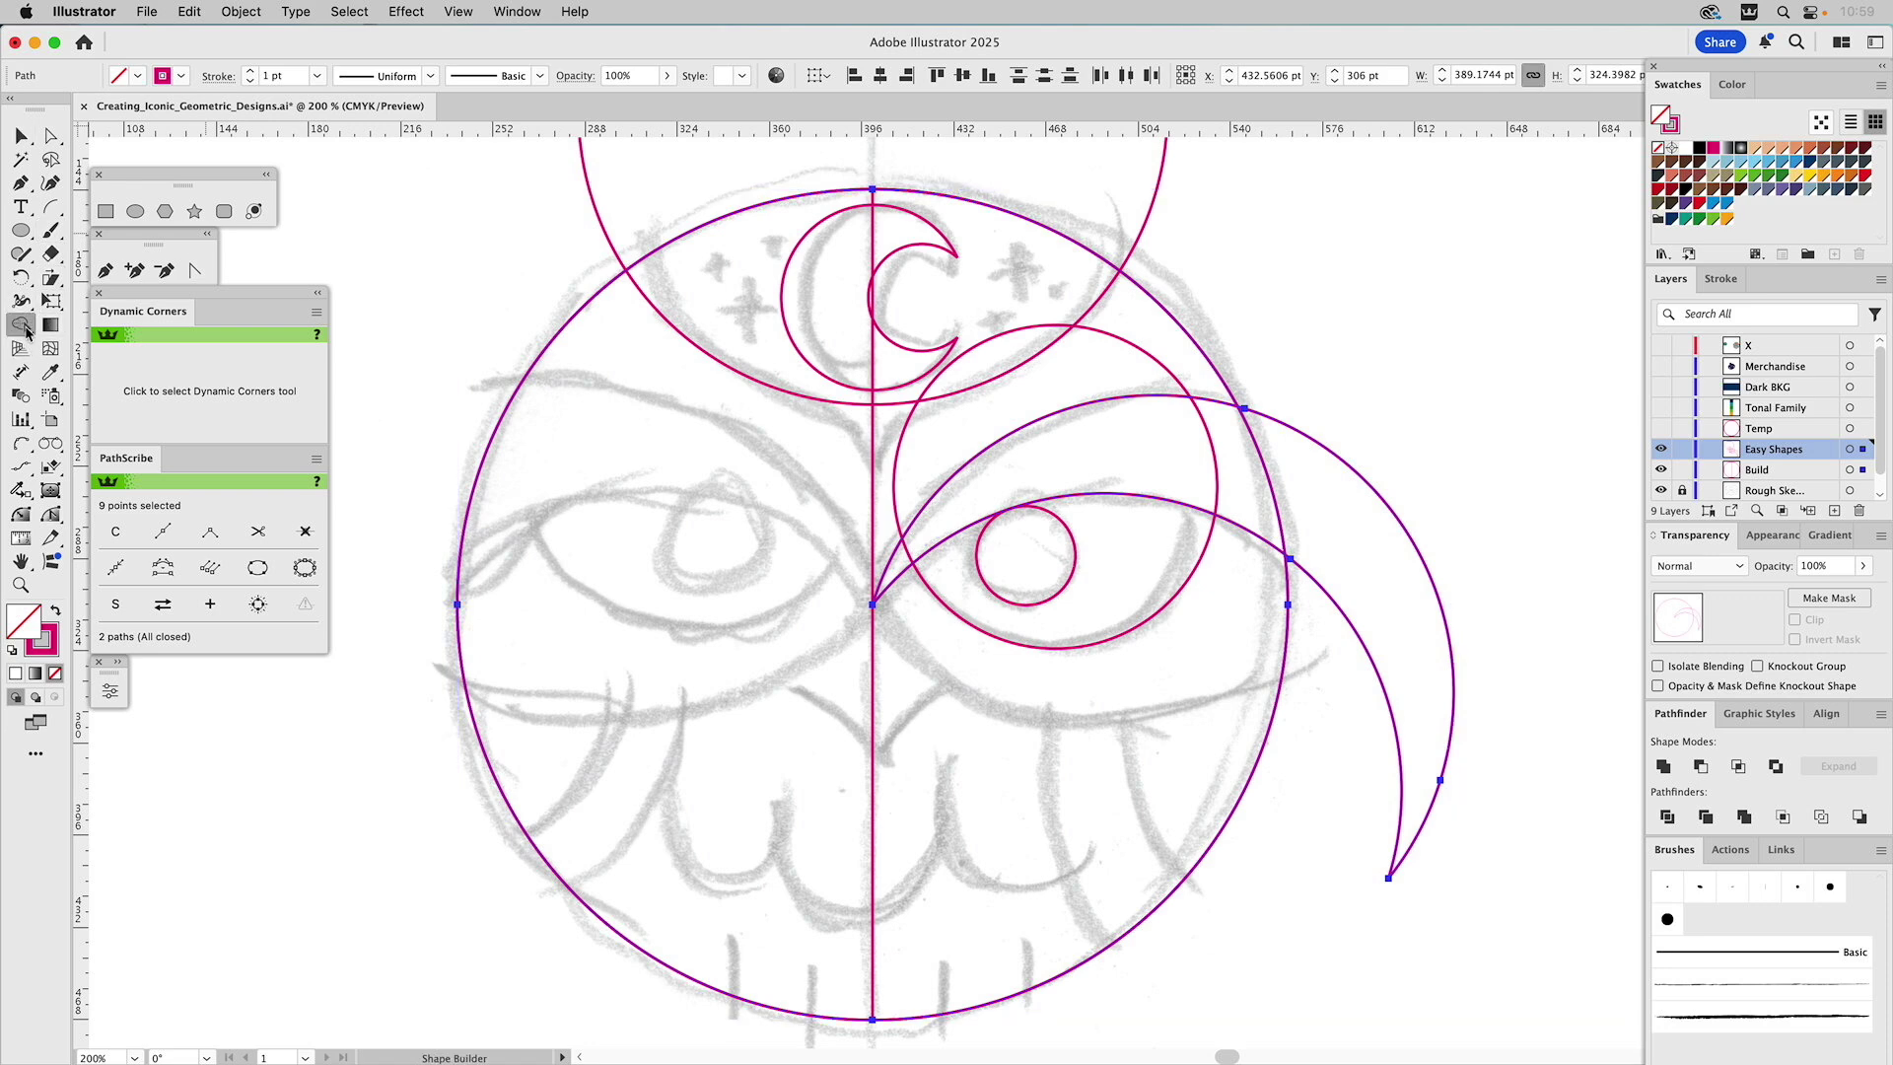
{"action": "left_click", "coordinate": [30, 335]}
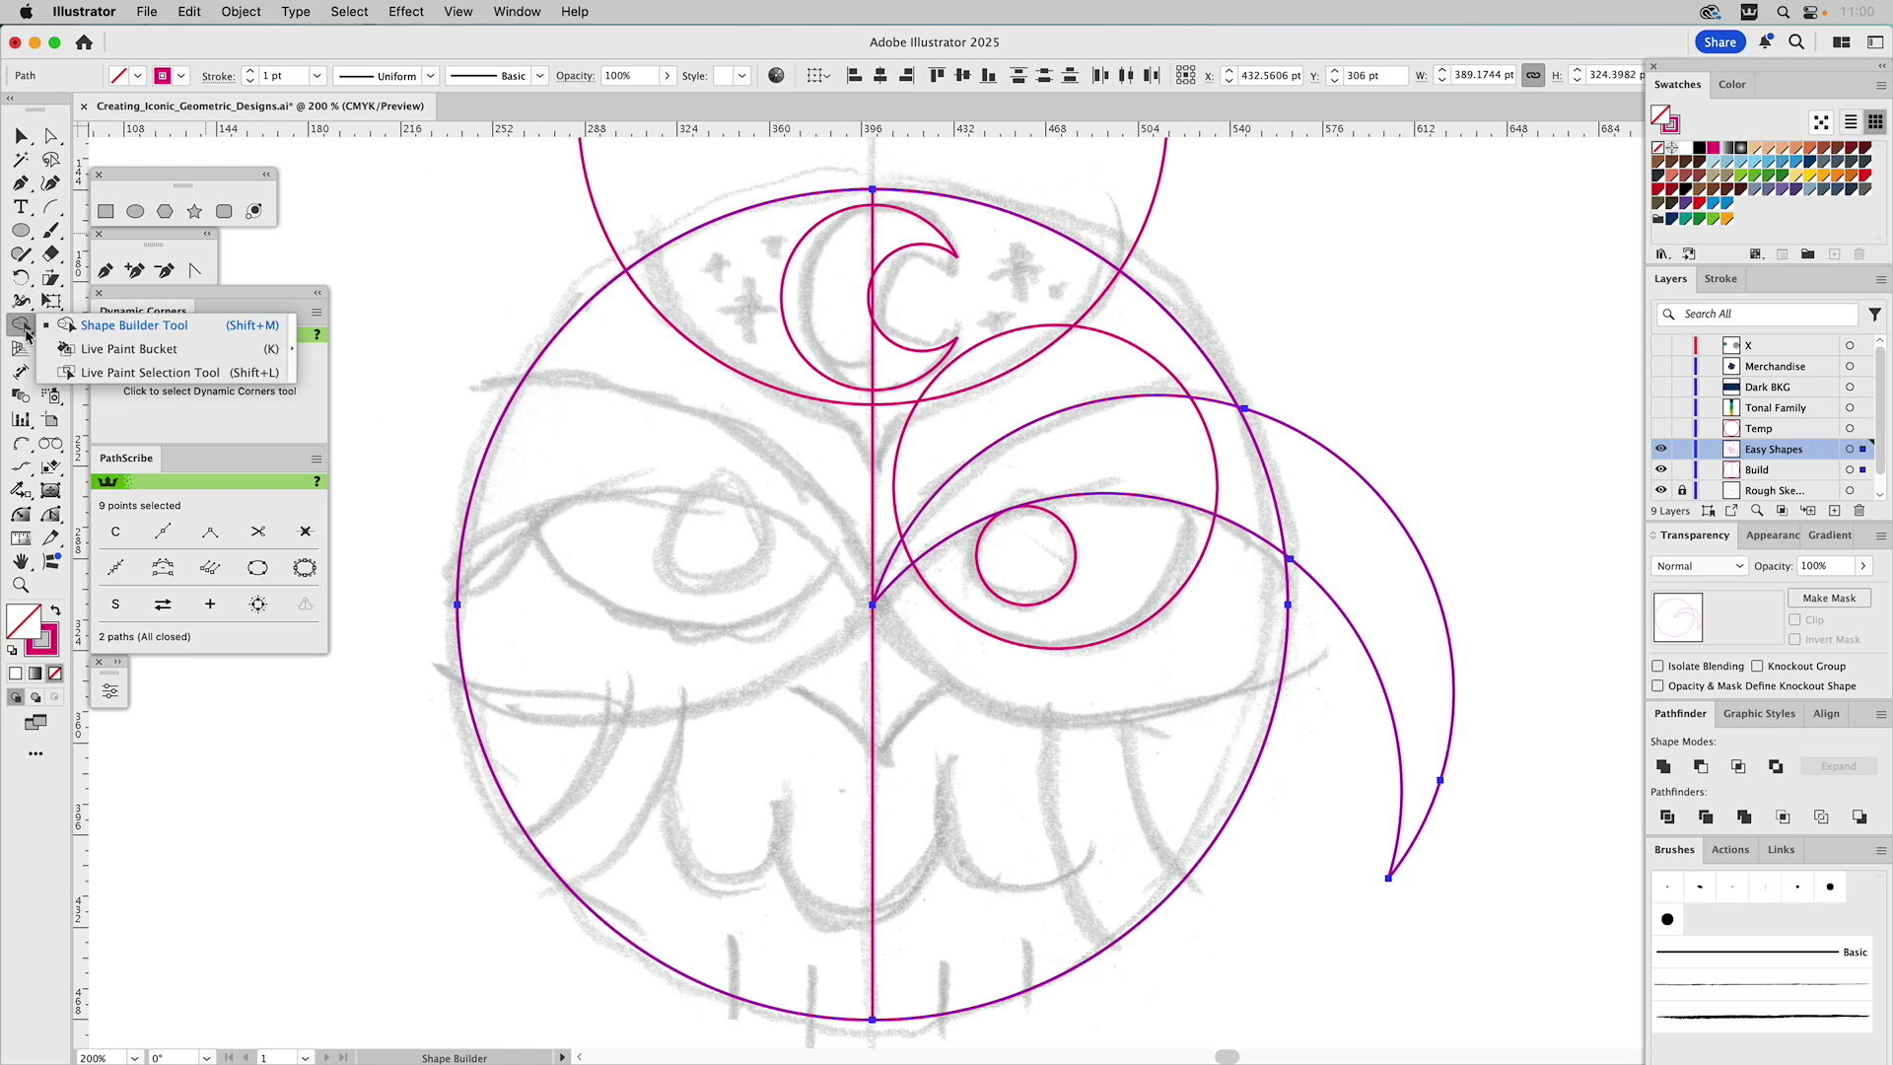
{"action": "left_click", "coordinate": [128, 325]}
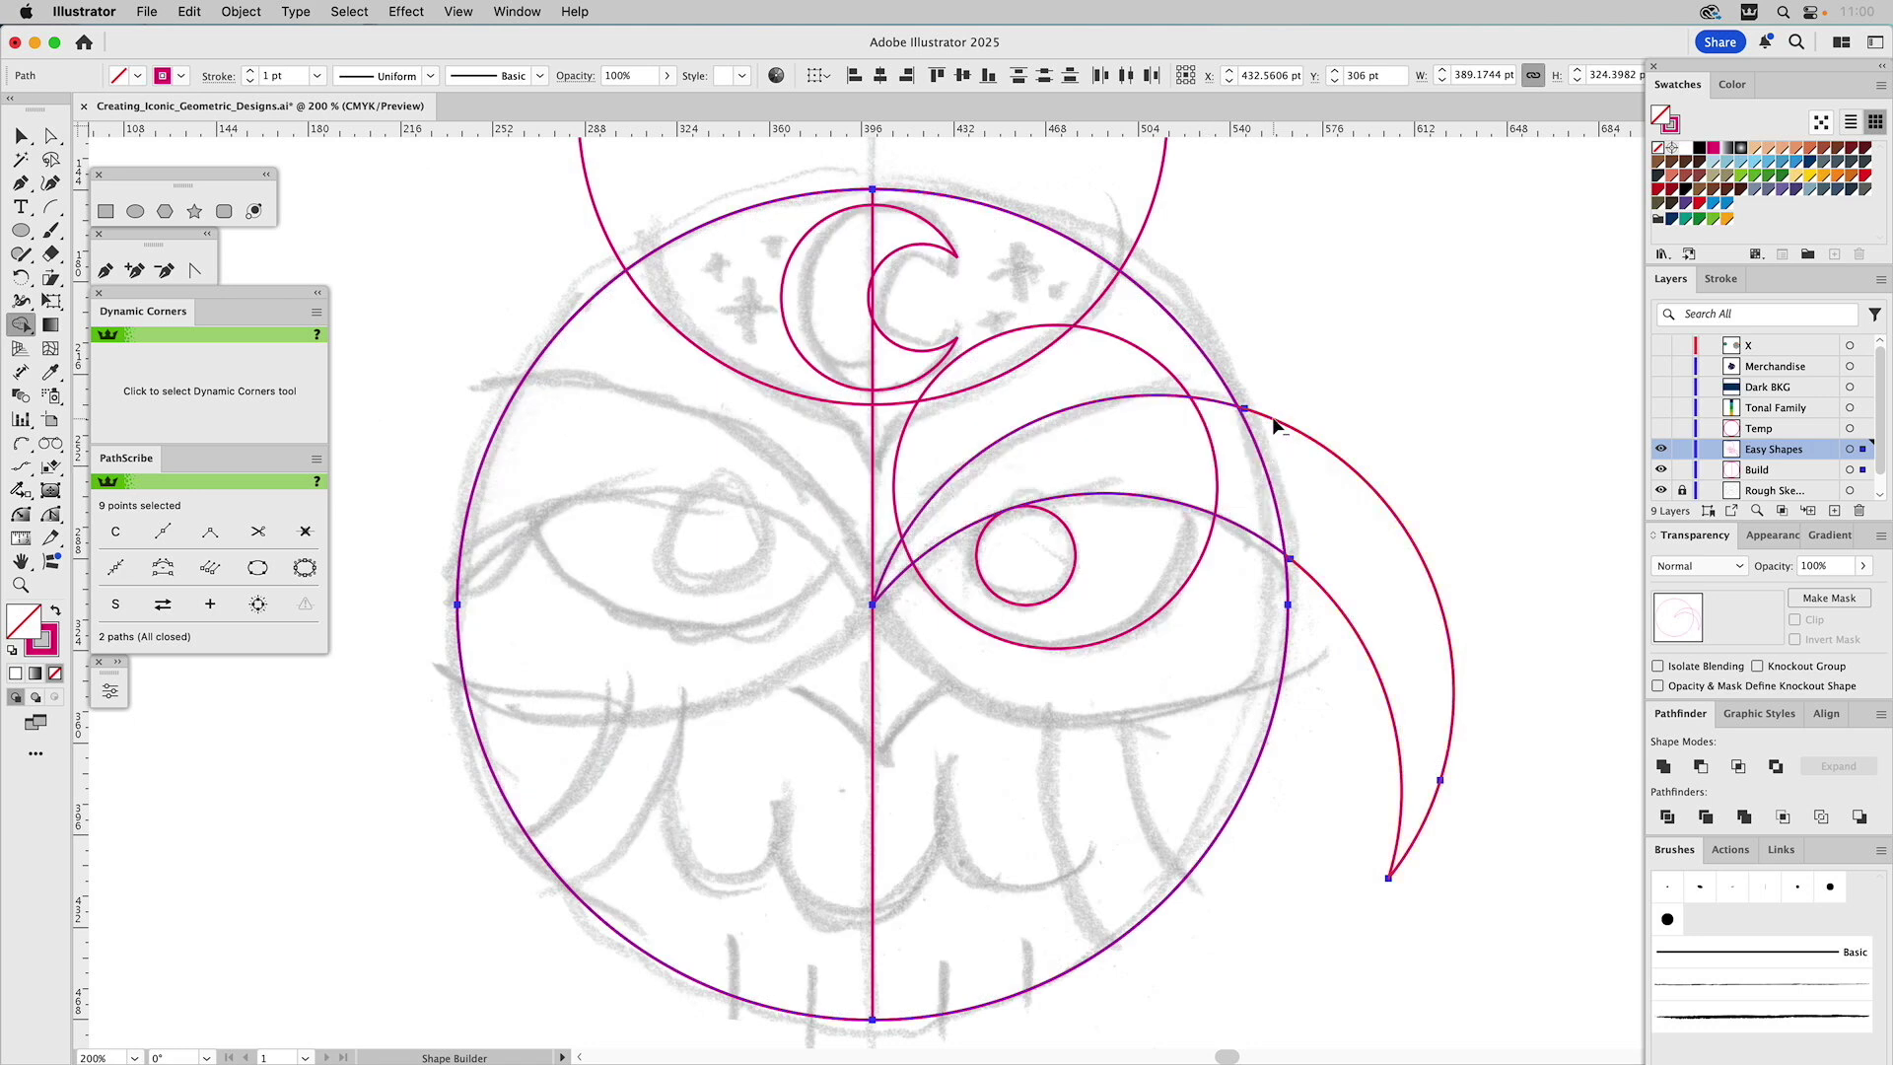
{"action": "left_click", "coordinate": [1280, 449], "text": "alt"}
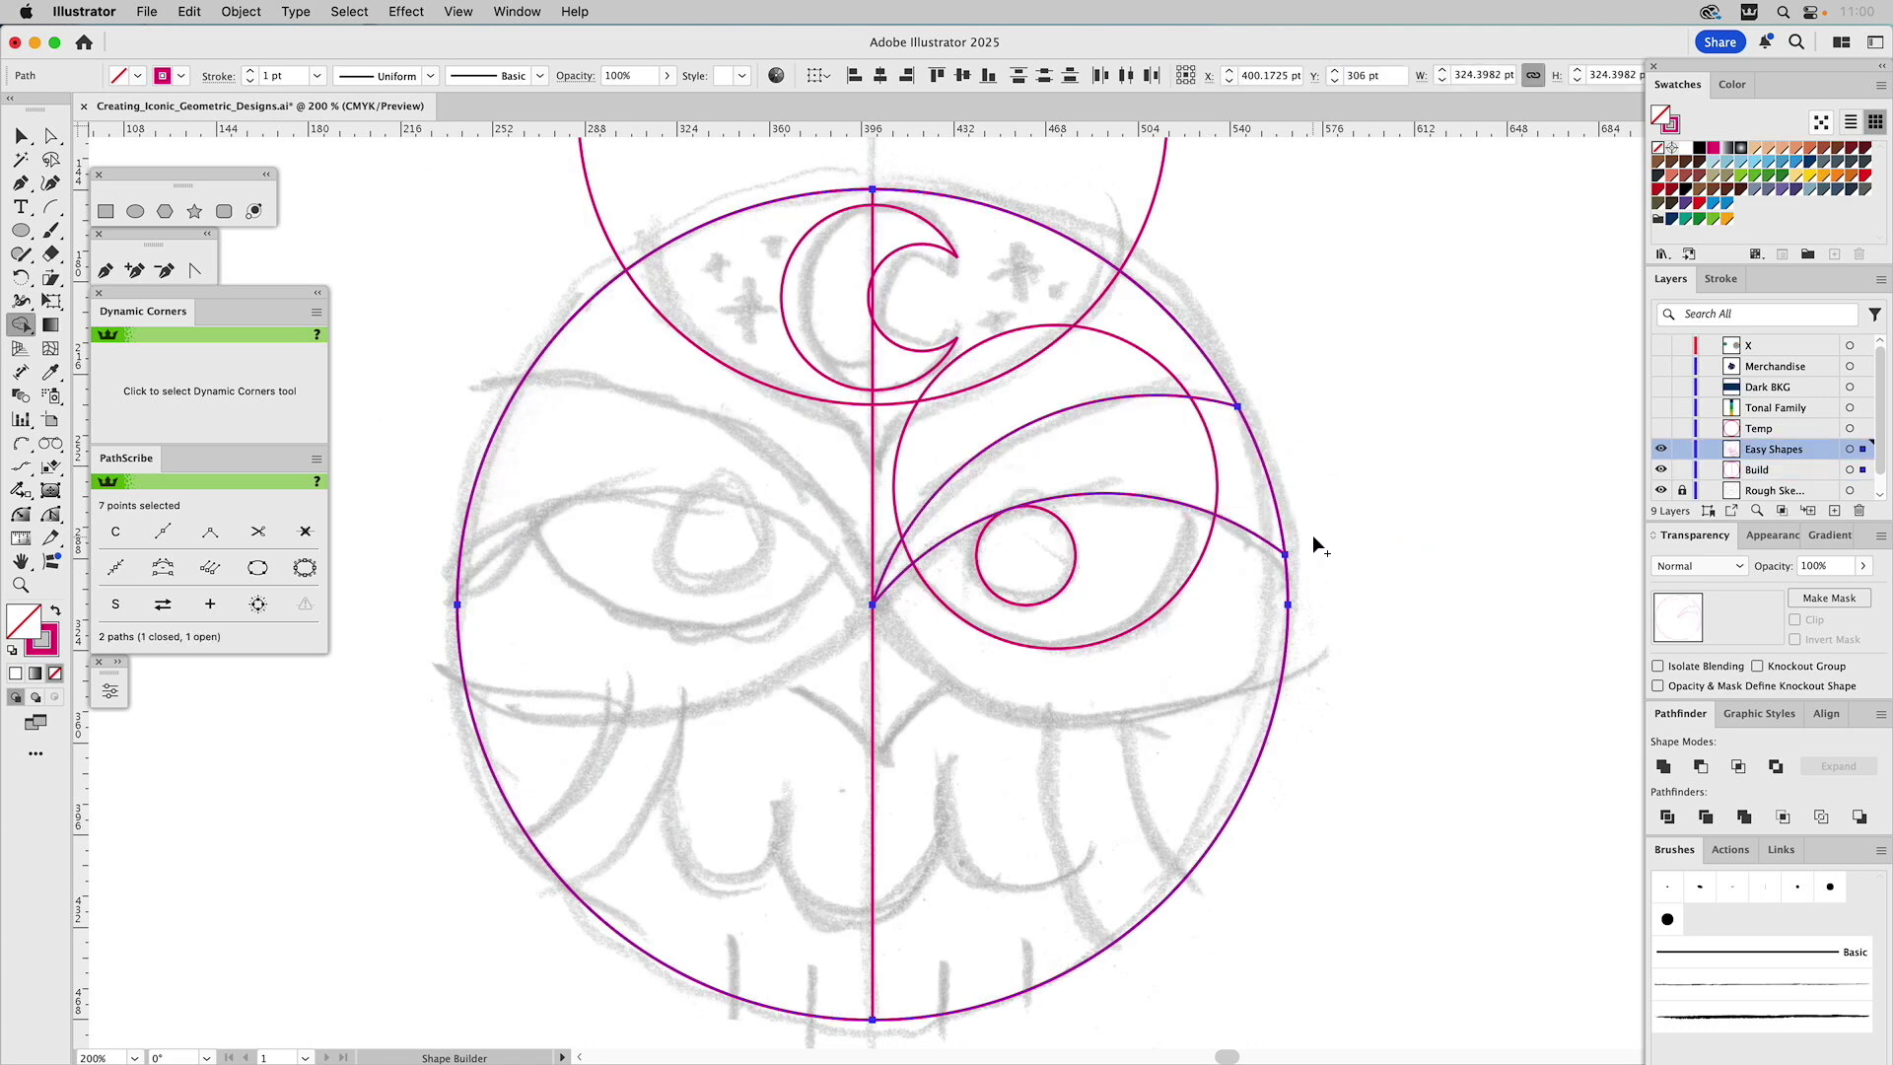
{"action": "key", "text": "v"}
{"action": "left_click", "coordinate": [1341, 516]}
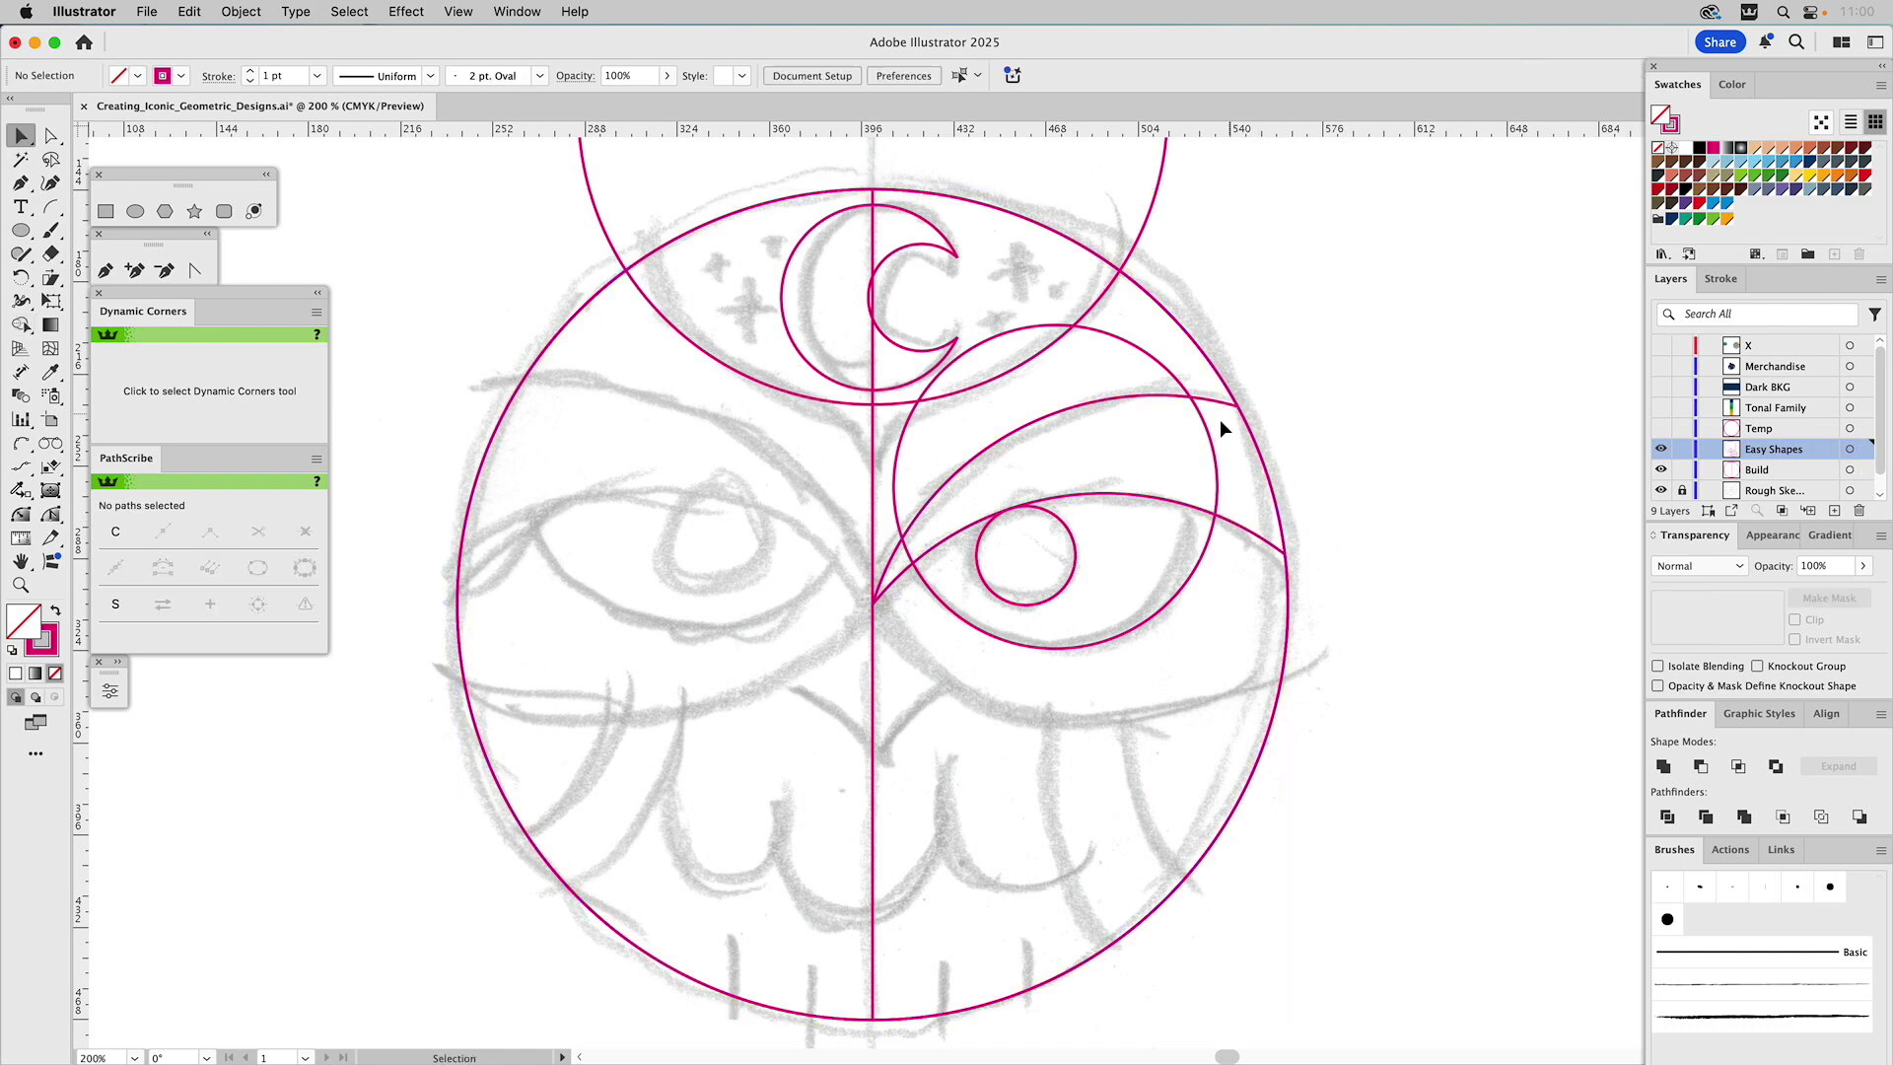
Undo the trial move of the trimmed brow shape, and pull the duplicate head circle aside and delete it
{"action": "key", "text": "super+z"}
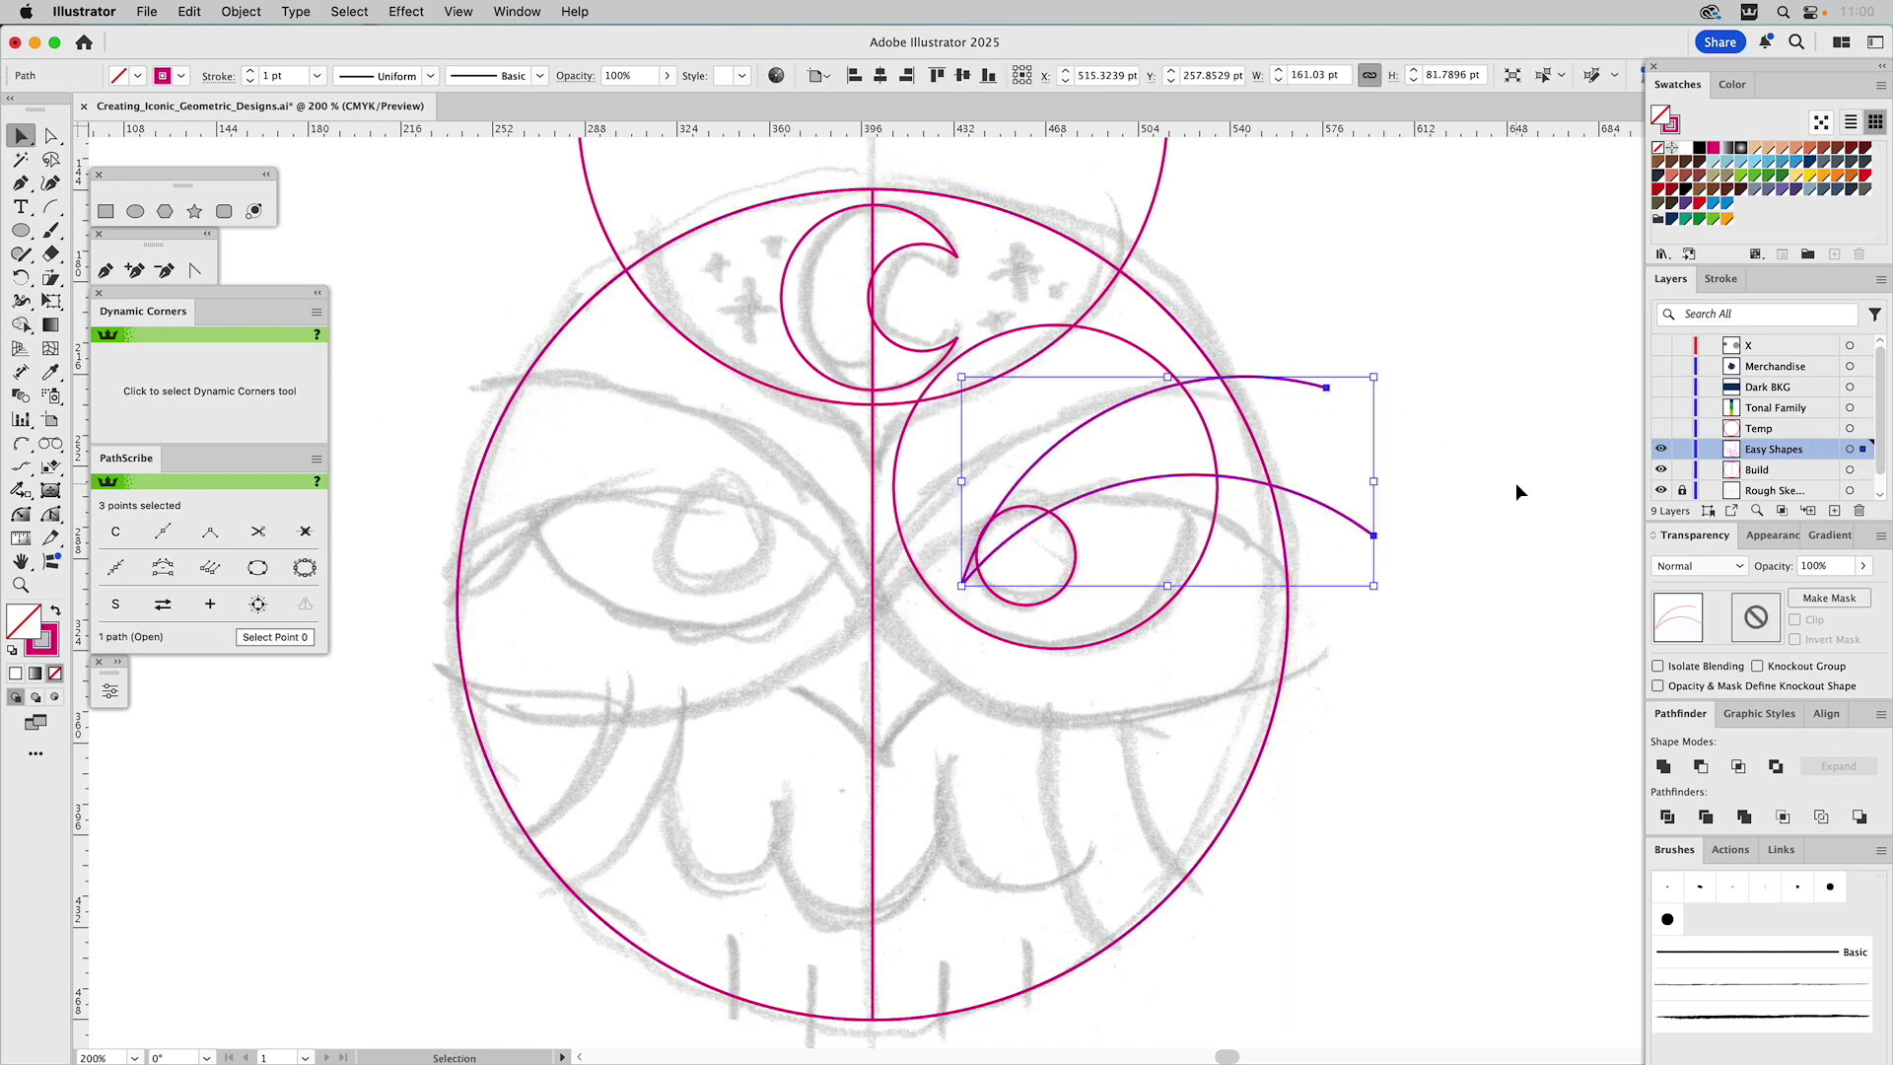
{"action": "key", "text": "super+z"}
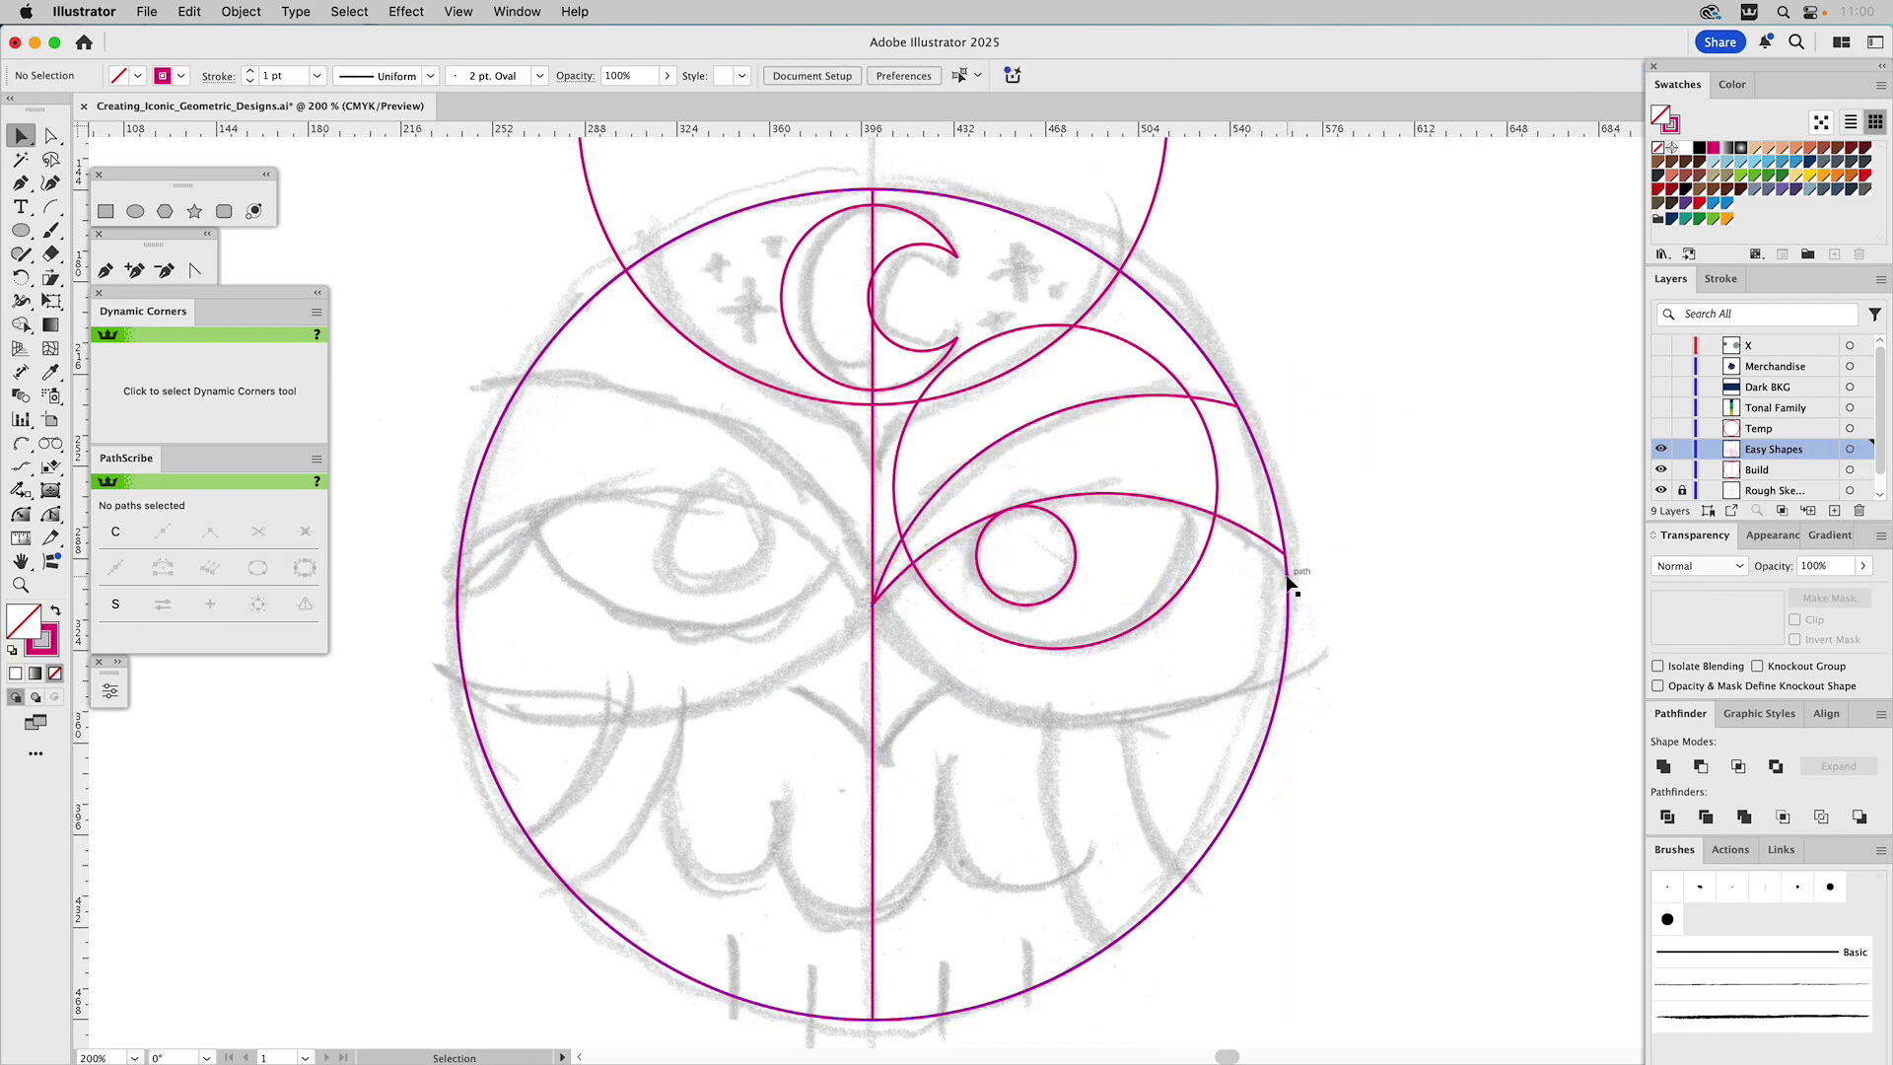
{"action": "left_click_drag", "start_coordinate": [1293, 579], "coordinate": [1358, 586]}
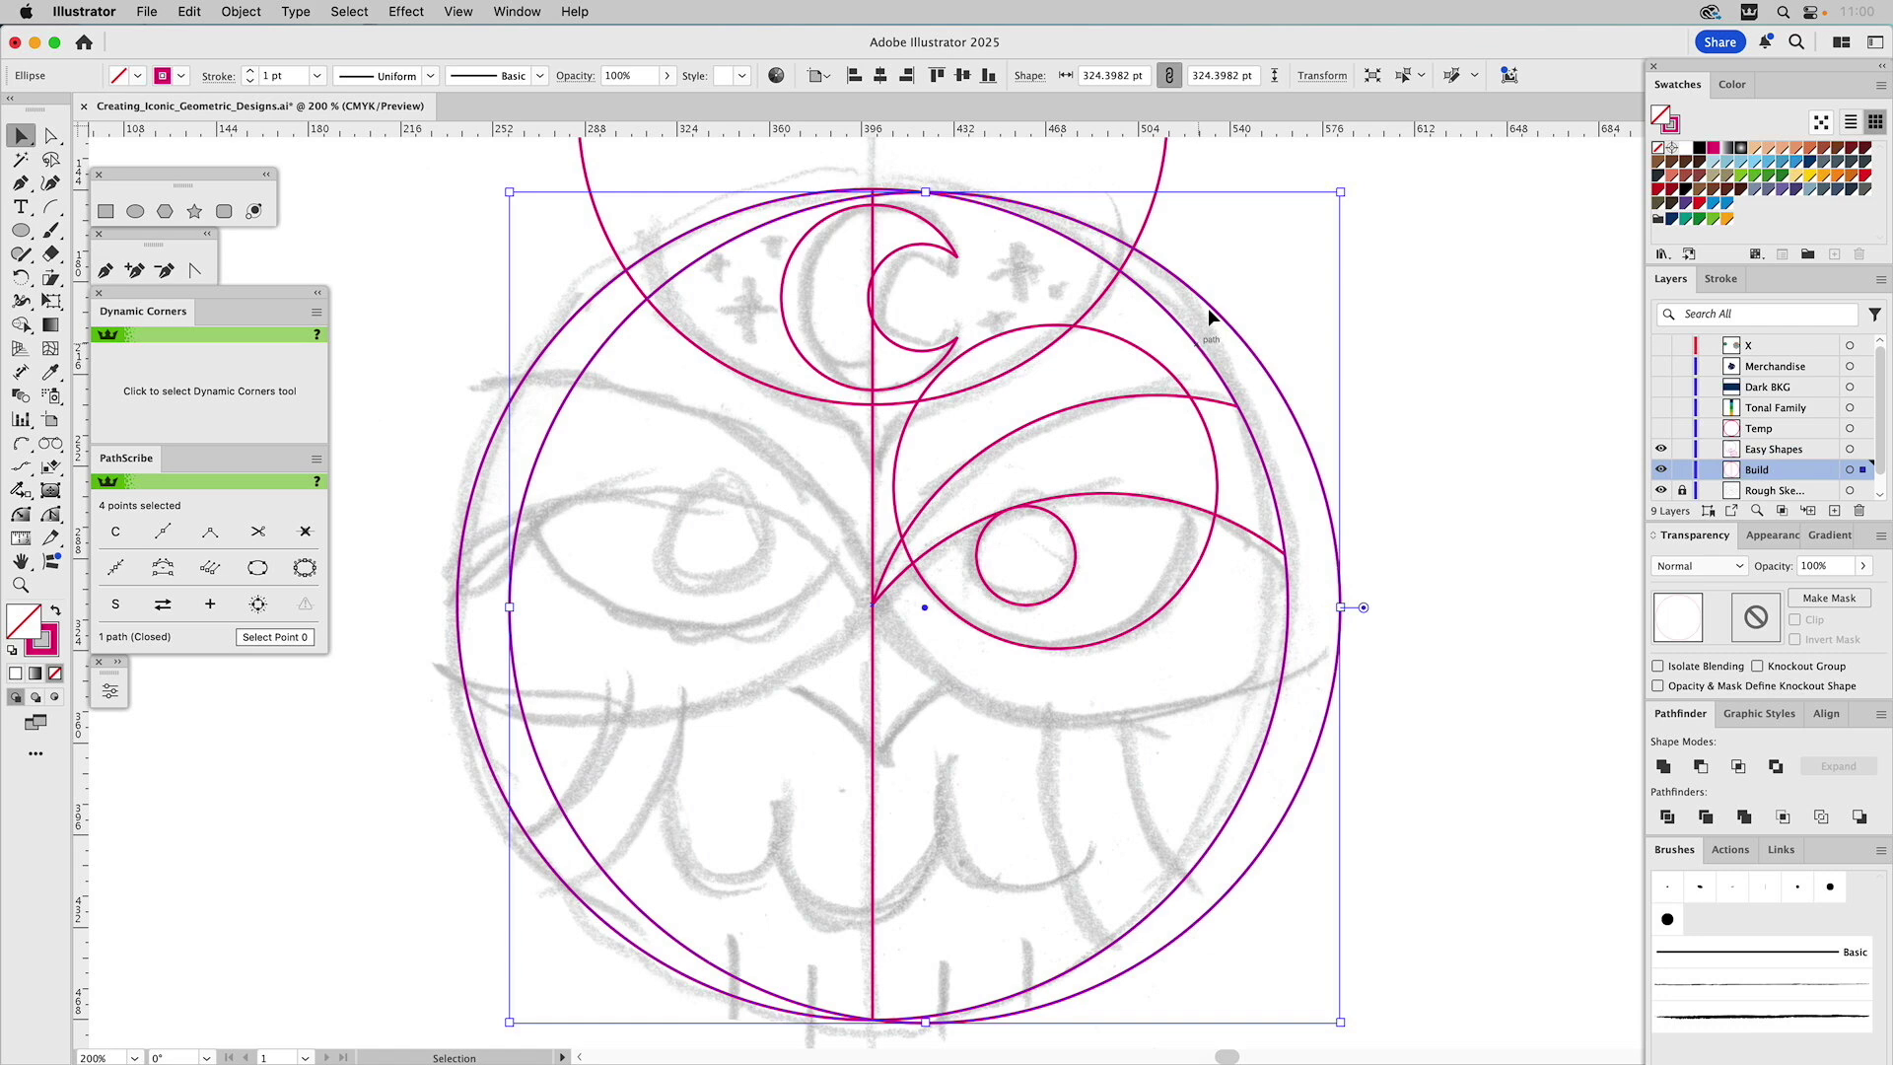
{"action": "key", "text": "Delete"}
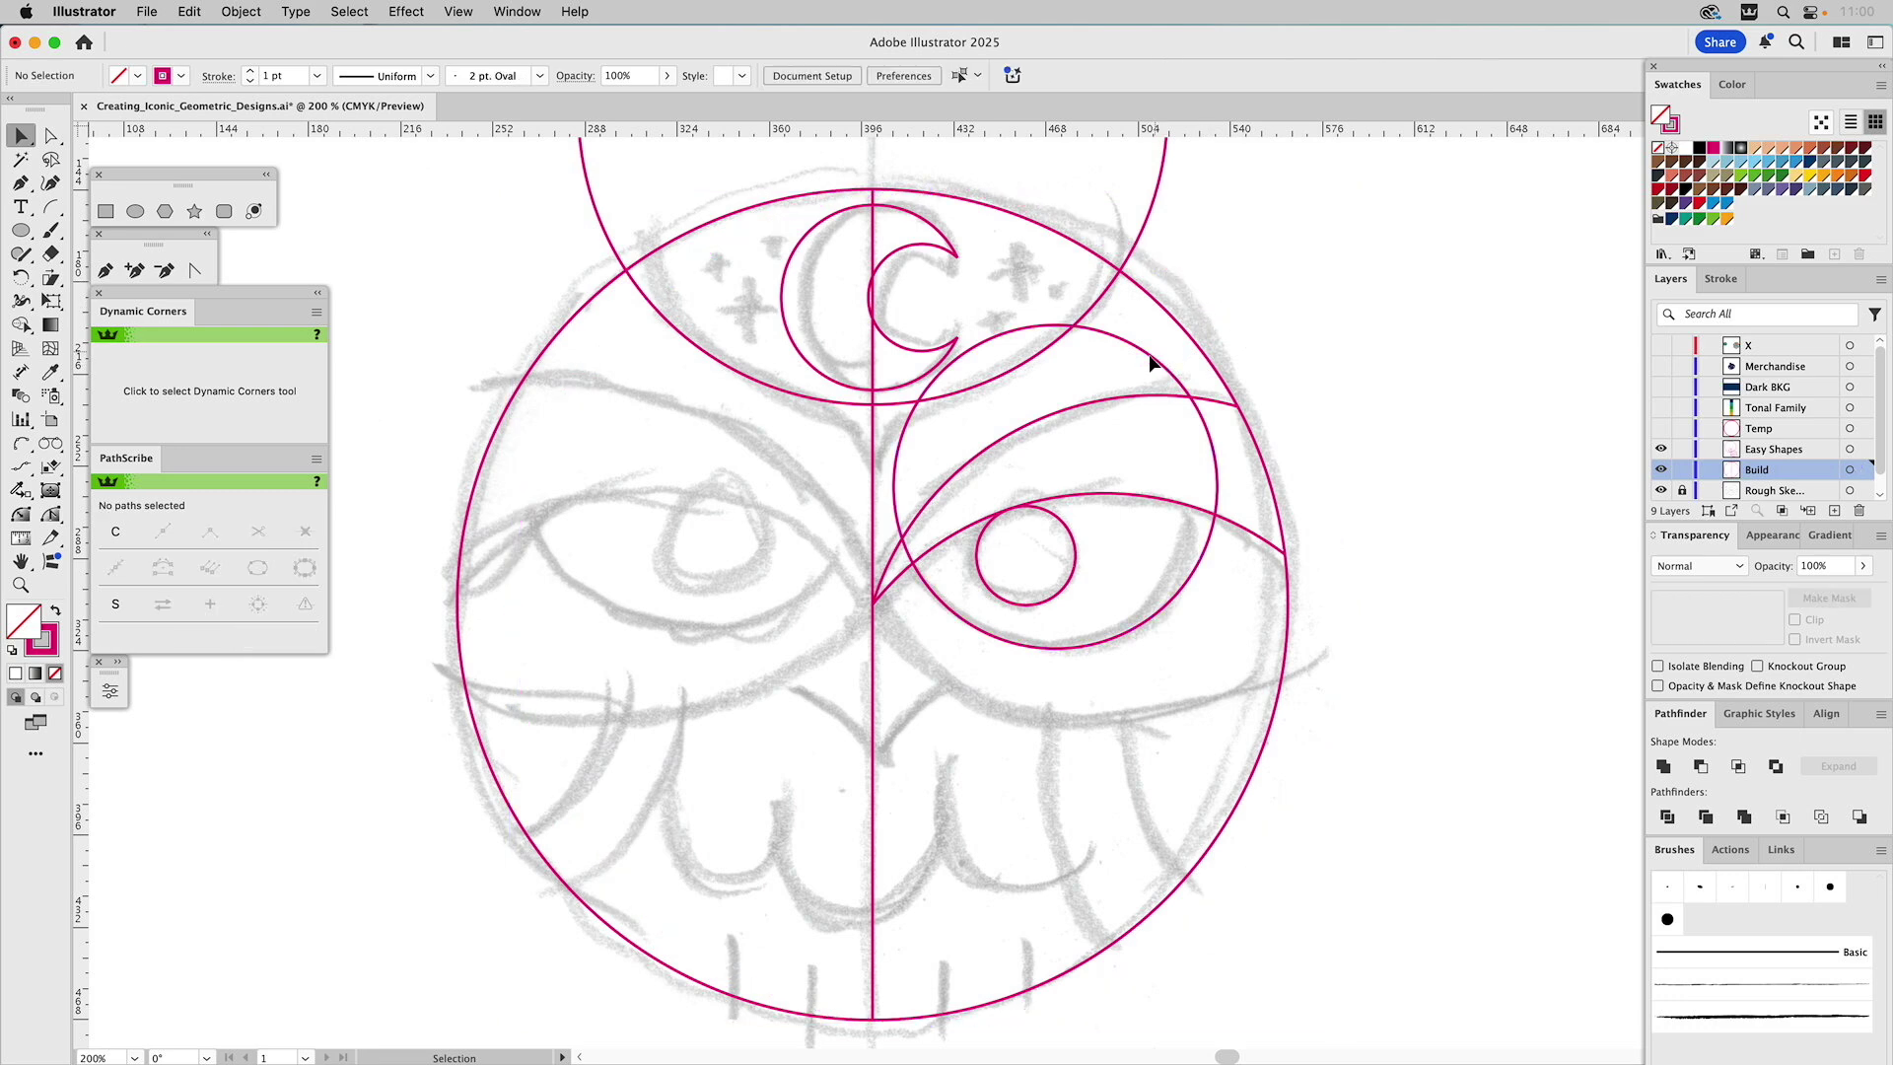
Remove the eye circle's segments between the brow and upper eyelid curves with the Shape Builder tool
{"action": "left_click", "coordinate": [1176, 507]}
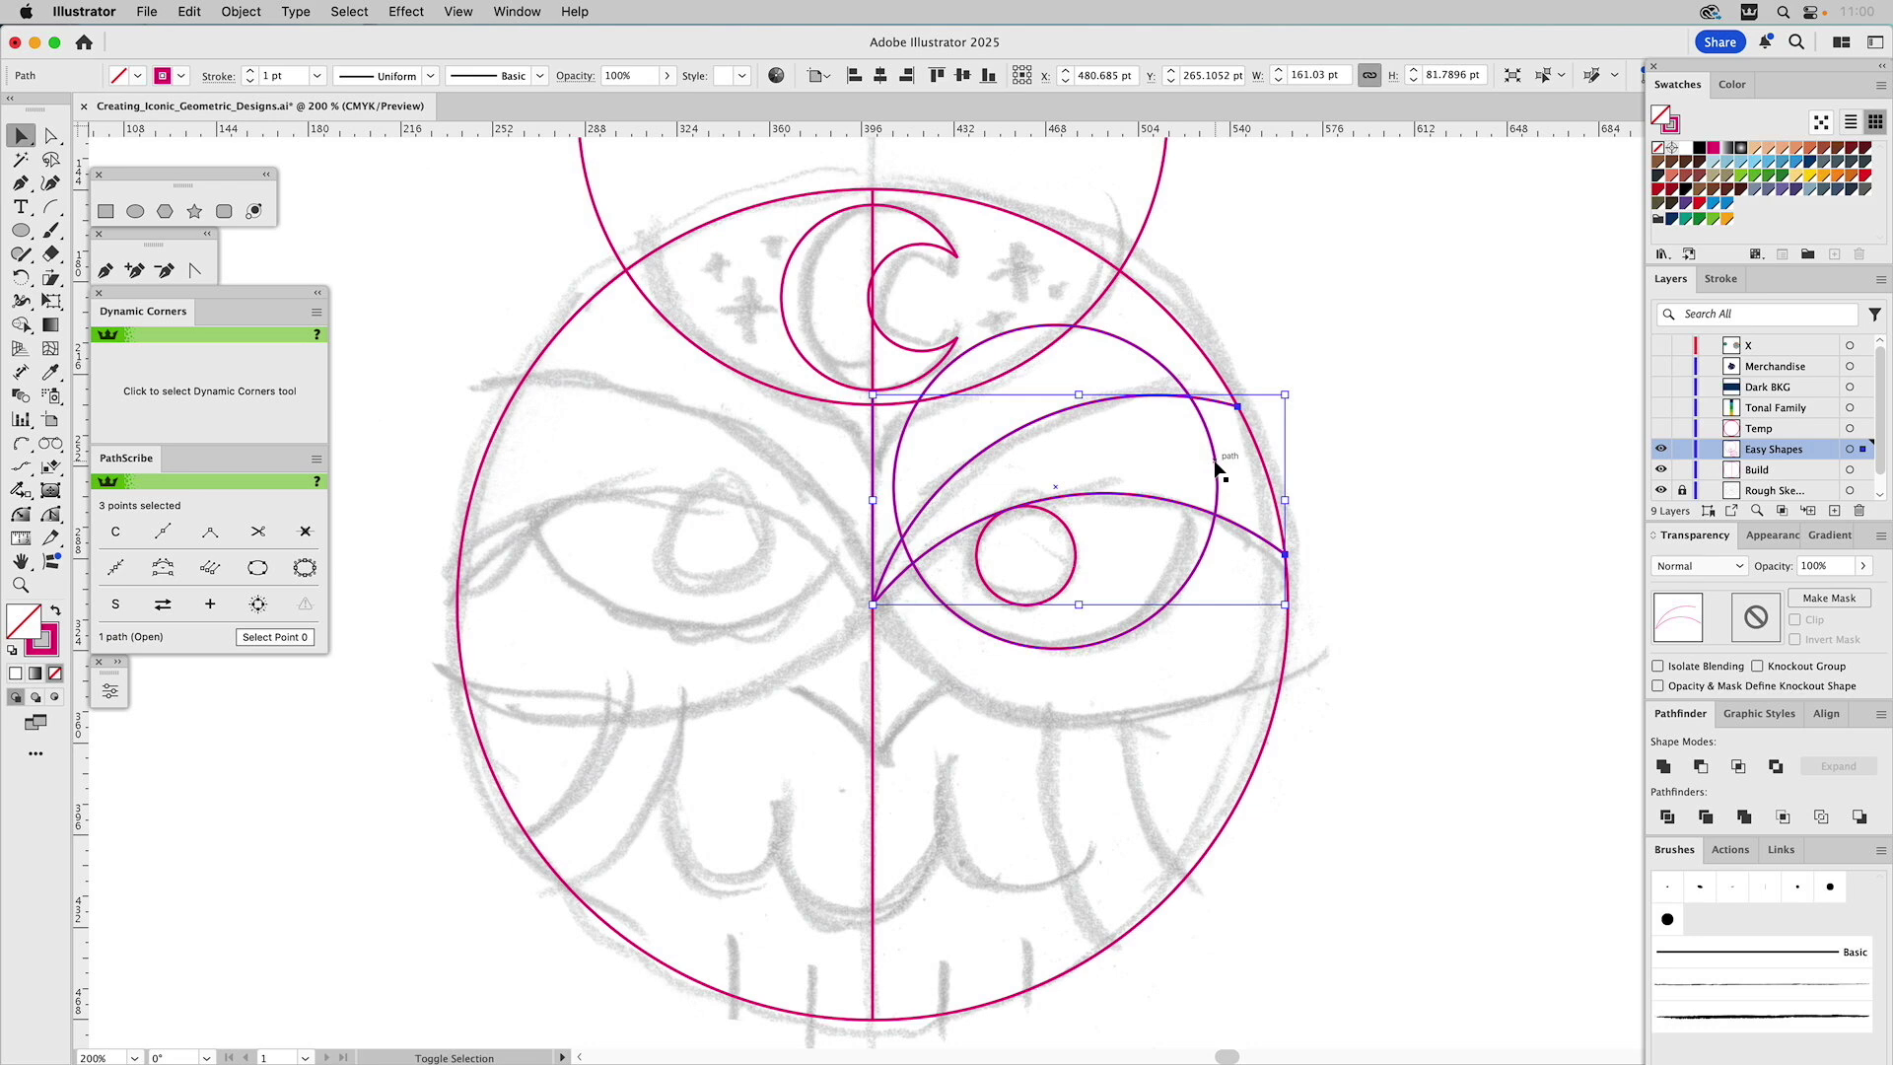
{"action": "left_click", "coordinate": [1215, 469], "text": "shift"}
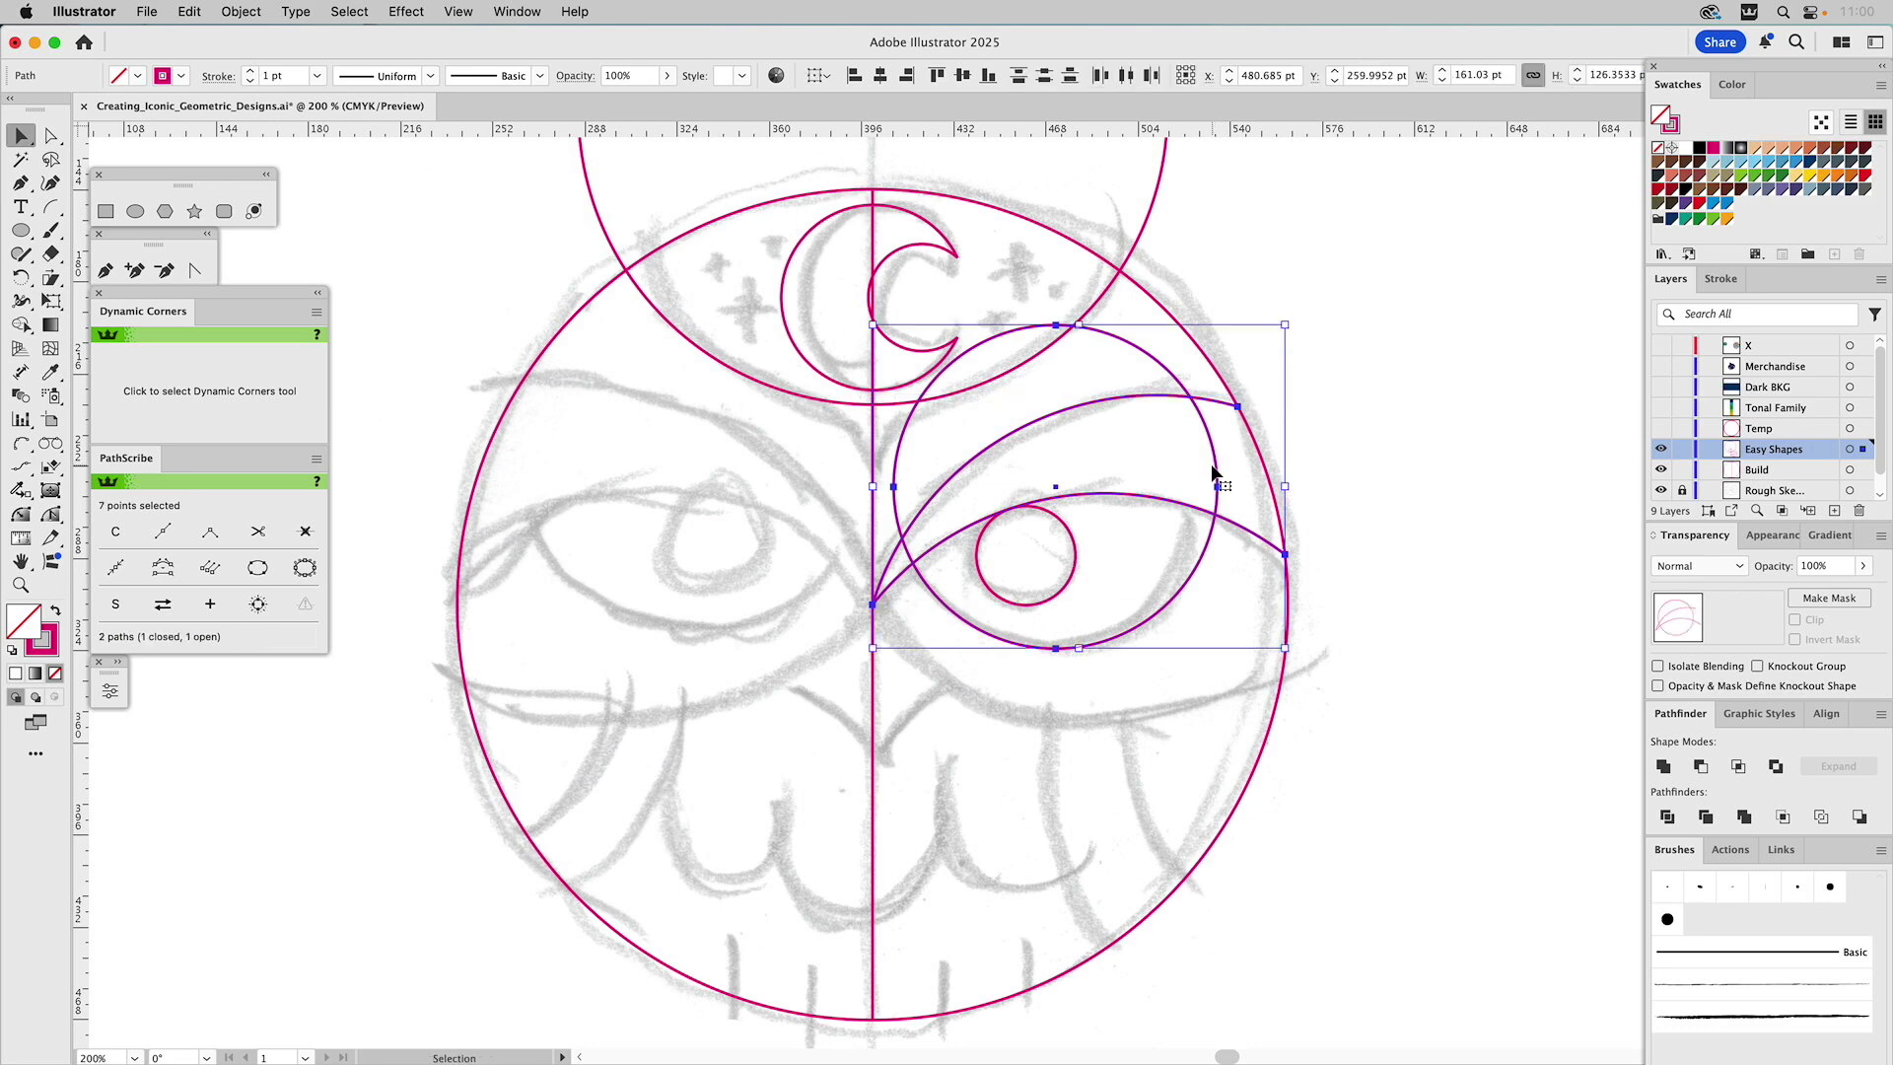
{"action": "left_click", "coordinate": [1157, 468]}
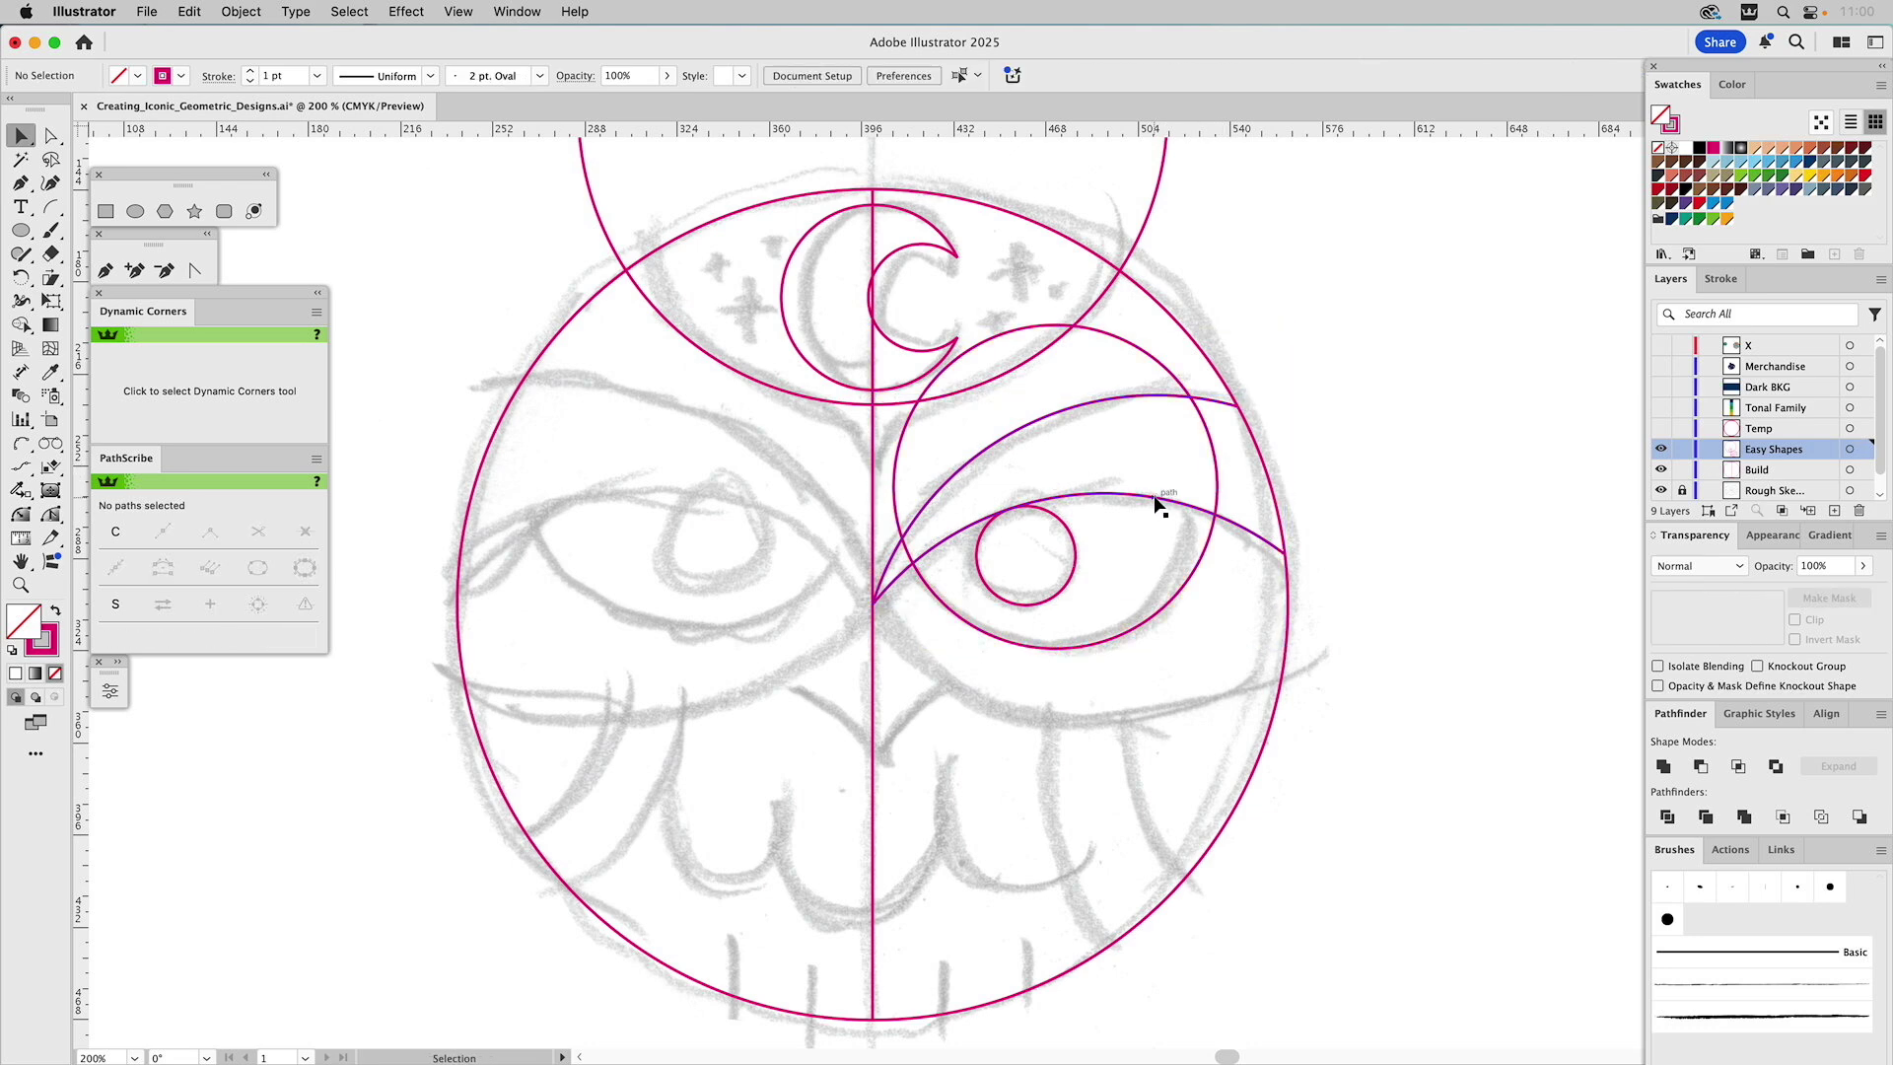
{"action": "left_click", "coordinate": [1155, 496]}
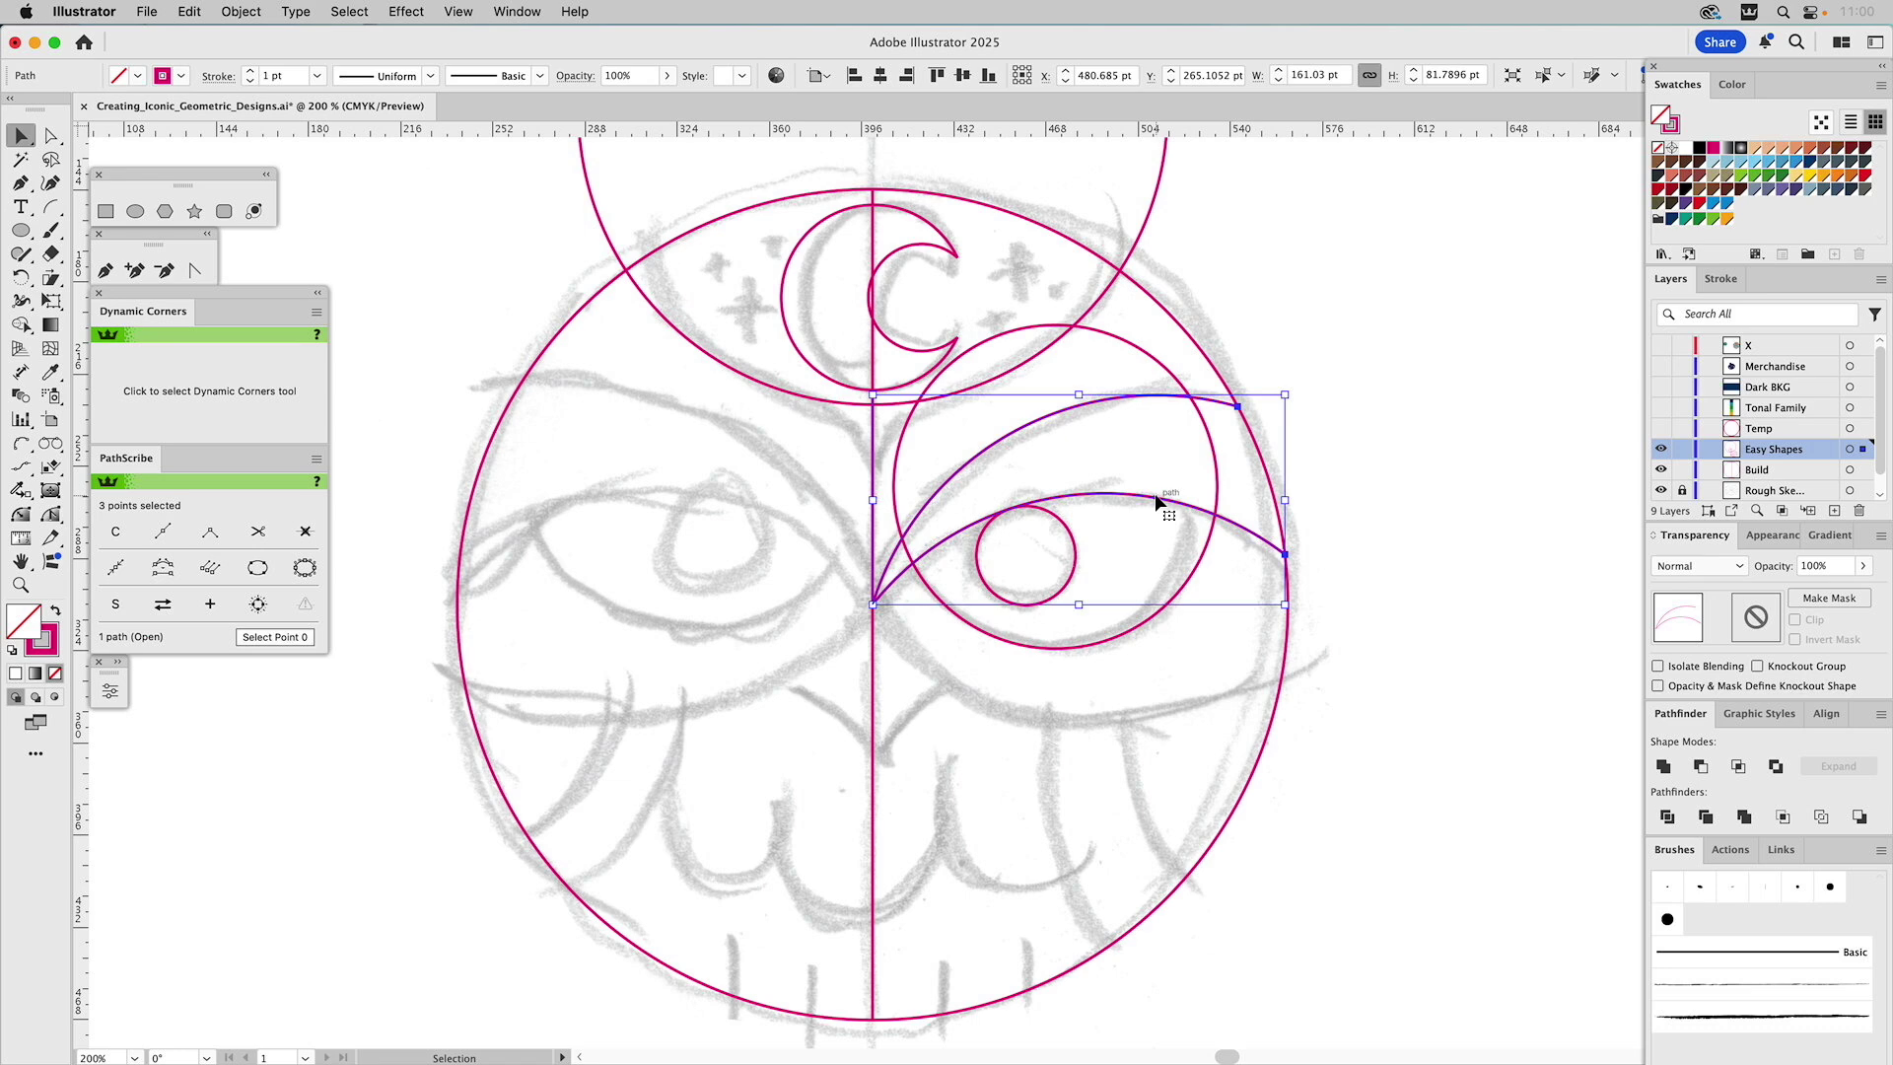
{"action": "left_click_drag", "start_coordinate": [1158, 395], "coordinate": [1213, 367]}
{"action": "key", "text": "super+z"}
{"action": "left_click", "coordinate": [1205, 426], "text": "shift"}
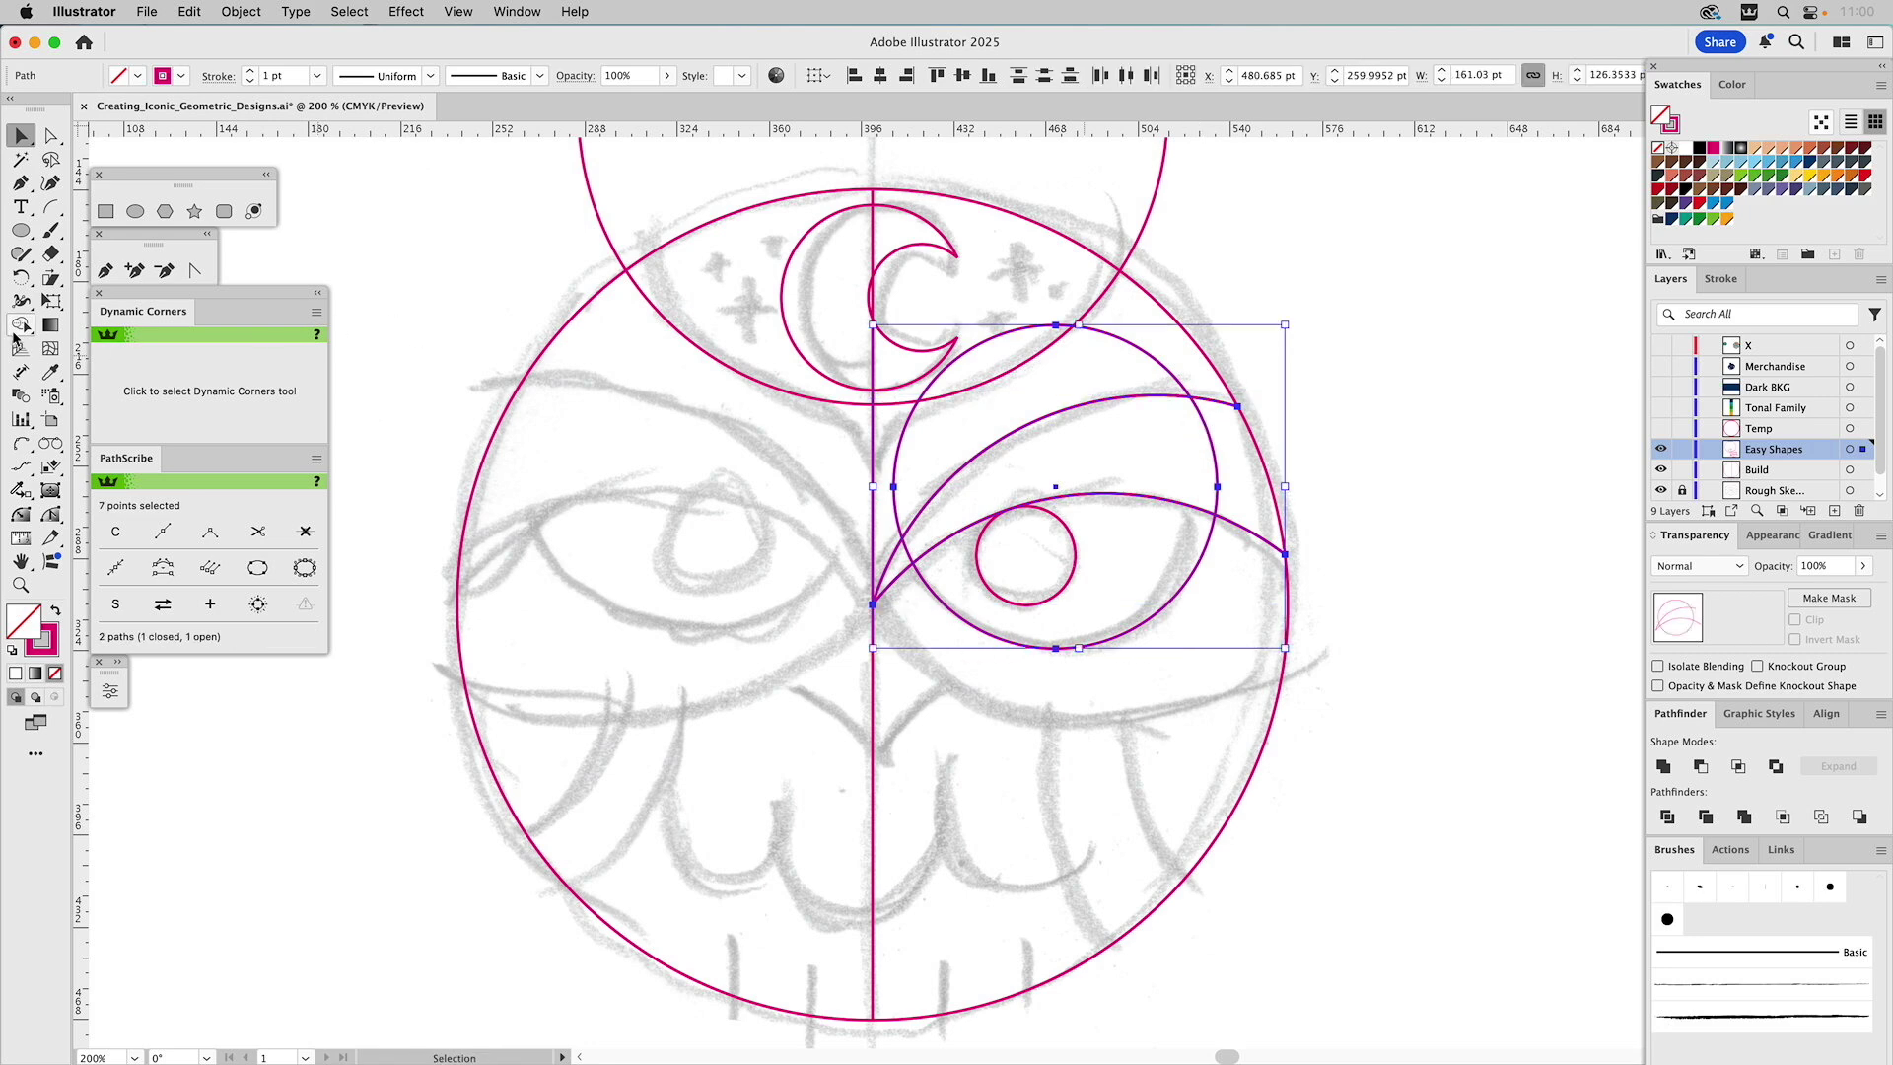
{"action": "left_click", "coordinate": [22, 325]}
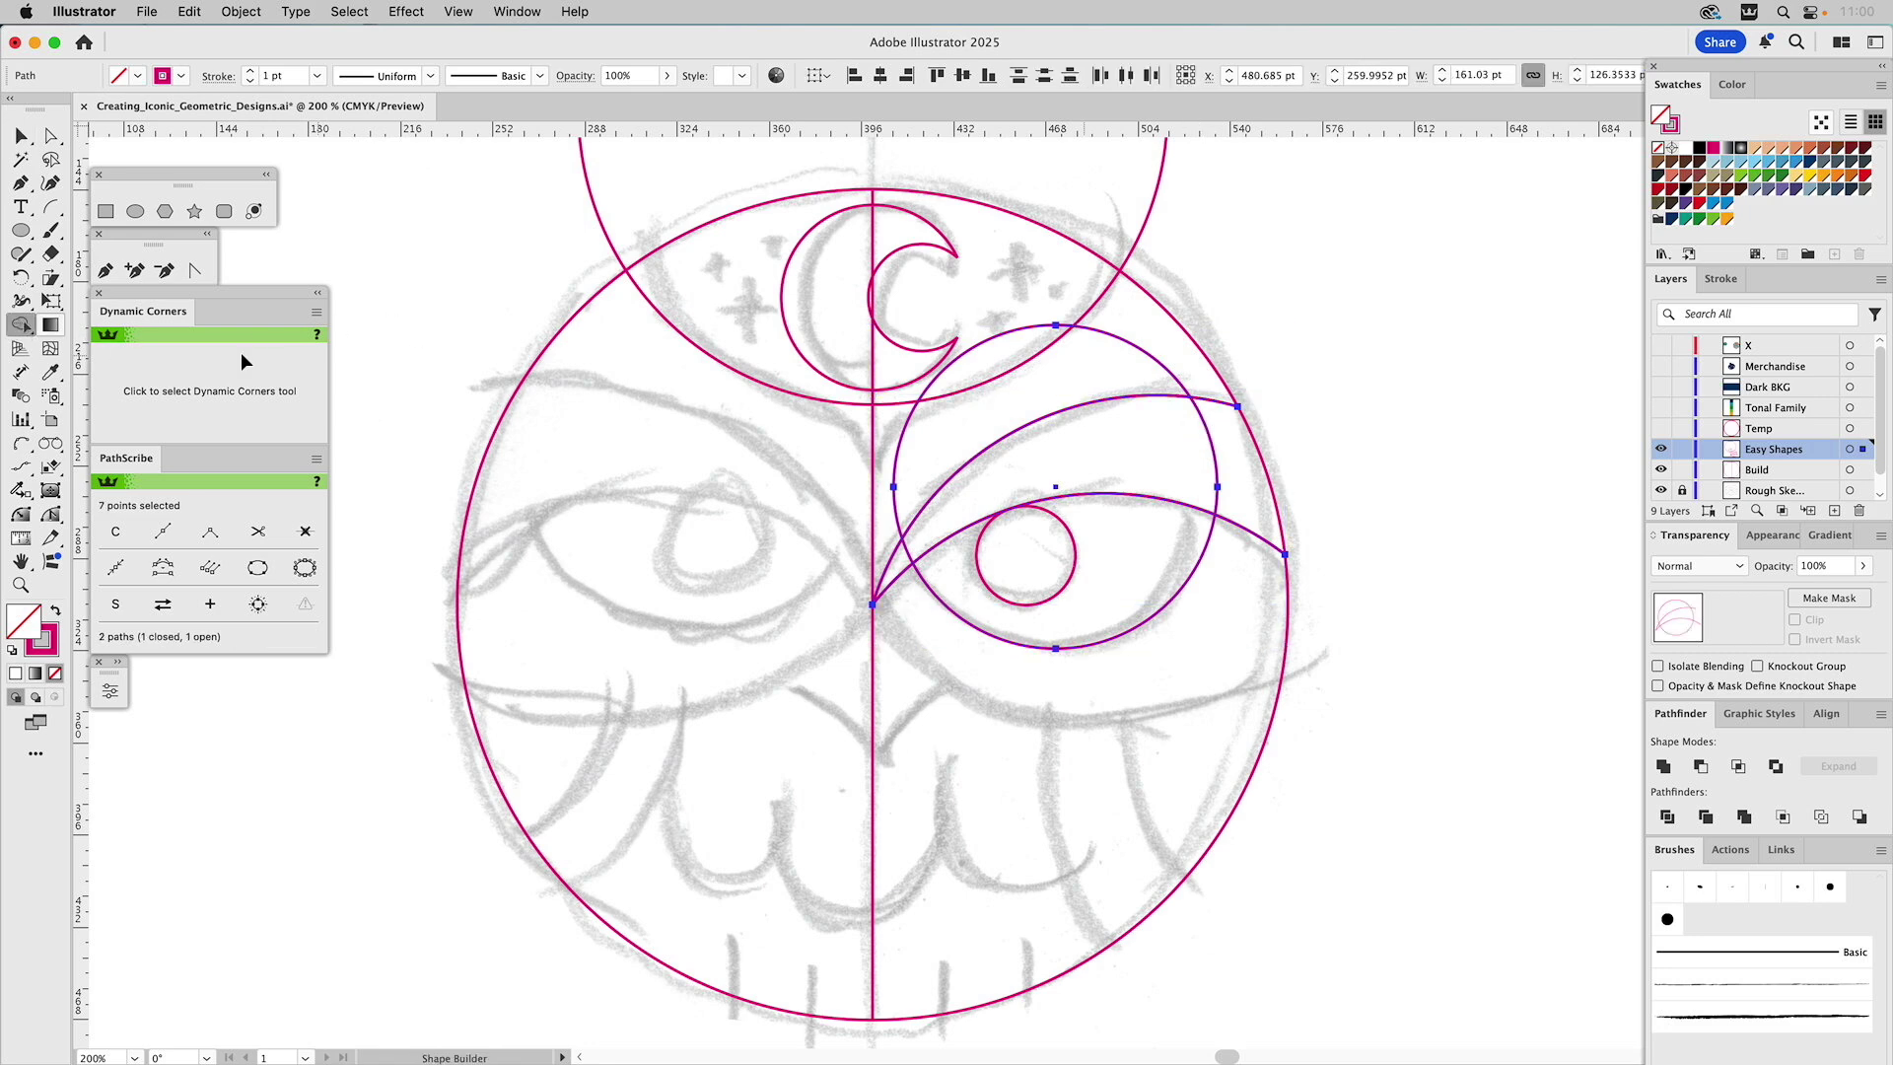
{"action": "left_click", "coordinate": [1216, 467], "text": "alt"}
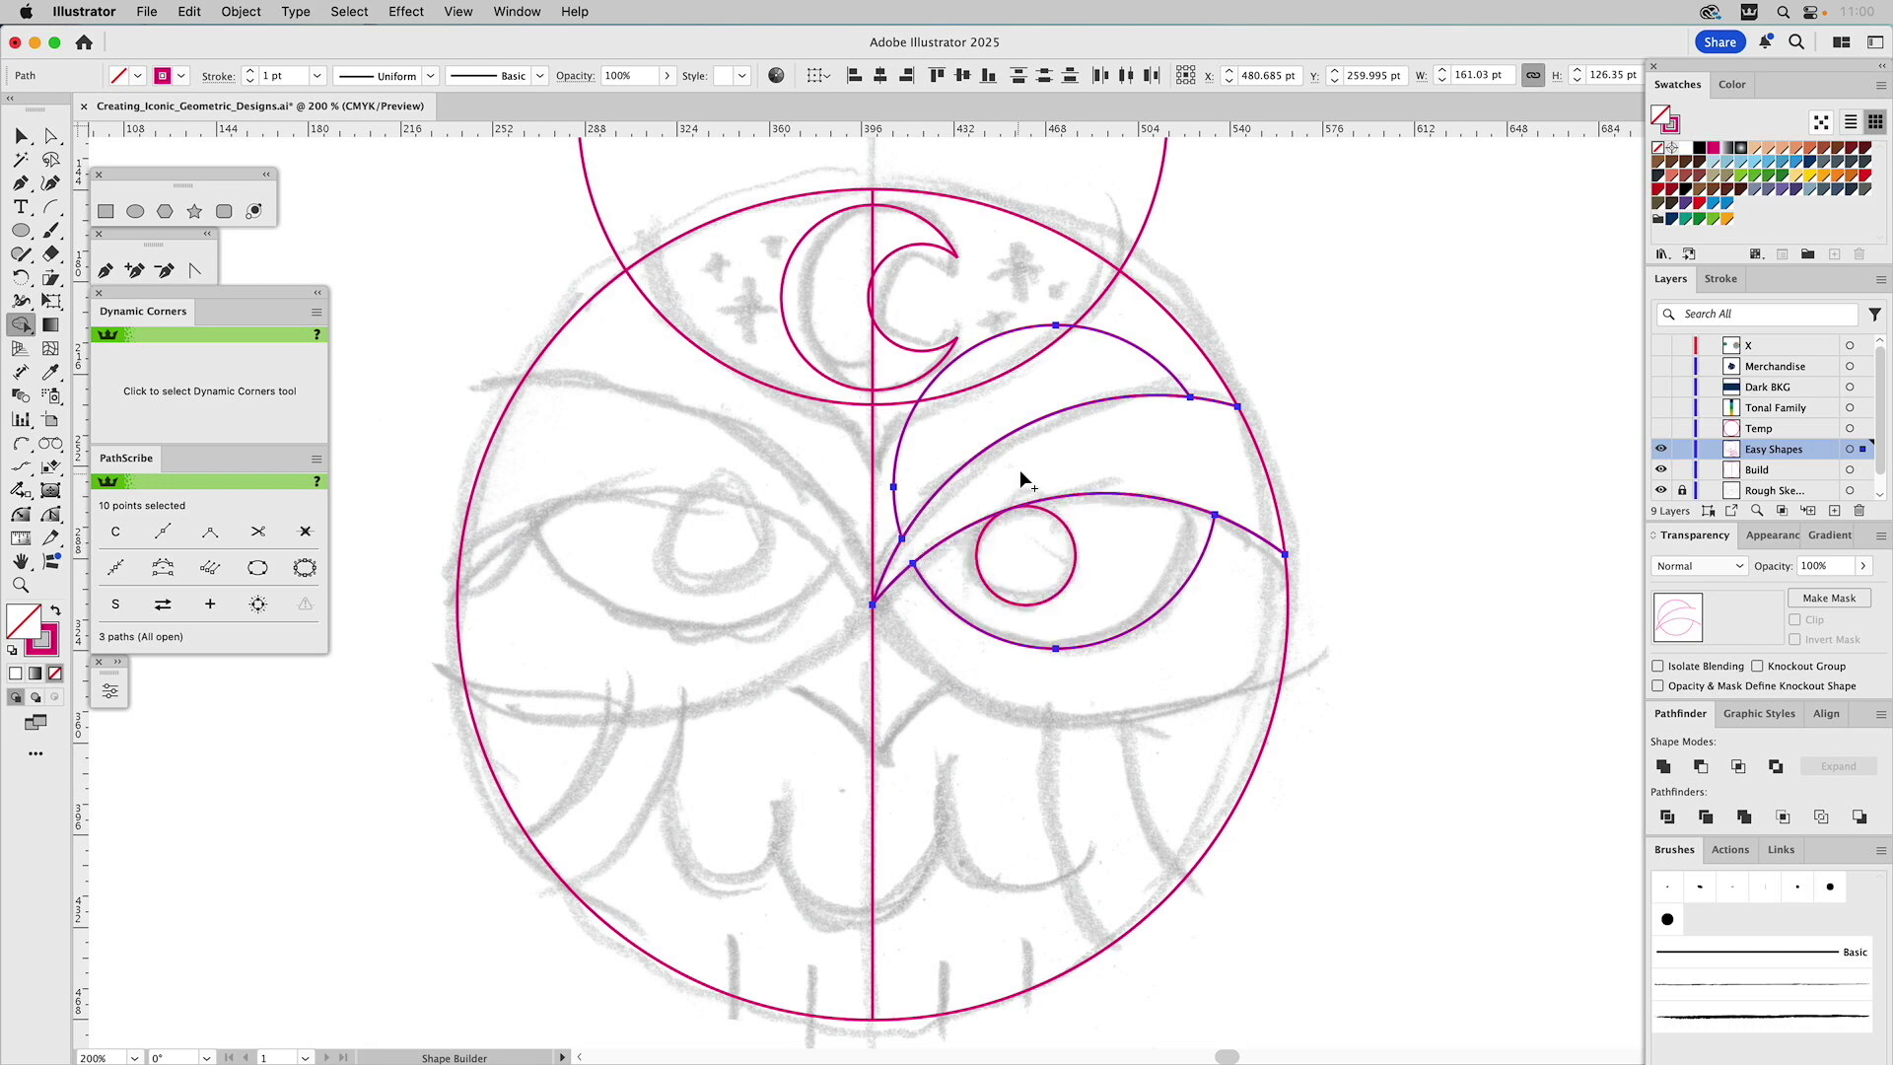
Delete the leftover eye circle arcs above the brow, keeping only the lower eyelid arc
{"action": "key", "text": "super+shift+a"}
{"action": "key", "text": "a"}
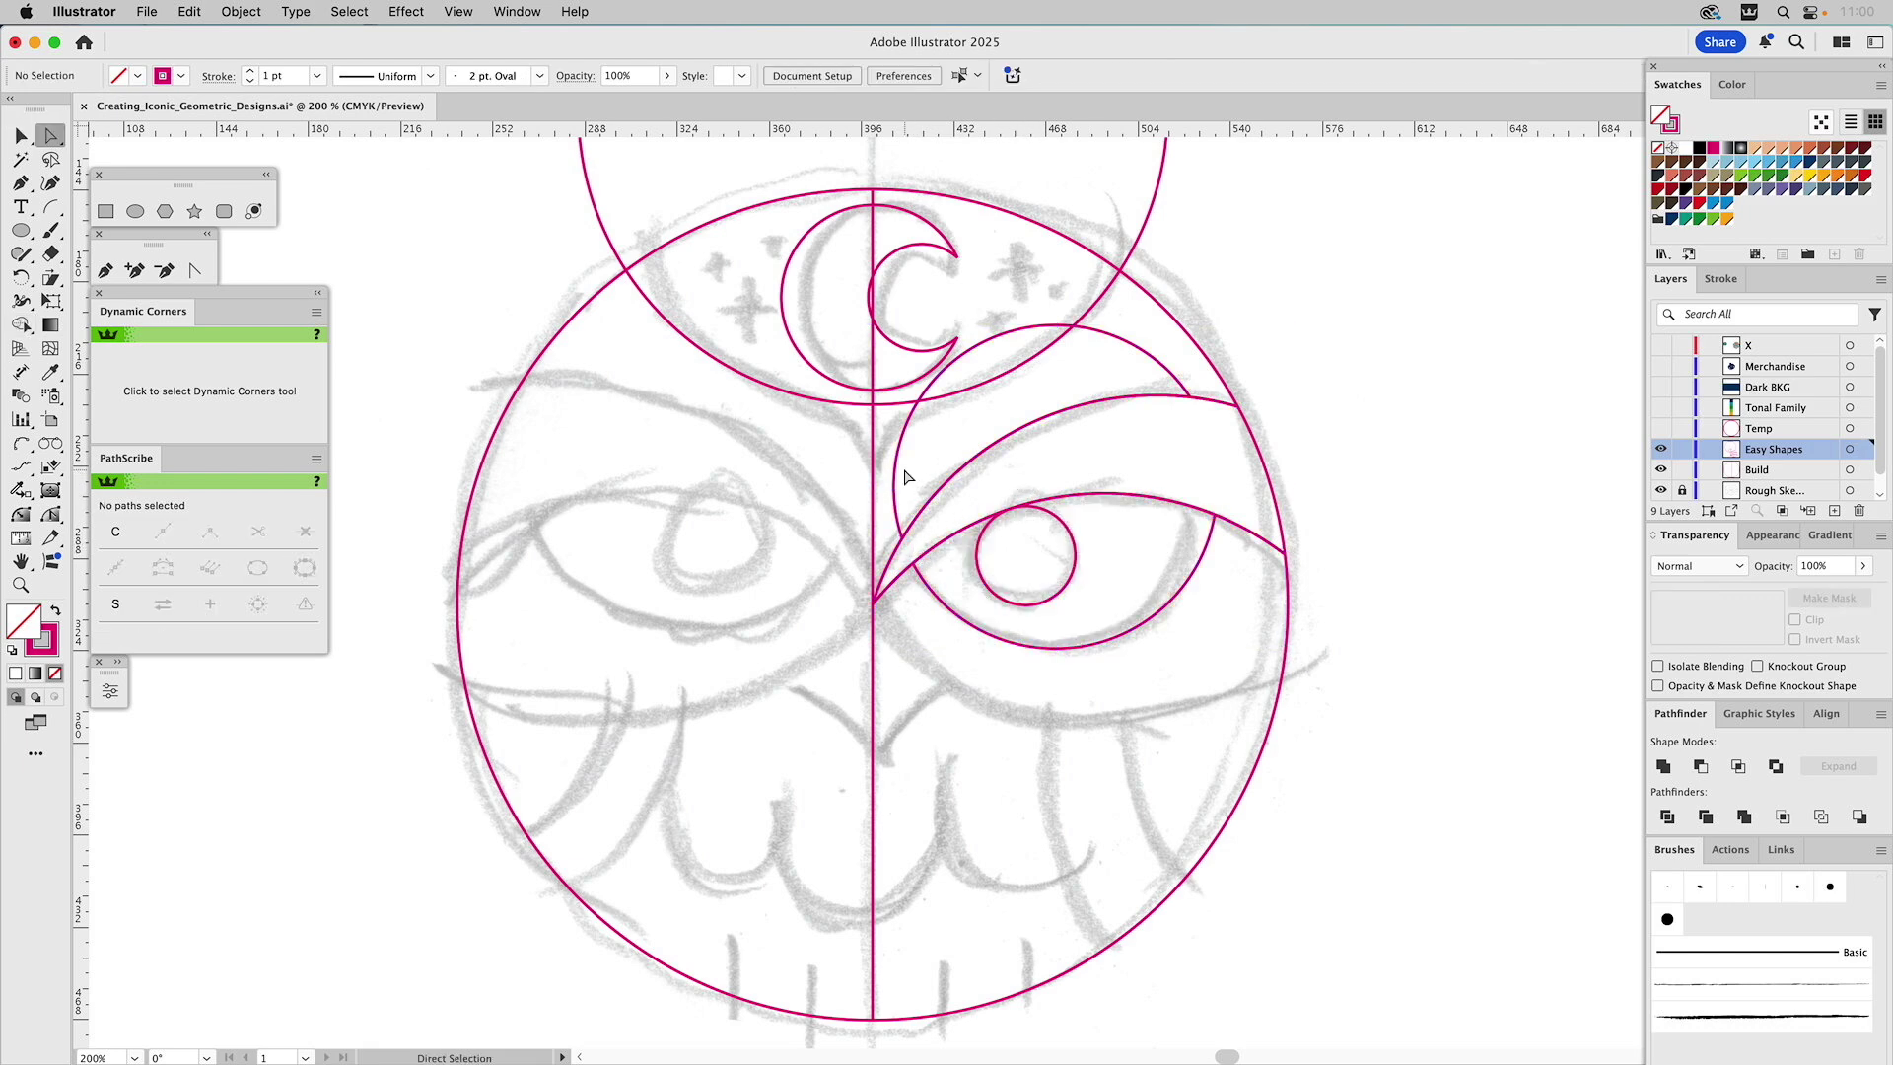
{"action": "left_click", "coordinate": [897, 481]}
{"action": "key", "text": "Delete"}
{"action": "key", "text": "Delete"}
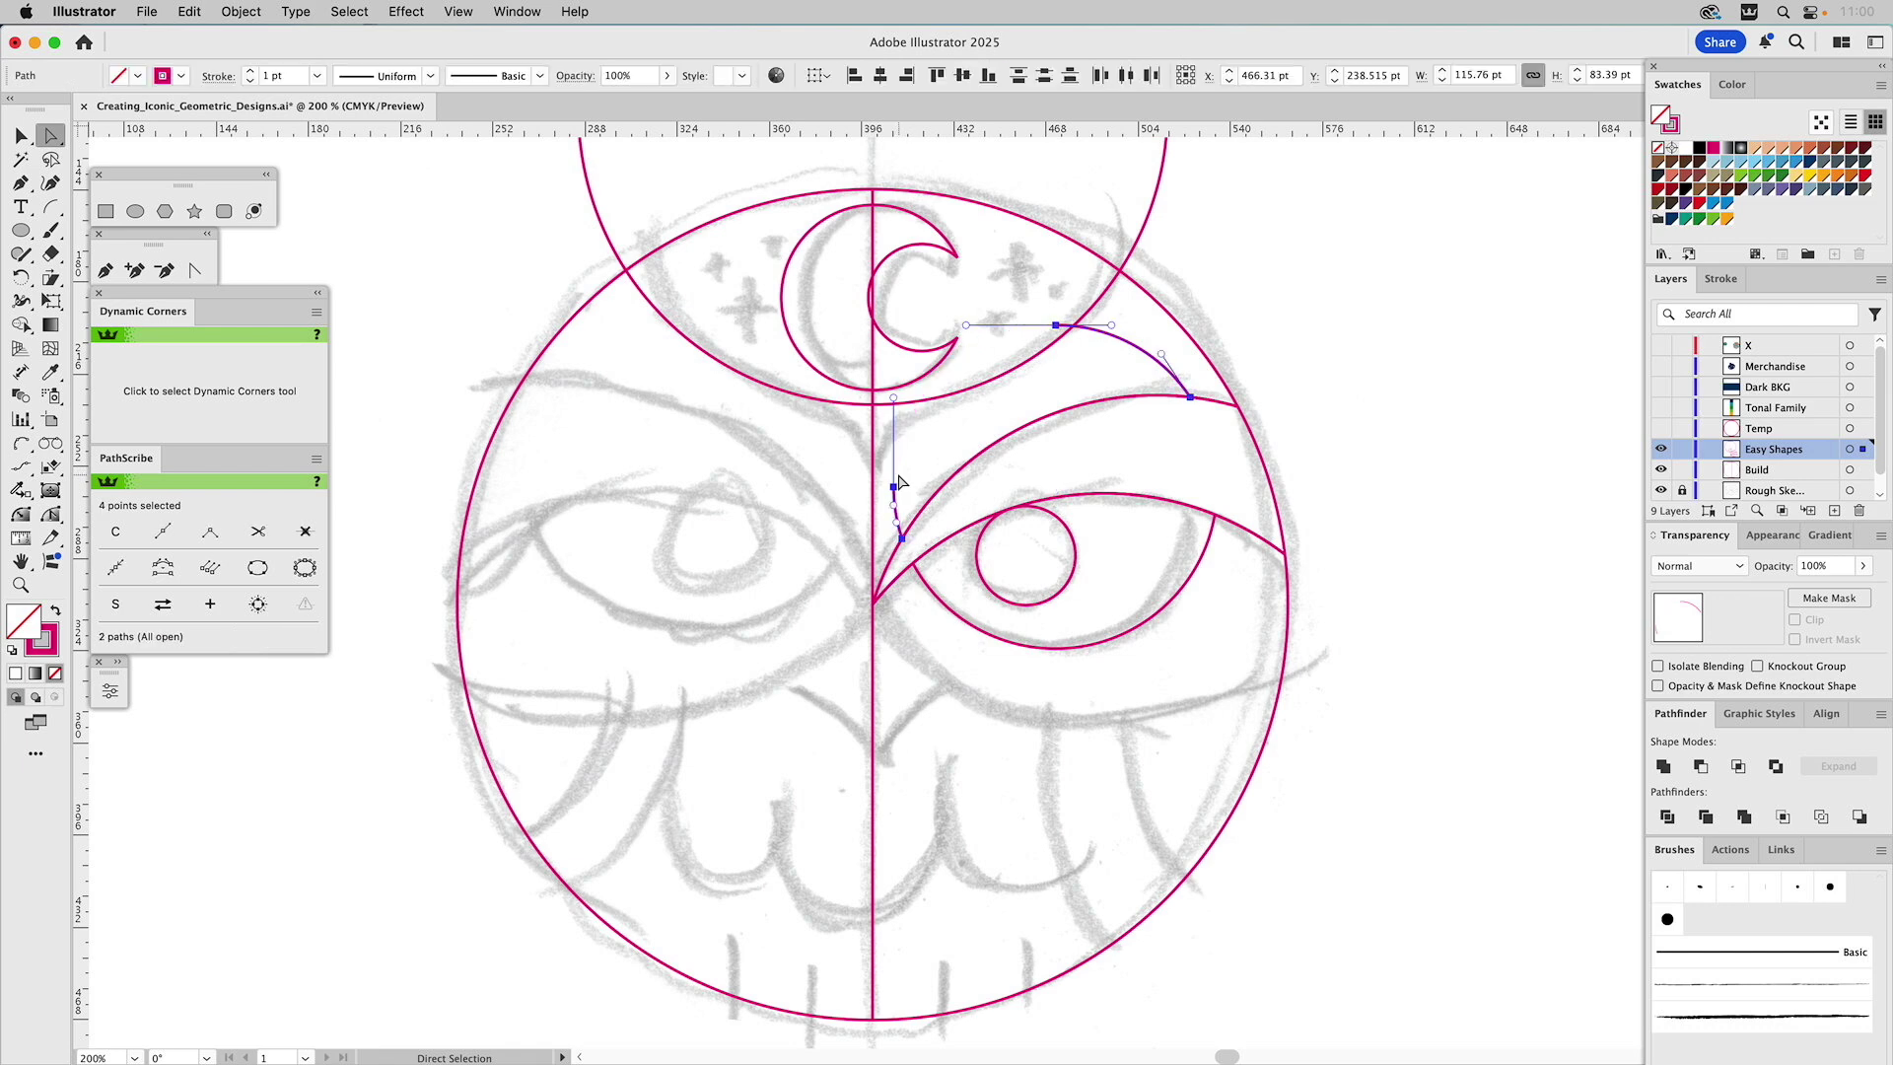
{"action": "key", "text": "v"}
{"action": "left_click_drag", "start_coordinate": [988, 444], "coordinate": [1281, 428]}
{"action": "key", "text": "Delete"}
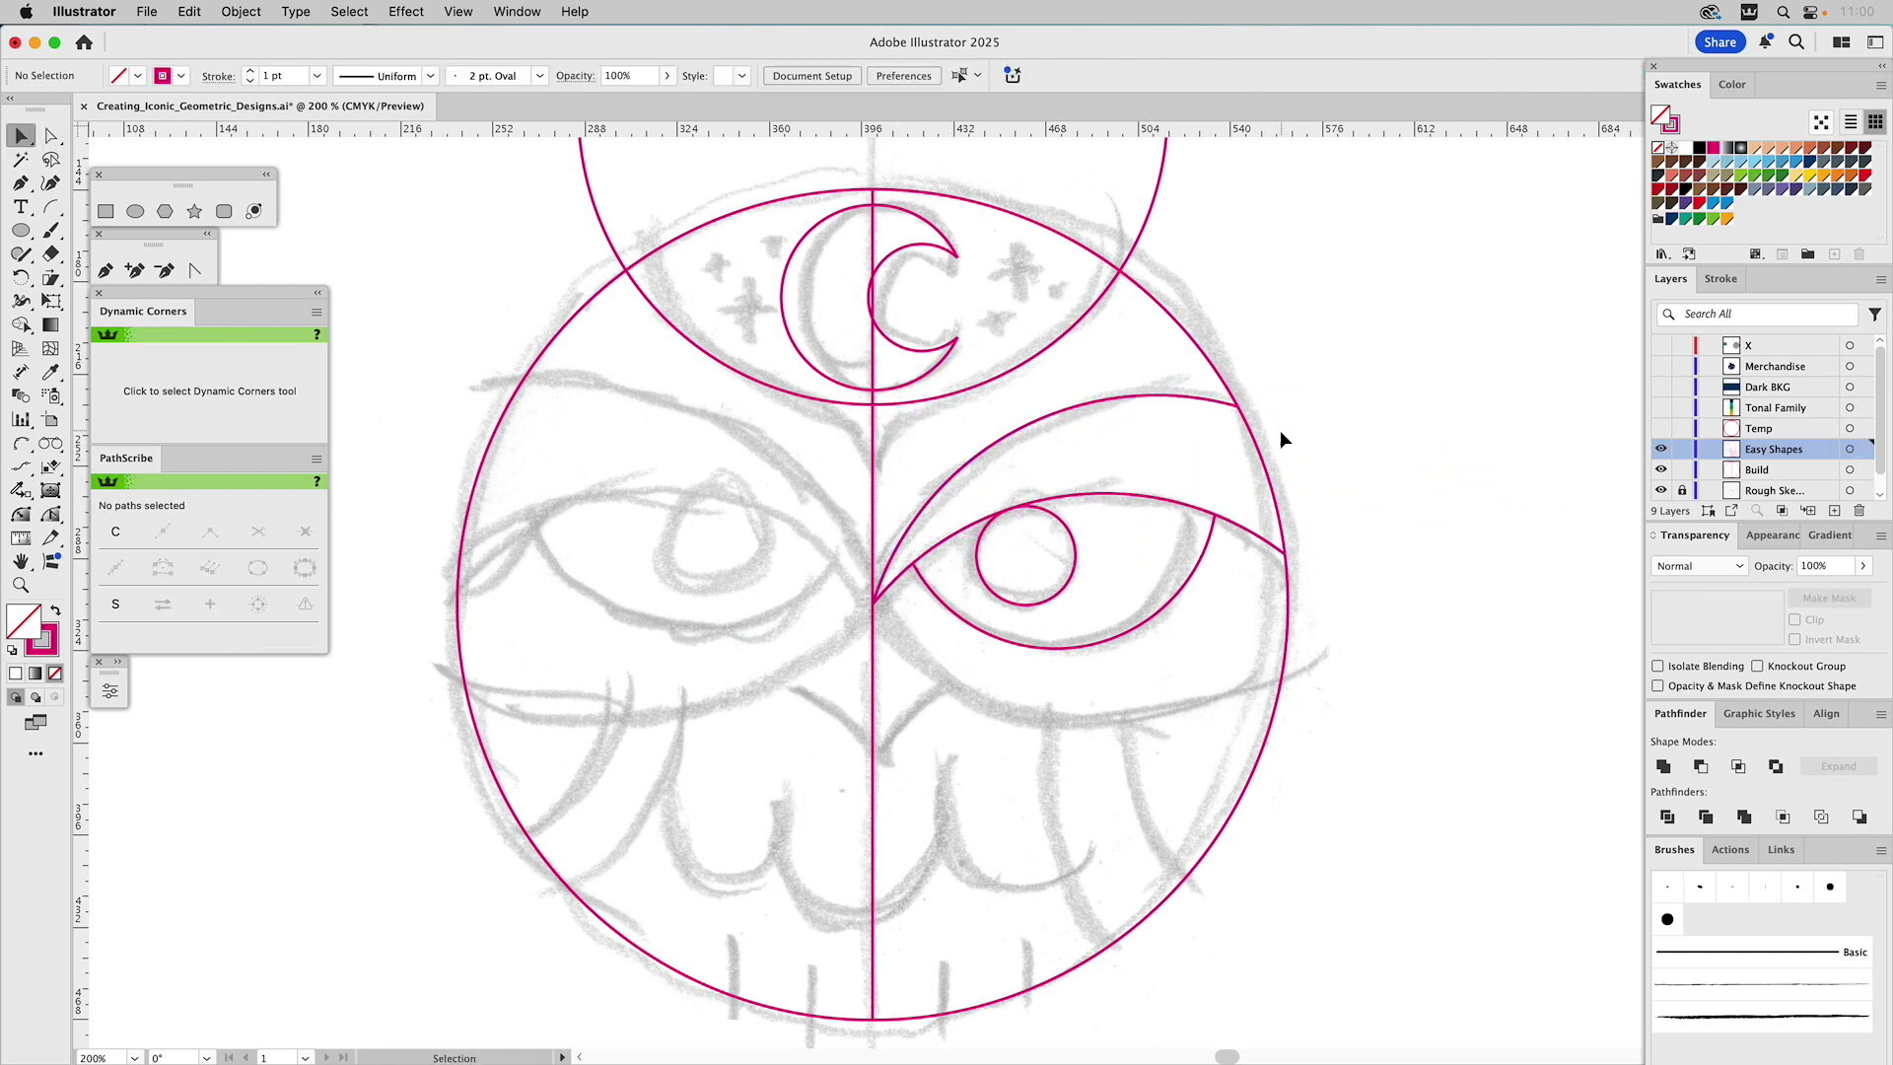
Draw a straight Pen path from the head circle's right edge below the eye to the point where brow and eyelid meet the center line
{"action": "left_click_drag", "start_coordinate": [1138, 475], "coordinate": [1148, 347]}
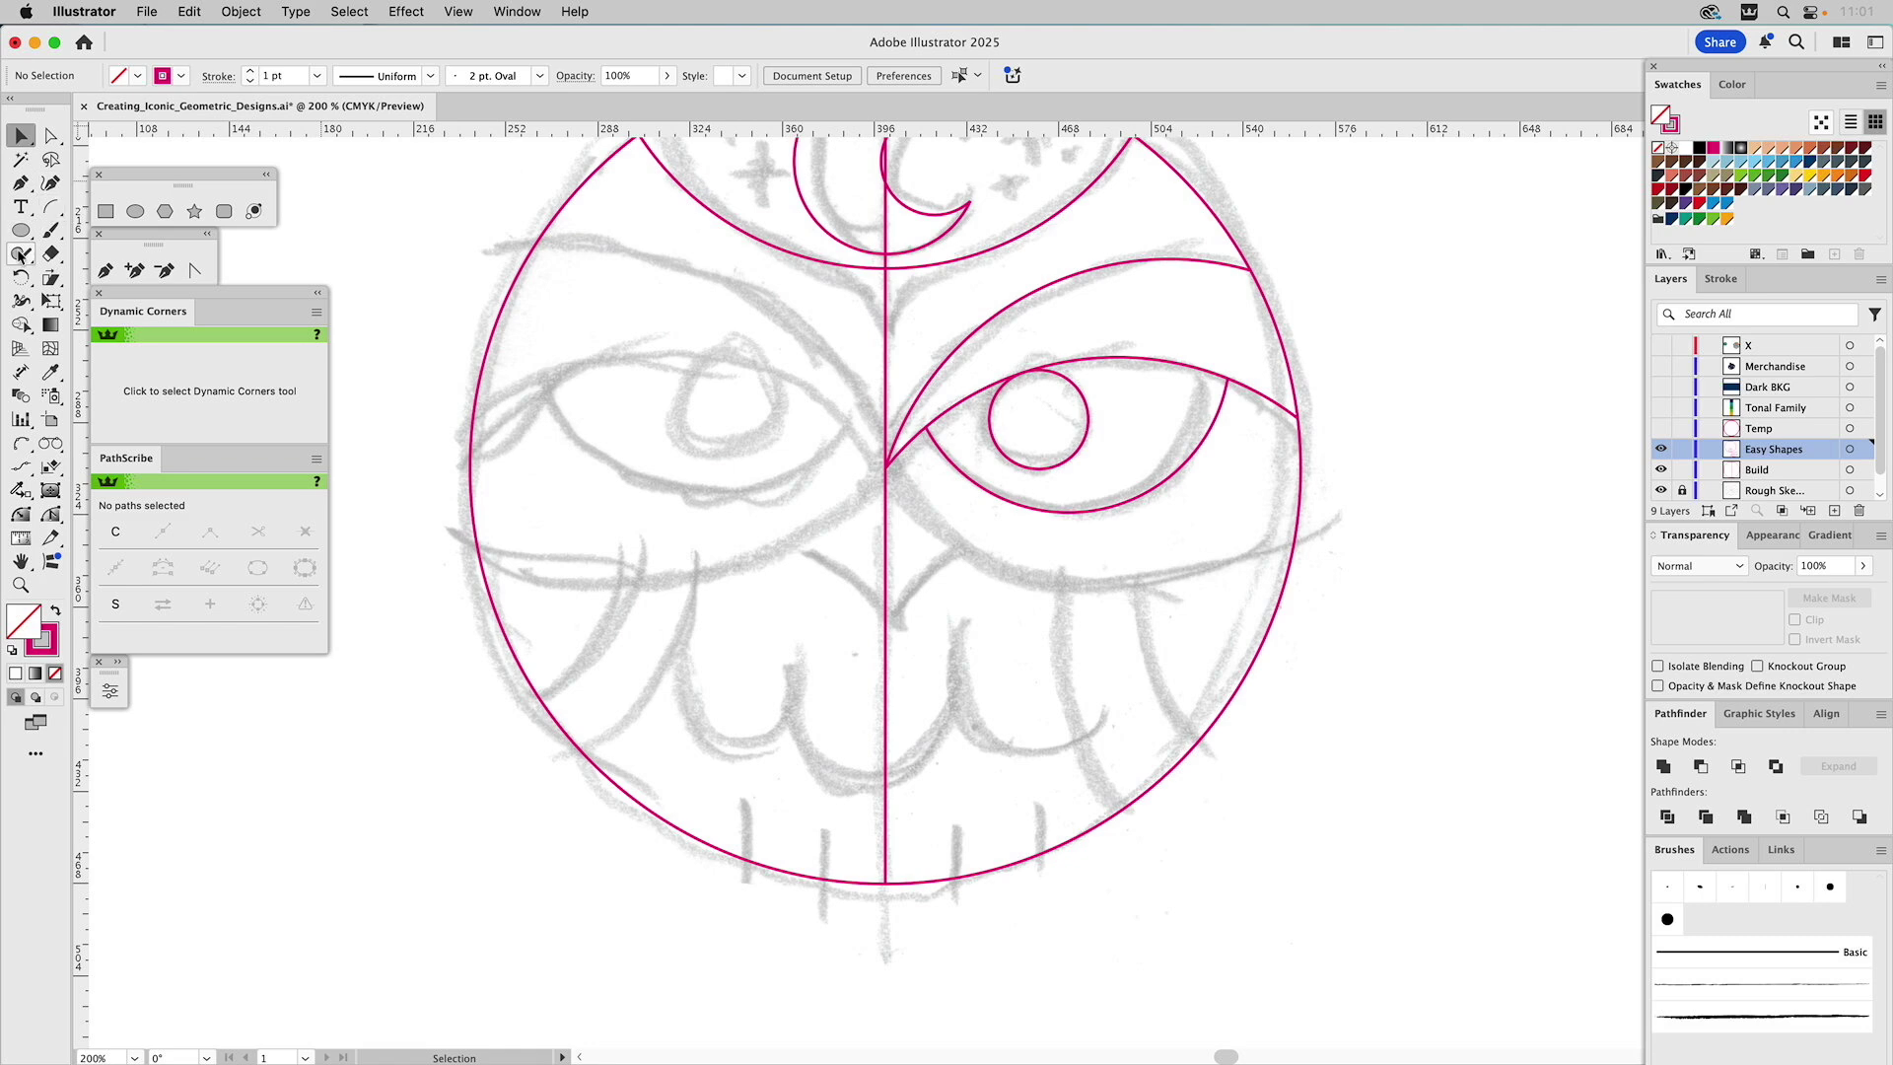
{"action": "left_click", "coordinate": [21, 184]}
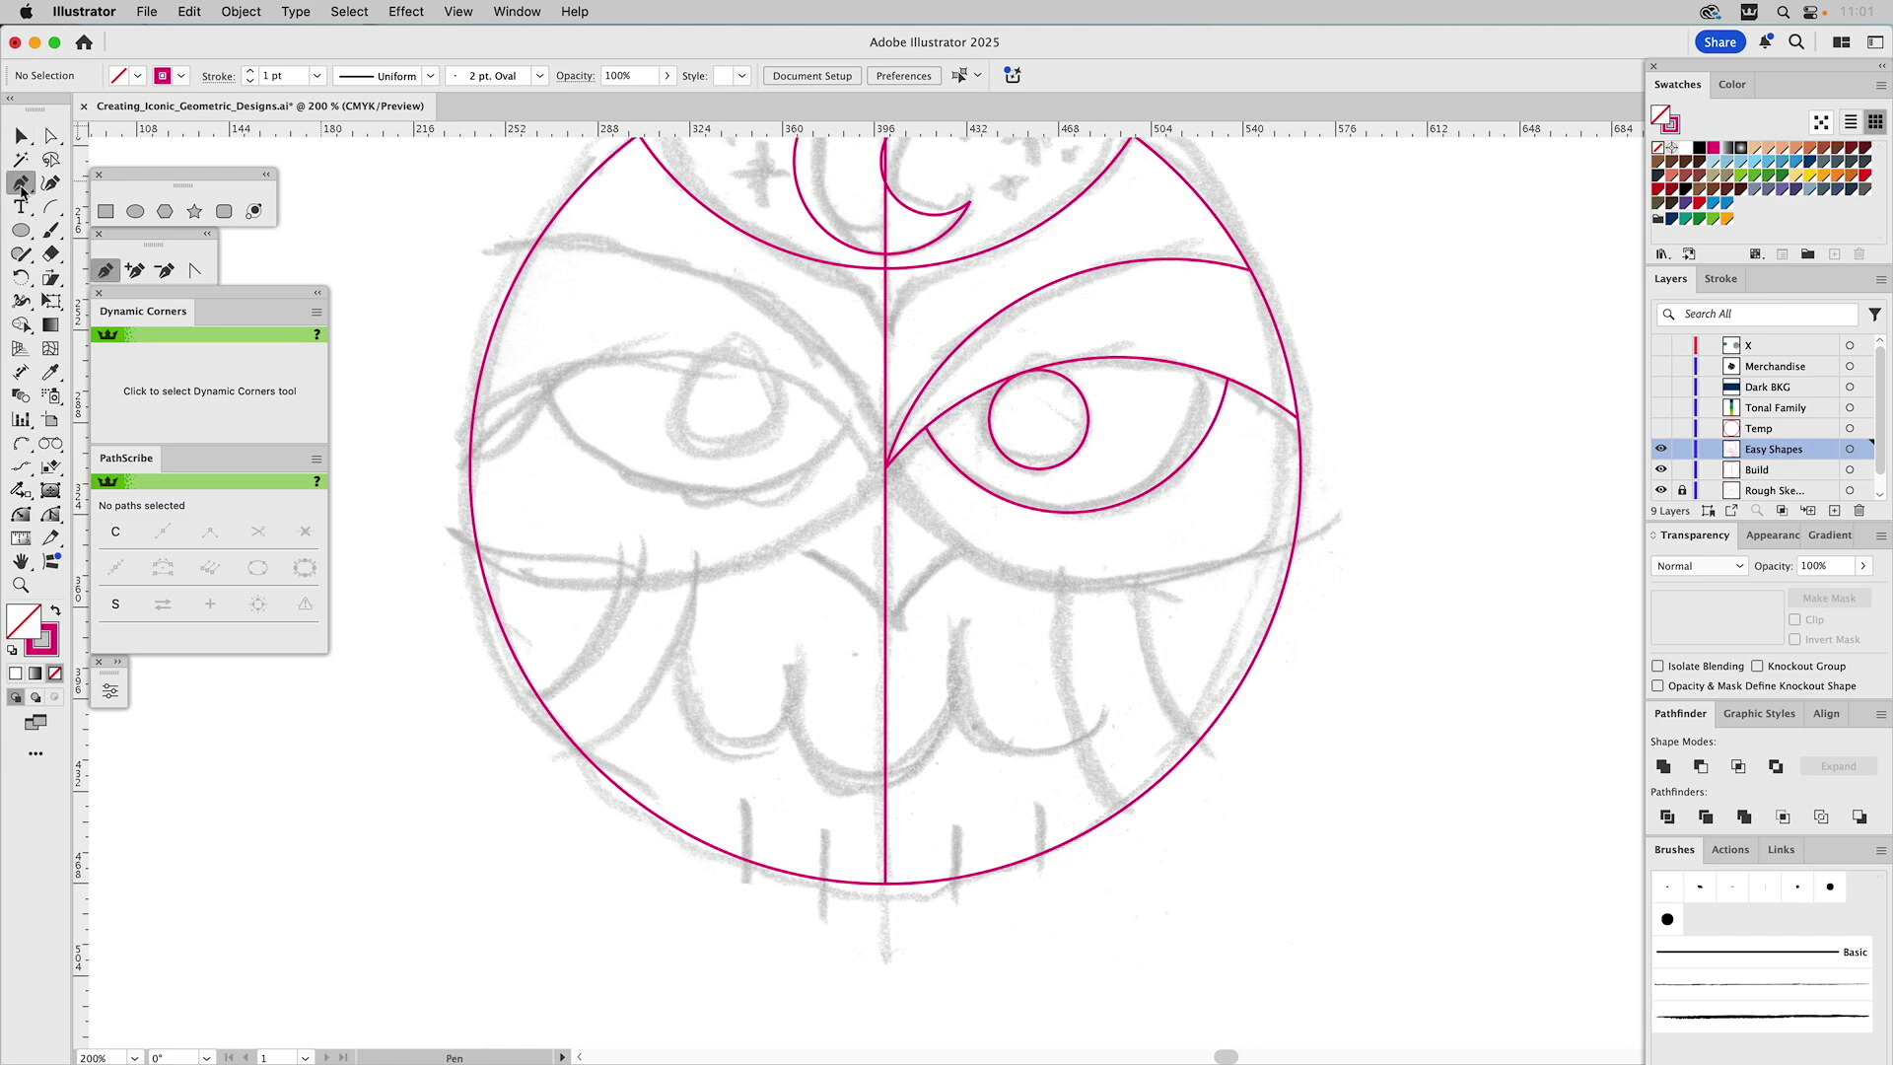
{"action": "left_click", "coordinate": [1292, 544]}
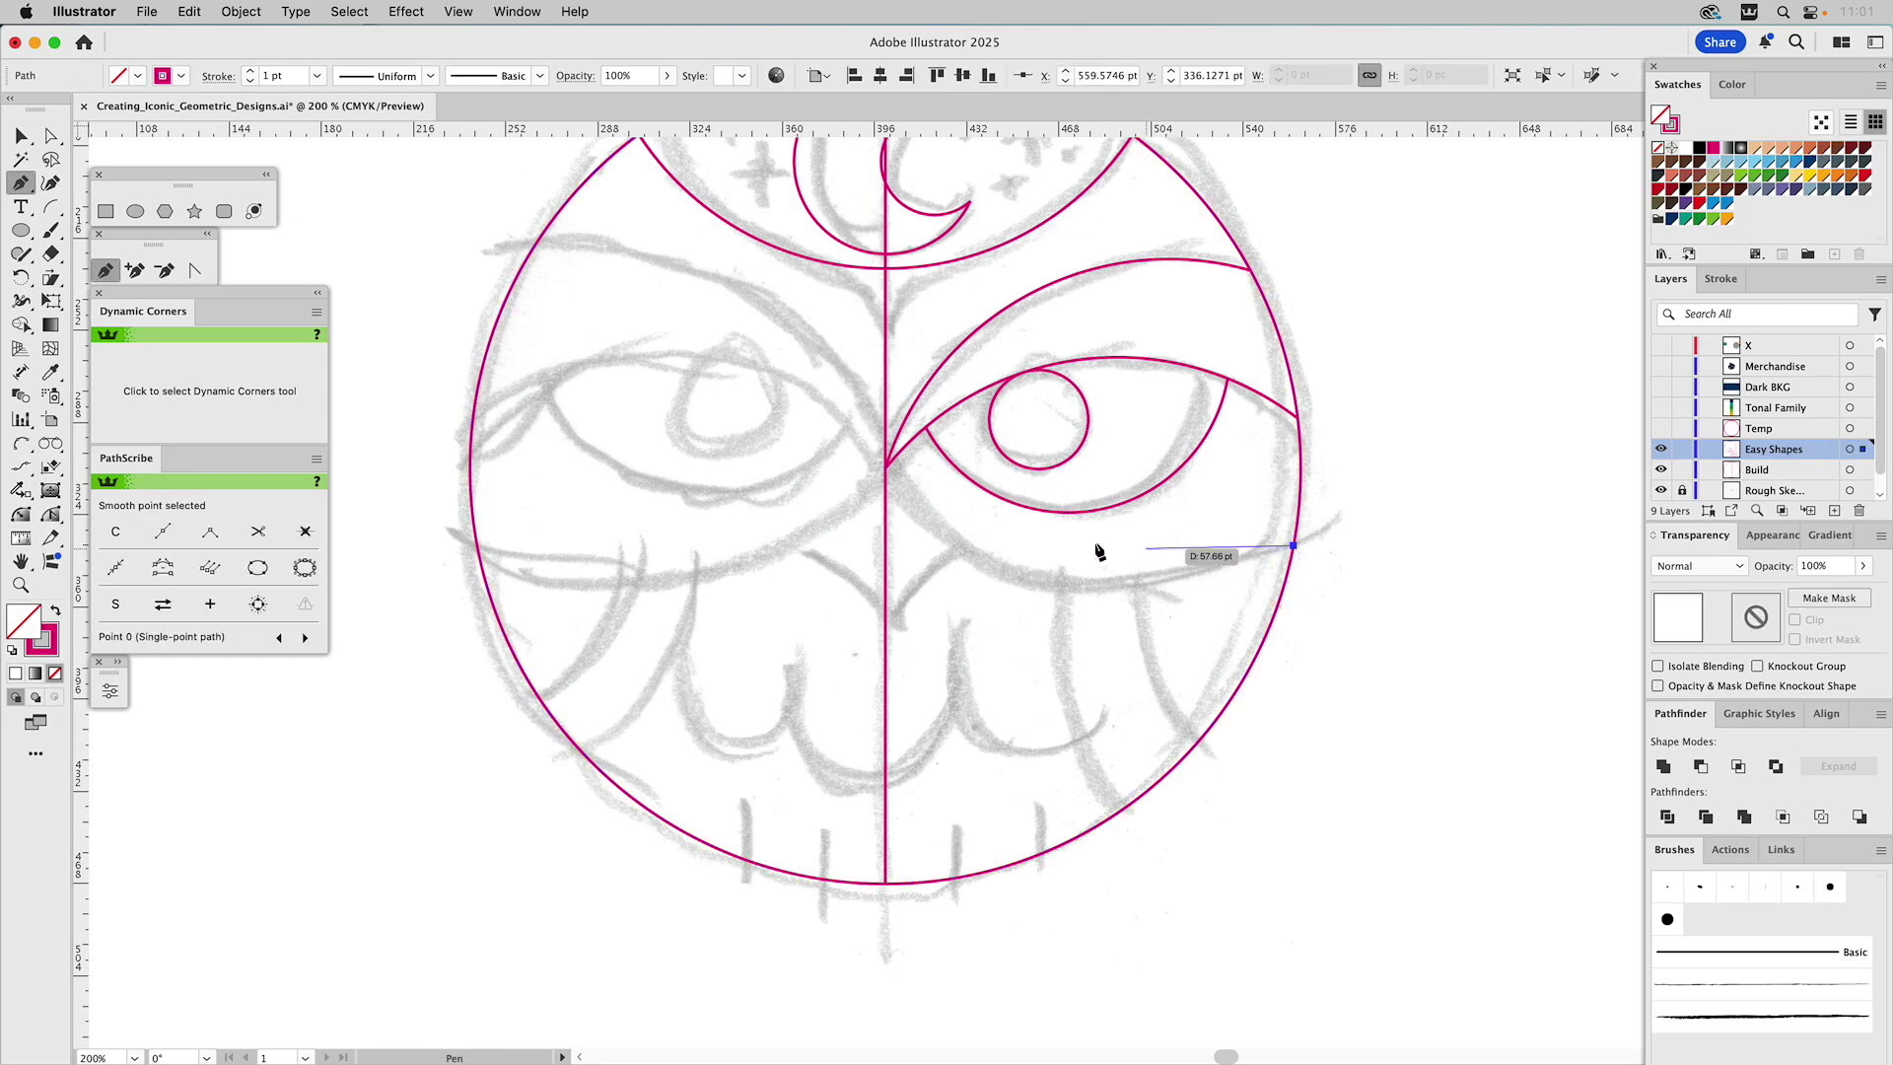
{"action": "left_click", "coordinate": [886, 468]}
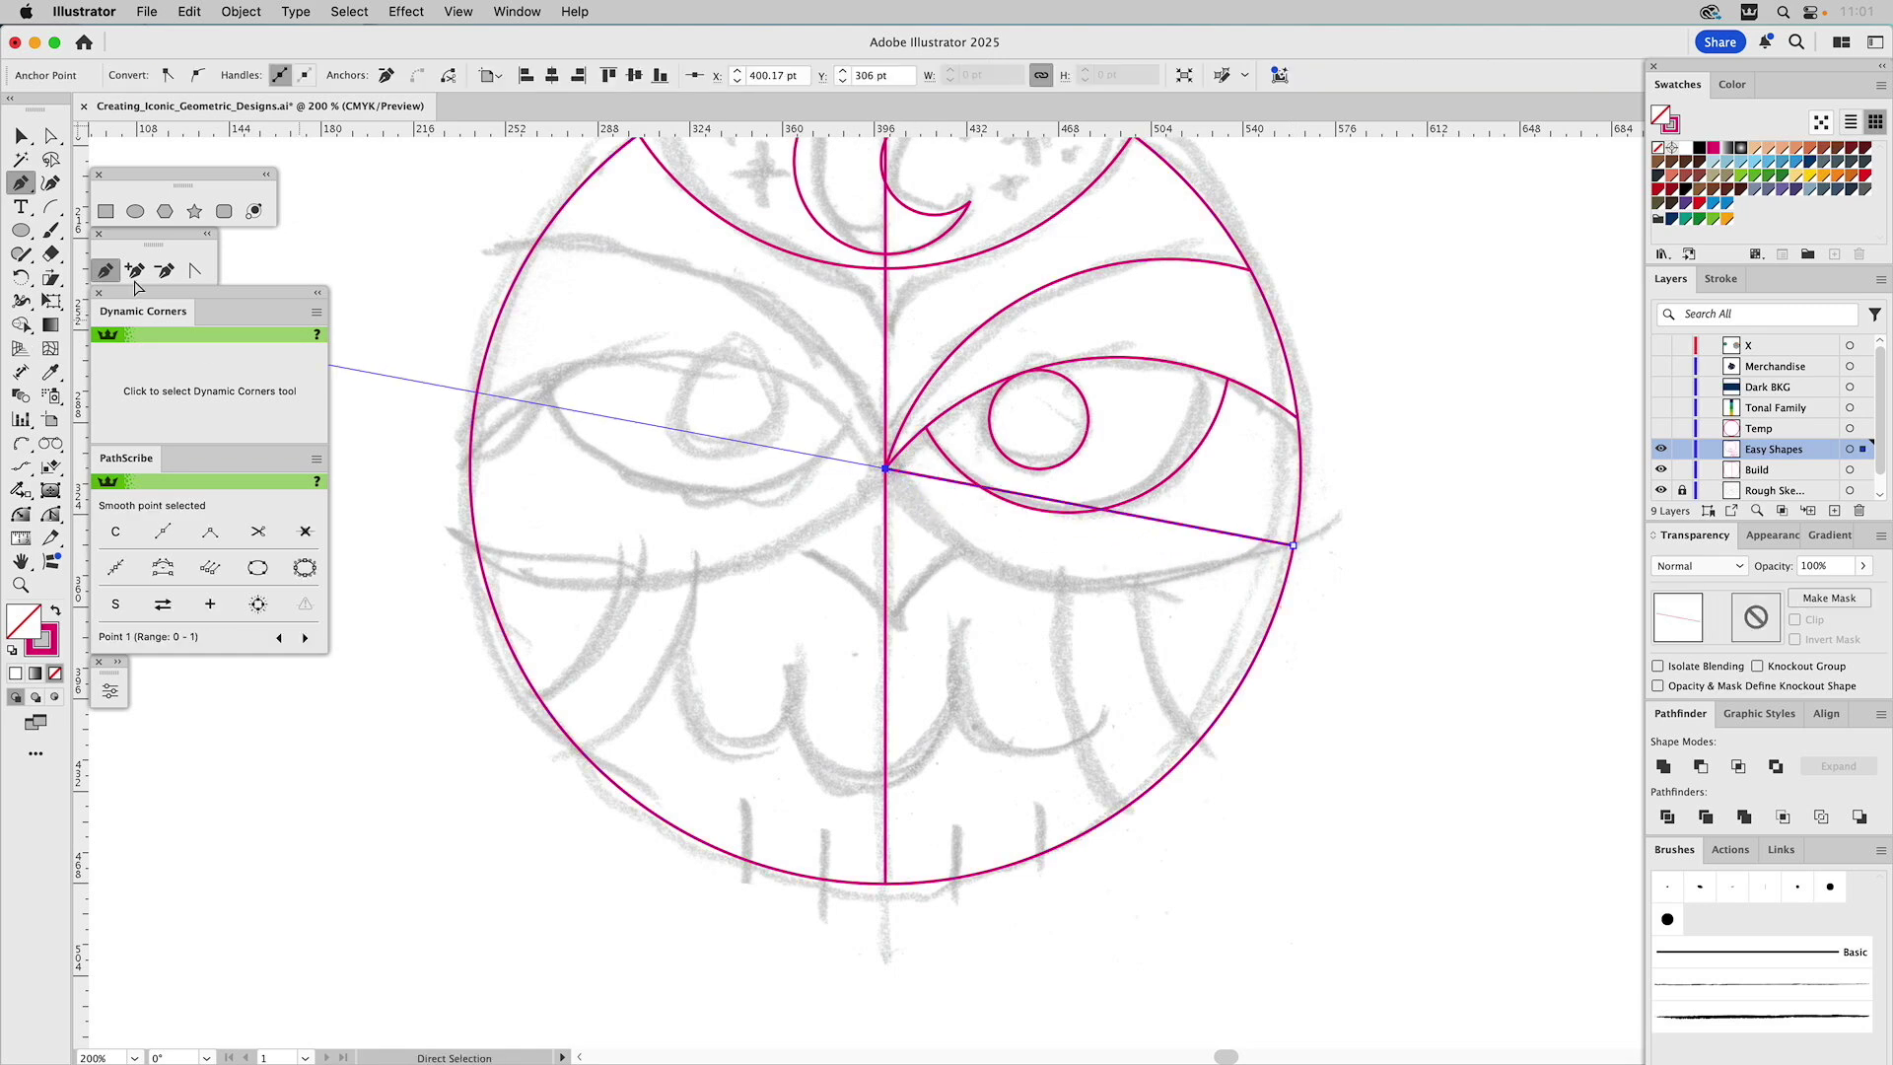
Bend the new line into a curve following the sketched cheek line below the eye with the Anchor Point tool, and fine-tune its handles
{"action": "left_click", "coordinate": [195, 274]}
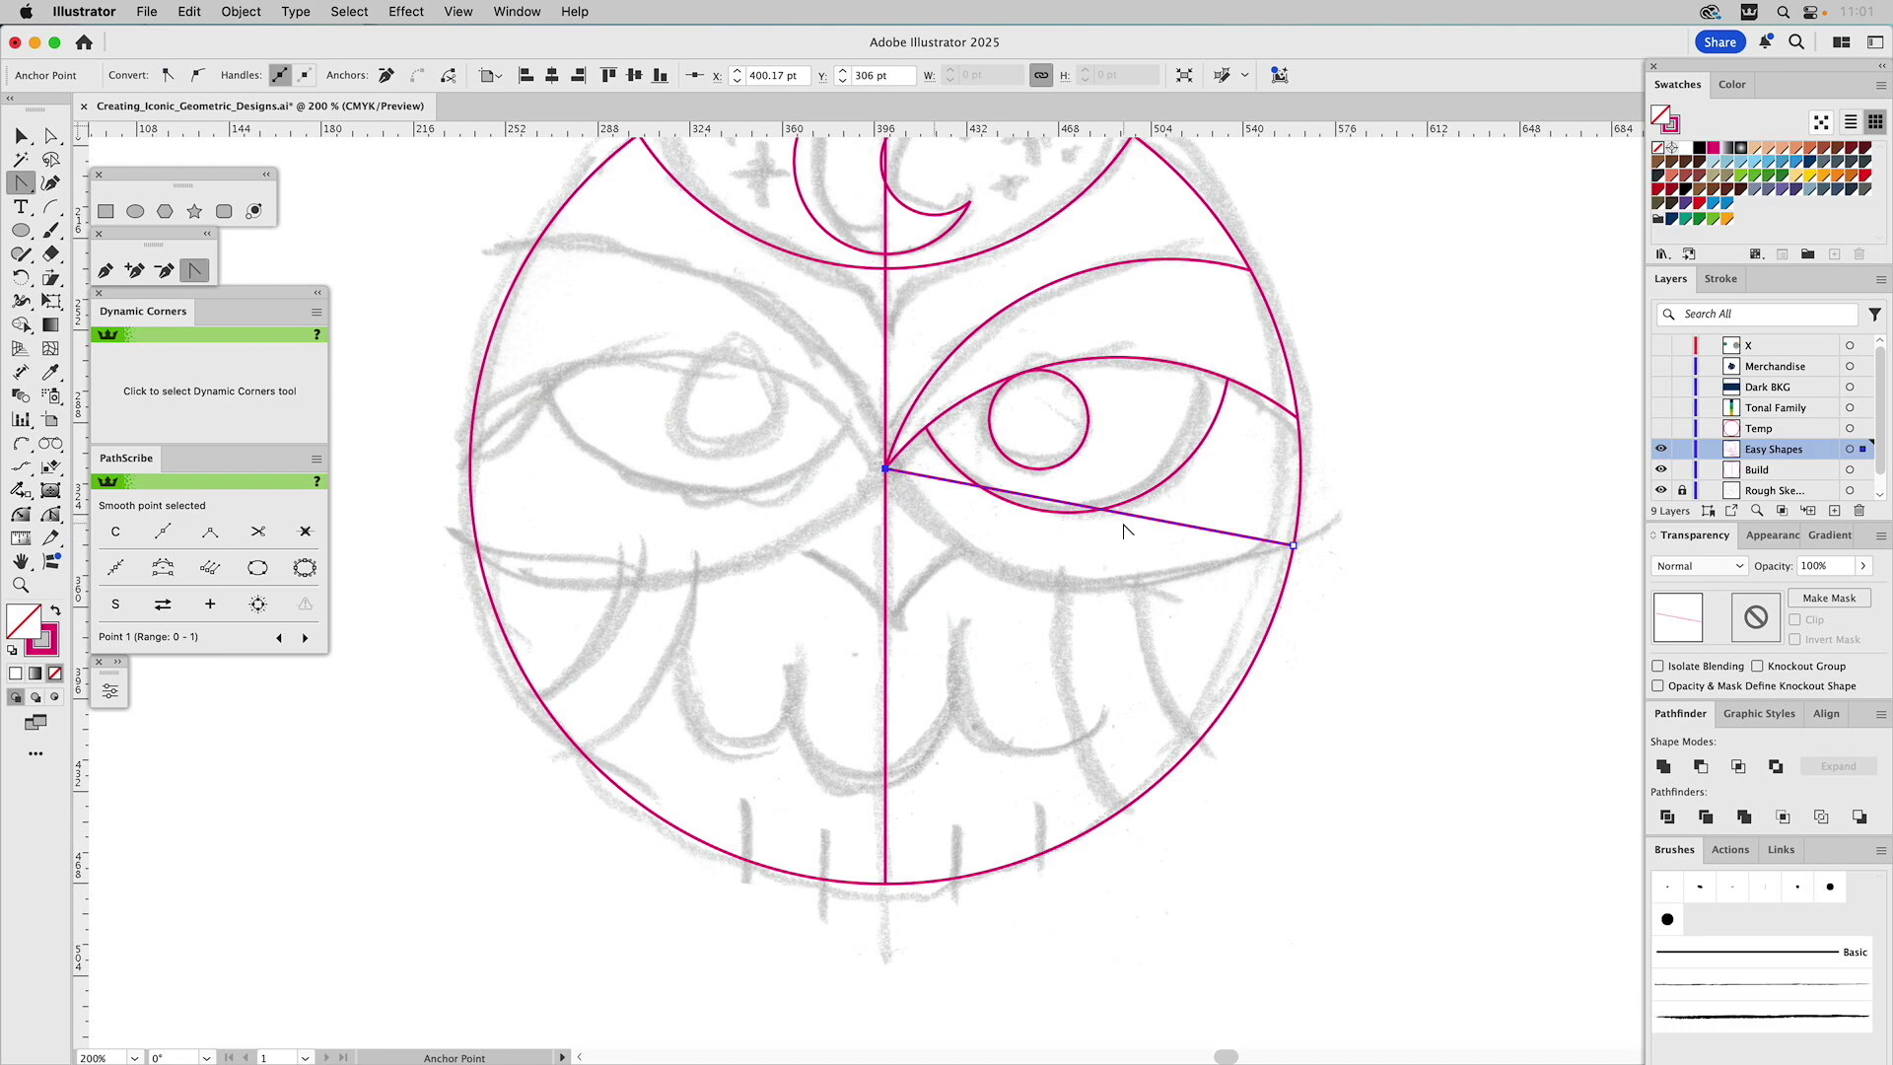
{"action": "left_click_drag", "start_coordinate": [1130, 515], "coordinate": [980, 623]}
{"action": "left_click_drag", "start_coordinate": [1170, 542], "coordinate": [1186, 591]}
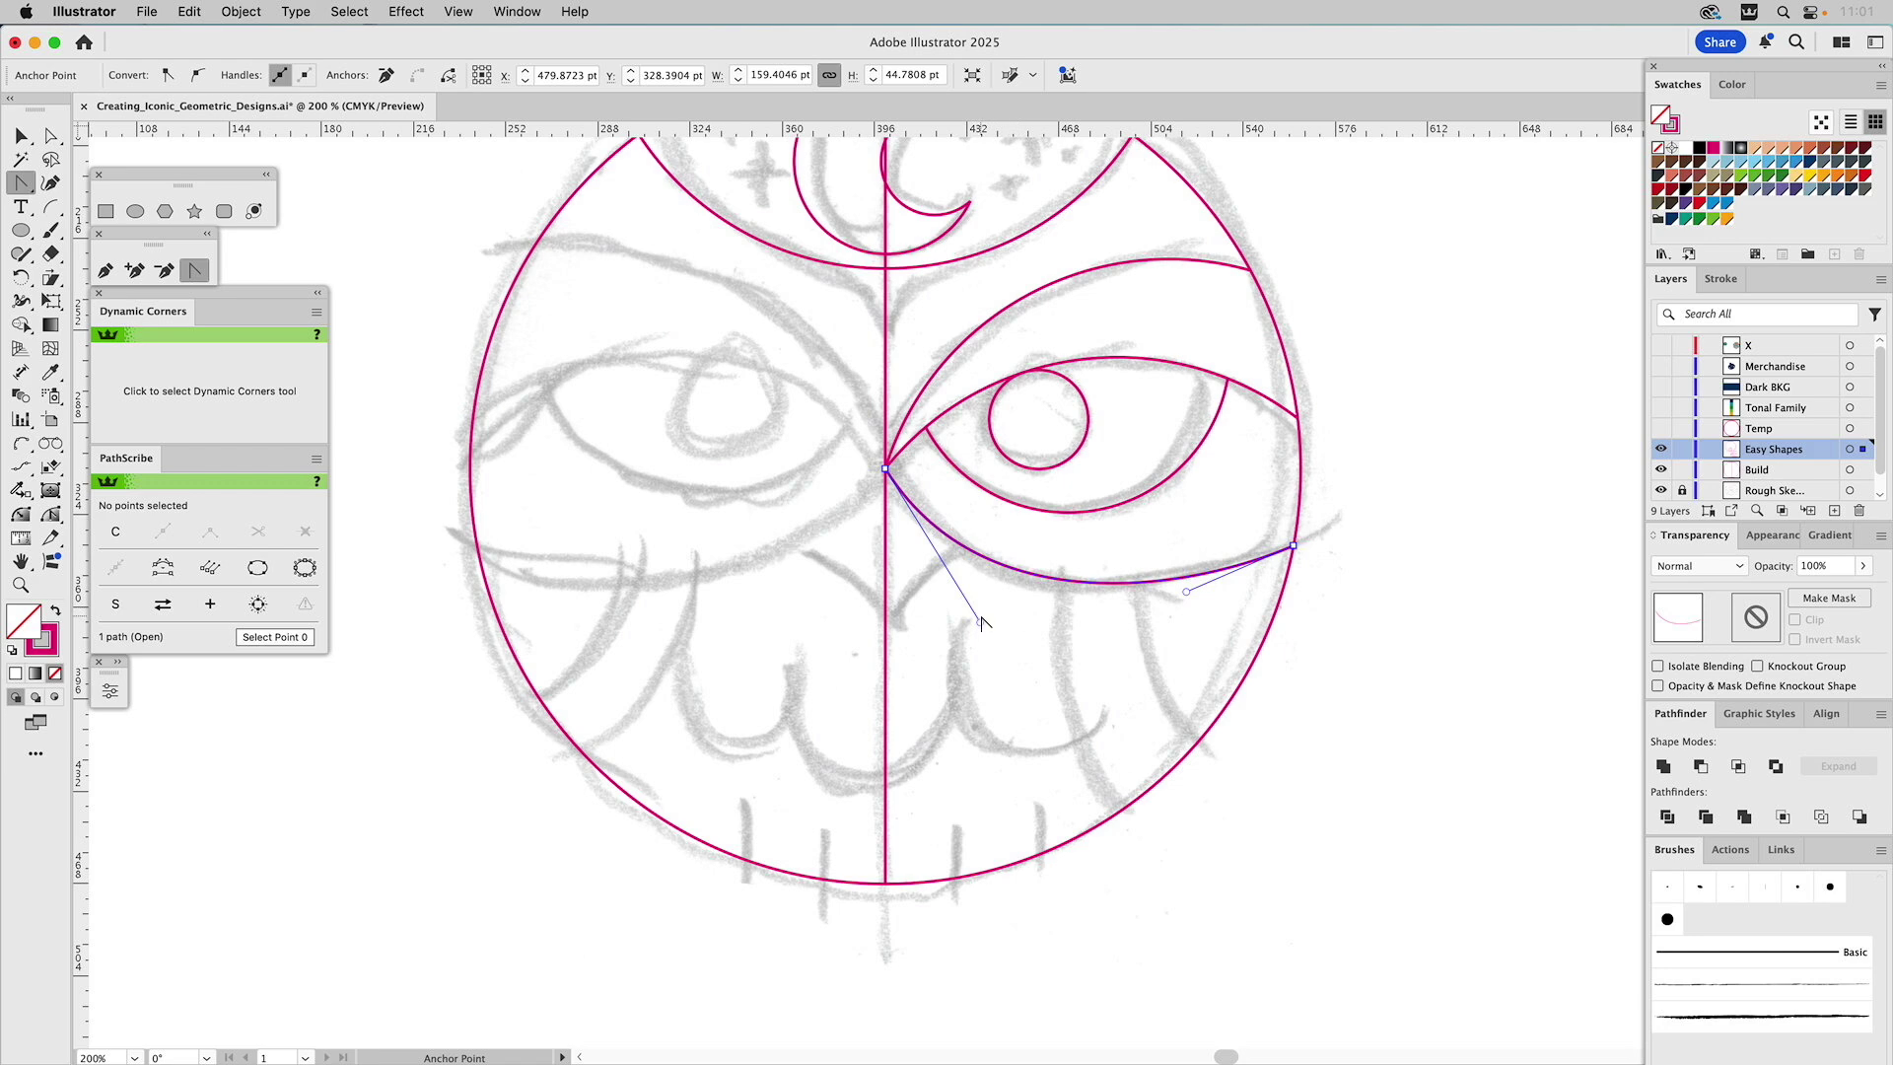
{"action": "left_click_drag", "start_coordinate": [981, 622], "coordinate": [978, 623]}
{"action": "left_click_drag", "start_coordinate": [1186, 591], "coordinate": [1199, 595]}
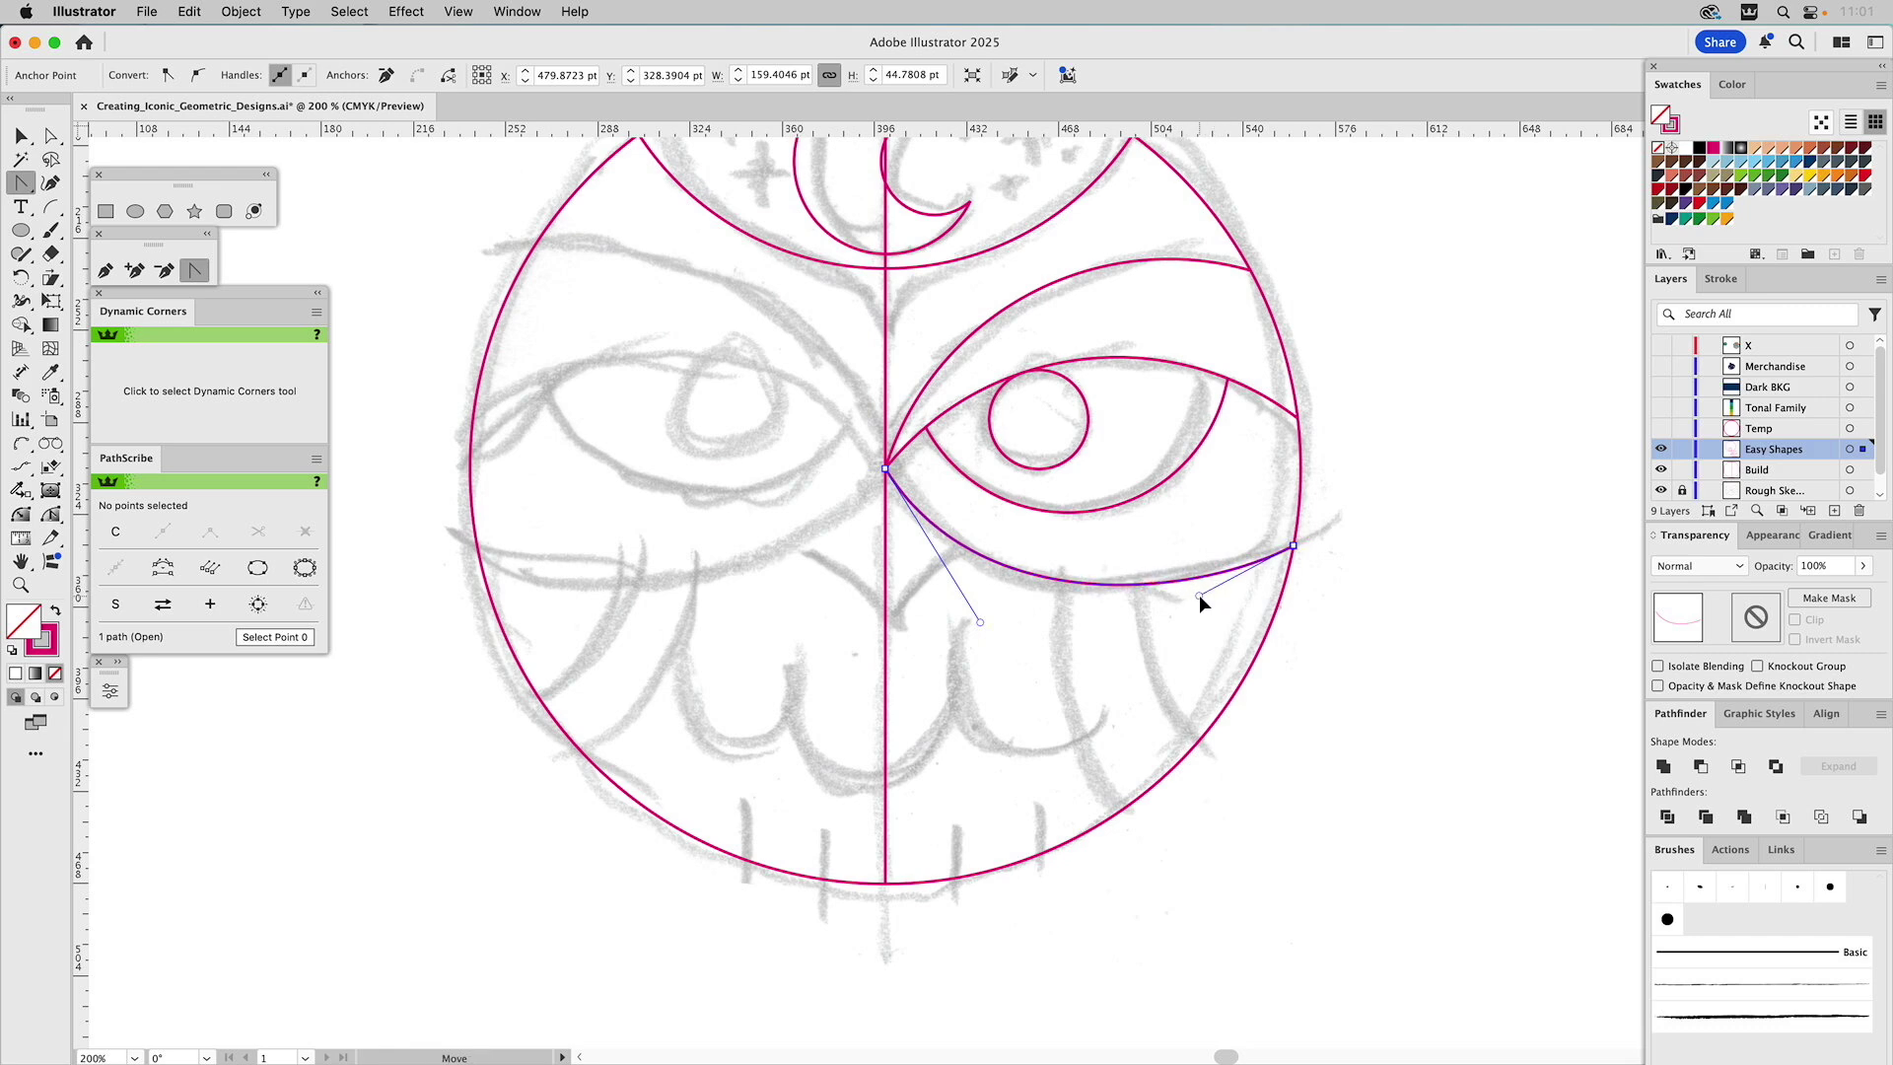
Nudge the outer handle of the cheek curve below the eye to refine its bend, and deselect the path
{"action": "left_click_drag", "start_coordinate": [1199, 595], "coordinate": [1201, 599]}
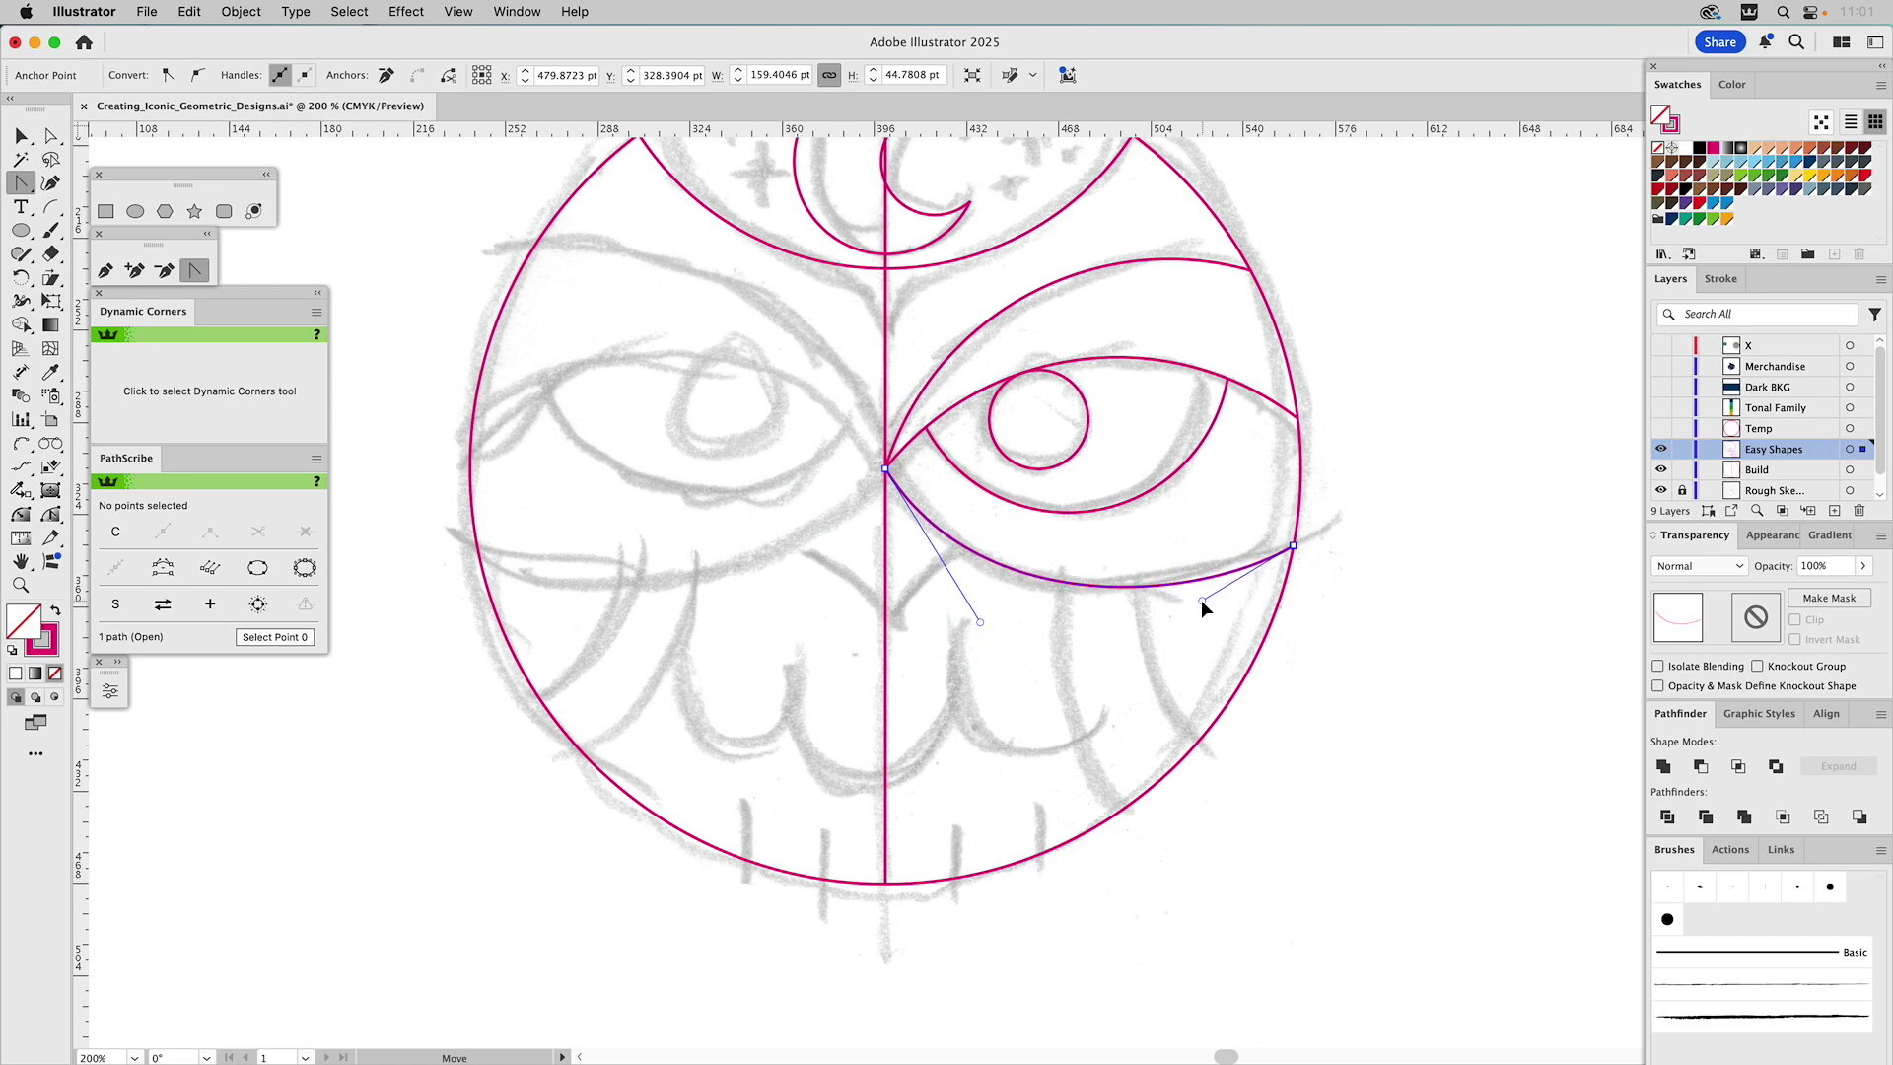
{"action": "left_click", "coordinate": [1180, 548], "text": "super"}
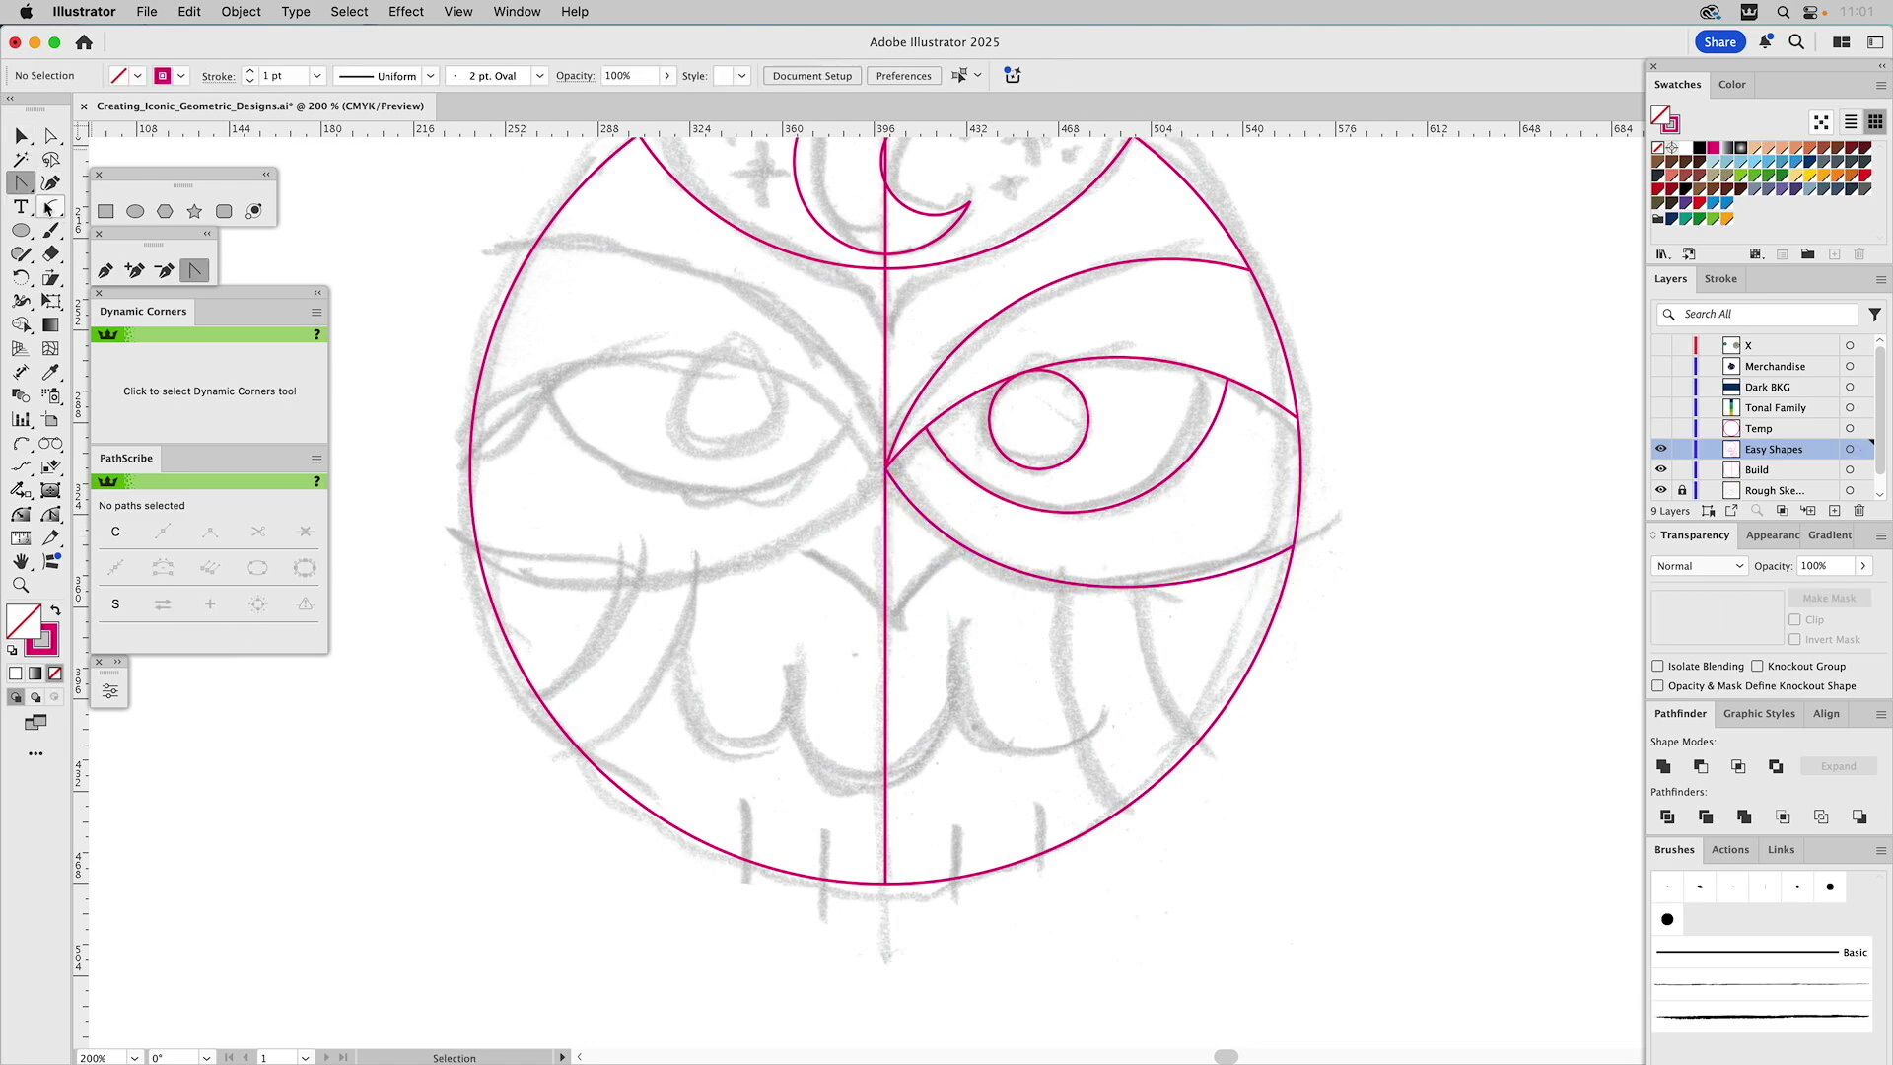
Draw a straight Pen path from the vertical center line below the eye up to the cheek curve as one beak edge
{"action": "left_click", "coordinate": [107, 273]}
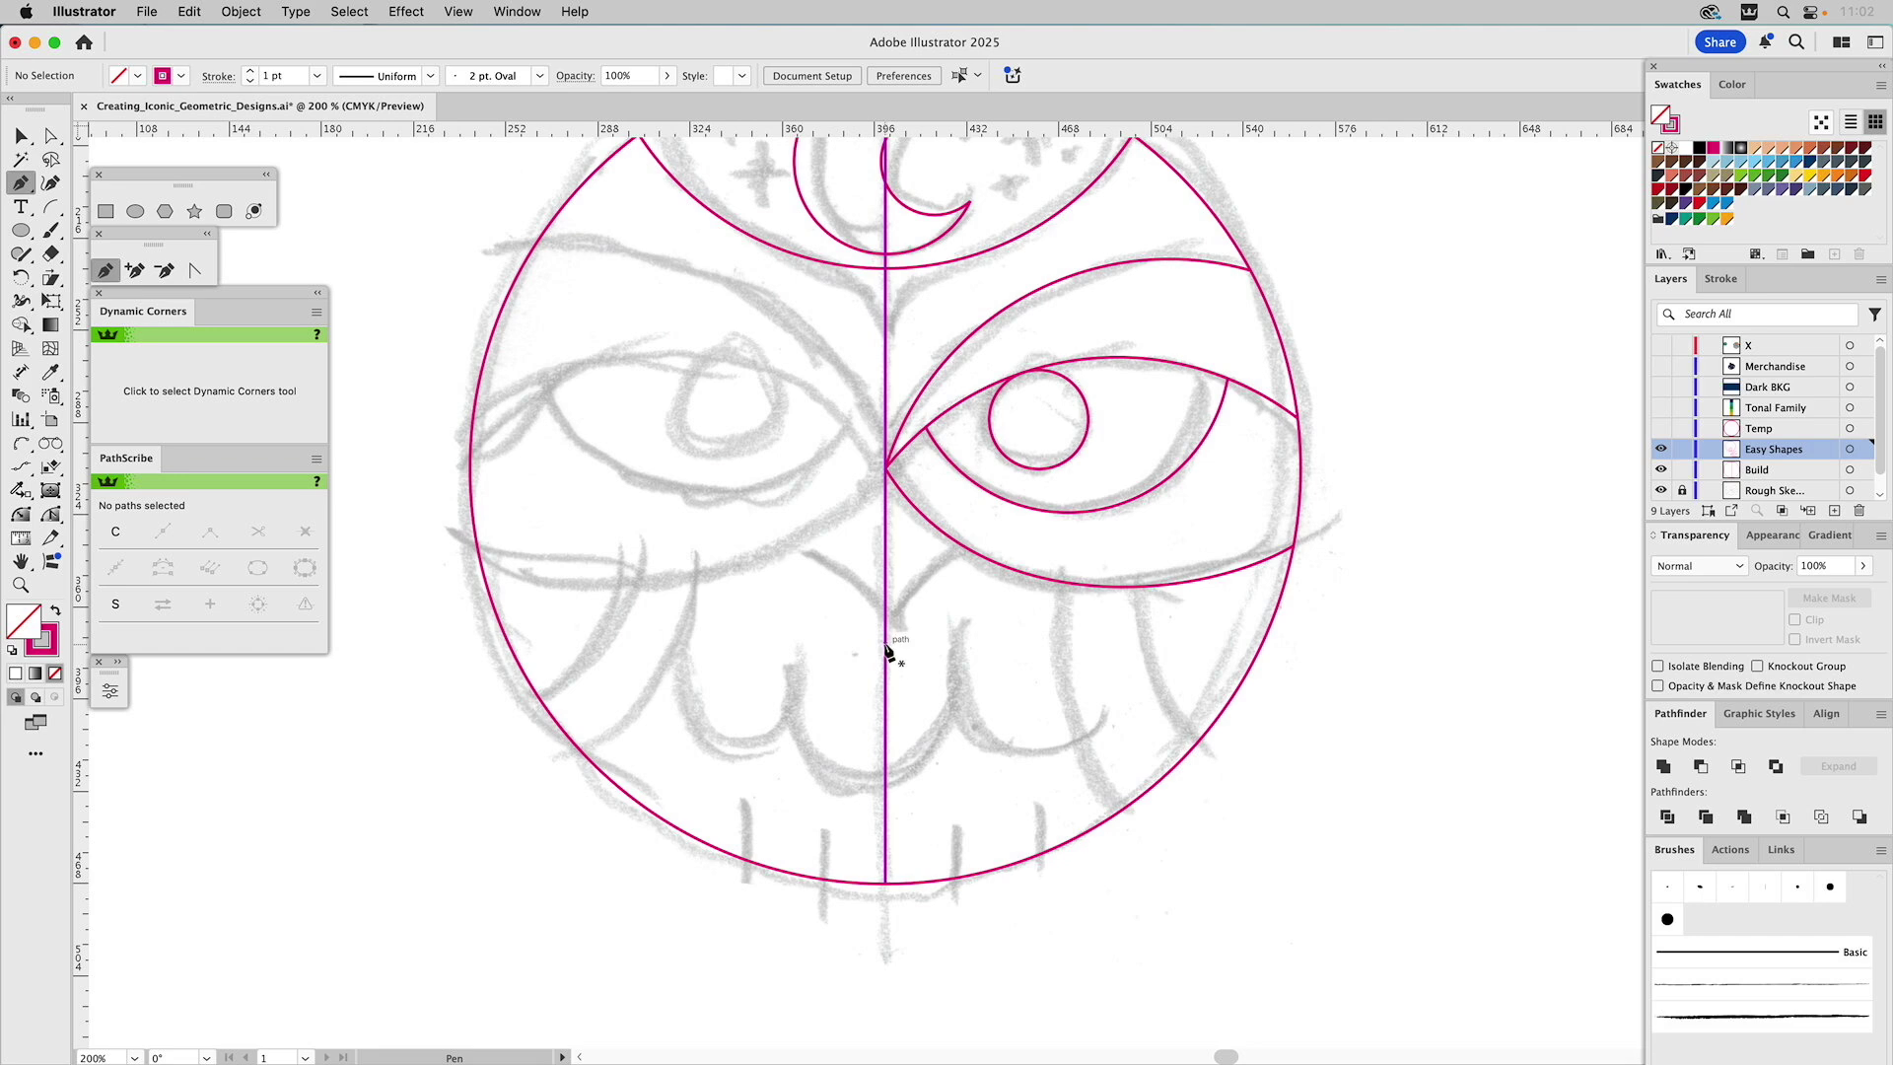
{"action": "left_click_drag", "start_coordinate": [885, 644], "coordinate": [998, 570]}
{"action": "left_click", "coordinate": [996, 564]}
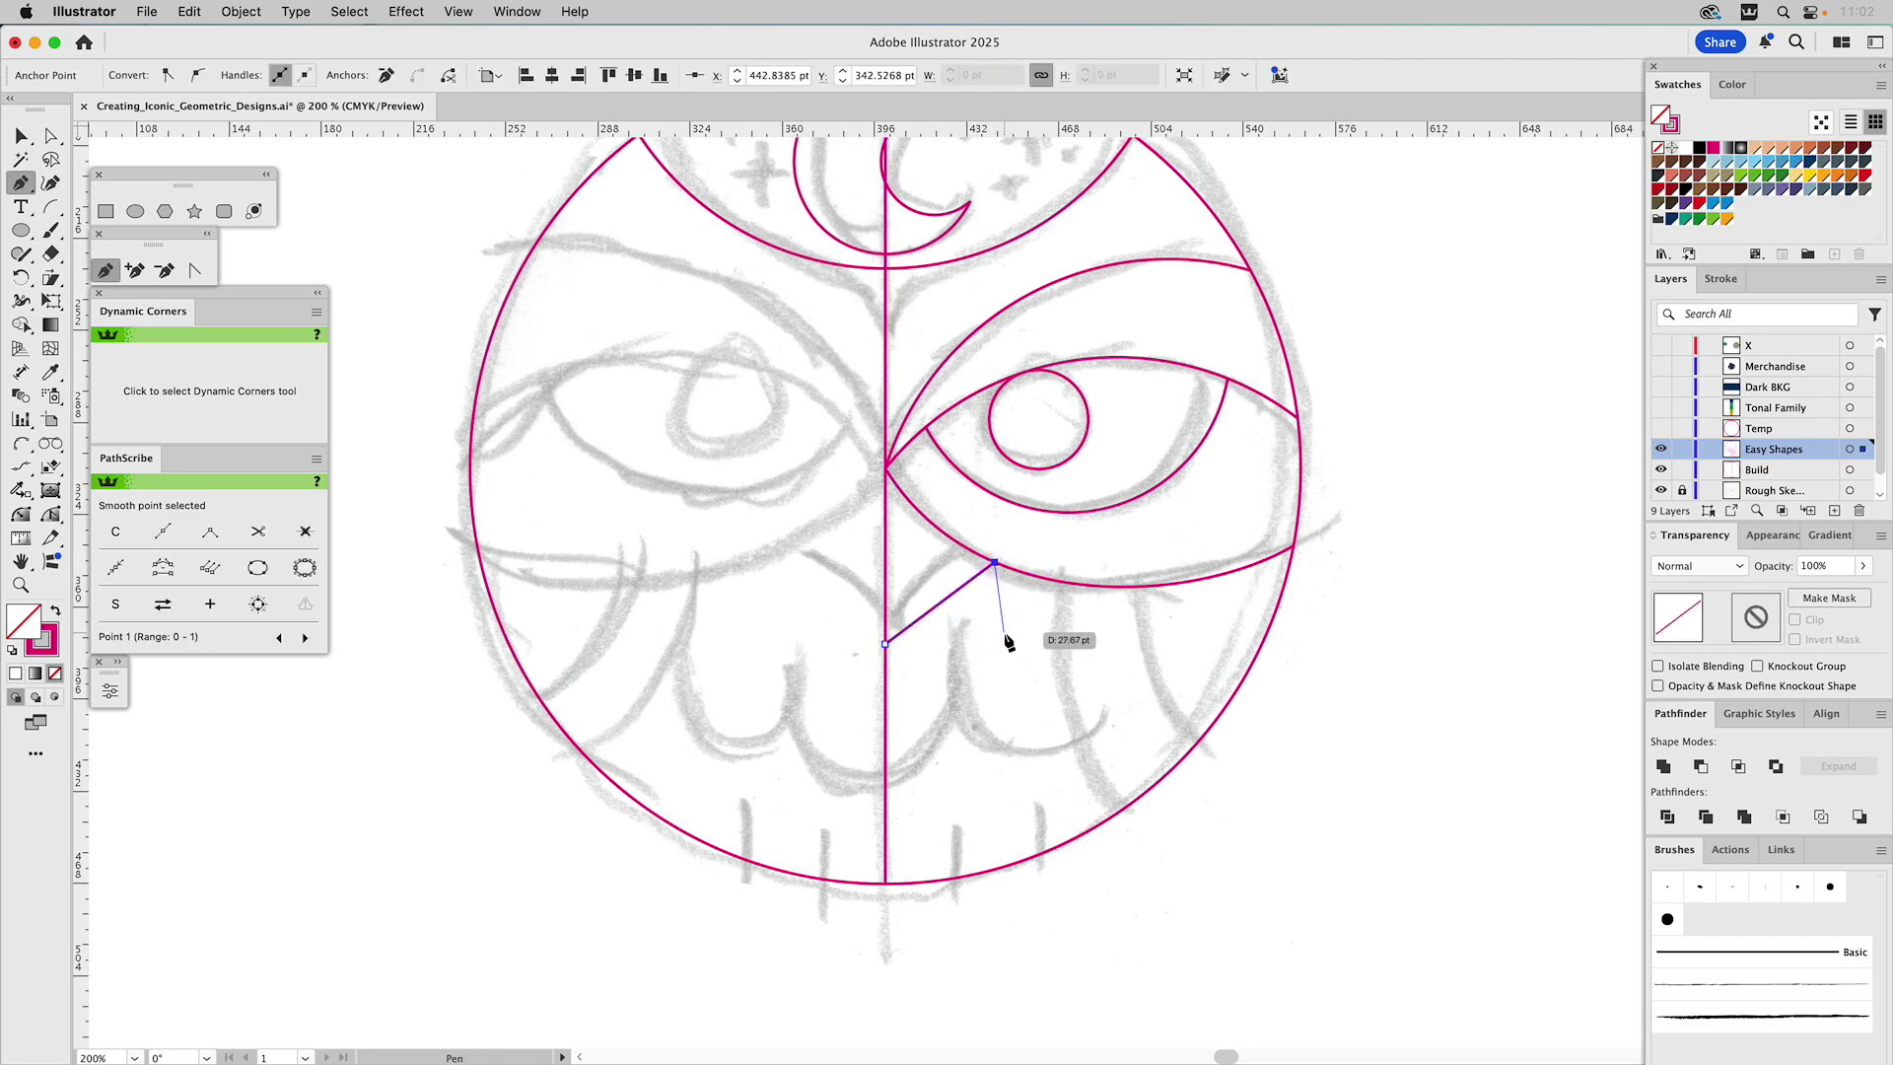
{"action": "key", "text": "v"}
{"action": "left_click", "coordinate": [990, 625]}
Reflect a copy of the beak line across the vertical center line to form a V
{"action": "left_click", "coordinate": [928, 612]}
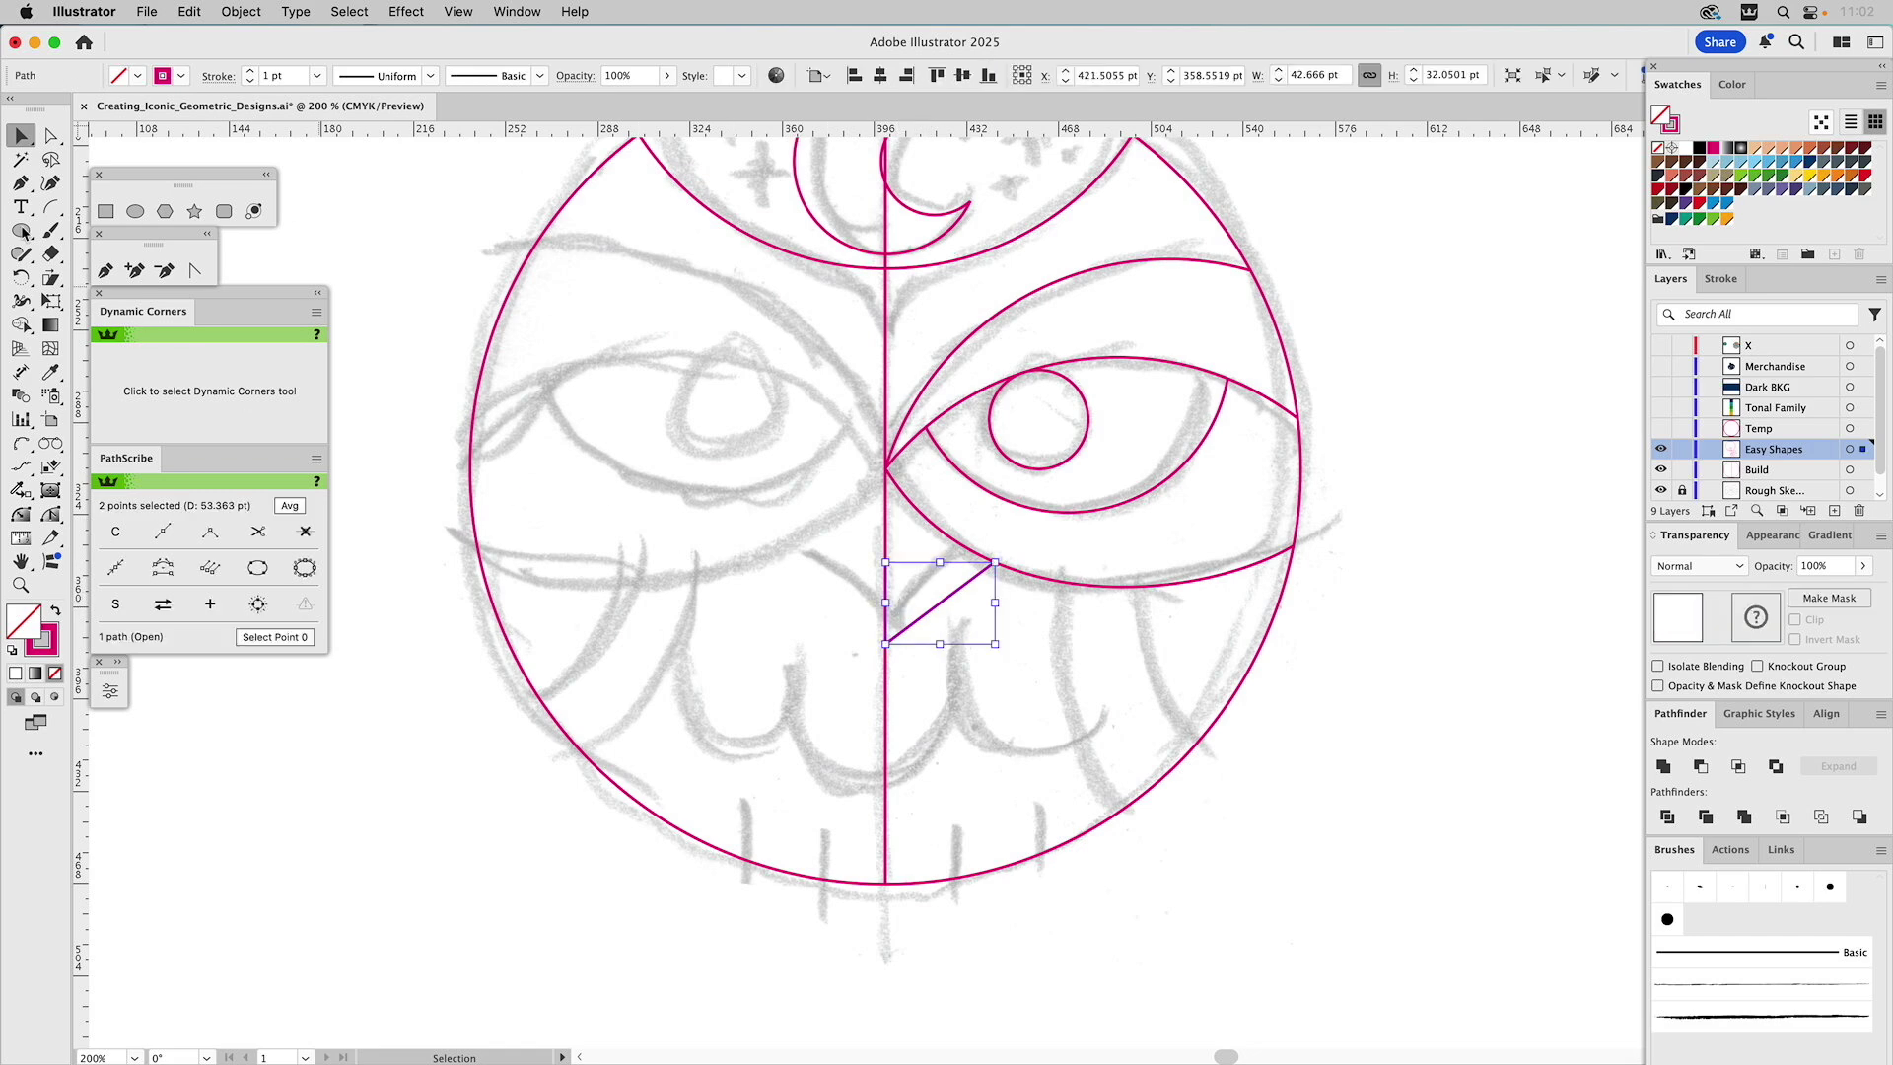
{"action": "left_click_drag", "start_coordinate": [20, 277], "coordinate": [71, 301]}
{"action": "left_click", "coordinate": [885, 643]}
{"action": "left_click_drag", "start_coordinate": [893, 690], "coordinate": [902, 745]}
{"action": "key", "text": "v"}
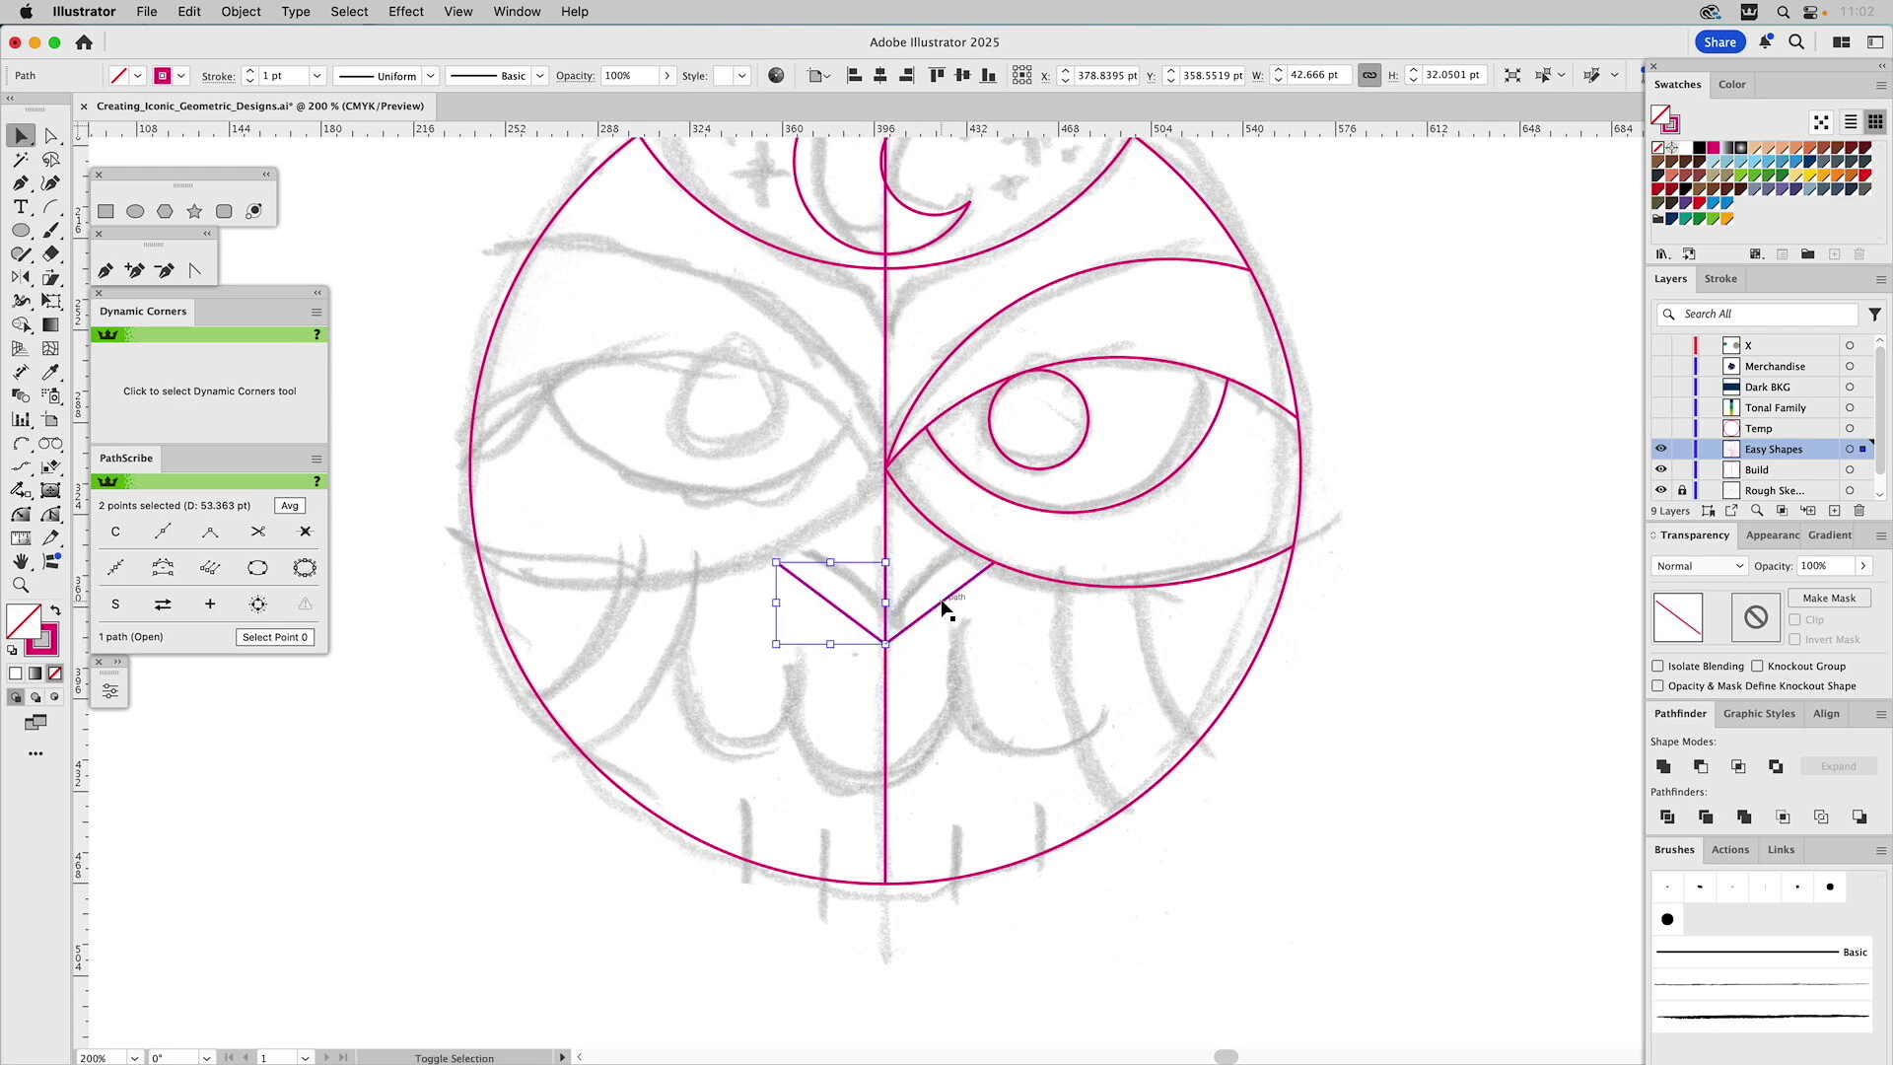
Group the two beak lines and join their coincident endpoints on the center line into one V-shaped path
{"action": "left_click", "coordinate": [941, 601], "text": "shift"}
{"action": "key", "text": "super+g"}
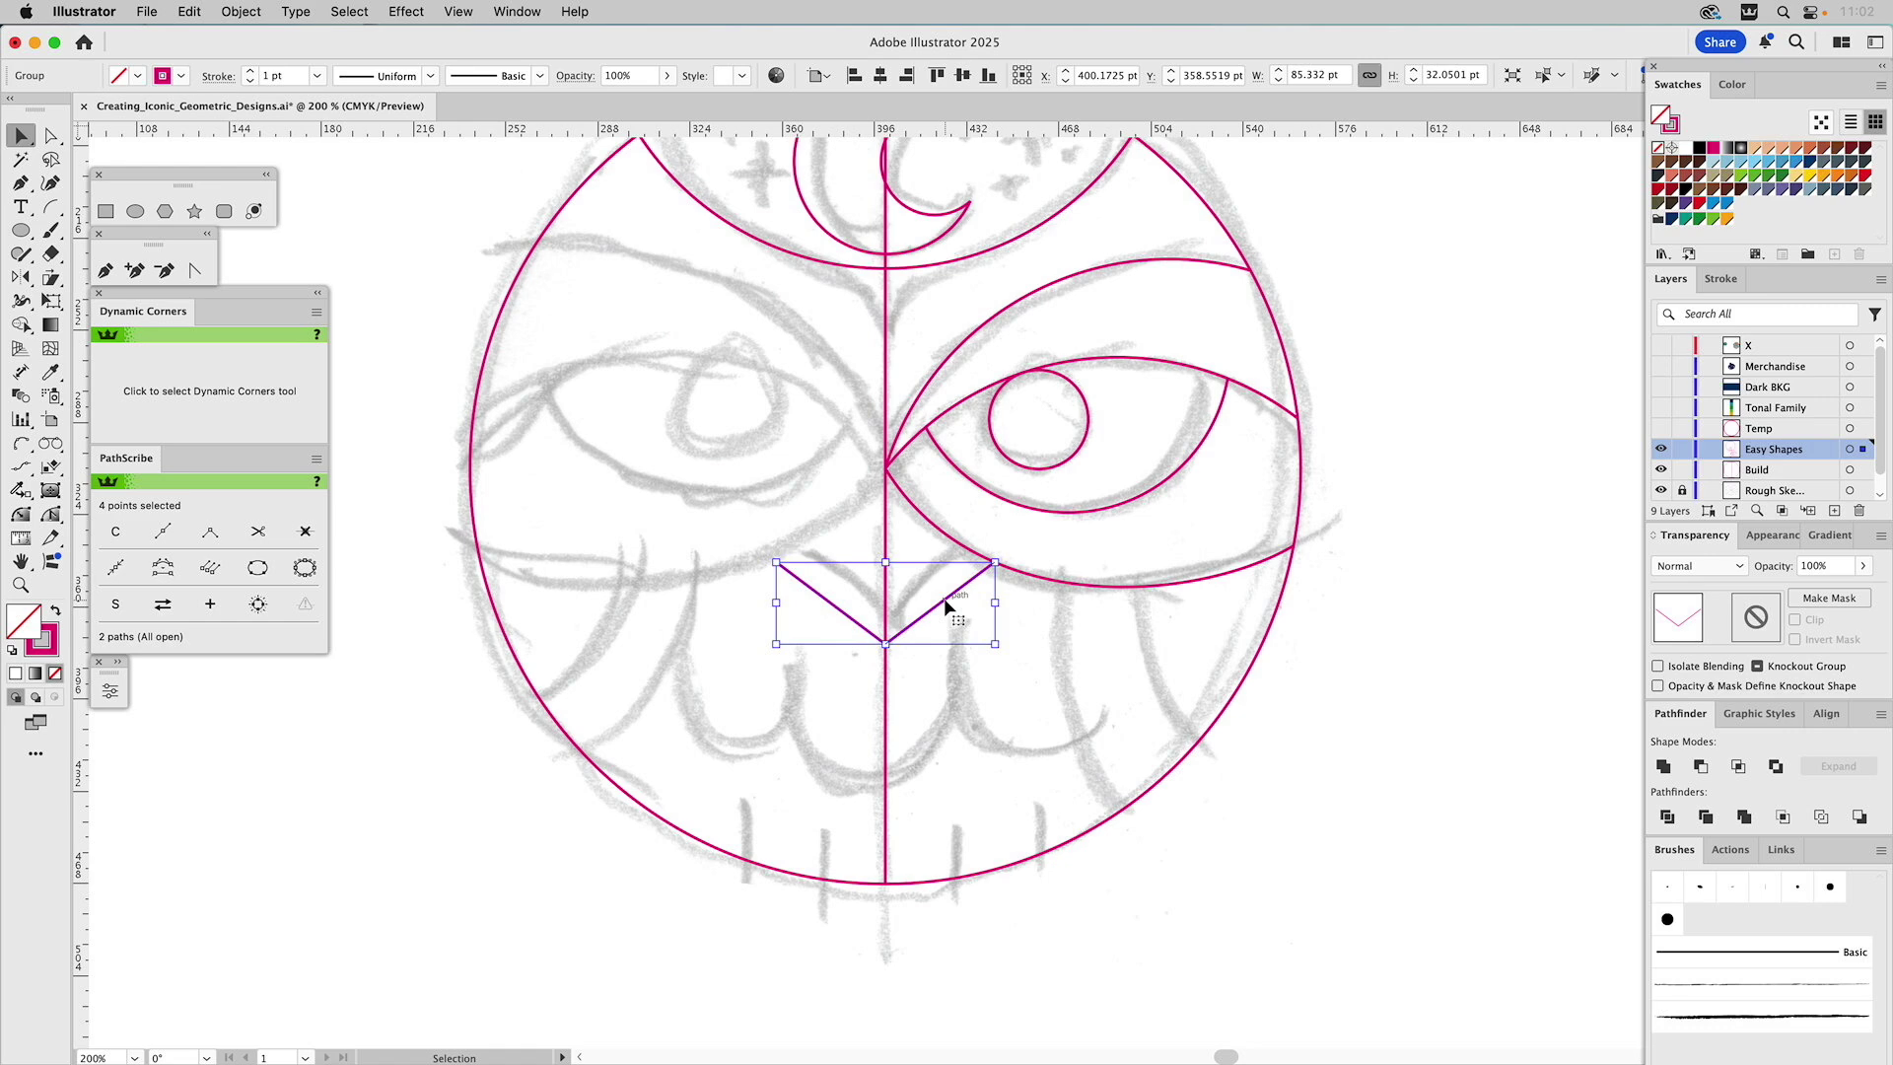
{"action": "double_click", "coordinate": [944, 605]}
{"action": "key", "text": "a"}
{"action": "left_click_drag", "start_coordinate": [911, 623], "coordinate": [859, 678]}
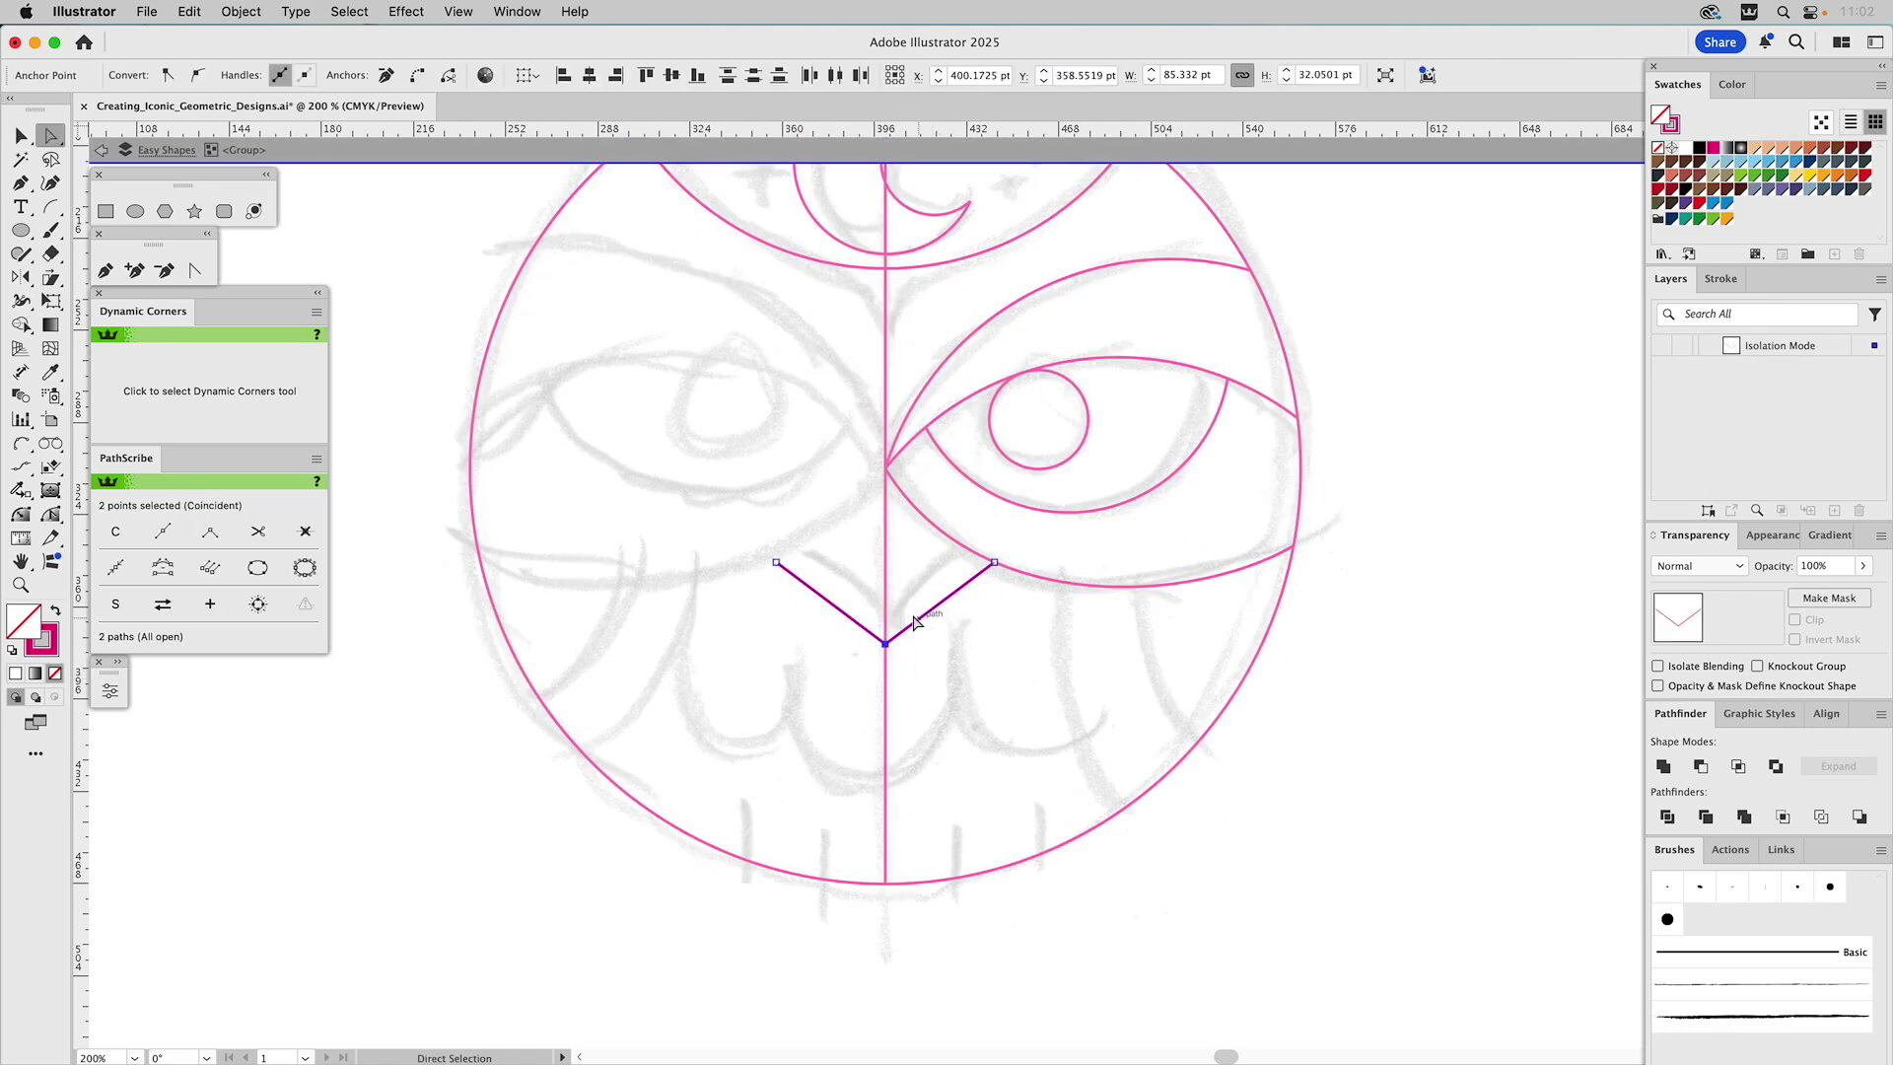
{"action": "key", "text": "v"}
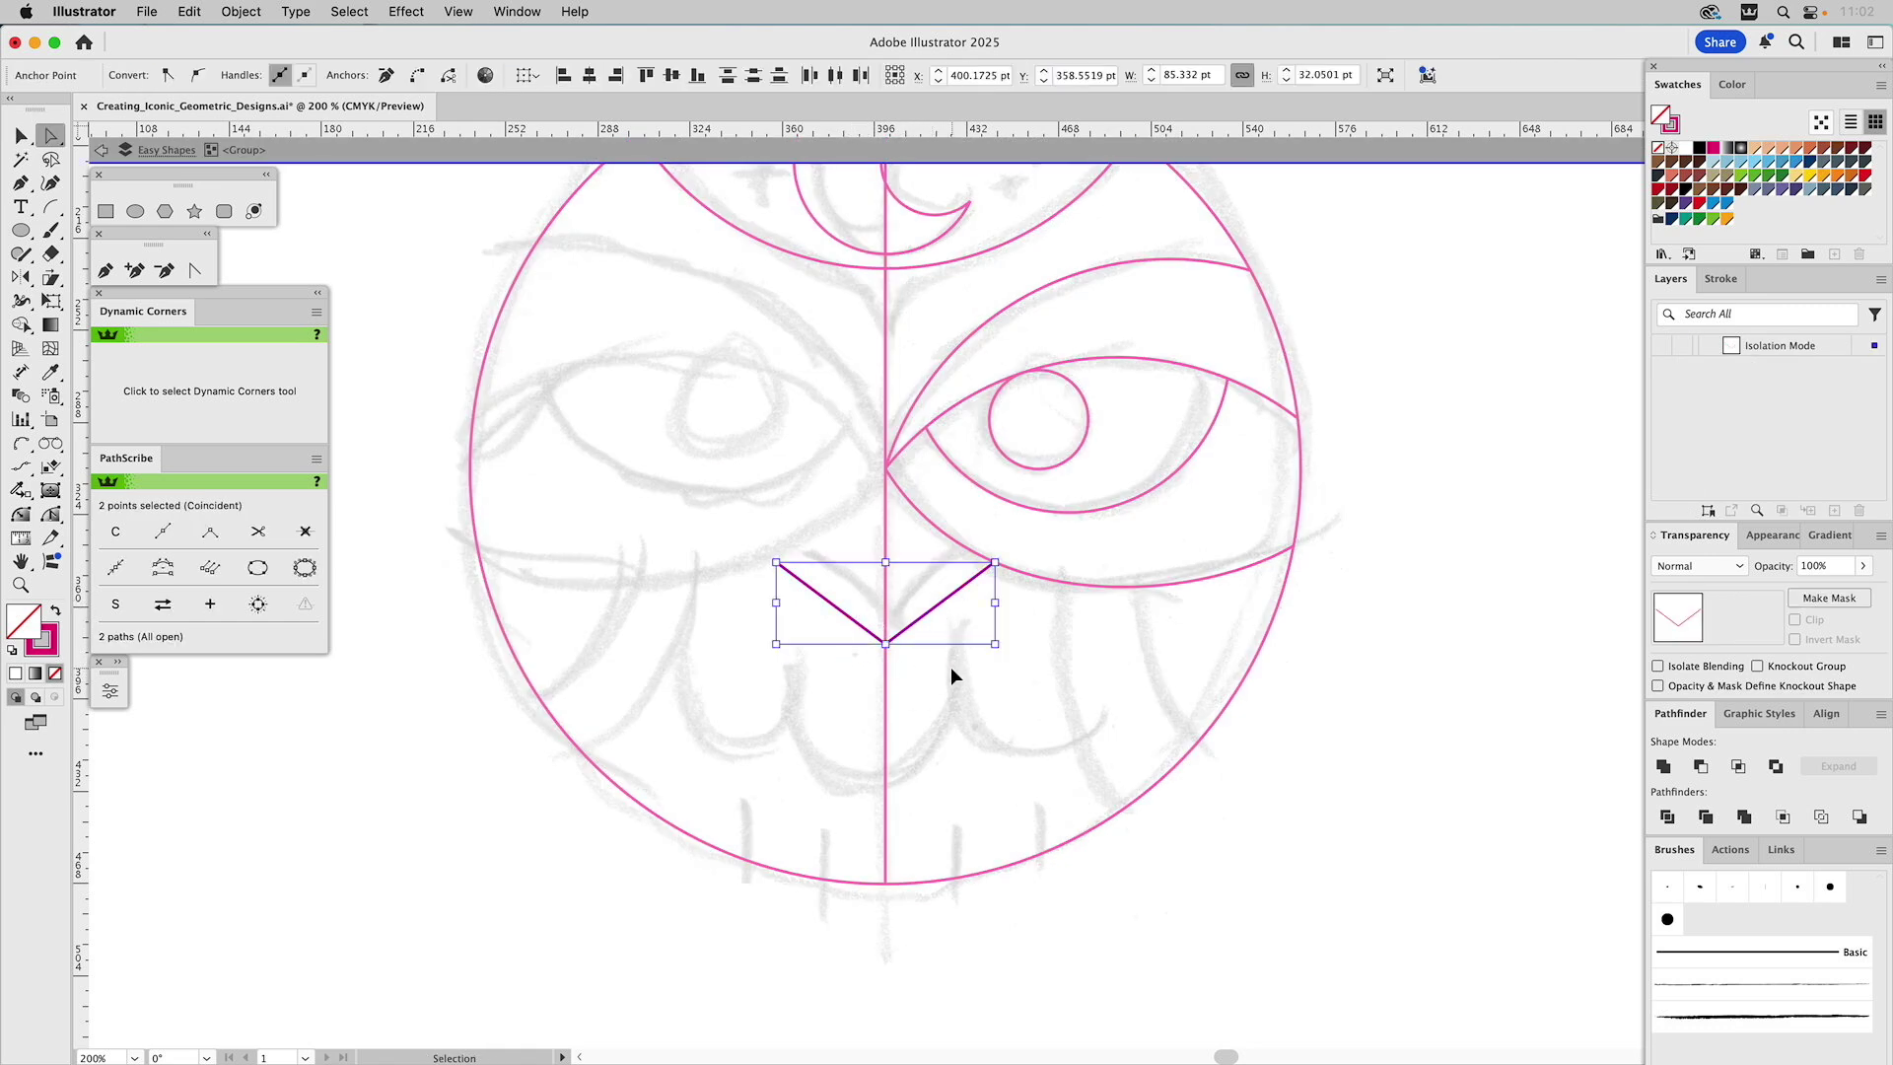
{"action": "left_click", "coordinate": [928, 701]}
{"action": "double_click", "coordinate": [929, 704]}
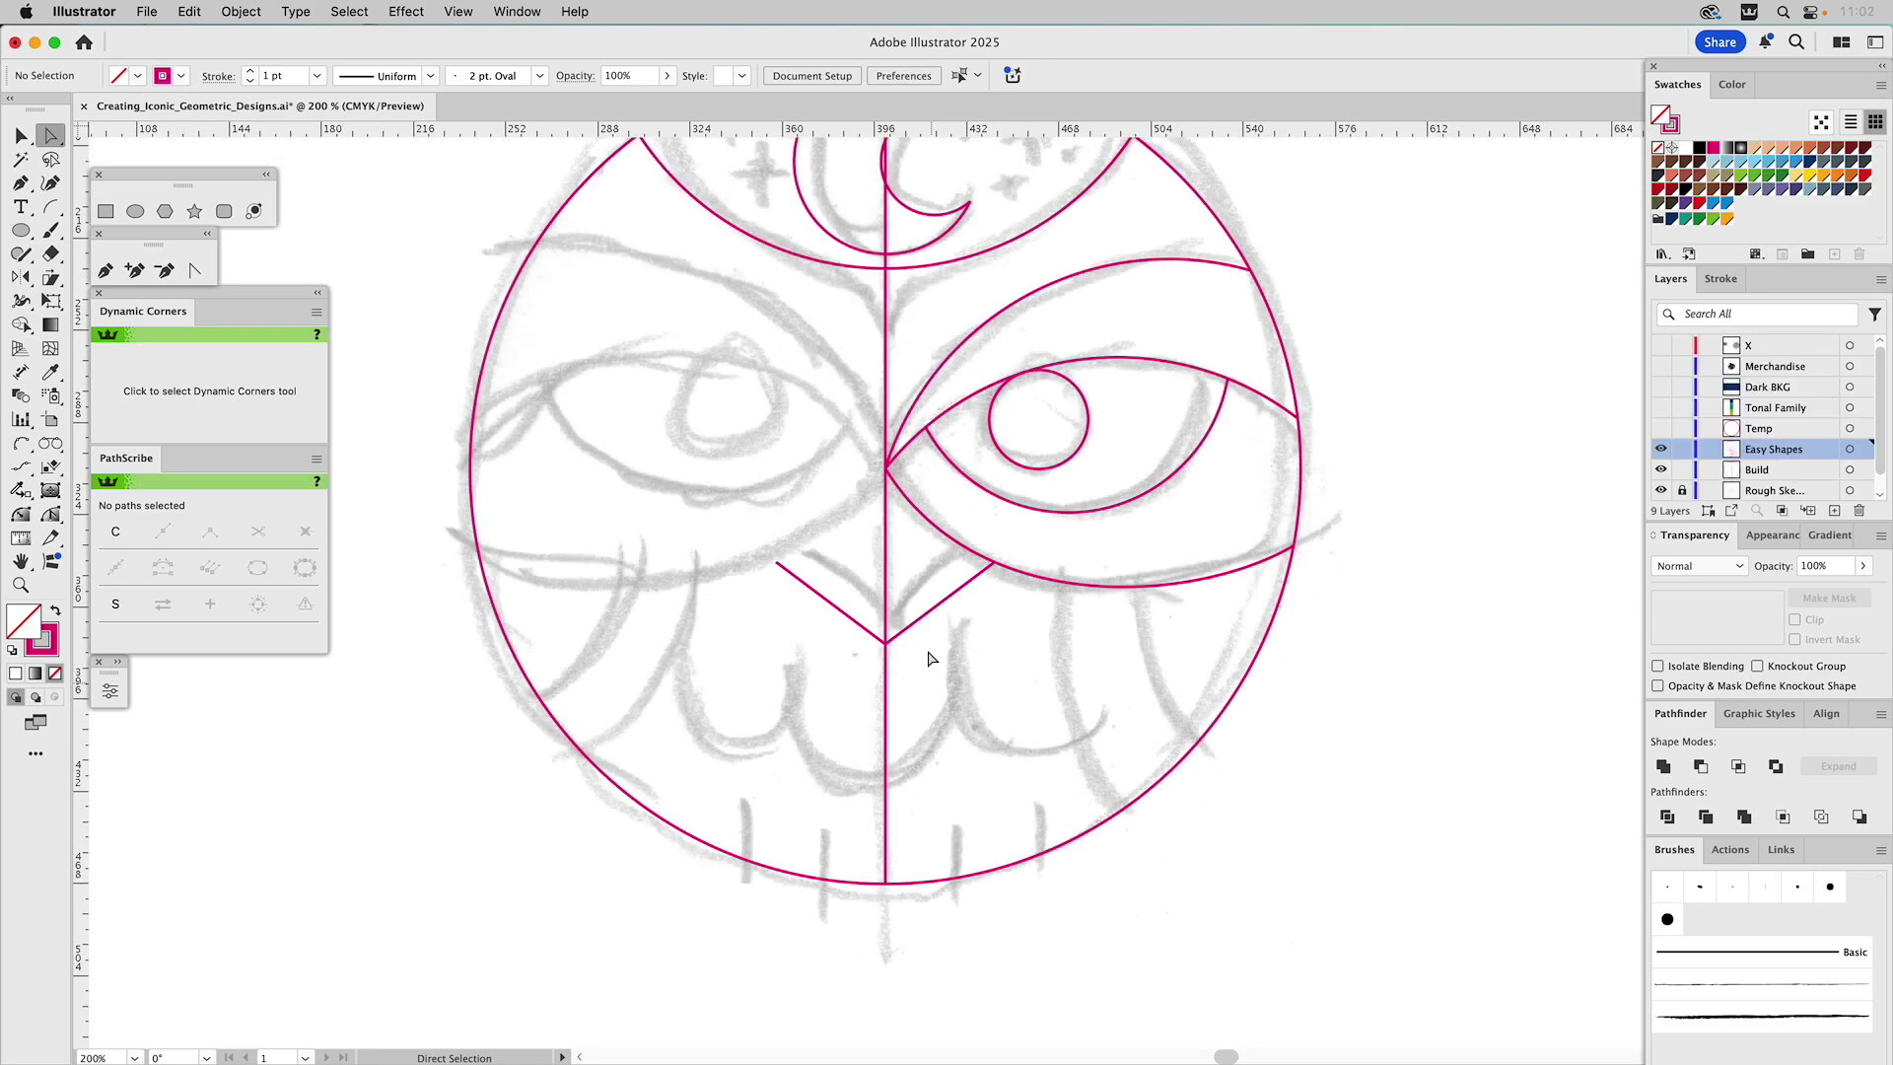
{"action": "key", "text": "v"}
{"action": "left_click", "coordinate": [962, 589]}
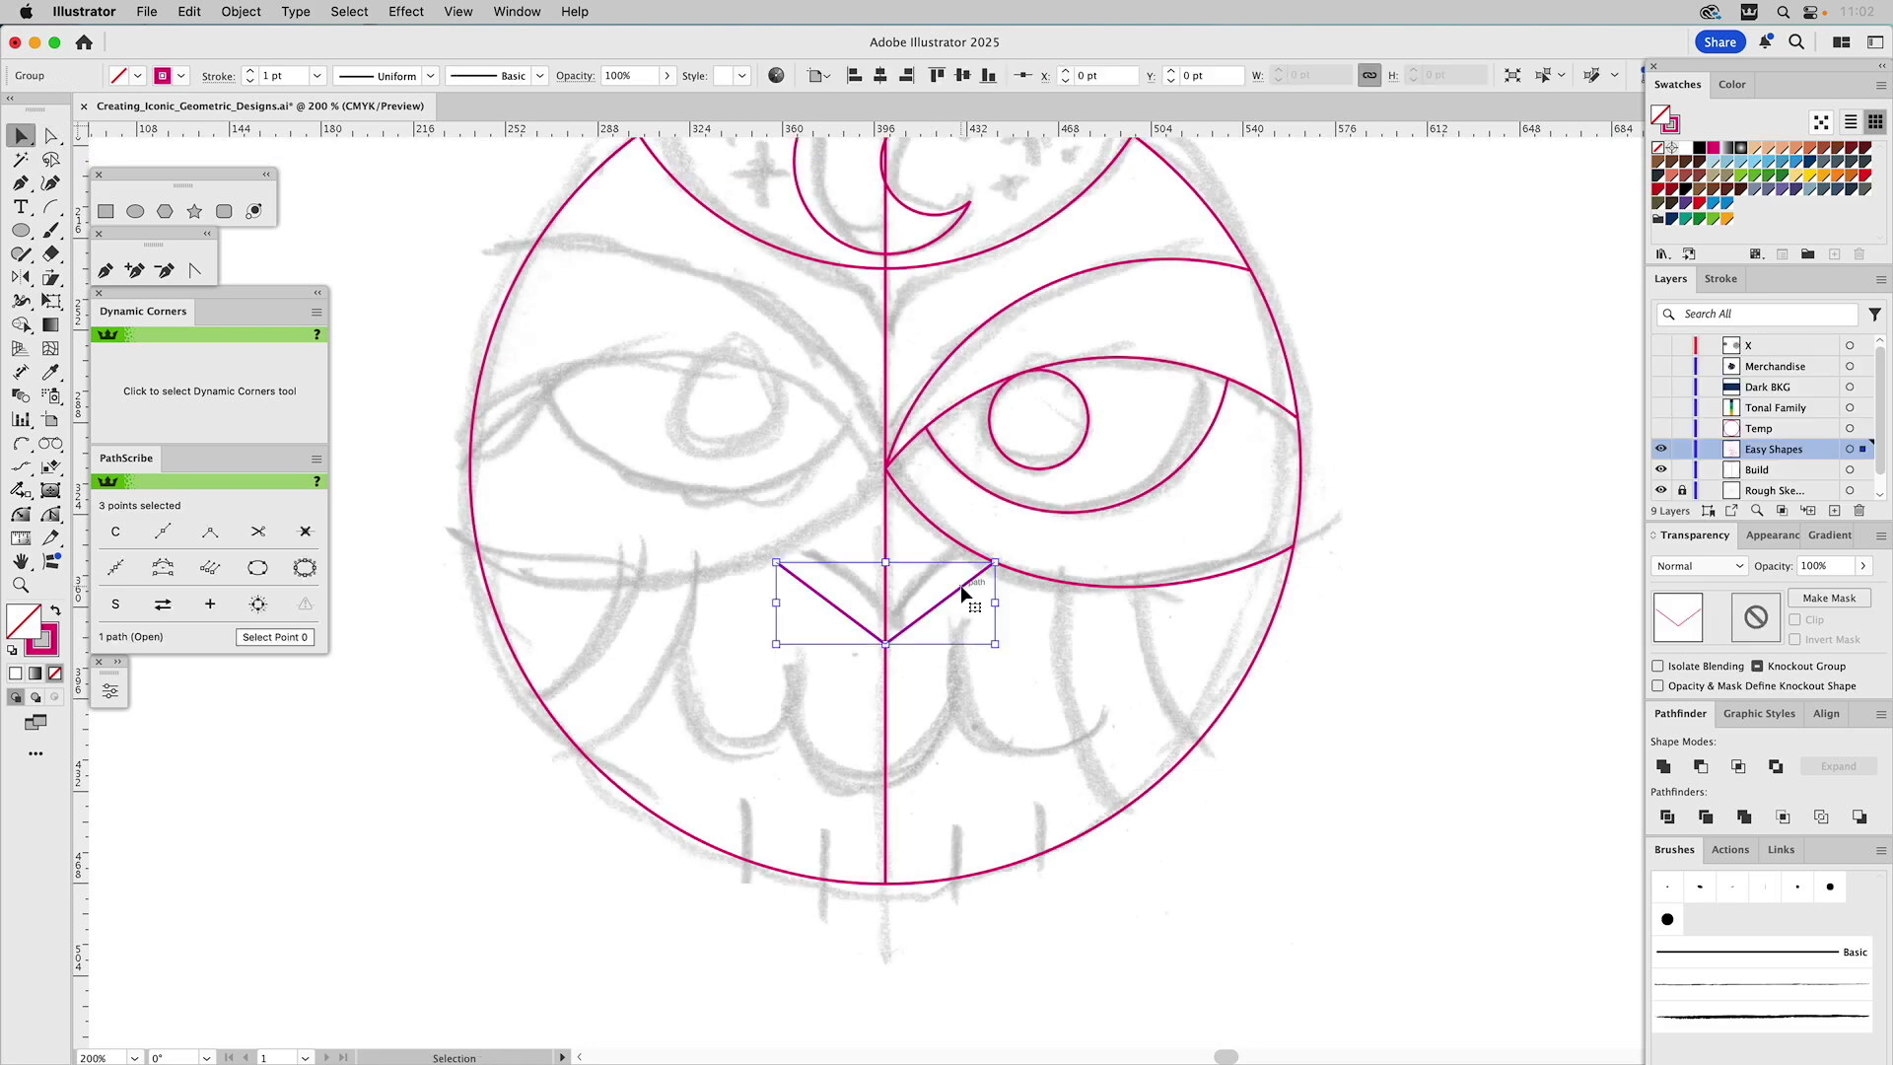
{"action": "left_click", "coordinate": [1075, 661]}
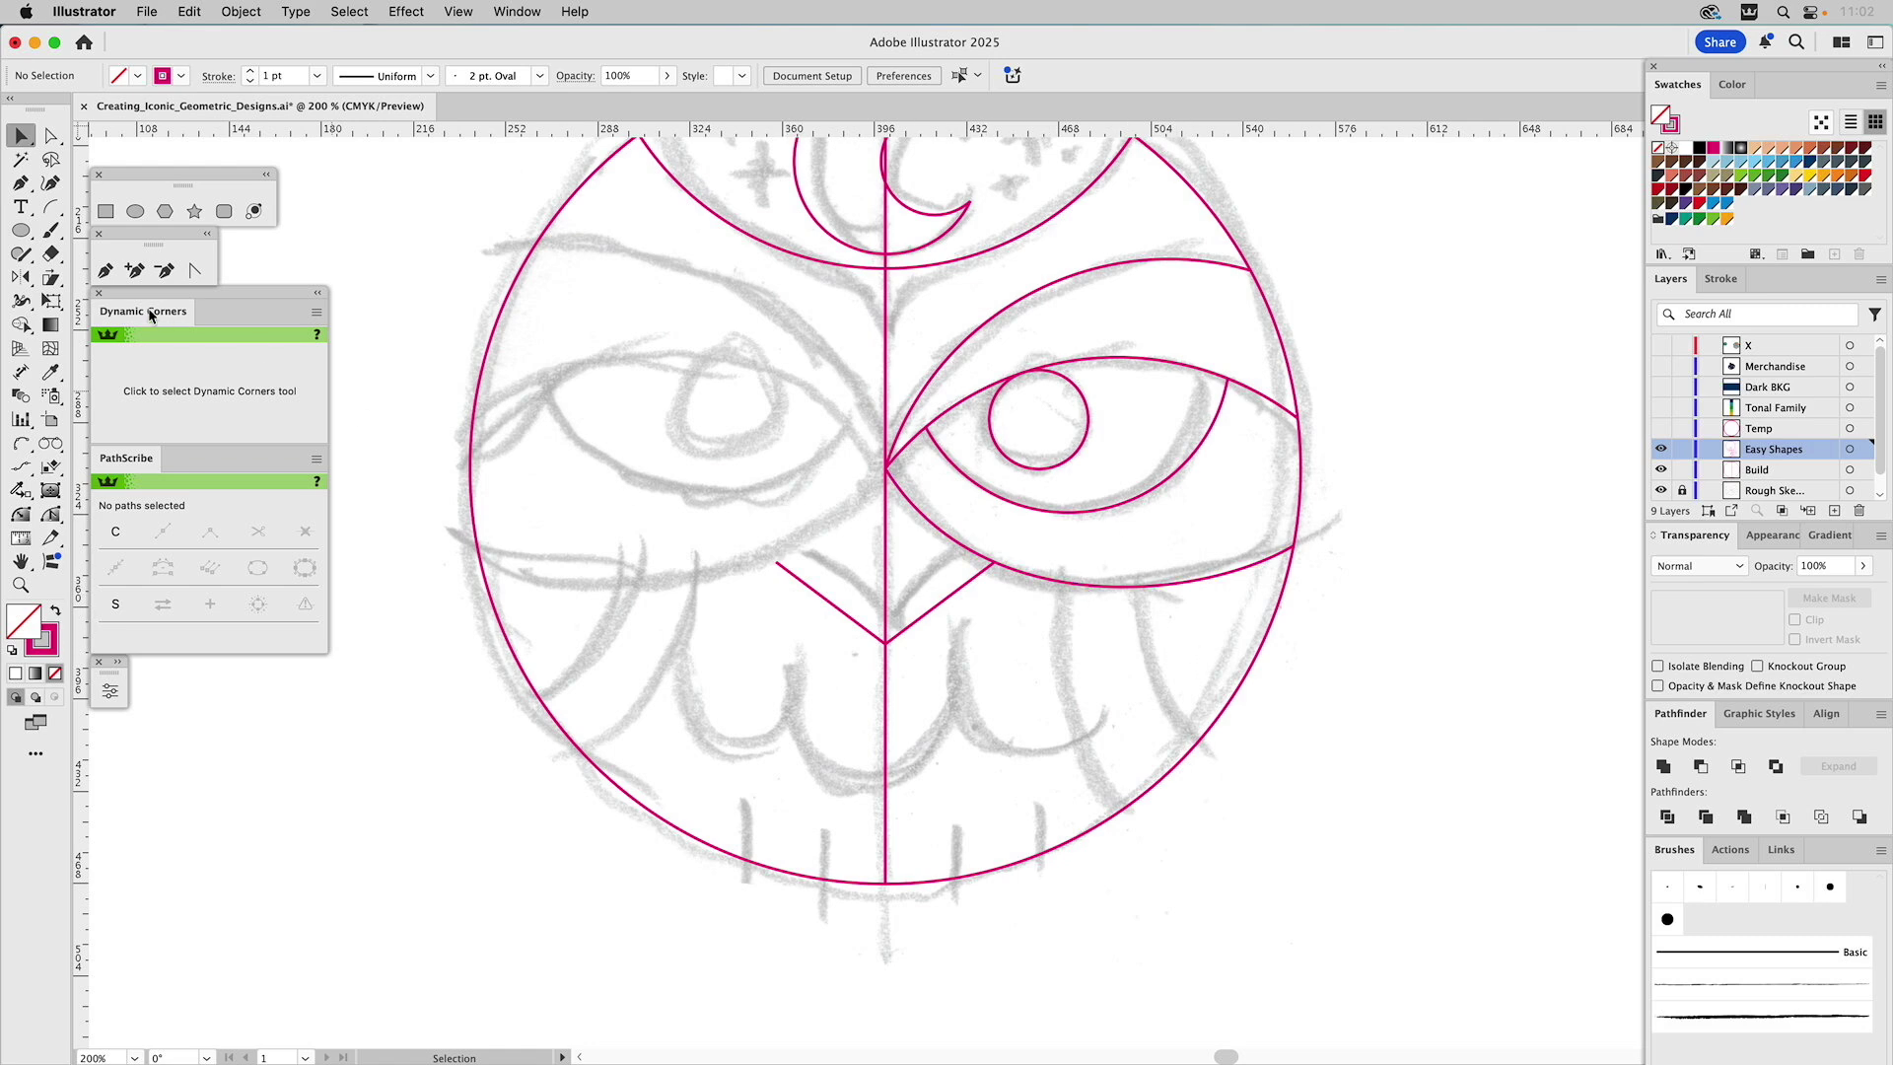
Try an Arc by Points curve from the cheek curve down to the head circle's lower right edge, and delete it
{"action": "left_click", "coordinate": [22, 447]}
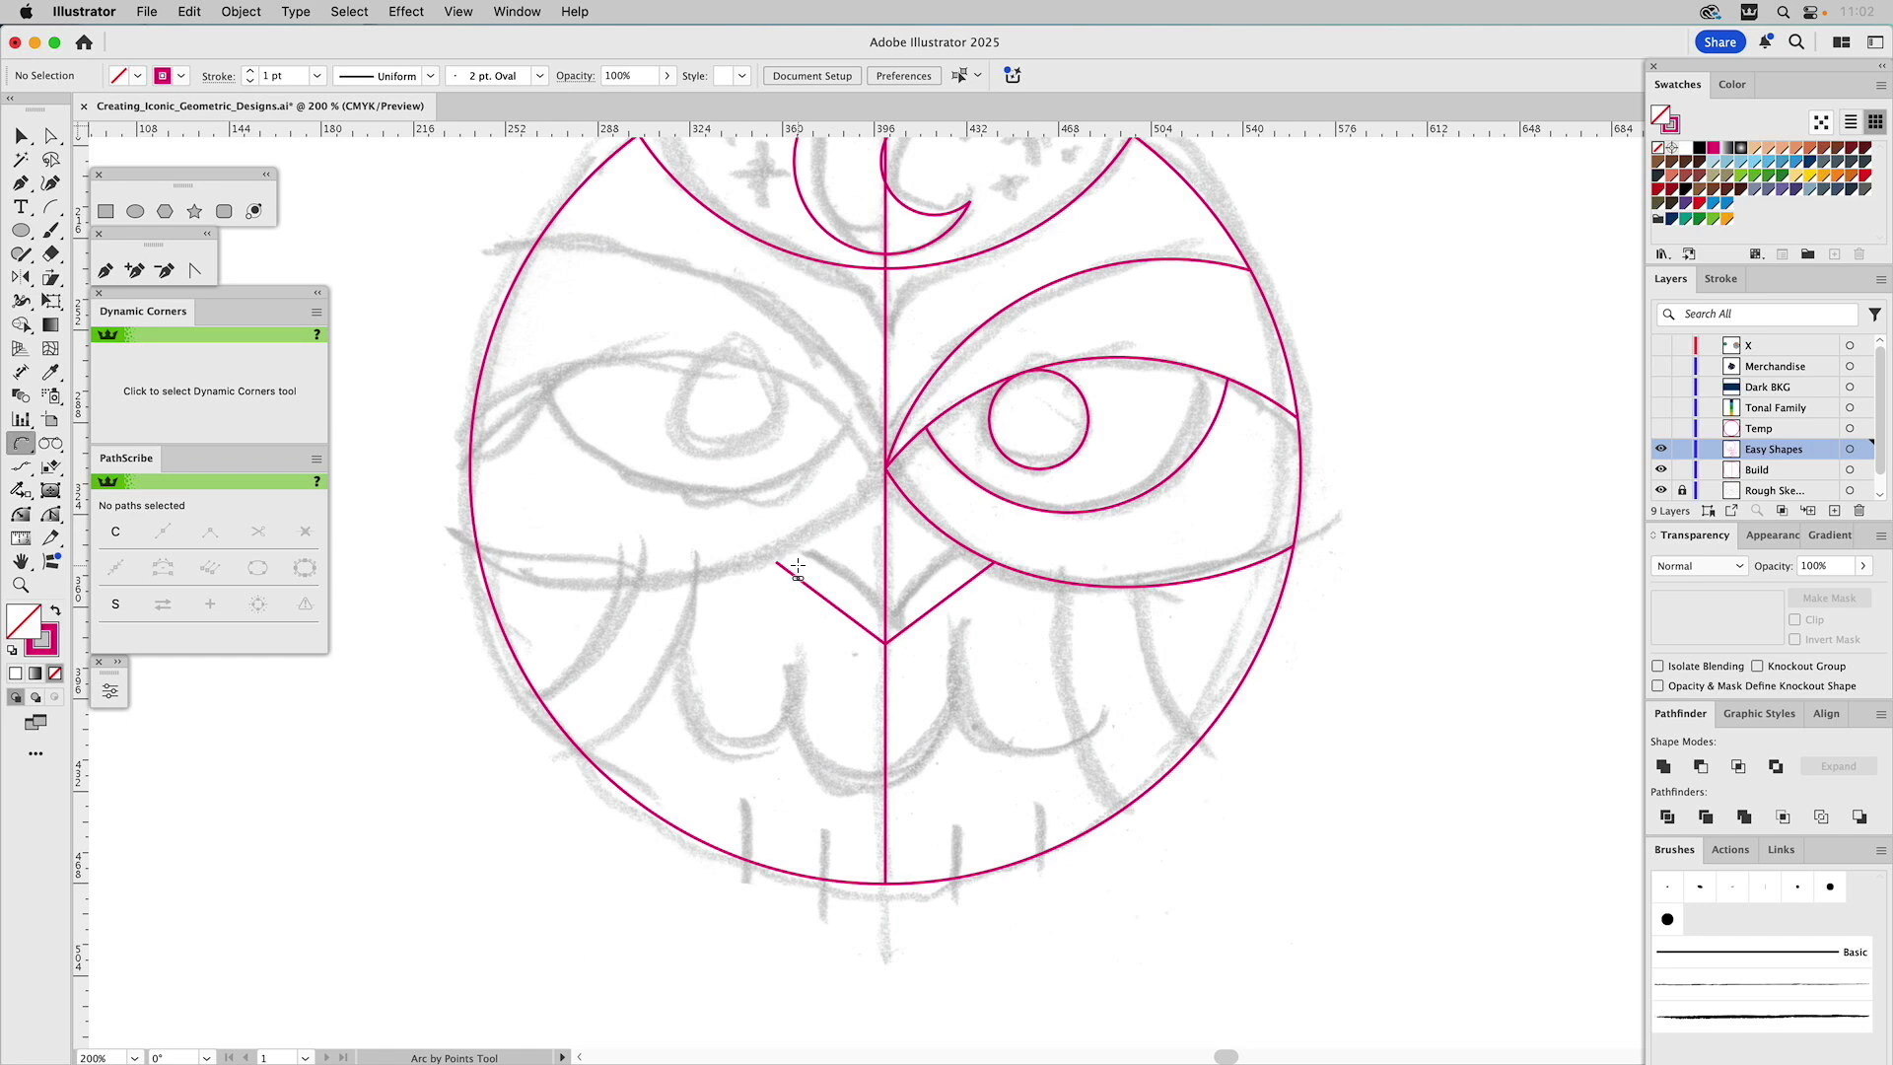
{"action": "left_click", "coordinate": [1084, 587]}
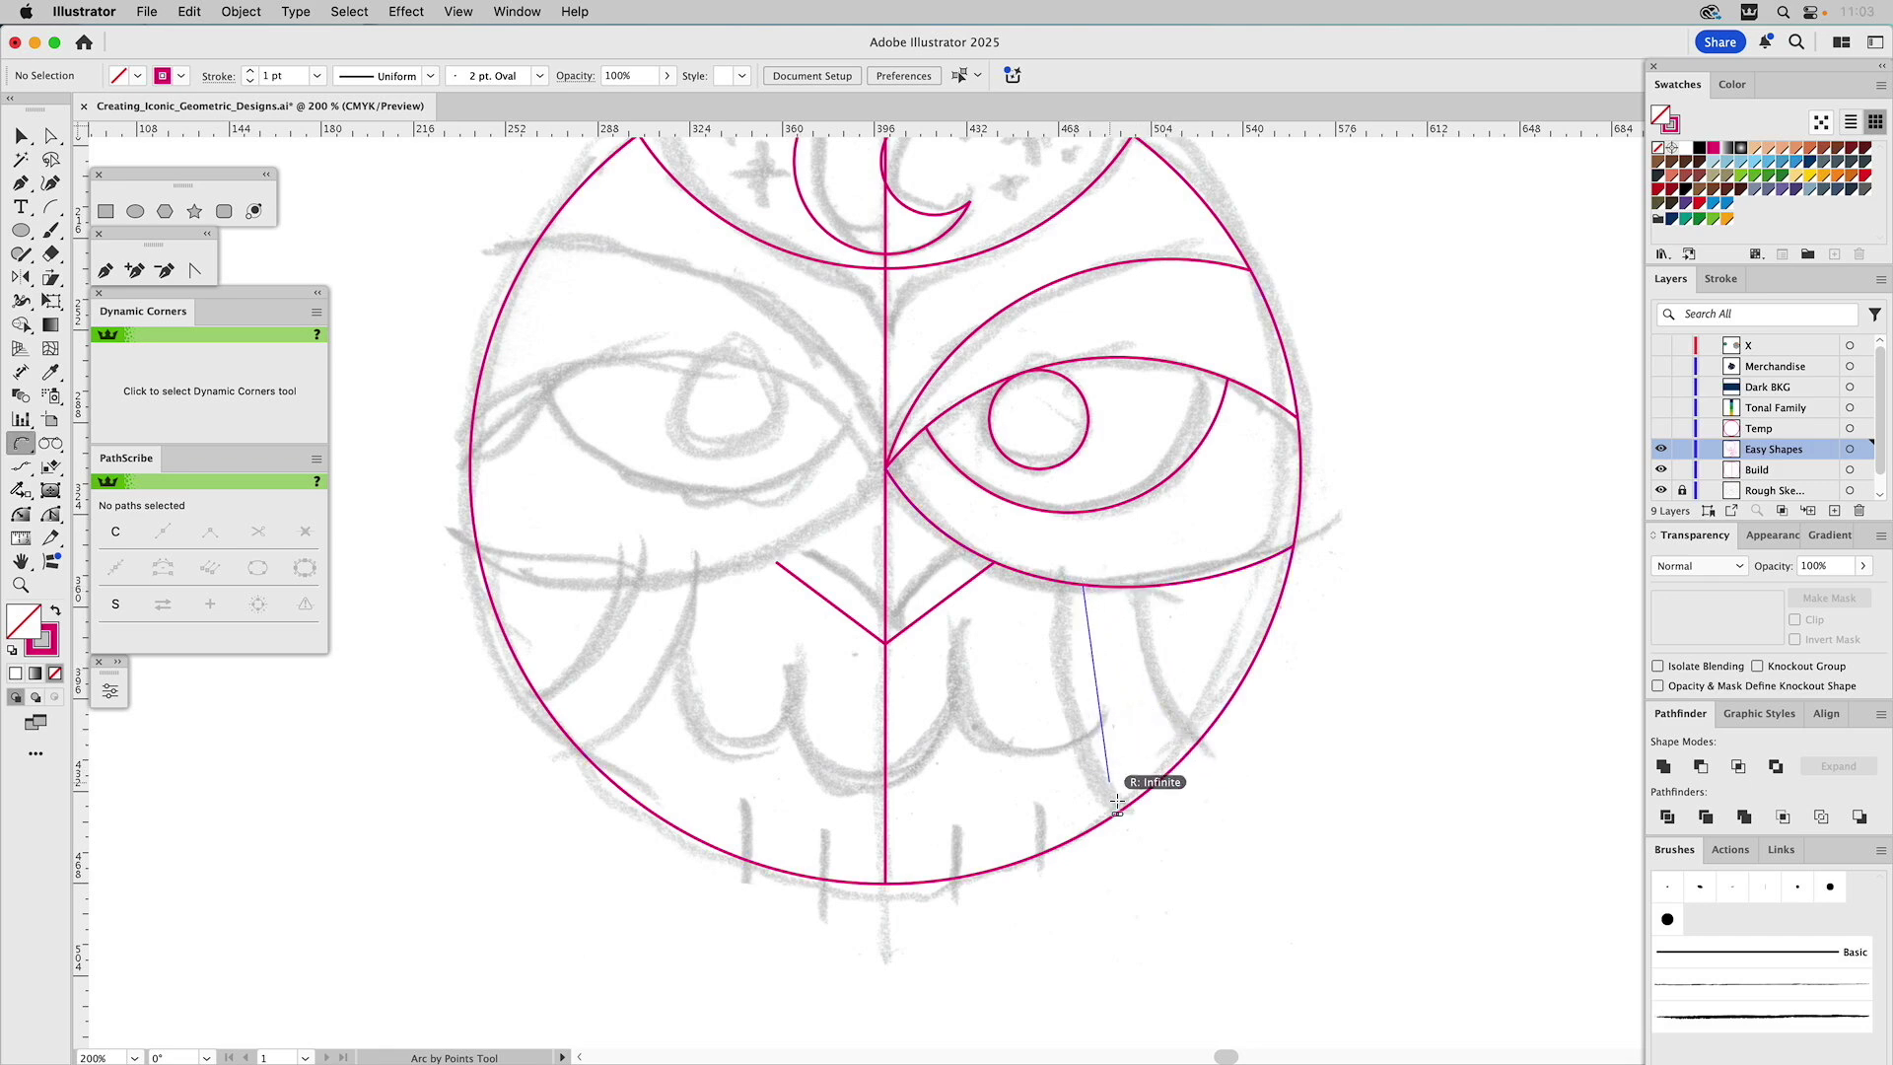
{"action": "left_click", "coordinate": [1166, 775]}
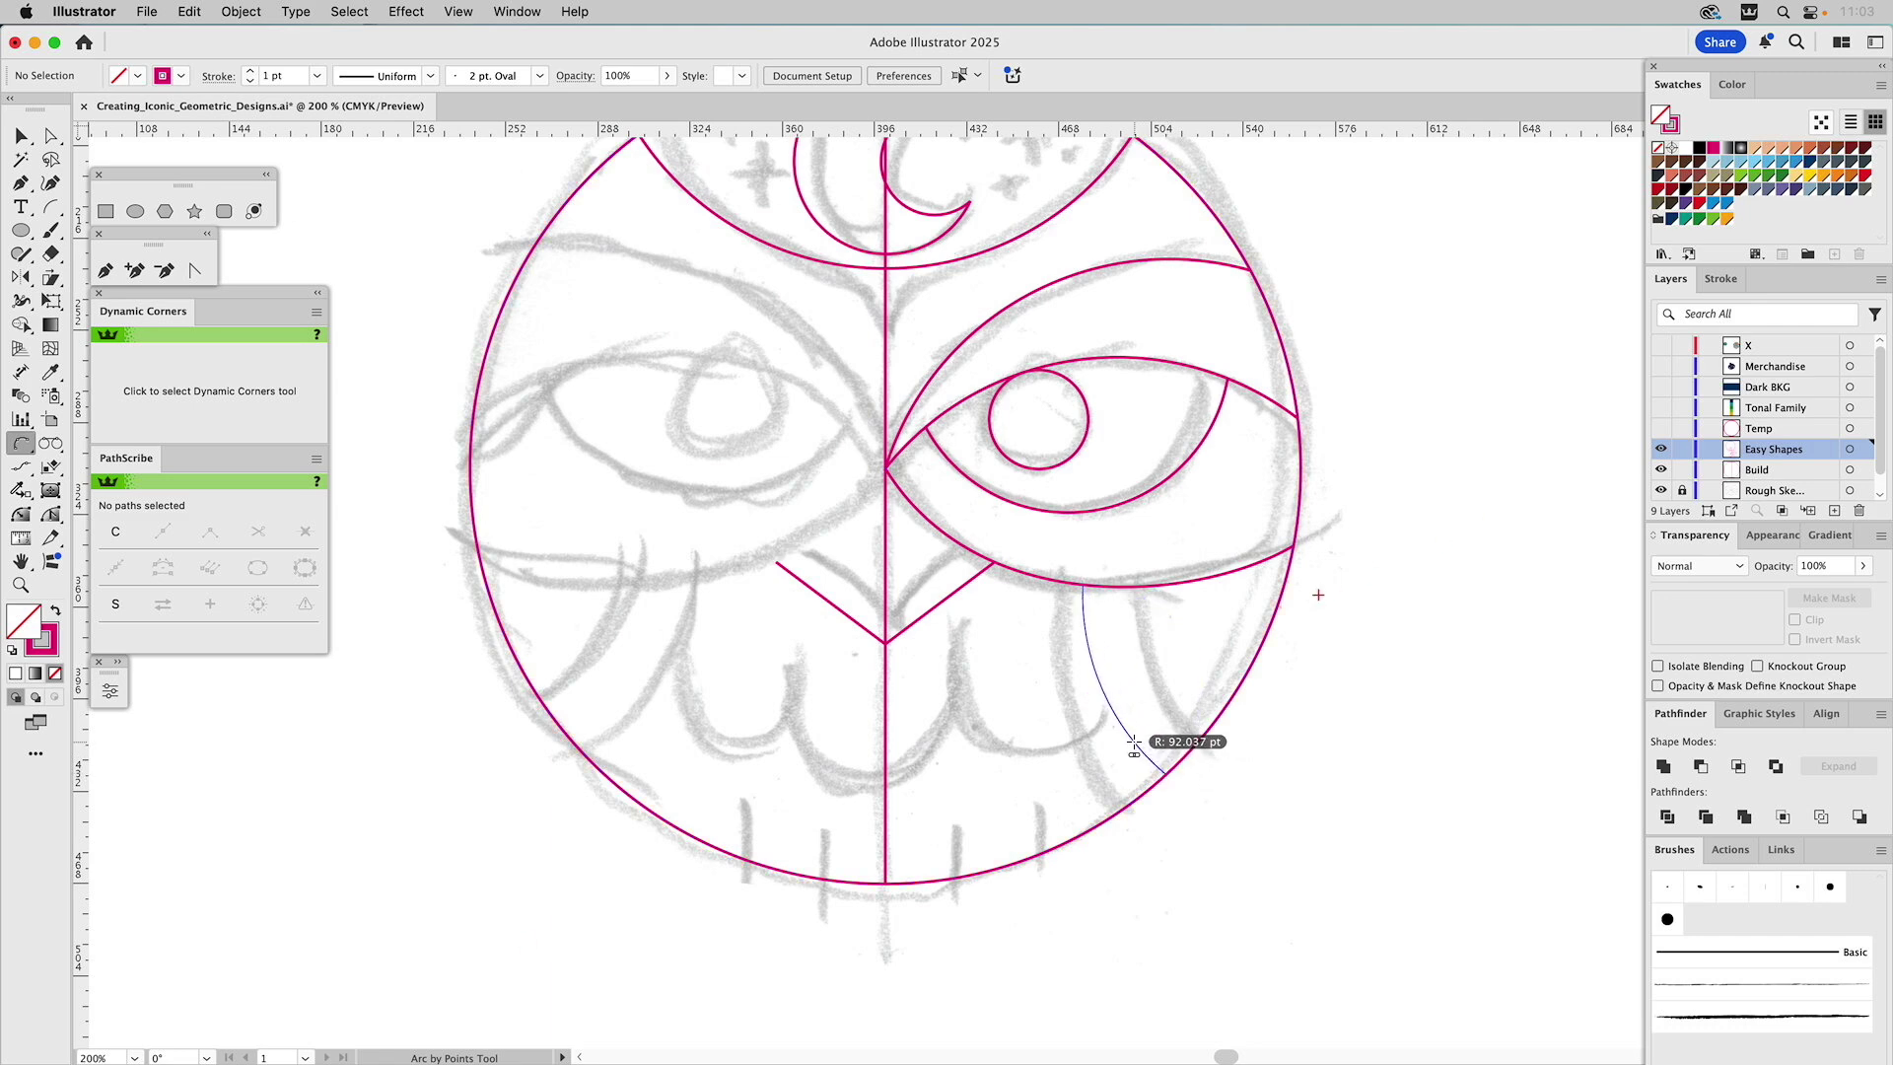
{"action": "left_click", "coordinate": [1130, 740]}
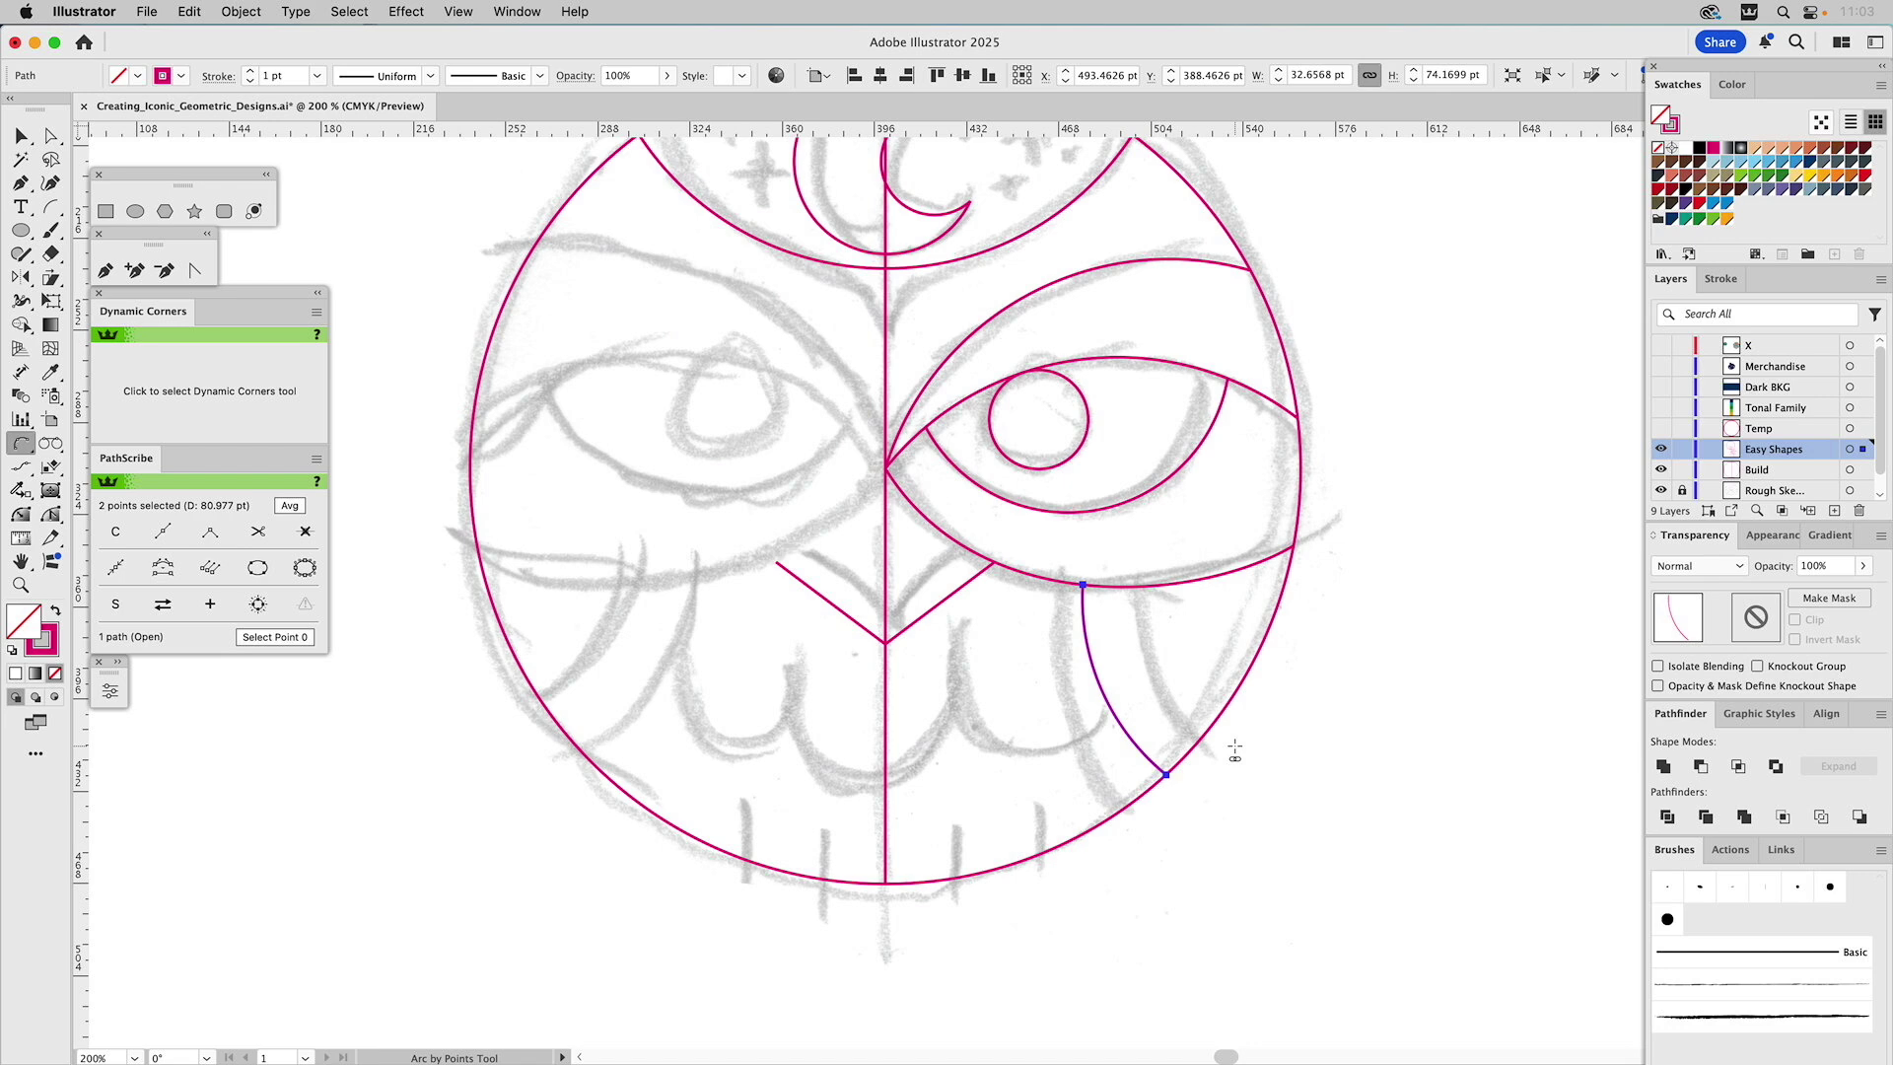
{"action": "key", "text": "Delete"}
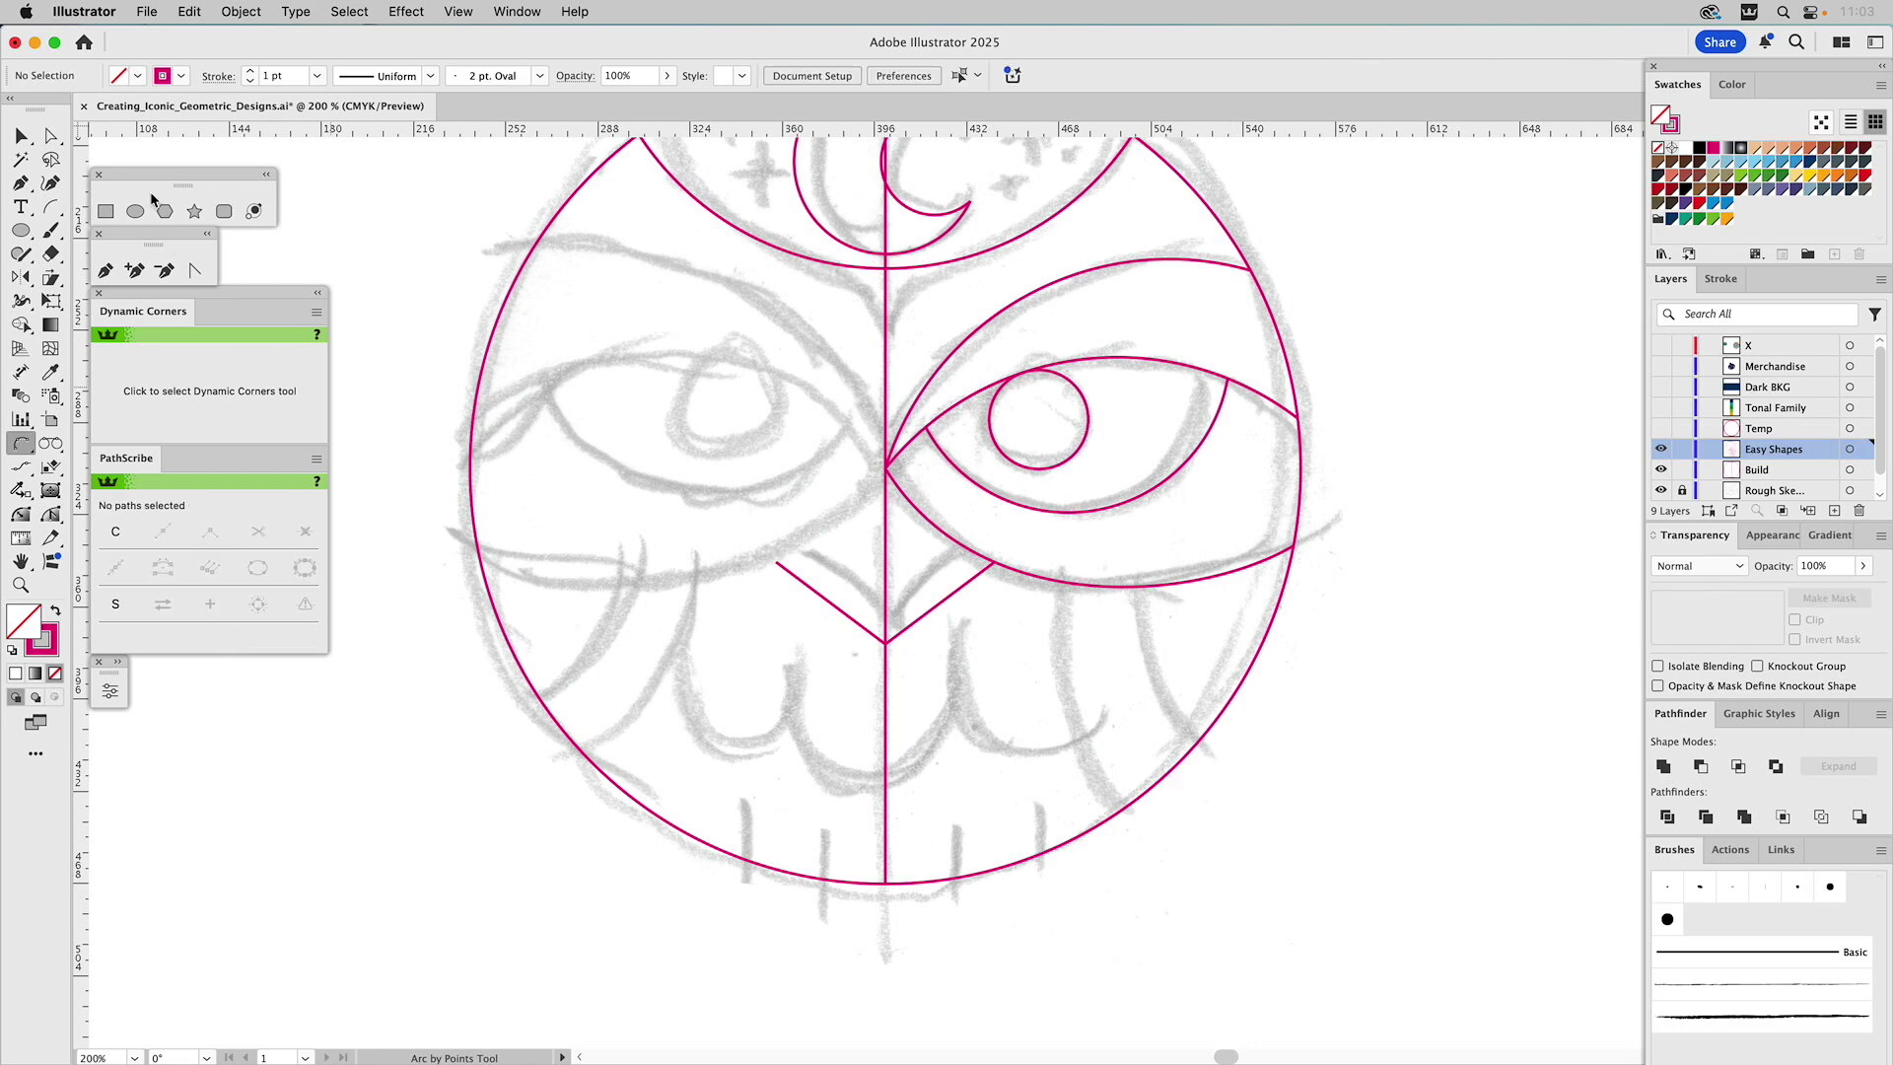
Draw an ellipse about 133 by 152 pt over the head circle's lower right edge, its left side following the sketched feather line
{"action": "left_click", "coordinate": [137, 211]}
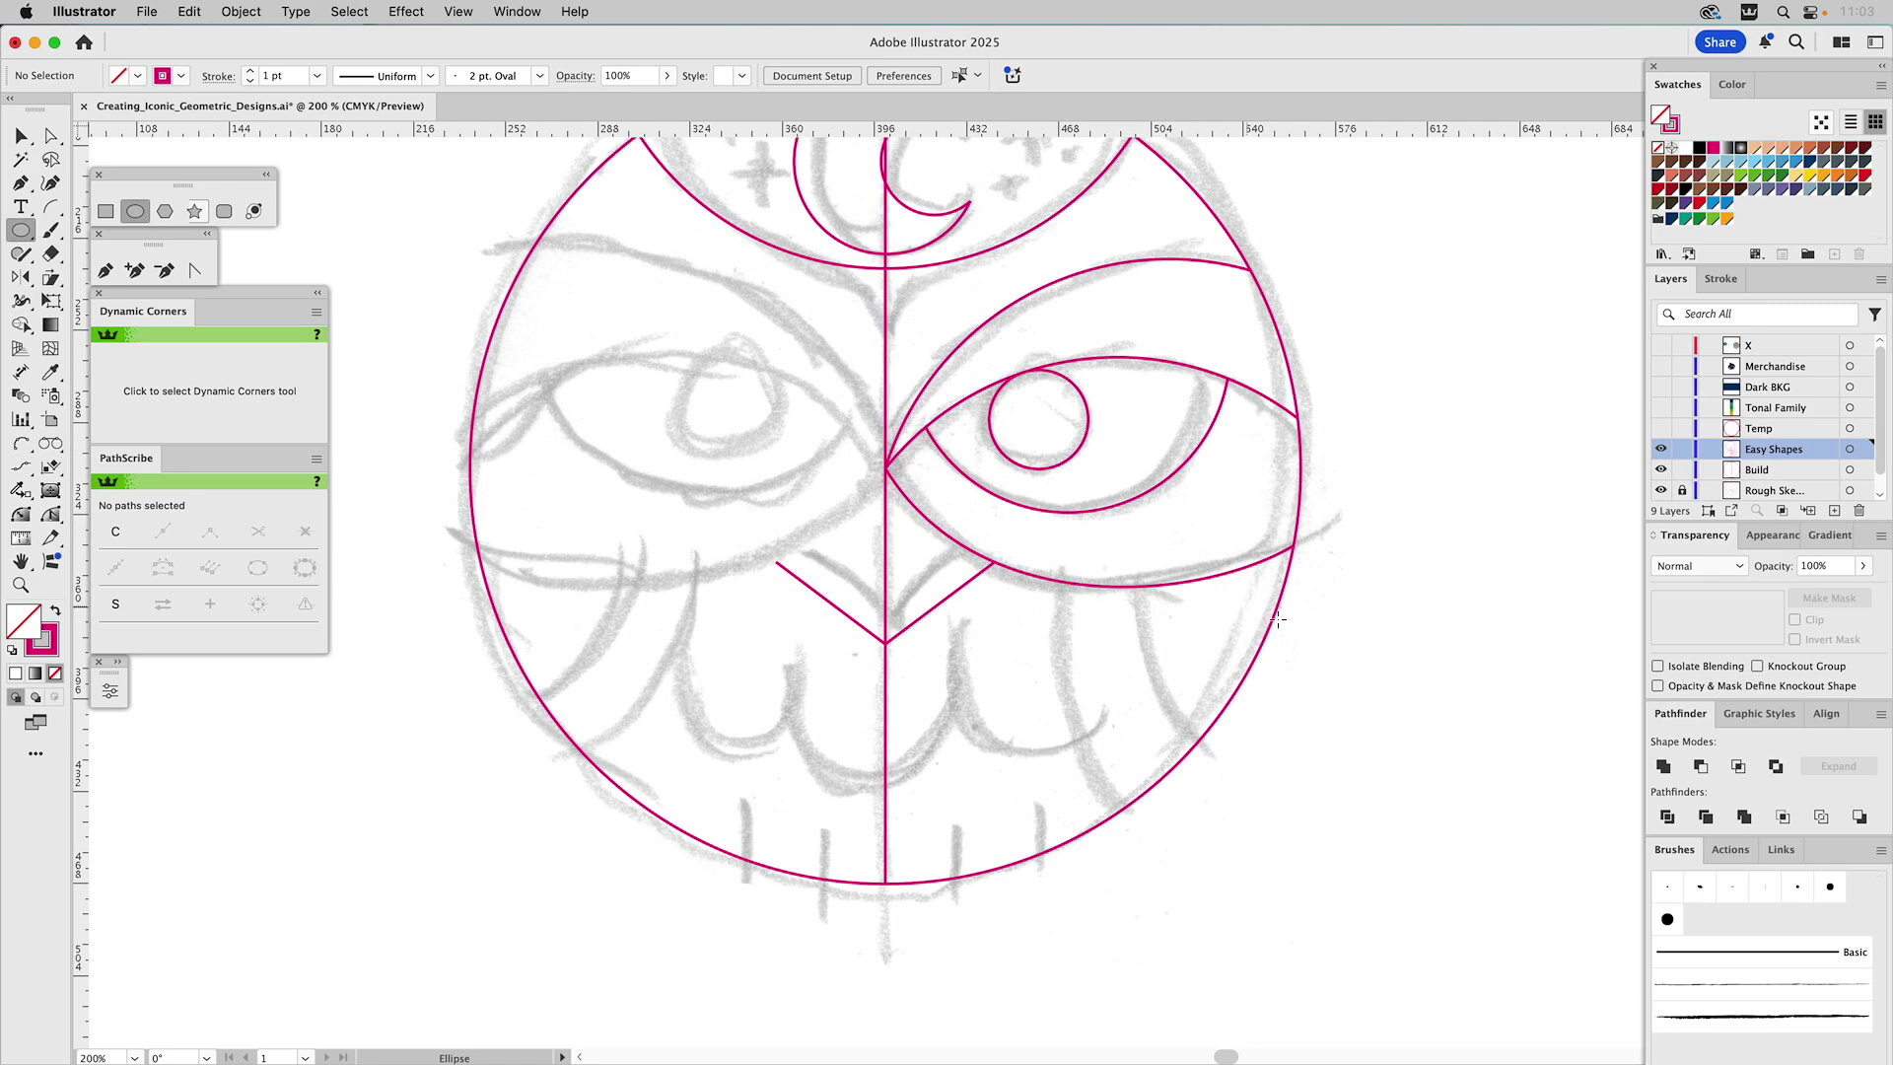
{"action": "mouse_move", "coordinate": [1254, 608]}
{"action": "left_mouse_down"}
{"action": "mouse_move", "coordinate": [1430, 829]}
{"action": "mouse_move", "coordinate": [1425, 803]}
{"action": "left_mouse_up"}
{"action": "left_click_drag", "start_coordinate": [1424, 803], "coordinate": [1424, 804]}
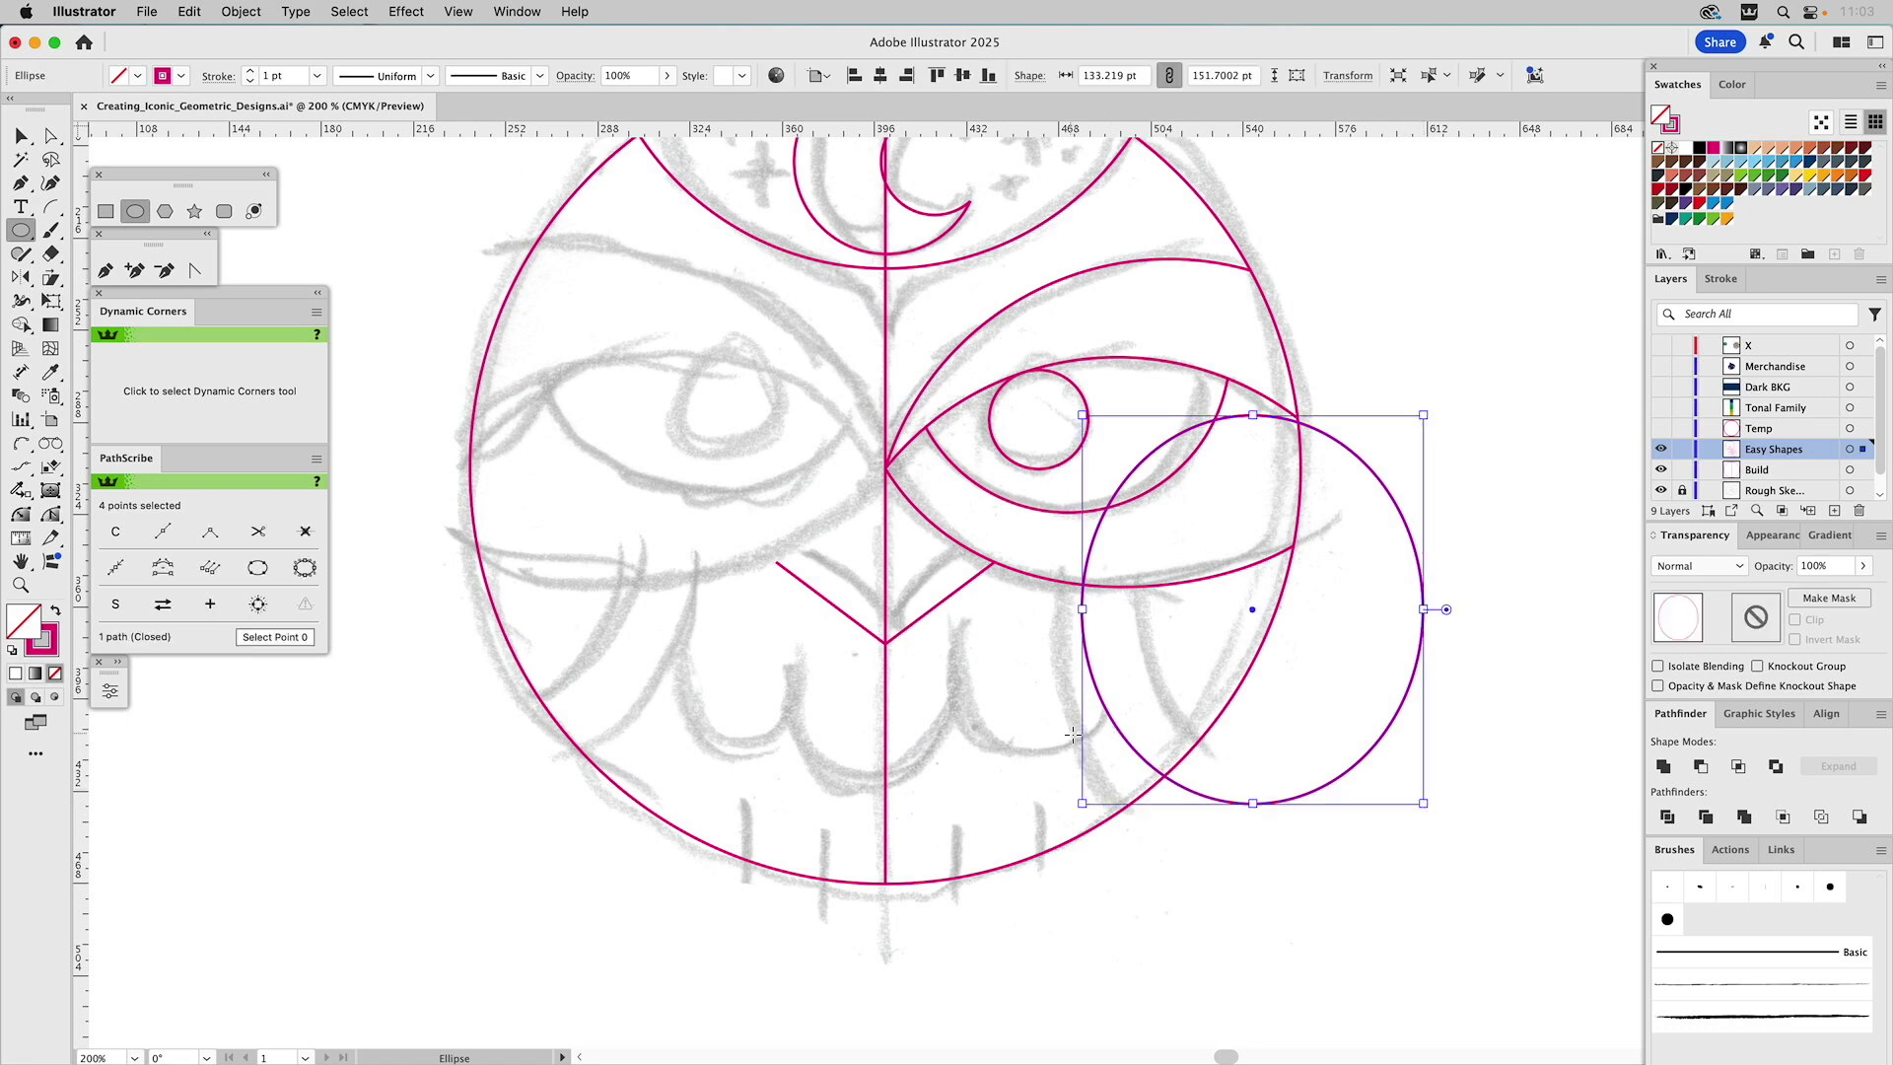
Create a smaller concentric ellipse with Offset Path at -25 pt from the new ellipse
{"action": "left_click", "coordinate": [248, 12]}
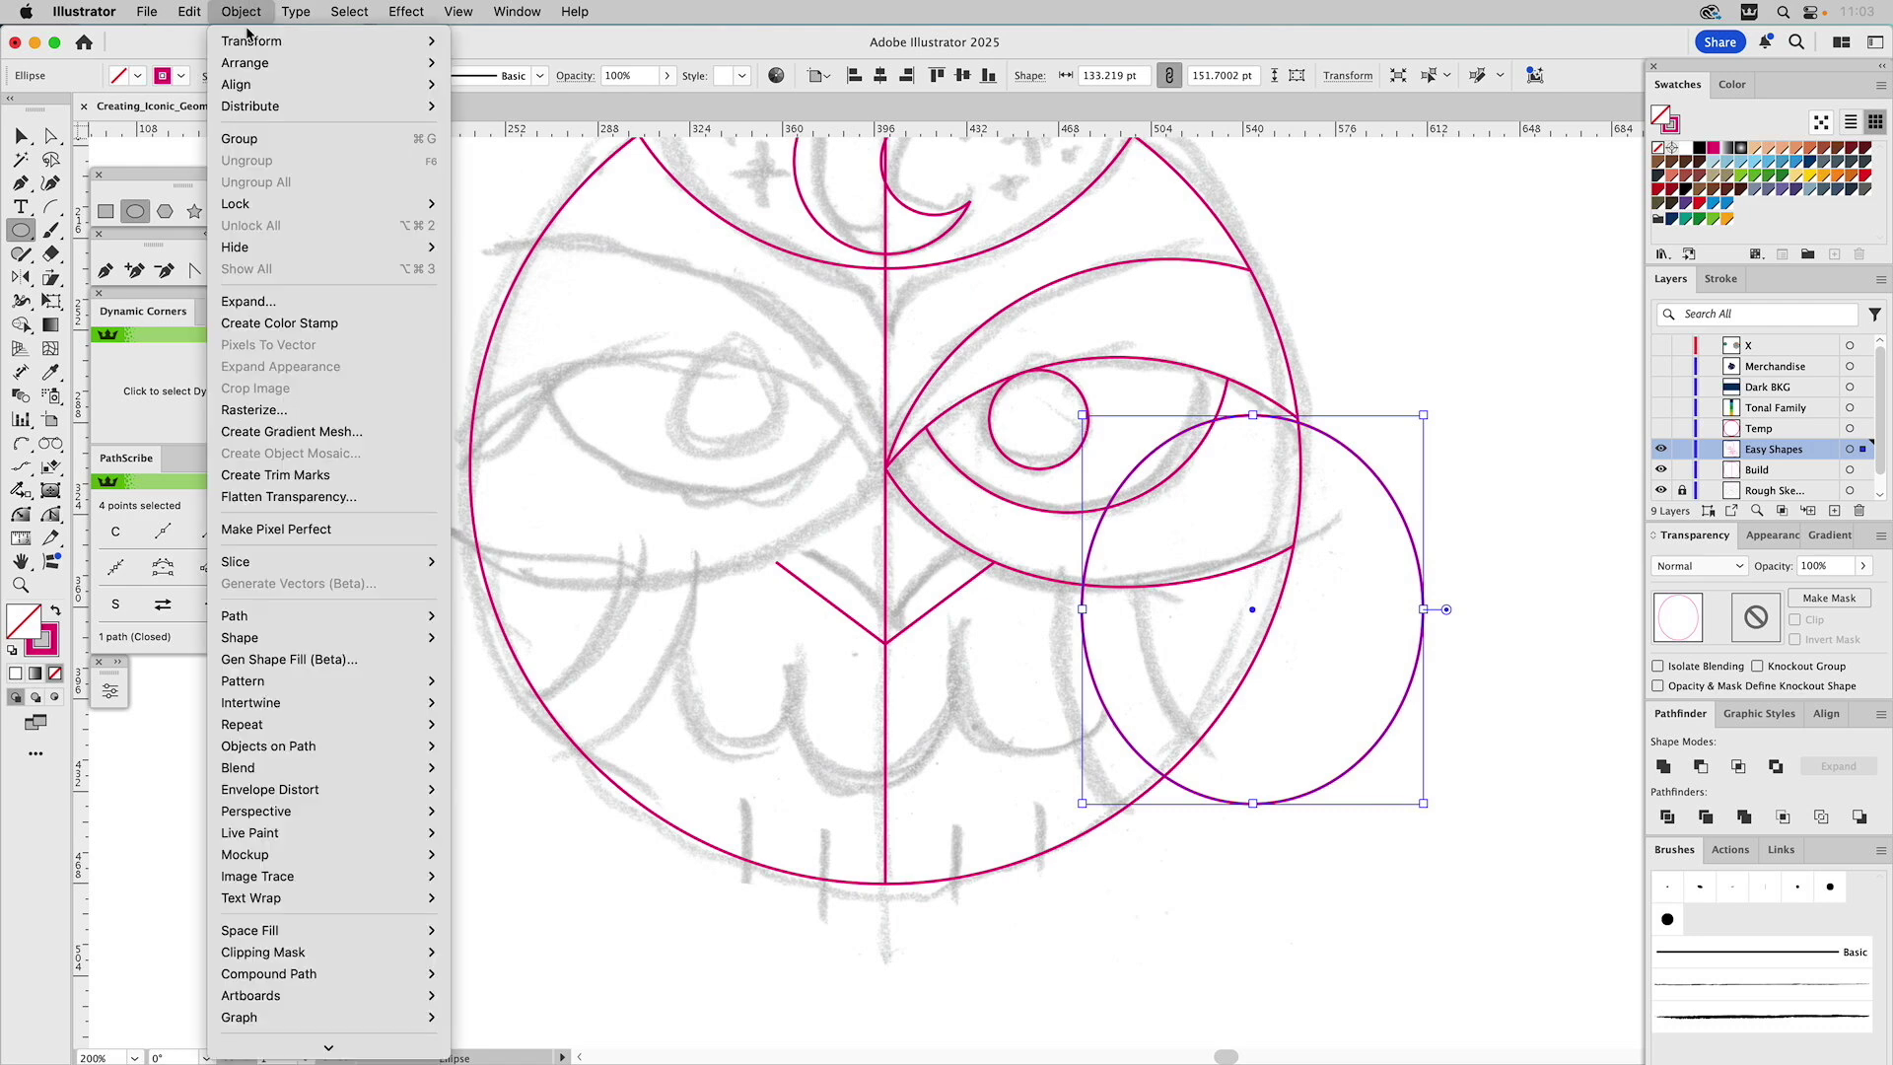
{"action": "mouse_move", "coordinate": [260, 618]}
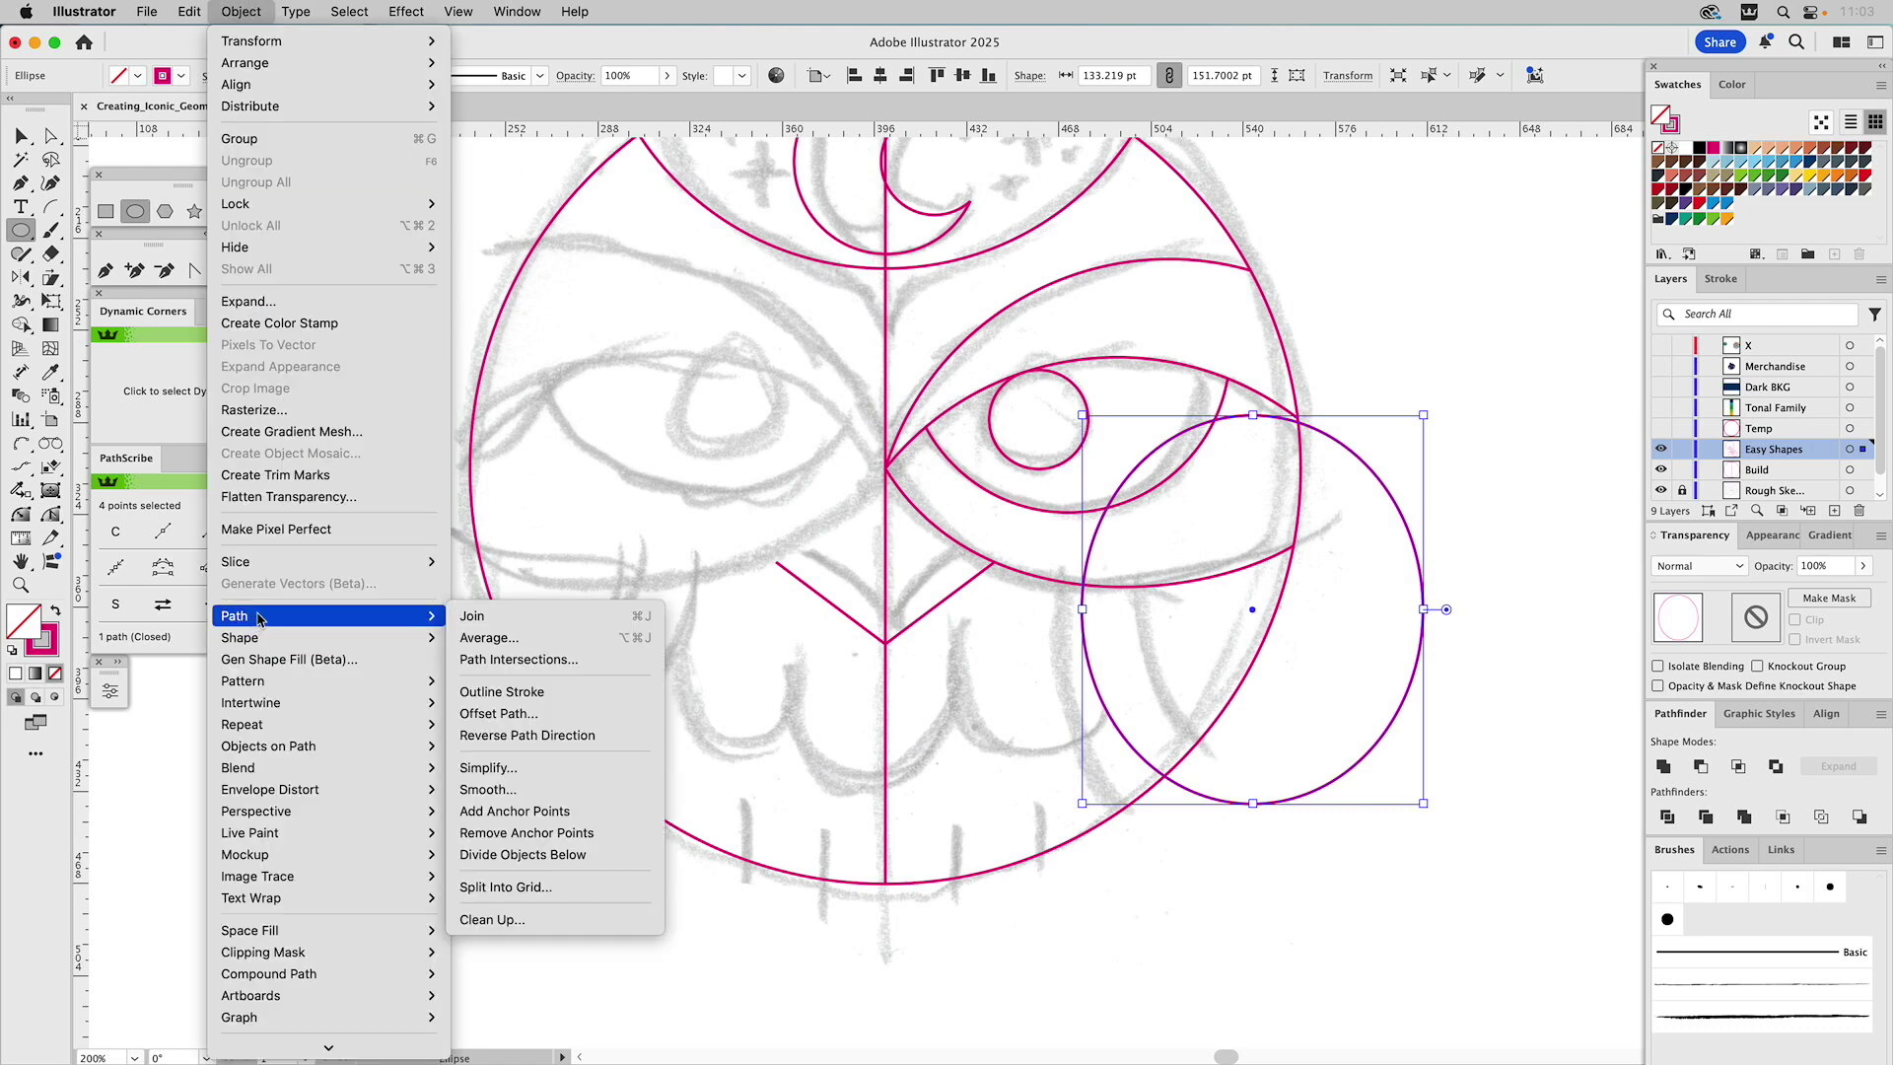
{"action": "left_click", "coordinate": [473, 713]}
{"action": "left_click", "coordinate": [505, 841]}
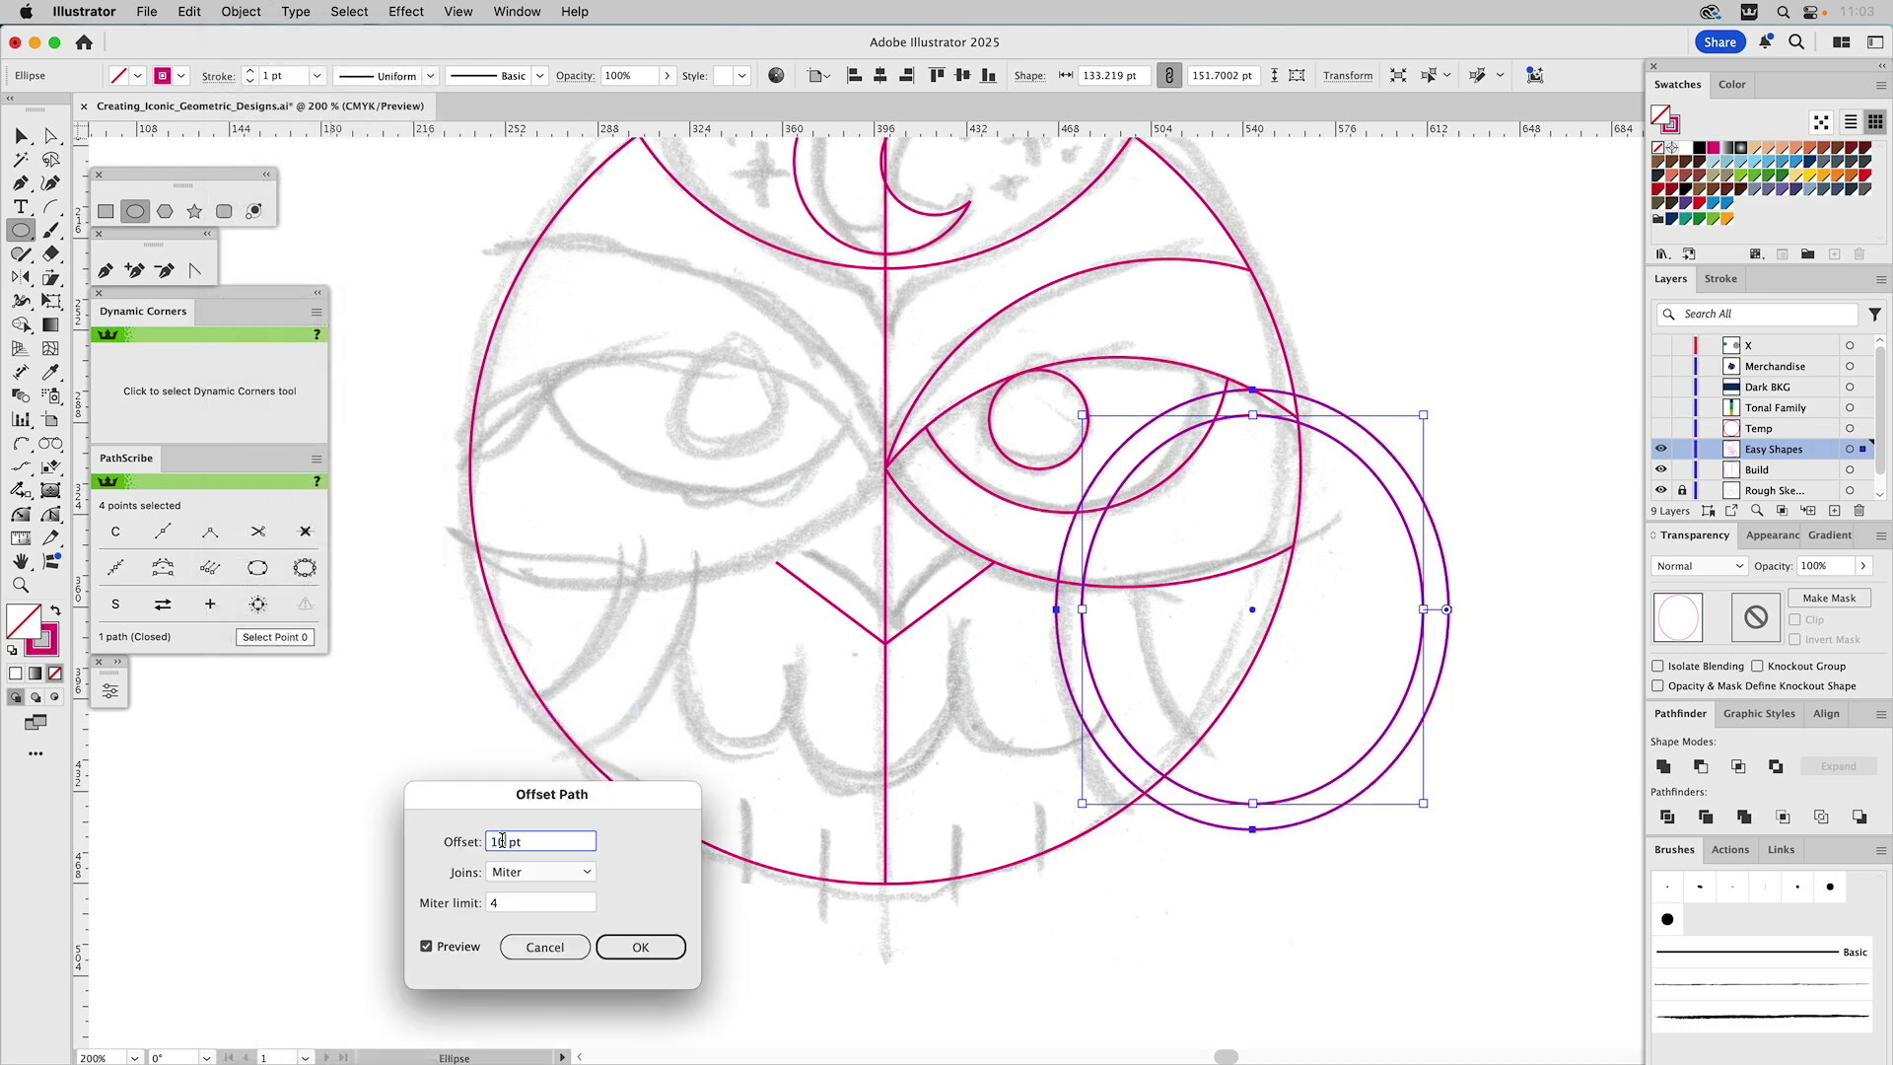
{"action": "left_click_drag", "start_coordinate": [504, 843], "coordinate": [475, 843]}
{"action": "type", "text": "-15"}
{"action": "left_click", "coordinate": [443, 949]}
{"action": "left_click", "coordinate": [443, 948]}
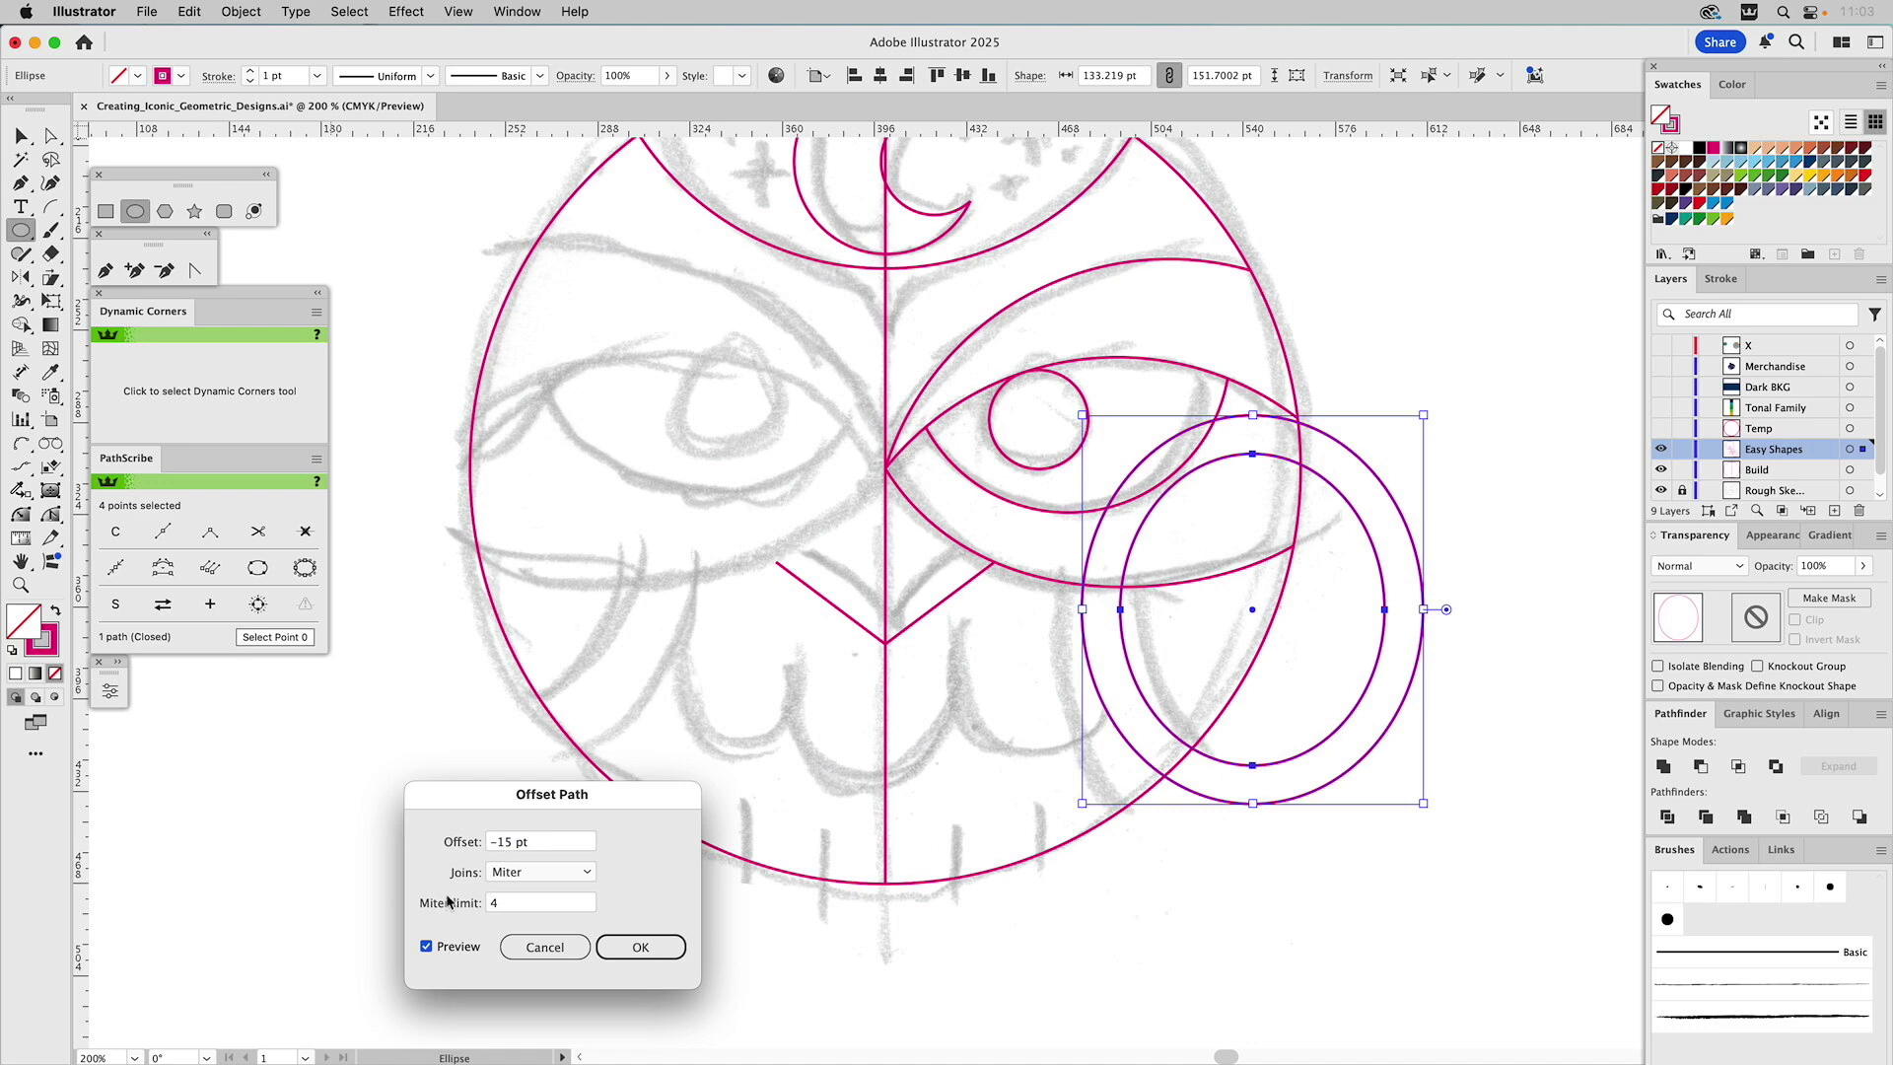
{"action": "double_click", "coordinate": [503, 842]}
{"action": "type", "text": "25"}
{"action": "left_click", "coordinate": [451, 948]}
{"action": "left_click", "coordinate": [451, 948]}
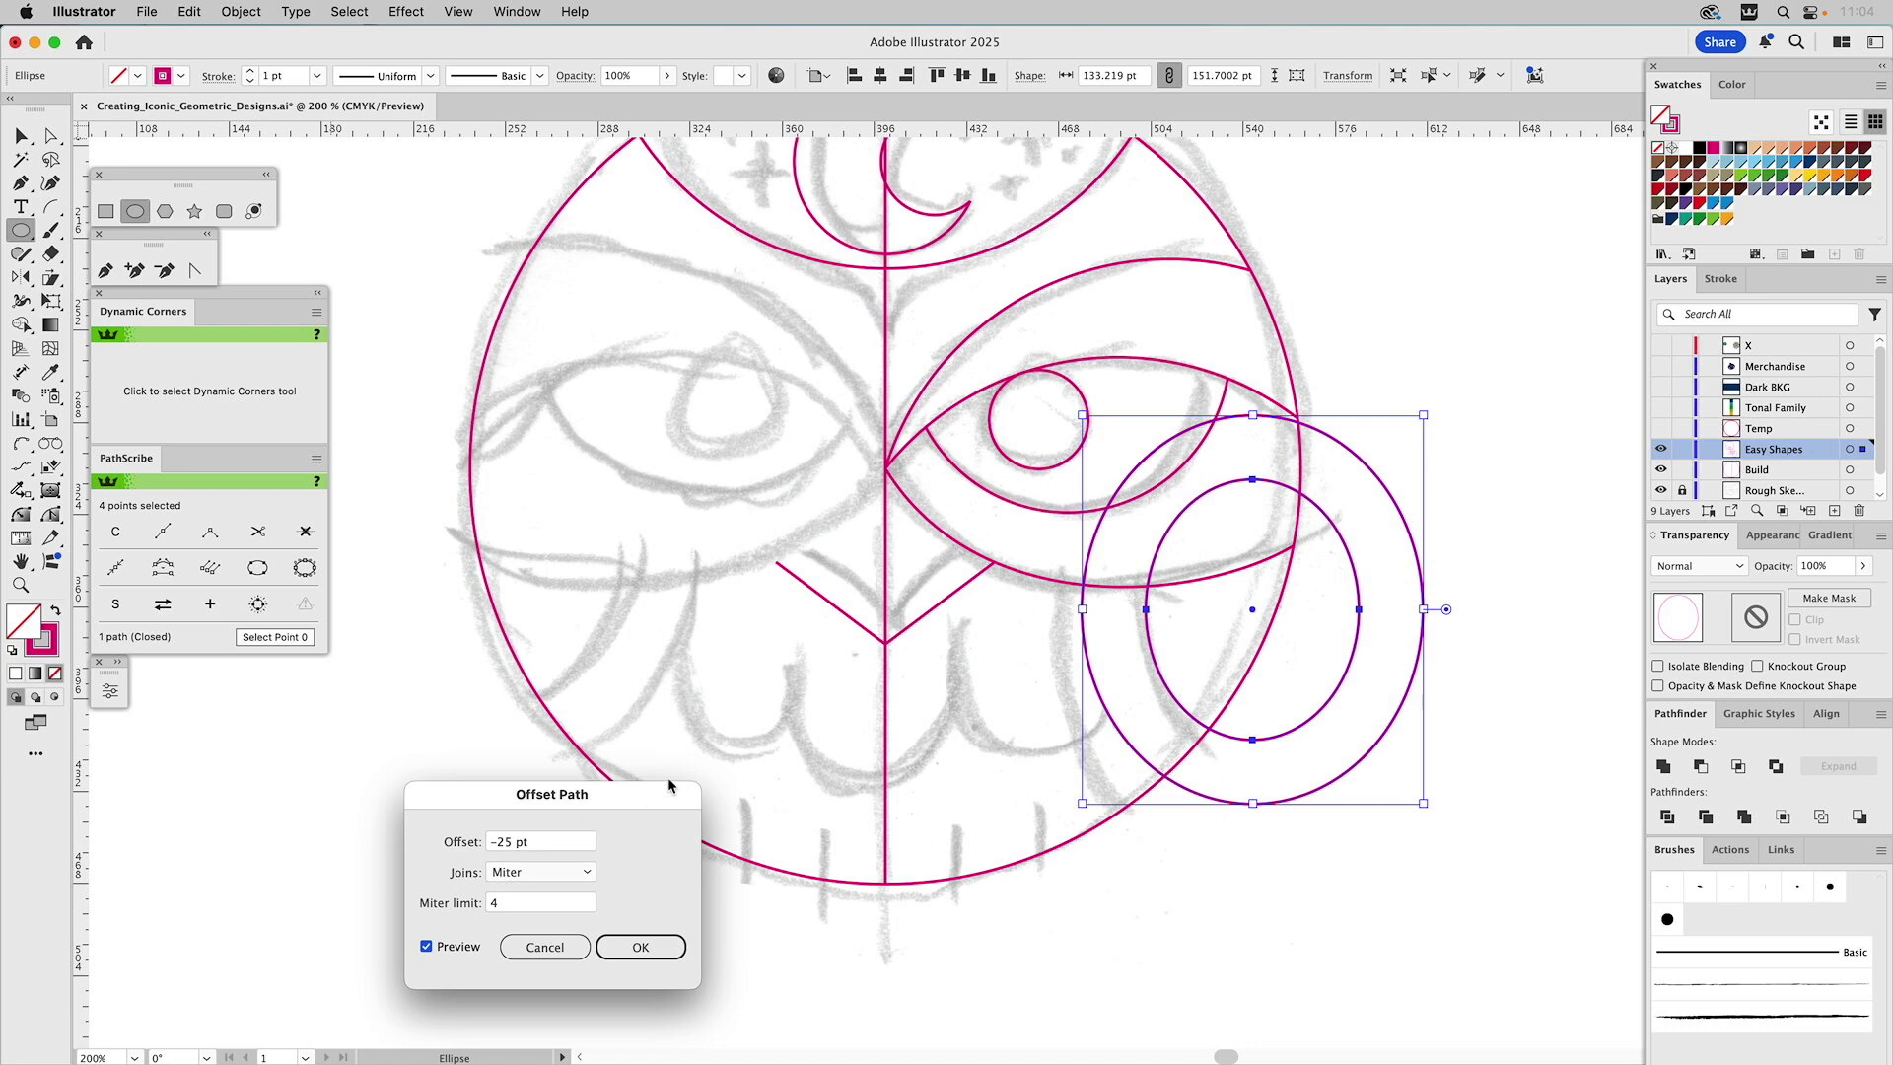
{"action": "left_click", "coordinate": [640, 946]}
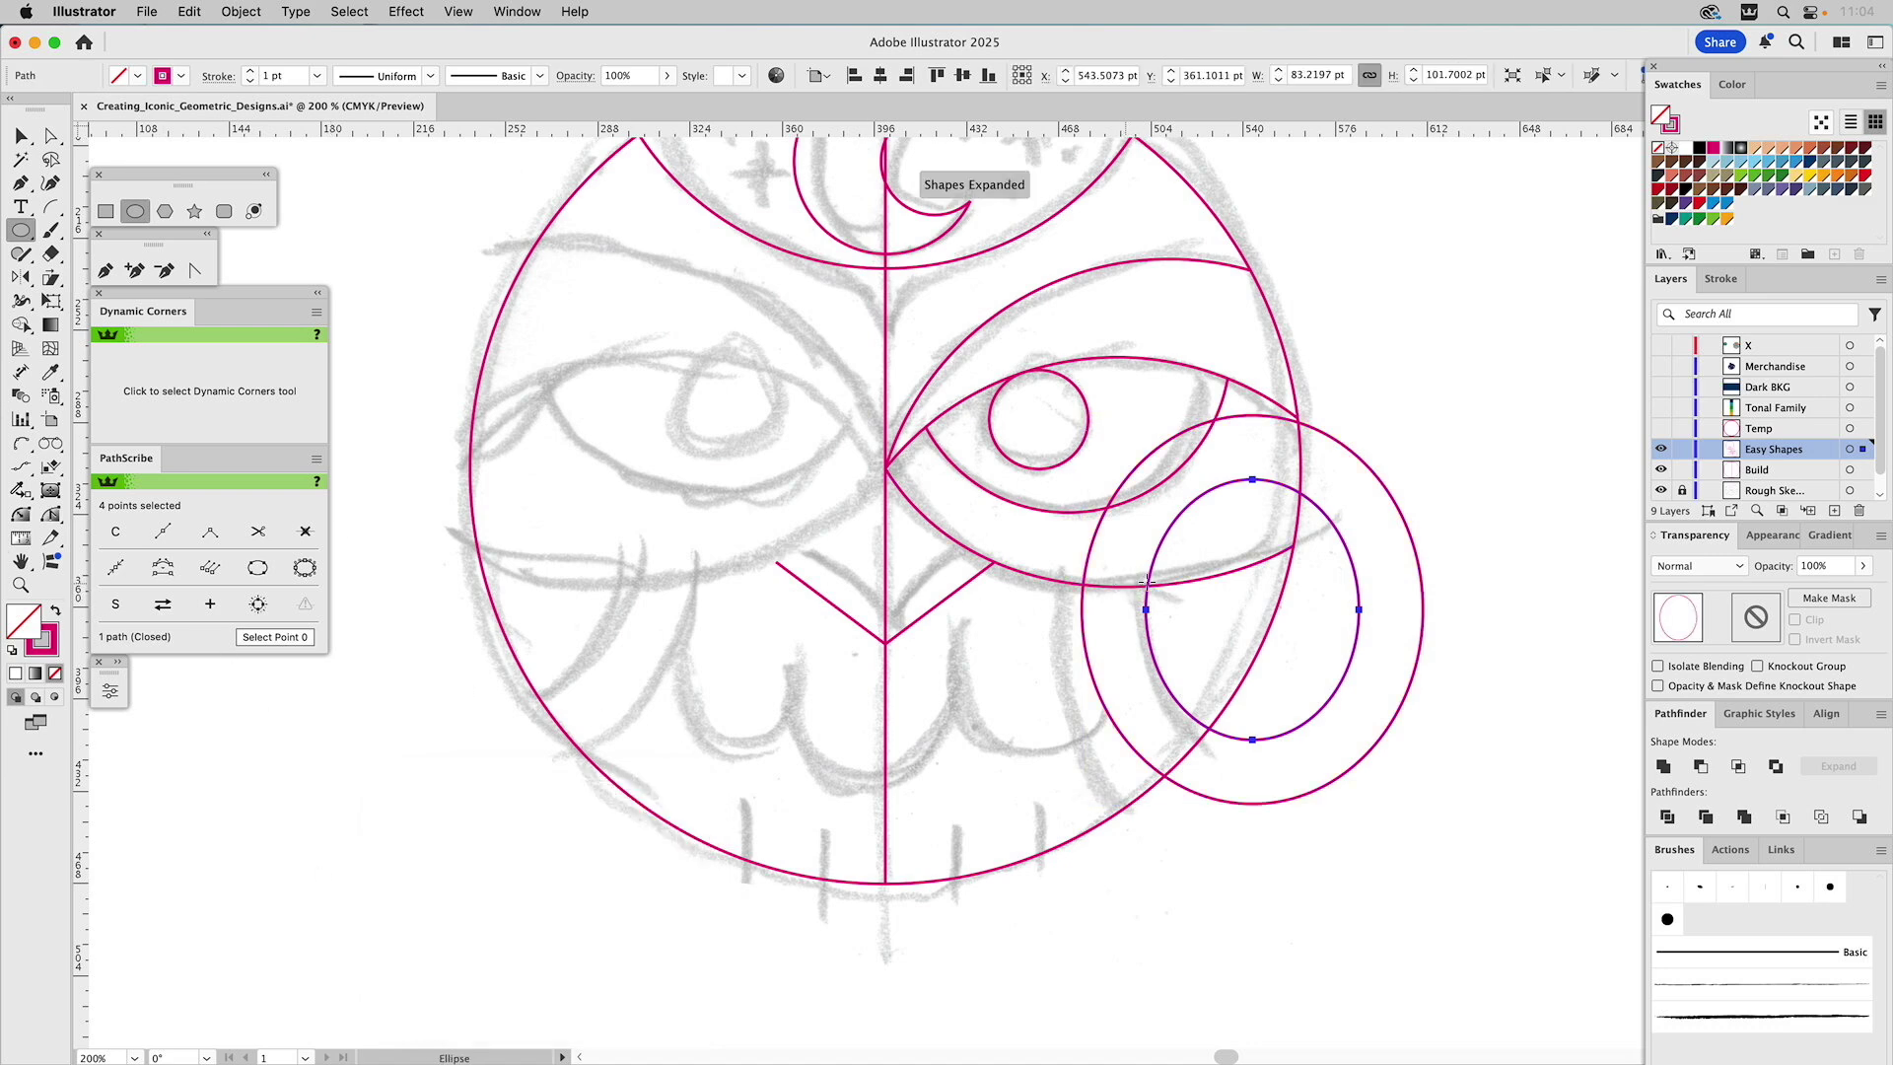
Trim both ellipses with the Shape Builder tool, keeping only their left arcs between the cheek curve and the head circle
{"action": "key", "text": "v"}
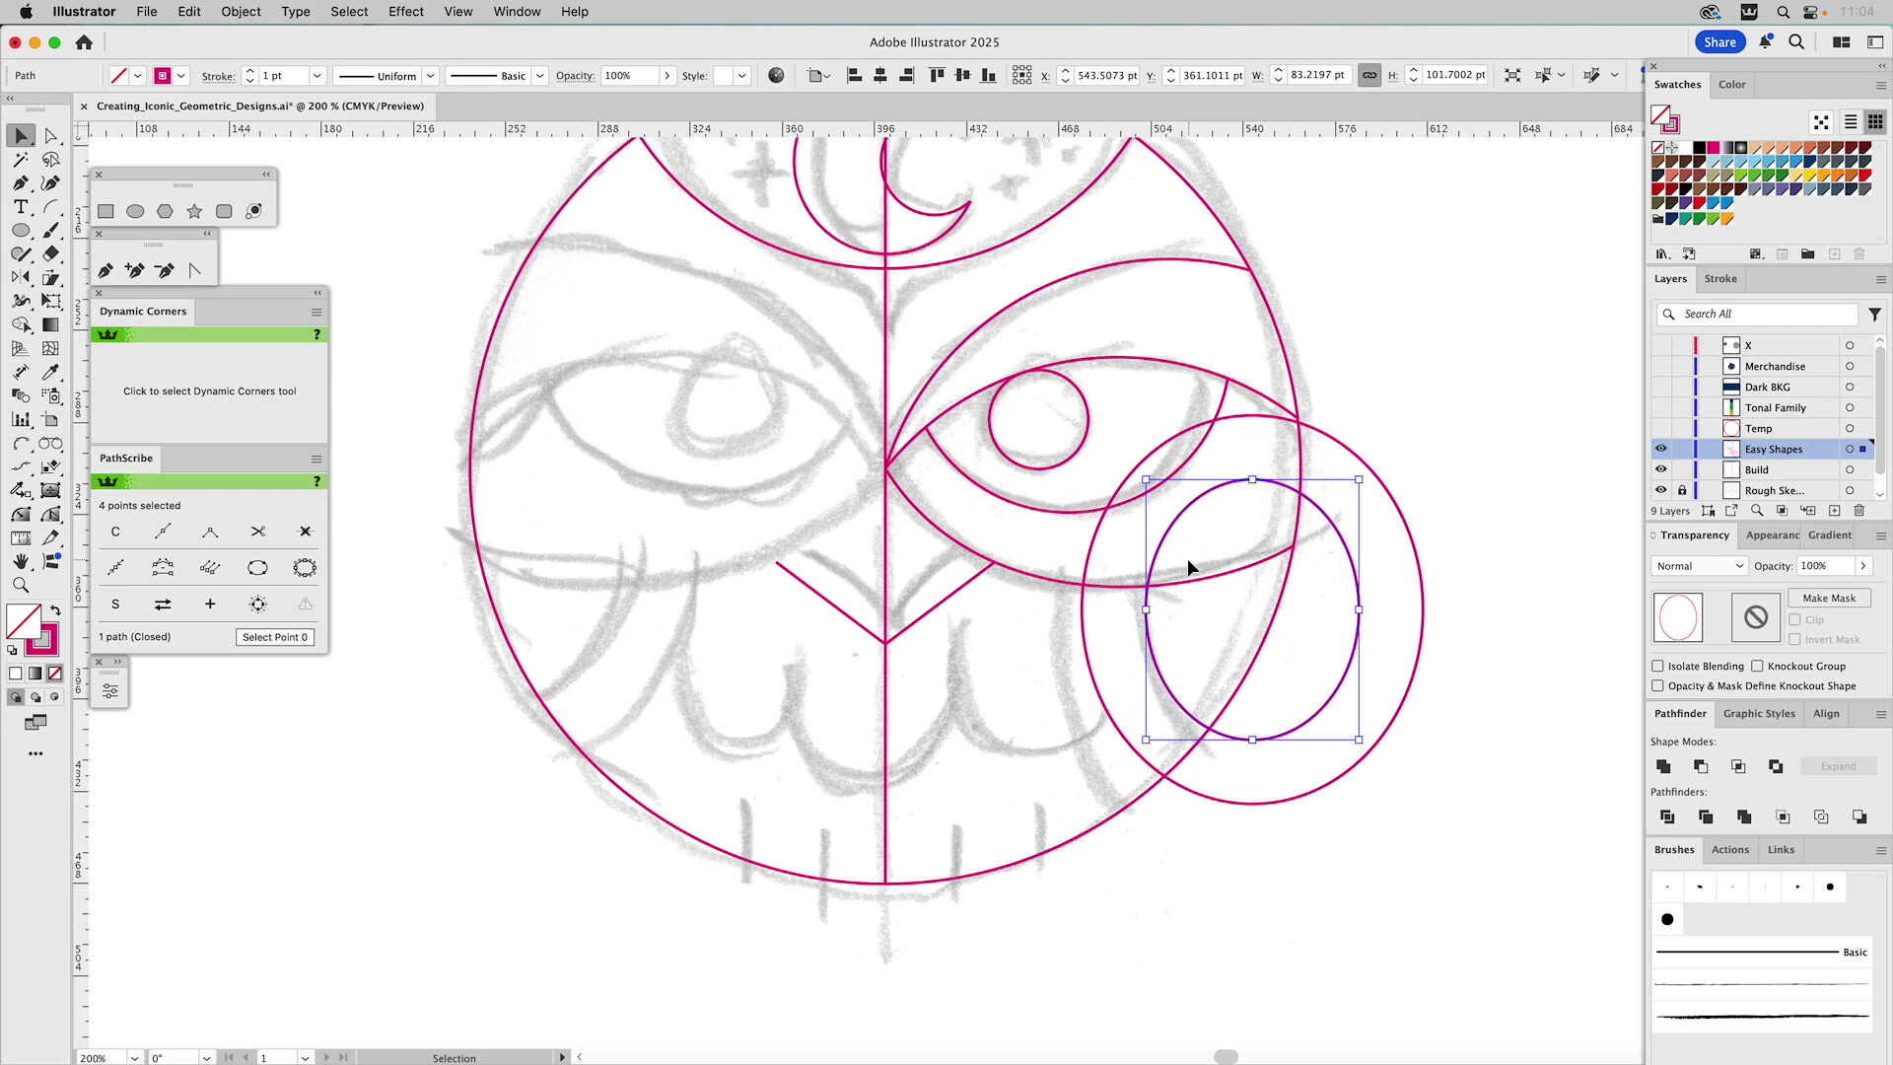
{"action": "left_click_drag", "start_coordinate": [1190, 564], "coordinate": [1032, 625]}
{"action": "left_click", "coordinate": [1269, 636], "text": "shift"}
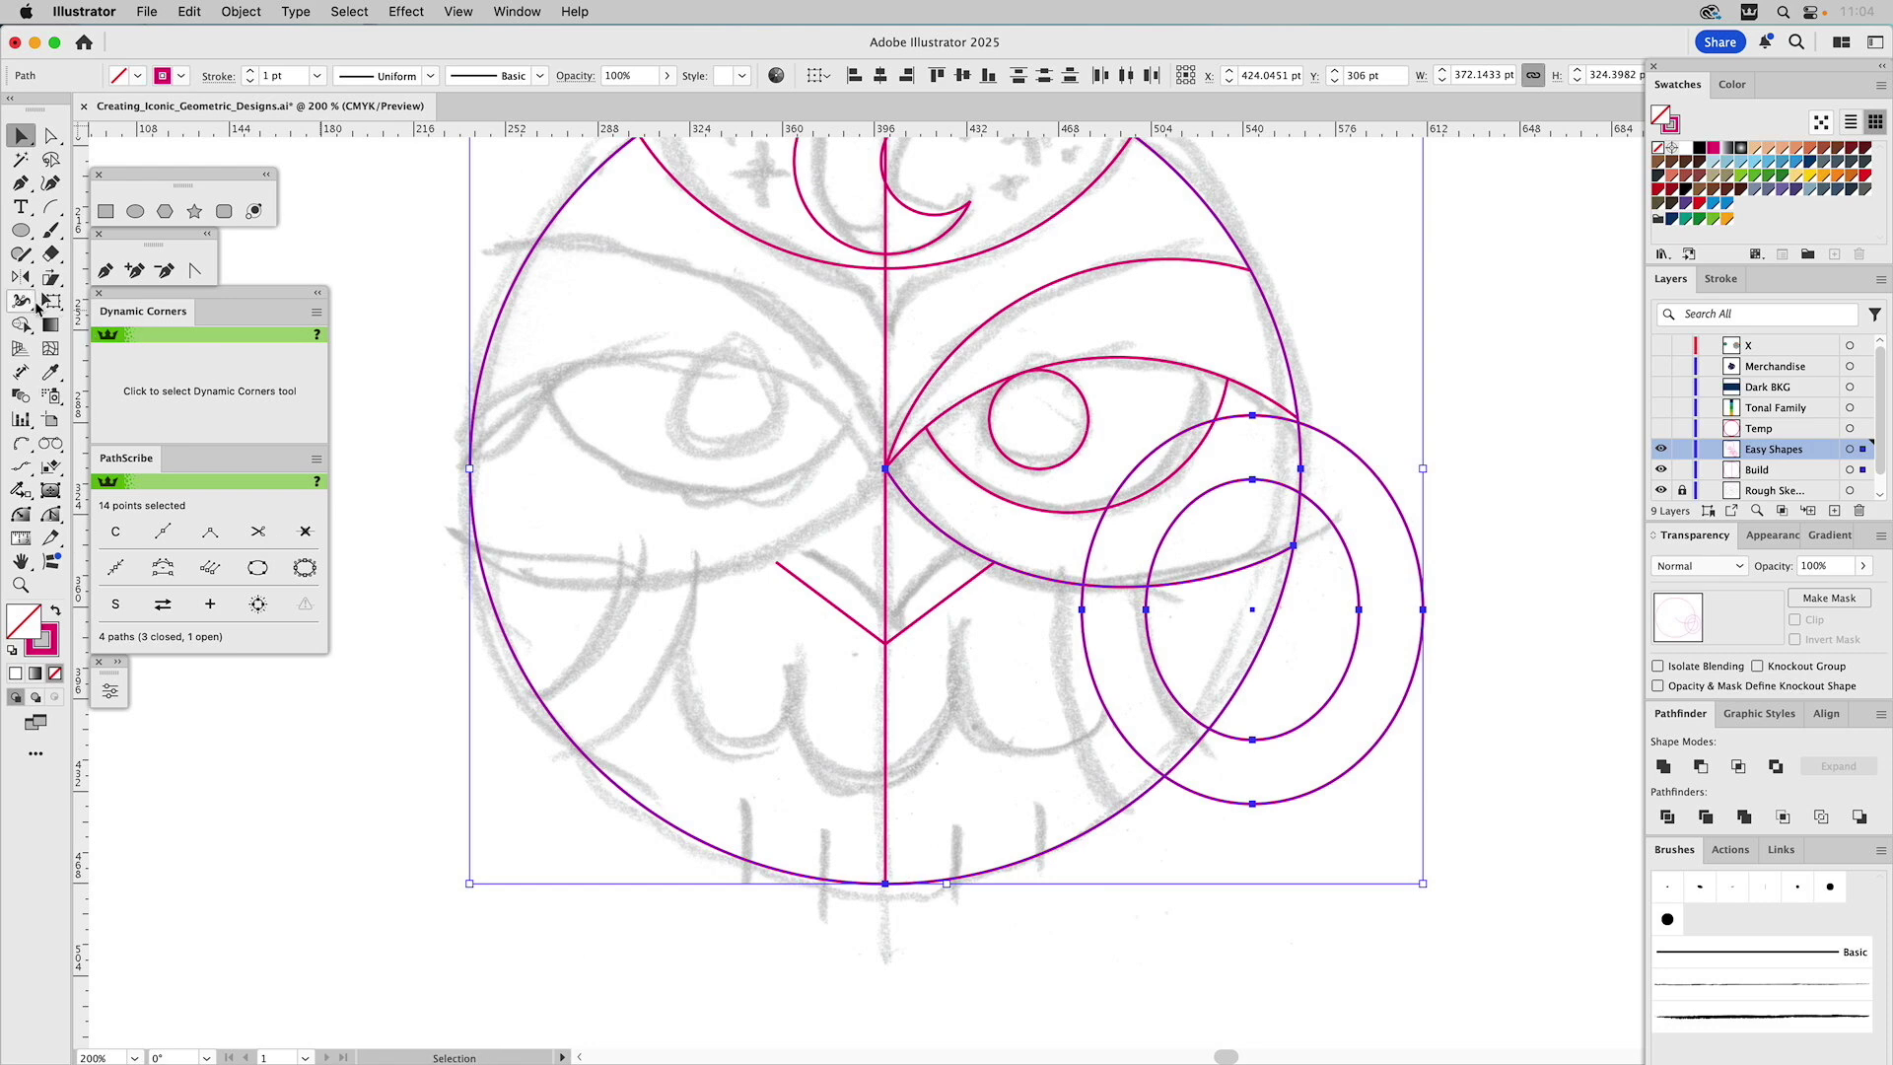
{"action": "left_click", "coordinate": [22, 327]}
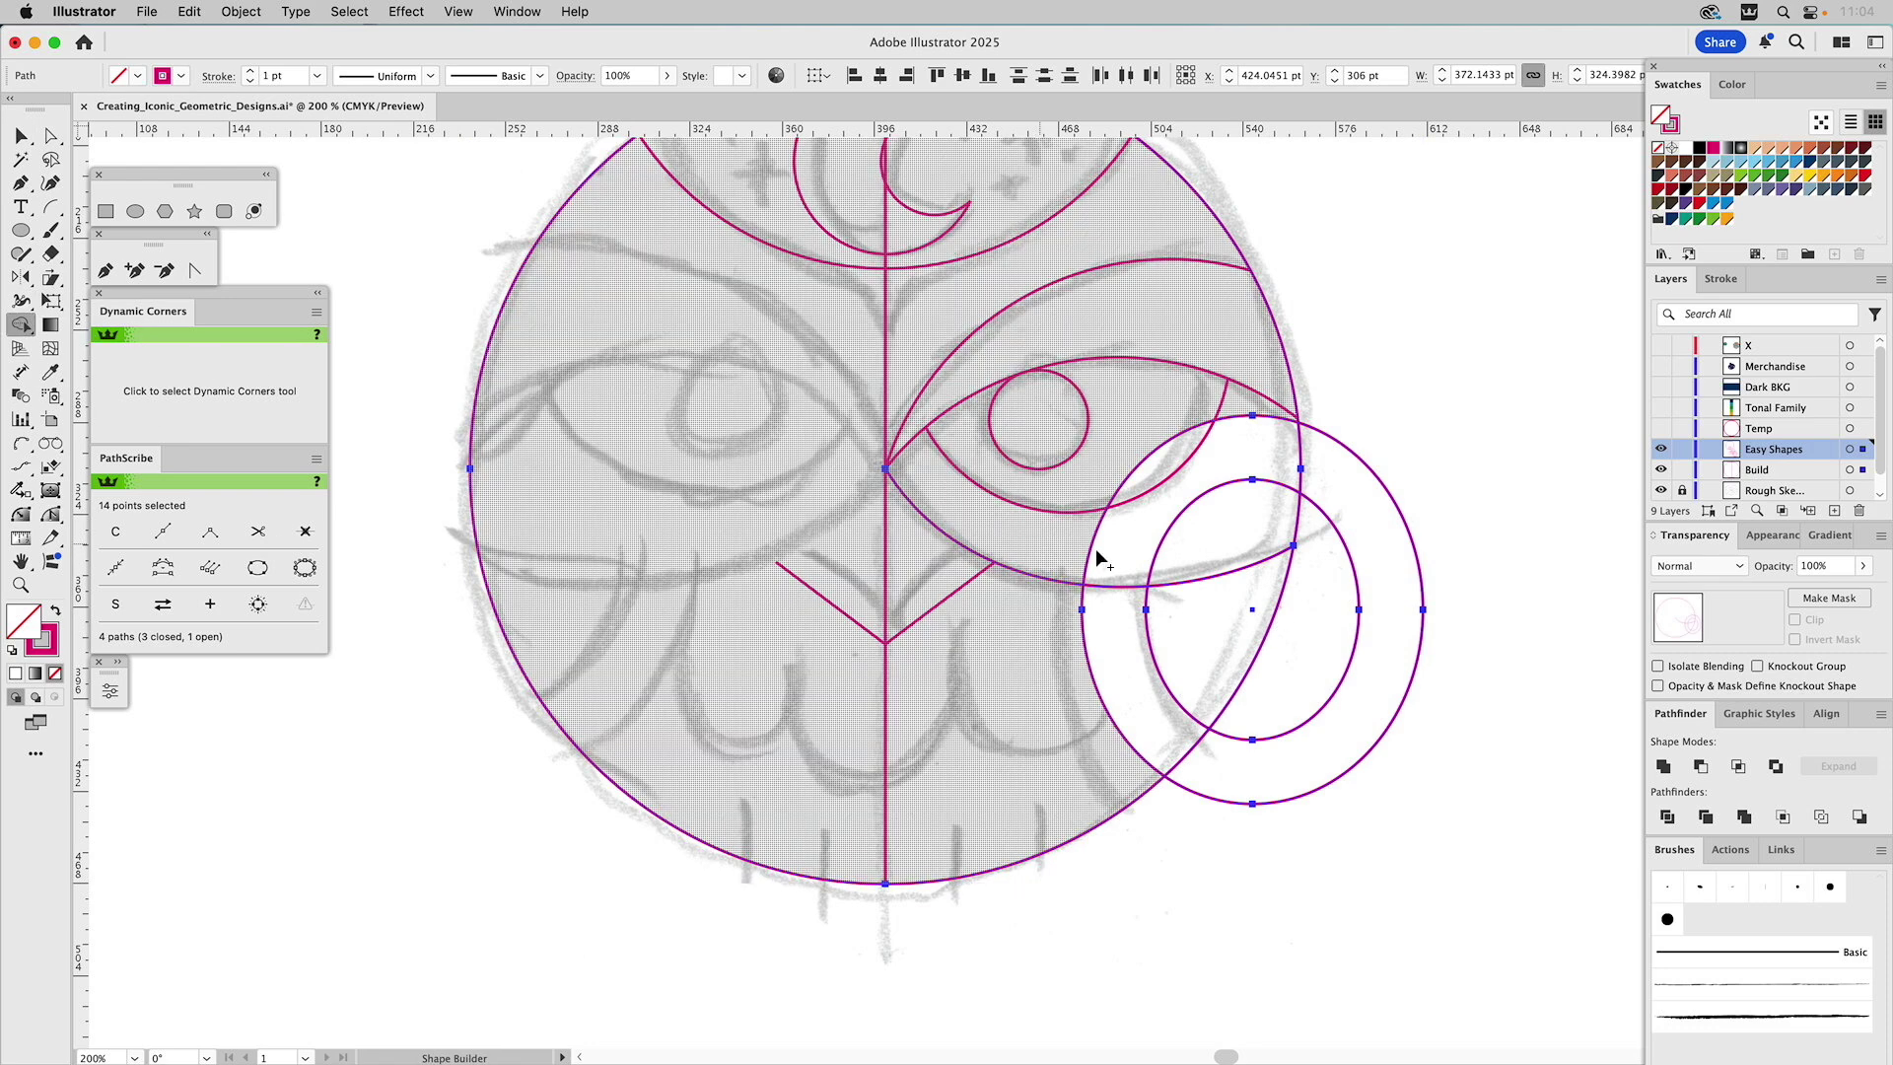
{"action": "left_click", "coordinate": [1151, 570], "text": "alt"}
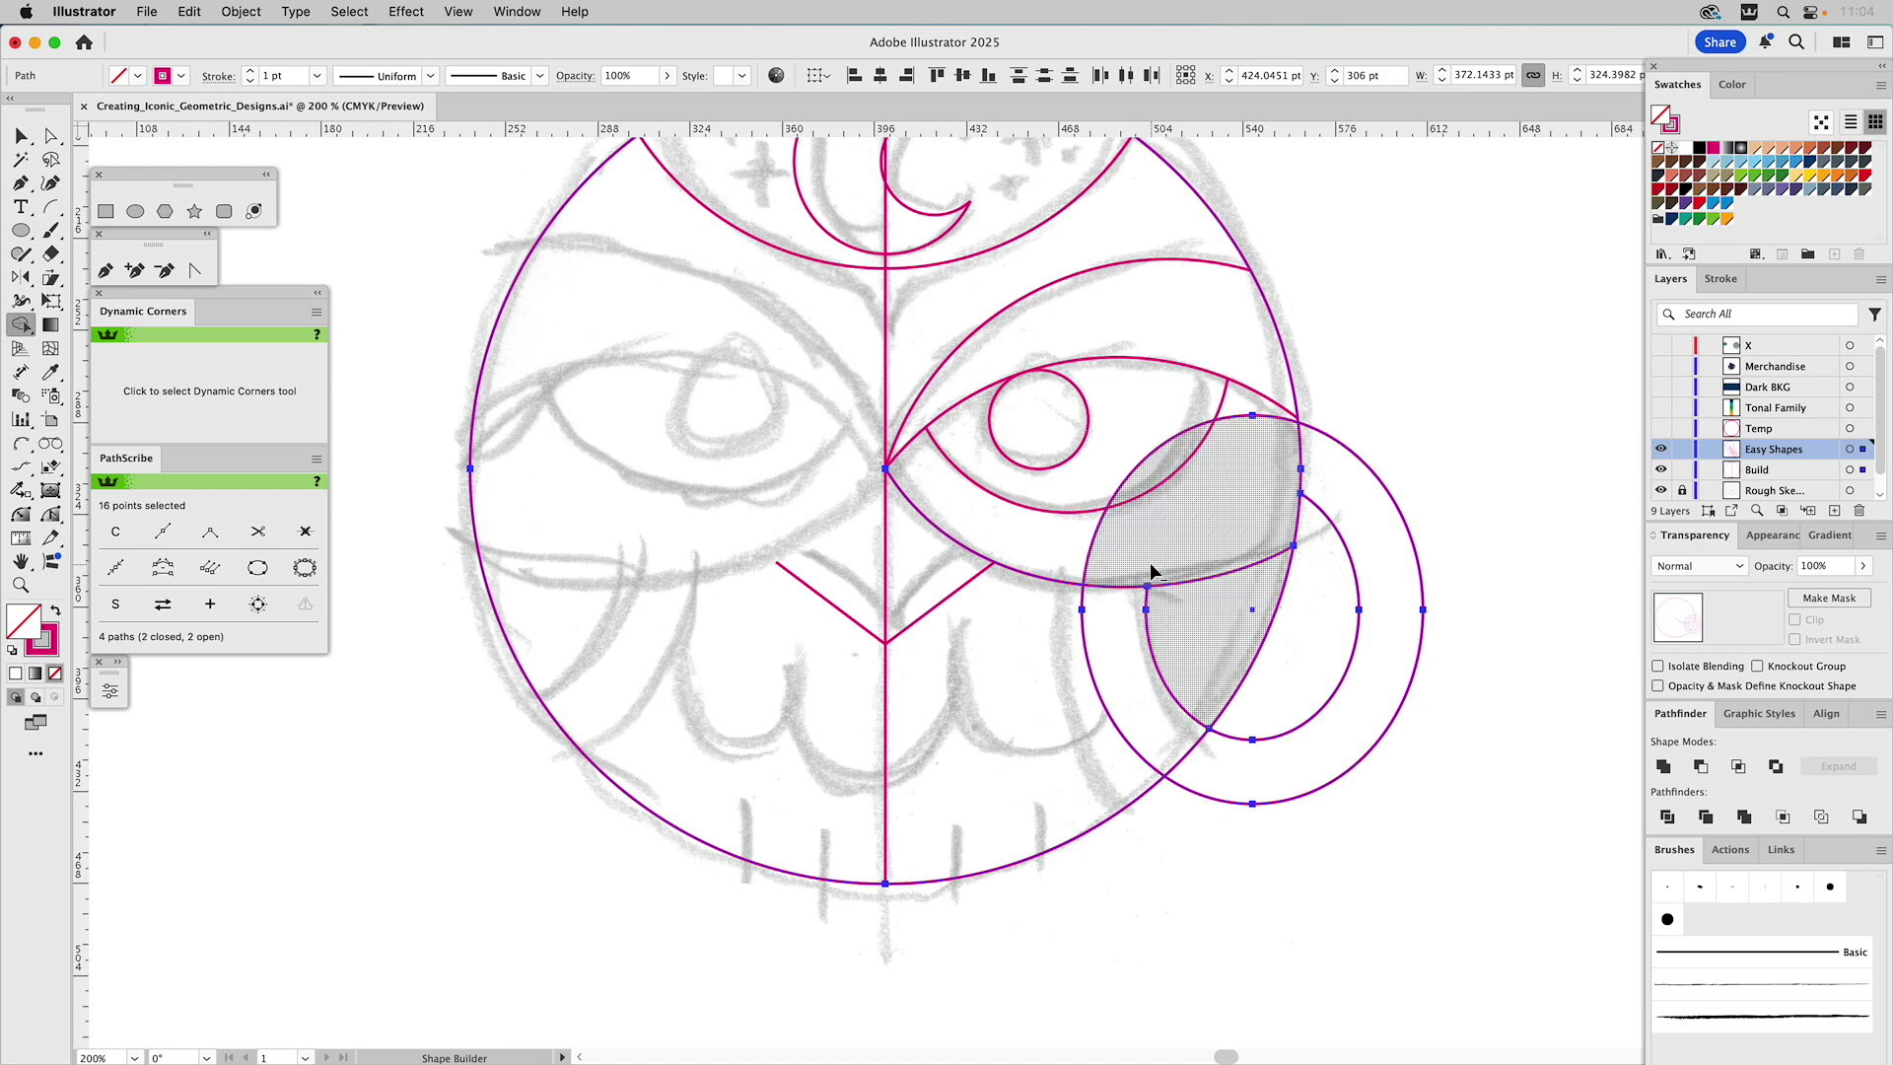
{"action": "left_click", "coordinate": [1086, 571], "text": "alt"}
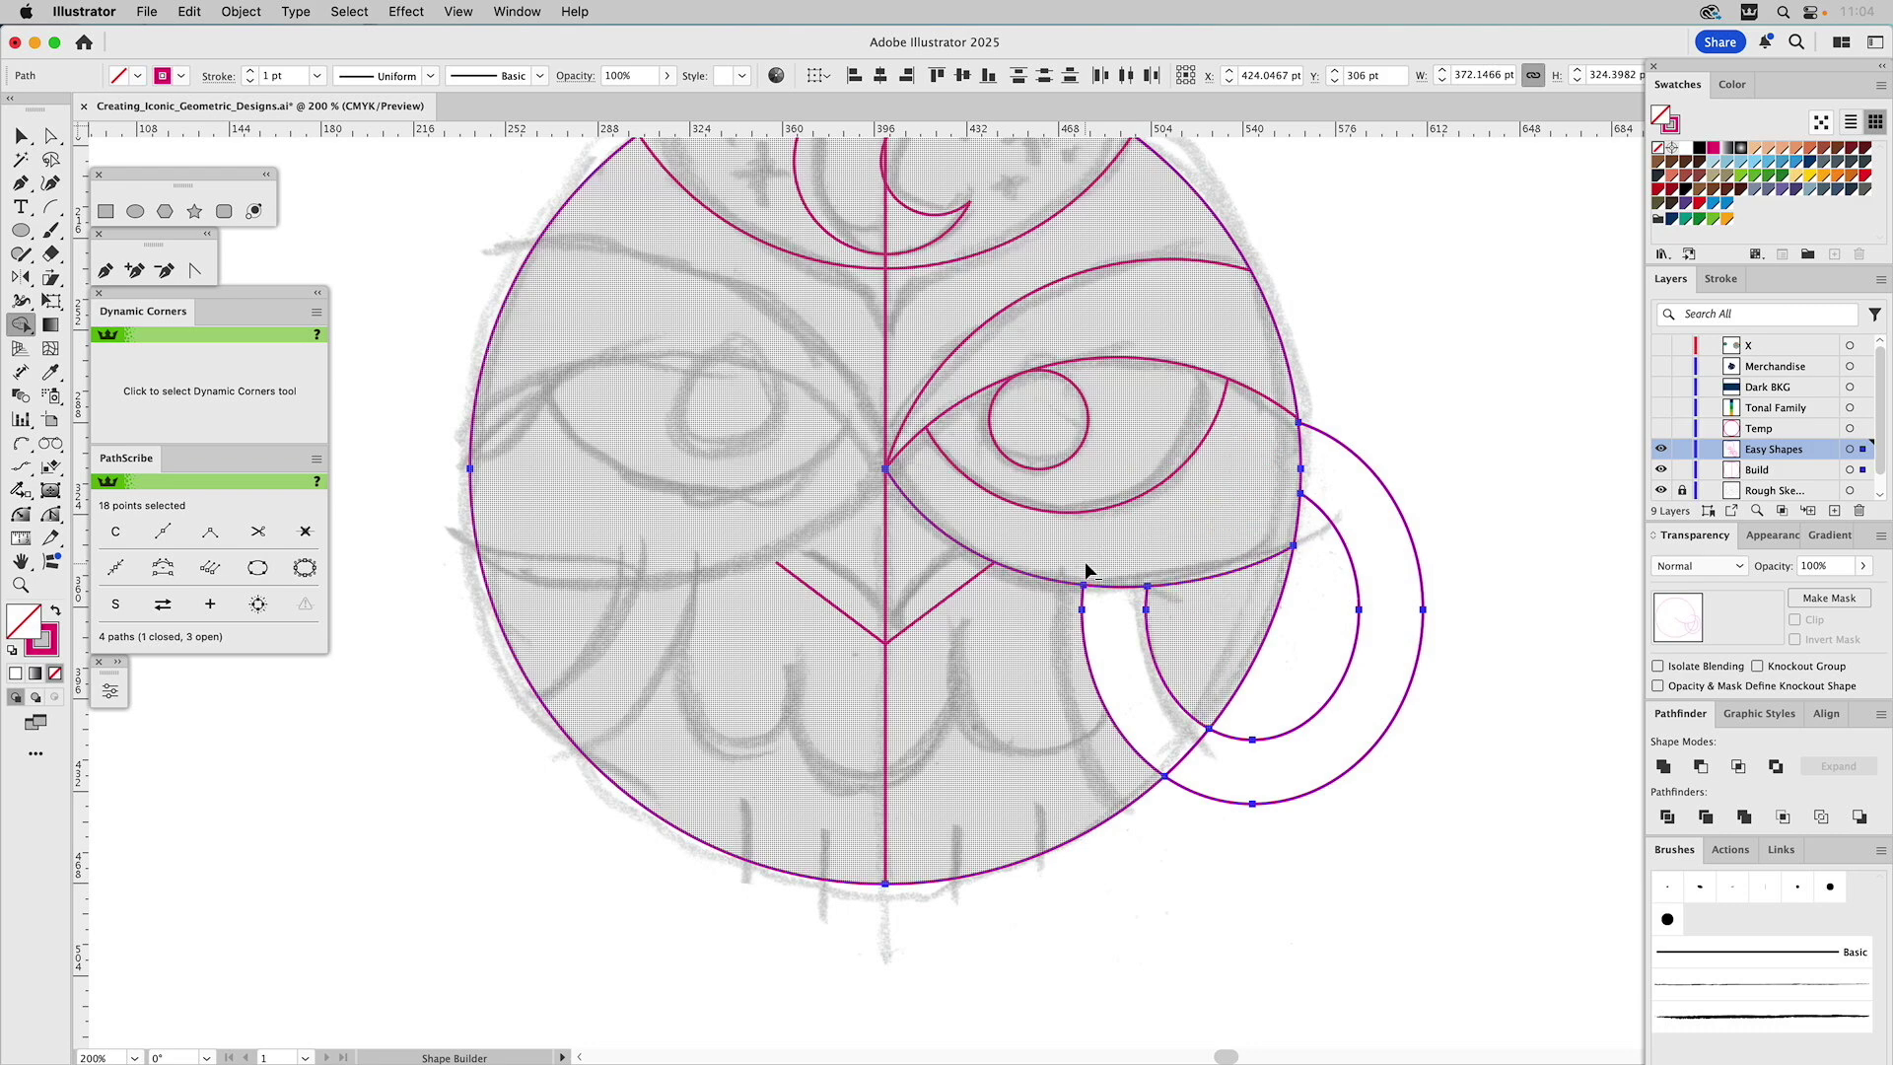
{"action": "left_click", "coordinate": [1237, 740], "text": "alt"}
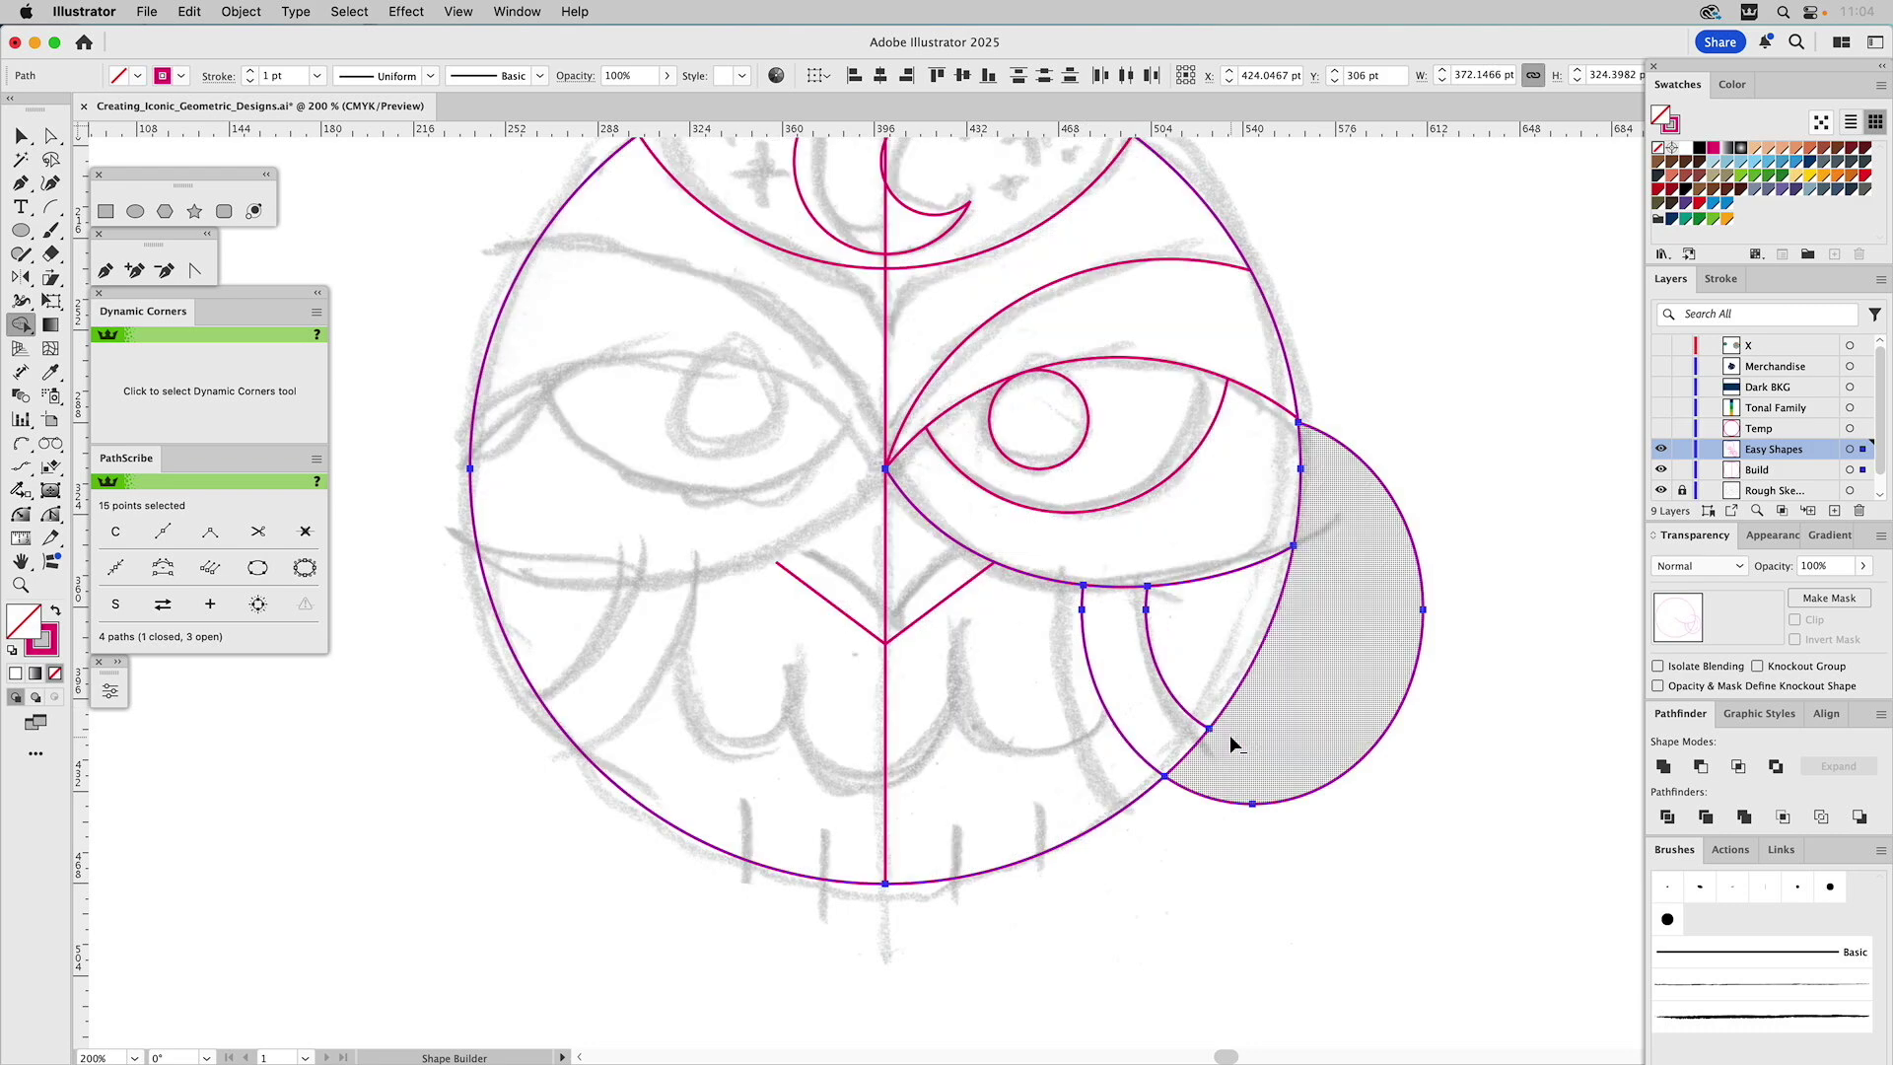
{"action": "left_click", "coordinate": [1188, 794], "text": "alt"}
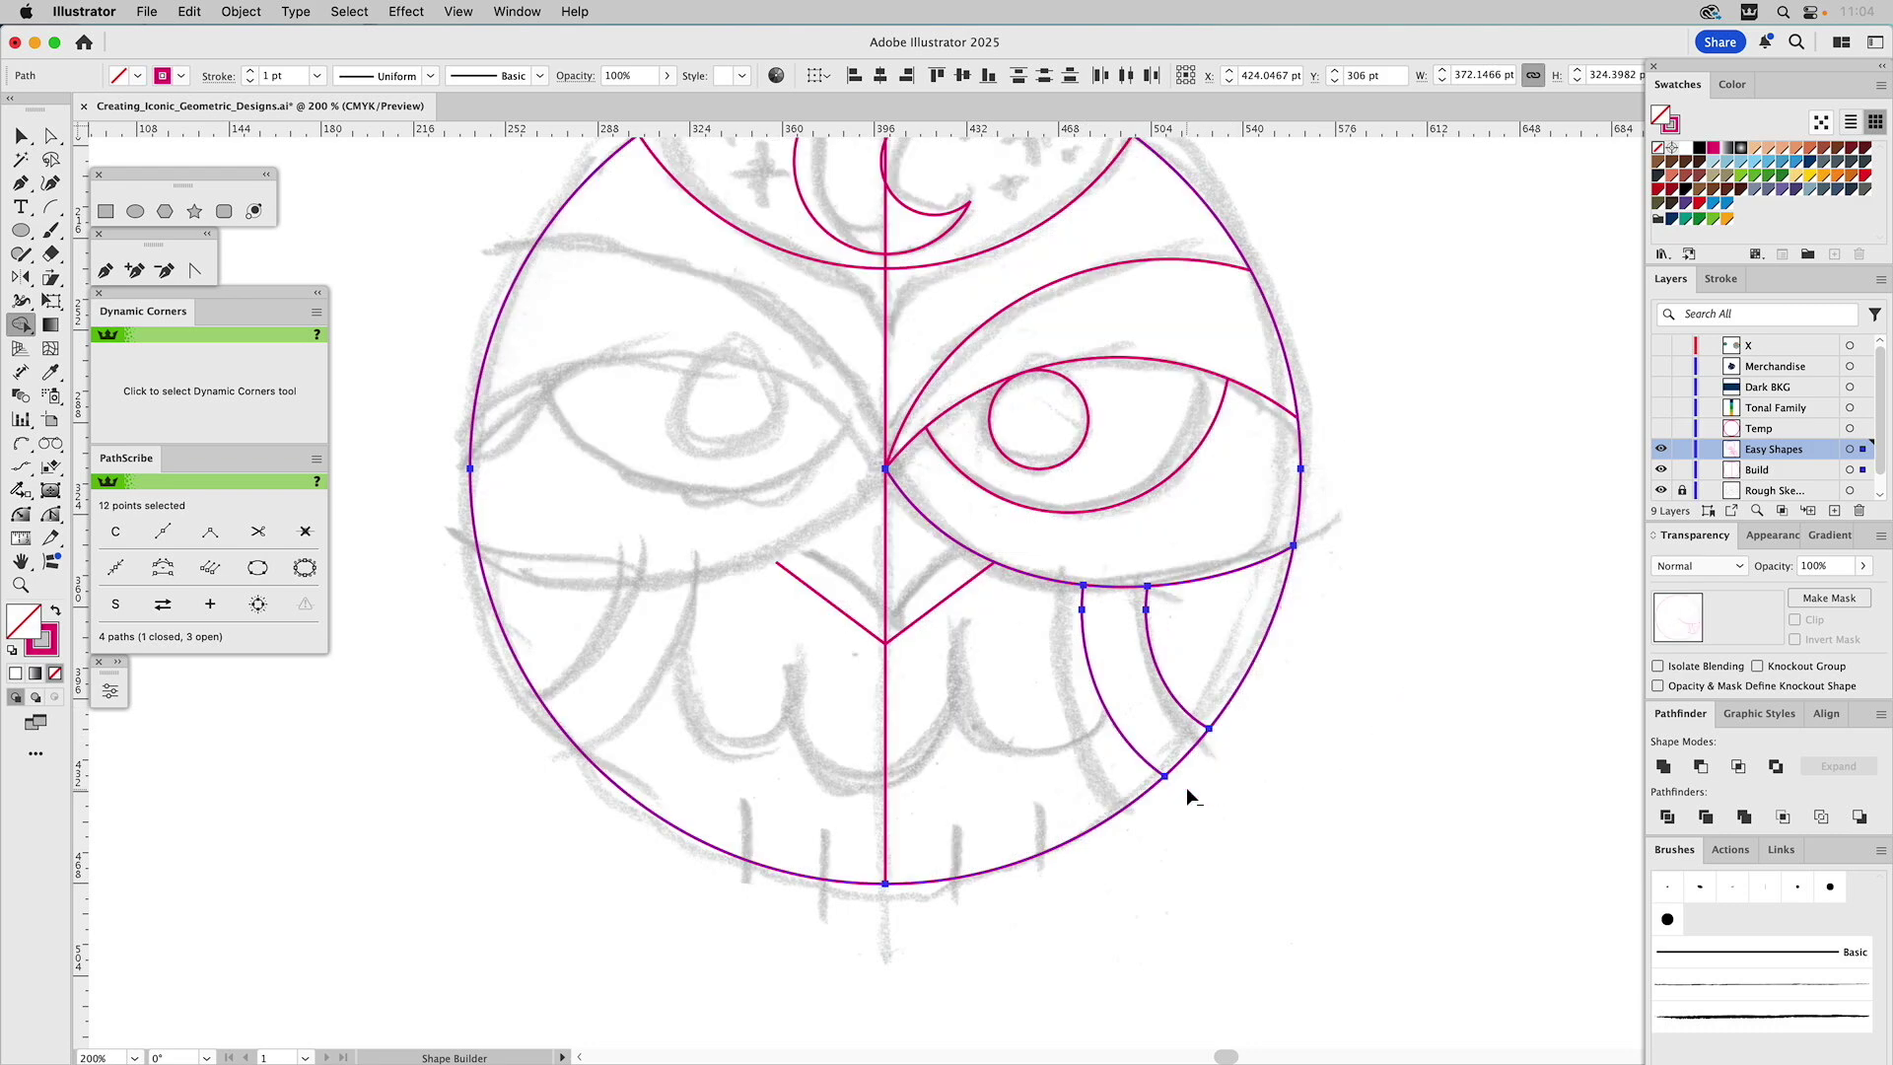
{"action": "key", "text": "v"}
{"action": "left_click", "coordinate": [1309, 737]}
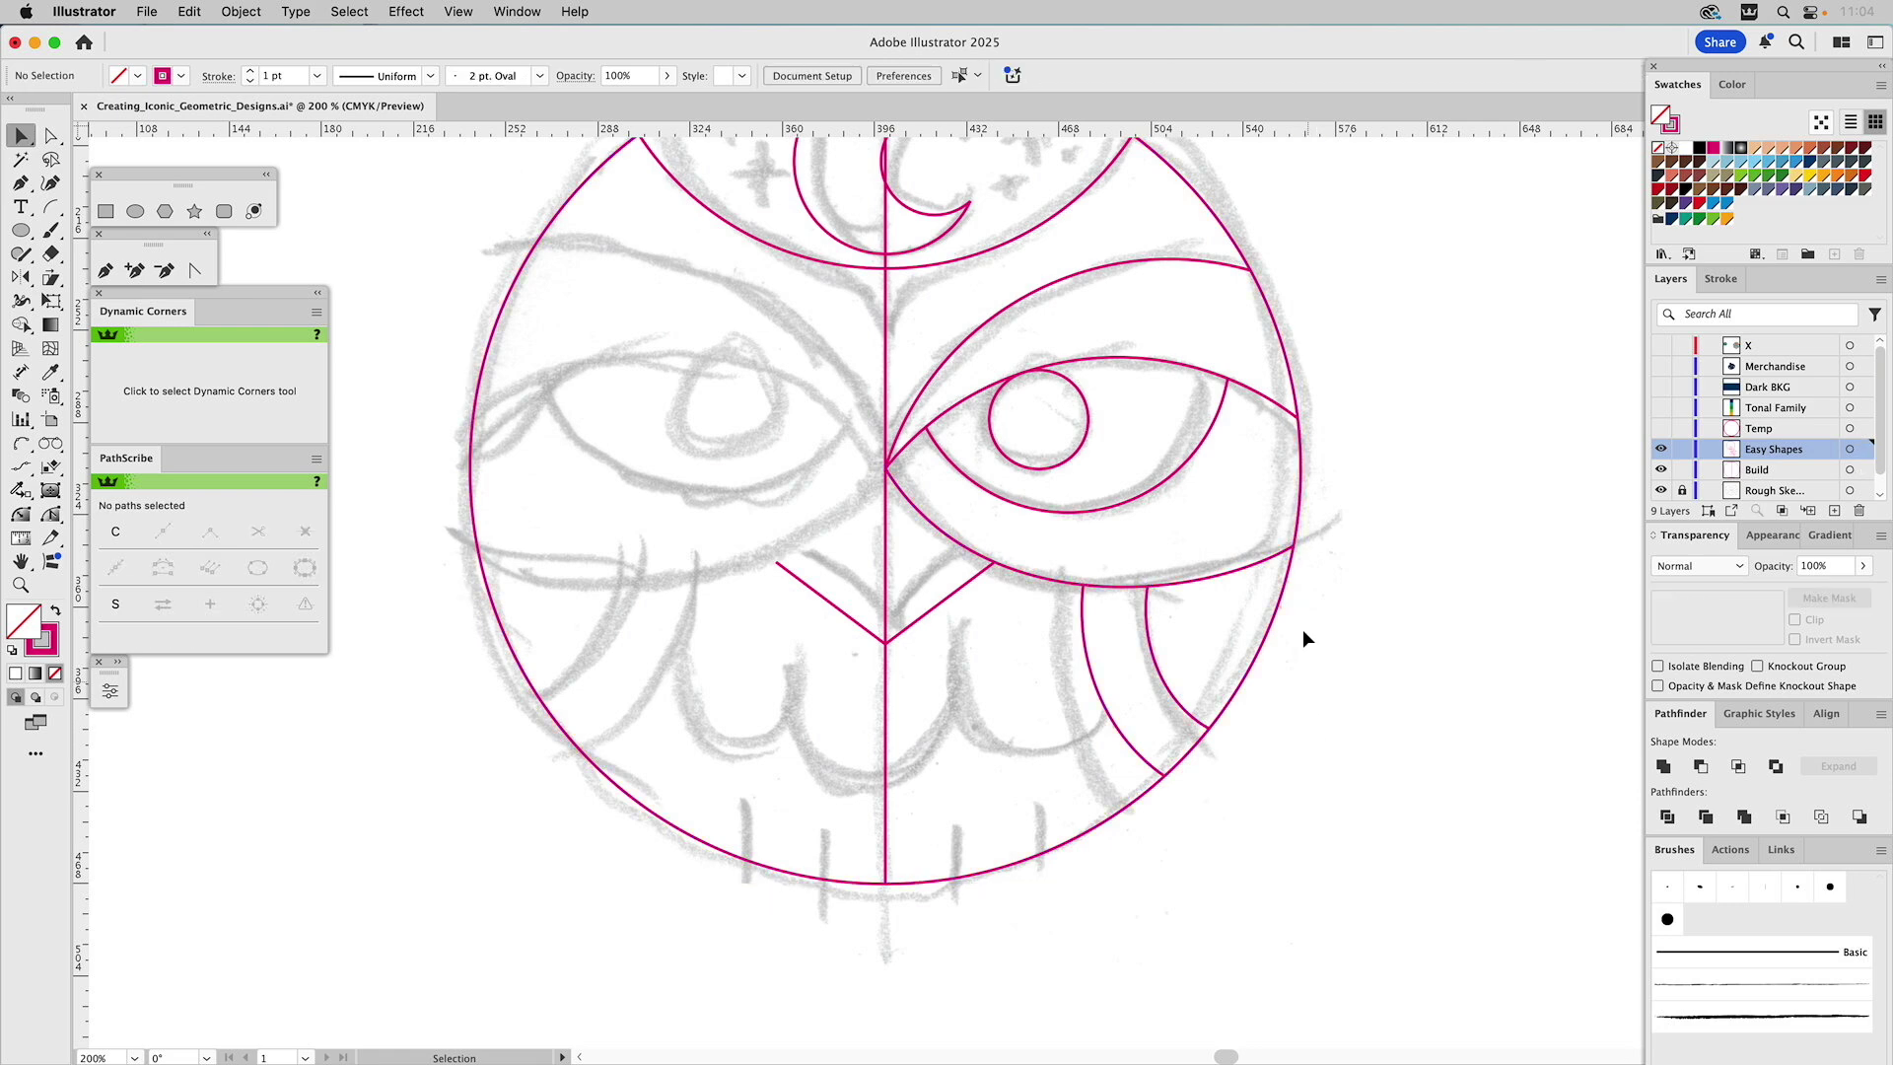
{"action": "left_click", "coordinate": [1303, 497]}
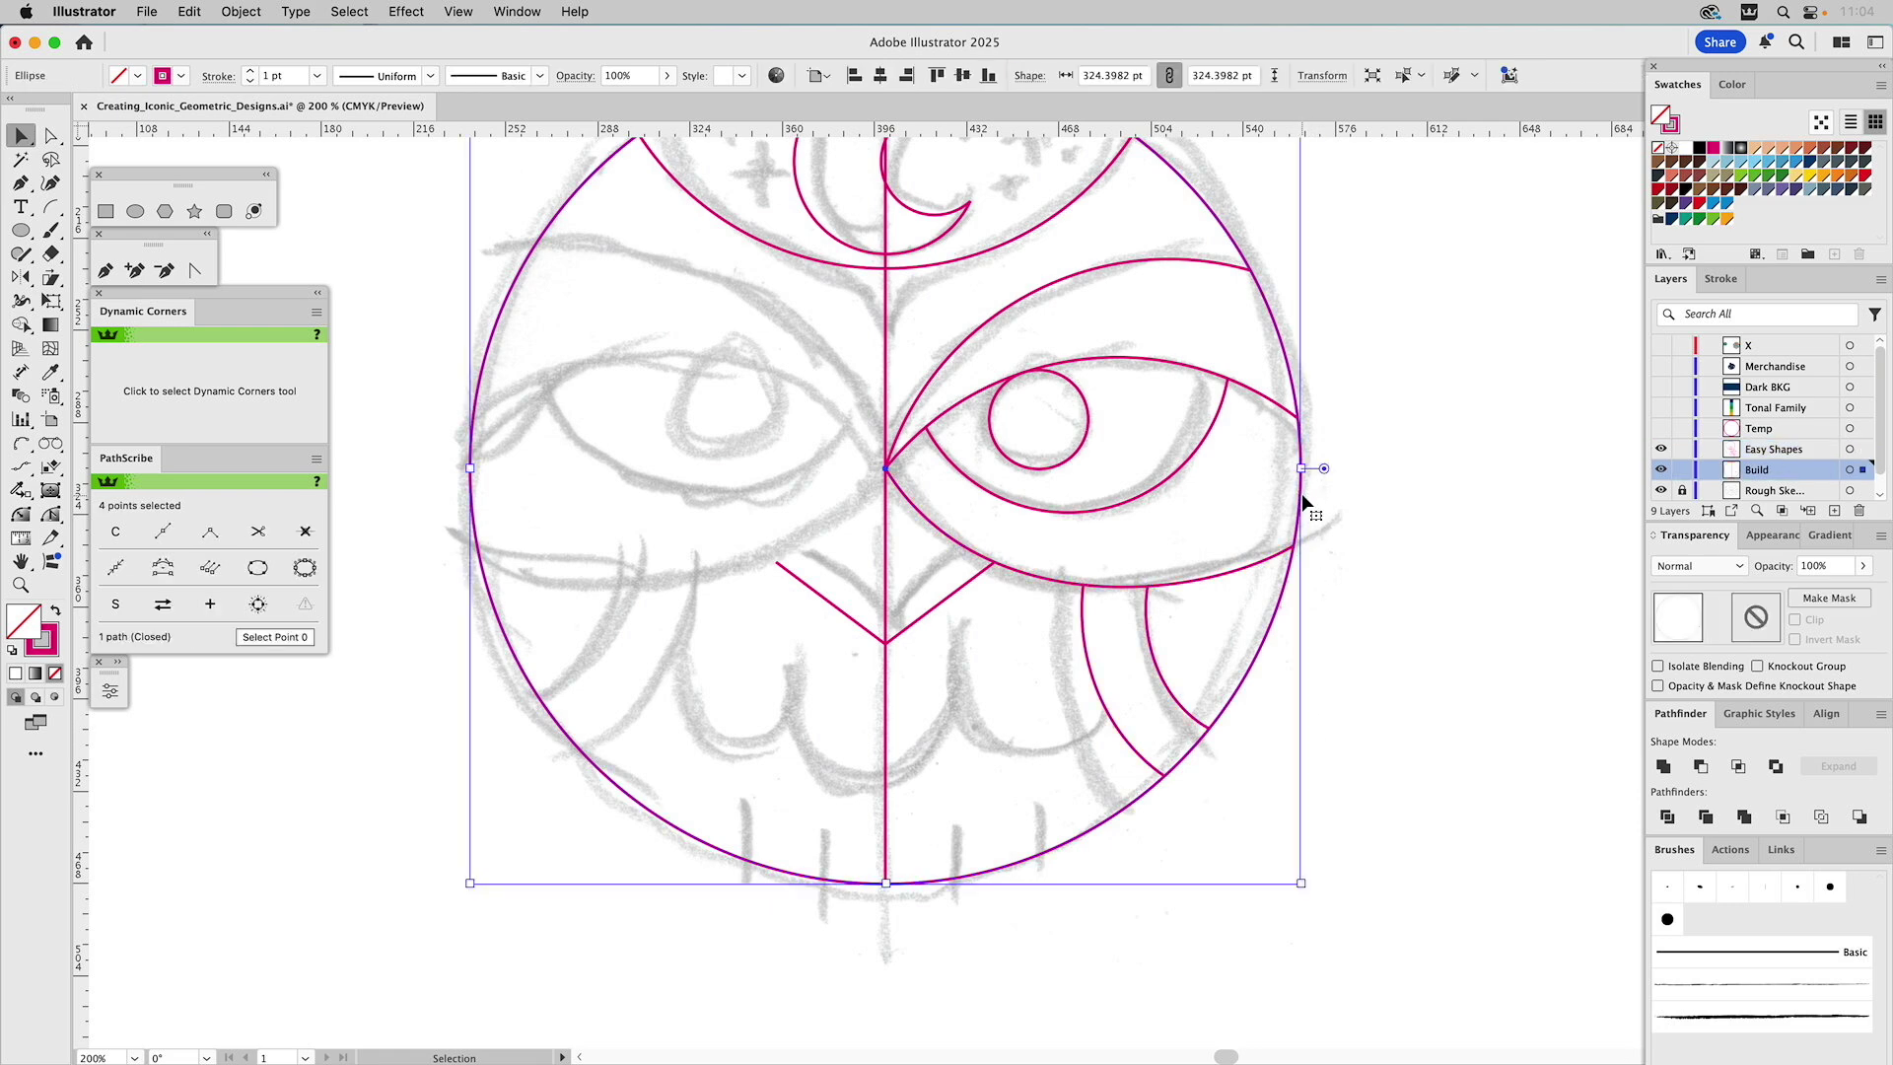
{"action": "left_click", "coordinate": [1122, 631]}
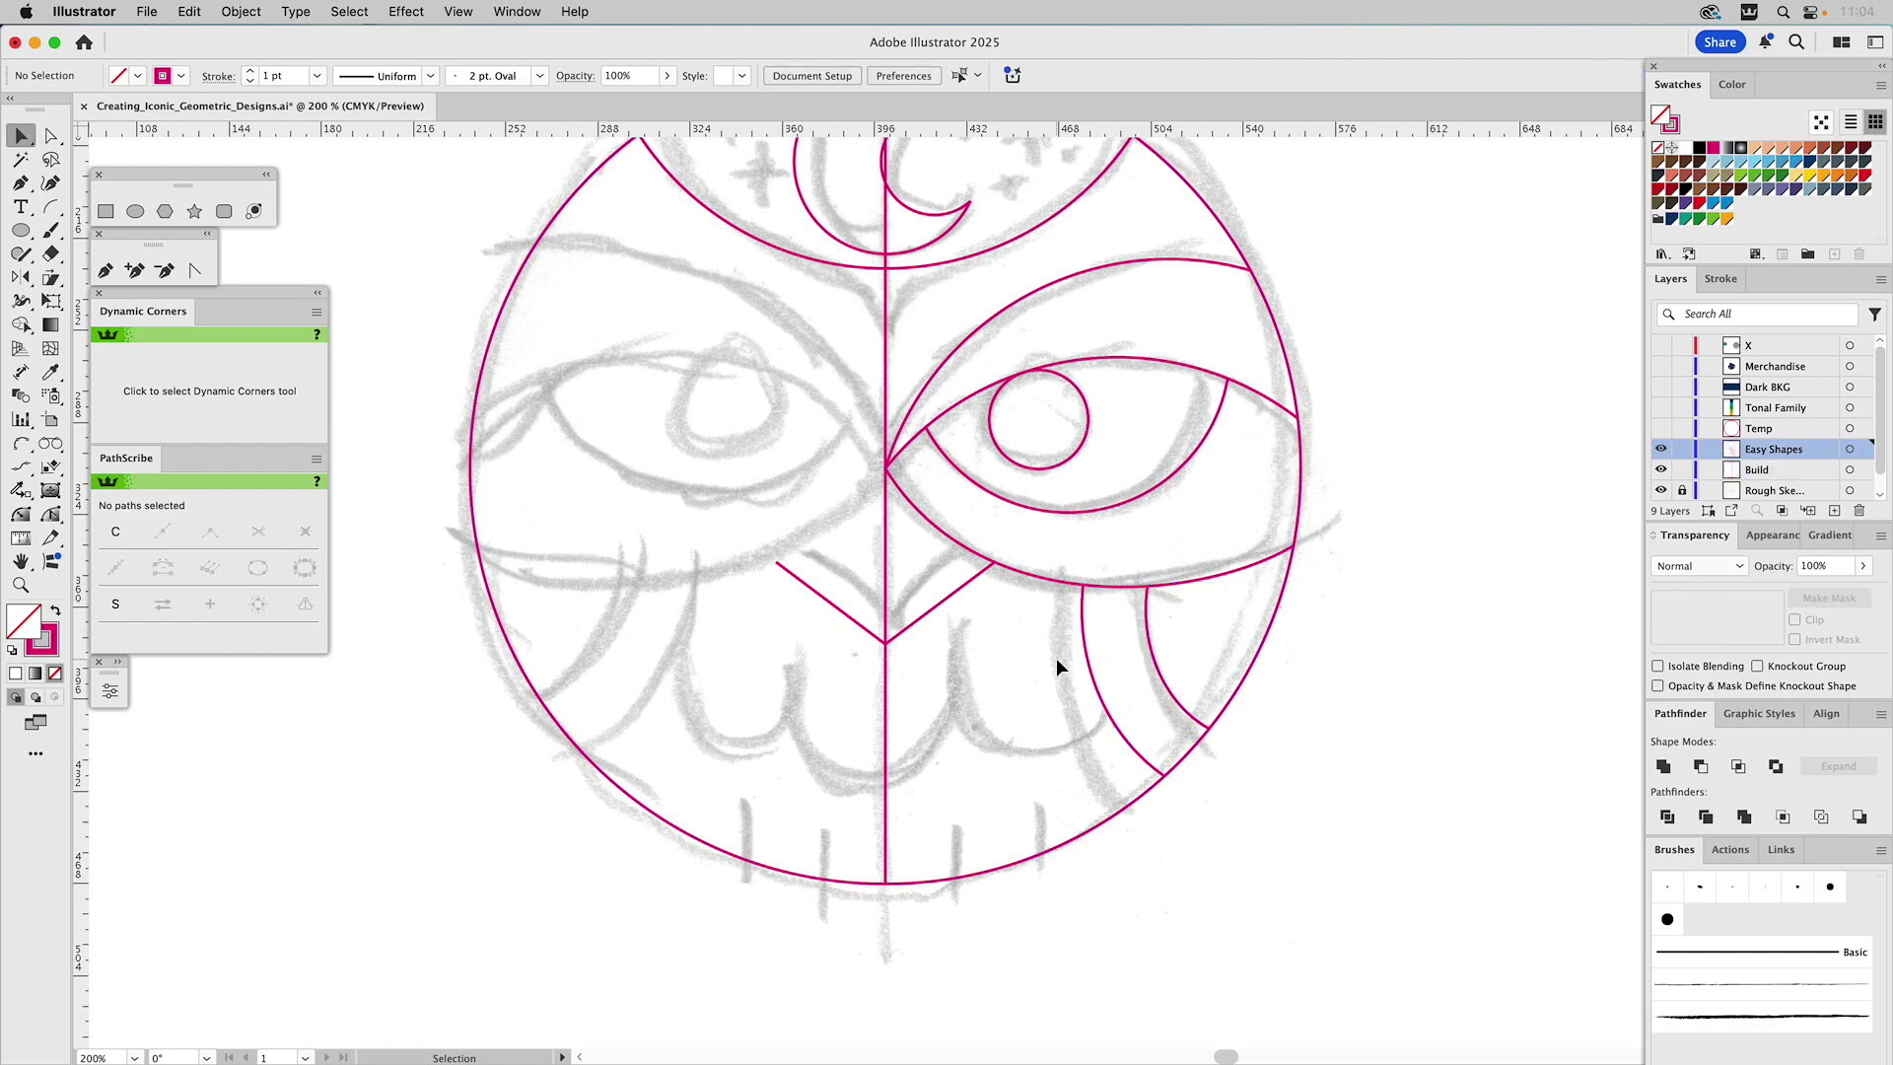
Try a circle about 69.5 pt wide on the center line below the beak, squaring its upper half with Dynamic Corners, and delete it
{"action": "left_click", "coordinate": [135, 214]}
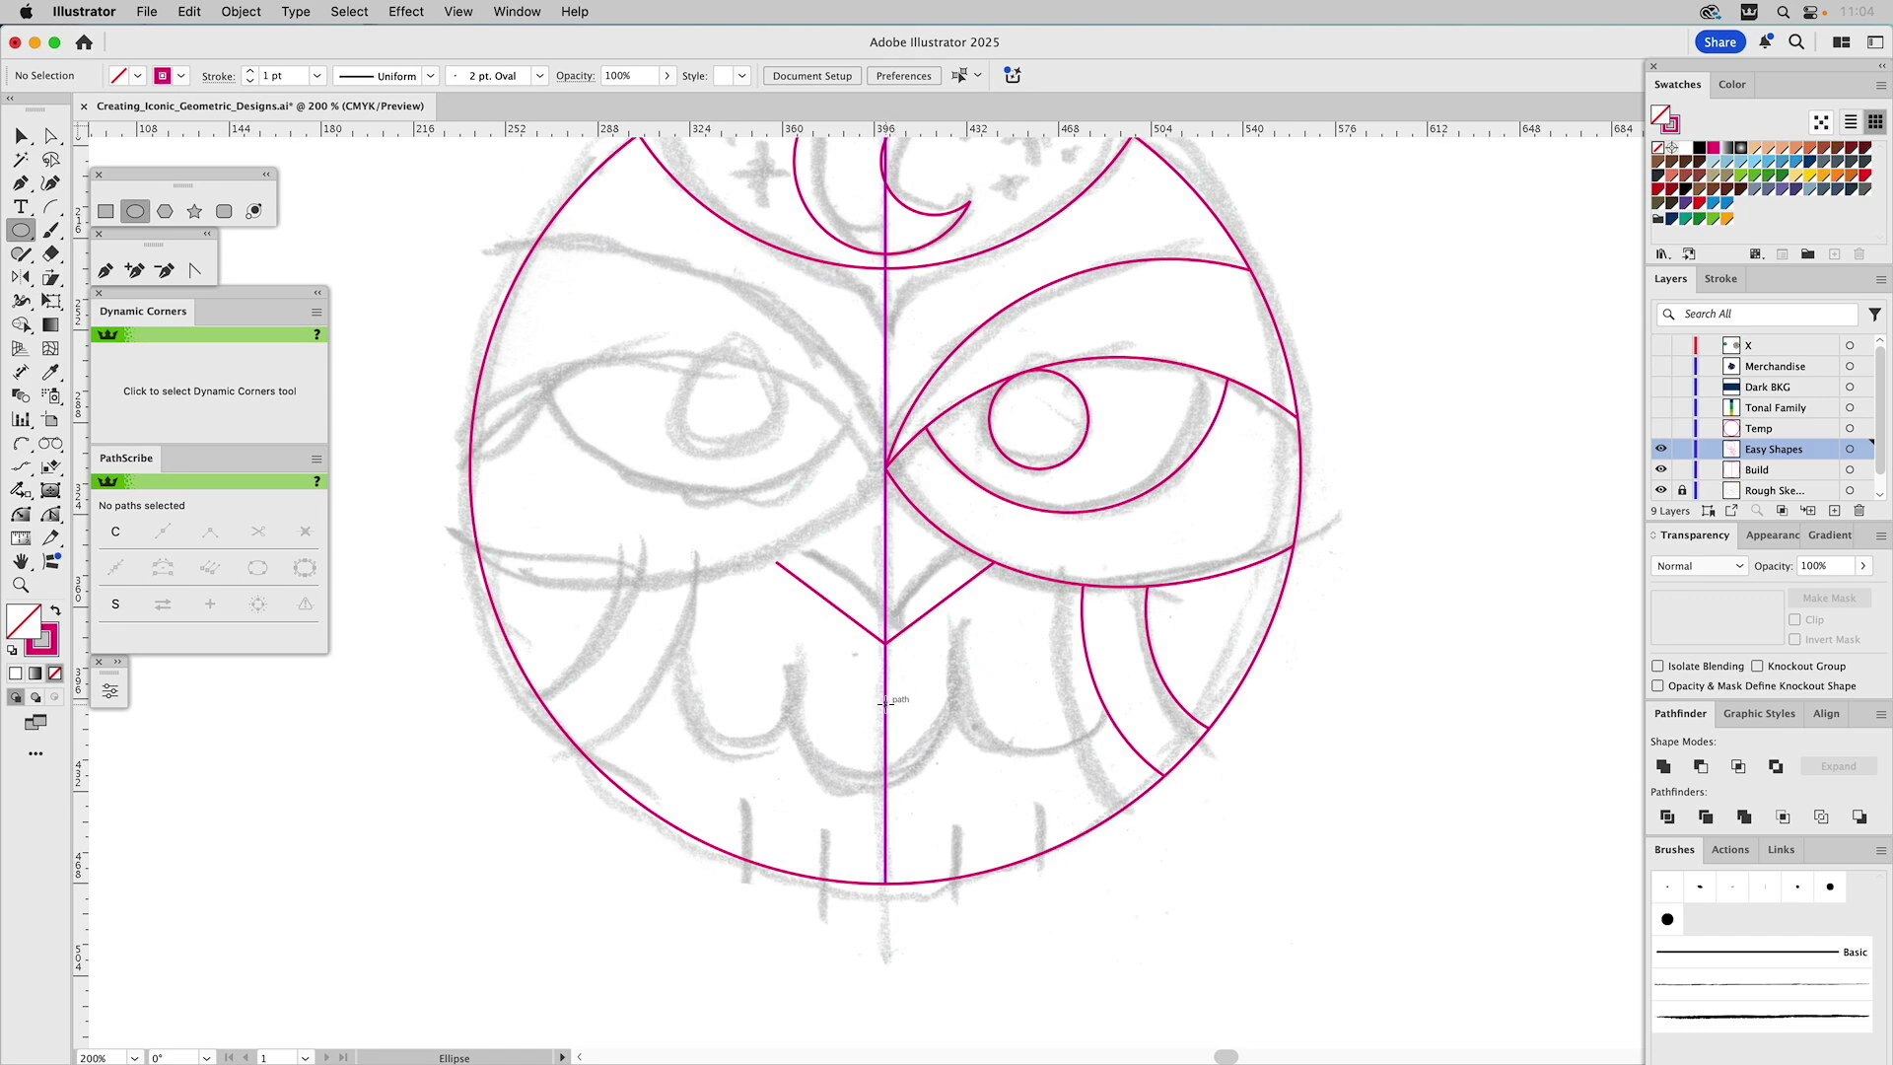
{"action": "left_click_drag", "start_coordinate": [884, 708], "coordinate": [974, 761]}
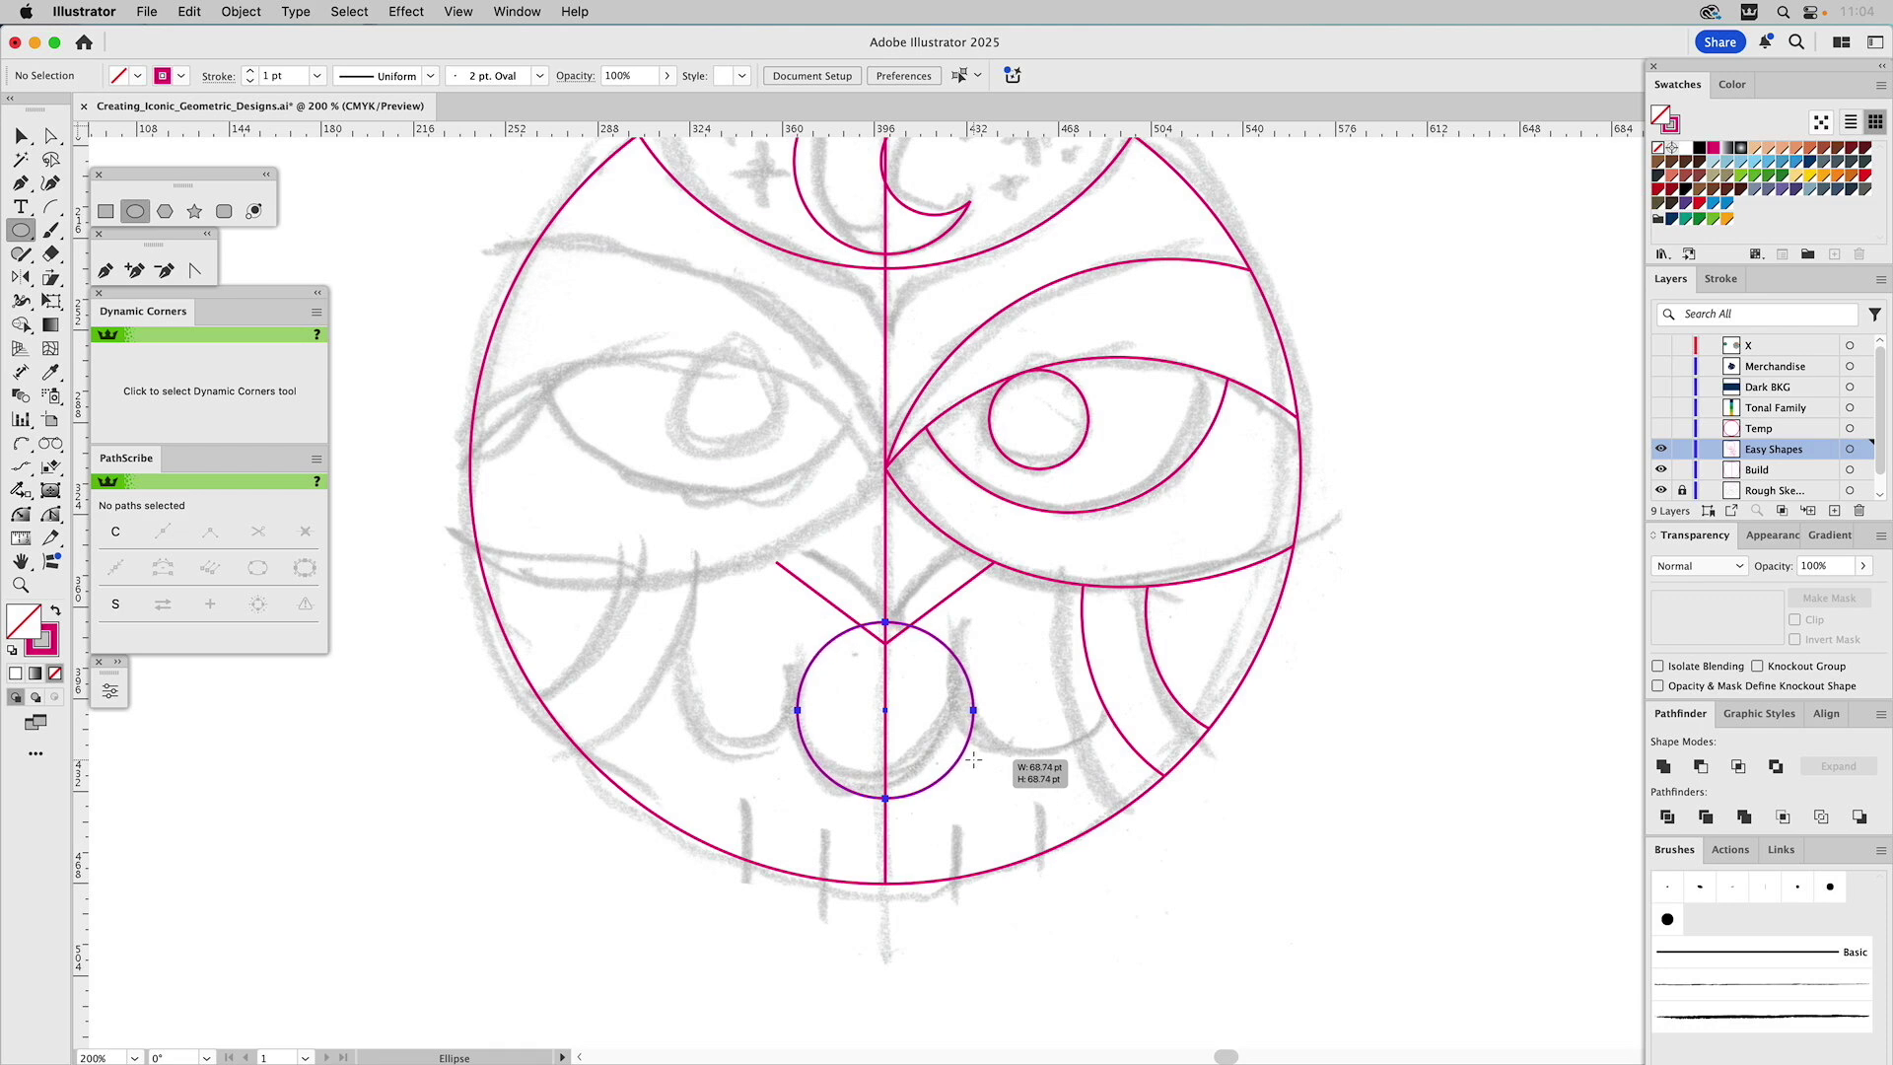
{"action": "left_click_drag", "start_coordinate": [973, 759], "coordinate": [973, 758]}
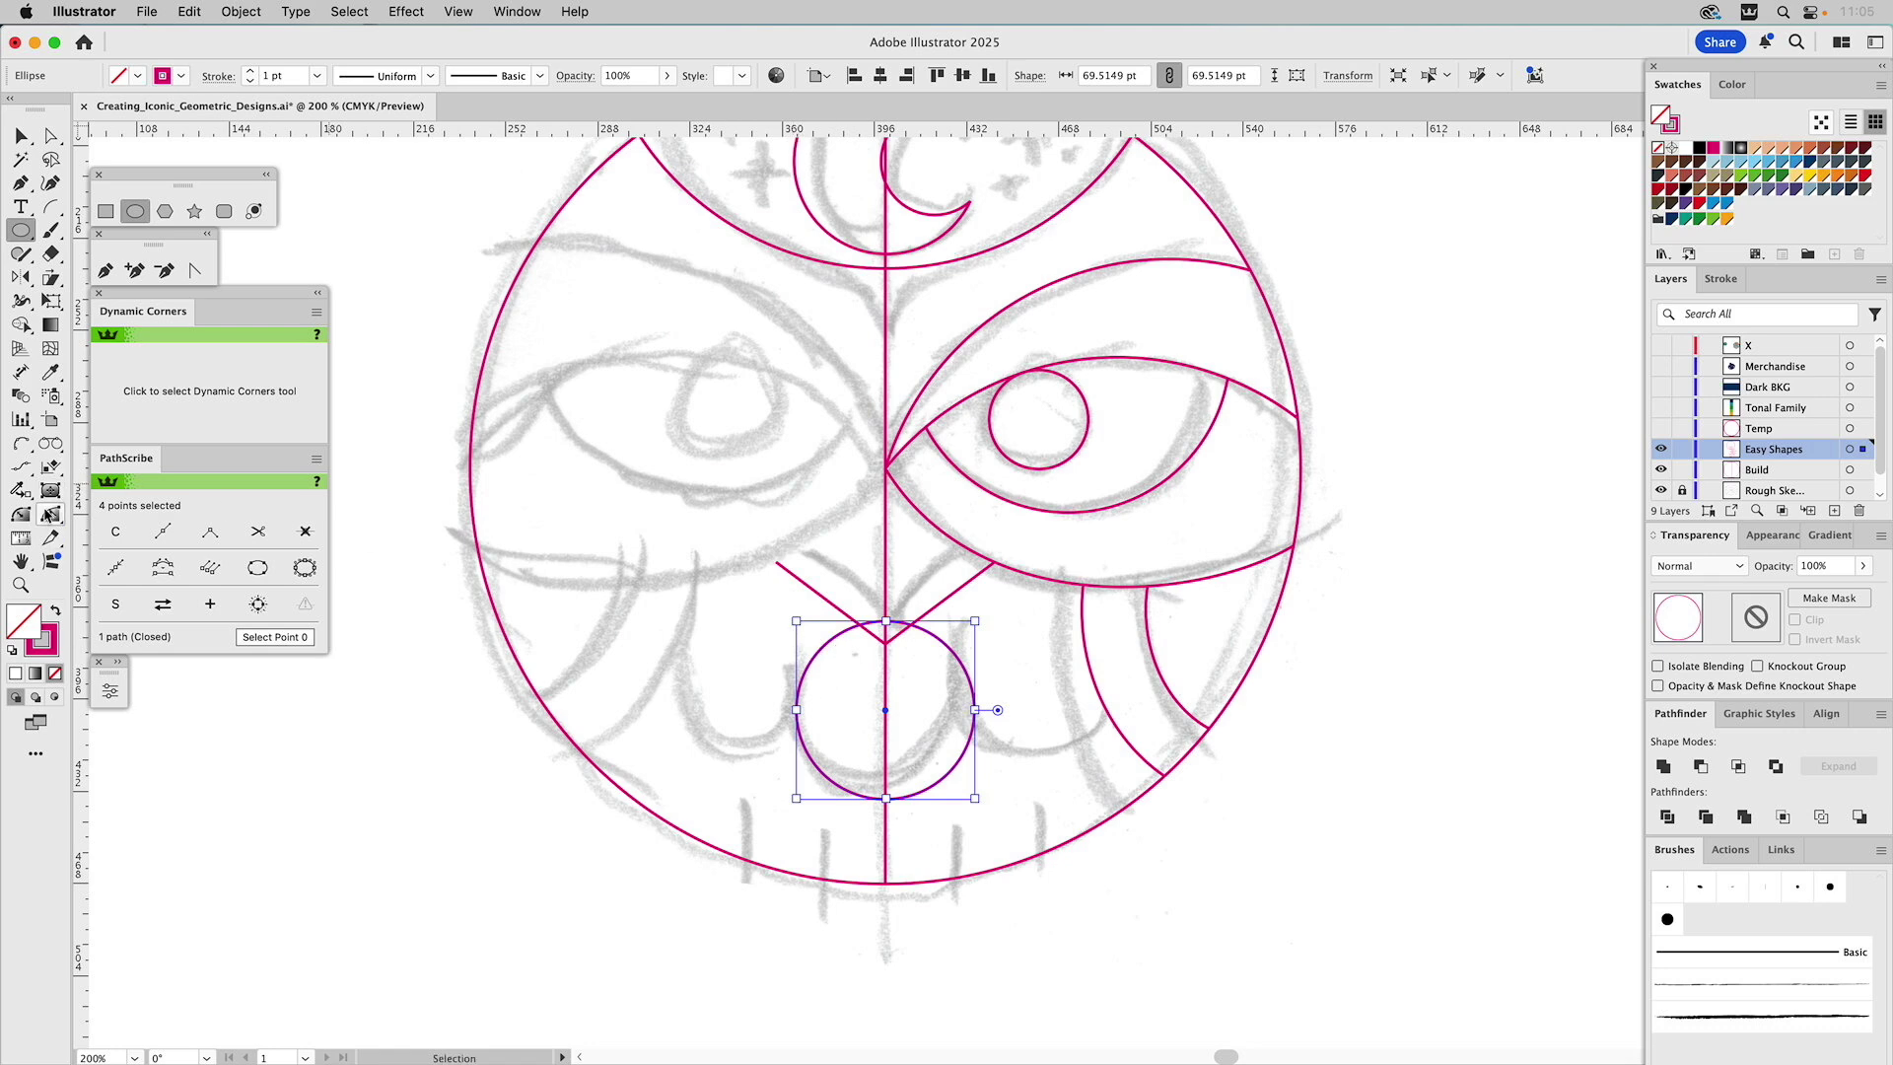
{"action": "left_click", "coordinate": [26, 516]}
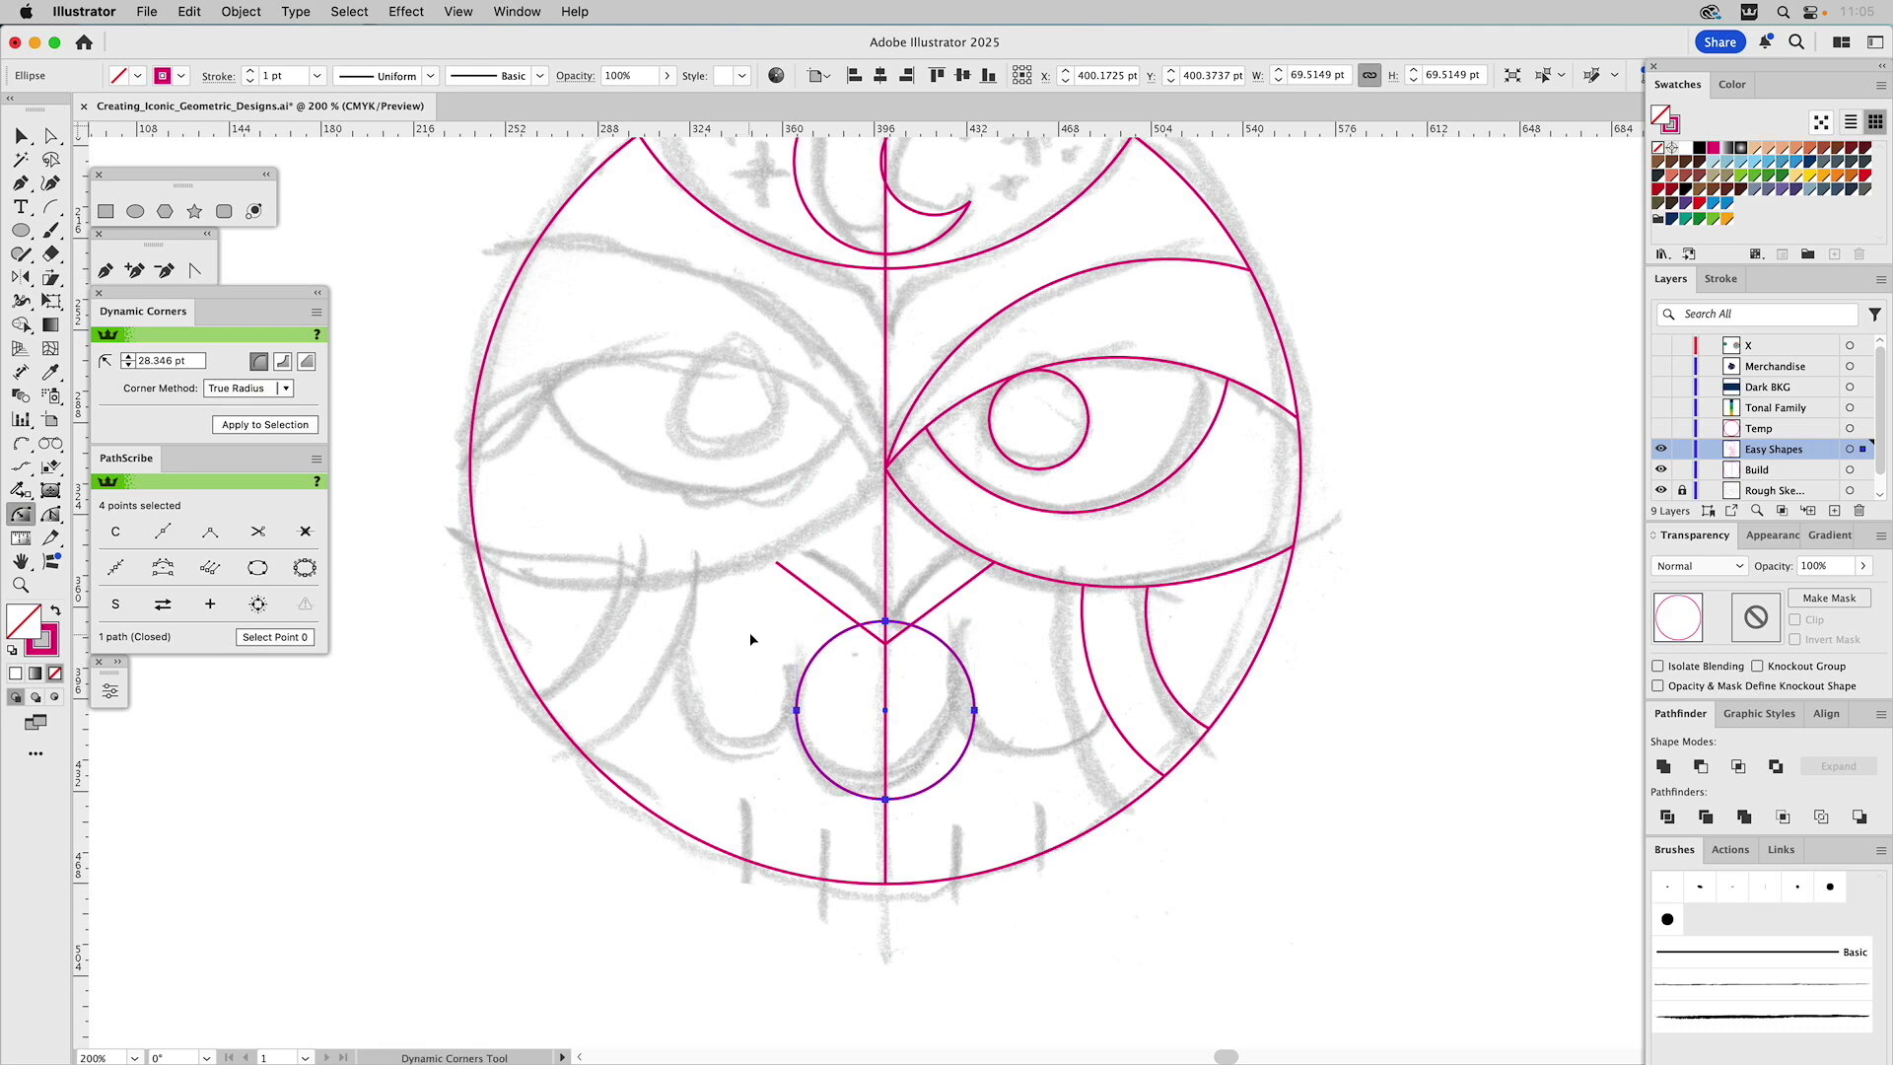
{"action": "left_click_drag", "start_coordinate": [824, 639], "coordinate": [756, 562]}
{"action": "left_click_drag", "start_coordinate": [947, 640], "coordinate": [990, 576]}
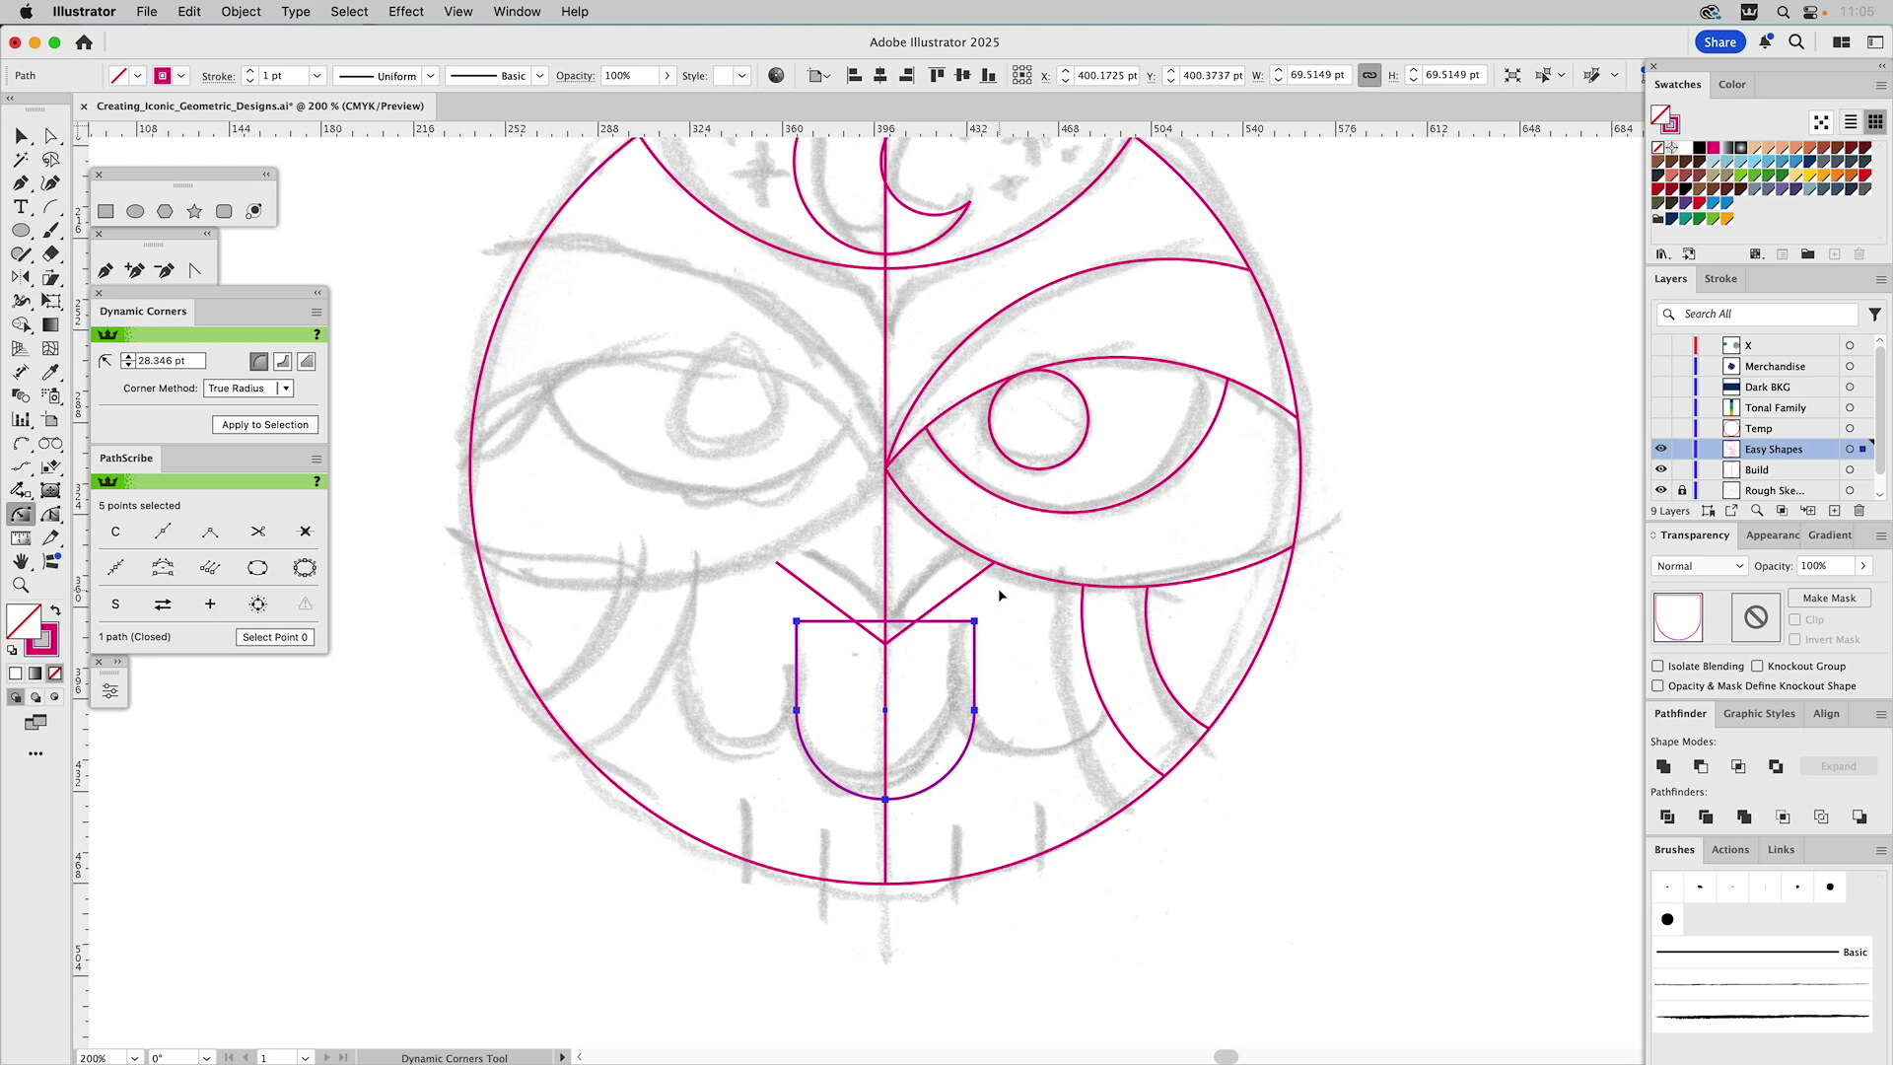
{"action": "key", "text": "Delete"}
Draw a square about 68.5 pt wide centered on the center line below the beak, and fully round its two lower corners into a U
{"action": "left_click", "coordinate": [114, 212]}
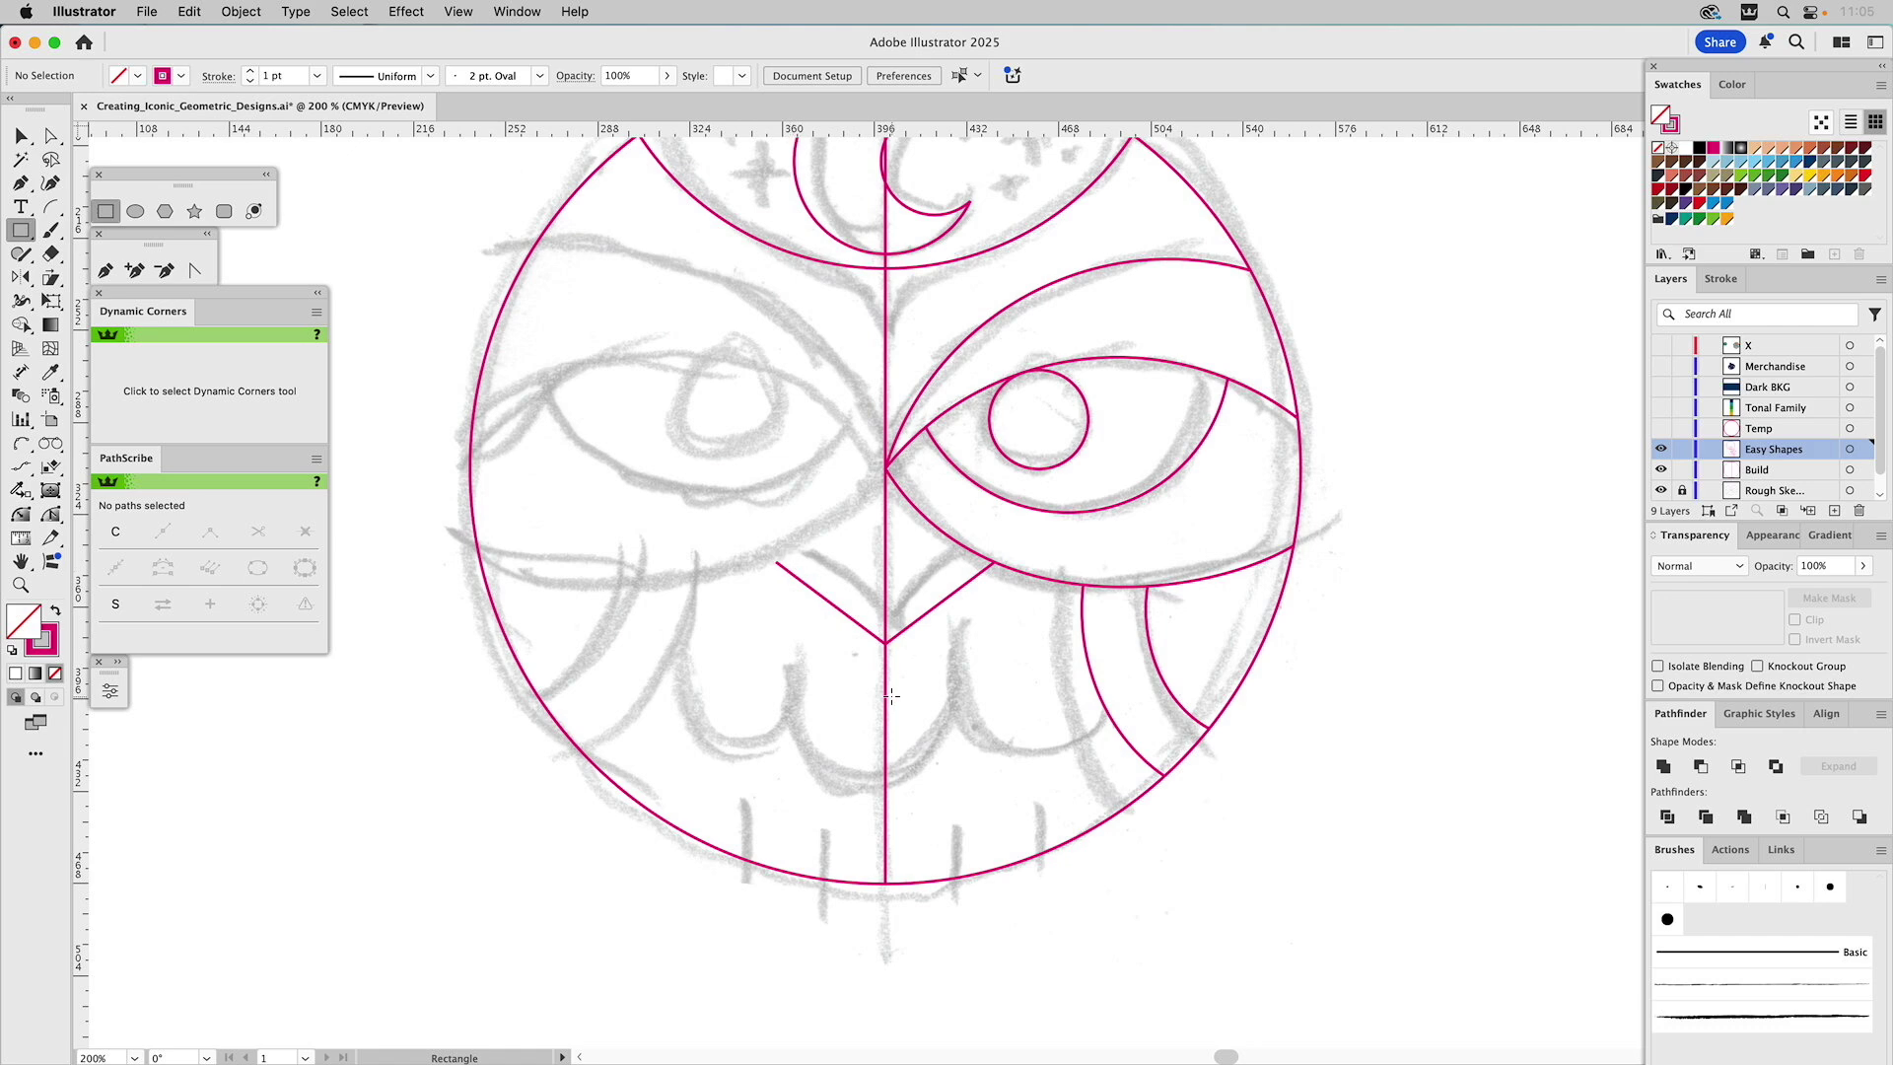
{"action": "left_click_drag", "start_coordinate": [884, 688], "coordinate": [971, 781]}
{"action": "key", "text": "a"}
{"action": "left_click_drag", "start_coordinate": [765, 763], "coordinate": [816, 786]}
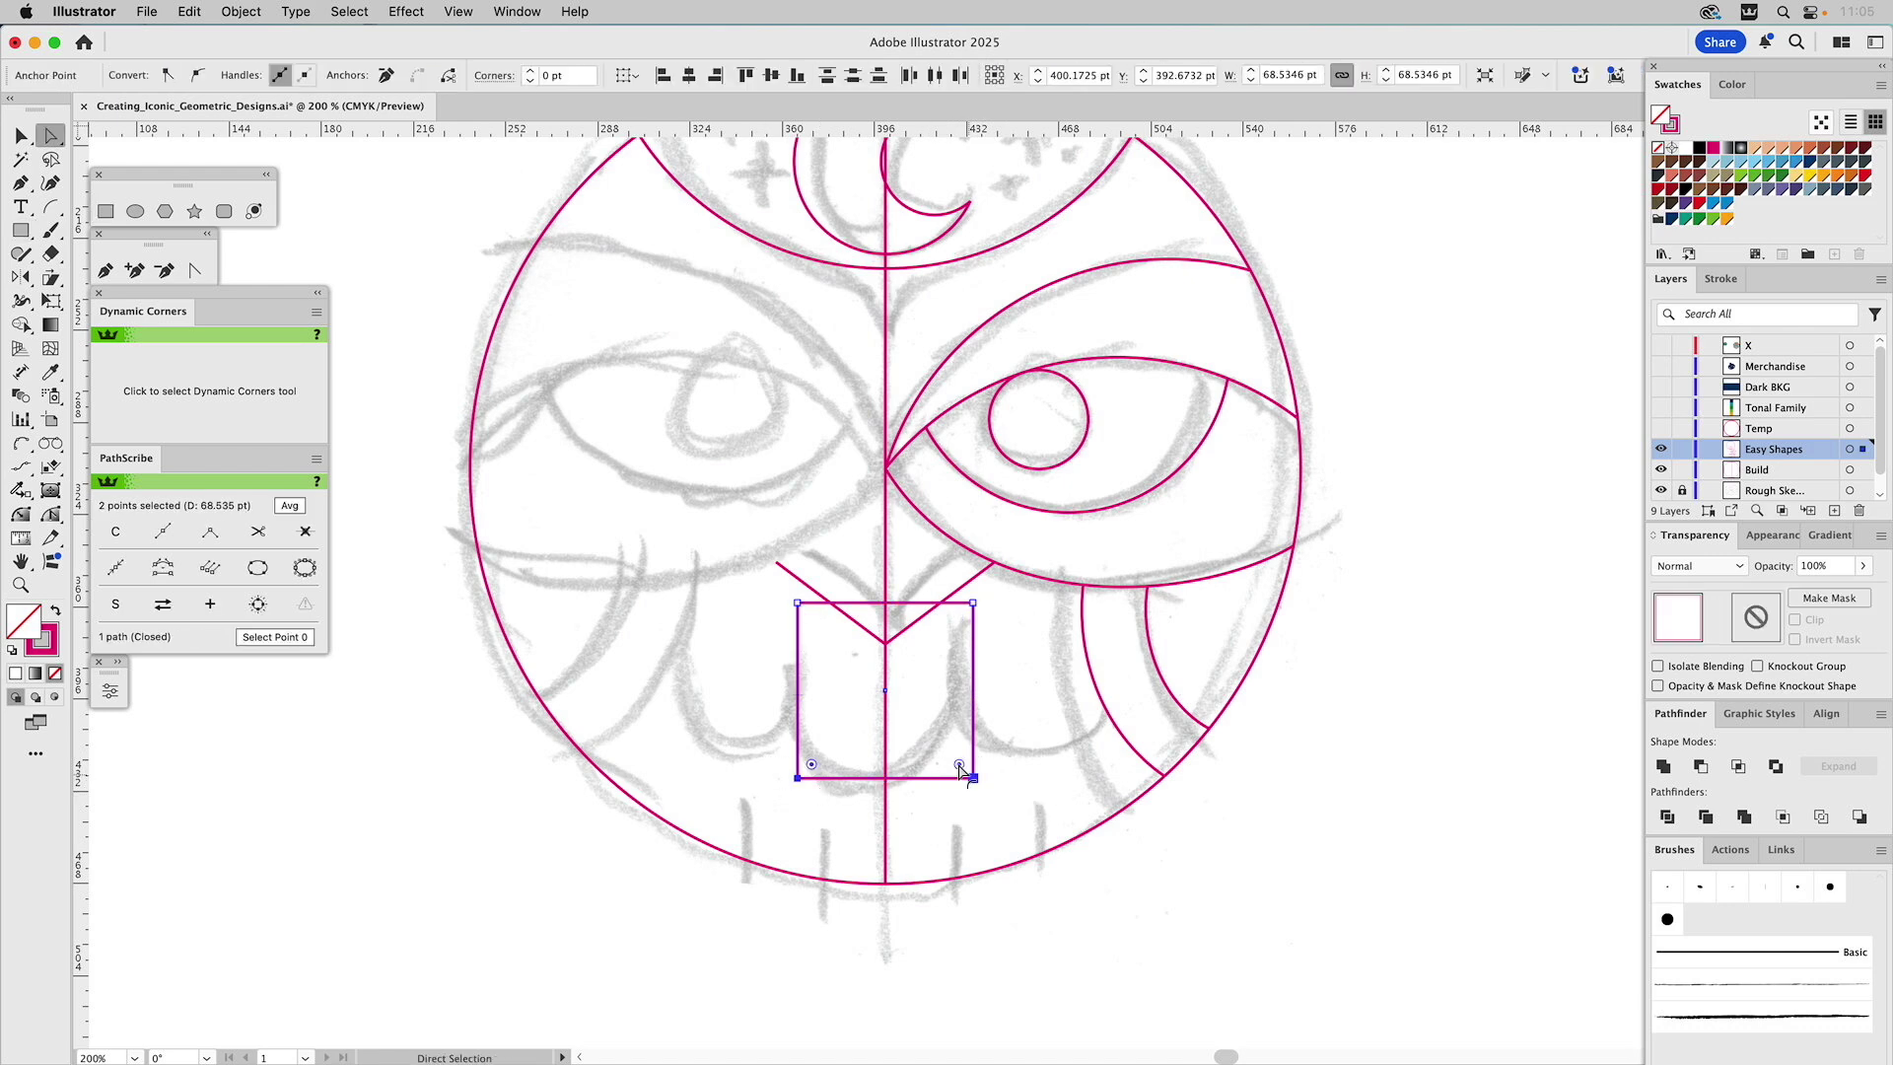
{"action": "left_click_drag", "start_coordinate": [960, 765], "coordinate": [892, 548]}
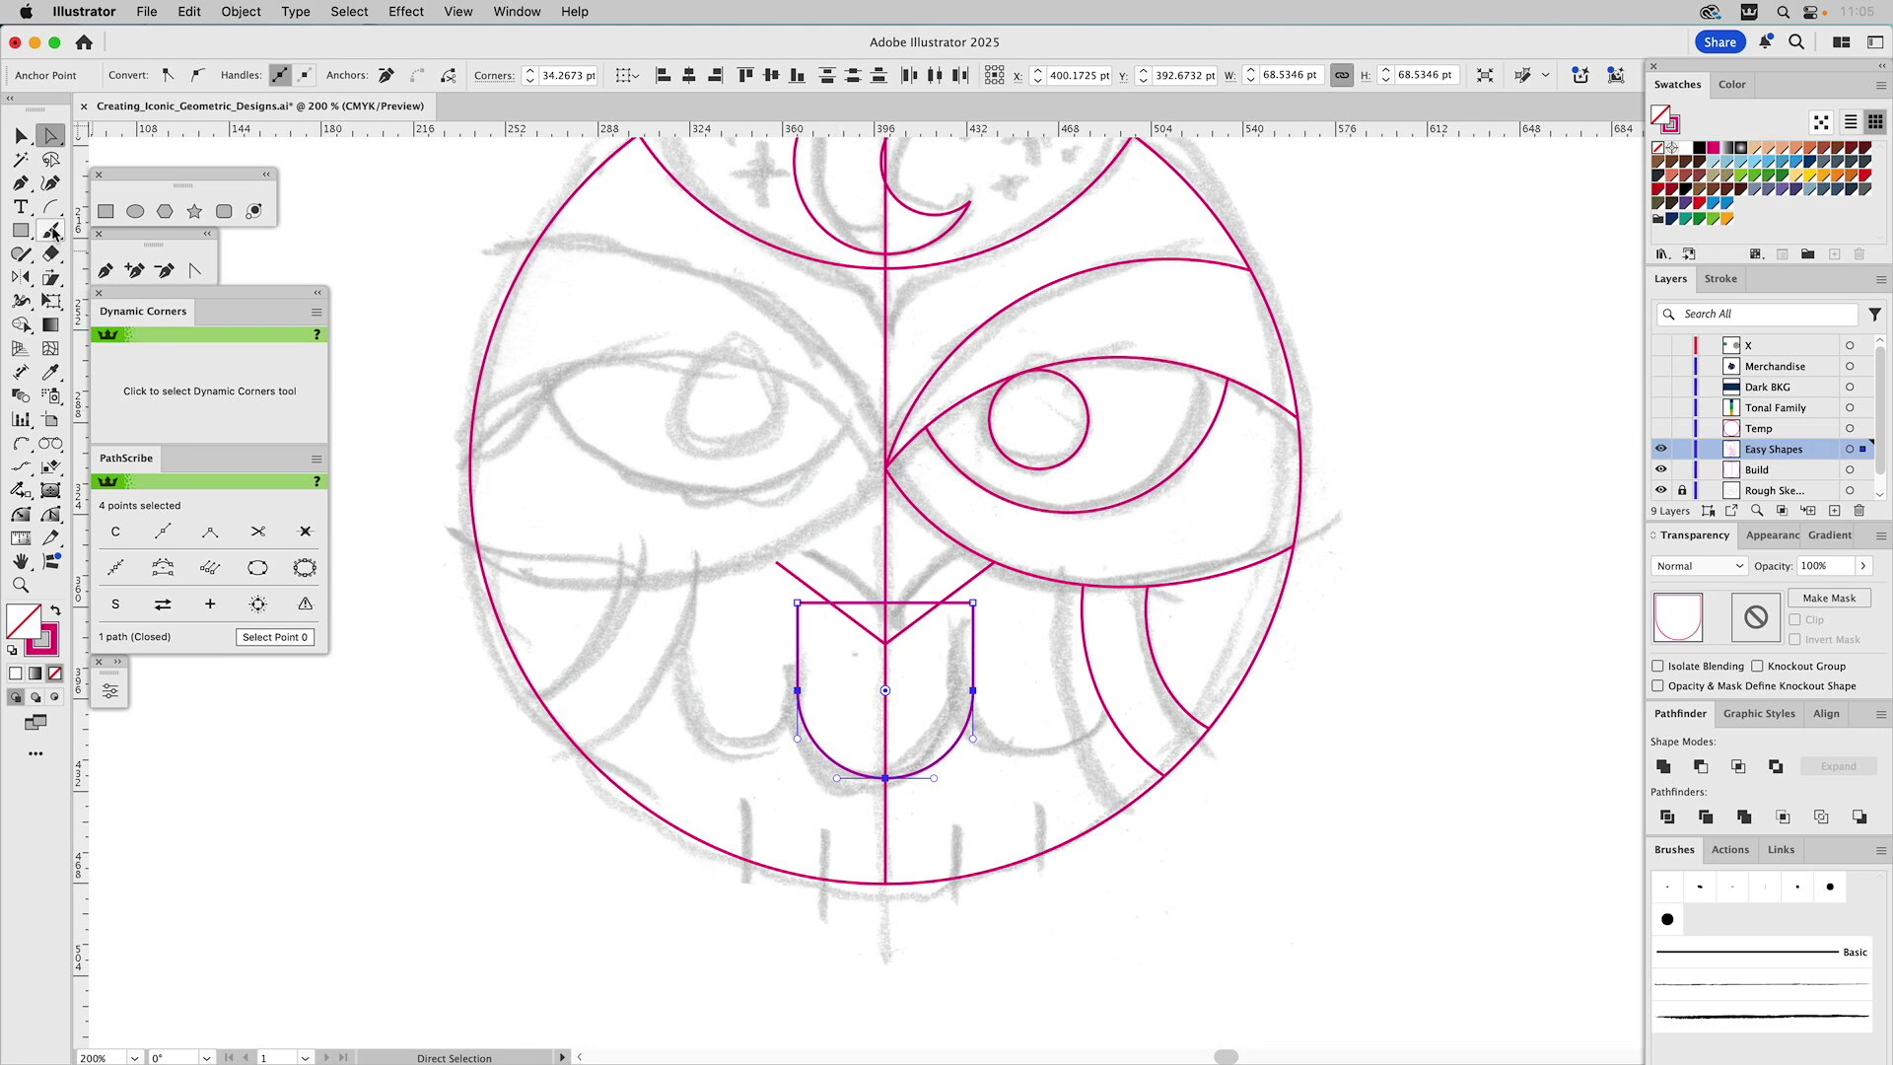
Cut the U shape at both upper corners with the Scissors tool and delete its top edge
{"action": "left_click_drag", "start_coordinate": [51, 253], "coordinate": [107, 284]}
{"action": "left_click", "coordinate": [797, 602]}
{"action": "left_click", "coordinate": [973, 602]}
{"action": "key", "text": "a"}
{"action": "left_click", "coordinate": [1005, 494]}
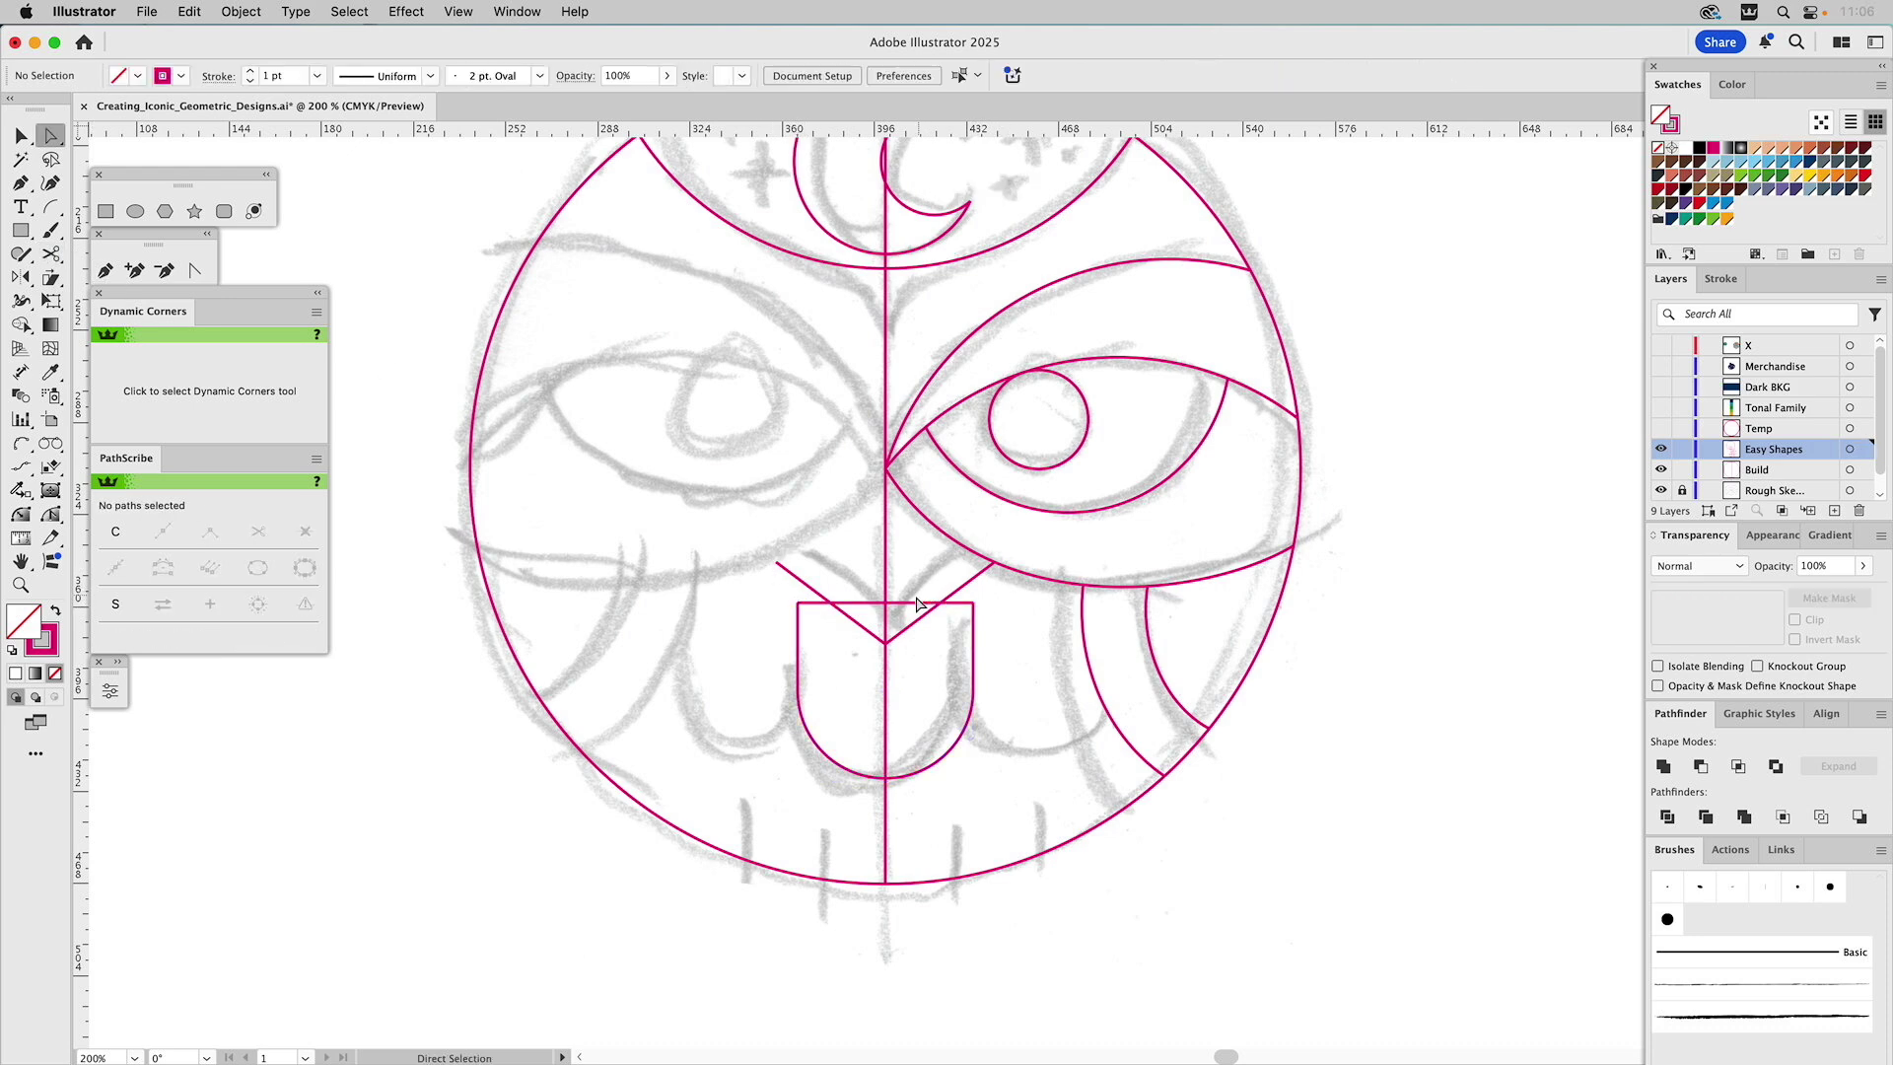
{"action": "left_click", "coordinate": [918, 603]}
{"action": "key", "text": "Delete"}
Move both upper endpoints of the U curve straight down, shortening the curve to about 50 pt high
{"action": "left_click", "coordinate": [797, 602]}
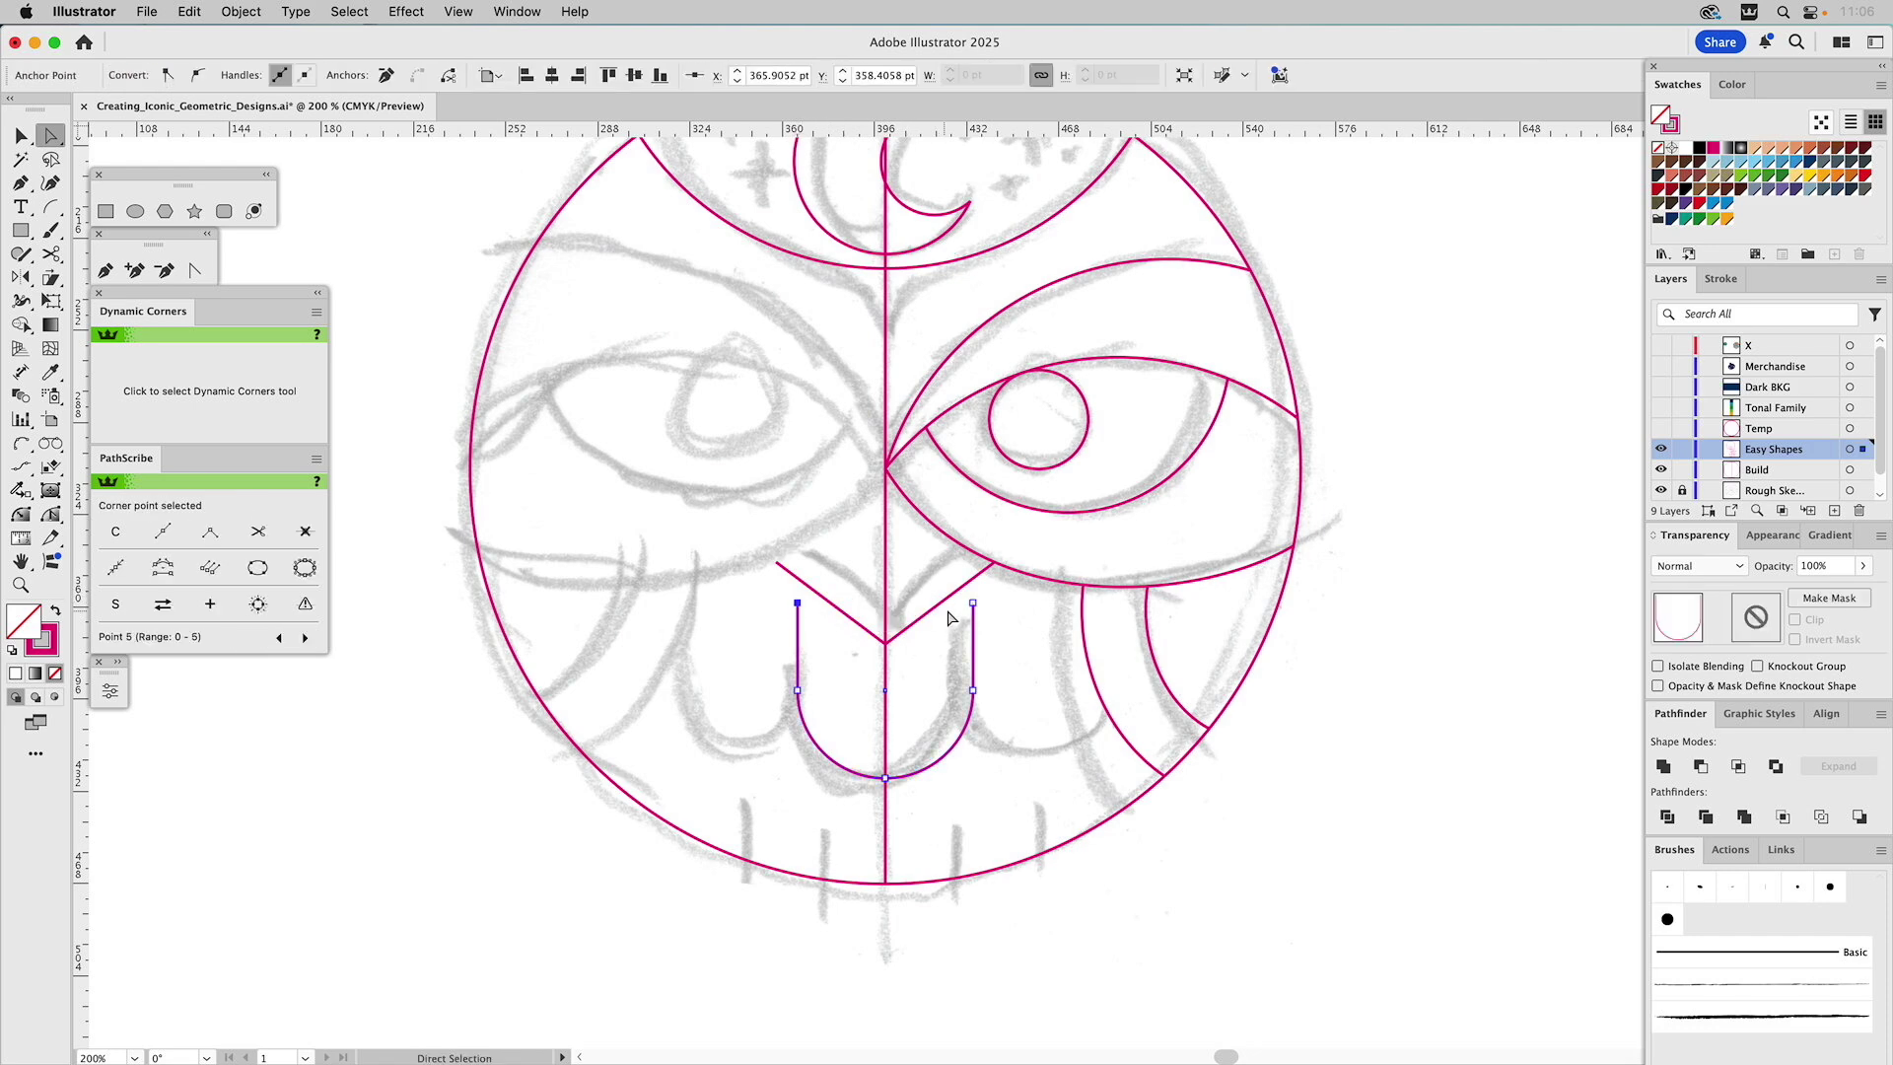
{"action": "left_click_drag", "start_coordinate": [973, 611], "coordinate": [975, 649]}
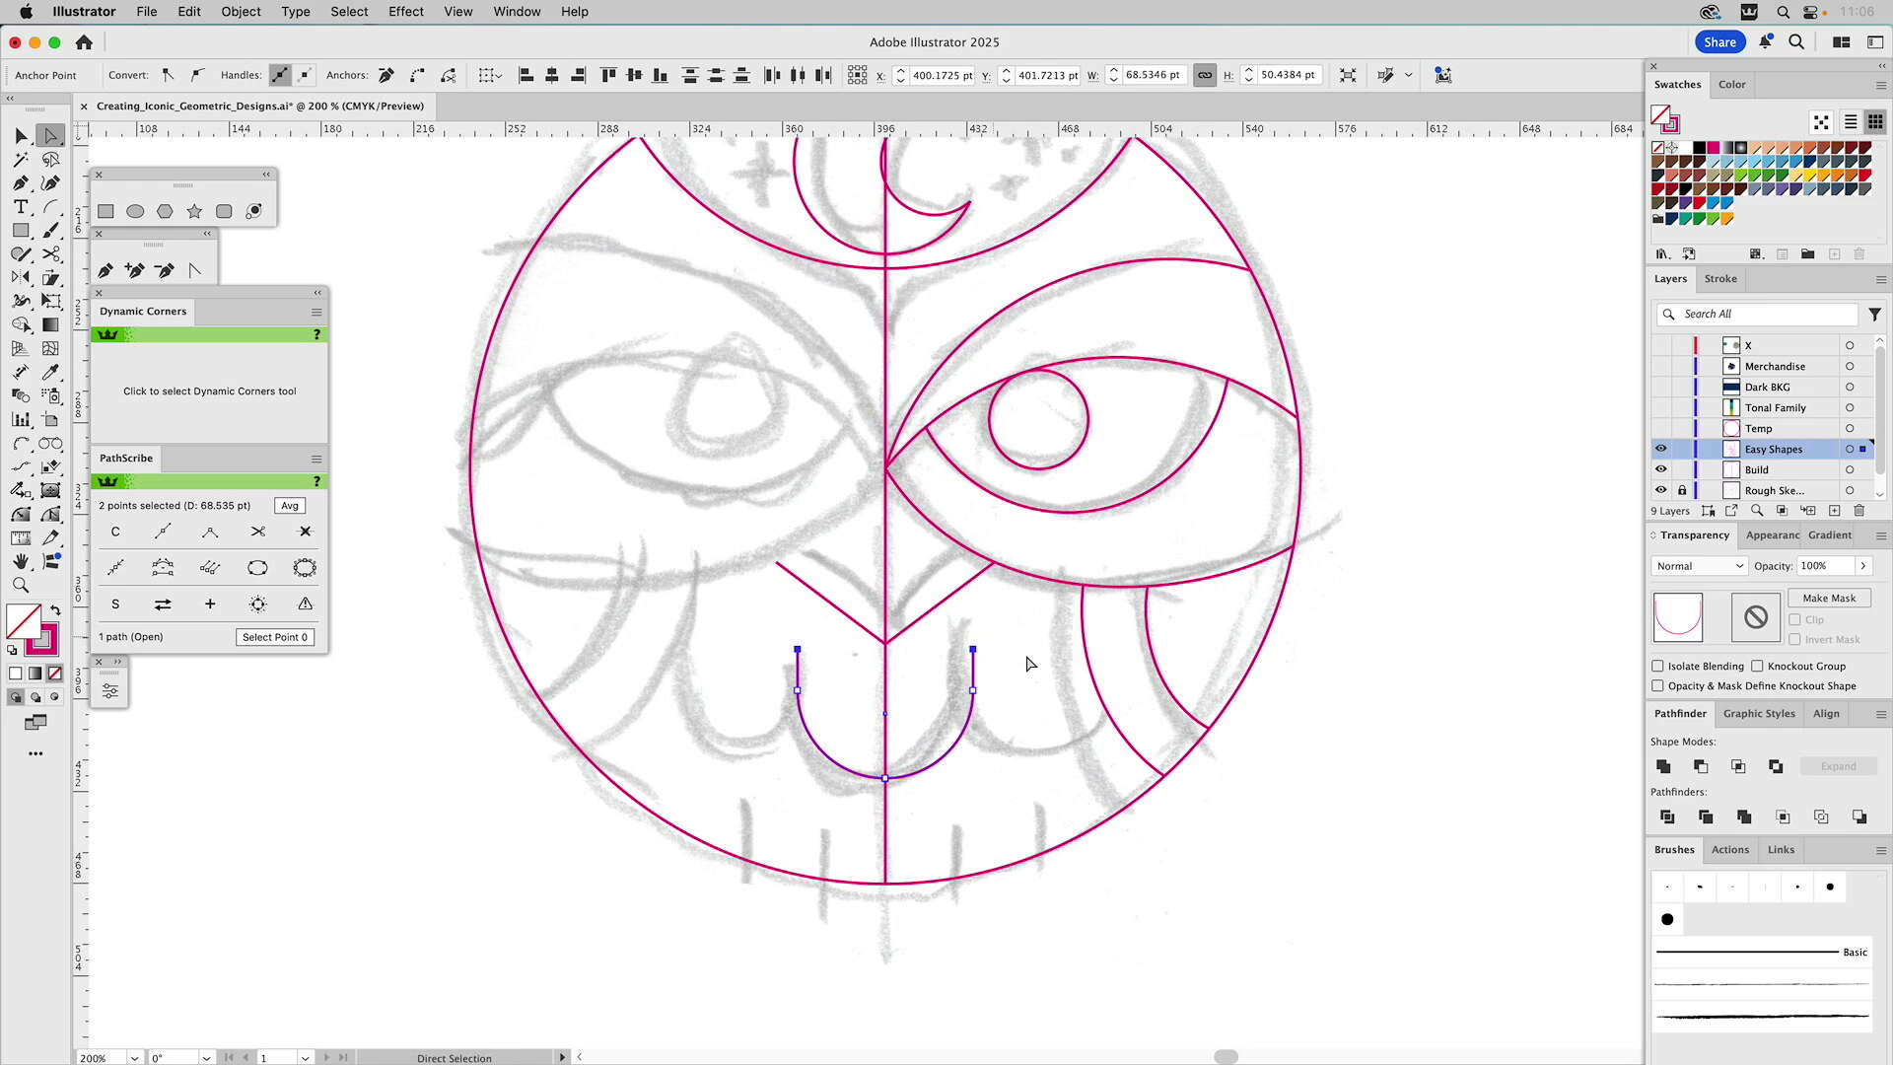
{"action": "key", "text": "v"}
{"action": "left_click", "coordinate": [995, 651]}
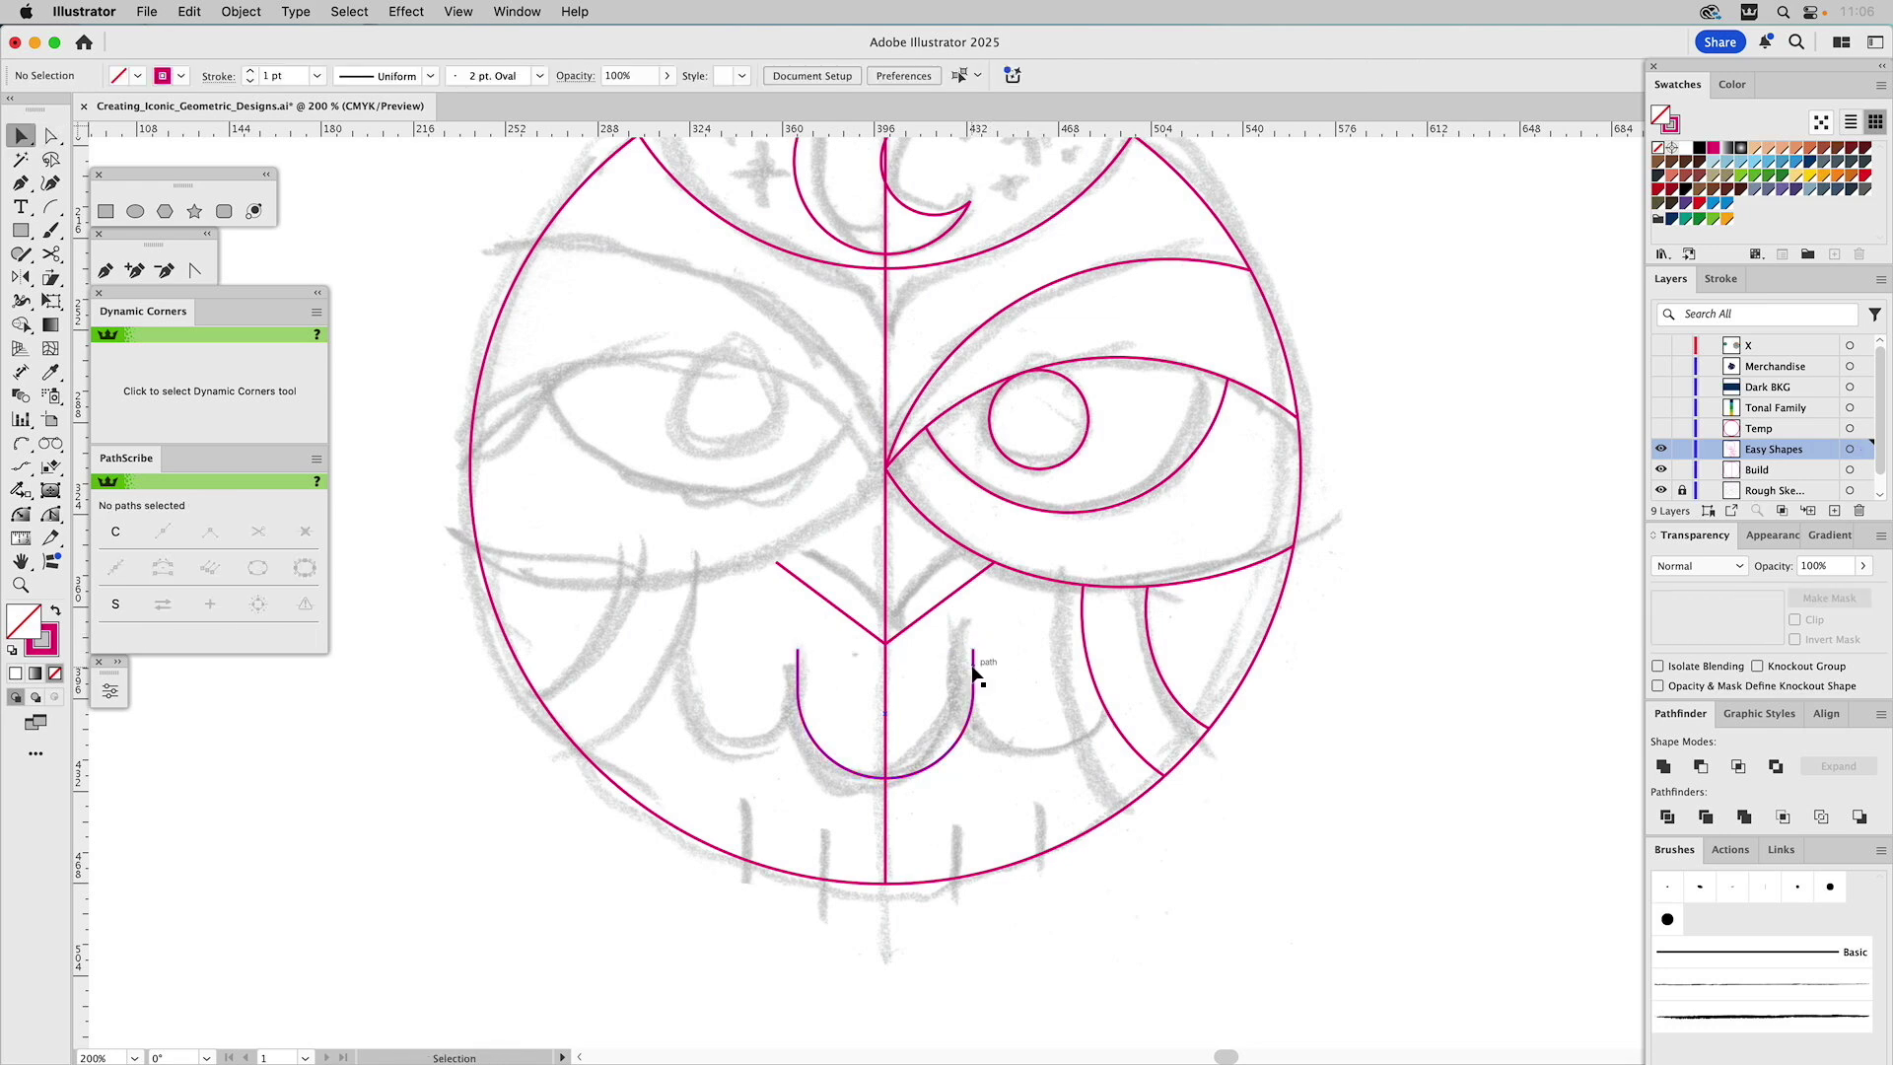
Duplicate the U curve horizontally to its right so their sides meet, and remove the duplicate's upper-left anchor point
{"action": "left_click", "coordinate": [974, 673]}
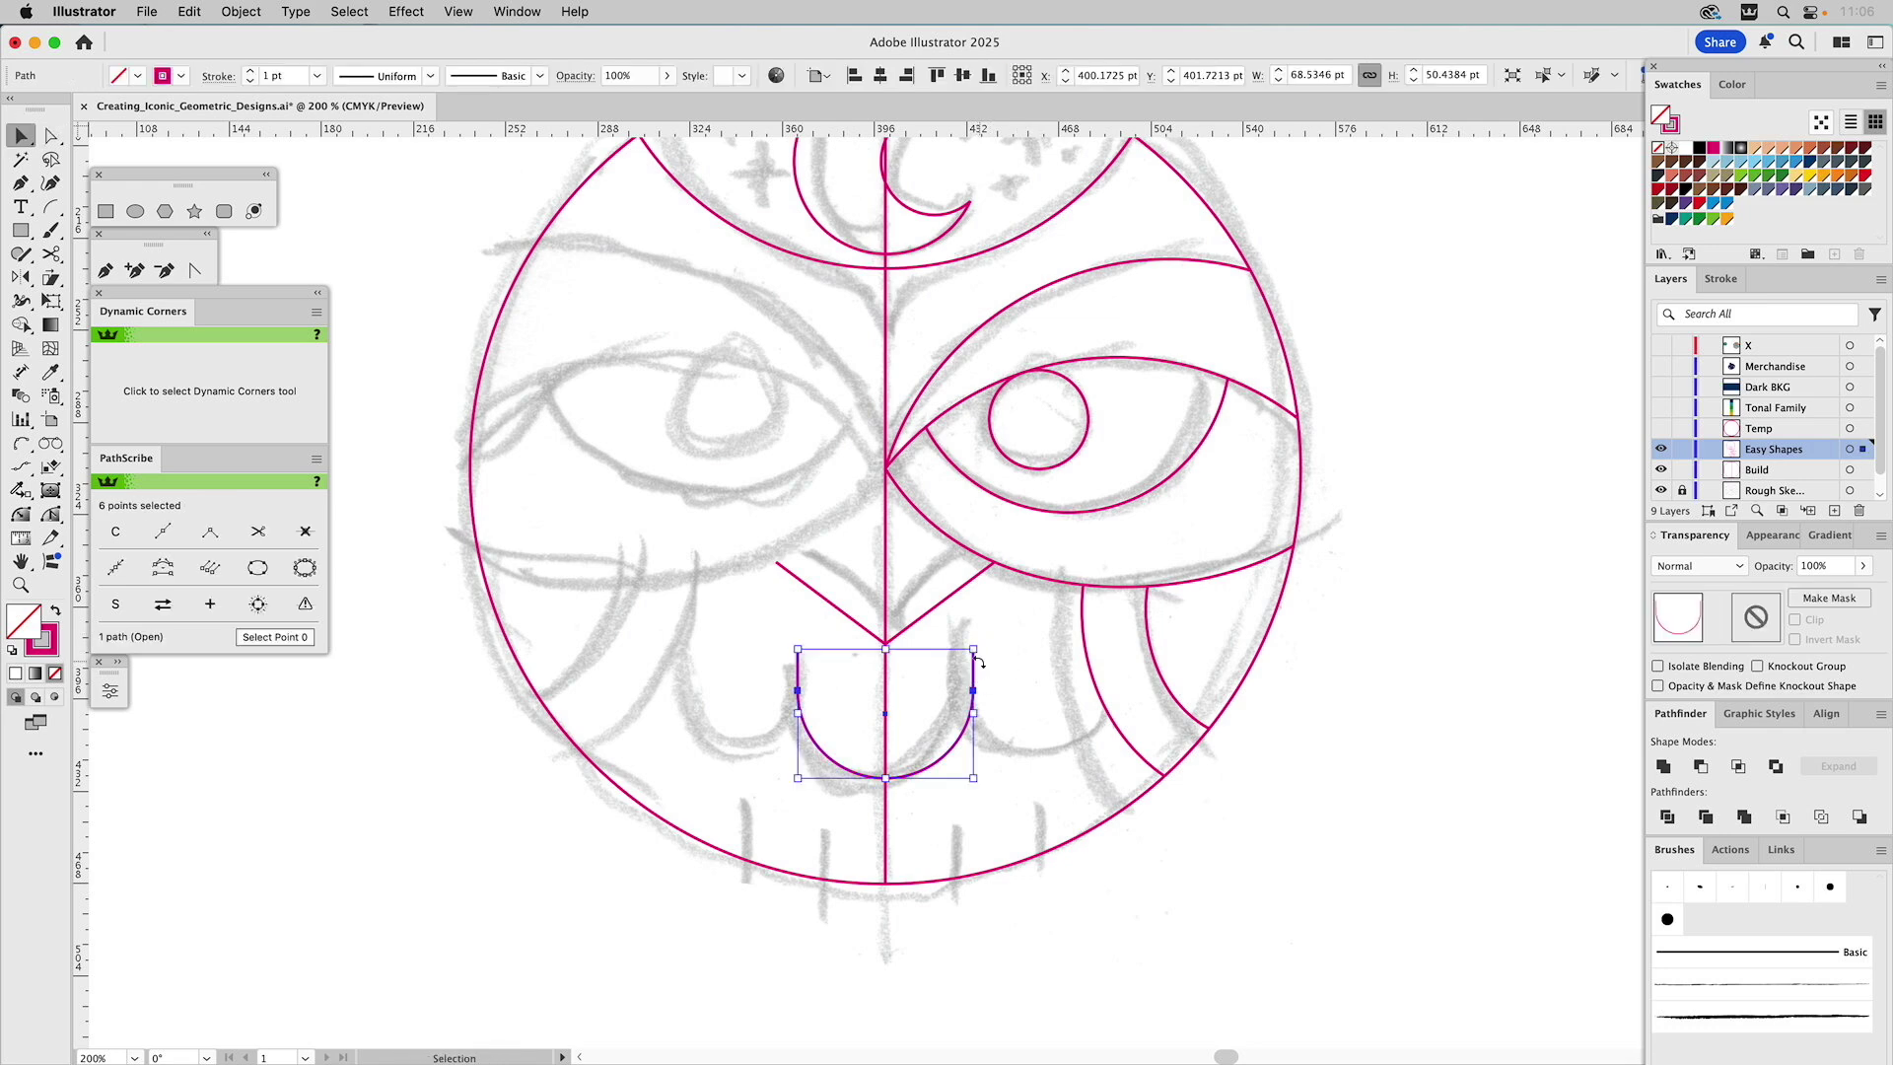
{"action": "left_click_drag", "start_coordinate": [801, 653], "coordinate": [976, 653]}
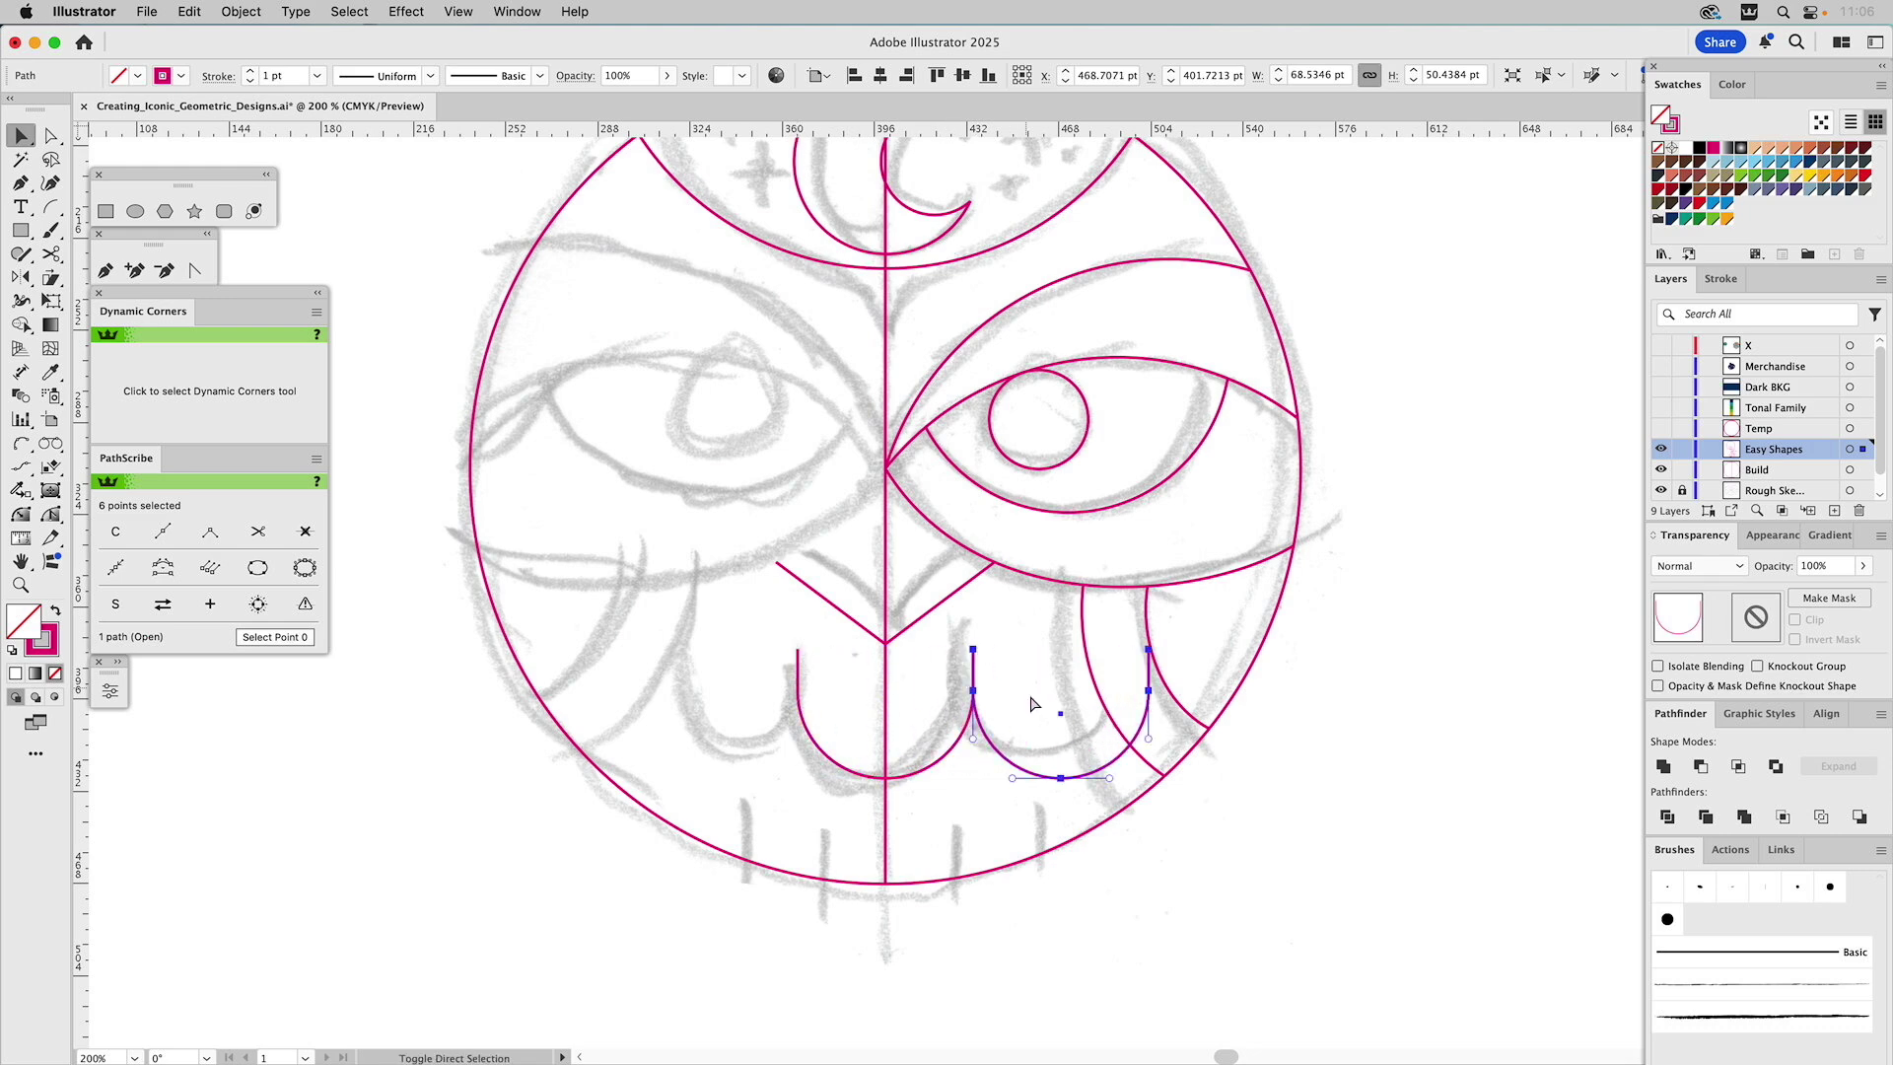
{"action": "key", "text": "a"}
{"action": "left_click", "coordinate": [1021, 712]}
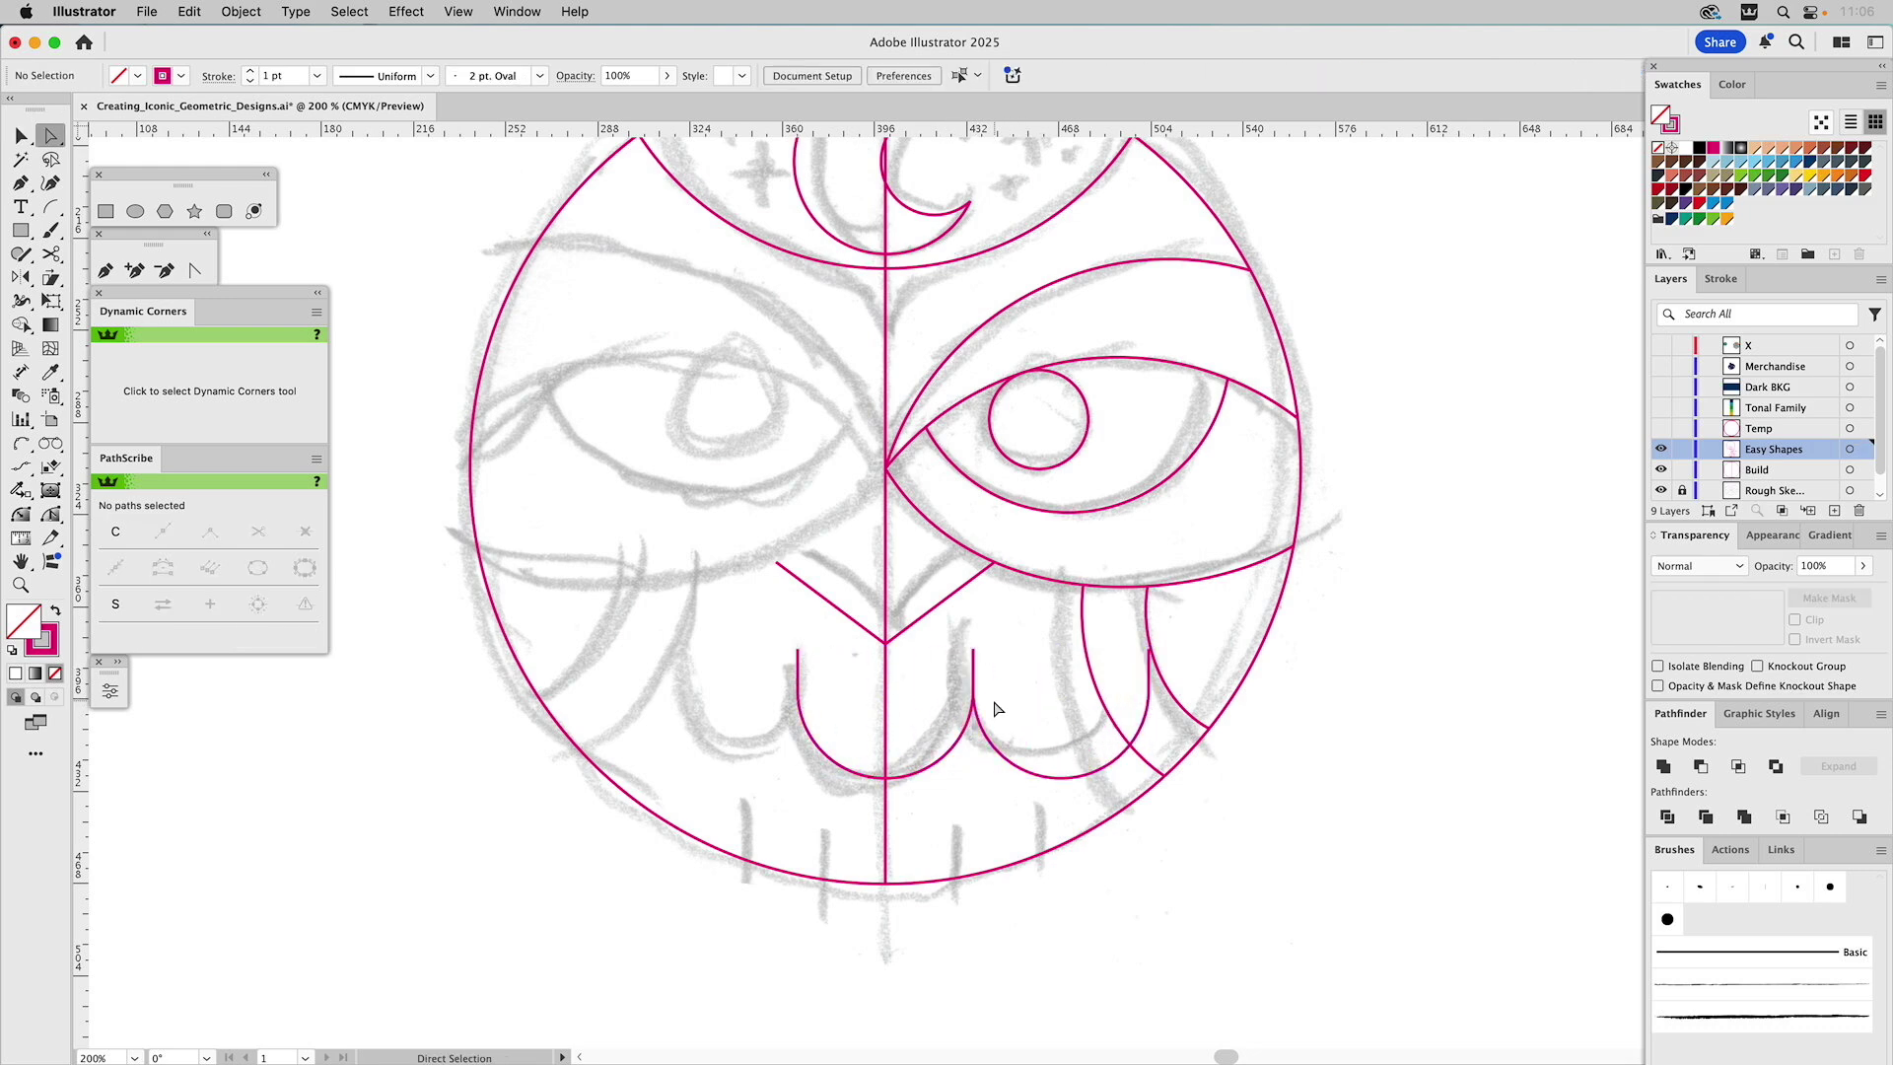
{"action": "left_click", "coordinate": [988, 747]}
{"action": "left_click", "coordinate": [975, 651]}
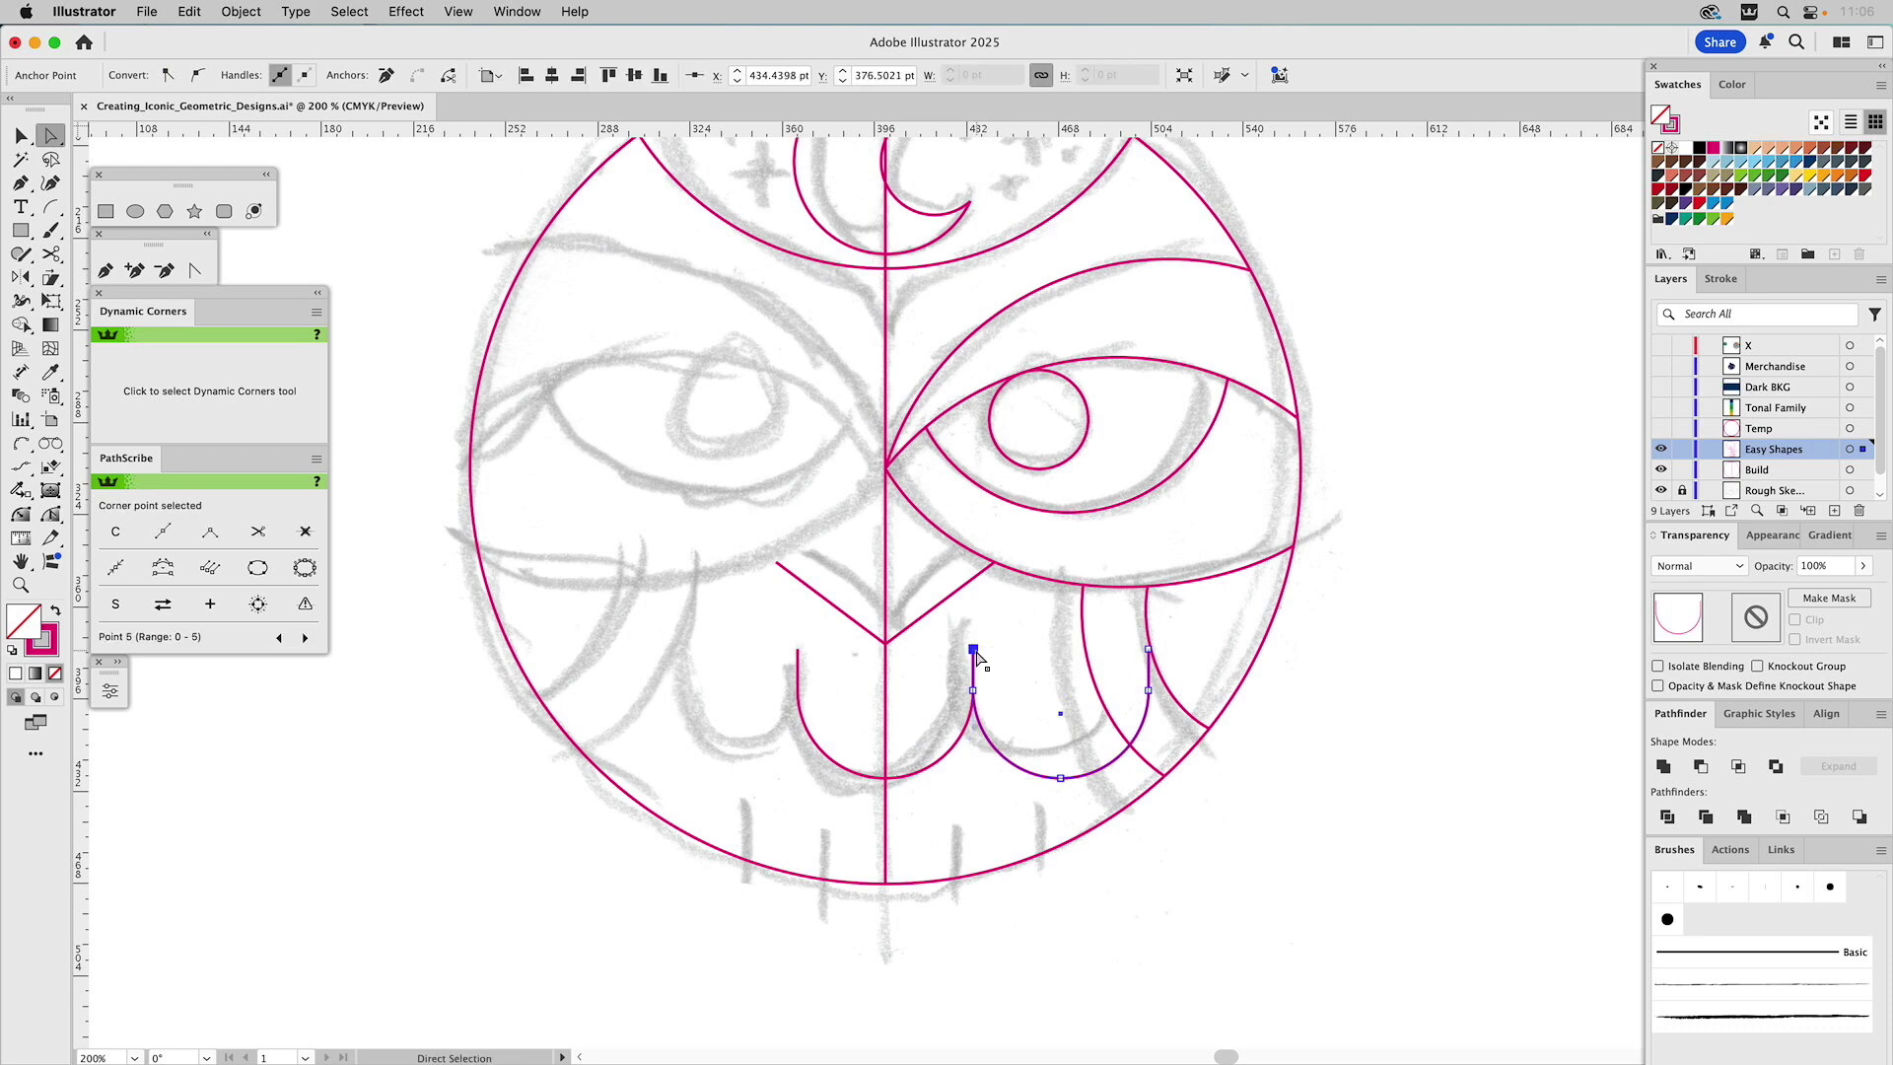
{"action": "left_click", "coordinate": [386, 76]}
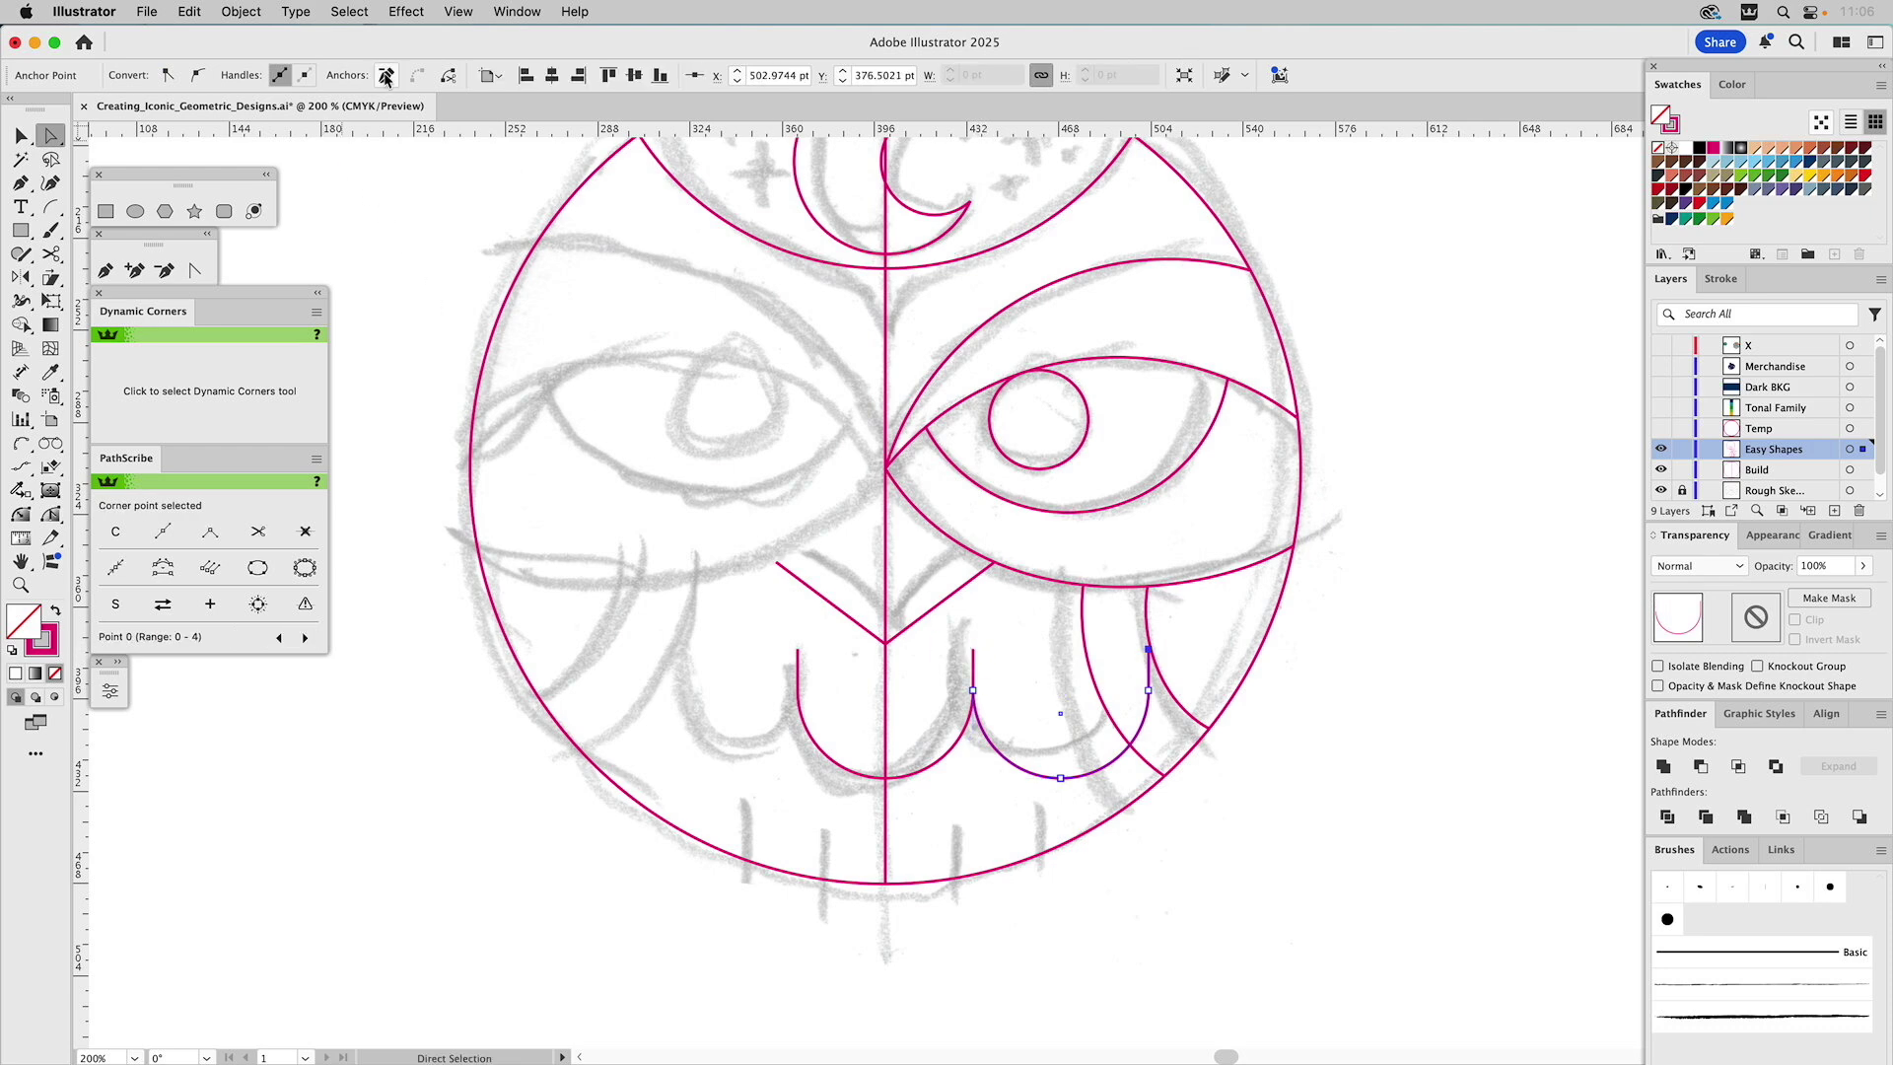
Trim the duplicate curve's right end at the inner feather arc with the Shape Builder tool, and delete the duplicate
{"action": "key", "text": "v"}
{"action": "left_click", "coordinate": [1090, 700], "text": "shift"}
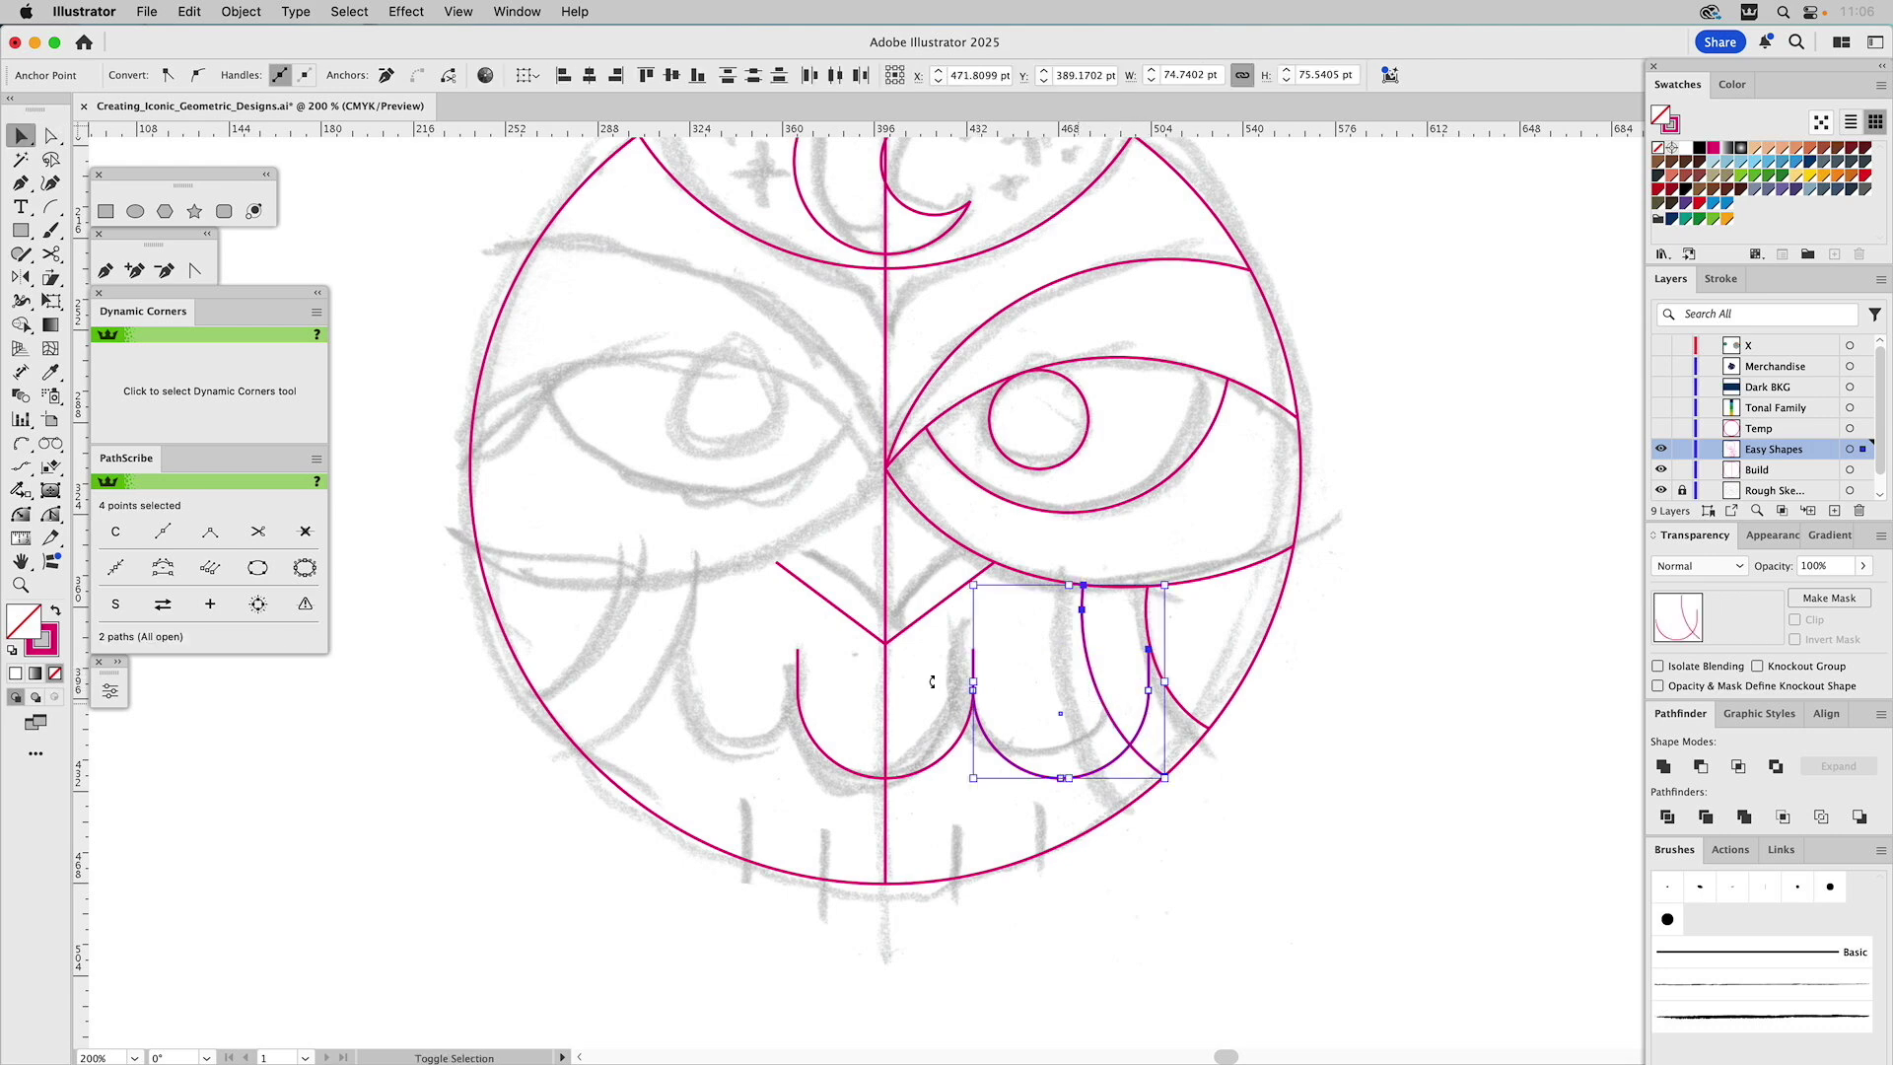
{"action": "left_click", "coordinate": [24, 327]}
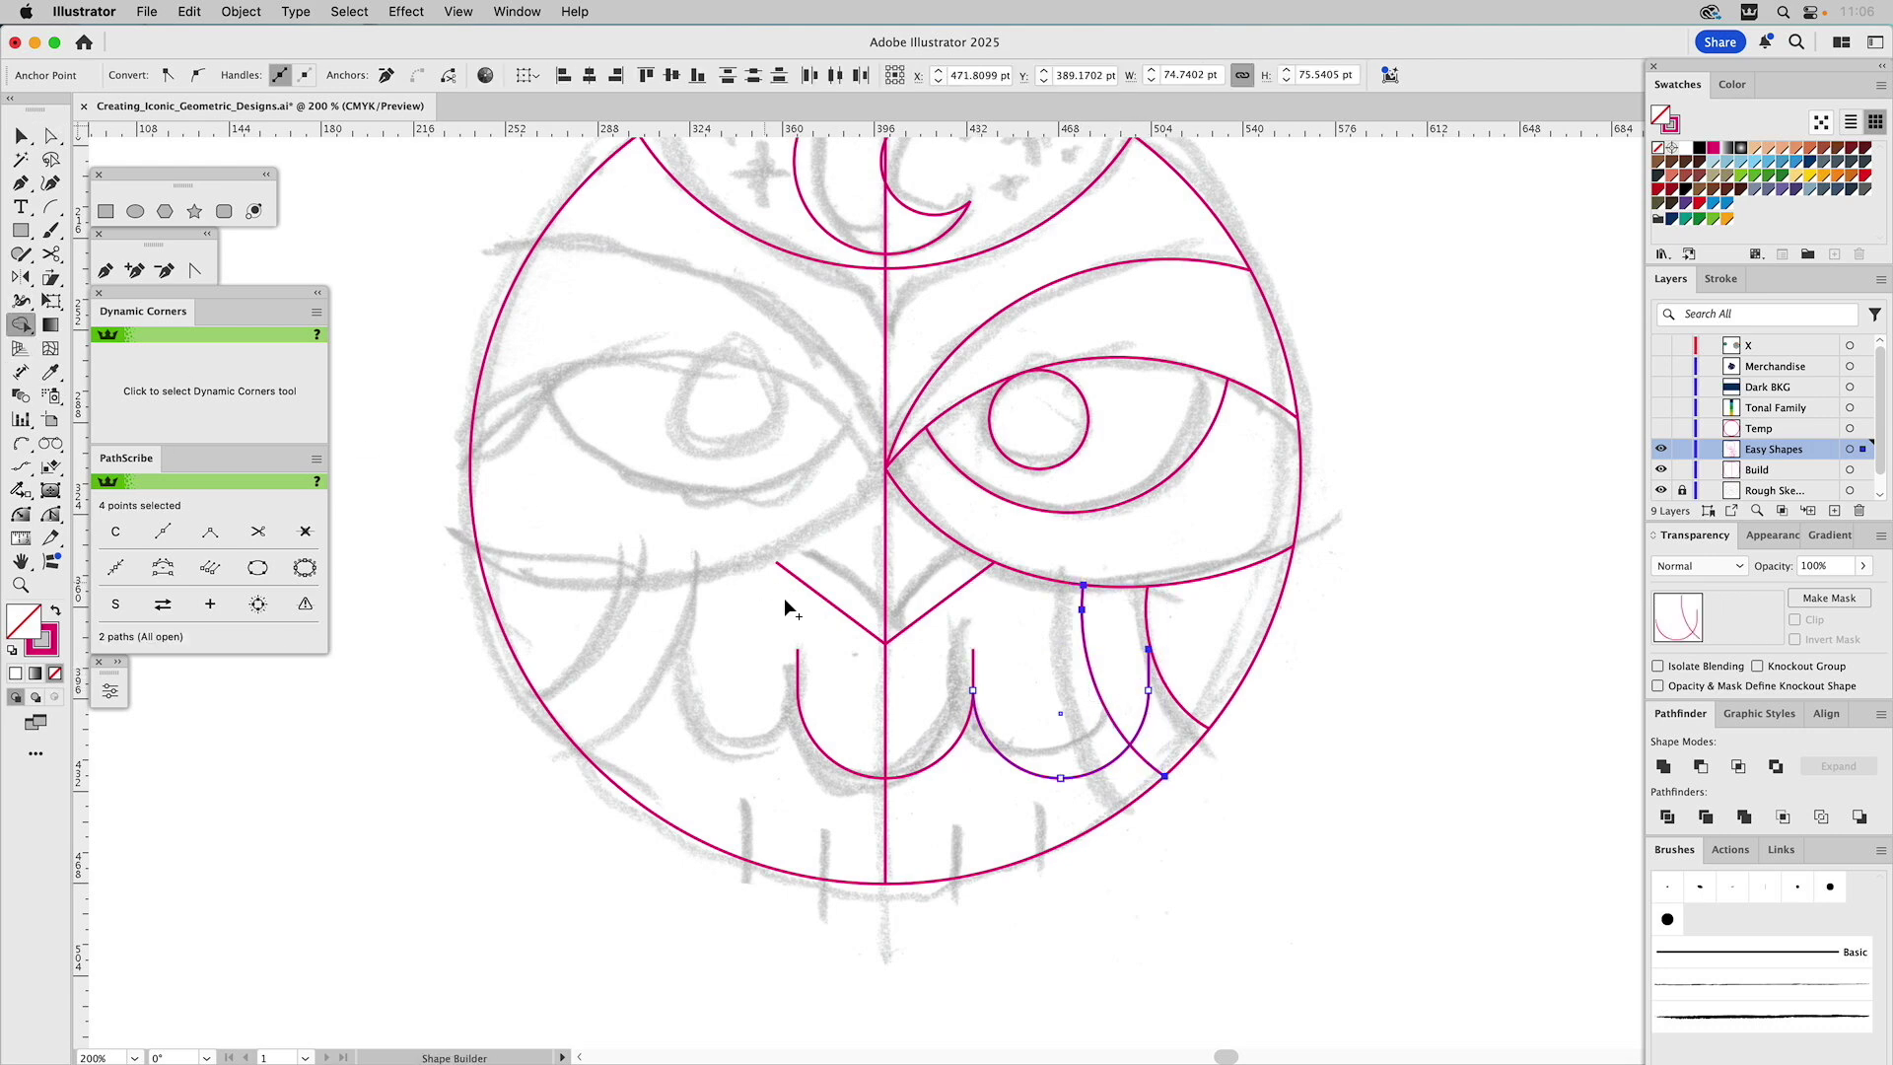
{"action": "left_click", "coordinate": [1144, 719], "text": "alt"}
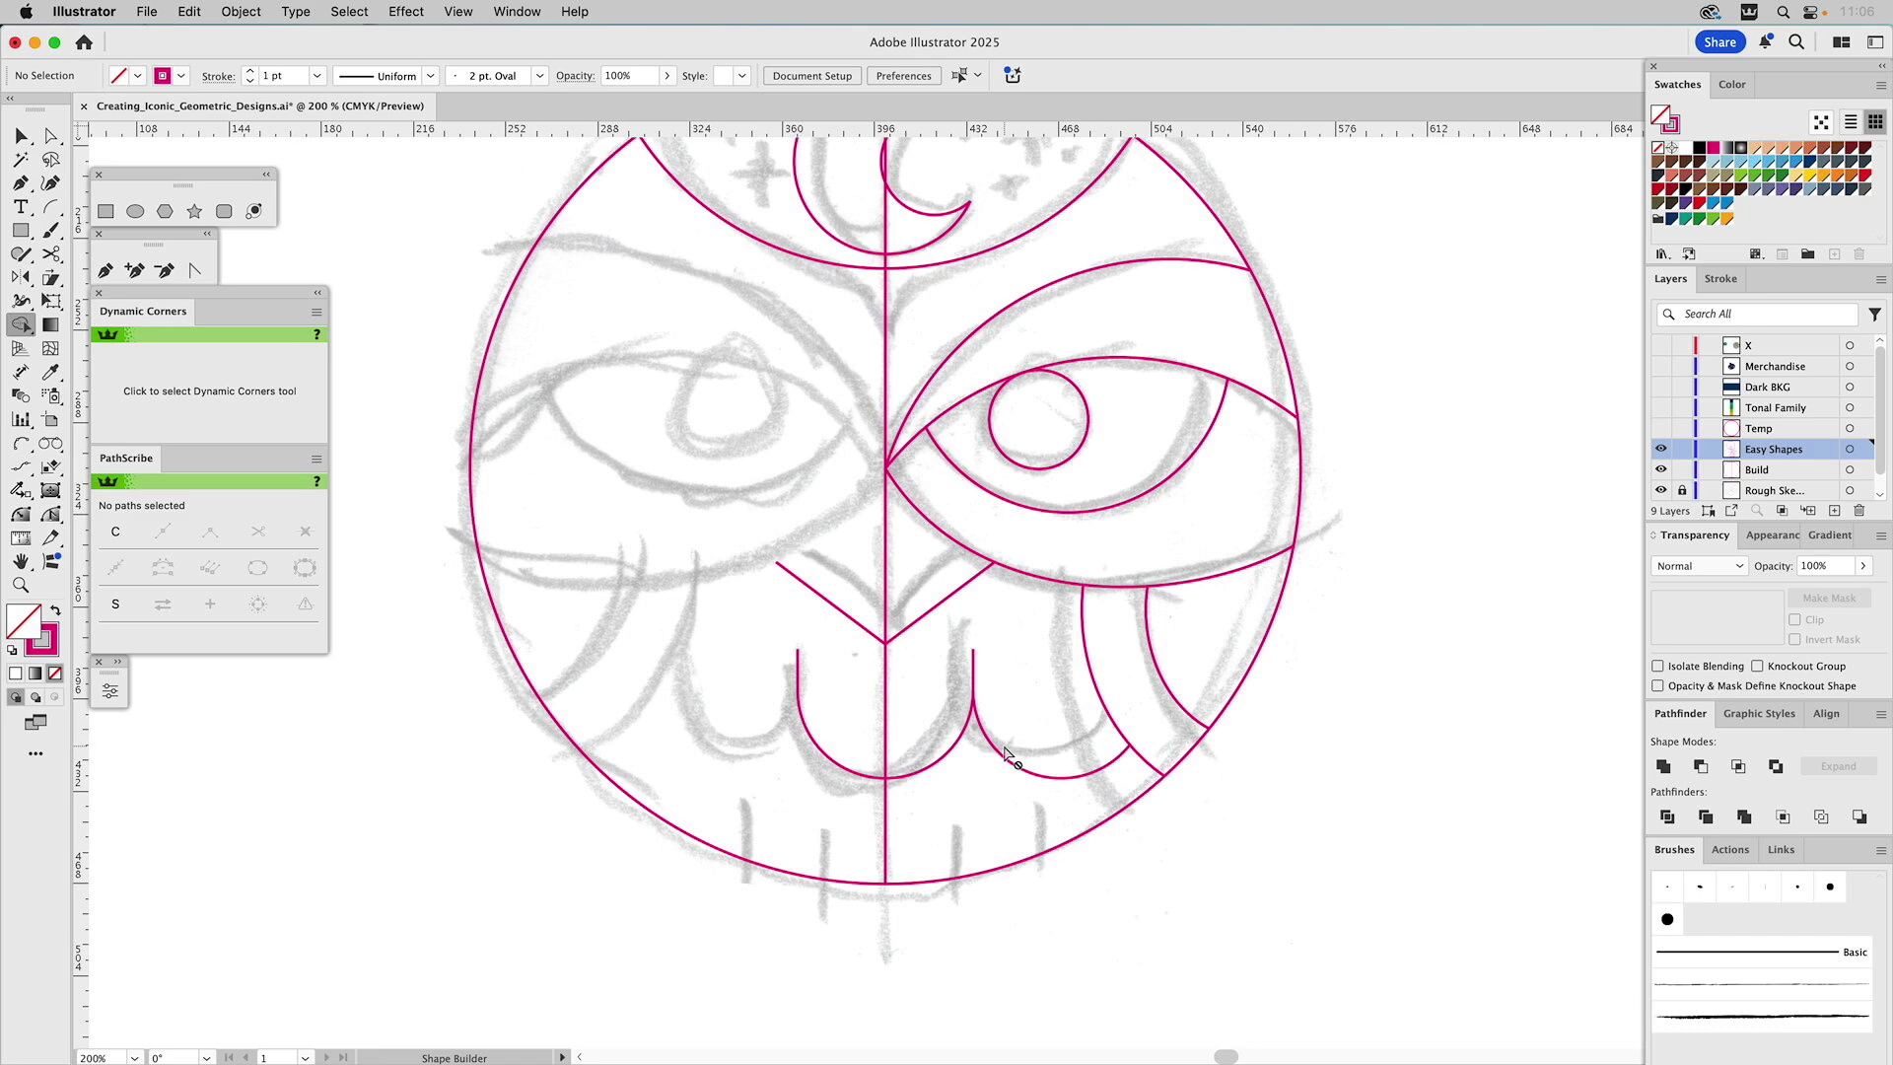
{"action": "key", "text": "backslash"}
{"action": "key", "text": "v"}
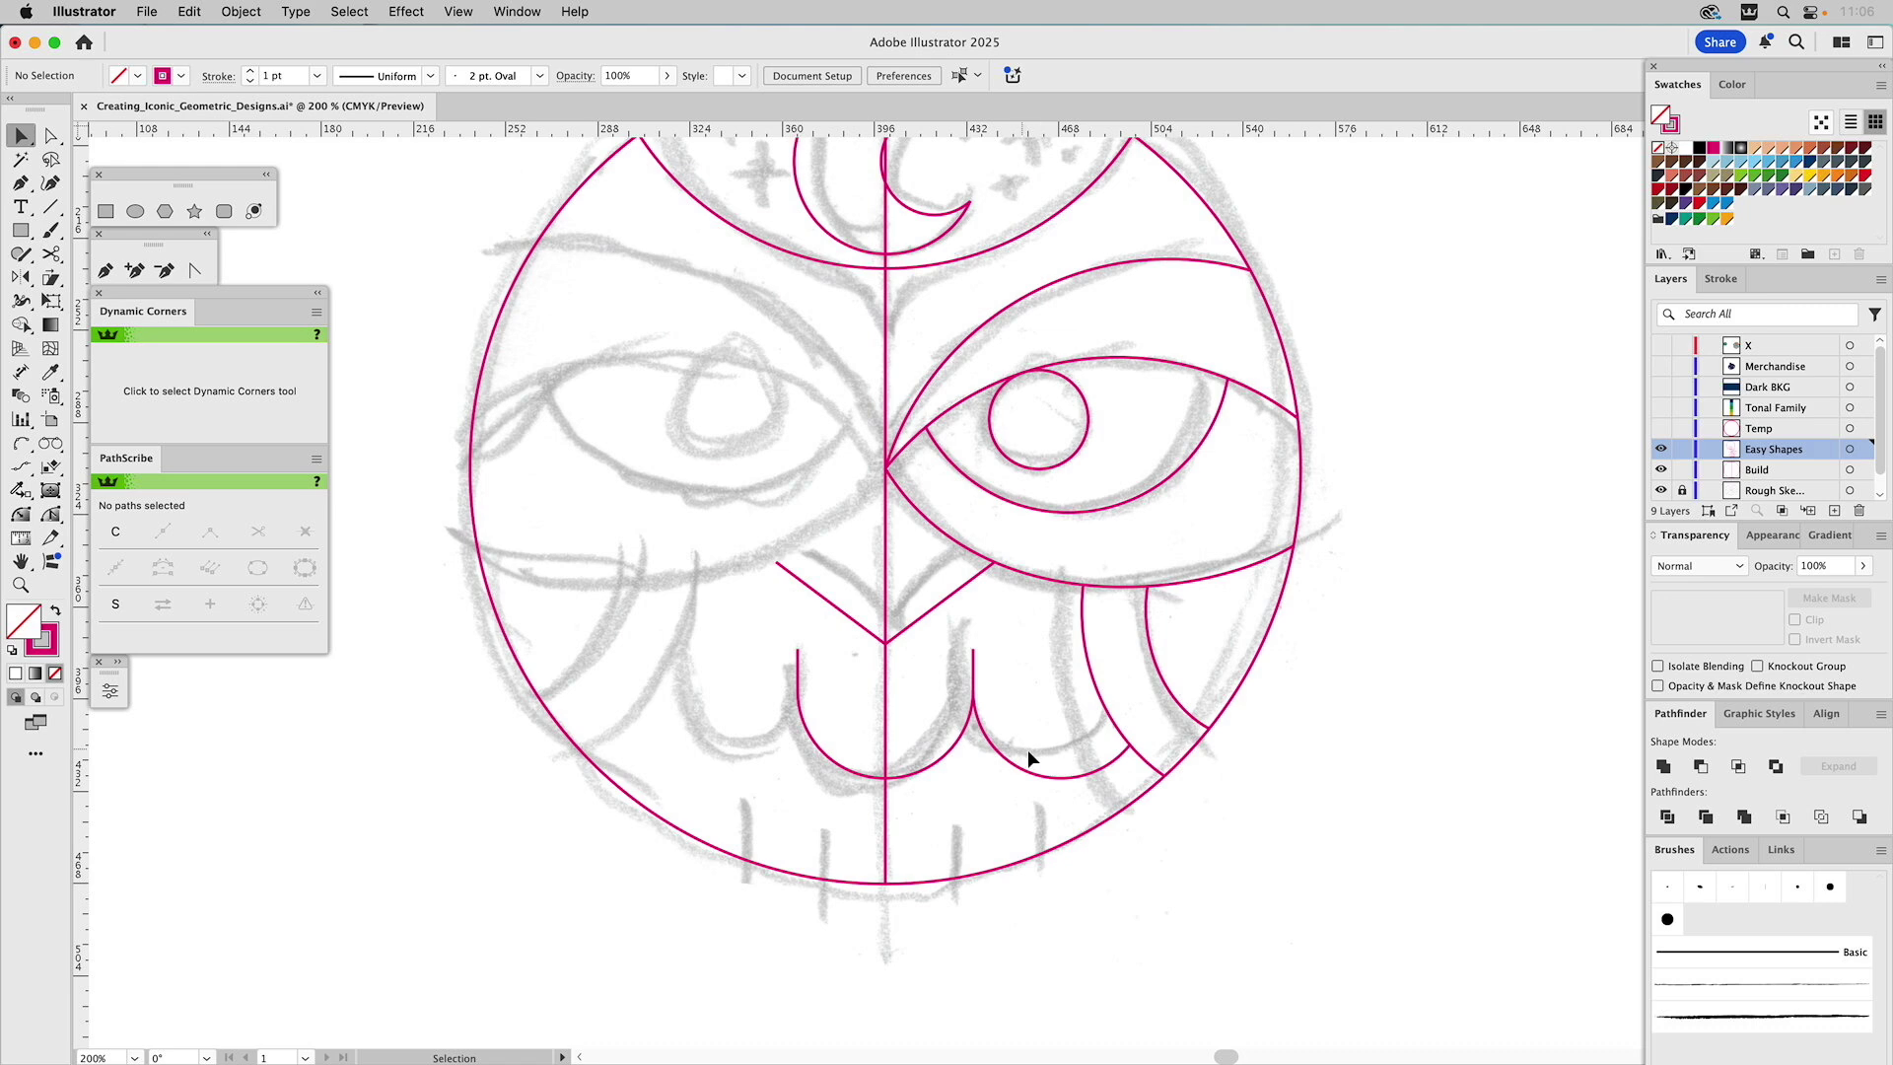
{"action": "left_click", "coordinate": [1025, 772]}
{"action": "key", "text": "Delete"}
Duplicate the U curve against its right side about 5 pt higher, and scale the duplicate proportionally to about 53 pt wide
{"action": "left_click", "coordinate": [955, 741]}
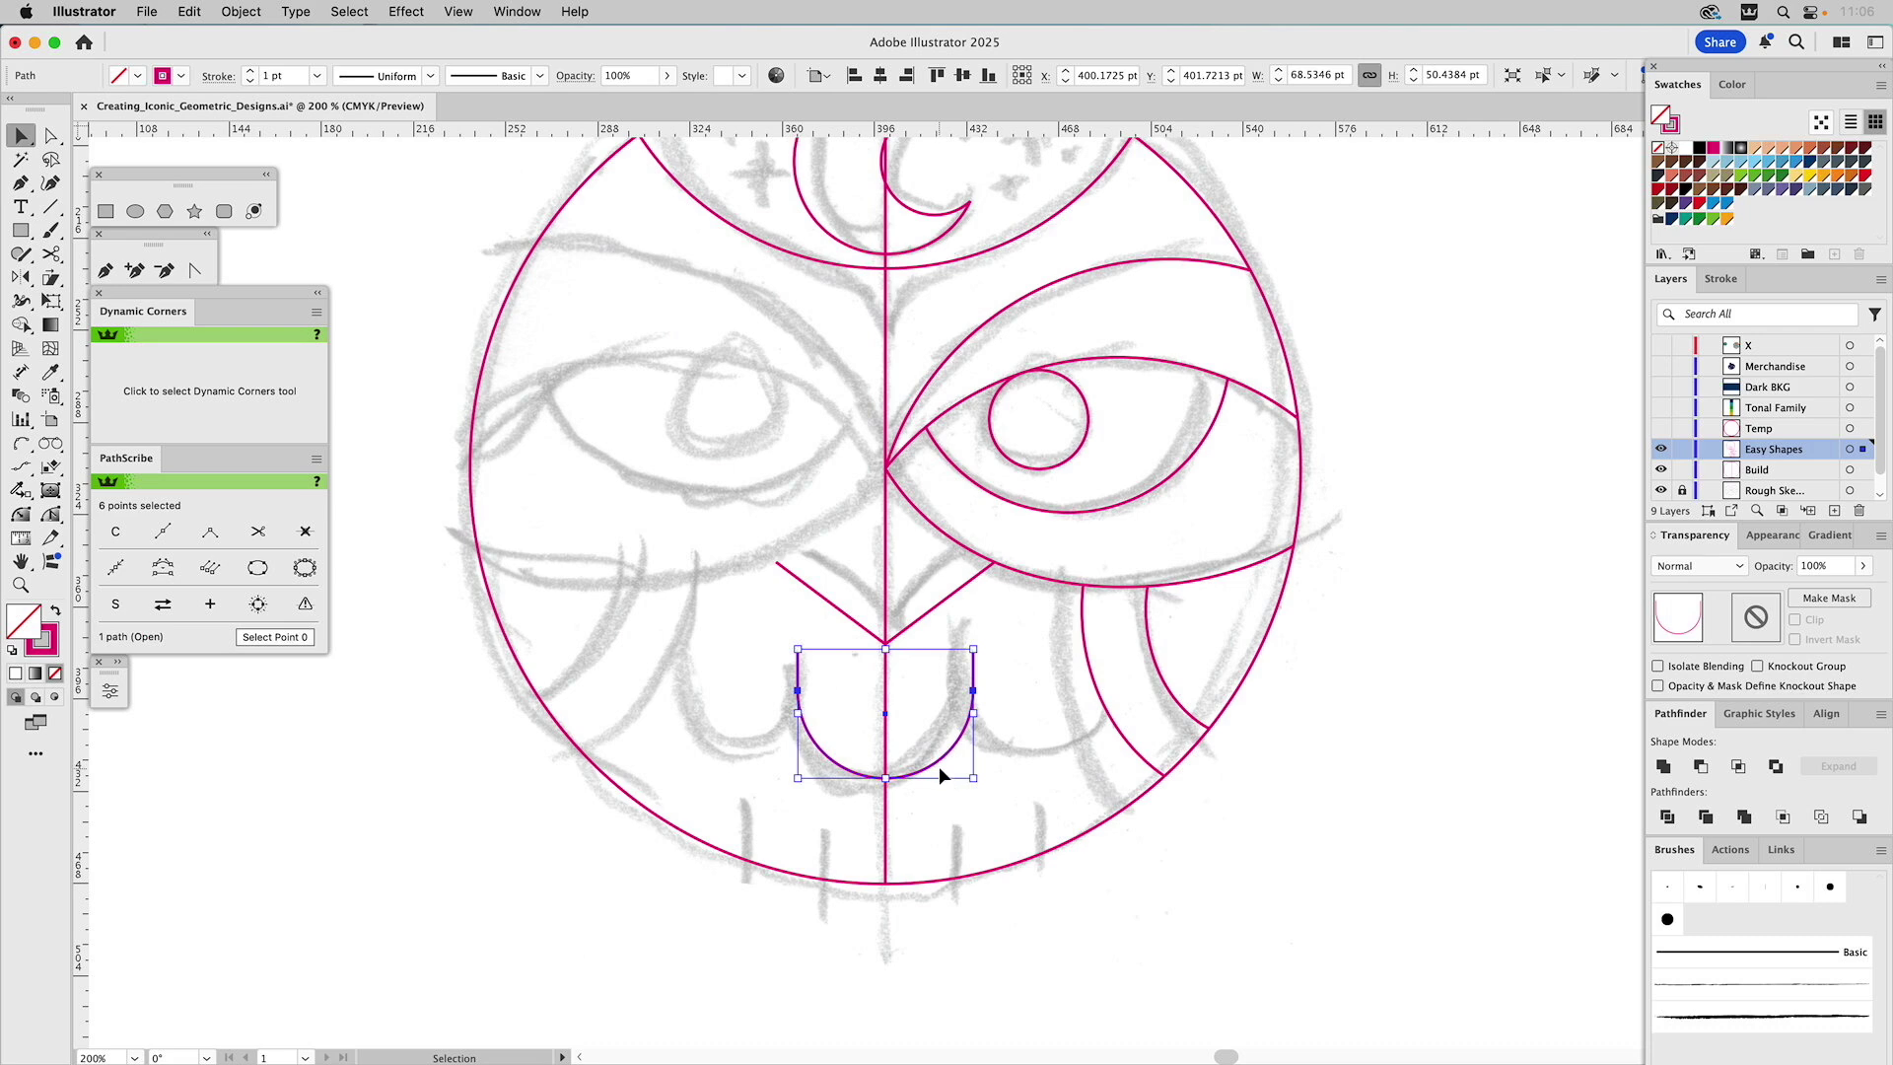
{"action": "left_click_drag", "start_coordinate": [803, 688], "coordinate": [946, 670]}
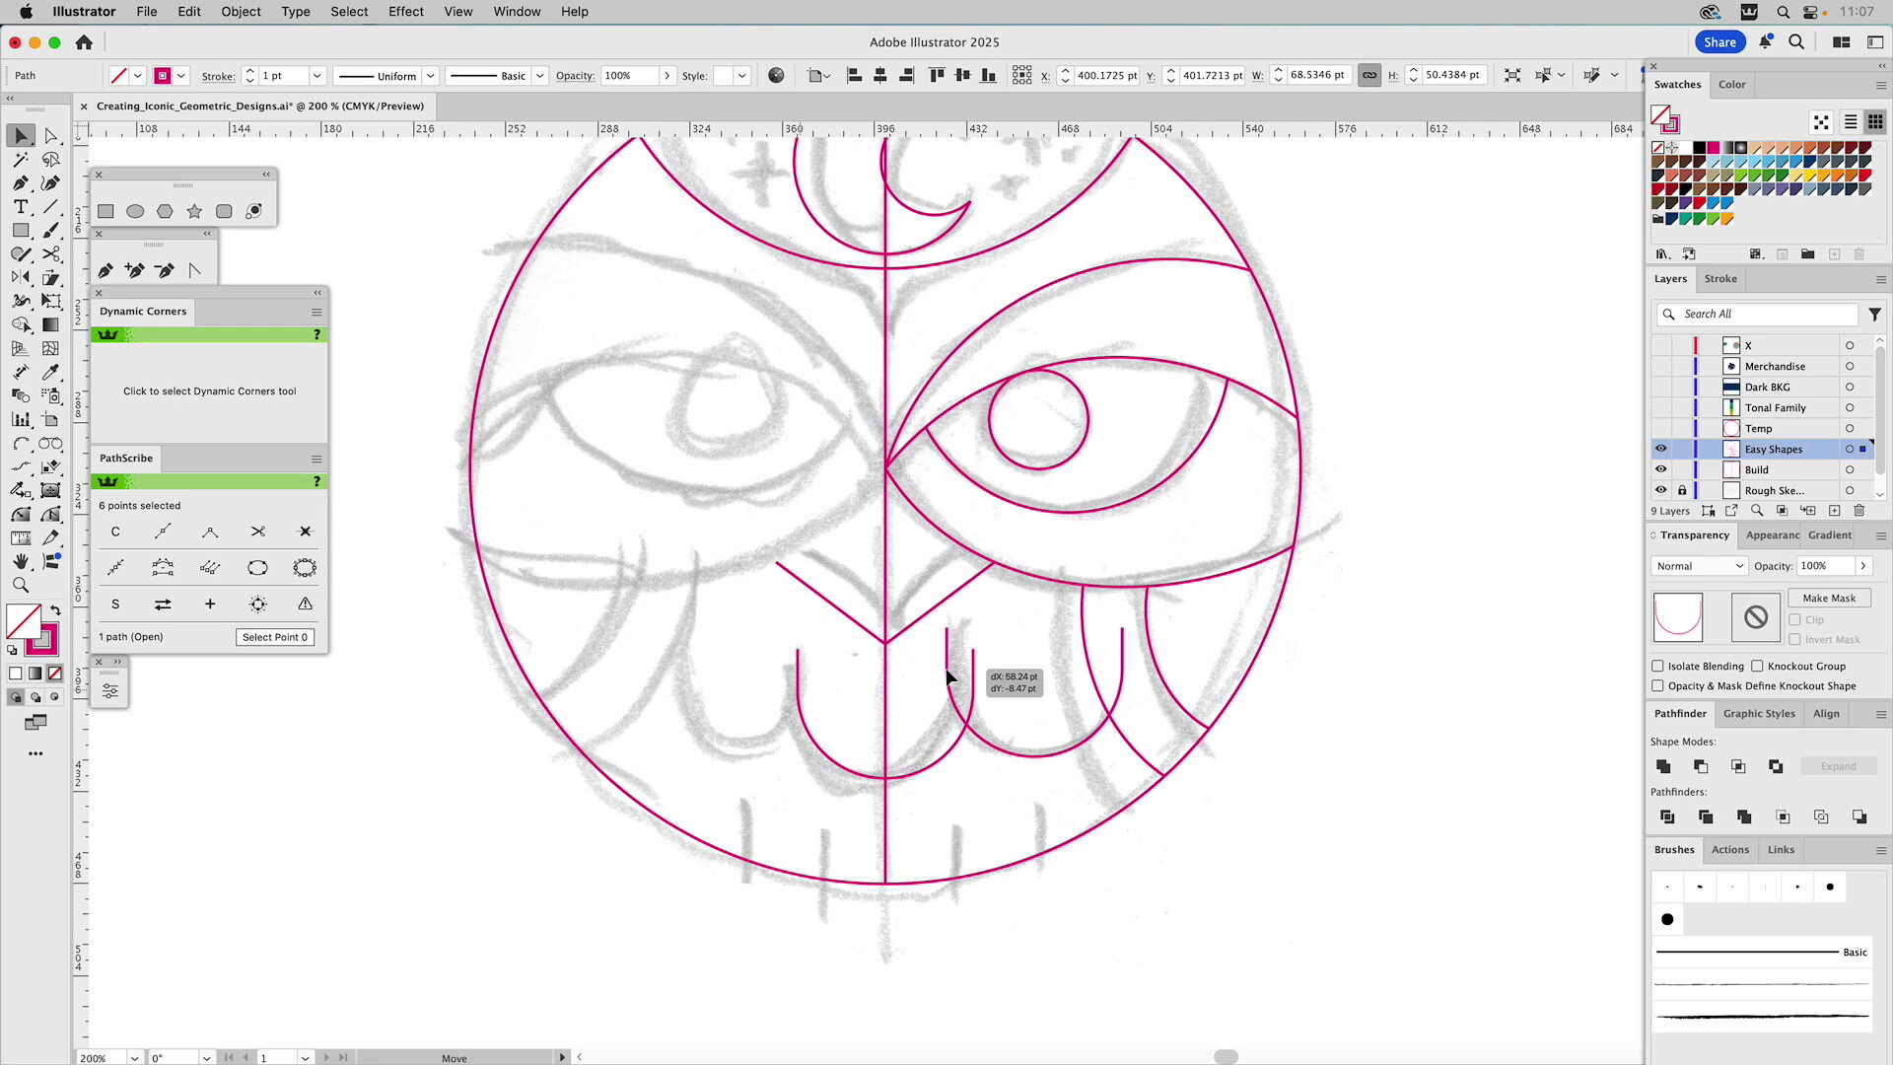
{"action": "left_click_drag", "start_coordinate": [946, 669], "coordinate": [970, 670]}
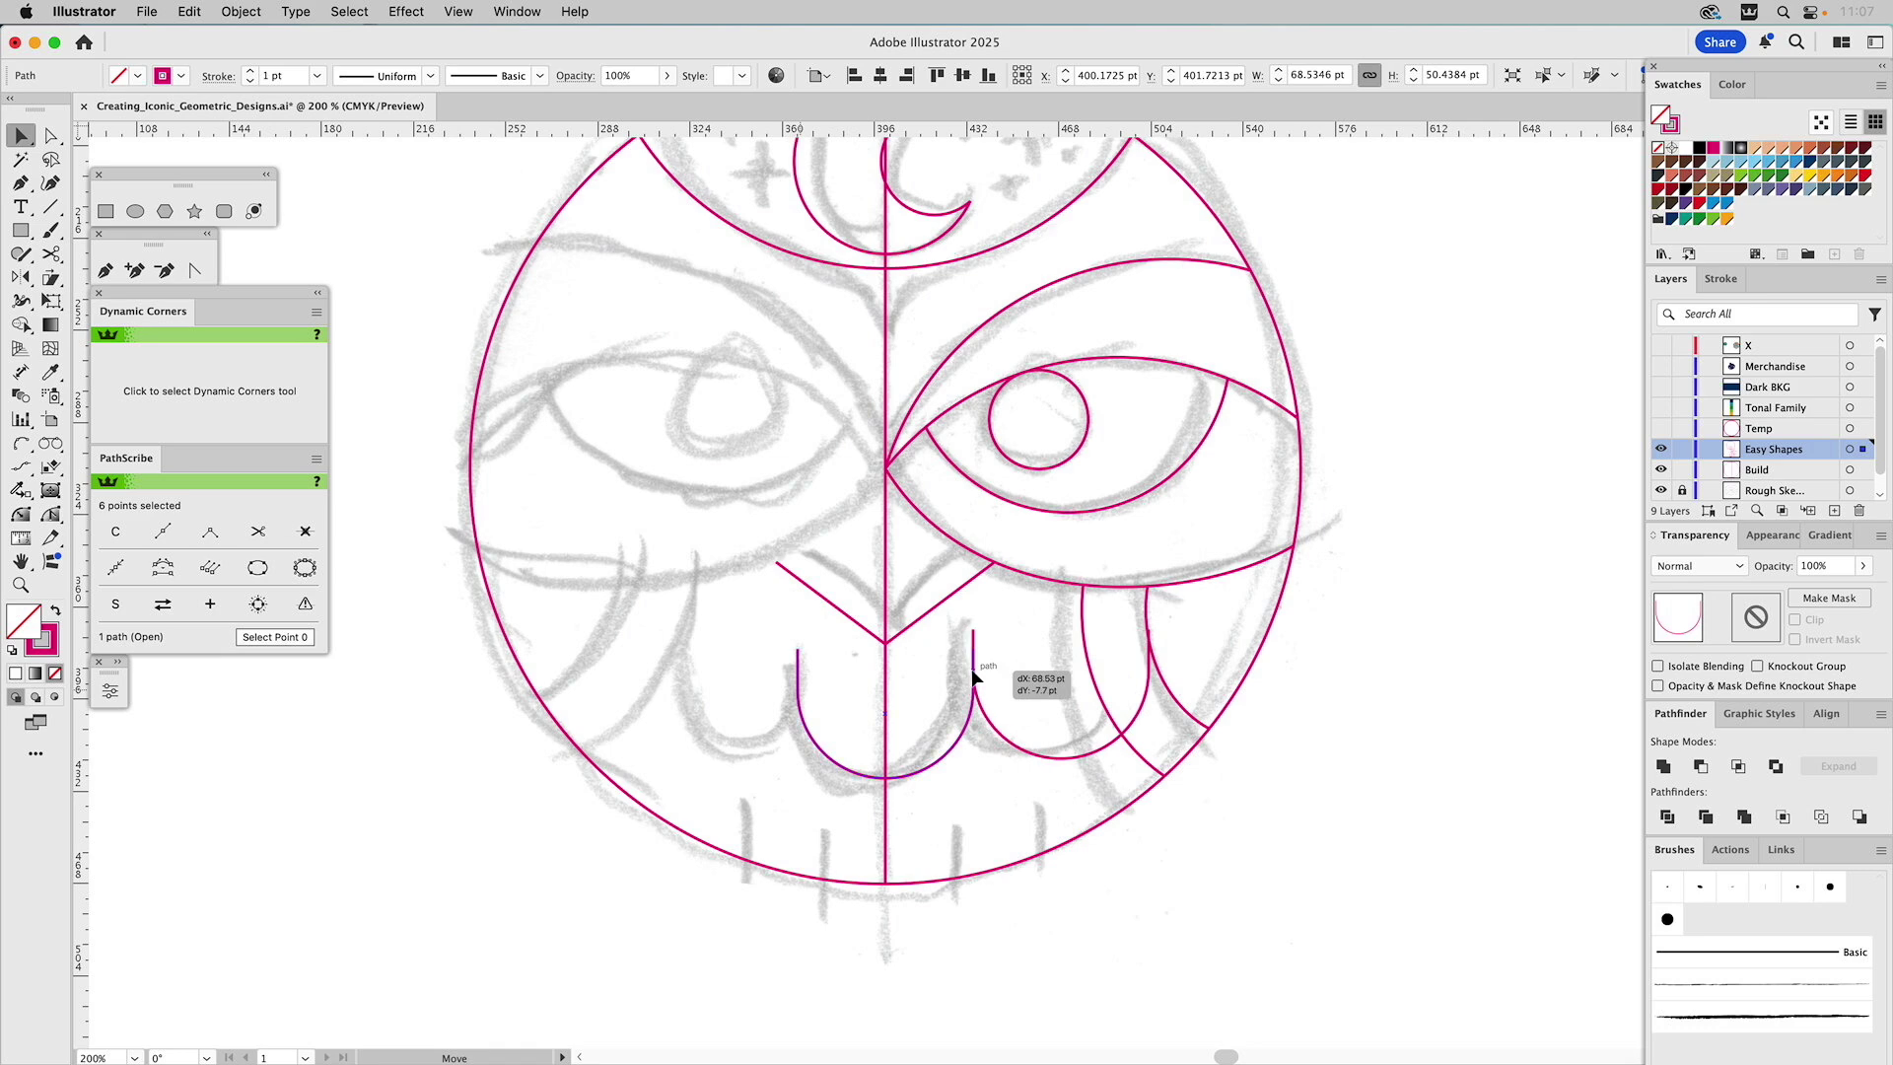
{"action": "left_click_drag", "start_coordinate": [972, 670], "coordinate": [972, 683]}
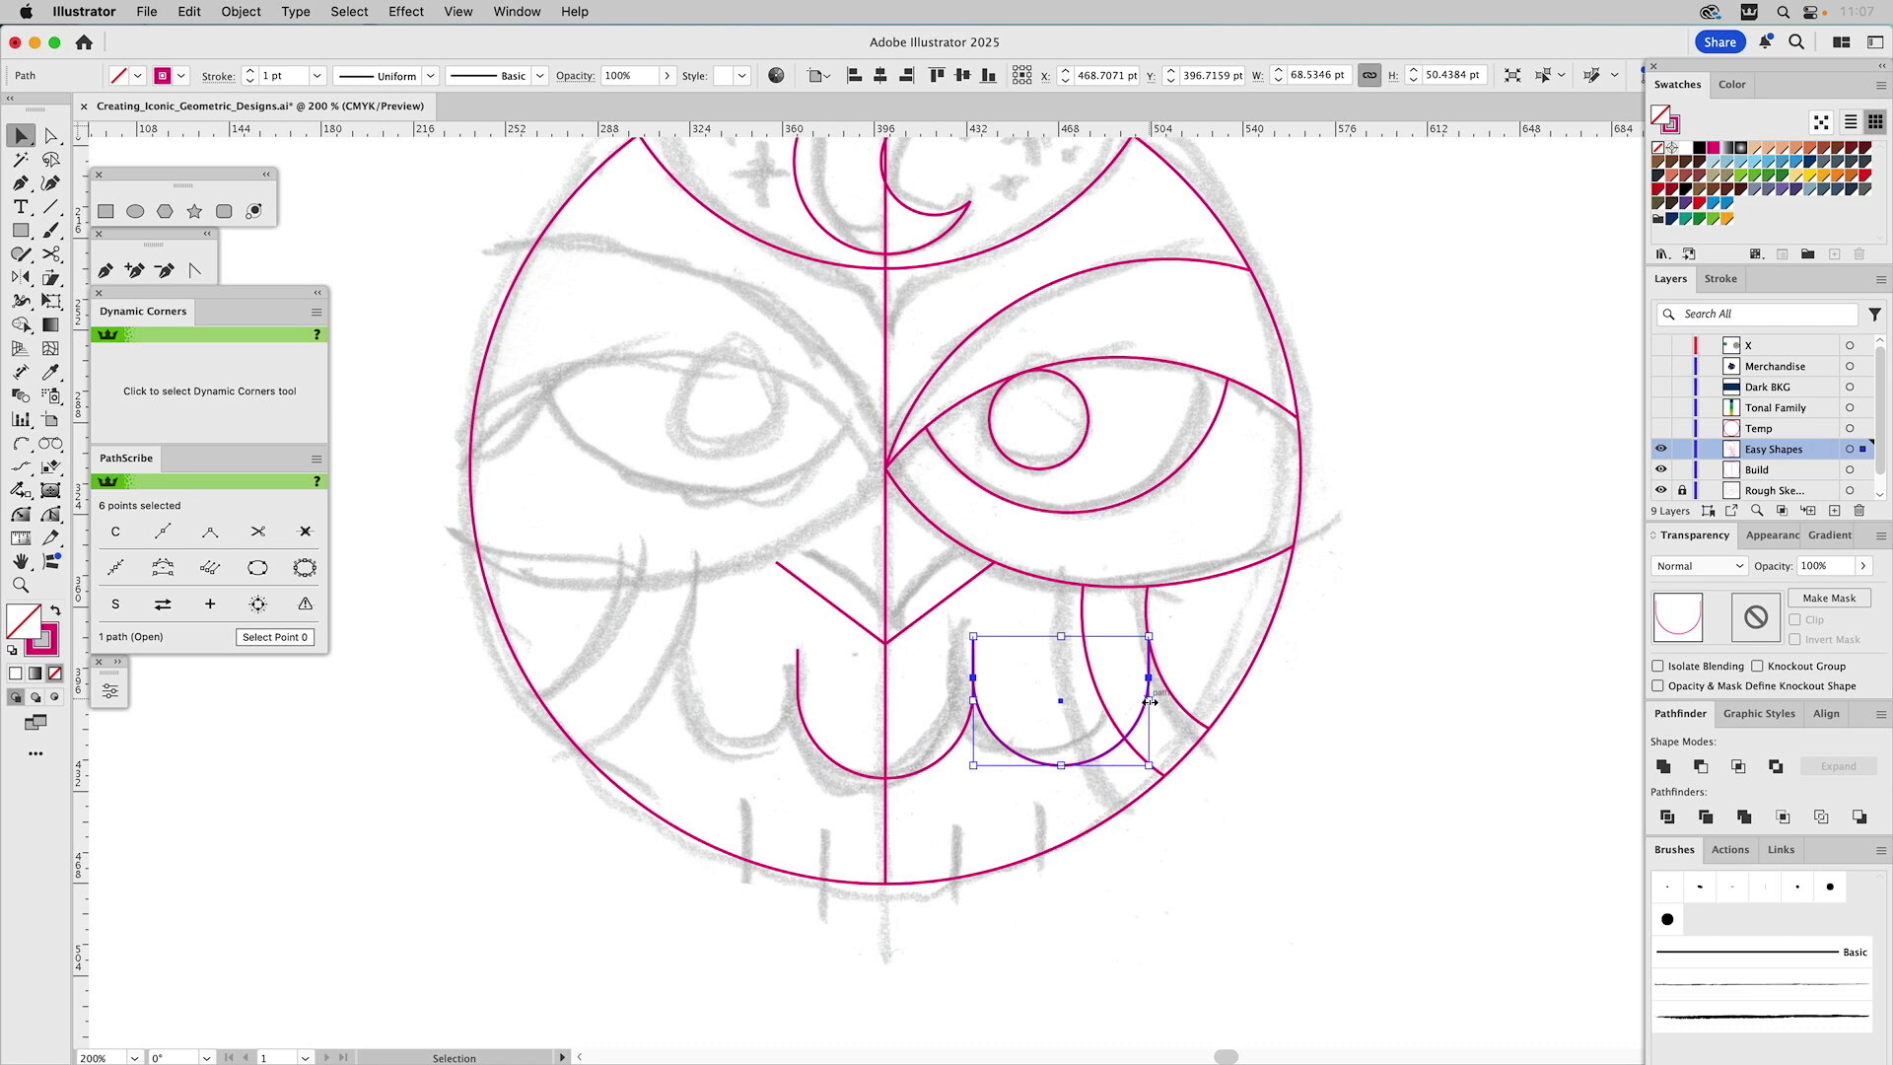
{"action": "left_click_drag", "start_coordinate": [1149, 700], "coordinate": [1111, 698]}
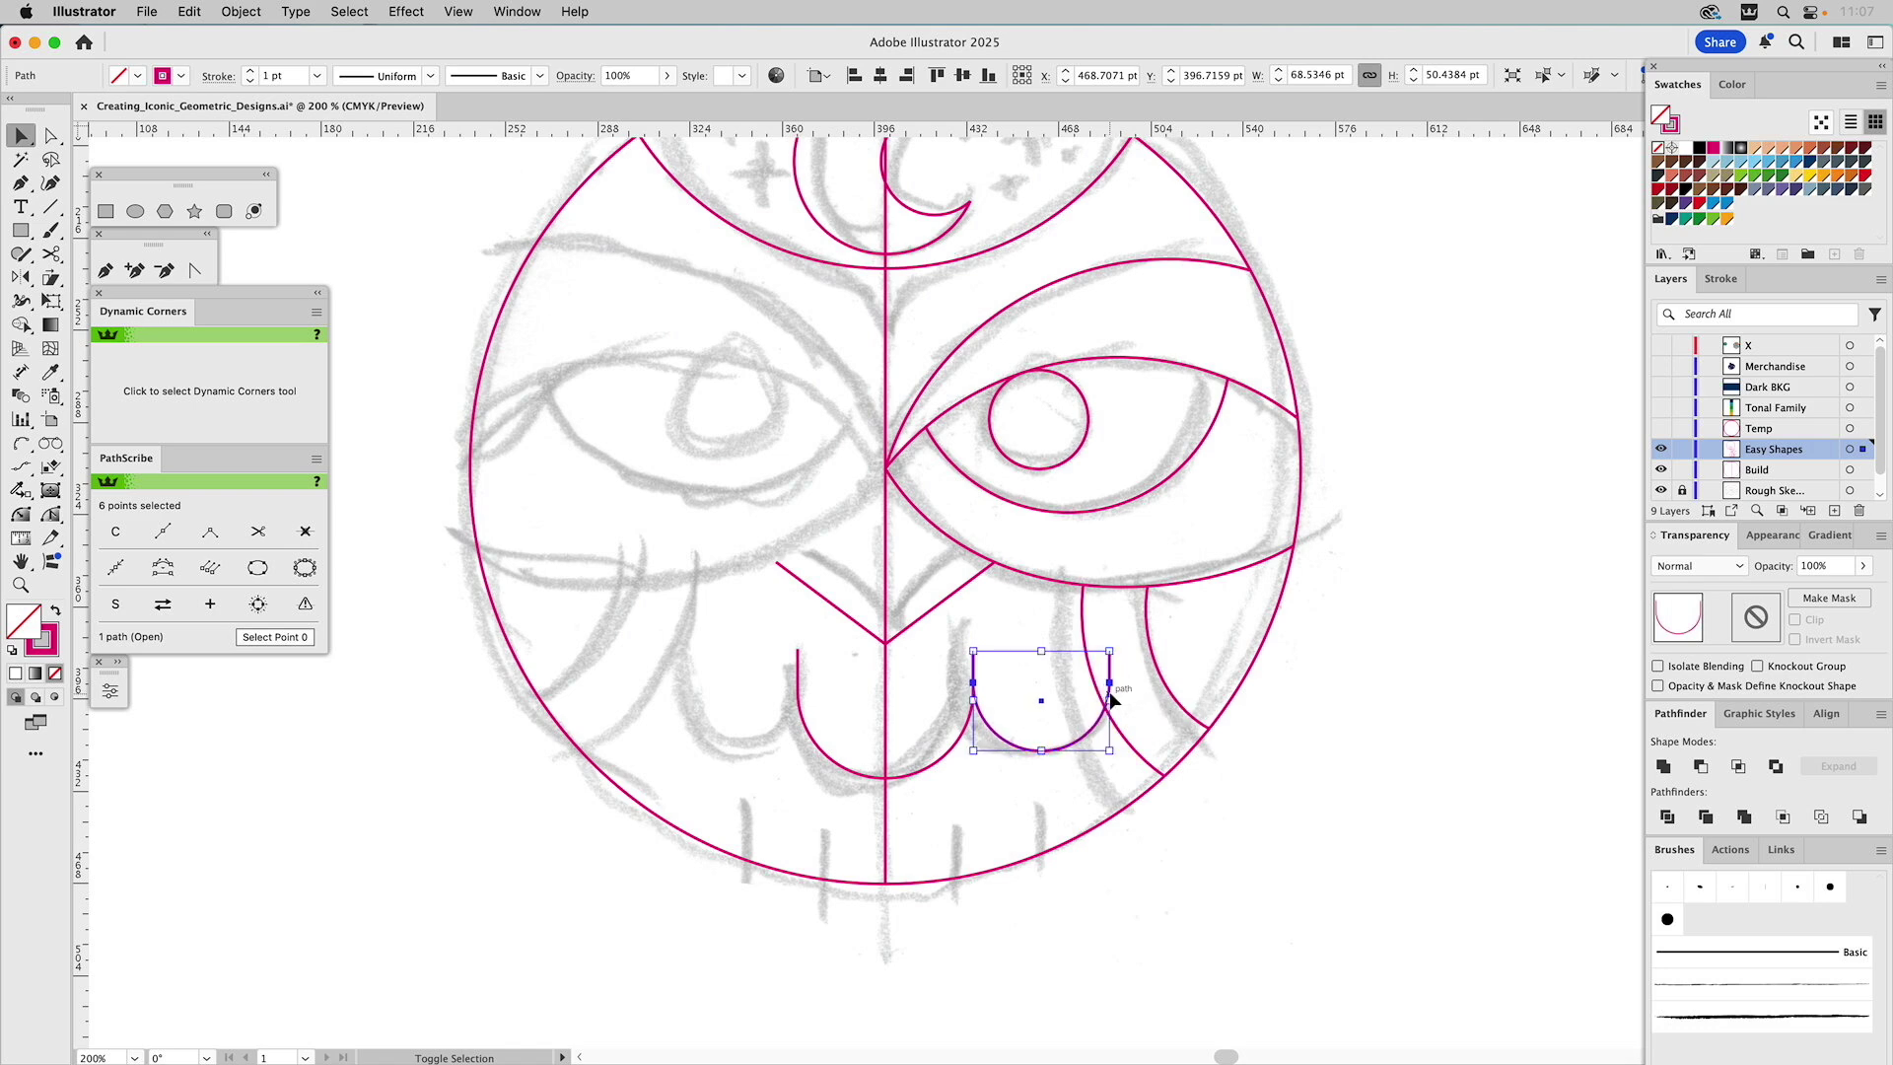
Remove the upper-left anchor point of the smaller U curve so it starts on the side of the center U
{"action": "key", "text": "a"}
{"action": "left_click", "coordinate": [974, 653]}
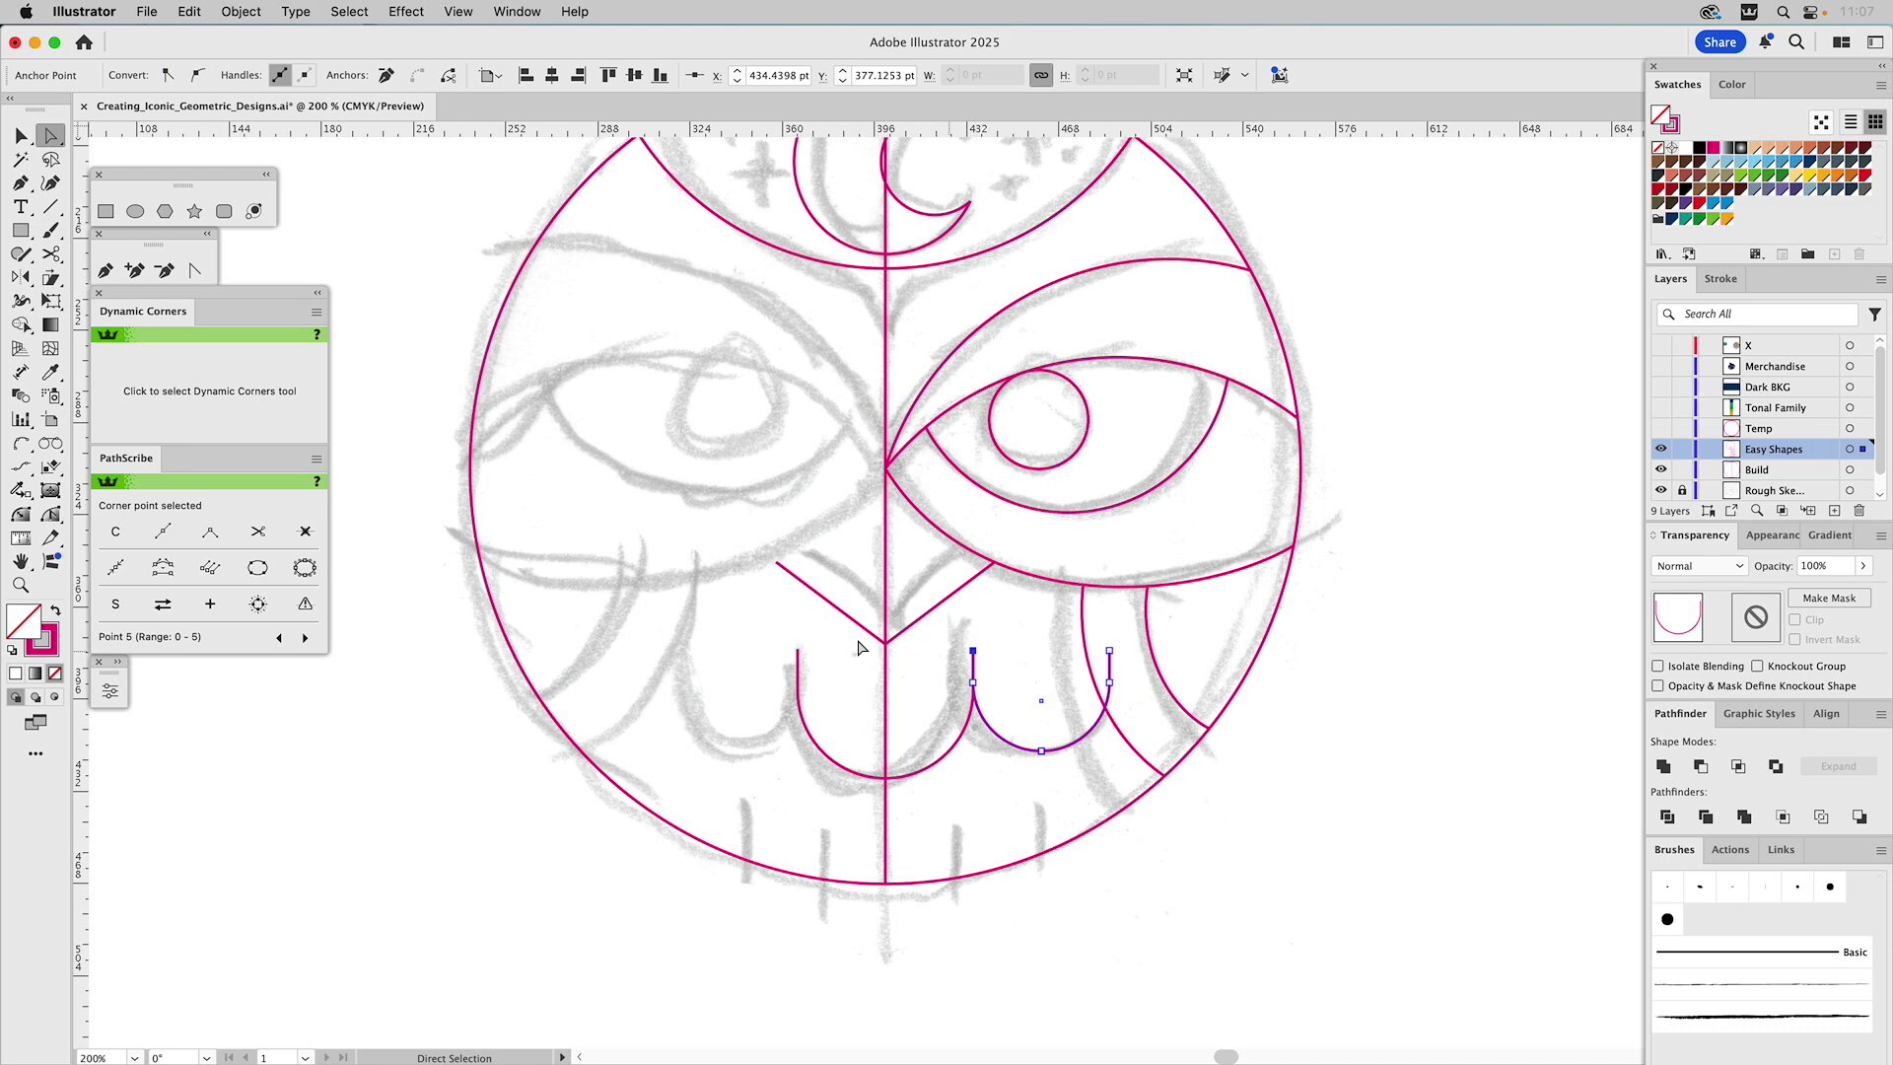
{"action": "left_click", "coordinate": [387, 75]}
{"action": "key", "text": "v"}
{"action": "left_click", "coordinate": [988, 658]}
{"action": "key", "text": "a"}
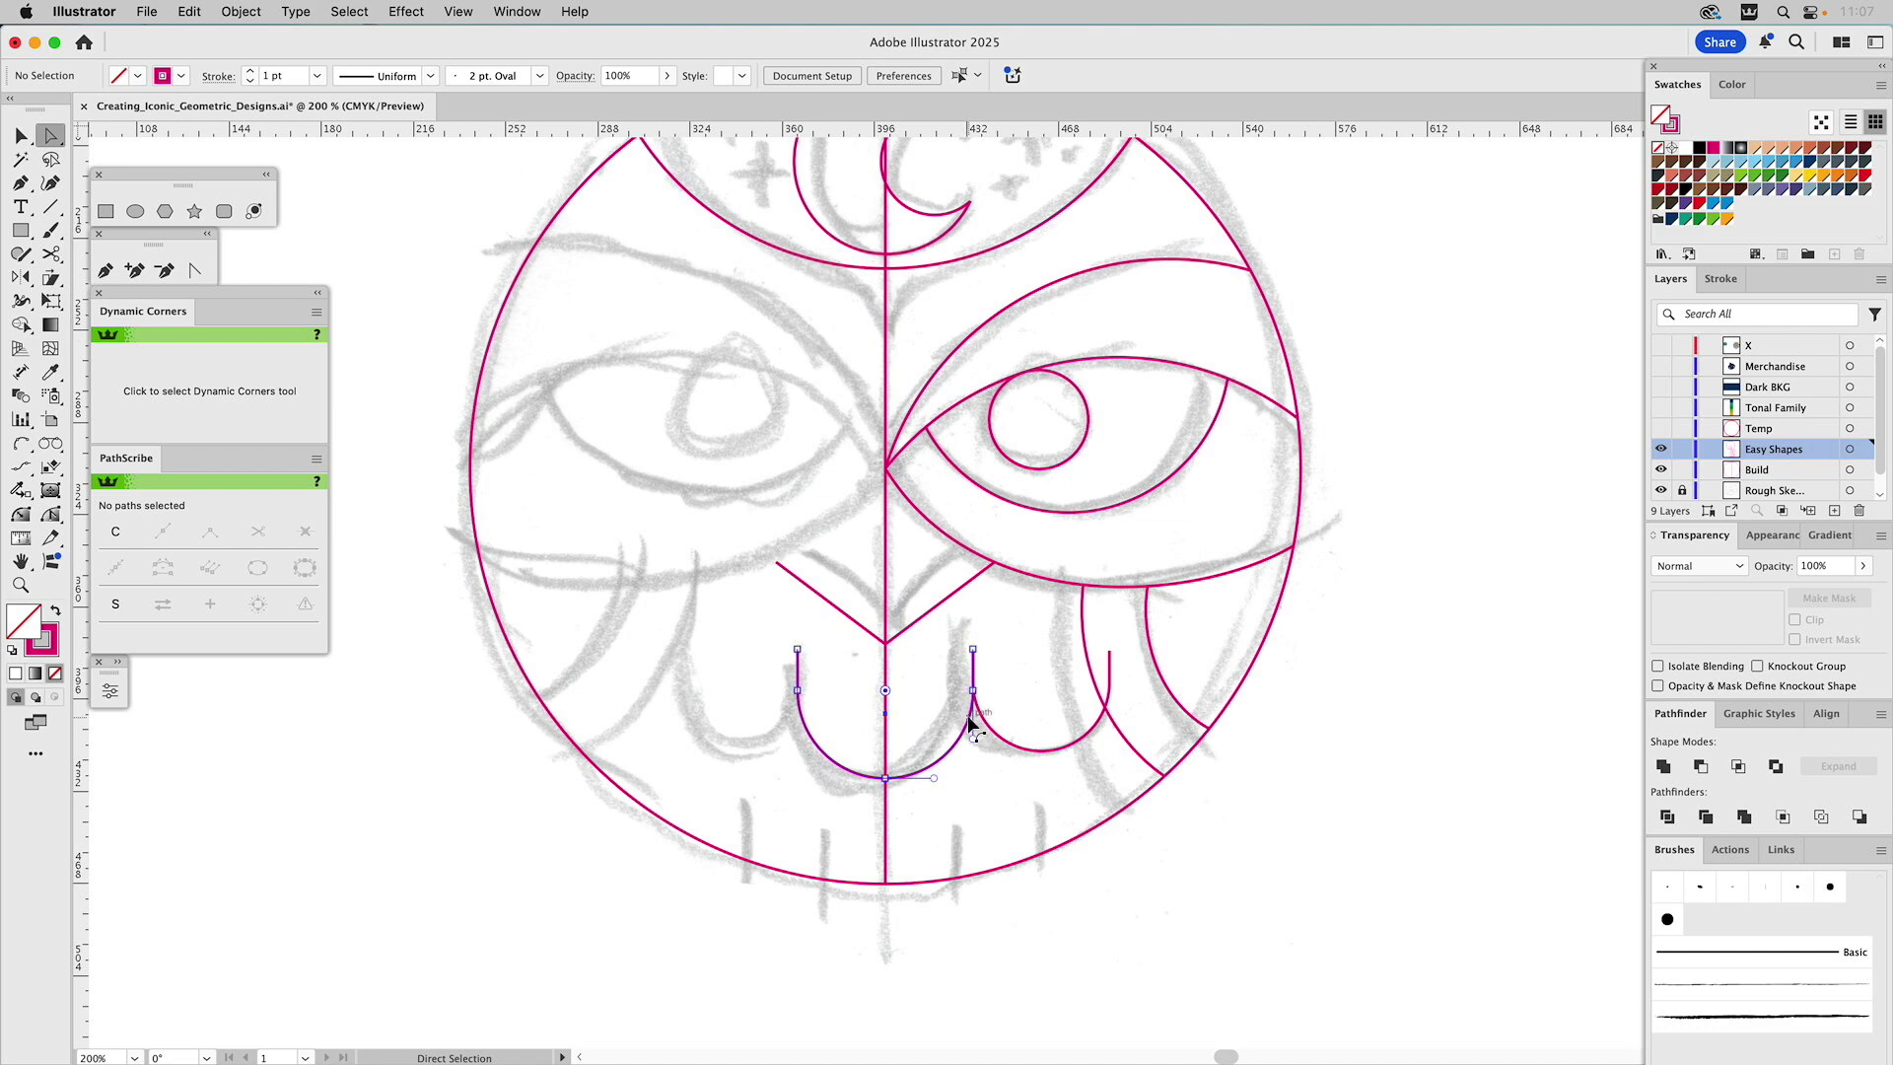
{"action": "left_click", "coordinate": [974, 720]}
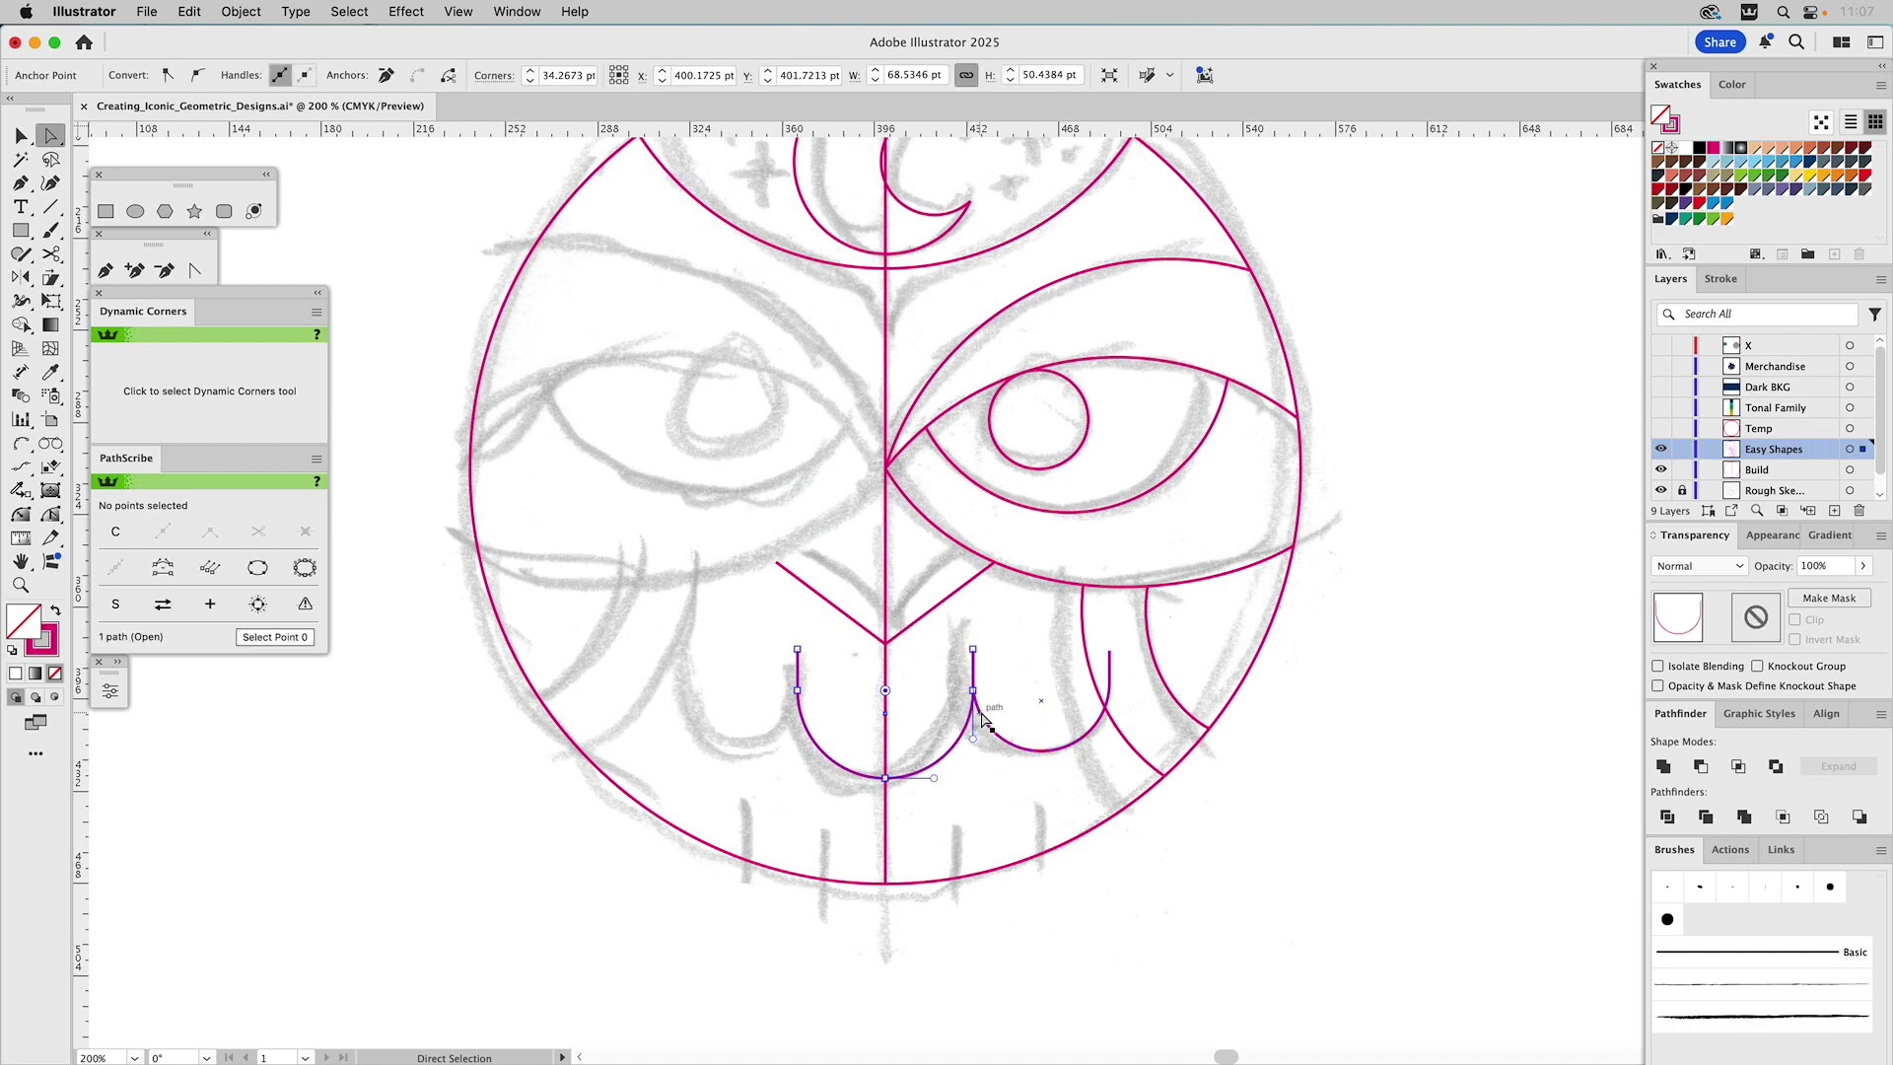
{"action": "left_click", "coordinate": [973, 650]}
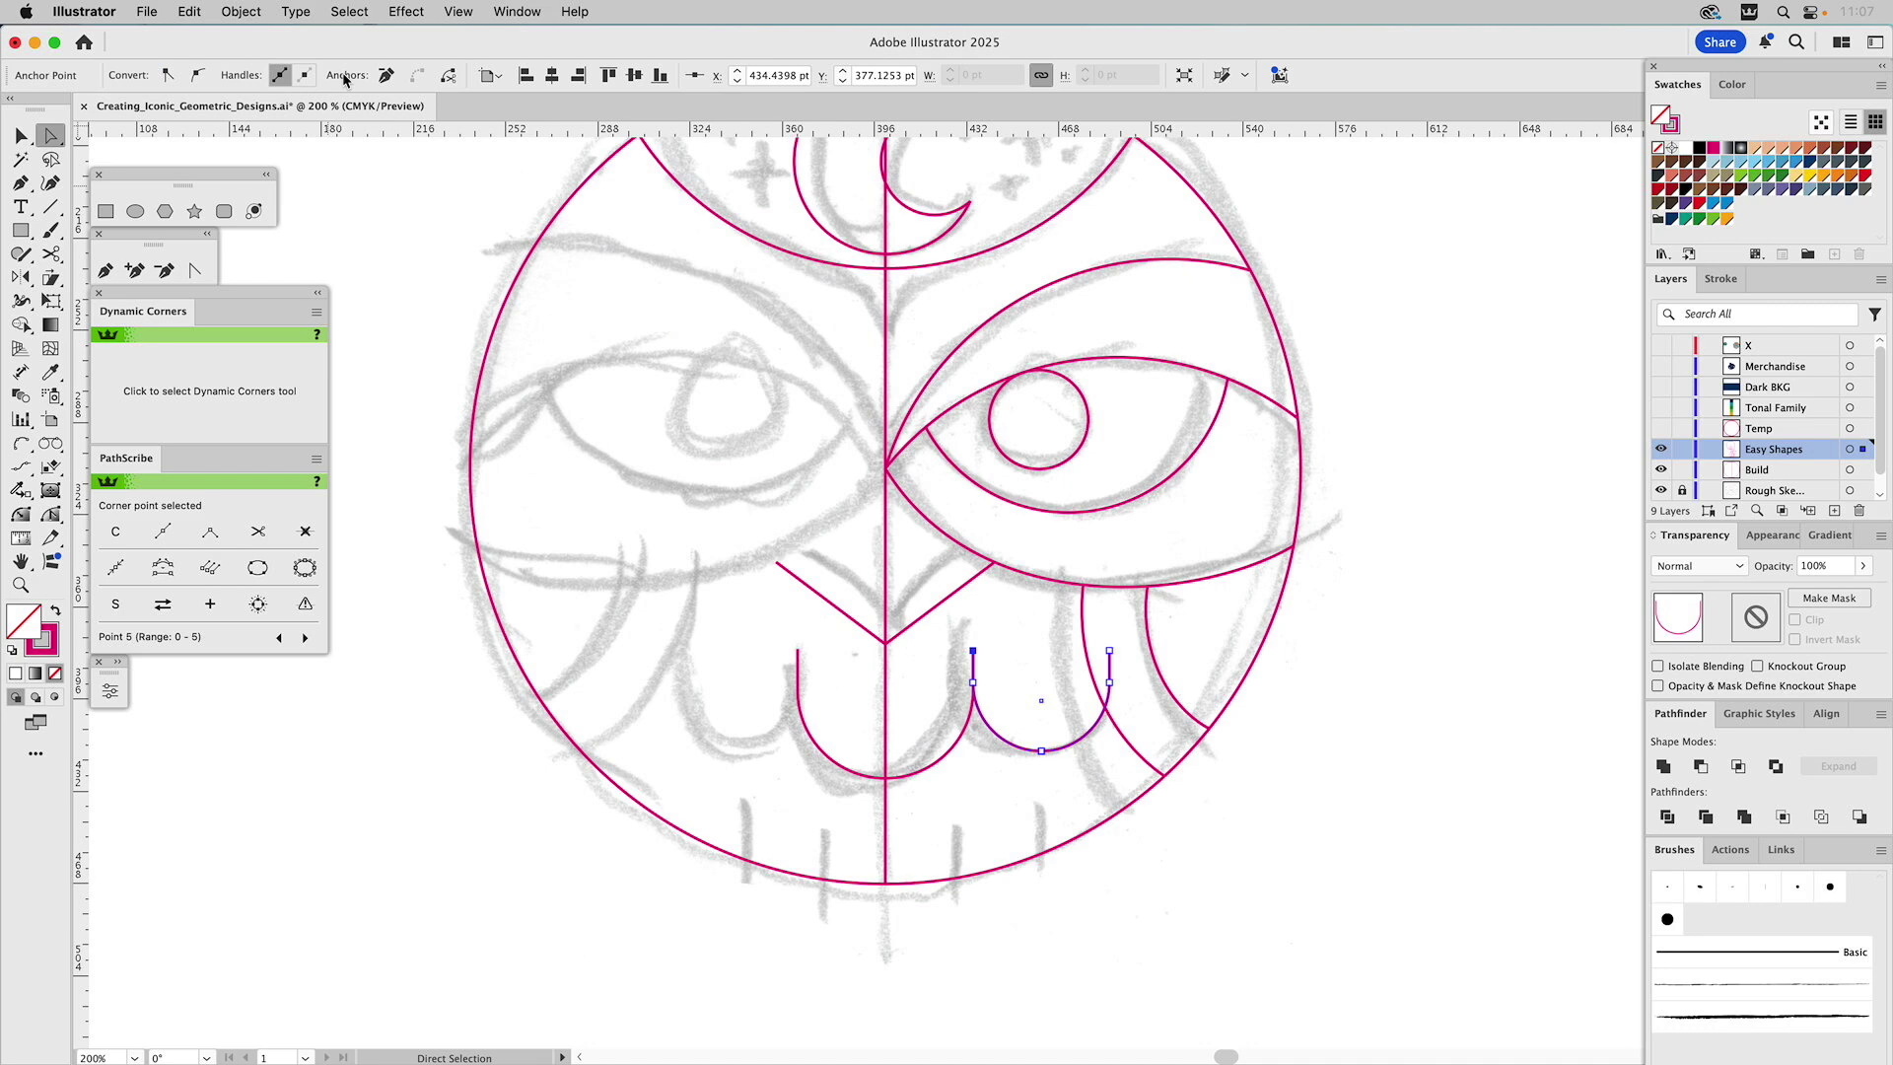
Trim the smaller U curve's right end where it crosses the inner feather arc with the Shape Builder tool
{"action": "key", "text": "v"}
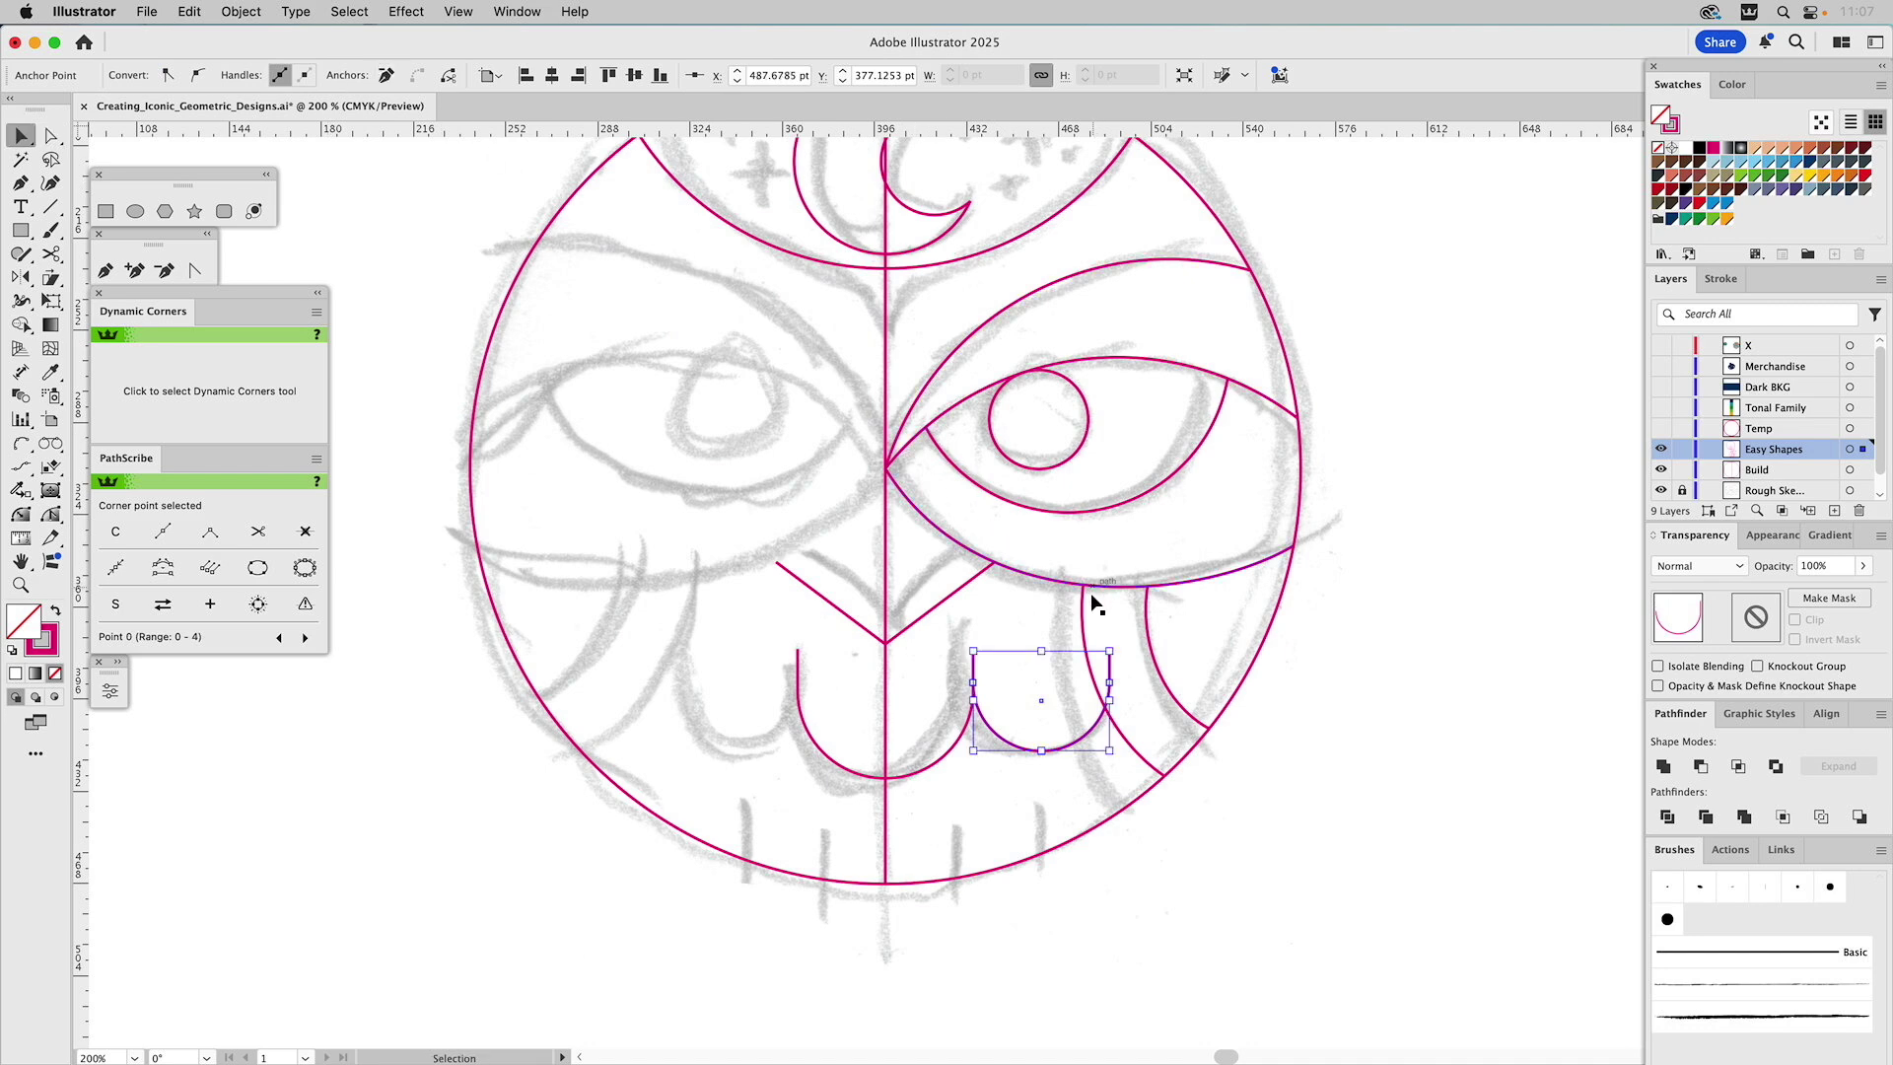
{"action": "left_click", "coordinate": [1096, 689], "text": "shift"}
{"action": "key", "text": "shift+m"}
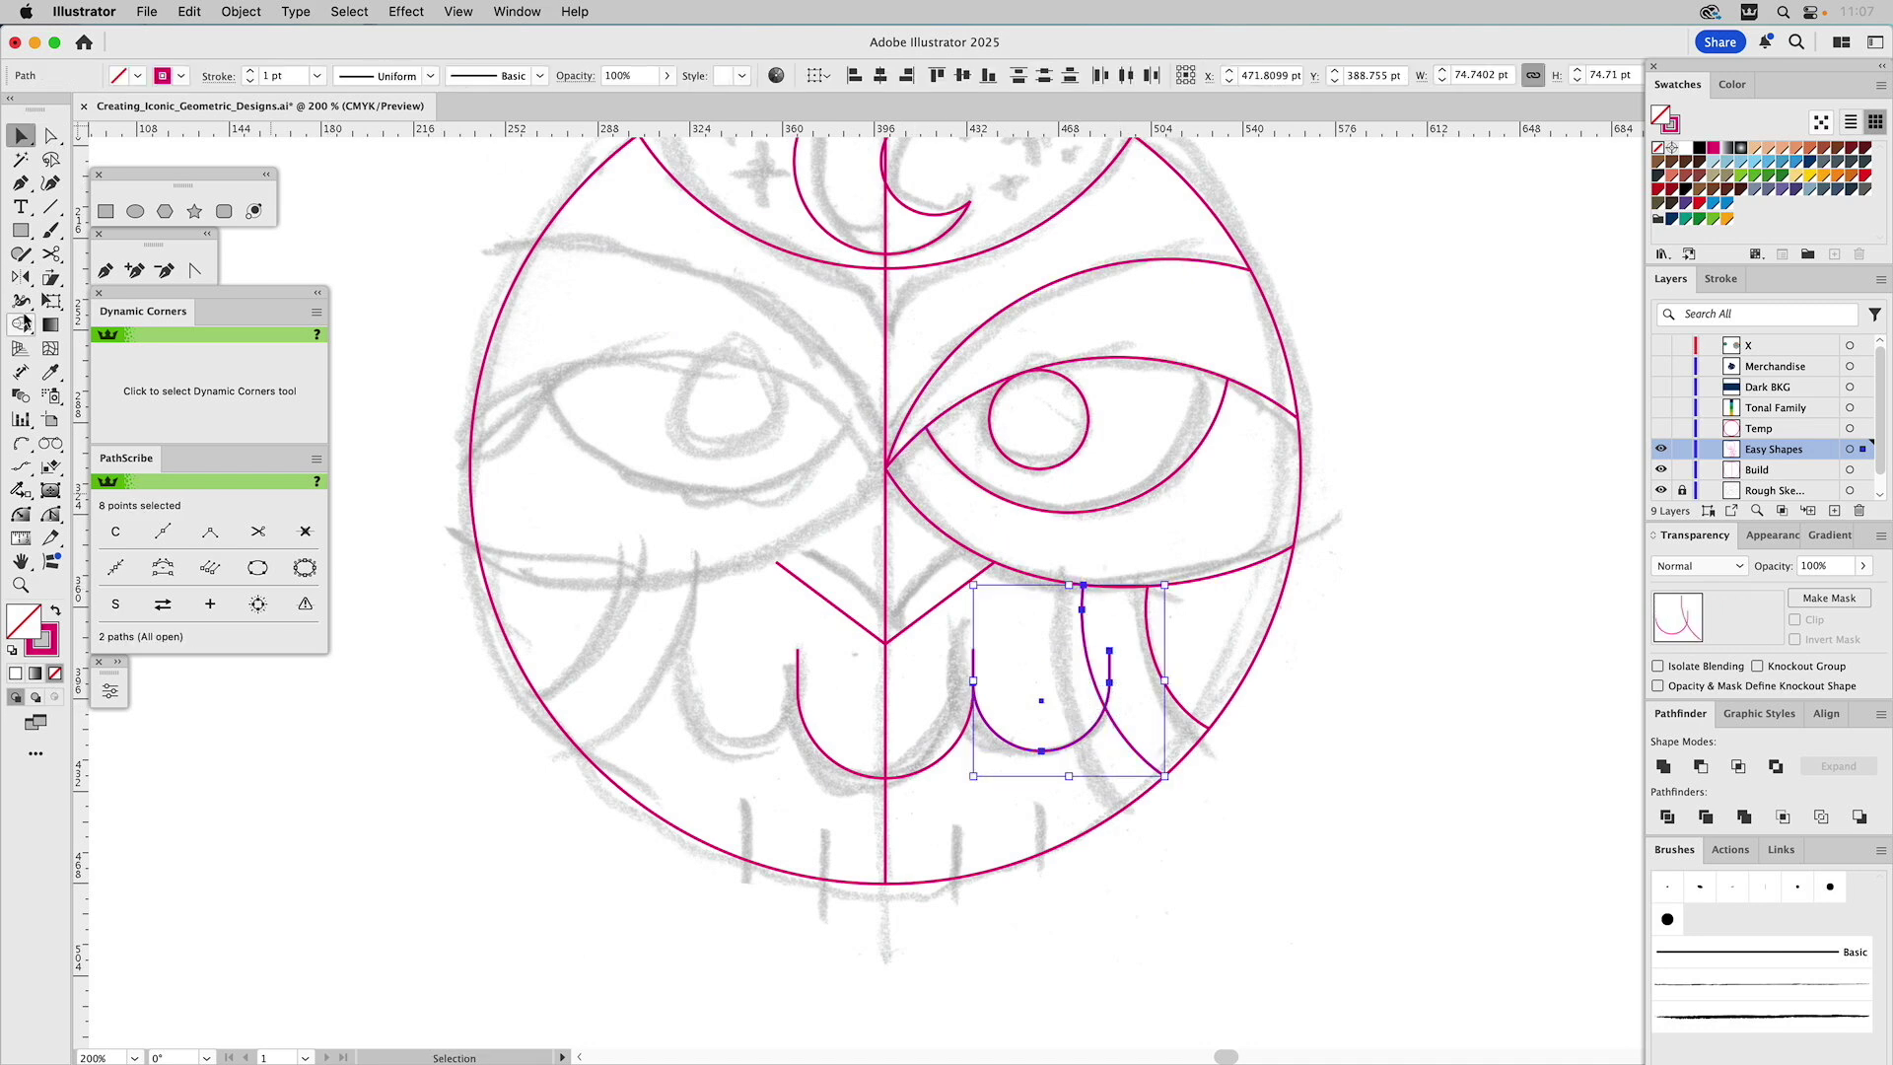
{"action": "left_click", "coordinate": [1111, 669], "text": "alt"}
{"action": "key", "text": "v"}
{"action": "left_click", "coordinate": [1137, 702]}
{"action": "key", "text": "shift+m"}
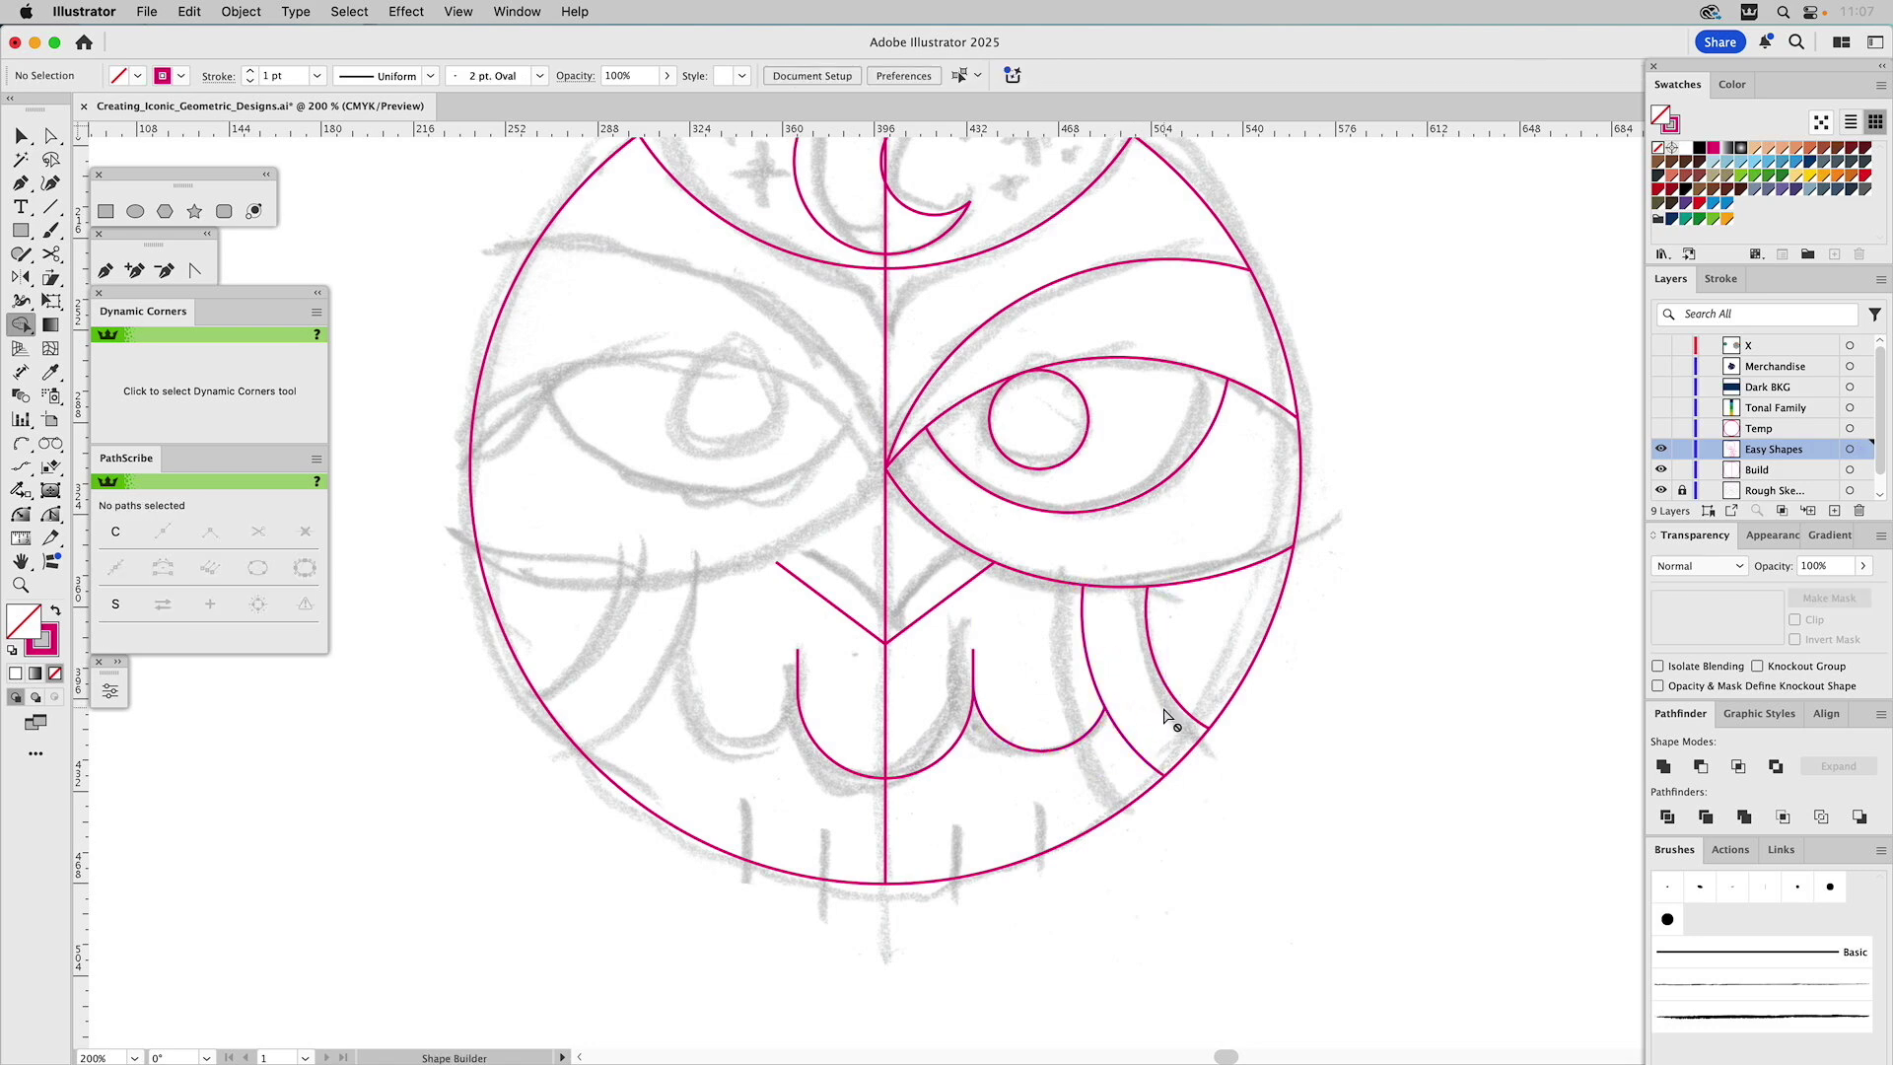
{"action": "key", "text": "space"}
{"action": "left_click_drag", "start_coordinate": [937, 364], "coordinate": [967, 563]}
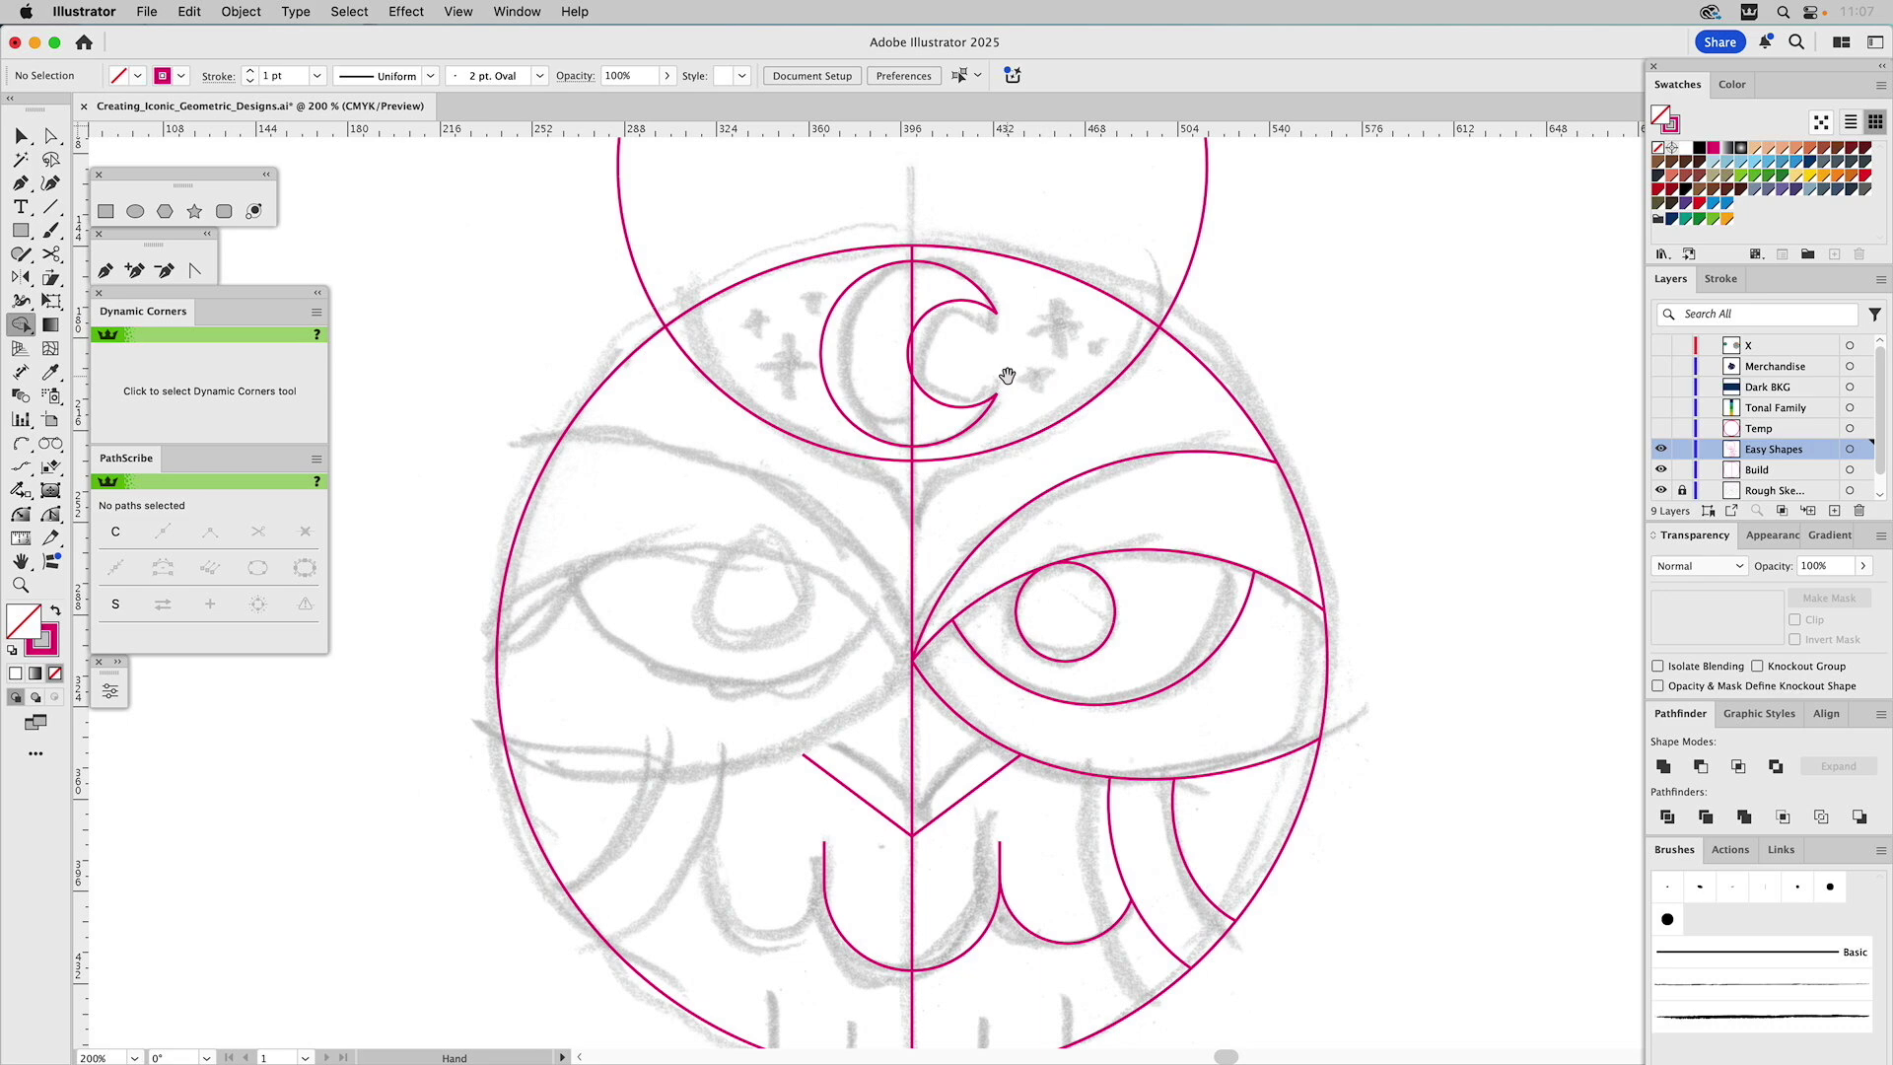
{"action": "left_click_drag", "start_coordinate": [1007, 769], "coordinate": [979, 585]}
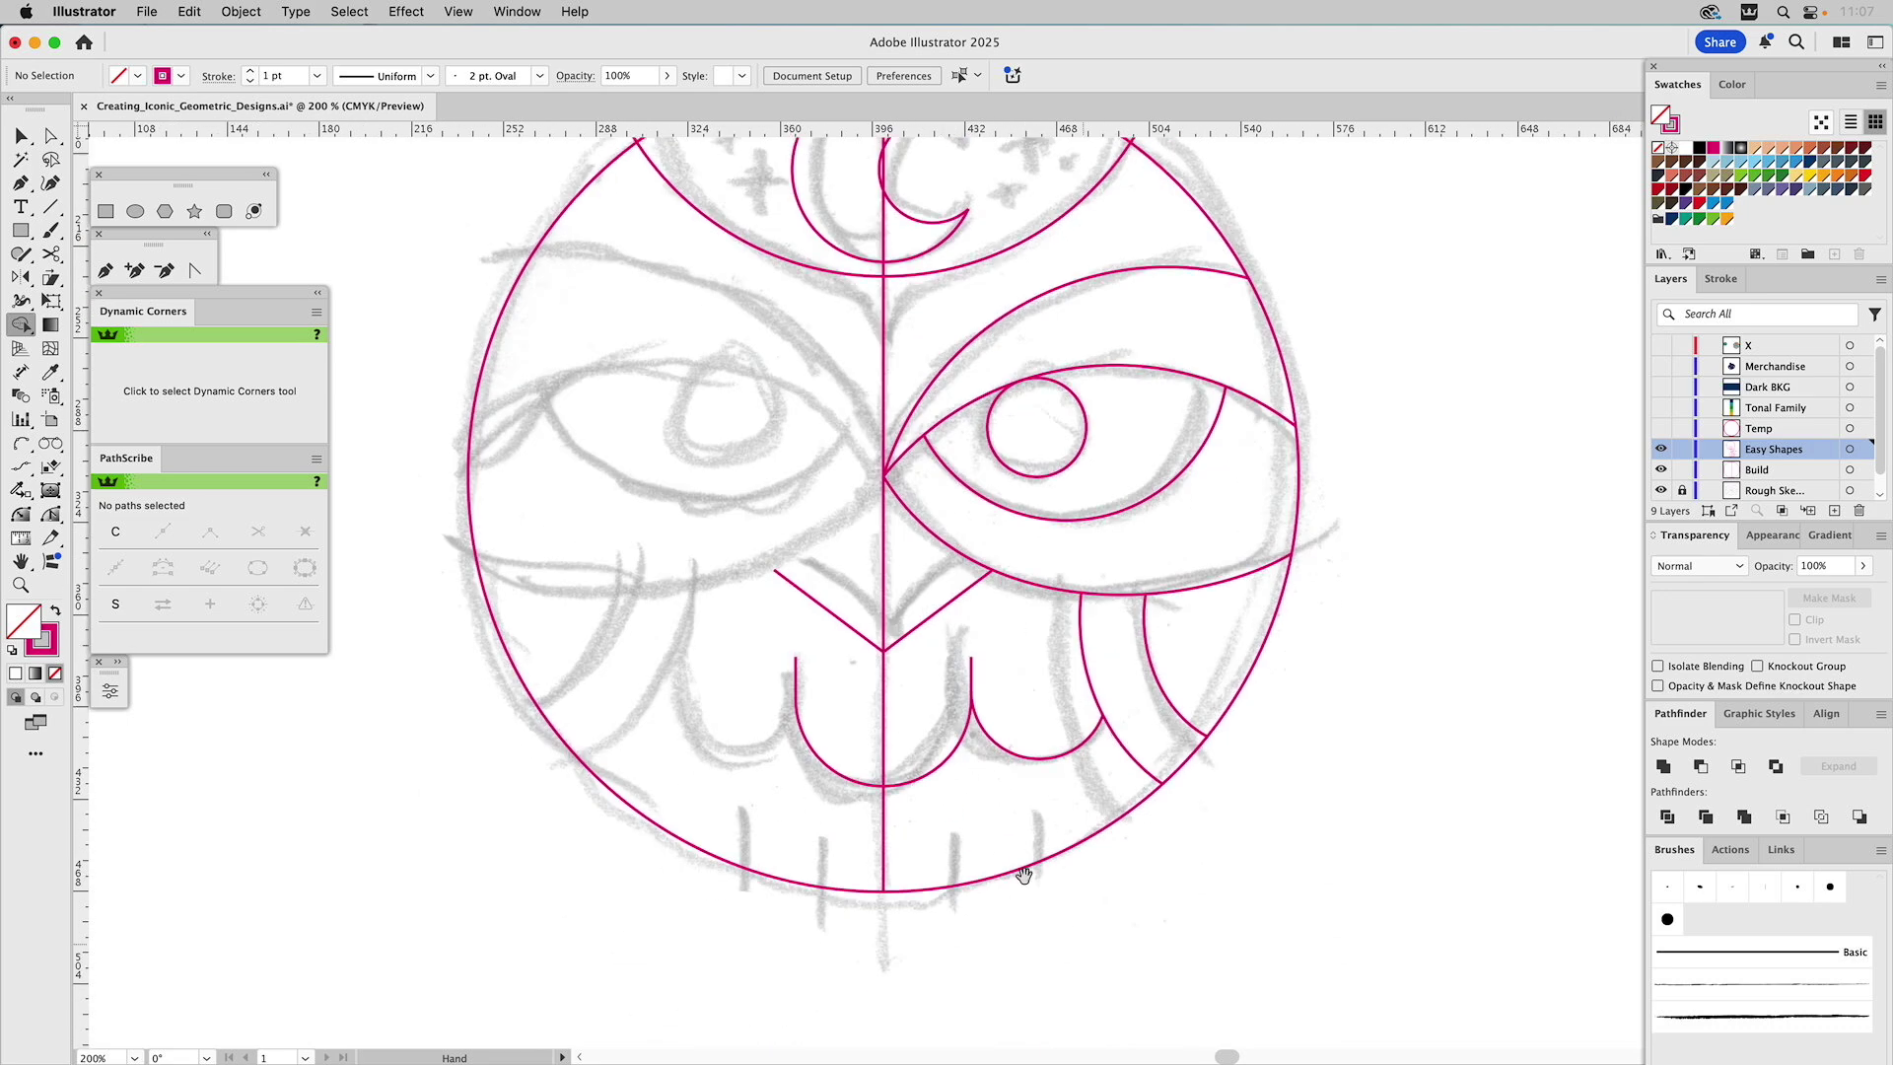
Draw a square about 15.3 pt wide beside the large sketched star left of the moon, and rotate it 45° into a diamond
{"action": "left_click_drag", "start_coordinate": [929, 341], "coordinate": [1014, 624]}
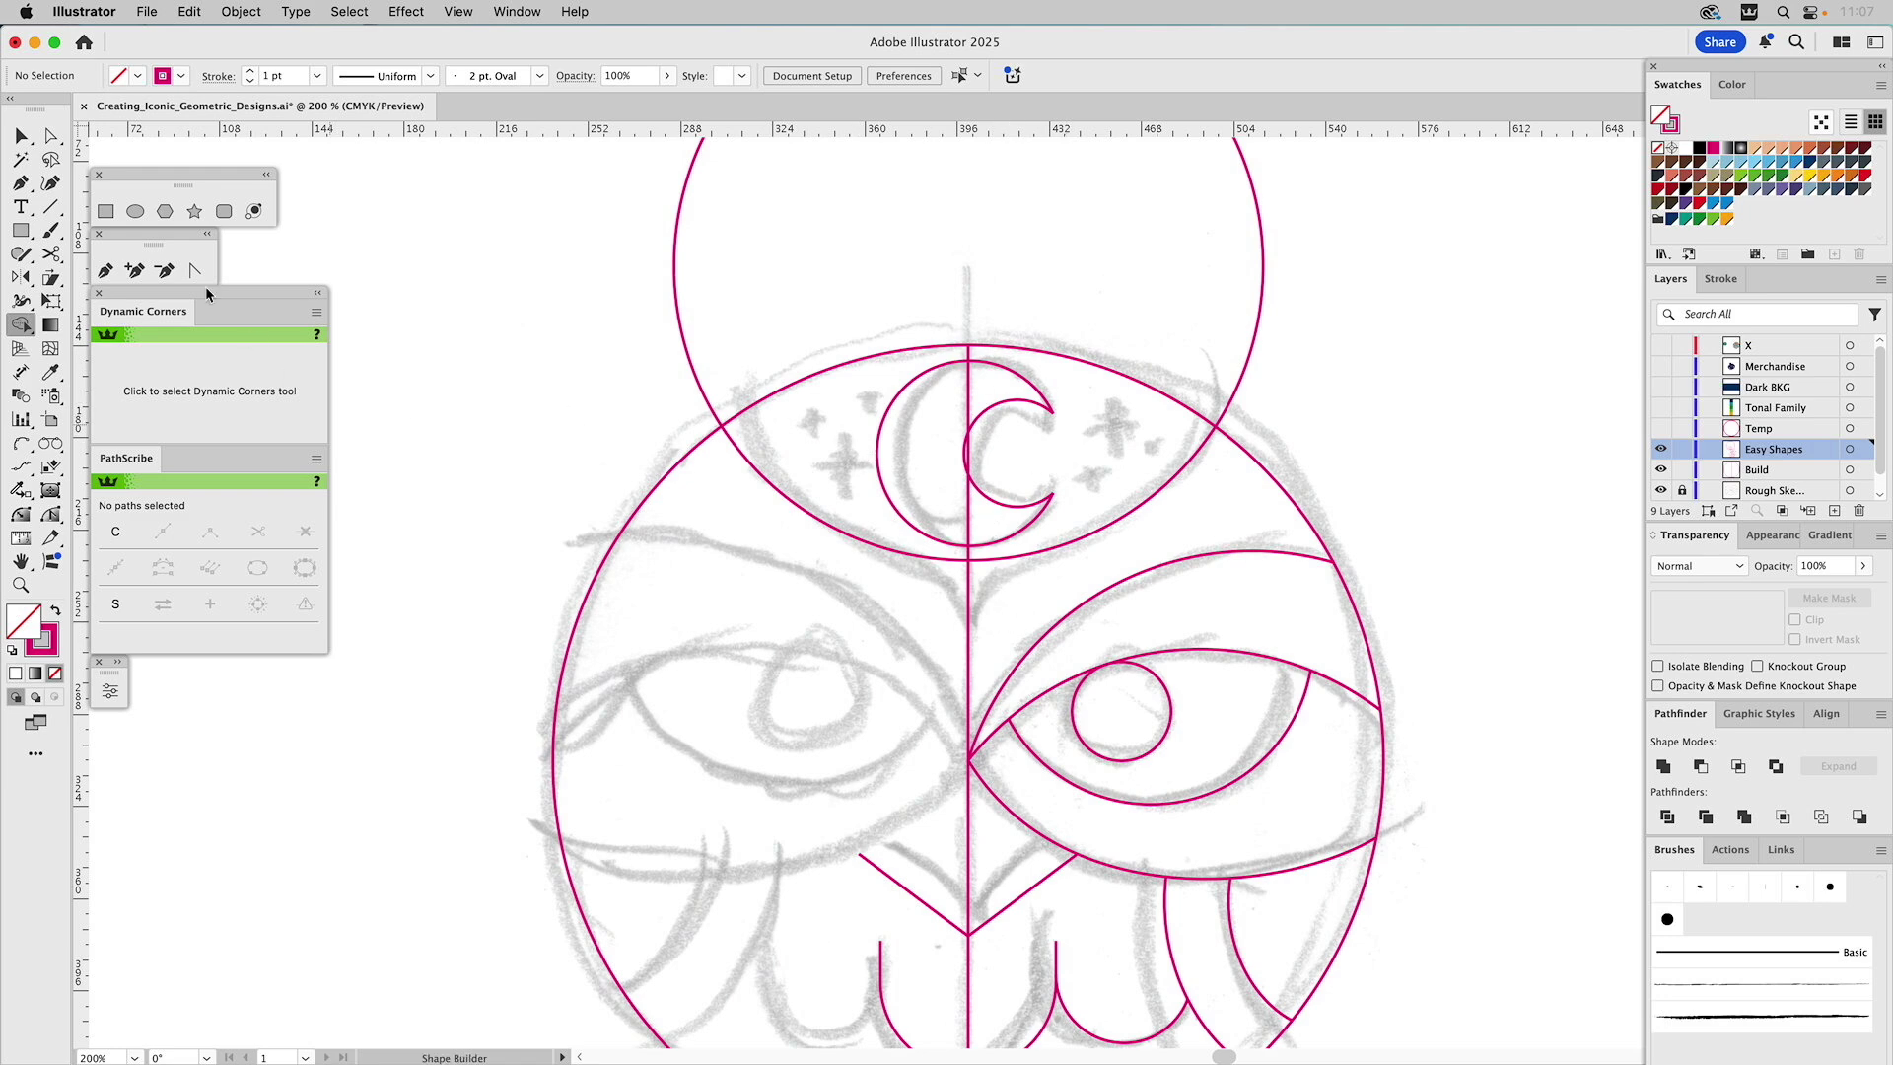
{"action": "left_click", "coordinate": [106, 212]}
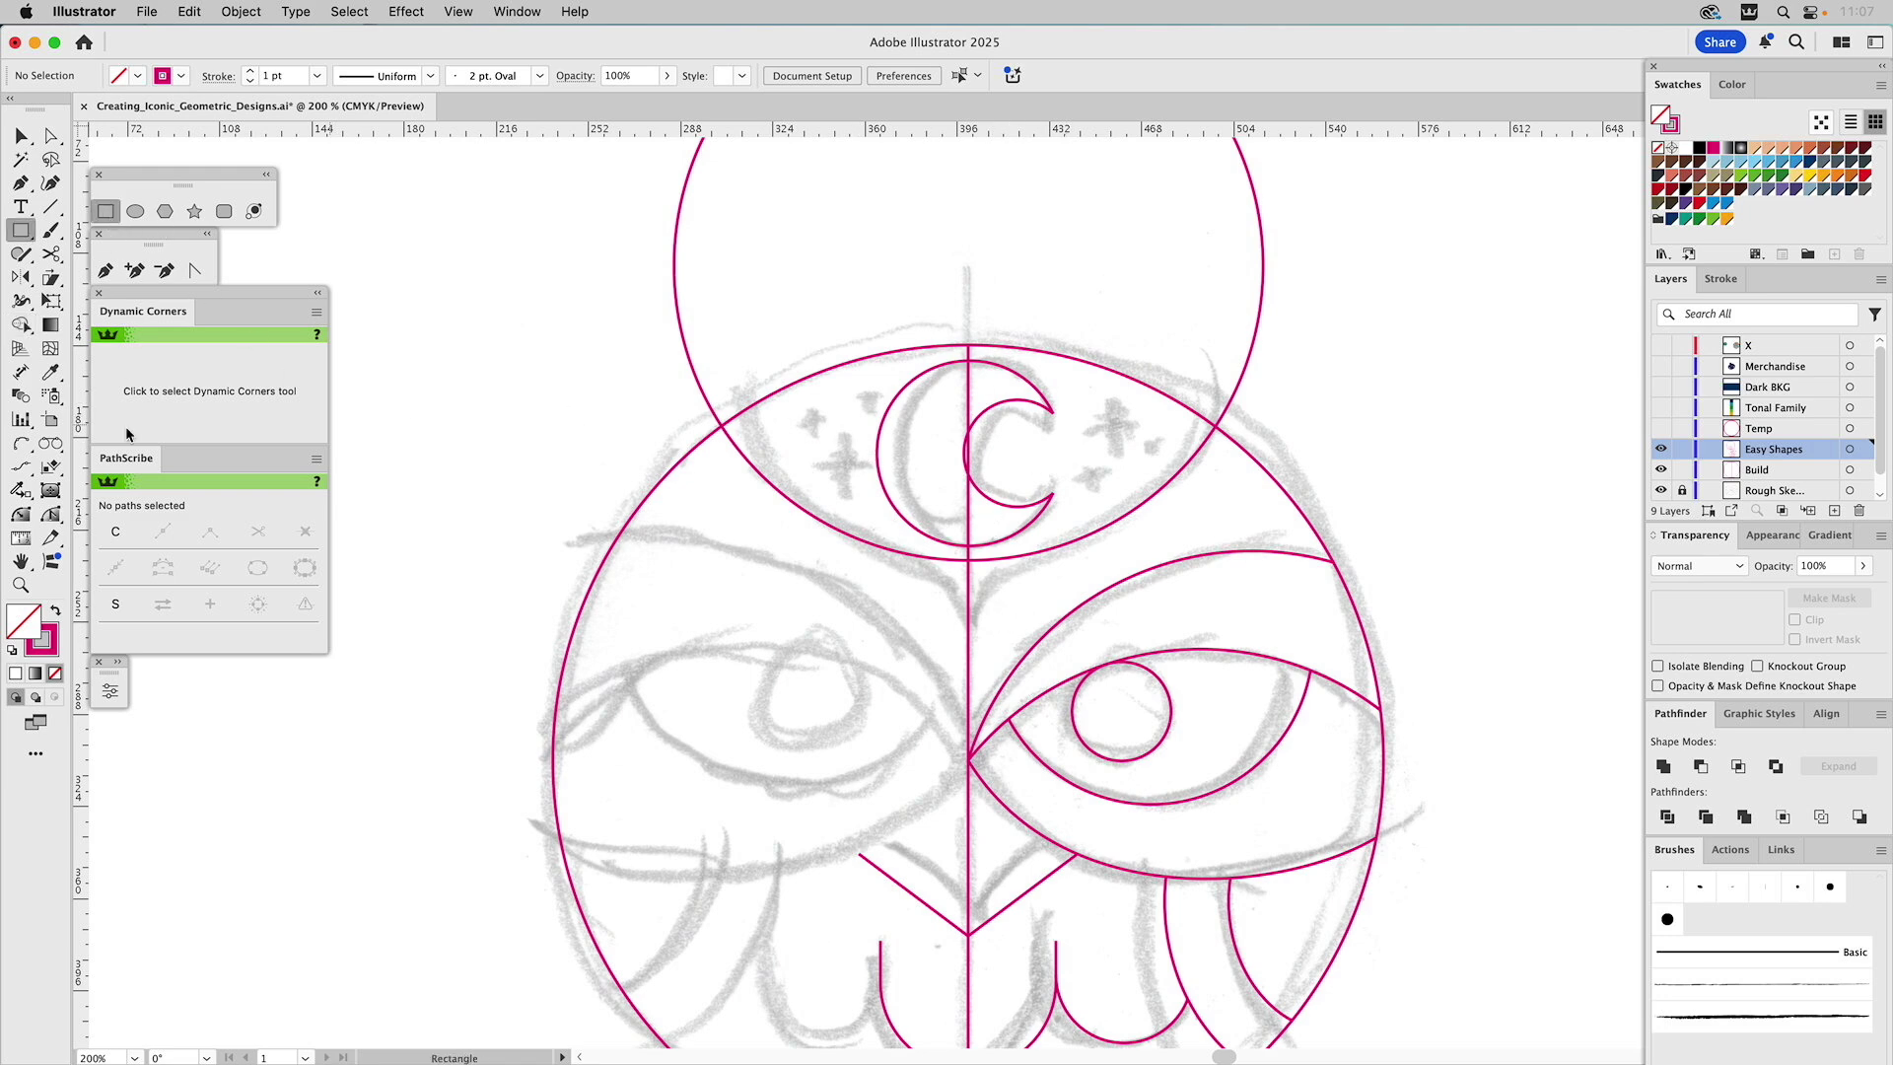
{"action": "left_click", "coordinate": [21, 587]}
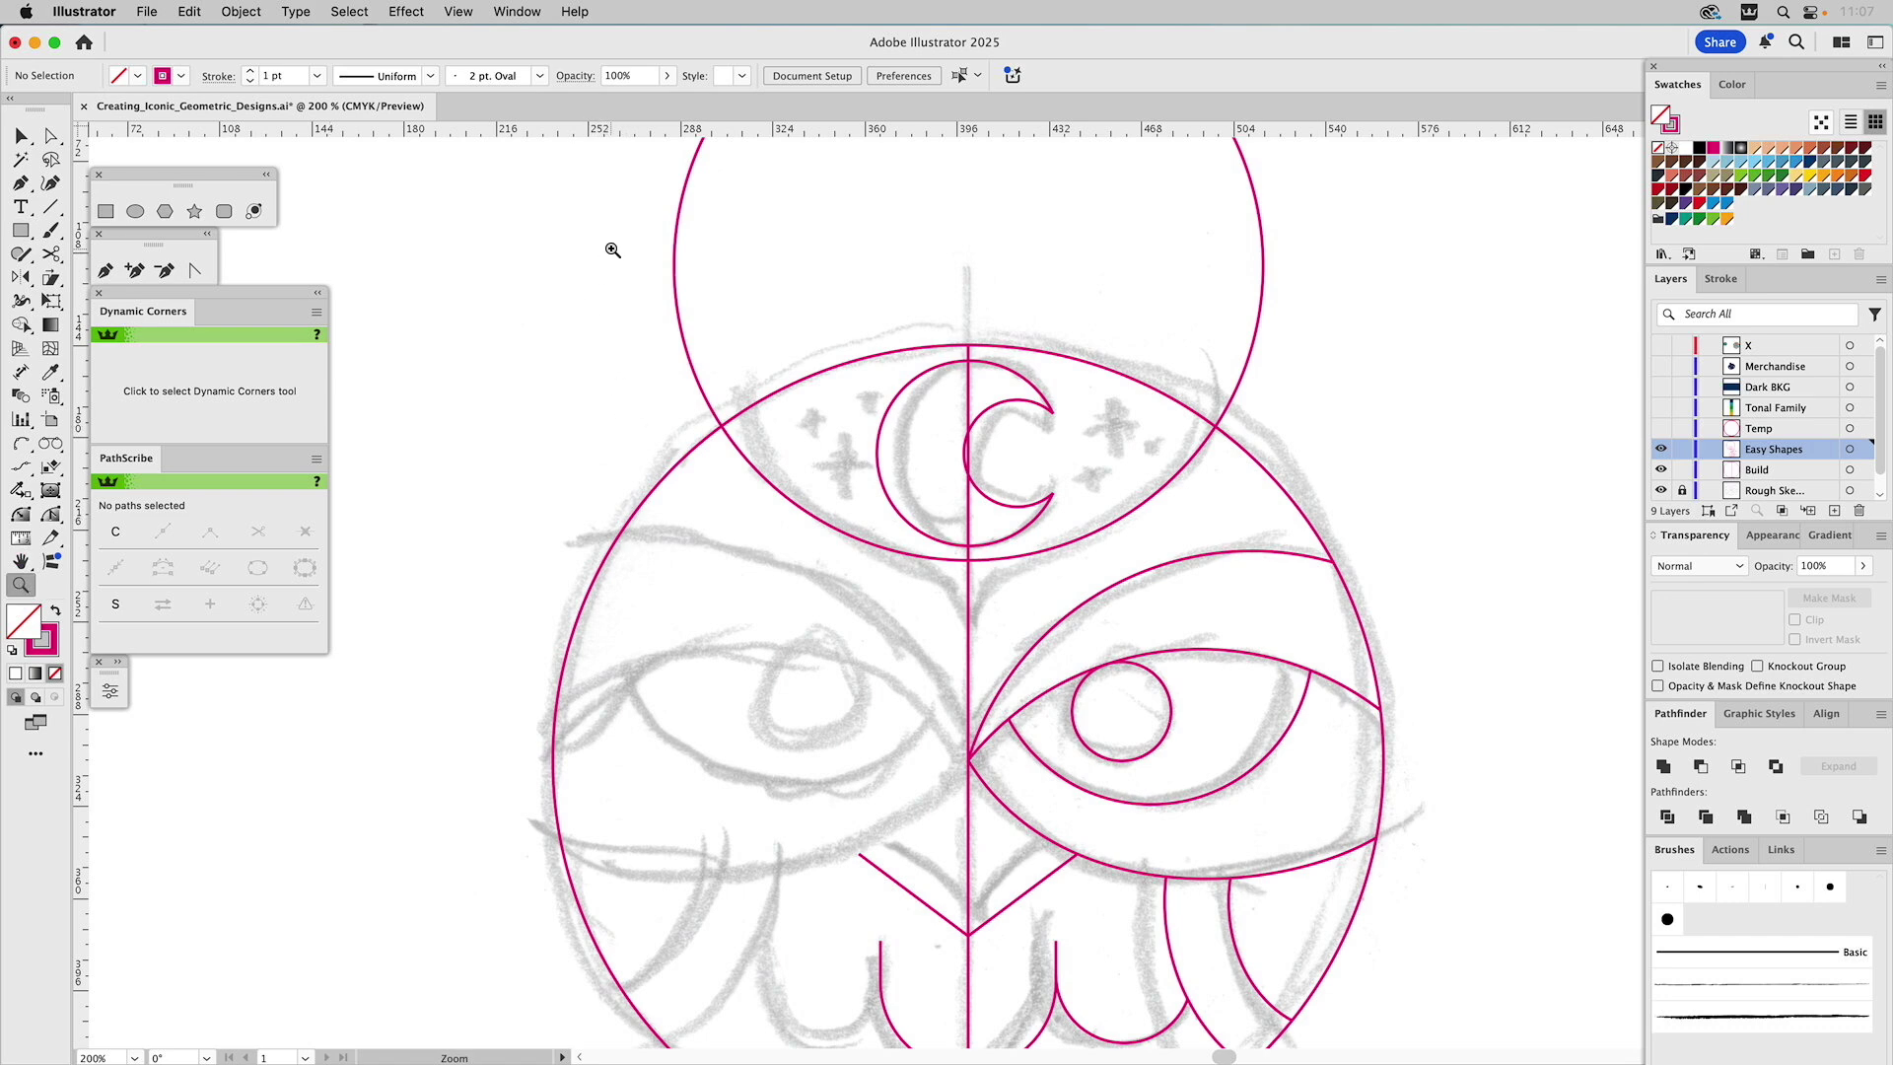
{"action": "left_click_drag", "start_coordinate": [621, 268], "coordinate": [1084, 658]}
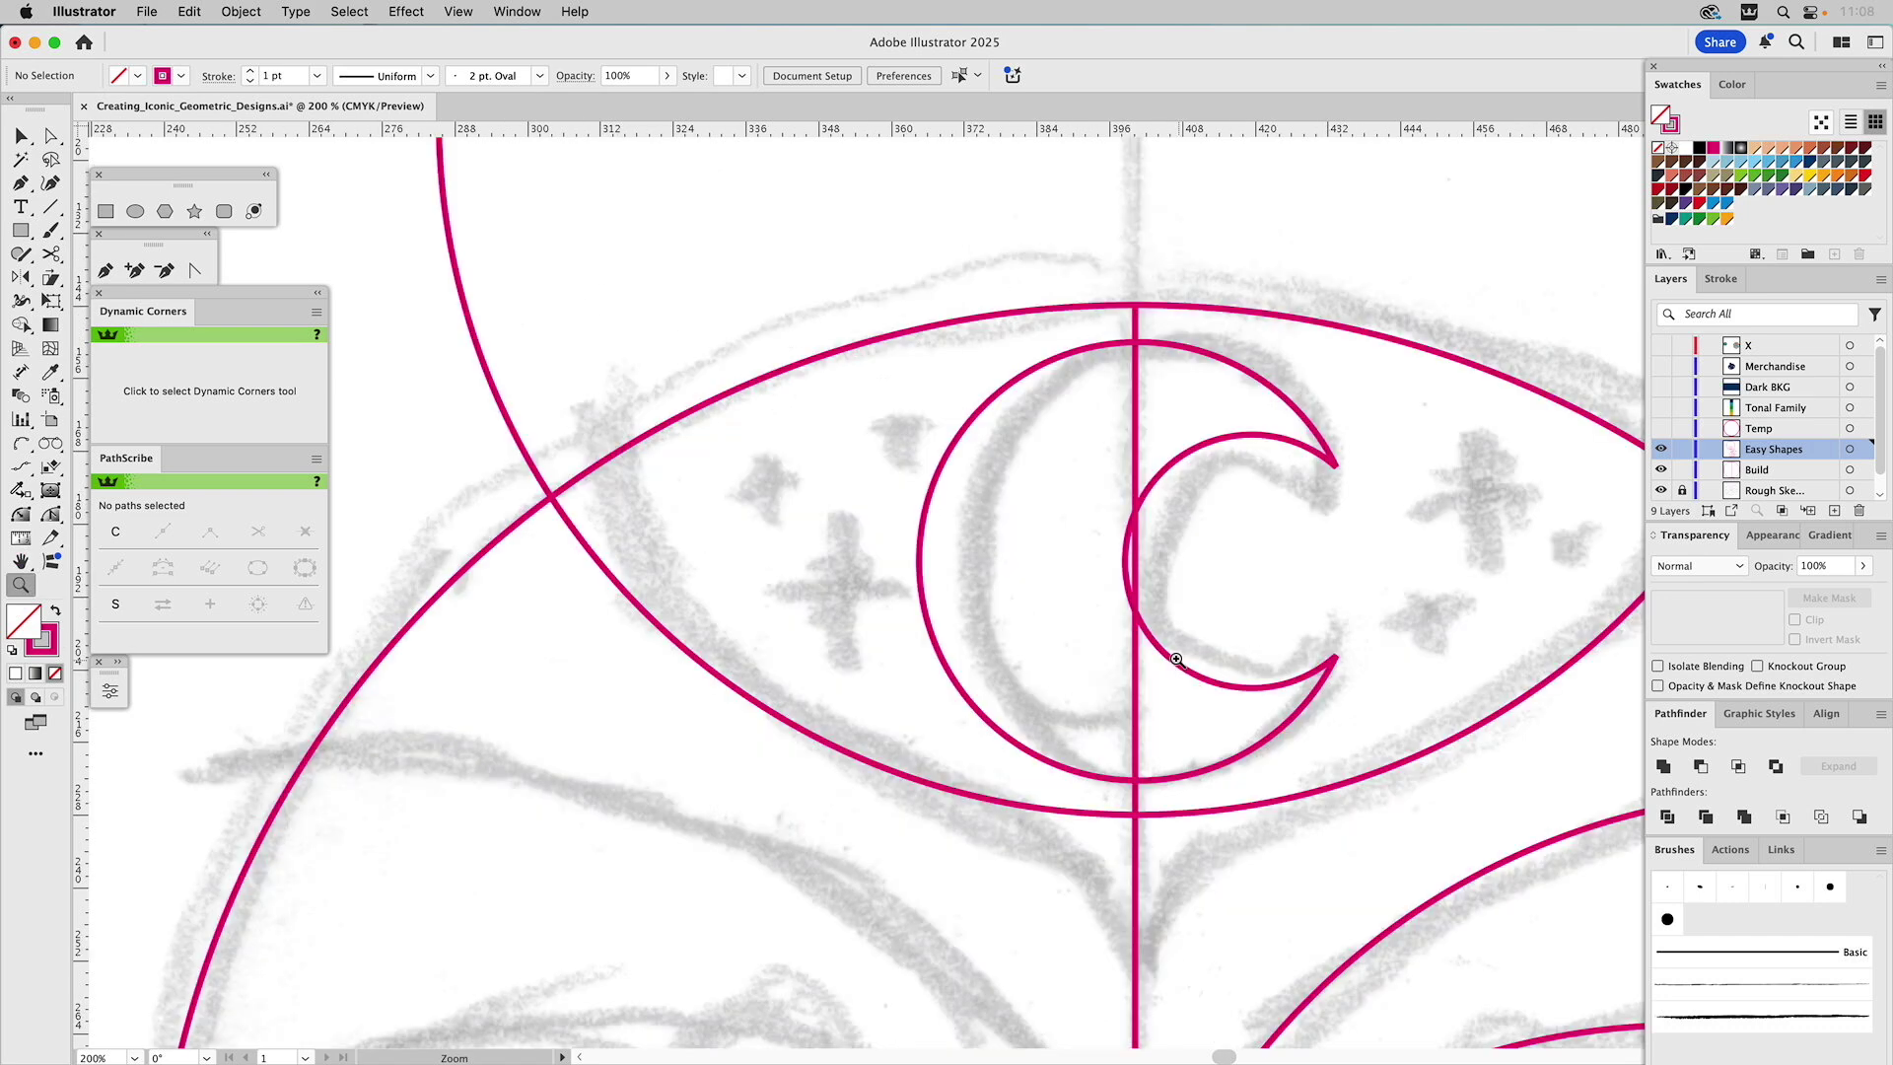
{"action": "left_click", "coordinate": [107, 213]}
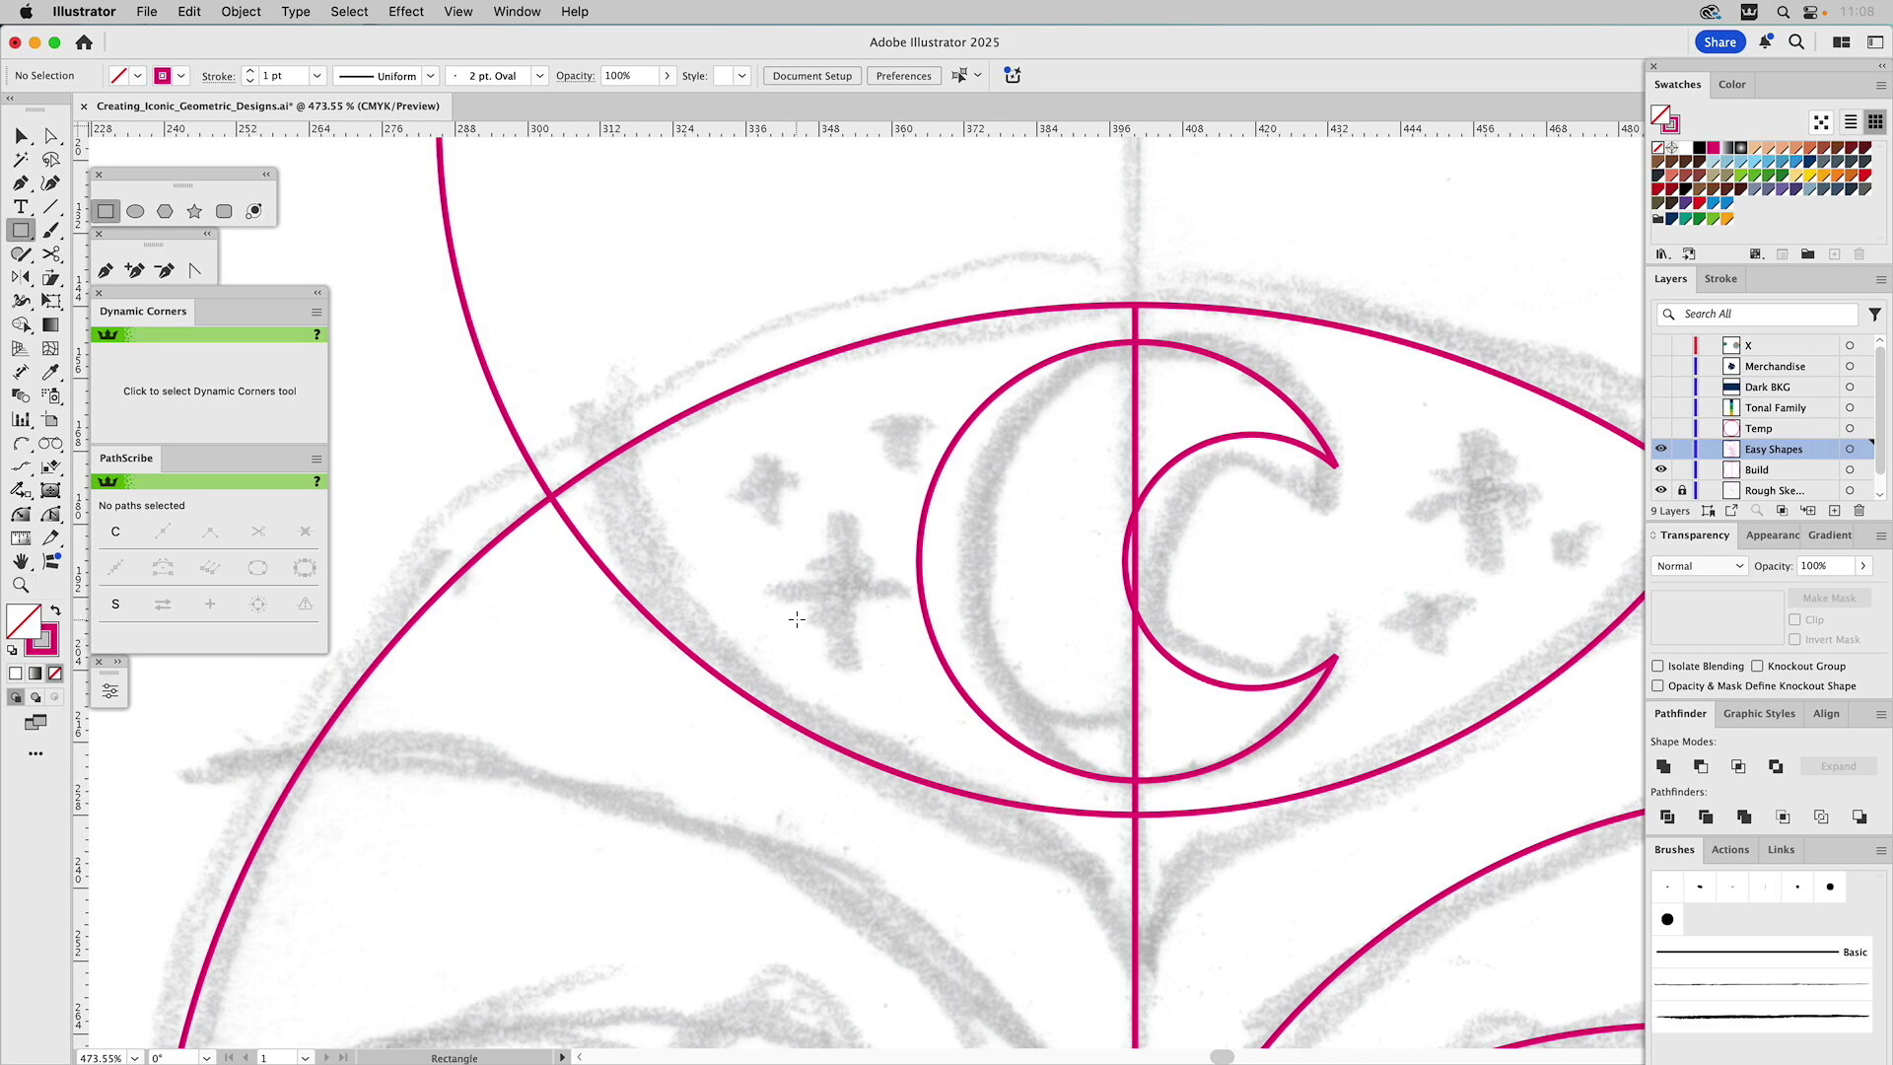
{"action": "left_click_drag", "start_coordinate": [781, 617], "coordinate": [830, 645]}
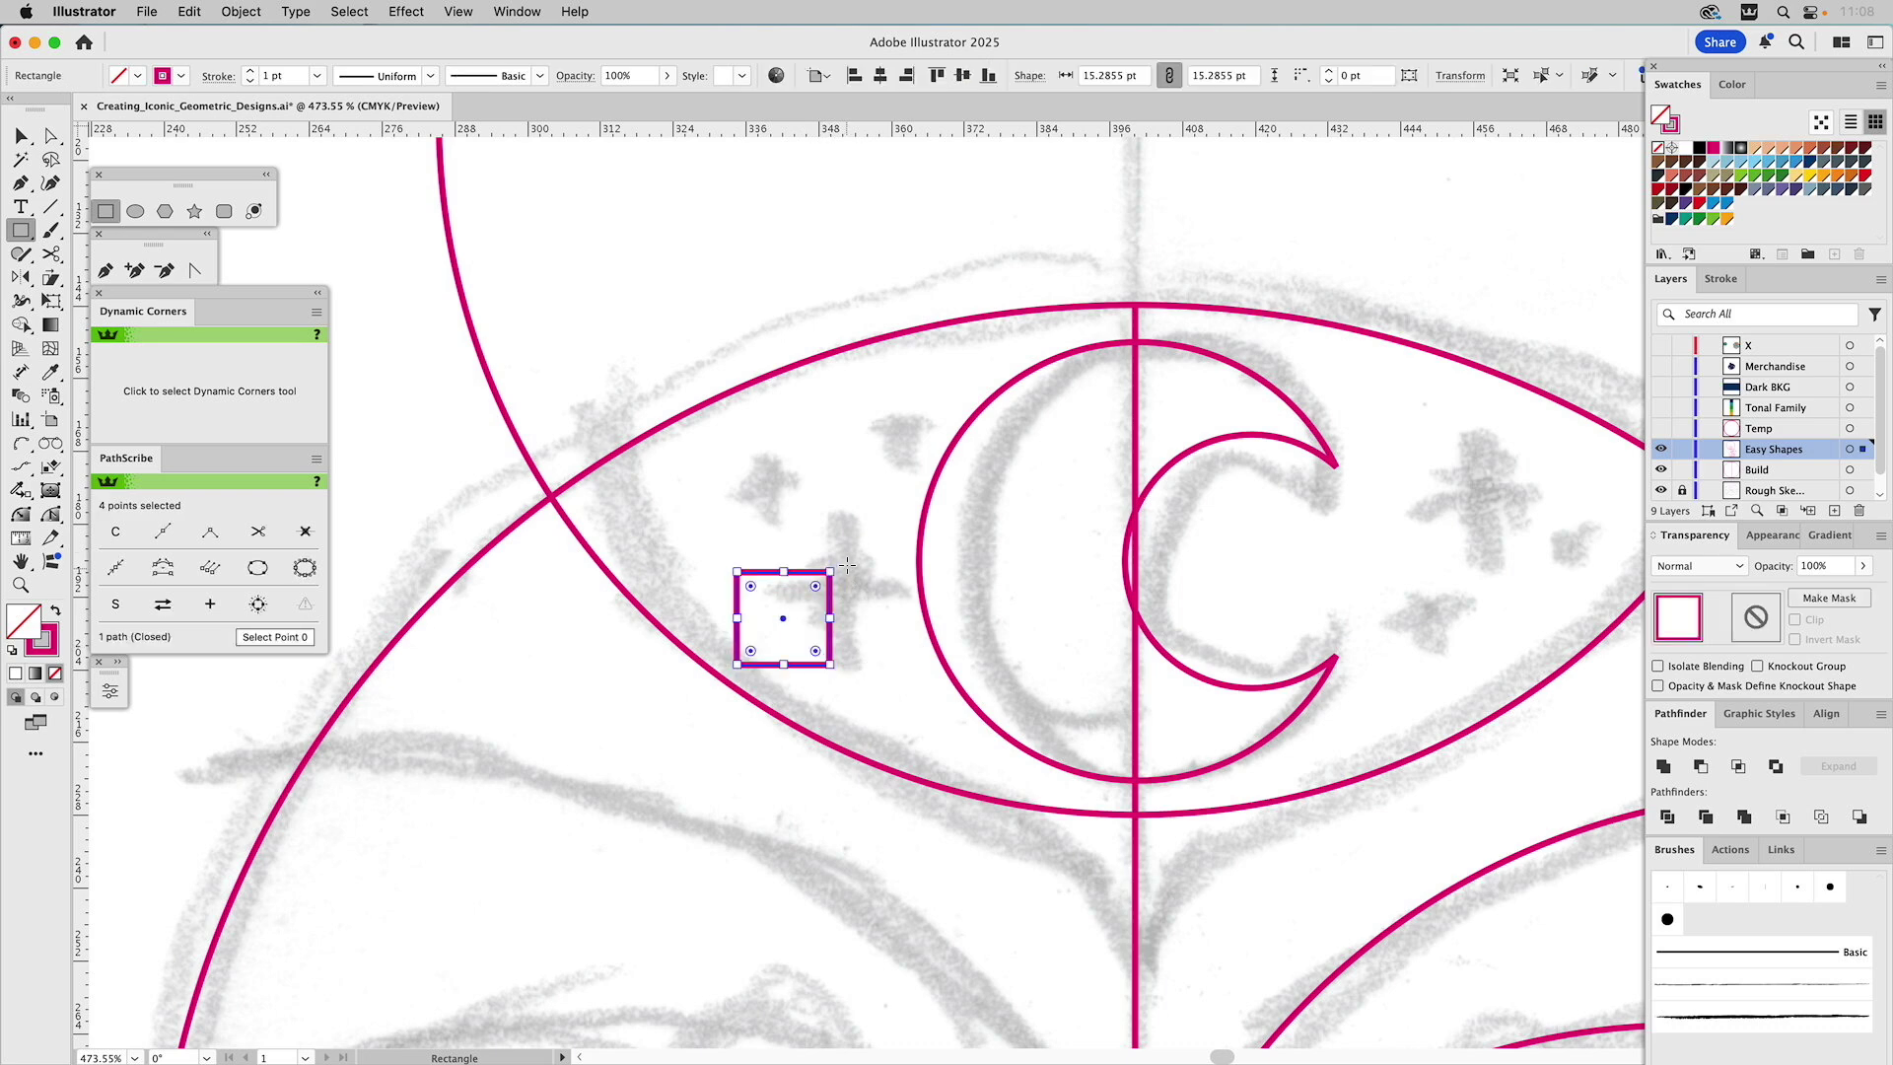
{"action": "key", "text": "v"}
{"action": "left_click_drag", "start_coordinate": [837, 565], "coordinate": [868, 632]}
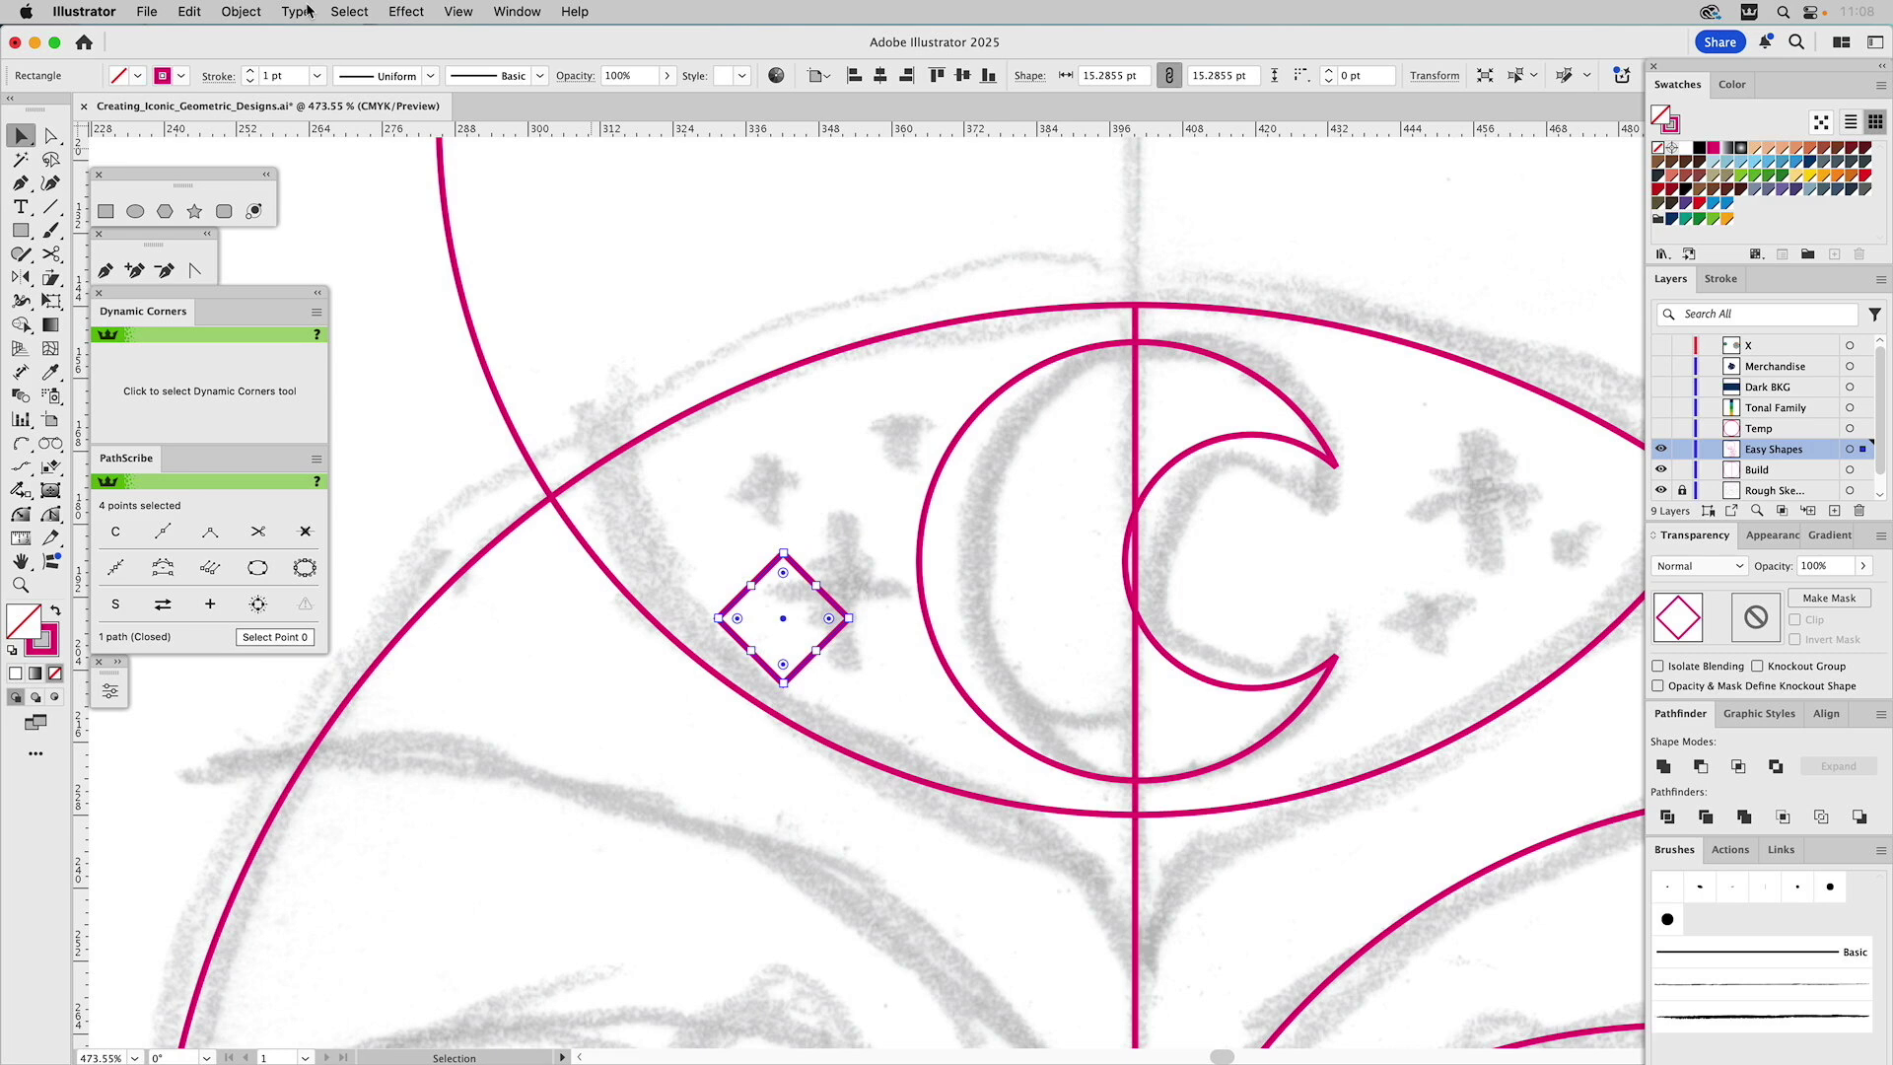
Apply a Pucker & Bloat effect with slightly less than 50% pucker to turn the diamond into a four-pointed star
{"action": "left_click", "coordinate": [399, 11]}
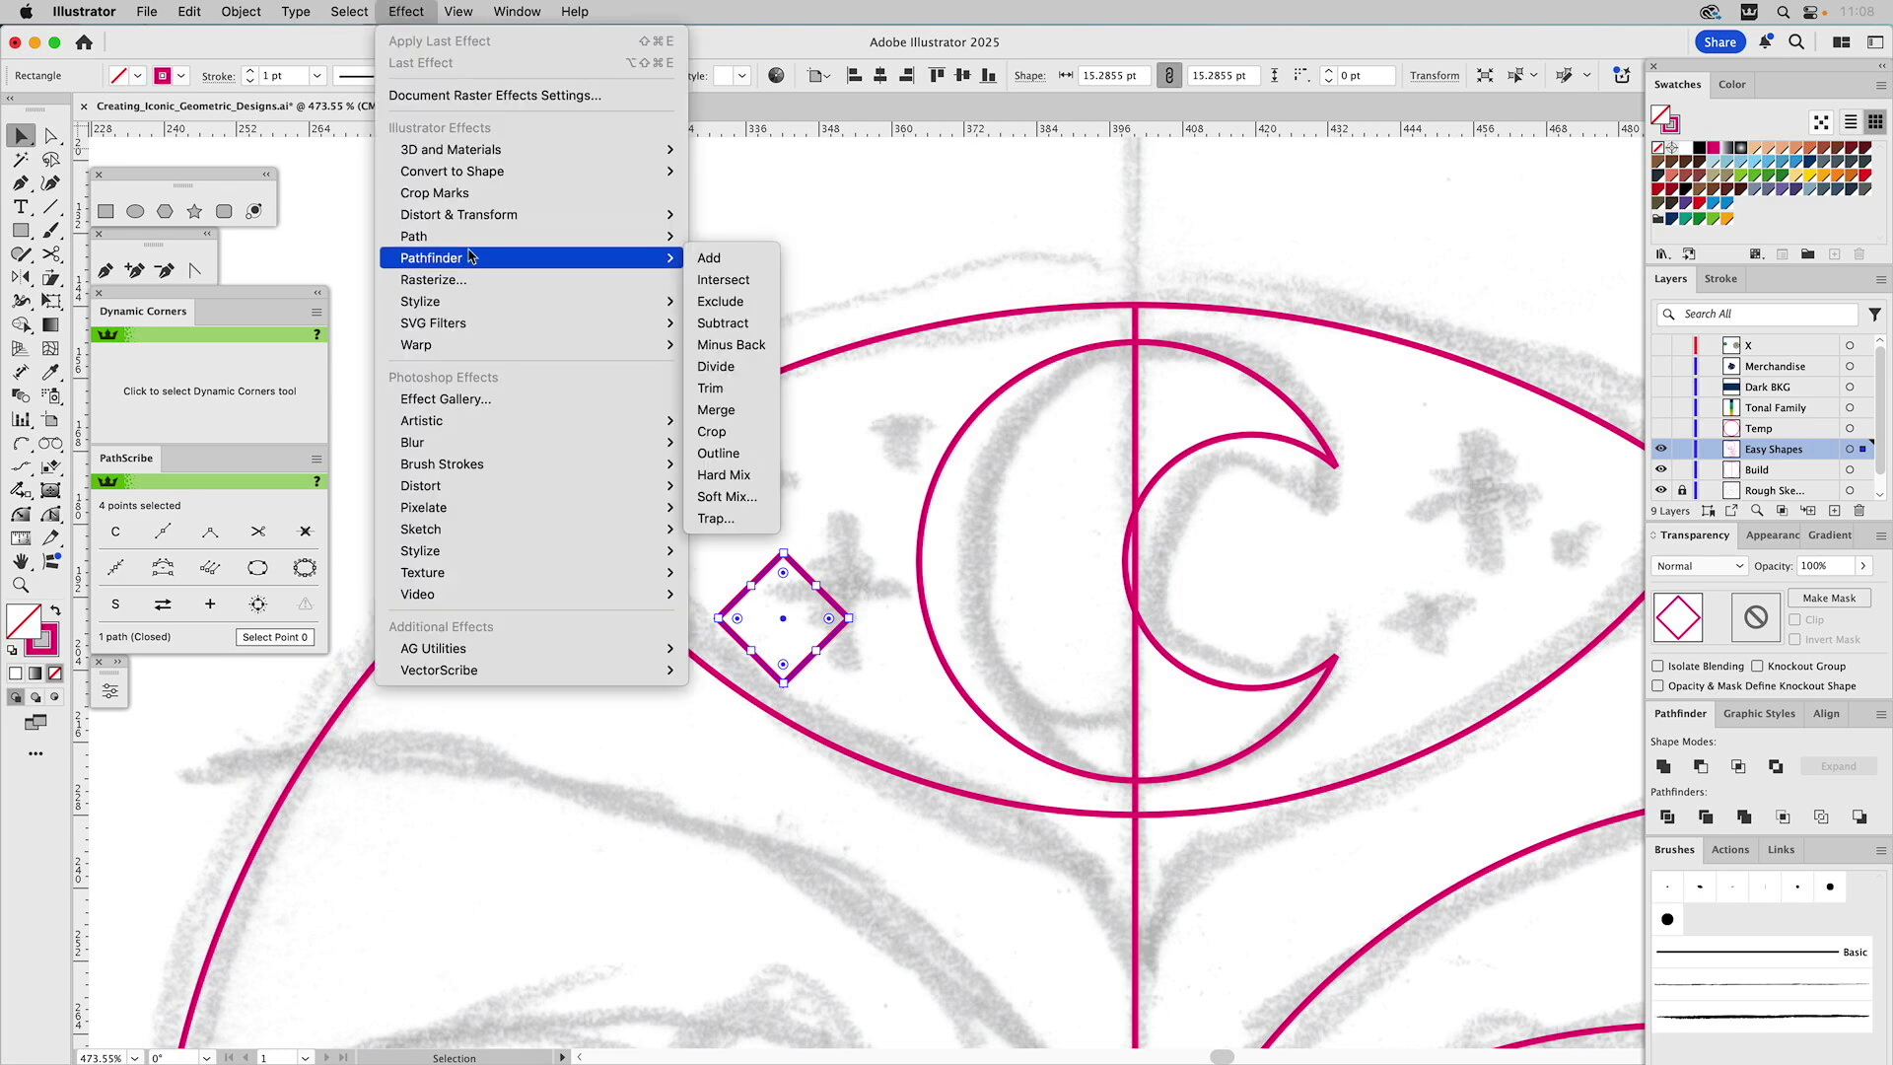
{"action": "mouse_move", "coordinate": [472, 243]}
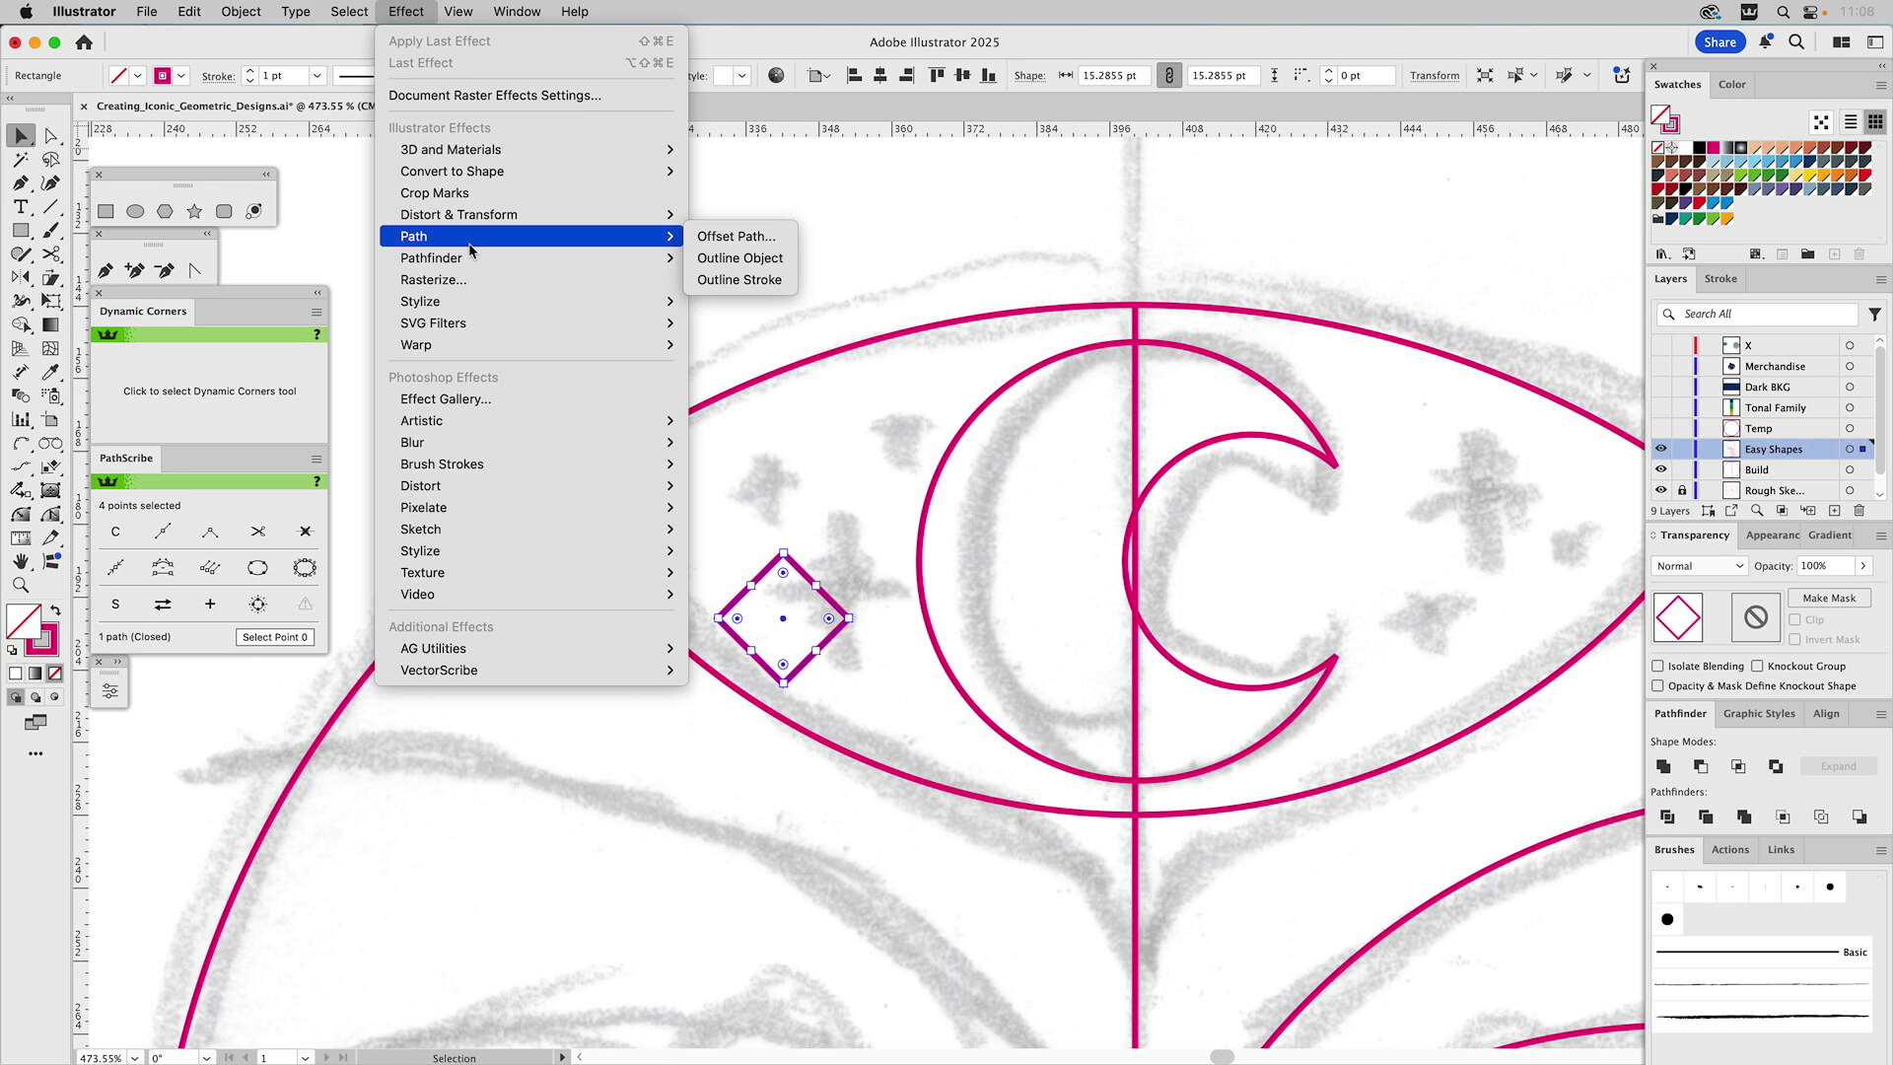
{"action": "mouse_move", "coordinate": [466, 306]}
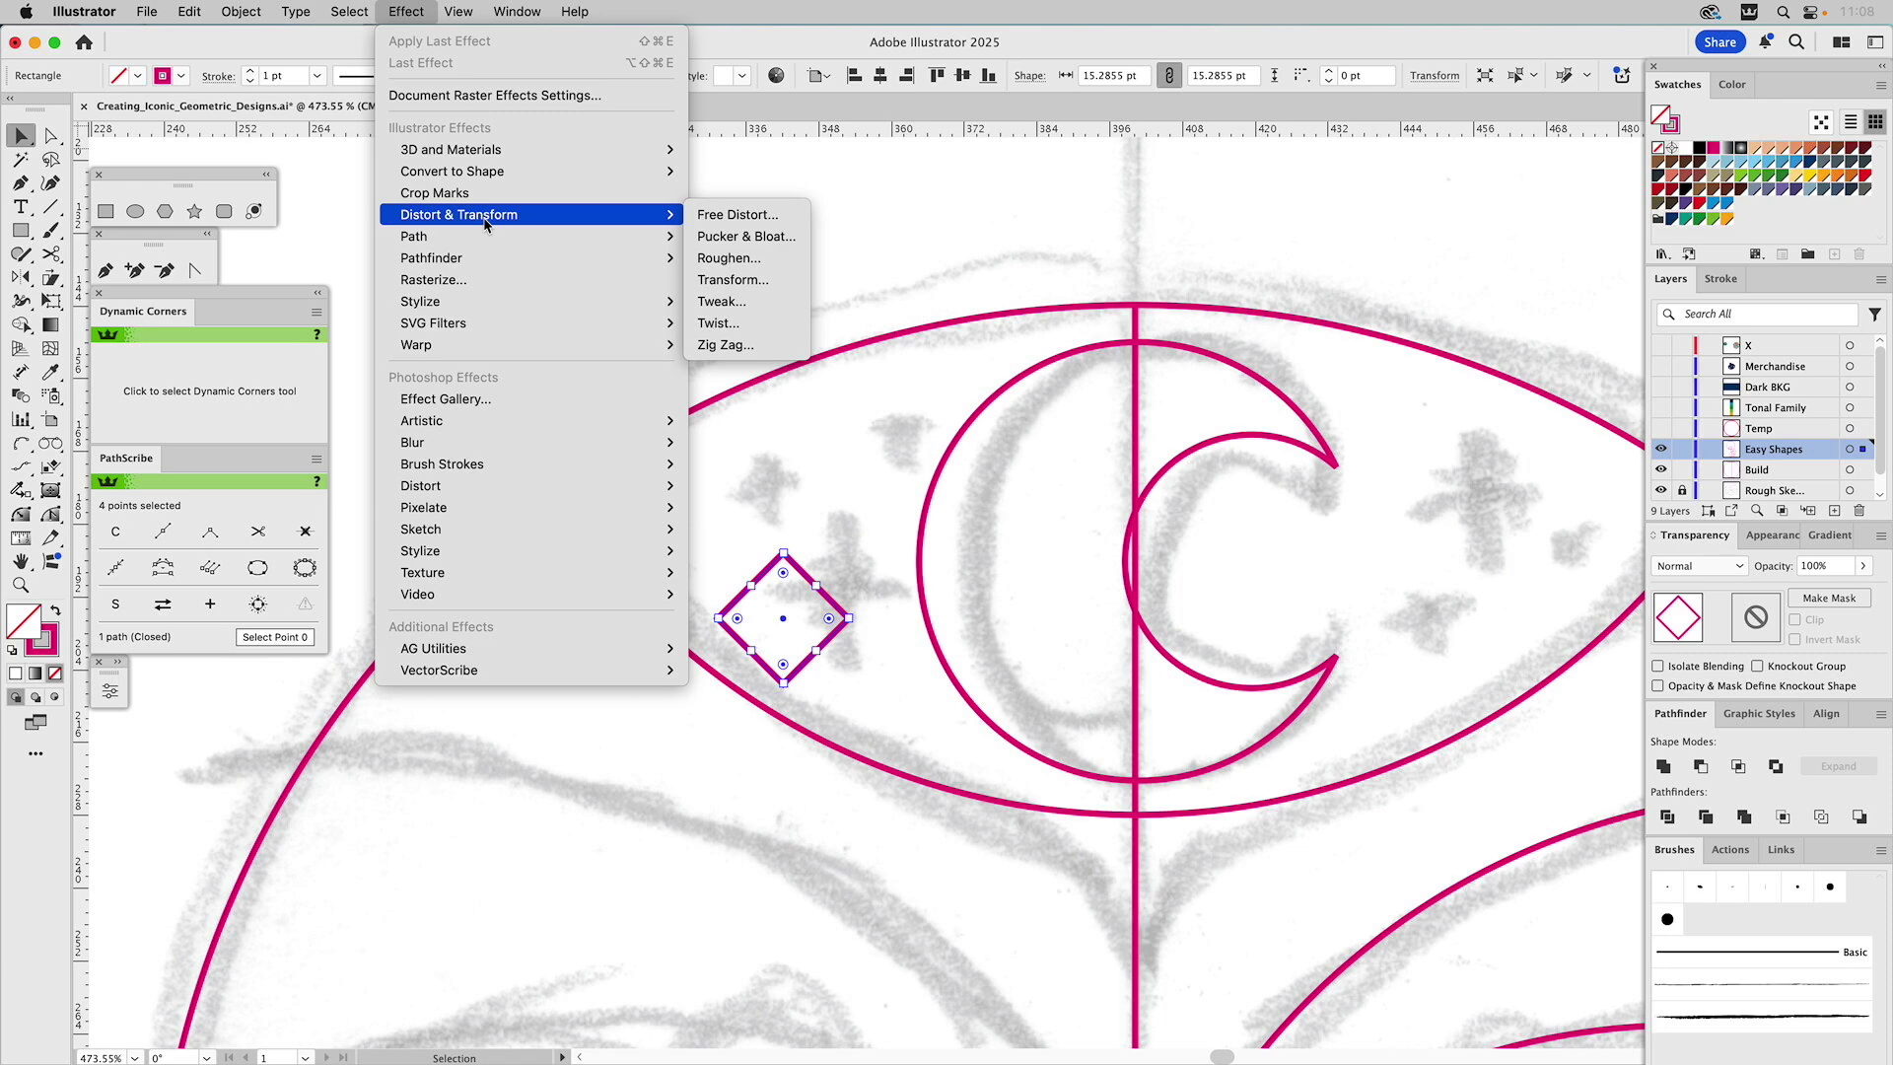
{"action": "left_click", "coordinate": [730, 237]}
{"action": "left_click_drag", "start_coordinate": [806, 481], "coordinate": [785, 302]}
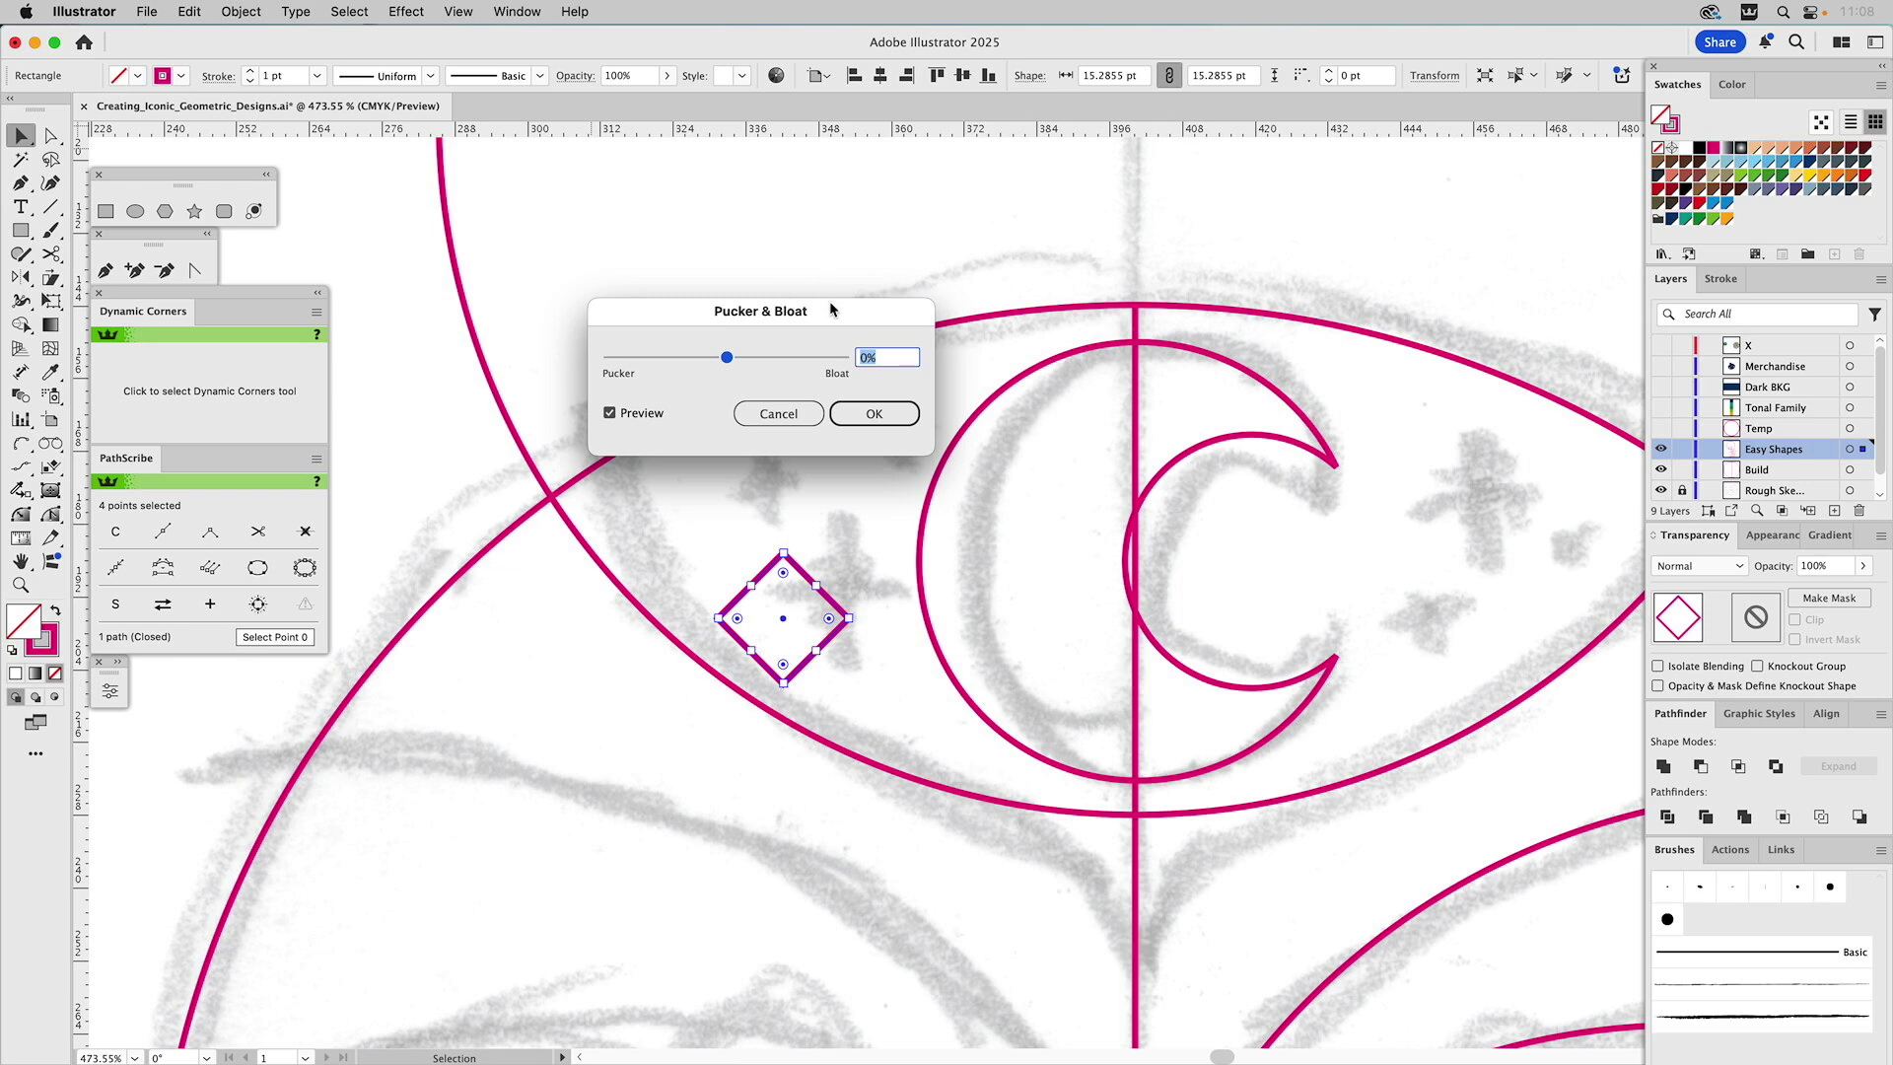
{"action": "left_click_drag", "start_coordinate": [831, 308], "coordinate": [782, 380]}
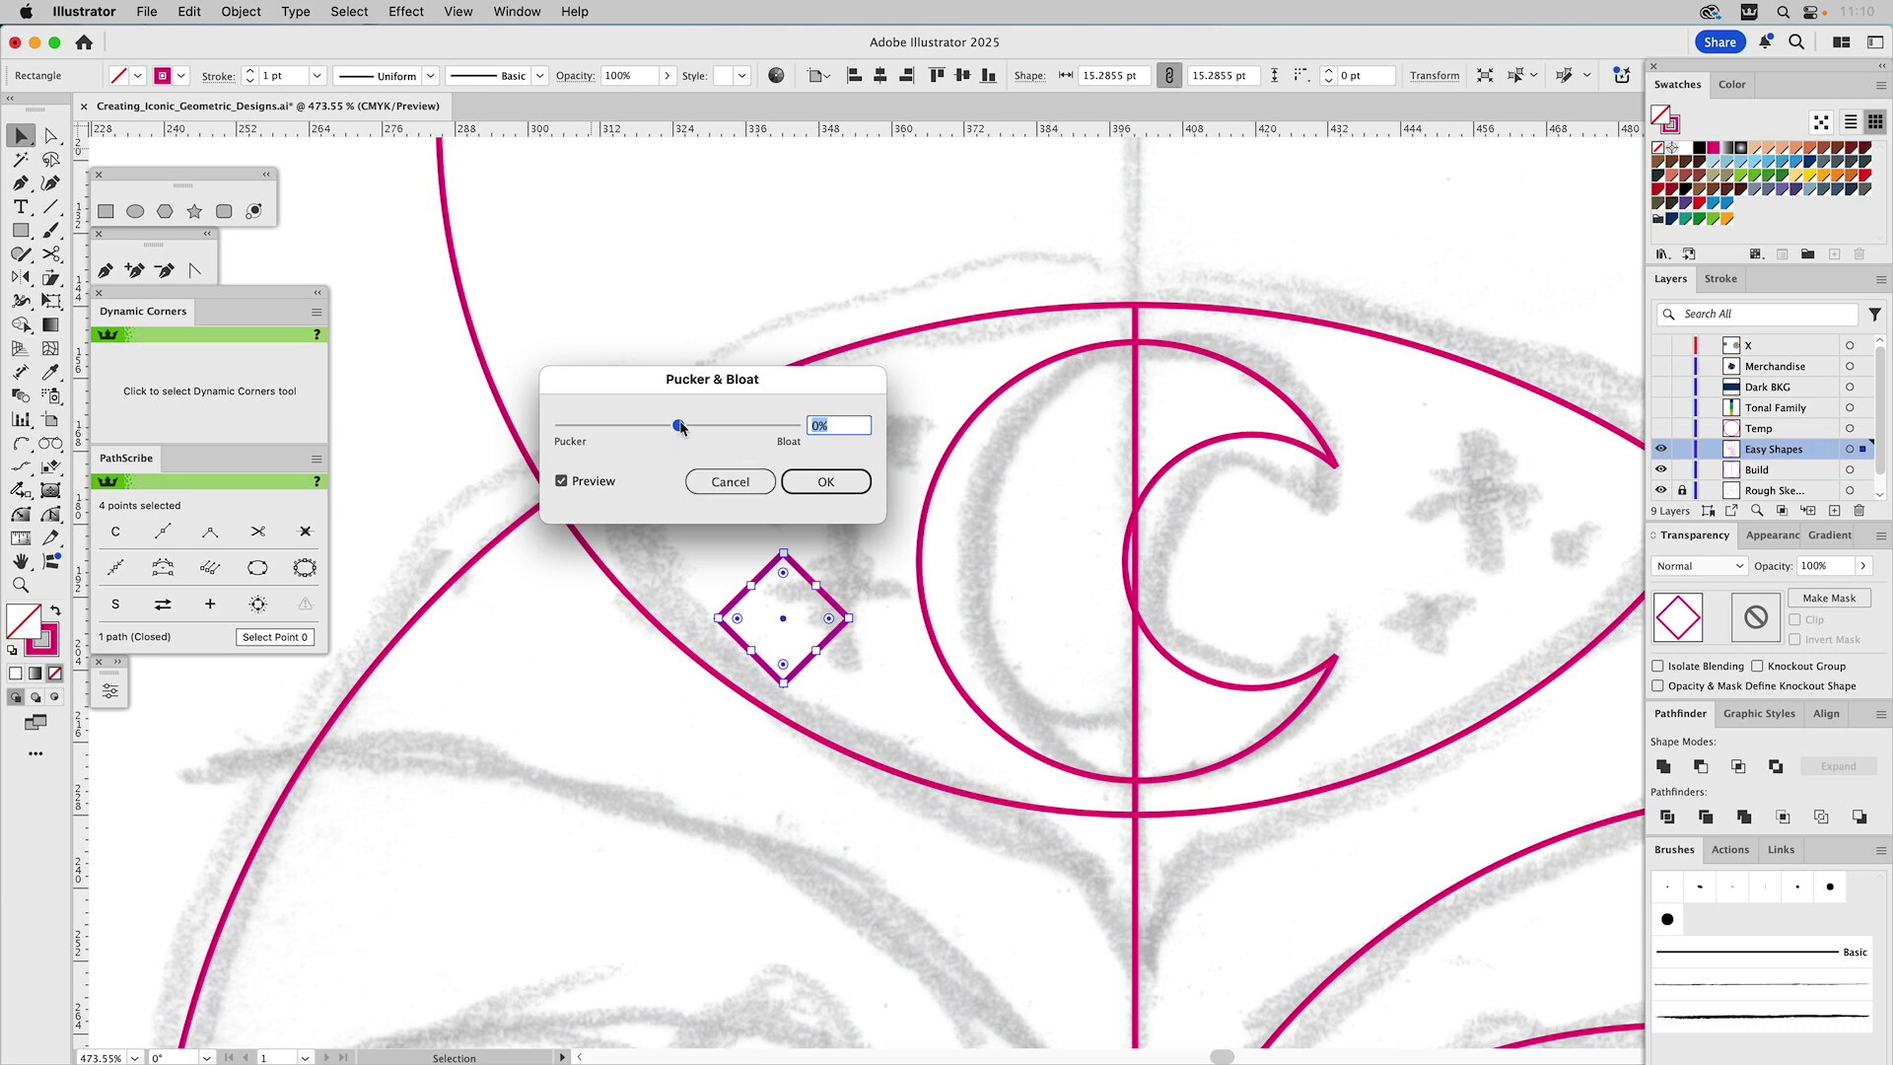
{"action": "left_click_drag", "start_coordinate": [680, 426], "coordinate": [726, 426]}
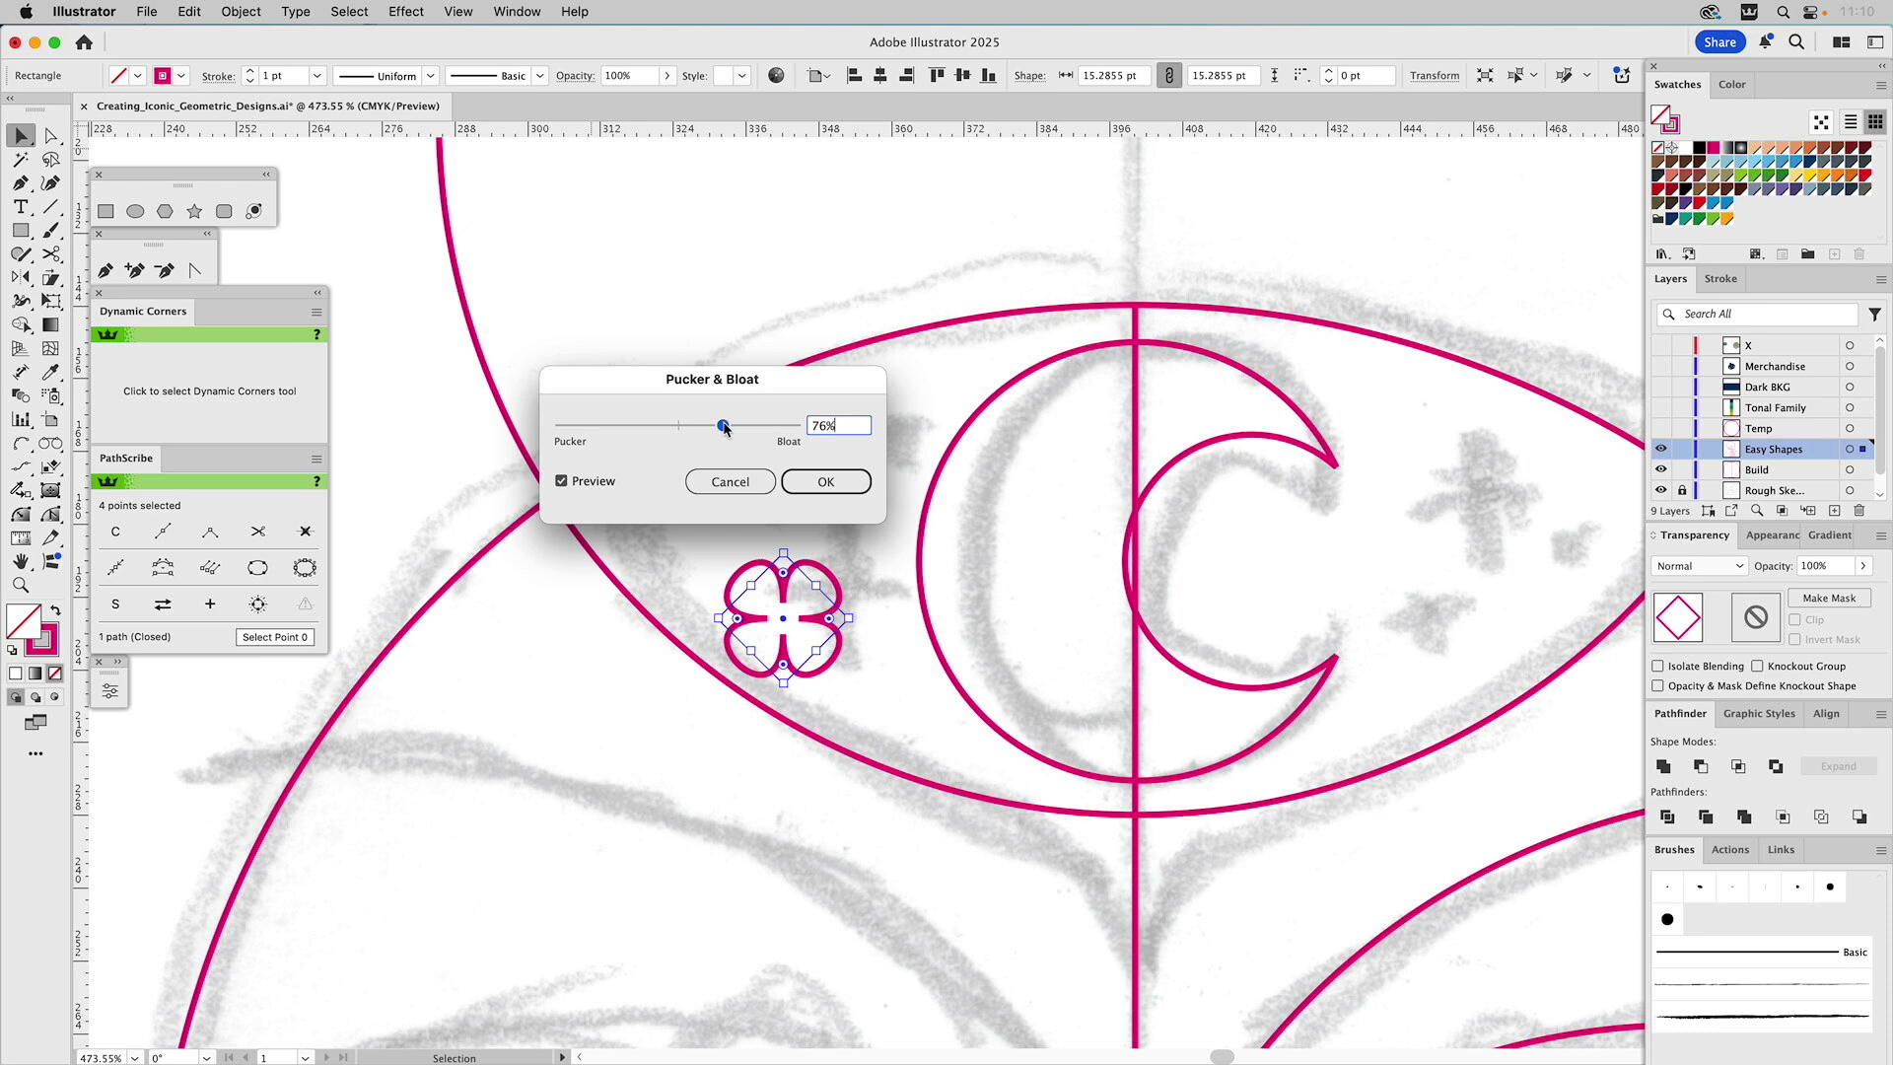
{"action": "left_click_drag", "start_coordinate": [725, 427], "coordinate": [651, 426]}
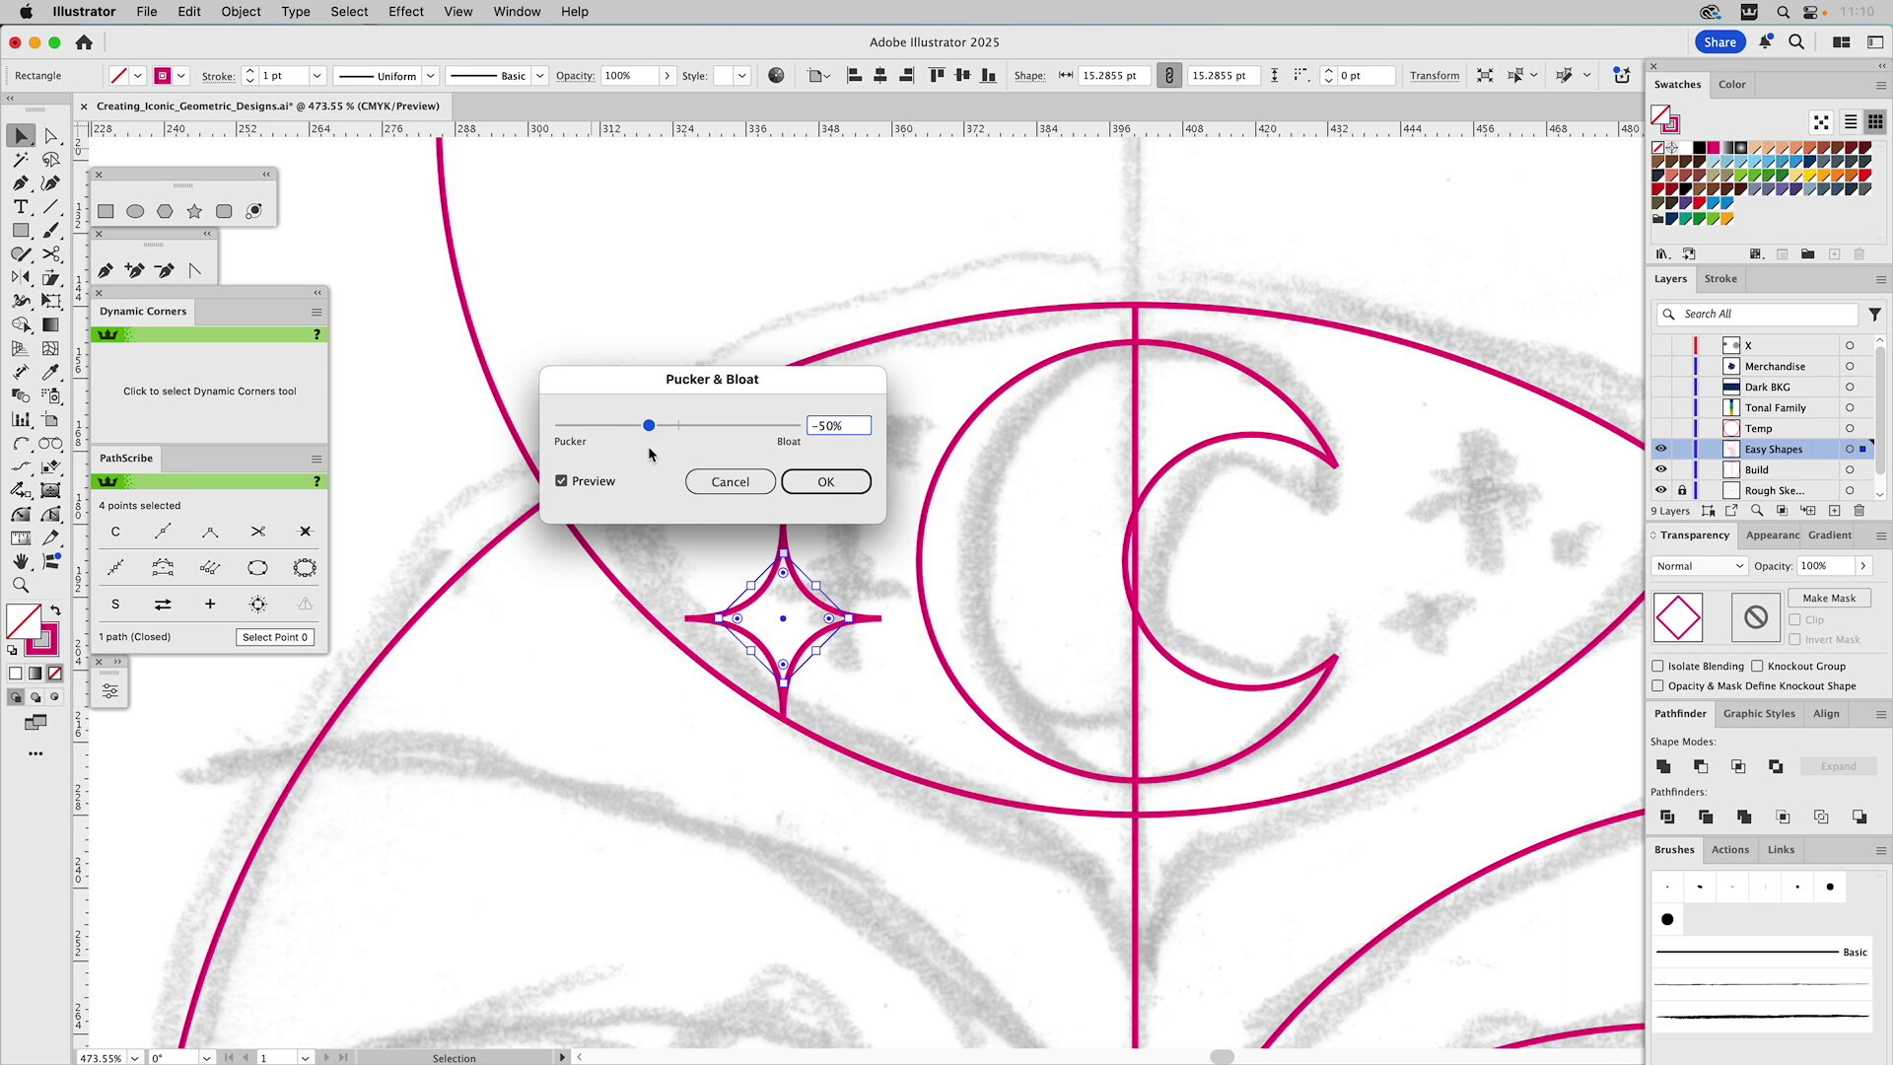
{"action": "left_click_drag", "start_coordinate": [650, 430], "coordinate": [652, 430]}
{"action": "left_click_drag", "start_coordinate": [650, 430], "coordinate": [650, 433]}
{"action": "left_click", "coordinate": [825, 483]}
{"action": "left_click", "coordinate": [838, 480]}
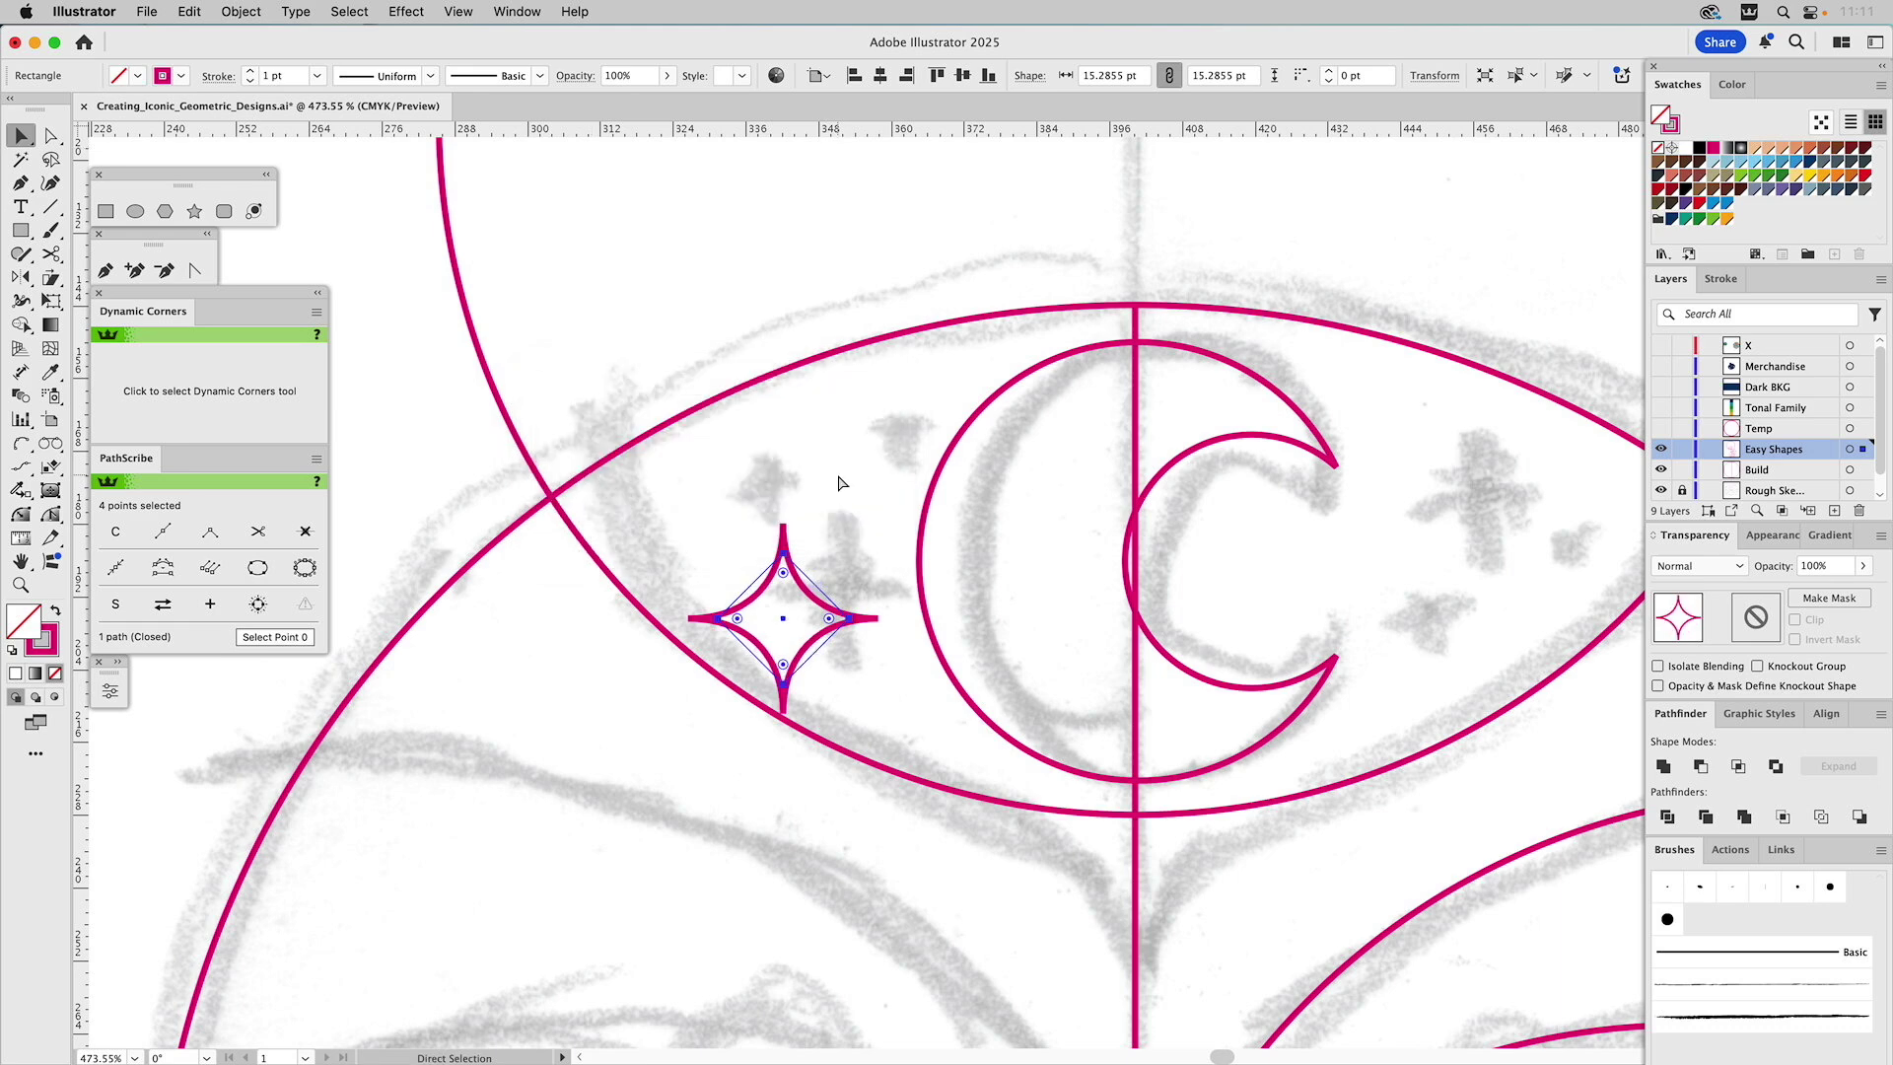
Expand the star's appearance, scale it proportionally to about 26 pt, and place it inside the lower edge of the forehead shape
{"action": "left_click", "coordinate": [782, 584]}
{"action": "left_click", "coordinate": [242, 12]}
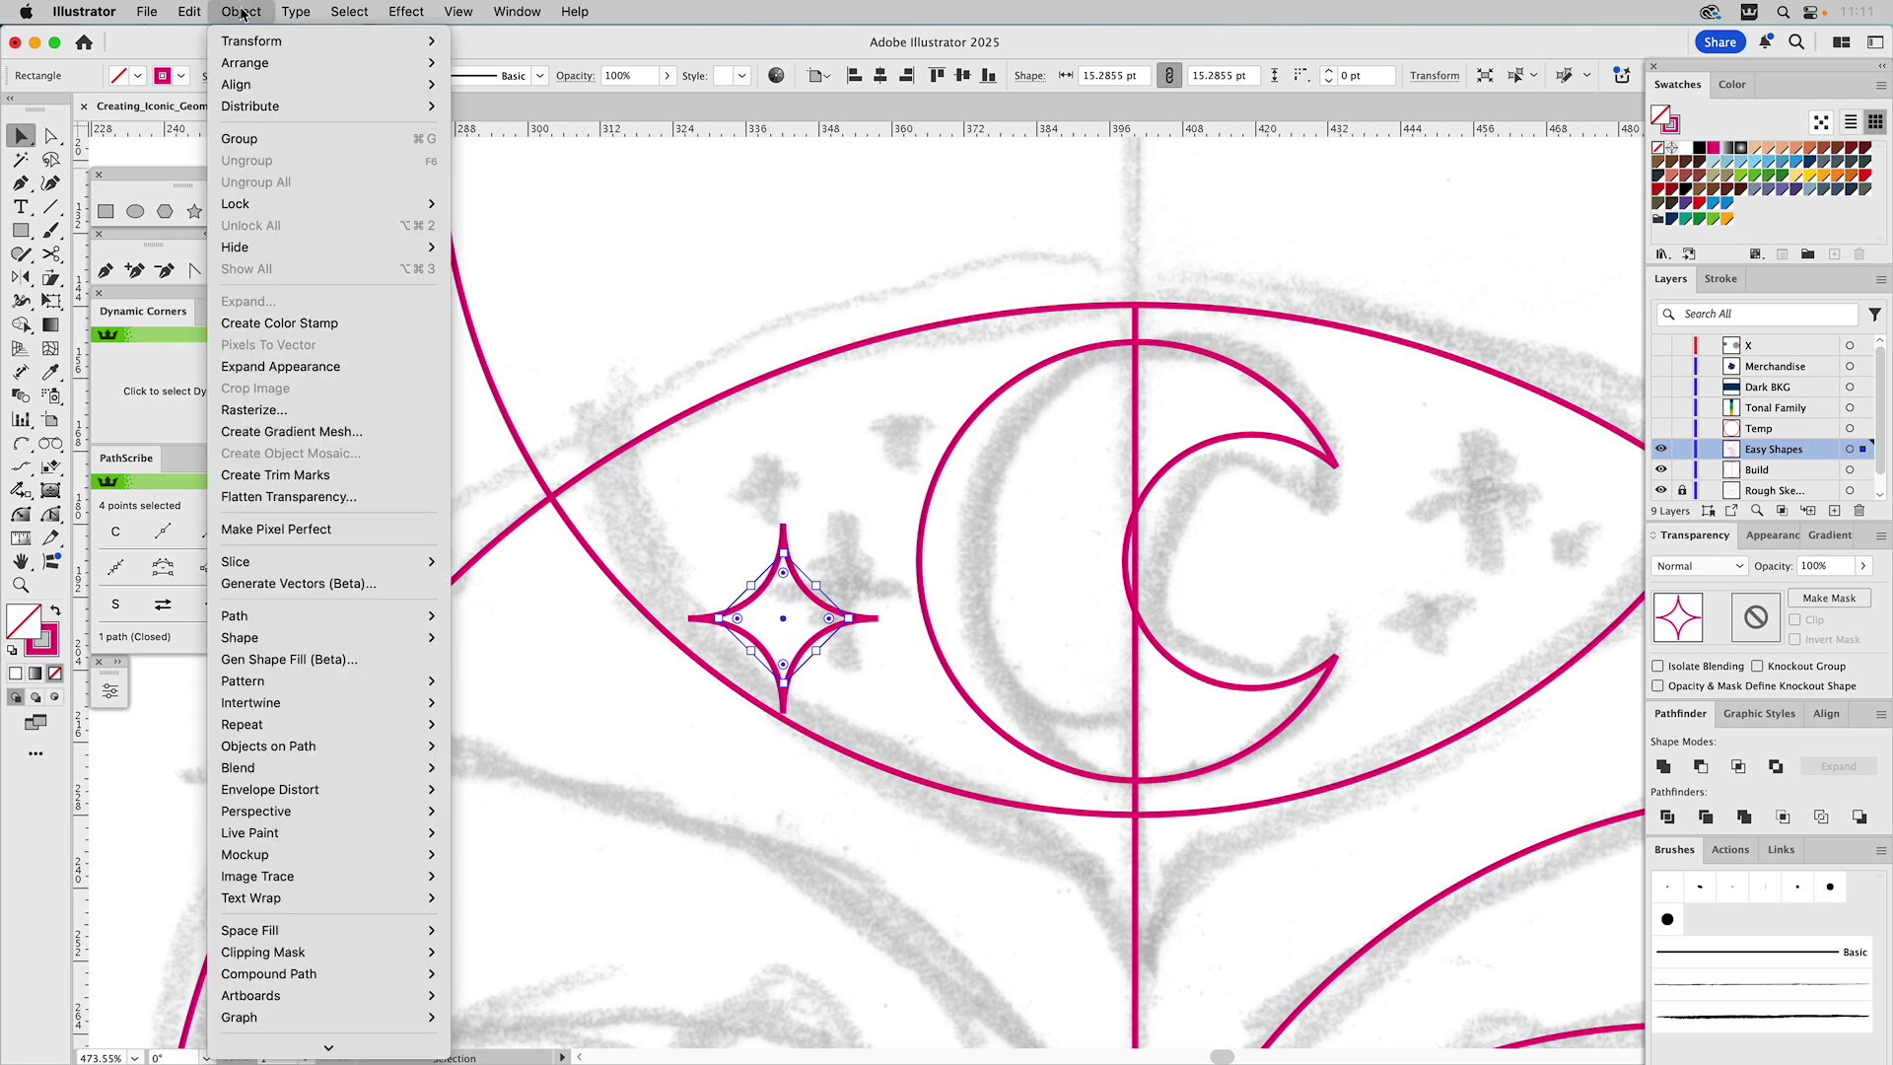
{"action": "left_click", "coordinate": [328, 367]}
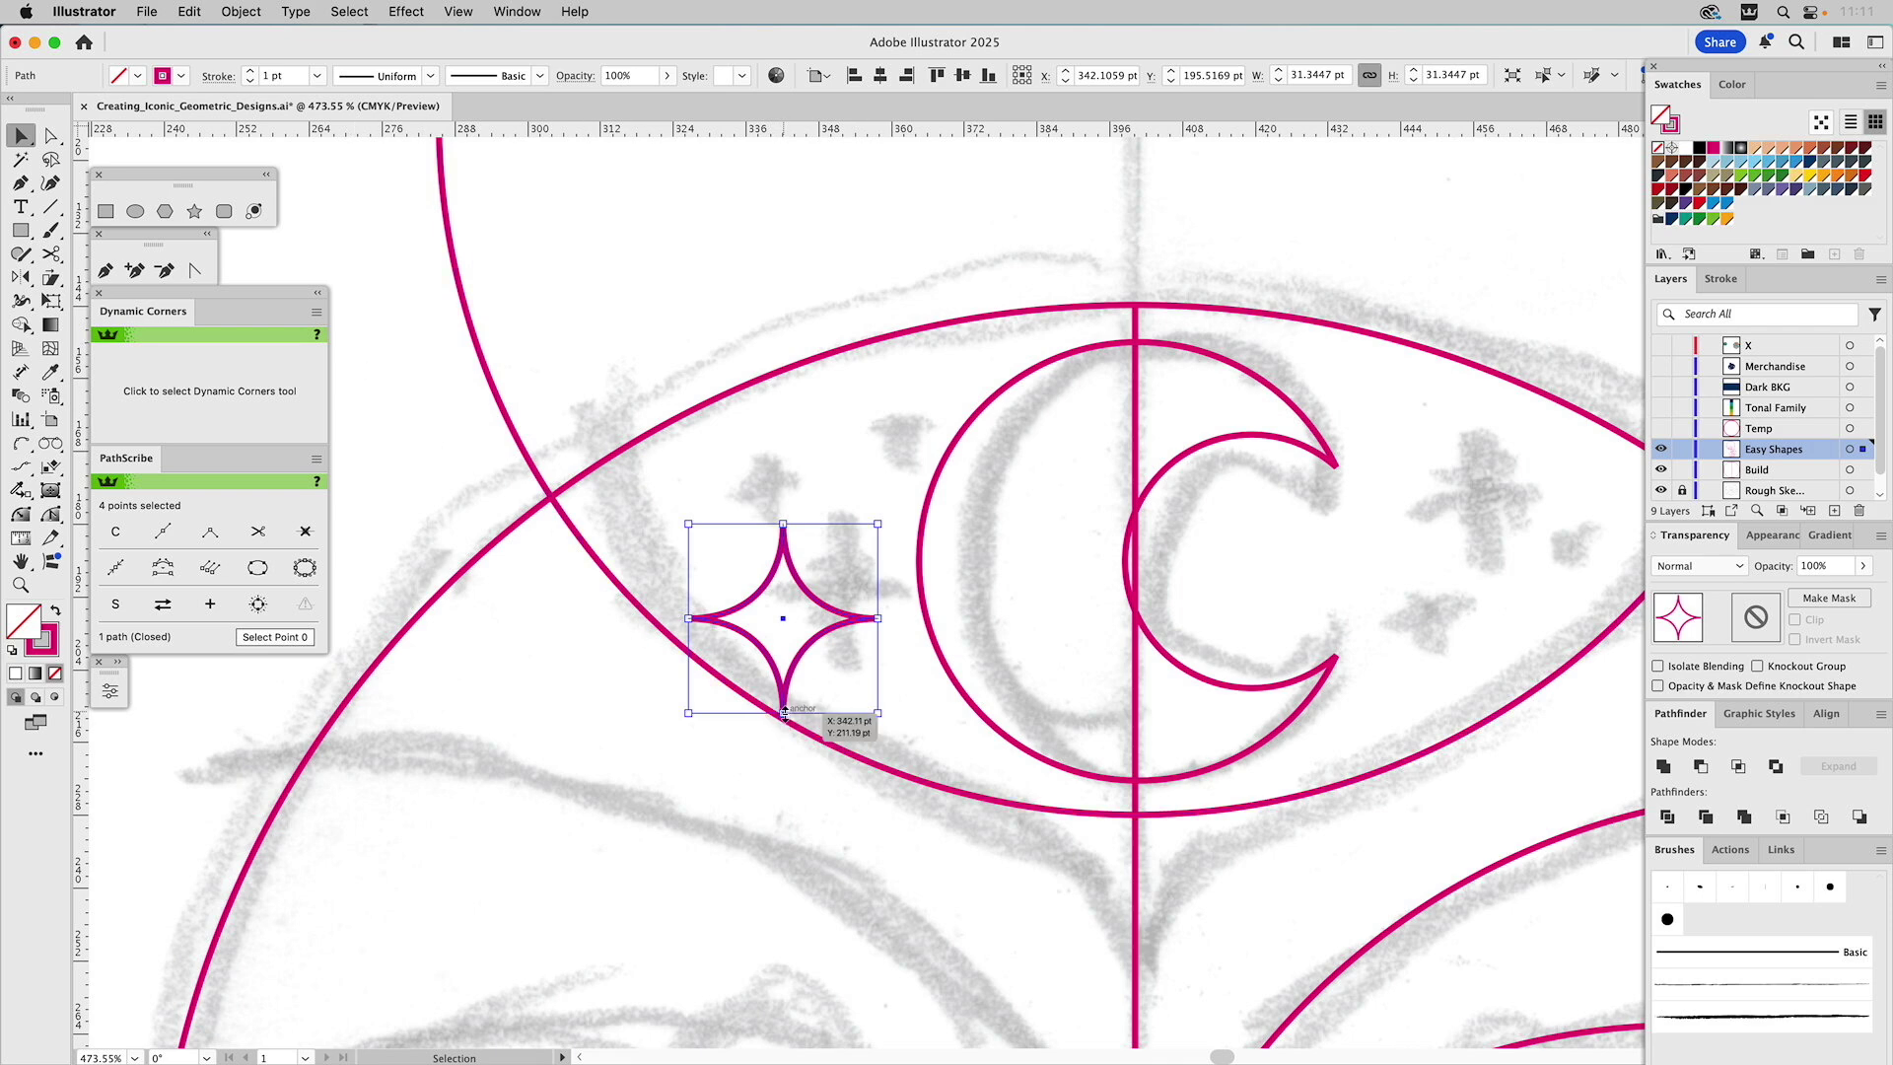
{"action": "left_click_drag", "start_coordinate": [784, 714], "coordinate": [804, 699]}
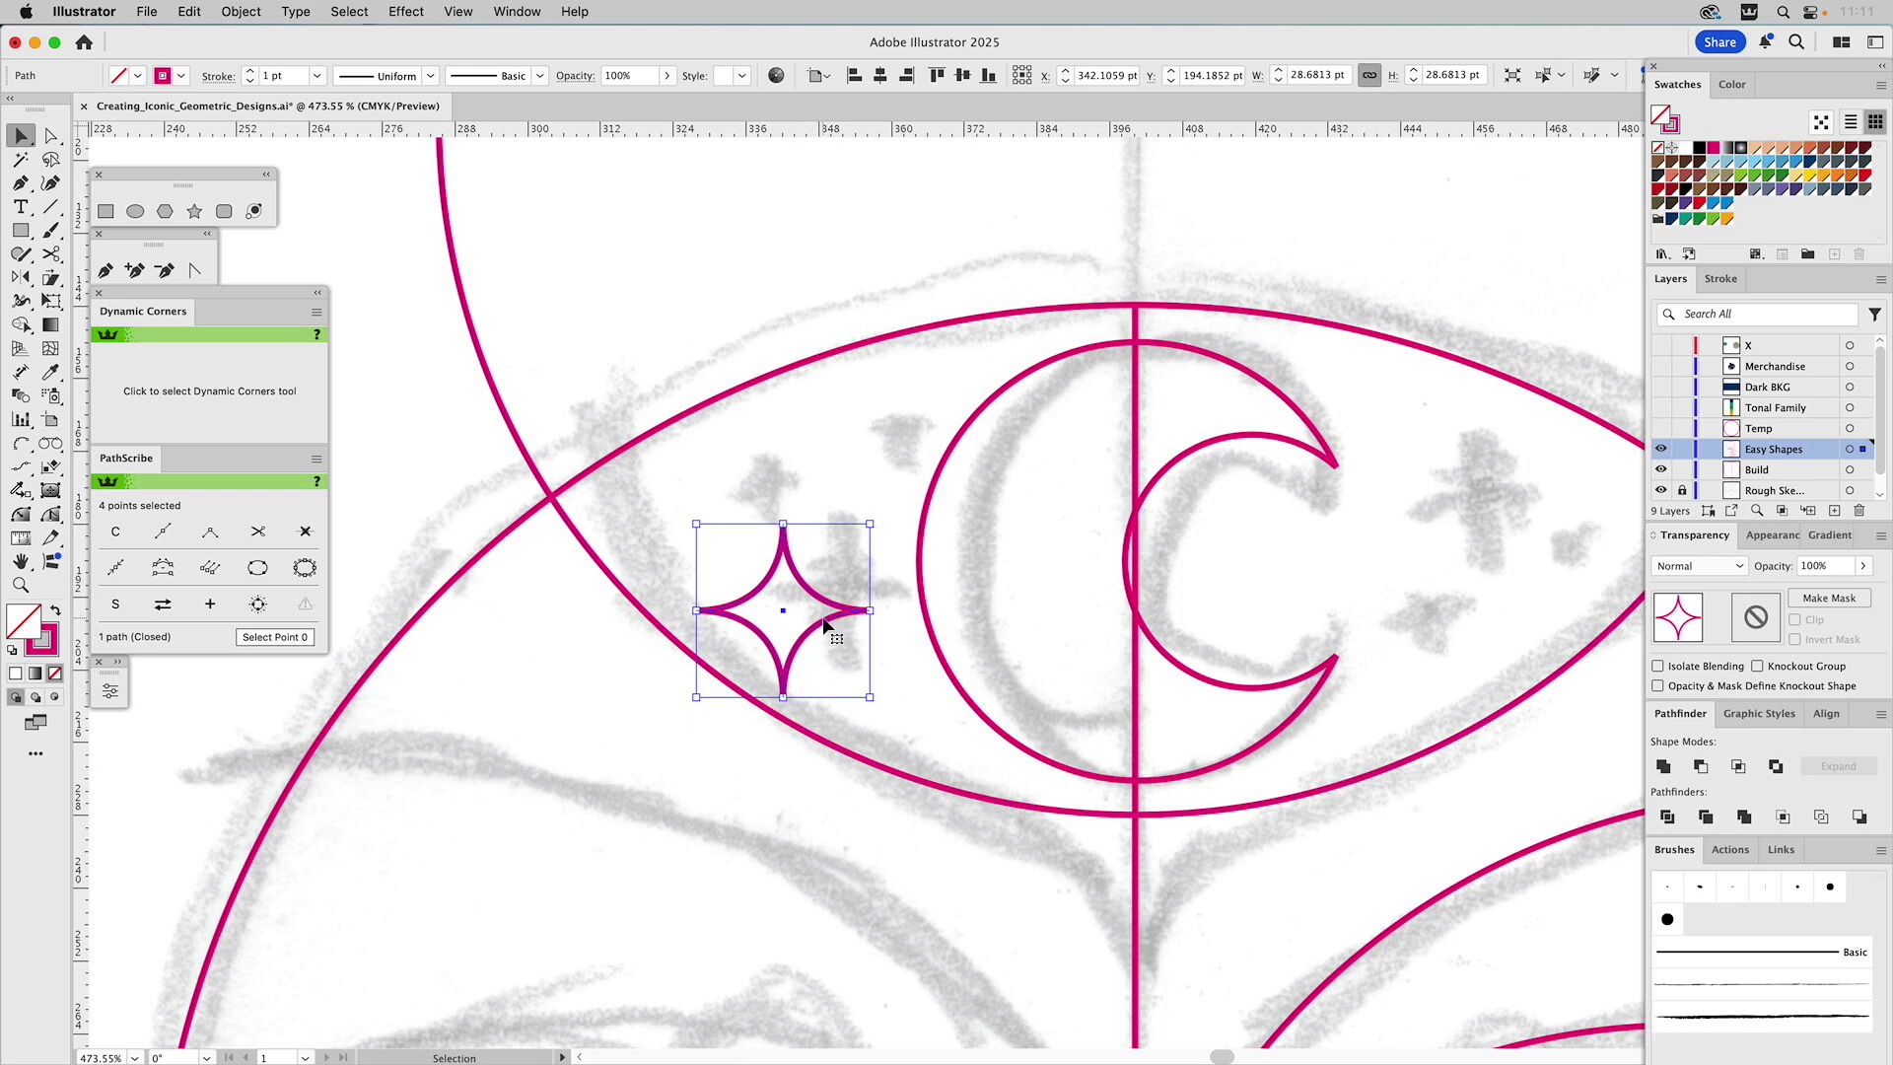
{"action": "left_click_drag", "start_coordinate": [824, 618], "coordinate": [832, 614]}
{"action": "left_click_drag", "start_coordinate": [707, 514], "coordinate": [734, 523]}
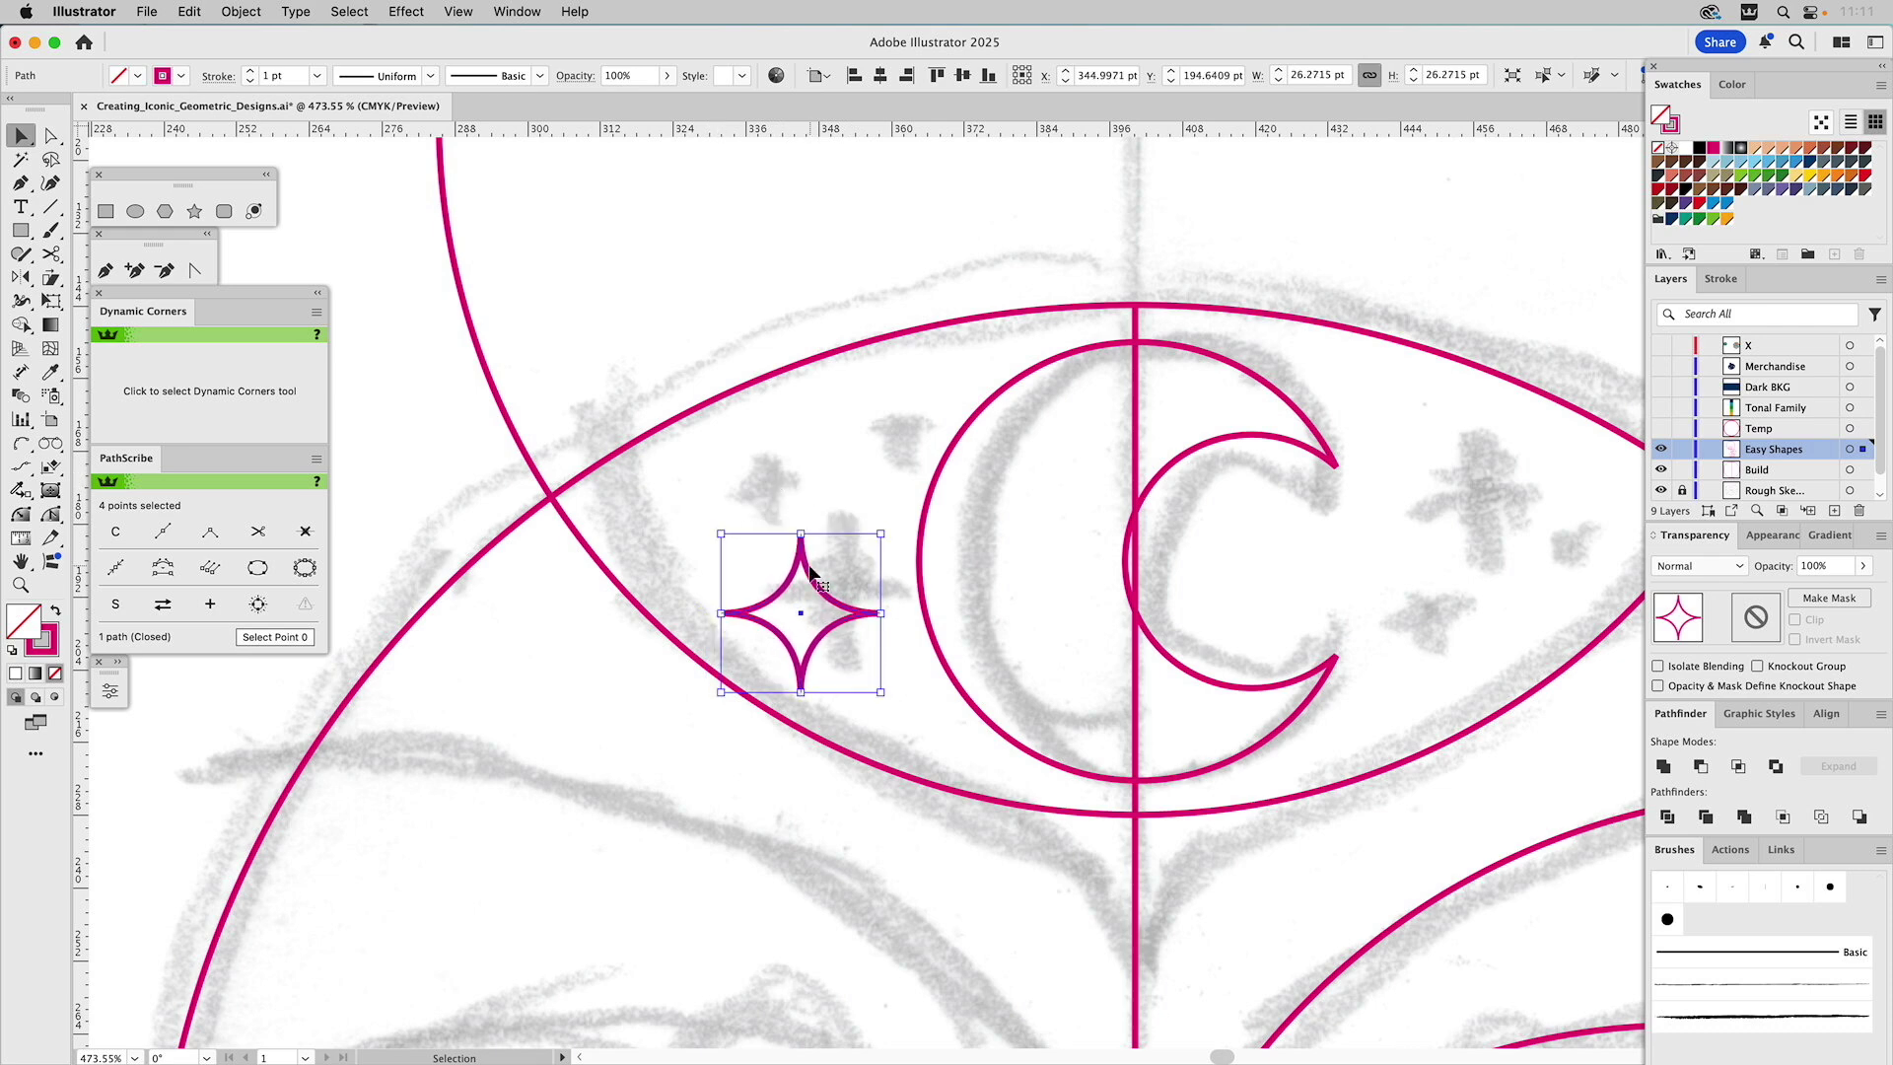
Duplicate the star as a medium star and a small star about 9 pt wide over the two sketched stars above it
{"action": "left_click_drag", "start_coordinate": [809, 569], "coordinate": [896, 434]}
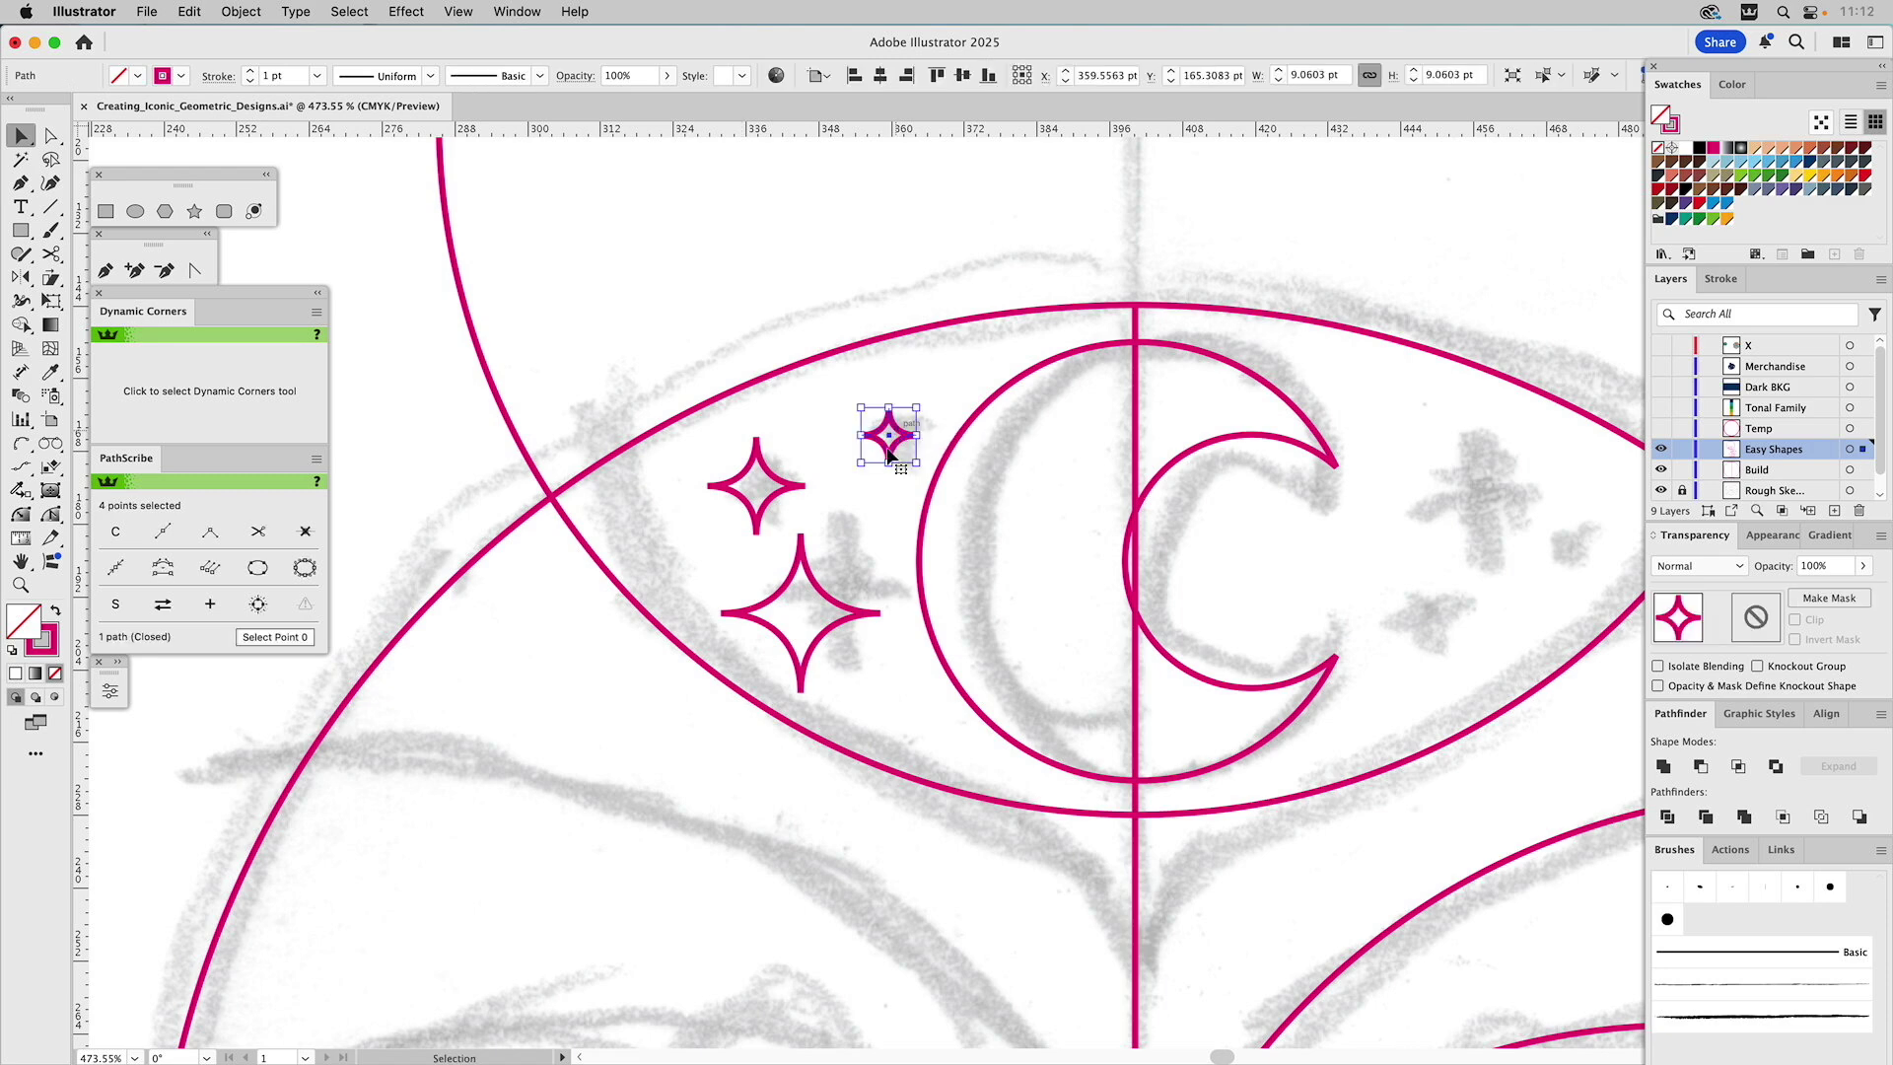
{"action": "left_click_drag", "start_coordinate": [777, 485], "coordinate": [785, 483]}
Reflect a copy of the three stars across the vertical center line to the other side of the moon
{"action": "left_click_drag", "start_coordinate": [893, 393], "coordinate": [769, 601]}
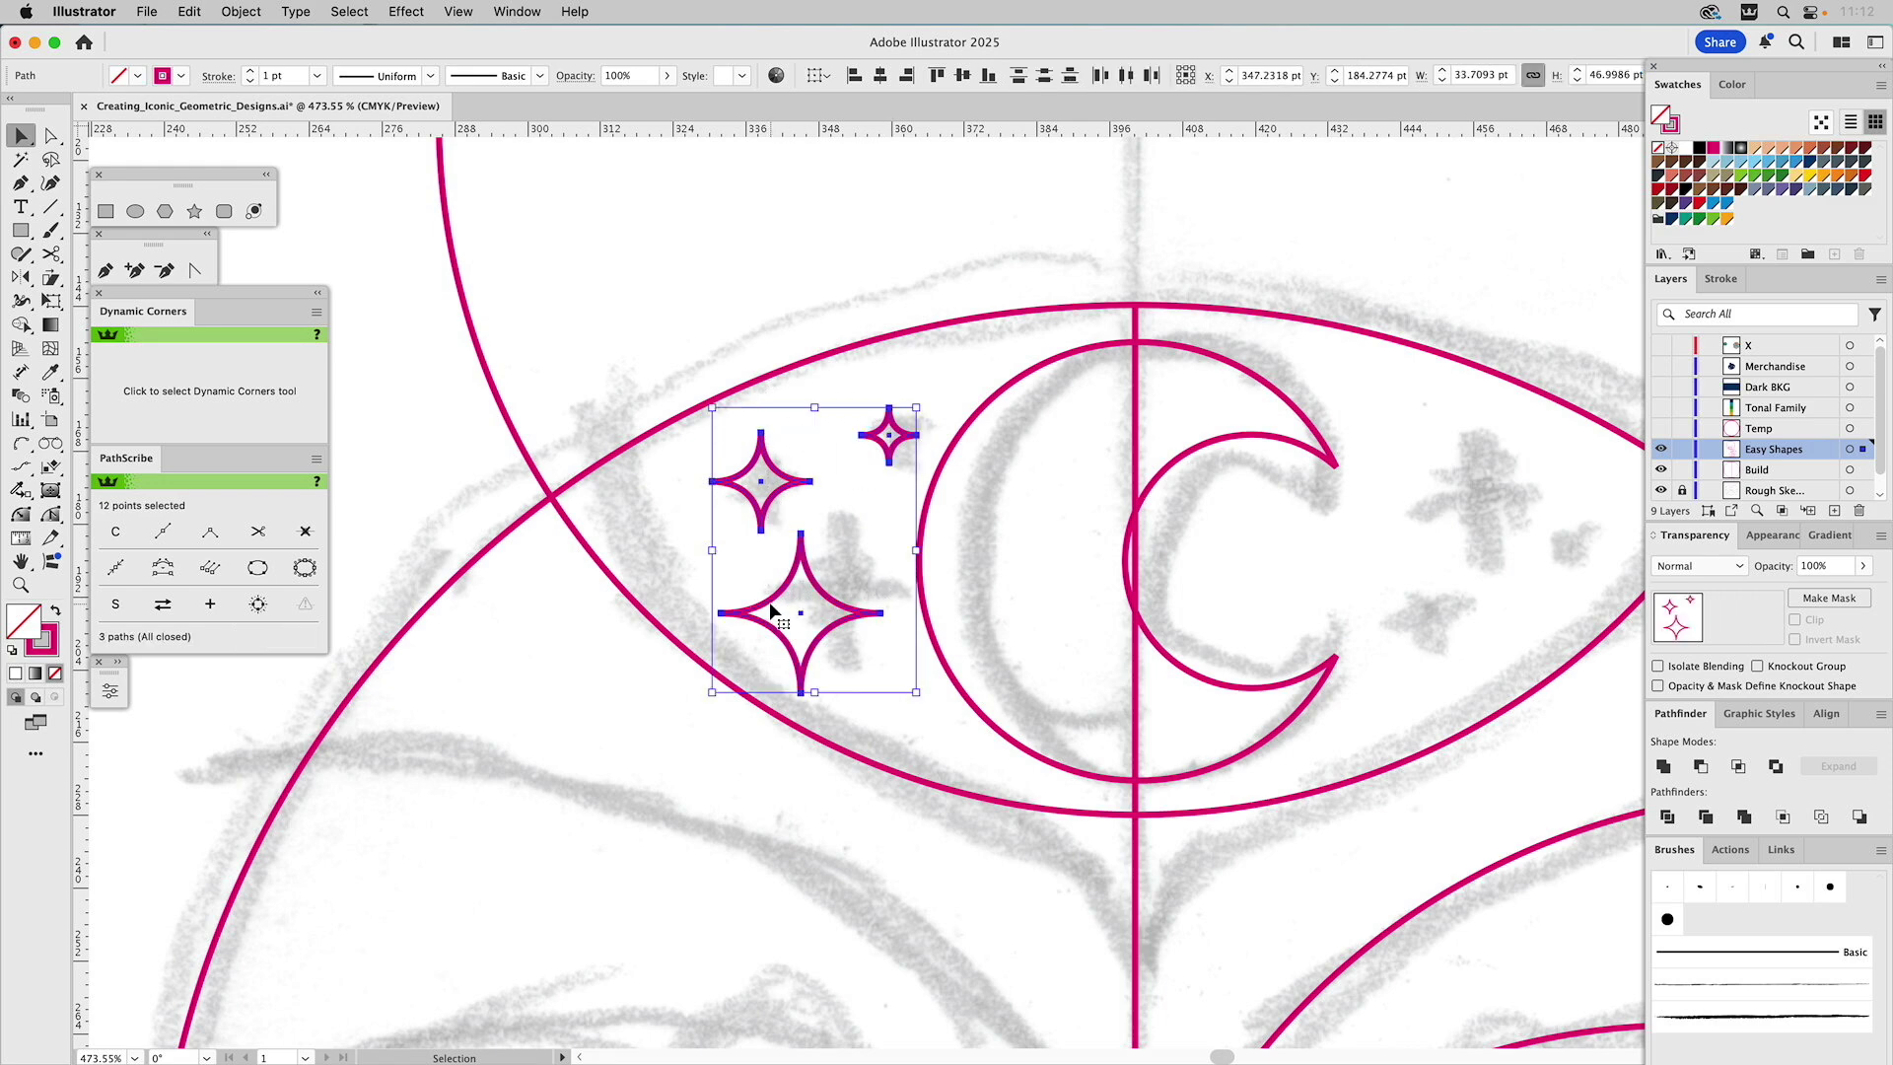
{"action": "left_click", "coordinate": [21, 277]}
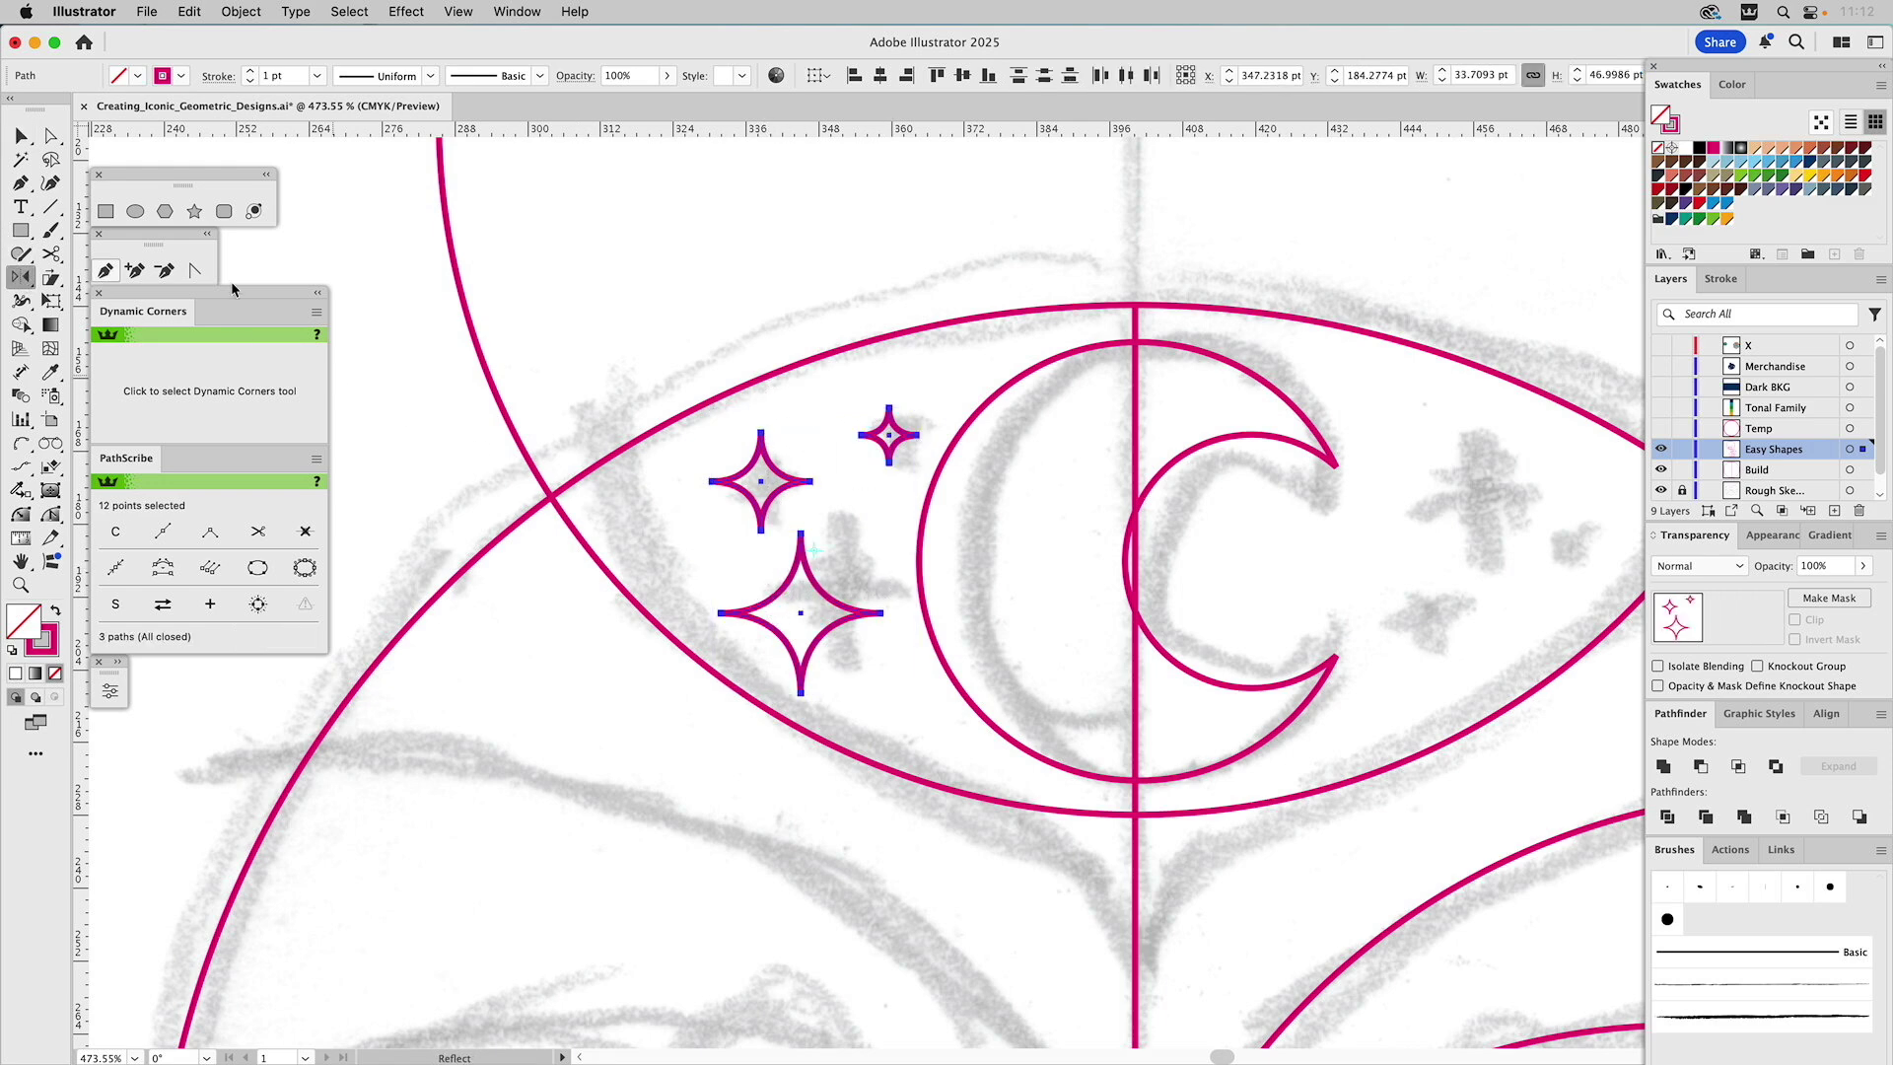
{"action": "left_click", "coordinate": [1135, 303]}
{"action": "left_click_drag", "start_coordinate": [1201, 335], "coordinate": [942, 440]}
{"action": "key", "text": "v"}
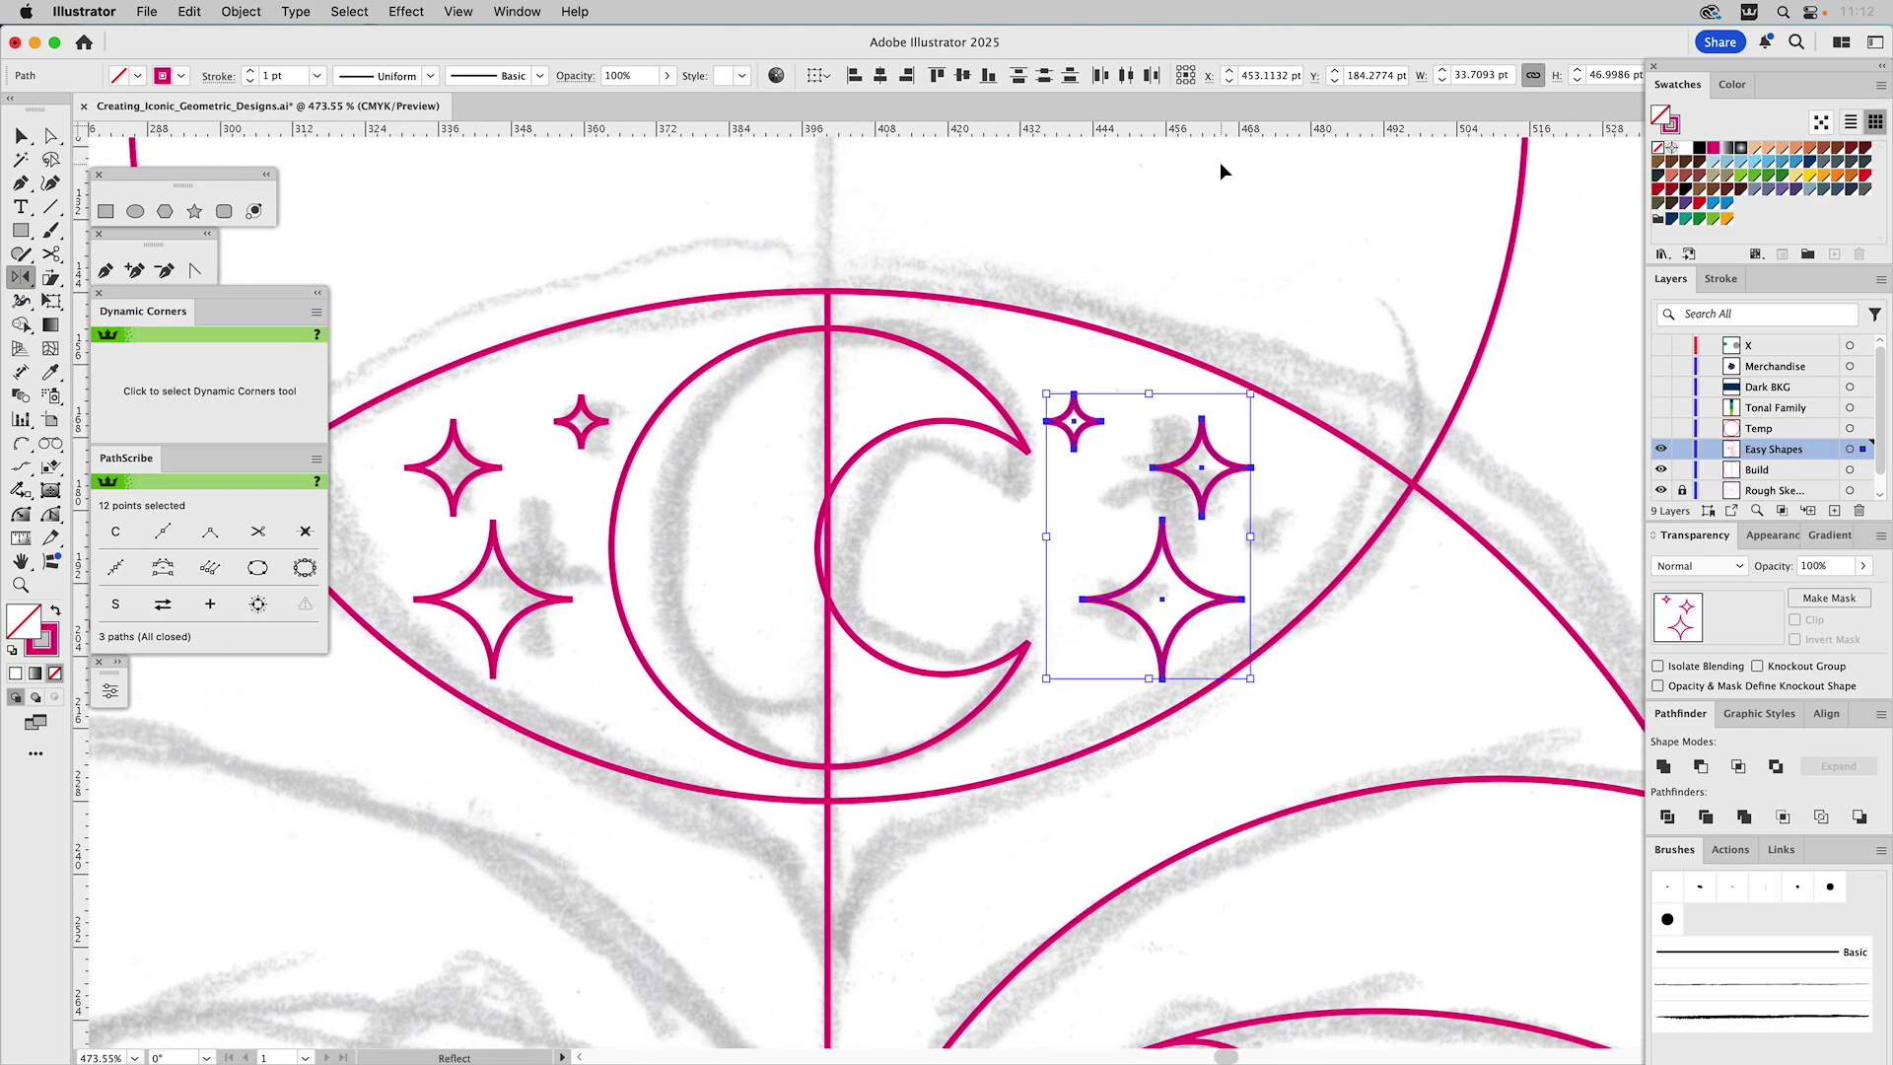
{"action": "left_click", "coordinate": [1220, 173]}
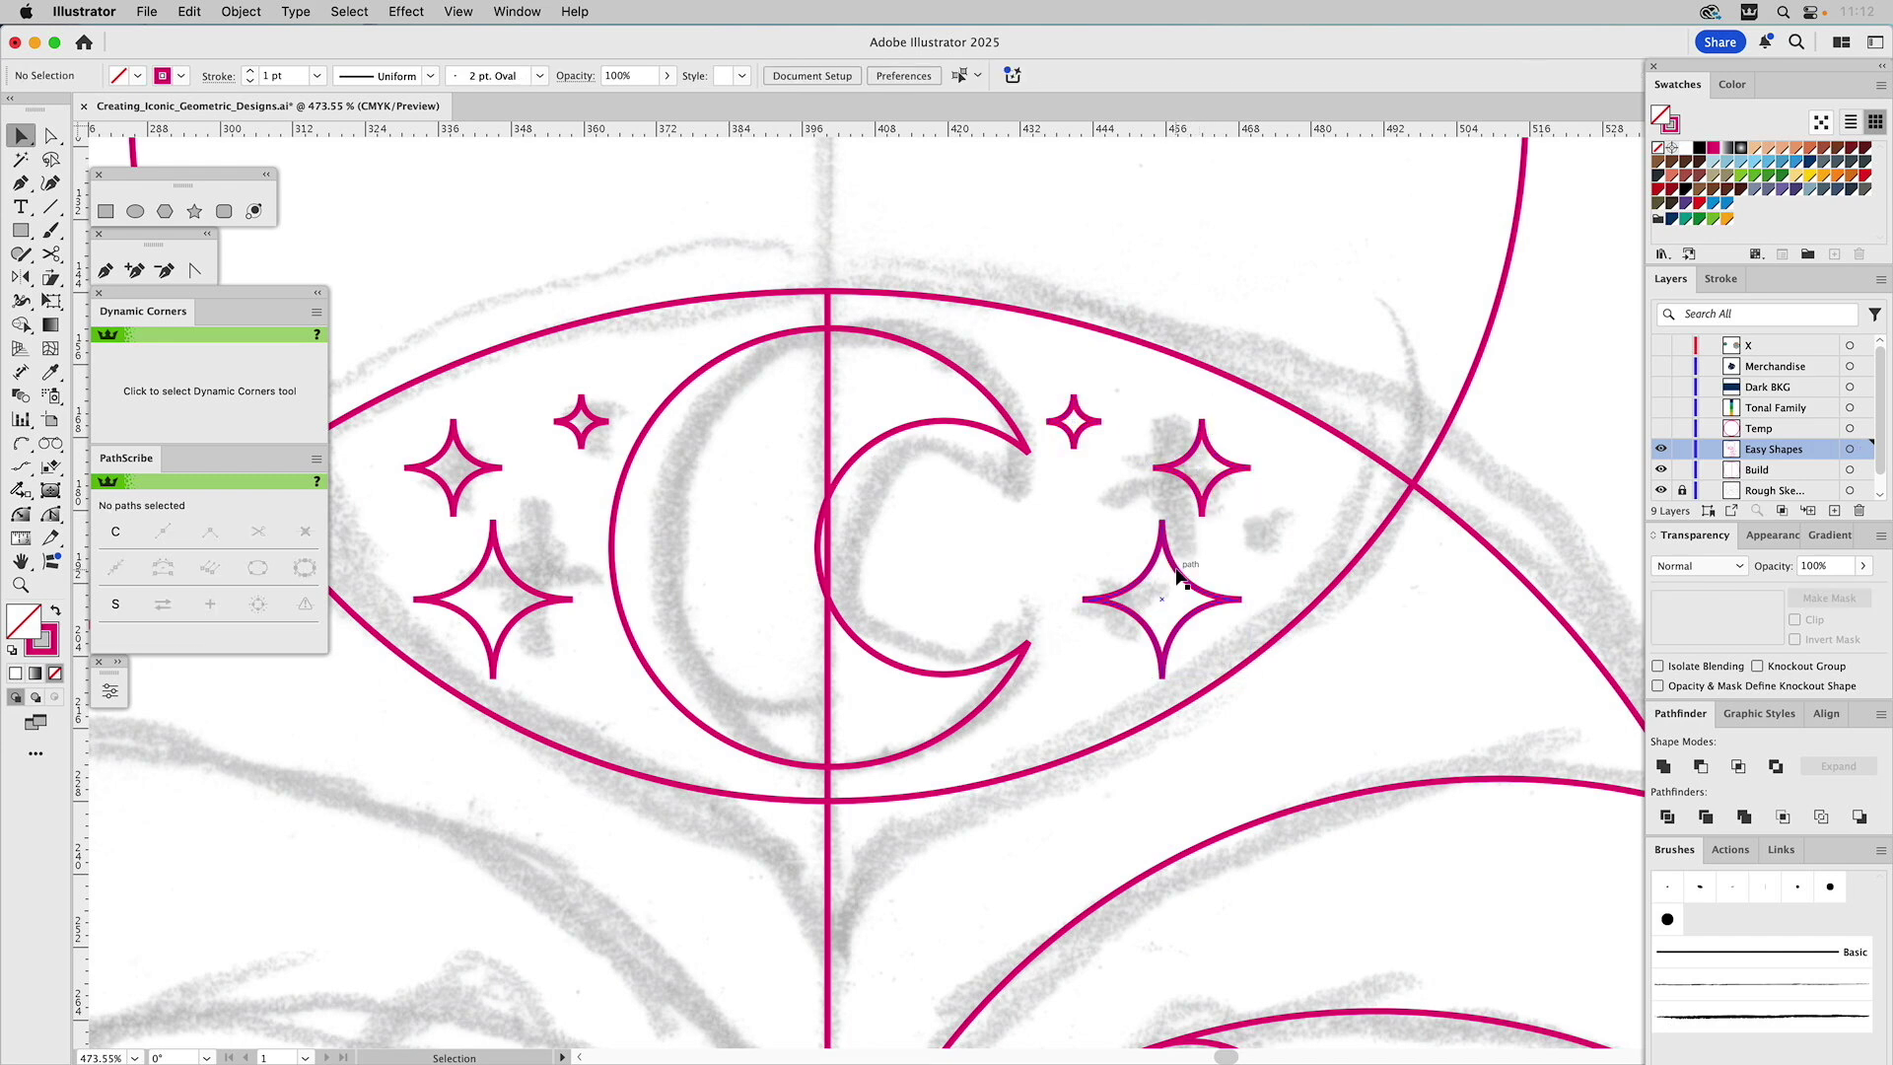
Rearrange the stars right of the moon with the large one on top, the small one lowest, and the medium one at the outer side
{"action": "left_click_drag", "start_coordinate": [1175, 577], "coordinate": [1187, 459]}
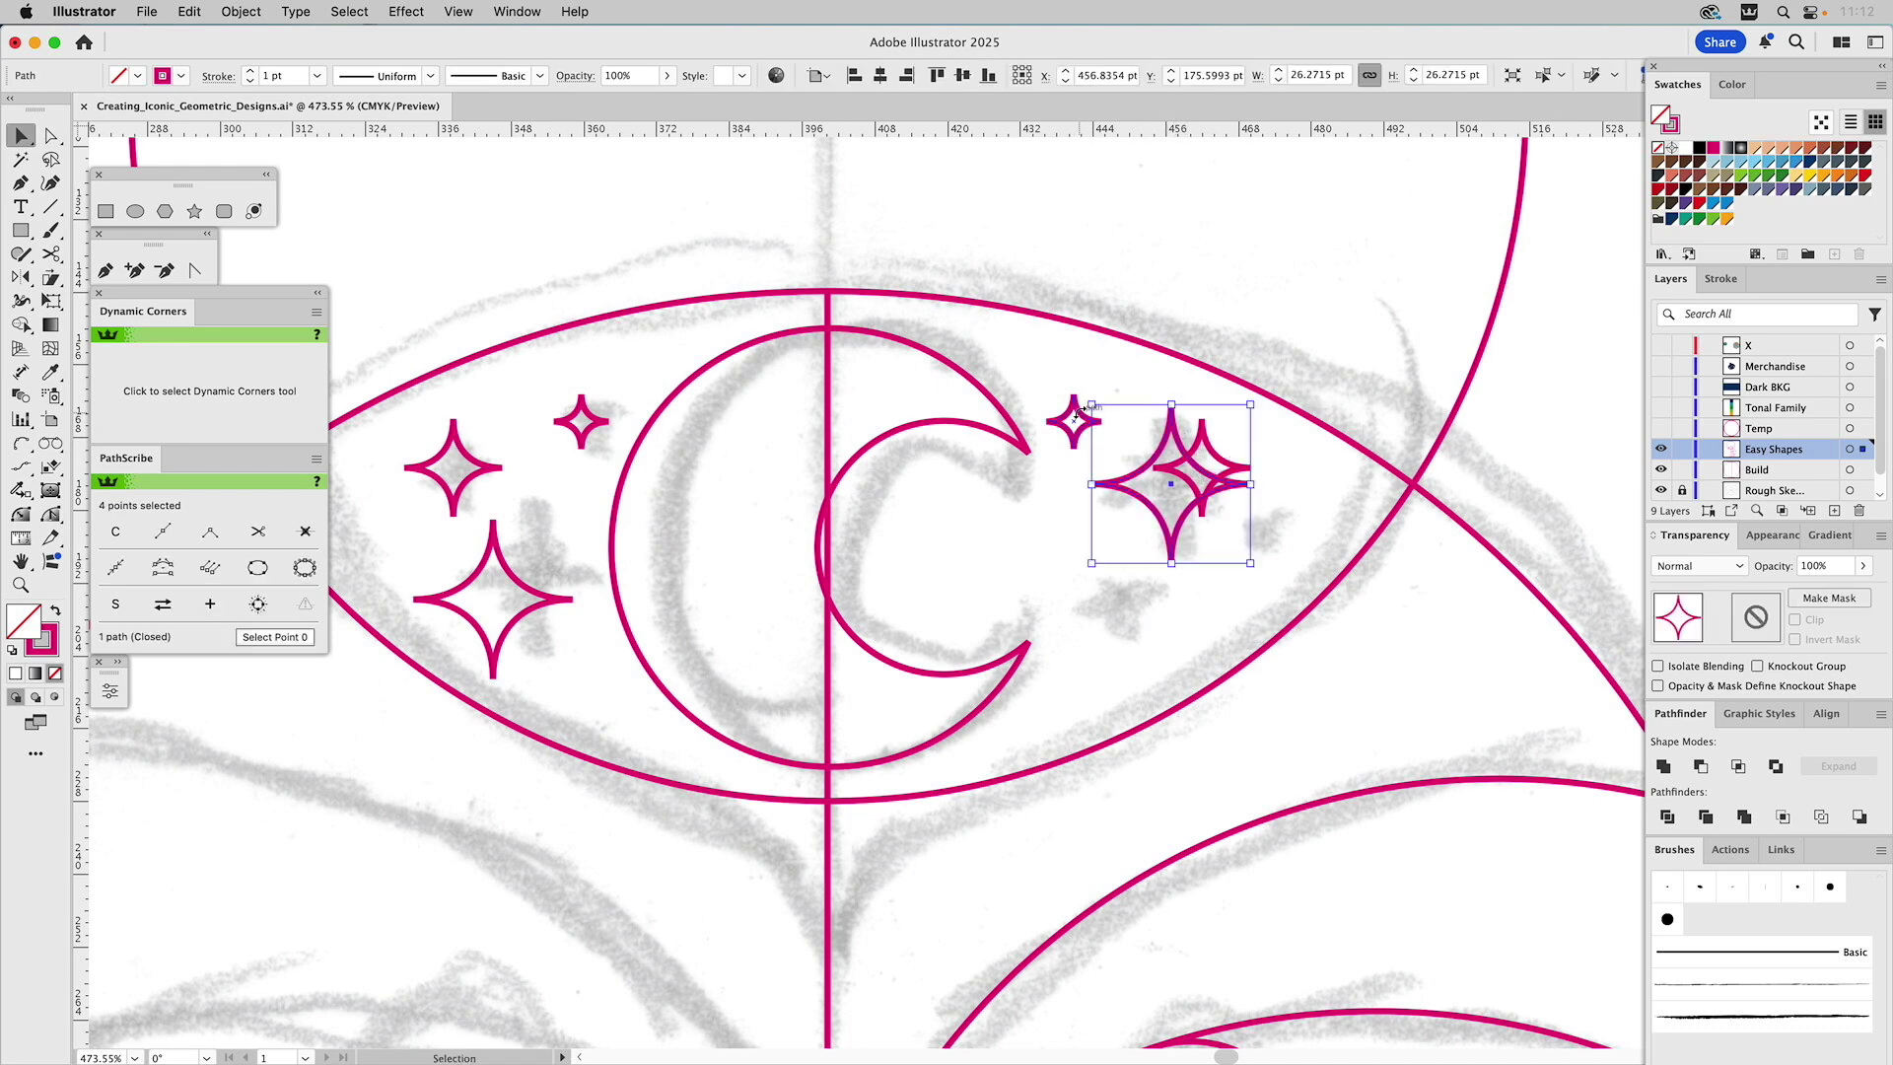
{"action": "left_click_drag", "start_coordinate": [1073, 445], "coordinate": [1112, 659]}
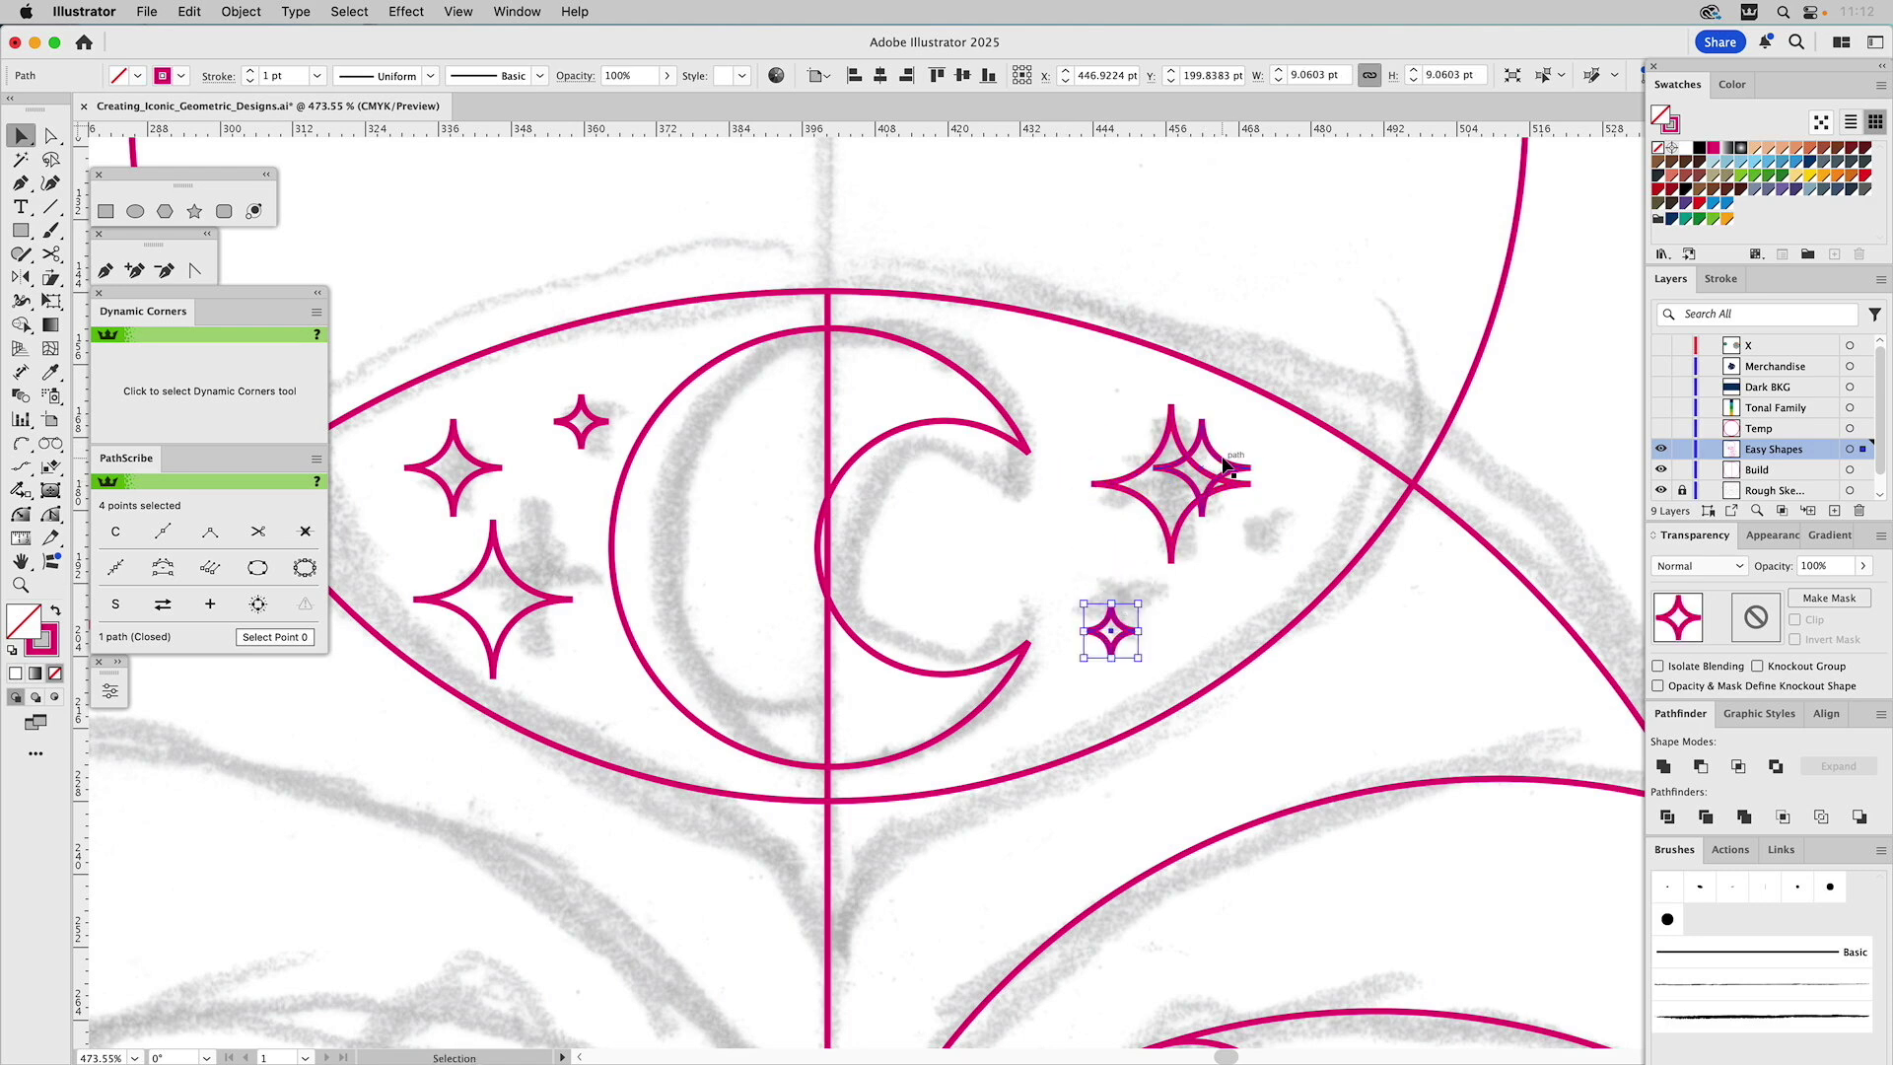
{"action": "left_click_drag", "start_coordinate": [1222, 458], "coordinate": [1266, 548]}
{"action": "left_click_drag", "start_coordinate": [1196, 472], "coordinate": [1174, 462]}
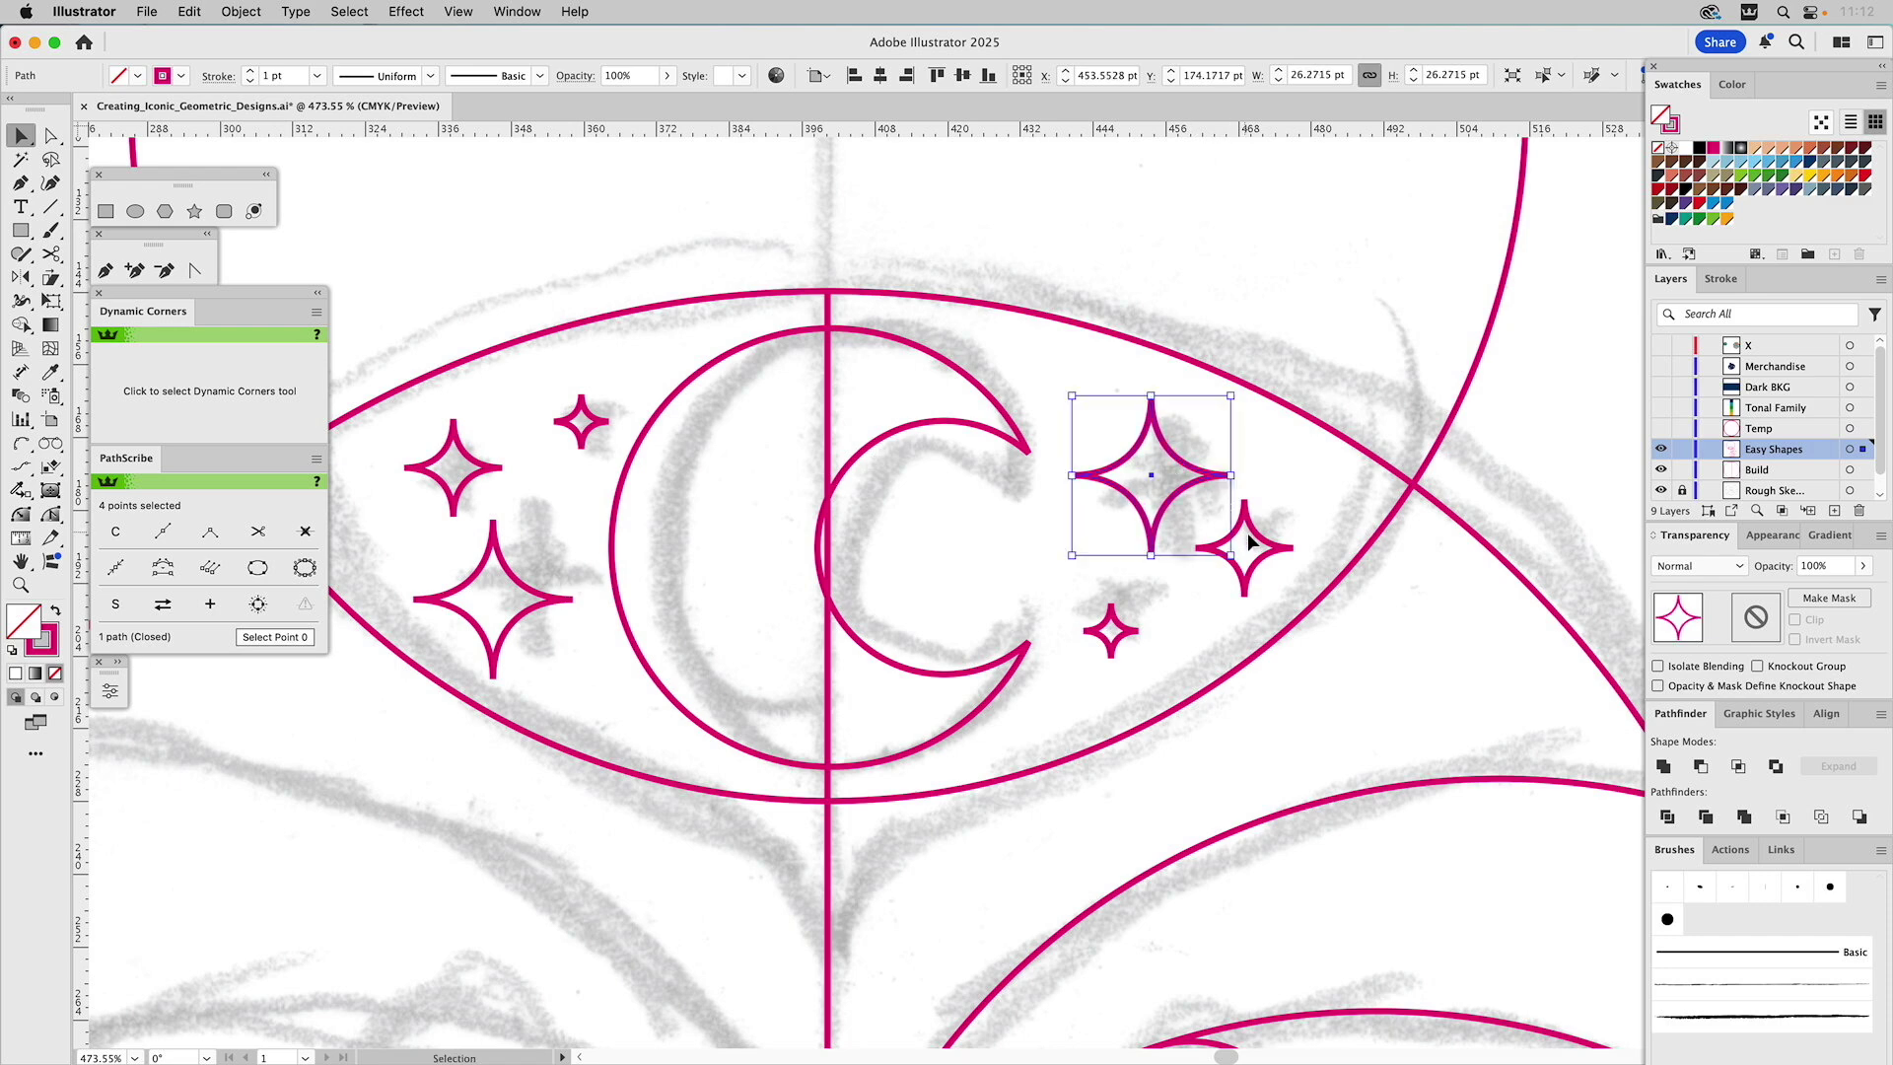
{"action": "left_click_drag", "start_coordinate": [1259, 538], "coordinate": [1267, 545]}
{"action": "left_click", "coordinate": [1228, 448]}
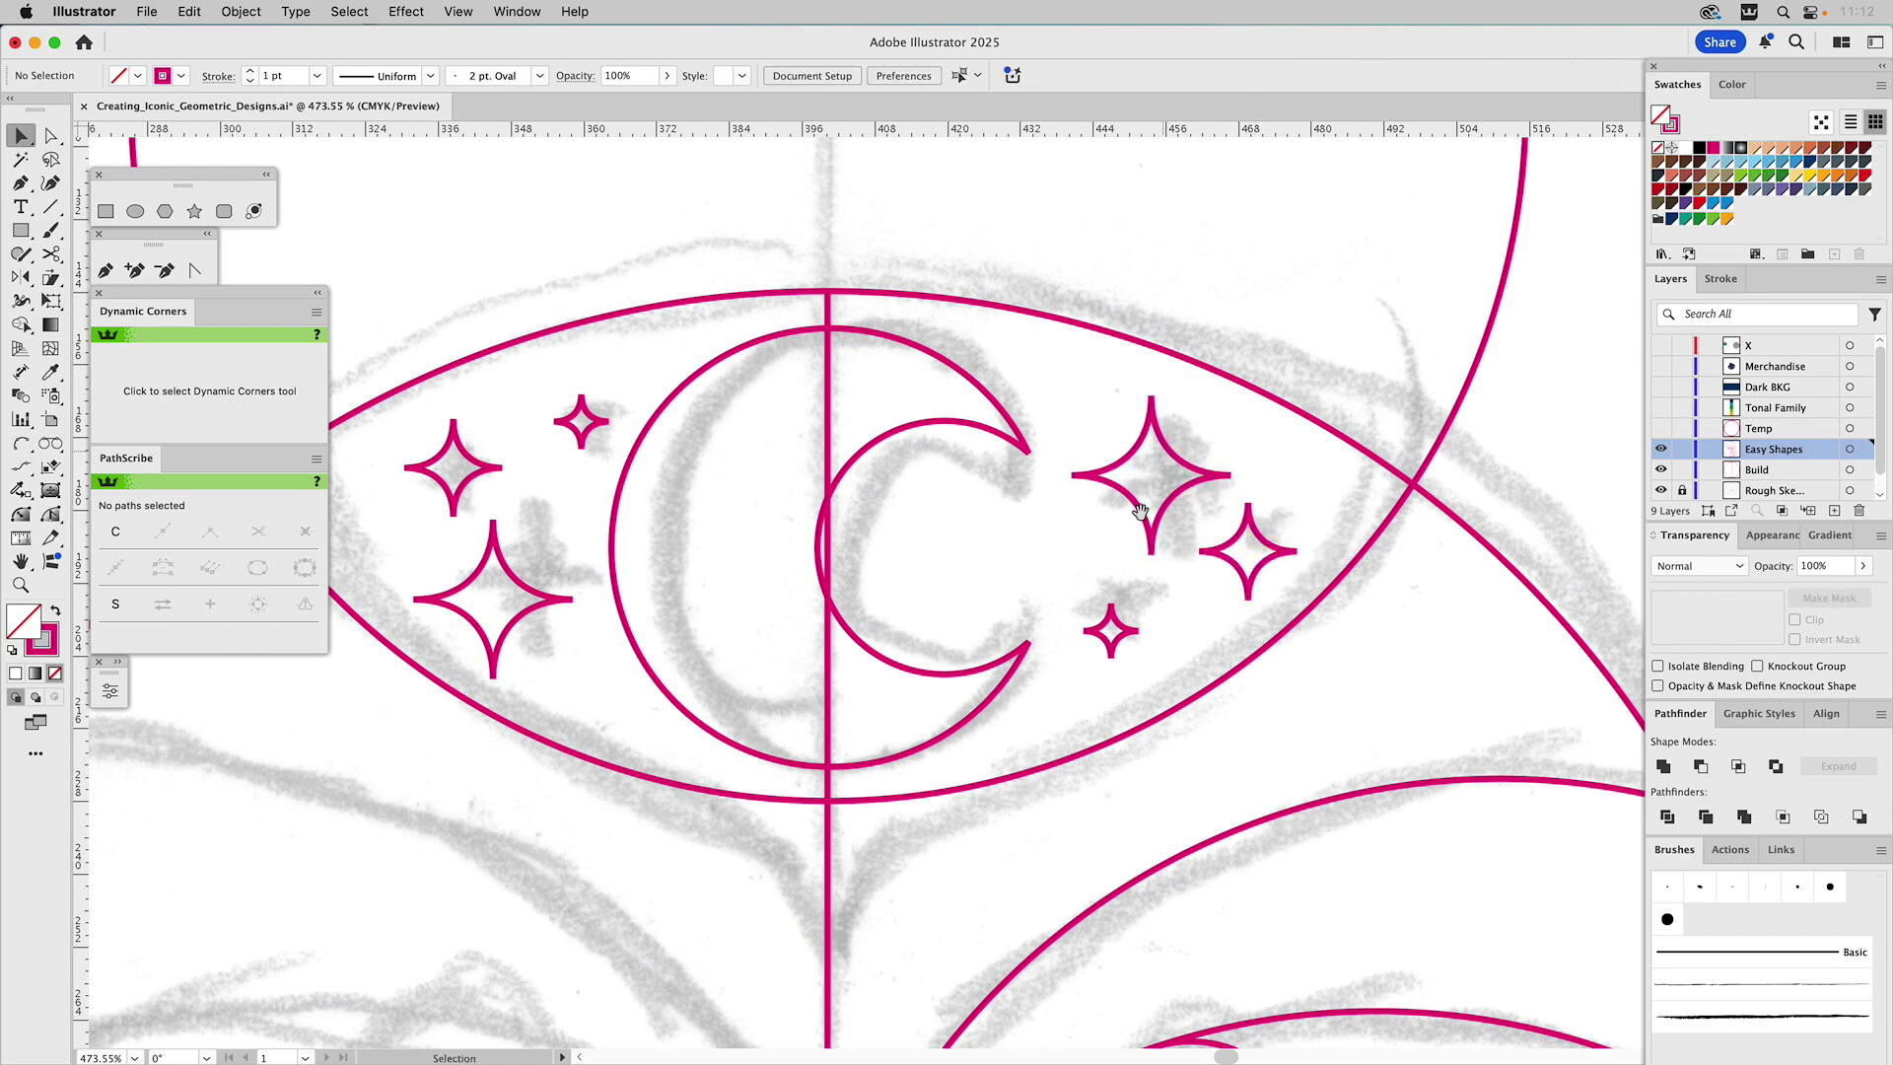
Shorten the vertical center line from its upper end, leaving a short segment standing on the bottom of the head circle
{"action": "scroll", "coordinate": [1154, 500], "scroll_direction": "down", "scroll_amount": 5}
{"action": "scroll", "coordinate": [1155, 500], "scroll_direction": "left", "scroll_amount": 4}
{"action": "scroll", "coordinate": [1061, 512], "scroll_direction": "down", "scroll_amount": 5}
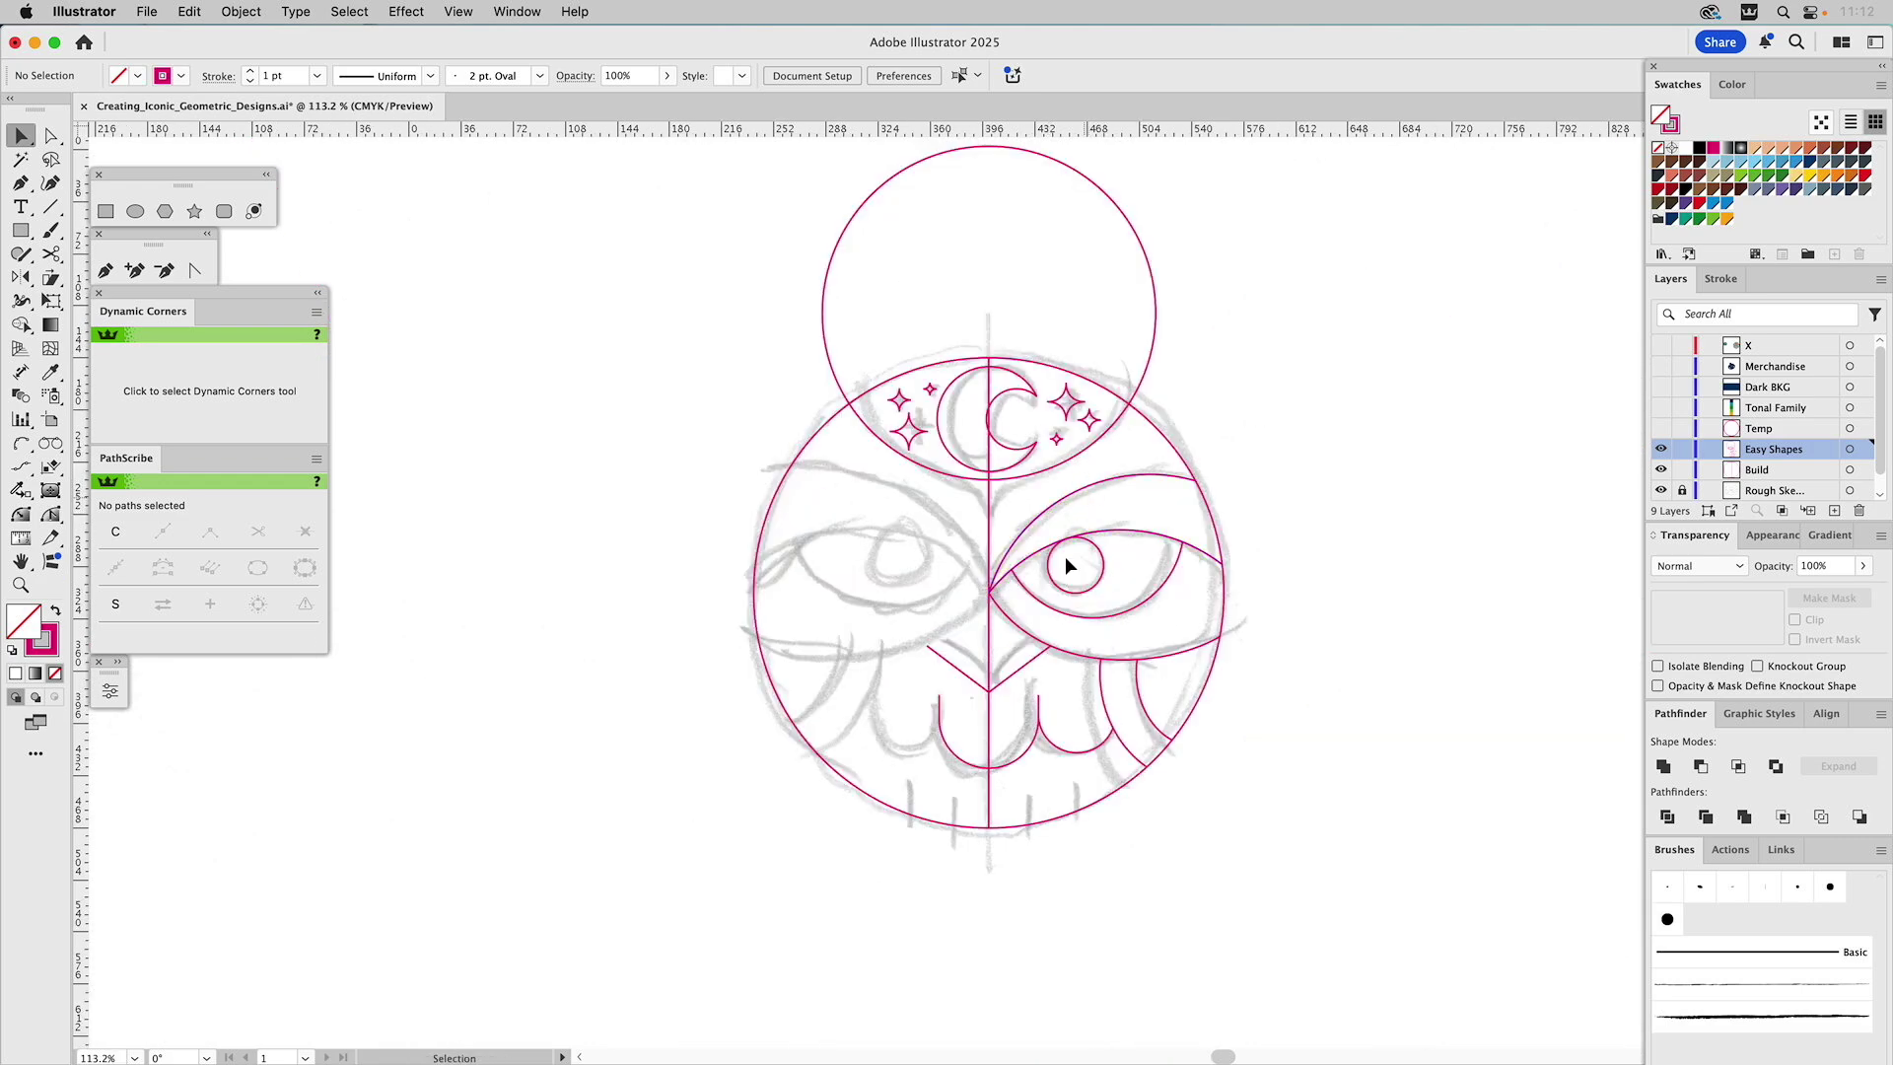
{"action": "left_click", "coordinate": [990, 501]}
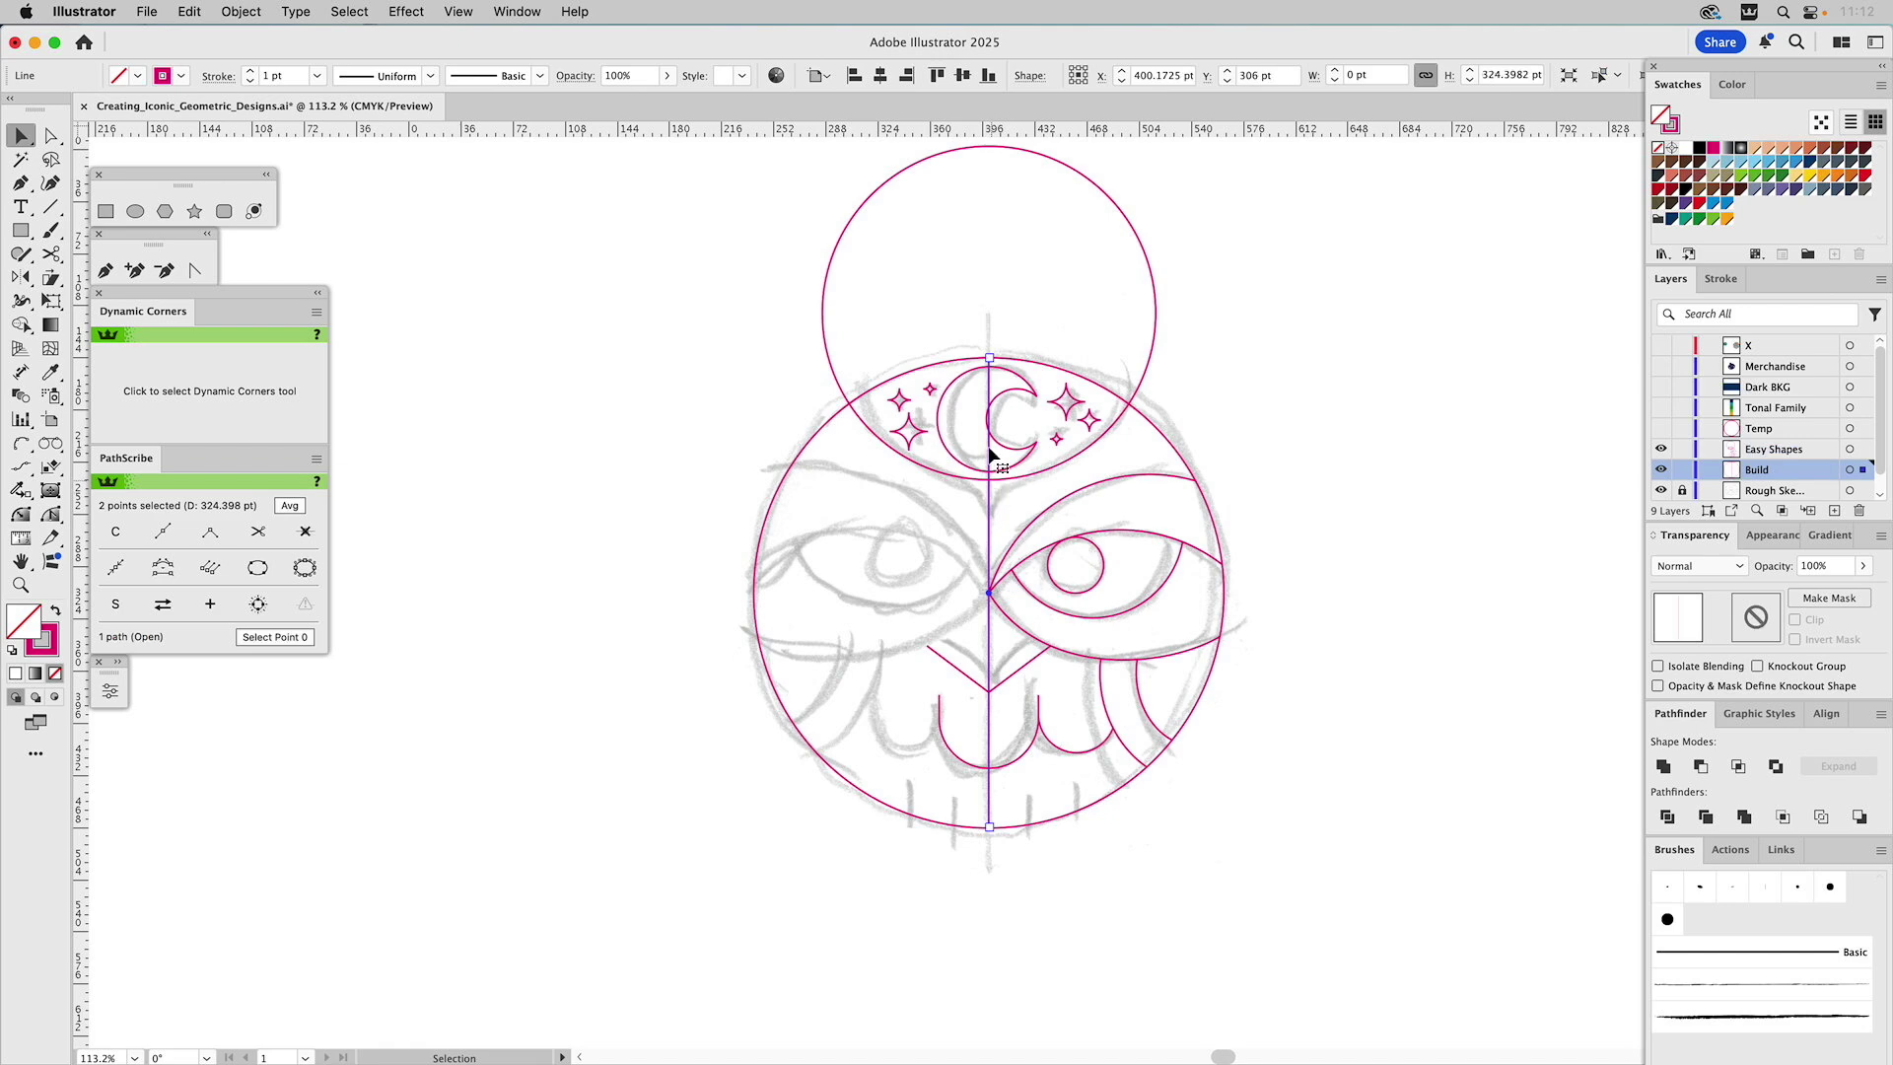
{"action": "key", "text": "a"}
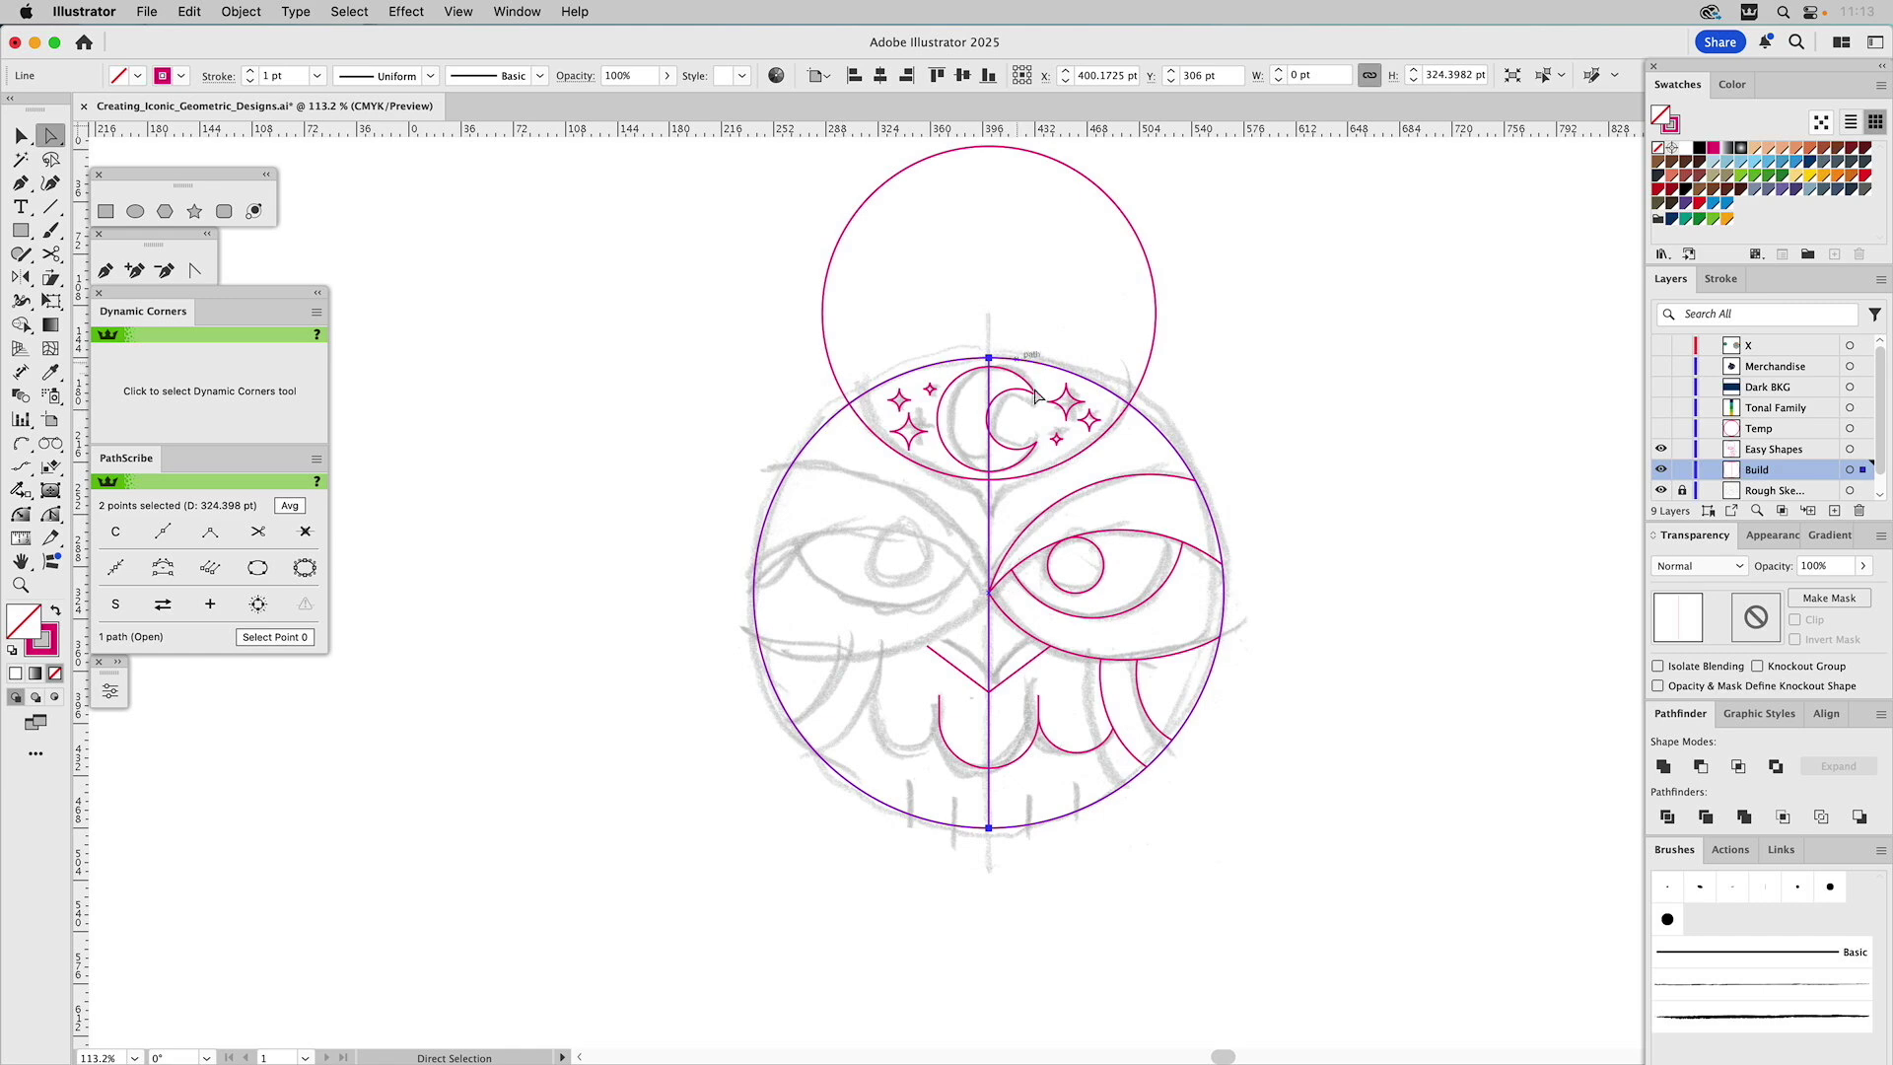
{"action": "left_click_drag", "start_coordinate": [989, 361], "coordinate": [1025, 718]}
{"action": "key", "text": "cmd+z"}
{"action": "left_click_drag", "start_coordinate": [989, 379], "coordinate": [1024, 797]}
{"action": "left_click", "coordinate": [1024, 804]}
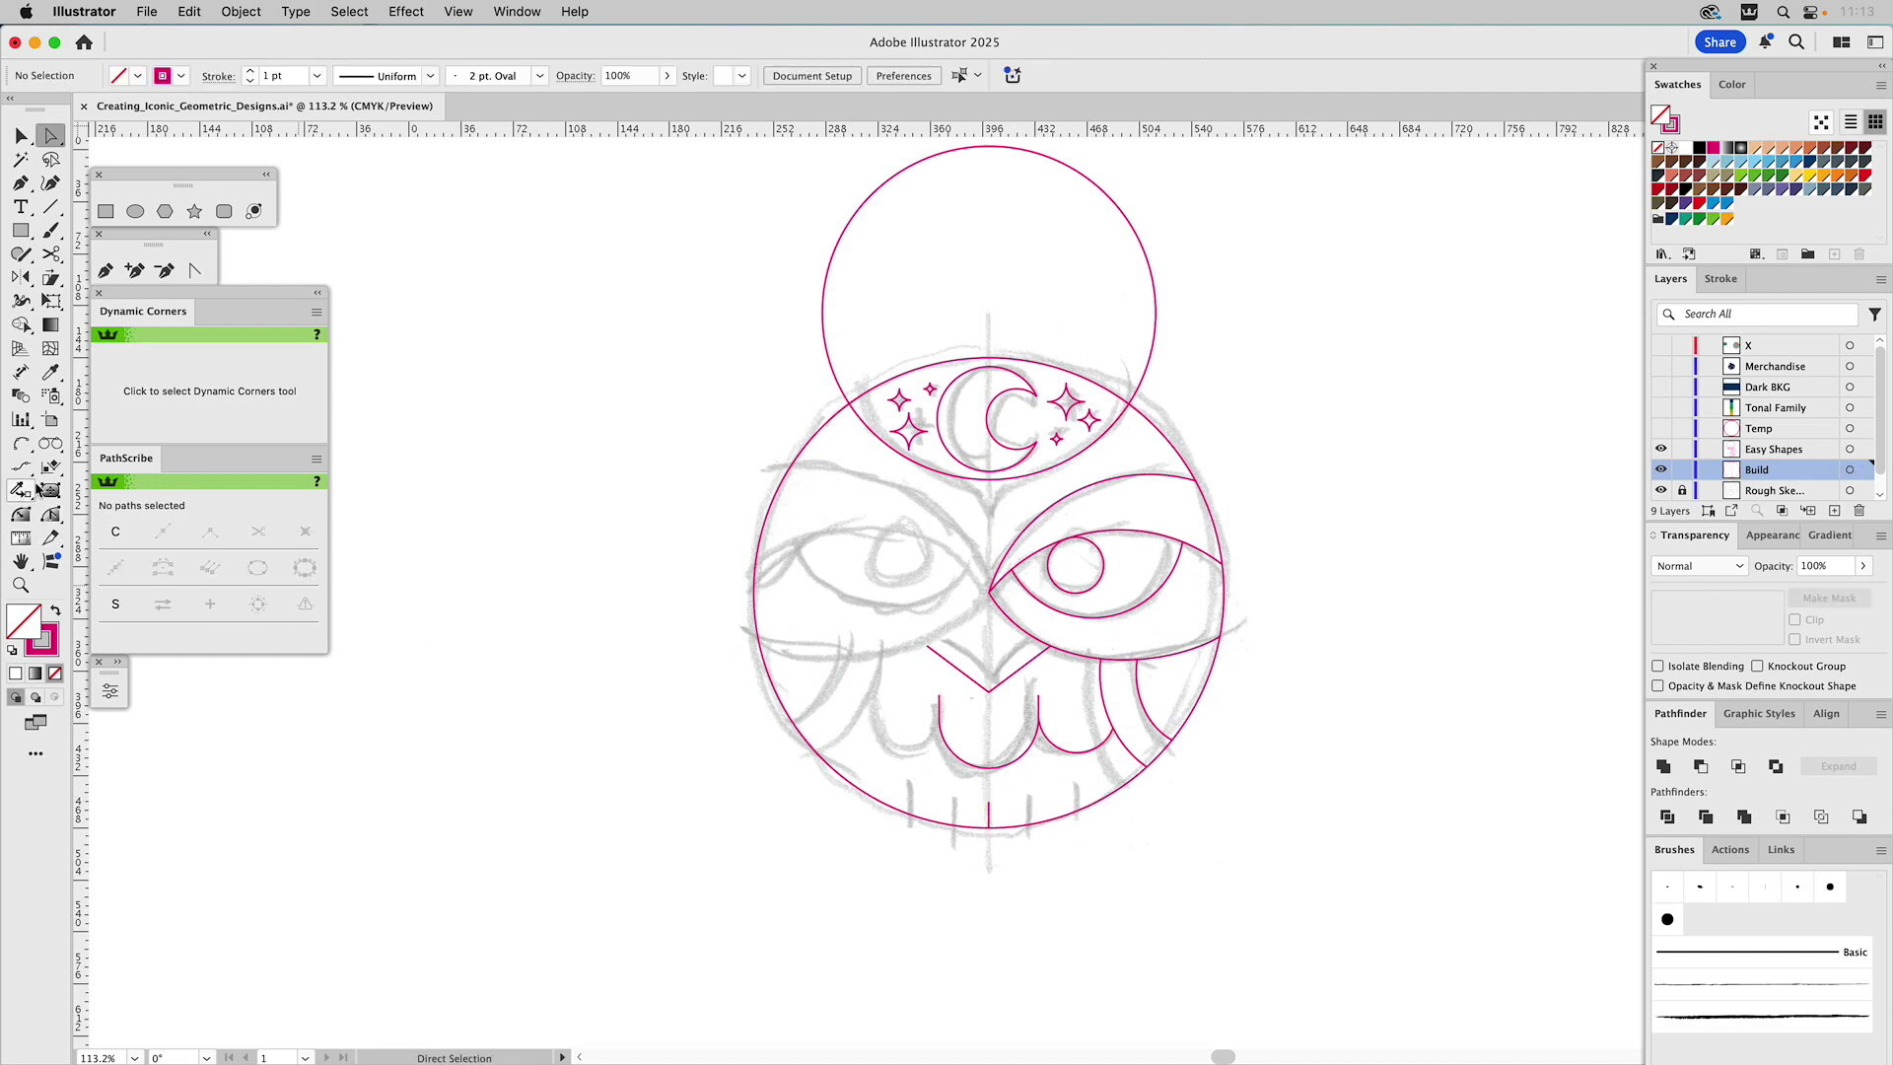
Move the short center line about 15 pt right and stretch it to about 22 pt tall, ending on the bottom arc of the head circle
{"action": "left_click", "coordinate": [19, 584]}
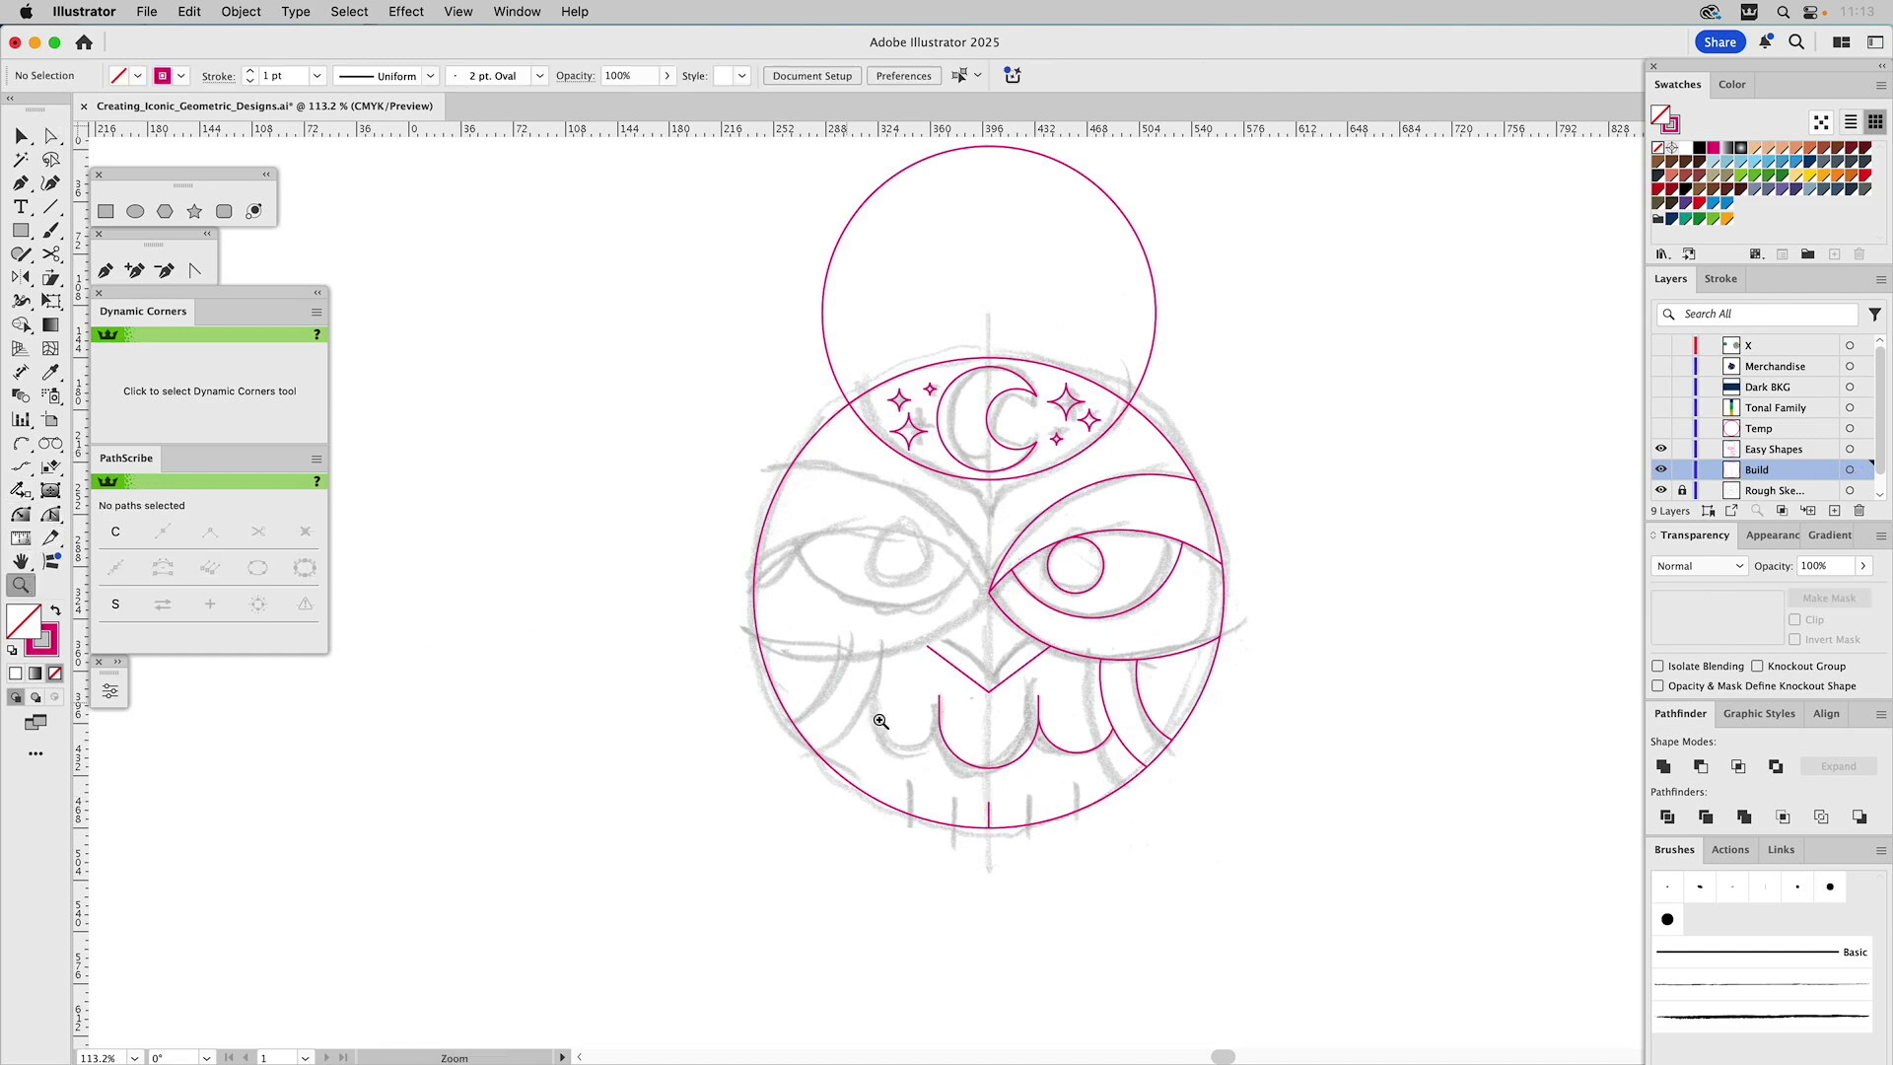
{"action": "left_click_drag", "start_coordinate": [881, 792], "coordinate": [1129, 881]}
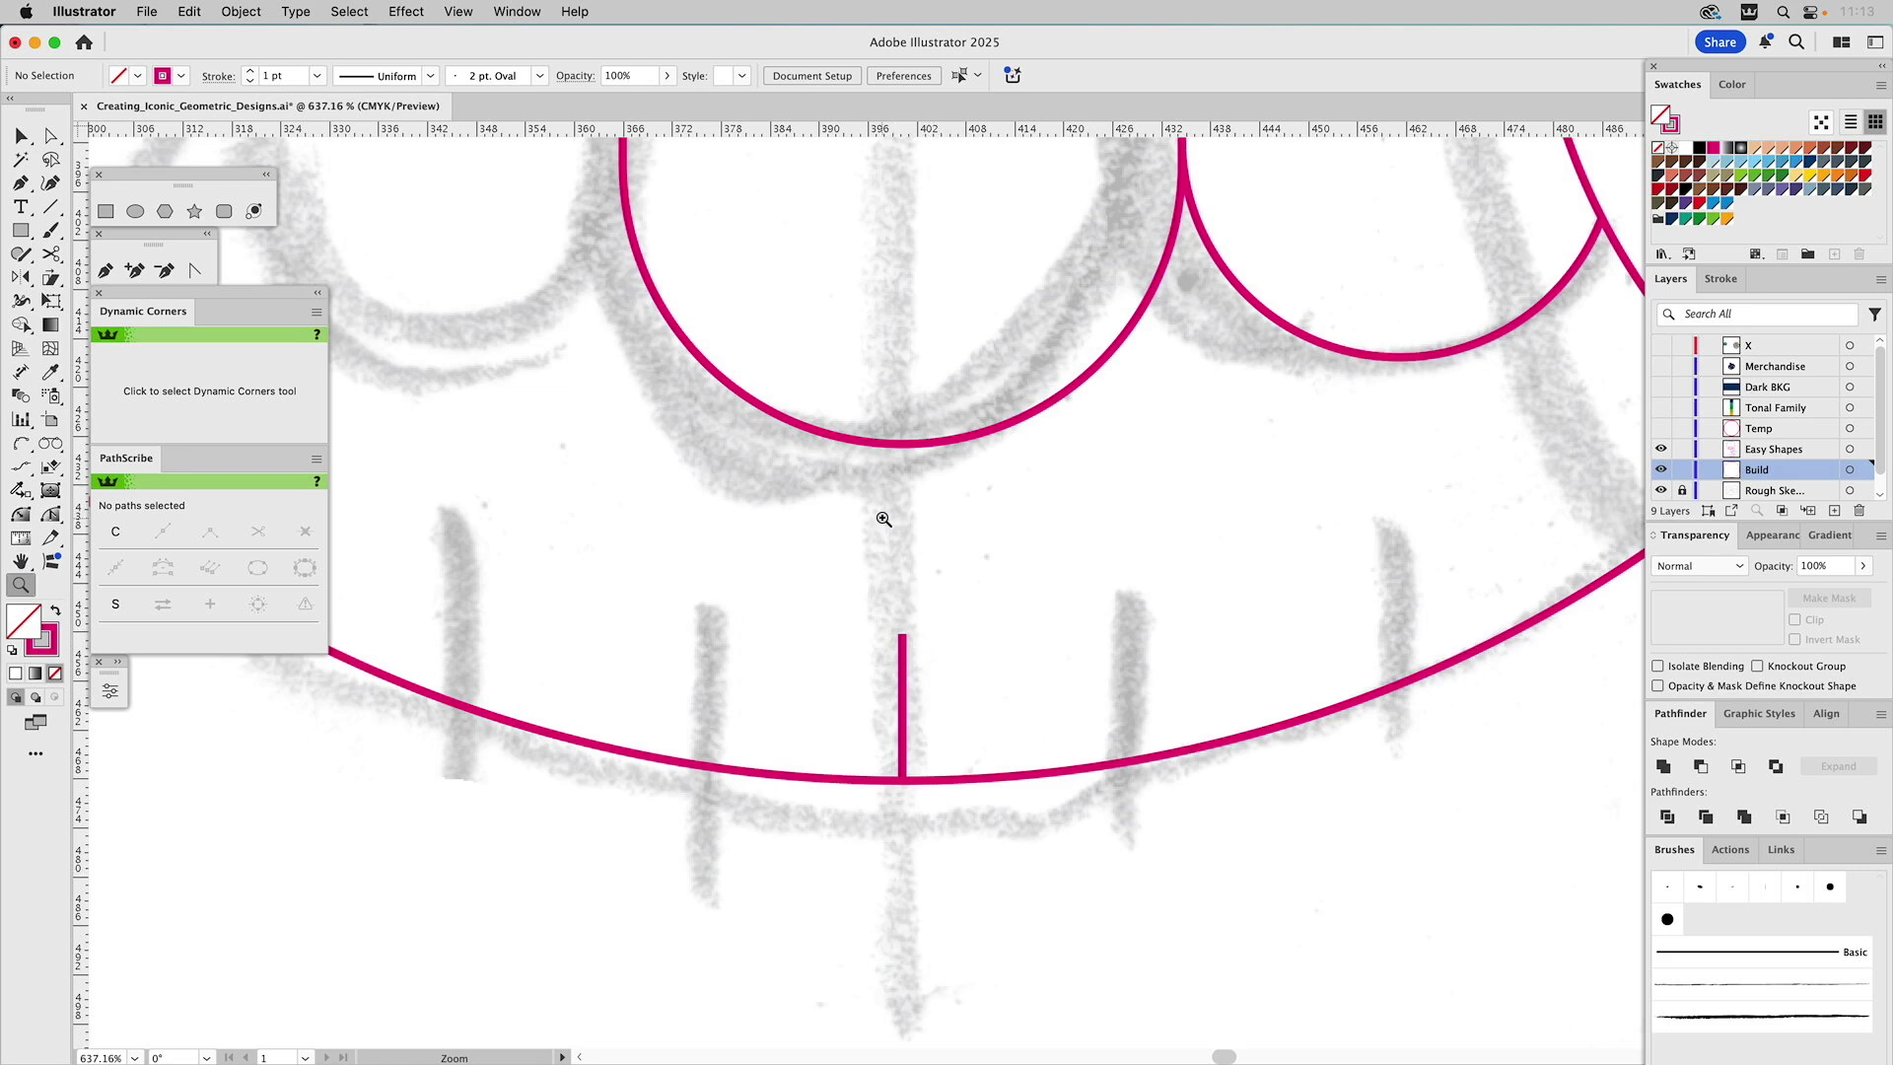
{"action": "key", "text": "v"}
{"action": "left_click_drag", "start_coordinate": [901, 663], "coordinate": [1075, 647]}
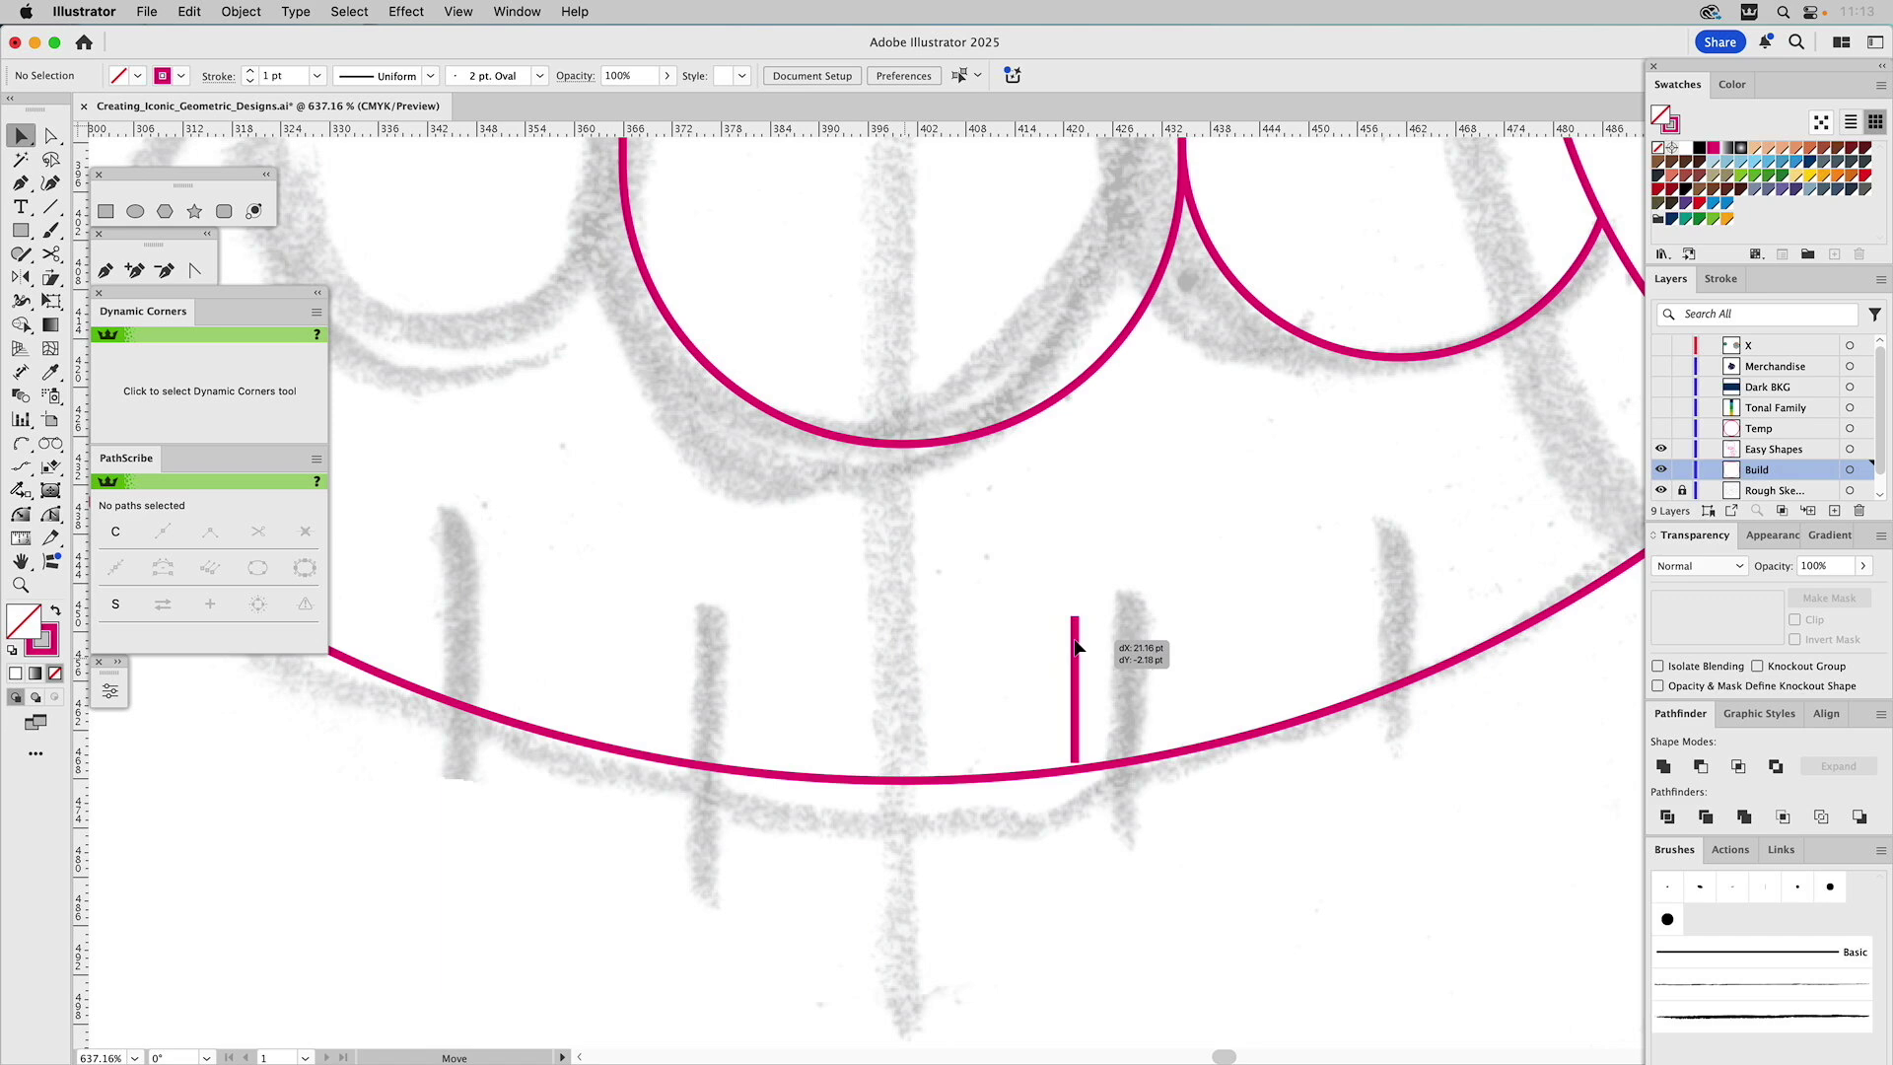
{"action": "left_click_drag", "start_coordinate": [1075, 646], "coordinate": [1025, 603]}
{"action": "key", "text": "a"}
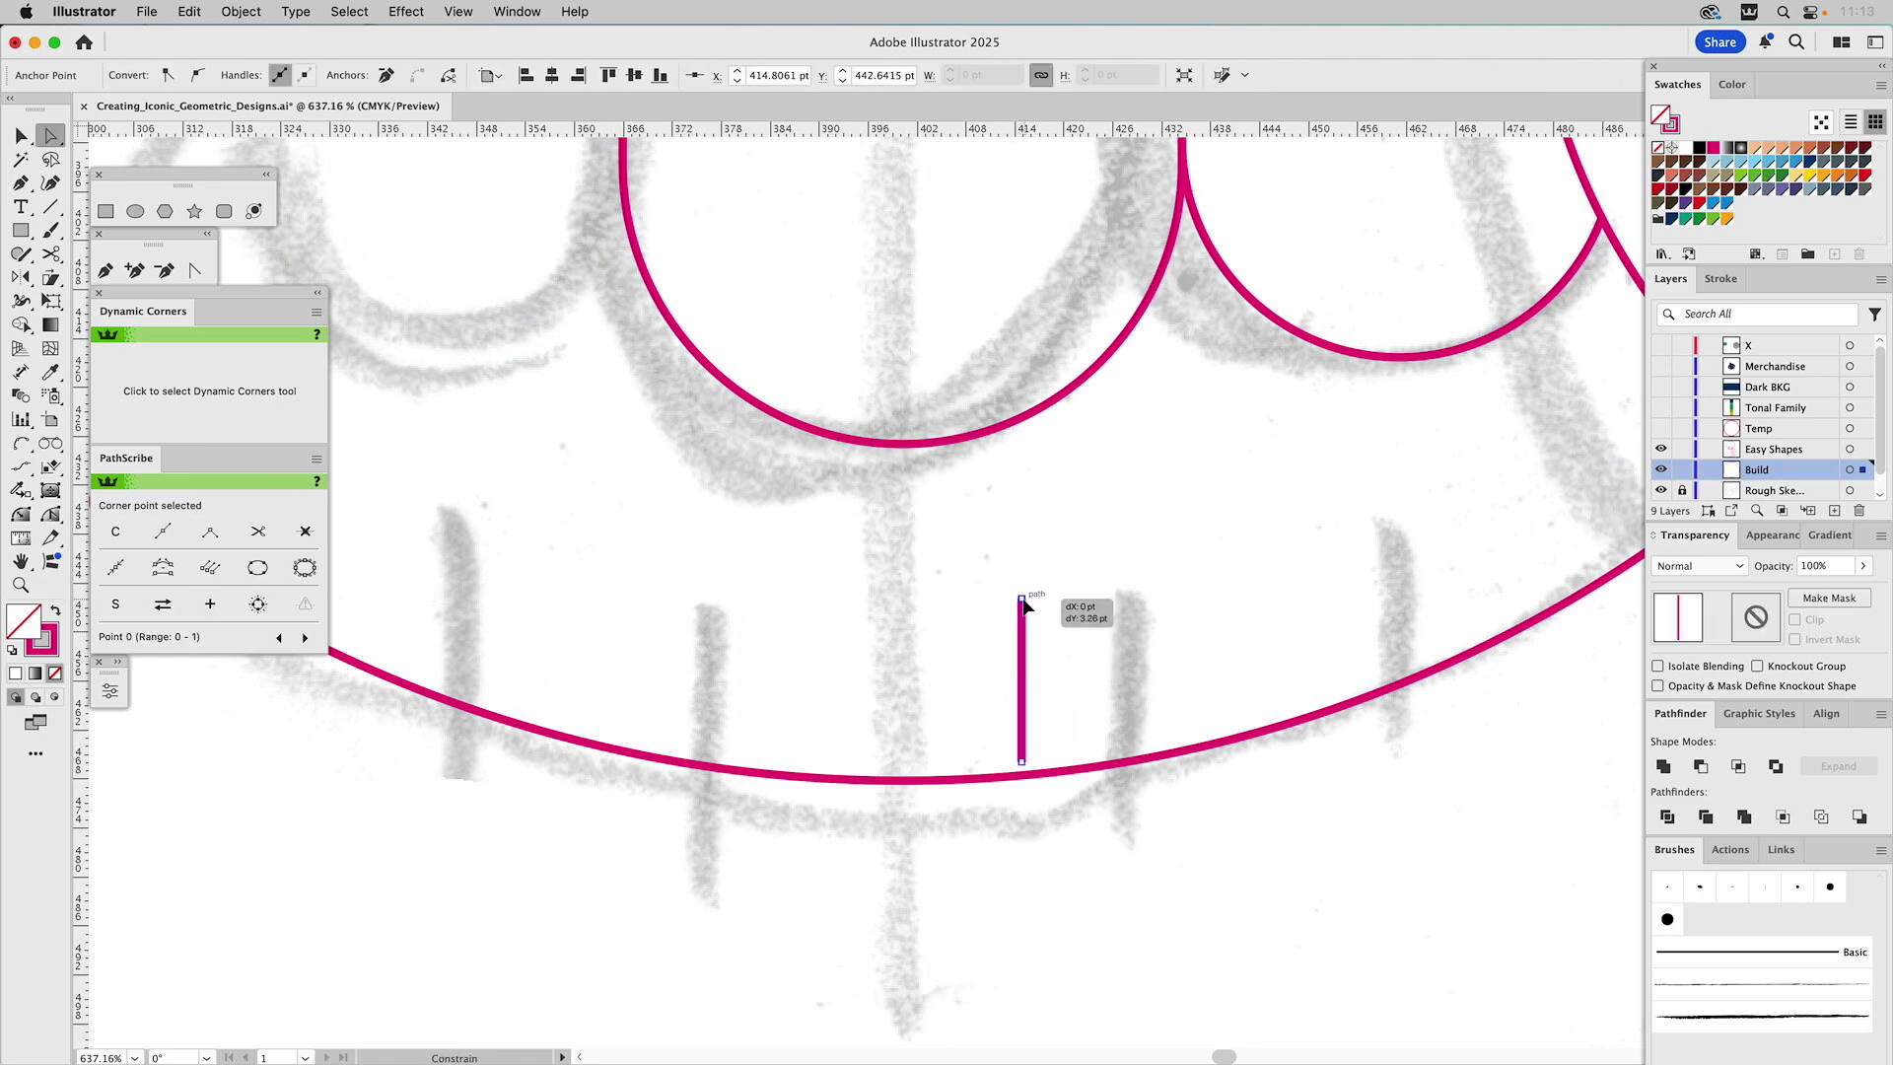
{"action": "left_click_drag", "start_coordinate": [1023, 764], "coordinate": [1021, 774]}
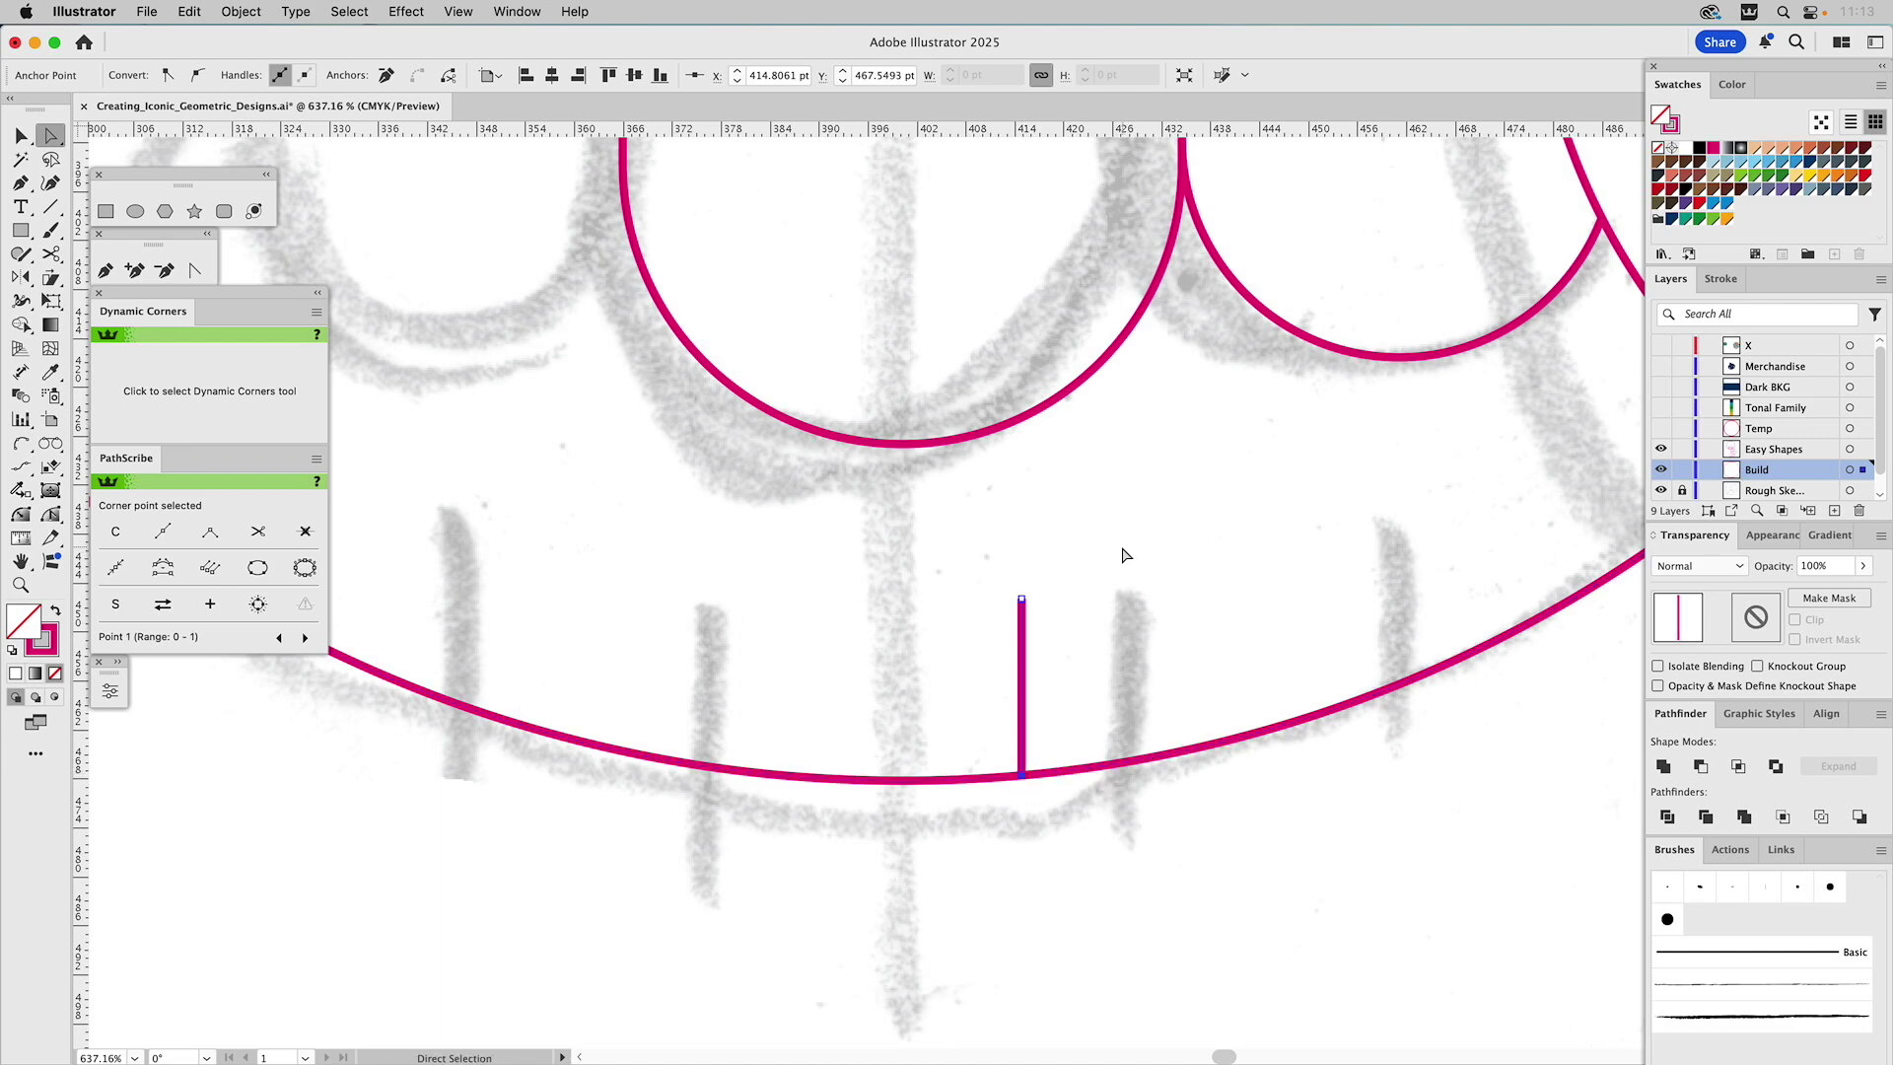
{"action": "key", "text": "v"}
{"action": "left_click", "coordinate": [1047, 638]}
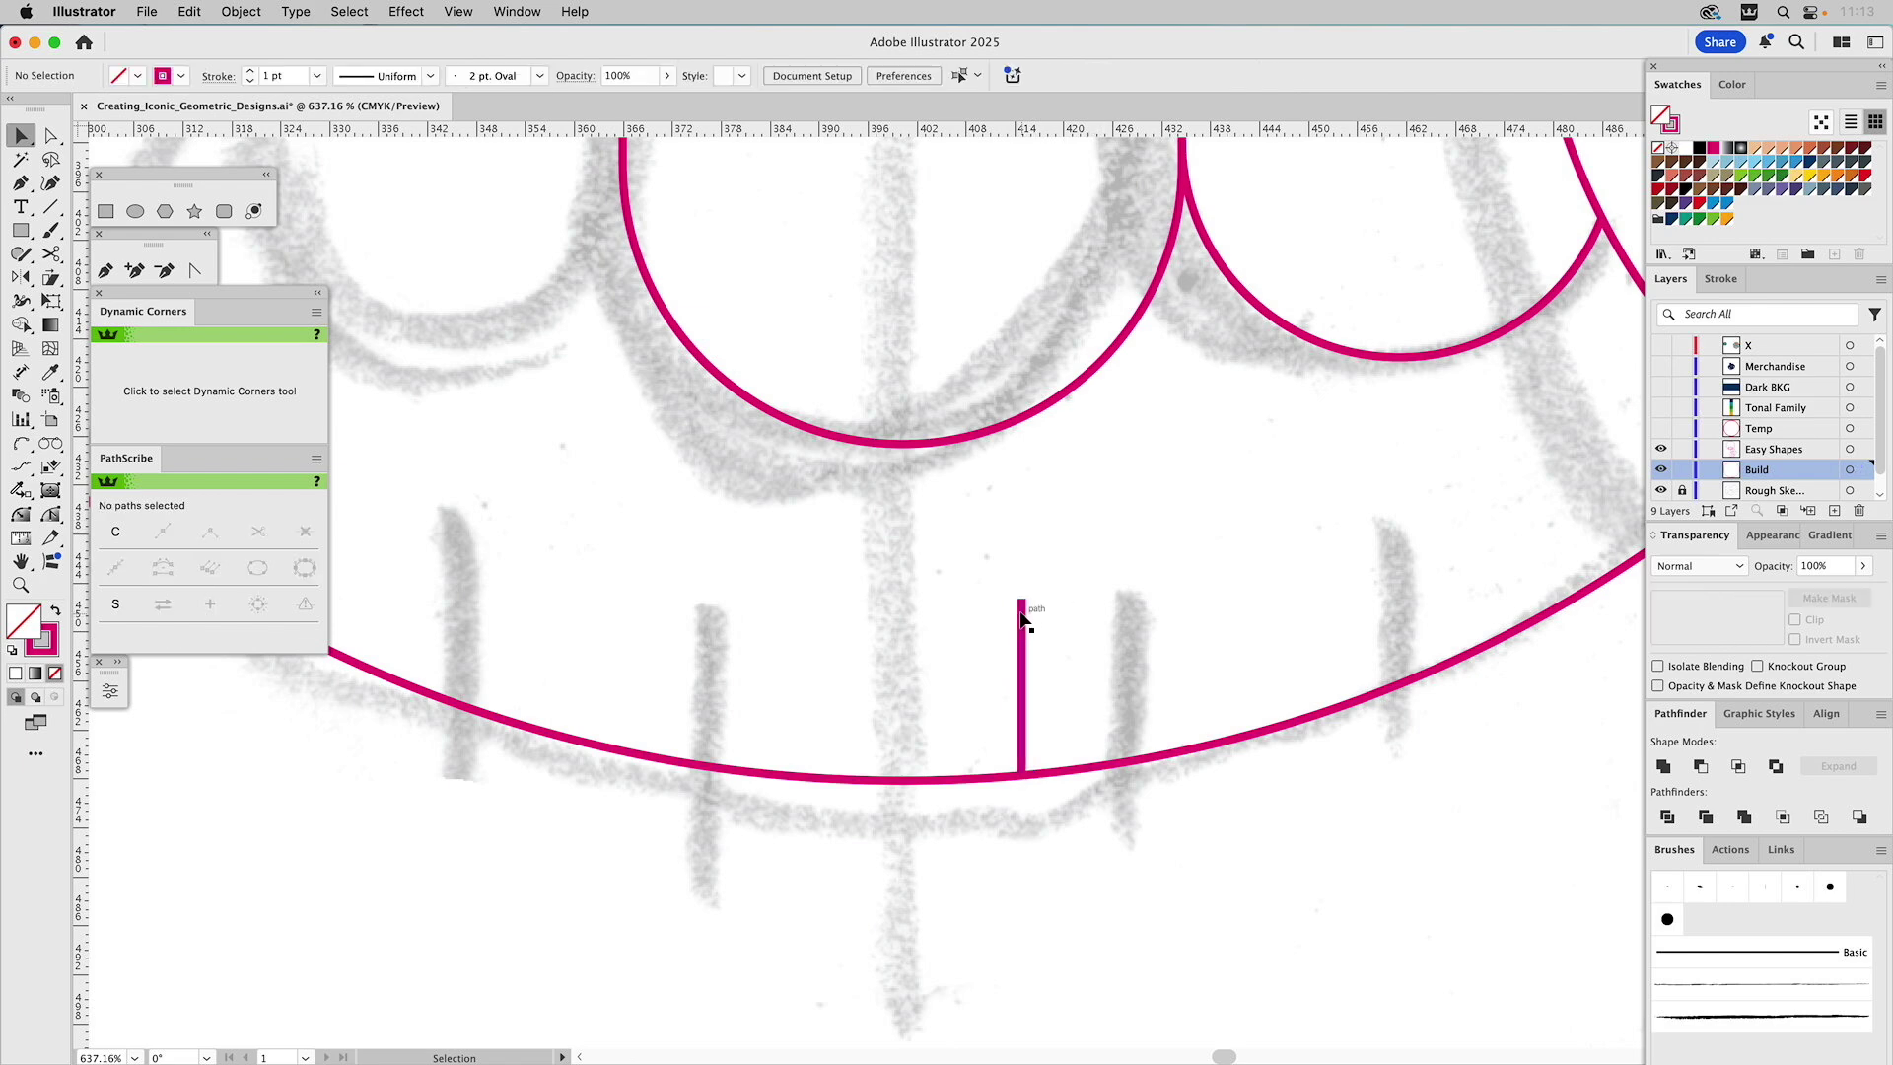
Reflect a copy of the short line across the vertical center line to the other side of the chest
{"action": "left_click", "coordinate": [1022, 616]}
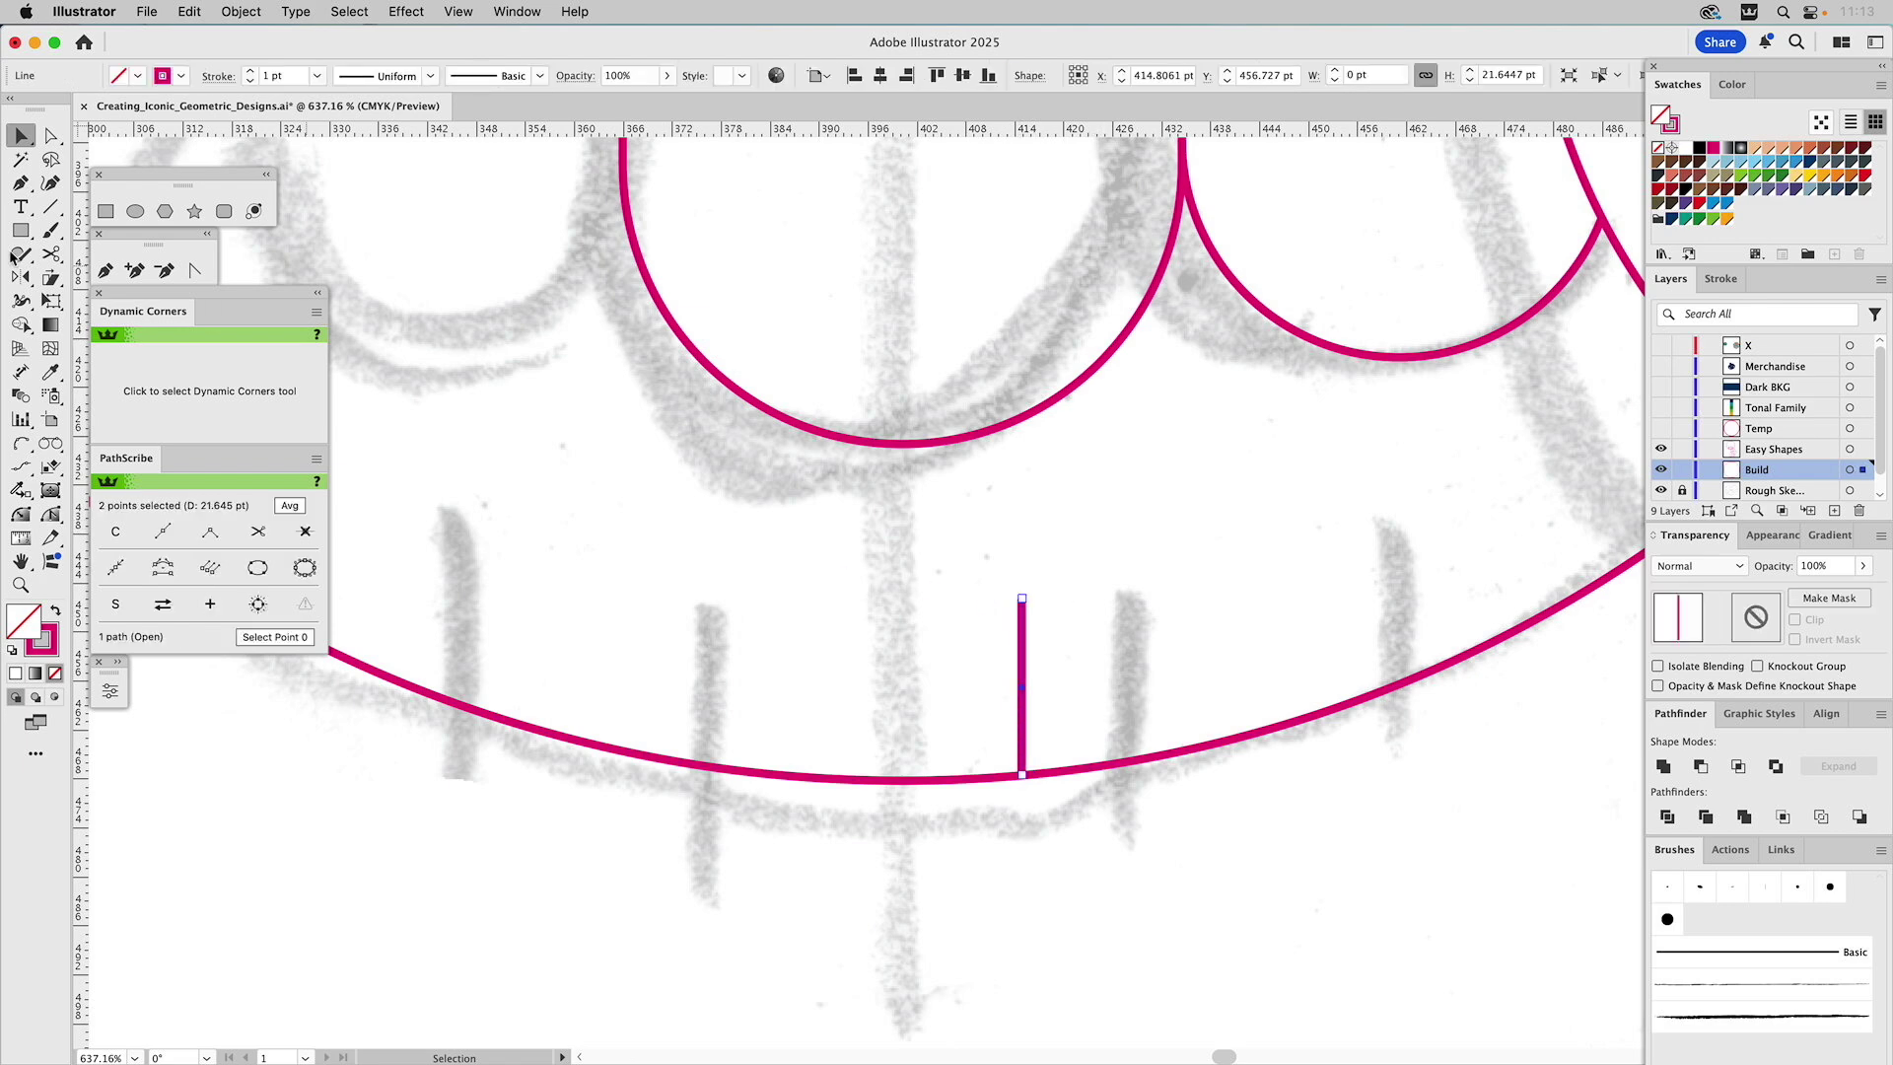
{"action": "left_click", "coordinate": [19, 277]}
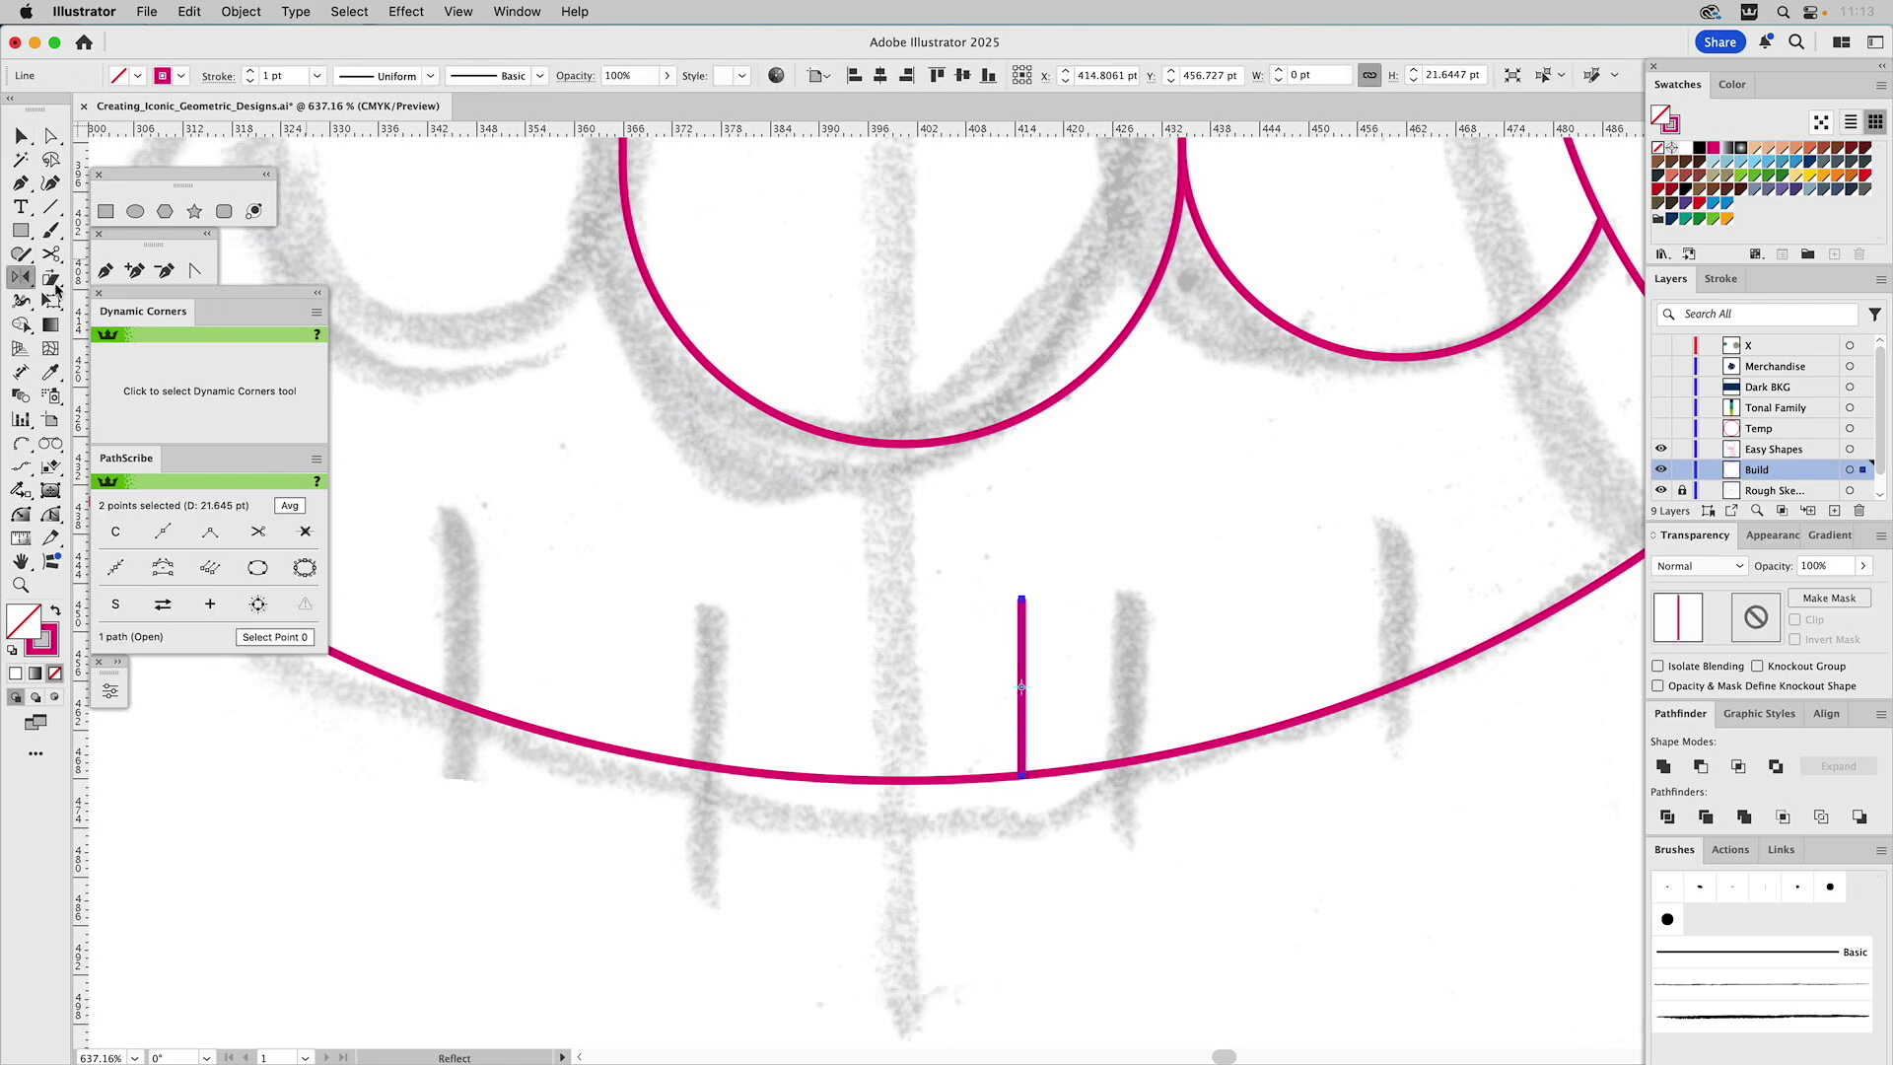
{"action": "left_click", "coordinate": [902, 444]}
{"action": "left_click_drag", "start_coordinate": [897, 518], "coordinate": [902, 605]}
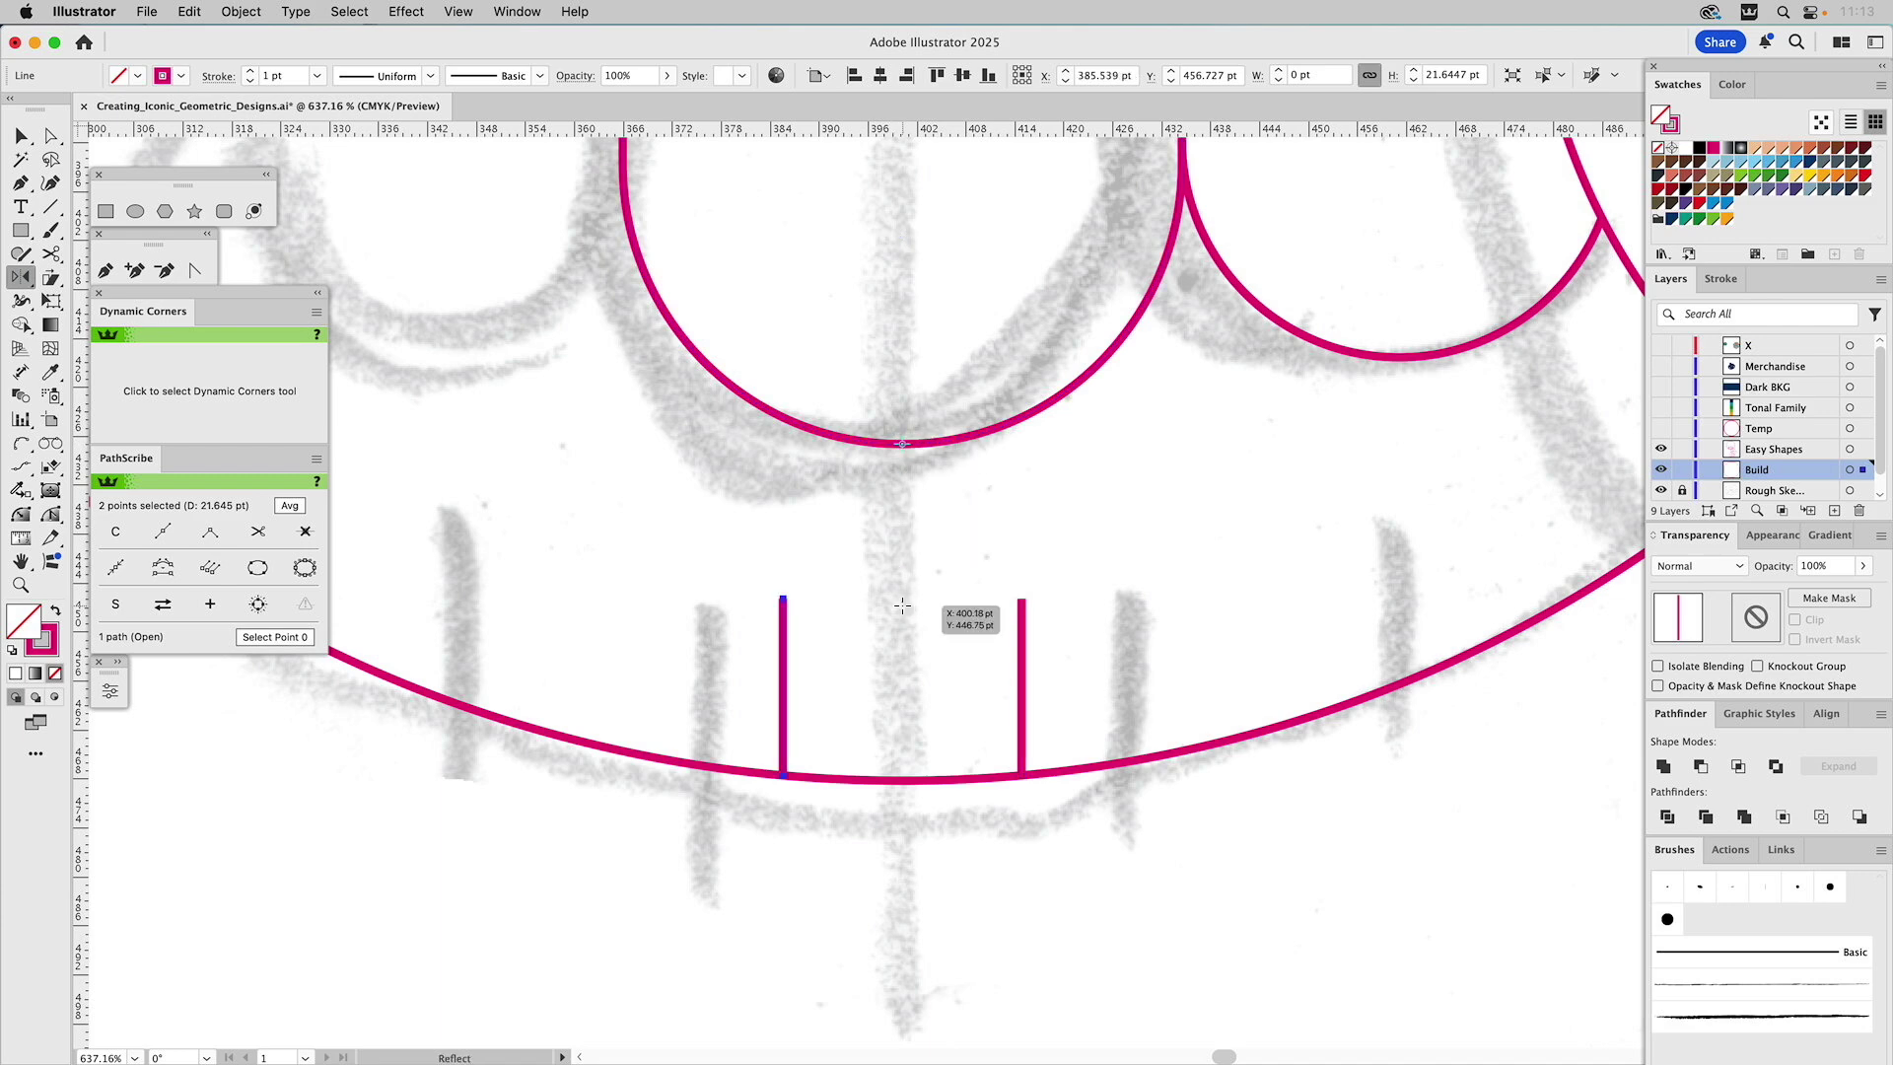
Duplicate the pair of short lines to the right so the copy's inner line overlaps the existing one, giving an evenly spaced outer line
{"action": "key", "text": "v"}
{"action": "left_click_drag", "start_coordinate": [1030, 627], "coordinate": [766, 671]}
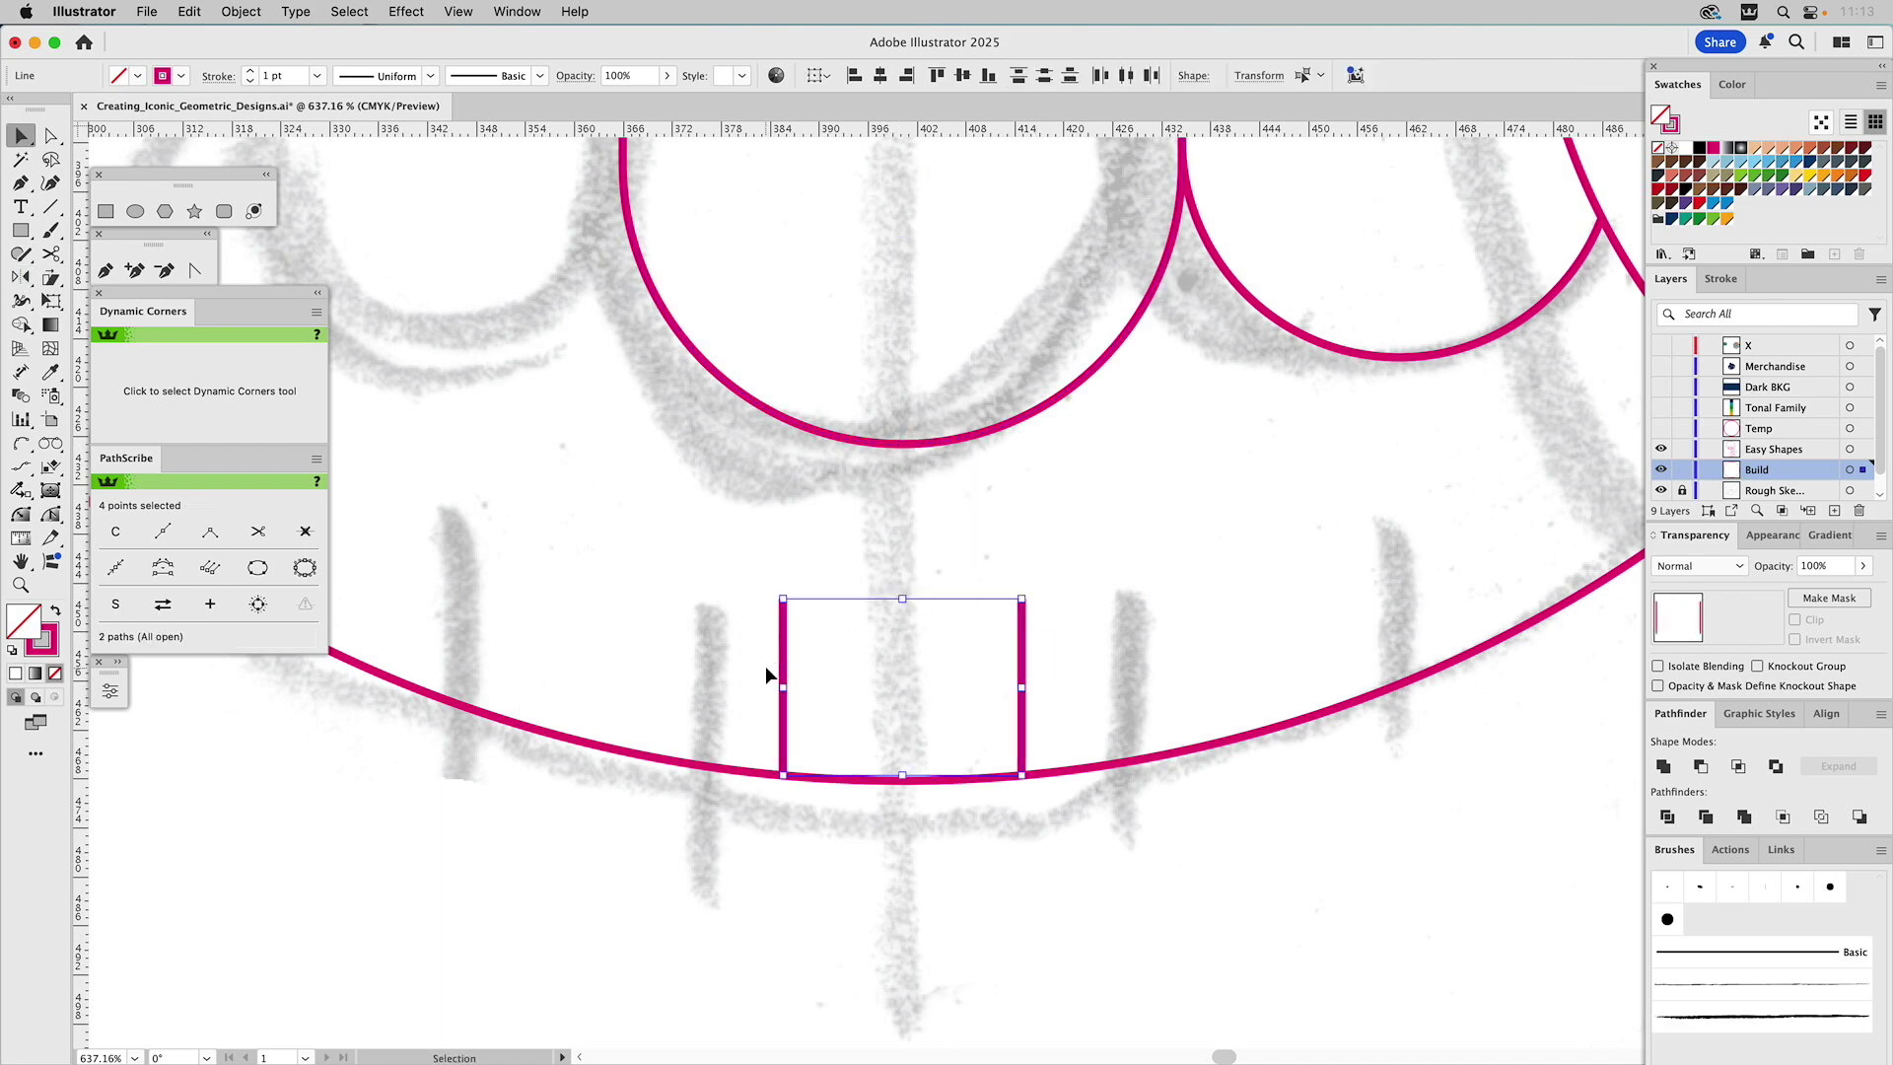
{"action": "key", "text": "a"}
{"action": "left_click_drag", "start_coordinate": [789, 603], "coordinate": [1023, 606]}
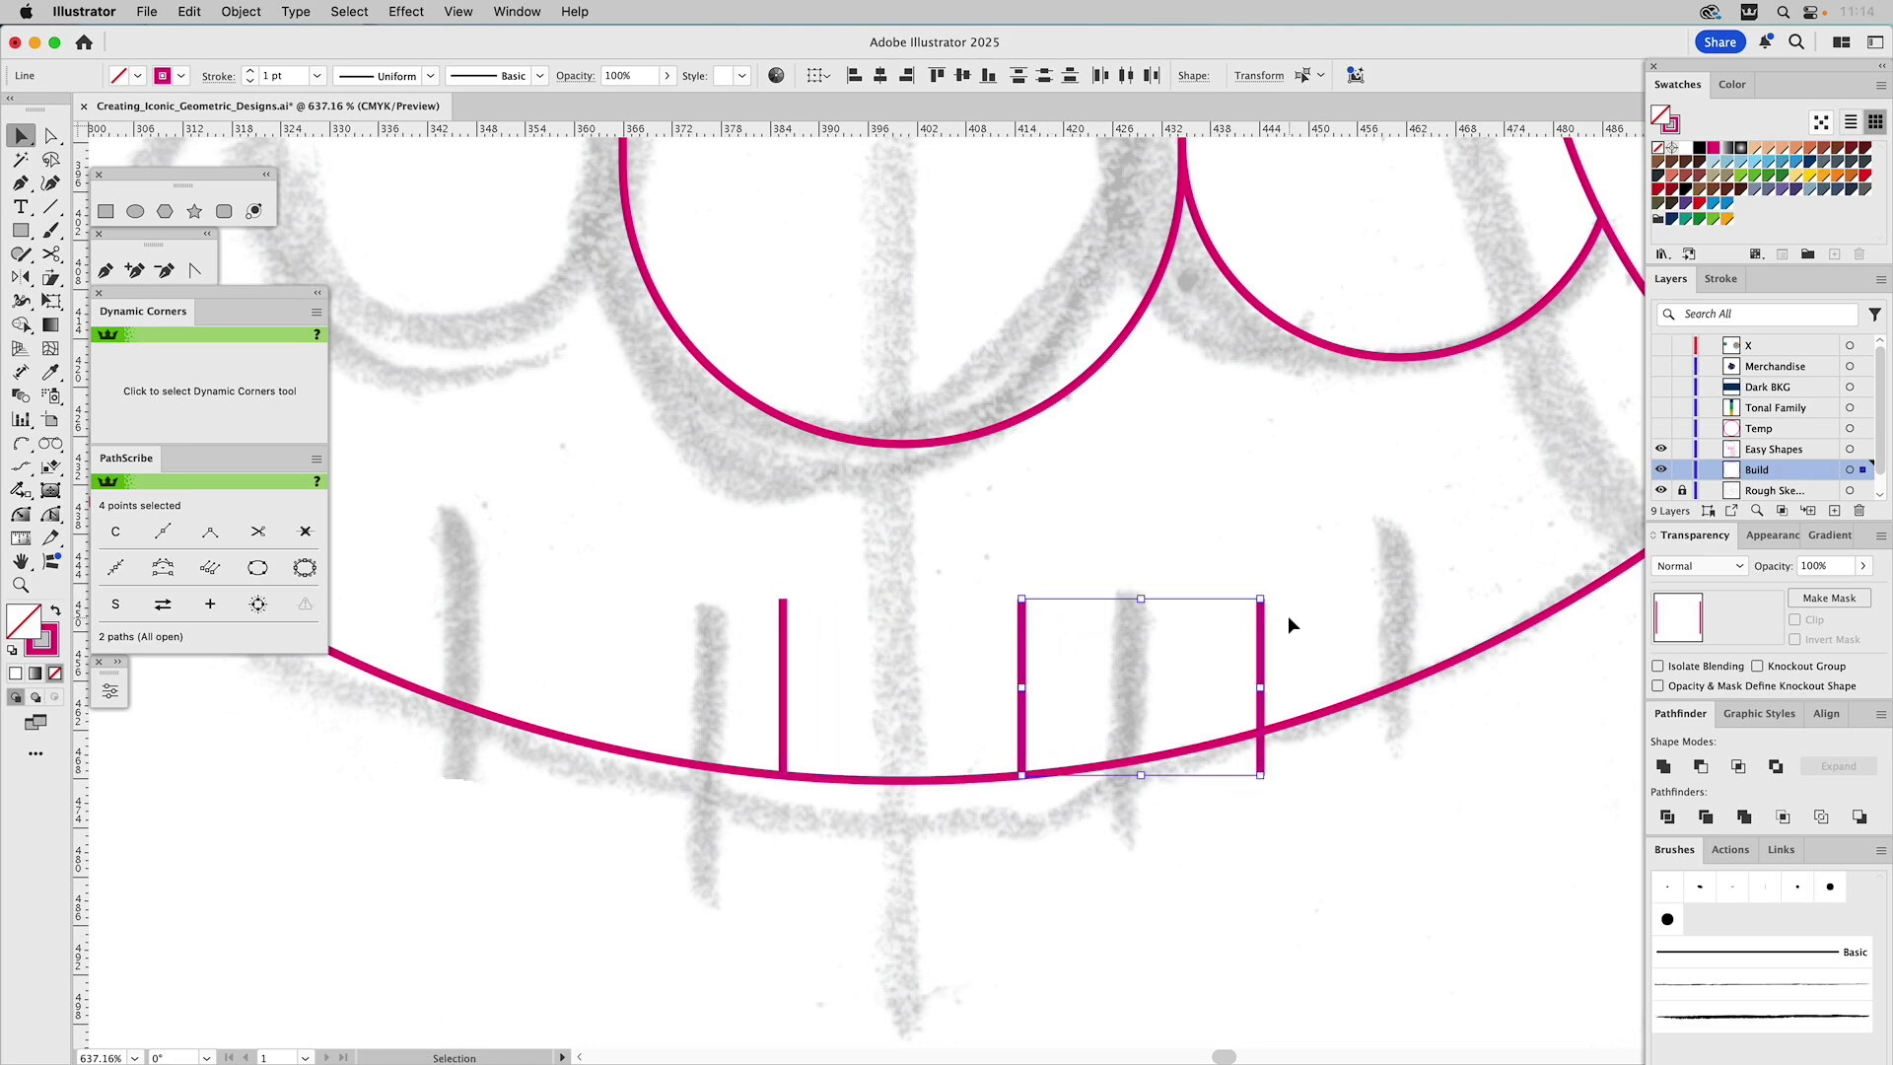
{"action": "left_click", "coordinate": [1260, 636], "text": "shift"}
{"action": "left_click", "coordinate": [1234, 625]}
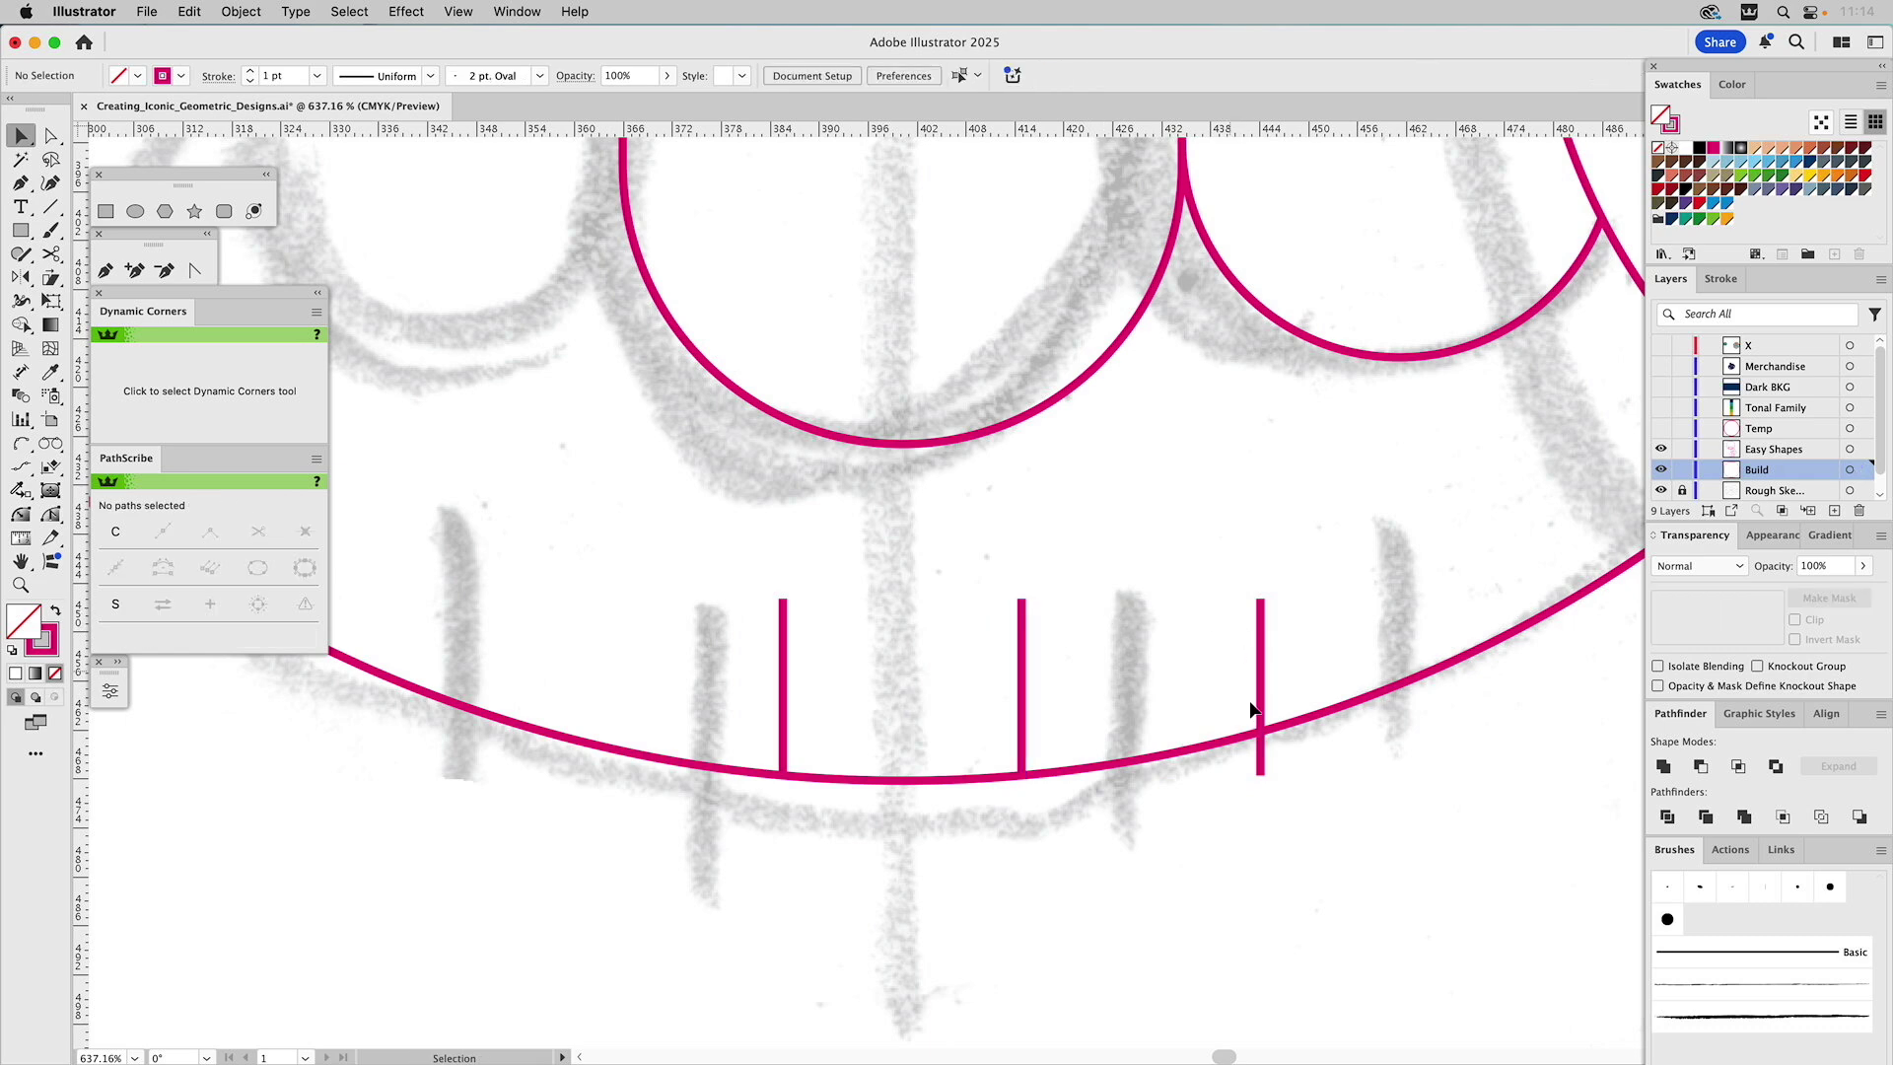
Shorten the new outer line from its lower end to about 16 pt tall so it ends on the head circle
{"action": "left_click_drag", "start_coordinate": [1261, 777], "coordinate": [1257, 730]}
{"action": "left_click", "coordinate": [1288, 687]}
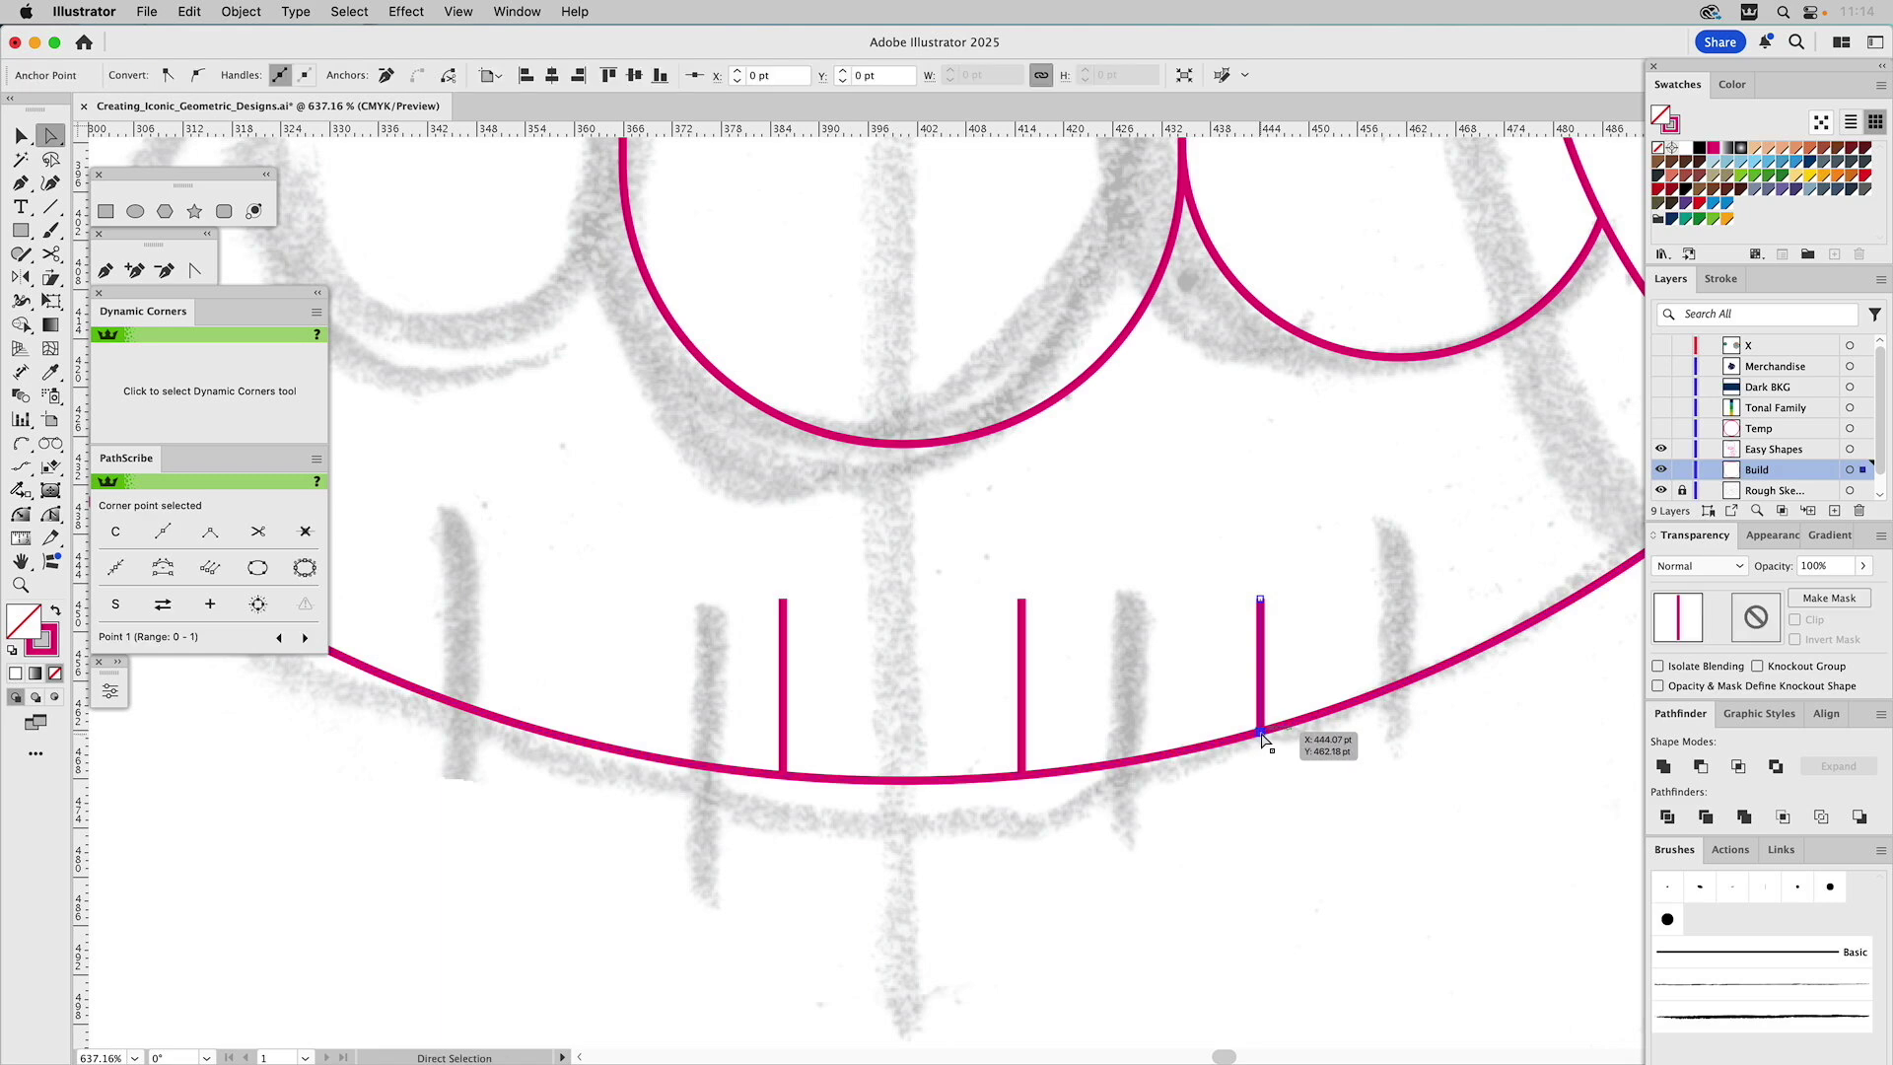
{"action": "key", "text": "v"}
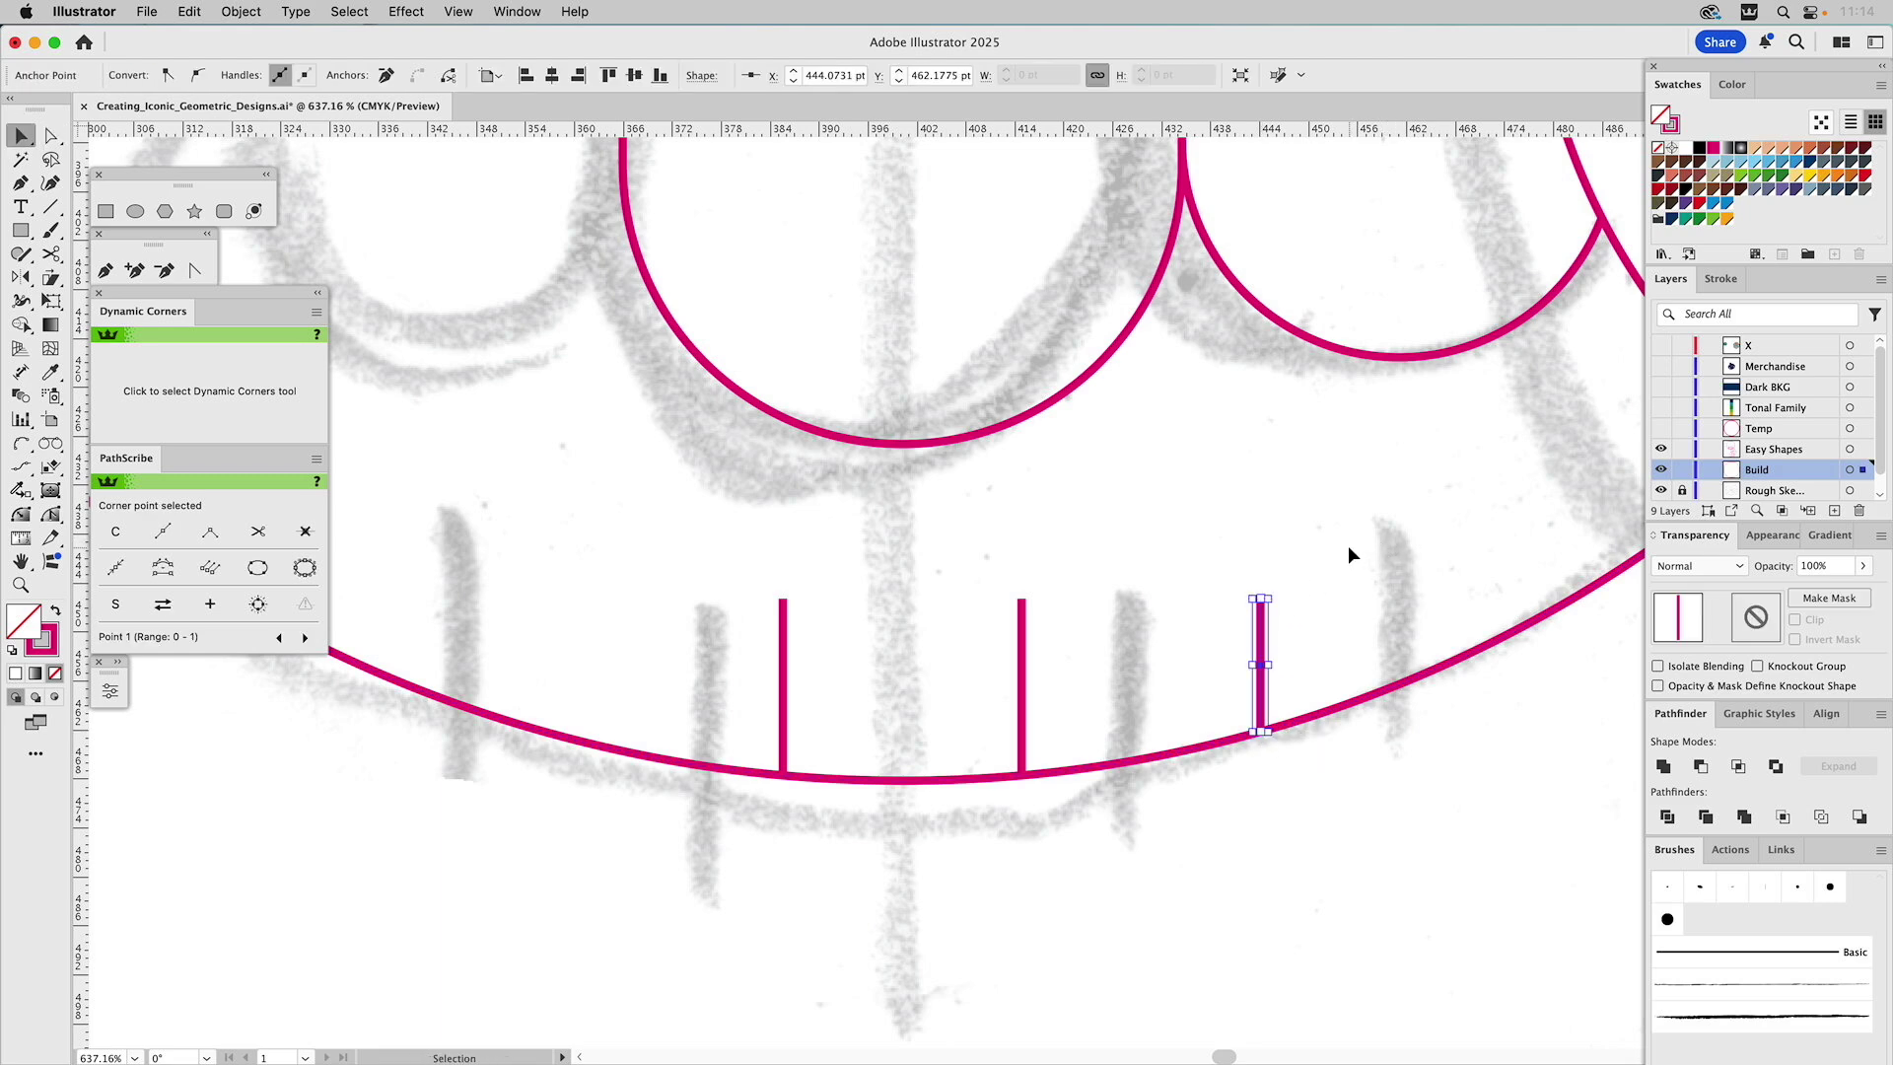
{"action": "left_click", "coordinate": [1301, 618]}
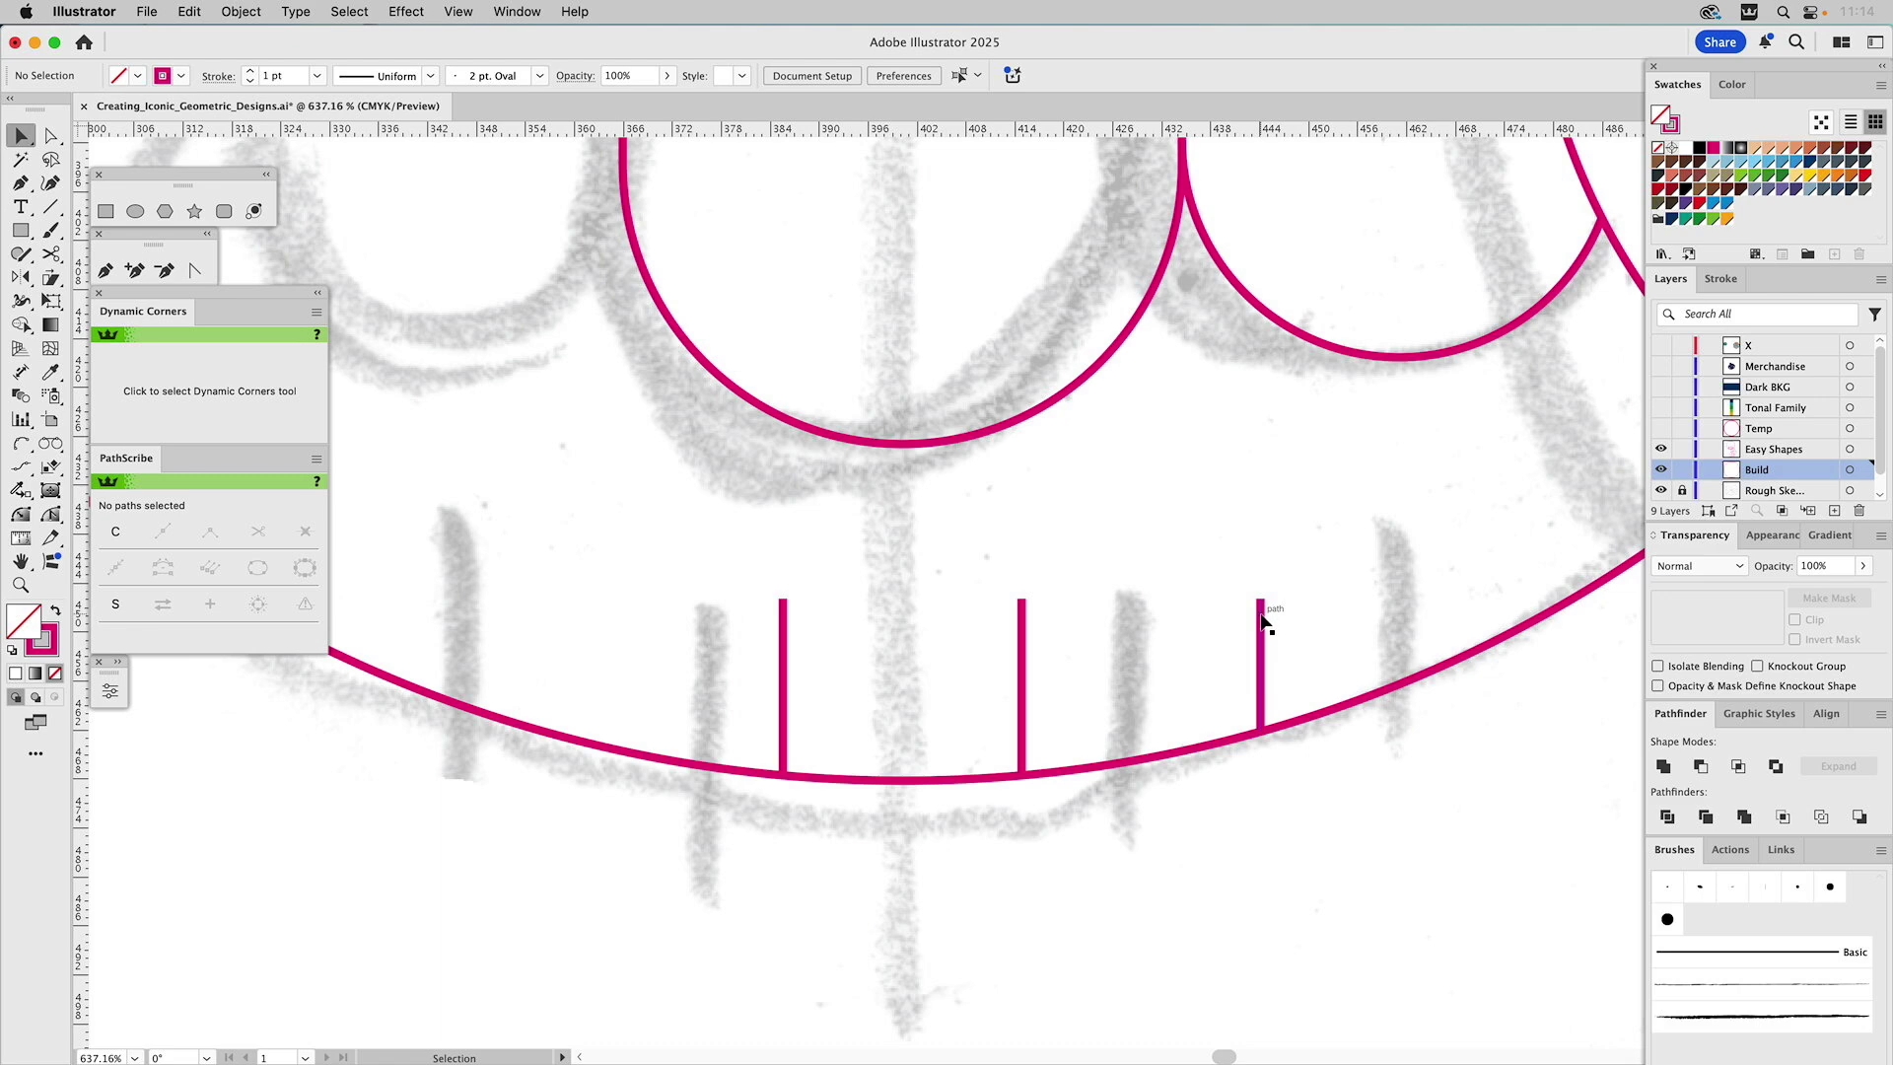
Reflect a copy of the outer short line across the vertical center line to complete the chest feather lines
{"action": "left_click", "coordinate": [1259, 618]}
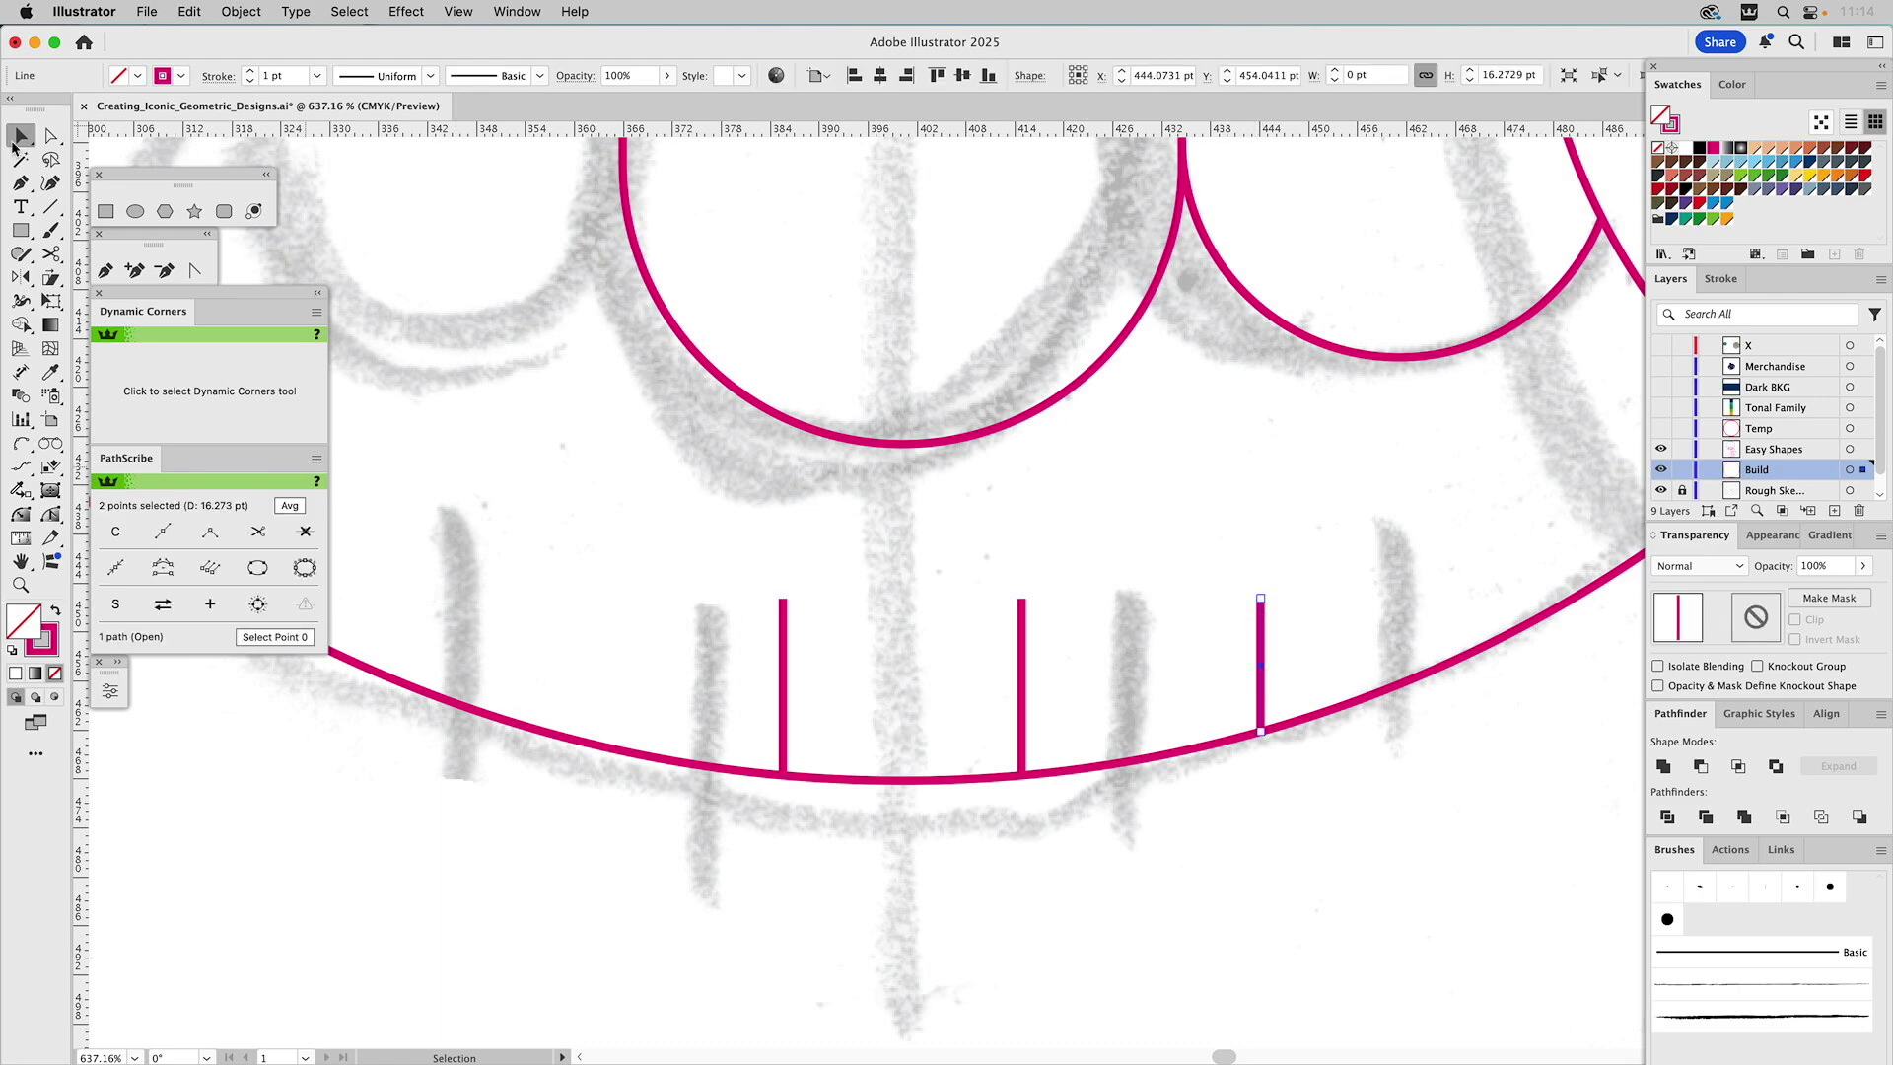
{"action": "left_click", "coordinate": [25, 279]}
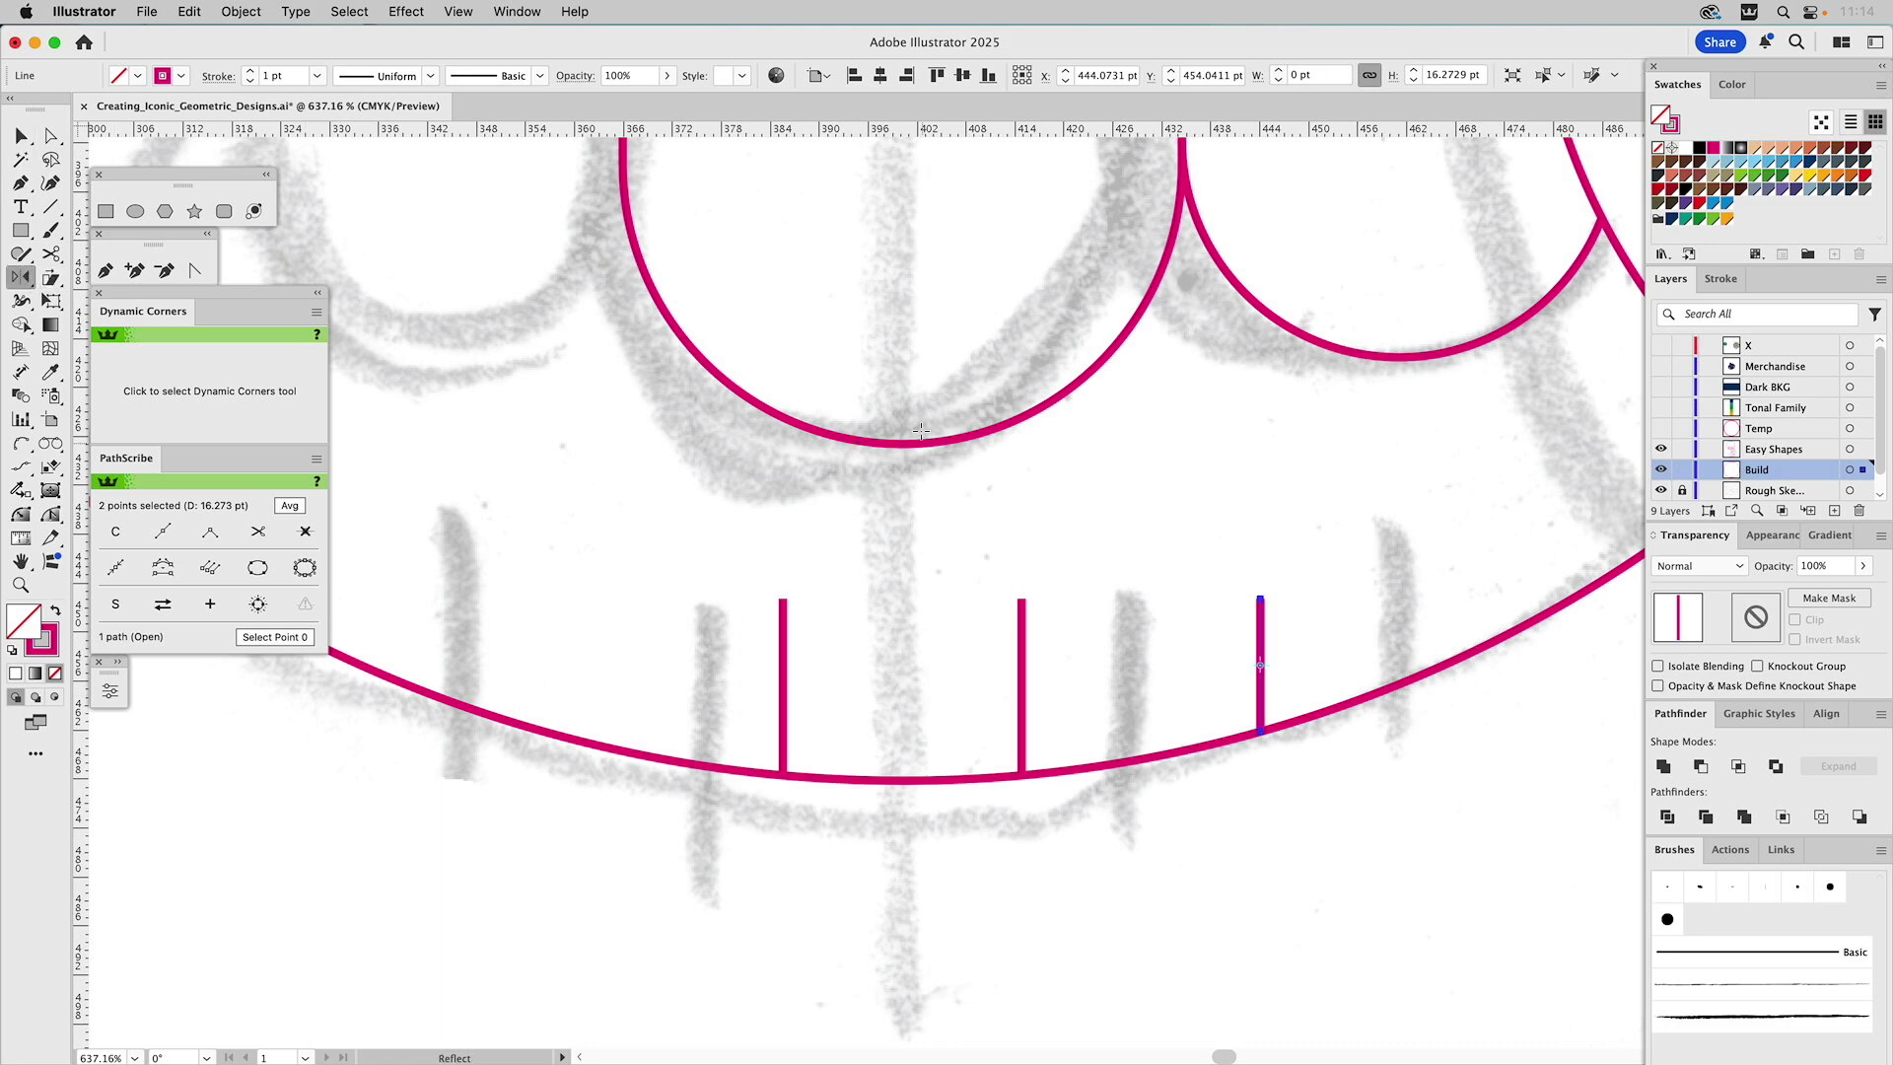
{"action": "left_click_drag", "start_coordinate": [892, 470], "coordinate": [907, 618]}
{"action": "key", "text": "v"}
{"action": "left_click", "coordinate": [672, 542]}
Remove the part of the upper circle outside the head with the Shape Builder tool, keeping only the forehead arc
{"action": "key", "text": "z"}
{"action": "left_click", "coordinate": [978, 523], "text": "alt"}
{"action": "left_click", "coordinate": [977, 522], "text": "alt"}
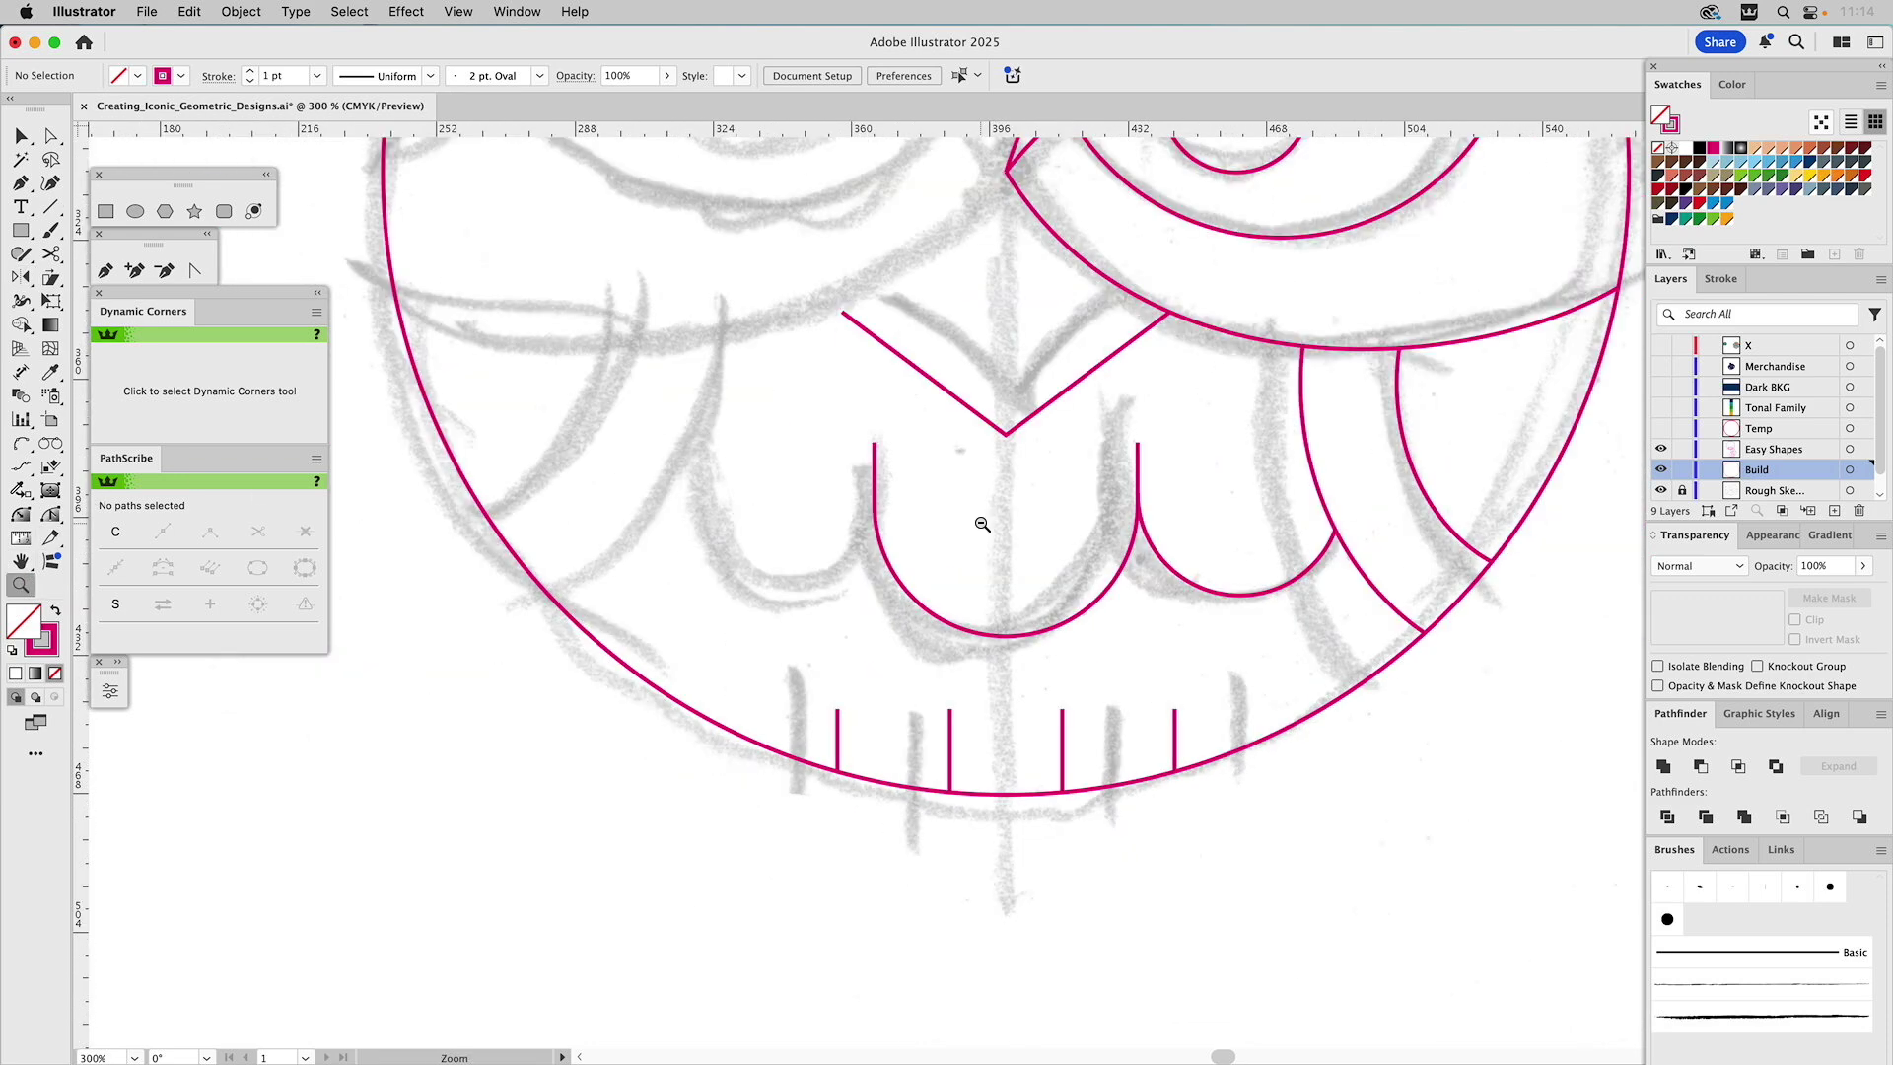
{"action": "left_click", "coordinate": [981, 523], "text": "alt"}
{"action": "left_click", "coordinate": [980, 524], "text": "alt"}
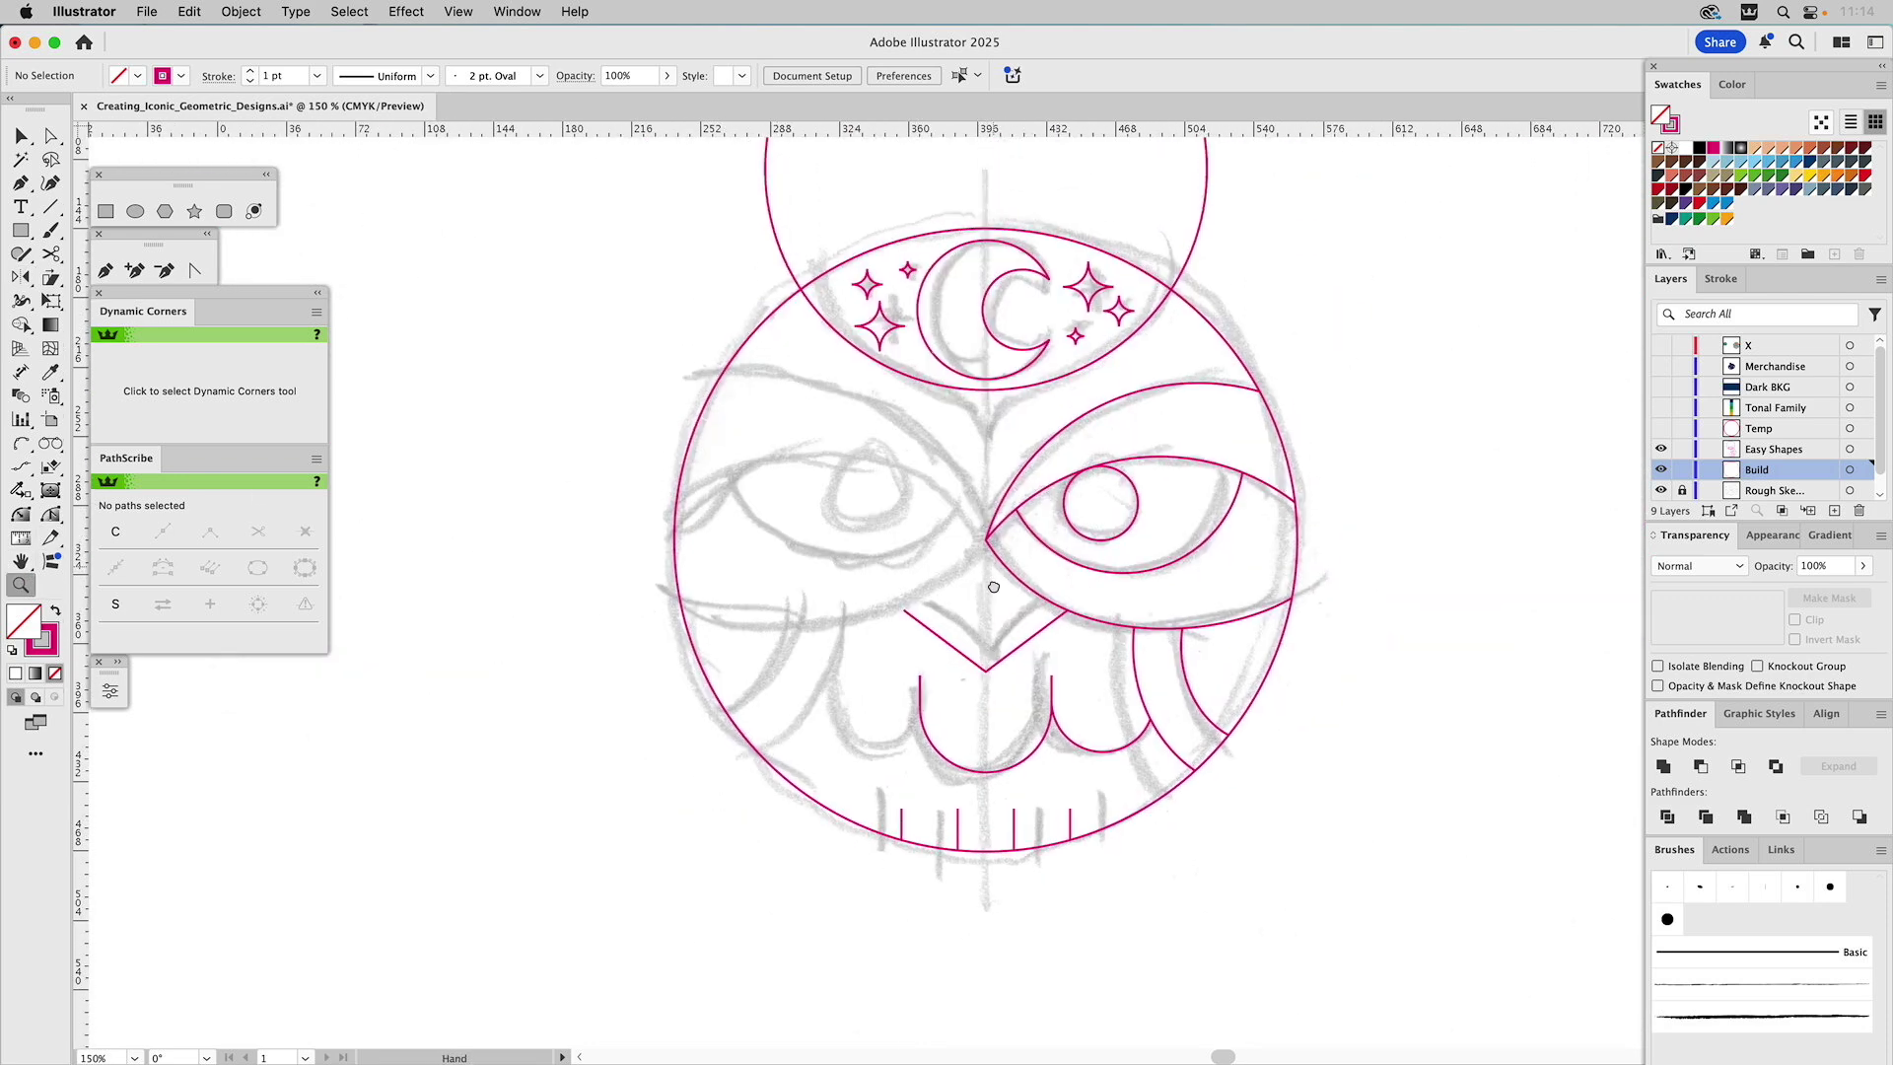
{"action": "scroll", "coordinate": [1096, 490], "scroll_direction": "up", "scroll_amount": 2}
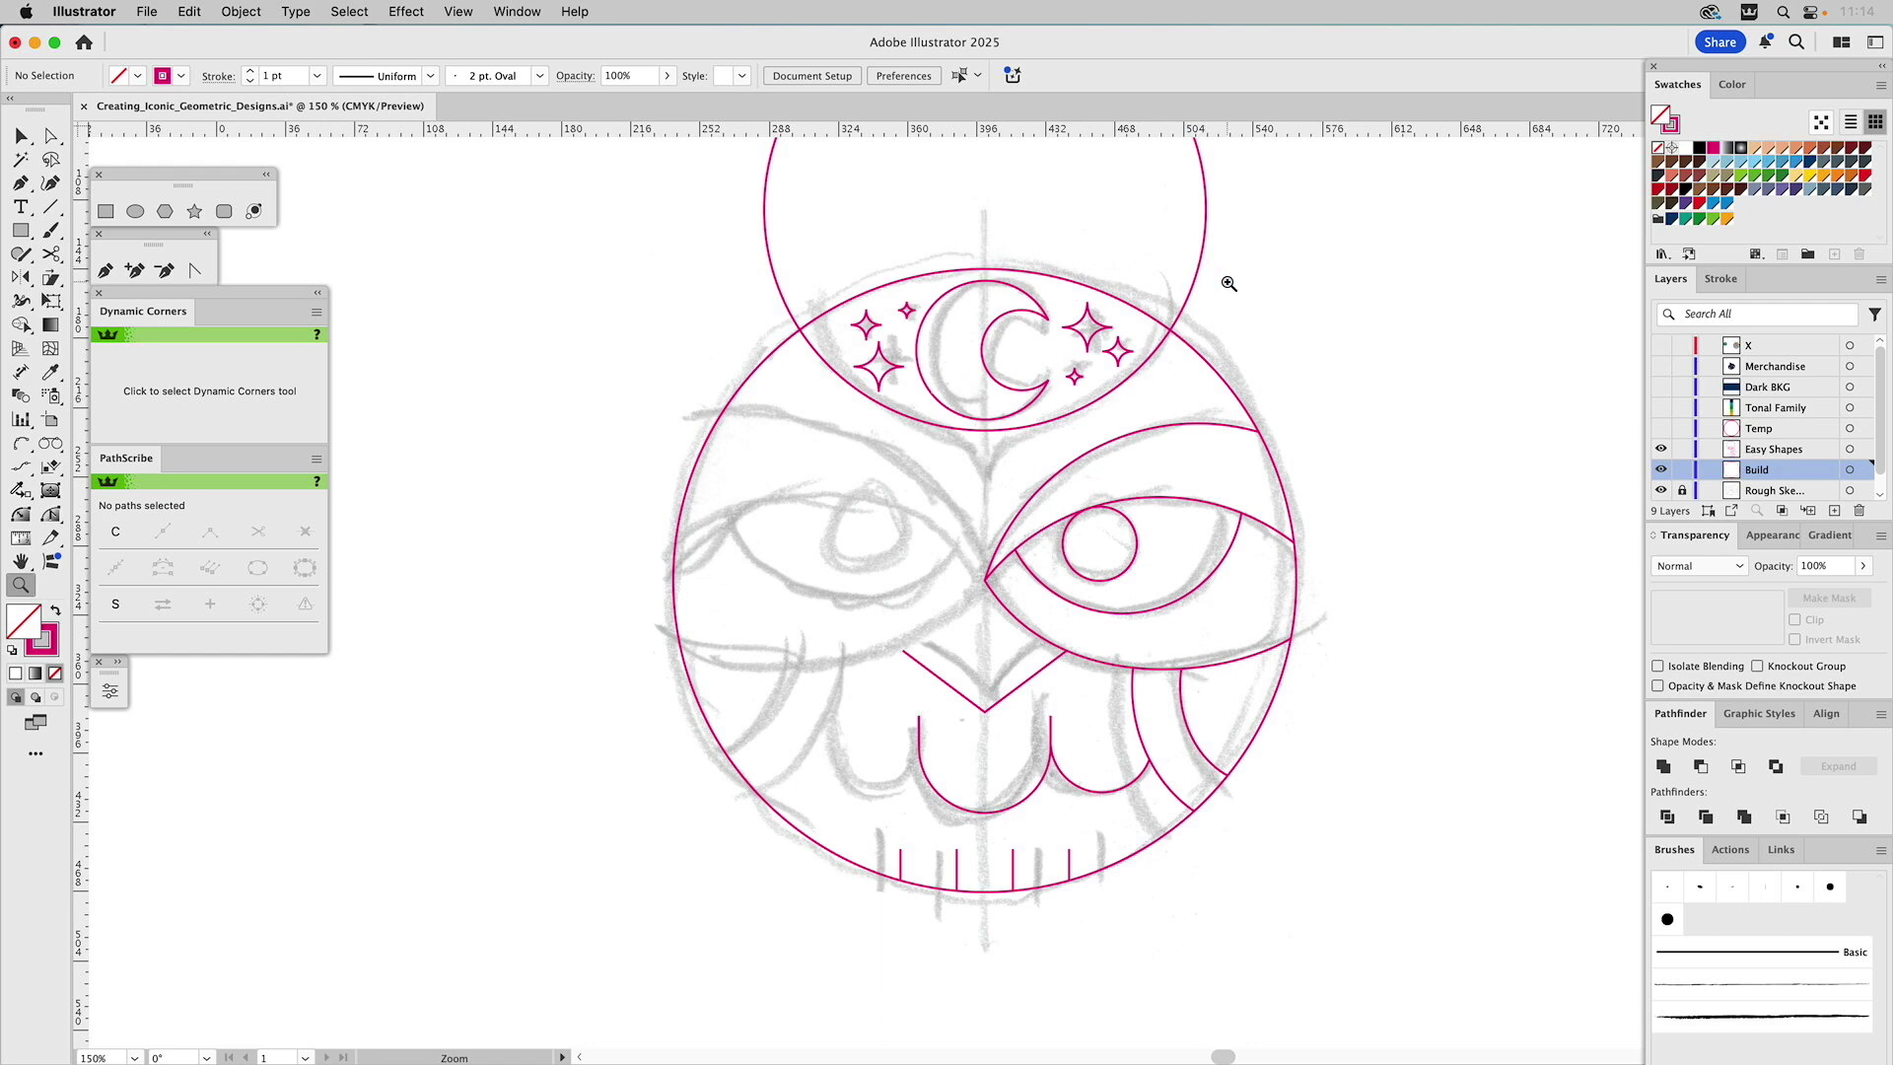
{"action": "key", "text": "v"}
{"action": "left_click_drag", "start_coordinate": [1168, 352], "coordinate": [1167, 352]}
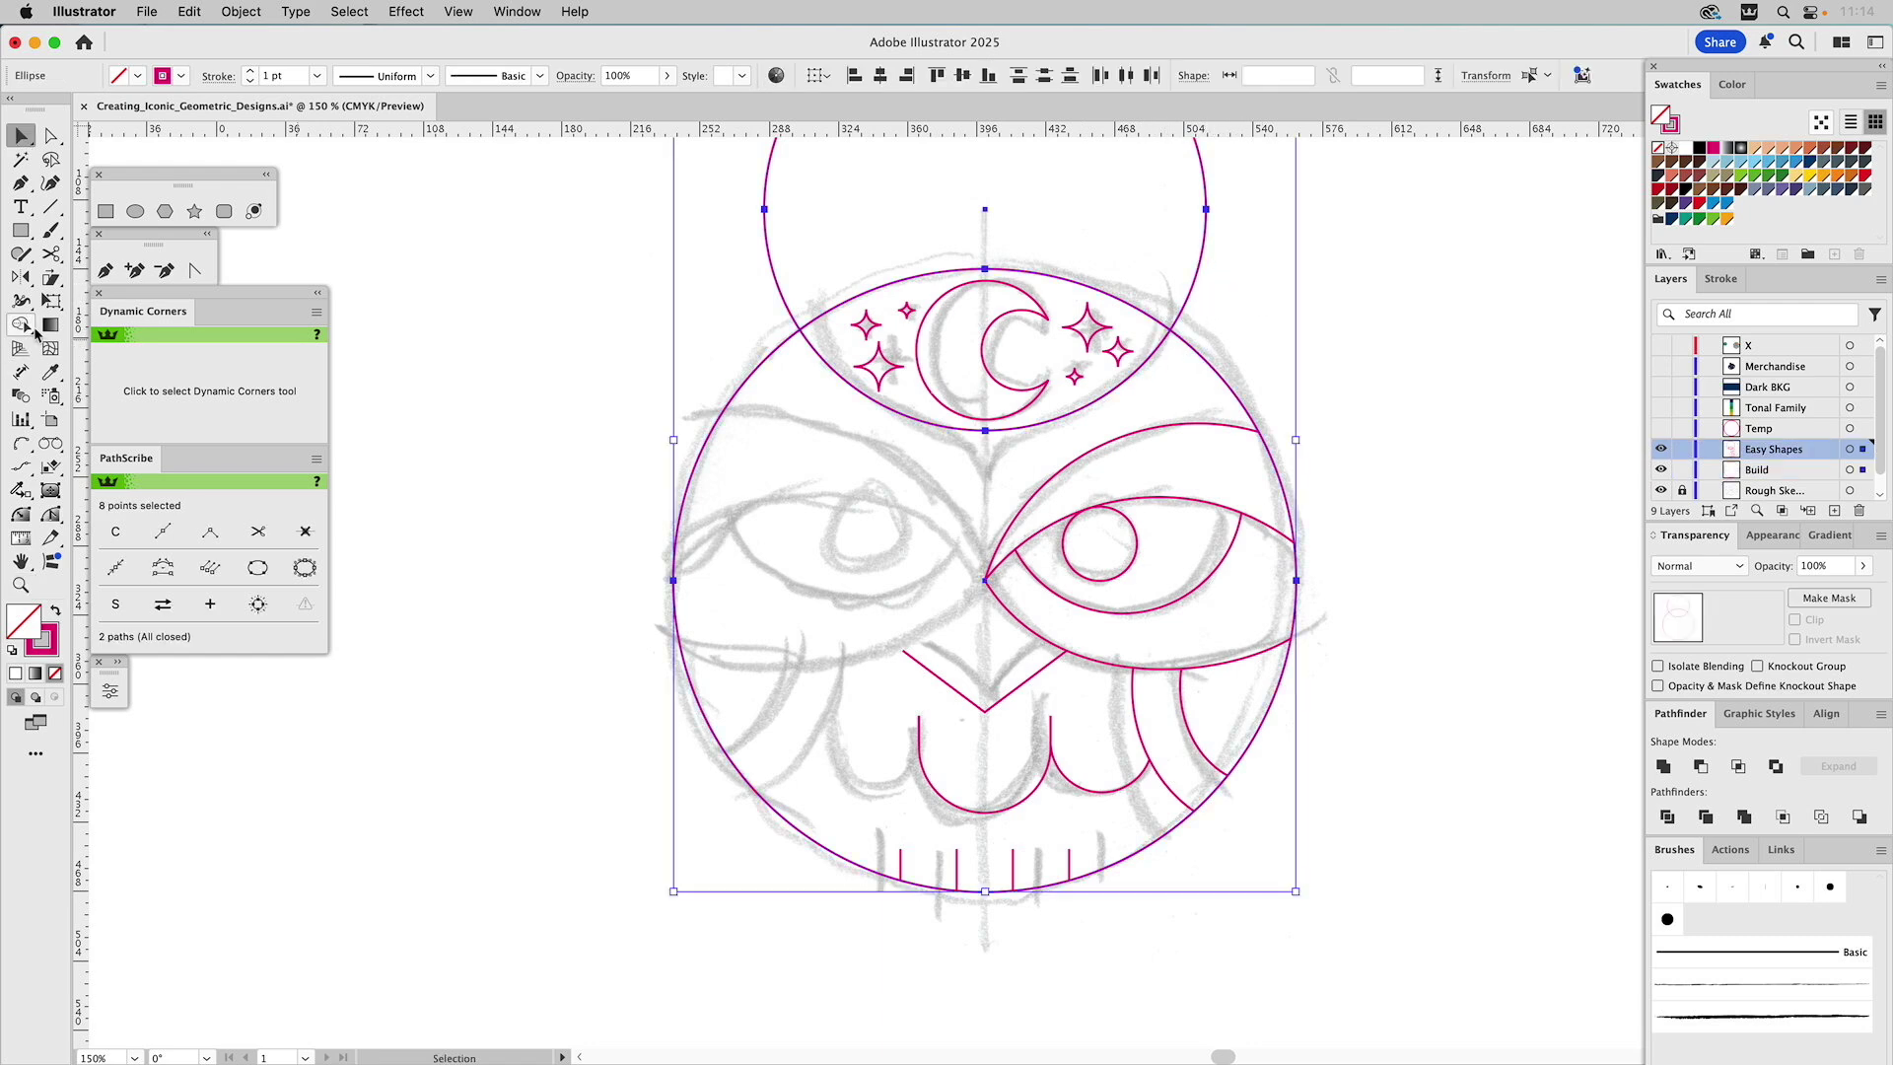
{"action": "left_click", "coordinate": [20, 324]}
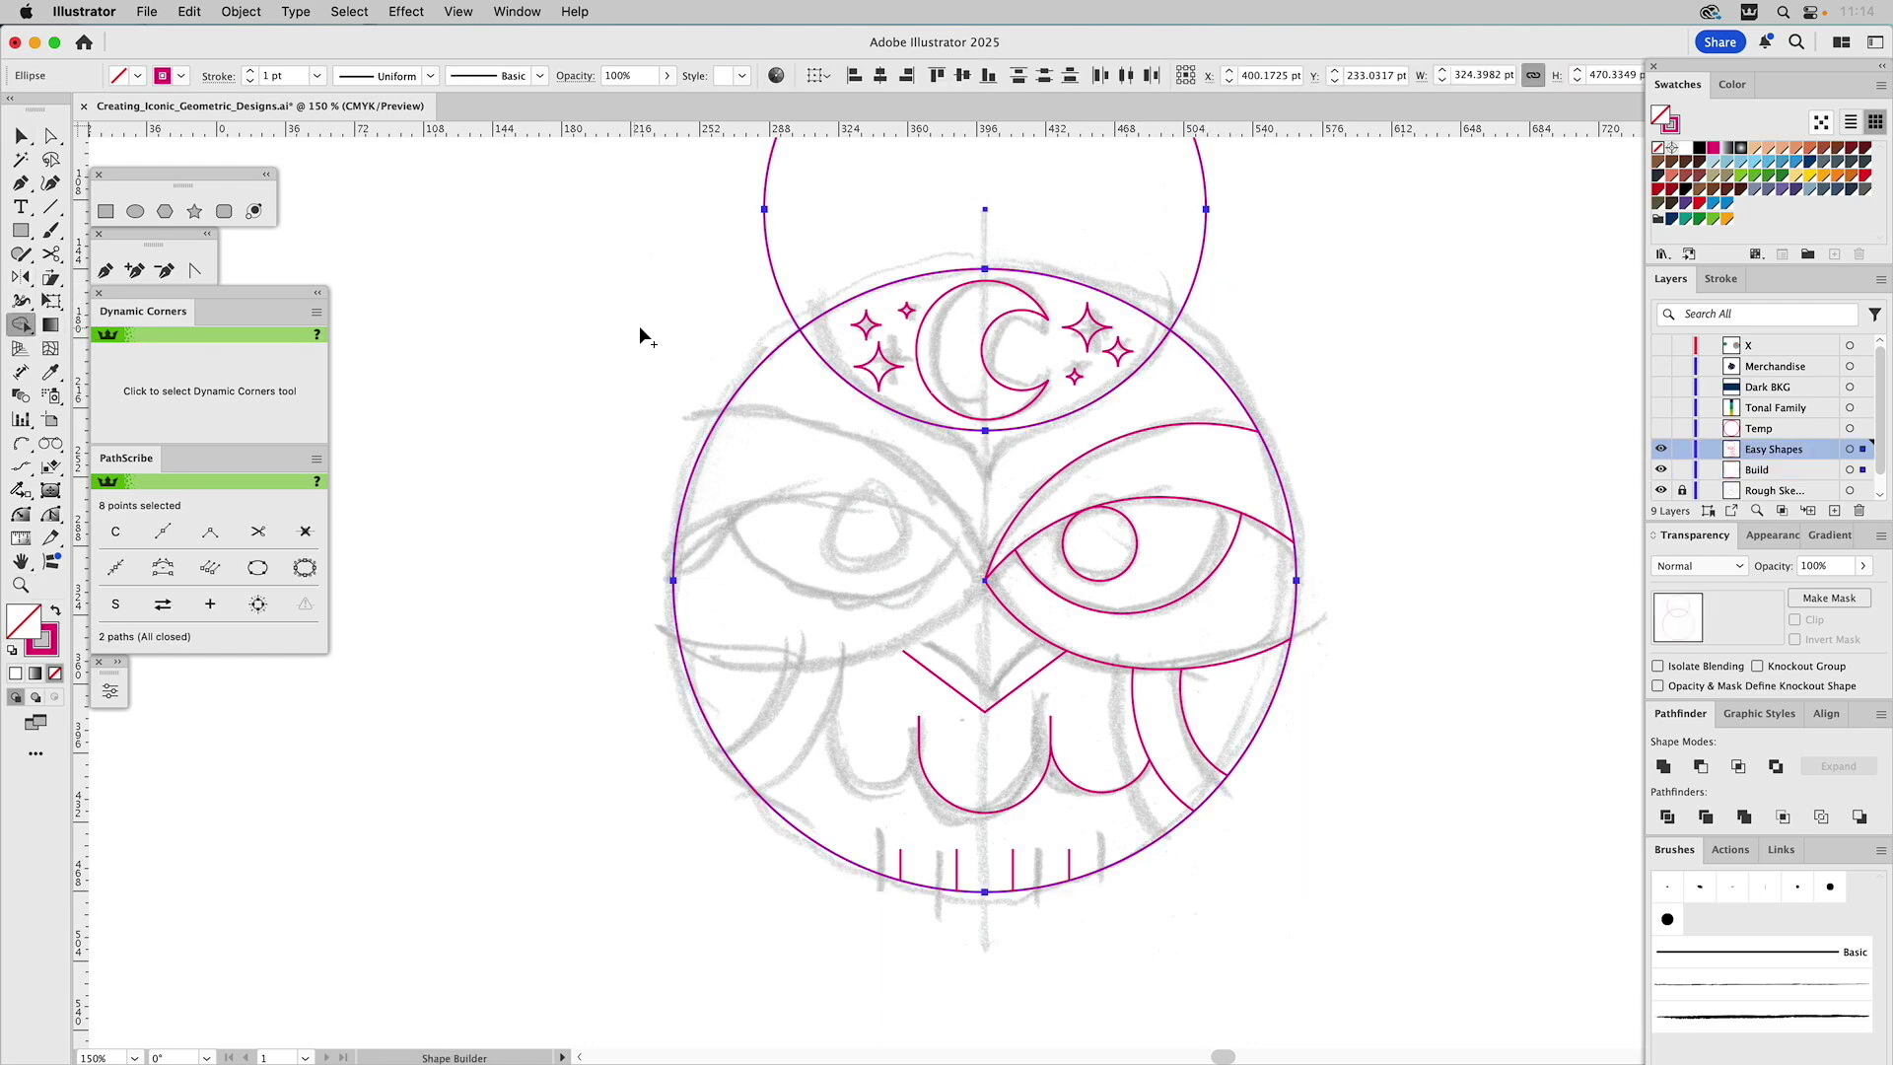
{"action": "left_click", "coordinate": [784, 309], "text": "alt"}
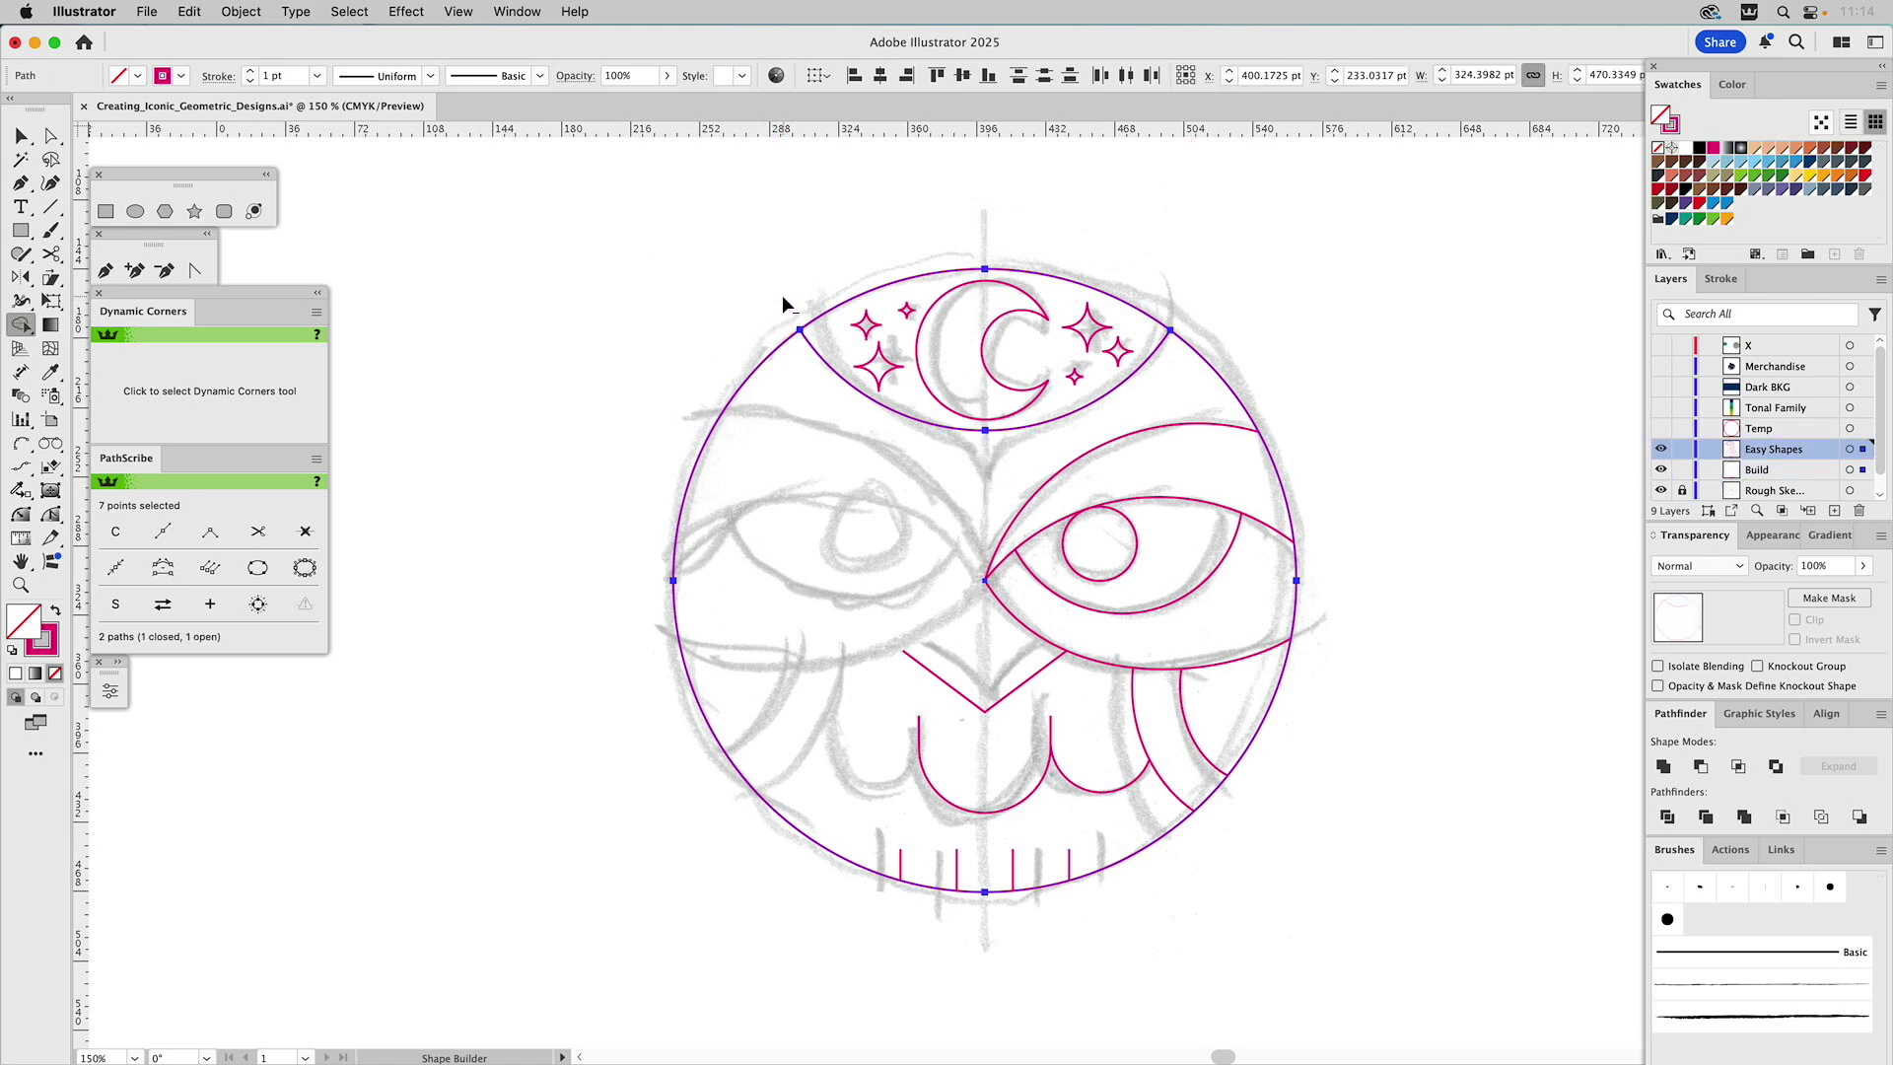
{"action": "key", "text": "shift+super+a"}
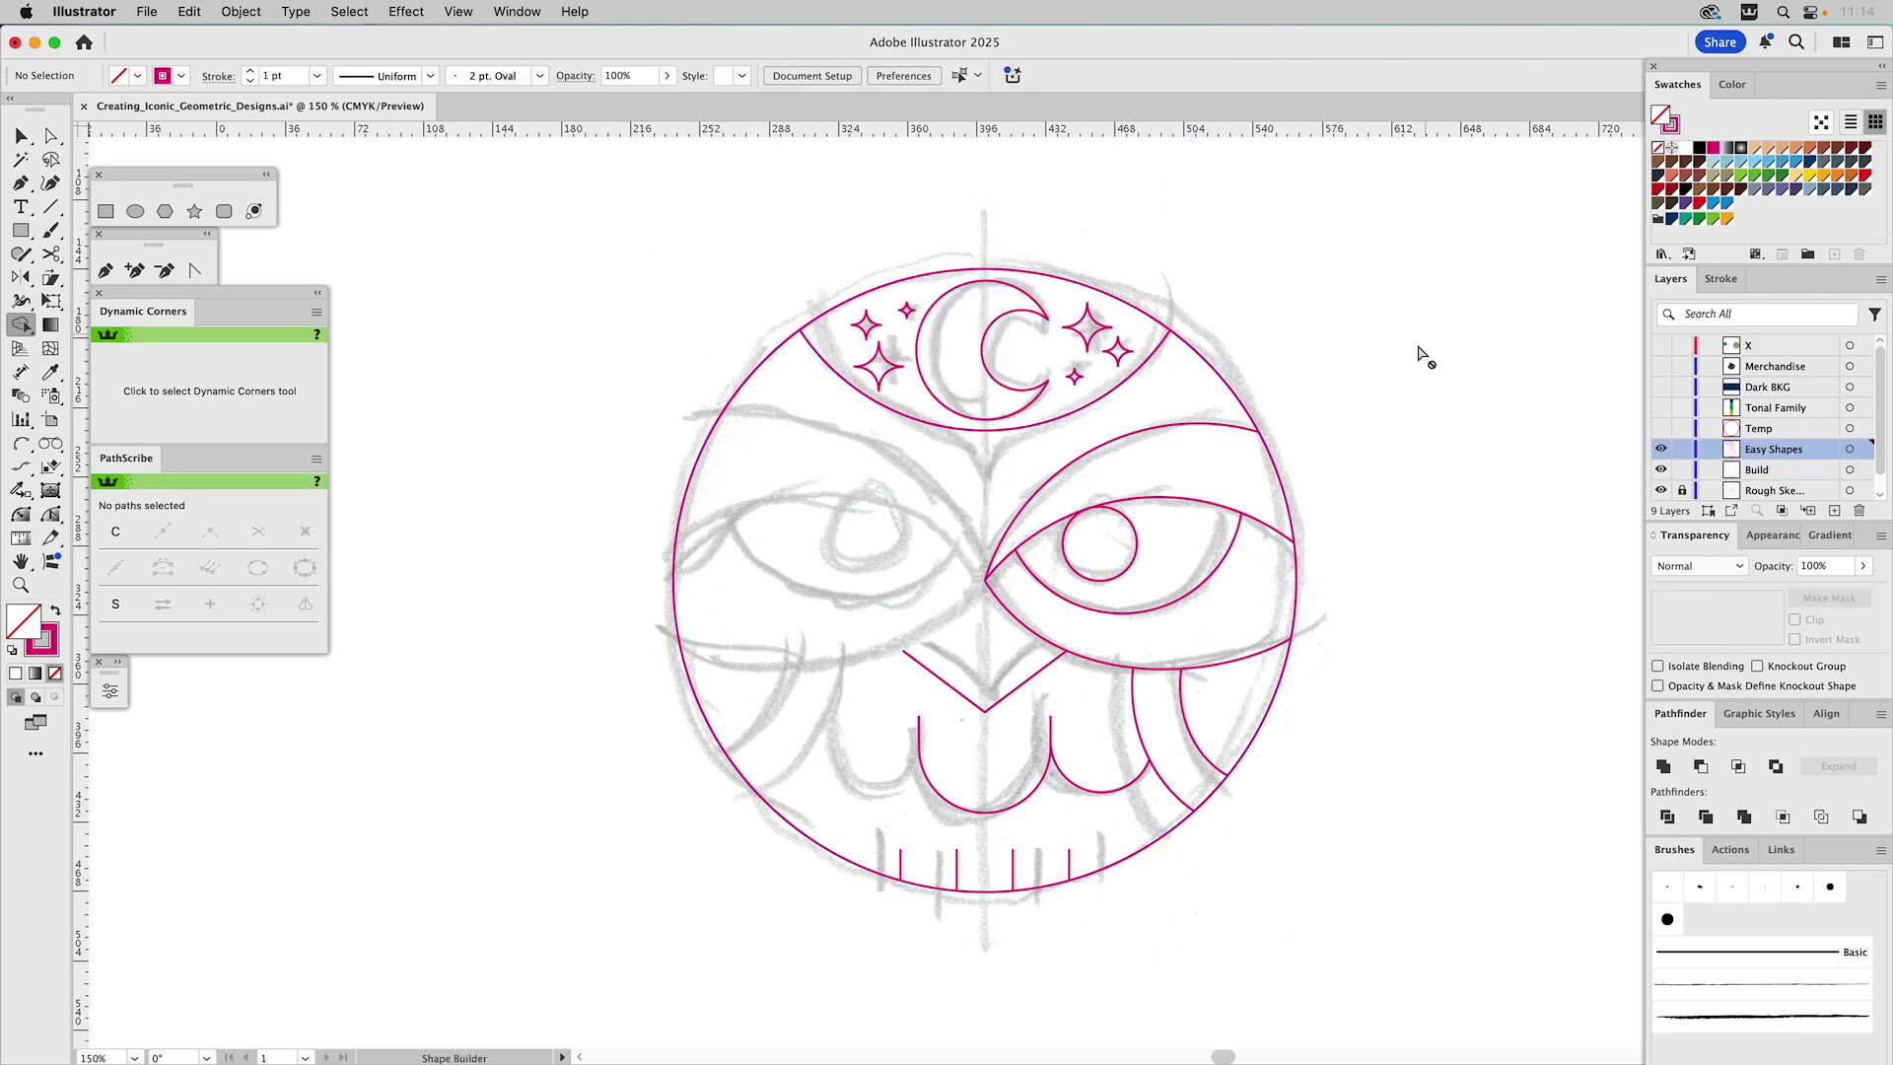
Reflect a copy of the right eye, brow and side feather paths across the vertical center line, excluding the beak and the central chest scallop
{"action": "key", "text": "v"}
{"action": "left_click_drag", "start_coordinate": [1189, 433], "coordinate": [1026, 716]}
{"action": "left_click", "coordinate": [1037, 675], "text": "shift"}
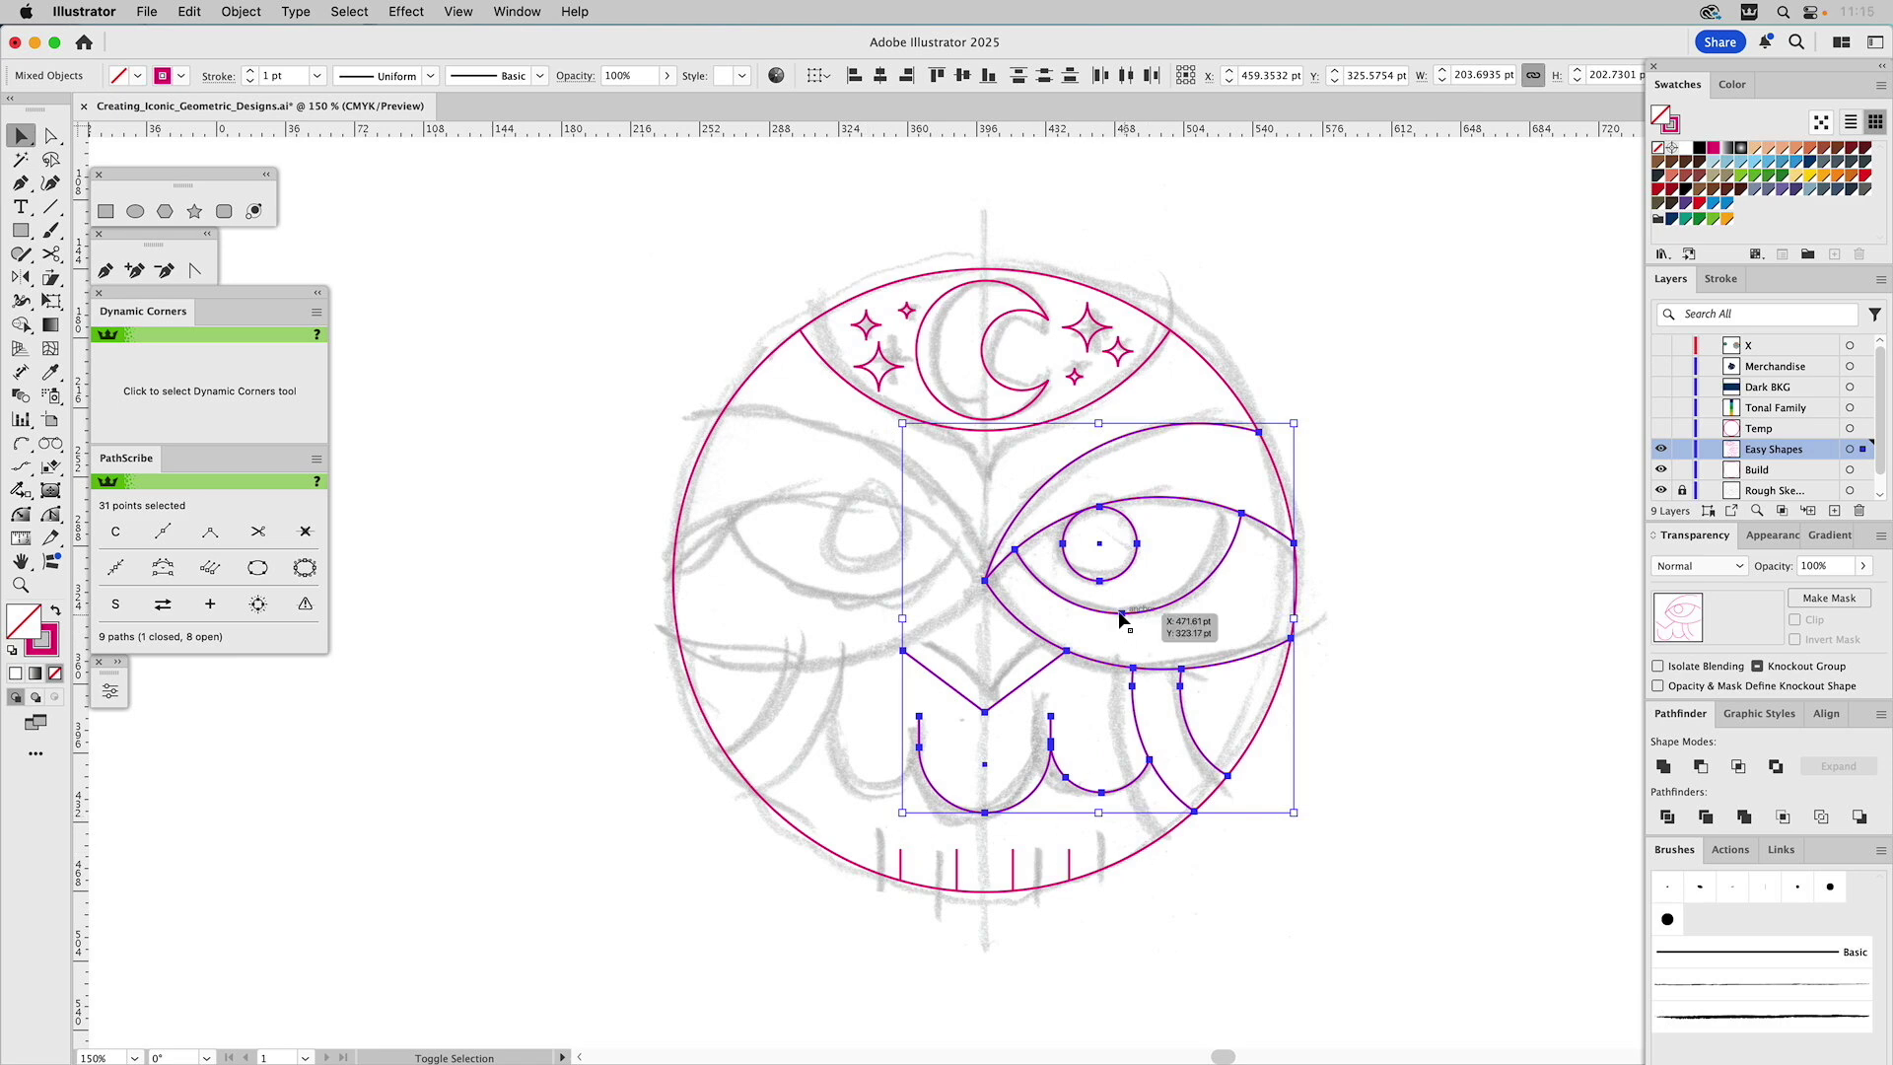
{"action": "left_click", "coordinate": [1035, 683], "text": "shift"}
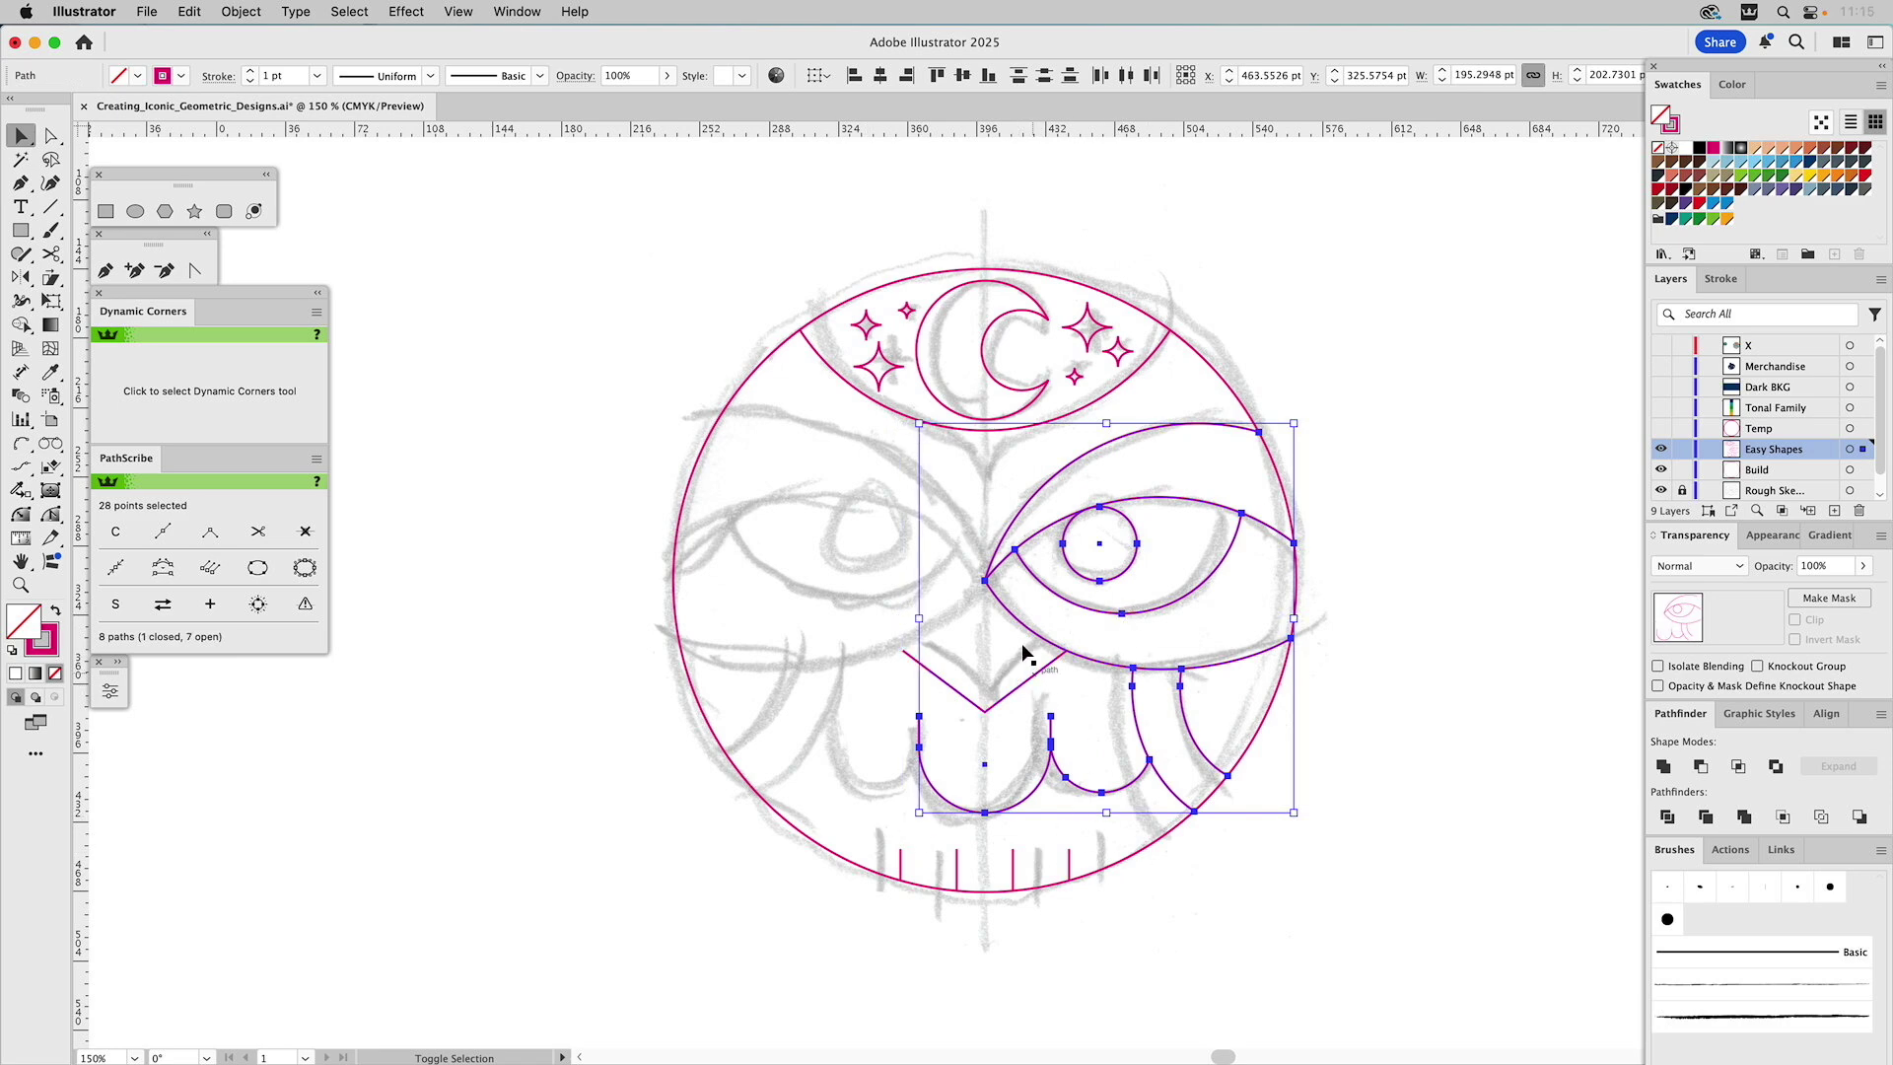
{"action": "left_click", "coordinate": [928, 800], "text": "shift"}
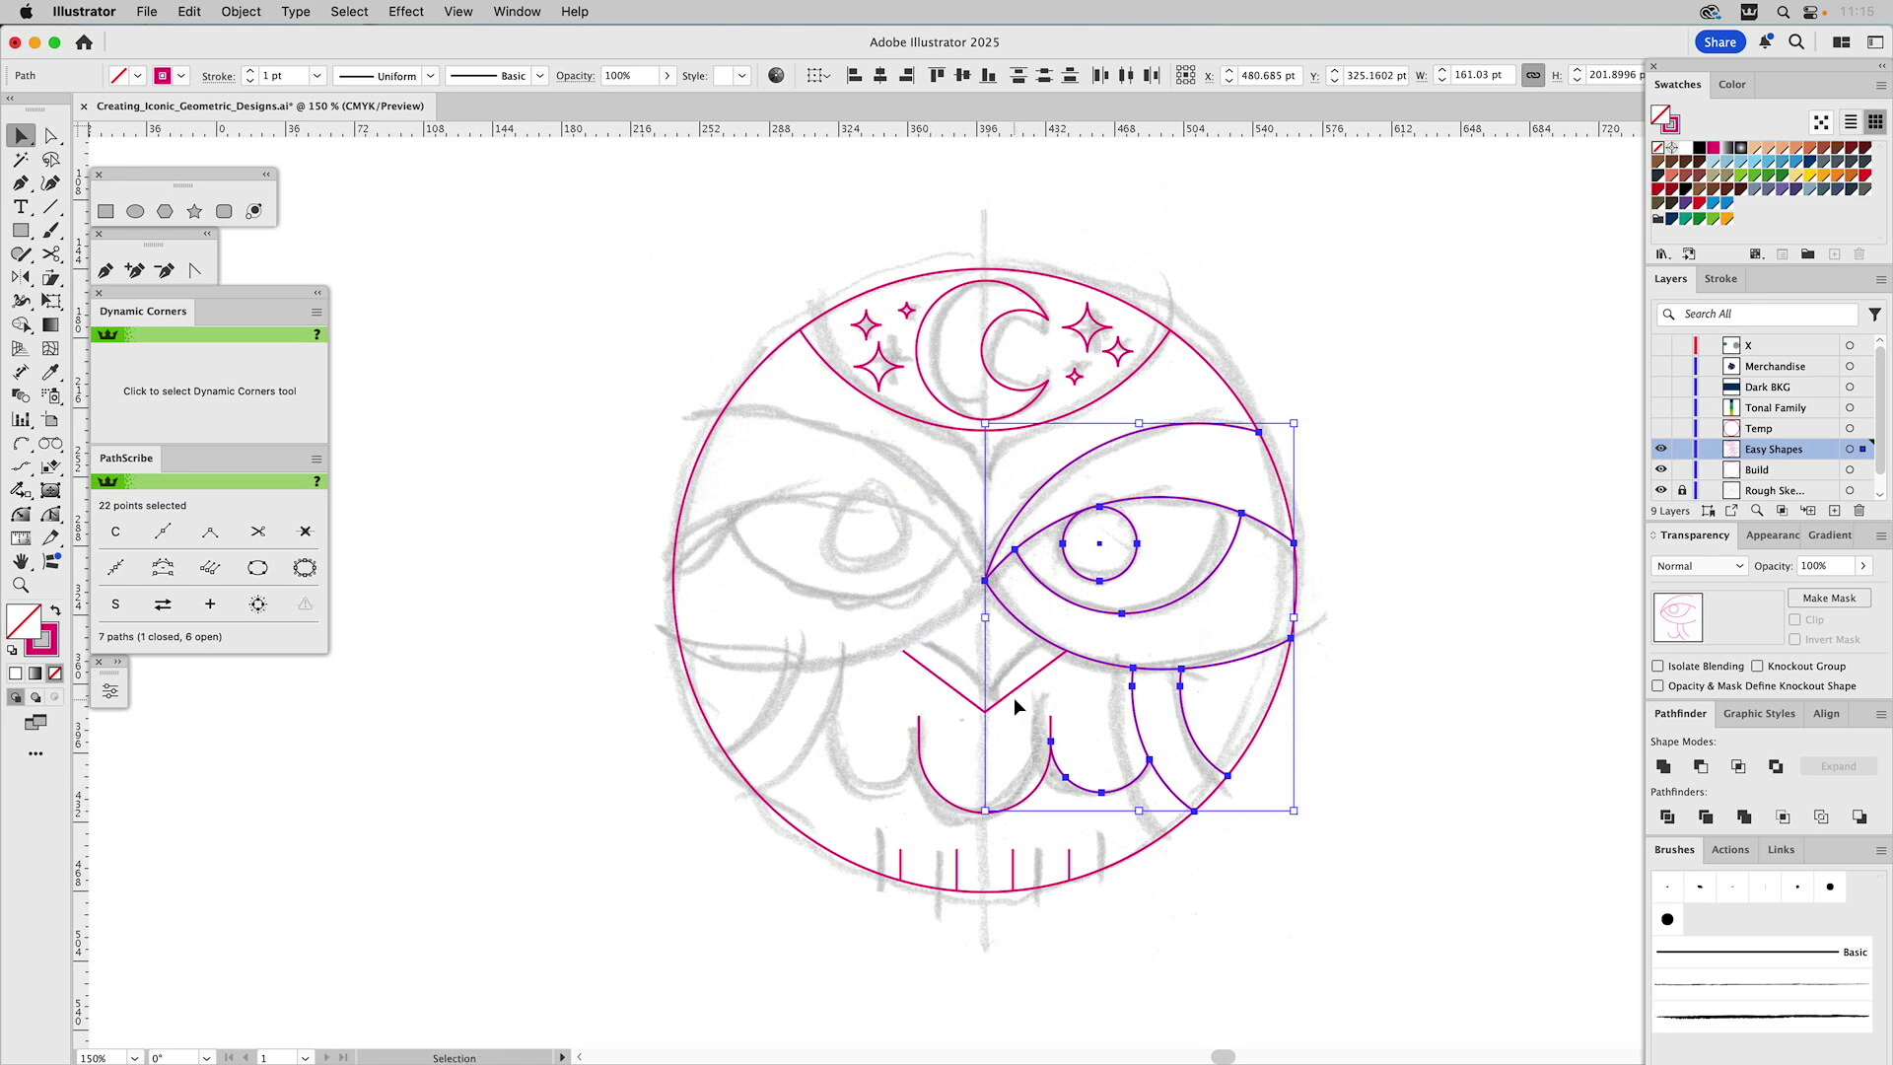
{"action": "left_click", "coordinate": [20, 277]}
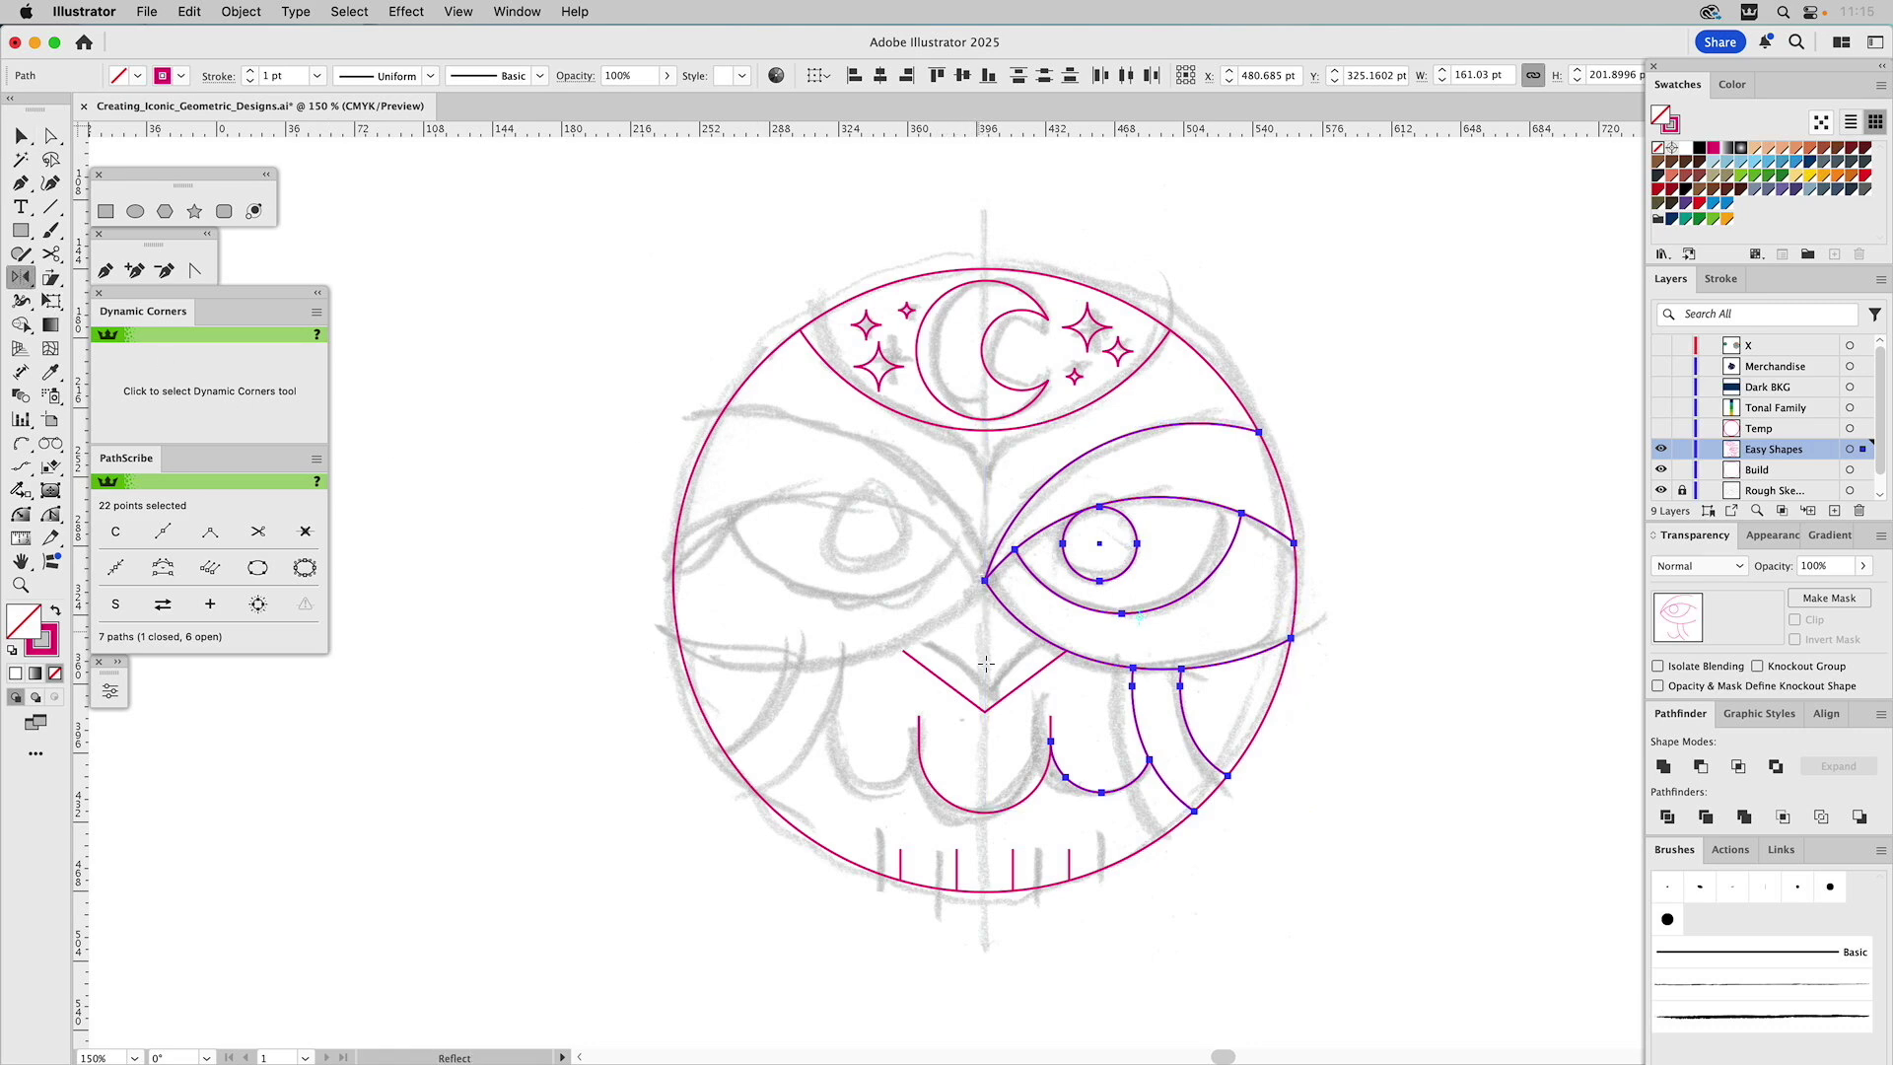
{"action": "left_click", "coordinate": [986, 710]}
{"action": "left_click_drag", "start_coordinate": [987, 725], "coordinate": [989, 748]}
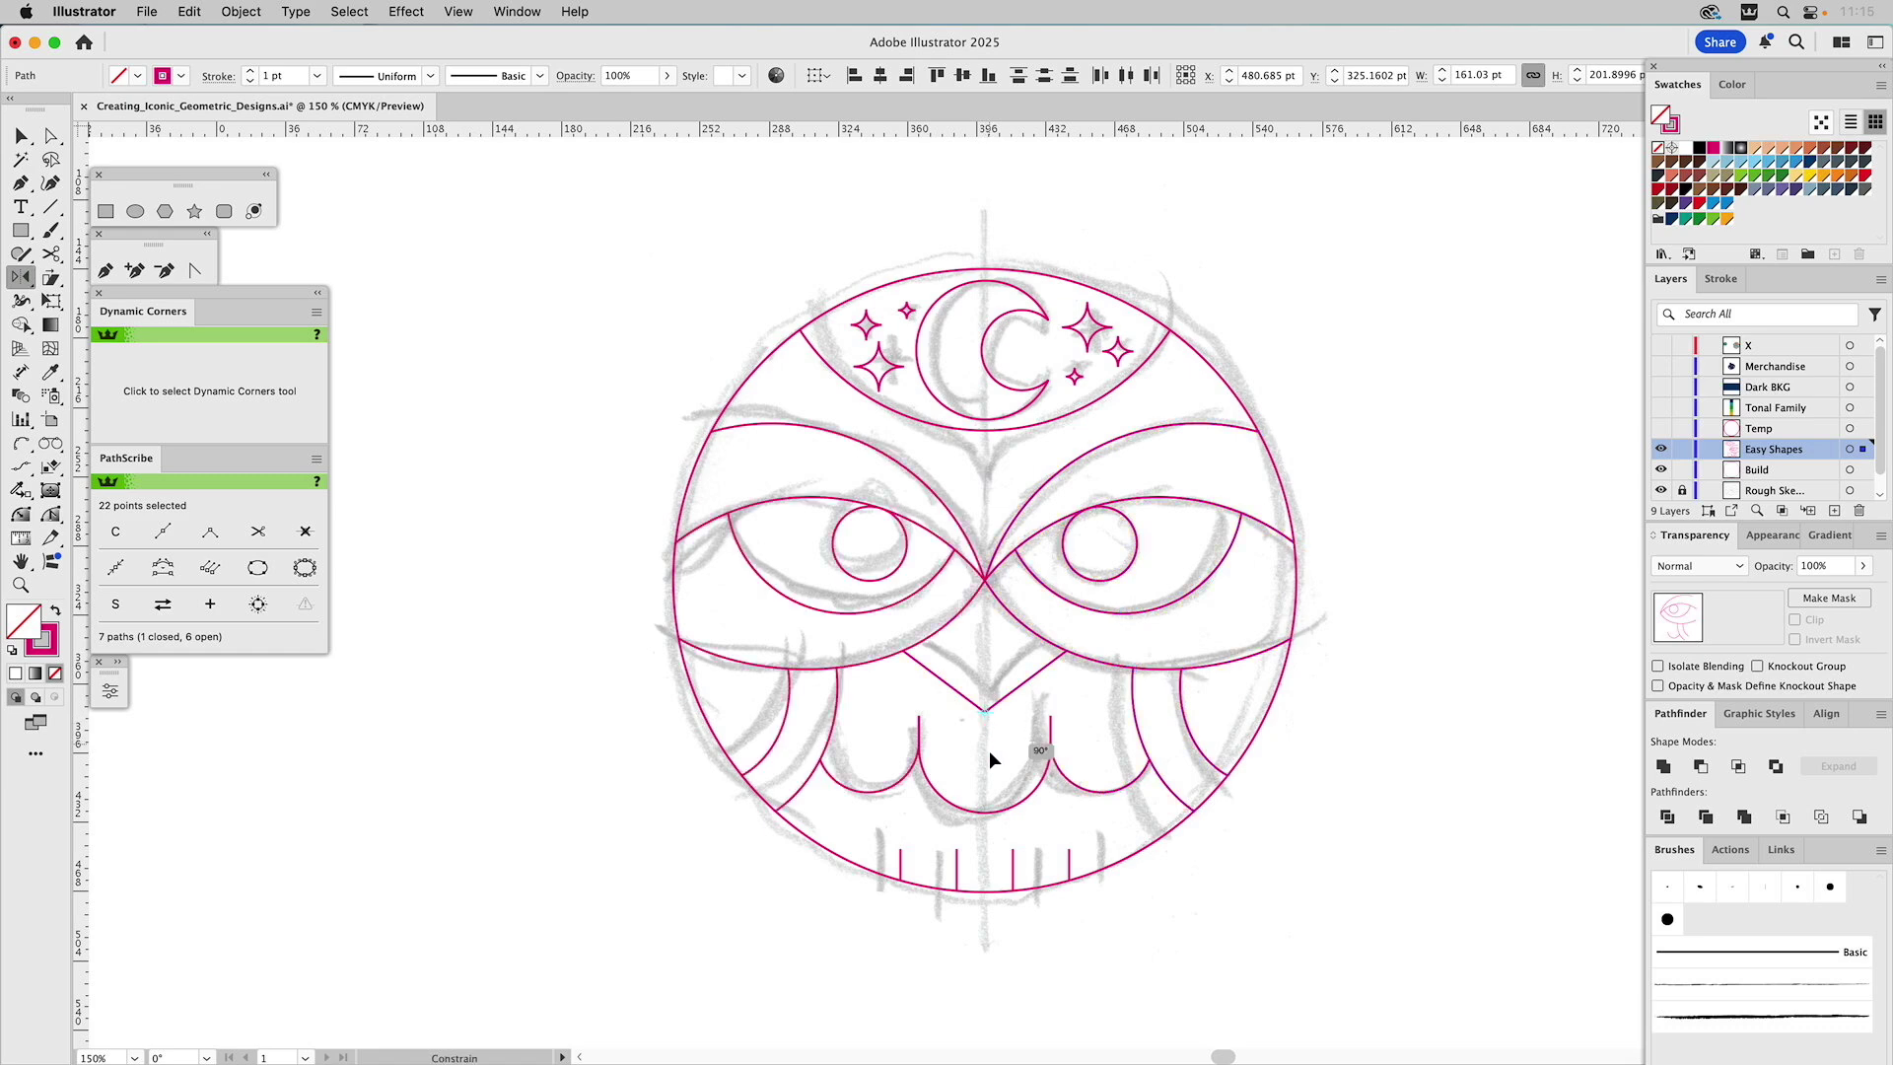
{"action": "key", "text": "v"}
{"action": "left_click", "coordinate": [1416, 527]}
Give the forehead moon and all six stars a solid magenta fill and no stroke
{"action": "left_click_drag", "start_coordinate": [1453, 562], "coordinate": [1359, 485]}
{"action": "key", "text": "space"}
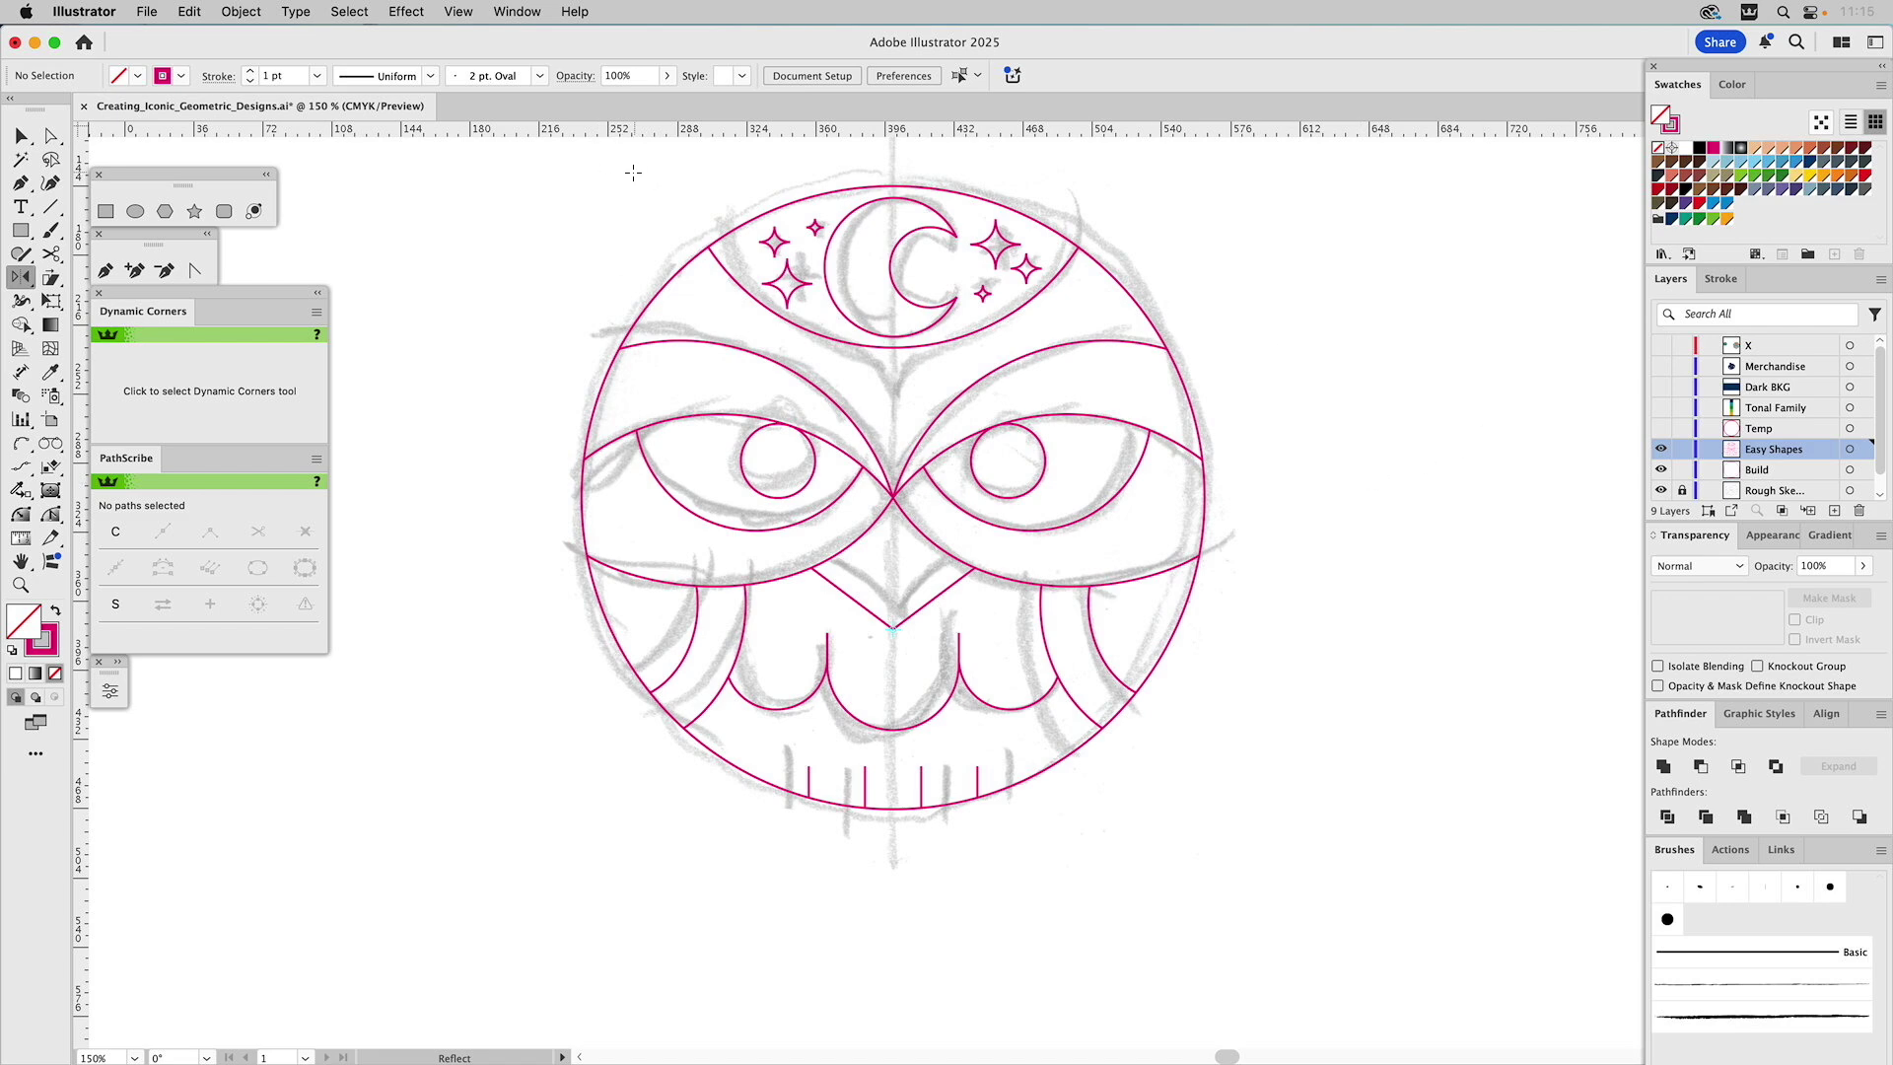
{"action": "key", "text": "v"}
{"action": "left_click_drag", "start_coordinate": [759, 226], "coordinate": [1020, 292]}
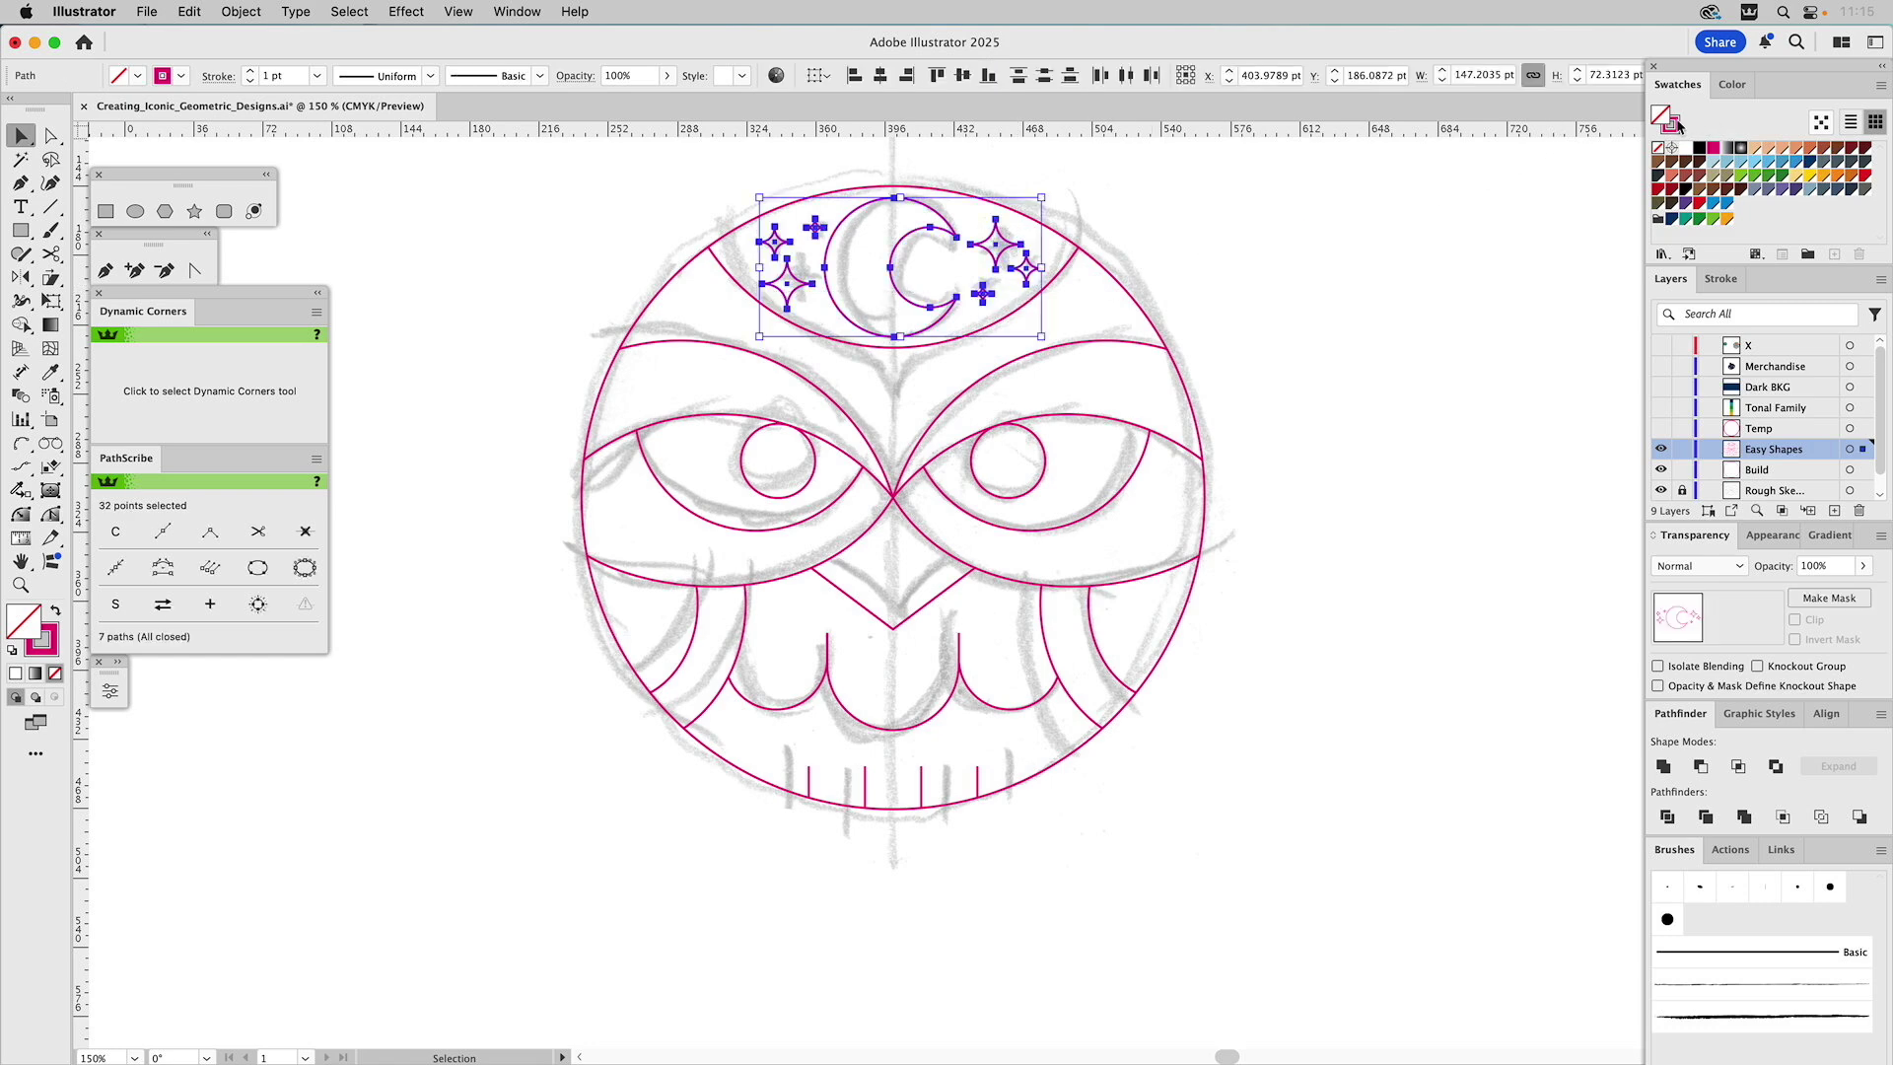
{"action": "left_click_drag", "start_coordinate": [1680, 126], "coordinate": [1673, 122]}
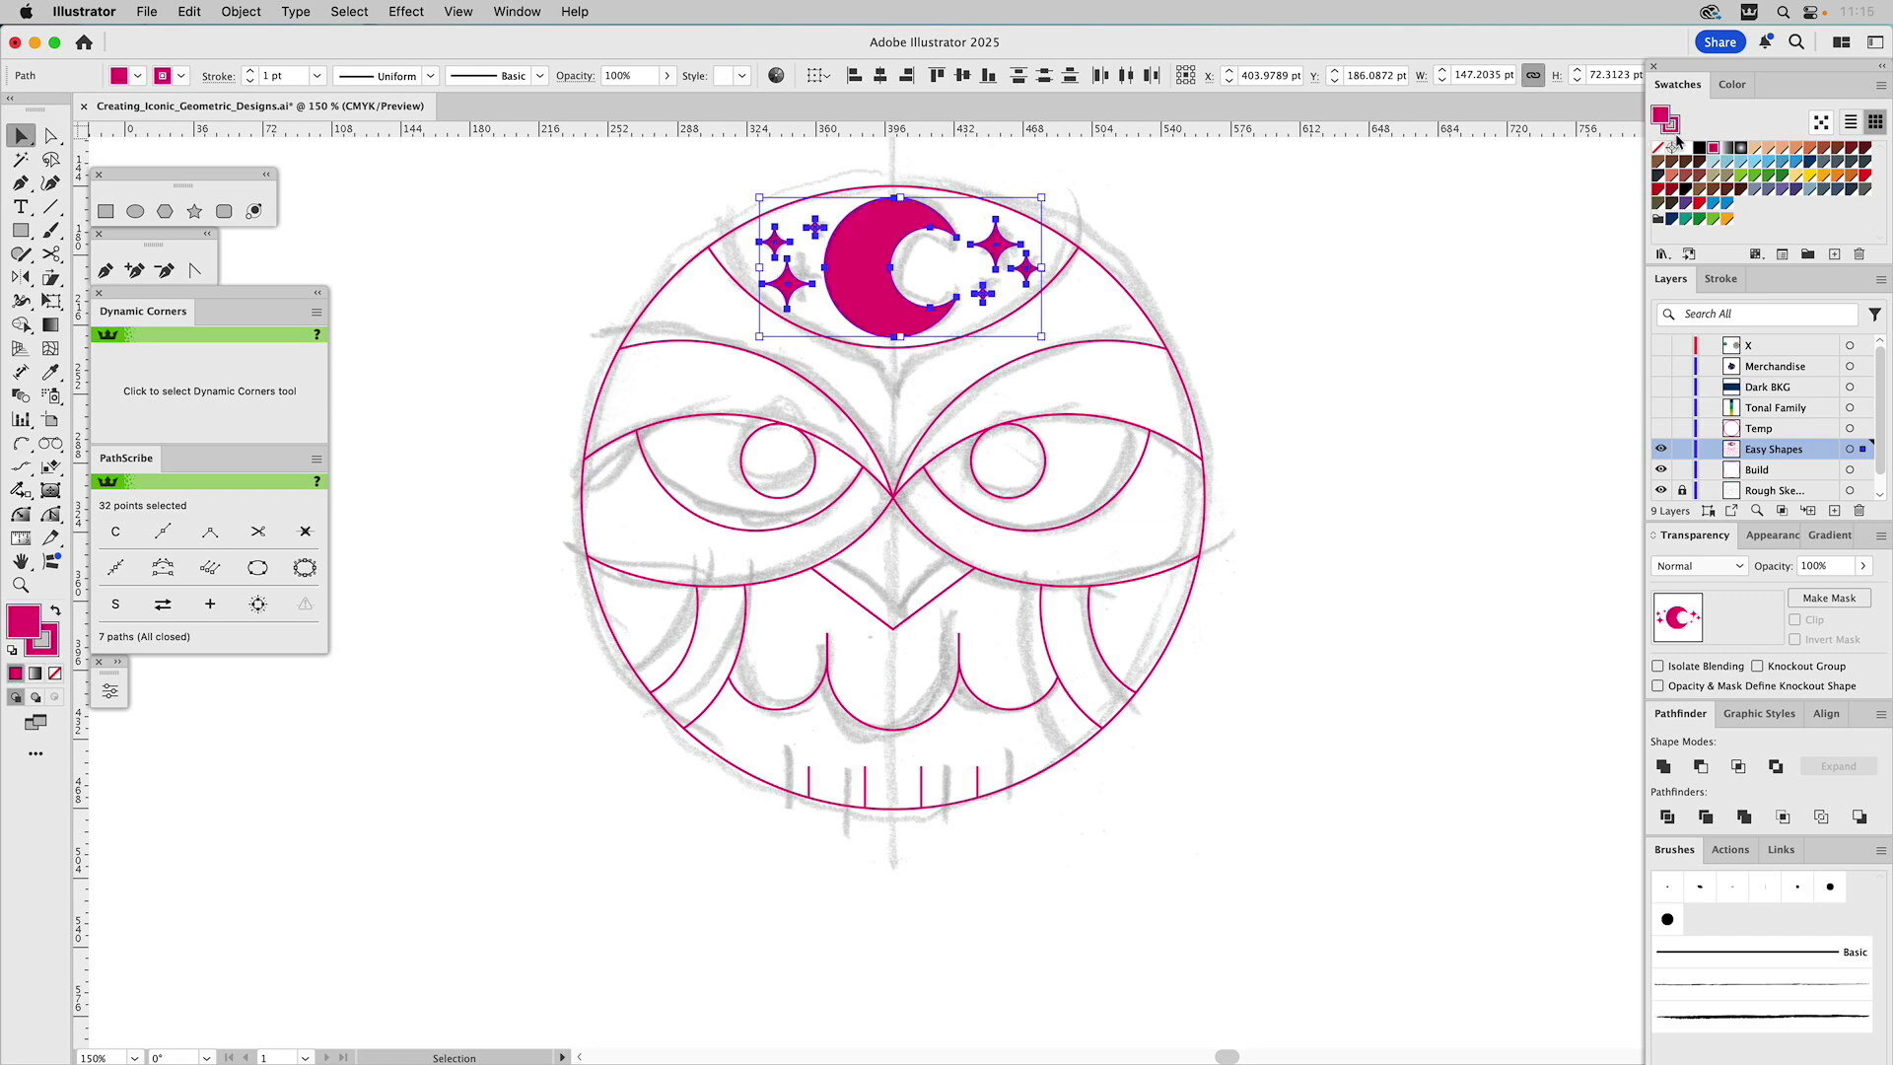
{"action": "left_click", "coordinate": [1677, 129]}
{"action": "left_click", "coordinate": [1657, 150]}
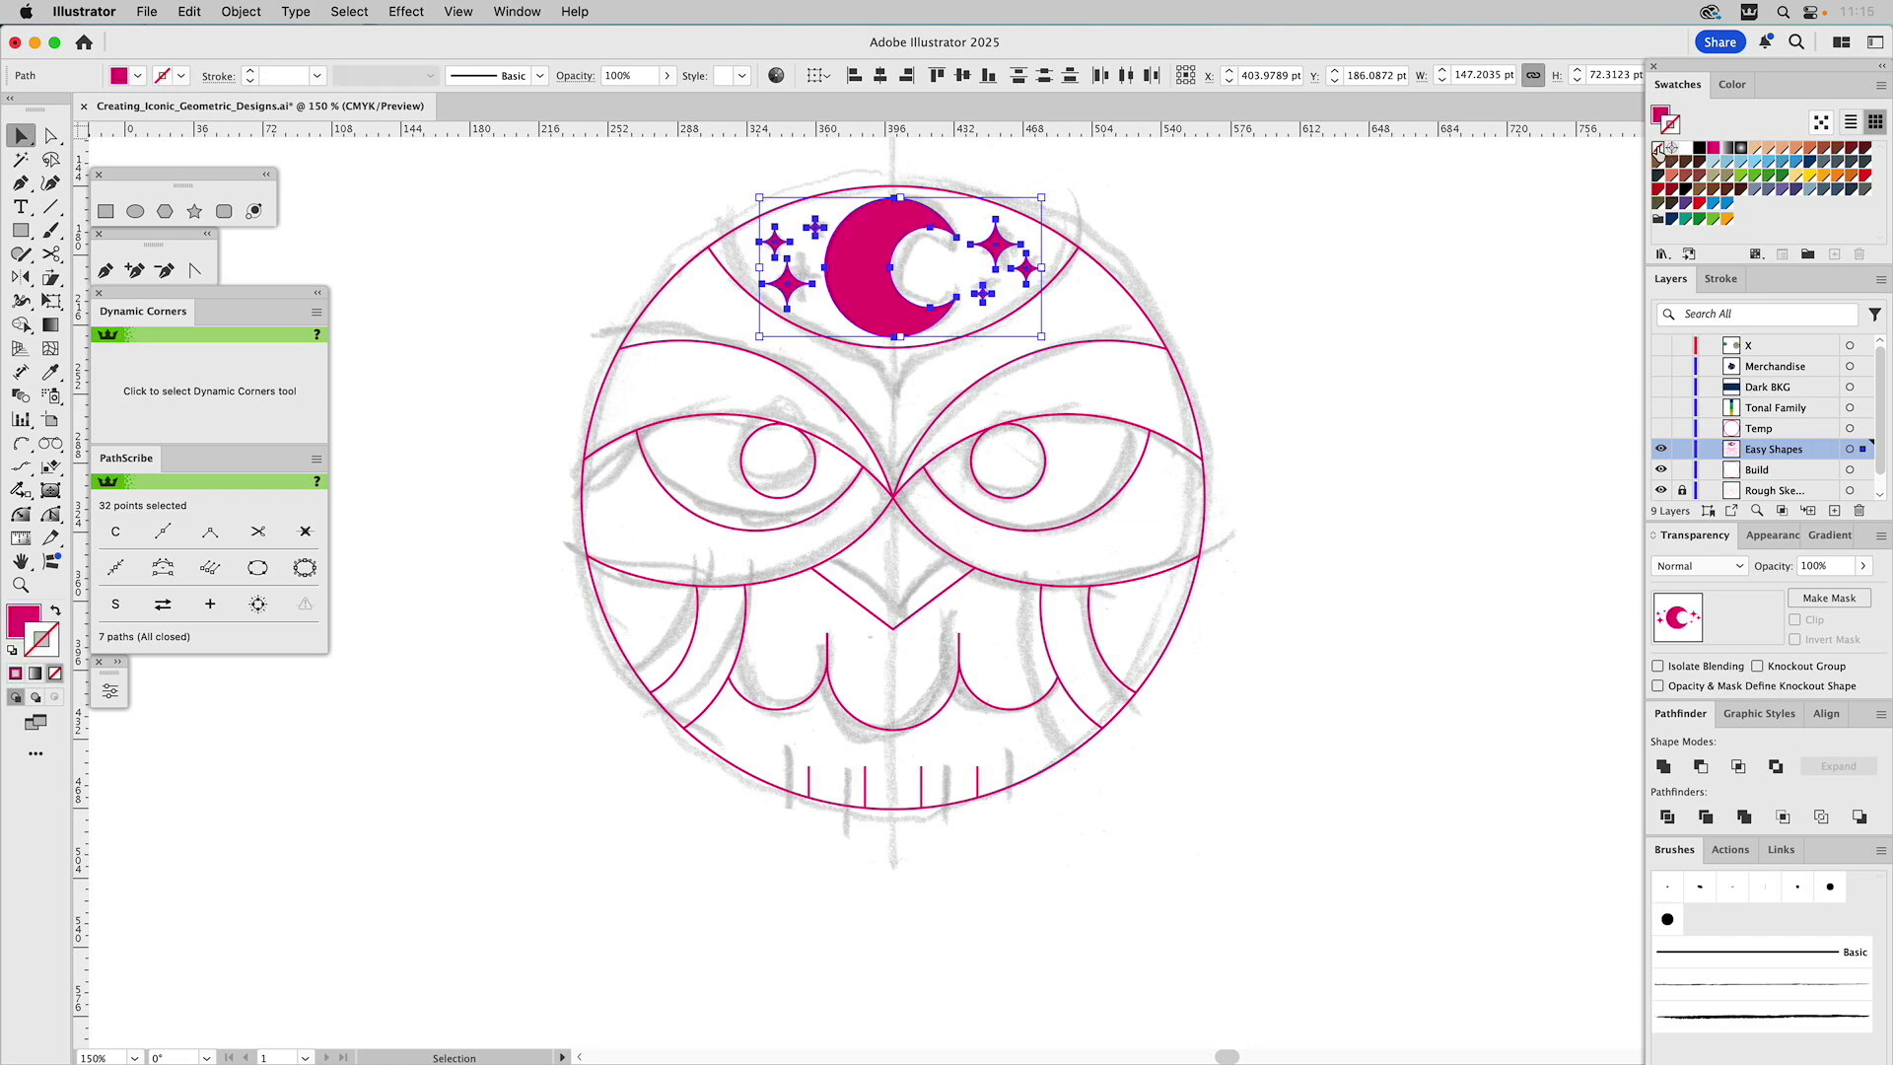
{"action": "left_click", "coordinate": [1353, 221]}
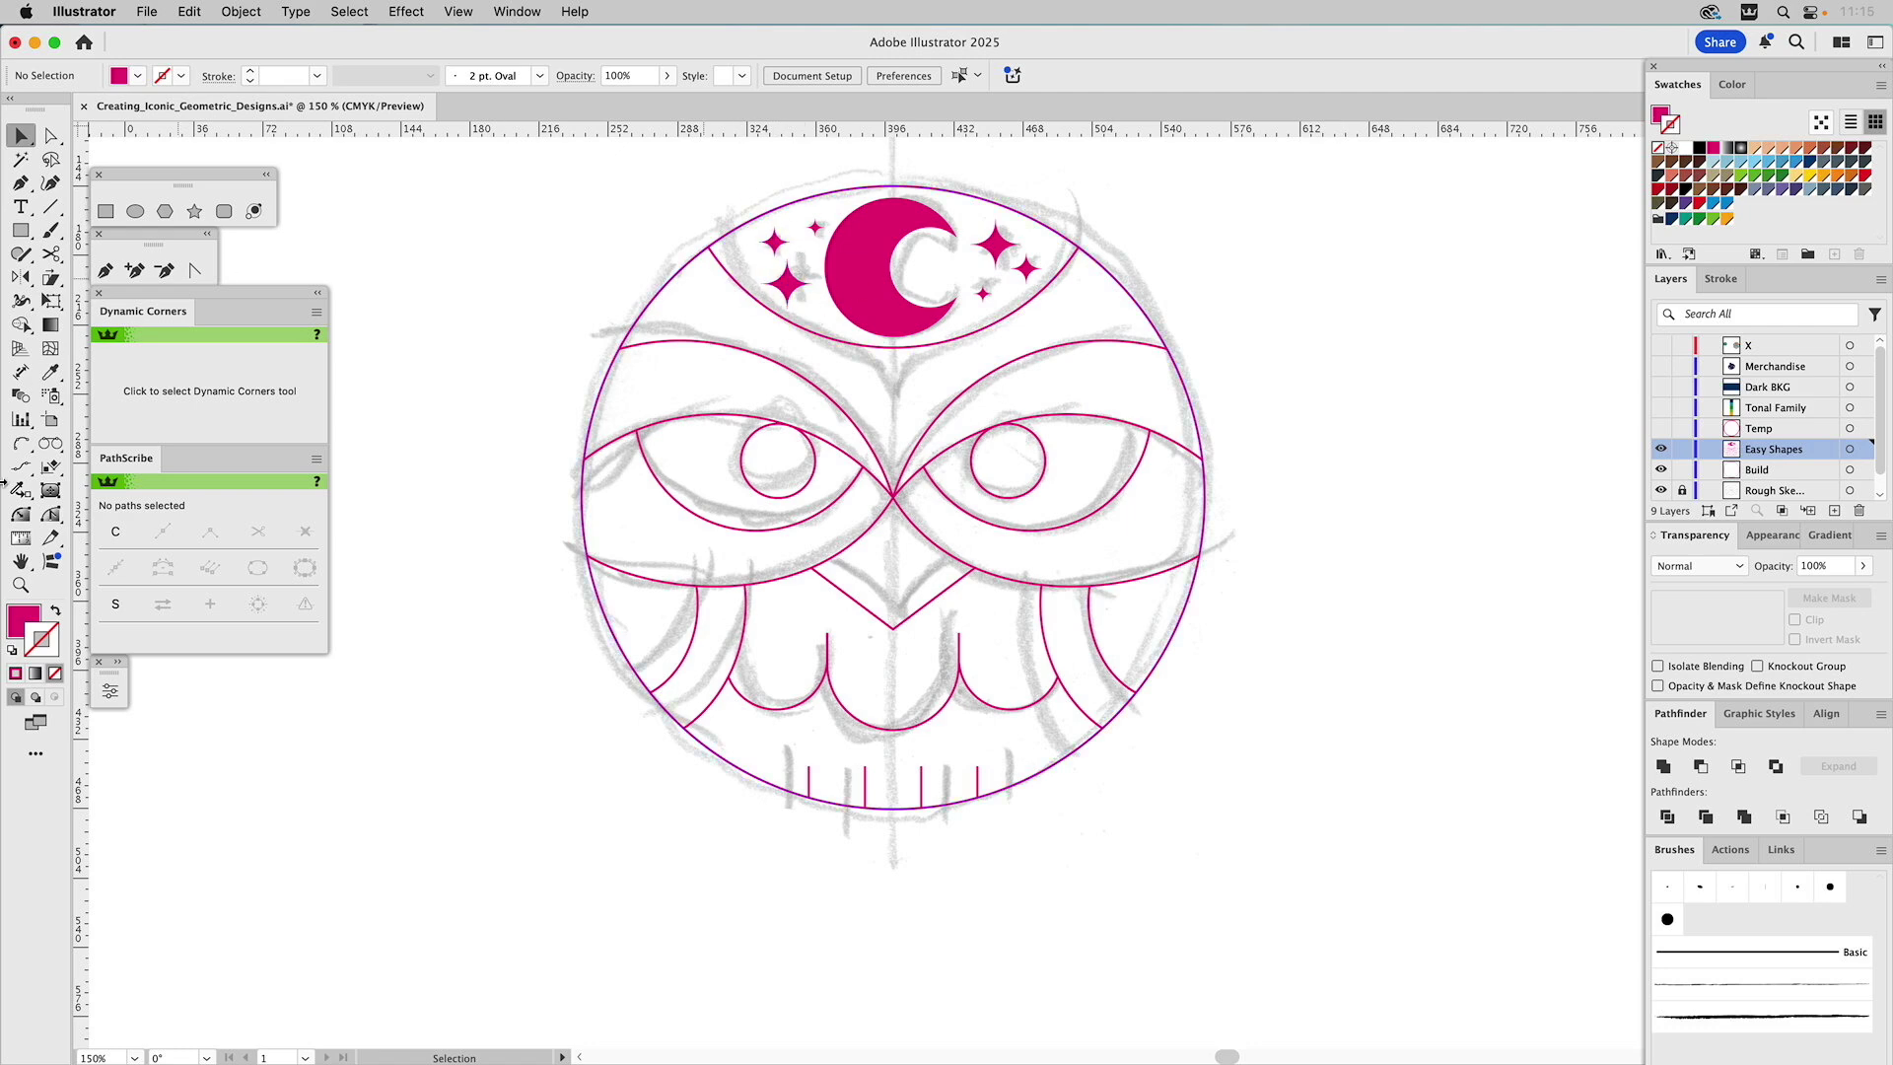
{"action": "left_click", "coordinate": [21, 584]}
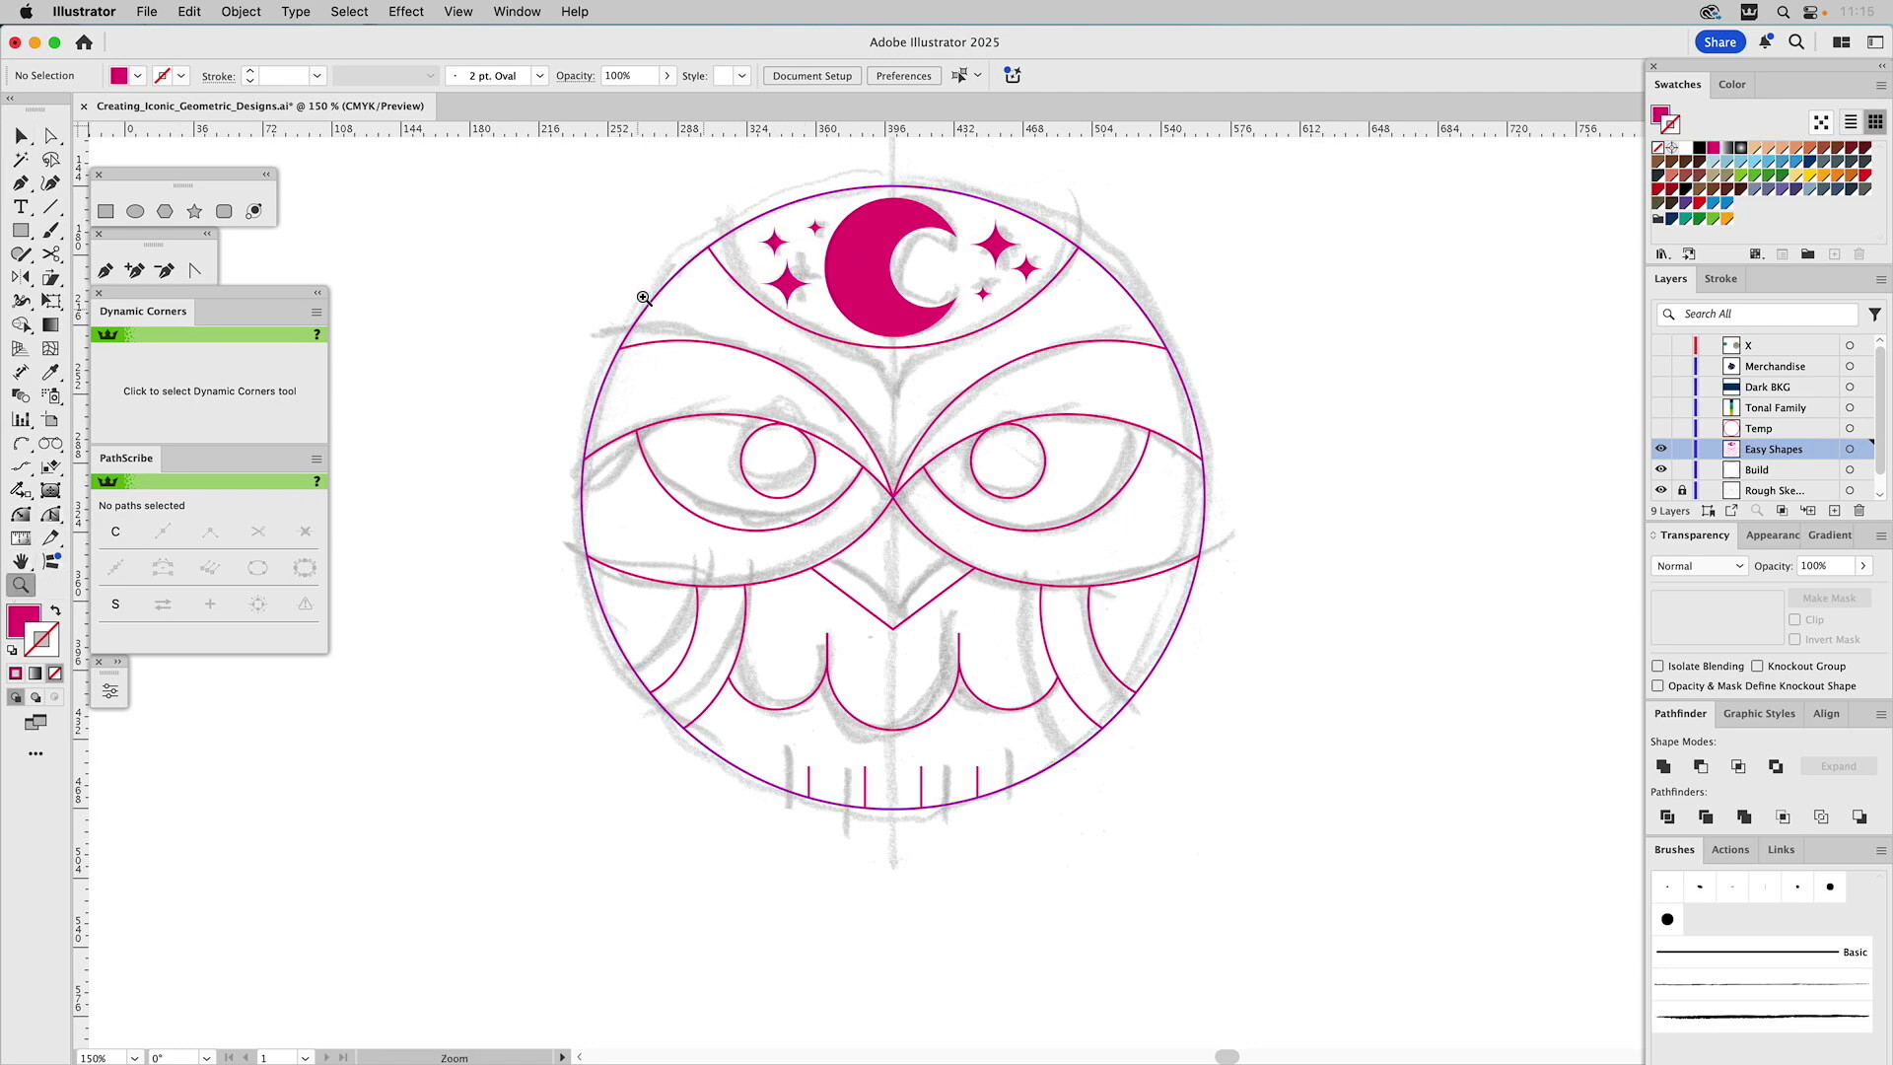
Select the three stars beside the moon on the forehead's left half and nudge them up slightly
{"action": "left_click_drag", "start_coordinate": [695, 165], "coordinate": [853, 387]}
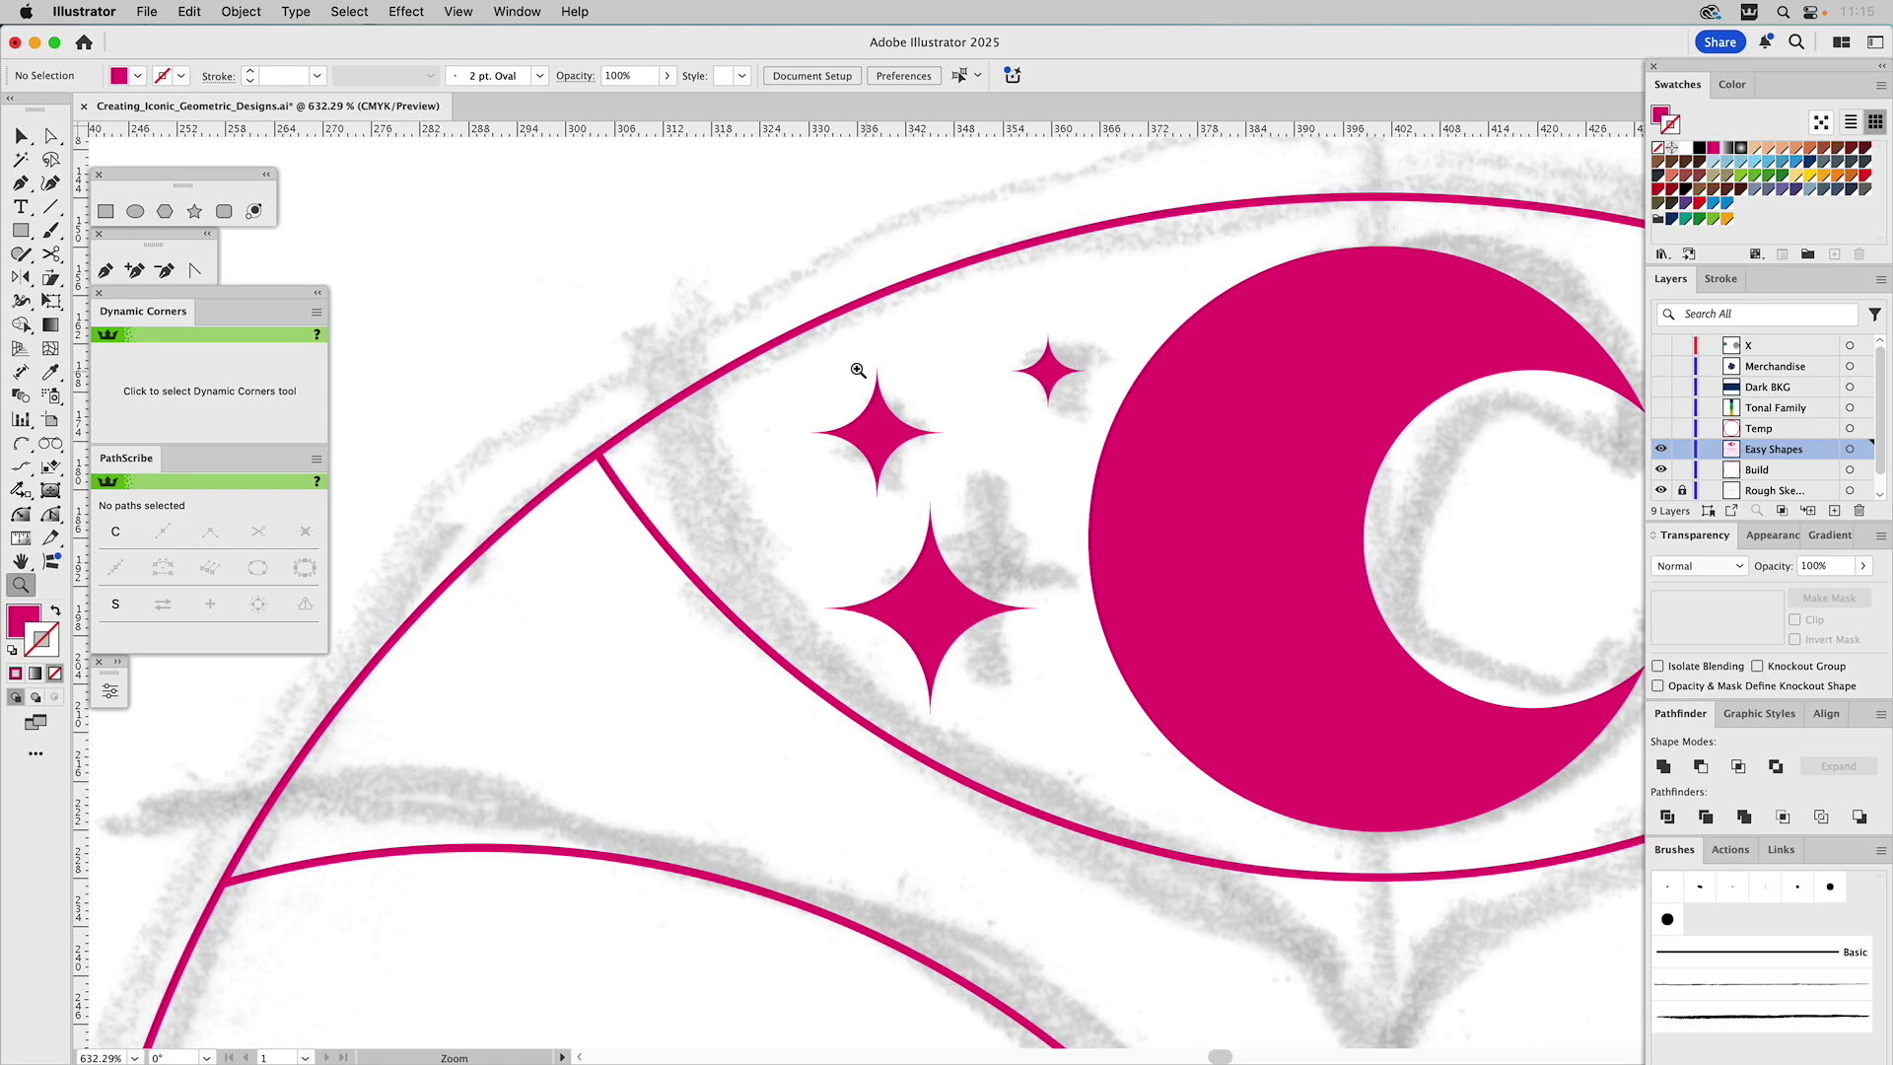
{"action": "key", "text": "v"}
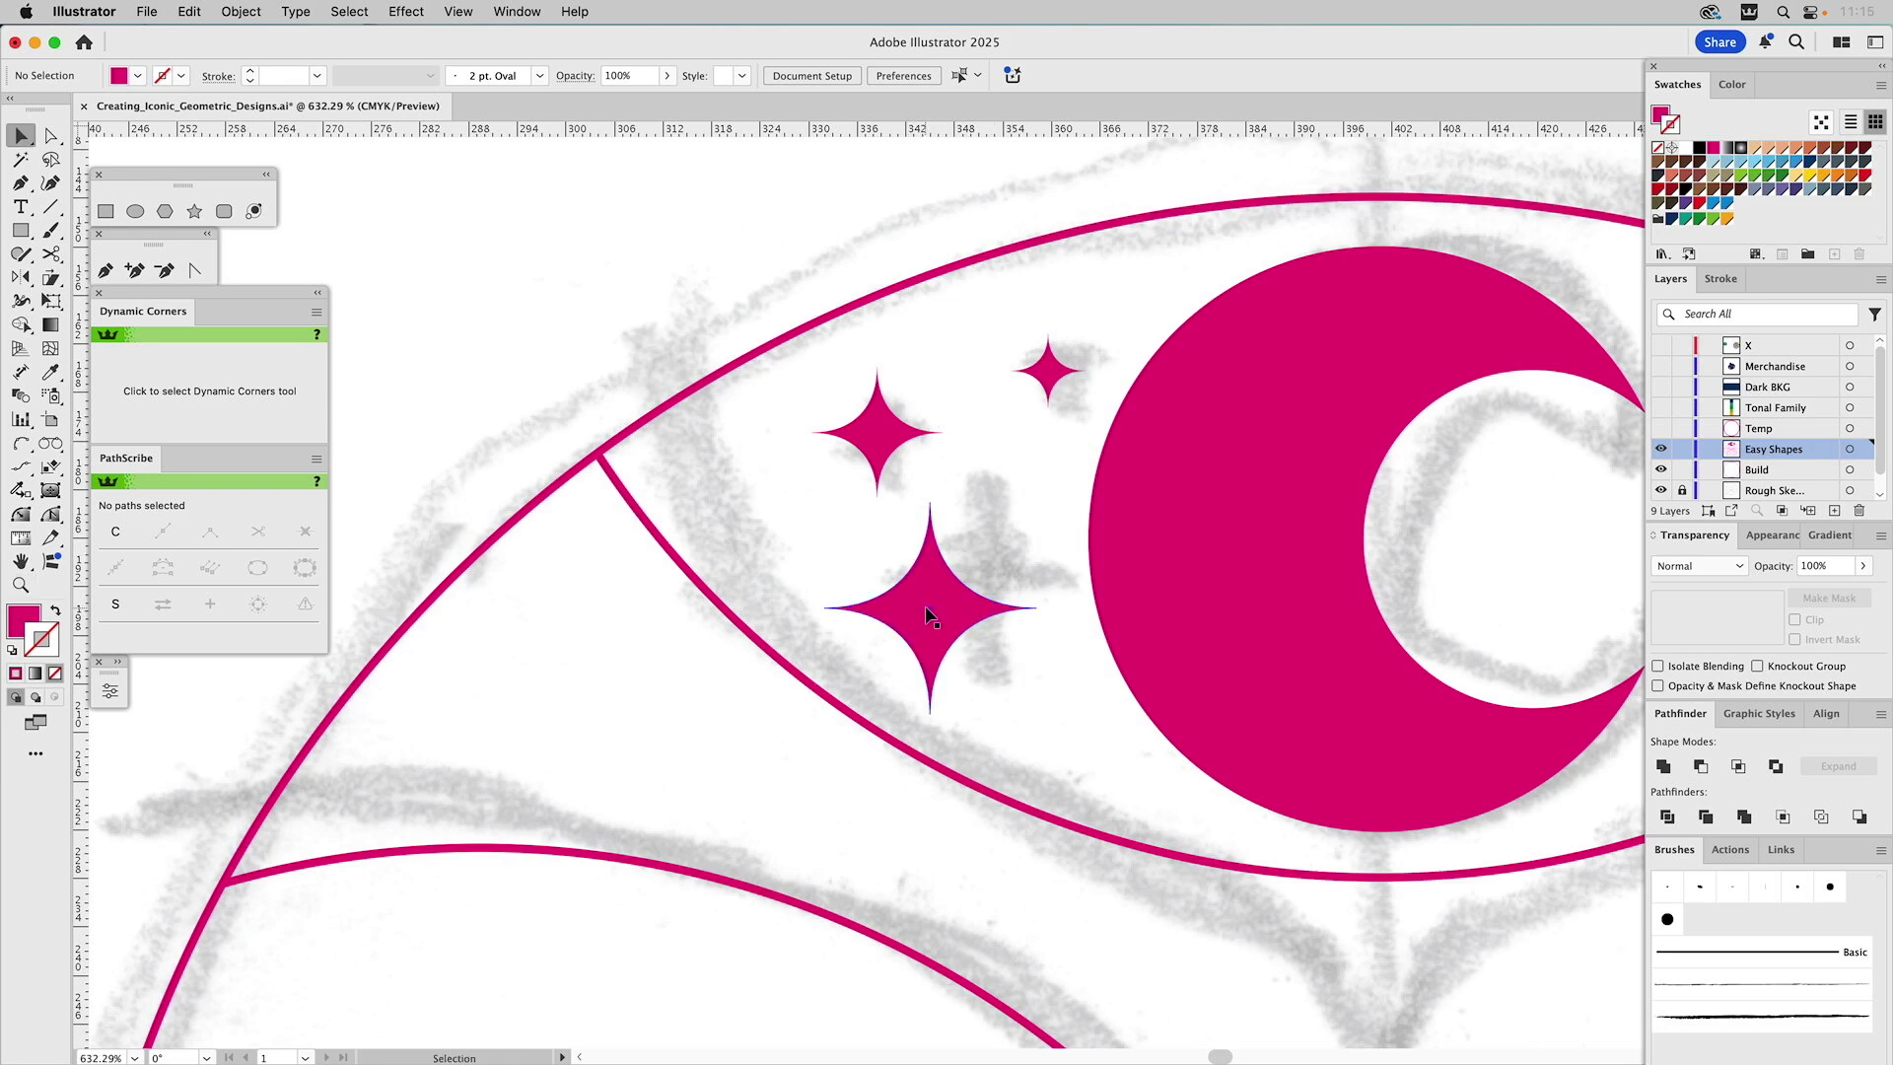
{"action": "left_click", "coordinate": [924, 605]}
{"action": "left_click", "coordinate": [872, 426], "text": "shift"}
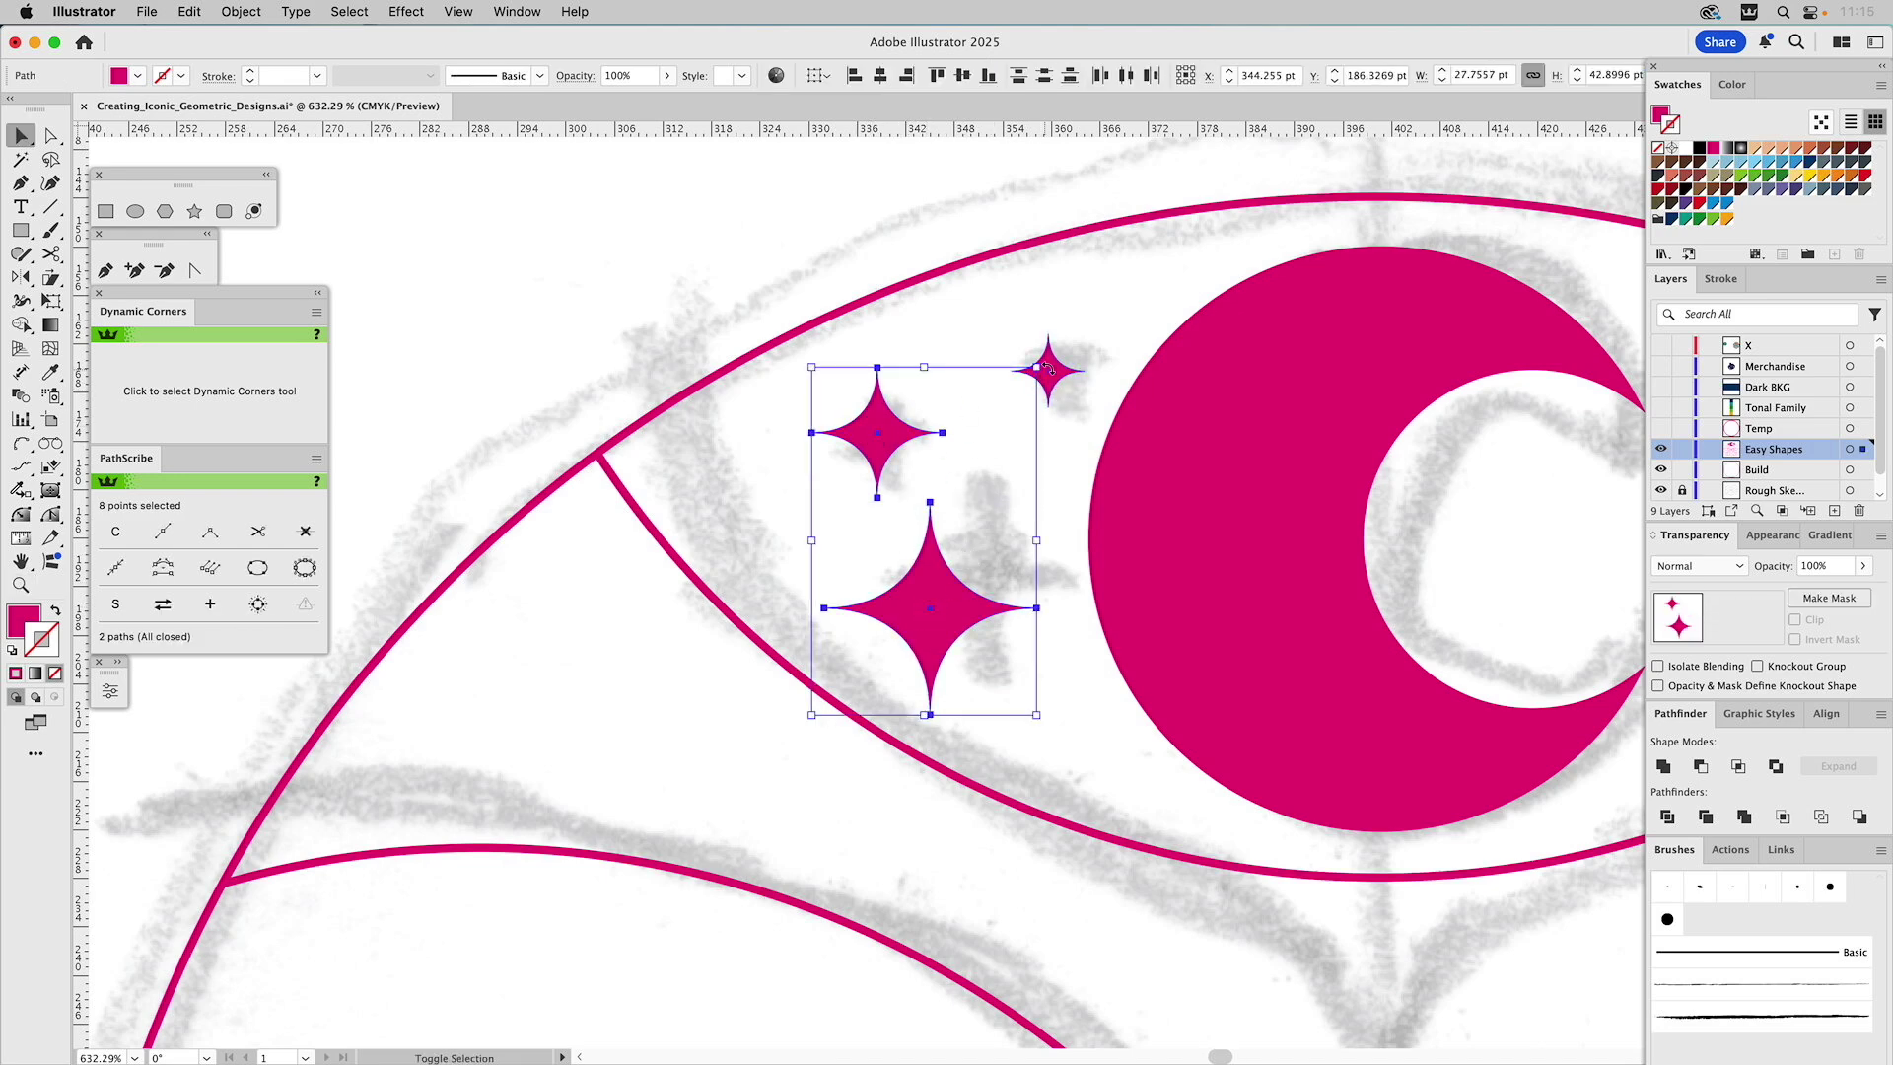
{"action": "left_click_drag", "start_coordinate": [1058, 375], "coordinate": [1060, 367]}
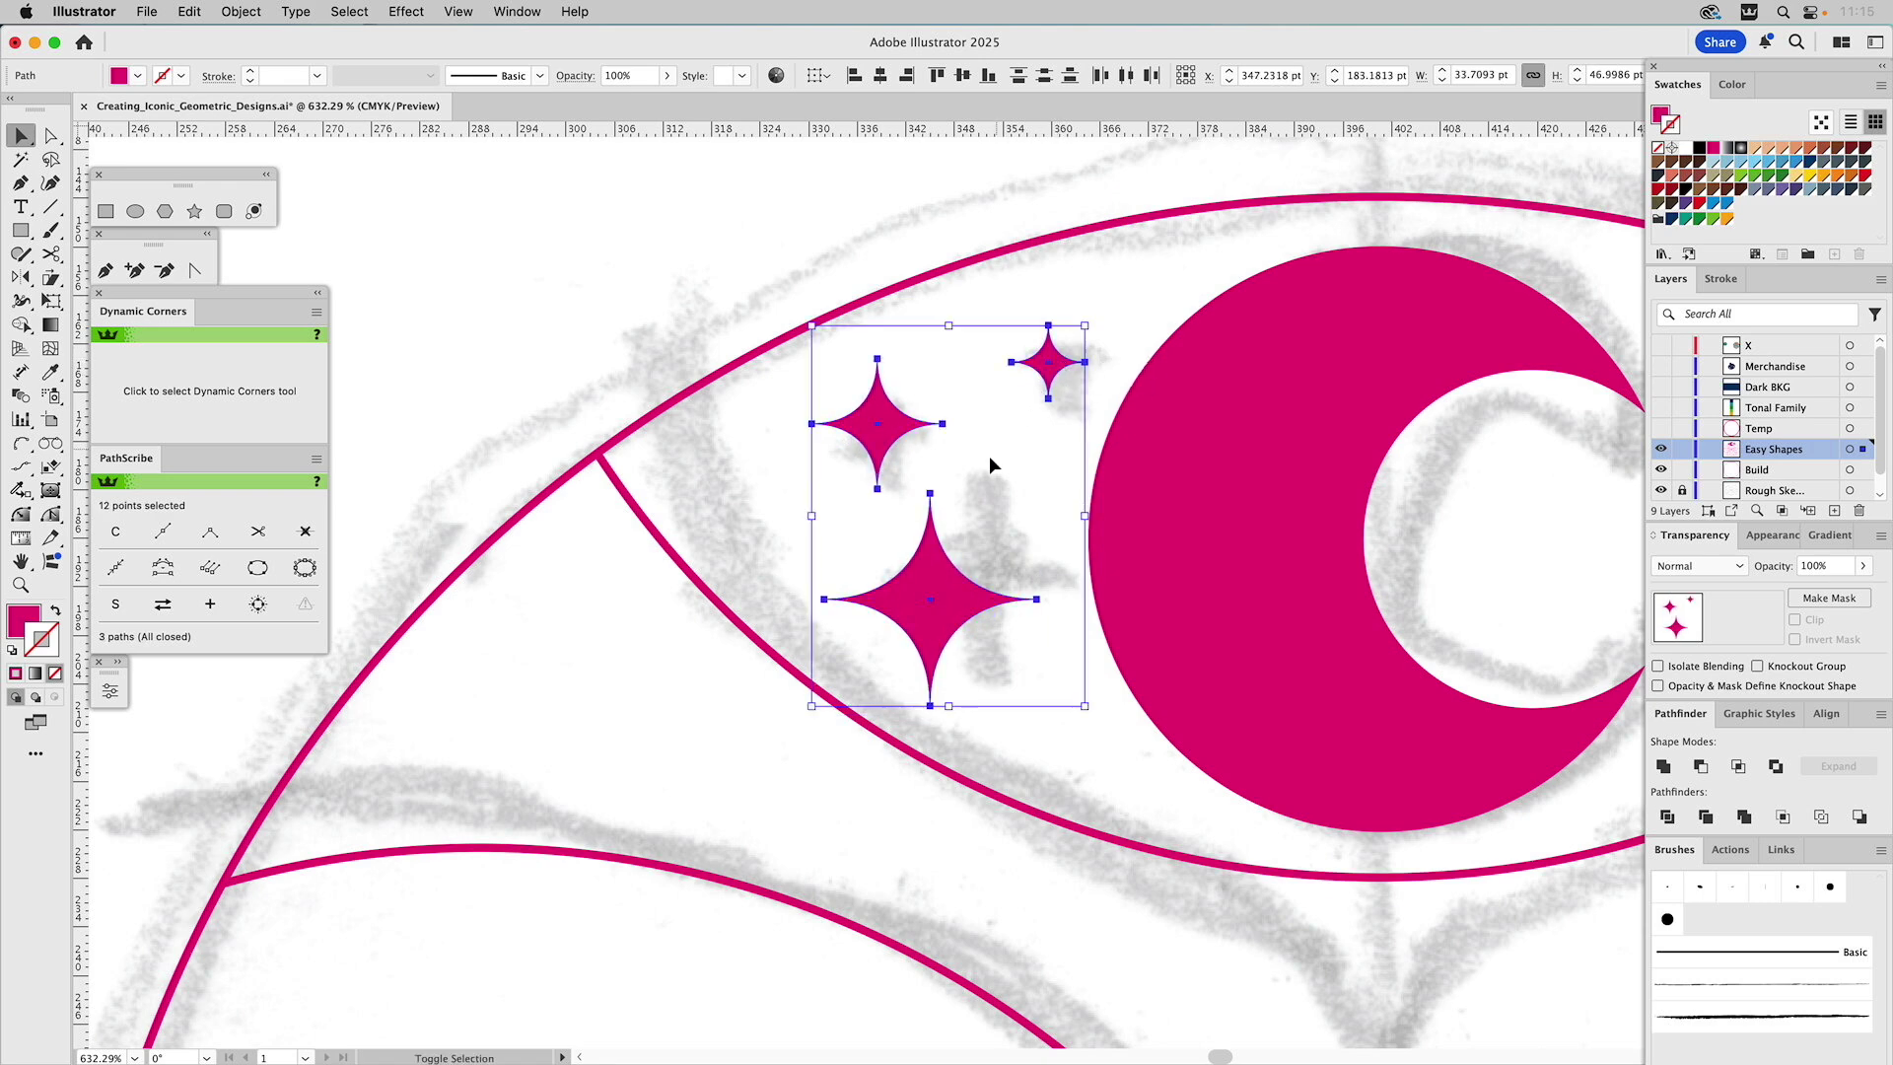
{"action": "left_click", "coordinate": [990, 454]}
Examine the anchor points of the large star on the forehead's left half for live corner widgets
{"action": "key", "text": "a"}
{"action": "left_click", "coordinate": [929, 493]}
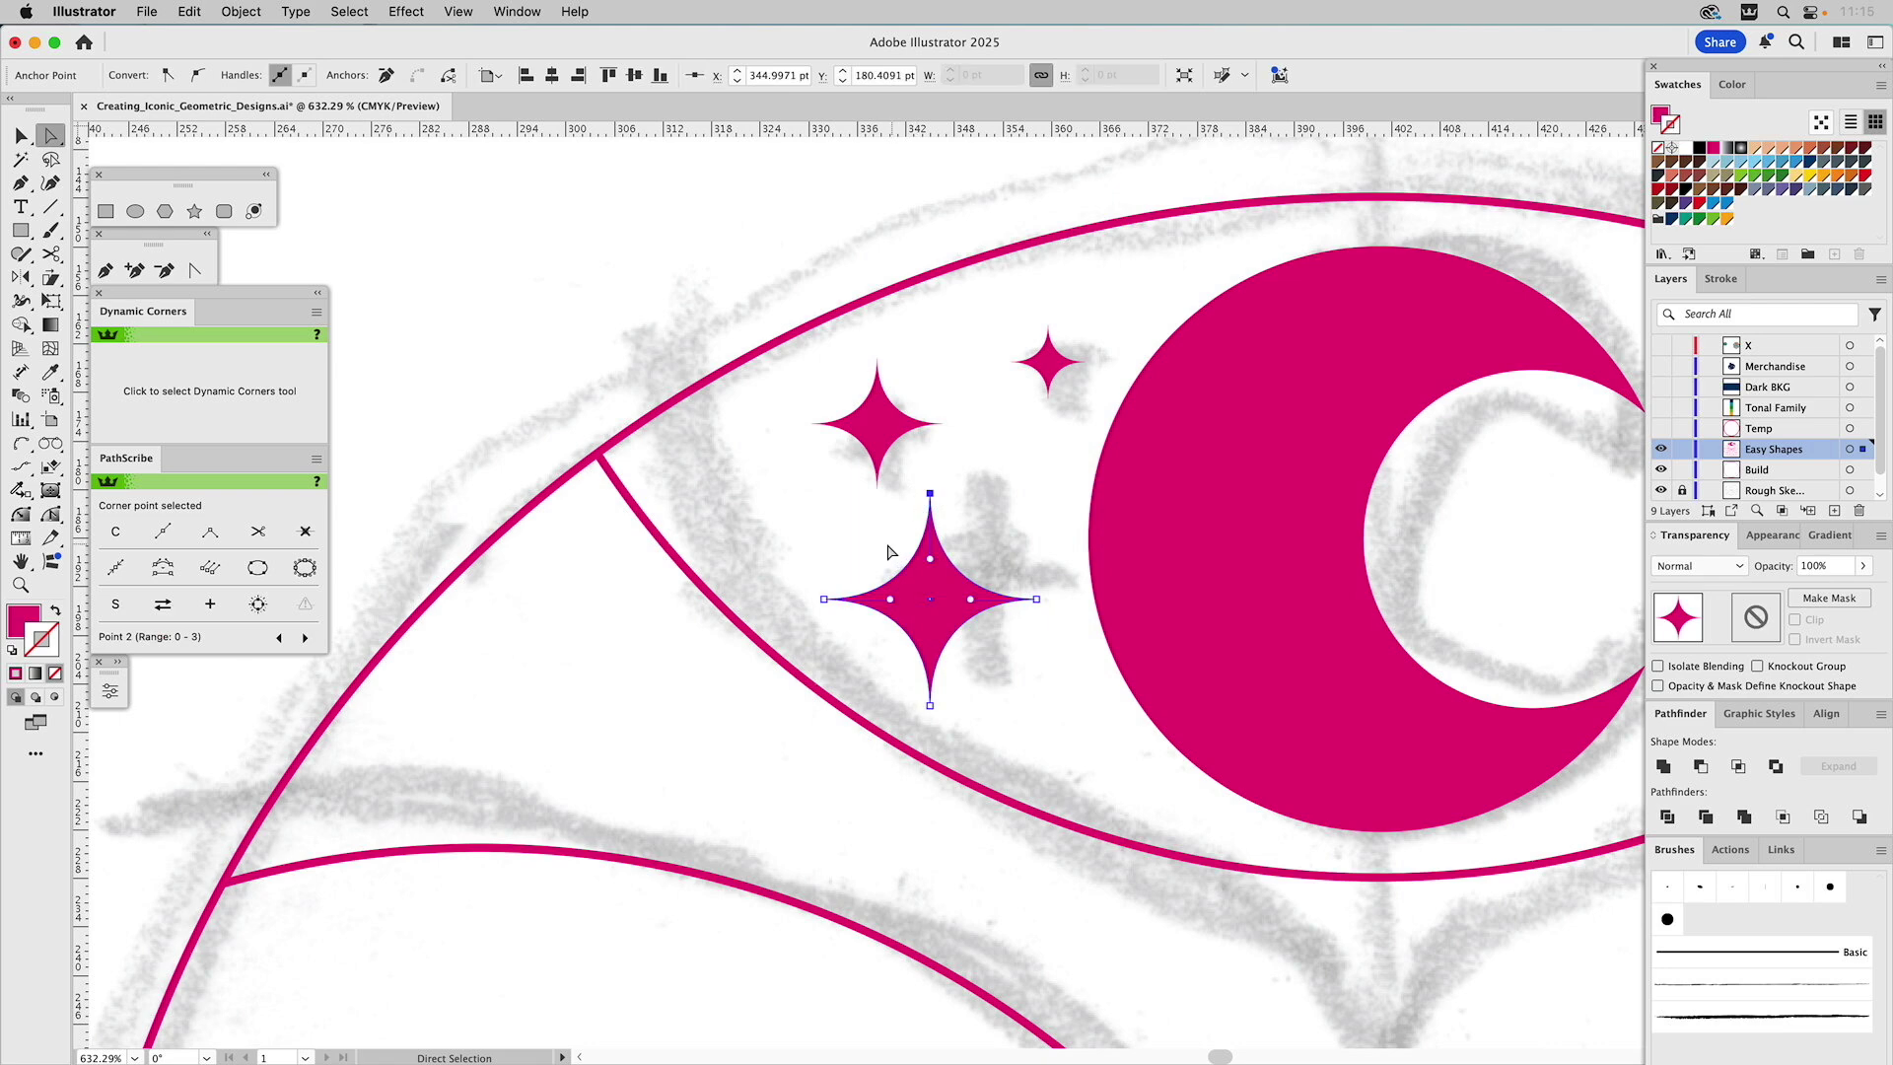
{"action": "left_click", "coordinate": [930, 705], "text": "shift"}
{"action": "left_click", "coordinate": [1037, 598], "text": "shift"}
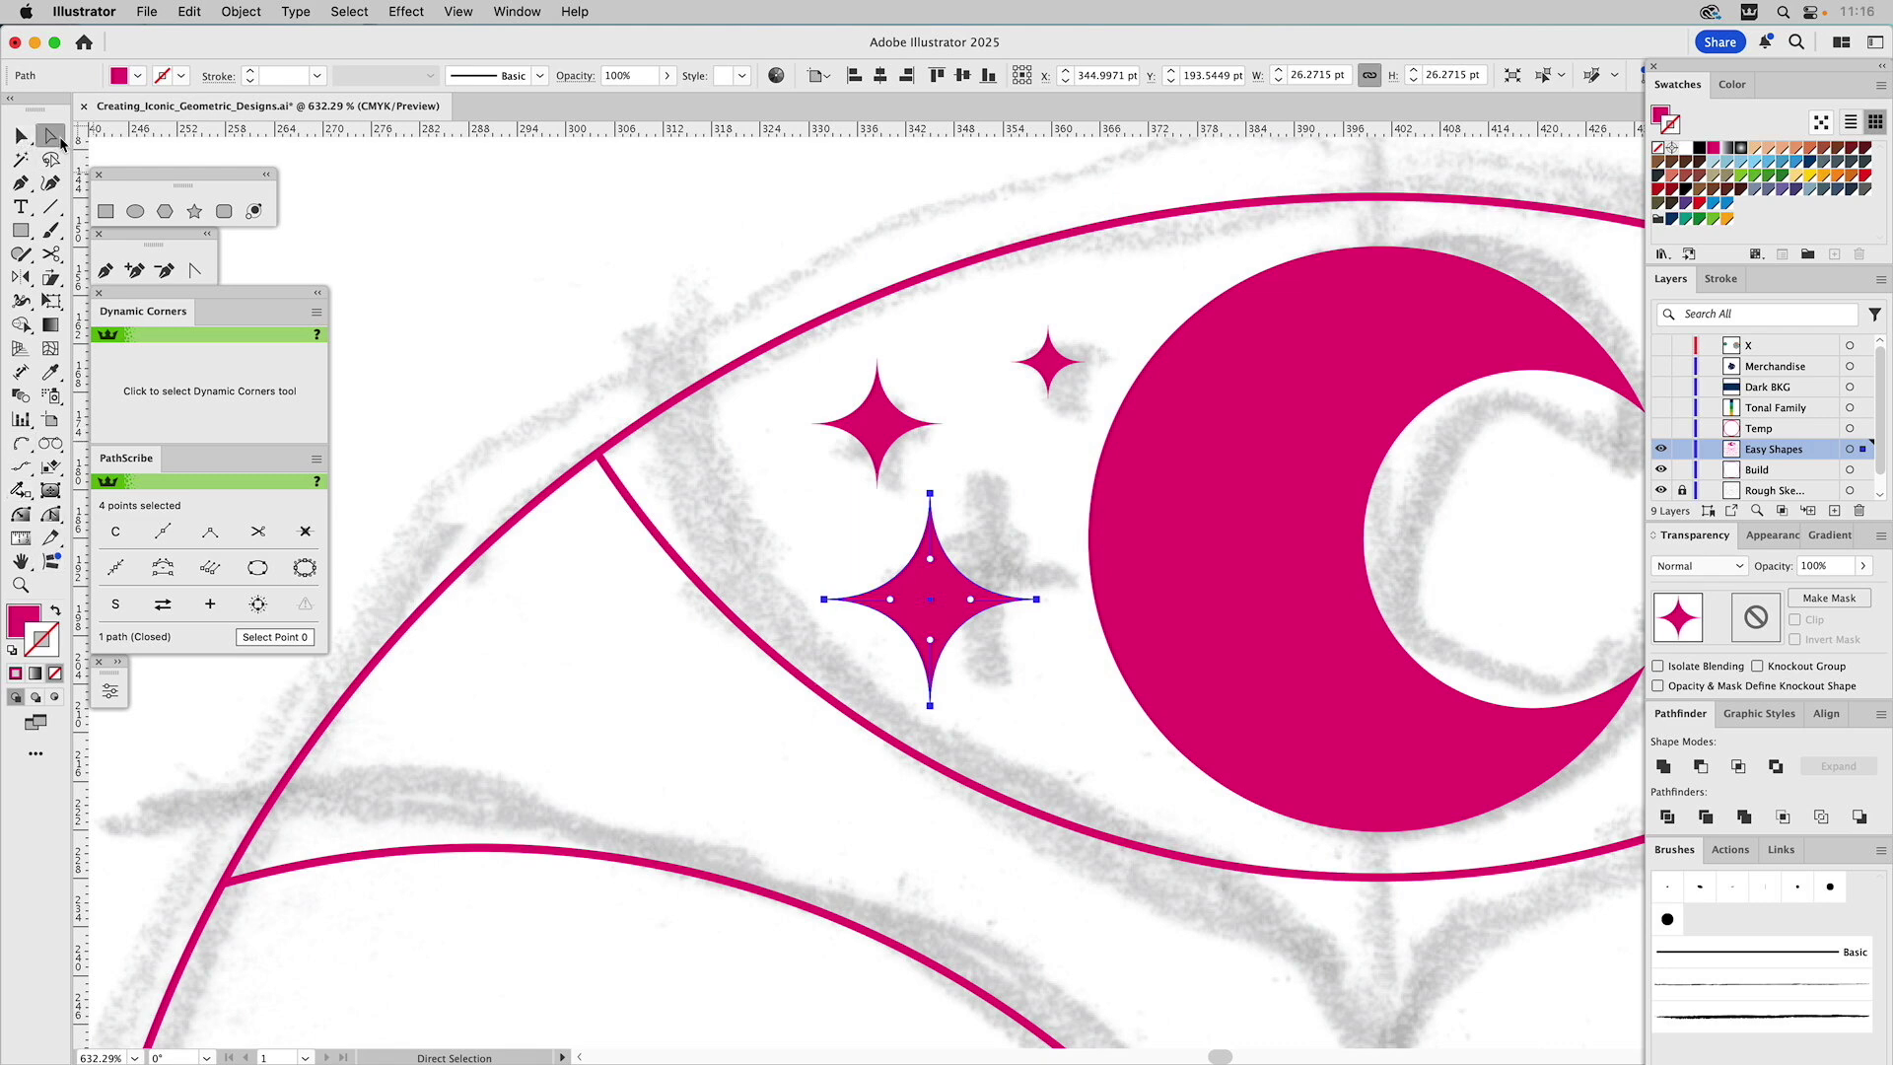
{"action": "left_click", "coordinate": [60, 142]}
{"action": "left_click", "coordinate": [22, 141]}
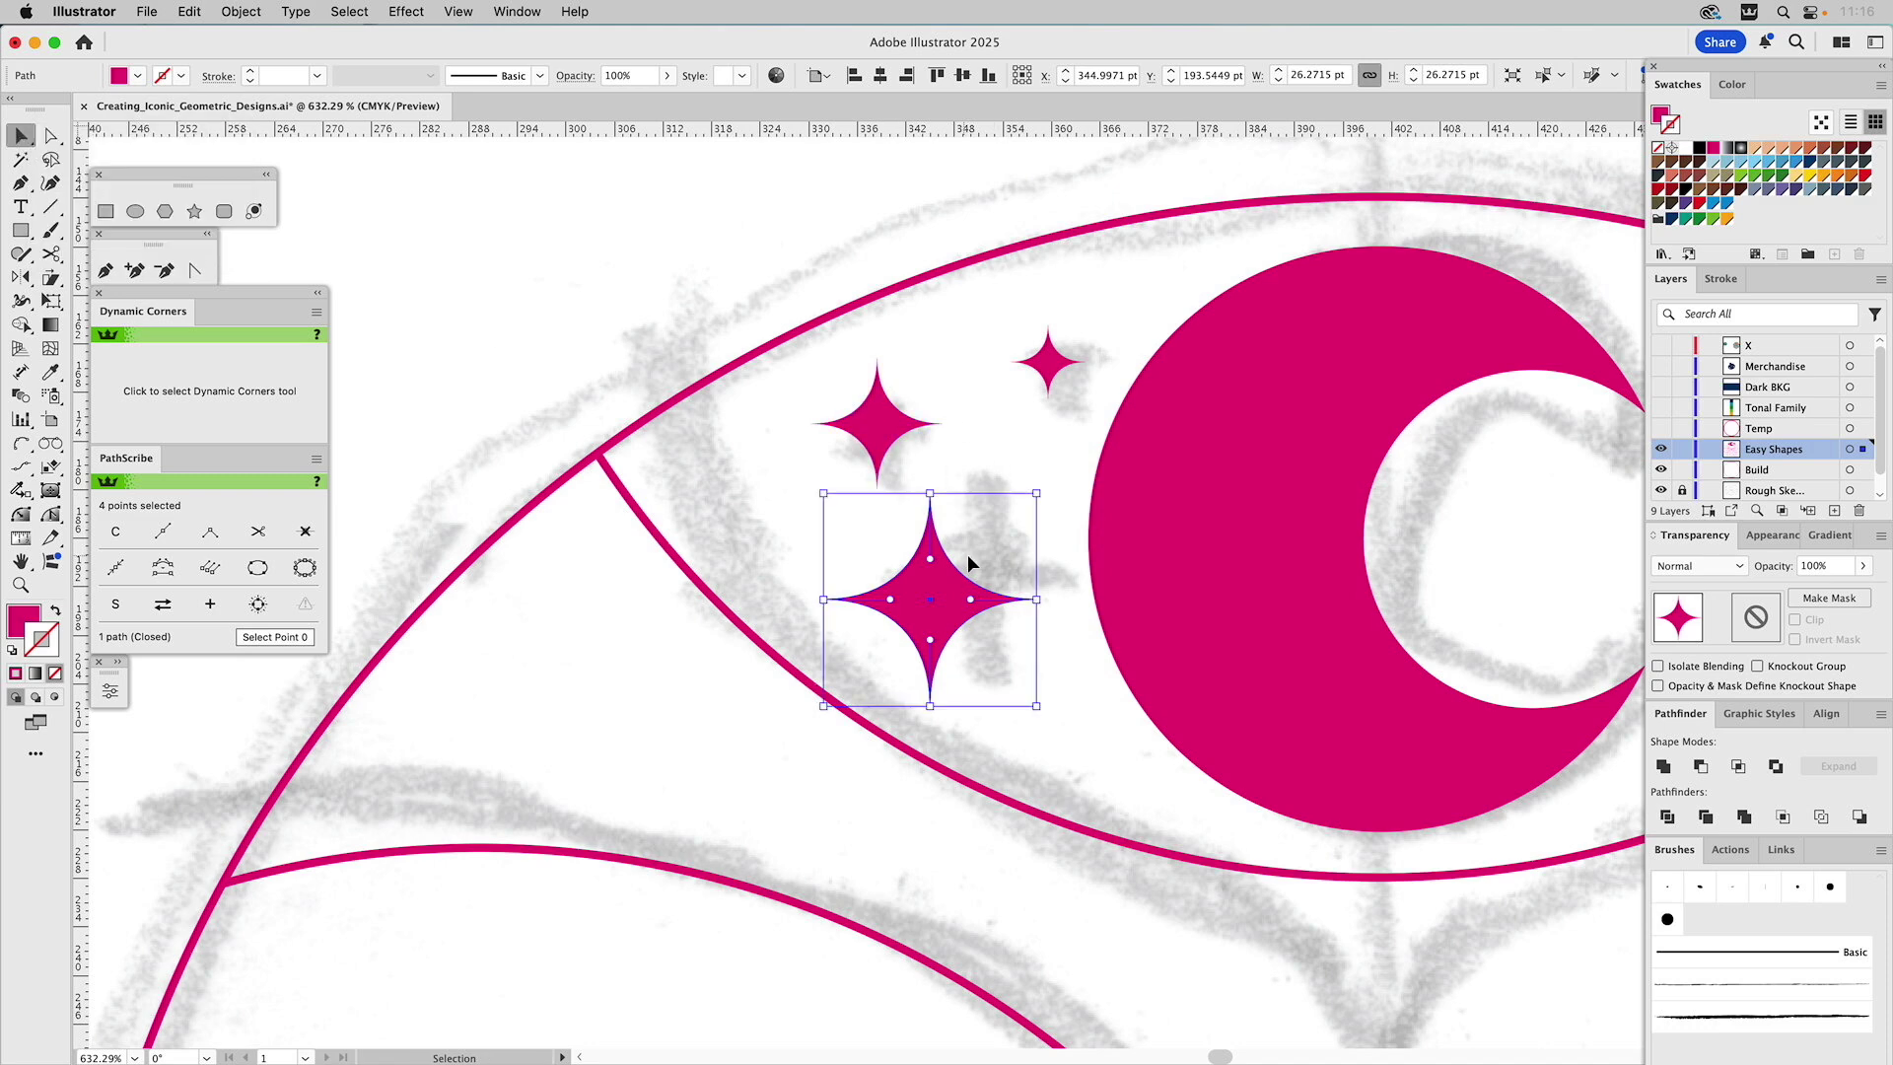
{"action": "left_click", "coordinate": [21, 584]}
{"action": "left_click_drag", "start_coordinate": [773, 422], "coordinate": [1163, 793]}
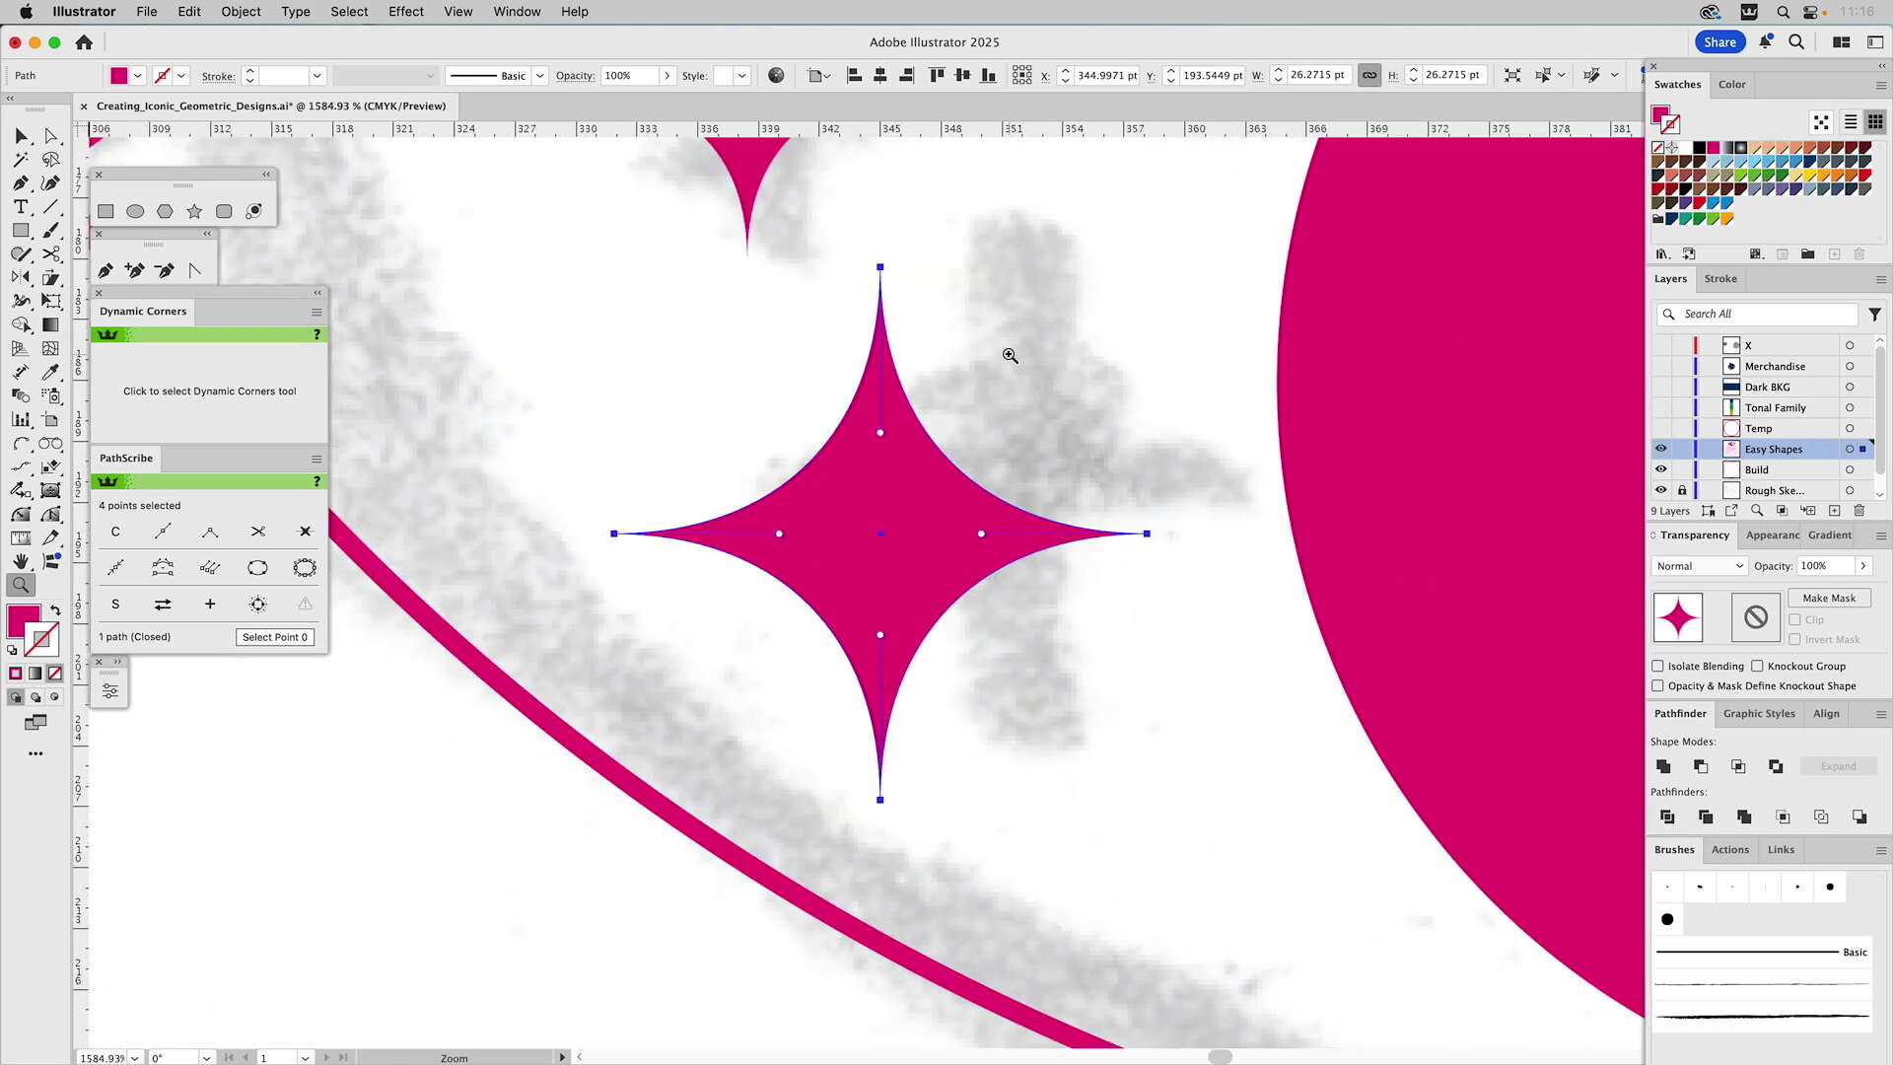
{"action": "key", "text": "super+shift+a"}
{"action": "key", "text": "a"}
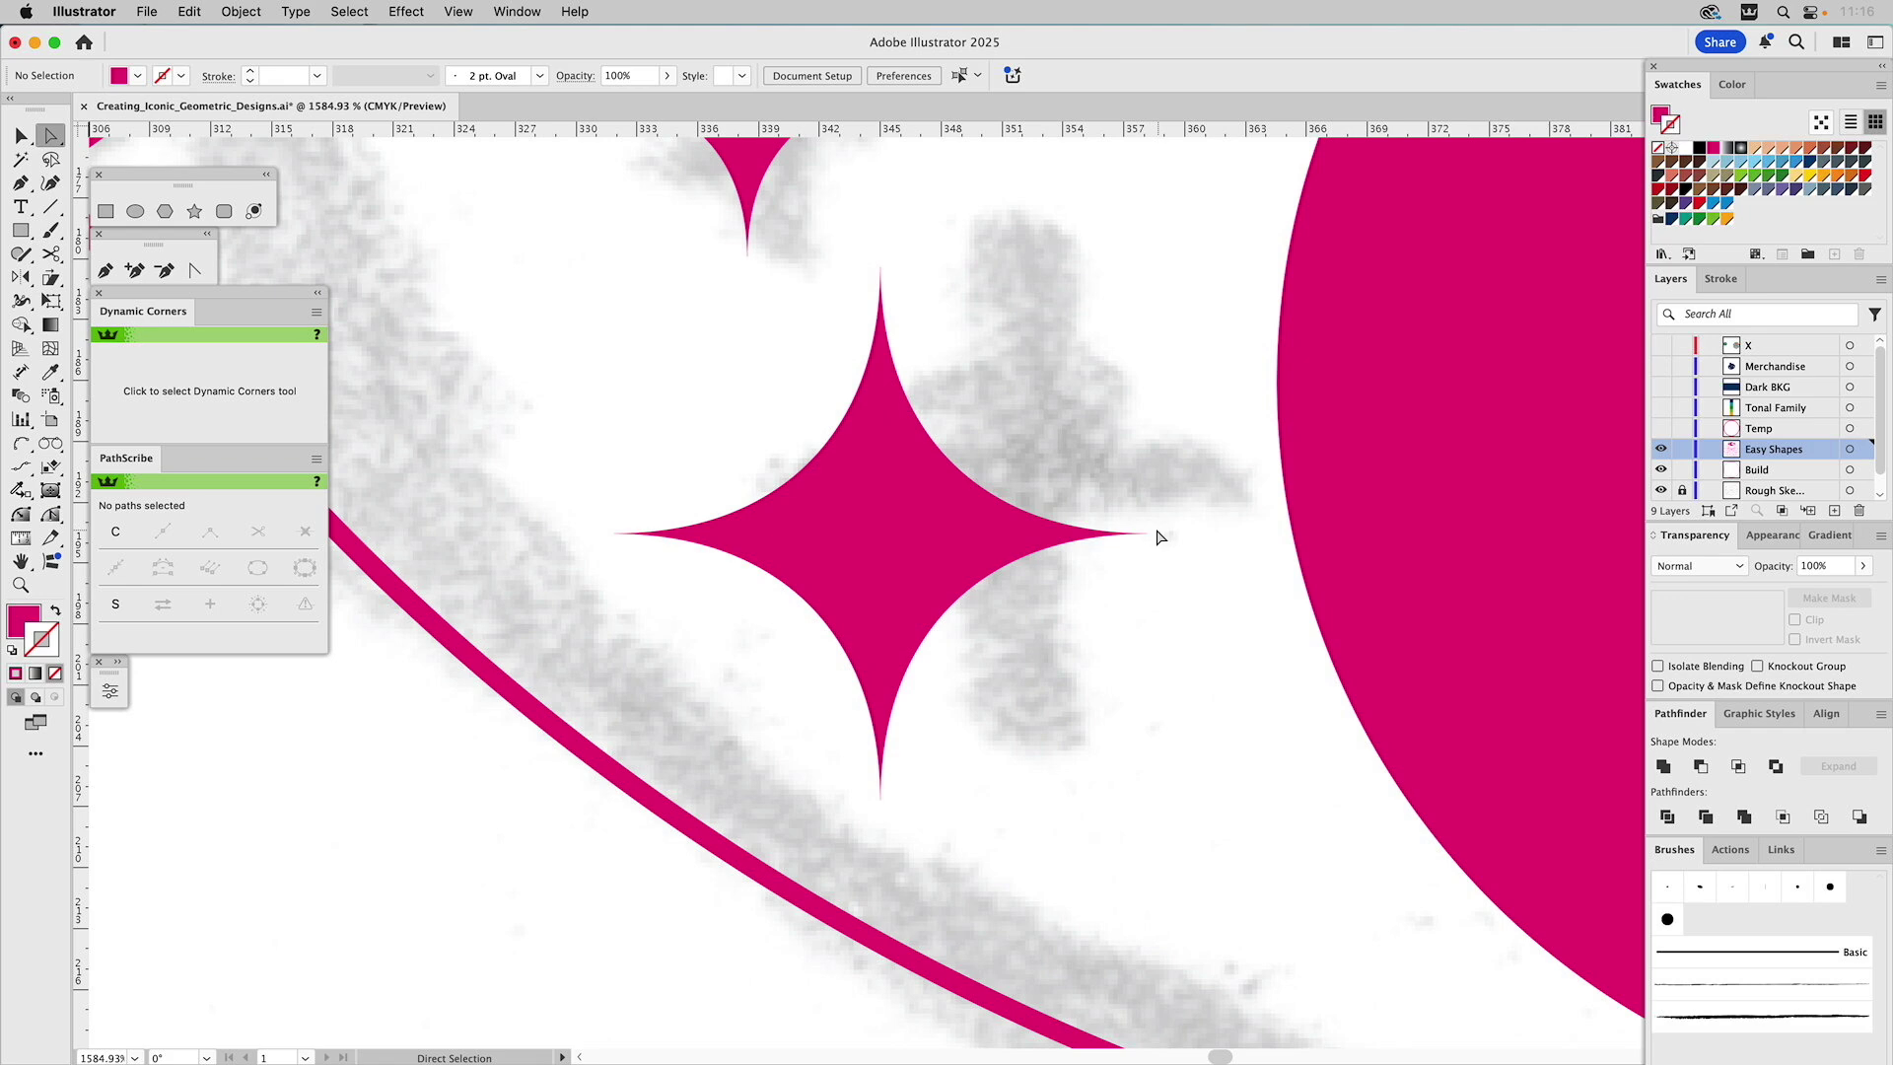
{"action": "left_click", "coordinate": [1148, 535]}
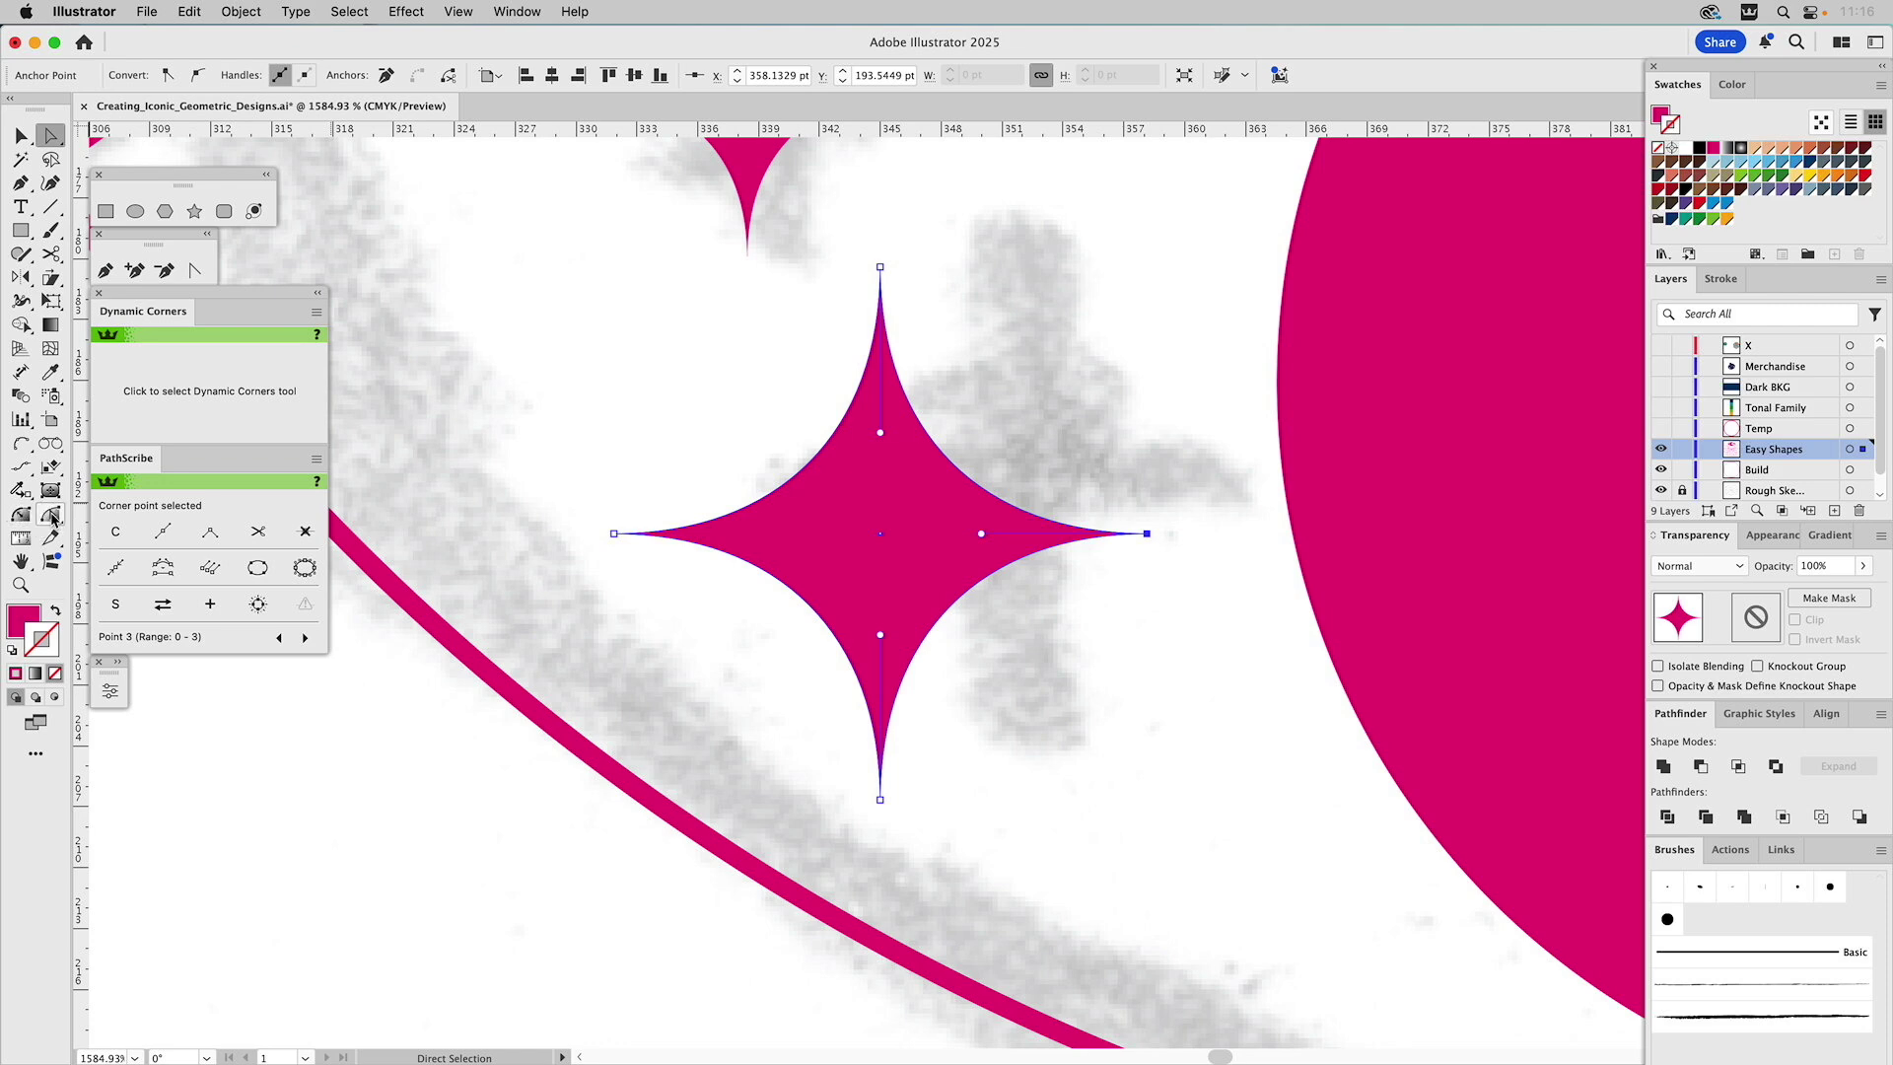
{"action": "left_click", "coordinate": [52, 514]}
{"action": "left_click", "coordinate": [22, 585]}
{"action": "left_click", "coordinate": [806, 529], "text": "alt"}
{"action": "left_click", "coordinate": [921, 549], "text": "alt"}
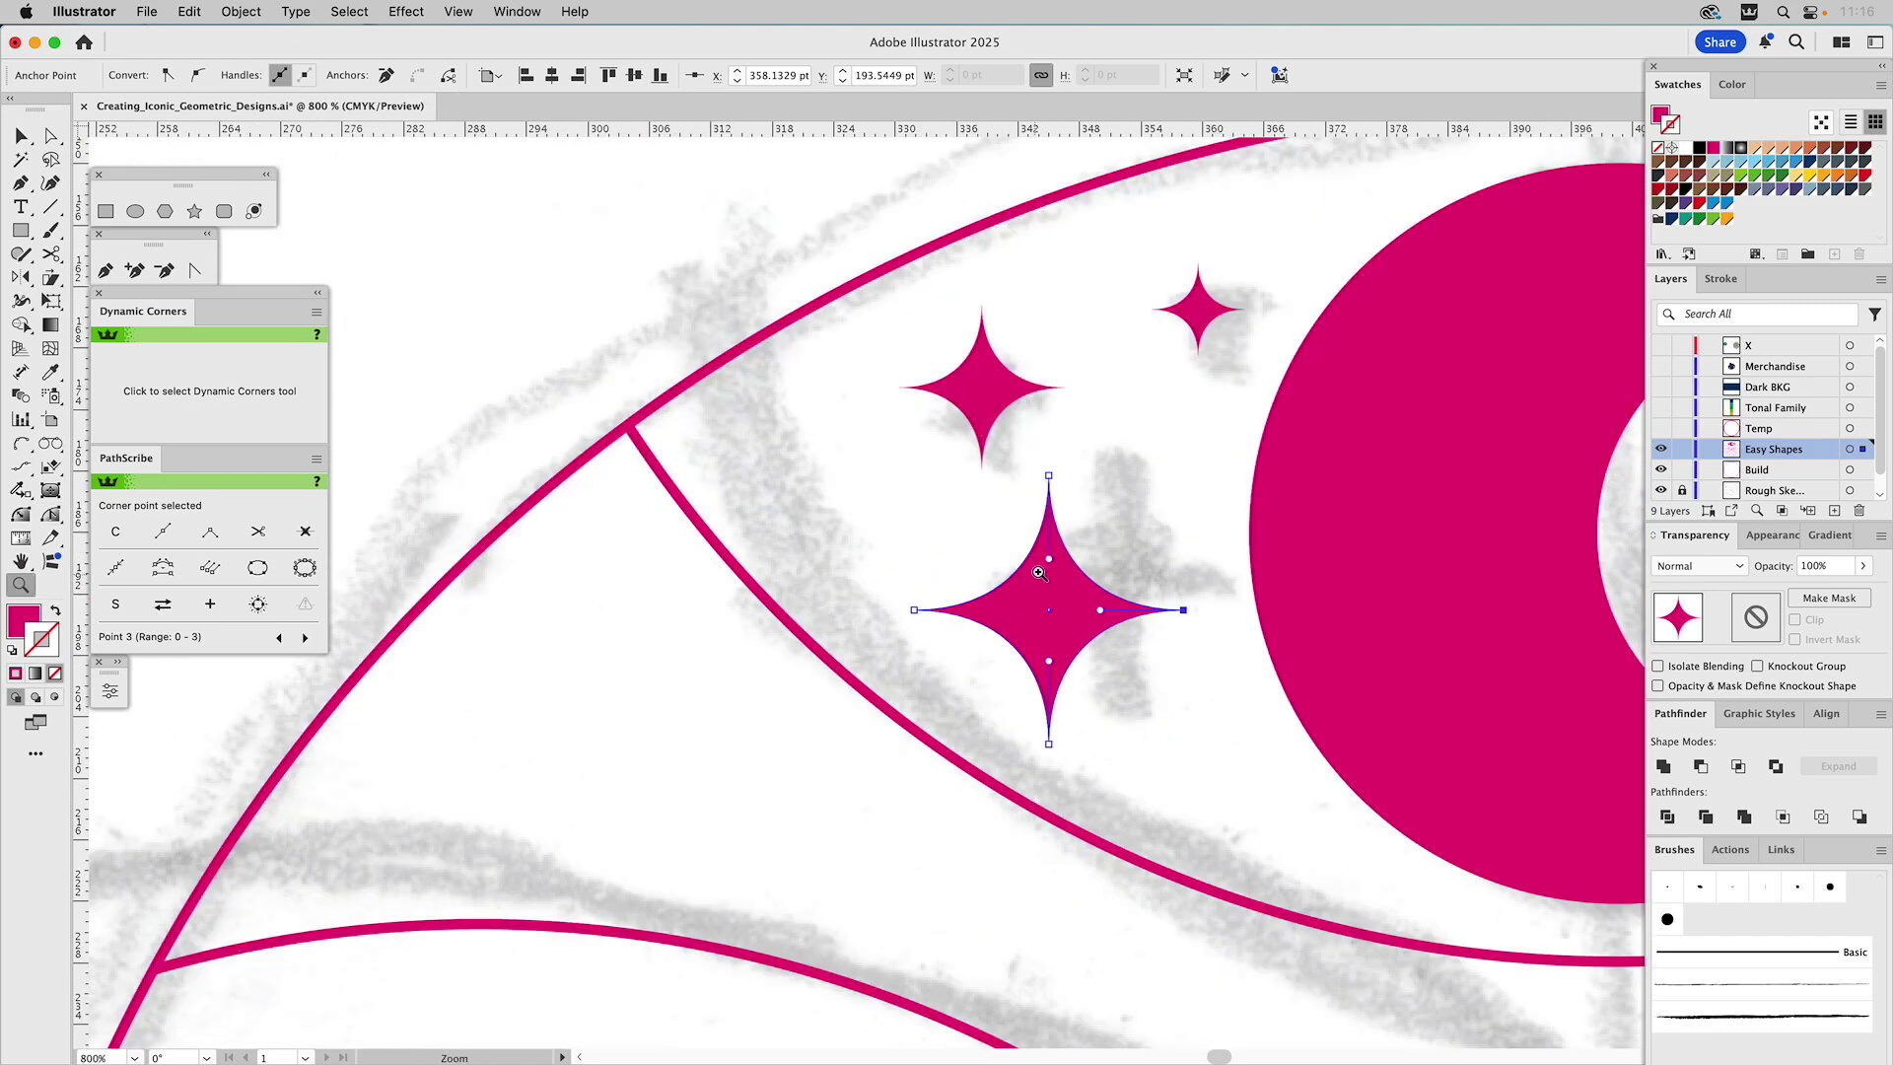
{"action": "key", "text": "v"}
{"action": "left_click", "coordinate": [1128, 503]}
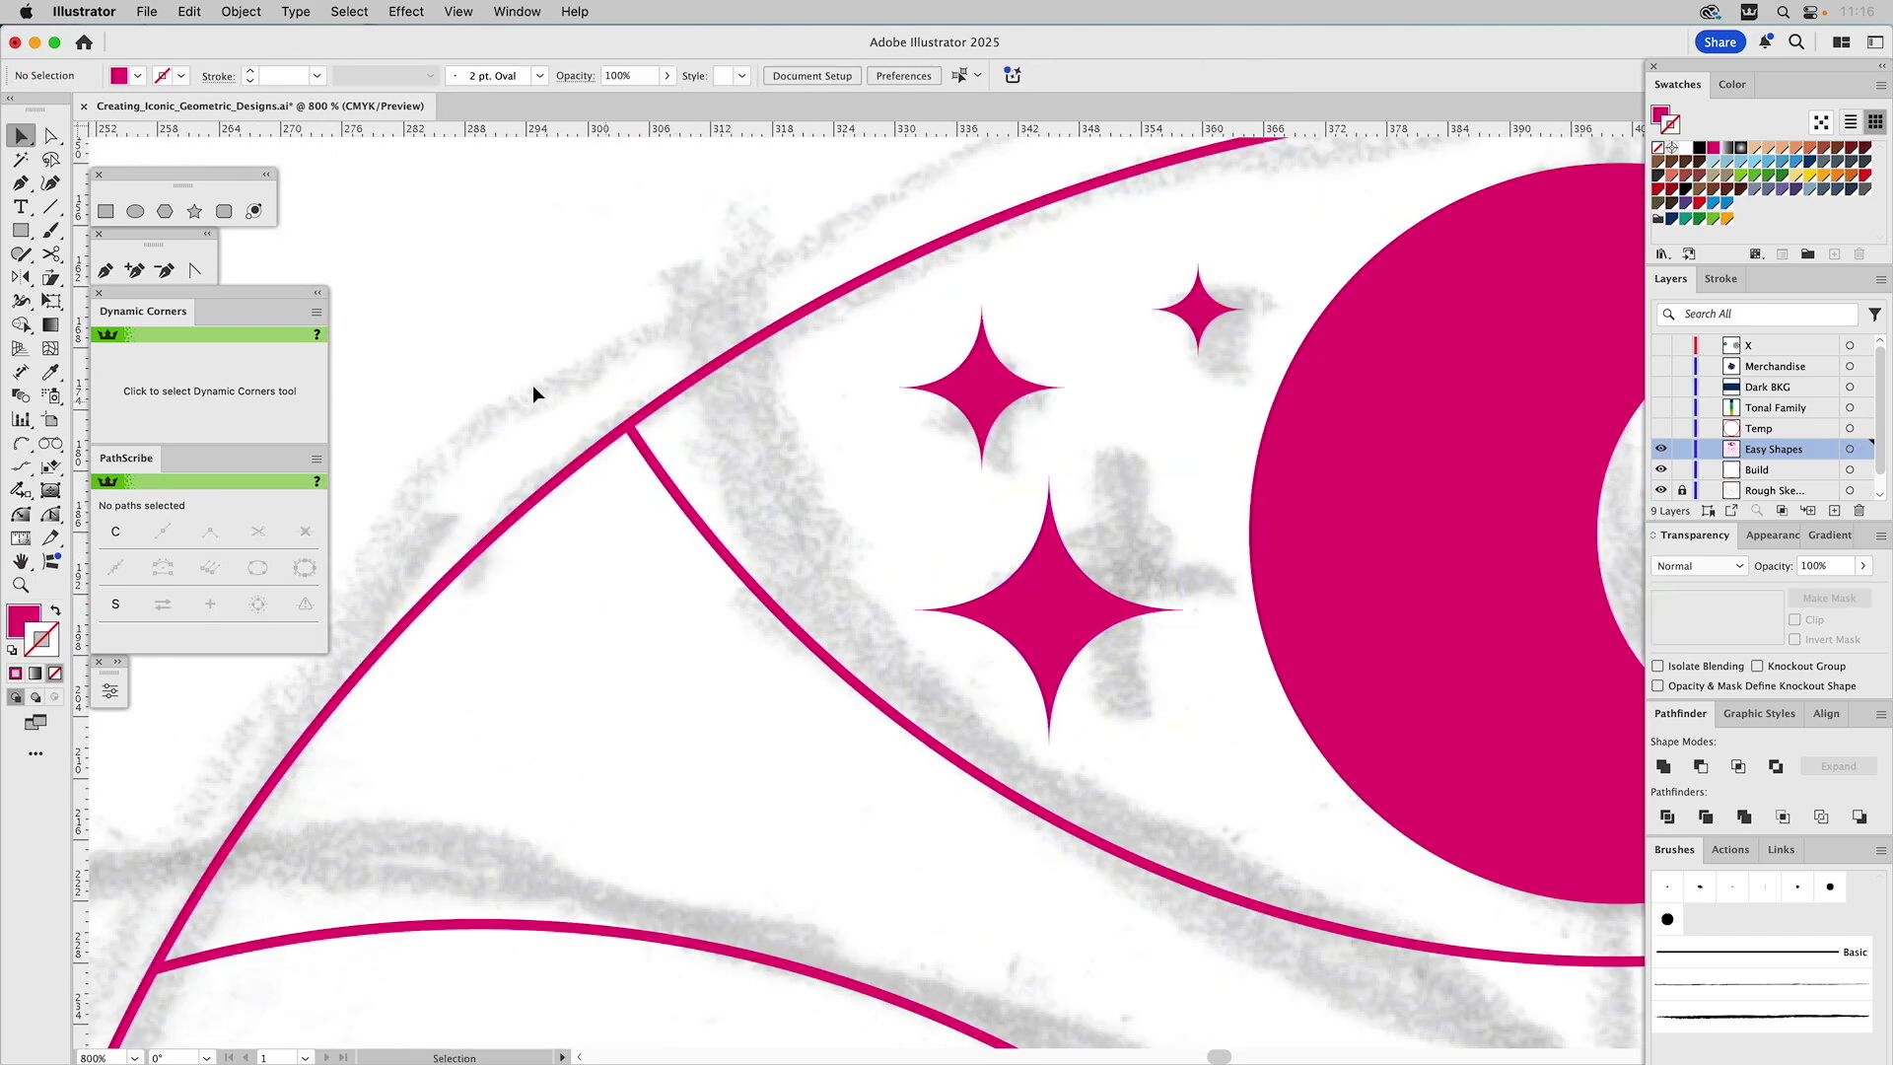
Draw a 15.401 pt square below the forehead stars, outside the forehead arc, and rotate it 45 degrees into a diamond
{"action": "left_click", "coordinate": [108, 211]}
{"action": "left_click_drag", "start_coordinate": [660, 747], "coordinate": [741, 826]}
{"action": "key", "text": "v"}
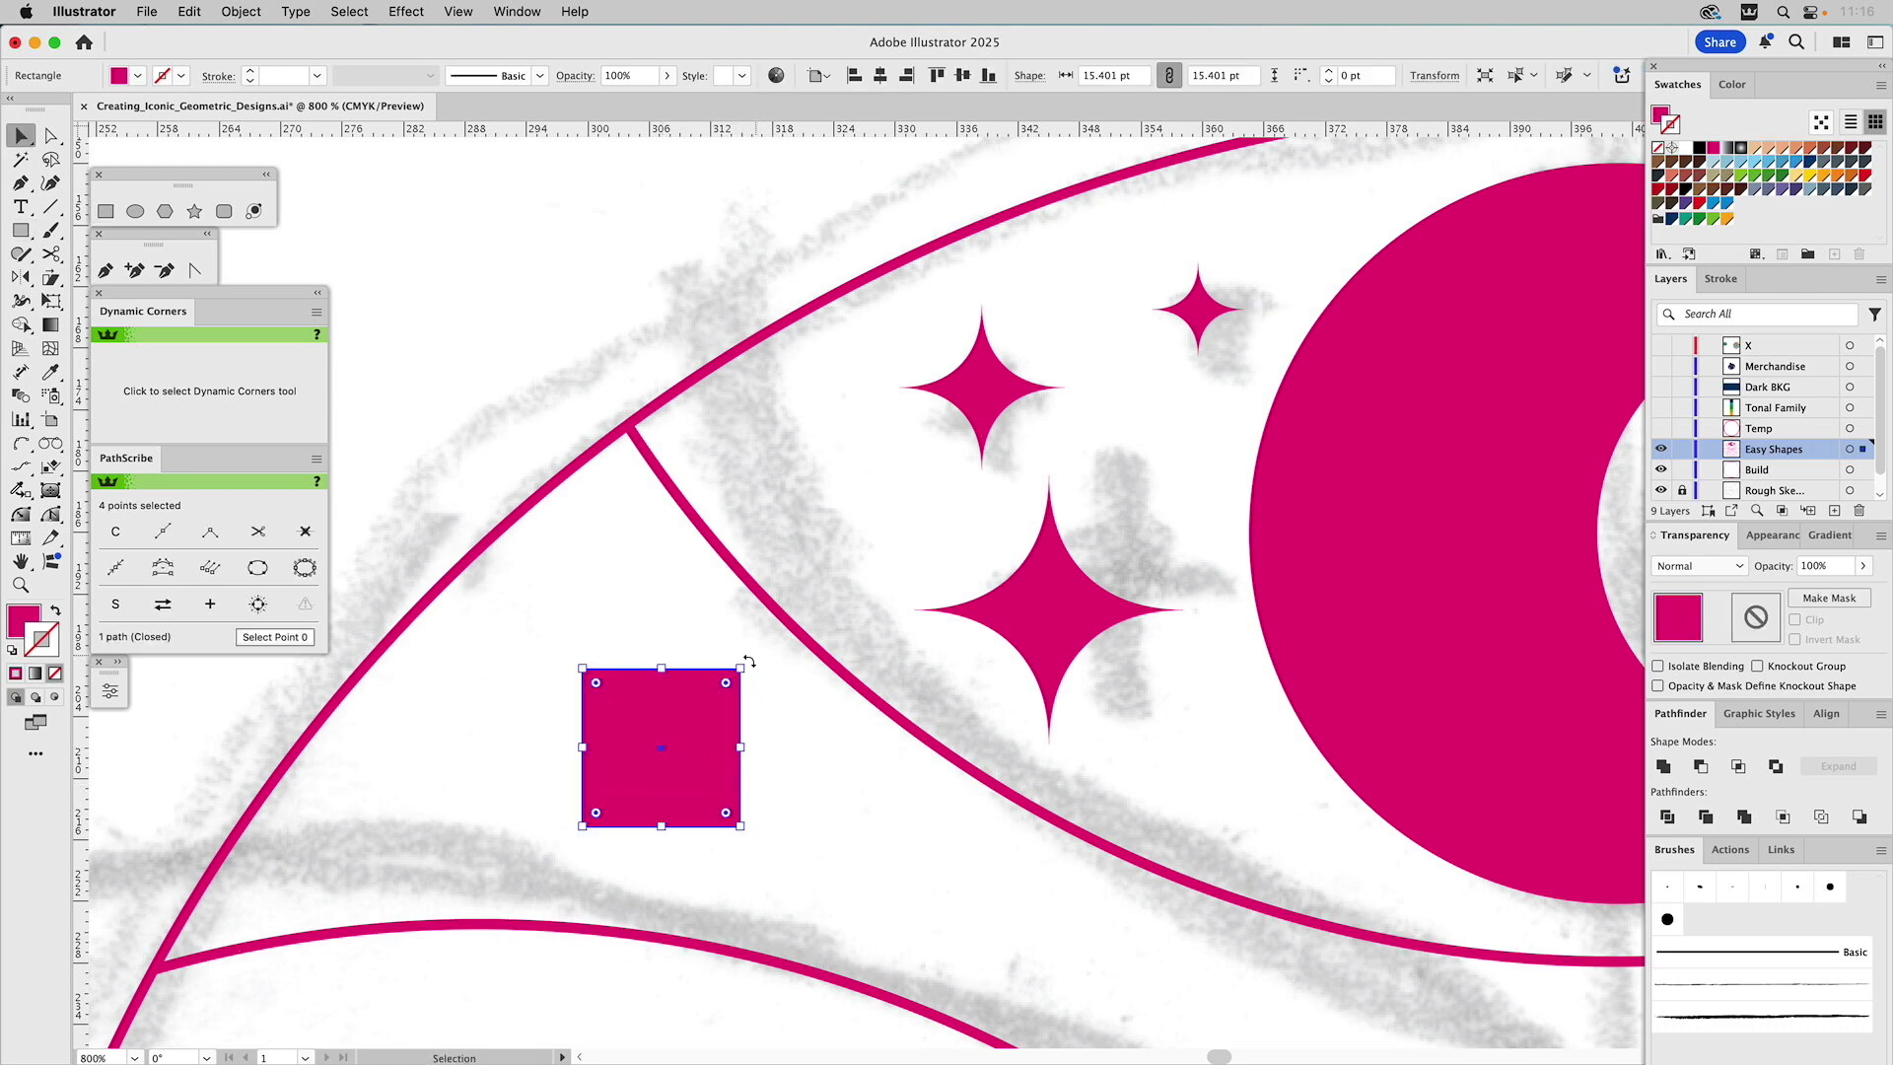
{"action": "left_click_drag", "start_coordinate": [744, 667], "coordinate": [799, 754]}
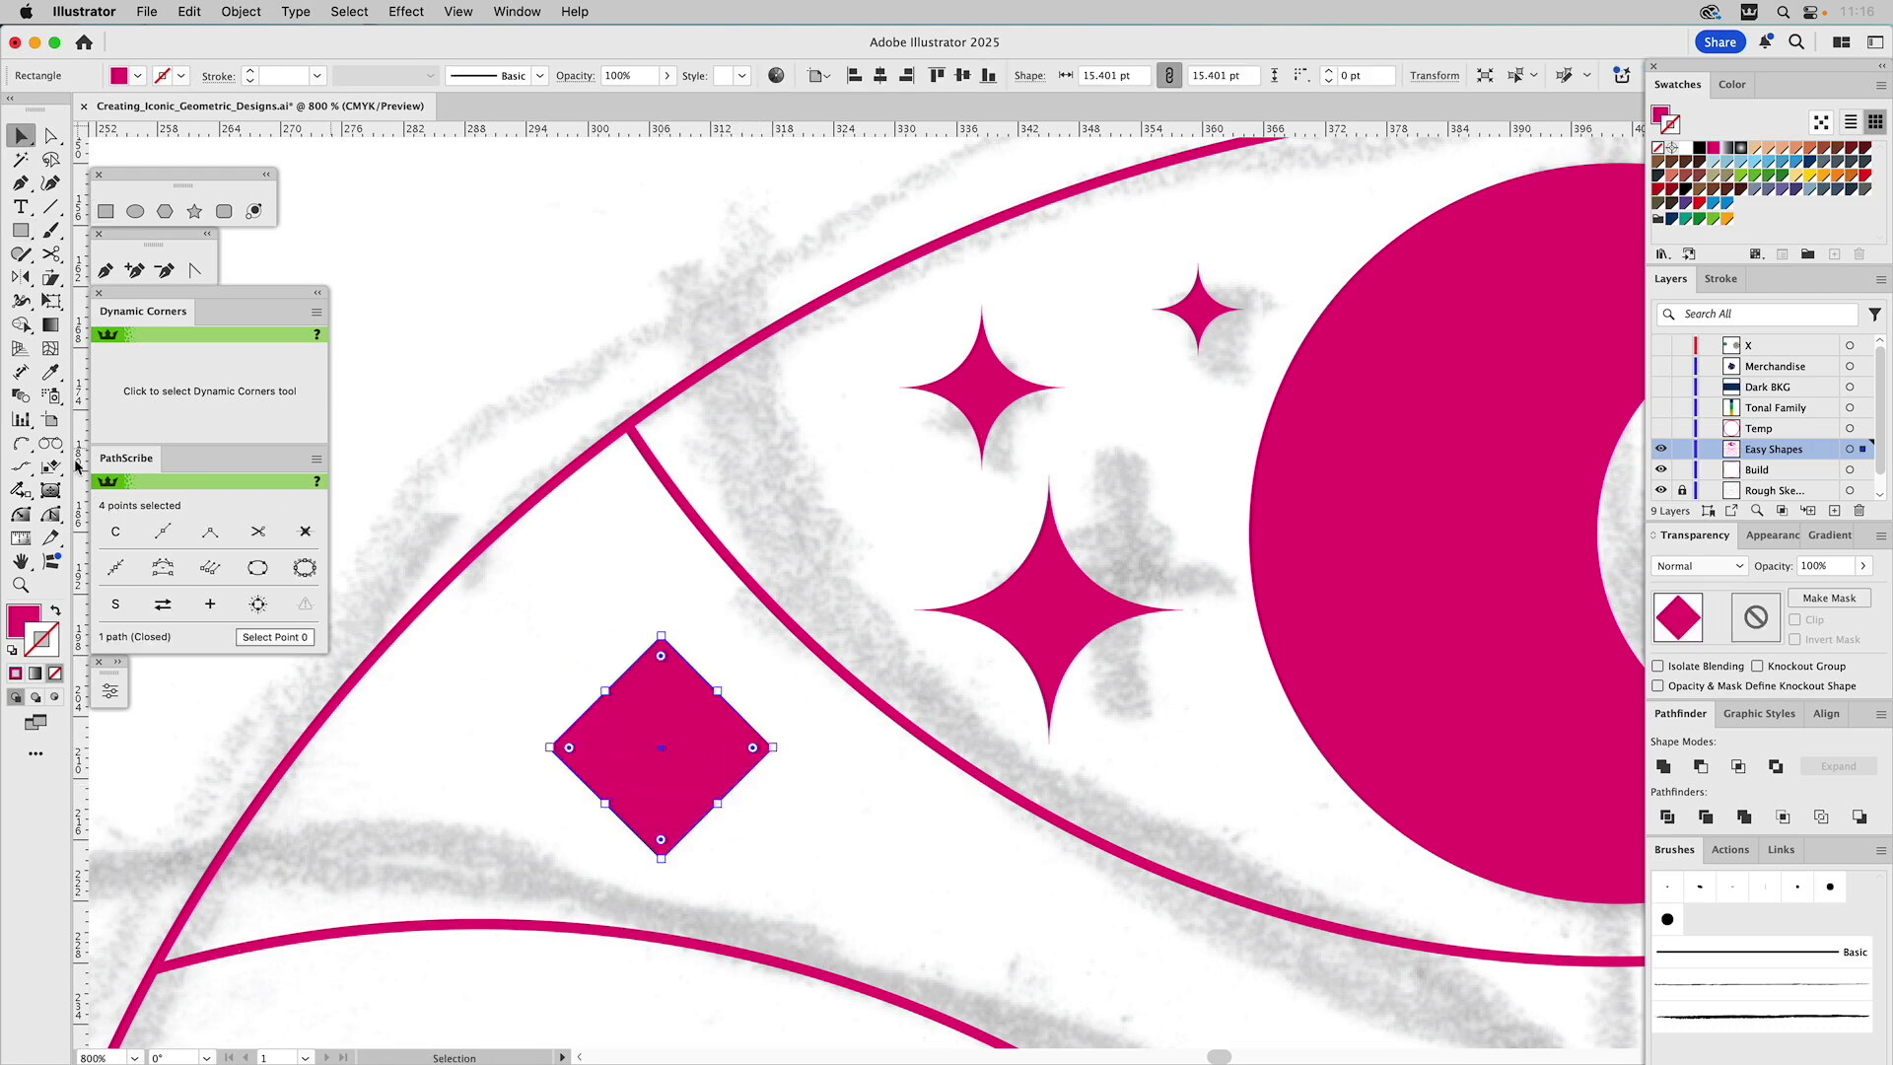
Turn the diamond into a four-pointed star with the Pucker & Bloat effect at -40% and expand its appearance
{"action": "left_click", "coordinate": [455, 11]}
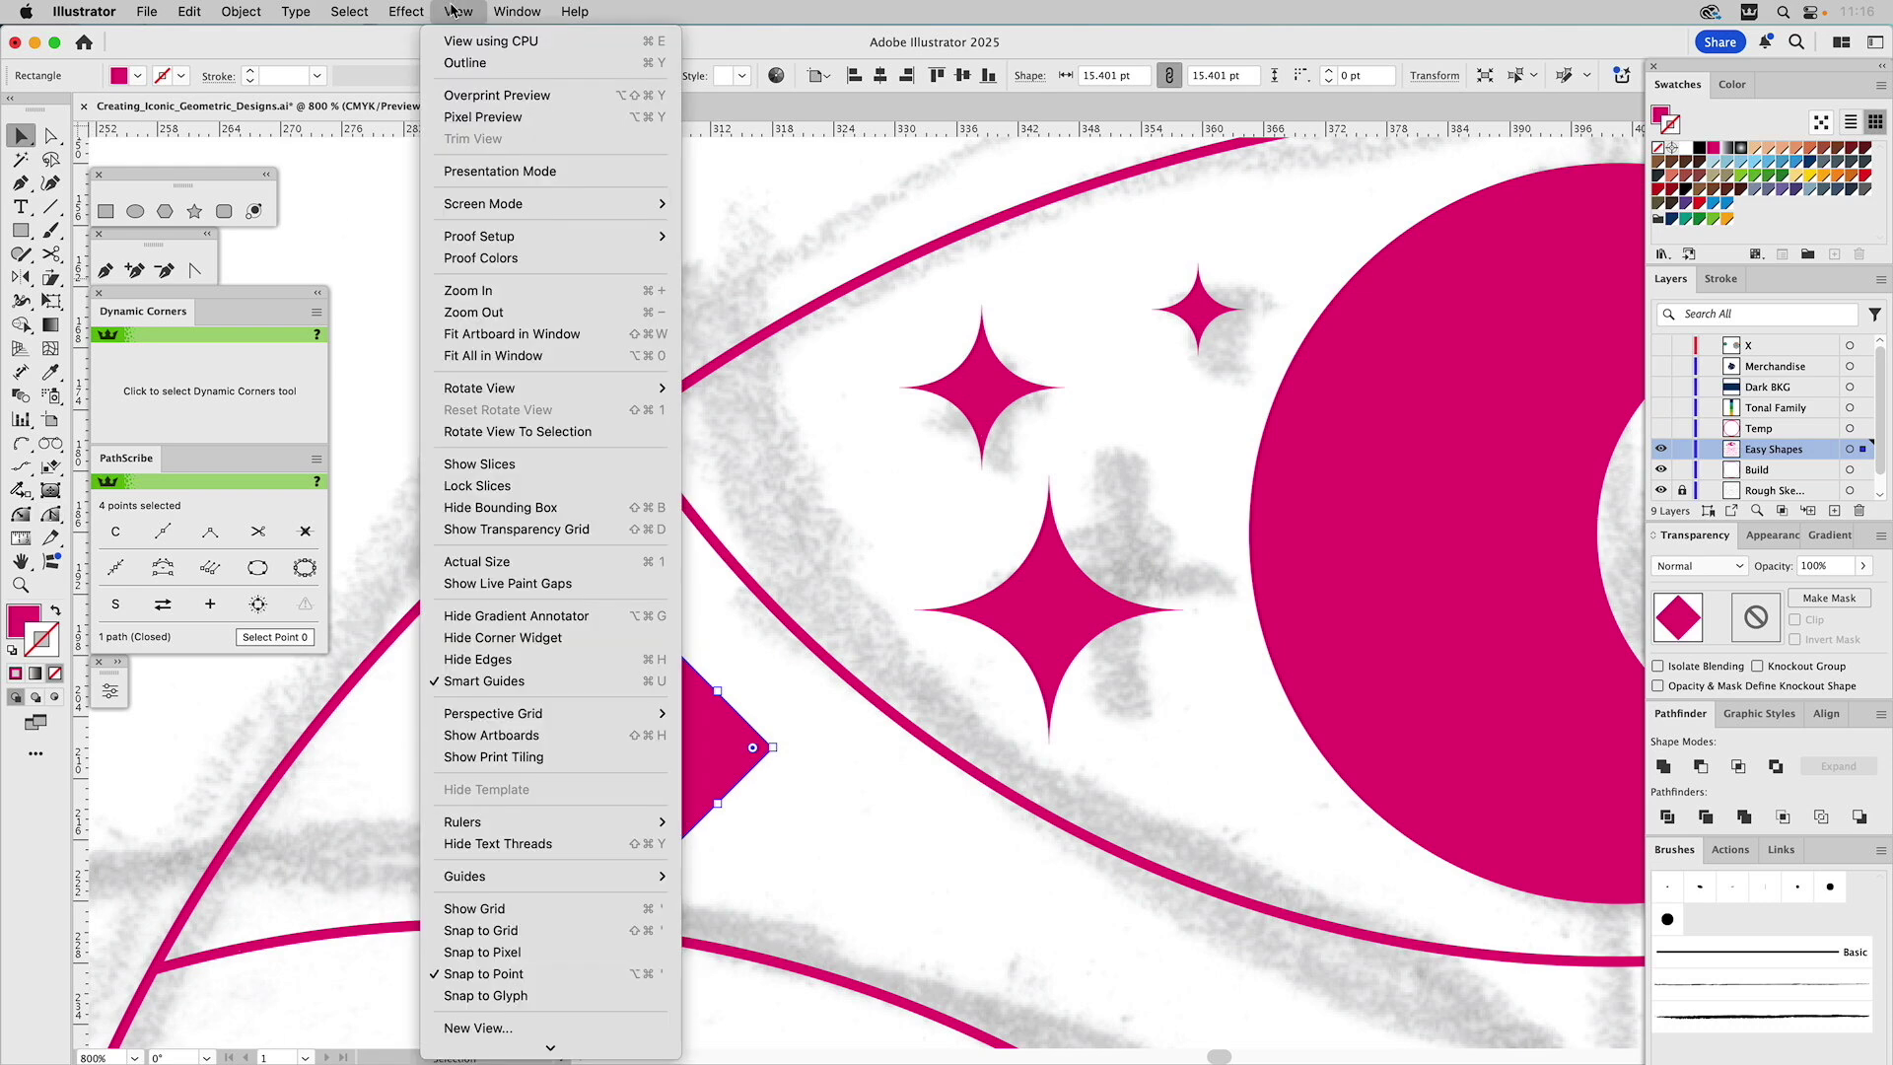
{"action": "mouse_move", "coordinate": [411, 8]}
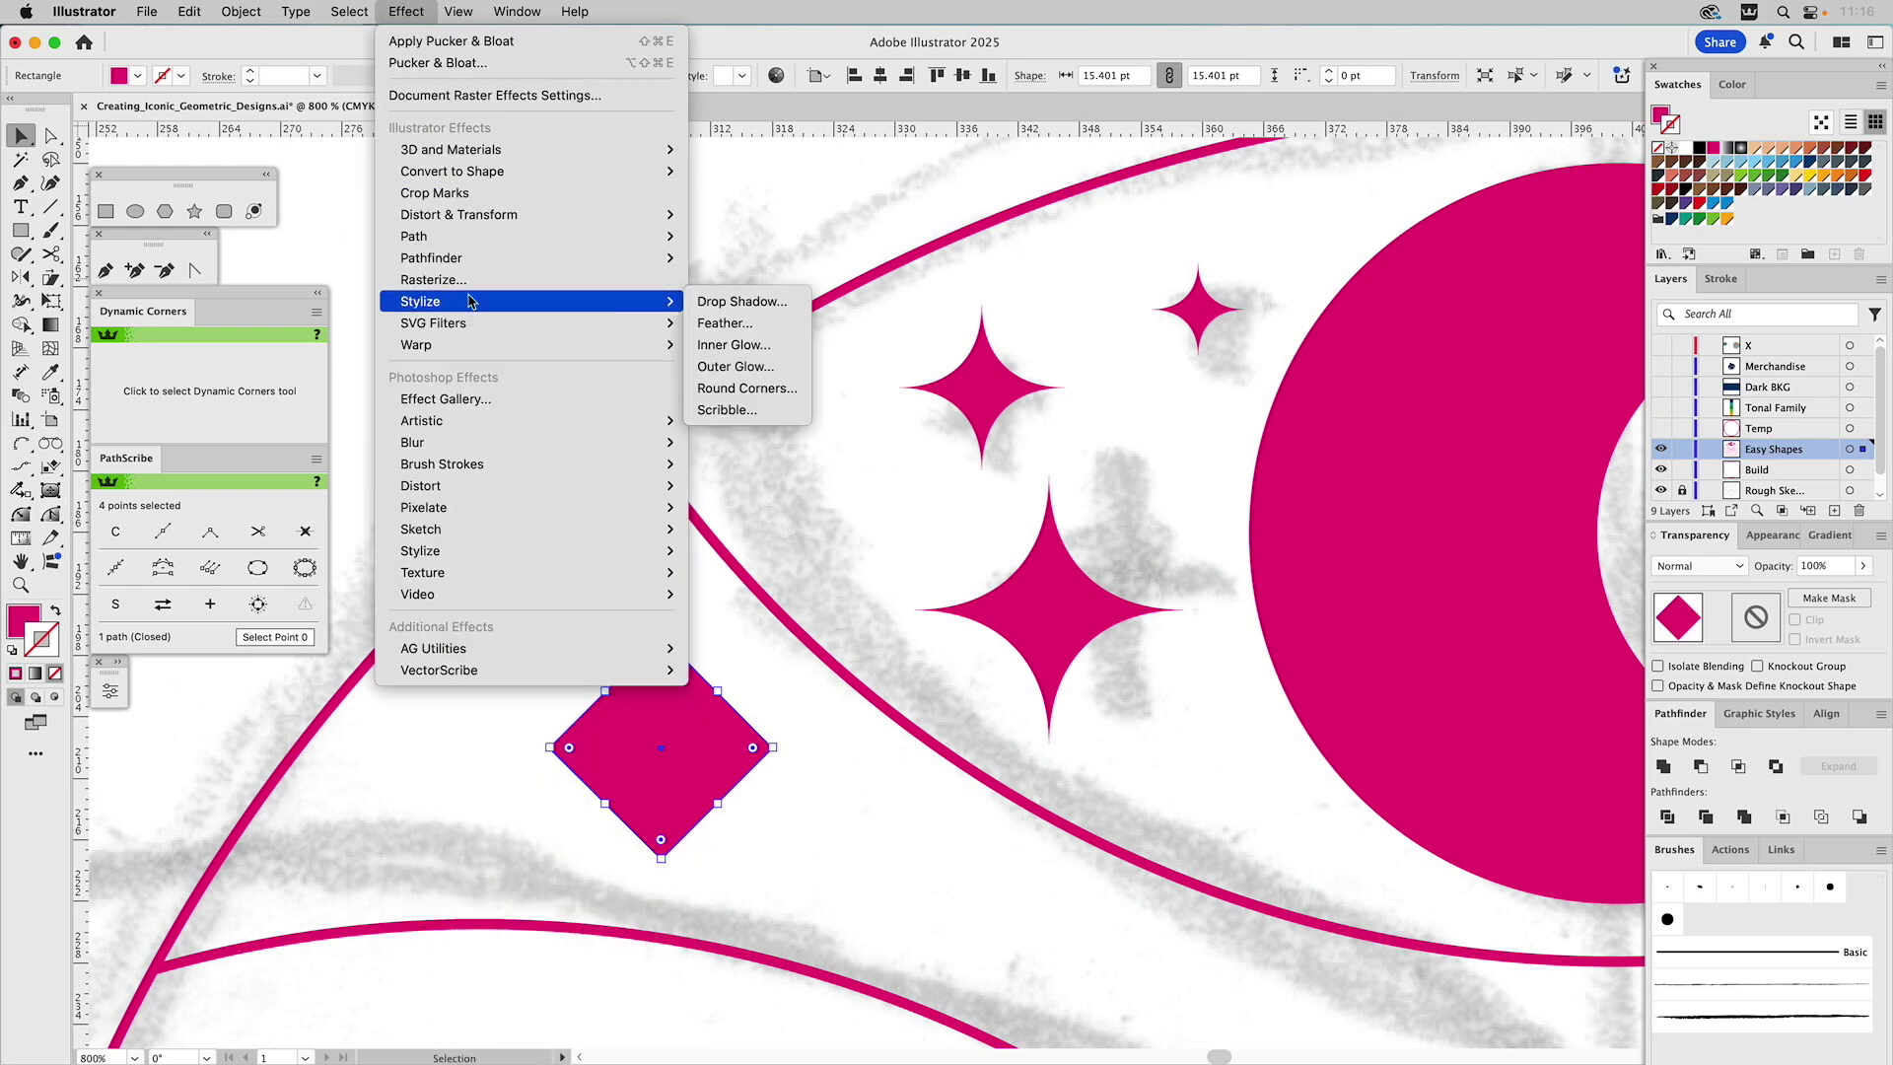
{"action": "mouse_move", "coordinate": [495, 228]}
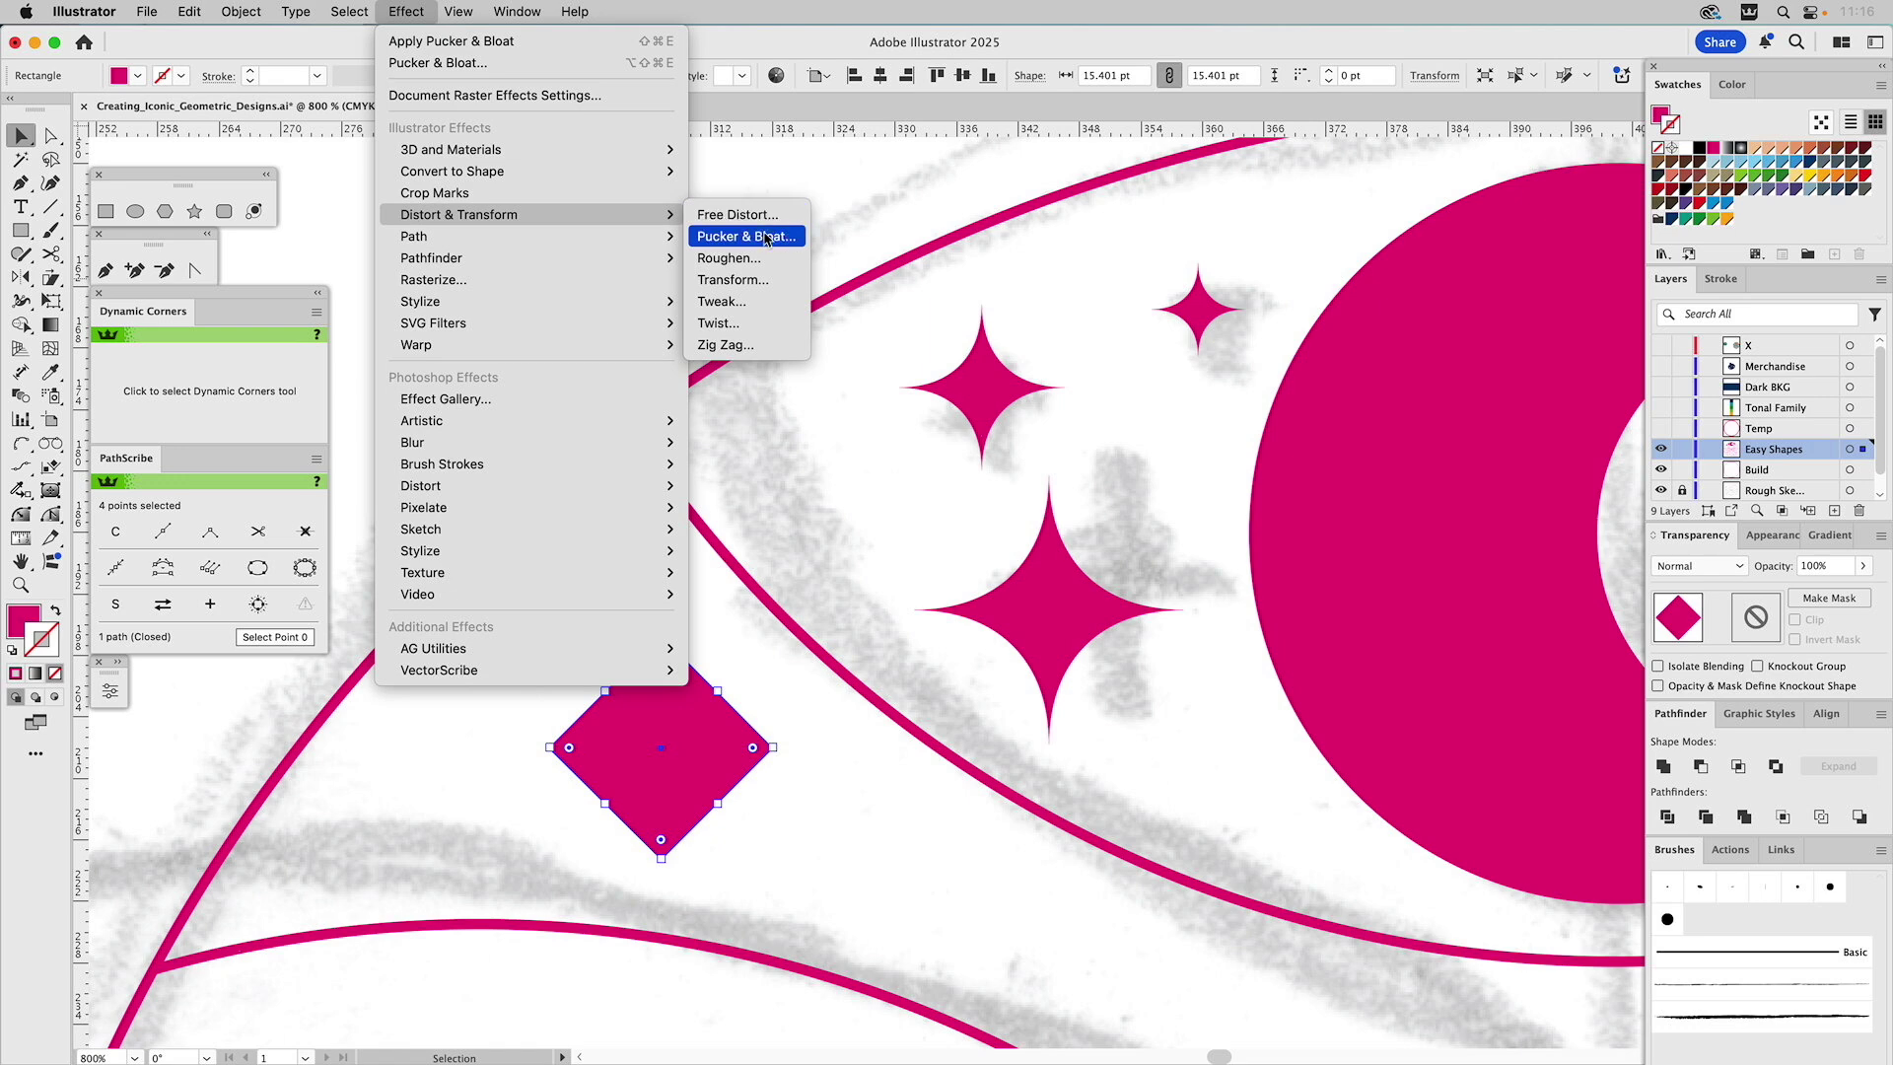
{"action": "left_click", "coordinate": [765, 238]}
{"action": "left_click_drag", "start_coordinate": [681, 425], "coordinate": [651, 438]}
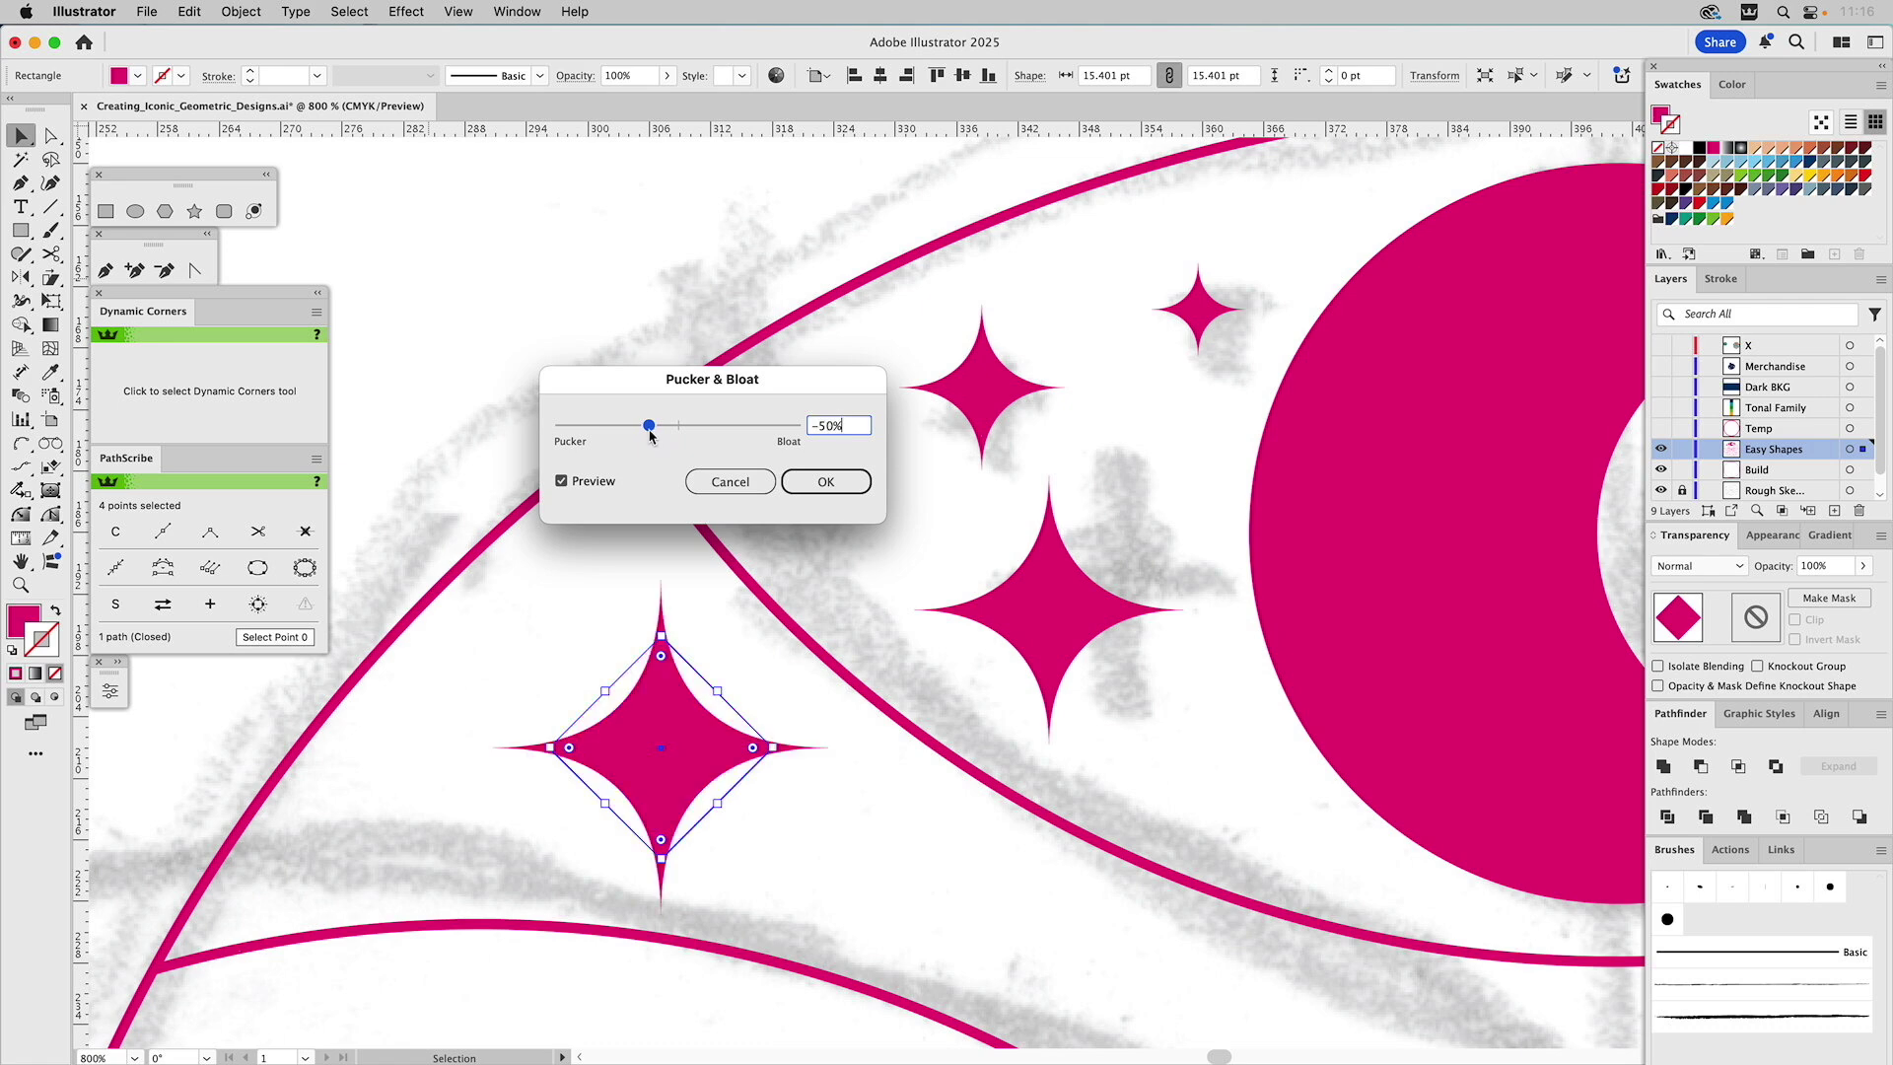
{"action": "left_click_drag", "start_coordinate": [649, 435], "coordinate": [659, 434]}
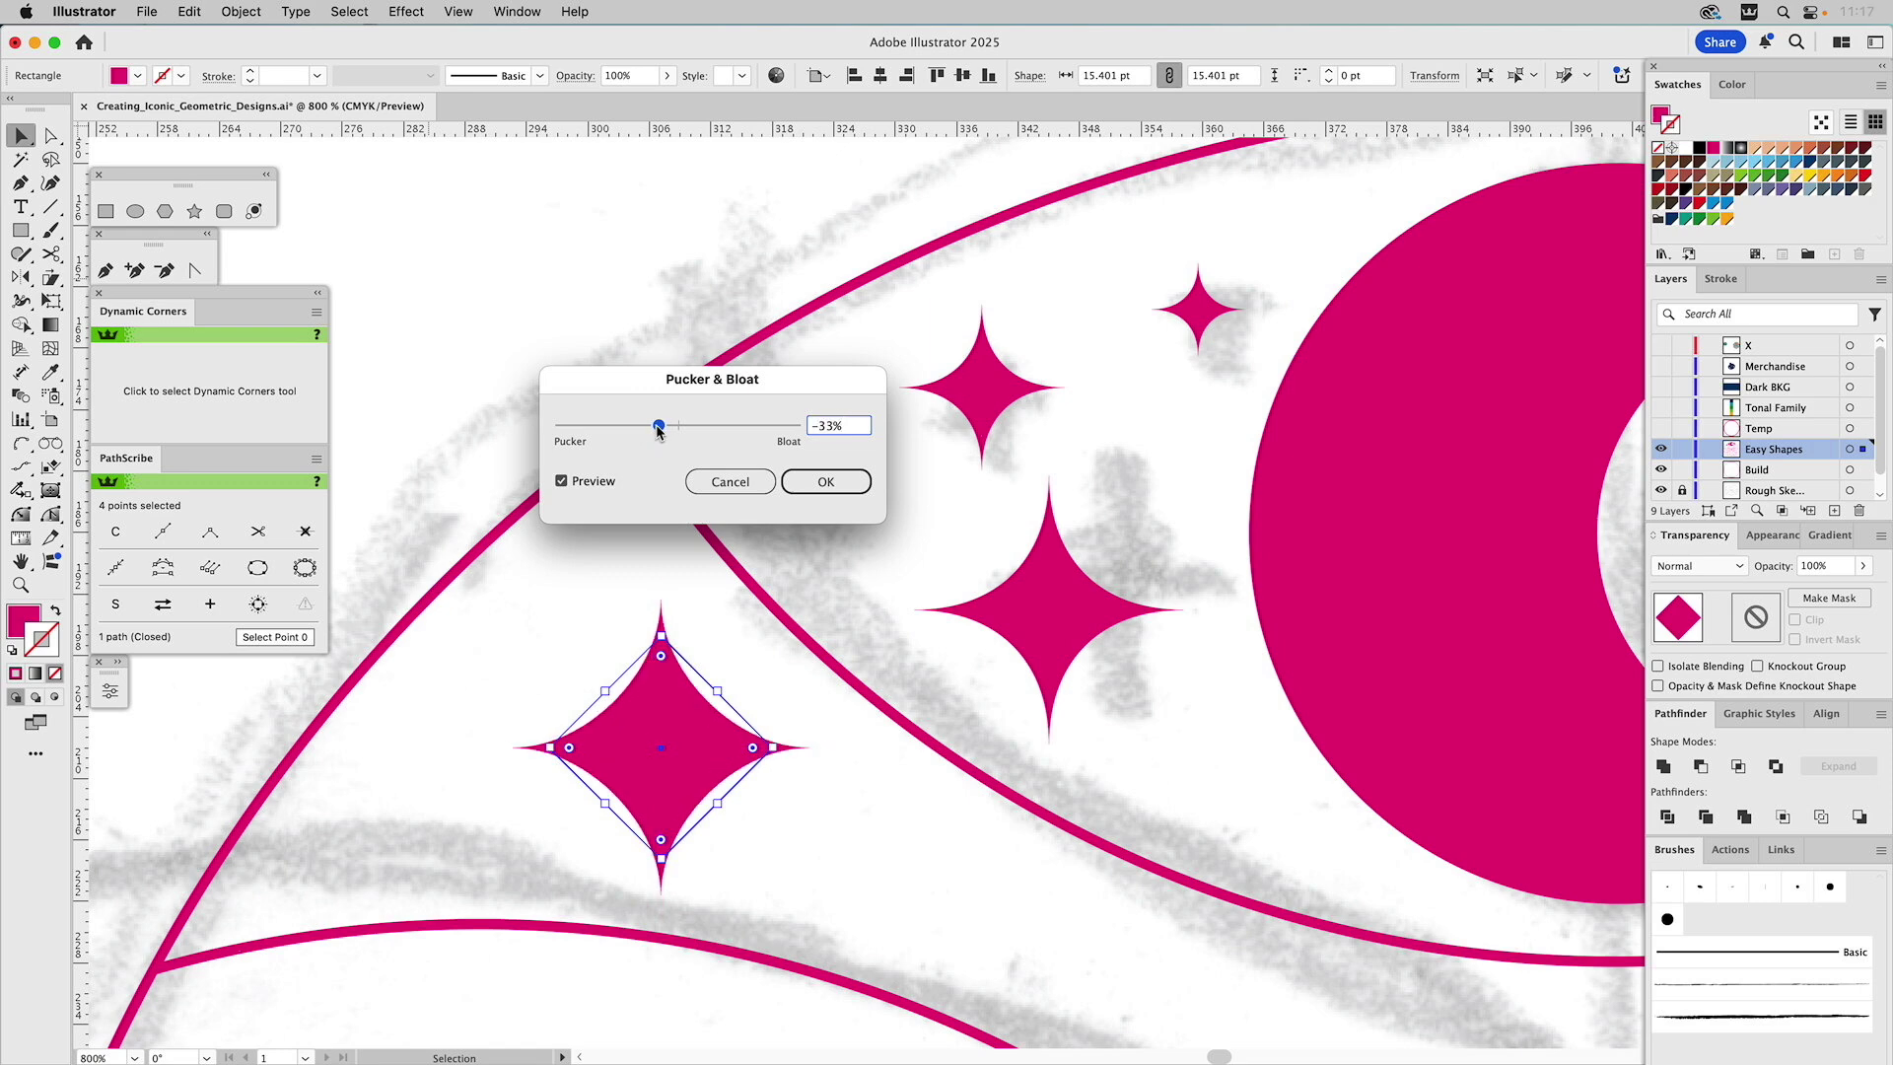
{"action": "left_click_drag", "start_coordinate": [658, 431], "coordinate": [658, 431]}
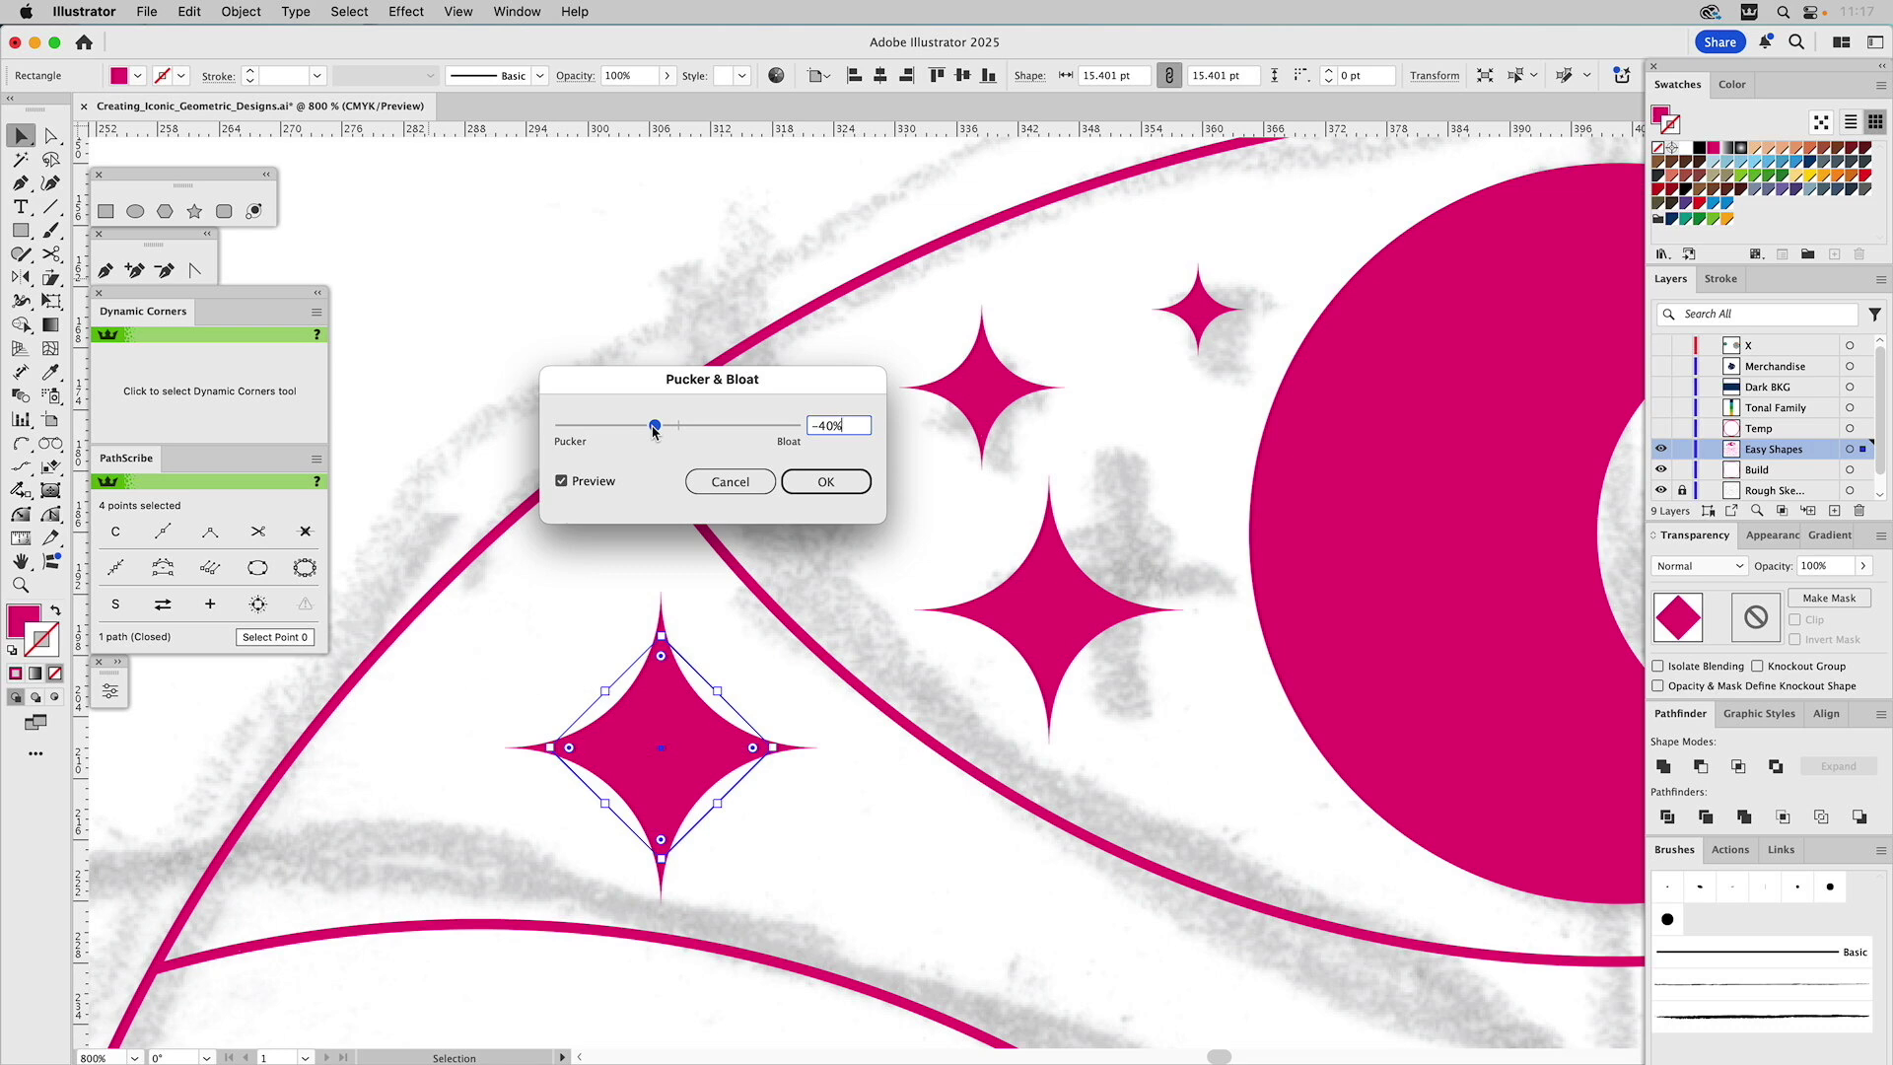
{"action": "left_click", "coordinate": [813, 481]}
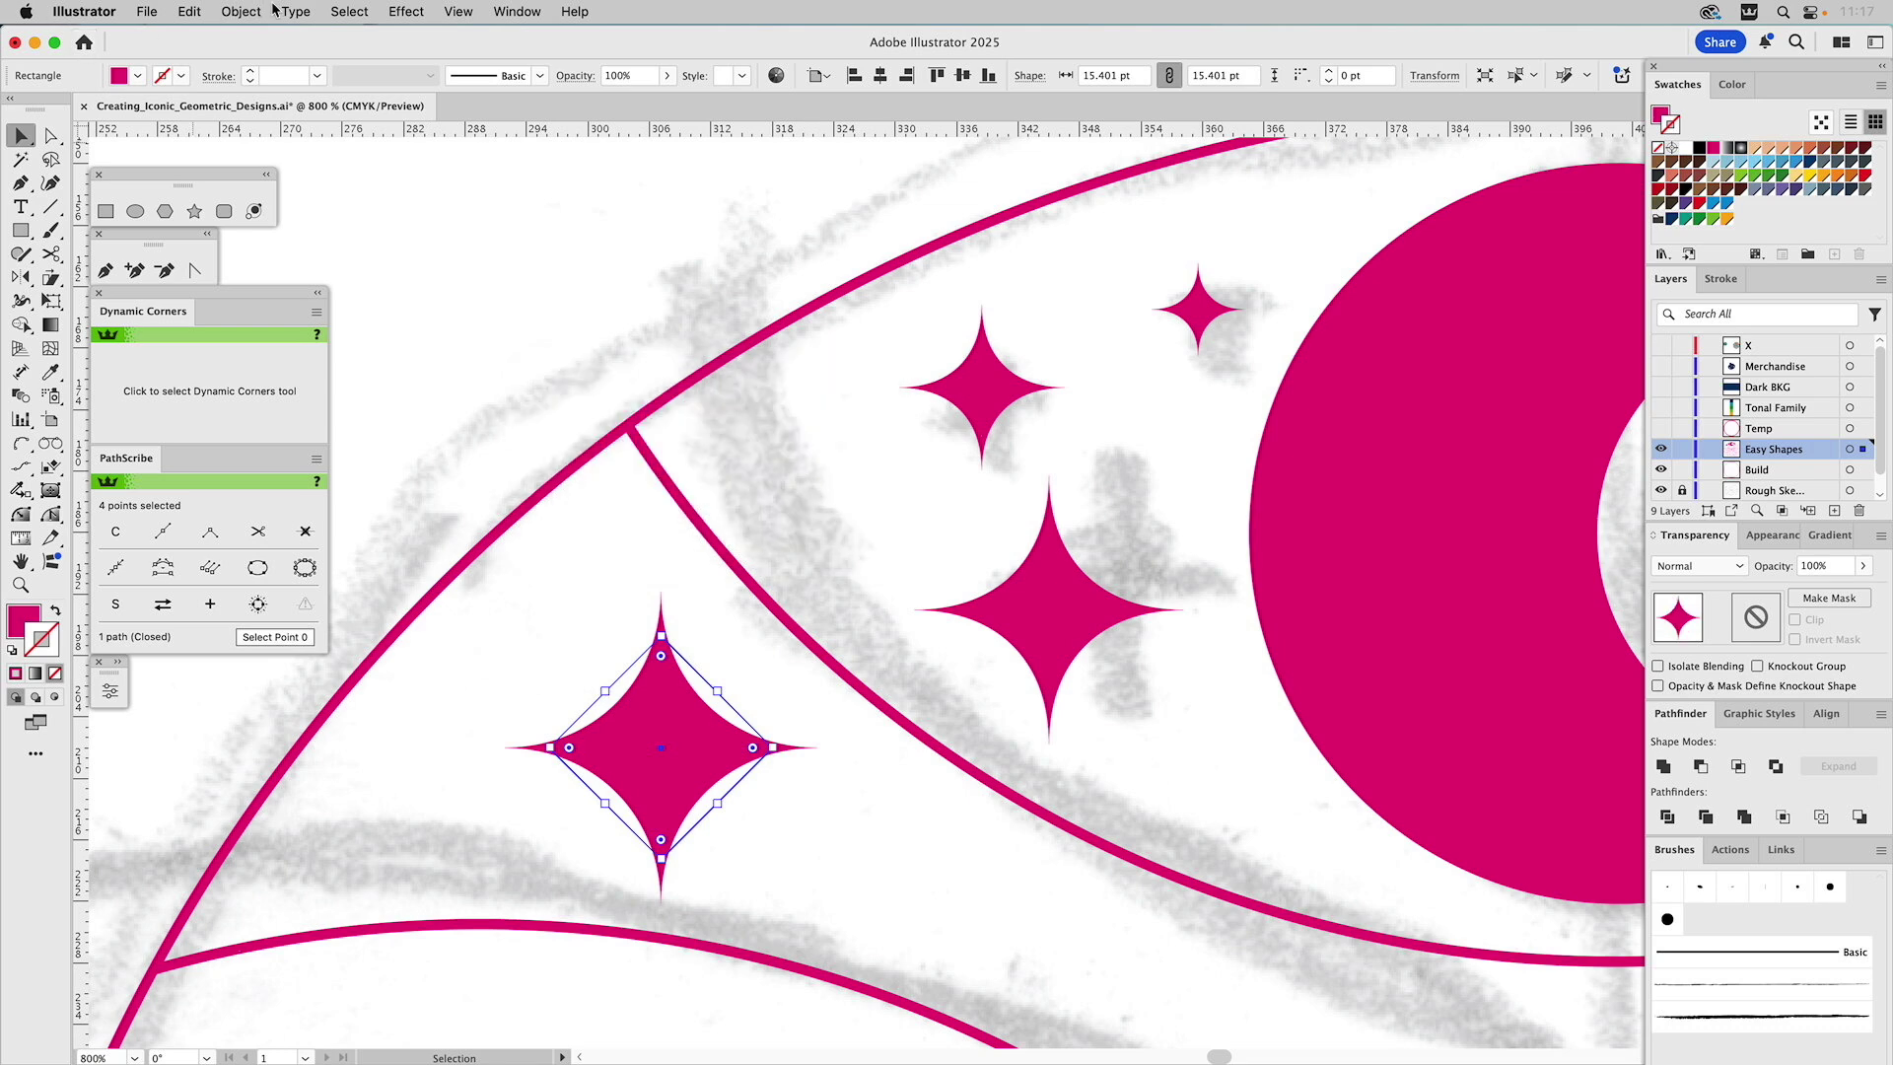
{"action": "left_click", "coordinate": [242, 11]}
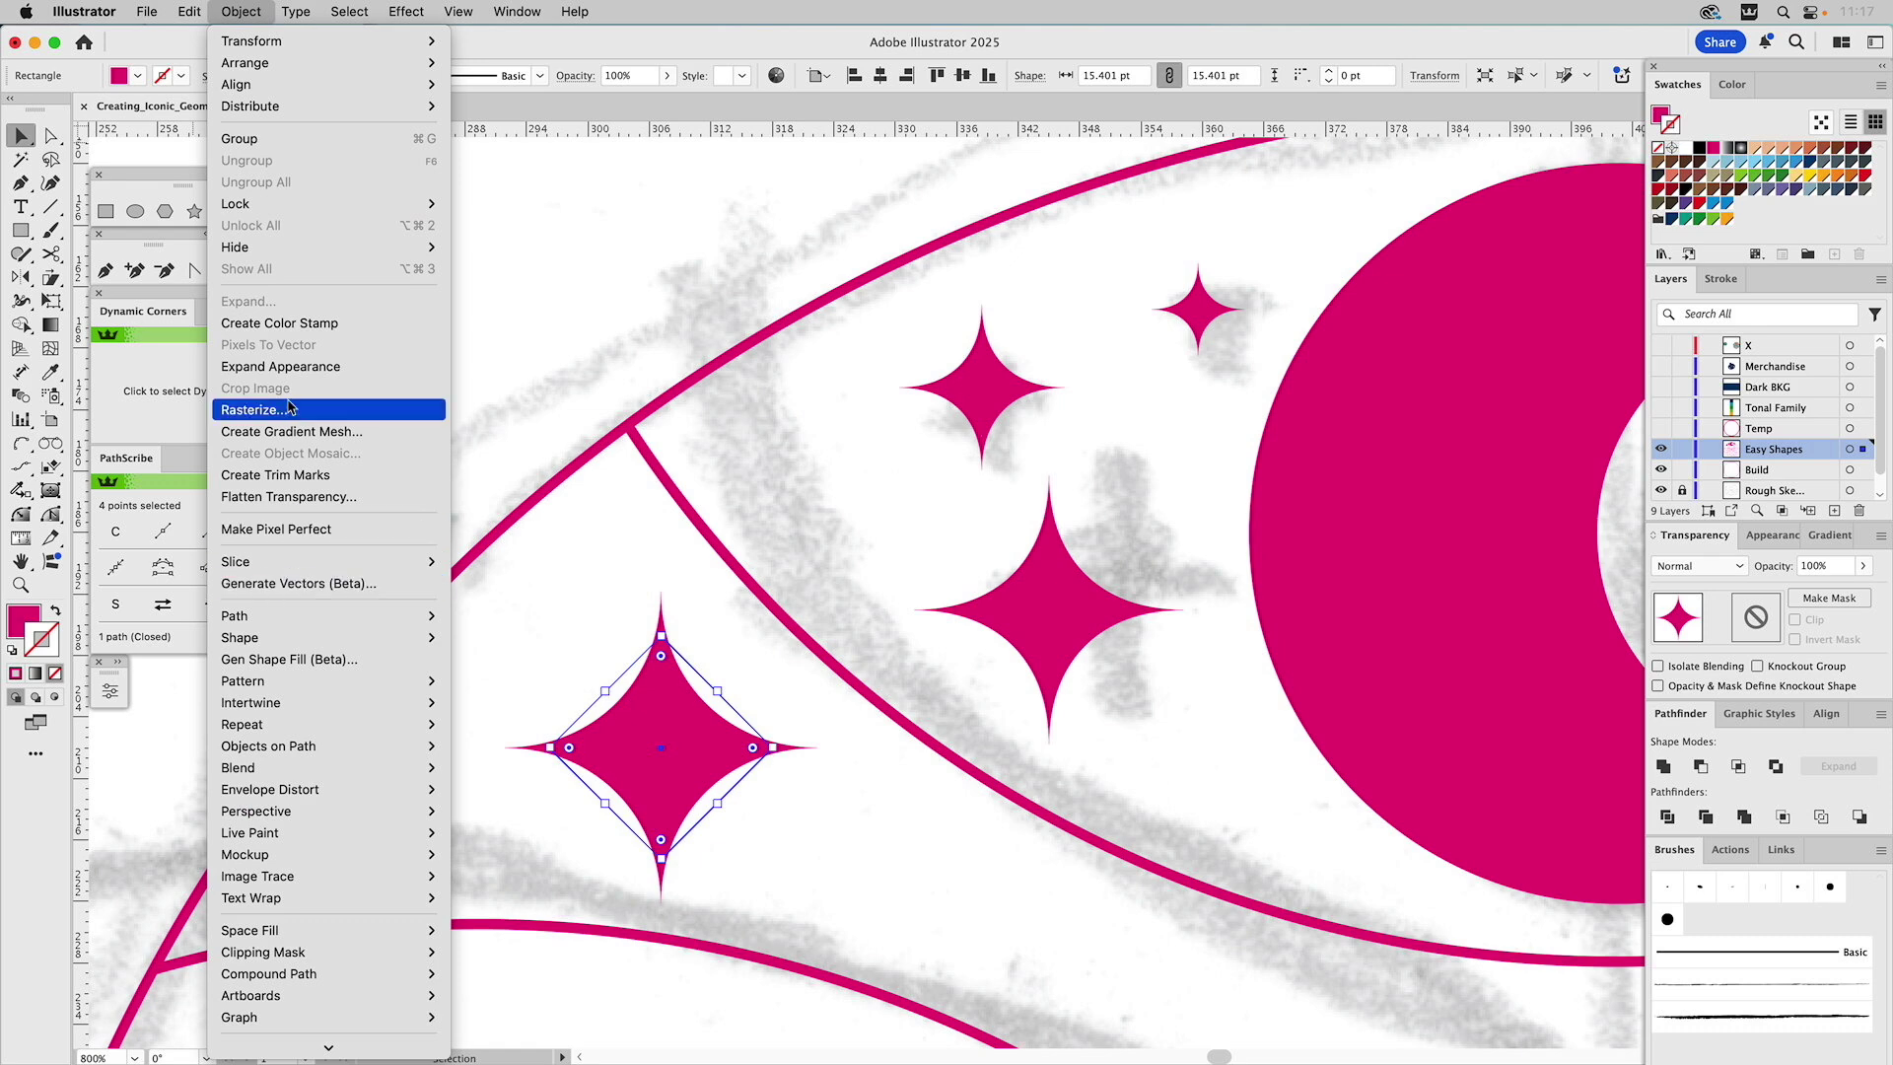
{"action": "left_click", "coordinate": [299, 366]}
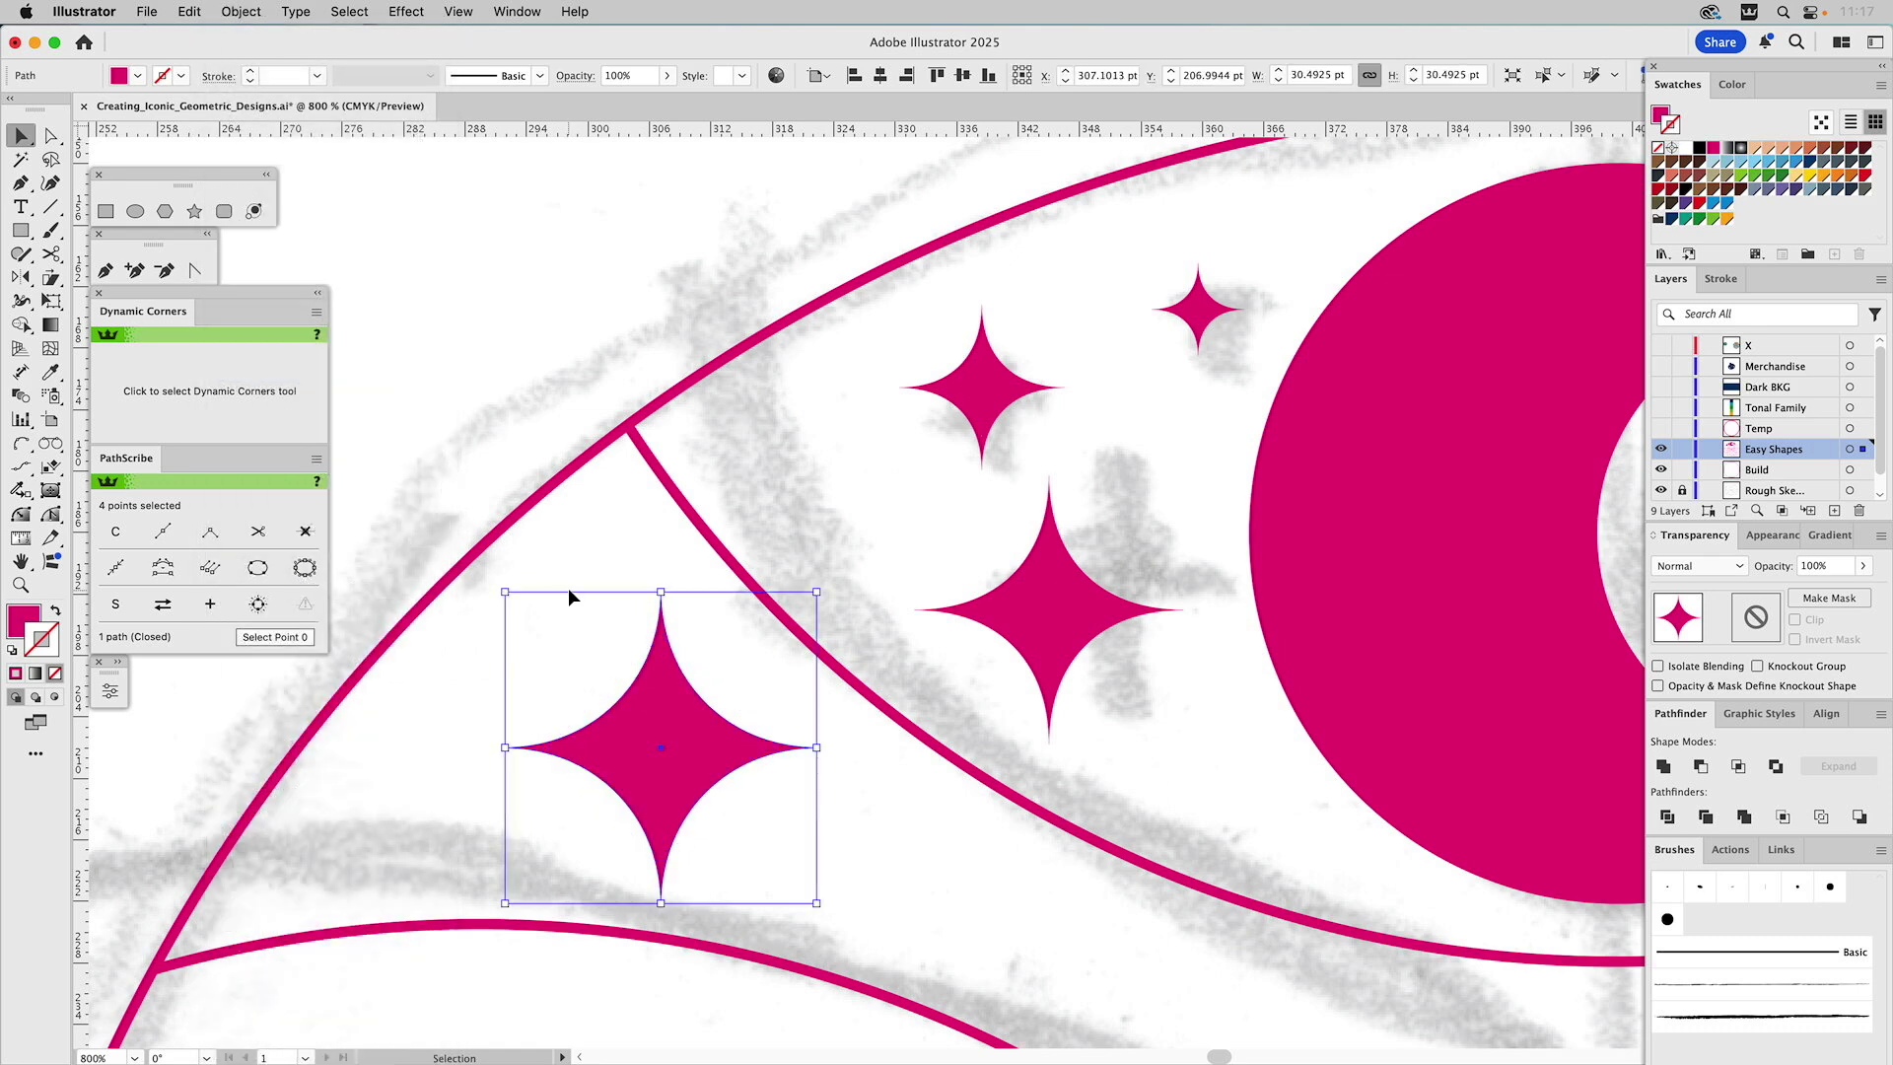
Check the new star's four tips for live corner widgets and compare them with the old large star's tip
{"action": "key", "text": "a"}
{"action": "left_click", "coordinate": [661, 591]}
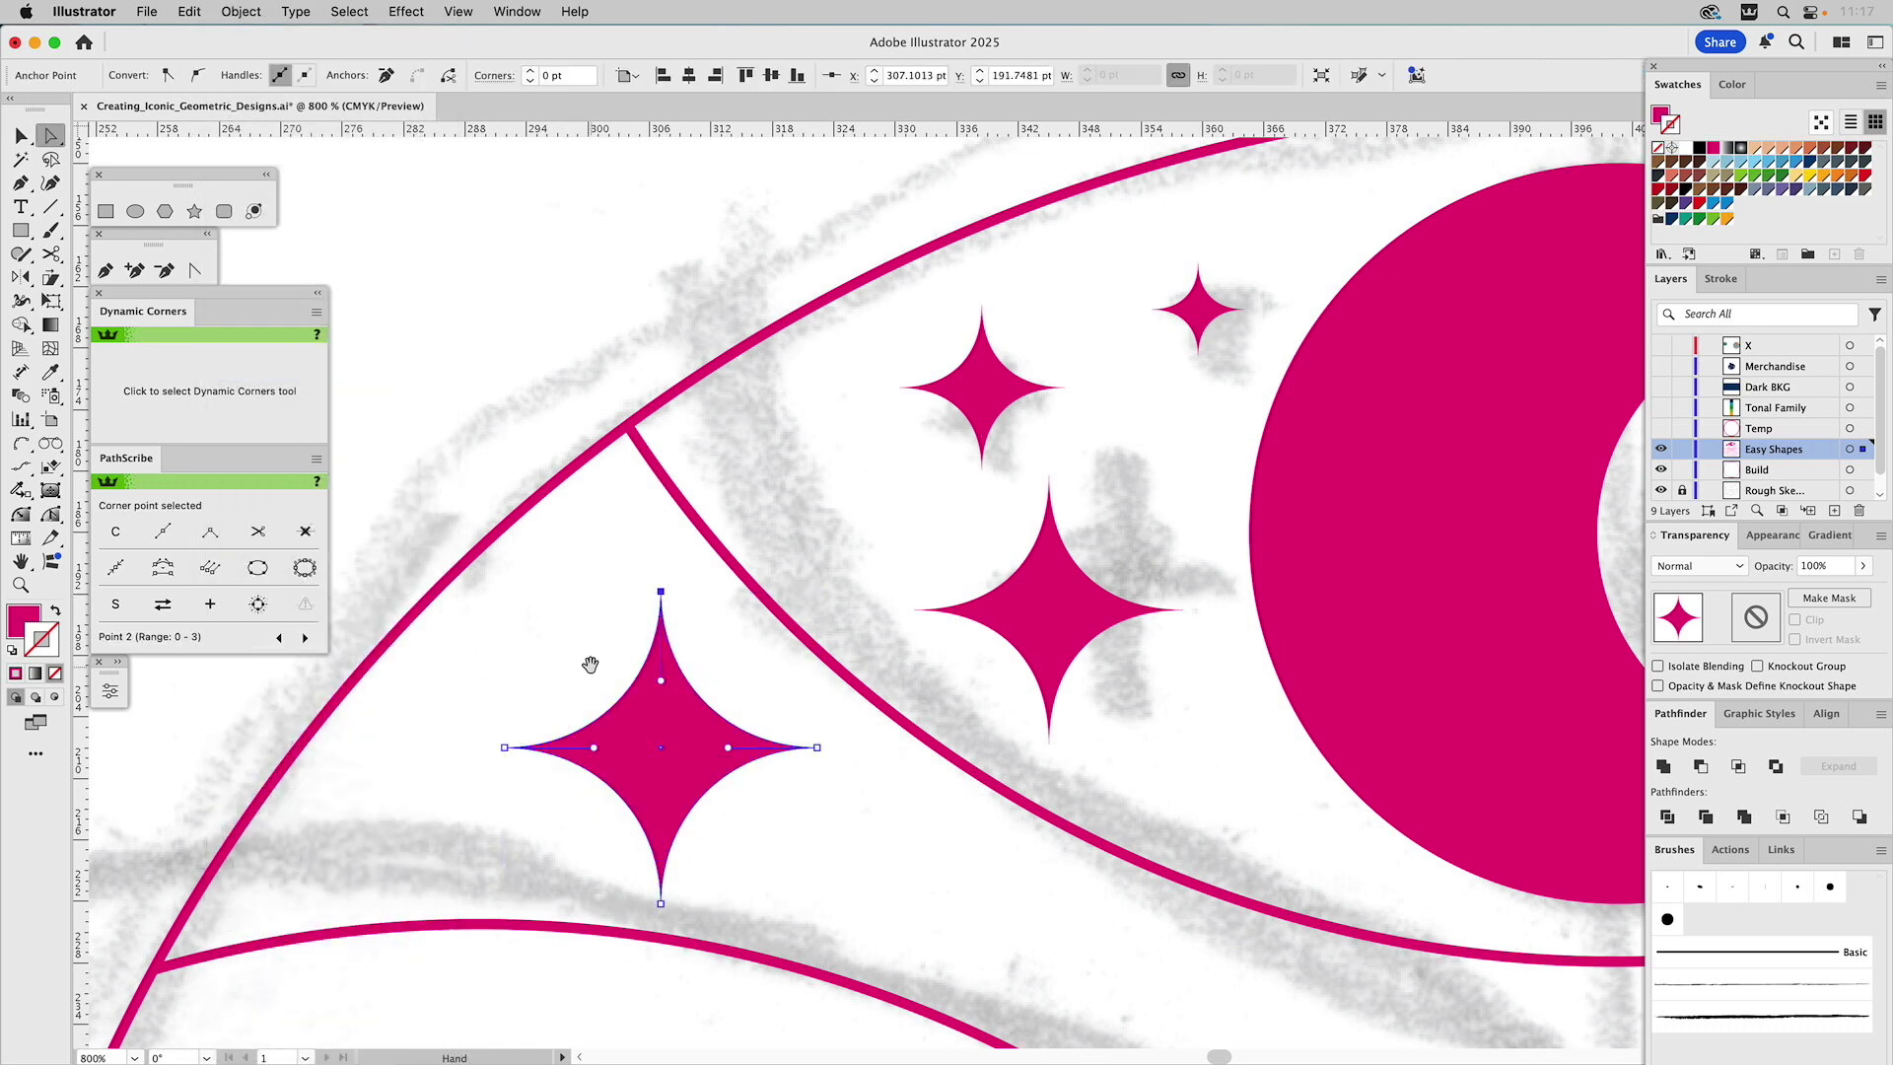
{"action": "scroll", "coordinate": [592, 664], "scroll_direction": "down", "scroll_amount": 2}
{"action": "left_click_drag", "start_coordinate": [469, 606], "coordinate": [532, 639]}
{"action": "left_click_drag", "start_coordinate": [629, 773], "coordinate": [705, 809]}
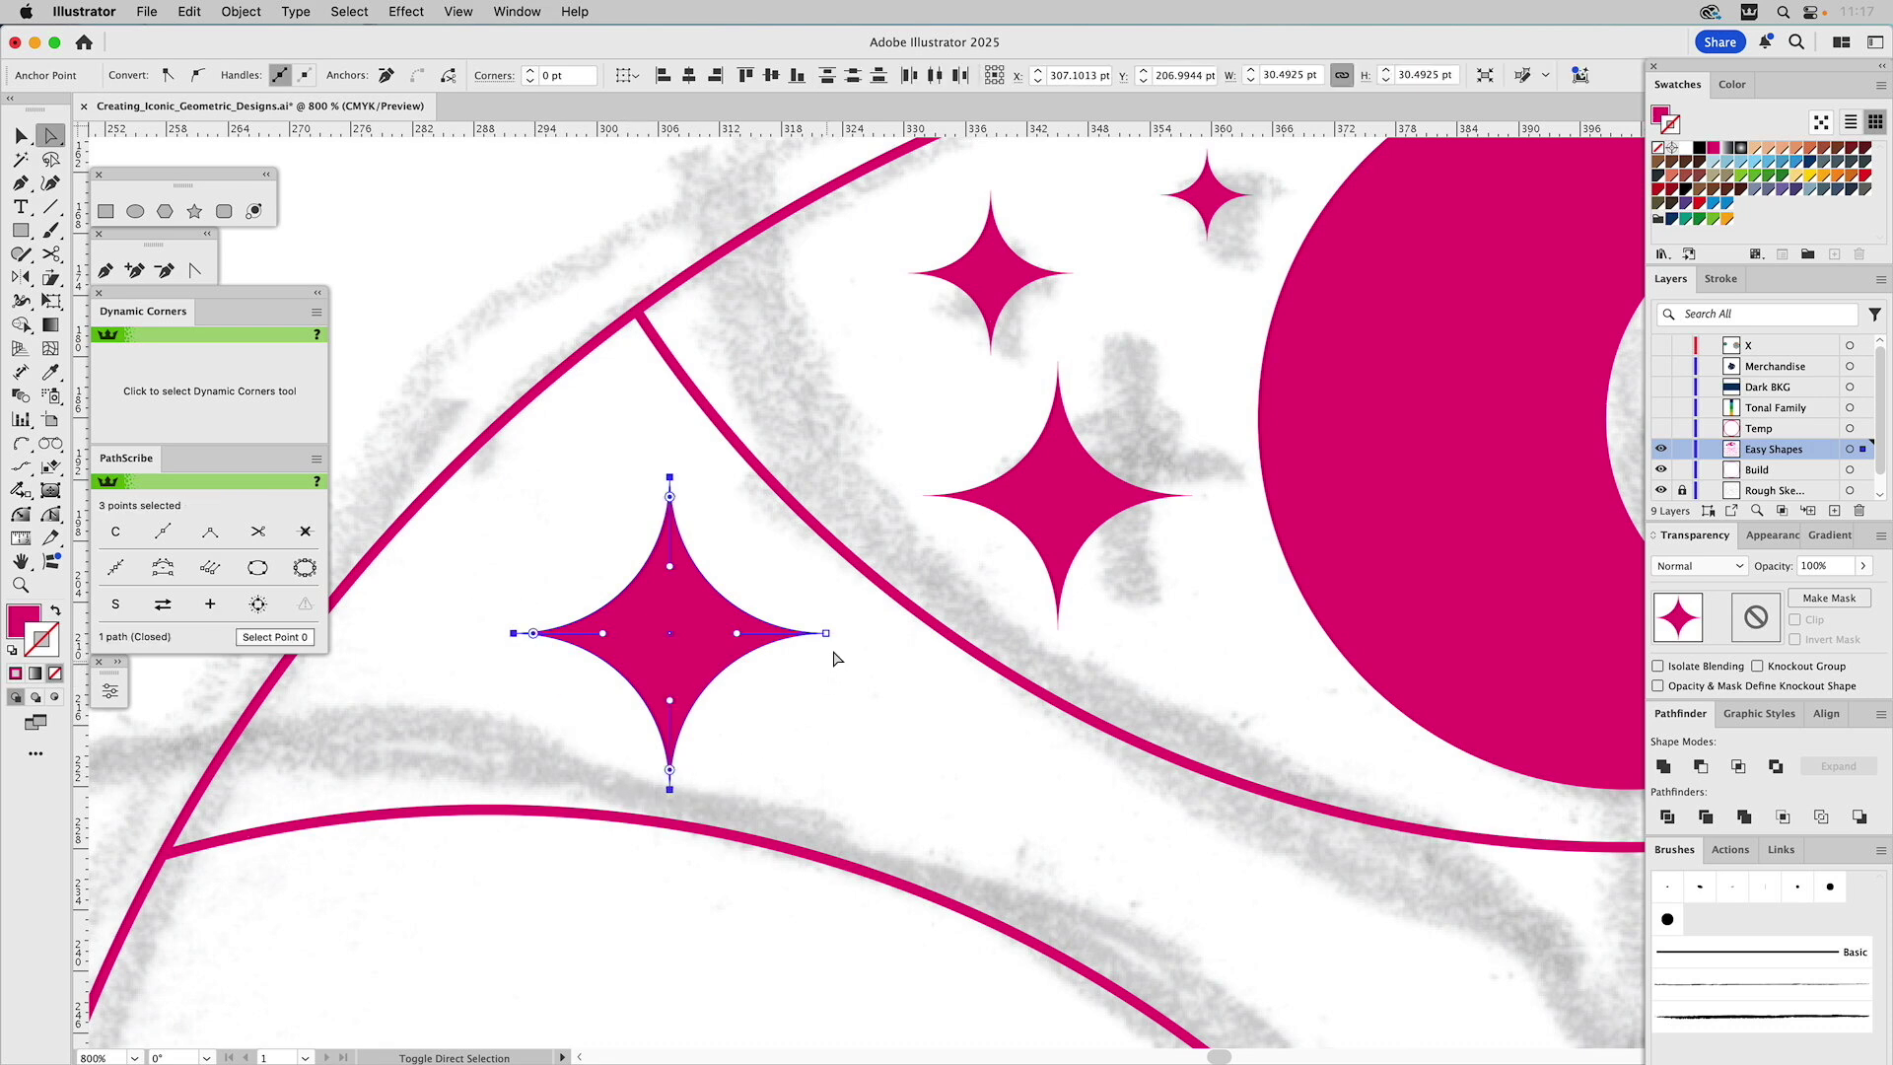
{"action": "left_click_drag", "start_coordinate": [843, 619], "coordinate": [785, 659]}
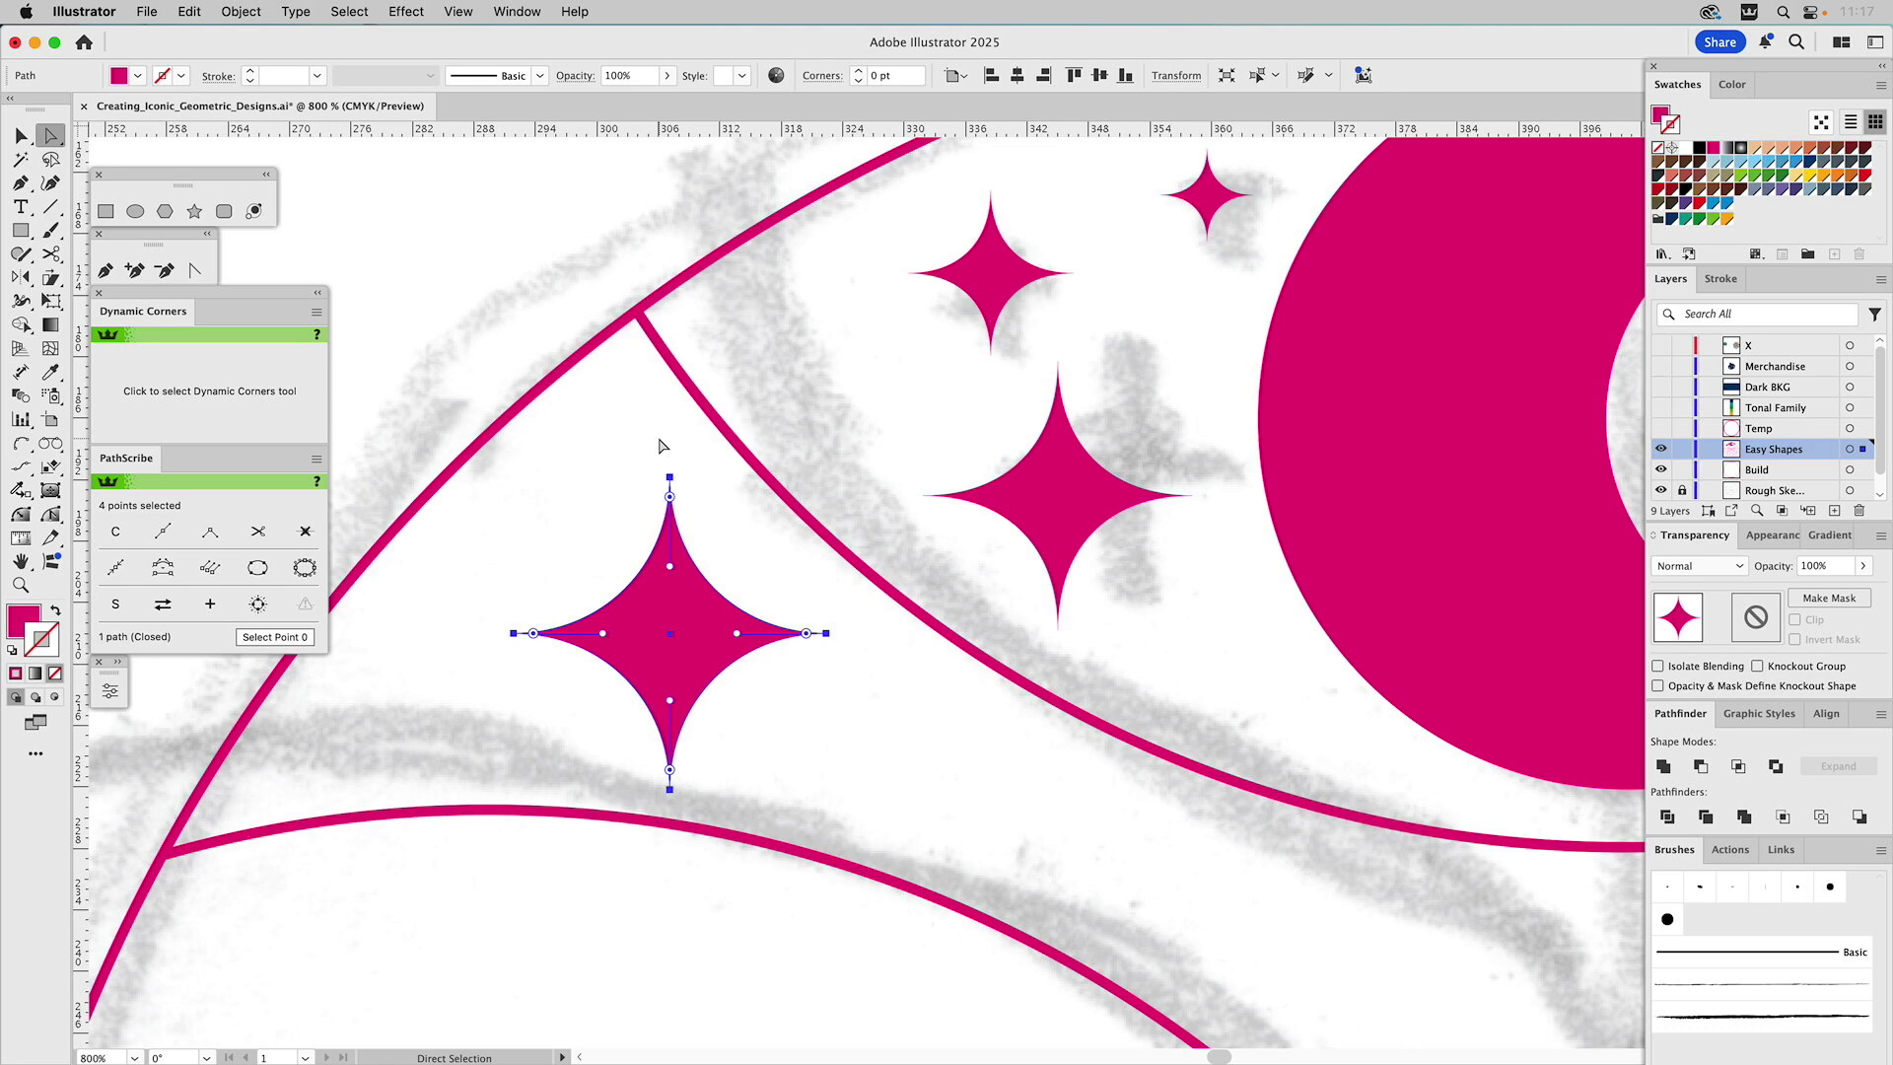
{"action": "left_click", "coordinate": [1058, 363]}
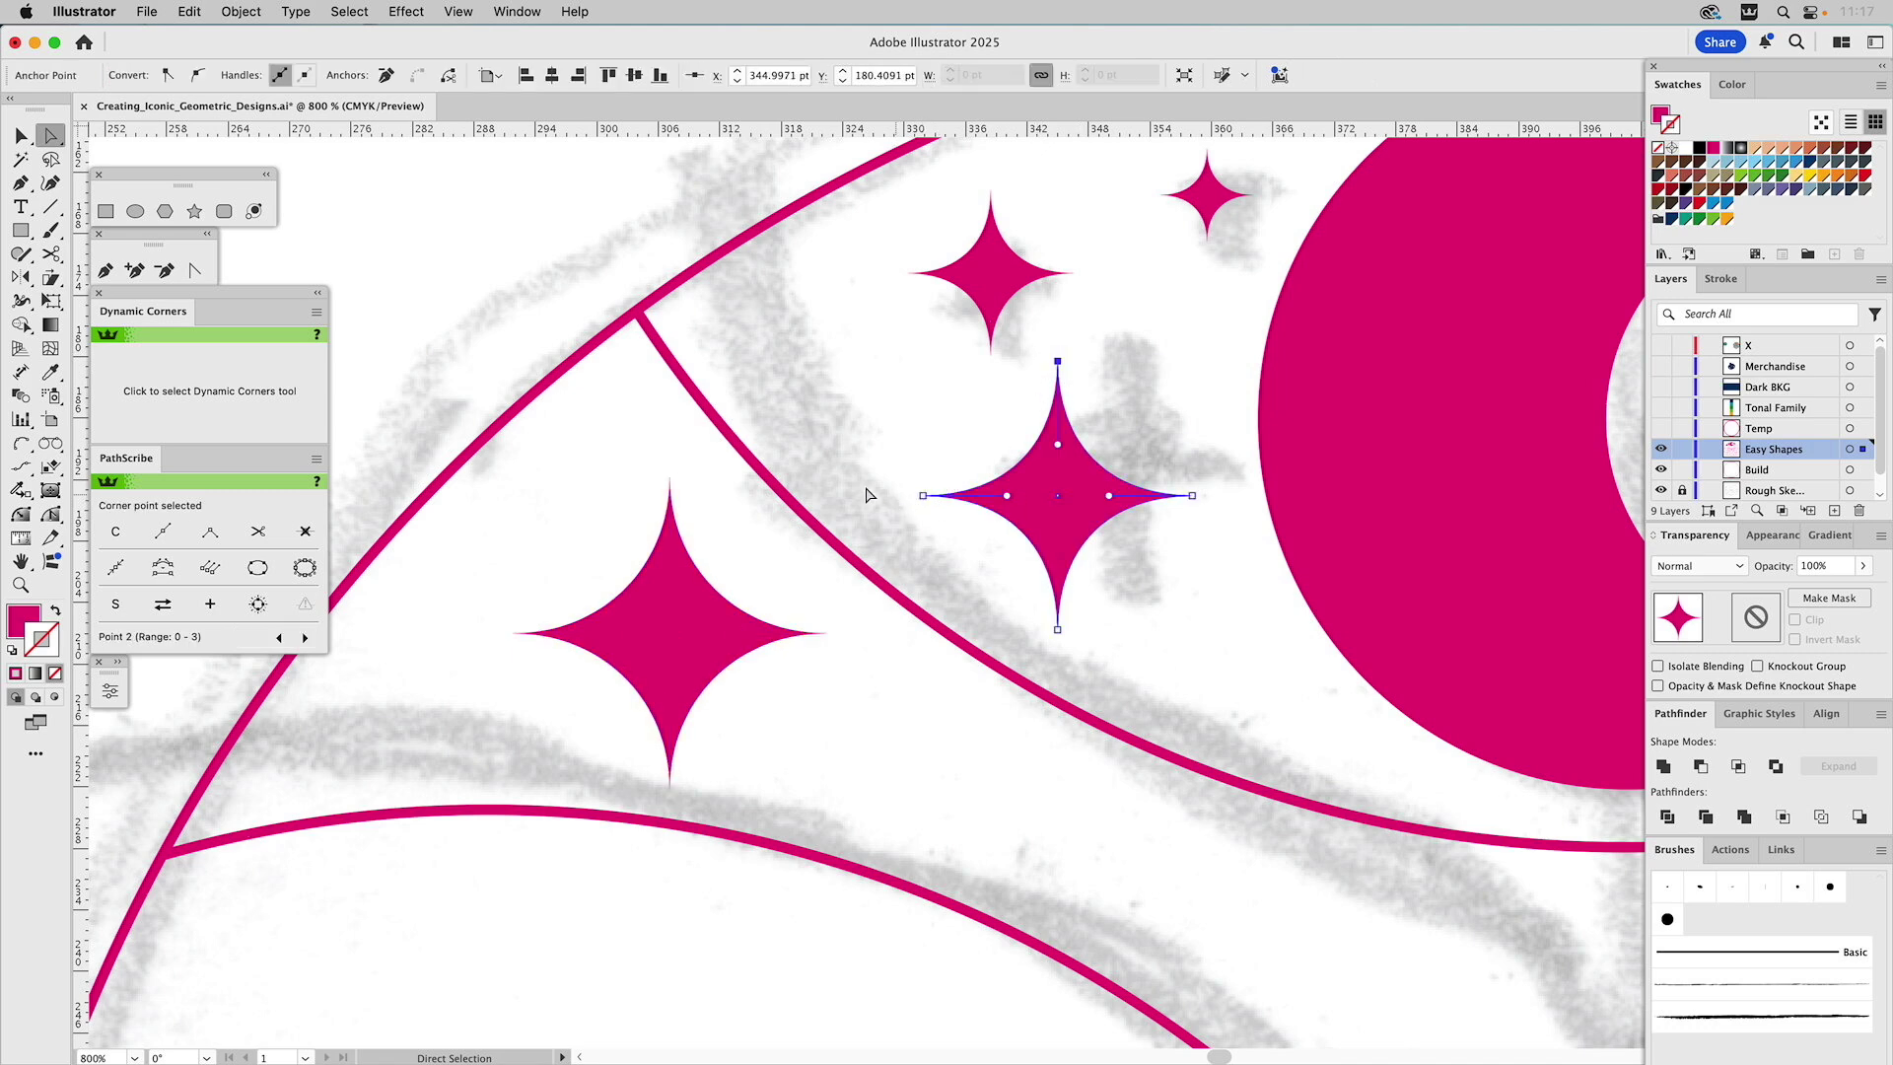
{"action": "left_click_drag", "start_coordinate": [695, 455], "coordinate": [641, 513]}
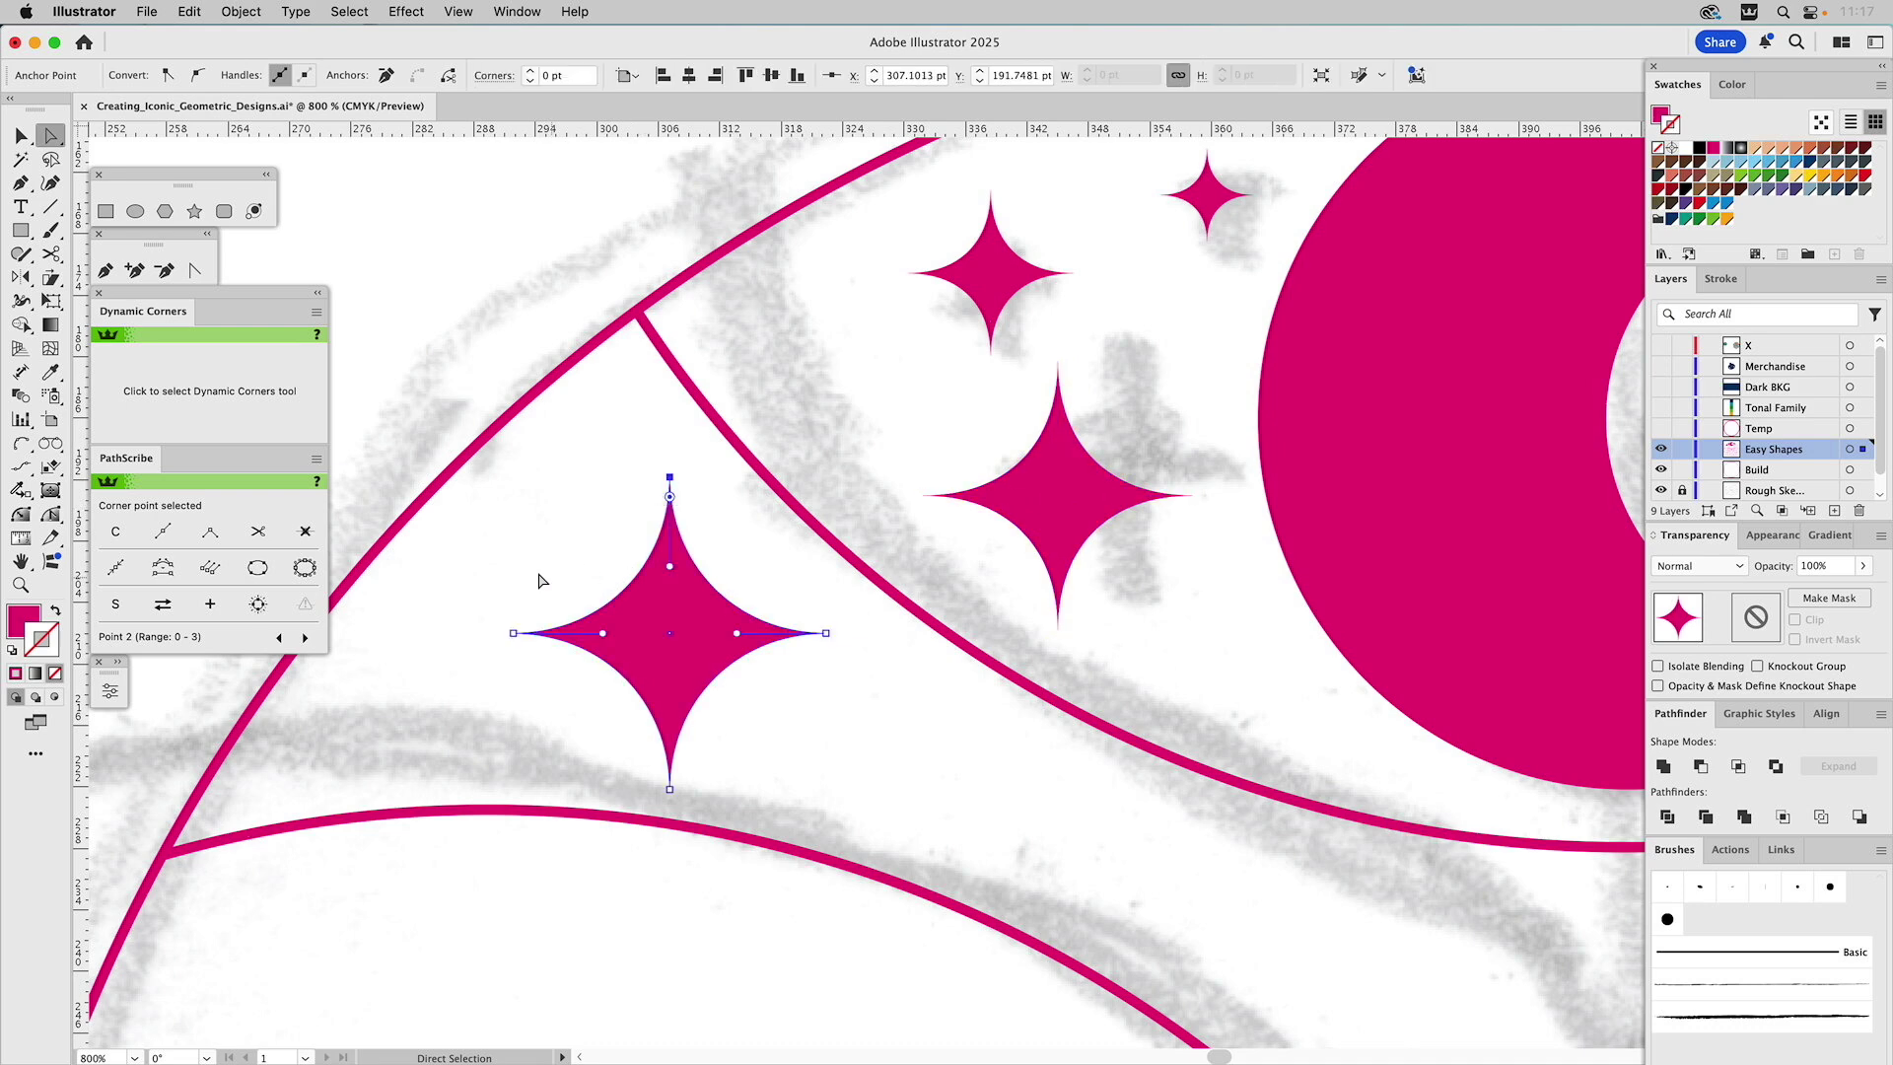
{"action": "left_click_drag", "start_coordinate": [526, 587], "coordinate": [492, 660]}
{"action": "left_click_drag", "start_coordinate": [631, 771], "coordinate": [717, 808]}
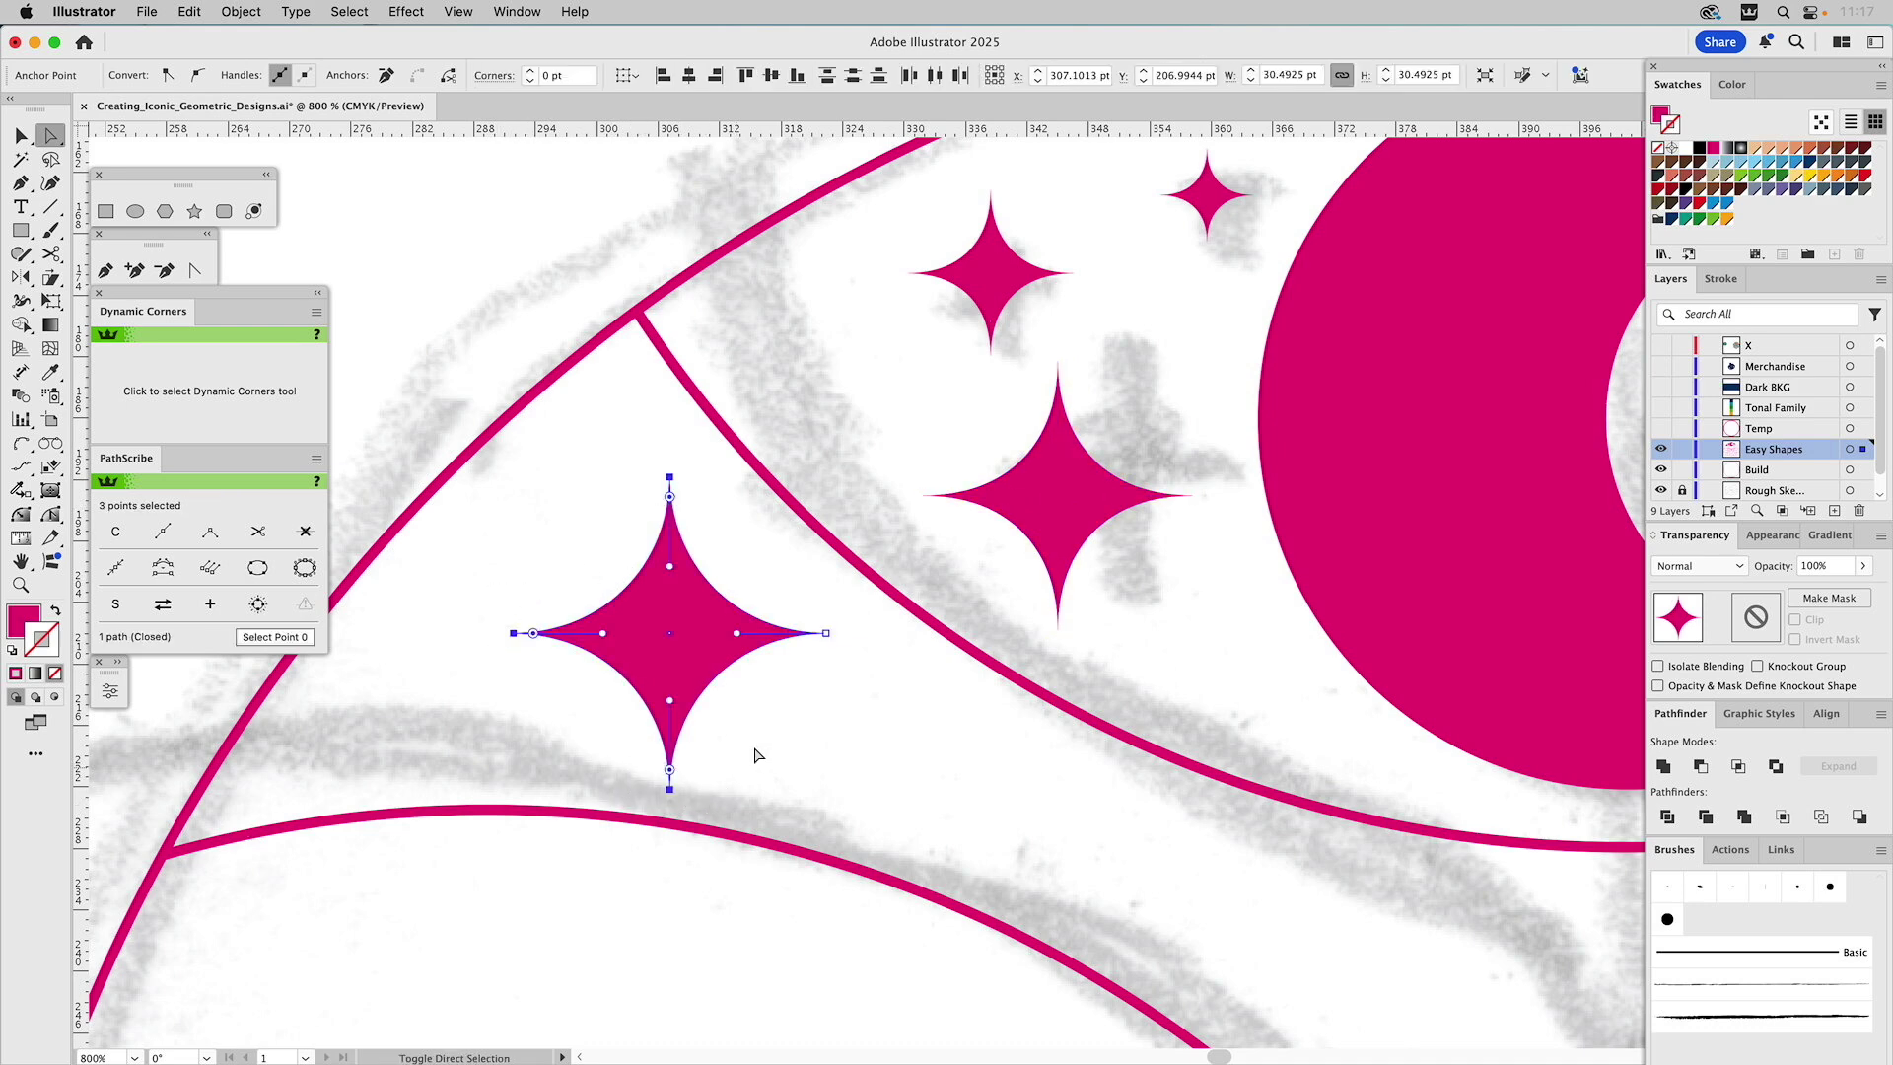
{"action": "left_click", "coordinate": [806, 634], "text": "shift"}
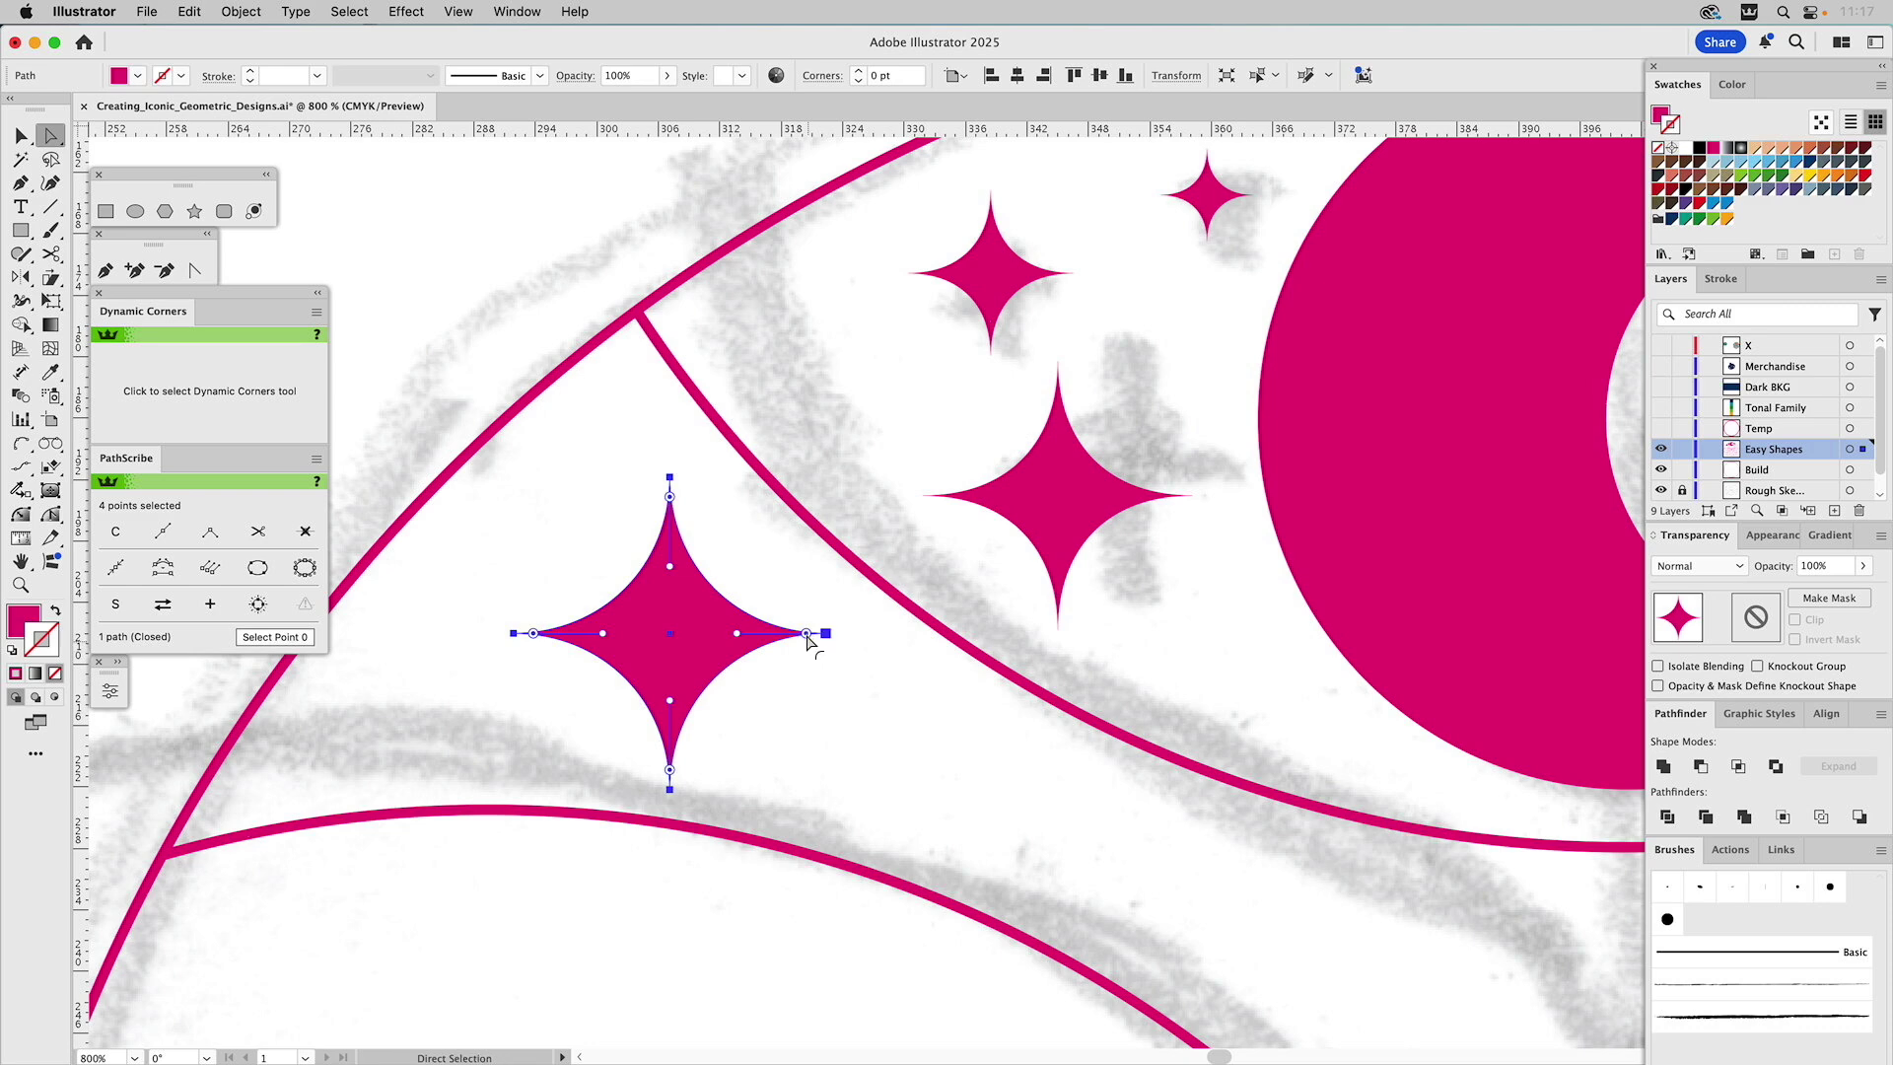
{"action": "left_click", "coordinate": [702, 514]}
Fill the three old stars on the forehead's left half with green
{"action": "key", "text": "v"}
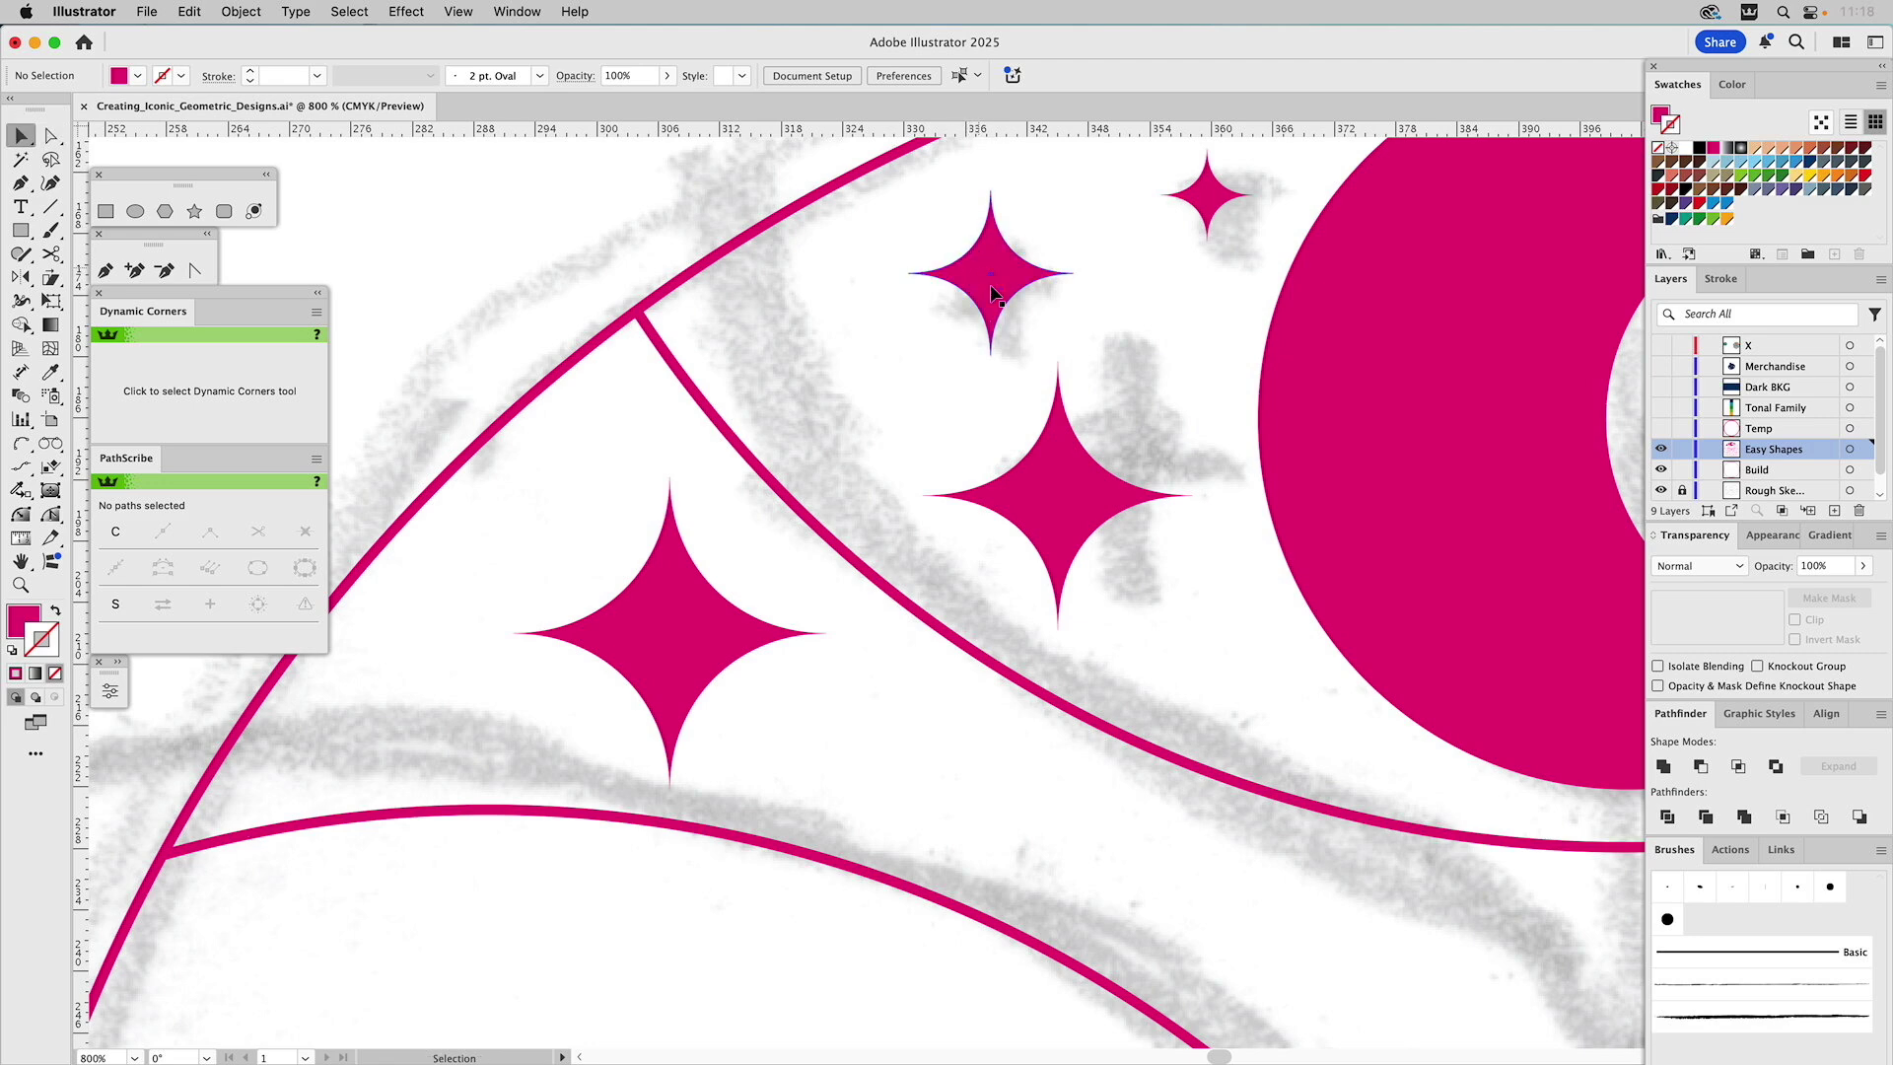
{"action": "left_click_drag", "start_coordinate": [966, 296], "coordinate": [1104, 424]}
{"action": "left_click", "coordinate": [1214, 187], "text": "shift"}
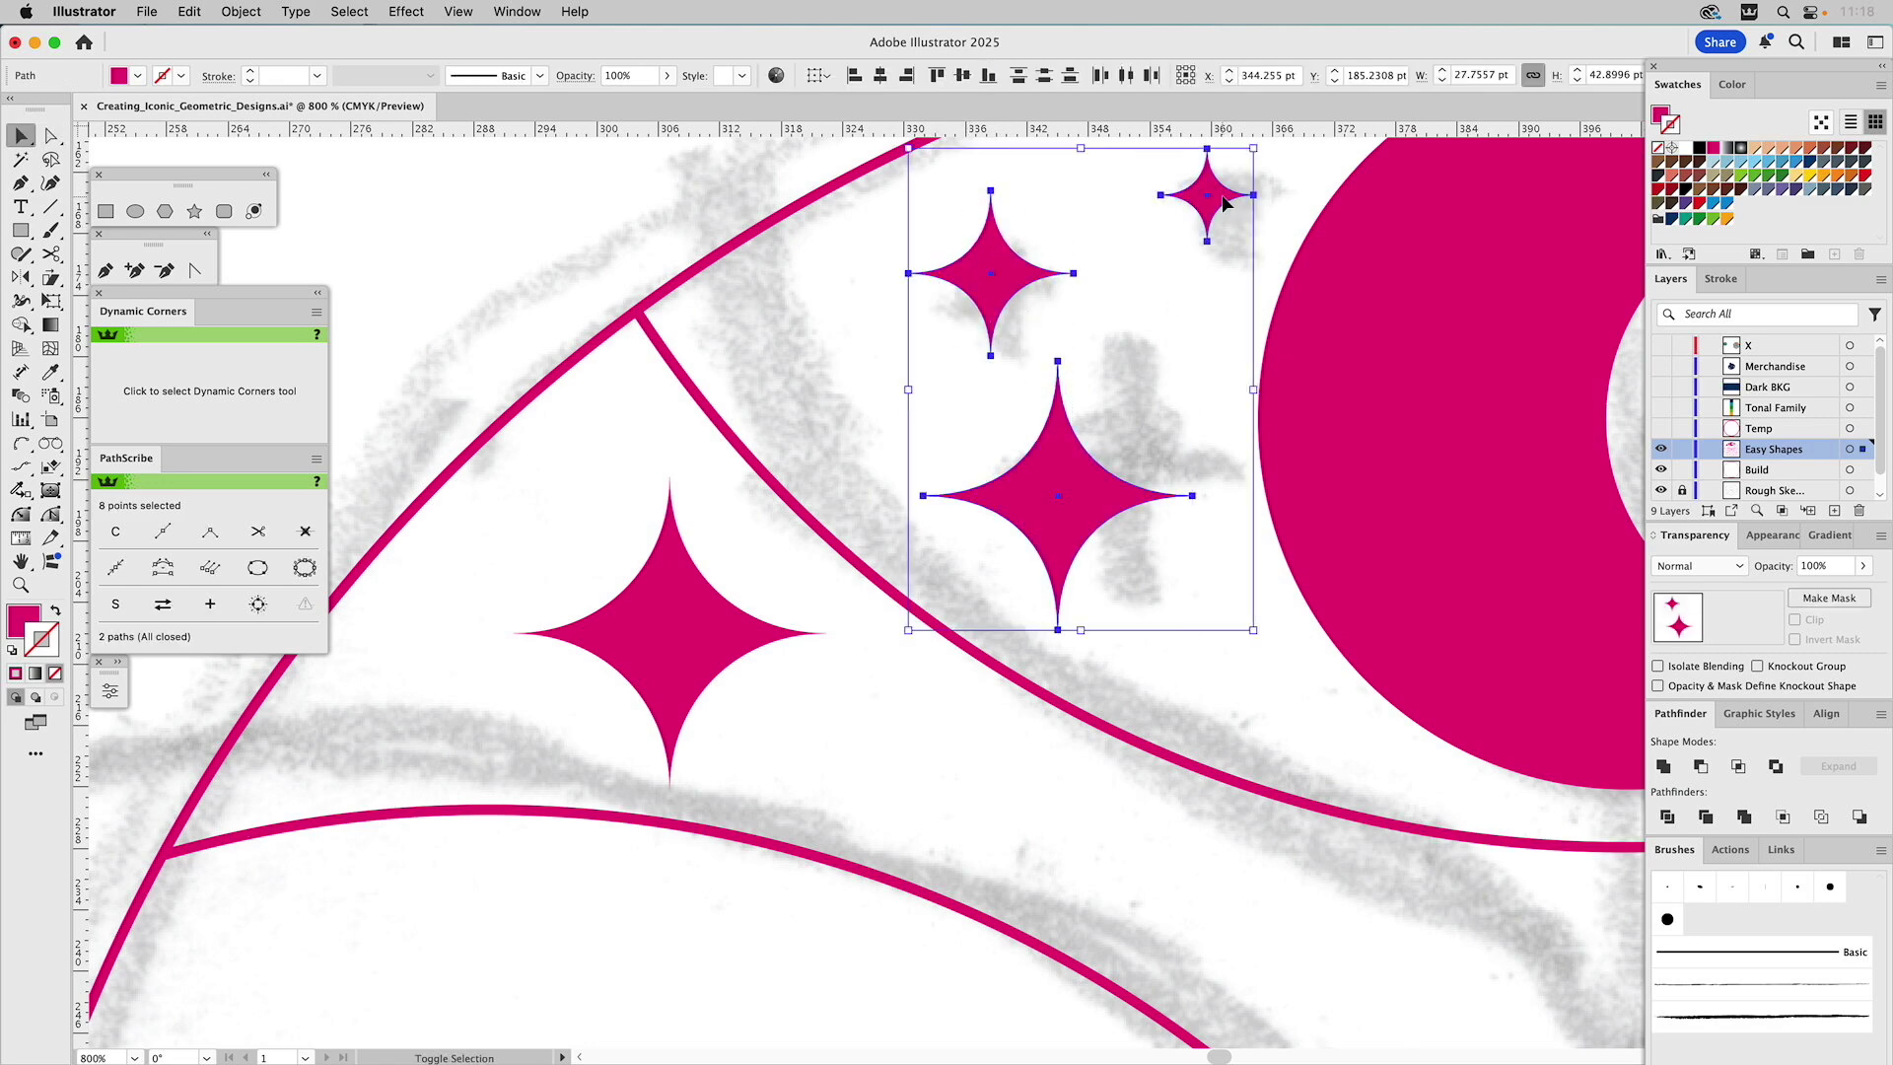
{"action": "left_click", "coordinate": [1713, 218]}
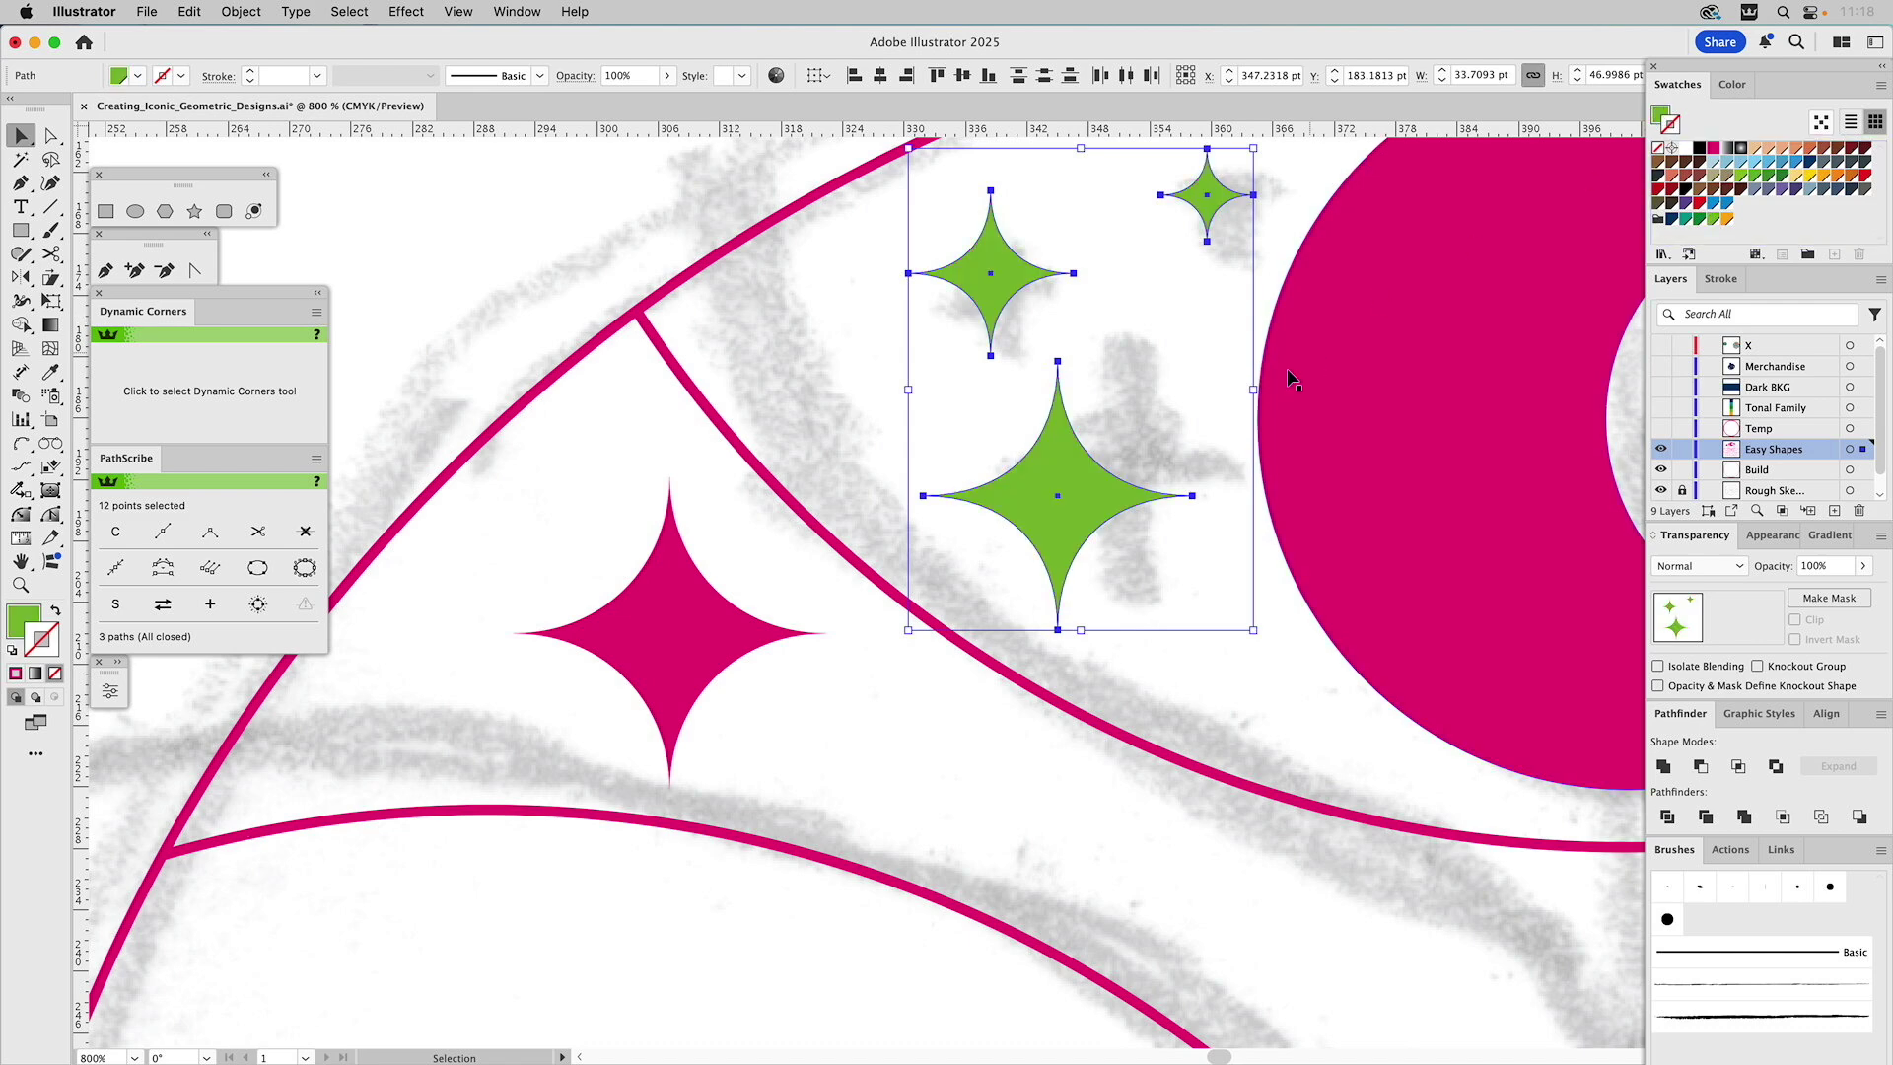
Move the new magenta star onto the large green star and align it to the green star's horizontal center
{"action": "left_click_drag", "start_coordinate": [719, 602], "coordinate": [1220, 550]}
{"action": "left_click", "coordinate": [1055, 461], "text": "shift"}
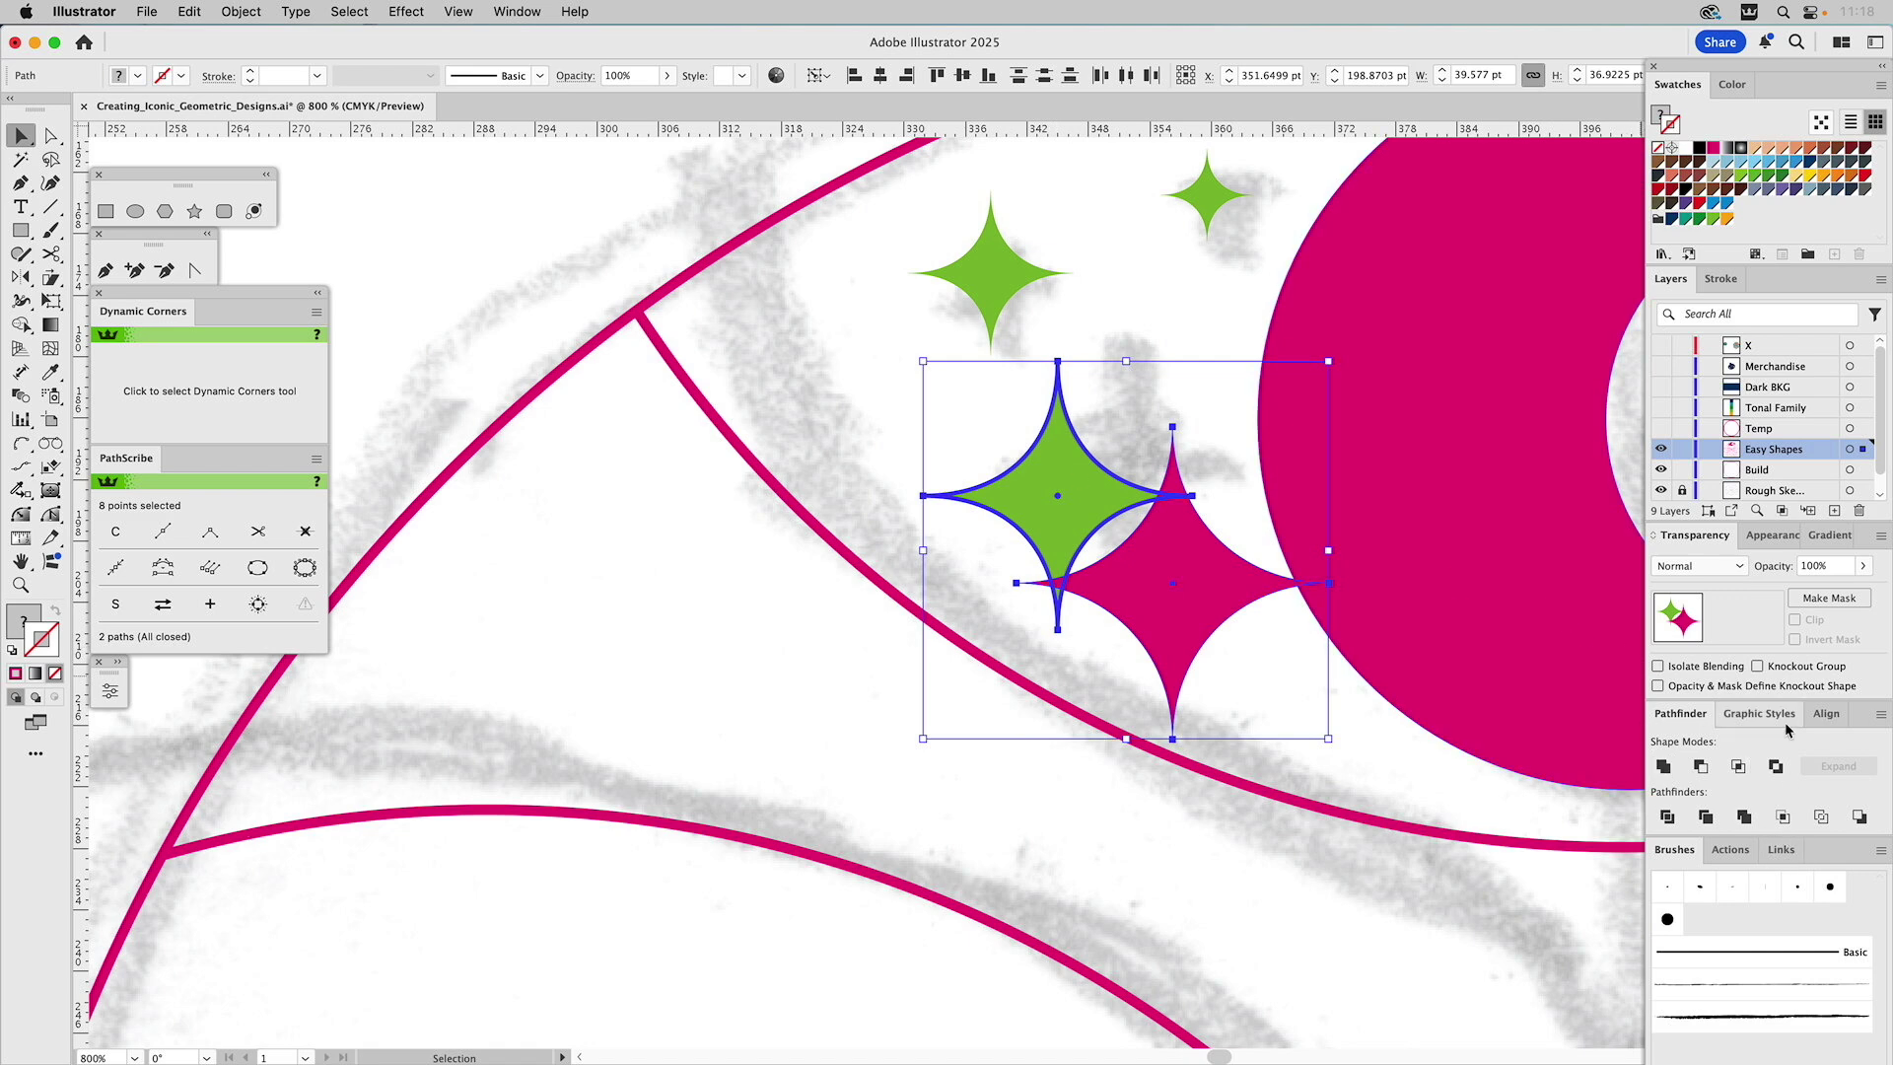
{"action": "left_click", "coordinate": [1826, 713]}
{"action": "left_click", "coordinate": [1698, 766]}
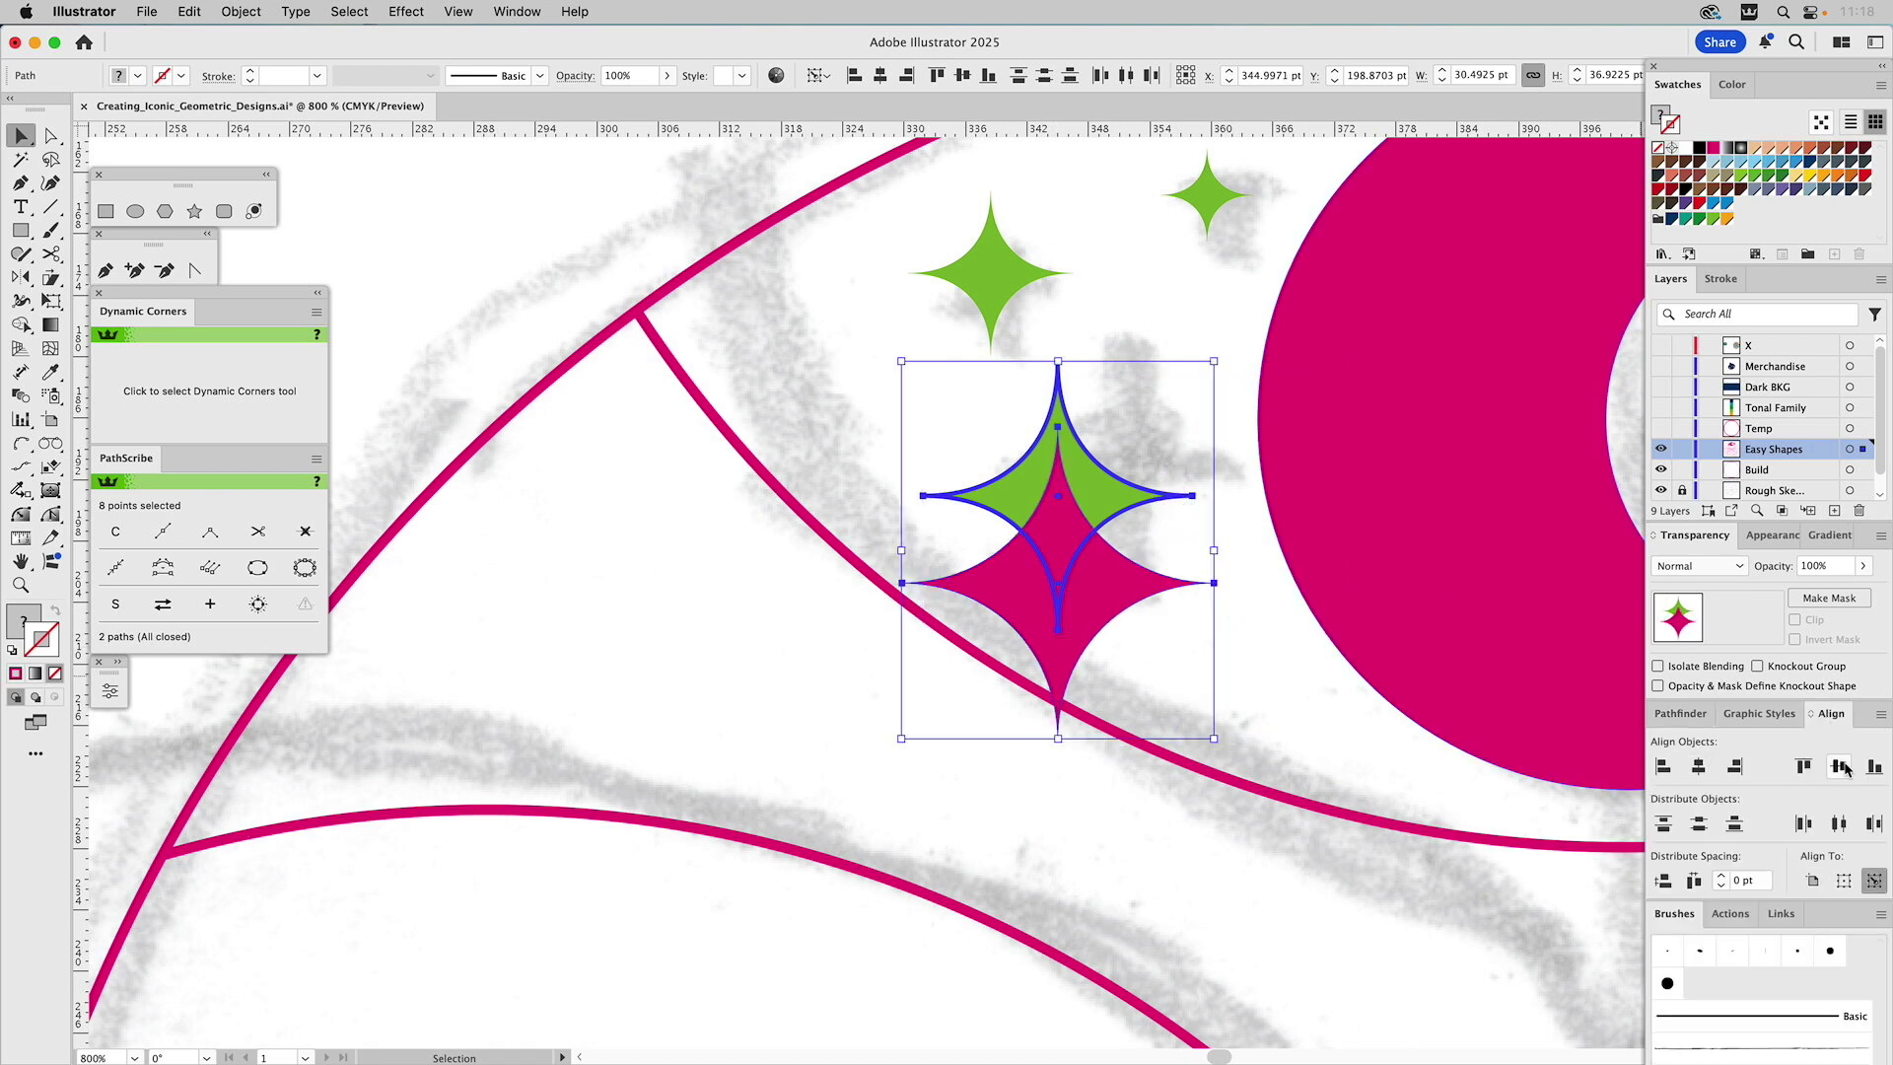
Center the large magenta star vertically on the large green star using the green star as the alignment reference
{"action": "left_click", "coordinate": [1841, 767]}
{"action": "left_click", "coordinate": [1145, 399]}
{"action": "key", "text": "a"}
{"action": "left_click", "coordinate": [1079, 451]}
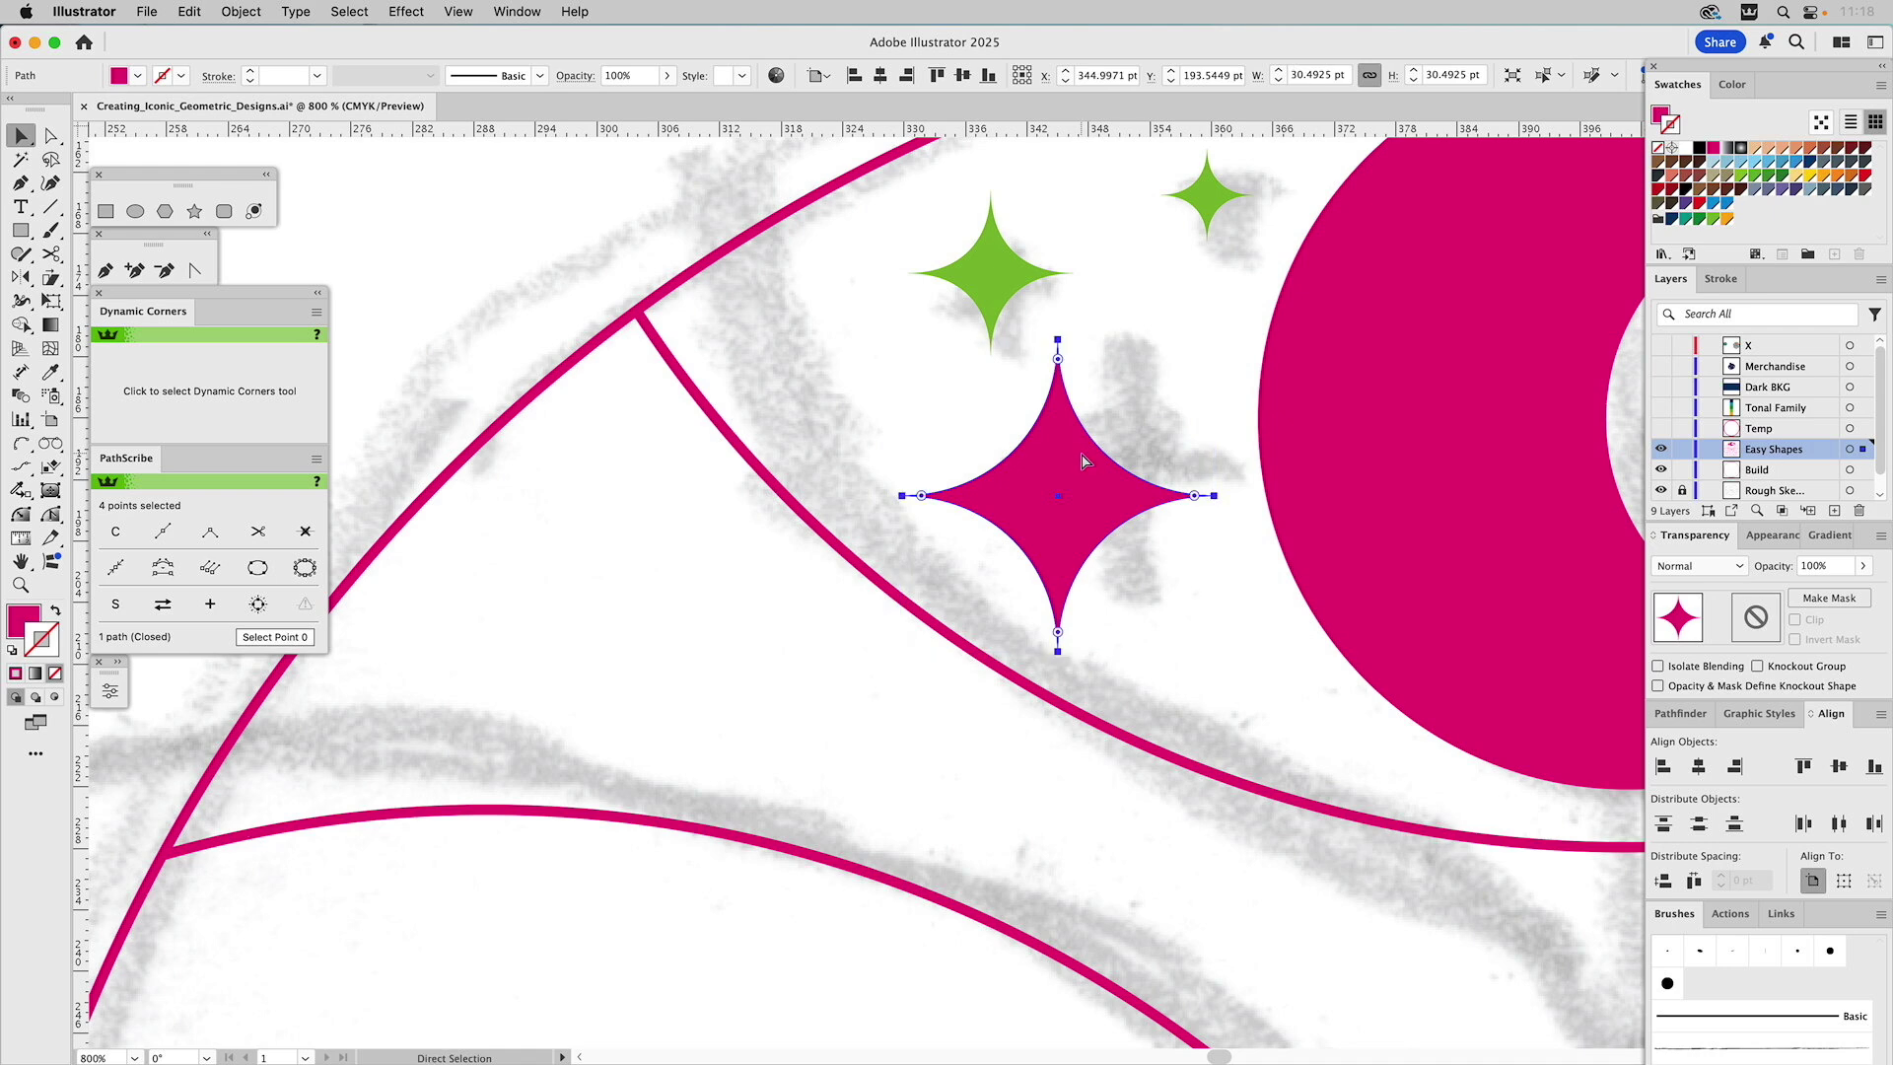
Replace the large green star with the magenta star in the same position
{"action": "key", "text": "Delete"}
{"action": "key", "text": "v"}
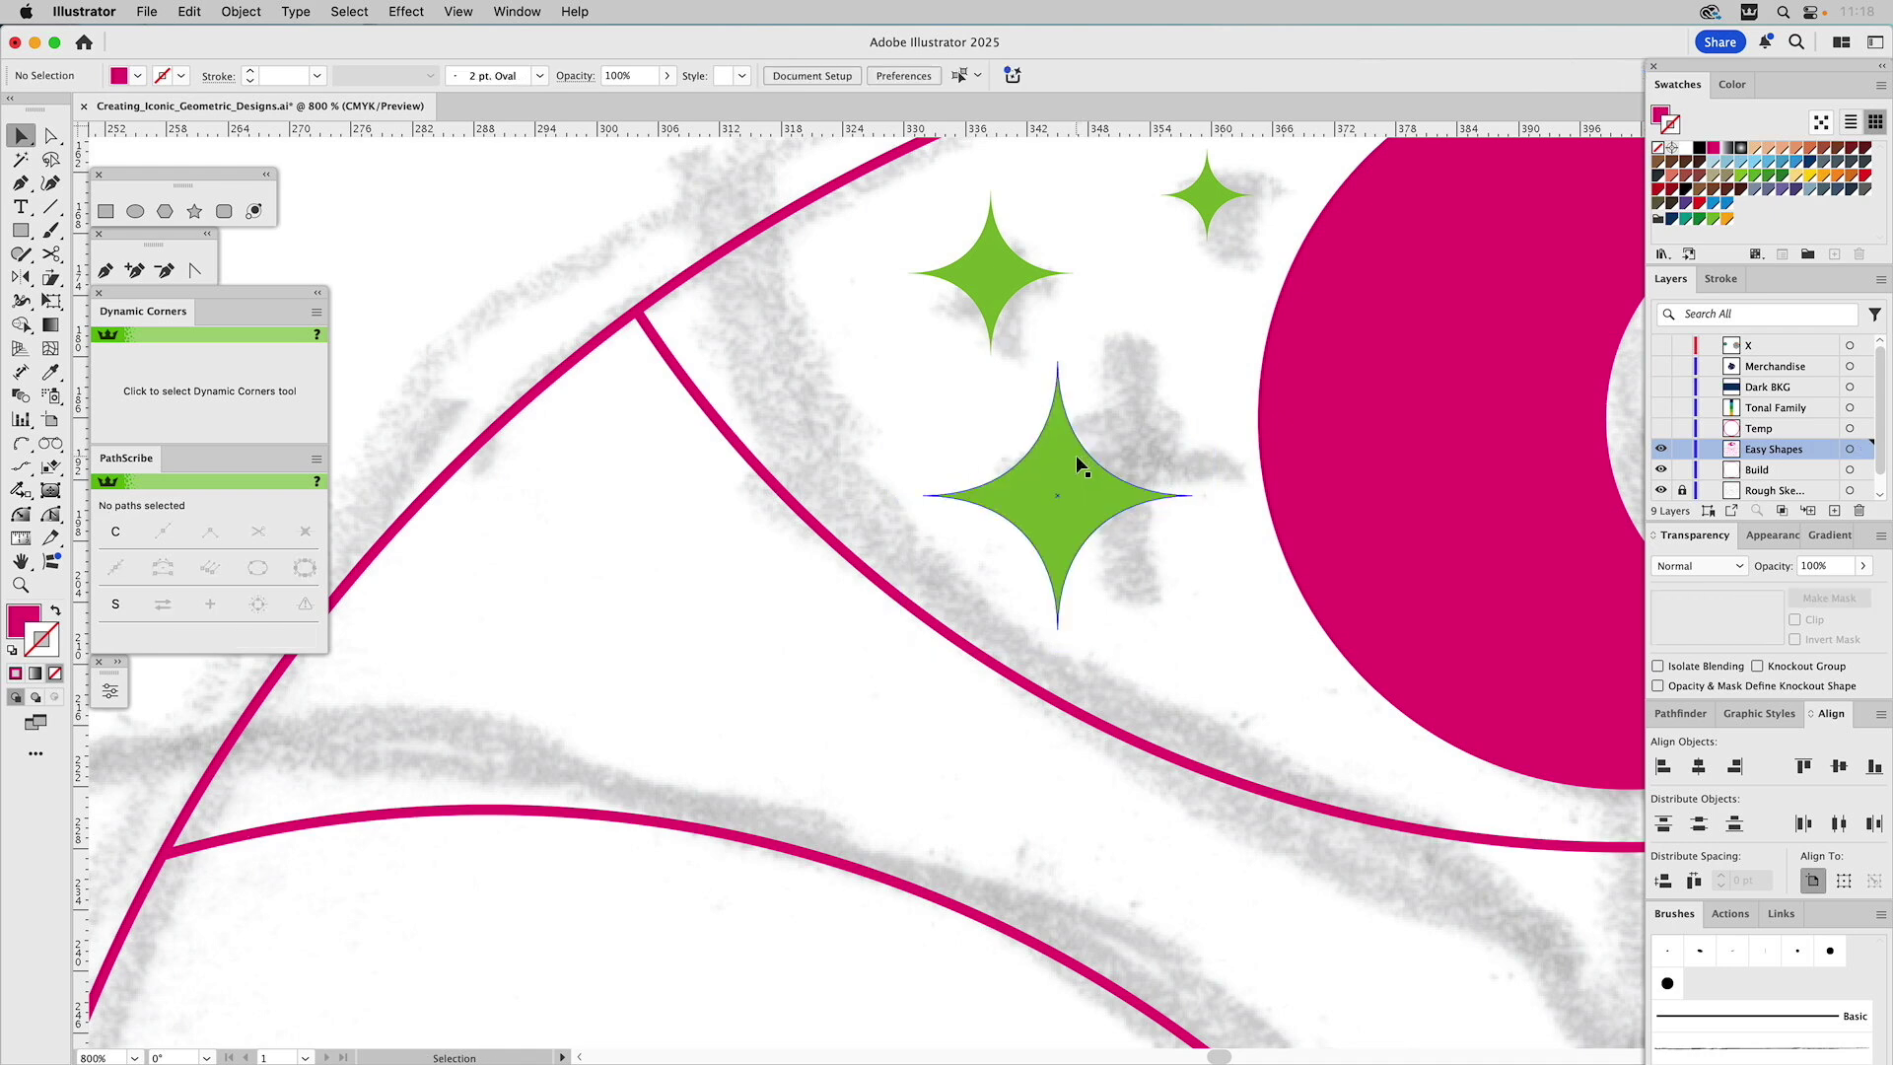
{"action": "left_click", "coordinate": [1076, 455]}
{"action": "key", "text": "Delete"}
{"action": "key", "text": "super+z"}
{"action": "key", "text": "super+z"}
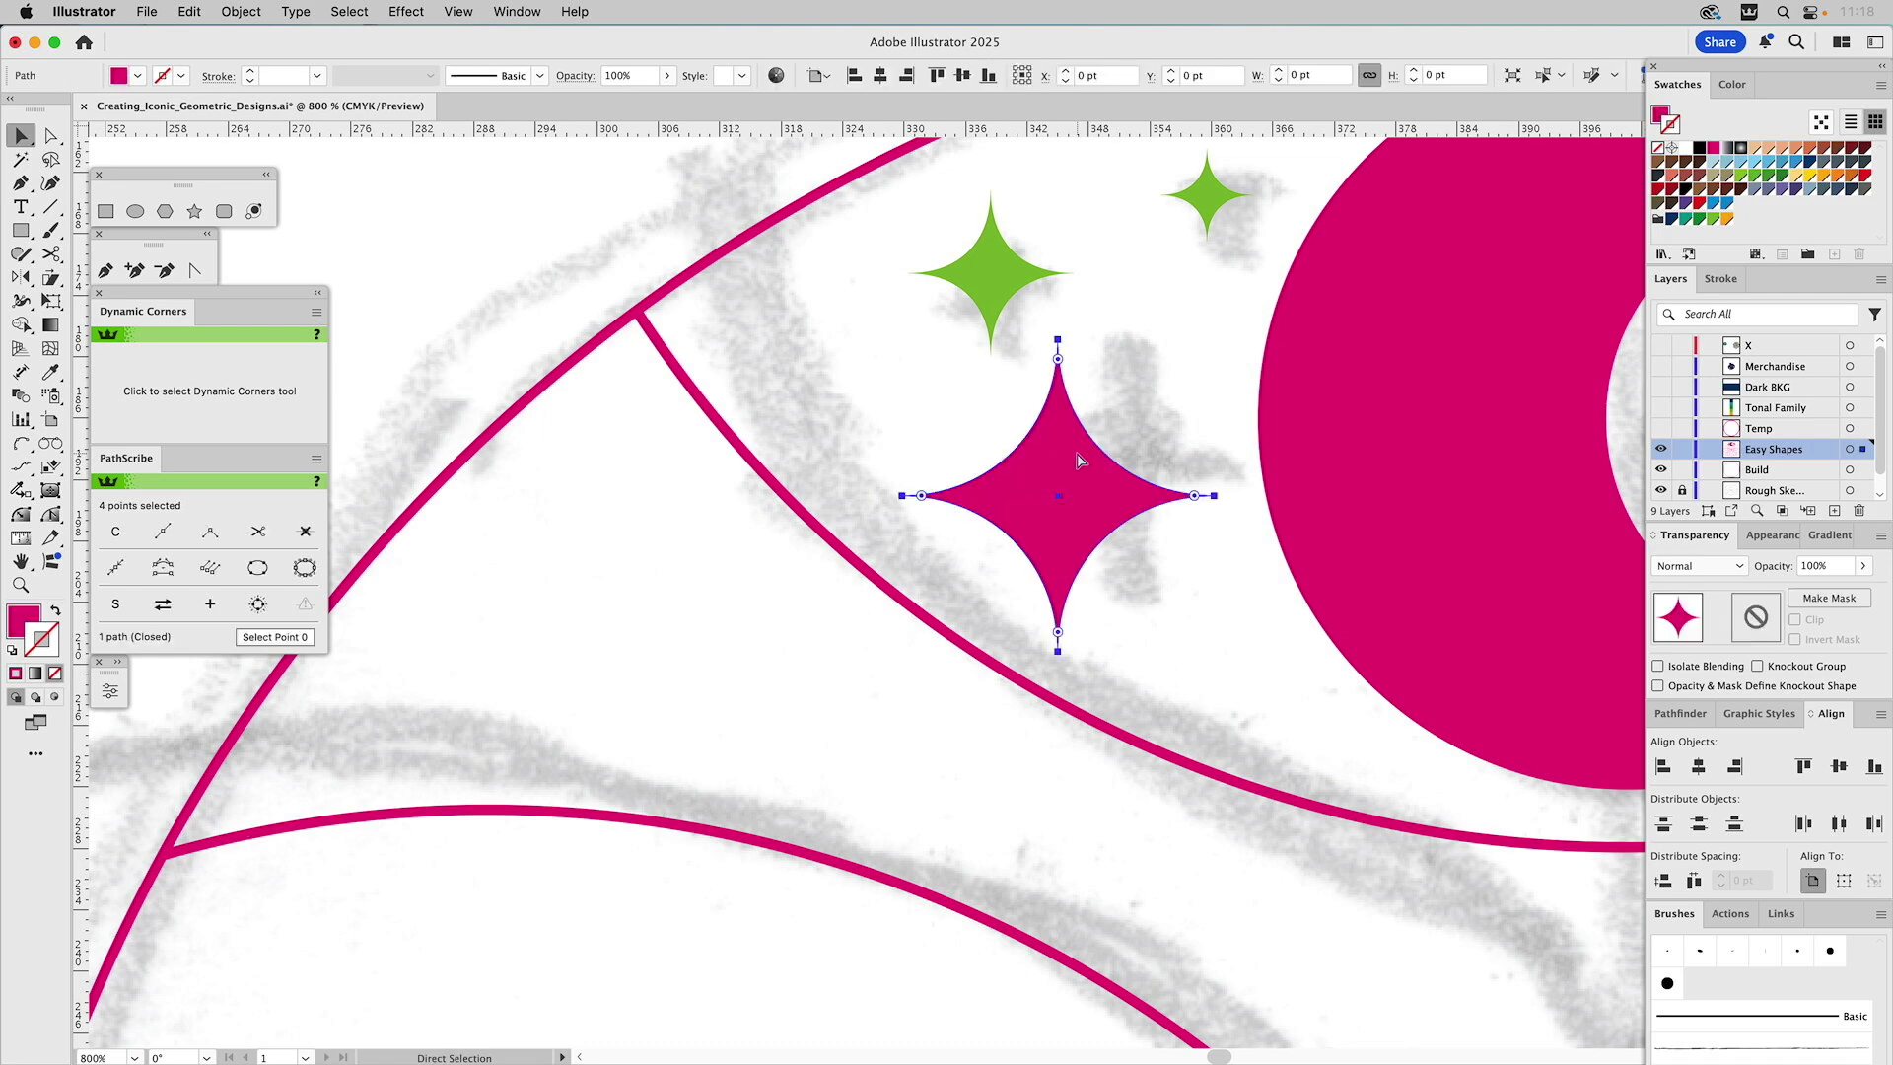
Place a scaled-down copy of the large magenta star, about 15.5 pt wide, over the medium green star
{"action": "key", "text": "a"}
{"action": "key", "text": "super+v"}
{"action": "key", "text": "v"}
{"action": "left_click_drag", "start_coordinate": [1138, 592], "coordinate": [1017, 259]}
Center the scaled-down magenta star horizontally and vertically on the medium green star, keeping the green star fixed
{"action": "left_click", "coordinate": [1035, 279], "text": "shift"}
{"action": "left_click", "coordinate": [1035, 279]}
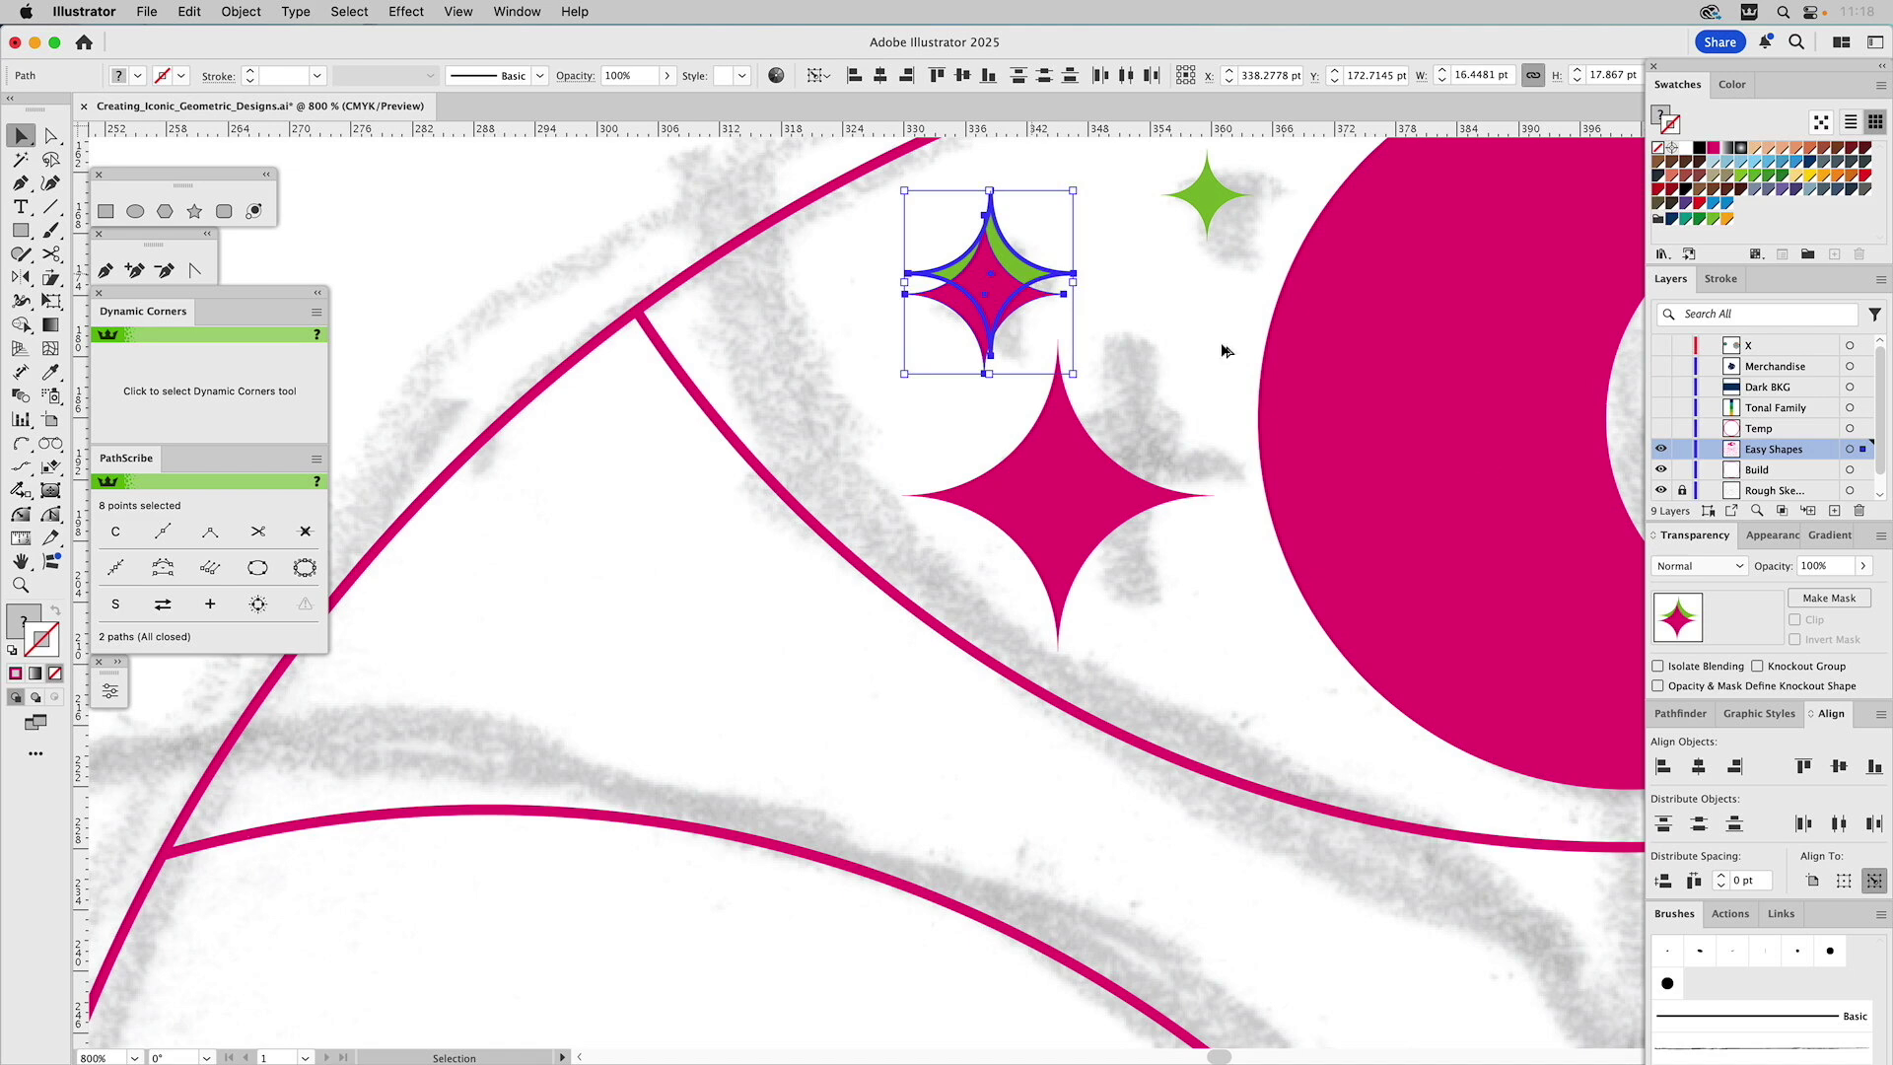
{"action": "left_click", "coordinate": [1698, 766]}
{"action": "left_click", "coordinate": [1839, 766]}
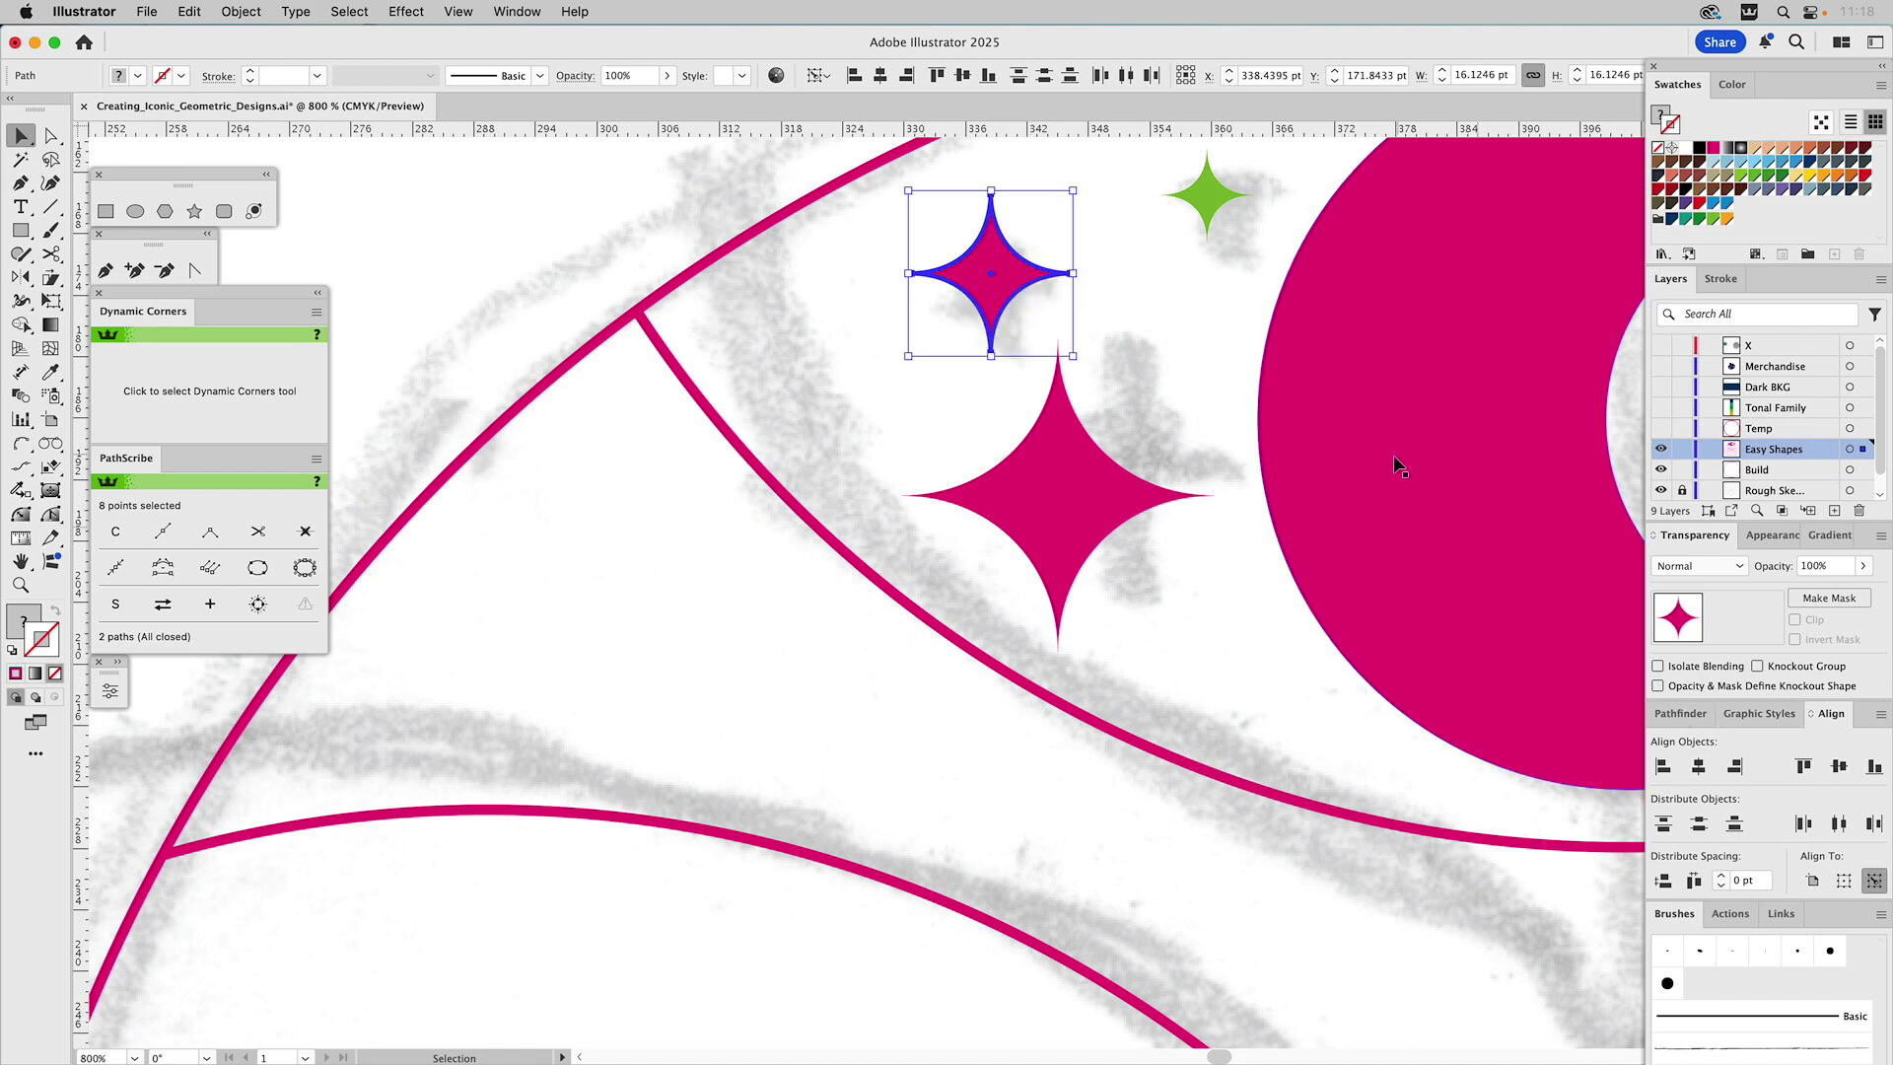
Replace the medium green star with the magenta star centered on it, keeping the same position
{"action": "left_click", "coordinate": [1104, 325]}
{"action": "left_click", "coordinate": [995, 282]}
{"action": "key", "text": "Delete"}
{"action": "left_click", "coordinate": [992, 274]}
{"action": "key", "text": "Delete"}
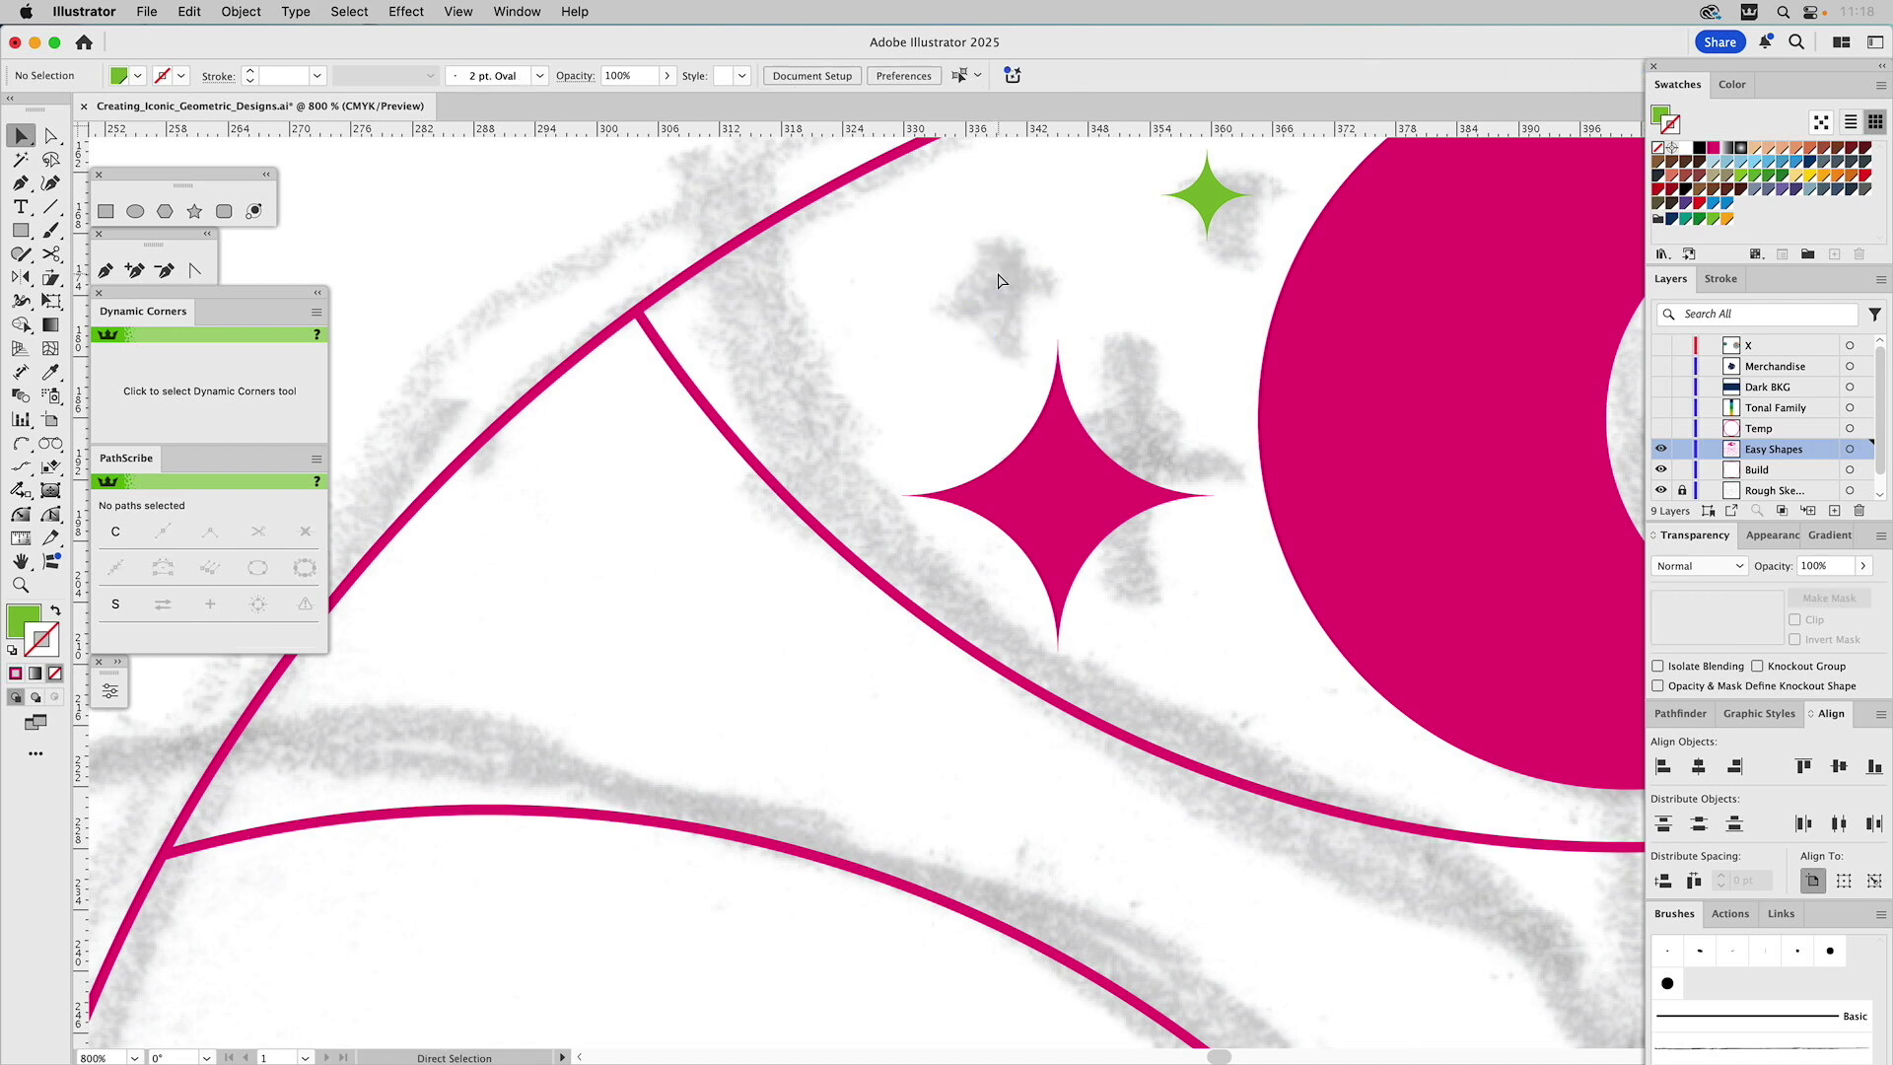
{"action": "key", "text": "ctrl+f"}
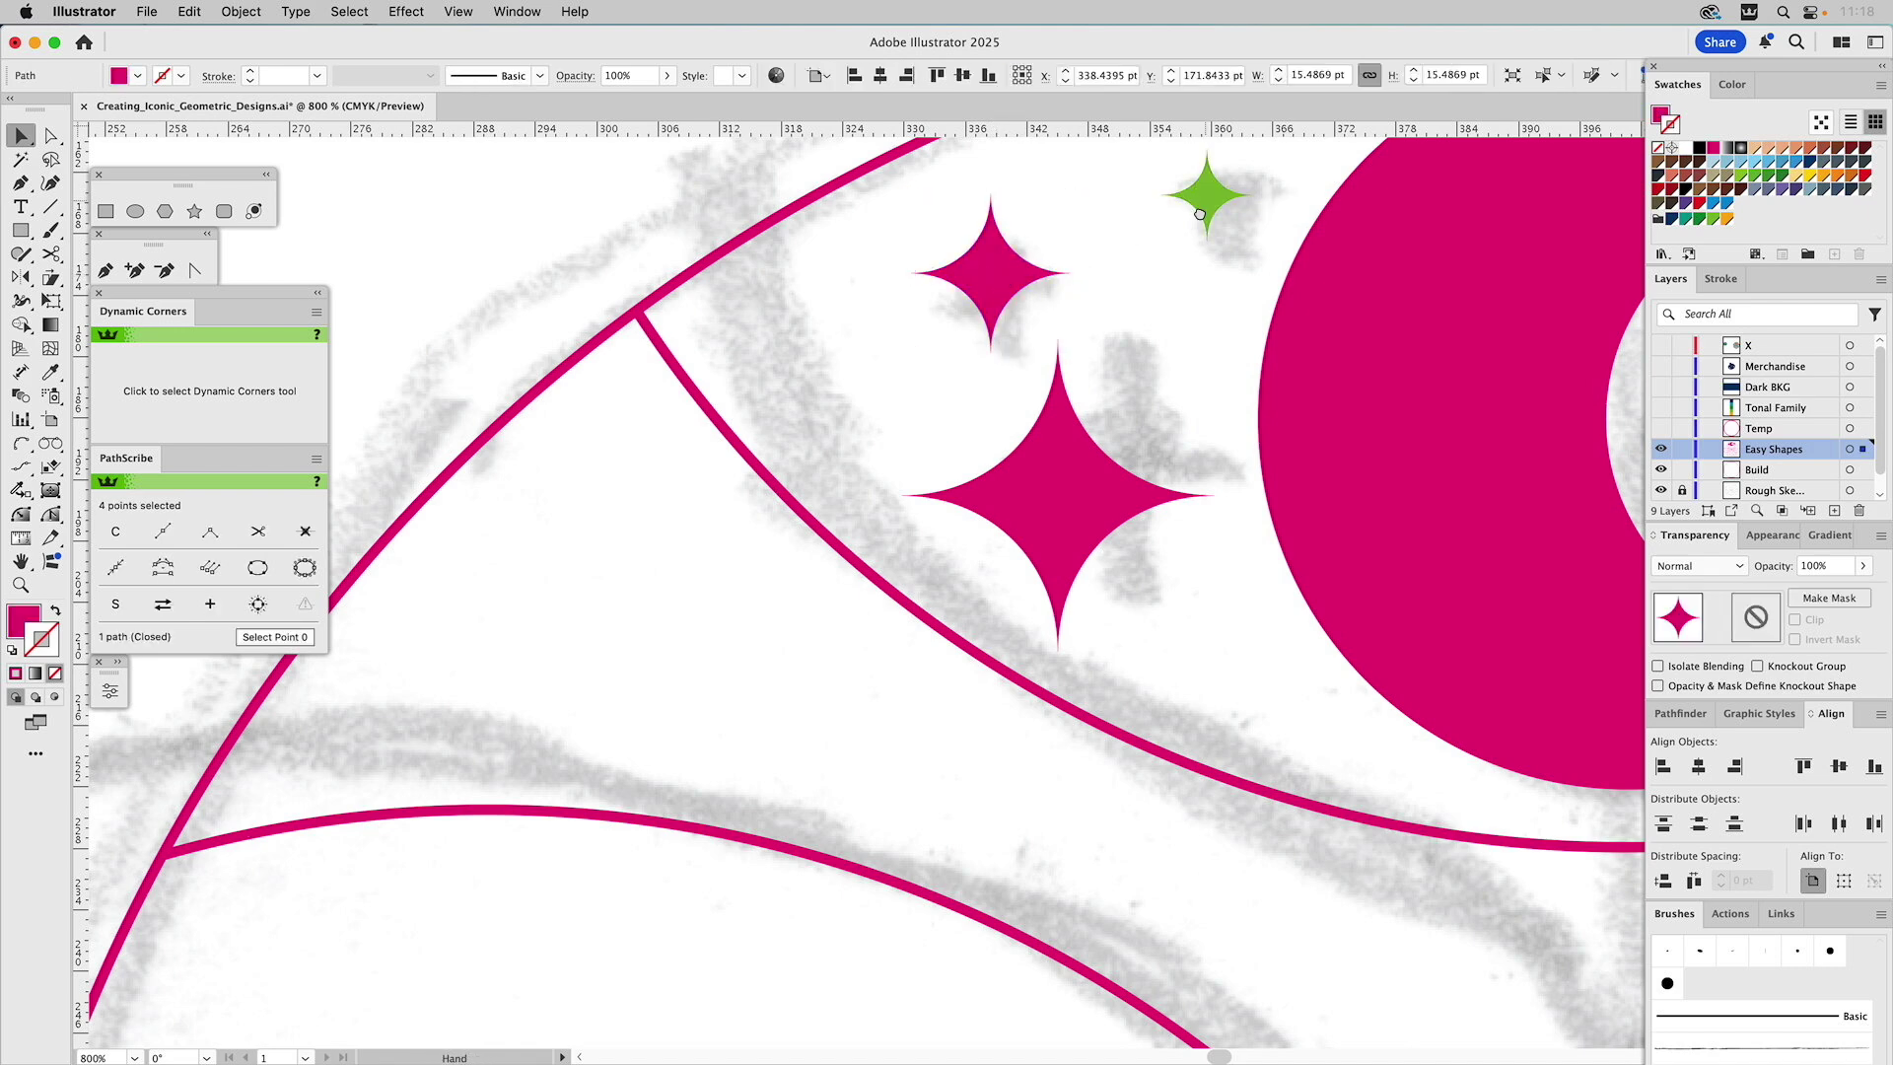
Place a smaller copy of the medium magenta star, about 9.4 pt wide, beside the smallest green star
{"action": "scroll", "coordinate": [1068, 396], "scroll_direction": "up", "scroll_amount": 5}
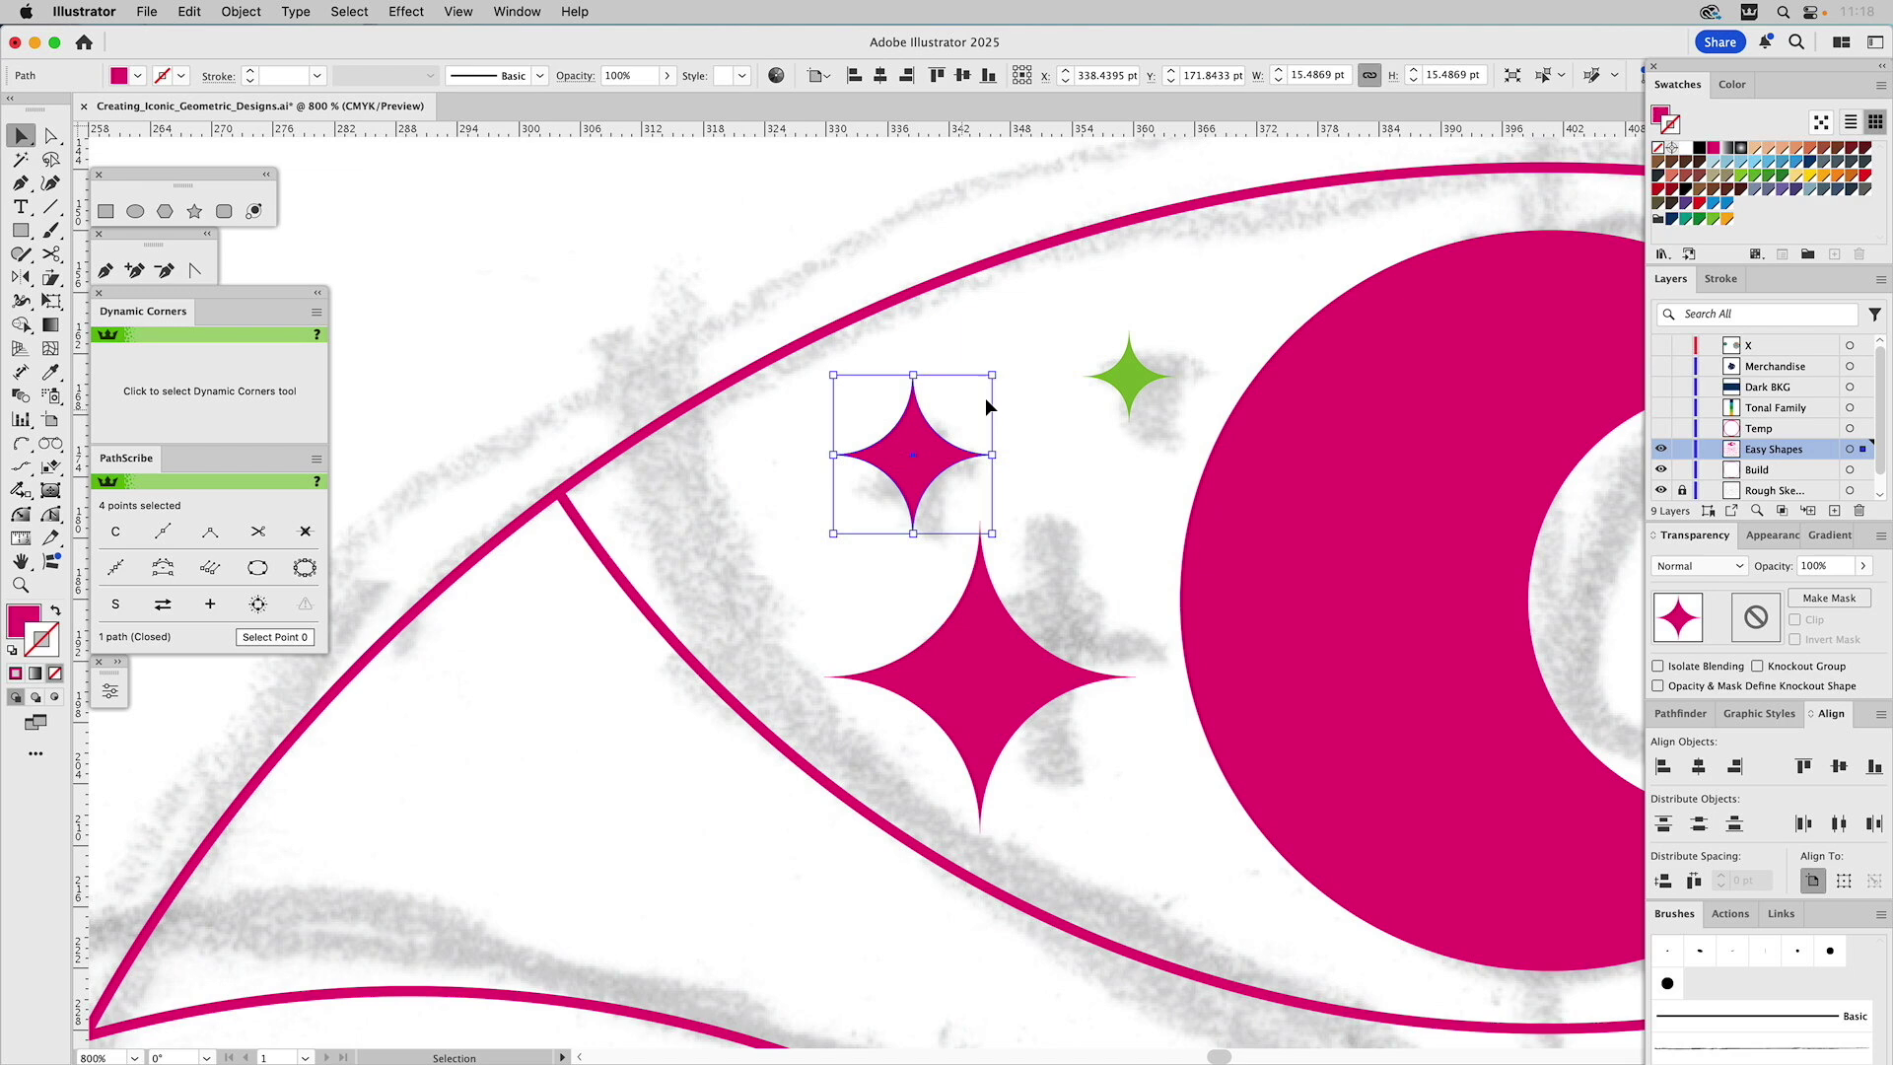
{"action": "left_click_drag", "start_coordinate": [996, 374], "coordinate": [935, 424]}
{"action": "left_click_drag", "start_coordinate": [888, 483], "coordinate": [1048, 361]}
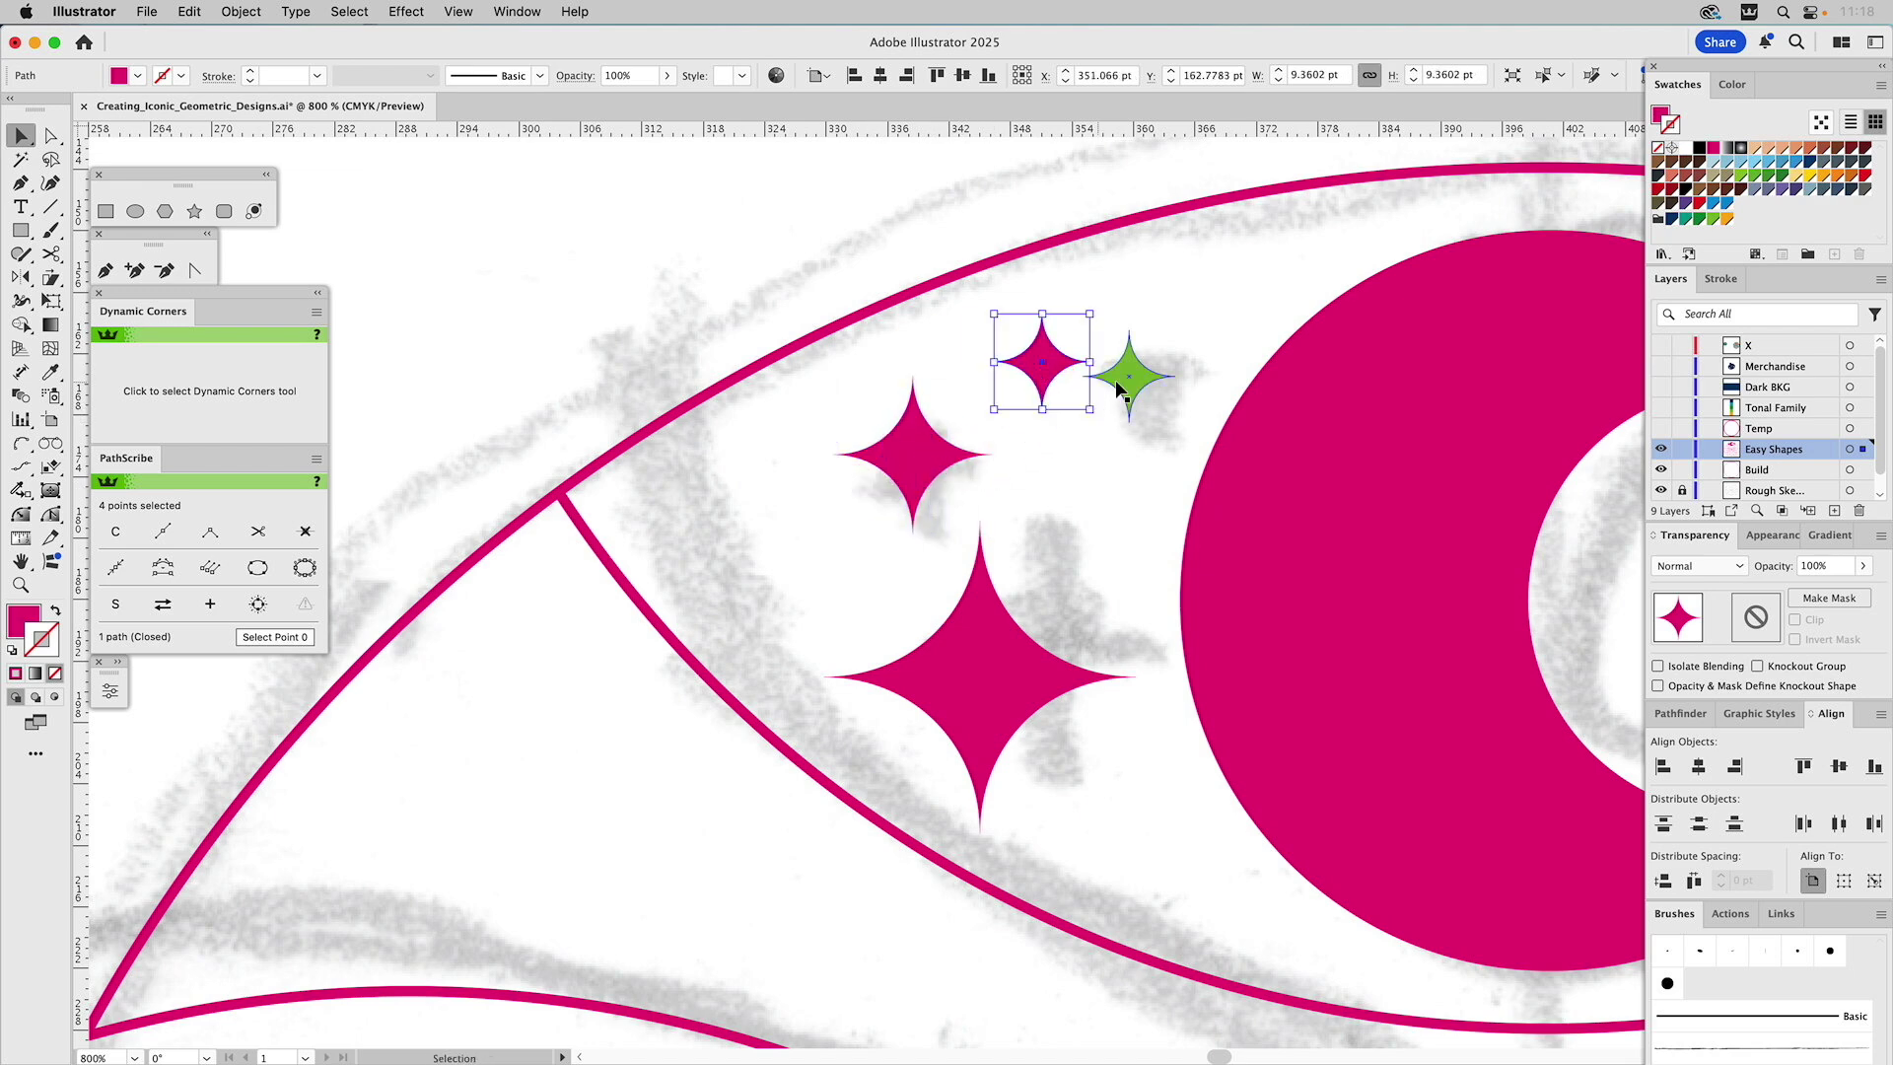
Align the smallest magenta star to the vertical center of the smallest green star
{"action": "left_click", "coordinate": [1127, 386], "text": "shift"}
{"action": "left_click", "coordinate": [1127, 385]}
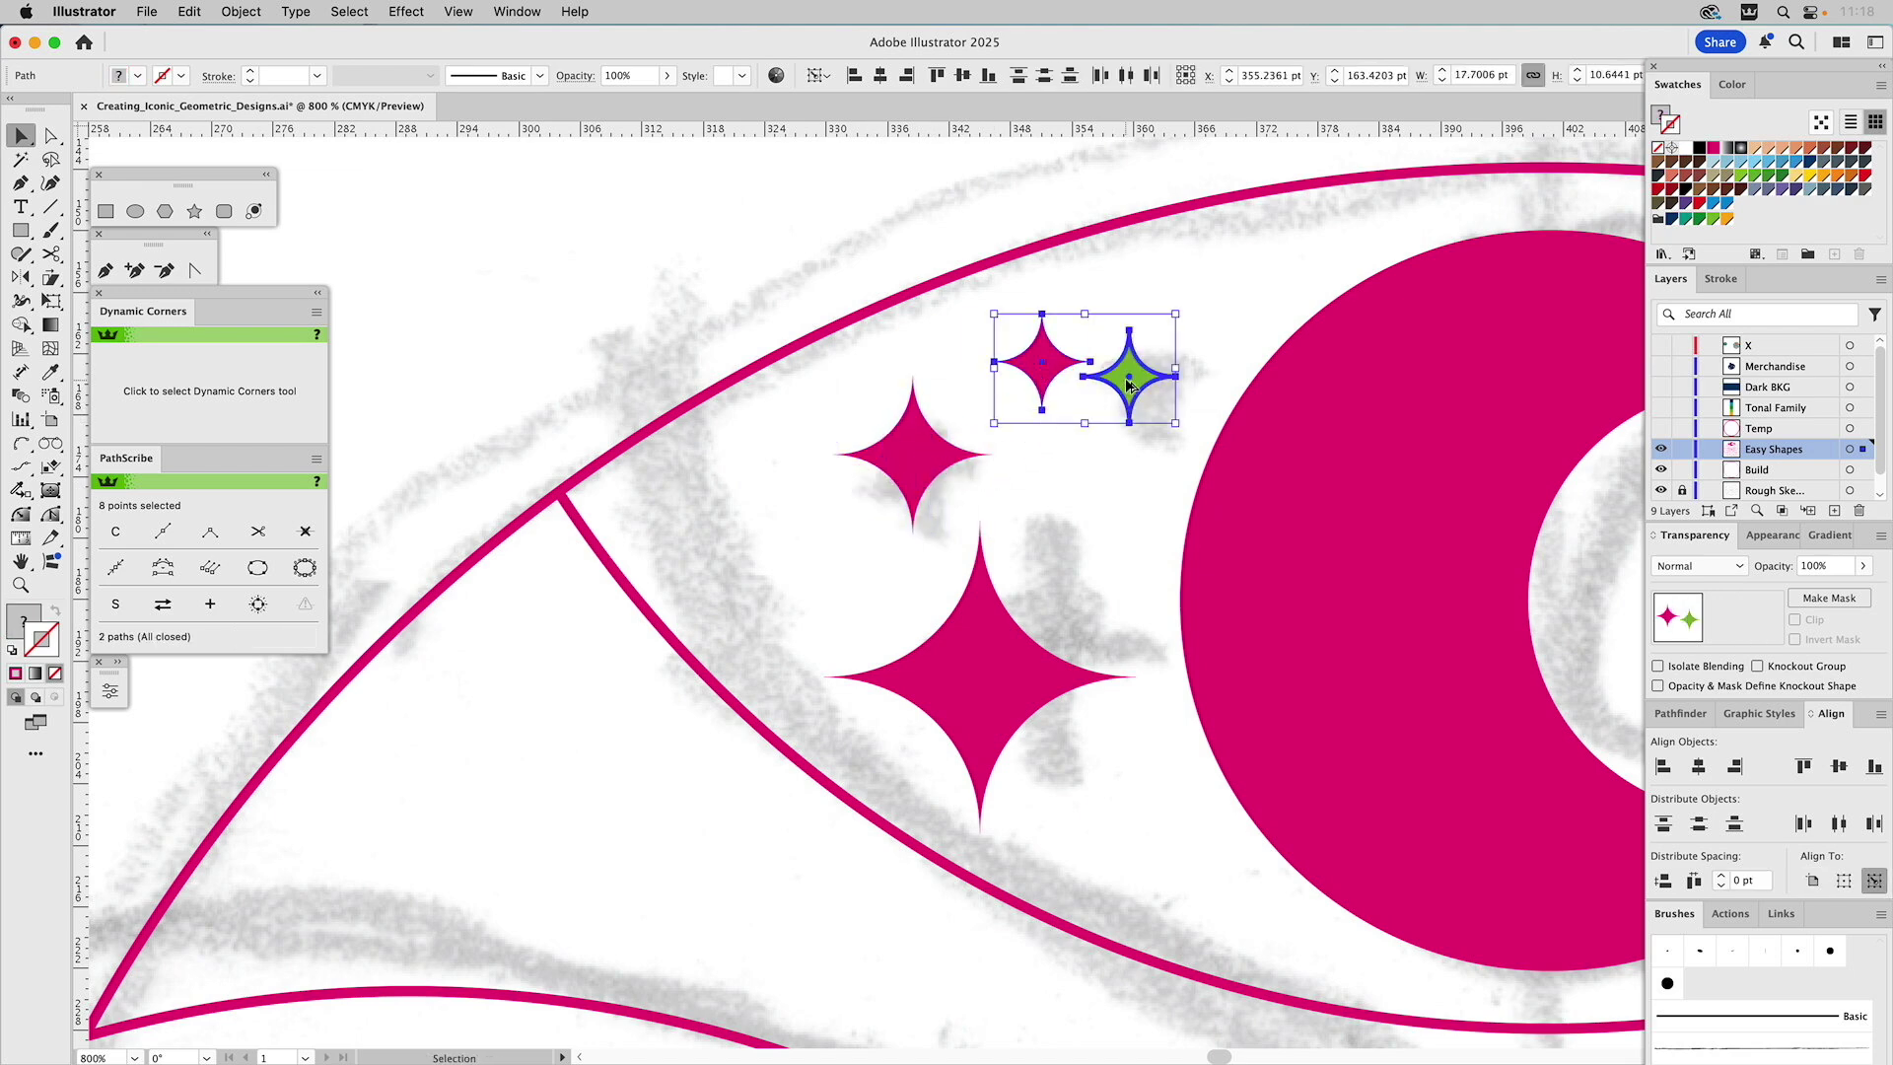
{"action": "left_click", "coordinate": [1839, 766]}
{"action": "left_click", "coordinate": [1207, 335]}
Center the smallest magenta star horizontally over the green star moved straight down below it, and delete the green star
{"action": "left_click_drag", "start_coordinate": [1139, 387], "coordinate": [1139, 494]}
{"action": "left_click", "coordinate": [1042, 379]}
{"action": "left_click", "coordinate": [1132, 486], "text": "shift"}
{"action": "left_click", "coordinate": [1132, 486]}
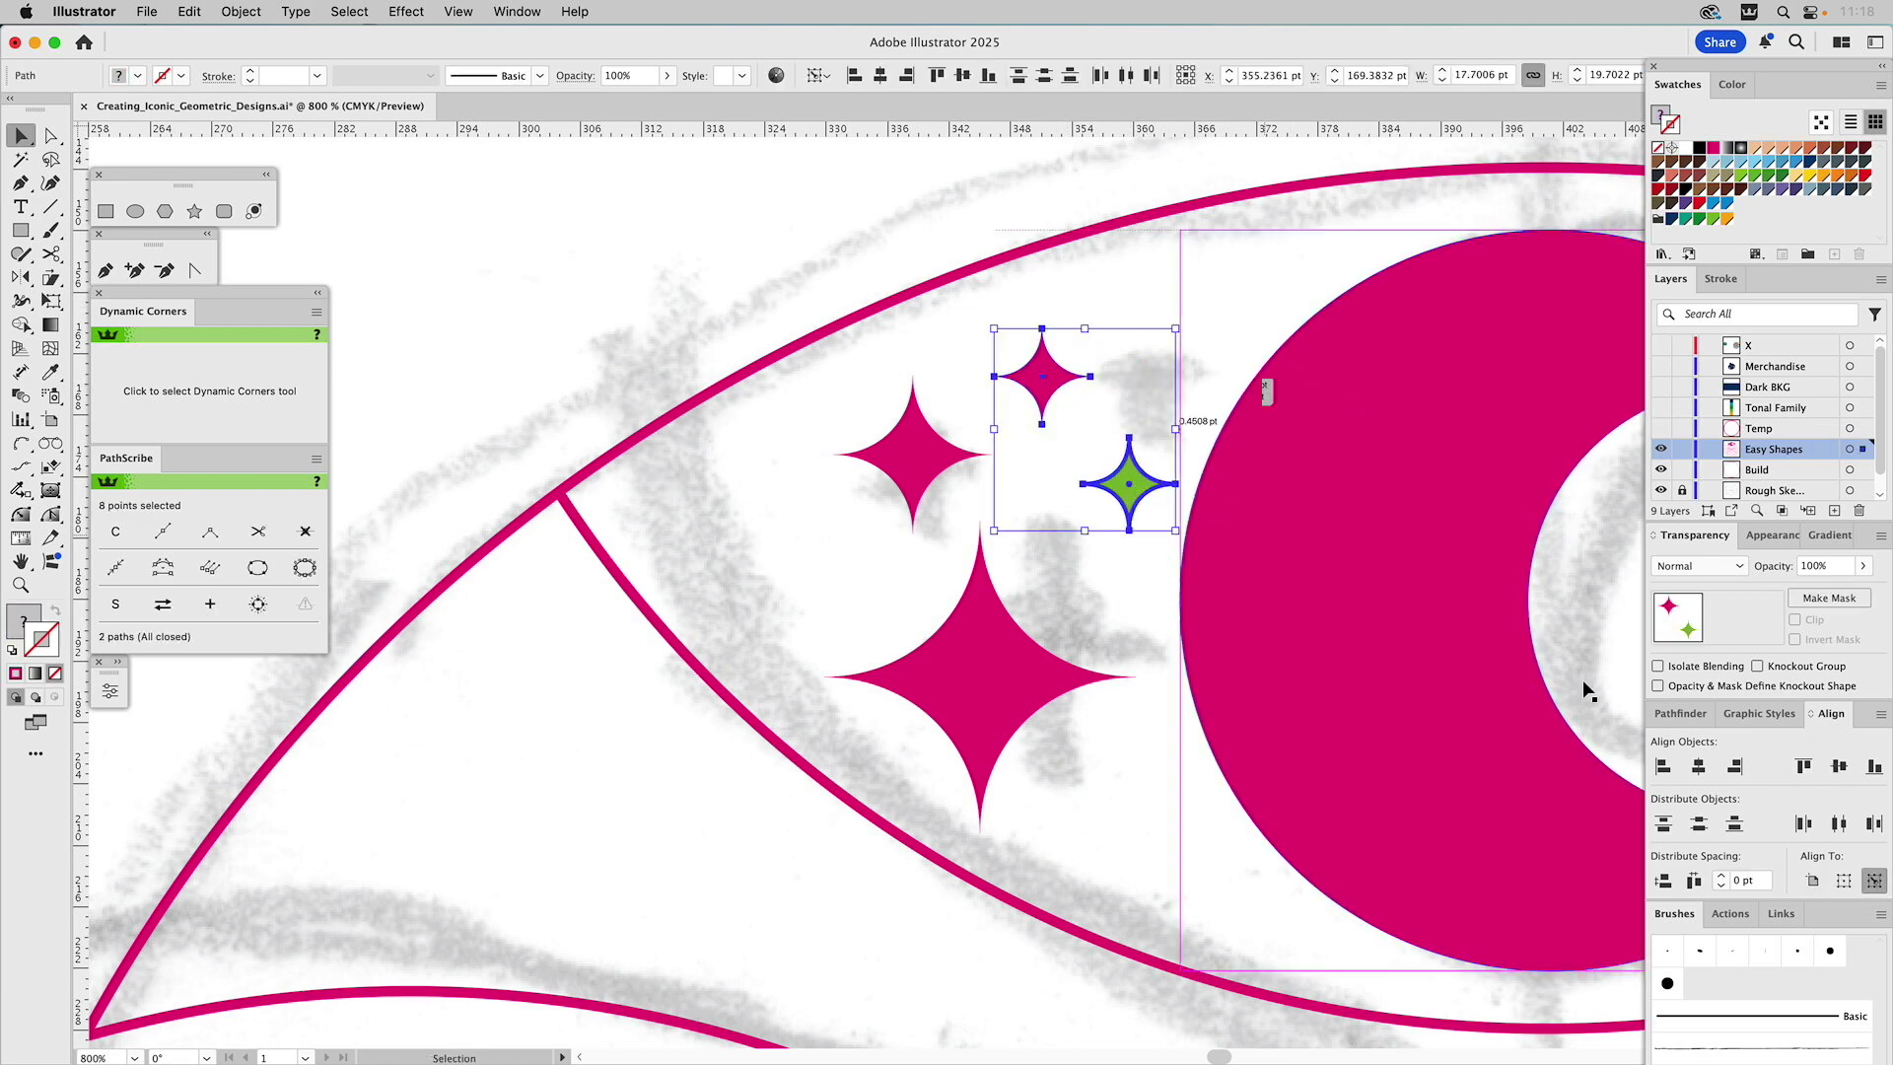
{"action": "left_click", "coordinate": [1697, 766]}
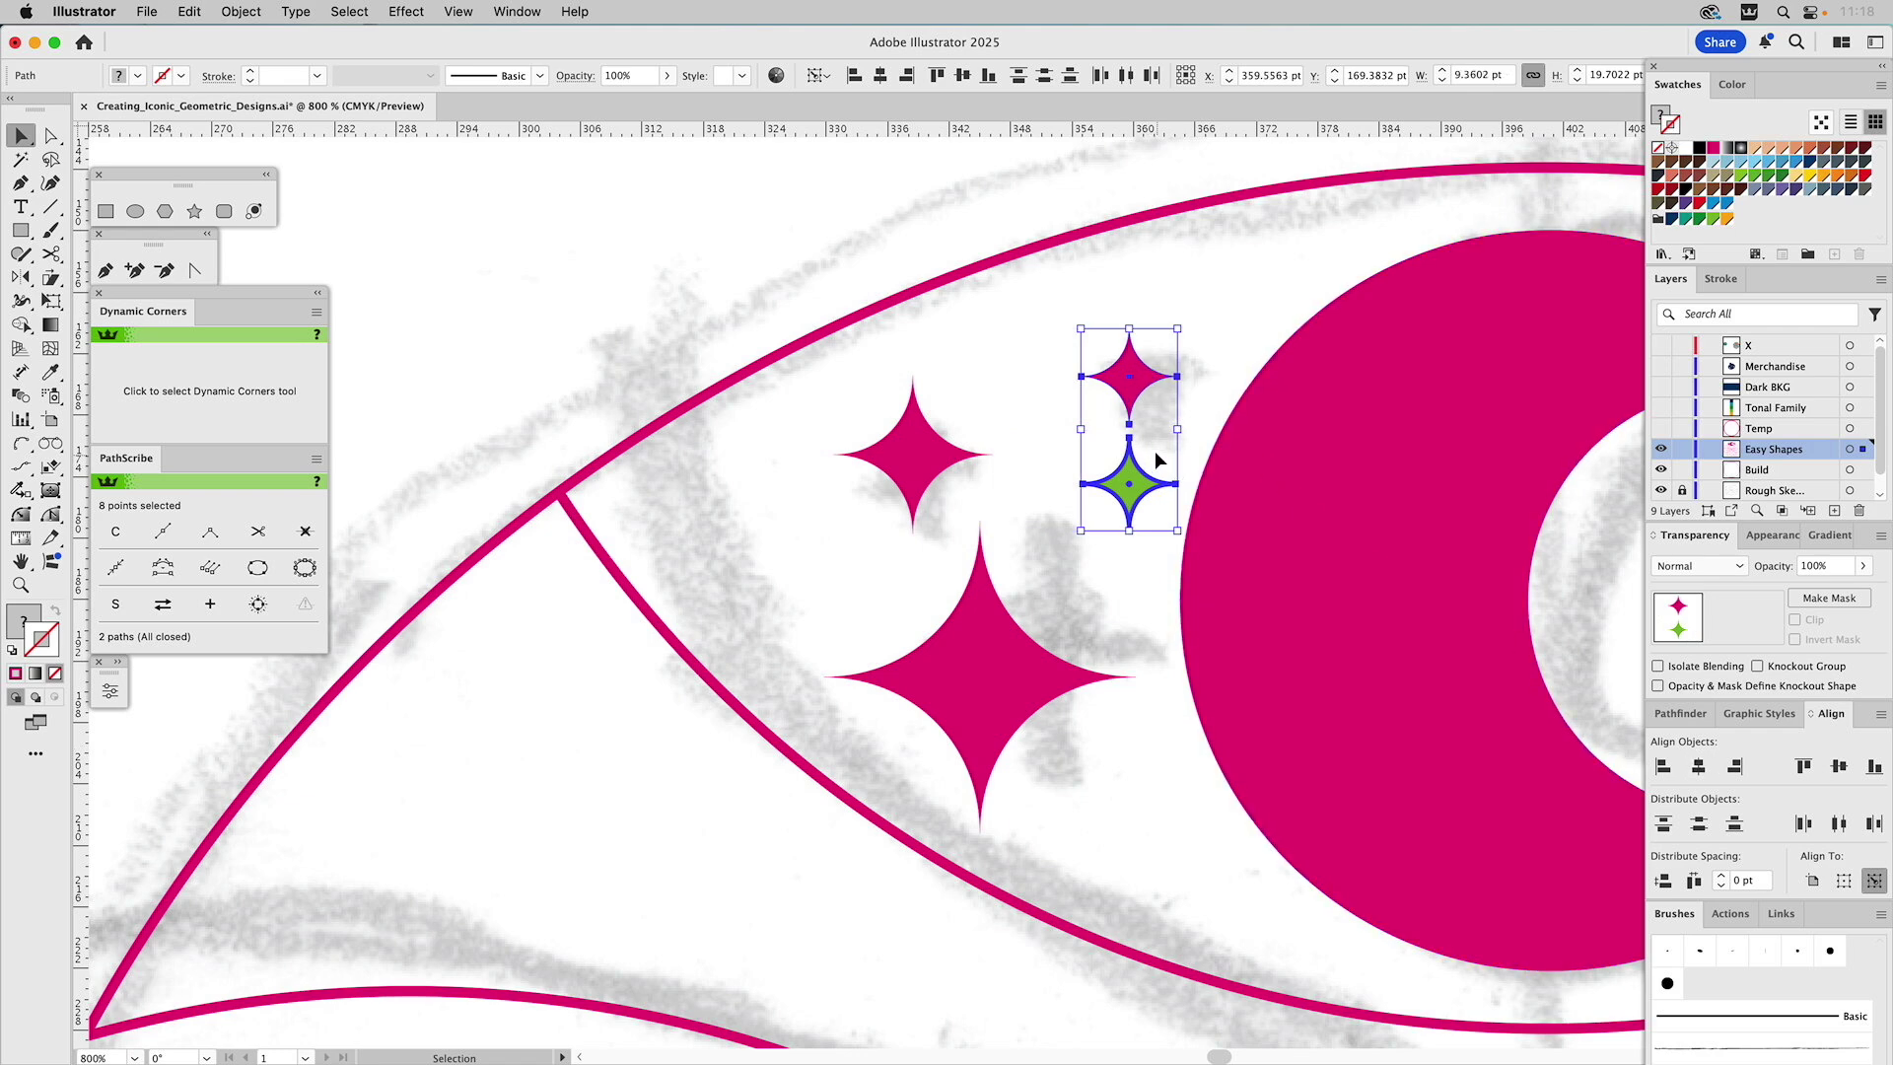
{"action": "left_click", "coordinate": [1132, 483]}
{"action": "key", "text": "Delete"}
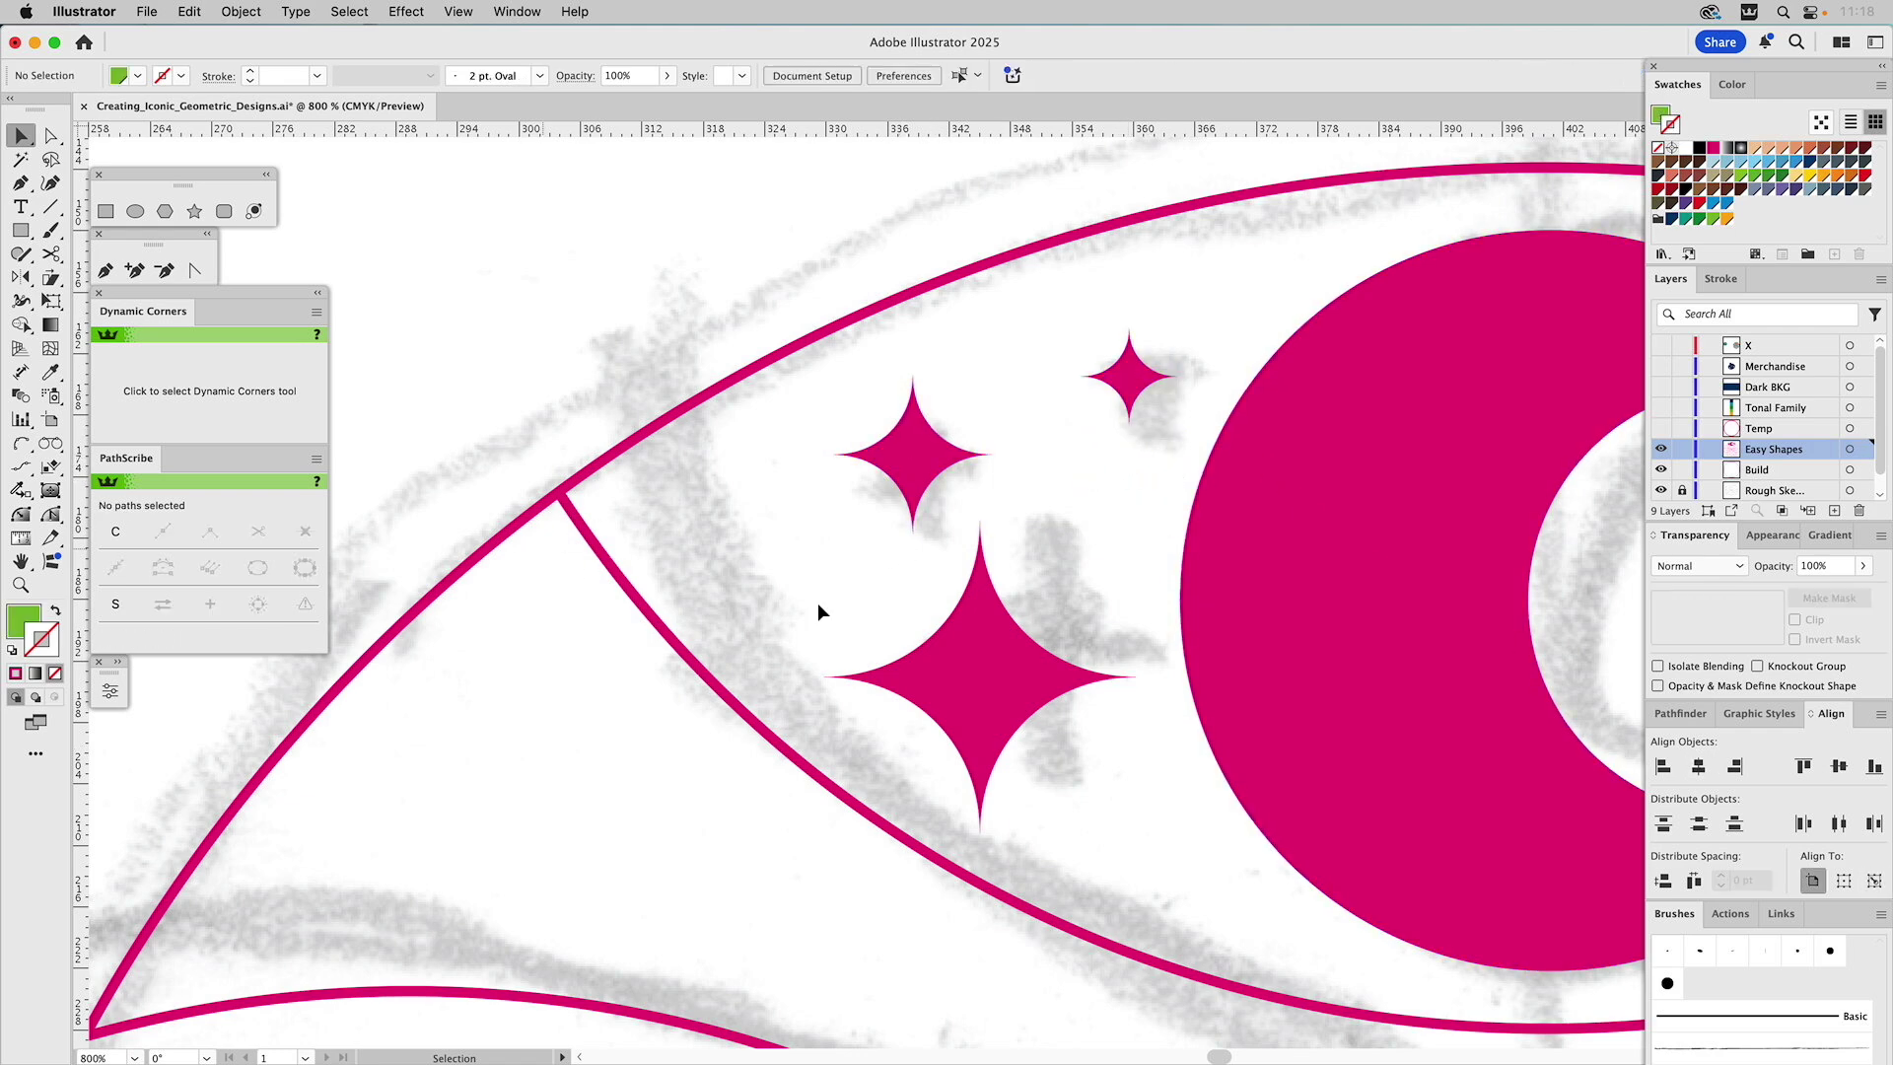
Slightly round all four points of the large star left of the moon to a radius of about 0.17 pt
{"action": "key", "text": "a"}
{"action": "left_click_drag", "start_coordinate": [800, 639], "coordinate": [941, 781]}
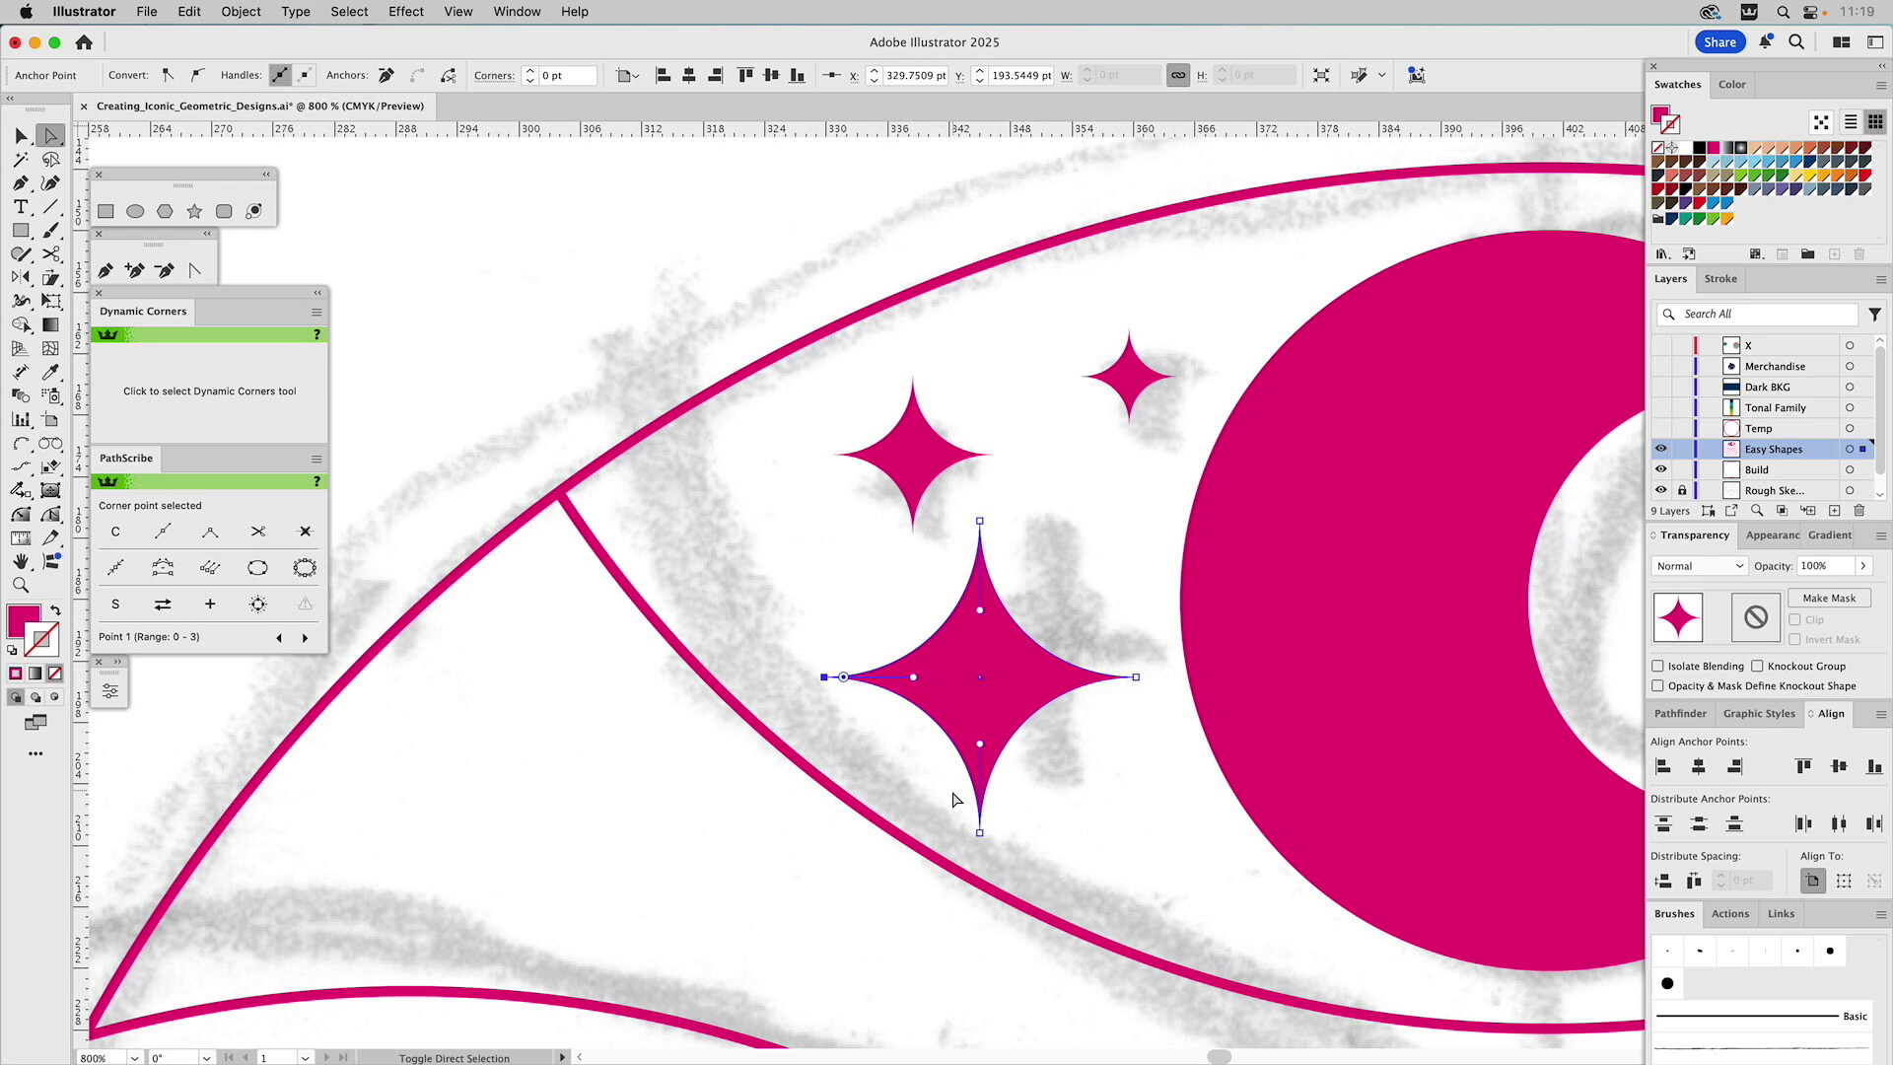
{"action": "left_click", "coordinate": [979, 832], "text": "shift"}
{"action": "left_click", "coordinate": [1136, 676], "text": "shift"}
{"action": "left_click", "coordinate": [978, 521], "text": "shift"}
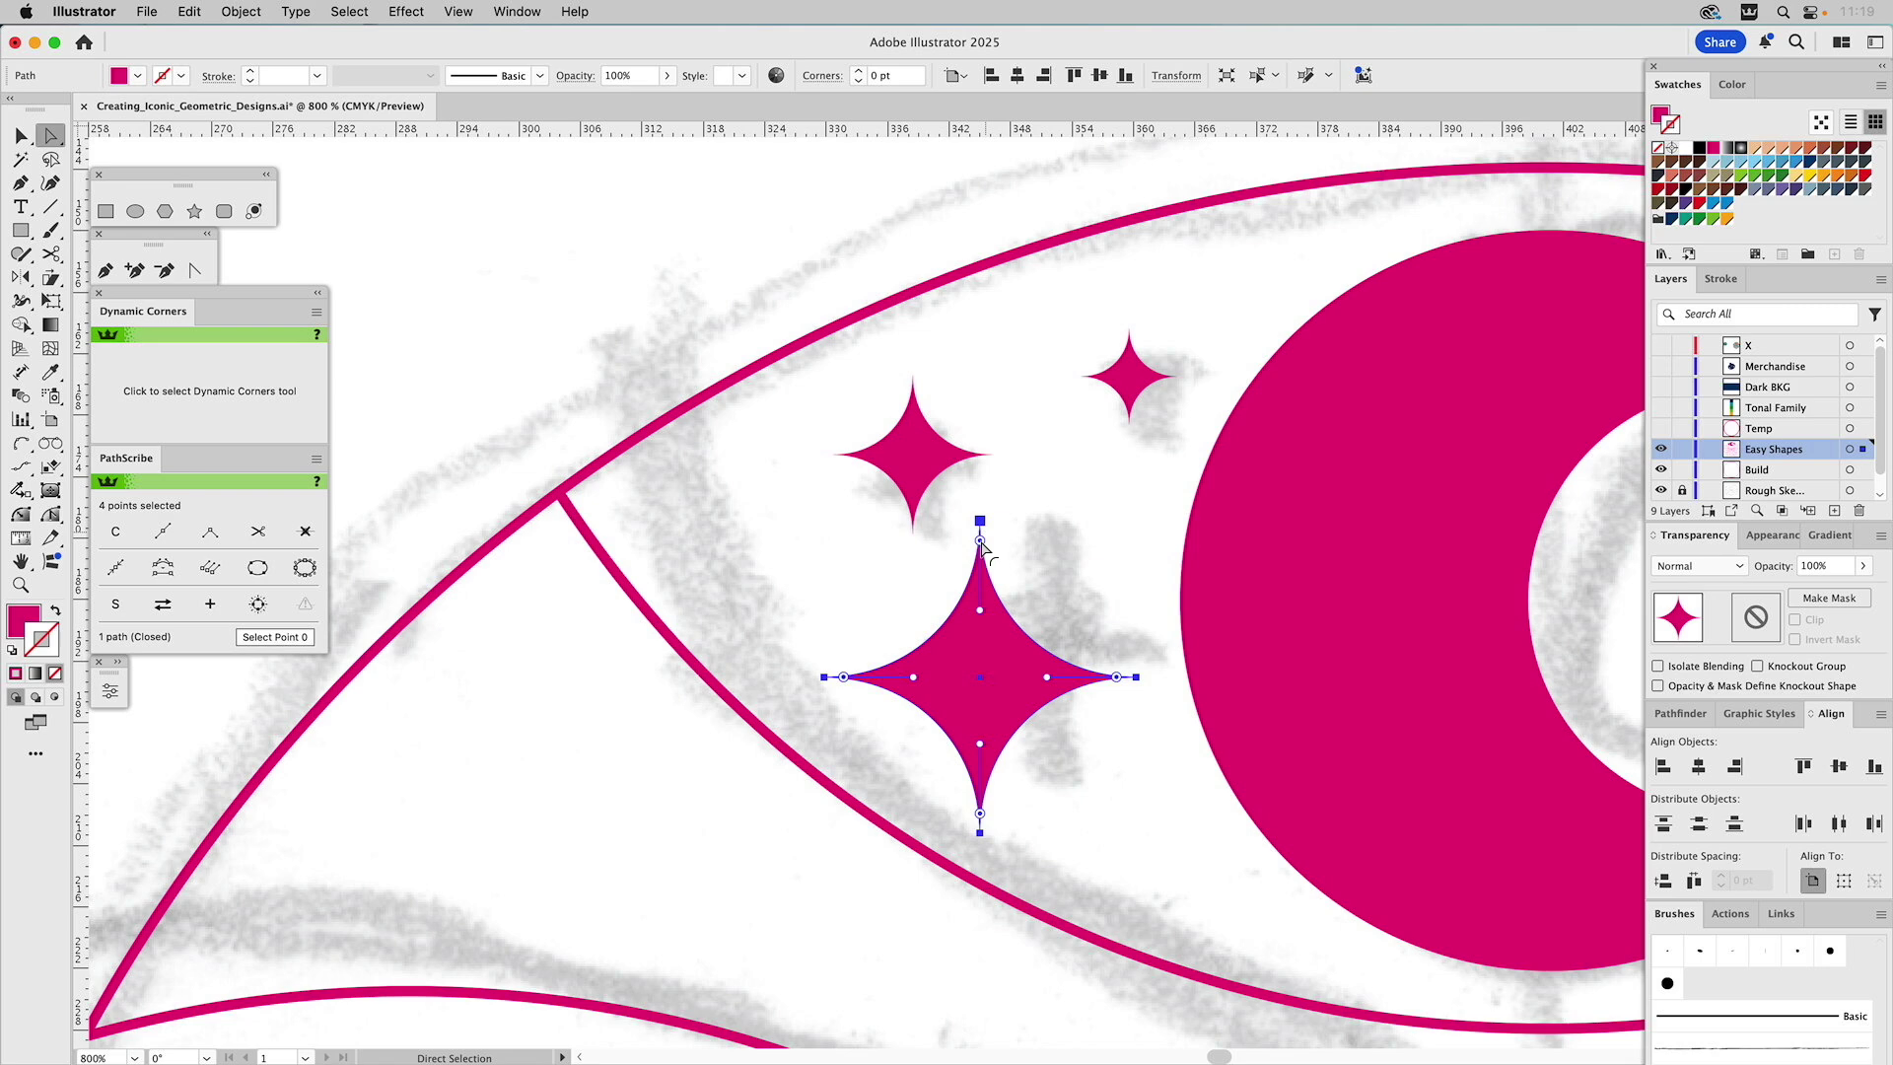
{"action": "left_click_drag", "start_coordinate": [983, 545], "coordinate": [995, 549]}
{"action": "left_click", "coordinate": [1067, 526]}
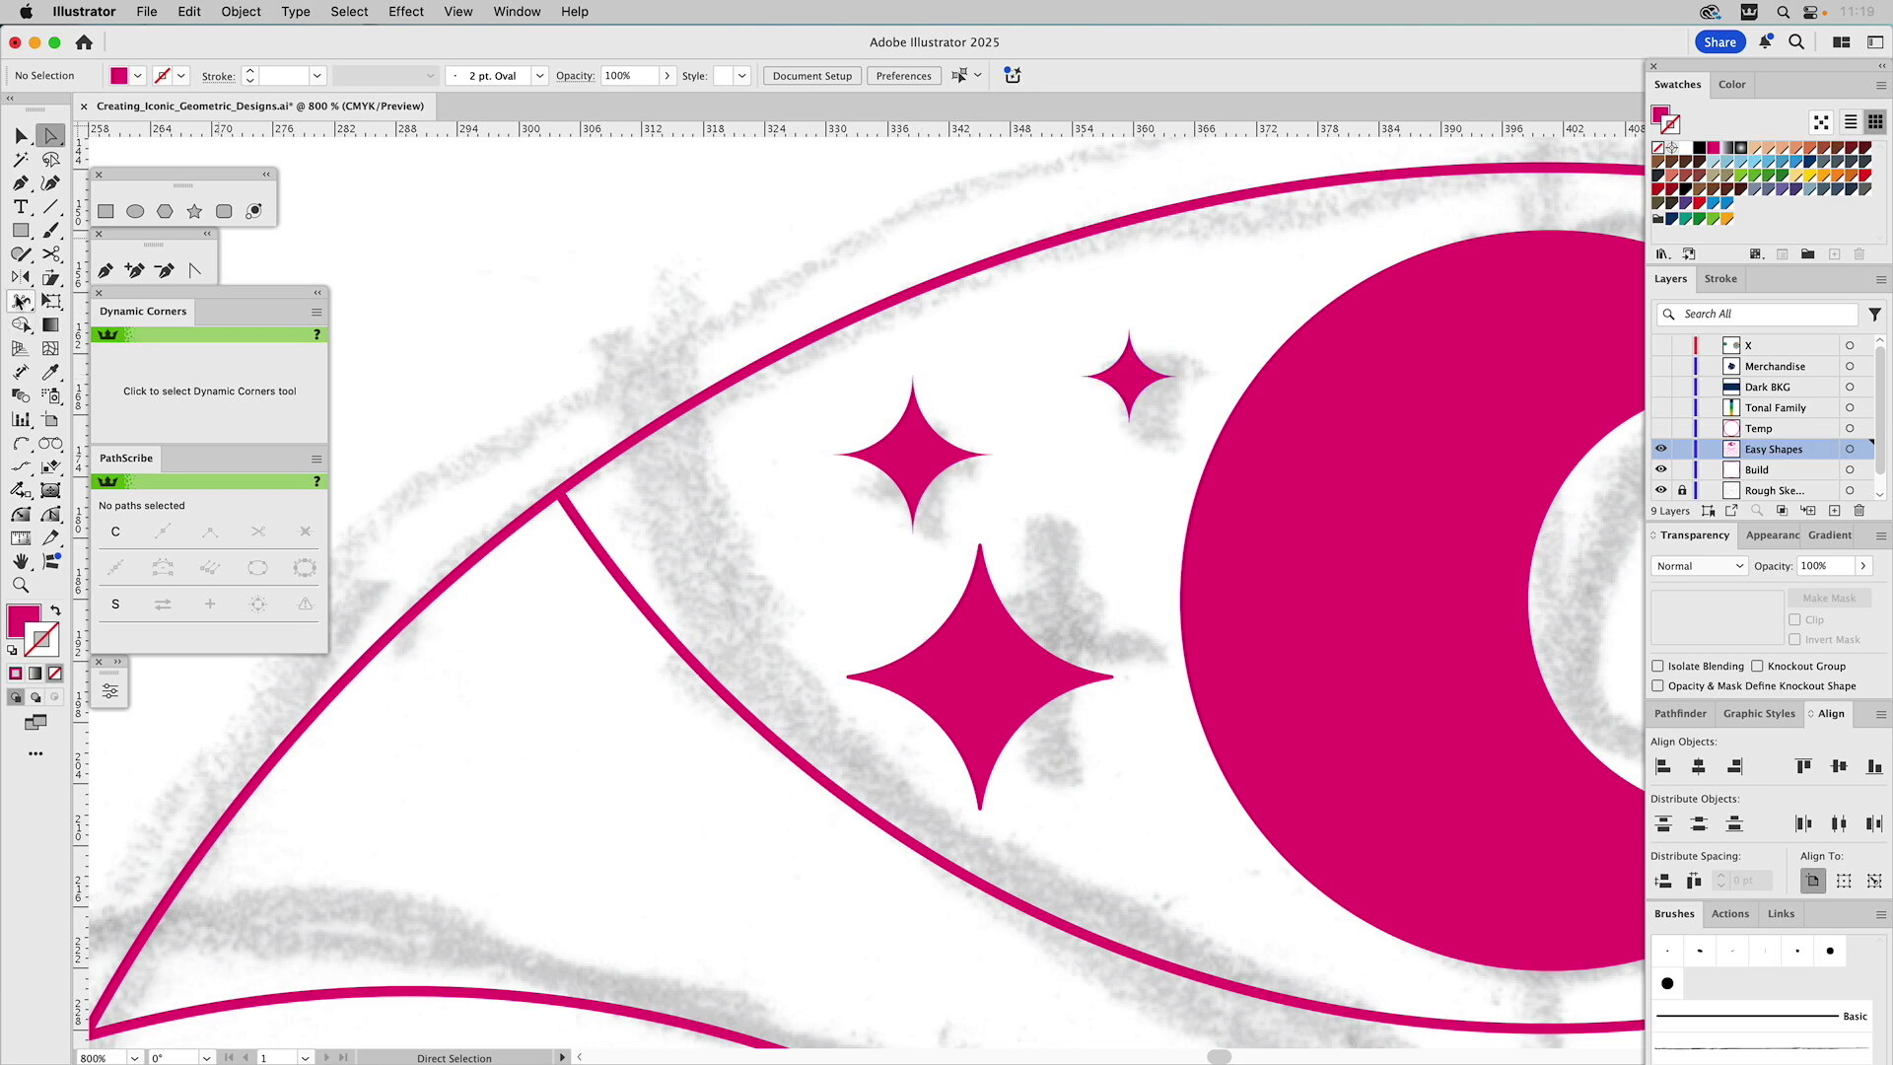
Measure the corner radius at the large star's top point with the Dynamic Corners tool
{"action": "left_click", "coordinate": [52, 515]}
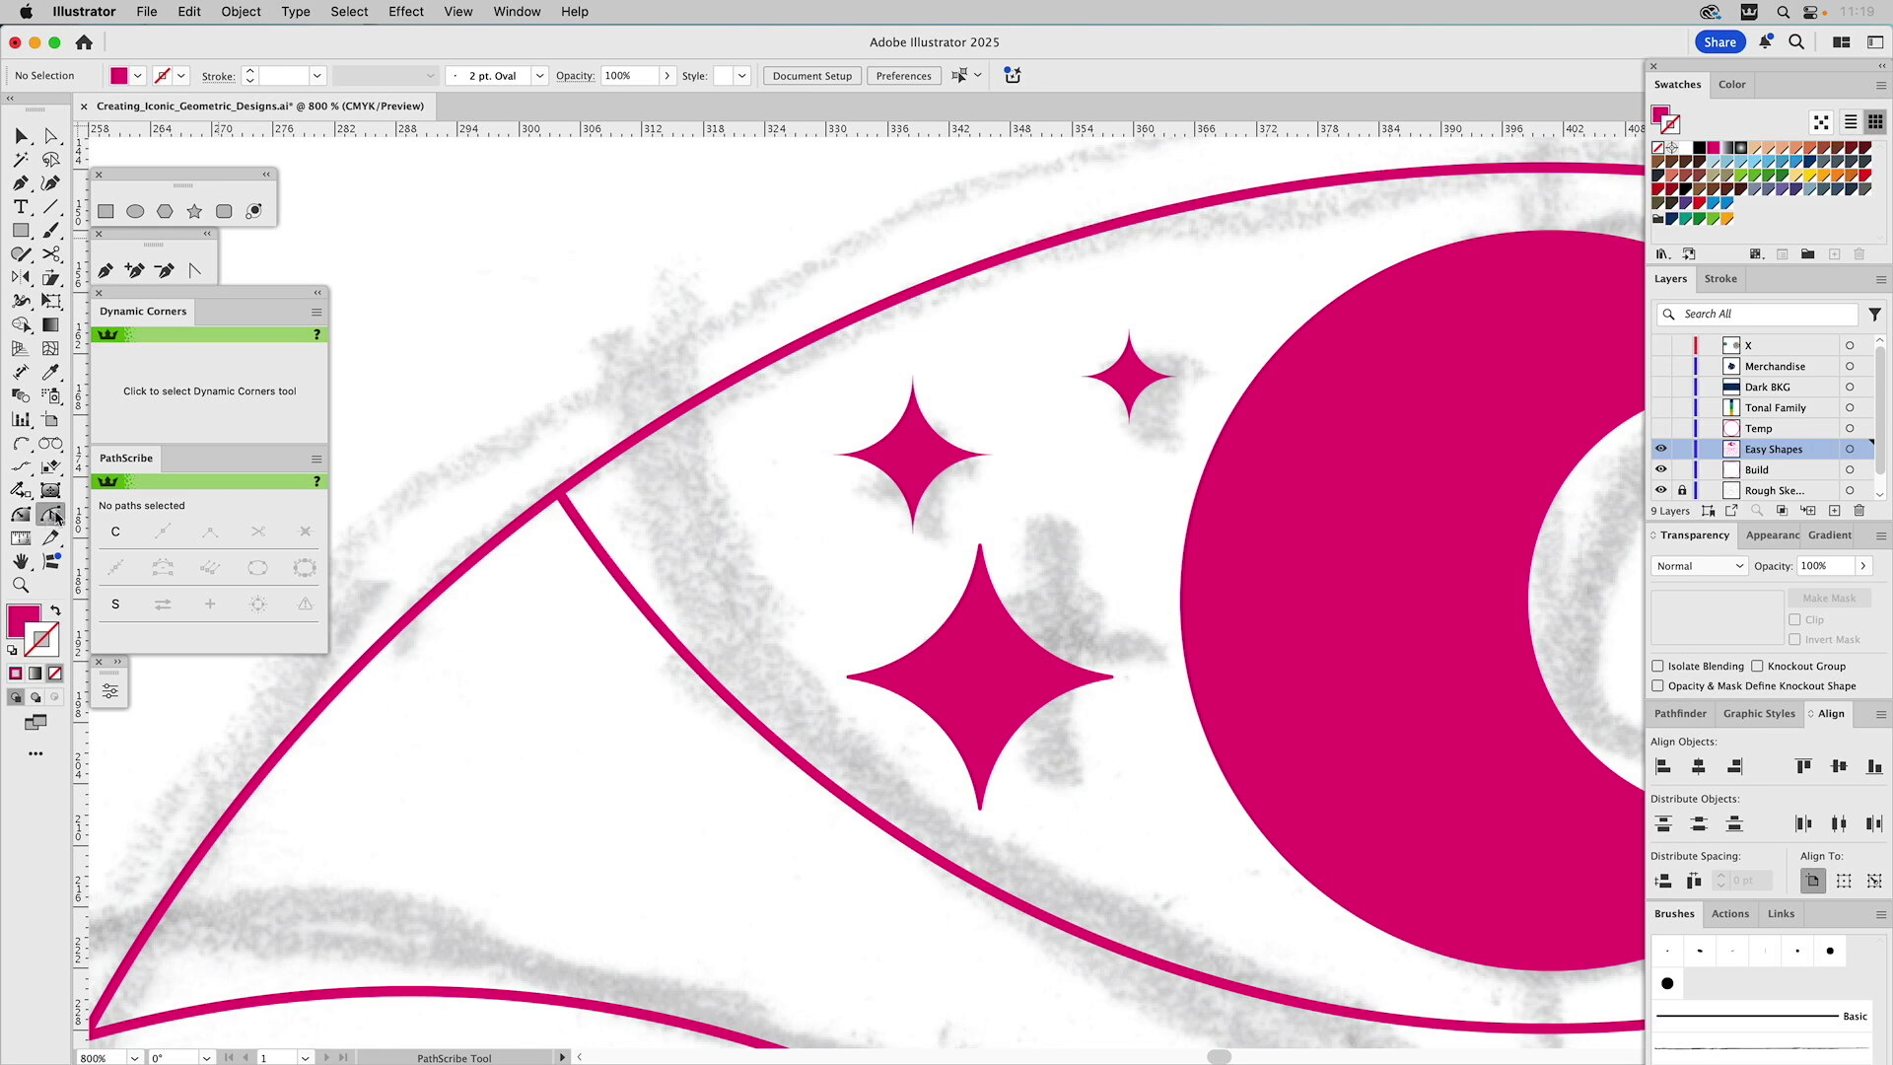
{"action": "left_click", "coordinate": [19, 514]}
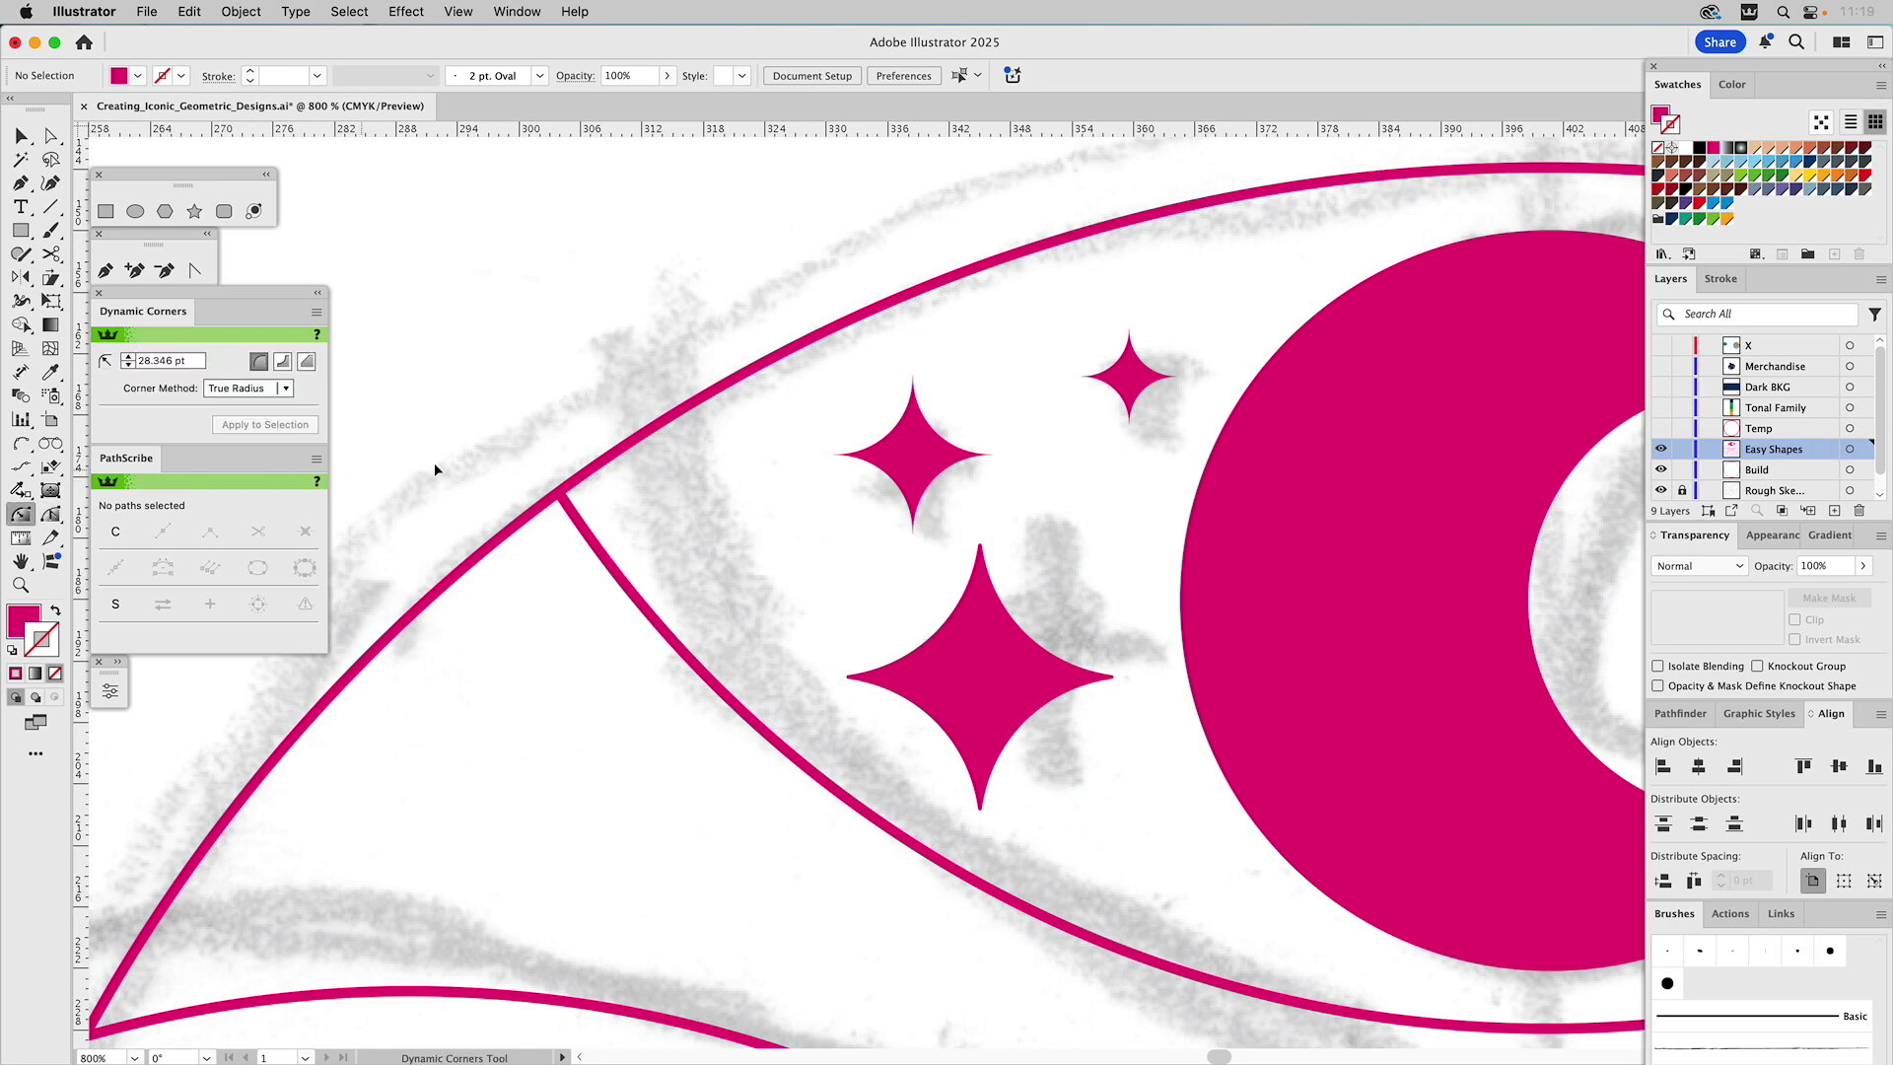
{"action": "left_click", "coordinate": [980, 545]}
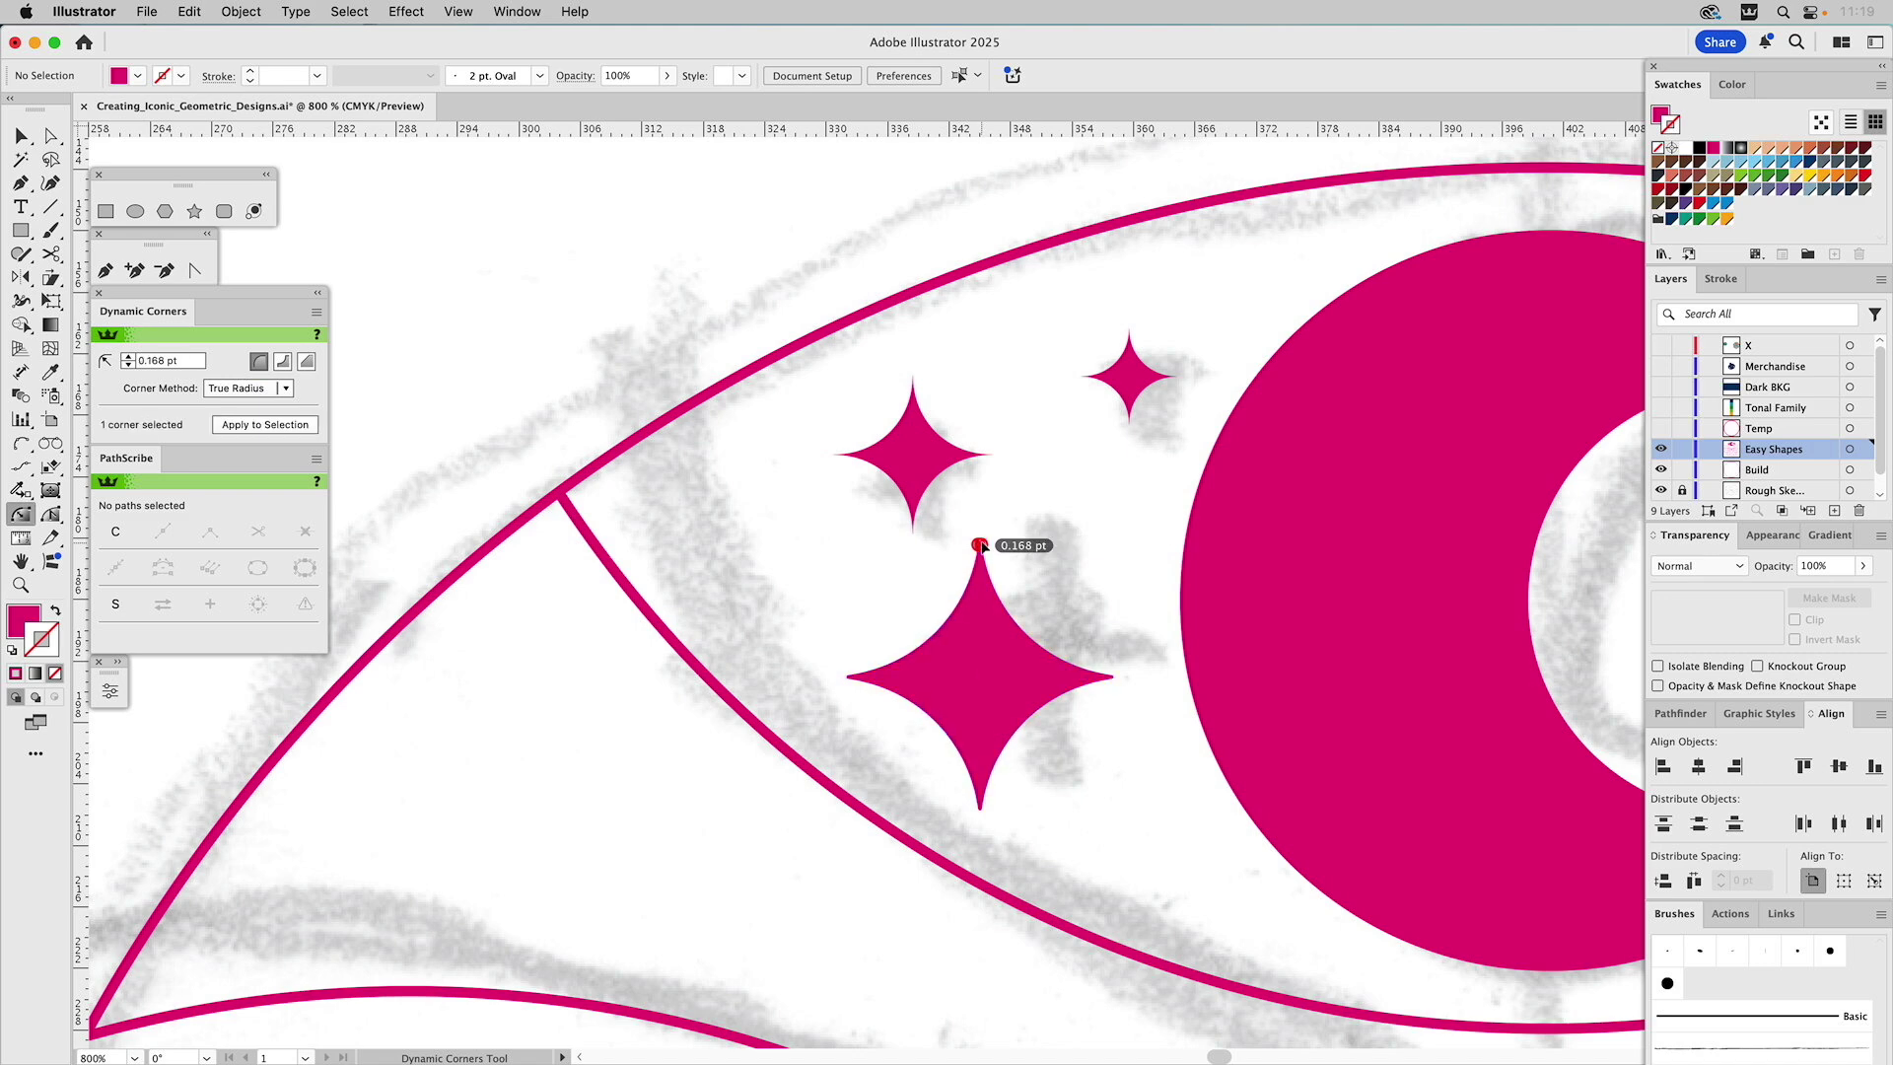
{"action": "key", "text": "a"}
{"action": "left_click", "coordinate": [913, 378]}
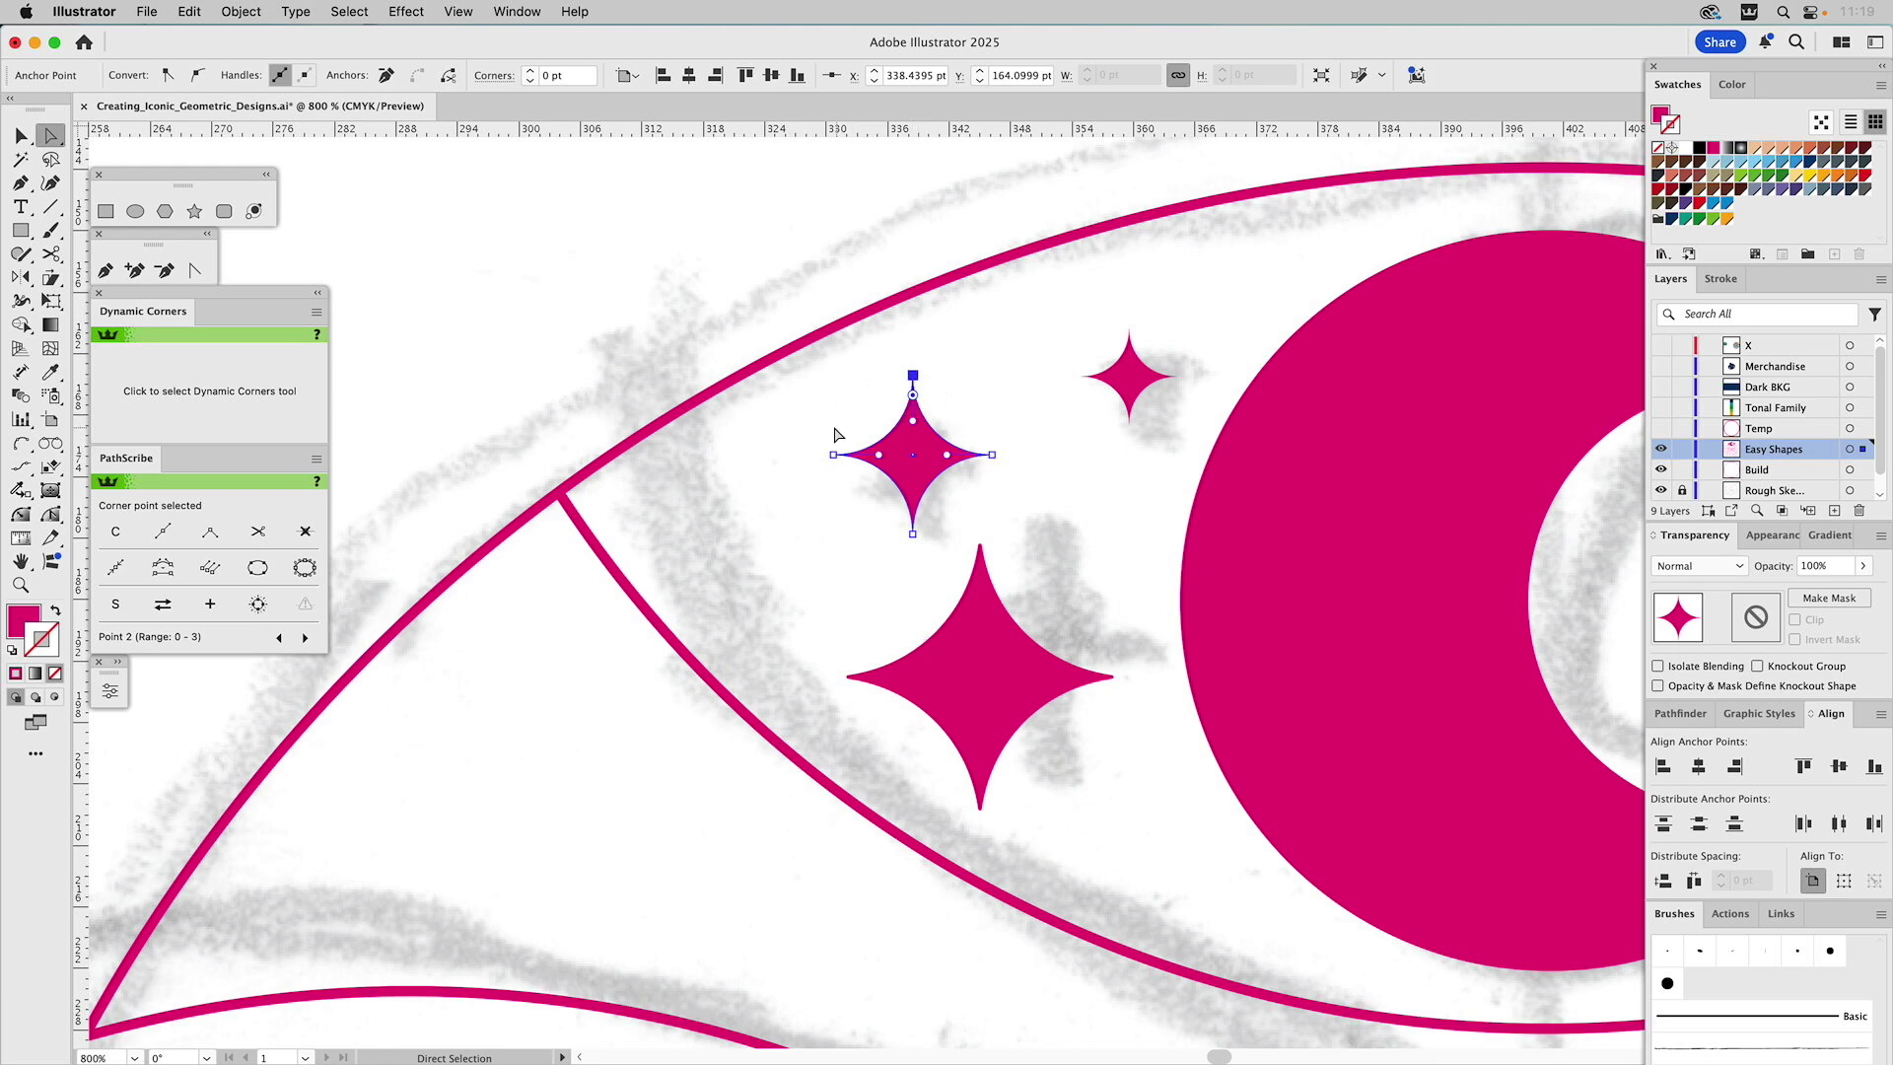
{"action": "left_click", "coordinate": [978, 545]}
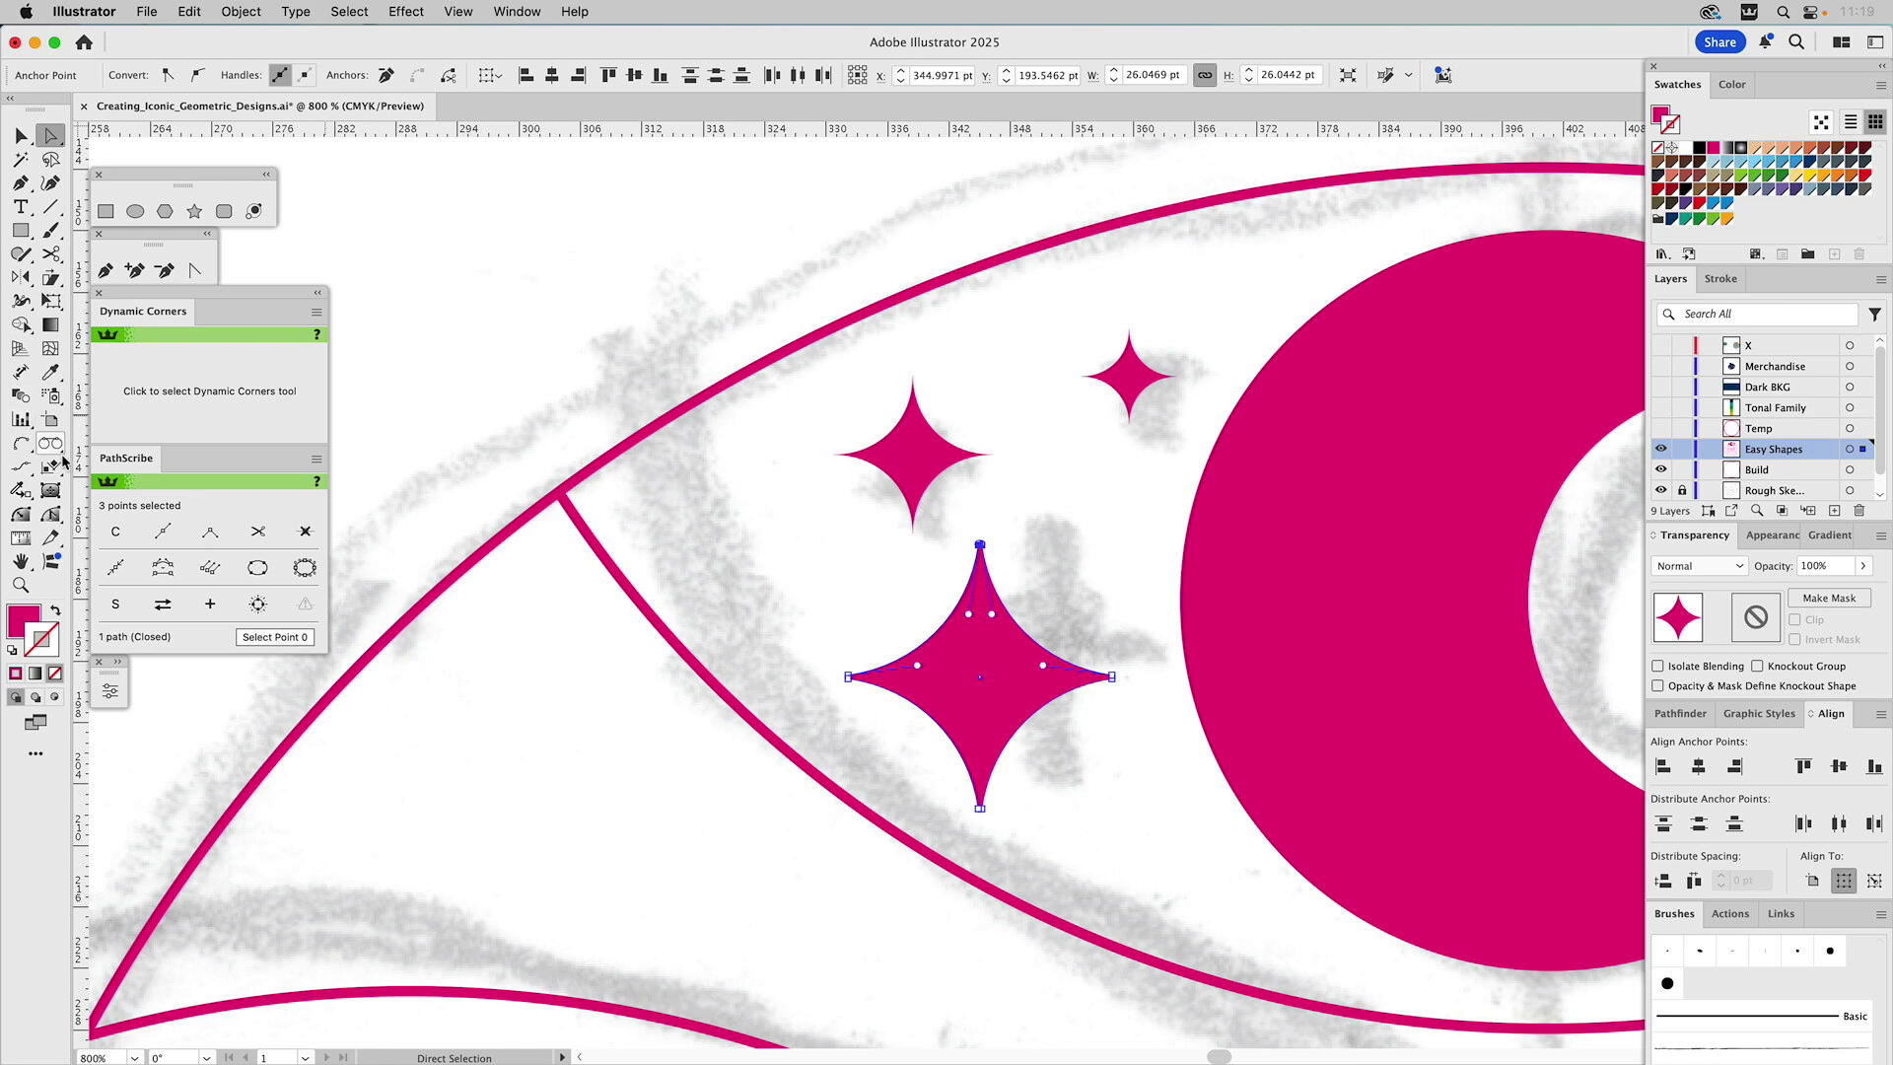
{"action": "left_click", "coordinate": [20, 514]}
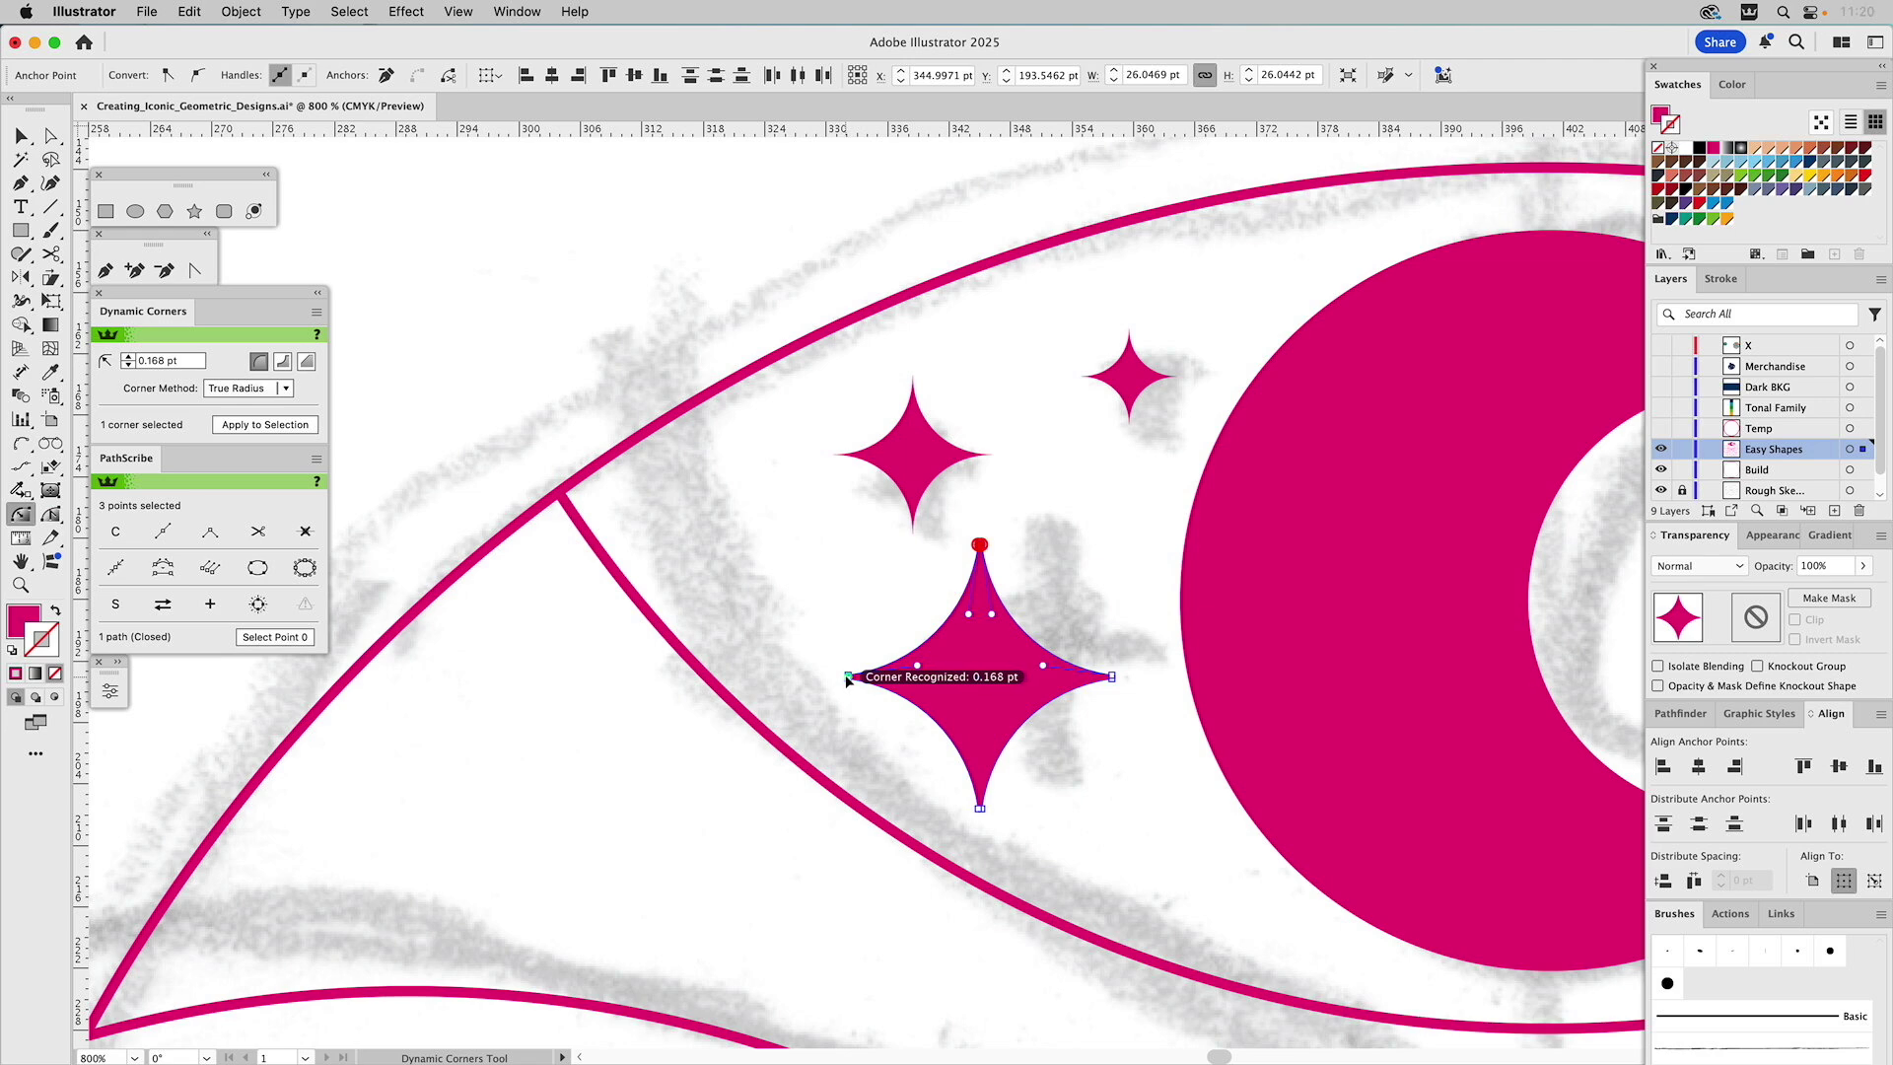
{"action": "left_click", "coordinate": [806, 523]}
{"action": "key", "text": "a"}
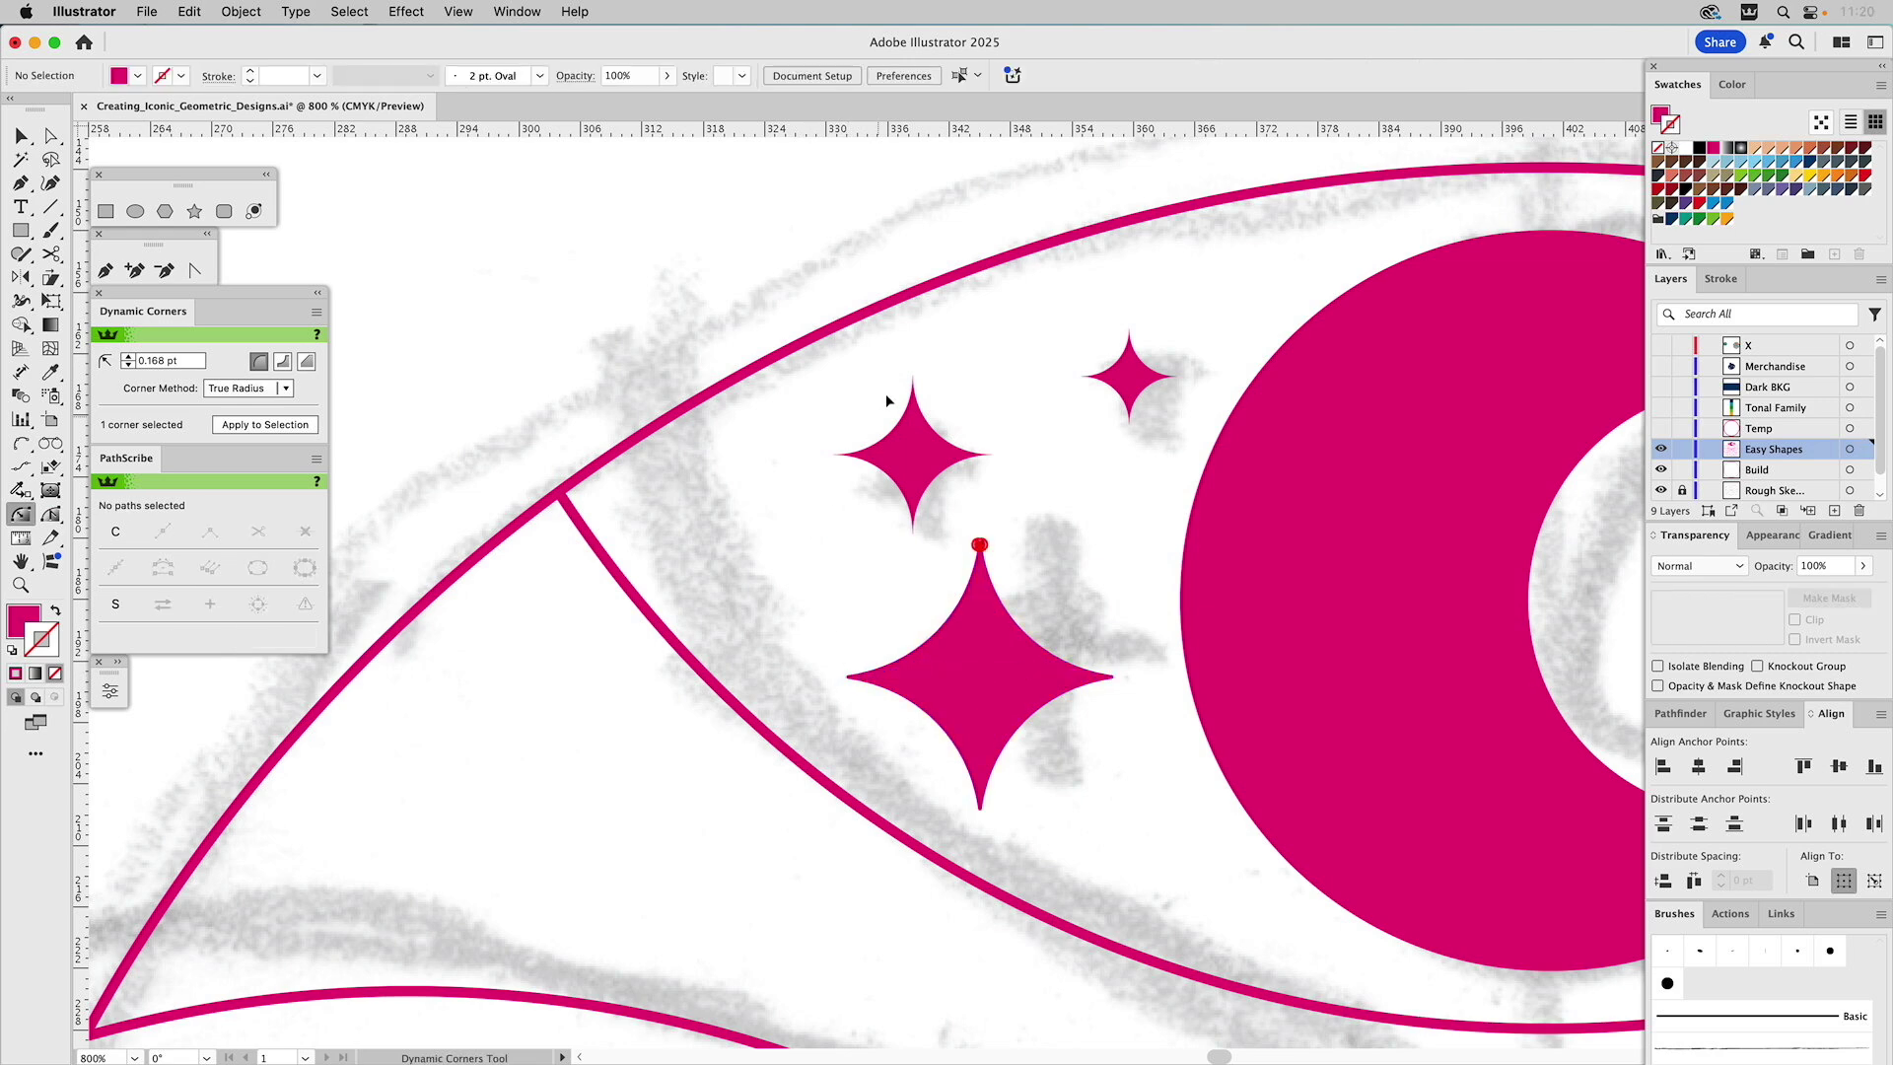
Round all four points of the medium star to a radius of about 0.15 pt
{"action": "left_click", "coordinate": [900, 403]}
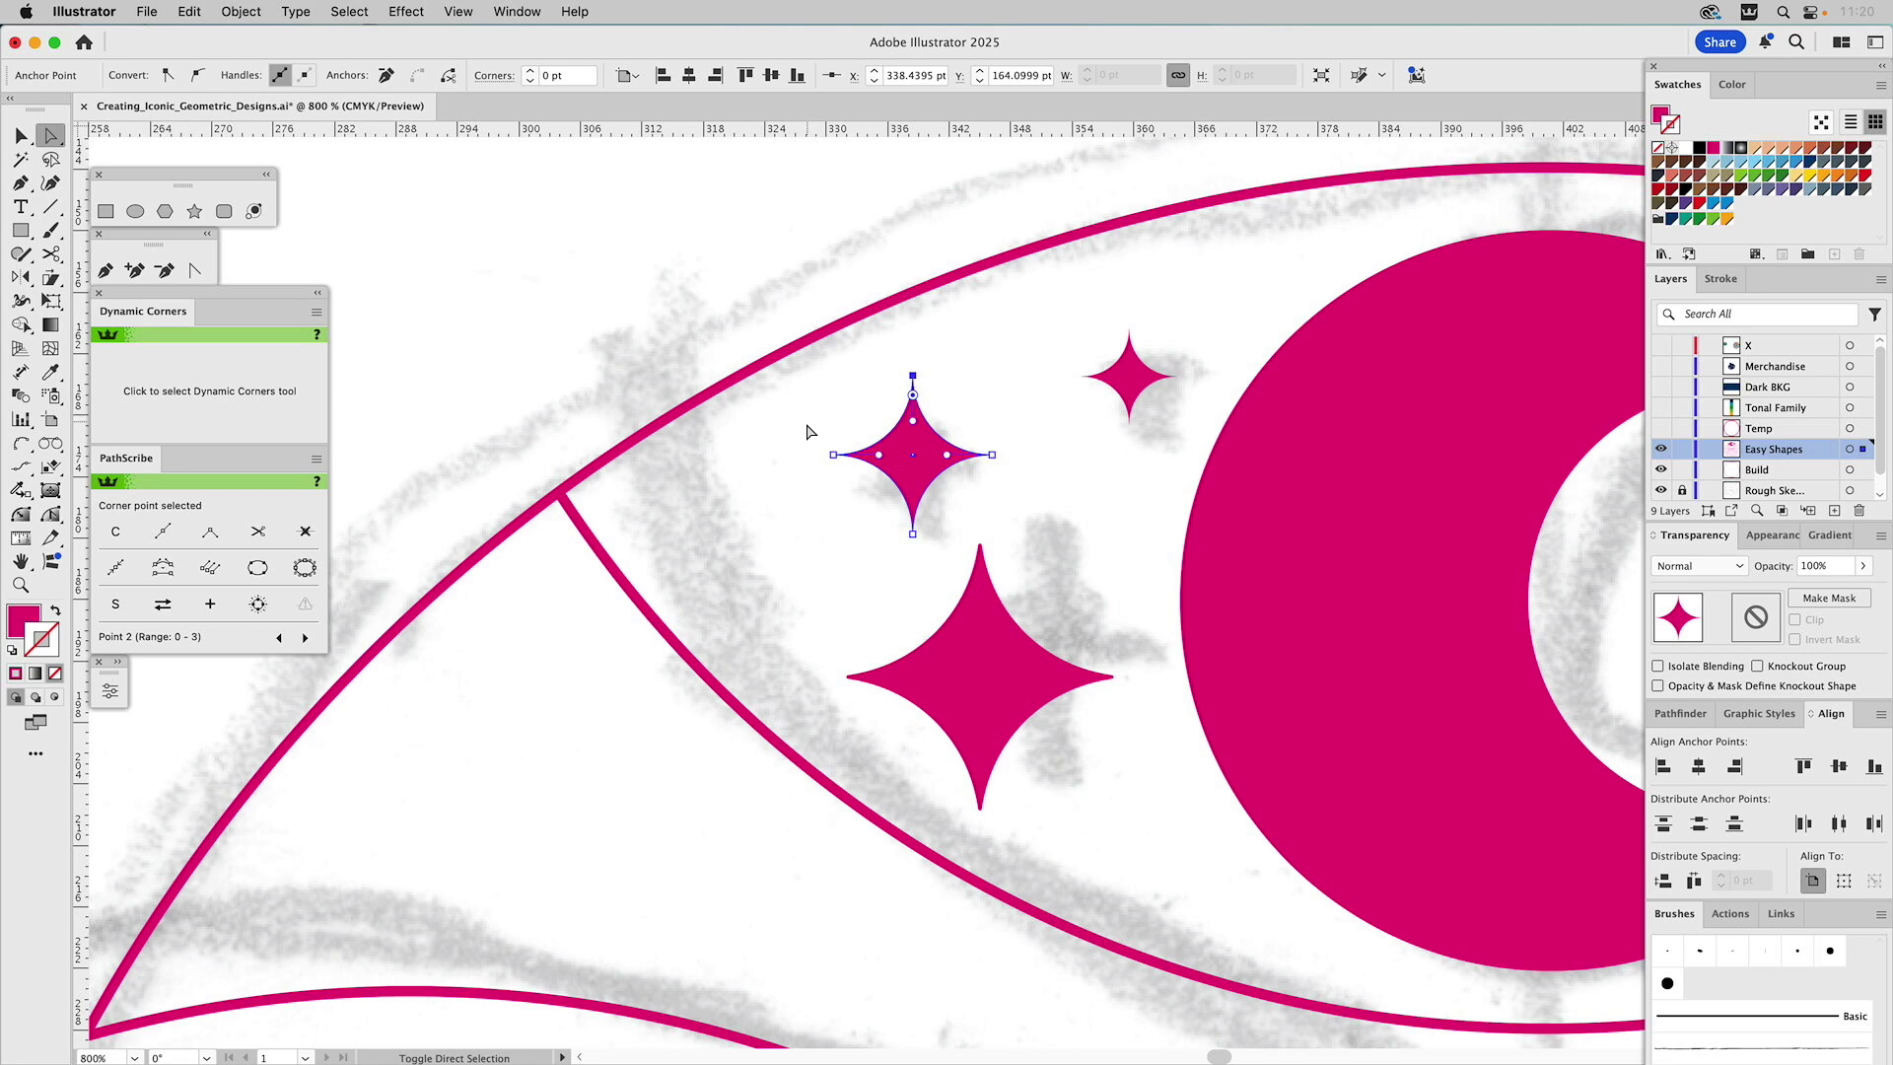
{"action": "left_click_drag", "start_coordinate": [998, 440], "coordinate": [976, 471]}
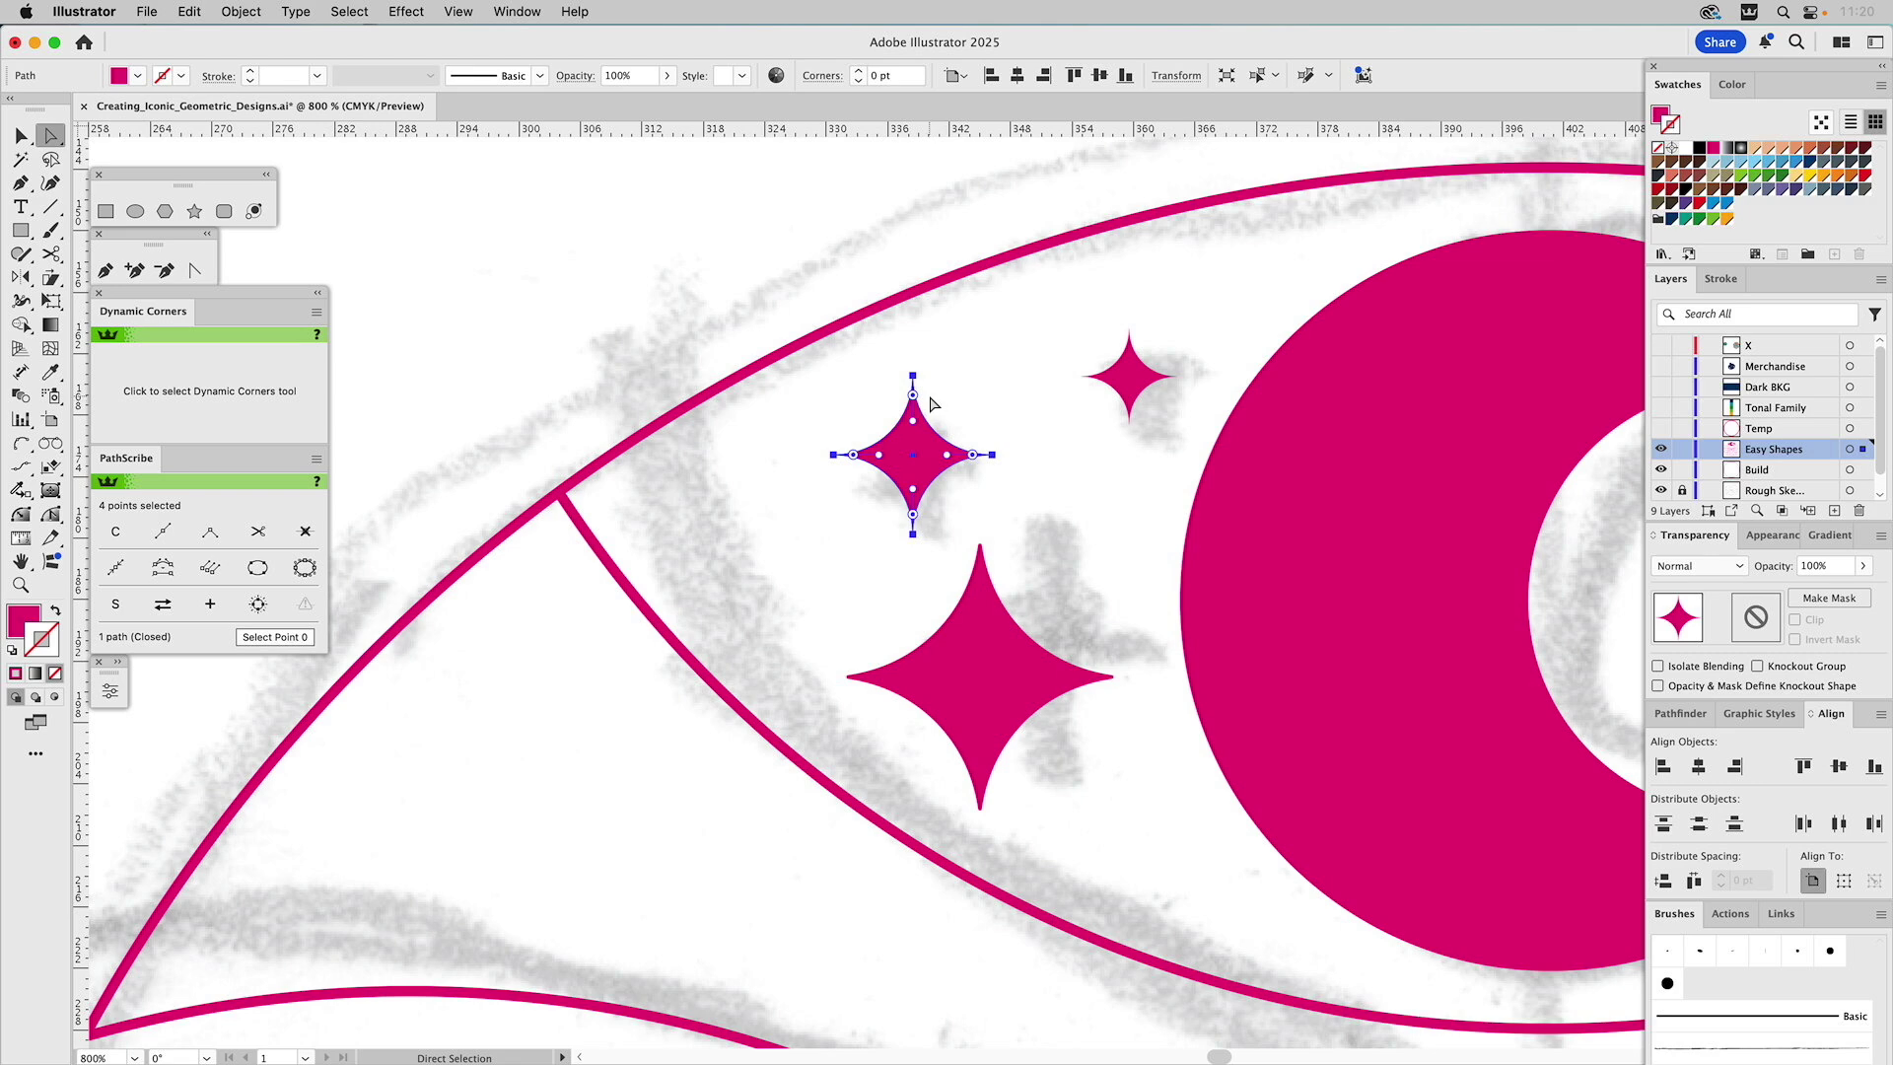
{"action": "left_click_drag", "start_coordinate": [914, 419], "coordinate": [932, 398]}
{"action": "left_click", "coordinate": [1026, 380]}
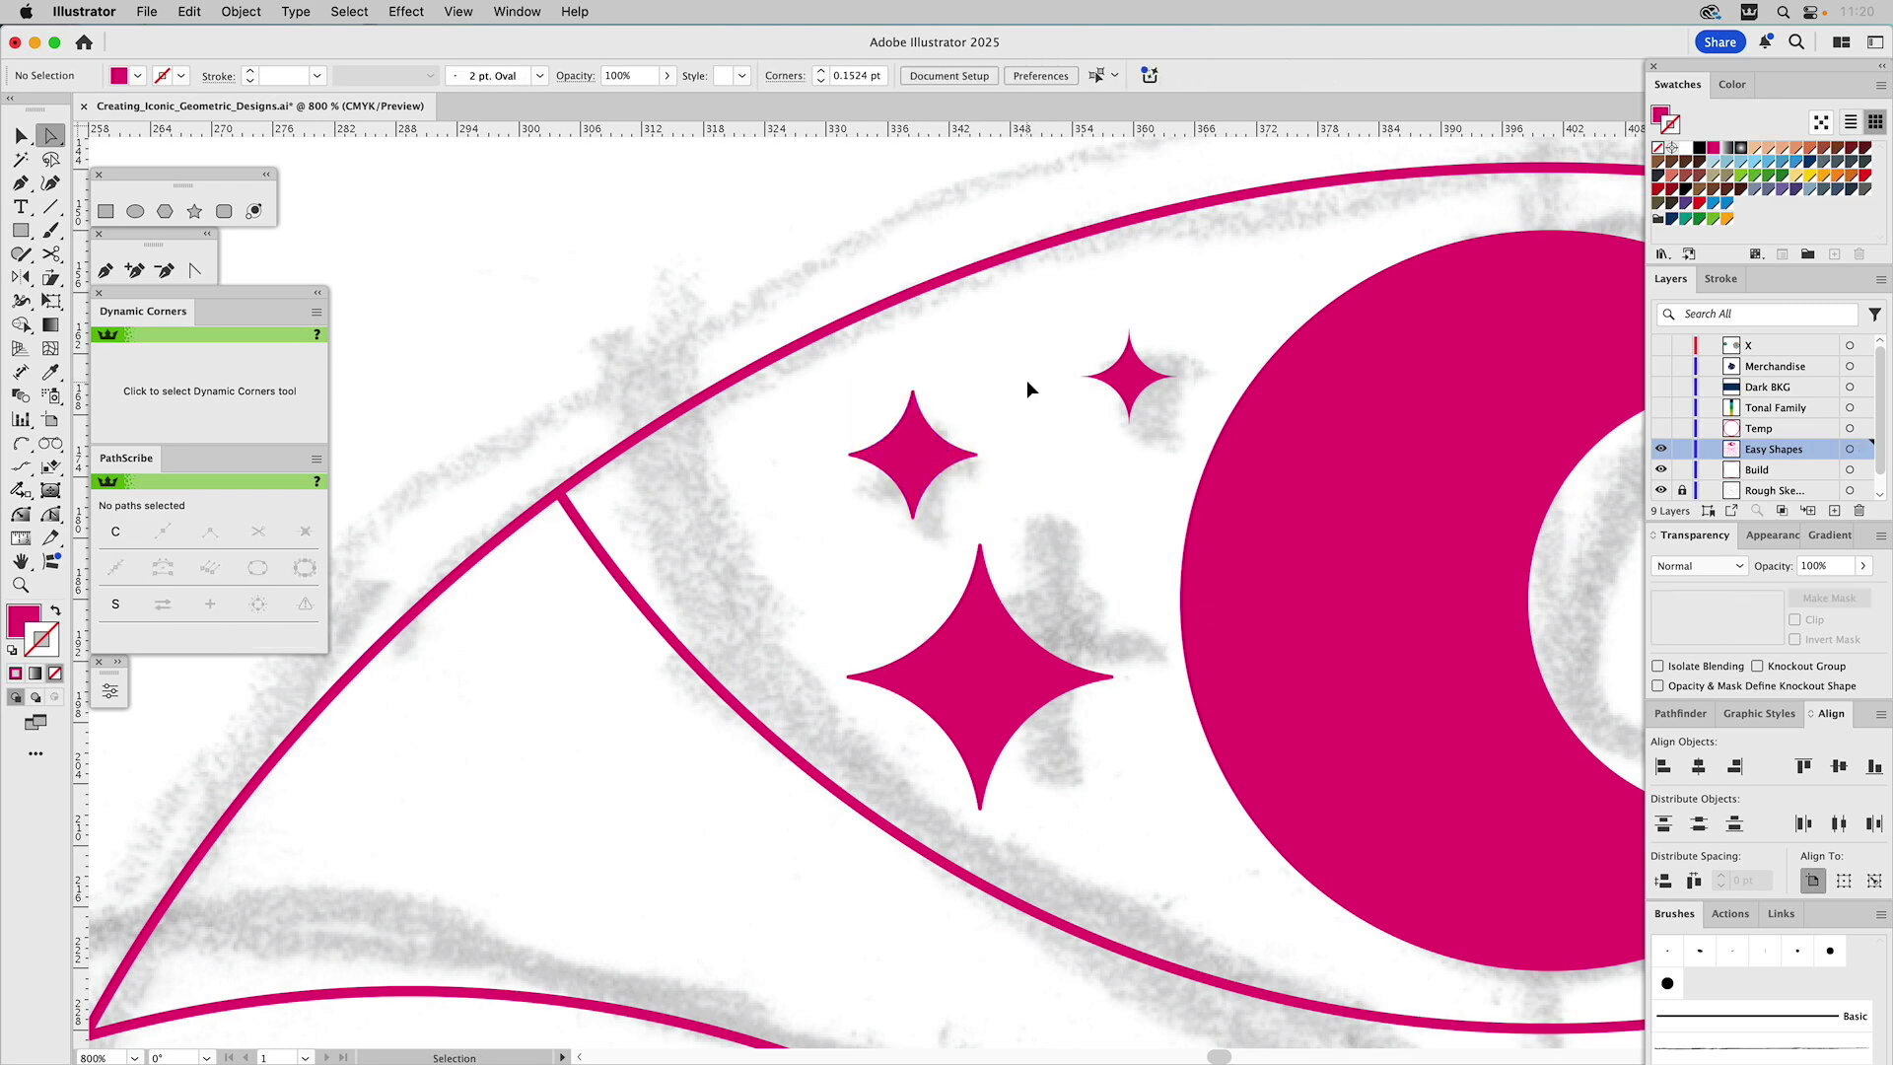
Slightly round all four points of the smallest star left of the moon
{"action": "left_click_drag", "start_coordinate": [1154, 314], "coordinate": [1144, 449]}
{"action": "left_click_drag", "start_coordinate": [1188, 359], "coordinate": [752, 245]}
{"action": "left_click", "coordinate": [1163, 322]}
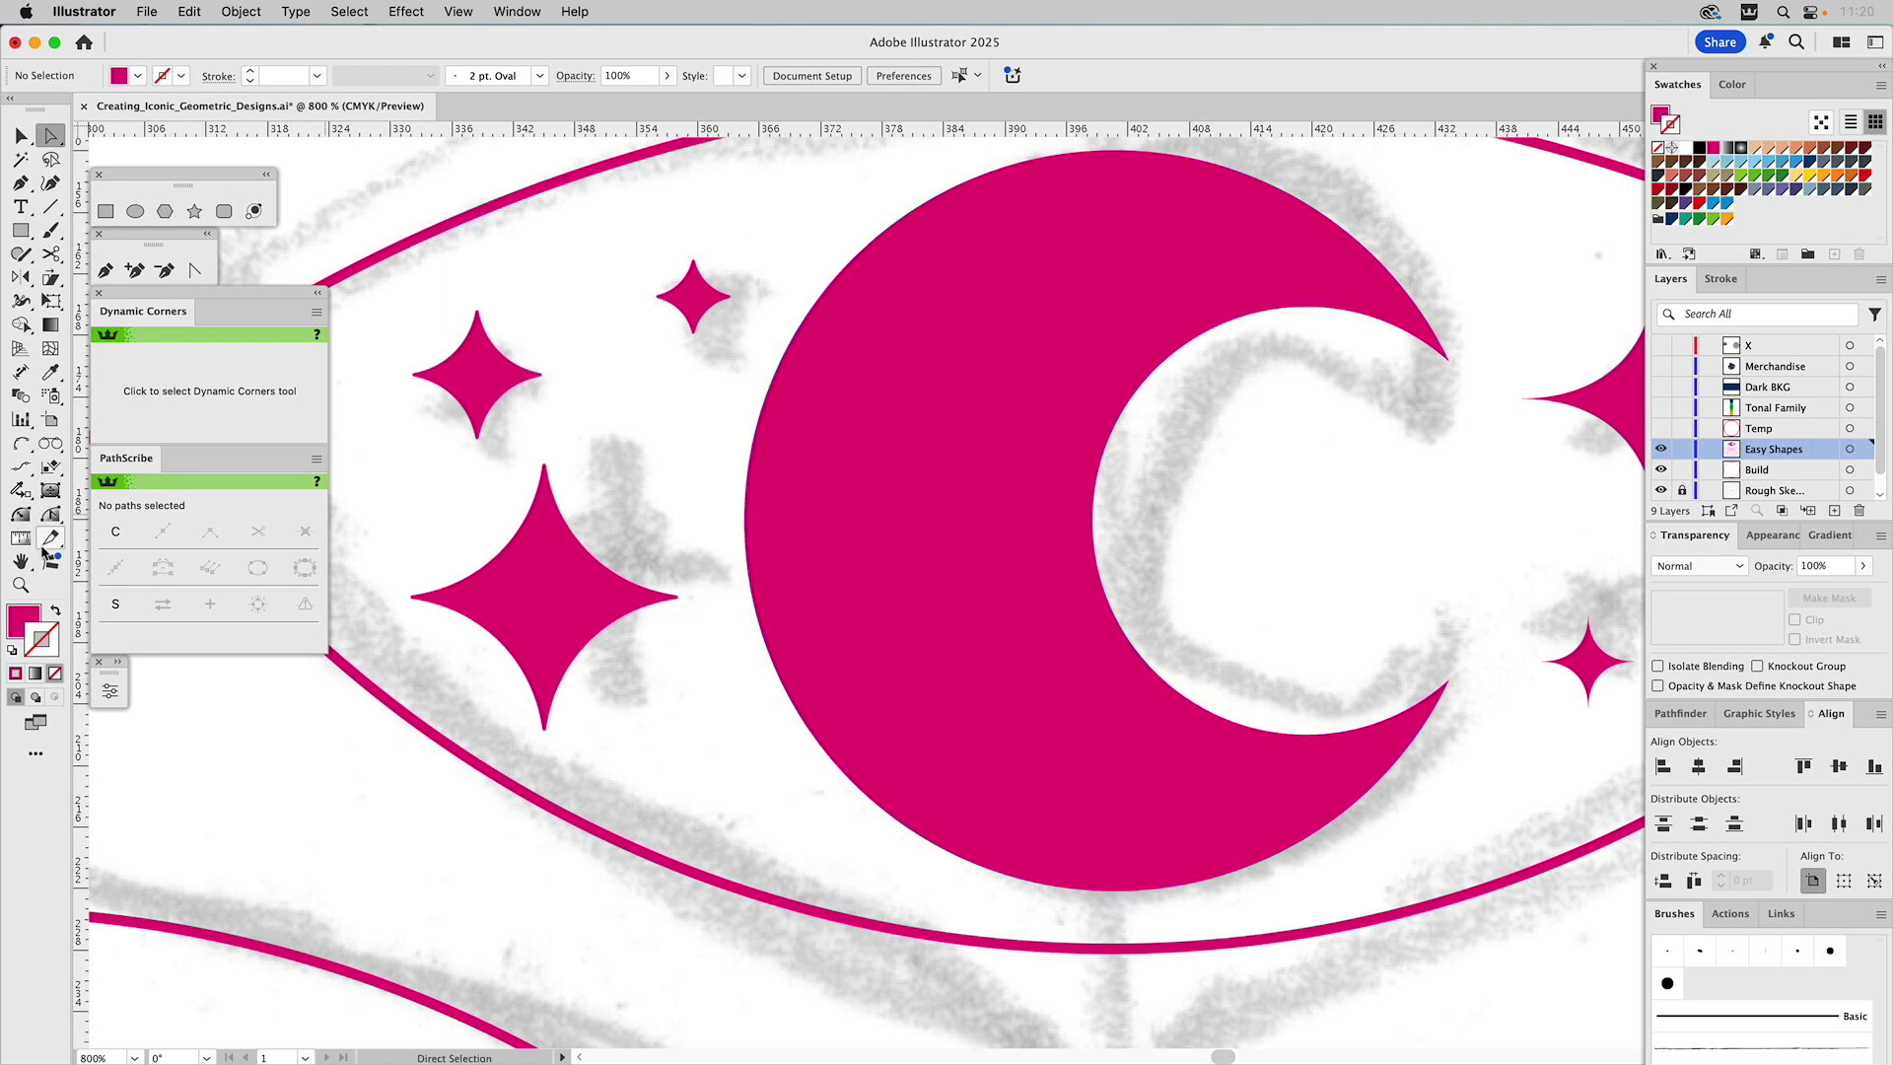
Round the two tips of the crescent moon to a radius of about 0.15 pt
{"action": "left_click", "coordinate": [20, 584]}
{"action": "left_click", "coordinate": [969, 542], "text": "alt"}
{"action": "left_click", "coordinate": [974, 545], "text": "alt"}
{"action": "left_click_drag", "start_coordinate": [1035, 553], "coordinate": [849, 409]}
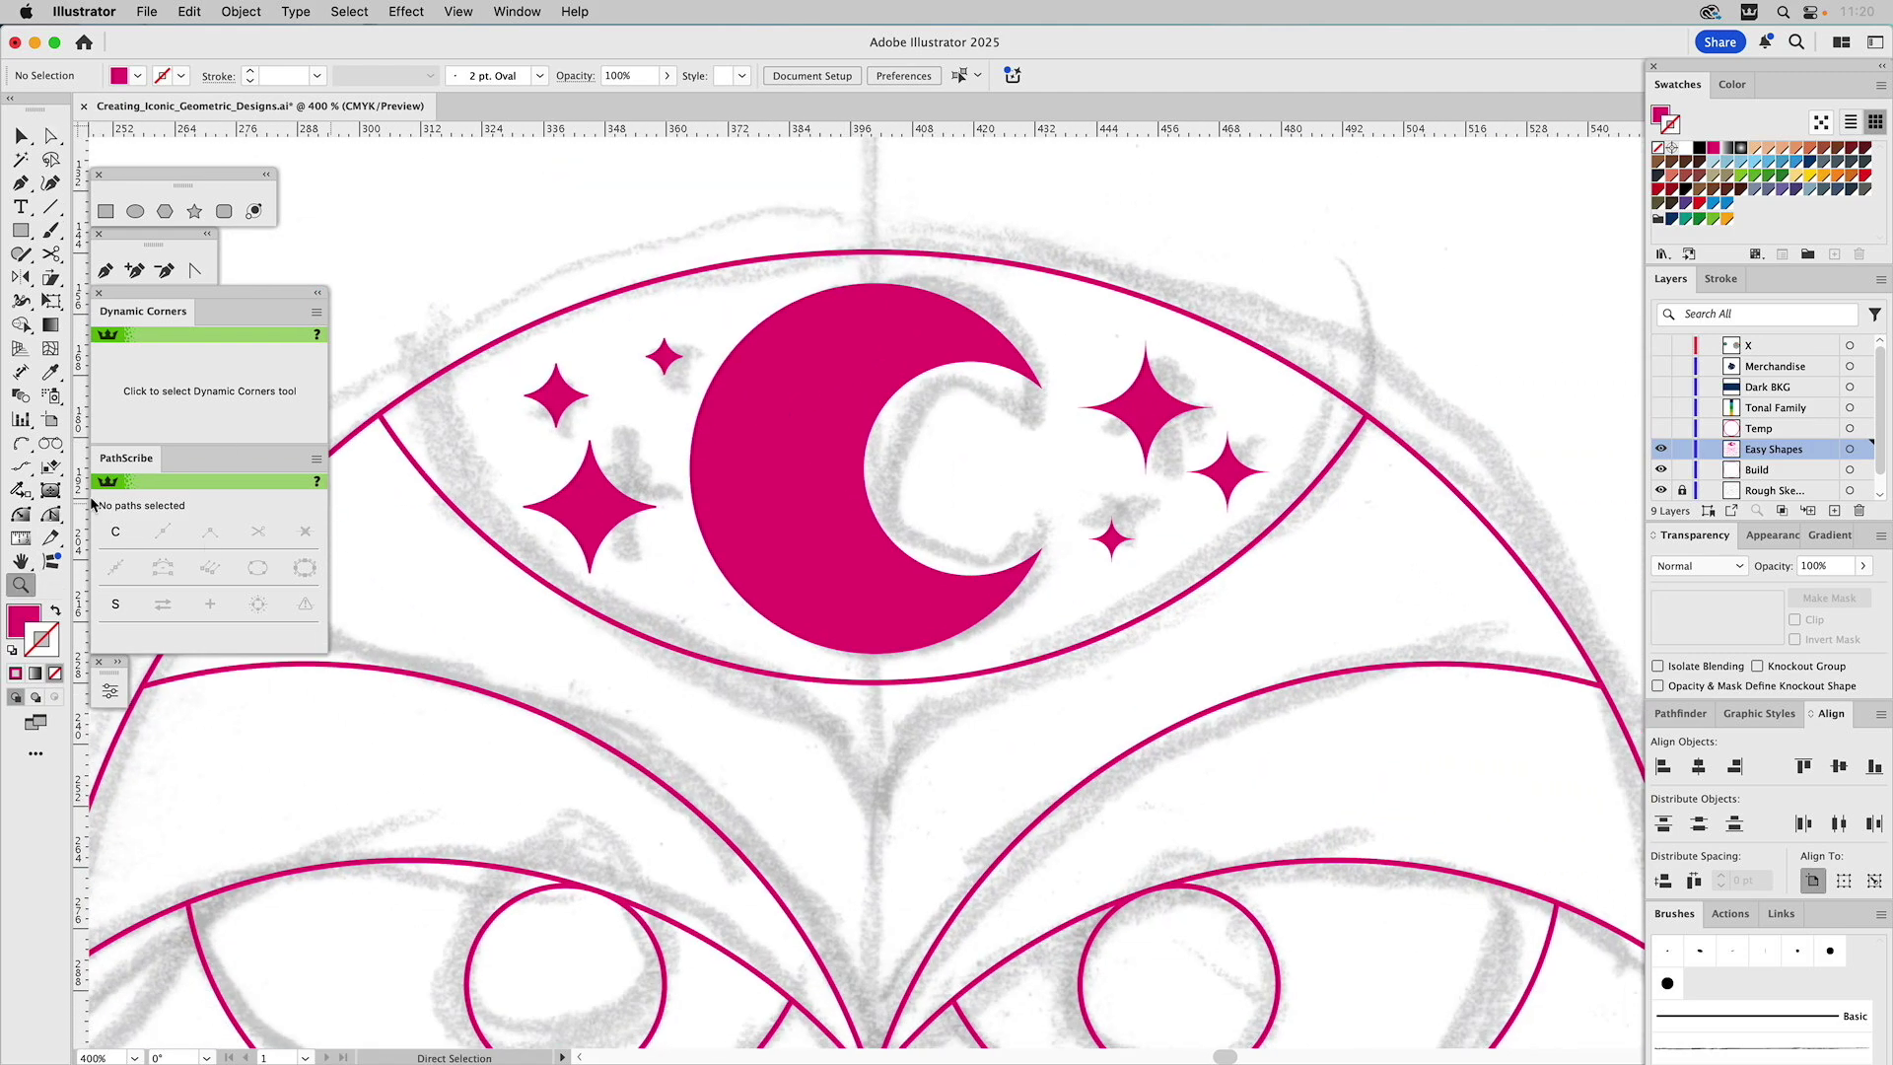
{"action": "key", "text": "a"}
{"action": "left_click_drag", "start_coordinate": [1068, 373], "coordinate": [1049, 559]}
{"action": "key", "text": "v"}
{"action": "left_click", "coordinate": [1027, 459]}
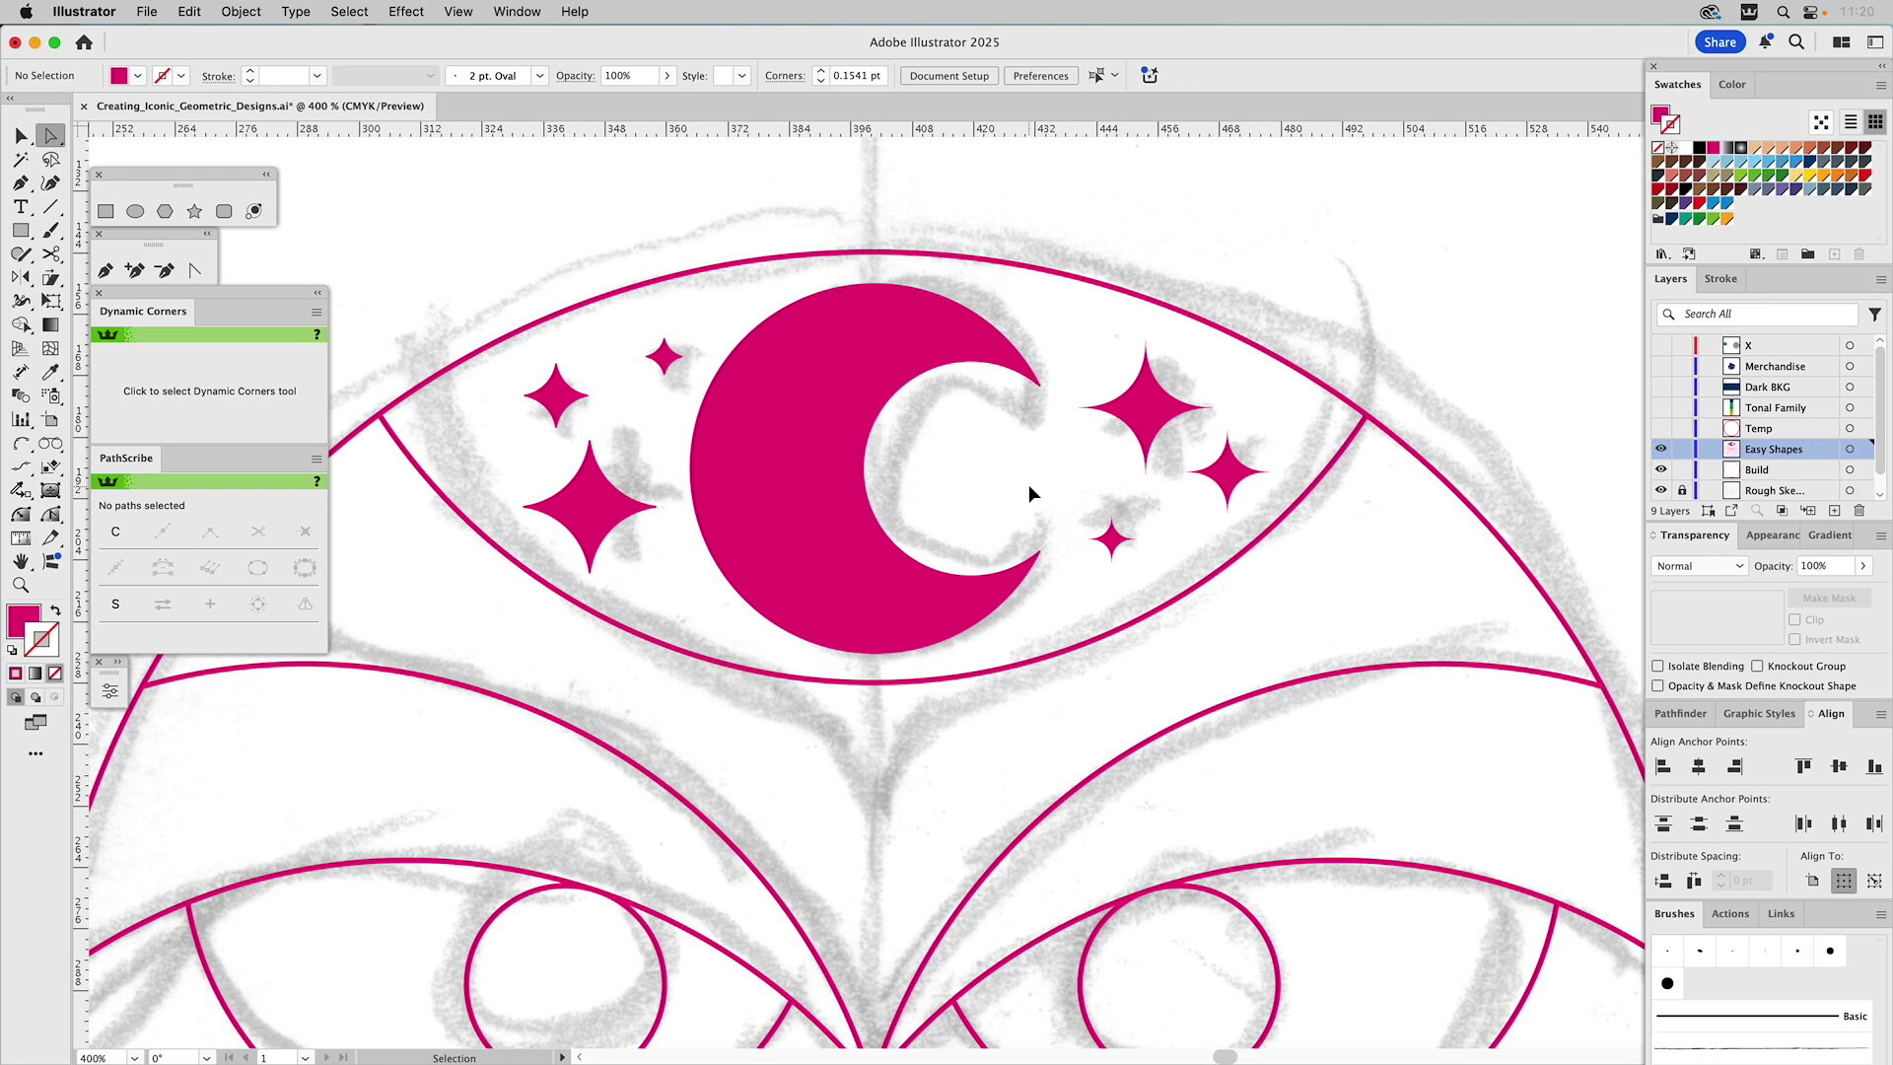
Delete the three old stars right of the crescent moon
{"action": "key", "text": "v"}
{"action": "left_click_drag", "start_coordinate": [1102, 366], "coordinate": [1216, 535]}
{"action": "key", "text": "Delete"}
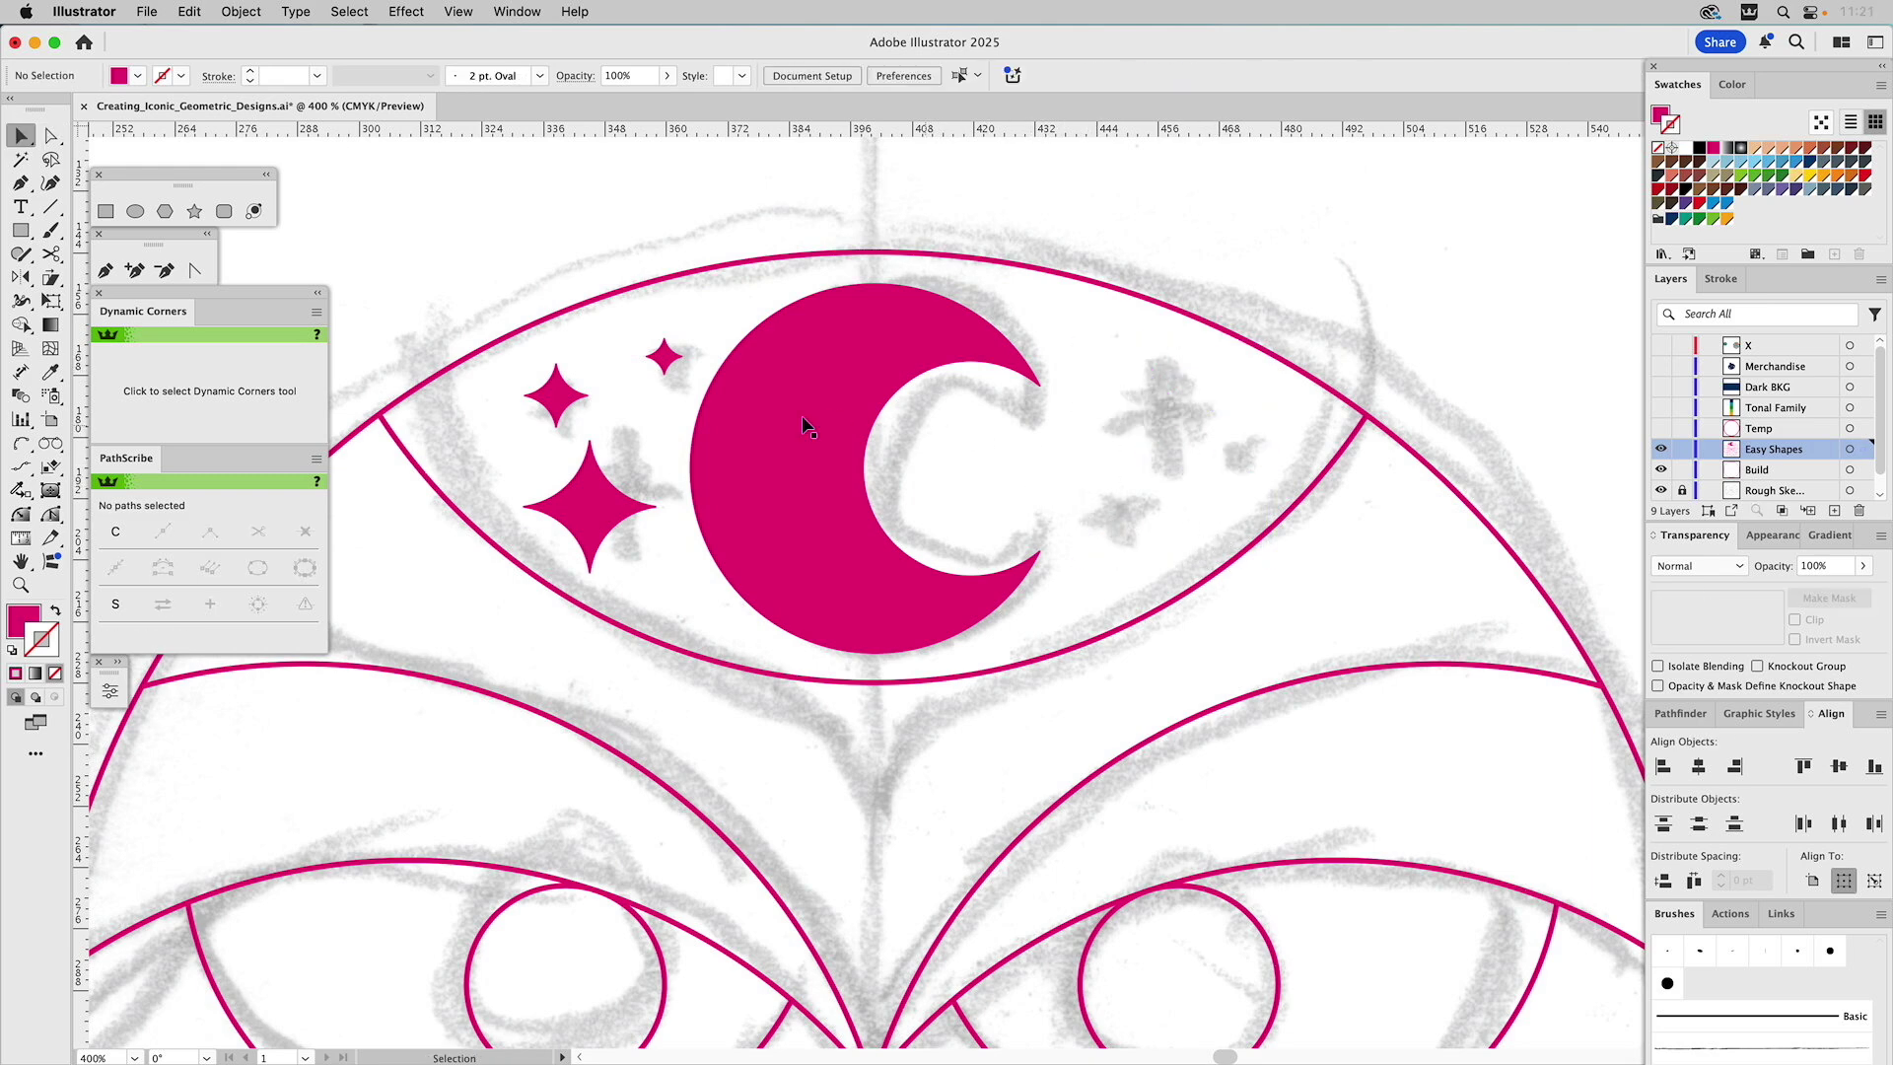
Reflect a copy of the three left stars across the vertical center axis of the moon to its right side
{"action": "left_click_drag", "start_coordinate": [574, 503], "coordinate": [574, 502]}
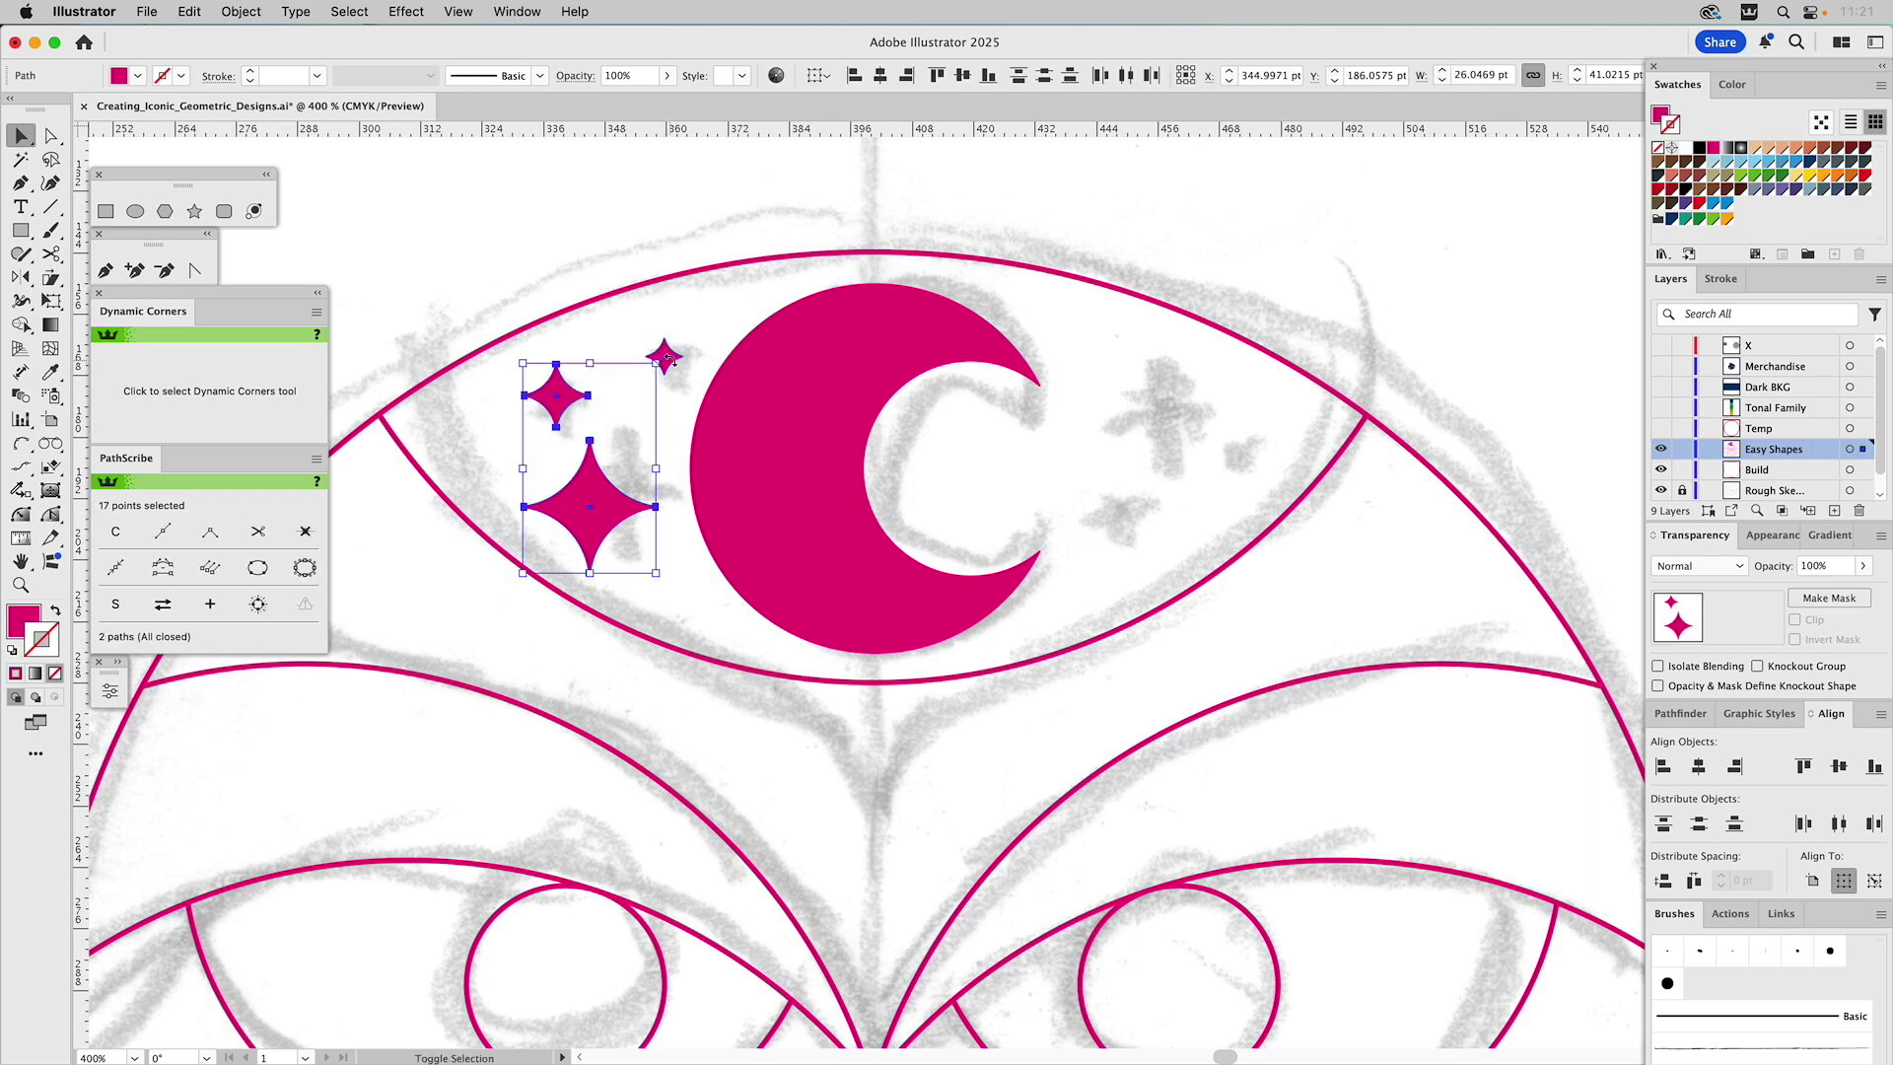
{"action": "left_click", "coordinate": [674, 361], "text": "shift"}
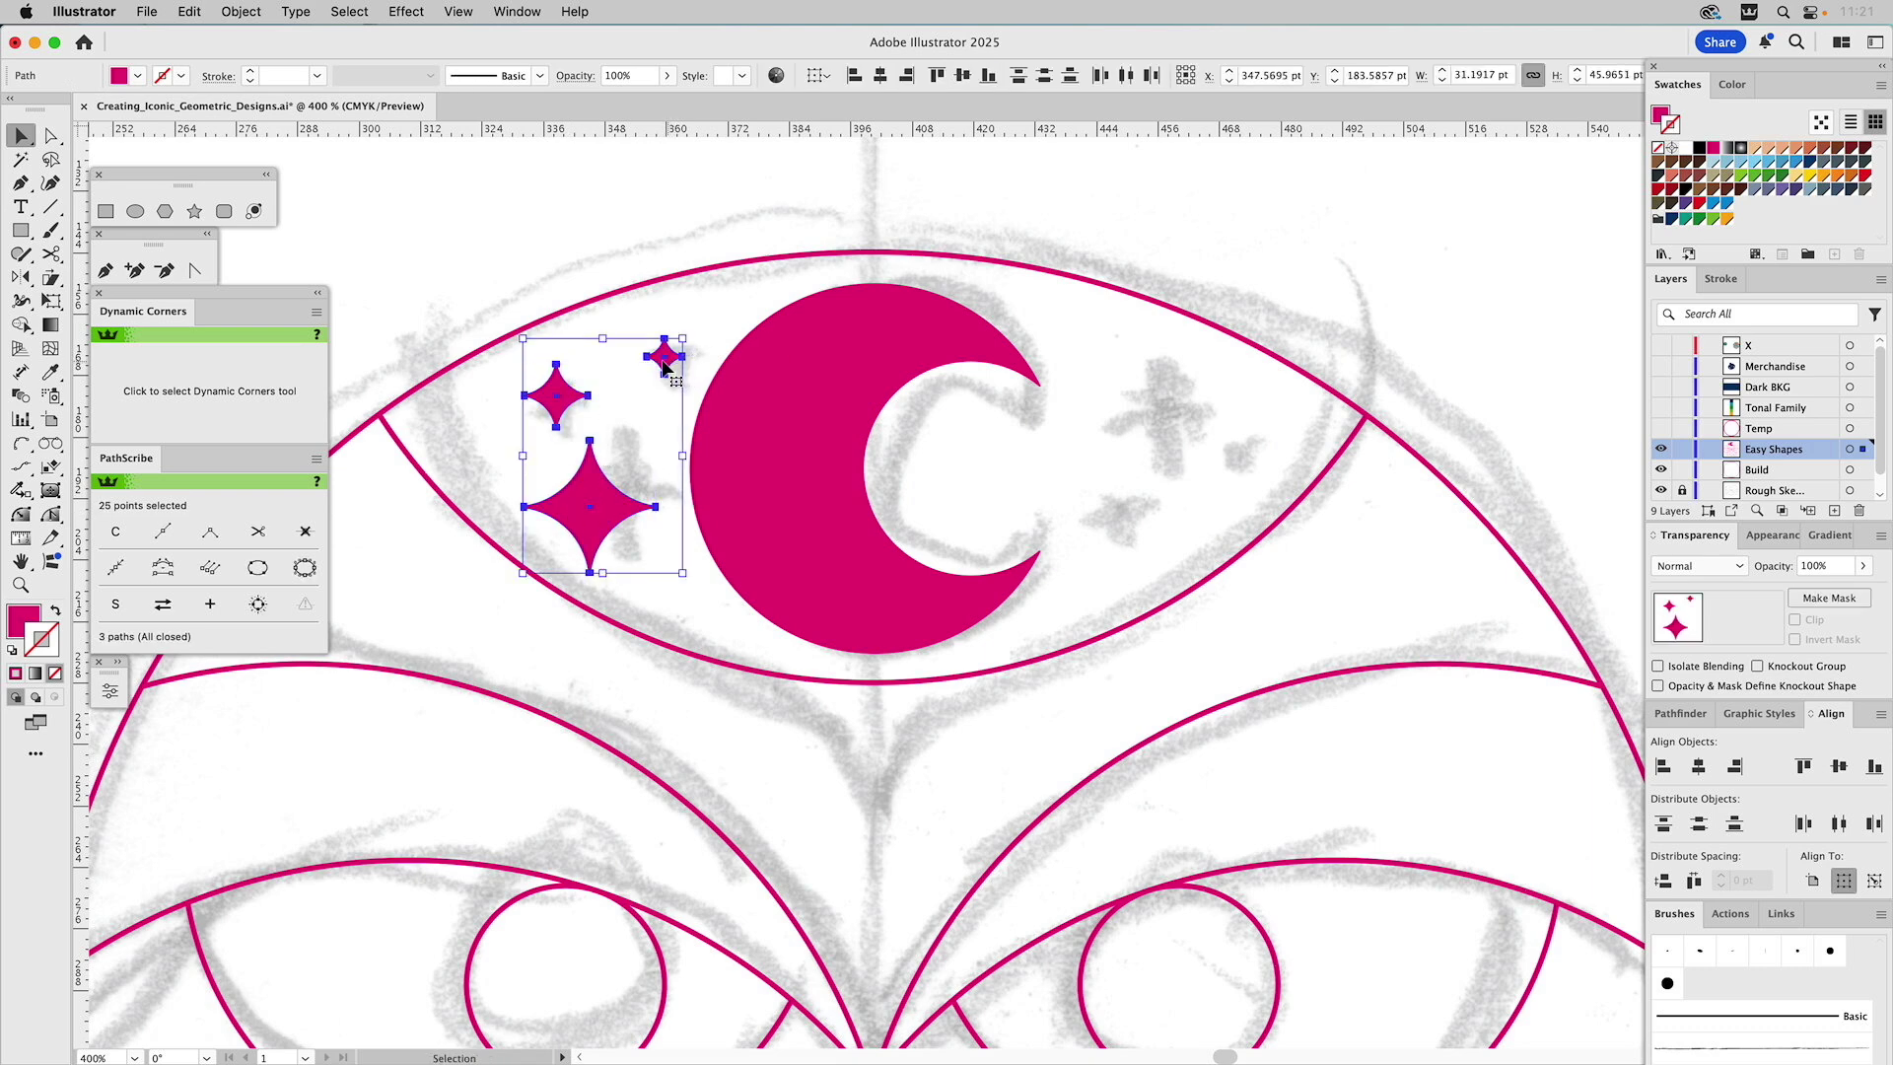
{"action": "left_click", "coordinate": [31, 280]}
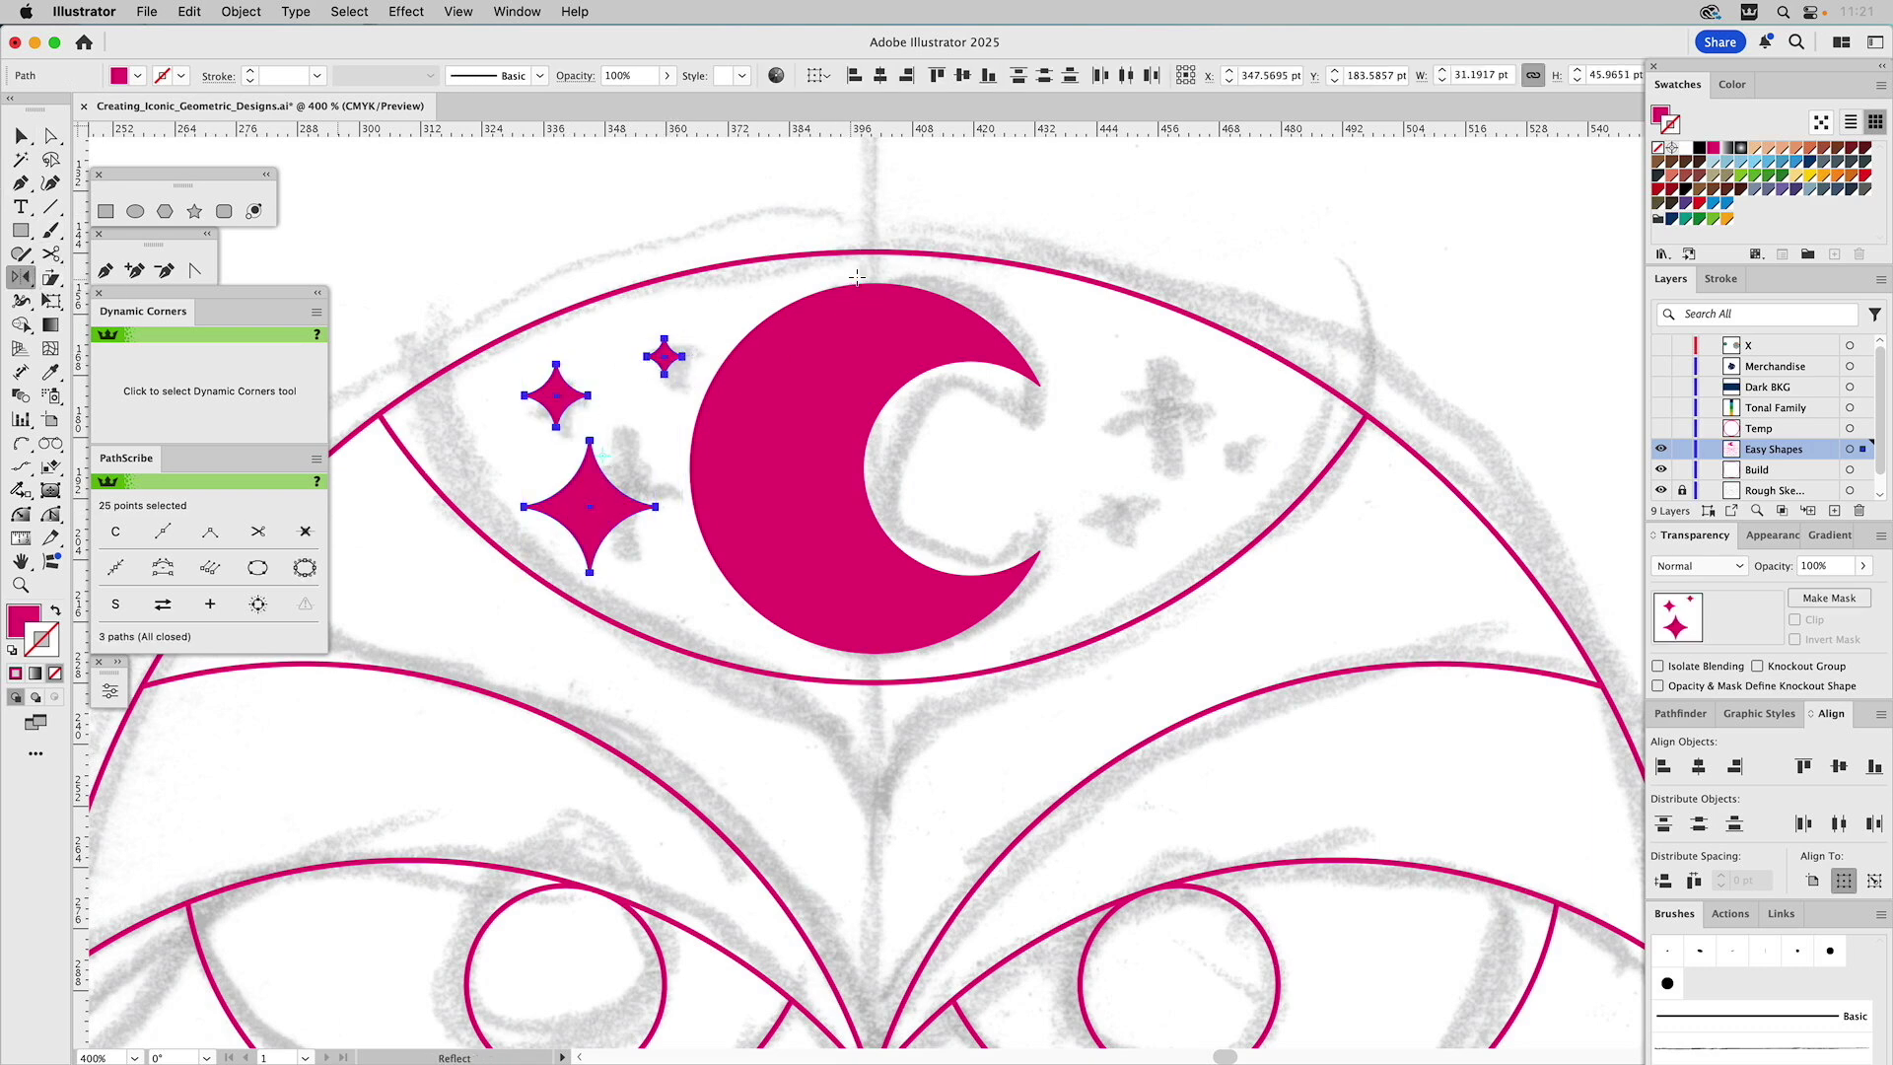
{"action": "left_click_drag", "start_coordinate": [877, 284], "coordinate": [877, 371]}
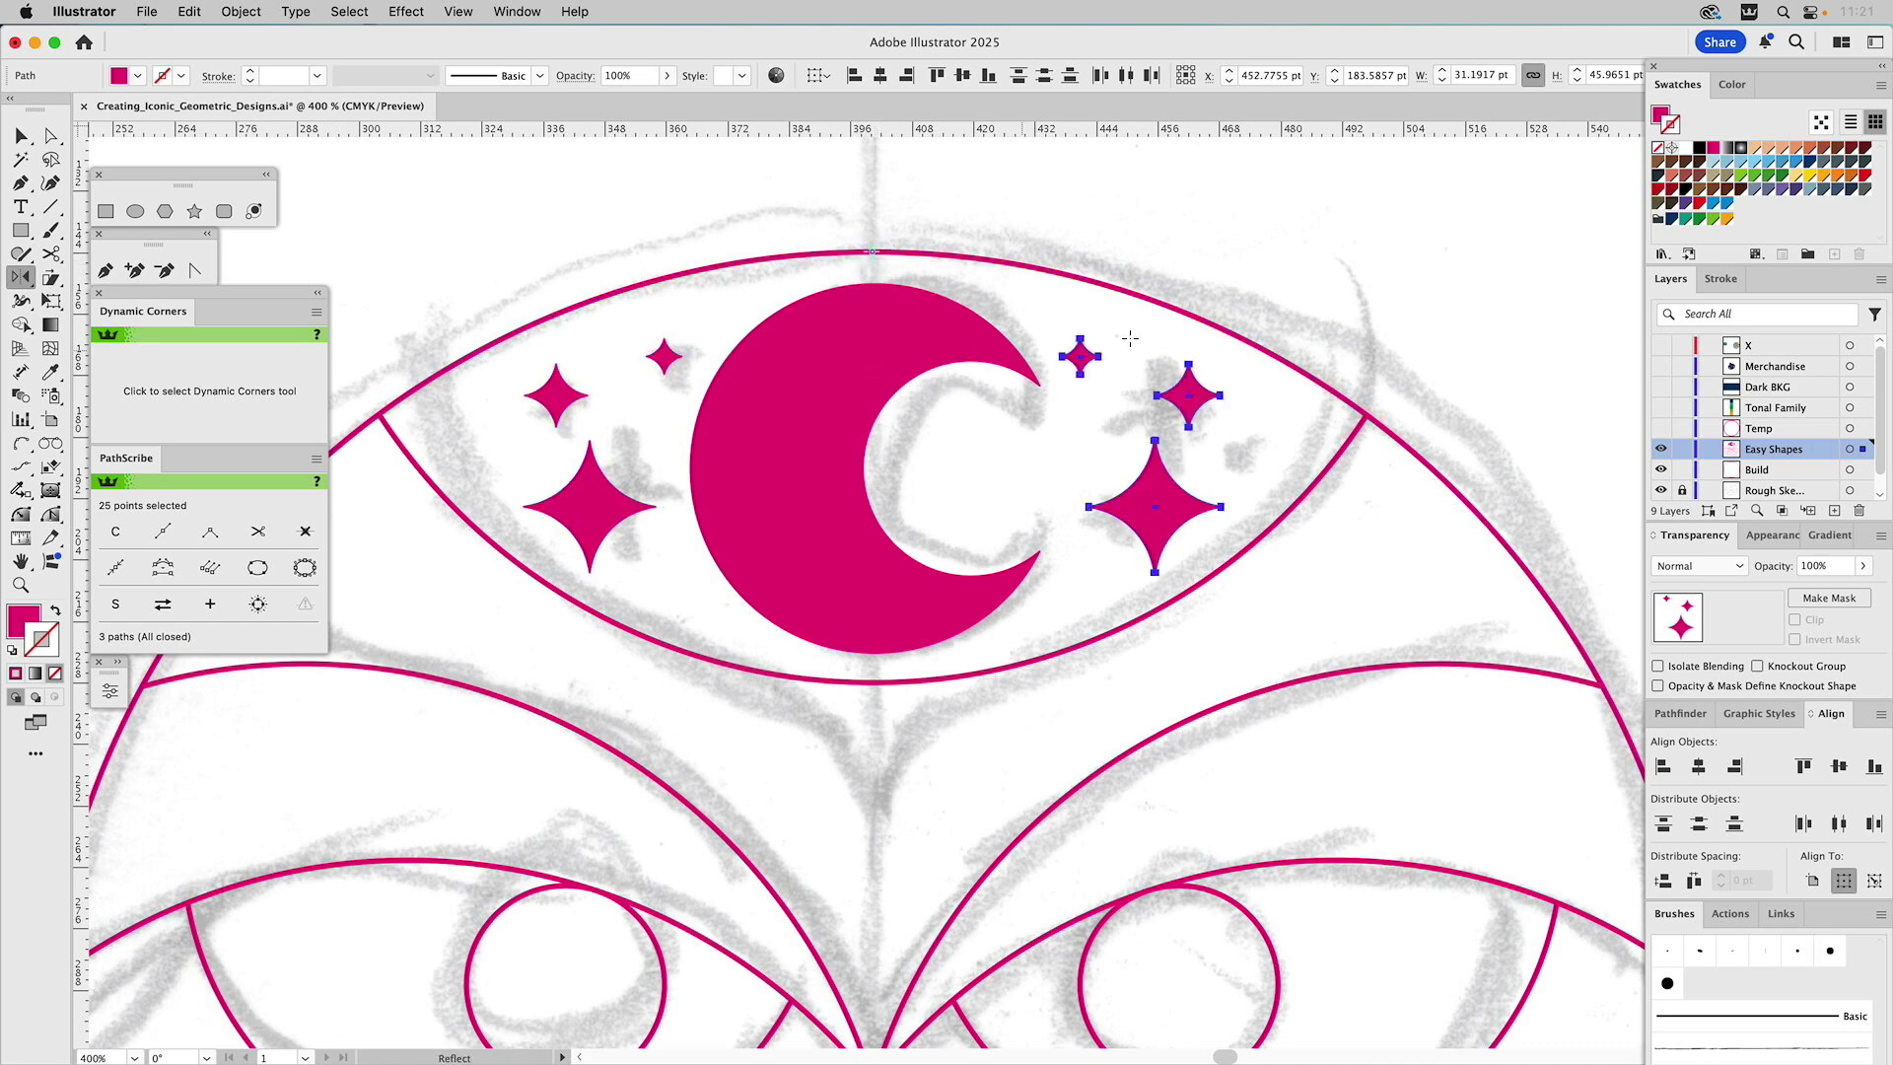
{"action": "key", "text": "v"}
{"action": "left_click", "coordinate": [1279, 207]}
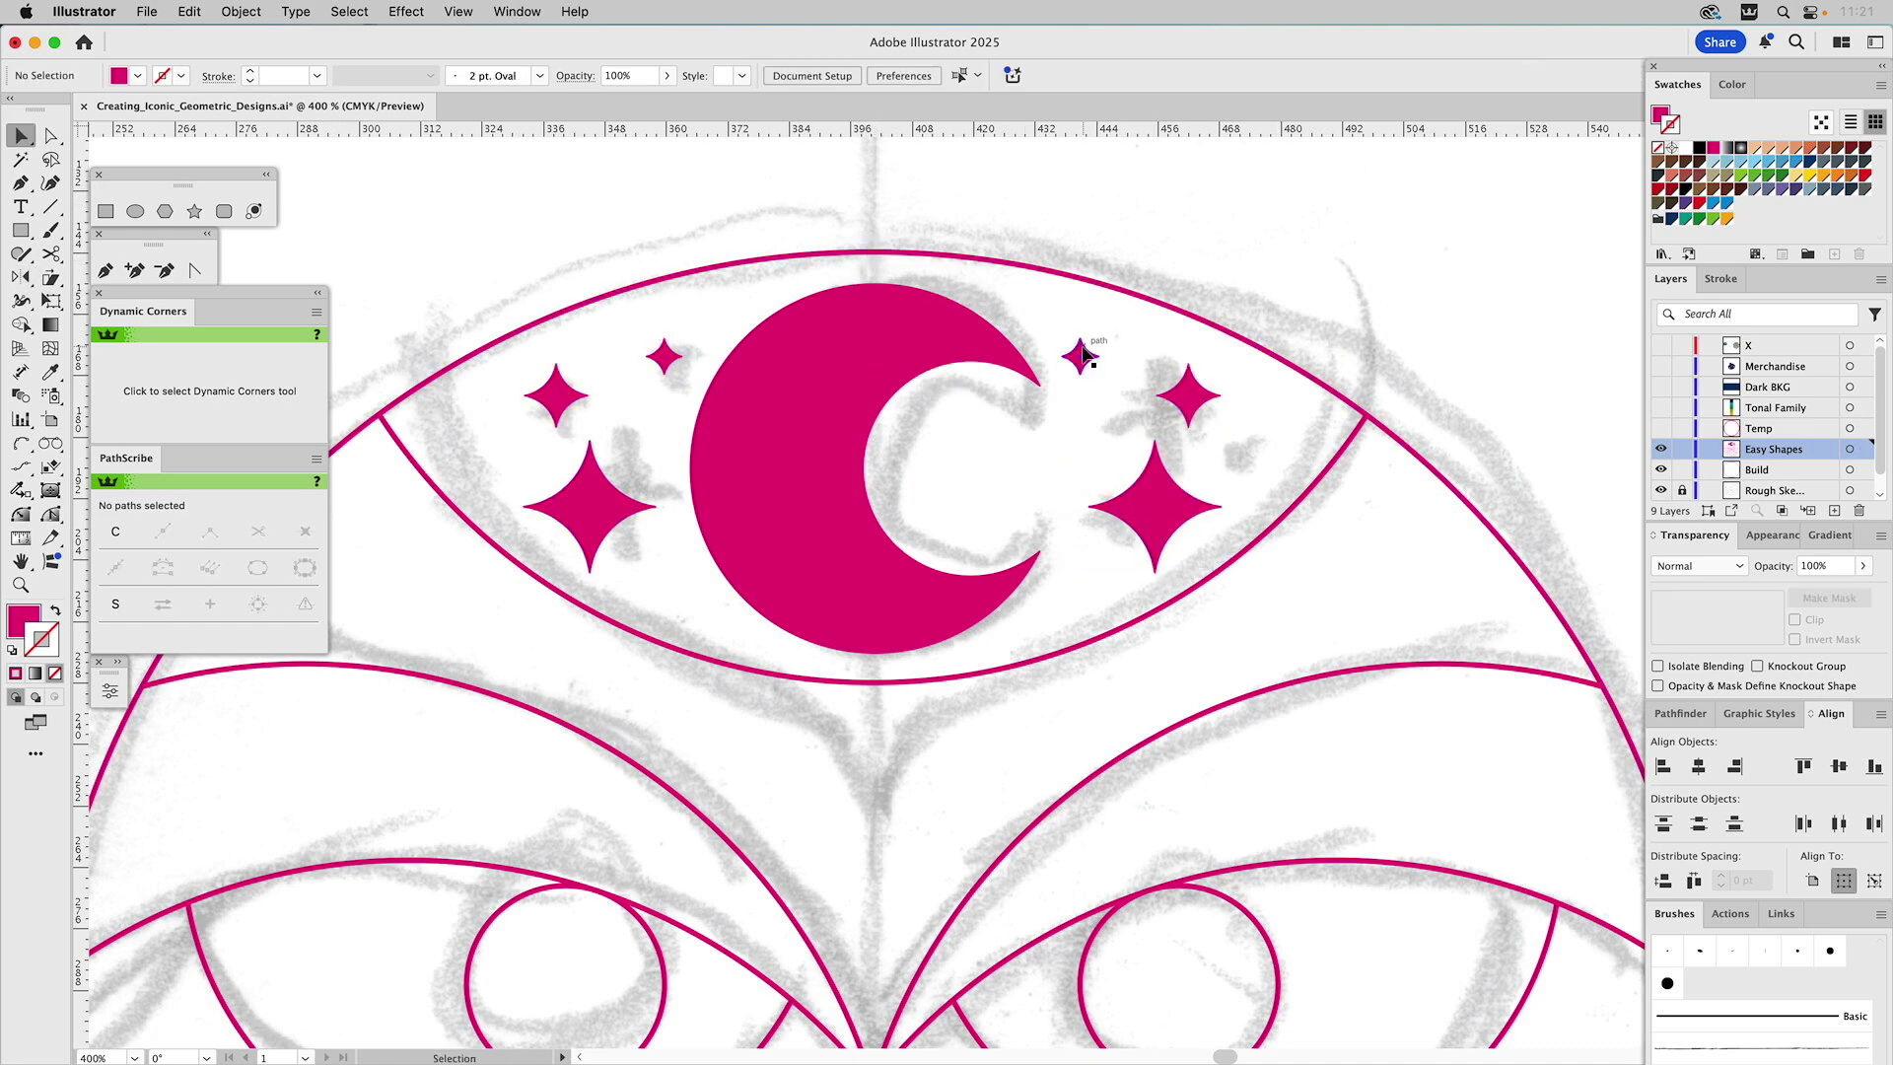
Rearrange the three stars right of the moon with the largest at top, the medium one lower and outward, and the smallest at the bottom
{"action": "left_click_drag", "start_coordinate": [1081, 357], "coordinate": [1101, 548]}
{"action": "left_click_drag", "start_coordinate": [1205, 416], "coordinate": [1250, 462]}
{"action": "left_click_drag", "start_coordinate": [1155, 504], "coordinate": [1134, 400]}
{"action": "left_click_drag", "start_coordinate": [1225, 444], "coordinate": [1197, 491]}
{"action": "left_click", "coordinate": [1080, 471]}
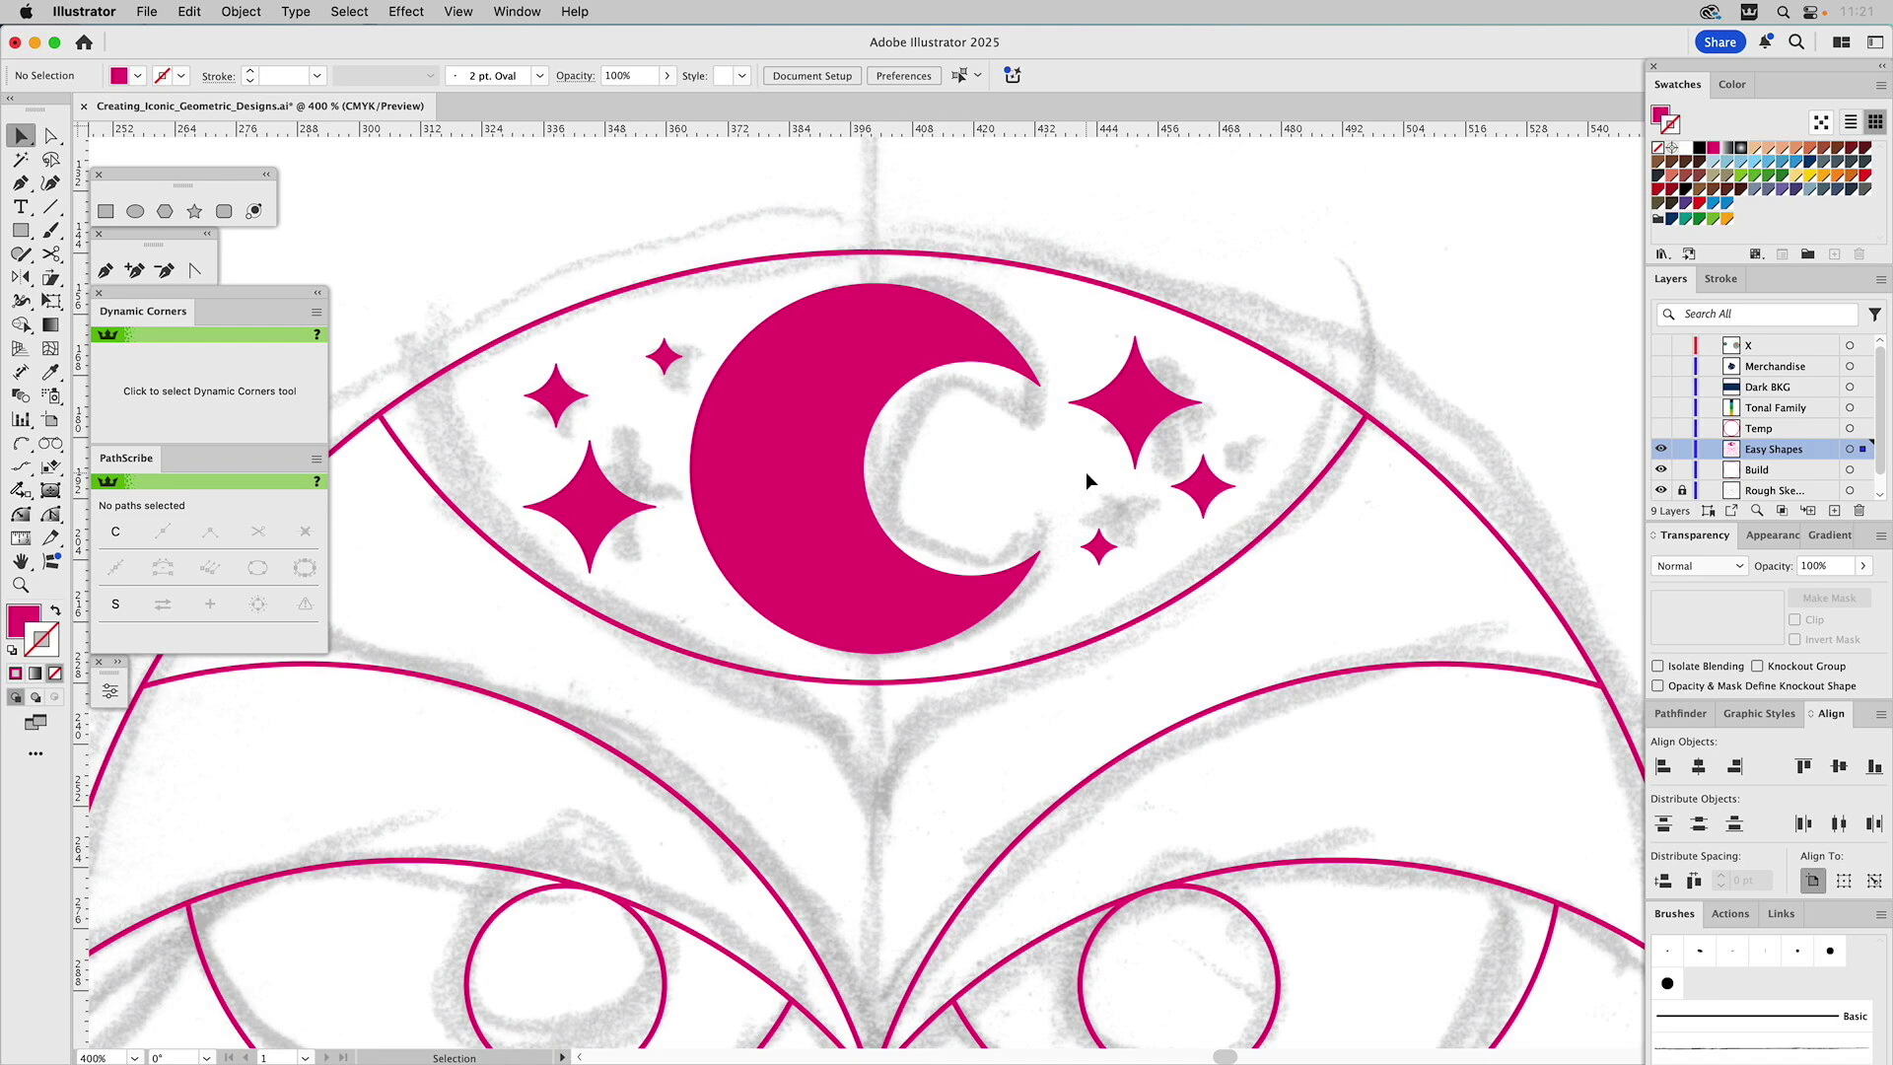
{"action": "key", "text": "super+0"}
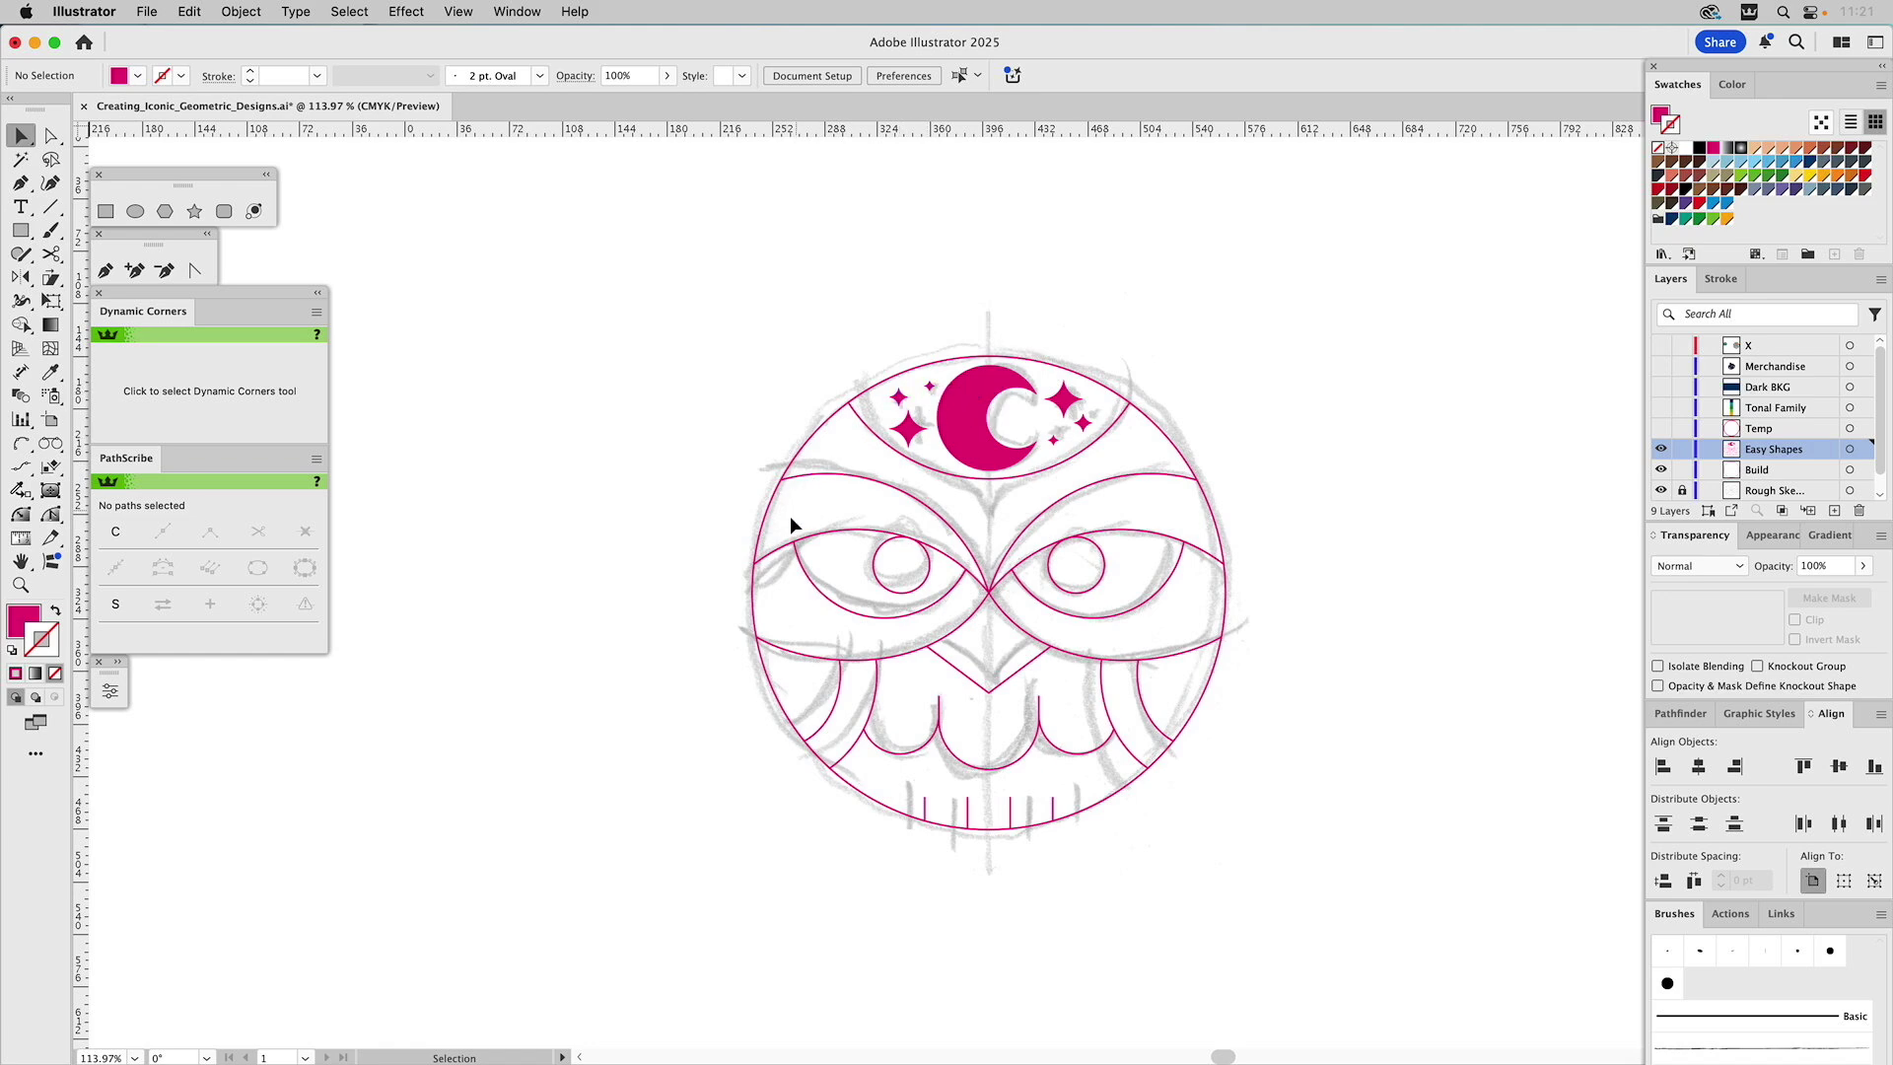
{"action": "left_click_drag", "start_coordinate": [698, 280], "coordinate": [1328, 905]}
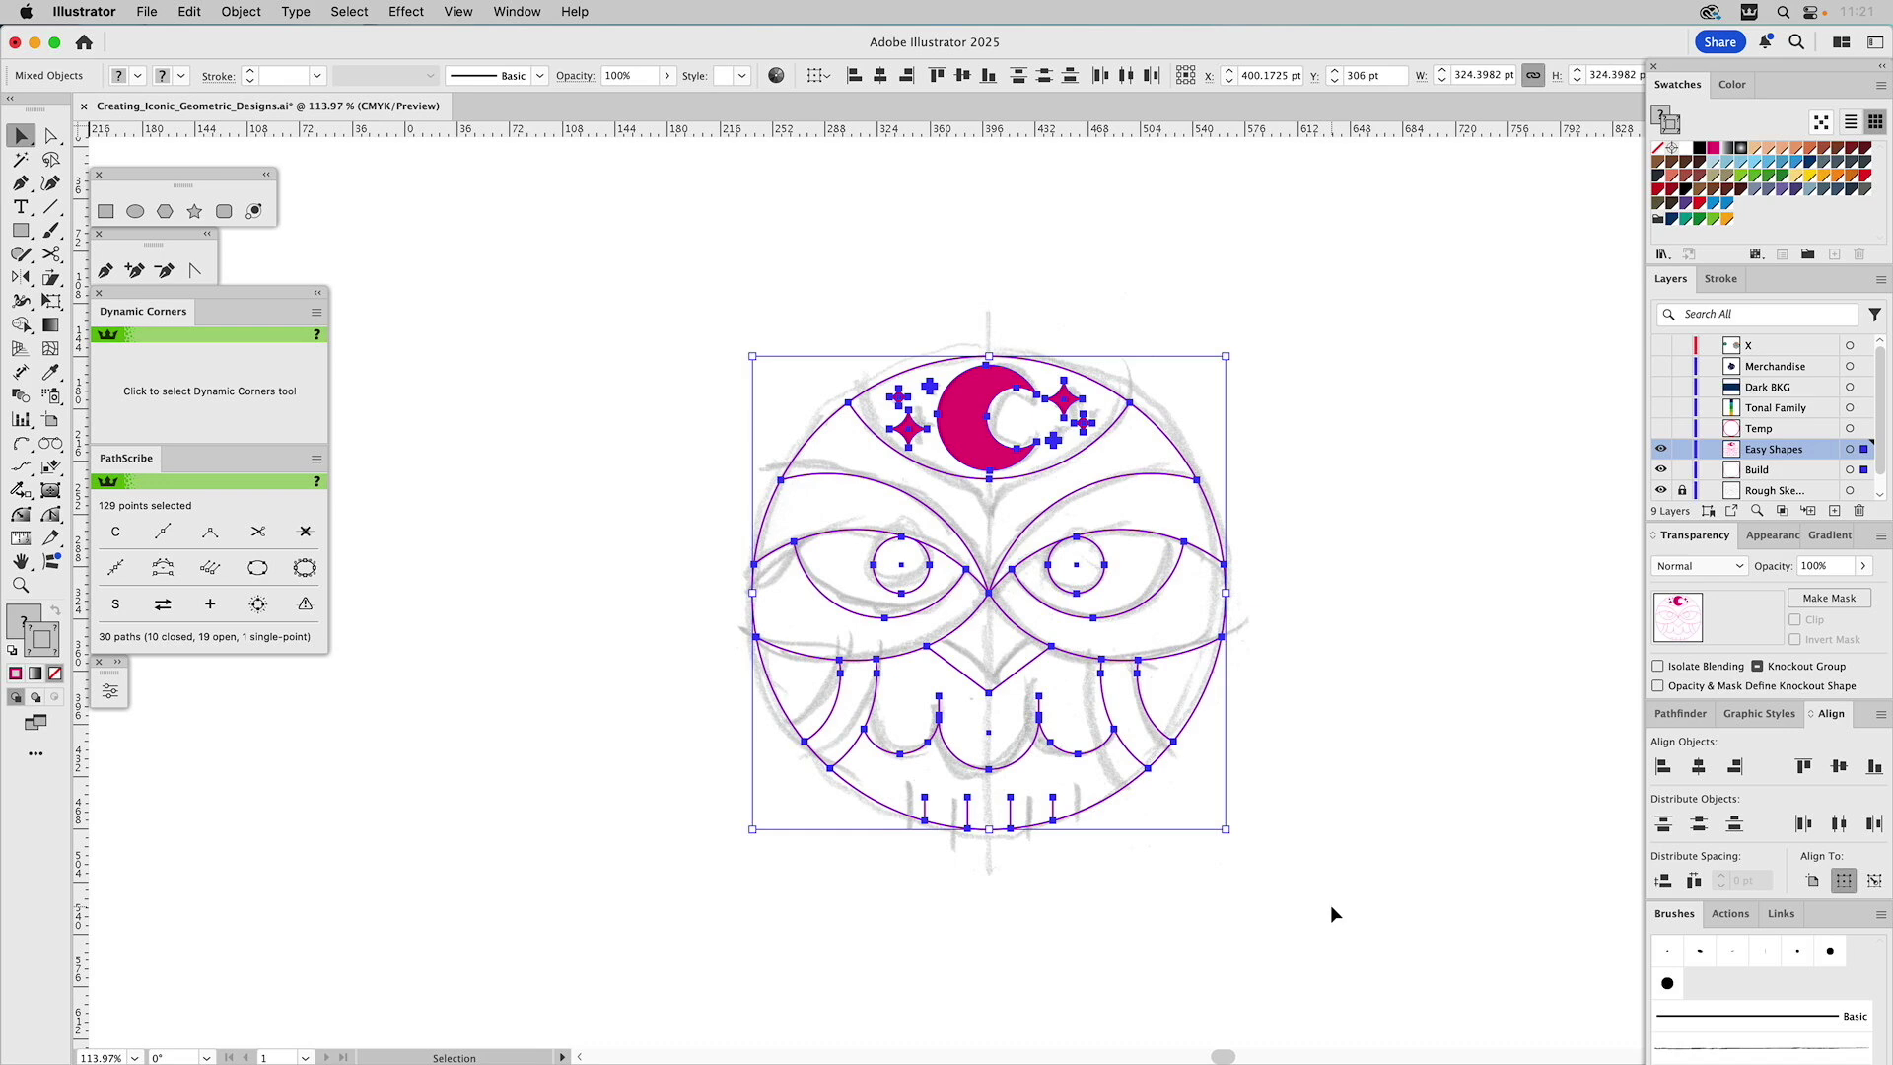
{"action": "key", "text": "super+g"}
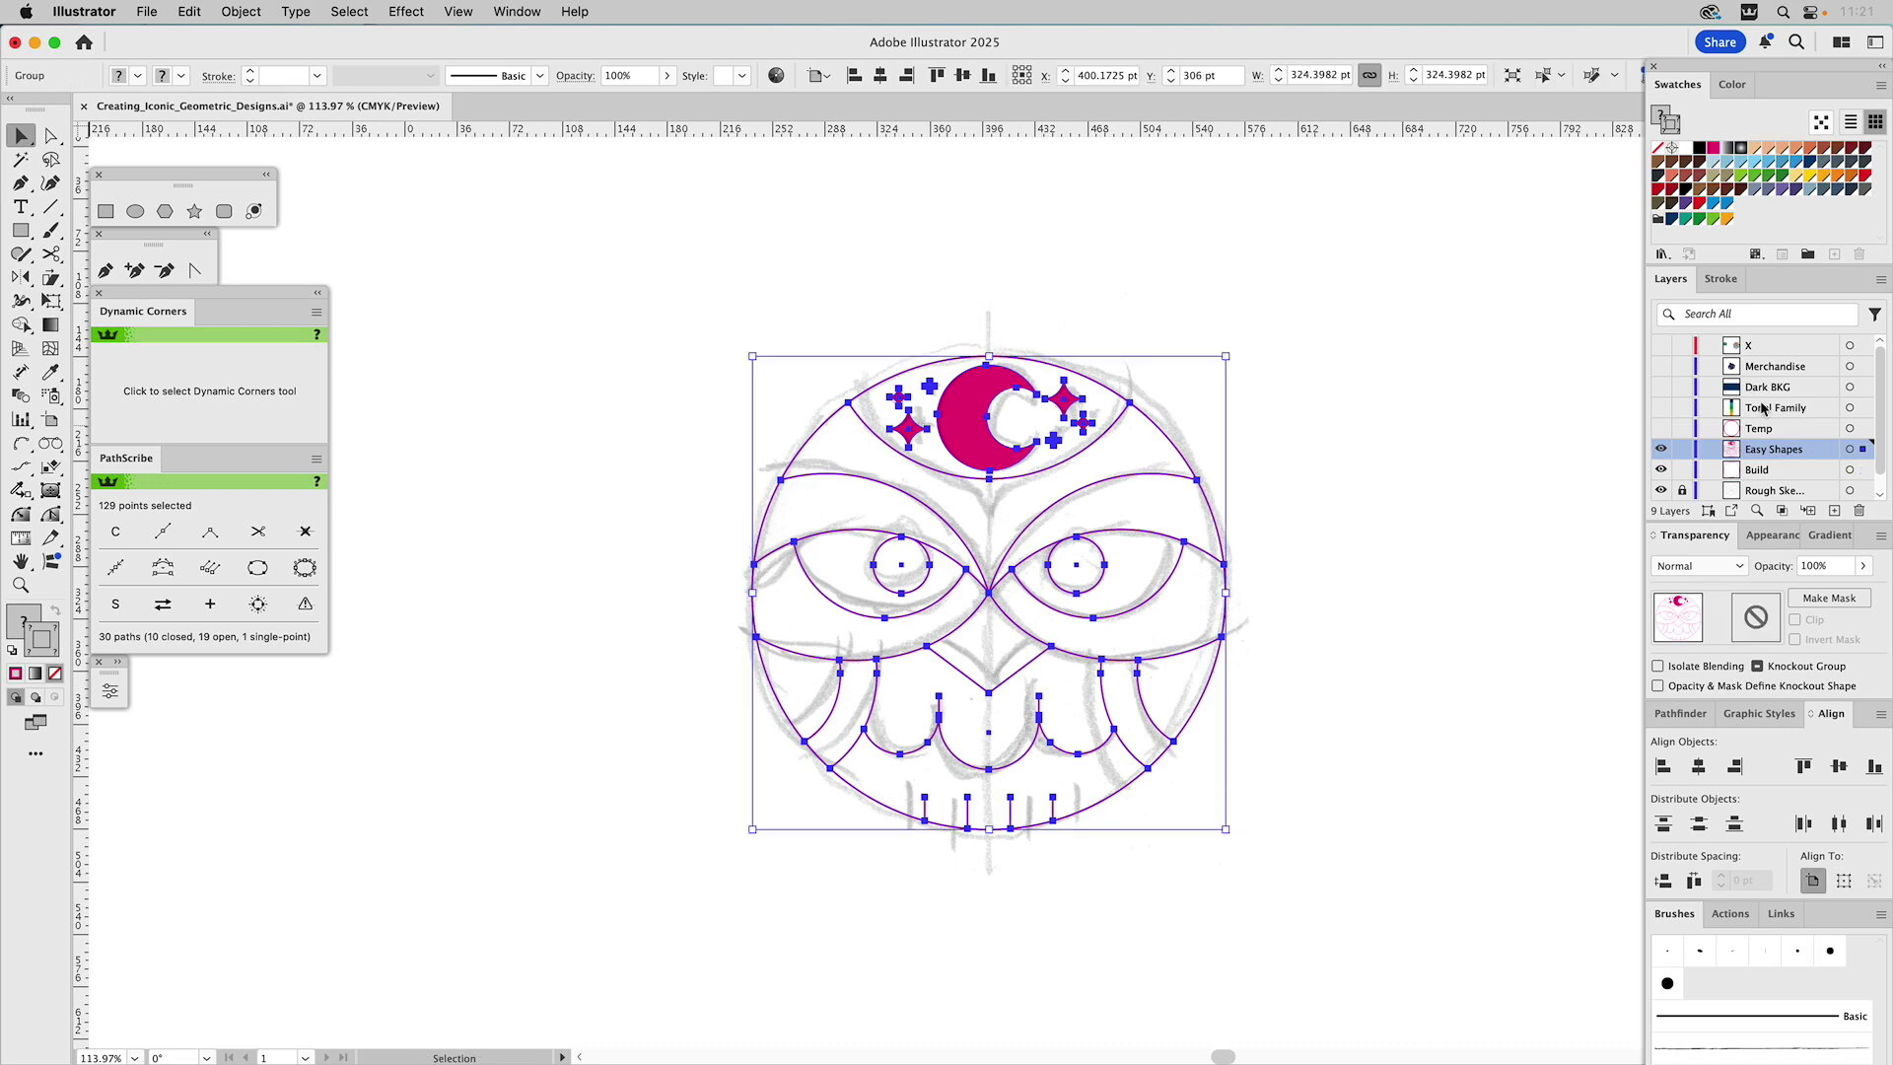
{"action": "left_click_drag", "start_coordinate": [1862, 448], "coordinate": [1853, 347]}
{"action": "key", "text": "super+shift+a"}
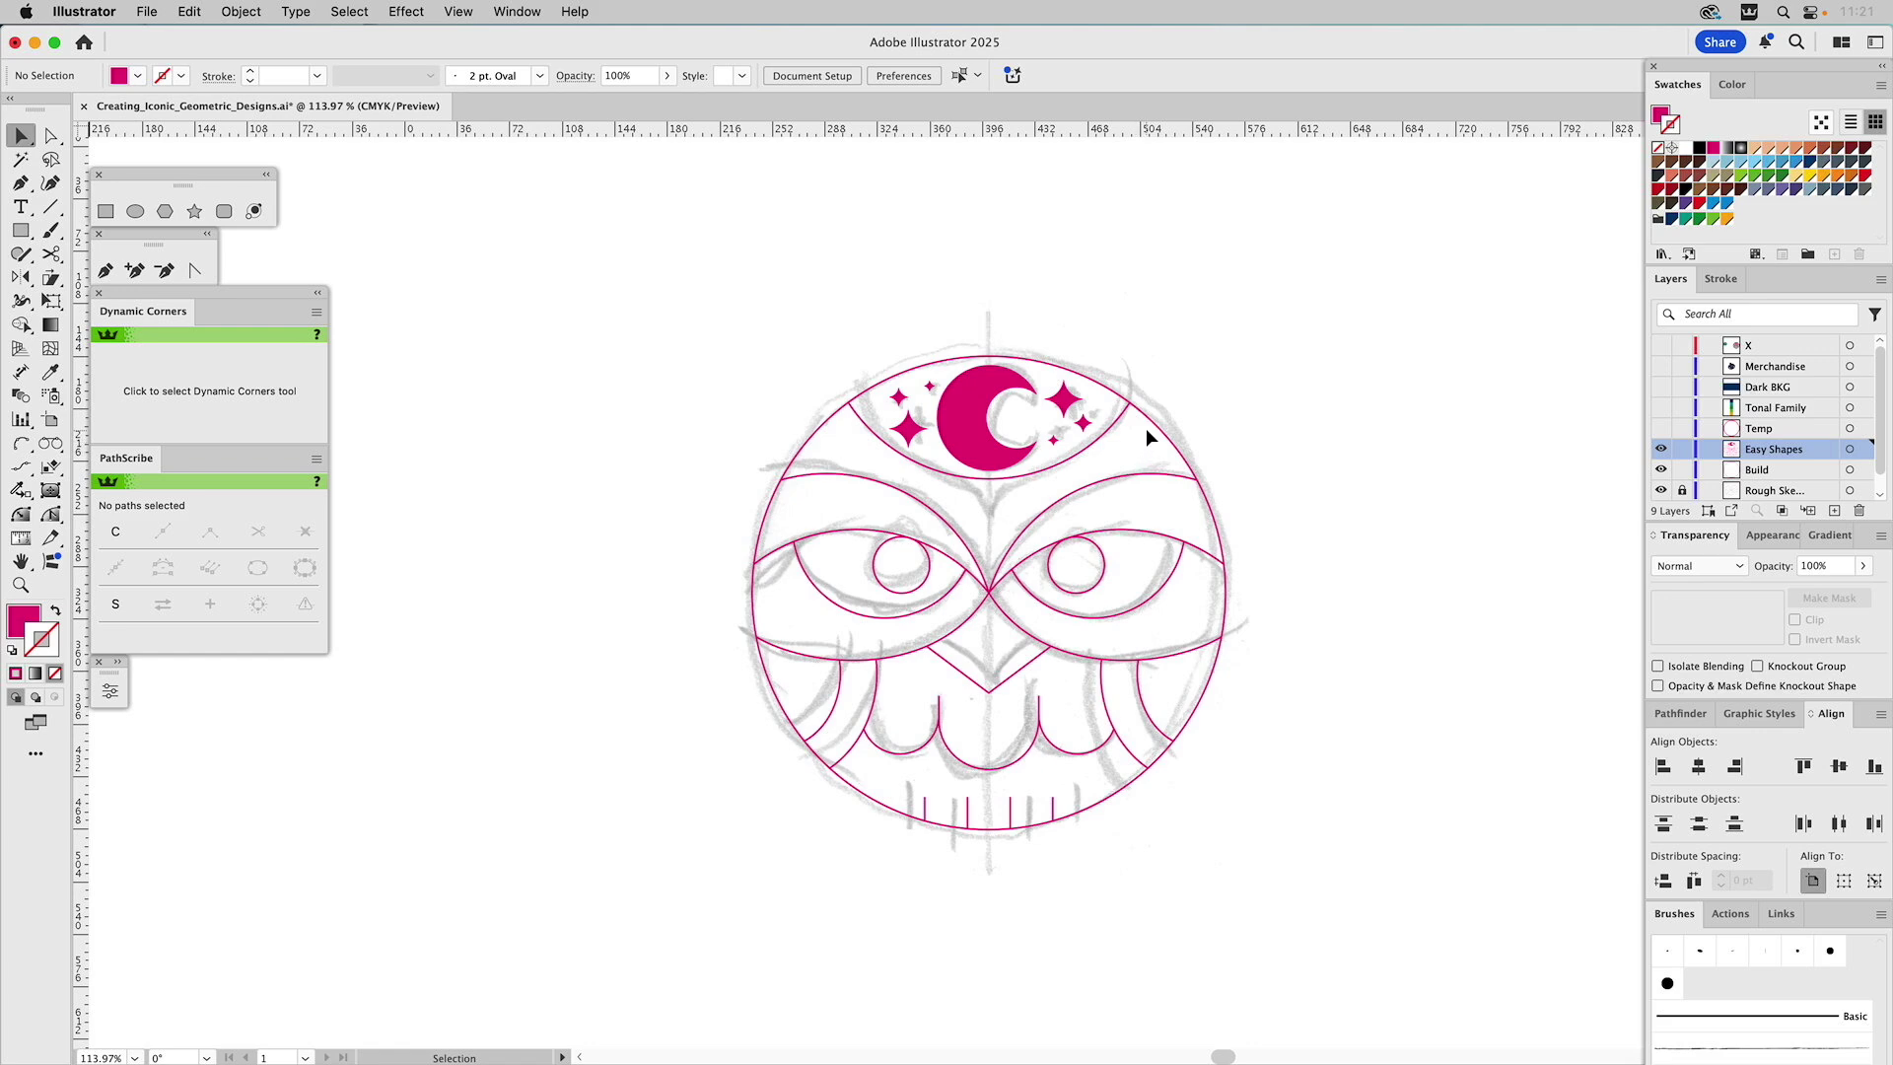
Group the crescent moon and its six stars
{"action": "left_click_drag", "start_coordinate": [934, 398], "coordinate": [1114, 457]}
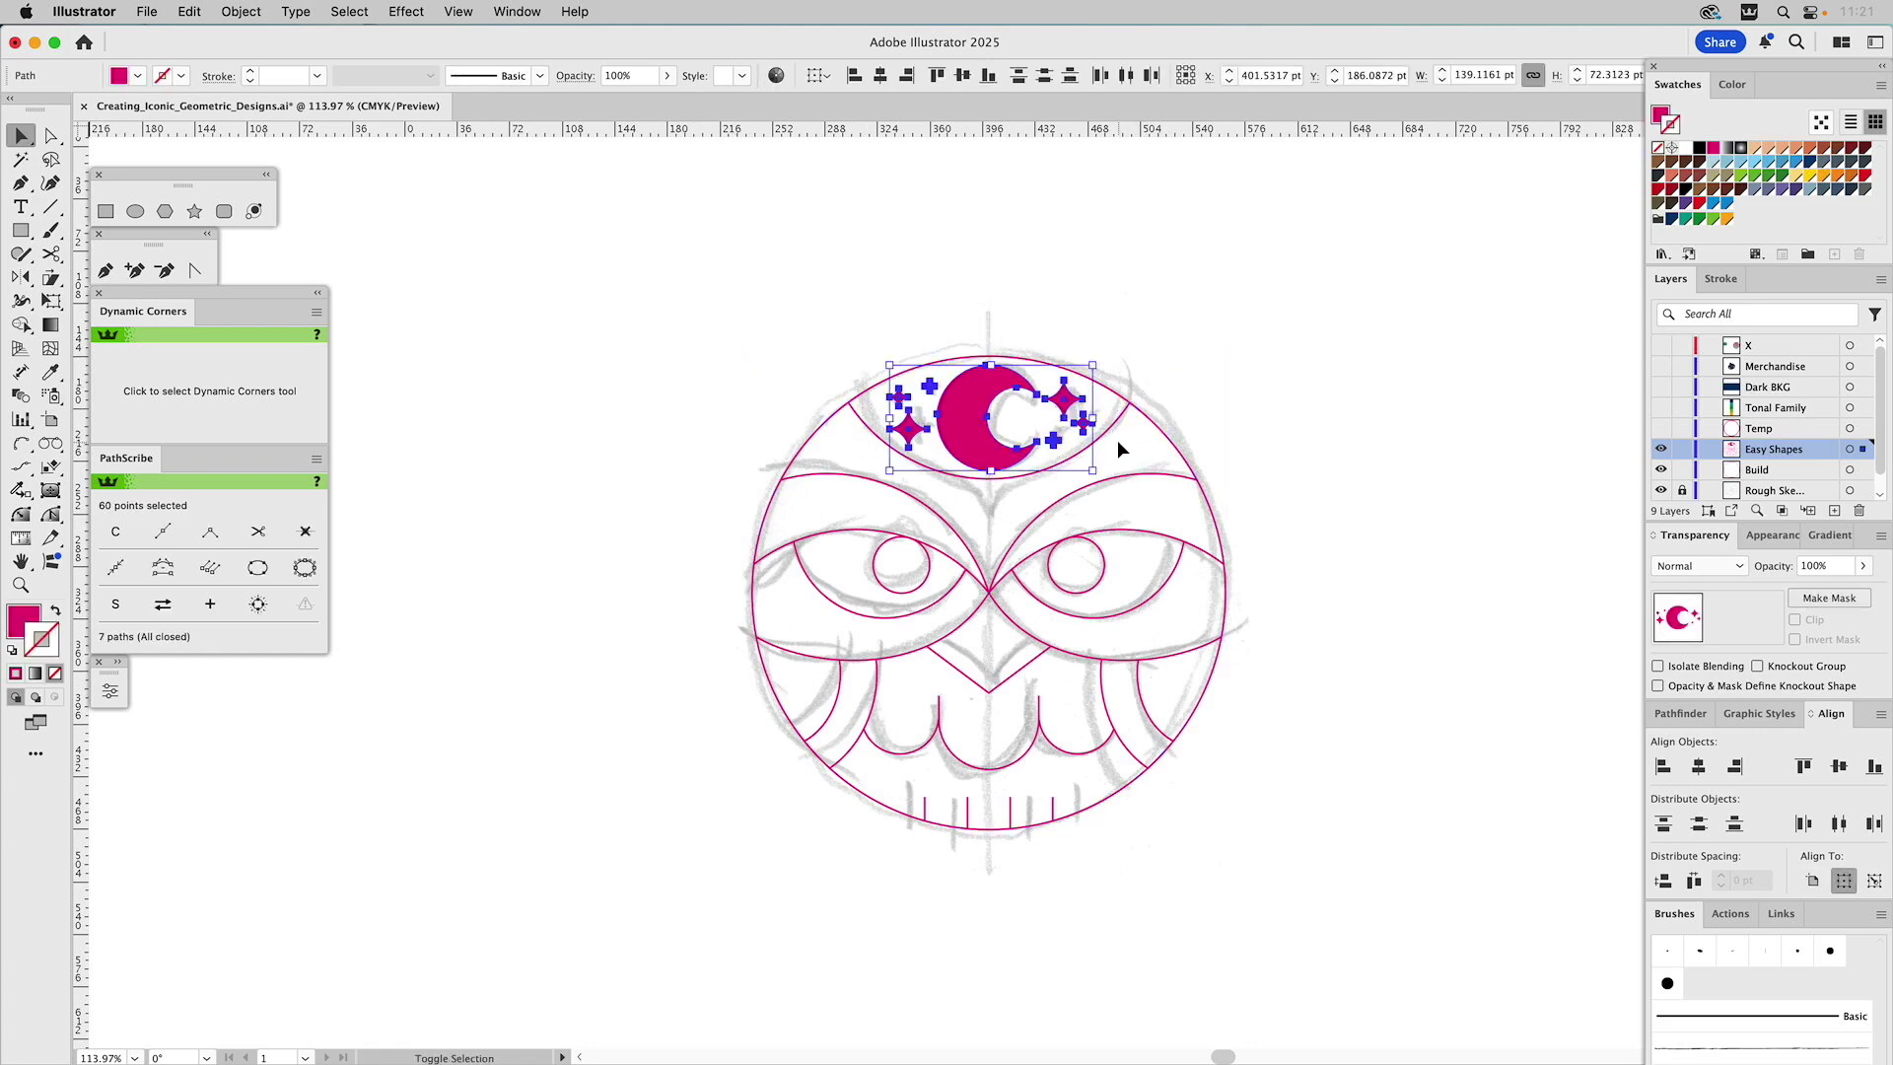
{"action": "key", "text": "super+g"}
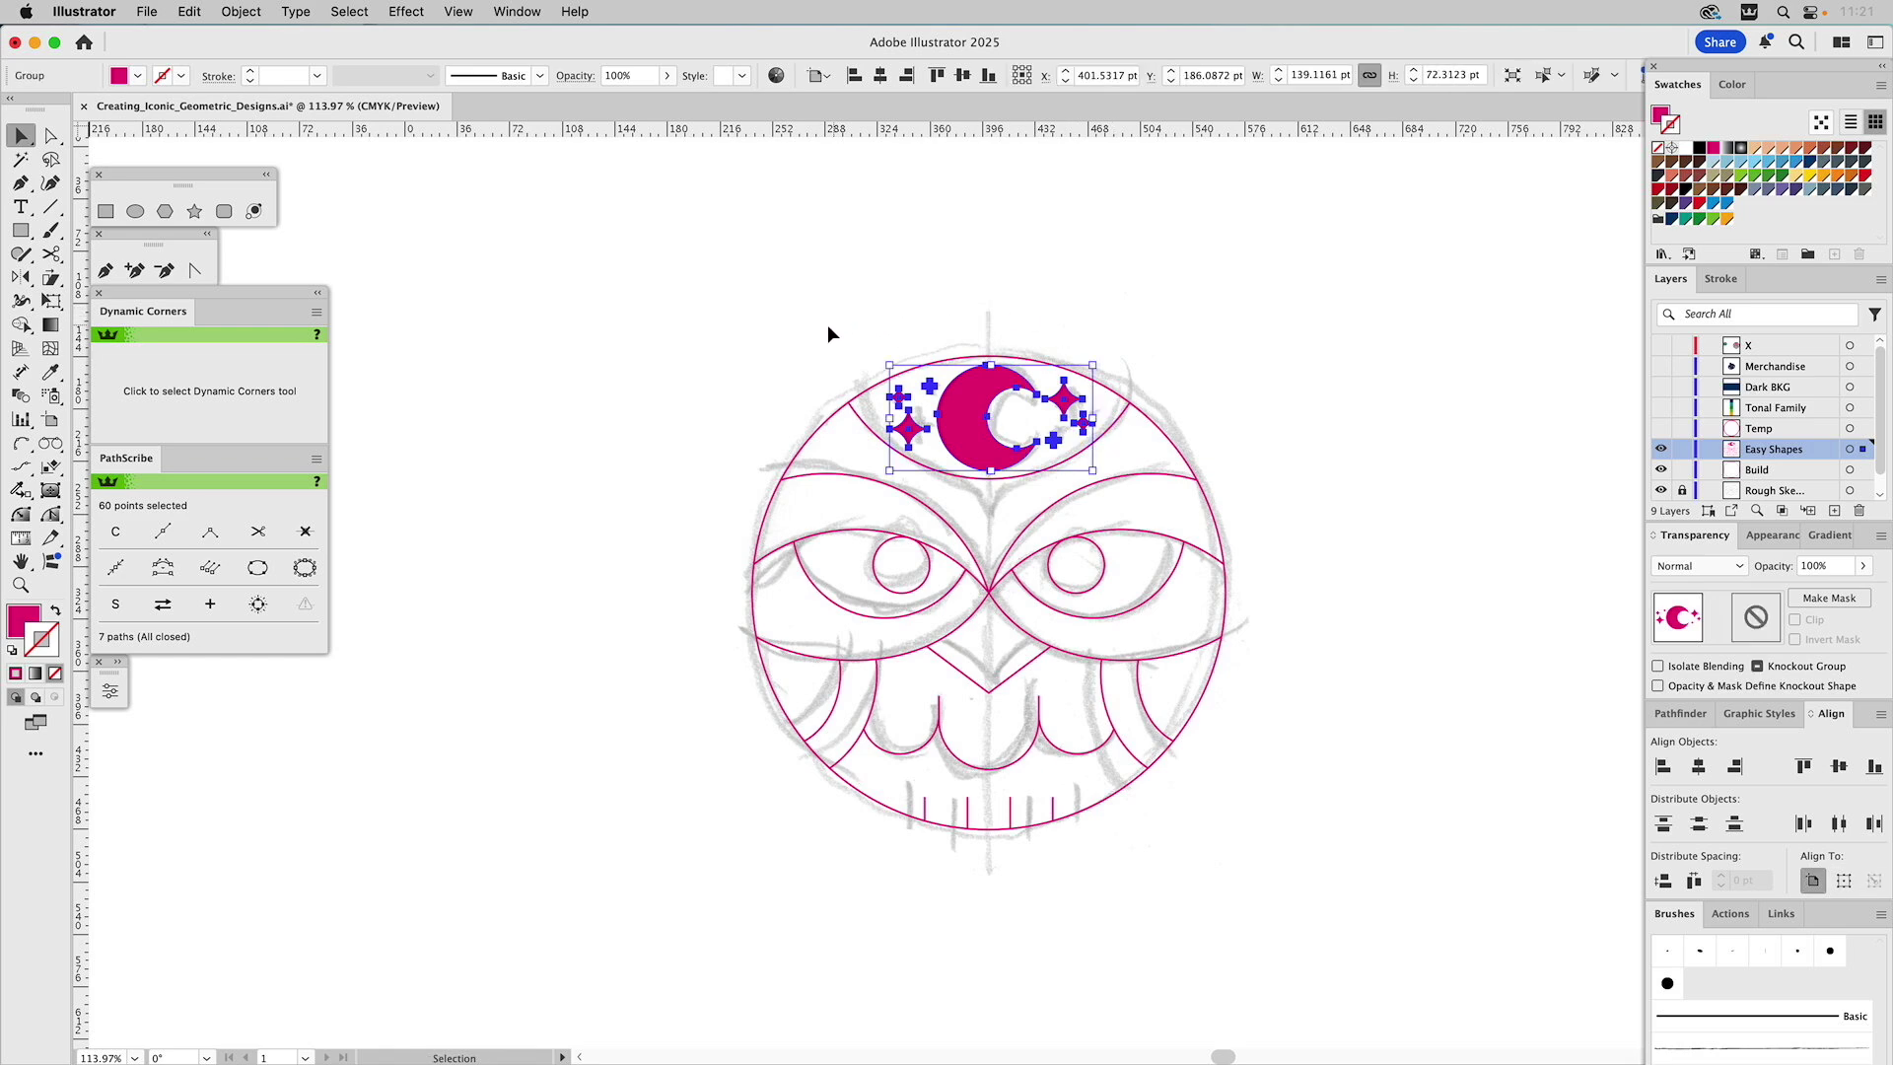
Give all line paths except the moon and stars a 12 pt black stroke, trying a 6 pt weight first
{"action": "left_click_drag", "start_coordinate": [683, 335], "coordinate": [1356, 872]}
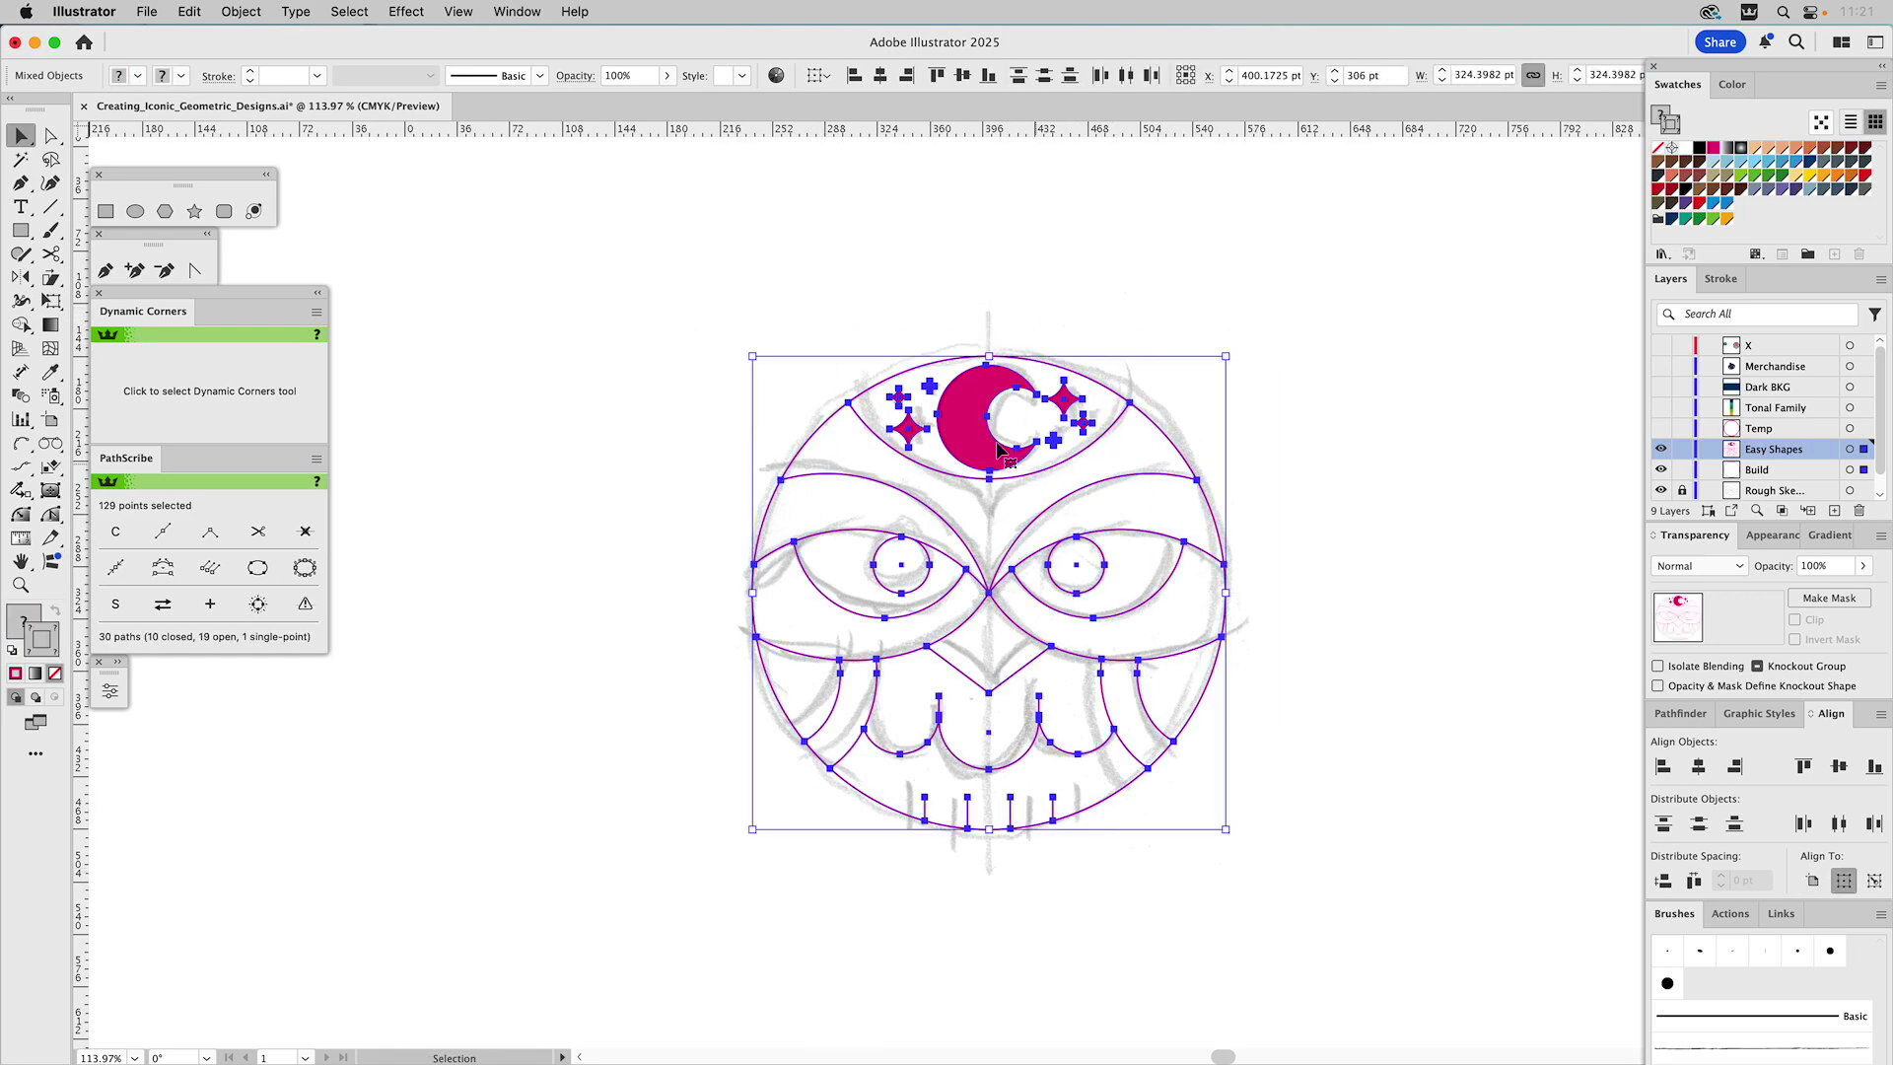
{"action": "left_click", "coordinate": [956, 416], "text": "shift"}
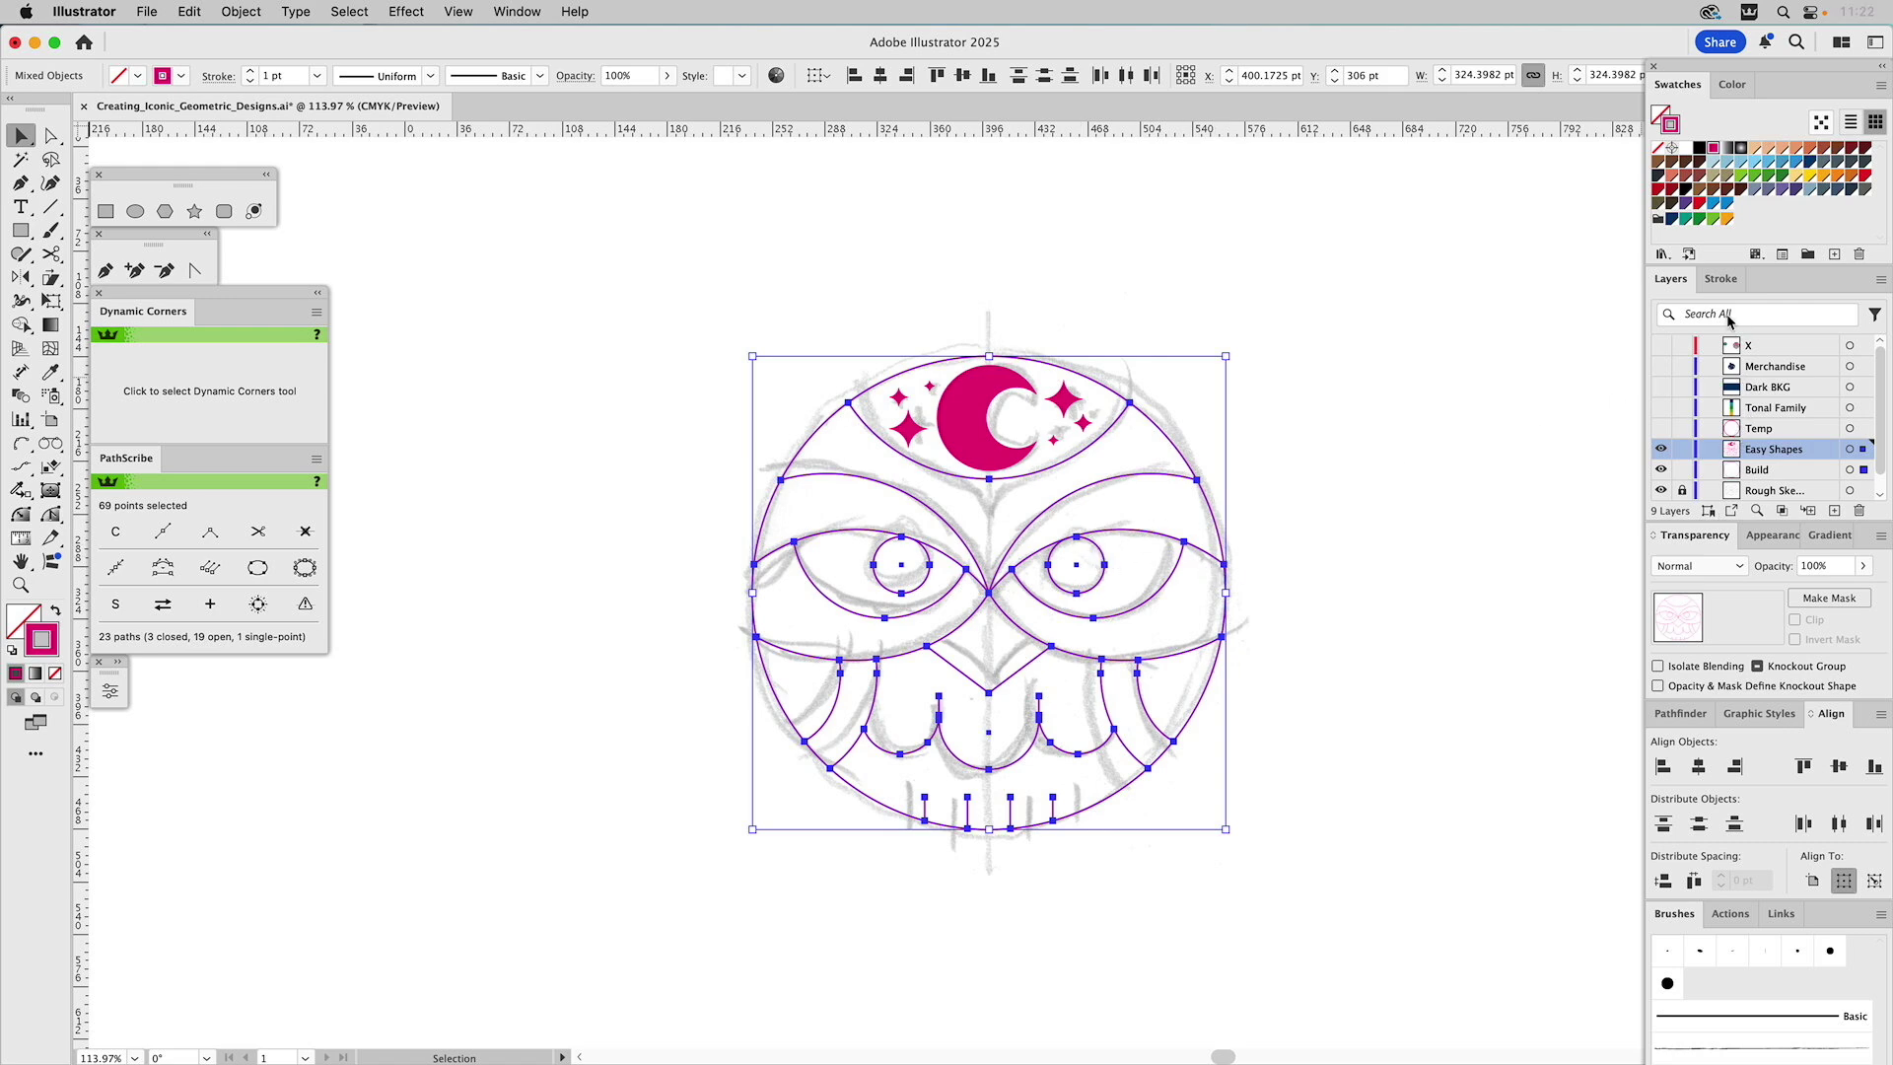
{"action": "left_click", "coordinate": [1722, 281]}
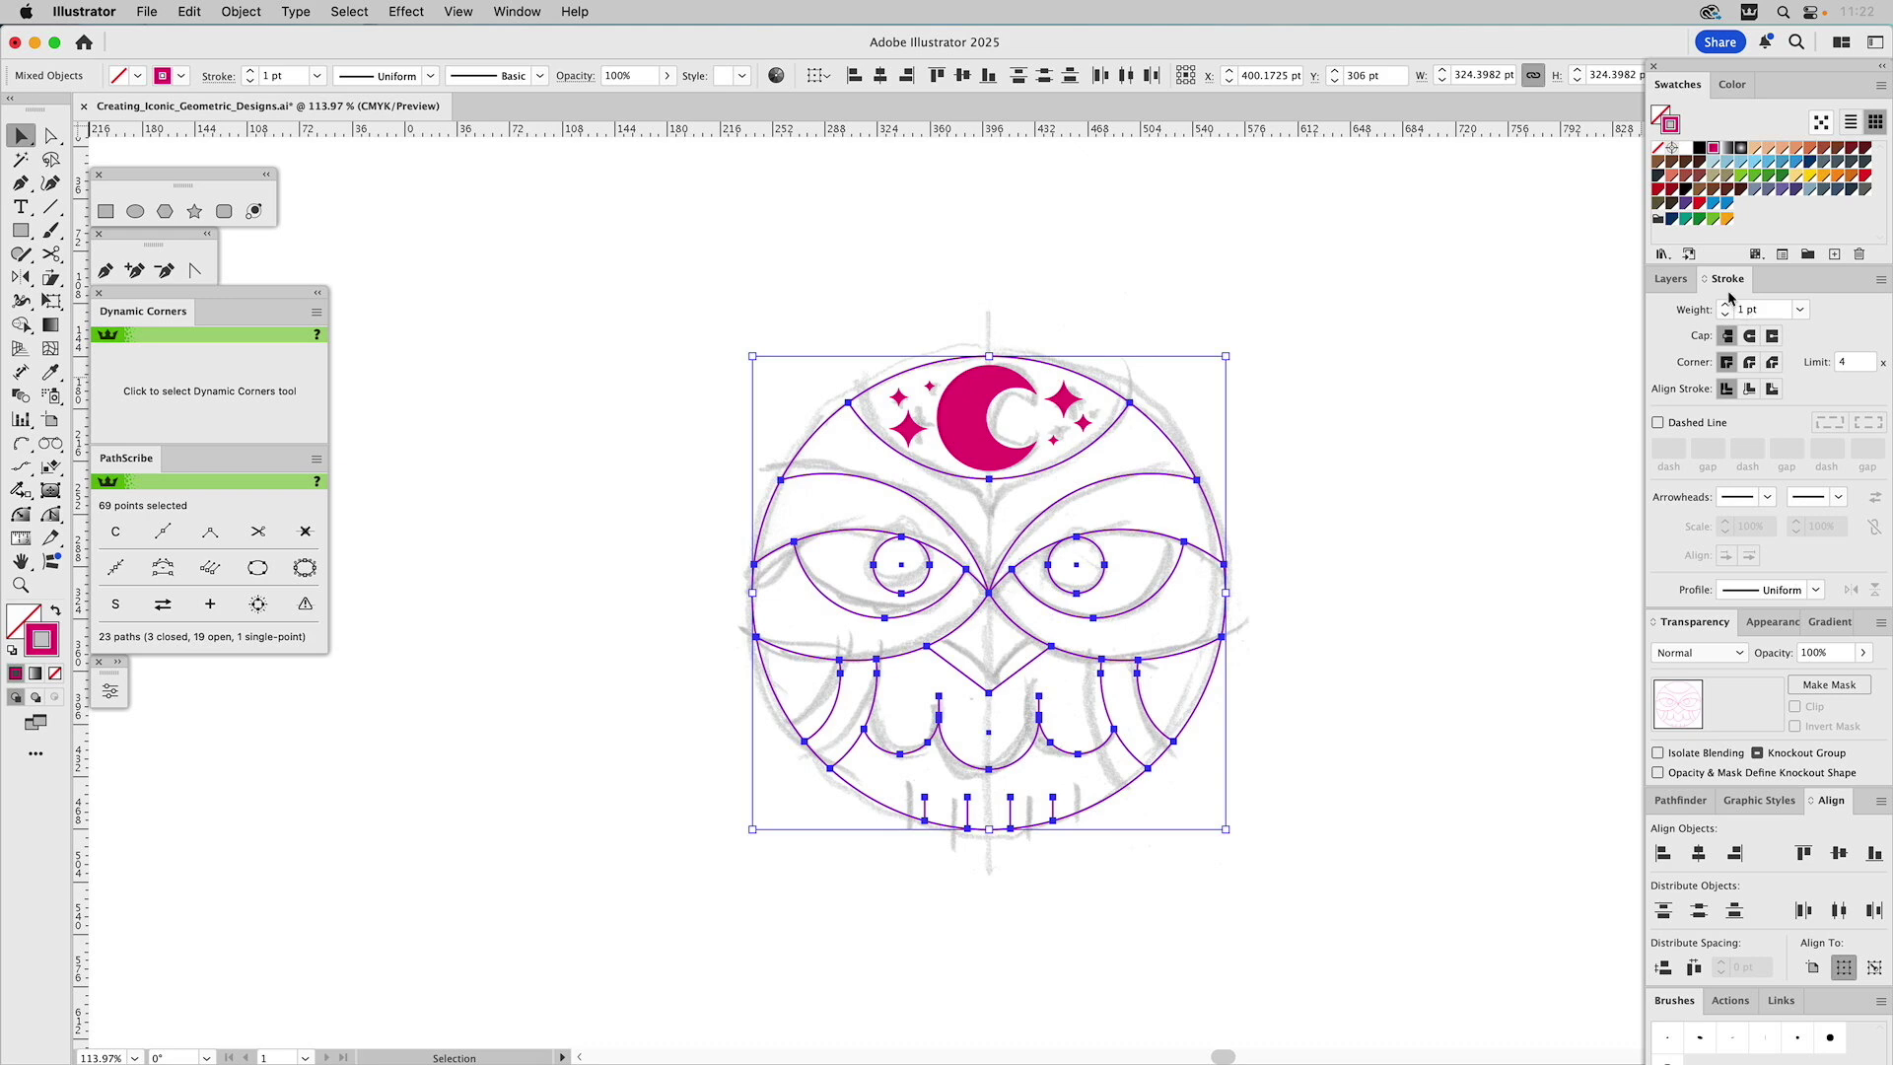
{"action": "double_click", "coordinate": [1735, 310]}
{"action": "type", "text": "6"}
{"action": "key", "text": "Return"}
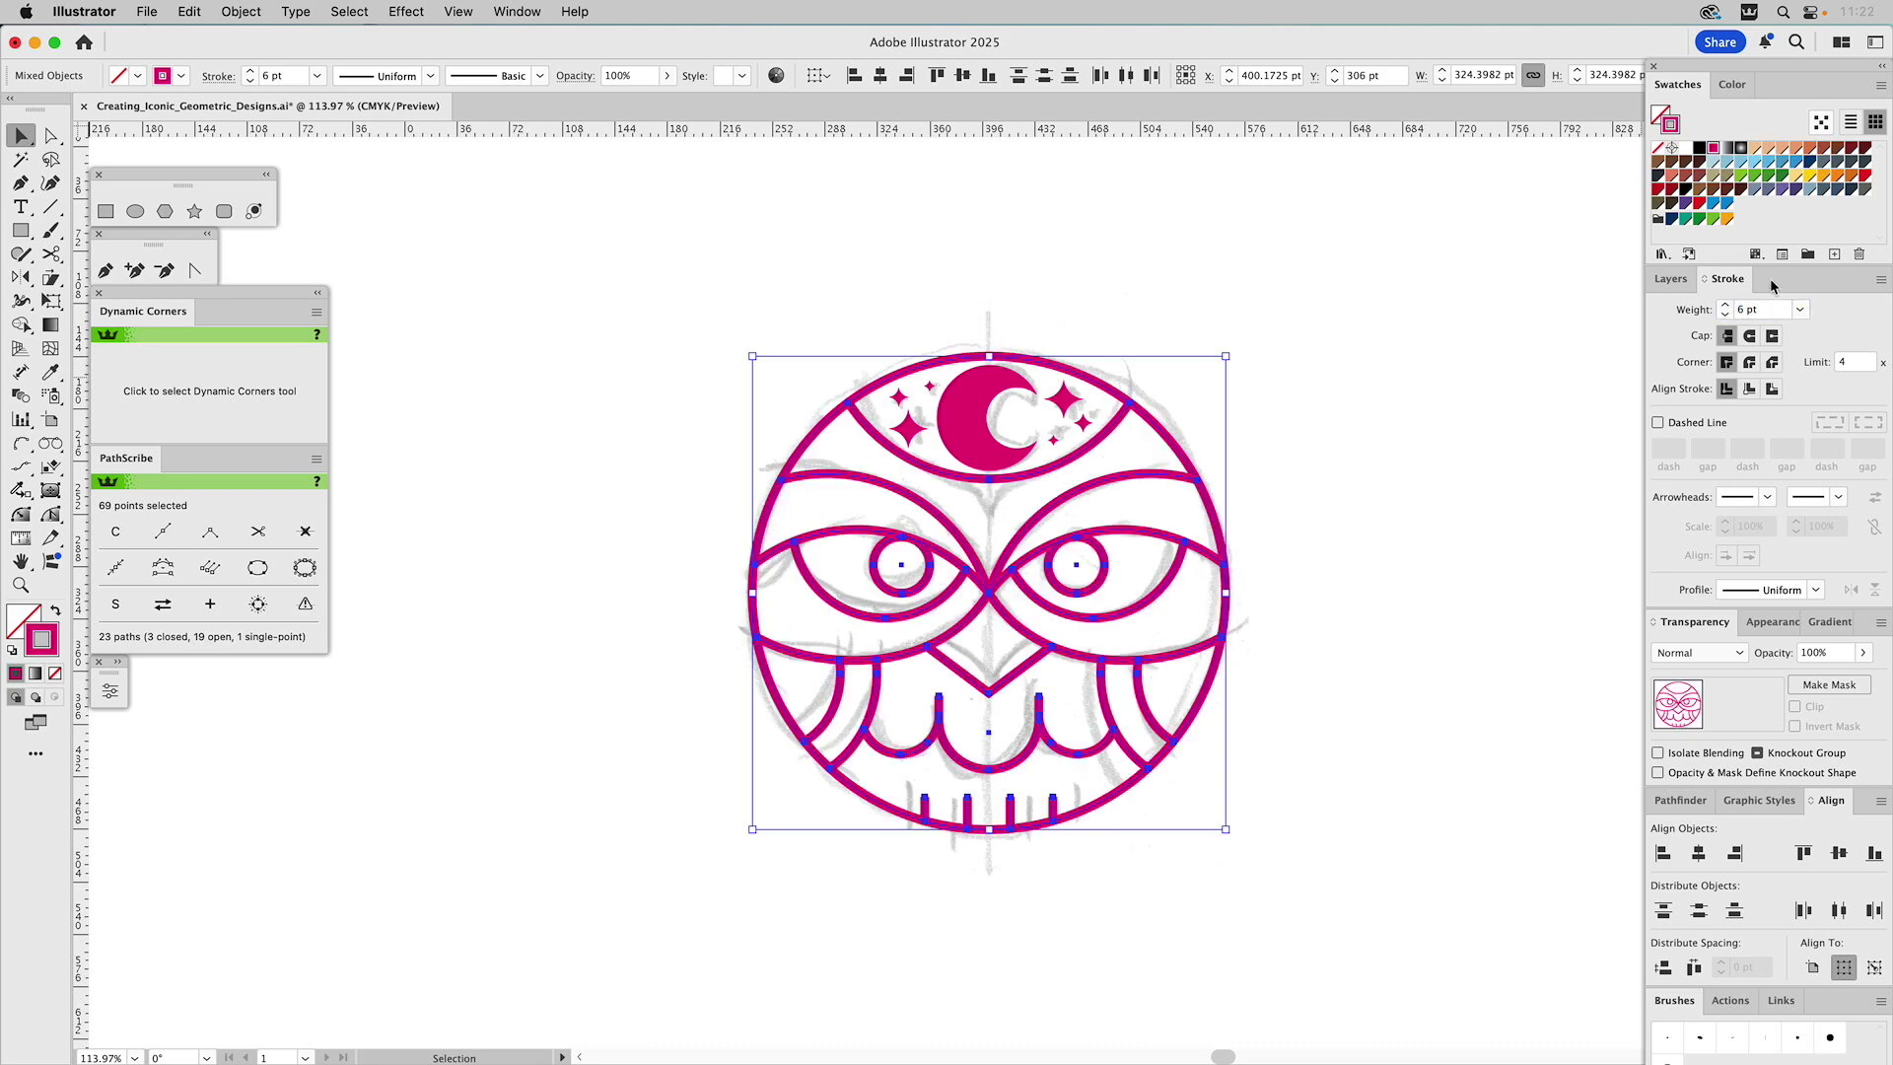
{"action": "double_click", "coordinate": [1745, 310]}
{"action": "key", "text": "Return"}
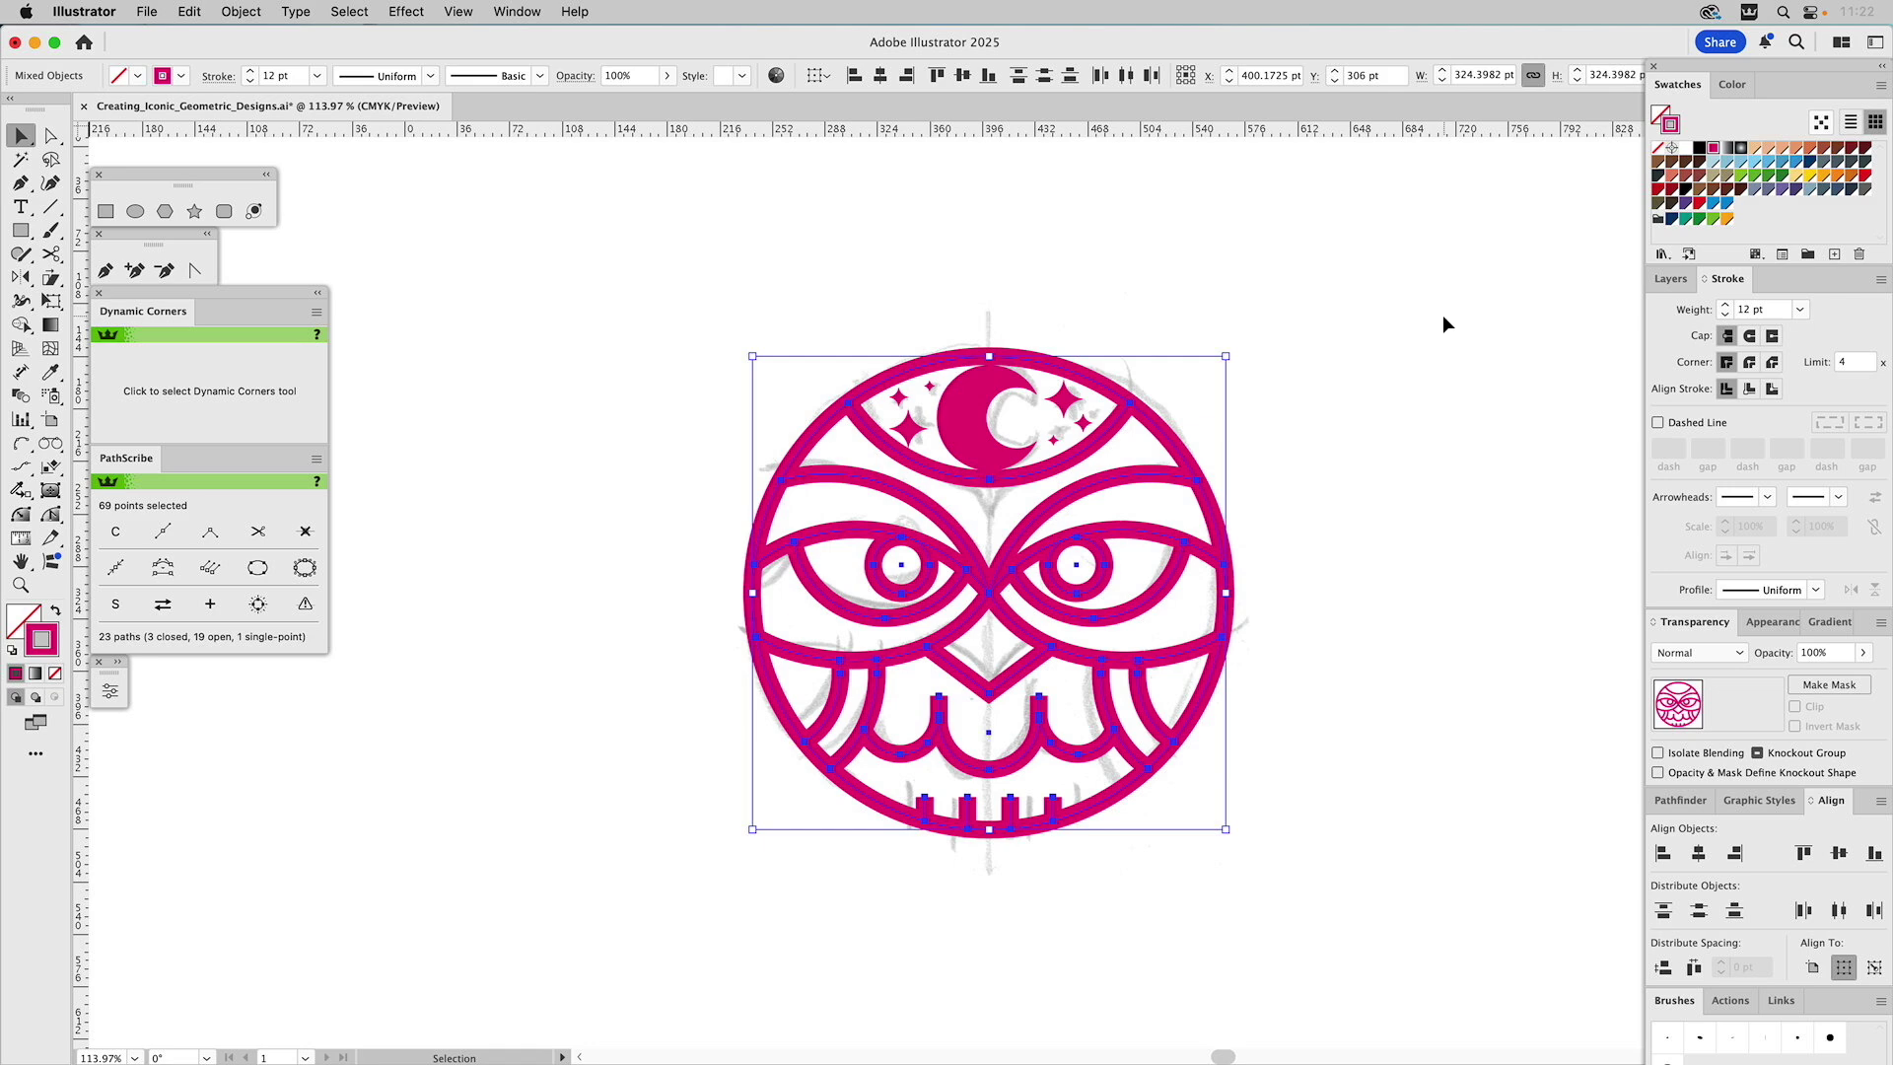
{"action": "left_click_drag", "start_coordinate": [1684, 191], "coordinate": [1673, 127]}
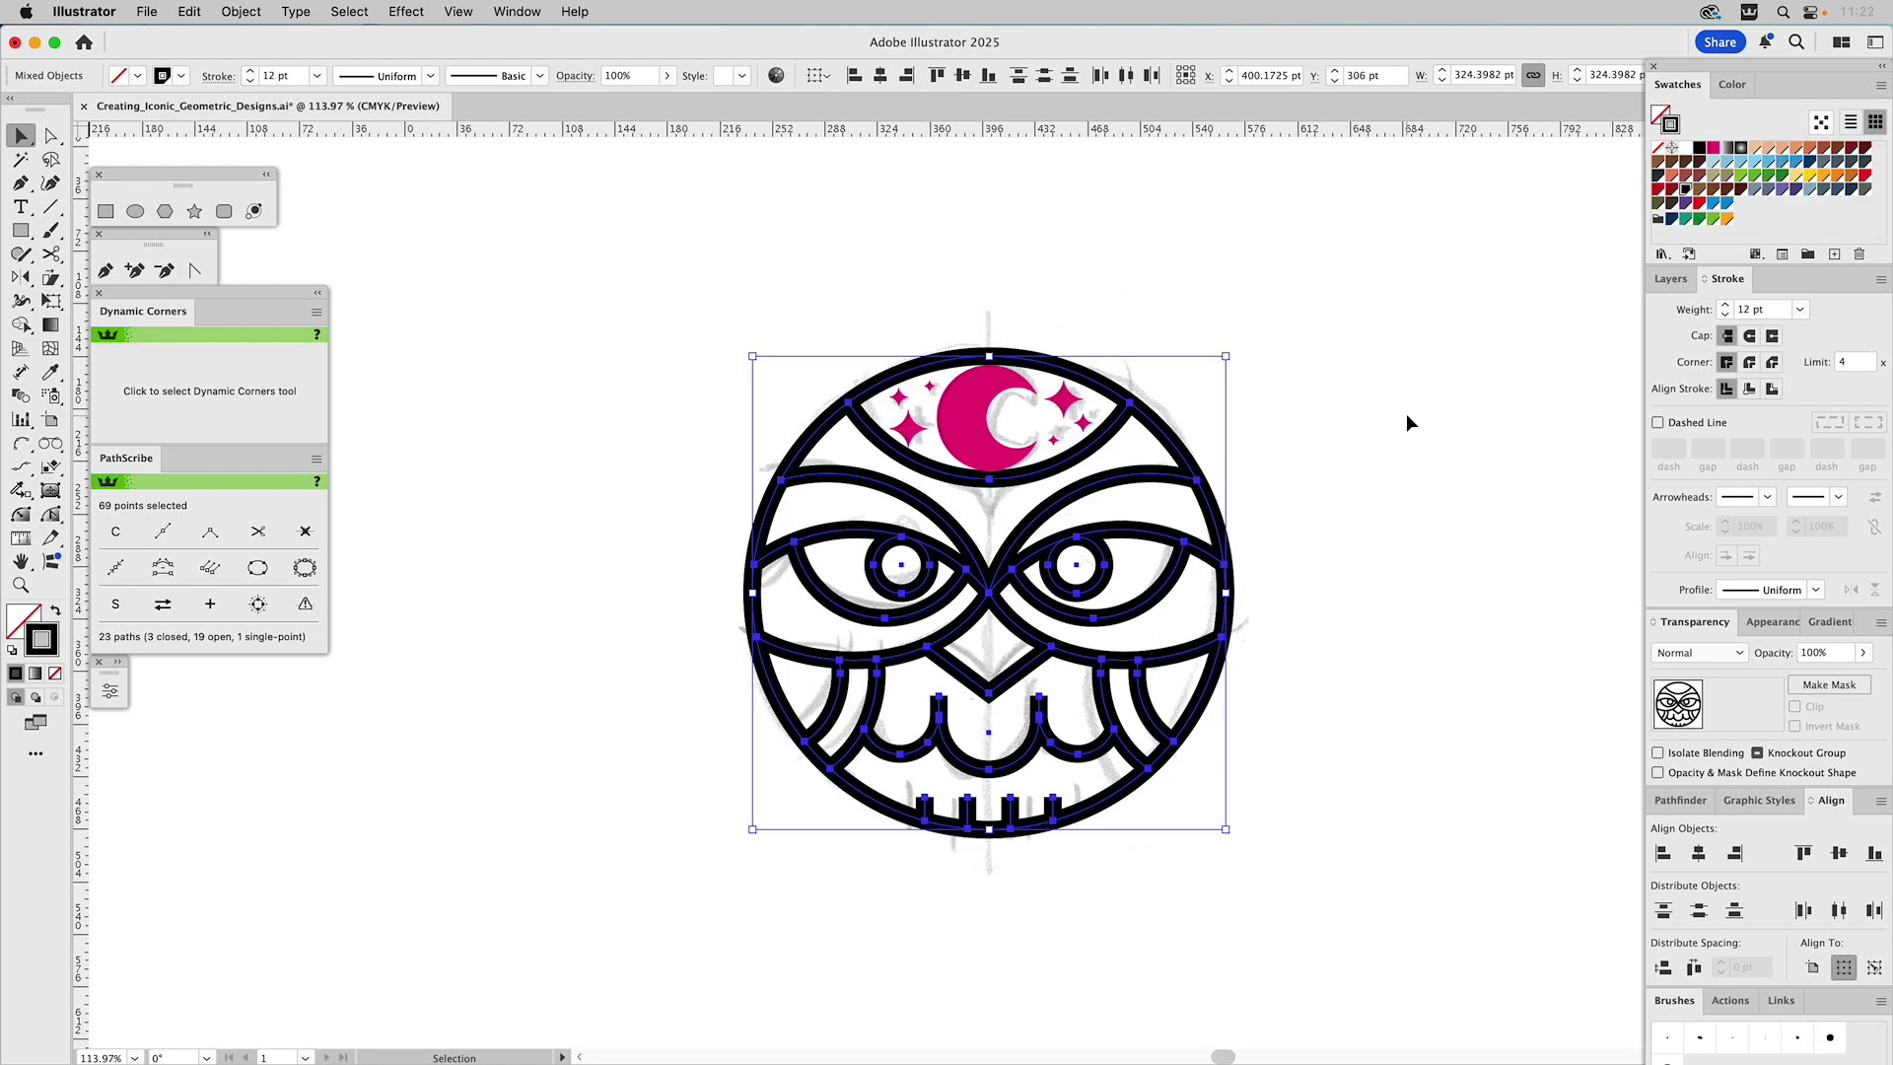
{"action": "left_click", "coordinate": [1408, 416]}
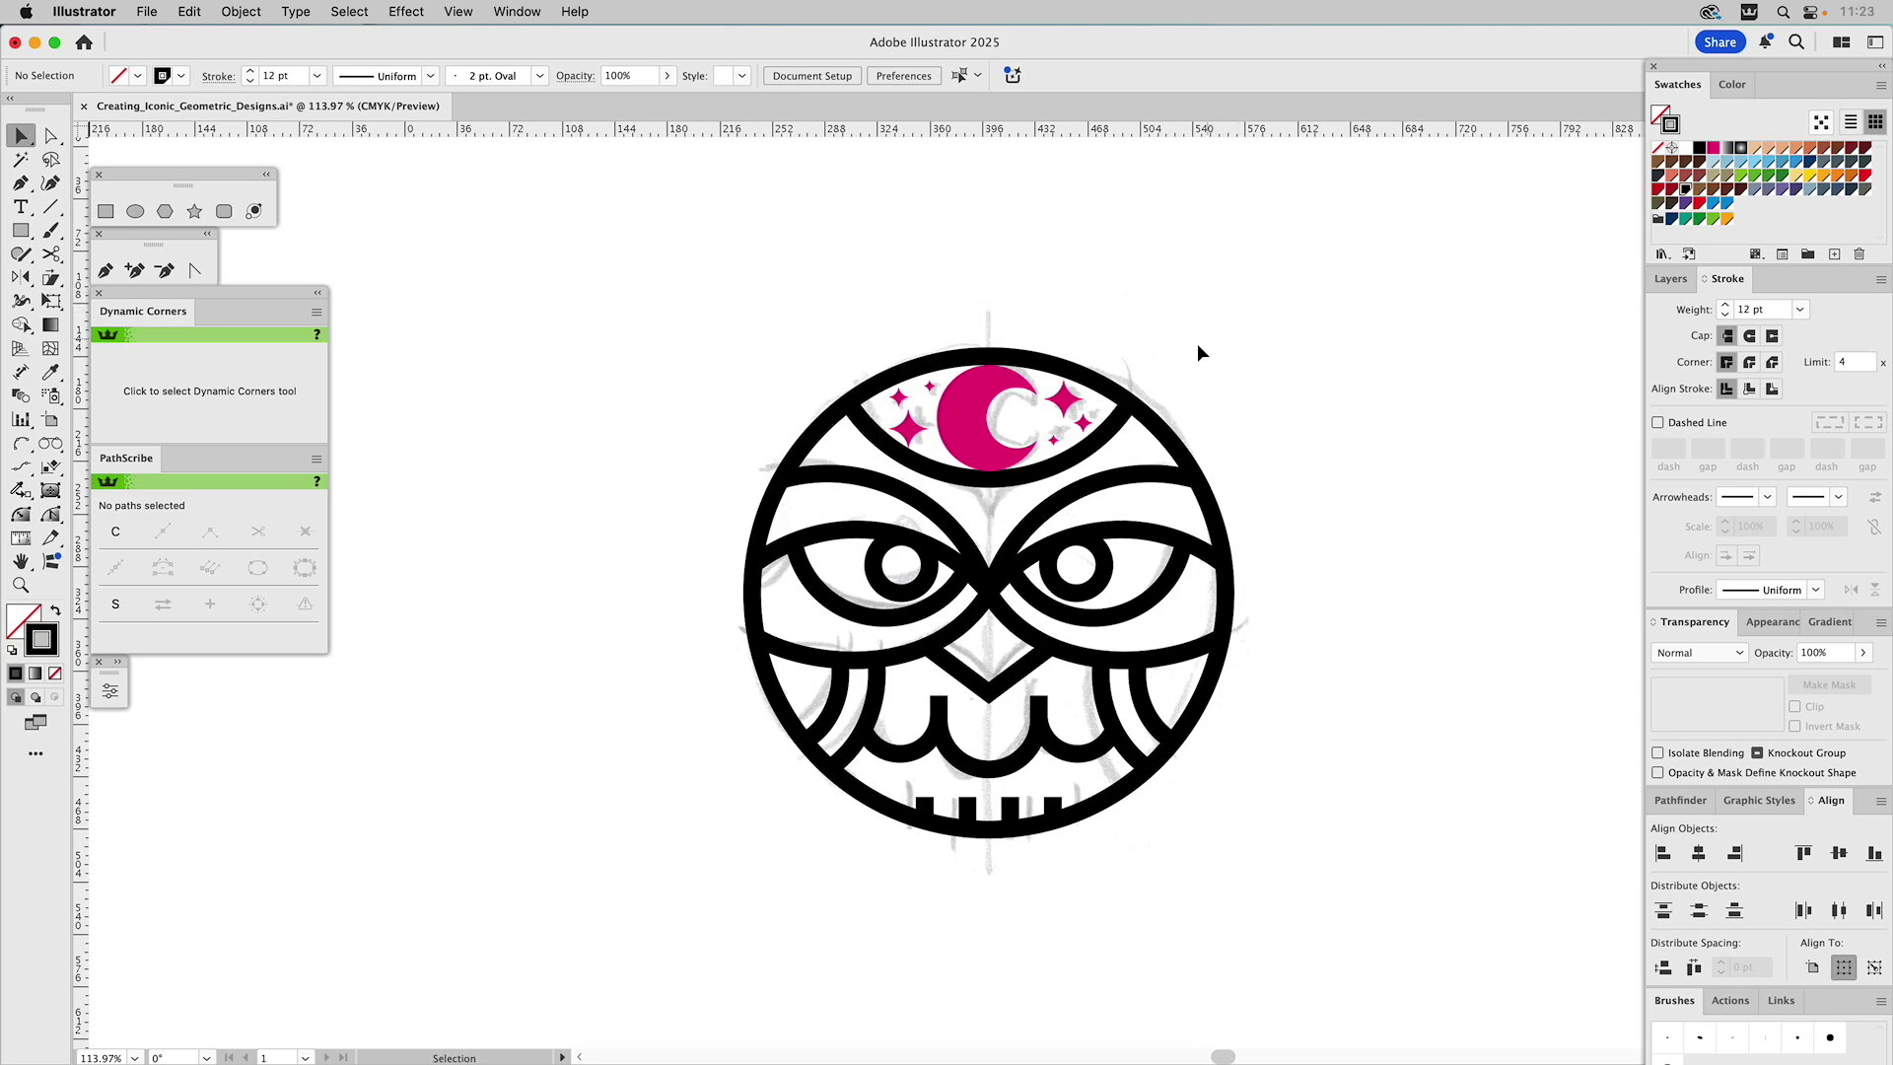
Isolate the moon-and-stars group and move the medium and smallest stars left of the moon slightly down and outward
{"action": "left_click", "coordinate": [19, 585]}
{"action": "left_click_drag", "start_coordinate": [786, 302], "coordinate": [1160, 599]}
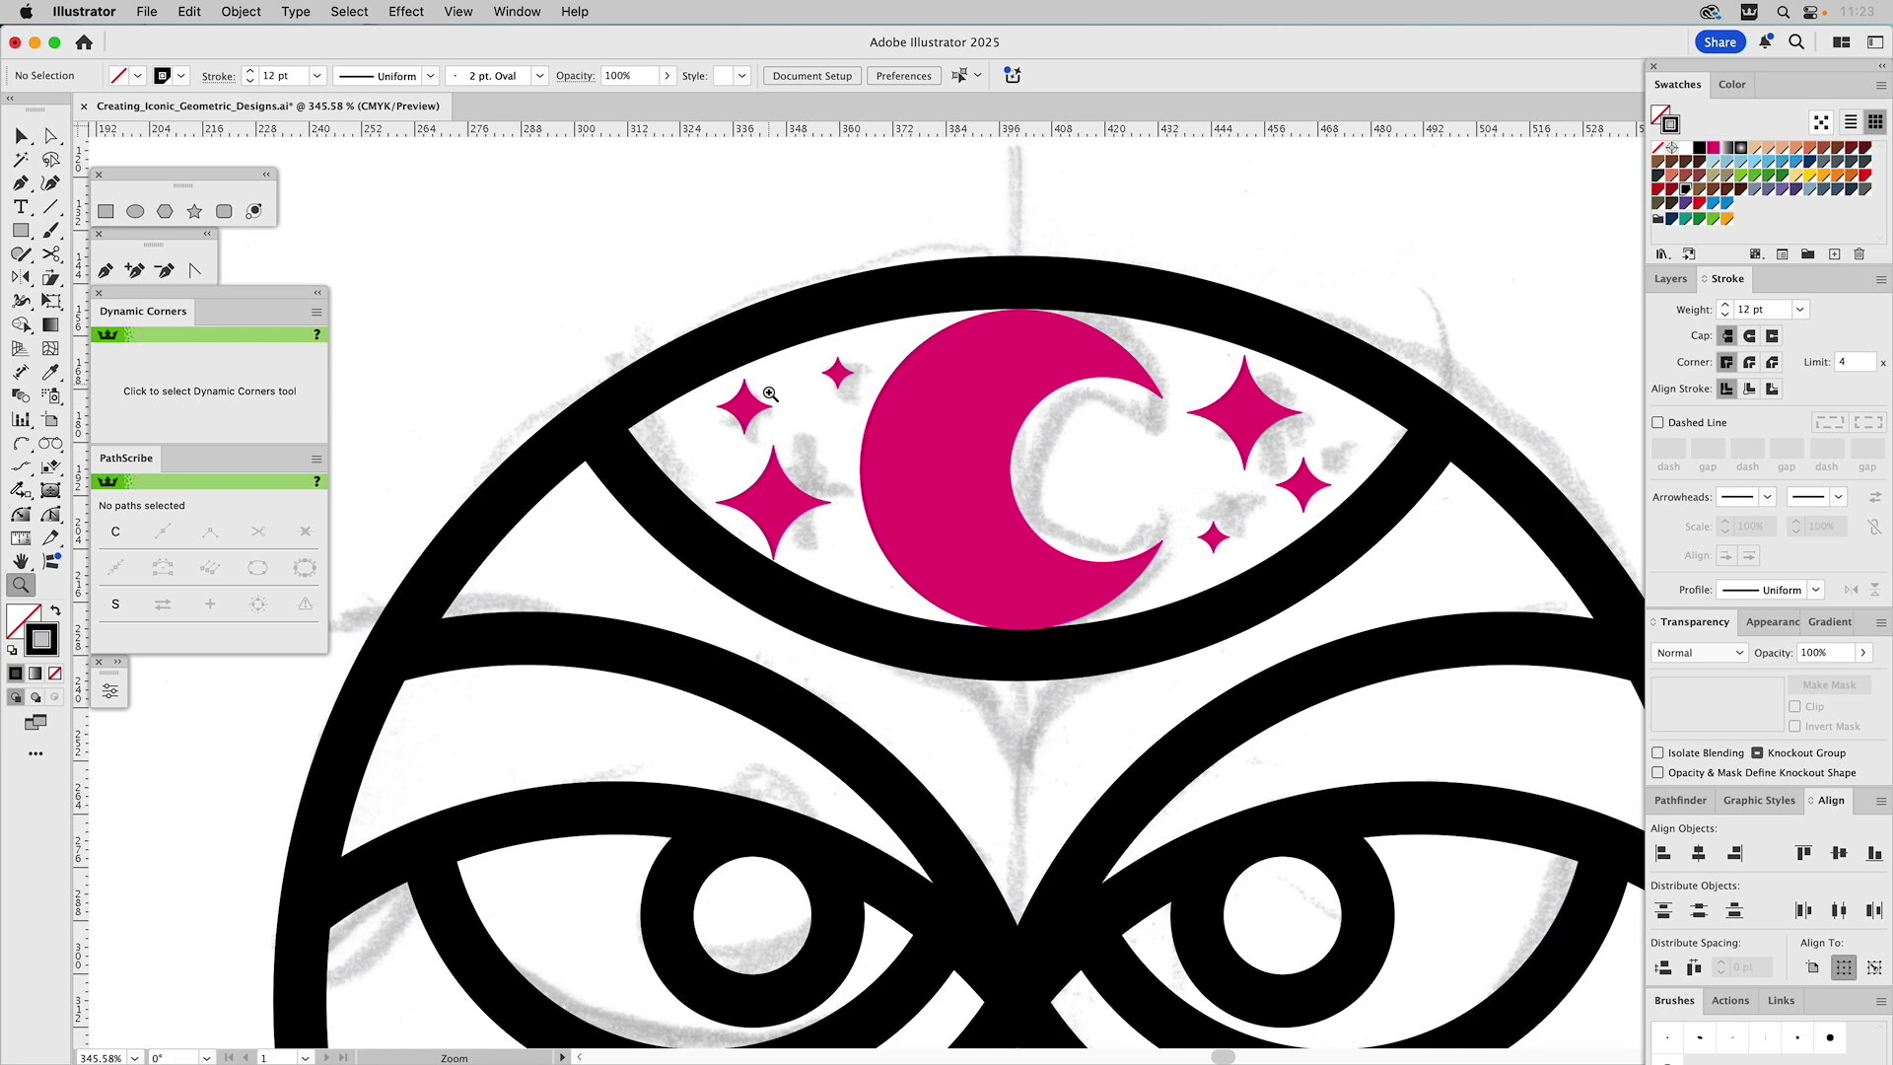
{"action": "key", "text": "v"}
{"action": "left_click_drag", "start_coordinate": [748, 413], "coordinate": [737, 418]}
{"action": "double_click", "coordinate": [747, 415]}
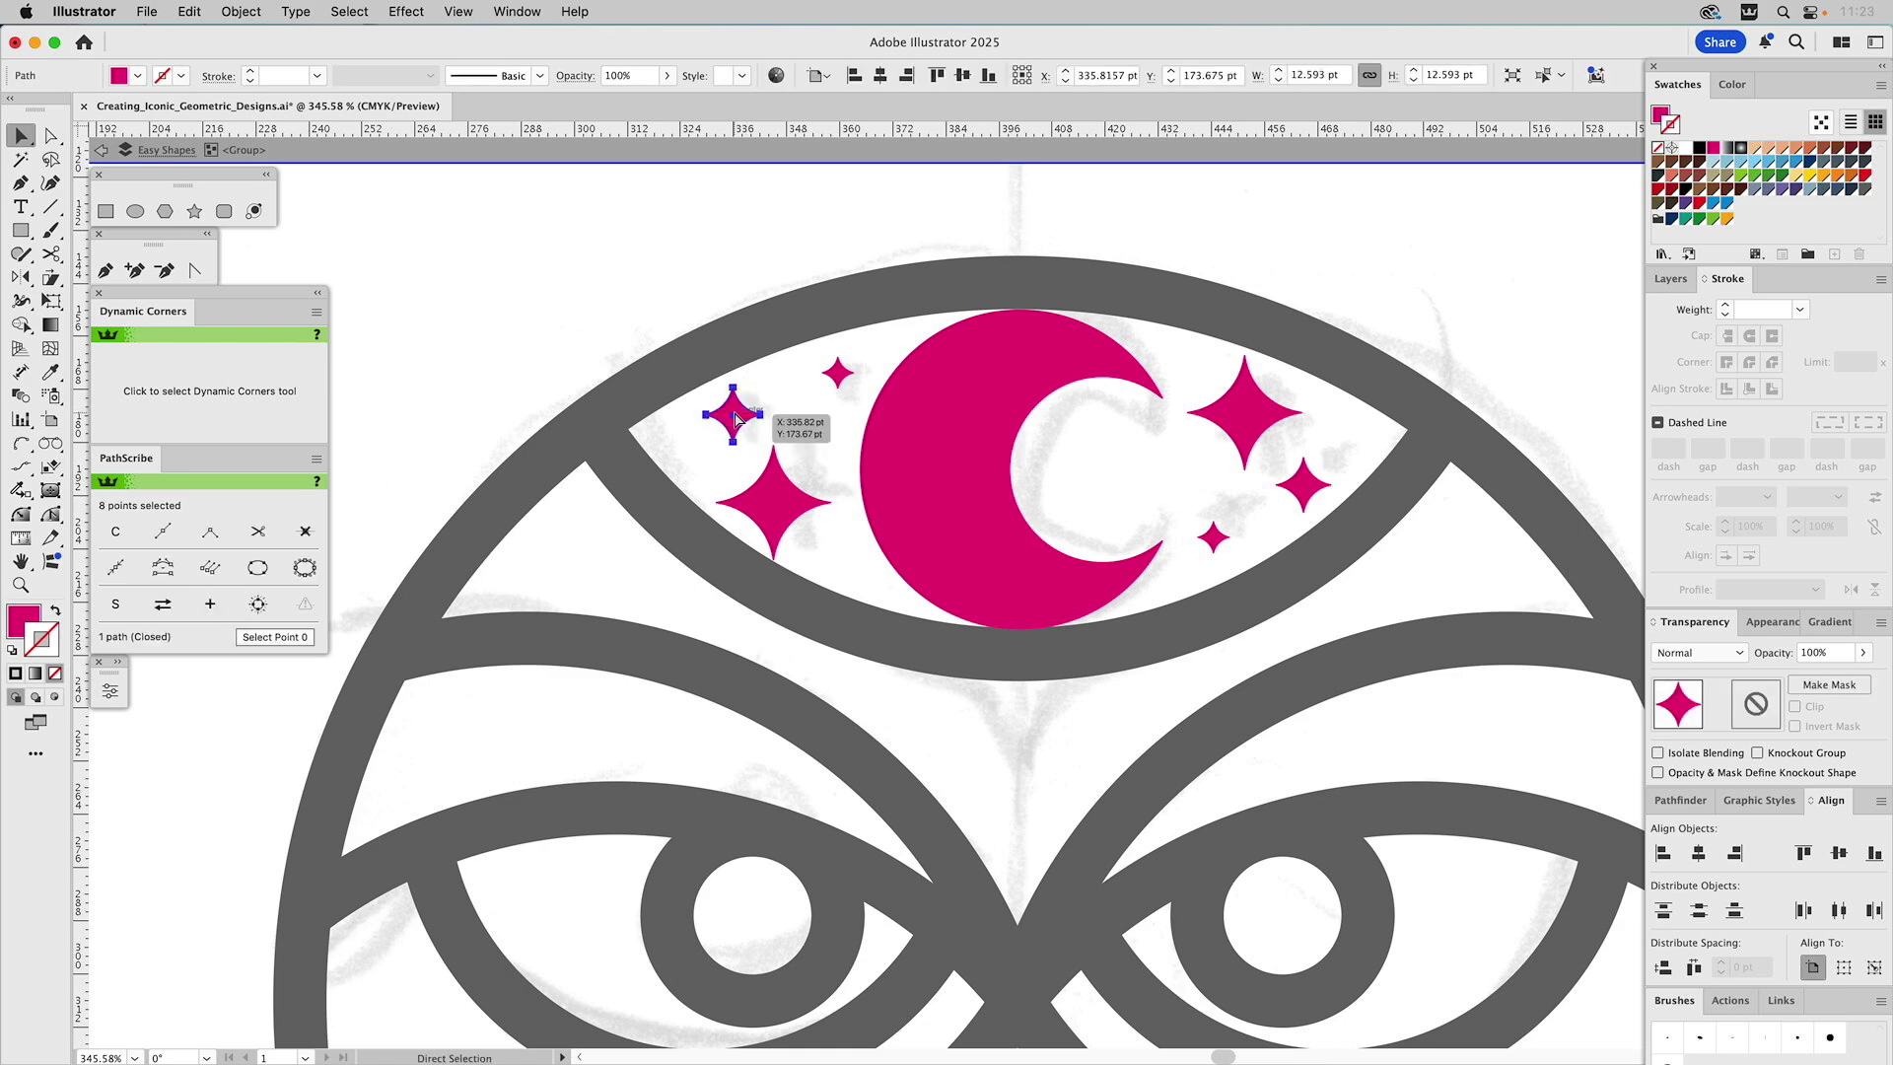
{"action": "left_click_drag", "start_coordinate": [740, 408], "coordinate": [738, 413]}
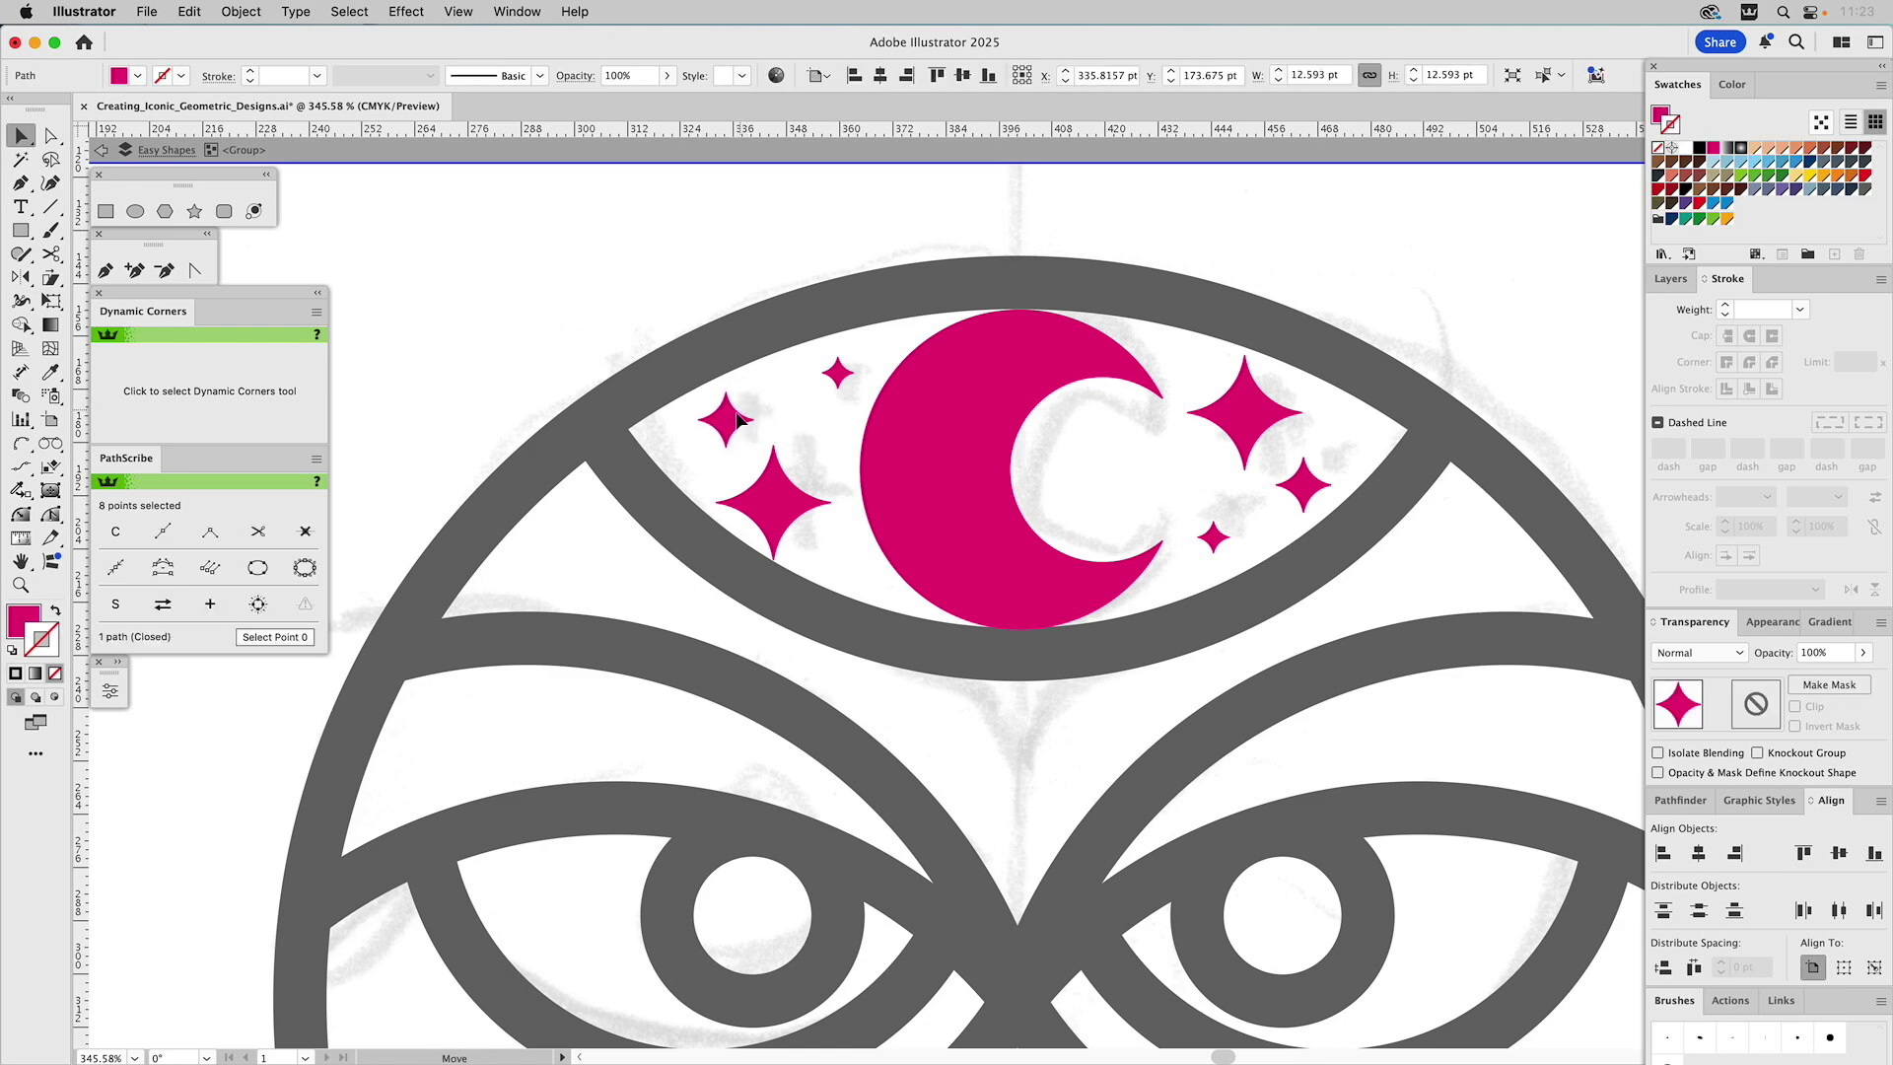
{"action": "mouse_move", "coordinate": [725, 424]}
{"action": "left_mouse_down"}
{"action": "mouse_move", "coordinate": [757, 405]}
{"action": "mouse_move", "coordinate": [730, 424]}
{"action": "left_mouse_up"}
{"action": "left_click_drag", "start_coordinate": [726, 421], "coordinate": [717, 425]}
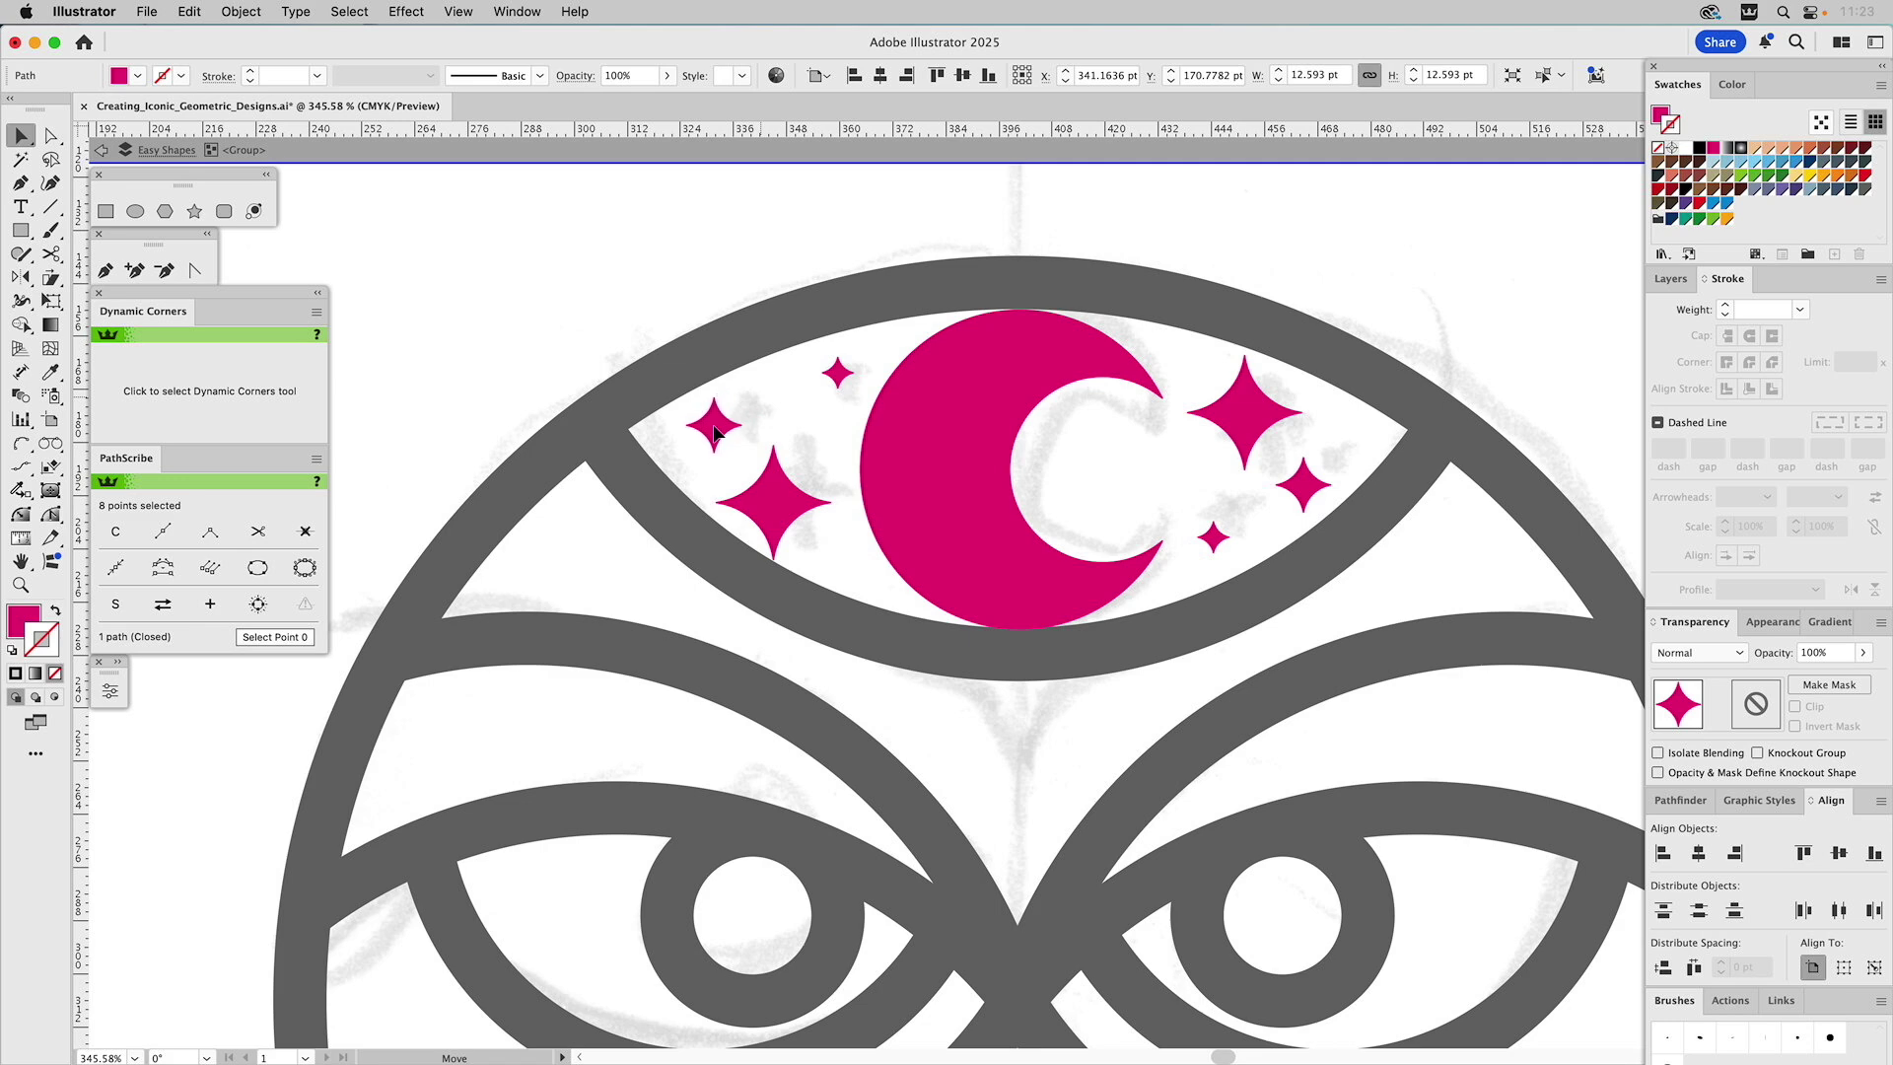
{"action": "left_click_drag", "start_coordinate": [720, 430], "coordinate": [717, 426]}
{"action": "left_click_drag", "start_coordinate": [844, 379], "coordinate": [820, 391]}
{"action": "left_click", "coordinate": [817, 386]}
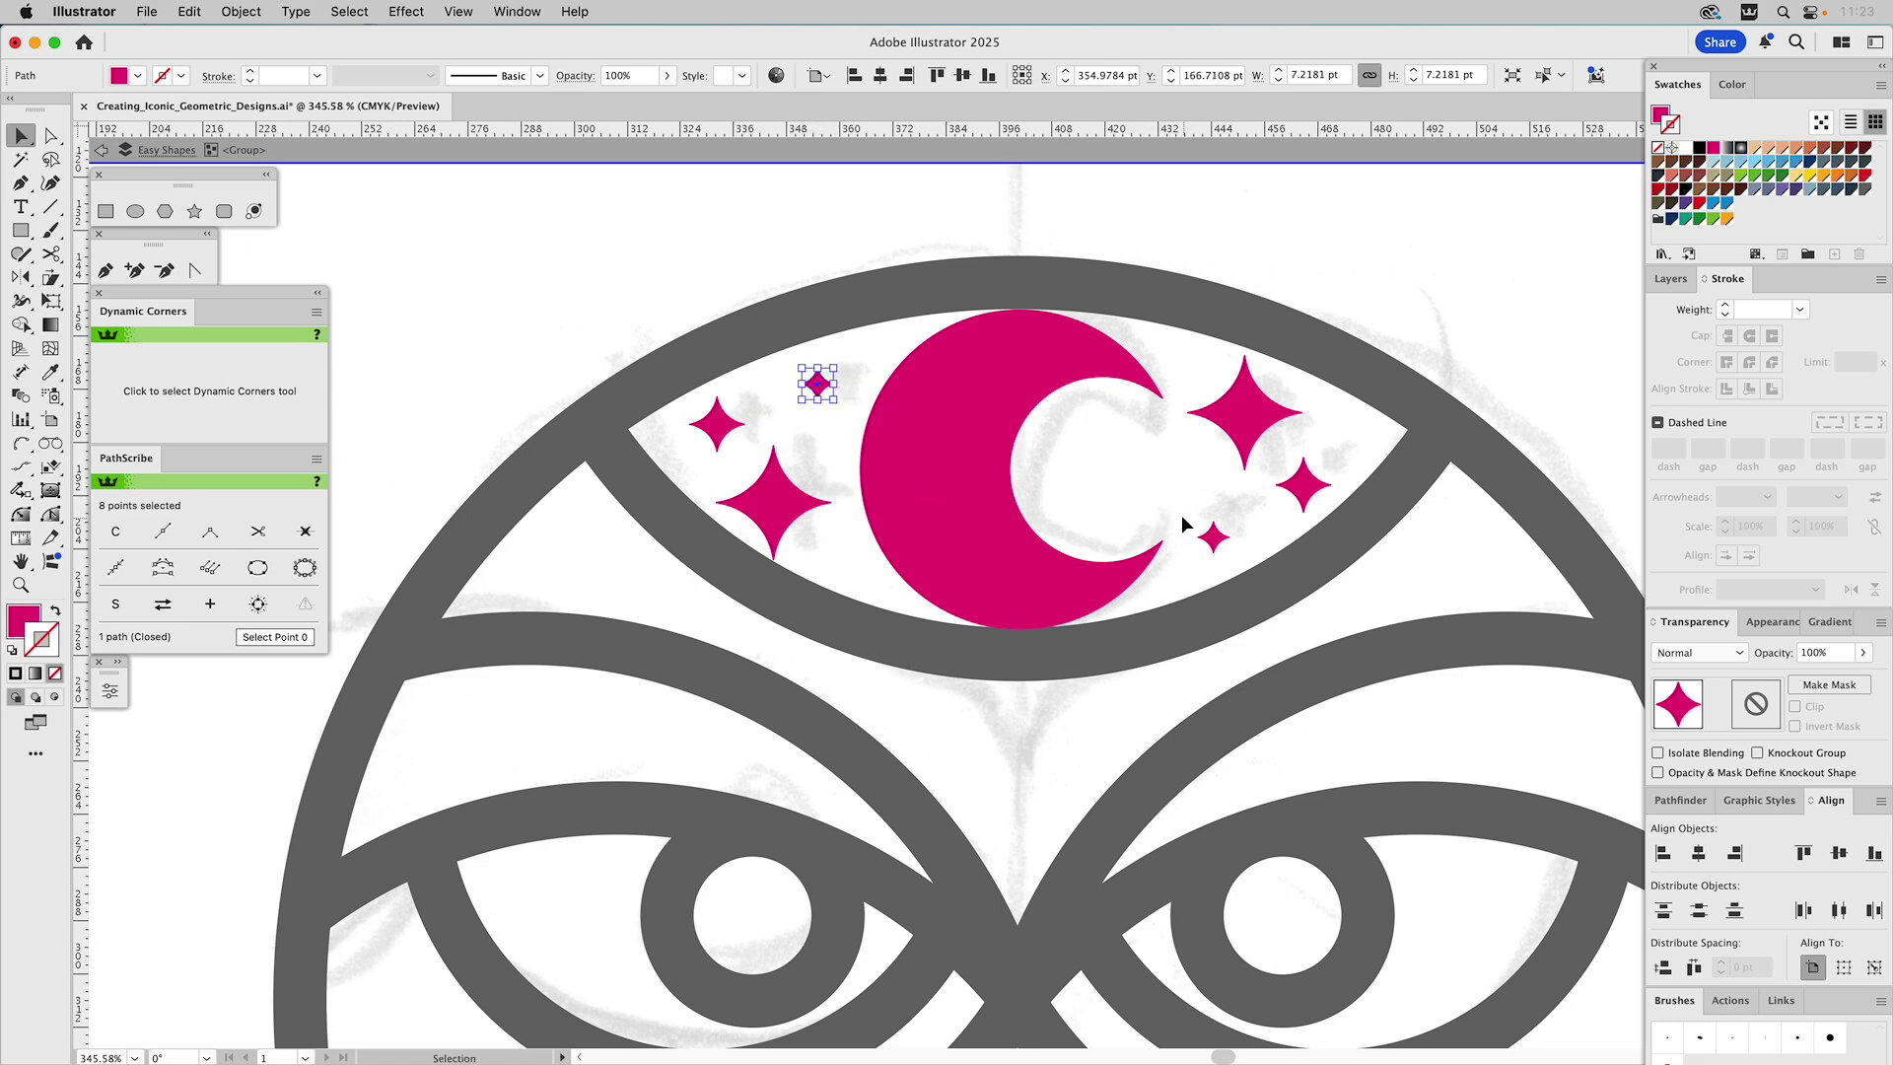
Move the medium star right of the moon outward and down, and nudge the largest and smallest right-hand stars slightly lower
{"action": "left_click_drag", "start_coordinate": [1299, 484], "coordinate": [1317, 492]}
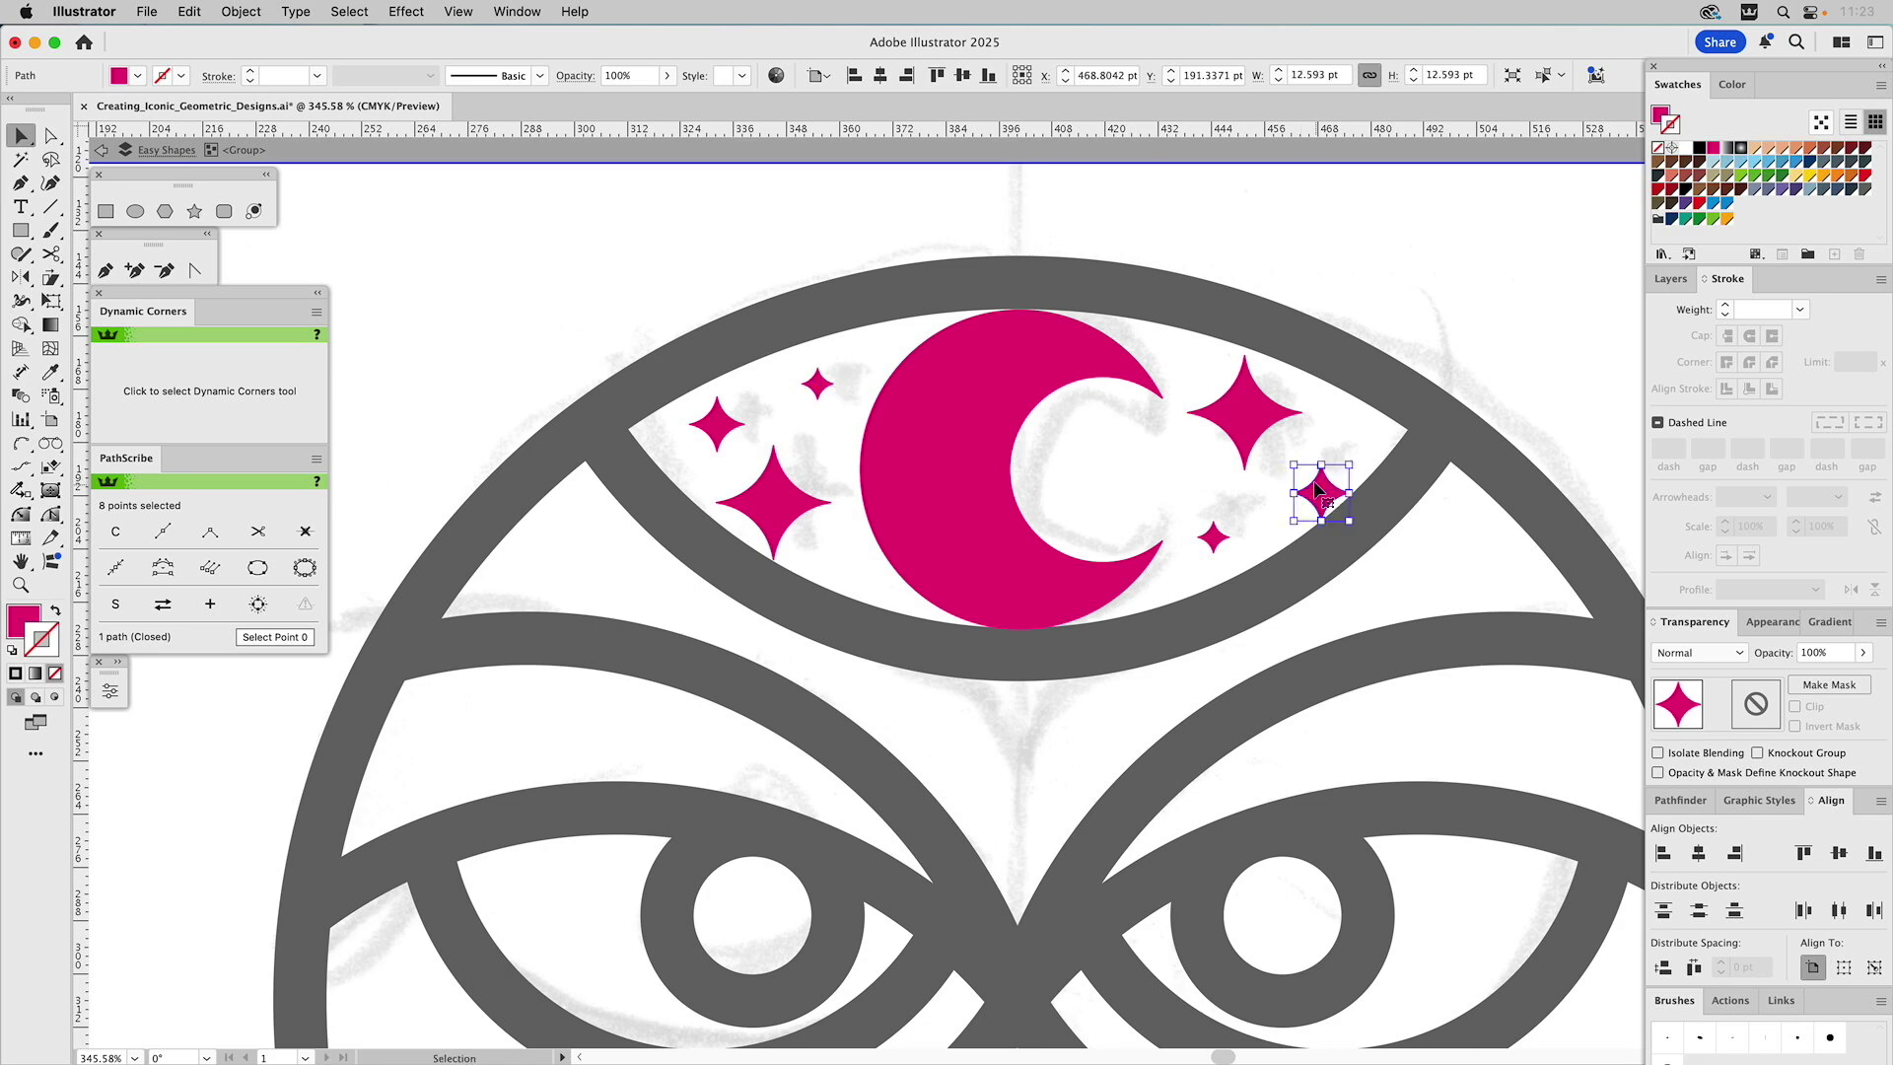
{"action": "left_click_drag", "start_coordinate": [1245, 392], "coordinate": [1240, 399]}
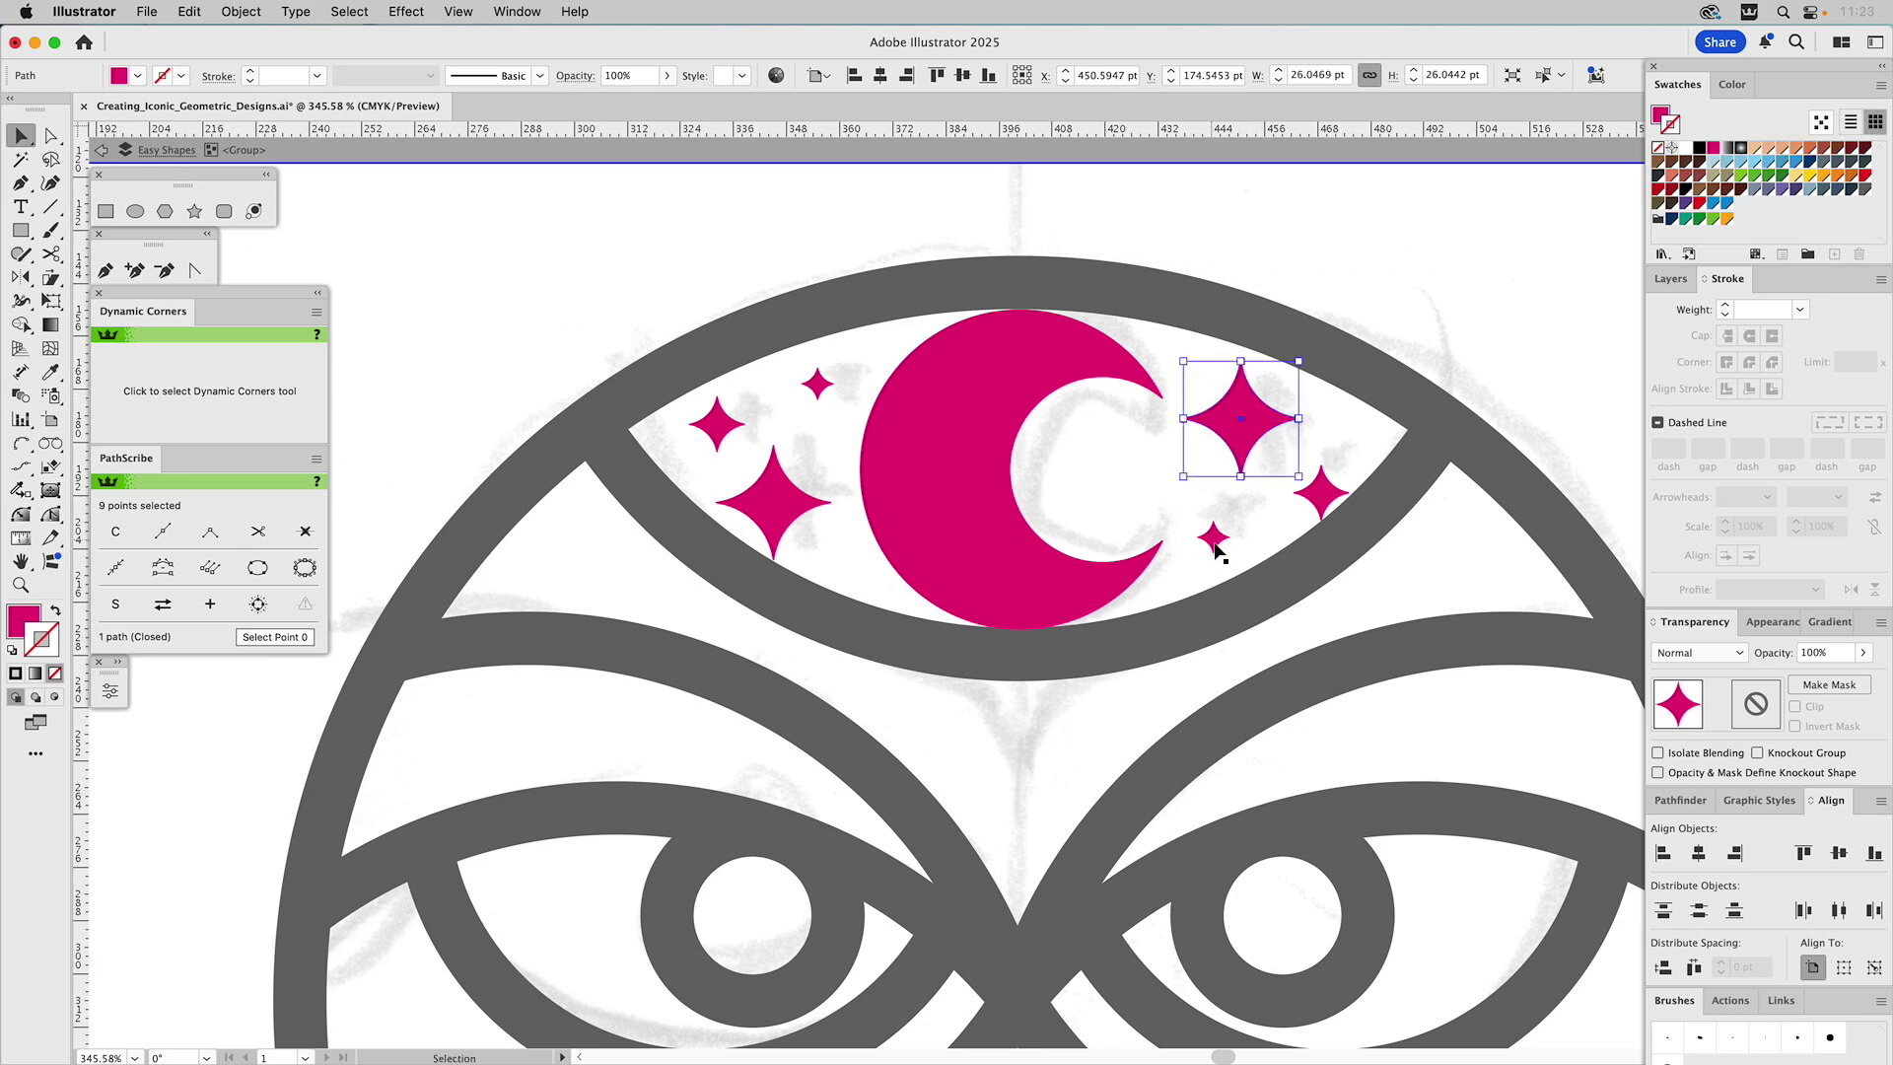
{"action": "left_click_drag", "start_coordinate": [1215, 543], "coordinate": [1220, 547]}
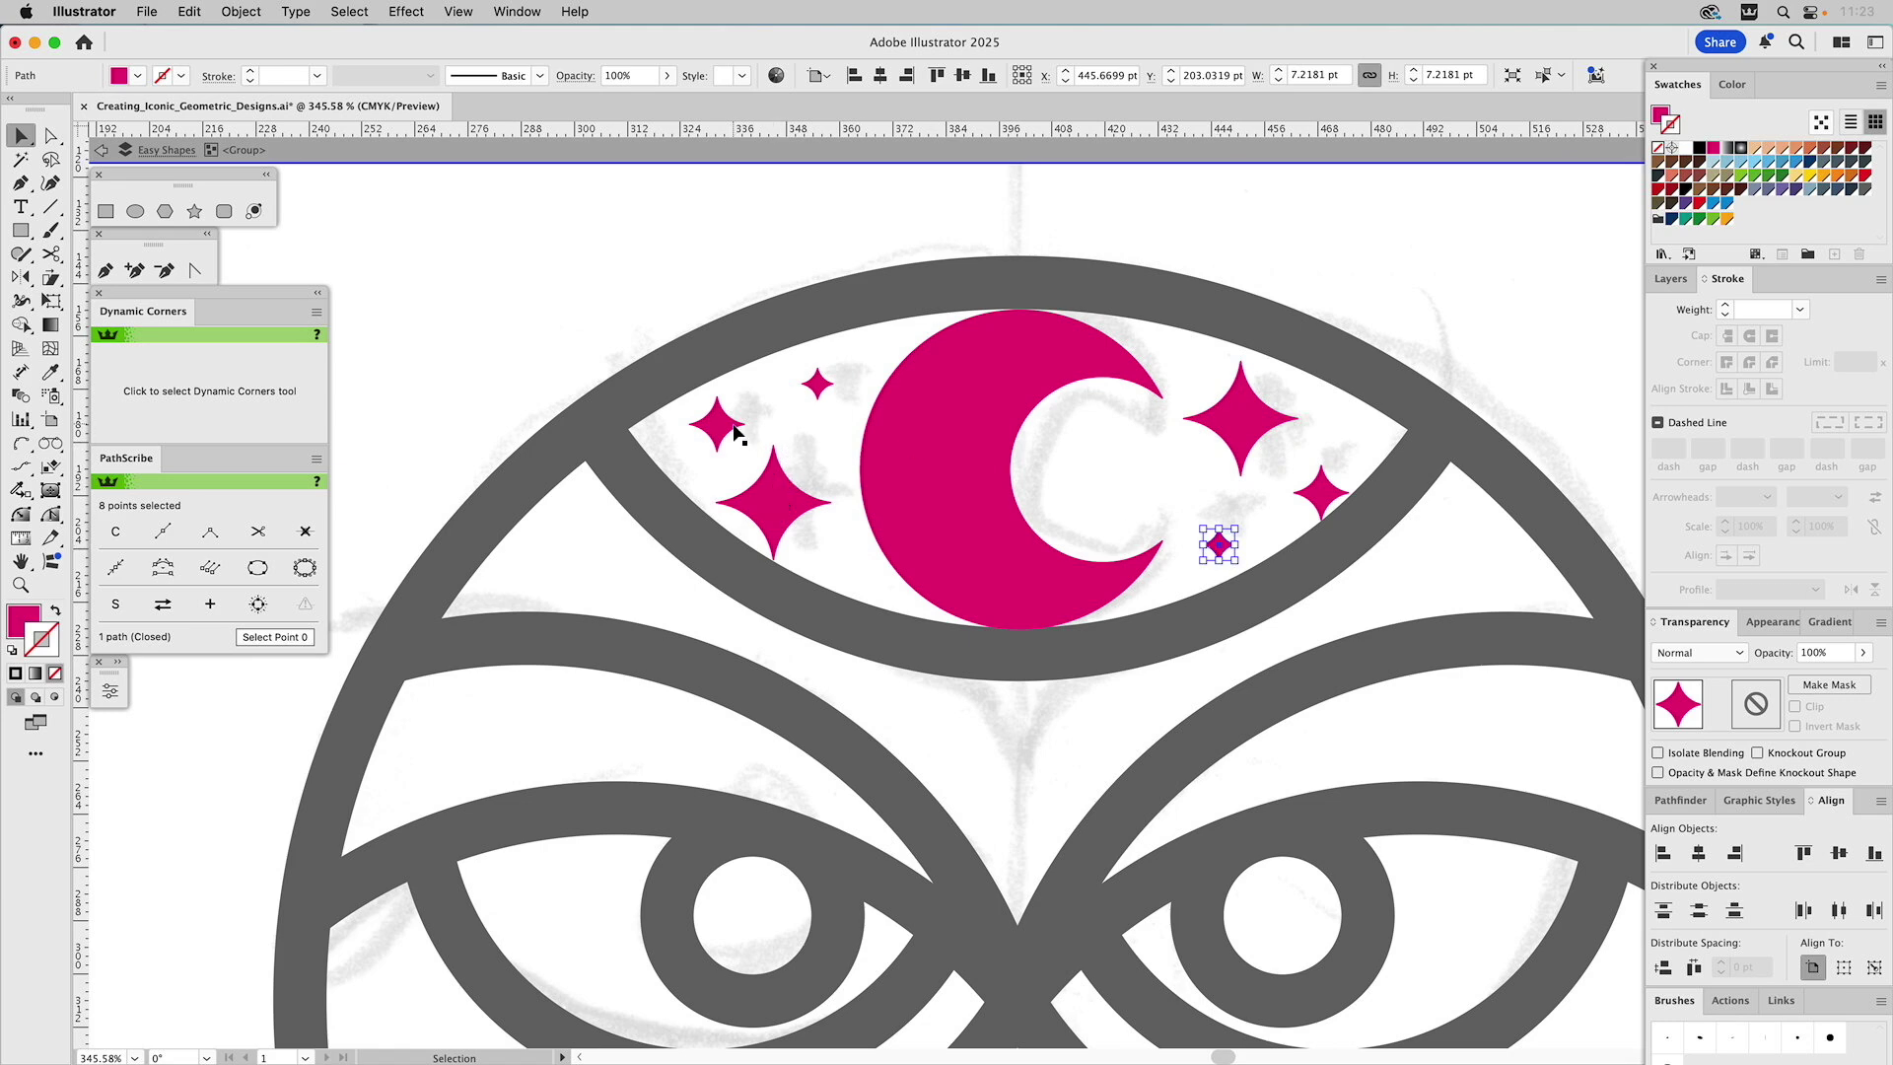
Nudge the medium star left of the moon further outward and exit the group's isolation
{"action": "left_click_drag", "start_coordinate": [719, 432], "coordinate": [703, 430]}
{"action": "left_click_drag", "start_coordinate": [786, 489], "coordinate": [785, 490]}
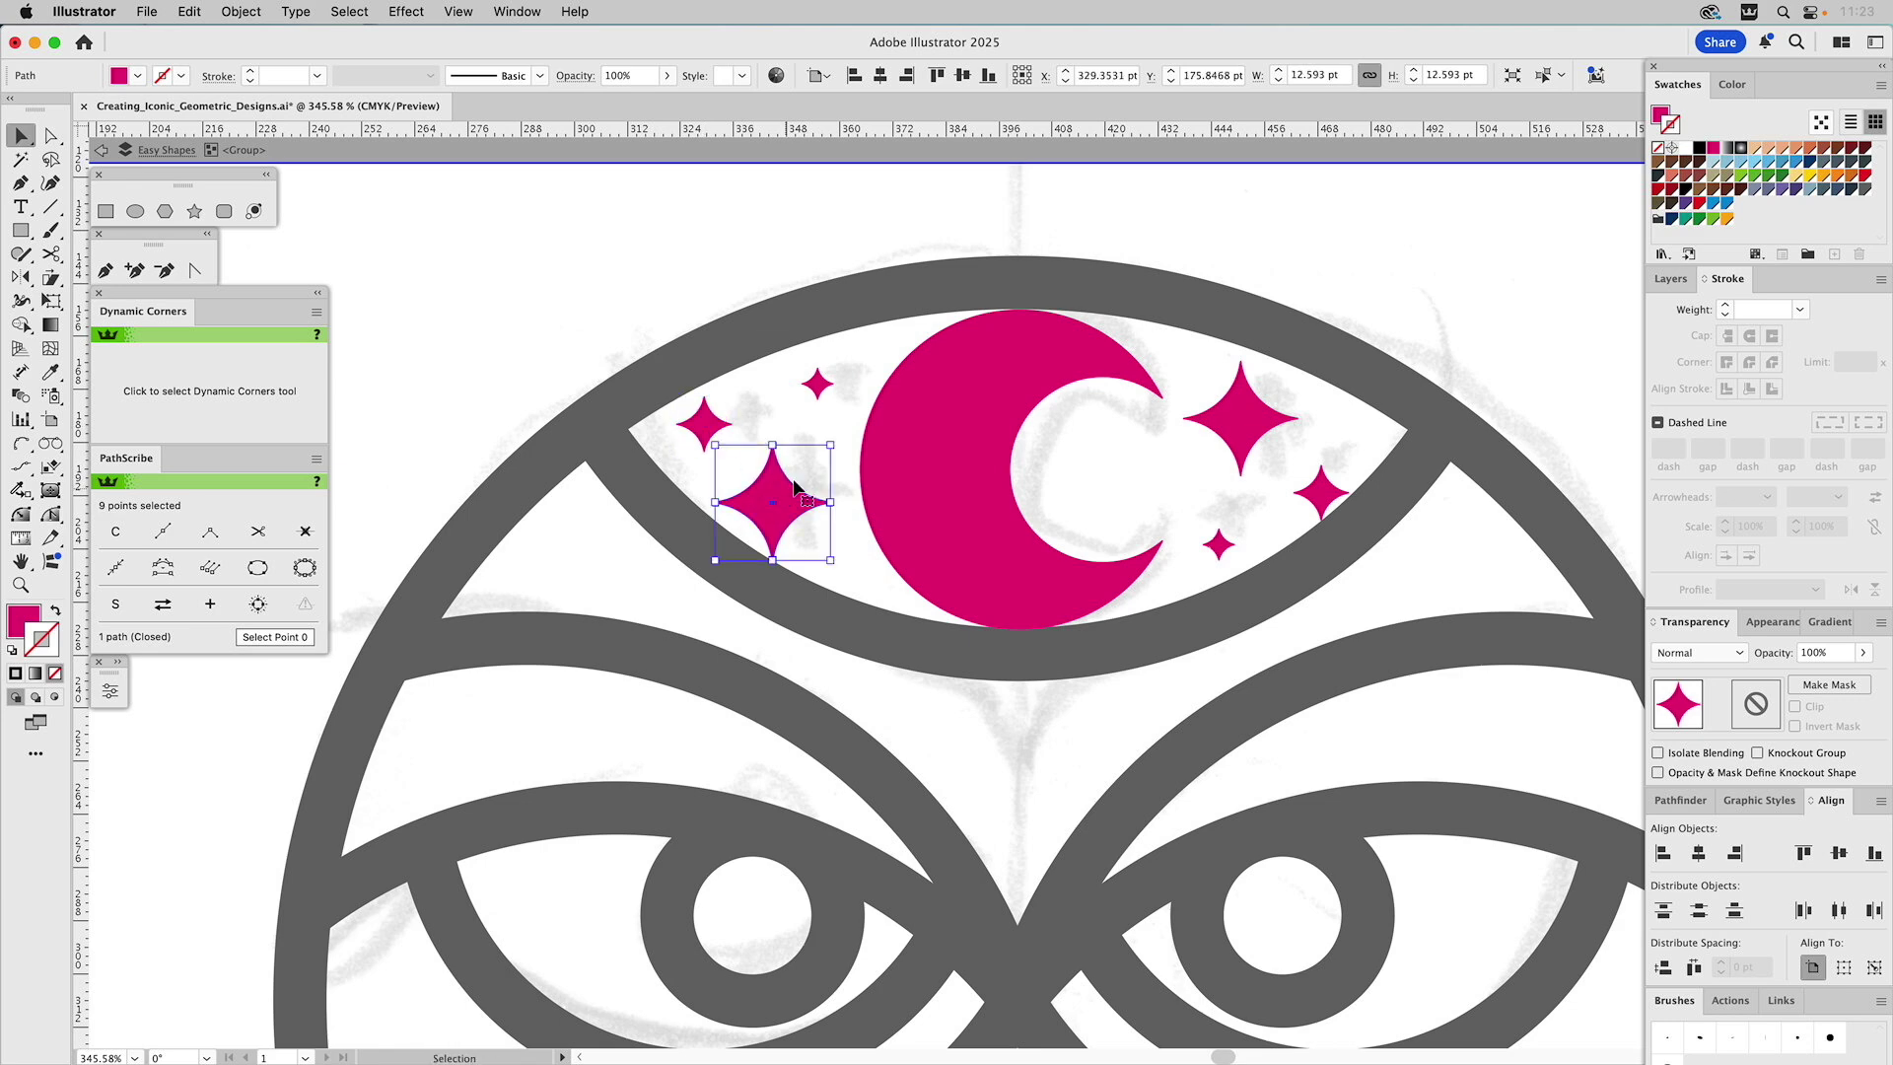
{"action": "left_click", "coordinate": [792, 204]}
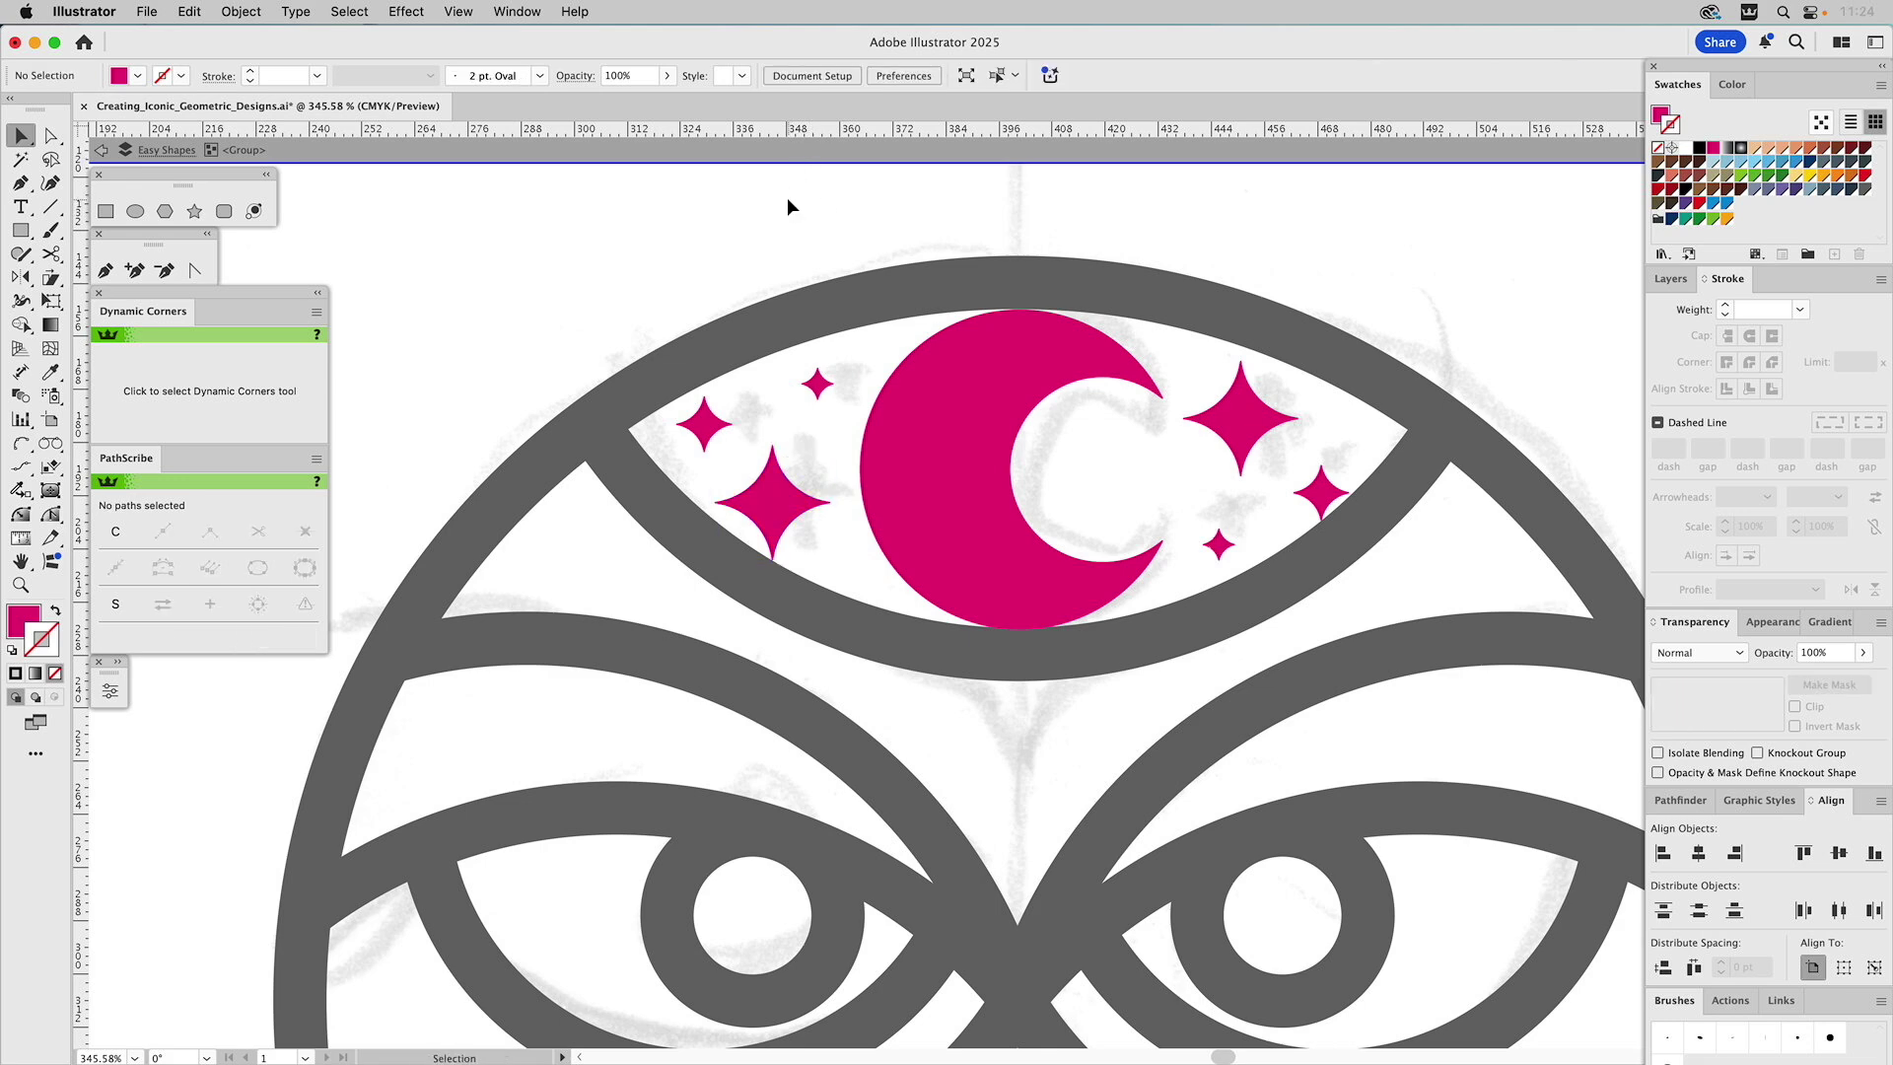
{"action": "key", "text": "Escape"}
{"action": "key", "text": "super+0"}
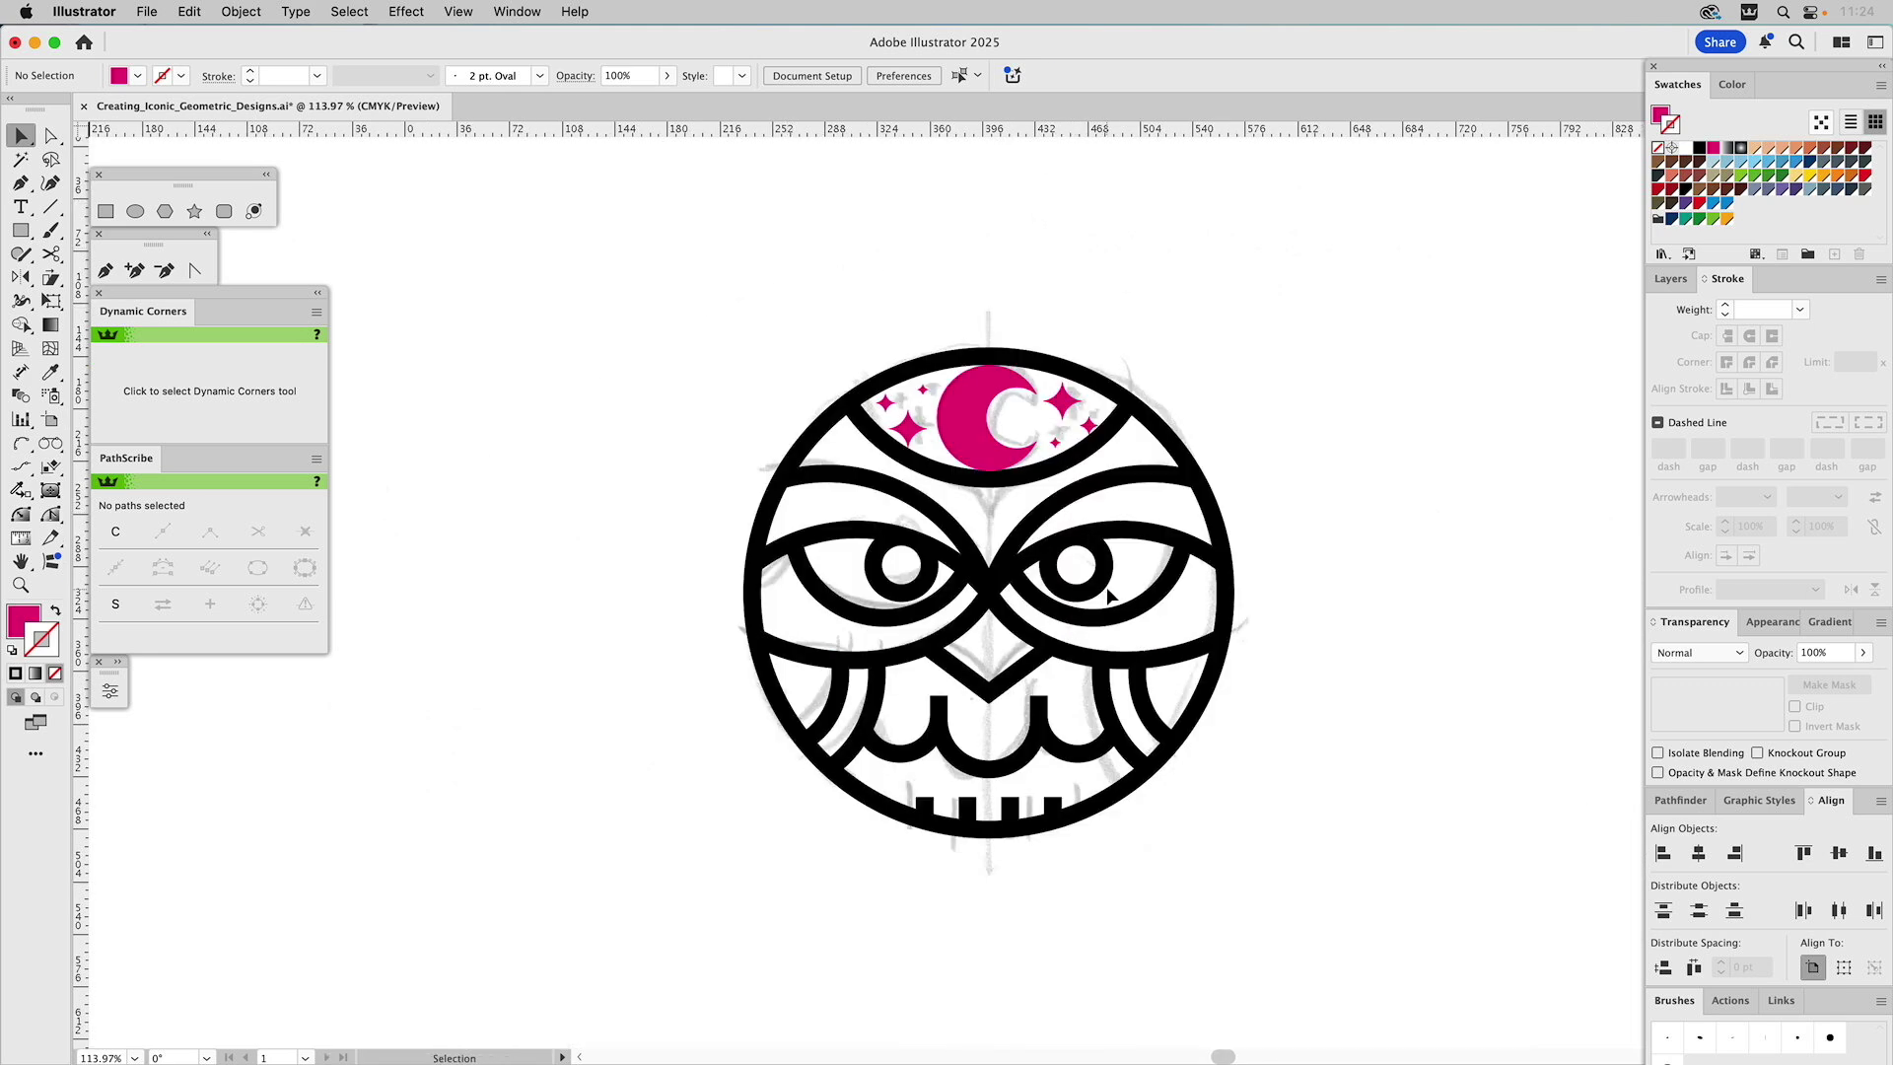
Apply round caps to the central U-shaped feather line and the four short strokes at the base of the circle
{"action": "left_click", "coordinate": [954, 761]}
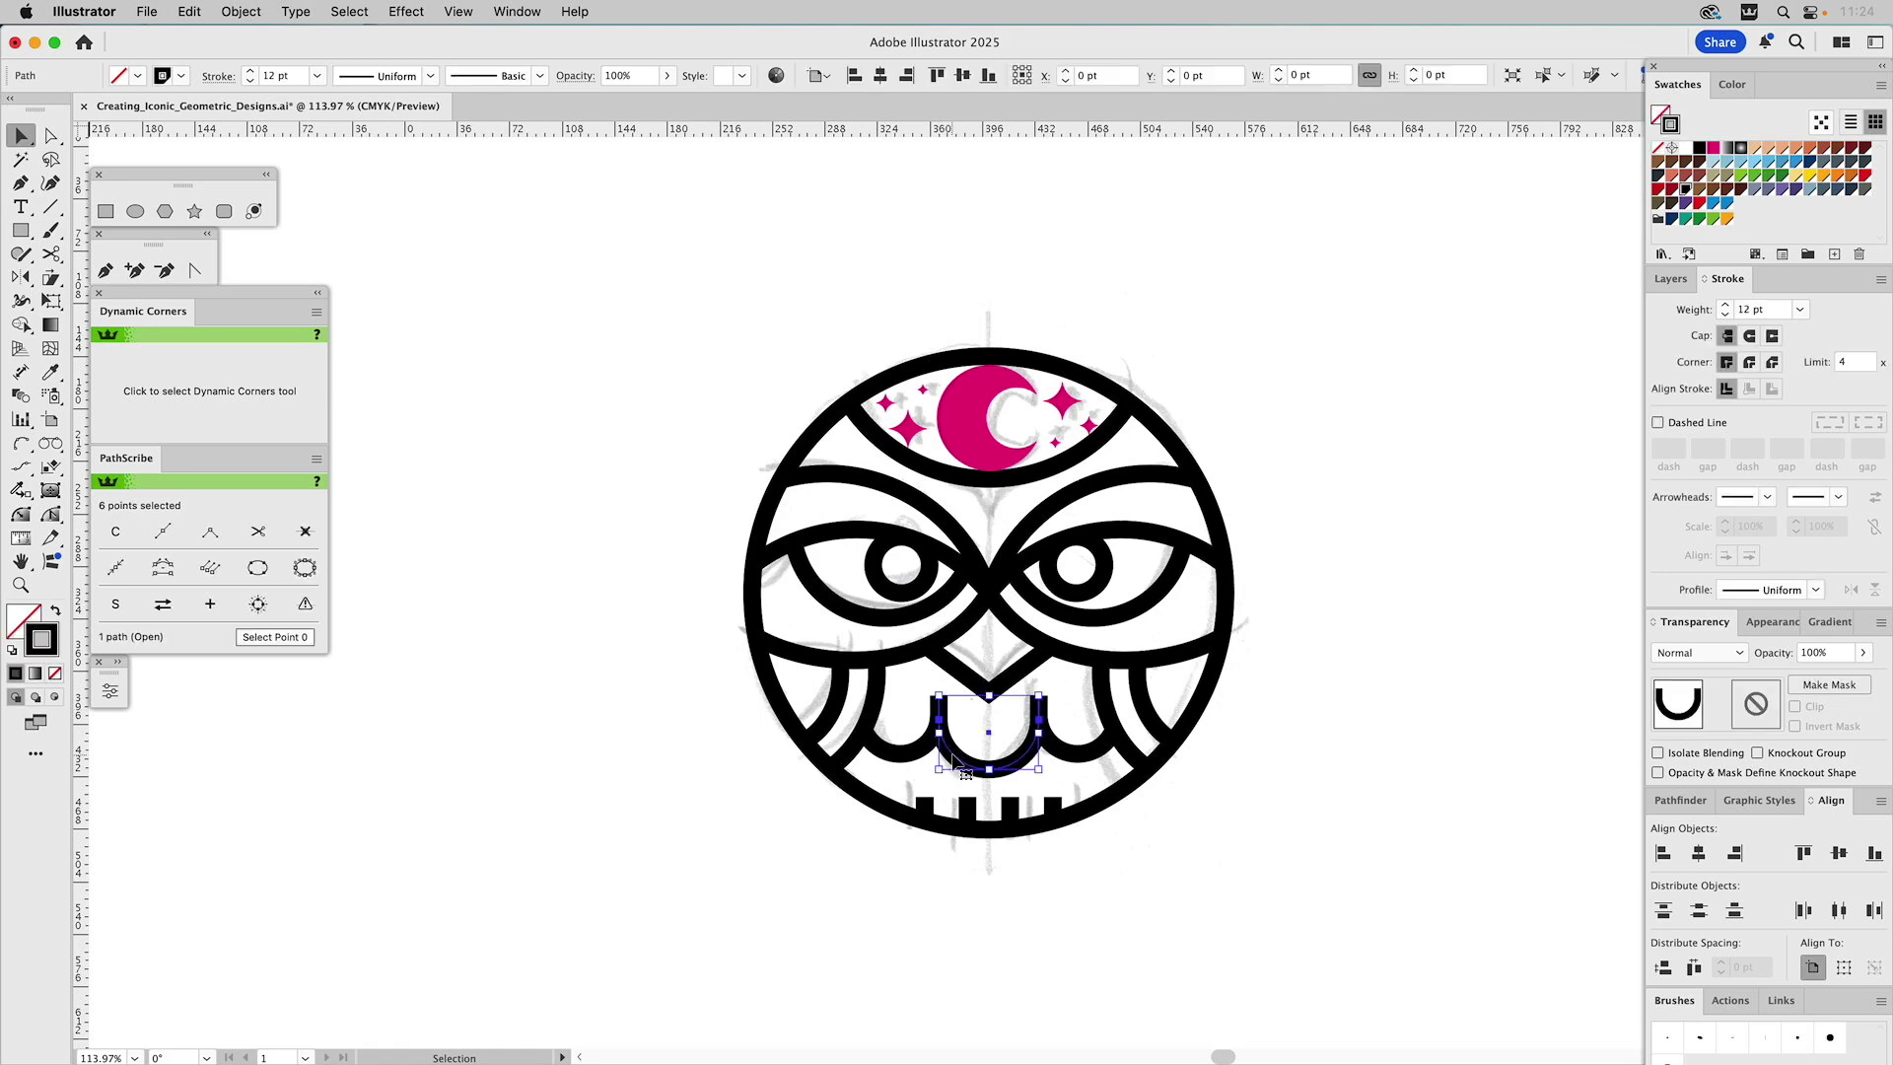
{"action": "left_click", "coordinate": [930, 807], "text": "shift"}
{"action": "key", "text": "a"}
{"action": "key", "text": "v"}
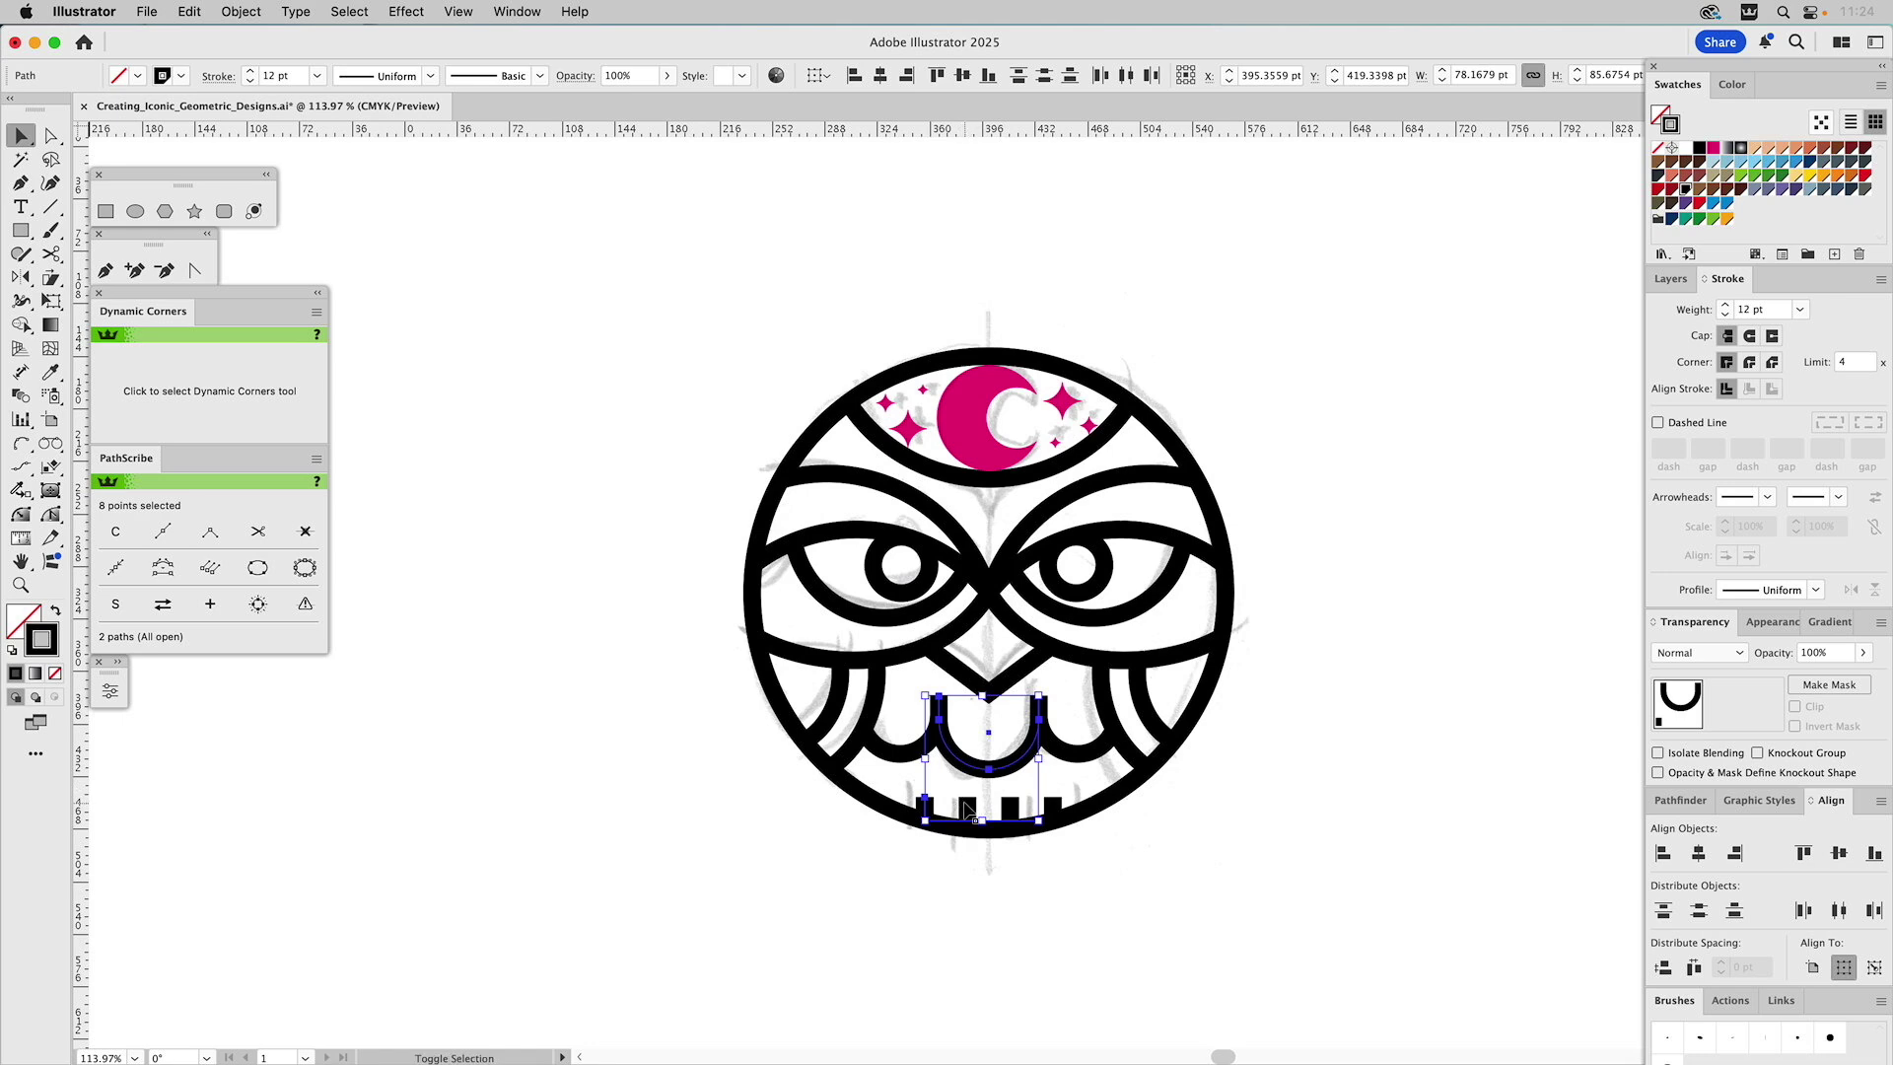
{"action": "left_click", "coordinate": [971, 811], "text": "shift"}
{"action": "left_click", "coordinate": [1013, 810], "text": "shift"}
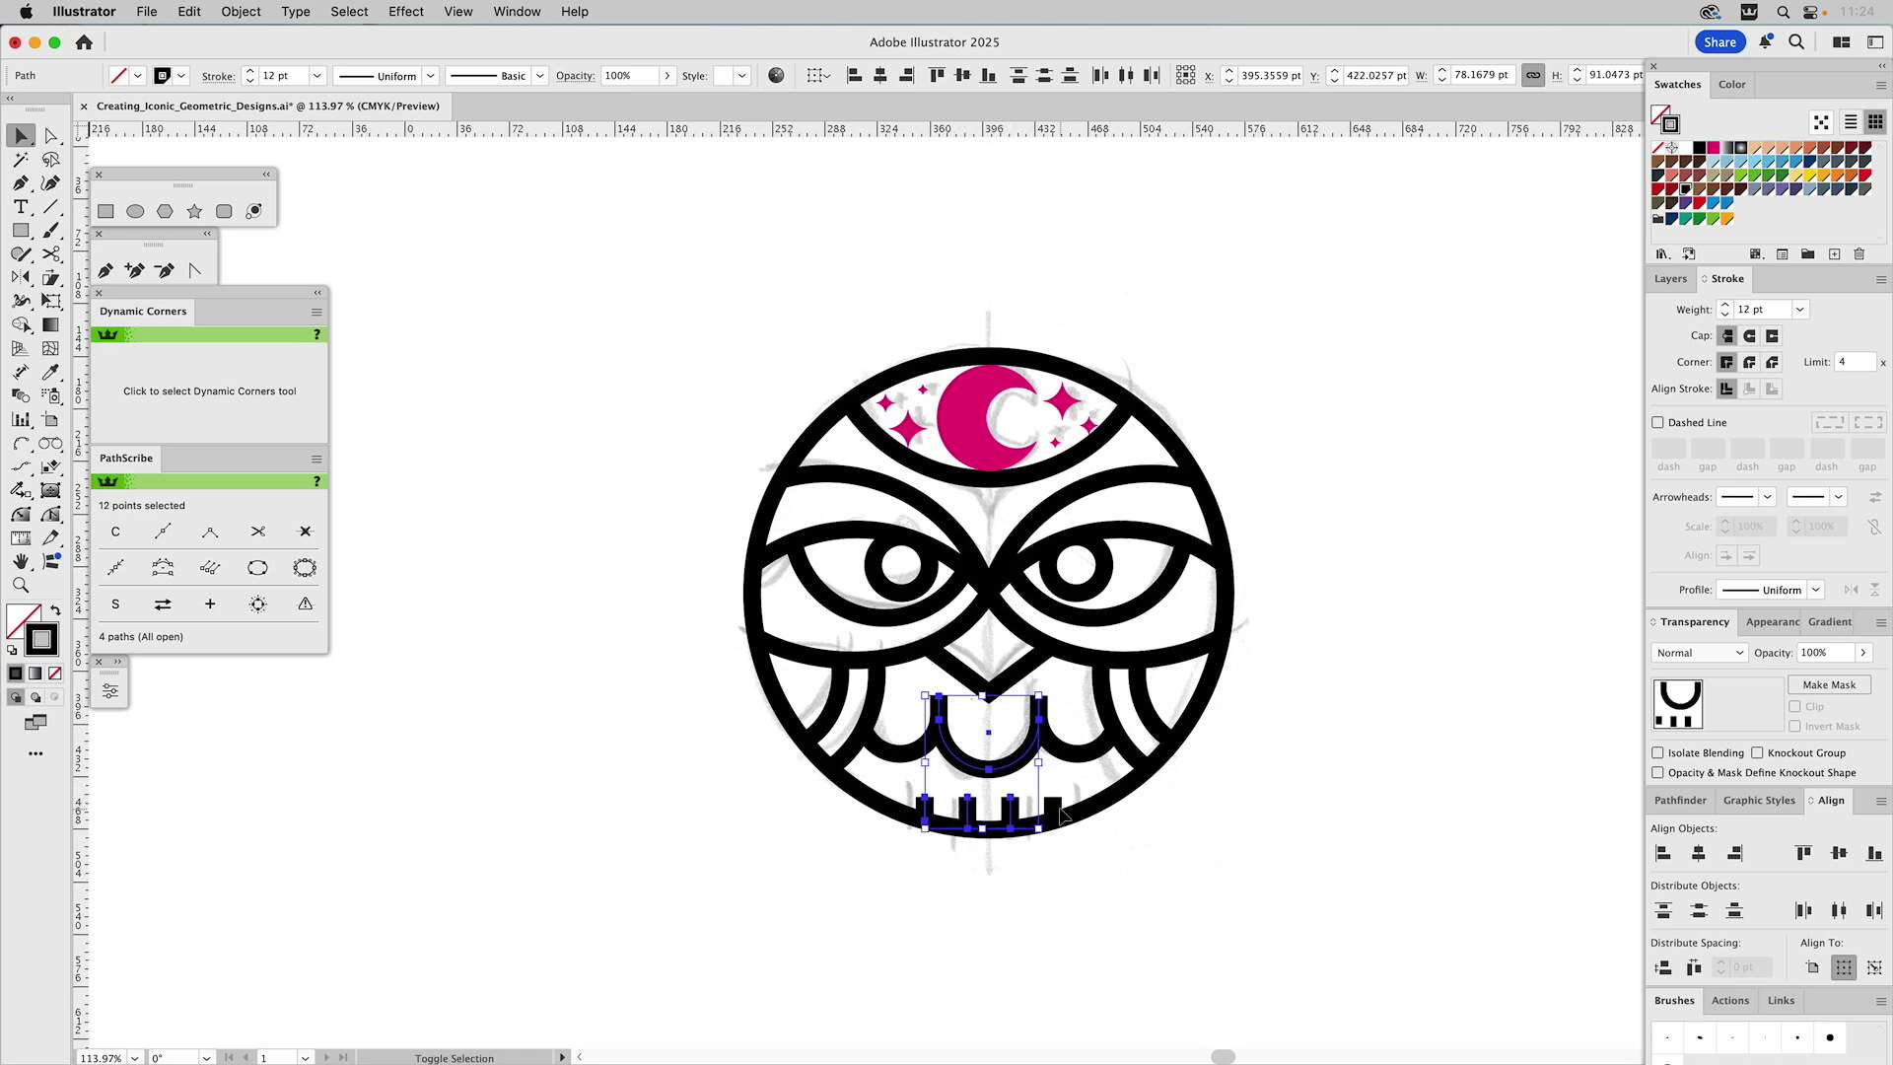
{"action": "left_click", "coordinate": [1054, 811], "text": "shift"}
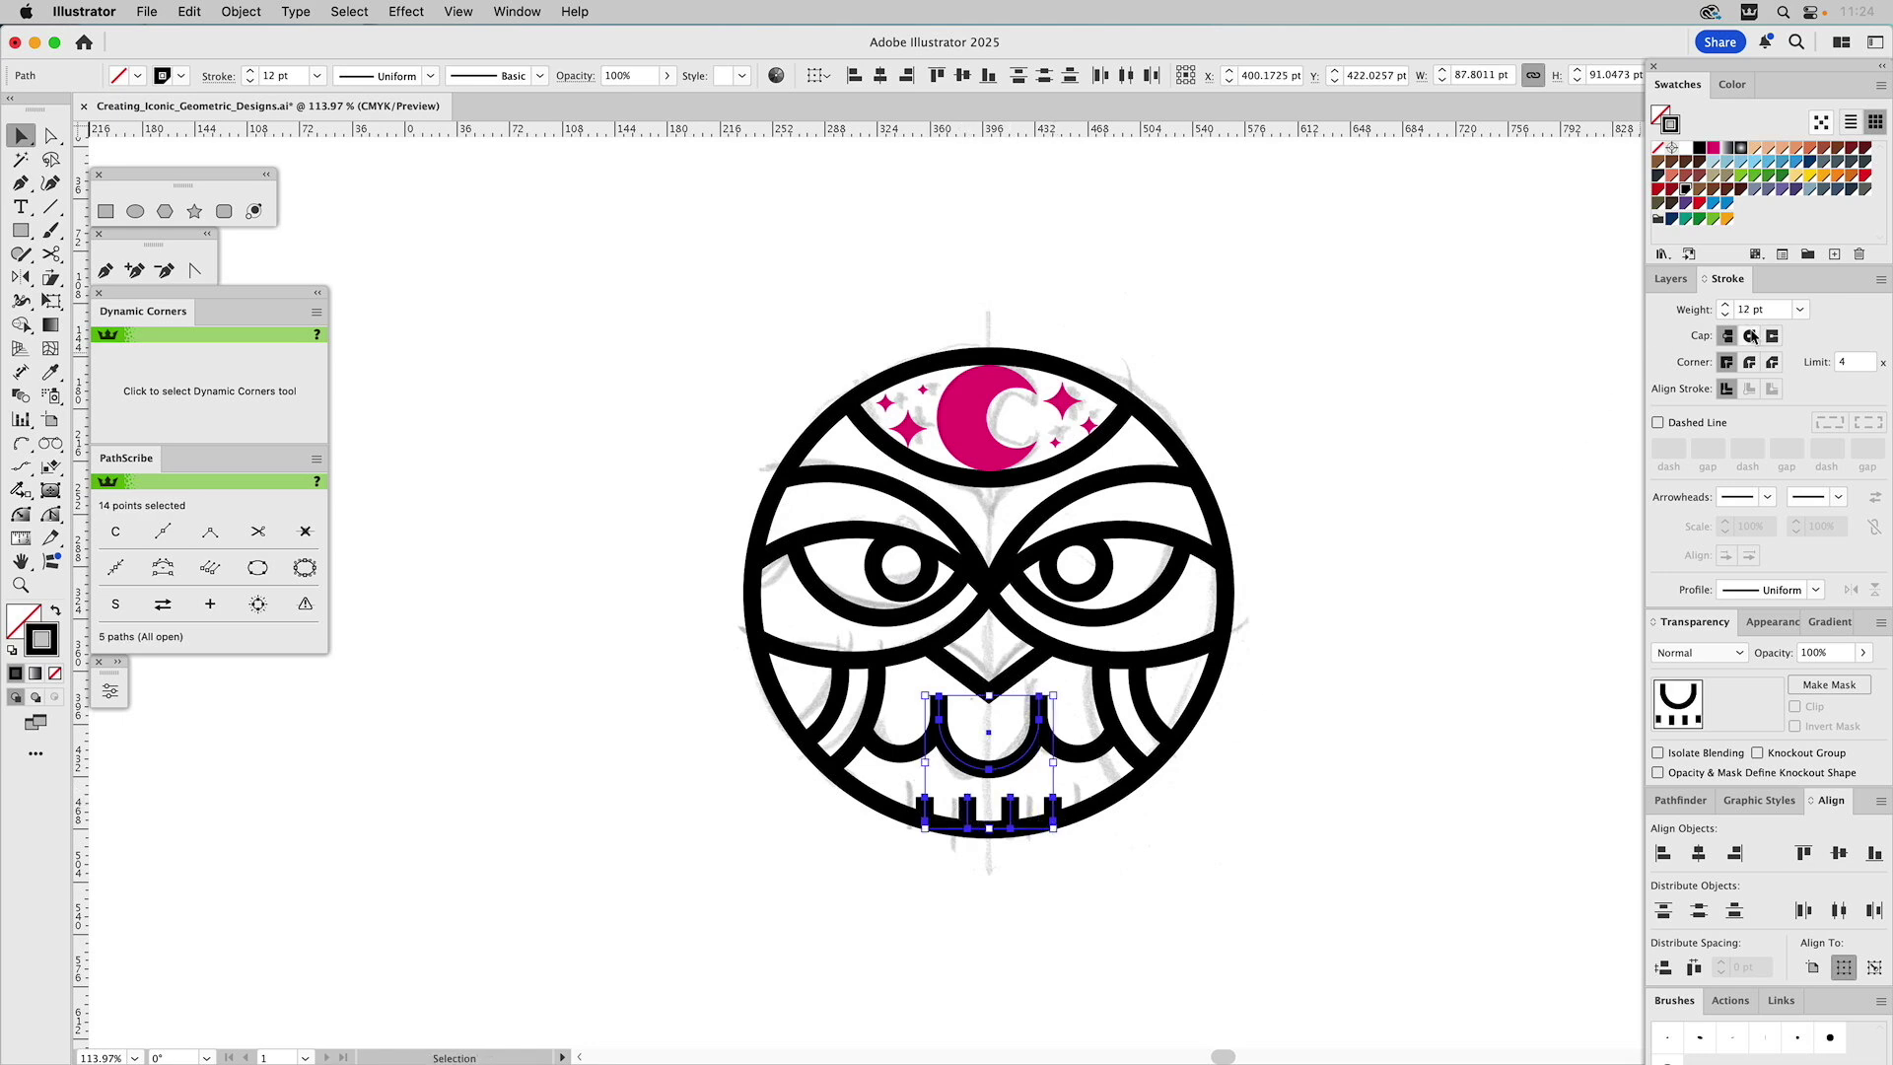
{"action": "left_click", "coordinate": [1750, 337]}
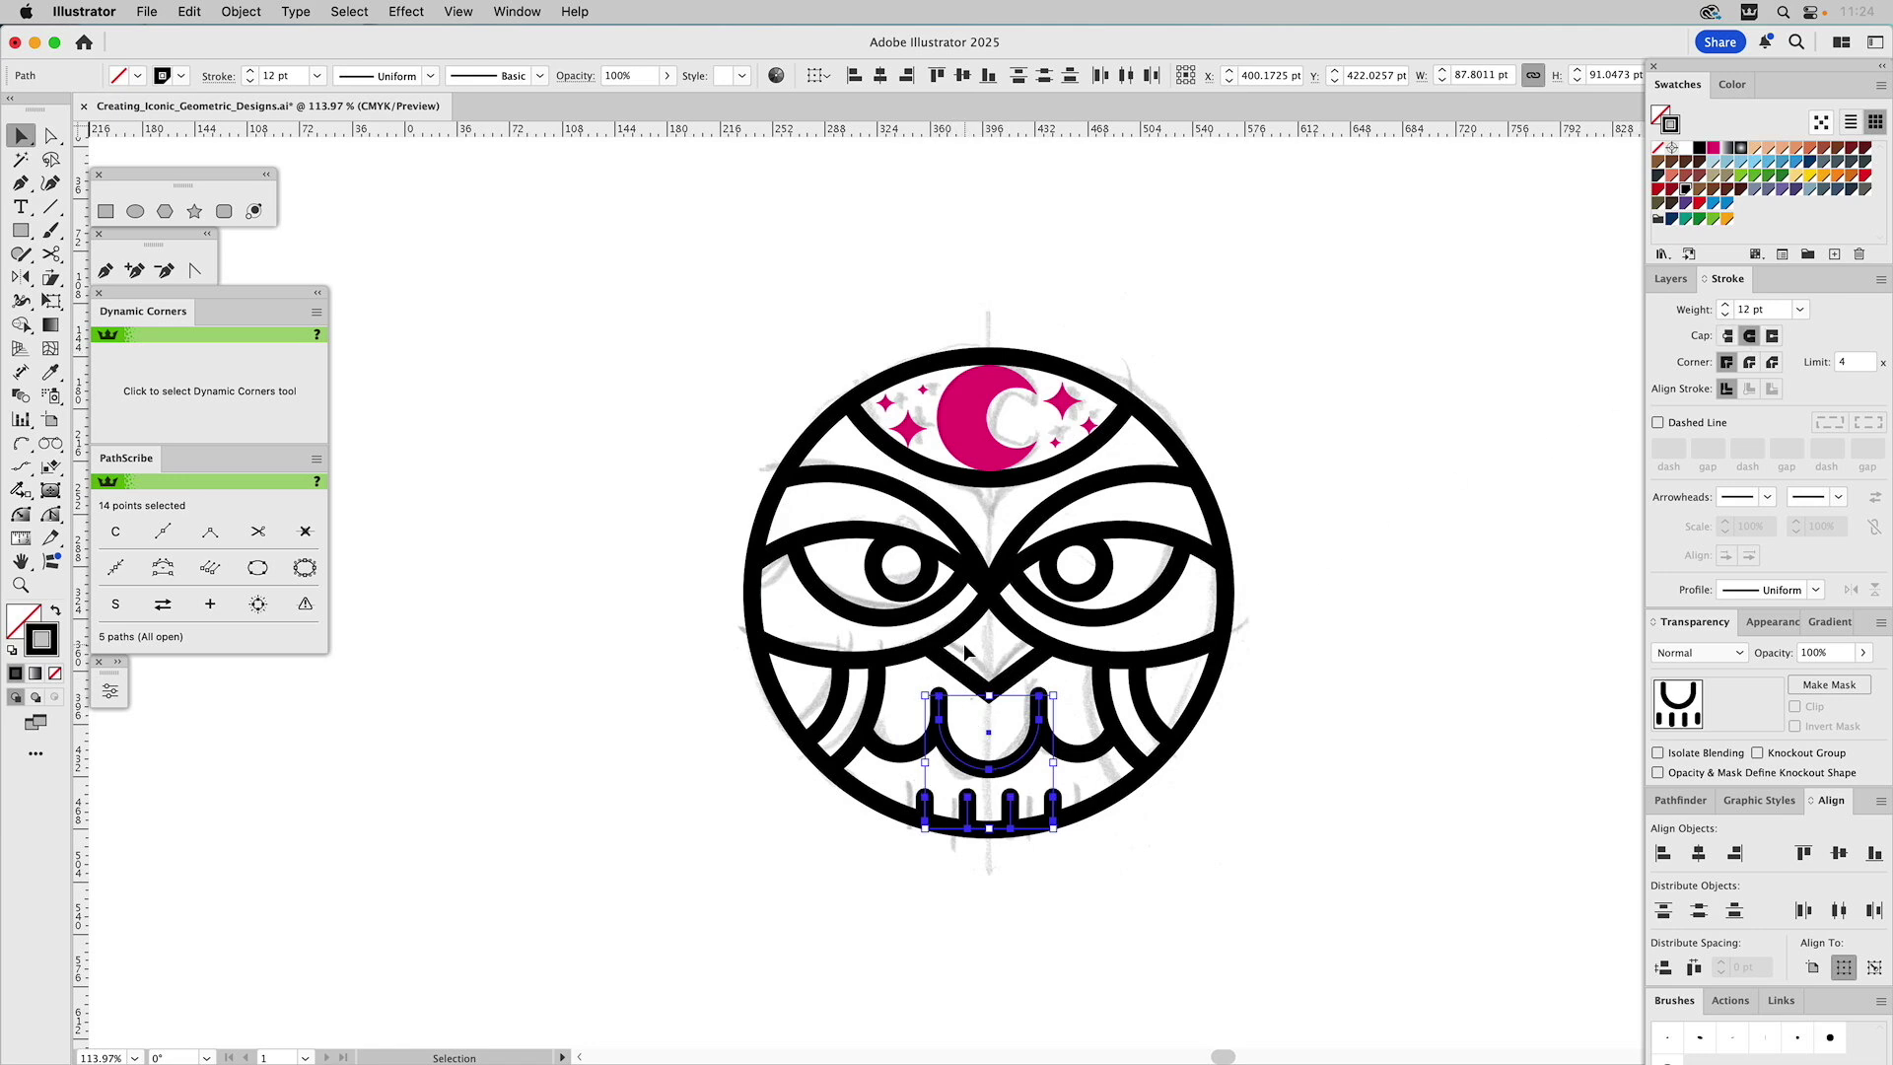
{"action": "left_click", "coordinate": [1088, 710]}
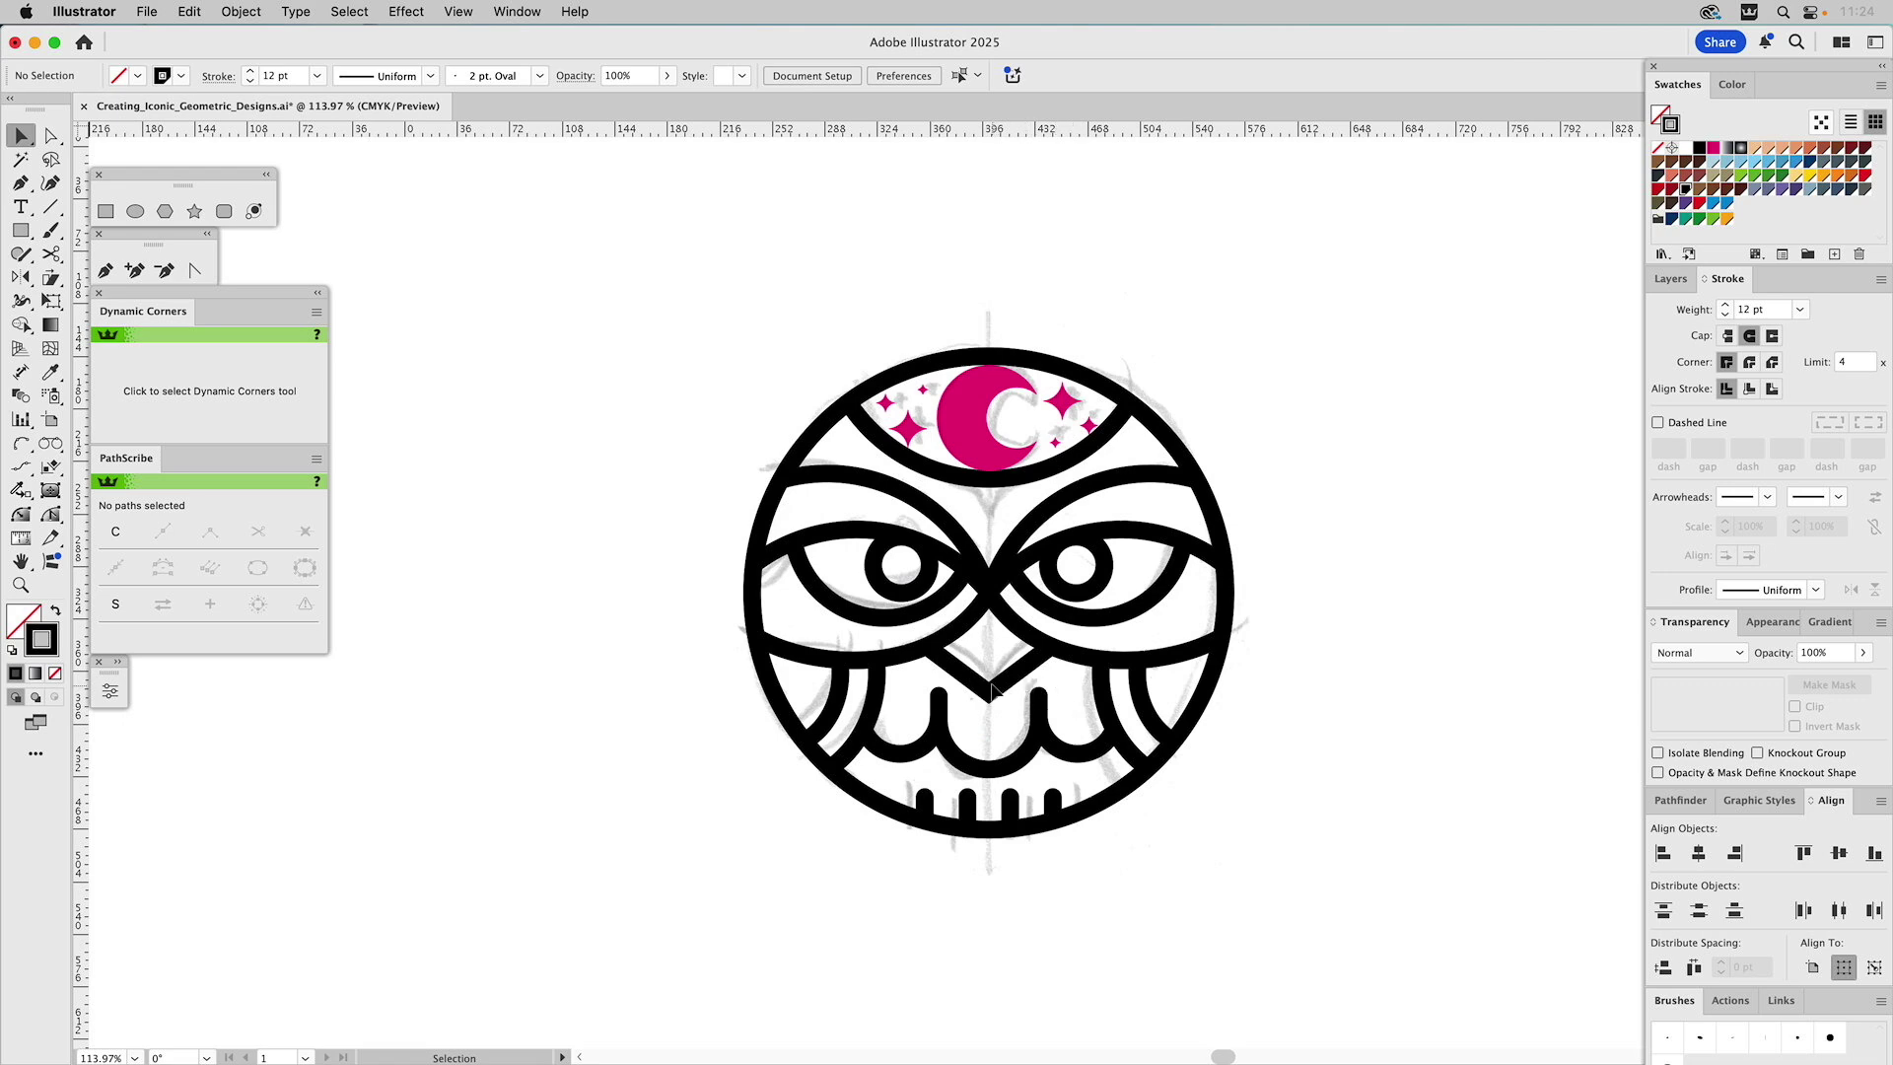
Apply a round corner join to the V-shaped beak line
{"action": "left_click", "coordinate": [1011, 683]}
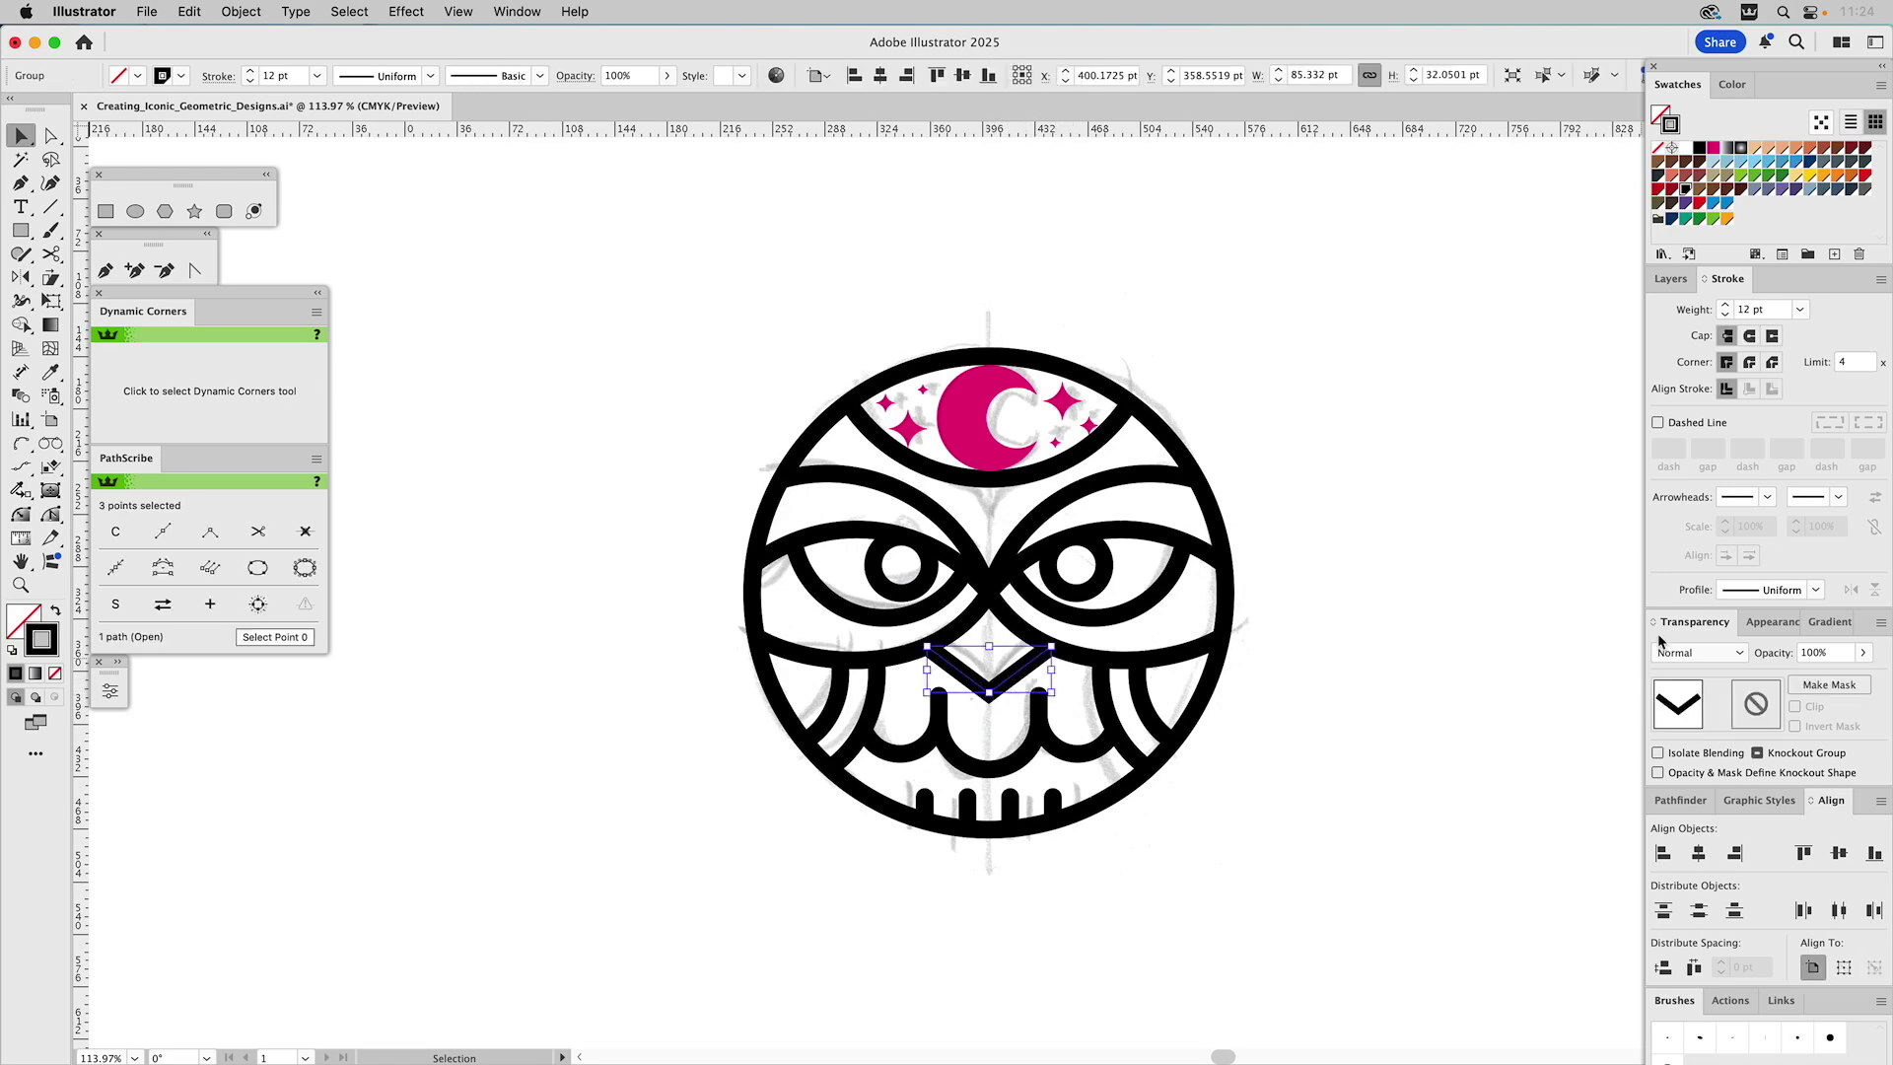
{"action": "left_click", "coordinate": [1749, 362]}
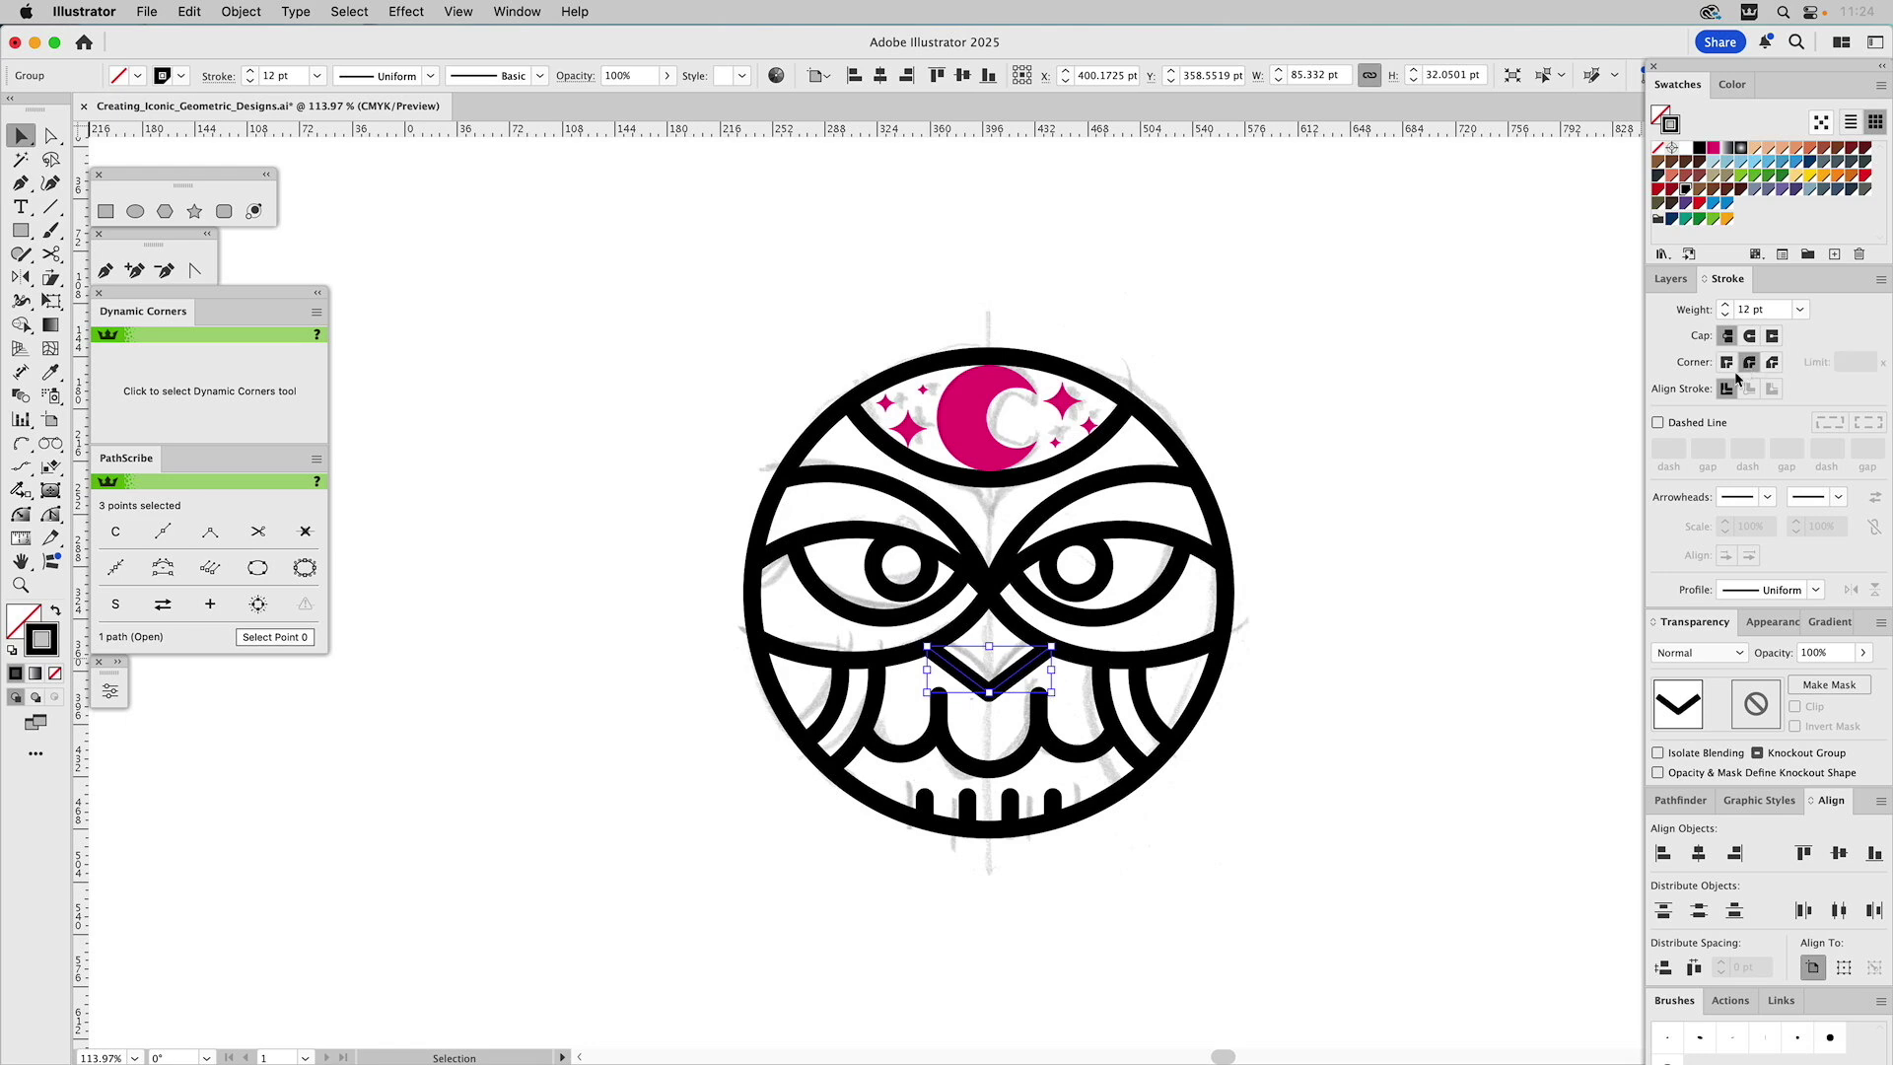
{"action": "left_click", "coordinate": [1001, 716]}
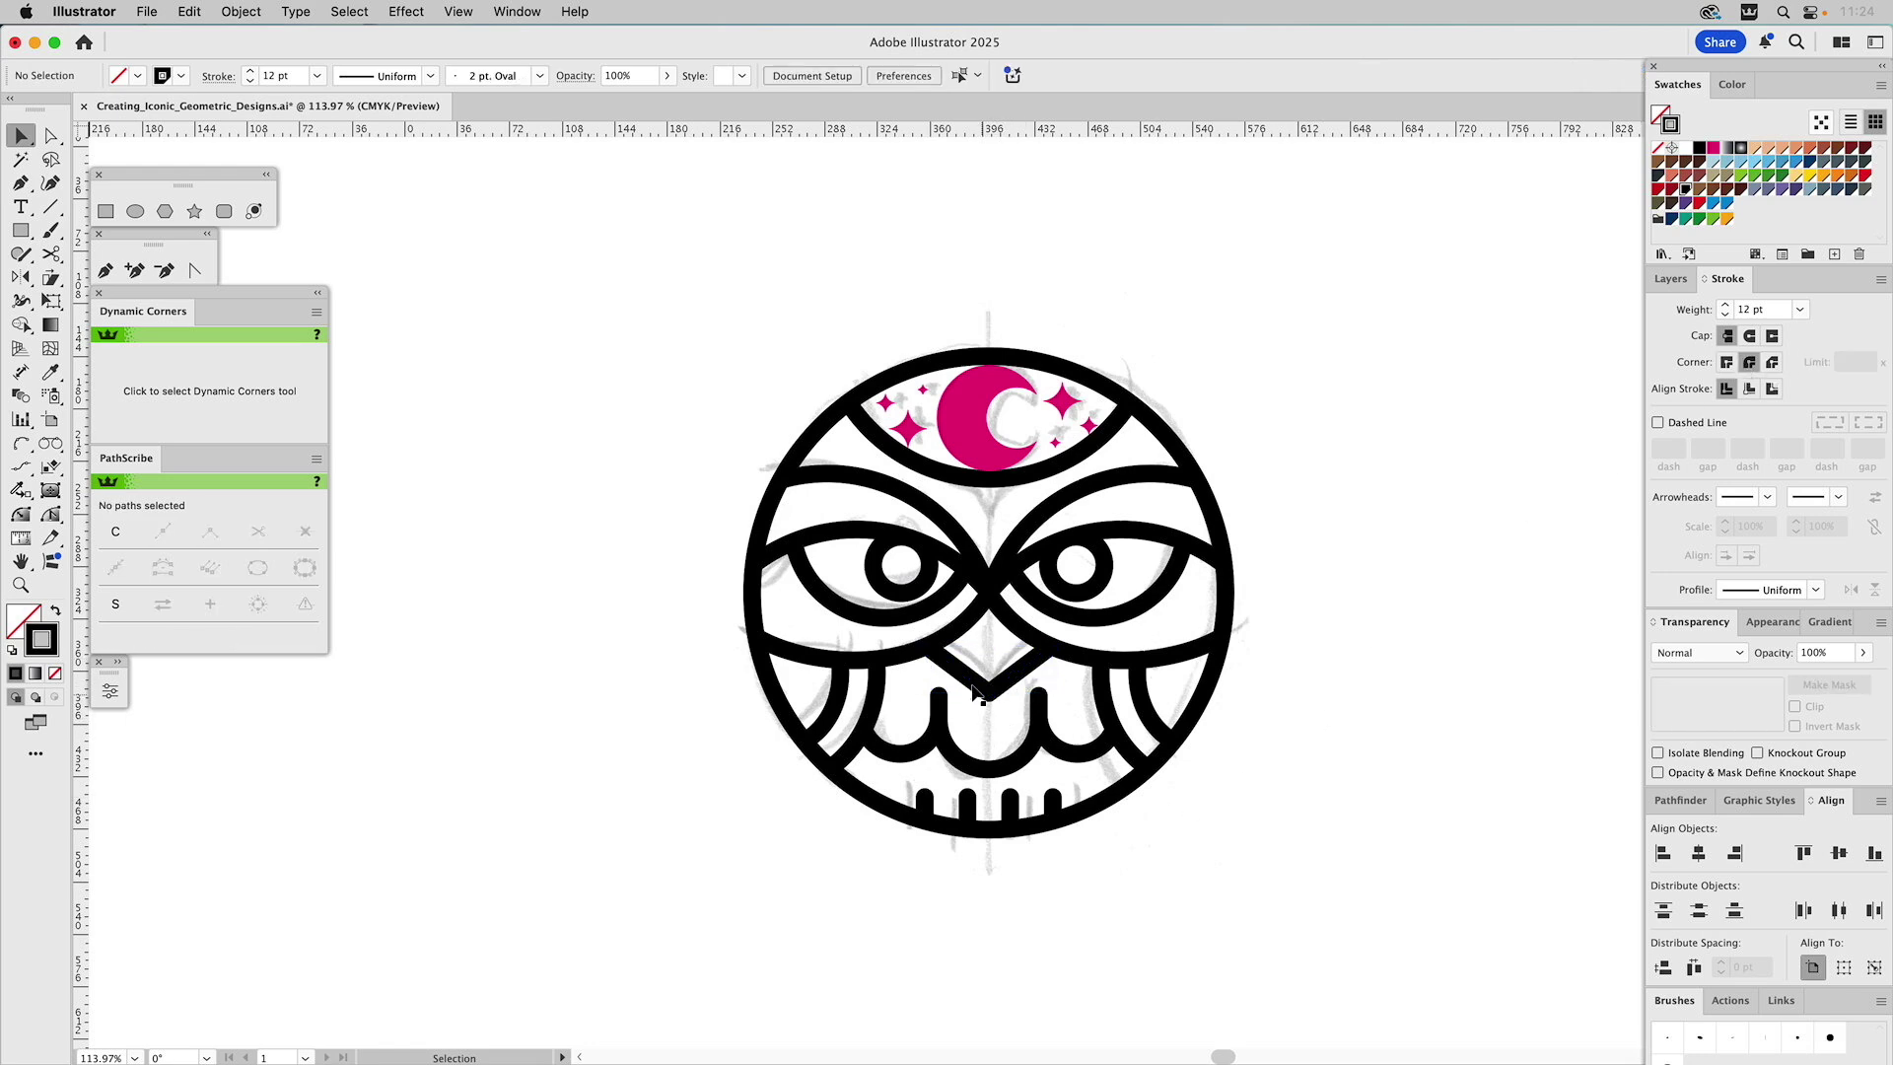
Lower the two upper end points of the central U-shaped feather line slightly, keeping them level with each other
{"action": "key", "text": "a"}
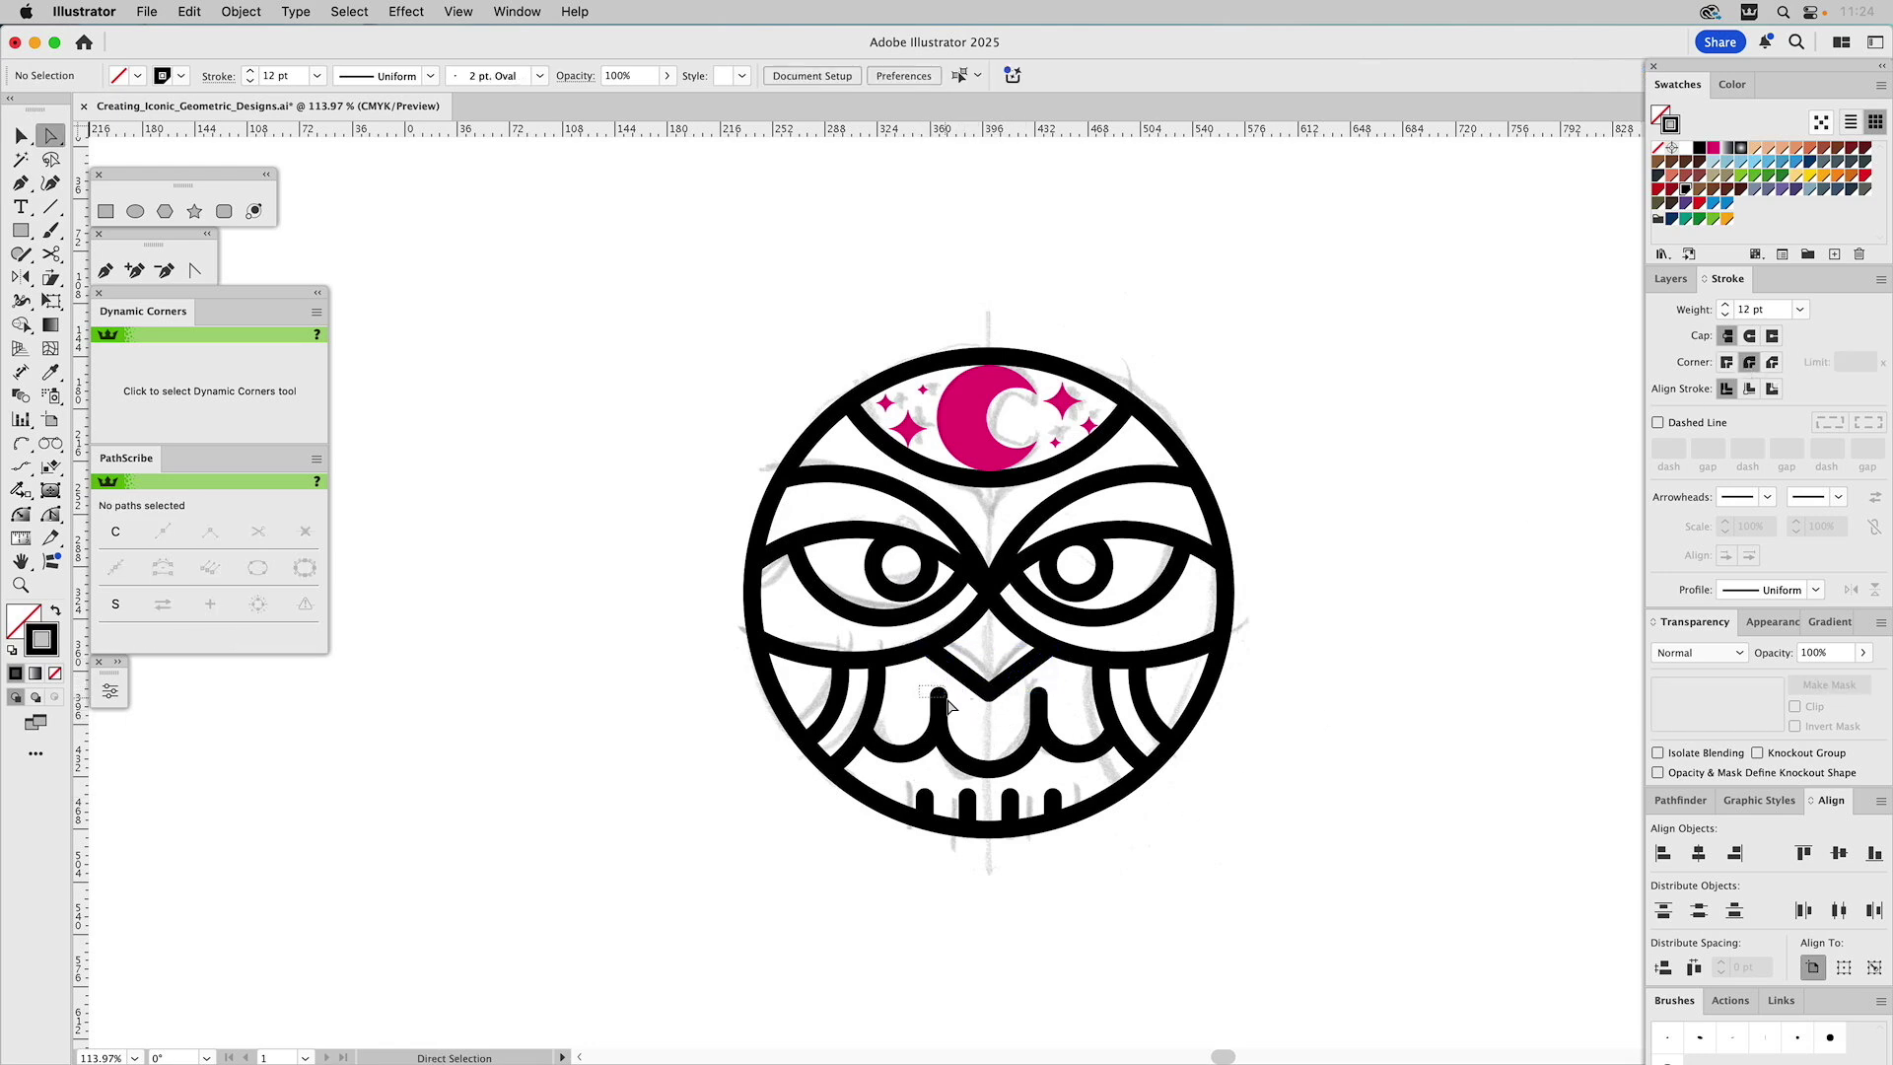
{"action": "left_click", "coordinate": [939, 696]}
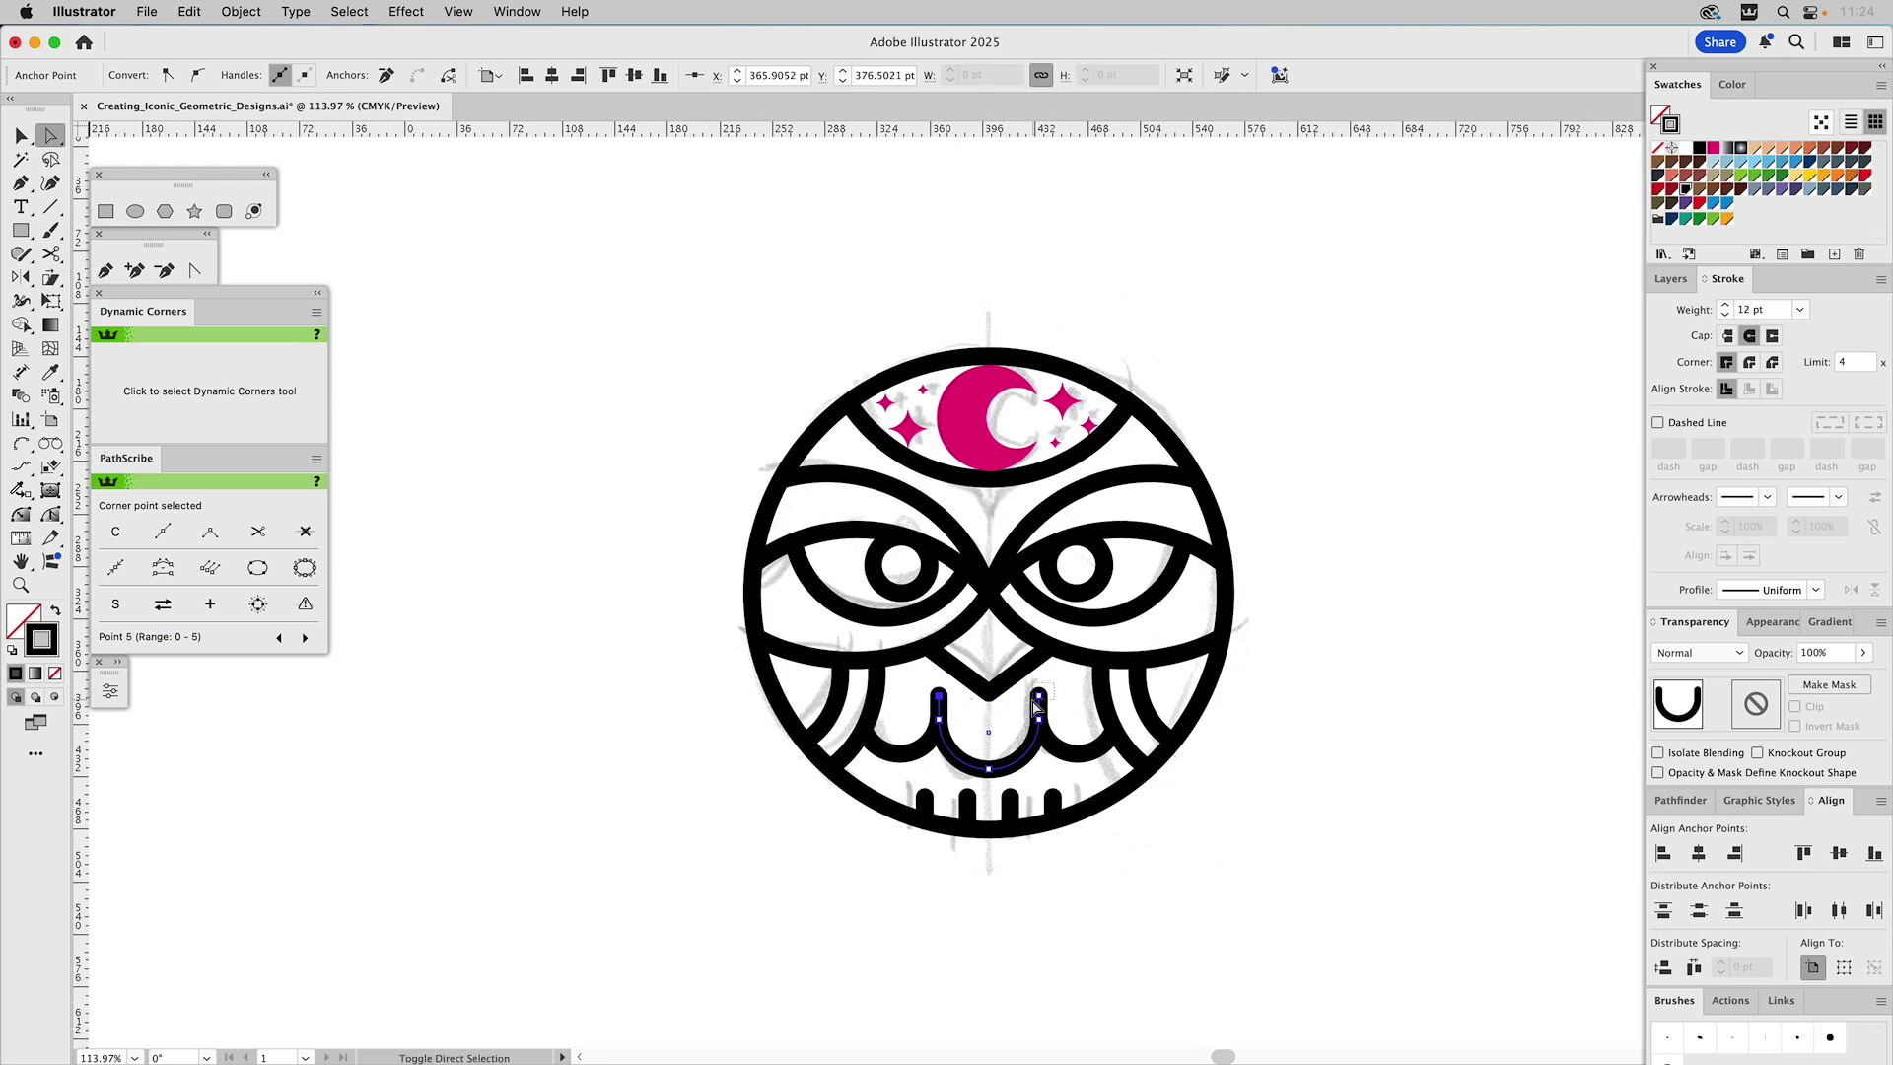
{"action": "left_click", "coordinate": [1039, 696], "text": "shift"}
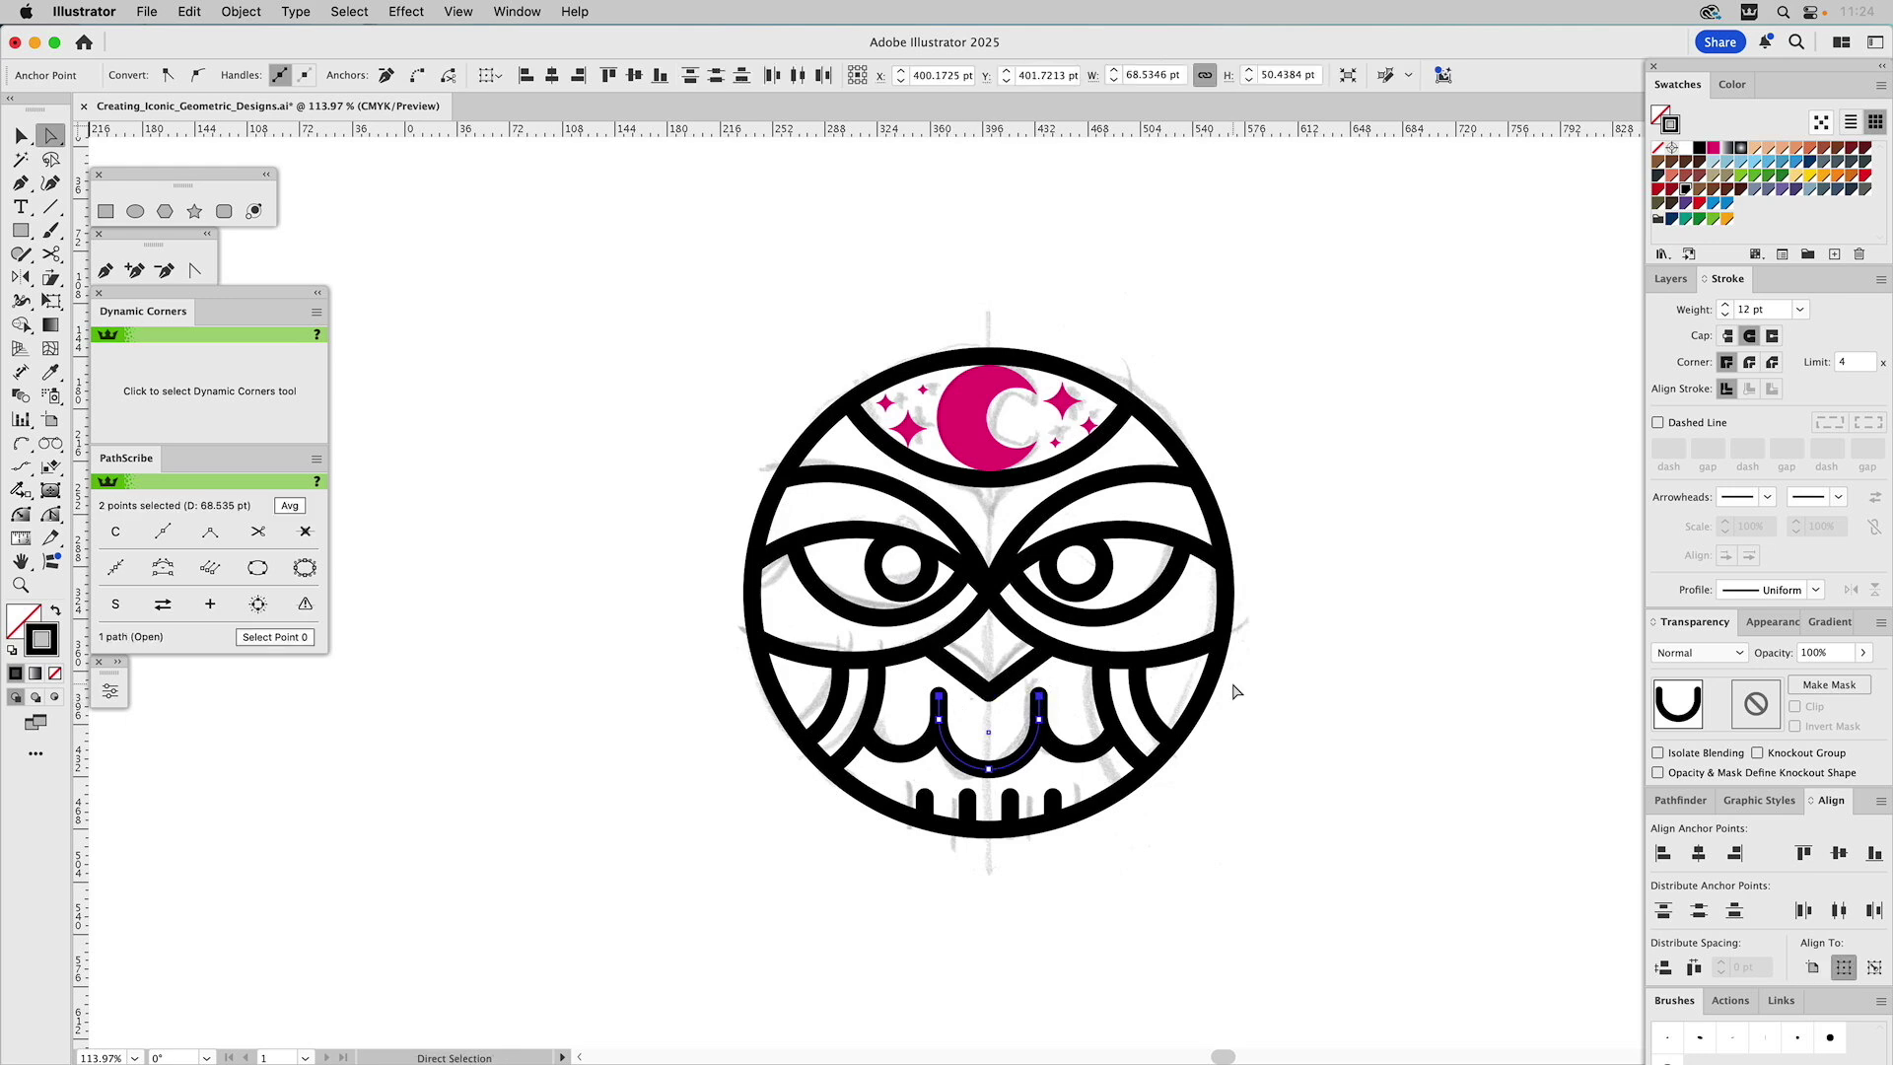
{"action": "key", "text": "Down"}
{"action": "key", "text": "Down"}
{"action": "key", "text": "Down"}
{"action": "key", "text": "Down"}
{"action": "key", "text": "Down"}
{"action": "left_click", "coordinate": [1271, 608]}
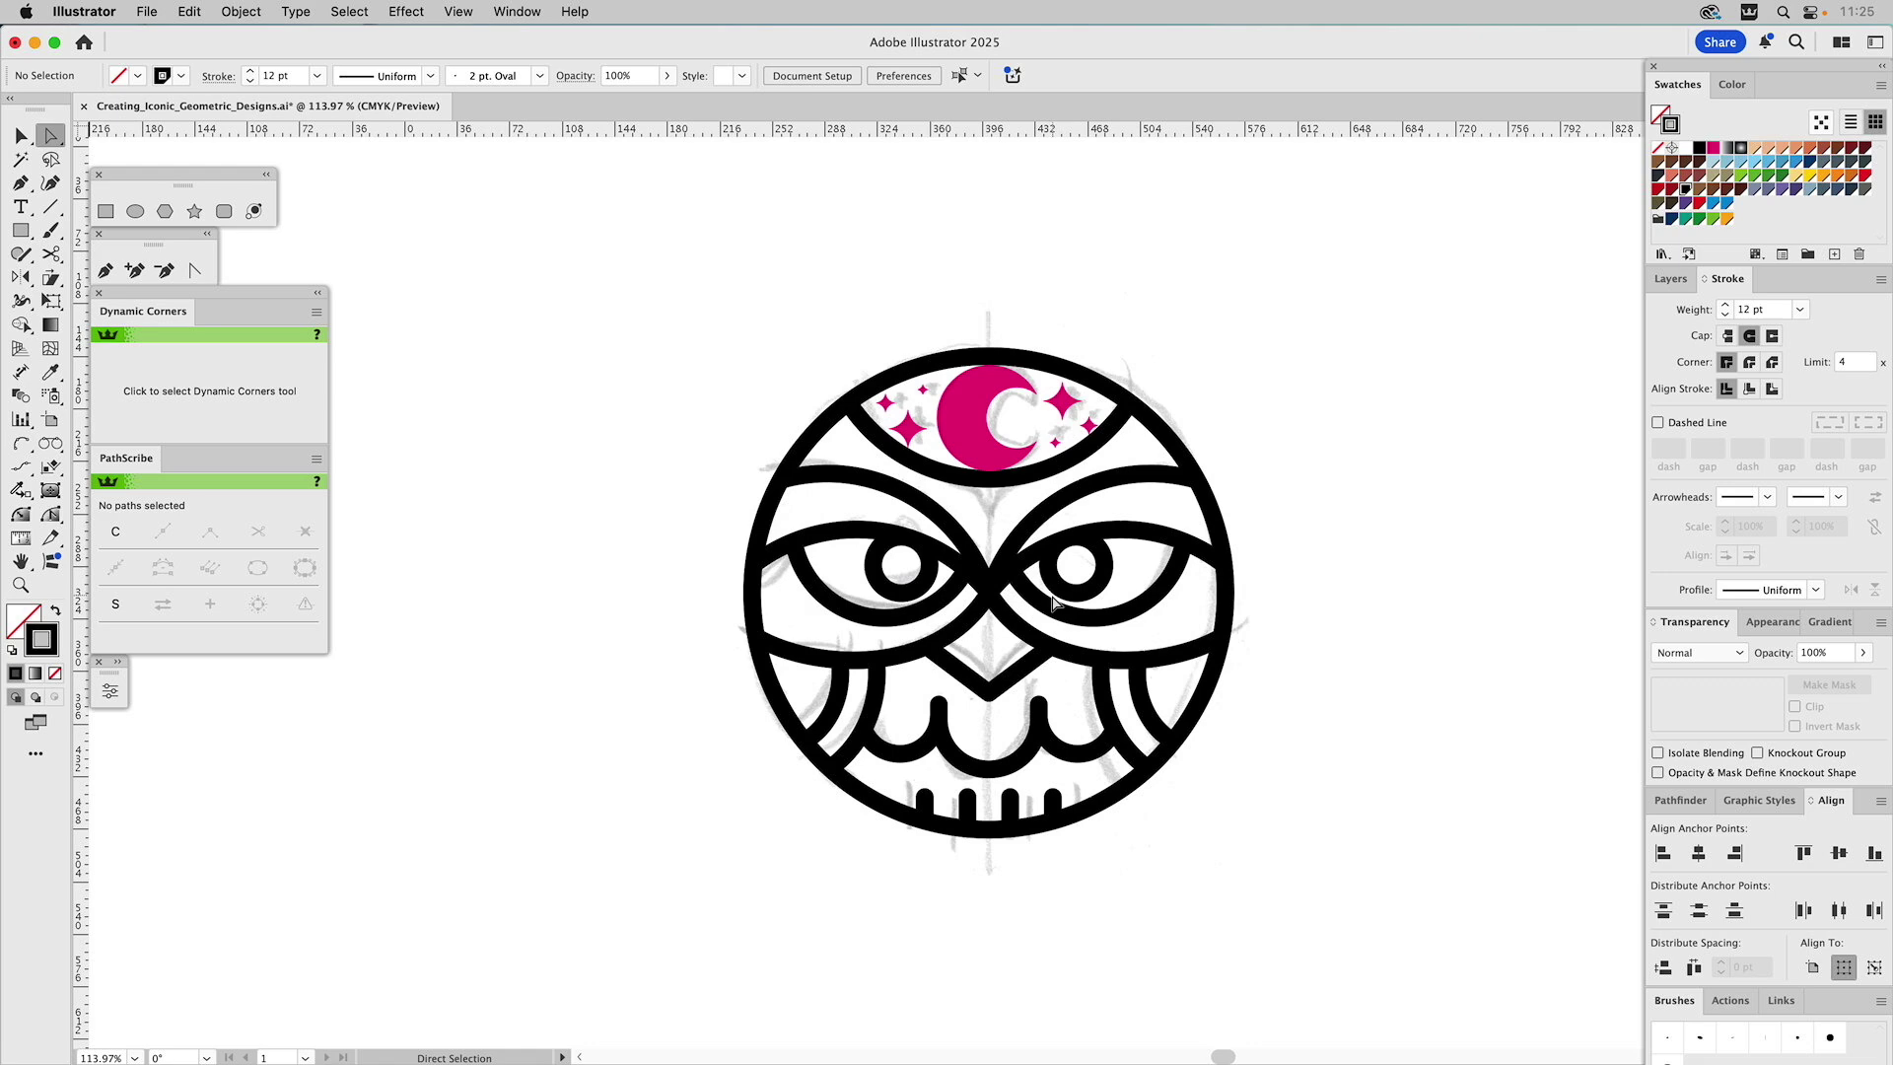
Shrink the right eye's iris ring to about 36.9 pt in diameter and shift it slightly outward and down
{"action": "left_click", "coordinate": [21, 585]}
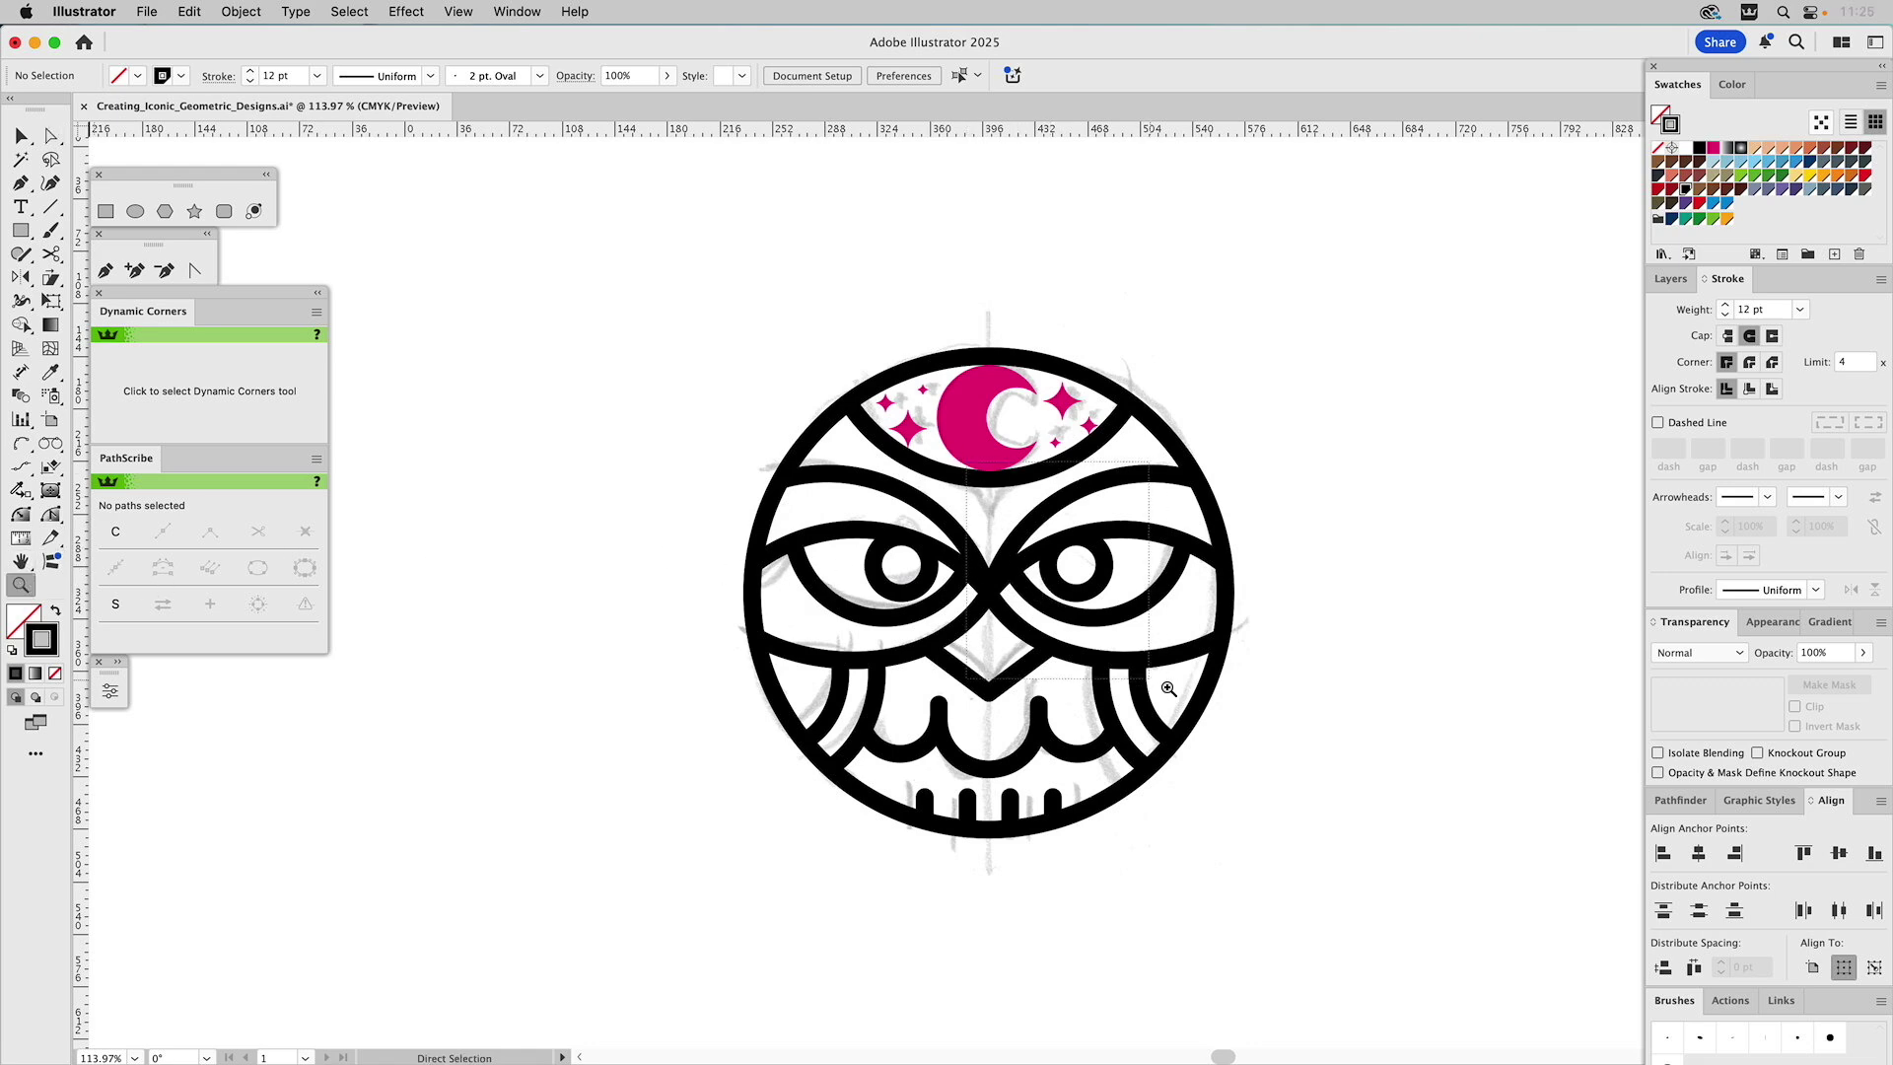
{"action": "left_click_drag", "start_coordinate": [1102, 574], "coordinate": [1180, 690]}
{"action": "key", "text": "v"}
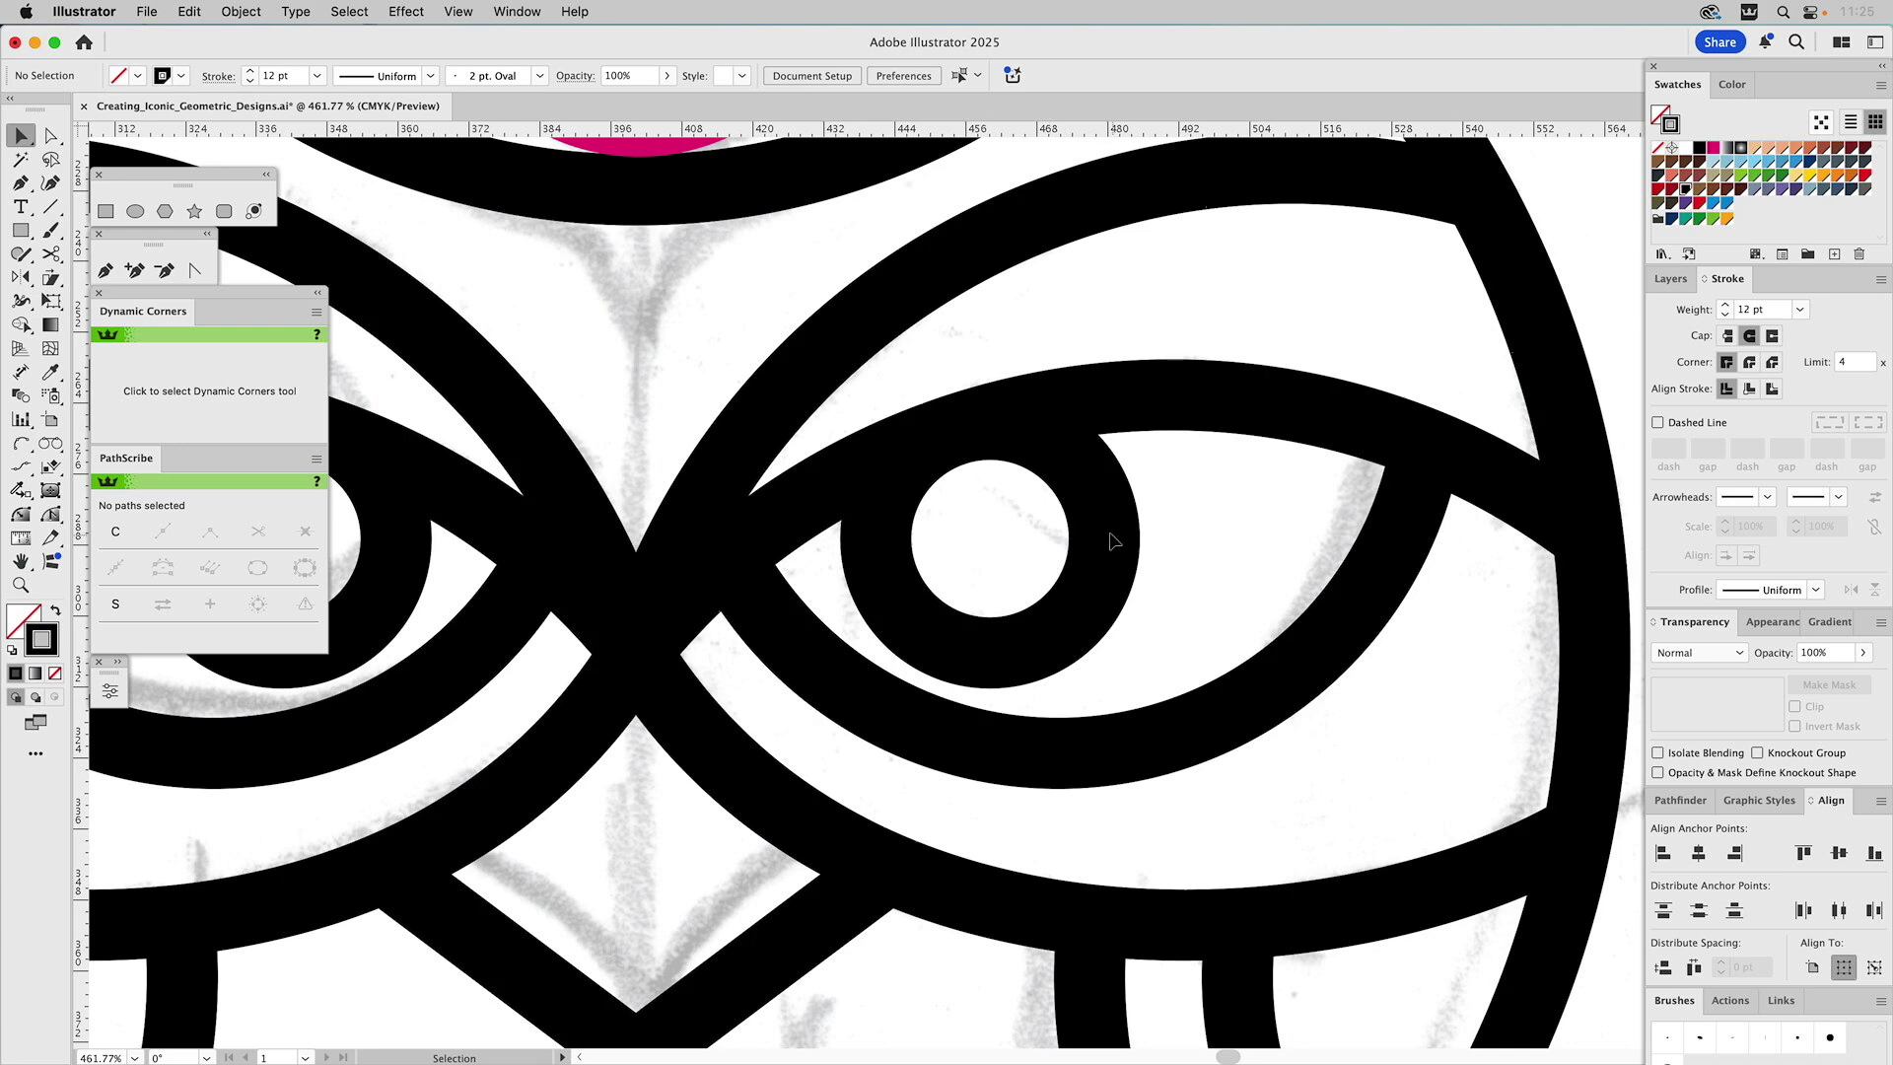
{"action": "left_click", "coordinate": [1105, 541]}
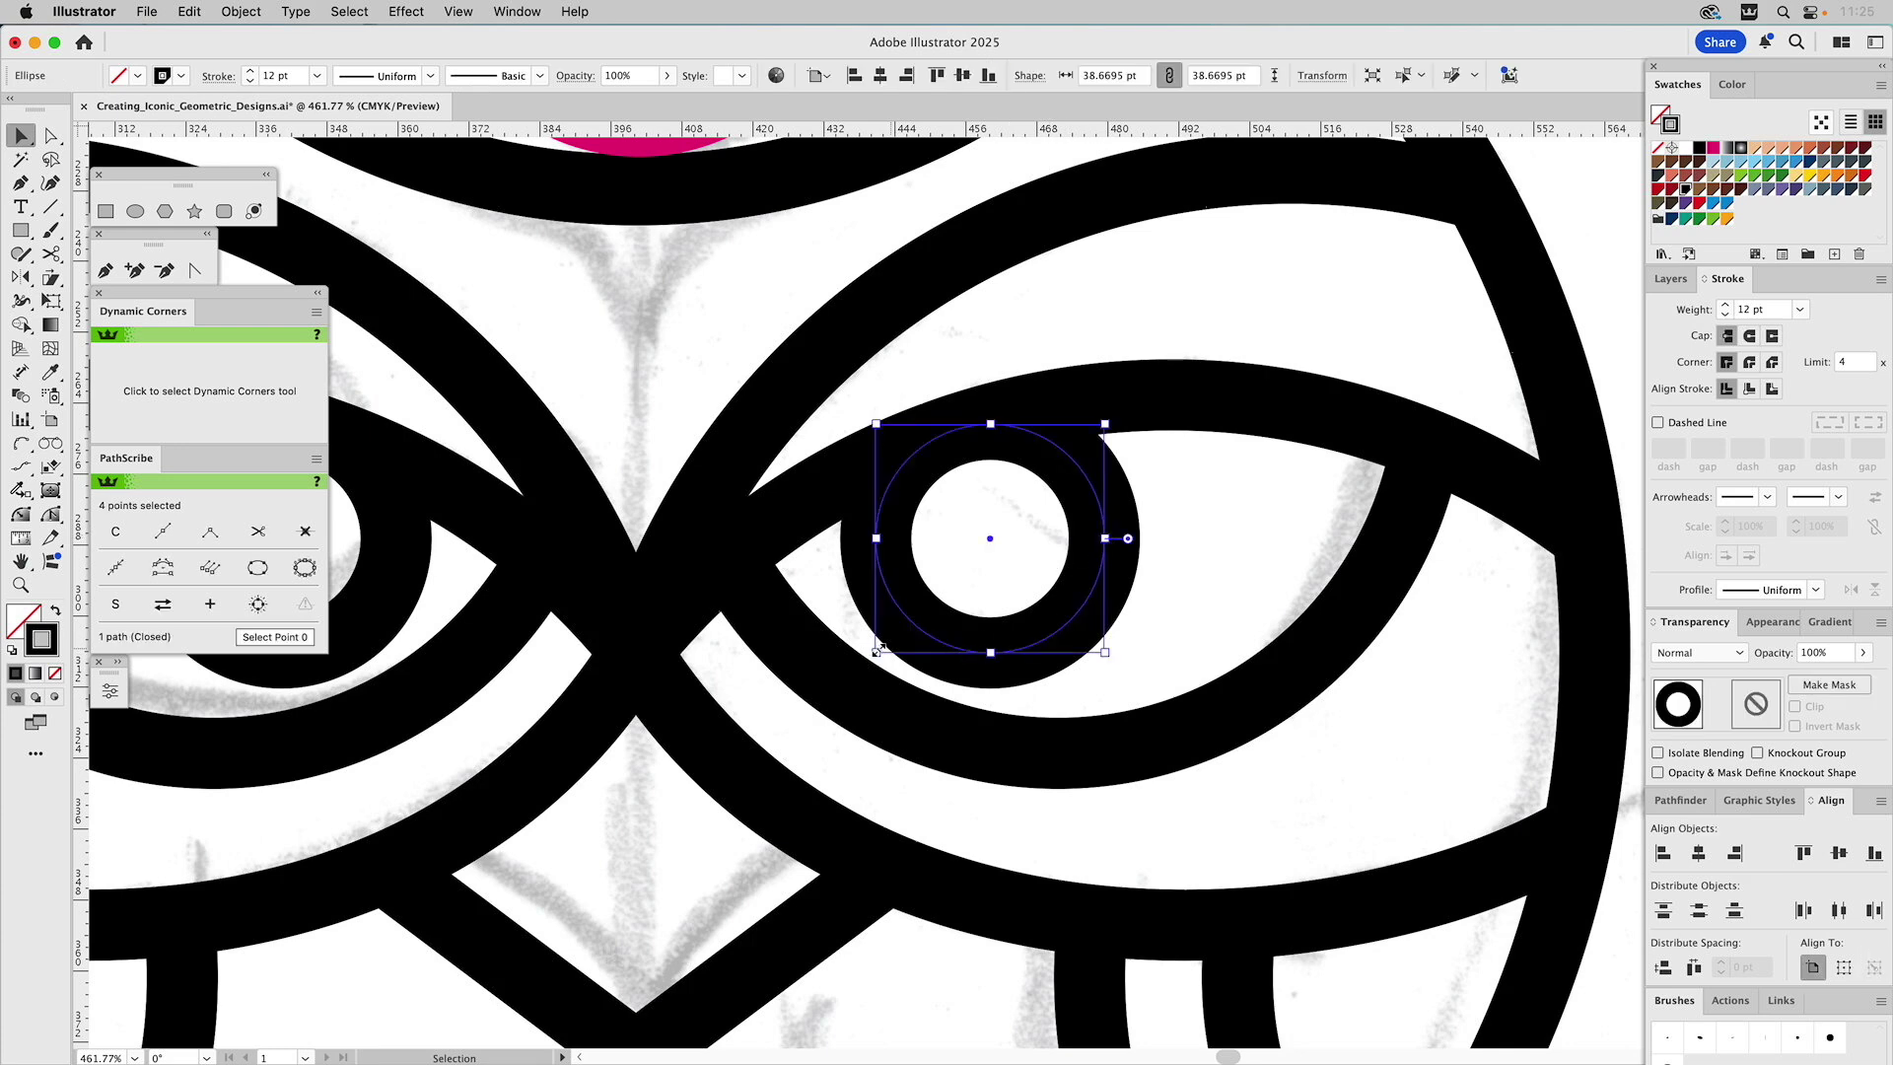
{"action": "left_click_drag", "start_coordinate": [876, 651], "coordinate": [887, 641]}
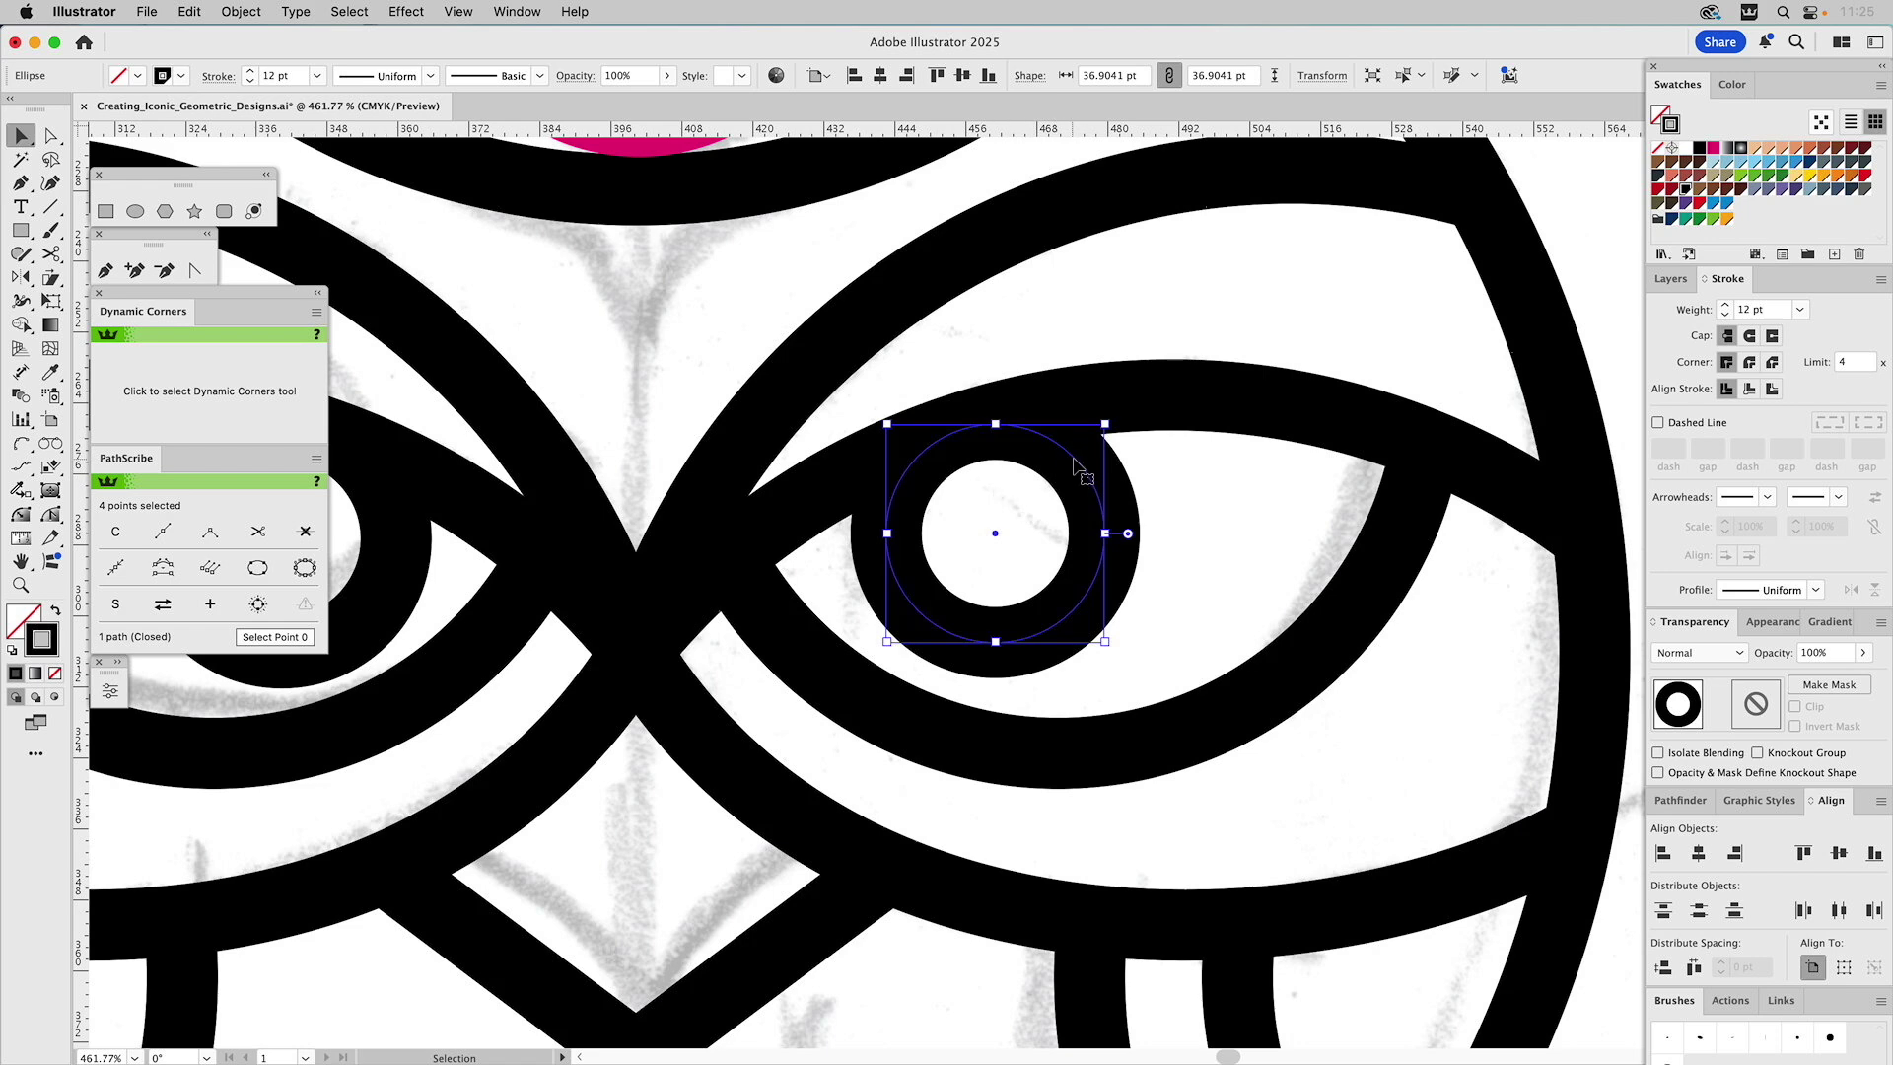
{"action": "left_click_drag", "start_coordinate": [1075, 466], "coordinate": [1089, 473]}
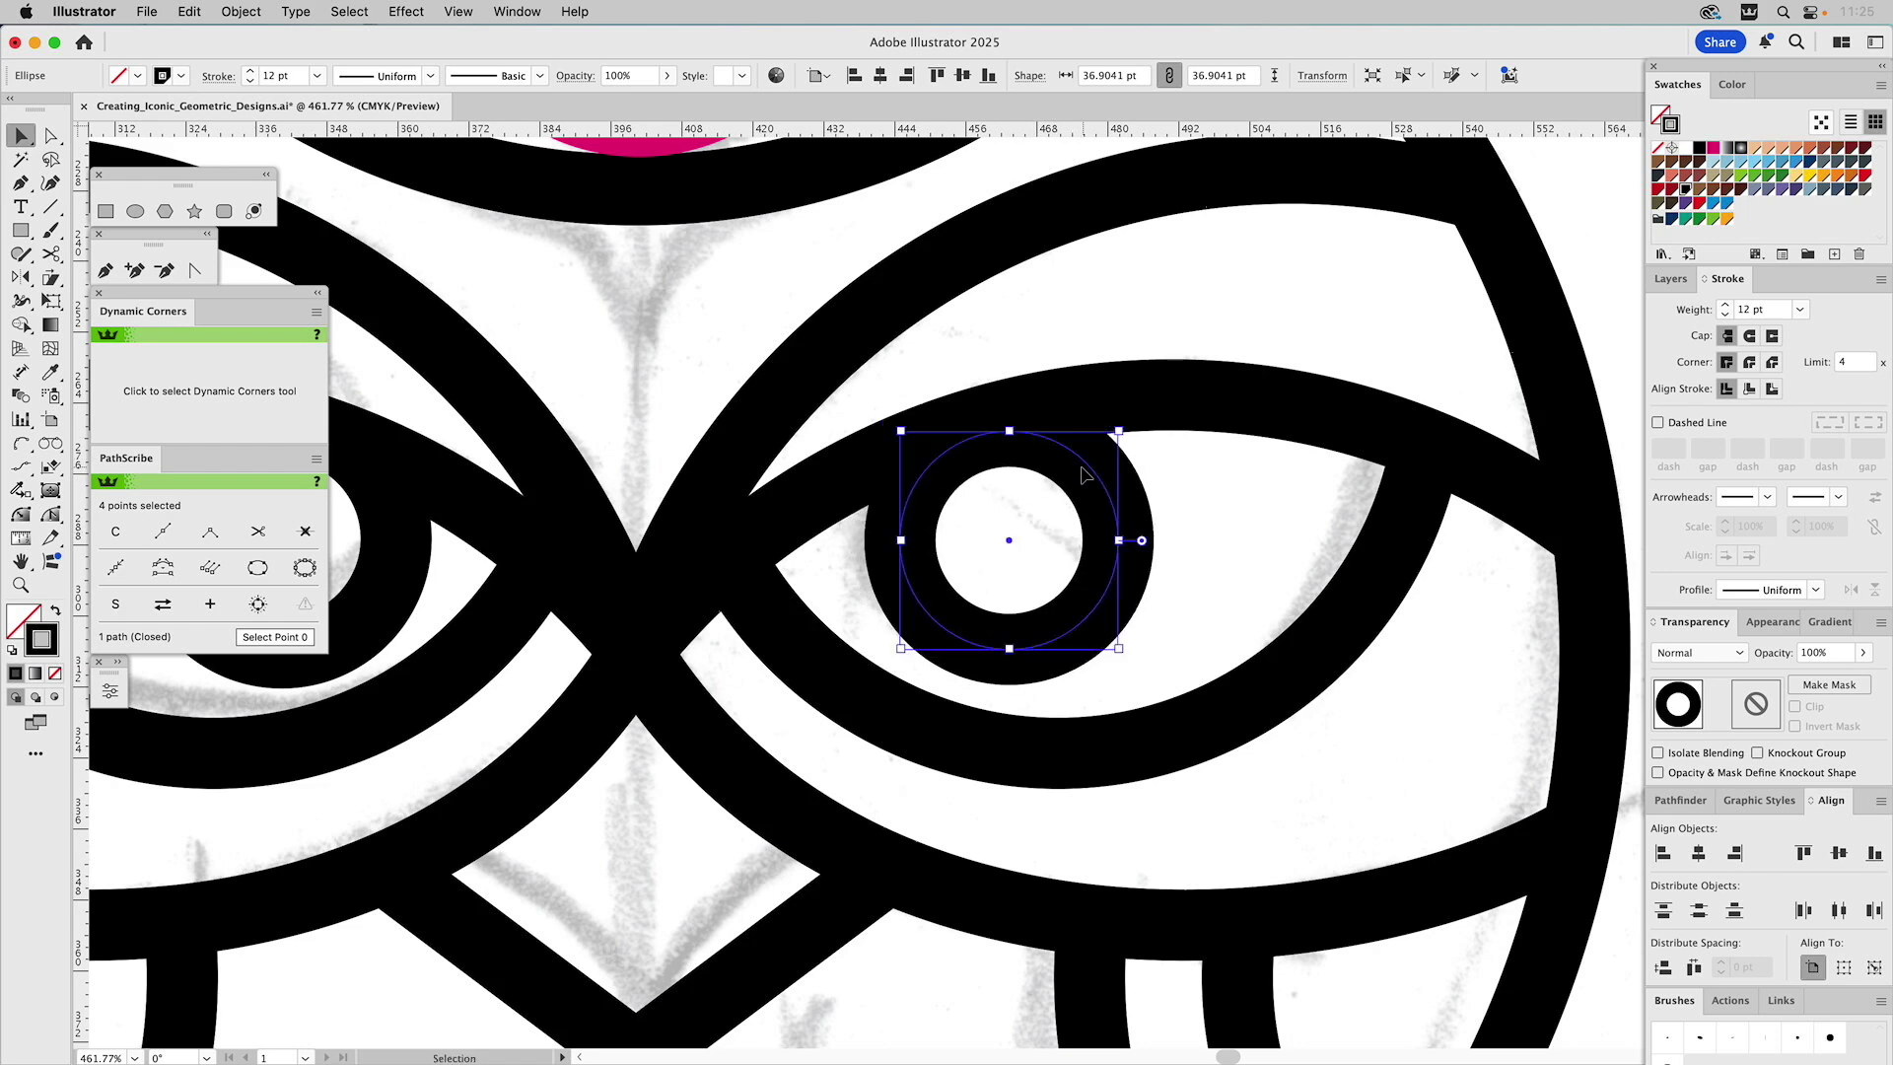
Move the right iris ring up against the upper eyelid curve with the Snap To Collisions tool
{"action": "left_click", "coordinate": [236, 11]}
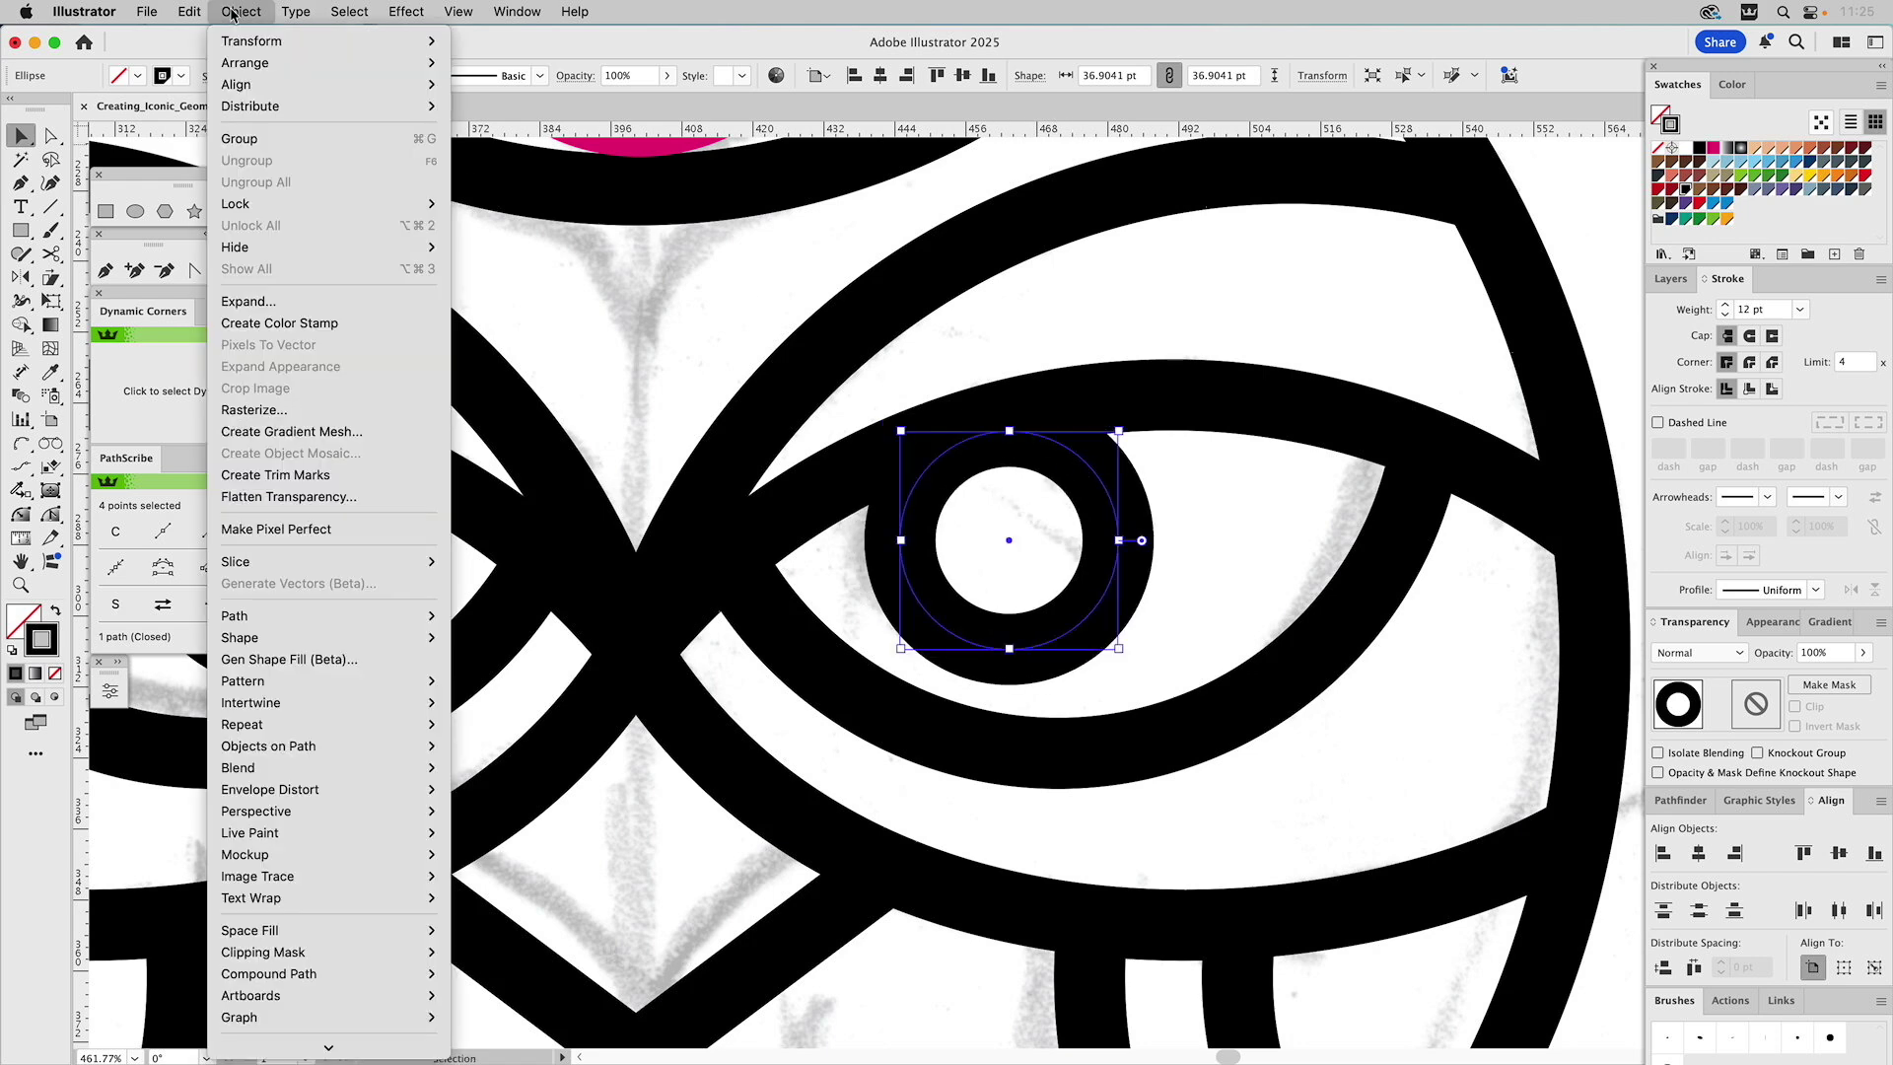
{"action": "left_click", "coordinate": [27, 123]}
{"action": "left_click_drag", "start_coordinate": [22, 135], "coordinate": [79, 184]}
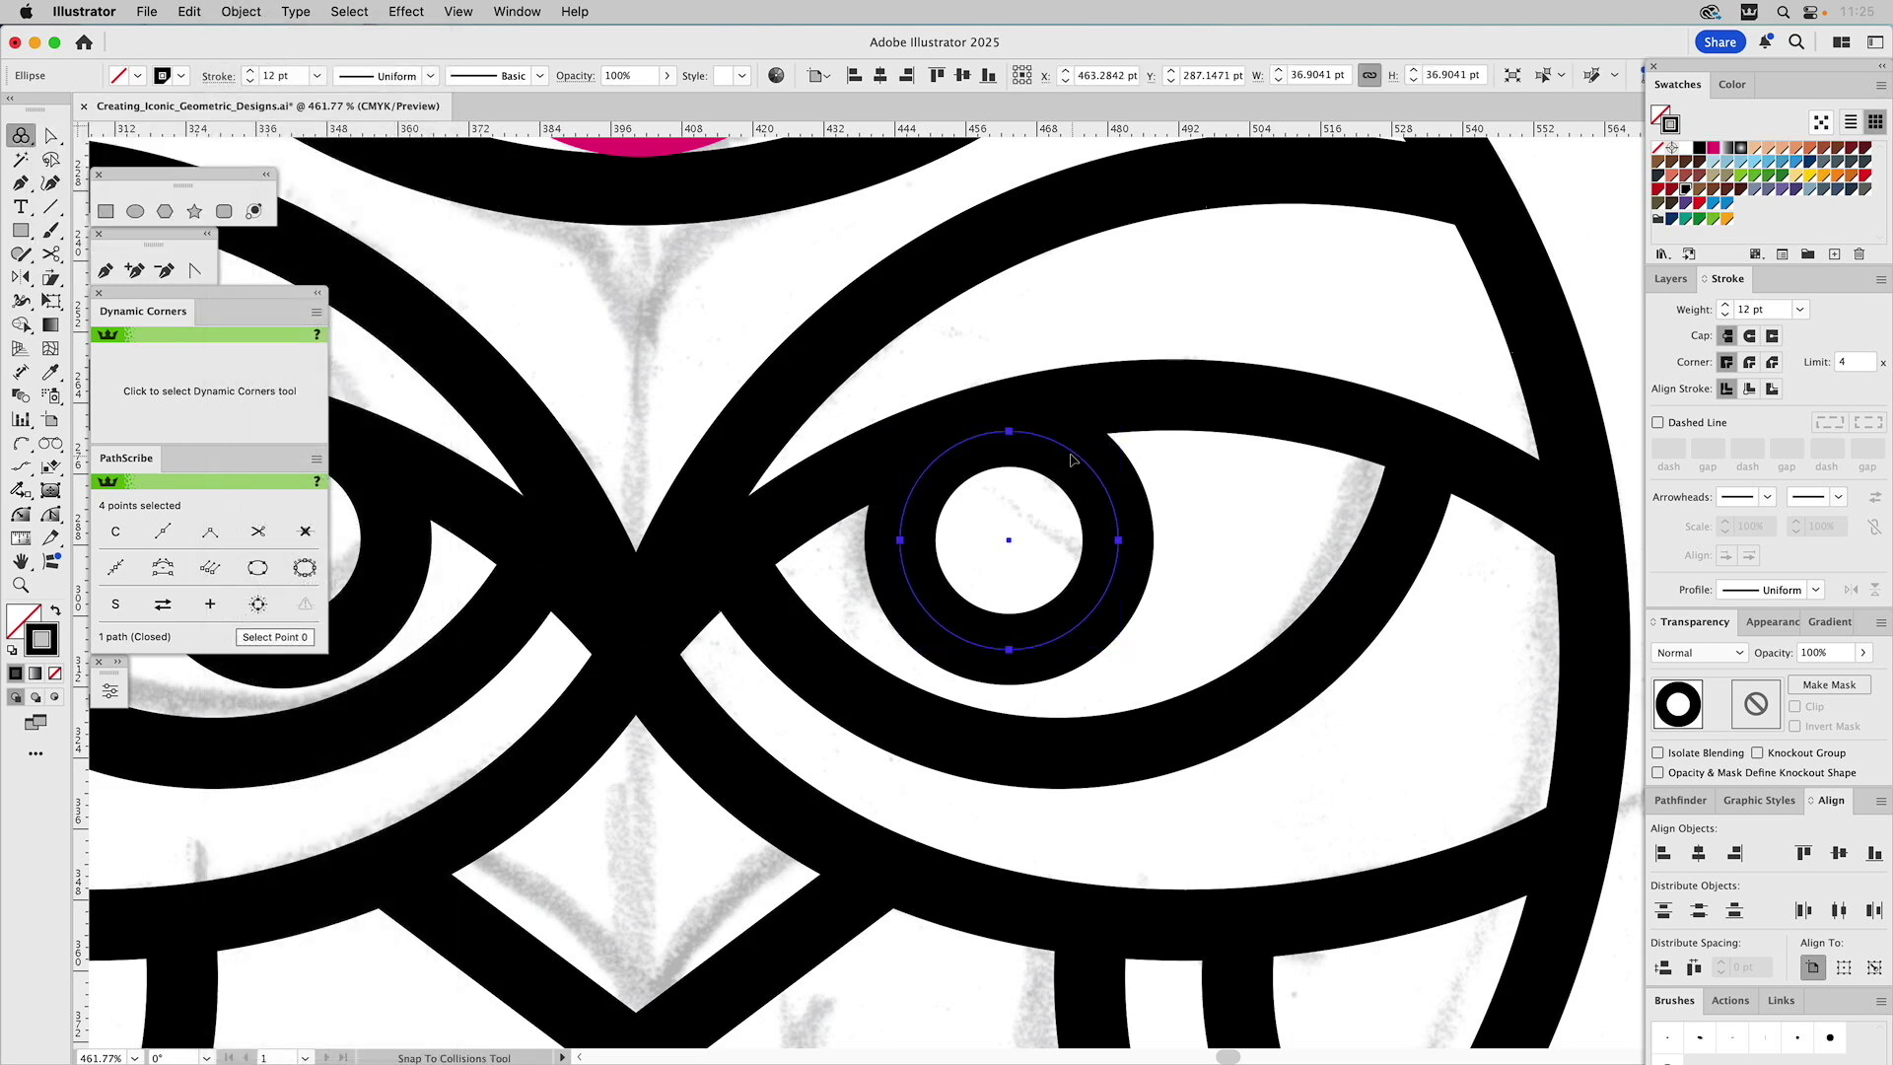
{"action": "left_click_drag", "start_coordinate": [1063, 452], "coordinate": [1064, 444]}
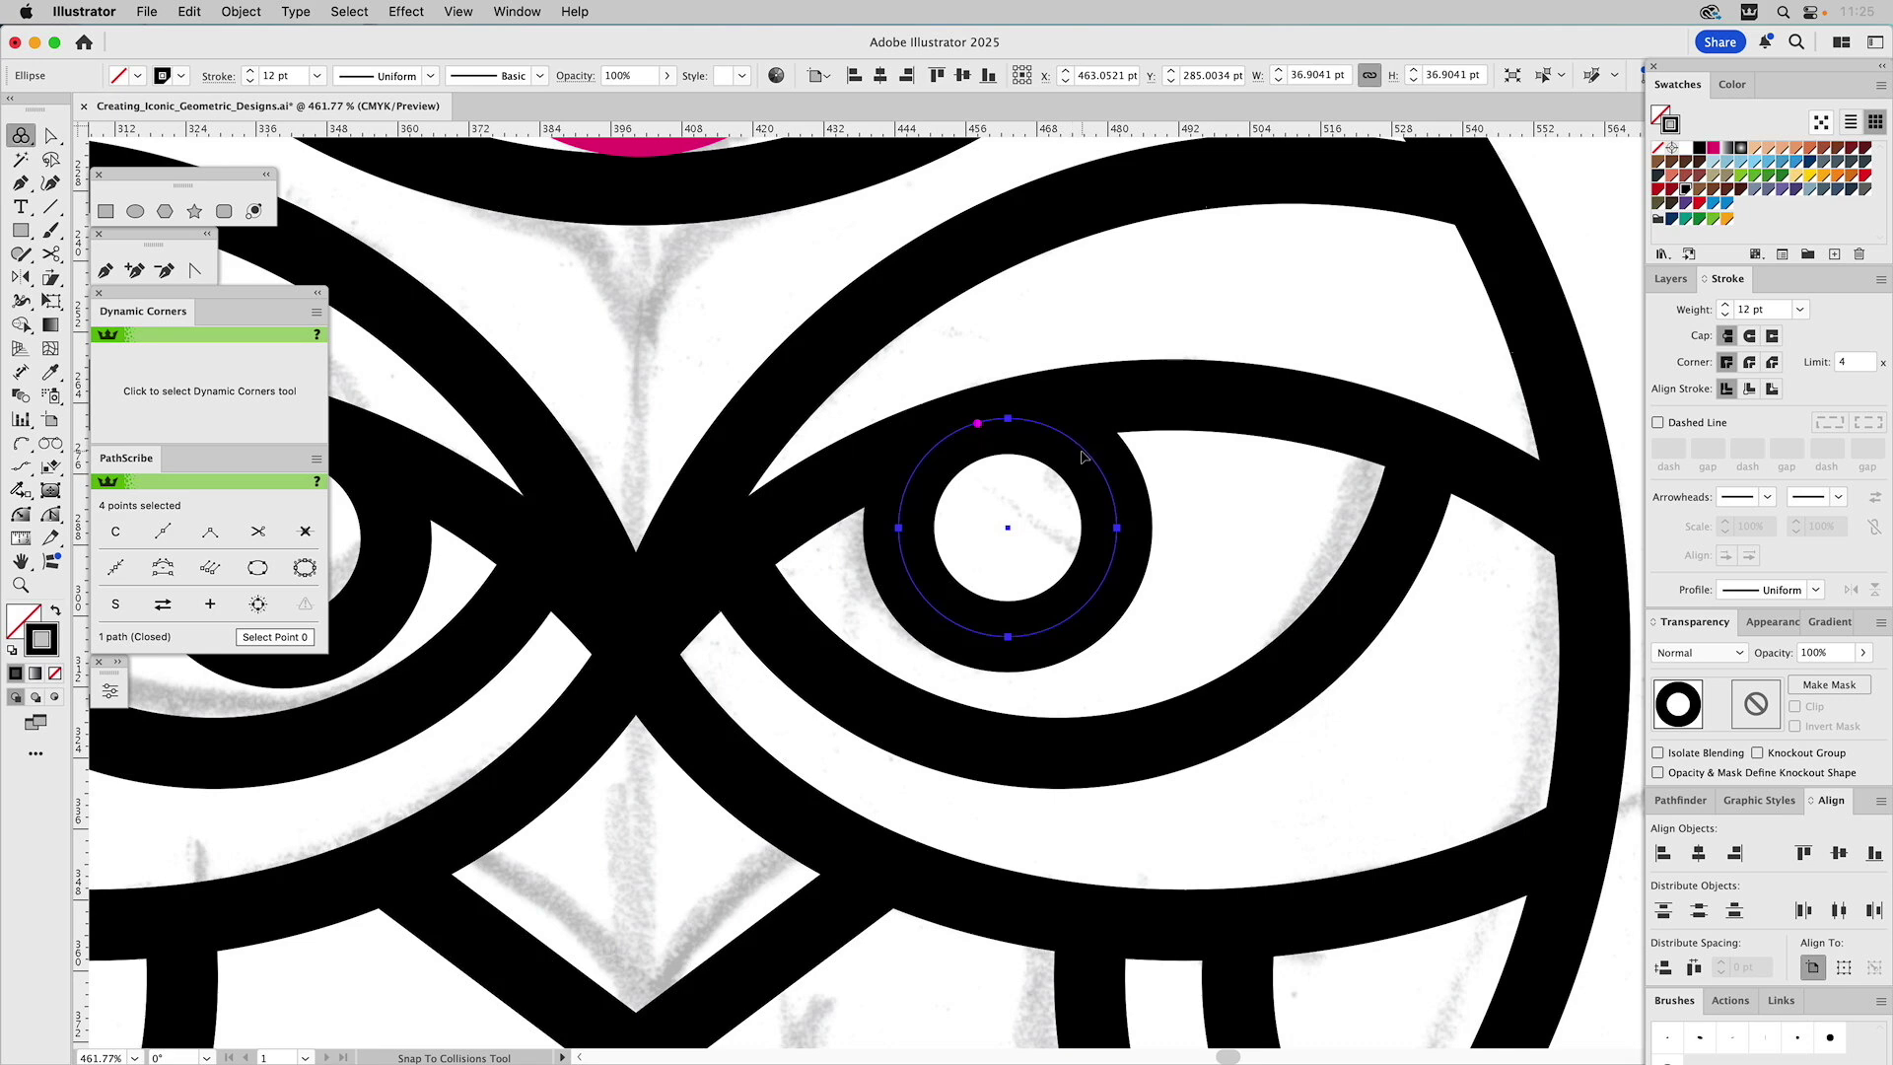
Delete the larger iris ring of the left eye
{"action": "scroll", "coordinate": [1084, 463], "scroll_direction": "left", "scroll_amount": 5}
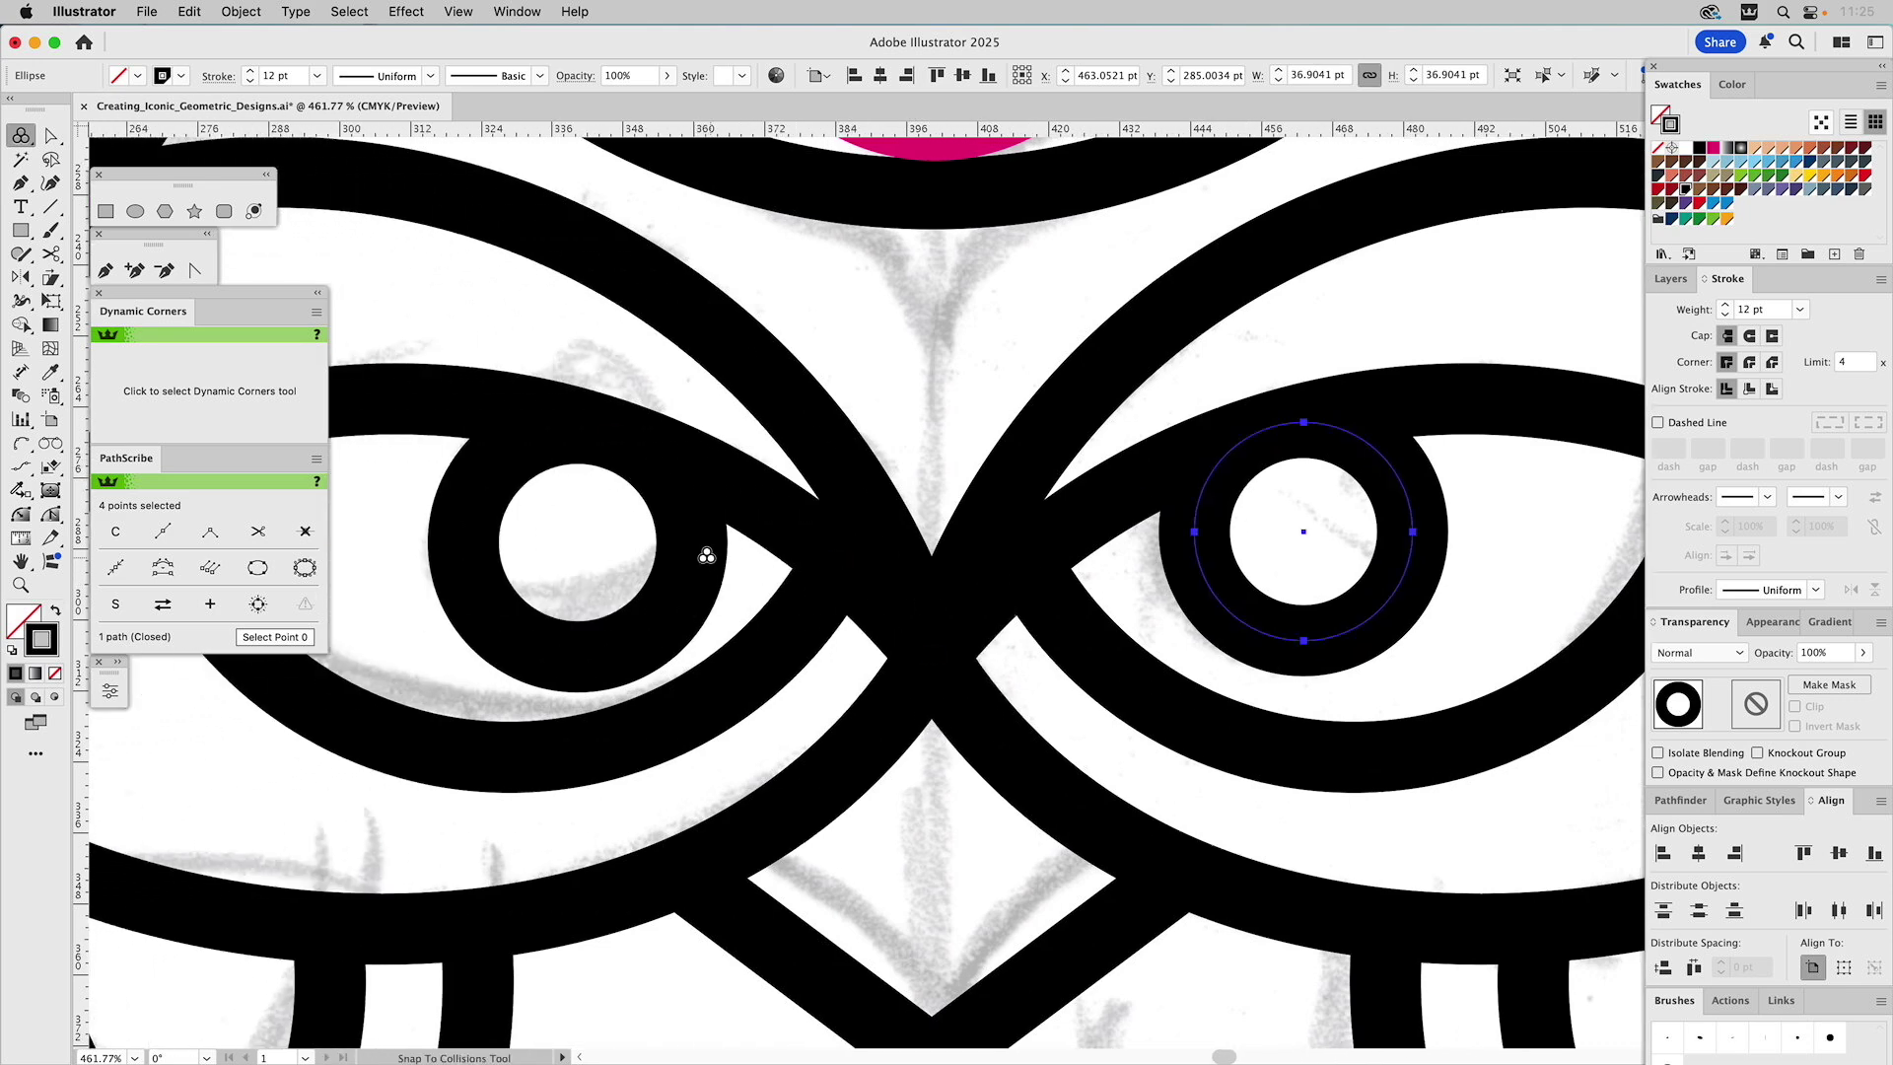
{"action": "key", "text": "v"}
{"action": "left_click", "coordinate": [689, 573]}
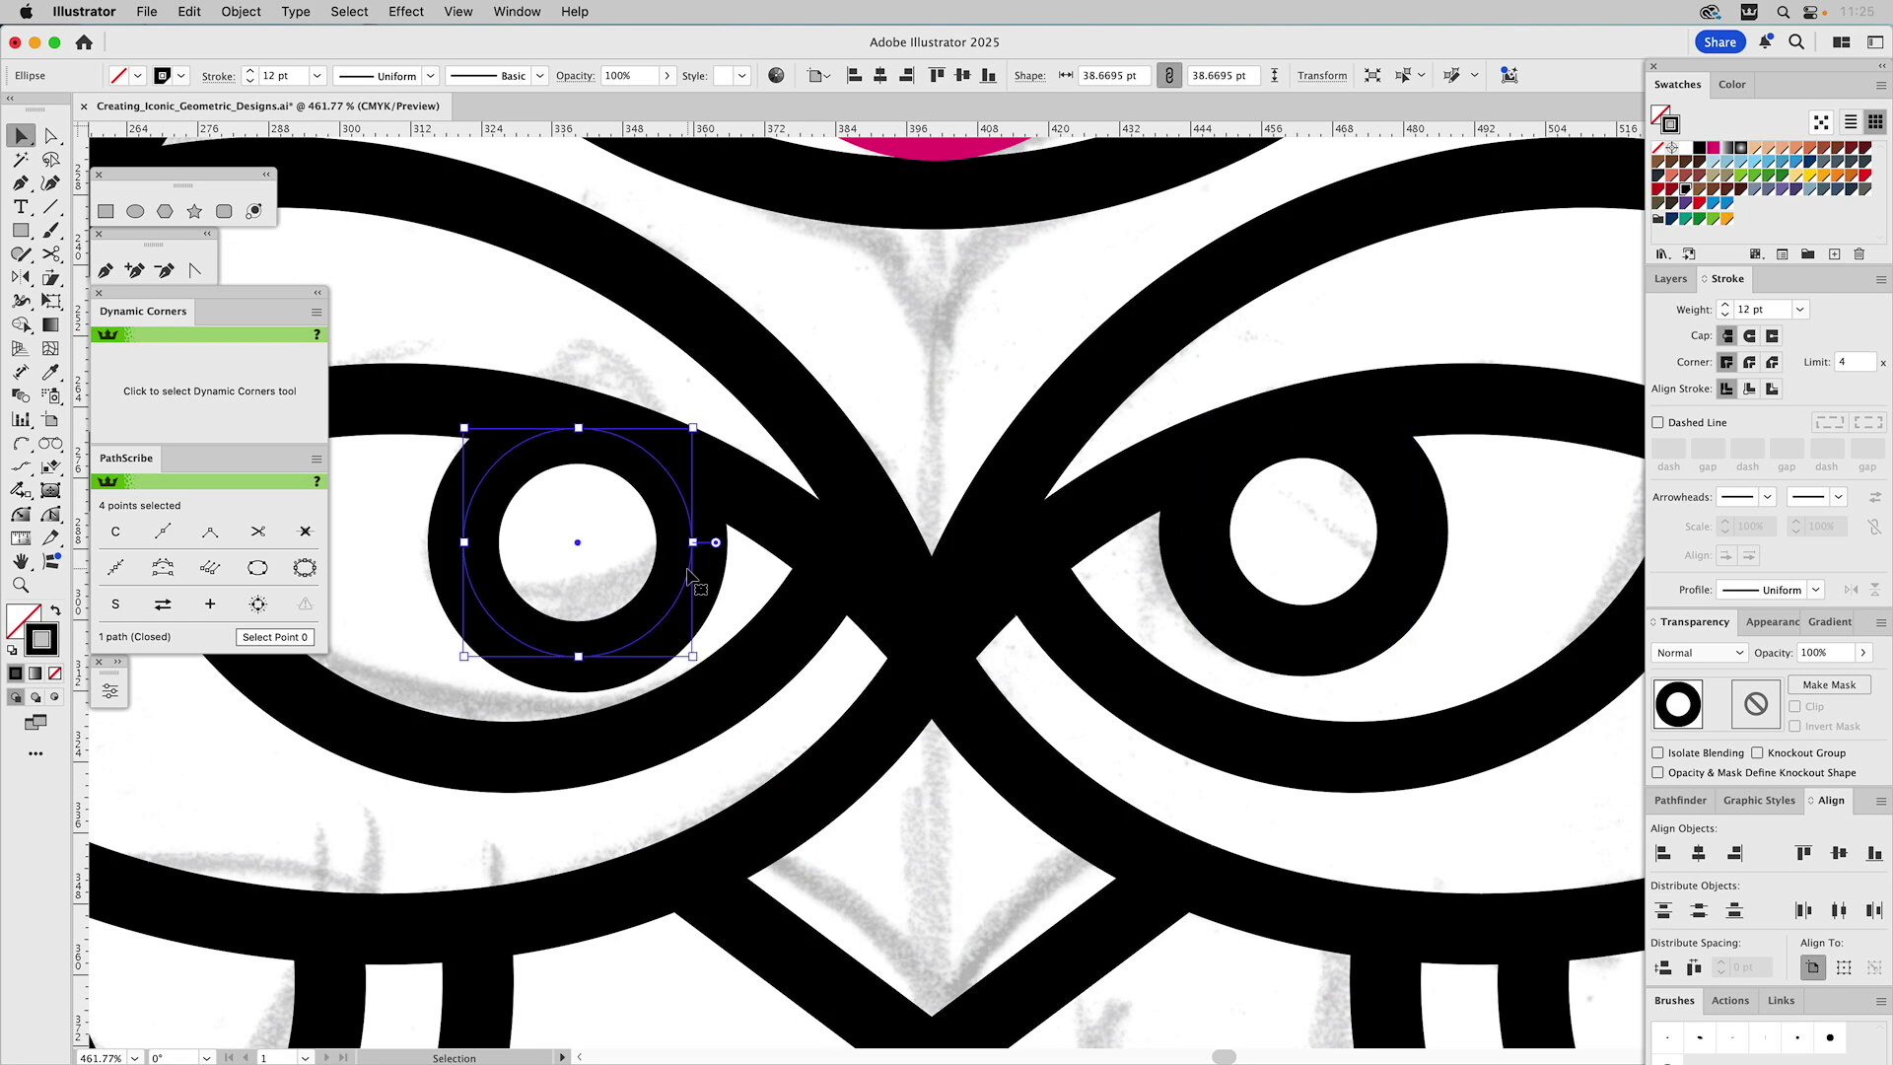
{"action": "key", "text": "Delete"}
Reflect a copy of the right iris ring into the left eye across the vertical axis through the outer circle's top anchor
{"action": "left_click", "coordinate": [1205, 570]}
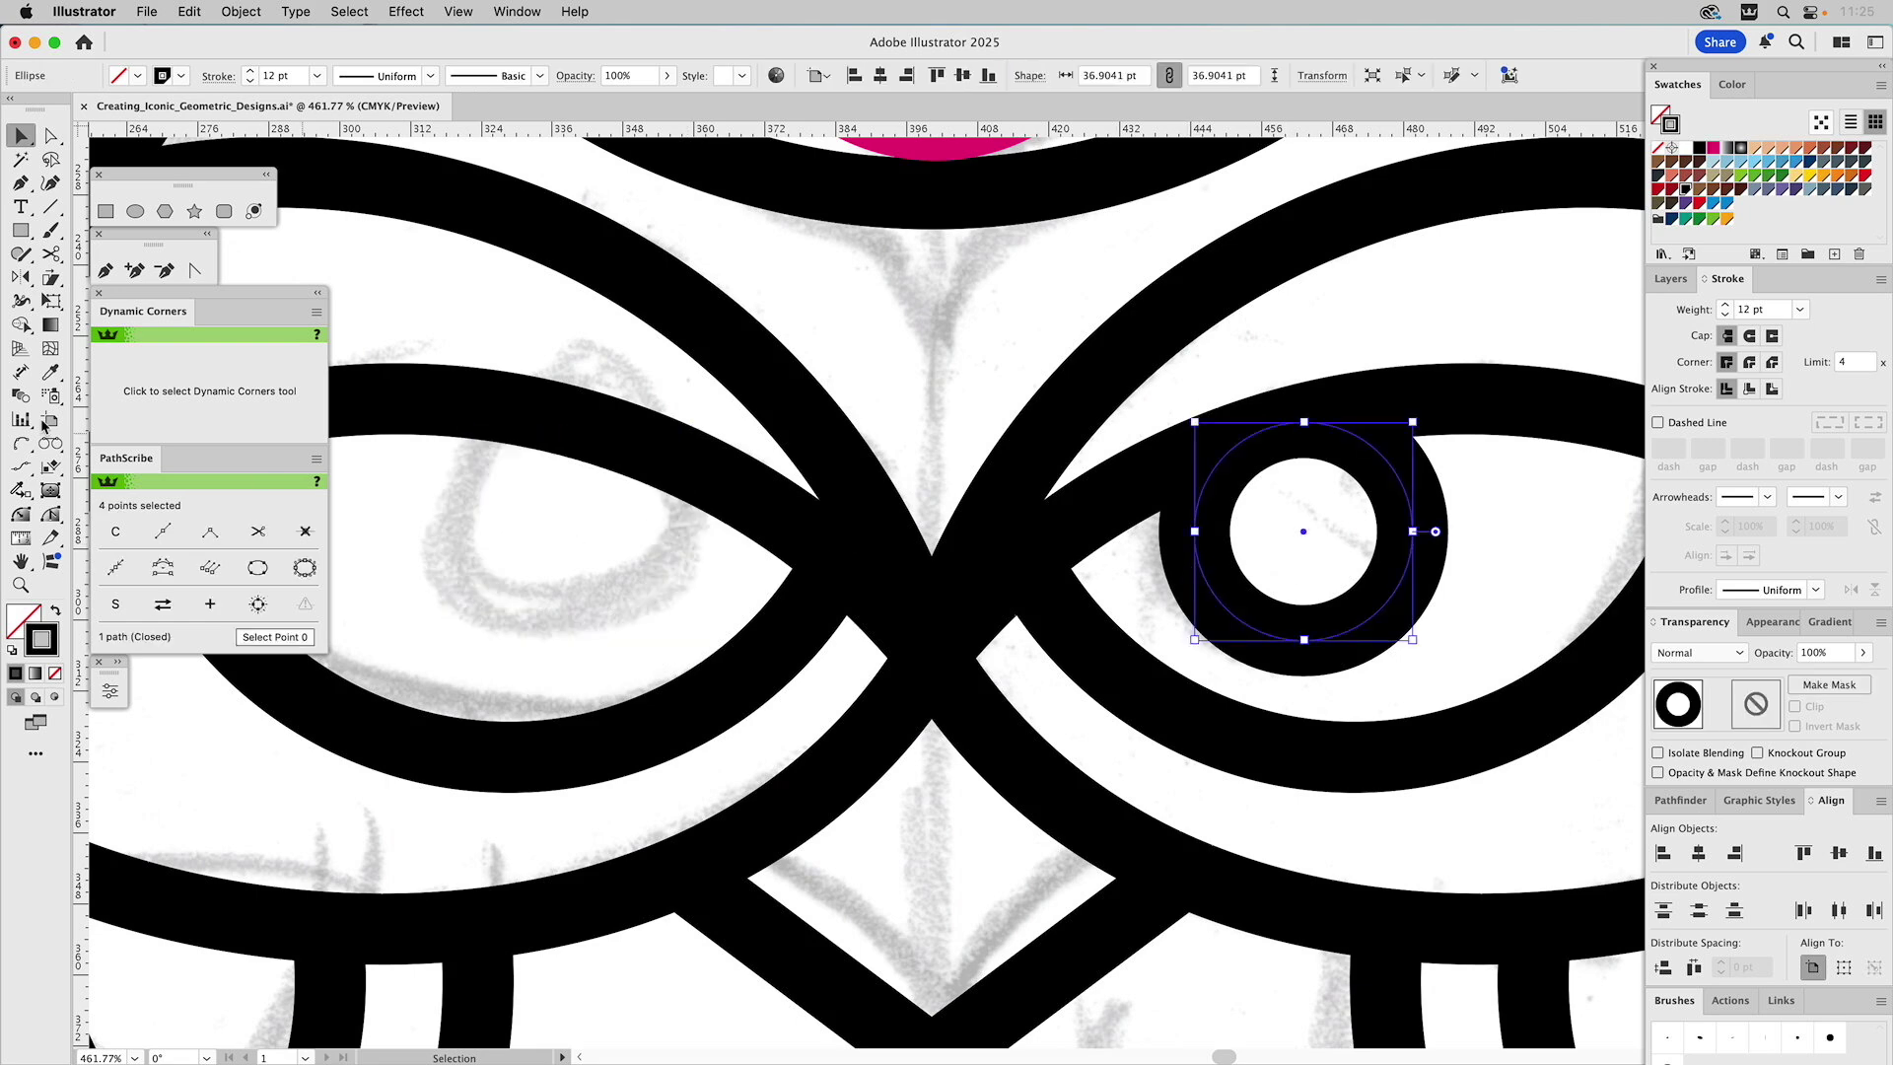
{"action": "left_click", "coordinate": [20, 277]}
{"action": "left_click_drag", "start_coordinate": [870, 289], "coordinate": [929, 452]}
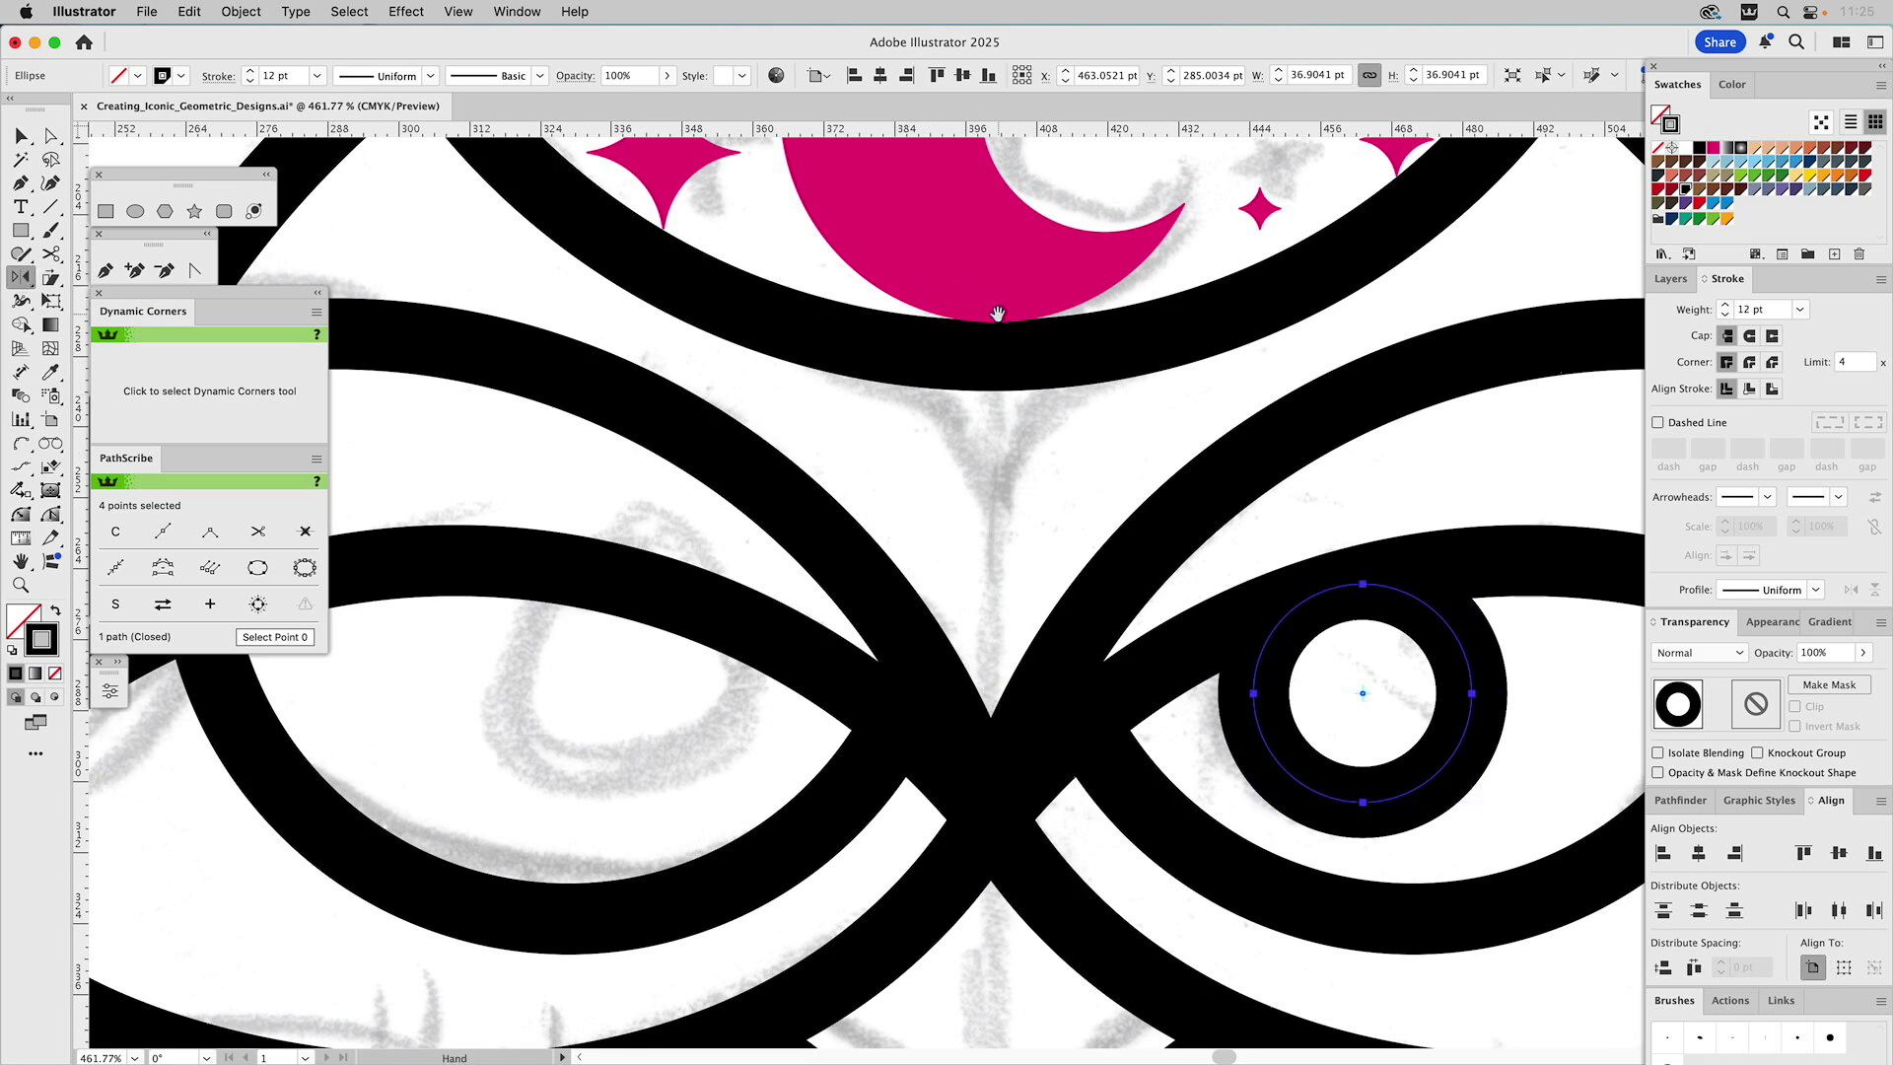
{"action": "scroll", "coordinate": [1040, 641], "scroll_direction": "up", "scroll_amount": 10}
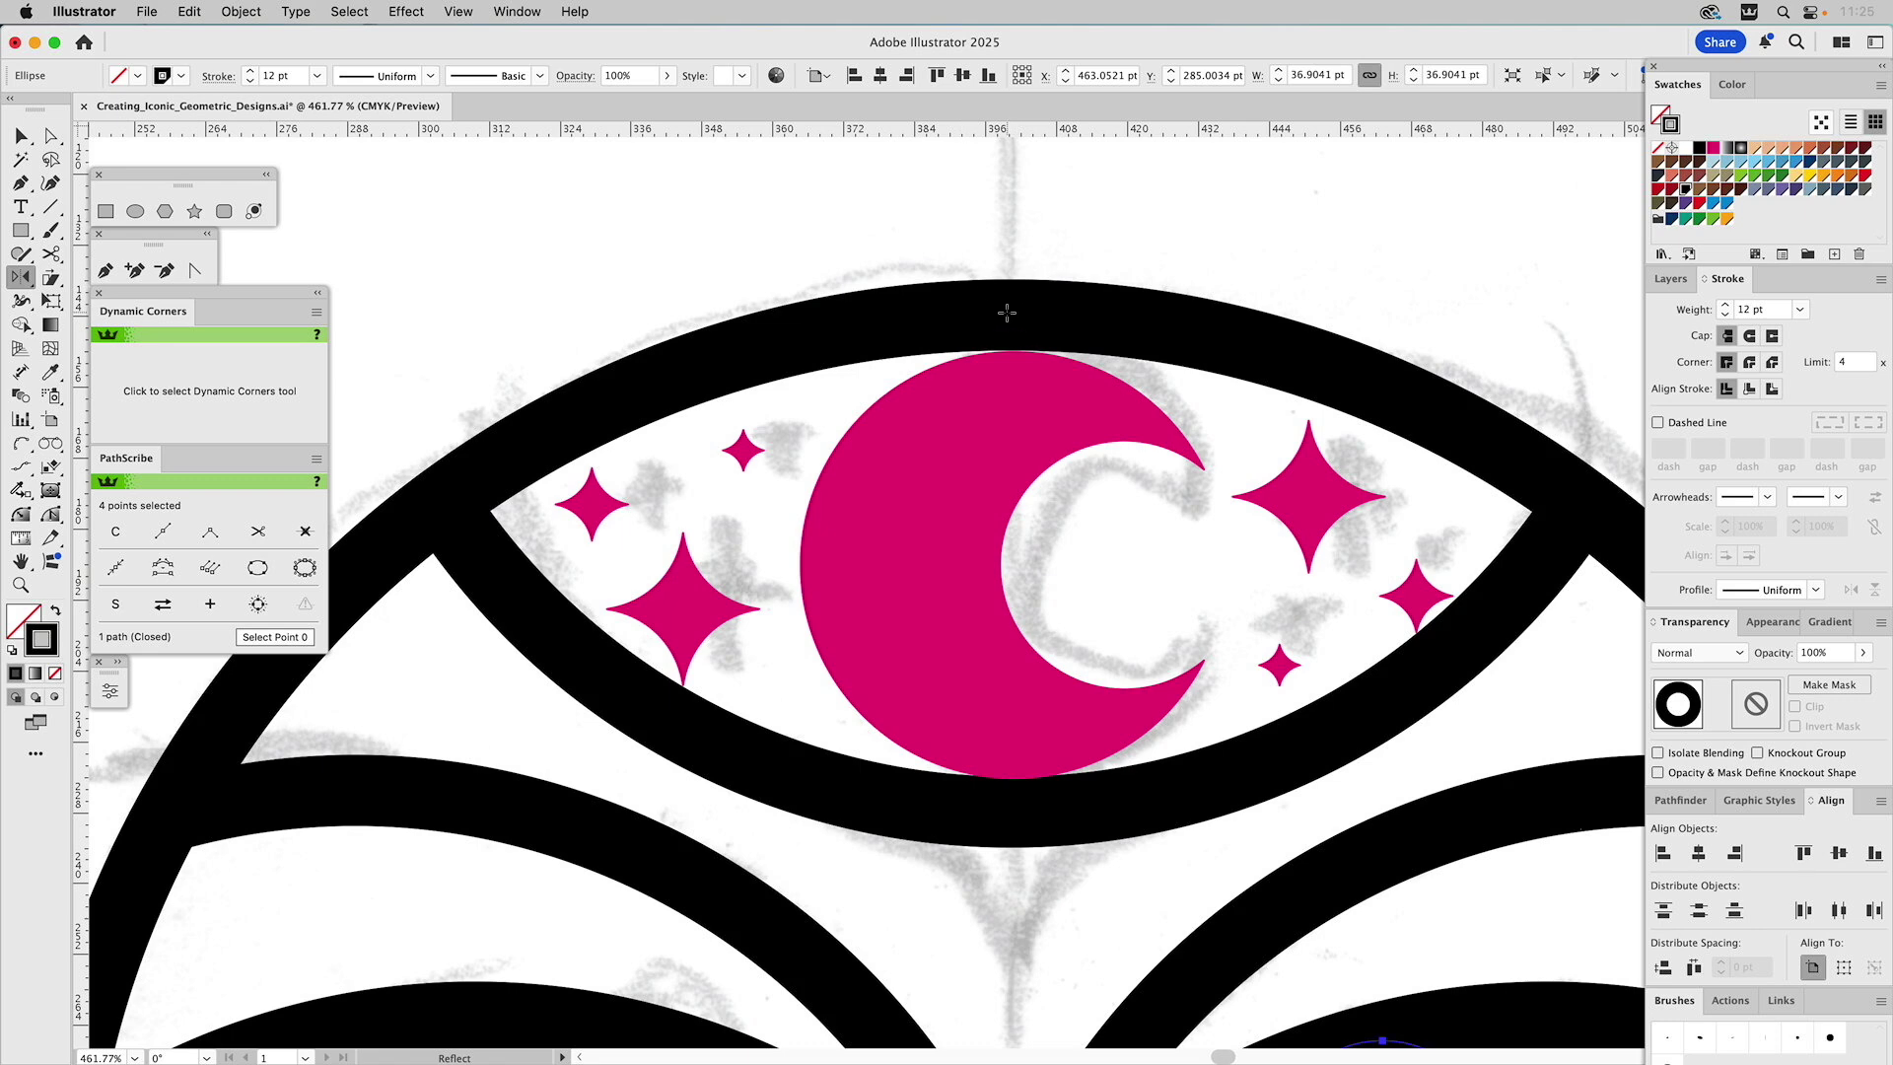
{"action": "key", "text": "super"}
{"action": "key", "text": "super+0"}
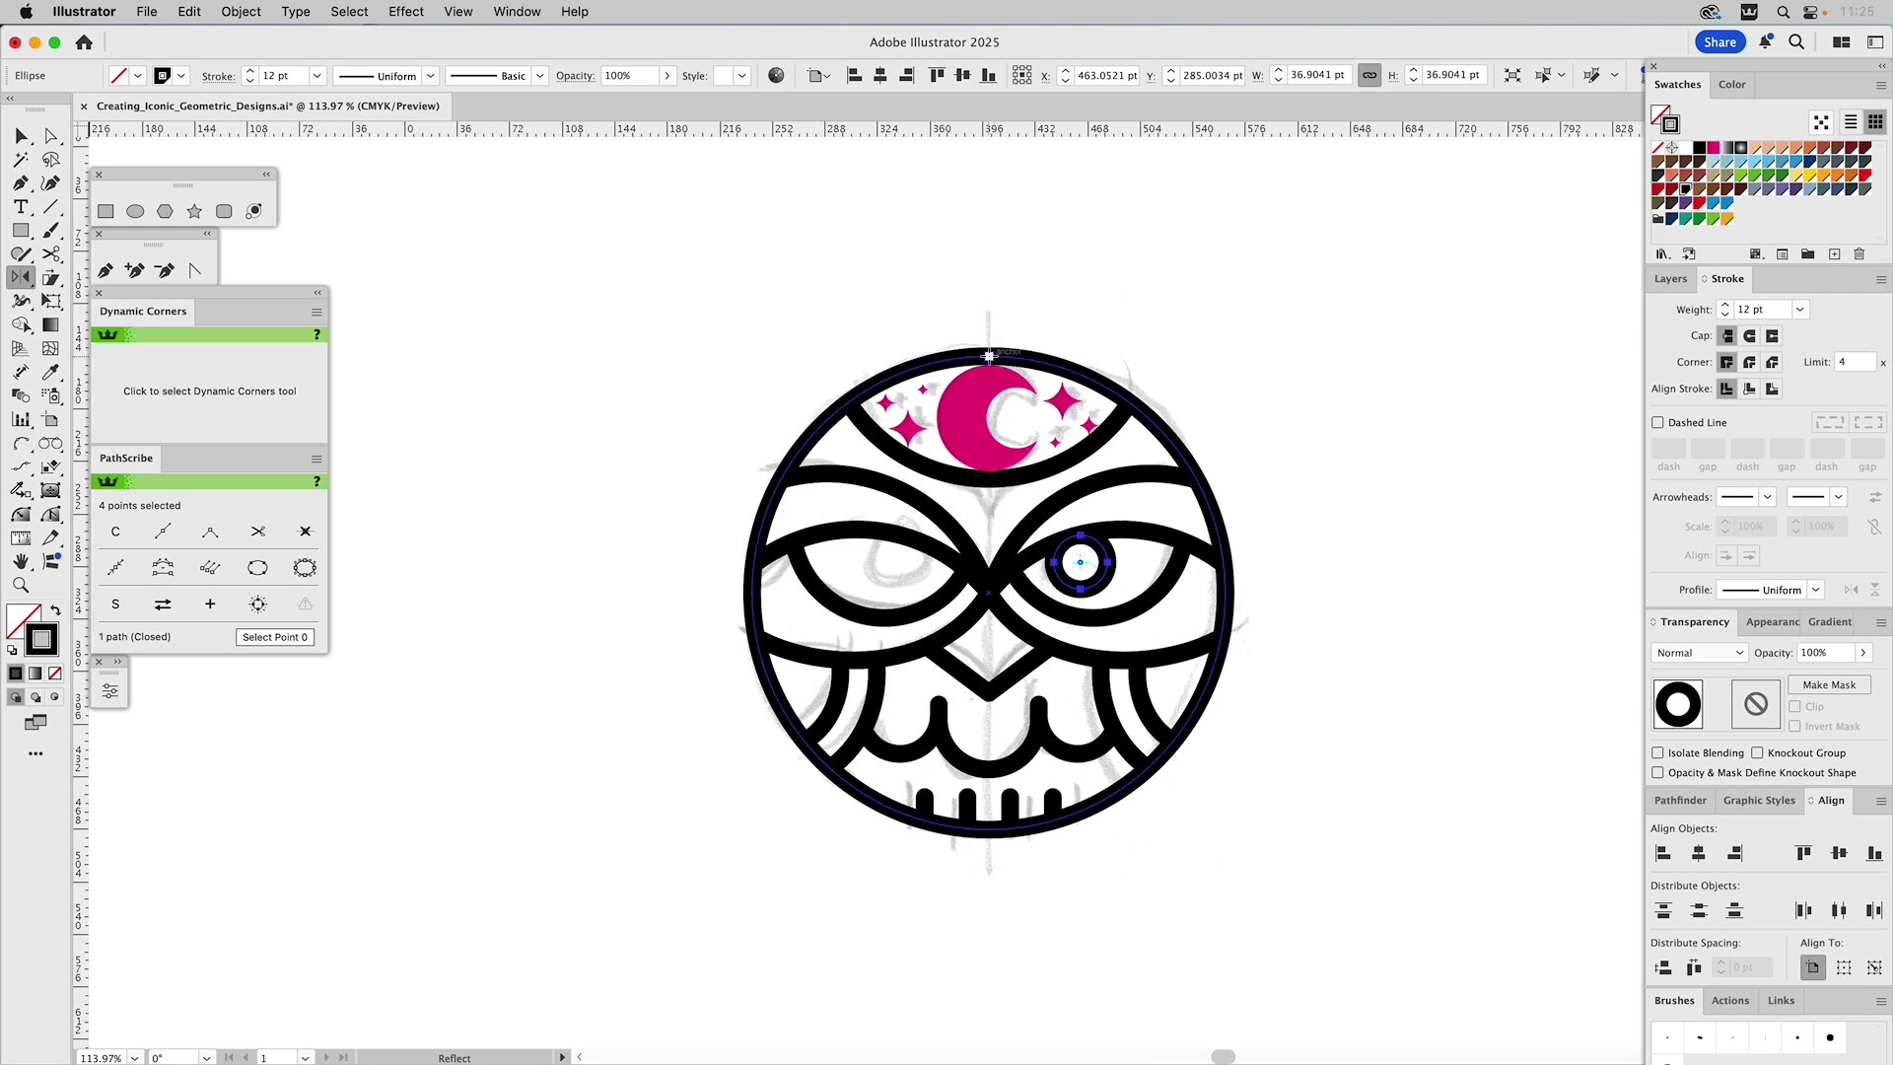
{"action": "left_click", "coordinate": [989, 355]}
{"action": "left_click_drag", "start_coordinate": [990, 434], "coordinate": [994, 505]}
{"action": "key", "text": "super"}
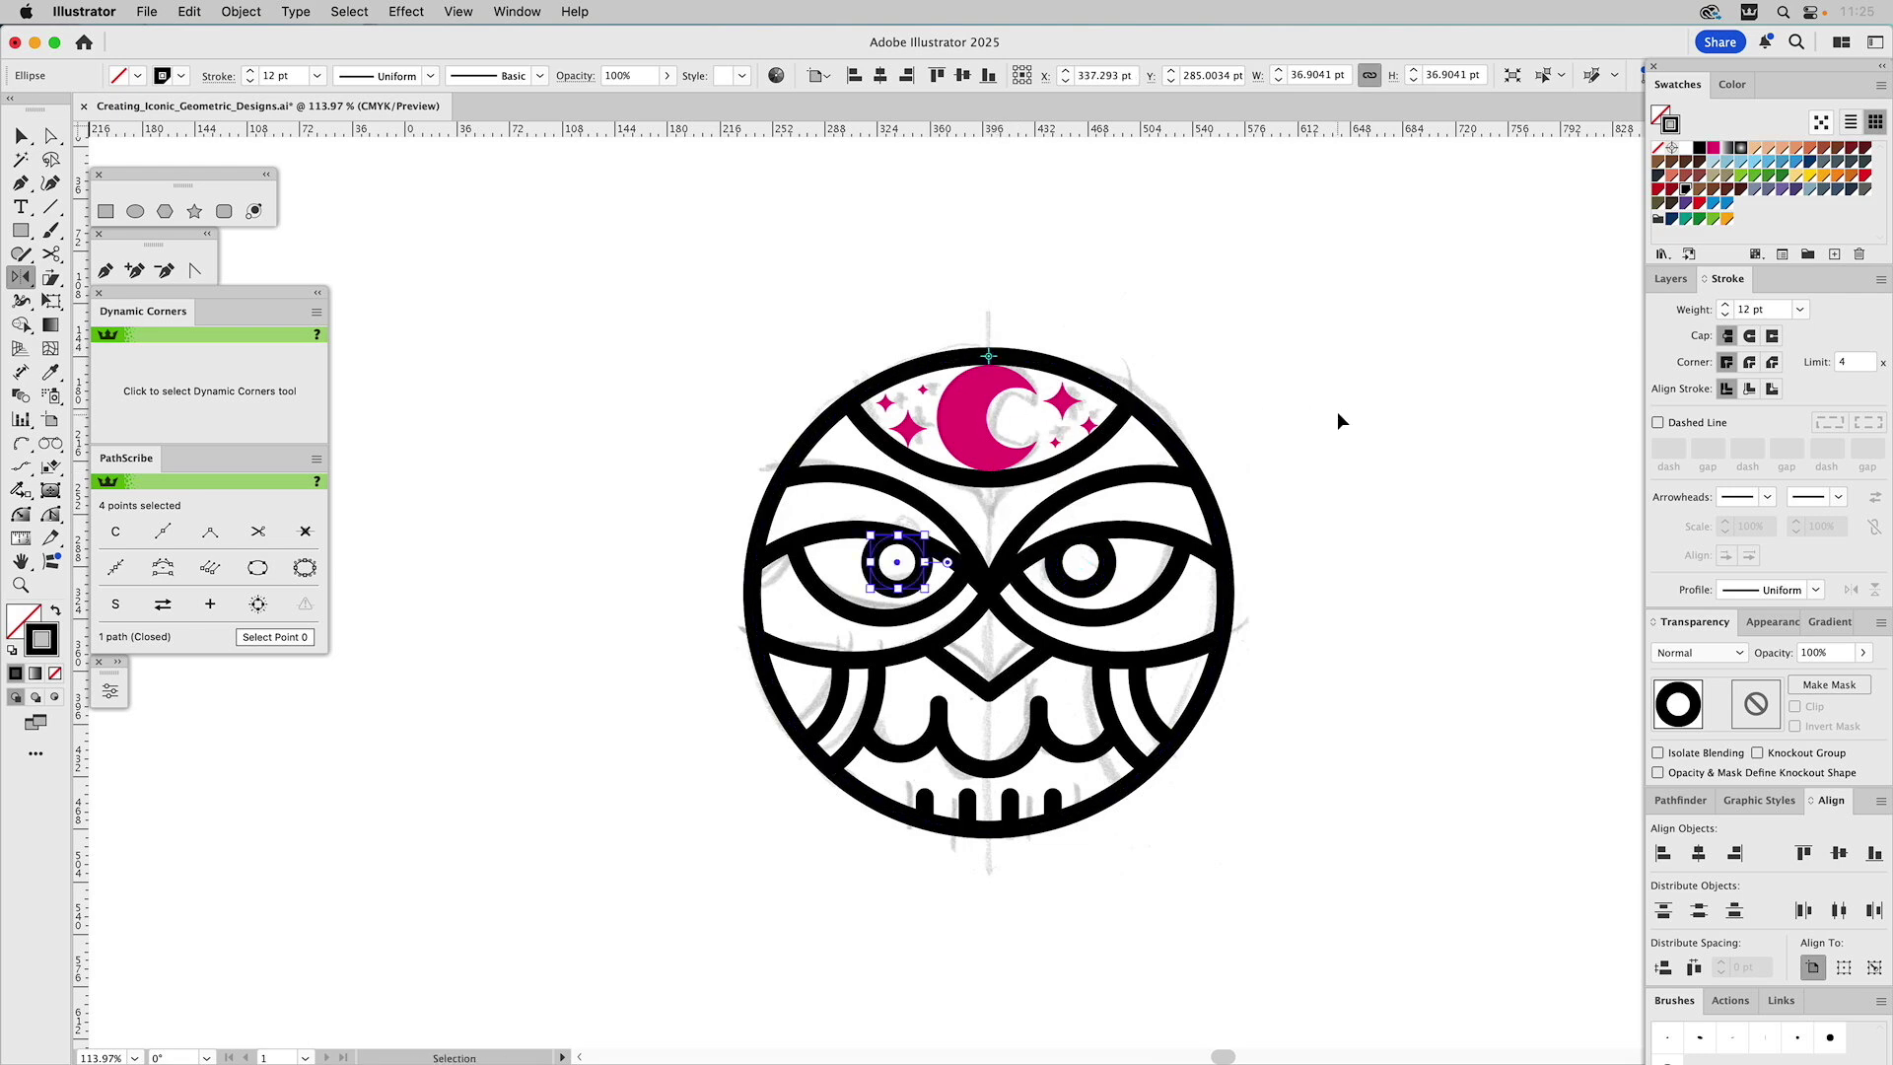
{"action": "left_click", "coordinate": [1338, 421], "text": "super"}
Colour the left brow and upper eyelid lines green and the matching right-hand lines blue
{"action": "scroll", "coordinate": [1298, 338], "scroll_direction": "down", "scroll_amount": 4}
{"action": "scroll", "coordinate": [1305, 515], "scroll_direction": "up", "scroll_amount": 3}
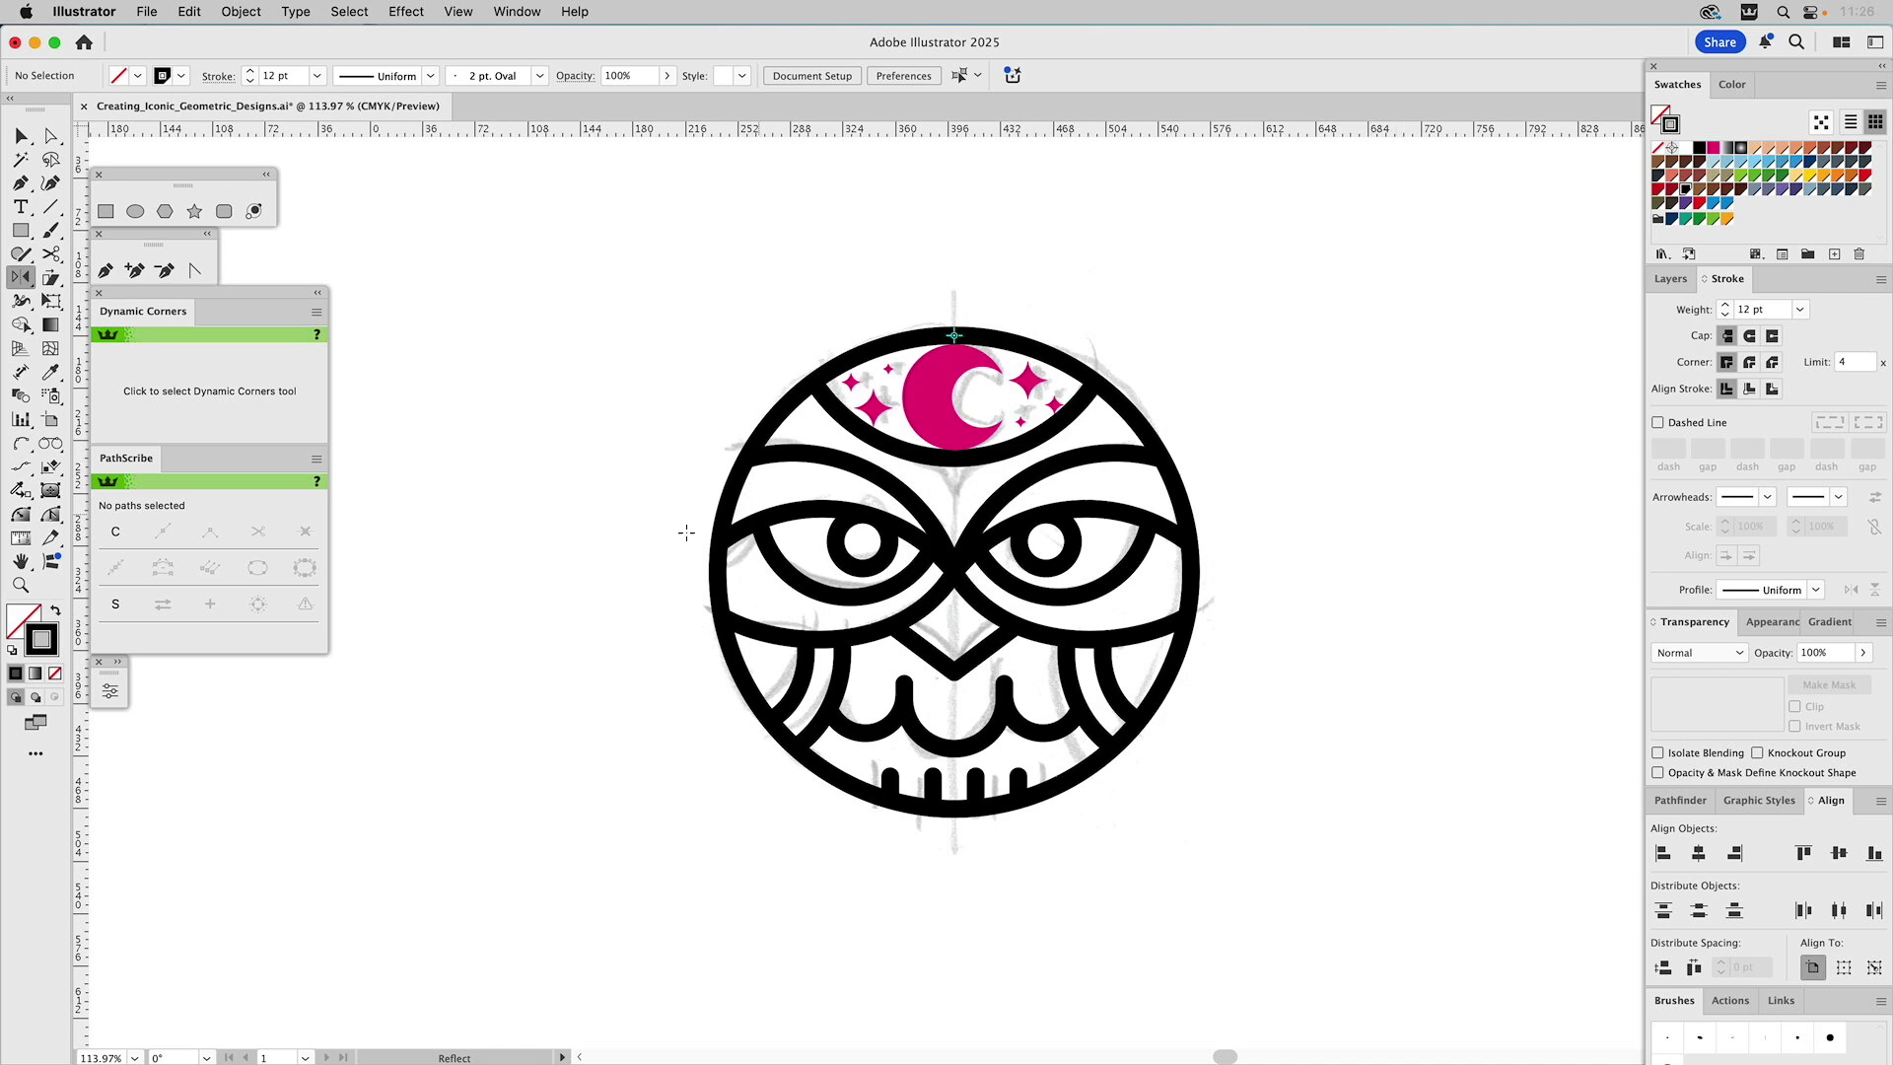
{"action": "key", "text": "v"}
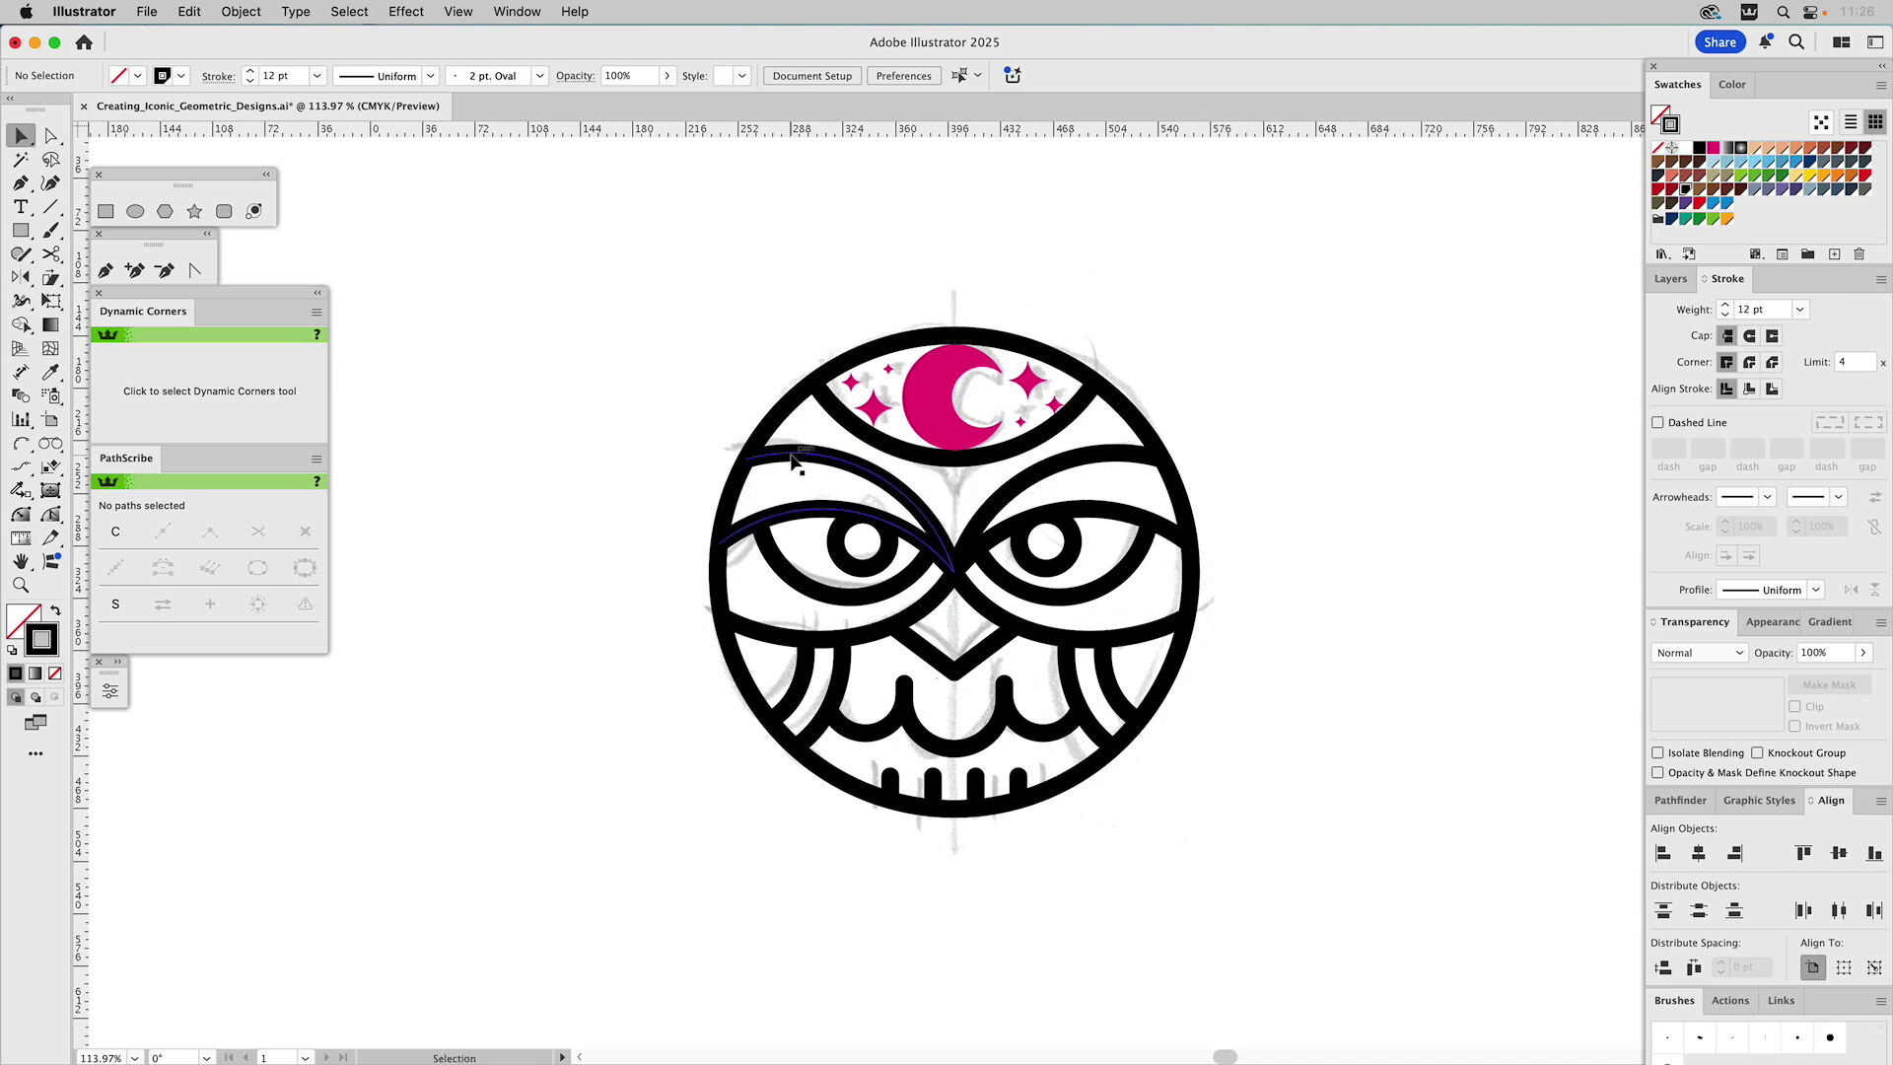
{"action": "left_click", "coordinate": [794, 461]}
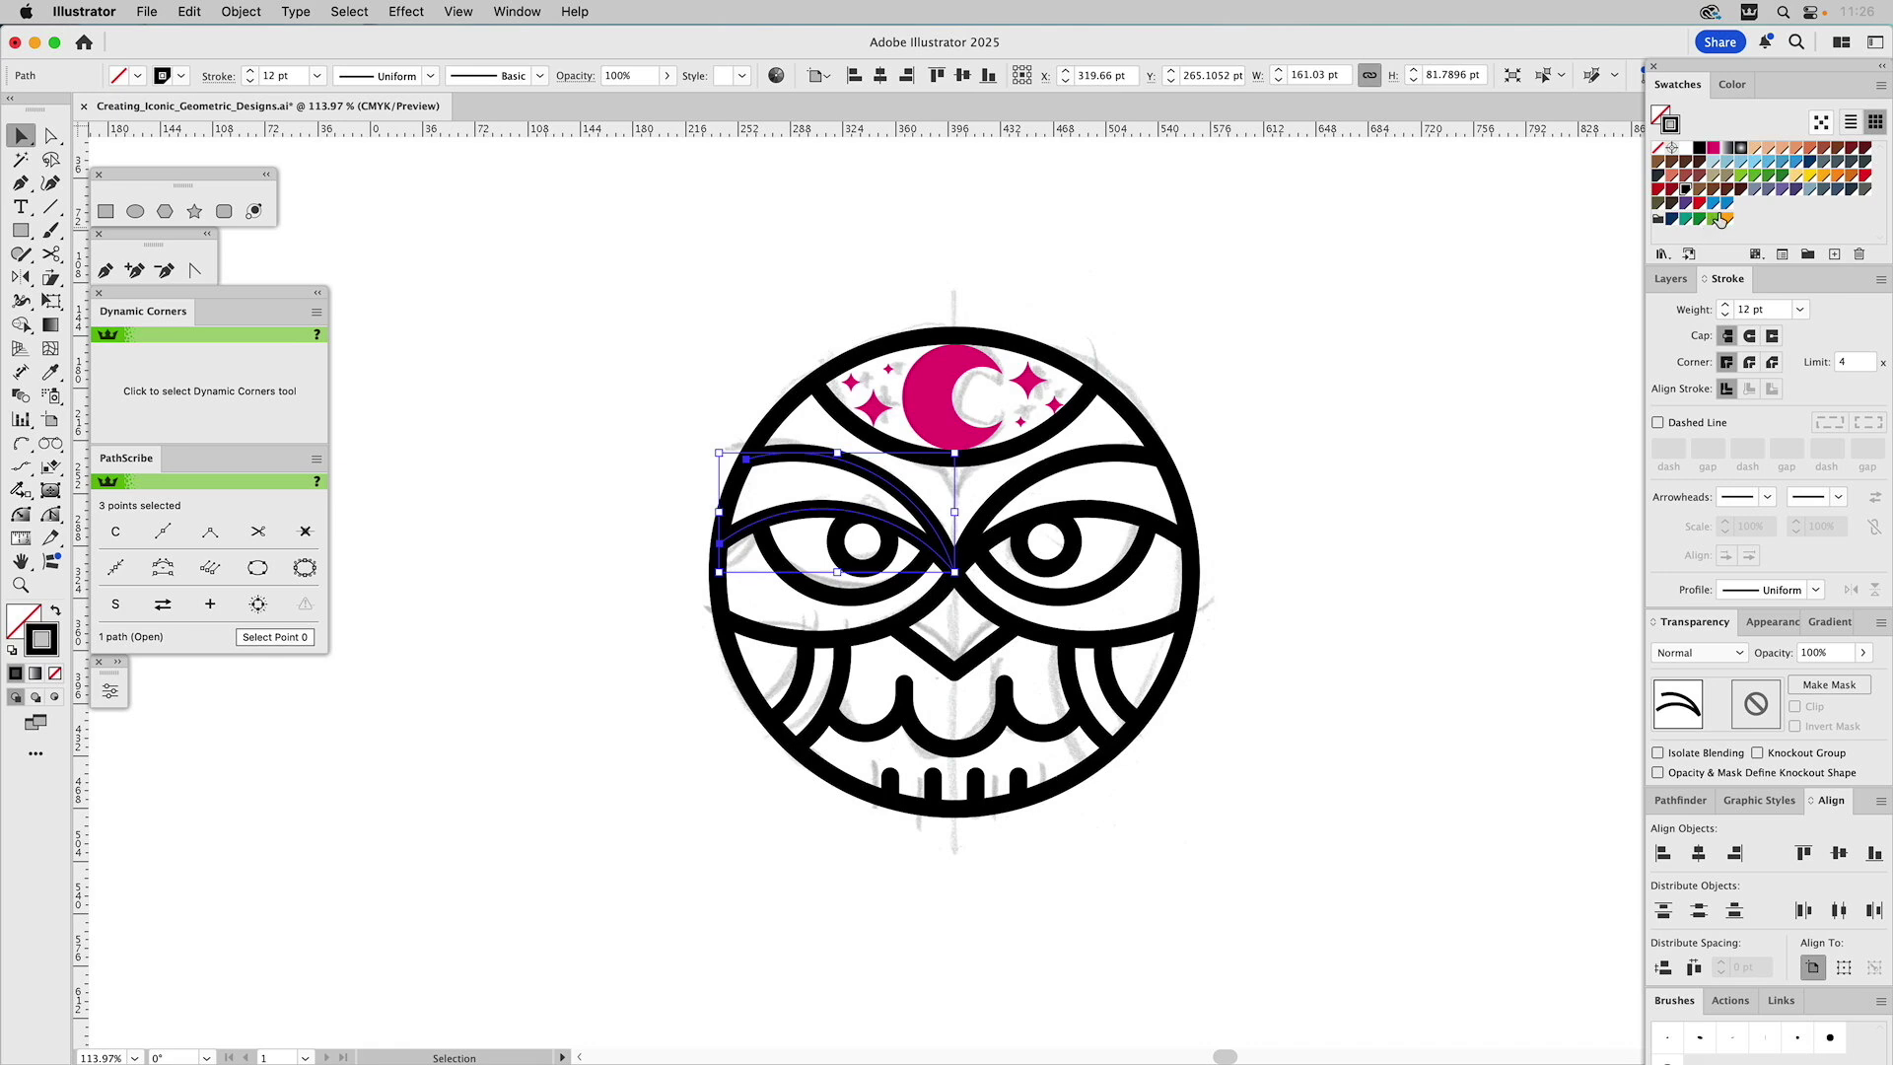
{"action": "left_click_drag", "start_coordinate": [1709, 229], "coordinate": [1677, 128]}
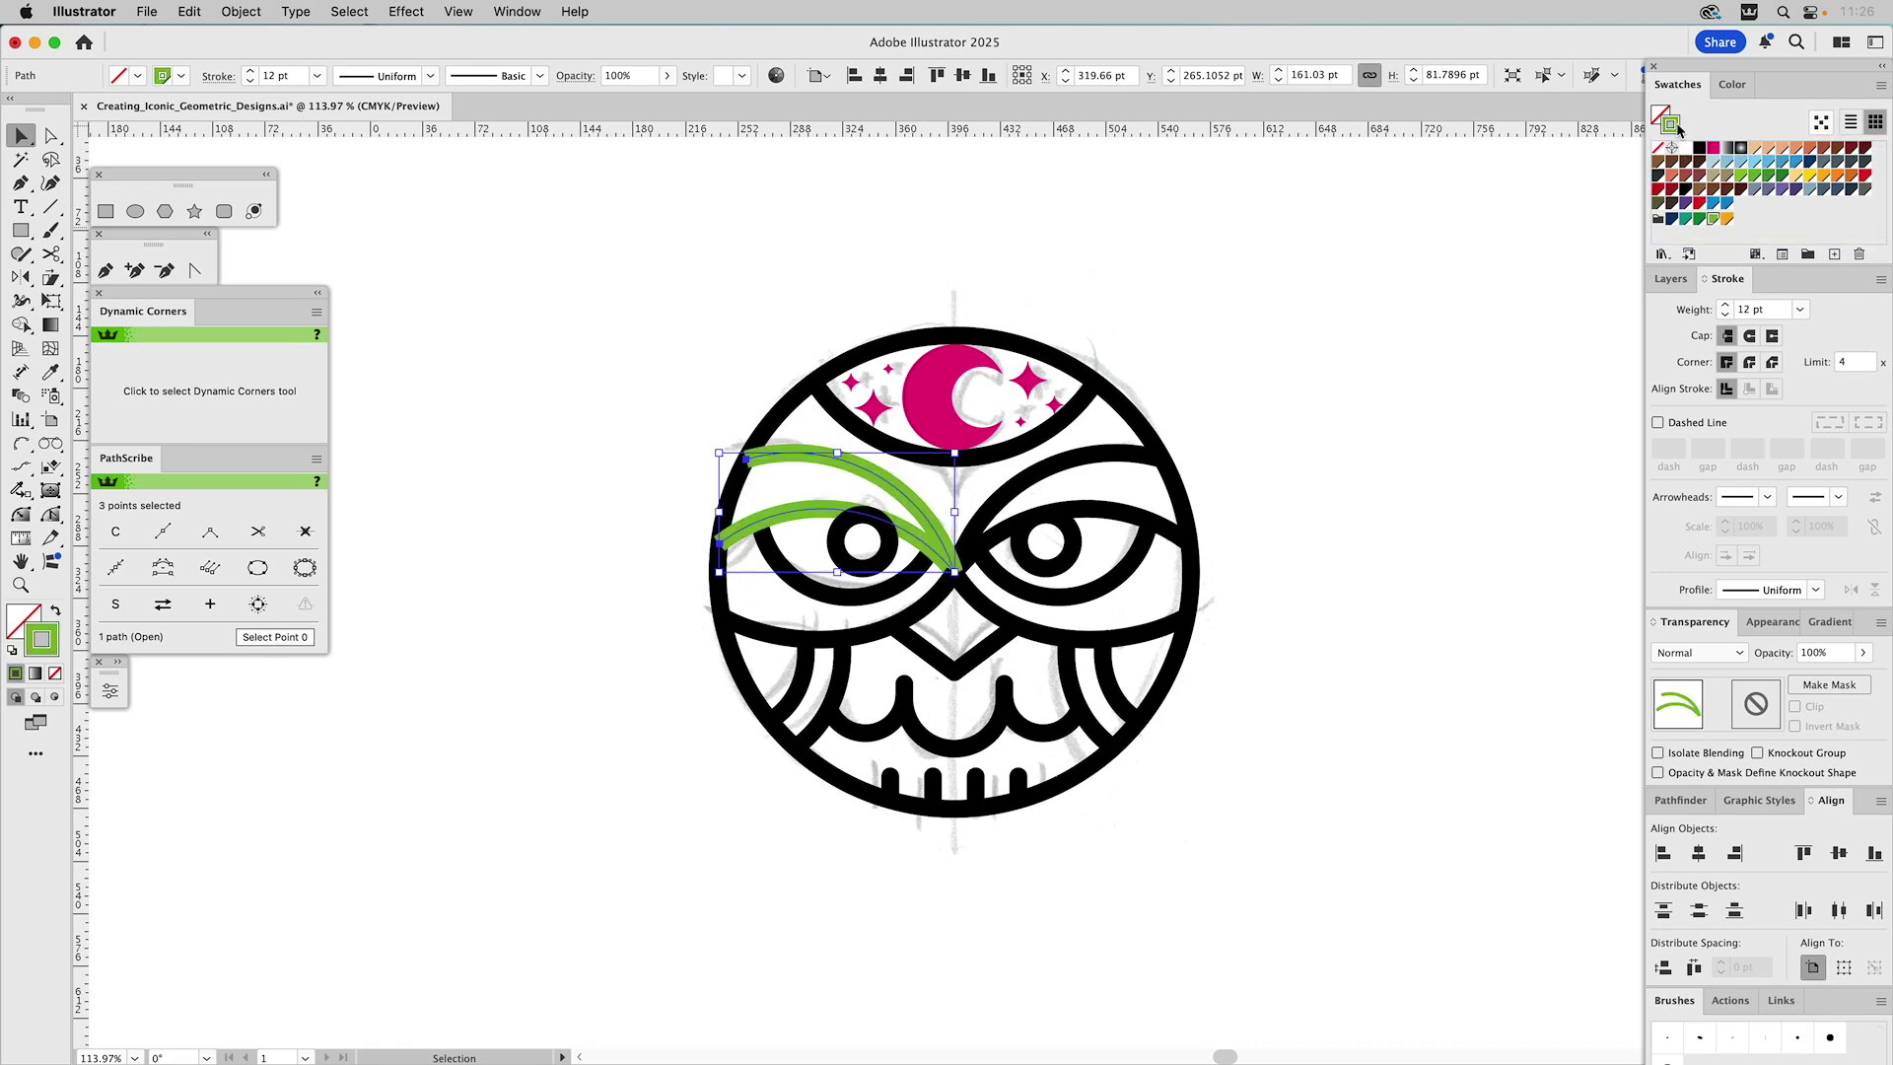
{"action": "left_click", "coordinate": [1112, 511]}
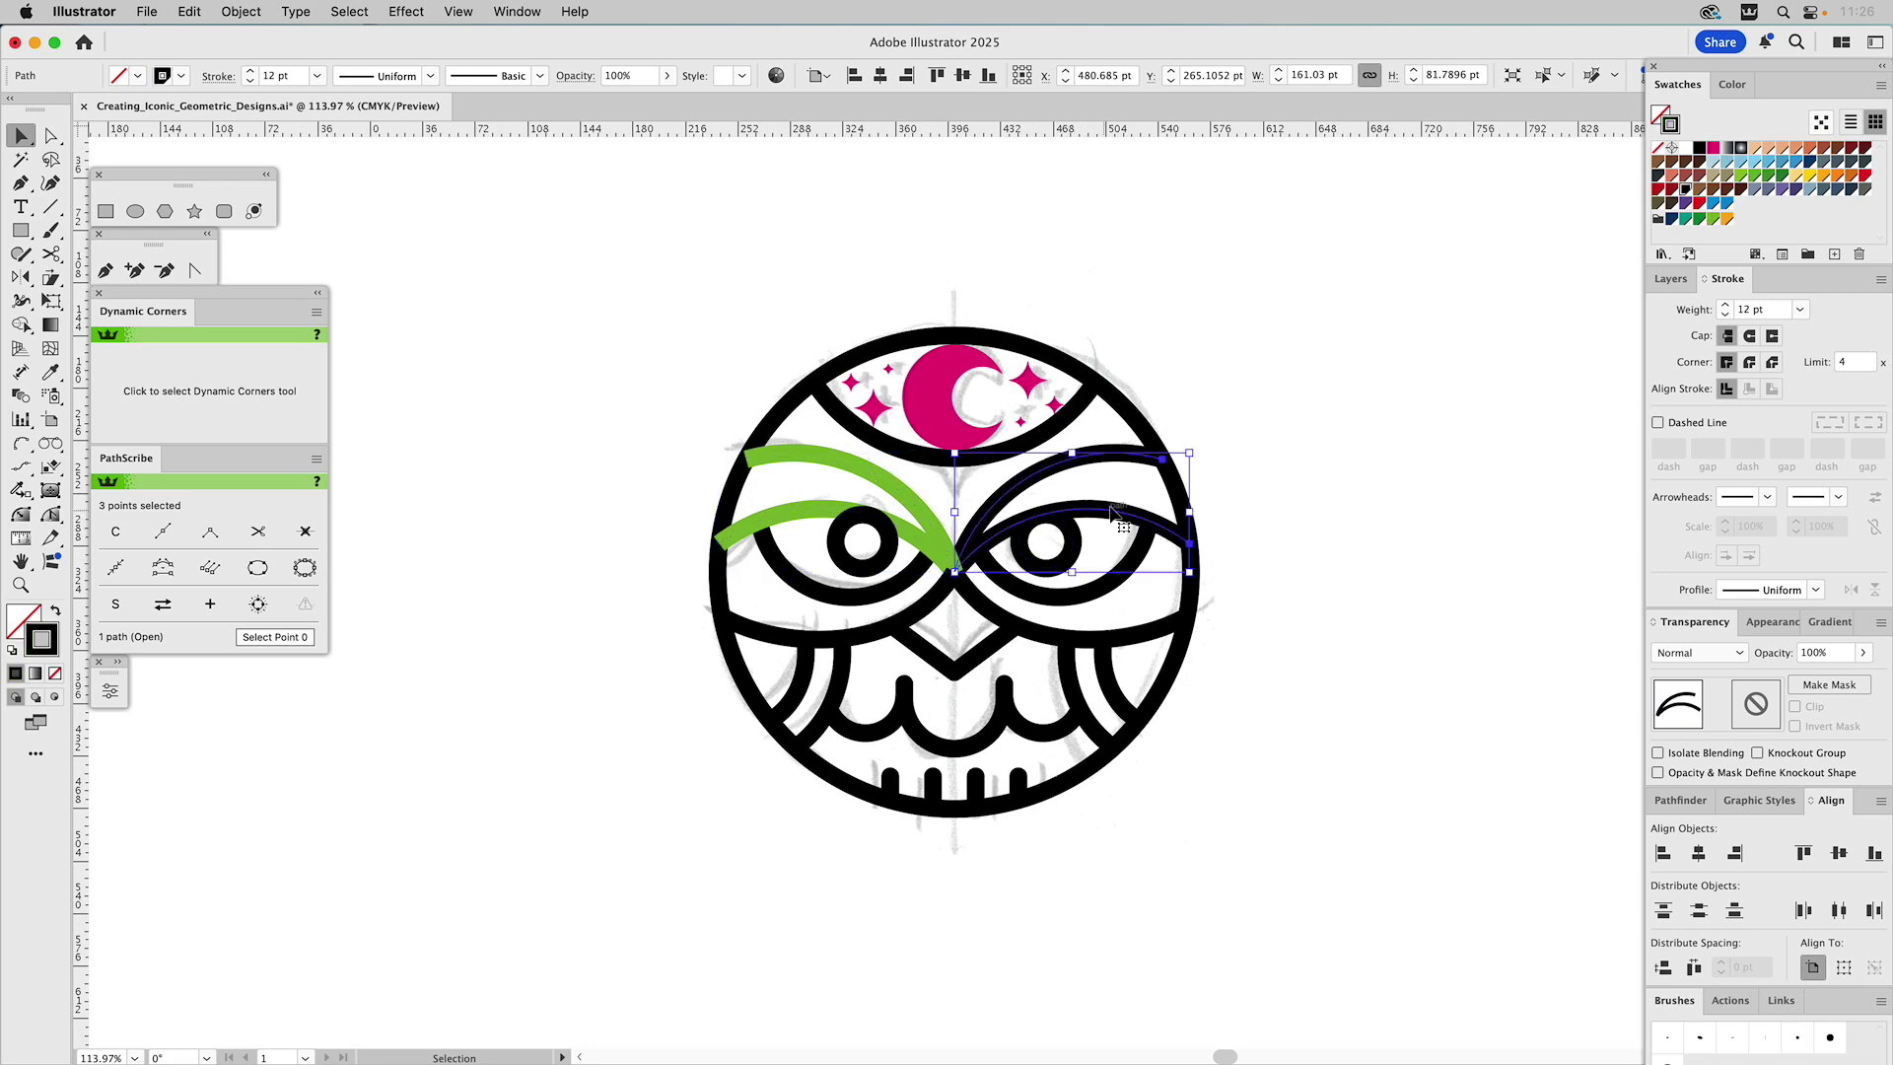
{"action": "left_click", "coordinate": [1714, 205]}
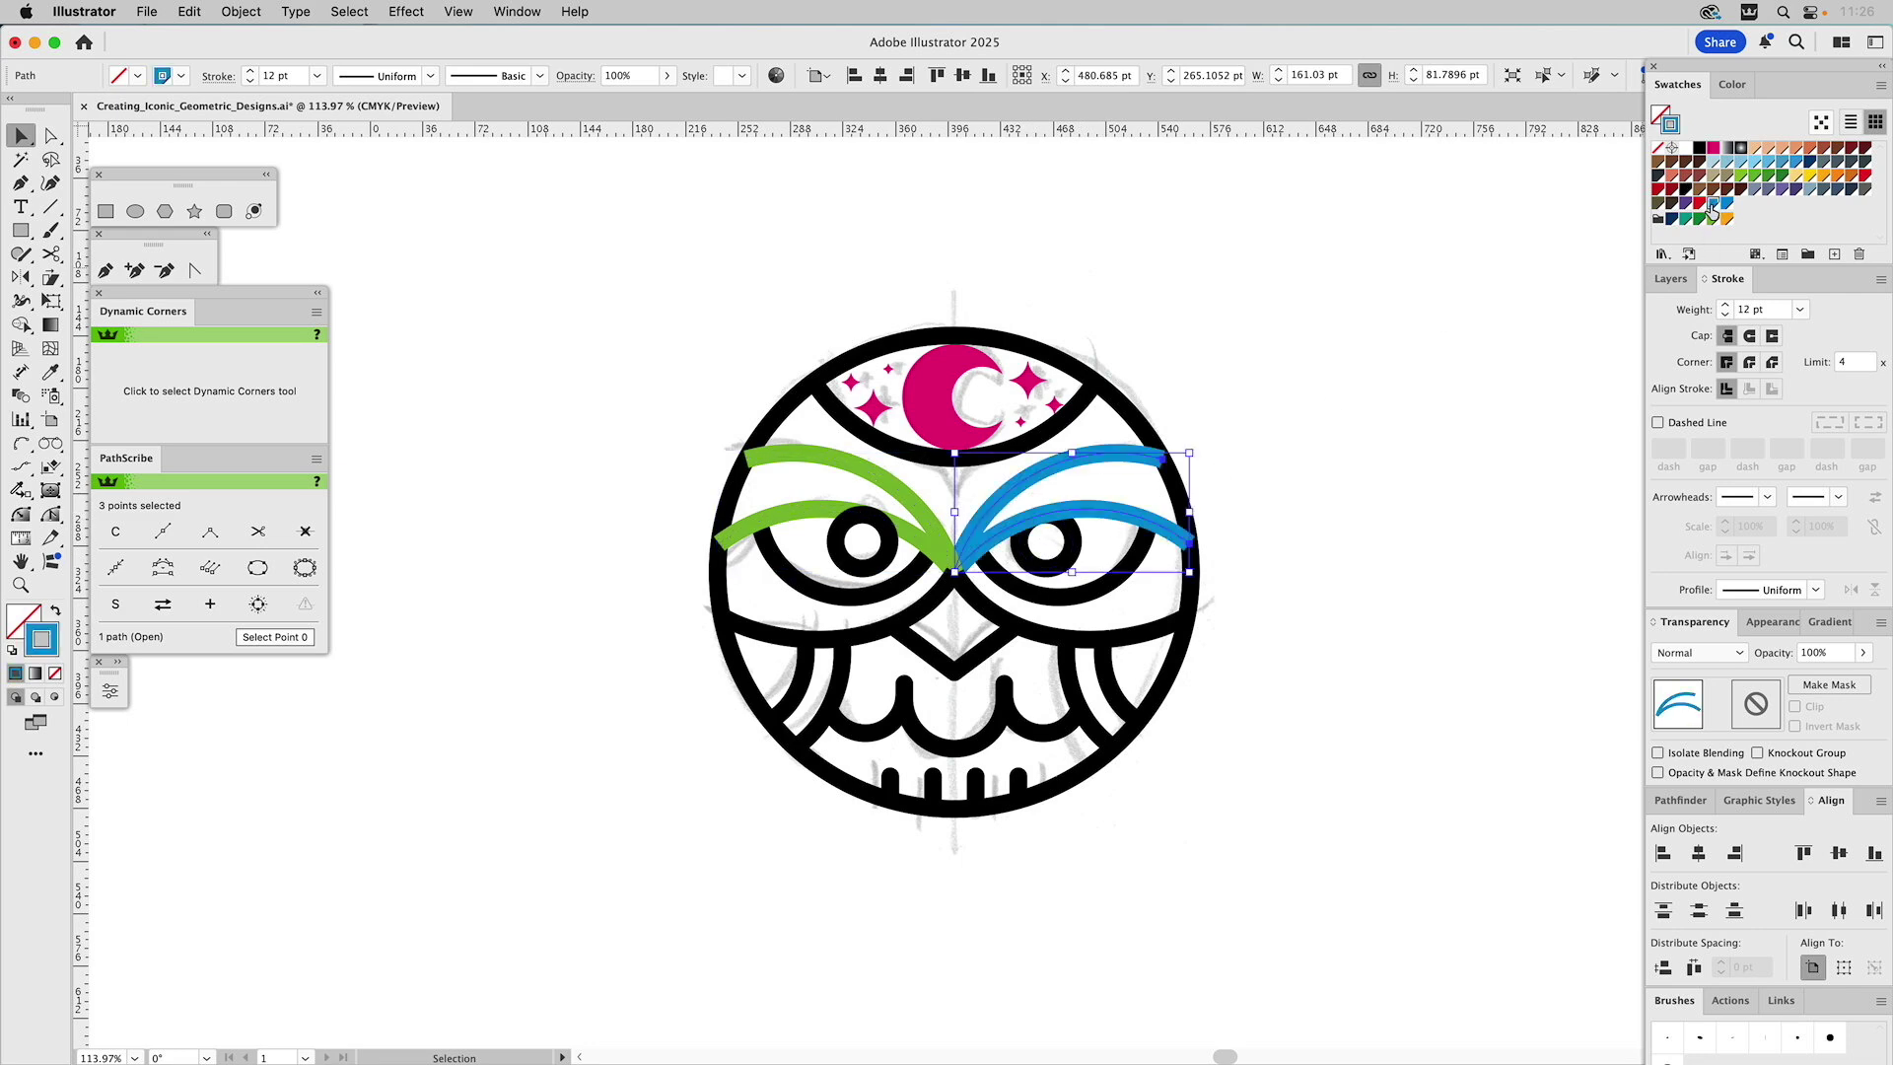
Colour the left lower mask curve magenta and the right lower mask curve orange
{"action": "left_click", "coordinate": [939, 601]}
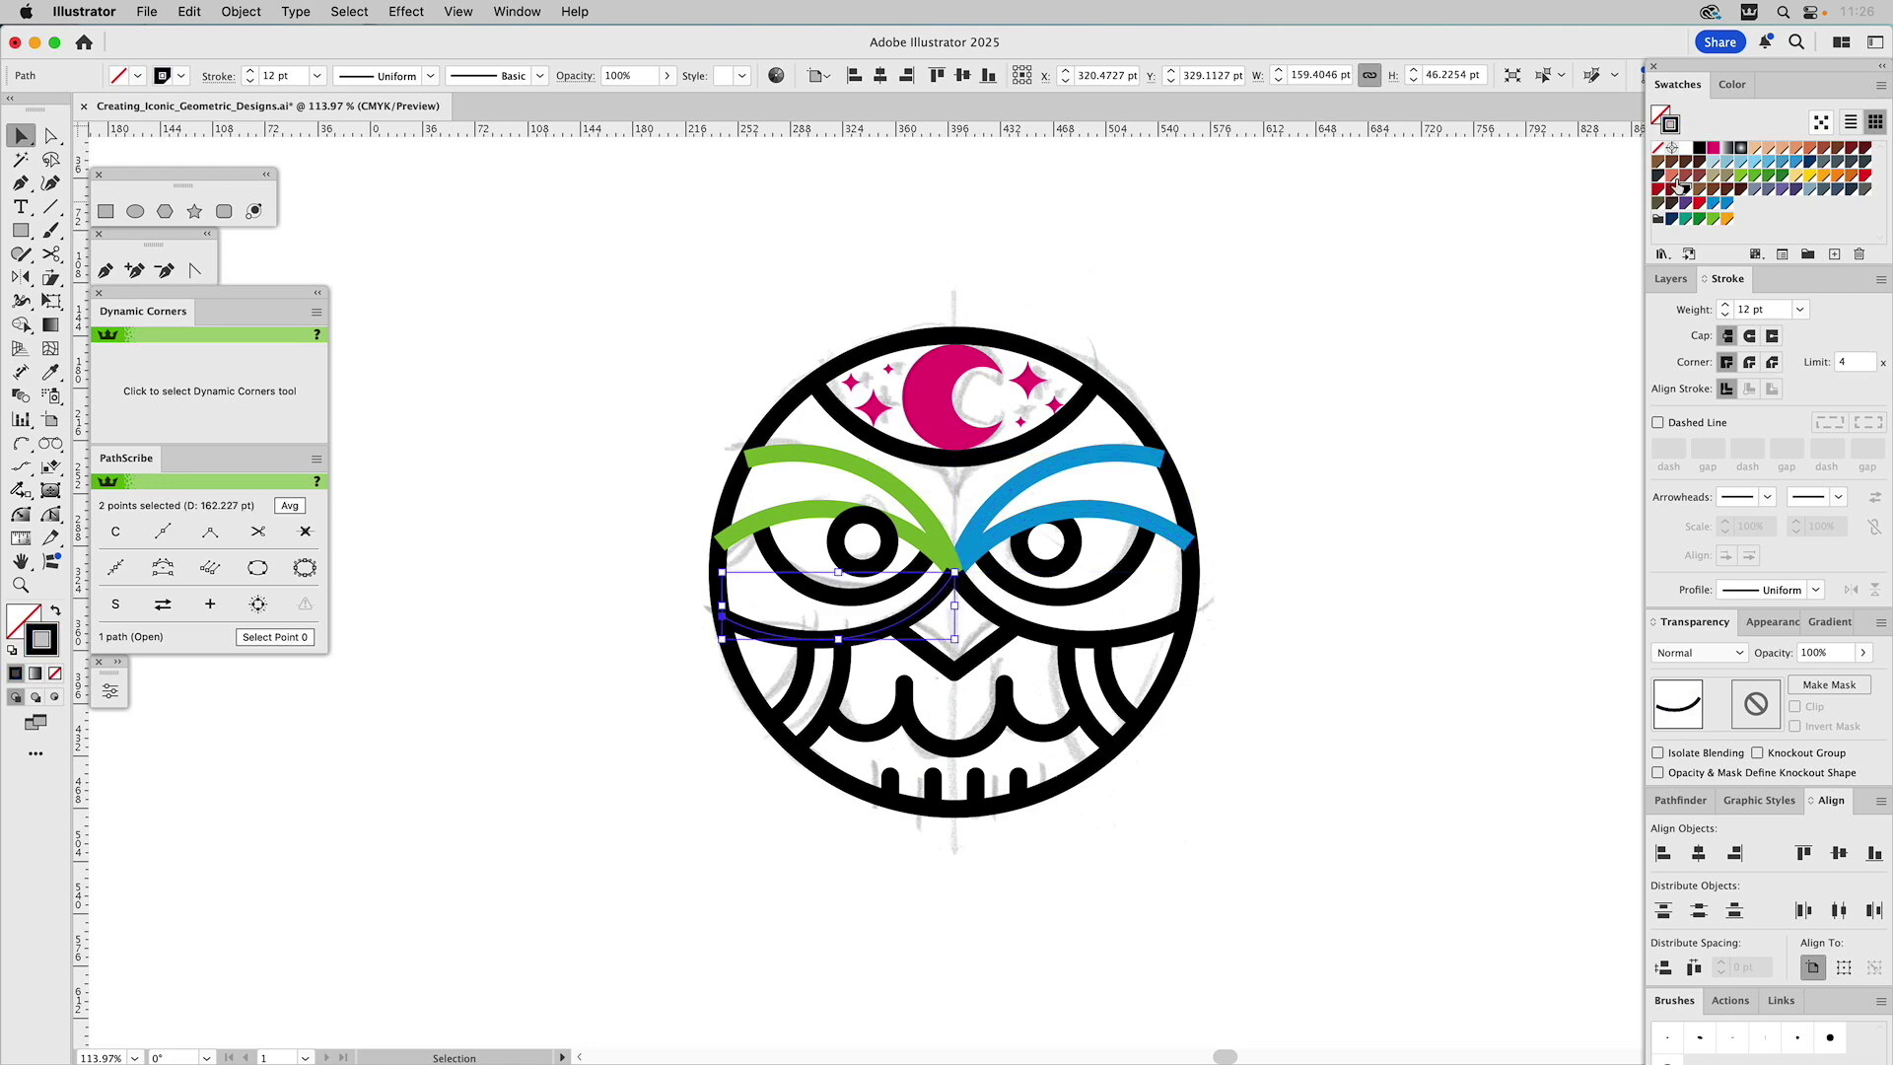
{"action": "left_click", "coordinate": [1712, 149]}
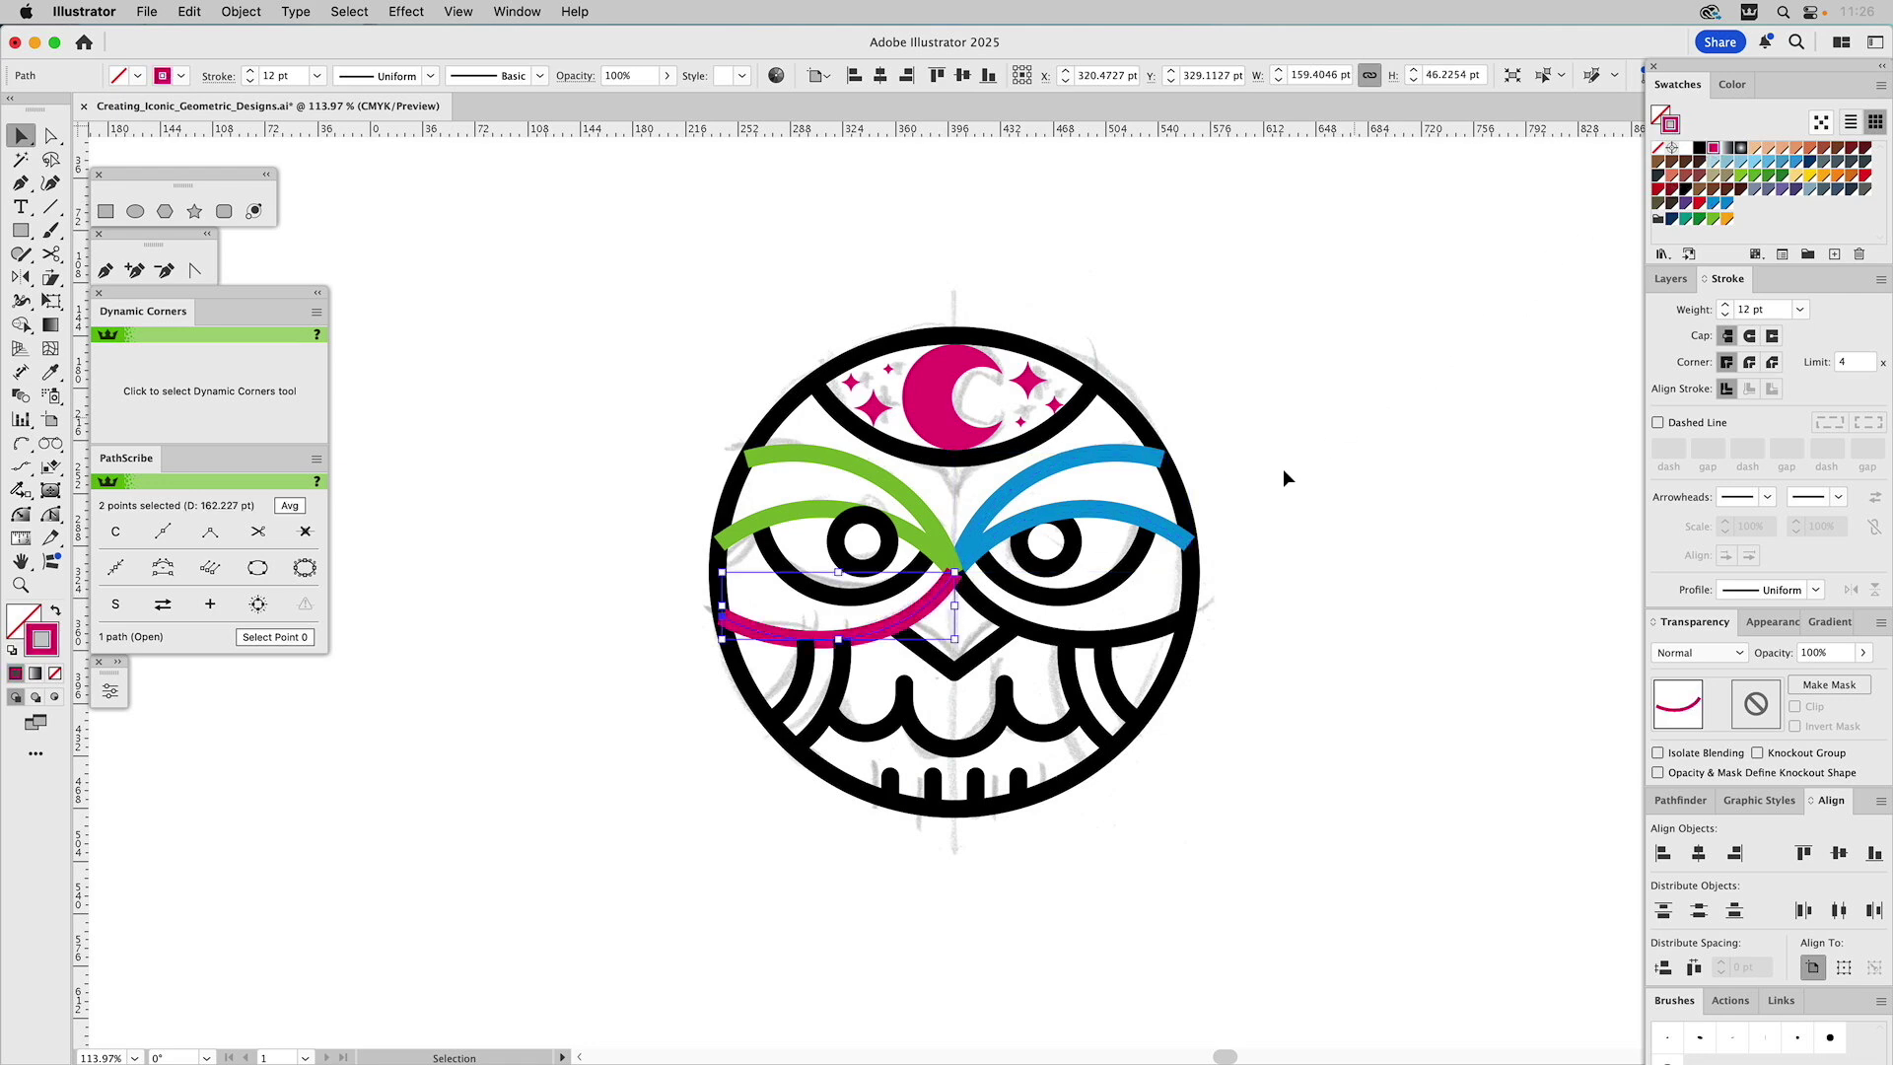
{"action": "left_click", "coordinate": [980, 599]}
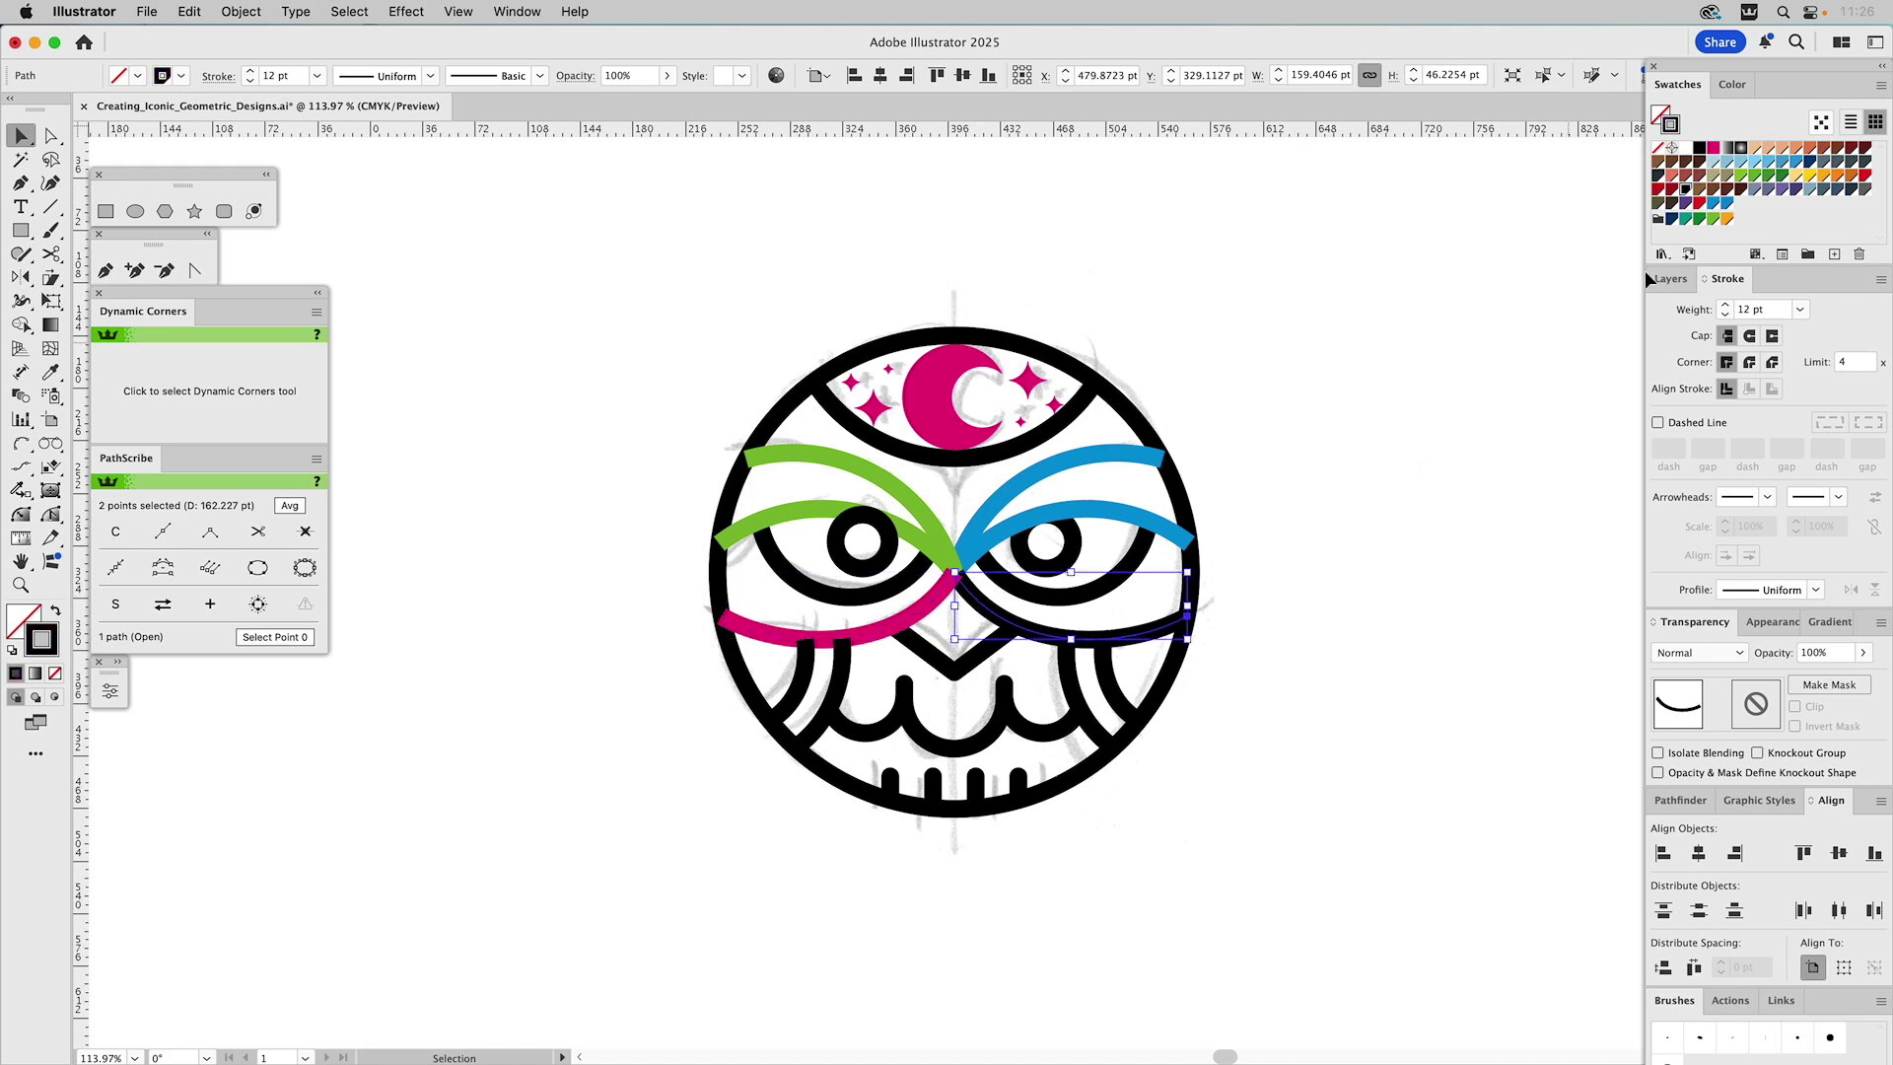
{"action": "left_click", "coordinate": [1838, 178]}
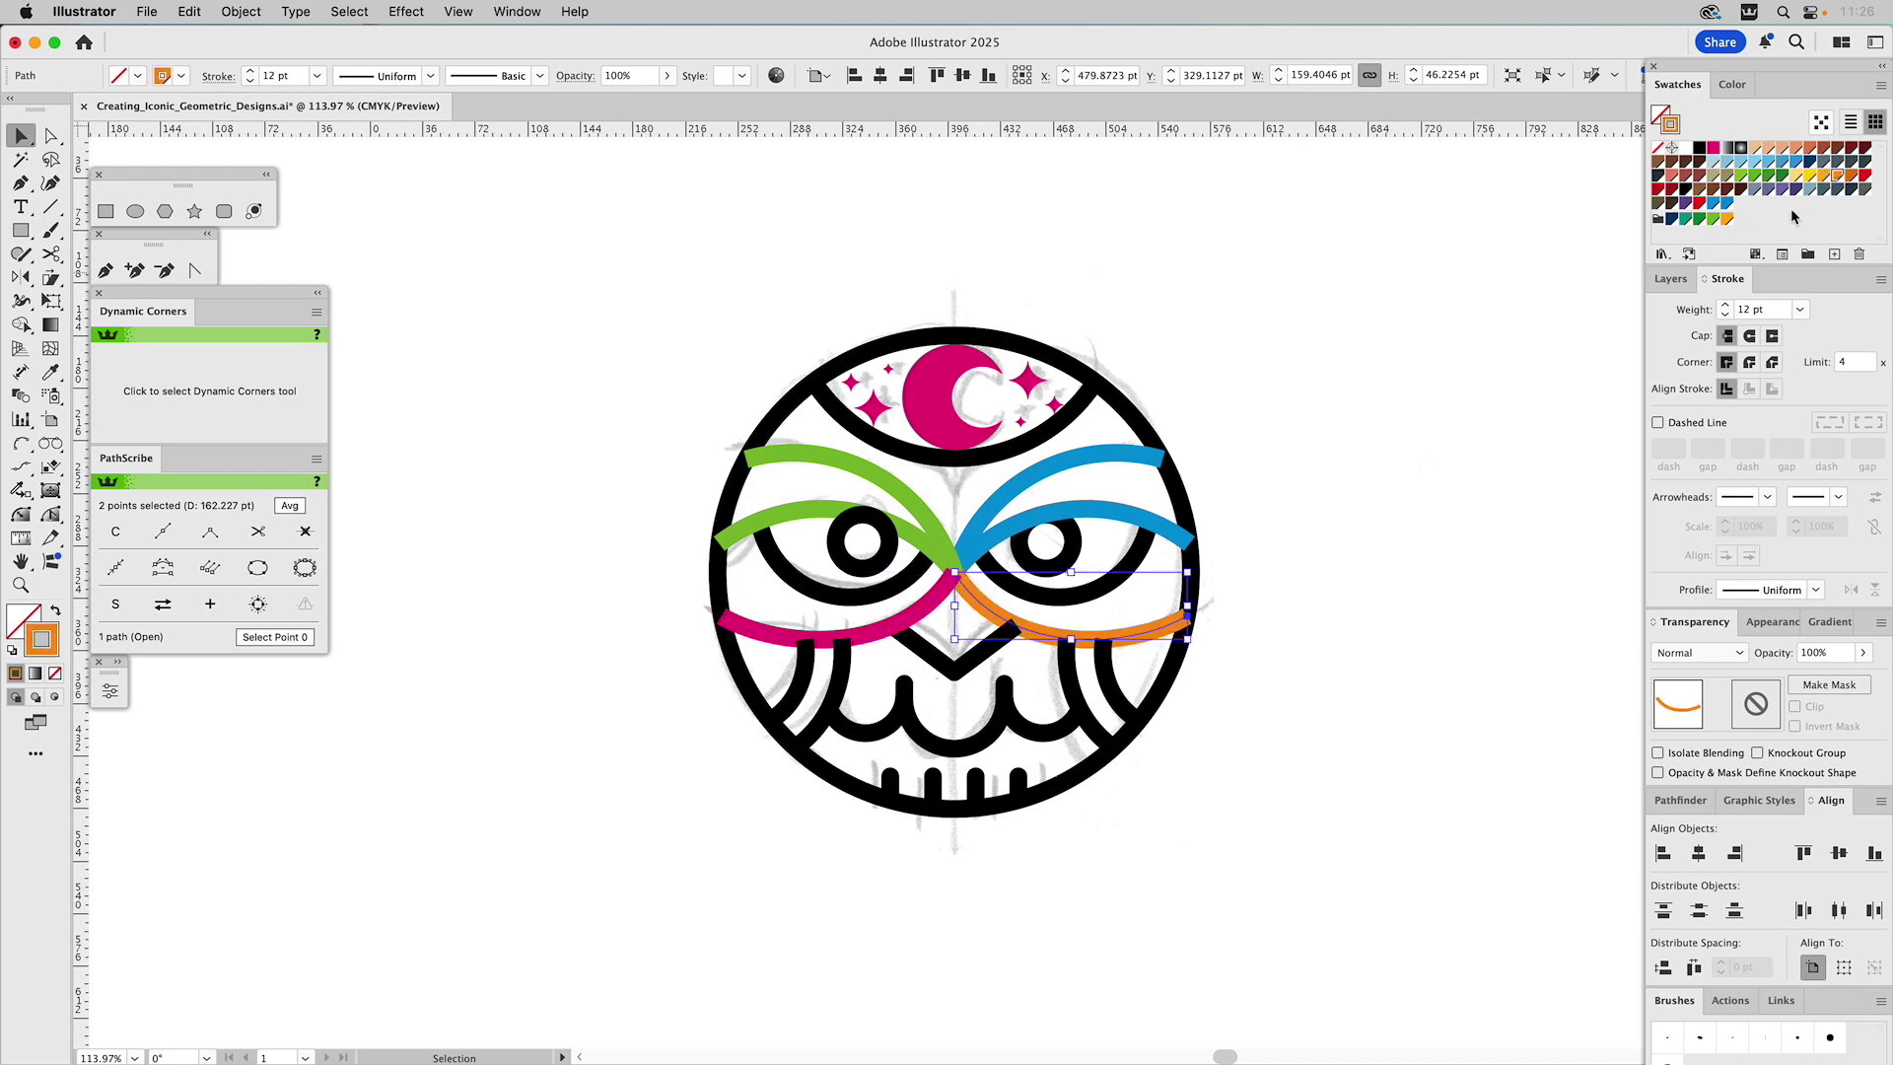
Sample the orange stroke onto the left lower eyelid and the green stroke onto the right lower eyelid with the Eyedropper
{"action": "left_click", "coordinate": [917, 580]}
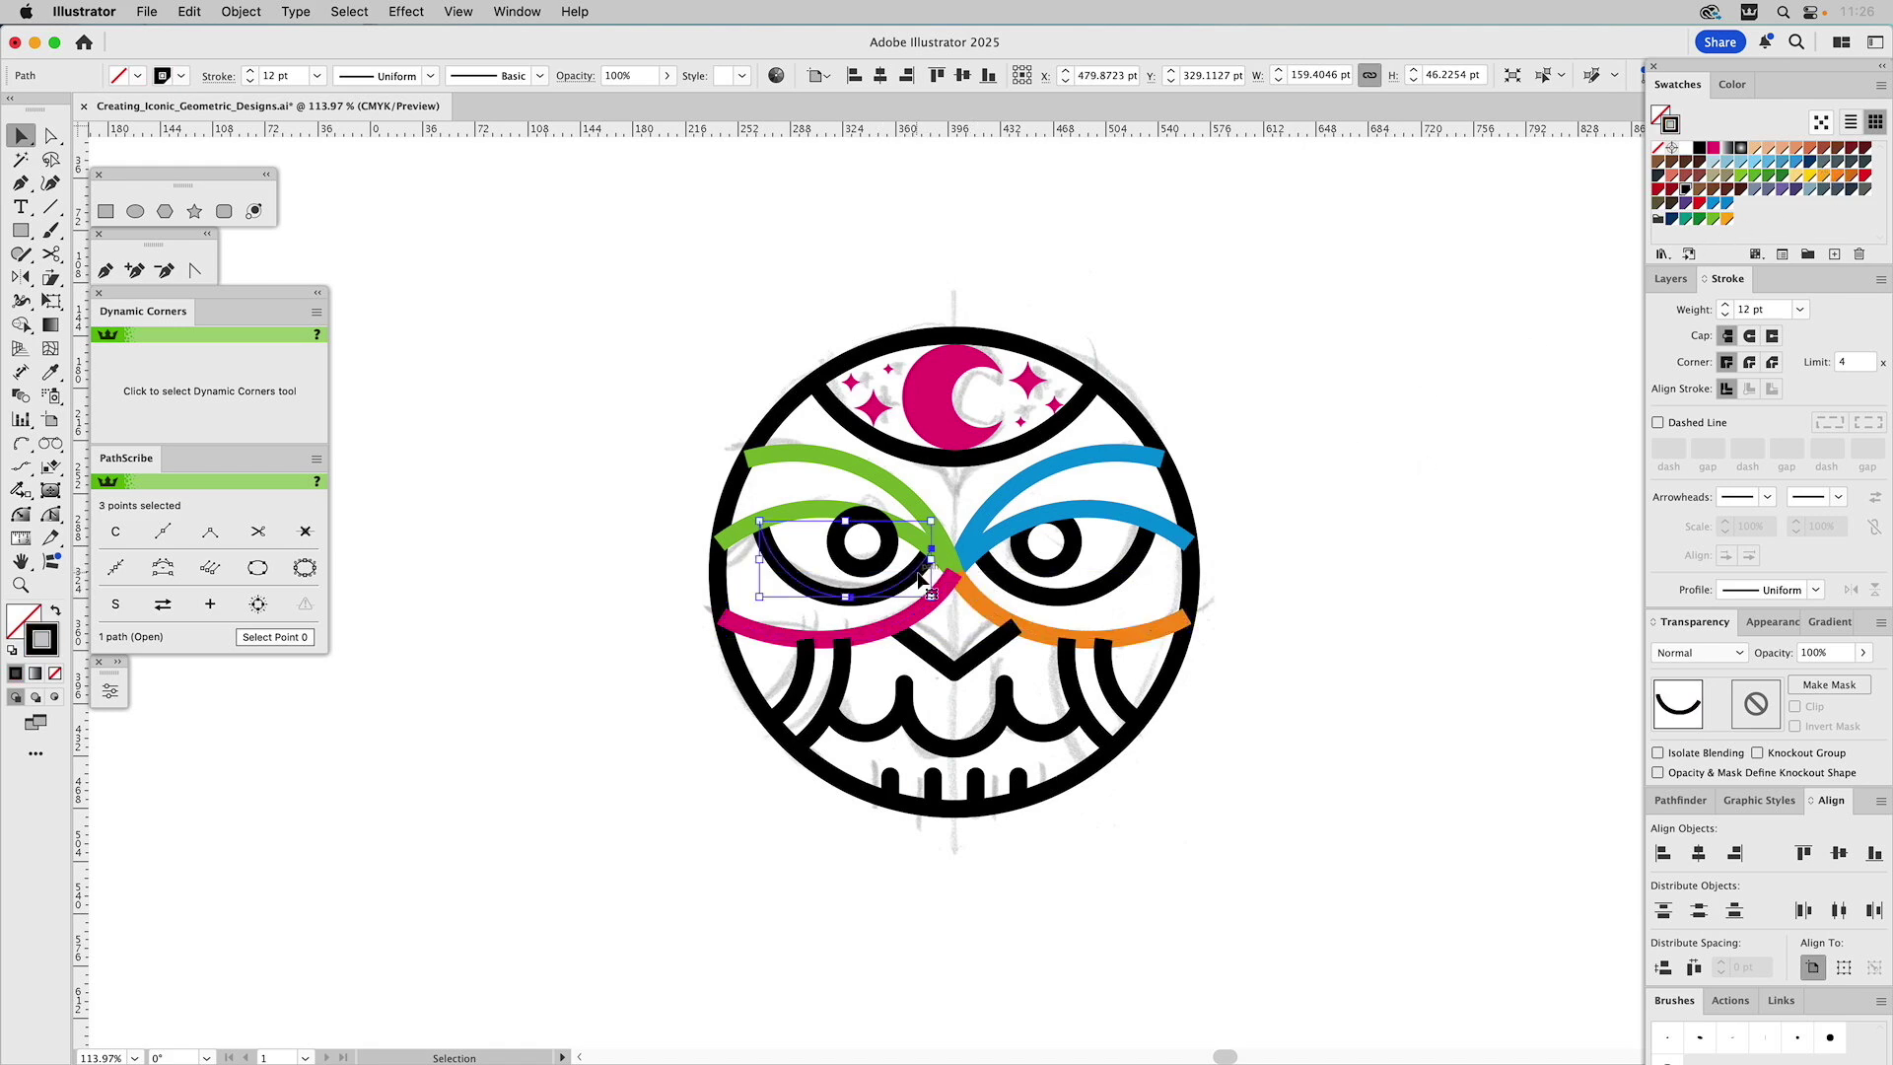
{"action": "key", "text": "i"}
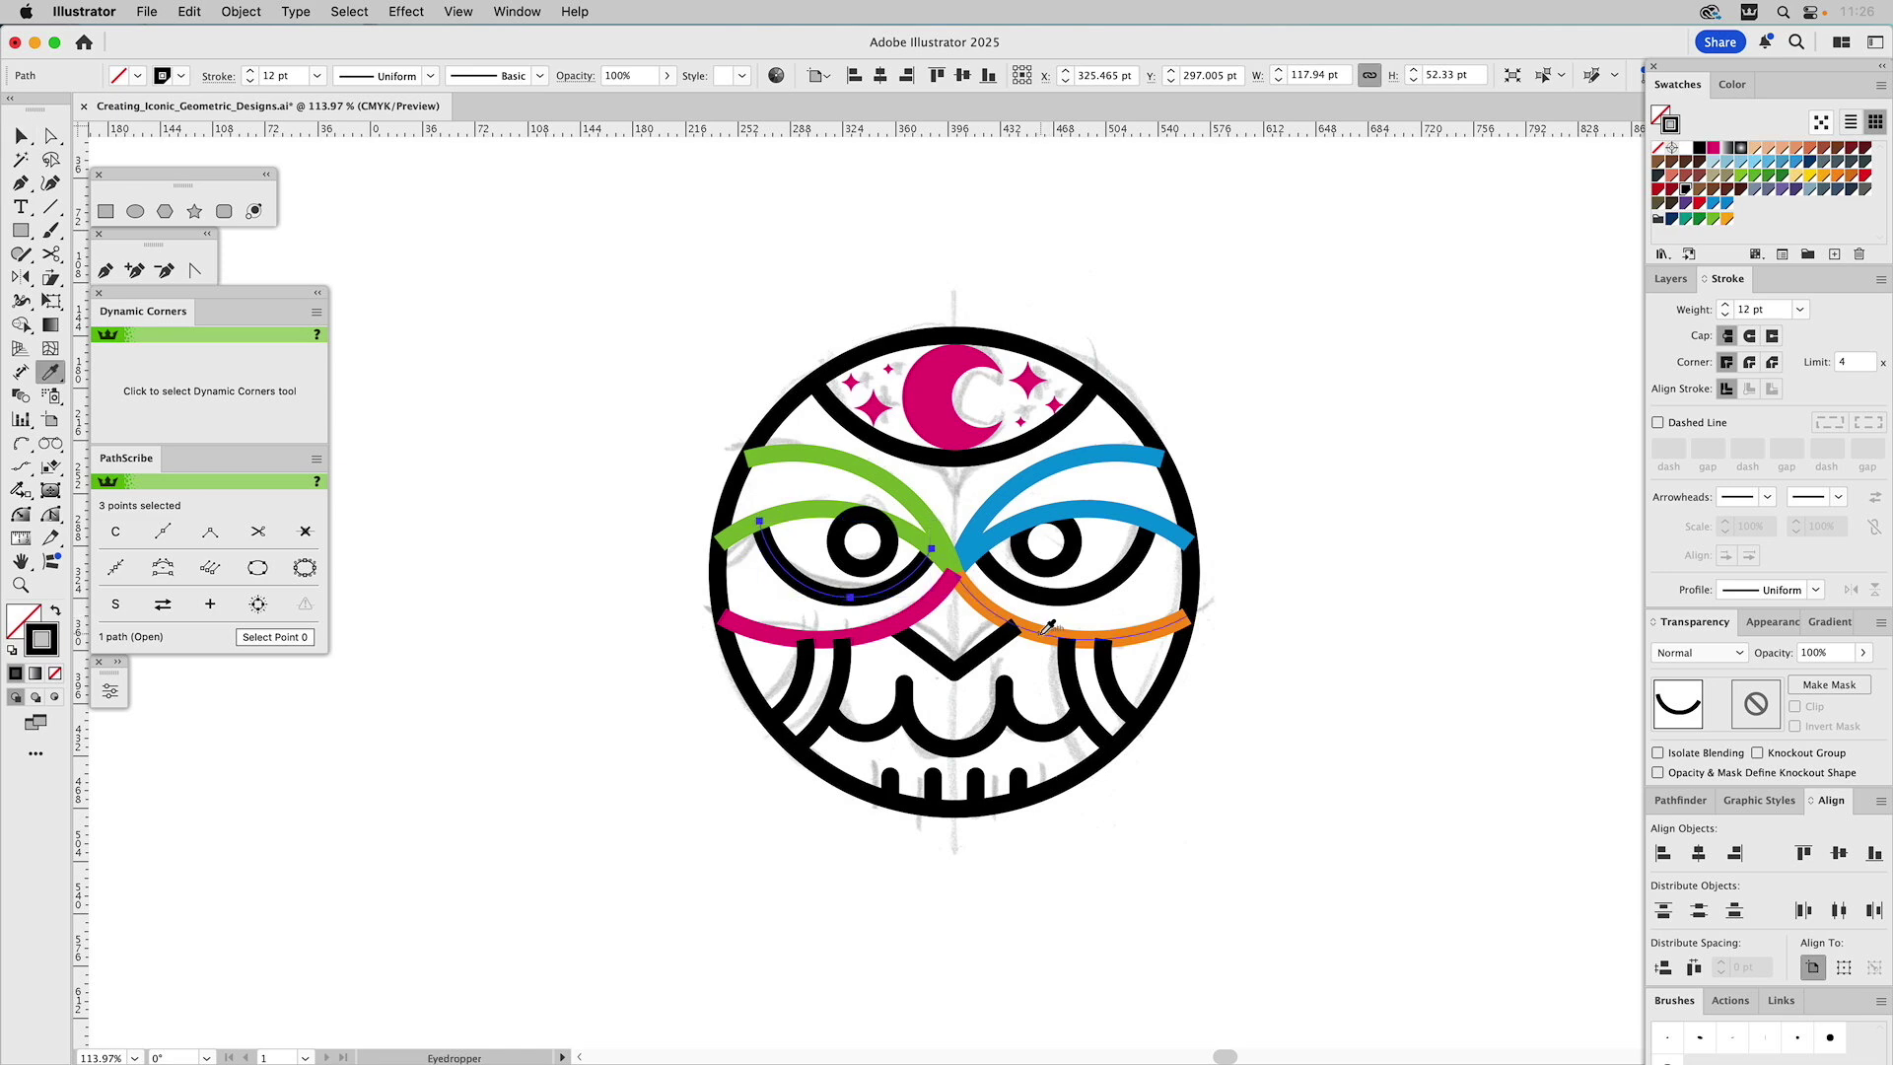
{"action": "left_click", "coordinate": [1048, 627]}
{"action": "left_click", "coordinate": [1073, 594], "text": "super"}
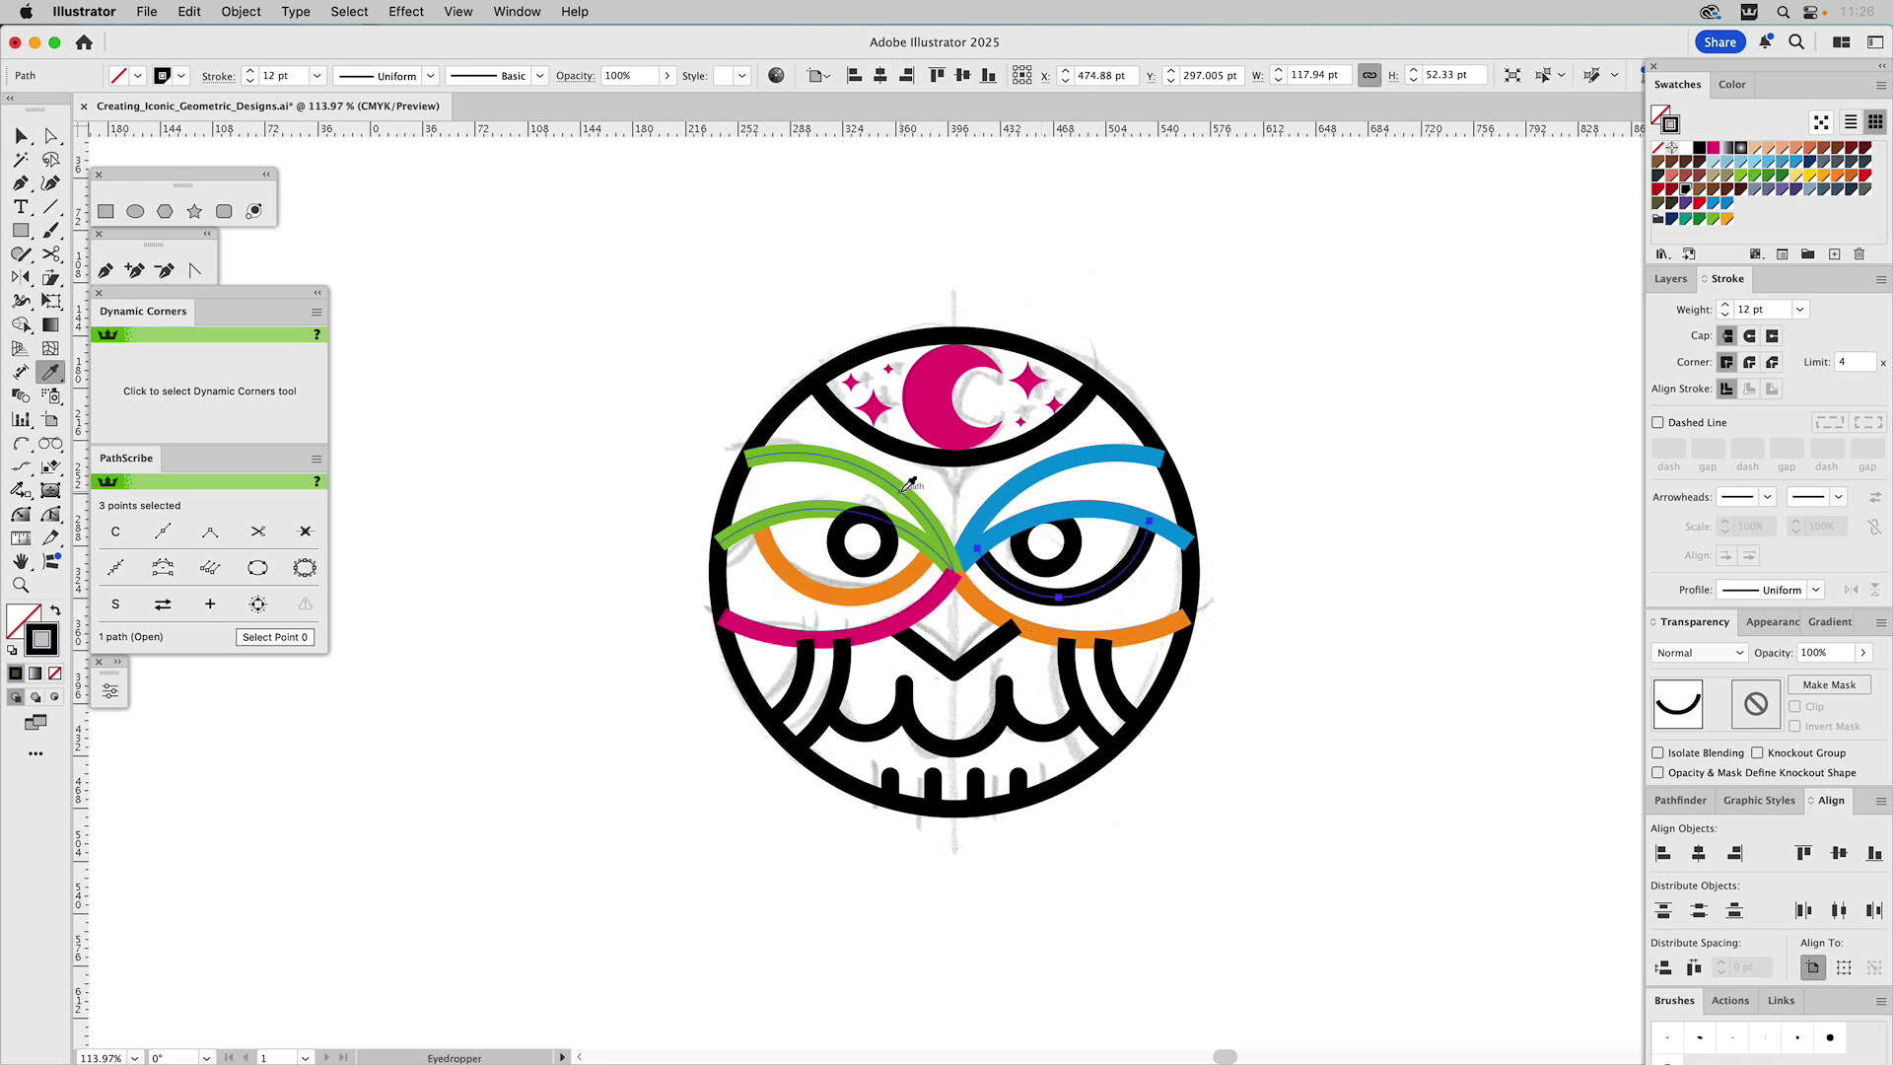
{"action": "left_click", "coordinate": [927, 493]}
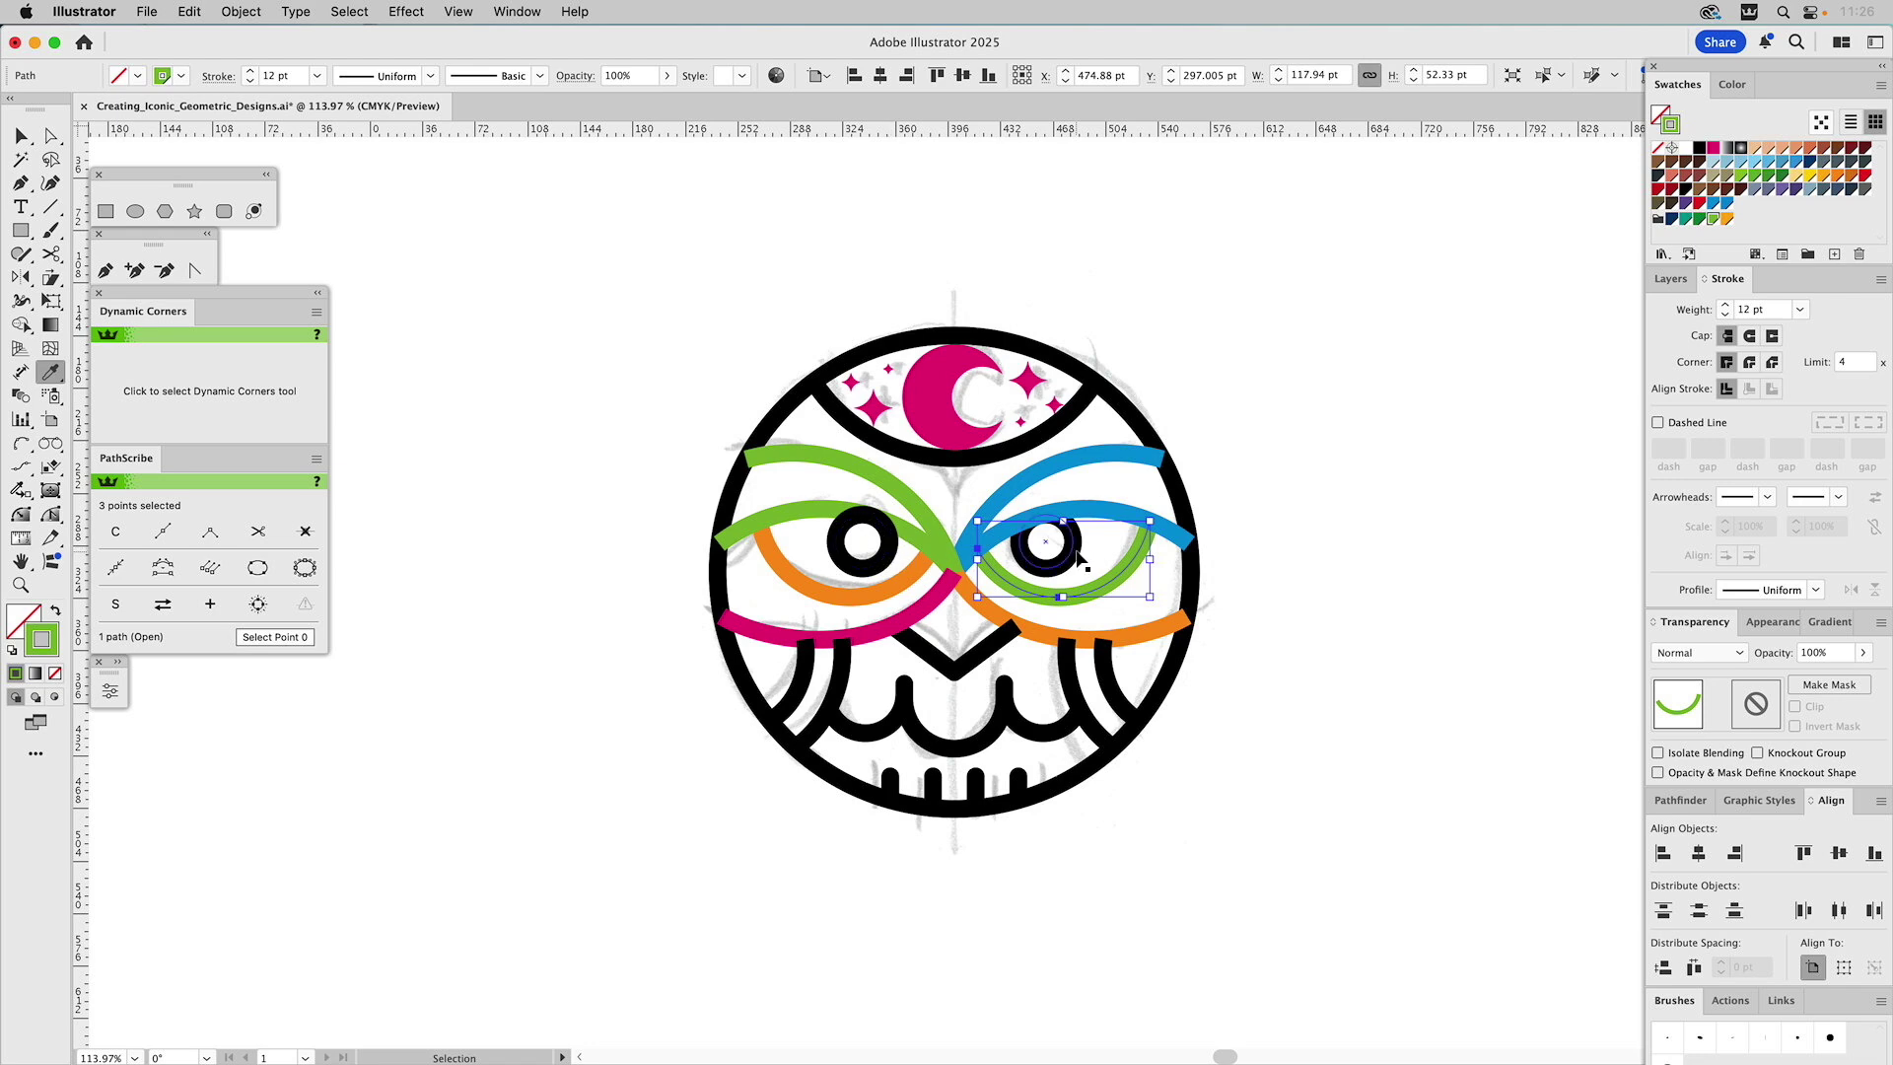
Sample the green stroke onto the left inner cheek line and the blue stroke onto the left outer cheek line with the Eyedropper
{"action": "left_click", "coordinate": [1073, 546], "text": "super"}
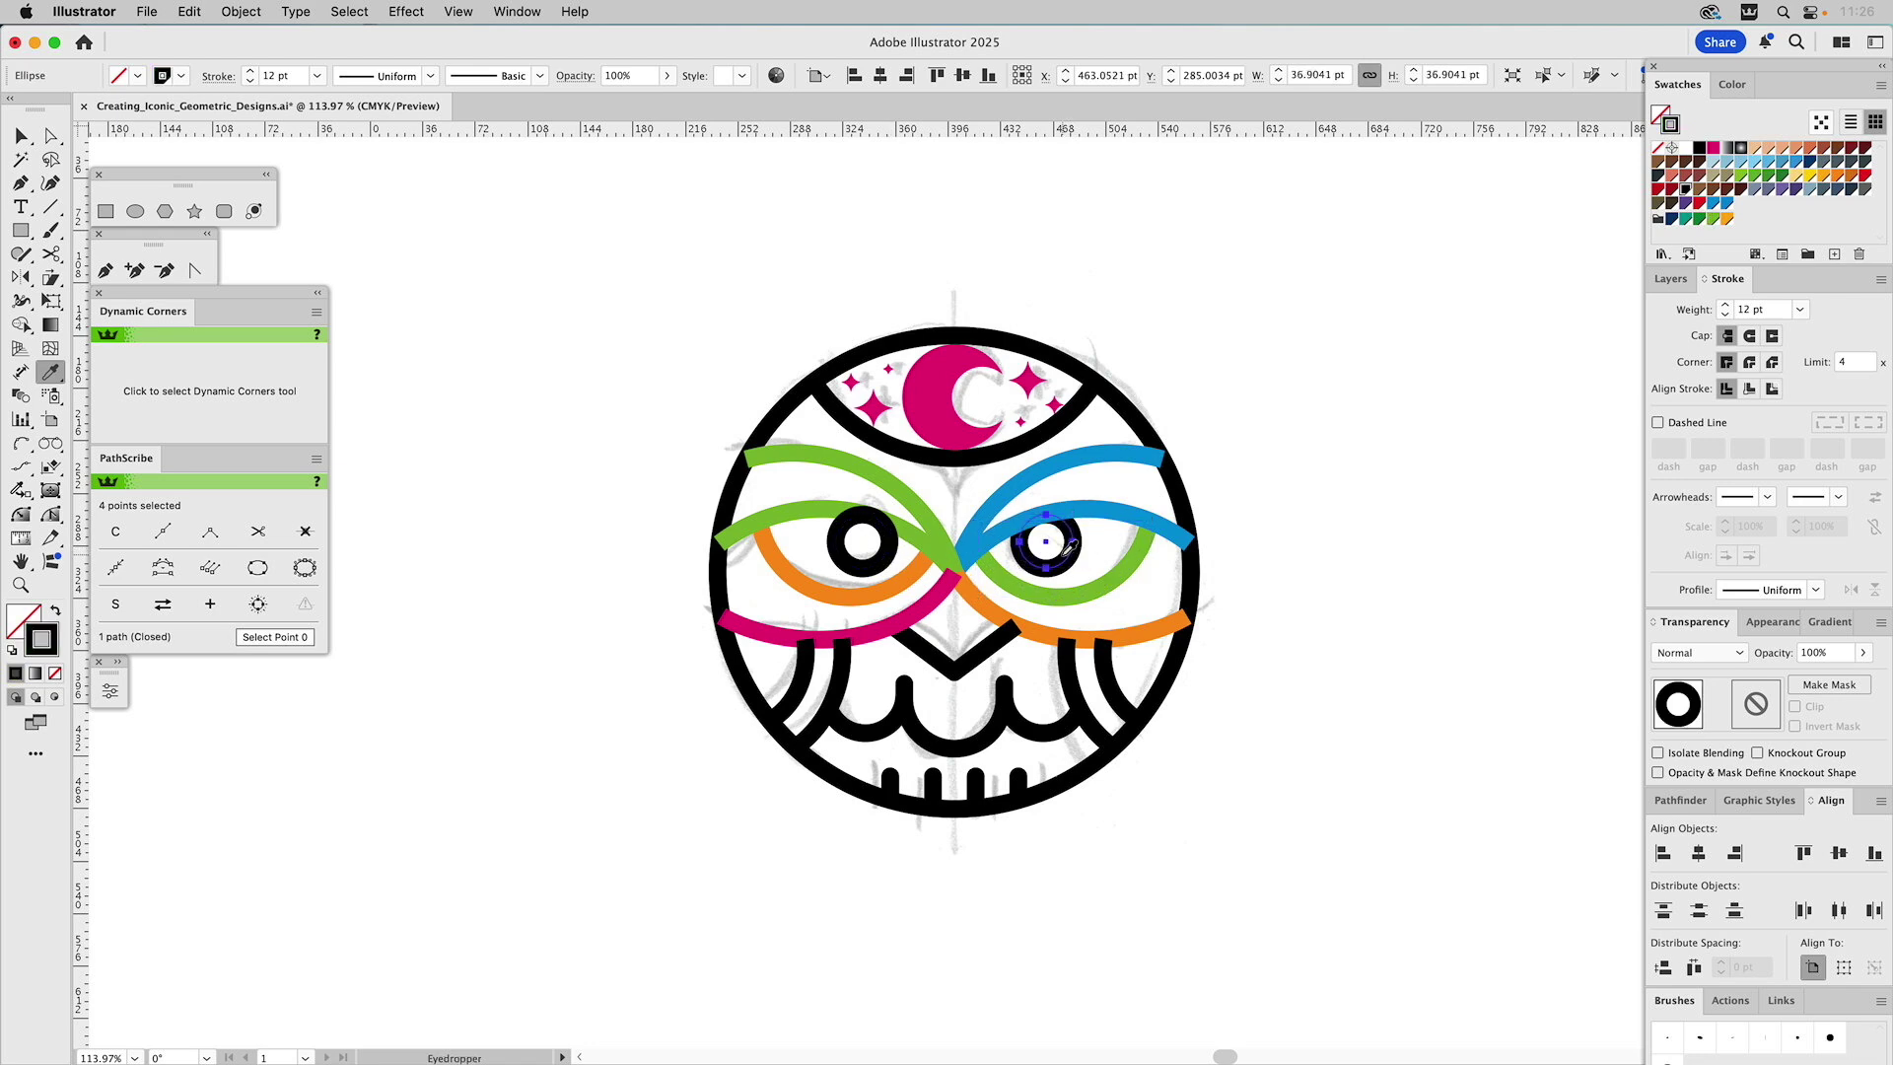
{"action": "key", "text": "v"}
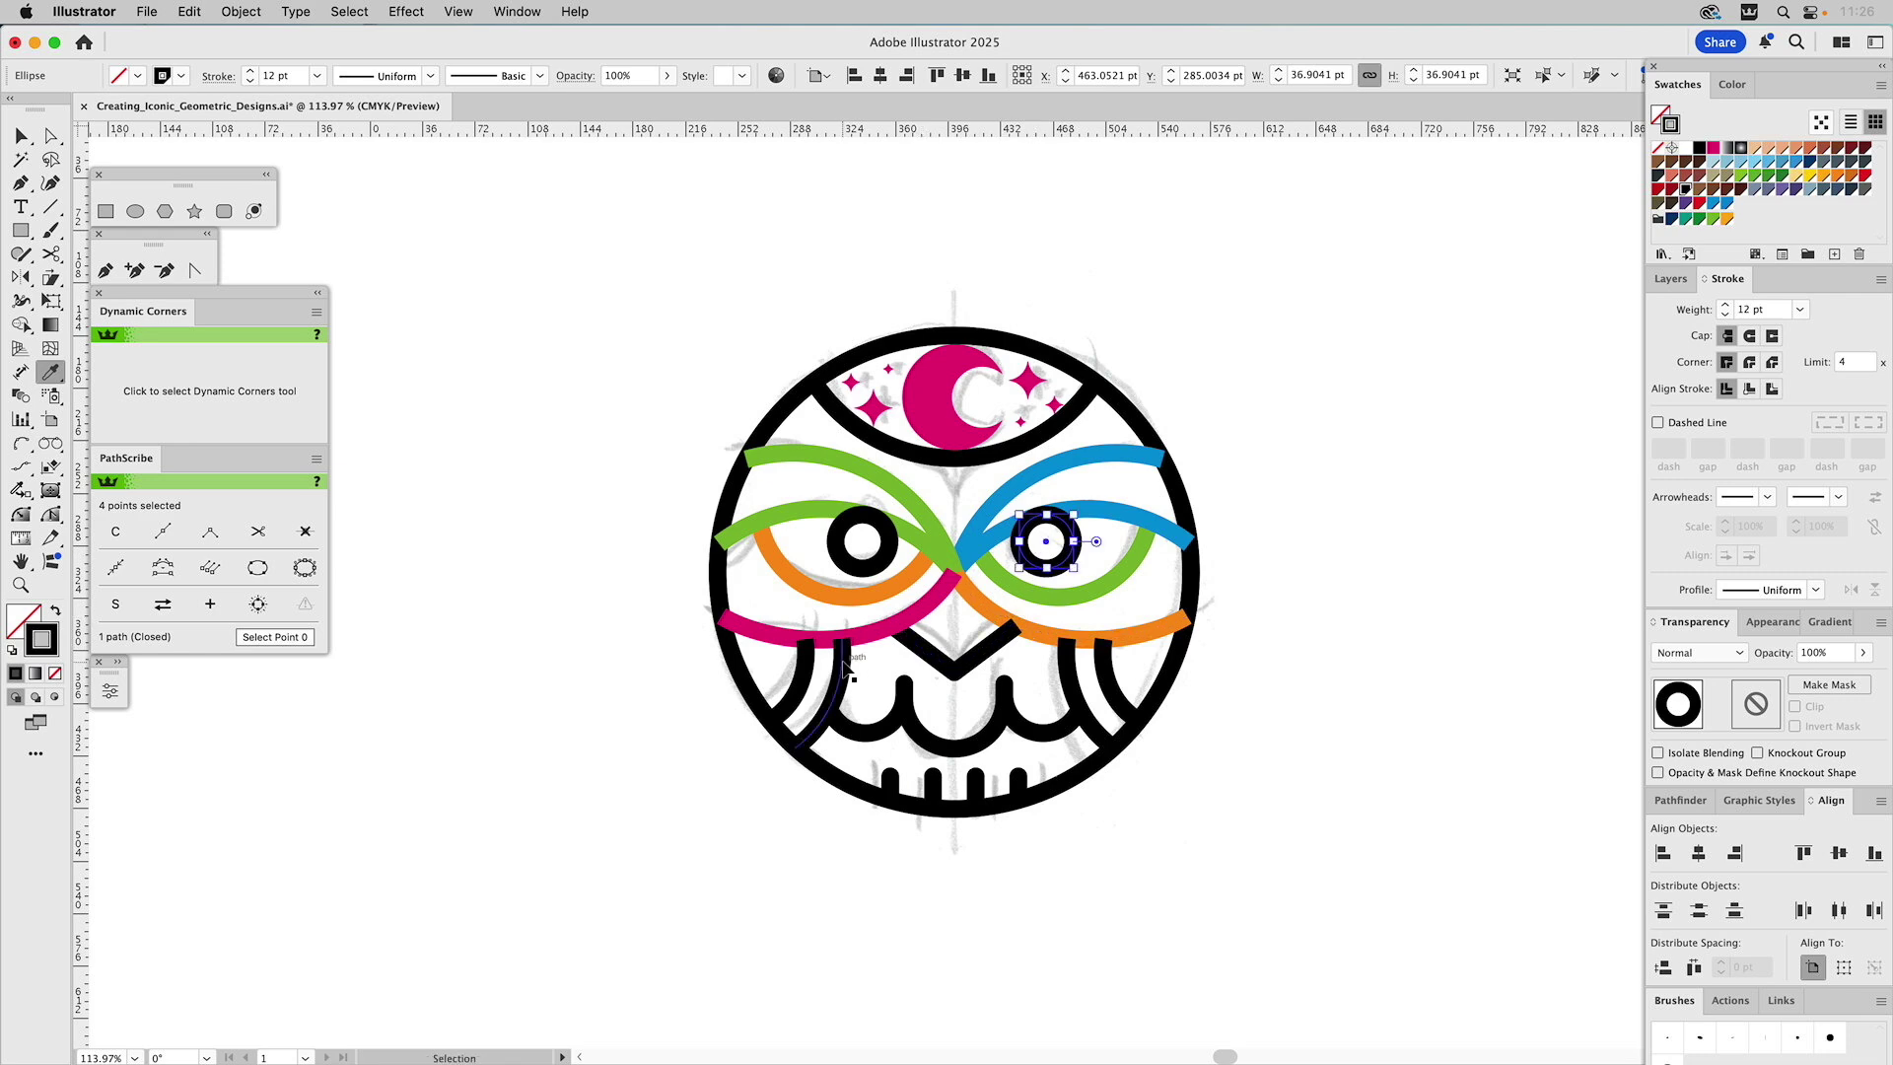
{"action": "left_click", "coordinate": [845, 659]}
{"action": "key", "text": "i"}
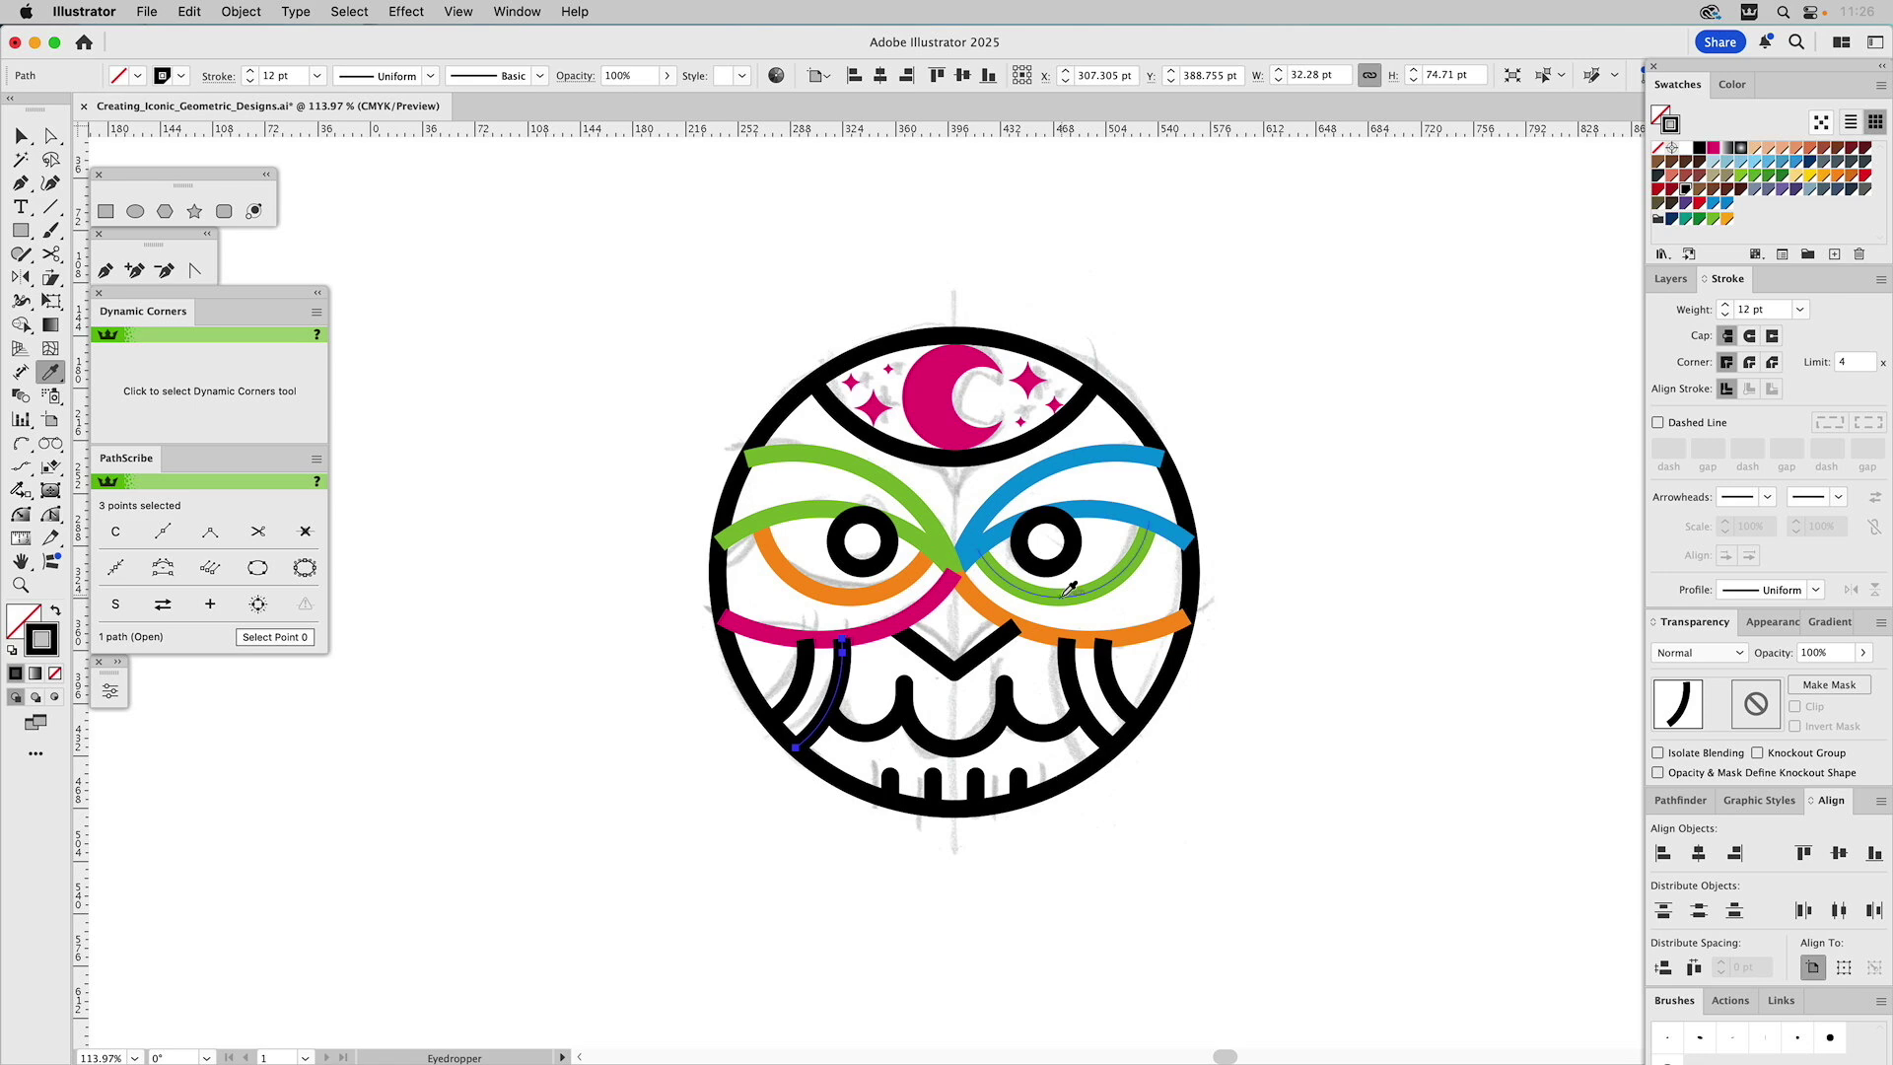
{"action": "left_click", "coordinate": [1070, 589]}
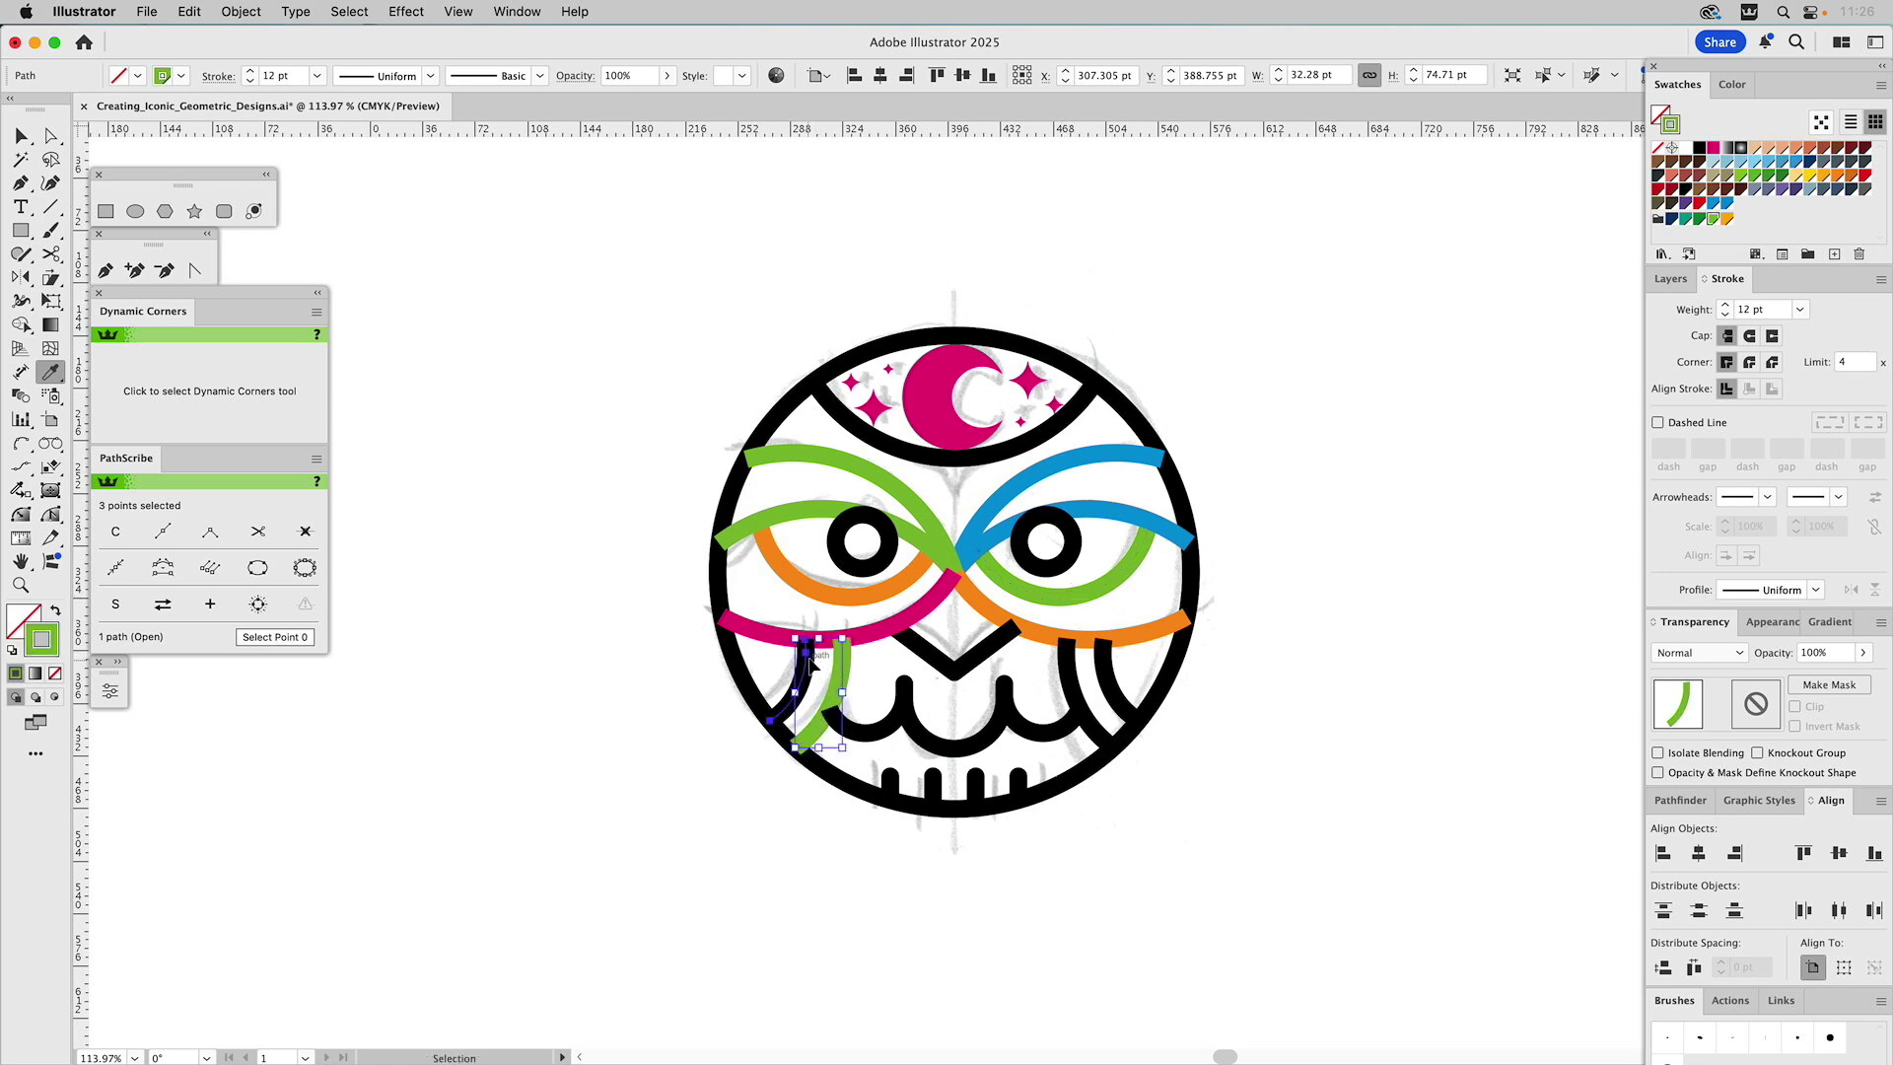
{"action": "left_click", "coordinate": [1000, 505]}
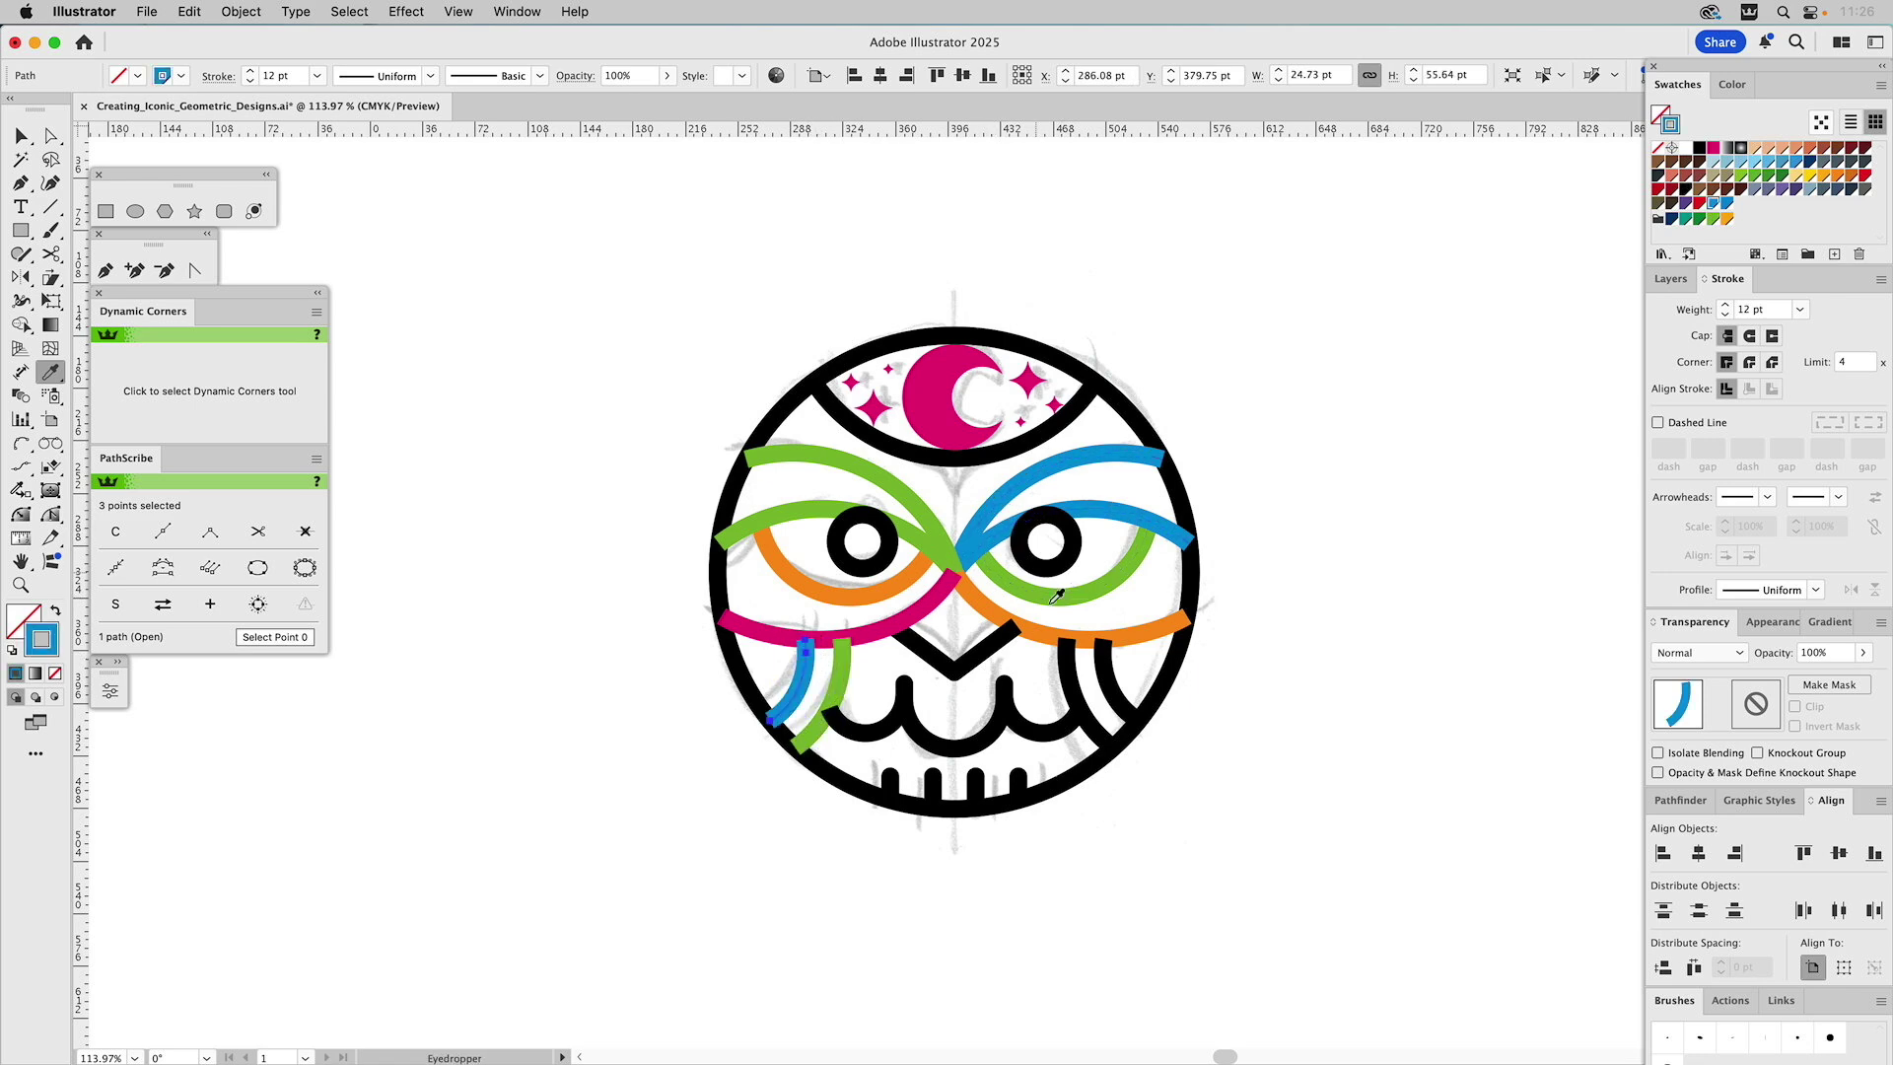
Colour the right inner cheek line magenta and the right outer cheek line blue by sampling existing strokes
{"action": "left_click", "coordinate": [1067, 662], "text": "super"}
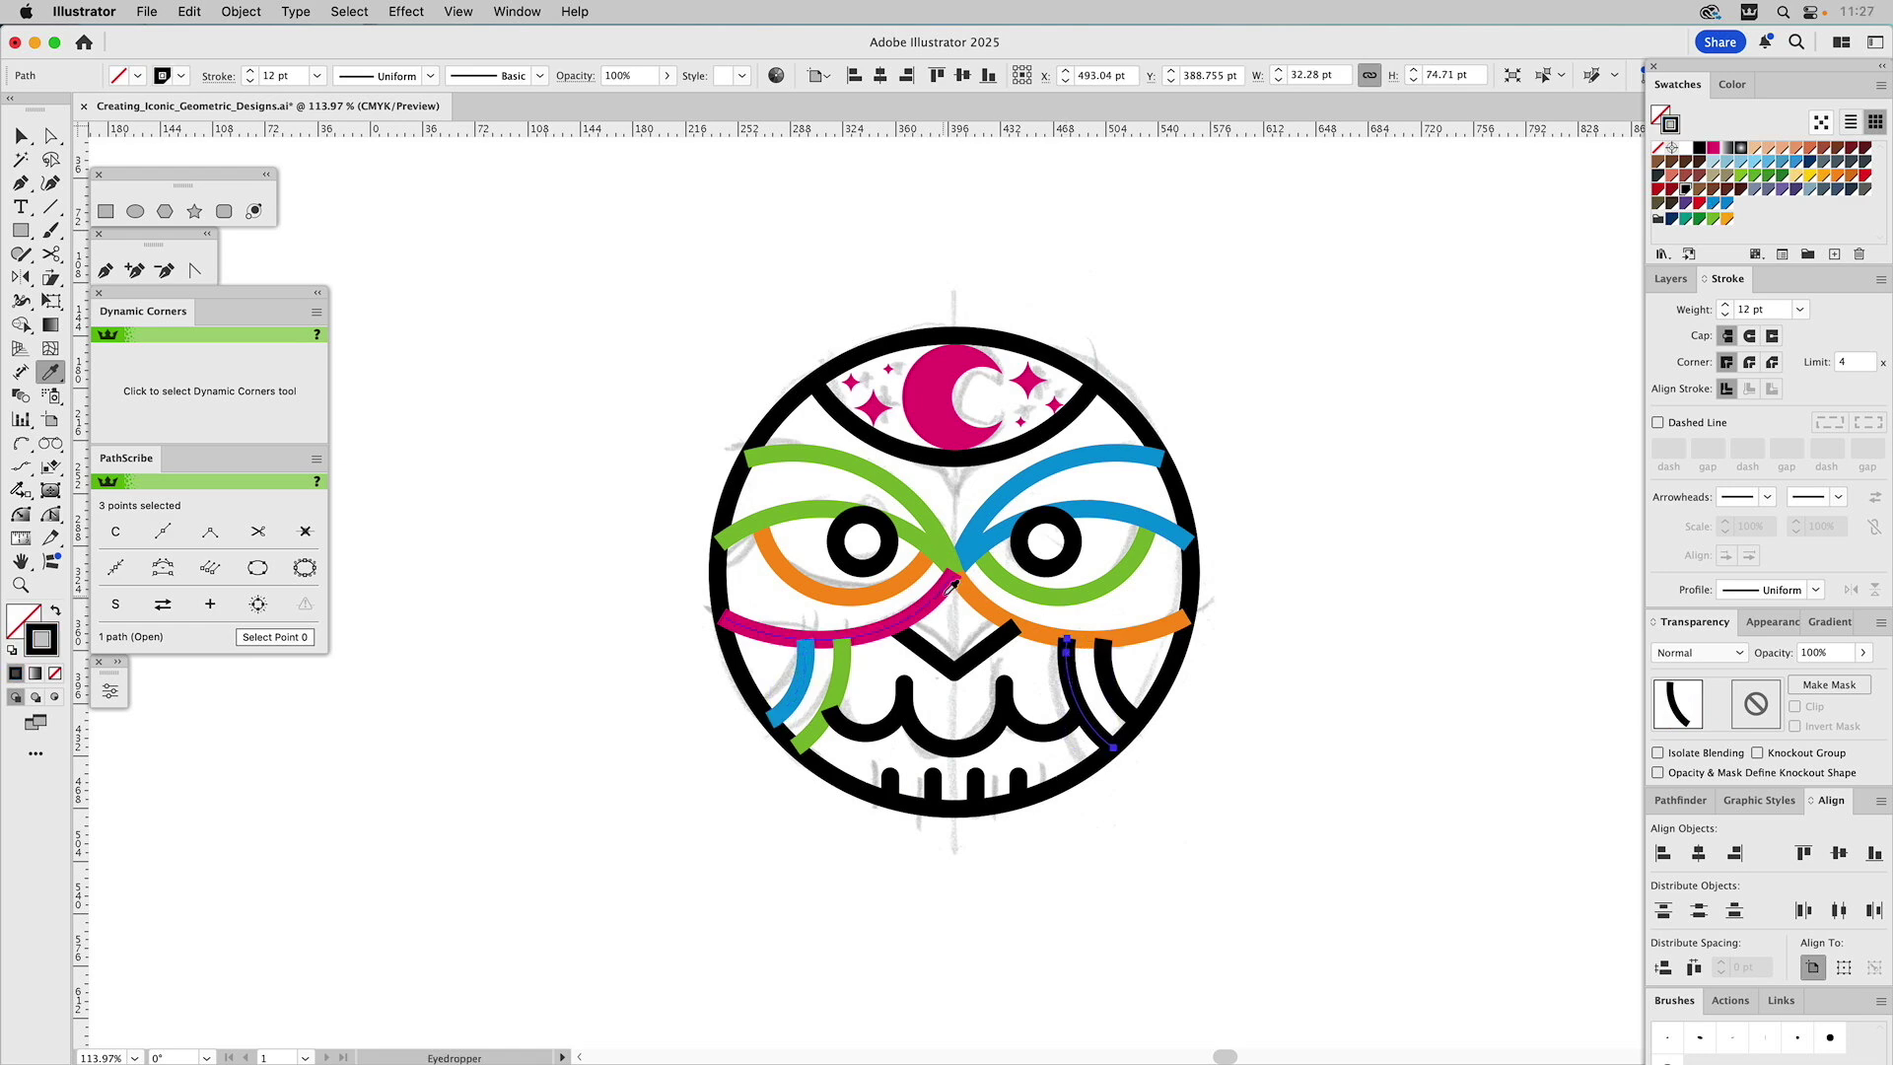
{"action": "left_click", "coordinate": [950, 589]}
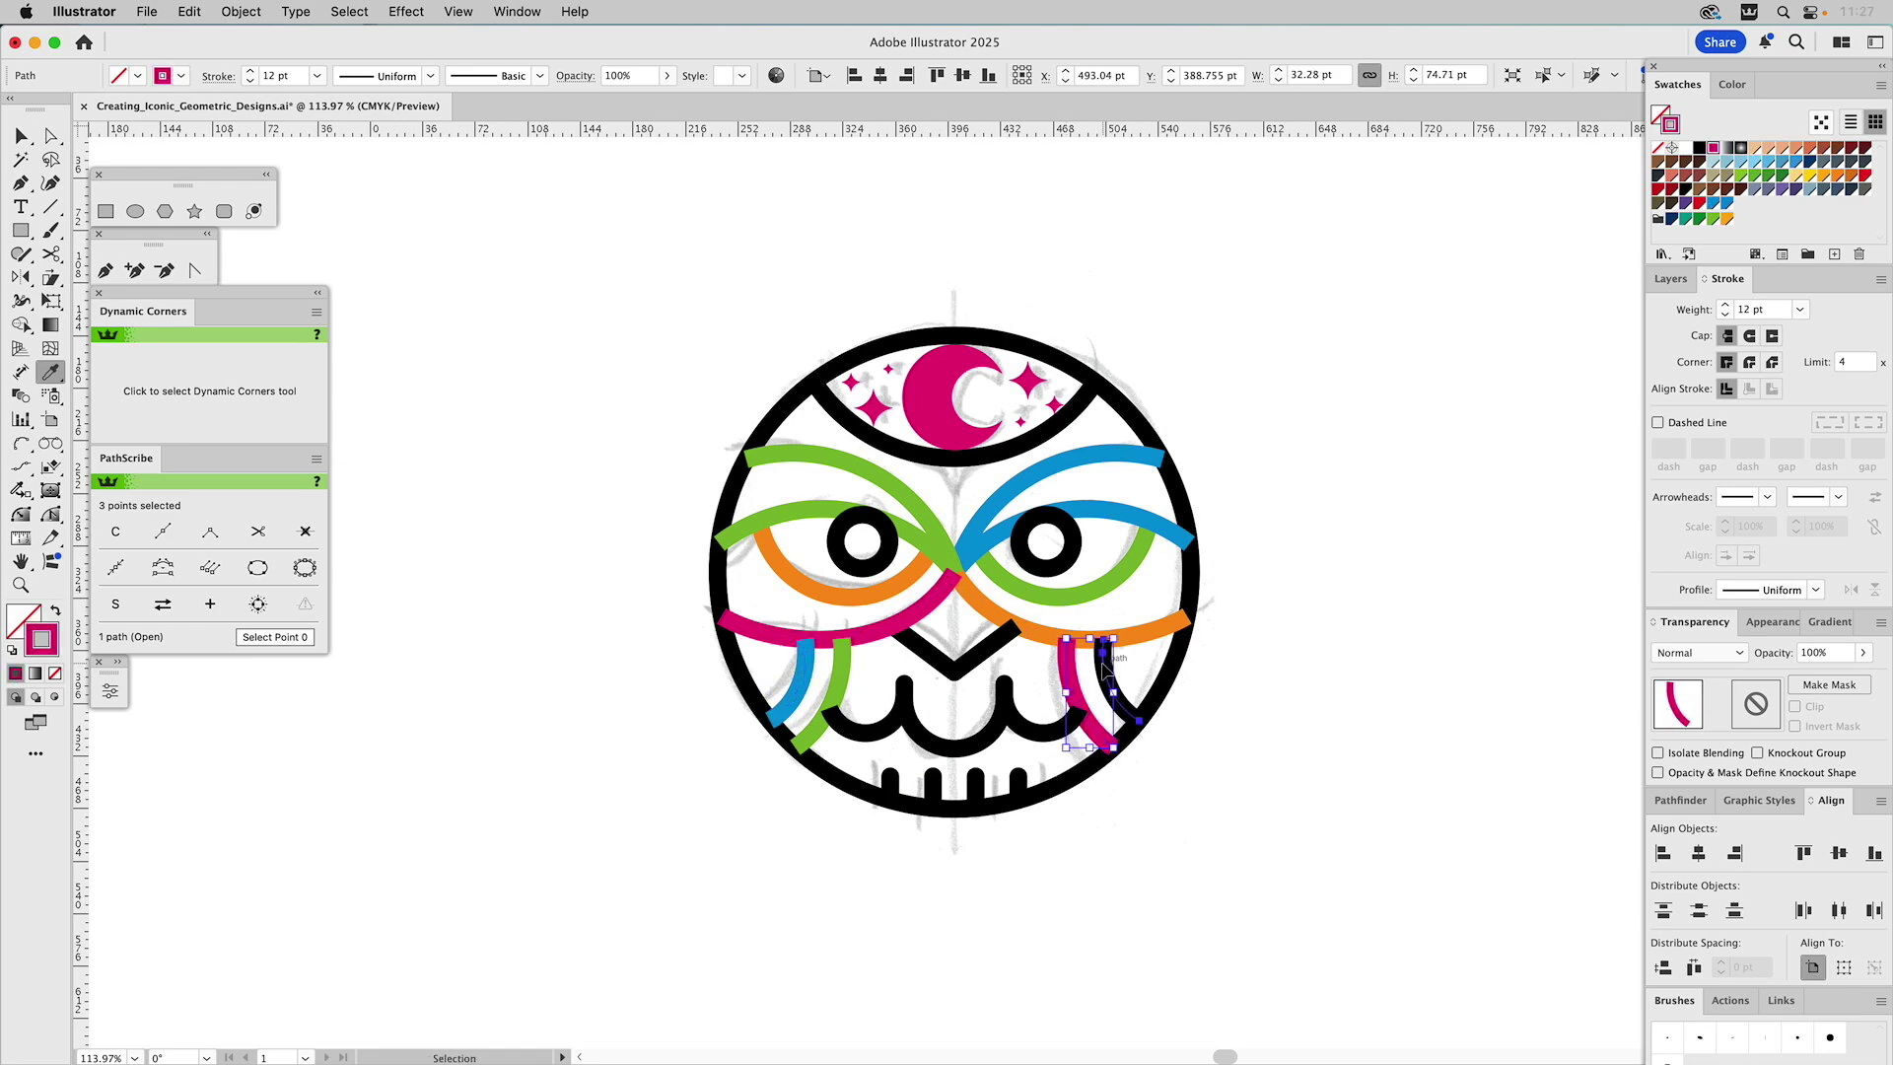
{"action": "left_click", "coordinate": [1106, 670], "text": "super"}
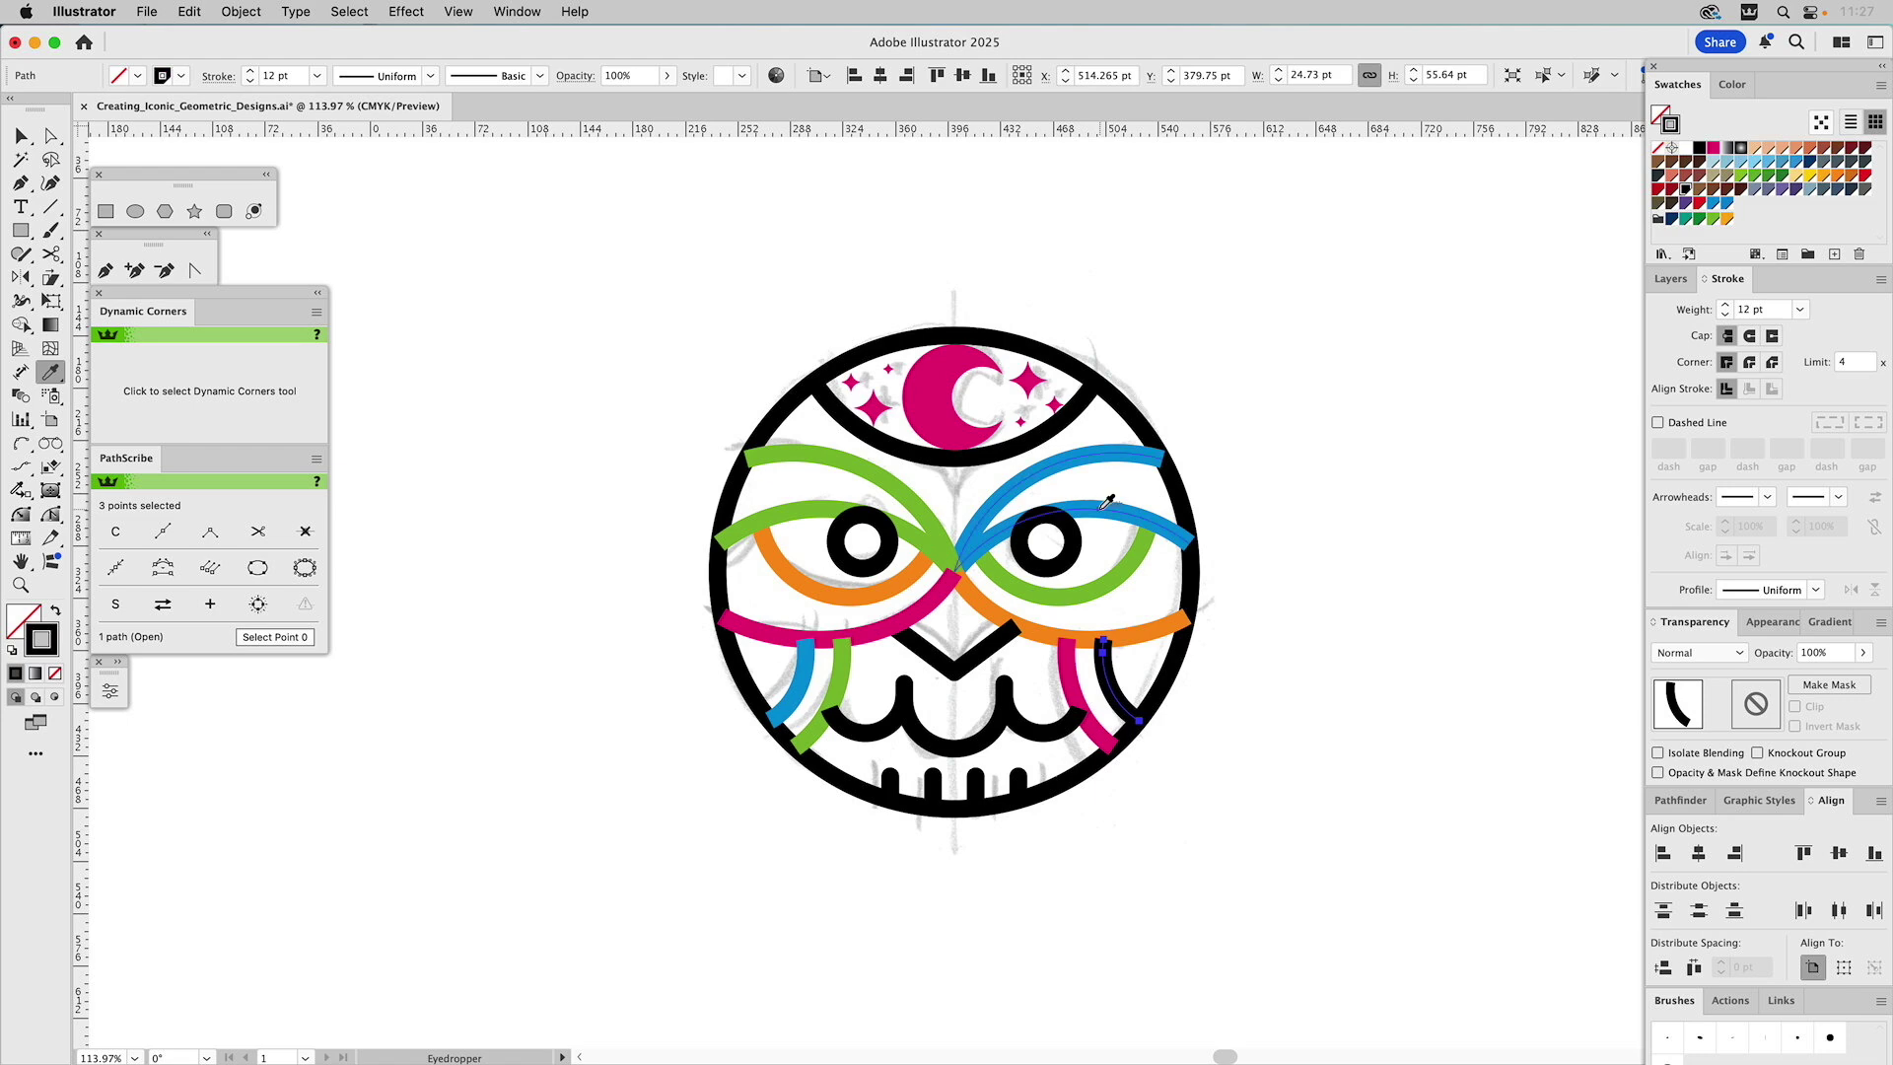
{"action": "left_click", "coordinate": [1106, 503]}
Sample the blue stroke onto the central U-shaped feather curve below the beak and deselect it
{"action": "left_click", "coordinate": [998, 734], "text": "super"}
{"action": "left_click", "coordinate": [984, 513]}
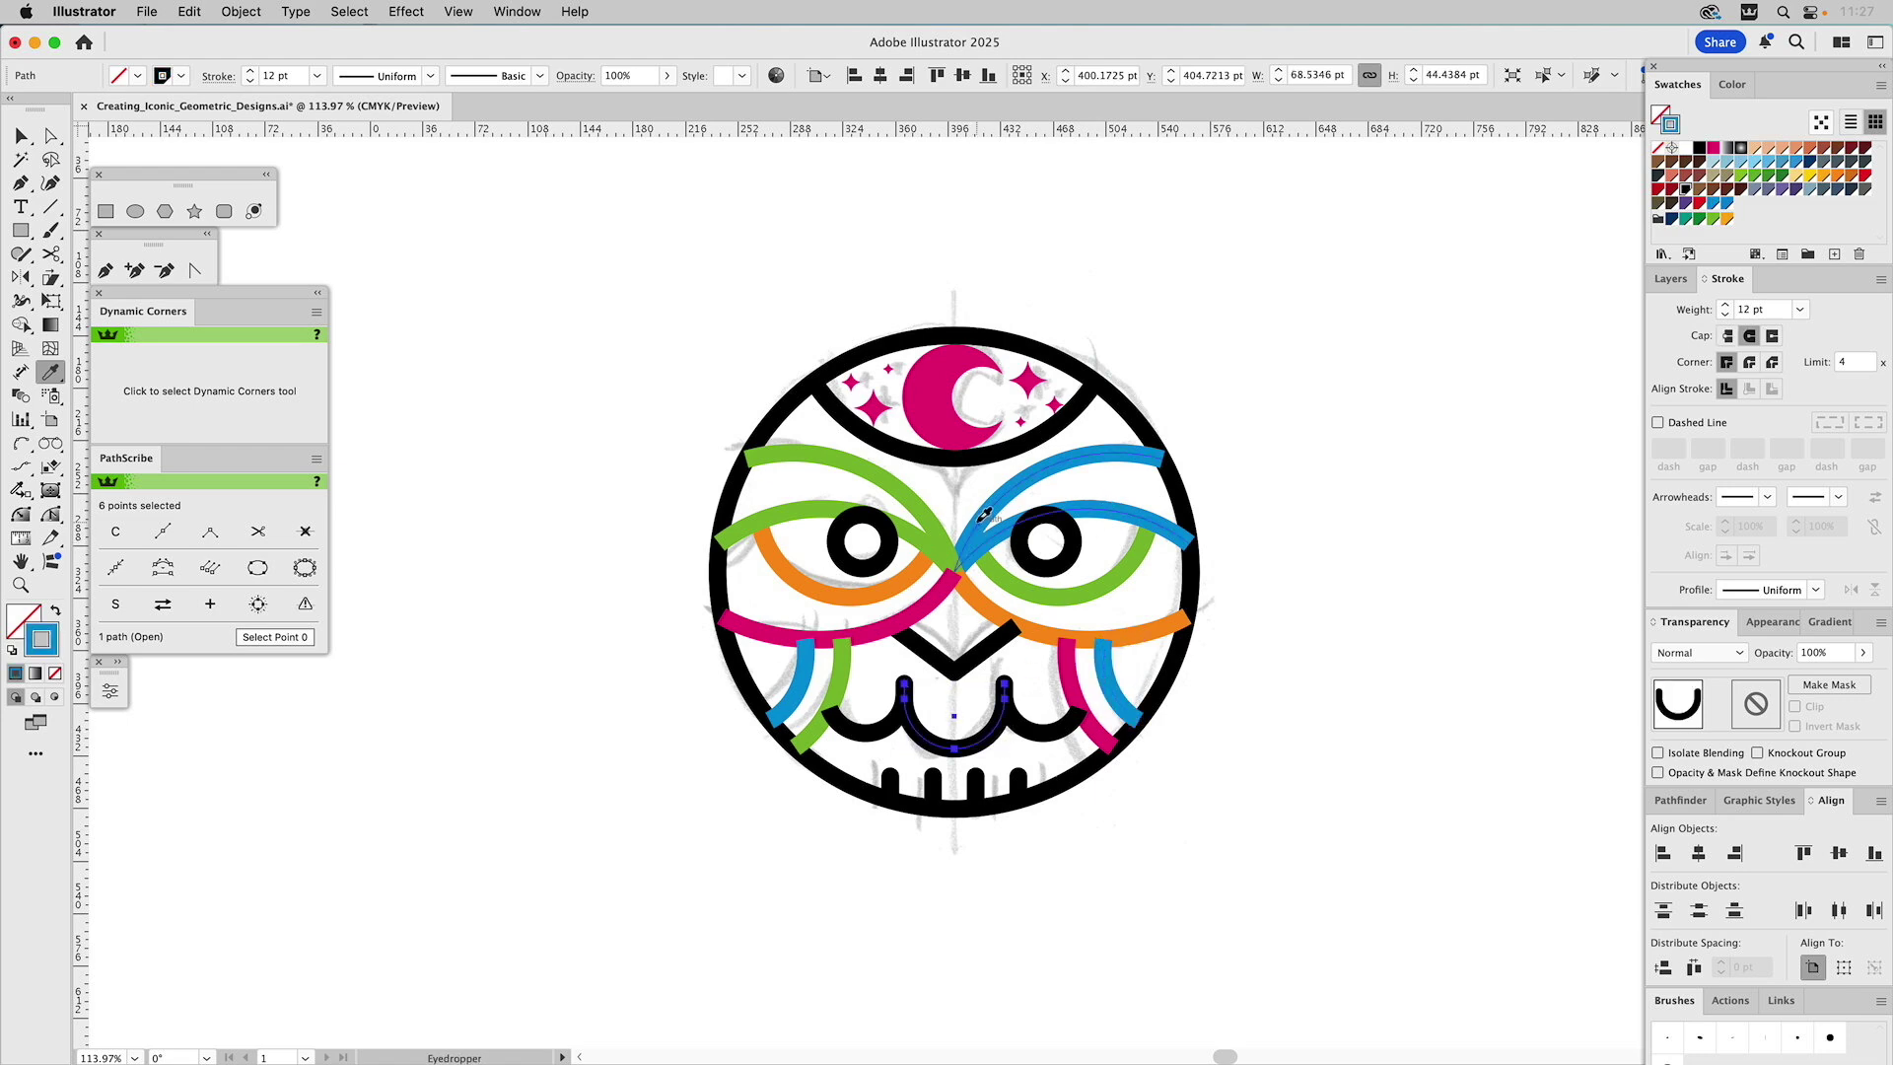
{"action": "left_click", "coordinate": [880, 668], "text": "super"}
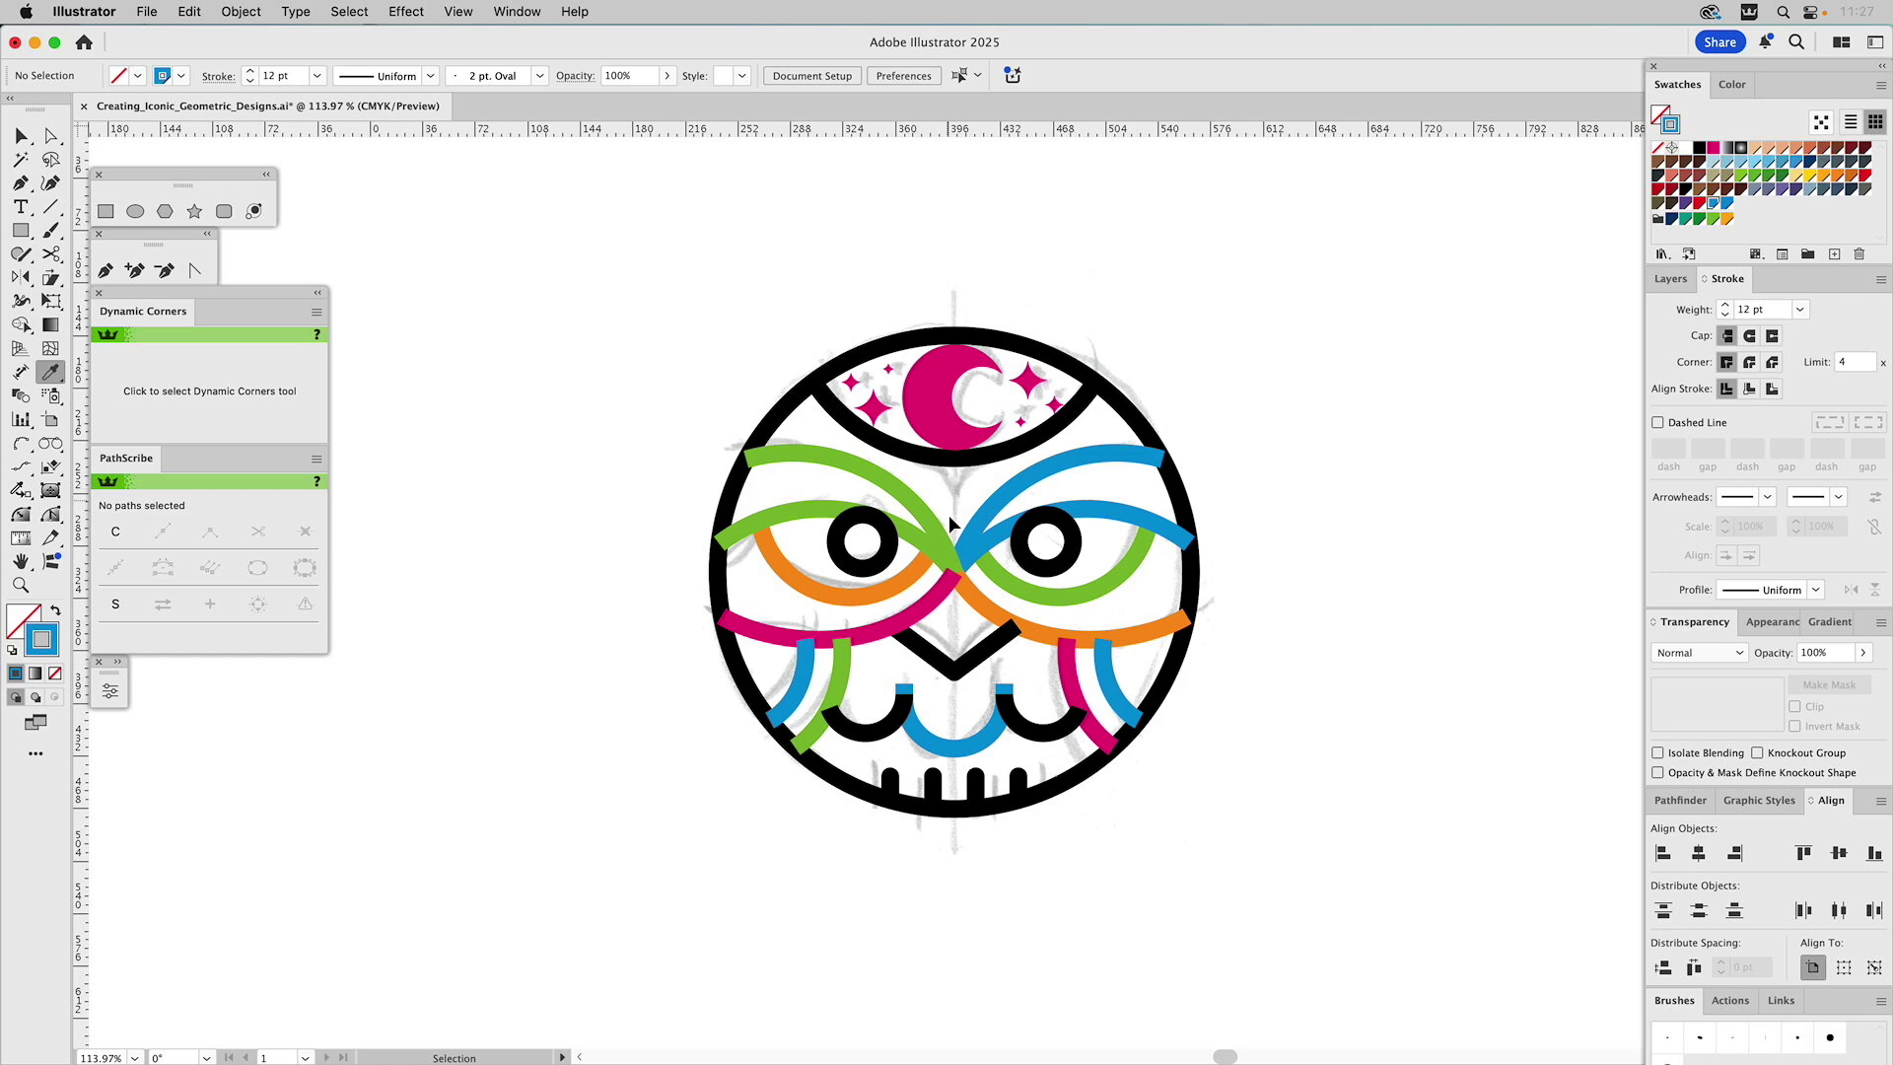
Shift the lower end anchors of the four short vertical lines up about 2 pt so they stay within the outer circle's stroke
{"action": "left_click", "coordinate": [20, 584]}
{"action": "left_click_drag", "start_coordinate": [648, 287], "coordinate": [1301, 883]}
{"action": "key", "text": "super"}
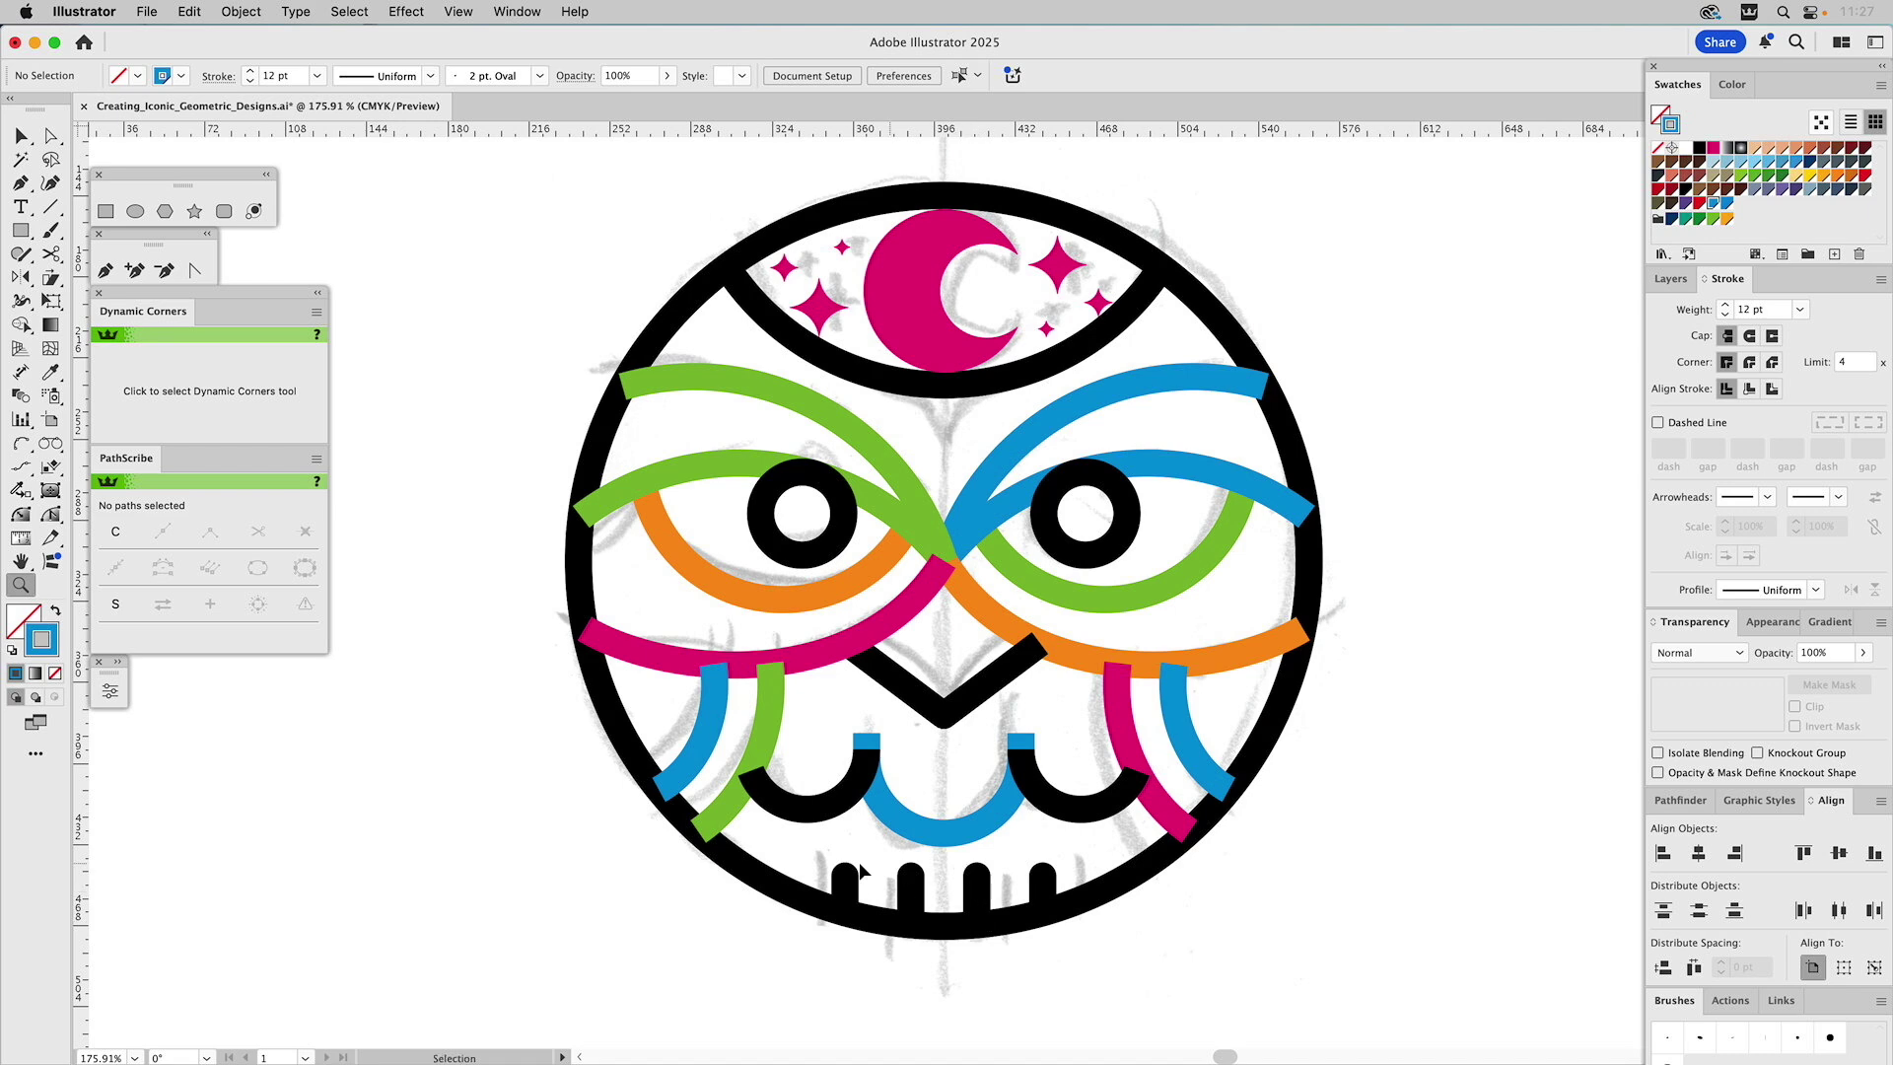
{"action": "key", "text": "a"}
{"action": "left_click", "coordinate": [844, 908]}
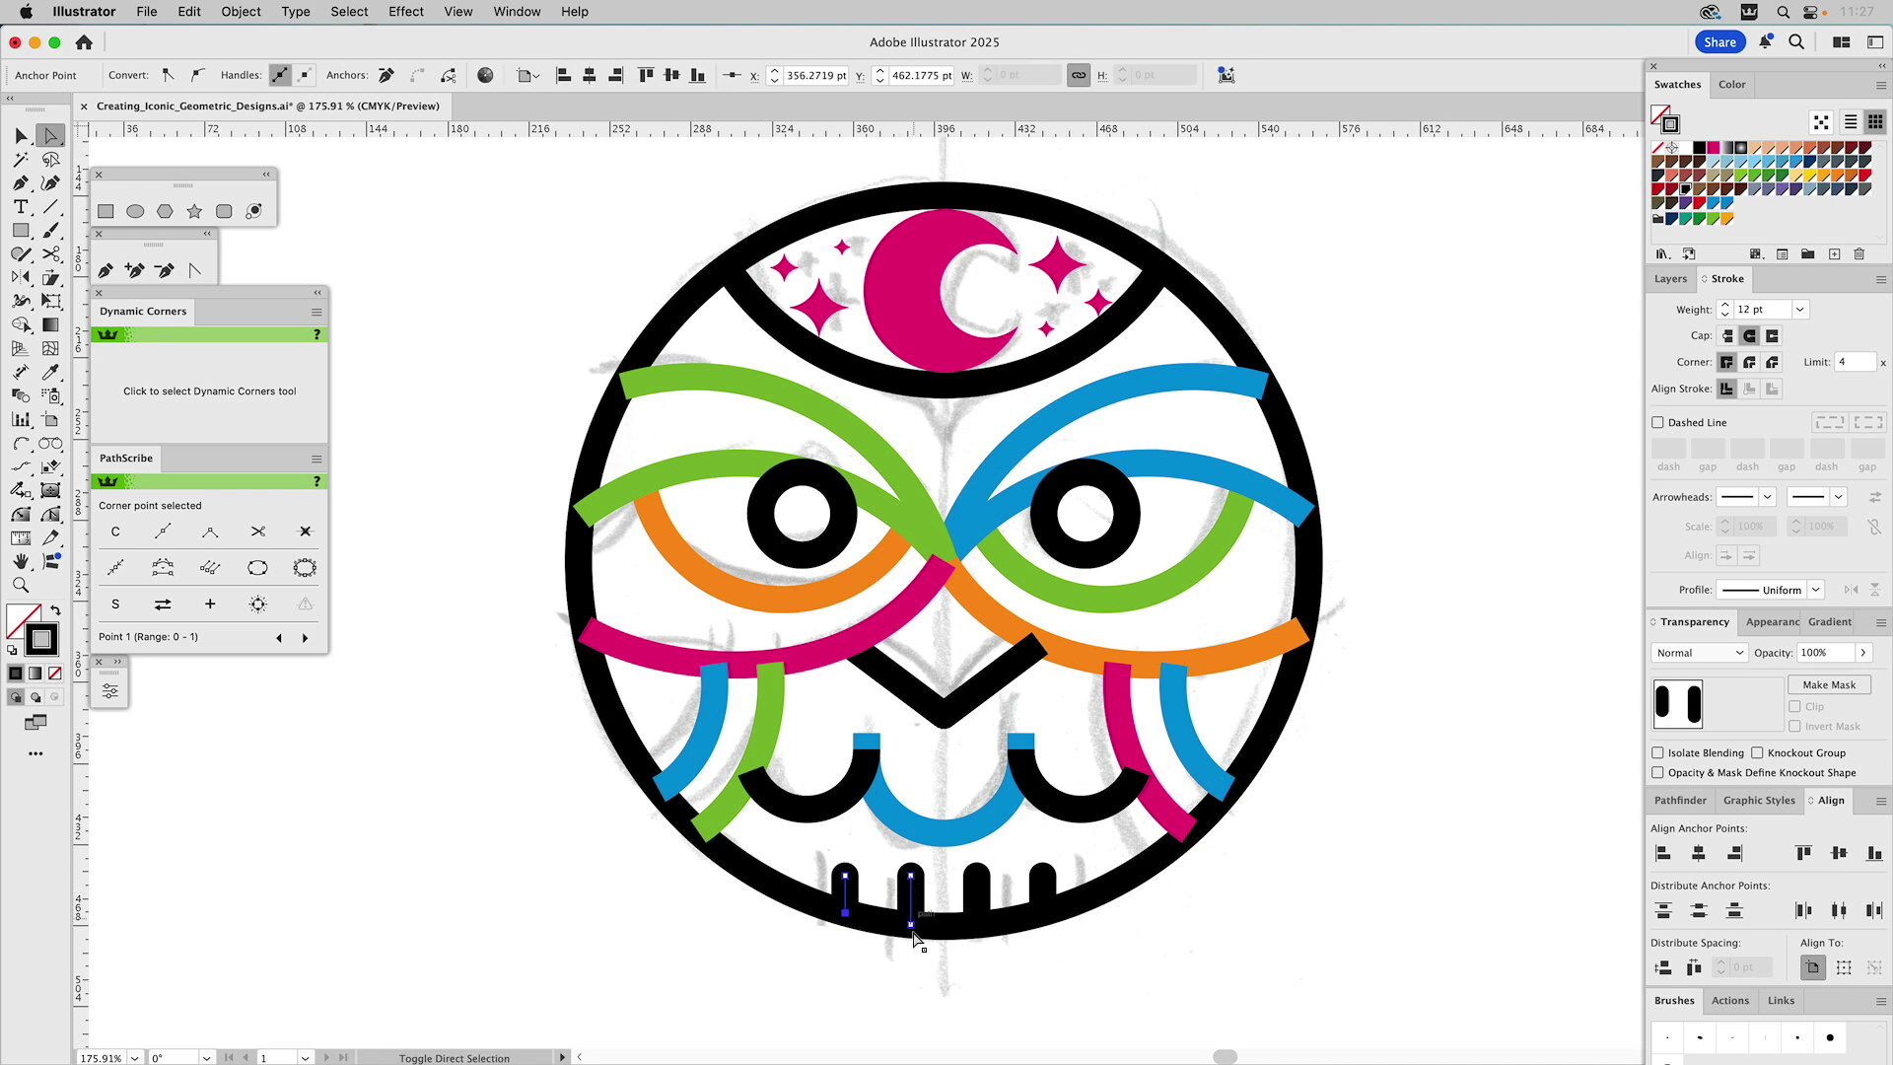
{"action": "left_click", "coordinate": [910, 923], "text": "shift"}
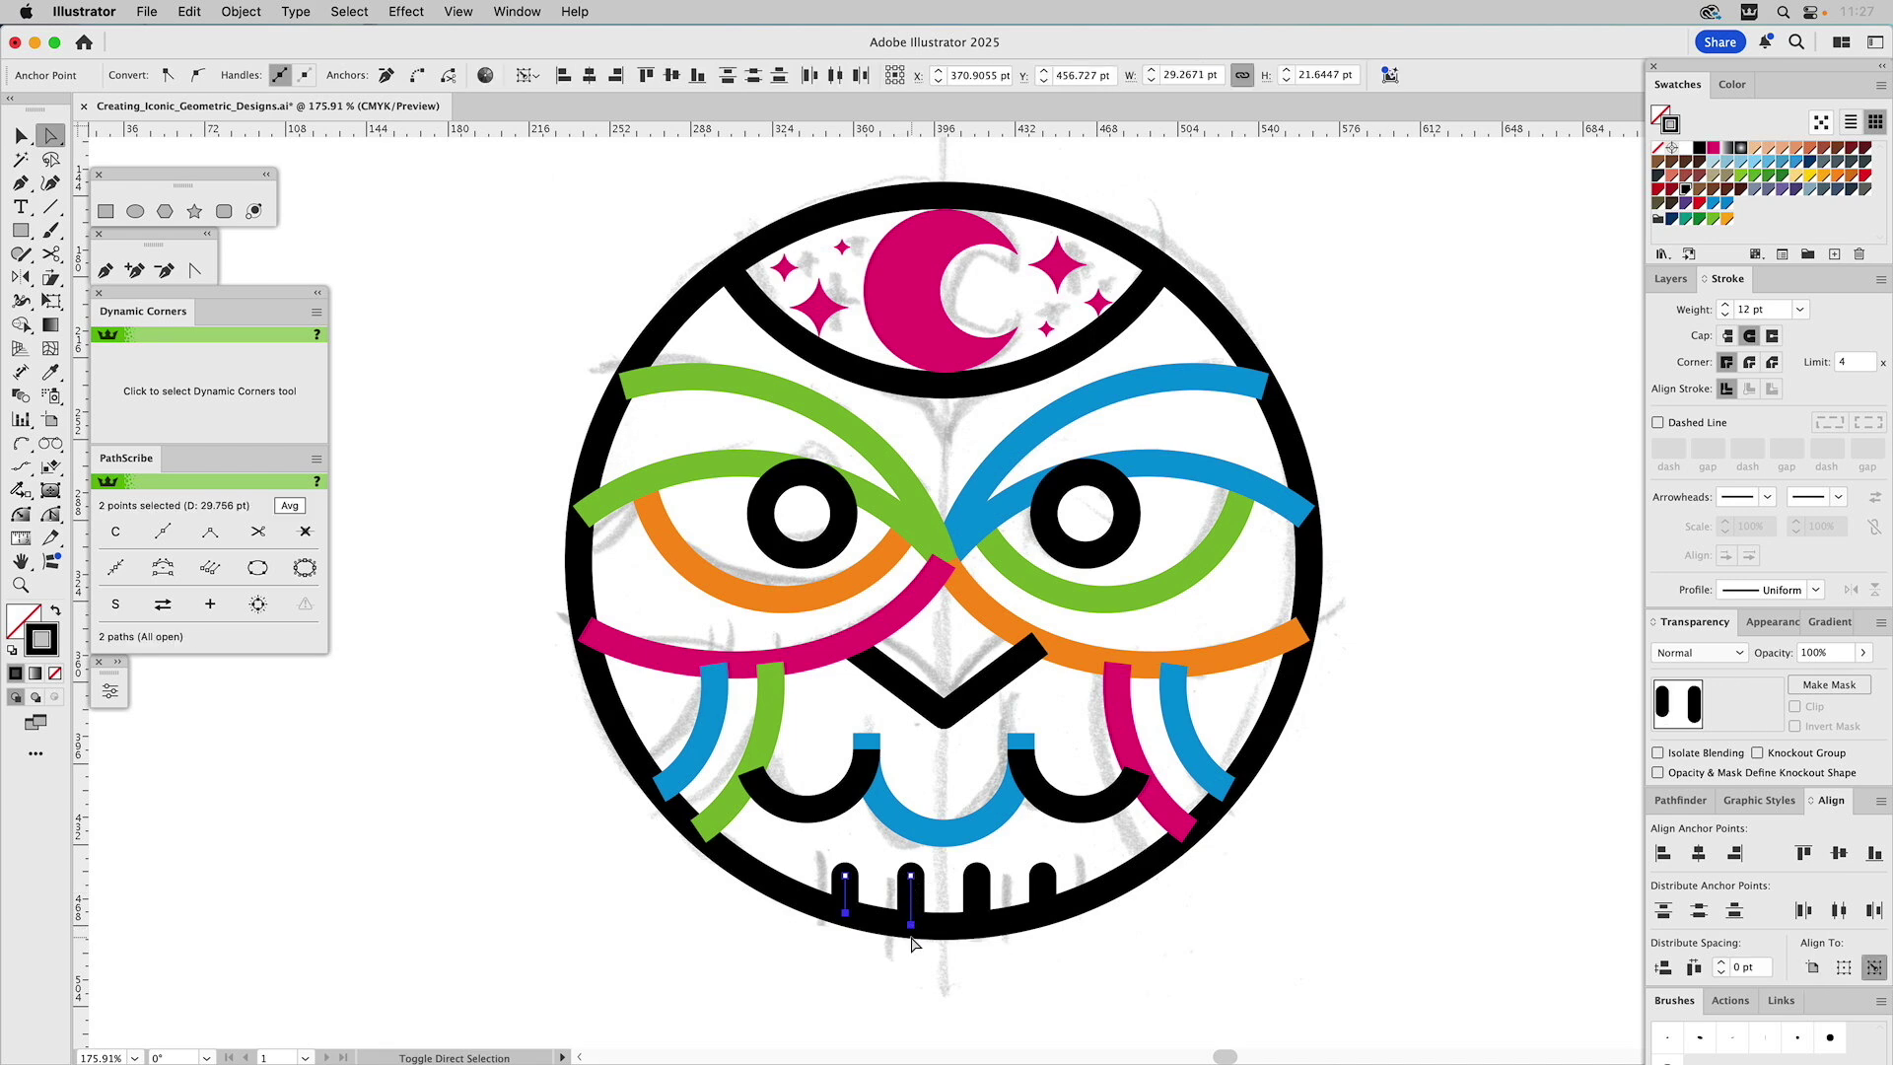
{"action": "left_click", "coordinate": [976, 923], "text": "shift"}
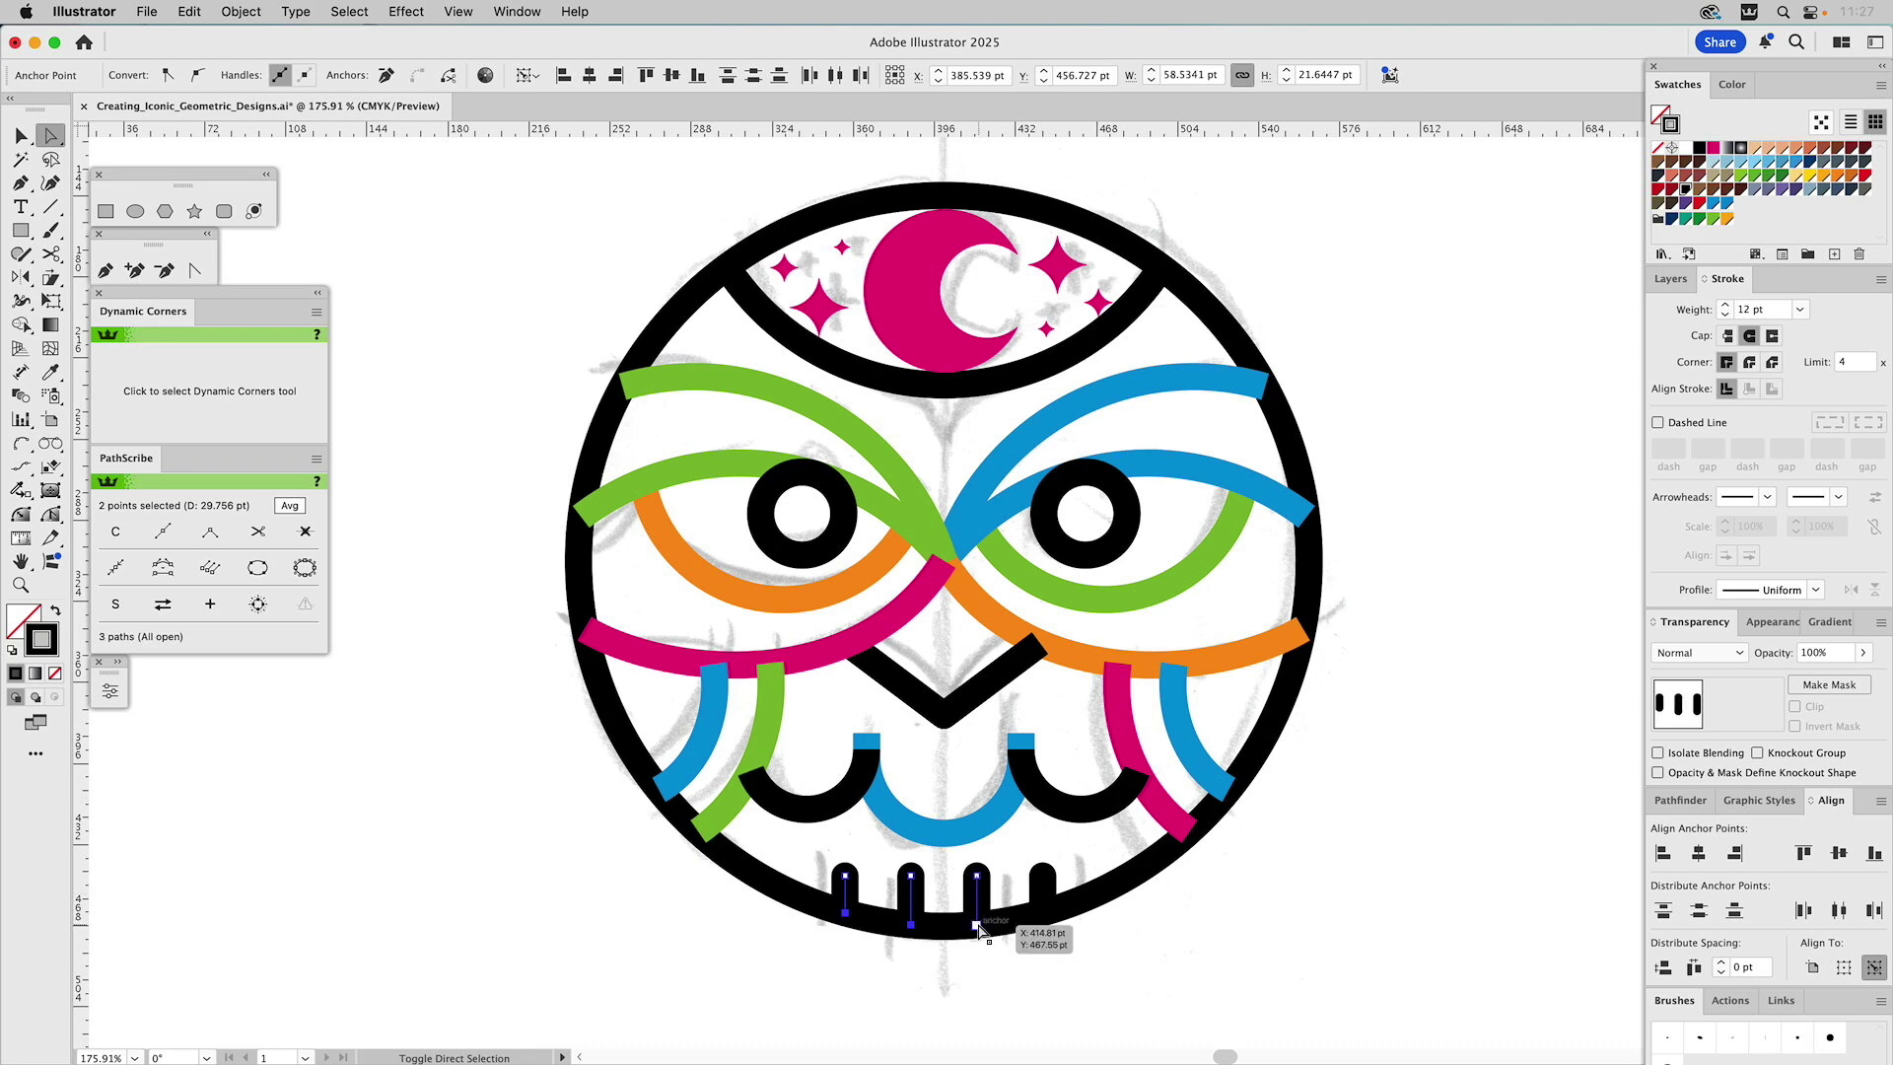
{"action": "left_click", "coordinate": [1043, 912], "text": "shift"}
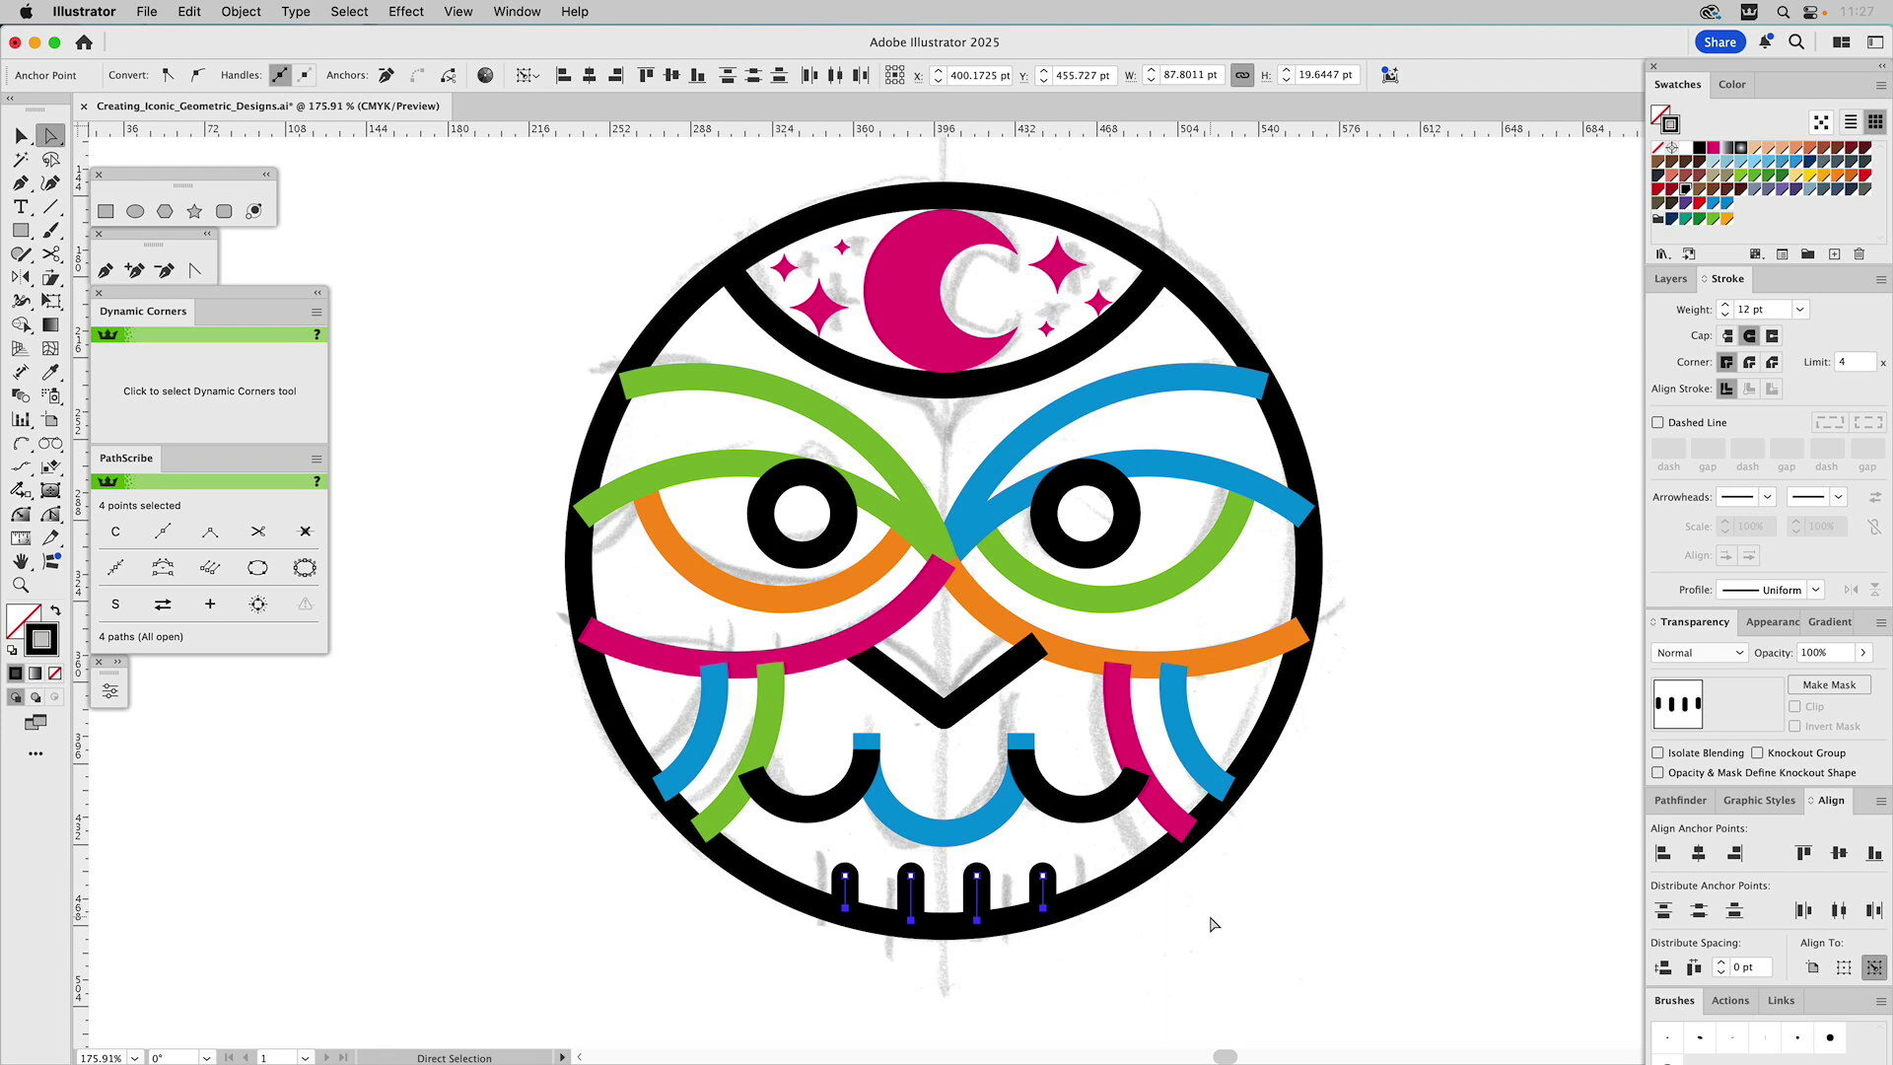
{"action": "left_click", "coordinate": [1047, 927]}
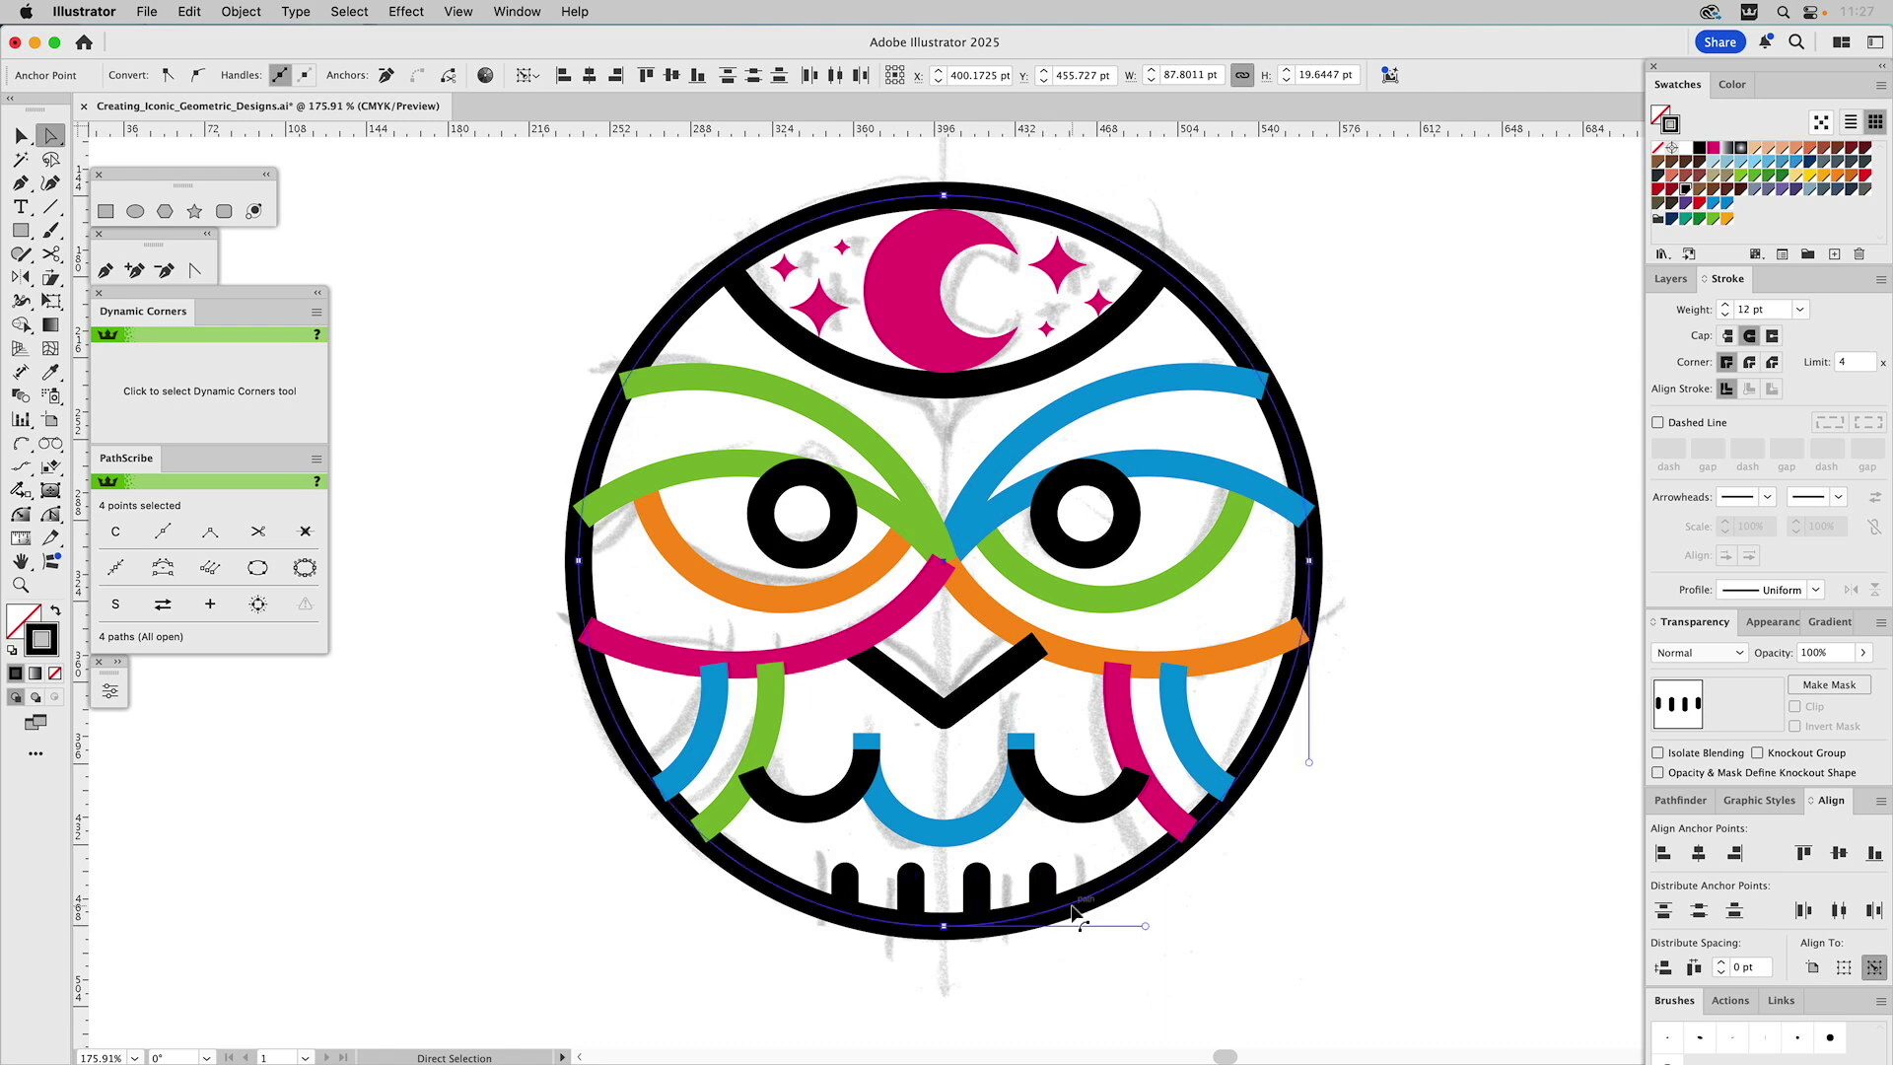
{"action": "left_click", "coordinate": [1036, 962]}
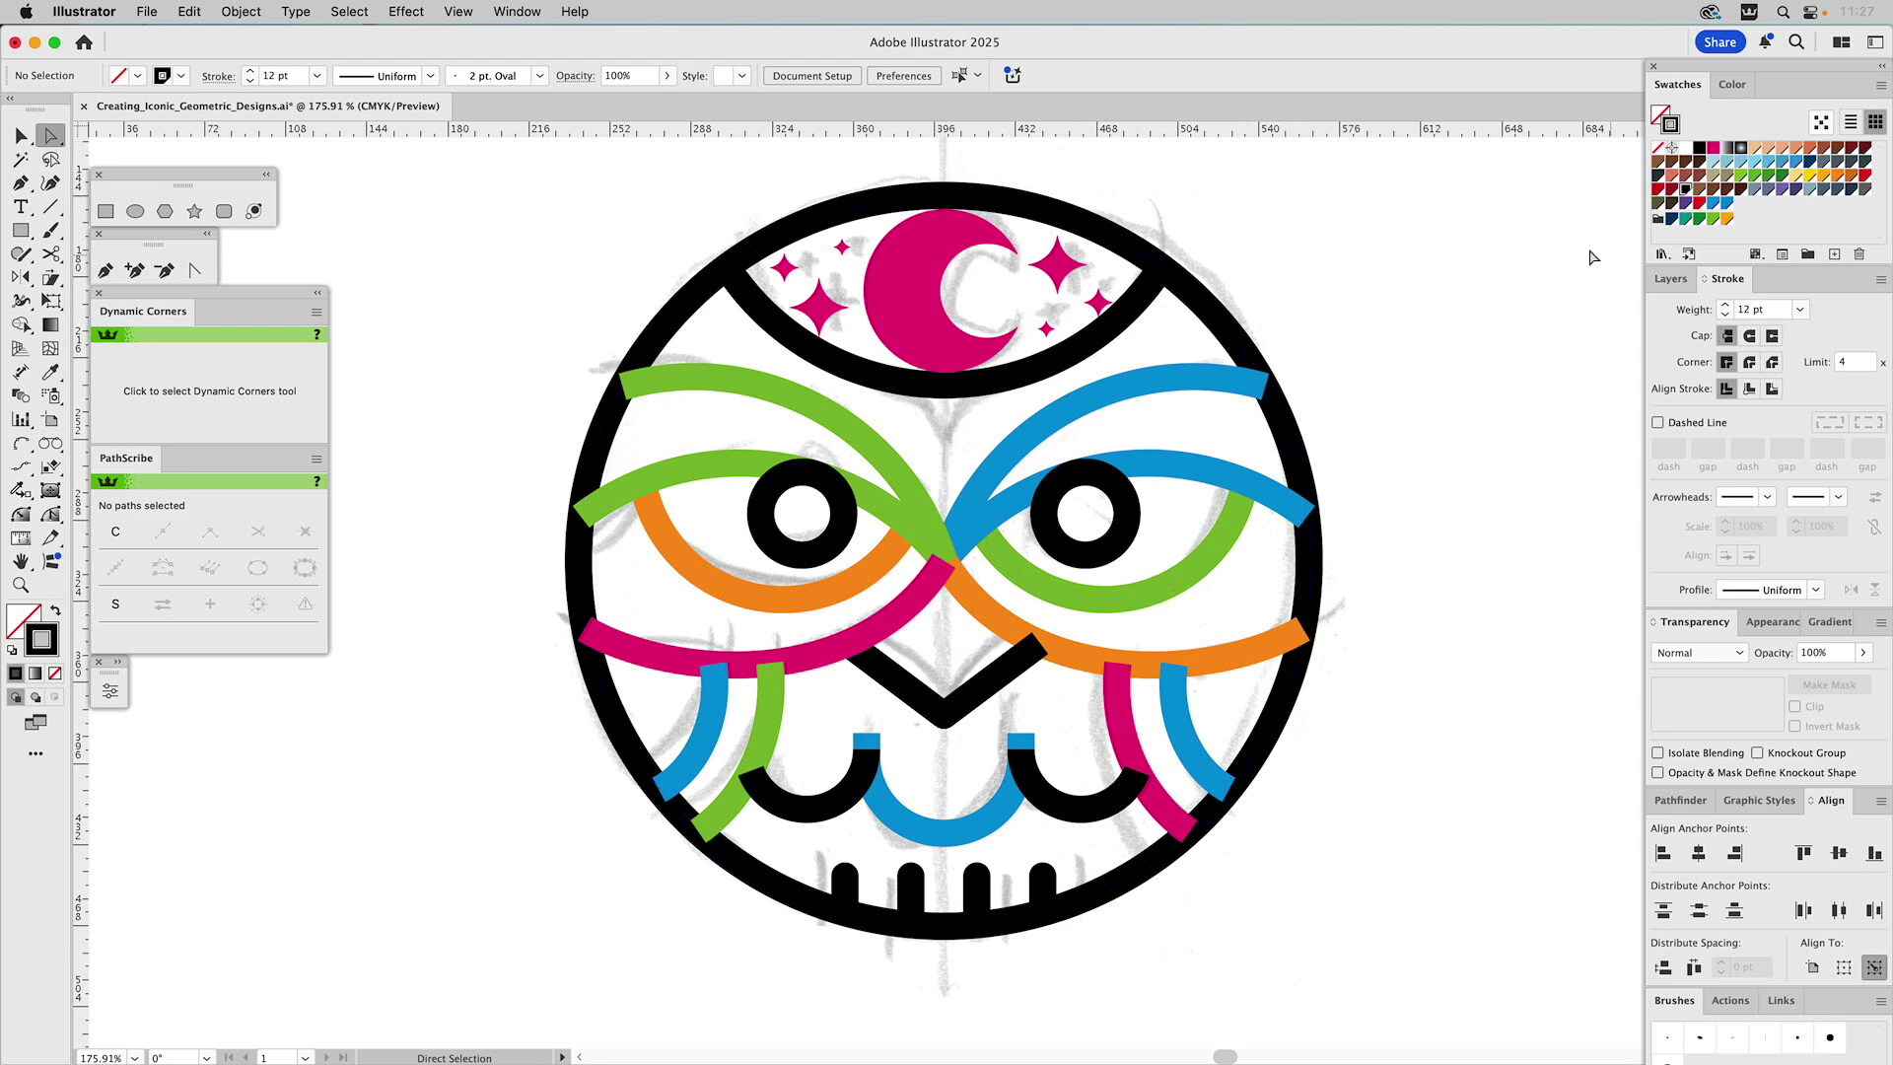
Transfer all artwork from the Easy Shapes layer to the Build layer, hiding Build during the selection and showing it again
{"action": "left_click", "coordinate": [1673, 276]}
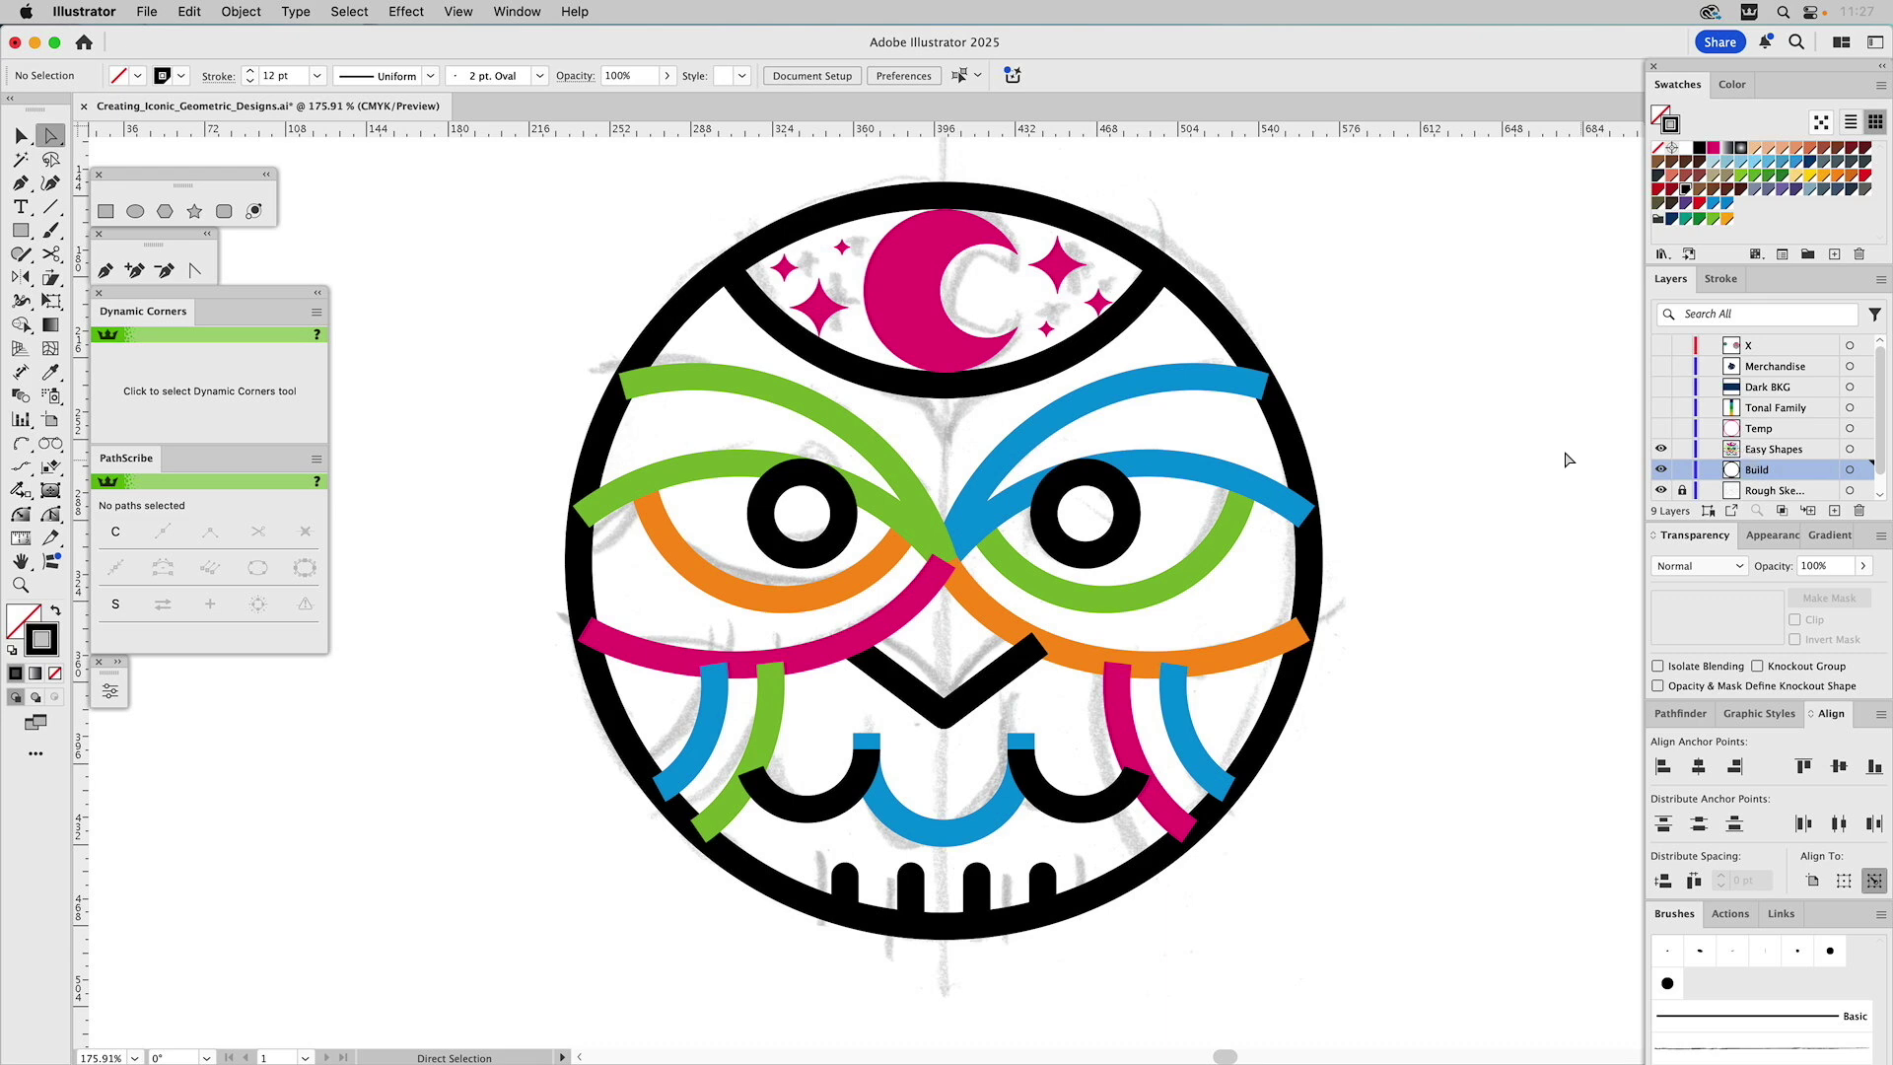
{"action": "key", "text": "v"}
{"action": "left_click", "coordinate": [1661, 472]}
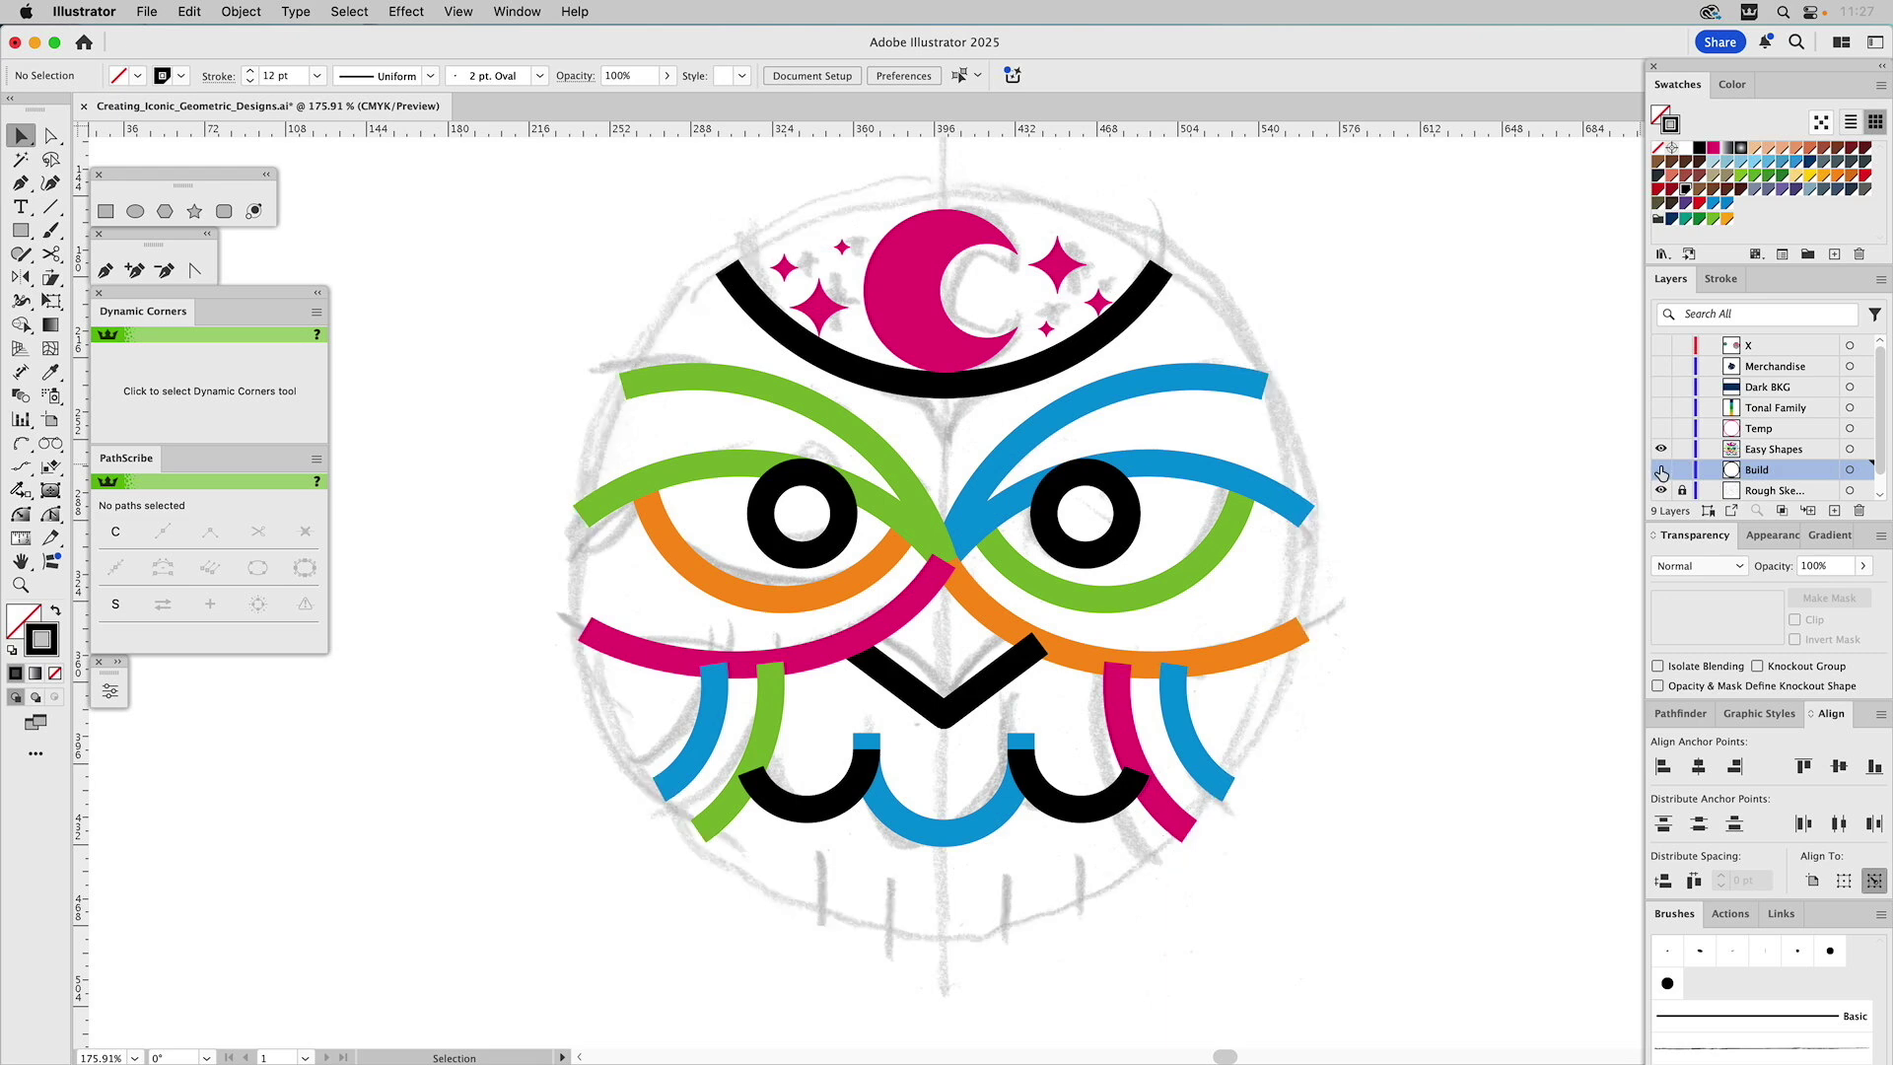
{"action": "key", "text": "super+a"}
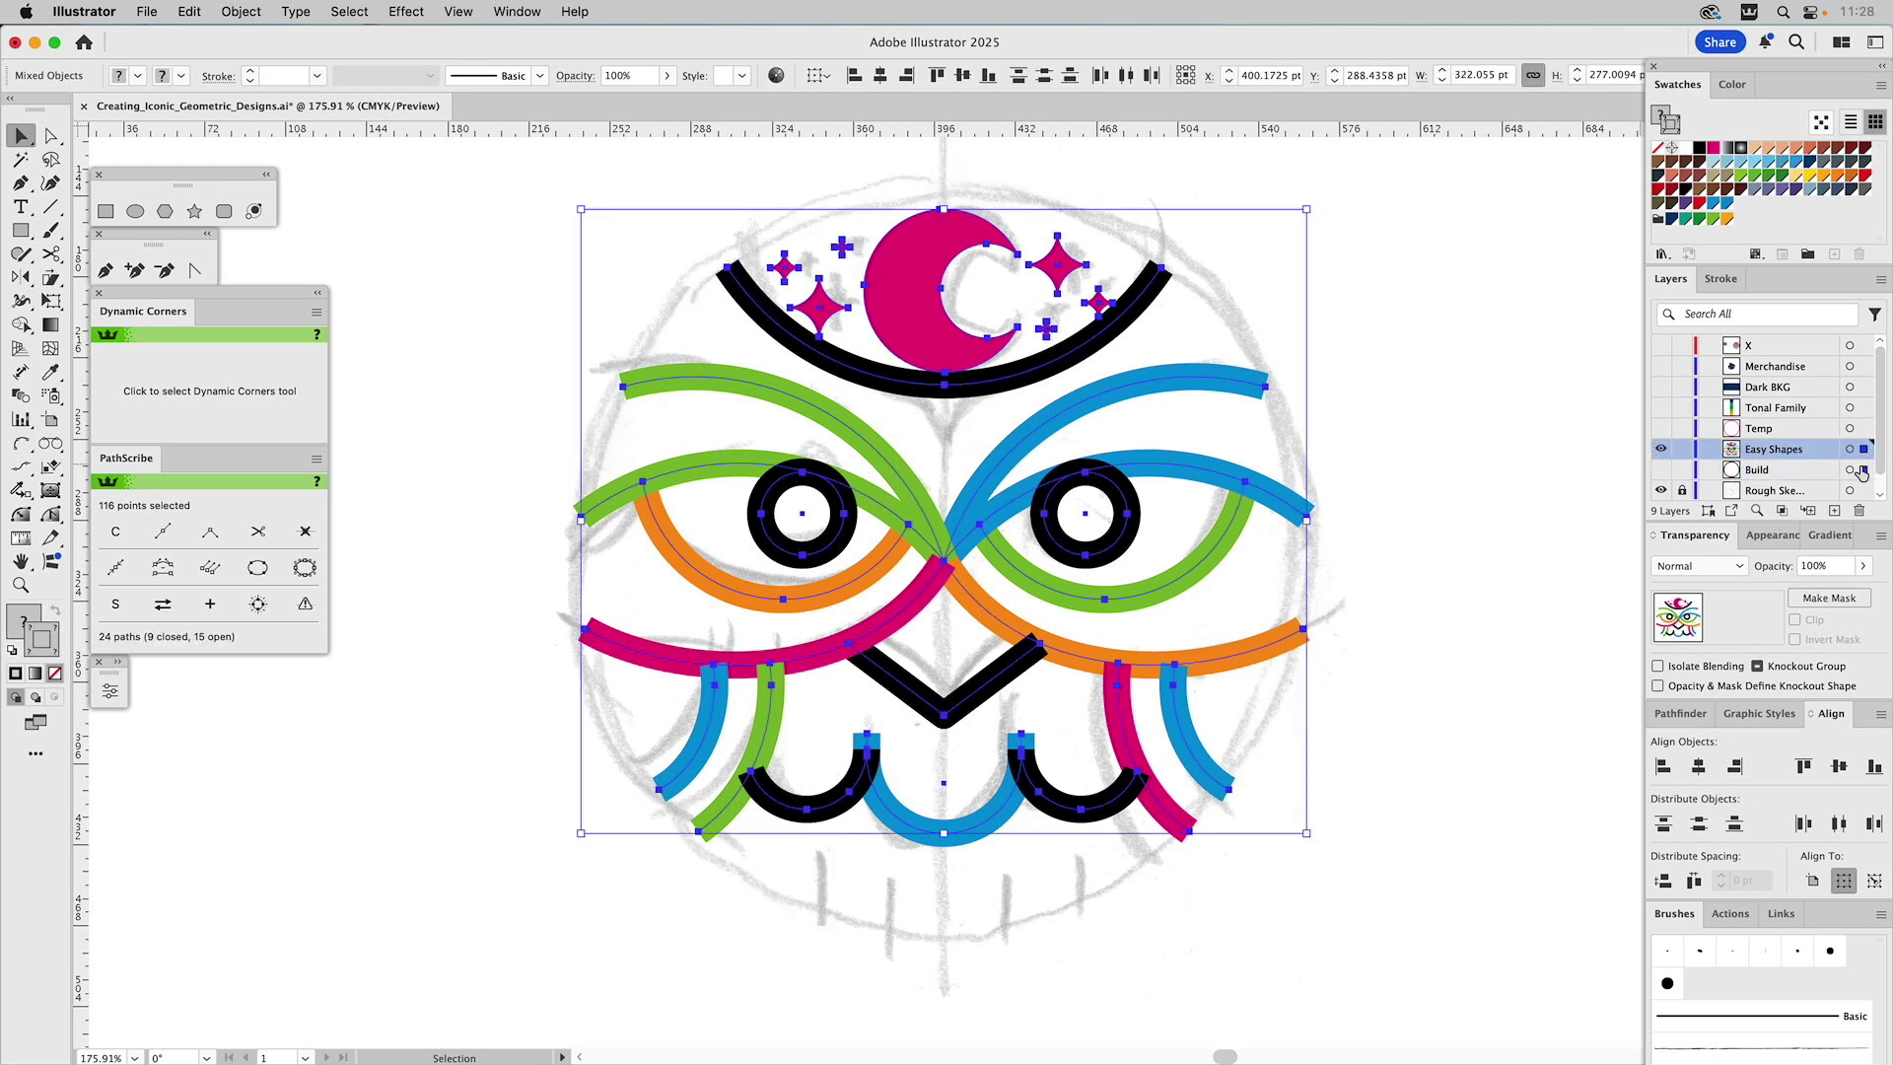
{"action": "left_click_drag", "start_coordinate": [1861, 475], "coordinate": [1861, 471]}
{"action": "left_click", "coordinate": [1661, 469]}
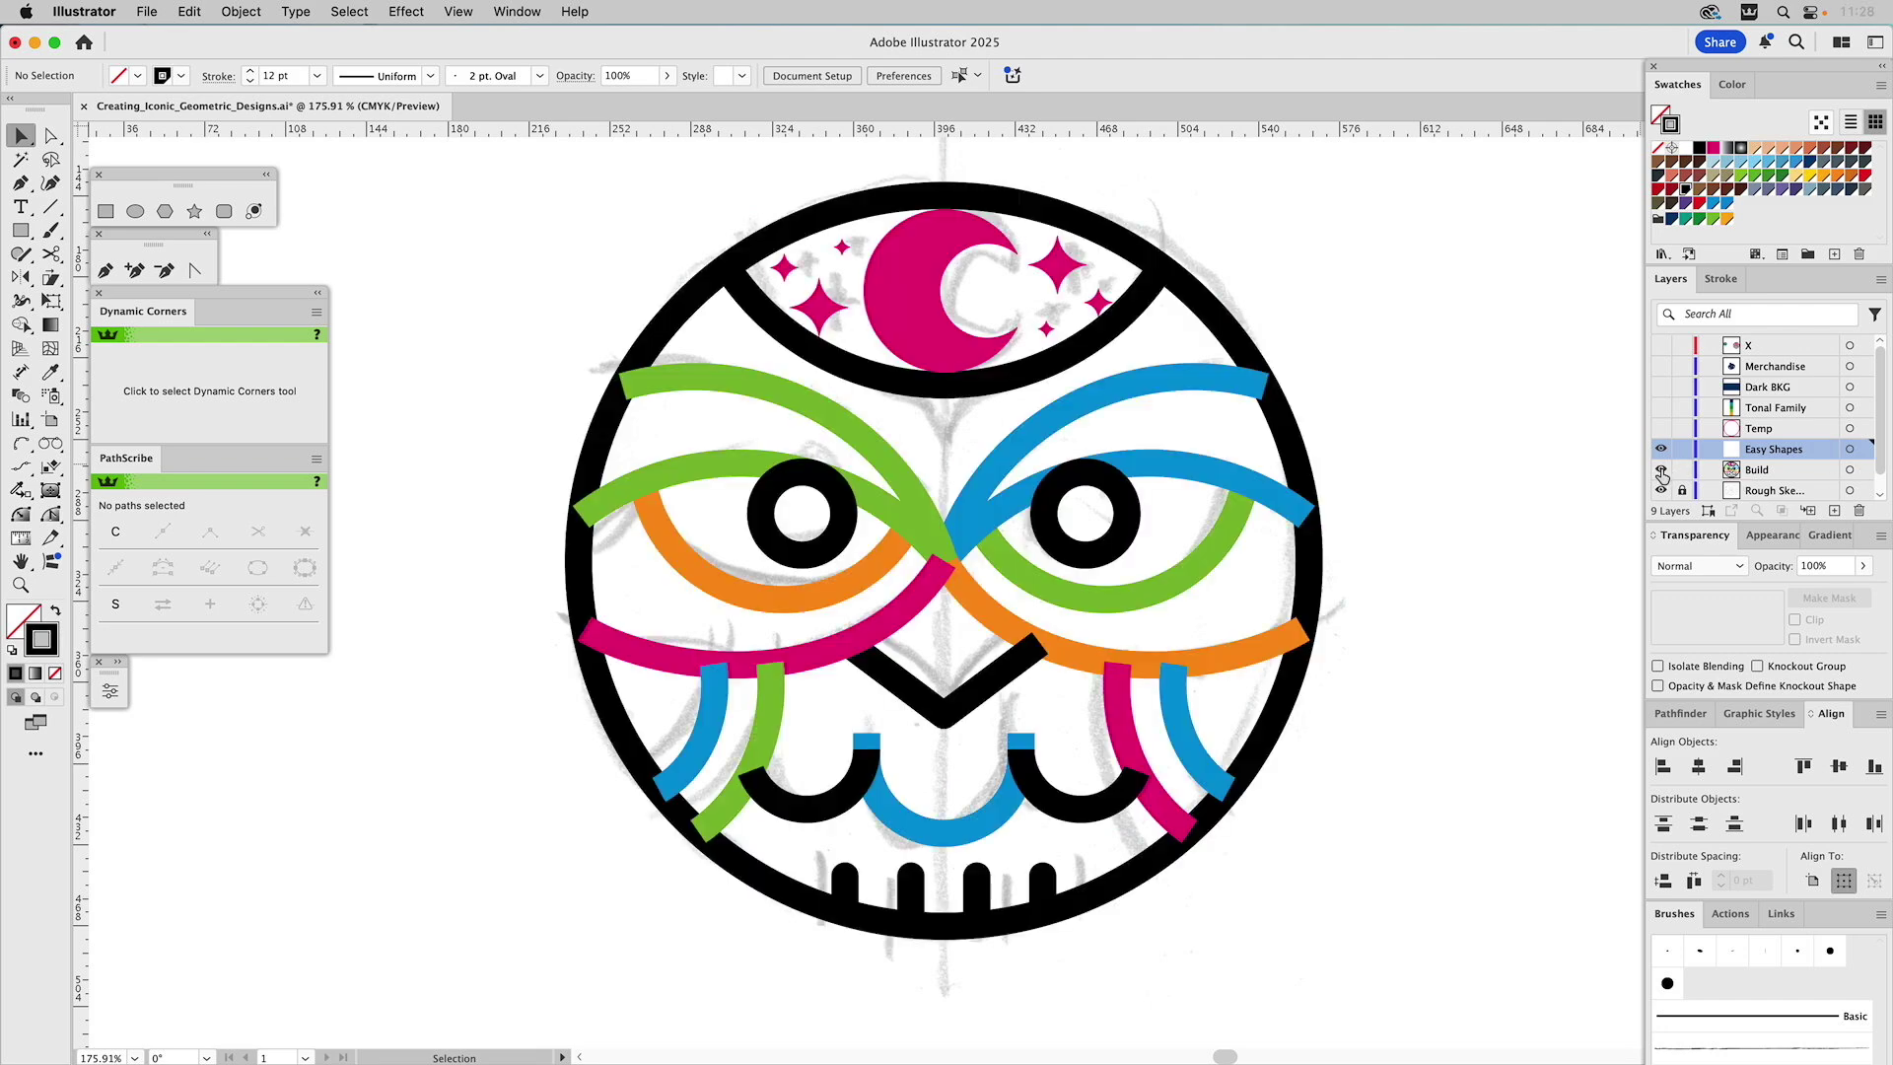
Duplicate the Build layer and hide the original Build layer
{"action": "left_click", "coordinate": [1790, 472]}
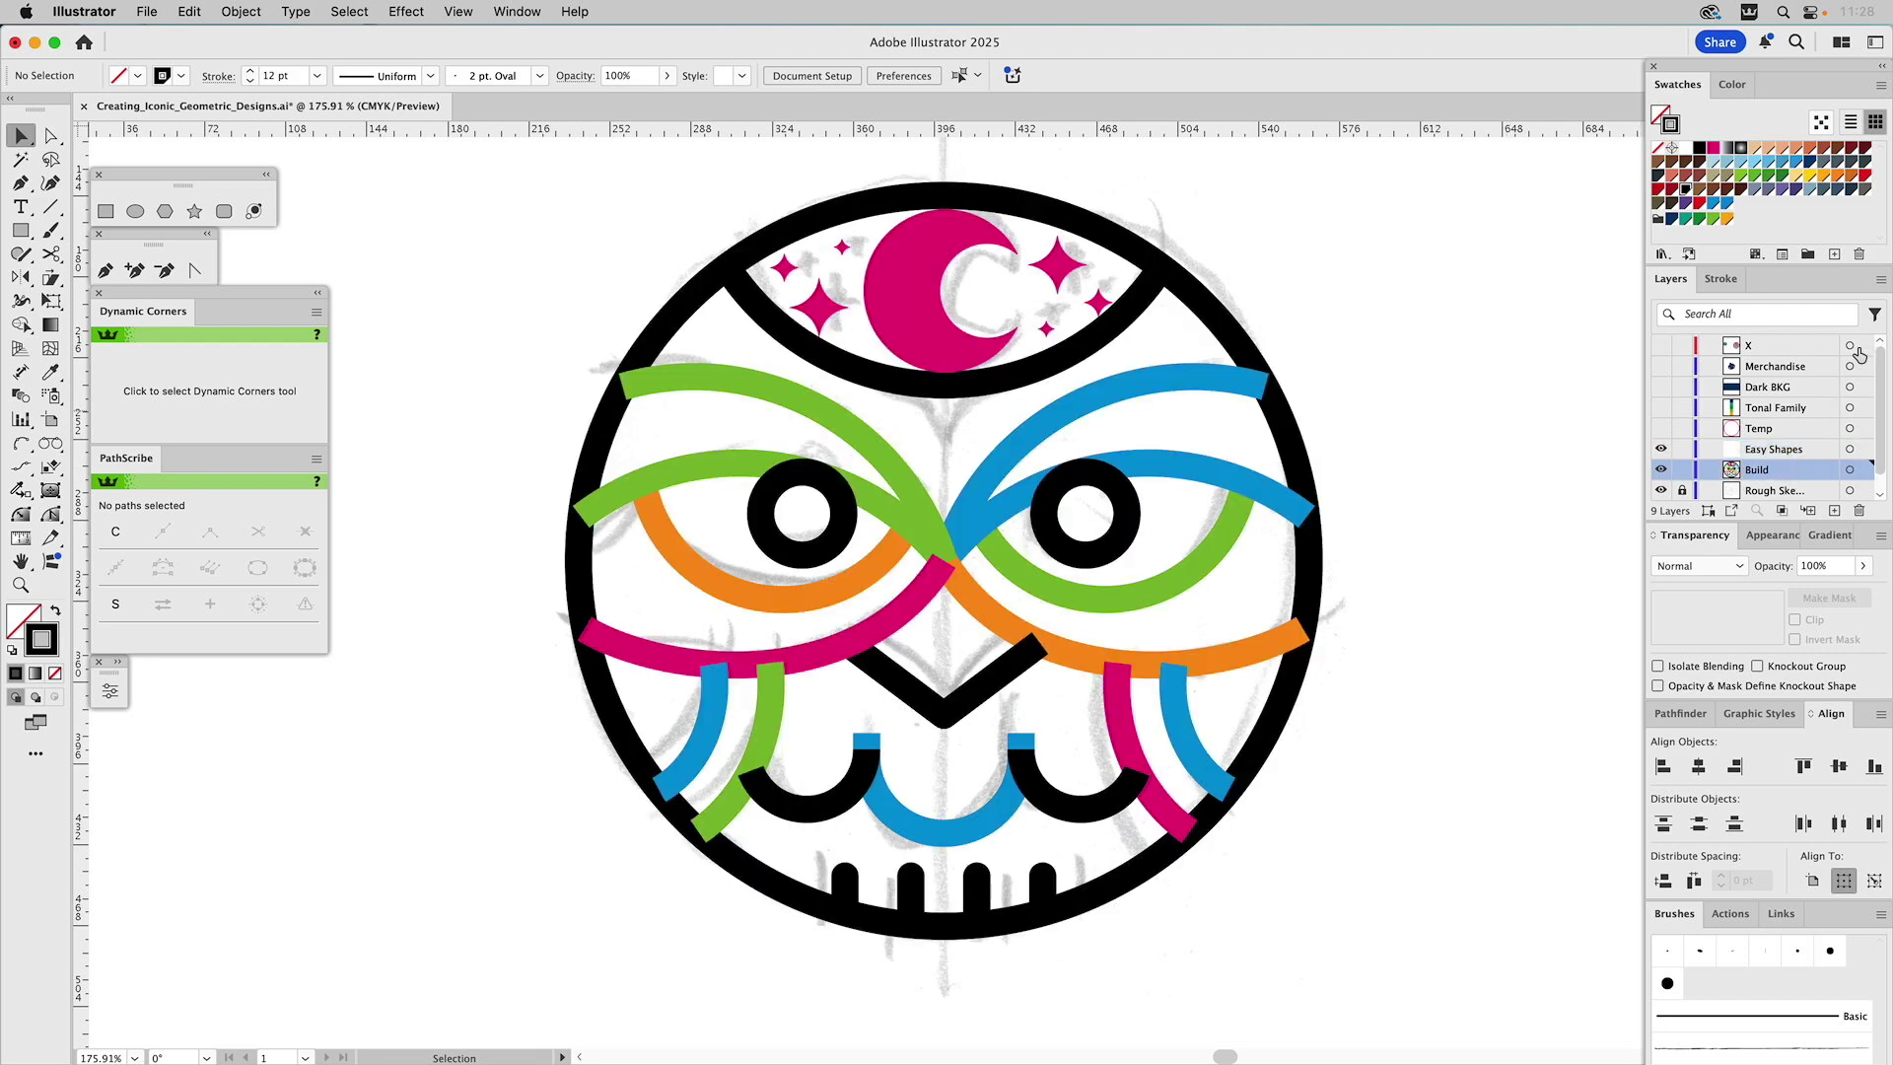
{"action": "left_click", "coordinate": [1880, 280]}
{"action": "left_click", "coordinate": [1780, 327]}
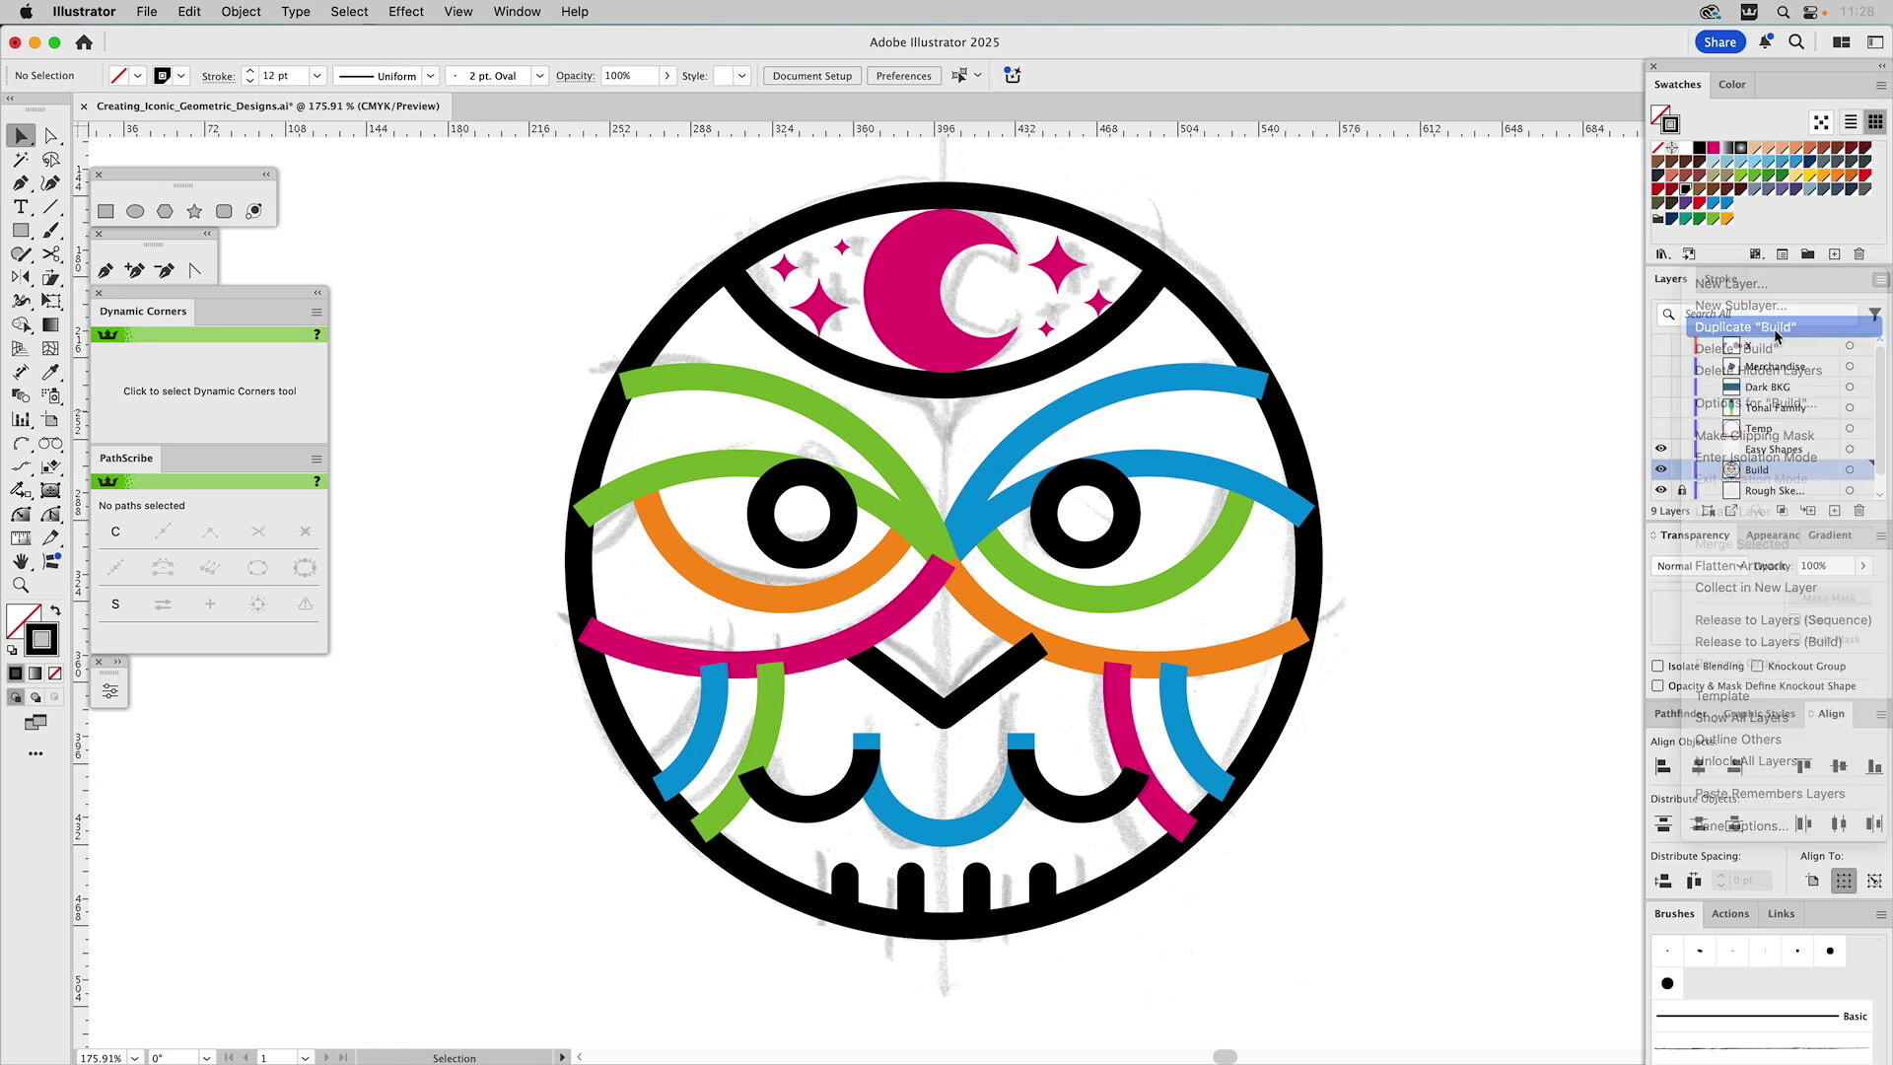
{"action": "left_click", "coordinate": [1661, 490]}
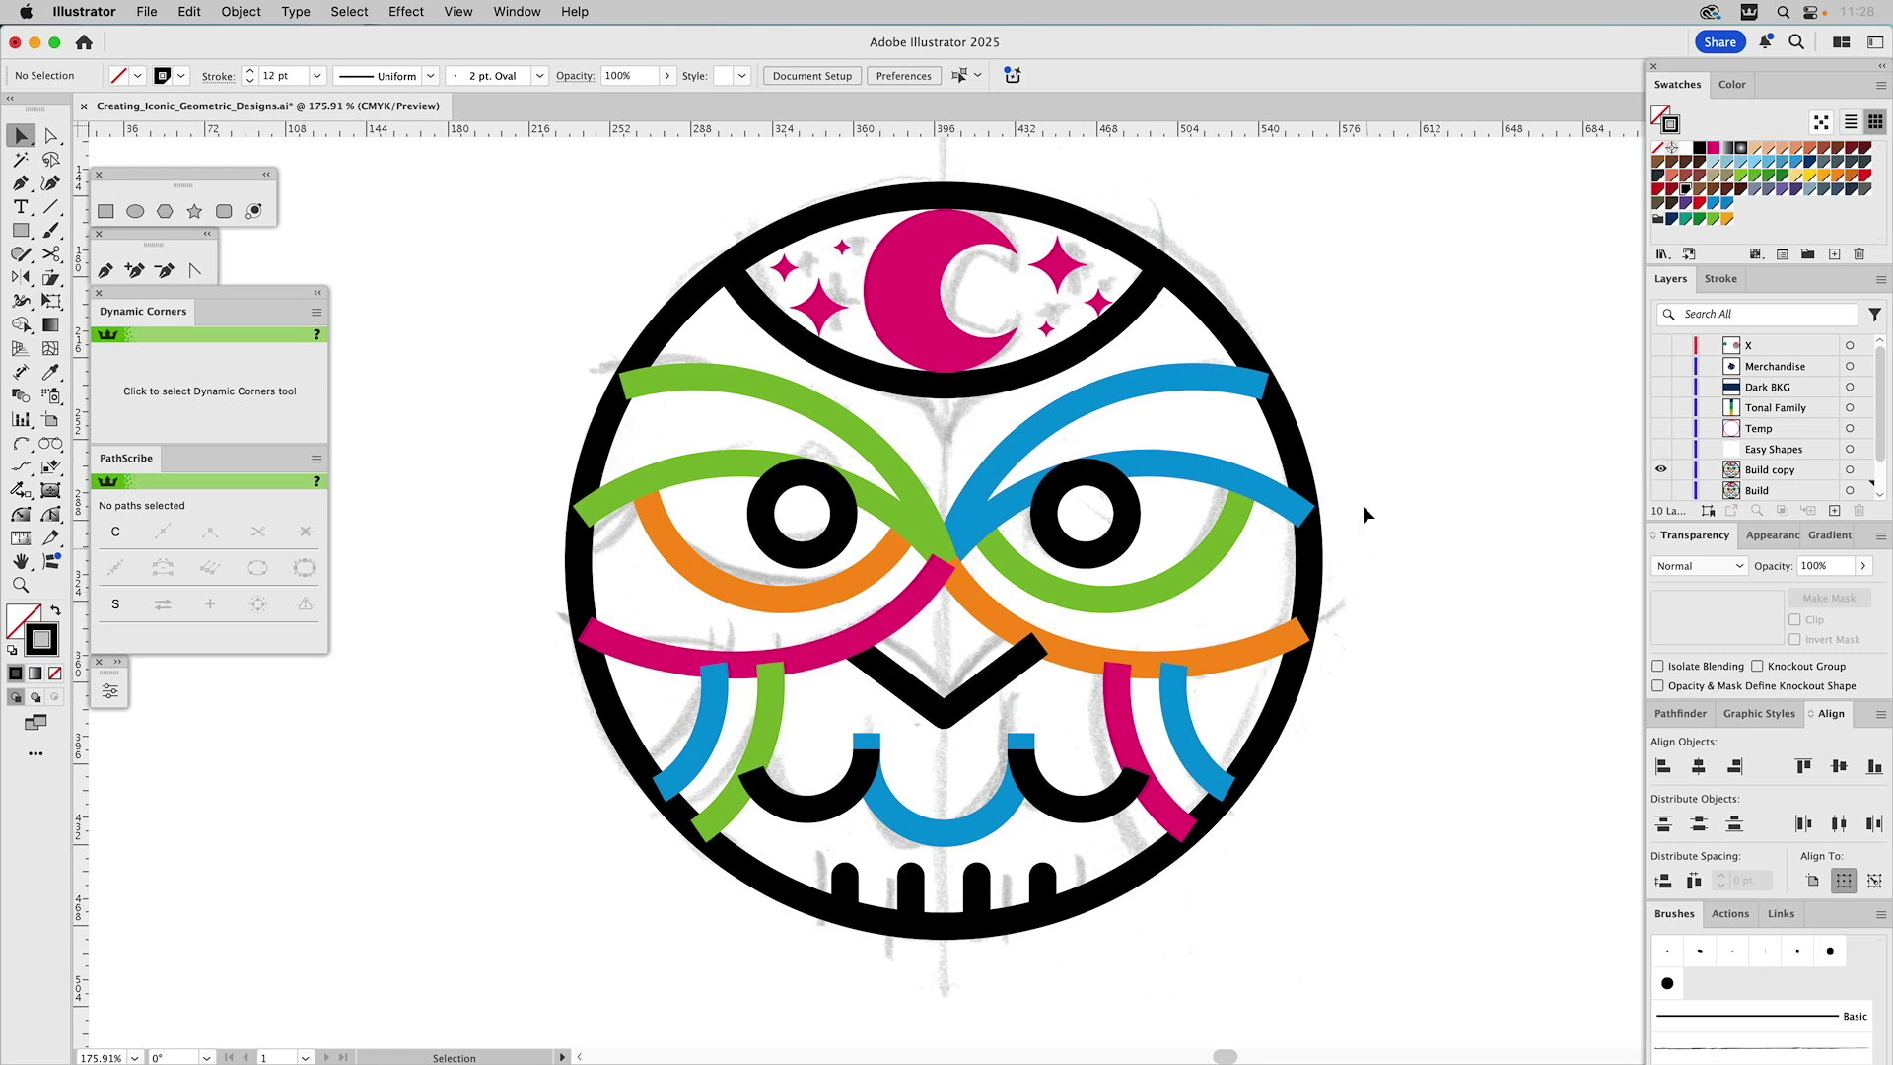
Outline the strokes of all the linework on the Build copy layer, leaving the moon and stars out of the selection
{"action": "key", "text": "a"}
{"action": "key", "text": "super+a"}
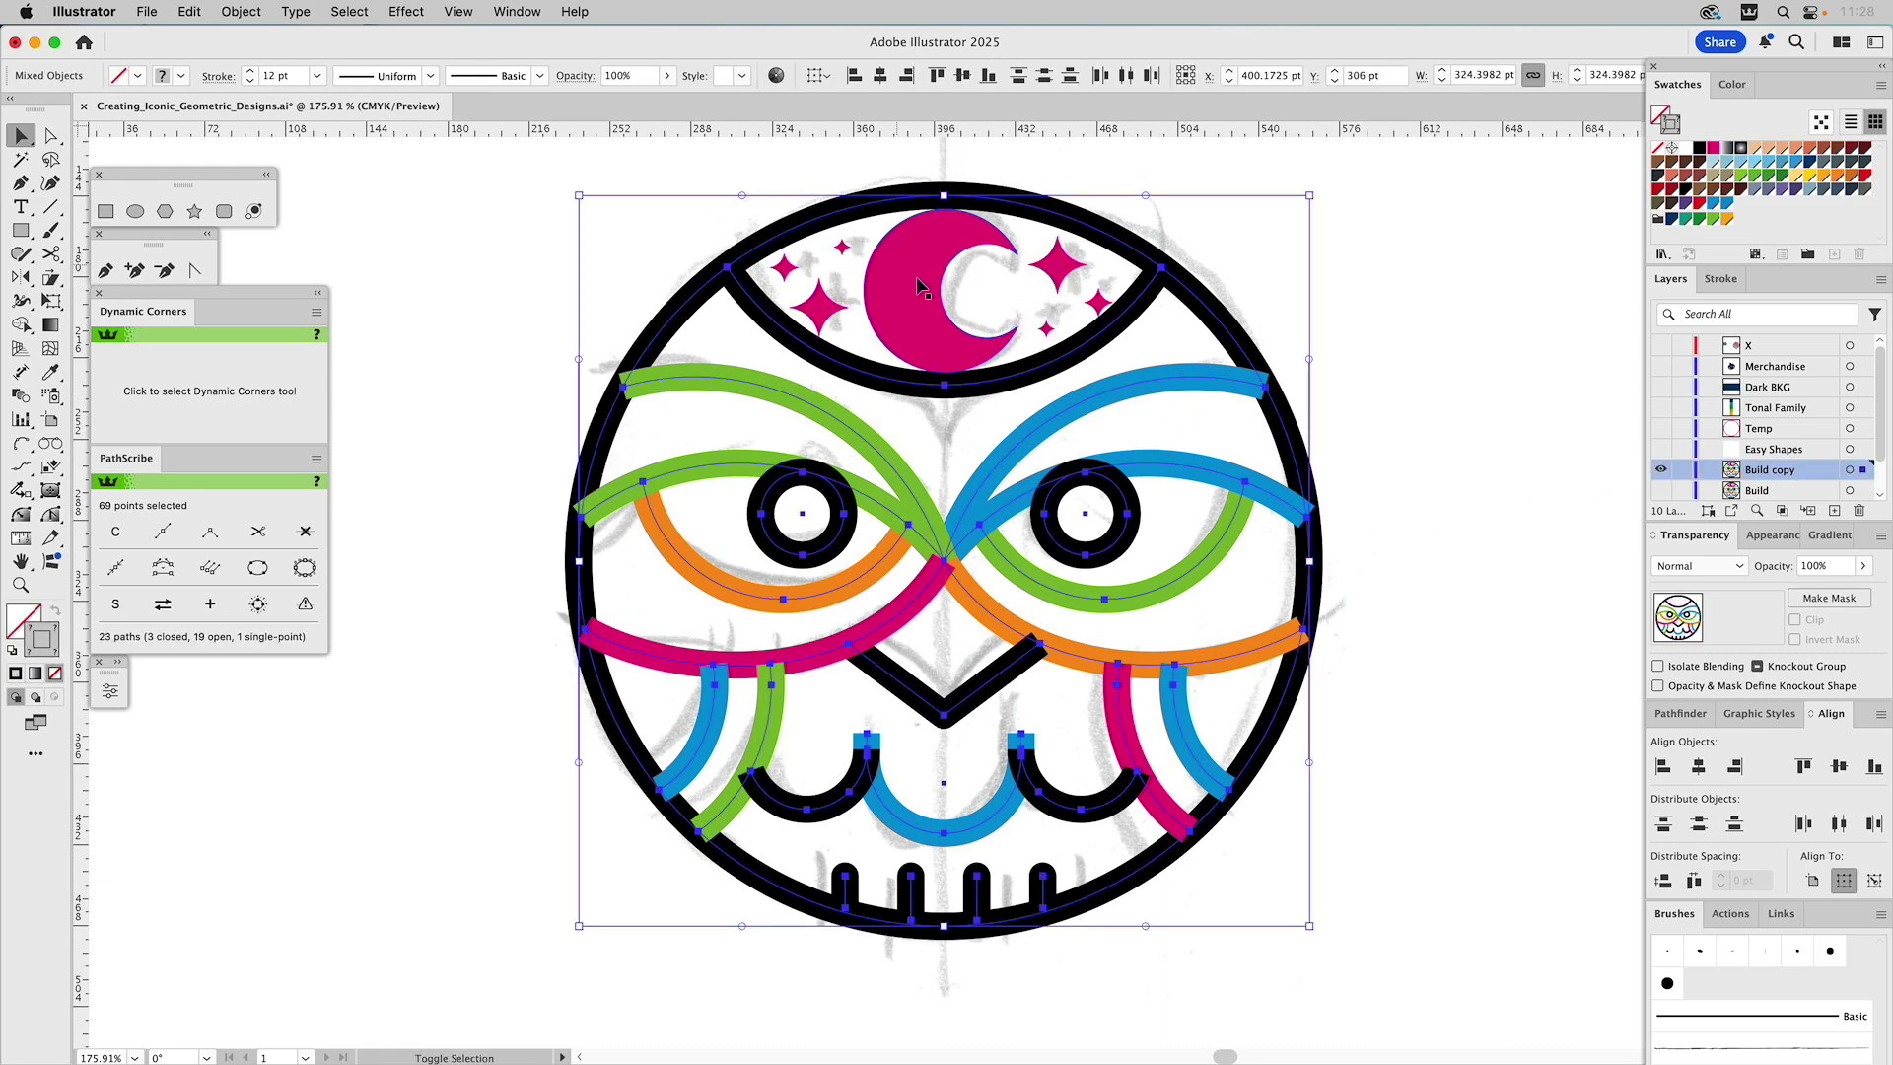
{"action": "left_click", "coordinate": [242, 10]}
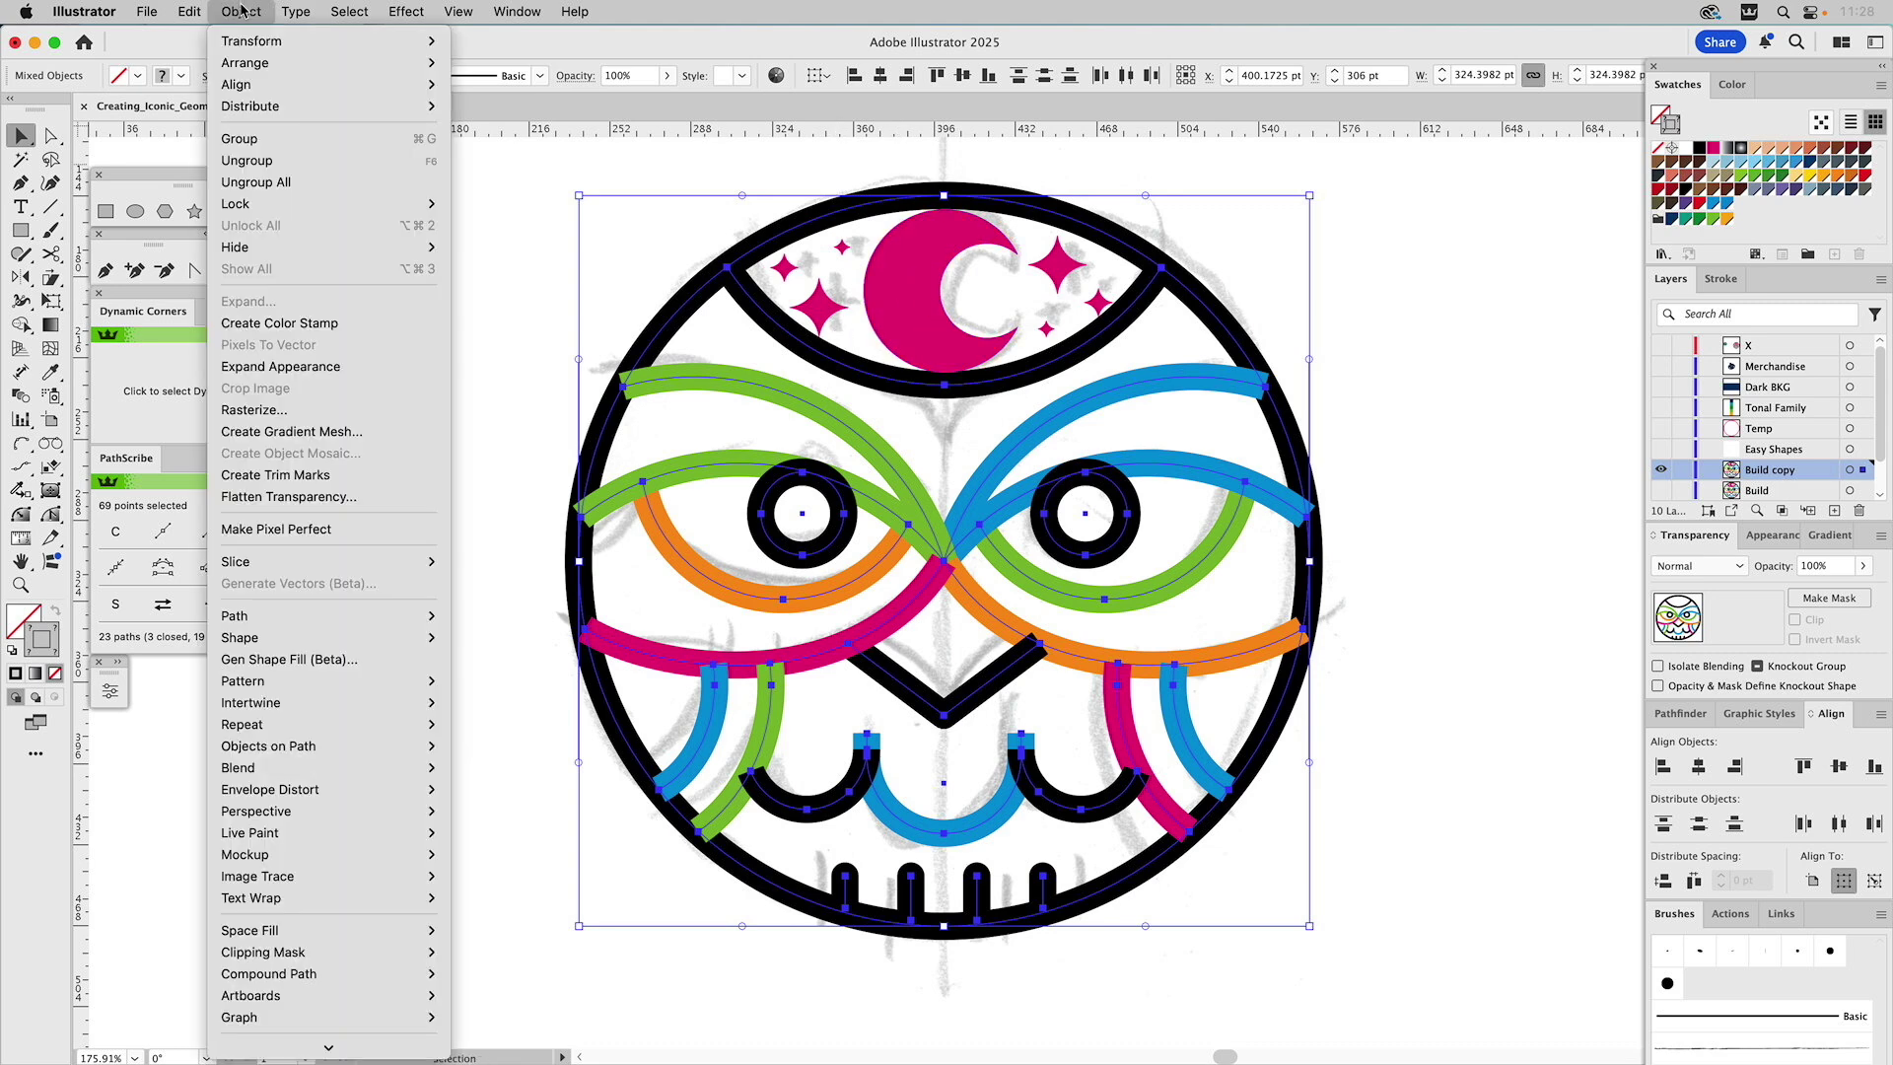
{"action": "mouse_move", "coordinate": [240, 618]}
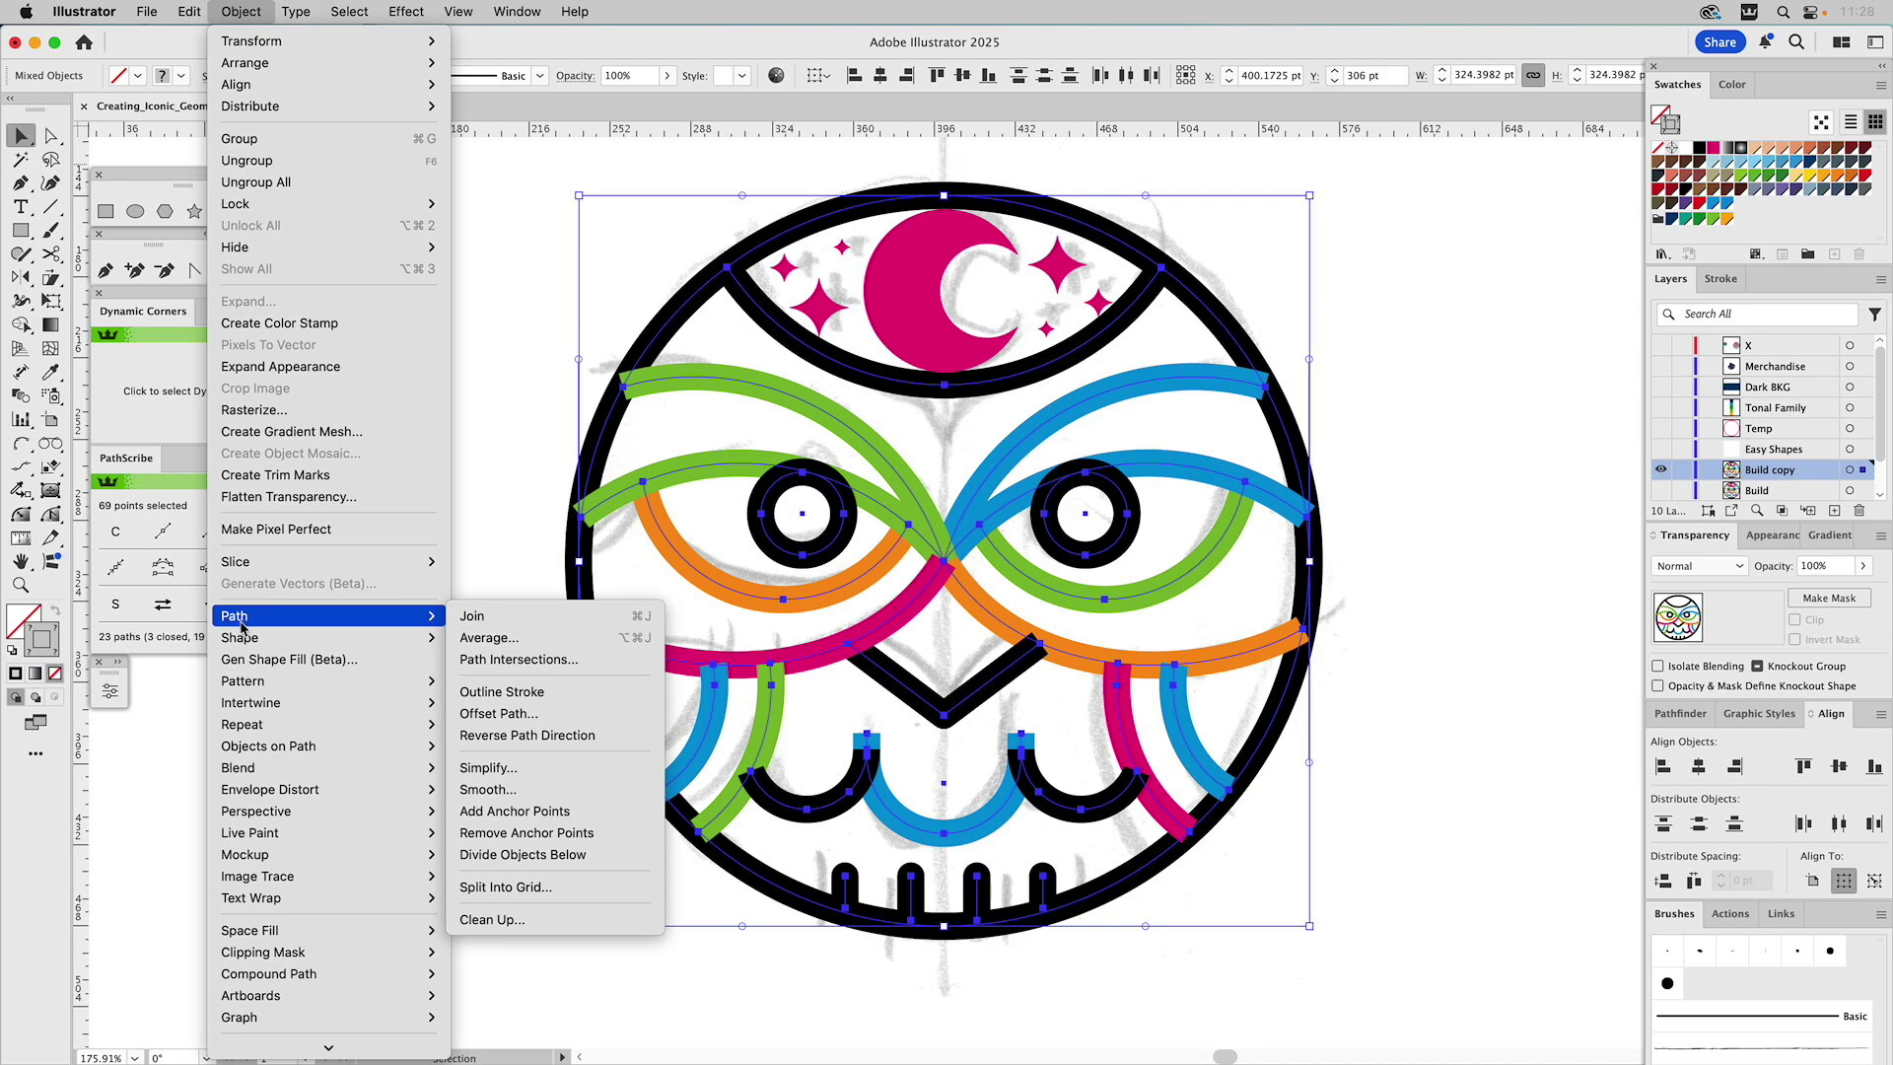
{"action": "left_click", "coordinate": [533, 700]}
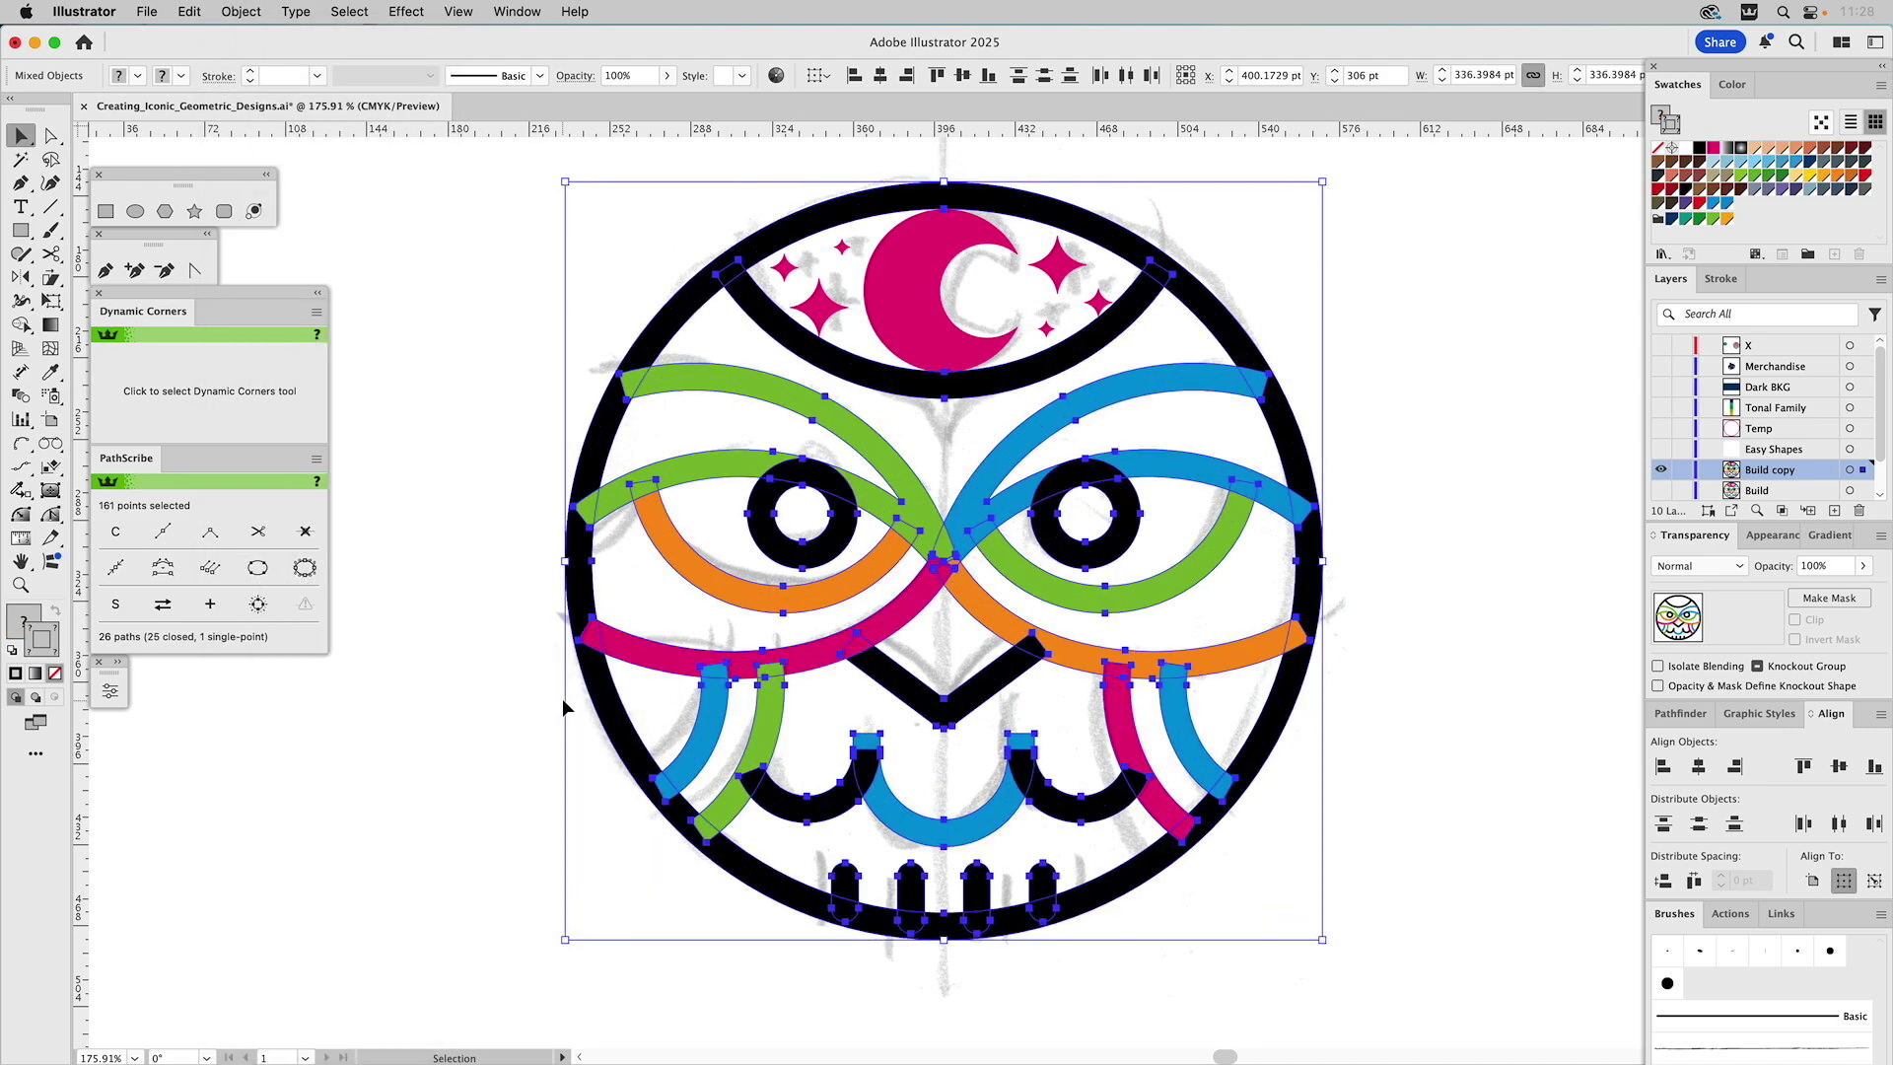
Unite the left iris ring with the left brow and upper eyelid shape and fill the merged shape red
{"action": "left_click", "coordinate": [819, 473]}
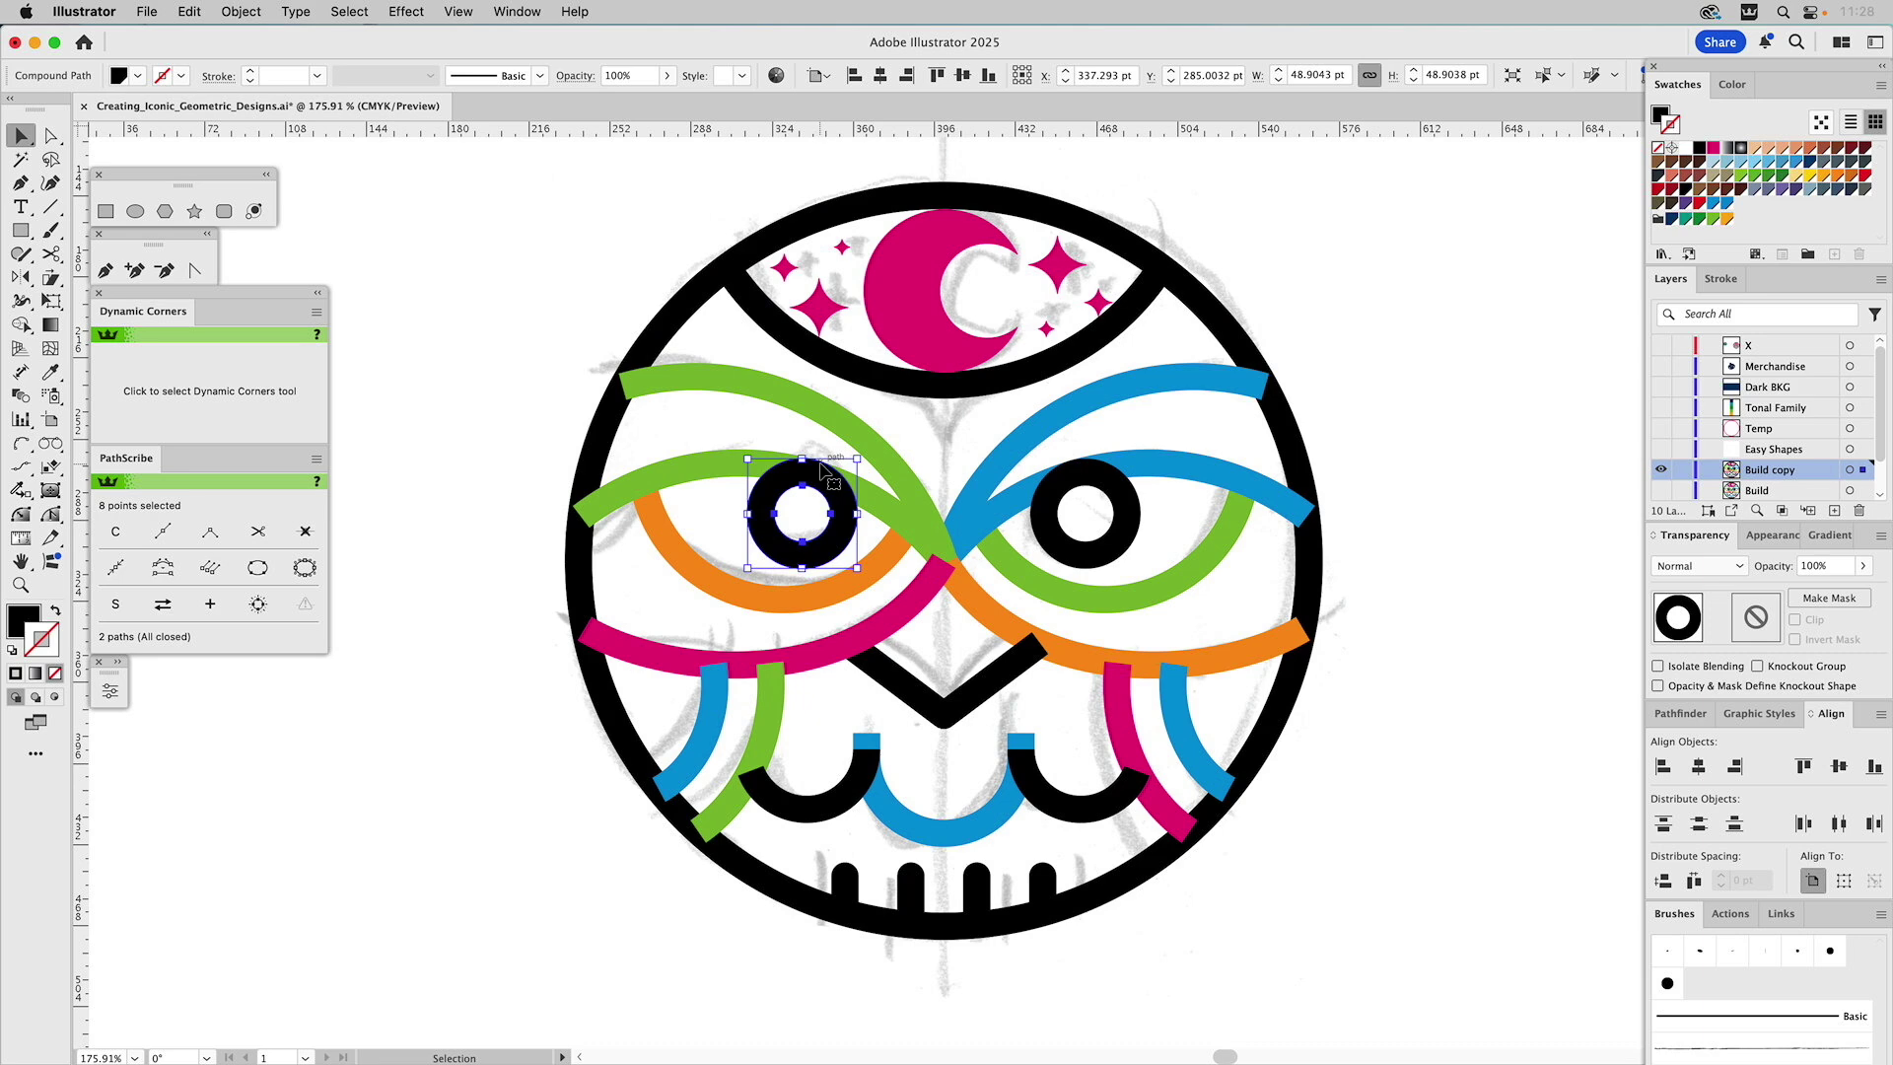
{"action": "left_click", "coordinate": [868, 503], "text": "shift"}
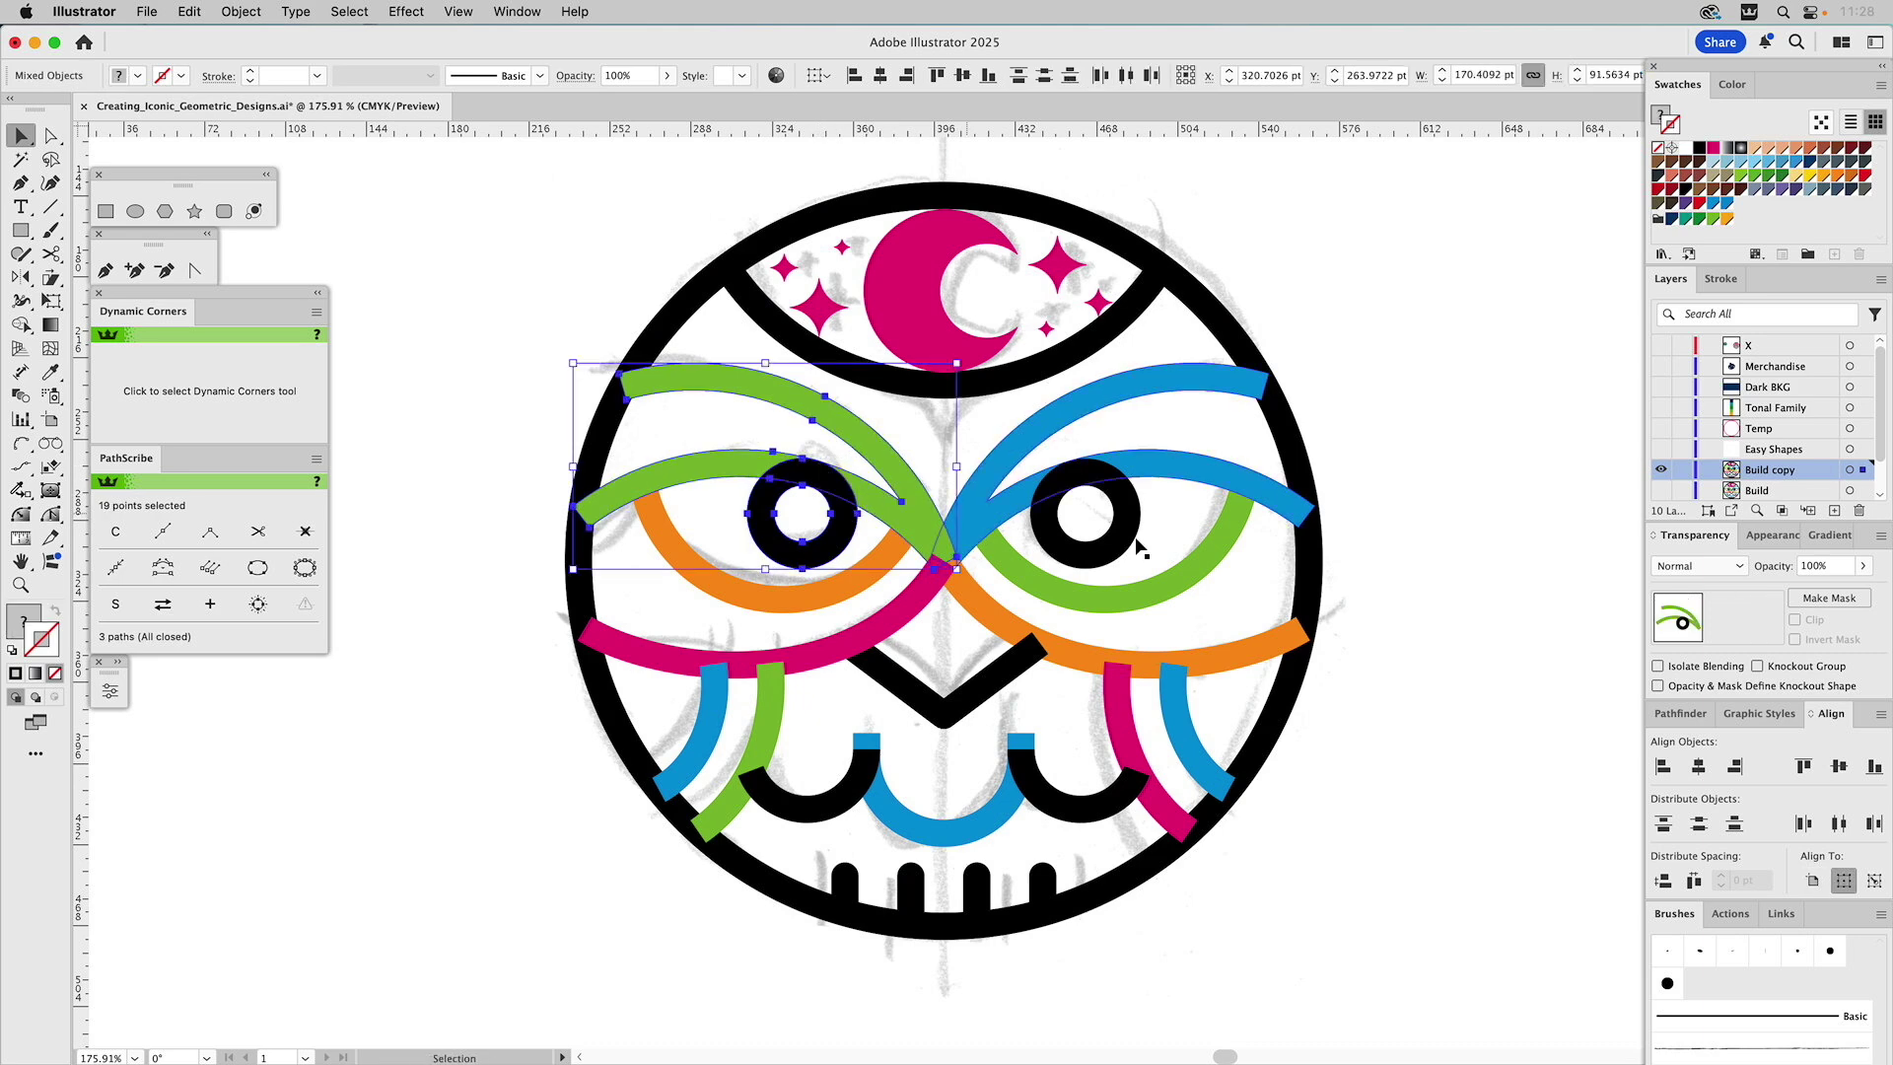
{"action": "left_click", "coordinate": [1680, 712]}
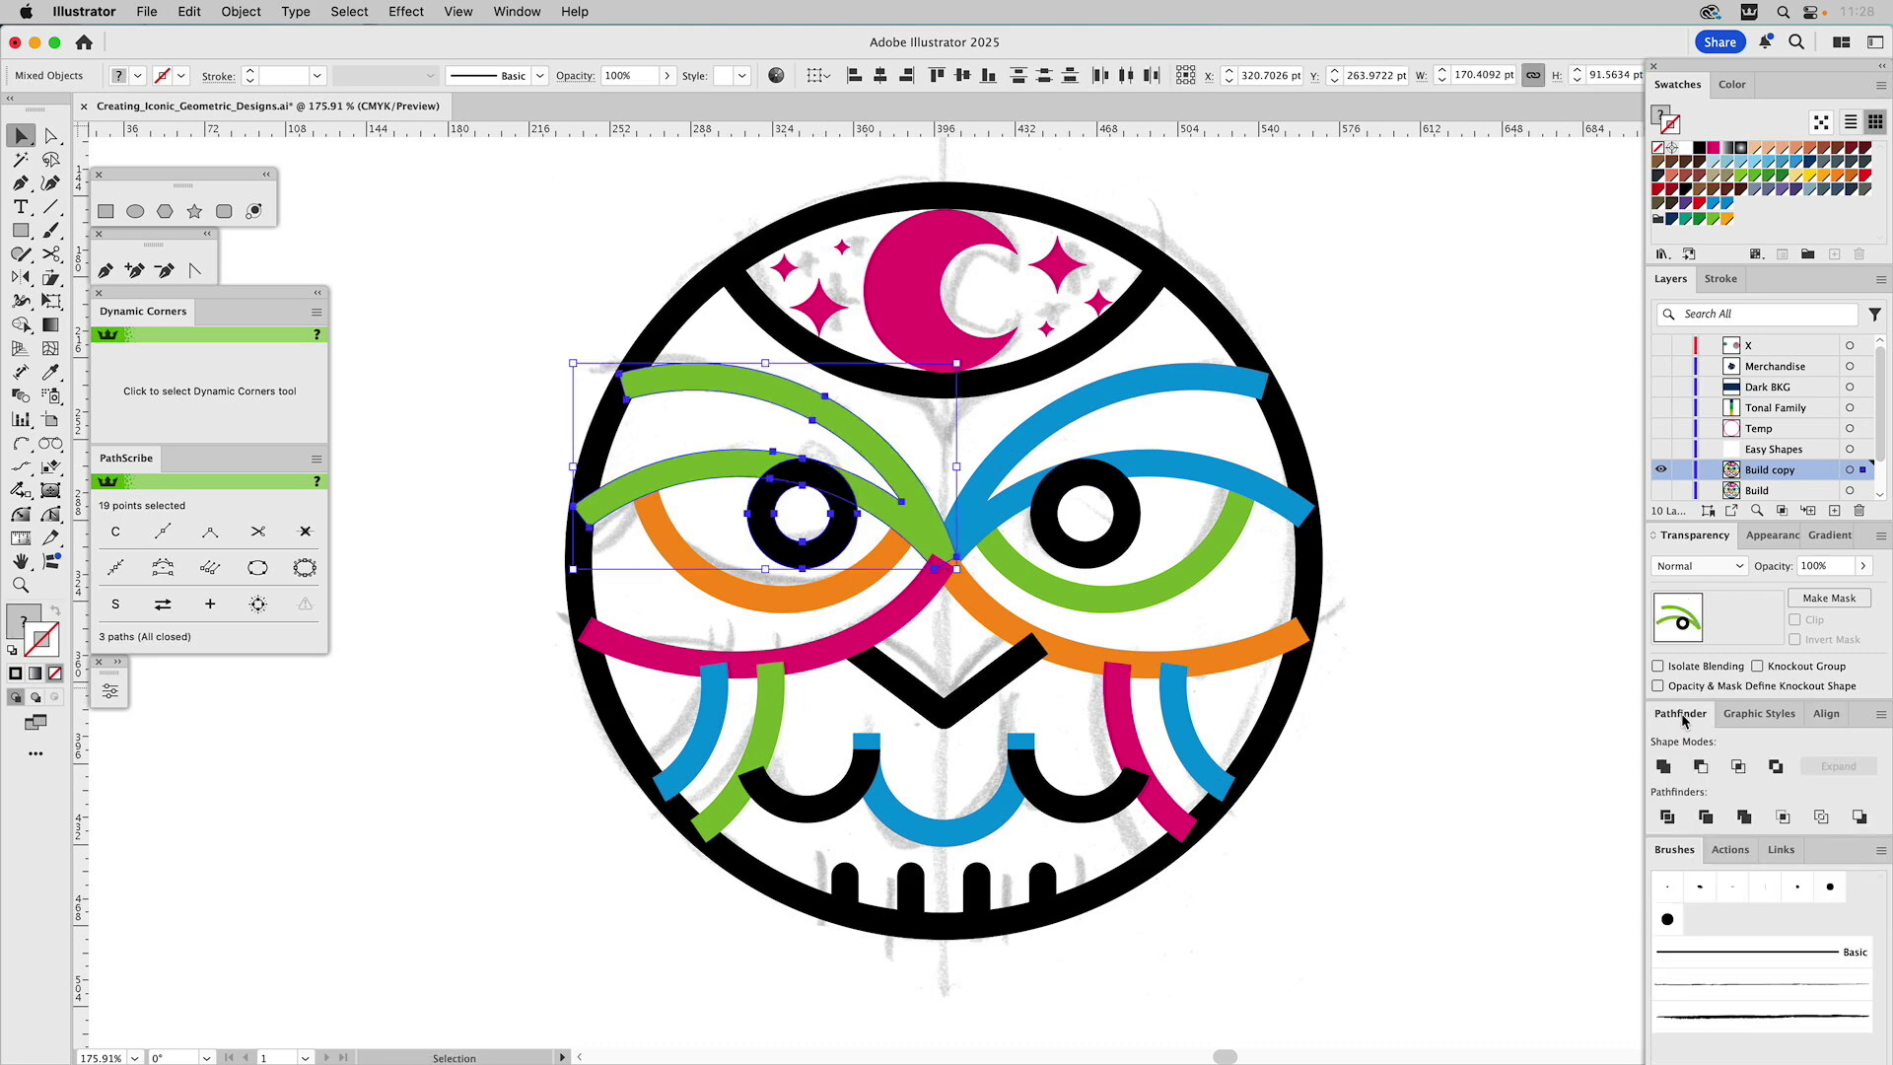
{"action": "left_click", "coordinate": [1663, 767]}
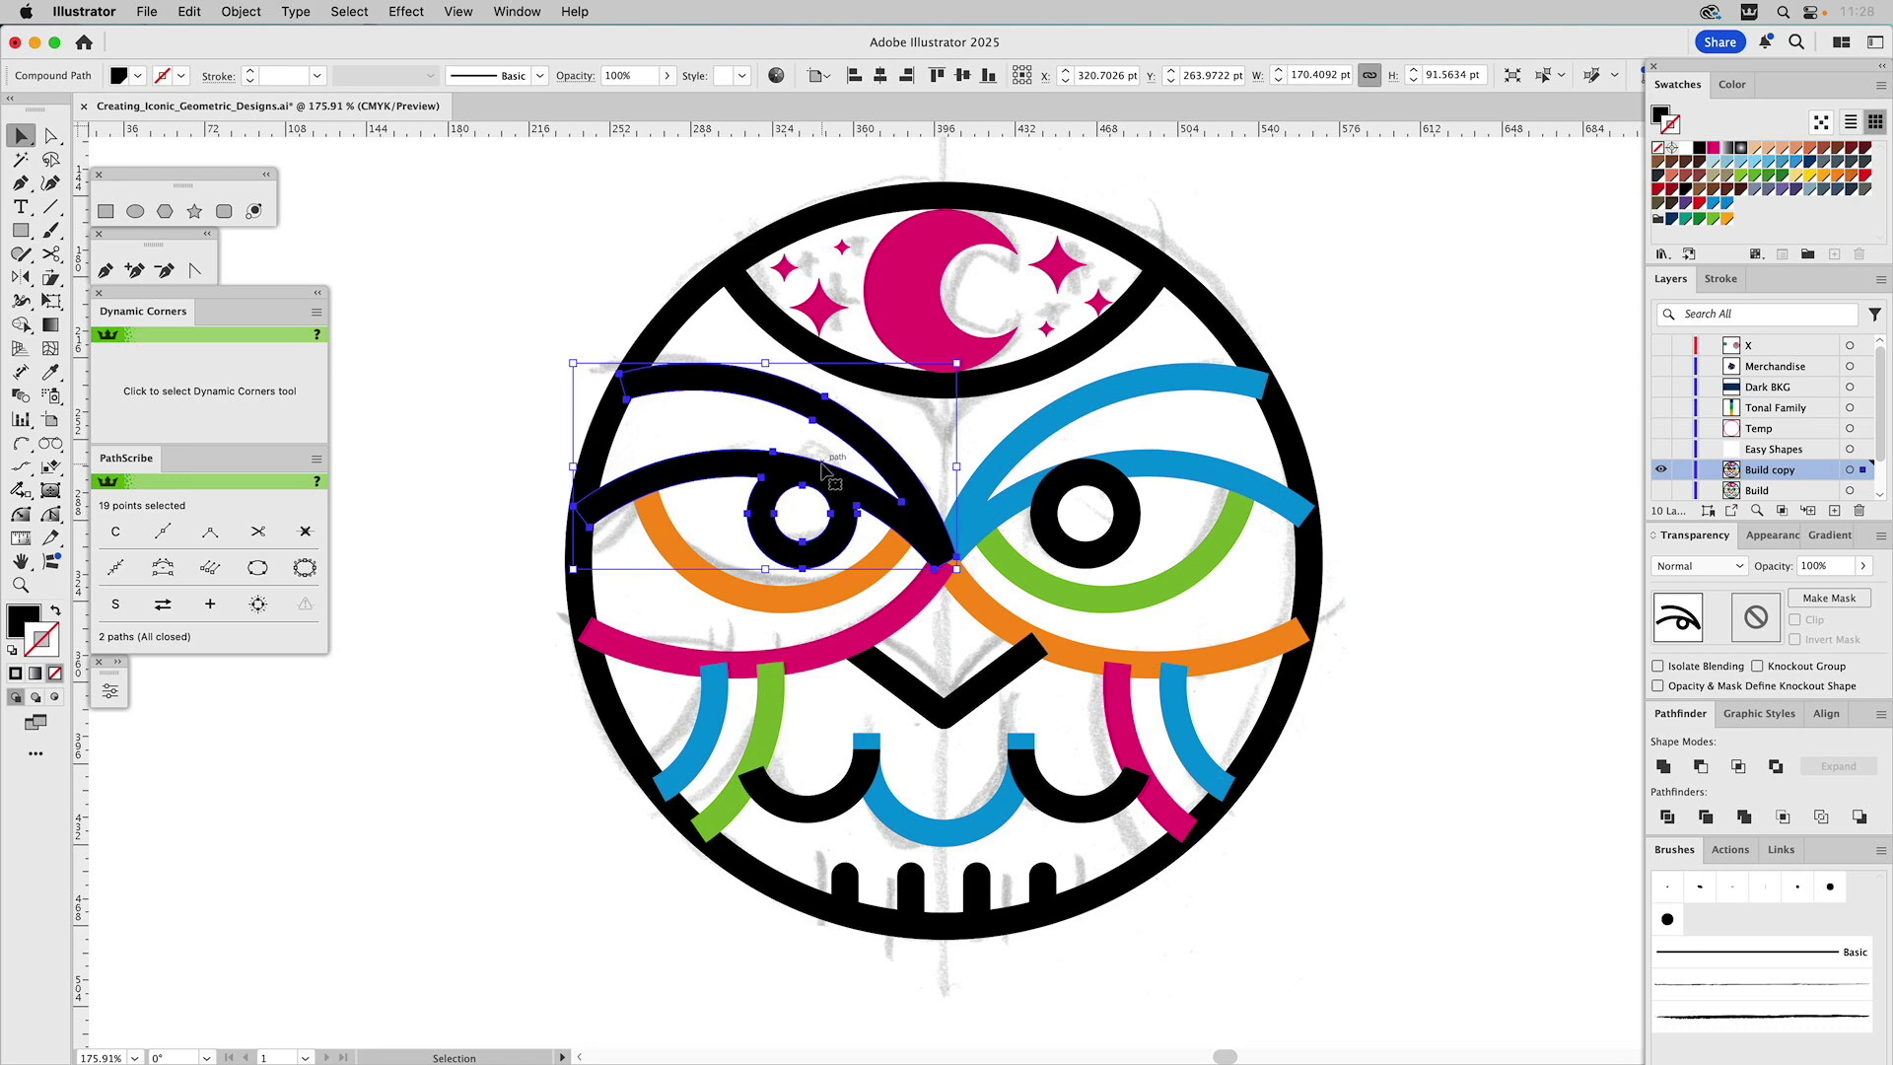
{"action": "left_click", "coordinate": [1699, 204]}
{"action": "key", "text": "a"}
{"action": "left_click", "coordinate": [466, 398]}
{"action": "key", "text": "v"}
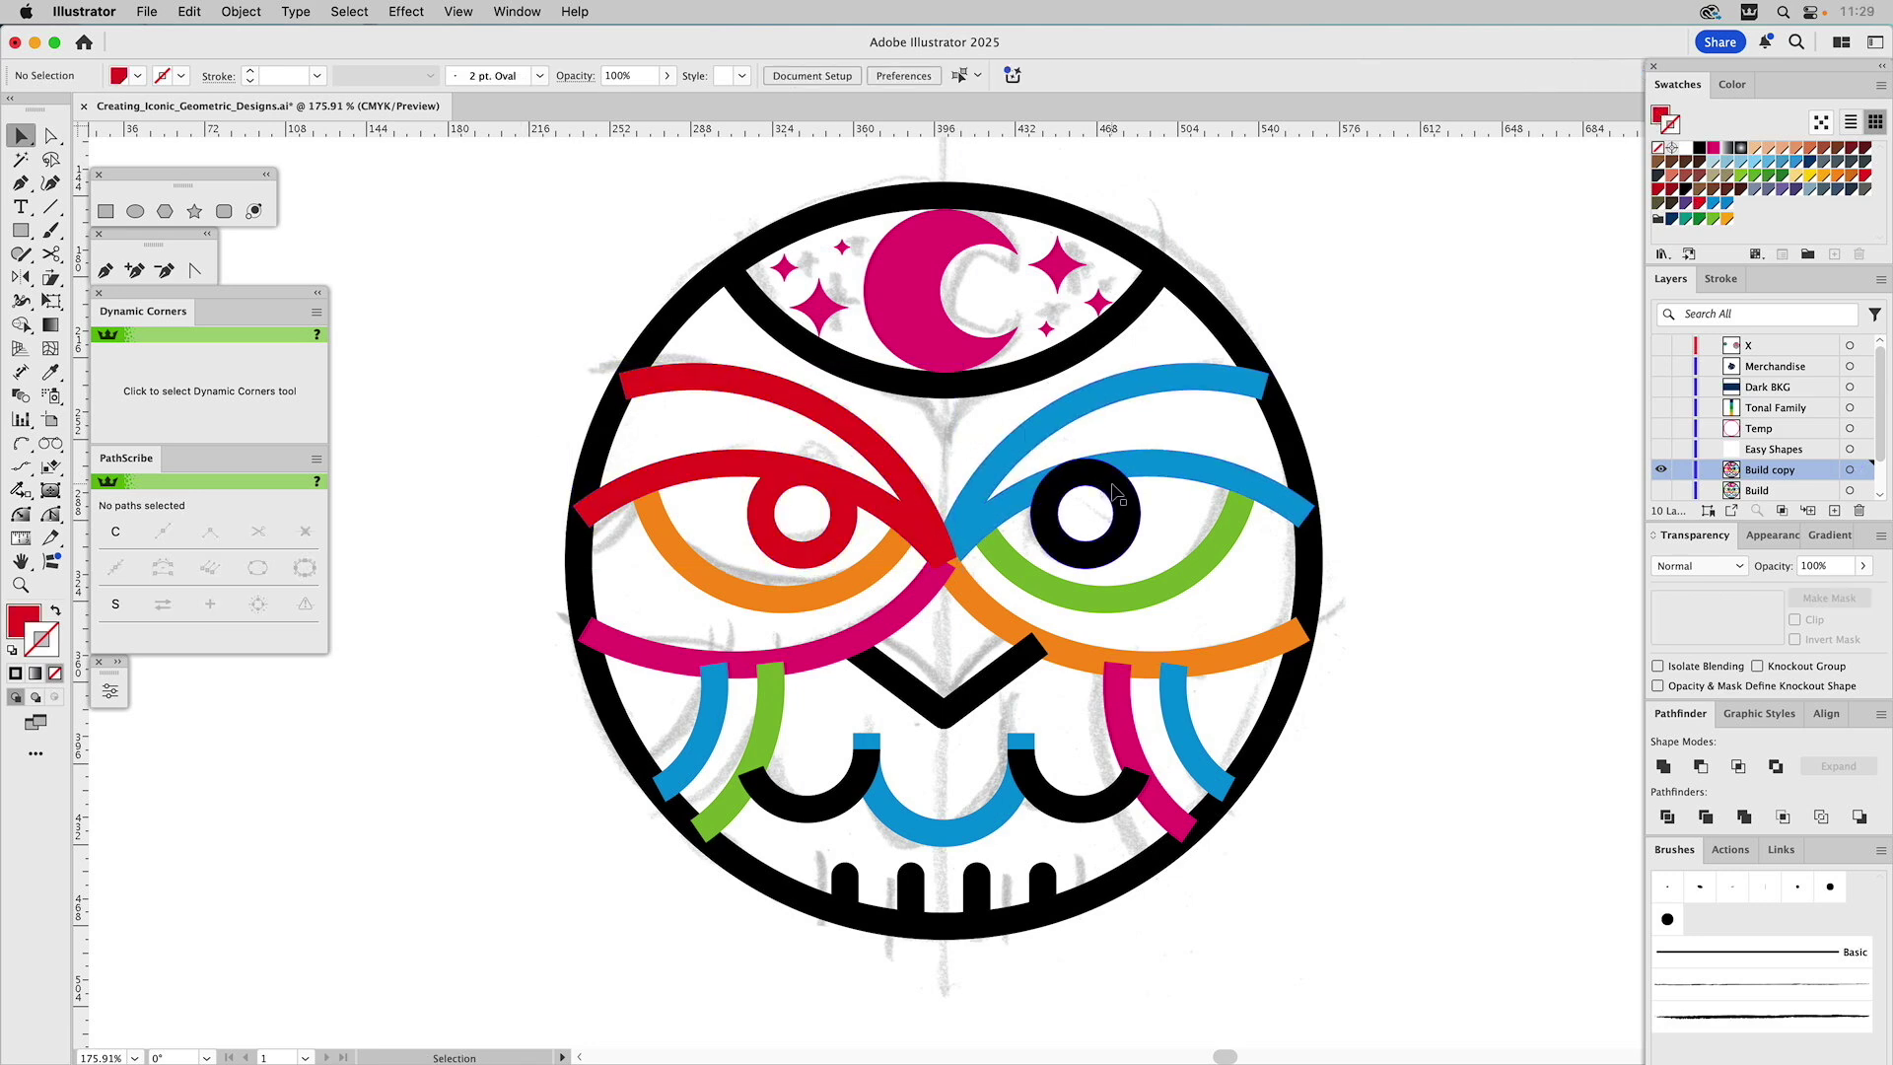
Unite the right iris ring with the right brow and upper eyelid shape
{"action": "left_click", "coordinate": [1111, 489]}
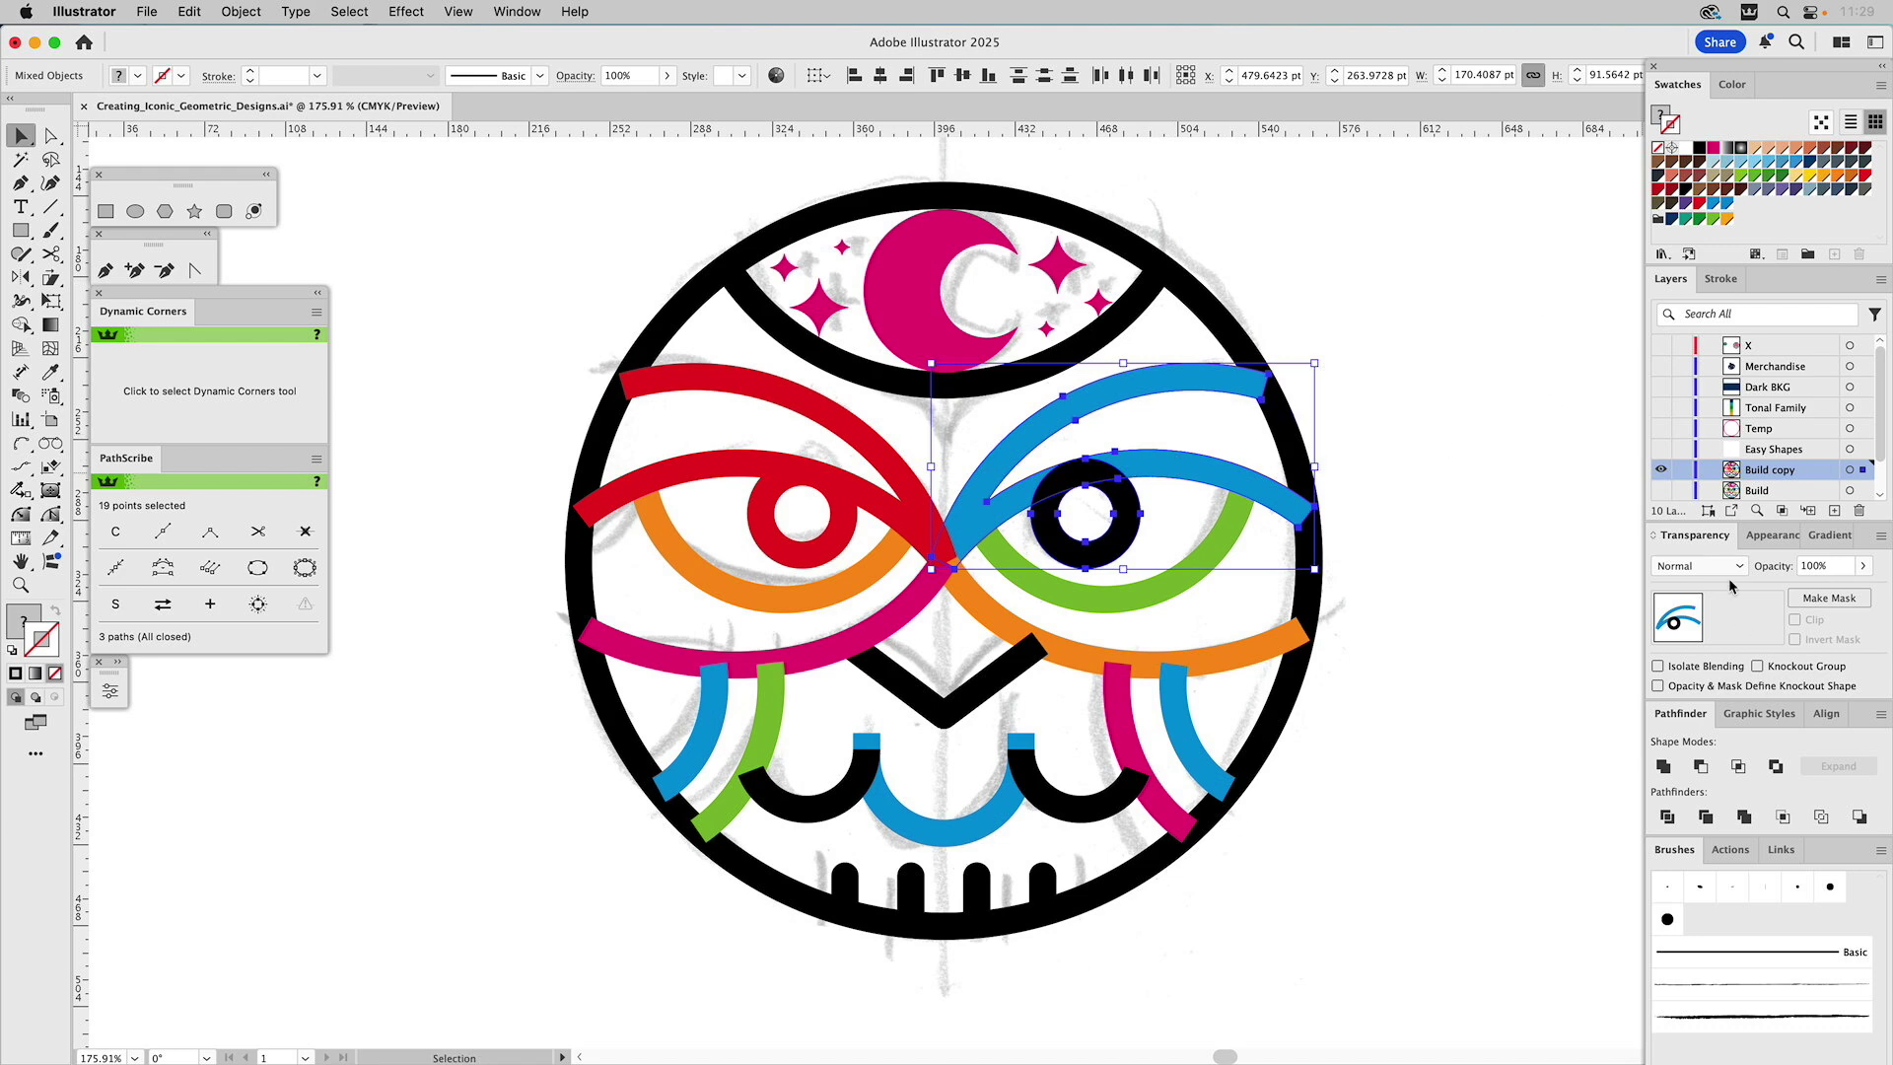
{"action": "left_click", "coordinate": [1663, 767]}
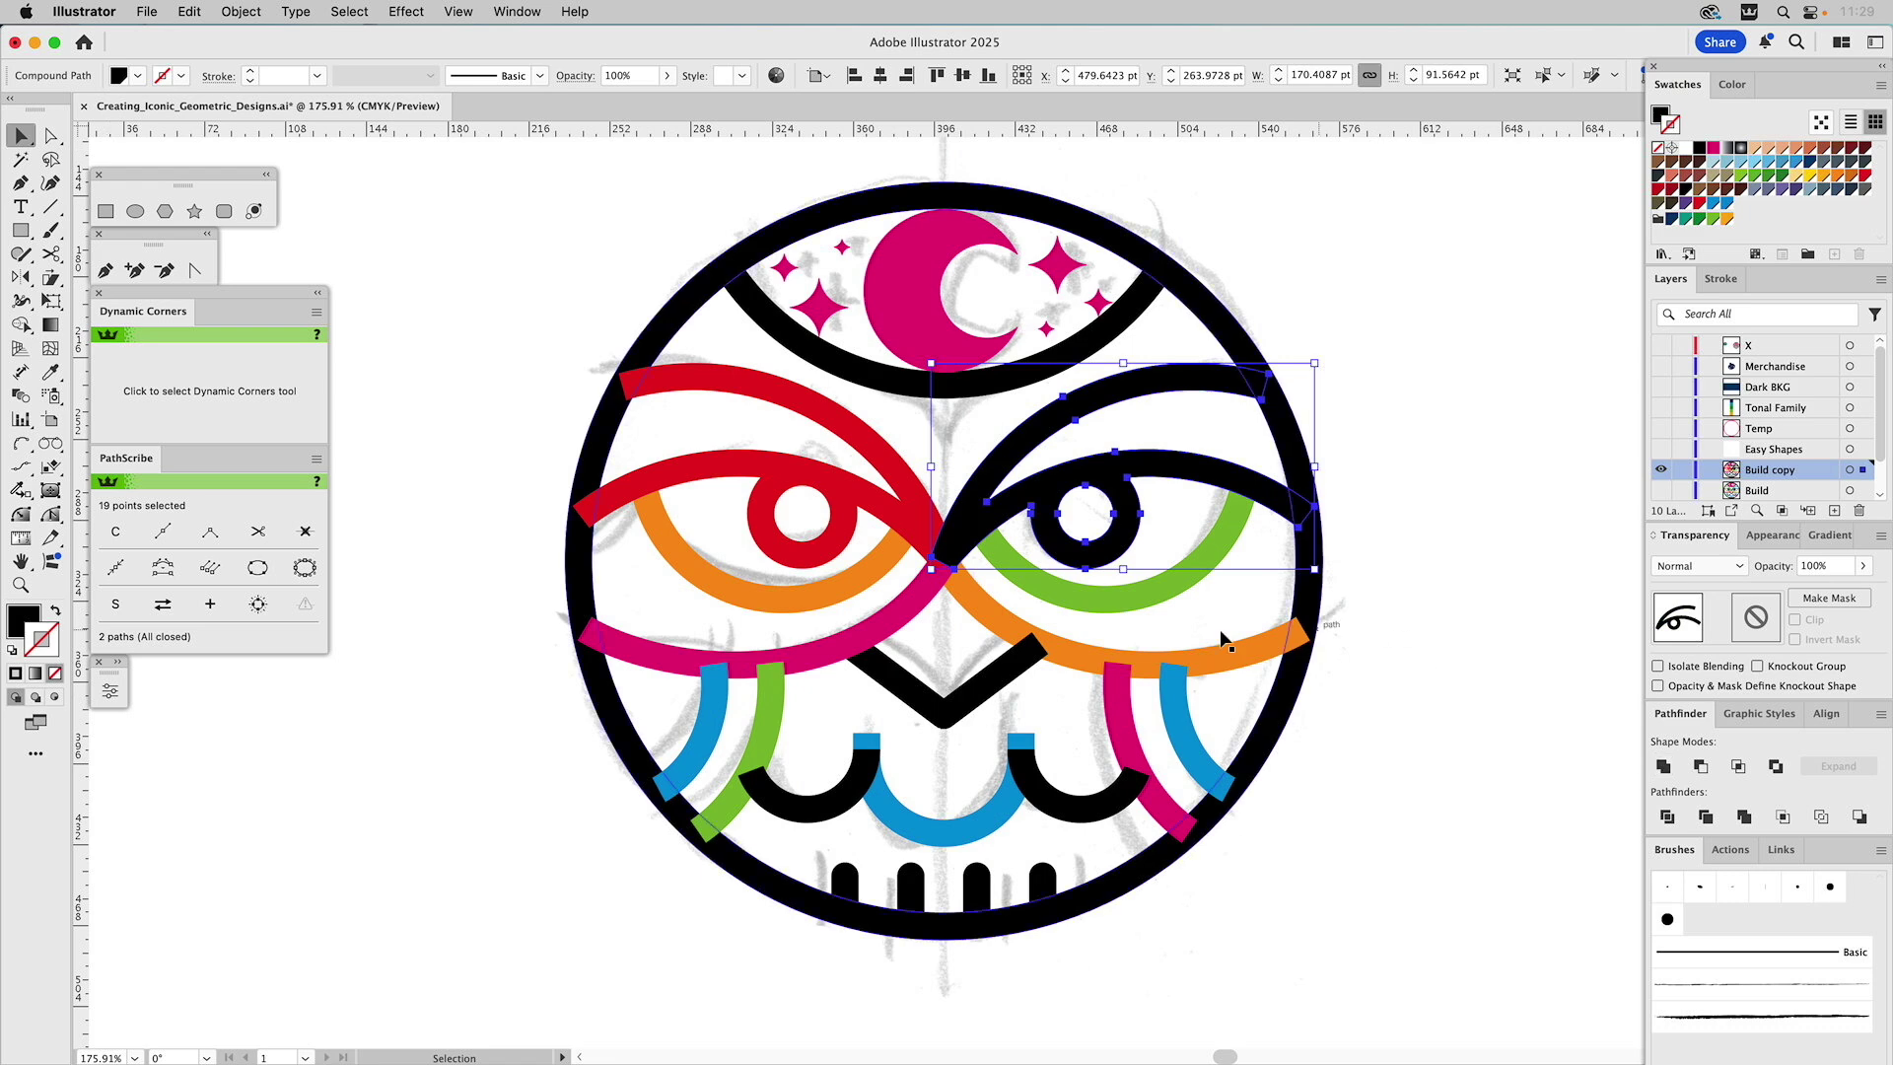
Unite both brow, eyelid and iris shapes with the two lower eyelid curves, and fill the merged eyes blue
{"action": "left_click", "coordinate": [891, 554]}
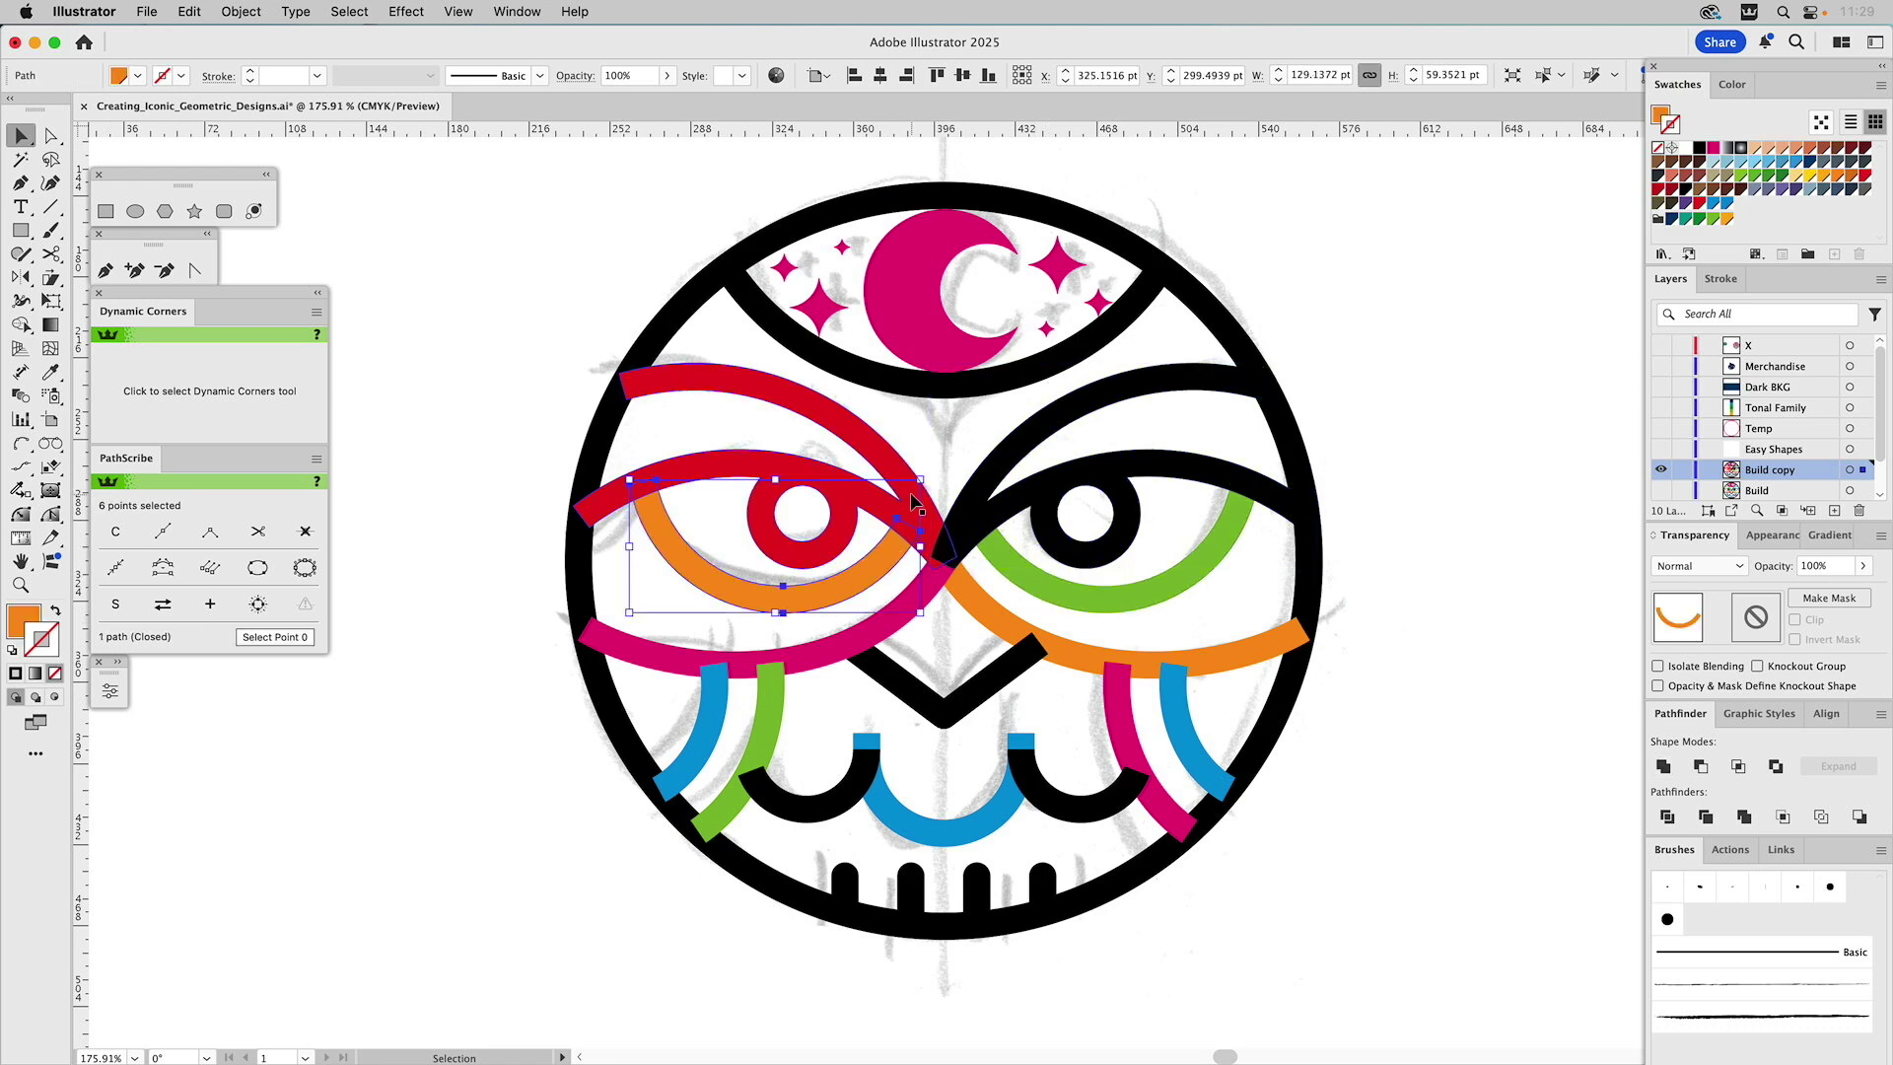
{"action": "left_click", "coordinate": [945, 525], "text": "shift"}
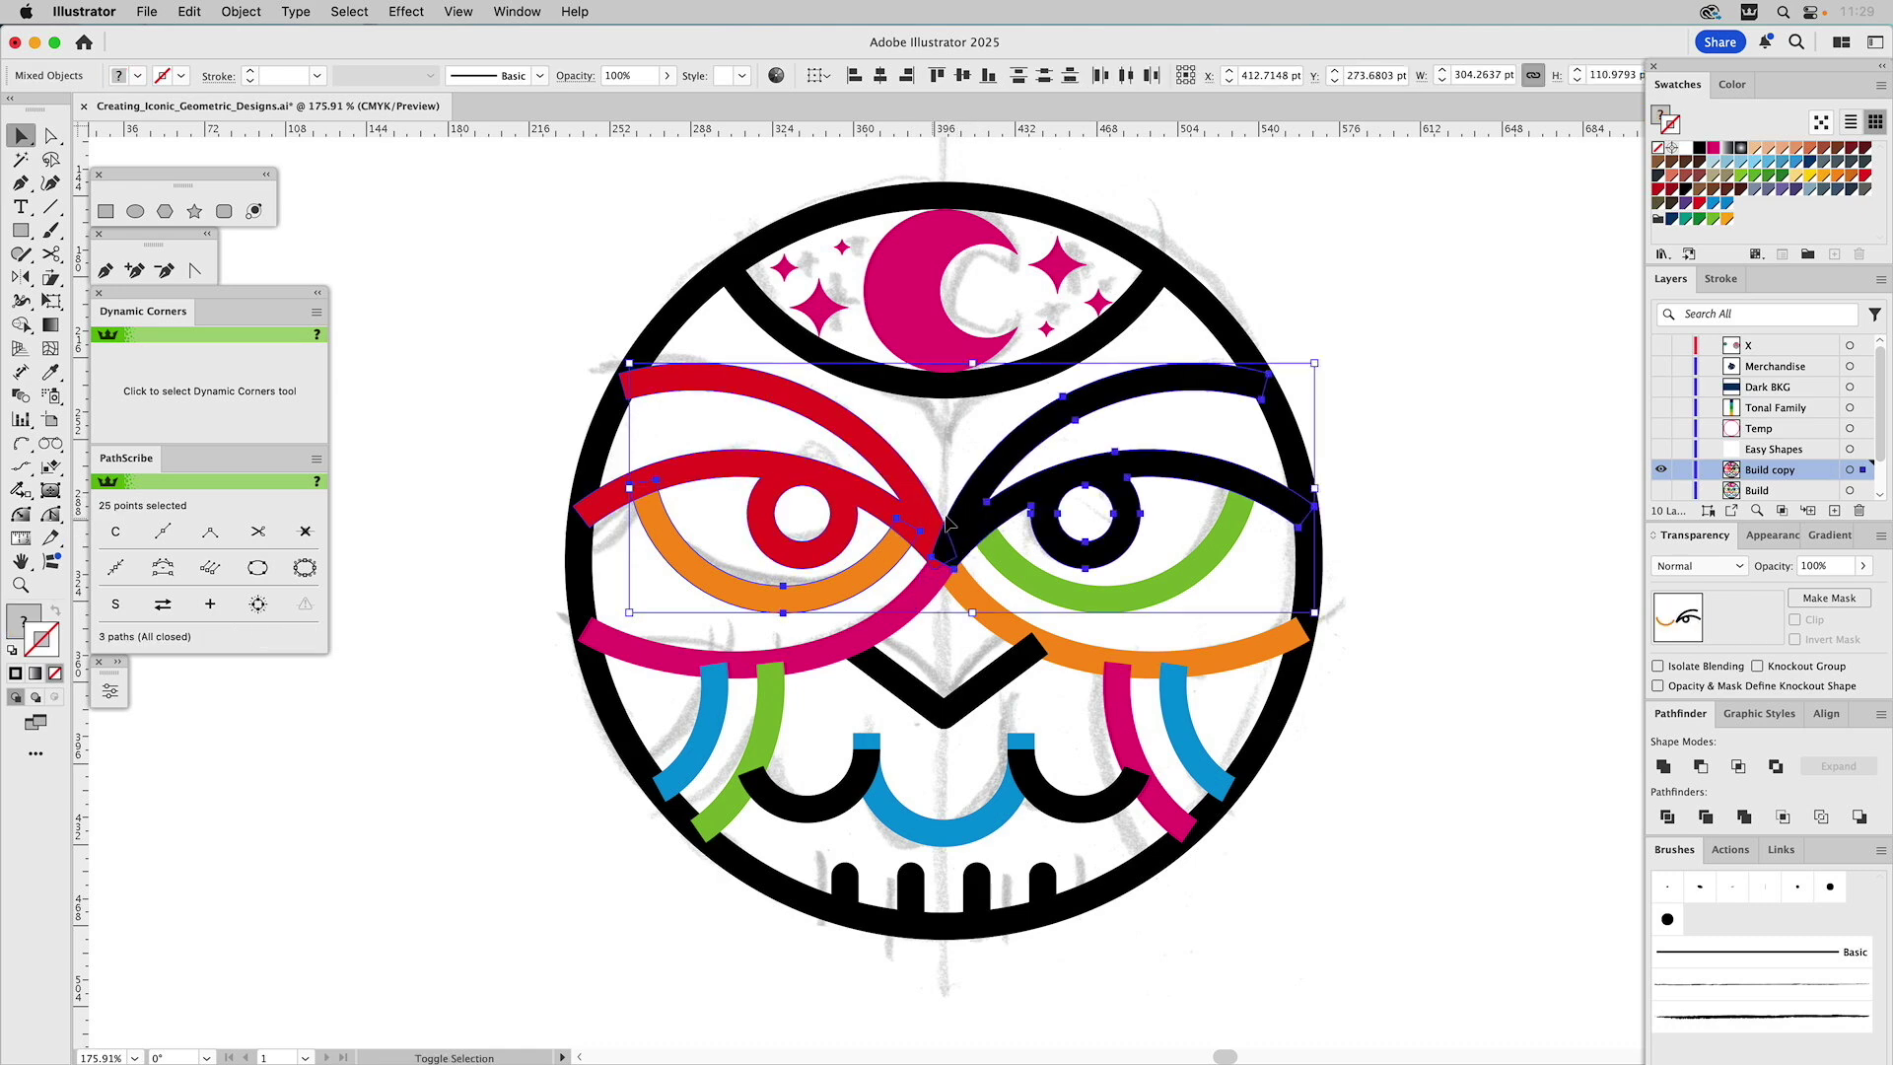
{"action": "left_click", "coordinate": [927, 506], "text": "shift"}
{"action": "left_click", "coordinate": [991, 544], "text": "shift"}
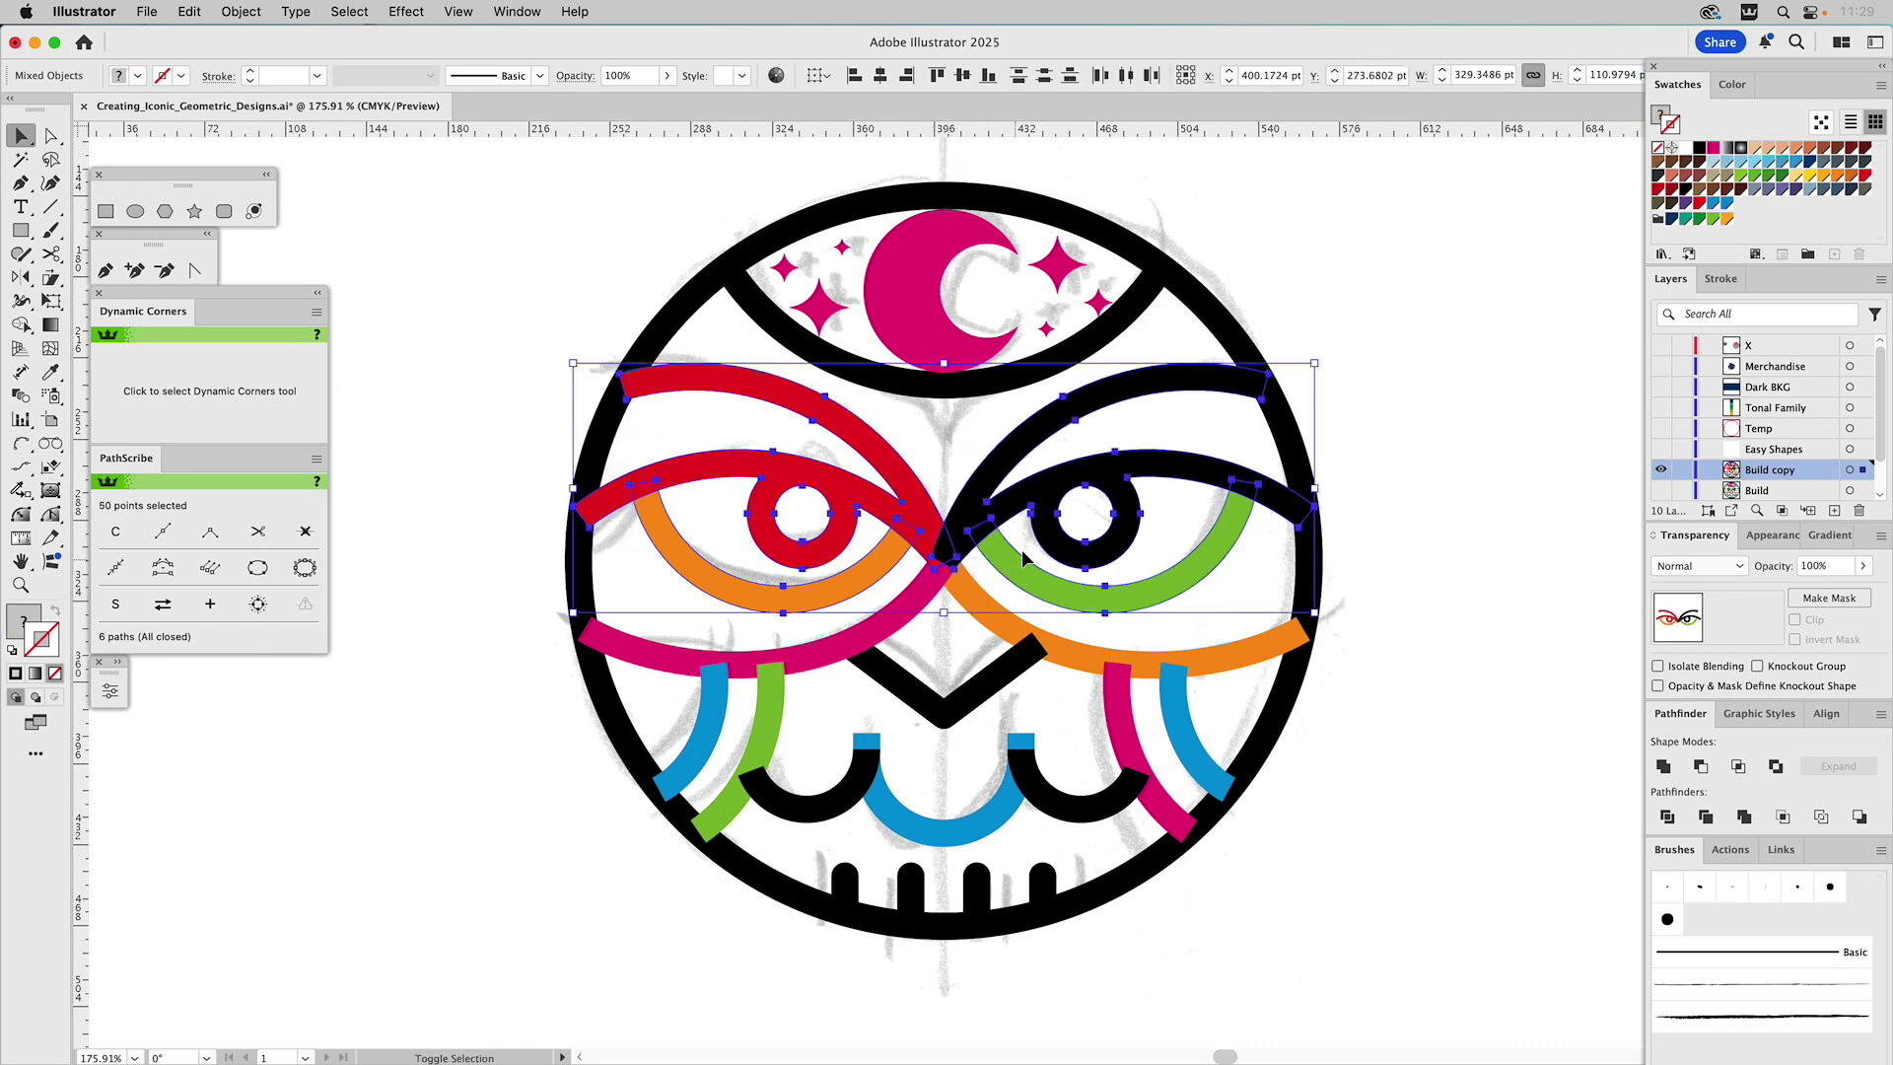
{"action": "left_click", "coordinate": [1662, 767]}
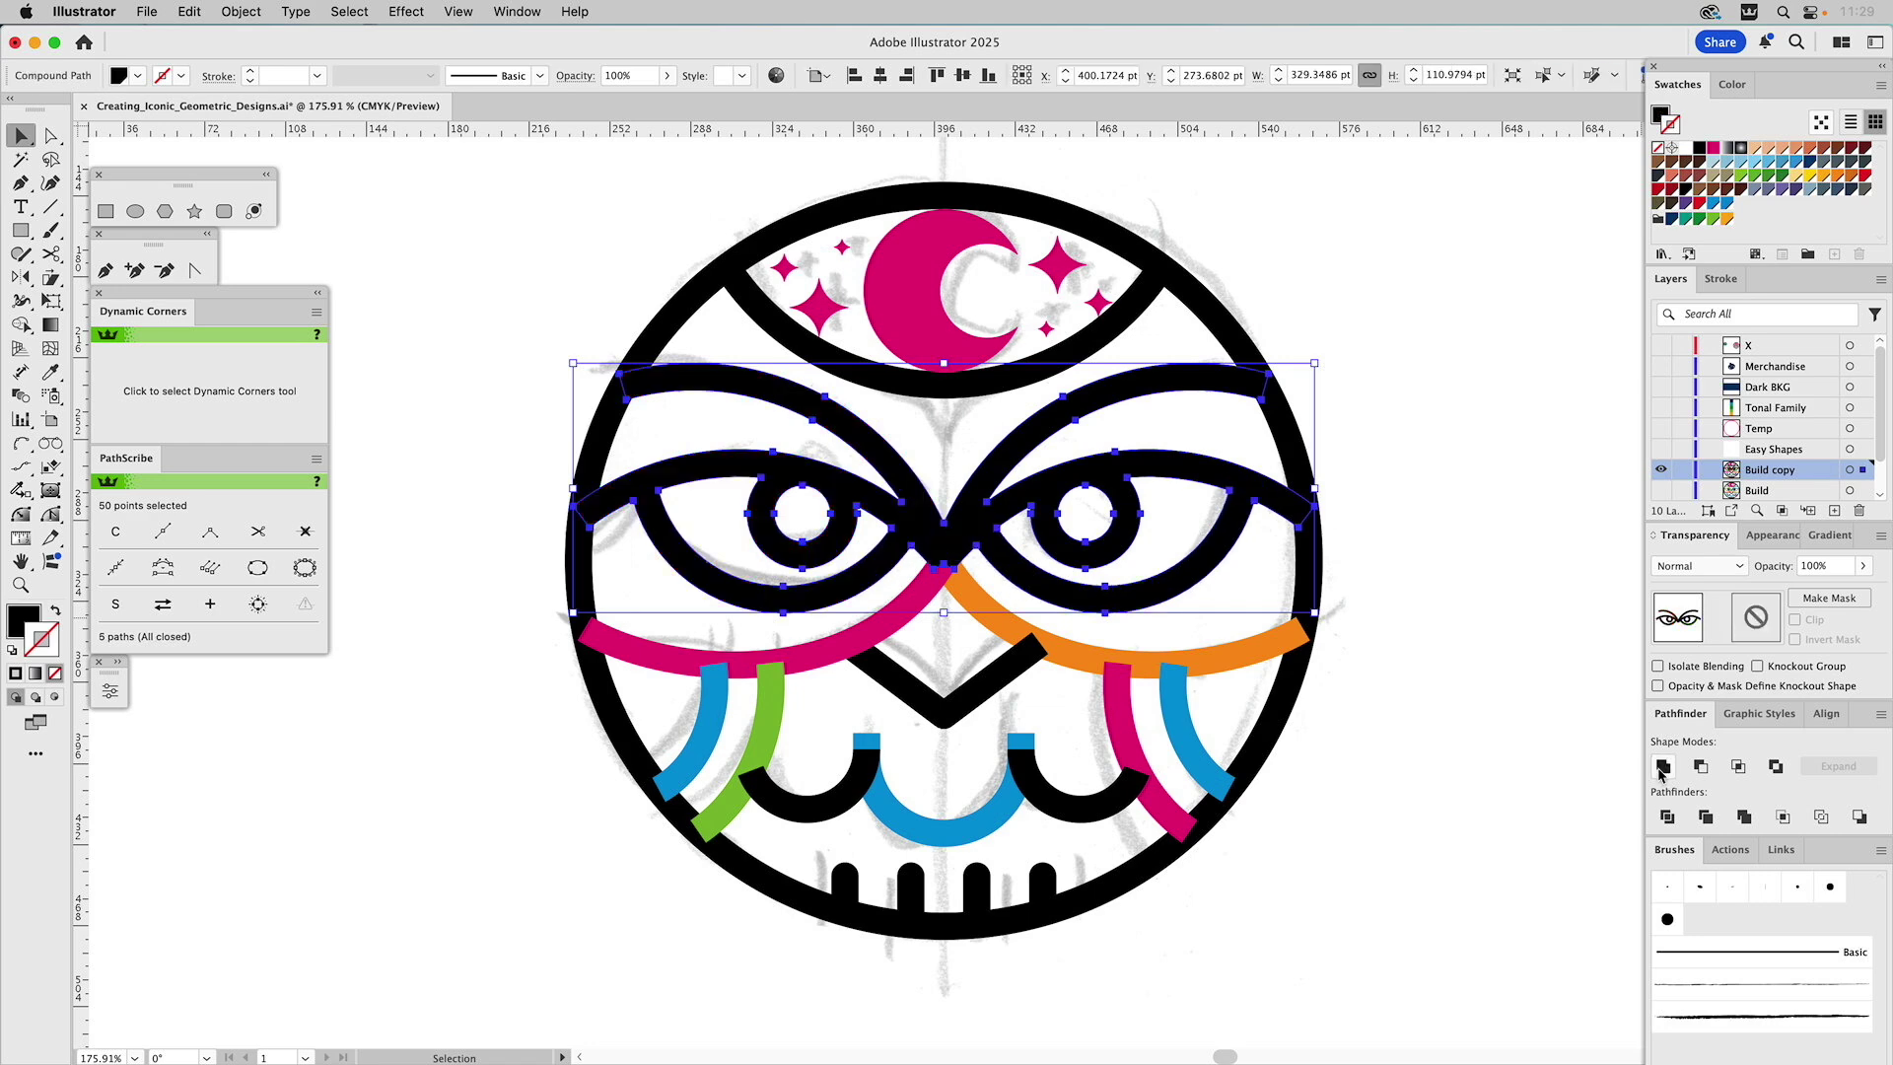
{"action": "left_click", "coordinate": [1714, 204]}
{"action": "left_click_drag", "start_coordinate": [1658, 114], "coordinate": [1653, 118]}
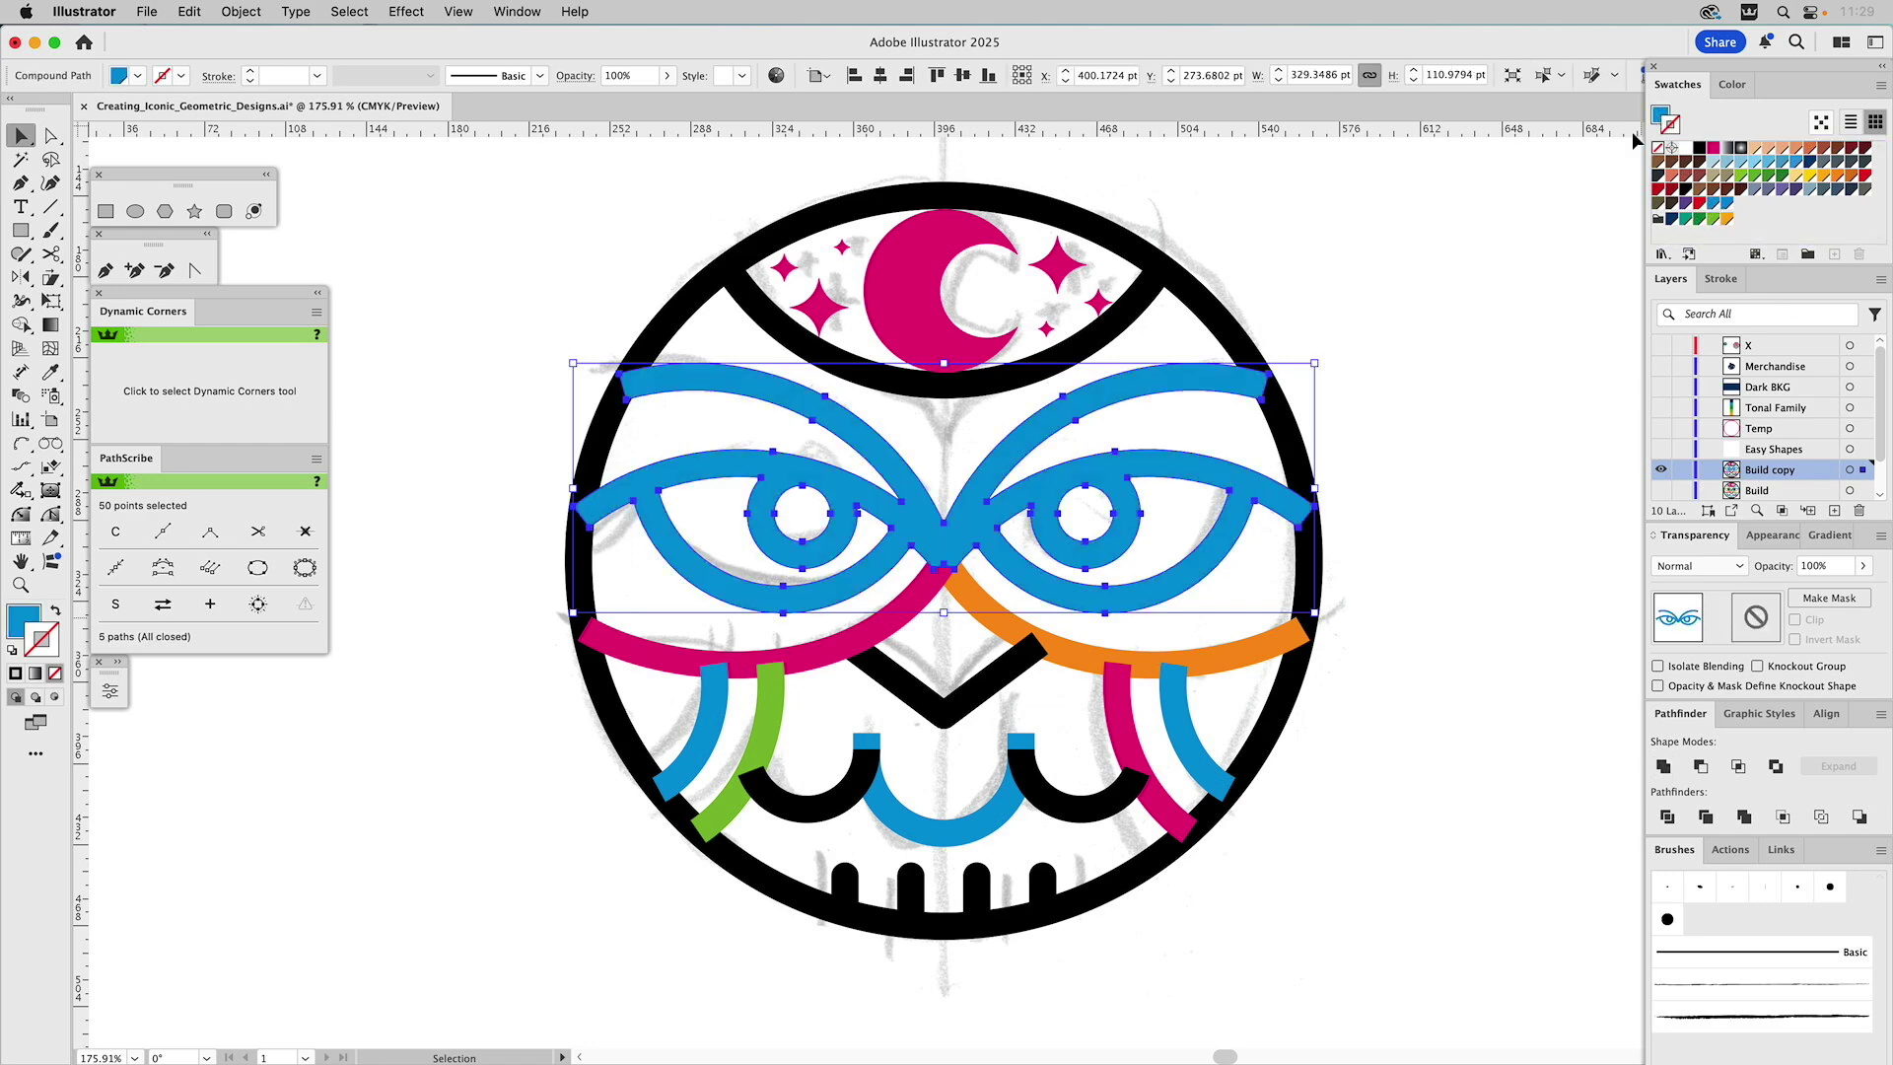
{"action": "left_click", "coordinate": [1471, 422]}
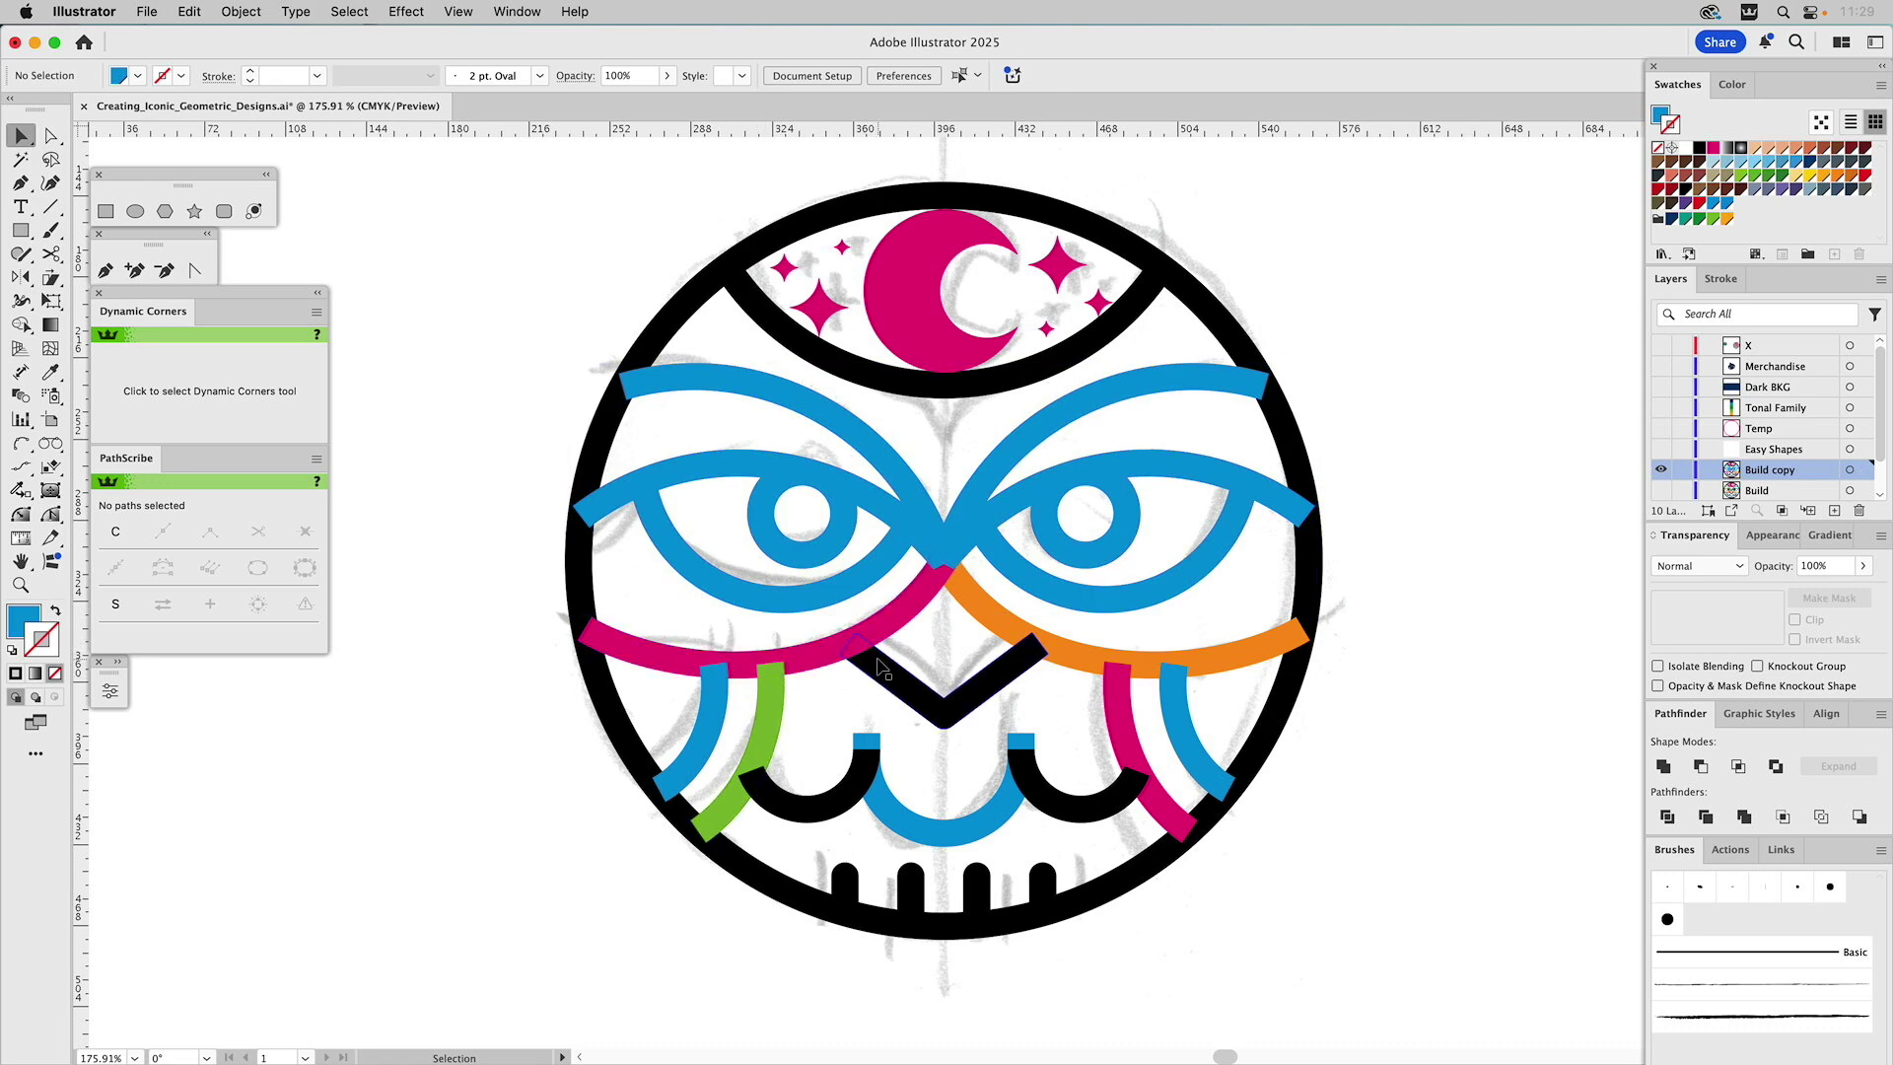
Unite the three scalloped curves below the beak and match the merged shape's fill to the magenta cheek line
{"action": "left_click", "coordinate": [878, 779]}
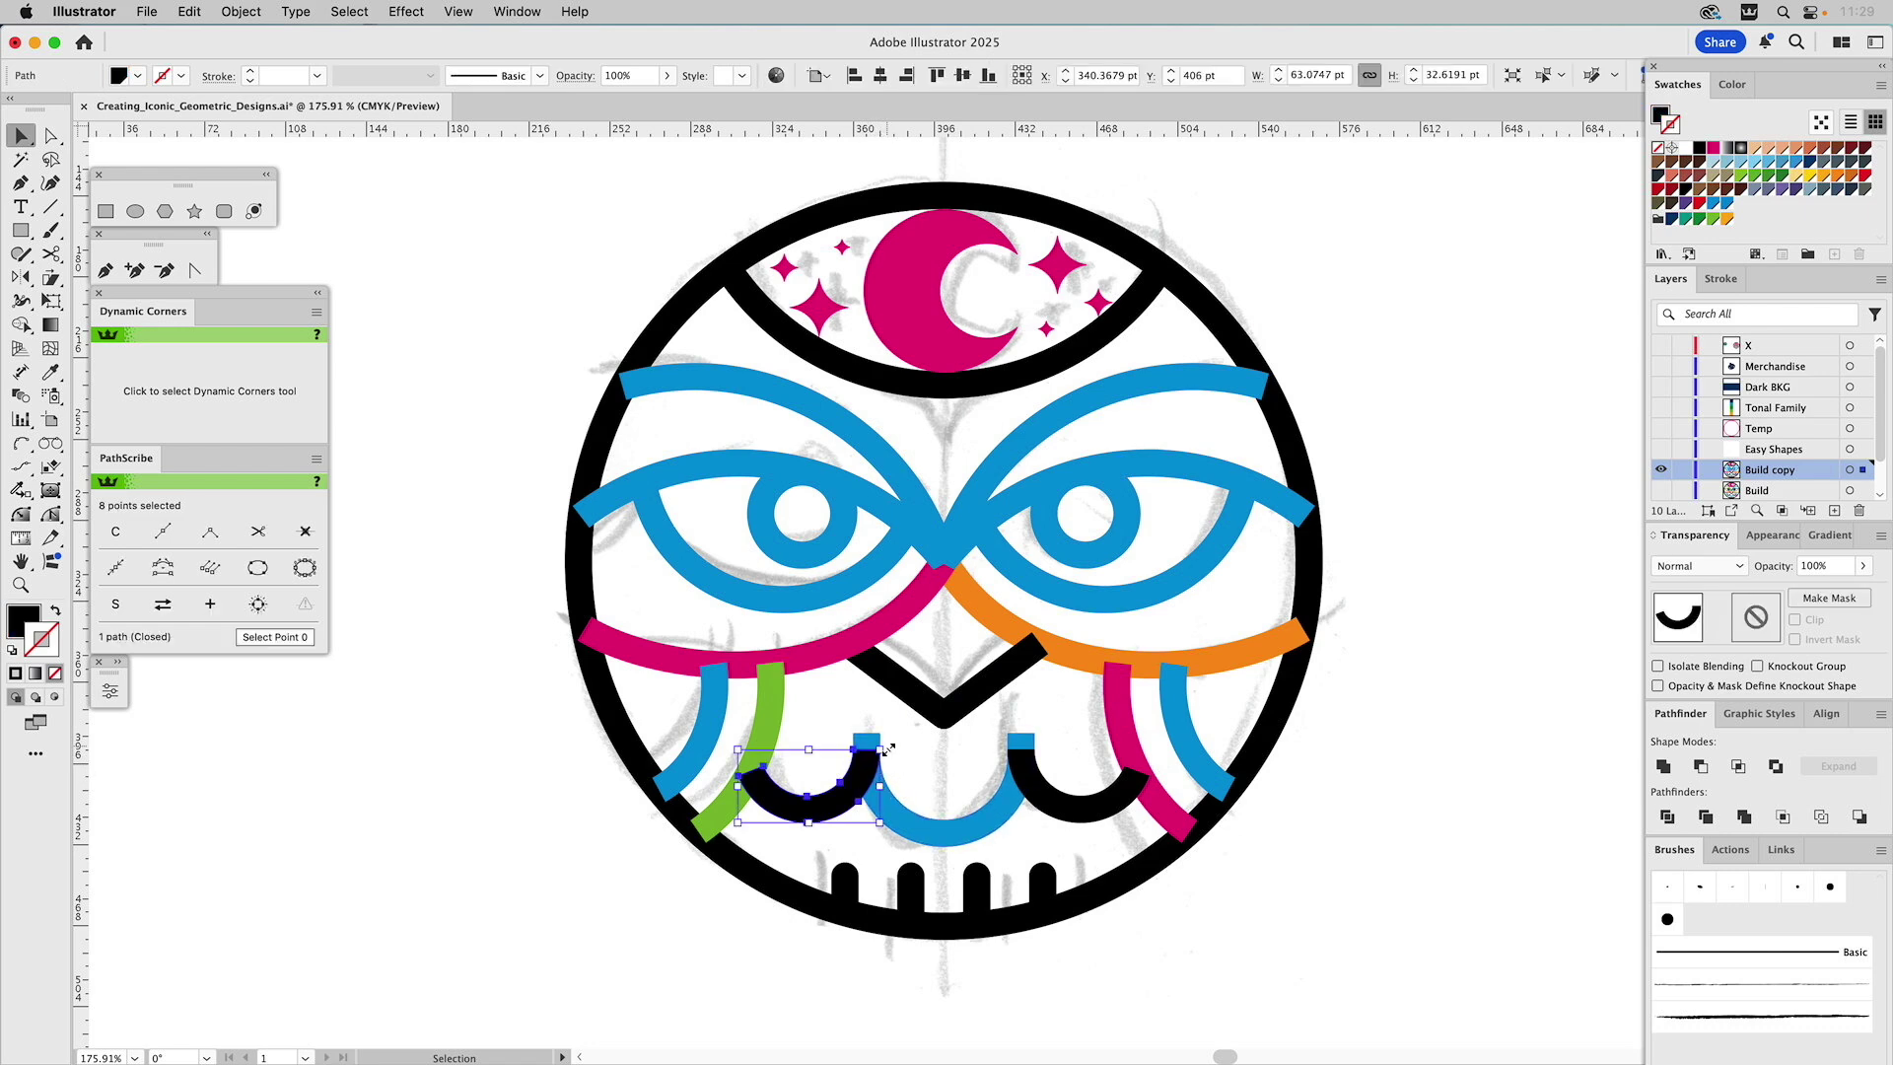
{"action": "left_click", "coordinate": [867, 742], "text": "shift"}
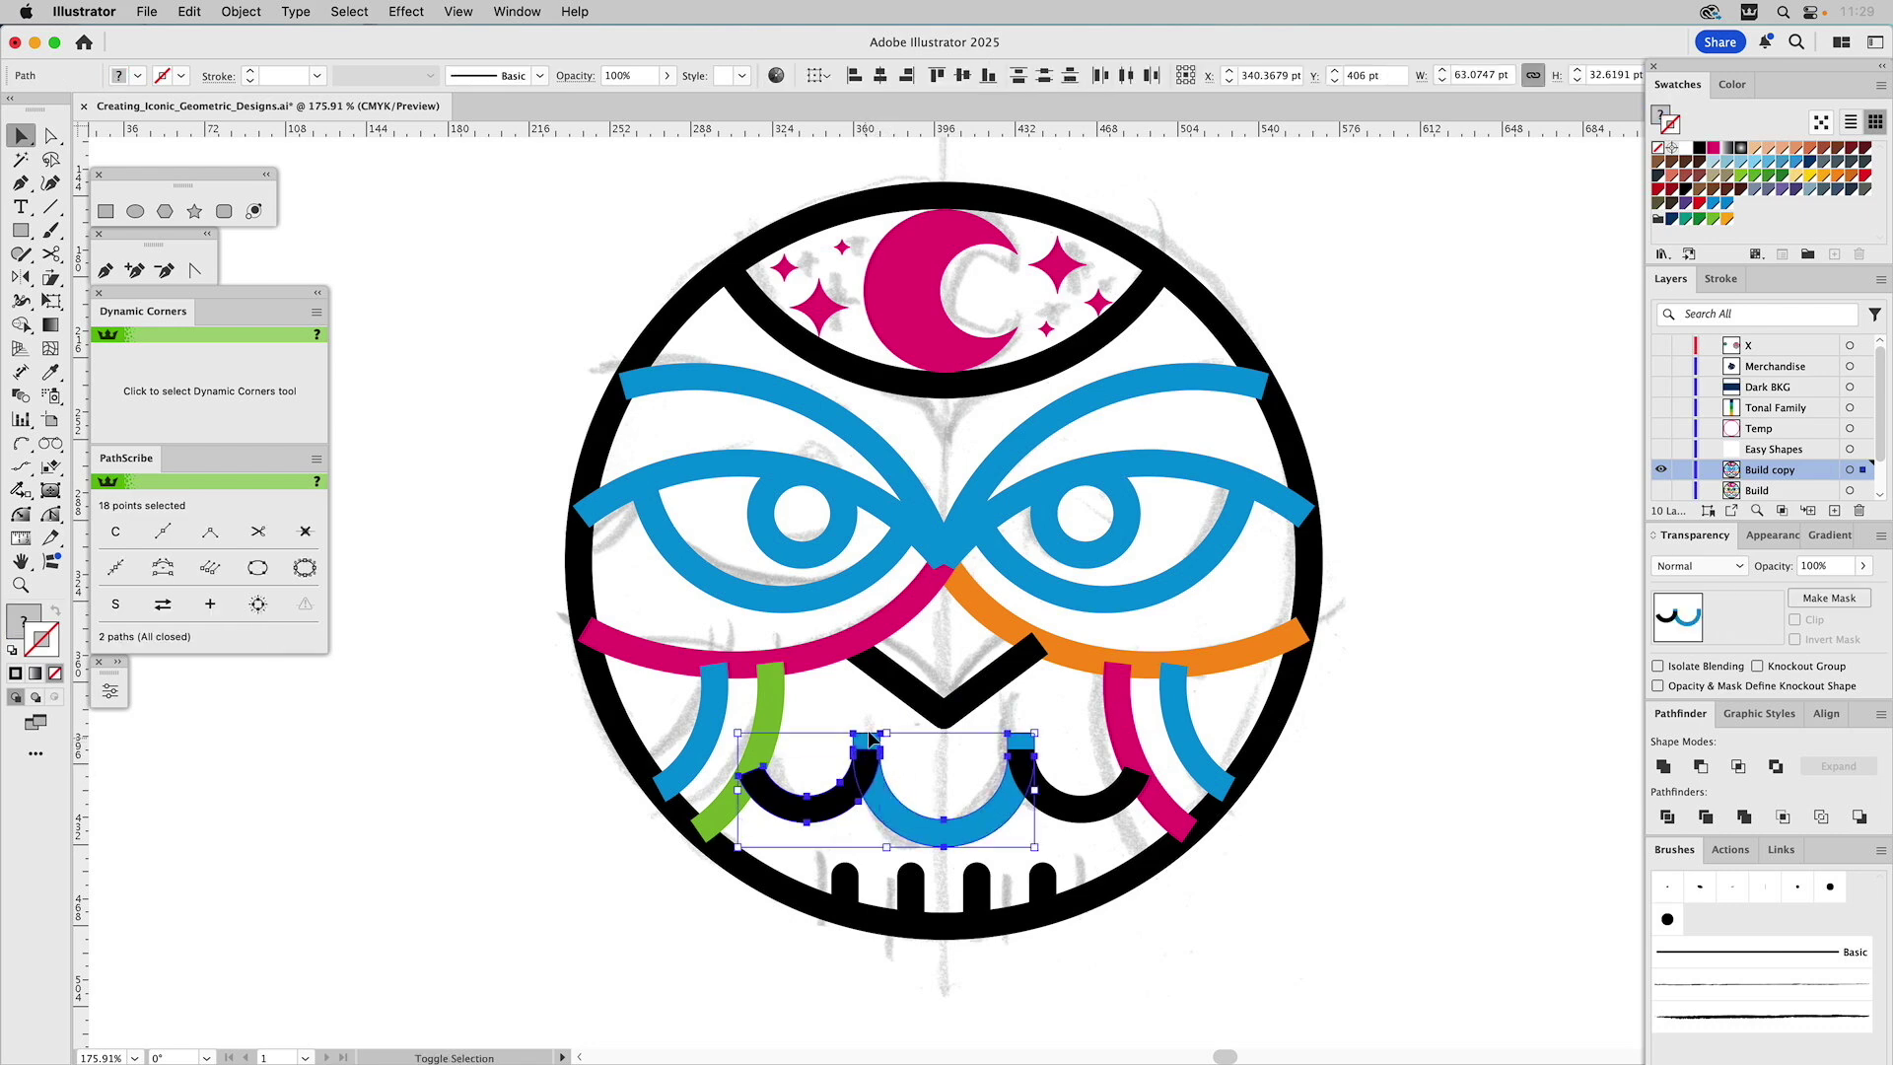
{"action": "left_click", "coordinate": [1663, 766]}
{"action": "left_click", "coordinate": [1072, 808], "text": "shift"}
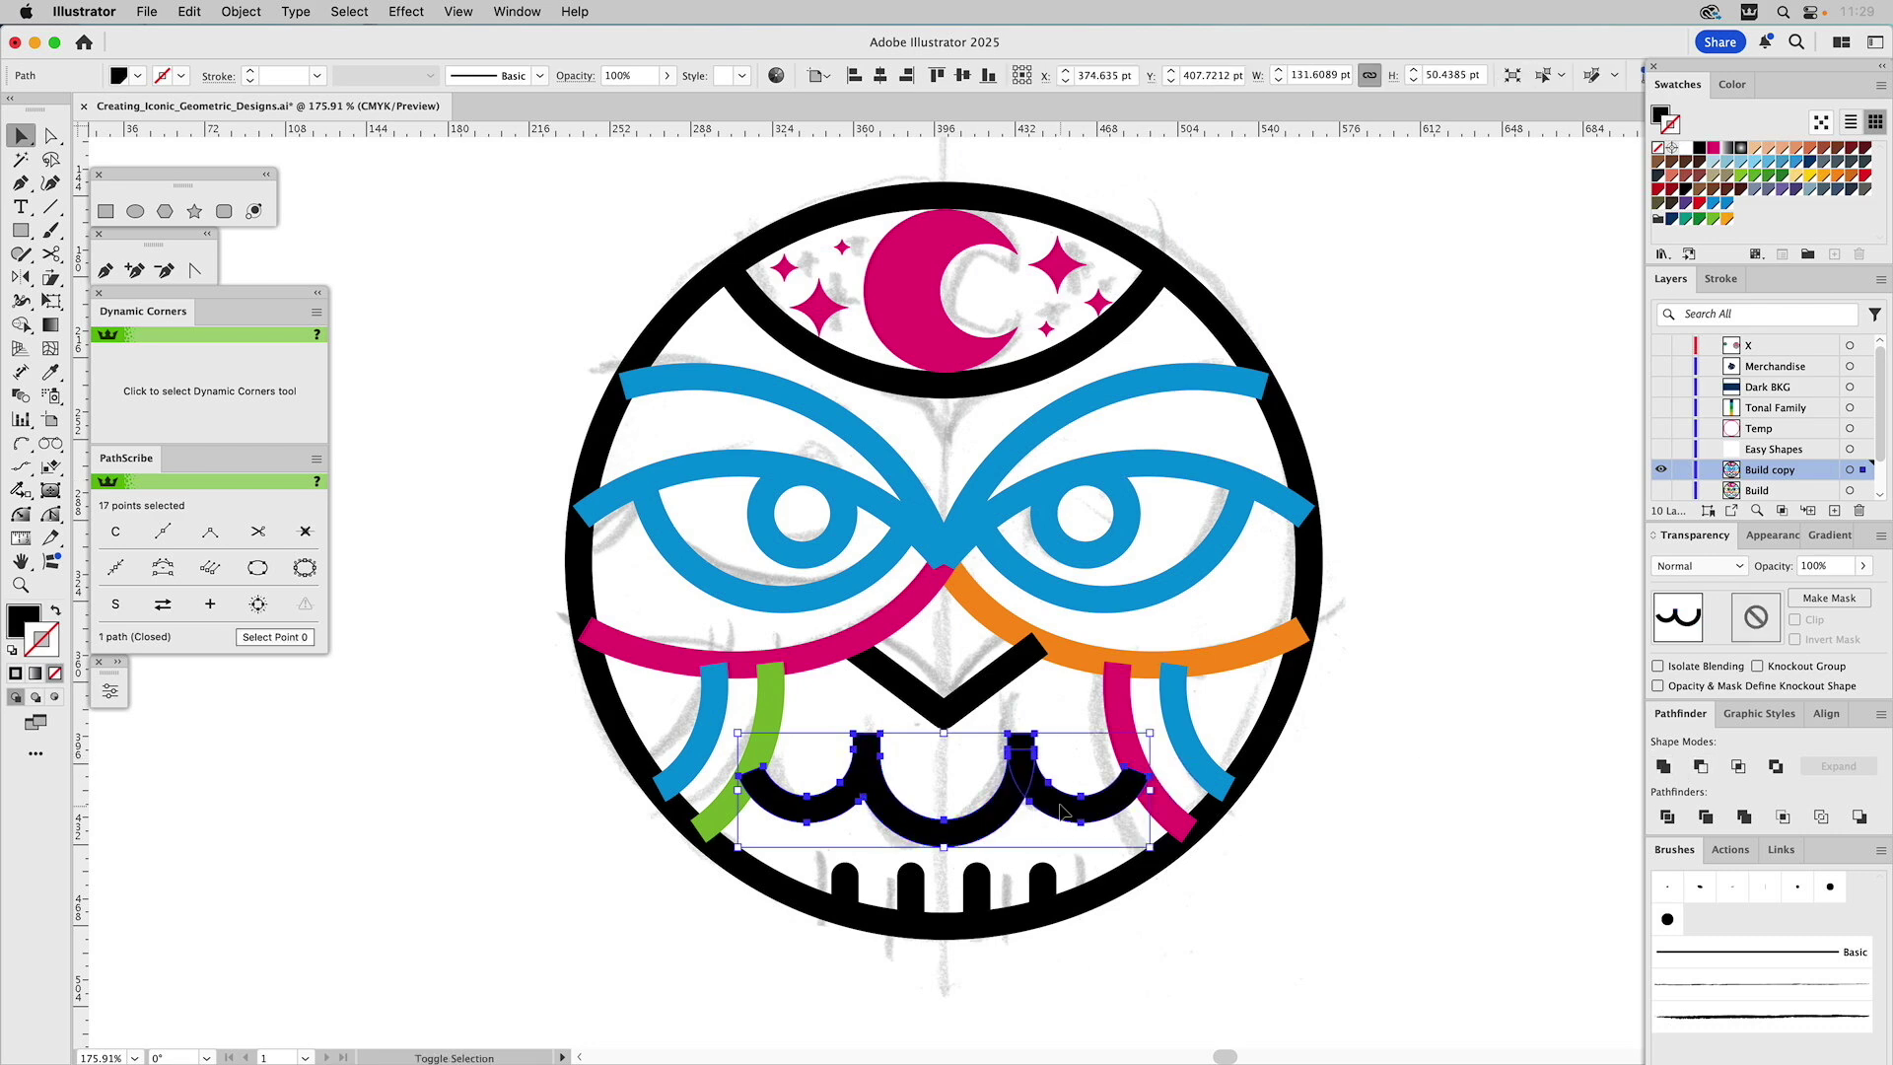
{"action": "left_click", "coordinate": [1672, 768]}
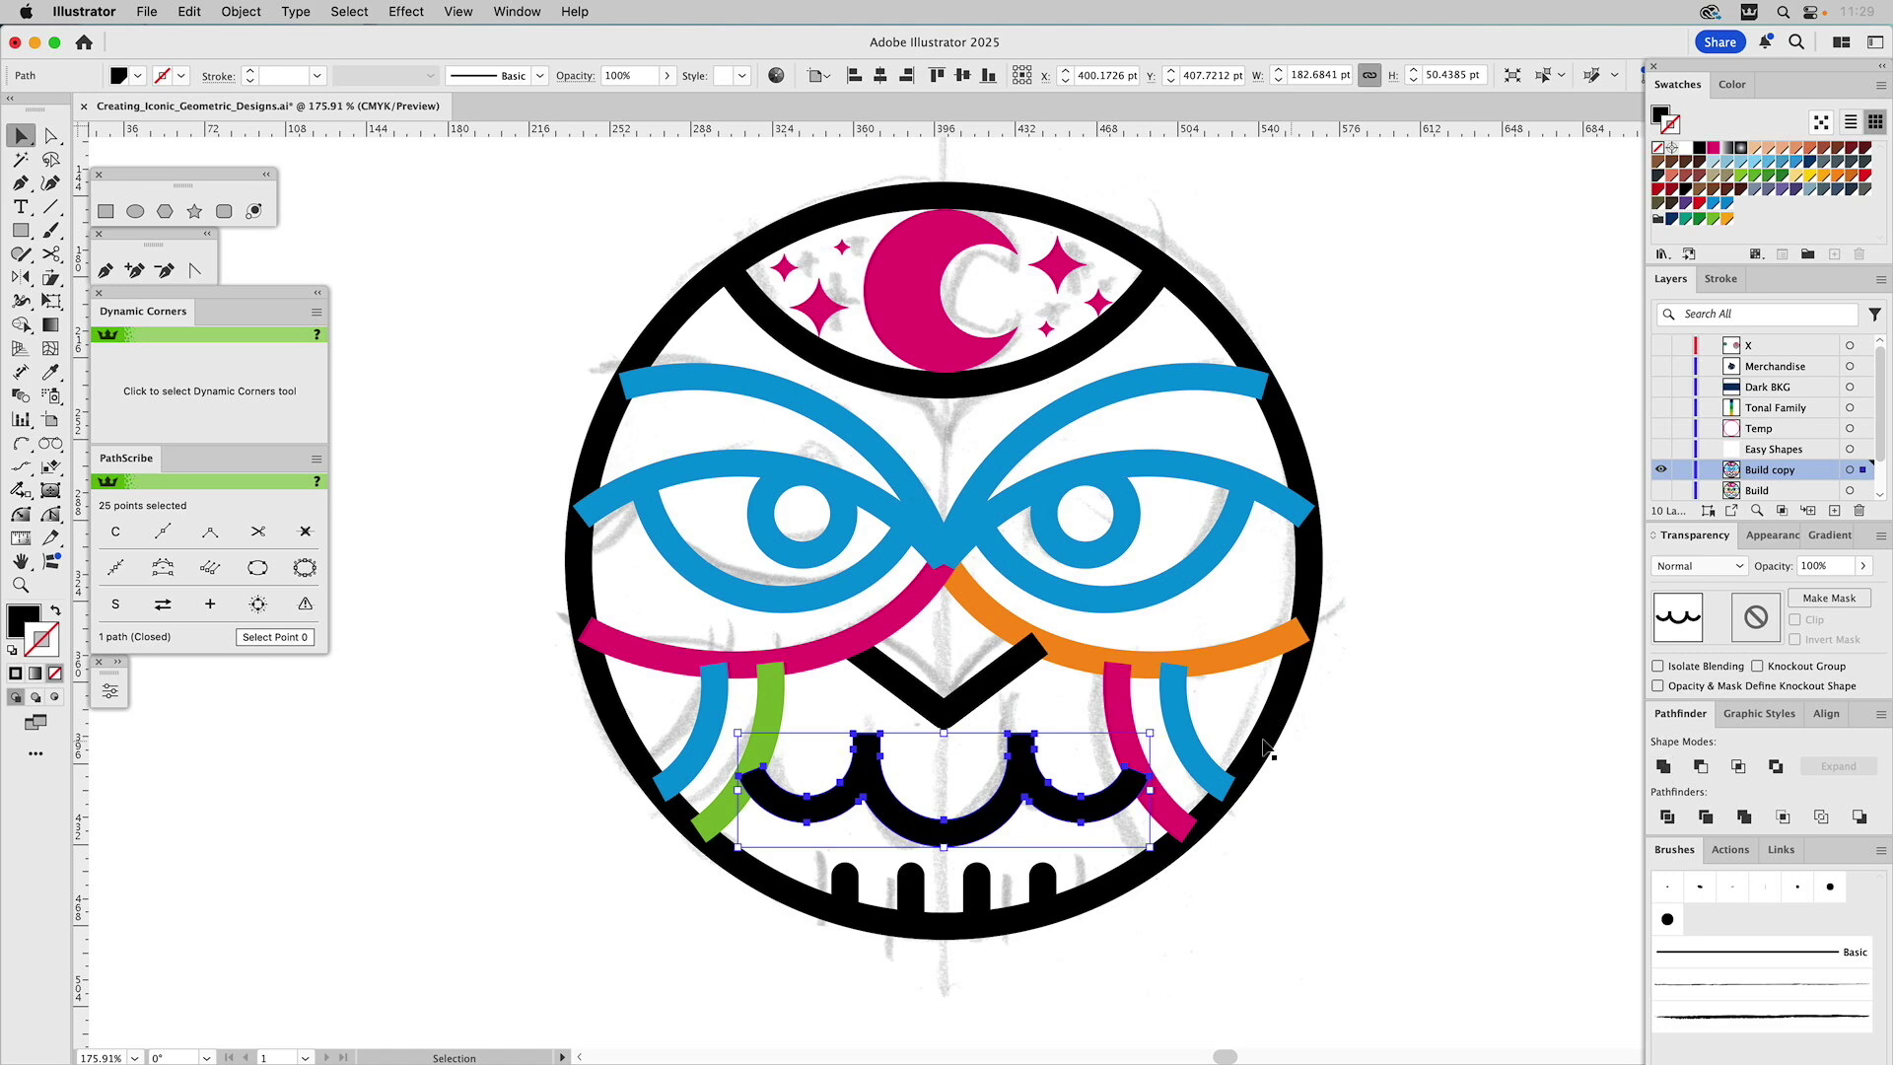
{"action": "key", "text": "i"}
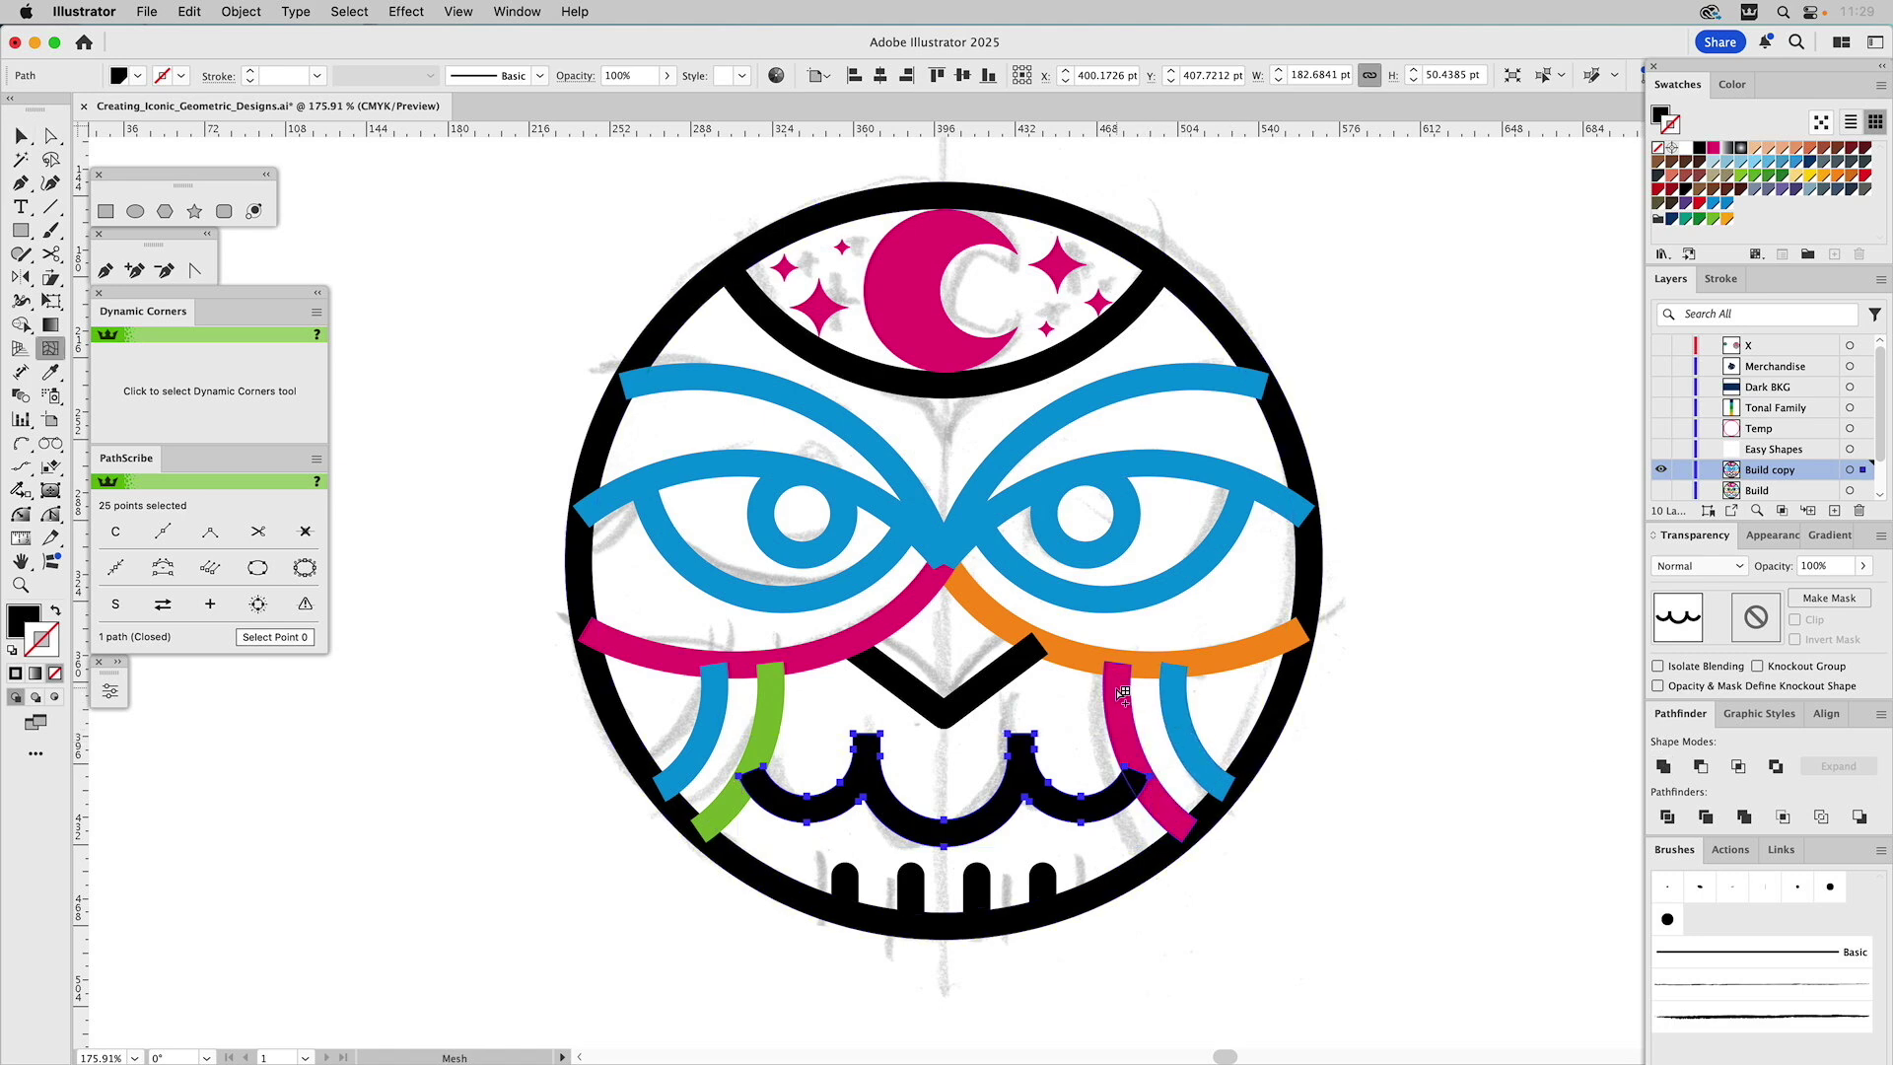
{"action": "left_click", "coordinate": [1130, 696]}
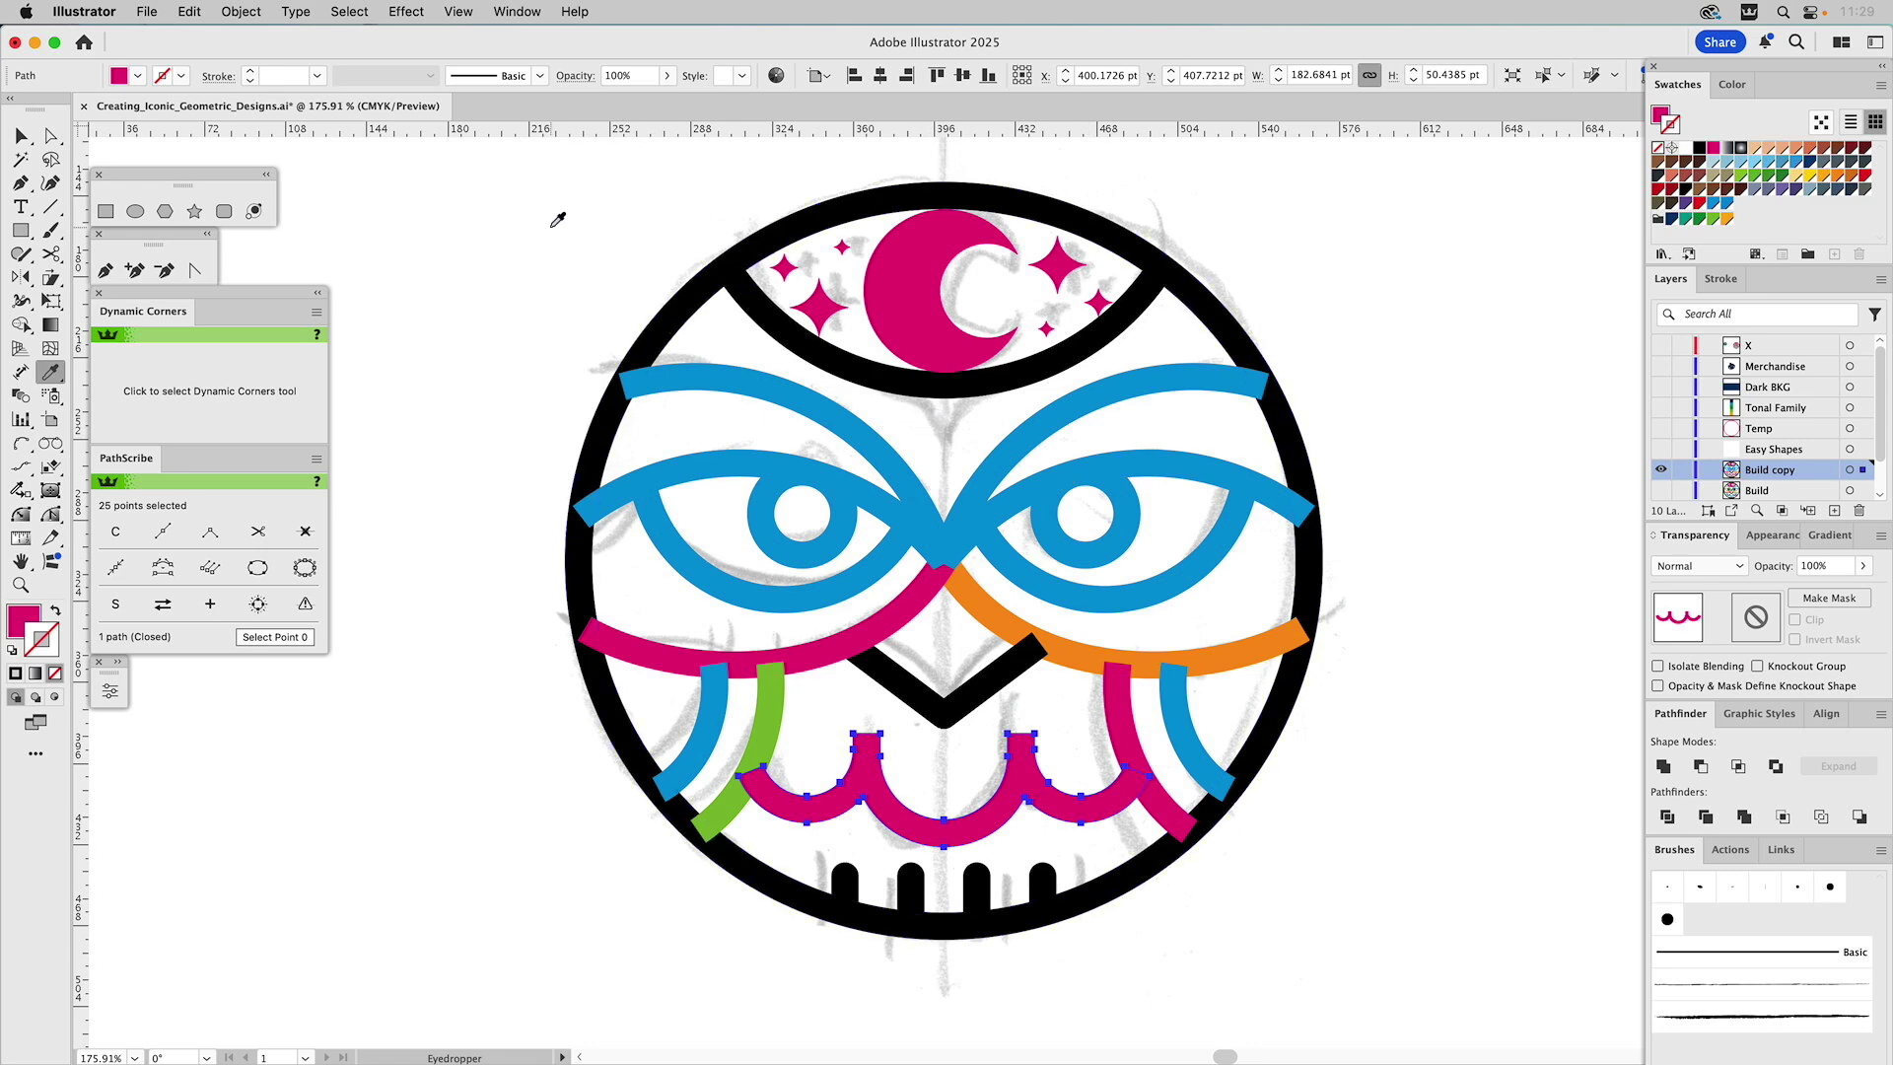
{"action": "key", "text": "v"}
Unite all the owl linework into one shape, leaving the moon and stars out of the selection
{"action": "left_click_drag", "start_coordinate": [509, 207], "coordinate": [1422, 914]}
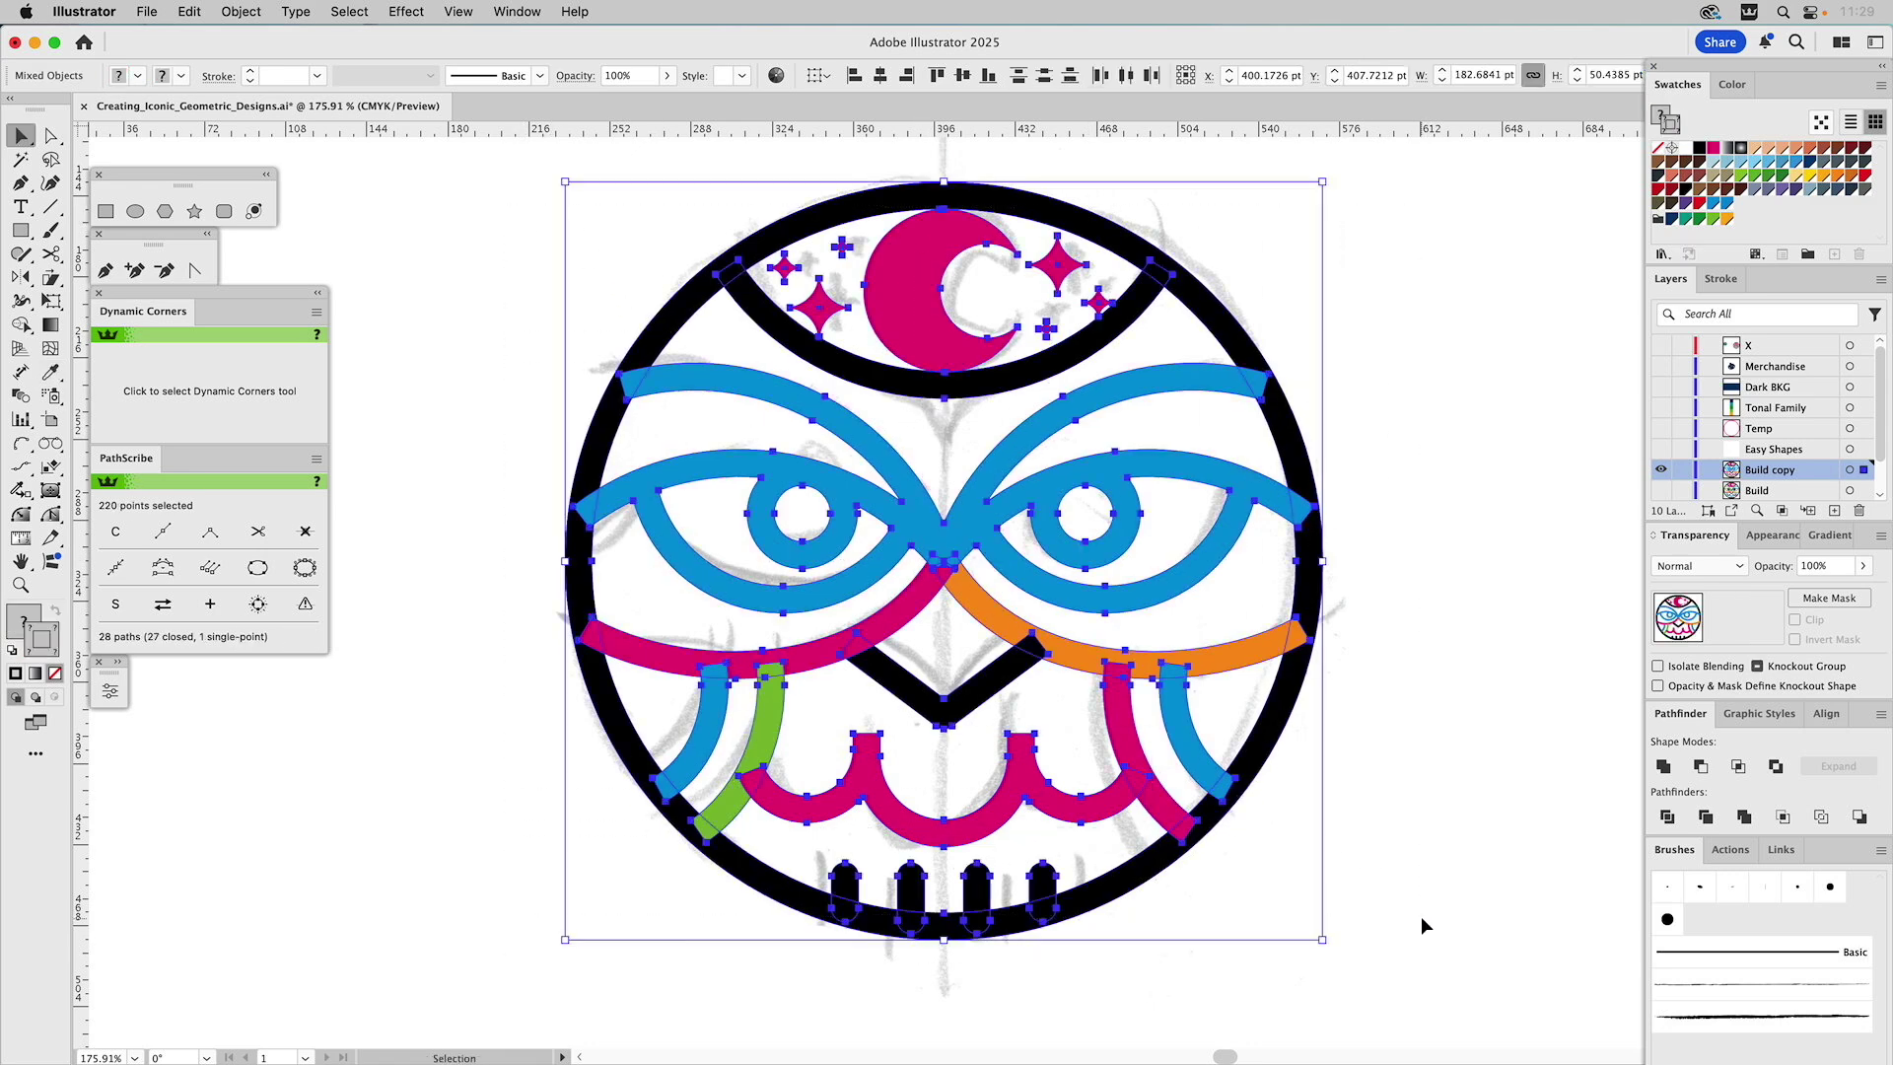
{"action": "left_click", "coordinate": [933, 262], "text": "shift"}
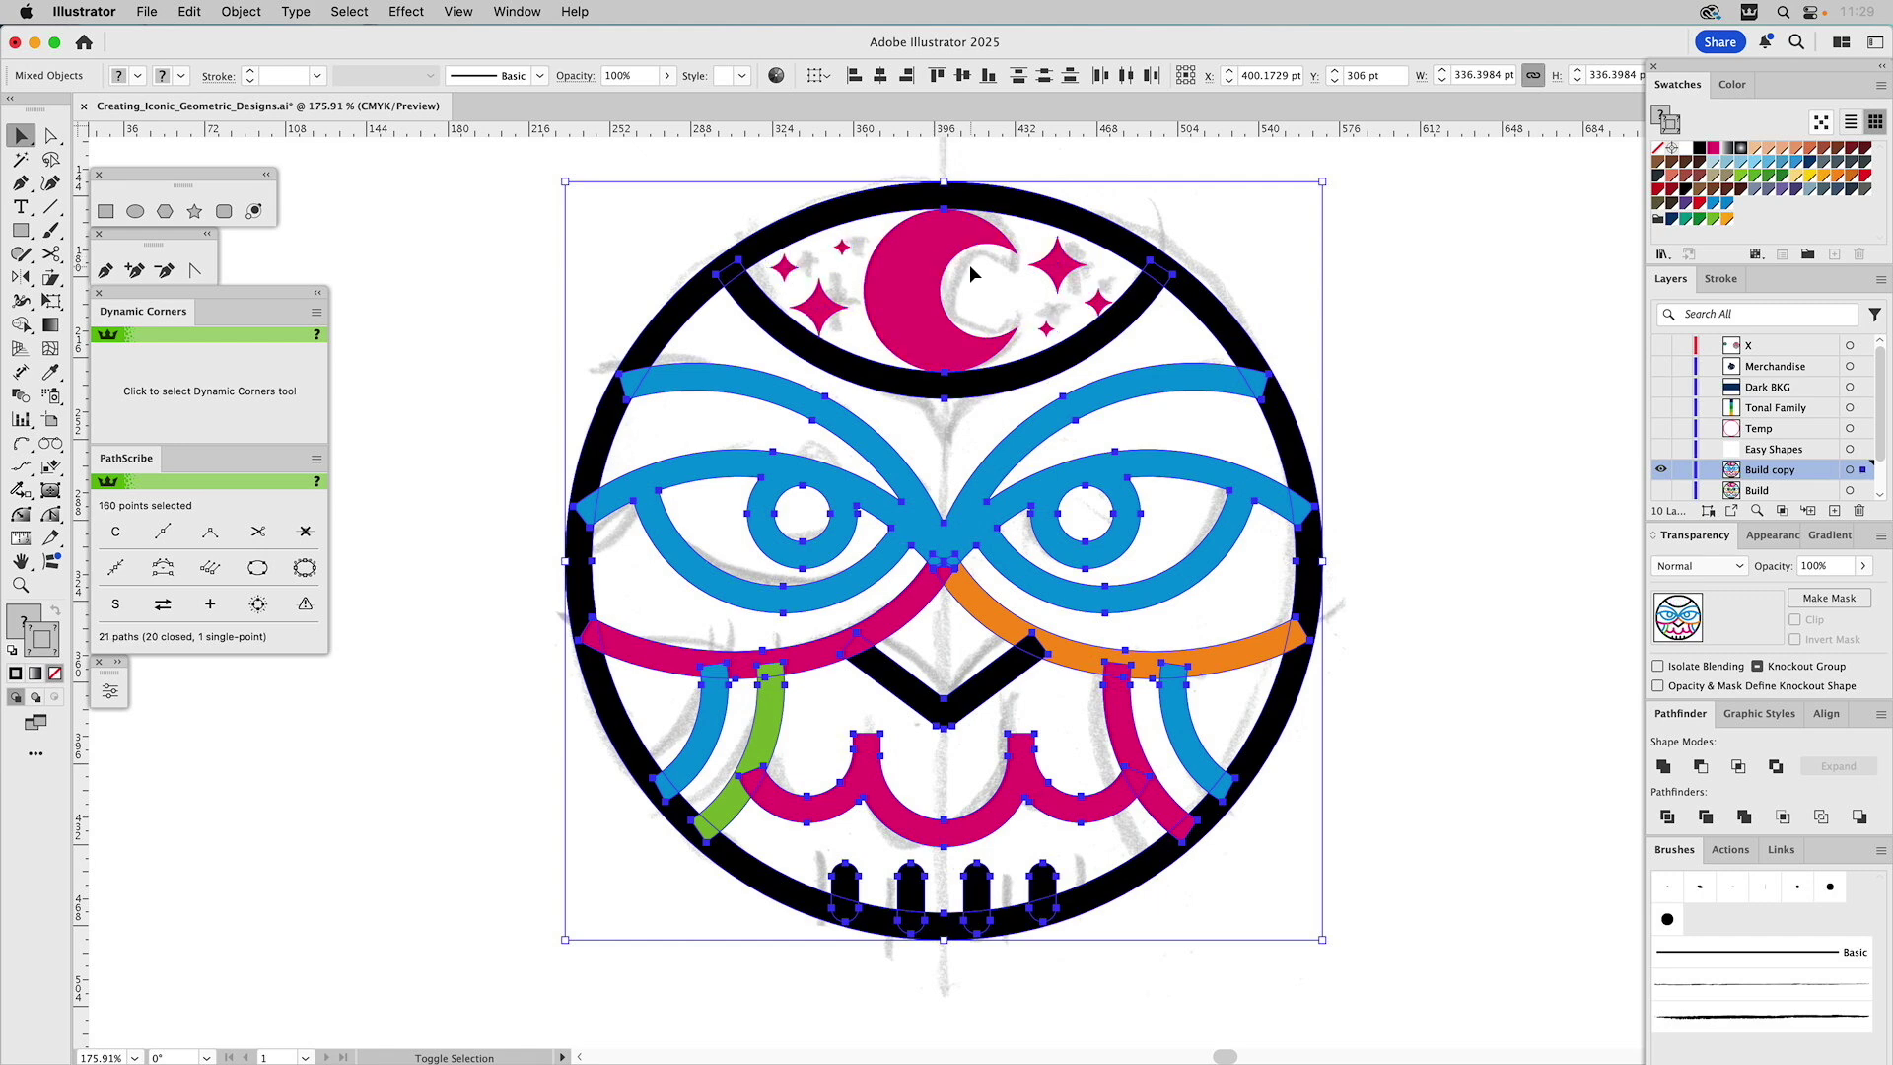
{"action": "left_click", "coordinate": [1663, 766]}
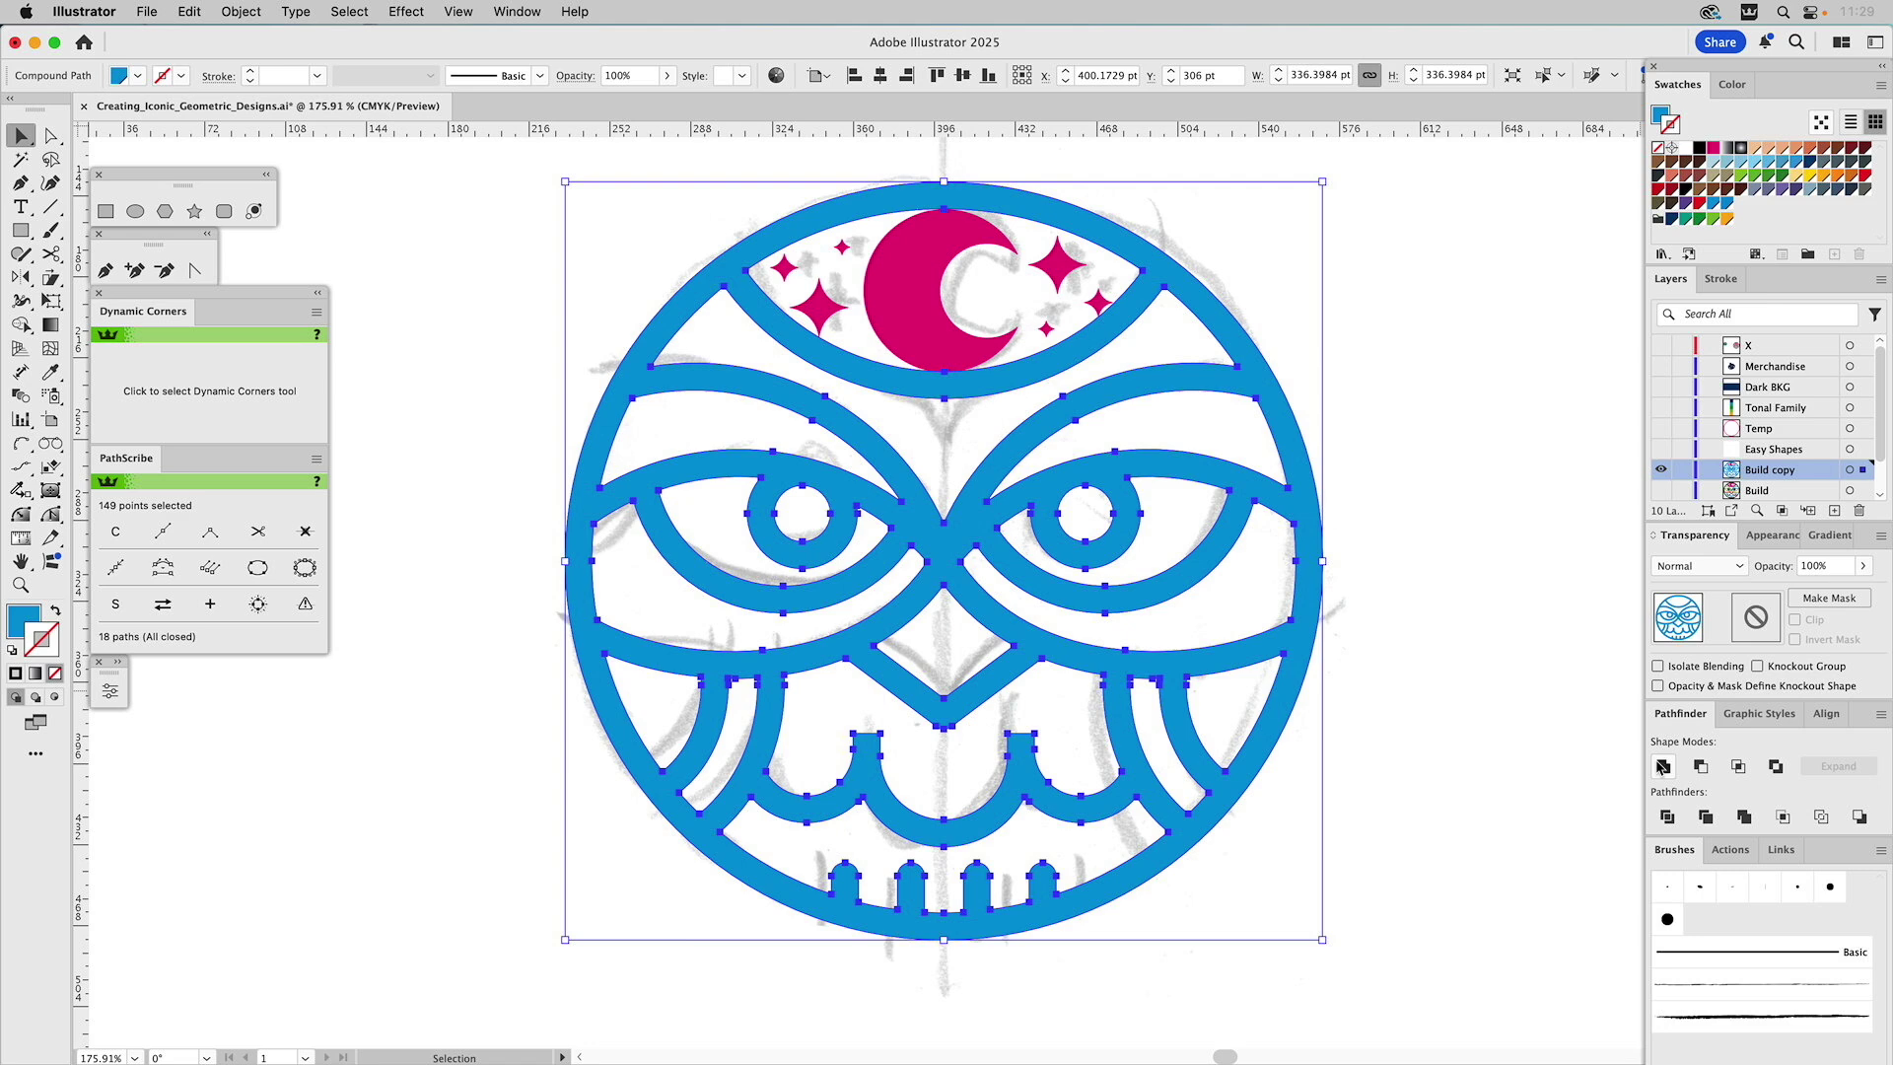
Undo the merges and recolourings back to the separate iris rings, green and blue brow shapes, lower eyelids and scallops
{"action": "key", "text": "super+z"}
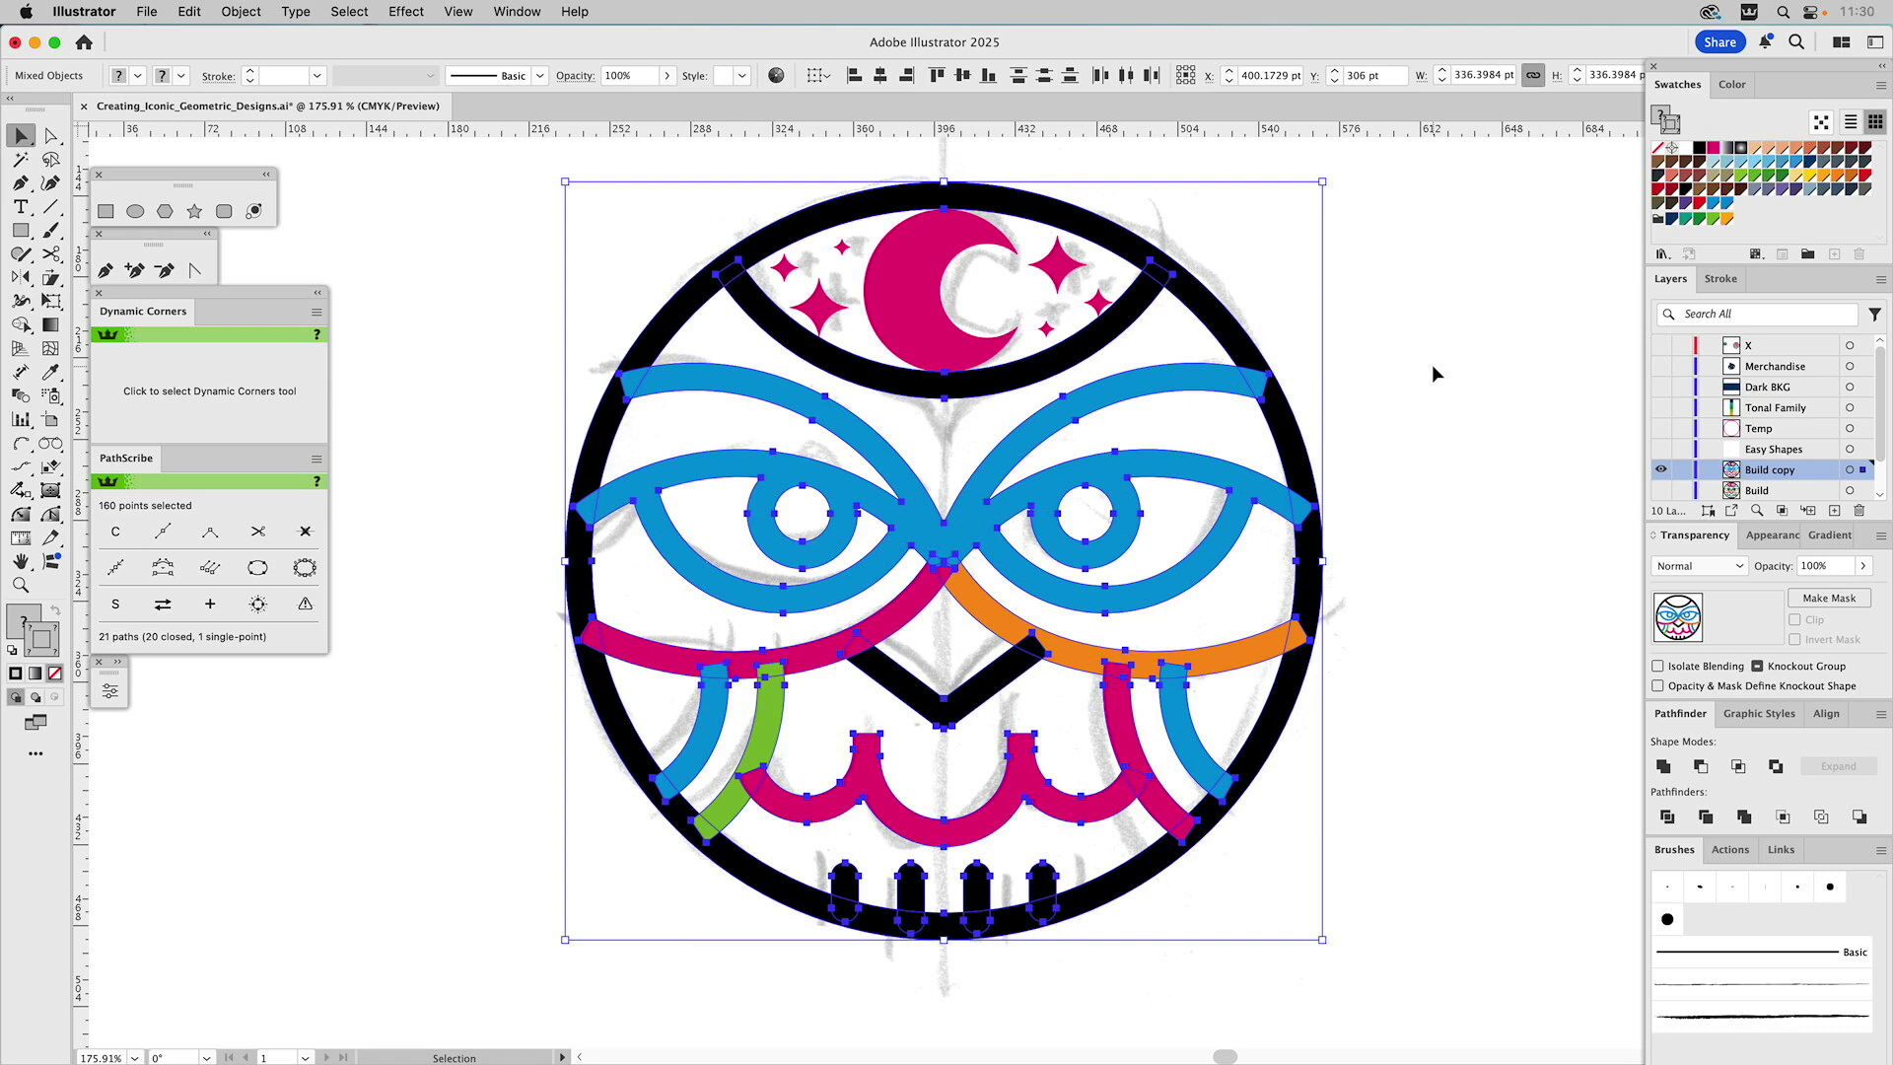
{"action": "key", "text": "a"}
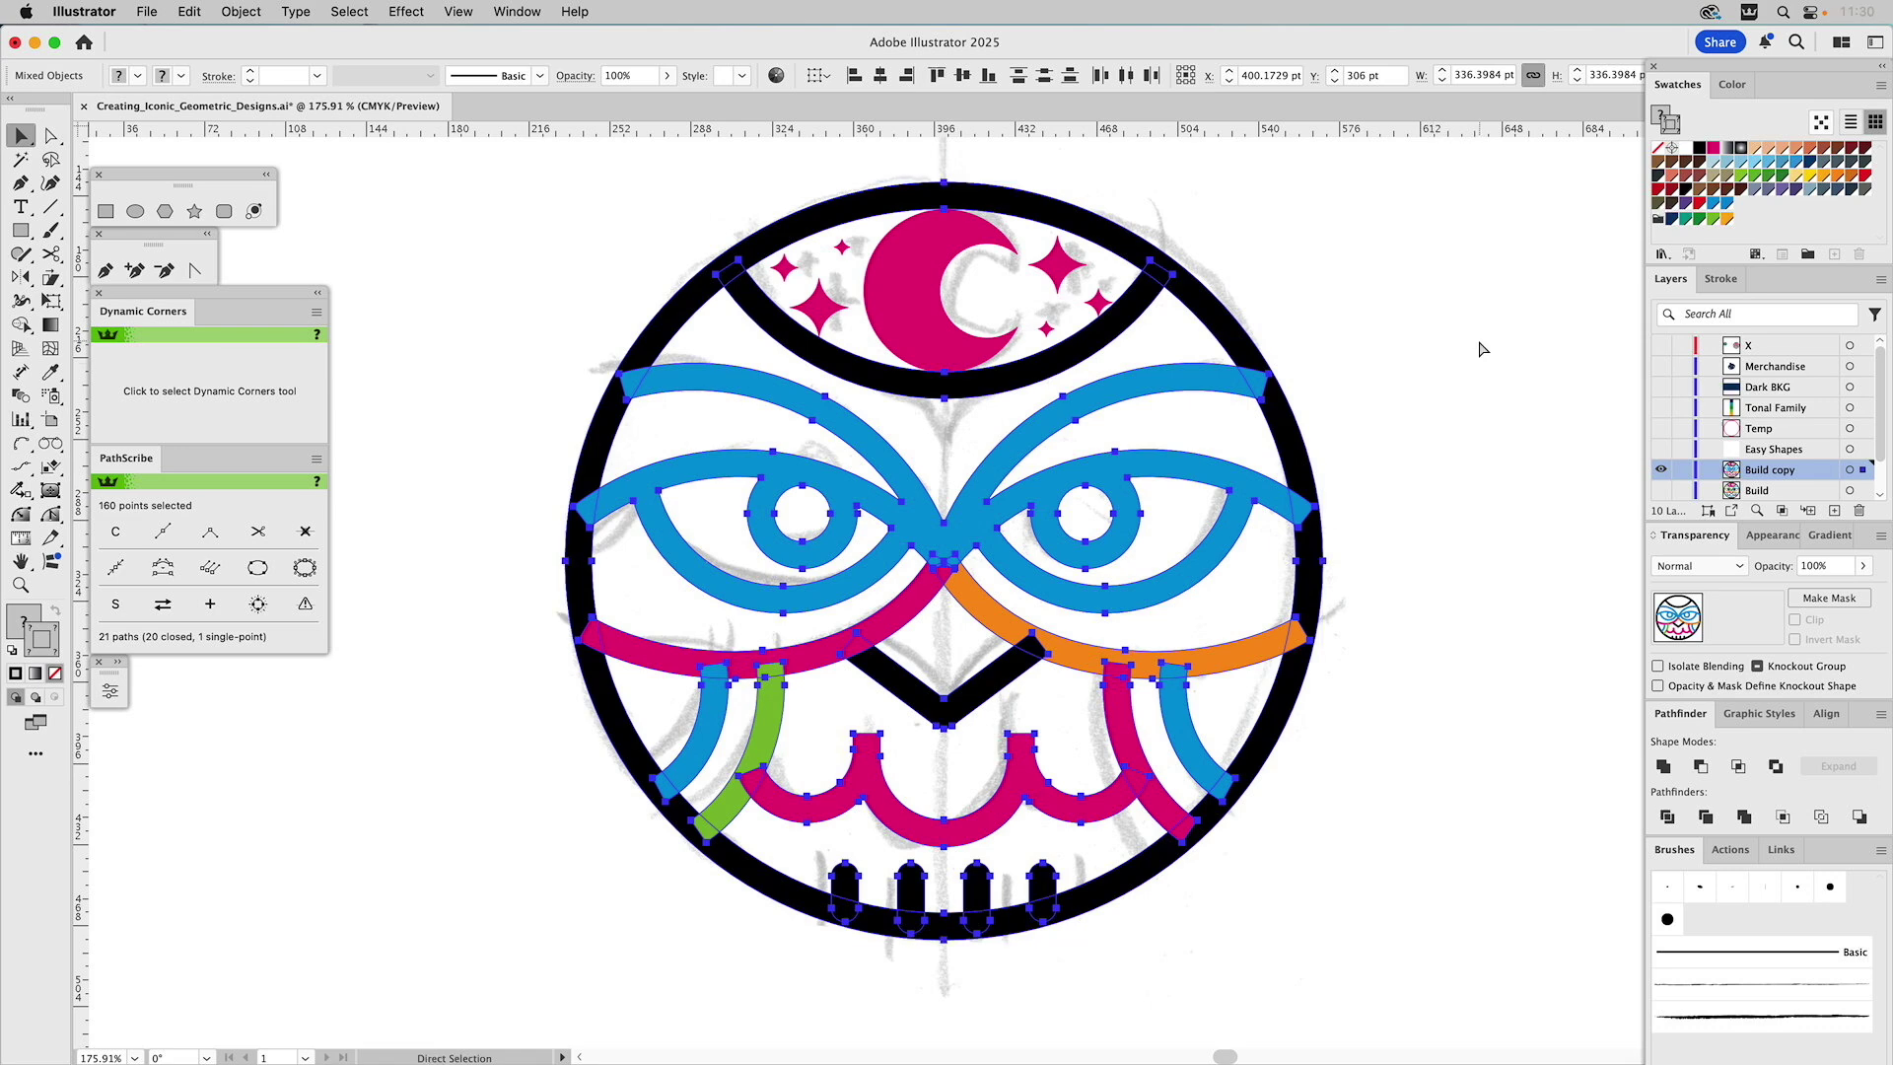
{"action": "key", "text": "super+z"}
{"action": "key", "text": "super+z"}
{"action": "key", "text": "super+z"}
{"action": "key", "text": "super+z"}
{"action": "key", "text": "super+z"}
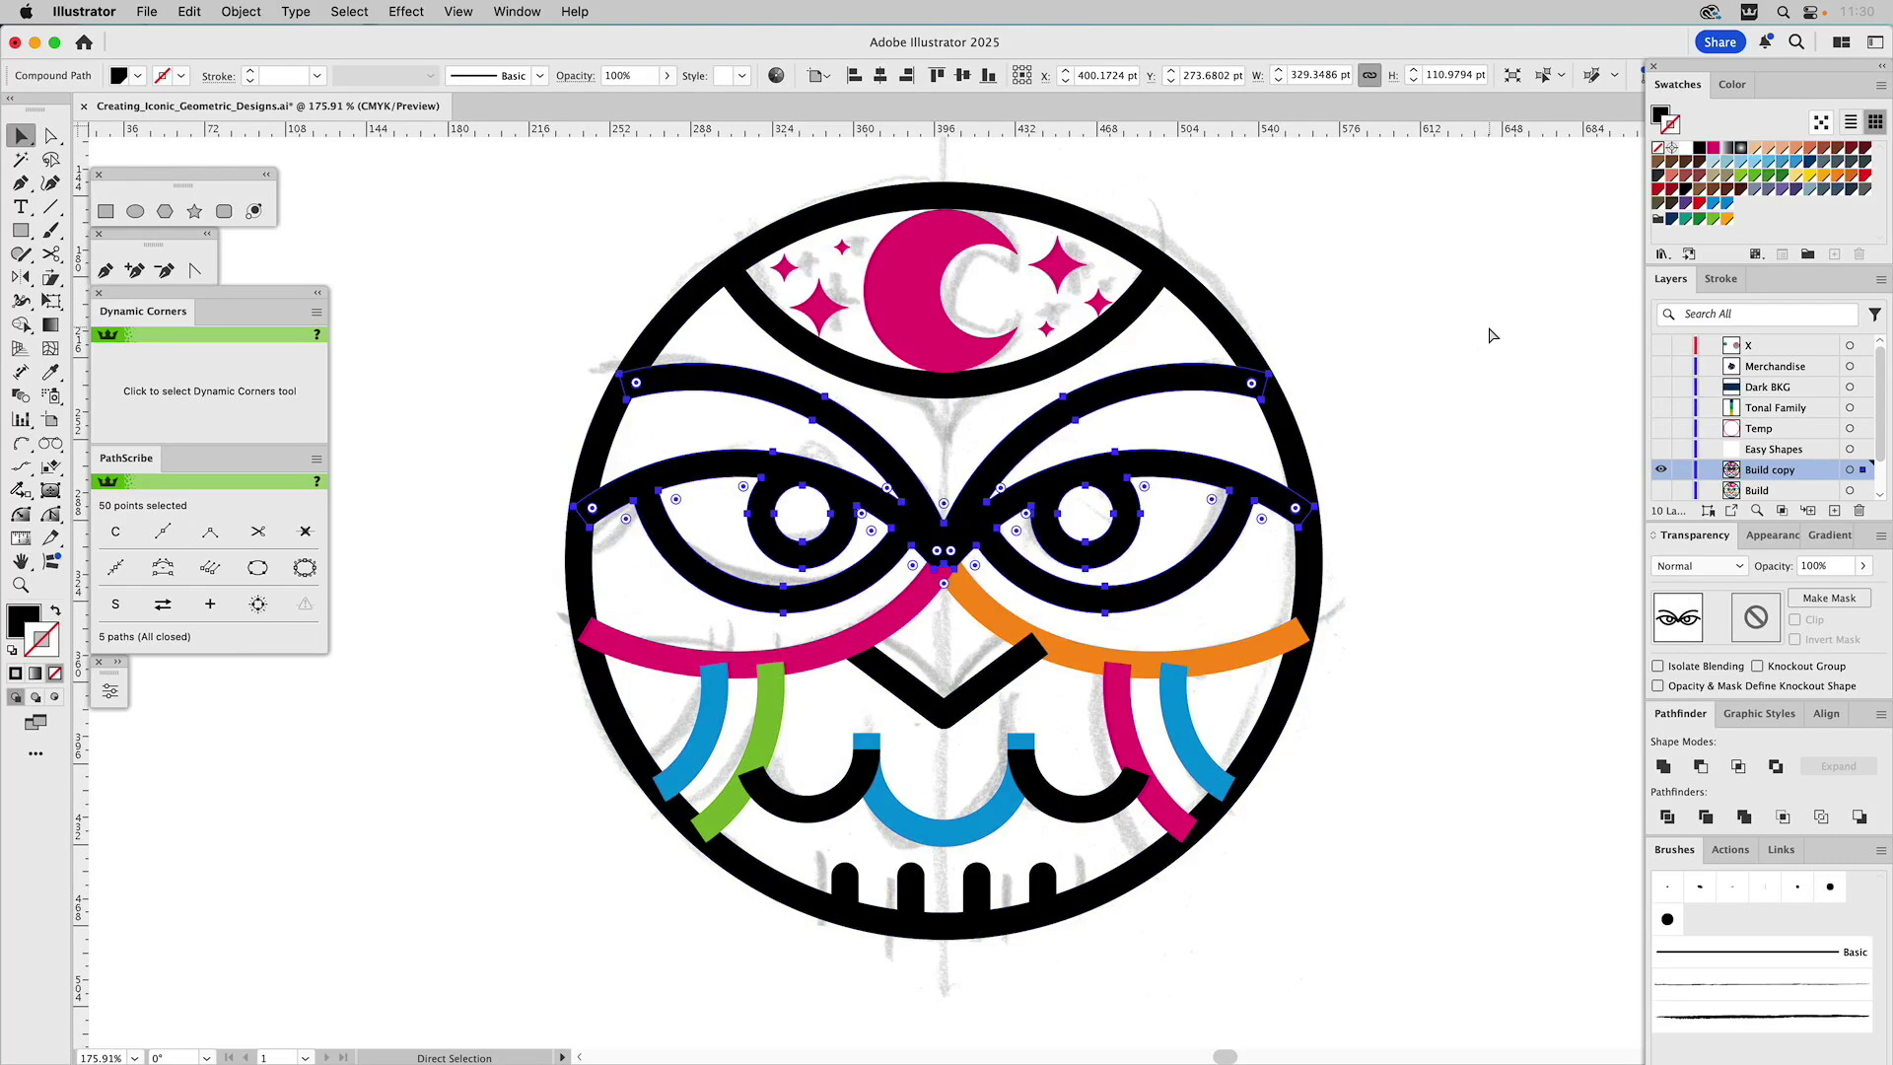
{"action": "key", "text": "super+shift+z"}
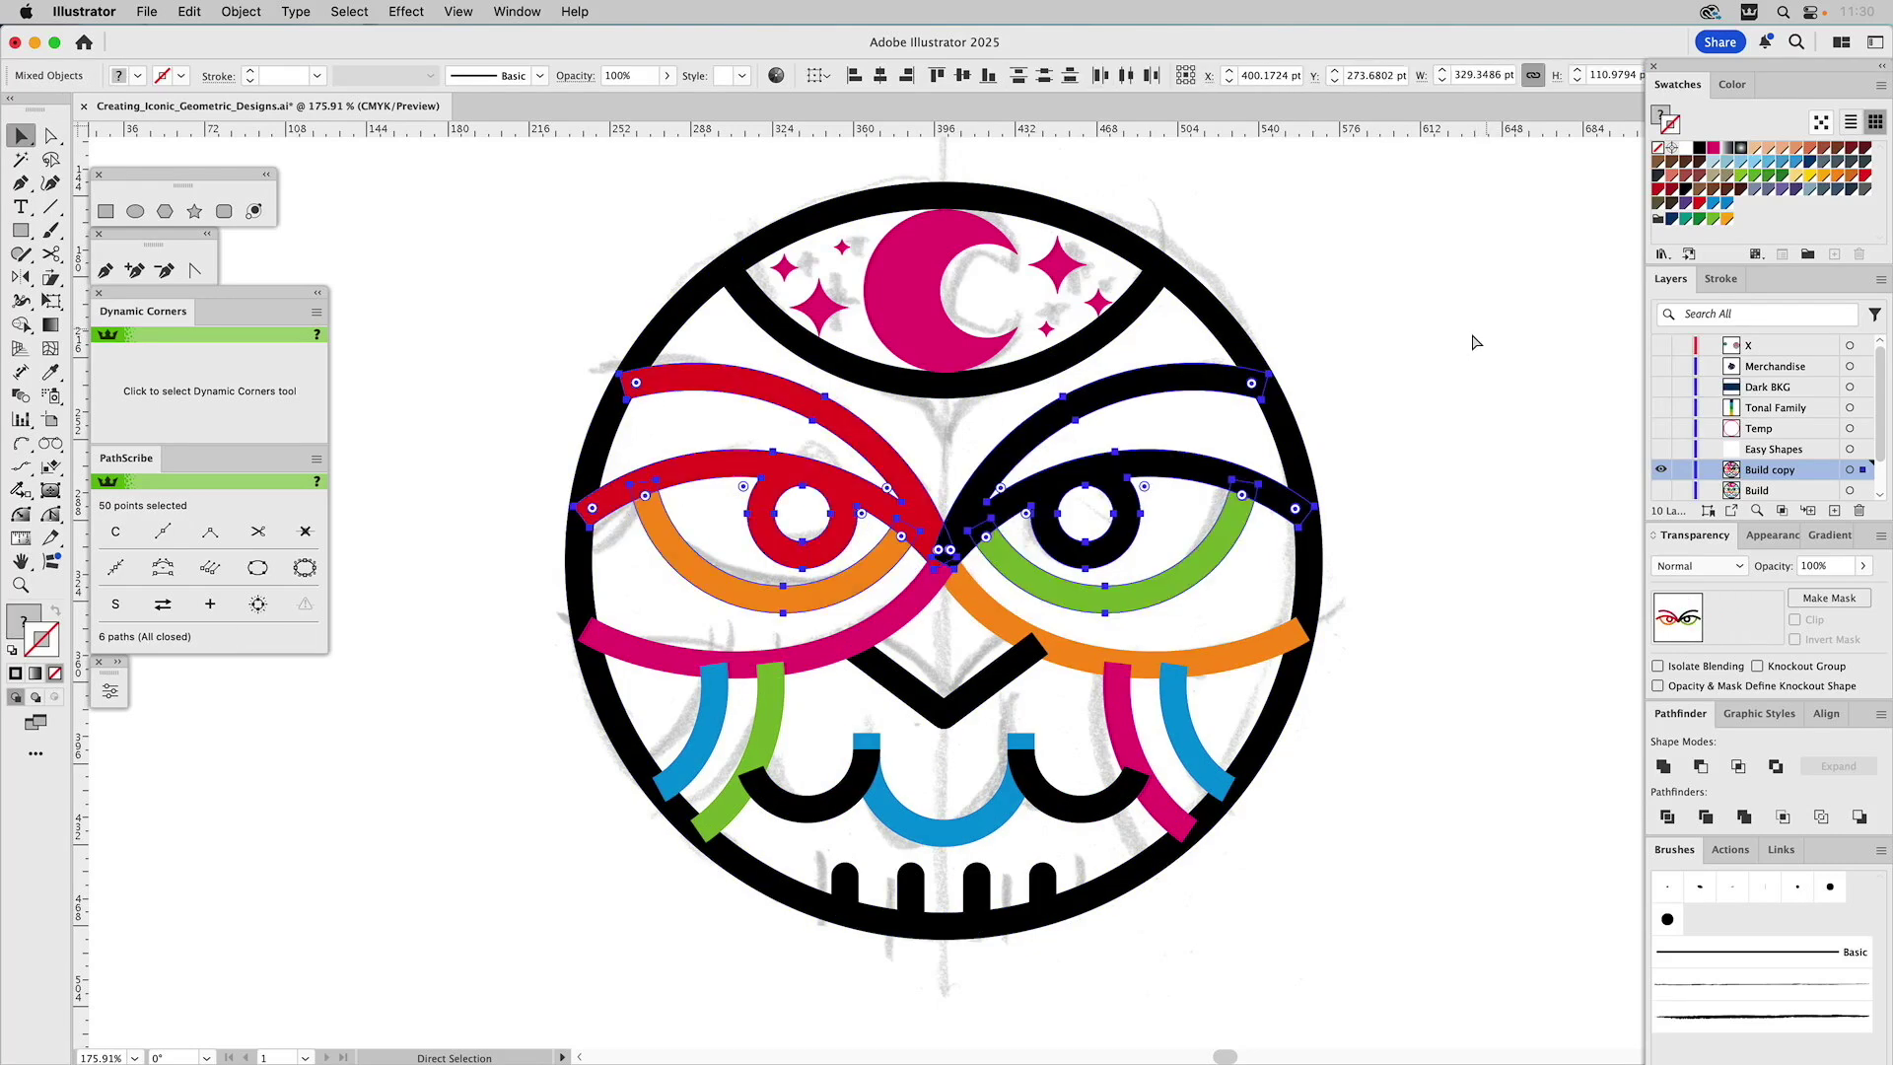
{"action": "key", "text": "super+shift+z"}
{"action": "key", "text": "super+shift+z"}
{"action": "key", "text": "super+shift+z"}
{"action": "key", "text": "super+shift+z"}
{"action": "key", "text": "super+shift+z"}
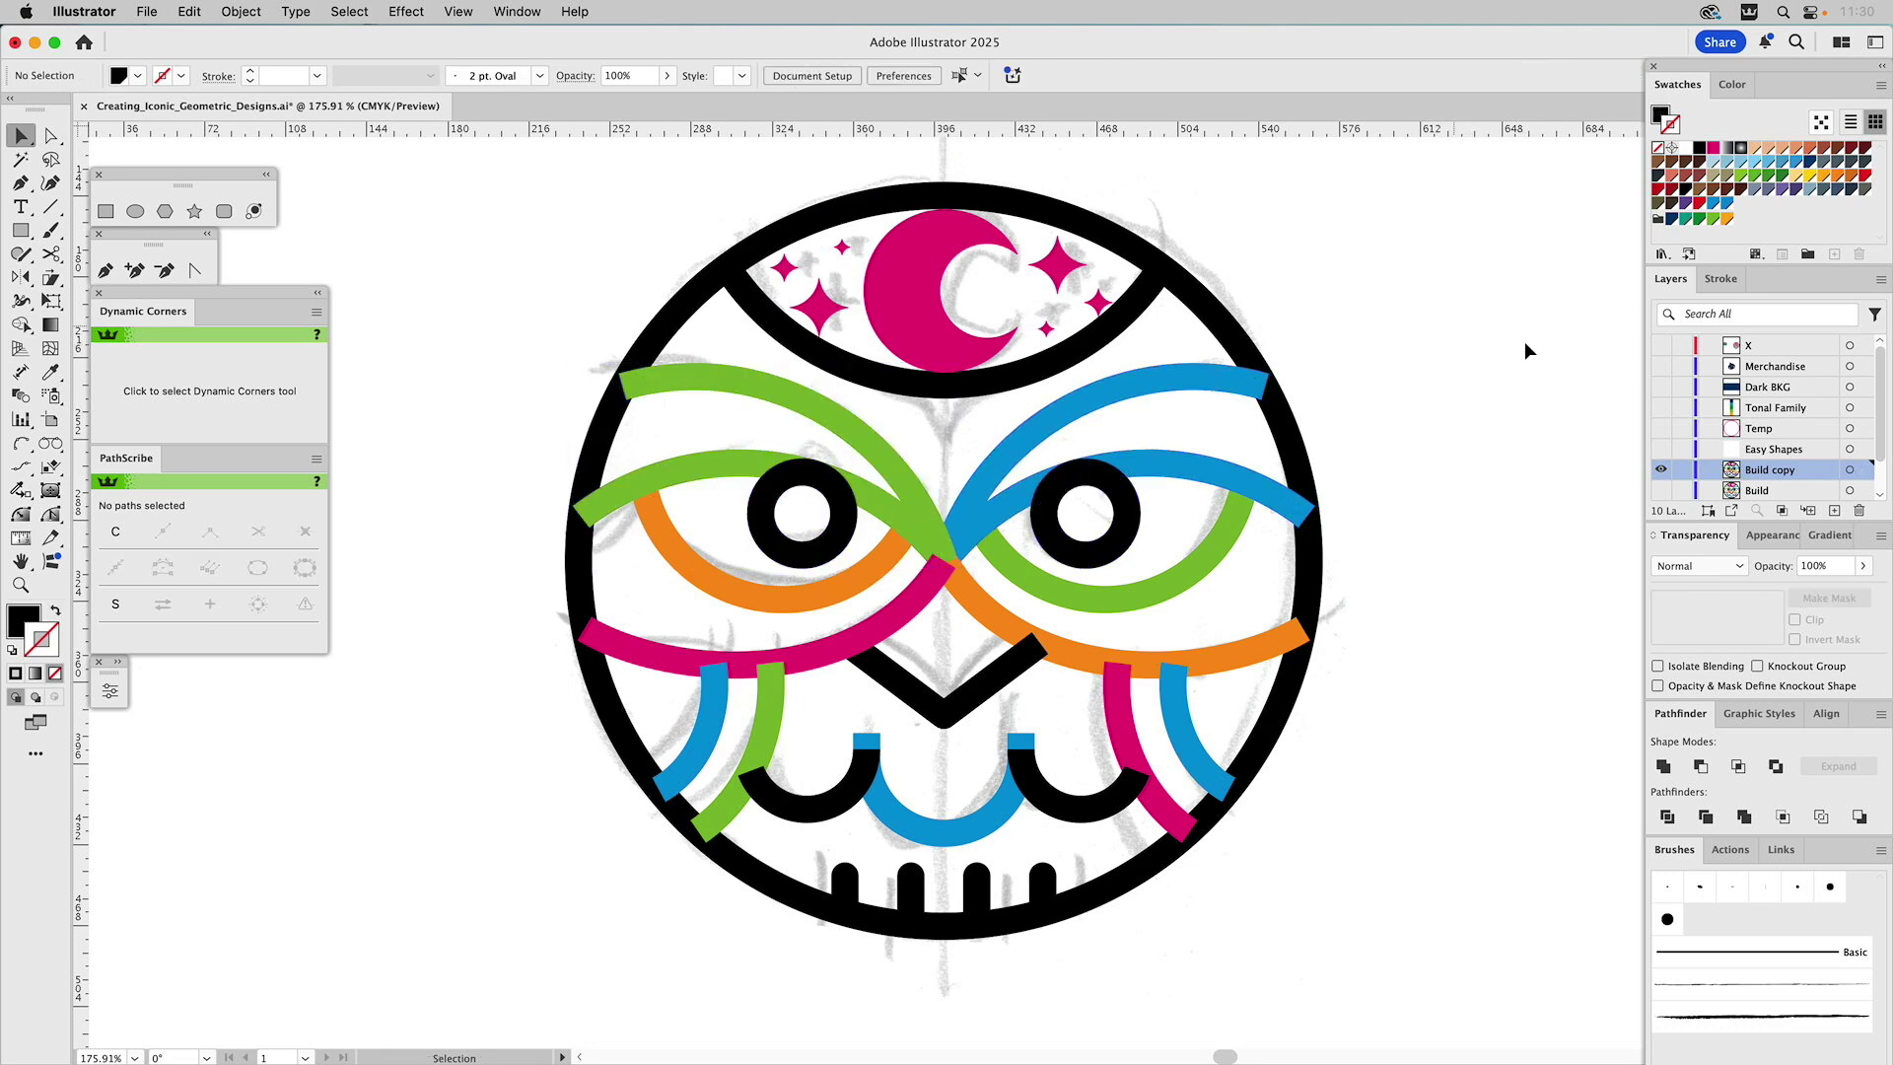
Duplicate the Build copy layer and hide the original Build copy layer
{"action": "left_click", "coordinate": [1880, 279]}
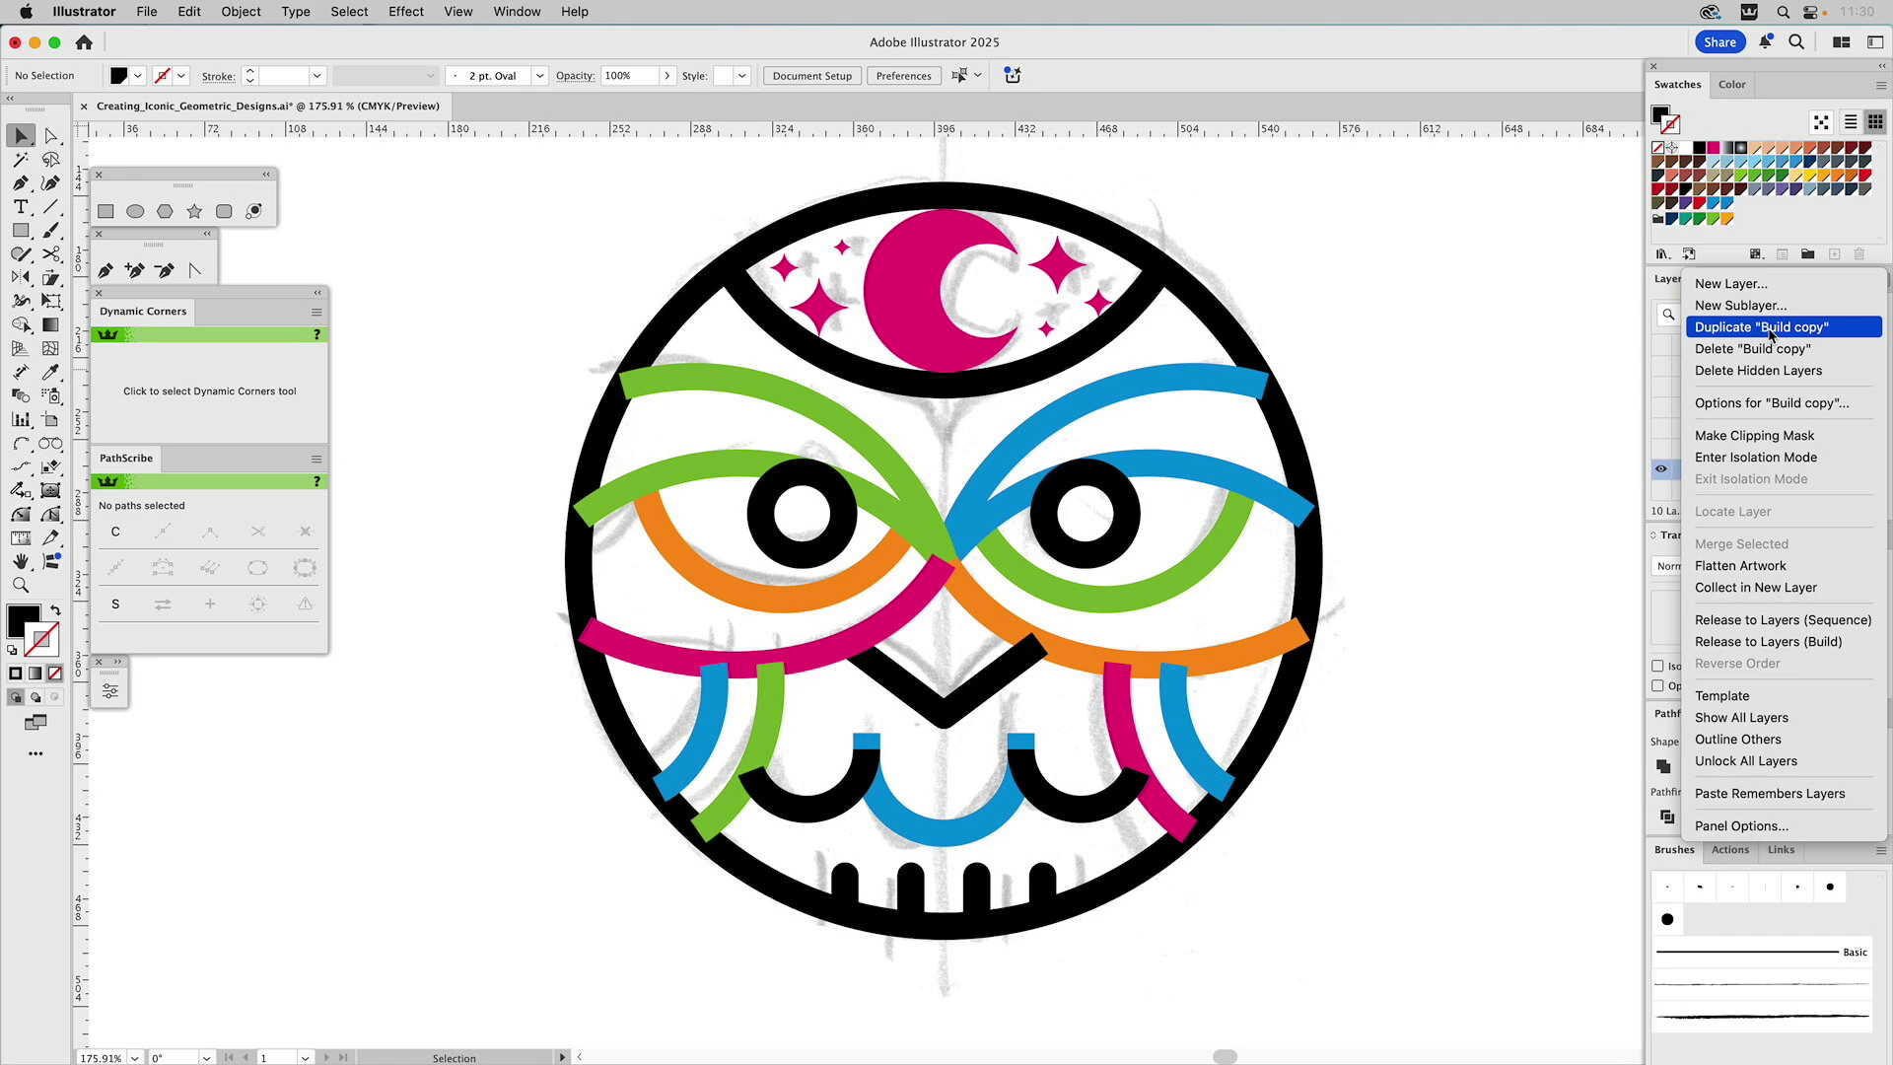
{"action": "left_click", "coordinate": [1771, 328]}
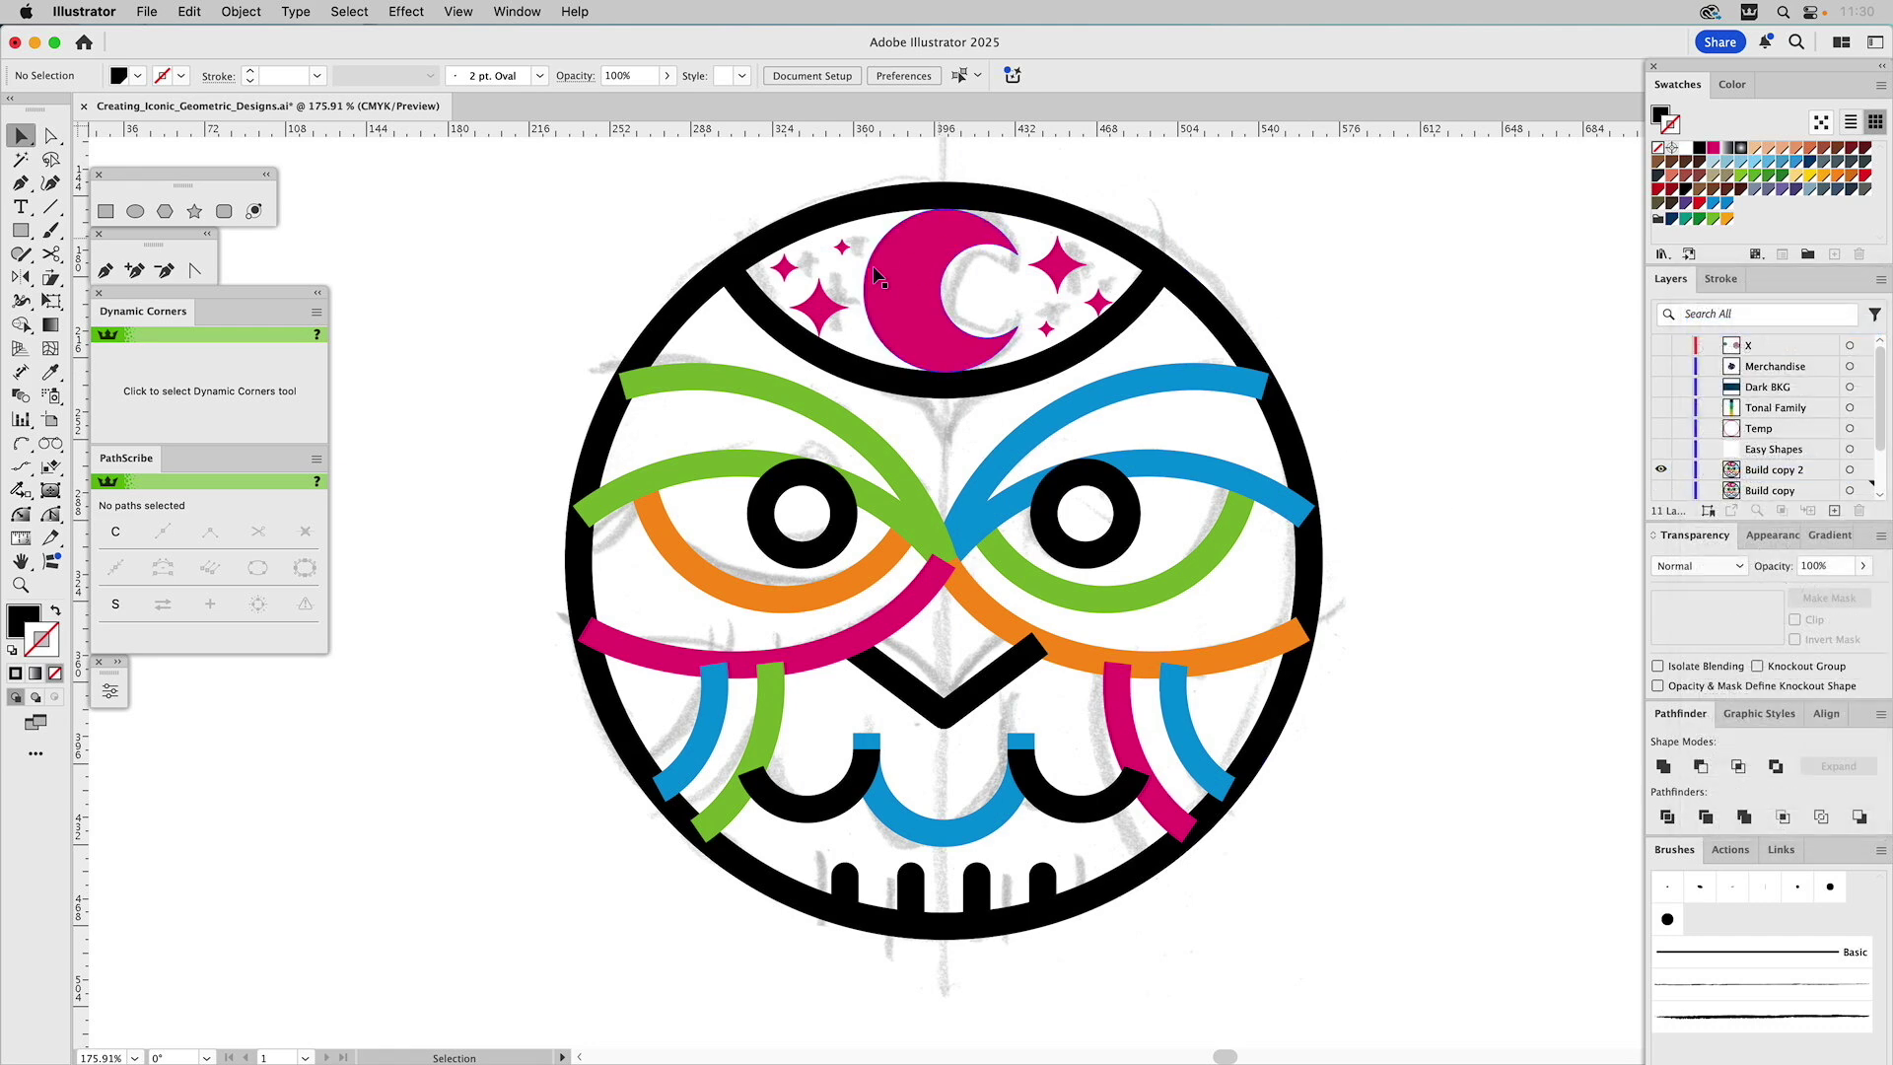
Unite all the linework on the Build copy 2 layer into one shape, excluding the moon and stars
{"action": "key", "text": "a"}
{"action": "key", "text": "super+a"}
{"action": "key", "text": "v"}
{"action": "left_click", "coordinate": [842, 247], "text": "shift"}
{"action": "left_click", "coordinate": [892, 291], "text": "shift"}
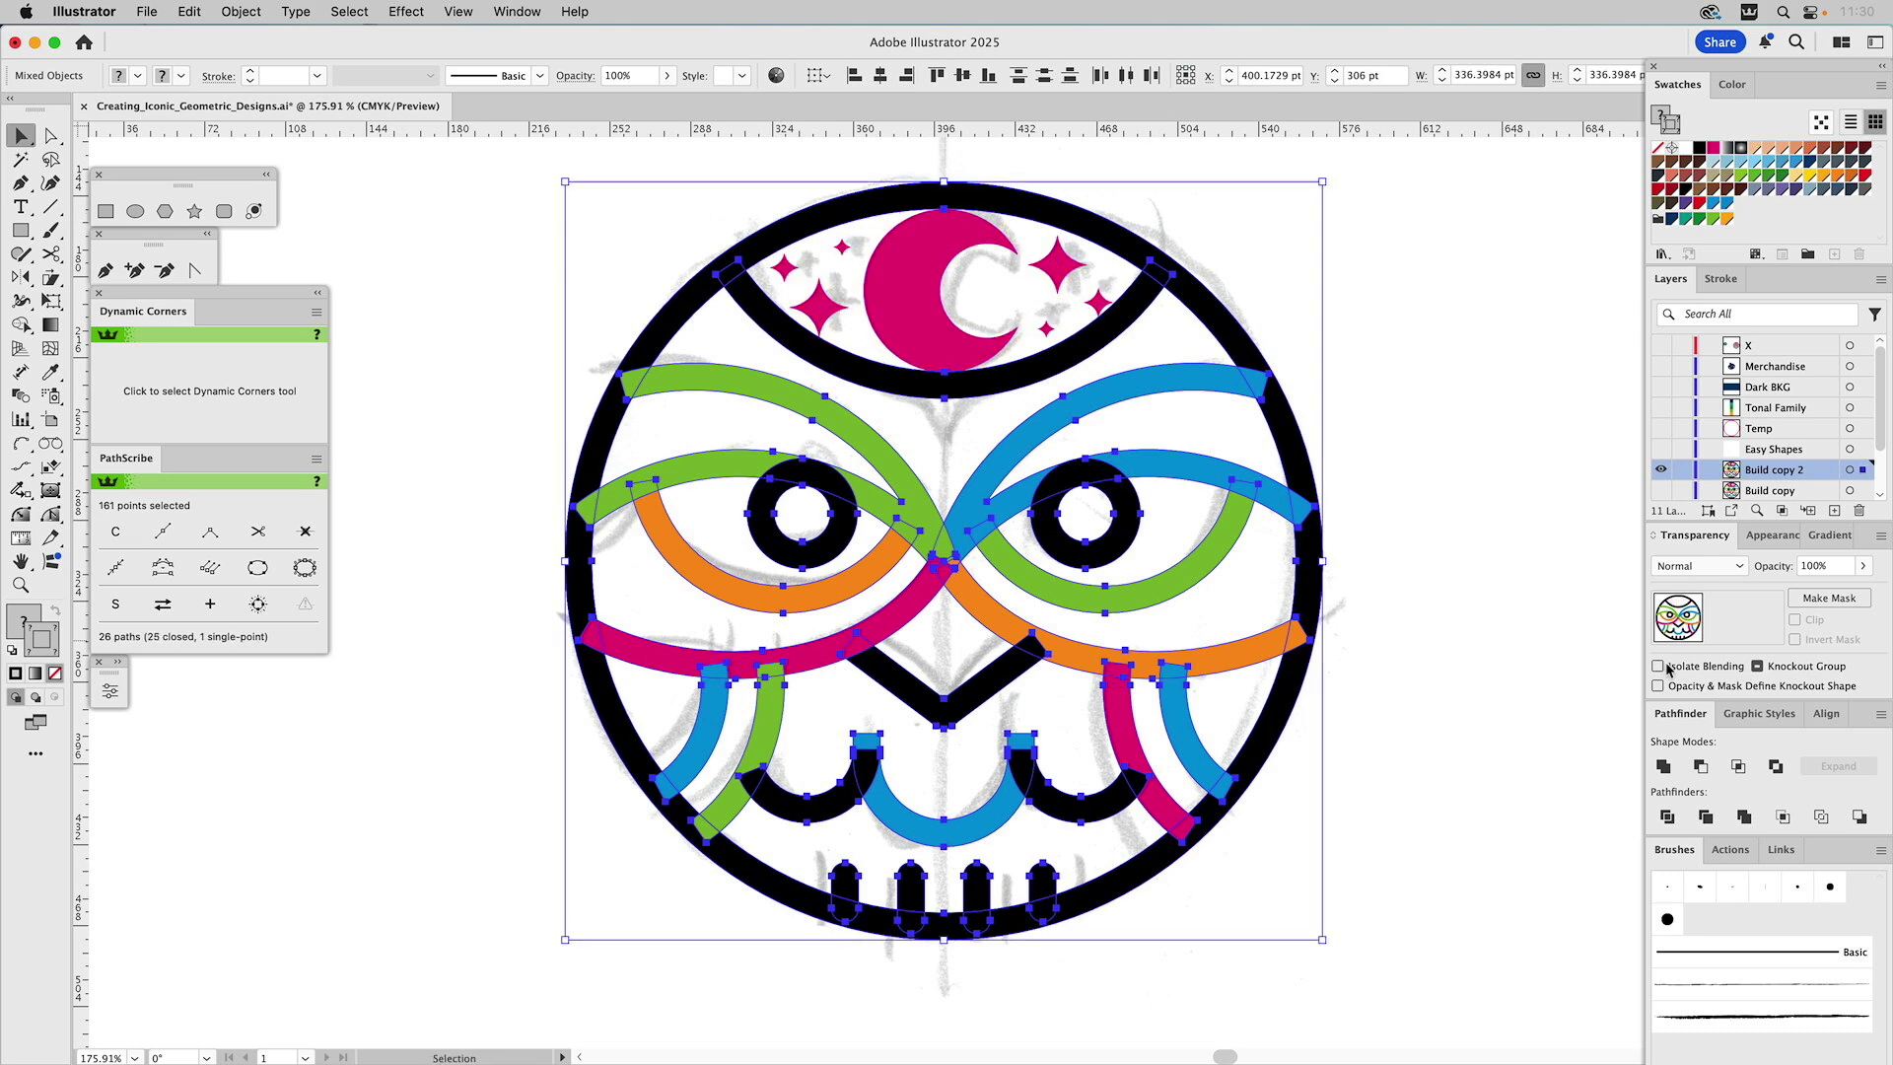
{"action": "left_click", "coordinate": [1664, 767]}
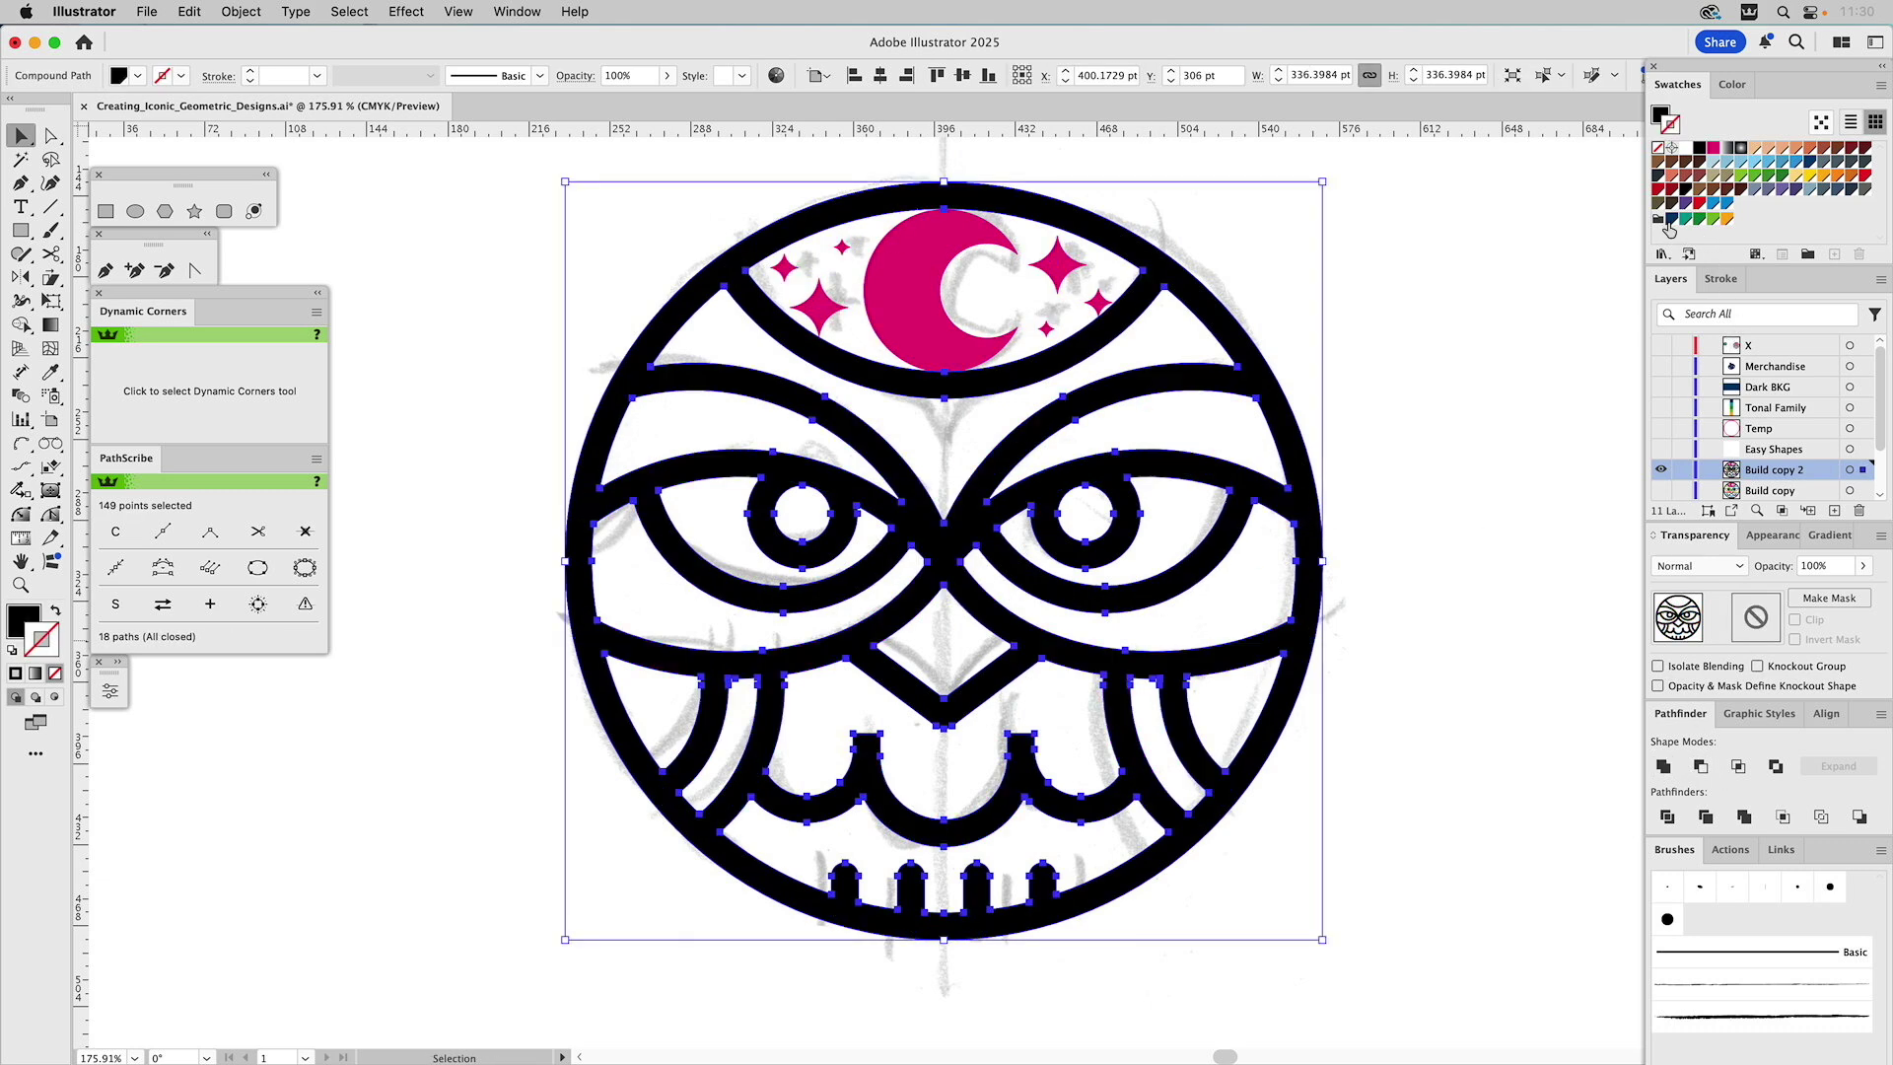
Try a dark navy fill and a black stroke on the united owl shape, ending with a black fill and no stroke
{"action": "left_click", "coordinate": [1812, 165]}
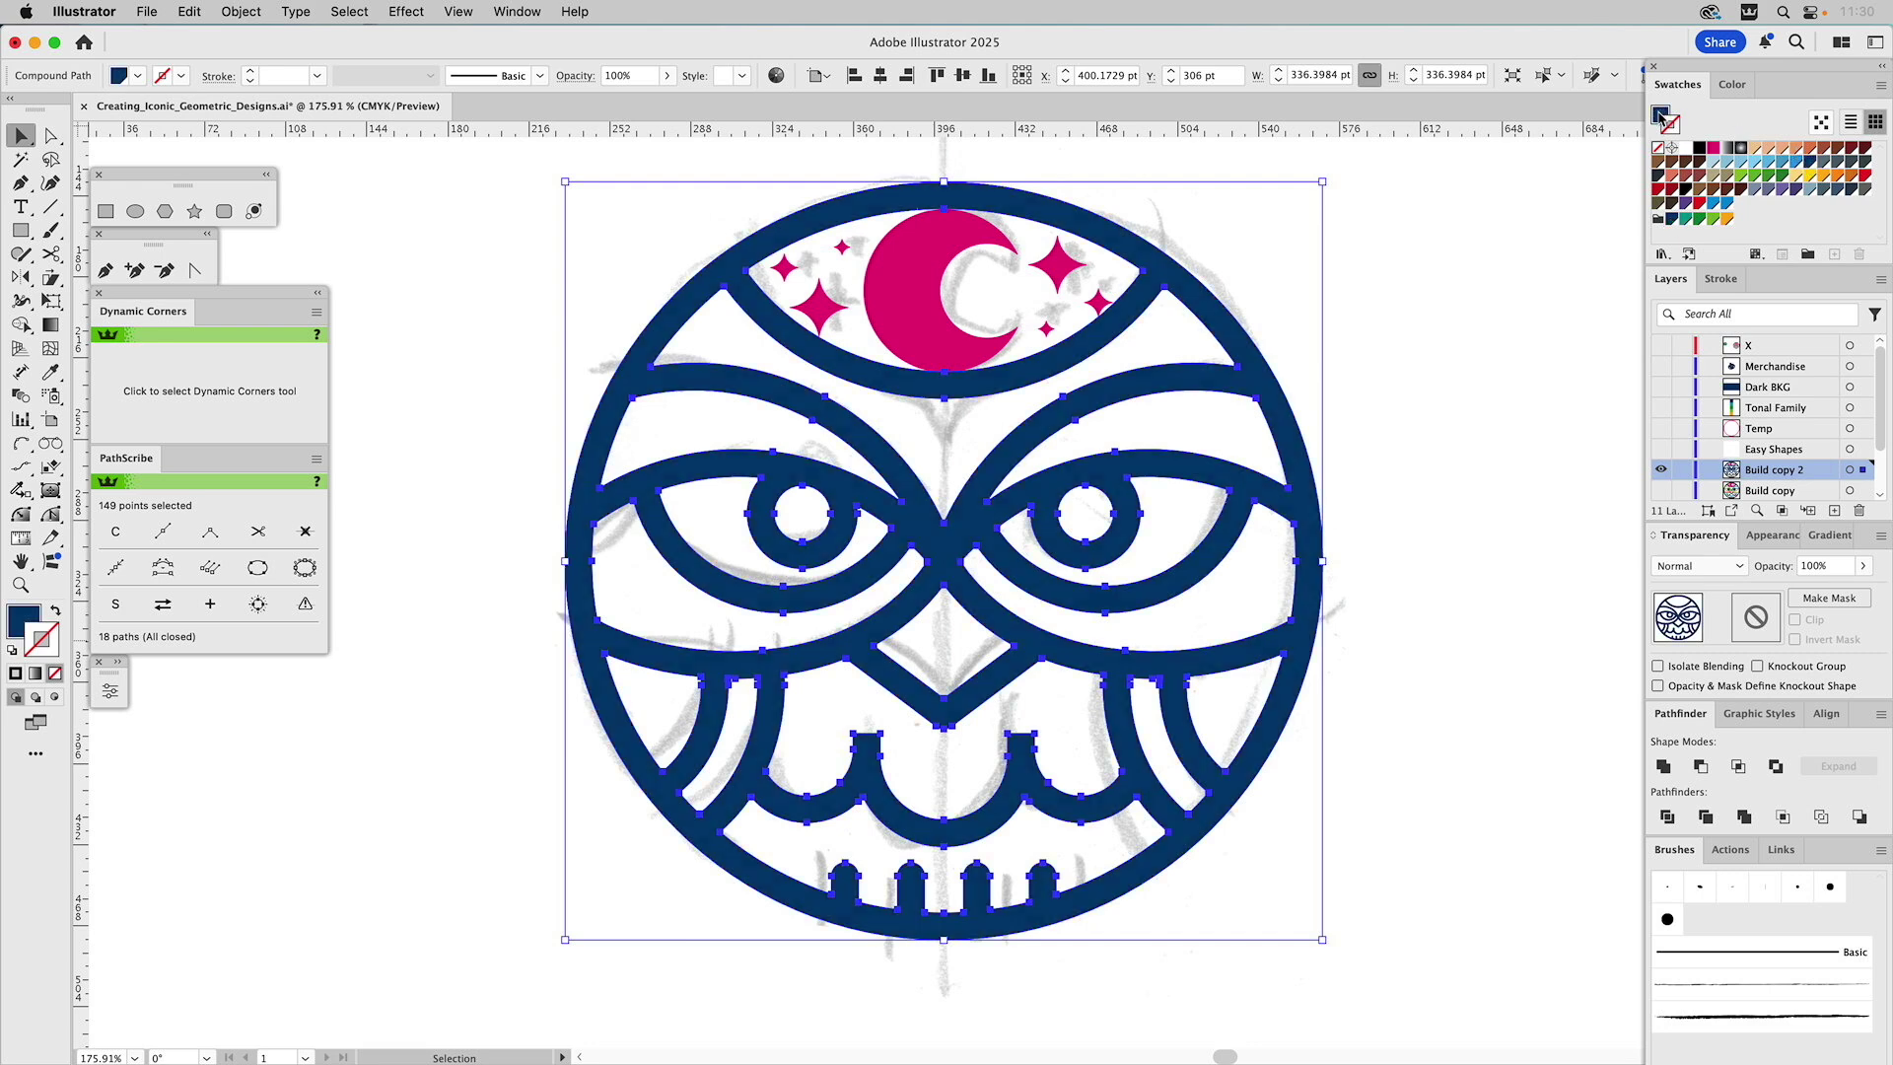
{"action": "key", "text": "x"}
{"action": "left_click", "coordinate": [1686, 189]}
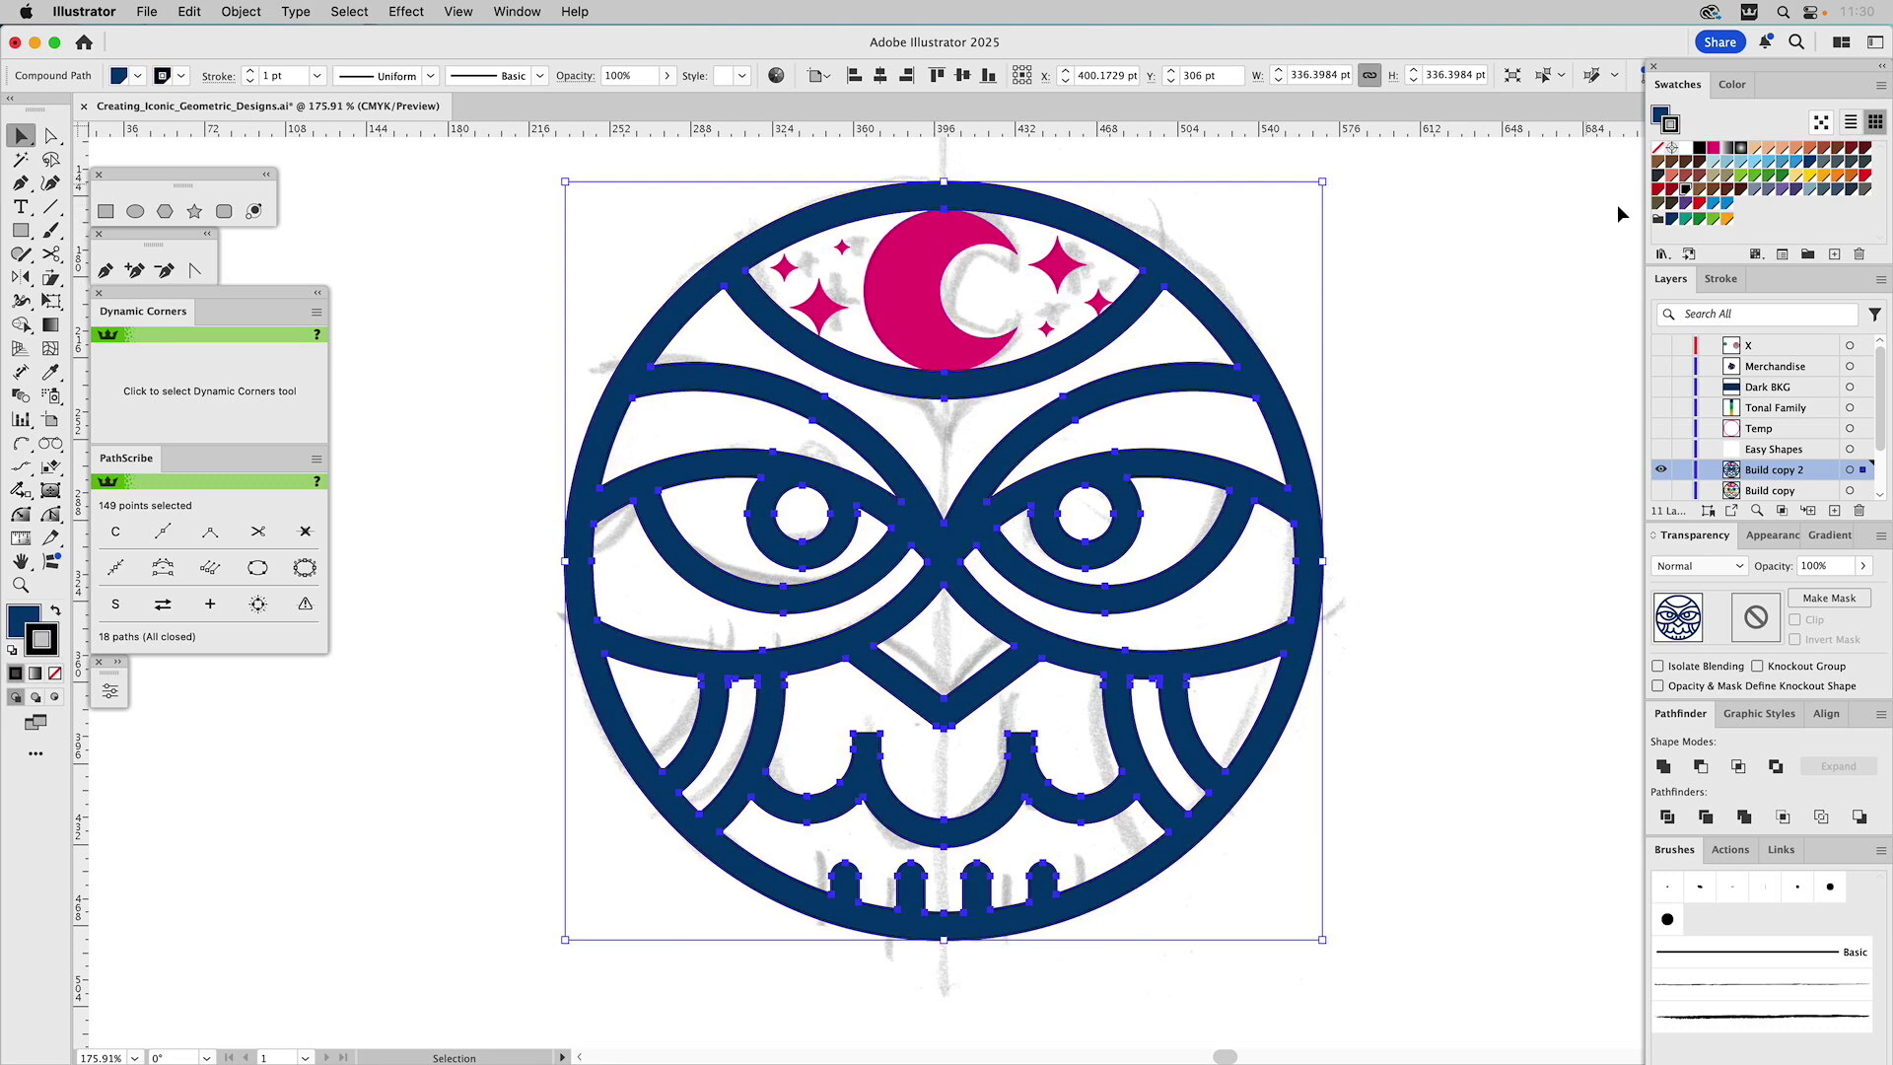
{"action": "left_click", "coordinate": [1660, 148]}
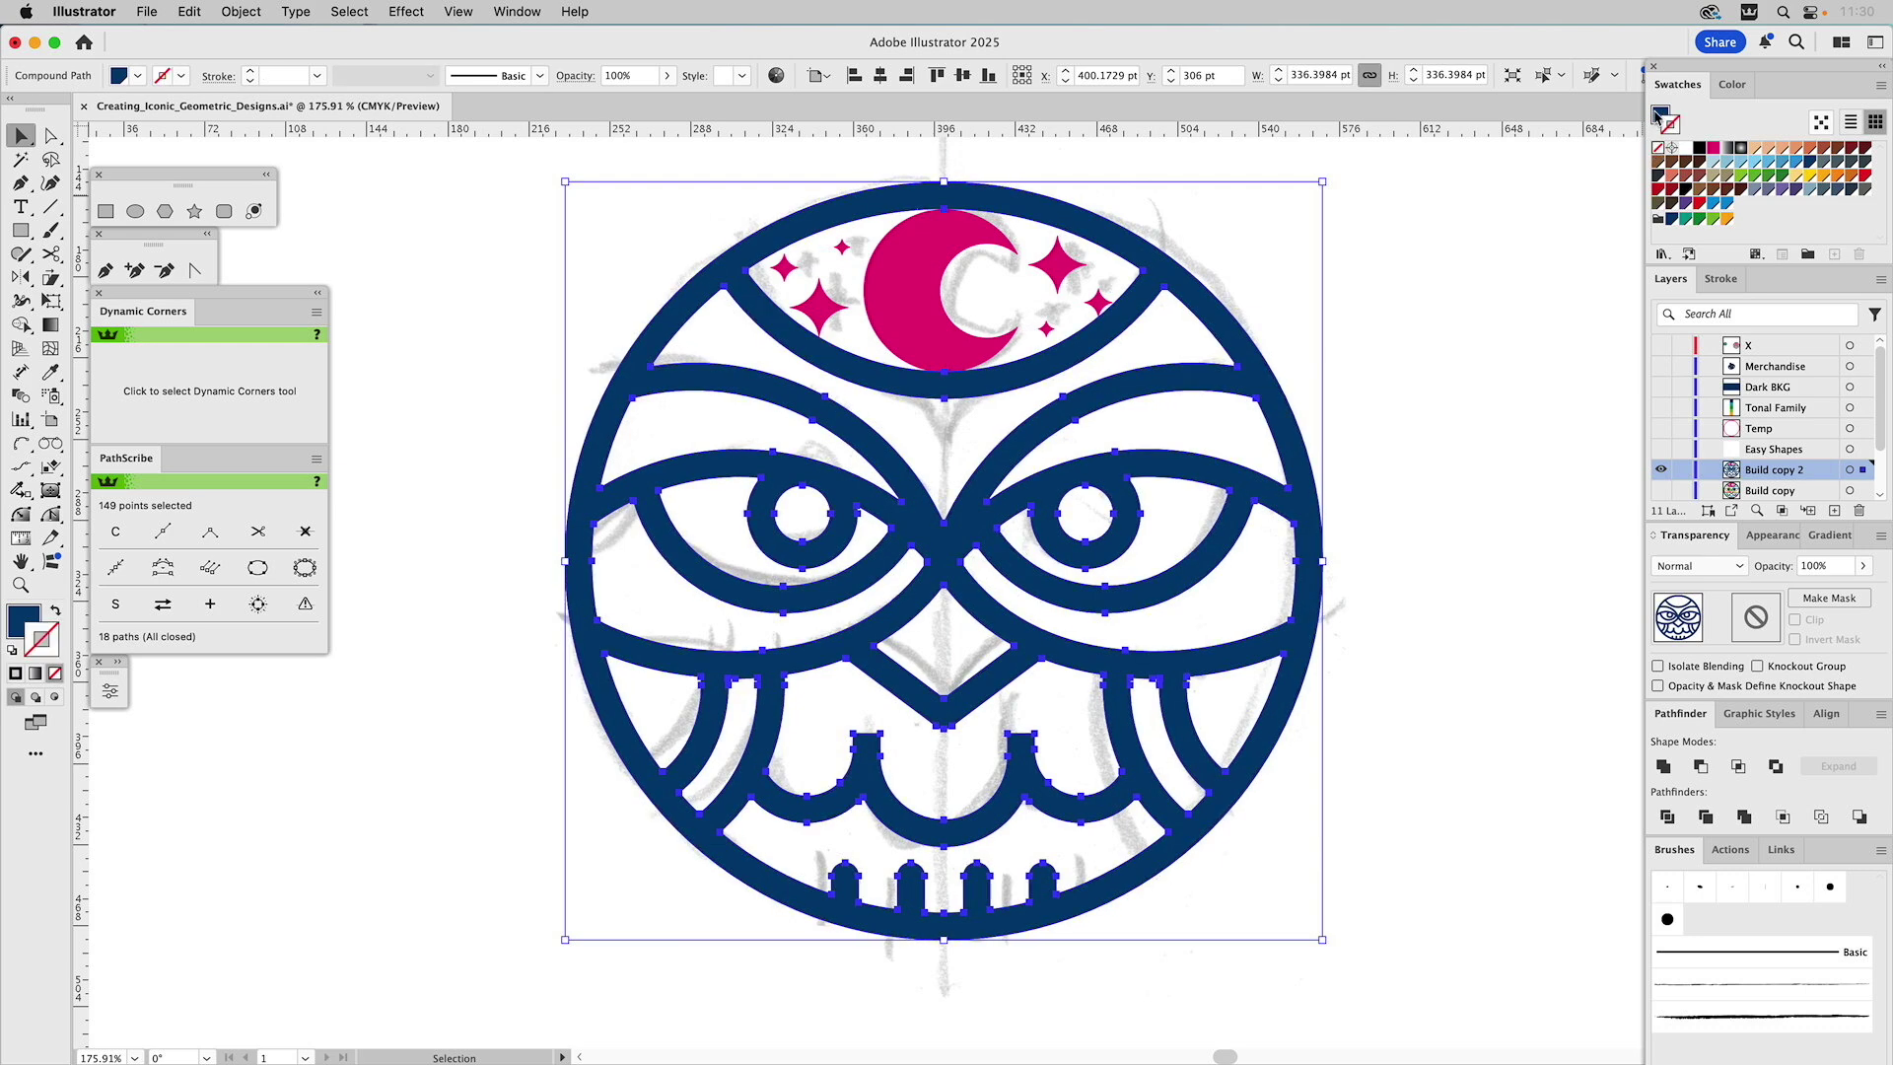
{"action": "left_click", "coordinate": [1684, 194]}
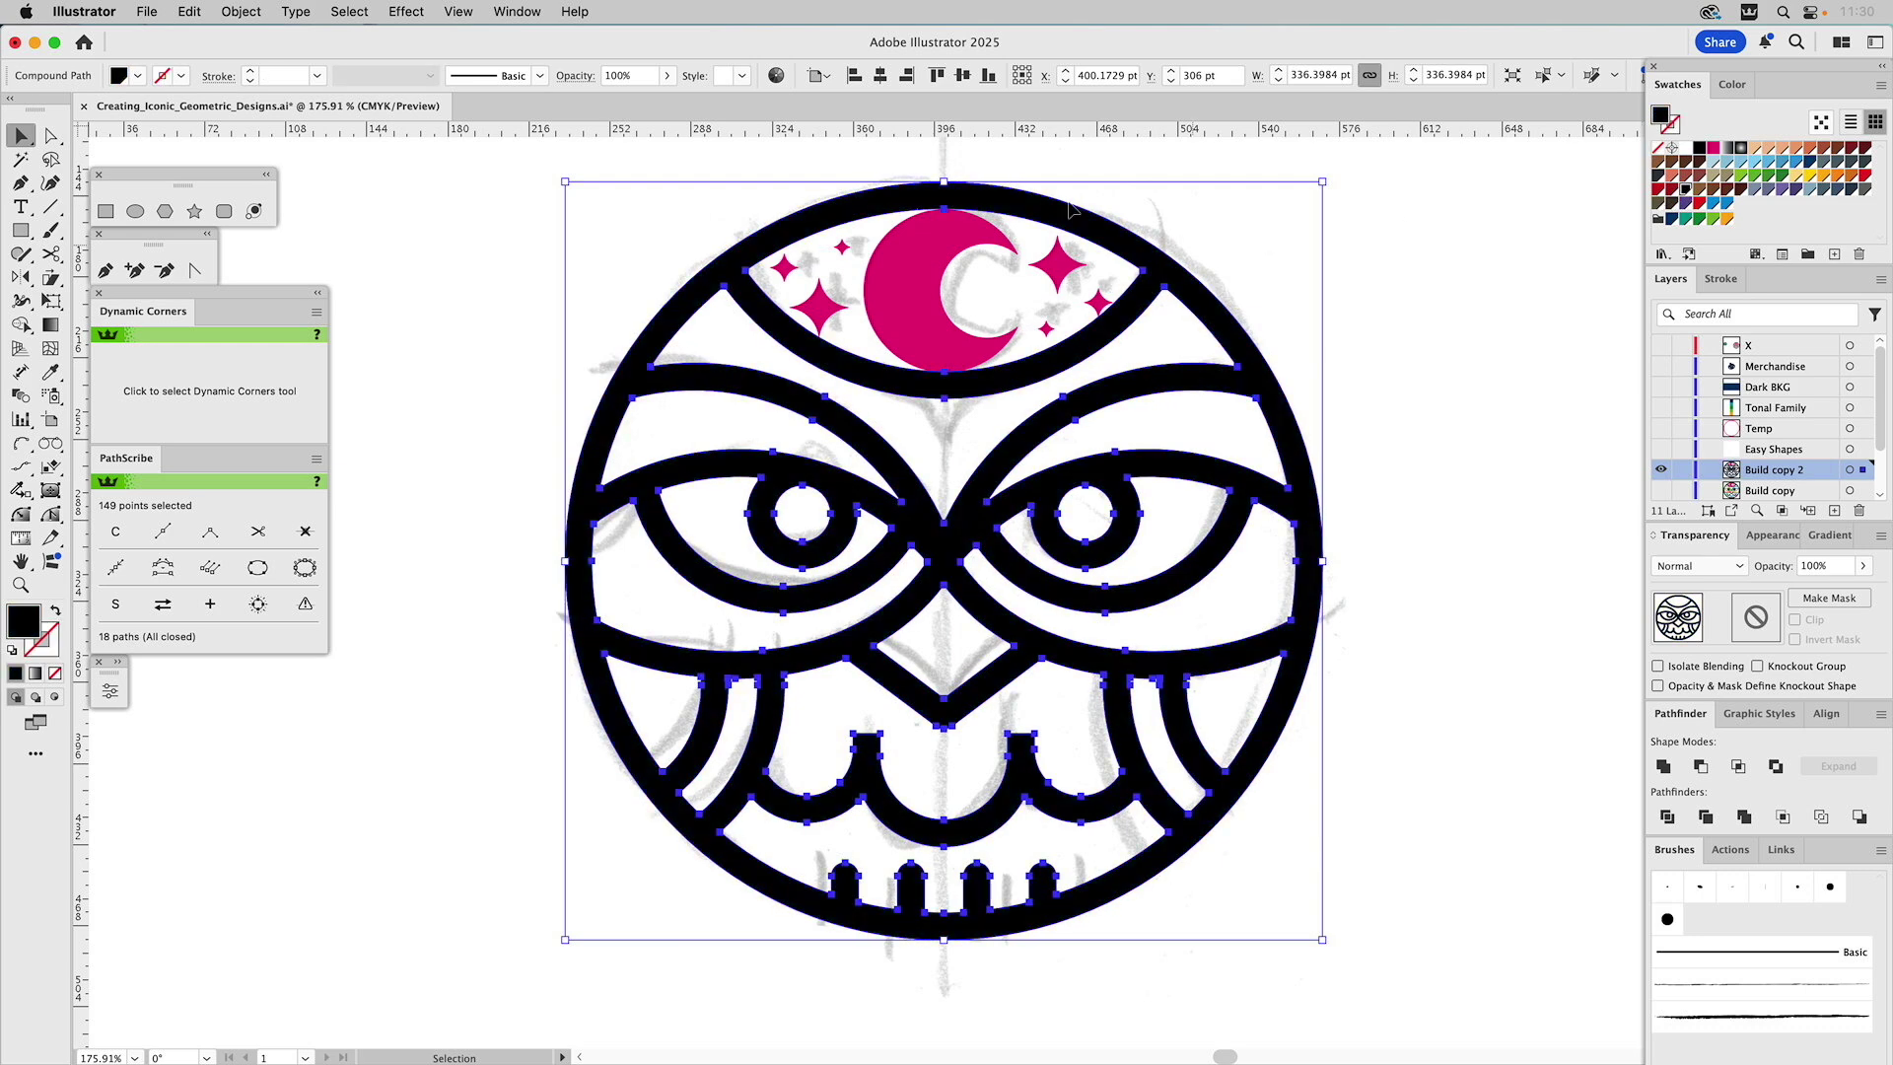
Release the compound path of the united owl linework into separate shapes
{"action": "left_click", "coordinate": [243, 11]}
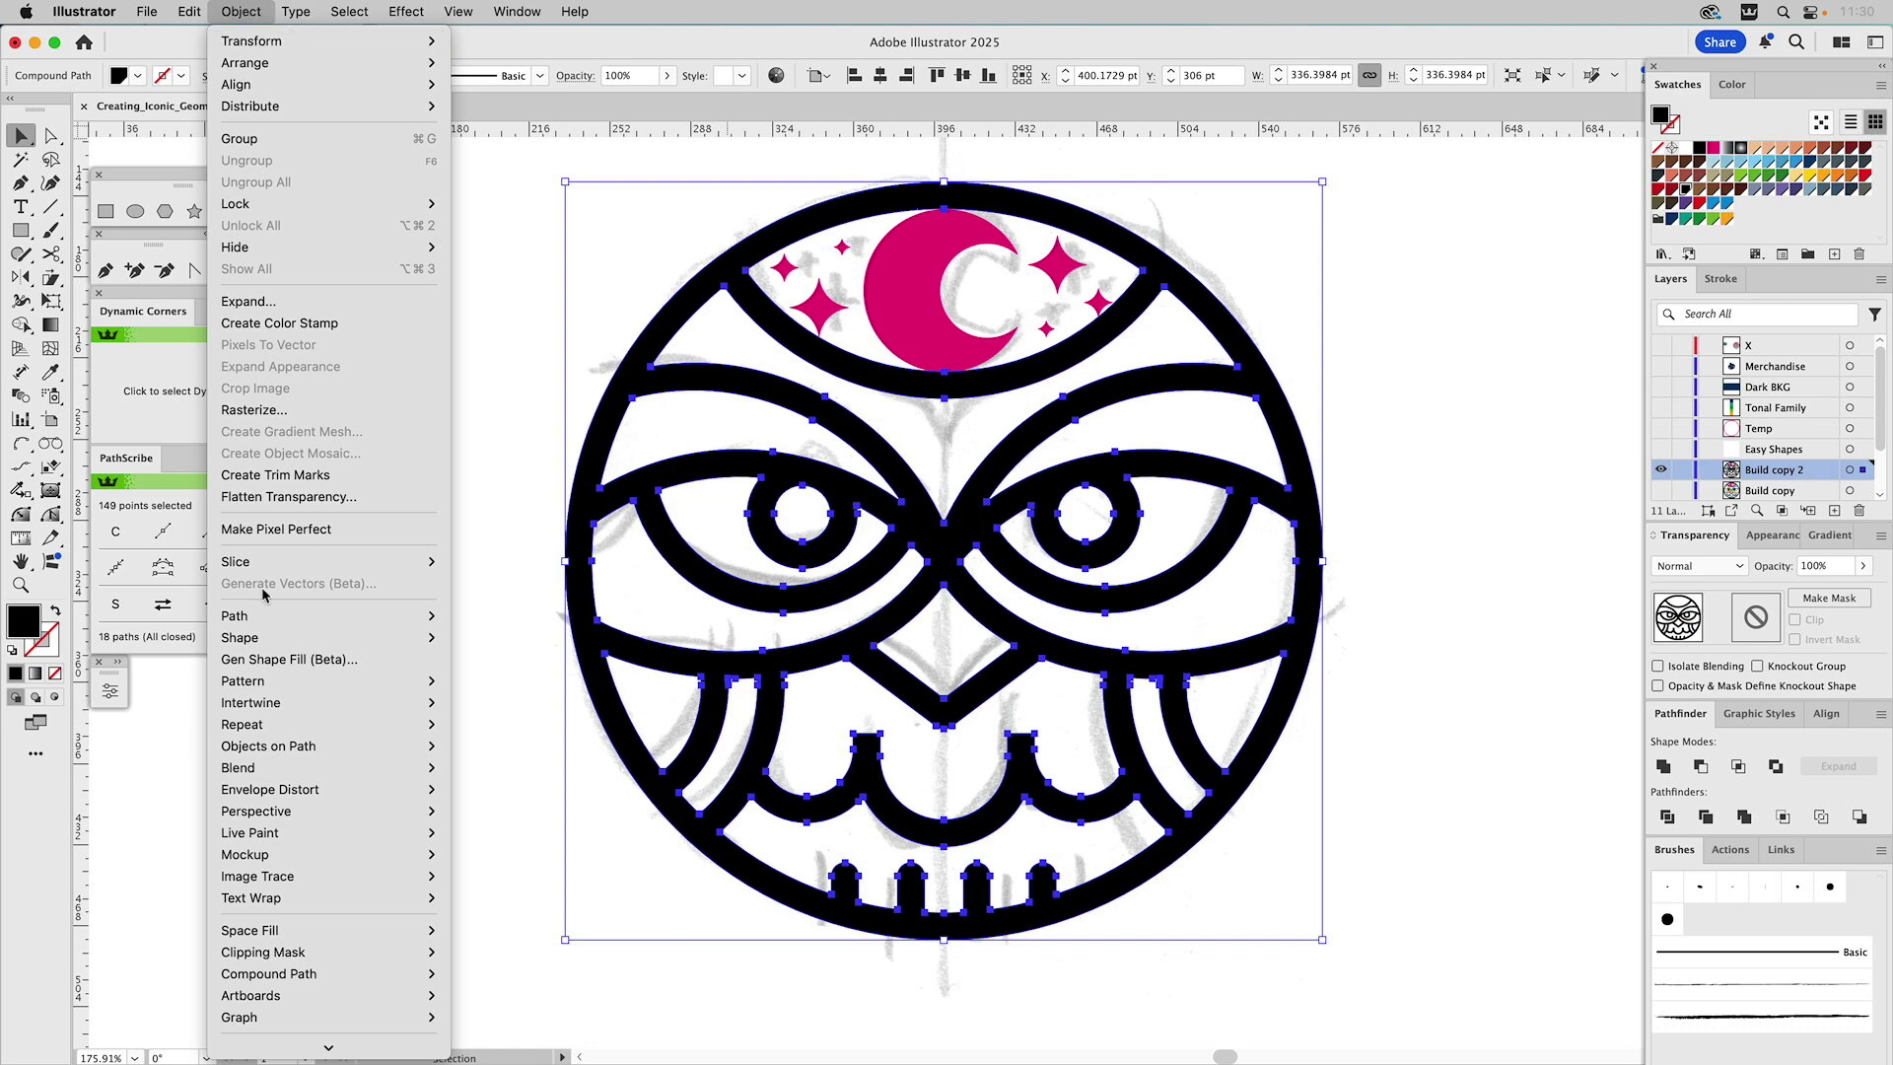
{"action": "mouse_move", "coordinate": [273, 976]}
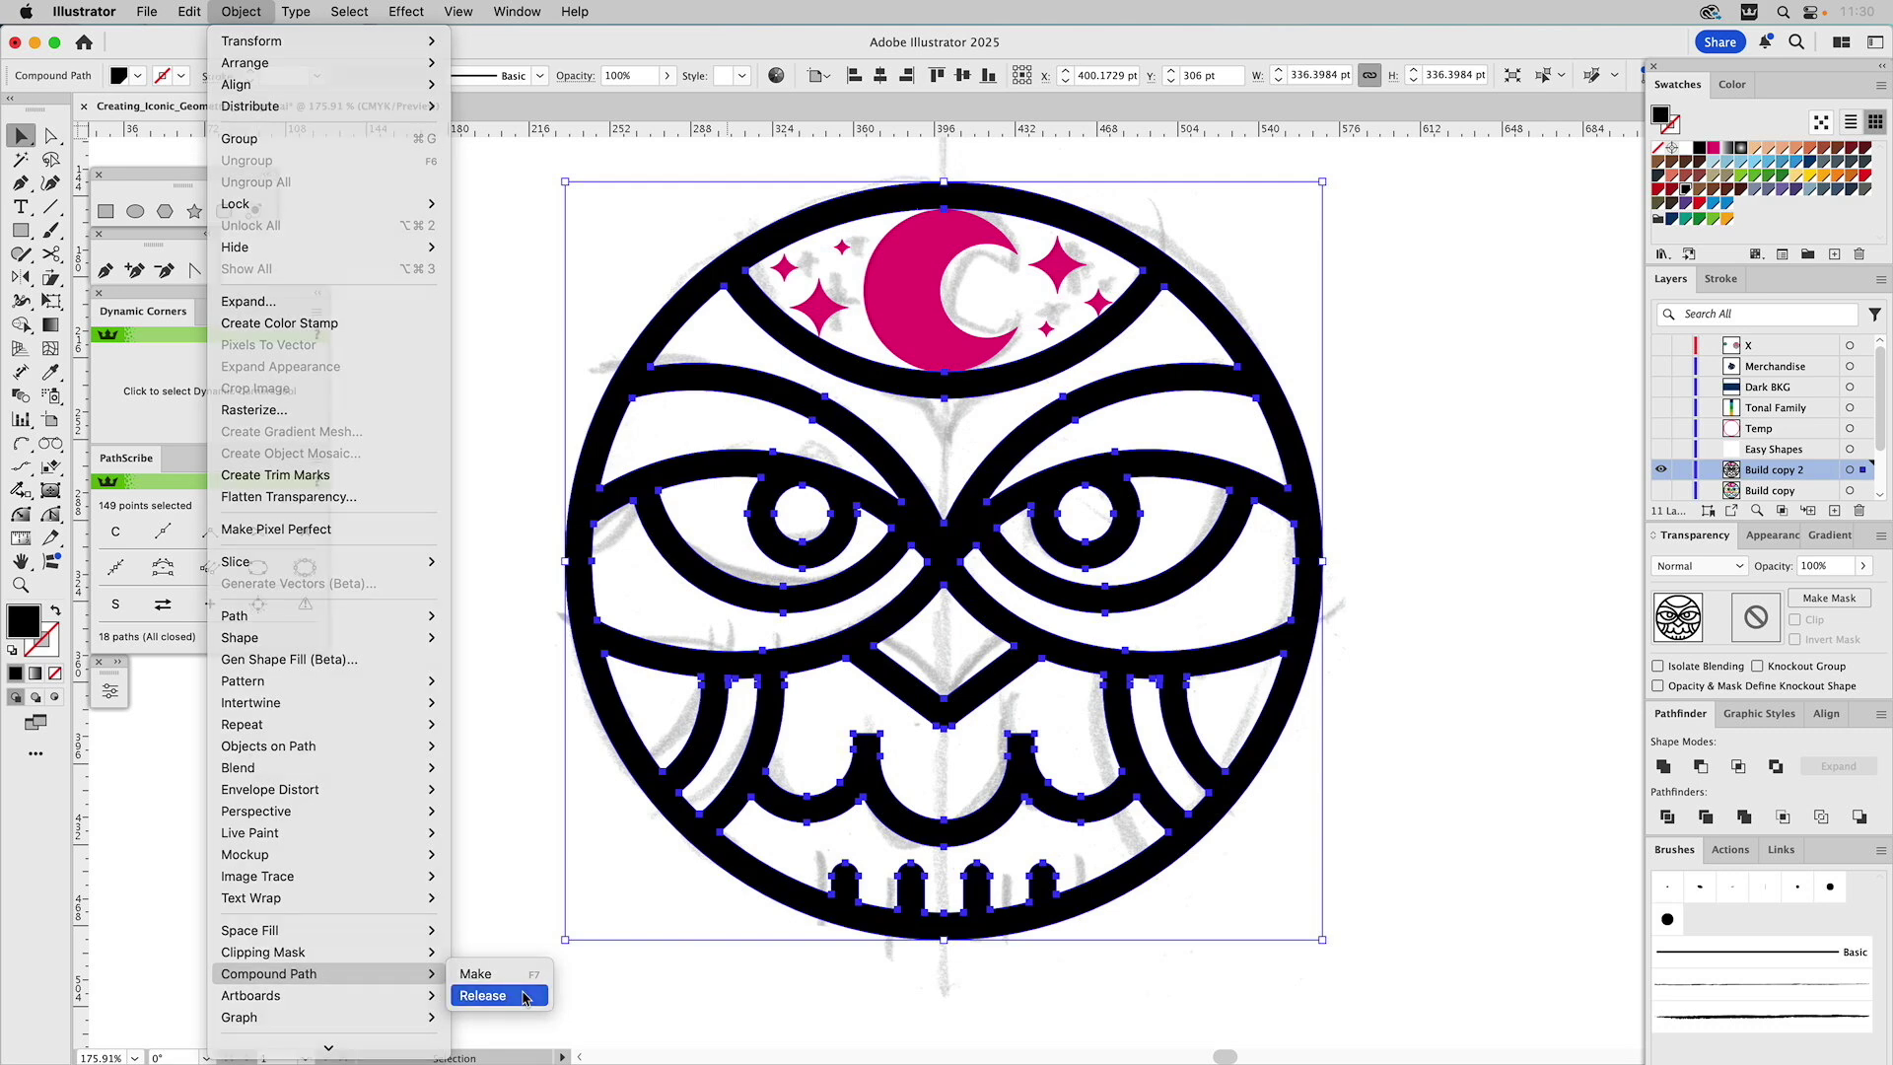
{"action": "left_click", "coordinate": [523, 996]}
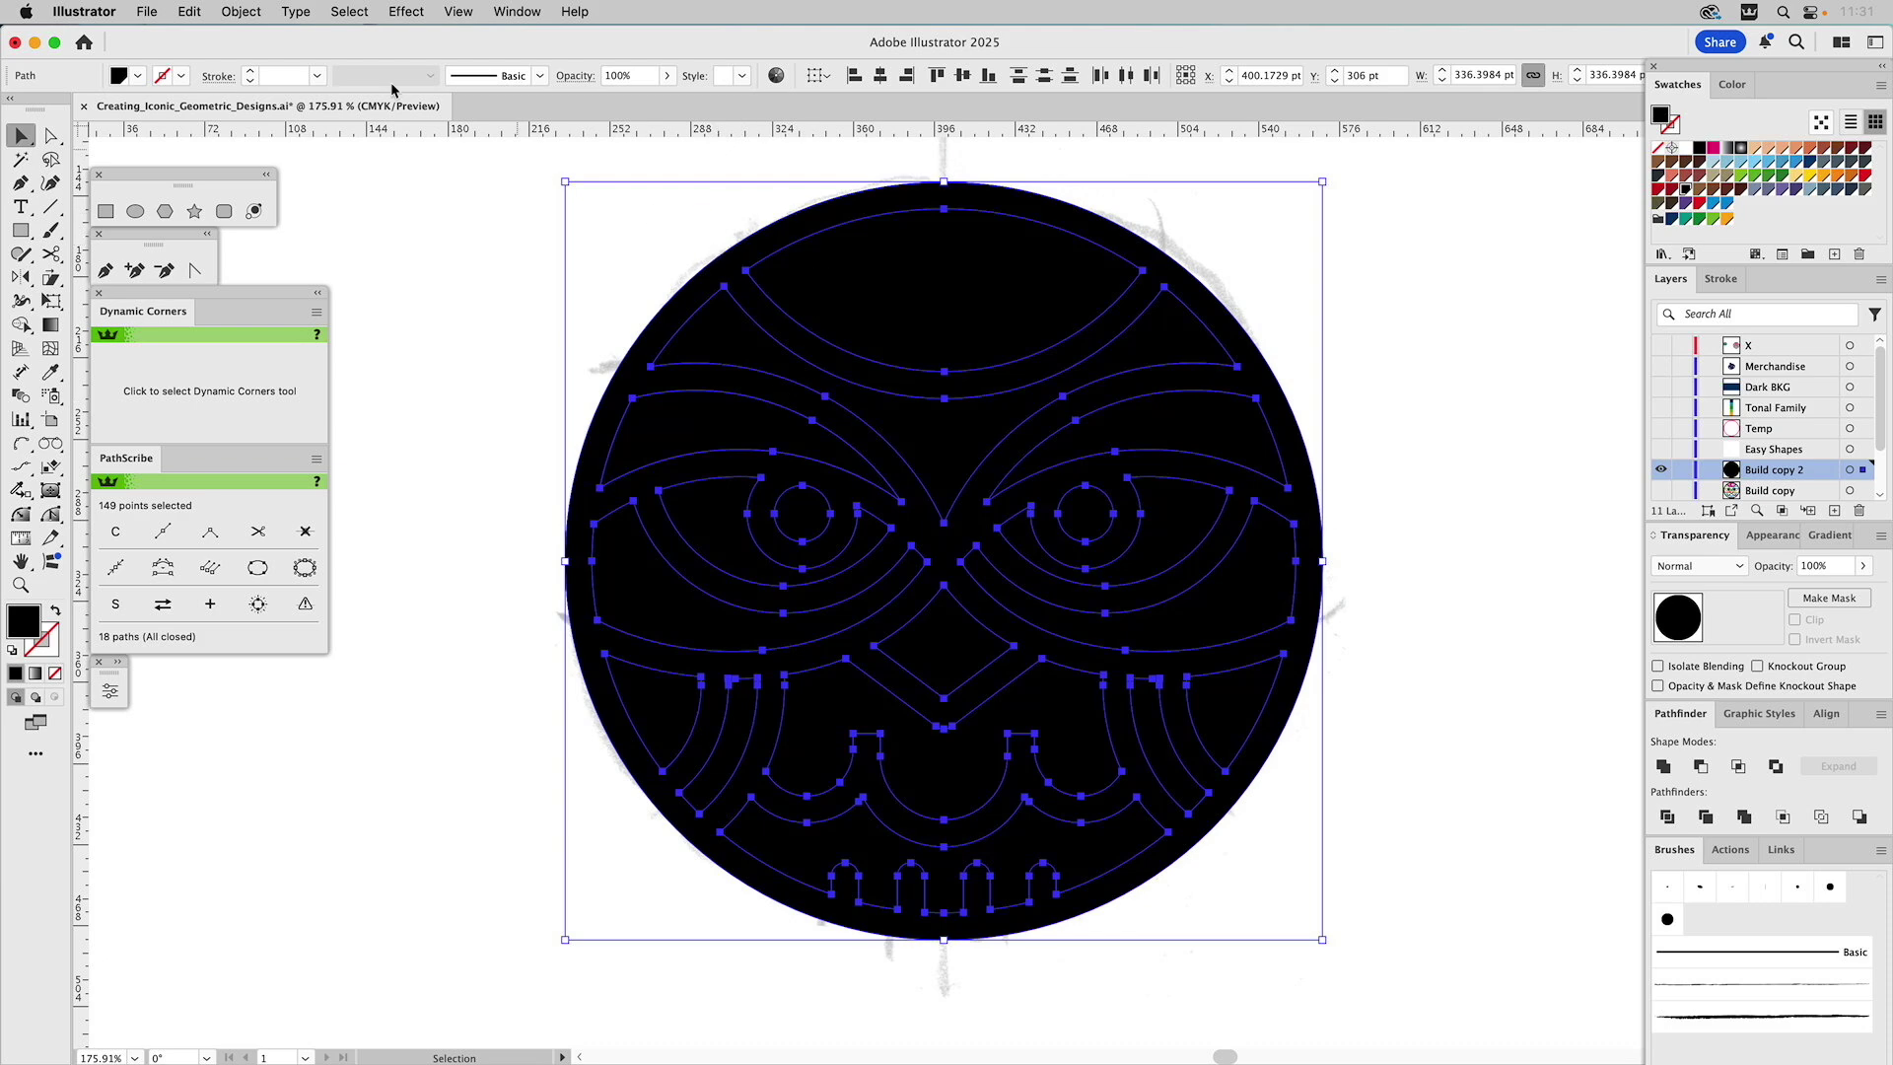
{"action": "left_click", "coordinate": [235, 11]}
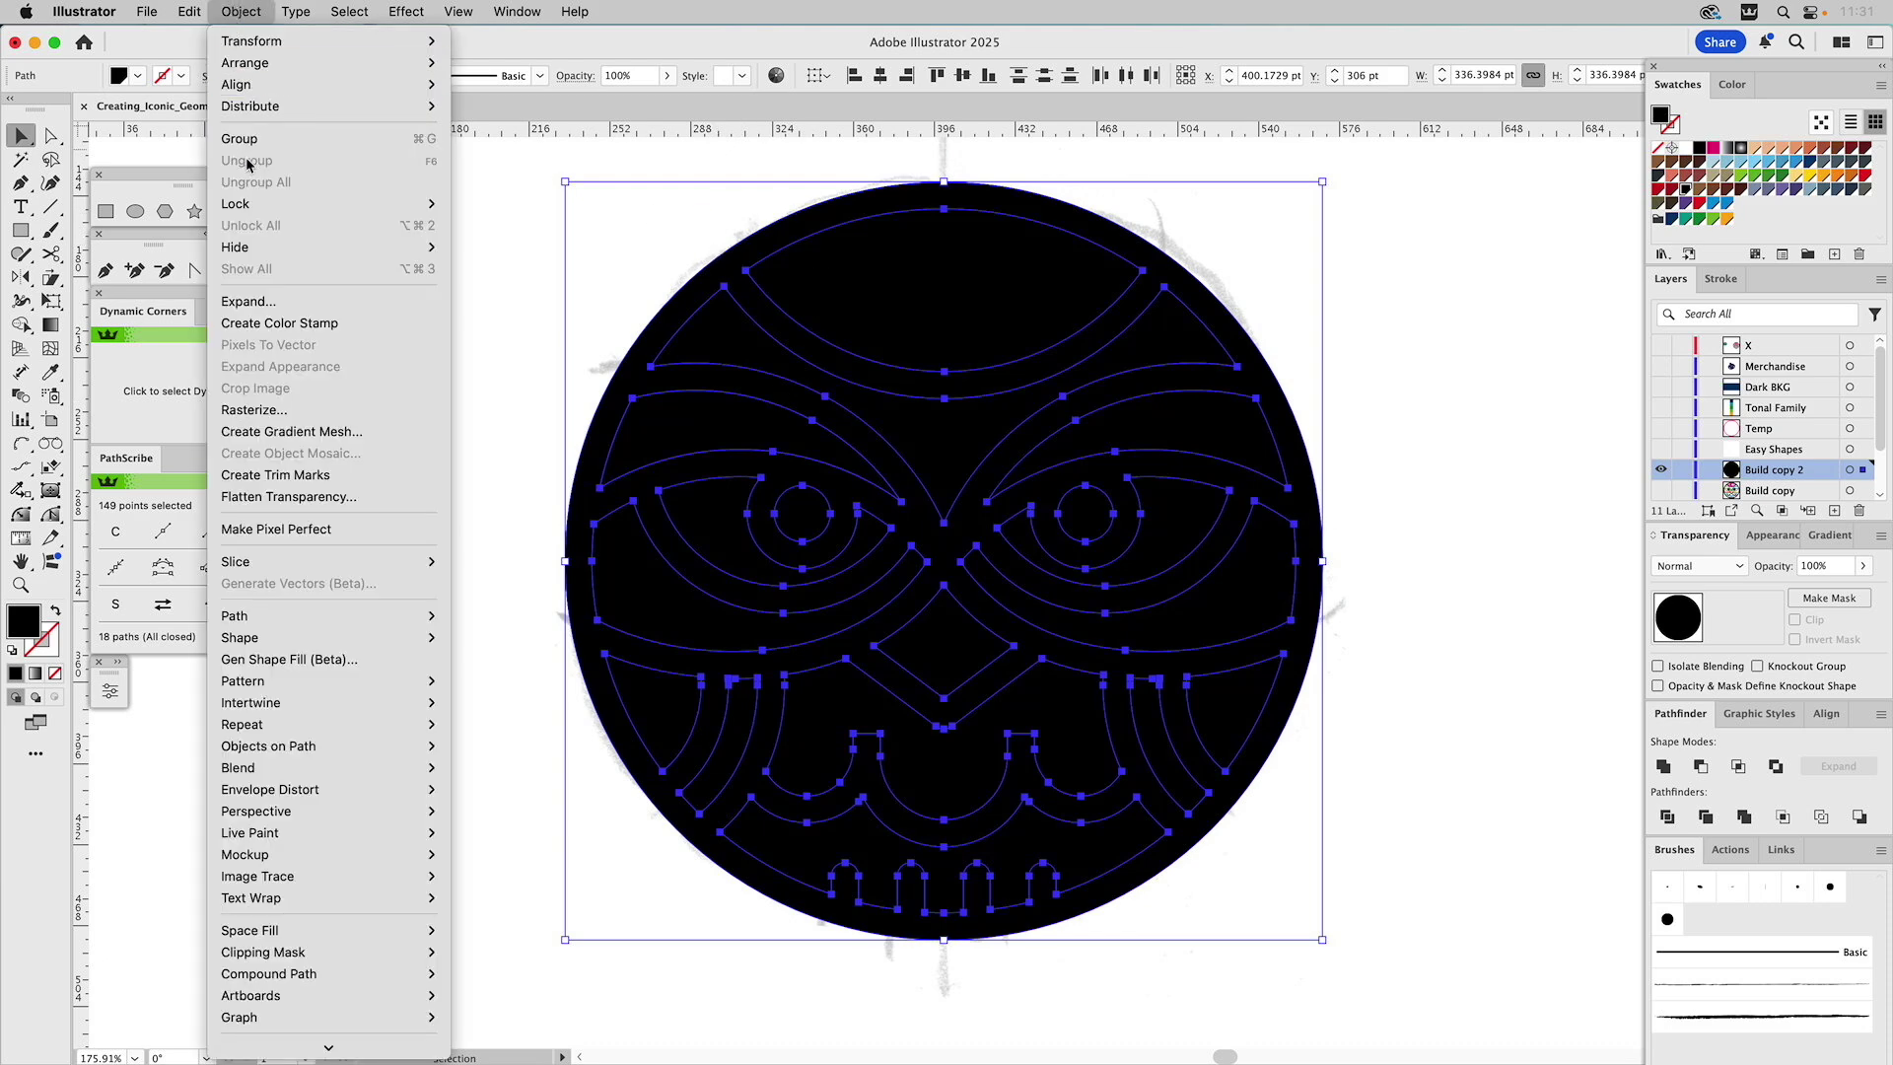
{"action": "left_click", "coordinate": [531, 215]}
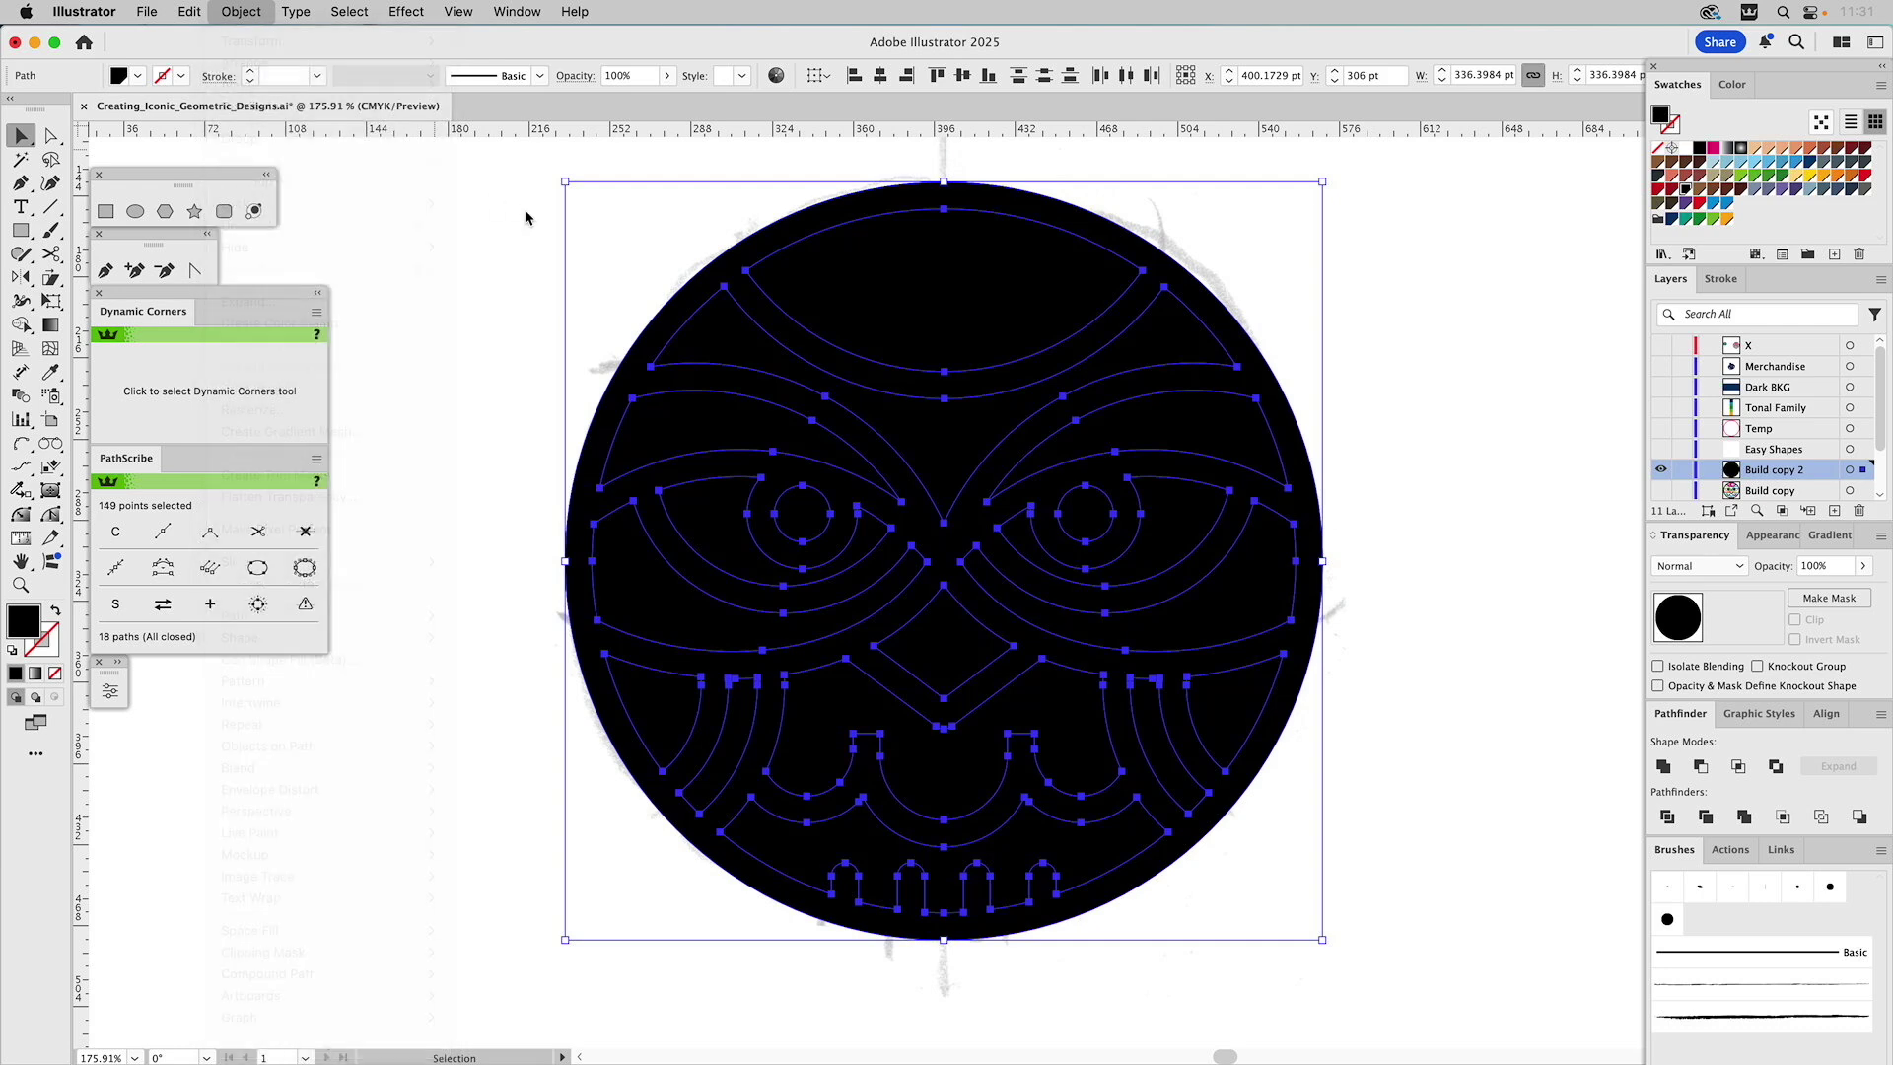
Leave the outer circle out of the selection and move all the inner shapes about 94 pt to the right
{"action": "left_click", "coordinate": [774, 238], "text": "shift"}
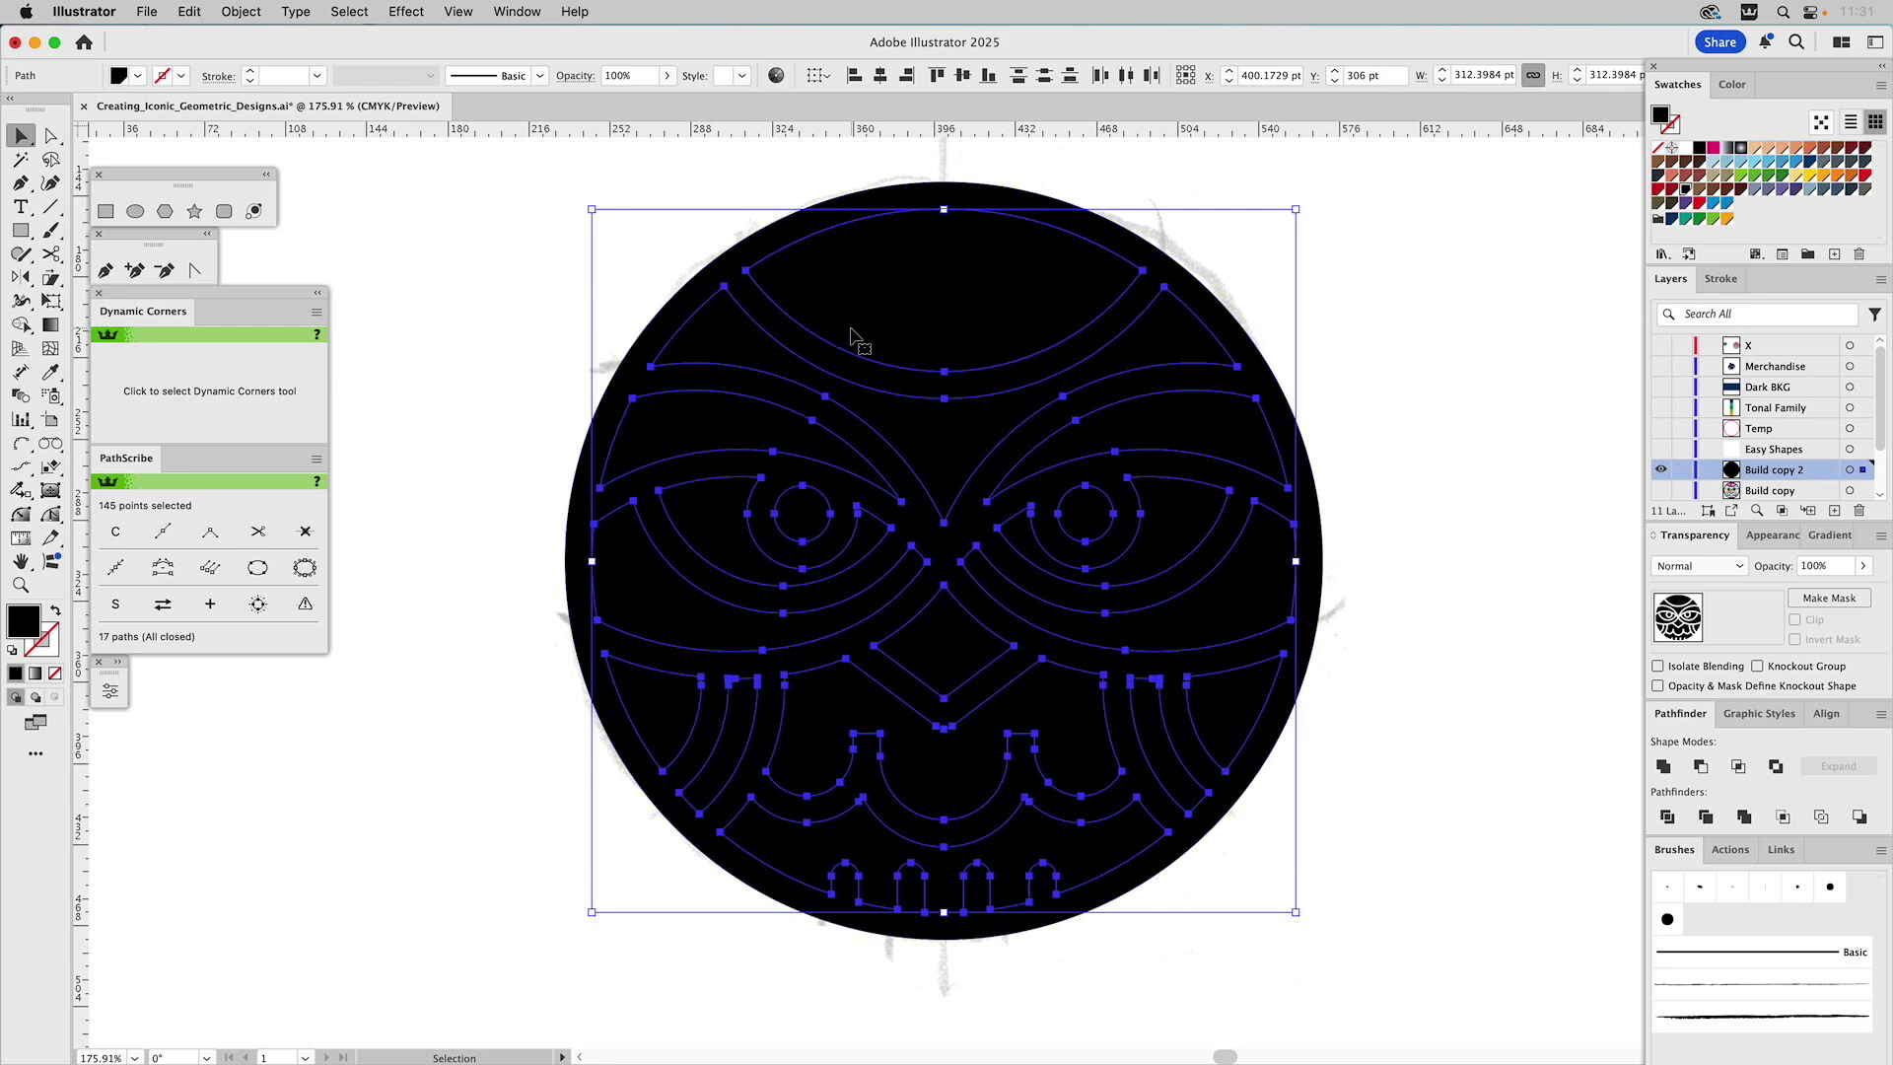
{"action": "left_click_drag", "start_coordinate": [857, 325], "coordinate": [1075, 316]}
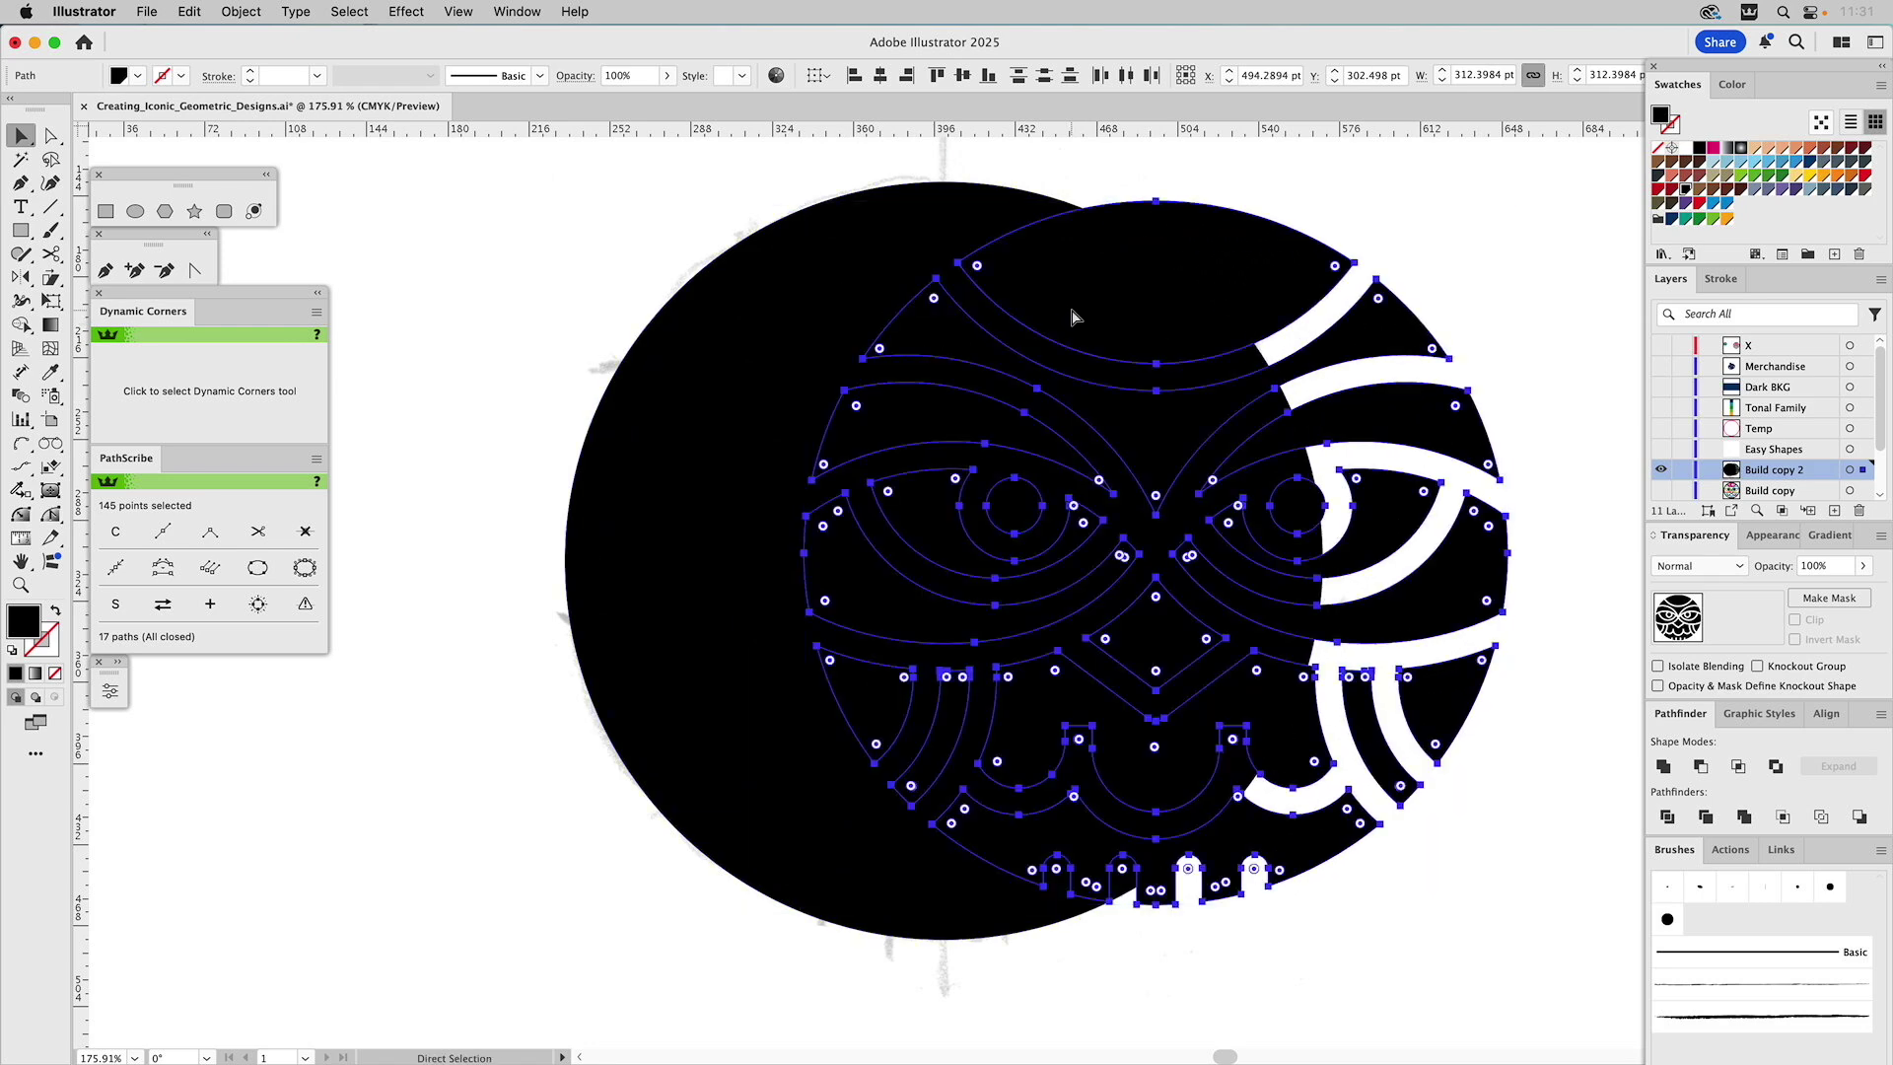
Undo the move of the inner owl shapes and fill all of them with white
{"action": "key", "text": "super+z"}
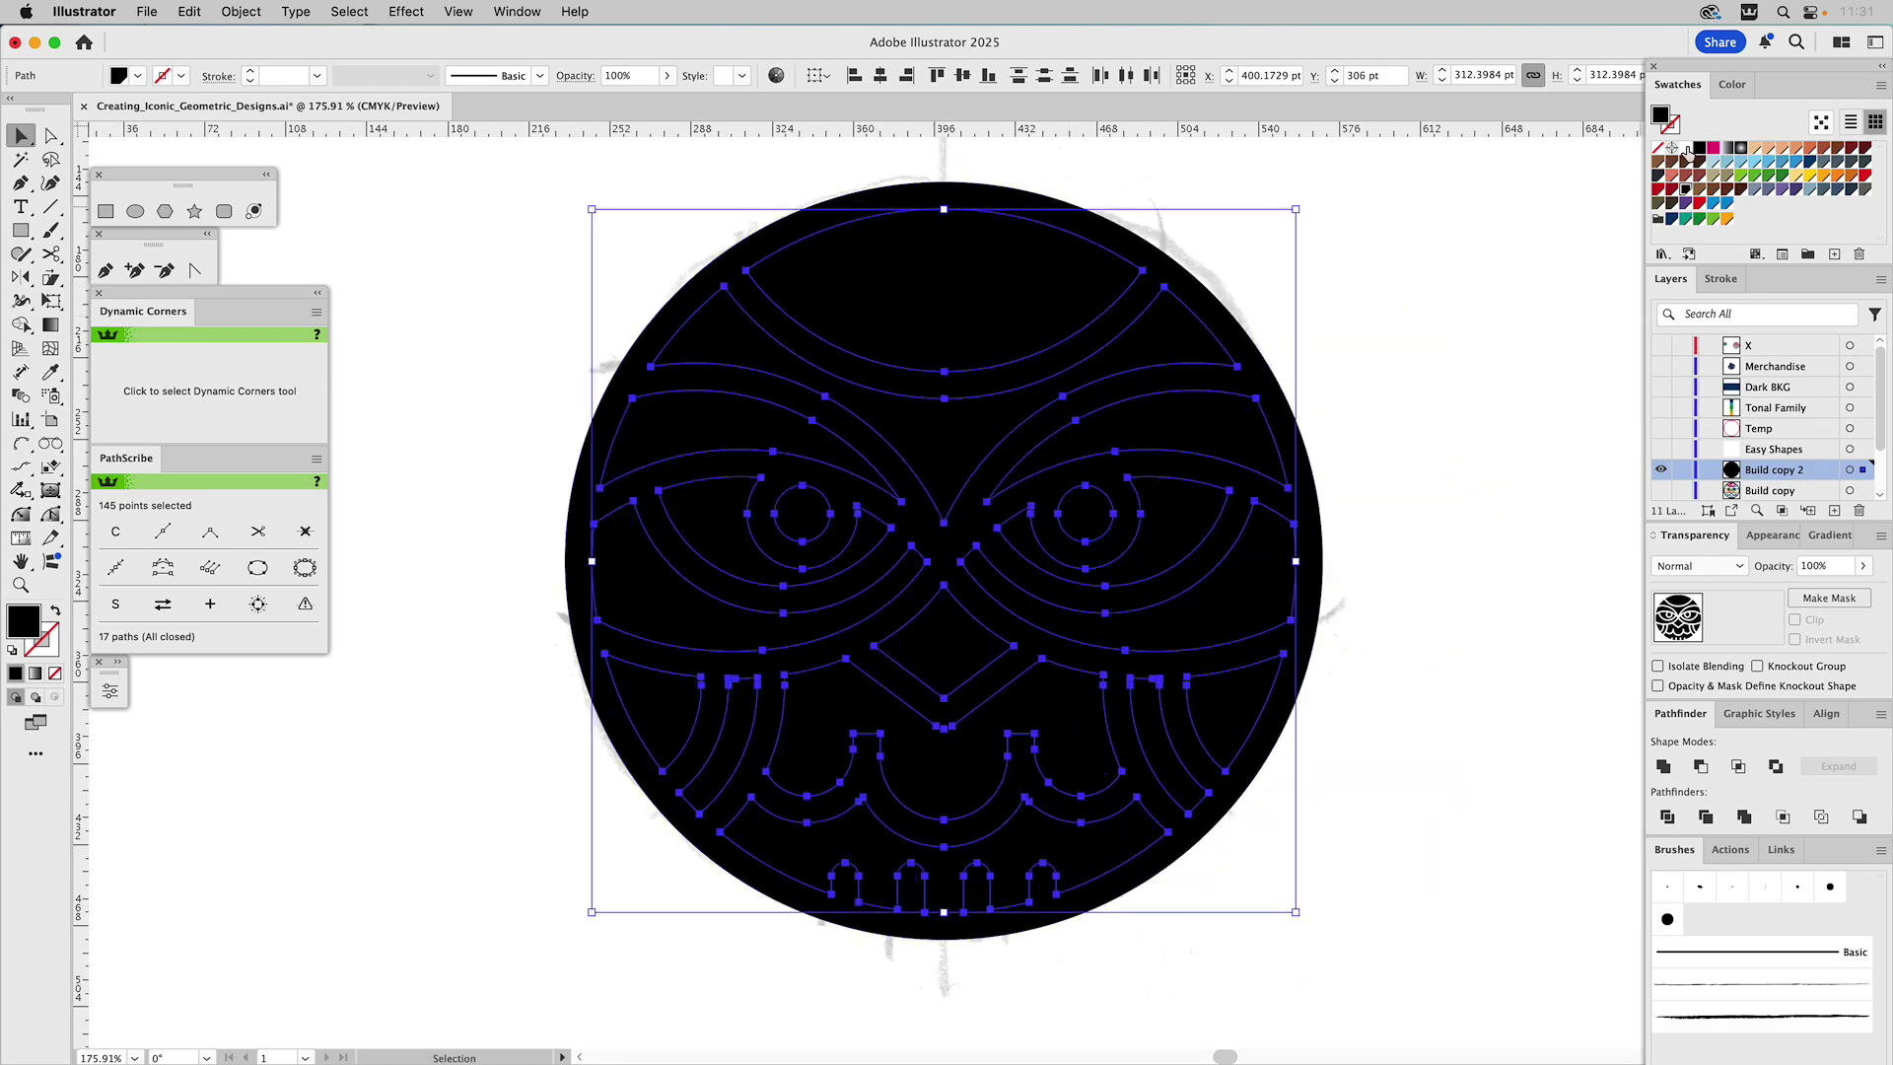
{"action": "left_click", "coordinate": [1686, 148]}
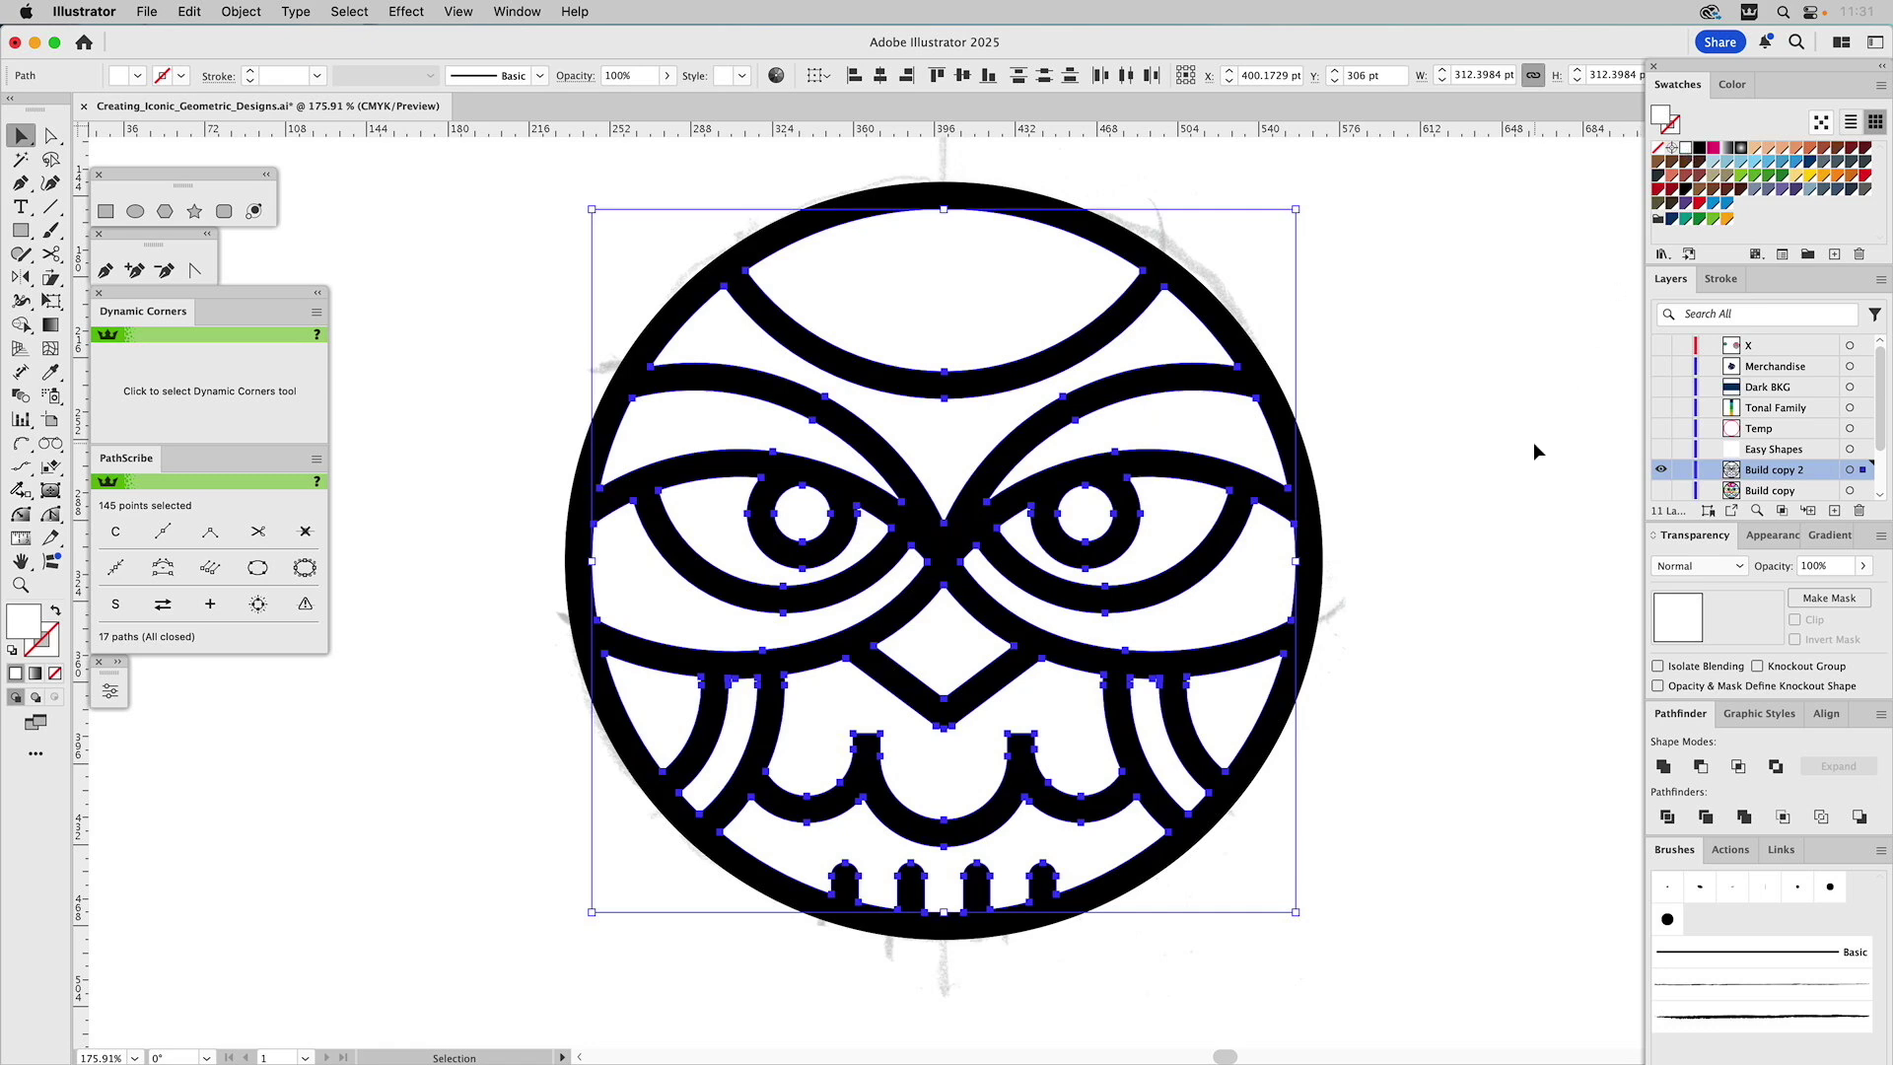
{"action": "left_click", "coordinate": [1488, 429]}
Delete the white forehead shape and send the black outer circle to the back so the moon and stars sit above it
{"action": "left_click", "coordinate": [1005, 253]}
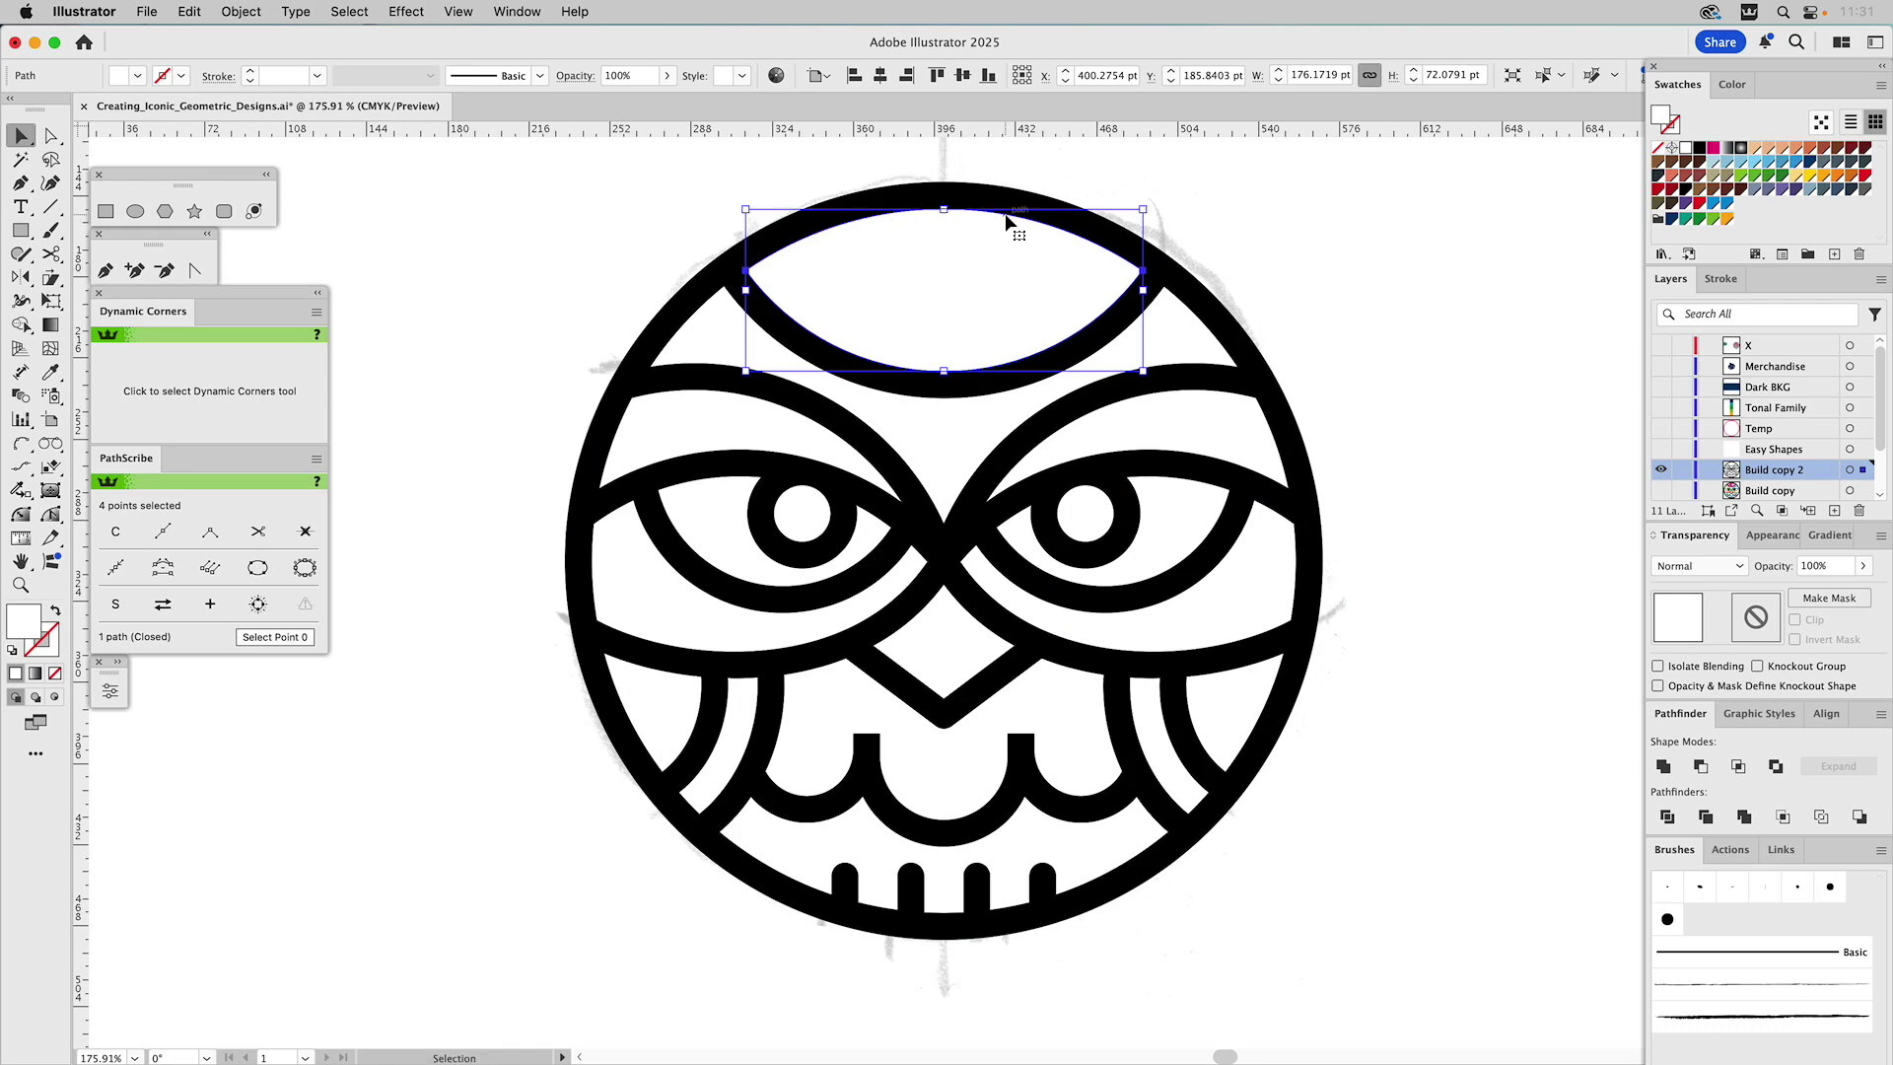
{"action": "key", "text": "Delete"}
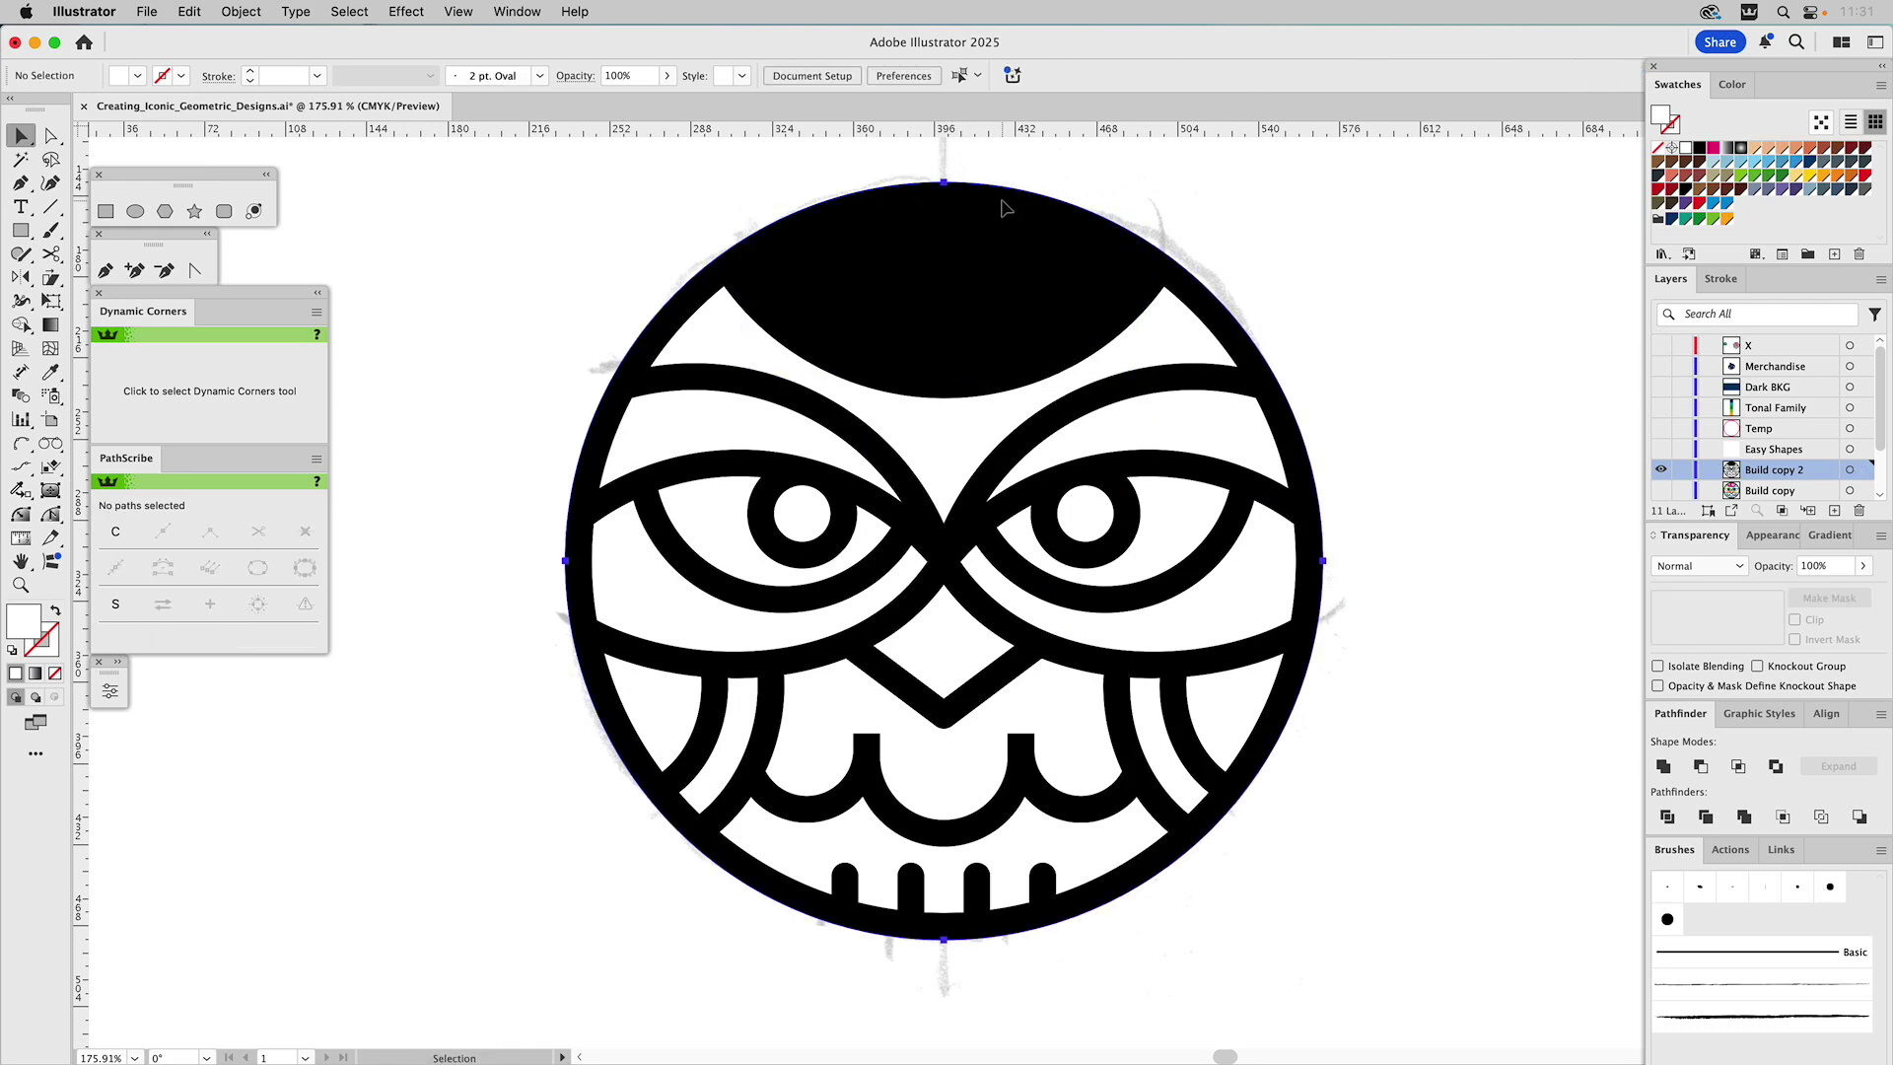
{"action": "left_click", "coordinate": [1005, 207]}
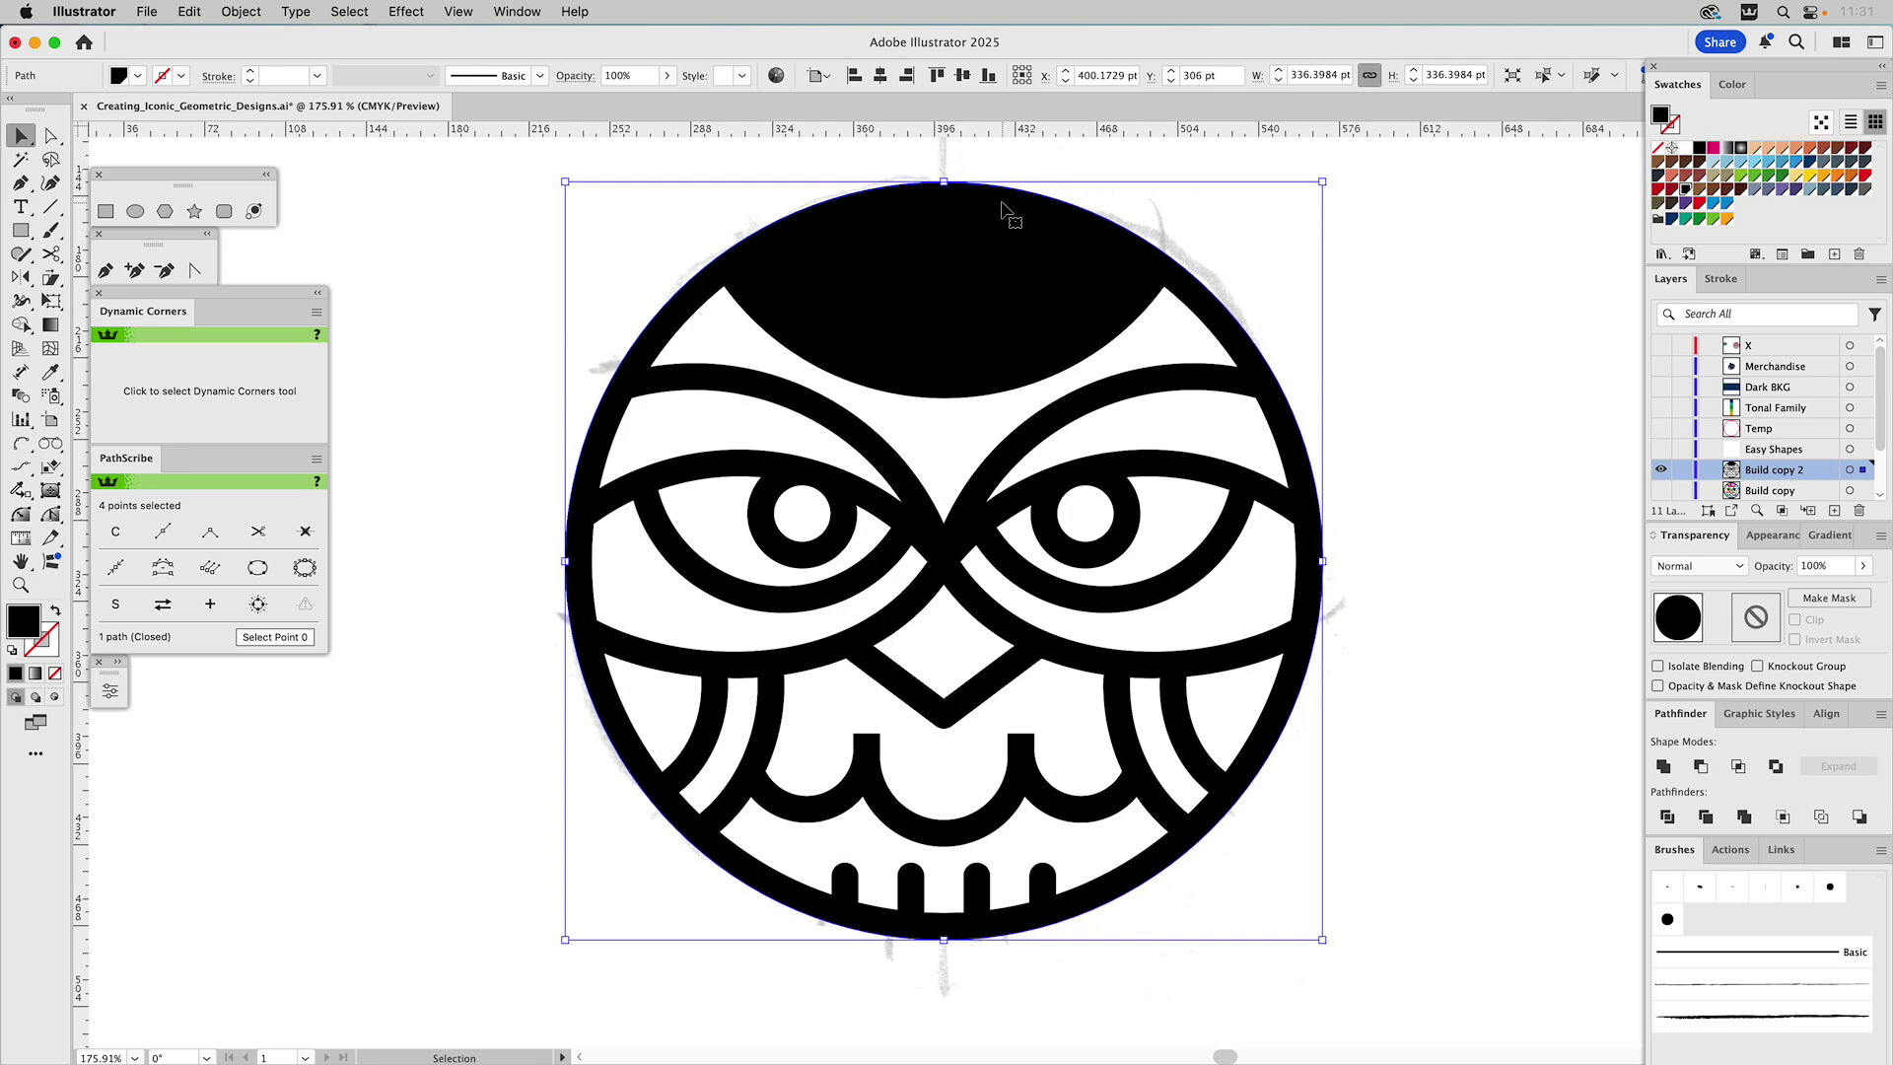
{"action": "key", "text": "shift+super+bracketleft"}
{"action": "left_click", "coordinate": [1435, 327]}
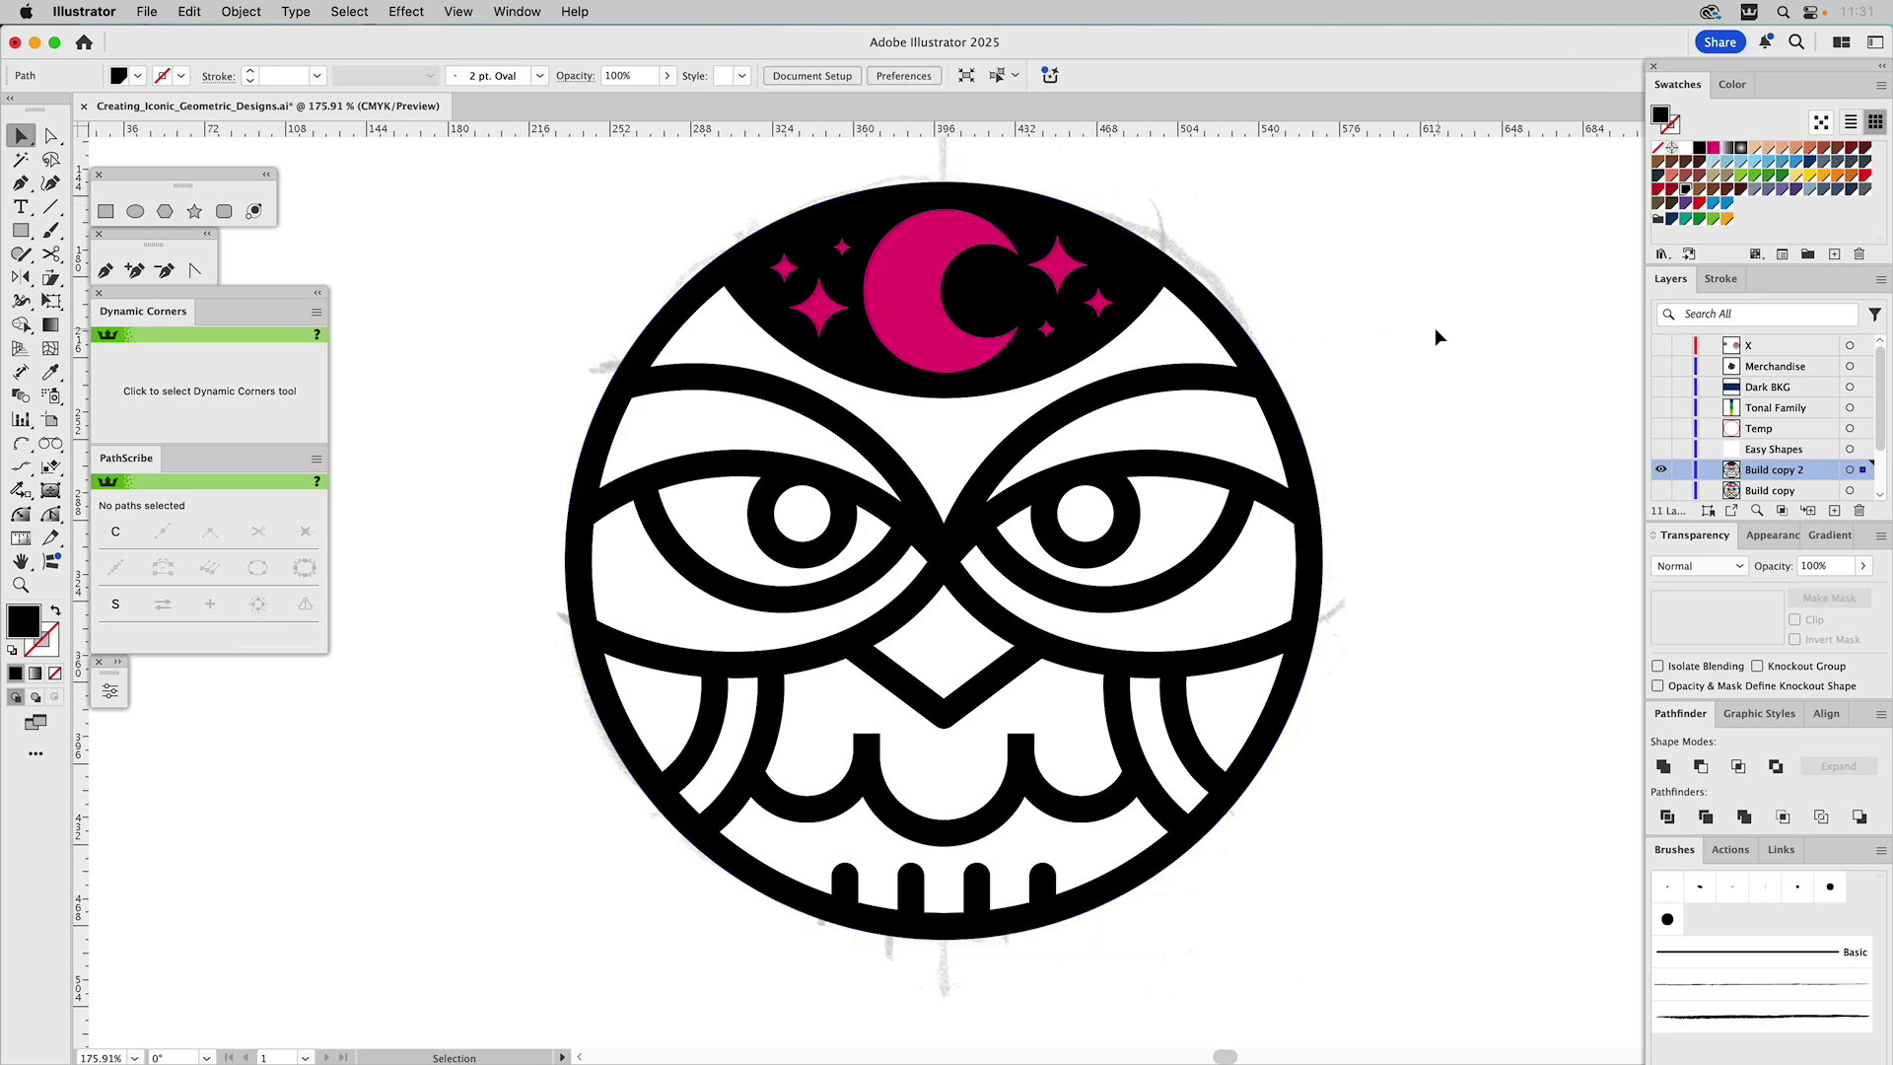
Ungroup the magenta moon and stars and fill them with white
{"action": "left_click", "coordinate": [923, 246]}
{"action": "key", "text": "shift+super+g"}
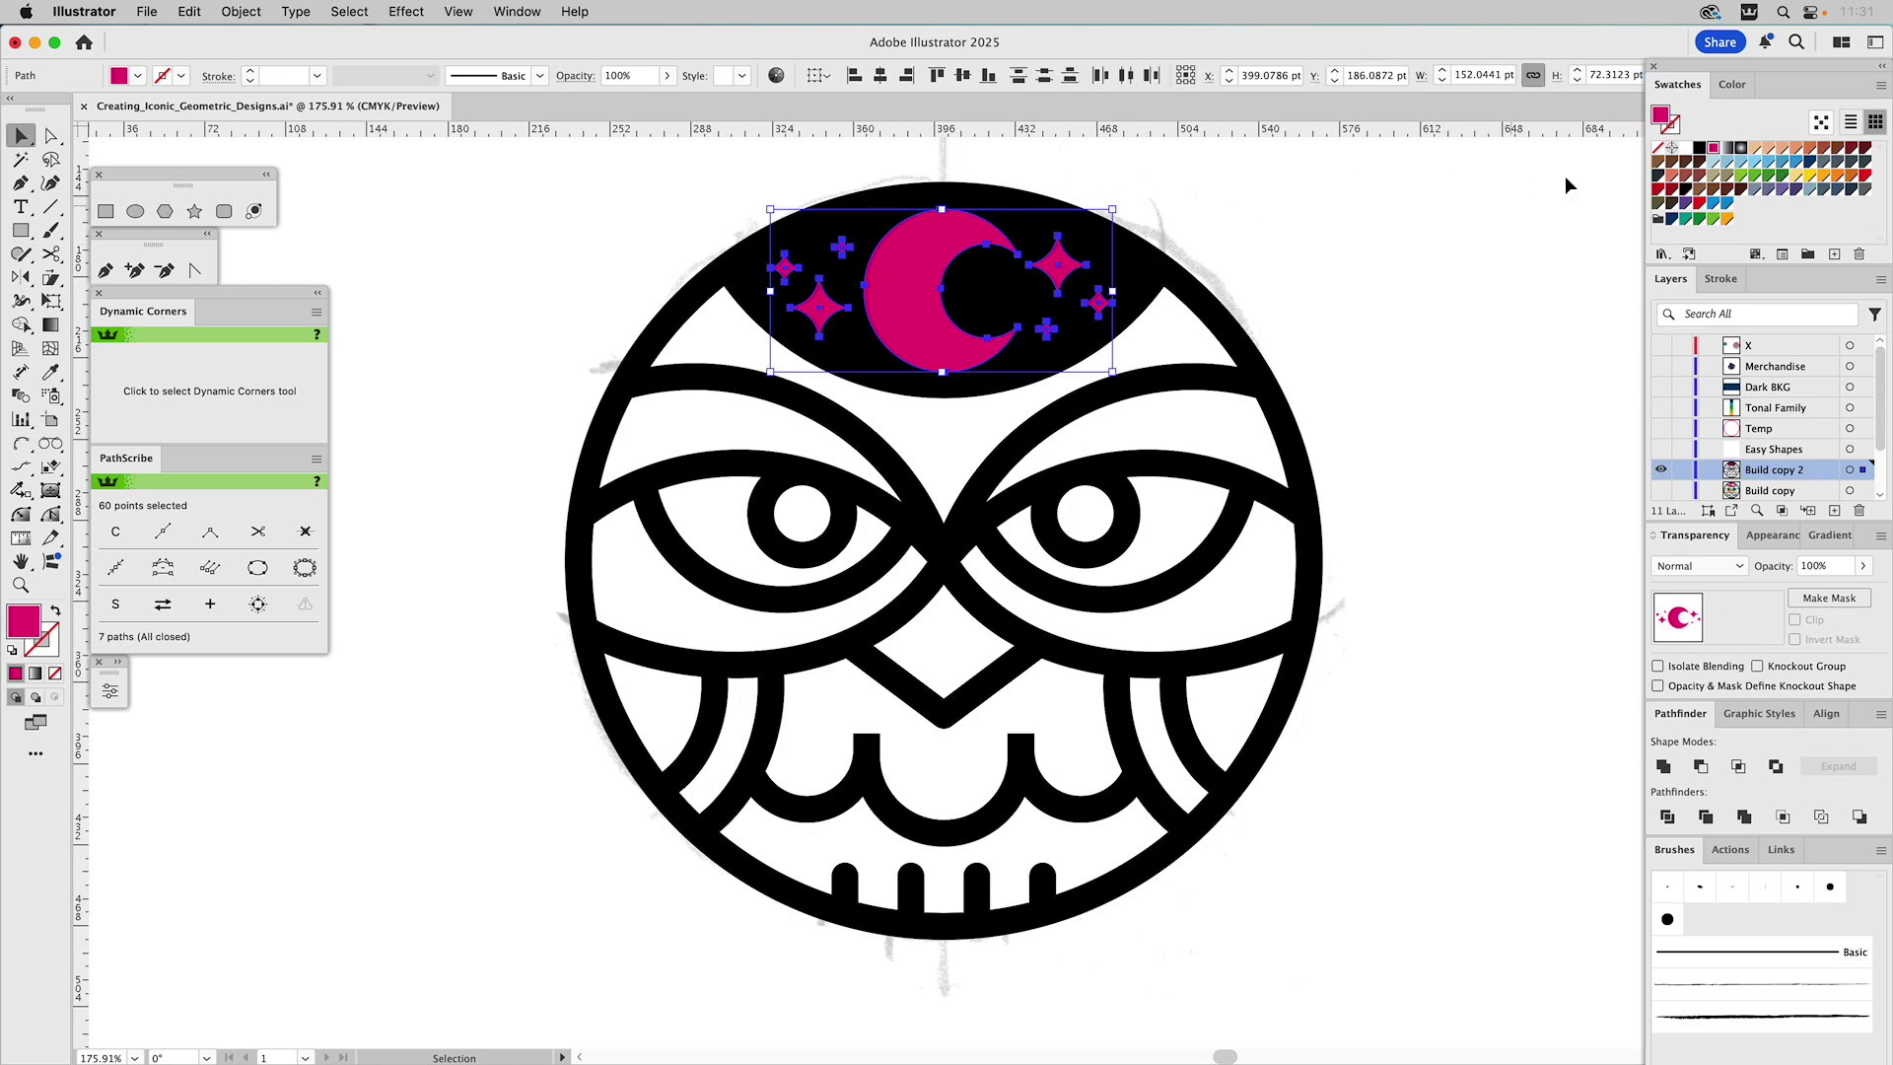
{"action": "left_click", "coordinate": [1685, 149]}
{"action": "left_click", "coordinate": [1413, 256]}
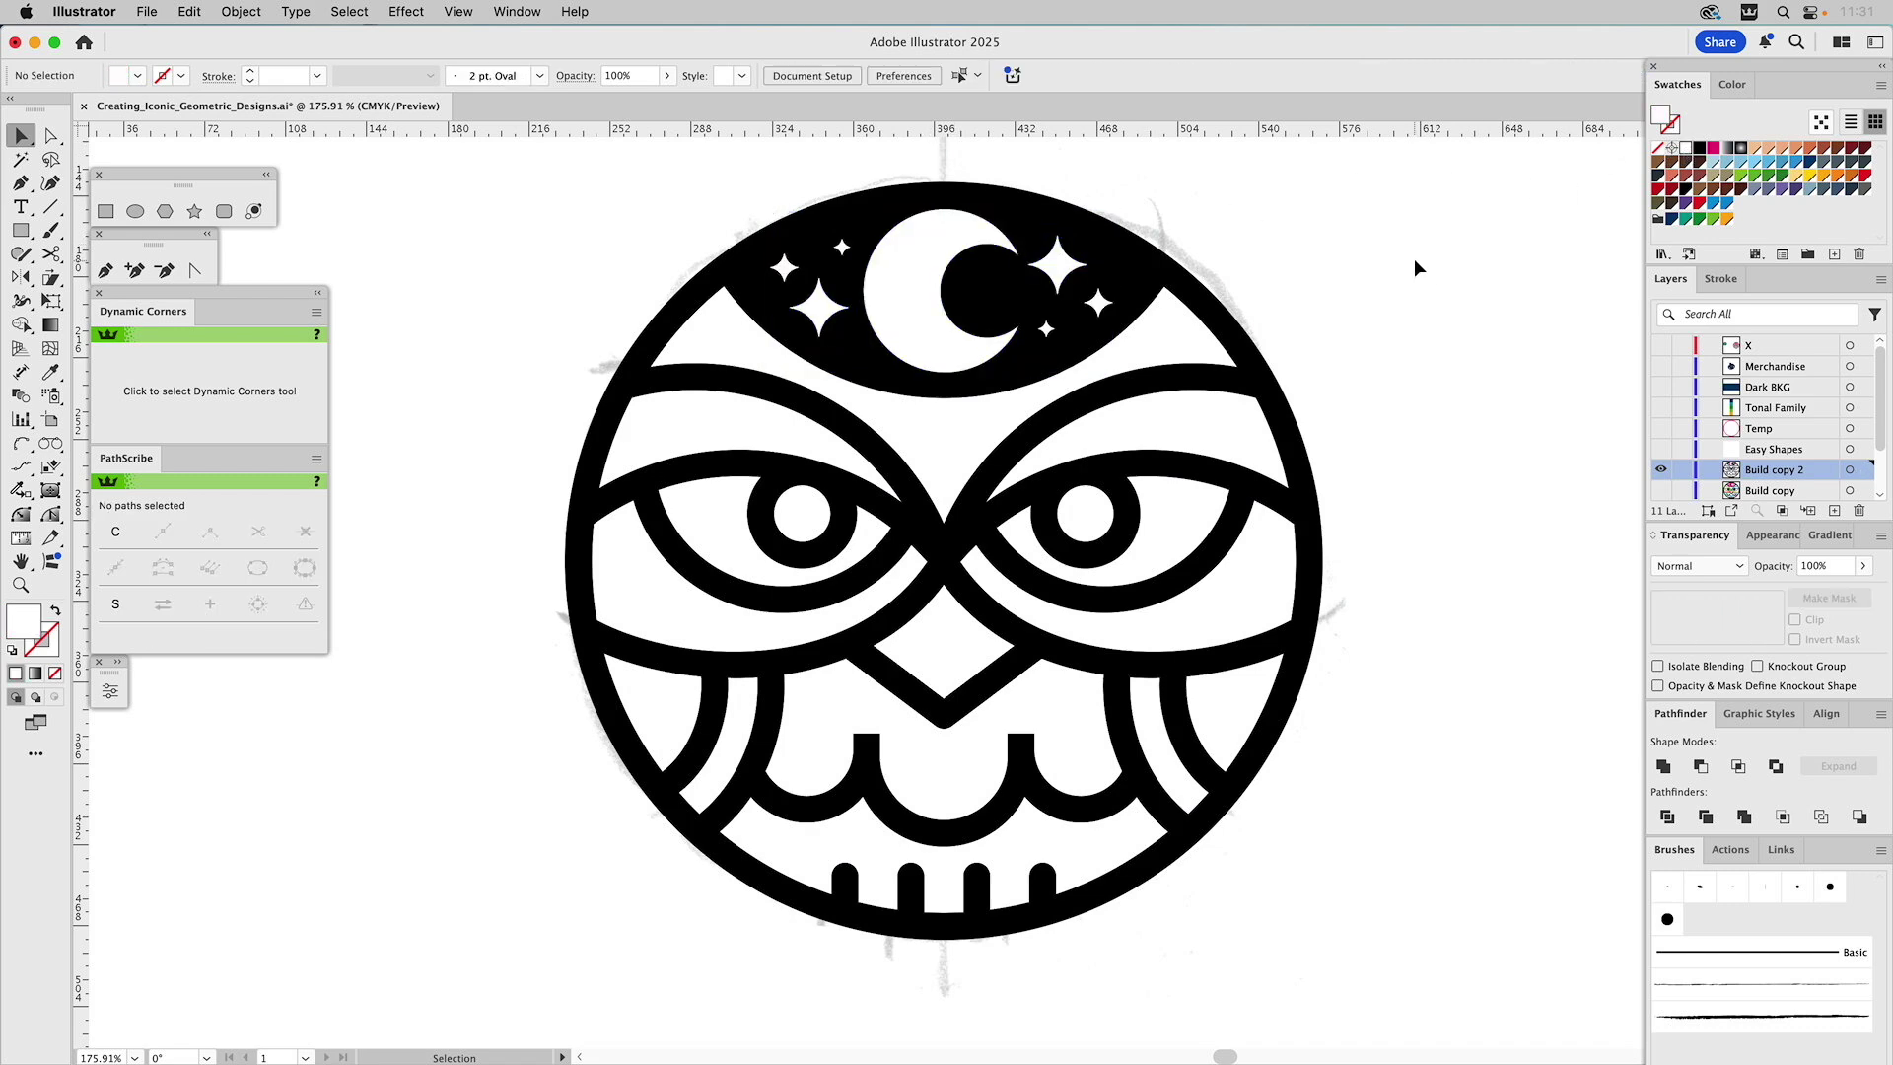
Duplicate the Build copy 2 layer, leaving only the copy visible above the sketch, and delete the Easy Shapes layer
{"action": "key", "text": "space"}
{"action": "left_click", "coordinate": [1878, 284]}
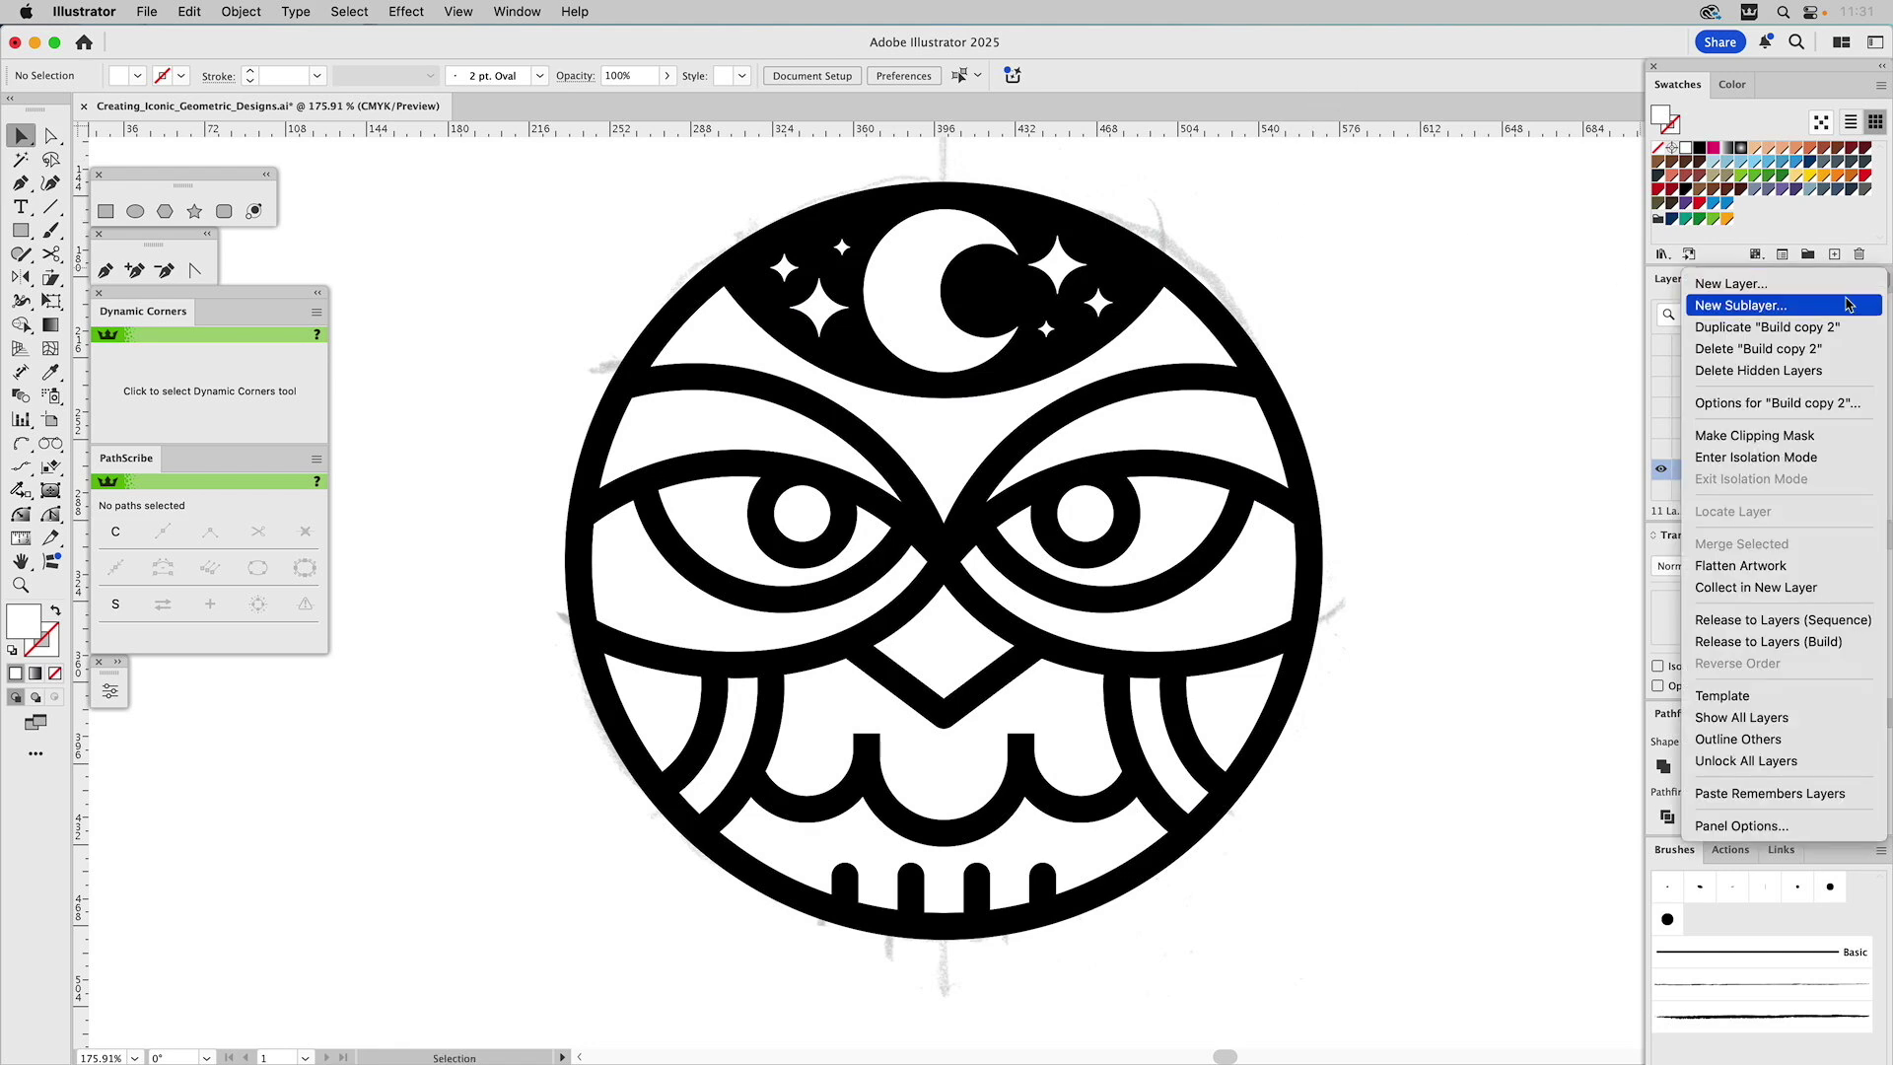
{"action": "left_click", "coordinate": [1766, 328]}
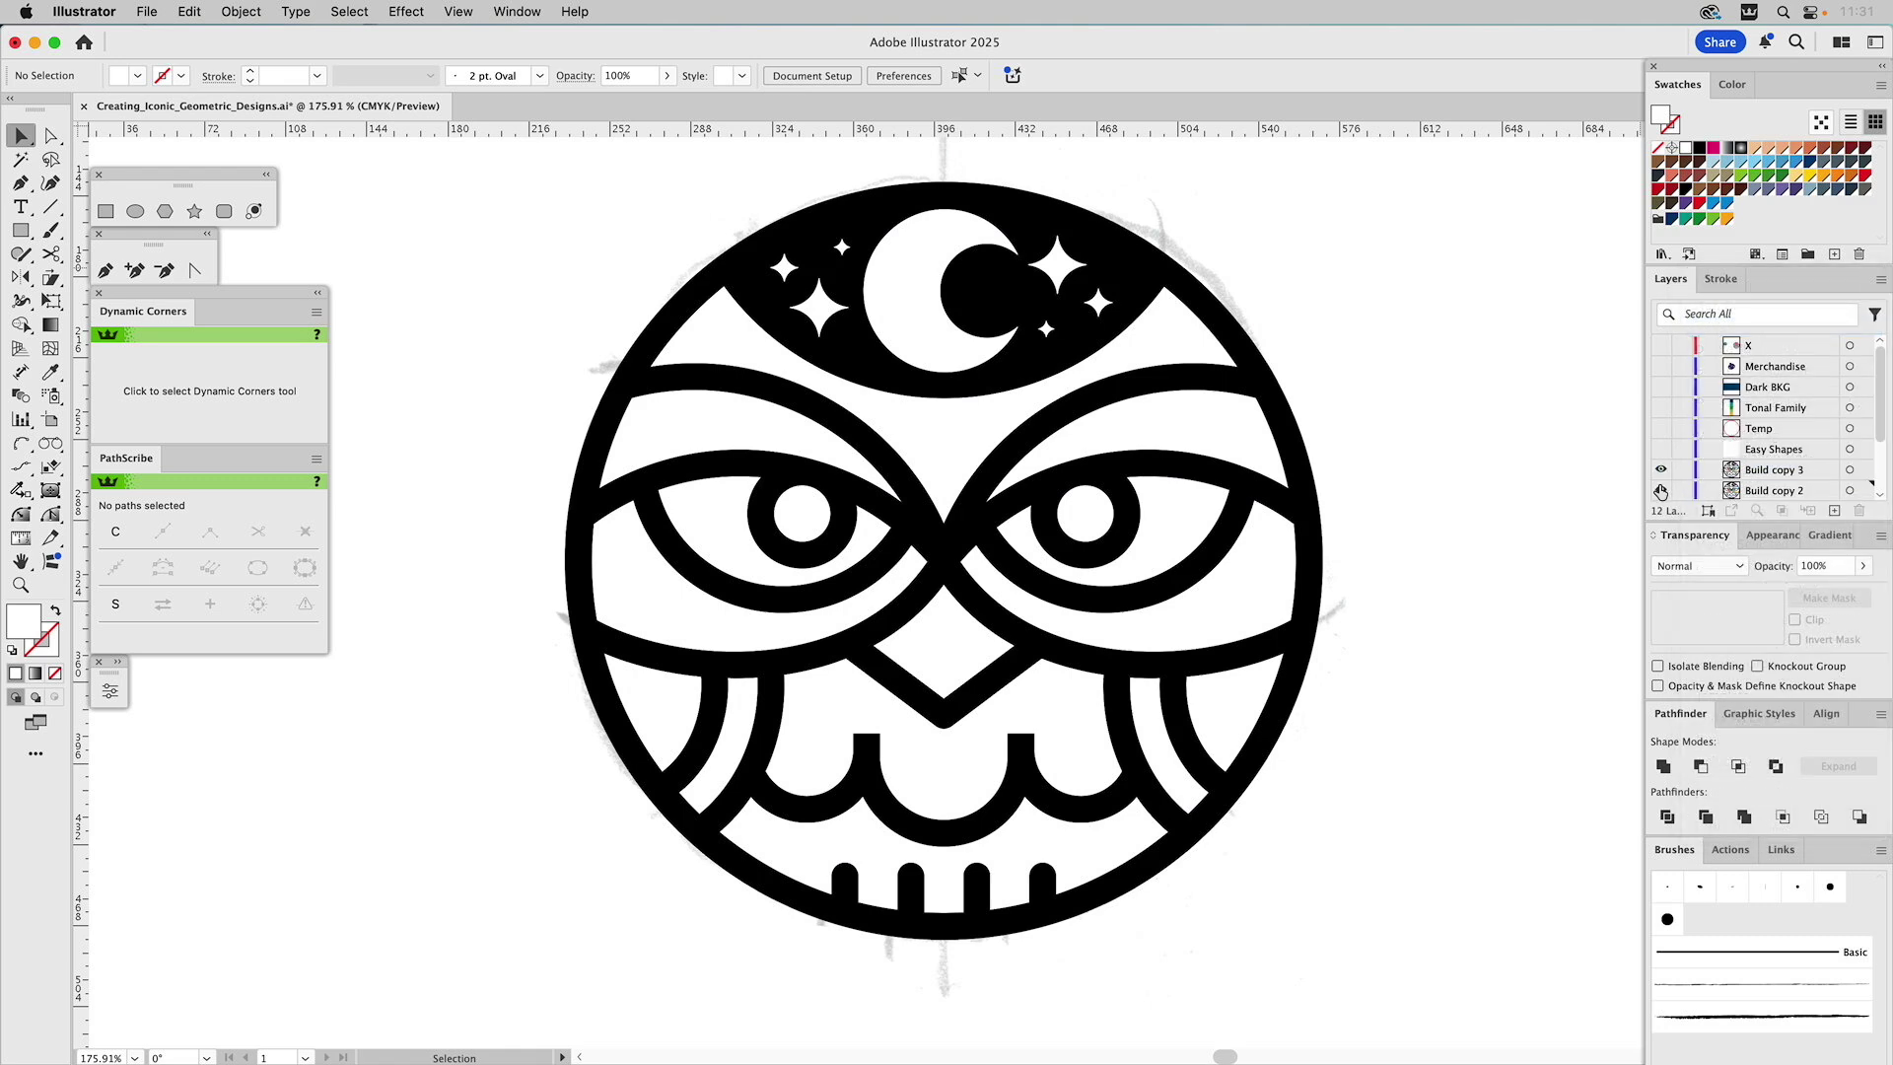
{"action": "left_click", "coordinate": [1752, 472]}
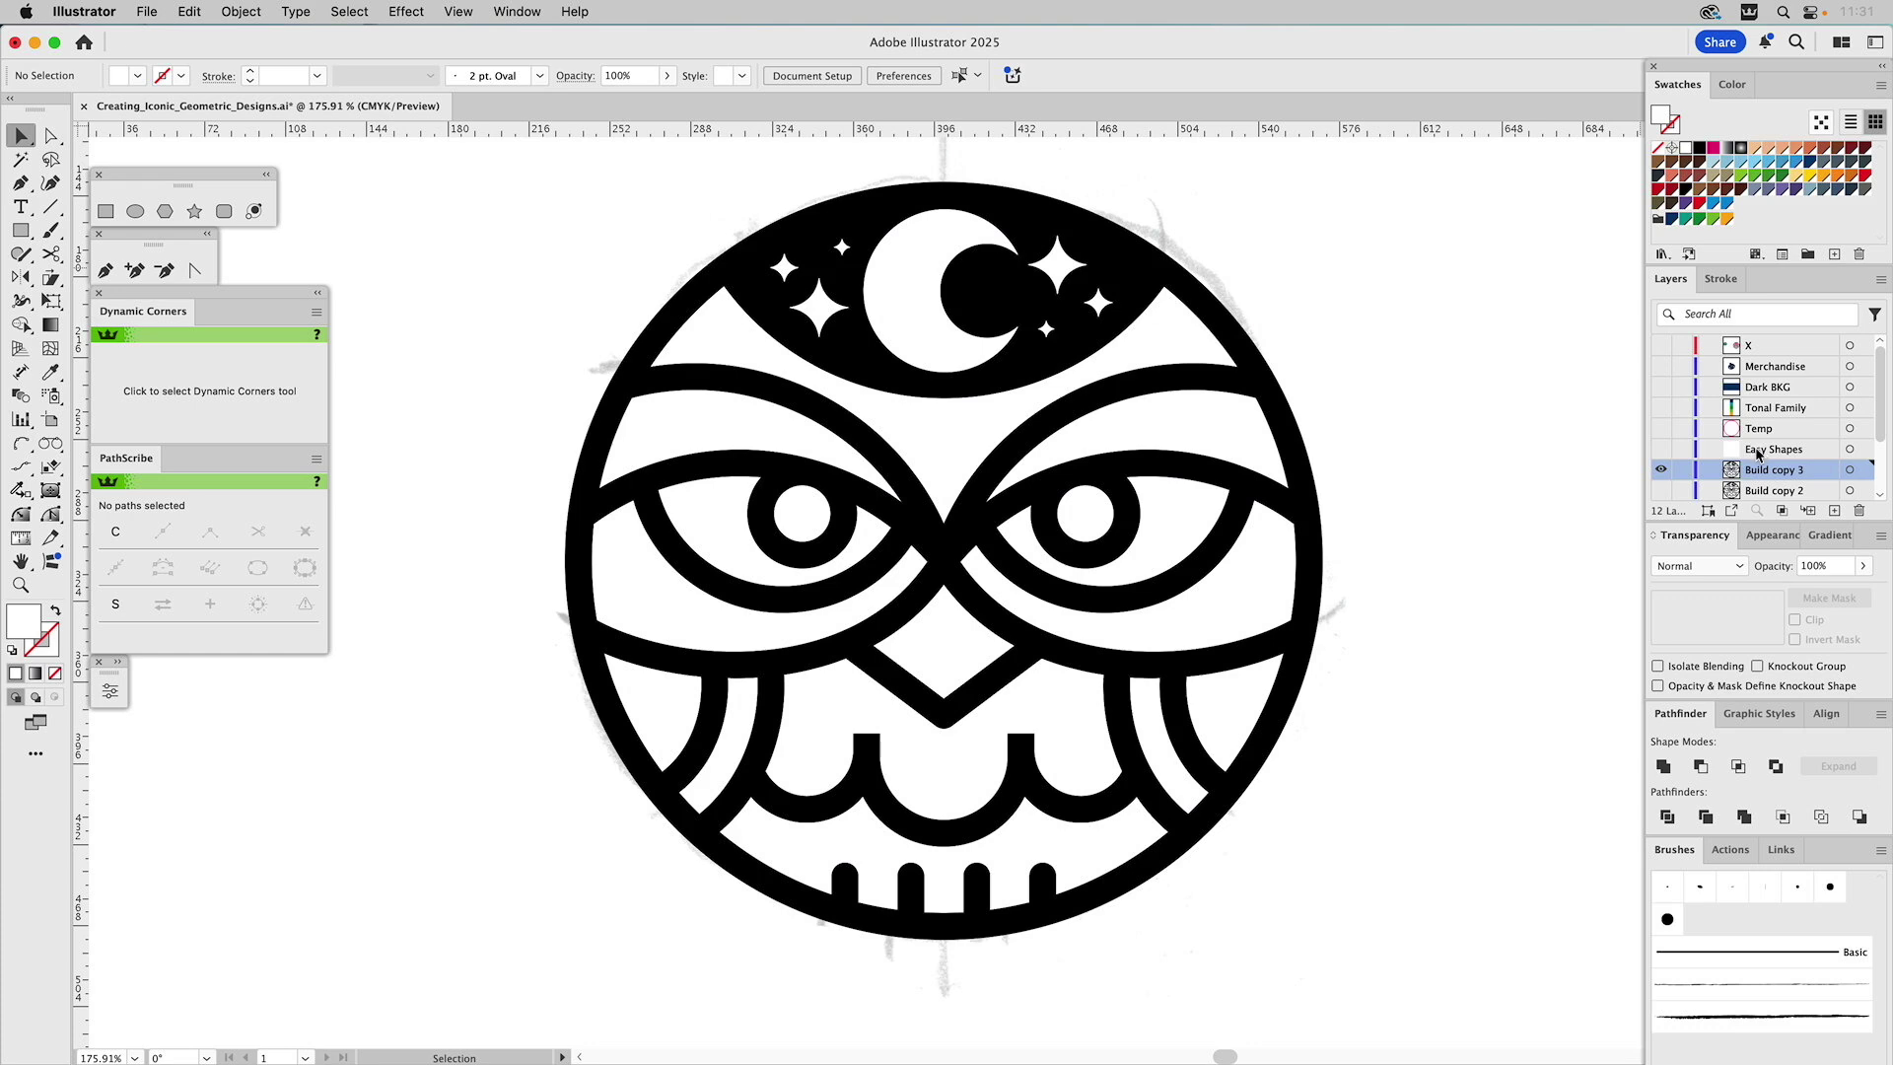
{"action": "left_click_drag", "start_coordinate": [1765, 450], "coordinate": [1859, 512]}
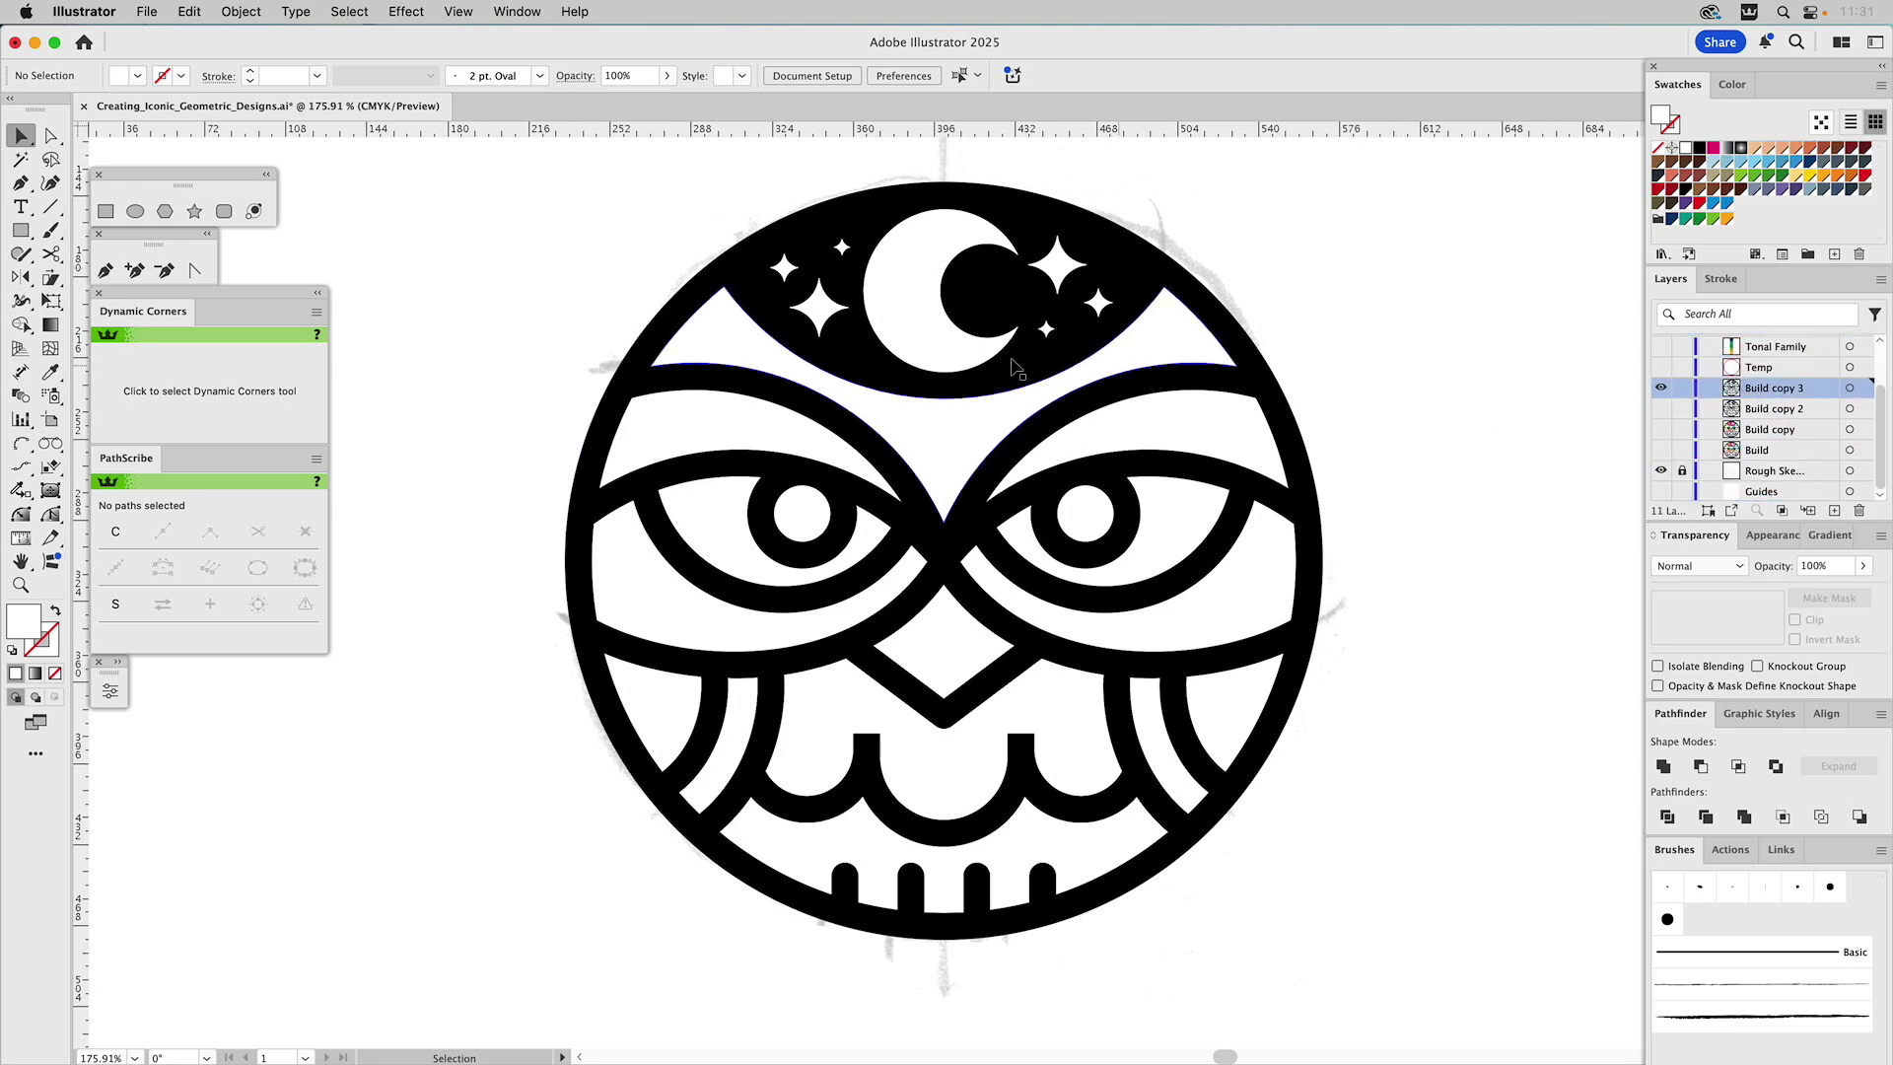
Show the Tonal Family layer and fill the owl's outer circle with its navy blue, sampled with the Eyedropper
{"action": "key", "text": "a"}
{"action": "key", "text": "super+0"}
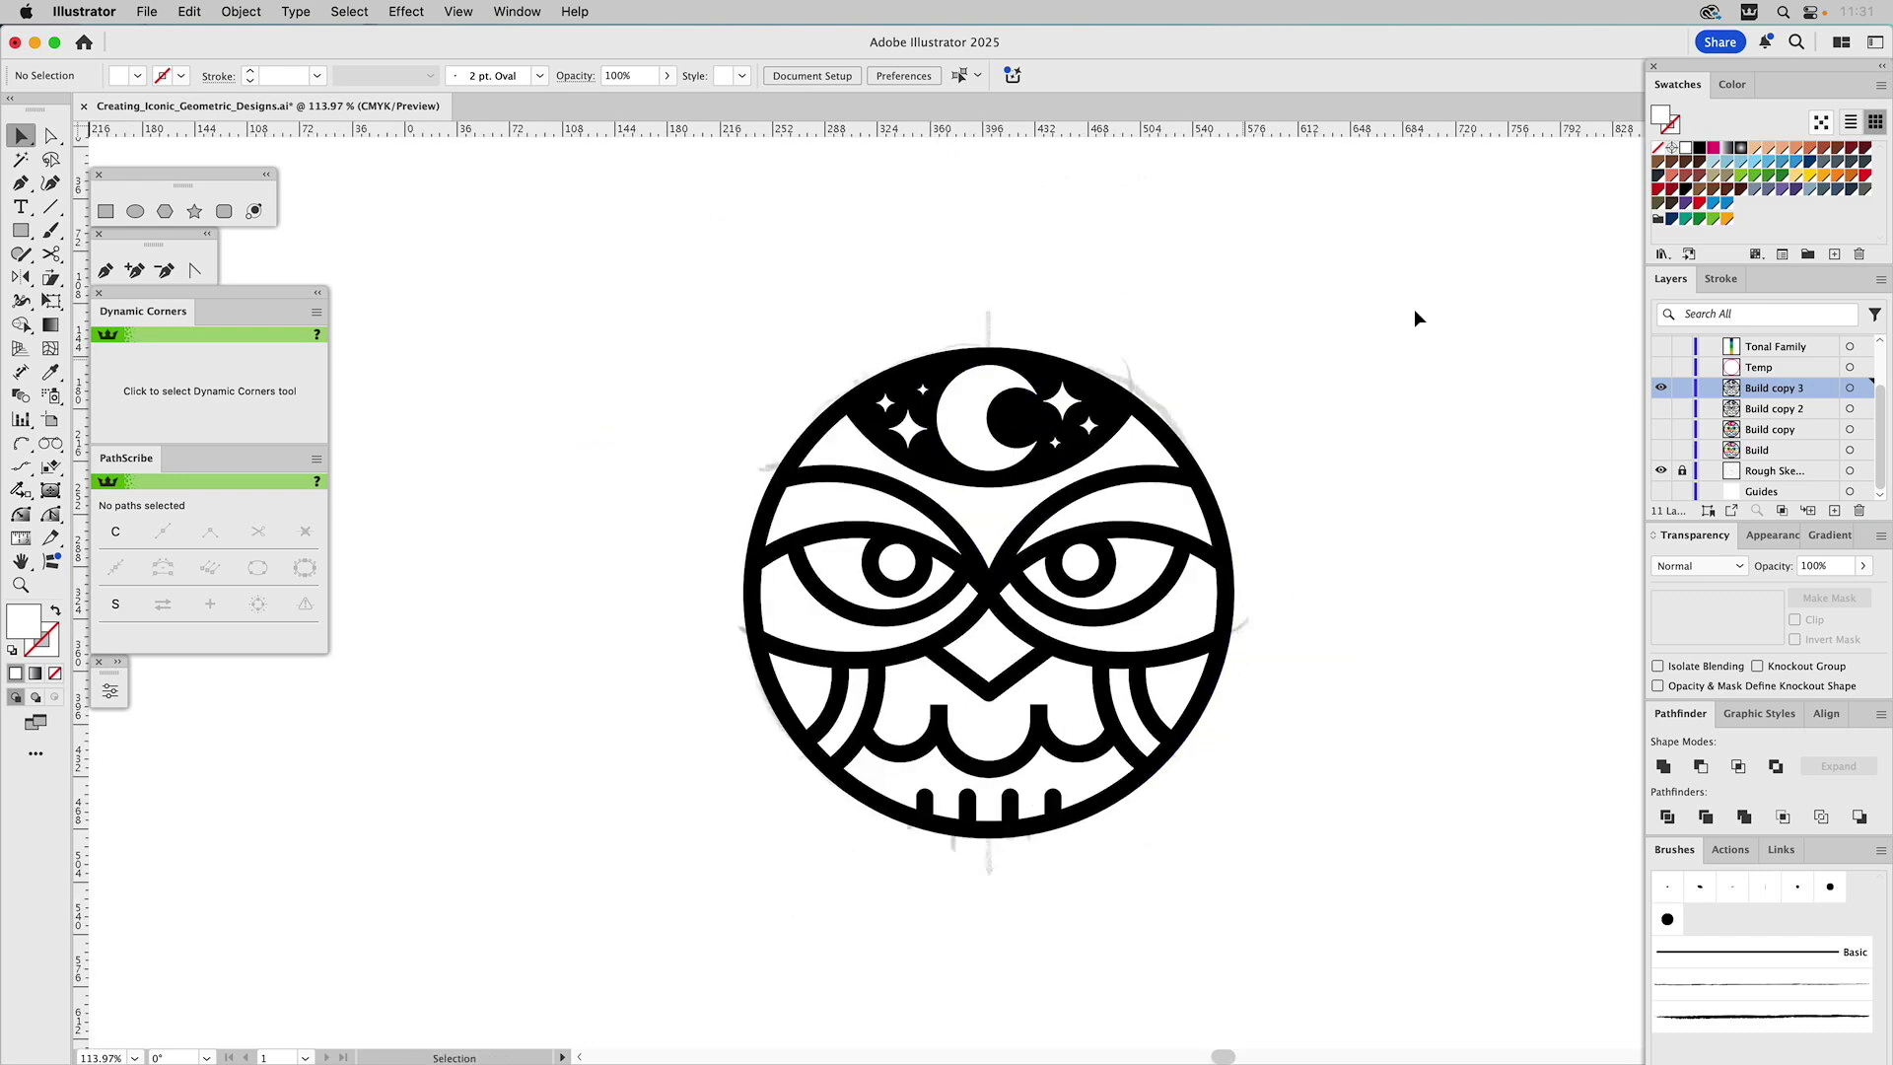
{"action": "left_click", "coordinate": [1660, 351]}
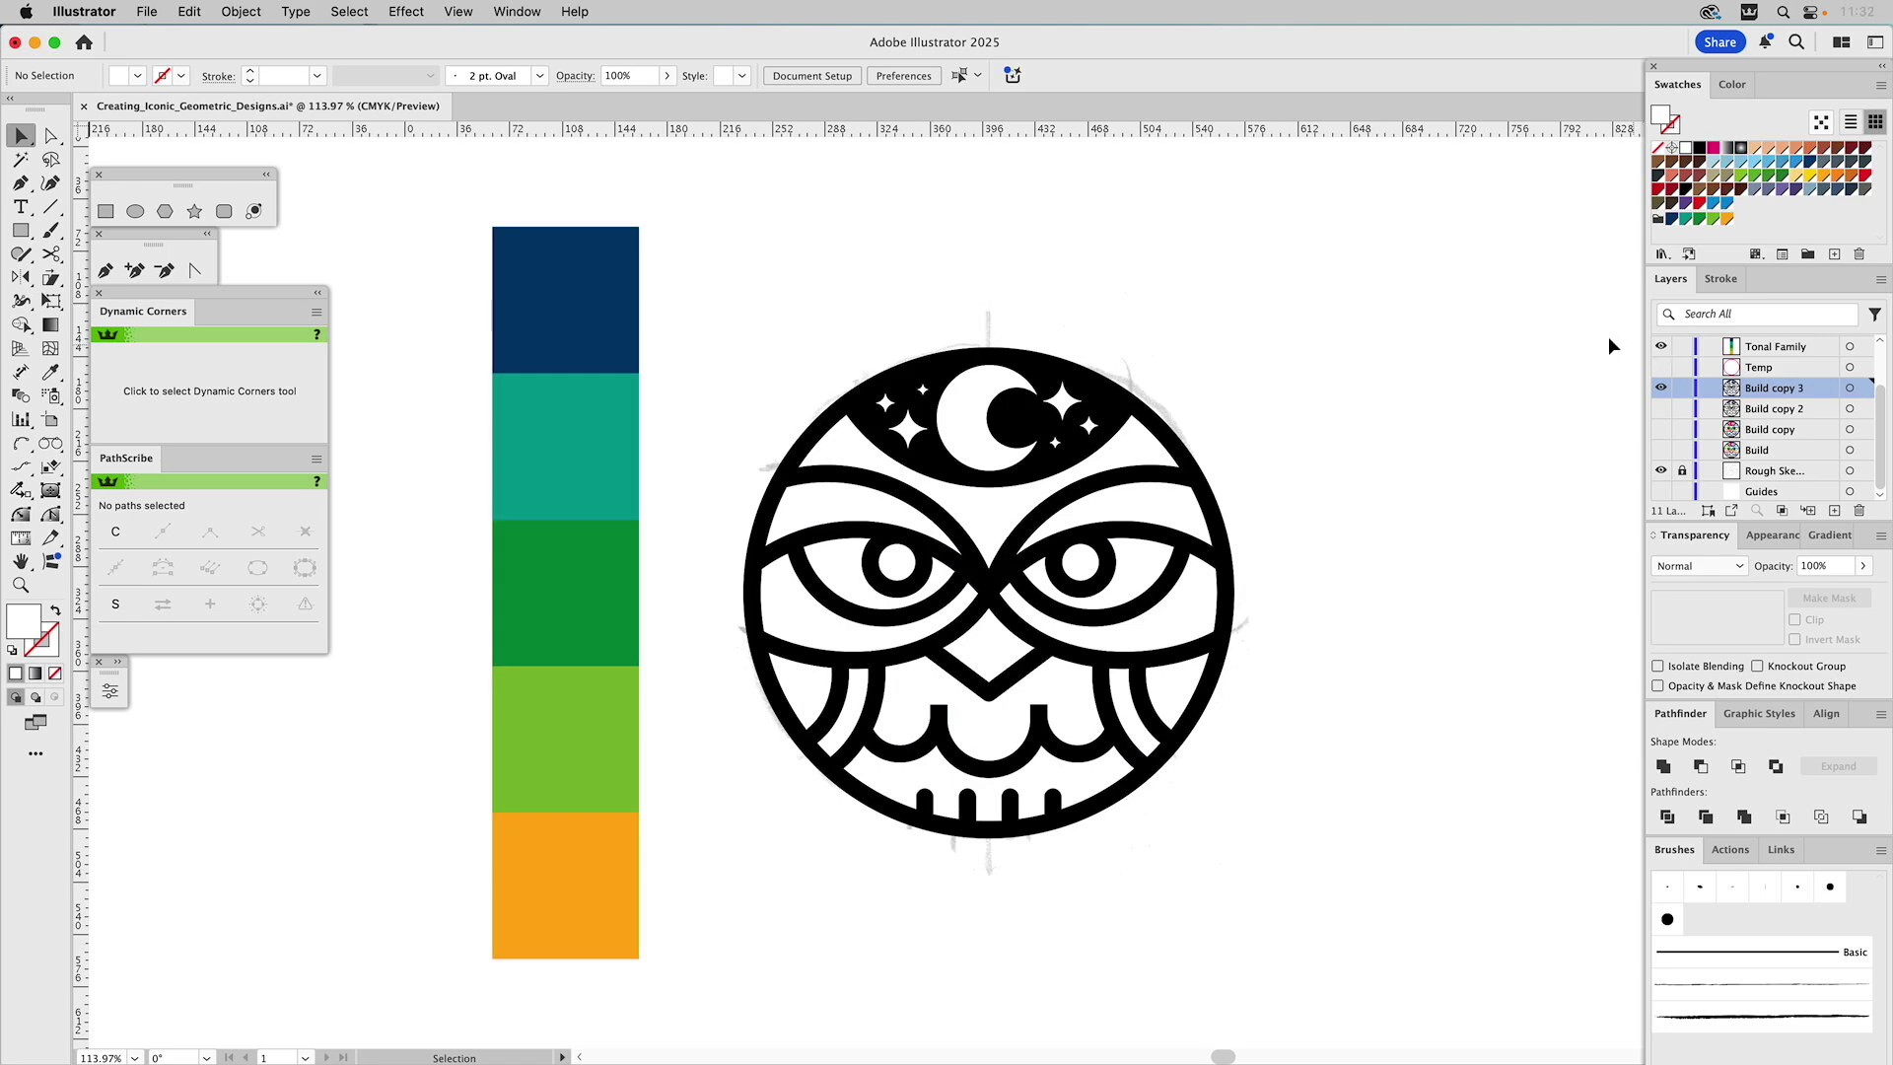
{"action": "left_click", "coordinate": [946, 362]}
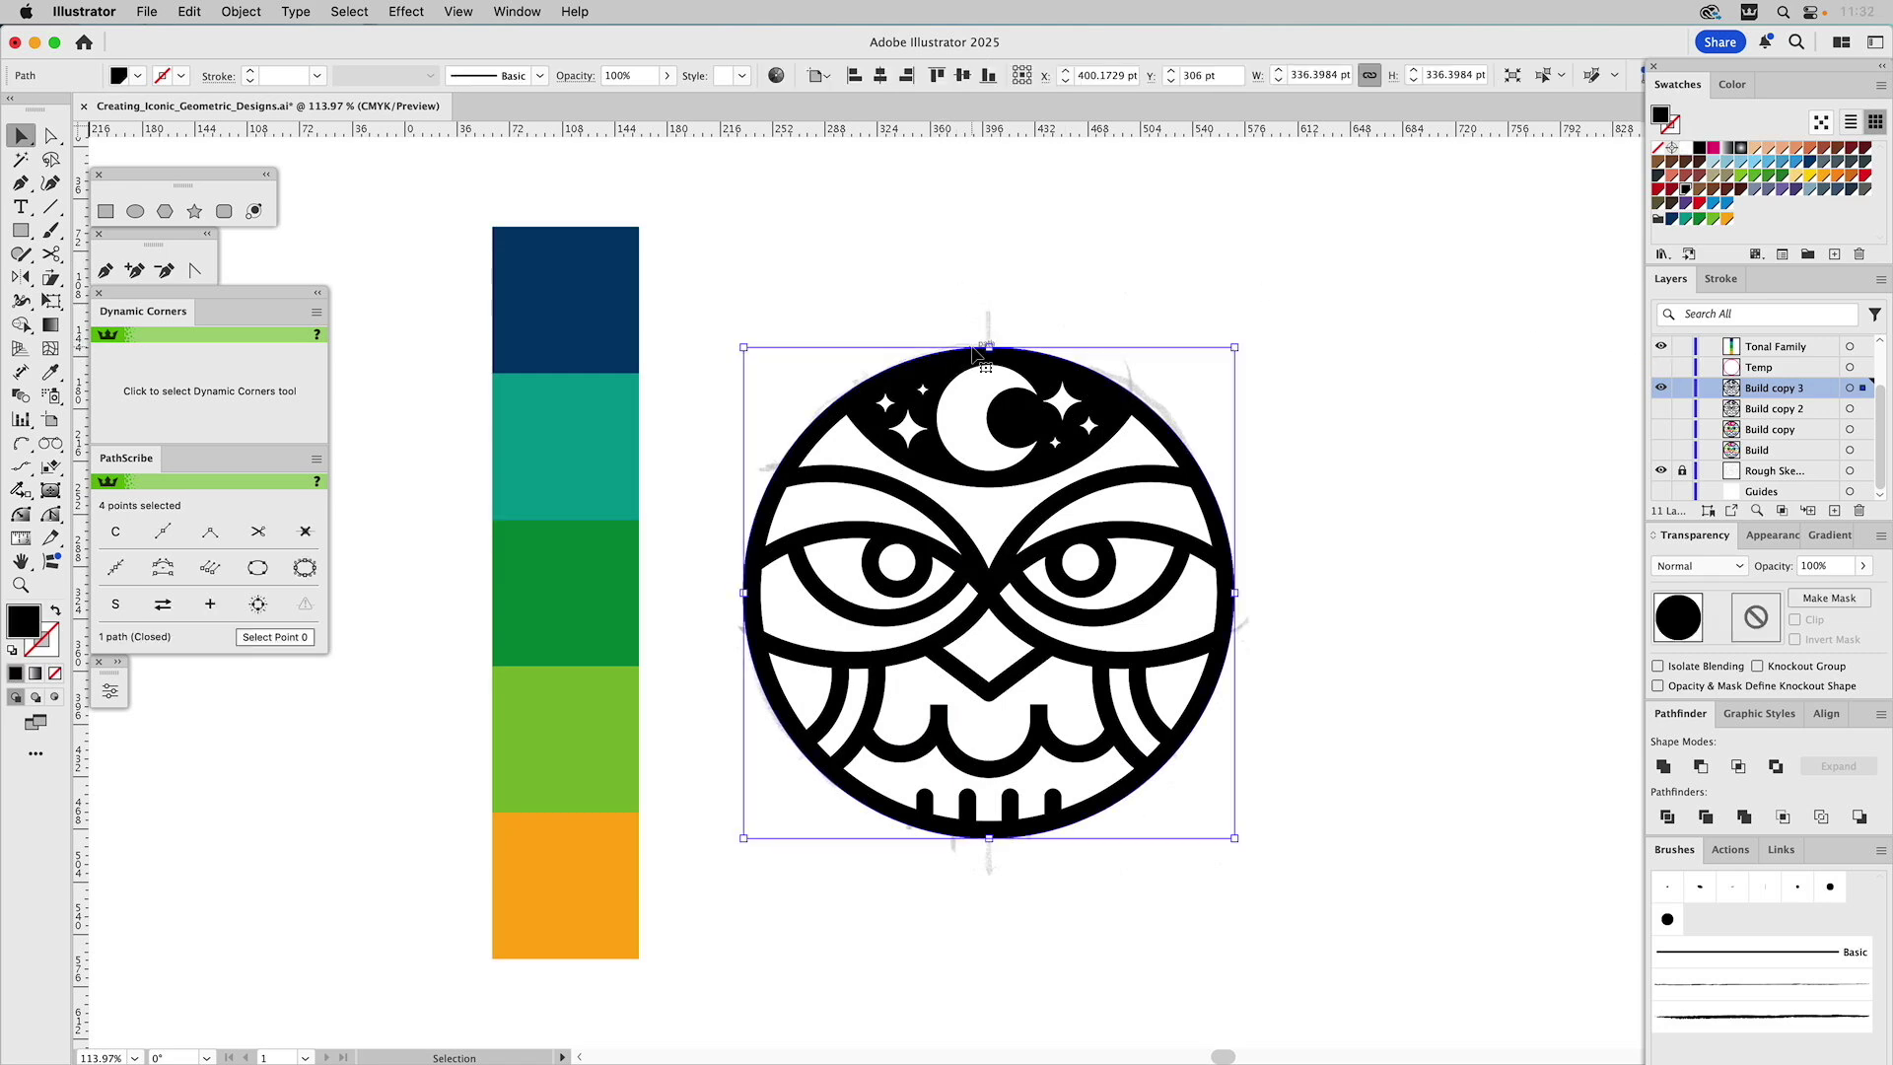
{"action": "key", "text": "i"}
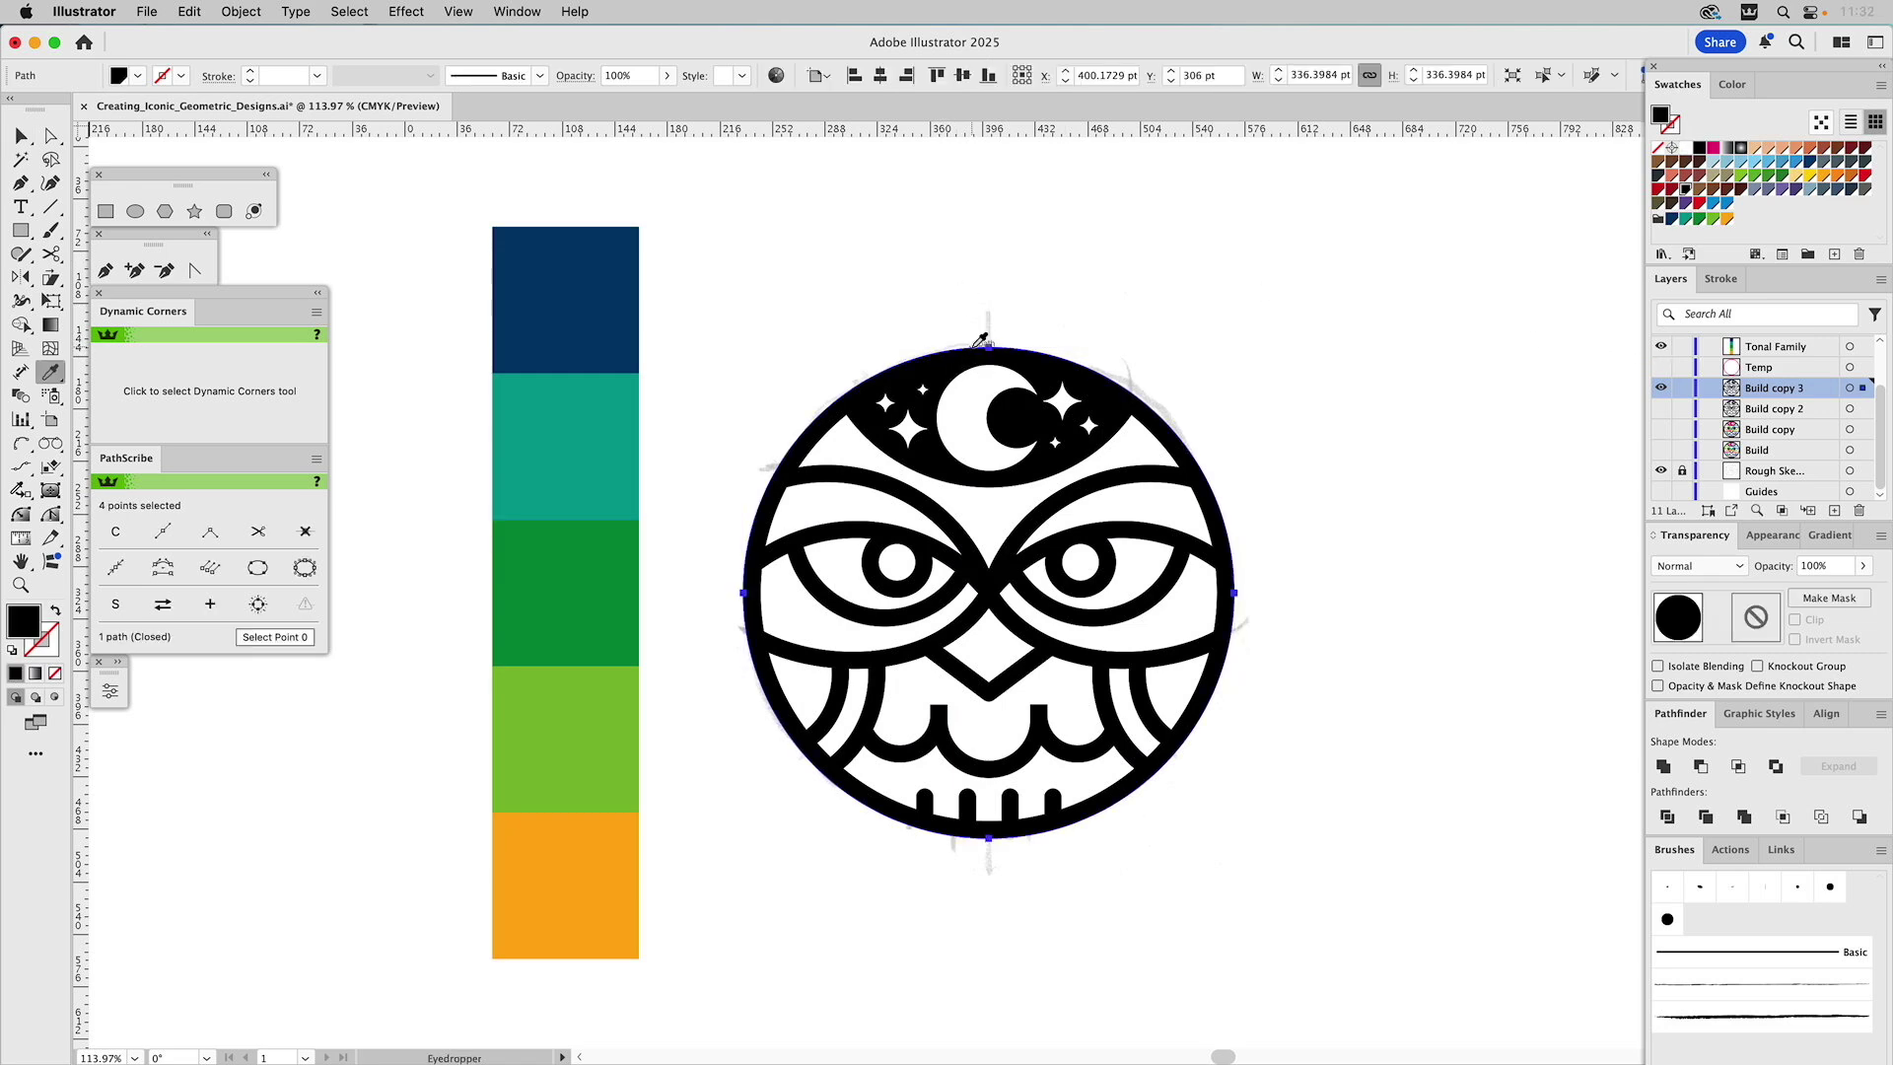
{"action": "left_click", "coordinate": [604, 286]}
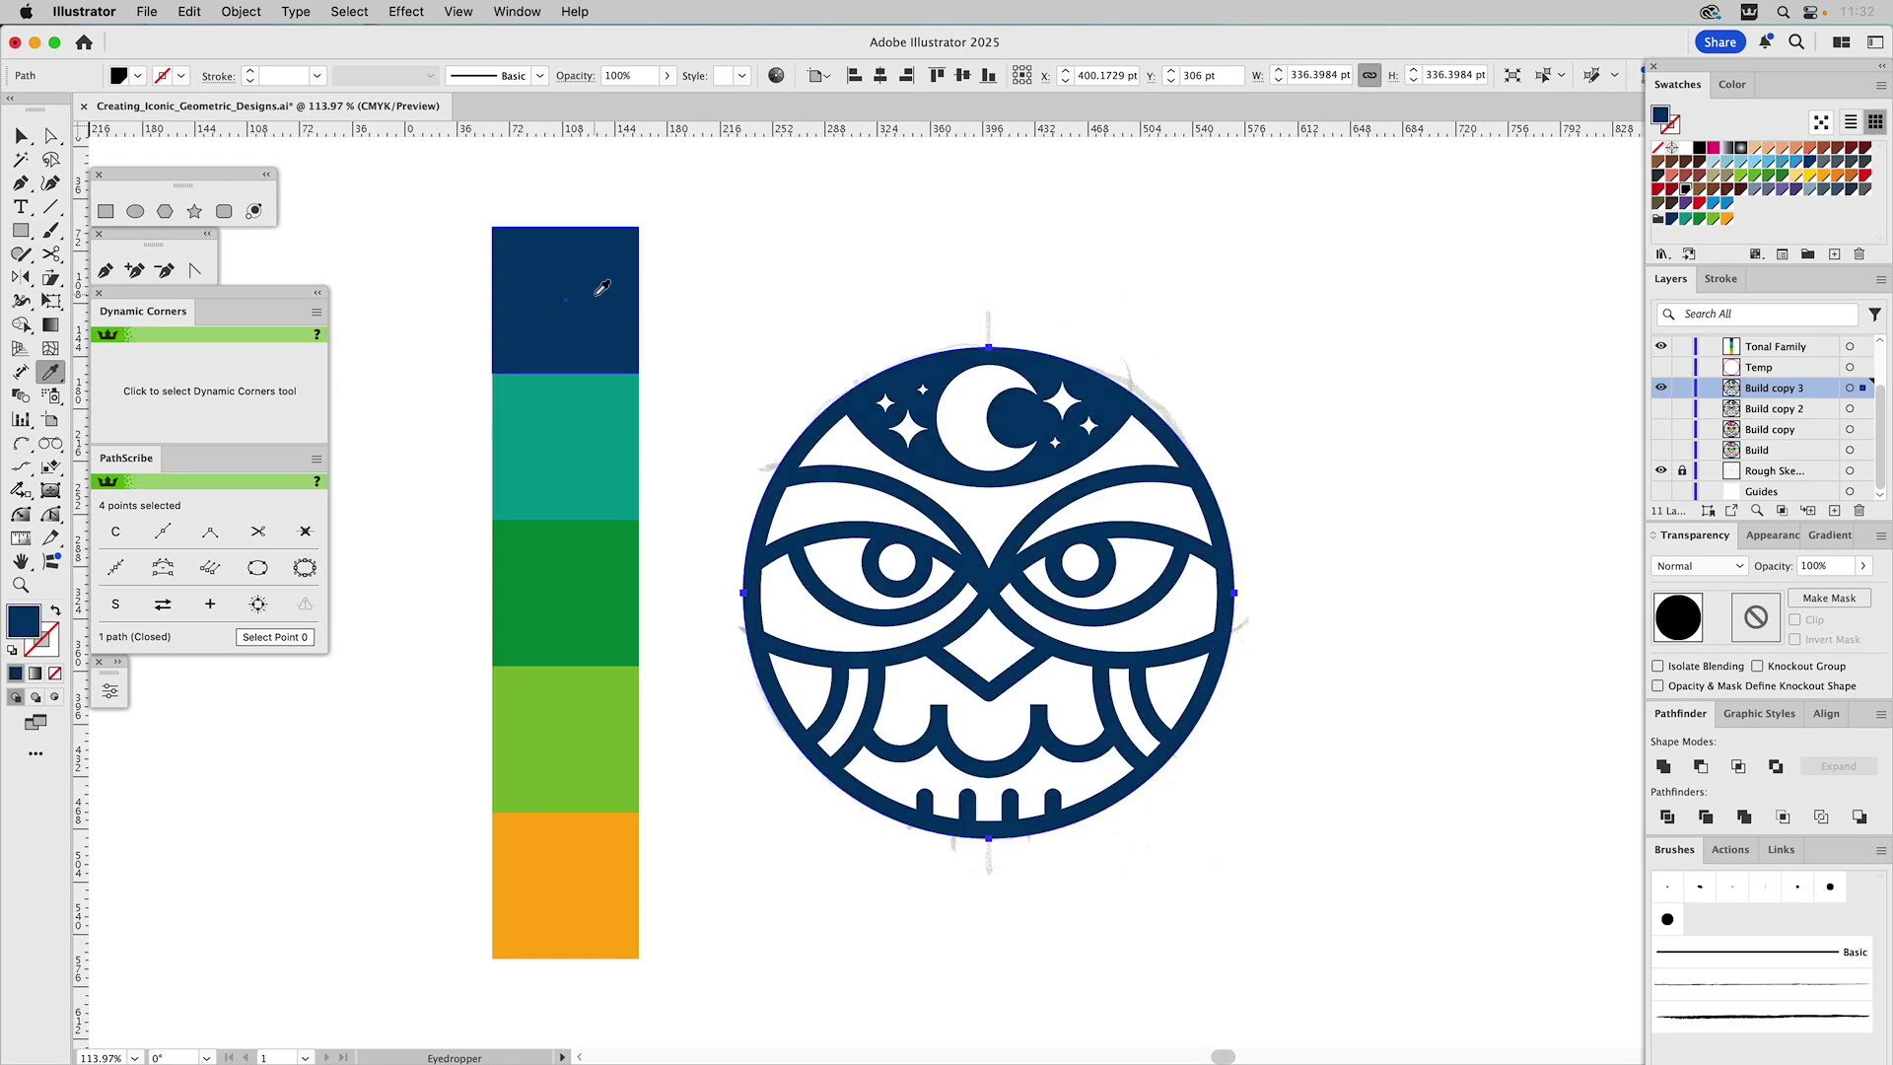
{"action": "left_click", "coordinate": [761, 264], "text": "super"}
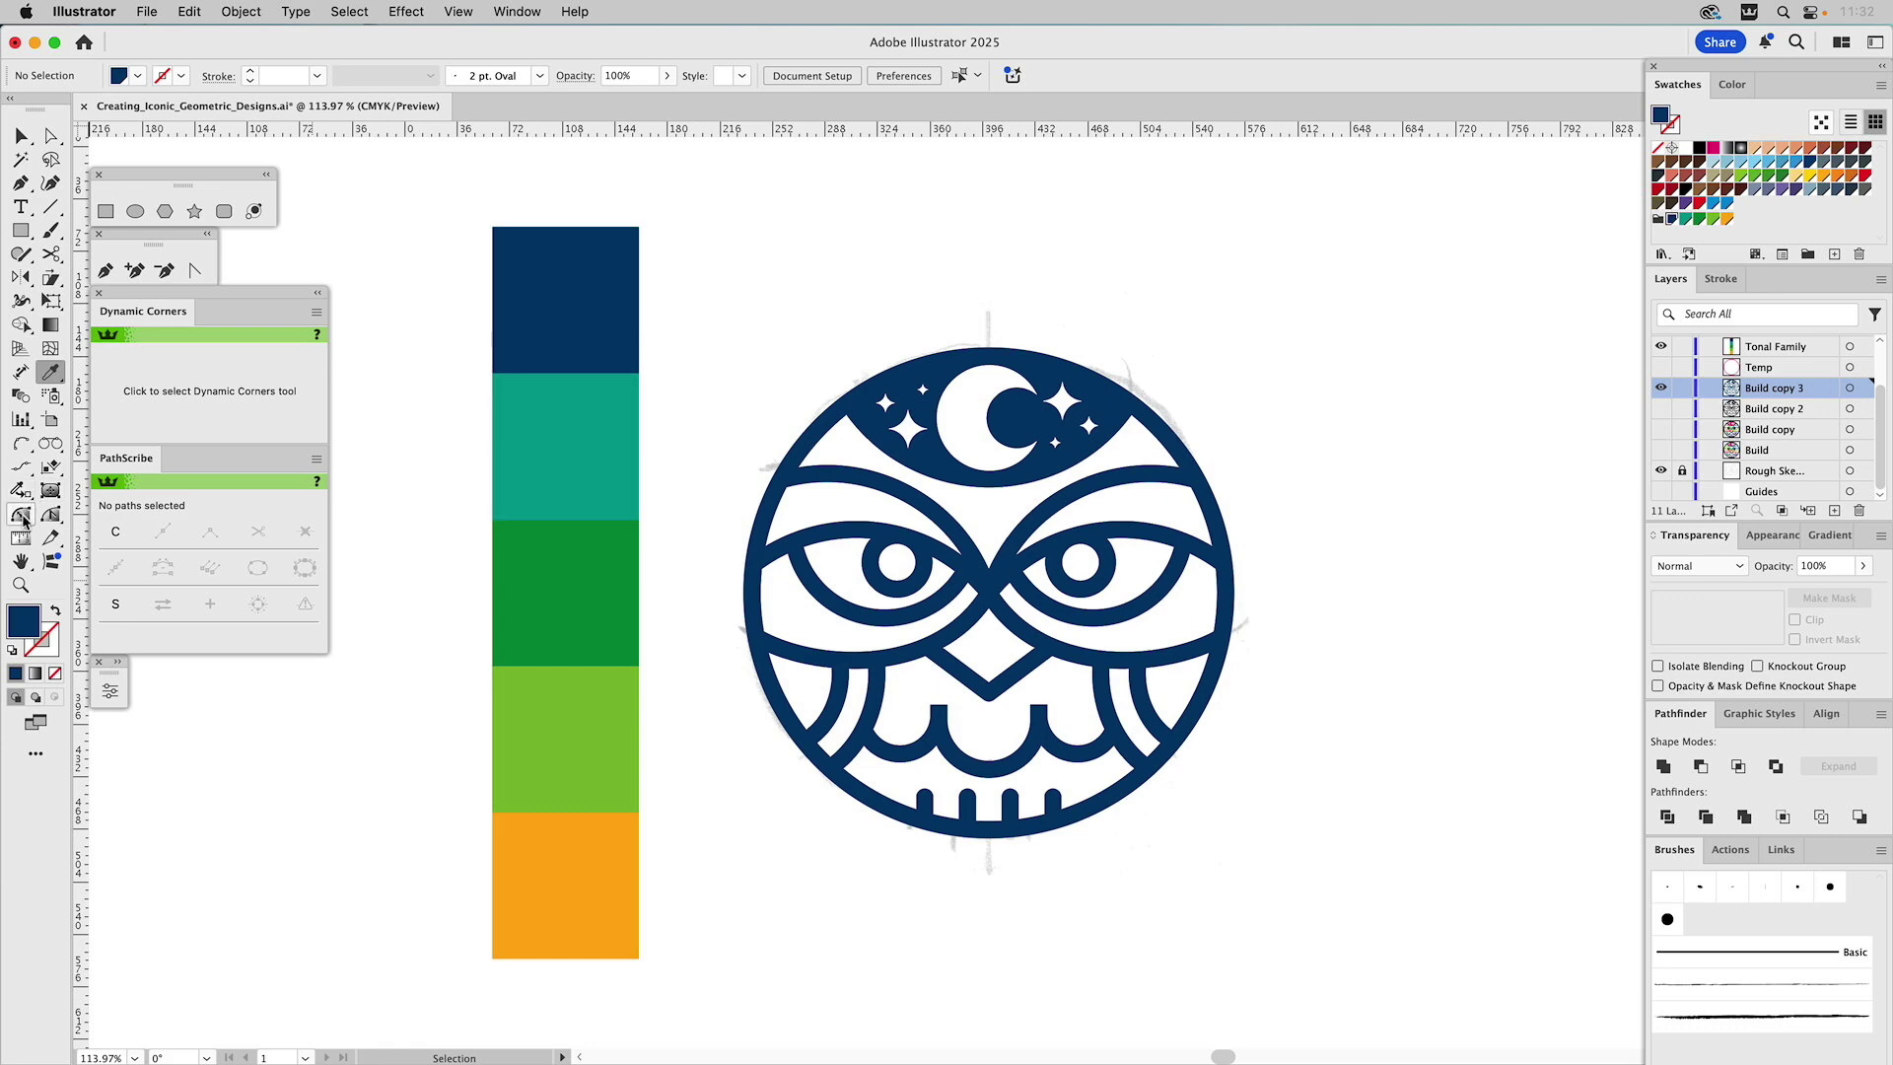
Draw a vertical line about 22 pt long on the owl's centre axis, overlapping the lower edge of the navy forehead
{"action": "left_click", "coordinate": [20, 584]}
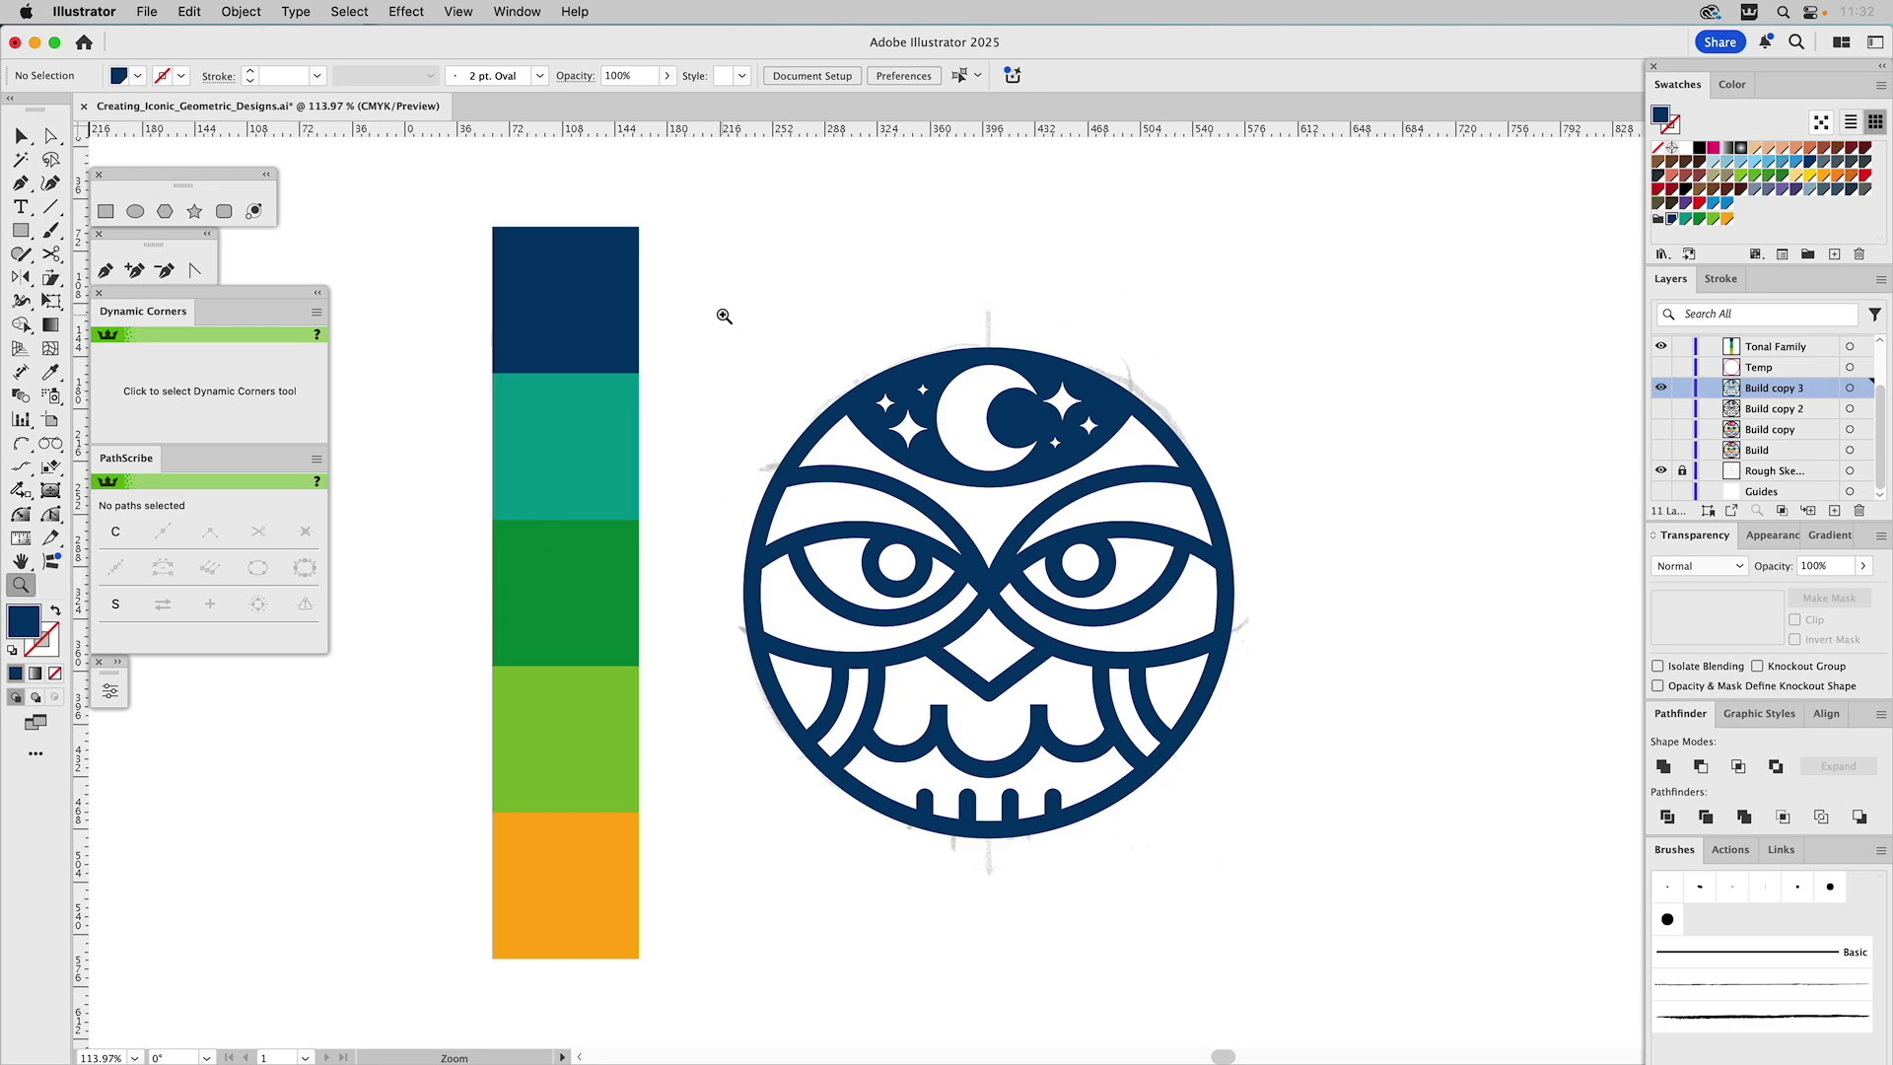
{"action": "left_click_drag", "start_coordinate": [720, 315], "coordinate": [1366, 947]}
{"action": "left_click", "coordinate": [1173, 661], "text": "alt"}
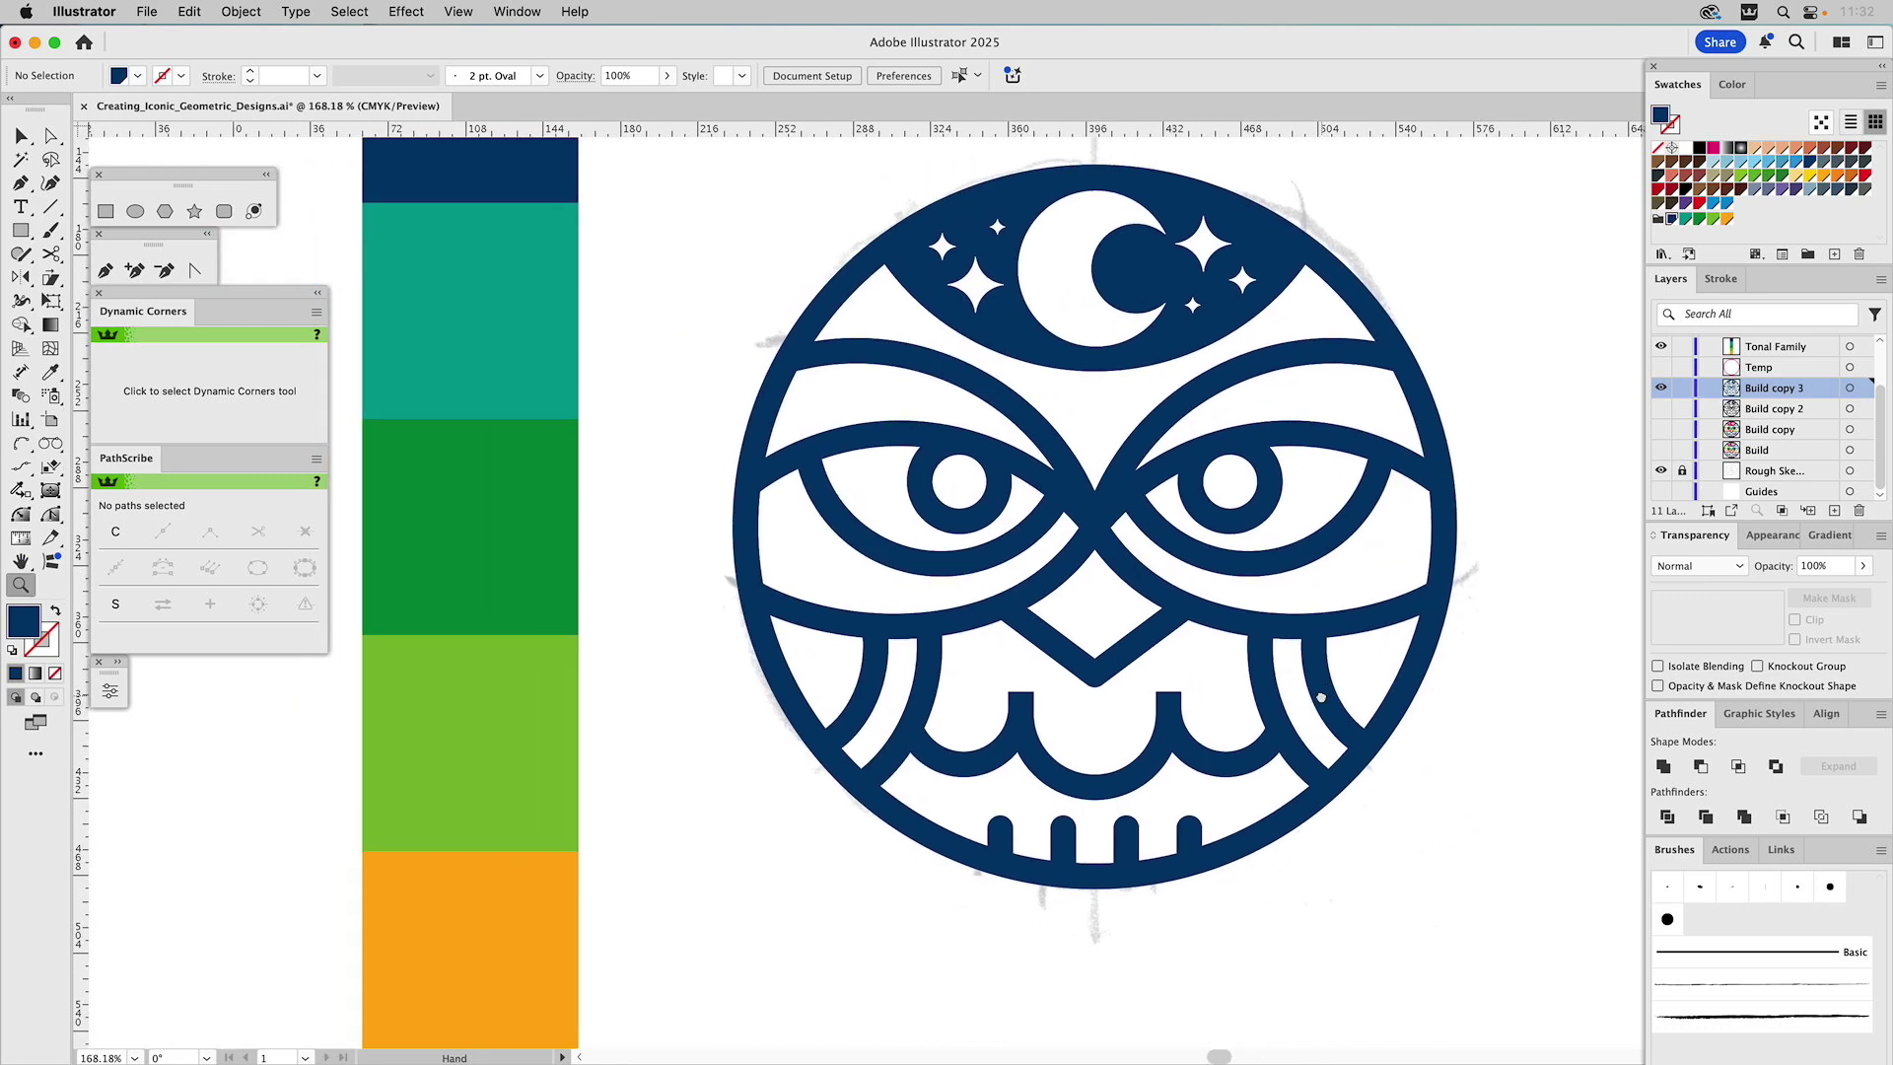
{"action": "left_click", "coordinate": [1173, 651]}
{"action": "left_click", "coordinate": [1178, 646], "text": "alt"}
{"action": "left_click_drag", "start_coordinate": [1185, 561], "coordinate": [1224, 587]}
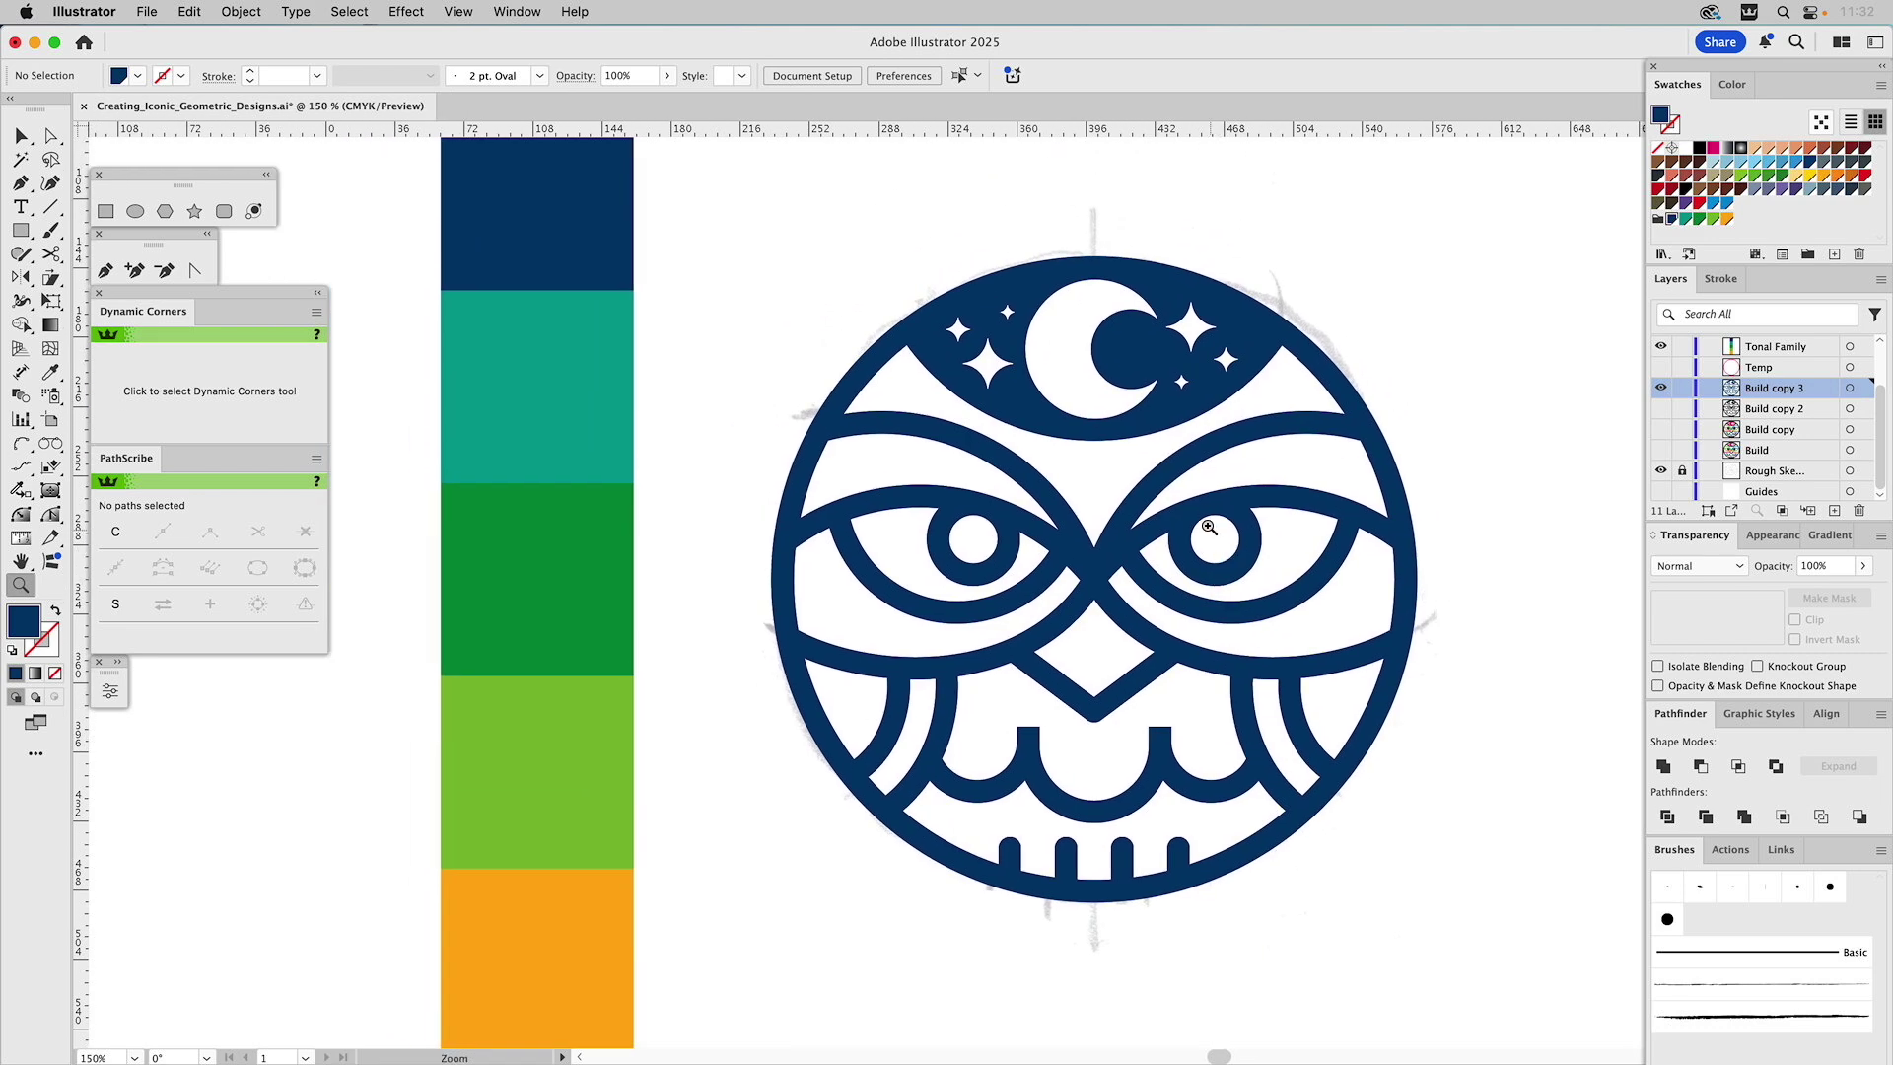
{"action": "key", "text": "v"}
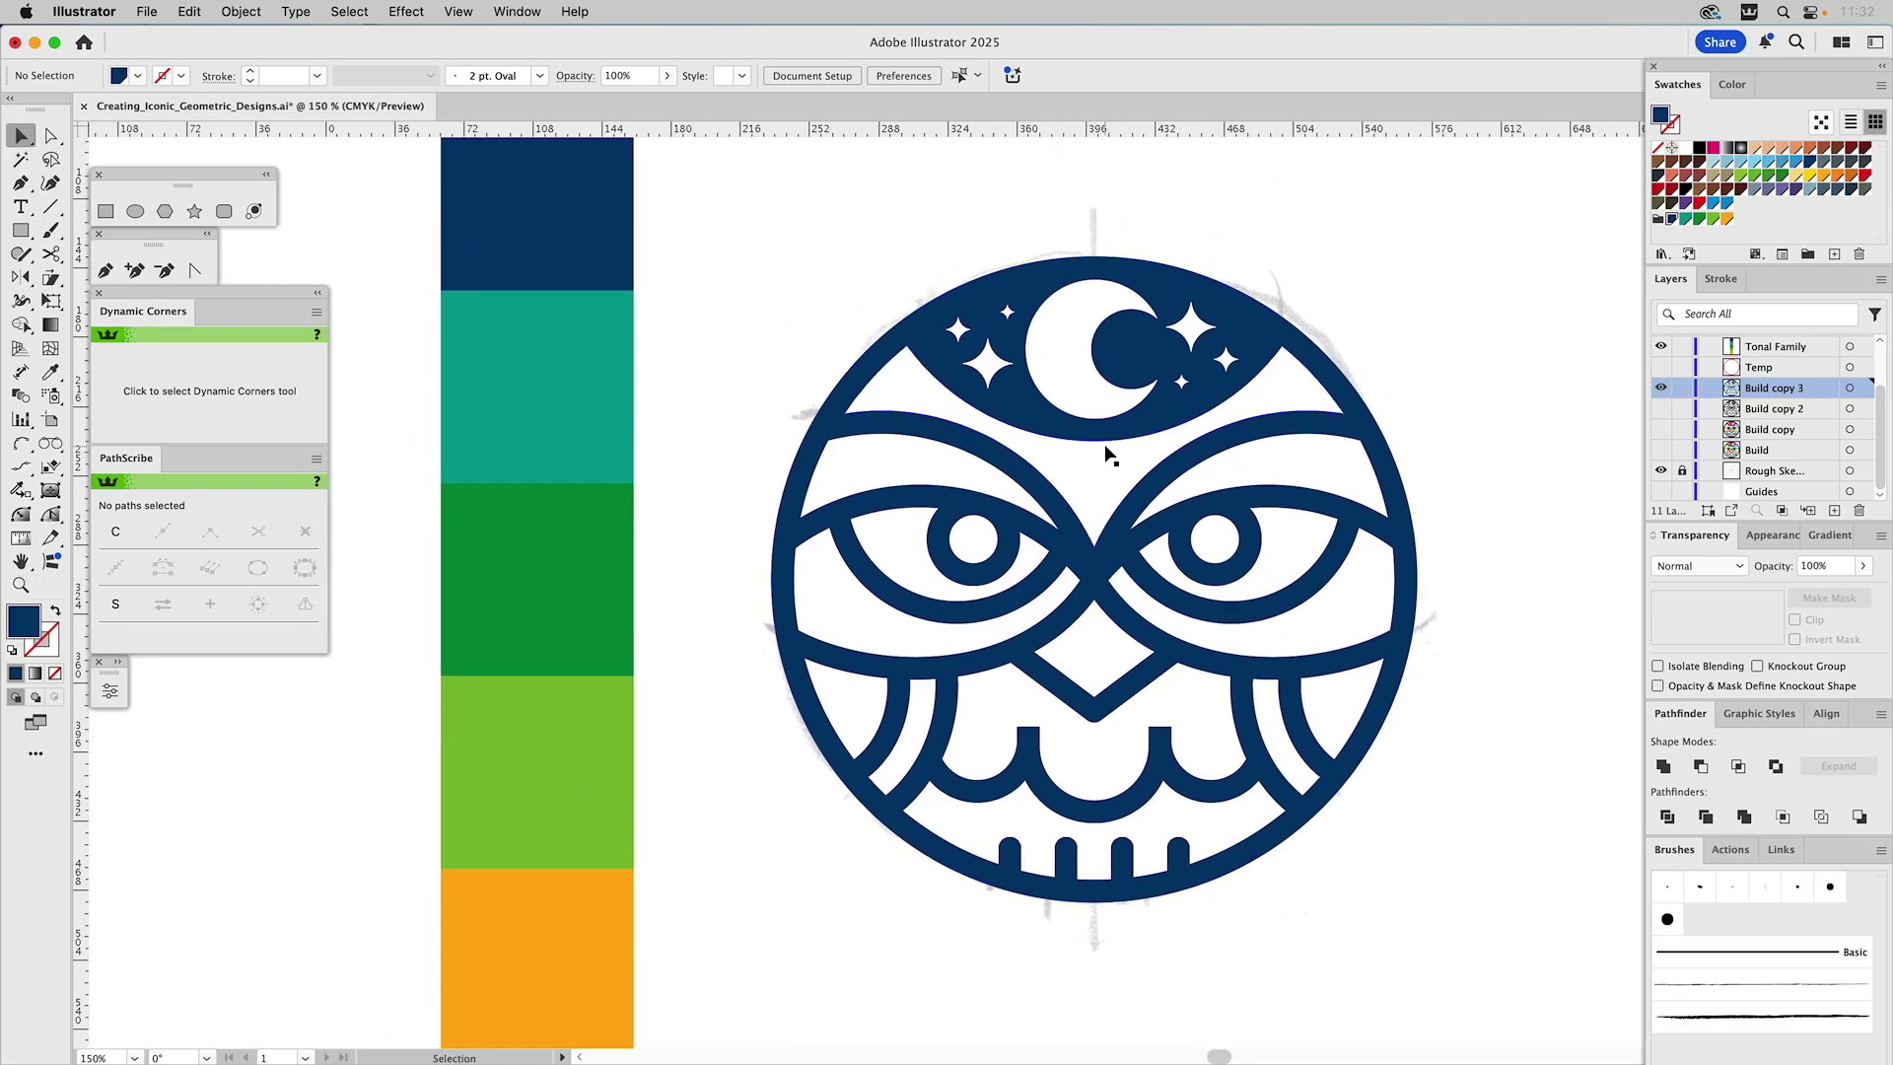
{"action": "left_click", "coordinate": [51, 207]}
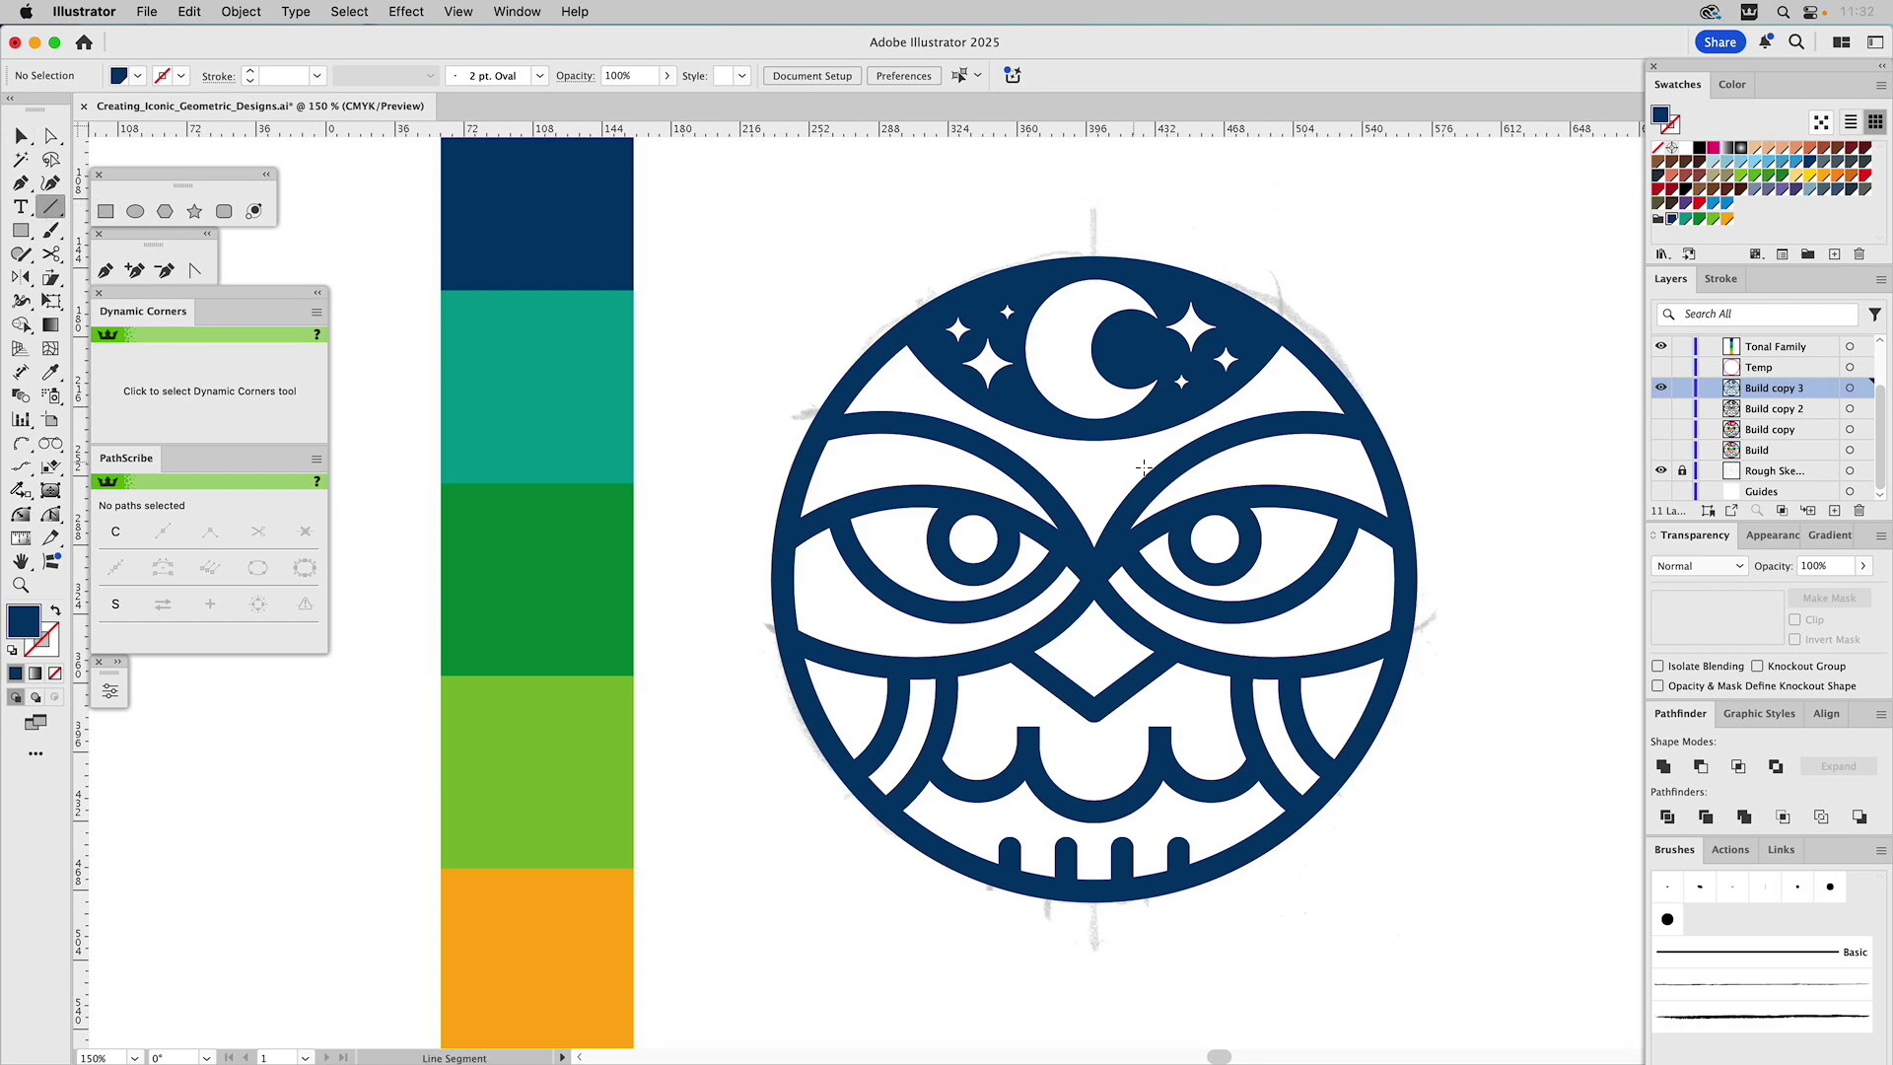
{"action": "mouse_move", "coordinate": [1095, 440]}
{"action": "left_mouse_down"}
{"action": "mouse_move", "coordinate": [1095, 471]}
{"action": "mouse_move", "coordinate": [1095, 431]}
{"action": "left_mouse_up"}
Apply the magenta stroke graphic style to the short forehead line and give it a 12 pt weight with round caps
{"action": "key", "text": "a"}
{"action": "left_click", "coordinate": [1095, 441]}
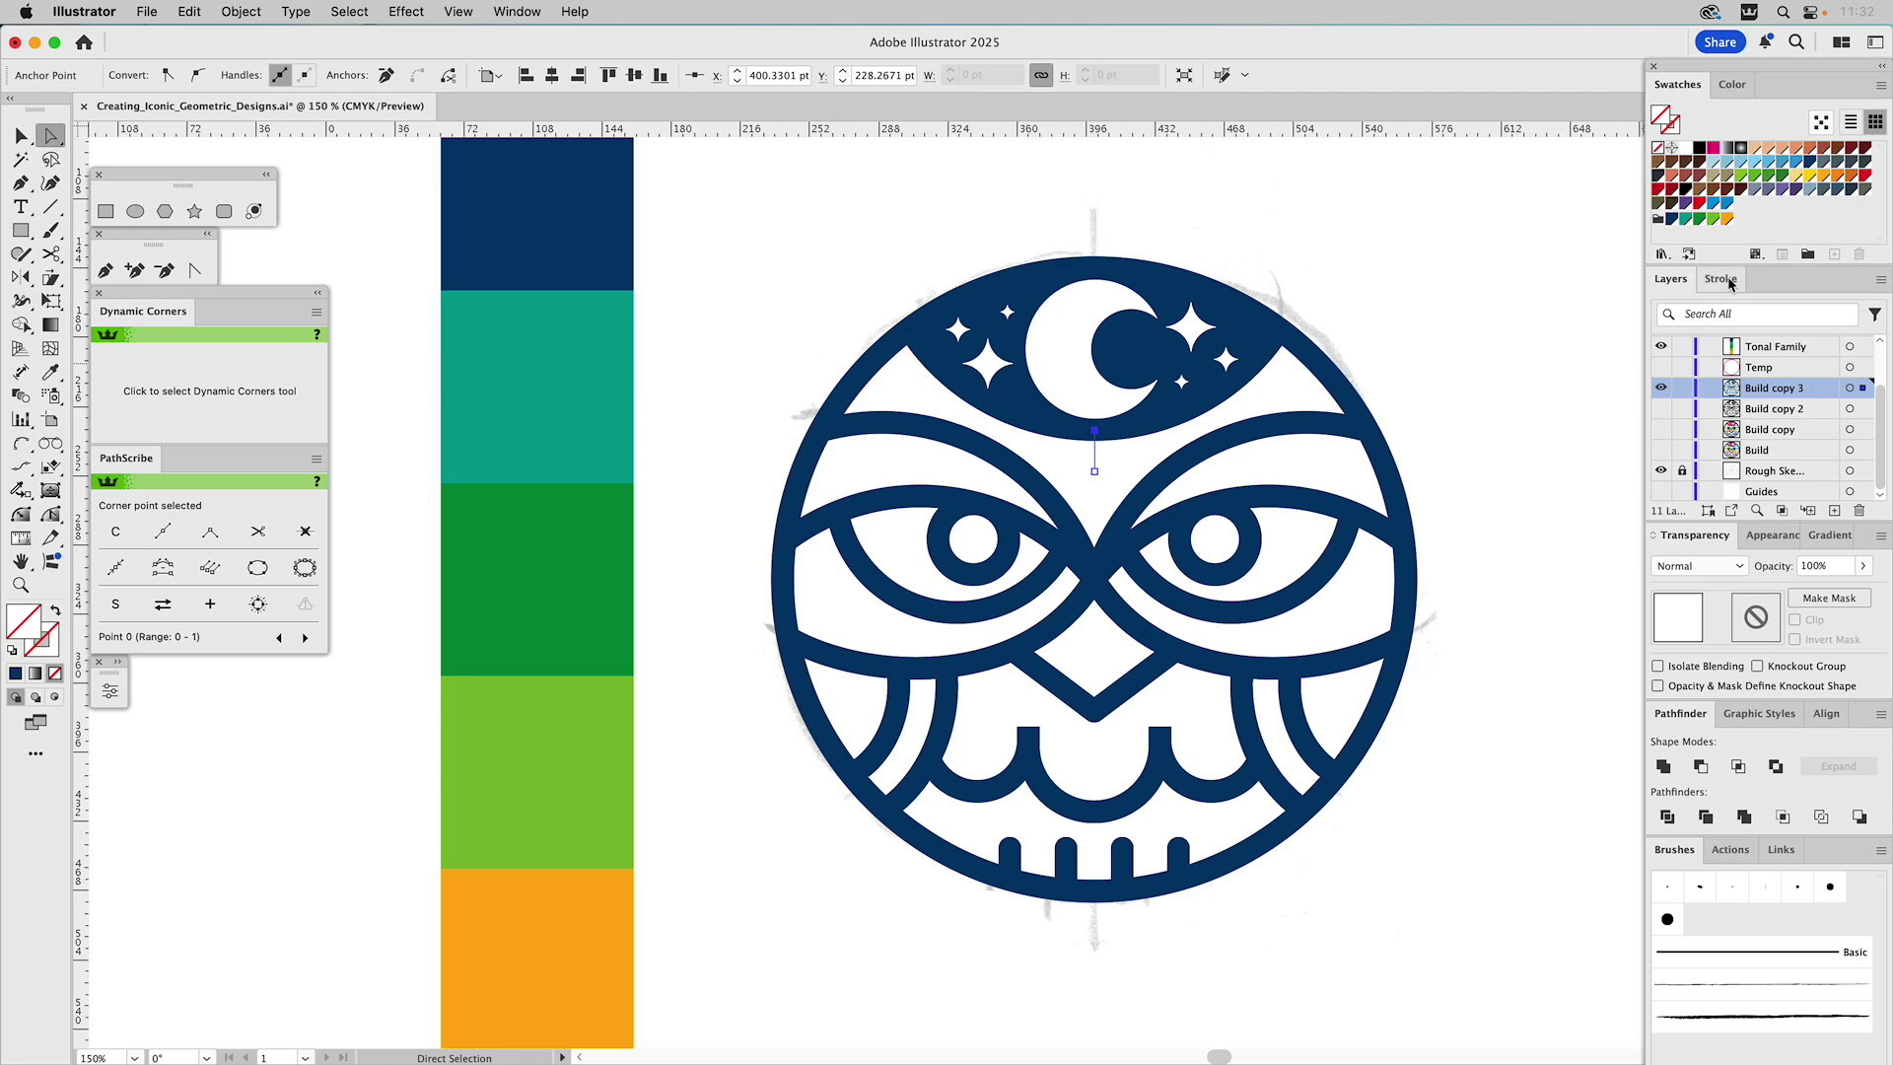
{"action": "left_click", "coordinate": [1755, 714]}
{"action": "left_click", "coordinate": [1700, 751]}
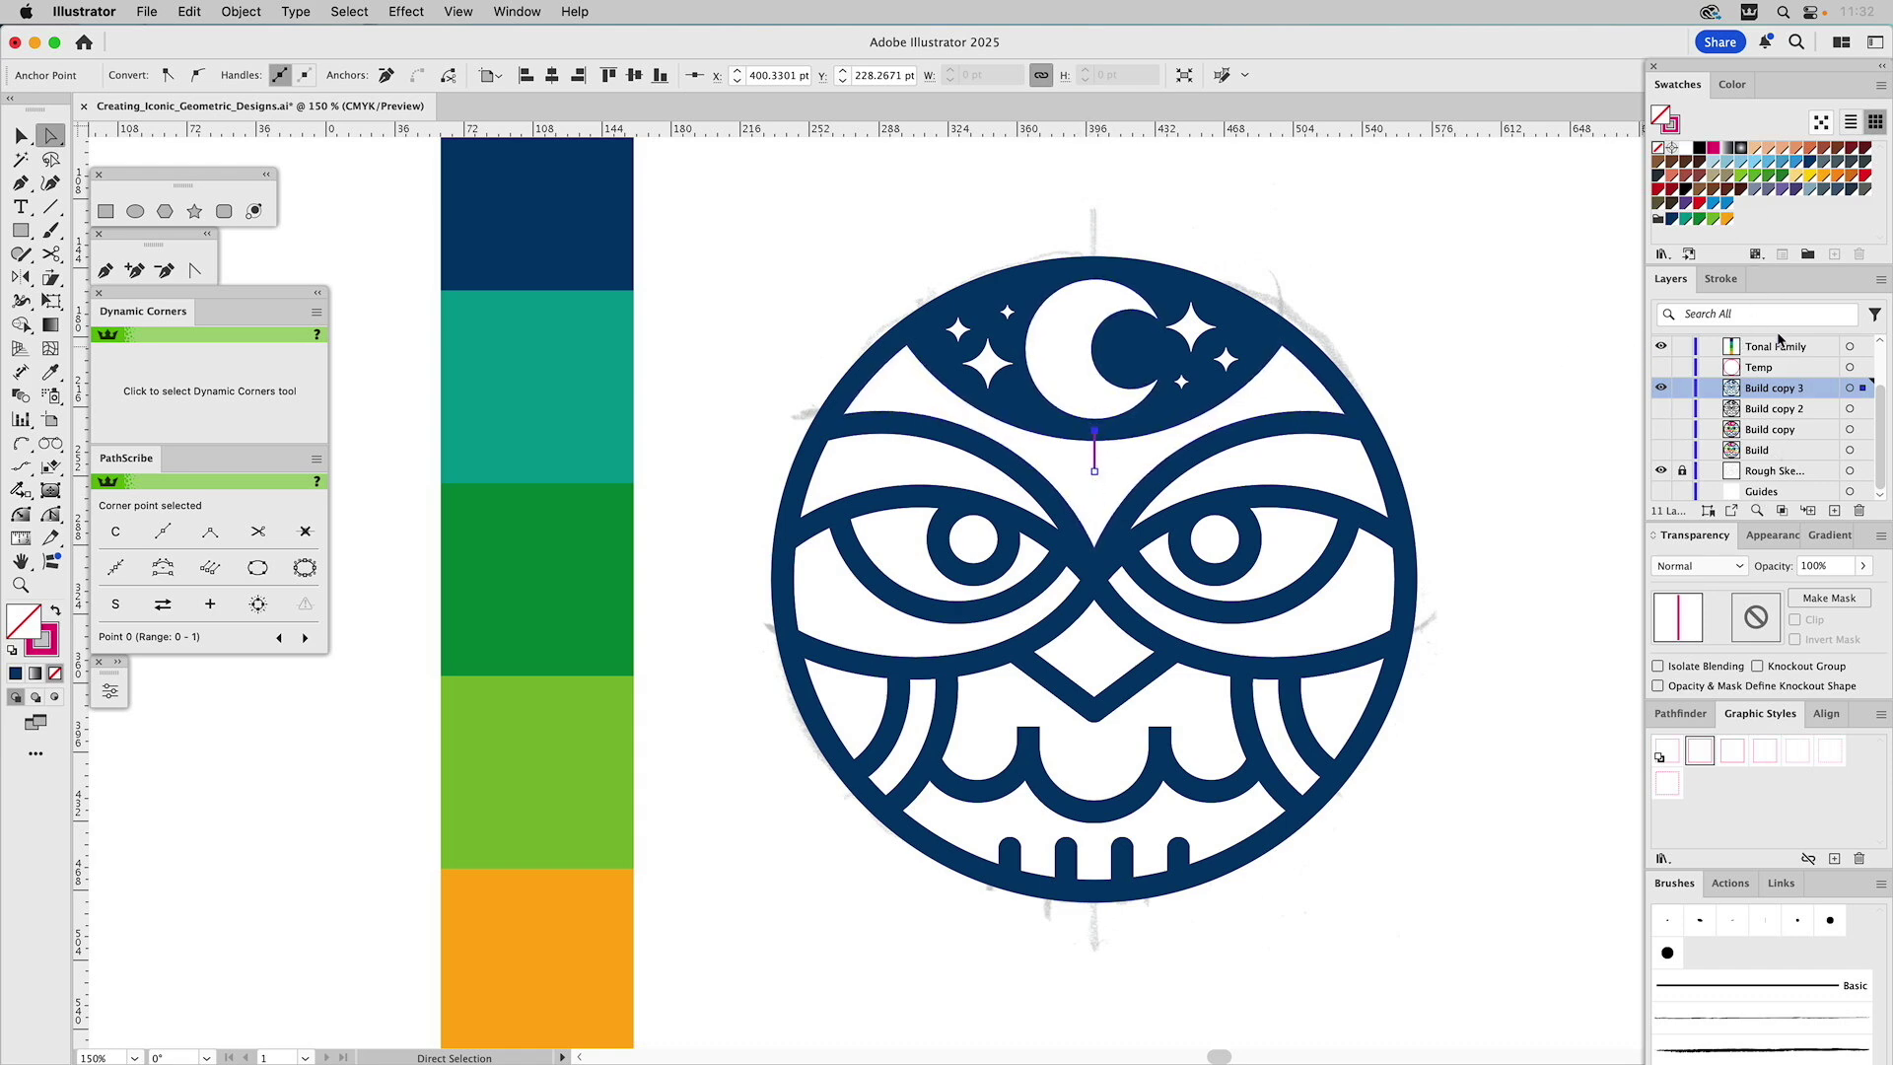
{"action": "left_click", "coordinate": [1725, 282]}
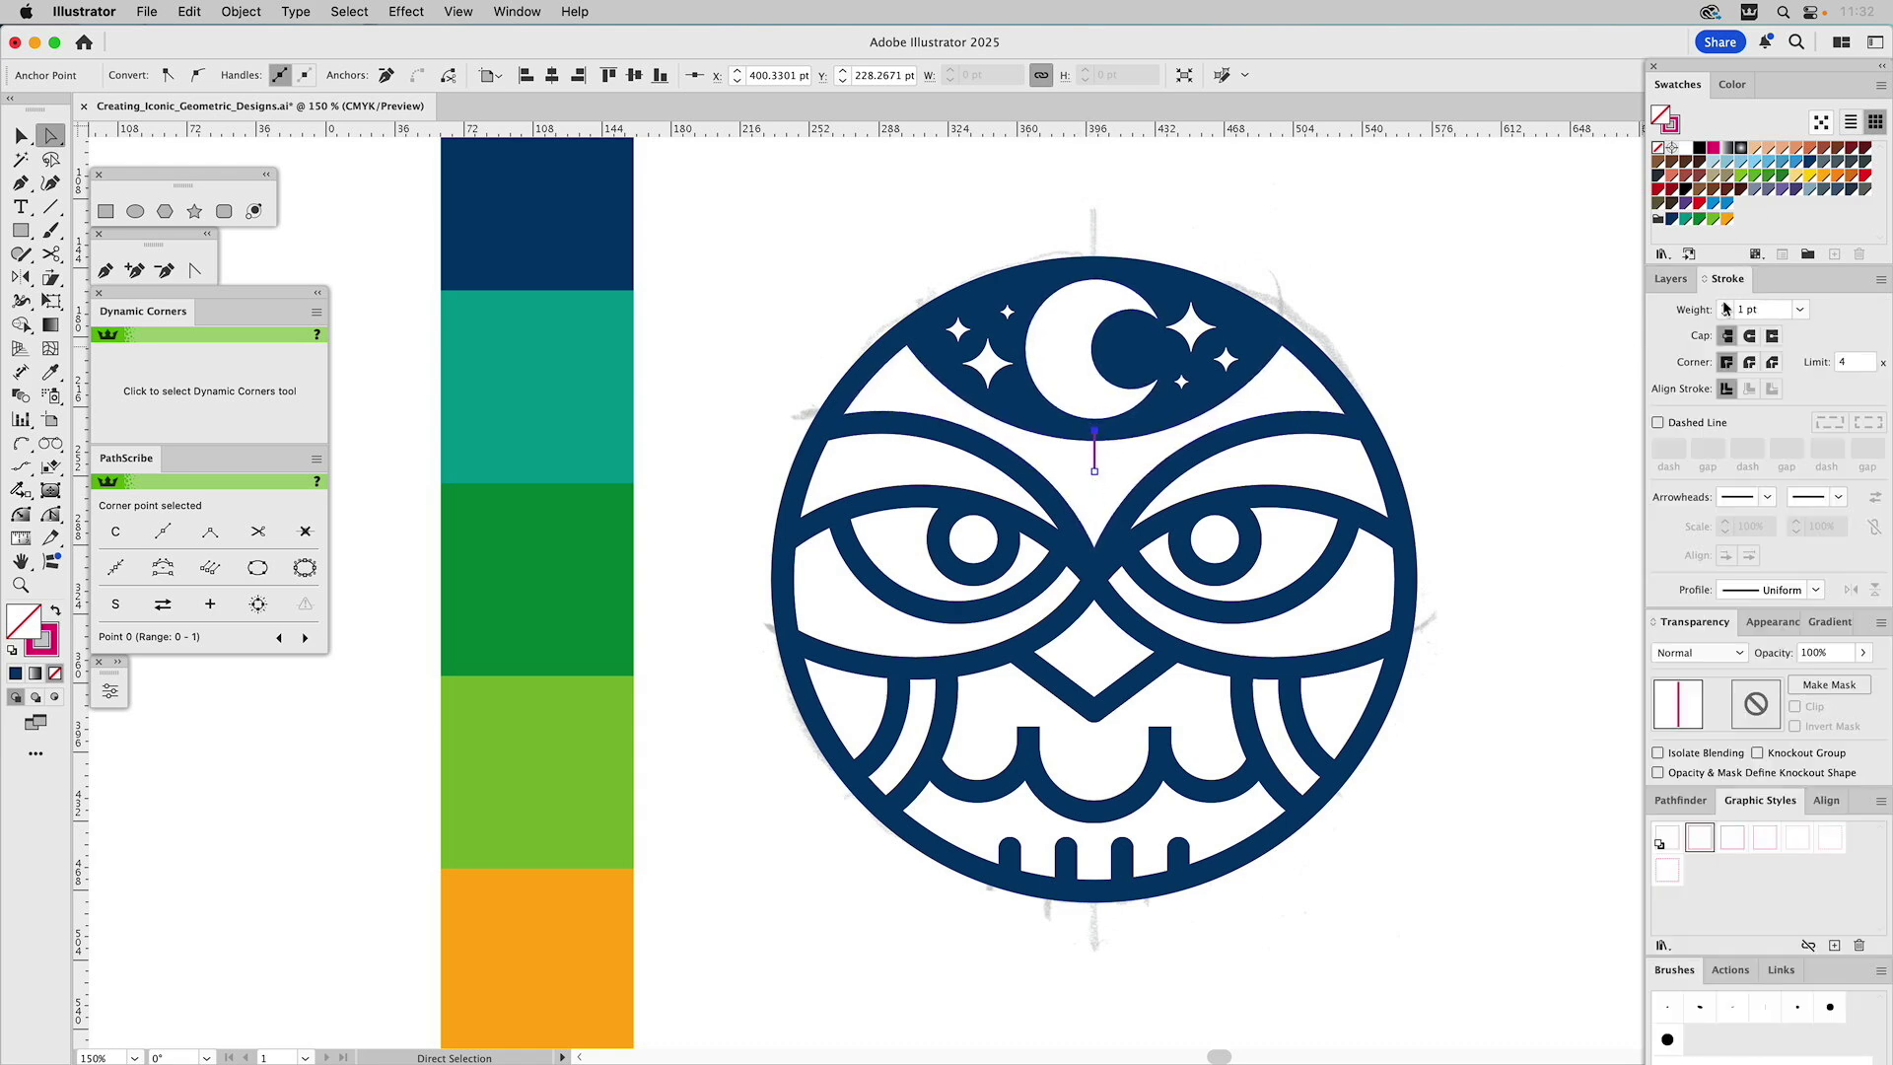
{"action": "left_click", "coordinate": [1725, 307]}
{"action": "left_click", "coordinate": [1727, 307]}
{"action": "left_click", "coordinate": [1727, 307]}
{"action": "left_click", "coordinate": [1727, 307]}
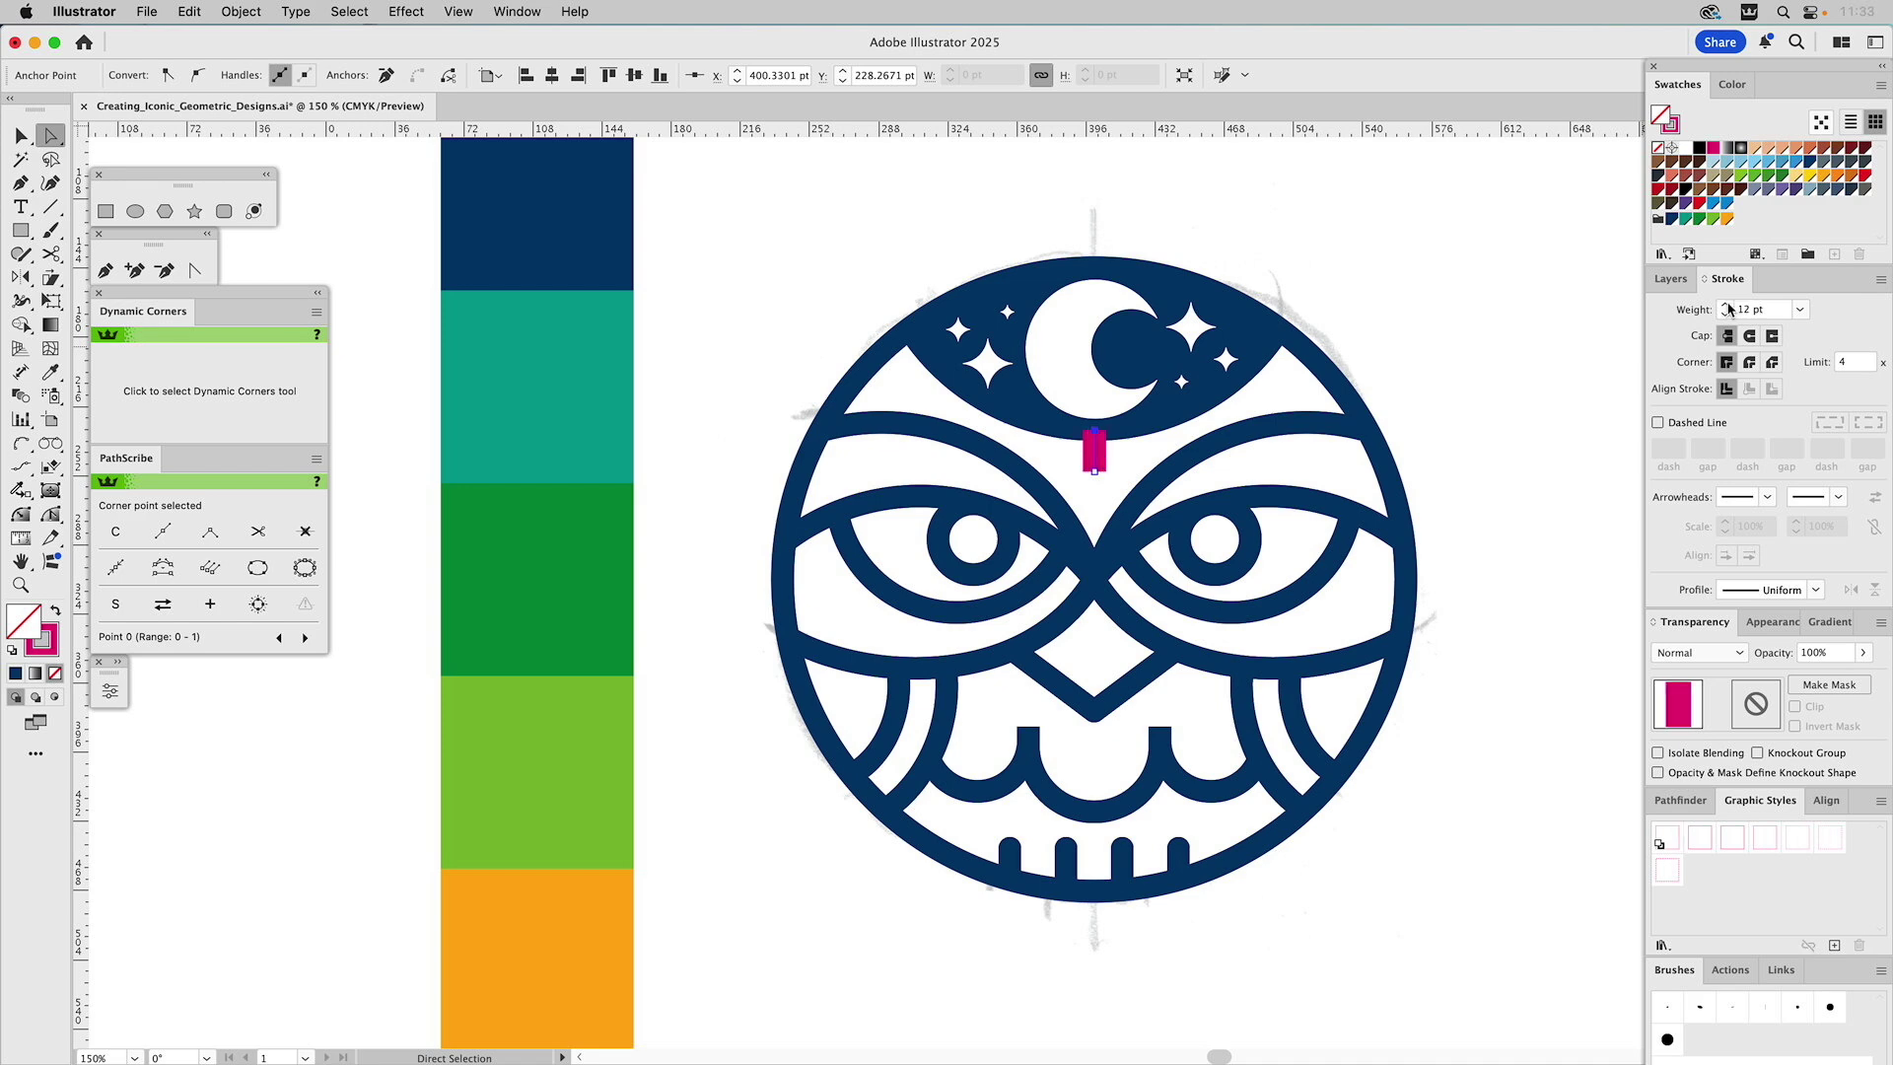
{"action": "left_click", "coordinate": [1747, 336]}
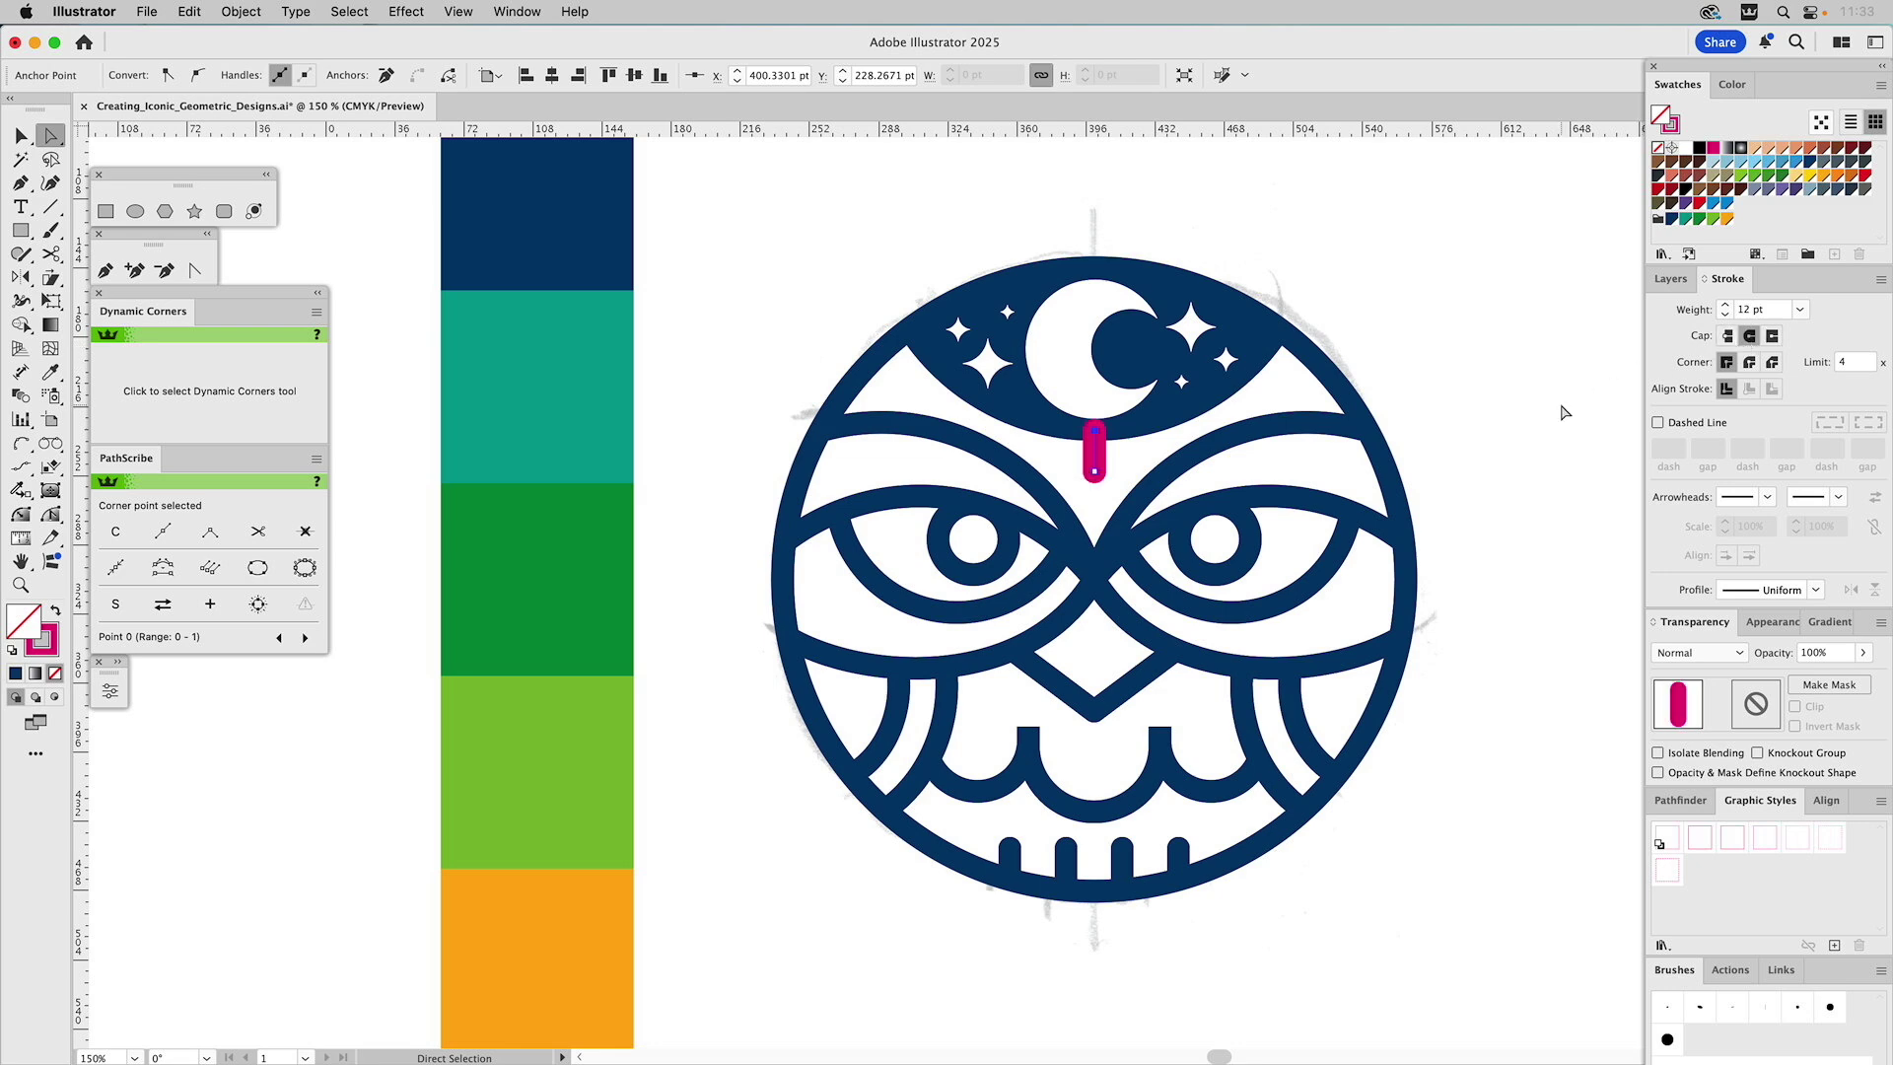
Move the lower end of the magenta line up 3 pt and outline its stroke
{"action": "left_click", "coordinate": [1096, 470]}
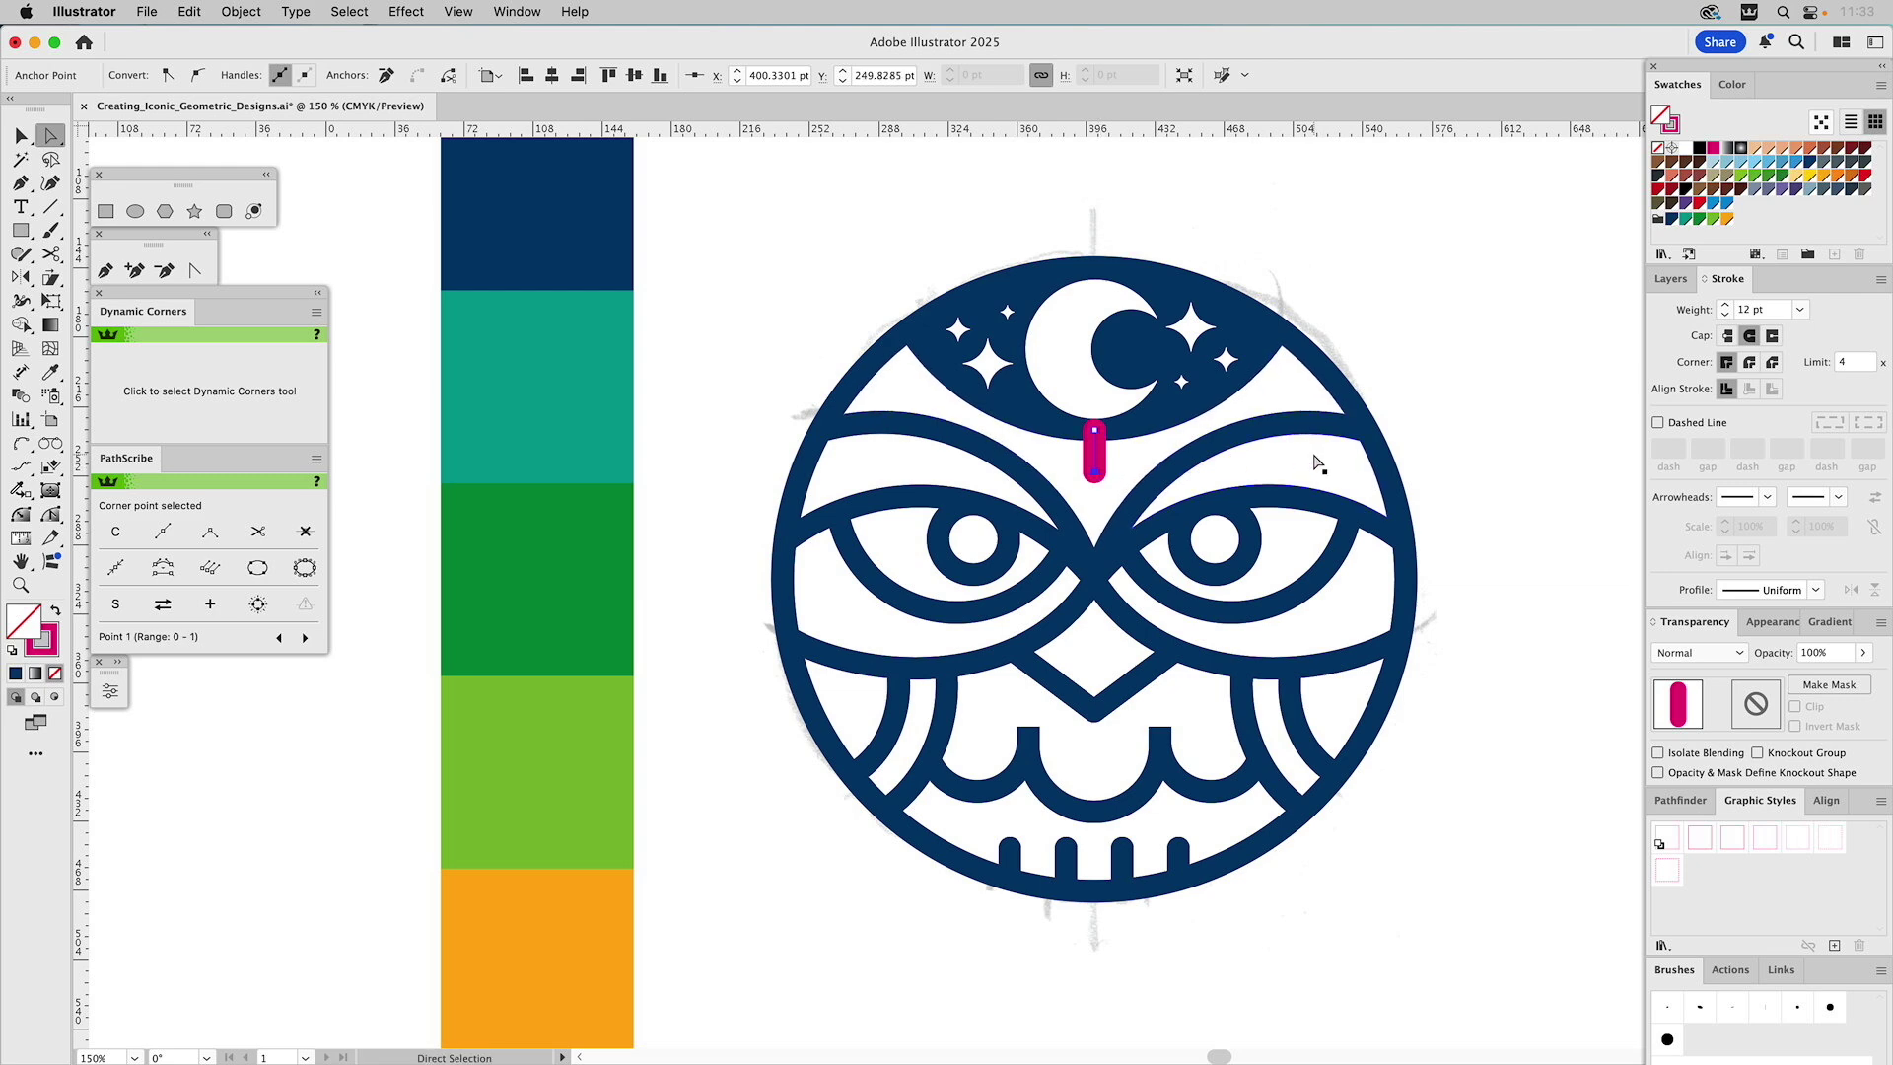
{"action": "key", "text": "Up"}
{"action": "key", "text": "Up"}
{"action": "key", "text": "Up"}
{"action": "left_click", "coordinate": [190, 11]}
{"action": "mouse_move", "coordinate": [225, 12]}
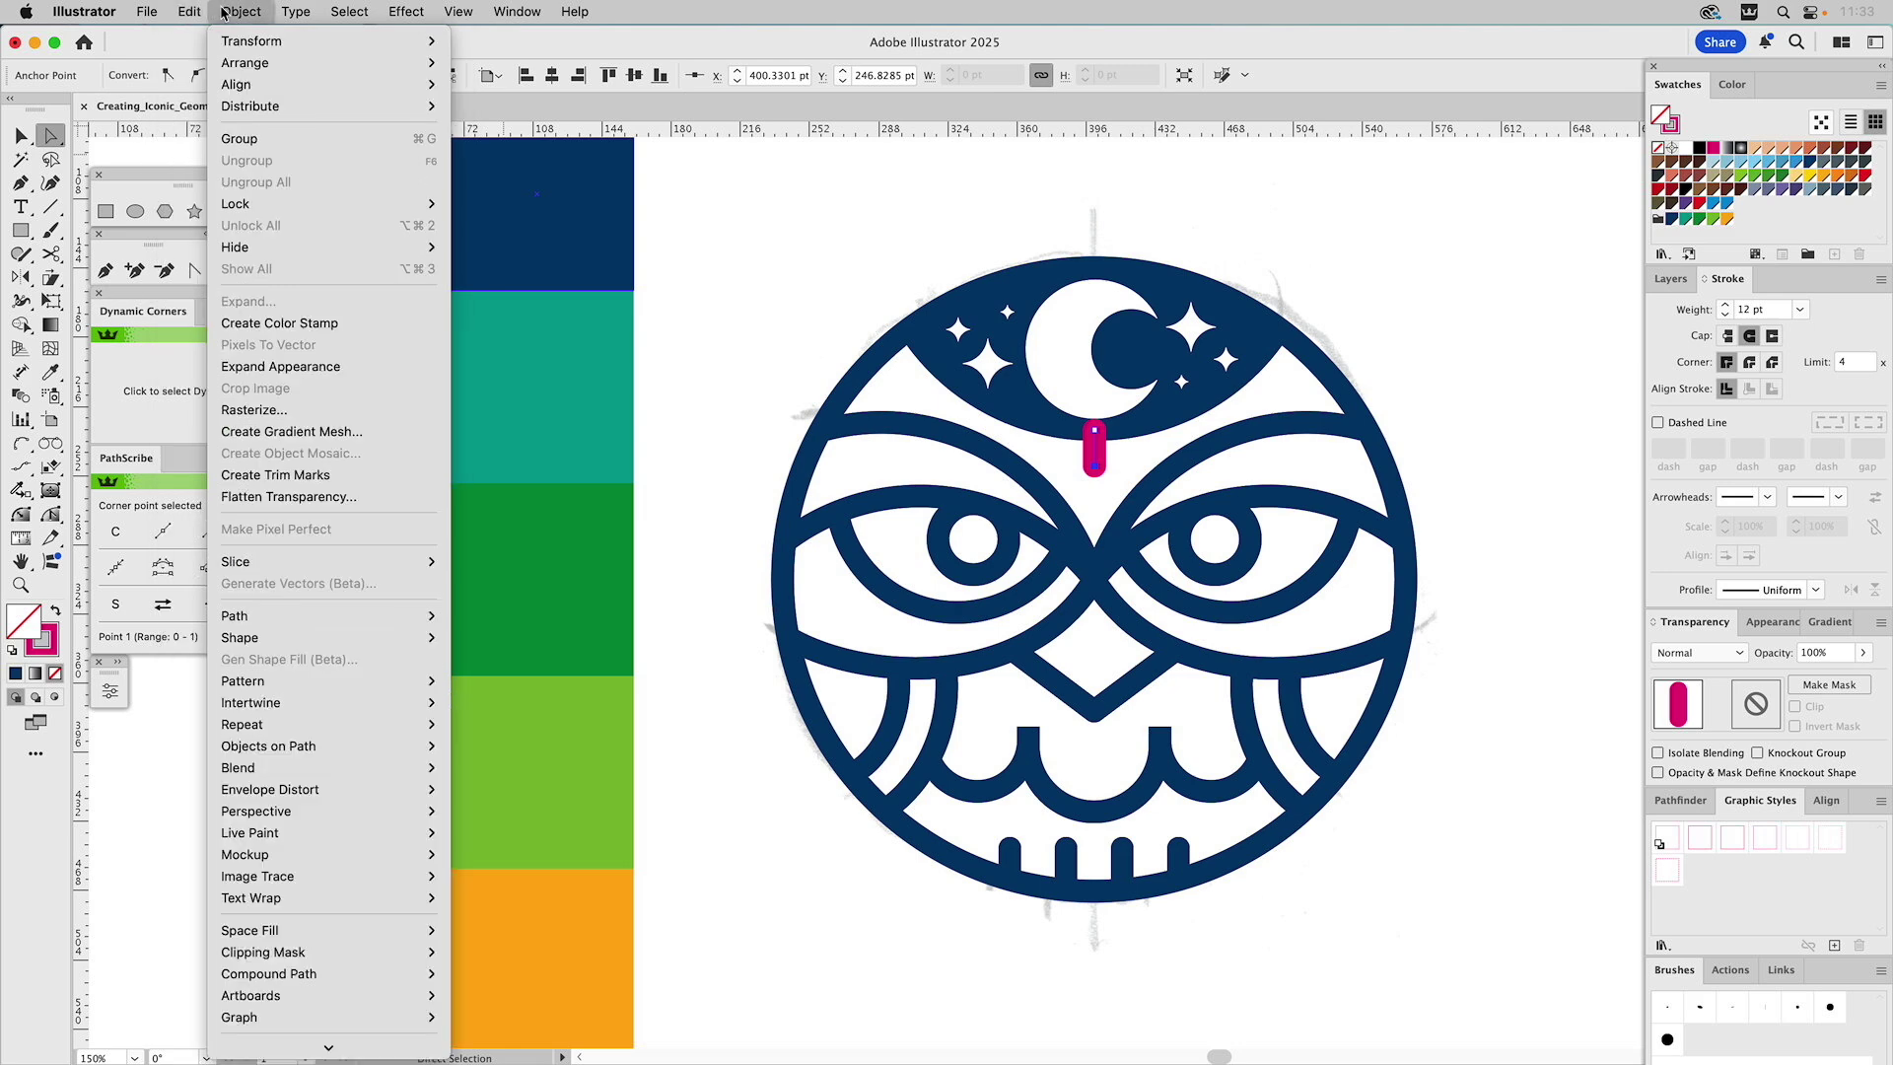
{"action": "mouse_move", "coordinate": [281, 749]}
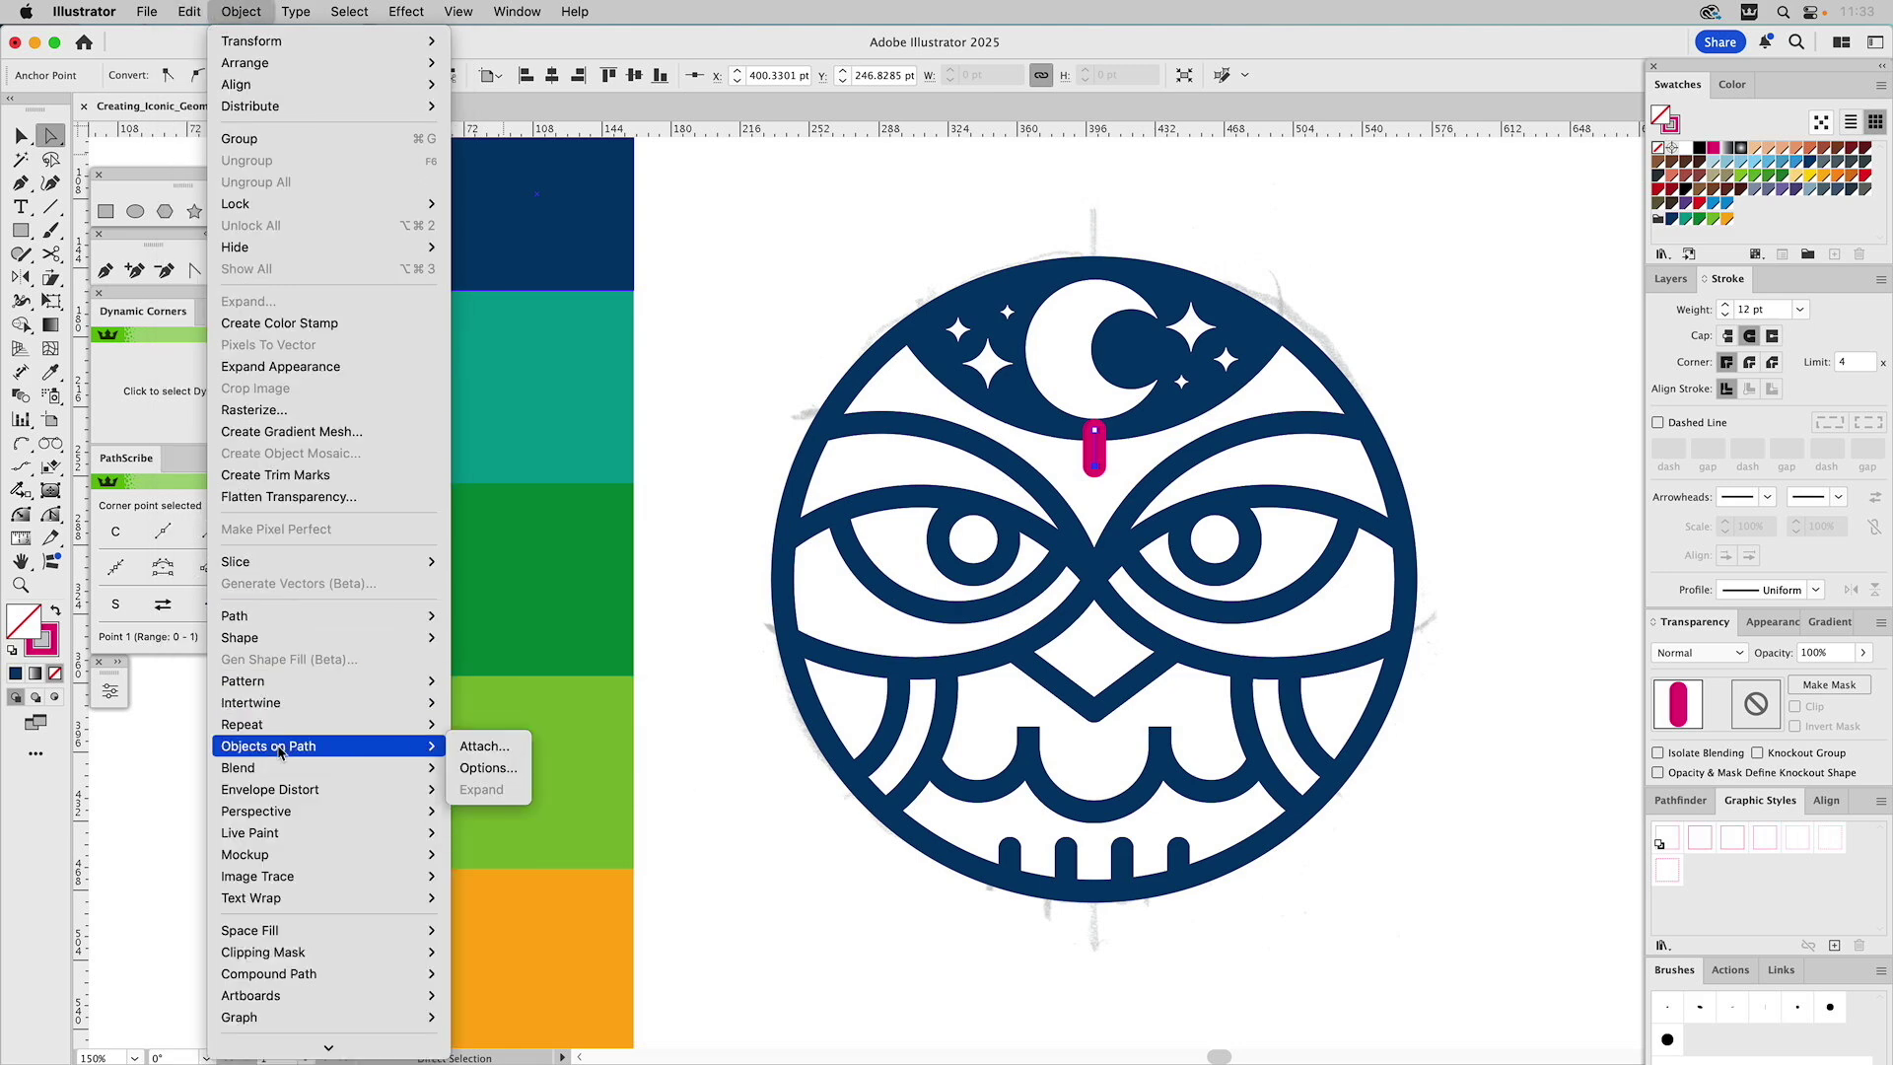
{"action": "mouse_move", "coordinate": [284, 619]}
{"action": "left_click", "coordinate": [525, 698]}
Subtract the magenta rounded bar from the white brow shape behind it with Minus Front
{"action": "key", "text": "v"}
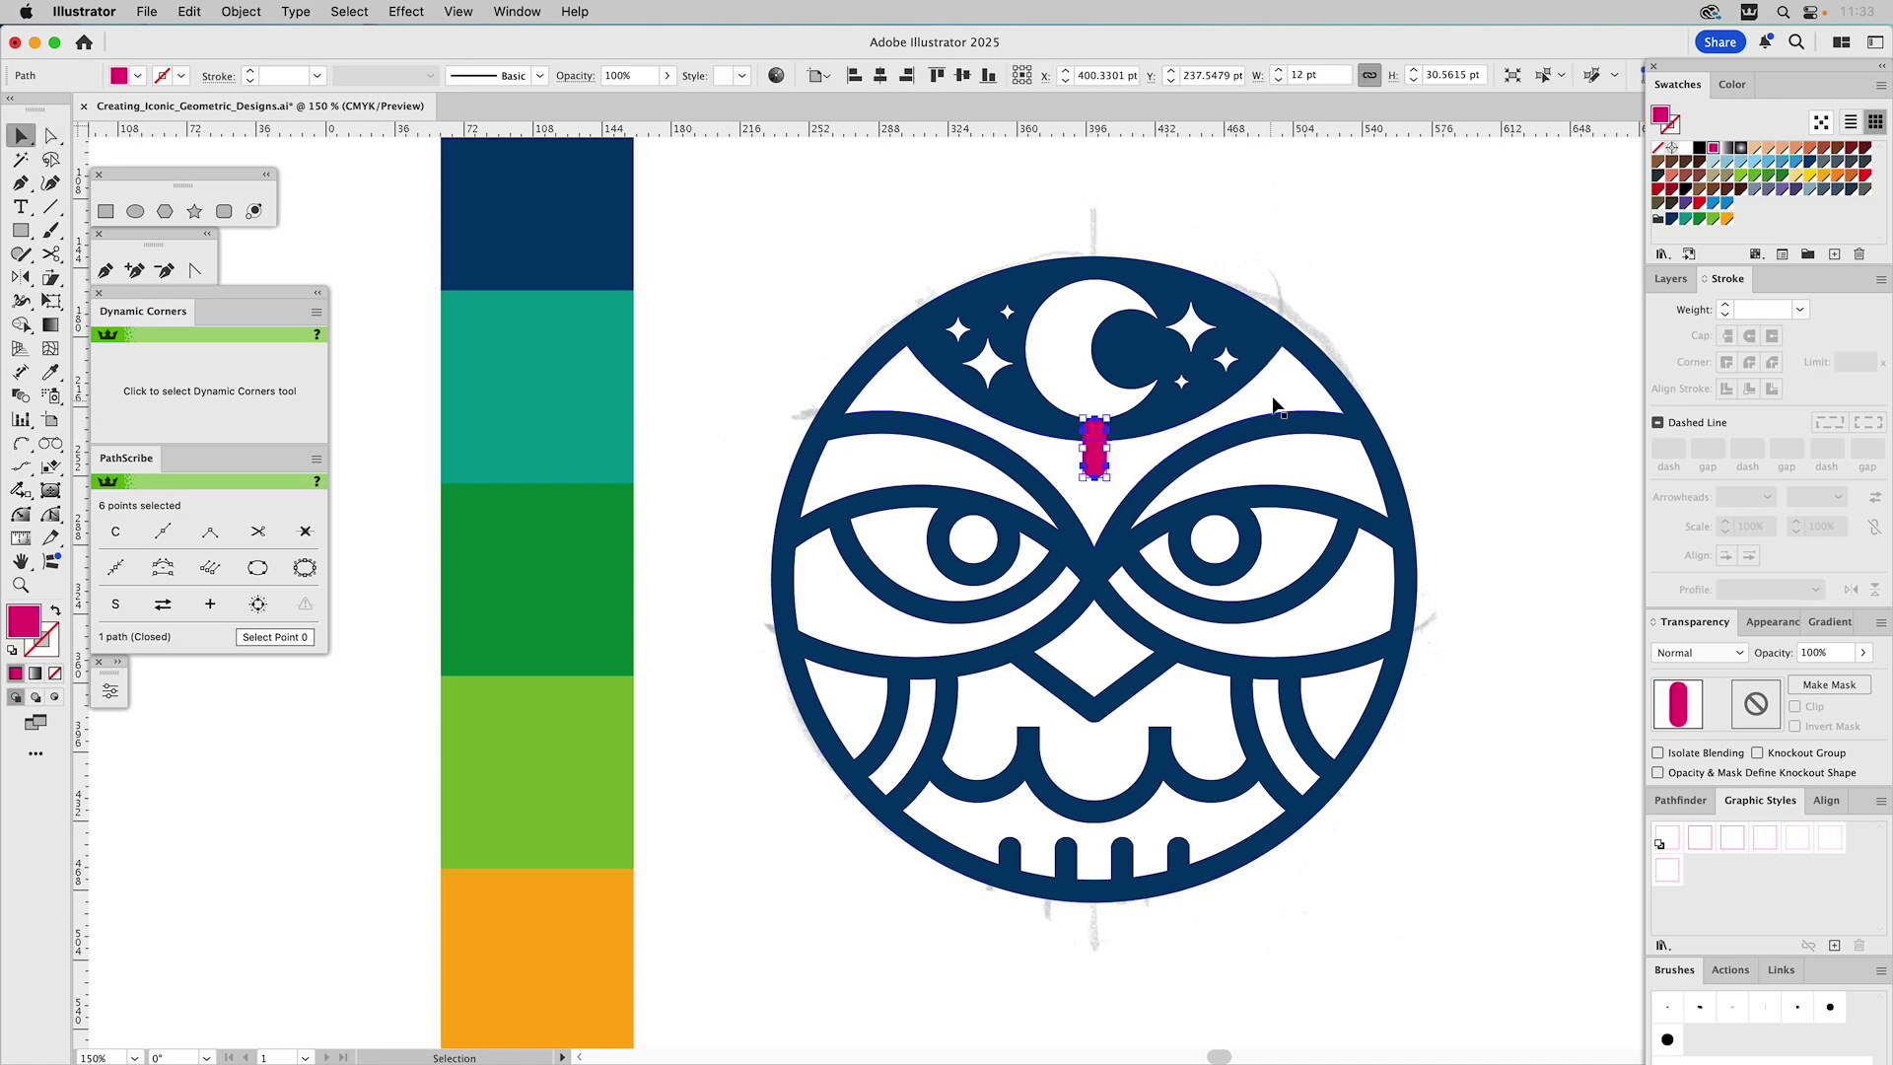
{"action": "left_click", "coordinate": [1274, 405], "text": "shift"}
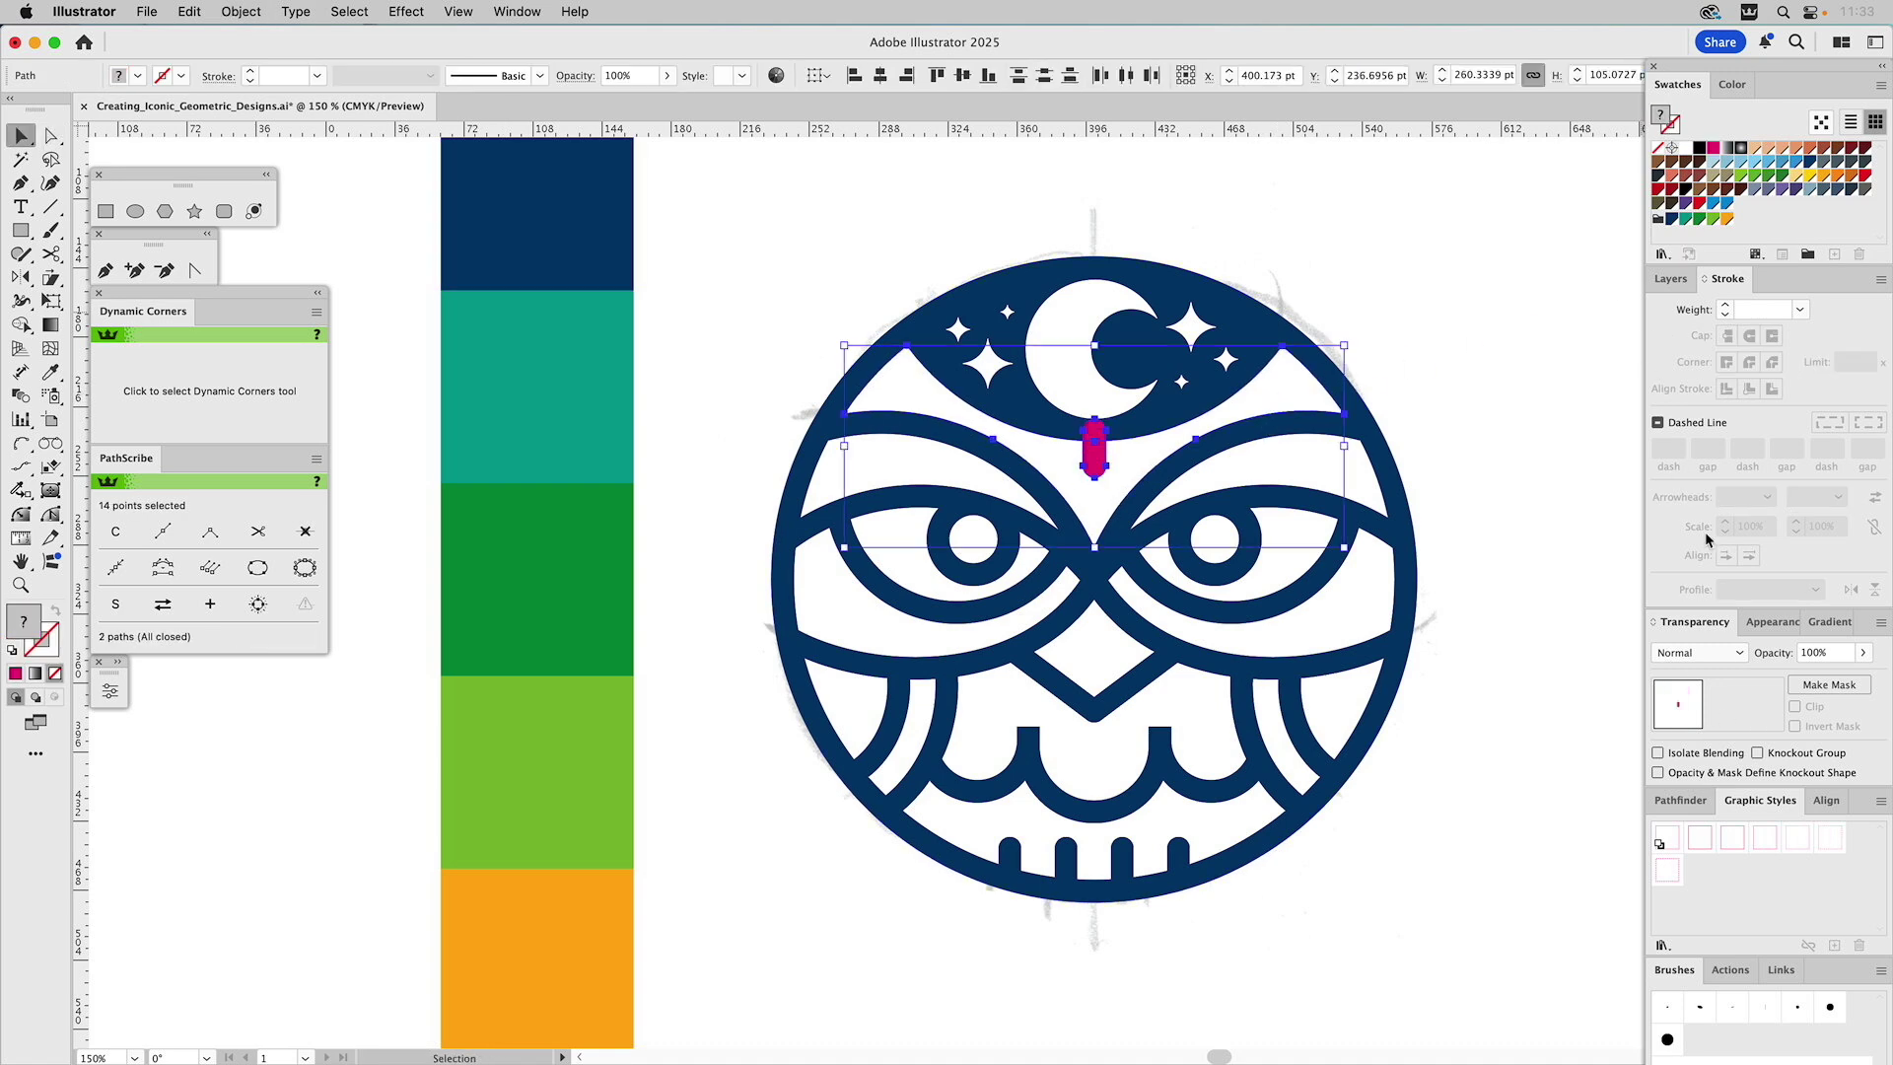
{"action": "left_click", "coordinate": [1681, 799]}
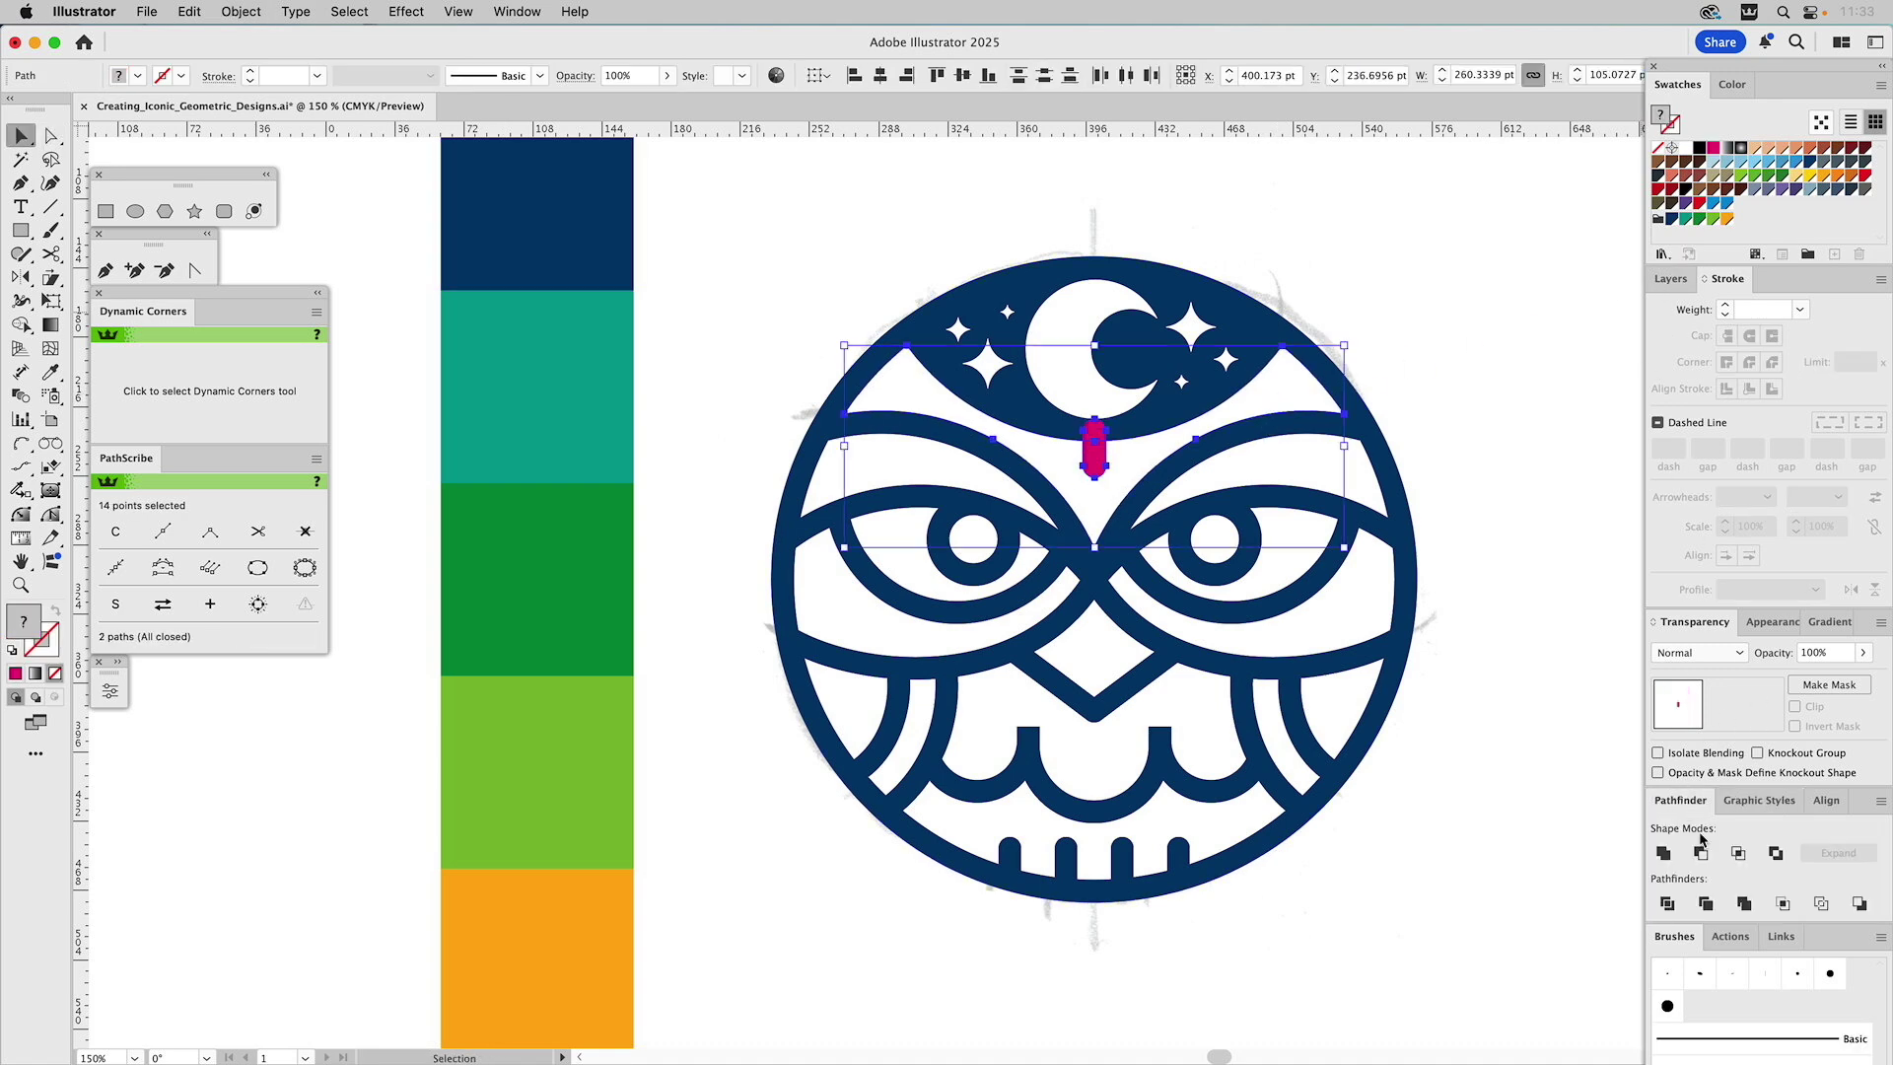
{"action": "left_click", "coordinate": [1700, 852]}
{"action": "left_click", "coordinate": [1488, 349]}
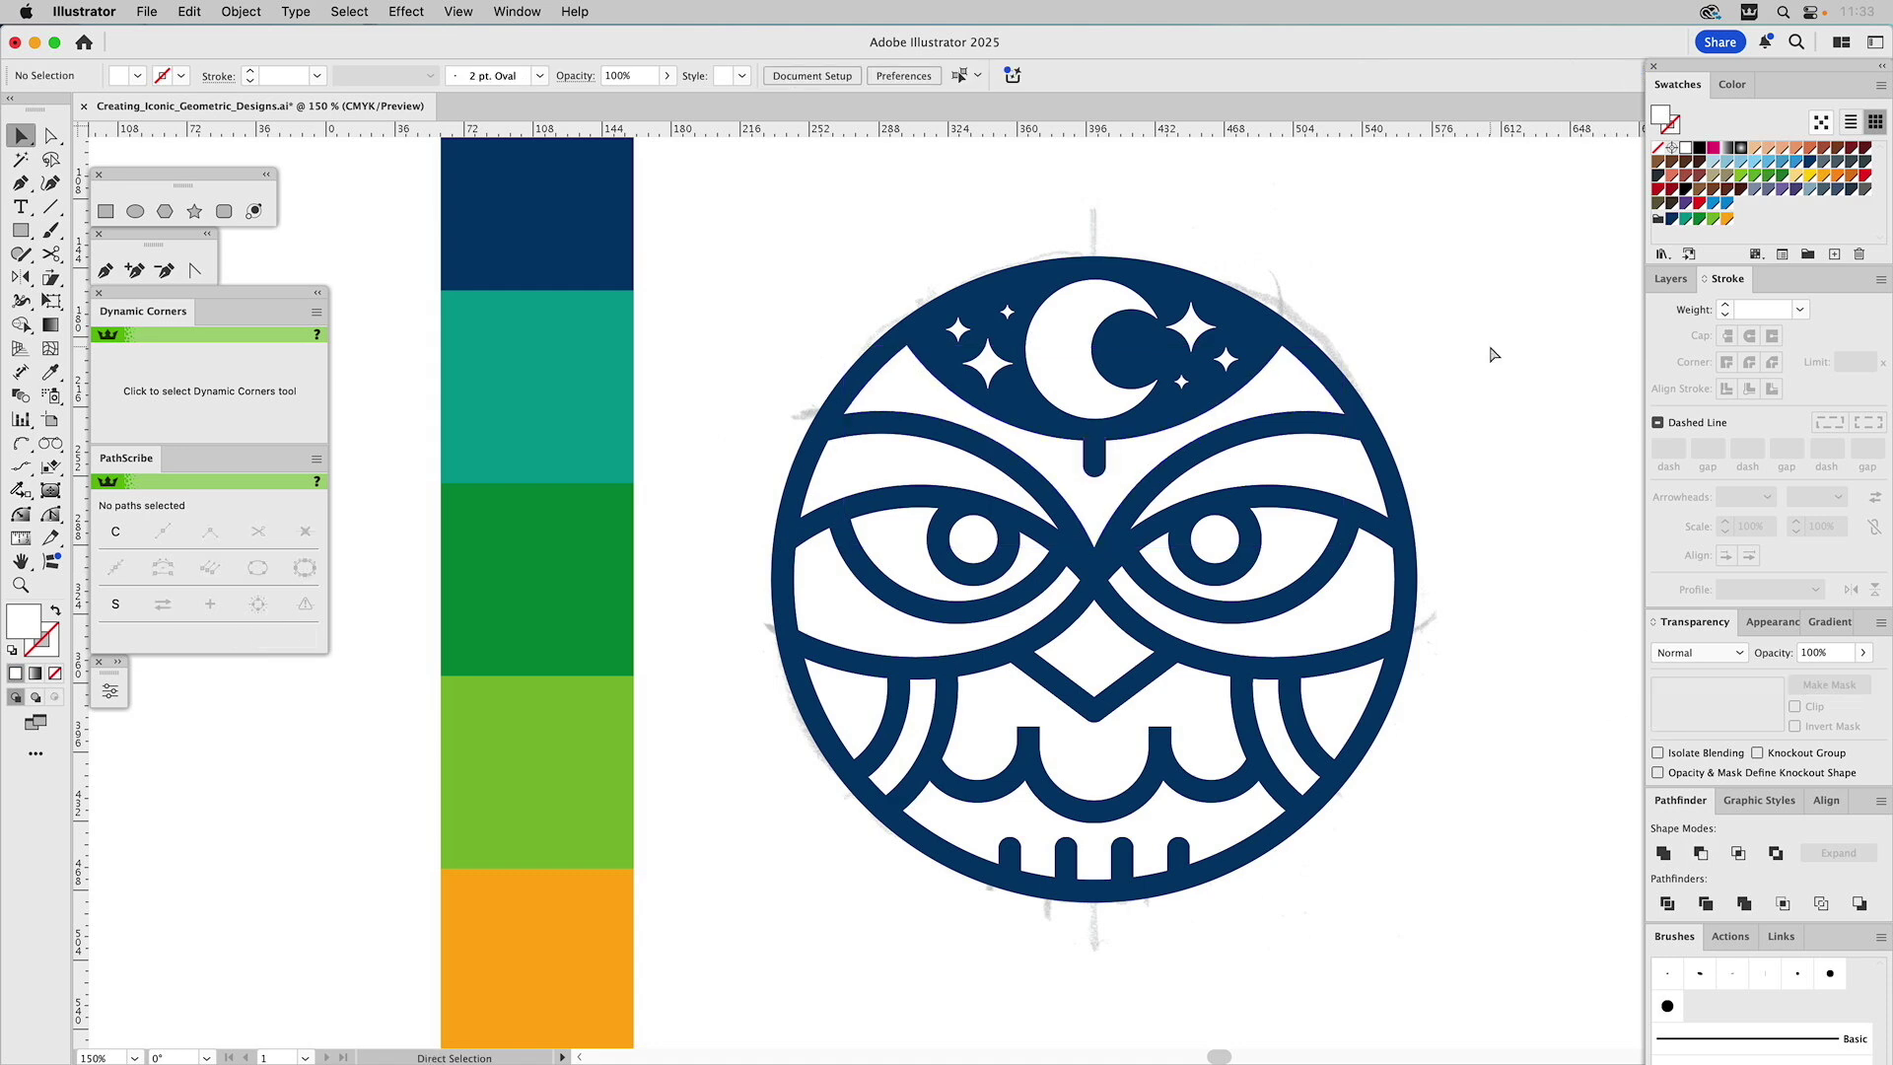
Undo the subtraction of the magenta bar and the outlining of its stroke
{"action": "key", "text": "super+z"}
{"action": "key", "text": "super+z"}
{"action": "left_click", "coordinate": [1479, 322]}
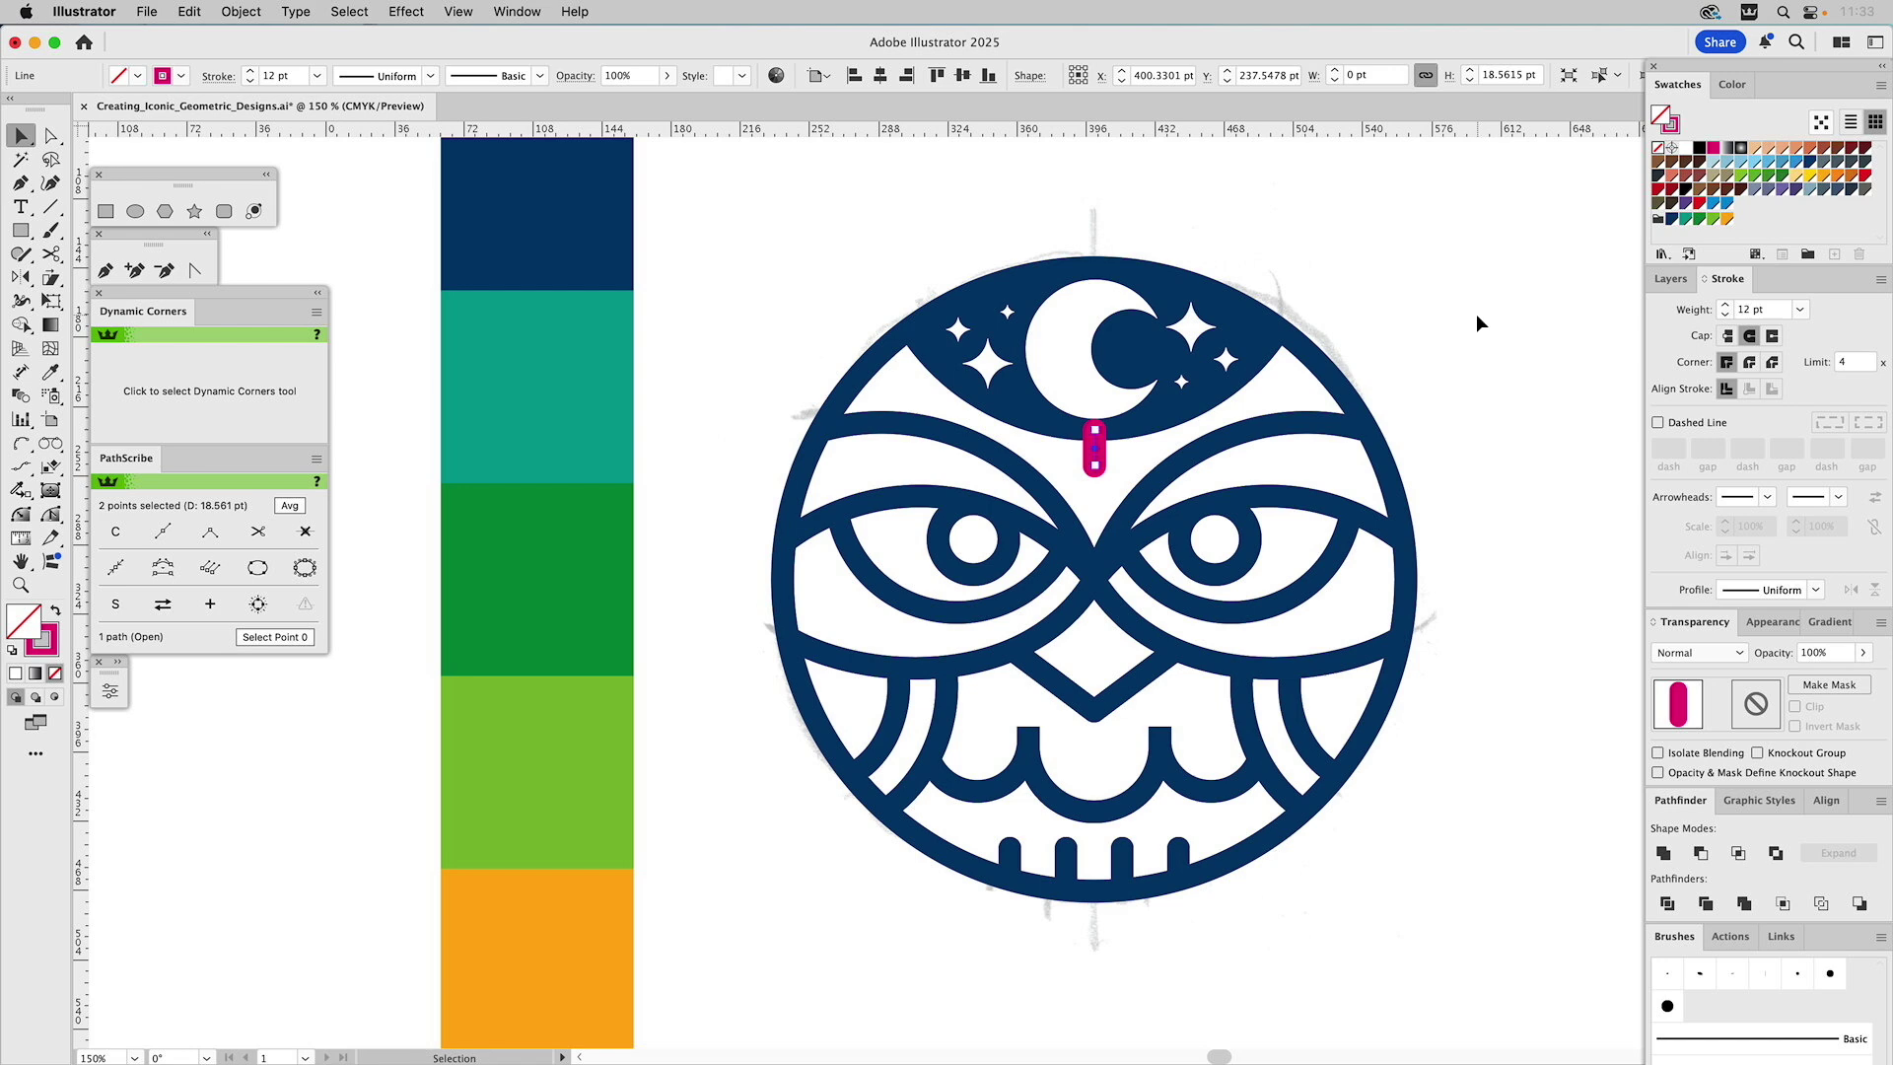
Copy the live magenta forehead line onto the Build layer
{"action": "left_click", "coordinate": [1096, 459]}
{"action": "left_click", "coordinate": [1669, 284]}
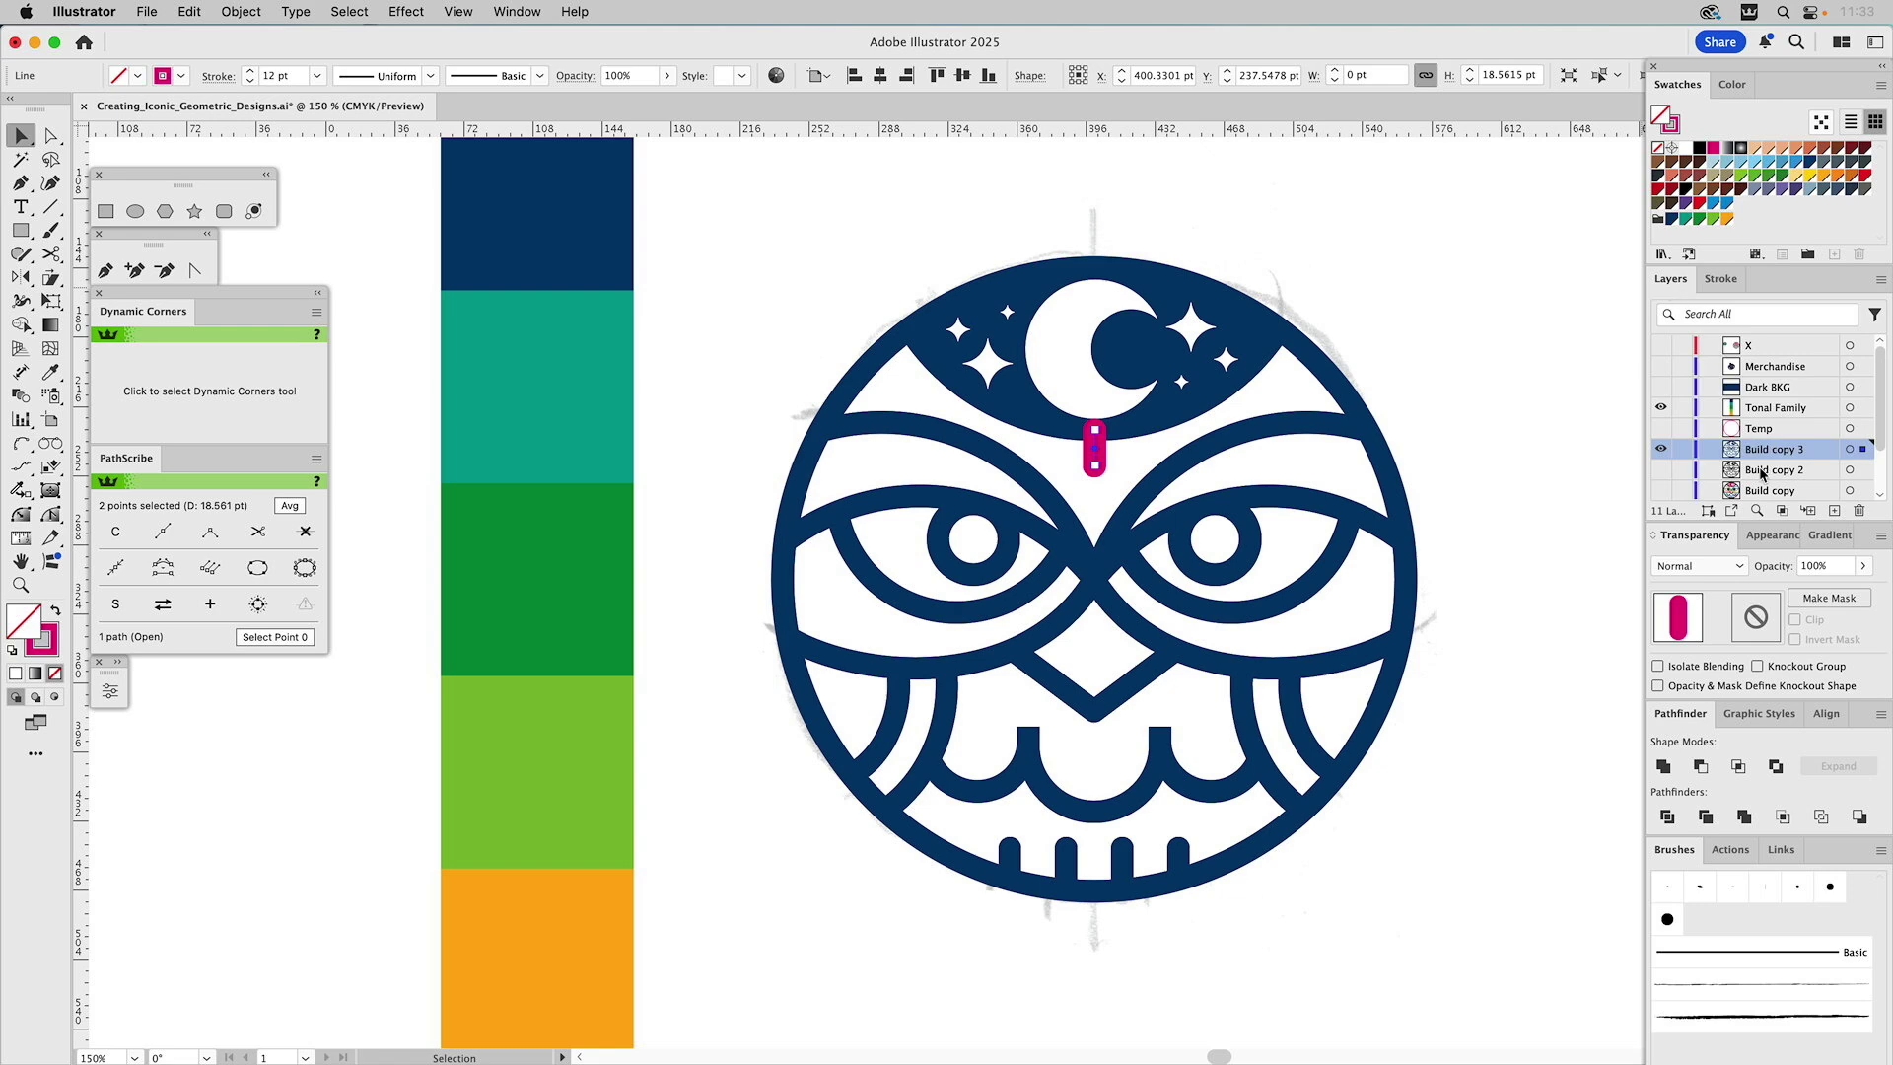
{"action": "scroll", "coordinate": [1771, 463], "scroll_direction": "down", "scroll_amount": 1}
{"action": "left_click_drag", "start_coordinate": [1863, 431], "coordinate": [1860, 492]}
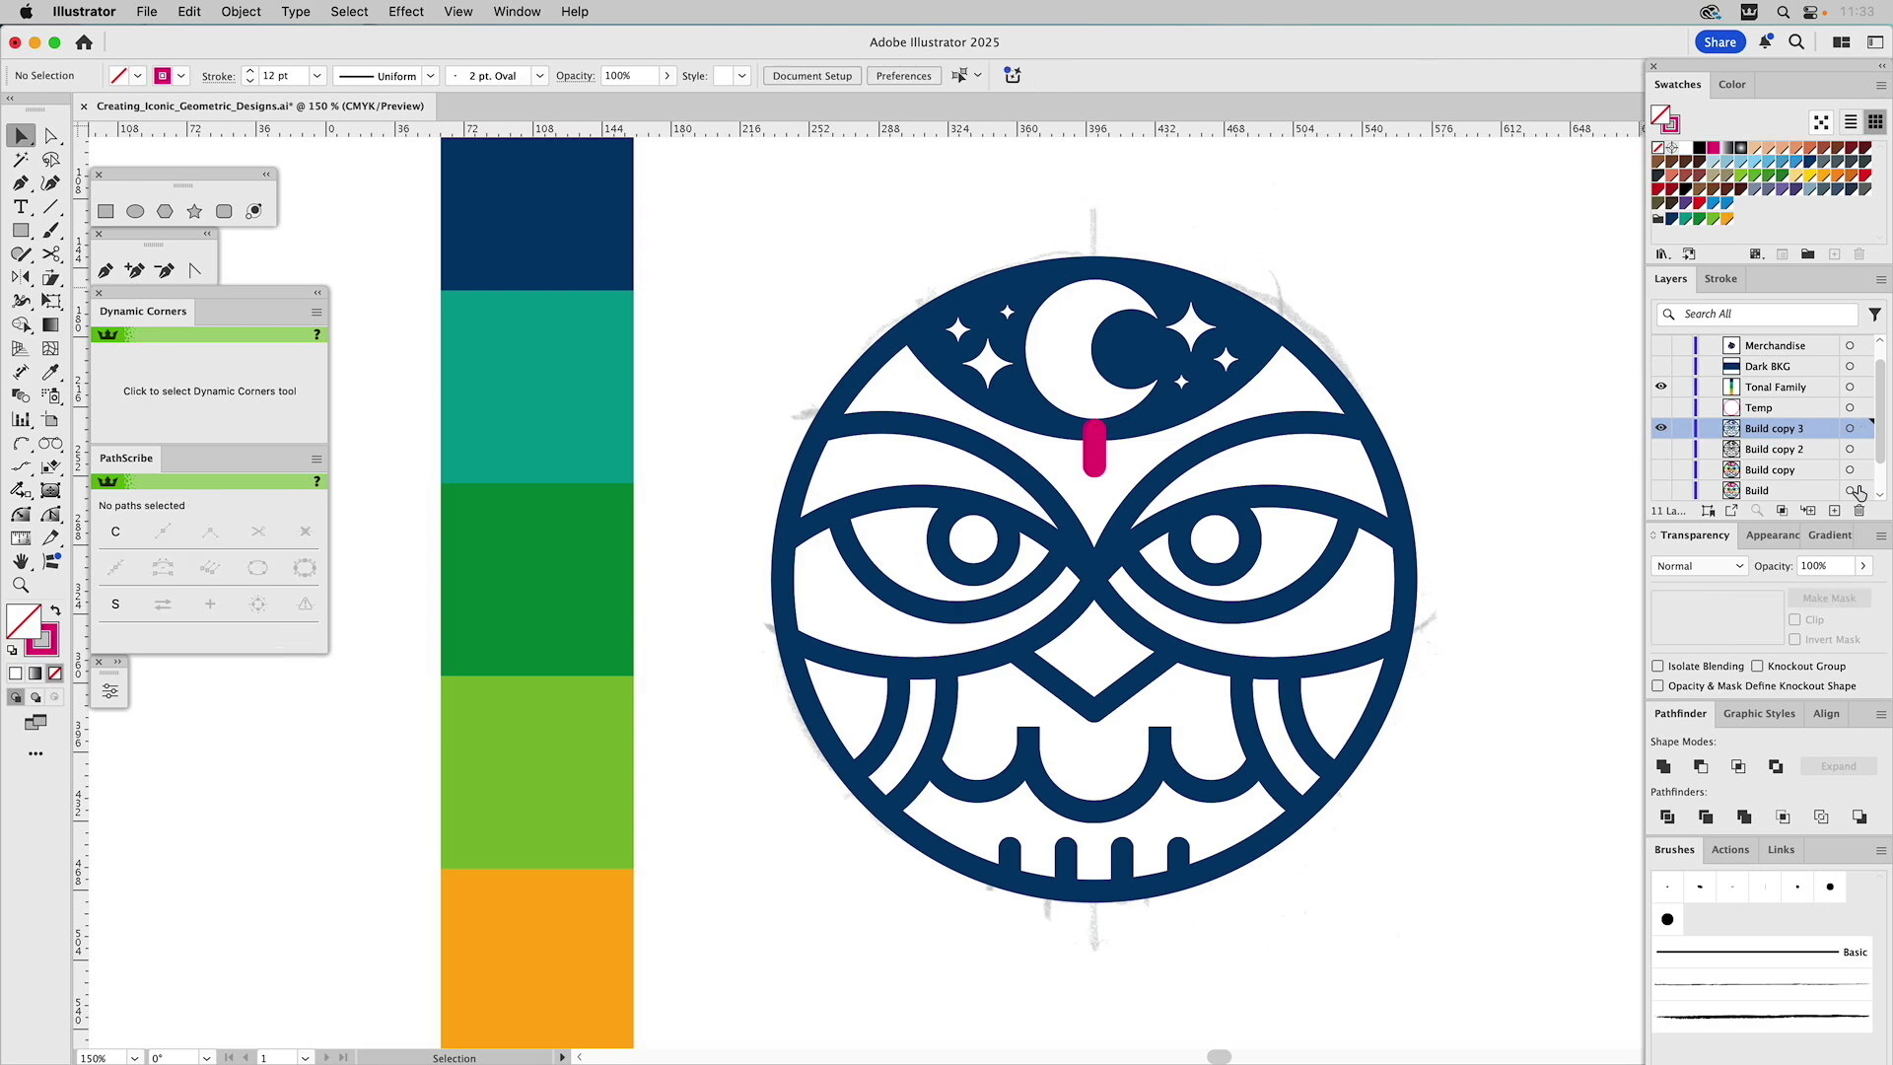
Outline the stroke of the magenta forehead line and copy the outlined bar to the Build copy and Build copy 2 layers
{"action": "left_click", "coordinate": [1095, 450]}
{"action": "left_click", "coordinate": [240, 11]}
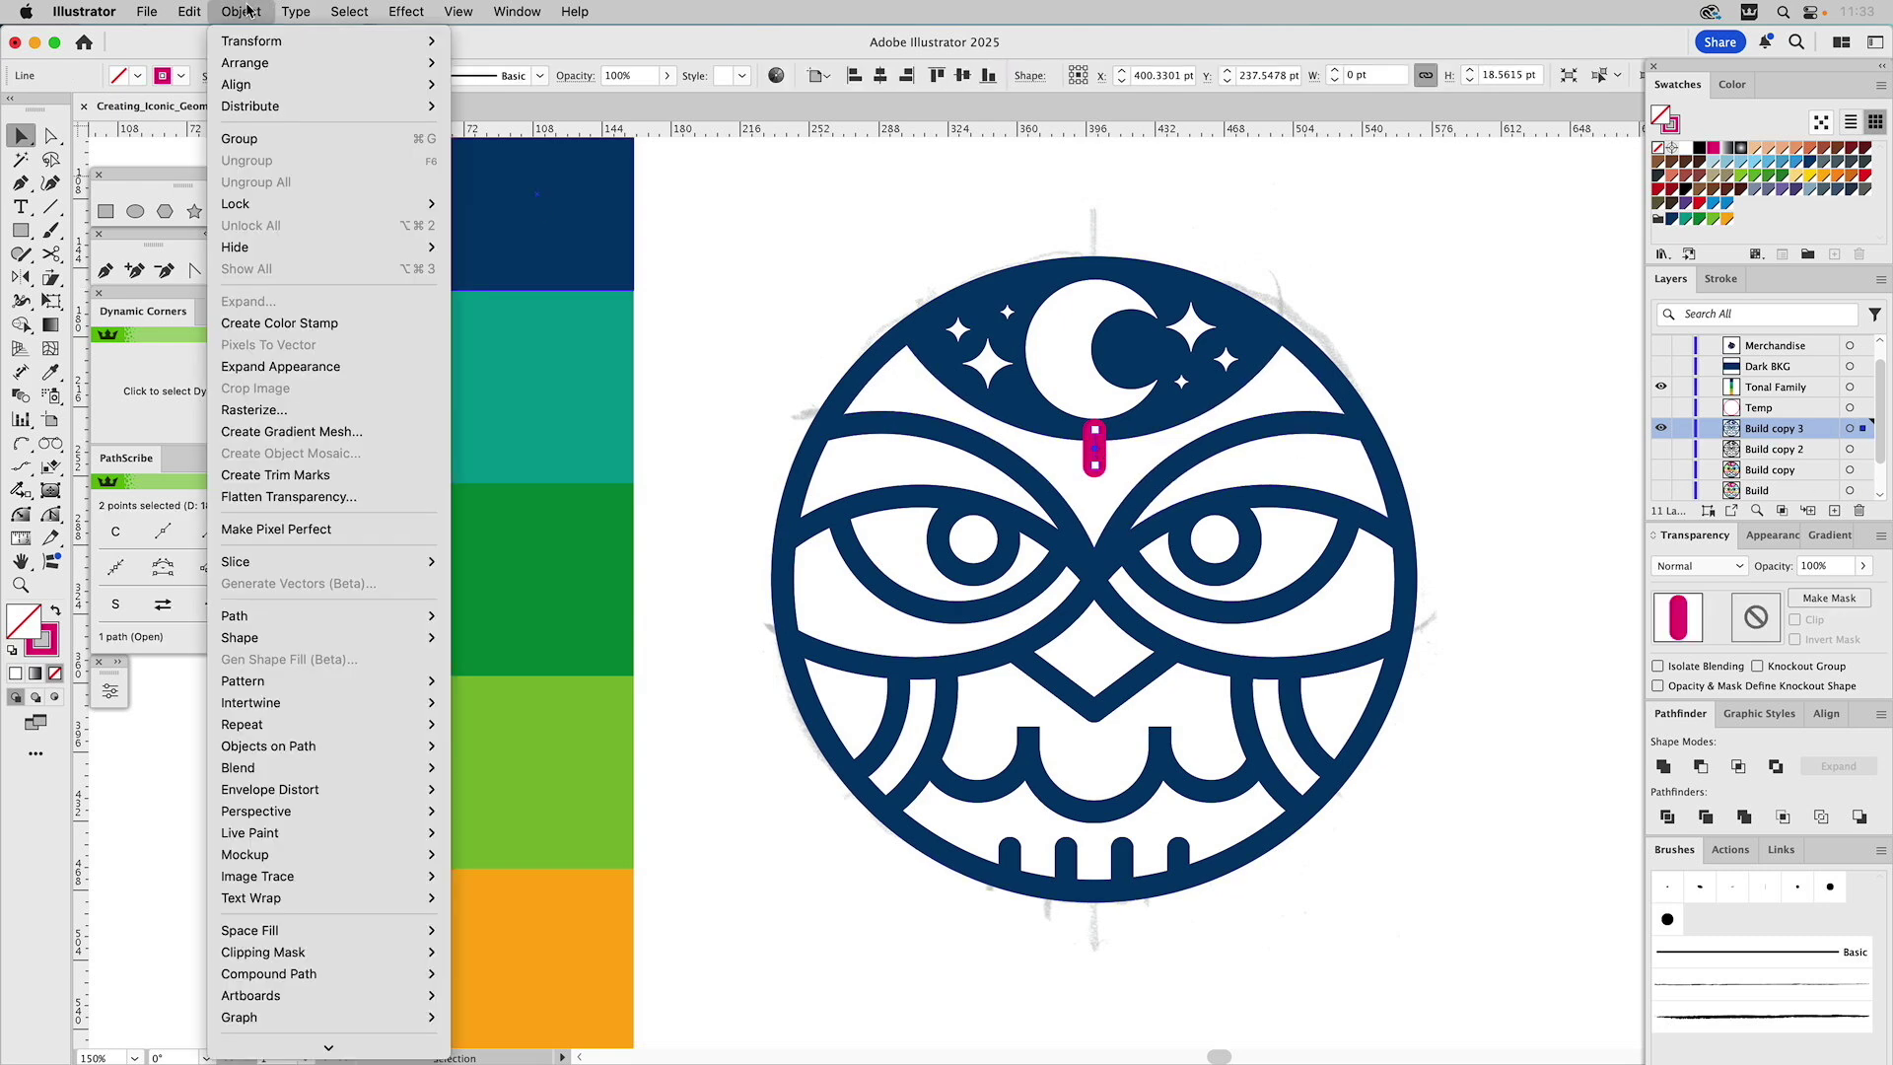
{"action": "mouse_move", "coordinate": [276, 626]}
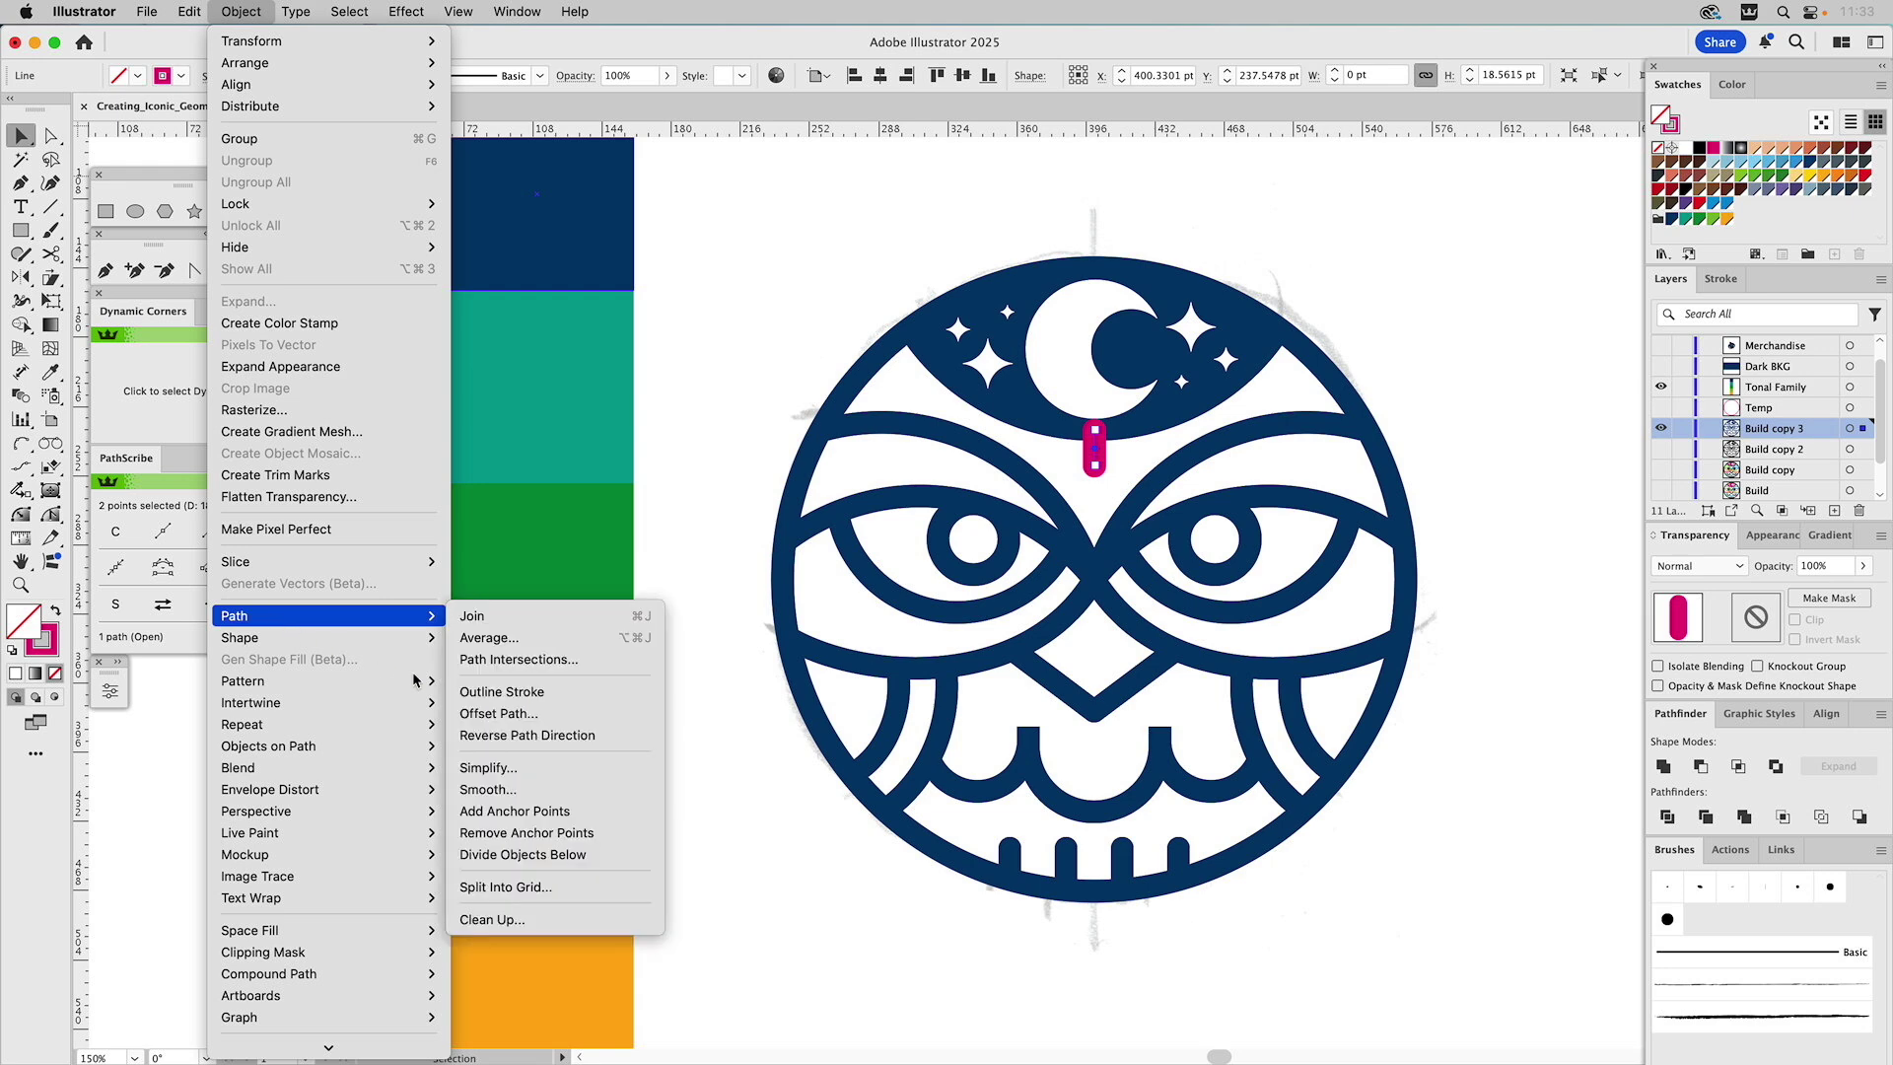
{"action": "left_click", "coordinate": [496, 693]}
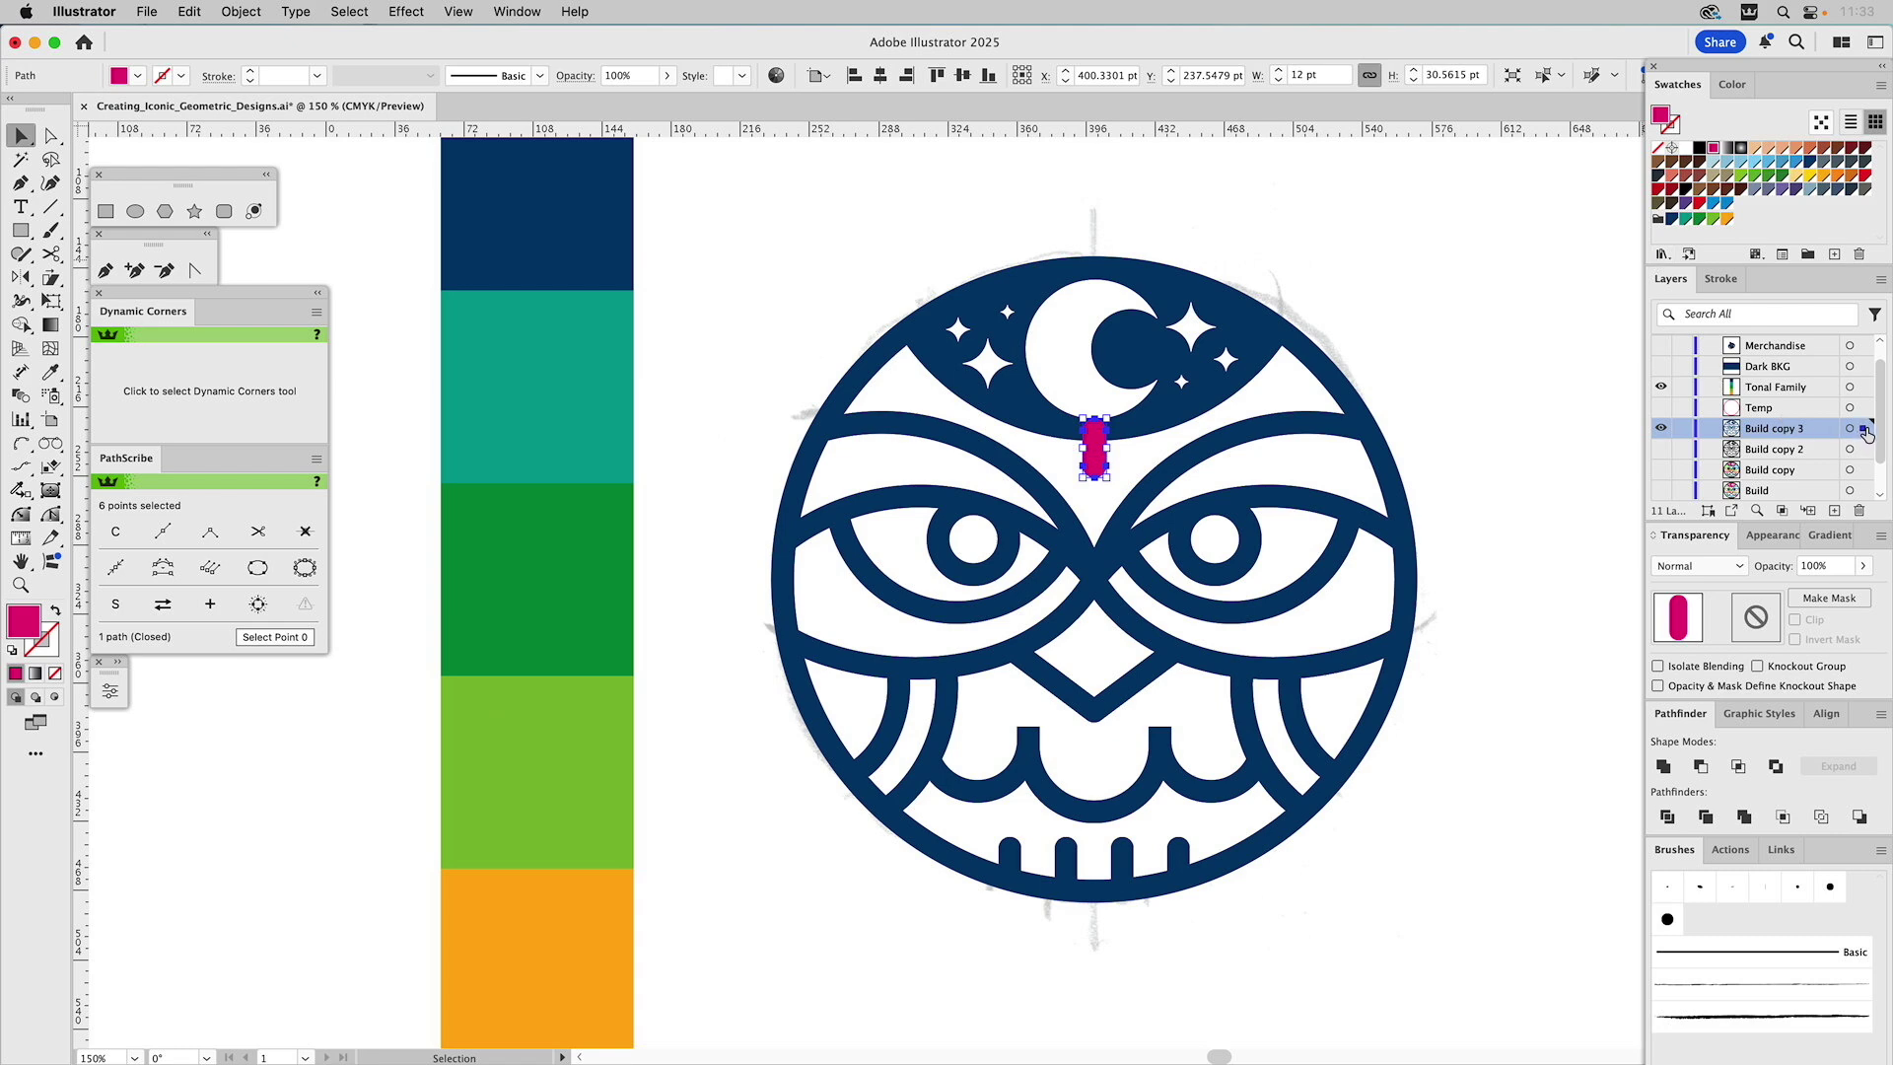
{"action": "left_click", "coordinate": [1866, 471]}
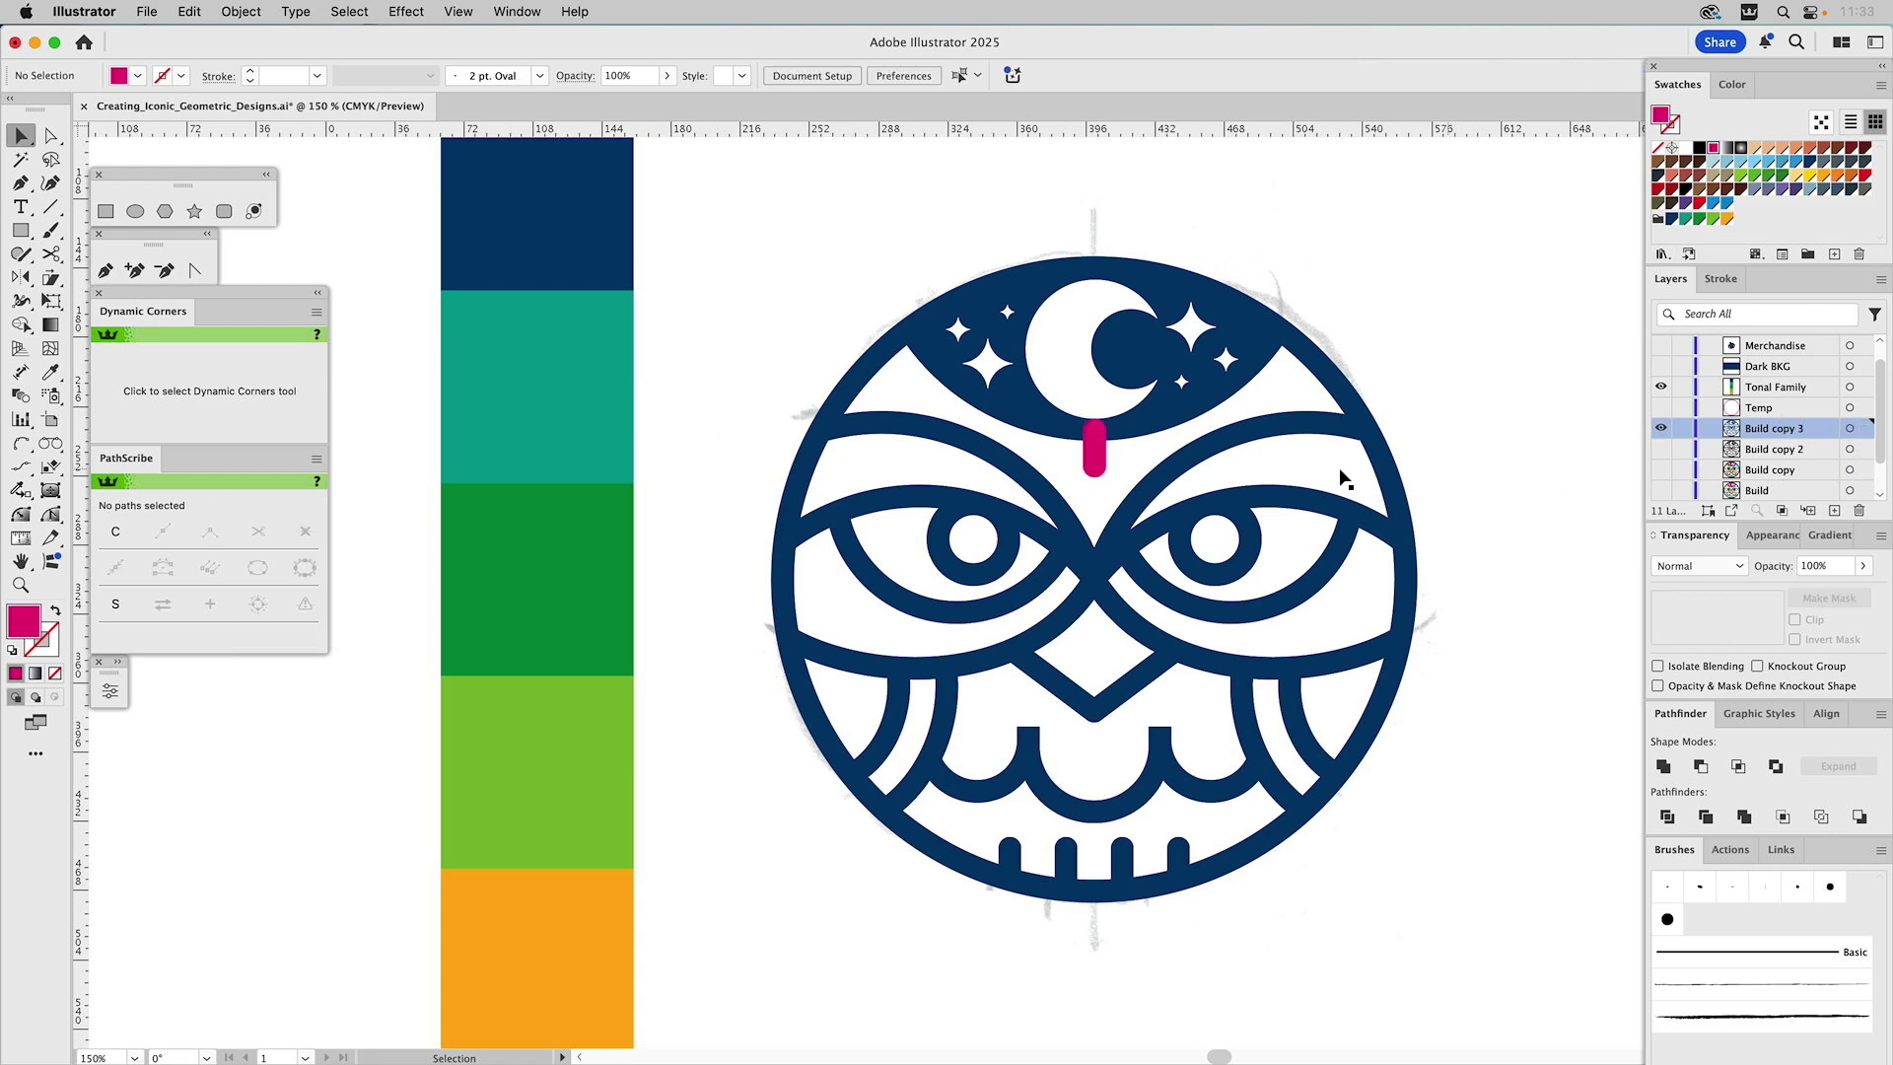
{"action": "left_click", "coordinate": [1092, 456]}
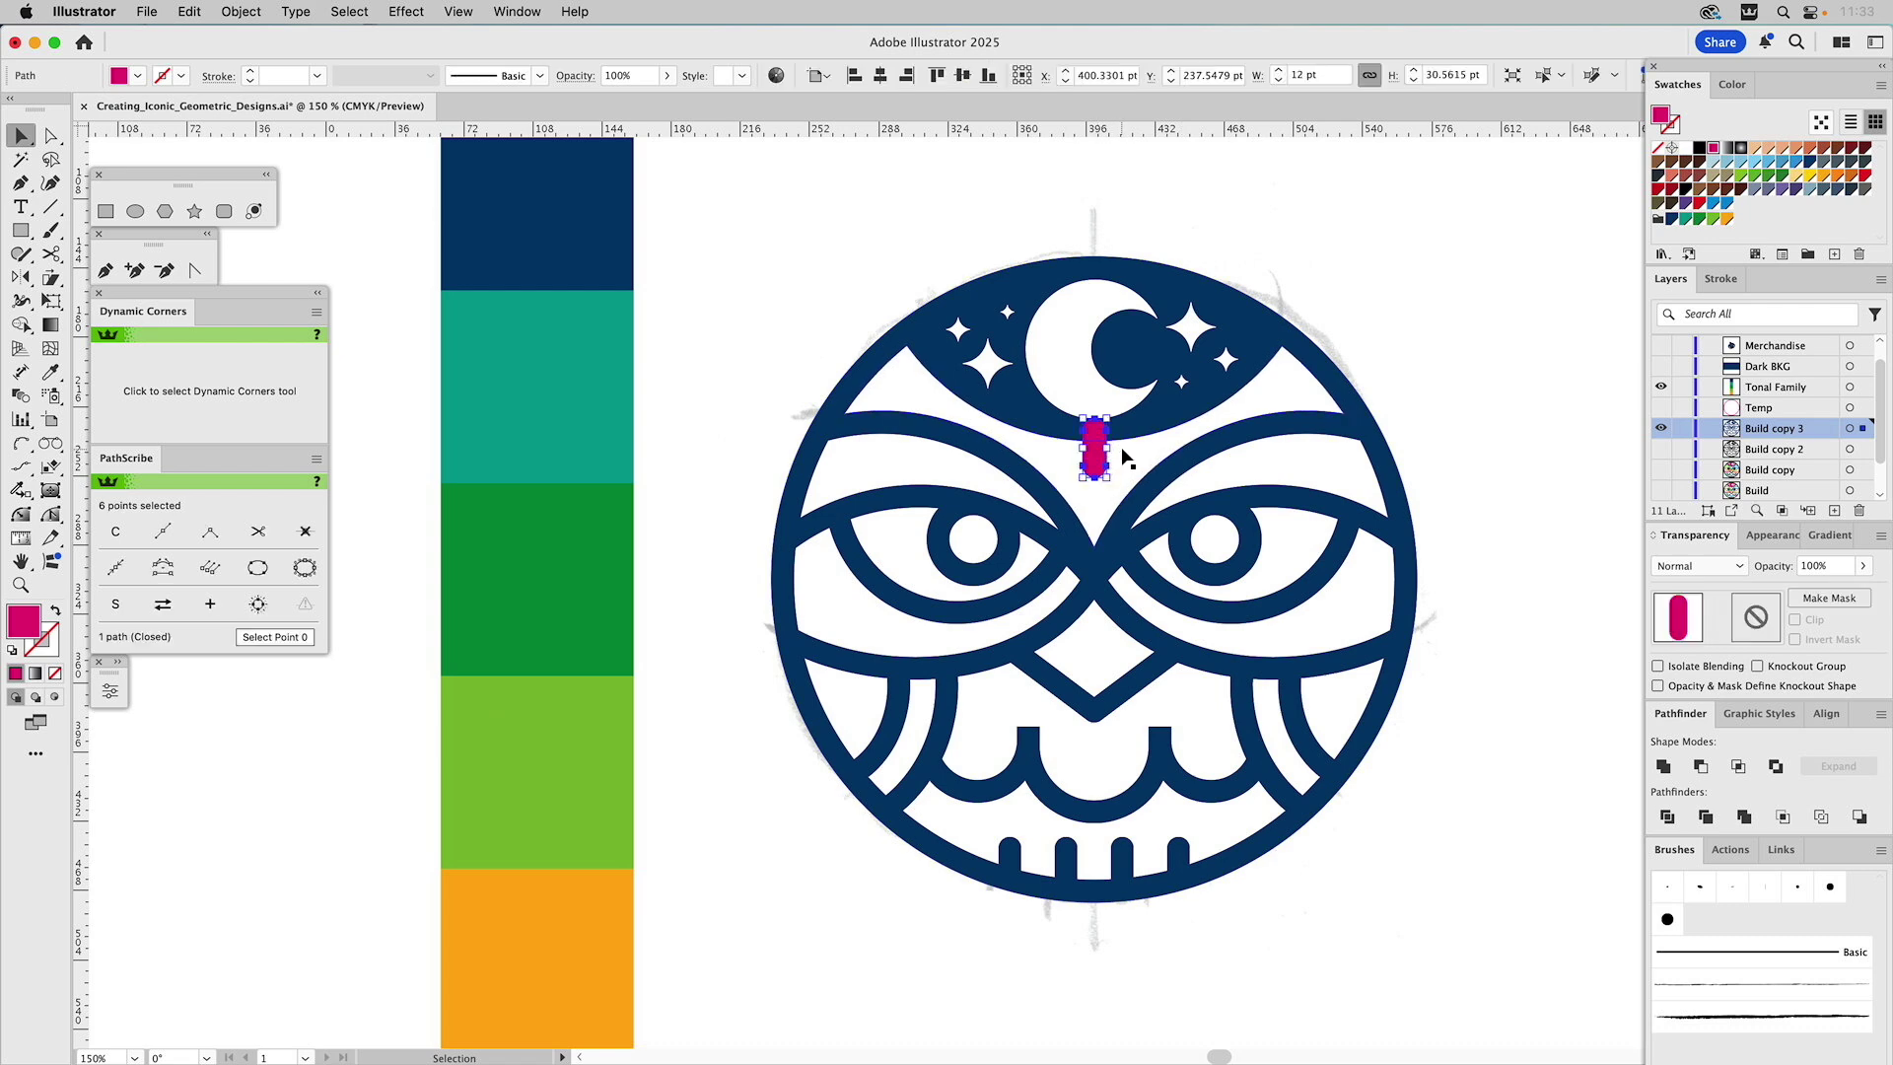
{"action": "left_click", "coordinate": [1864, 450]}
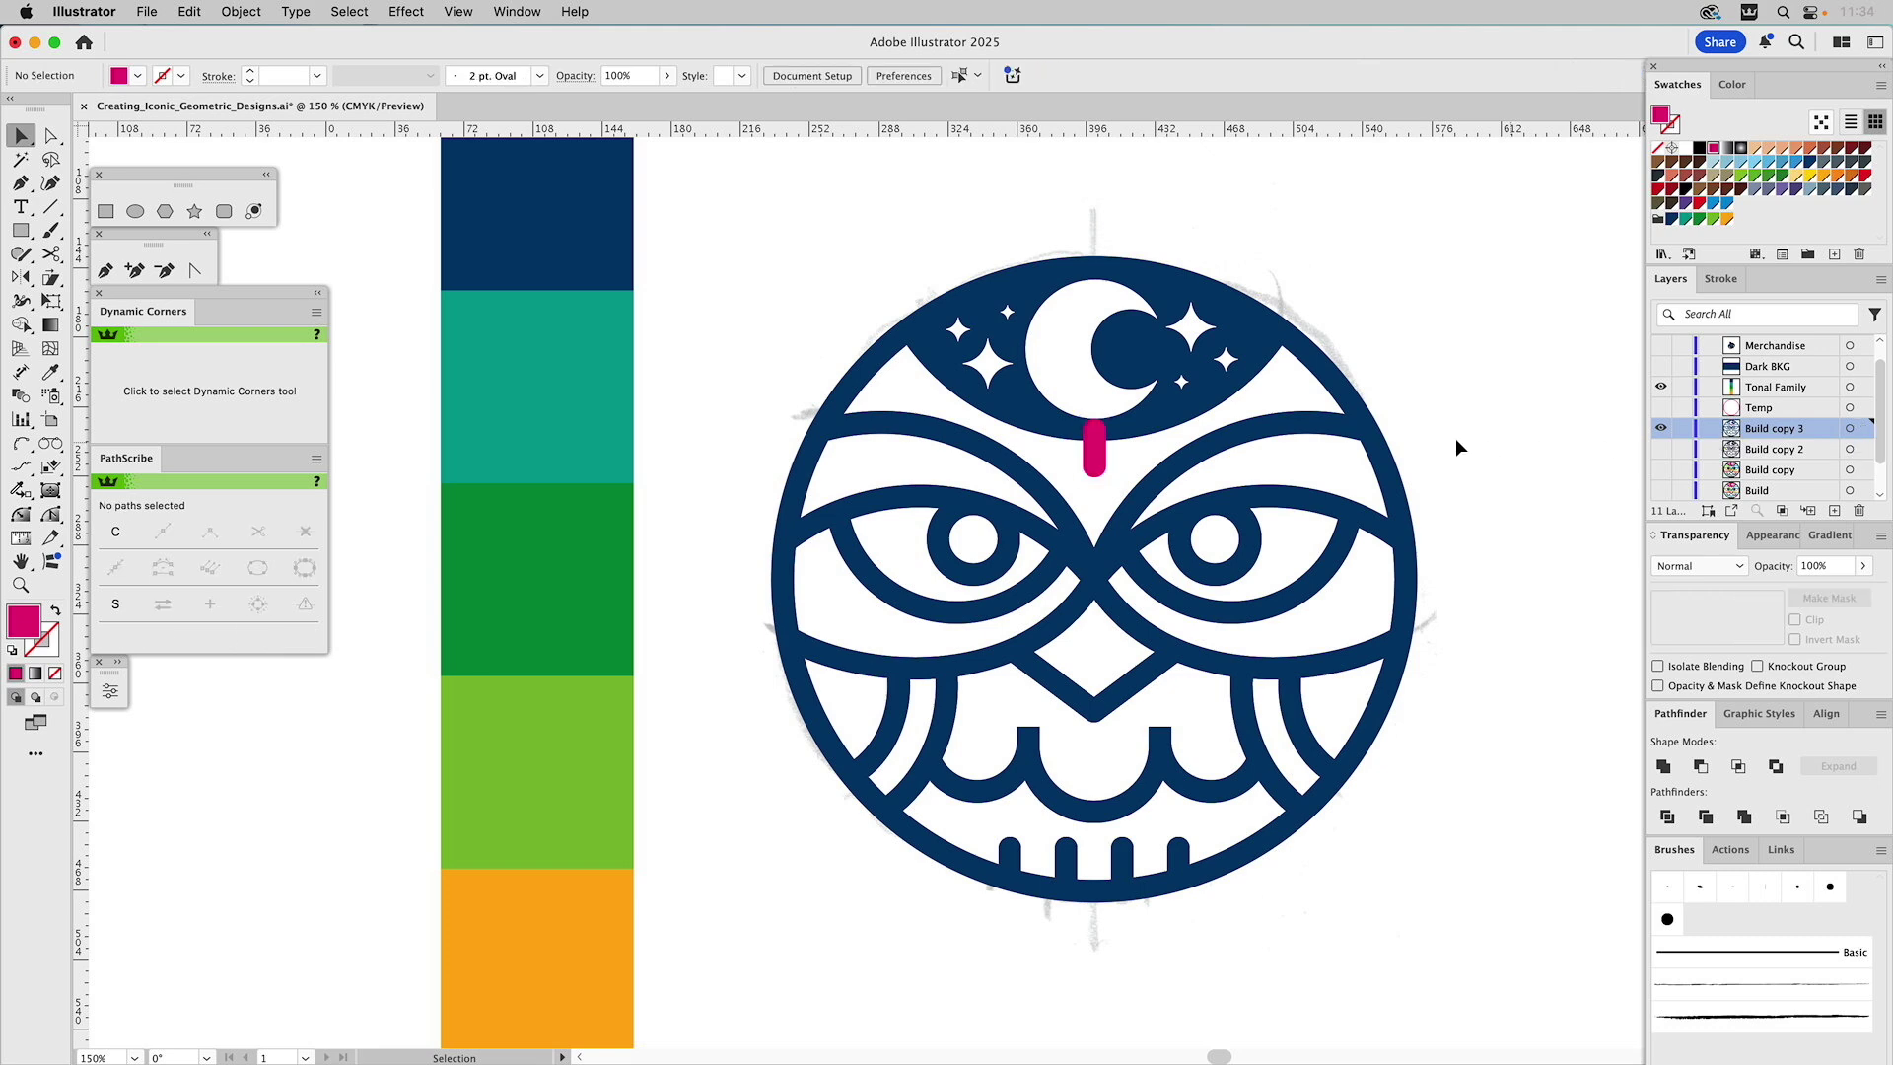
Subtract the outlined magenta bar from the white brow shape with Minus Front on the Build copy 3 layer
{"action": "left_click", "coordinate": [1097, 455]}
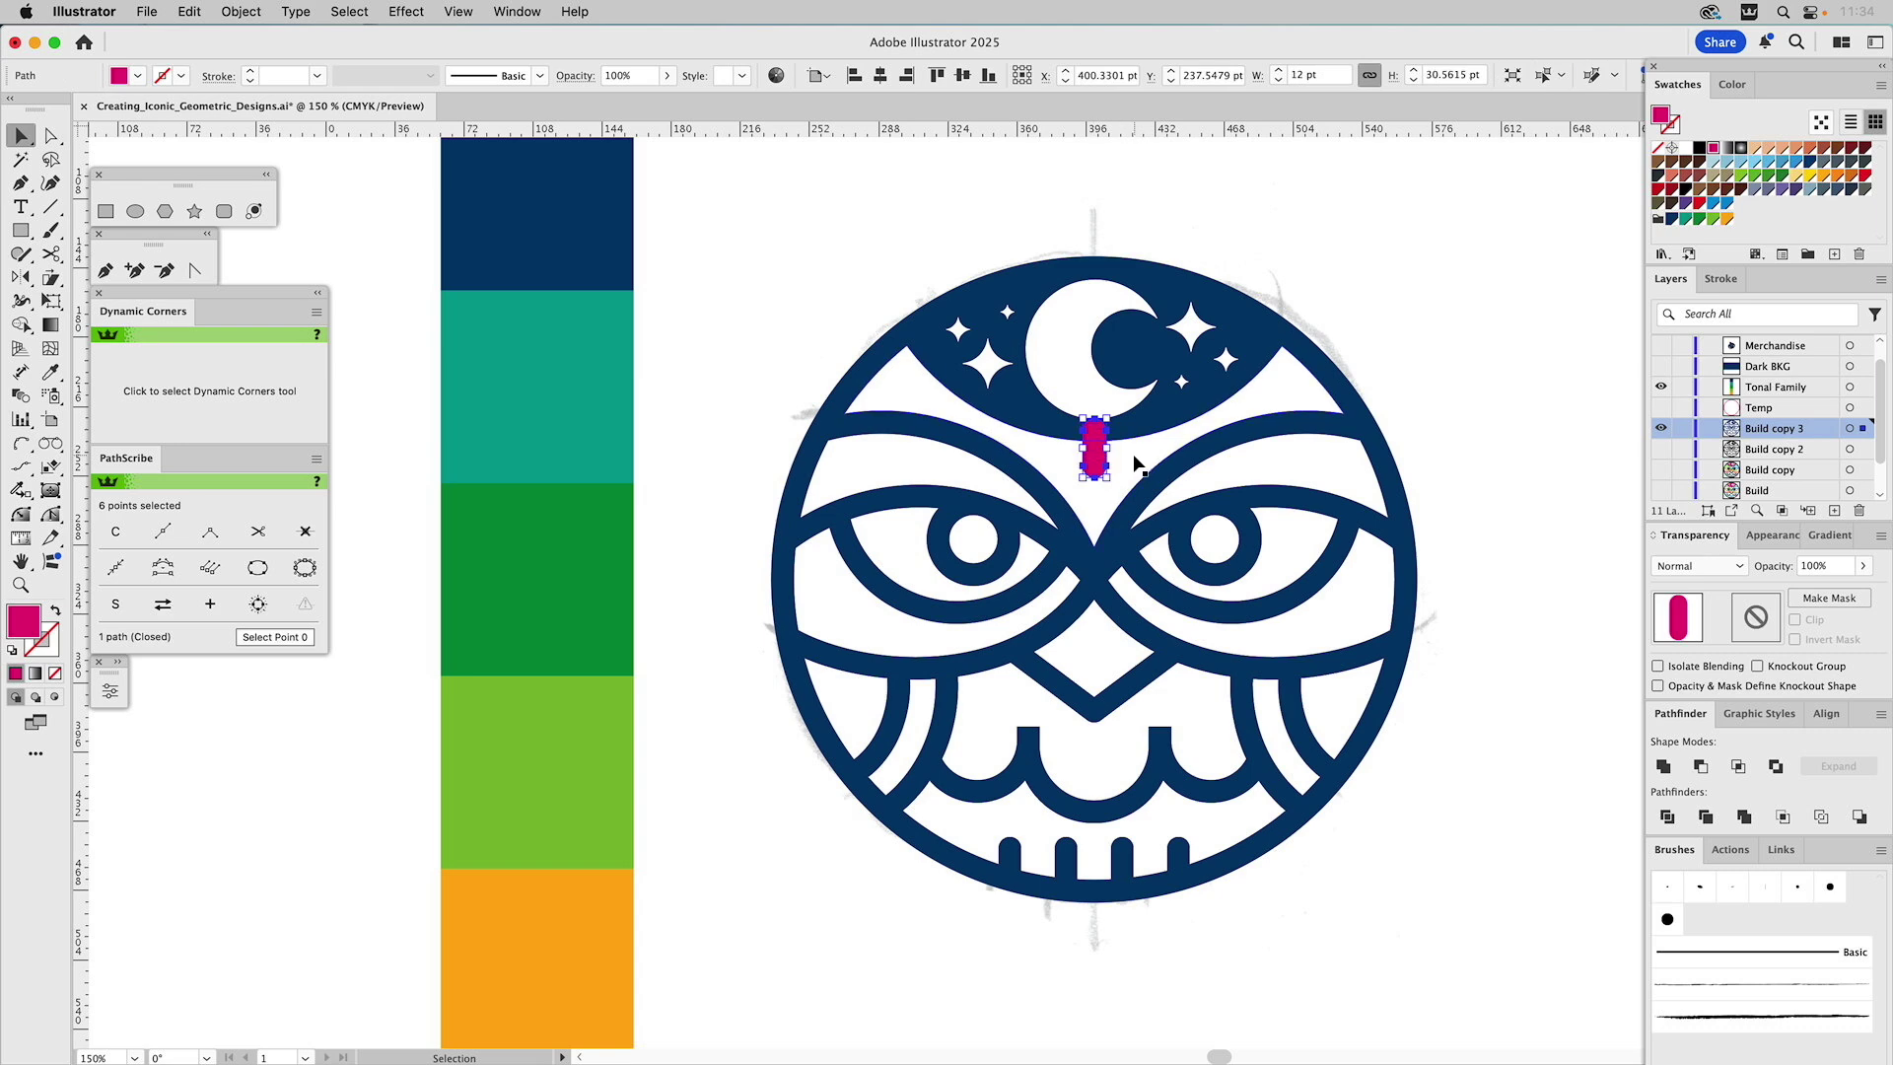
{"action": "left_click", "coordinate": [1700, 768]}
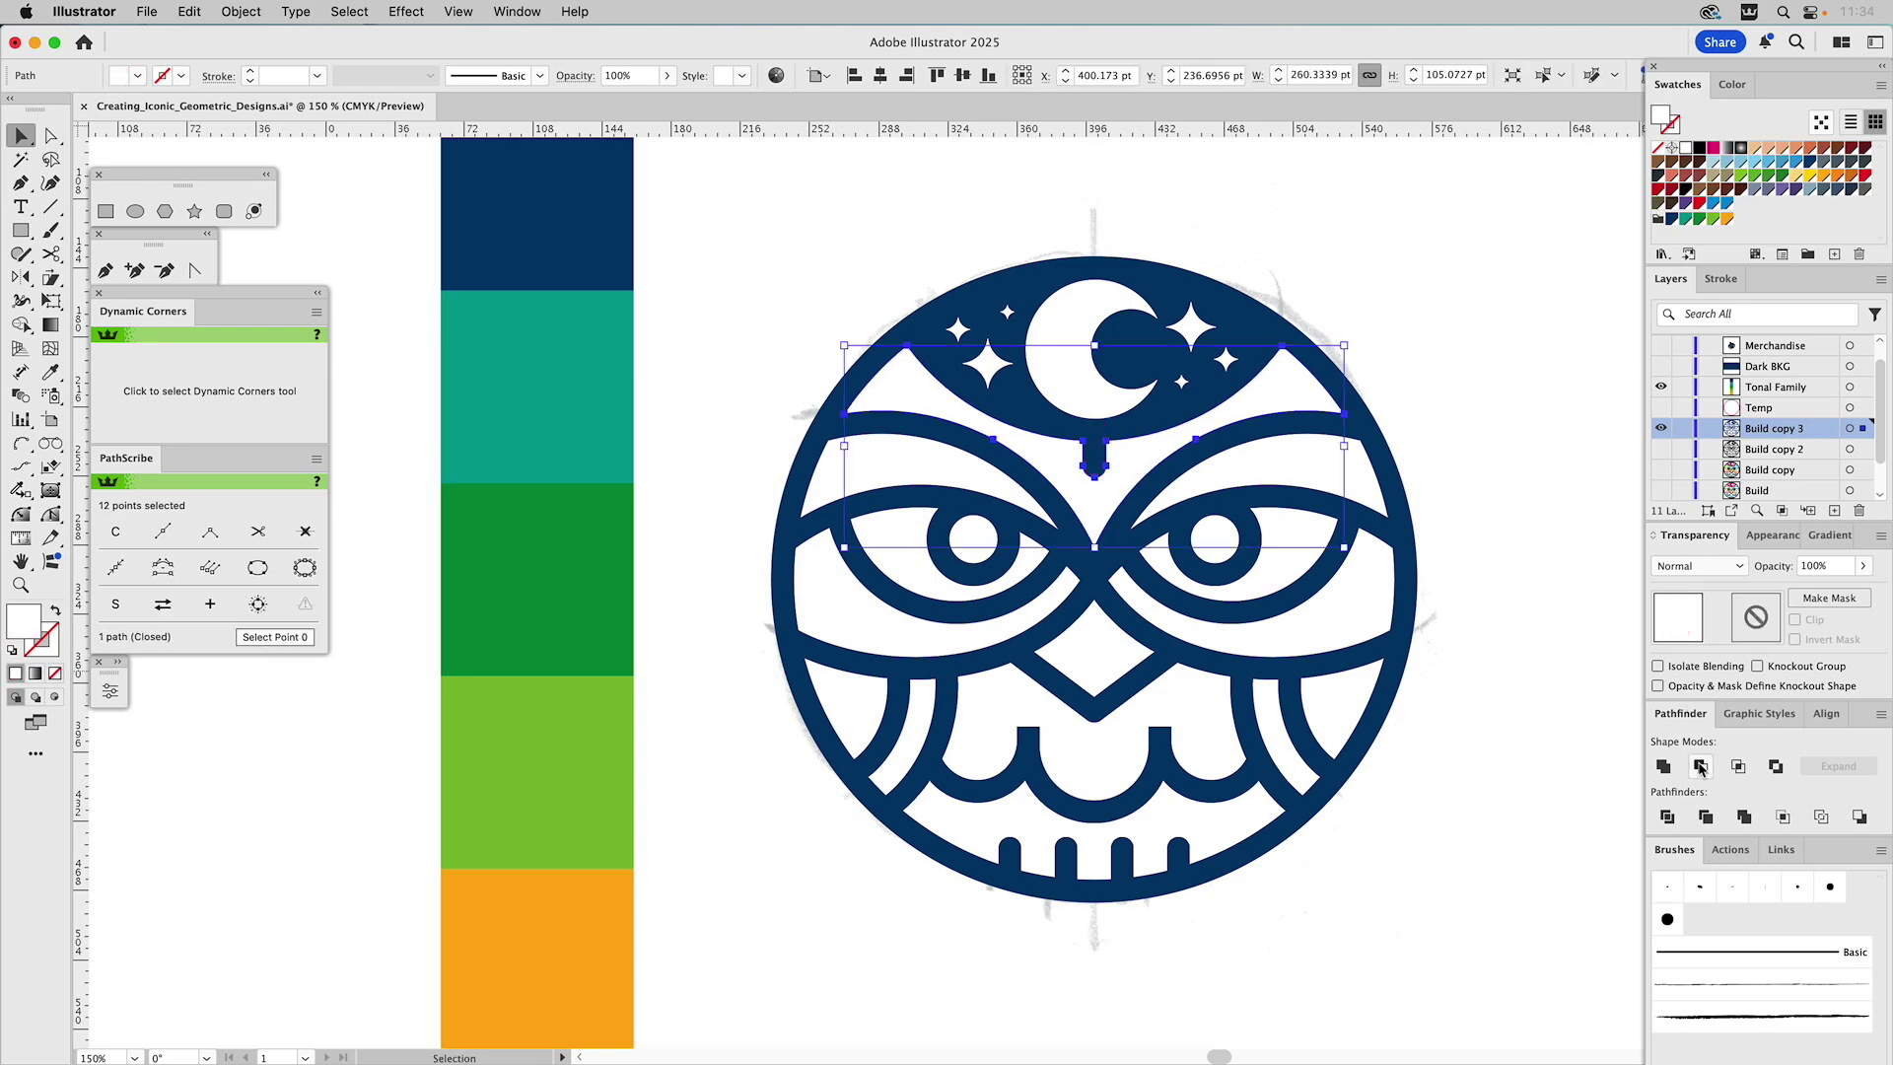
{"action": "left_click", "coordinate": [1512, 306]}
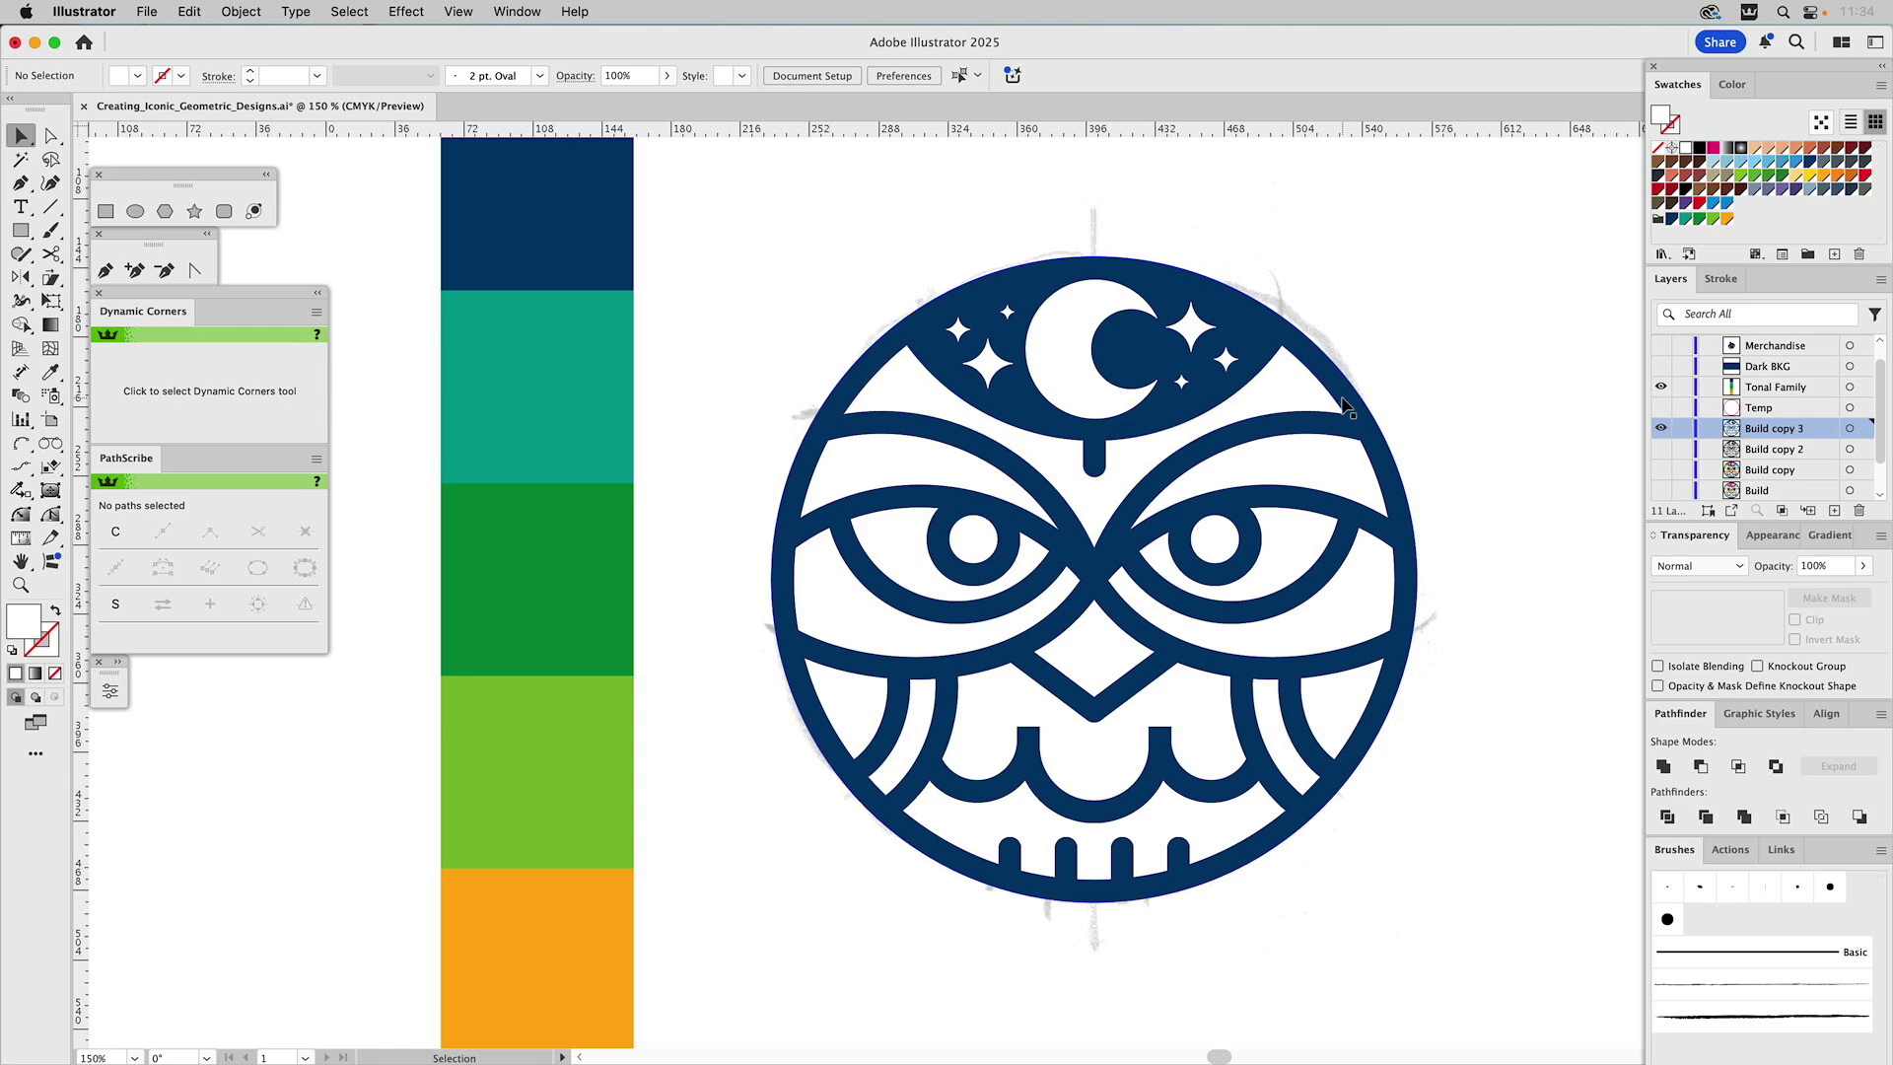
Fill the brow shape with the palette's teal and both upper eyelid shapes with its dark green
{"action": "left_click", "coordinate": [1281, 378]}
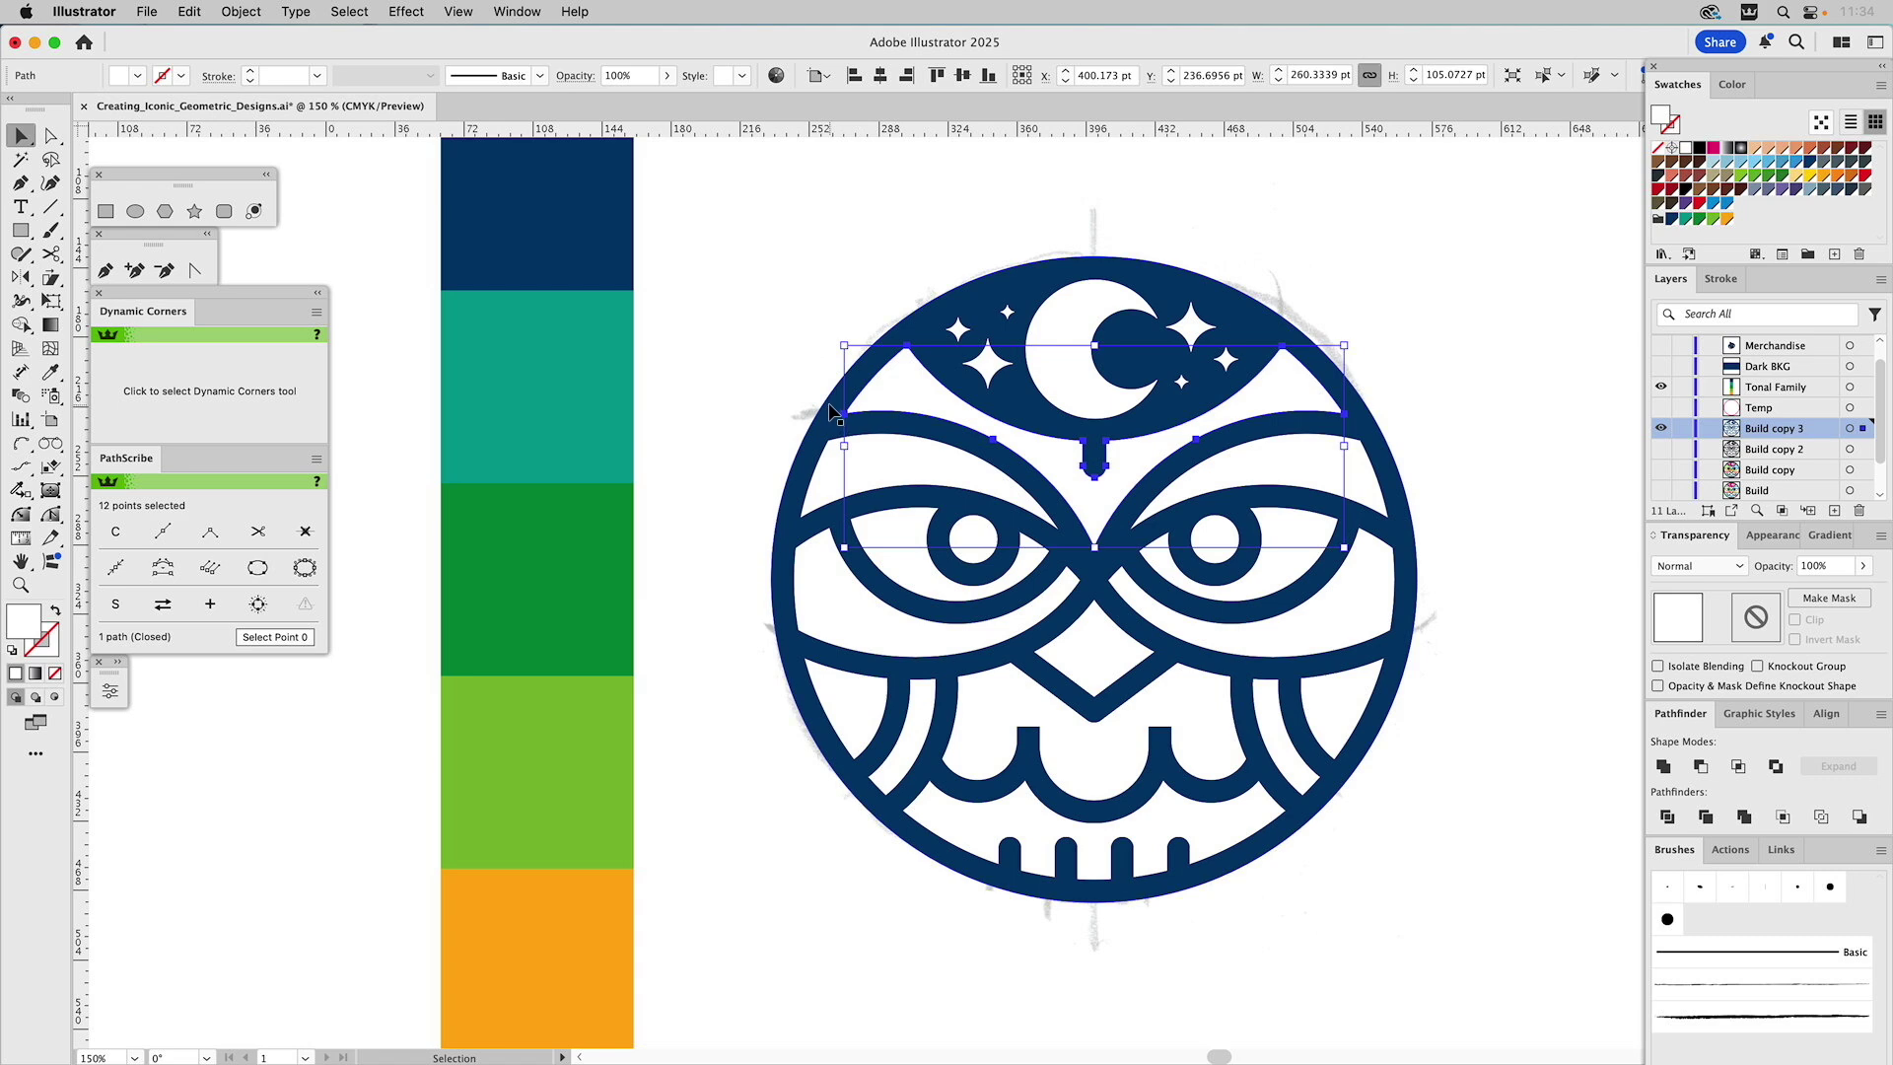
{"action": "key", "text": "i"}
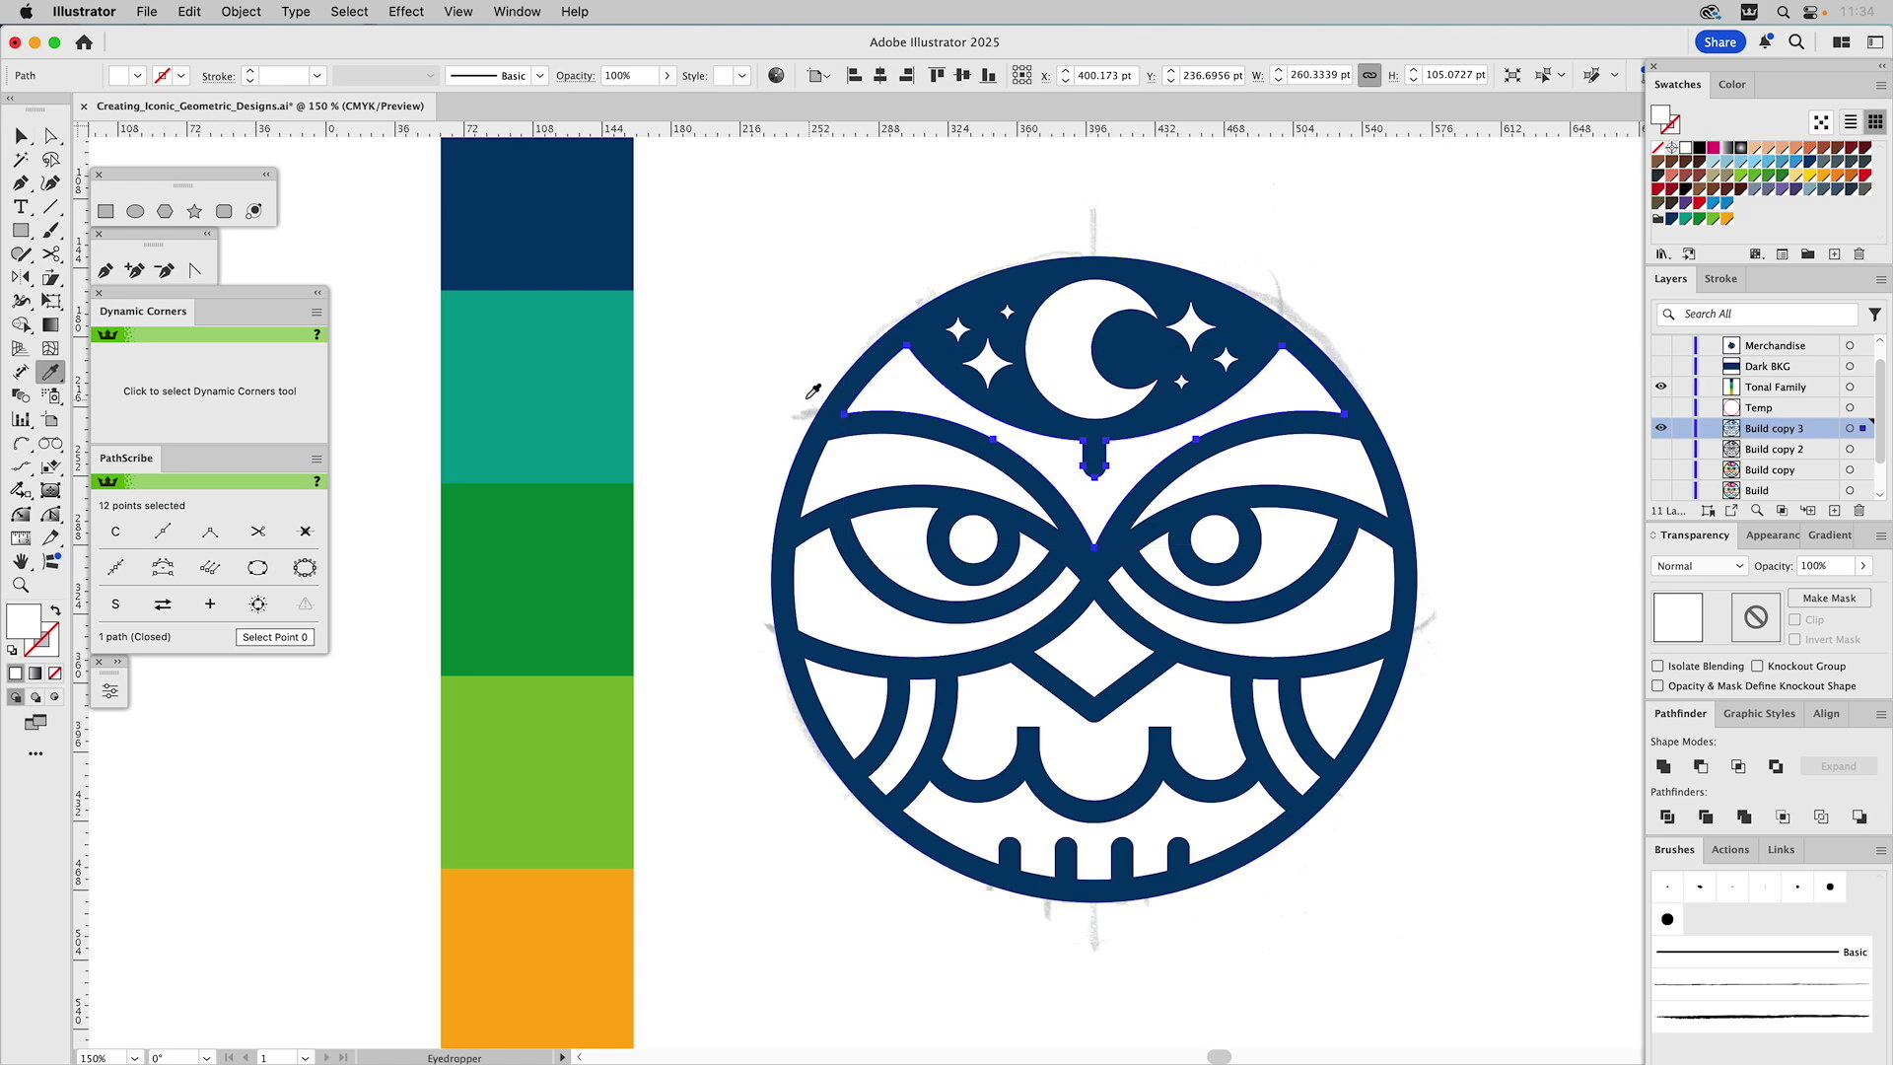
{"action": "left_click", "coordinate": [577, 403]}
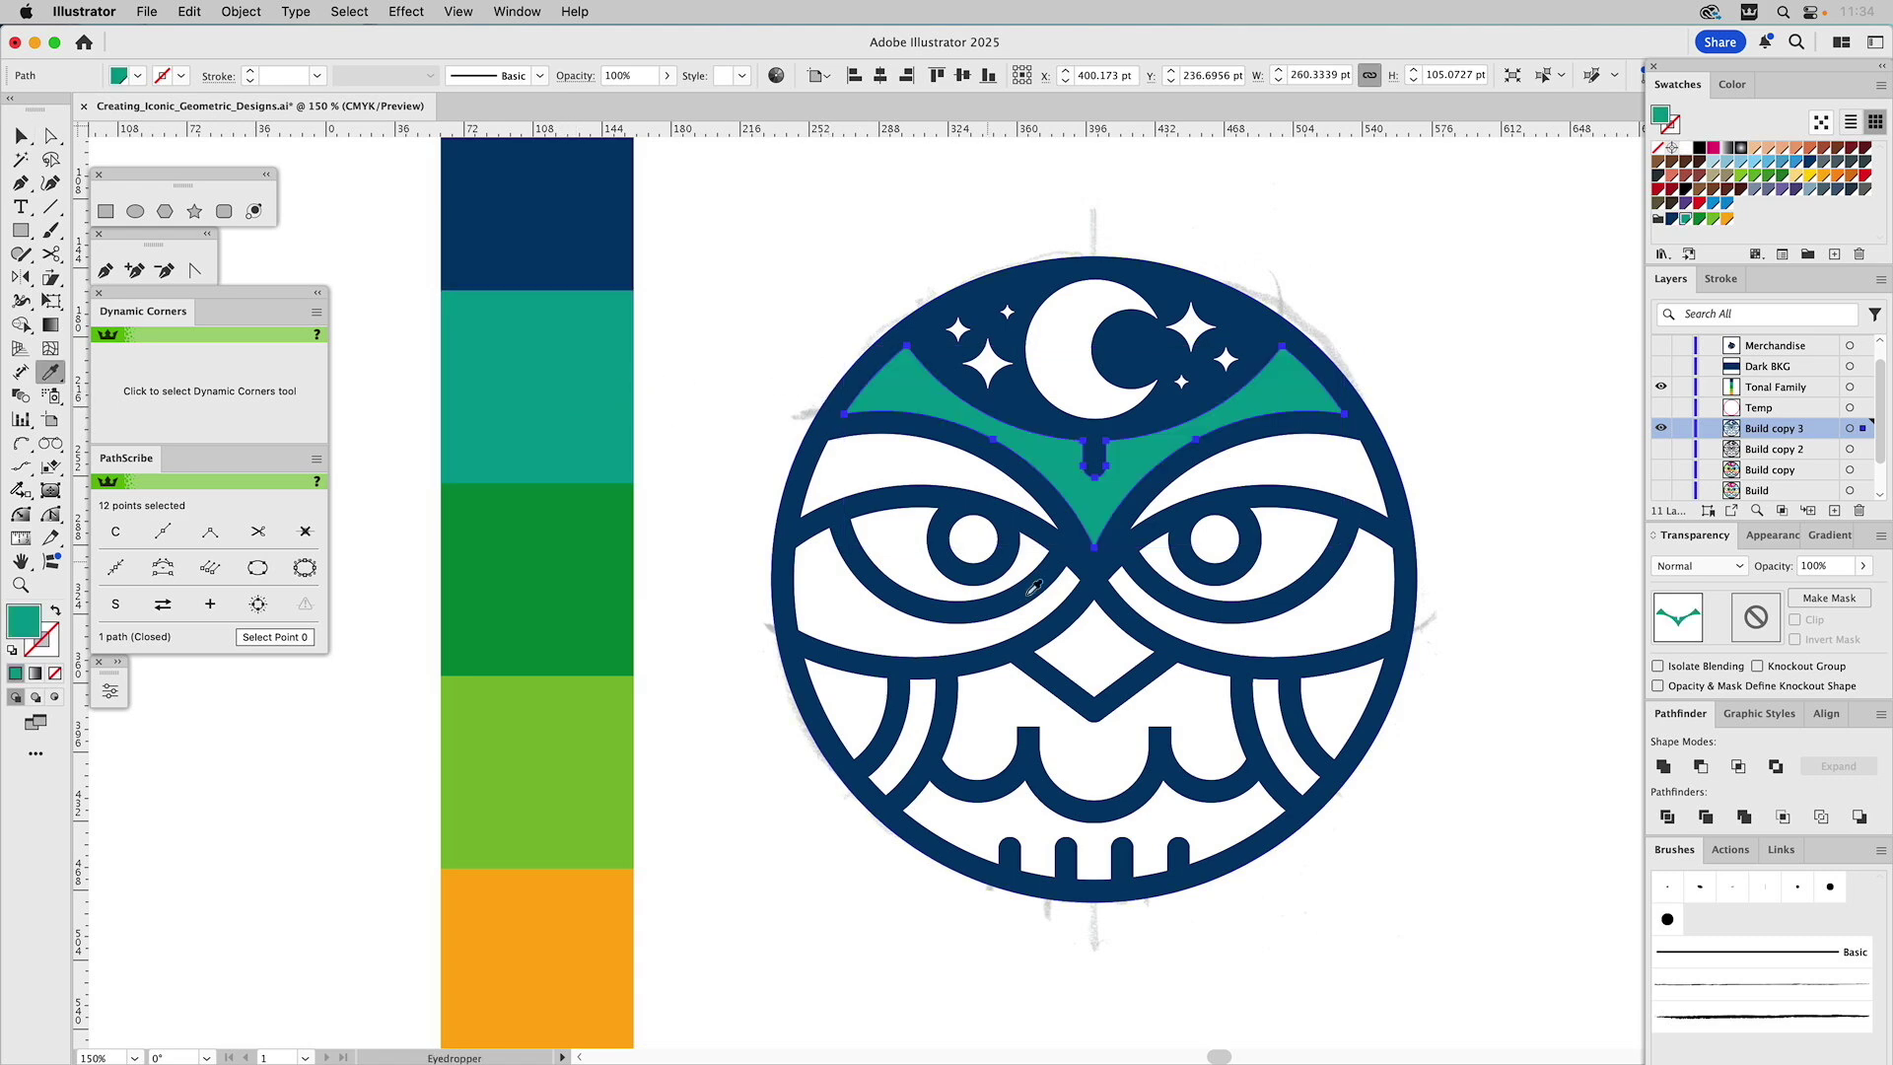
{"action": "left_click", "coordinate": [925, 466], "text": "super"}
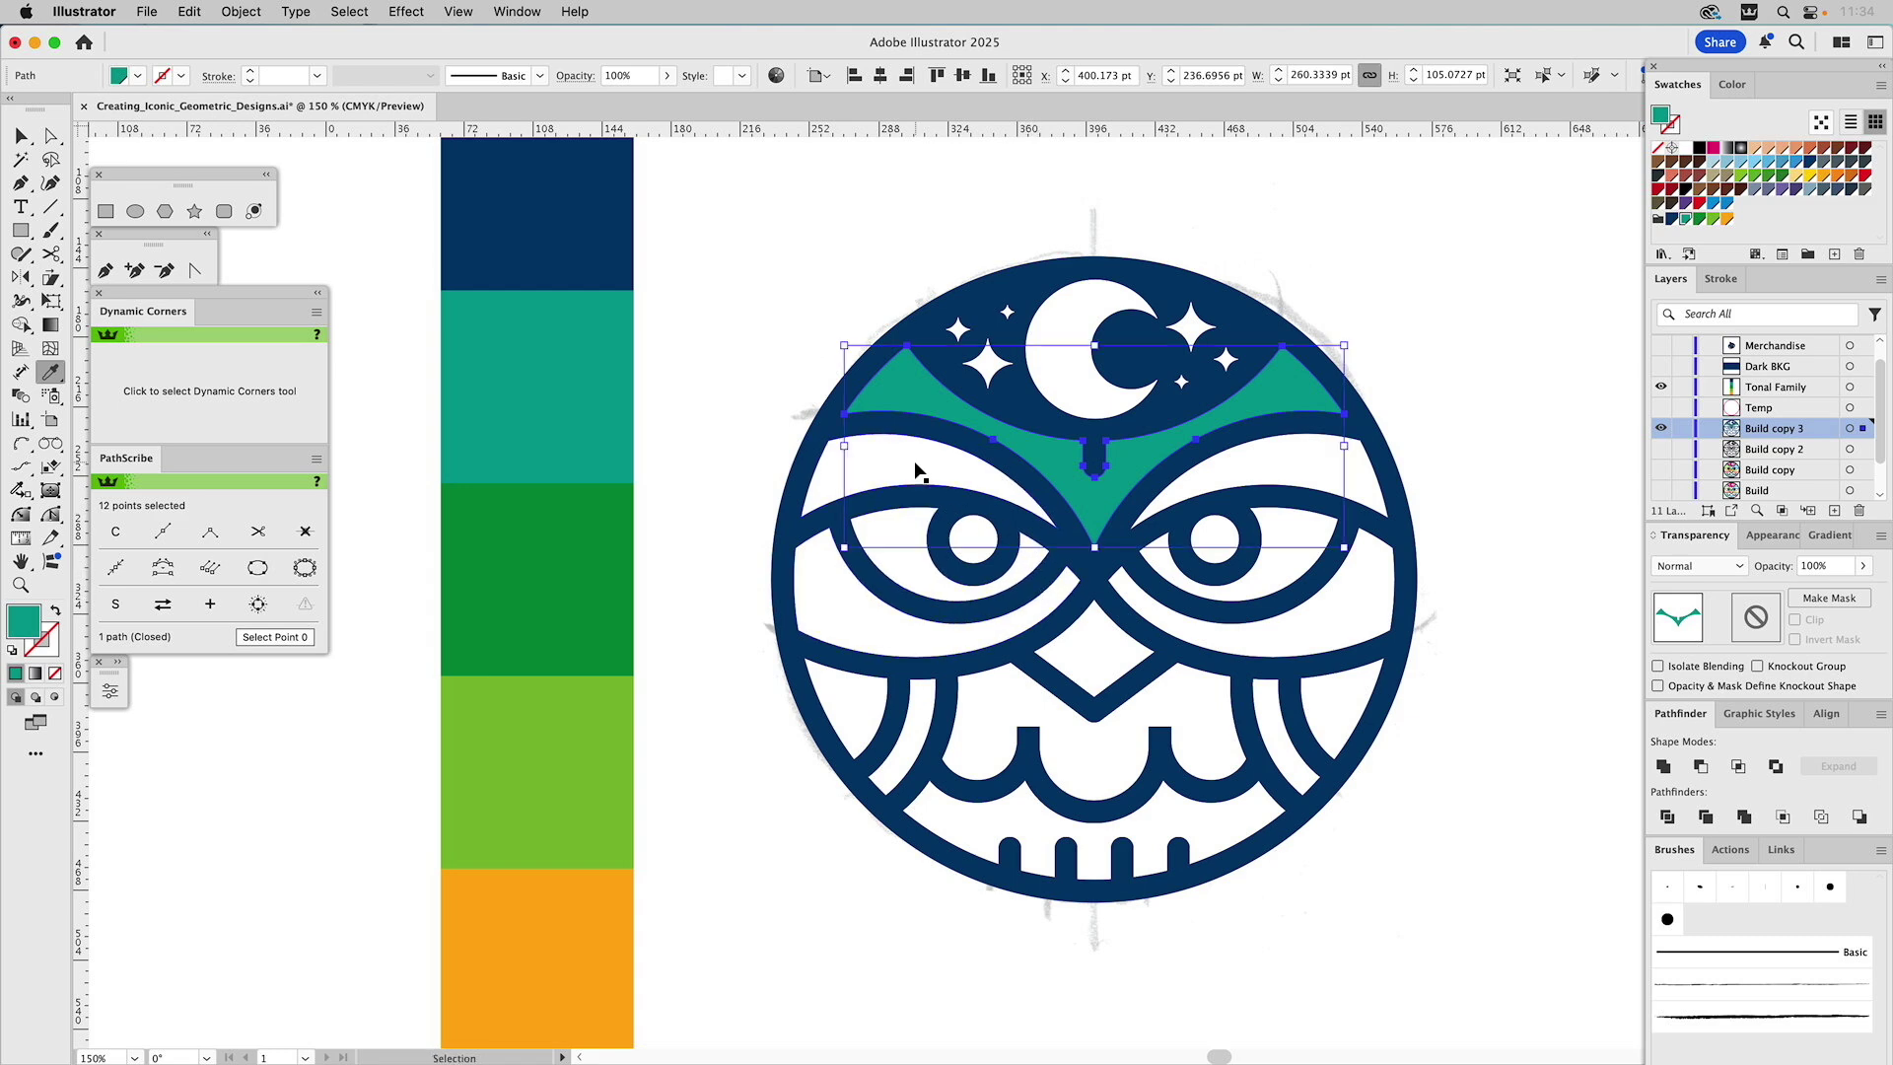
{"action": "left_click", "coordinate": [1281, 480], "text": "shift+super"}
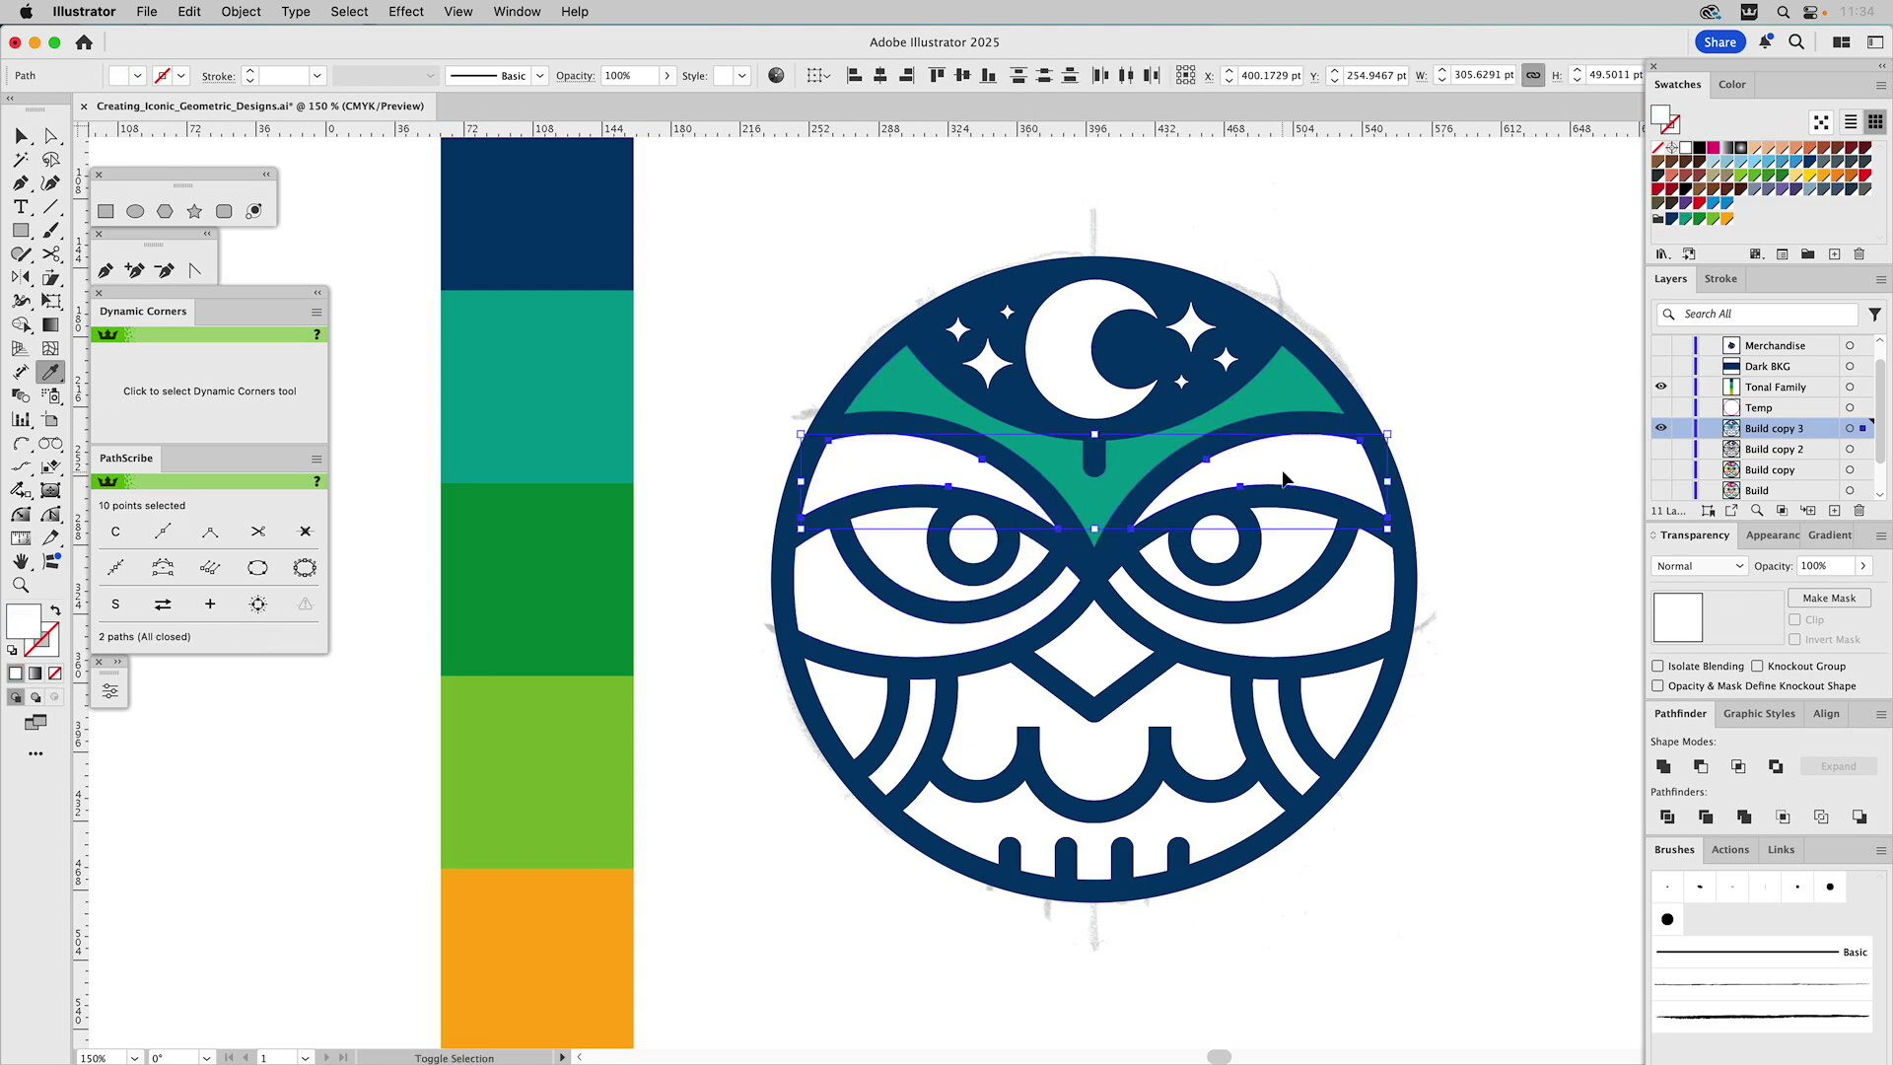
{"action": "left_click", "coordinate": [569, 527]}
Fill the two shapes beneath the eyes with the palette's light green
{"action": "left_click", "coordinate": [862, 619], "text": "super"}
{"action": "left_click", "coordinate": [1173, 621], "text": "shift+super"}
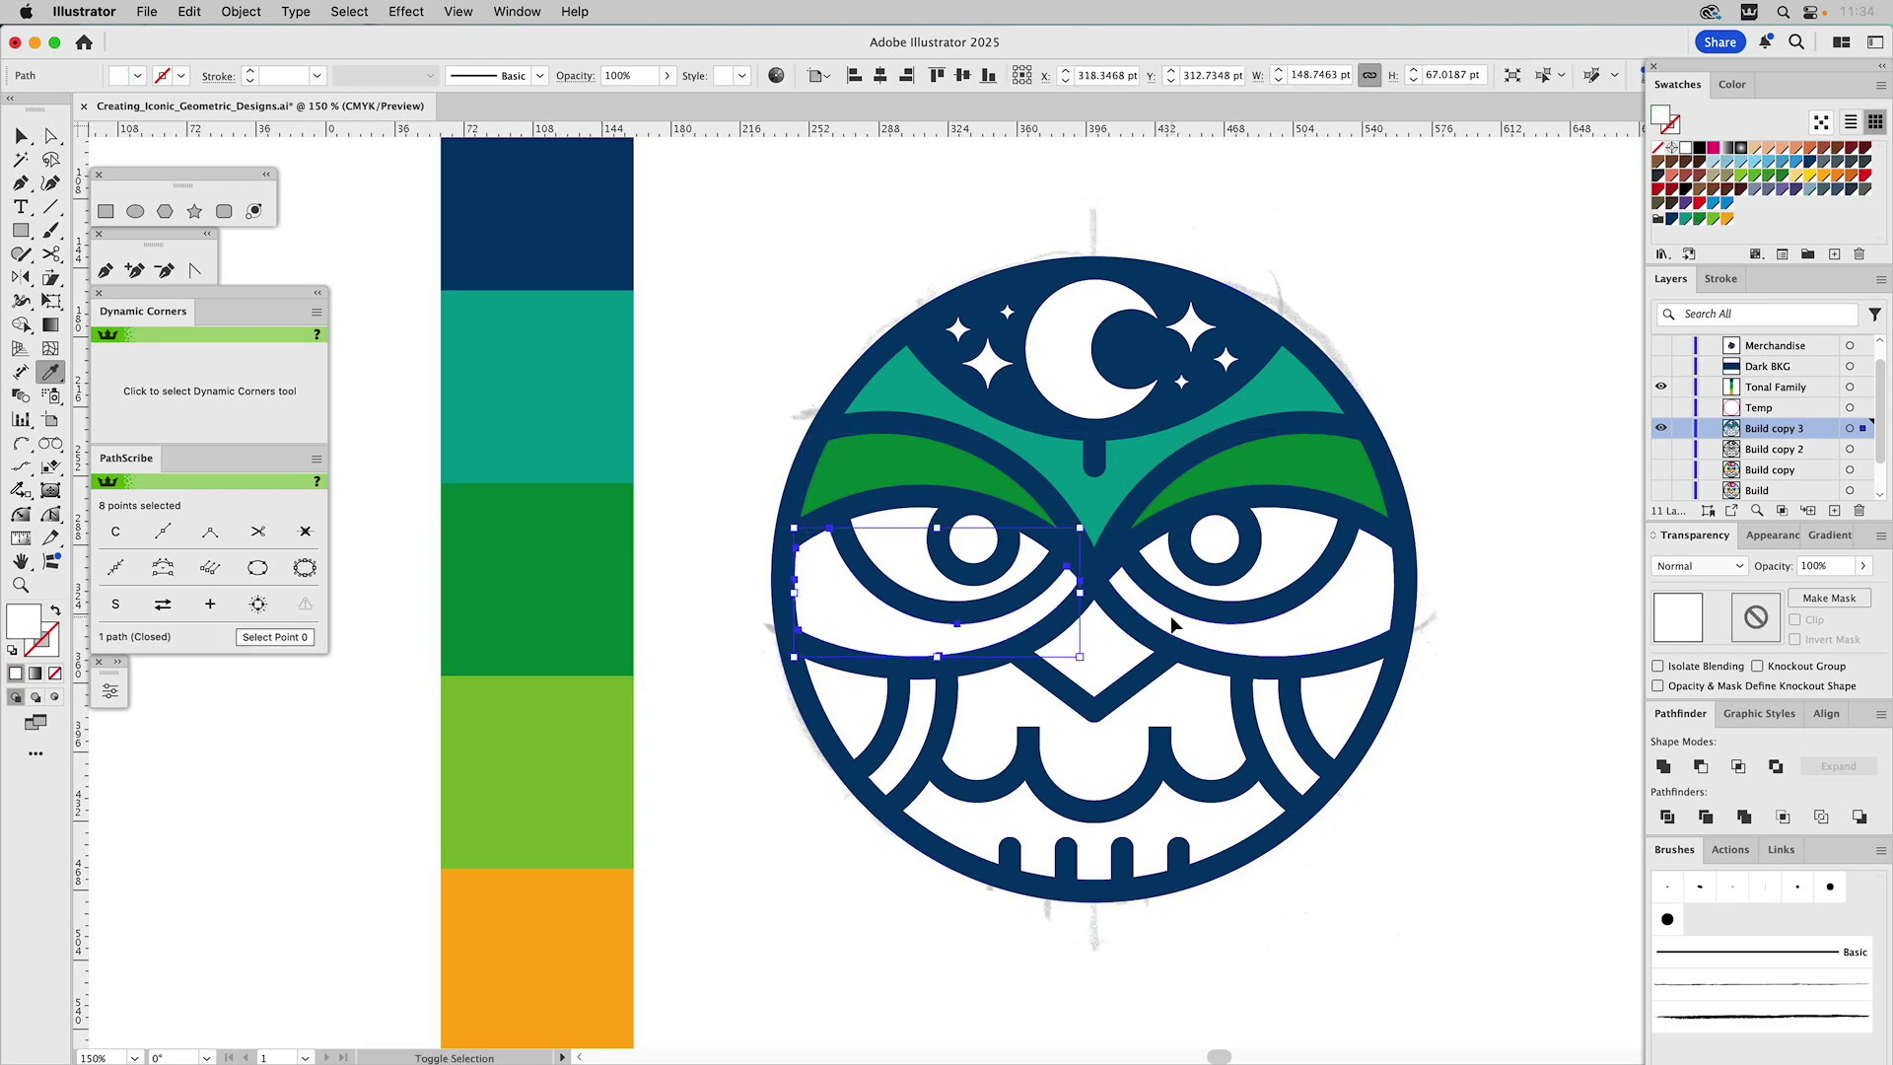
{"action": "left_click", "coordinate": [567, 729]}
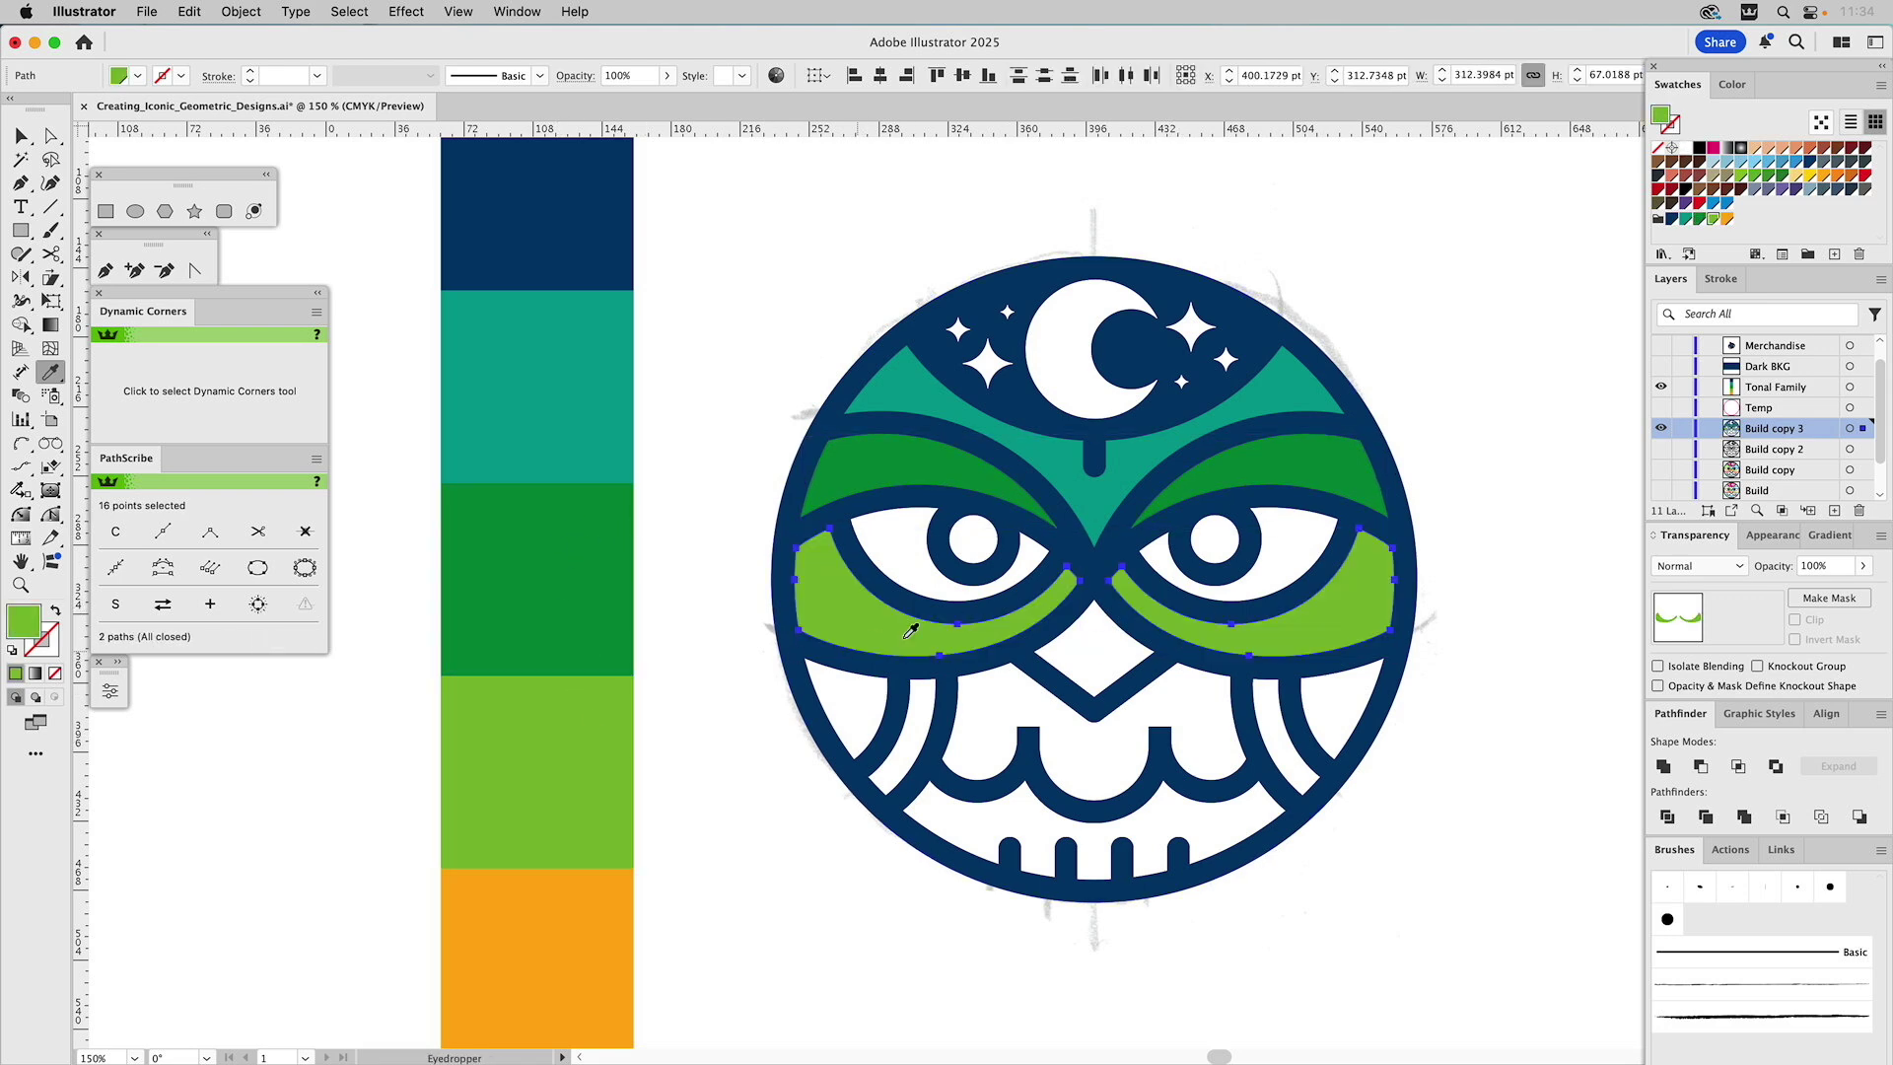
Fill the crescent moon, both eye centres and the beak with the palette's orange
{"action": "left_click", "coordinate": [1090, 393], "text": "super"}
{"action": "left_click", "coordinate": [972, 537], "text": "shift+super"}
{"action": "left_click", "coordinate": [1214, 539], "text": "shift+super"}
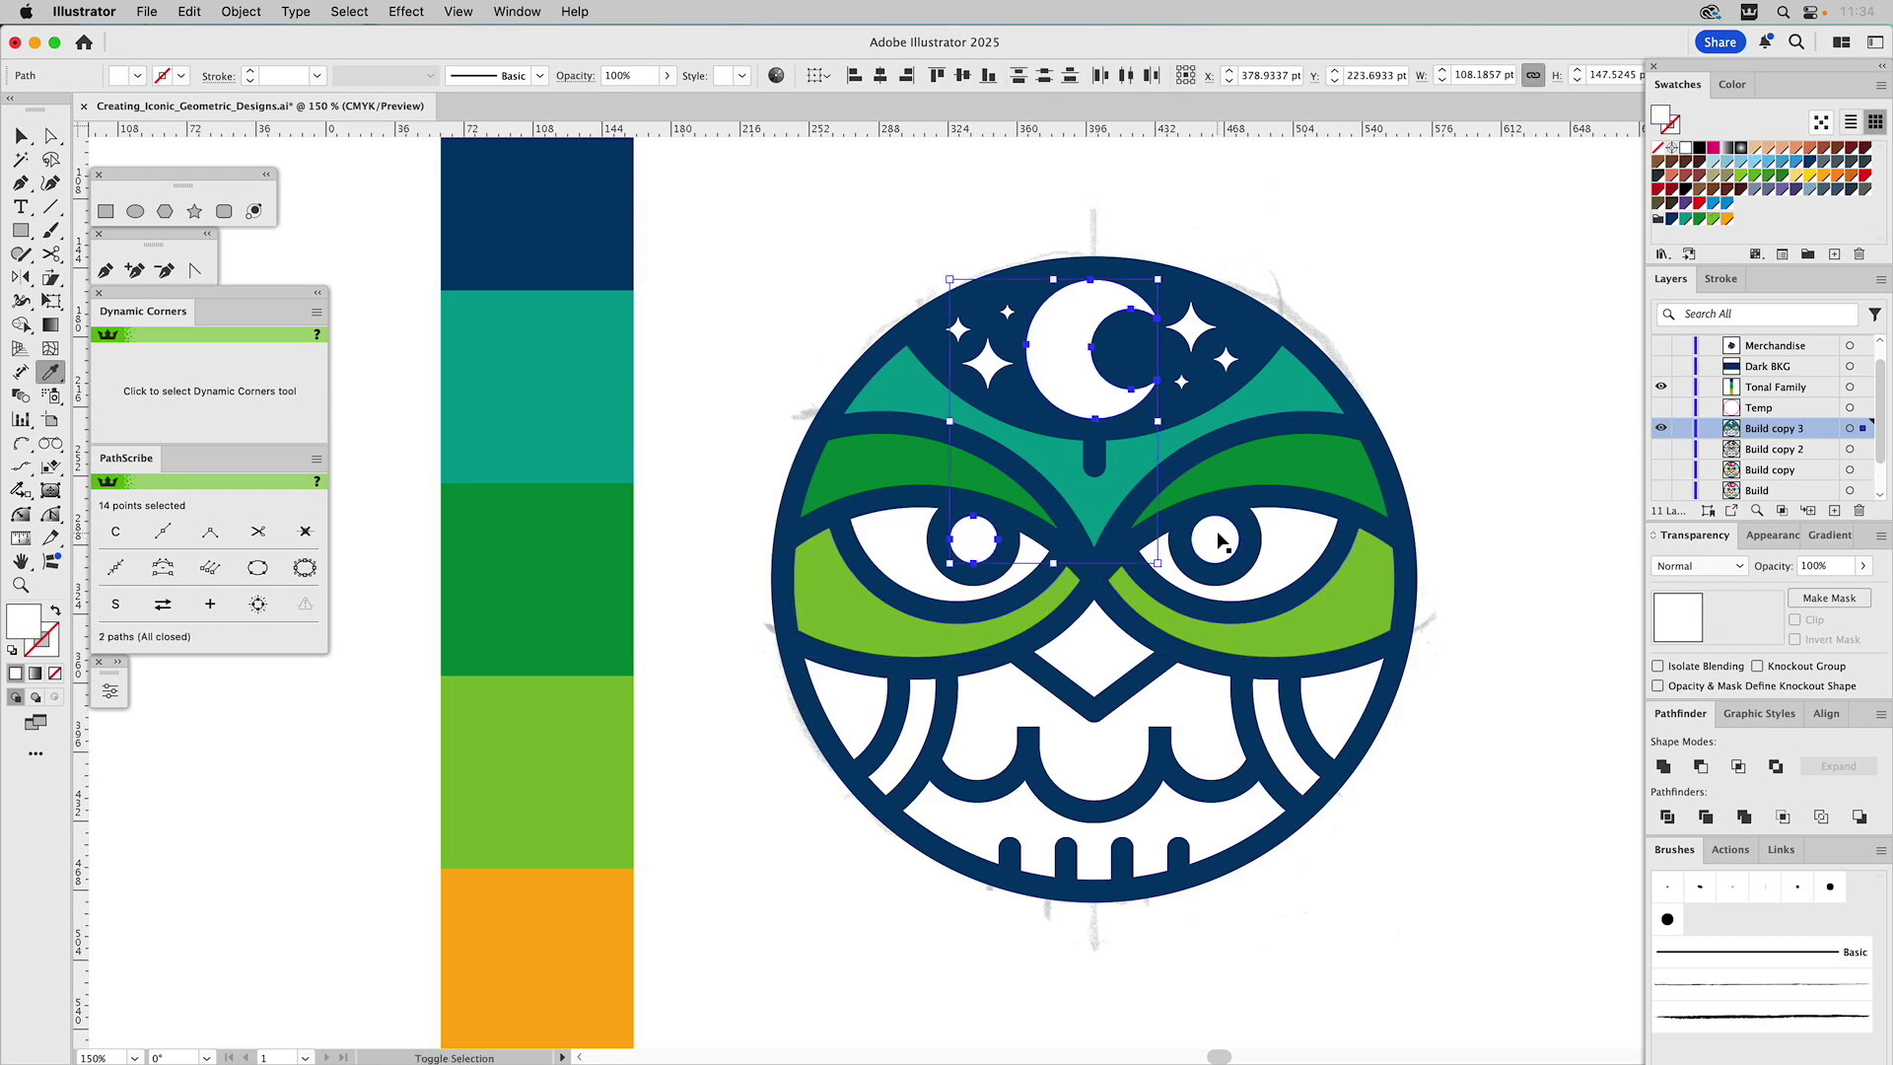
{"action": "left_click", "coordinate": [537, 925]}
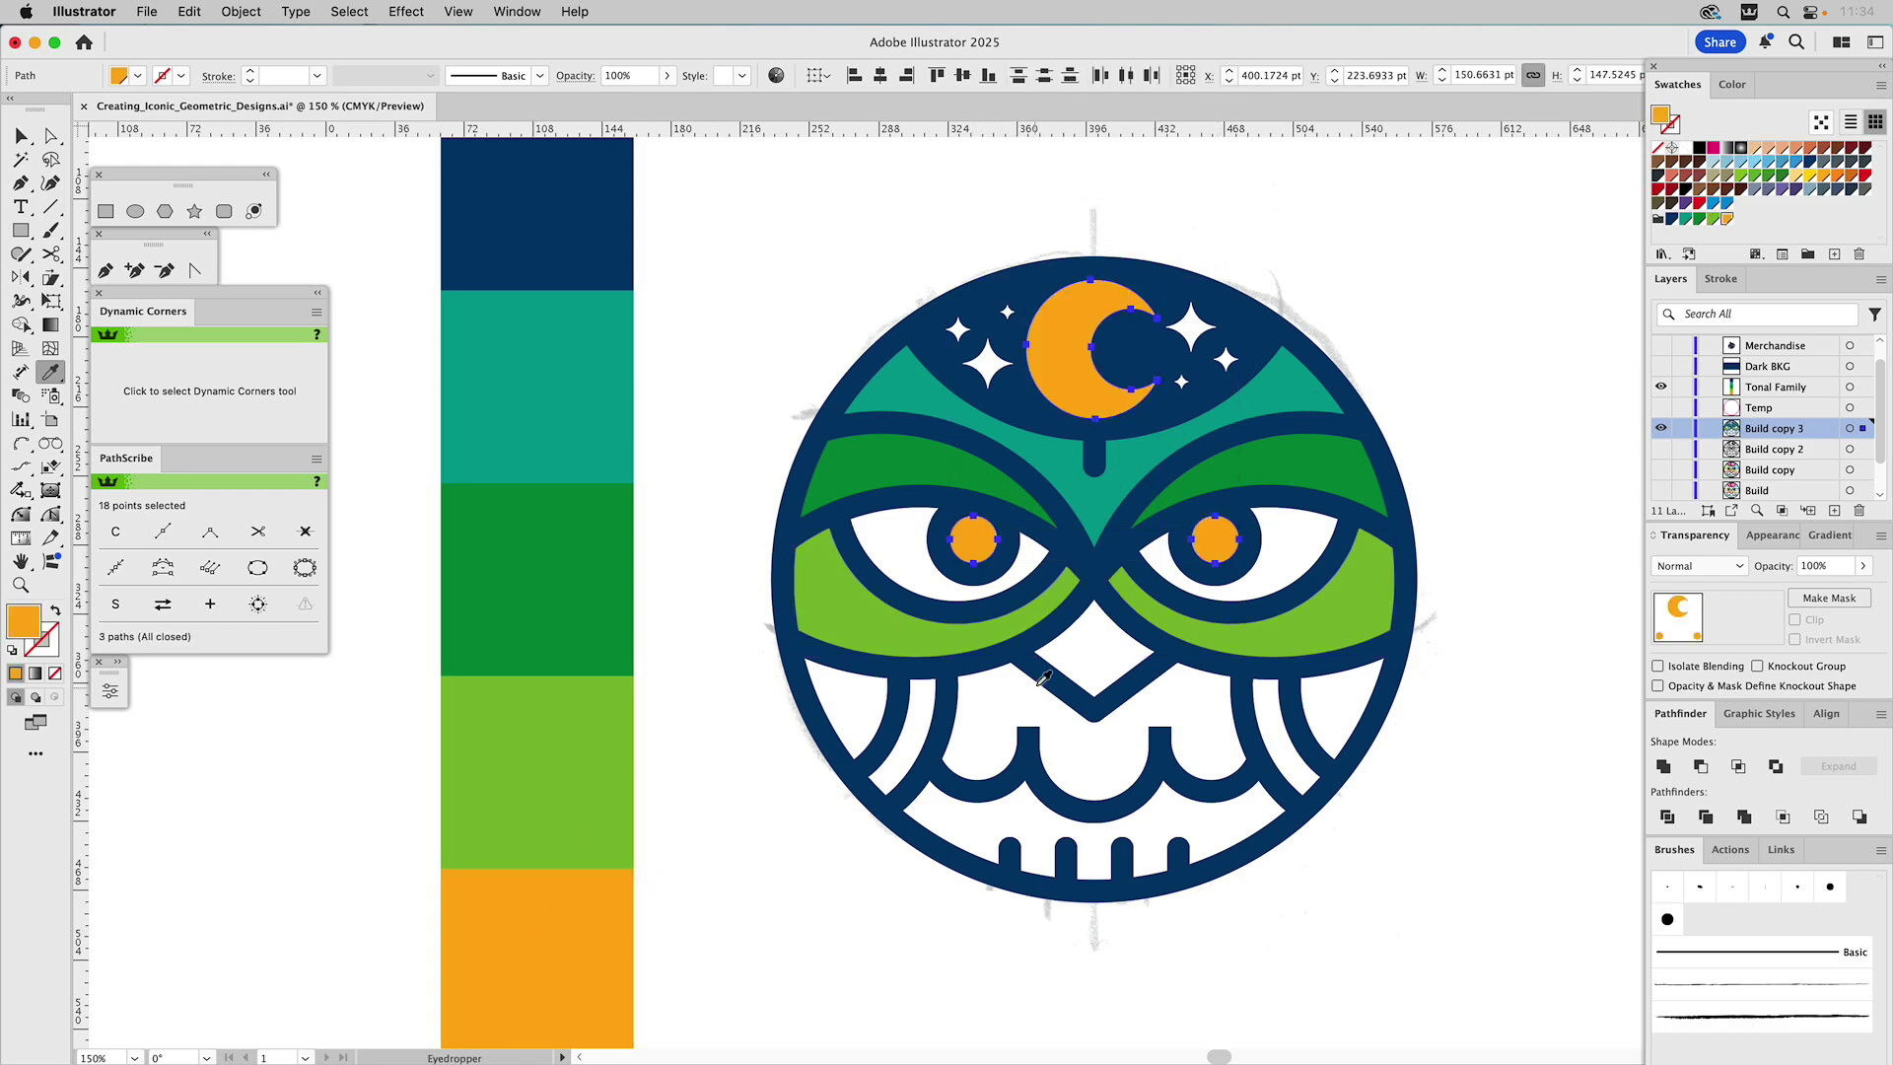
{"action": "key", "text": "v"}
{"action": "left_click", "coordinate": [1085, 651]}
{"action": "key", "text": "i"}
{"action": "left_click", "coordinate": [973, 538]}
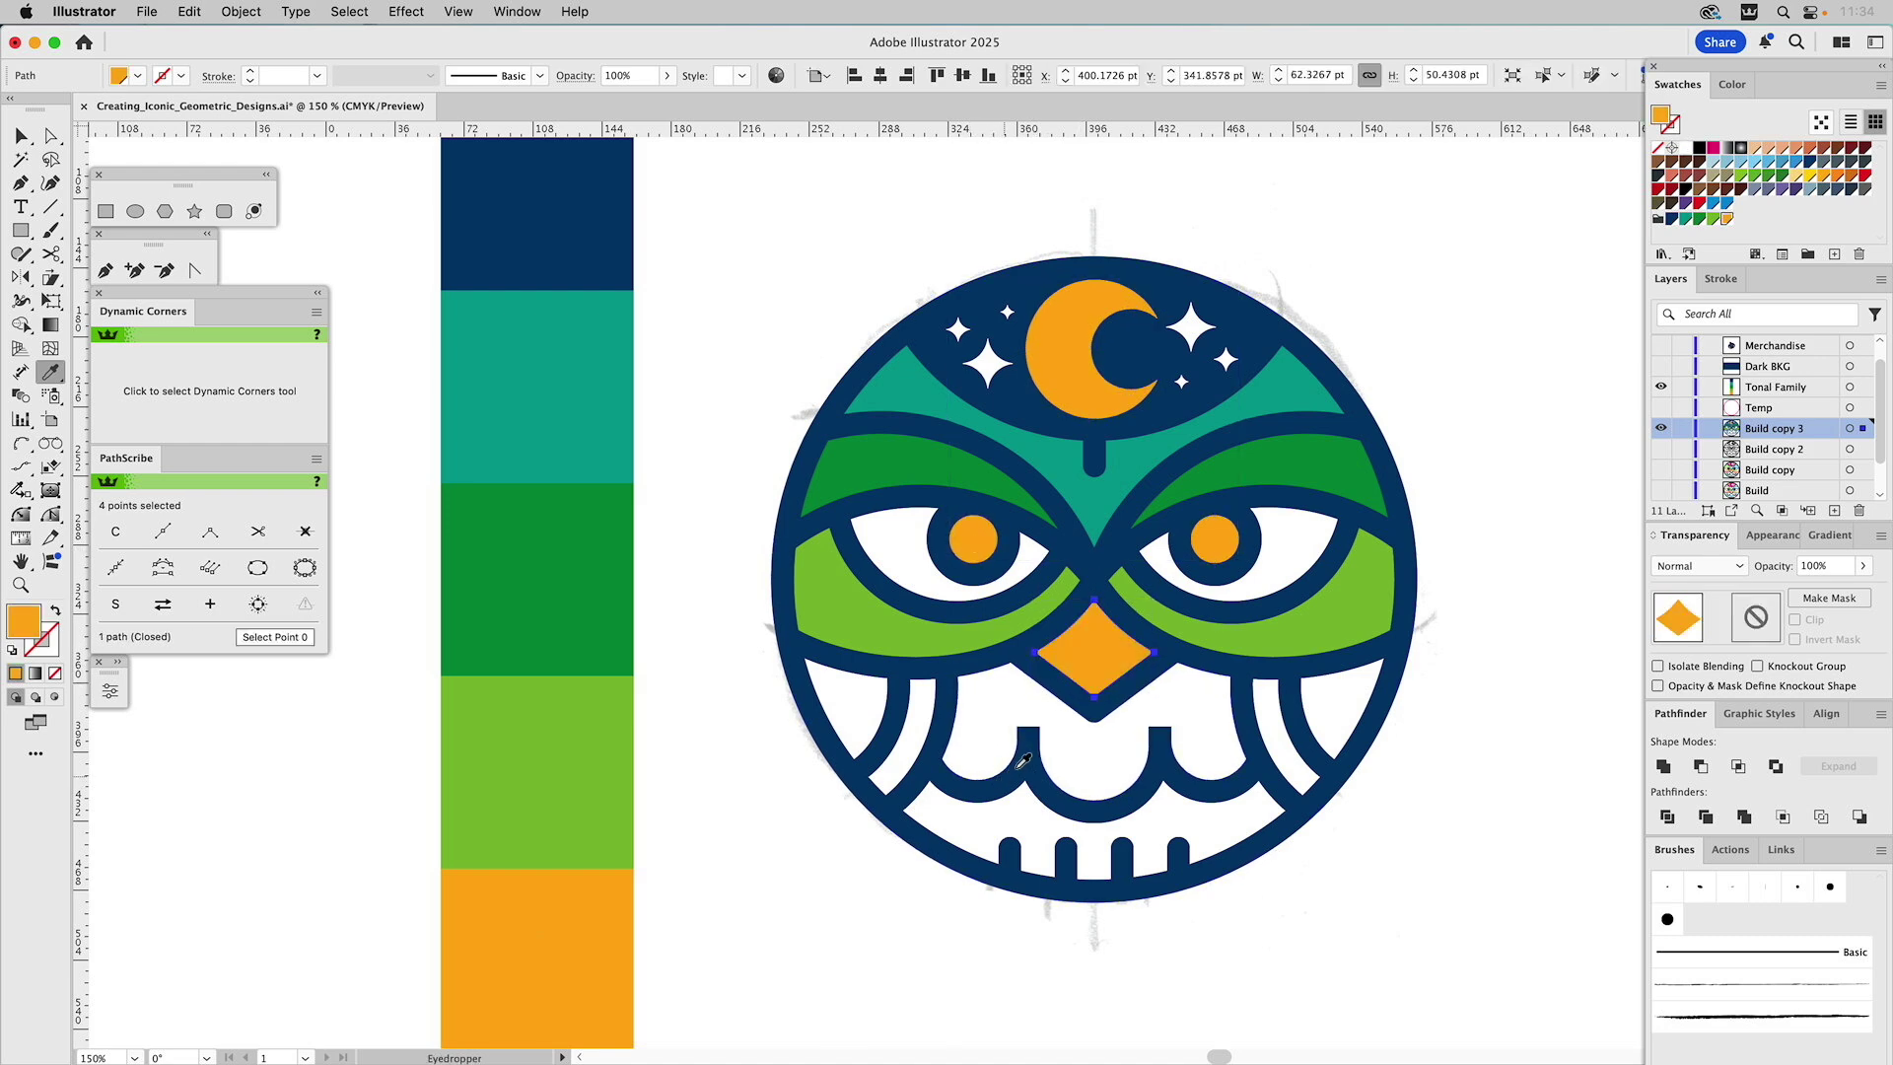
{"action": "key", "text": "a"}
{"action": "left_click", "coordinate": [1031, 735]}
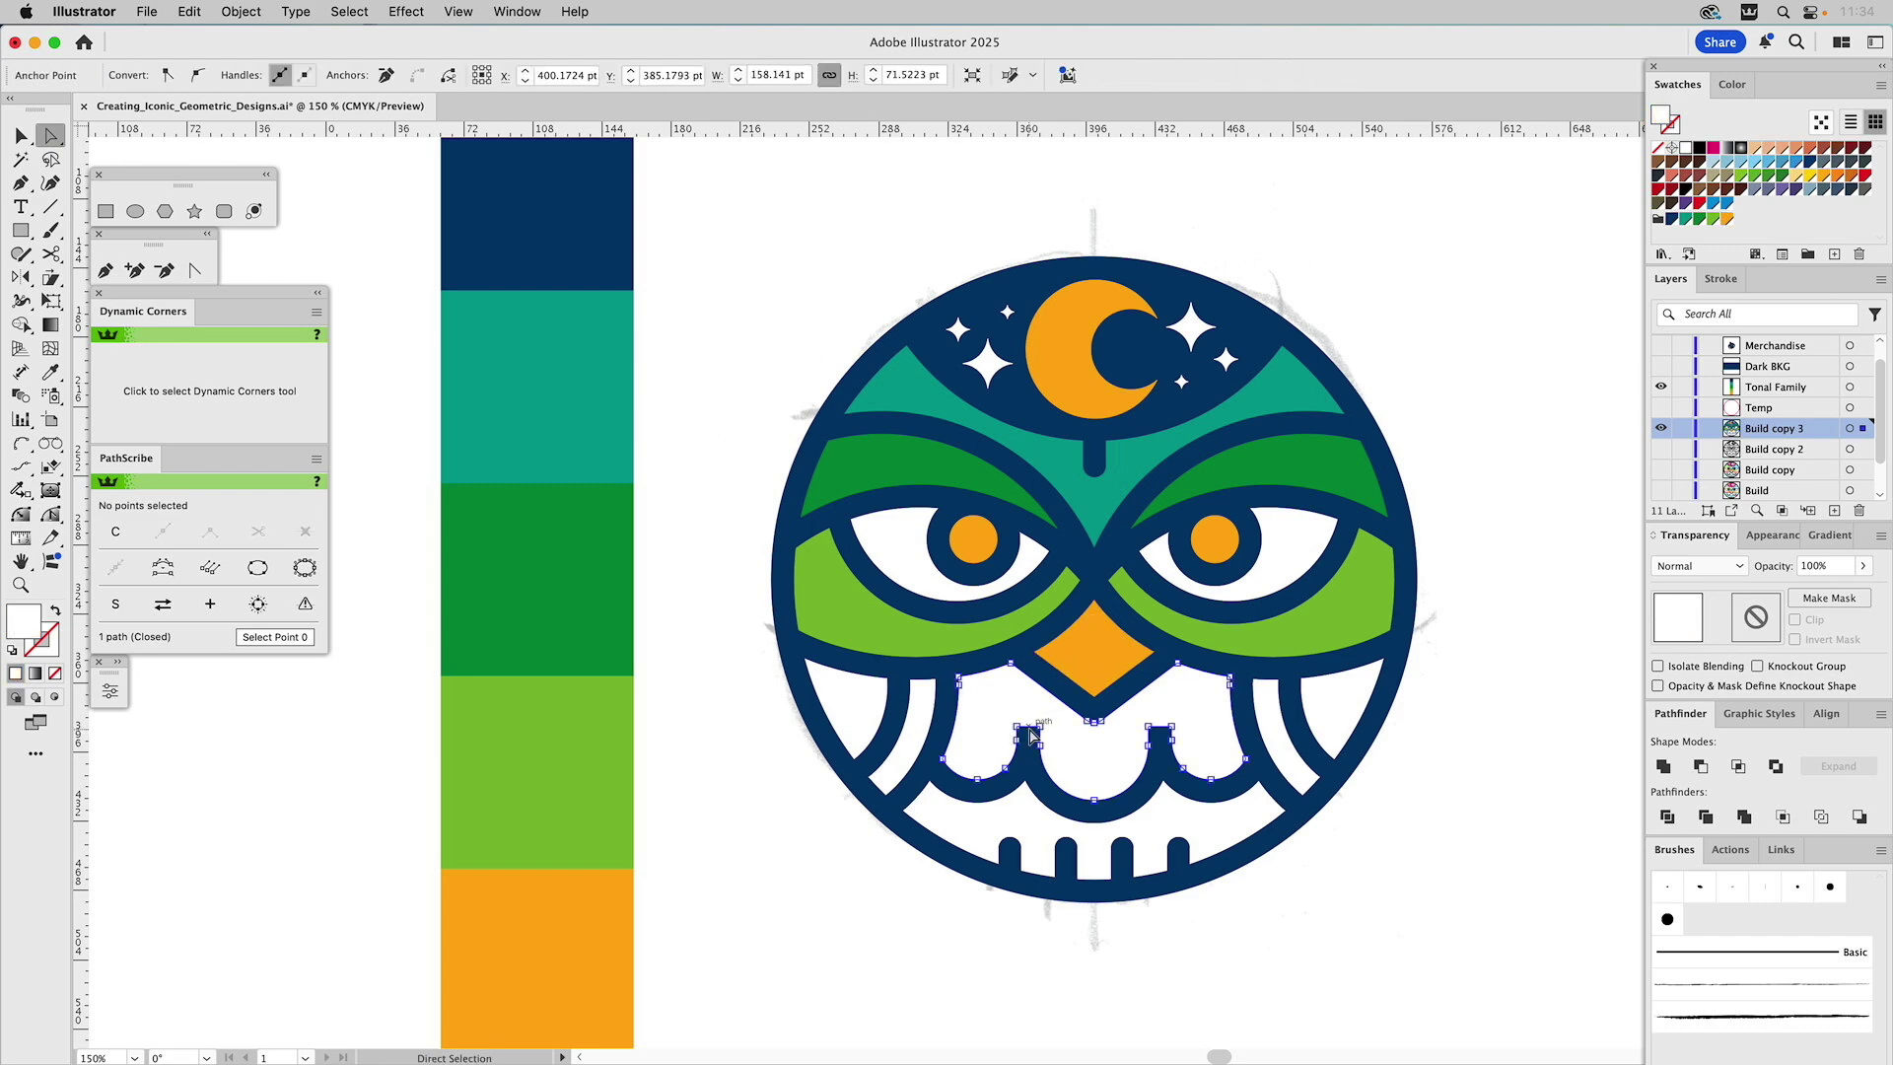
{"action": "left_click", "coordinate": [1422, 903]}
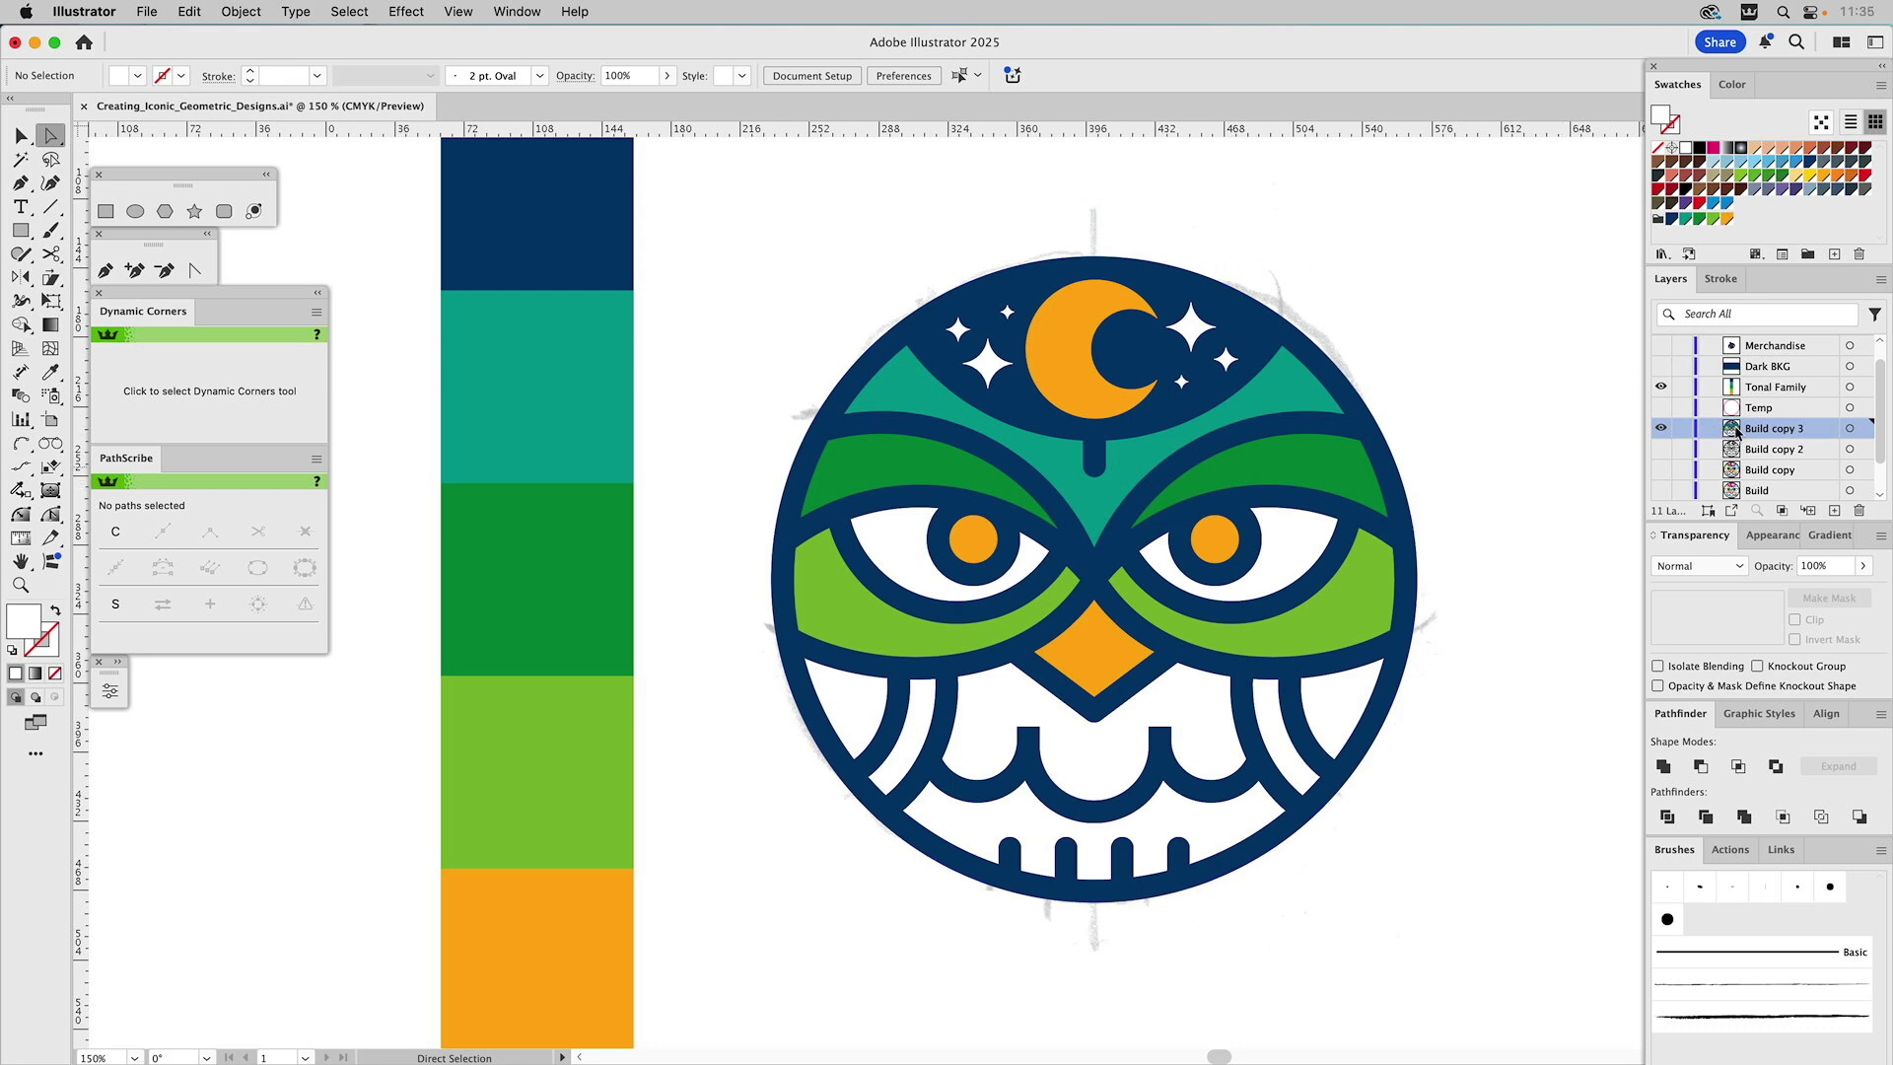
Hide the Build copy 3 layer, check Build copy 2 and Build copy, and leave the Build layer's owl artwork visible instead
{"action": "left_click", "coordinate": [1662, 429]}
{"action": "left_click", "coordinate": [1662, 449]}
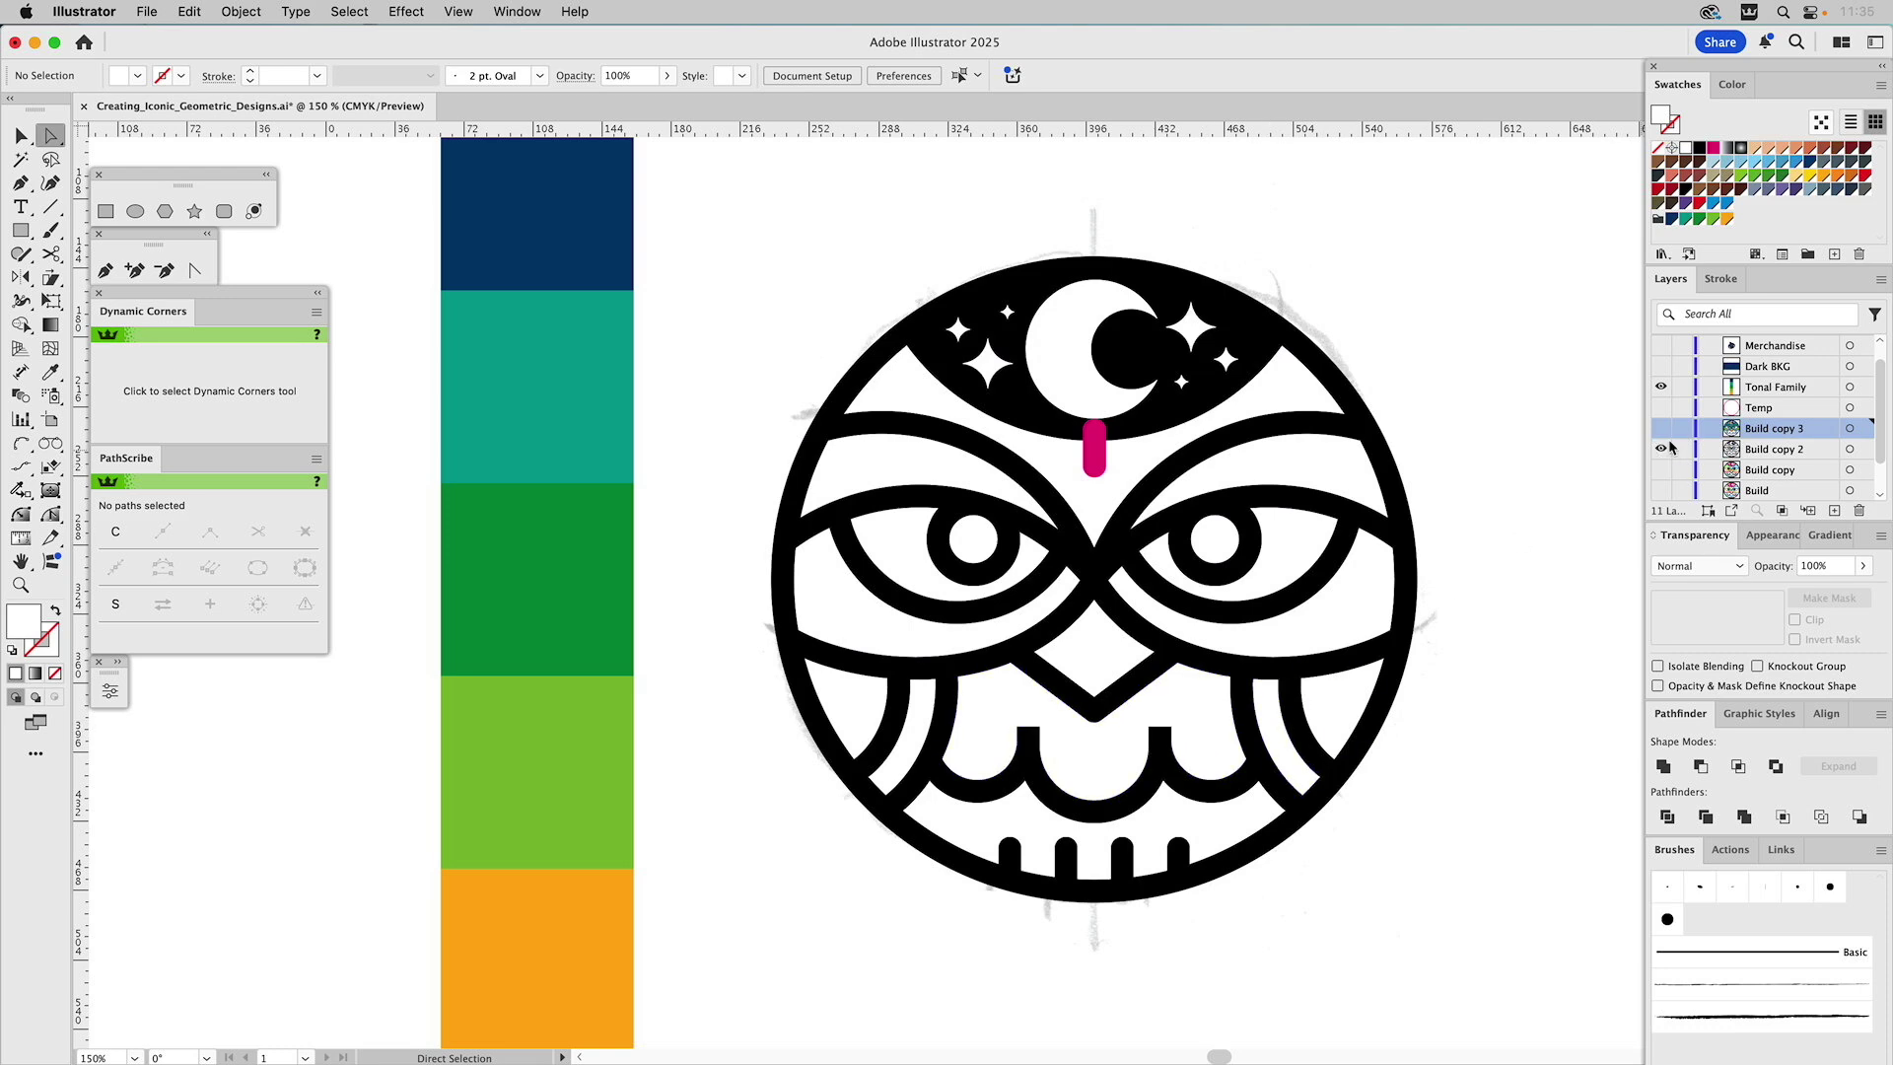
{"action": "left_click", "coordinate": [1661, 448]}
{"action": "left_click", "coordinate": [1661, 470]}
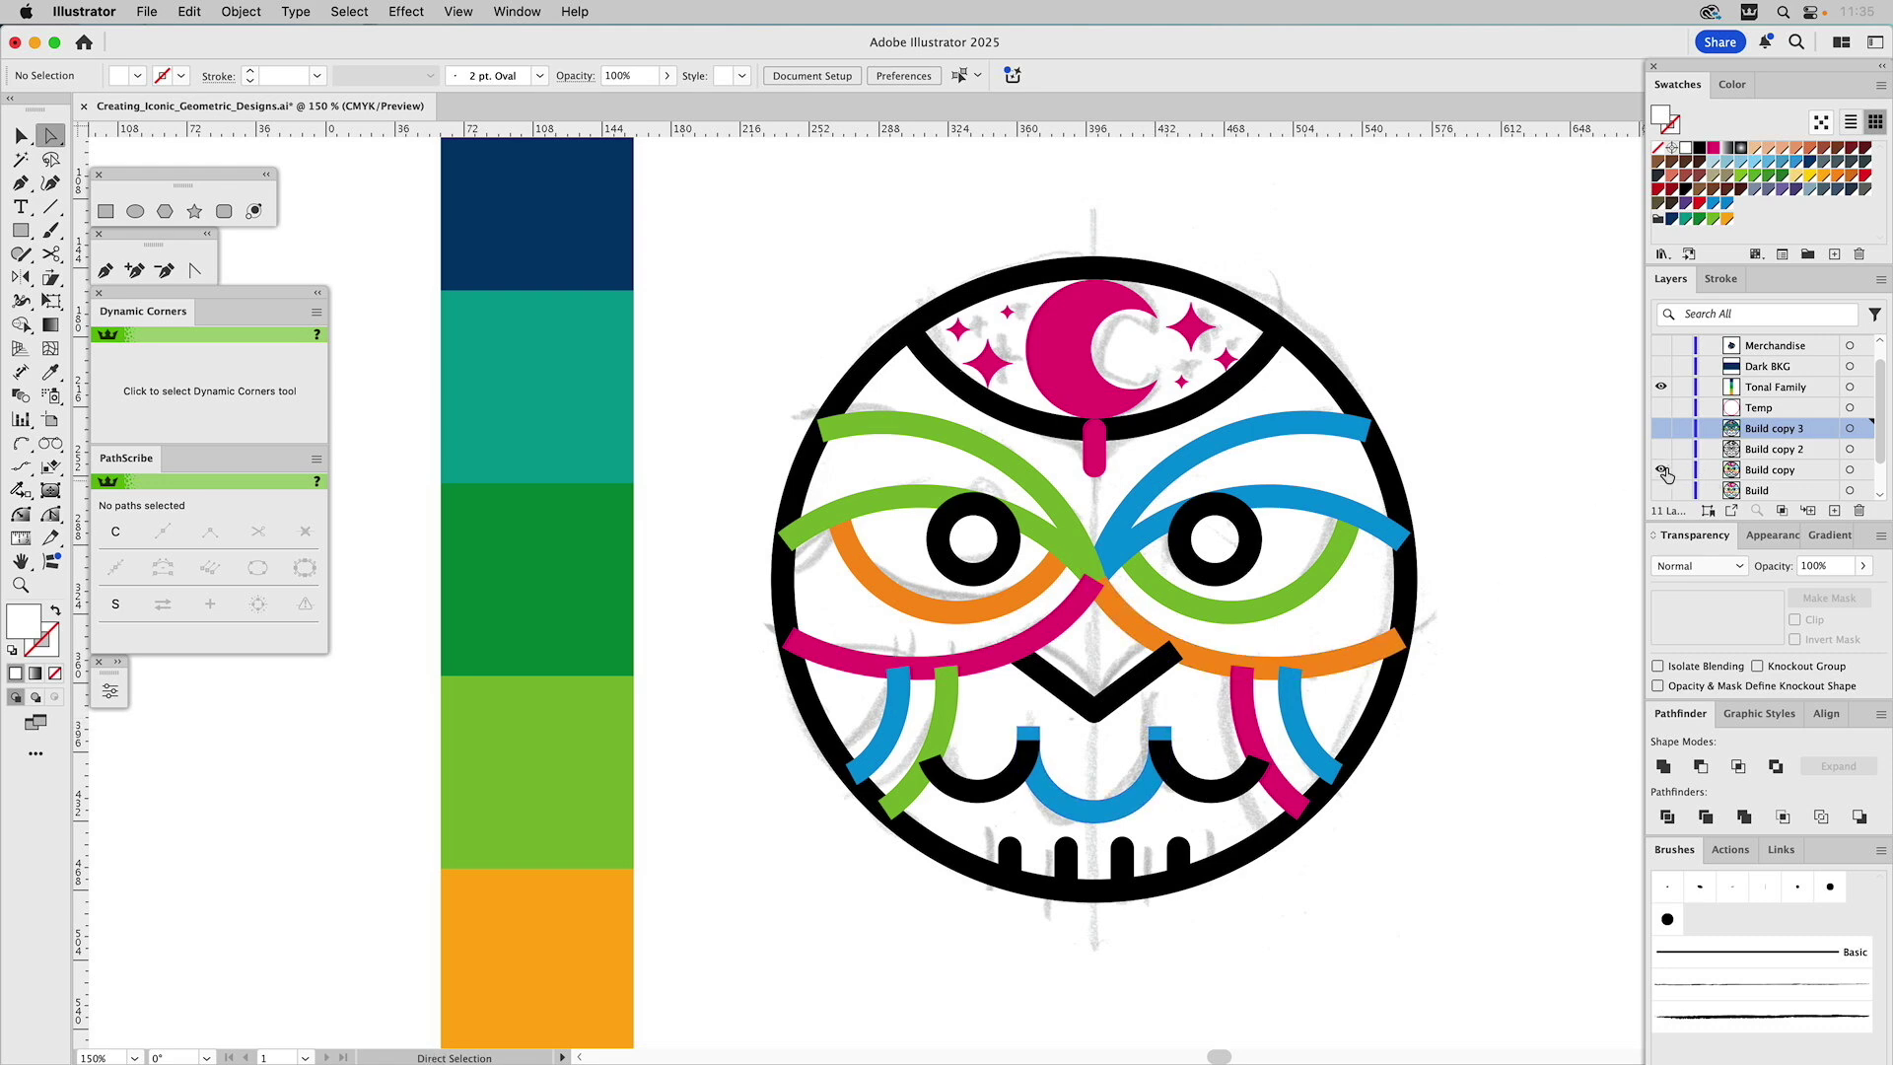
{"action": "left_click", "coordinate": [1661, 469]}
{"action": "left_click", "coordinate": [1661, 490]}
Give the blue central scallop stroke below the beak round caps
{"action": "key", "text": "v"}
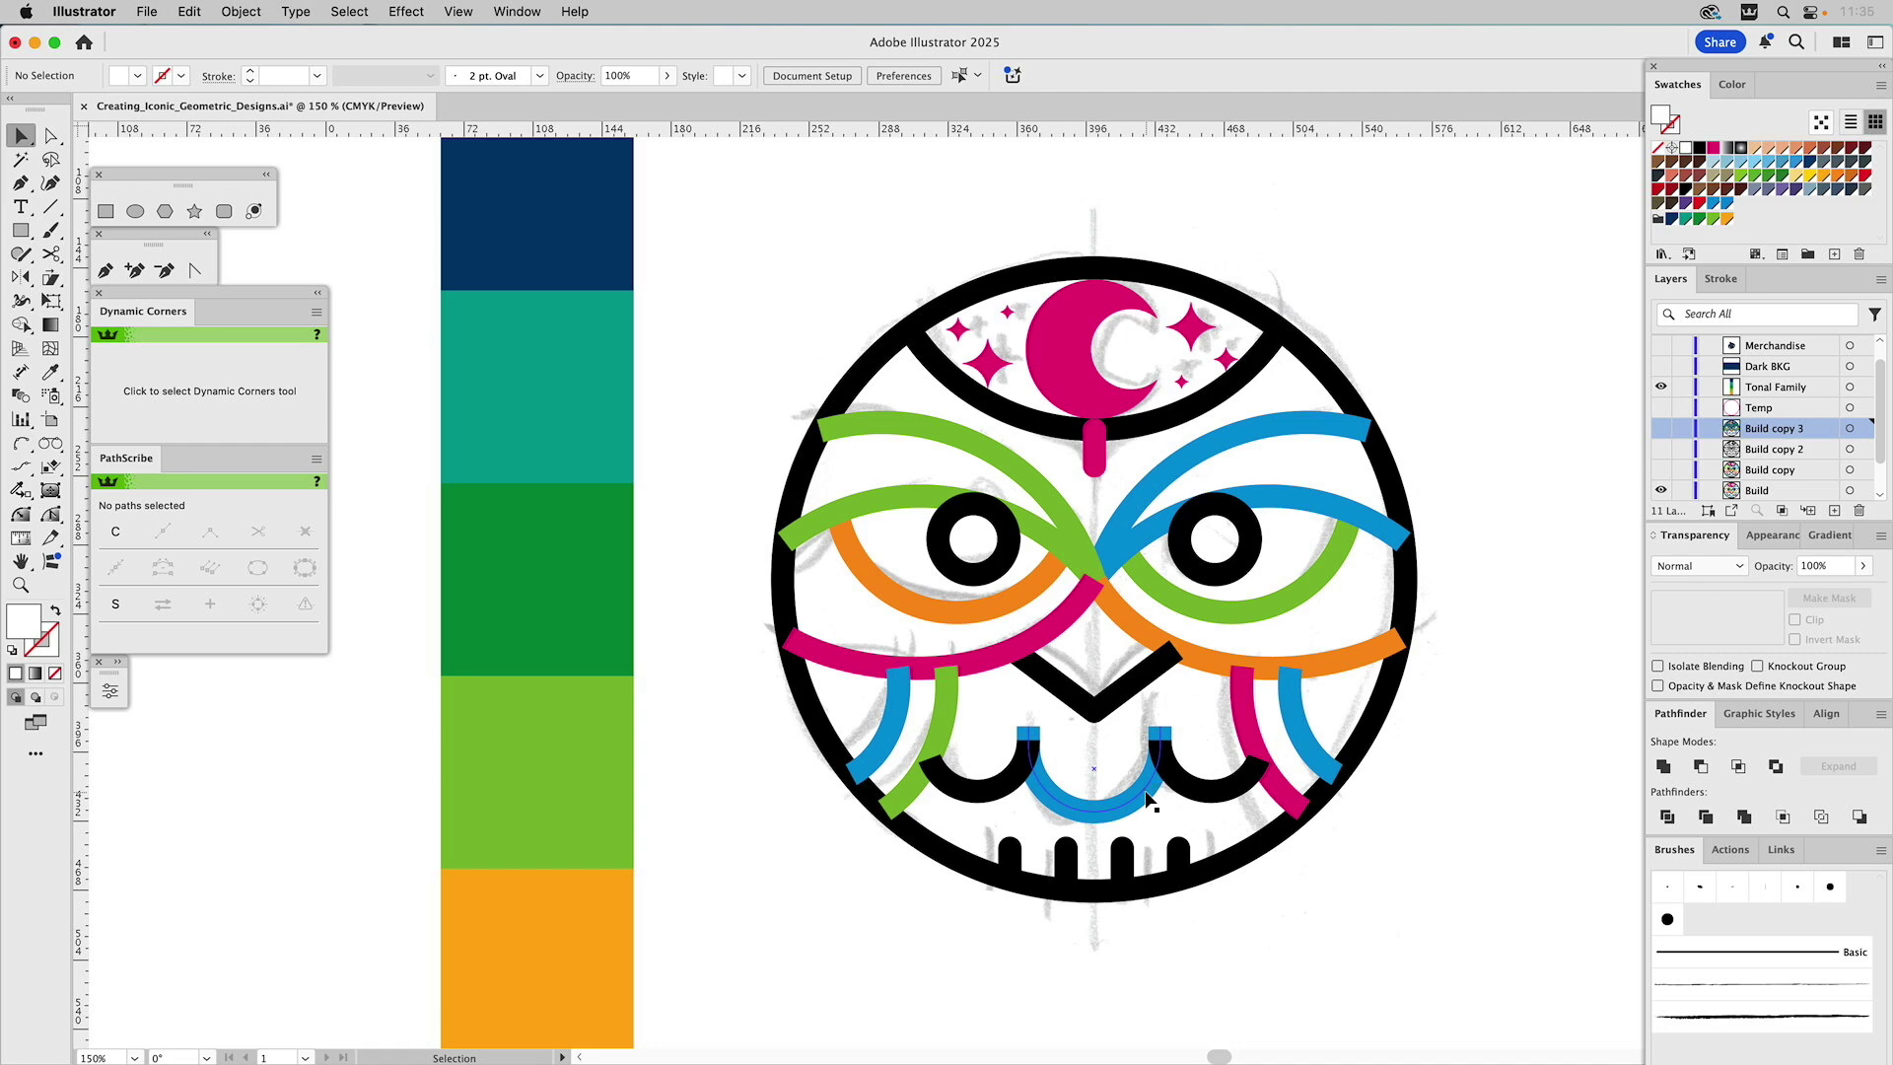
{"action": "left_click", "coordinate": [1146, 800]}
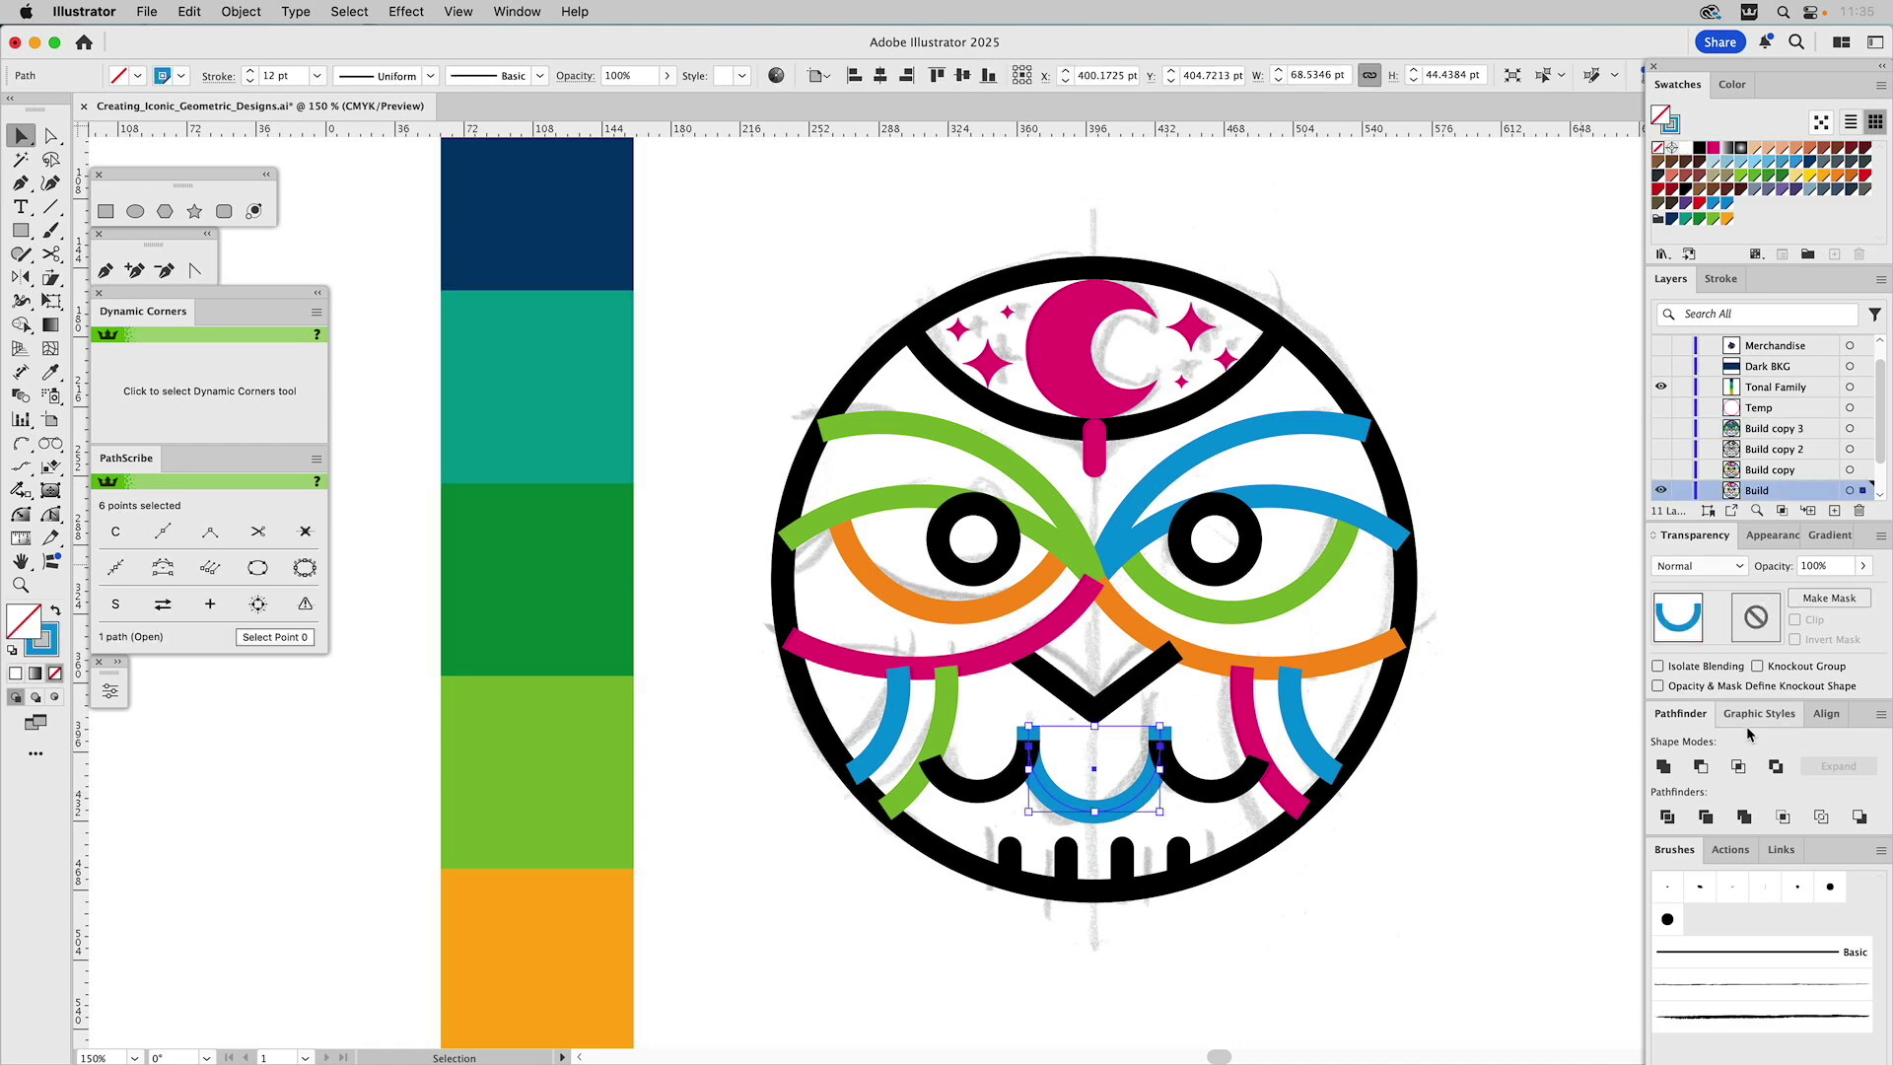
{"action": "left_click", "coordinate": [1722, 279]}
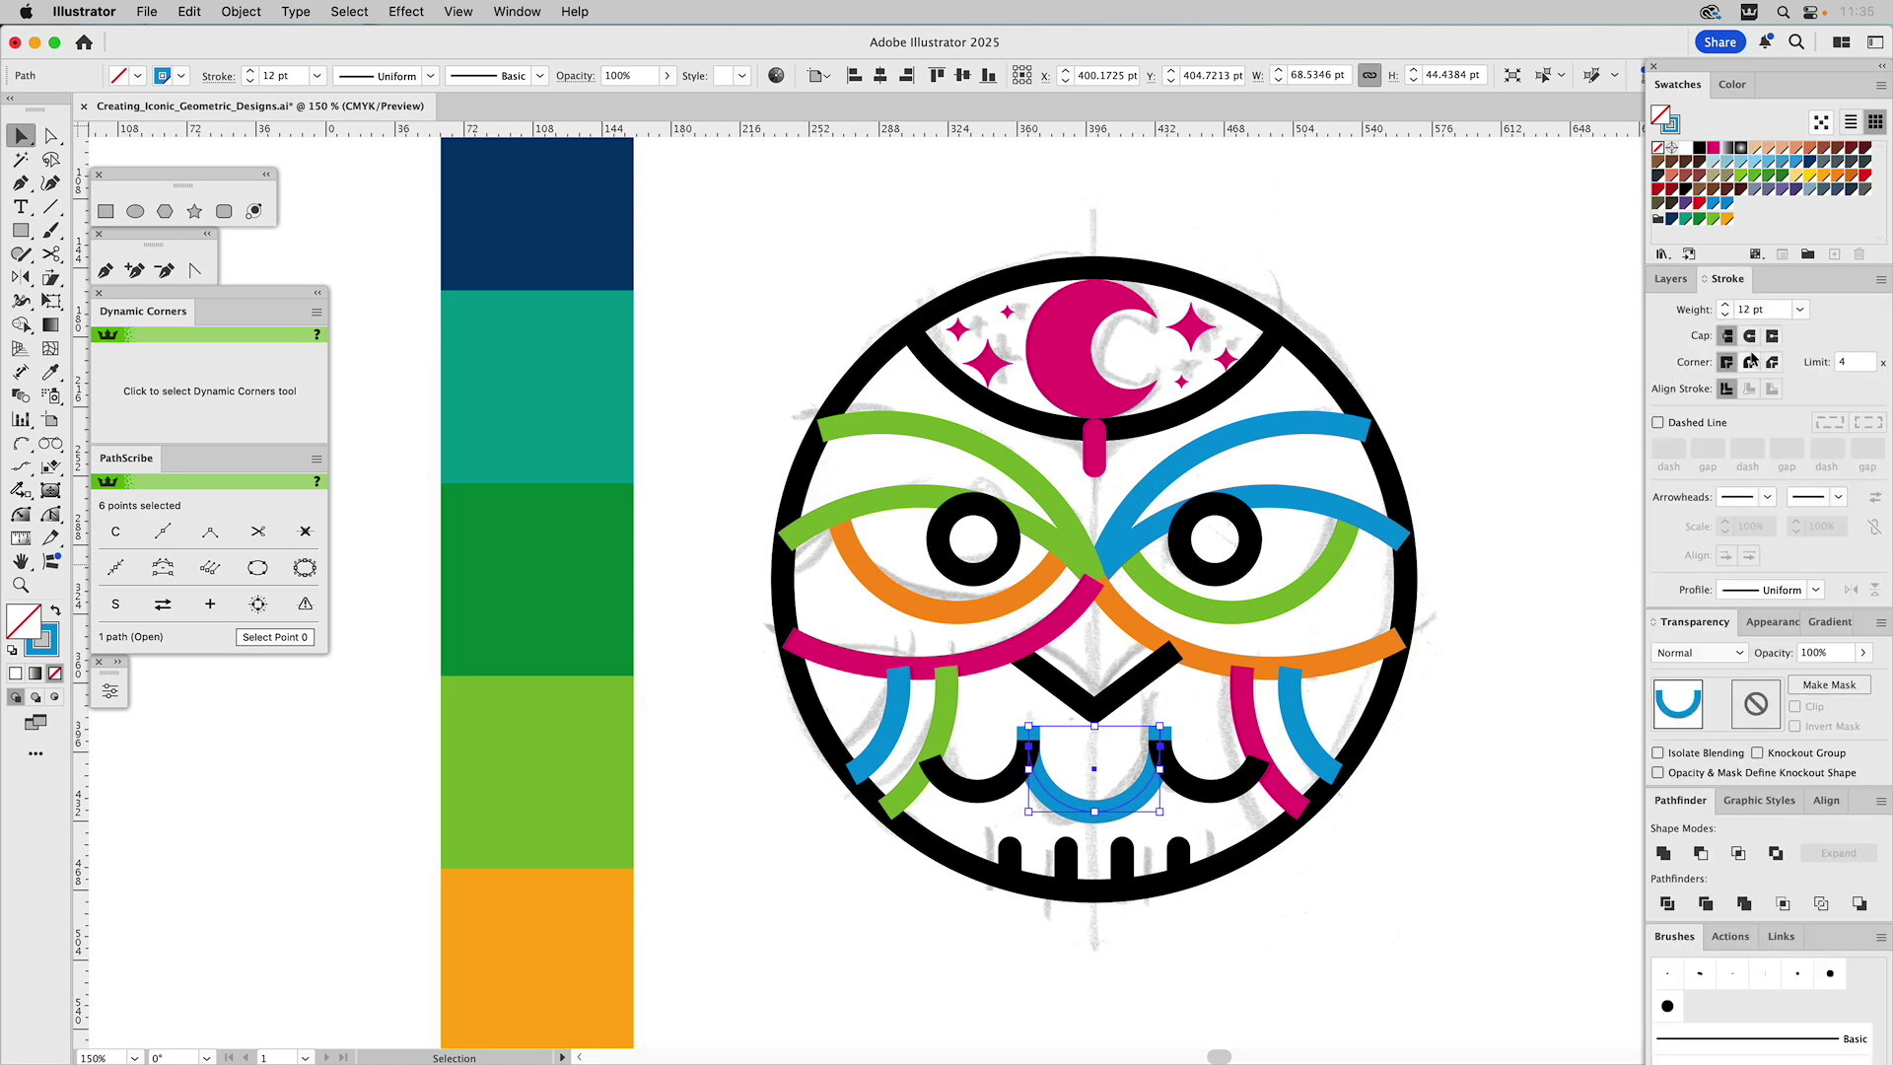
{"action": "left_click", "coordinate": [1749, 336]}
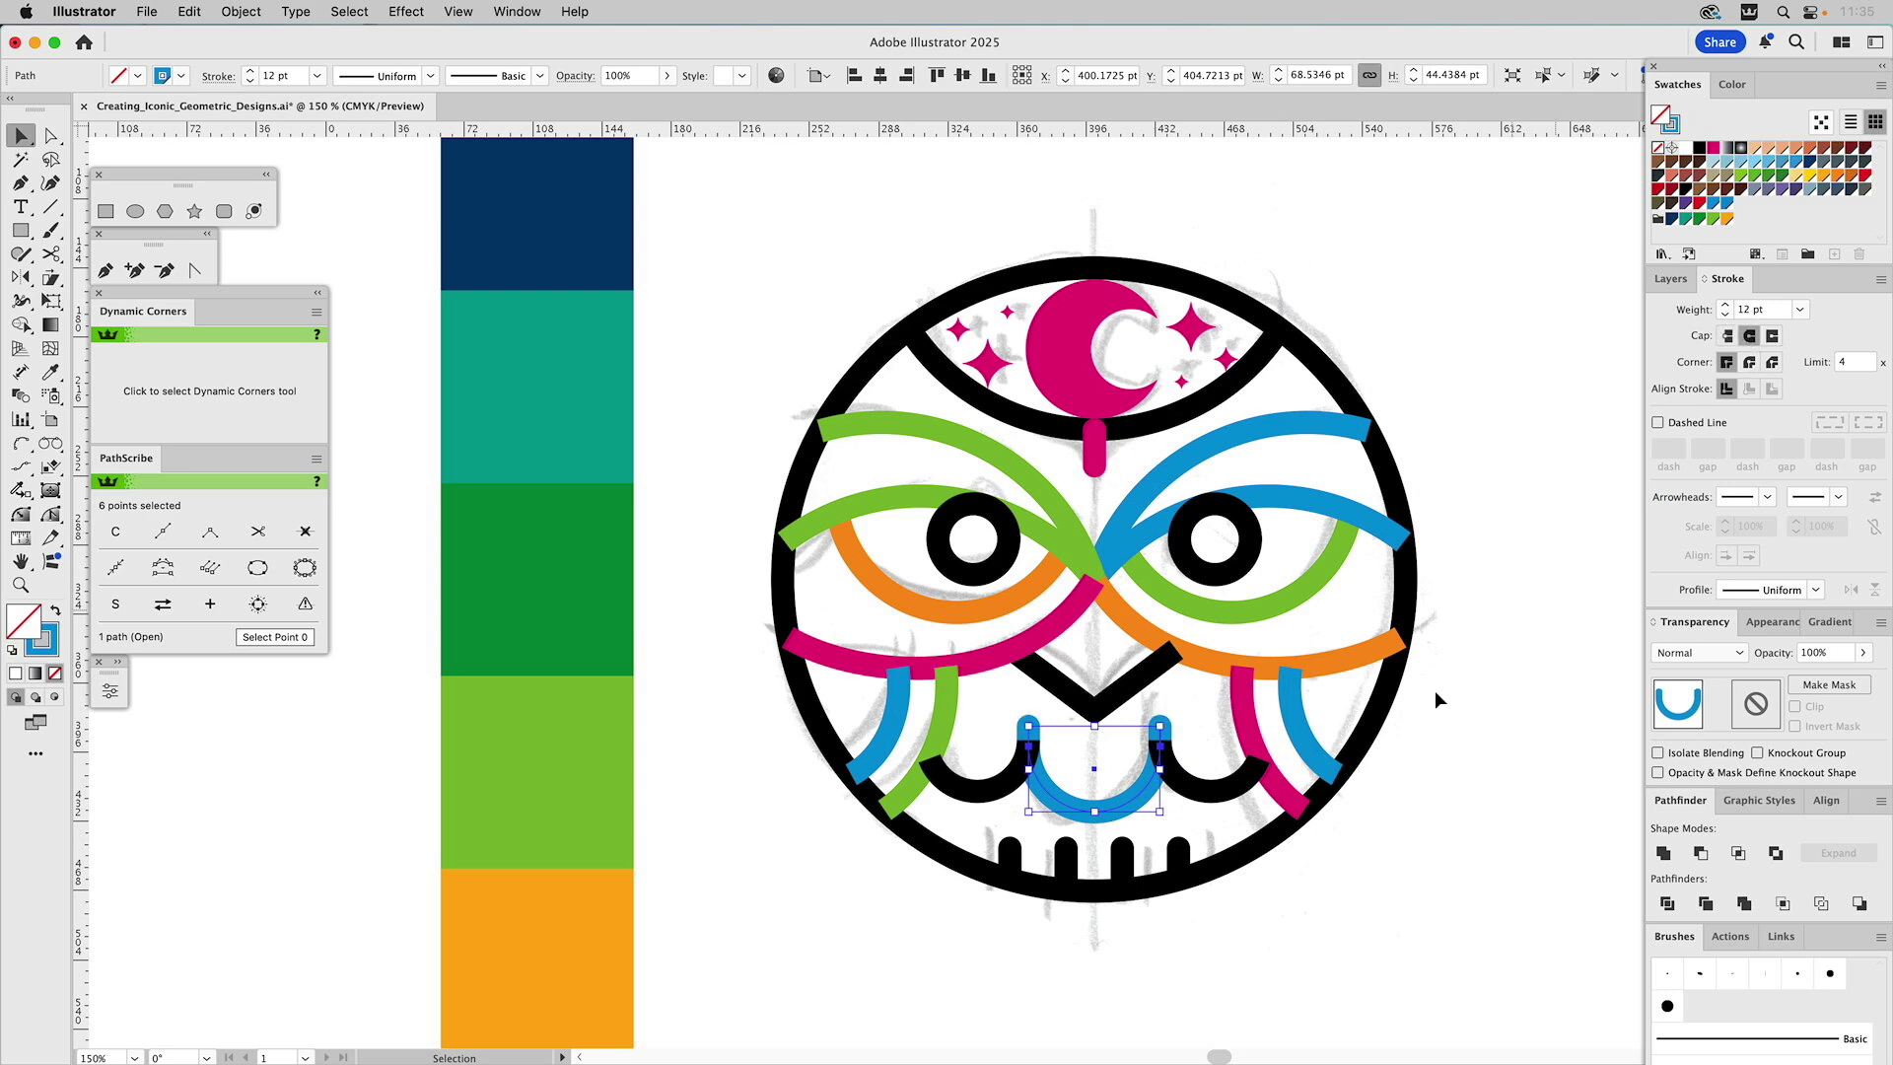
{"action": "left_click", "coordinate": [1185, 719]}
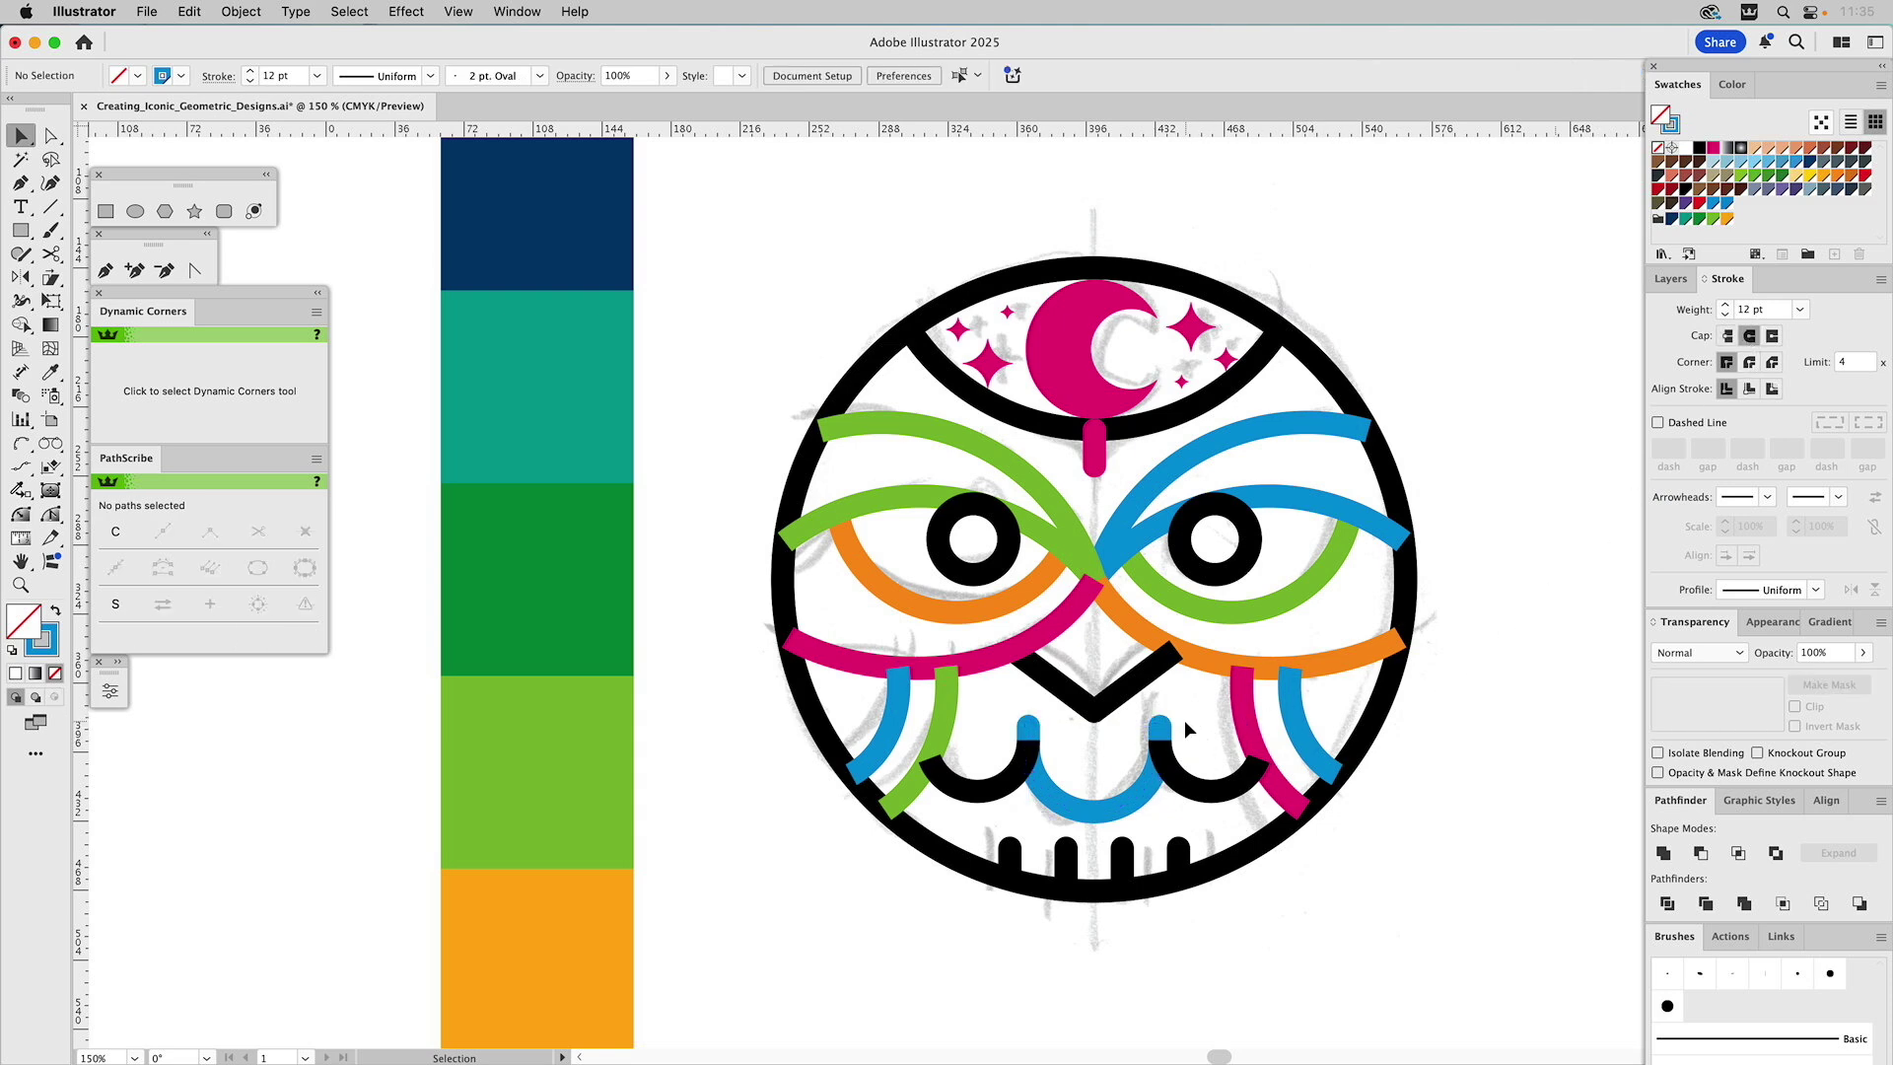
Copy the eight strokes bounding the chest area from the Build layer and paste them in place on the visible Build copy 3 layer
{"action": "left_click_drag", "start_coordinate": [1184, 728], "coordinate": [954, 791]}
{"action": "left_click", "coordinate": [944, 694], "text": "shift"}
{"action": "left_click", "coordinate": [997, 658], "text": "shift"}
{"action": "left_click", "coordinate": [1051, 681], "text": "shift"}
{"action": "left_click", "coordinate": [1201, 663], "text": "shift"}
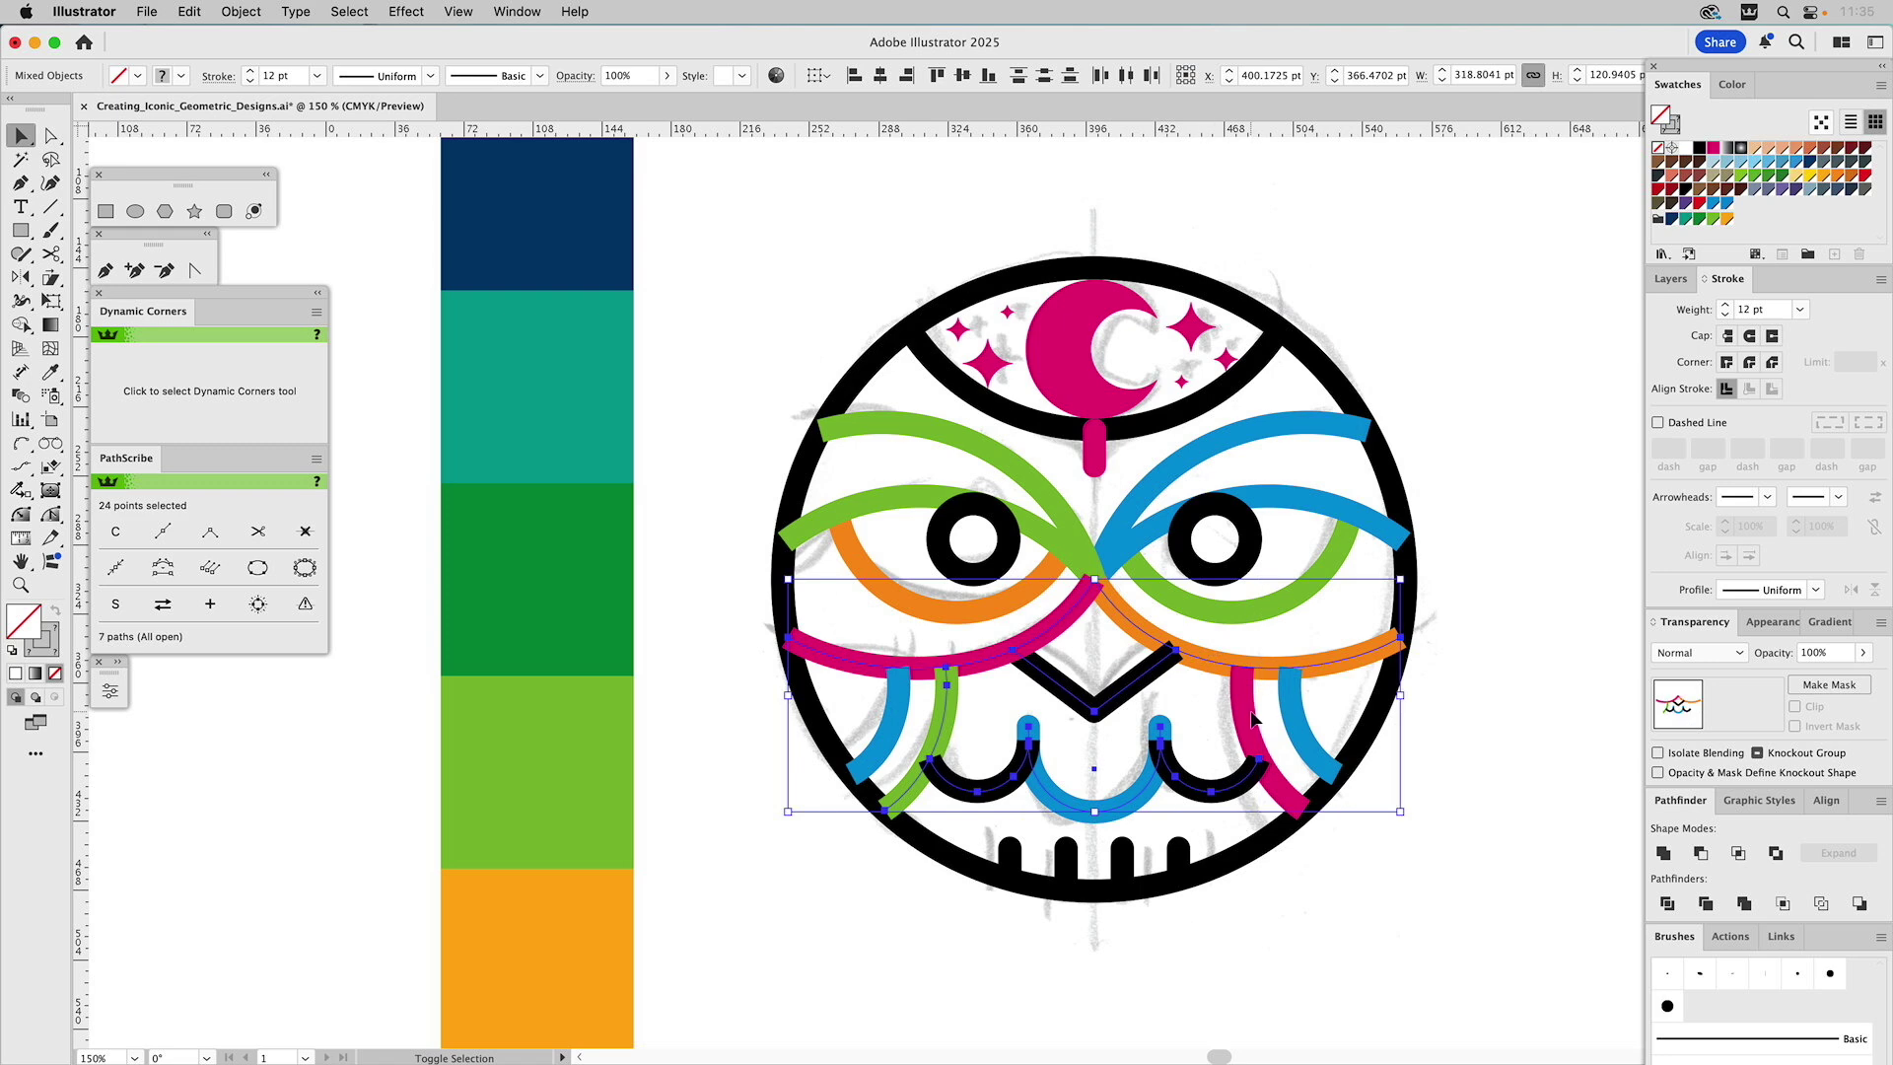
{"action": "left_click", "coordinate": [1247, 719], "text": "shift"}
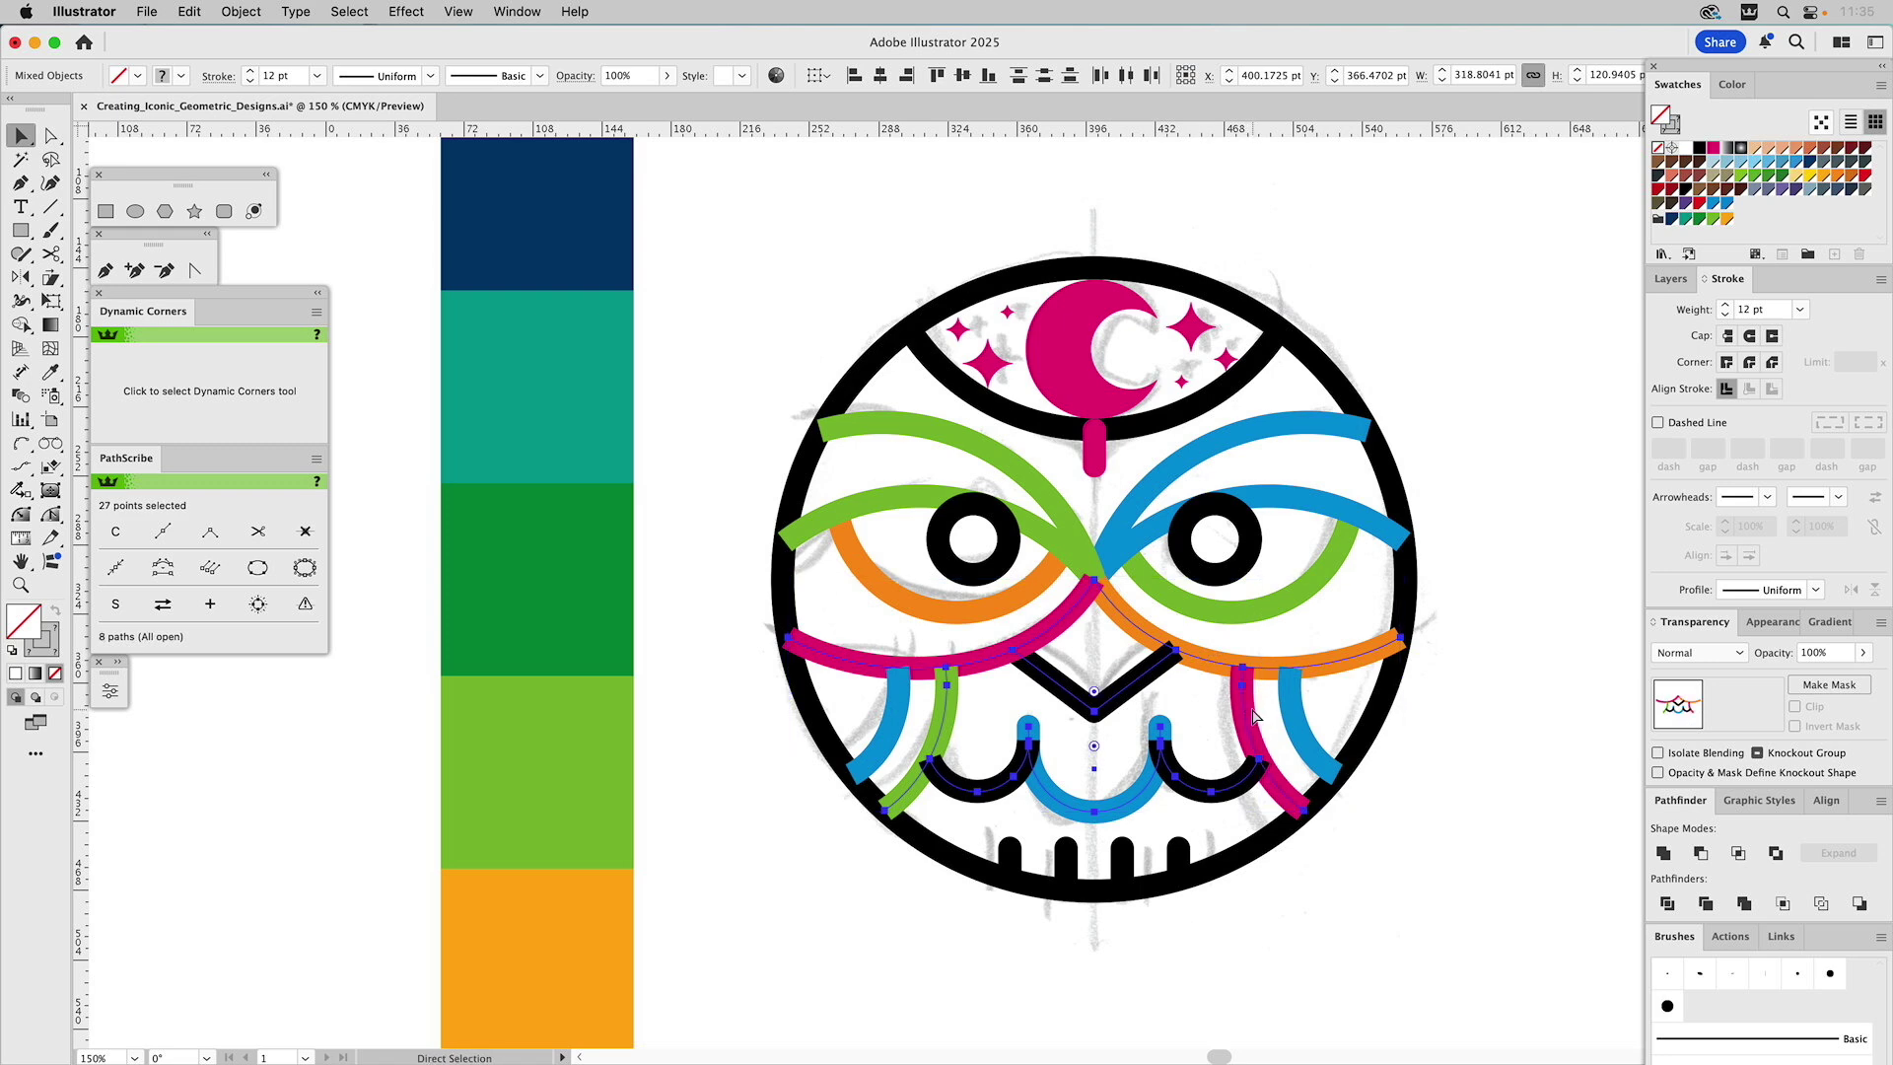
{"action": "left_click", "coordinate": [1670, 279]}
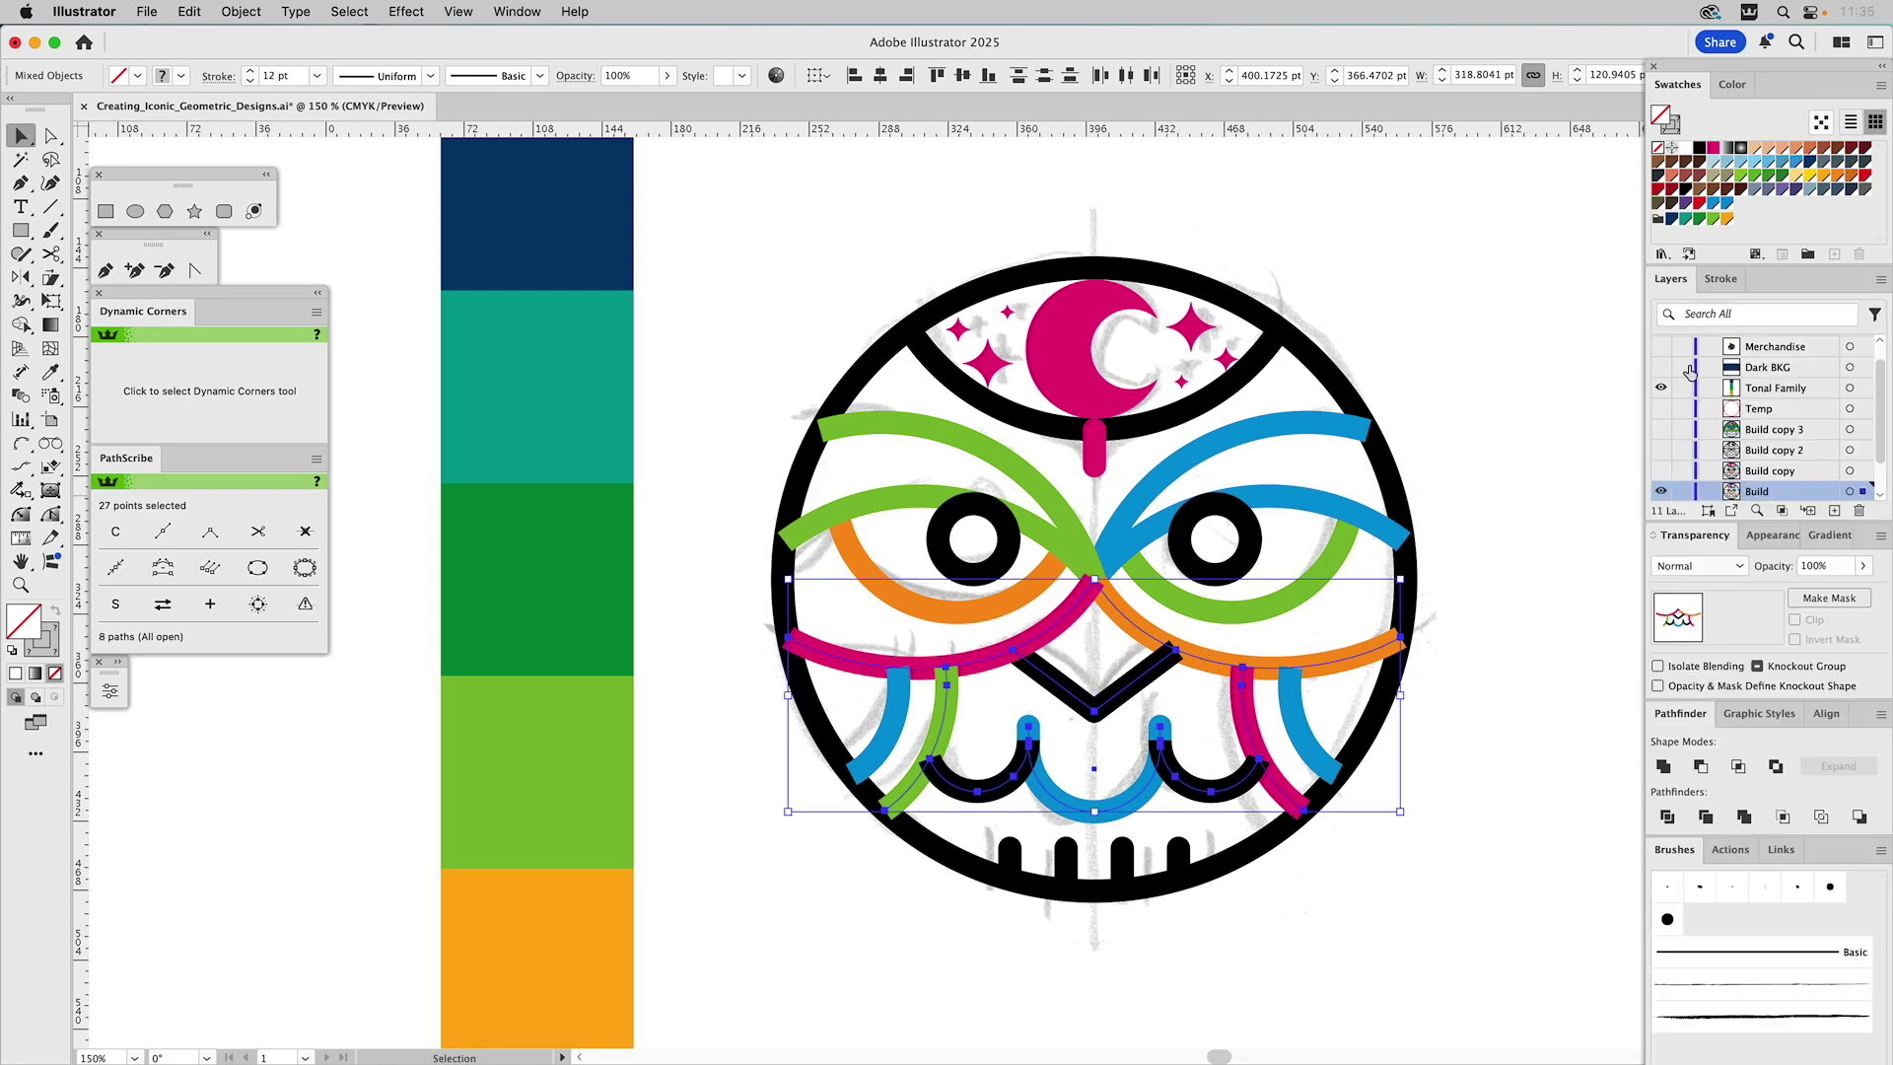
{"action": "left_click", "coordinate": [1662, 492]}
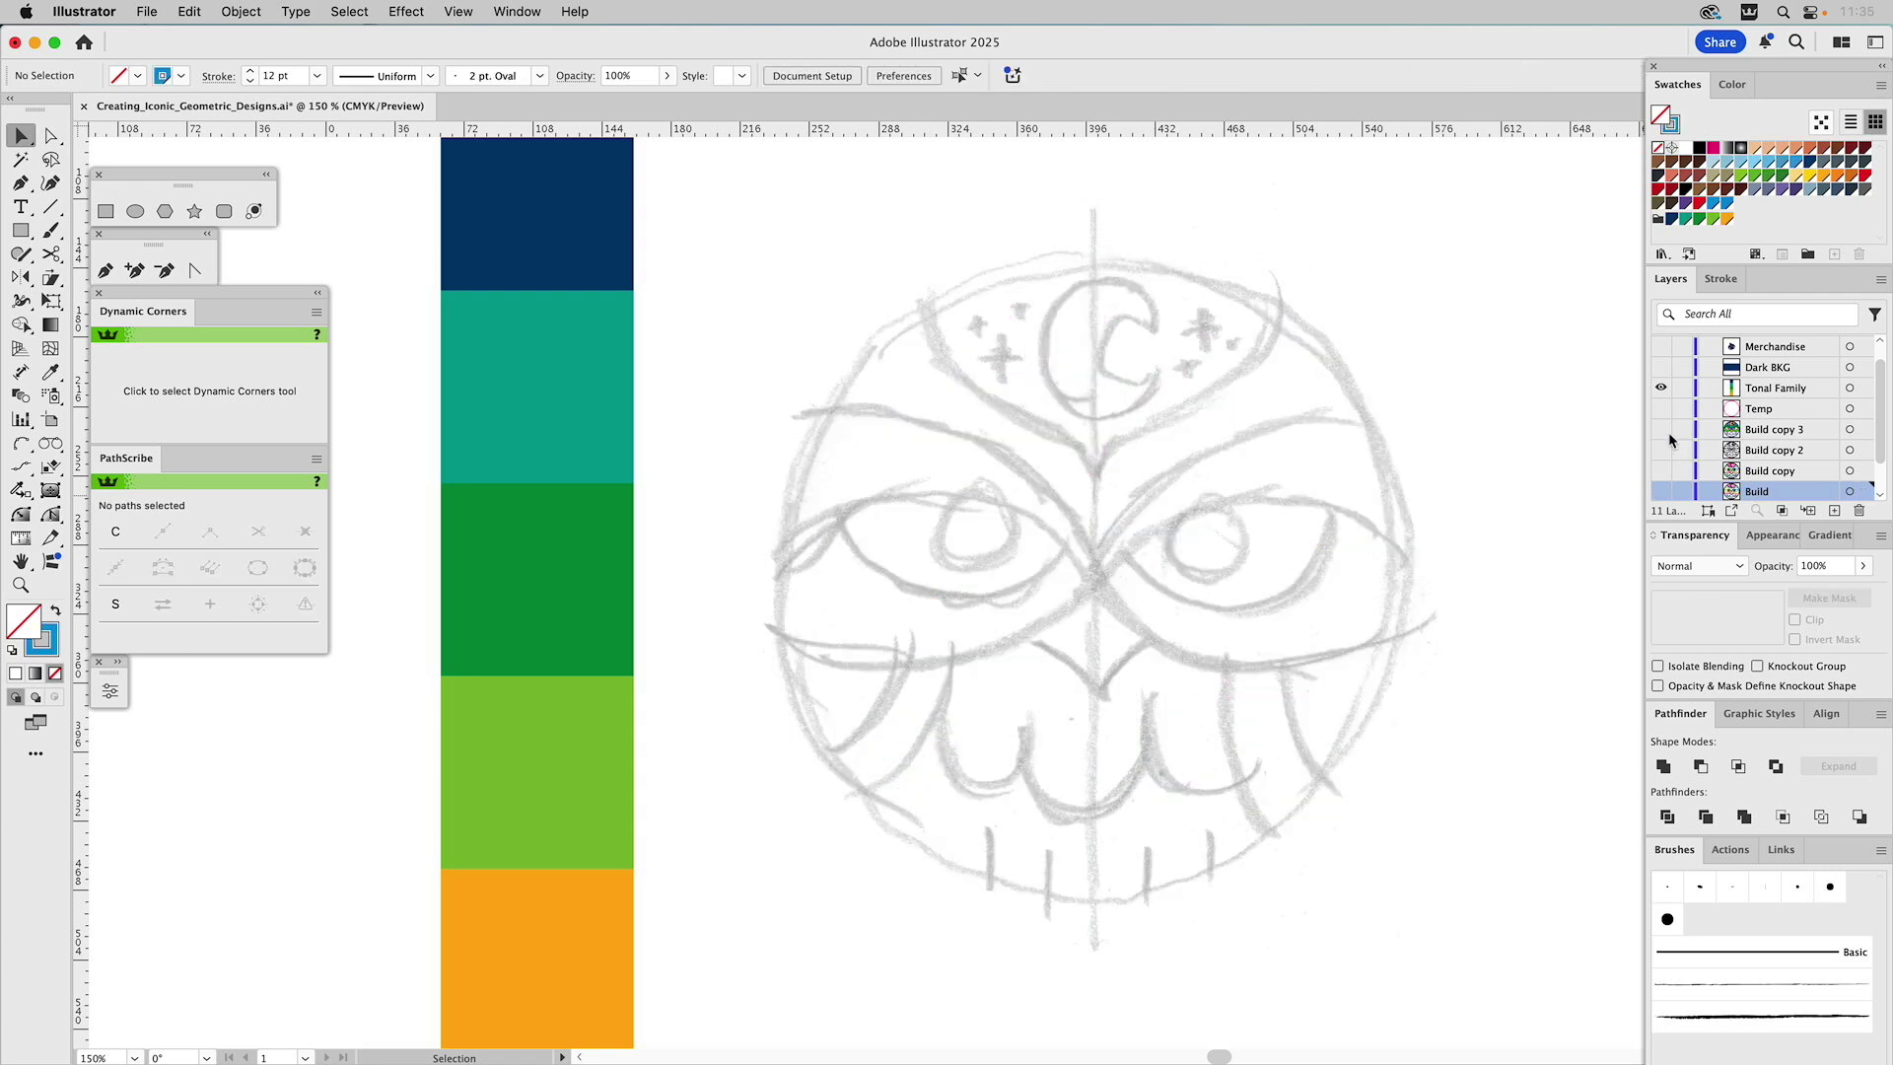
{"action": "left_click", "coordinate": [1662, 430]}
{"action": "left_click", "coordinate": [1766, 430]}
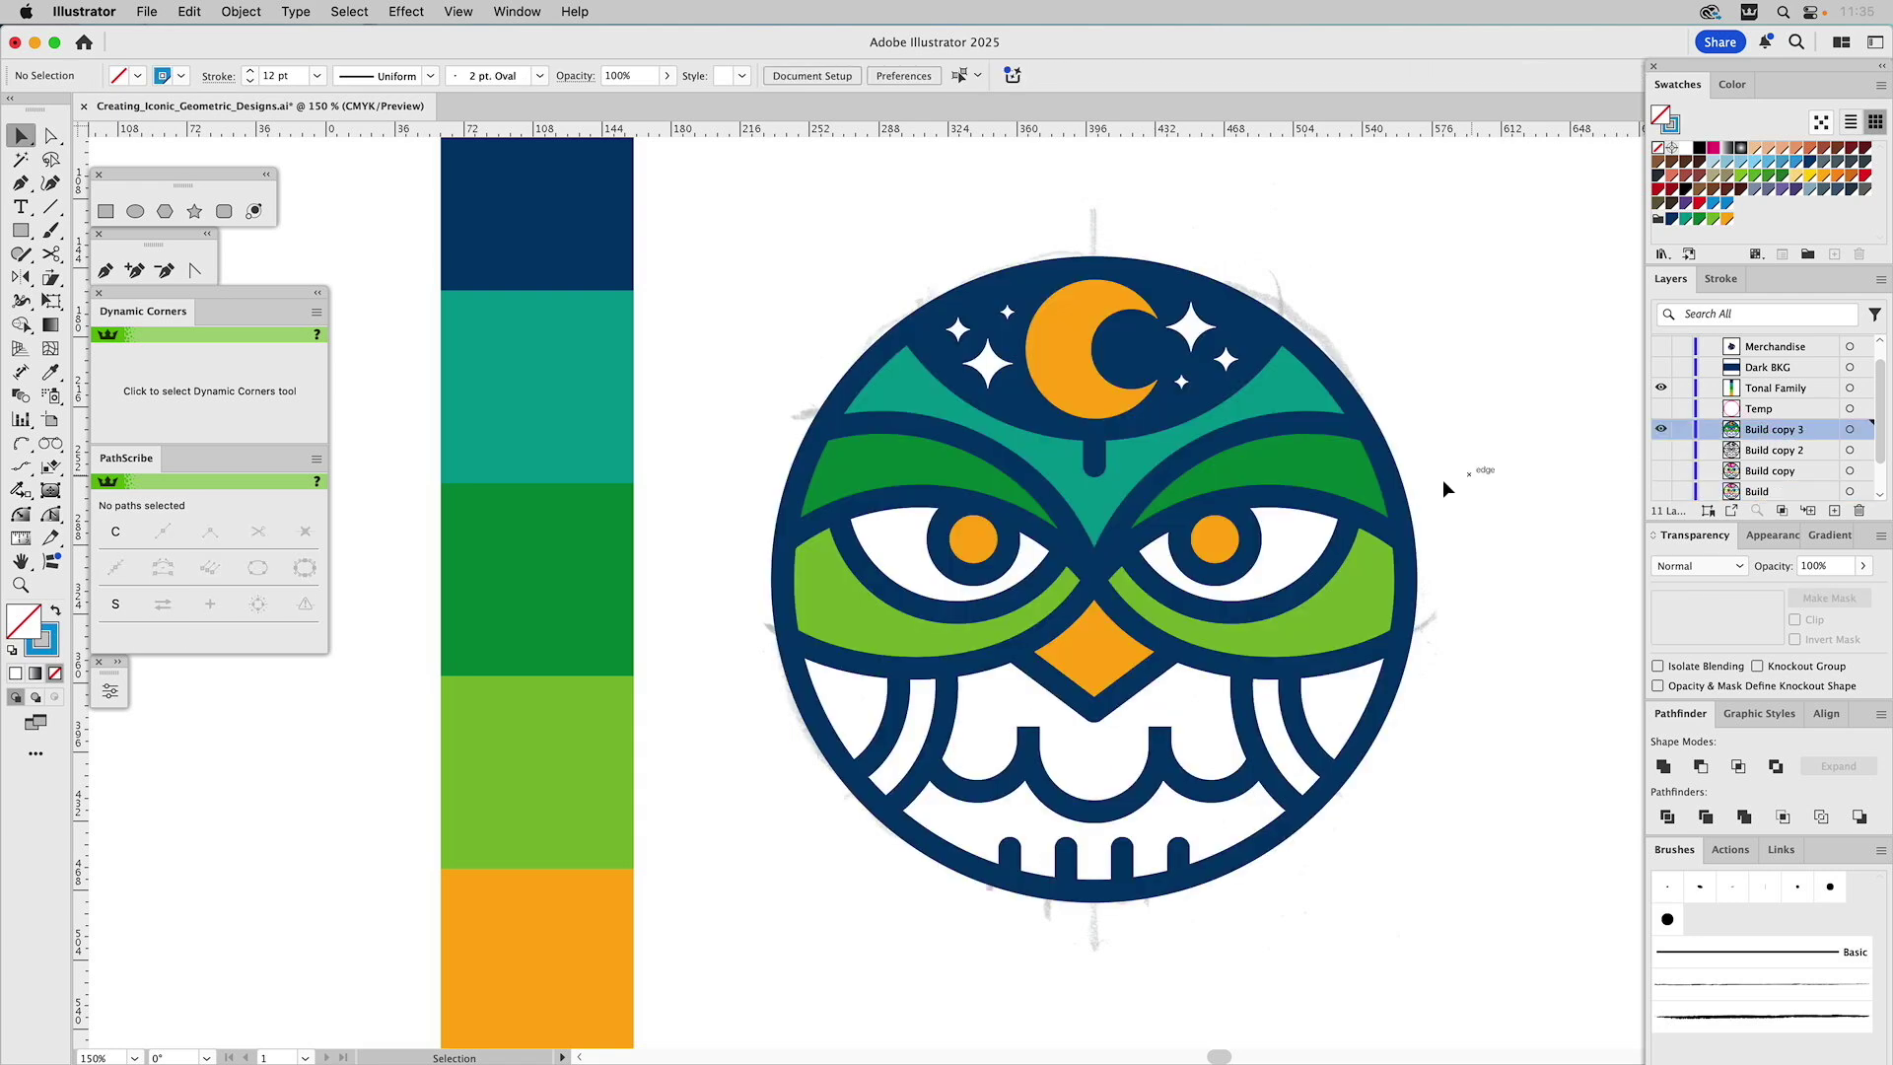
{"action": "key", "text": "super"}
{"action": "key", "text": "super+alt+3"}
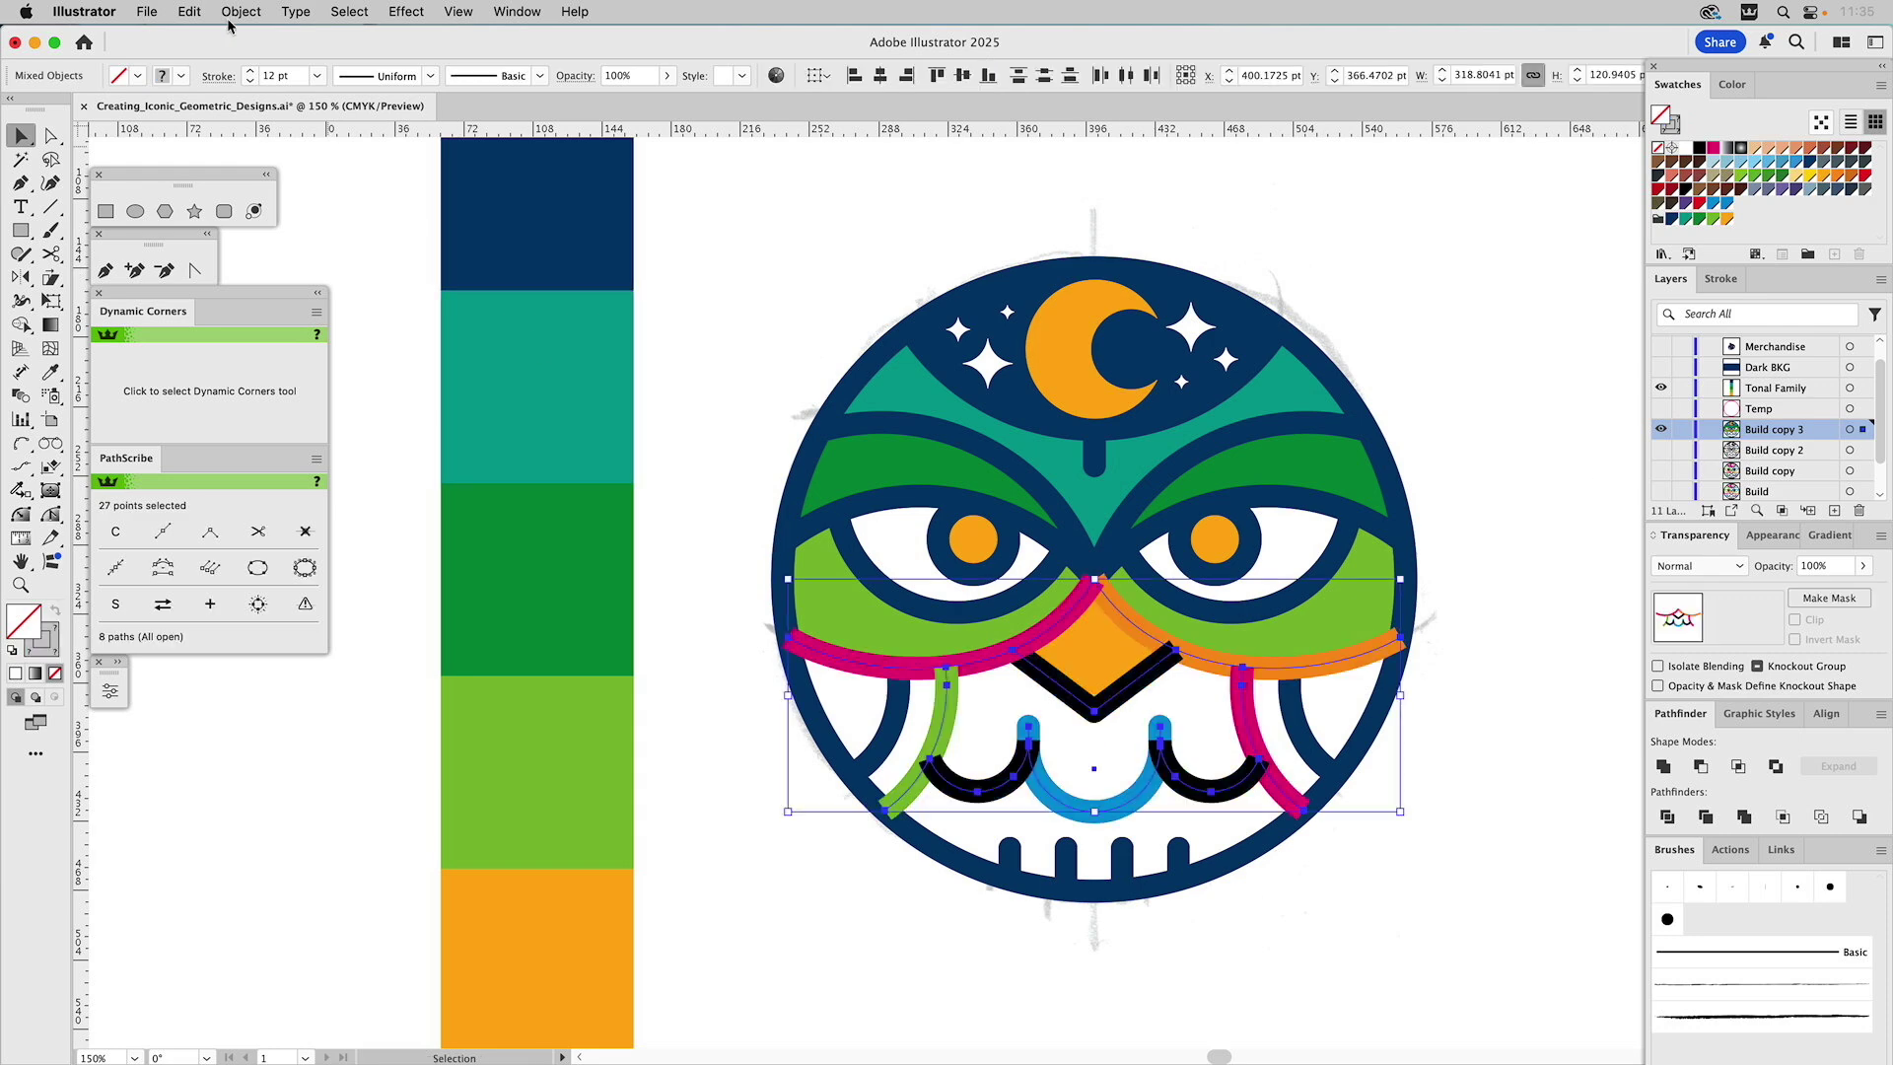
Outline the pasted strokes and unite them into one compound shape
{"action": "left_click", "coordinate": [241, 12]}
{"action": "mouse_move", "coordinate": [264, 621]}
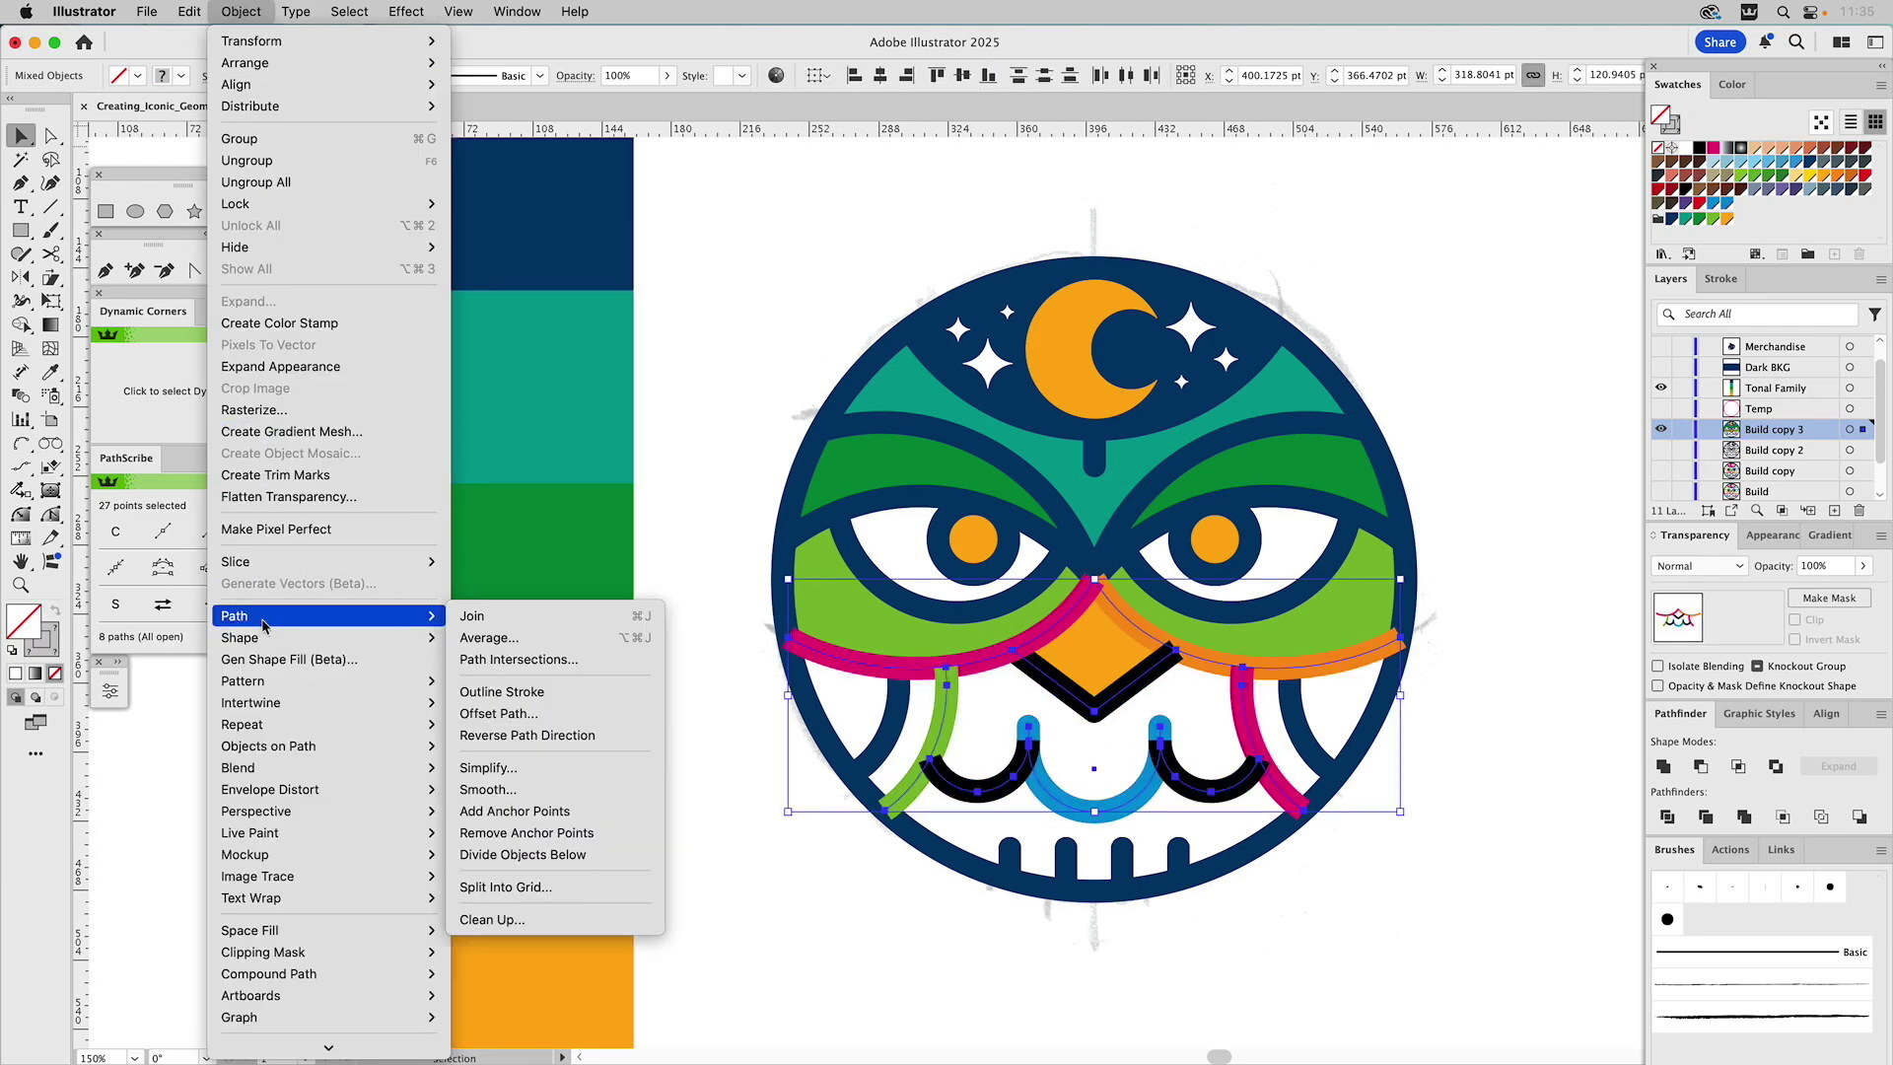
{"action": "left_click", "coordinate": [503, 691]}
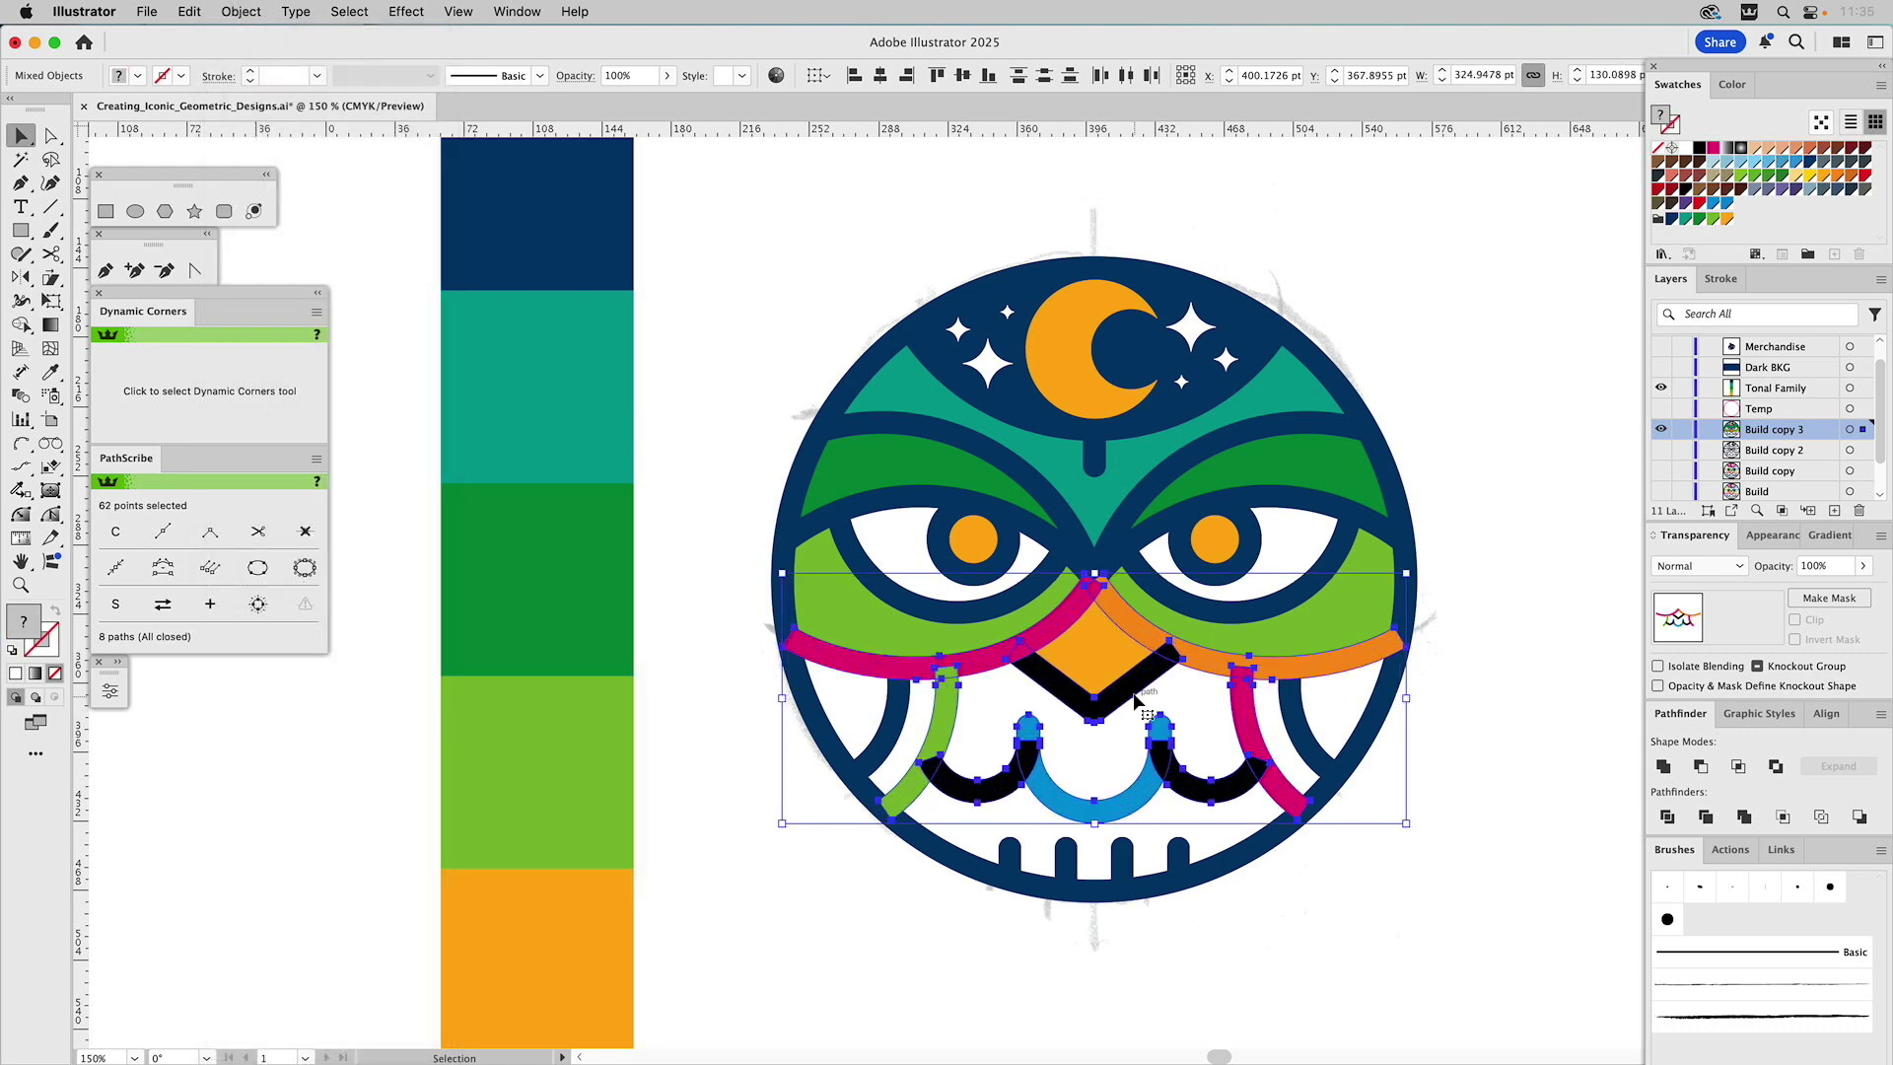
{"action": "left_click", "coordinate": [1662, 766]}
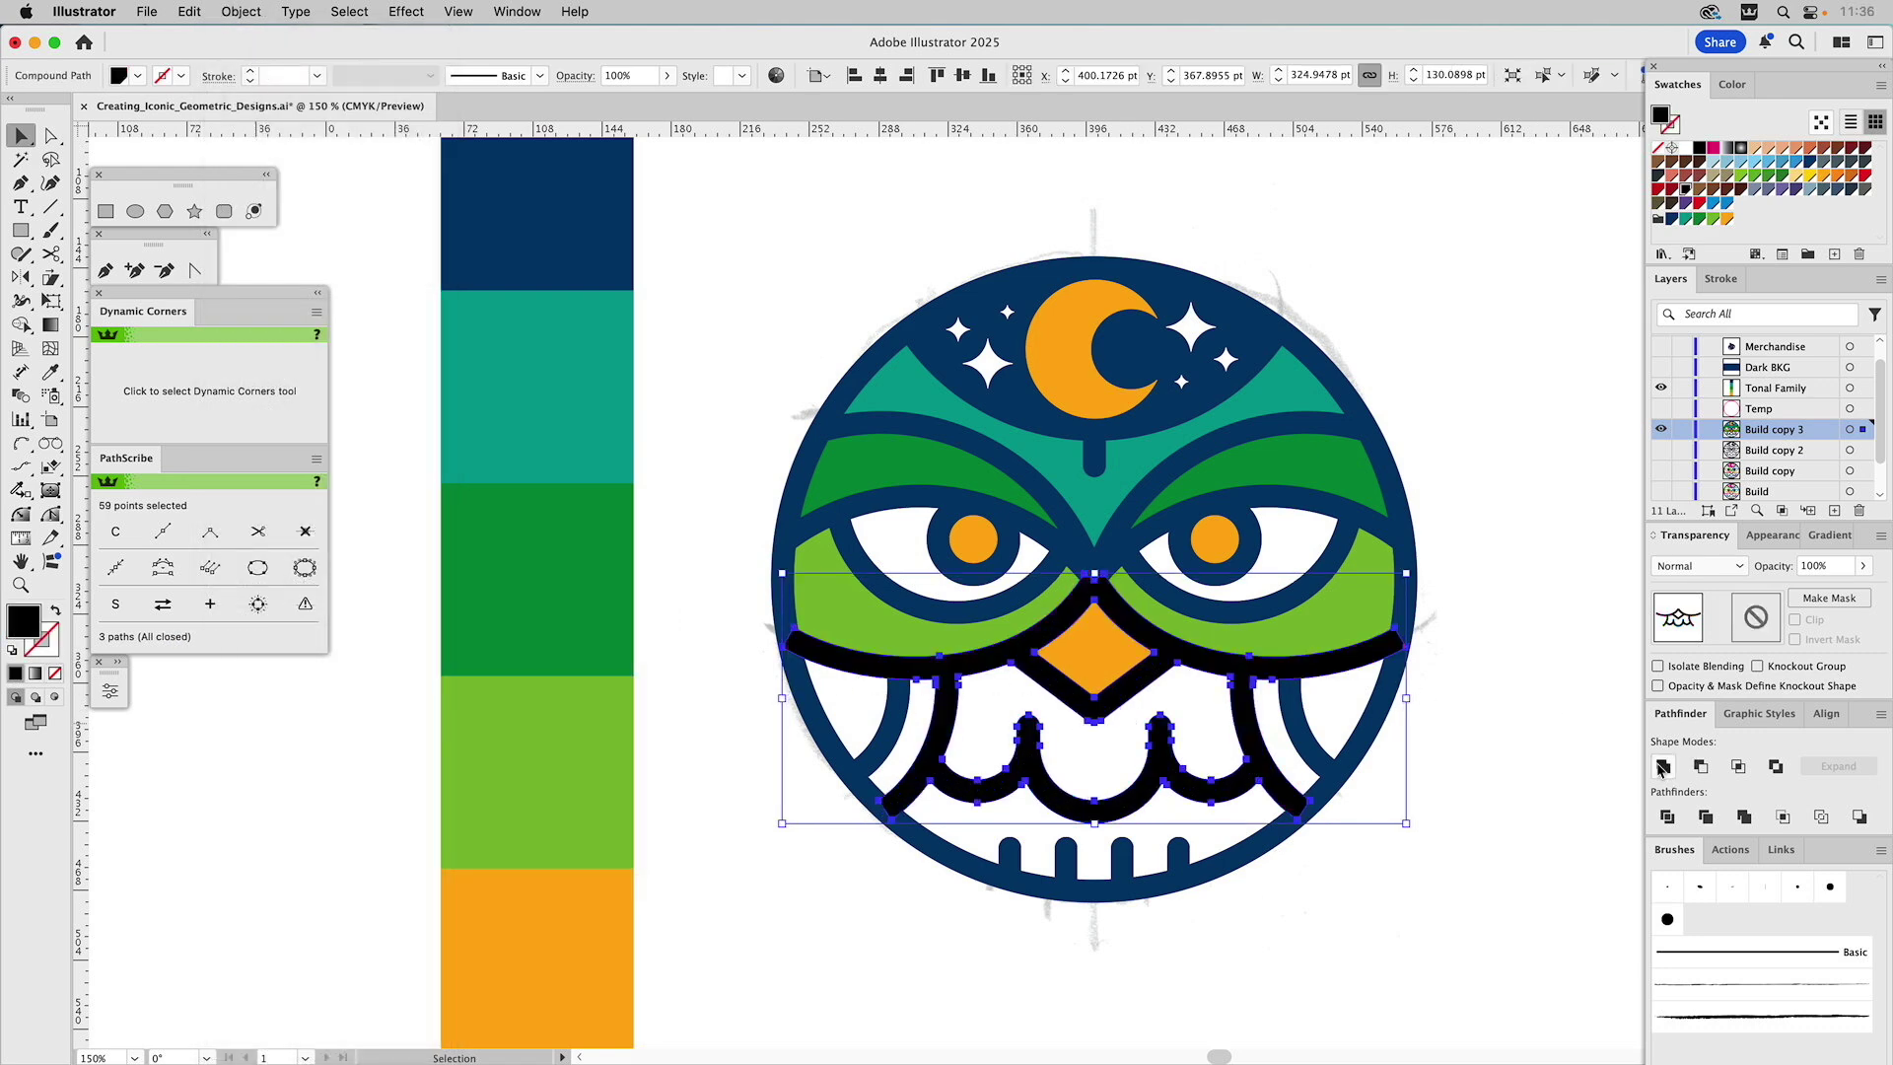
Cut the inner chest path out of the united black compound shape and delete the remaining black outline shape
{"action": "double_click", "coordinate": [1199, 673]}
{"action": "left_click", "coordinate": [1199, 674]}
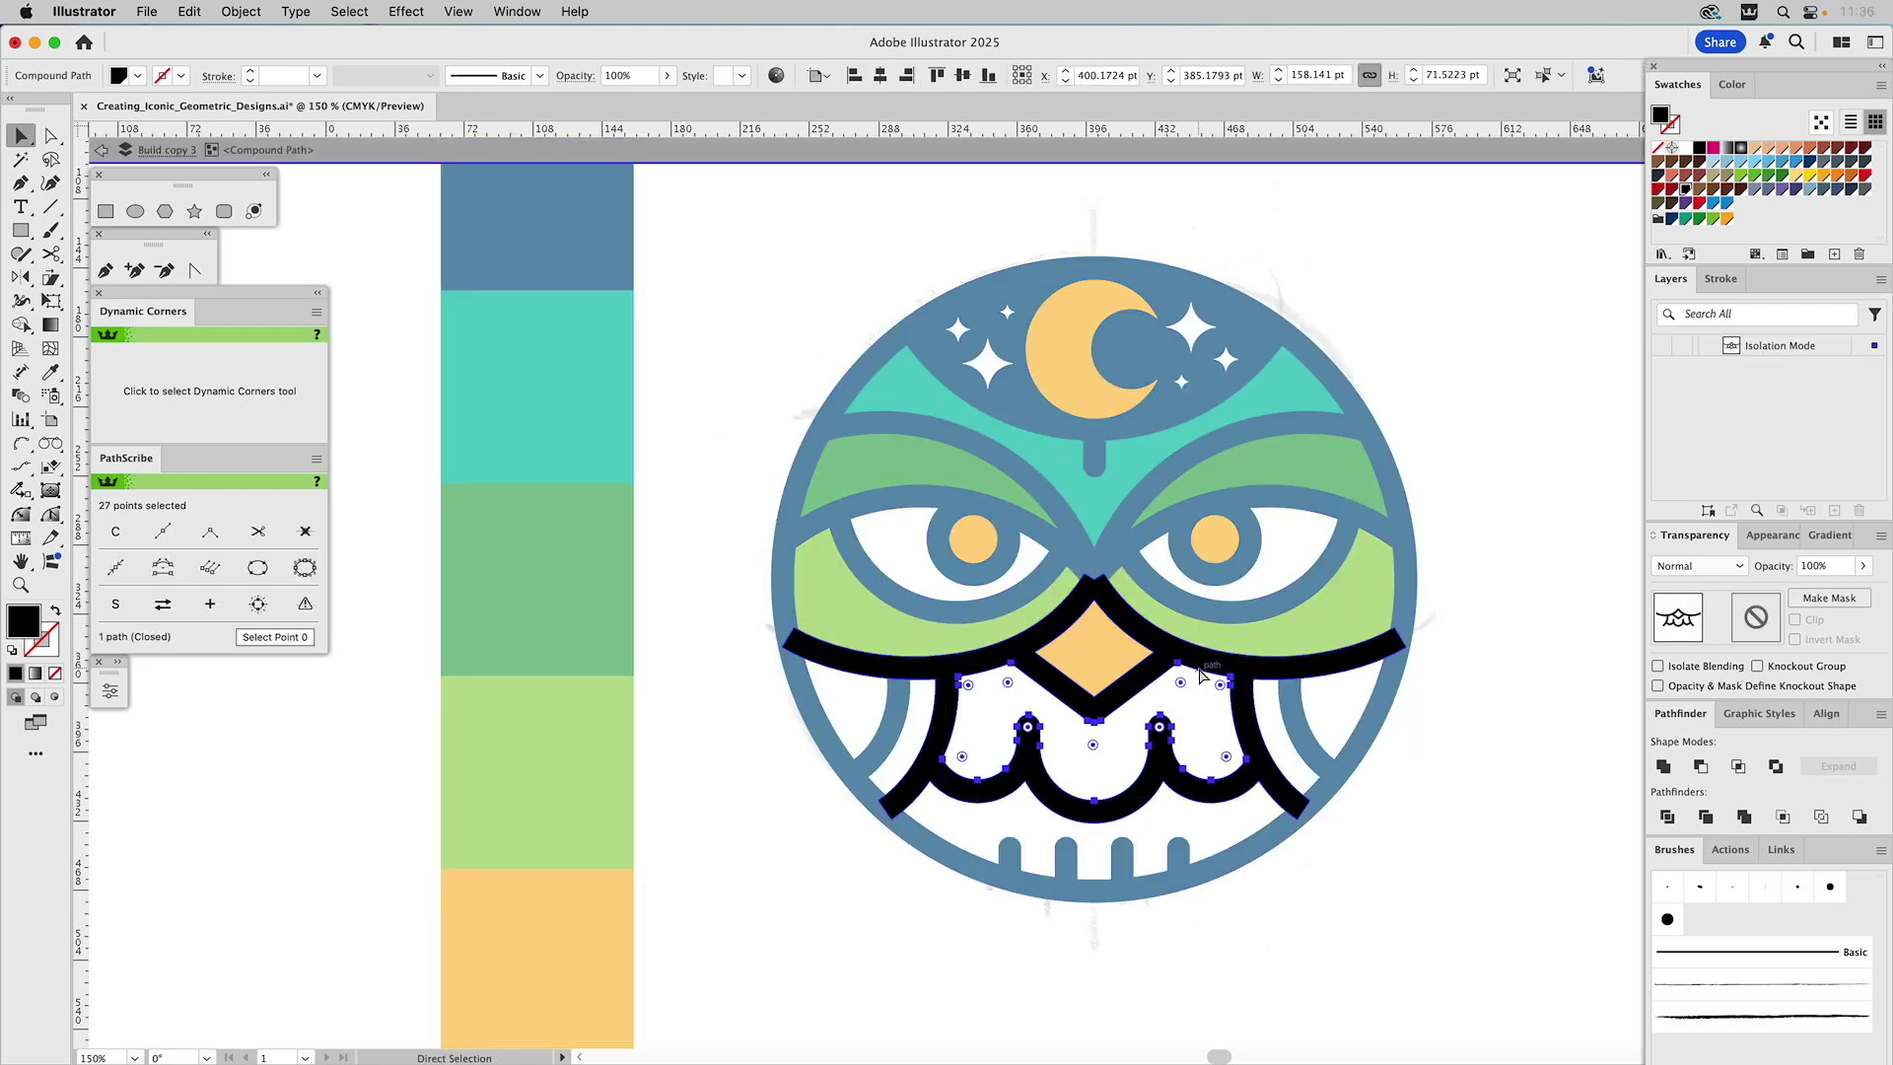
{"action": "key", "text": "Delete"}
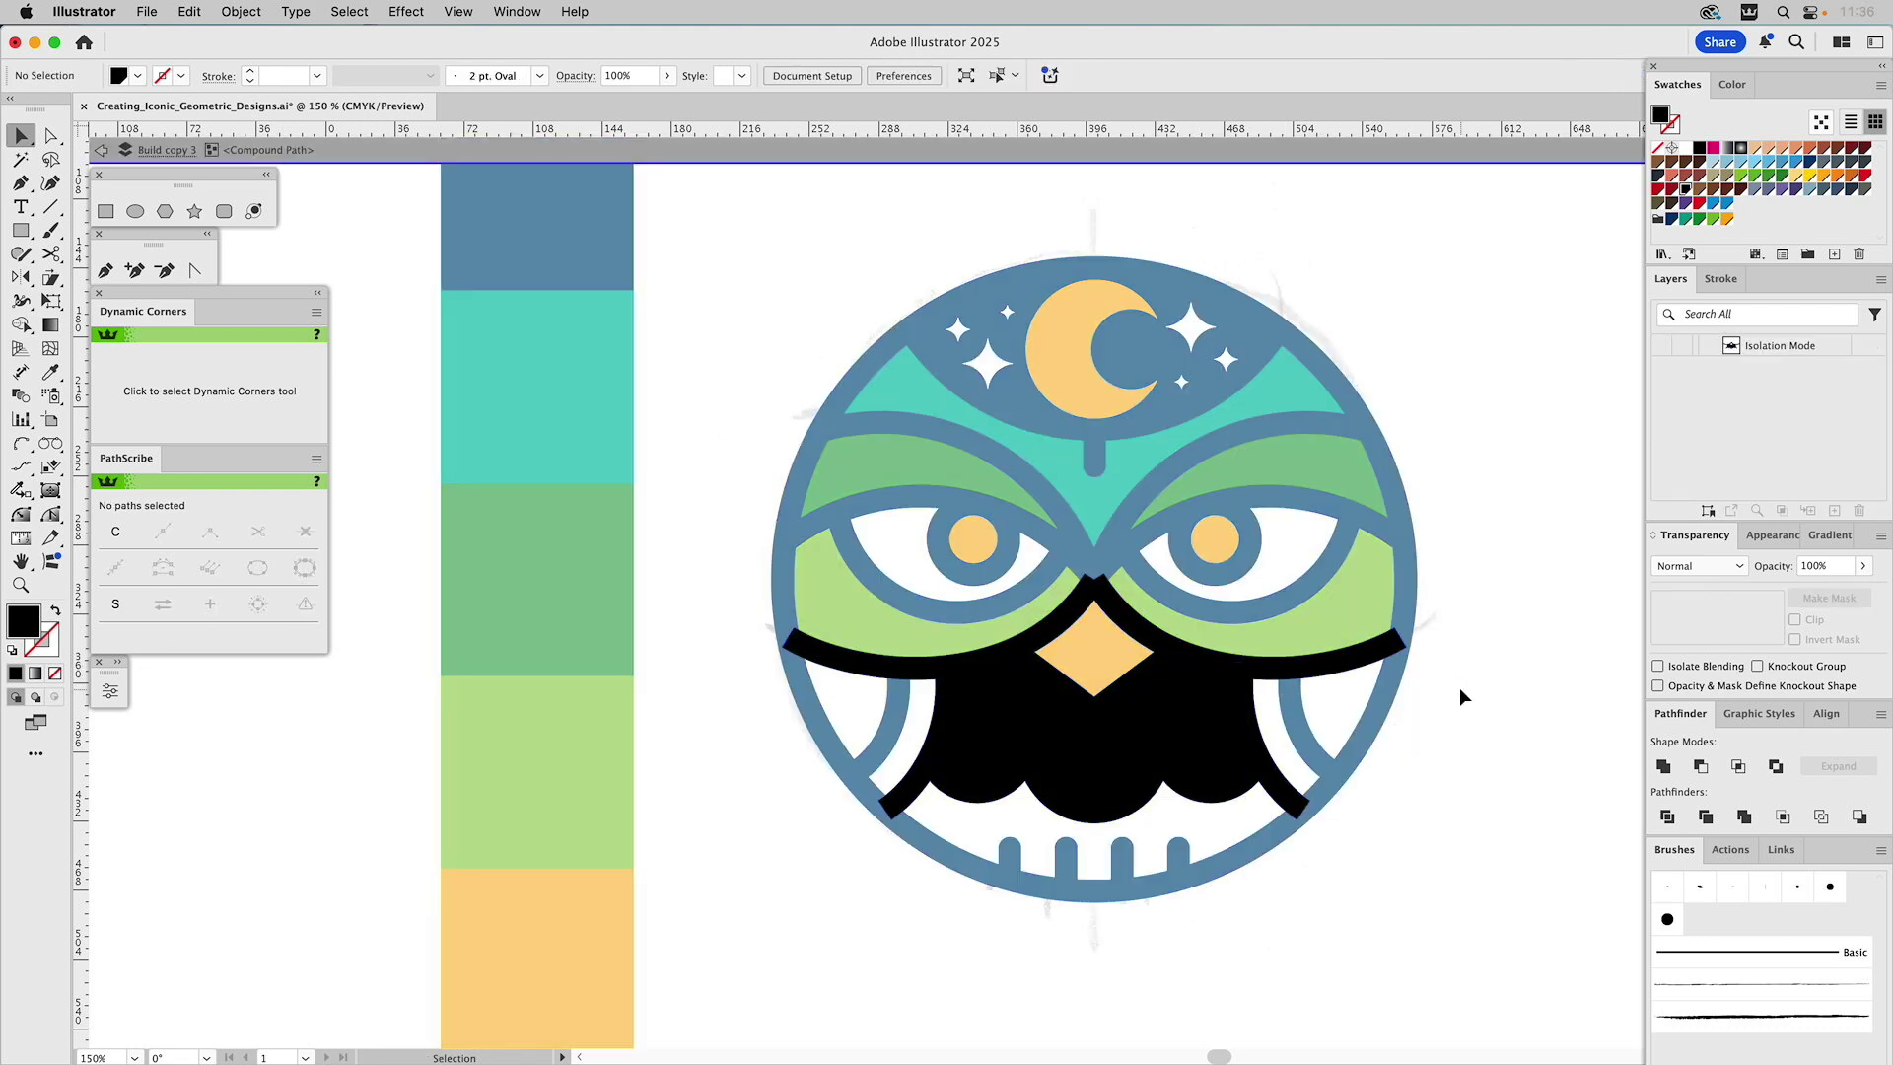
{"action": "double_click", "coordinate": [1453, 667]}
{"action": "left_click", "coordinate": [1368, 655]}
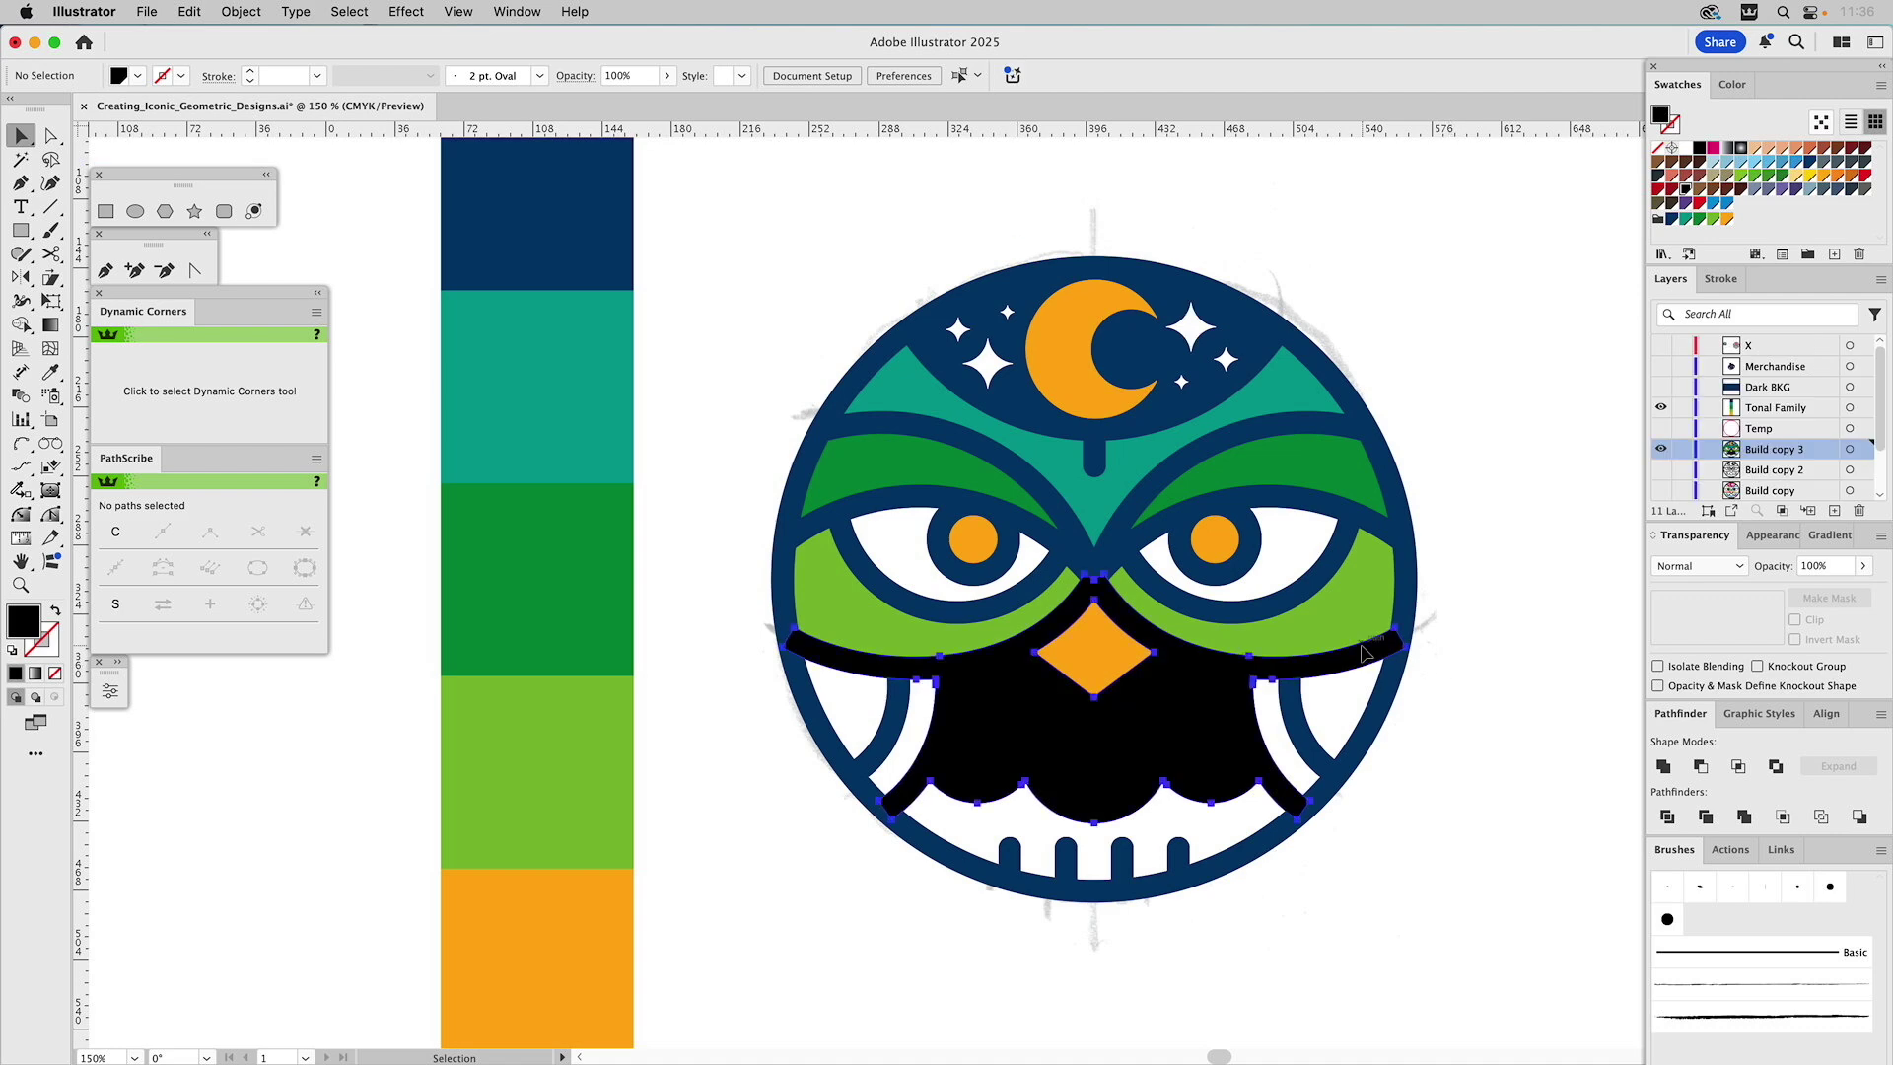
{"action": "key", "text": "Delete"}
Replace the old square-ended chest shape with the cut round-ended path pasted in place, and fill it white
{"action": "left_click", "coordinate": [1185, 722]}
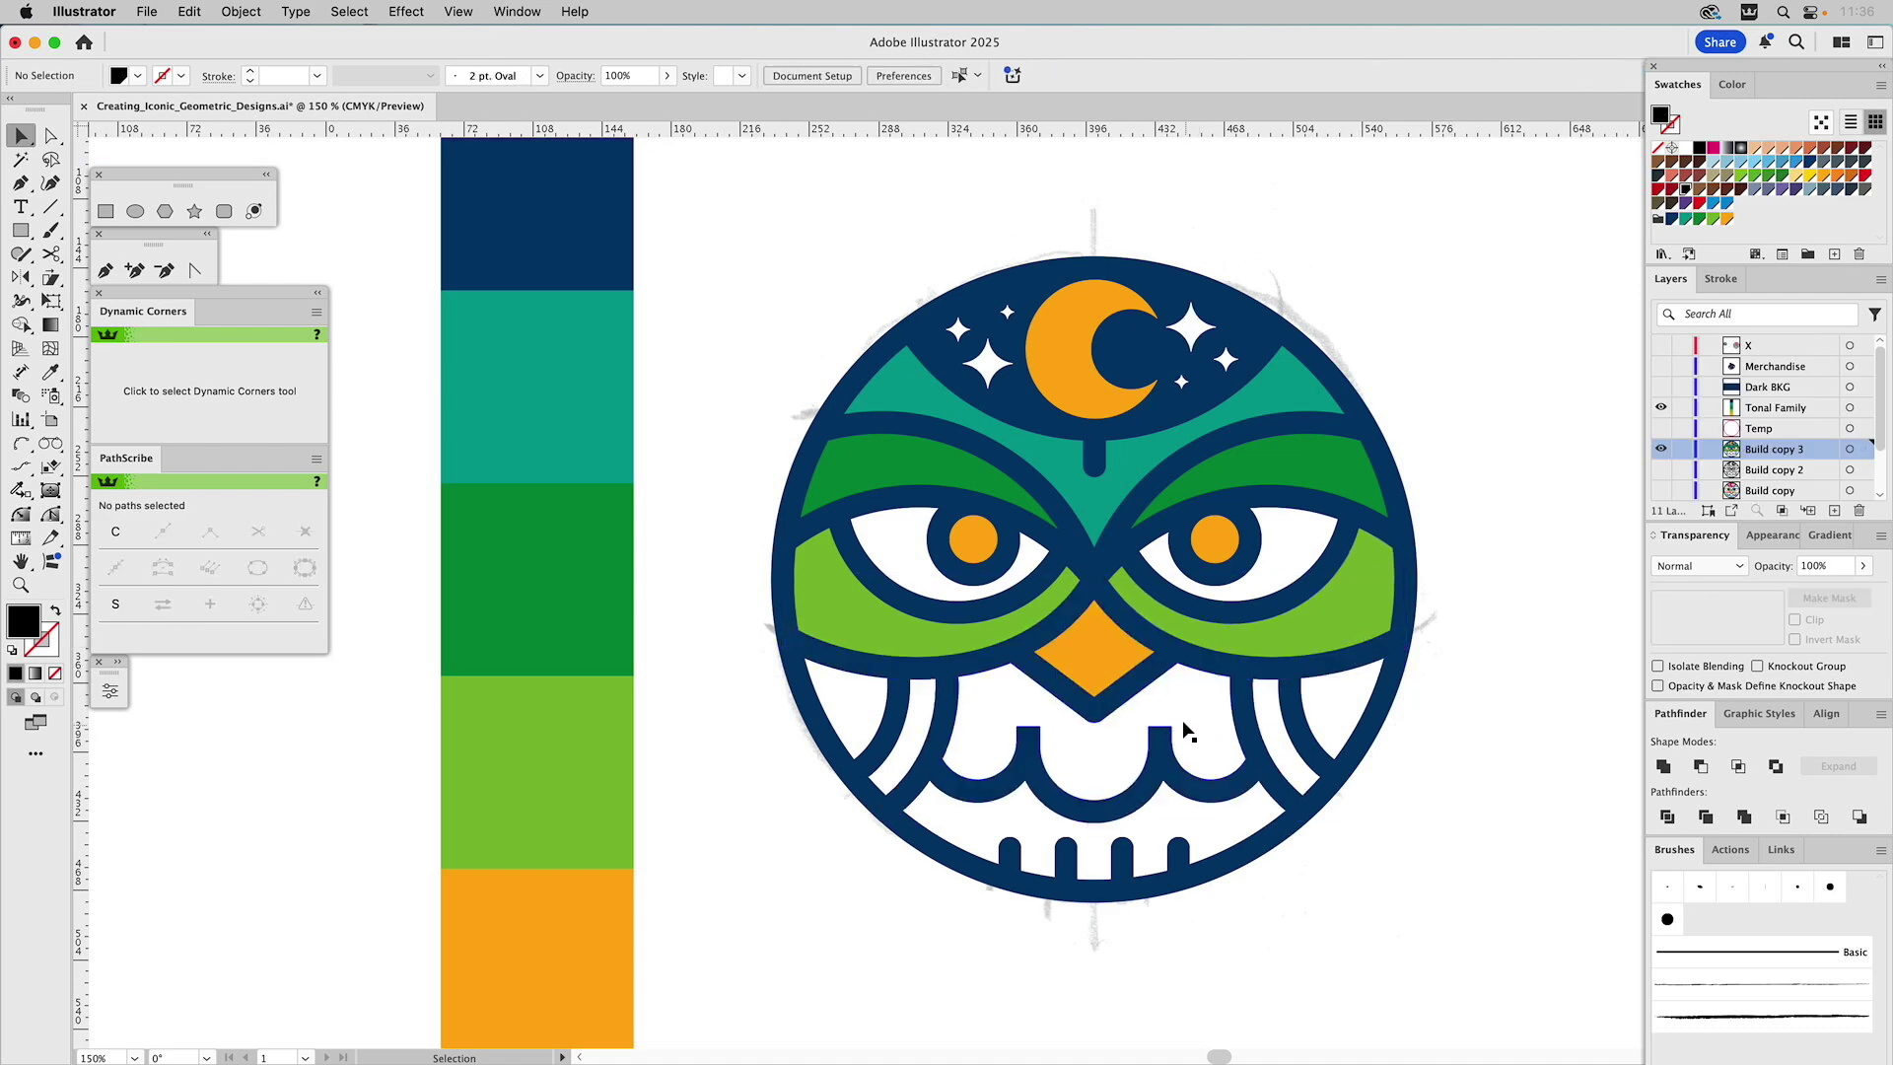
{"action": "key", "text": "super+z"}
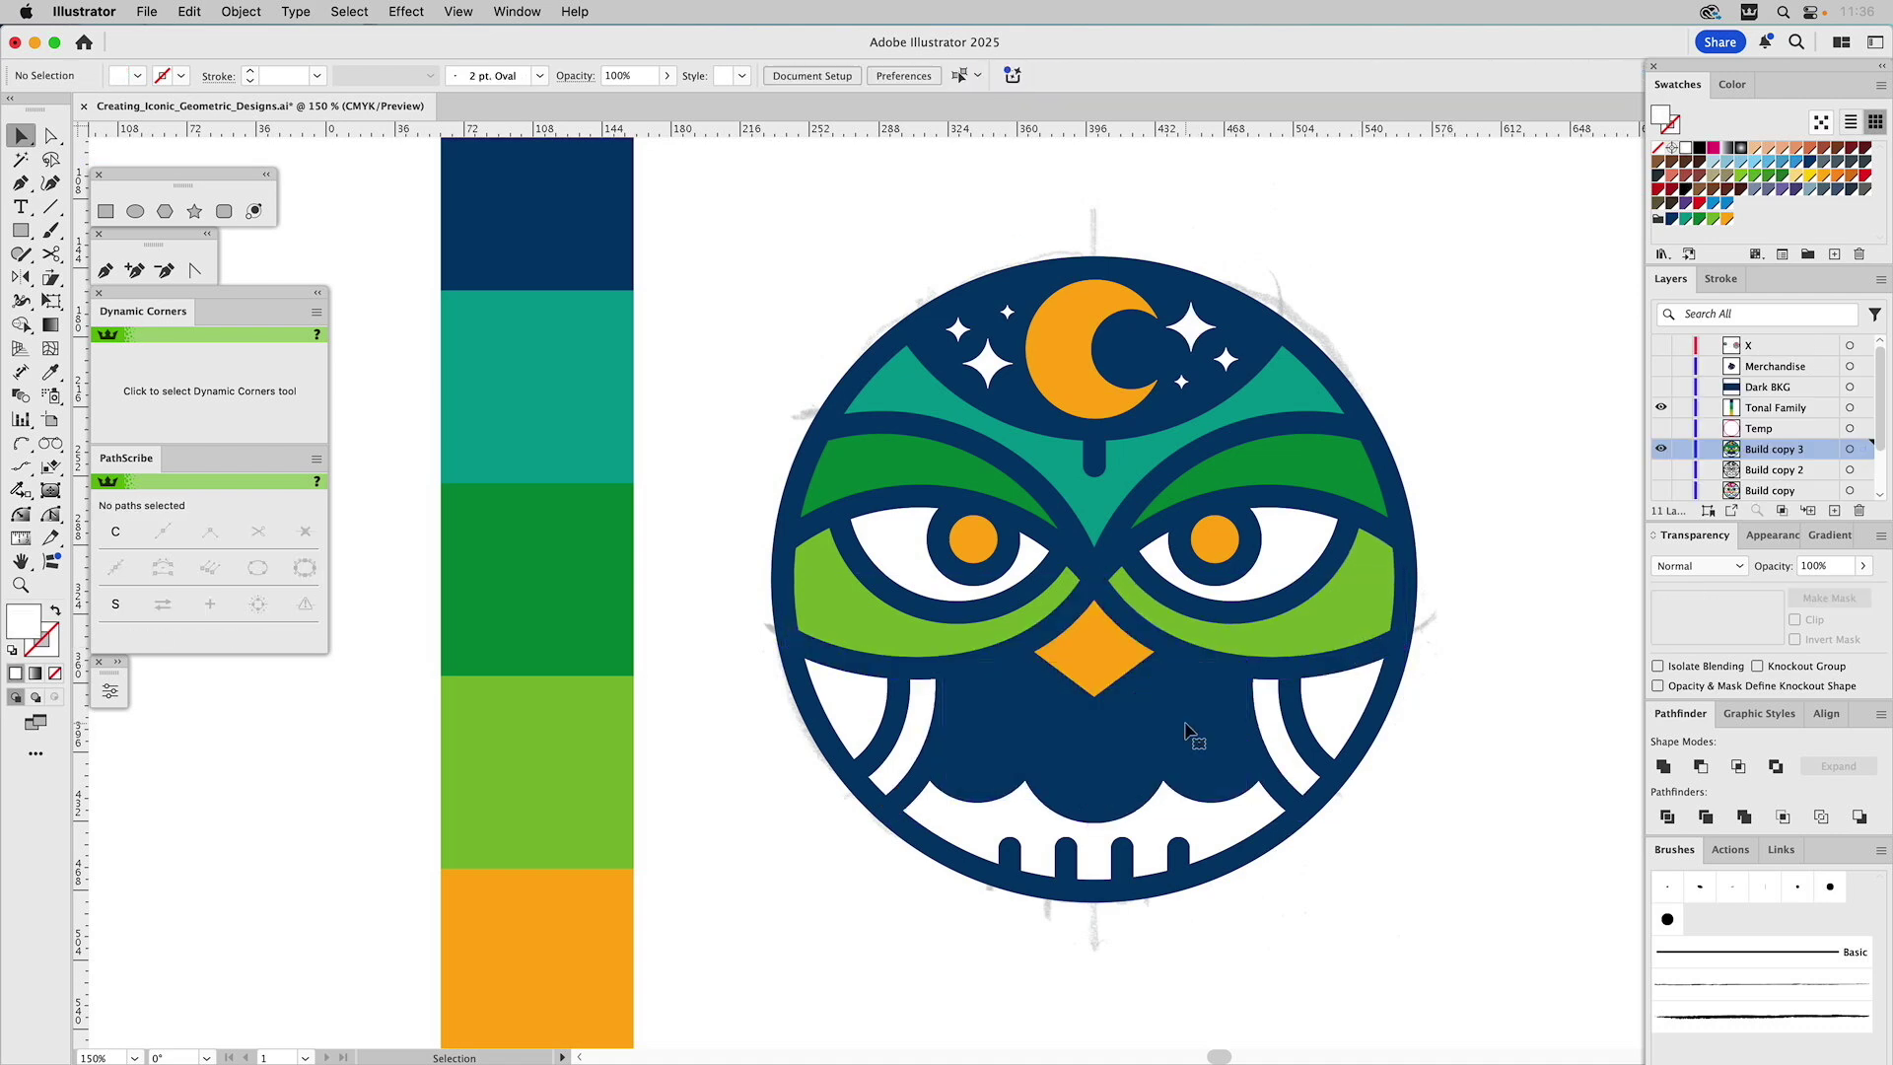
{"action": "key", "text": "a"}
{"action": "key", "text": "v"}
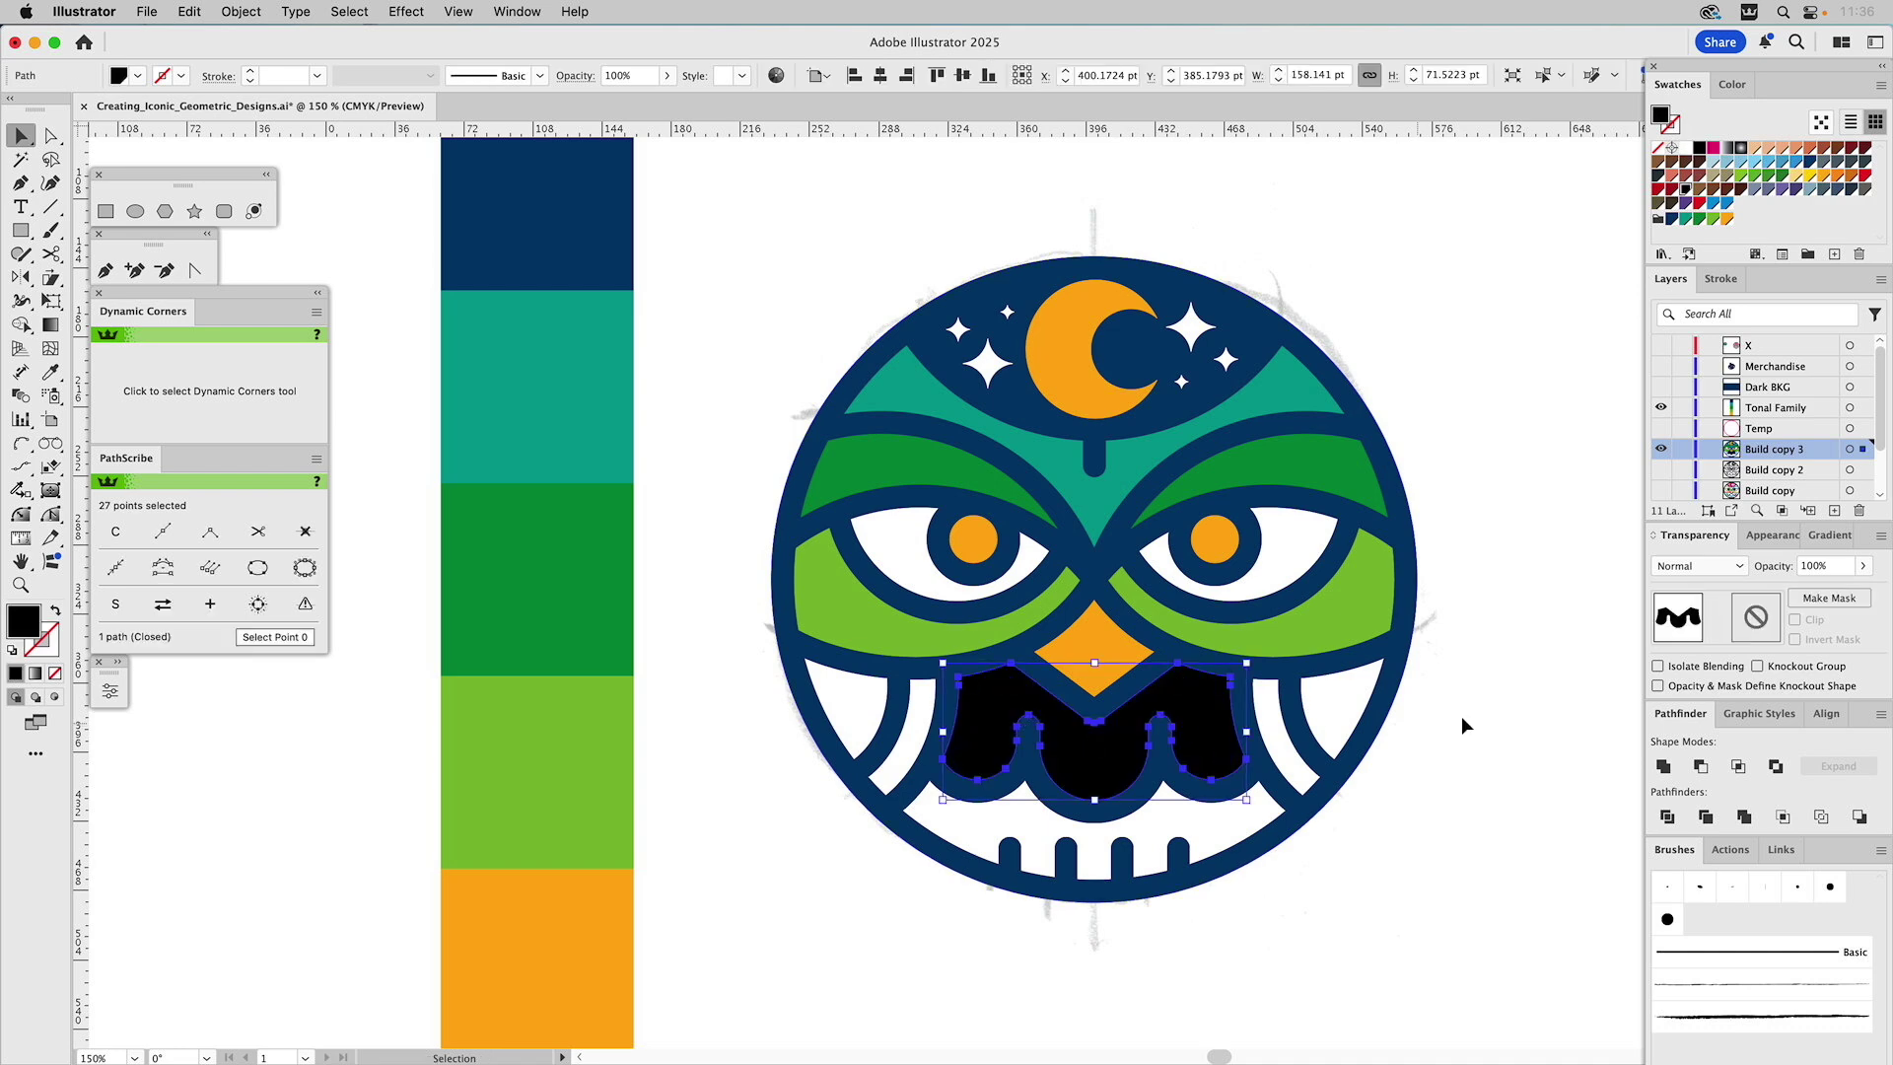
{"action": "left_click", "coordinate": [1686, 148]}
{"action": "left_click", "coordinate": [1599, 286]}
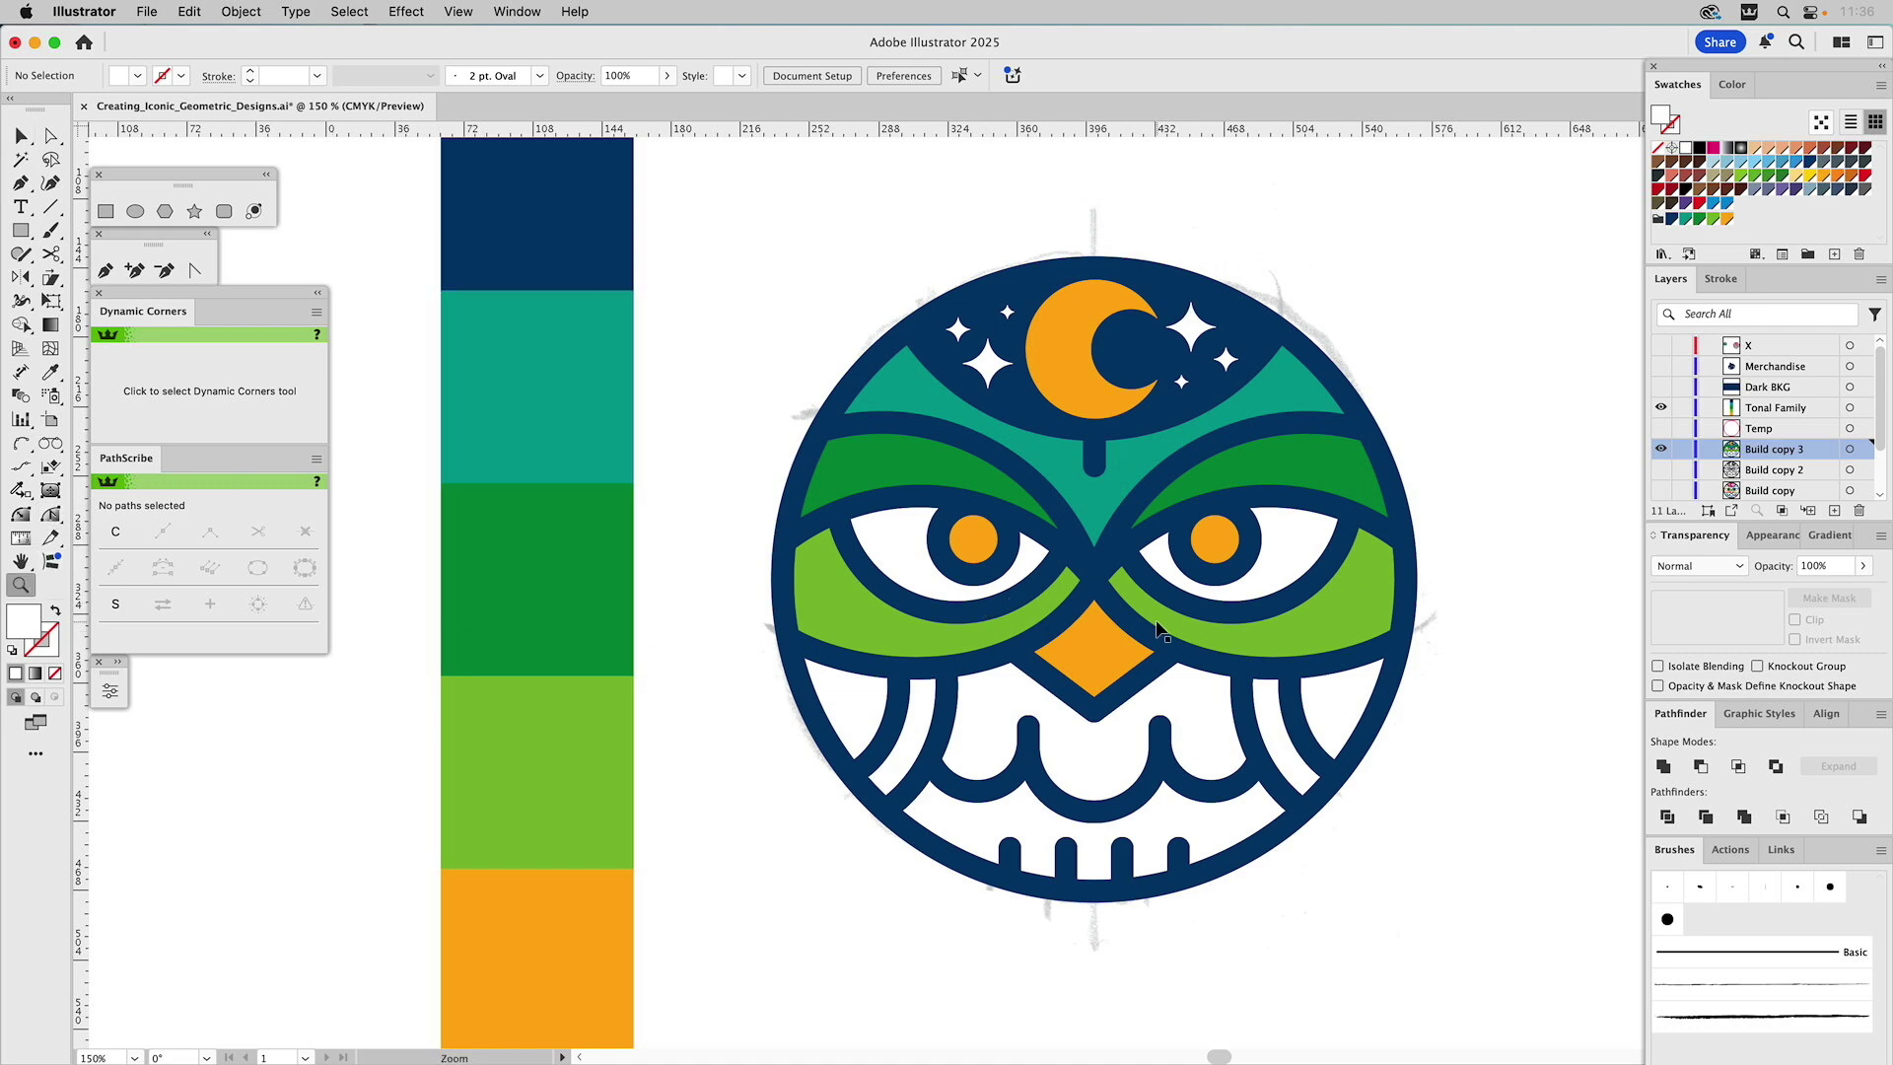
Fill the chest shape and the two outer side shapes with the dark green sampled from the brow
{"action": "left_click", "coordinate": [1205, 710]}
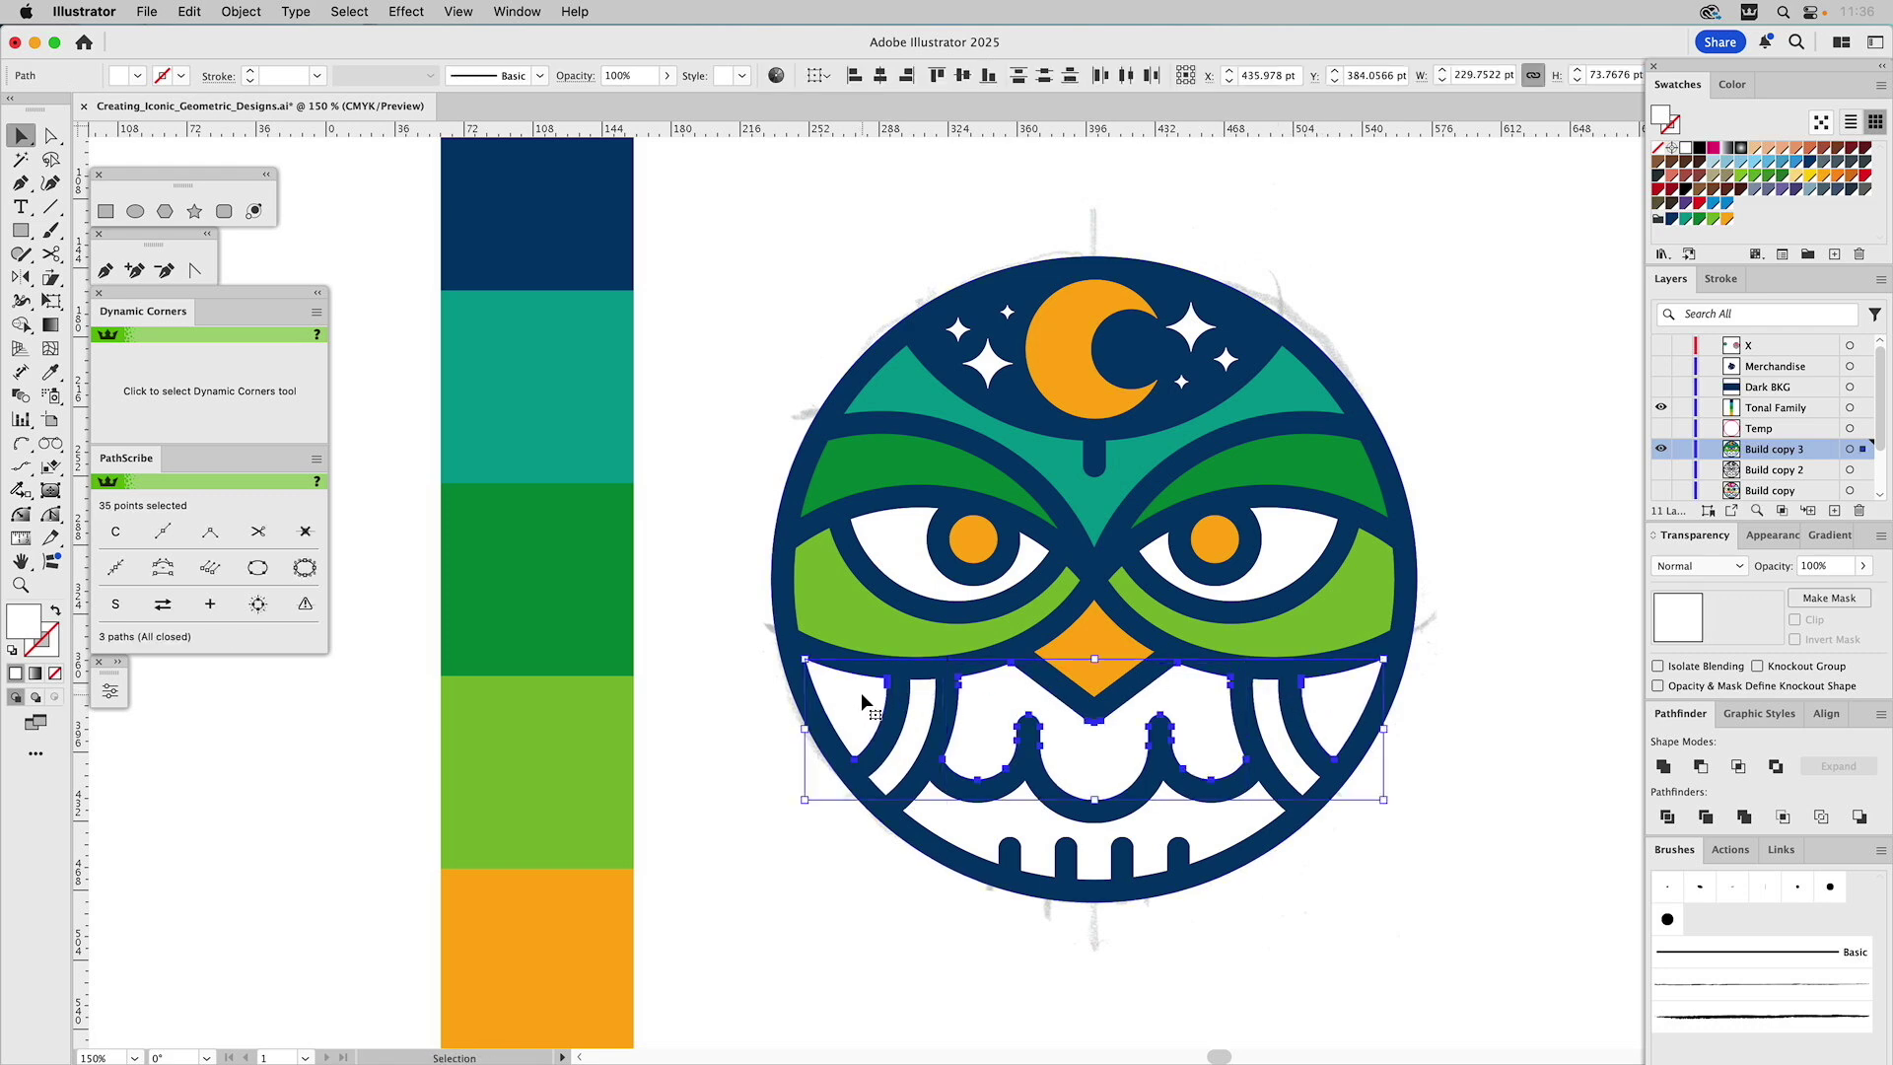
{"action": "key", "text": "i"}
{"action": "left_click", "coordinate": [866, 485]}
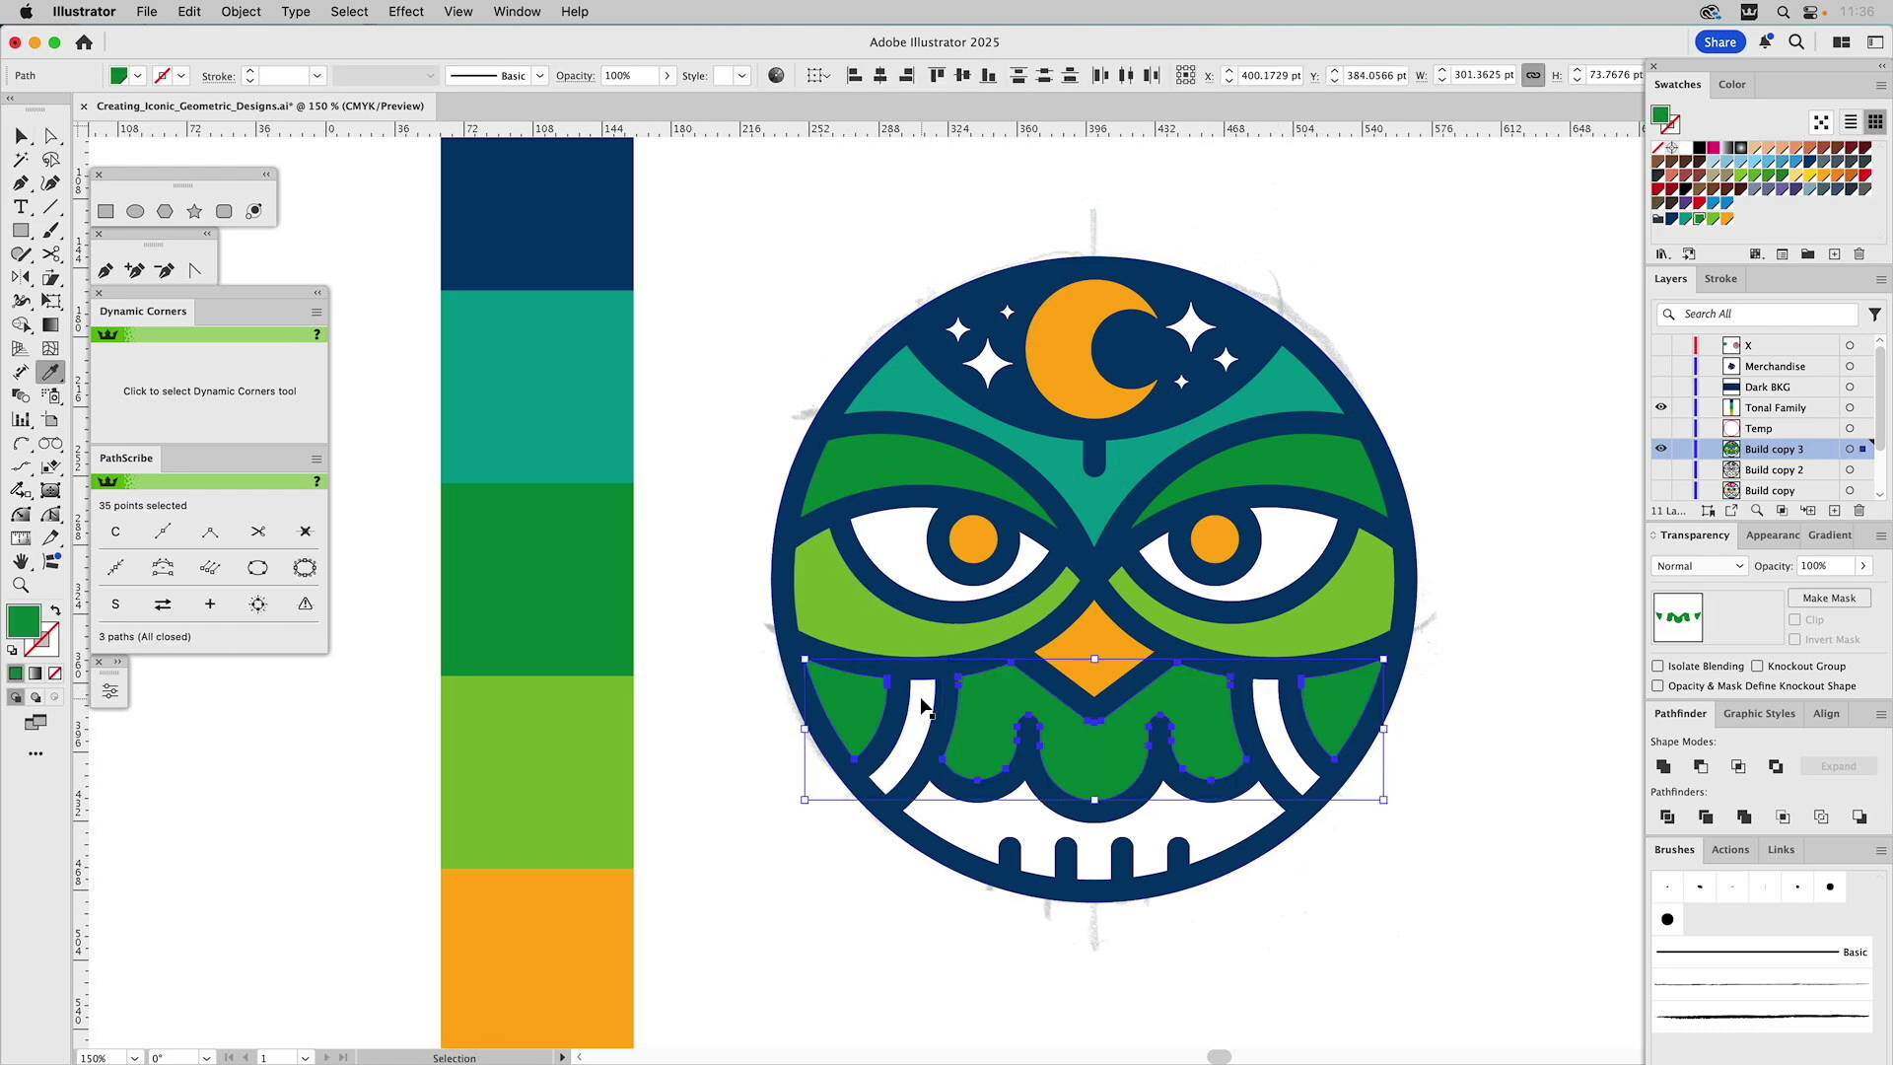
Fill the two curved side bands with the forehead's teal and the shape below the scallops with the light green
{"action": "left_click", "coordinate": [1269, 715], "text": "super"}
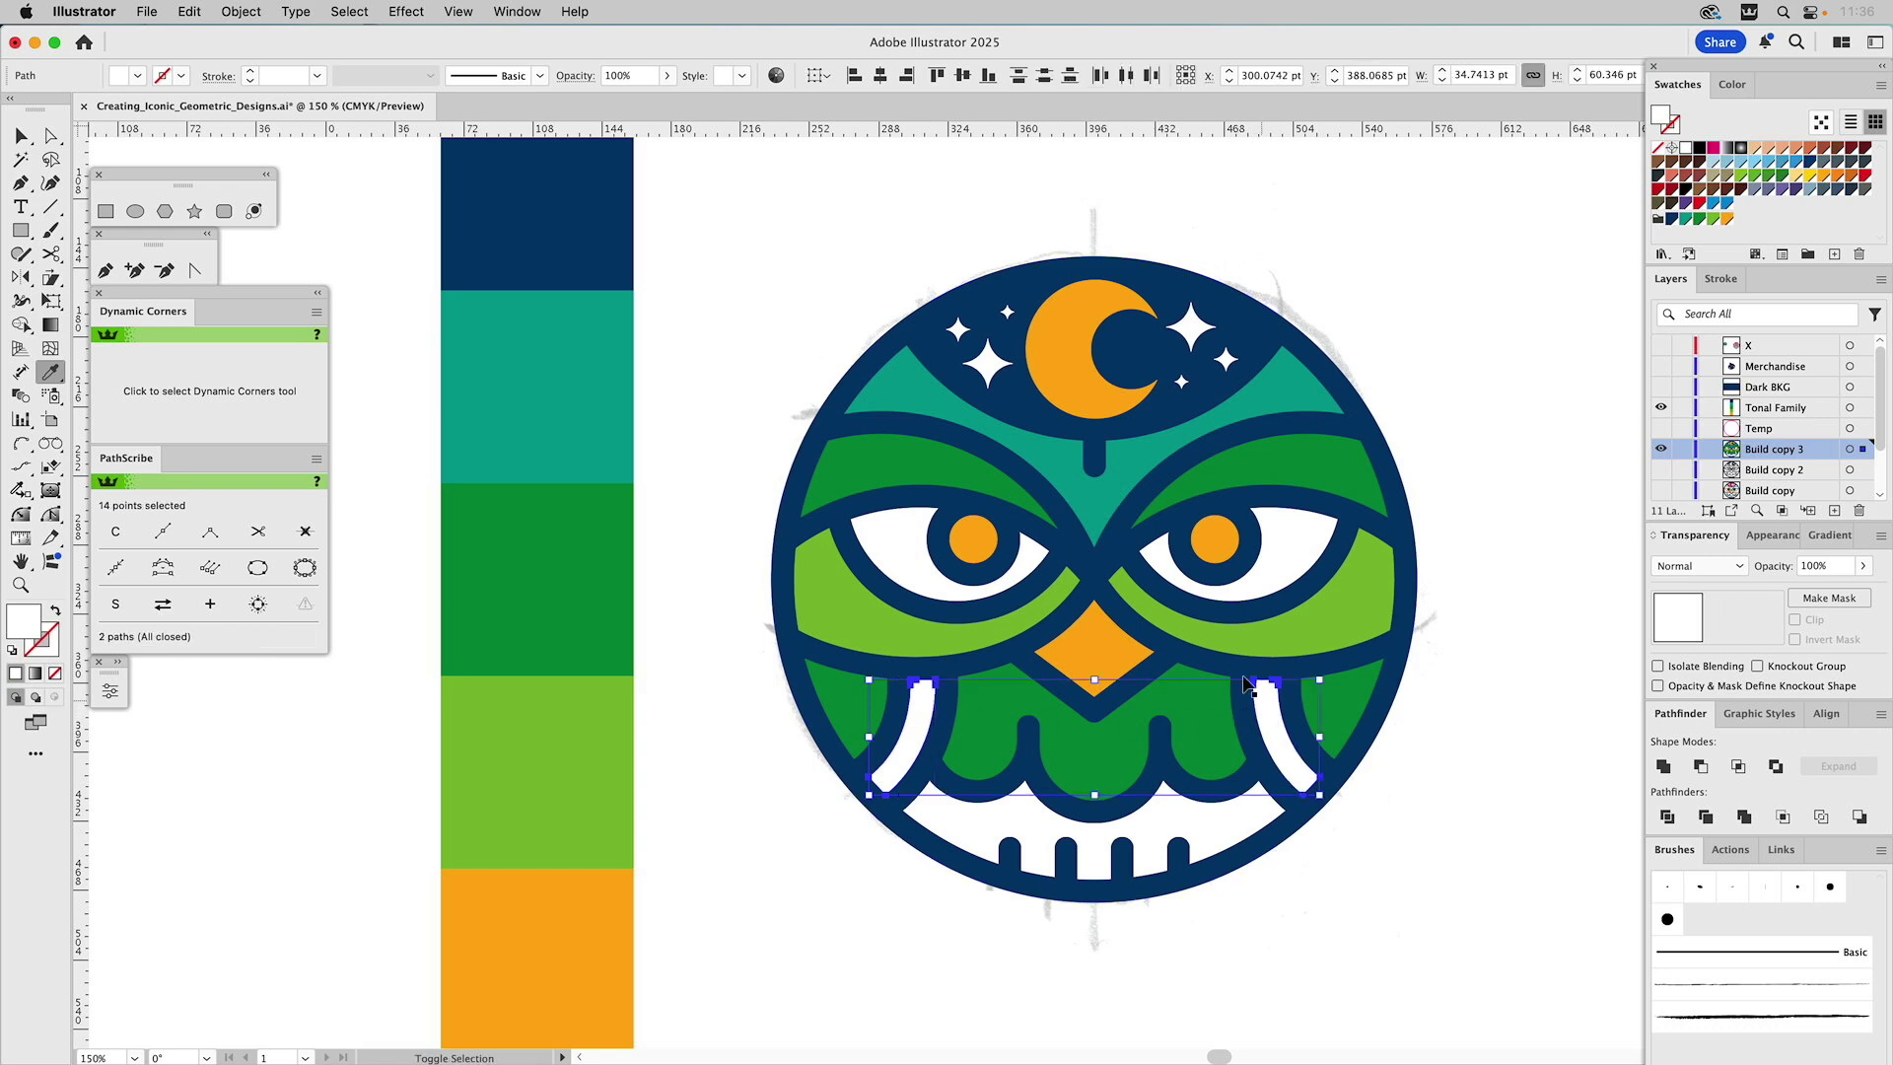
{"action": "left_click", "coordinate": [1073, 467]}
{"action": "left_click", "coordinate": [981, 843], "text": "super"}
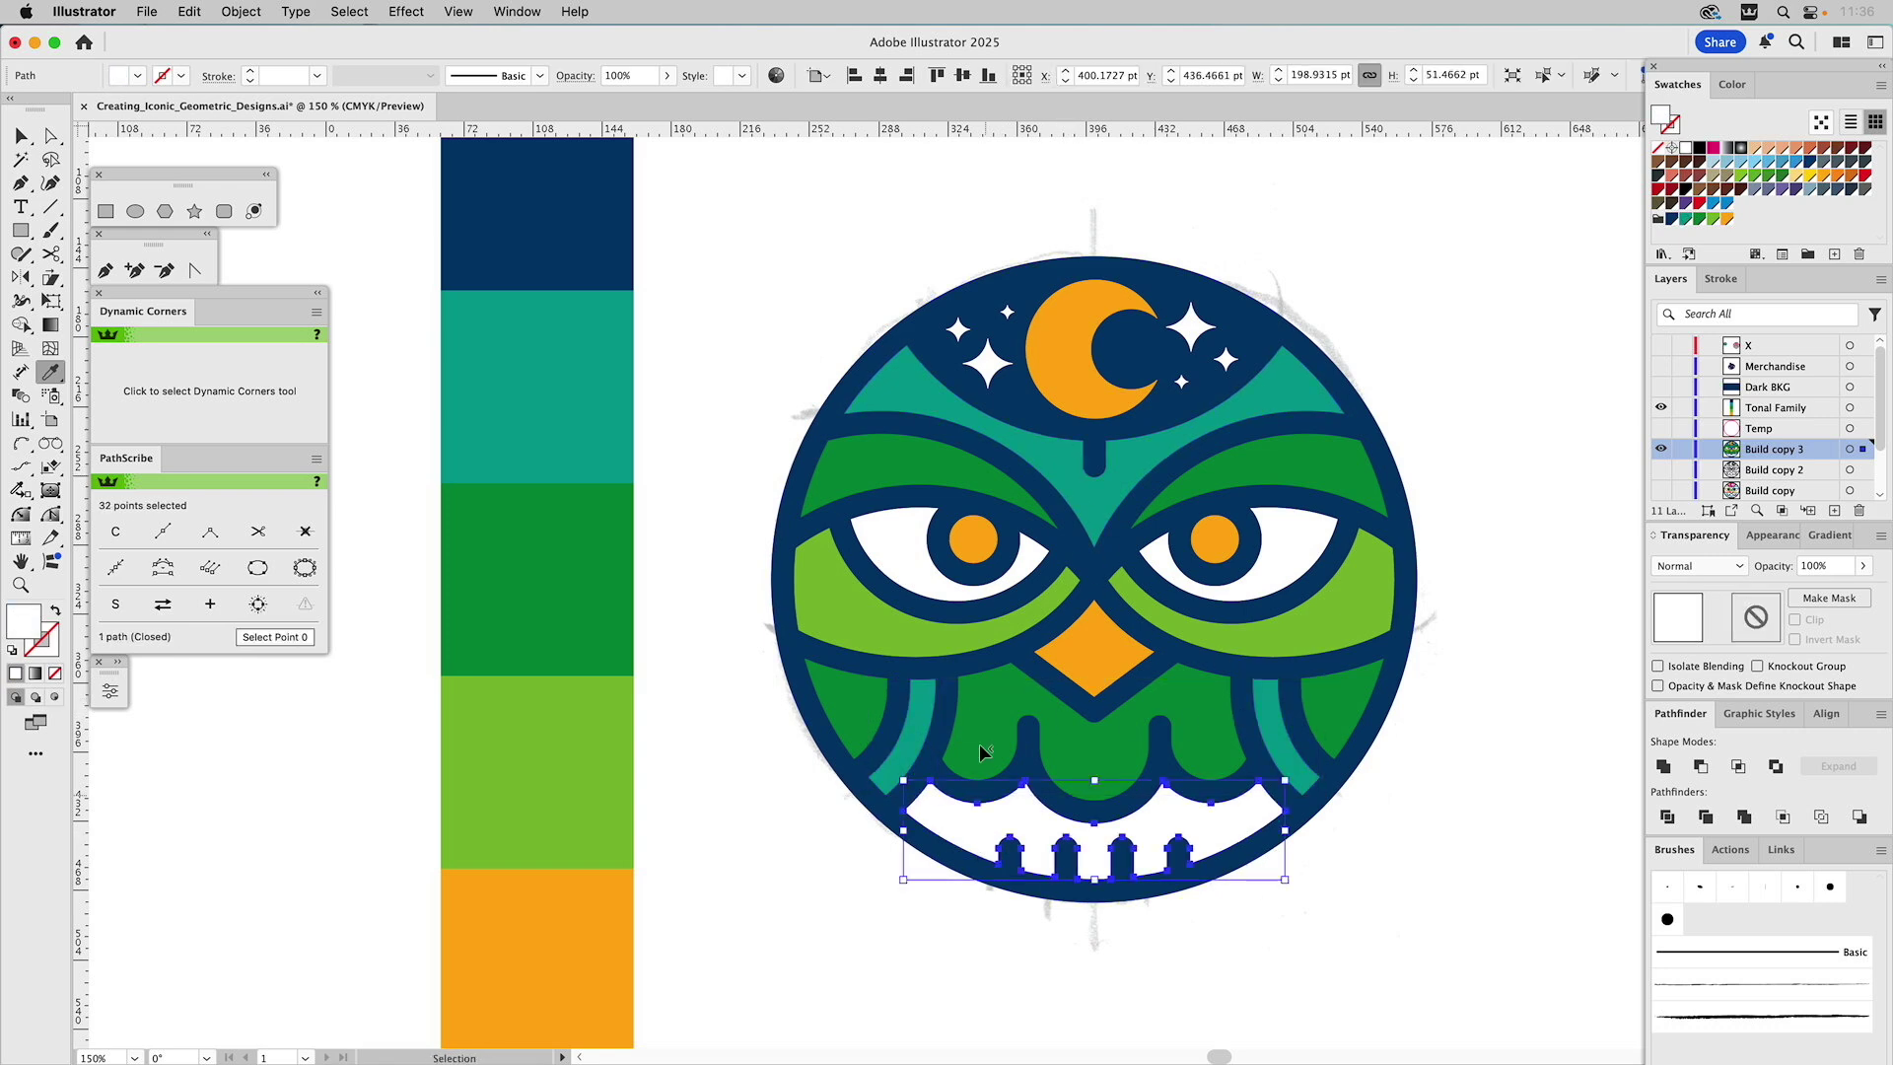
{"action": "left_click", "coordinate": [818, 591]}
{"action": "left_click", "coordinate": [1580, 724], "text": "super"}
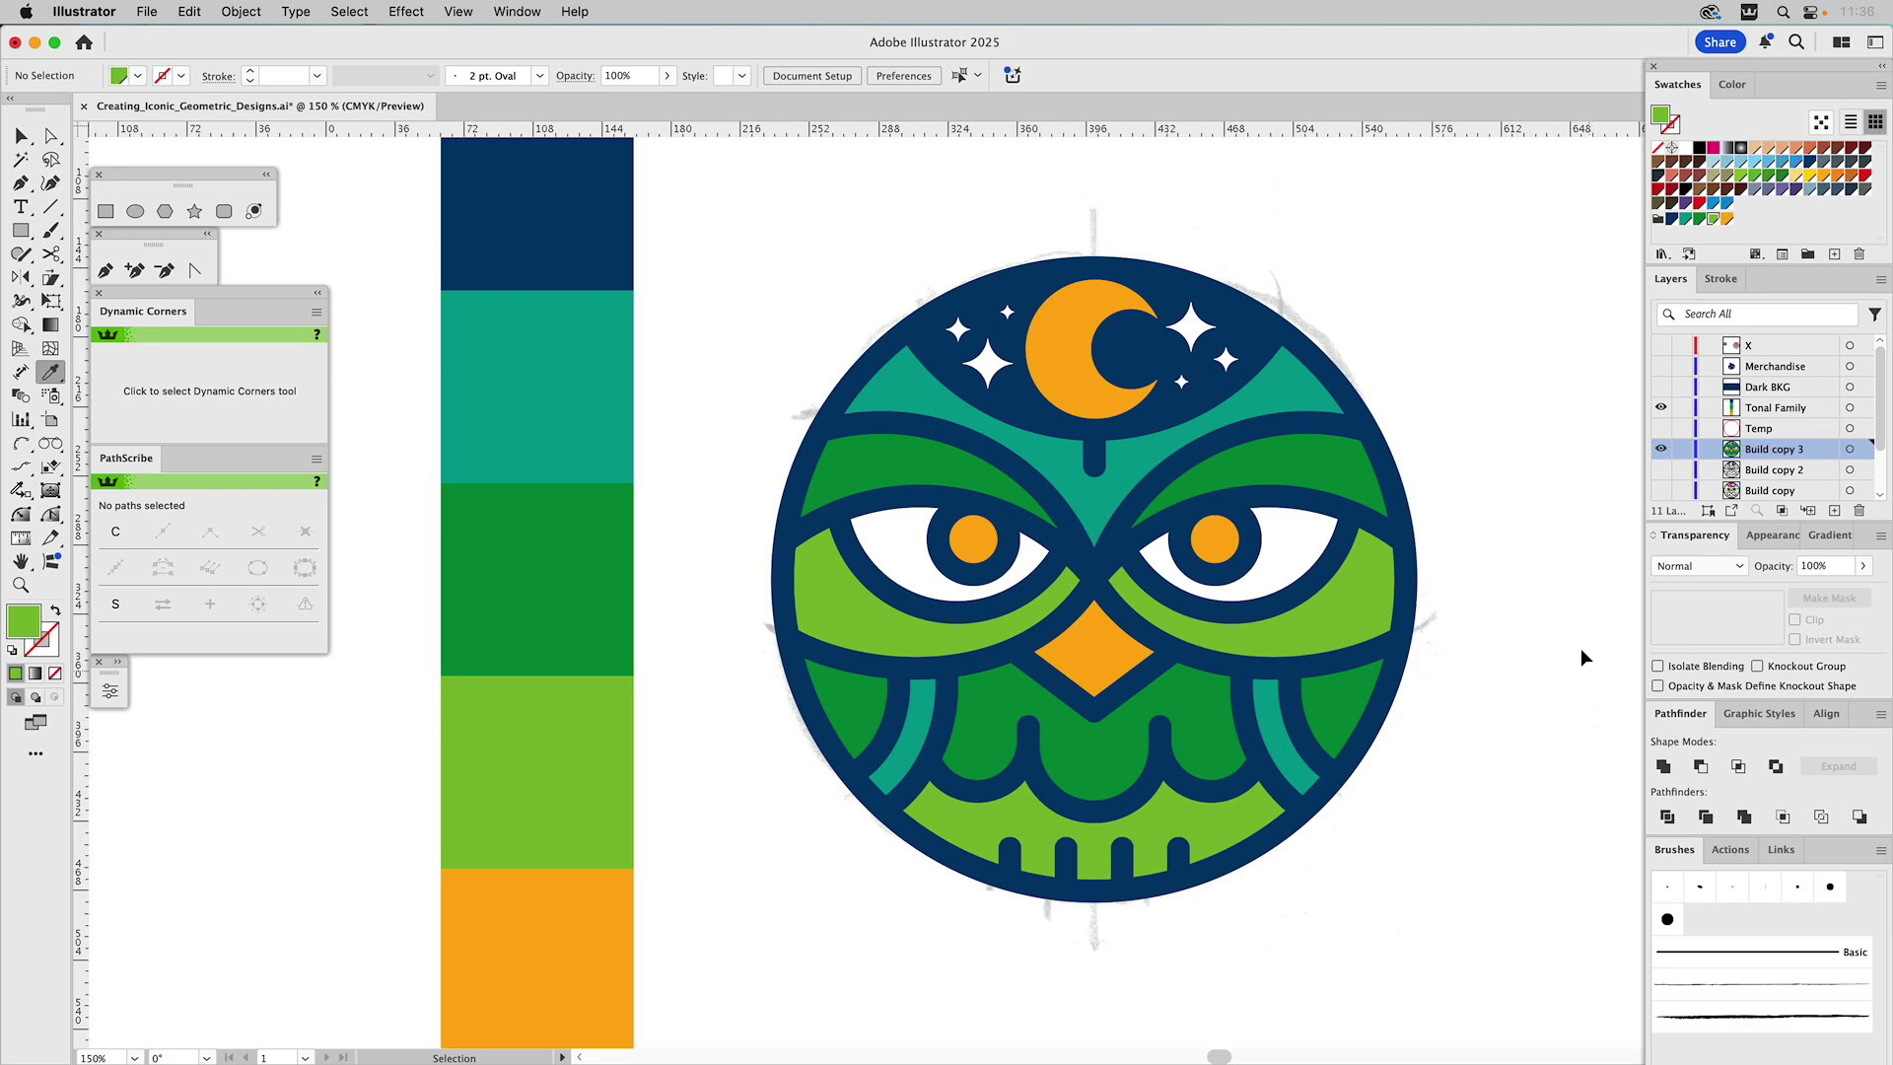
Colour the large star right of the moon and the smallest star left of it with the forehead's teal
{"action": "scroll", "coordinate": [1587, 646], "scroll_direction": "down", "scroll_amount": 1}
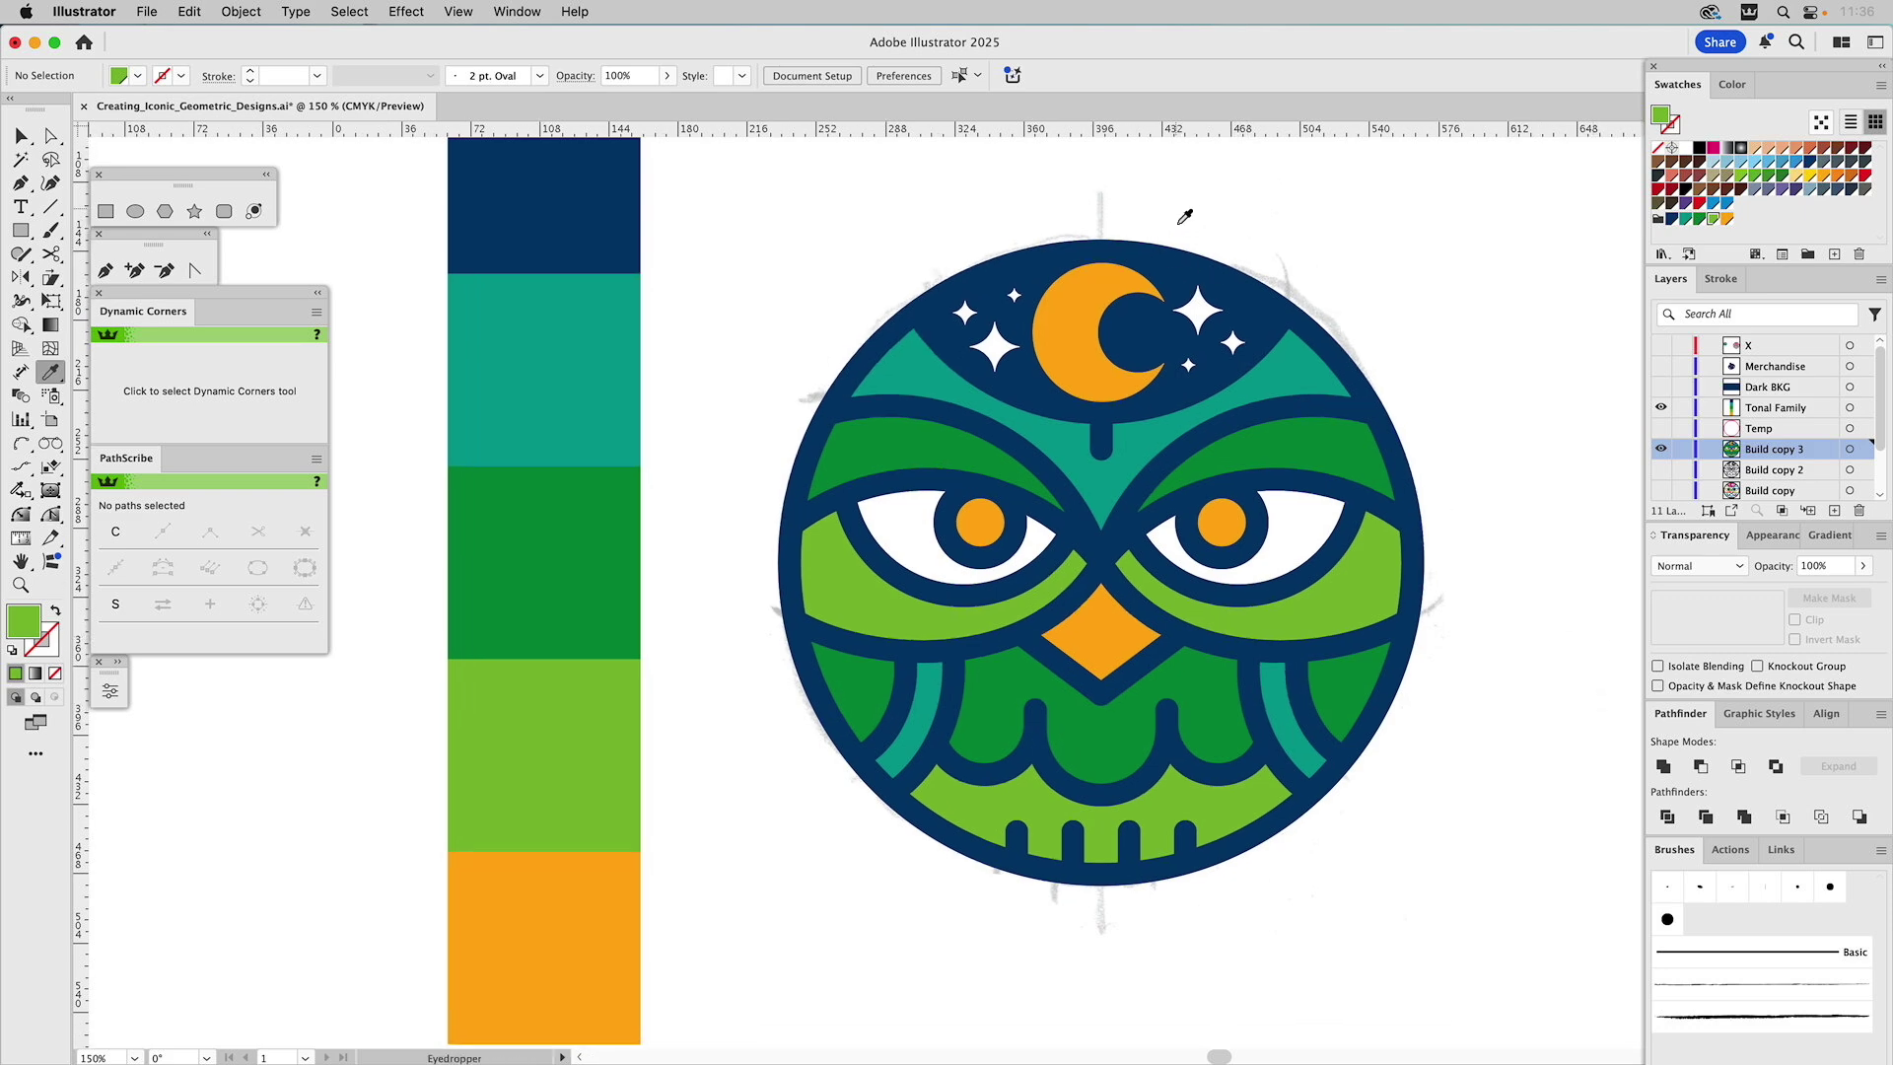
{"action": "left_click", "coordinate": [1203, 313], "text": "super"}
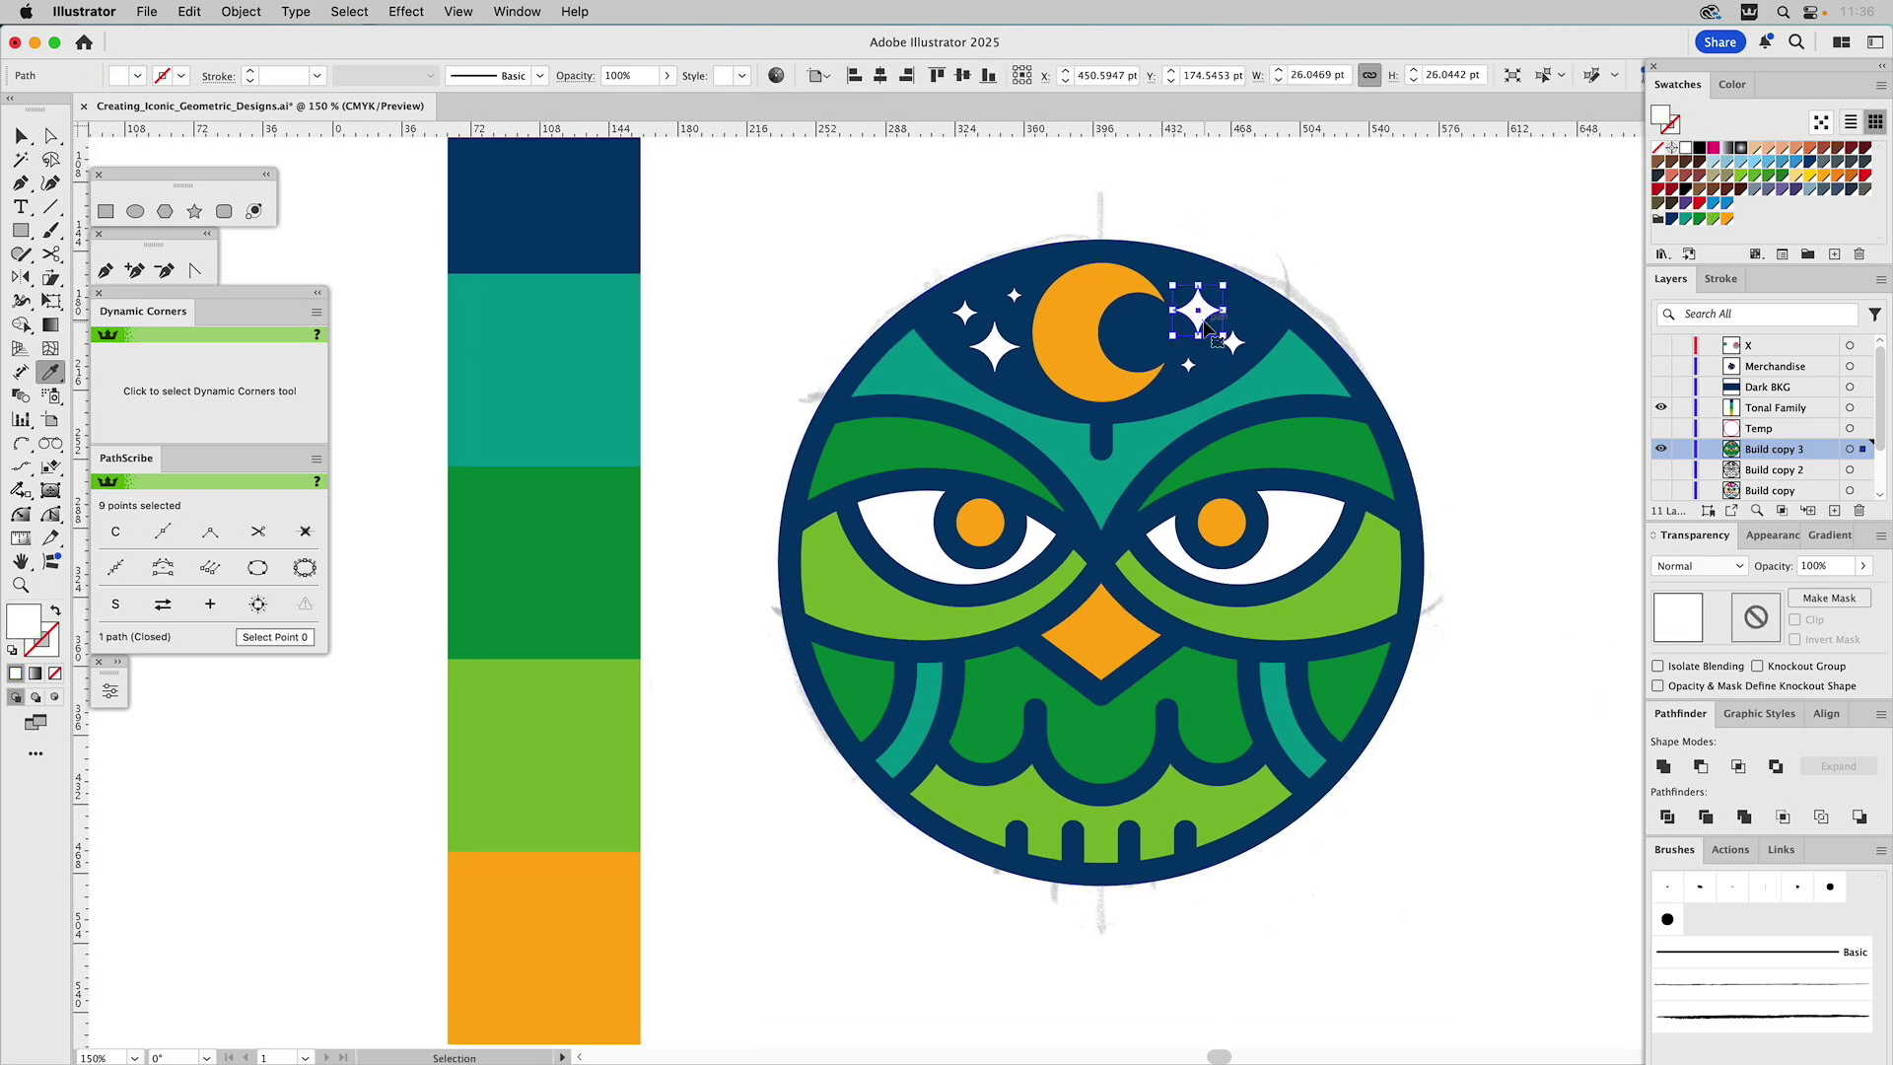
{"action": "left_click", "coordinate": [1013, 292], "text": "shift+super"}
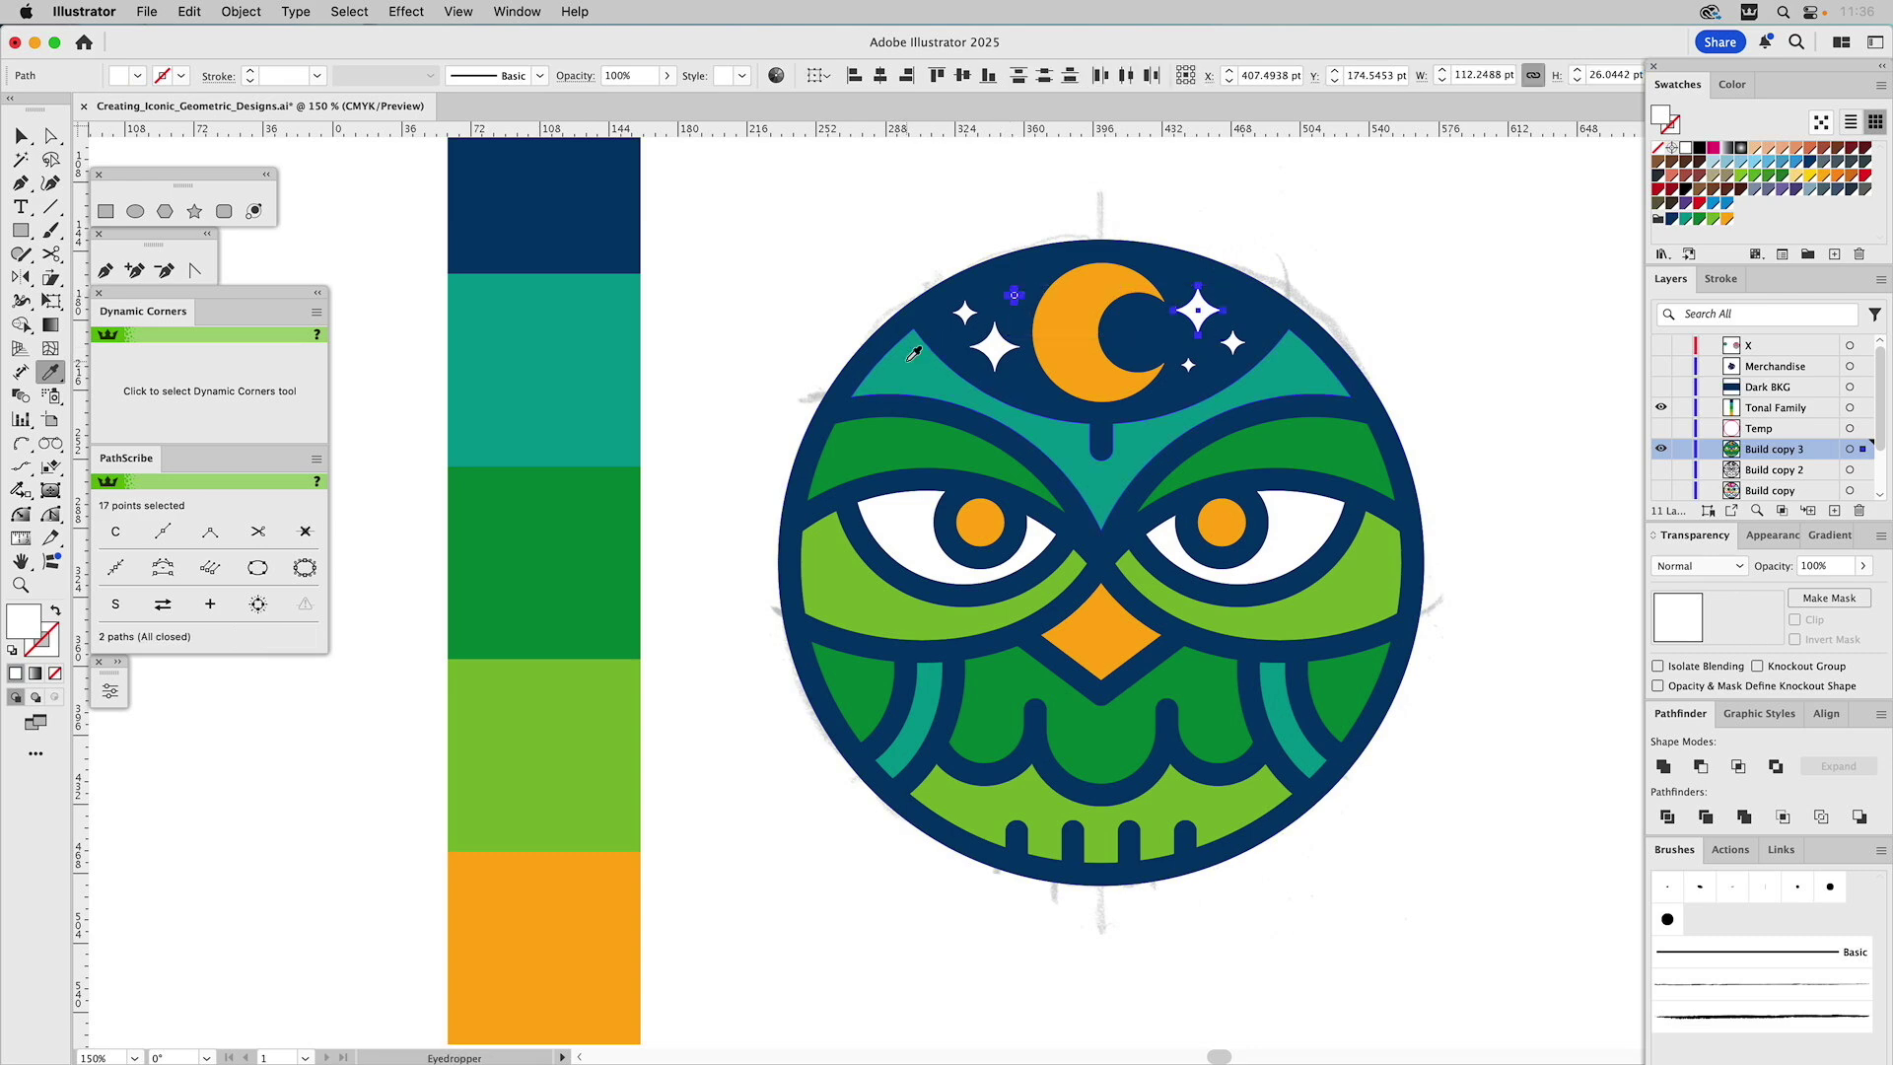
{"action": "left_click", "coordinate": [984, 375]}
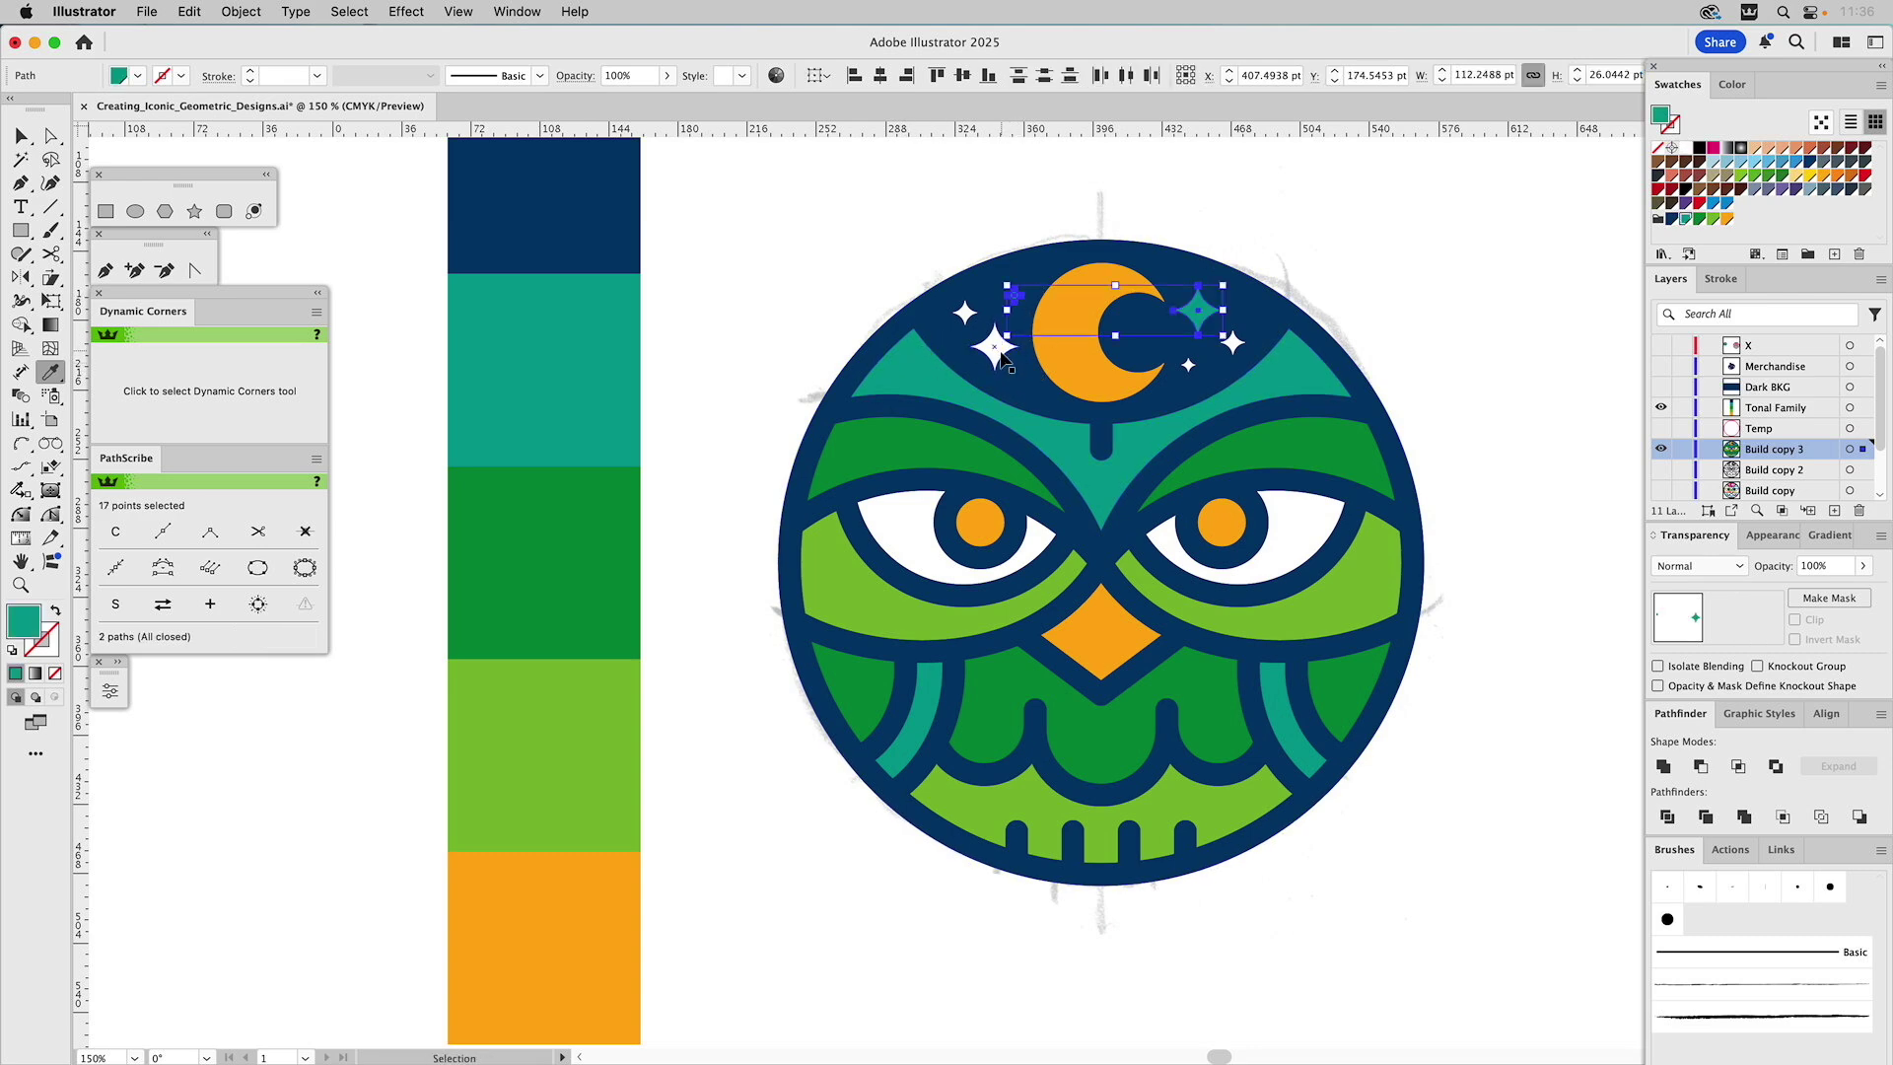
Colour the smallest star right of the moon and the medium star at the far left with the moon's orange
{"action": "left_click", "coordinate": [996, 357]}
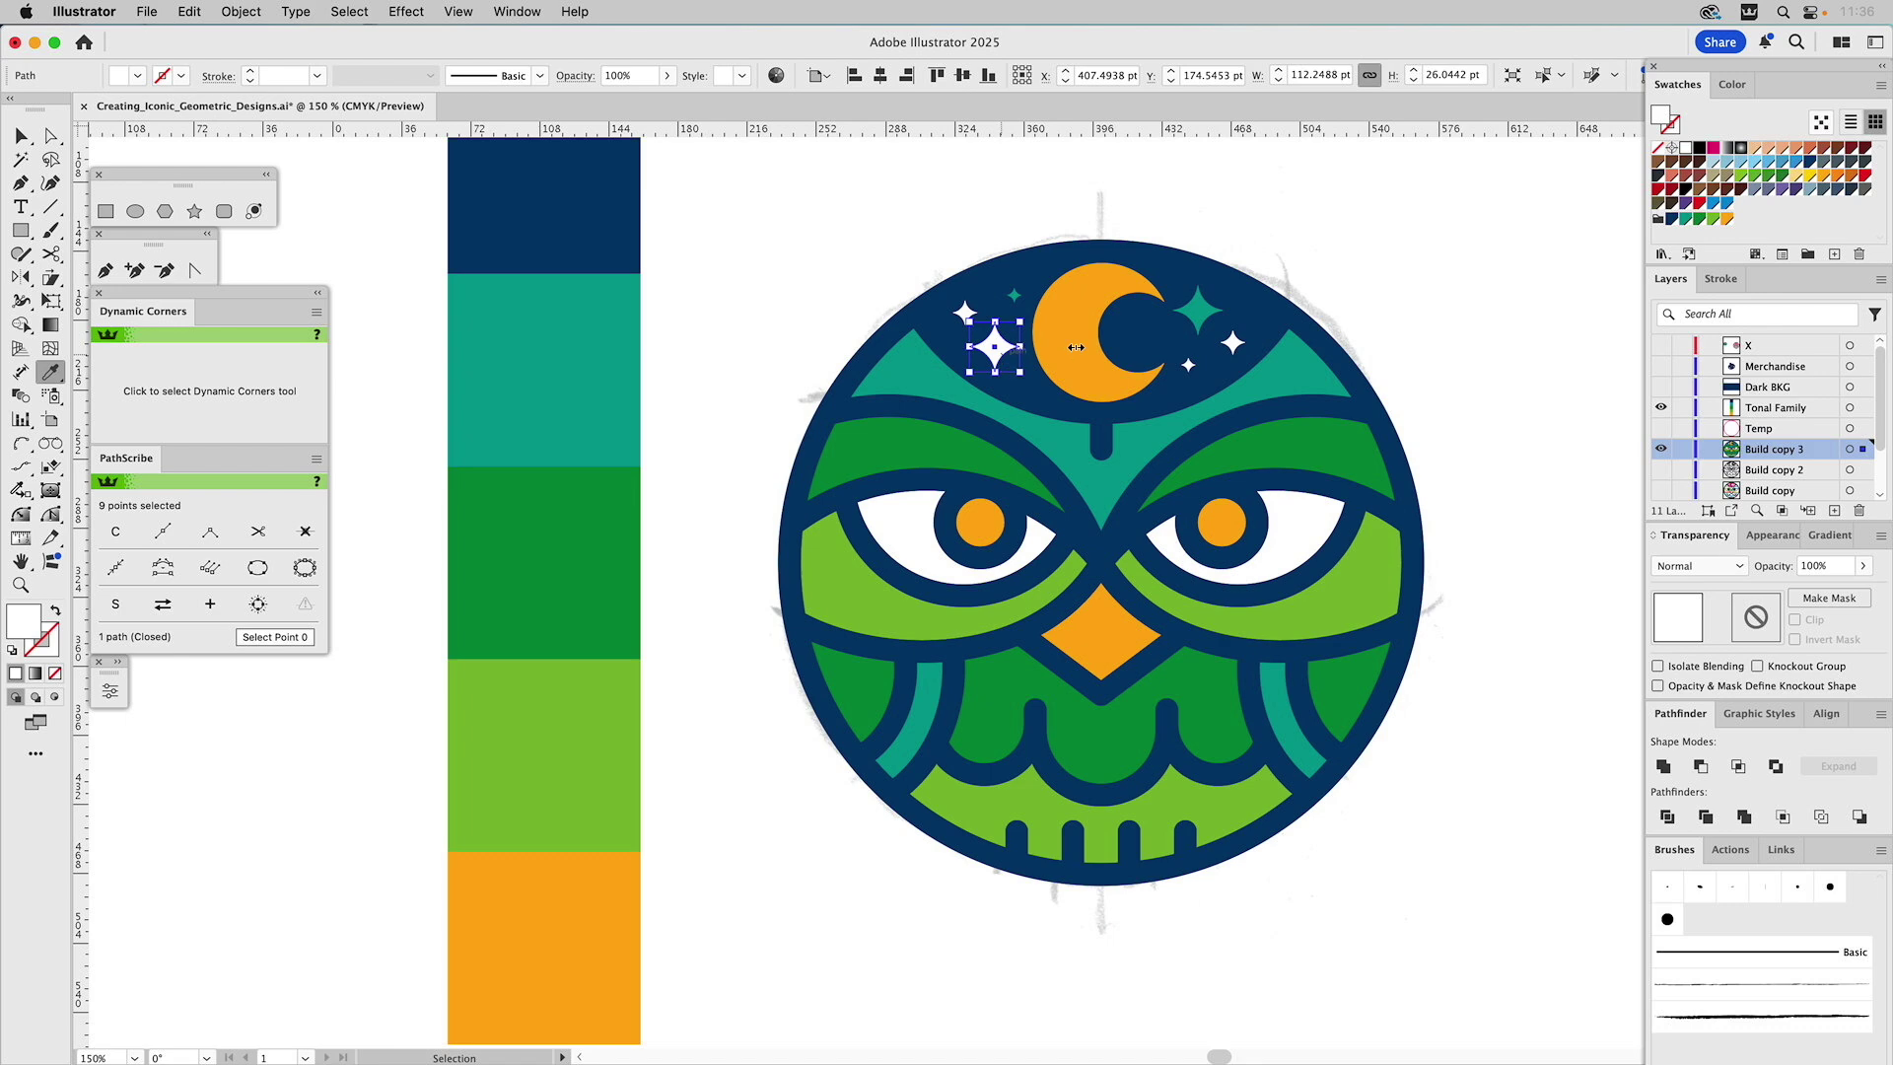
{"action": "left_click", "coordinate": [1188, 368]}
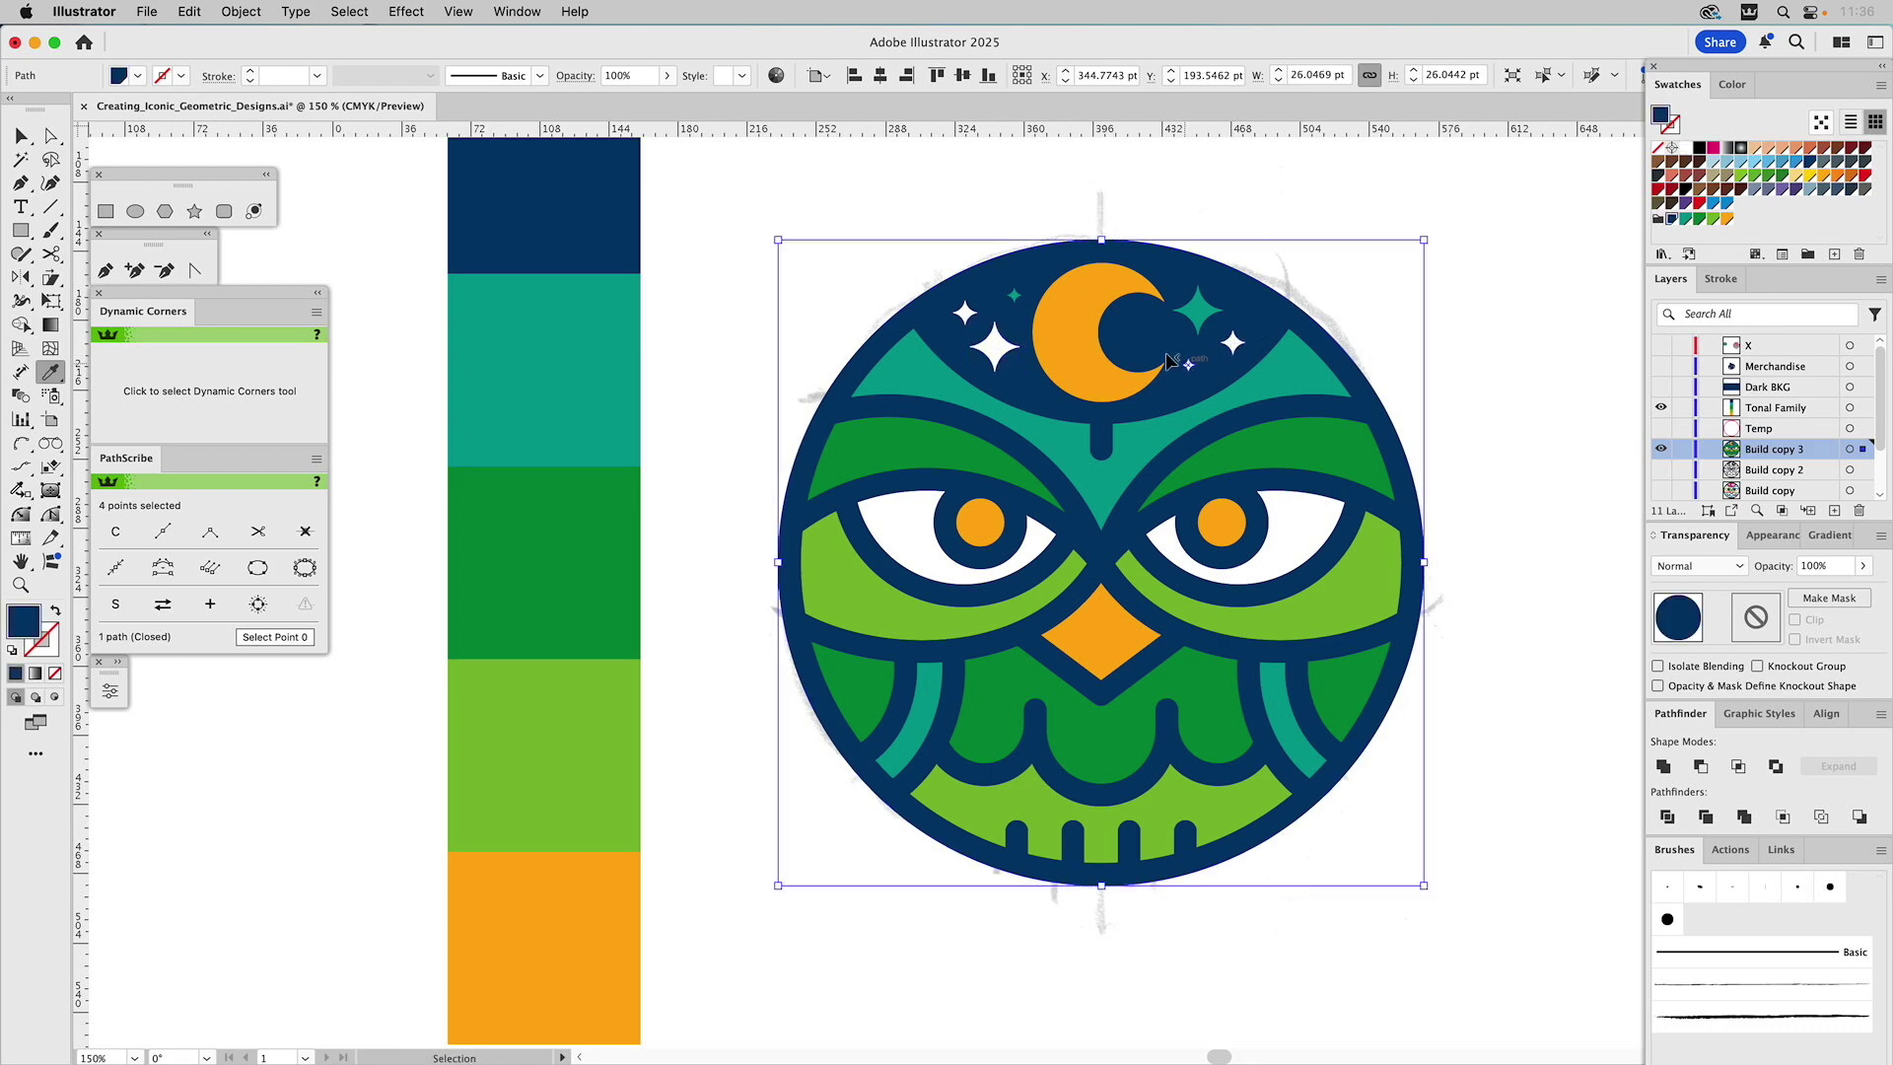
{"action": "left_click", "coordinate": [1188, 368]}
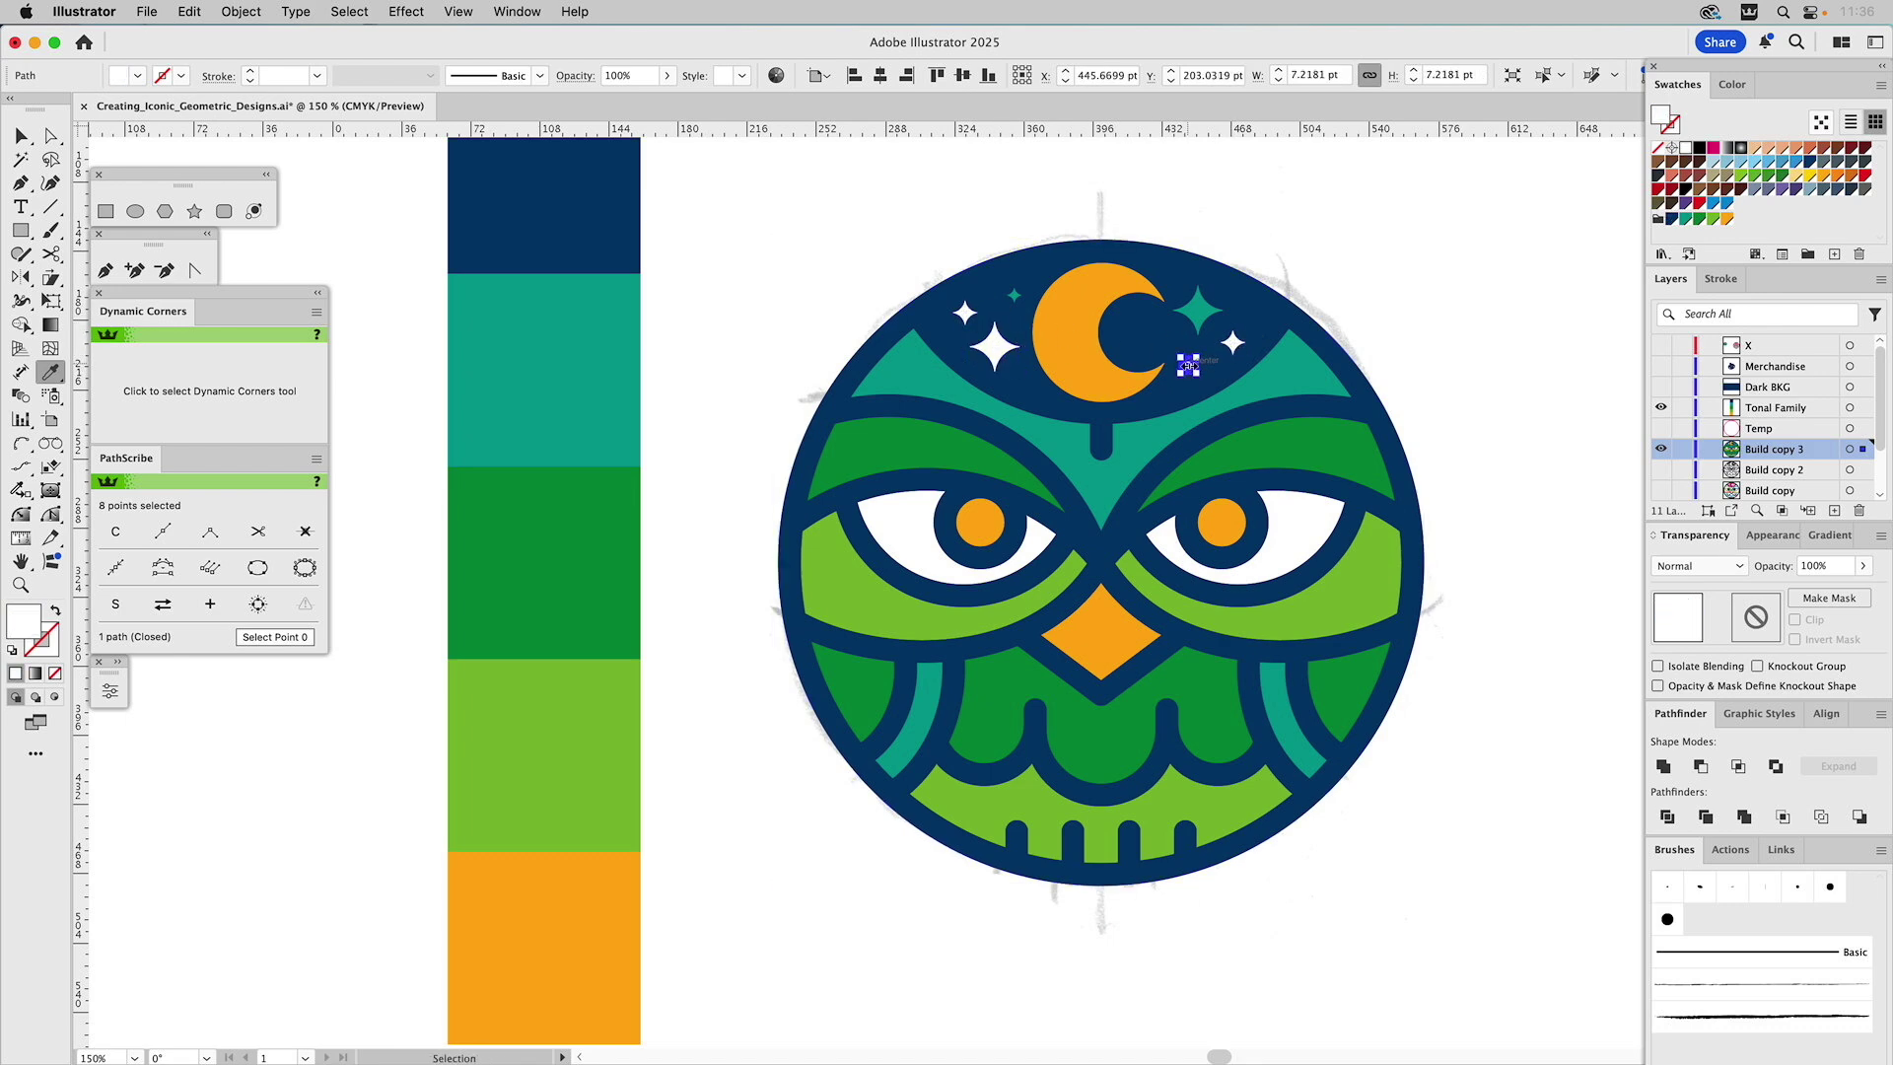
{"action": "left_click", "coordinate": [971, 317], "text": "shift+super"}
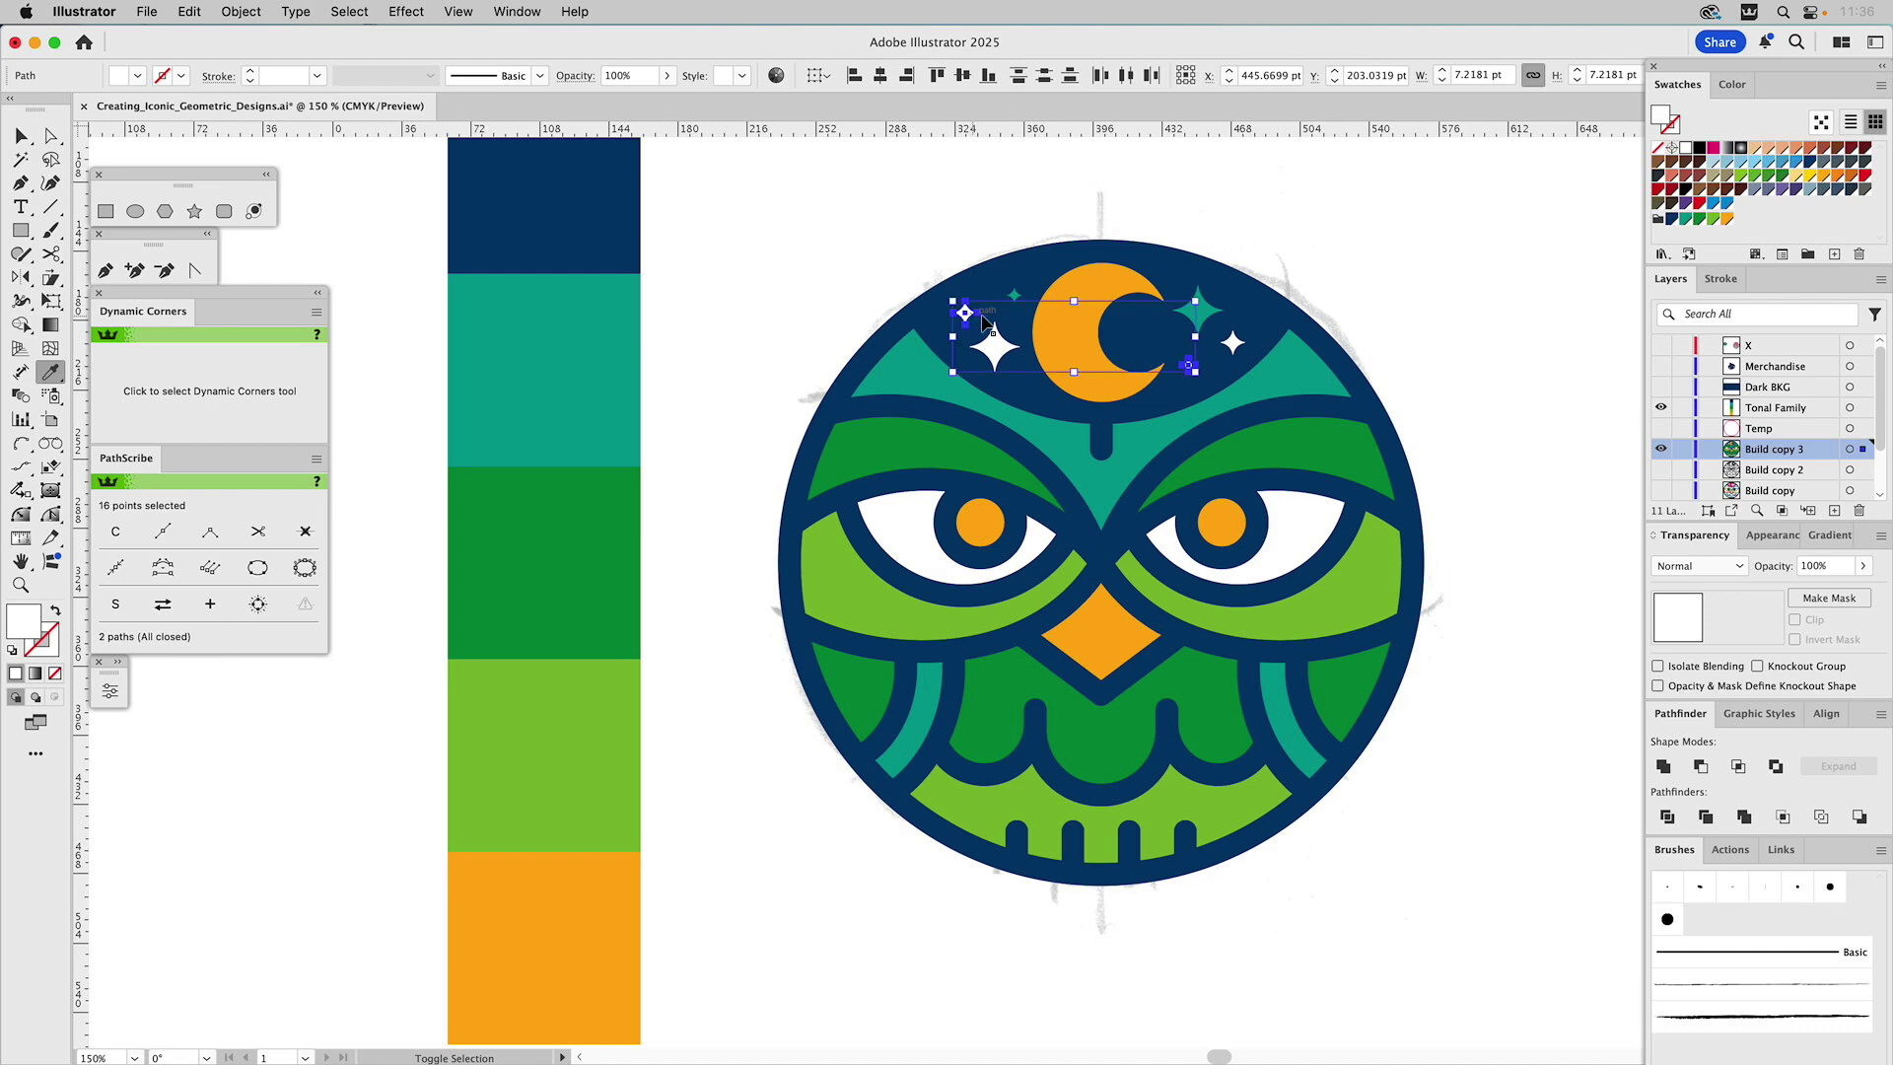
{"action": "left_click", "coordinate": [1065, 336]}
{"action": "left_click", "coordinate": [1423, 237], "text": "super"}
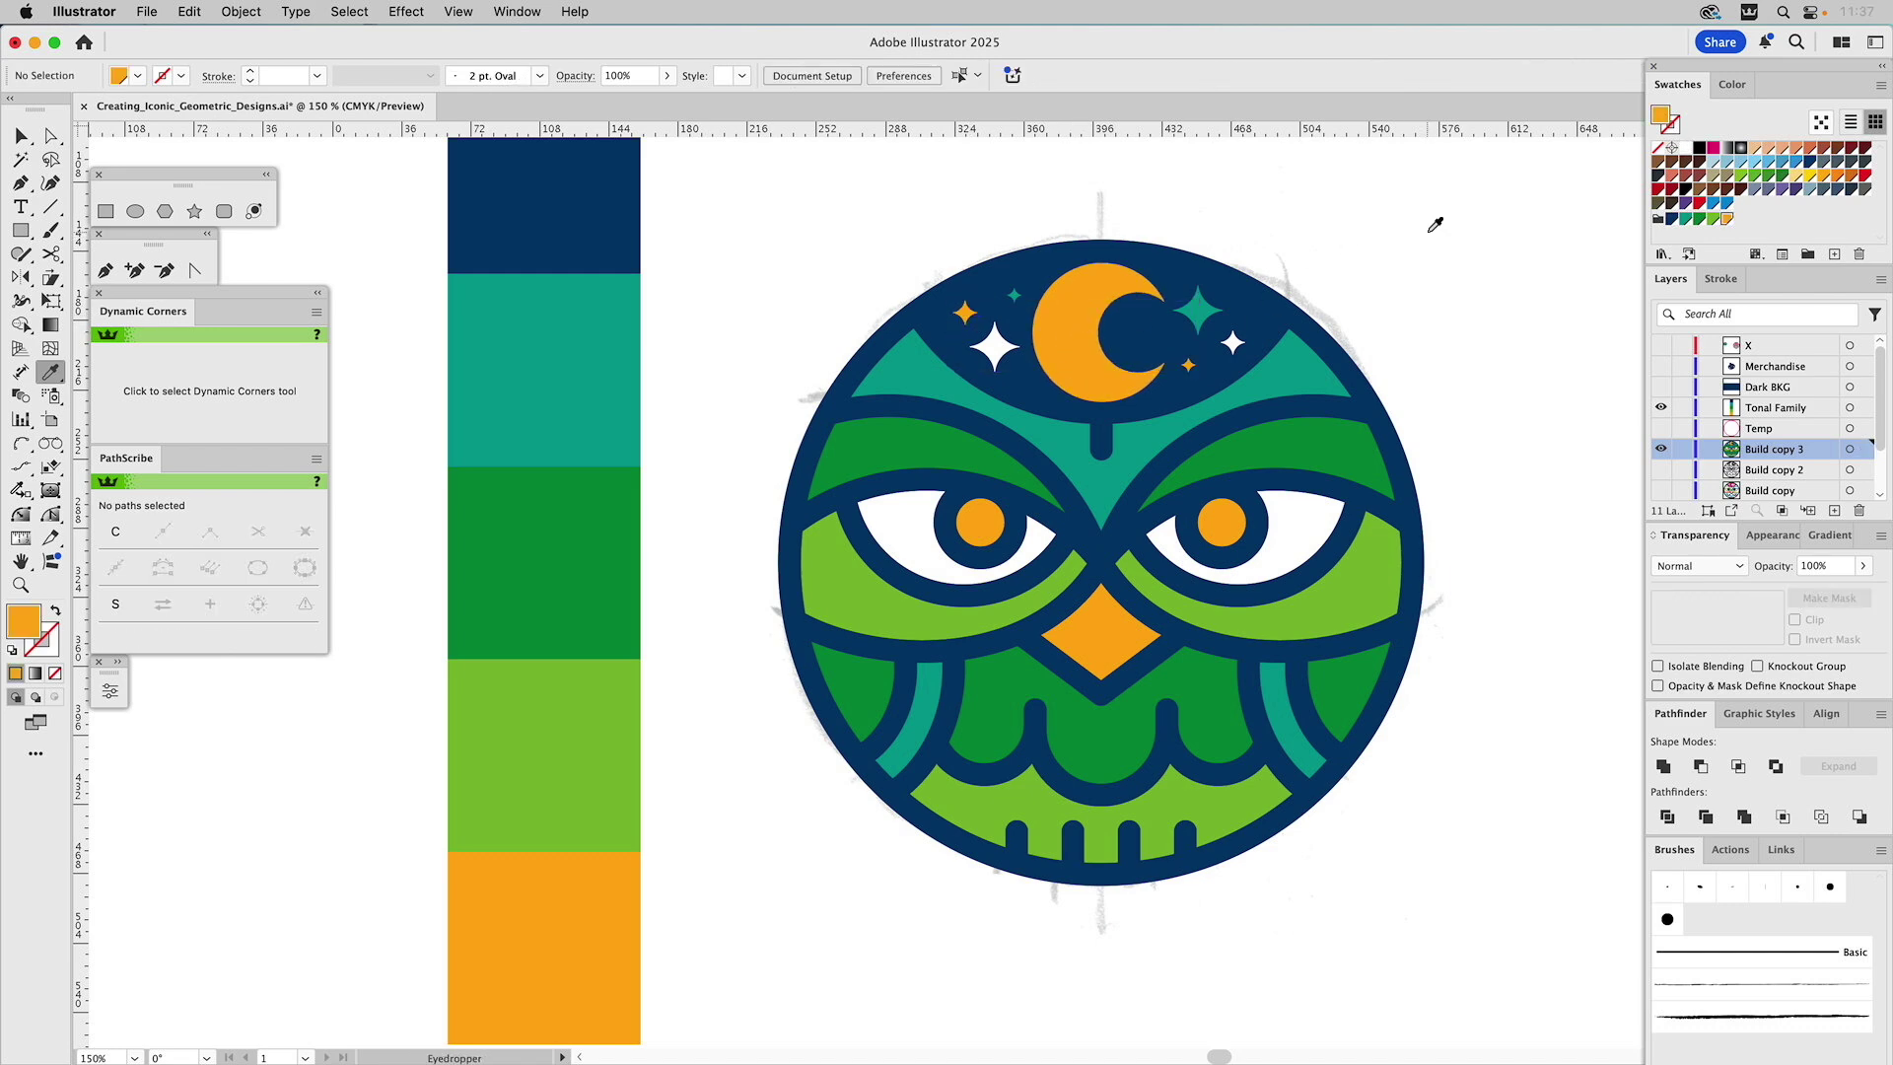
Hide the rough sketch layer behind the owl artwork
{"action": "key", "text": "v"}
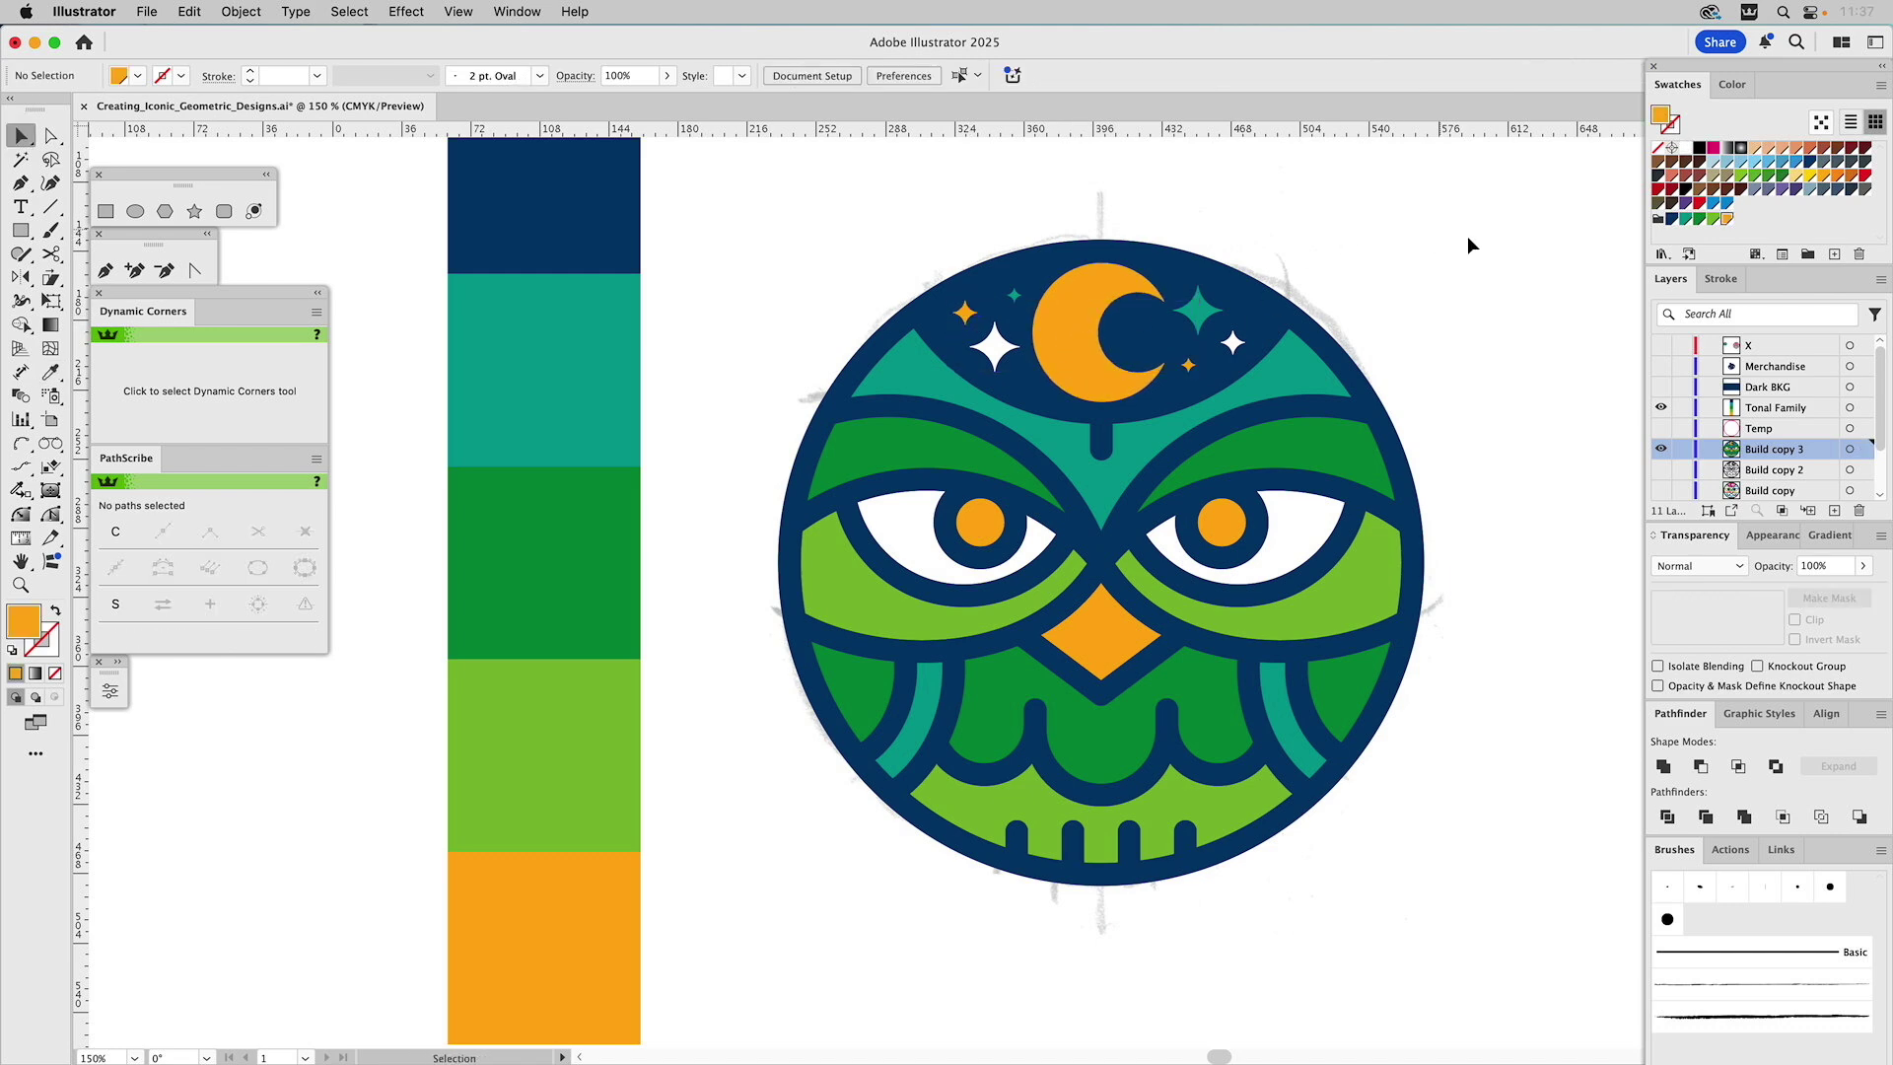
{"action": "scroll", "coordinate": [1673, 429], "scroll_direction": "down", "scroll_amount": 3}
{"action": "left_click", "coordinate": [1660, 470]}
{"action": "left_click_drag", "start_coordinate": [1438, 321], "coordinate": [1424, 346]}
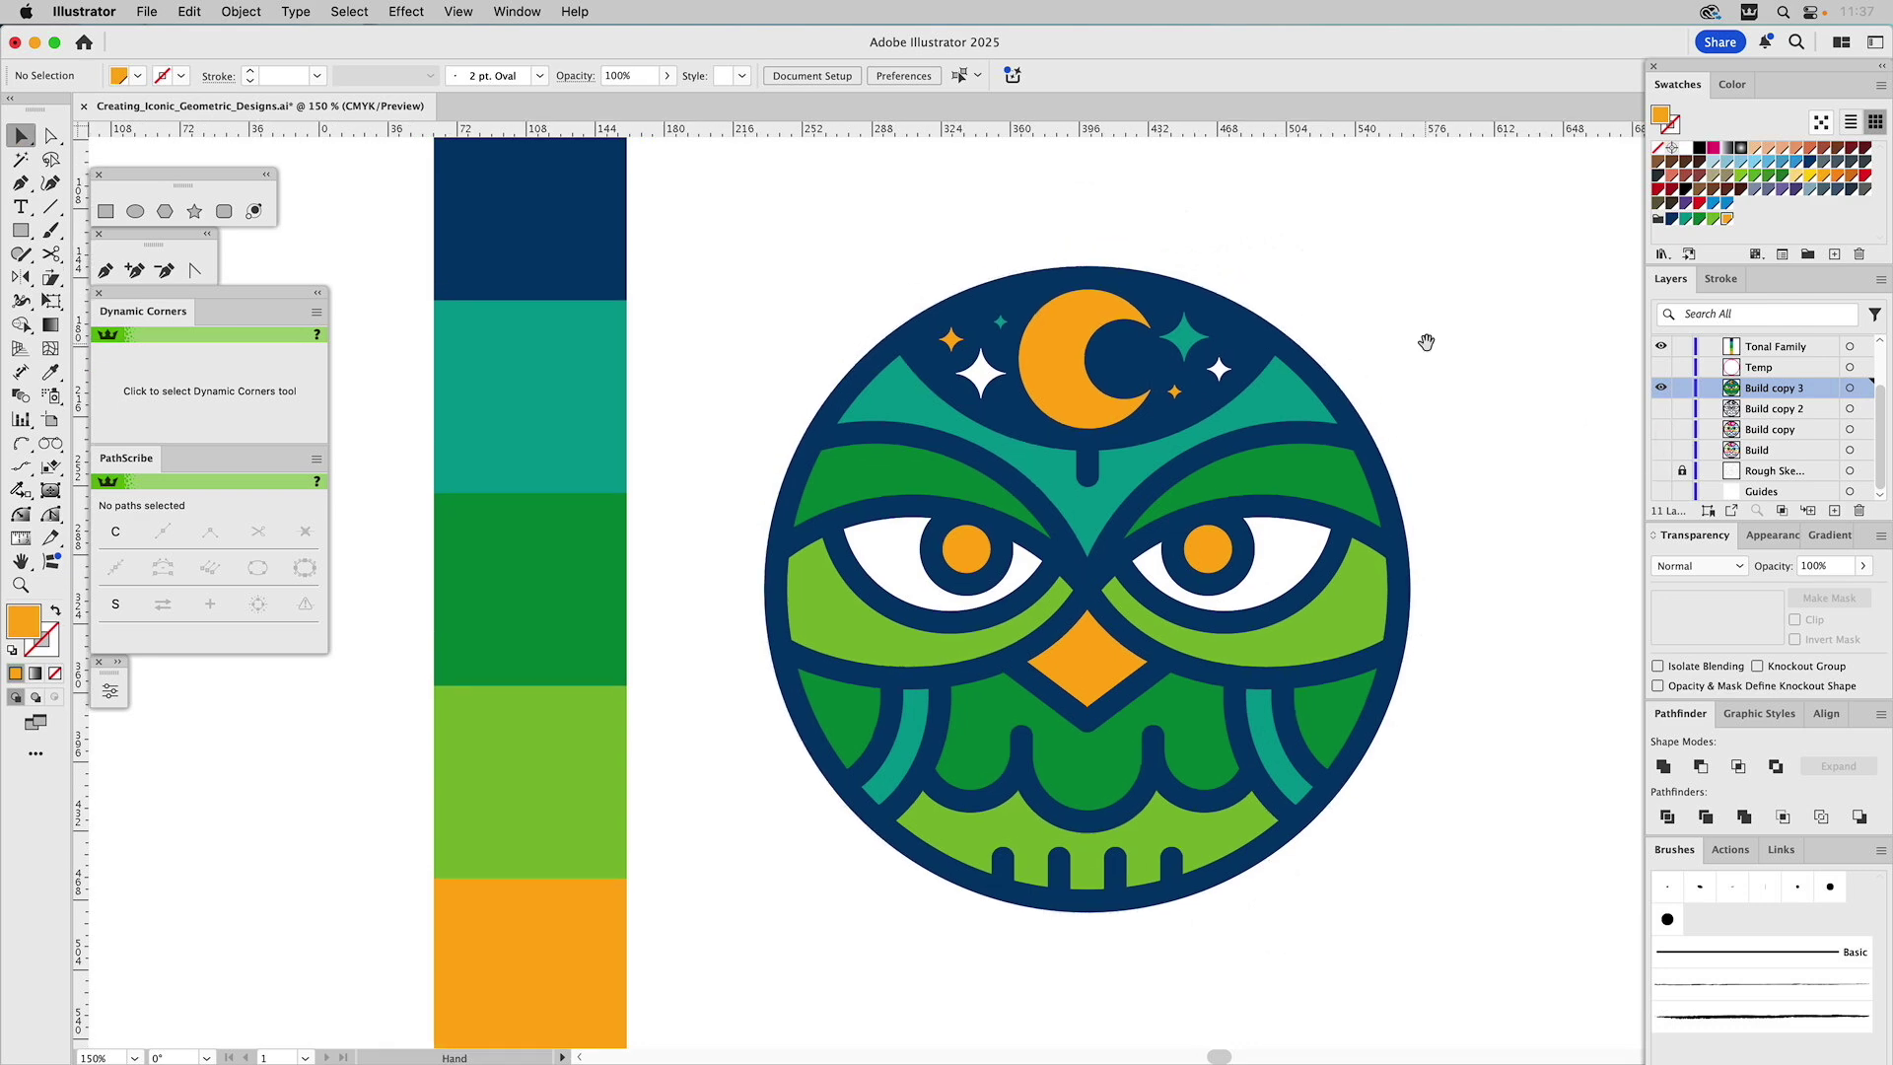
Examine the upper corner and its anchor points on the left teal band up close
{"action": "left_click", "coordinate": [22, 585]}
{"action": "left_click_drag", "start_coordinate": [756, 518], "coordinate": [1032, 857]}
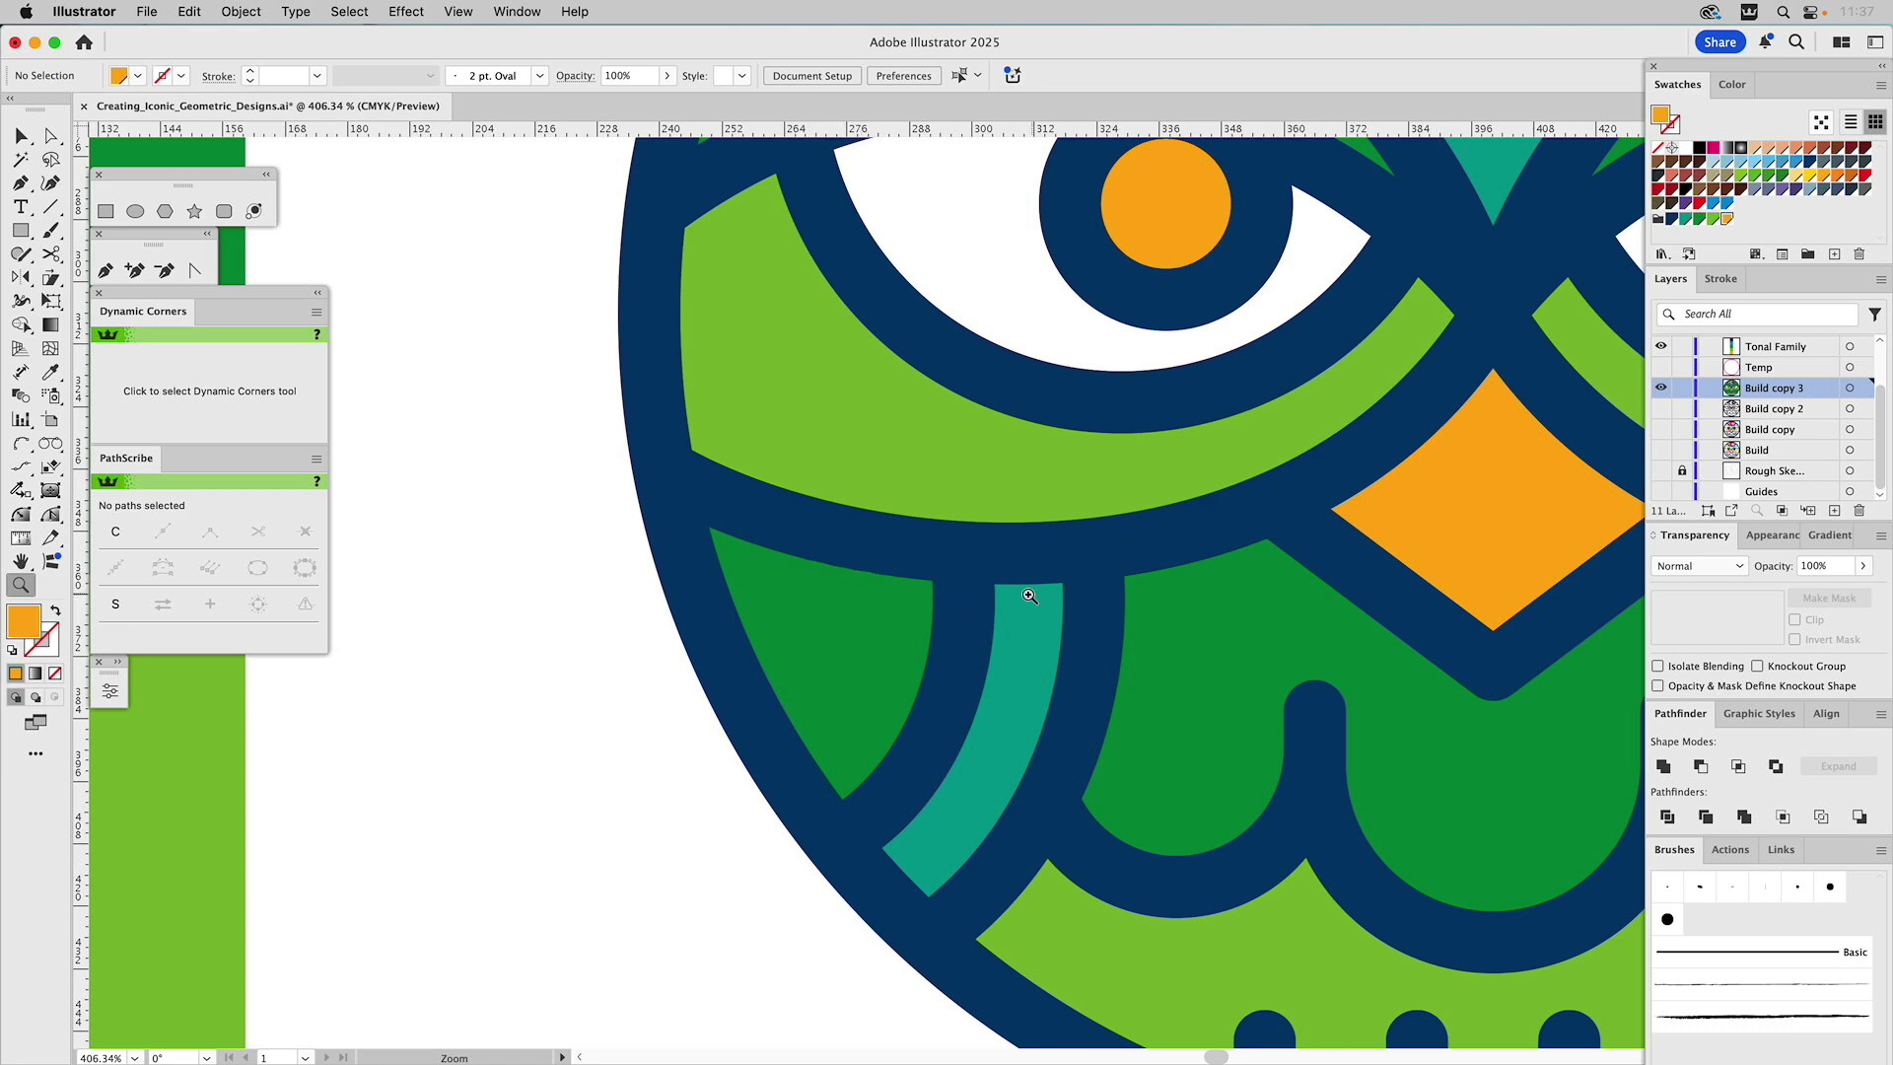
{"action": "key", "text": "a"}
{"action": "left_click", "coordinate": [996, 587]}
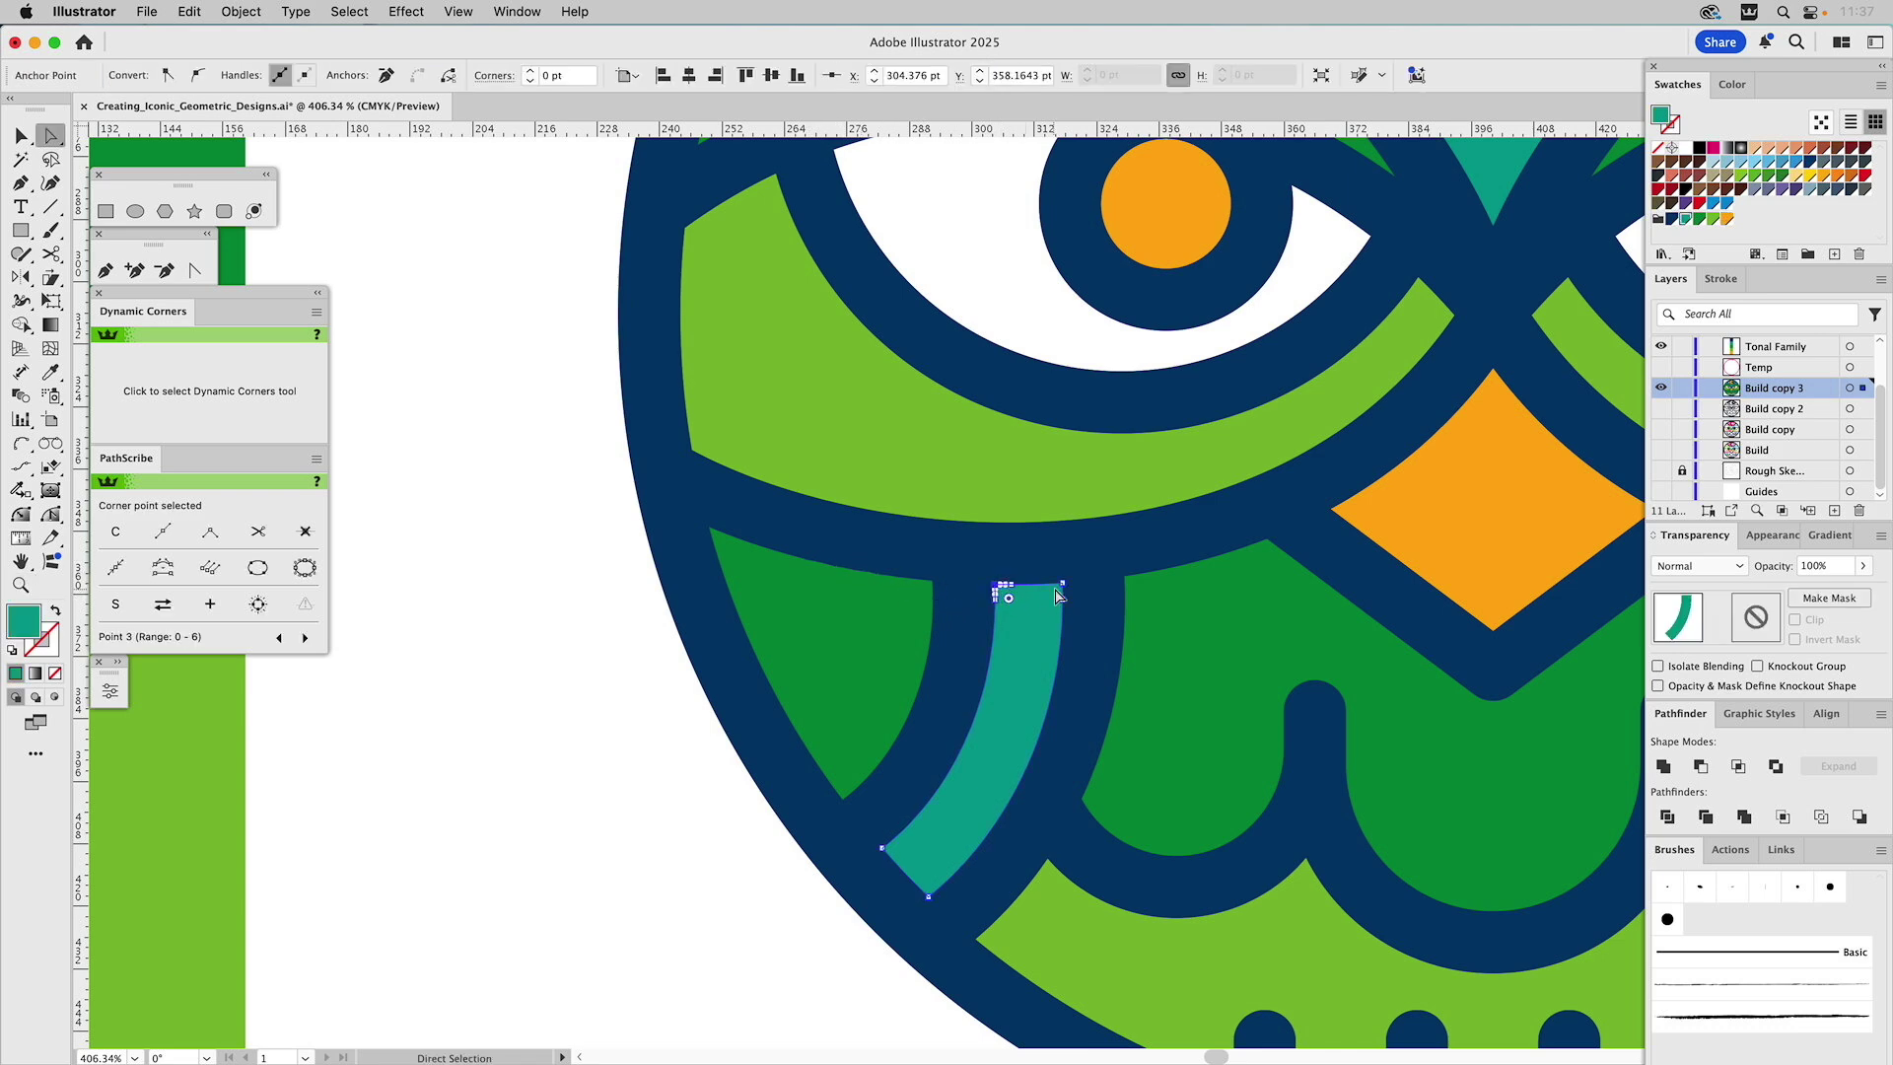
{"action": "left_click", "coordinate": [562, 642]}
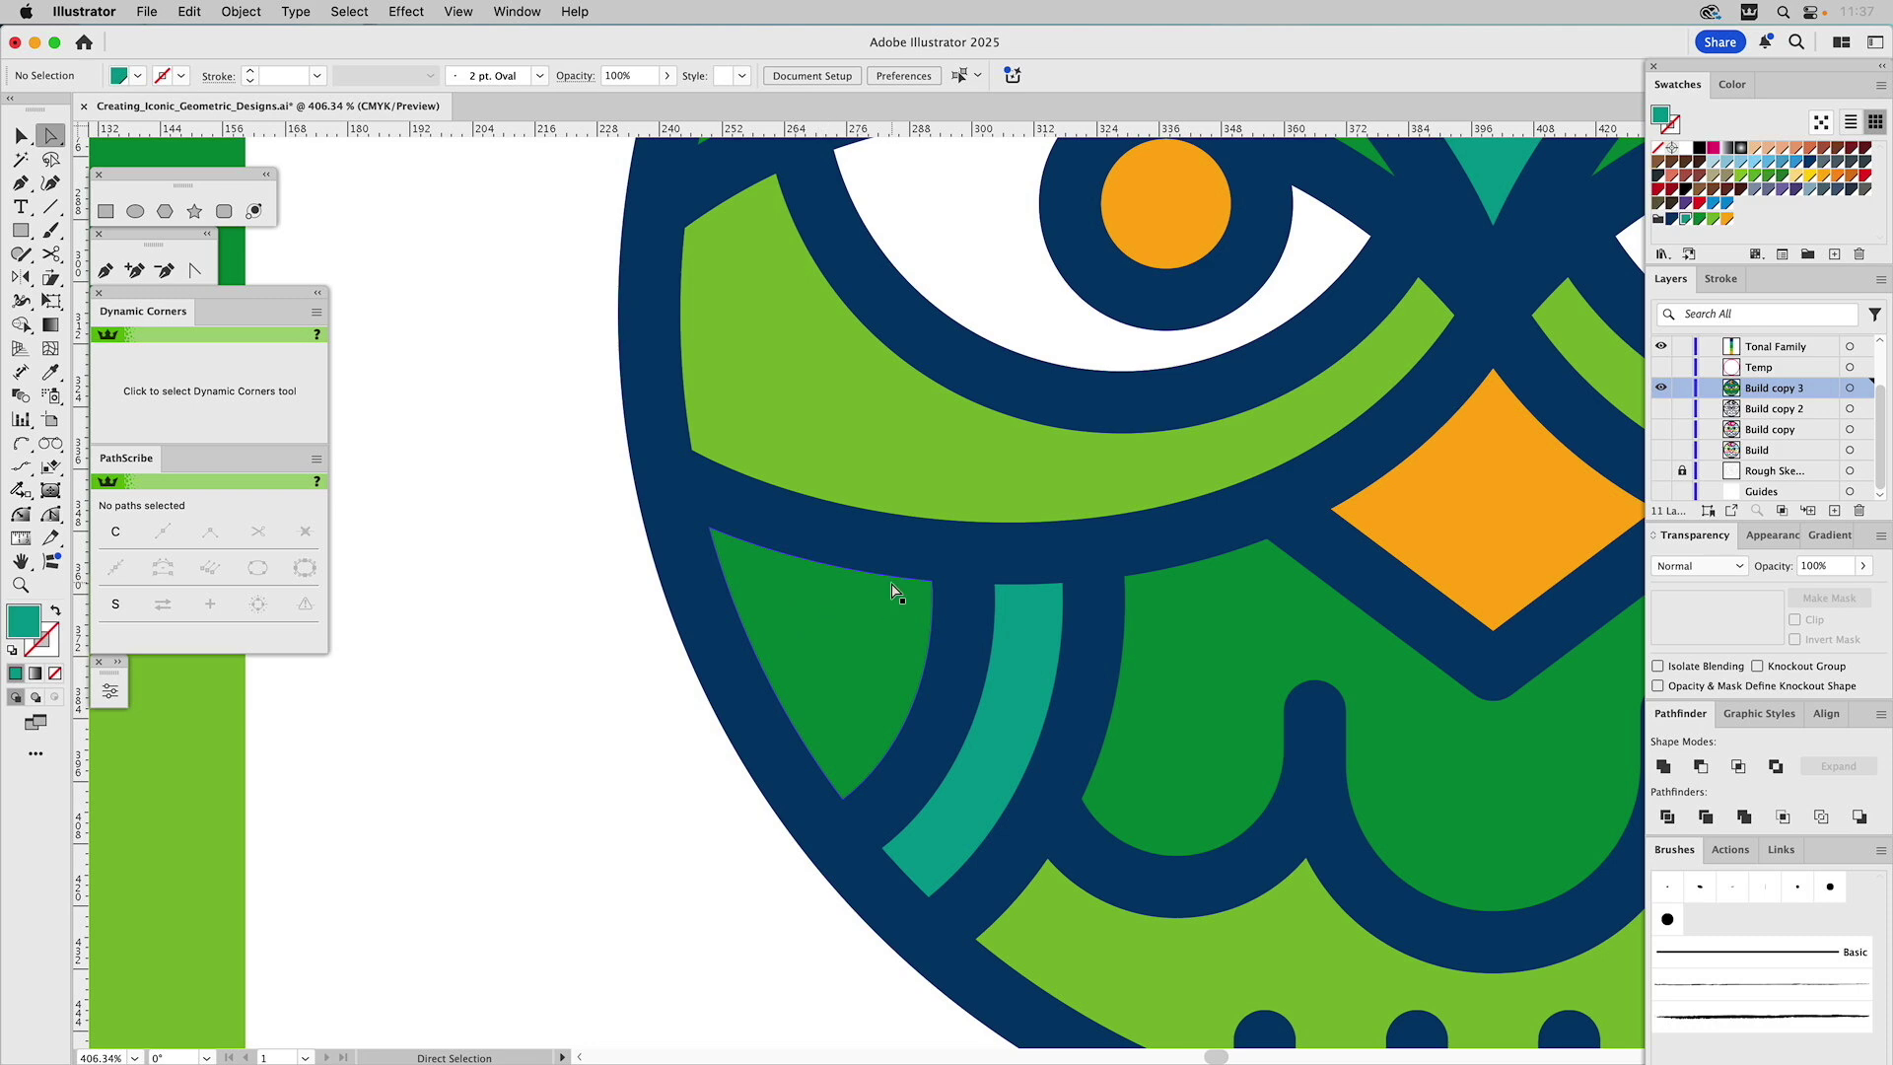
Round all four corners of the left teal band together to about 1.66 pt
{"action": "left_click", "coordinate": [995, 588]}
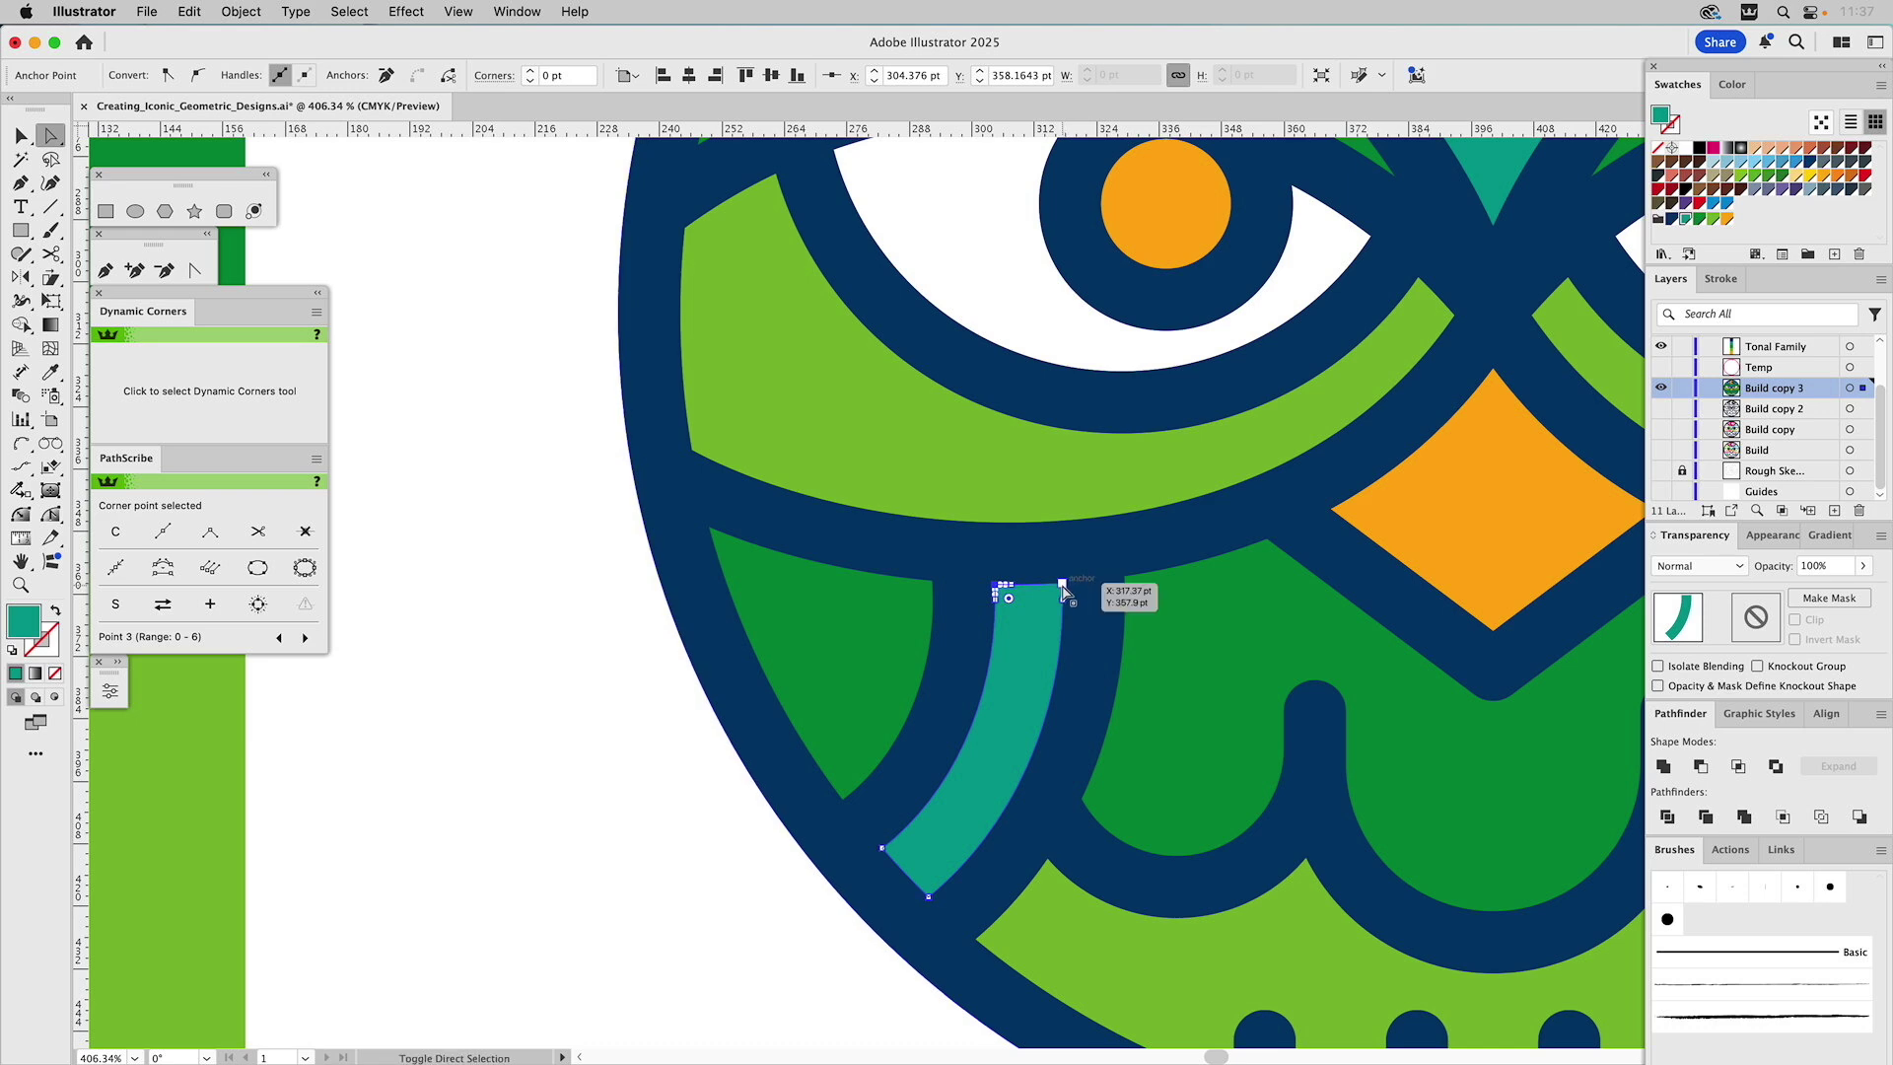
{"action": "left_click", "coordinate": [1063, 584], "text": "shift"}
{"action": "left_click", "coordinate": [882, 847], "text": "shift"}
{"action": "left_click", "coordinate": [928, 893], "text": "shift"}
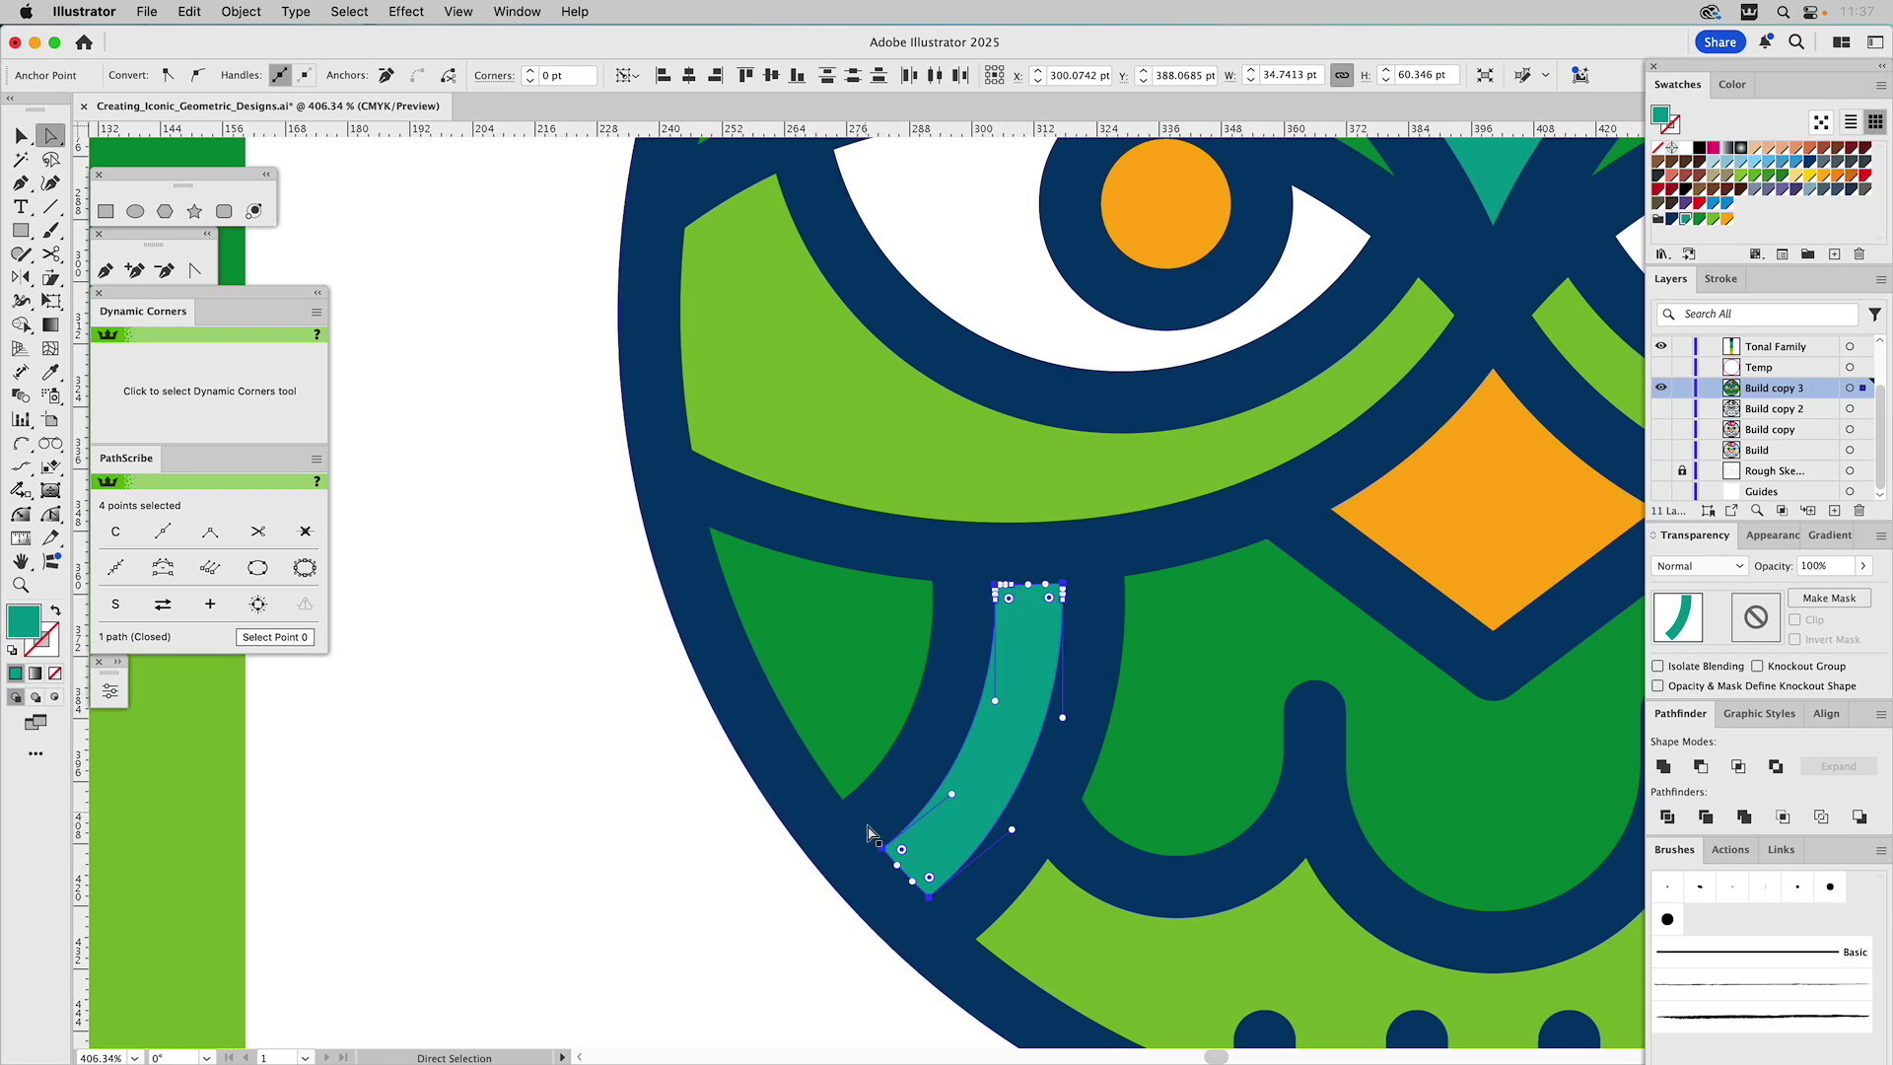
{"action": "mouse_move", "coordinate": [890, 846]}
{"action": "left_mouse_down"}
{"action": "mouse_move", "coordinate": [920, 861]}
{"action": "mouse_move", "coordinate": [898, 855]}
{"action": "left_mouse_up"}
{"action": "left_click", "coordinate": [603, 800]}
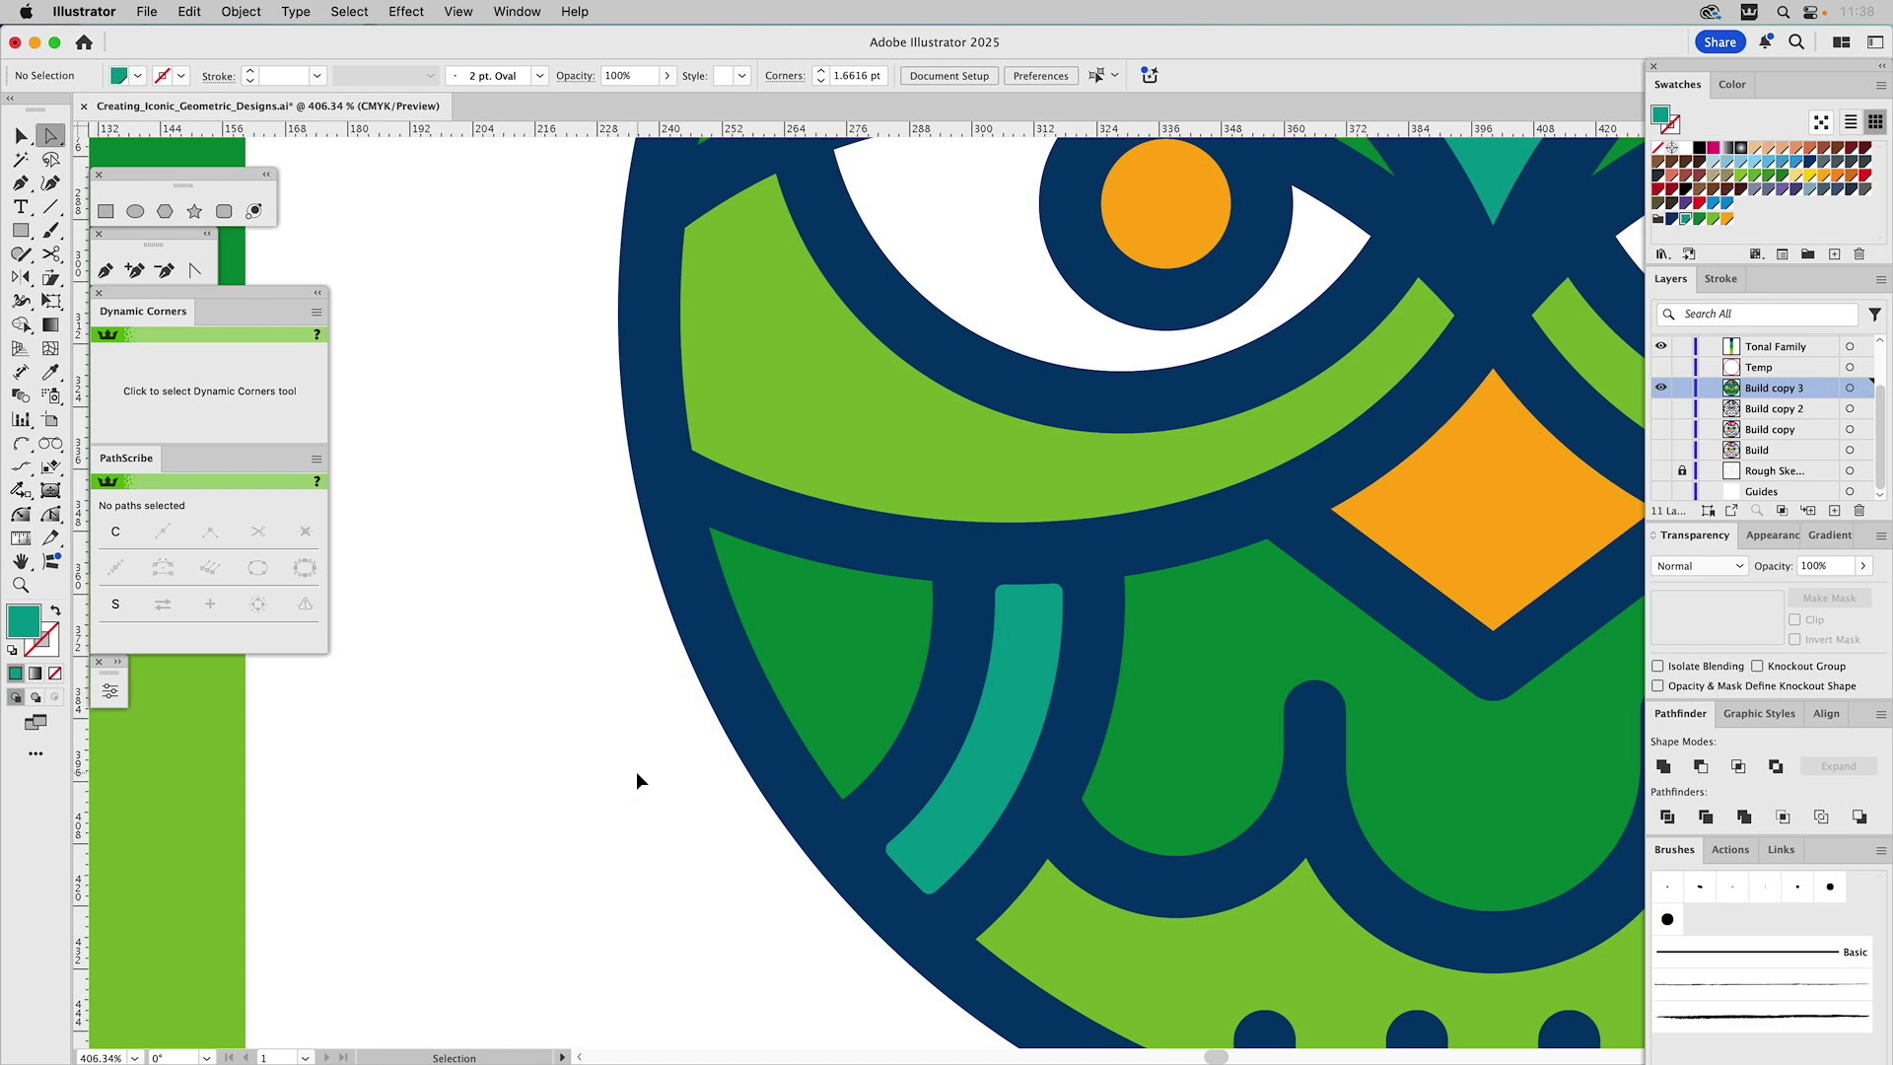
{"action": "key", "text": "a"}
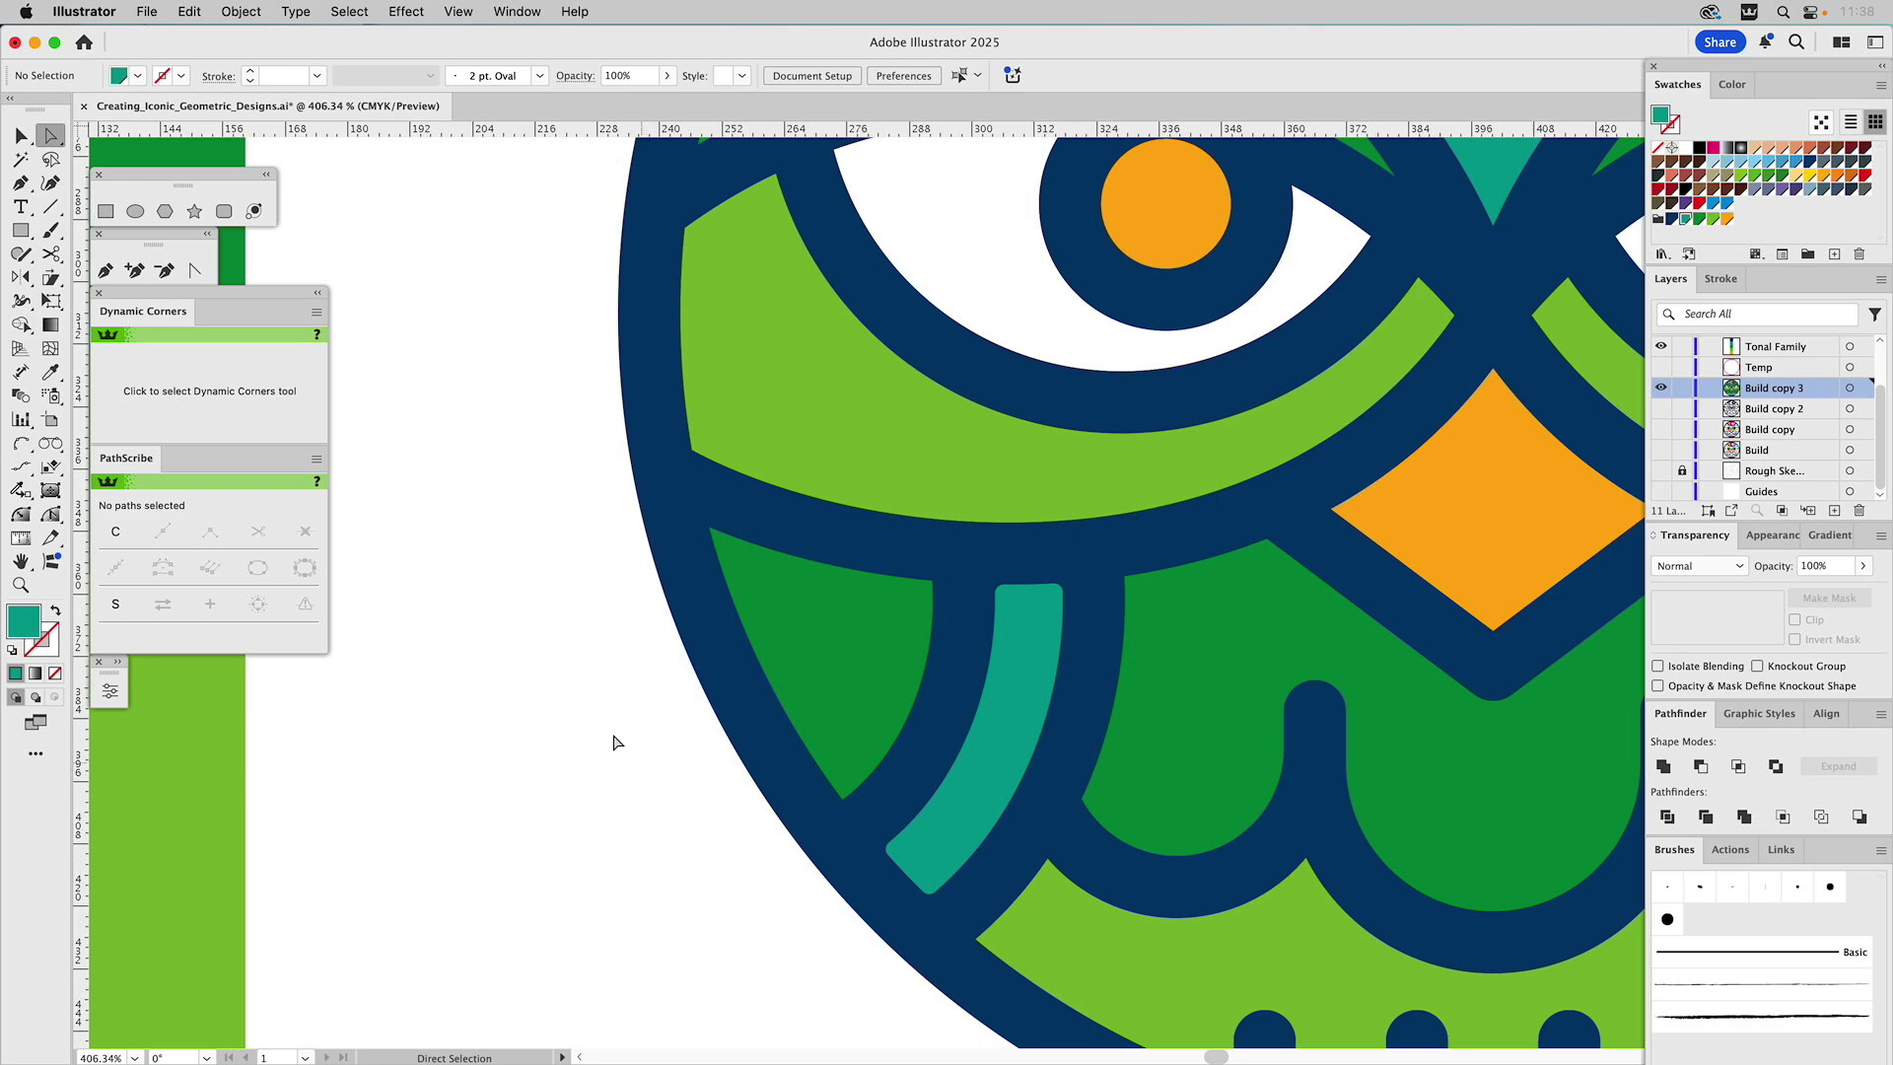
With Dynamic Corners, round the left dark green cheek shape's inner and bottom corners to 1.647 pt and its outer tip to 0.739 pt
{"action": "left_click", "coordinate": [23, 515]}
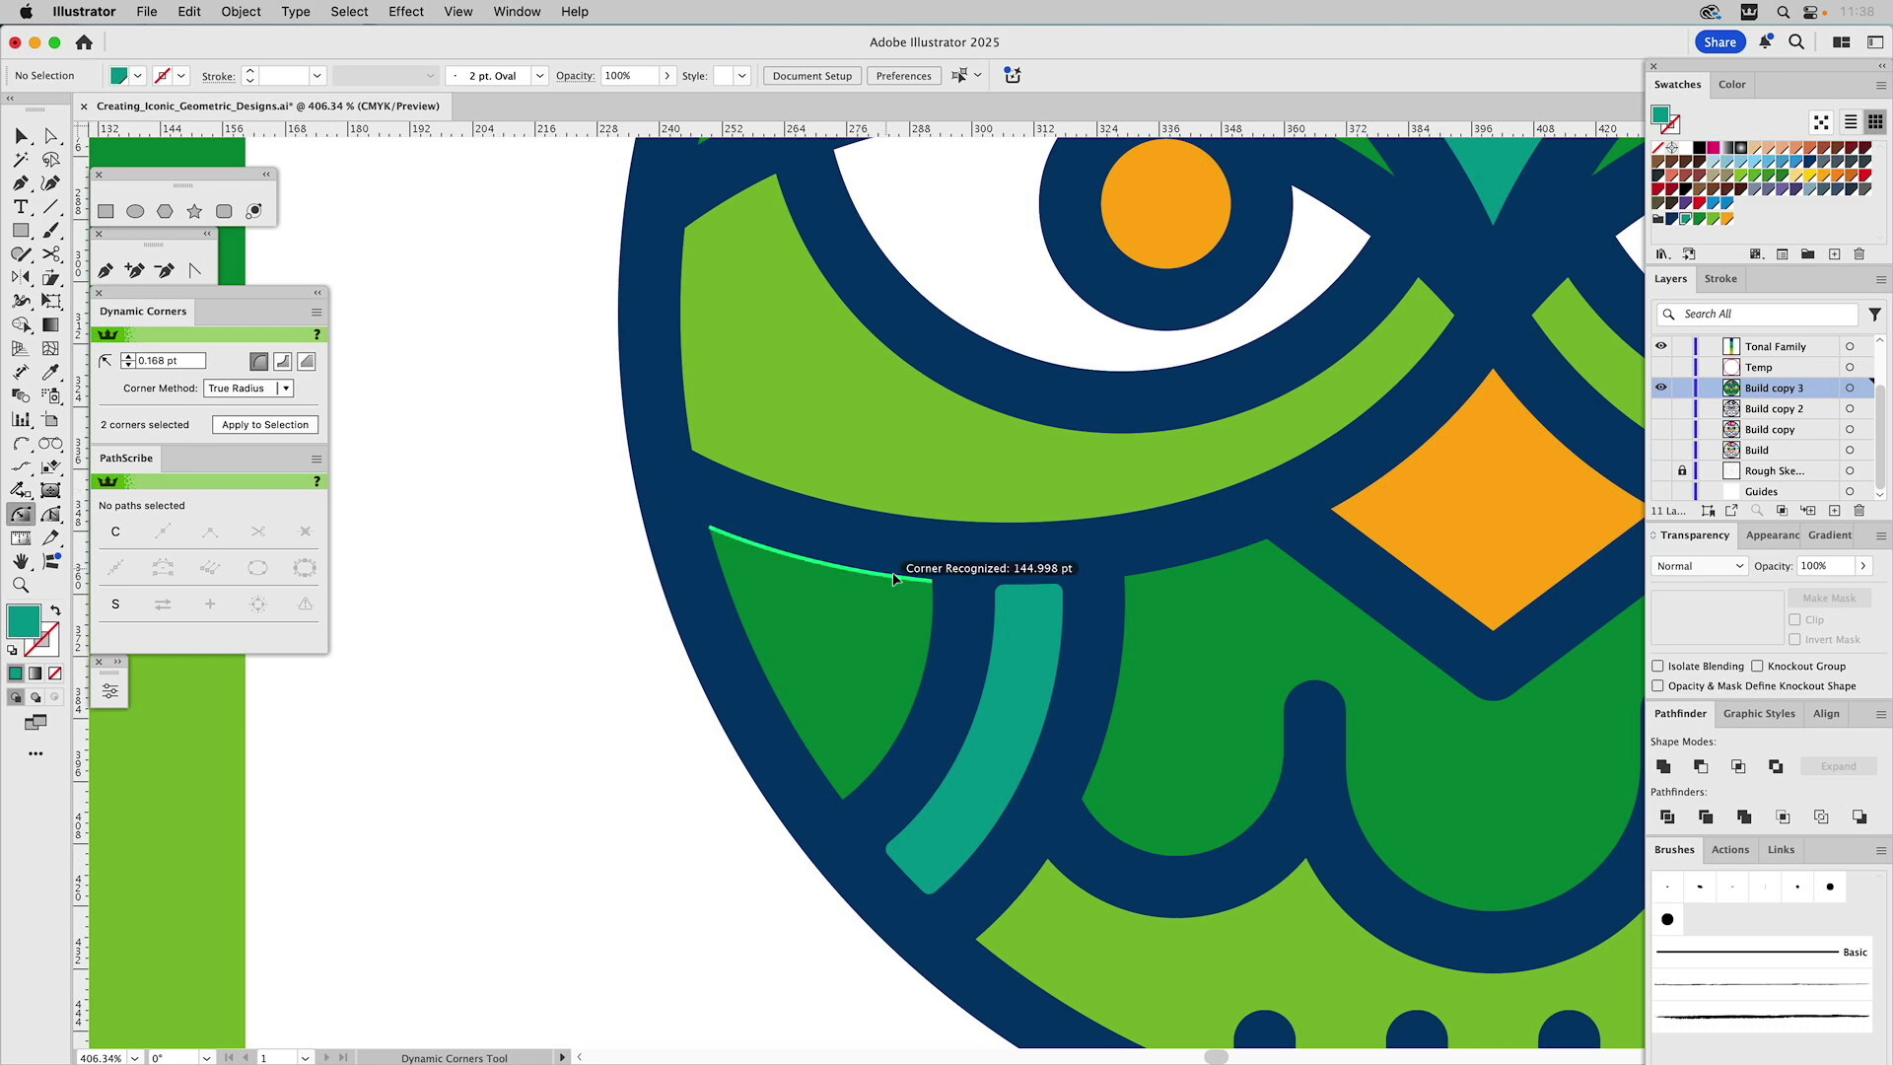
{"action": "left_click", "coordinate": [999, 589]}
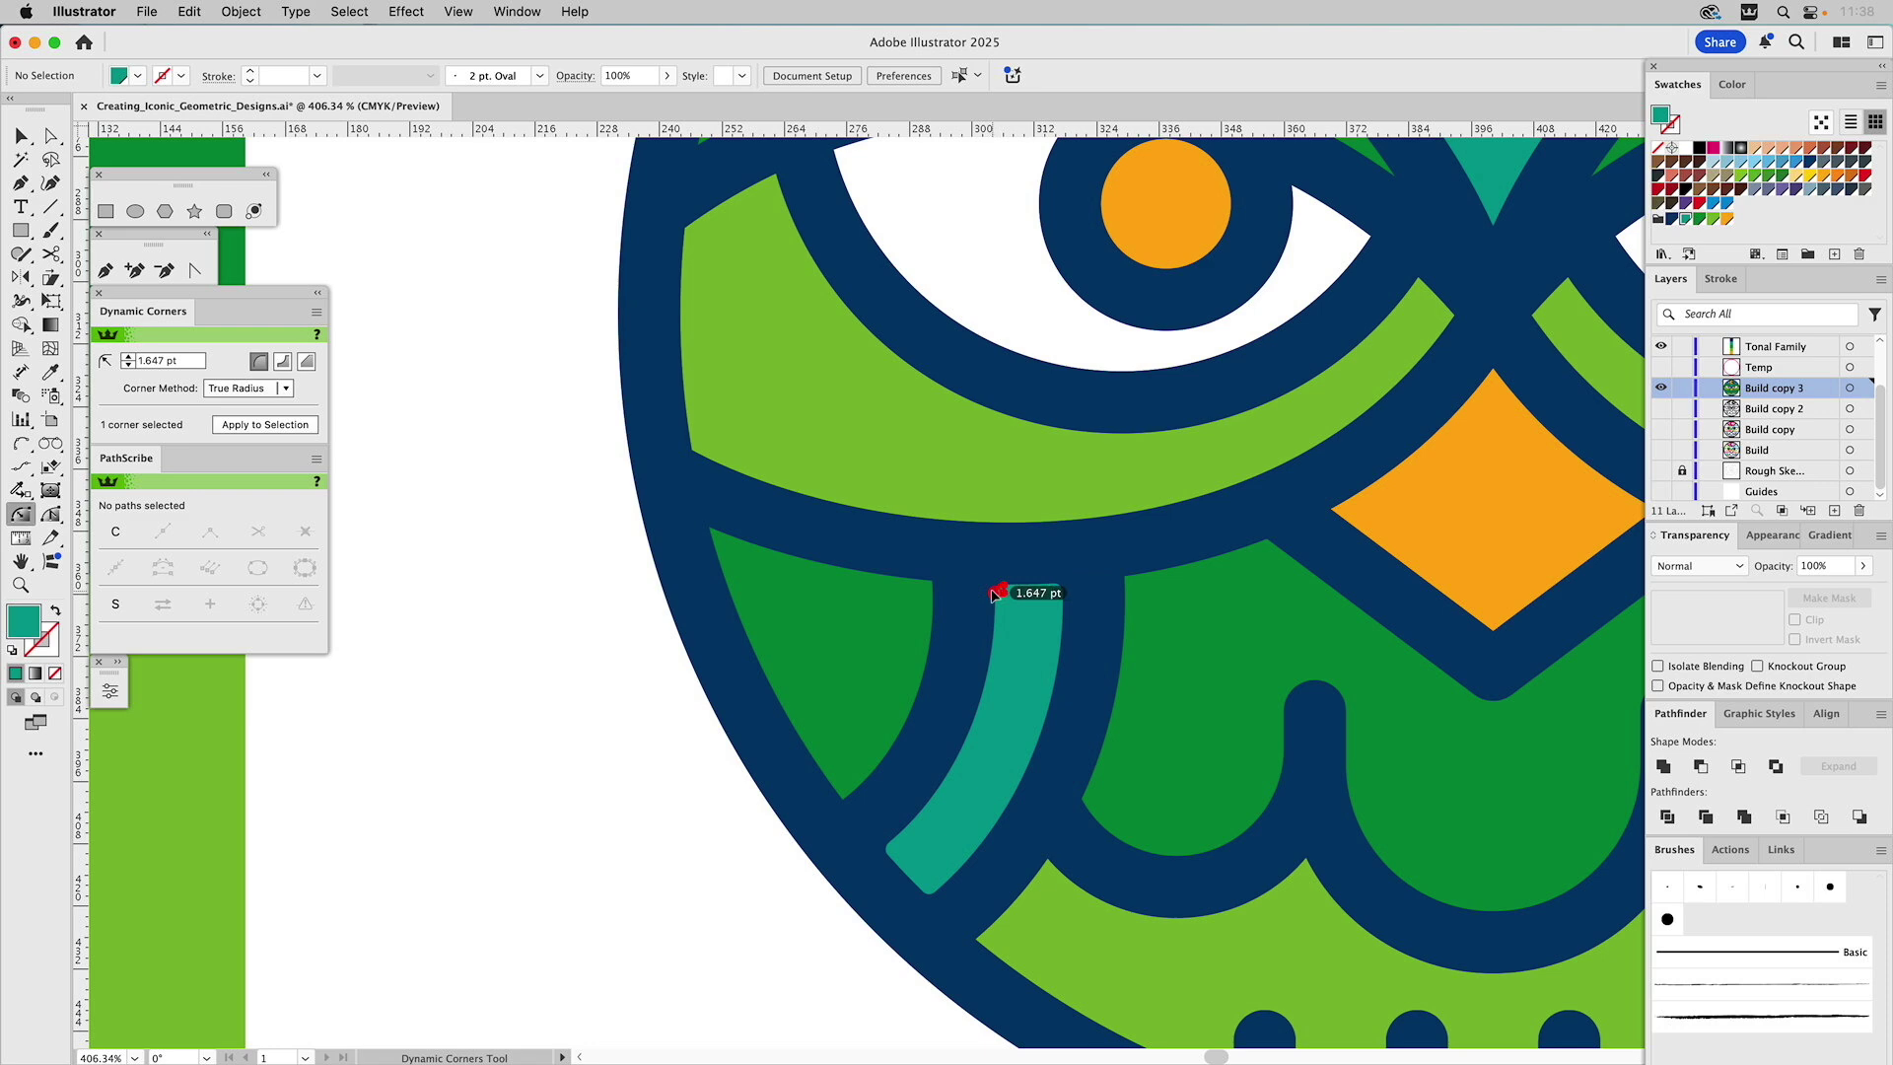
{"action": "left_click", "coordinate": [927, 589]}
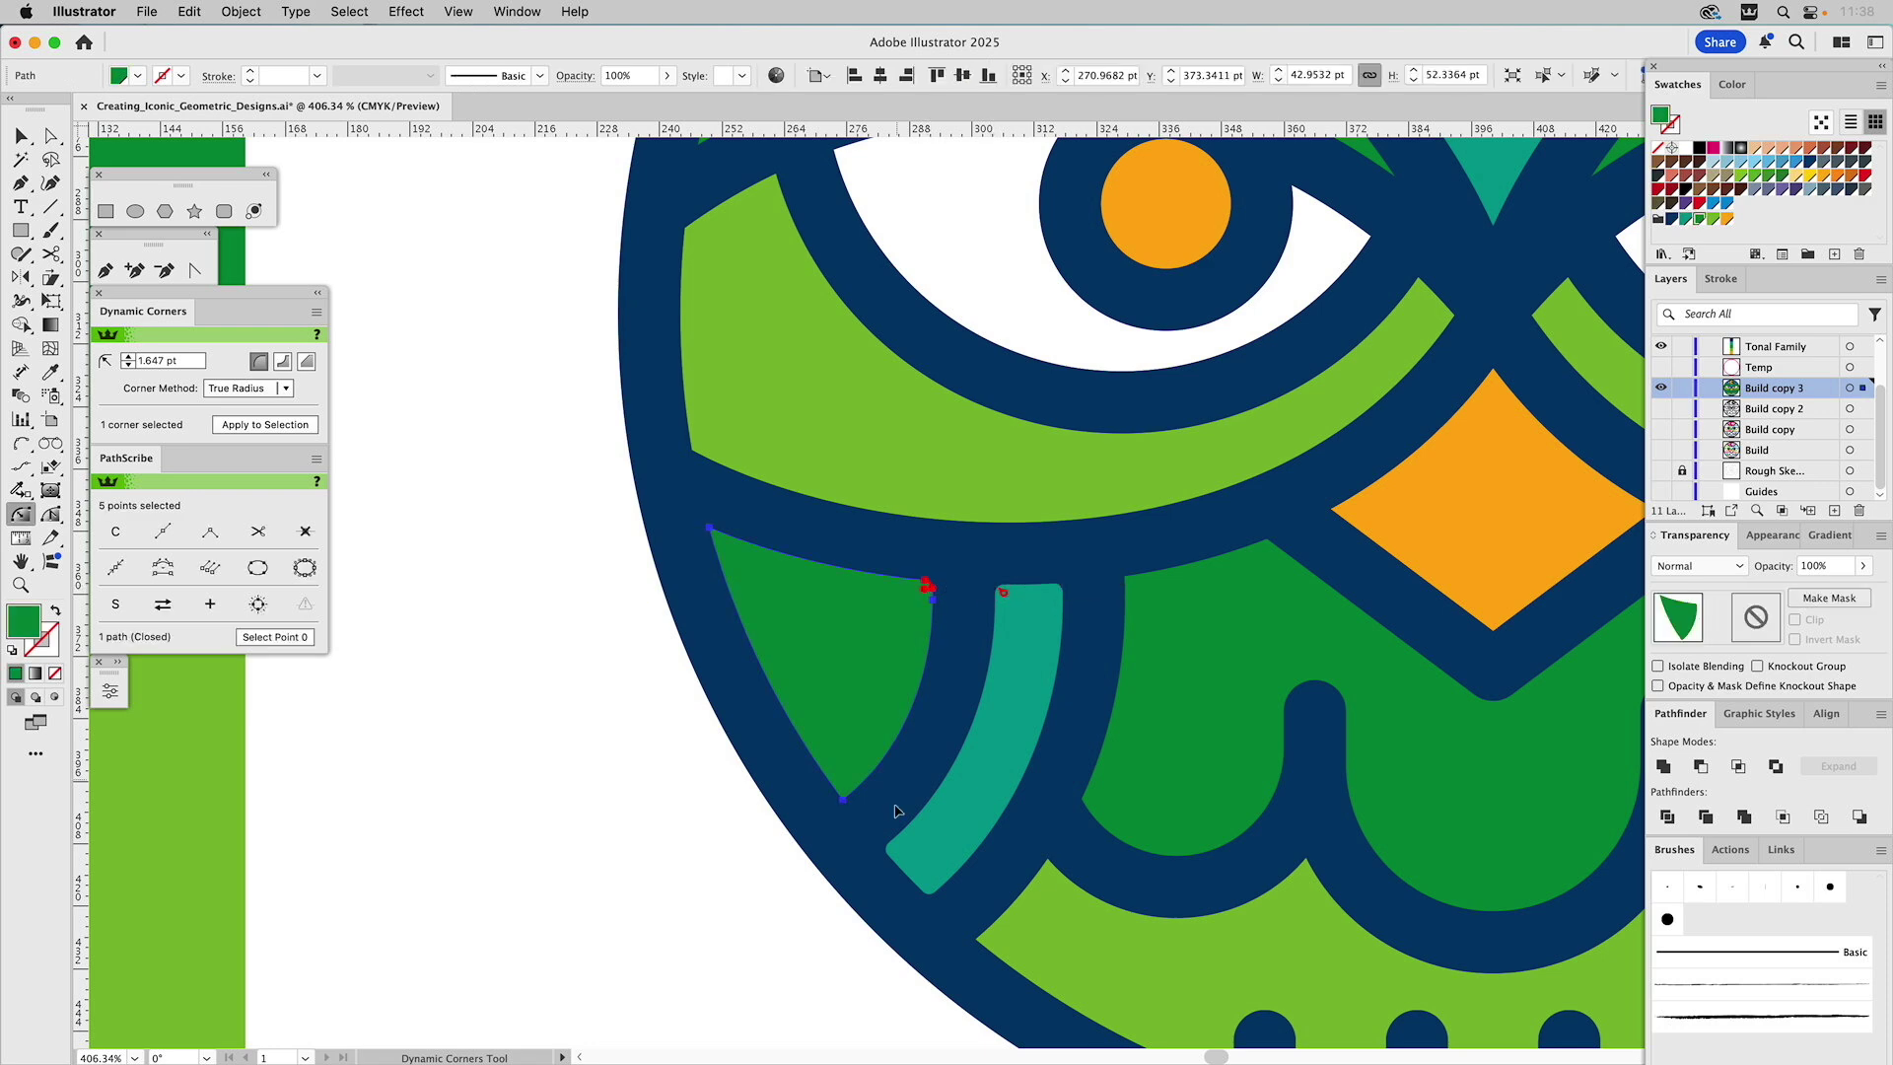
{"action": "left_click", "coordinate": [844, 791]}
{"action": "left_click_drag", "start_coordinate": [711, 532], "coordinate": [727, 525]}
{"action": "left_click", "coordinate": [564, 528]}
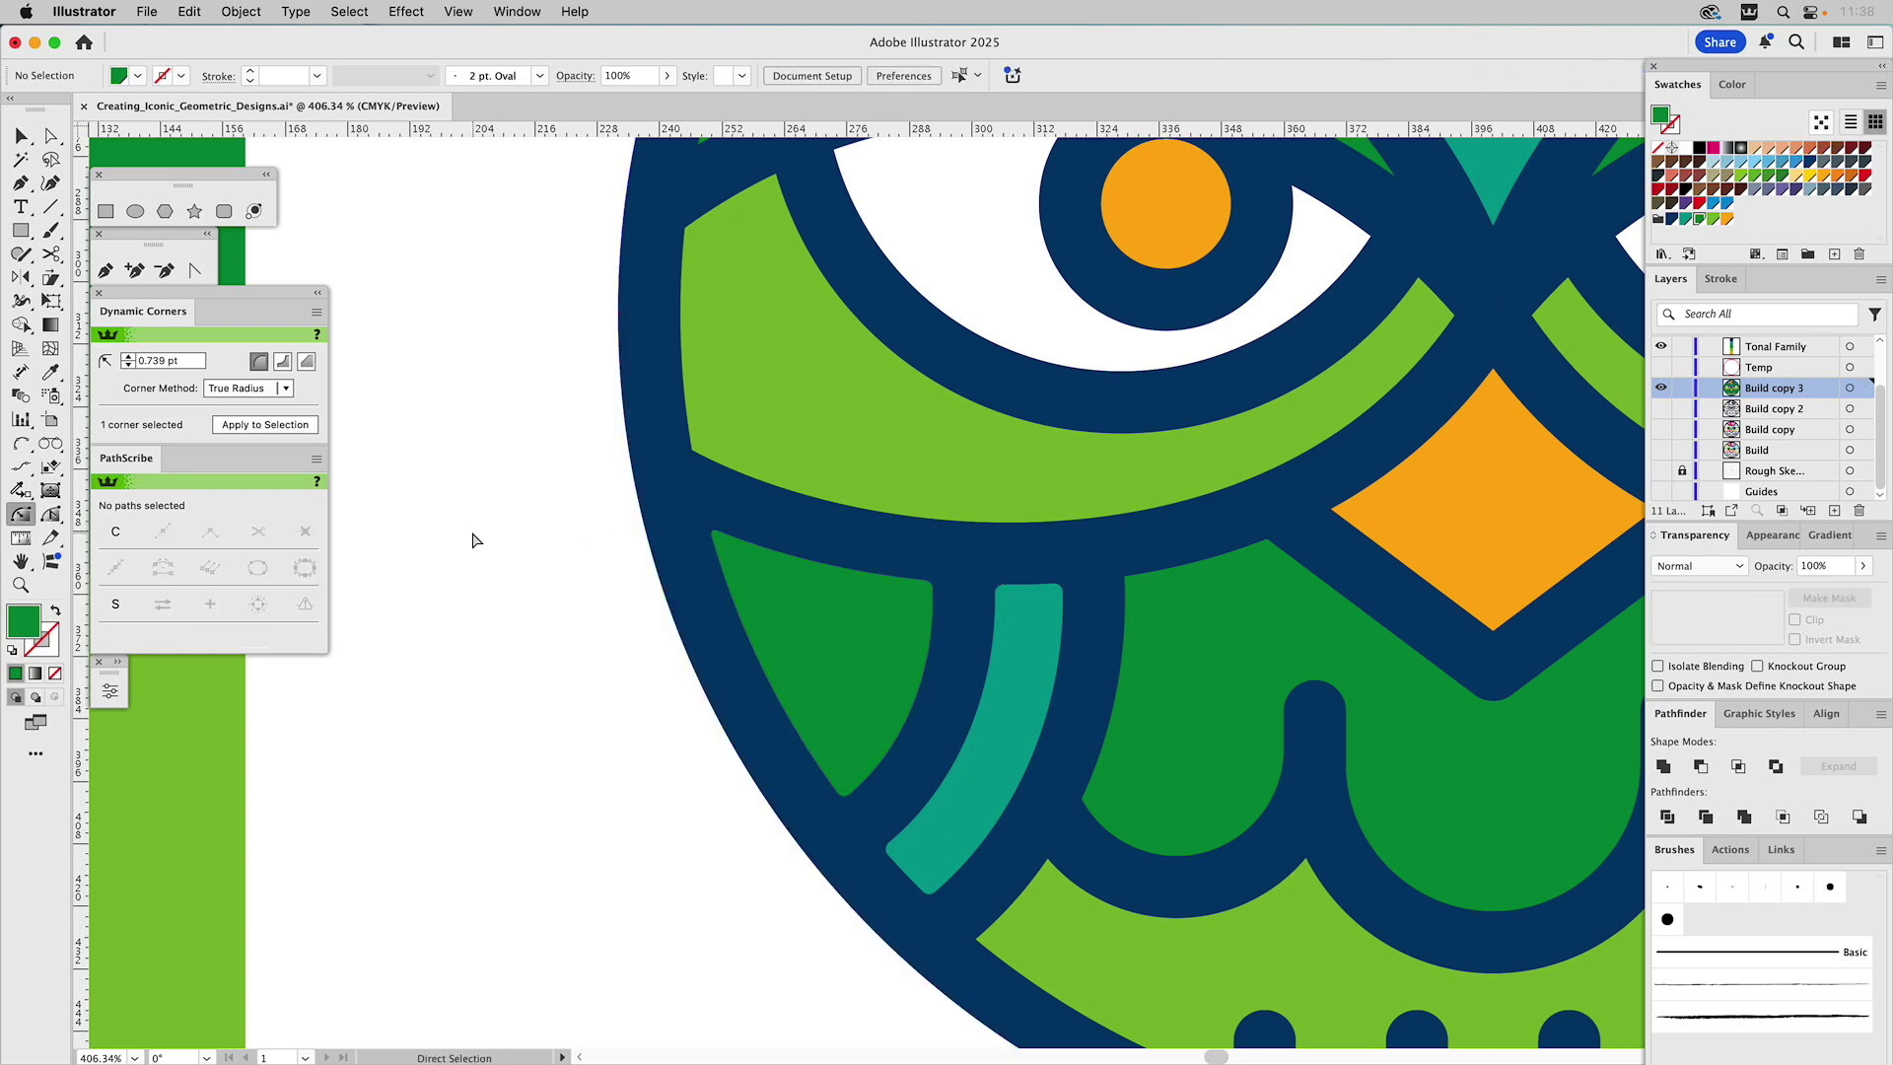
Round the three left-side corners of the central dark green scalloped shape to 1.654 pt, using the left teal band's radius
{"action": "left_click_drag", "start_coordinate": [976, 664], "coordinate": [780, 494]}
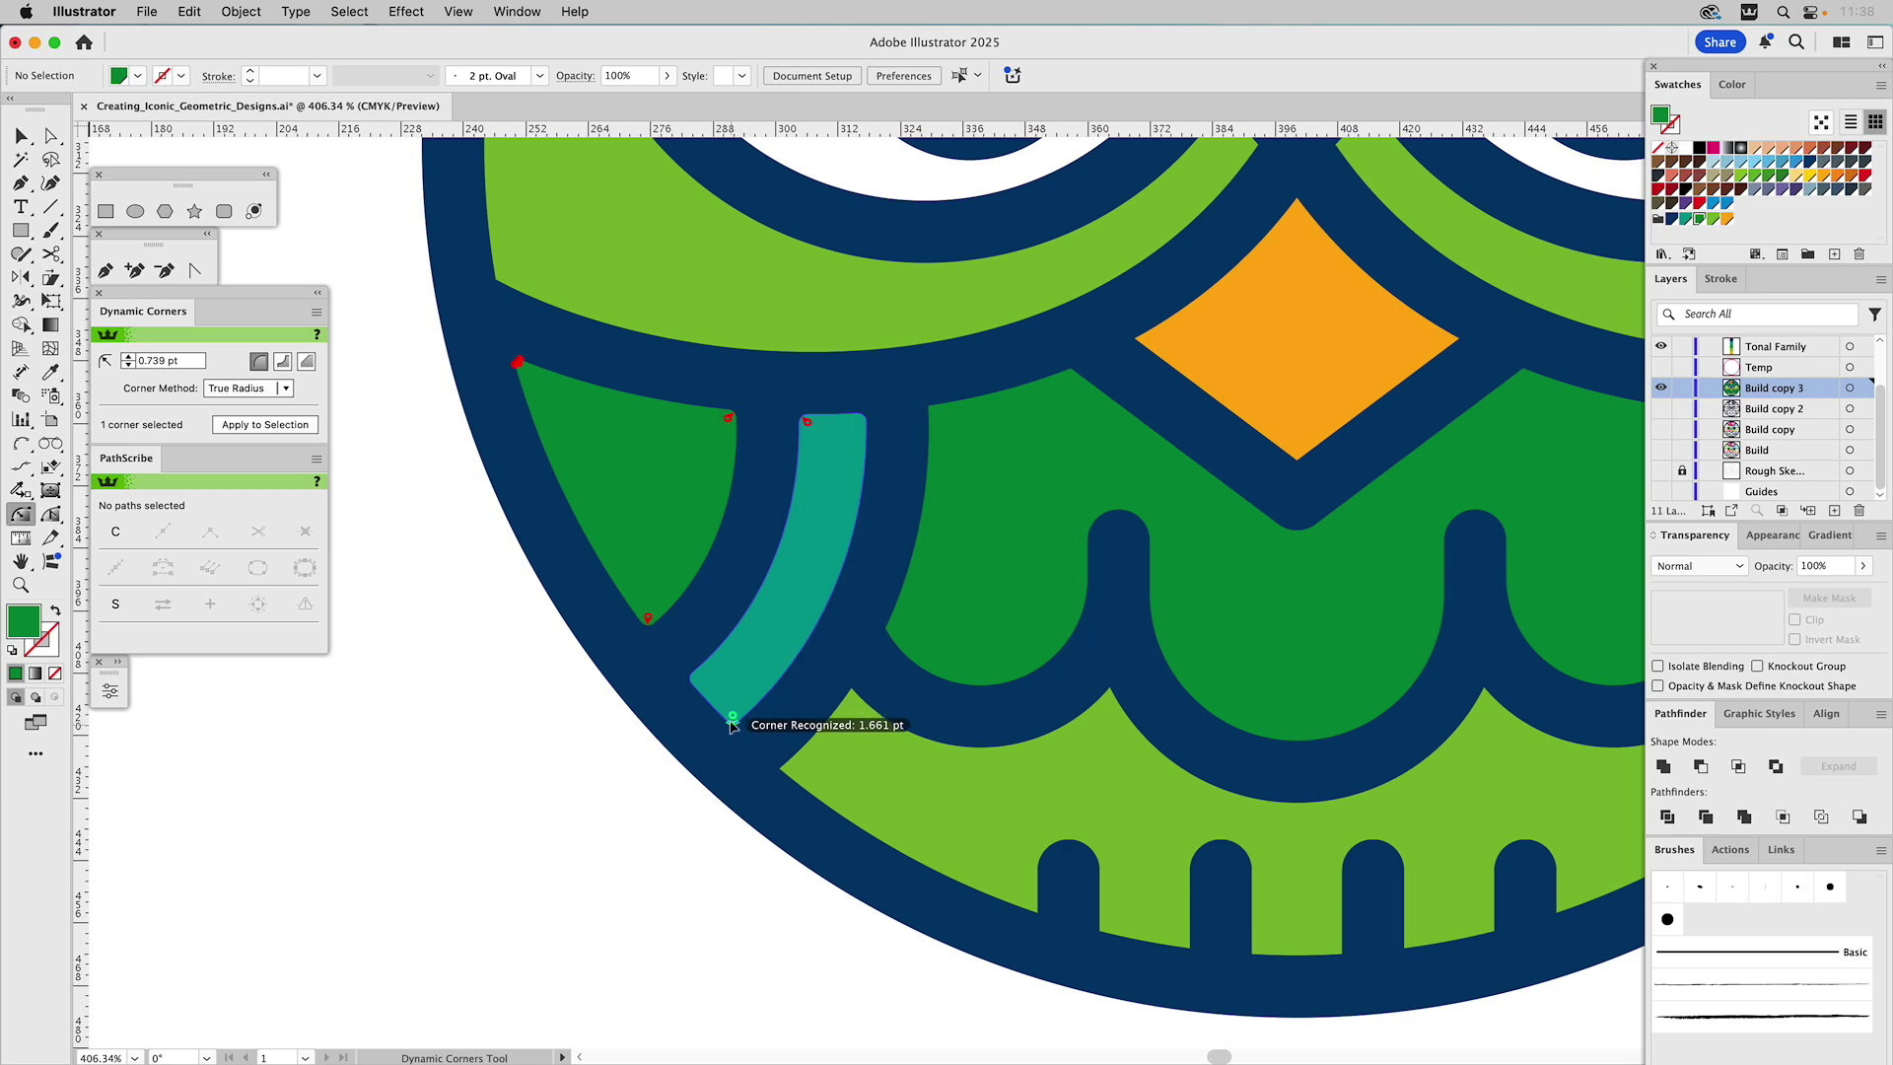
{"action": "left_click", "coordinate": [890, 628]}
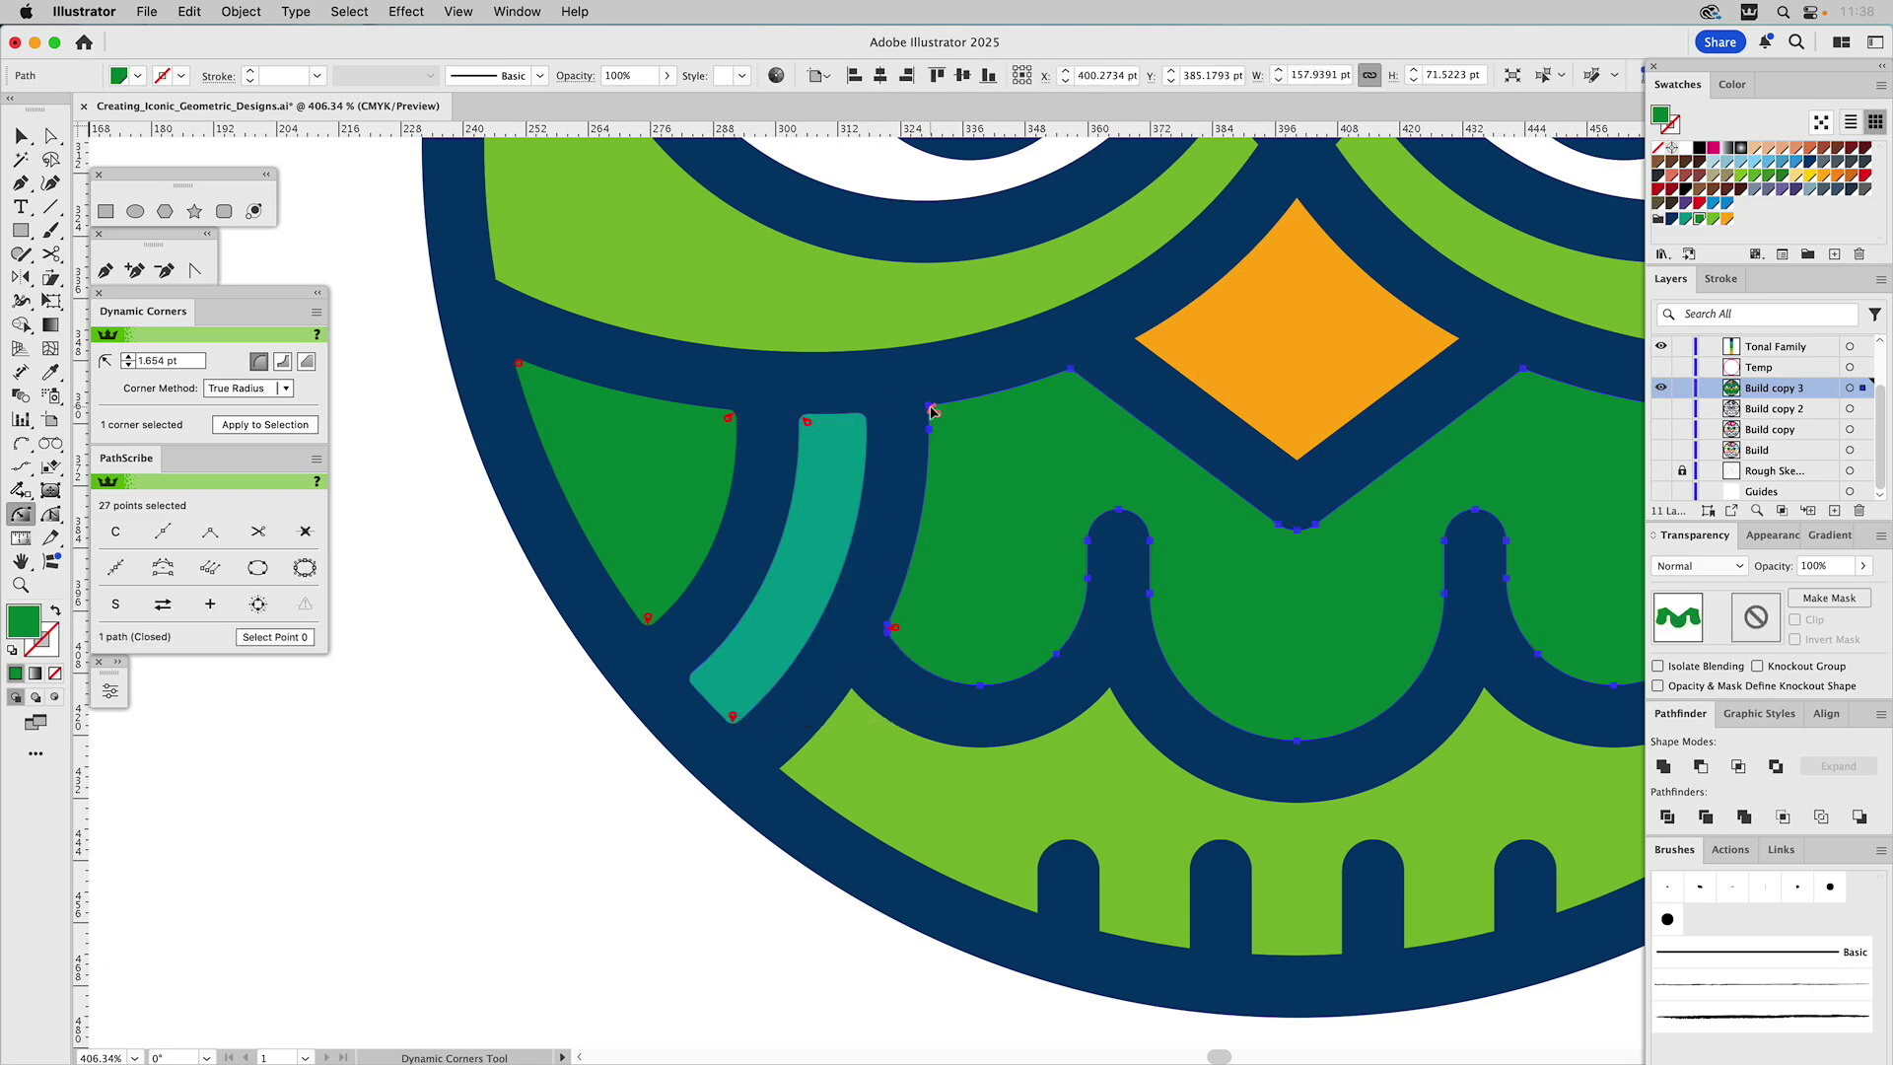
{"action": "left_click", "coordinate": [931, 408]}
{"action": "left_click", "coordinate": [1071, 371], "text": "shift"}
Round the orange diamond beak's left corner to 1.027 pt, and round its right and top corners
{"action": "left_click", "coordinate": [1142, 340], "text": "shift"}
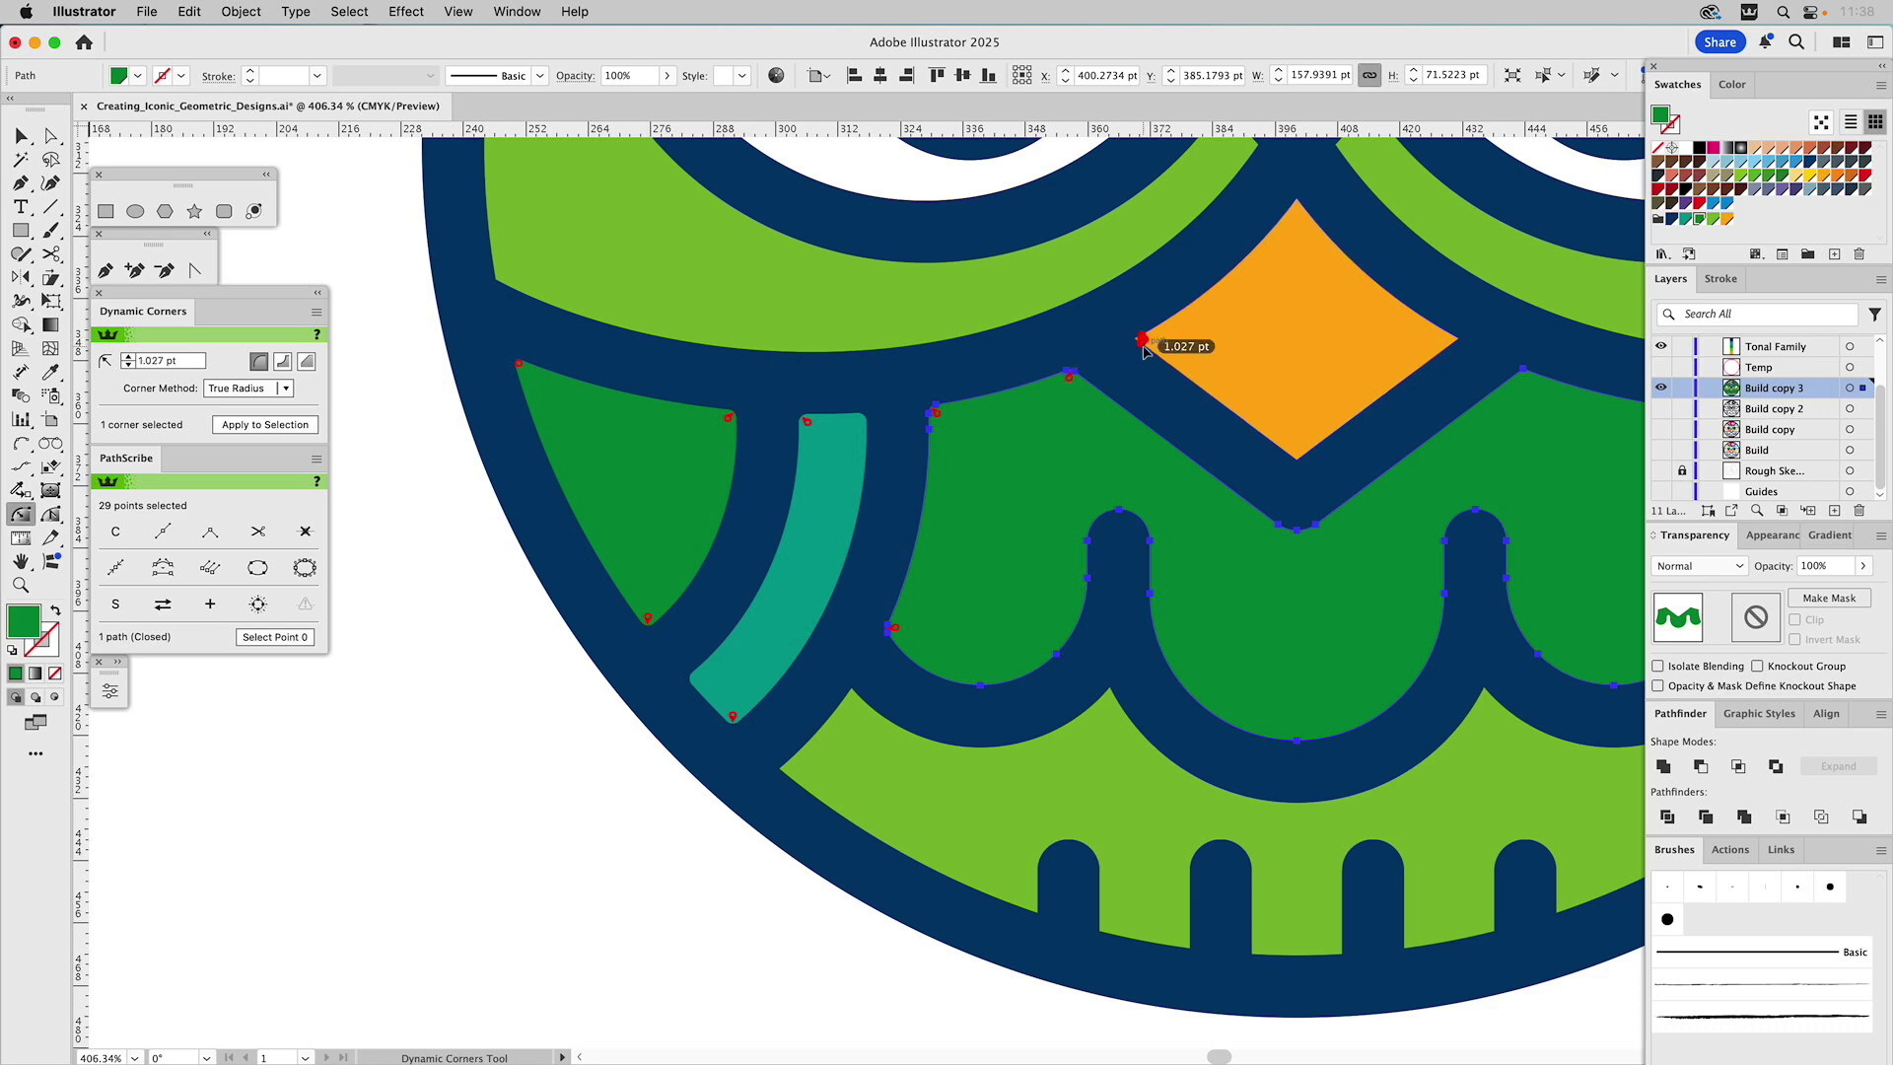
{"action": "left_click", "coordinate": [1455, 339], "text": "shift"}
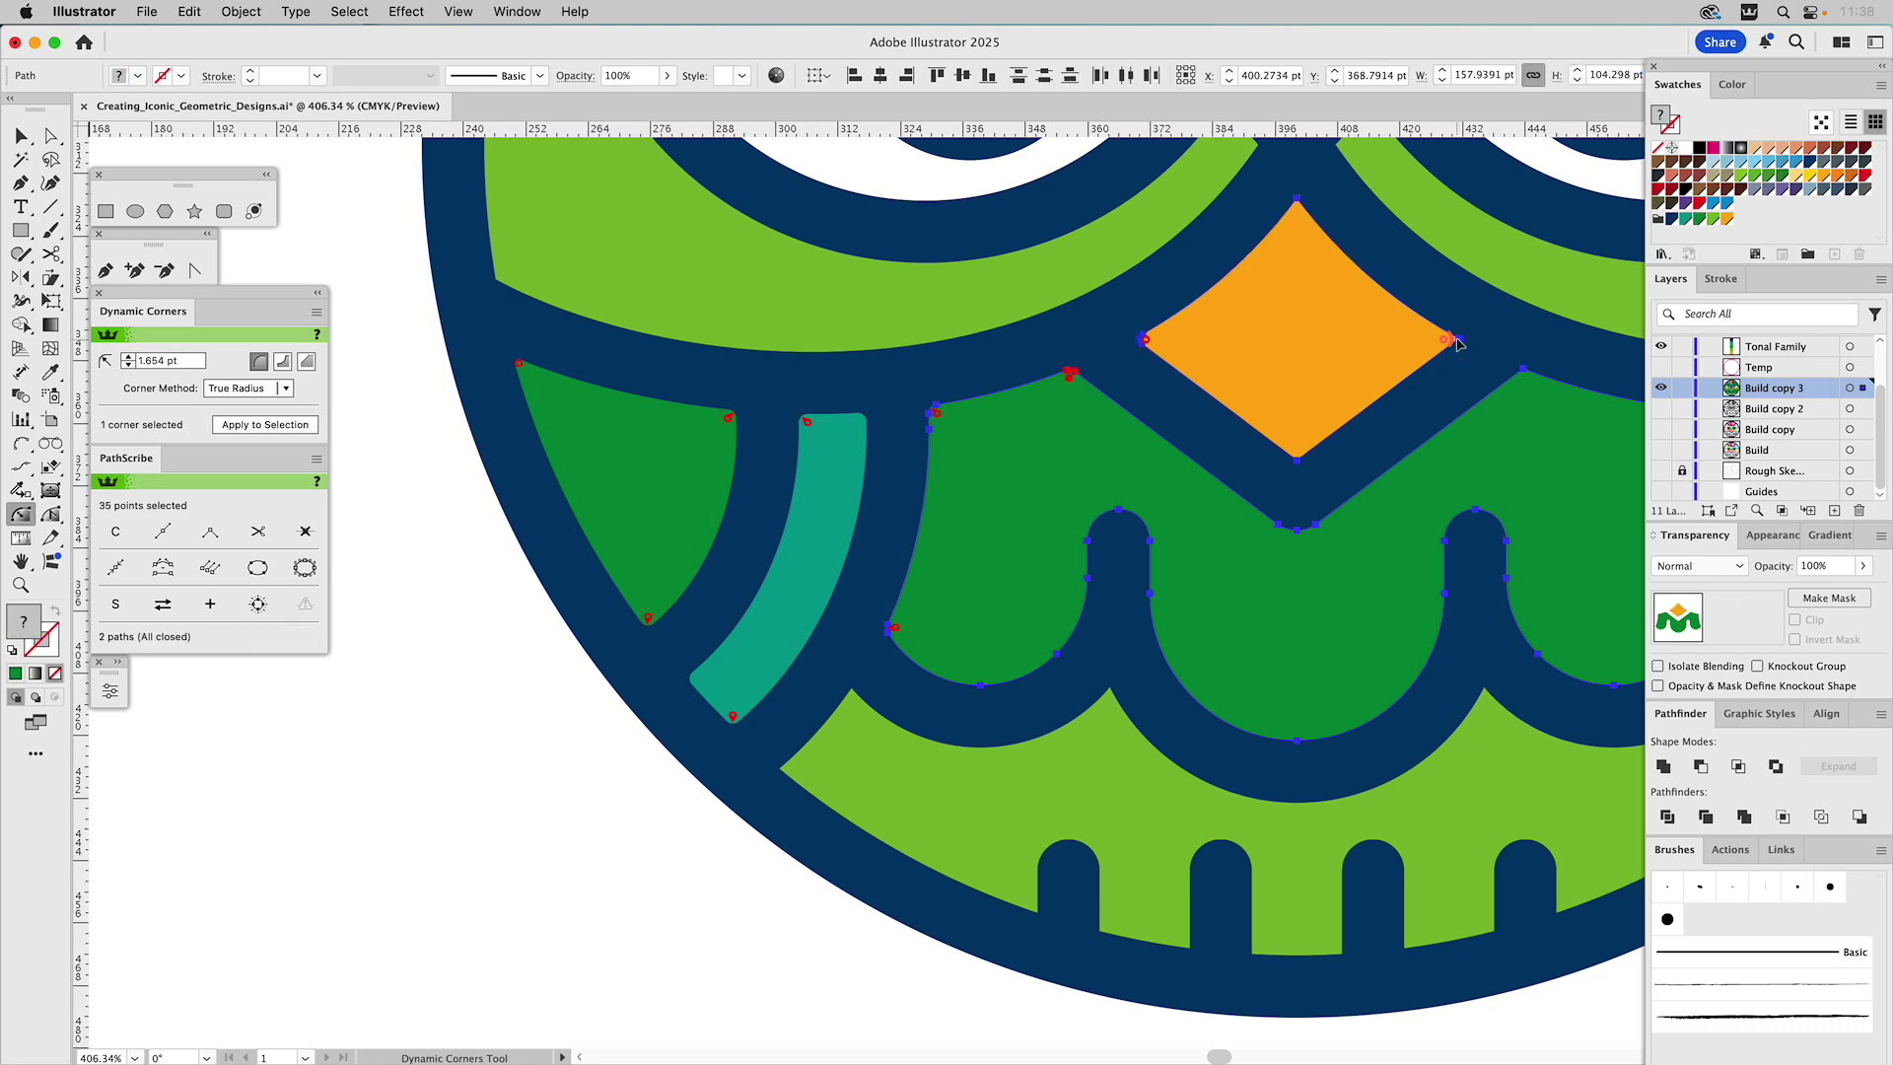
{"action": "left_click", "coordinate": [1447, 339], "text": "shift"}
{"action": "left_click_drag", "start_coordinate": [1300, 205], "coordinate": [1315, 210]}
Round the two left corners of the light green chest shape to 1.654 pt, matching the dark green shape above
{"action": "left_click", "coordinate": [895, 632]}
{"action": "left_click", "coordinate": [854, 697], "text": "shift"}
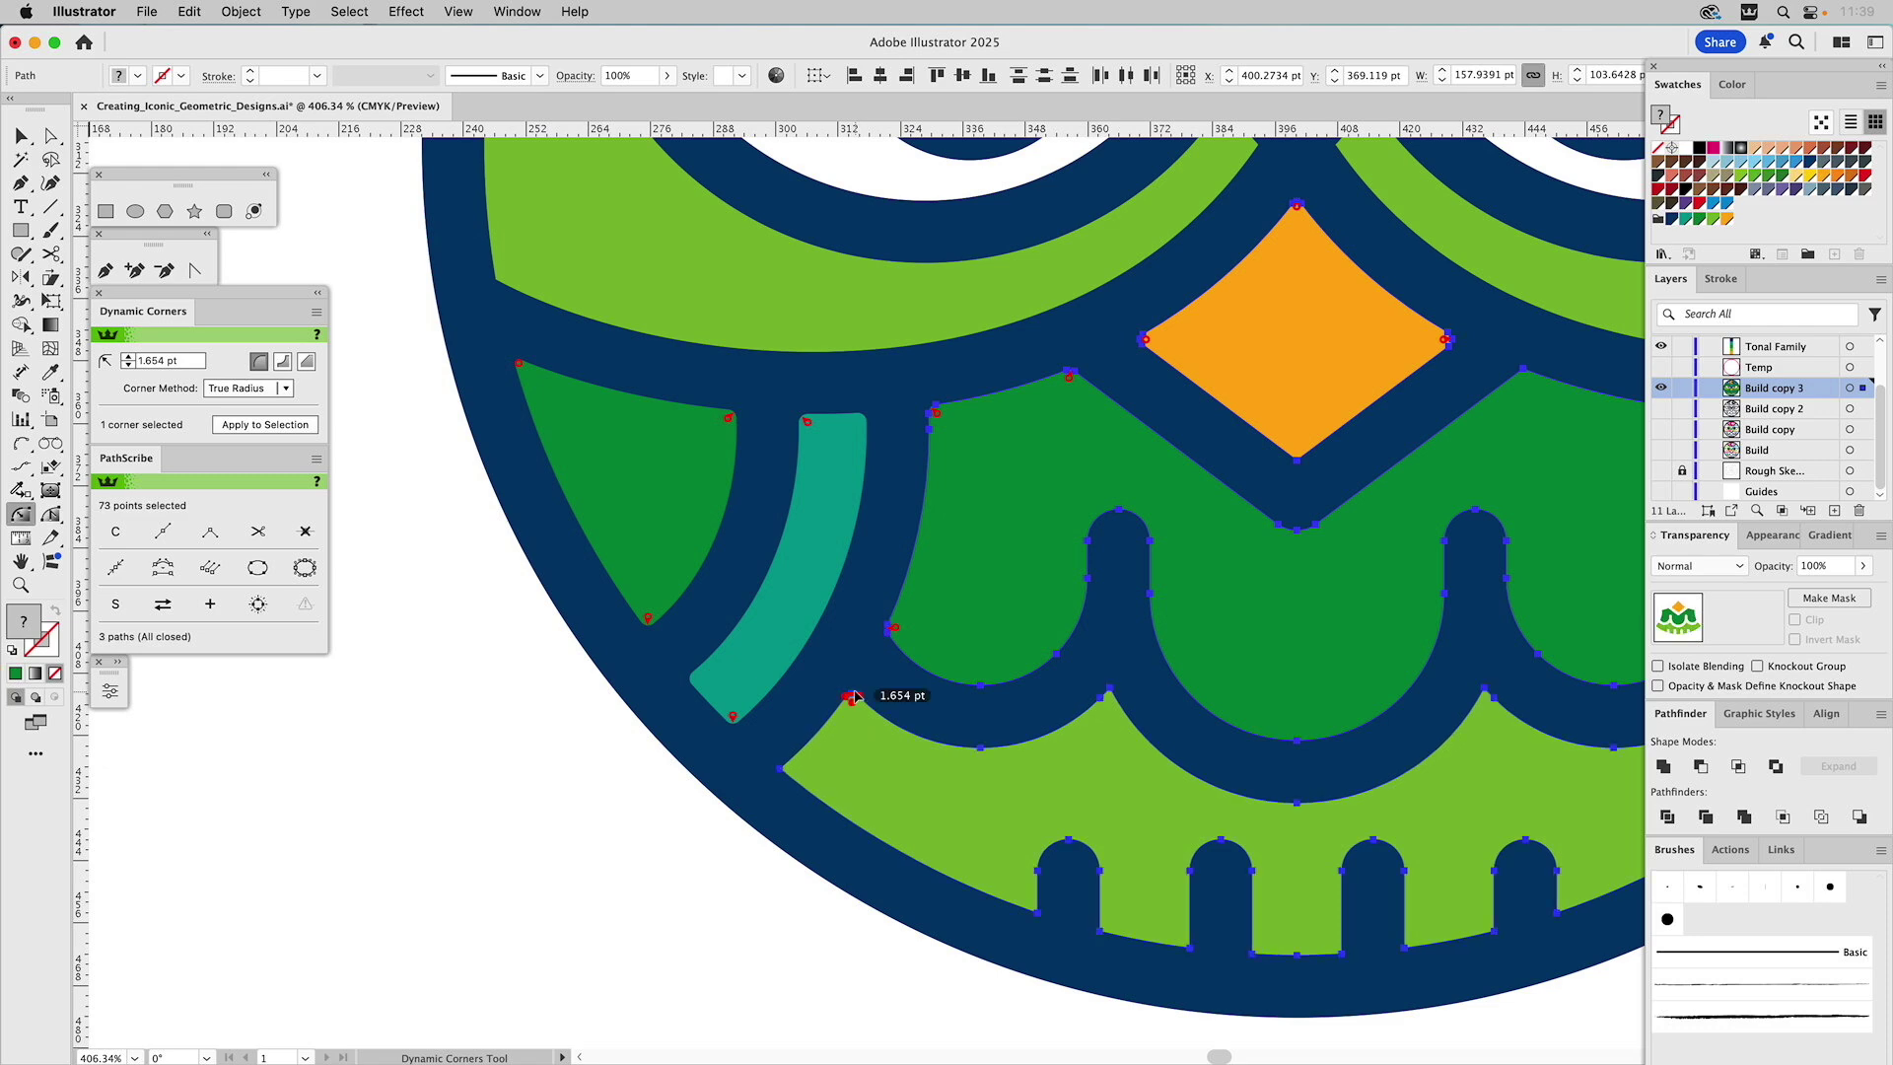
{"action": "left_click", "coordinate": [788, 769], "text": "shift"}
{"action": "left_click", "coordinate": [786, 772]}
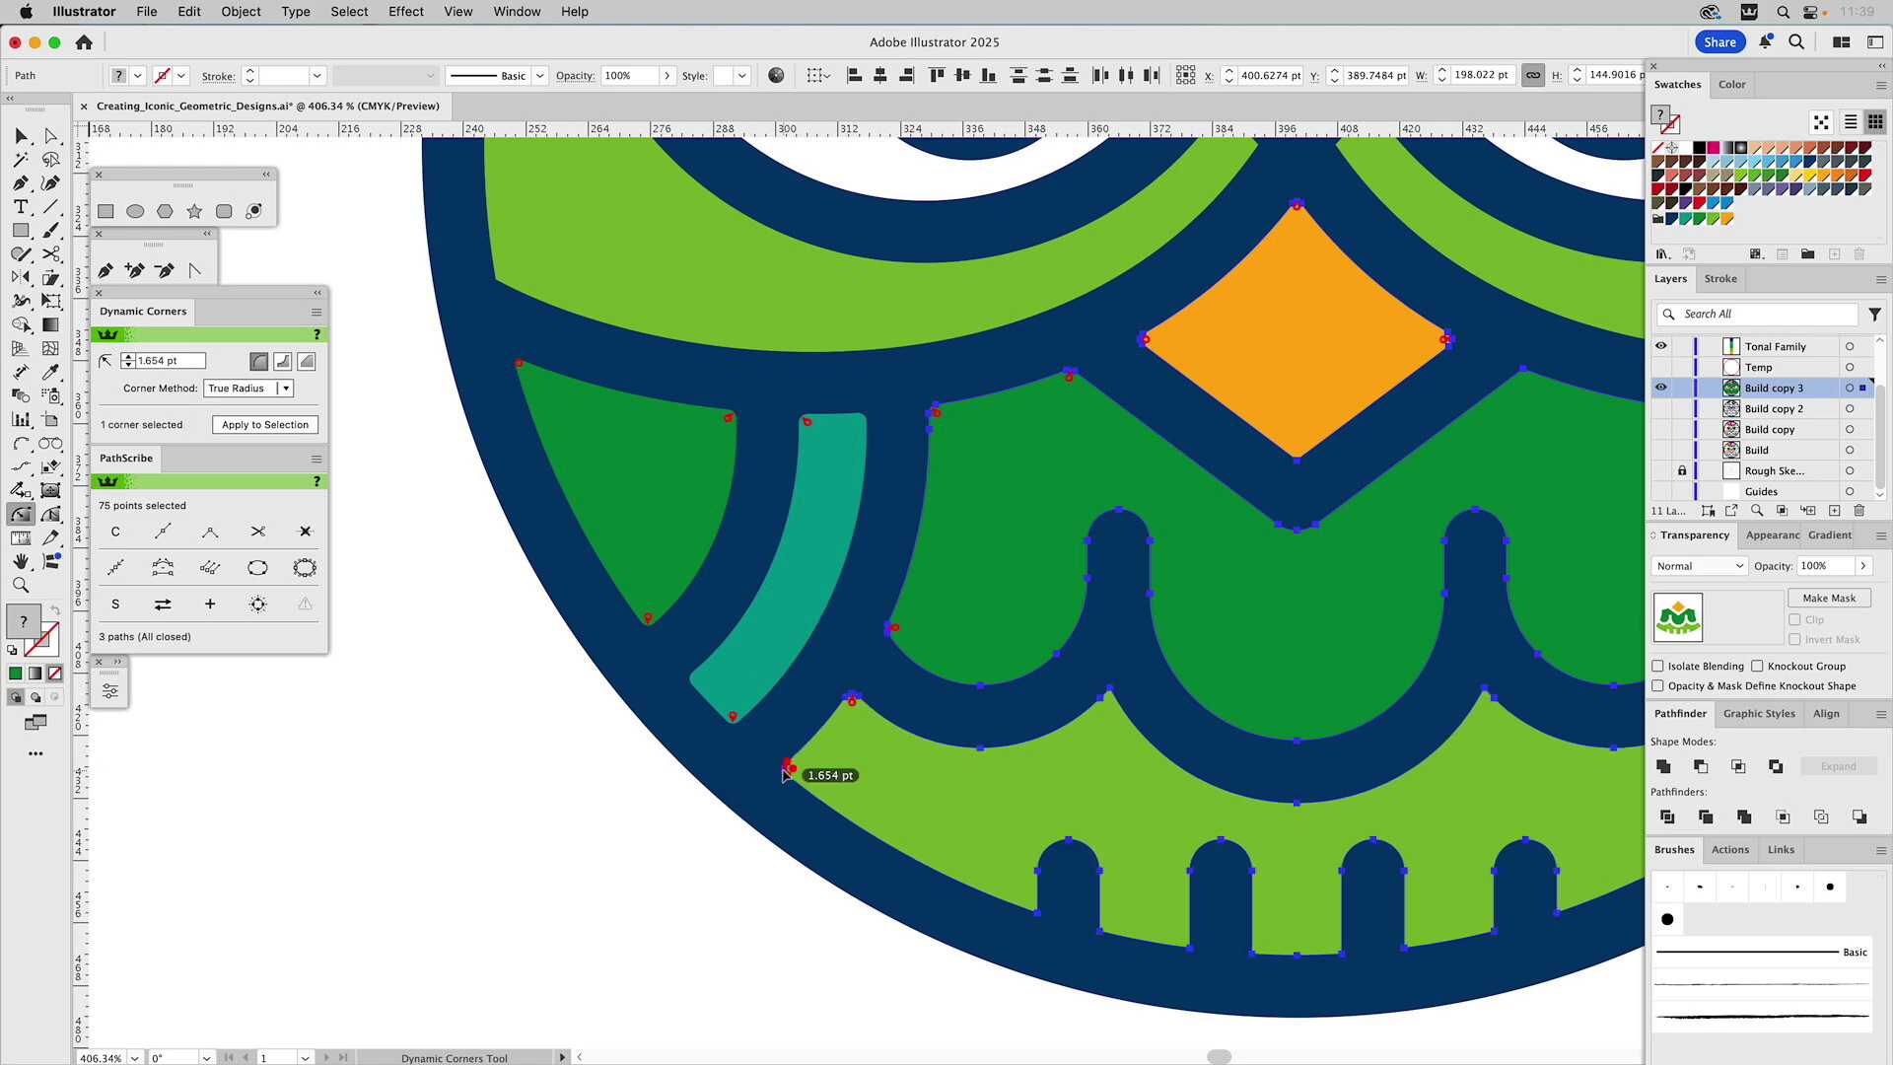
Round the lower corners beside the four slots along the light green chest shape's bottom edge to 0.813 pt
{"action": "key", "text": "space"}
{"action": "left_click_drag", "start_coordinate": [925, 760], "coordinate": [682, 535]}
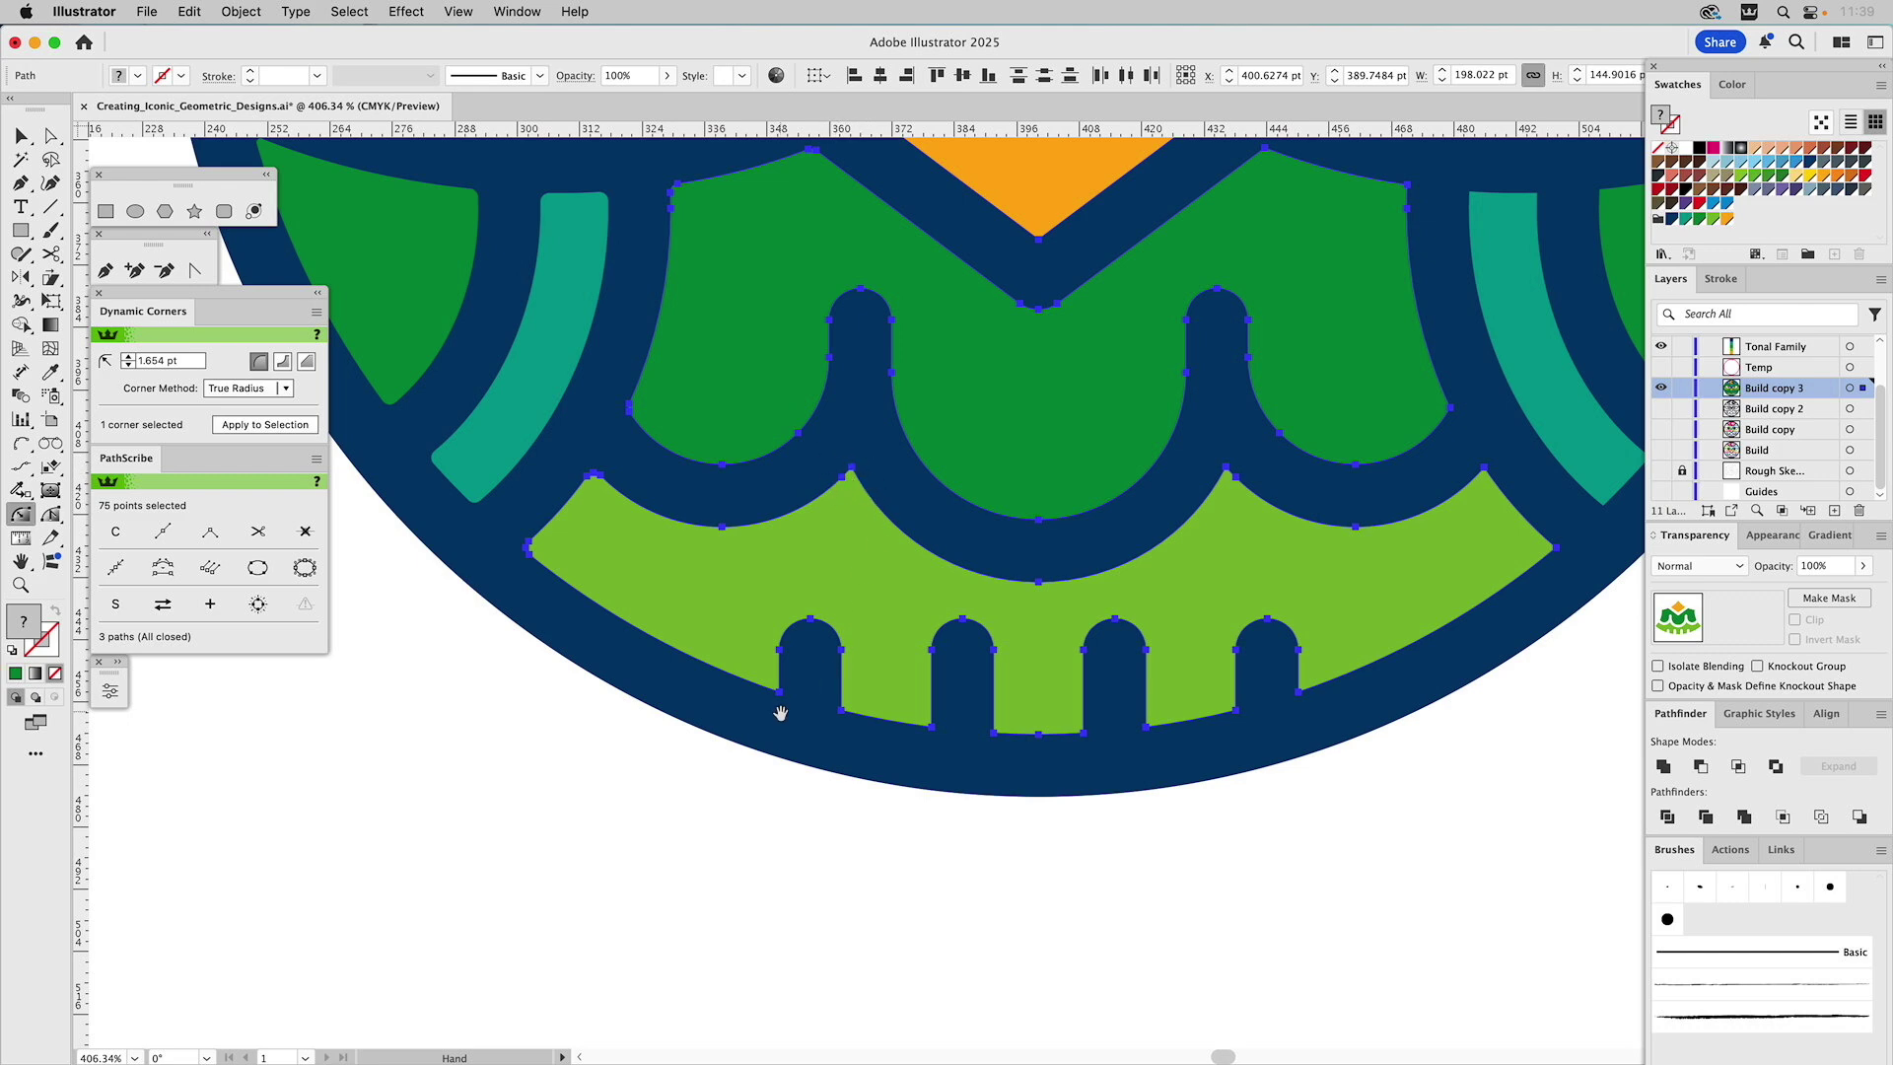
{"action": "left_click_drag", "start_coordinate": [780, 700], "coordinate": [793, 681]}
{"action": "left_click", "coordinate": [844, 709]}
{"action": "left_click", "coordinate": [930, 725]}
{"action": "left_click", "coordinate": [995, 731]}
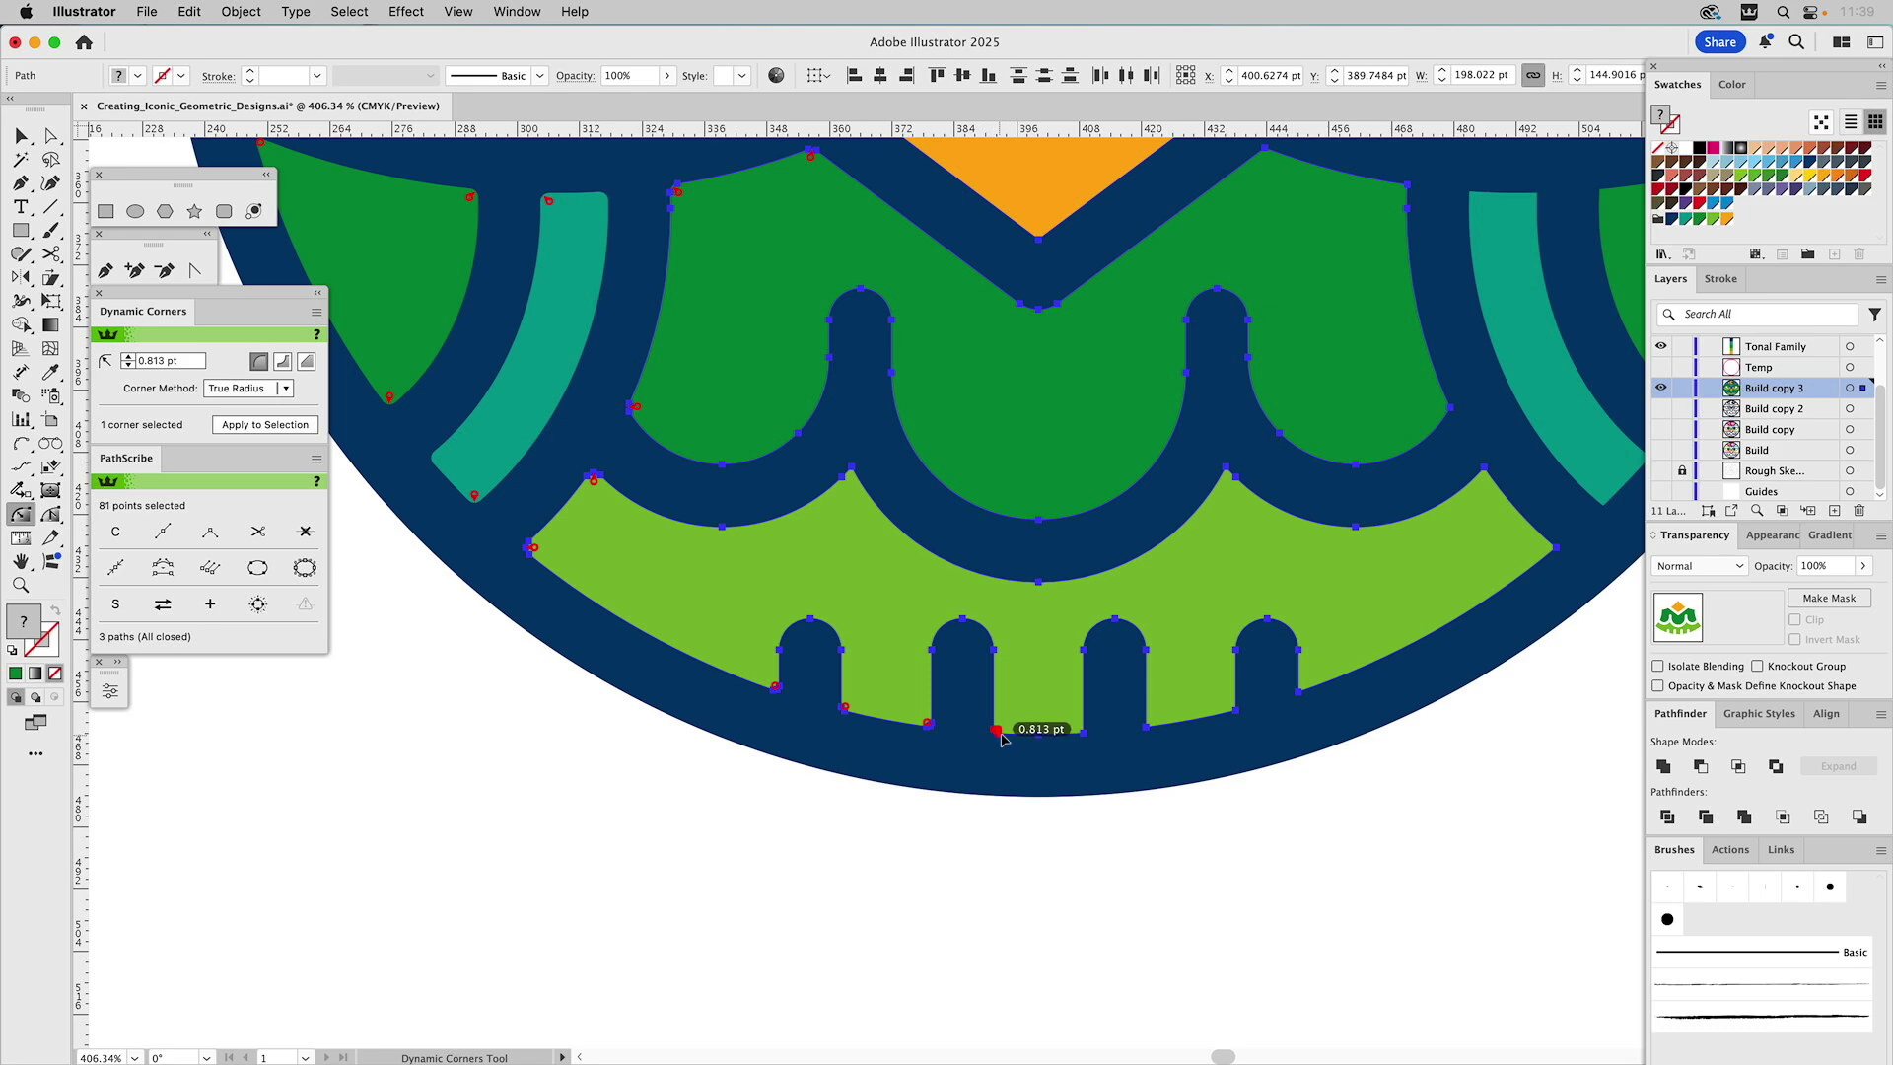
{"action": "left_click", "coordinate": [1084, 737]}
{"action": "left_click", "coordinate": [1081, 734]}
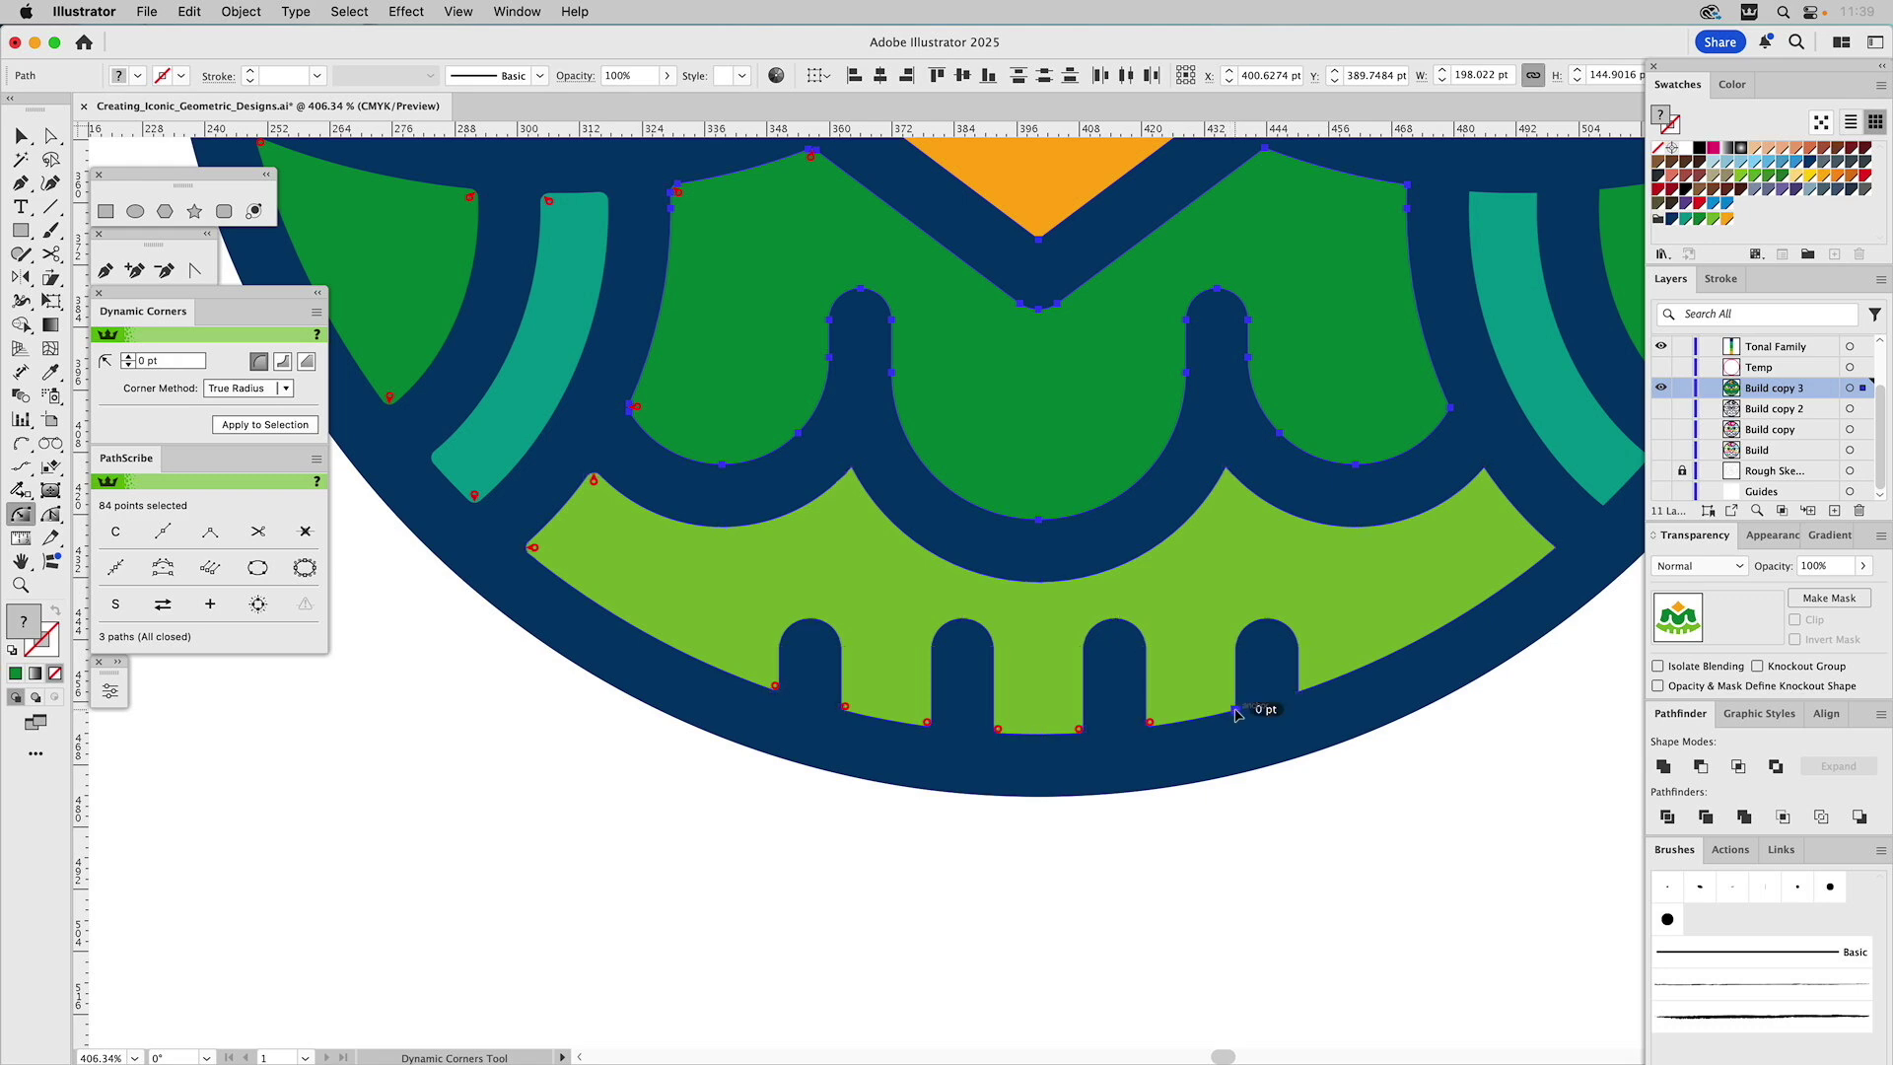
{"action": "left_click", "coordinate": [1233, 708]}
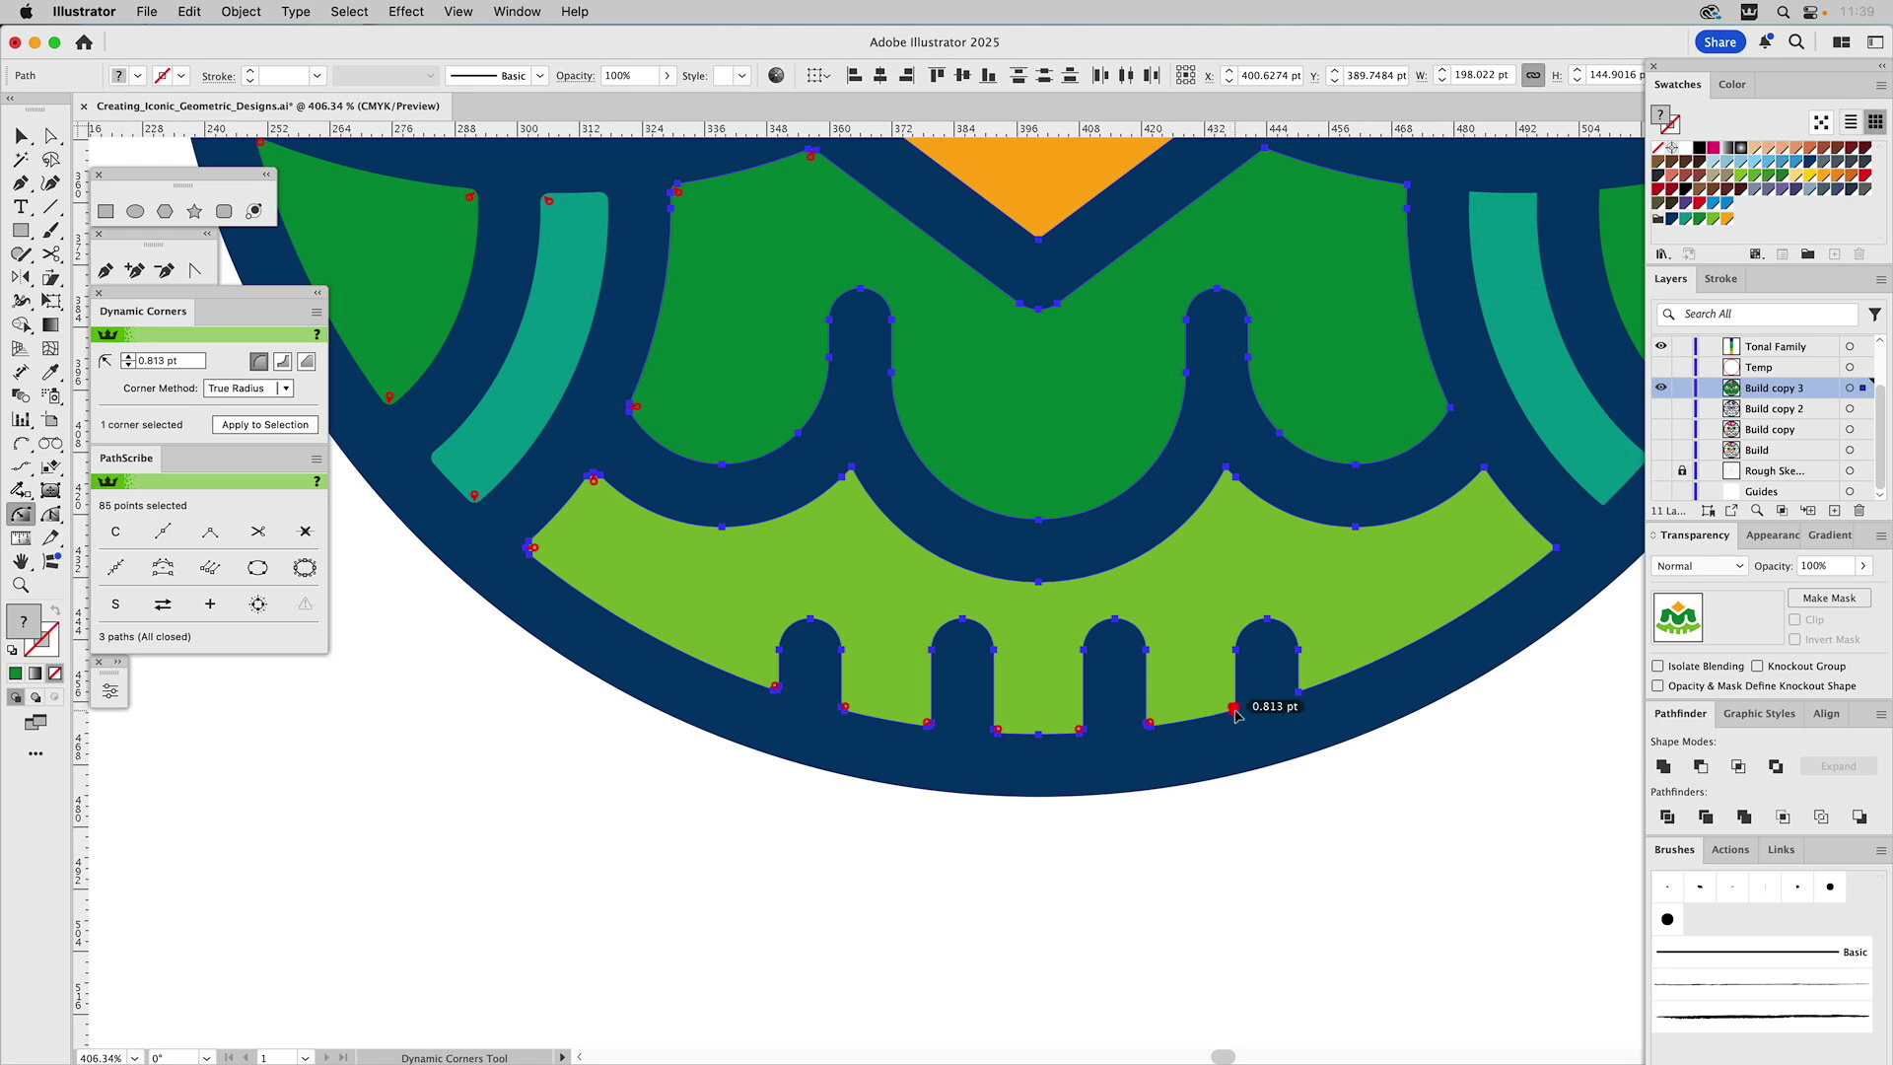
{"action": "left_click", "coordinate": [1300, 690]}
Round the two right corners of the light green chest shape to 1.654 pt, matching its left side
{"action": "left_click", "coordinate": [530, 548]}
{"action": "left_click_drag", "start_coordinate": [529, 548], "coordinate": [528, 541]}
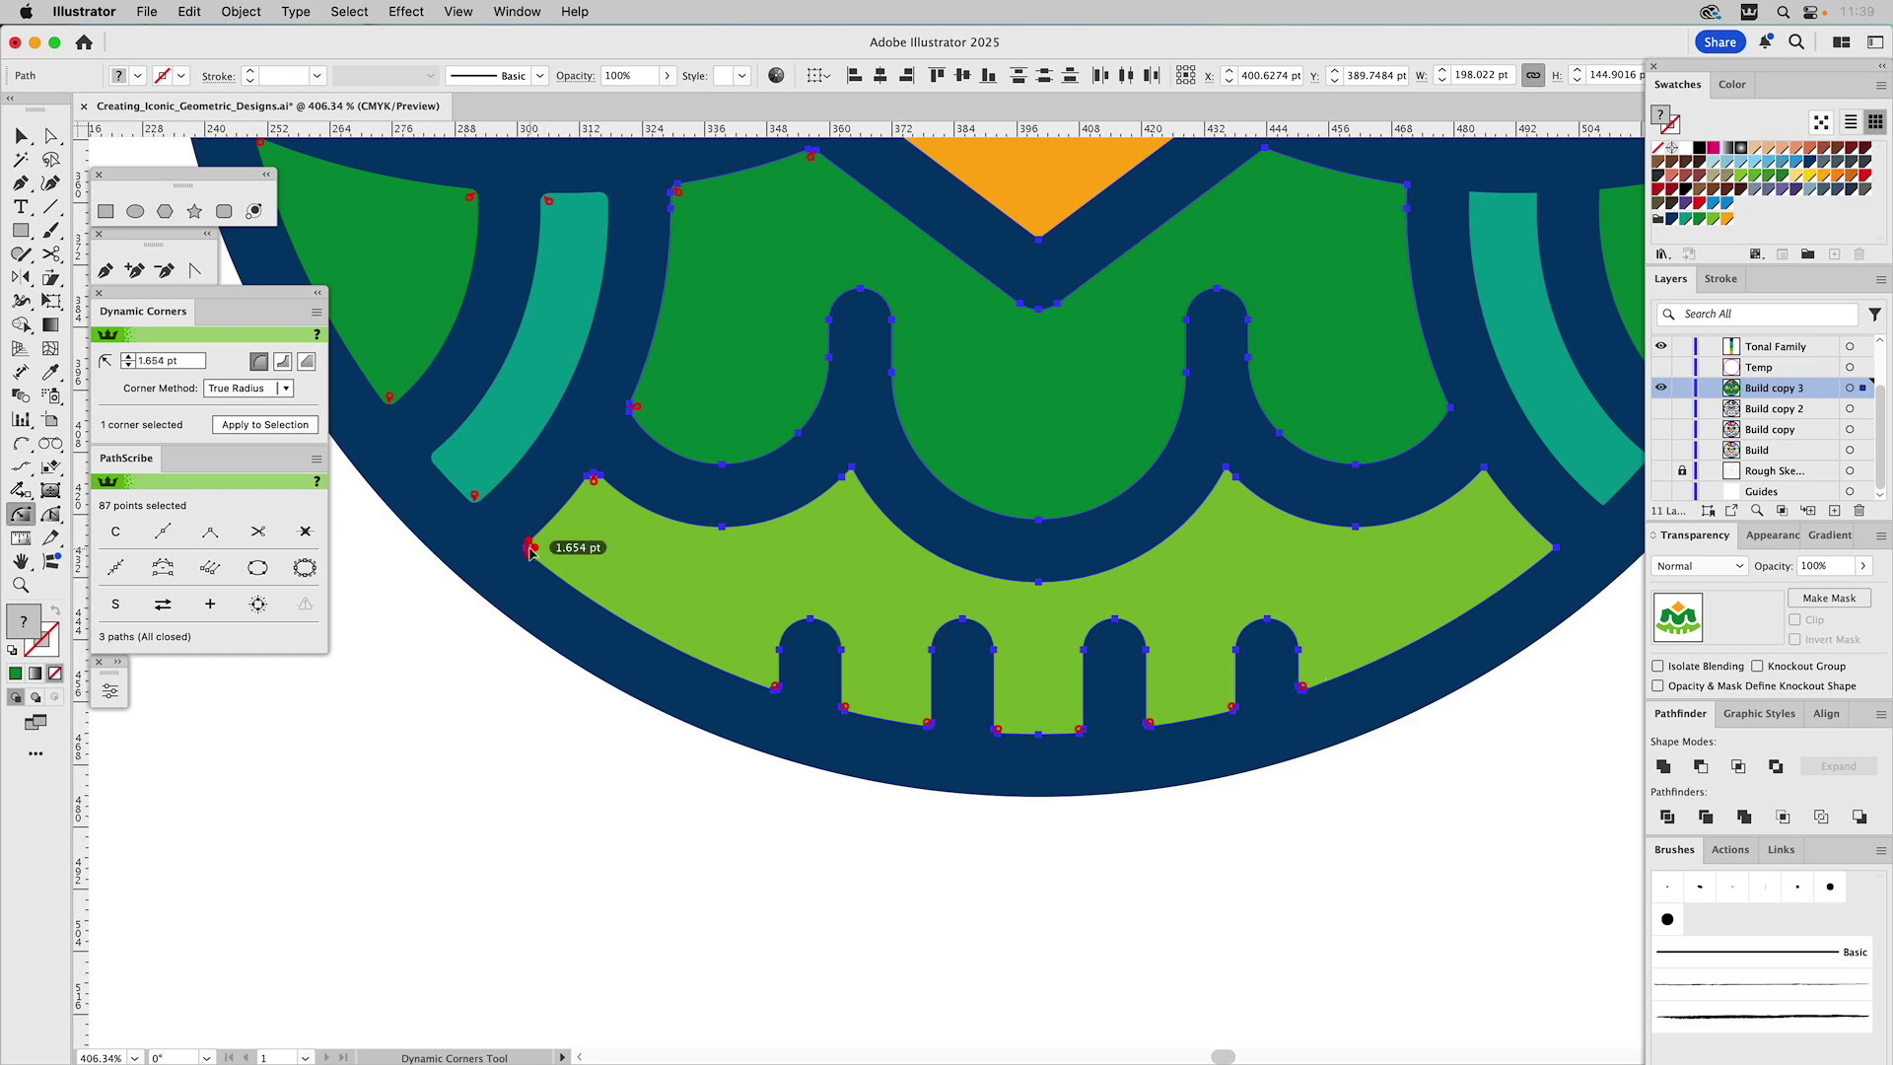
{"action": "key", "text": "super+z"}
{"action": "left_click", "coordinate": [1550, 549]}
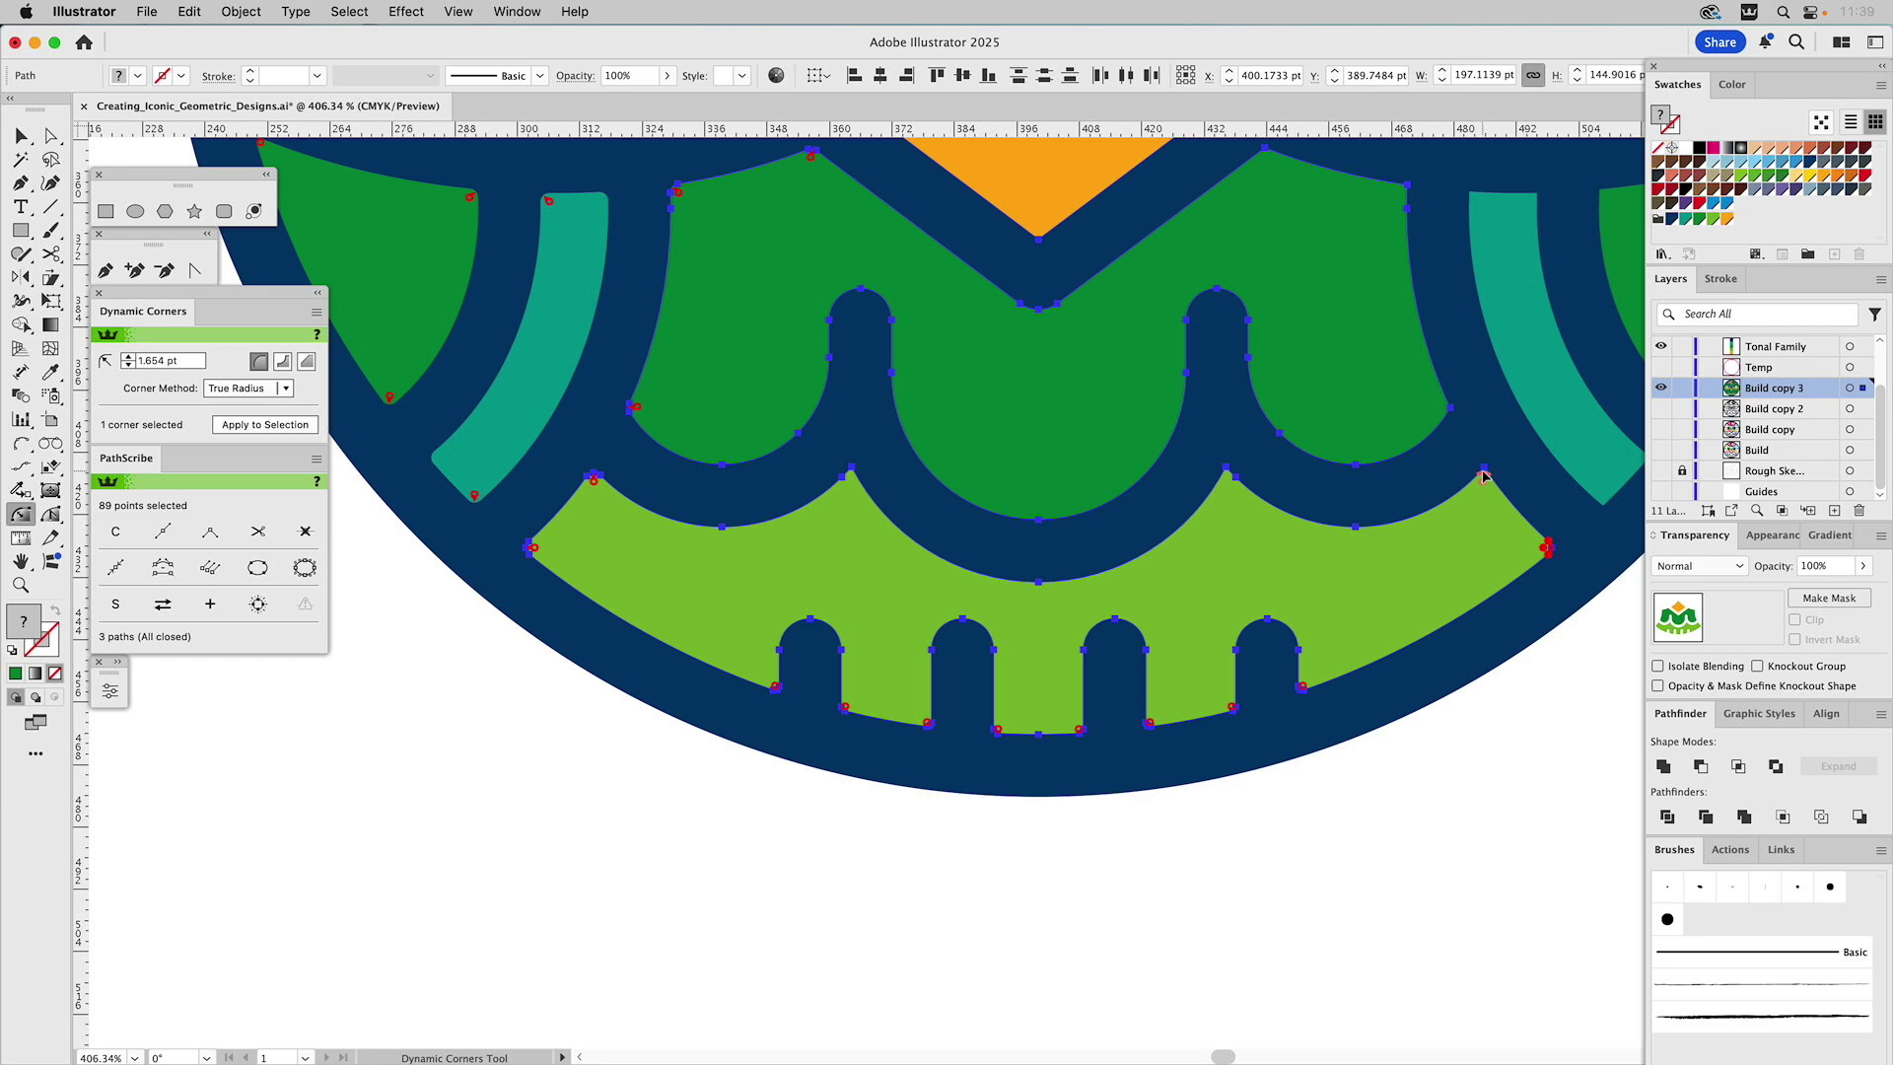
{"action": "left_click", "coordinate": [1483, 476]}
Round the three right-side corners of the central dark green scalloped shape to 1.654 pt, matching its left side
{"action": "left_click", "coordinate": [1444, 408]}
{"action": "left_click", "coordinate": [676, 191]}
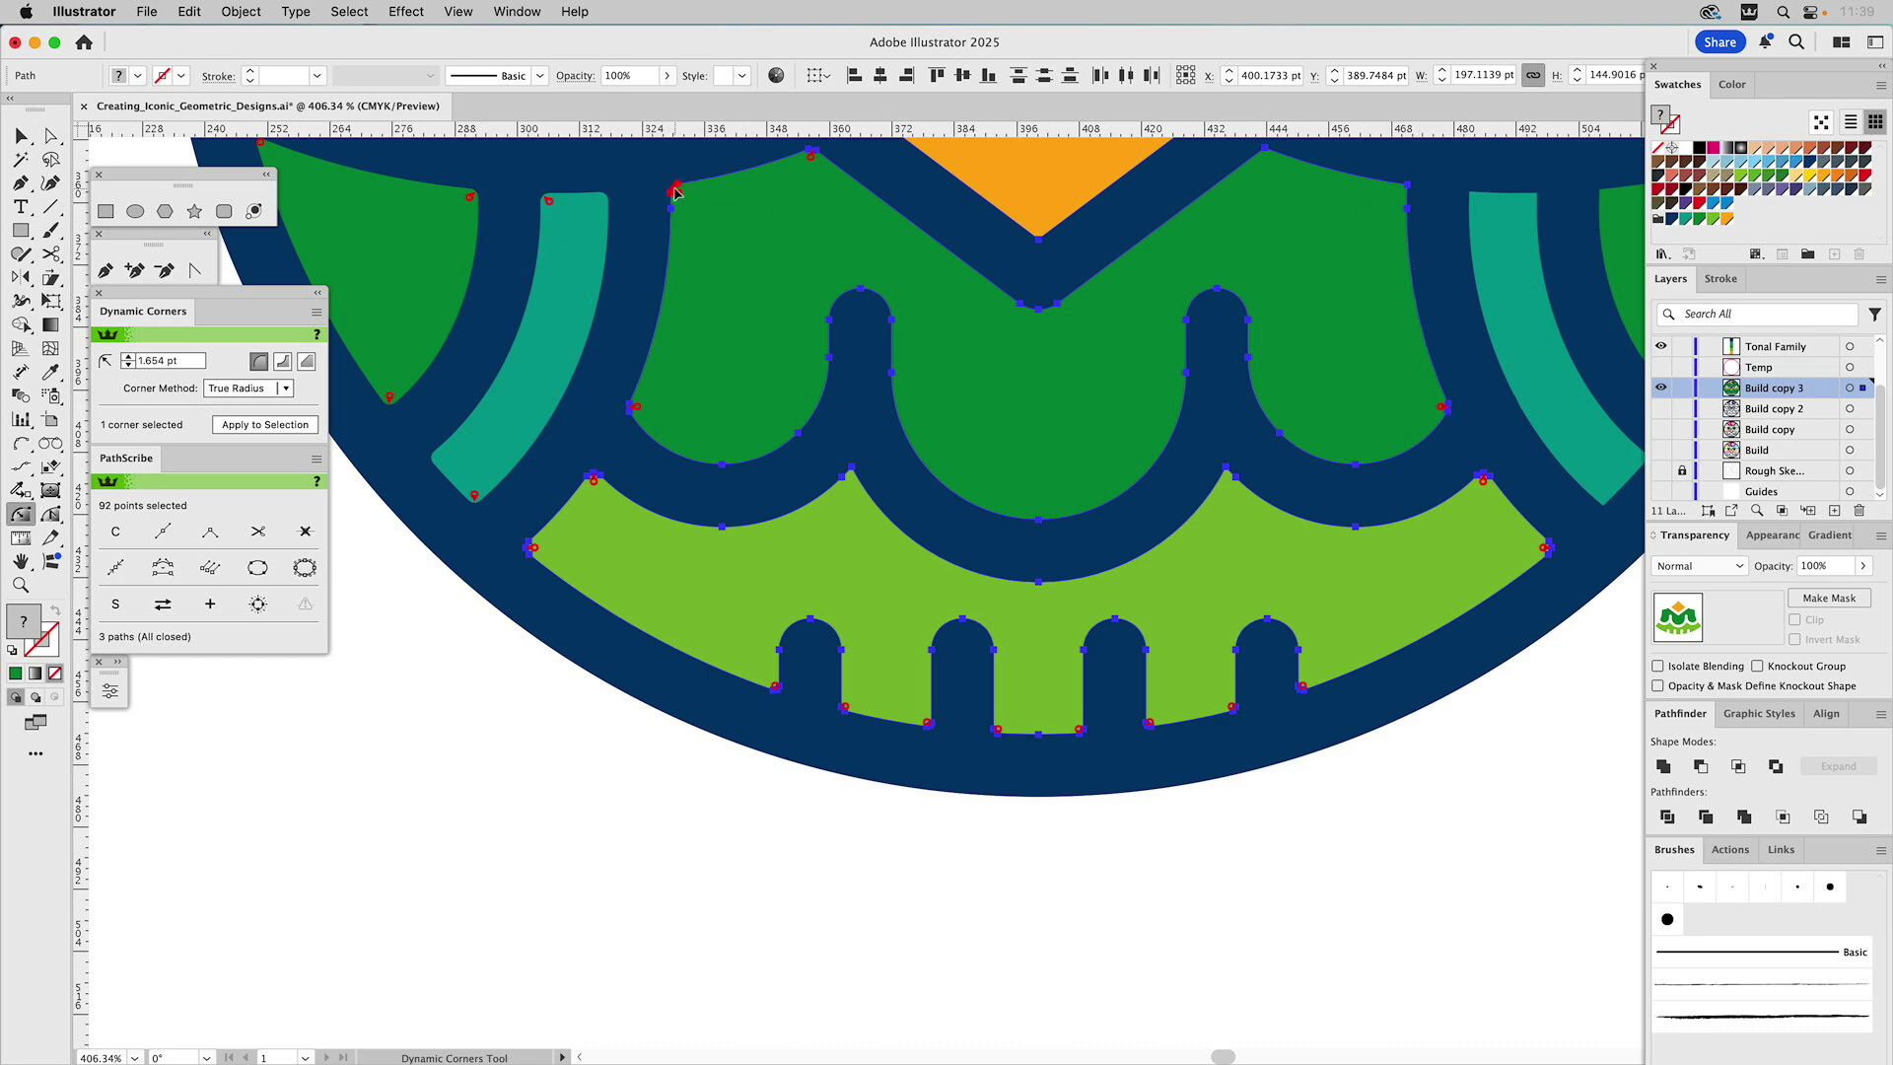
{"action": "left_click", "coordinate": [1403, 187]}
{"action": "left_click", "coordinate": [813, 156]}
{"action": "key", "text": "space"}
{"action": "left_click_drag", "start_coordinate": [1523, 311], "coordinate": [1469, 530]}
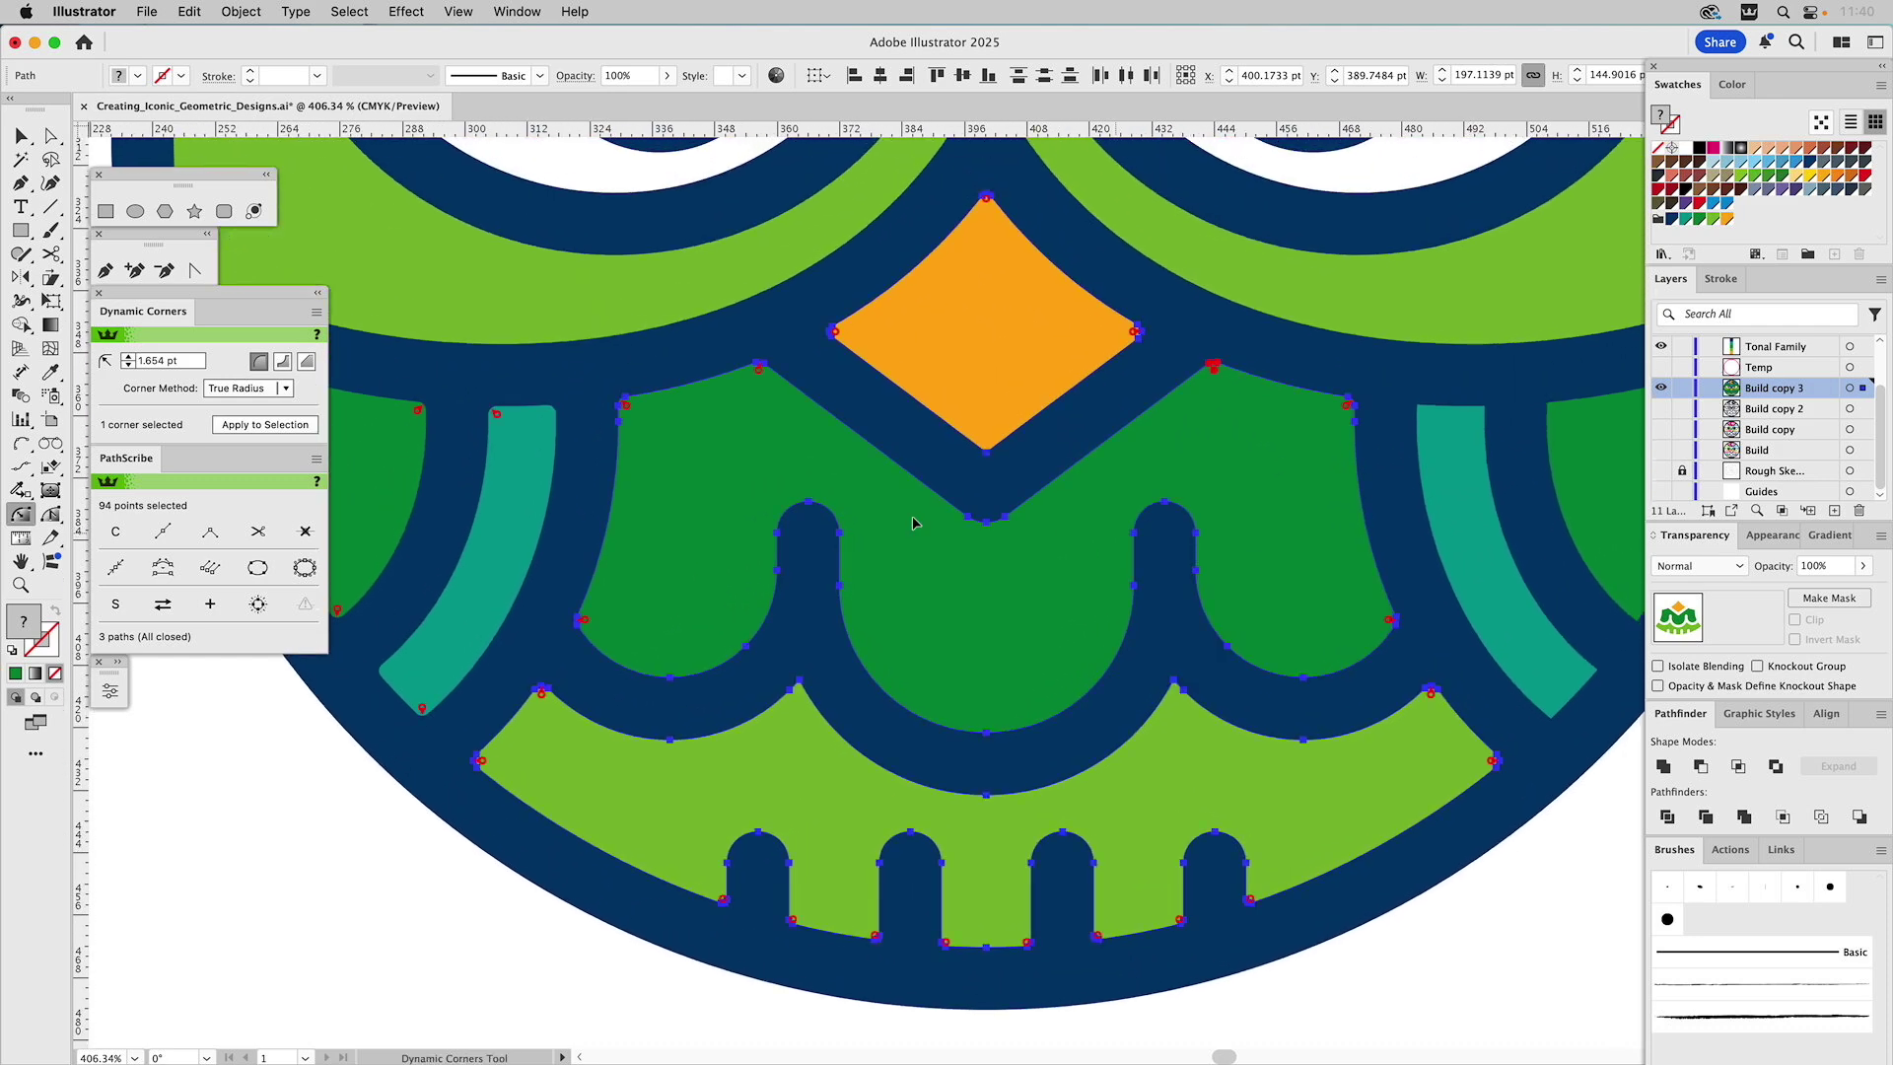
Round all four corners of the right teal band to 1.647 pt, matching the left band
{"action": "left_click", "coordinate": [491, 415]}
{"action": "left_click", "coordinate": [1469, 414], "text": "shift"}
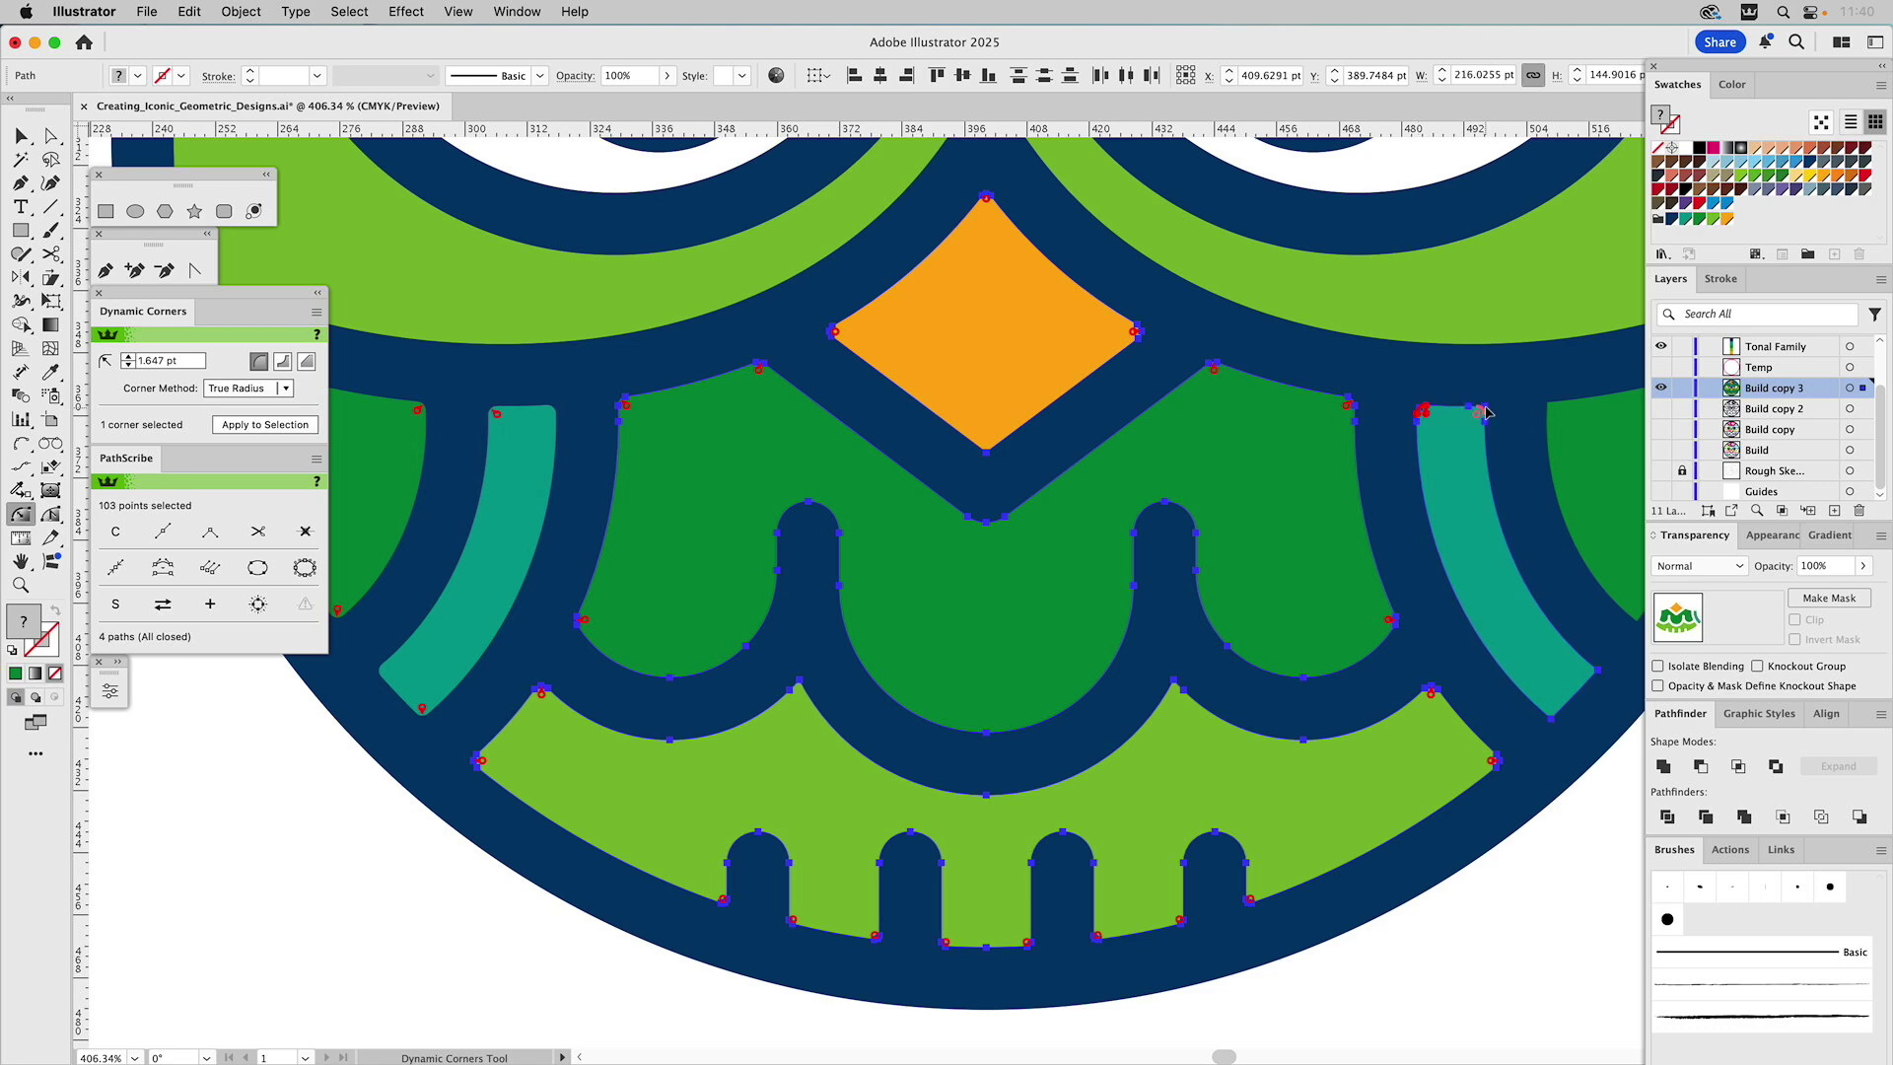
{"action": "left_click_drag", "start_coordinate": [1486, 412], "coordinate": [1600, 674]}
{"action": "left_click_drag", "start_coordinate": [1609, 686], "coordinate": [1580, 660]}
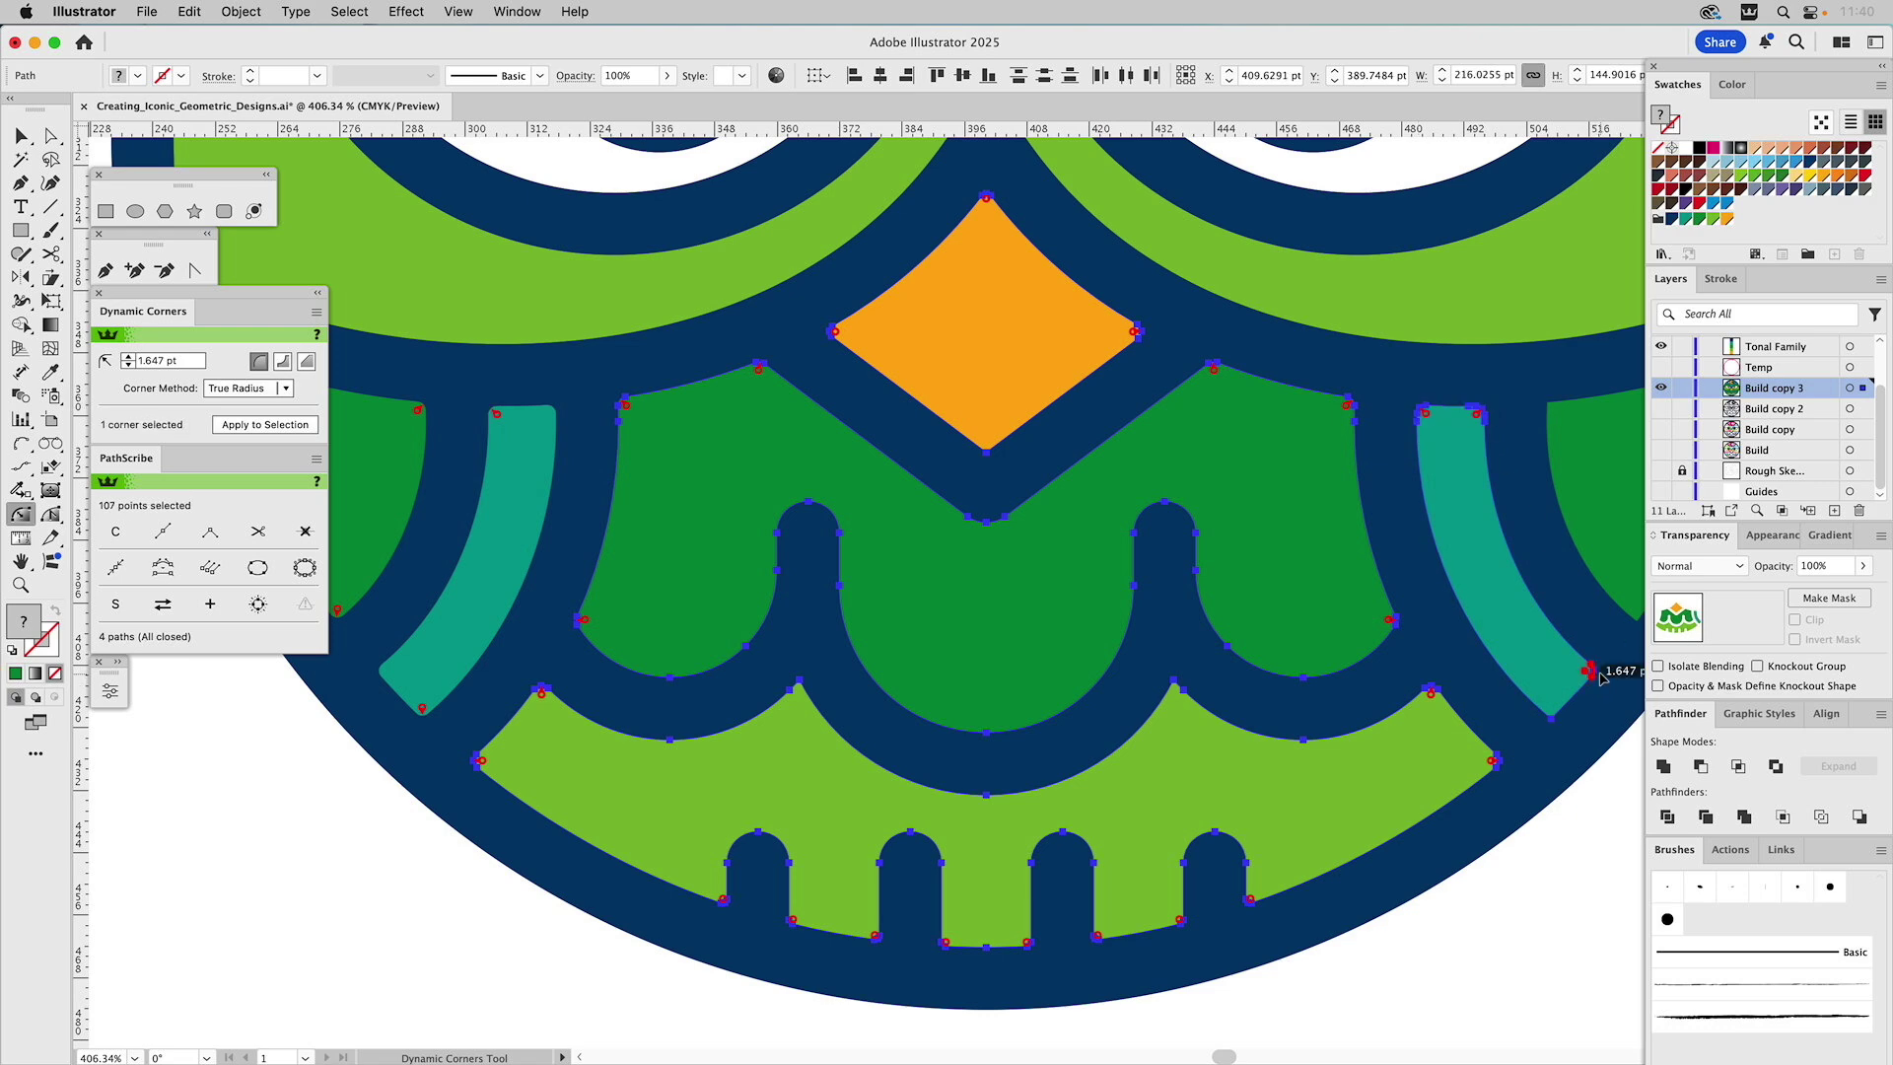
{"action": "left_click", "coordinate": [1551, 711], "text": "shift"}
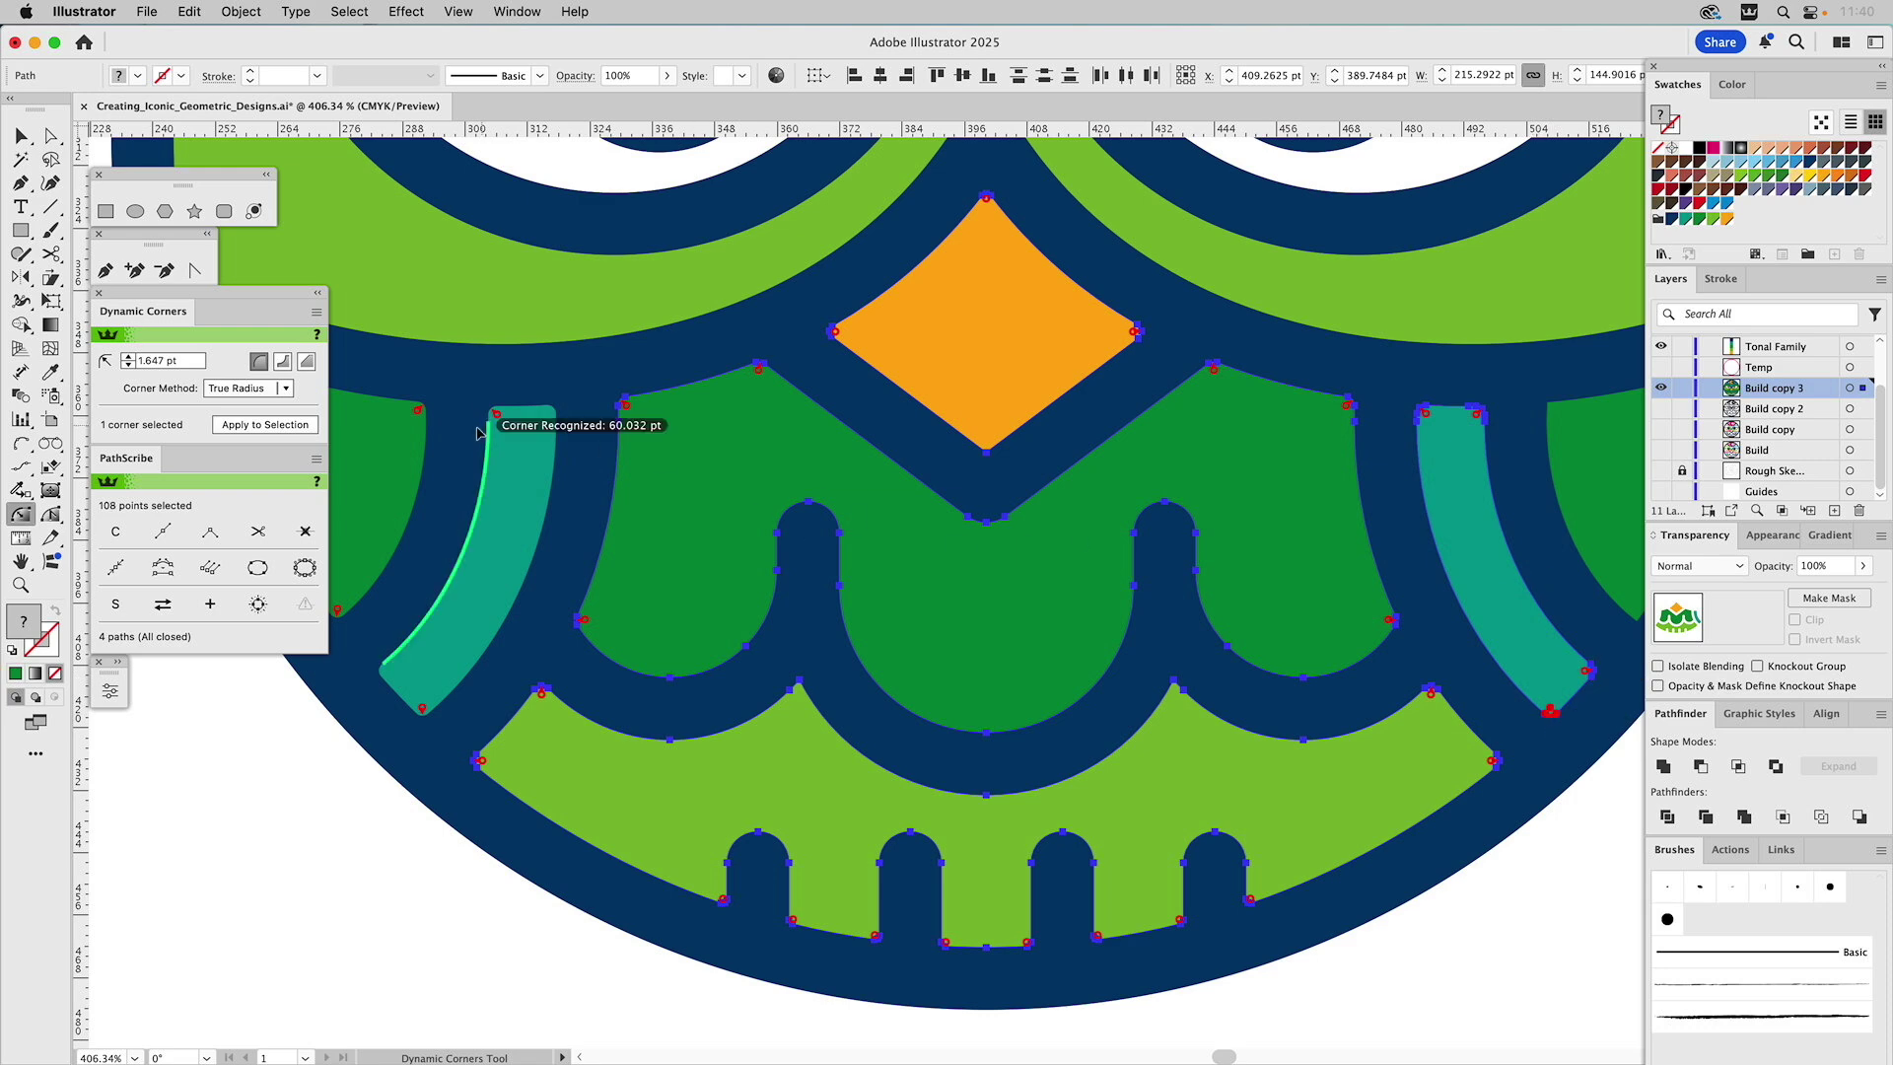
Round the right dark green cheek shape's inner and bottom corners to 1.647 pt and its outer tip to 0.739 pt
{"action": "left_click", "coordinate": [1551, 407], "text": "shift"}
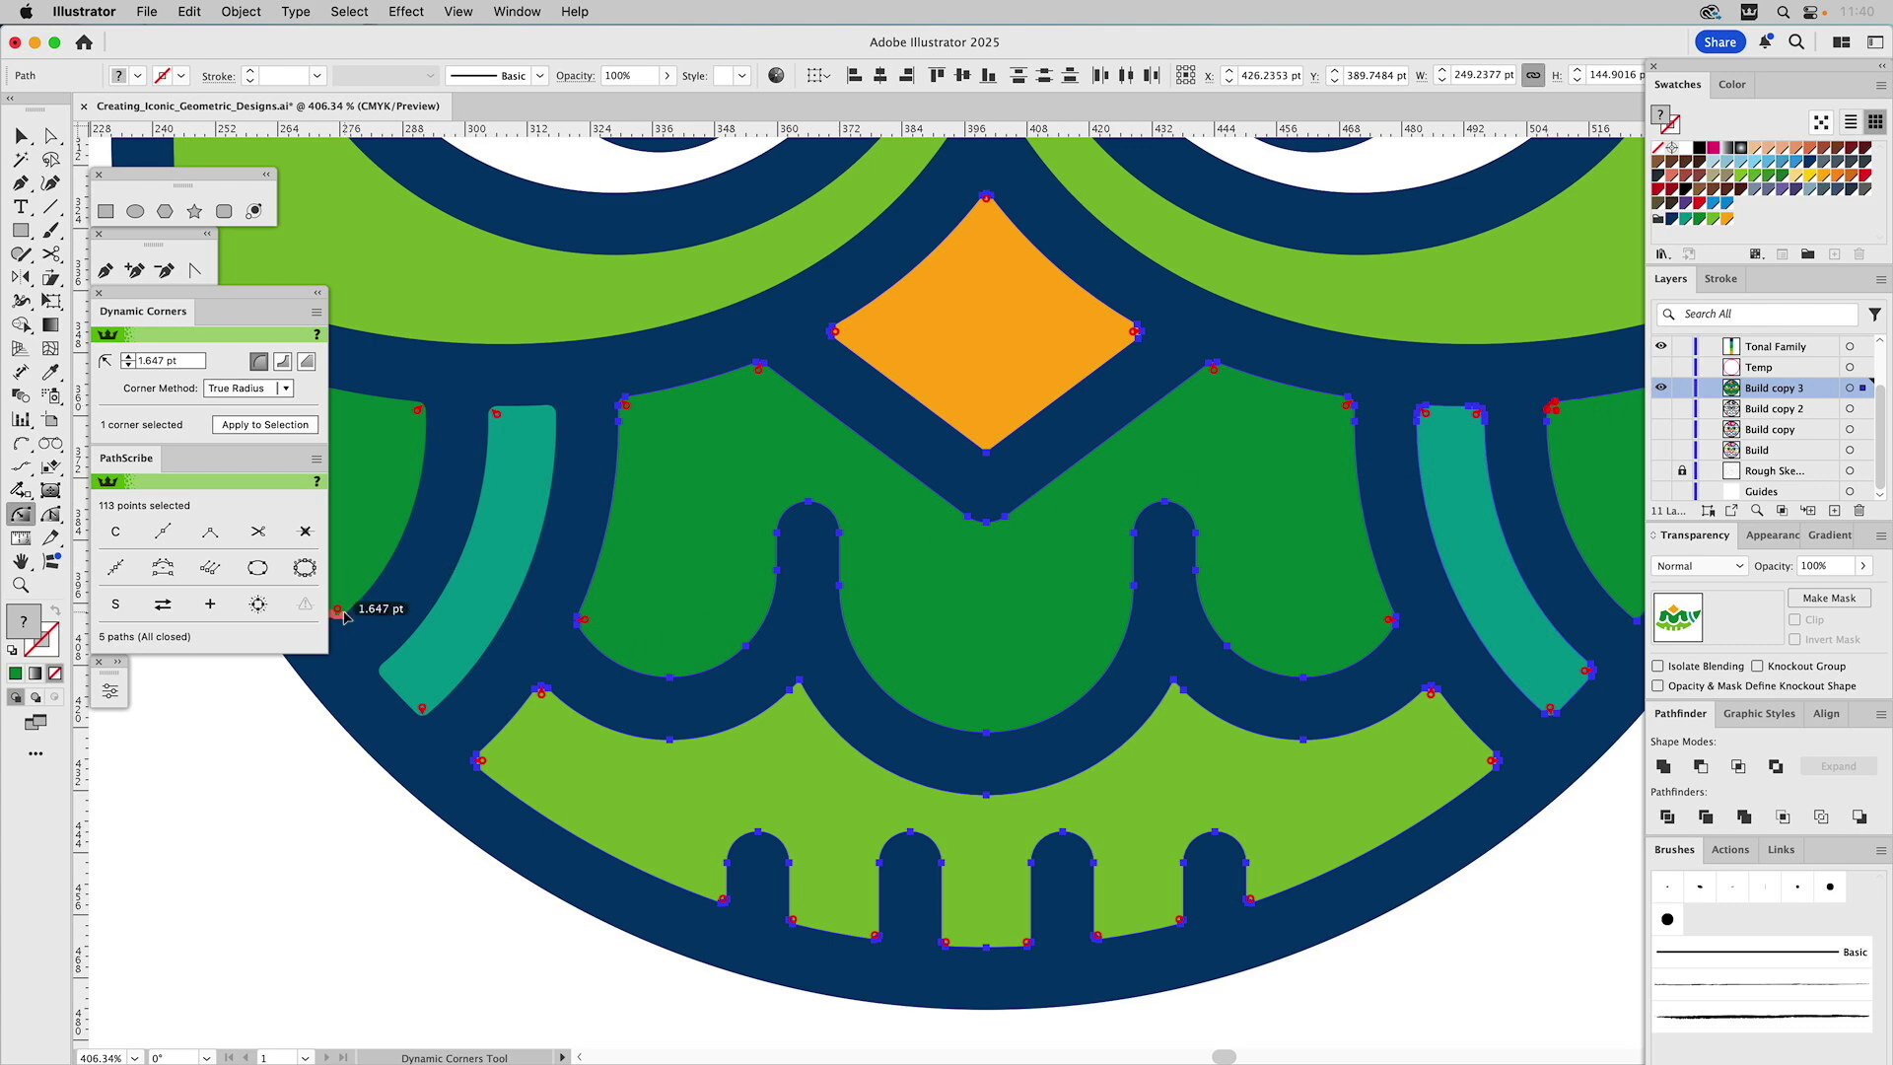
{"action": "scroll", "coordinate": [1280, 588], "scroll_direction": "right", "scroll_amount": 5}
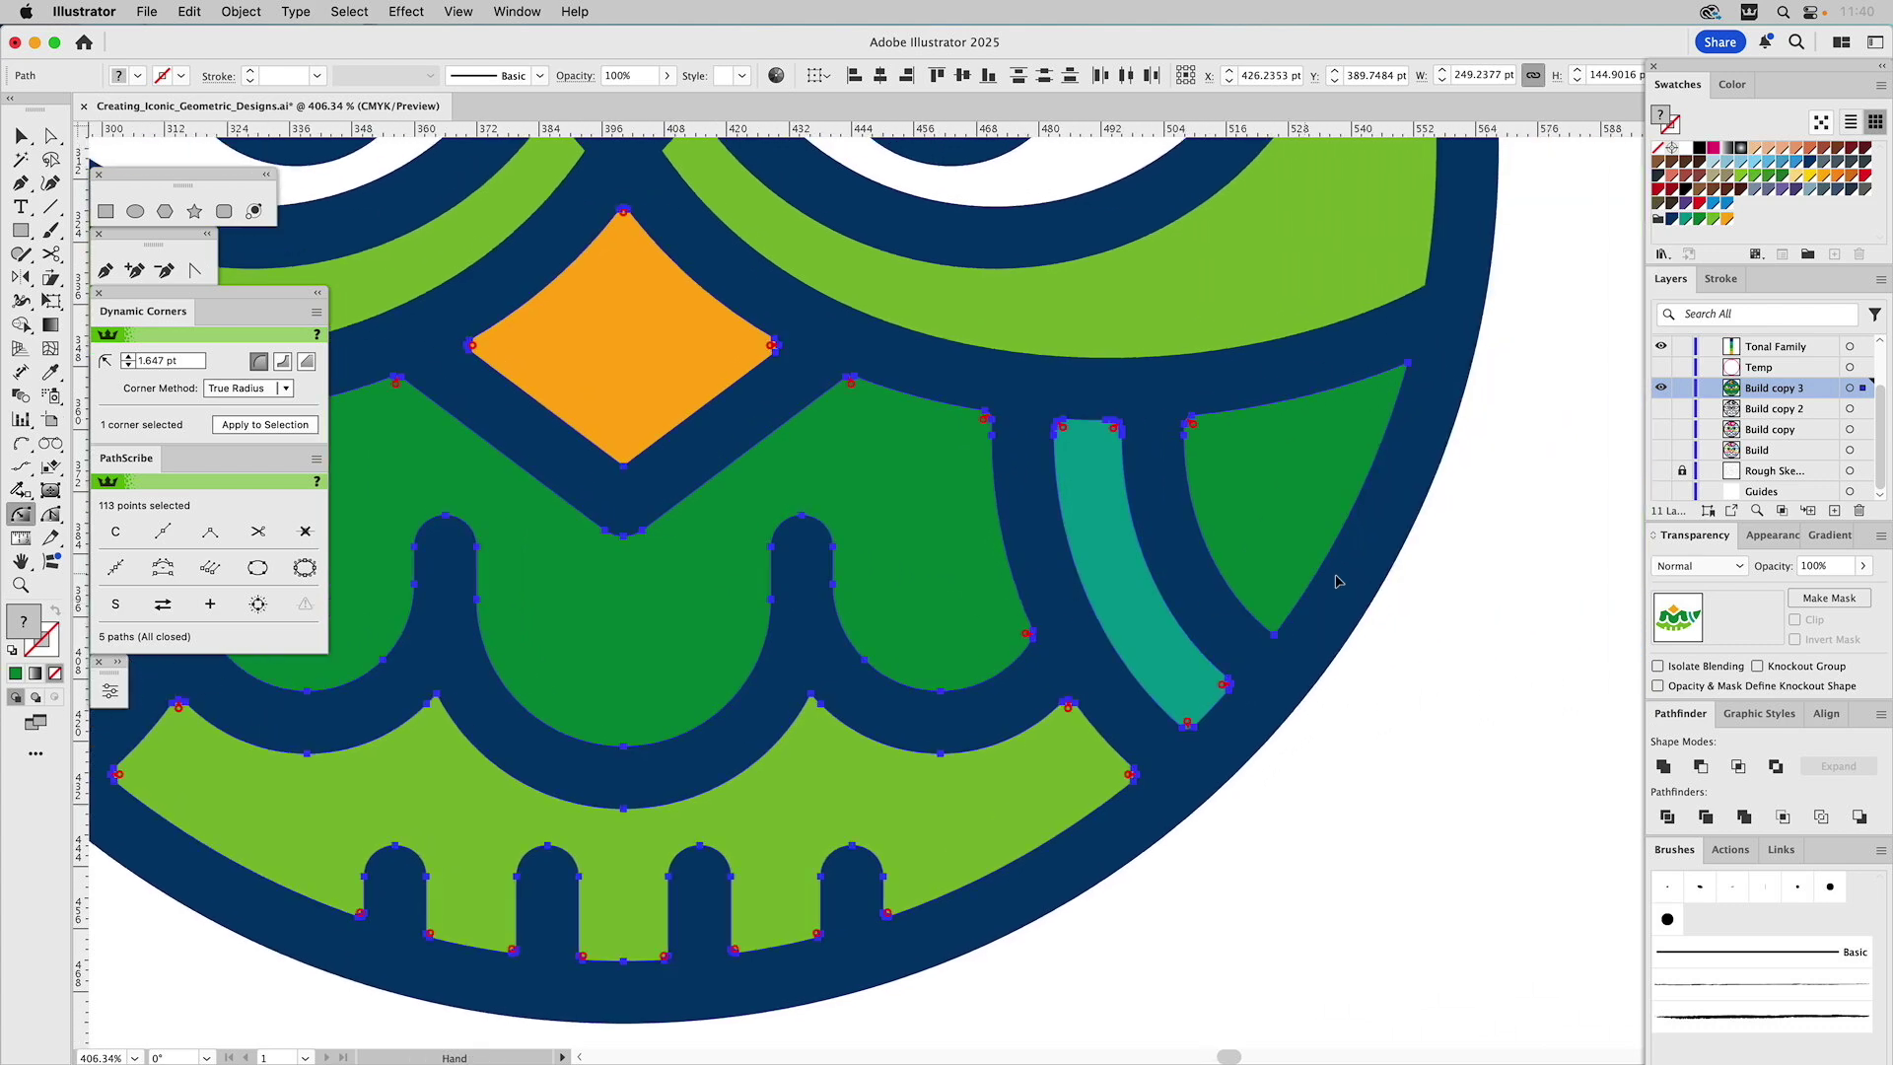
{"action": "left_click", "coordinate": [1273, 627], "text": "shift"}
{"action": "scroll", "coordinate": [1438, 663], "scroll_direction": "left", "scroll_amount": 10}
{"action": "scroll", "coordinate": [1437, 664], "scroll_direction": "up", "scroll_amount": 3}
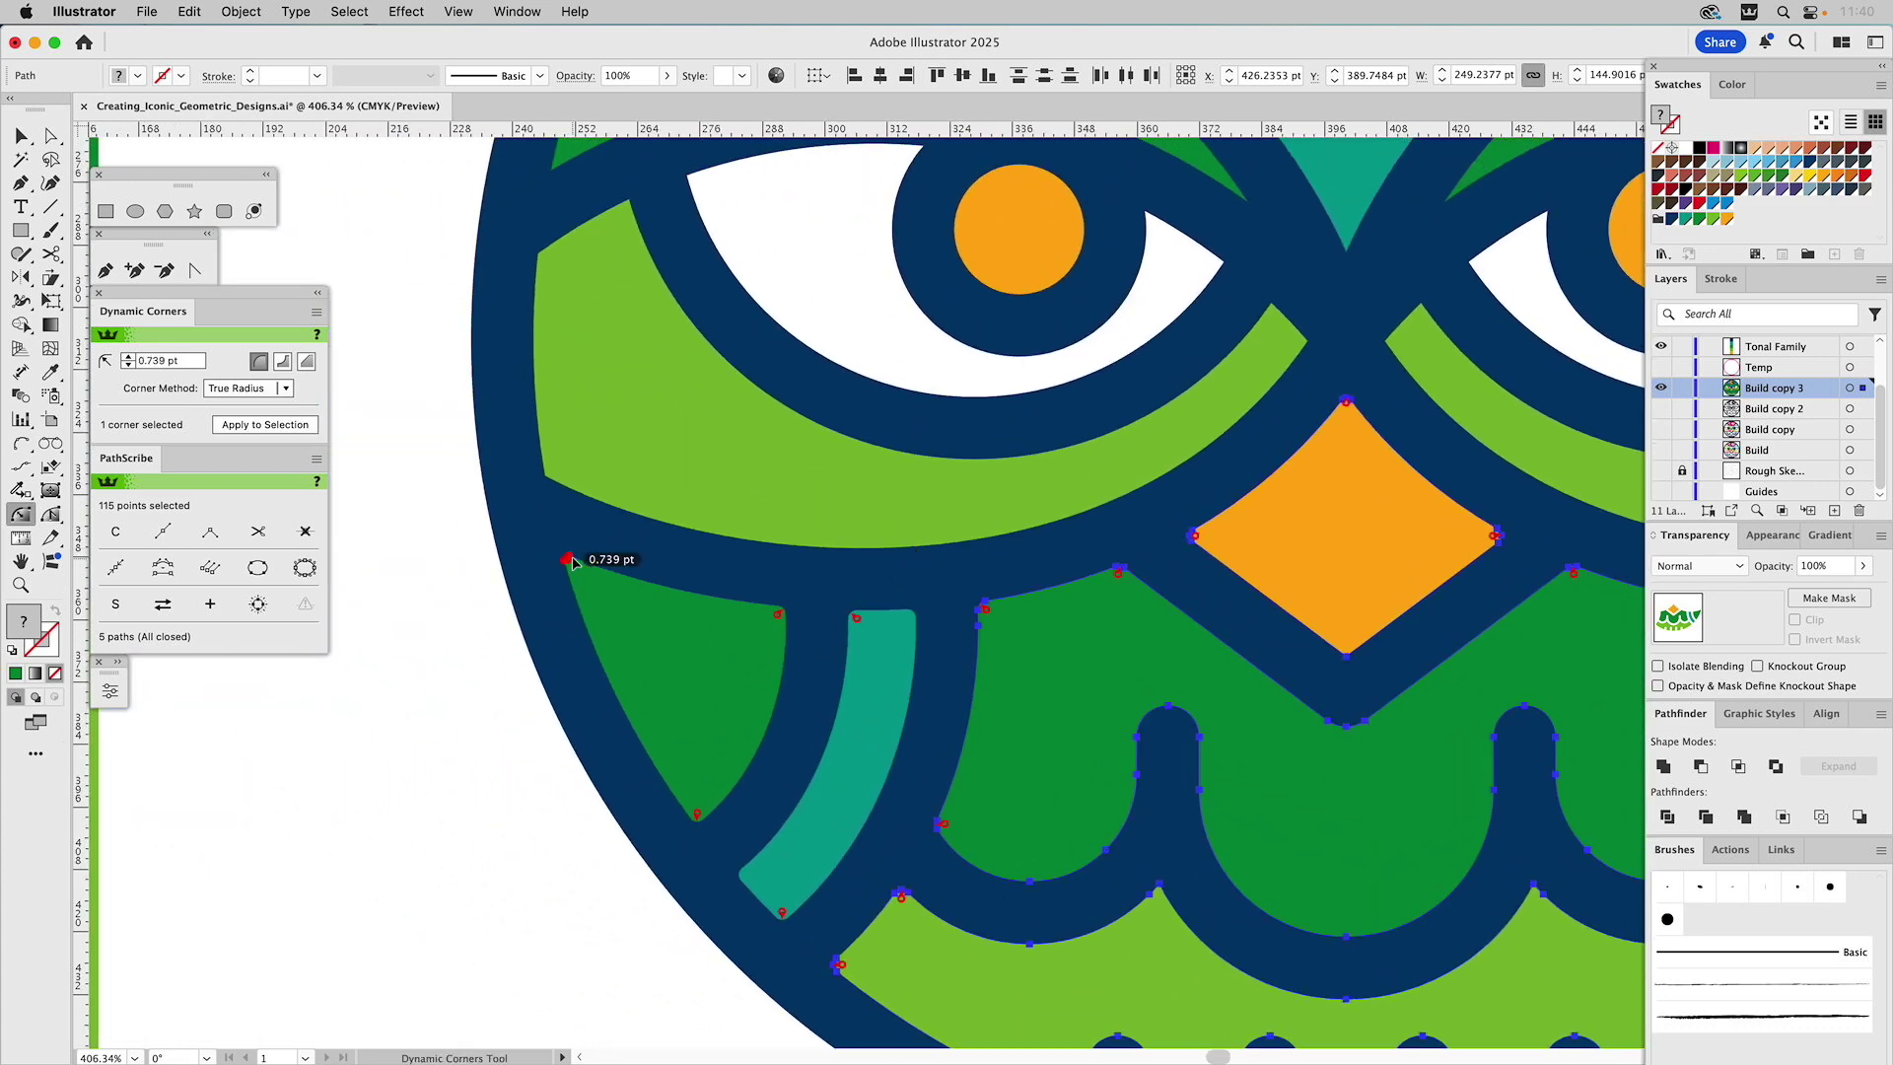
{"action": "scroll", "coordinate": [1458, 565], "scroll_direction": "right", "scroll_amount": 9}
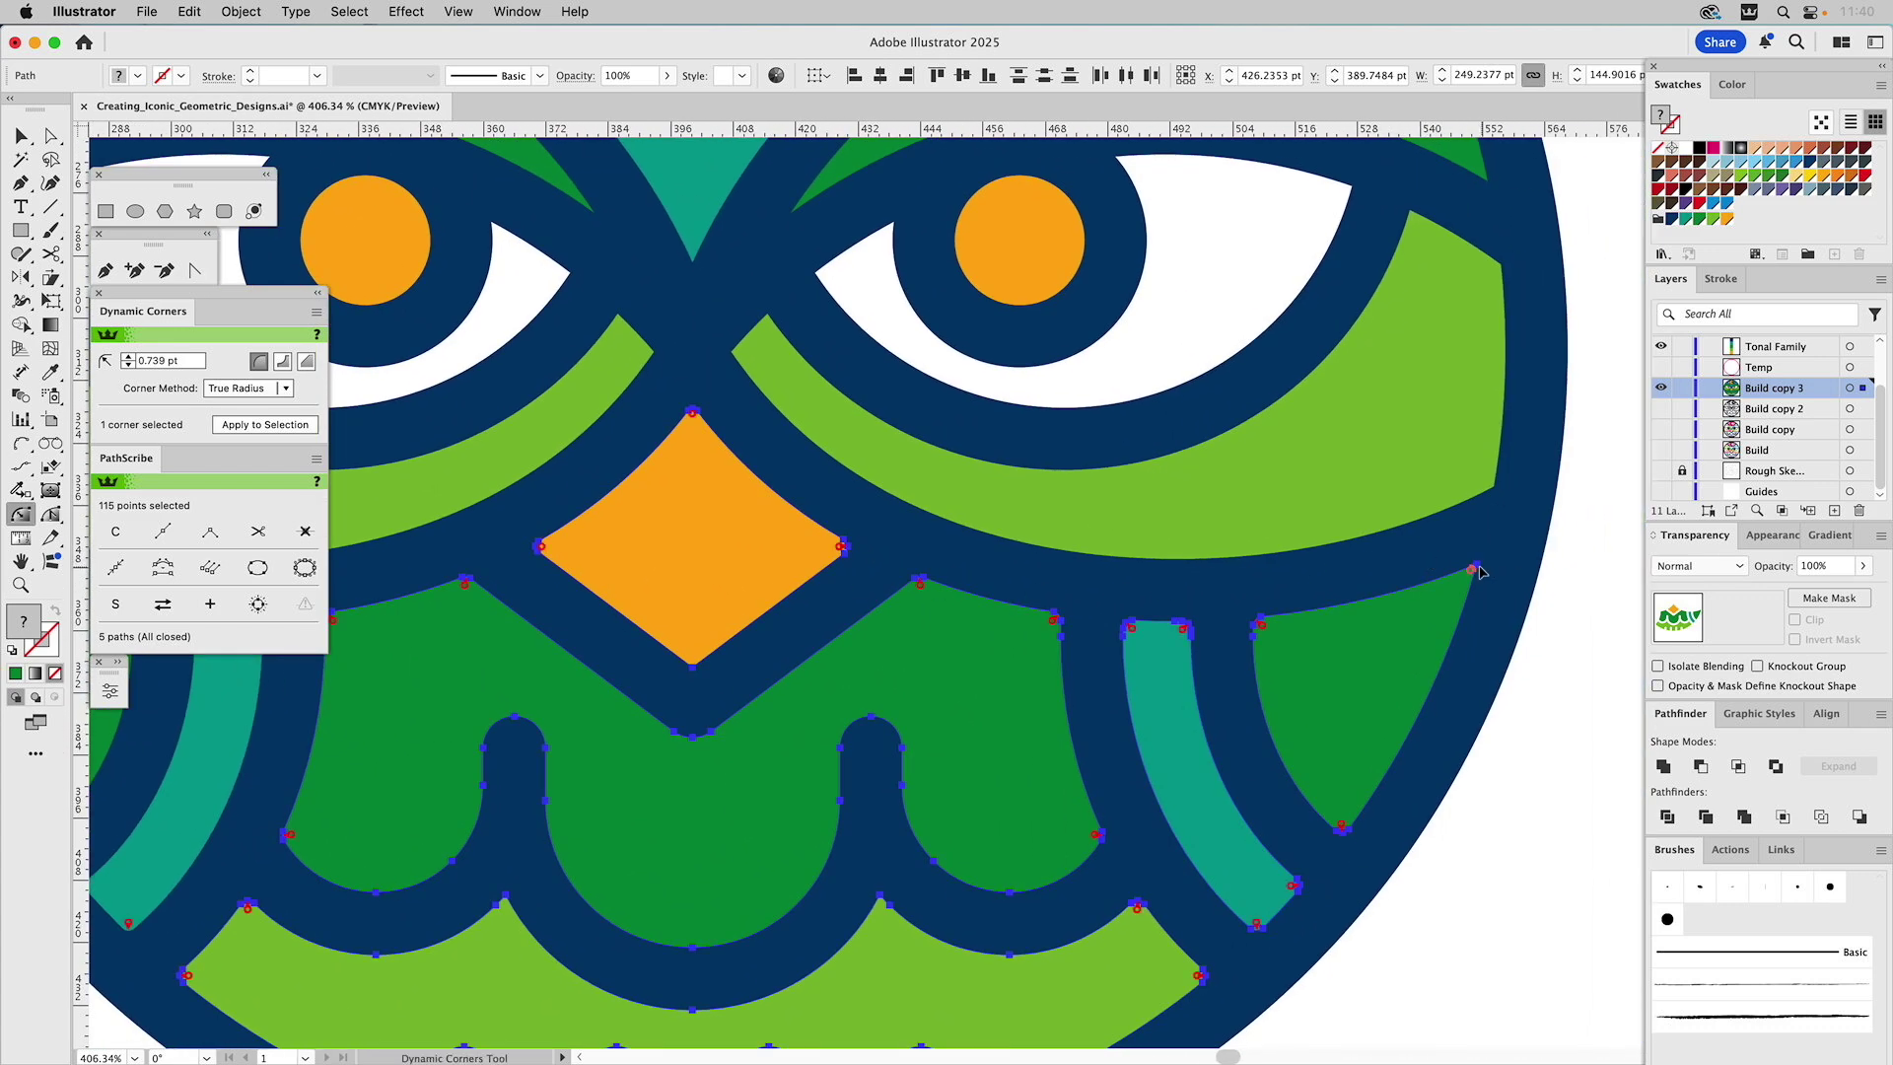
{"action": "left_click_drag", "start_coordinate": [1475, 564], "coordinate": [1472, 569]}
Round the bottom tip of the teal forehead and the inner tip of the right dark green brow to 0.739 pt
{"action": "left_click_drag", "start_coordinate": [1449, 442], "coordinate": [1420, 795]}
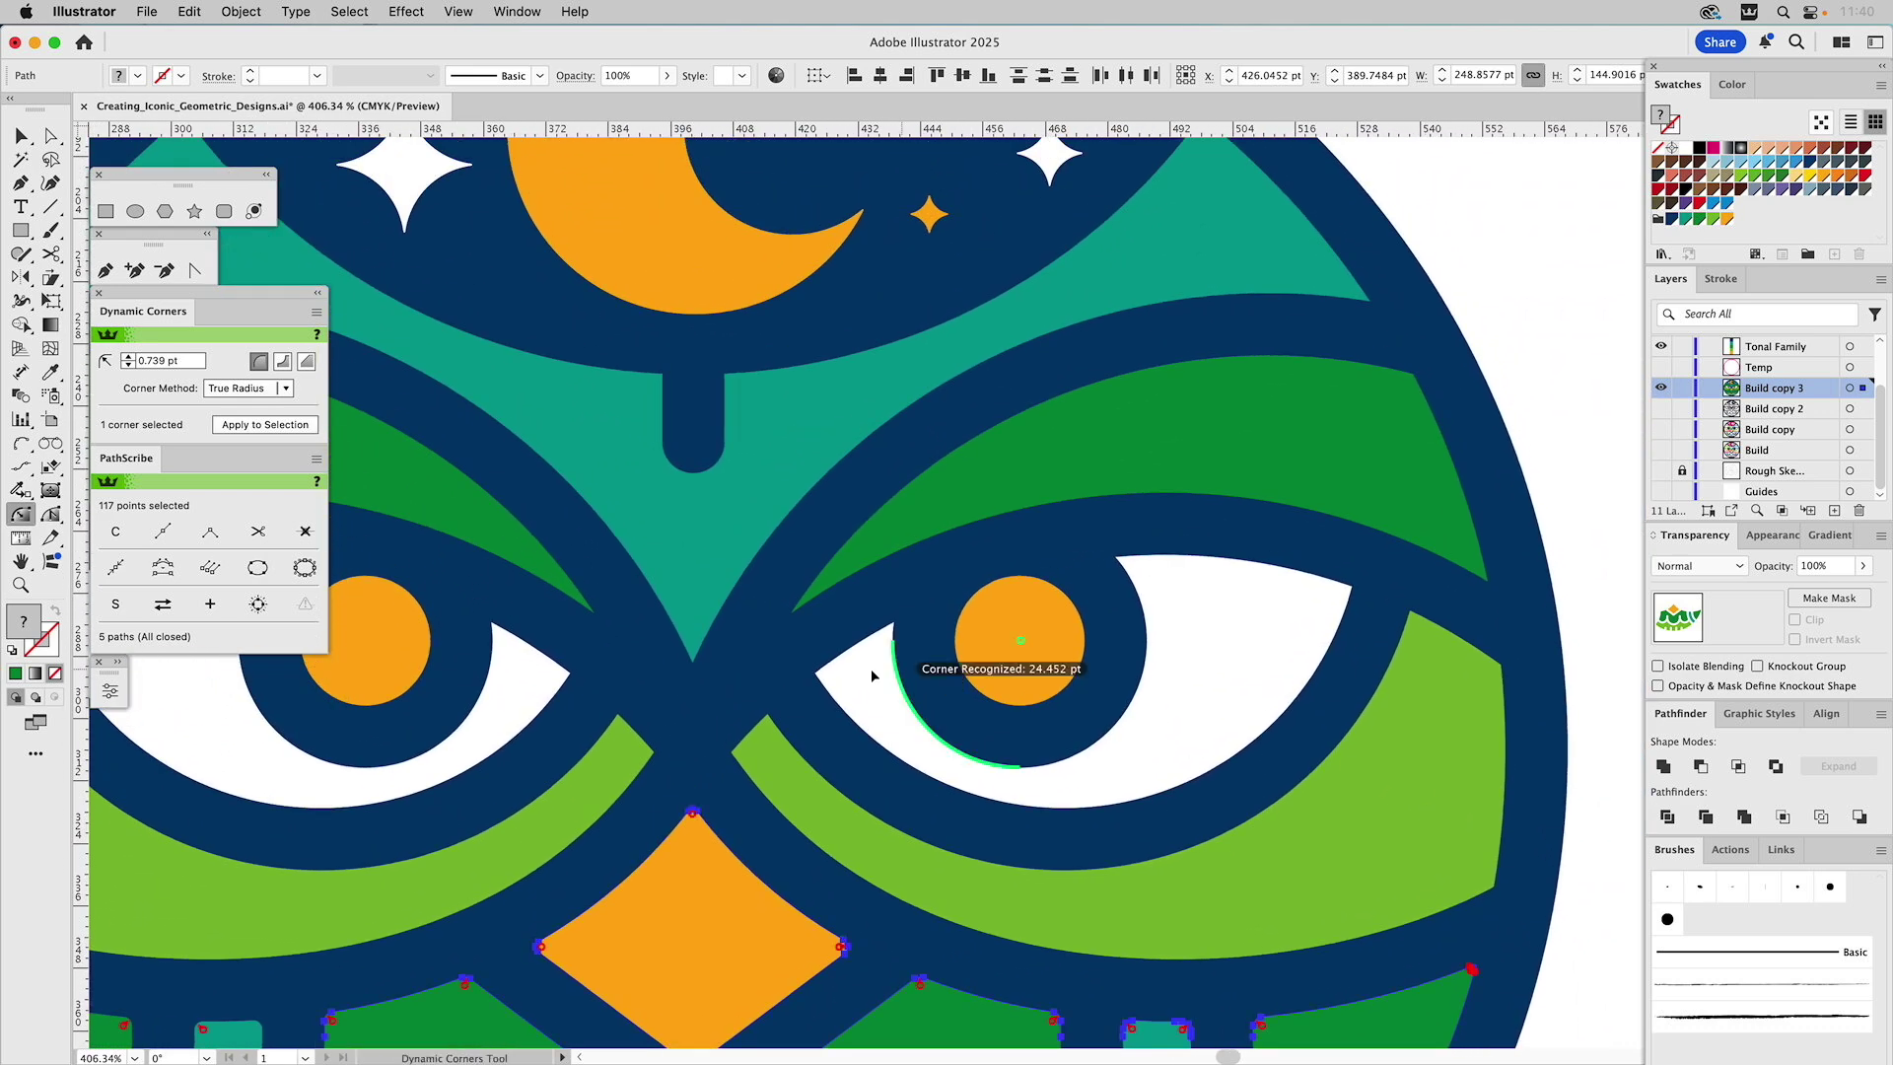
{"action": "left_click", "coordinate": [693, 655], "text": "shift"}
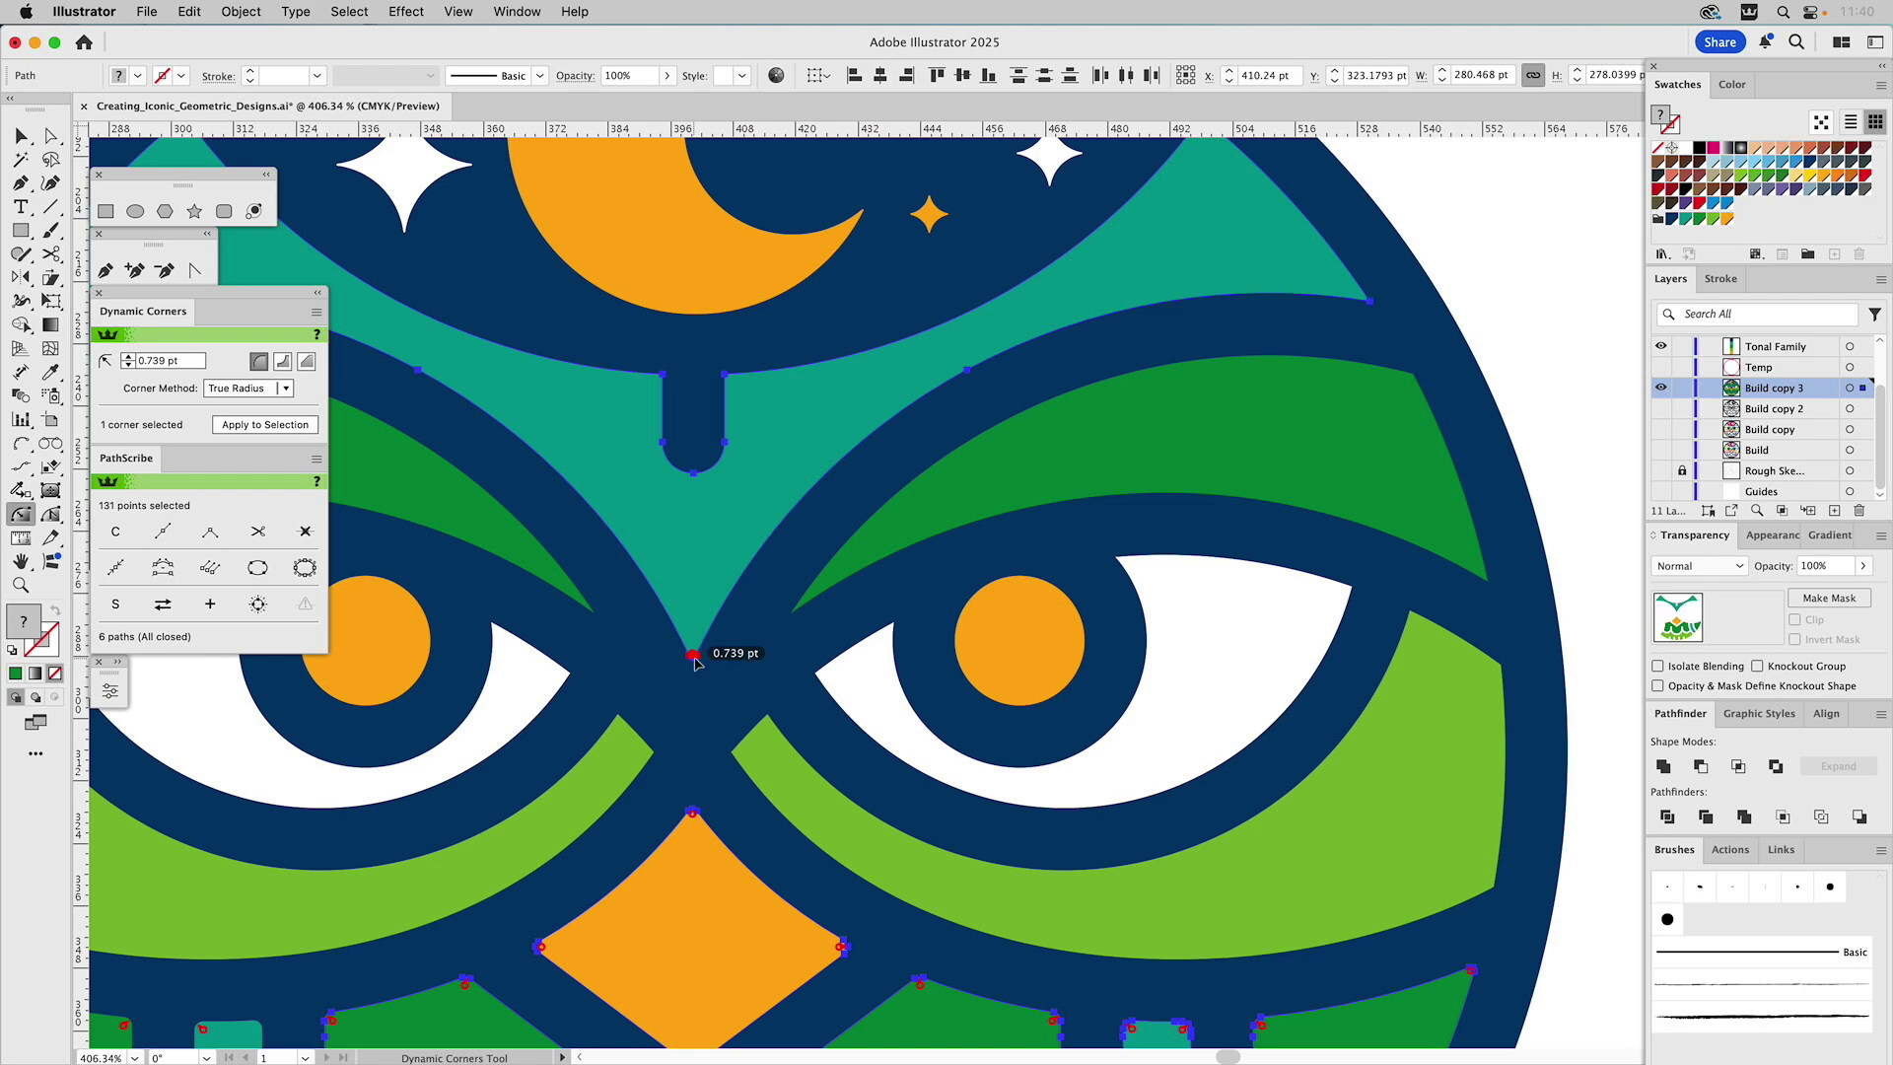
{"action": "left_click", "coordinate": [794, 611], "text": "shift"}
Round the corners of the right eye's white shape to 0.739 pt
{"action": "left_click", "coordinate": [816, 680], "text": "shift"}
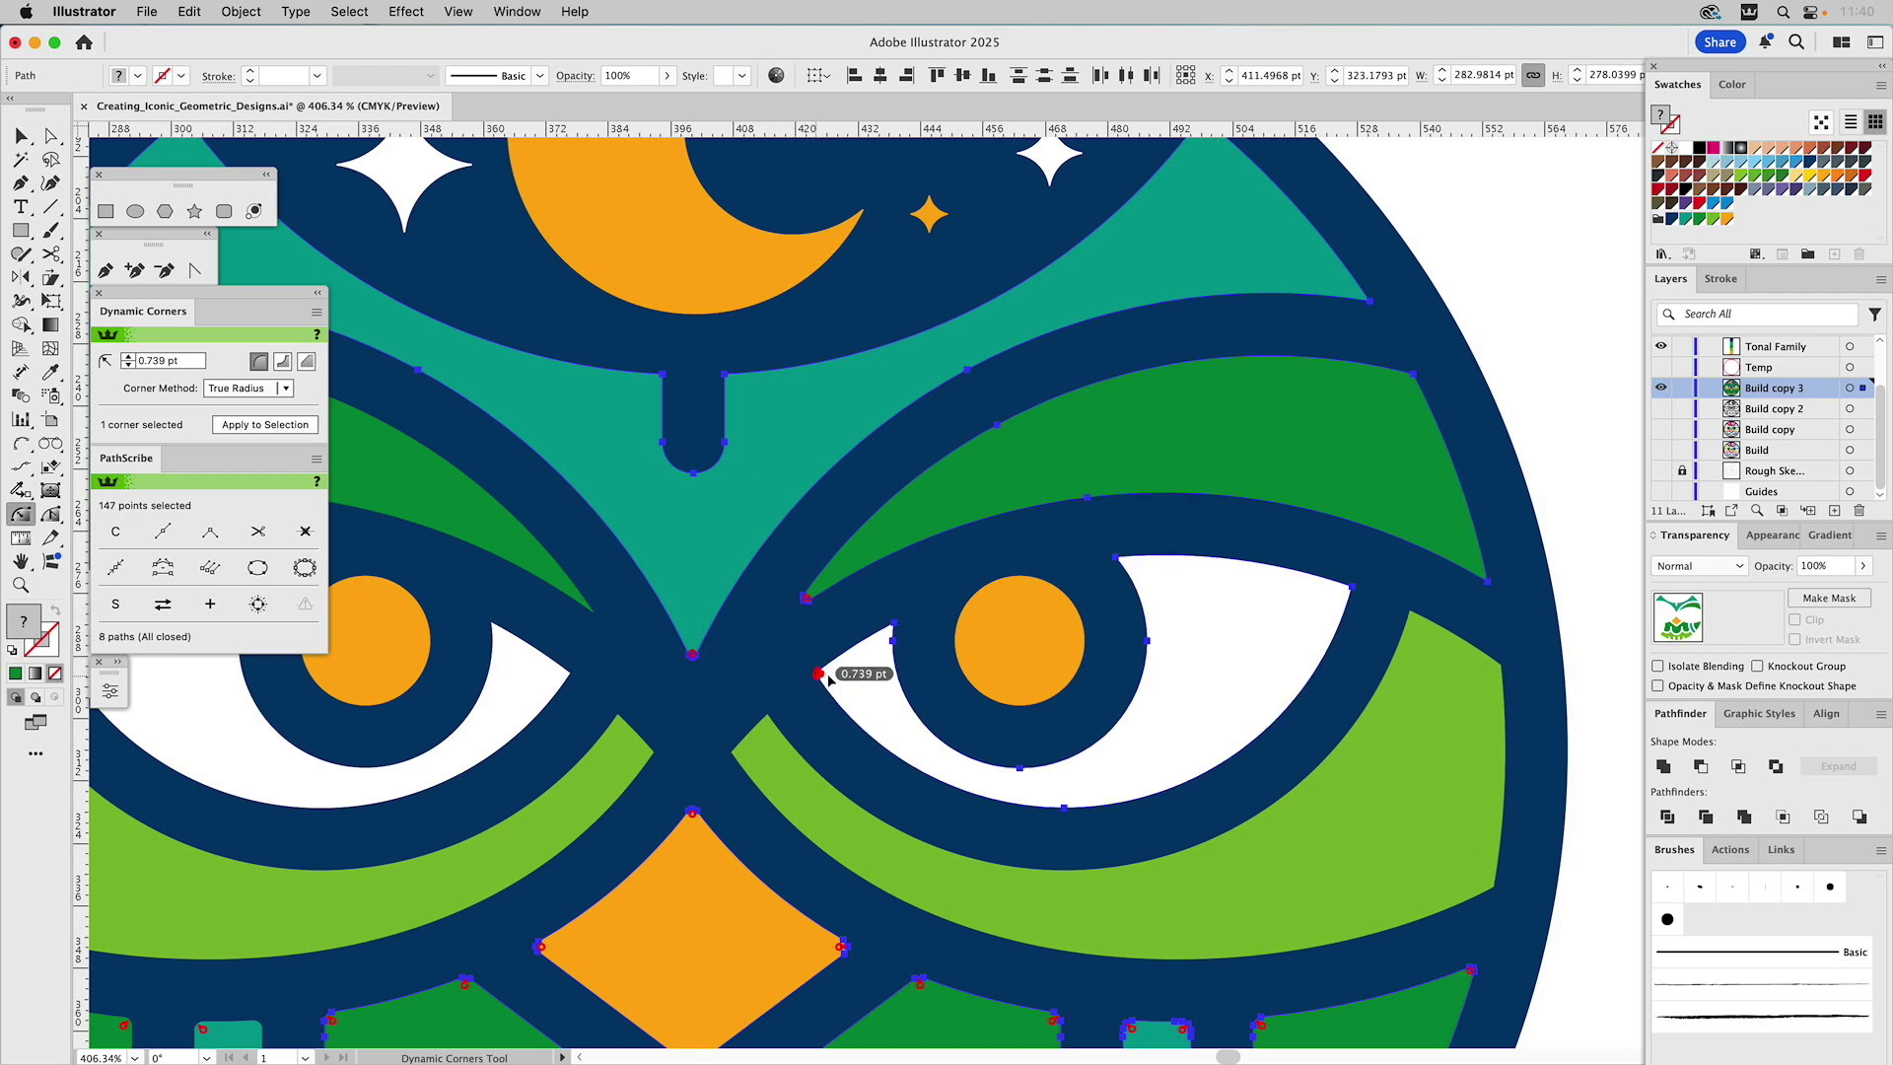
{"action": "left_click", "coordinate": [1119, 560]}
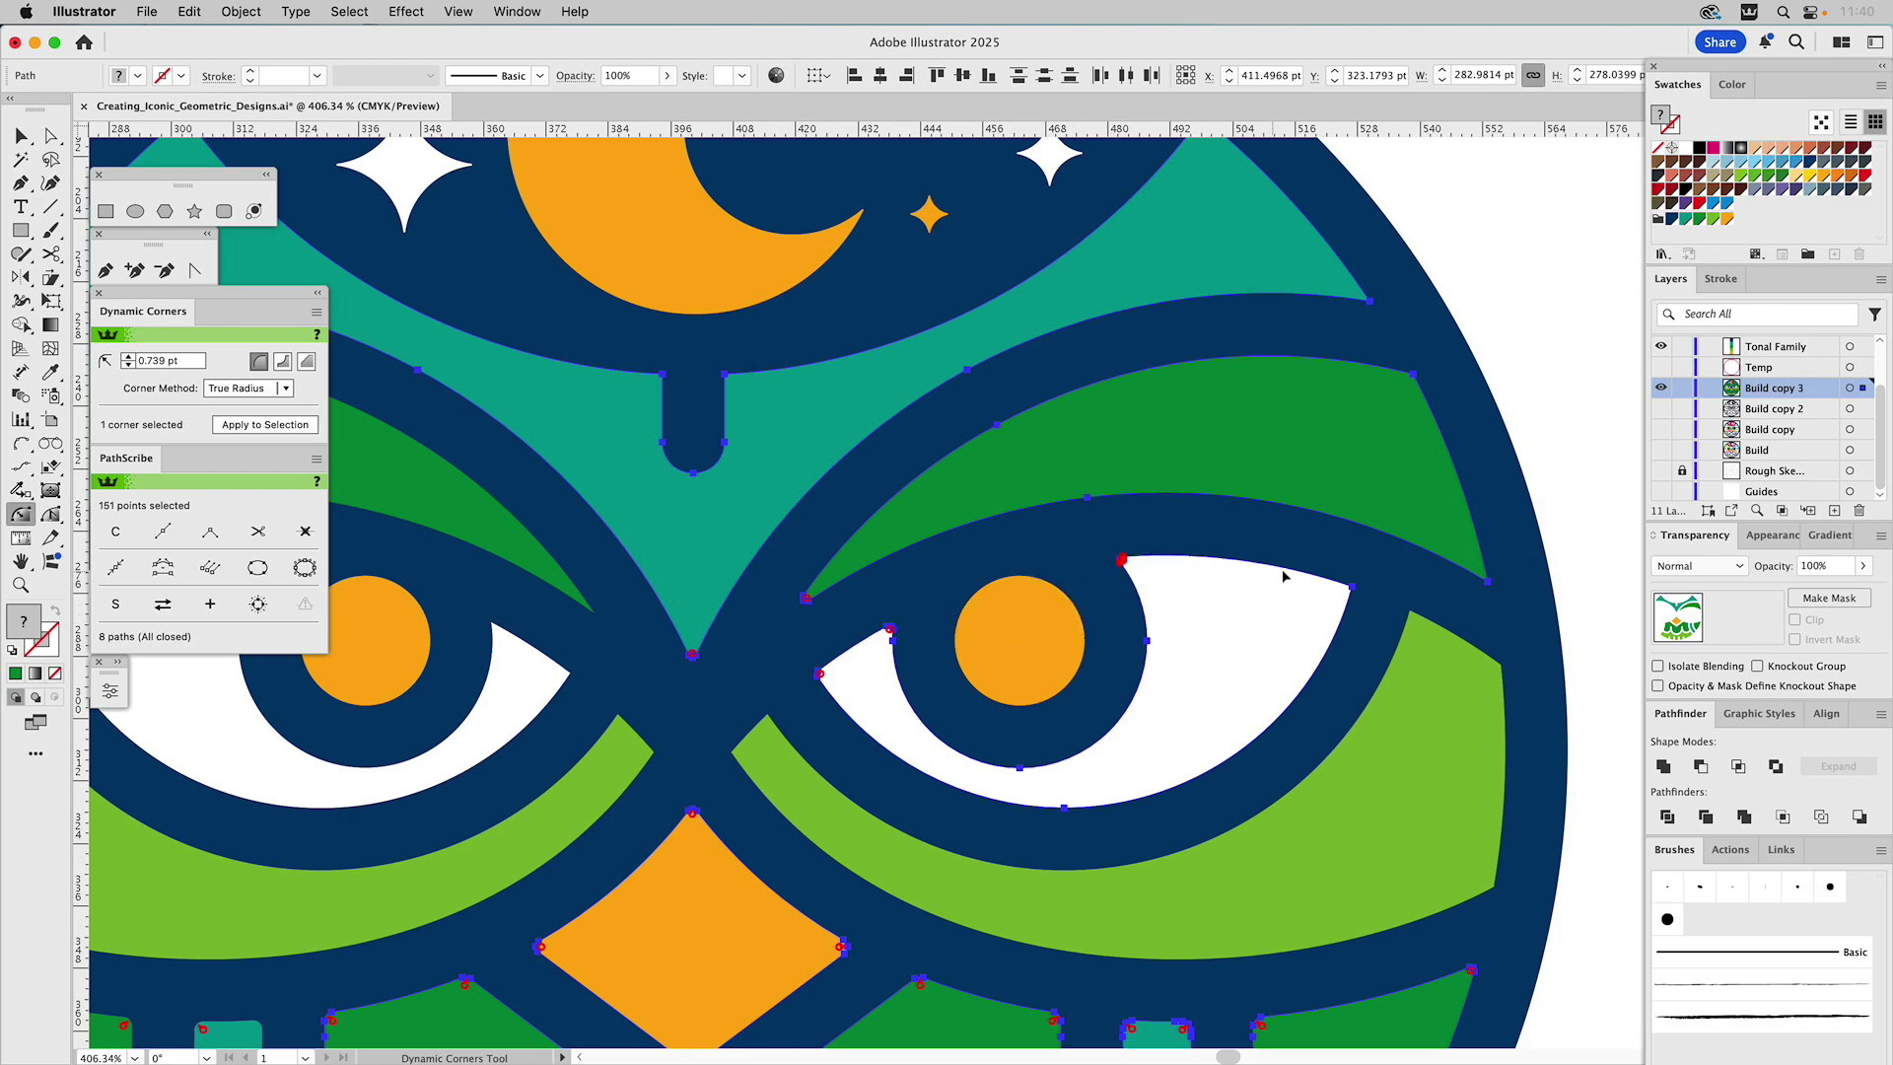
{"action": "left_click", "coordinate": [1349, 588]}
Round the outer and upper corners on both sides of the teal forehead shape to 0.739 pt
{"action": "left_click", "coordinate": [1371, 300]}
{"action": "scroll", "coordinate": [946, 316], "scroll_direction": "left", "scroll_amount": 7}
{"action": "left_click", "coordinate": [364, 360]}
{"action": "left_click", "coordinate": [363, 360]}
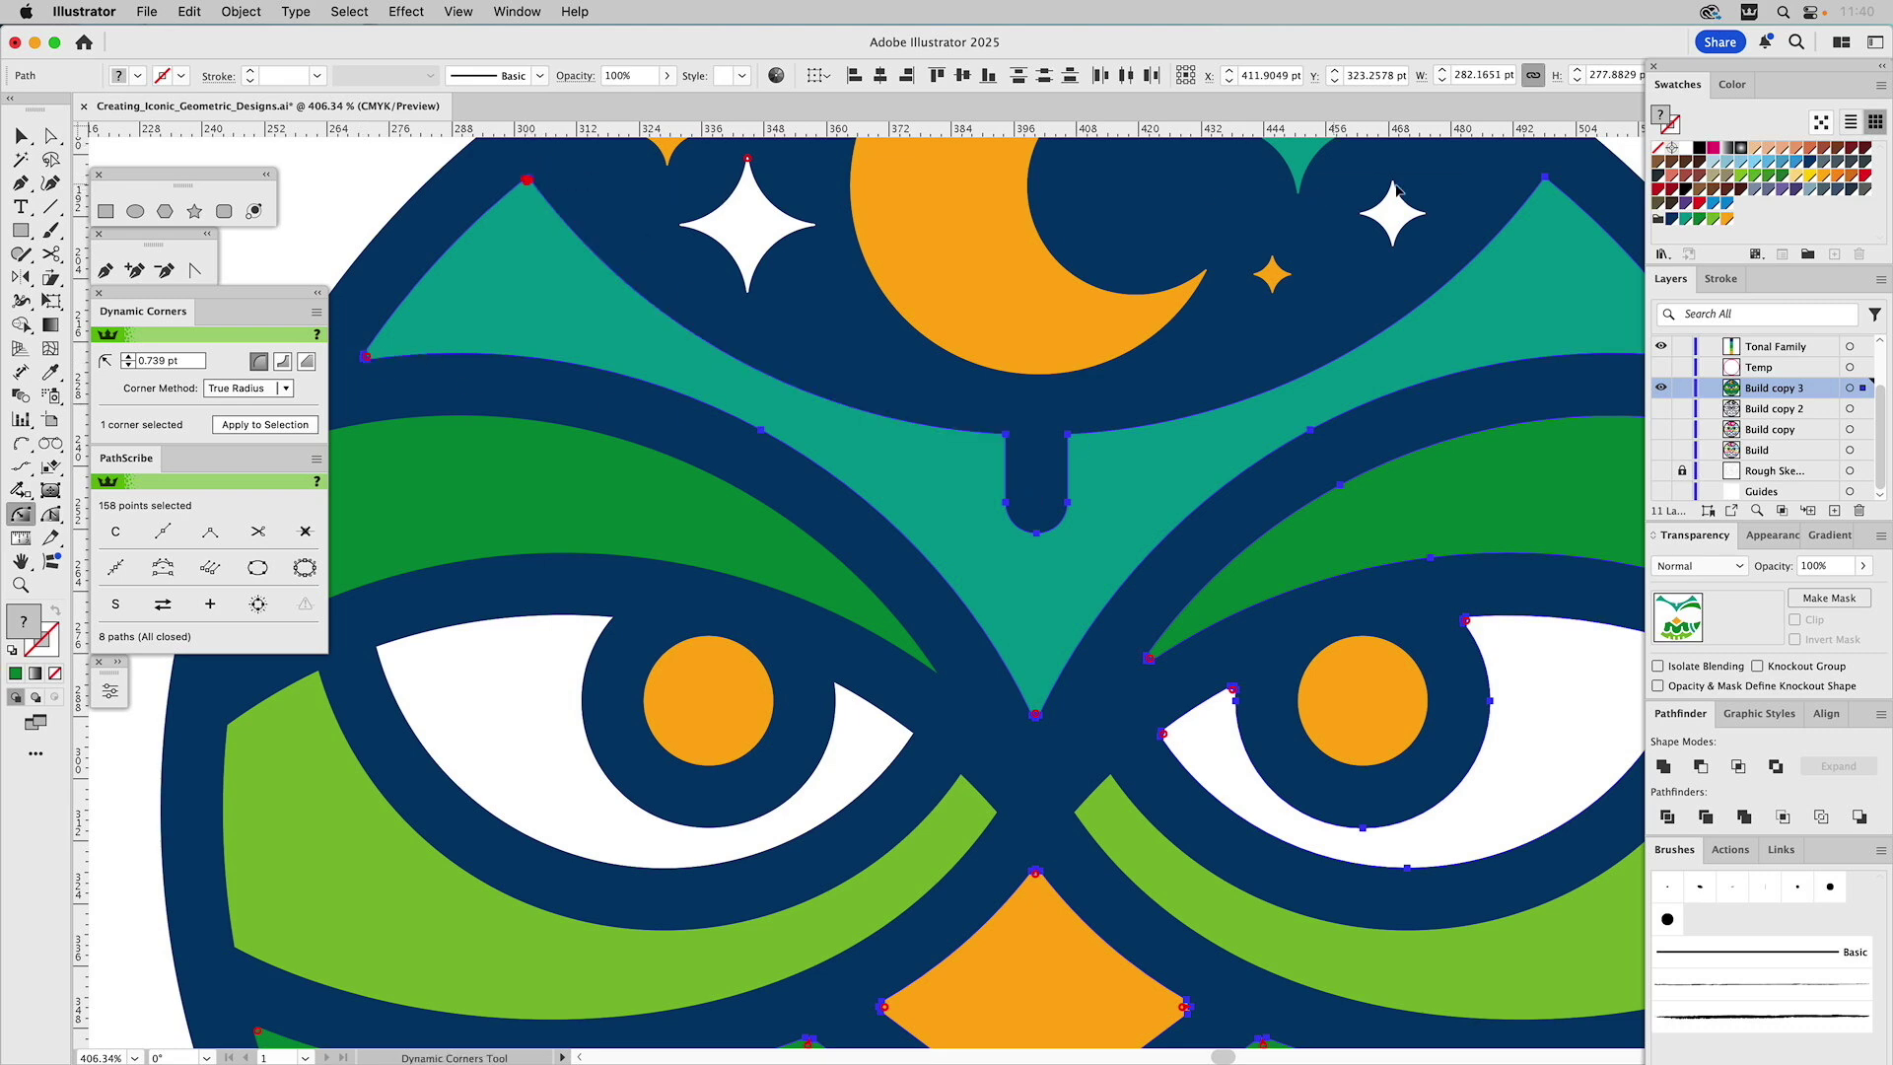
{"action": "left_click", "coordinate": [1546, 181]}
Round the two upper corners of the slot in the teal forehead to 1.826 pt
{"action": "left_click", "coordinate": [997, 440]}
{"action": "left_click", "coordinate": [1073, 439]}
{"action": "left_click_drag", "start_coordinate": [1267, 506], "coordinate": [884, 309]}
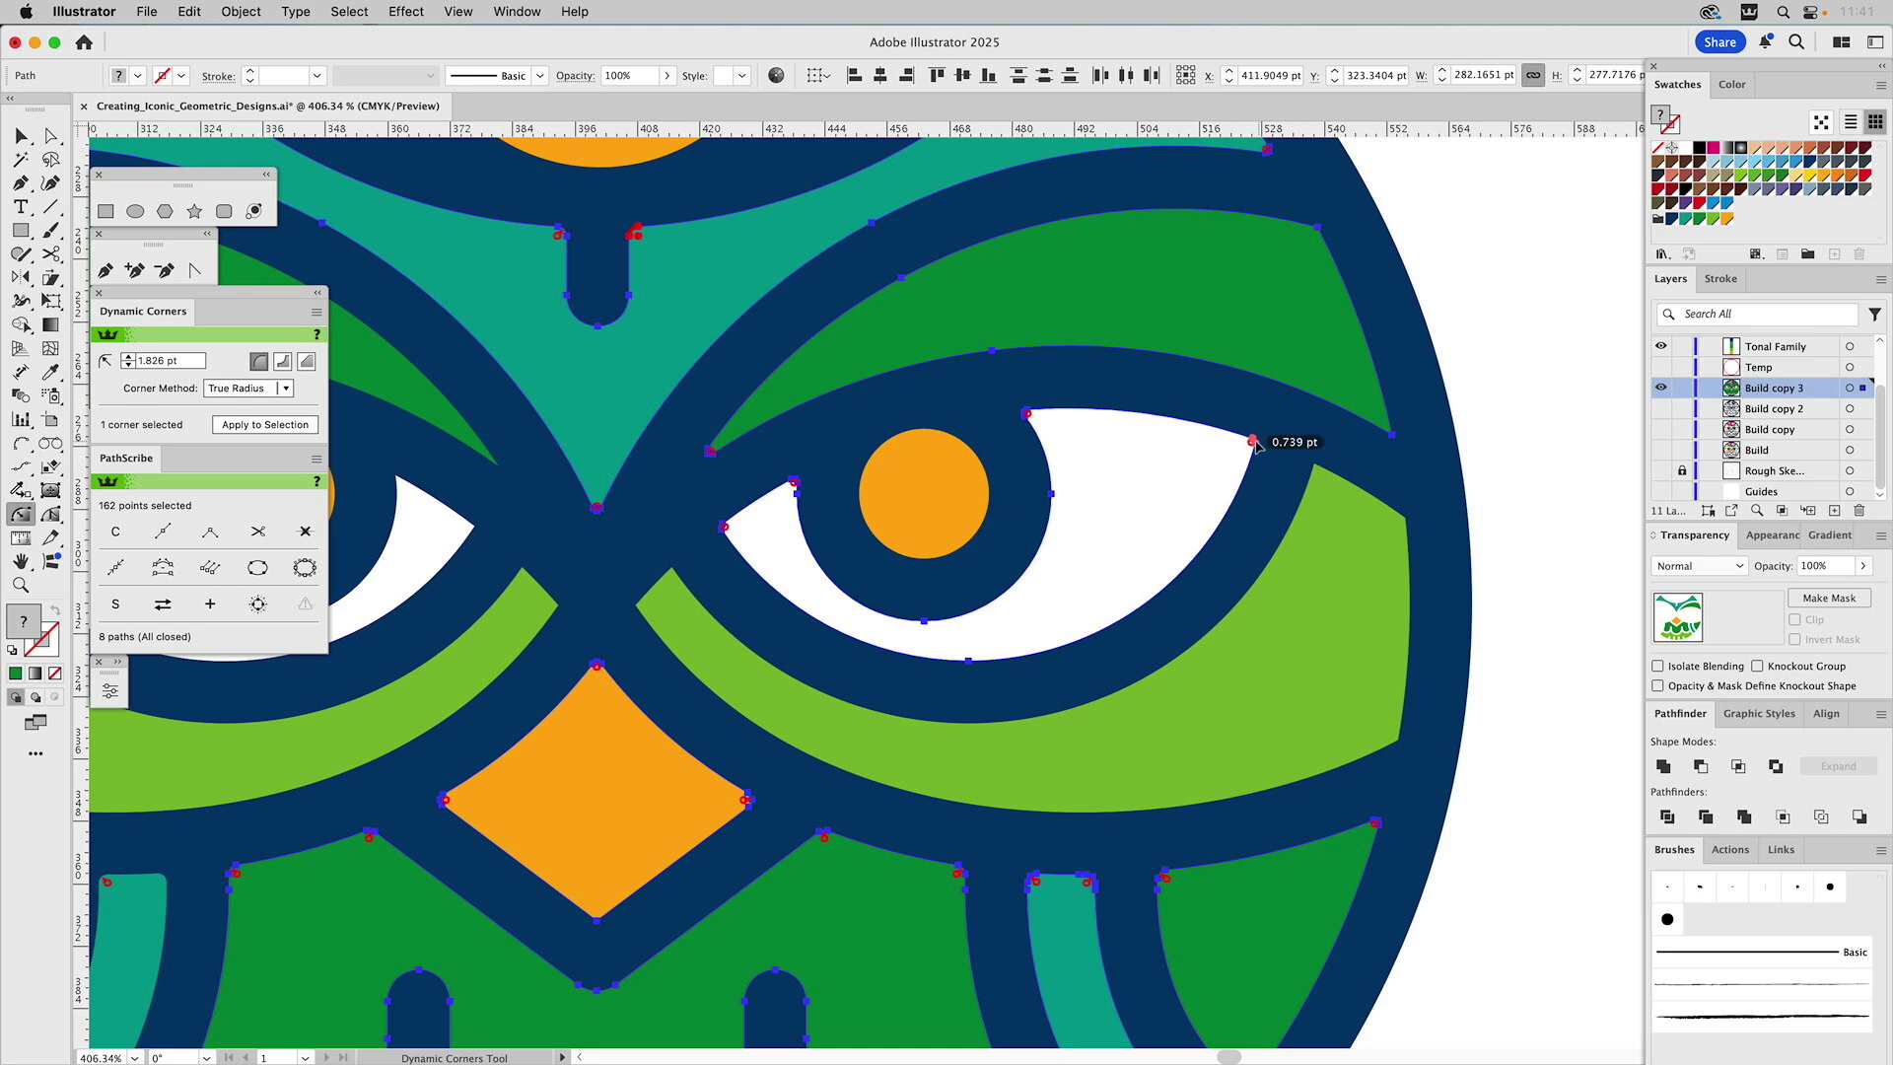
Round the teal forehead's right outer corner and the inner corners of the light green shape under the right eye to 0.739 pt
{"action": "left_click", "coordinate": [1269, 150]}
{"action": "left_click_drag", "start_coordinate": [1107, 357], "coordinate": [1186, 592]}
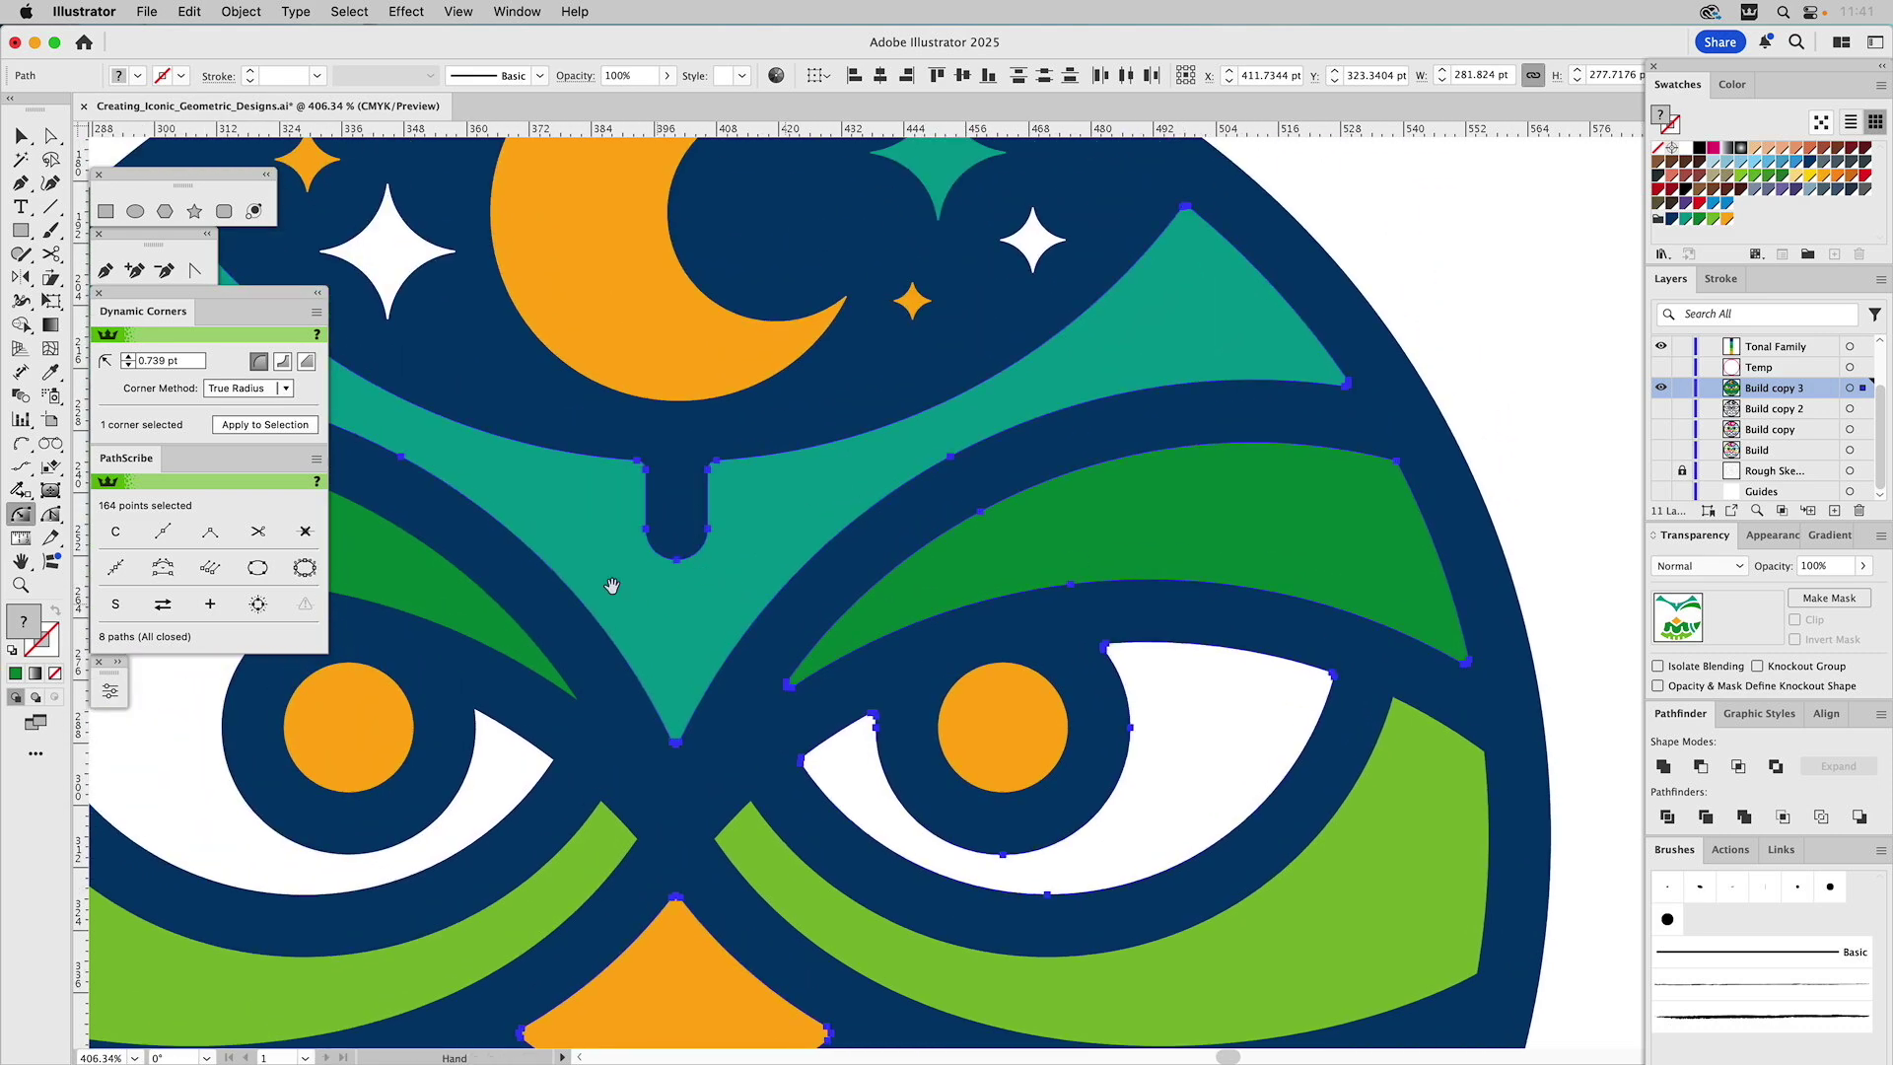
{"action": "left_click_drag", "start_coordinate": [1051, 663], "coordinate": [1013, 350]}
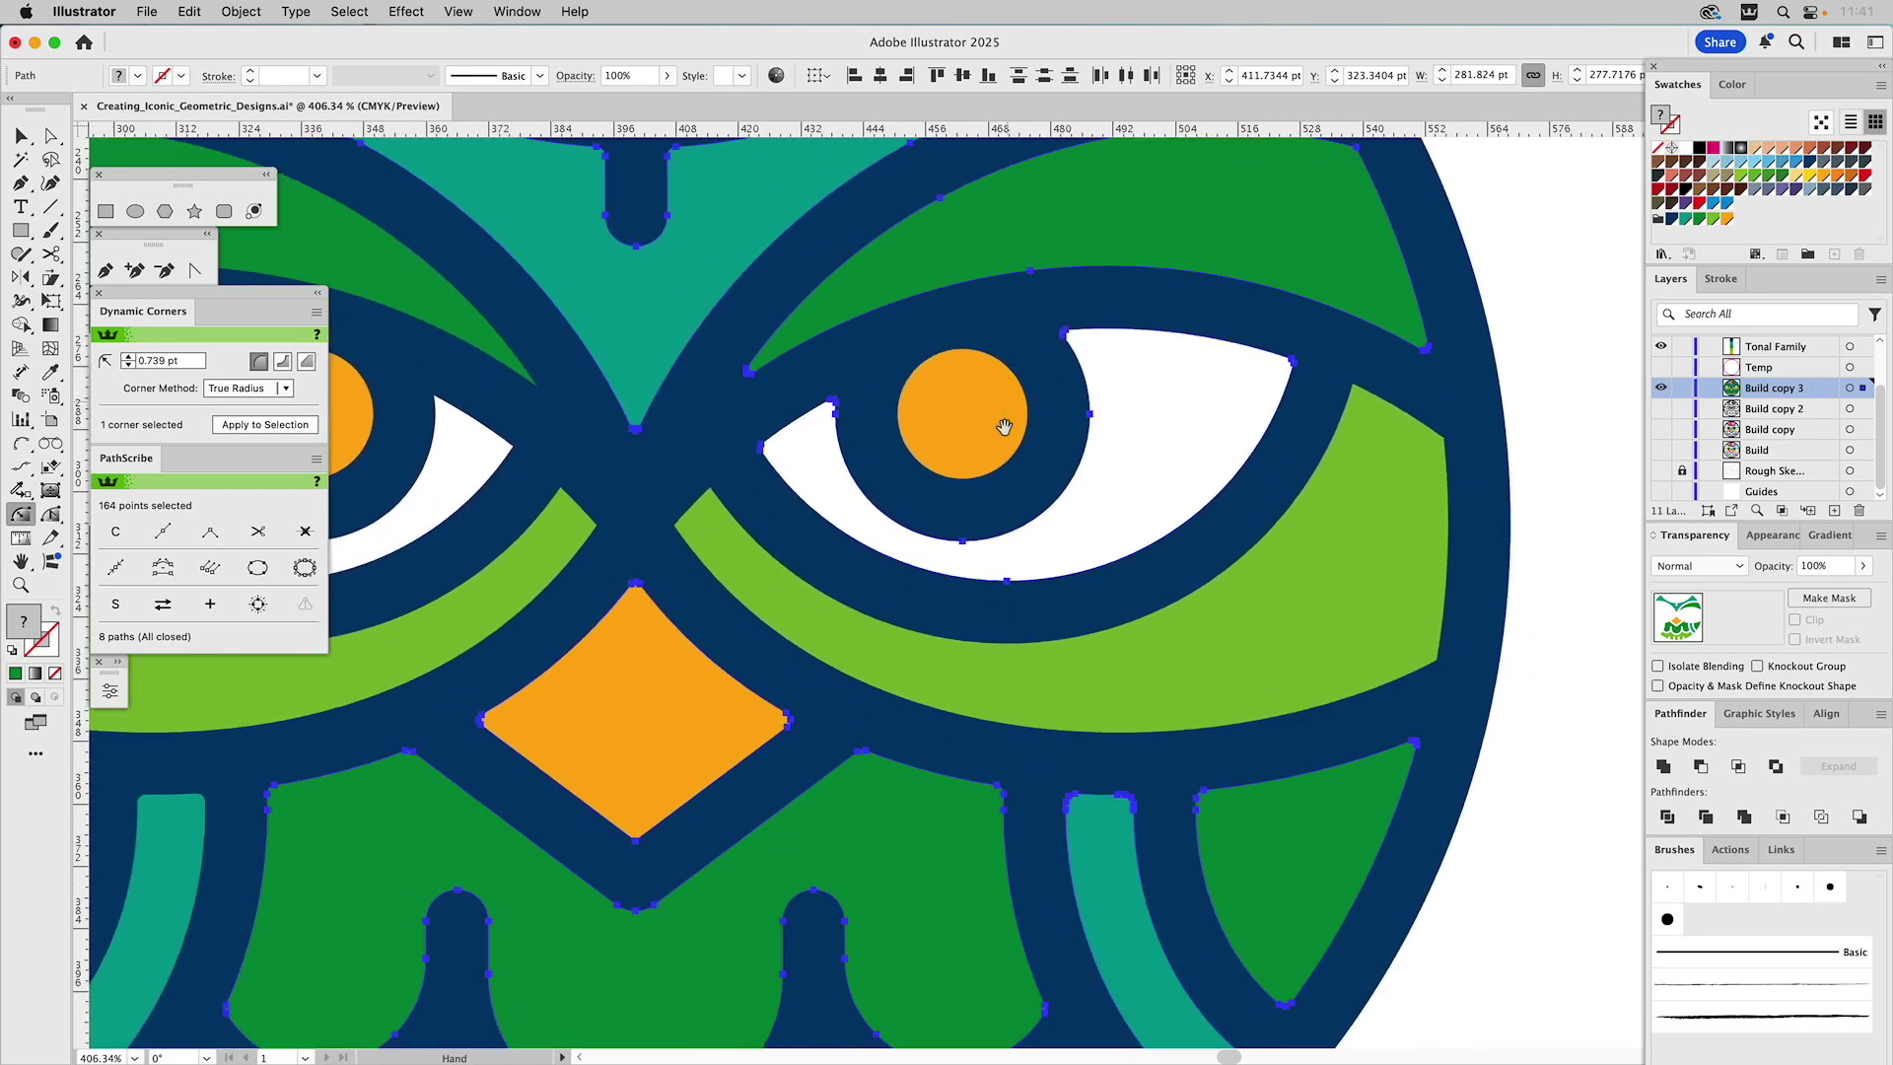
{"action": "left_click", "coordinate": [712, 493], "text": "shift"}
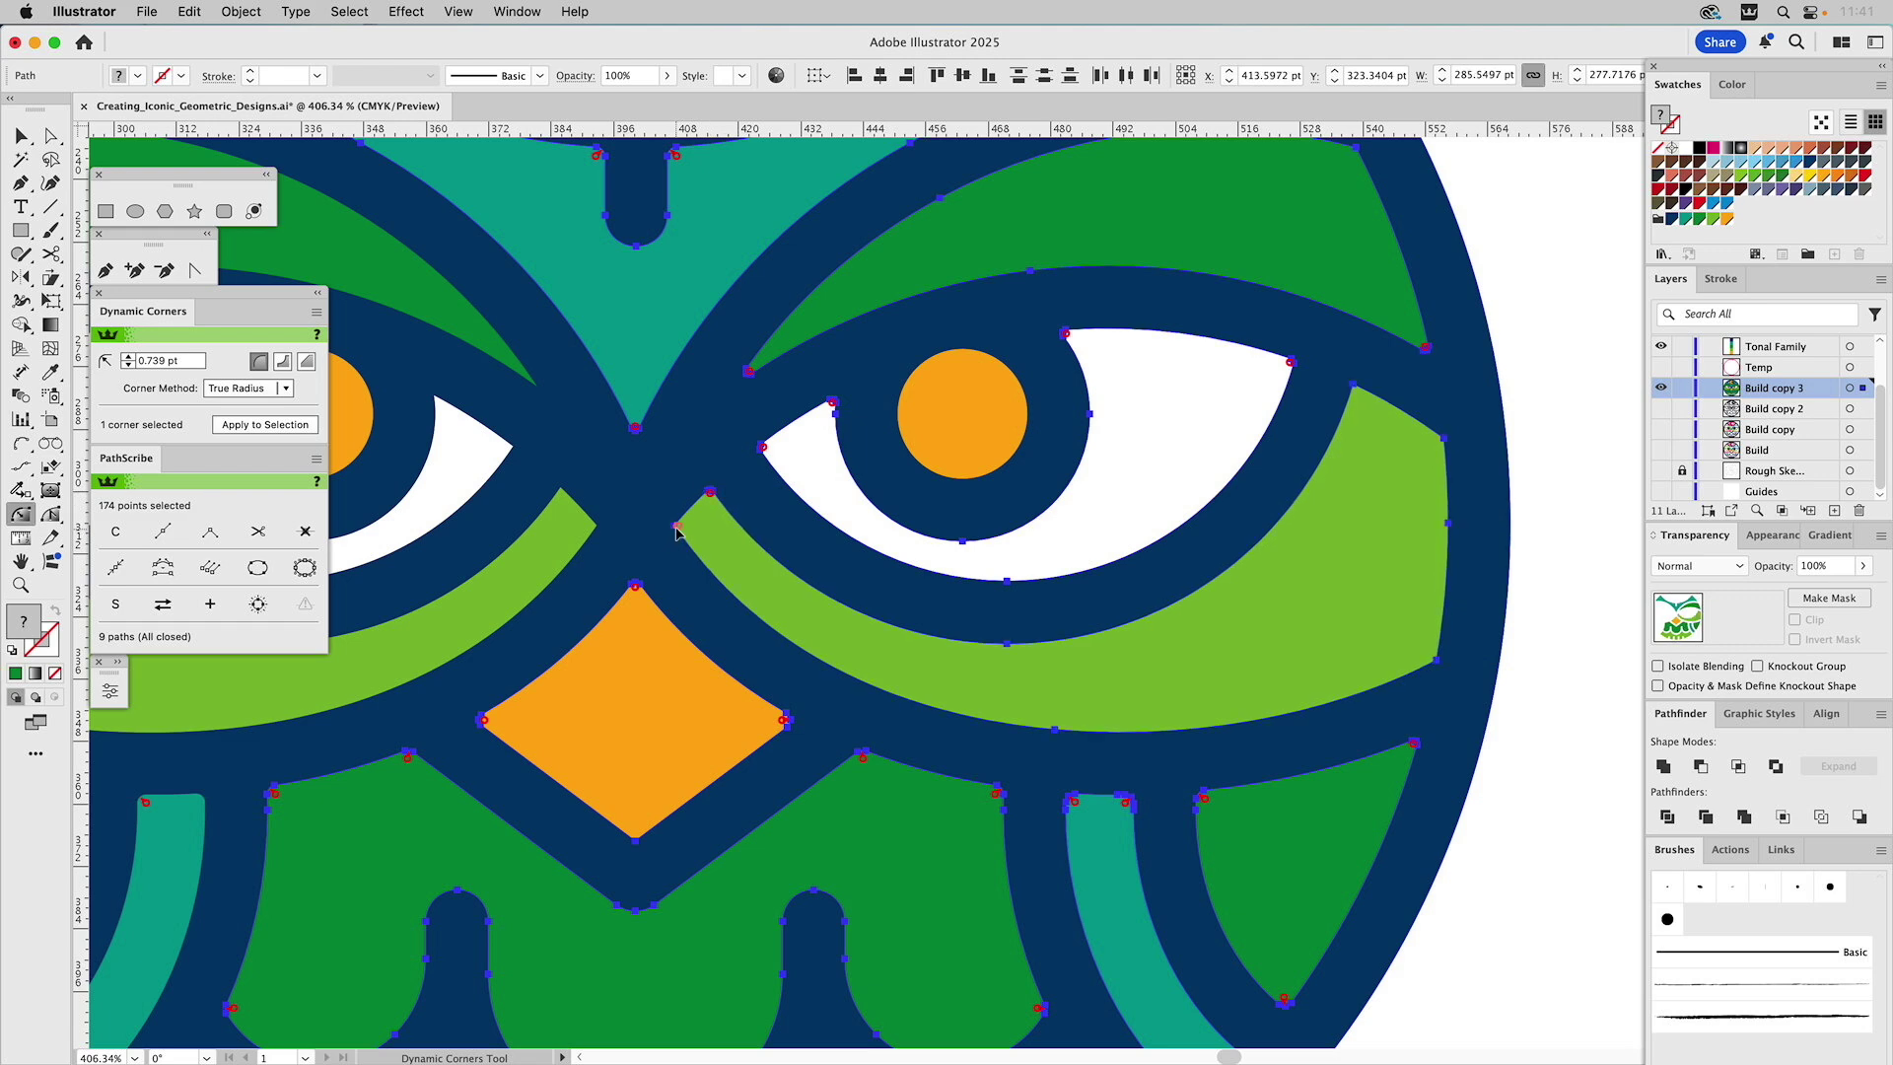
{"action": "left_click", "coordinate": [677, 527], "text": "shift"}
{"action": "left_click", "coordinate": [1073, 803]}
{"action": "key", "text": "v"}
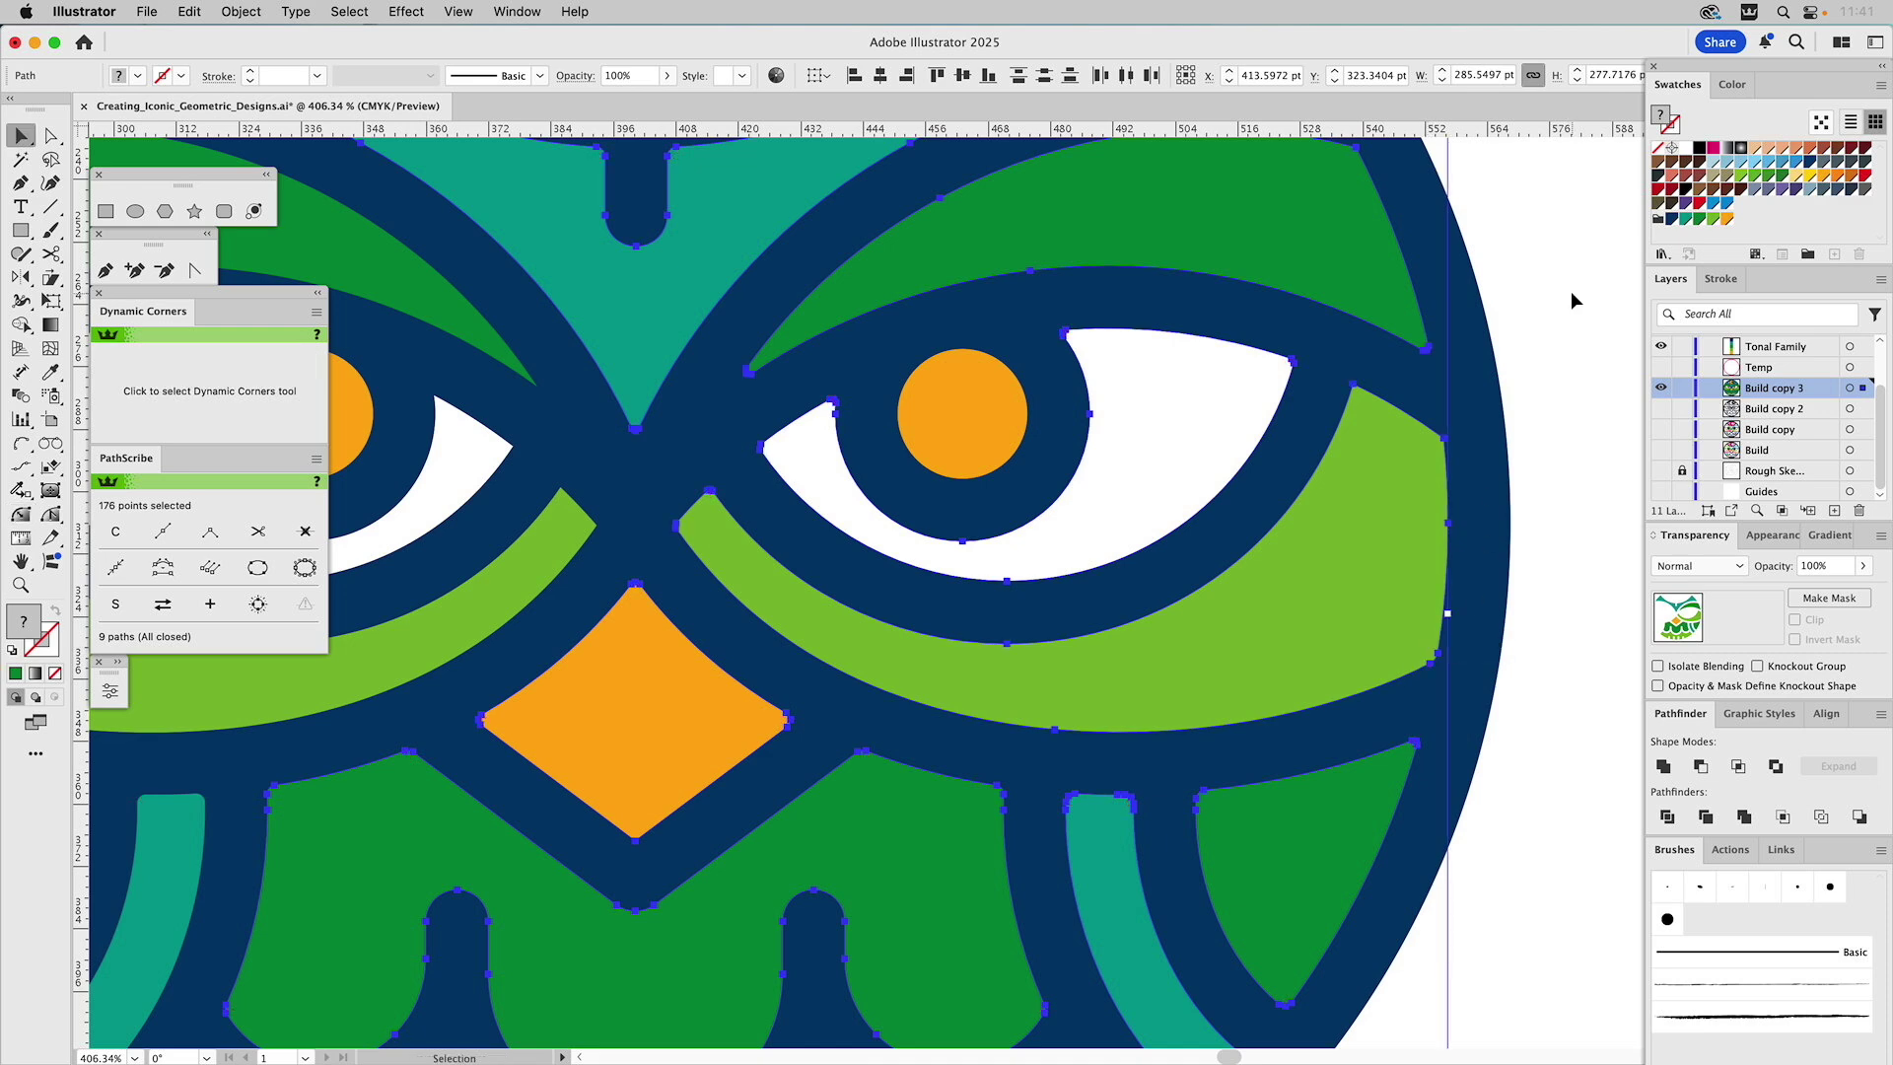
{"action": "left_click", "coordinate": [1571, 292]}
Delete the left eye's four shapes: orange pupil, white eye, dark green brow and light green lower lid
{"action": "left_click_drag", "start_coordinate": [926, 410], "coordinate": [1333, 464]}
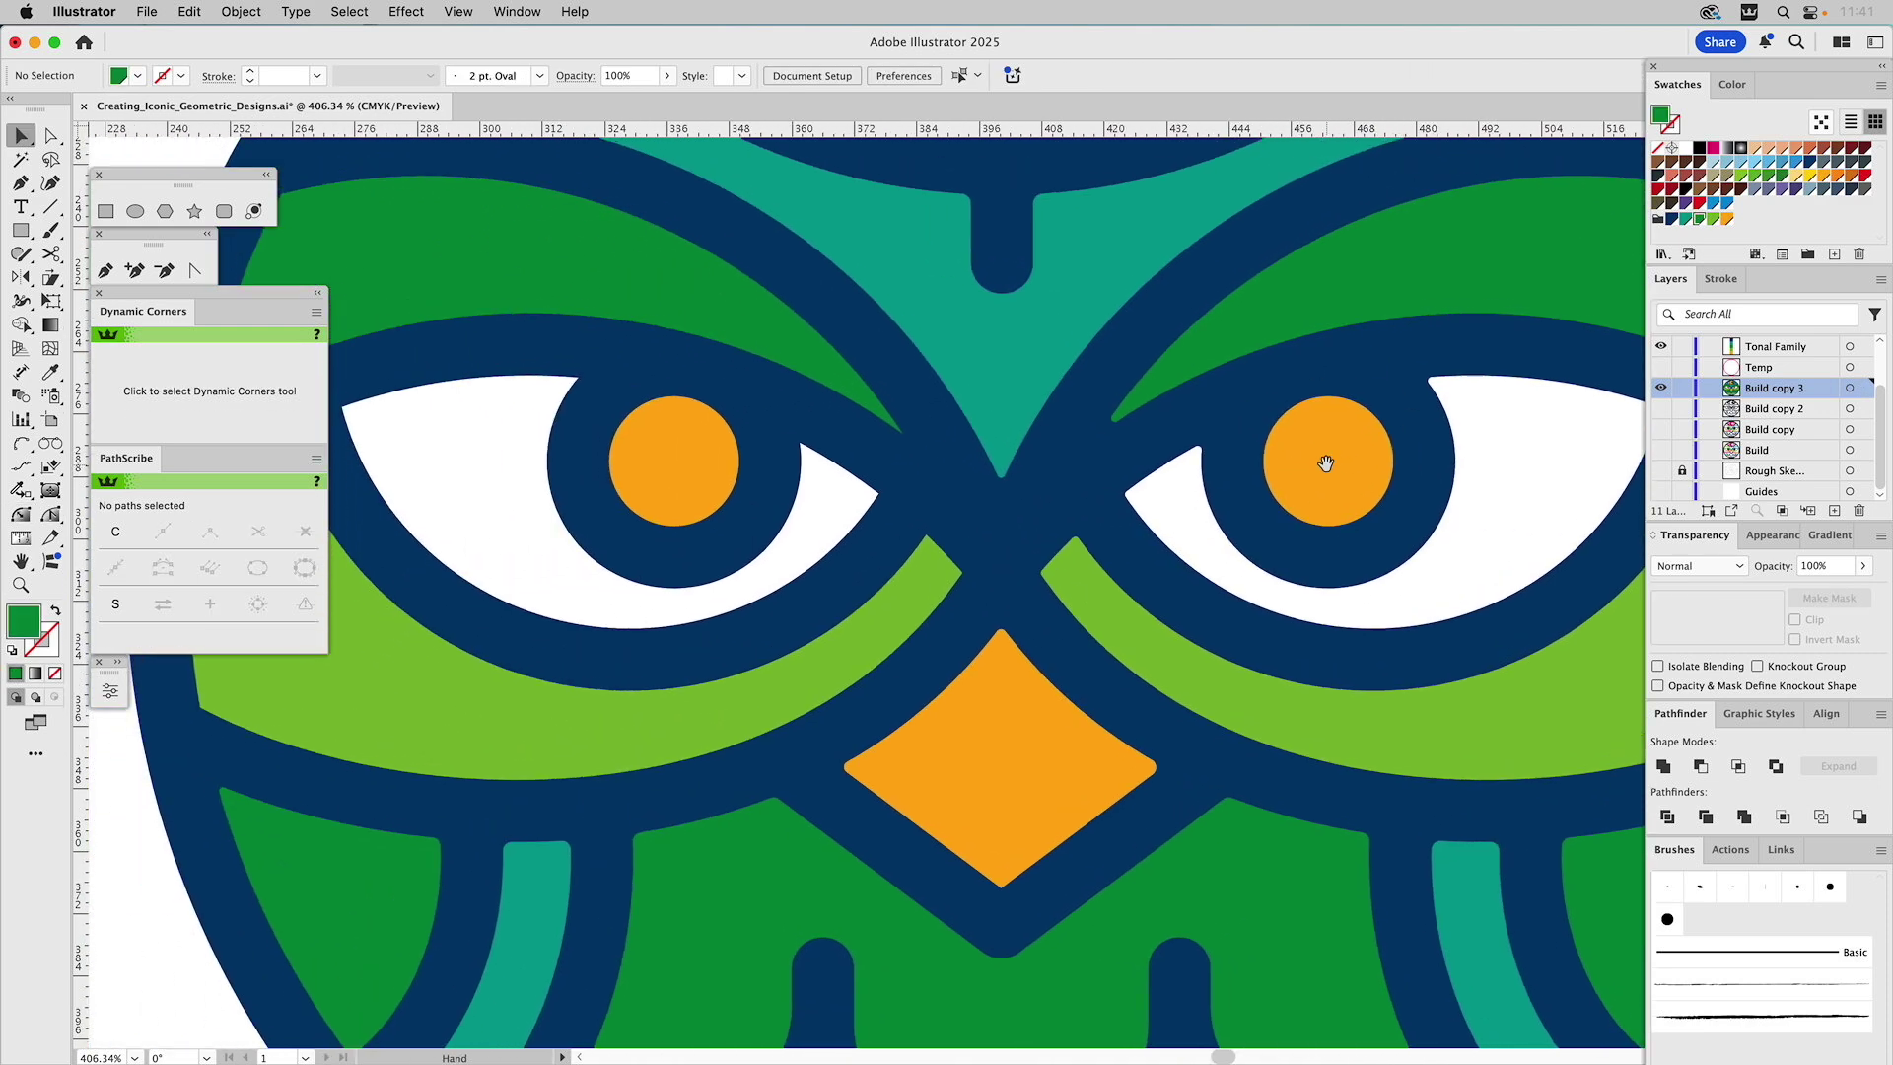
{"action": "left_click_drag", "start_coordinate": [856, 434], "coordinate": [1105, 457]}
{"action": "left_click", "coordinate": [903, 495]}
{"action": "left_click", "coordinate": [695, 434], "text": "shift"}
{"action": "left_click", "coordinate": [637, 264], "text": "shift"}
{"action": "left_click", "coordinate": [532, 563], "text": "shift"}
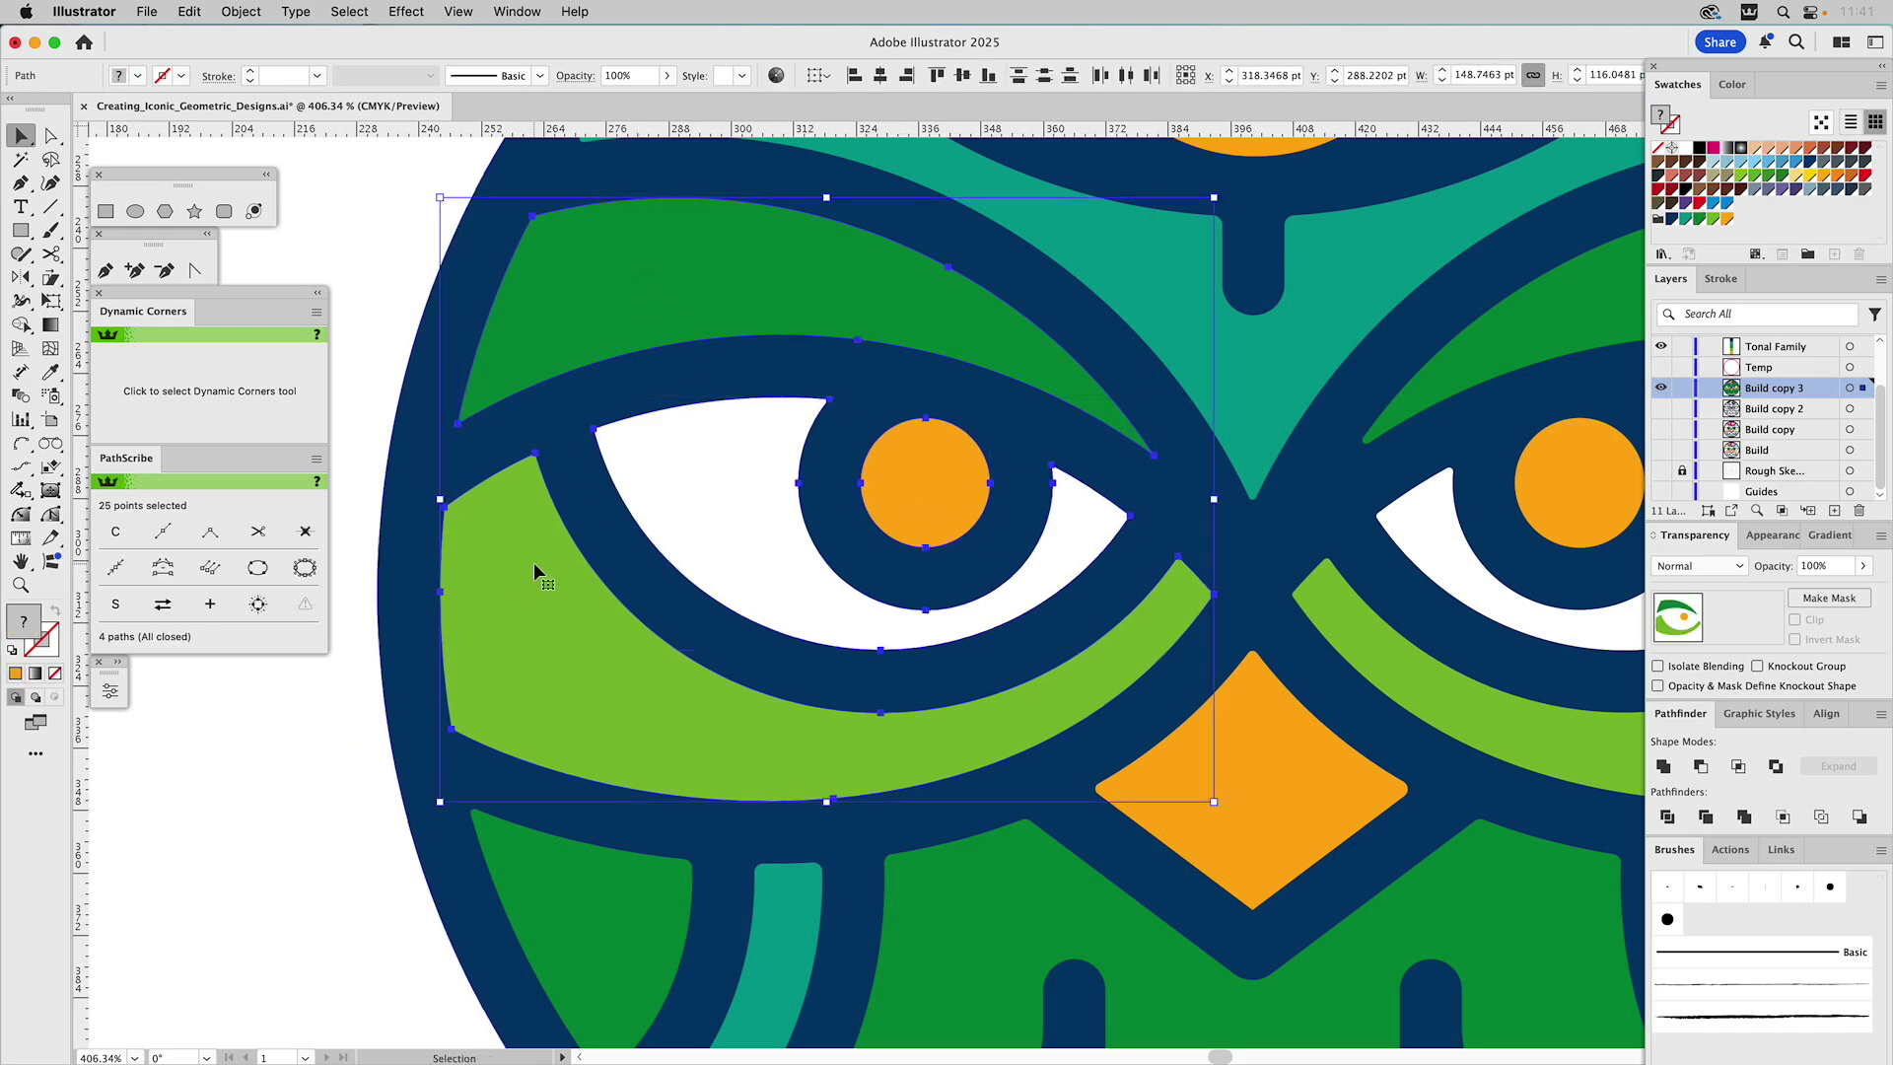
{"action": "key", "text": "Delete"}
Reflect a copy of the right eye's pupil, white shape, brow and lower lid across the owl's vertical centre axis to the left side
{"action": "left_click", "coordinate": [20, 584]}
{"action": "left_click", "coordinate": [1176, 552], "text": "alt"}
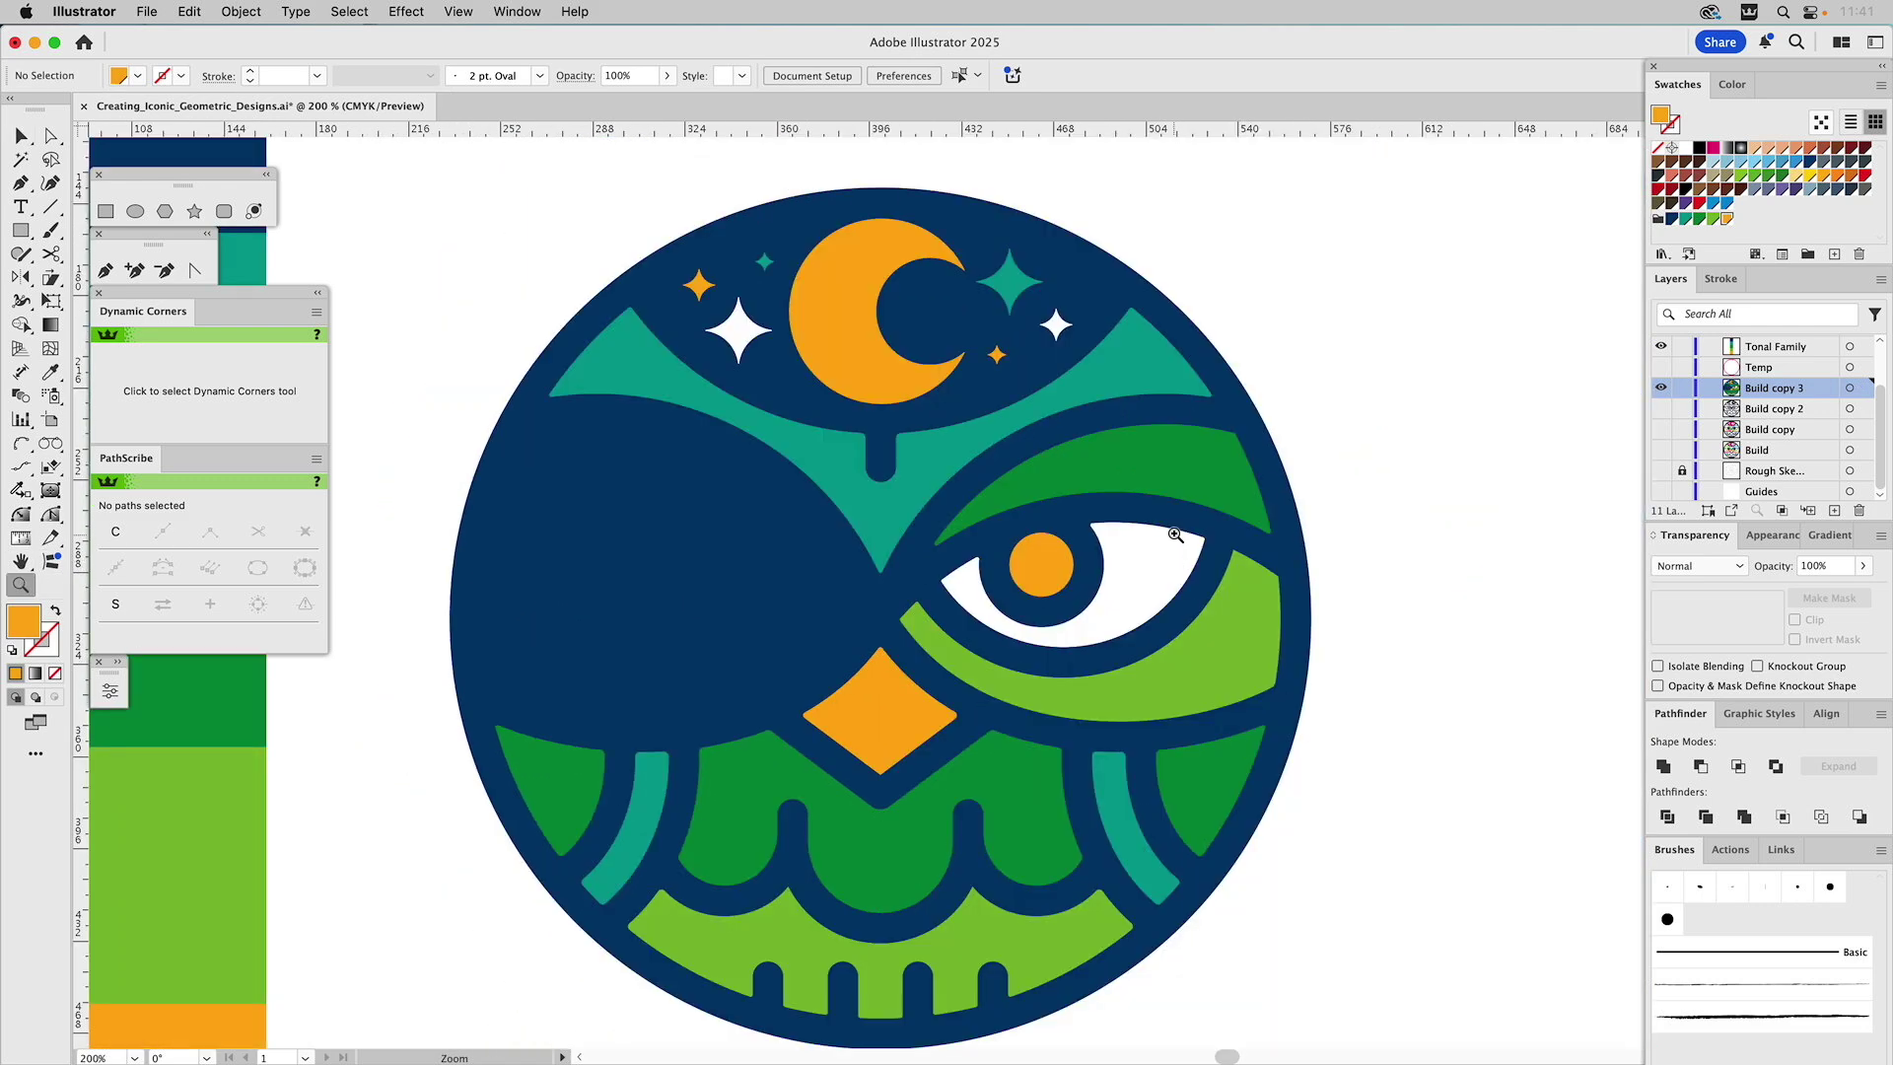
{"action": "left_click", "coordinate": [1038, 571], "text": "super"}
{"action": "left_click", "coordinate": [1152, 569], "text": "shift"}
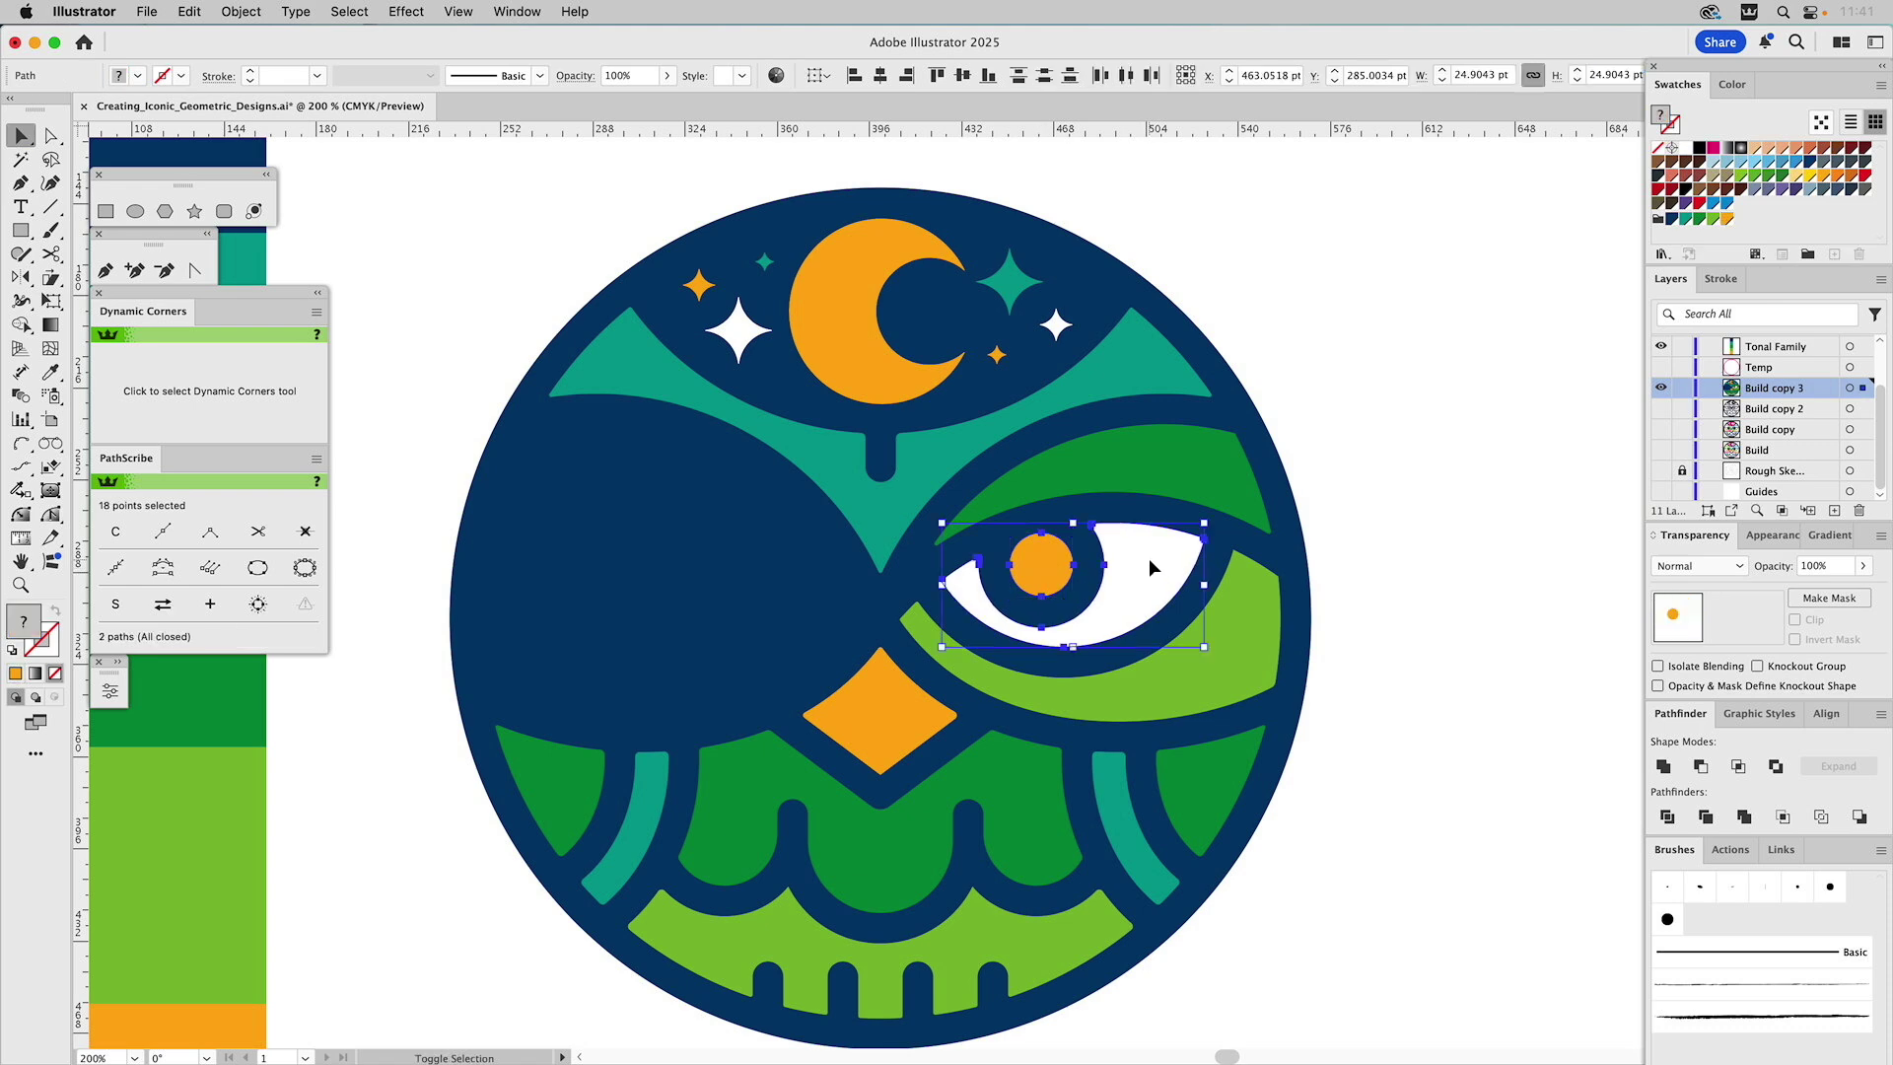
{"action": "left_click", "coordinate": [1244, 601], "text": "shift"}
{"action": "left_click", "coordinate": [1153, 458], "text": "shift"}
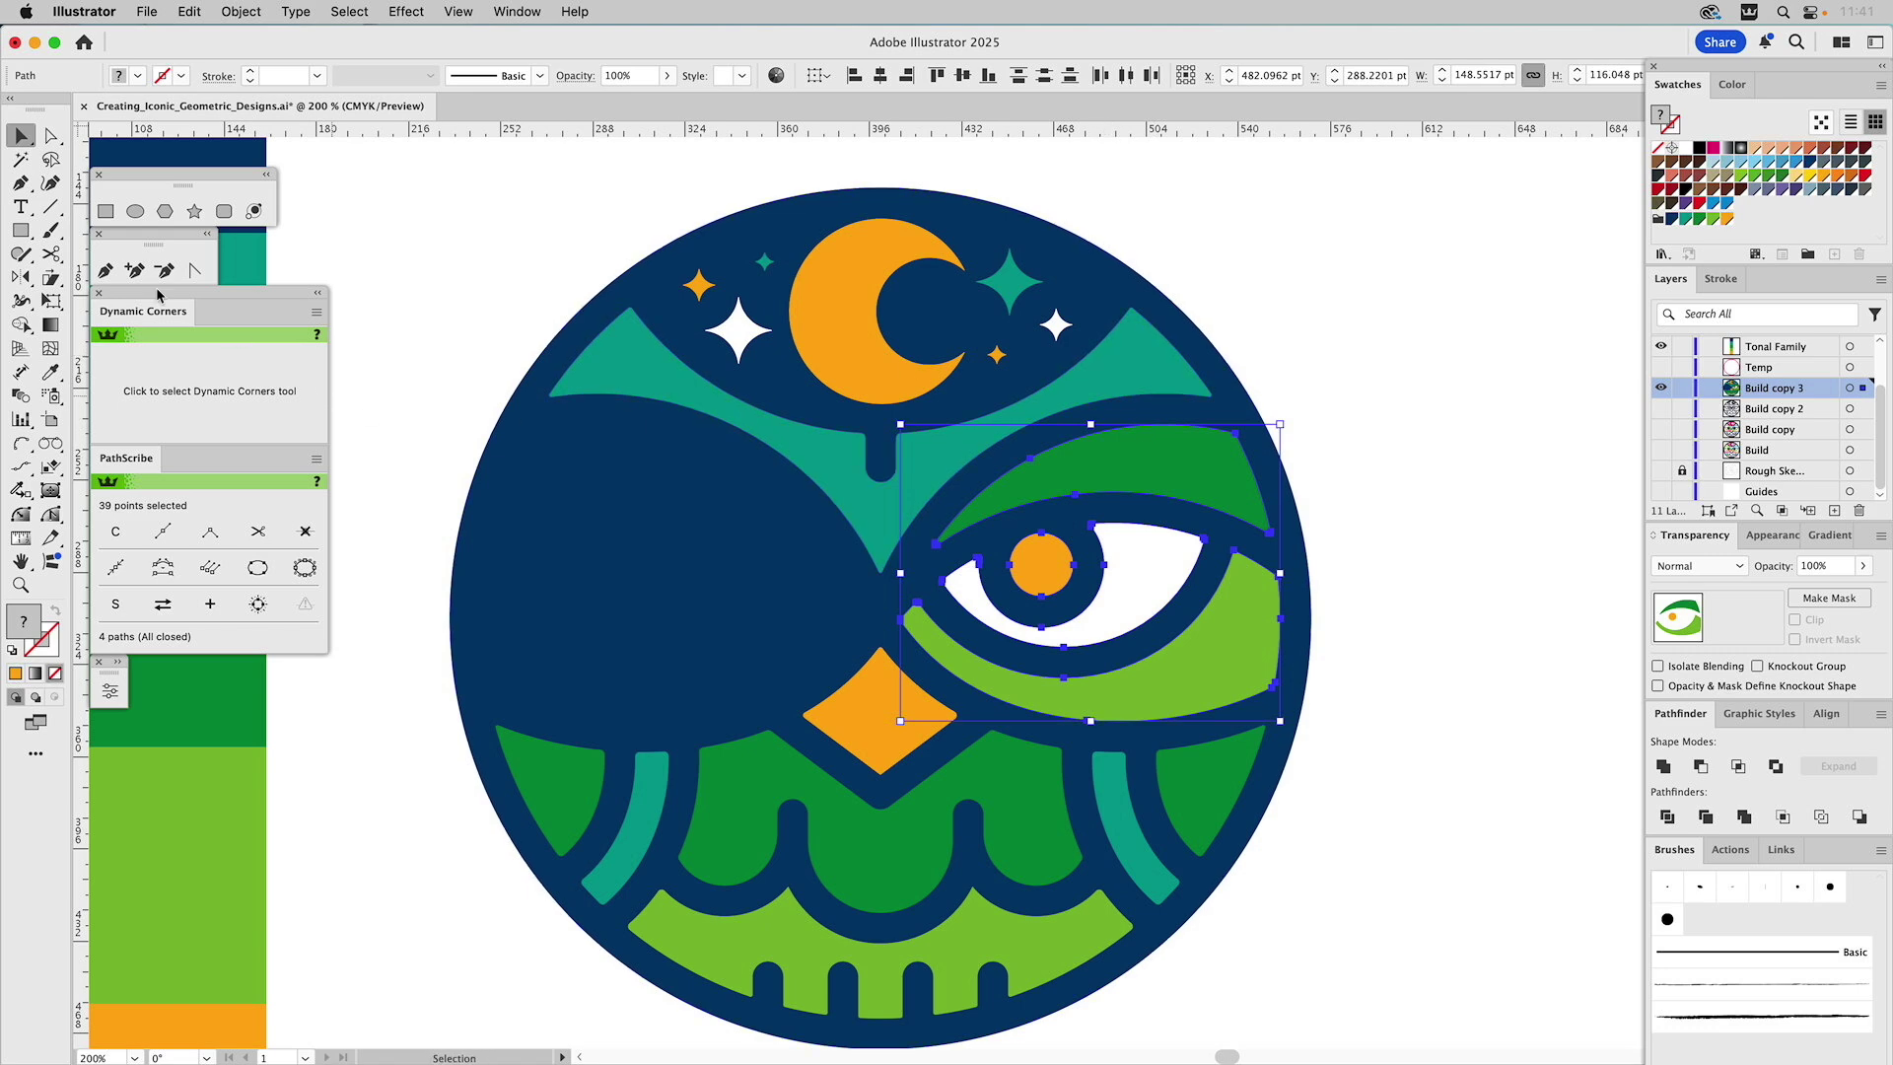
{"action": "left_click", "coordinate": [20, 277]}
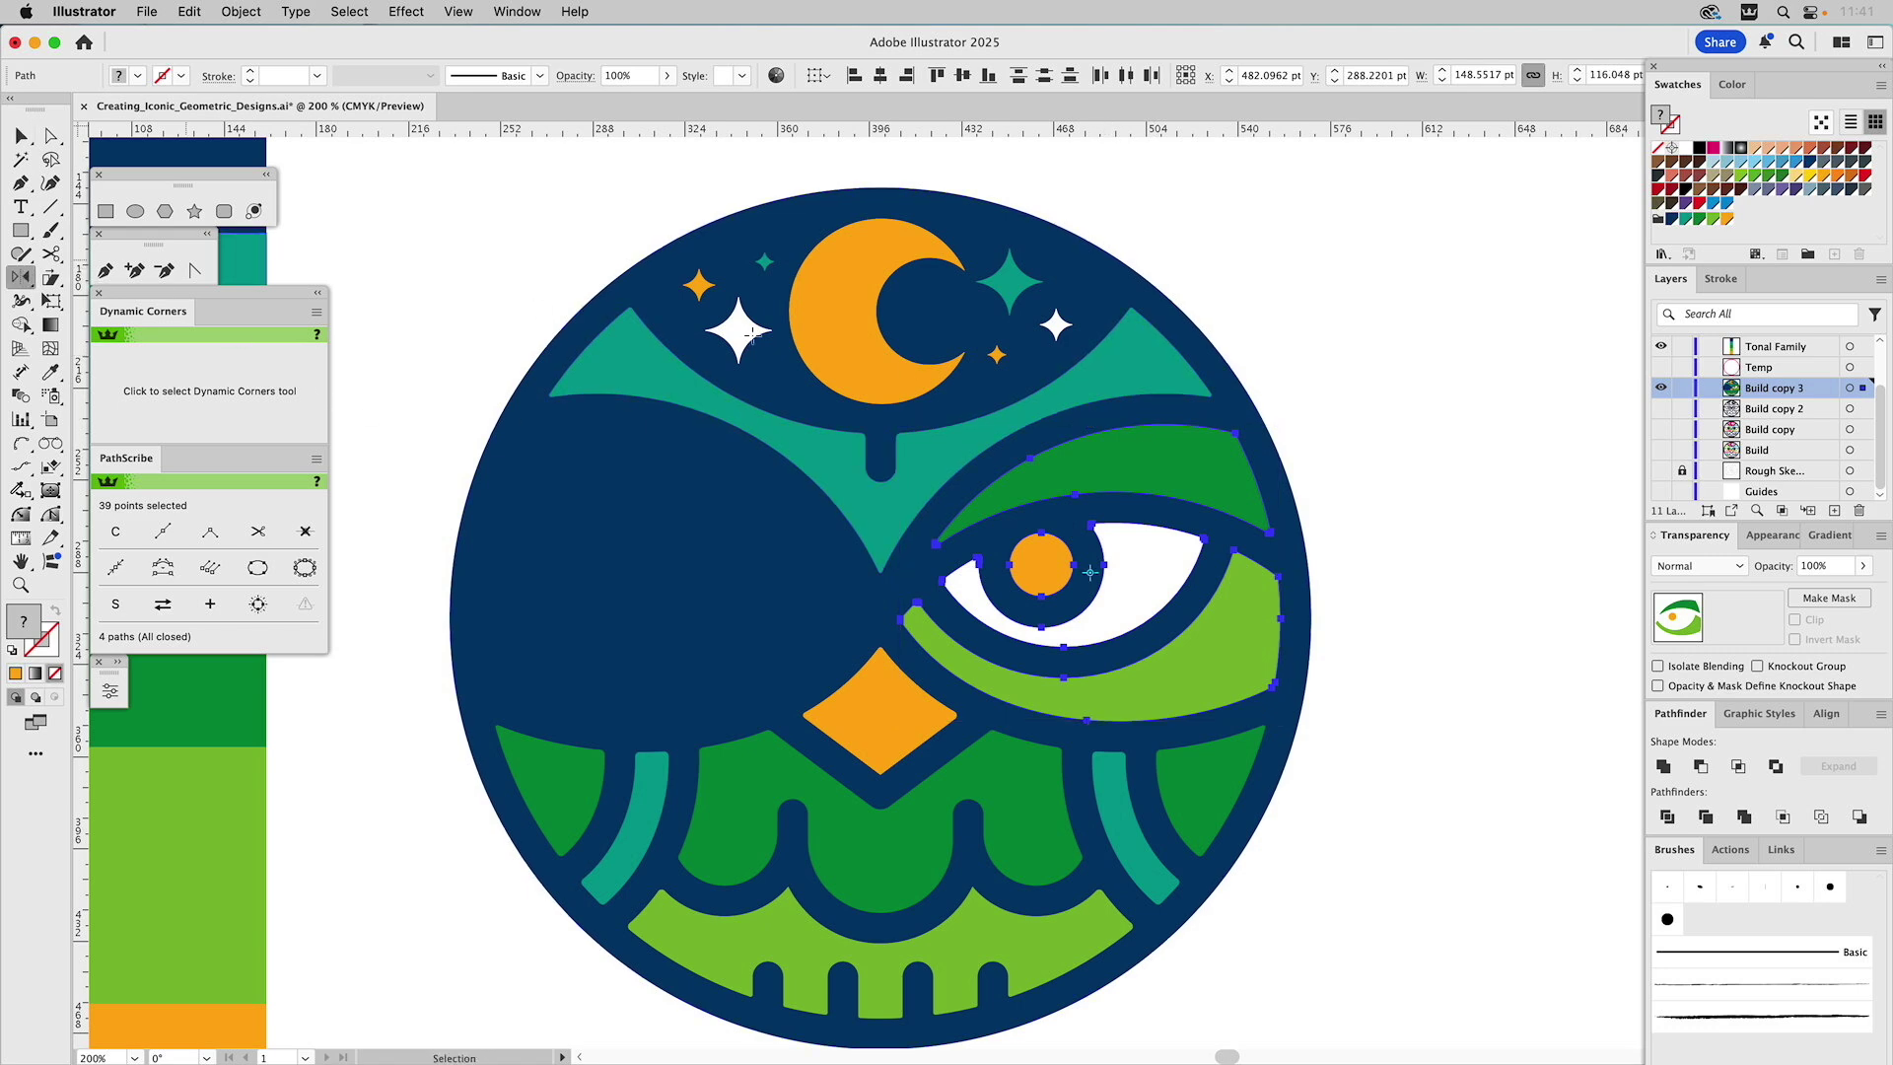
{"action": "left_click", "coordinate": [880, 482]}
{"action": "left_click", "coordinate": [882, 514], "text": "alt+shift"}
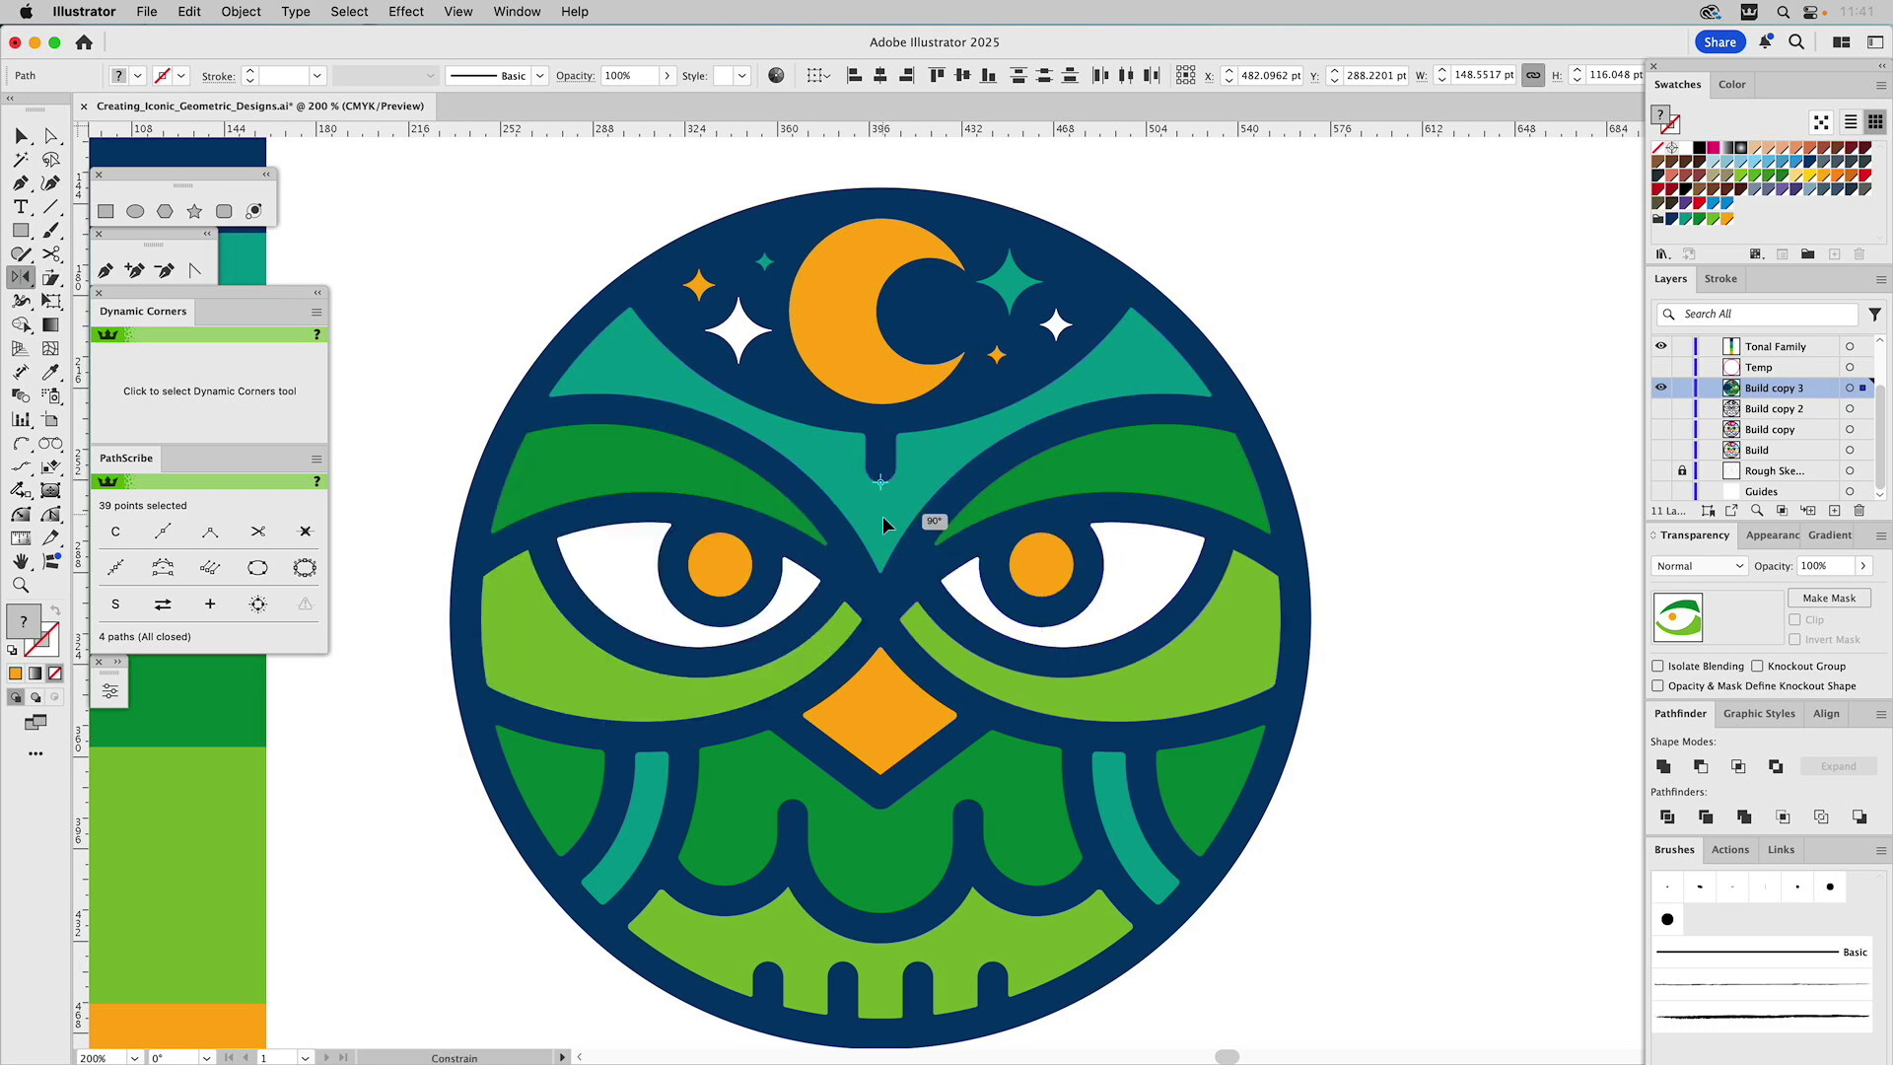
{"action": "left_click", "coordinate": [1366, 374], "text": "super"}
Hide the Tonal Family layer and leave the Build copy 3 layer shown
{"action": "scroll", "coordinate": [1439, 510], "scroll_direction": "down", "scroll_amount": 3}
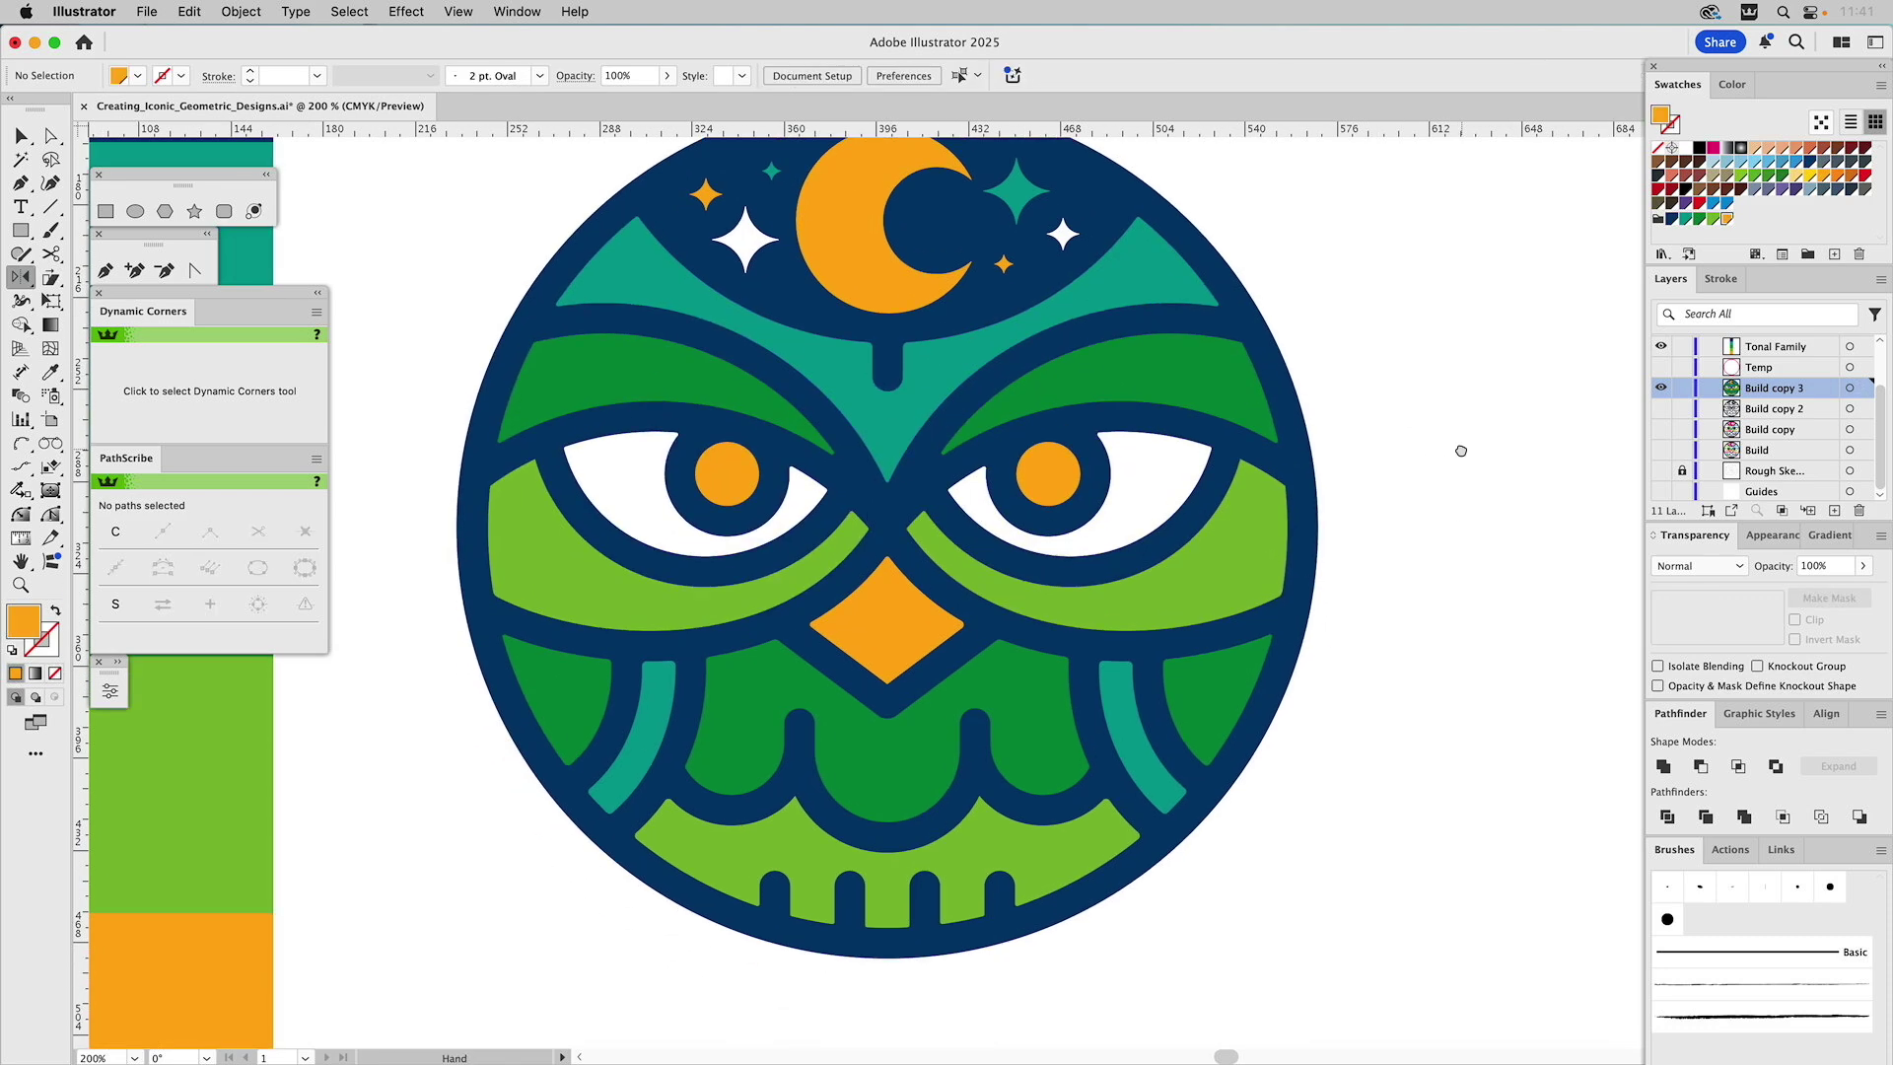
{"action": "scroll", "coordinate": [1467, 453], "scroll_direction": "down", "scroll_amount": 5}
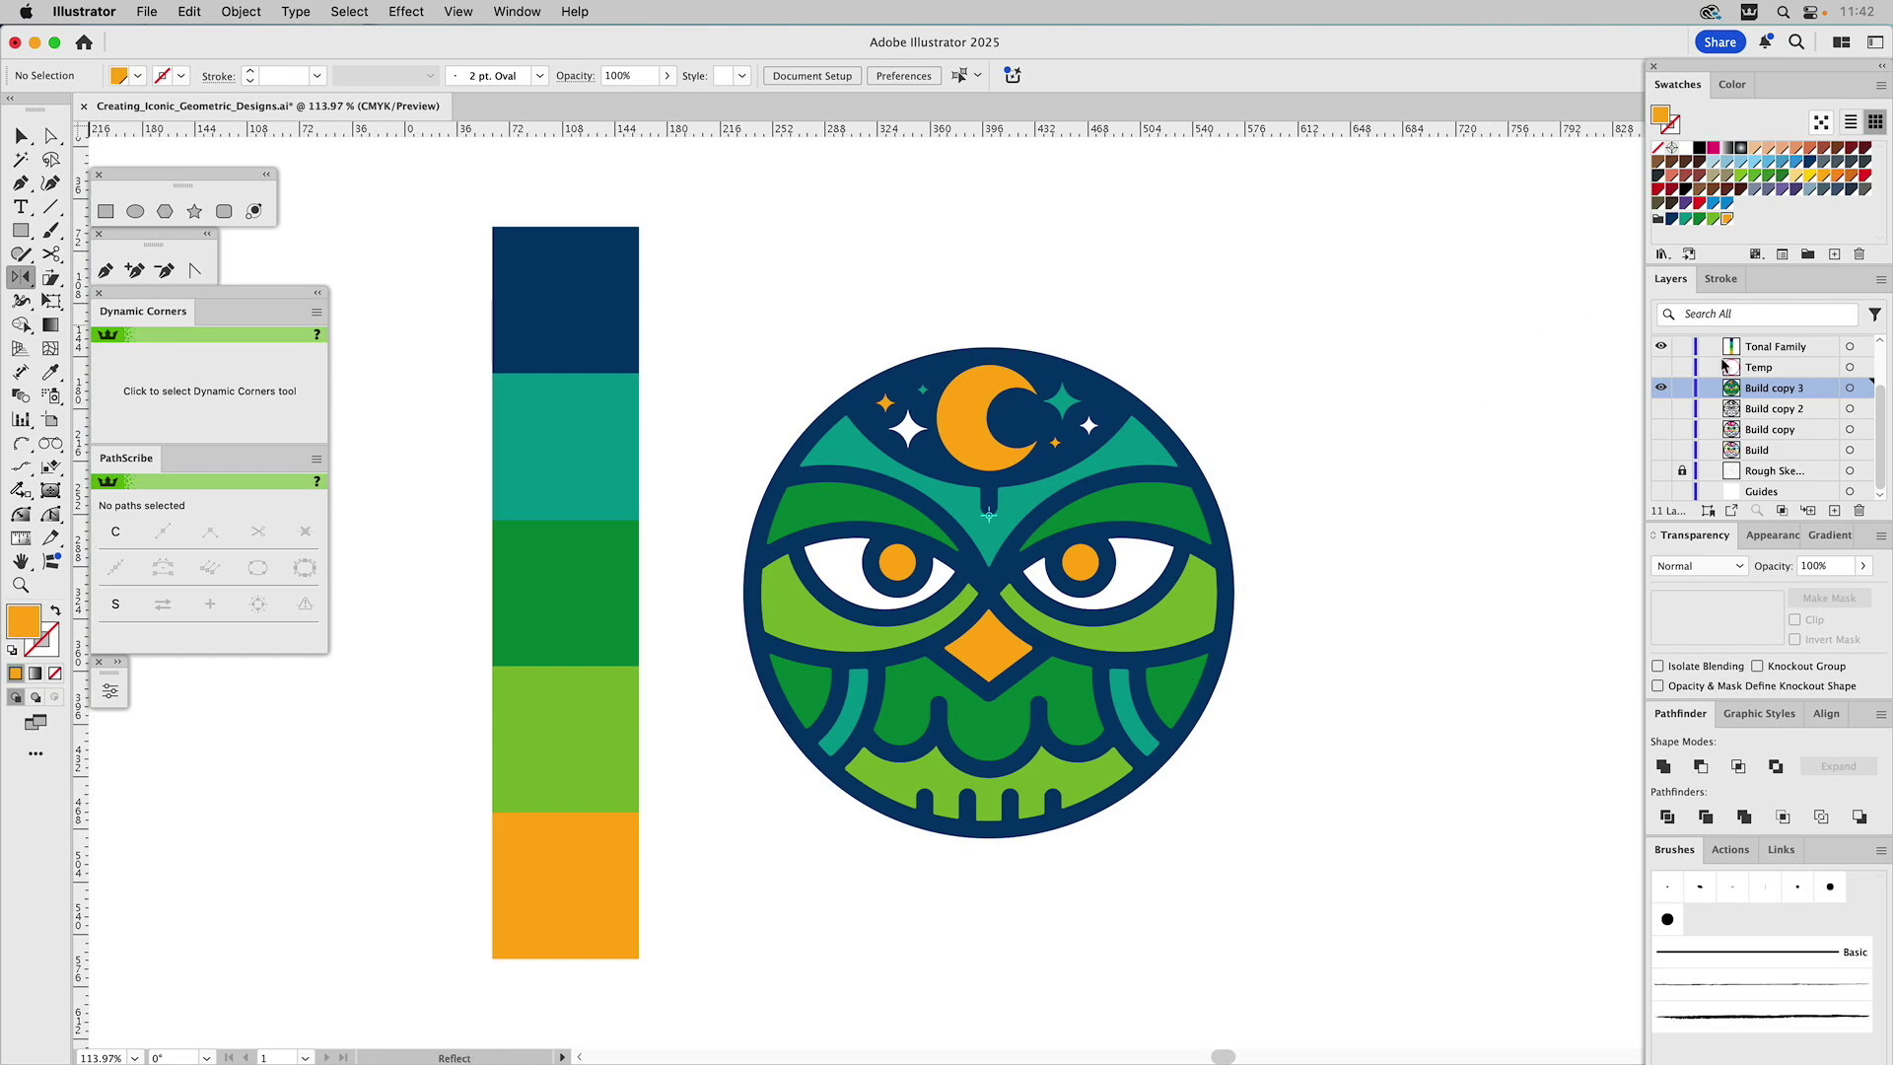
{"action": "left_click", "coordinate": [1663, 389]}
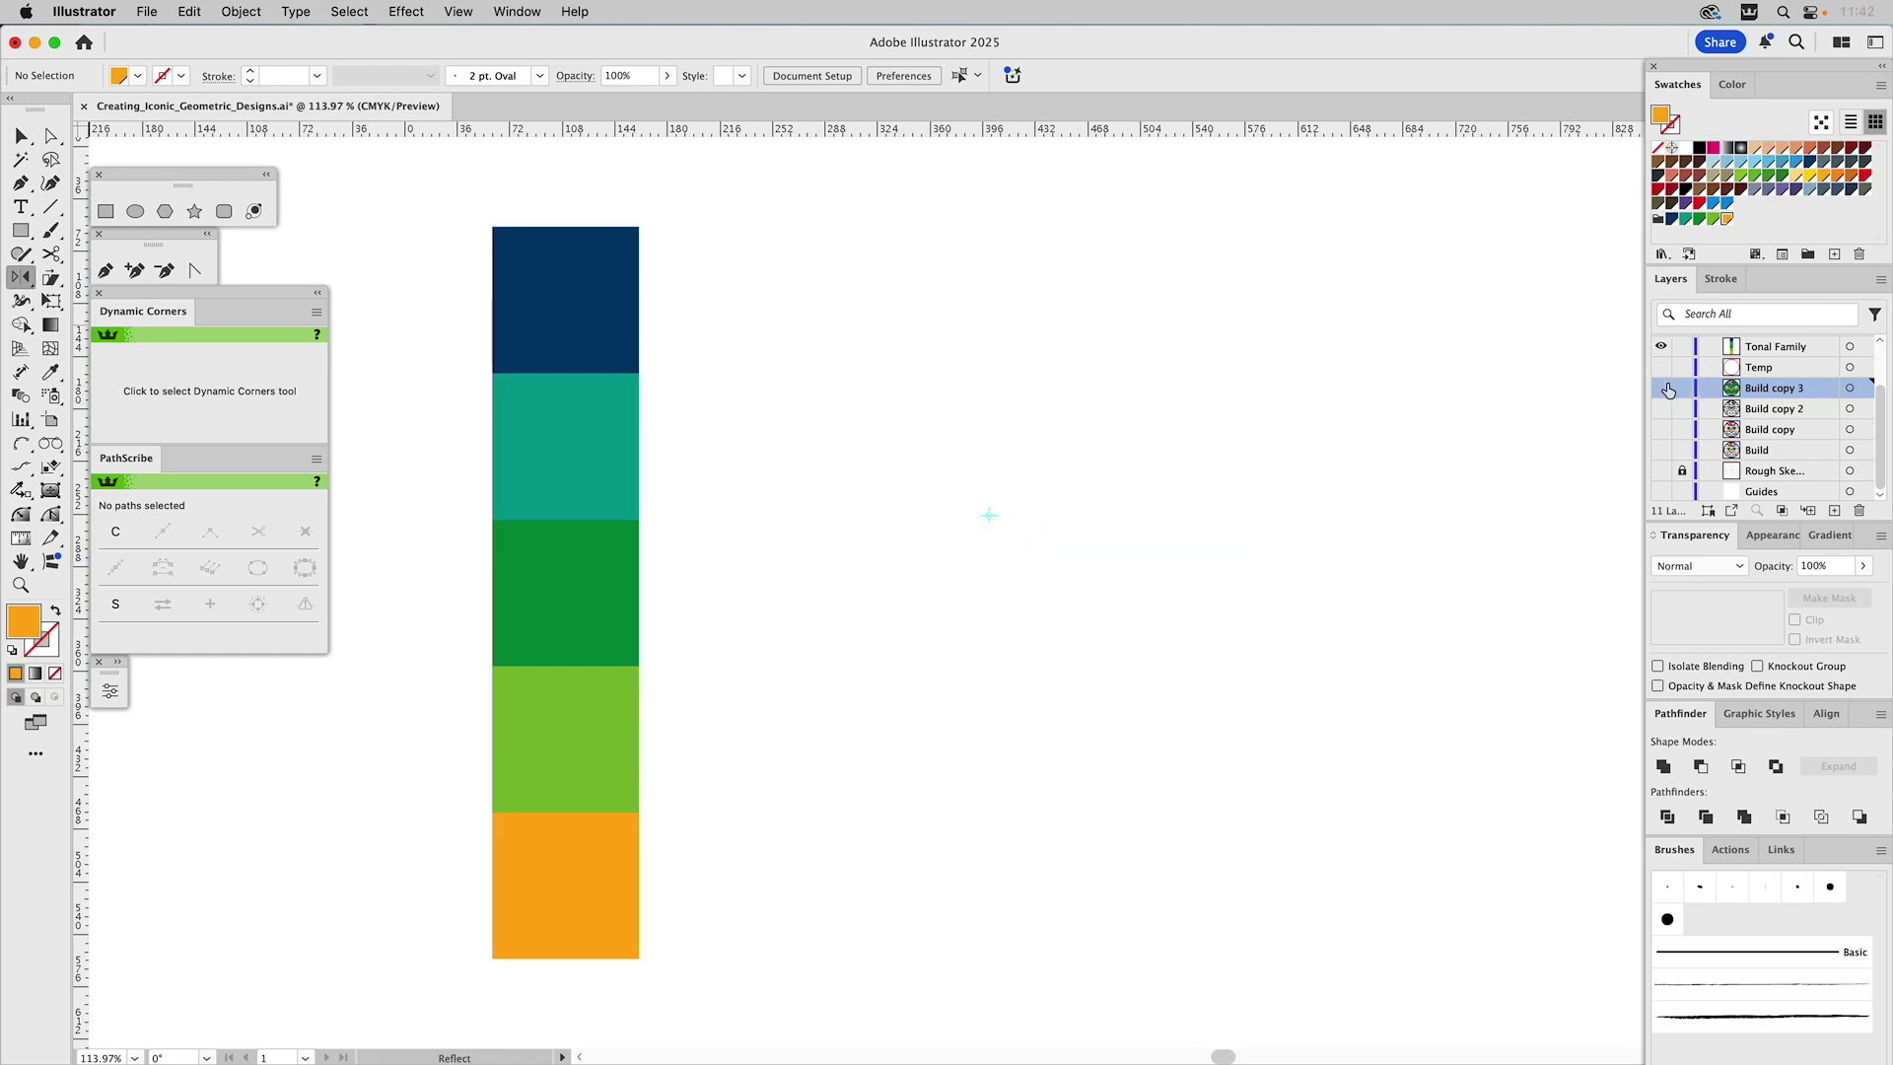
{"action": "left_click", "coordinate": [1663, 388]}
{"action": "left_click", "coordinate": [1663, 348]}
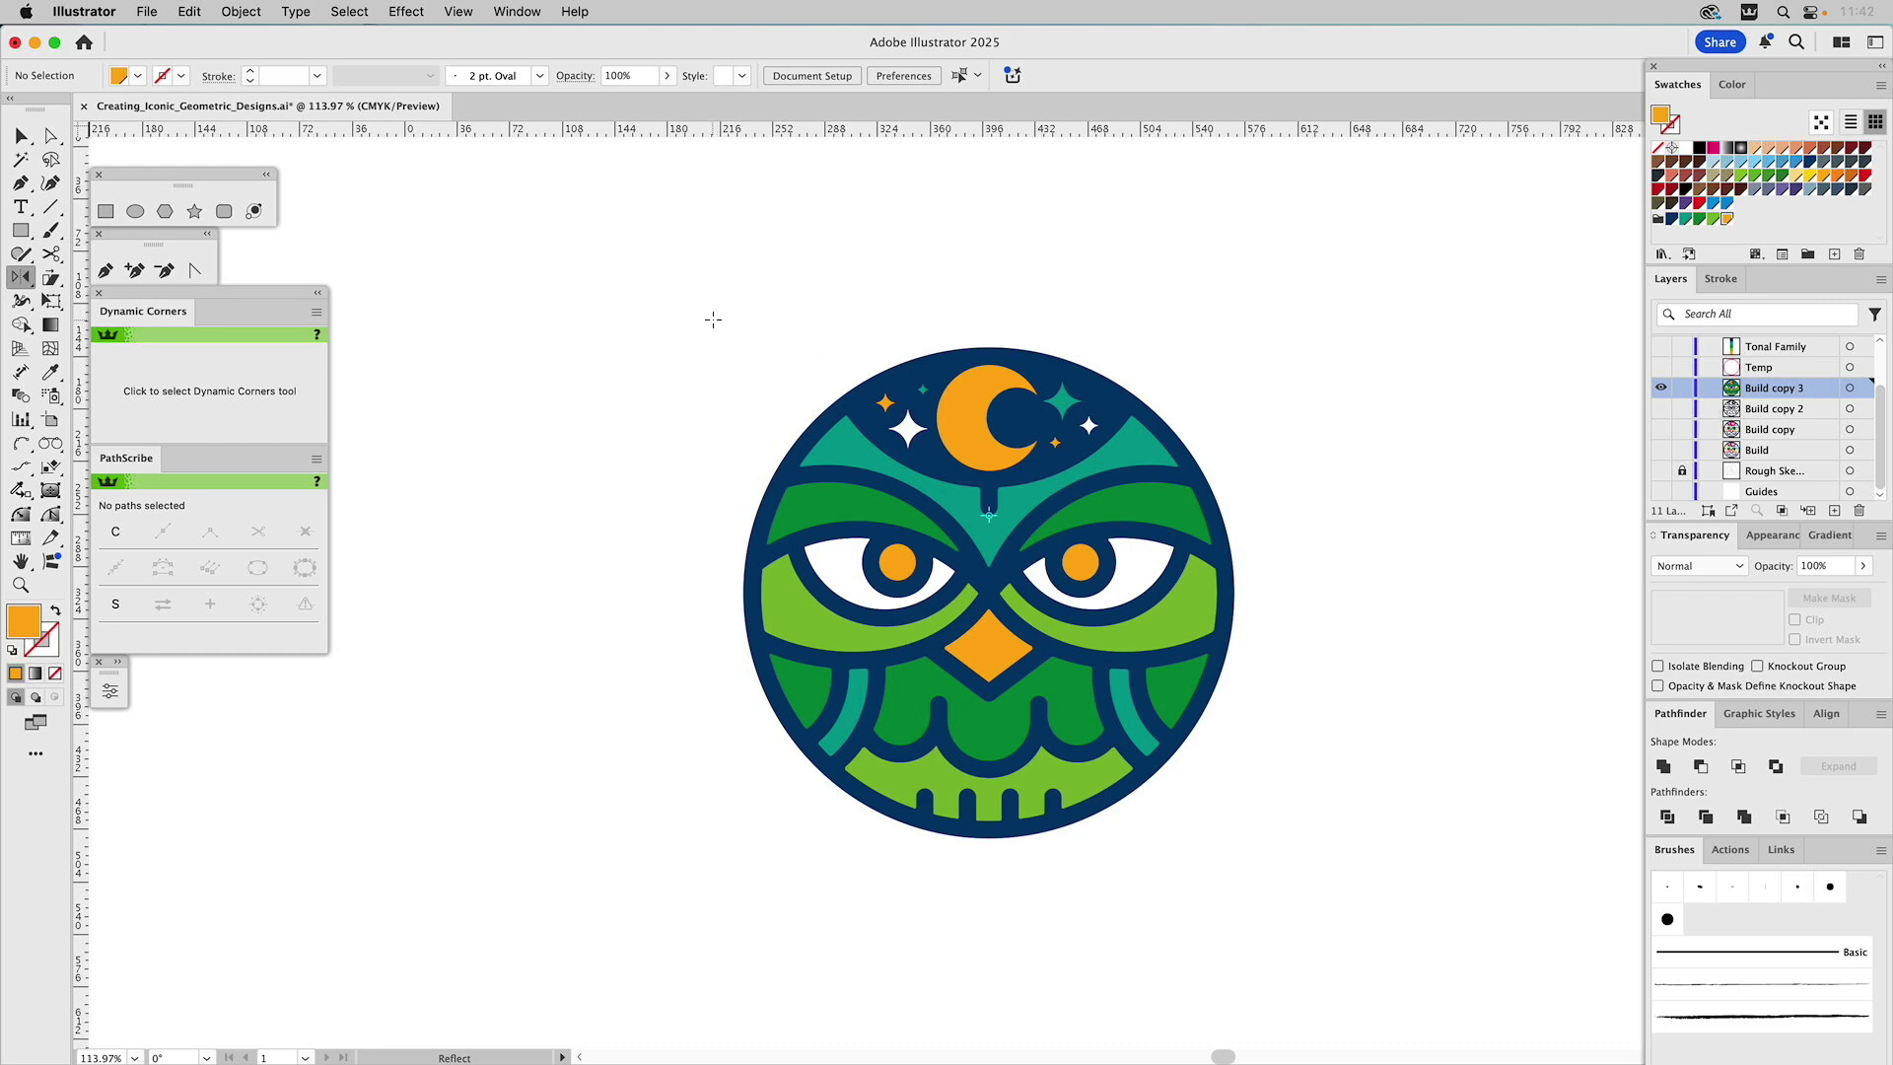
Group all the owl shapes except the dark blue background circle
{"action": "key", "text": "v"}
{"action": "left_click_drag", "start_coordinate": [654, 311], "coordinate": [1338, 867]}
{"action": "key", "text": "a"}
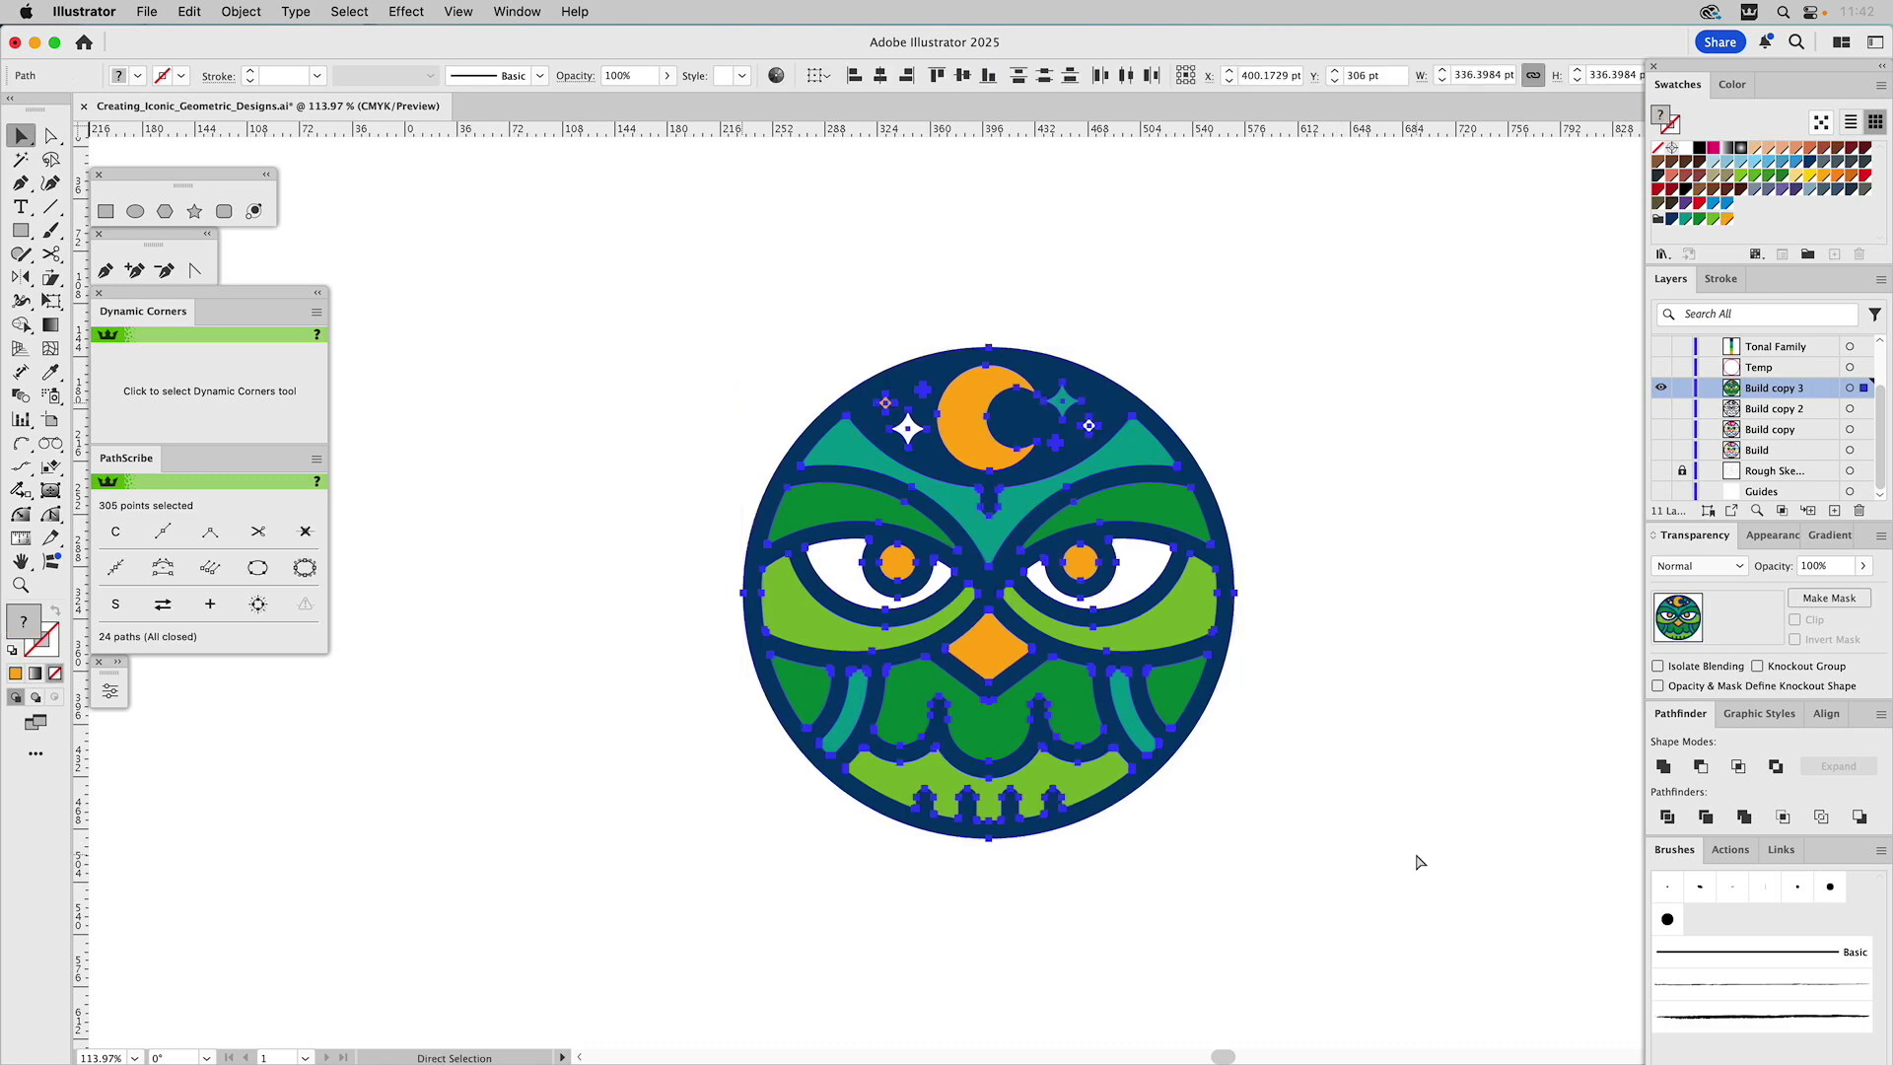
{"action": "key", "text": "v"}
{"action": "left_click", "coordinate": [1127, 406], "text": "shift"}
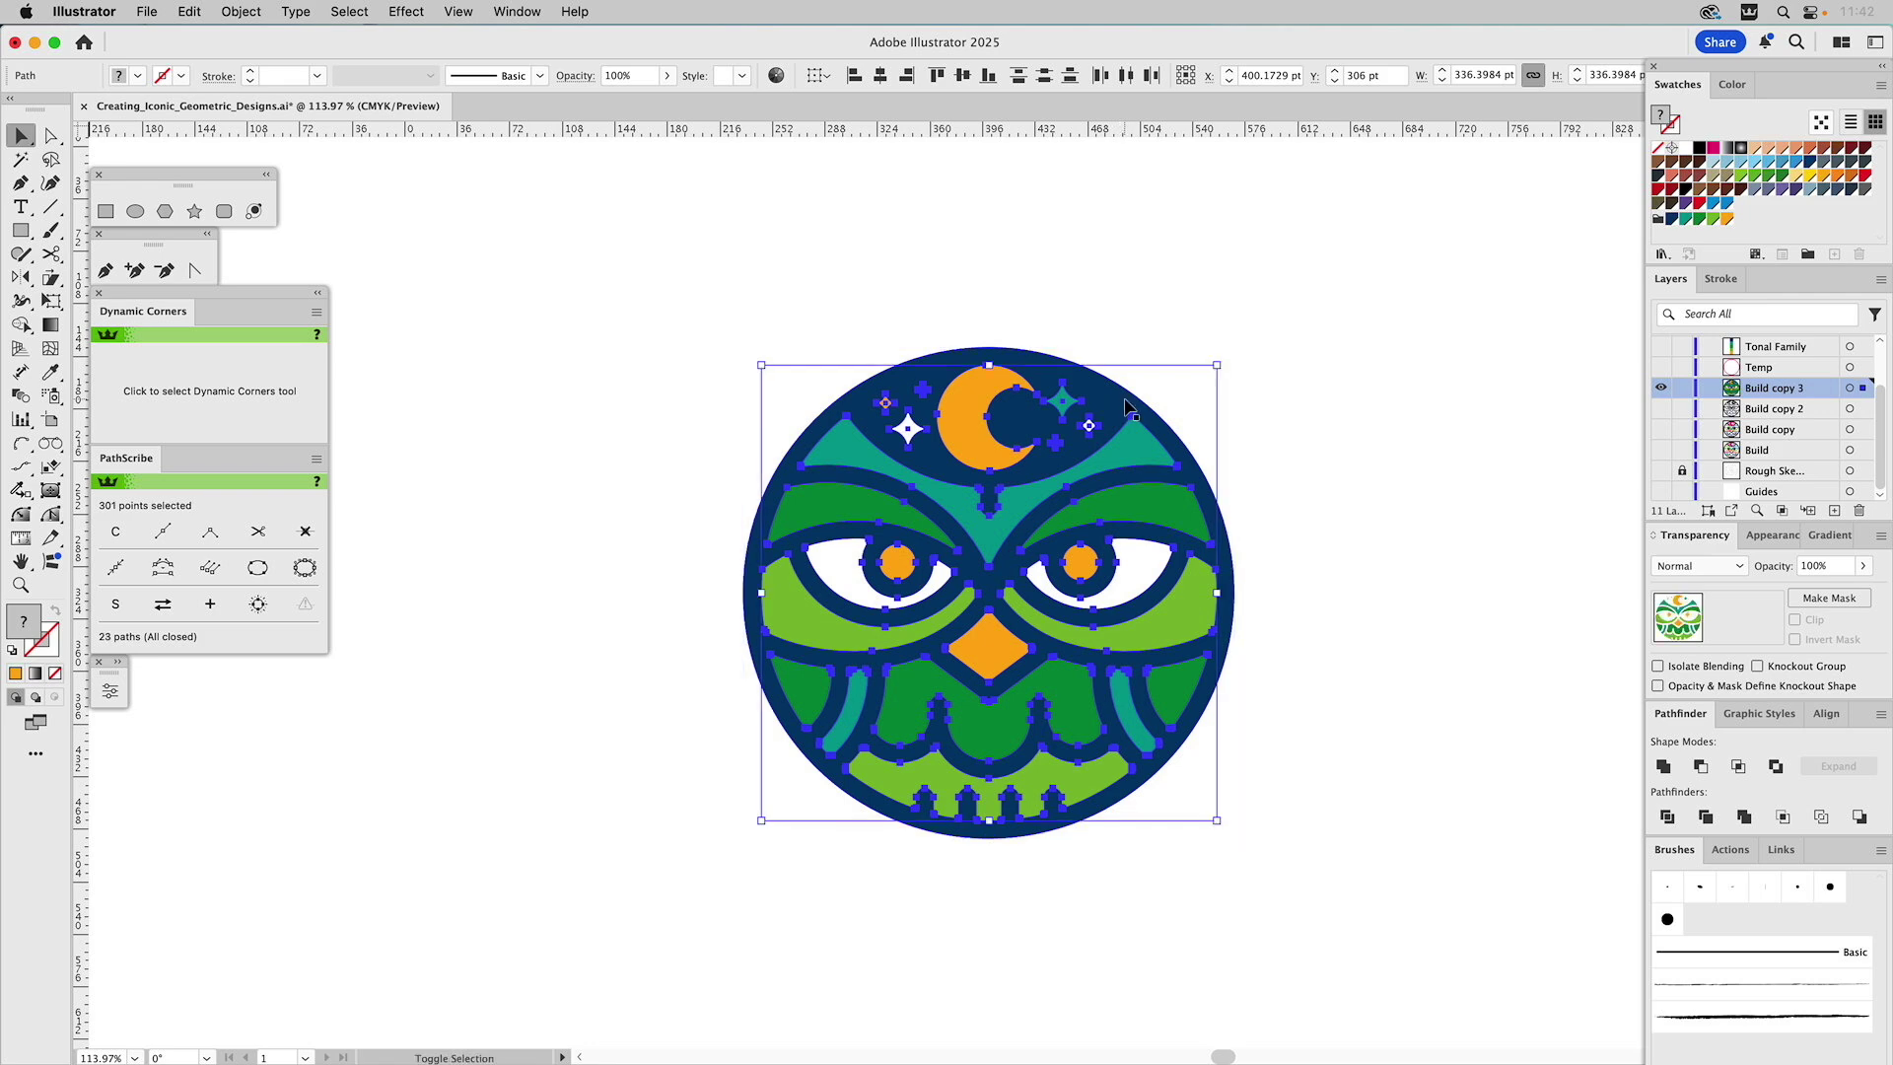
{"action": "key", "text": "a"}
{"action": "key", "text": "super+g"}
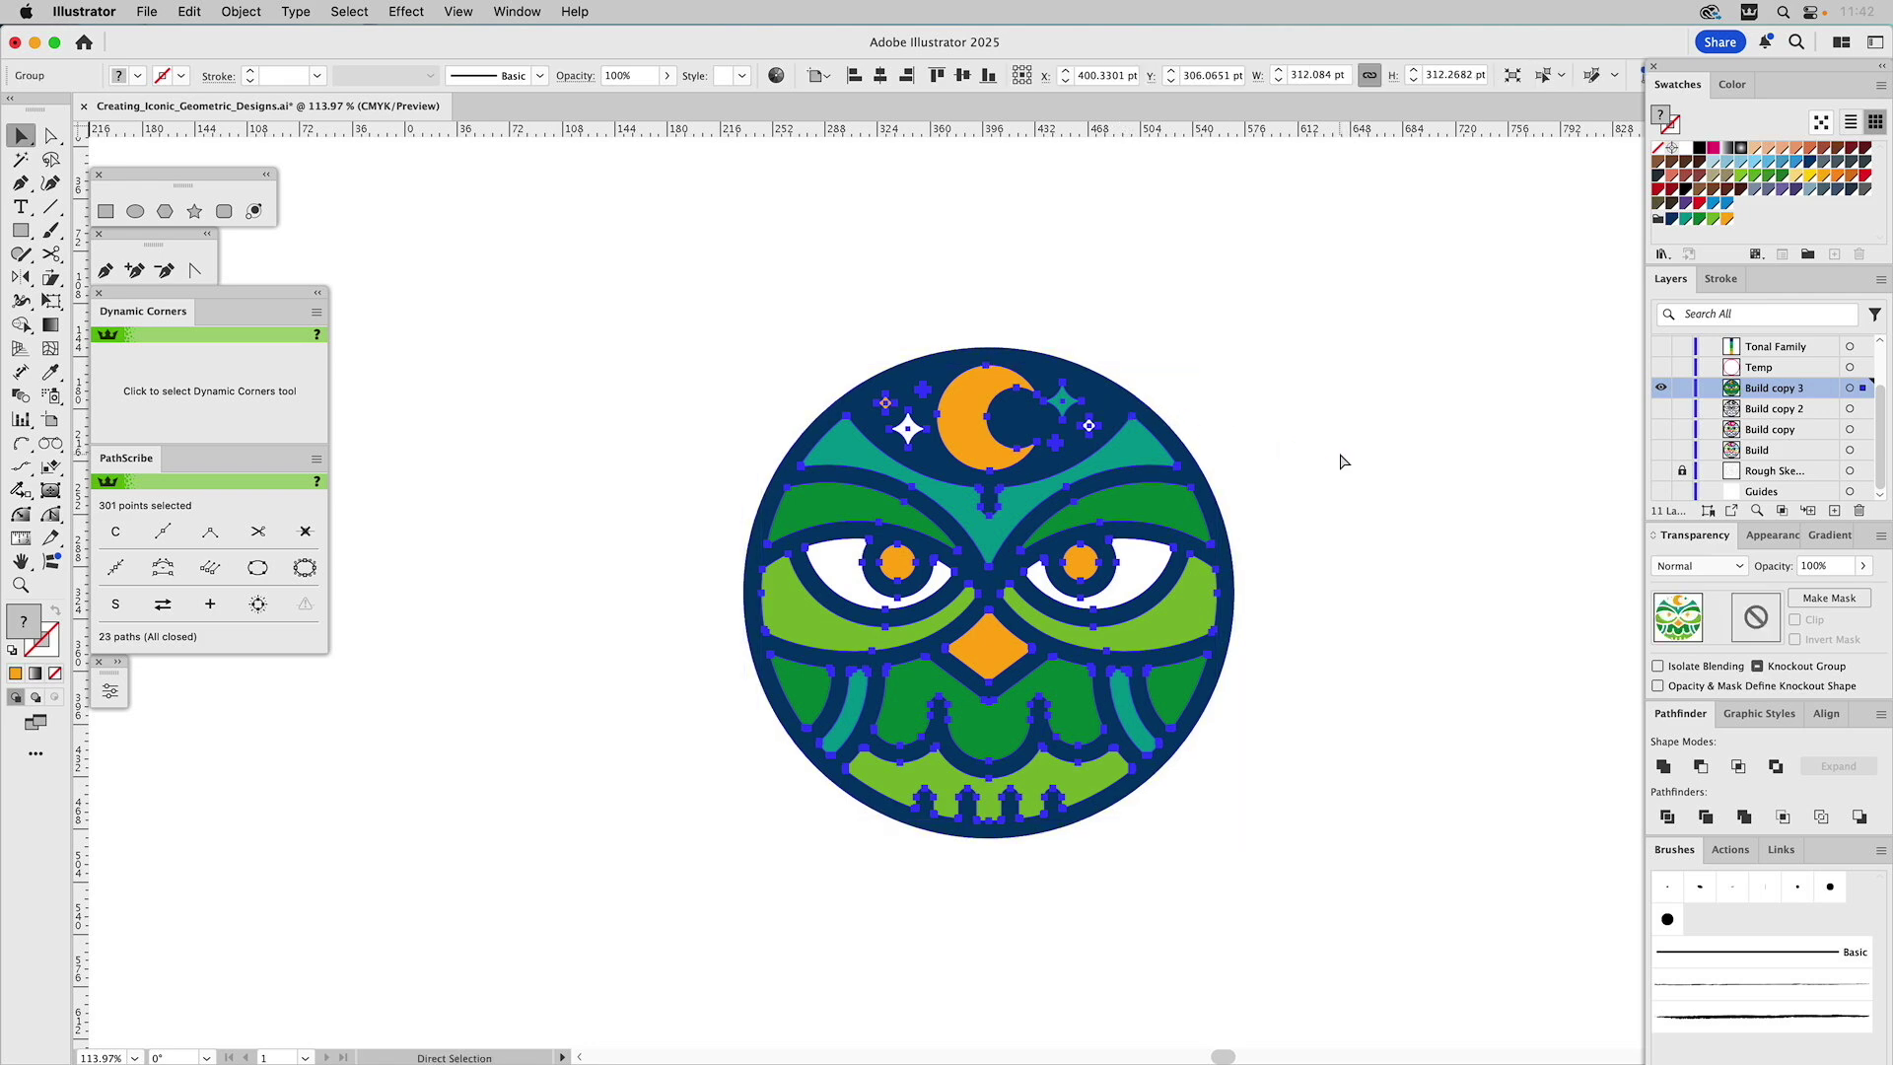
{"action": "left_click", "coordinate": [1414, 454]}
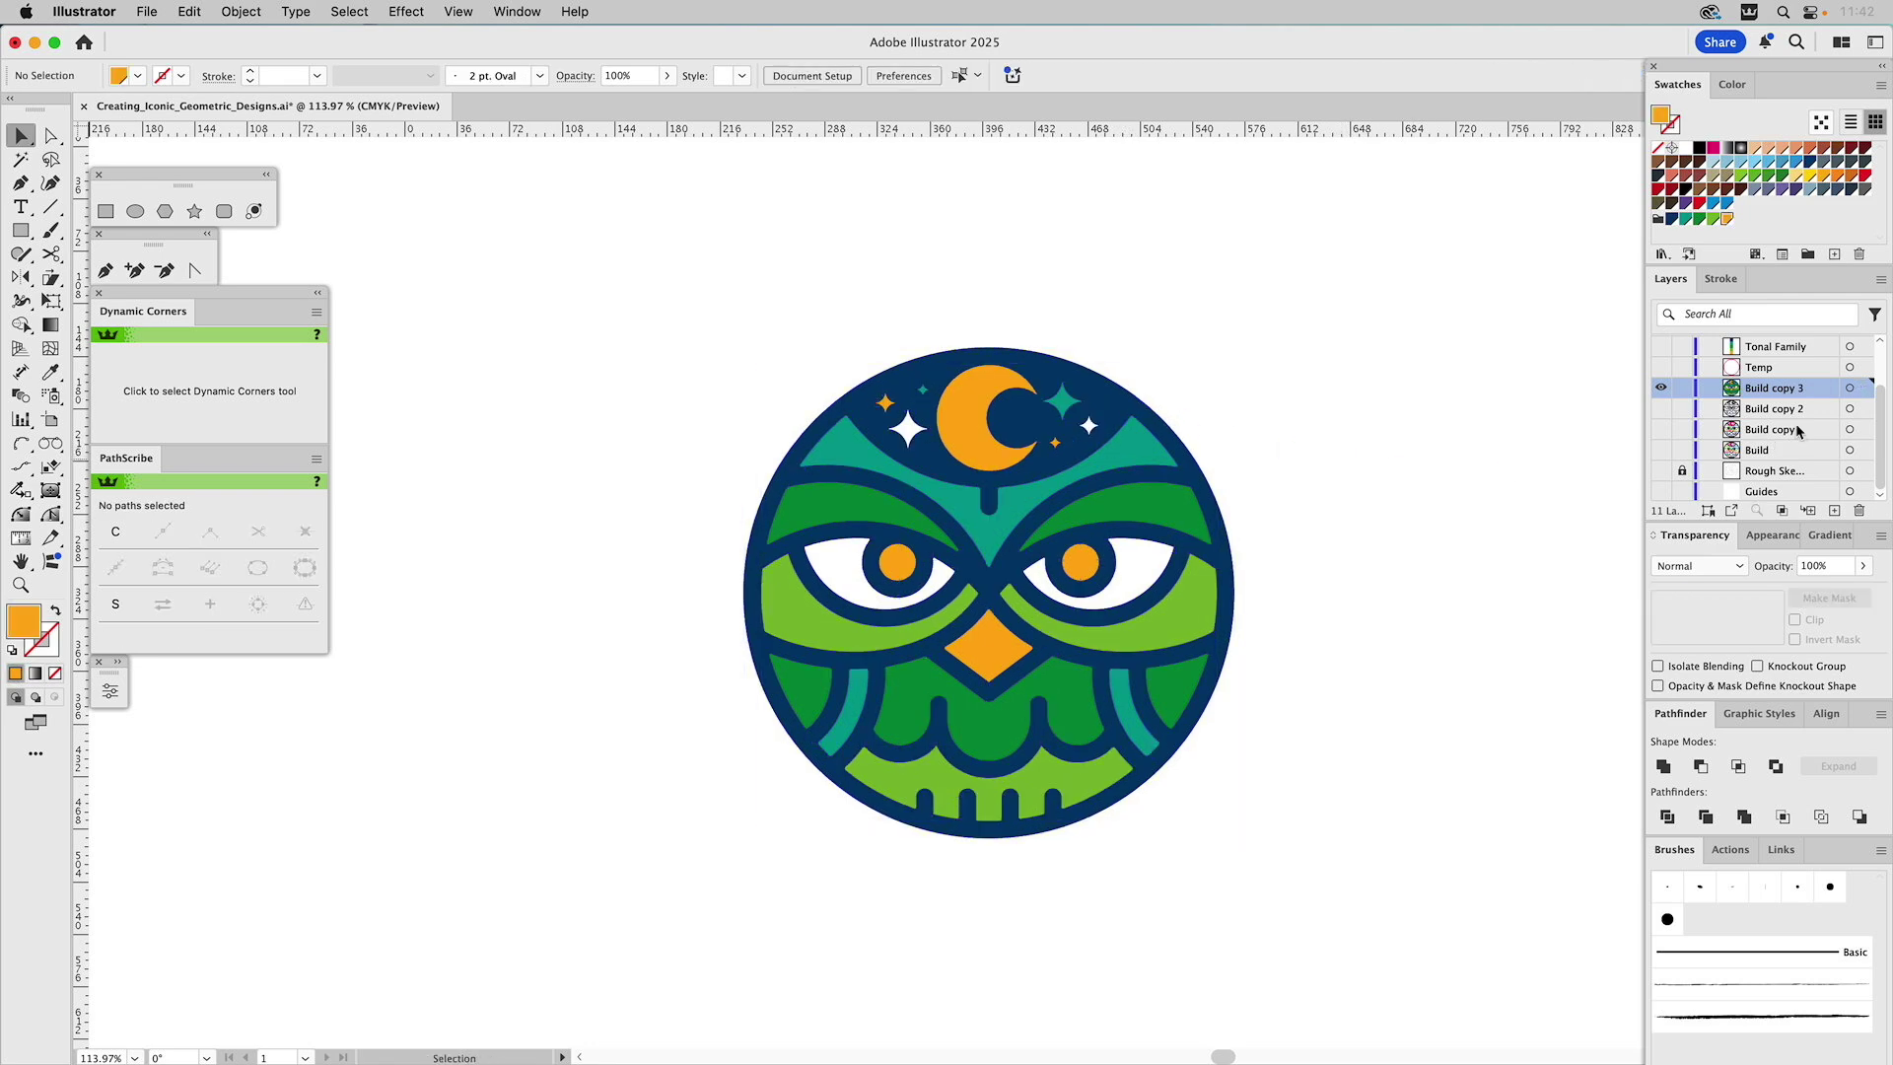
Hide the Build copy 3 layer and show the Dark BKG layer
{"action": "scroll", "coordinate": [1789, 436], "scroll_direction": "up", "scroll_amount": 2}
{"action": "left_click", "coordinate": [1661, 429]}
{"action": "key", "text": "super+y"}
{"action": "key", "text": "super+y"}
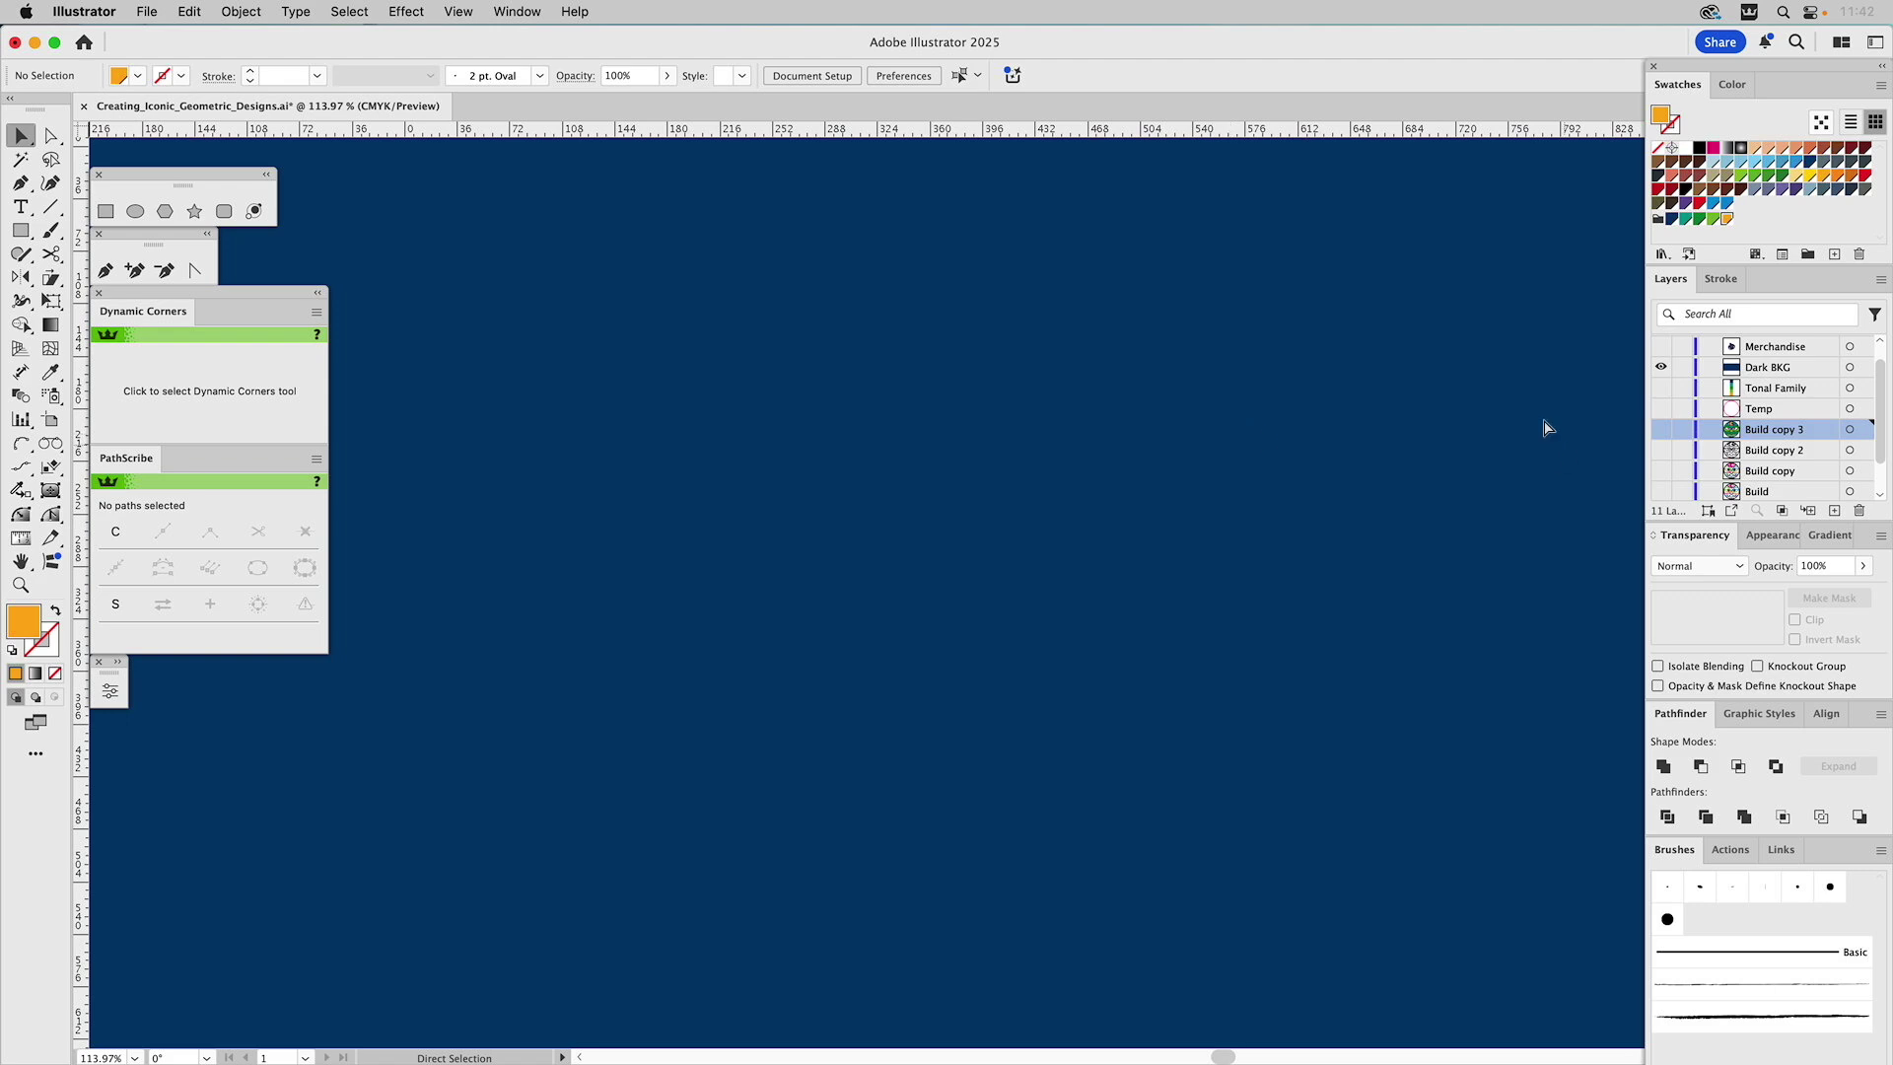
Paste the grouped owl artwork into the Dark BKG layer and shift it left to about X 360 pt
{"action": "left_click", "coordinate": [1756, 369]}
{"action": "key", "text": "super+alt+3"}
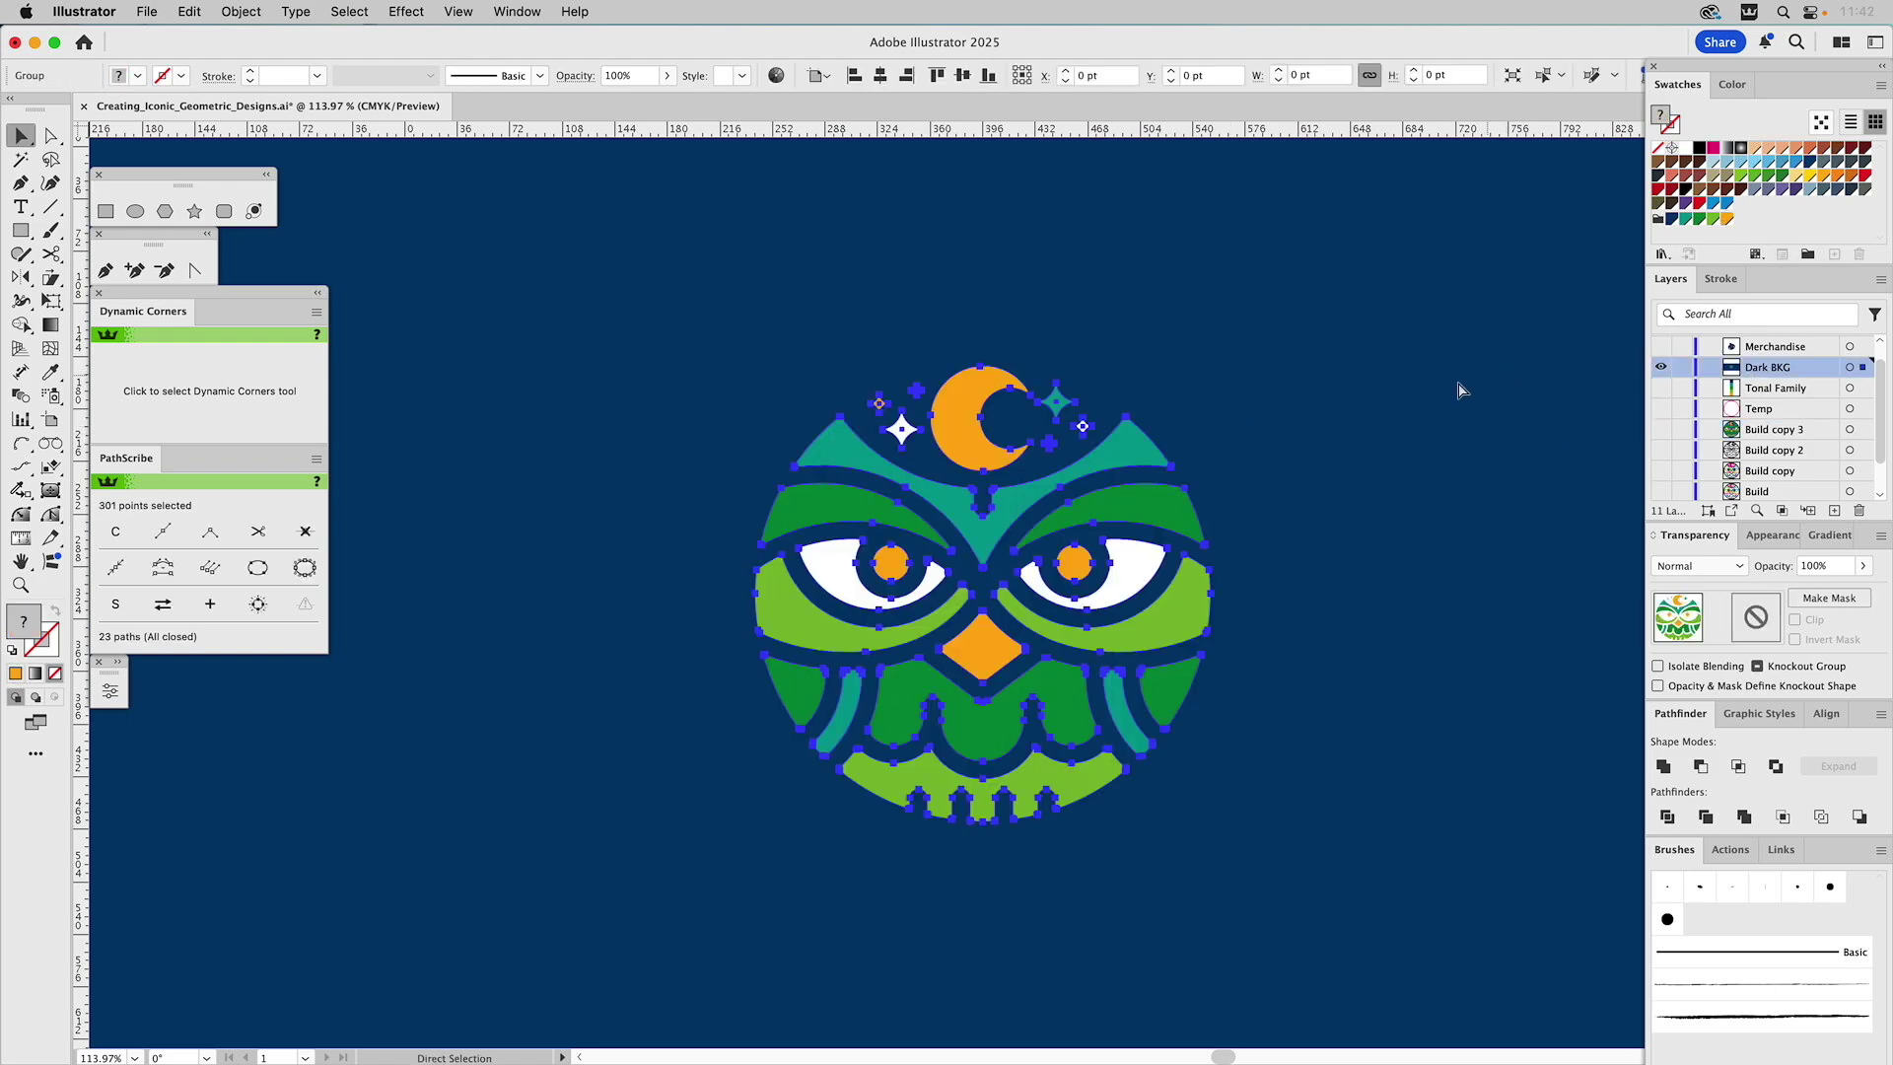
{"action": "left_click", "coordinate": [1362, 405]}
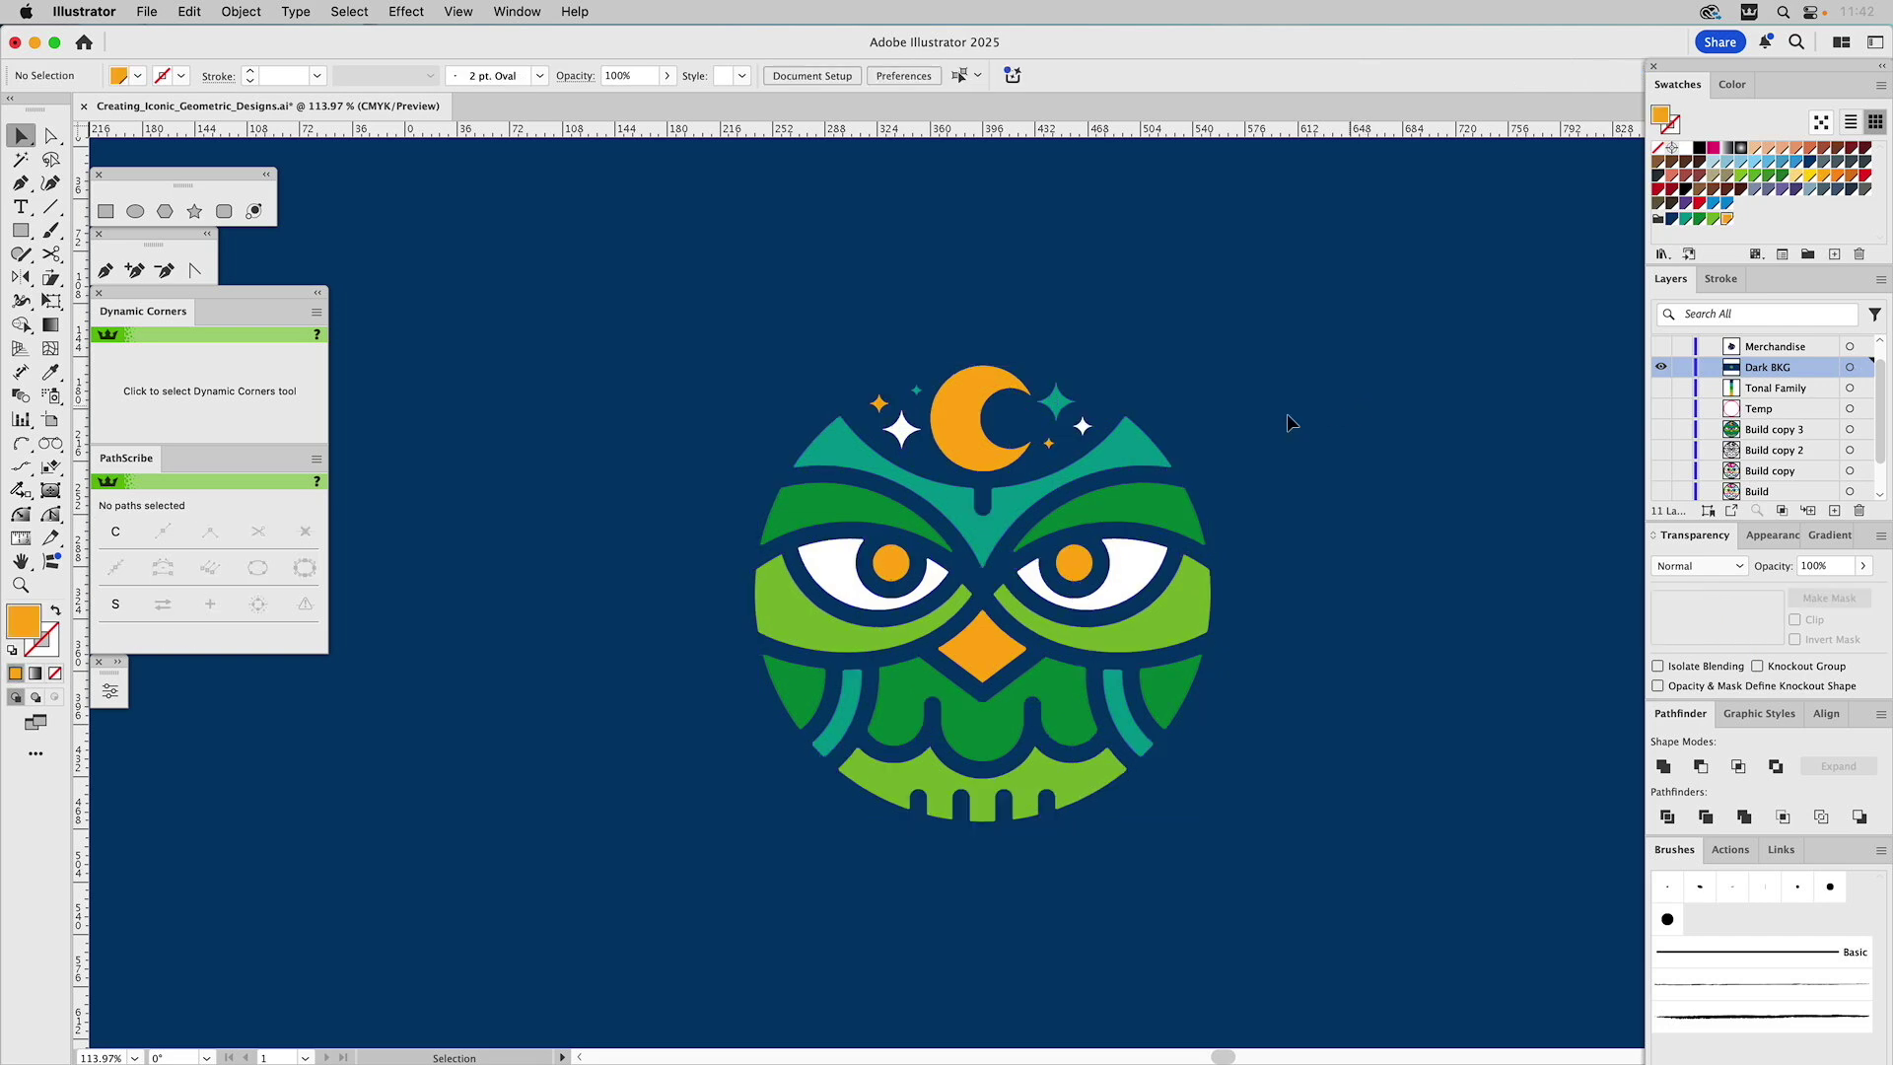
{"action": "left_click_drag", "start_coordinate": [1153, 445], "coordinate": [1092, 443]}
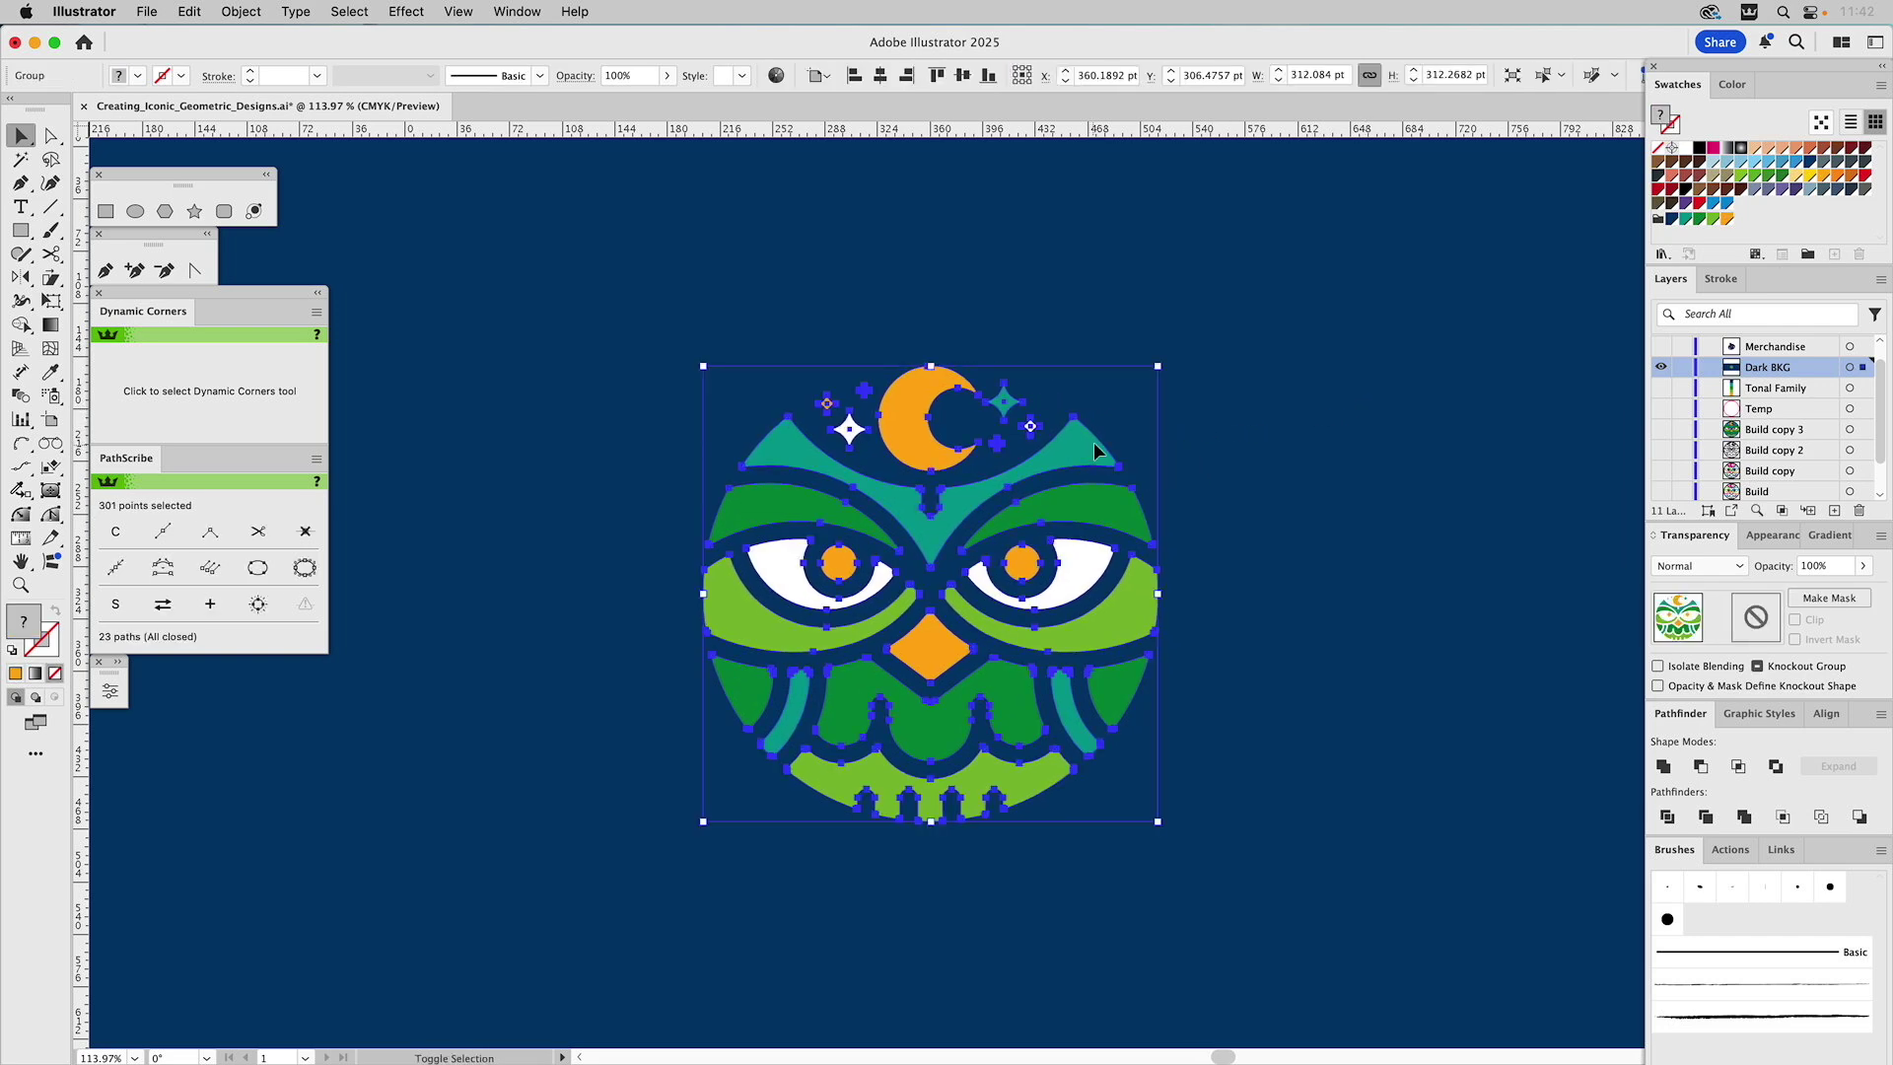
{"action": "left_click", "coordinate": [1258, 406]}
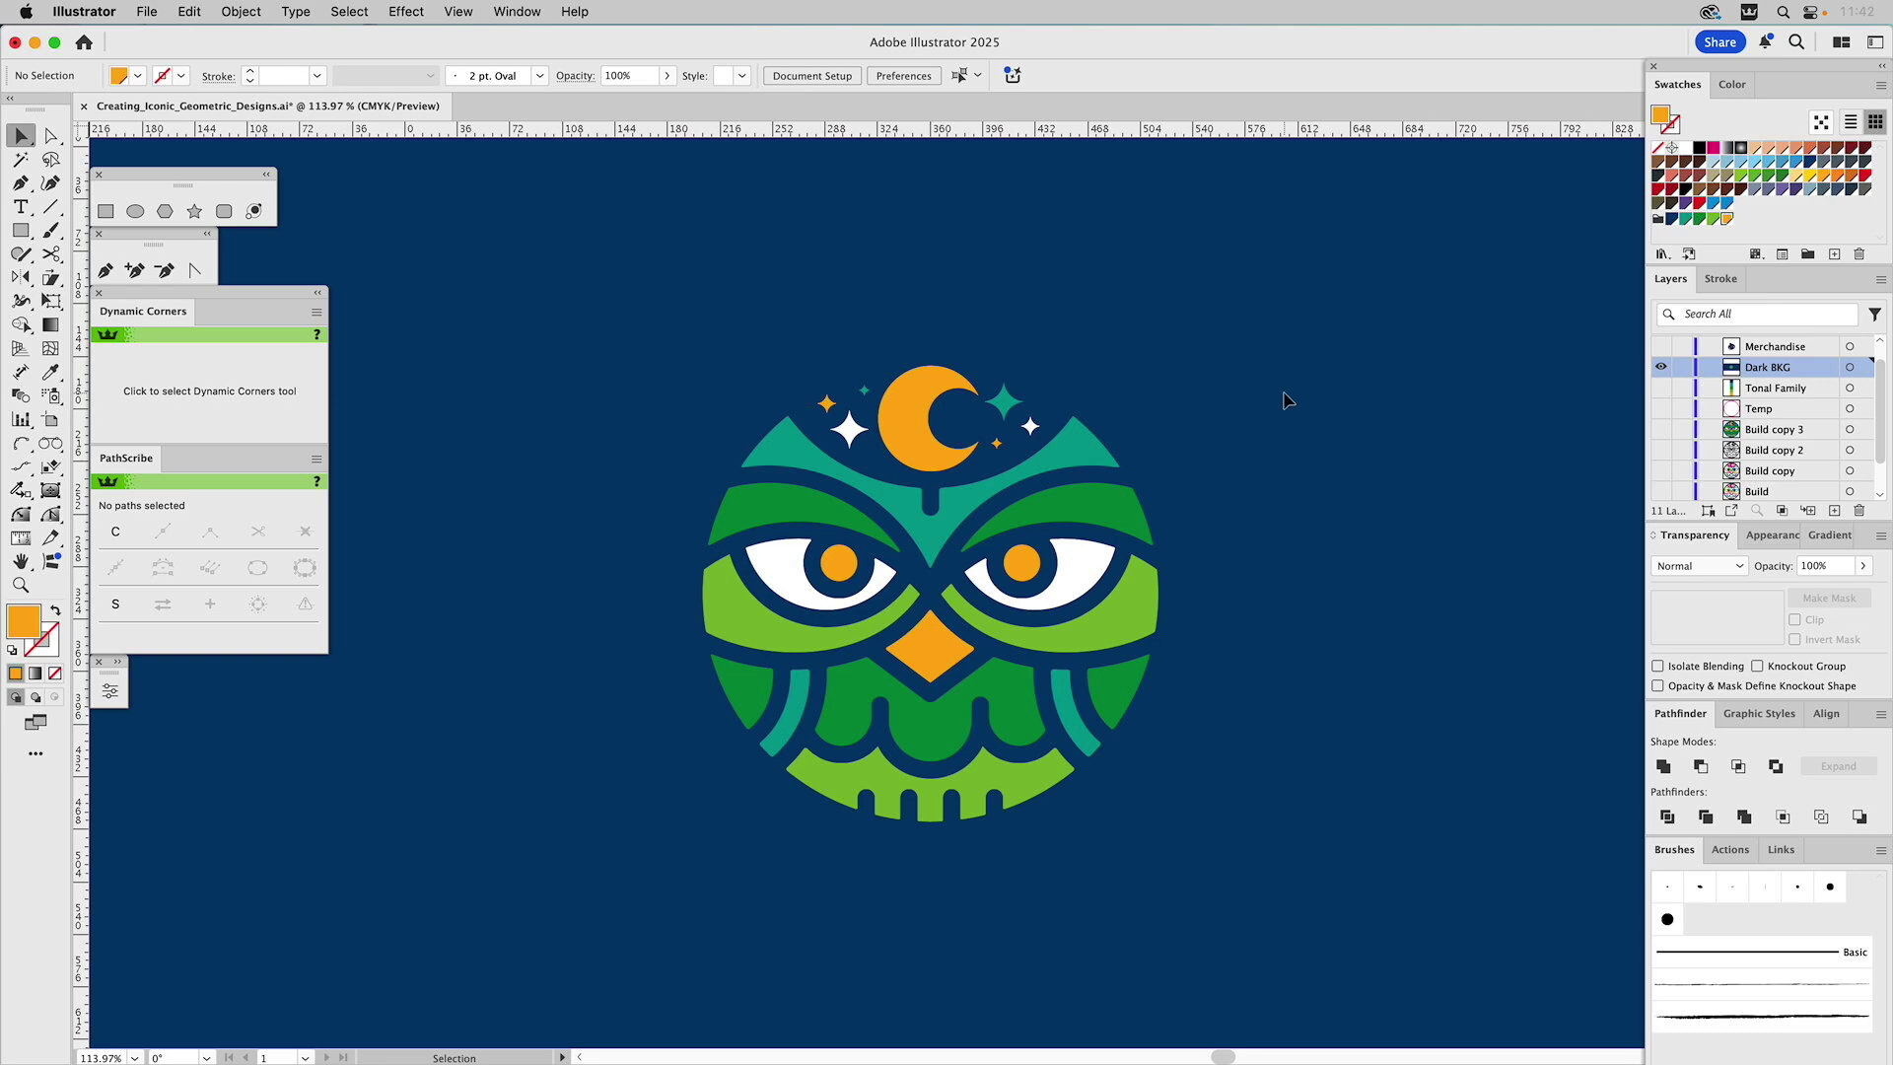
Show the Merchandise layer with the hoodie mockup and hide the Dark BKG layer
{"action": "left_click", "coordinate": [1661, 347]}
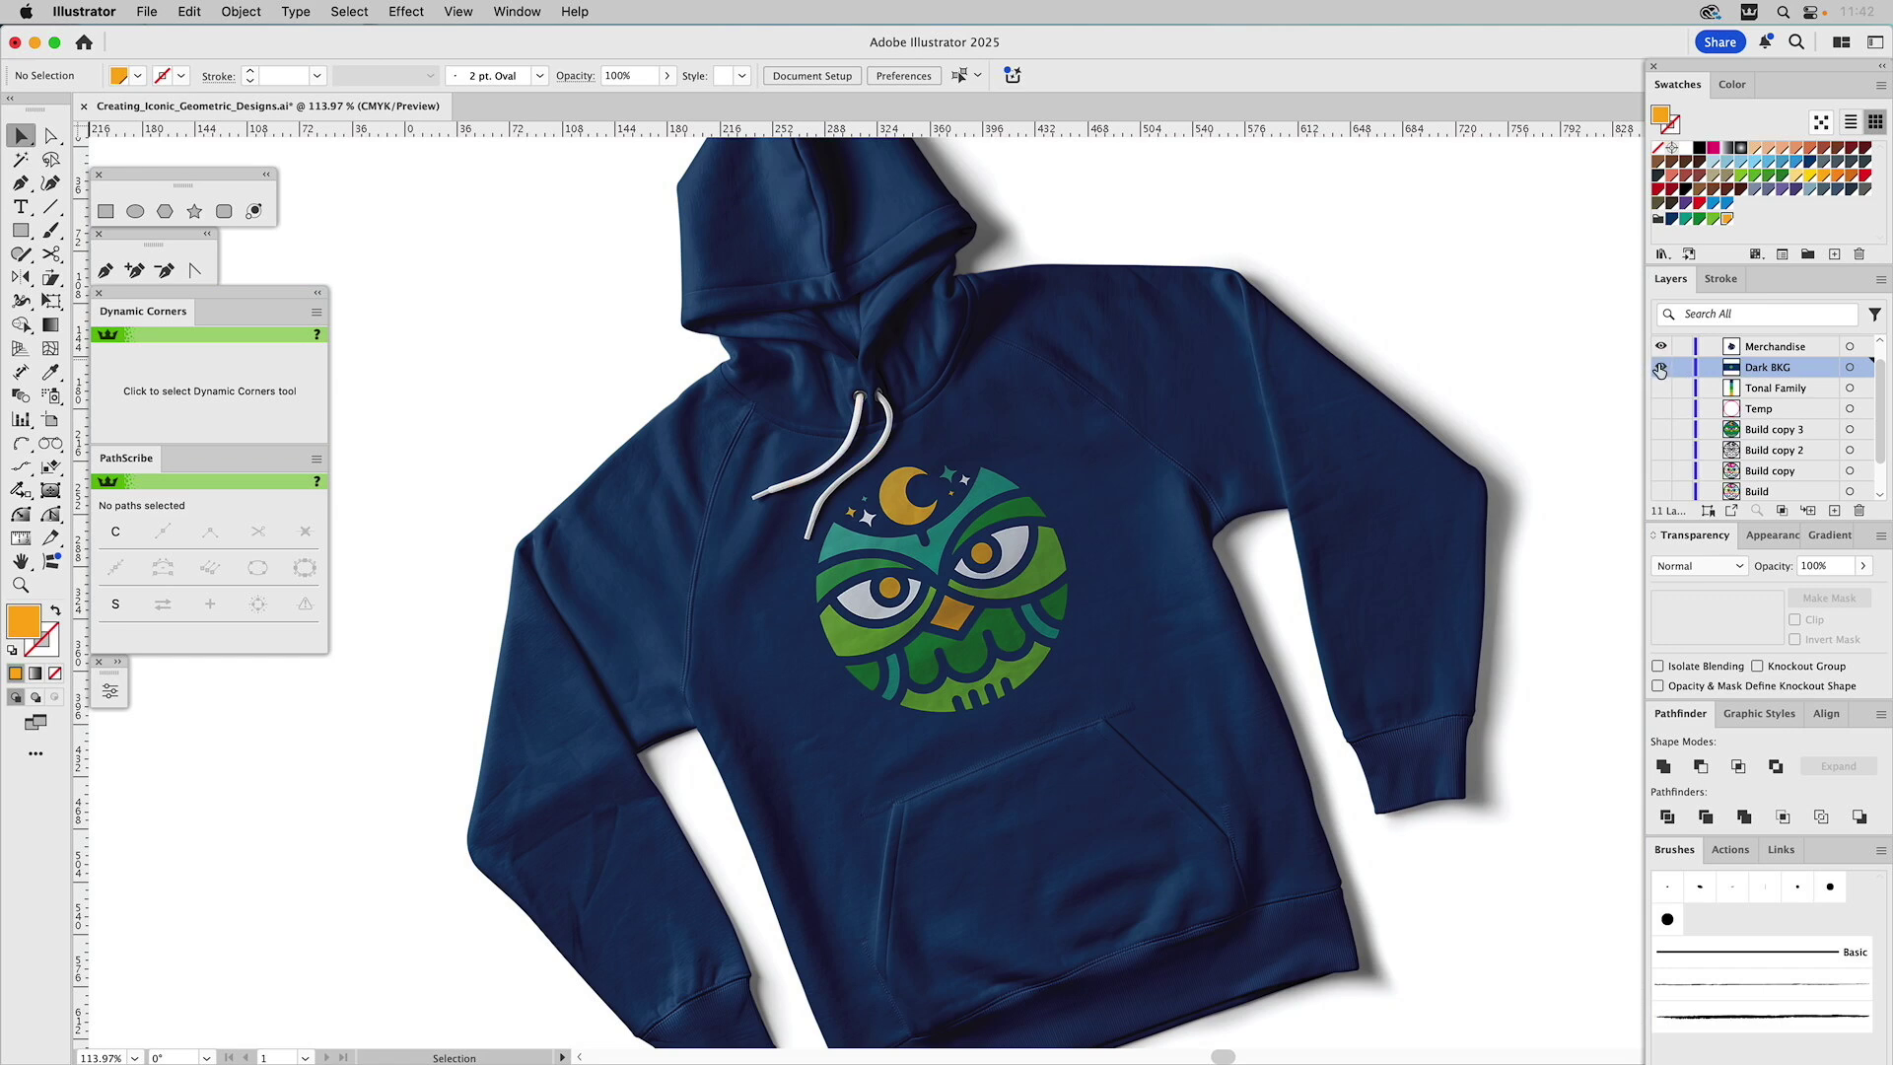
{"action": "left_click", "coordinate": [1660, 367]}
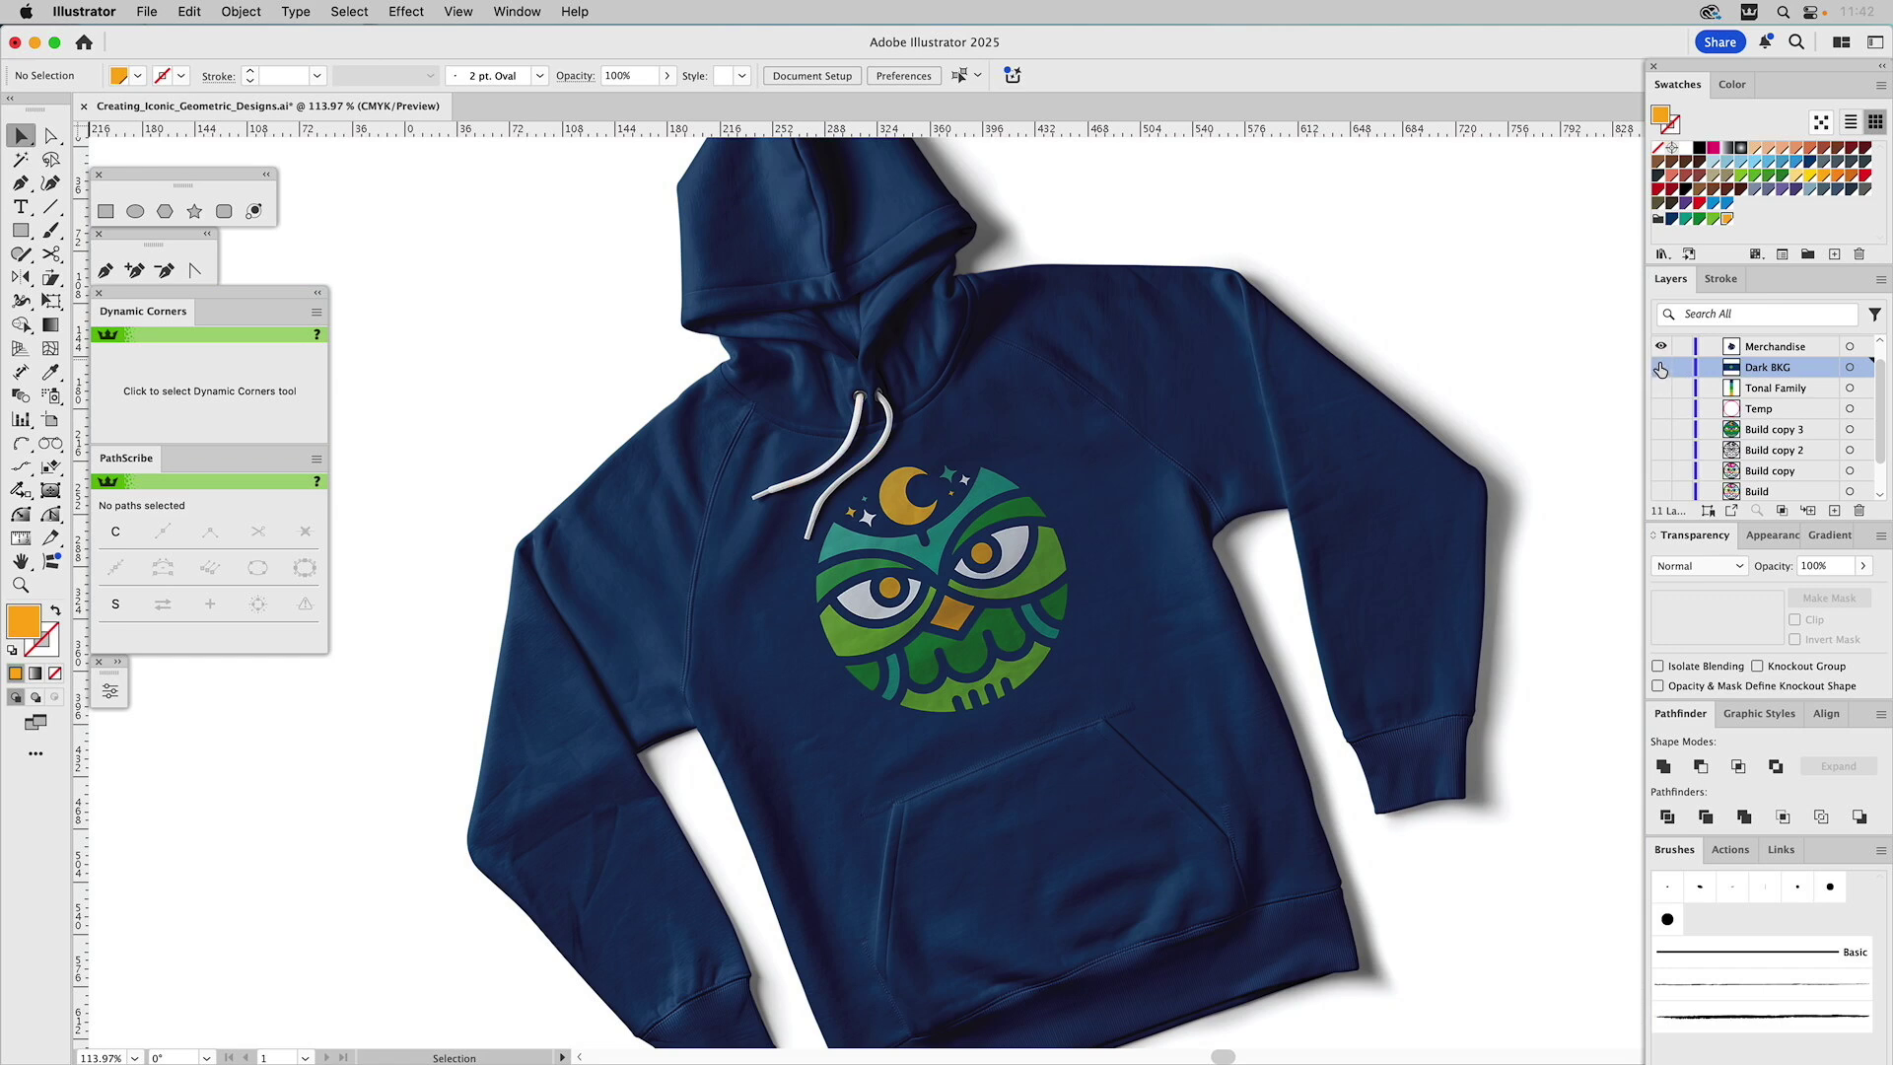